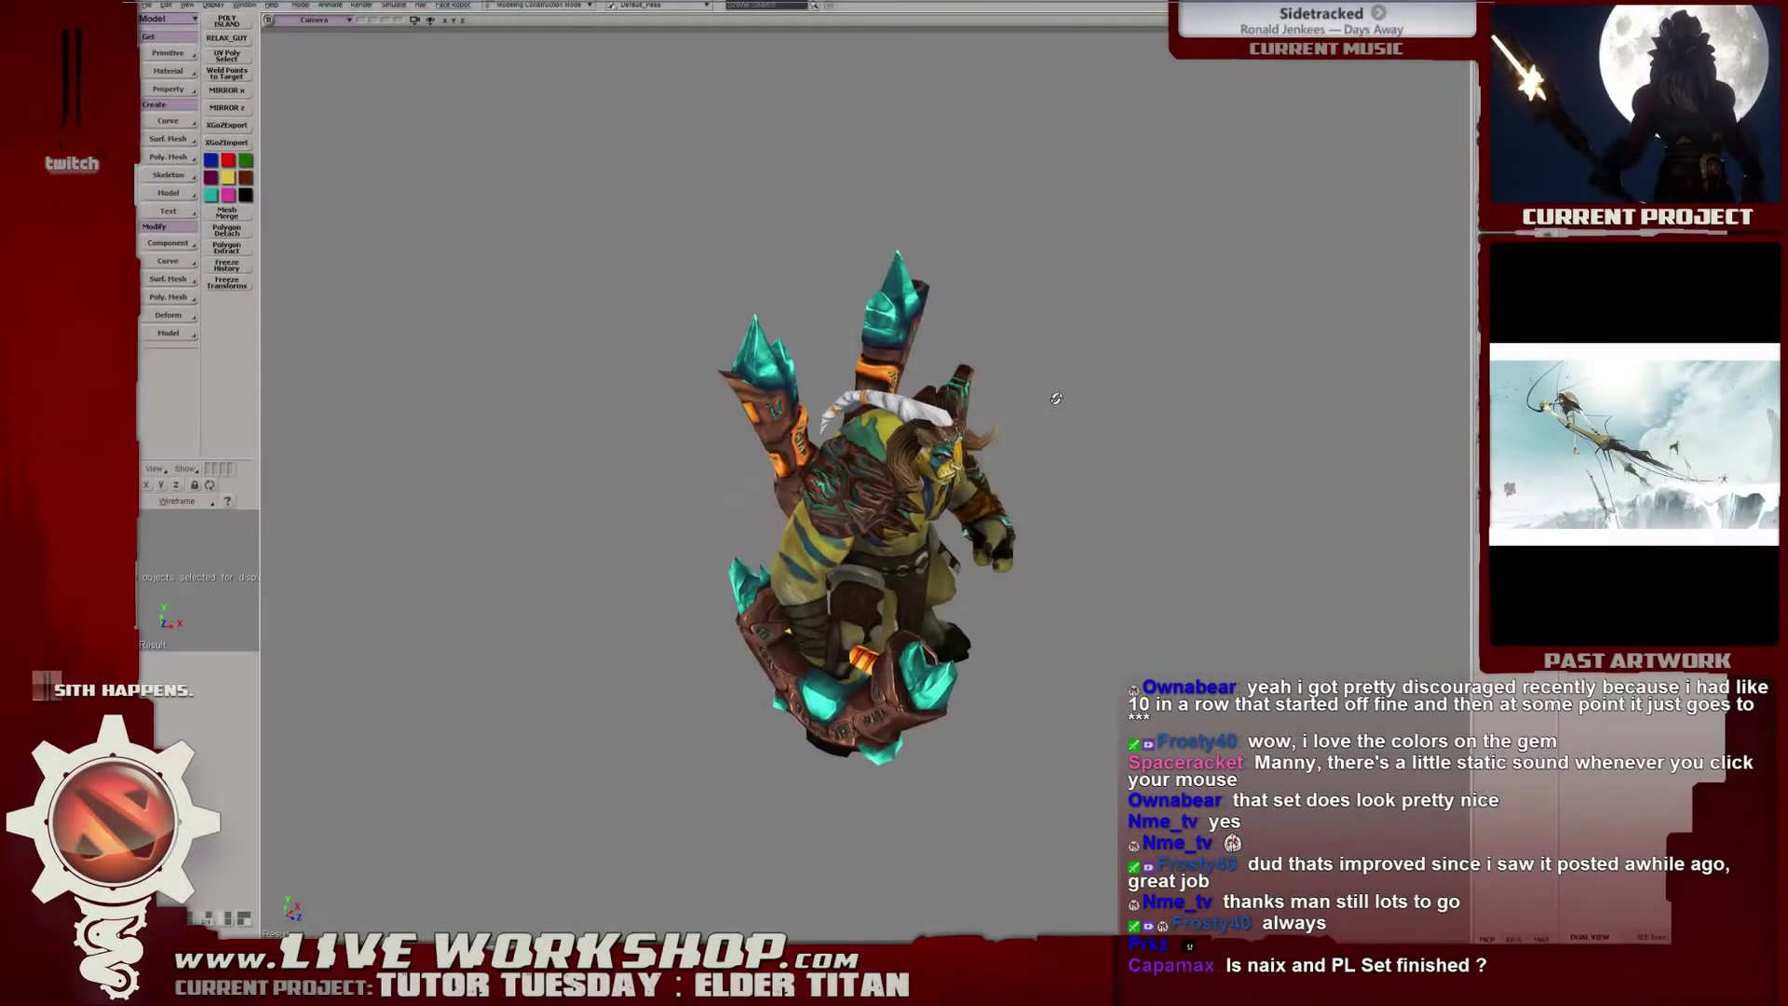
Examine the Elder Titan model from the front, back and above, near and far, with the crystal back piece selected.
alt+right_drag(892, 390, 937, 413)
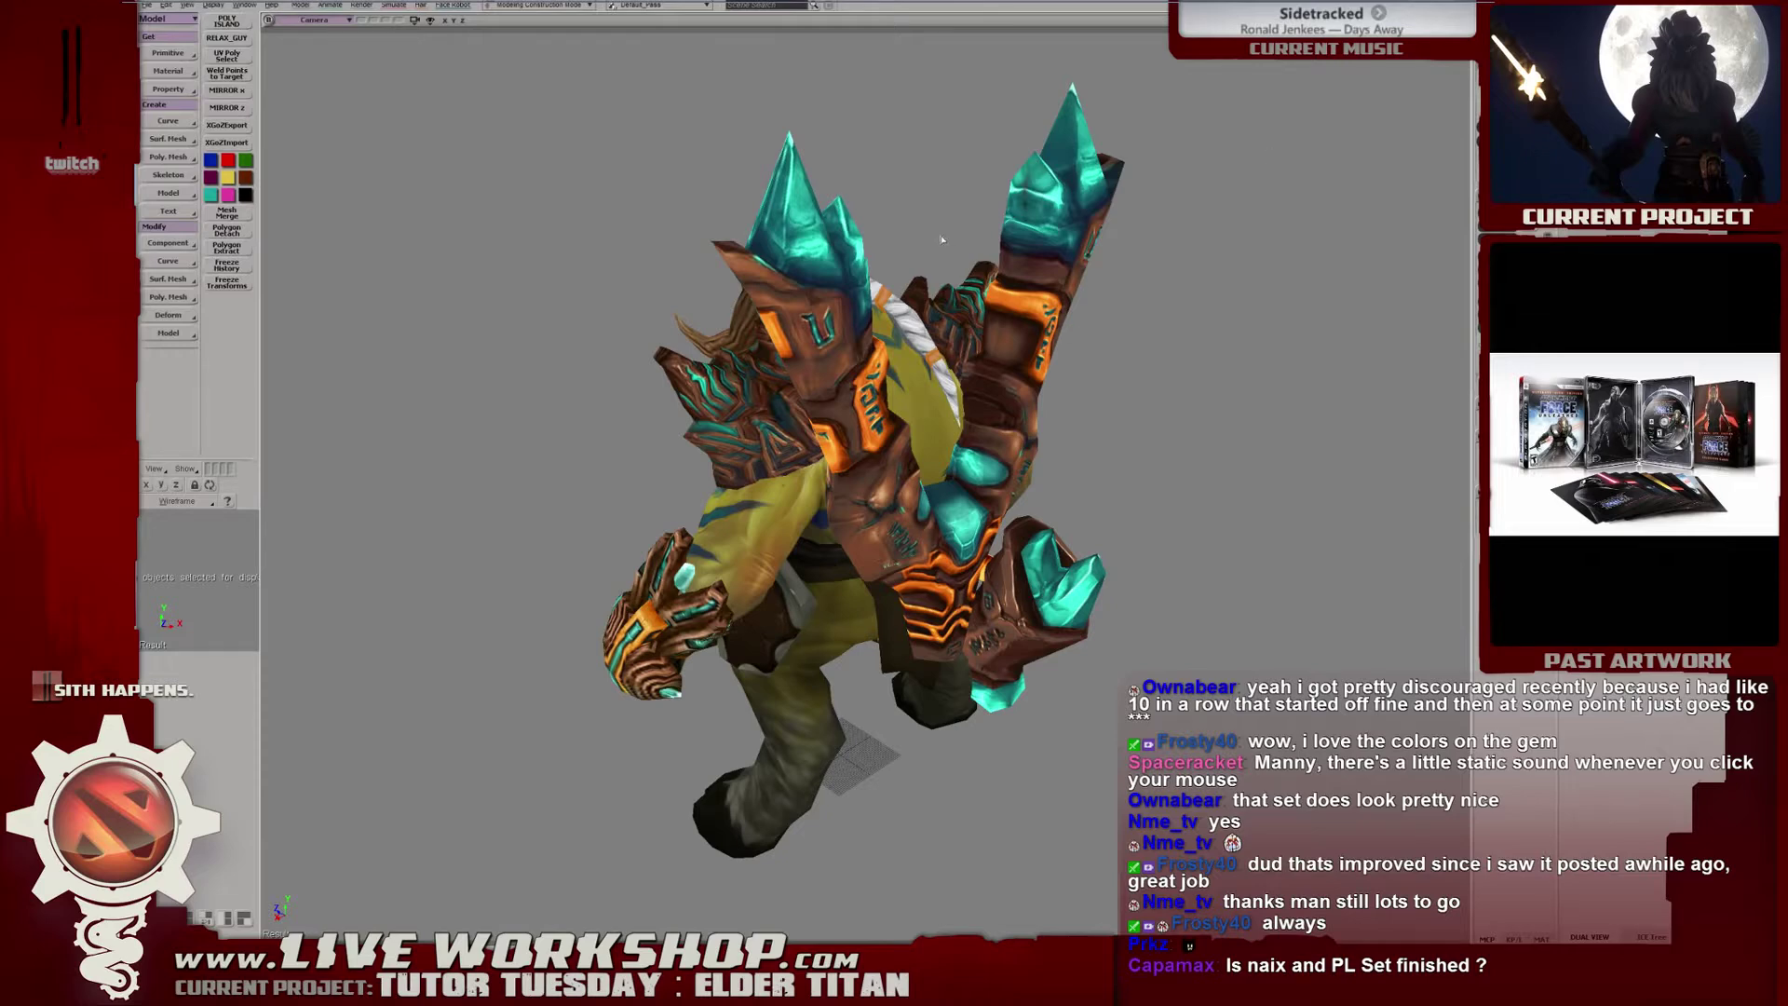
alt+drag(941, 241, 847, 476)
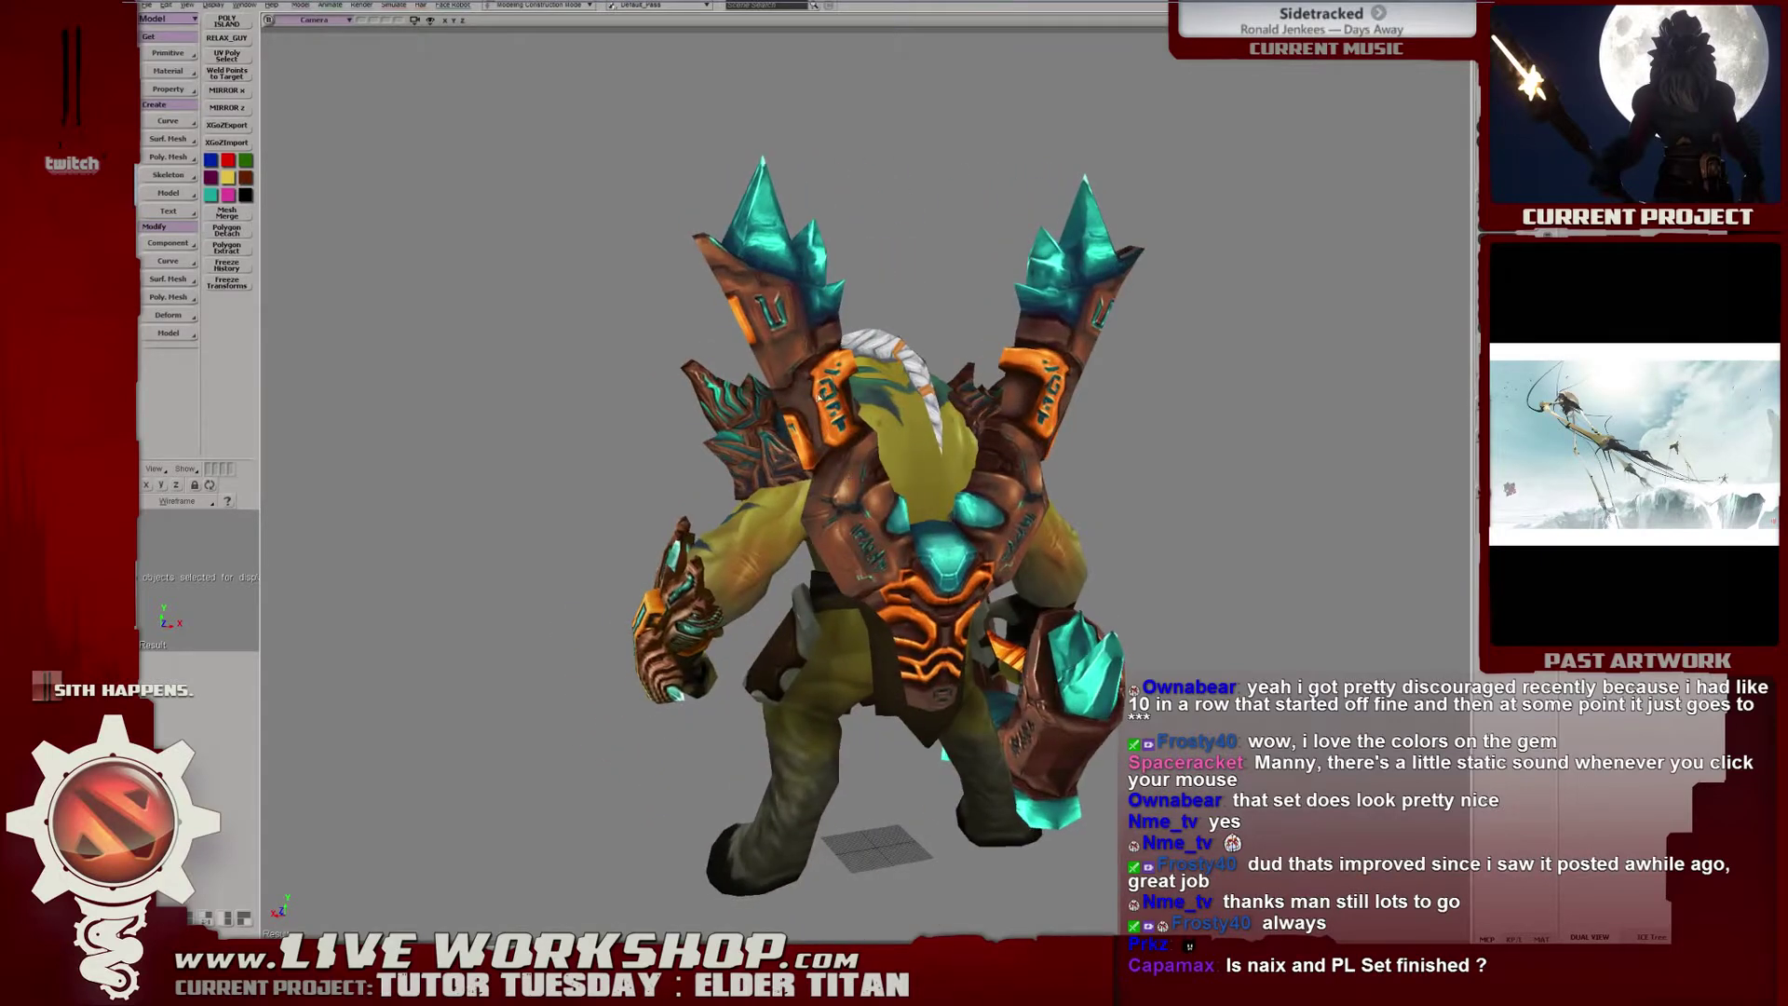
click(823, 335)
alt+drag(763, 331, 892, 461)
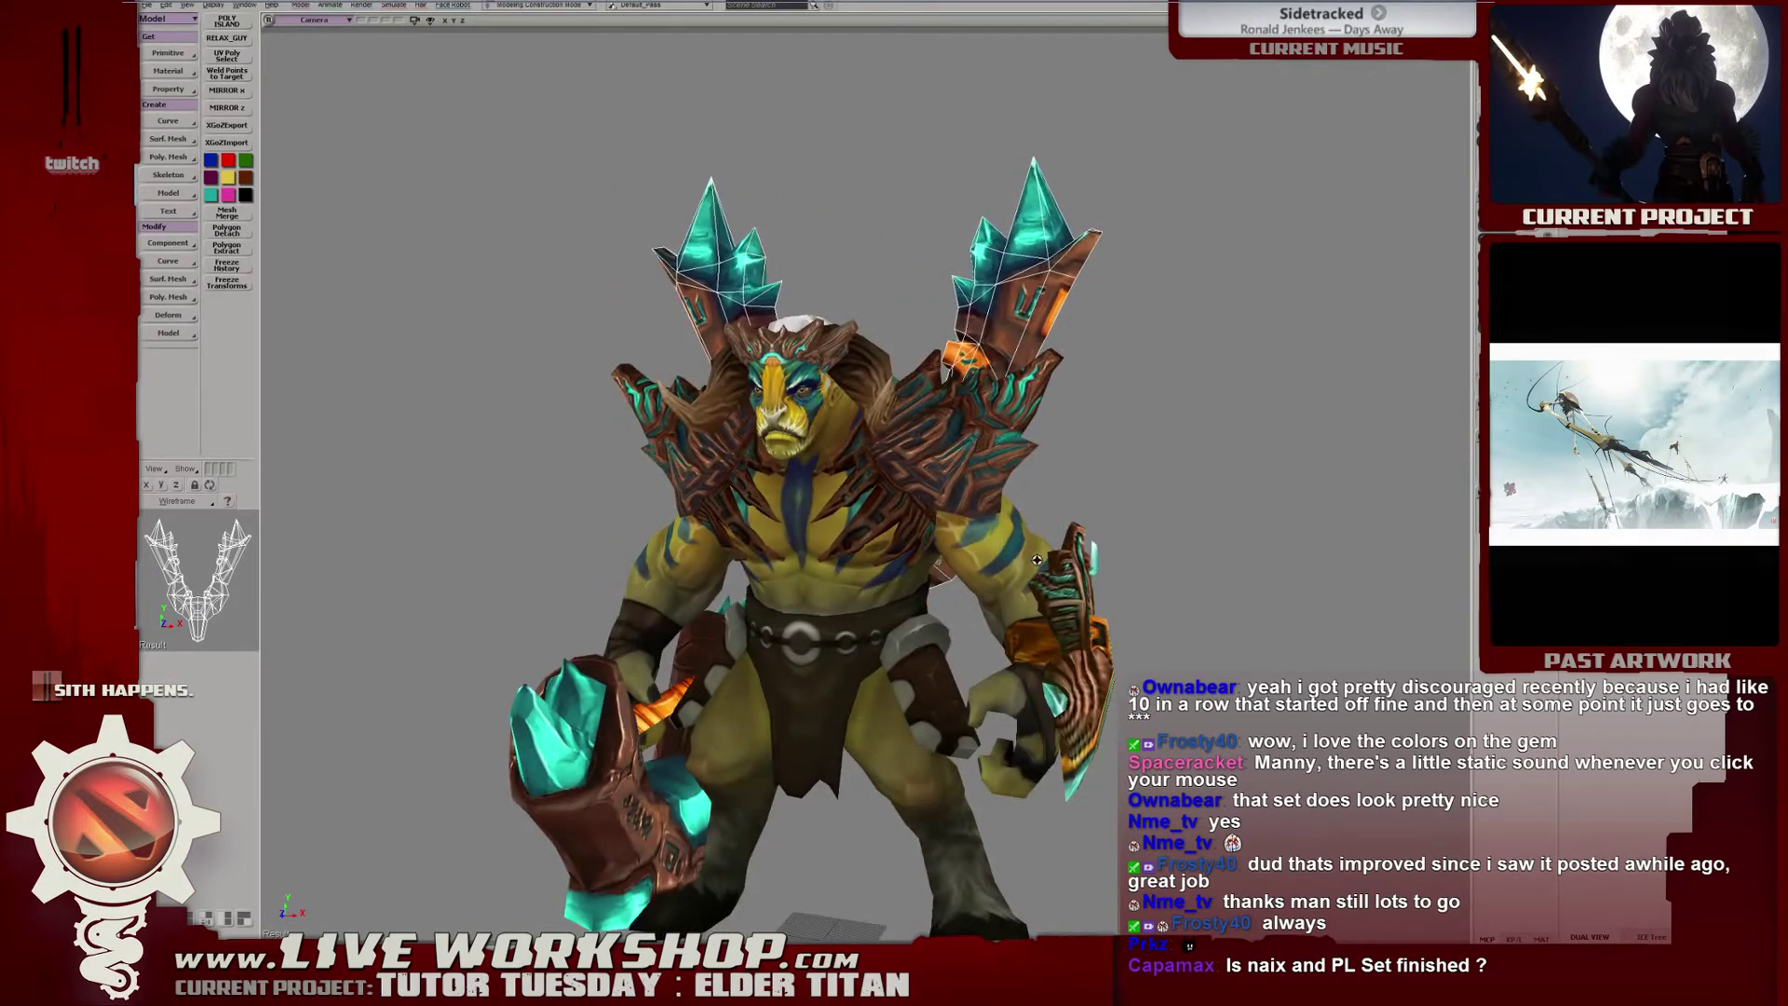
alt+drag(1037, 560, 494, 399)
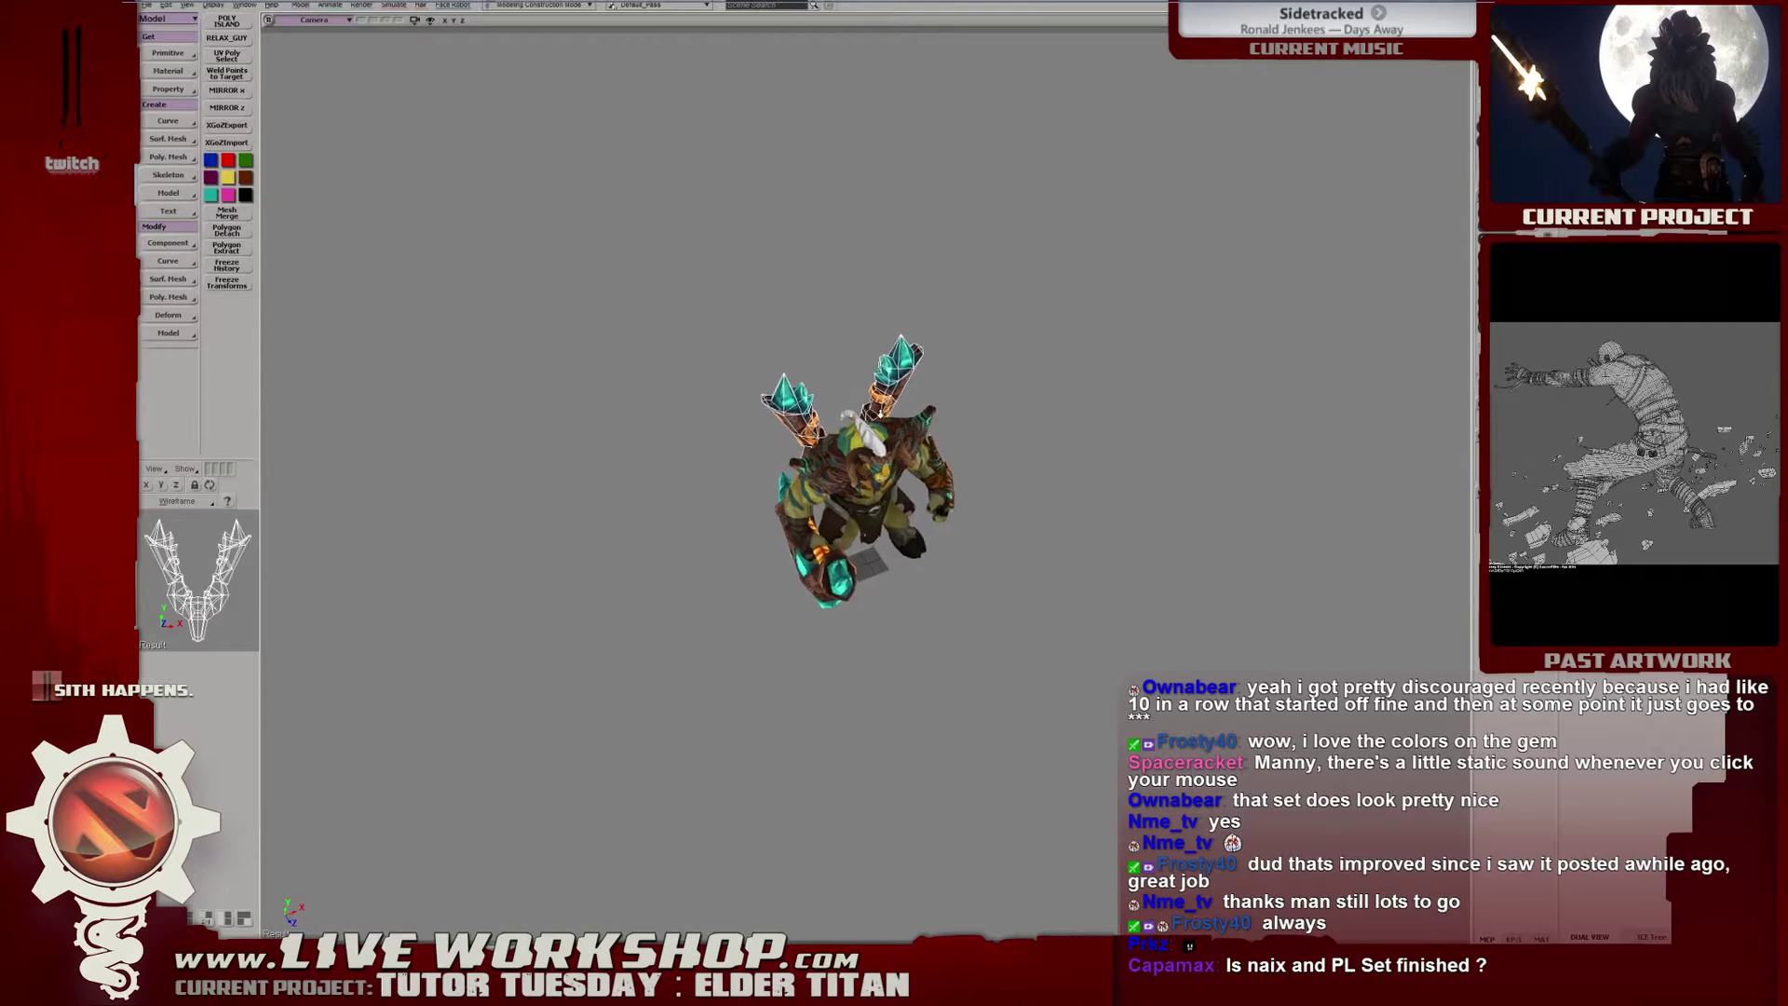
alt+drag(879, 413, 788, 440)
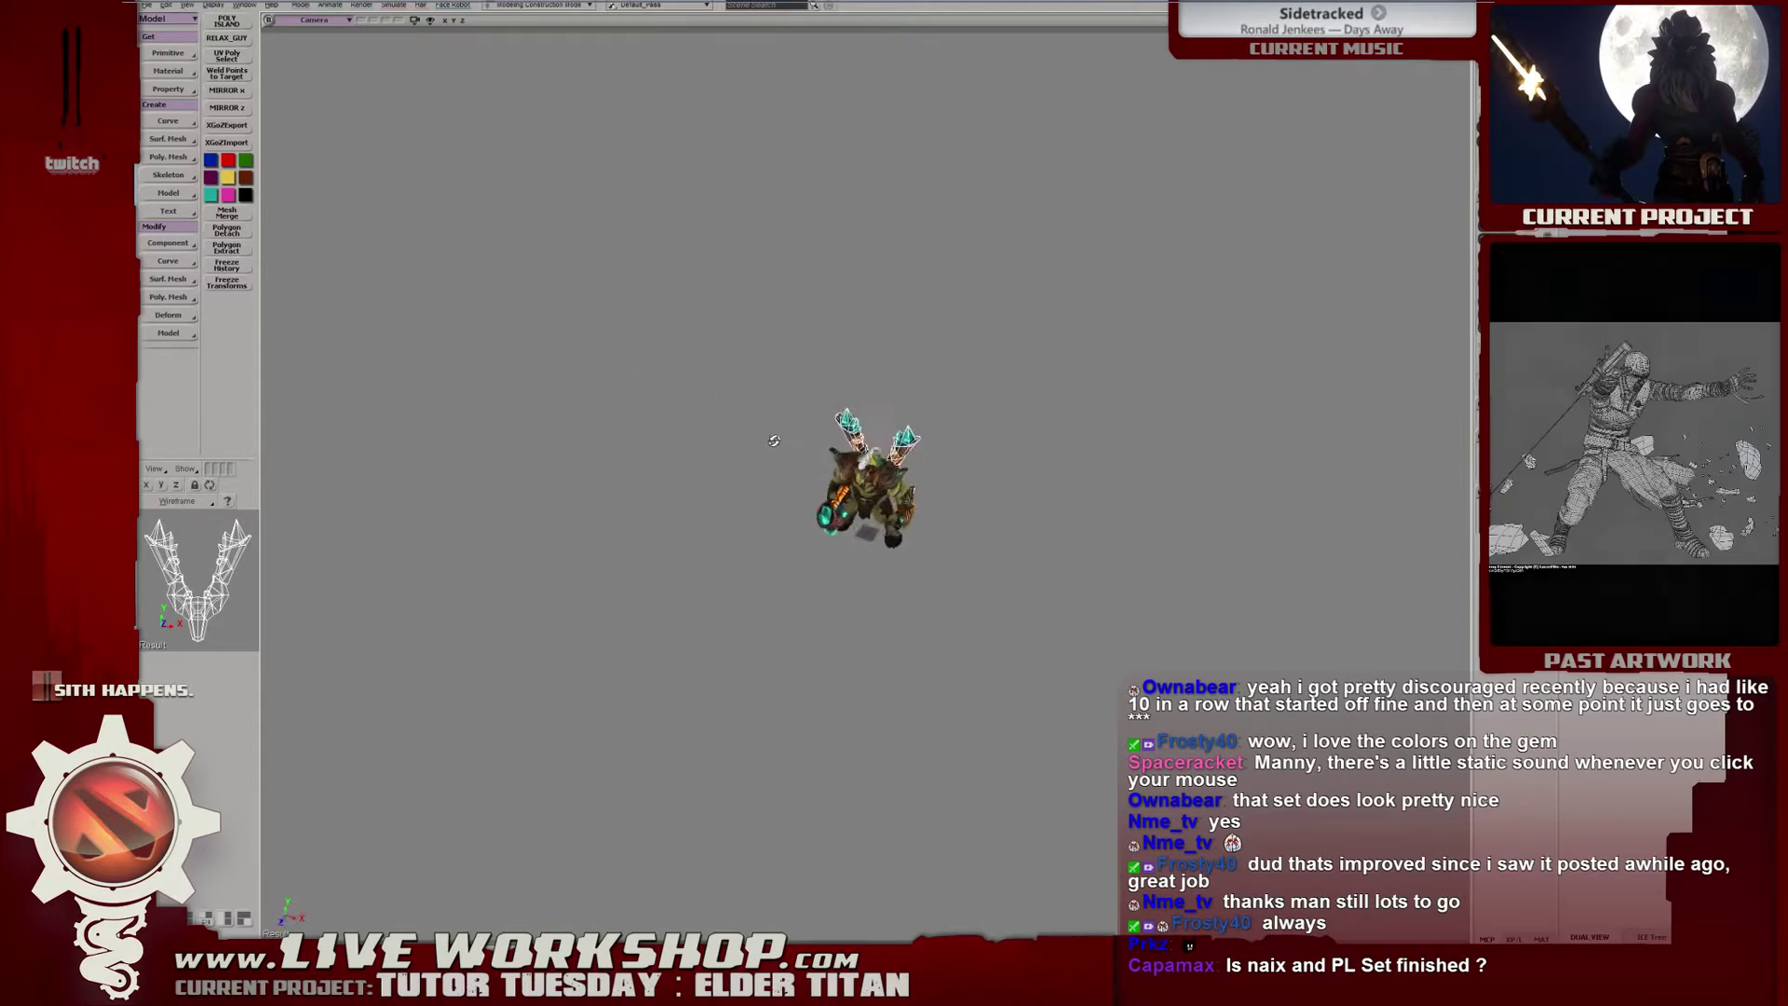
alt+right_drag(774, 441, 1211, 549)
alt+drag(988, 484, 847, 442)
alt+right_drag(848, 442, 484, 403)
alt+drag(484, 403, 746, 472)
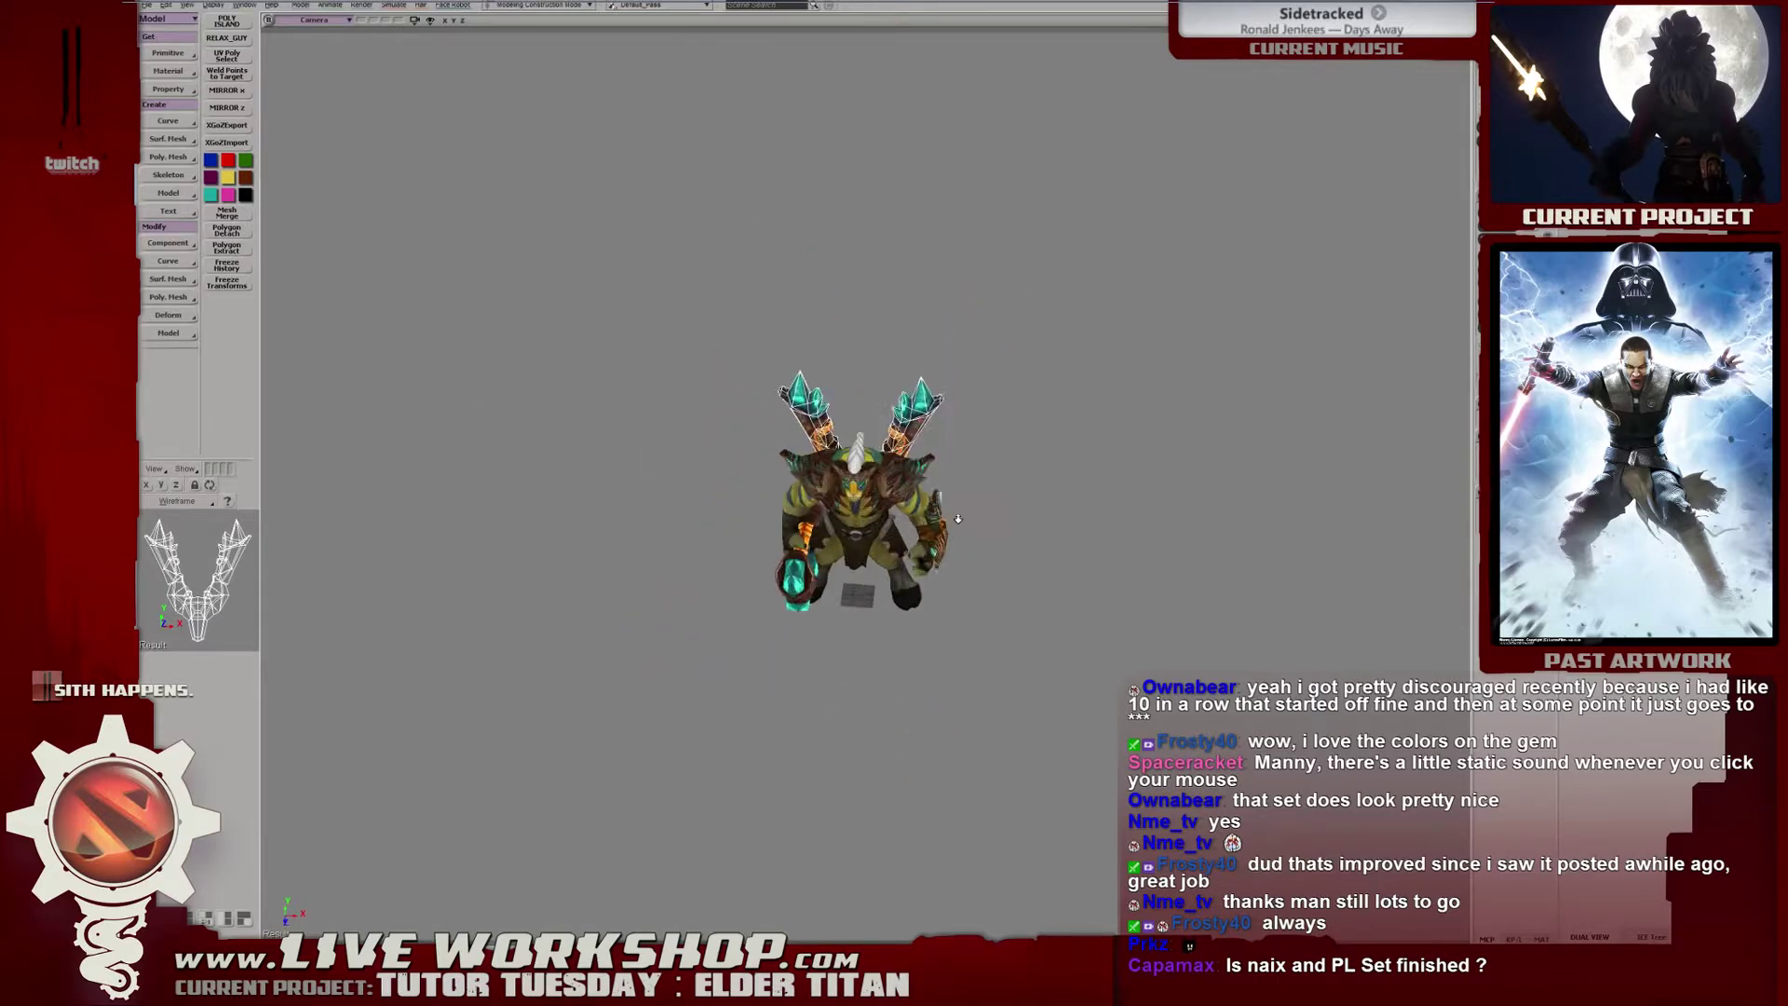
alt+right_drag(957, 519, 1024, 517)
alt+drag(1025, 517, 863, 470)
Switch to Photoshop and open ElderTitan_Back_Color_256.psd and ElderTitan_Head_Color_256.tga from the ET_Textures folder.
key(alt+Tab)
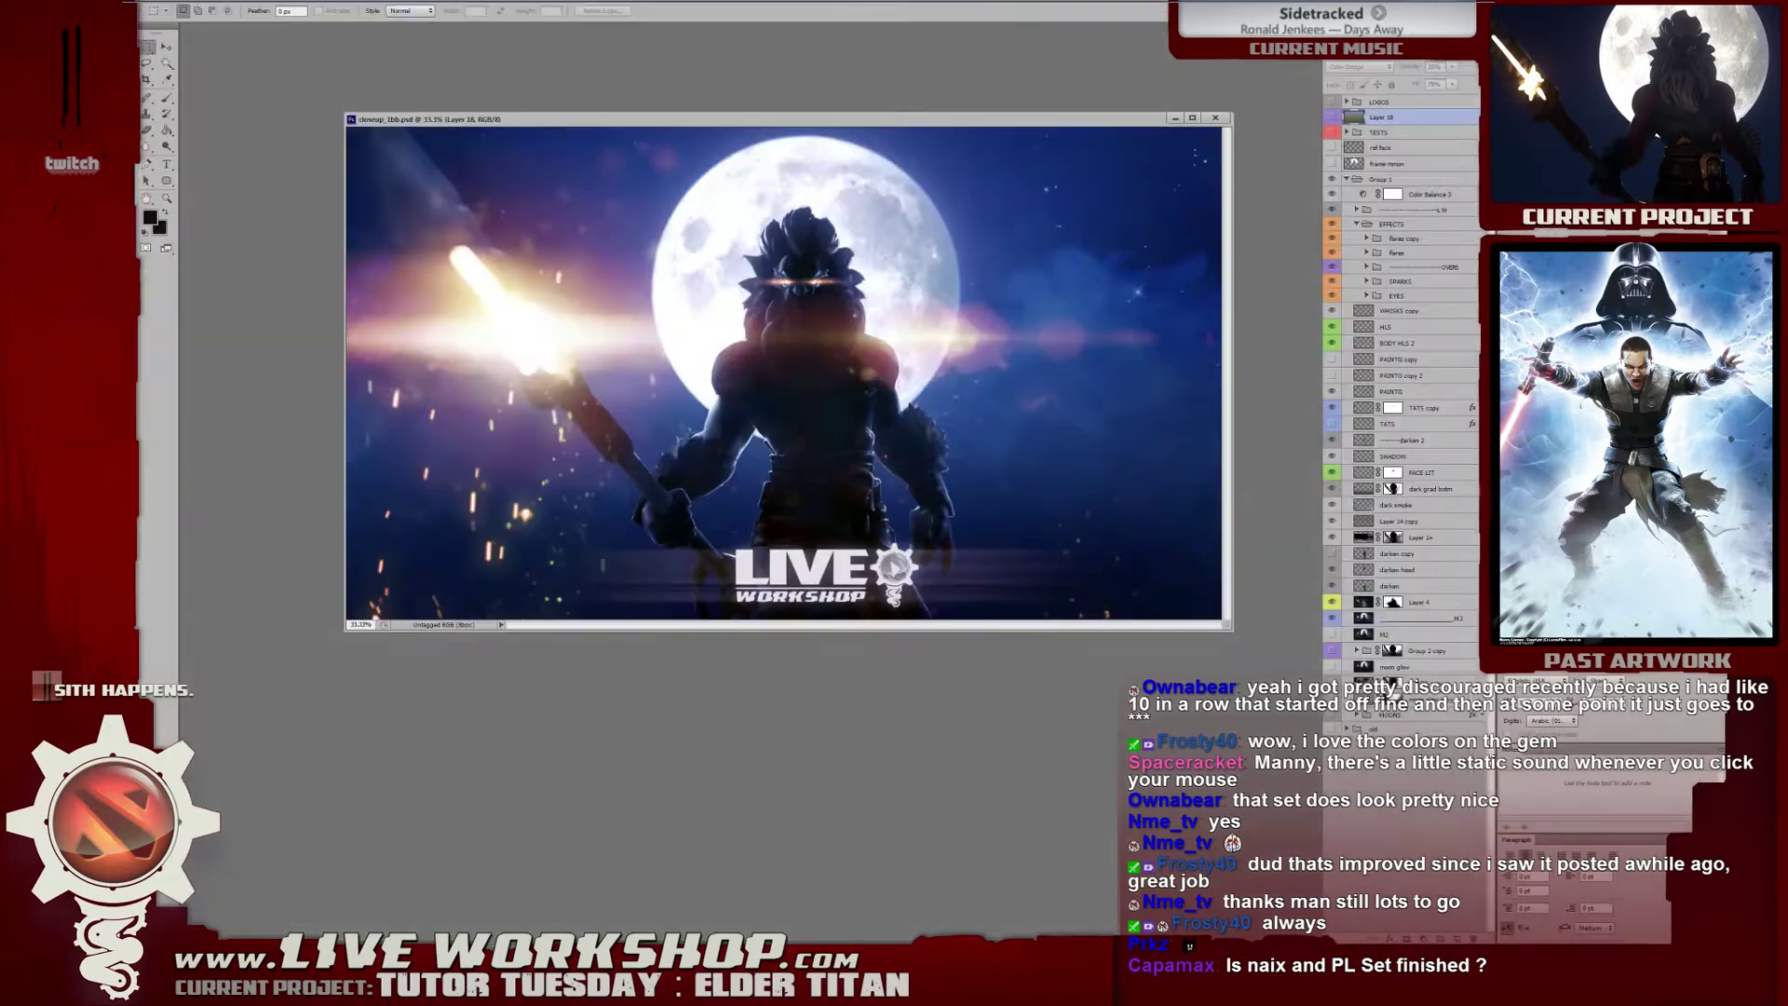
key(alt+Tab)
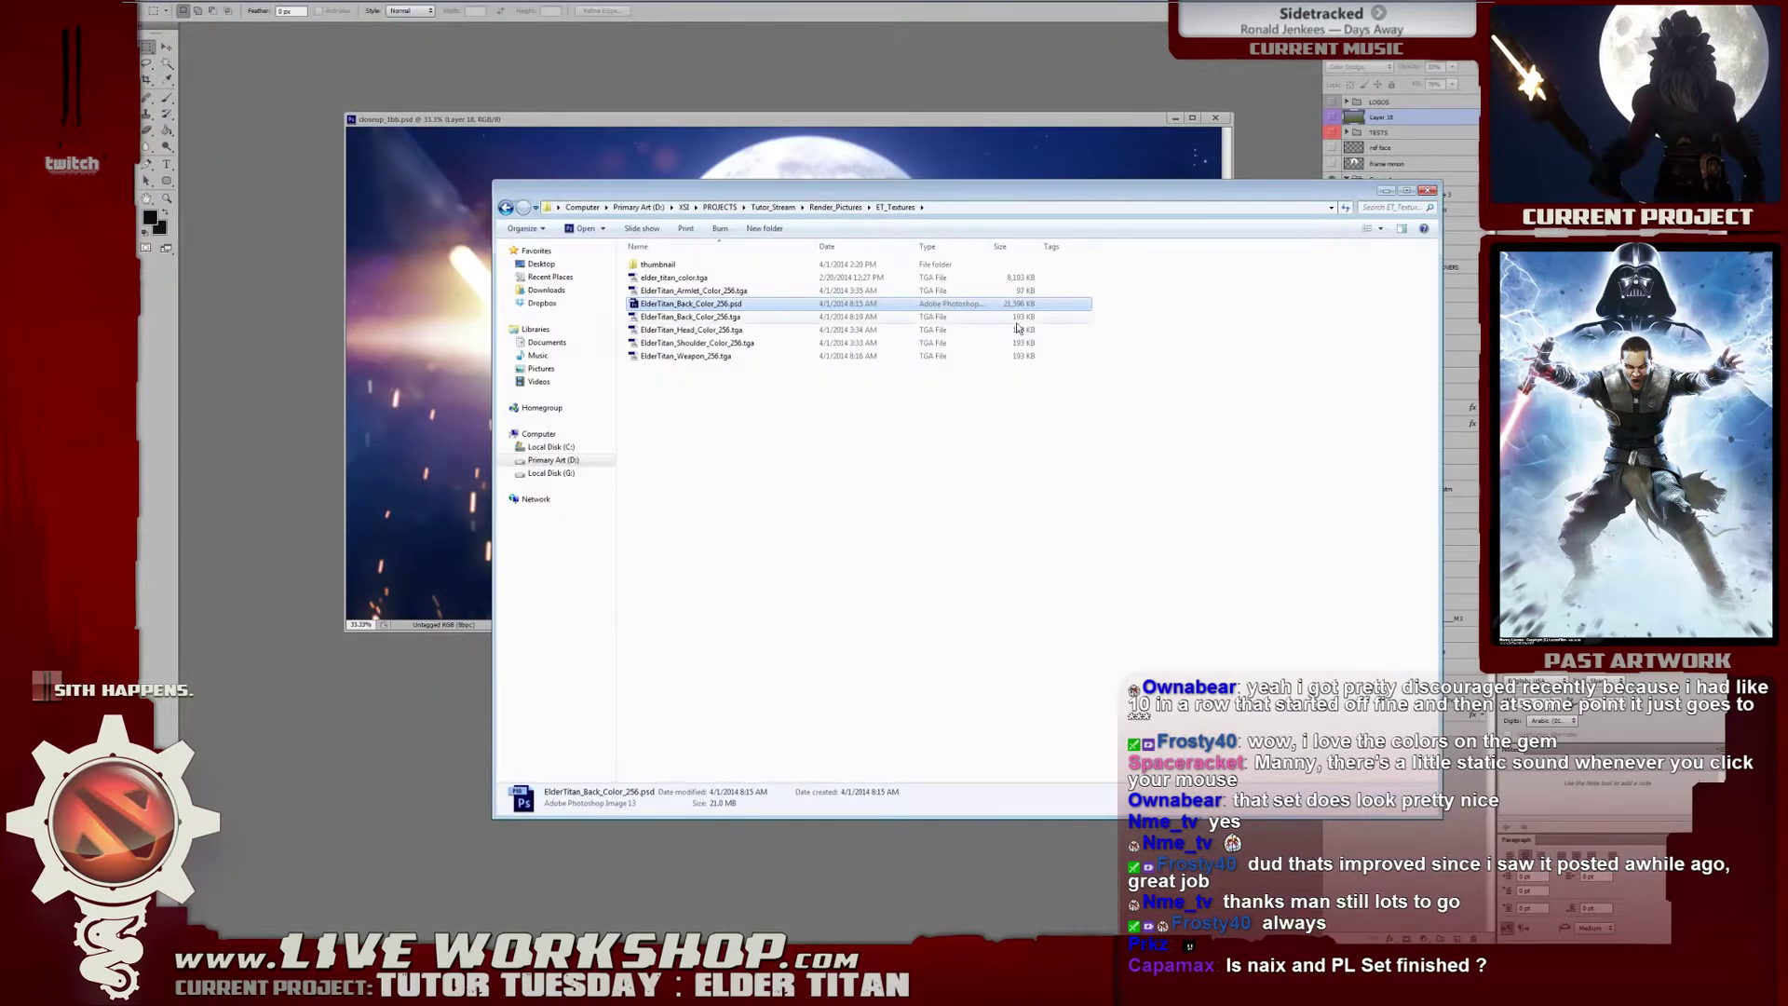
ctrl+click(706, 332)
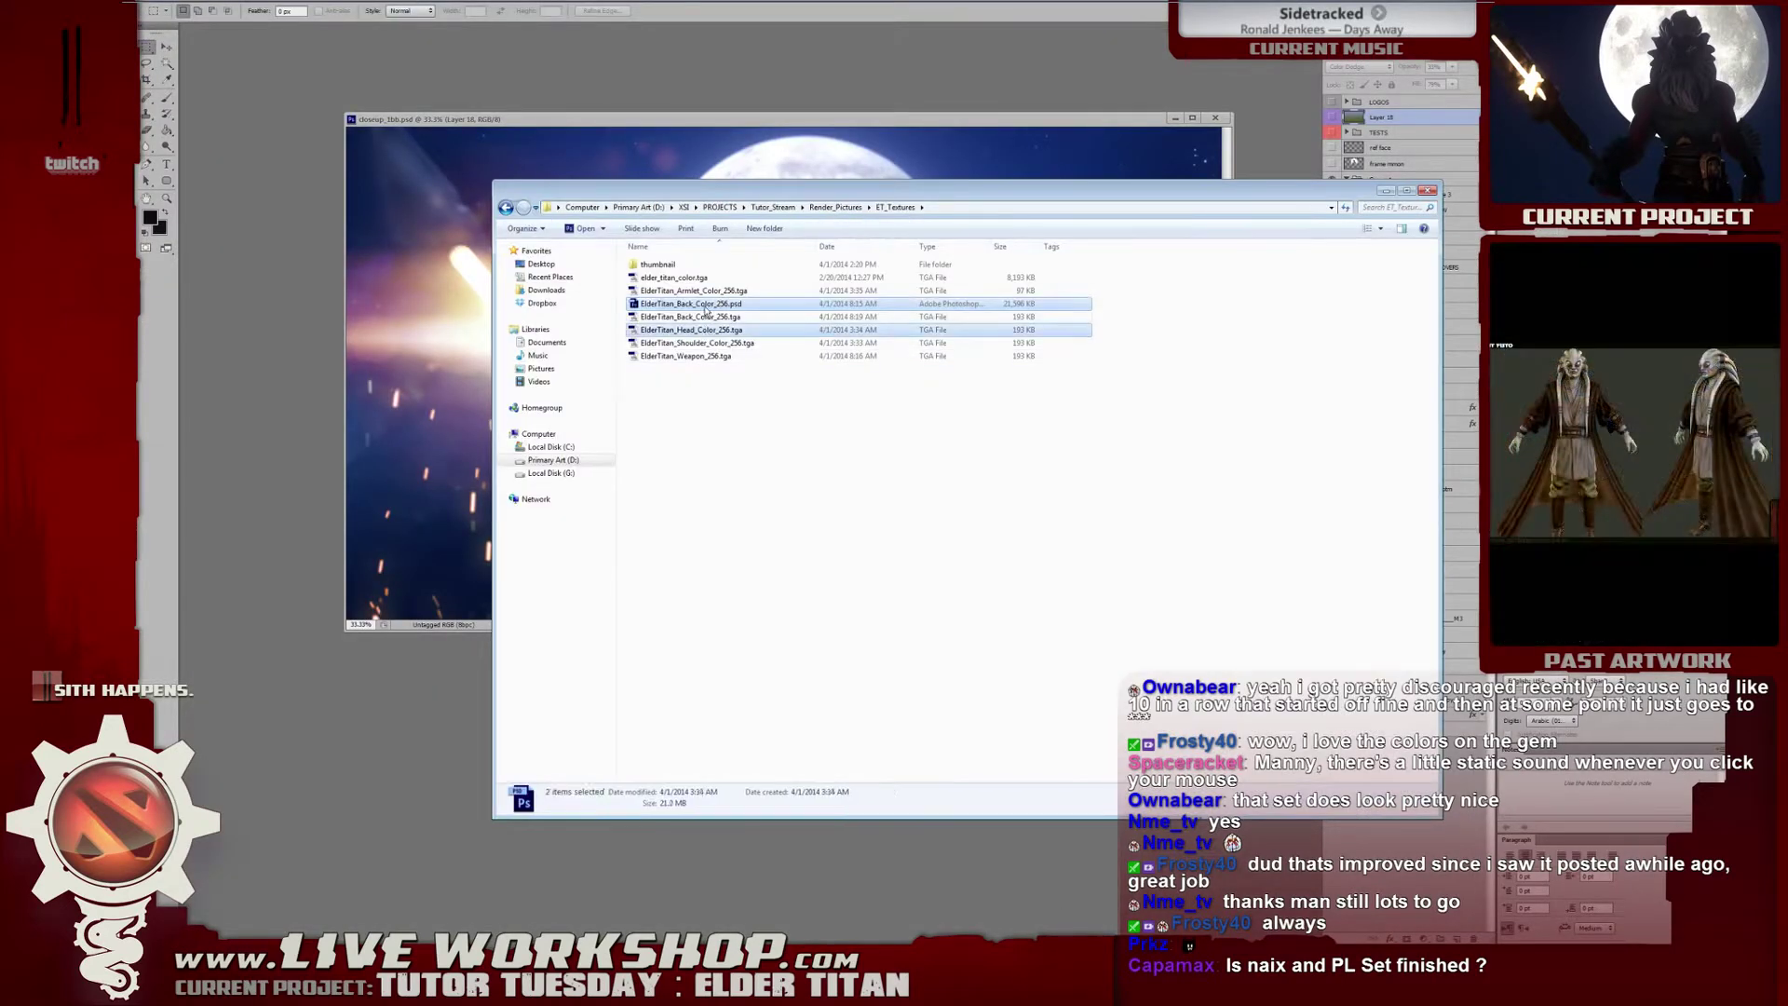
key(Return)
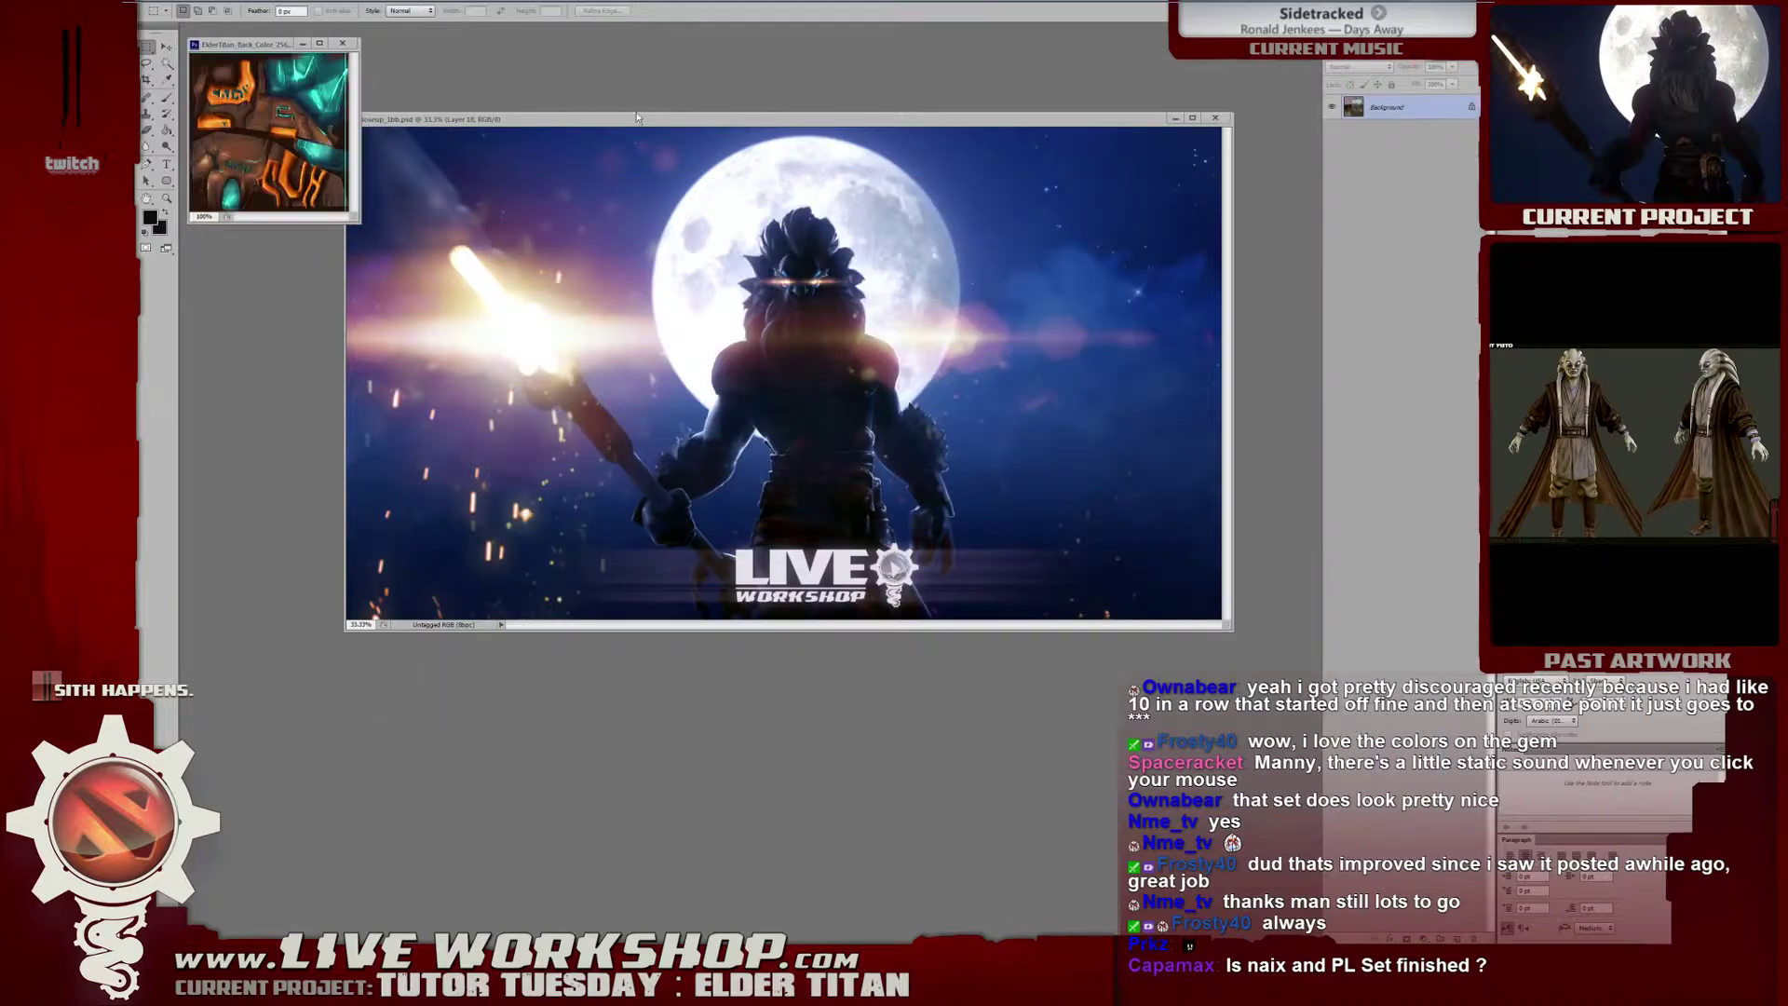
Arrange the head texture window clear of the other images, enlarge it and zoom the texture to 200%.
drag(249, 56, 759, 185)
drag(878, 365, 1062, 474)
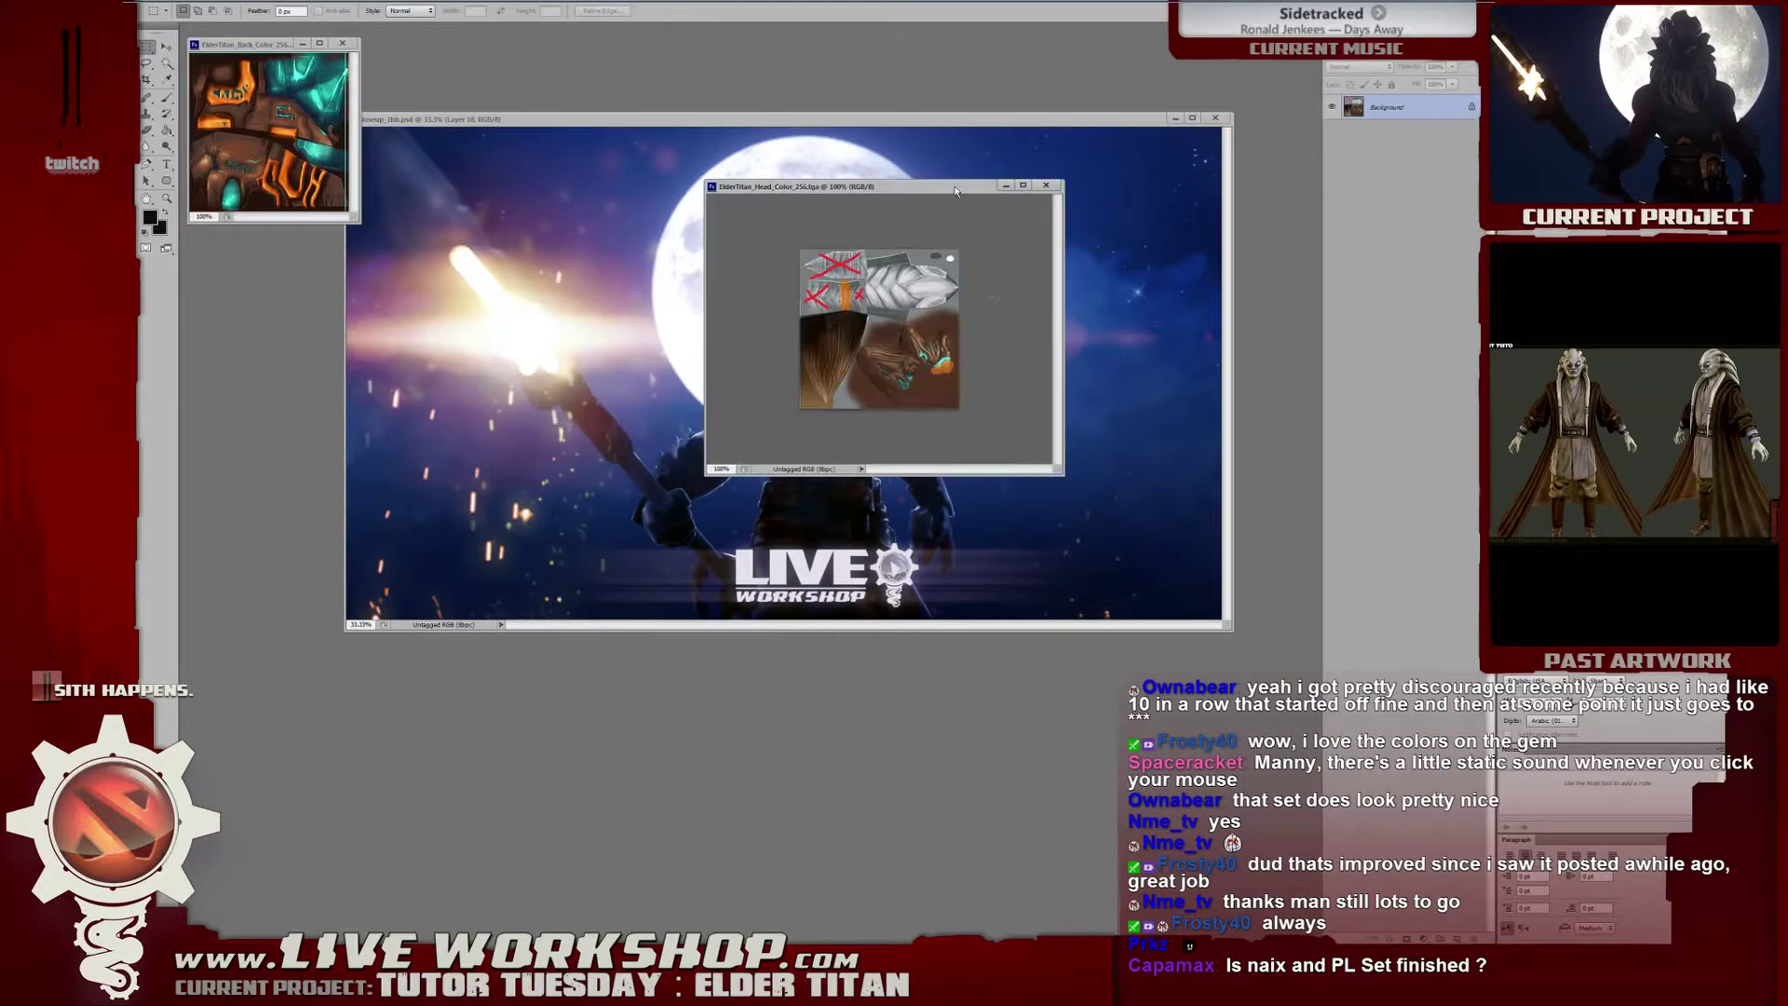
drag(959, 190, 1028, 142)
drag(1100, 57, 1104, 56)
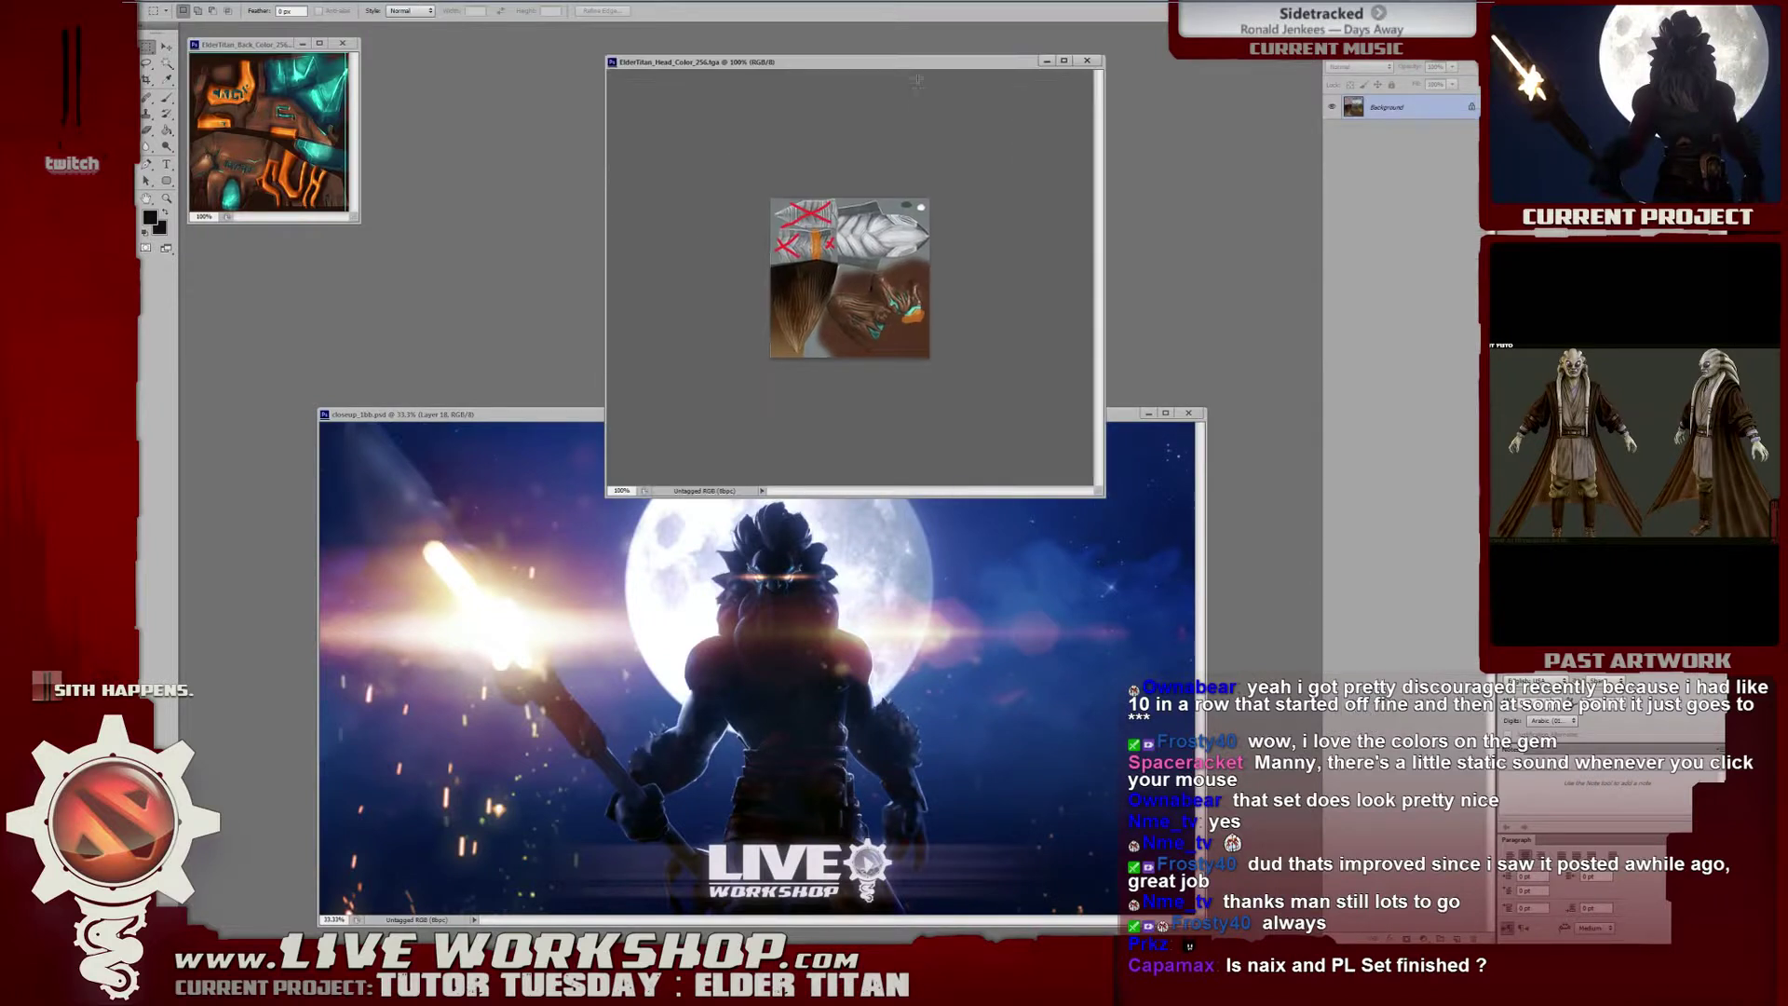
drag(921, 64, 875, 159)
alt+scroll(858, 311, up, 1)
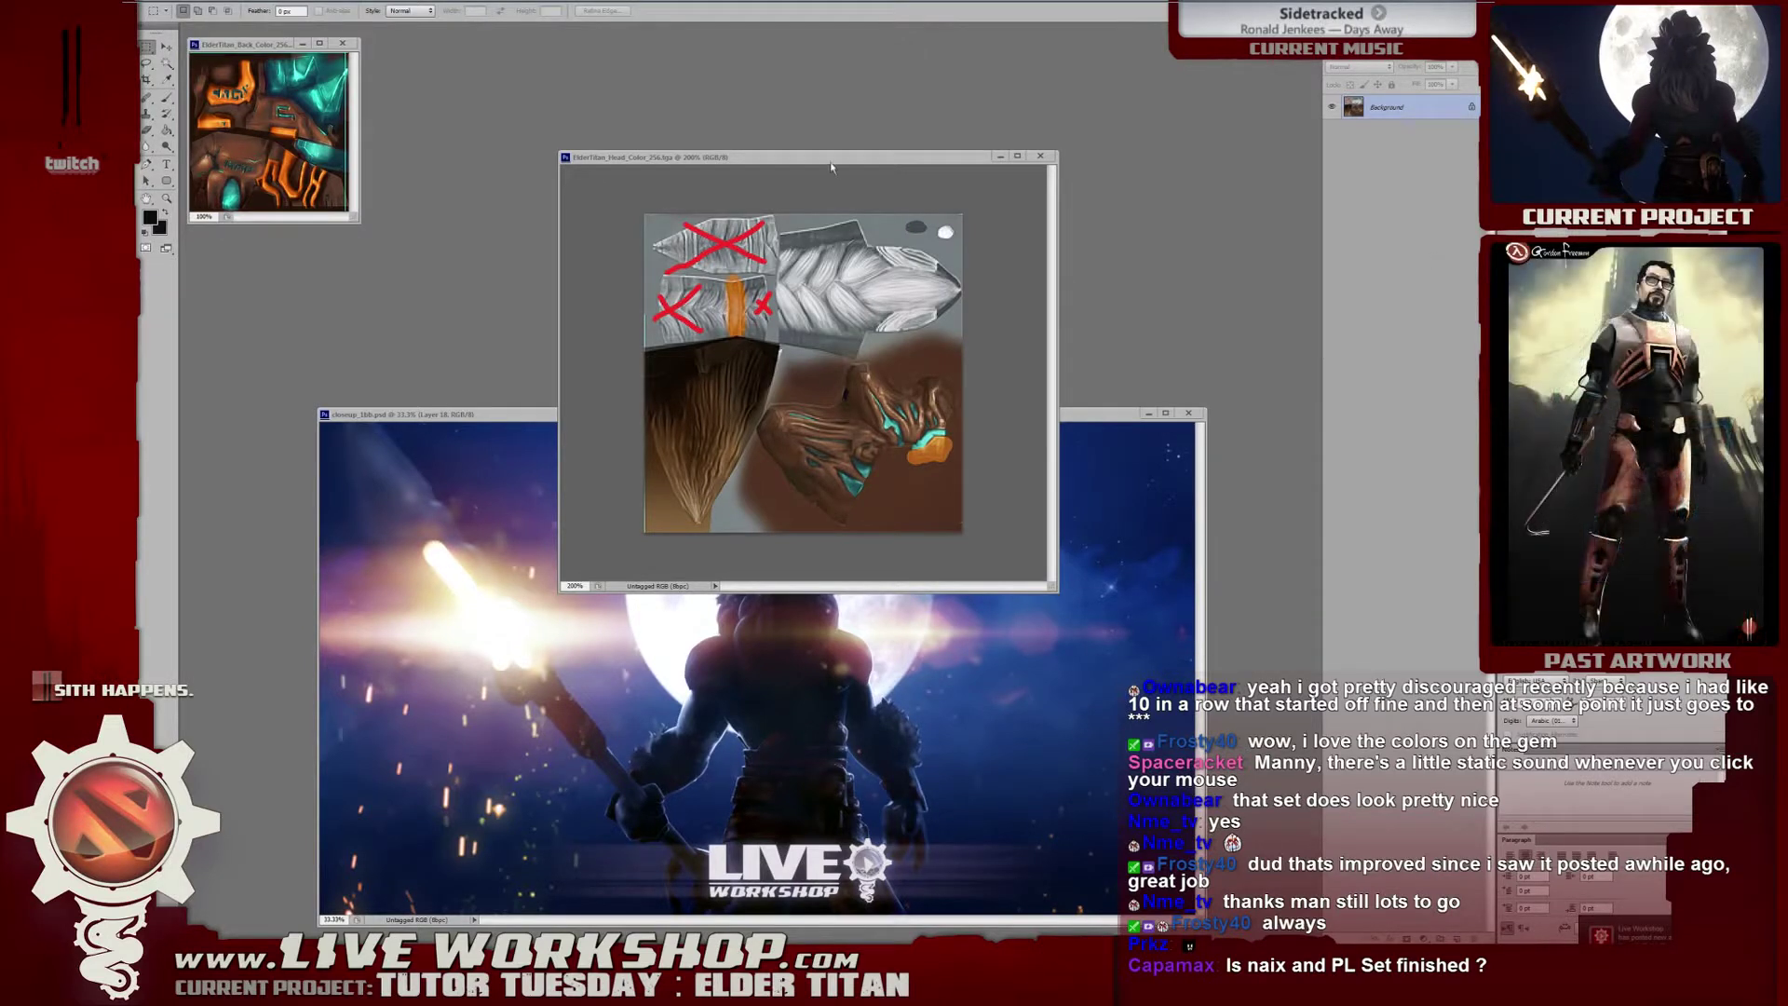
drag(832, 167, 799, 165)
Lasso the brown horn section of the head texture and copy it to a new layer.
key(l)
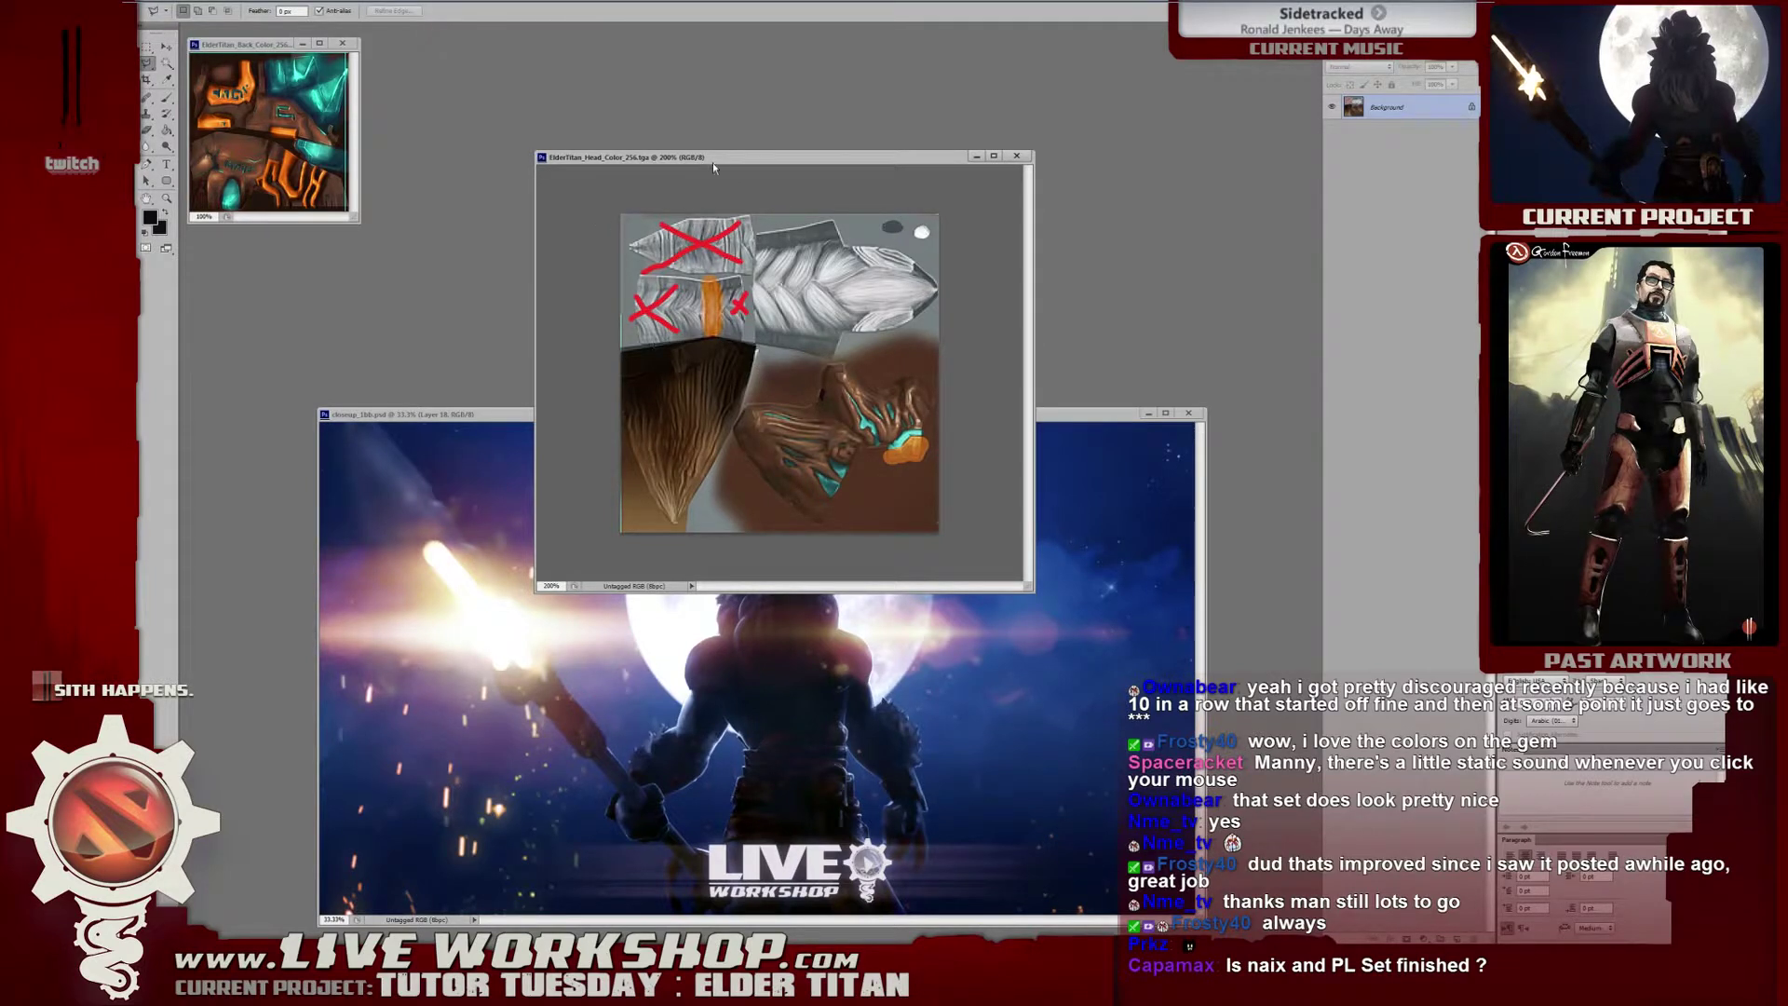
key(ctrl+w)
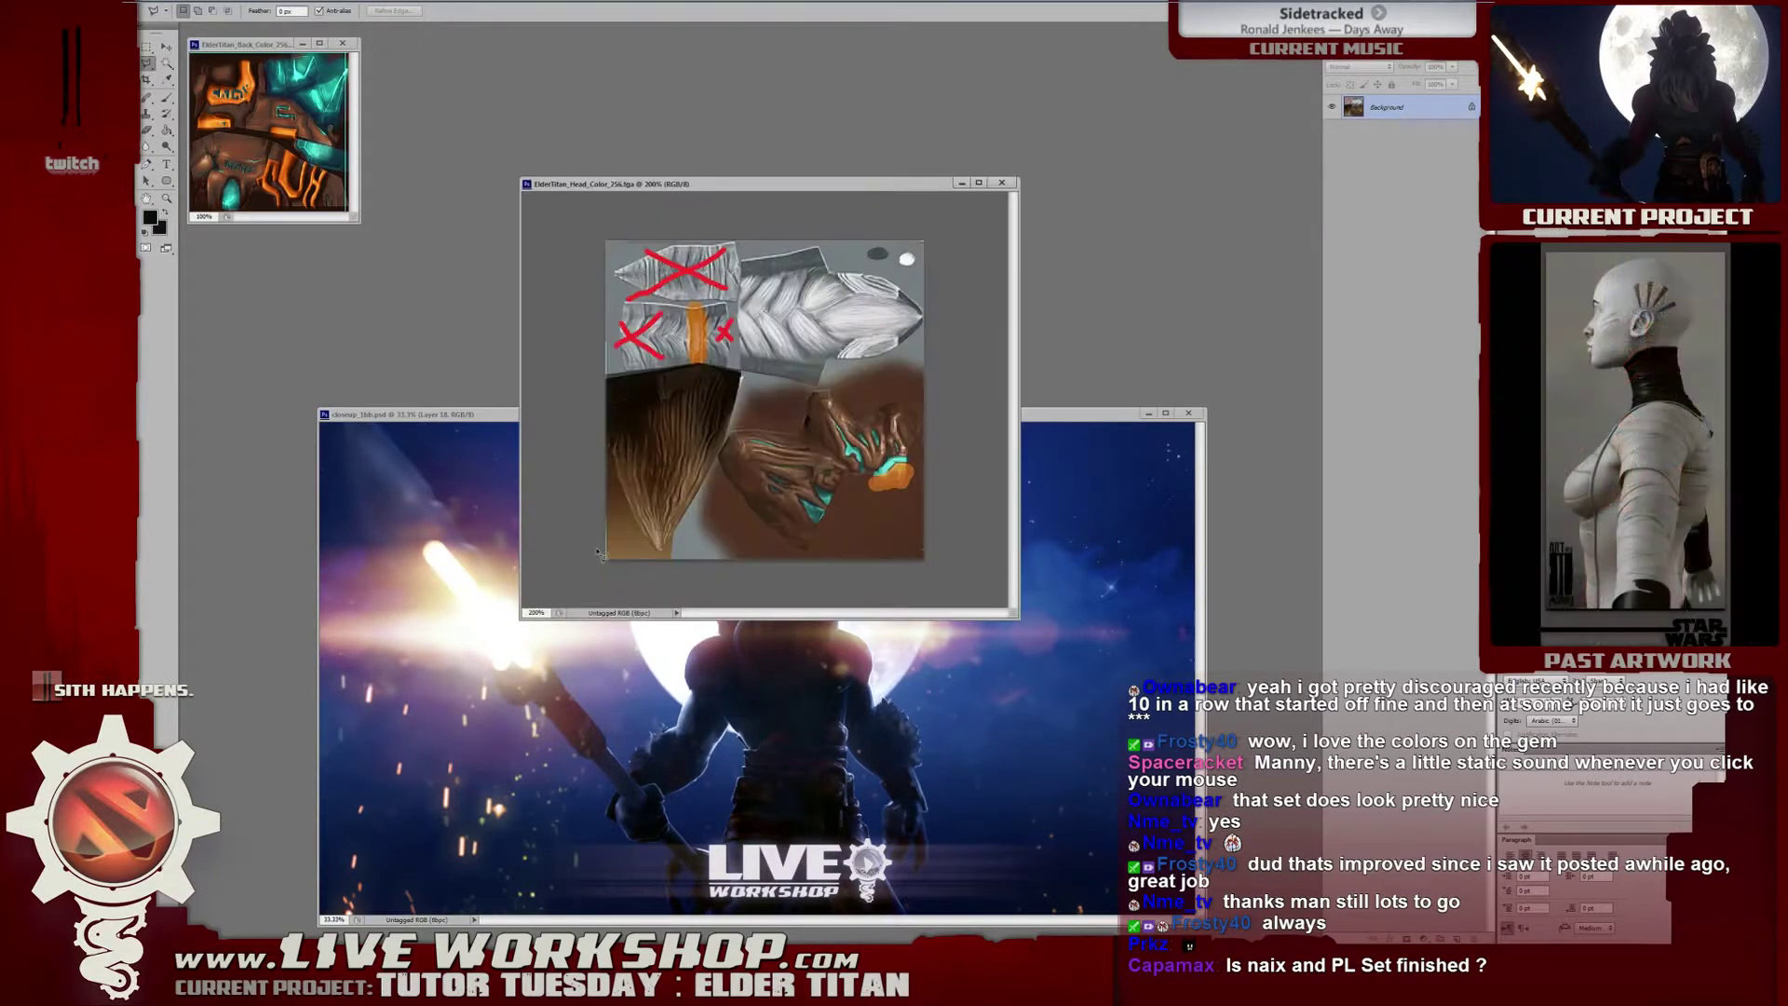
mouse_move(664, 567)
mouse_down()
mouse_move(619, 508)
mouse_move(599, 424)
mouse_move(612, 384)
mouse_move(741, 377)
mouse_move(750, 410)
mouse_move(663, 565)
mouse_up()
key(ctrl+j)
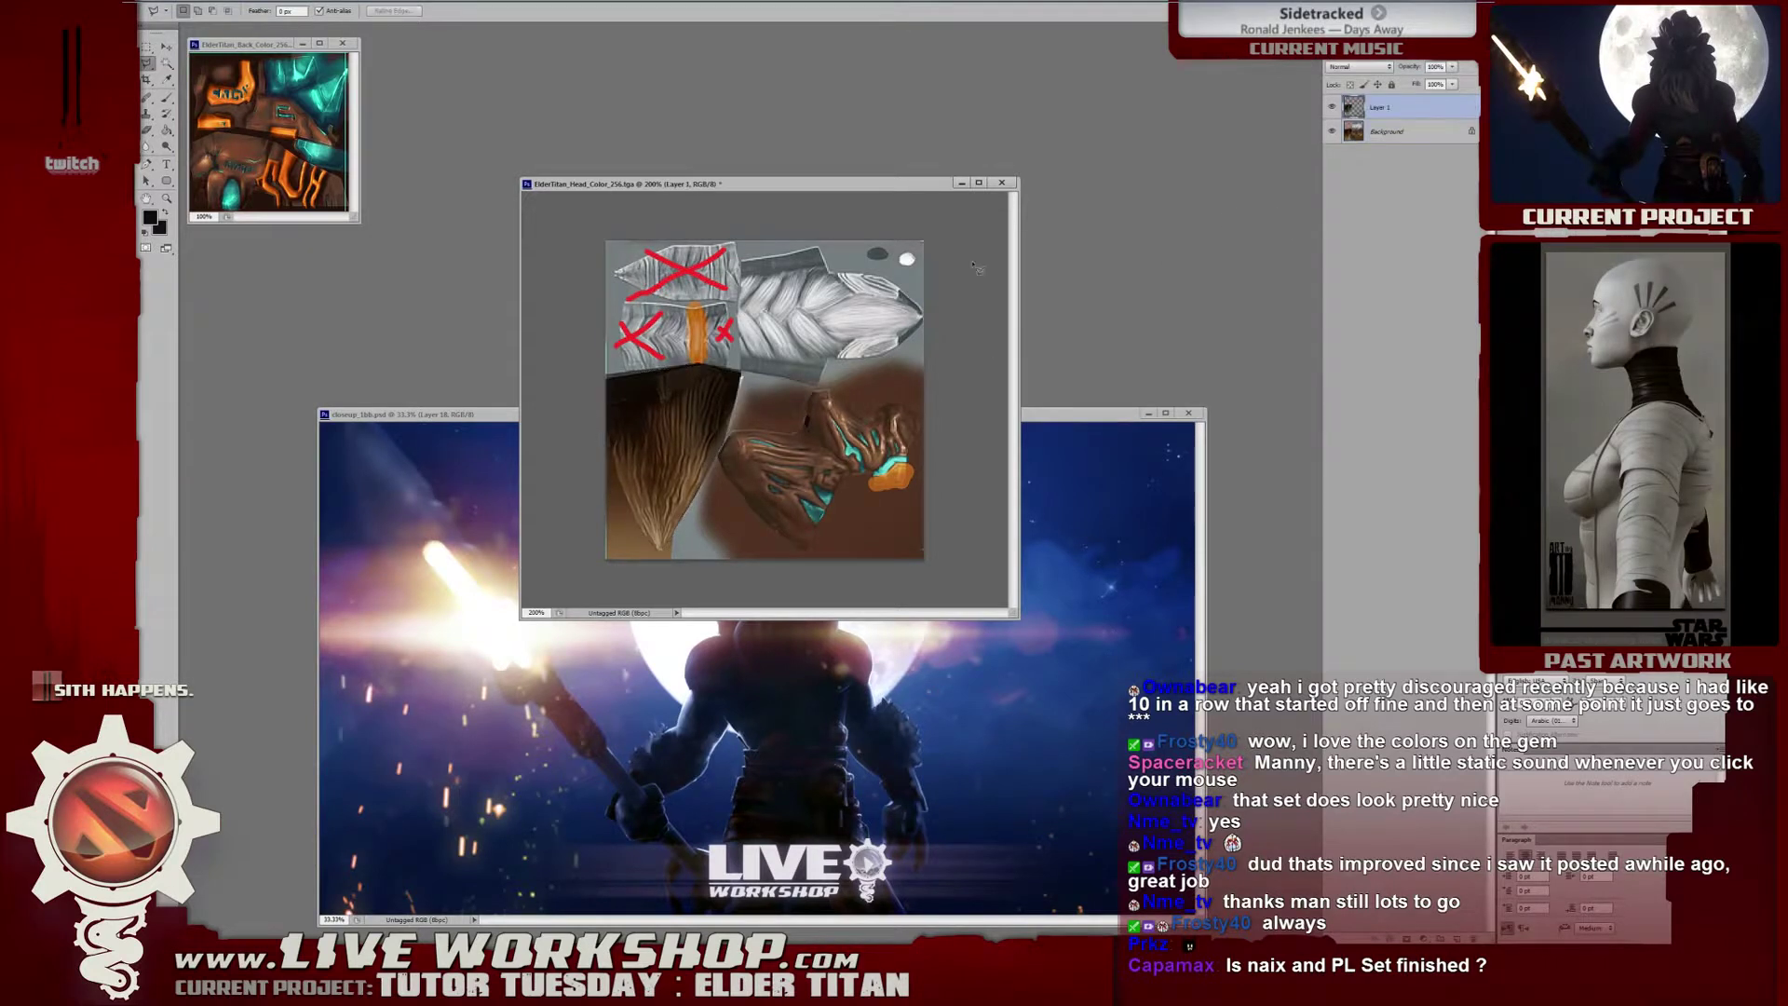
Brighten the copied horn layer with Levels by raising the midtones and setting the white input level to 176.
key(ctrl+l)
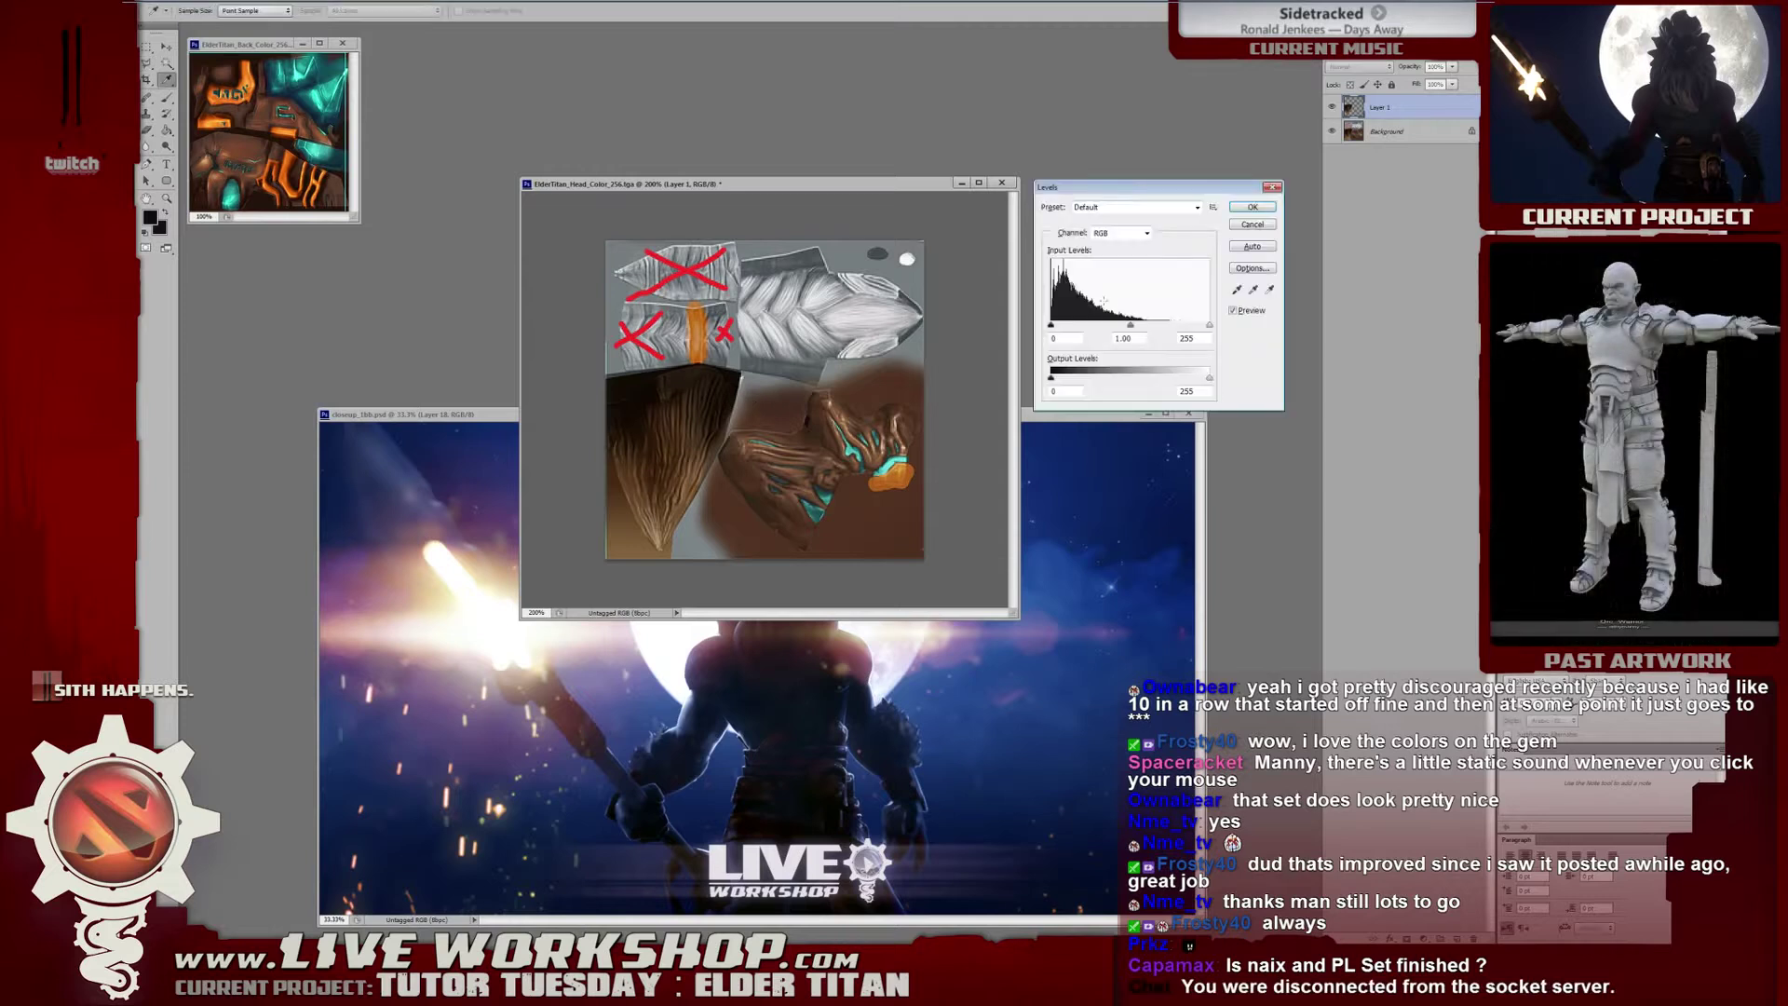
drag(1211, 327, 1099, 329)
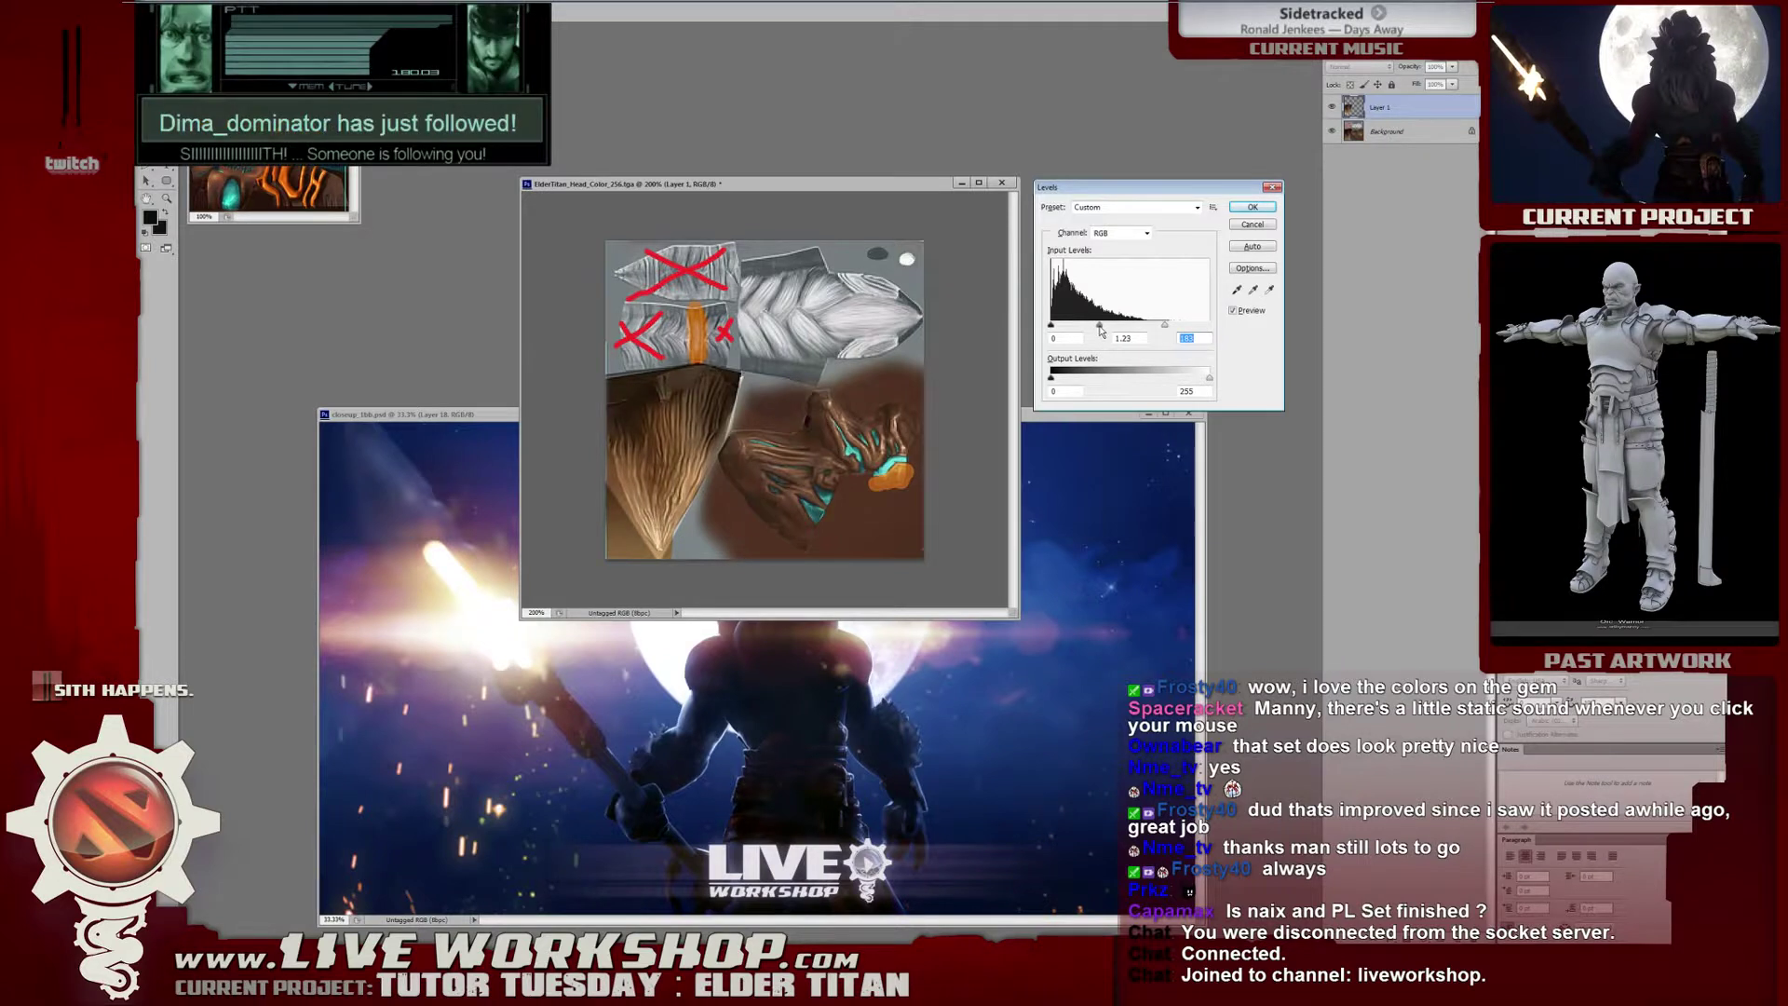
key(shift+Tab)
drag(1164, 326, 1162, 329)
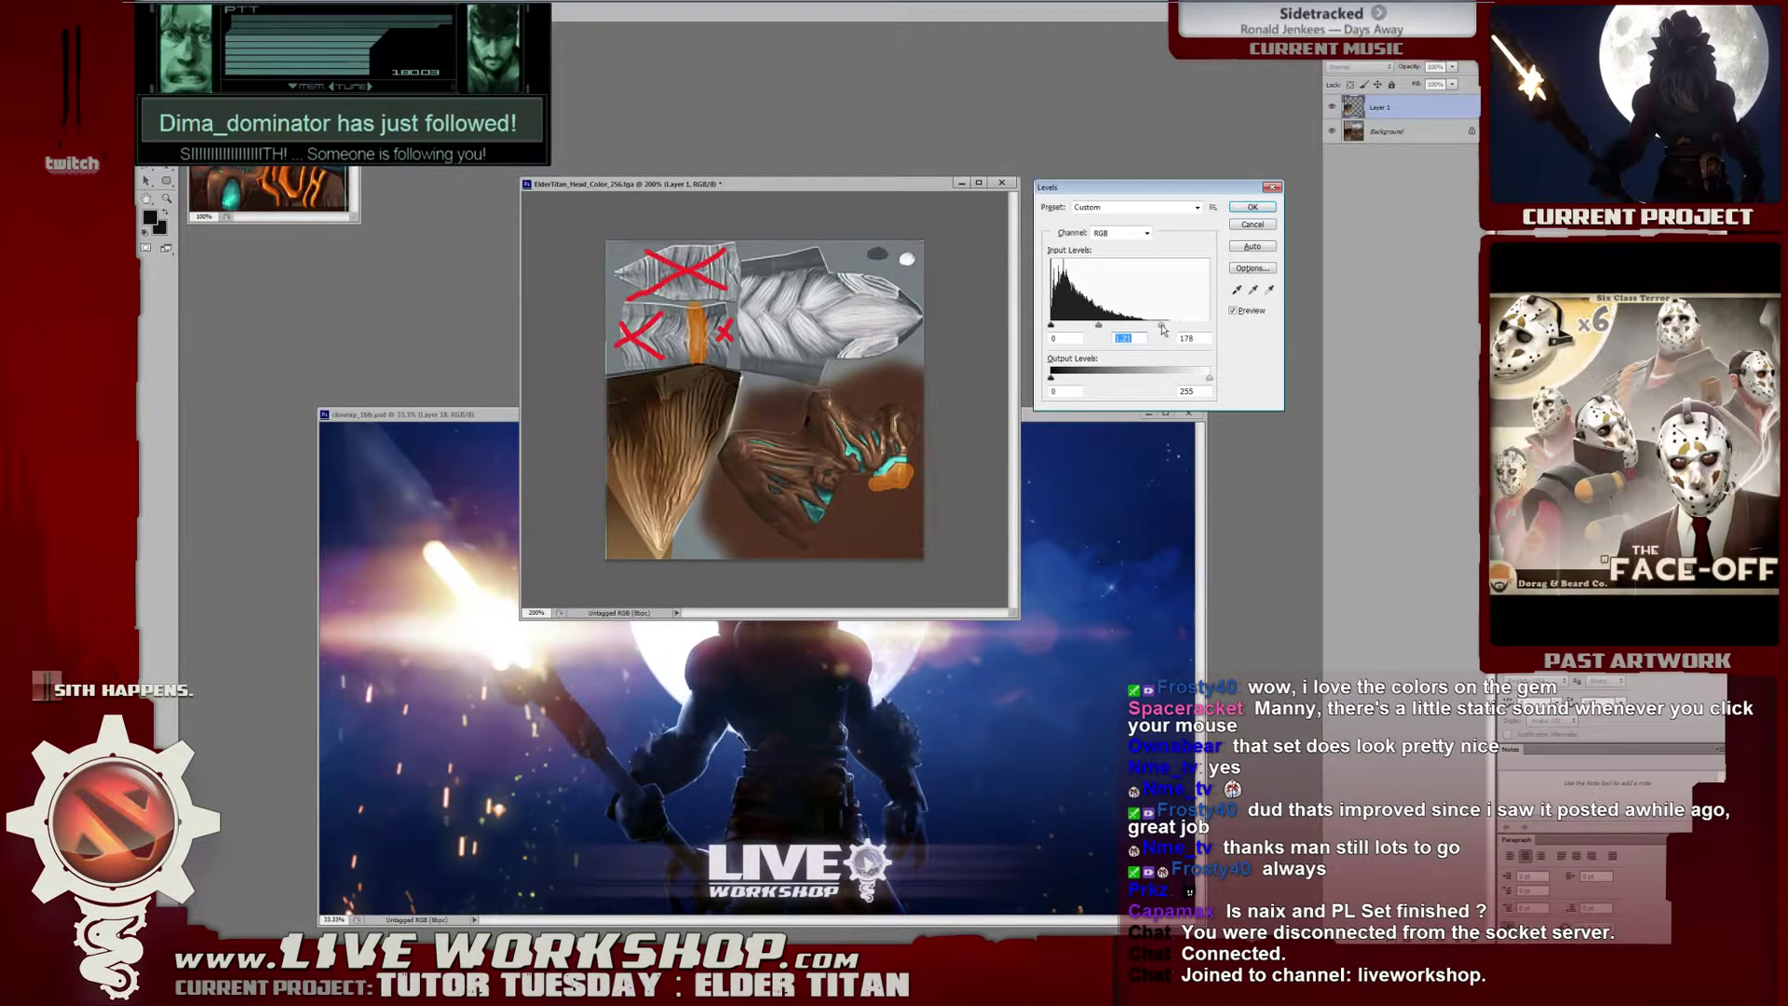
click(1251, 207)
Save the edited head texture as ElderTitan_Head_Color_256.psd in the ET_Textures folder.
drag(900, 189, 950, 169)
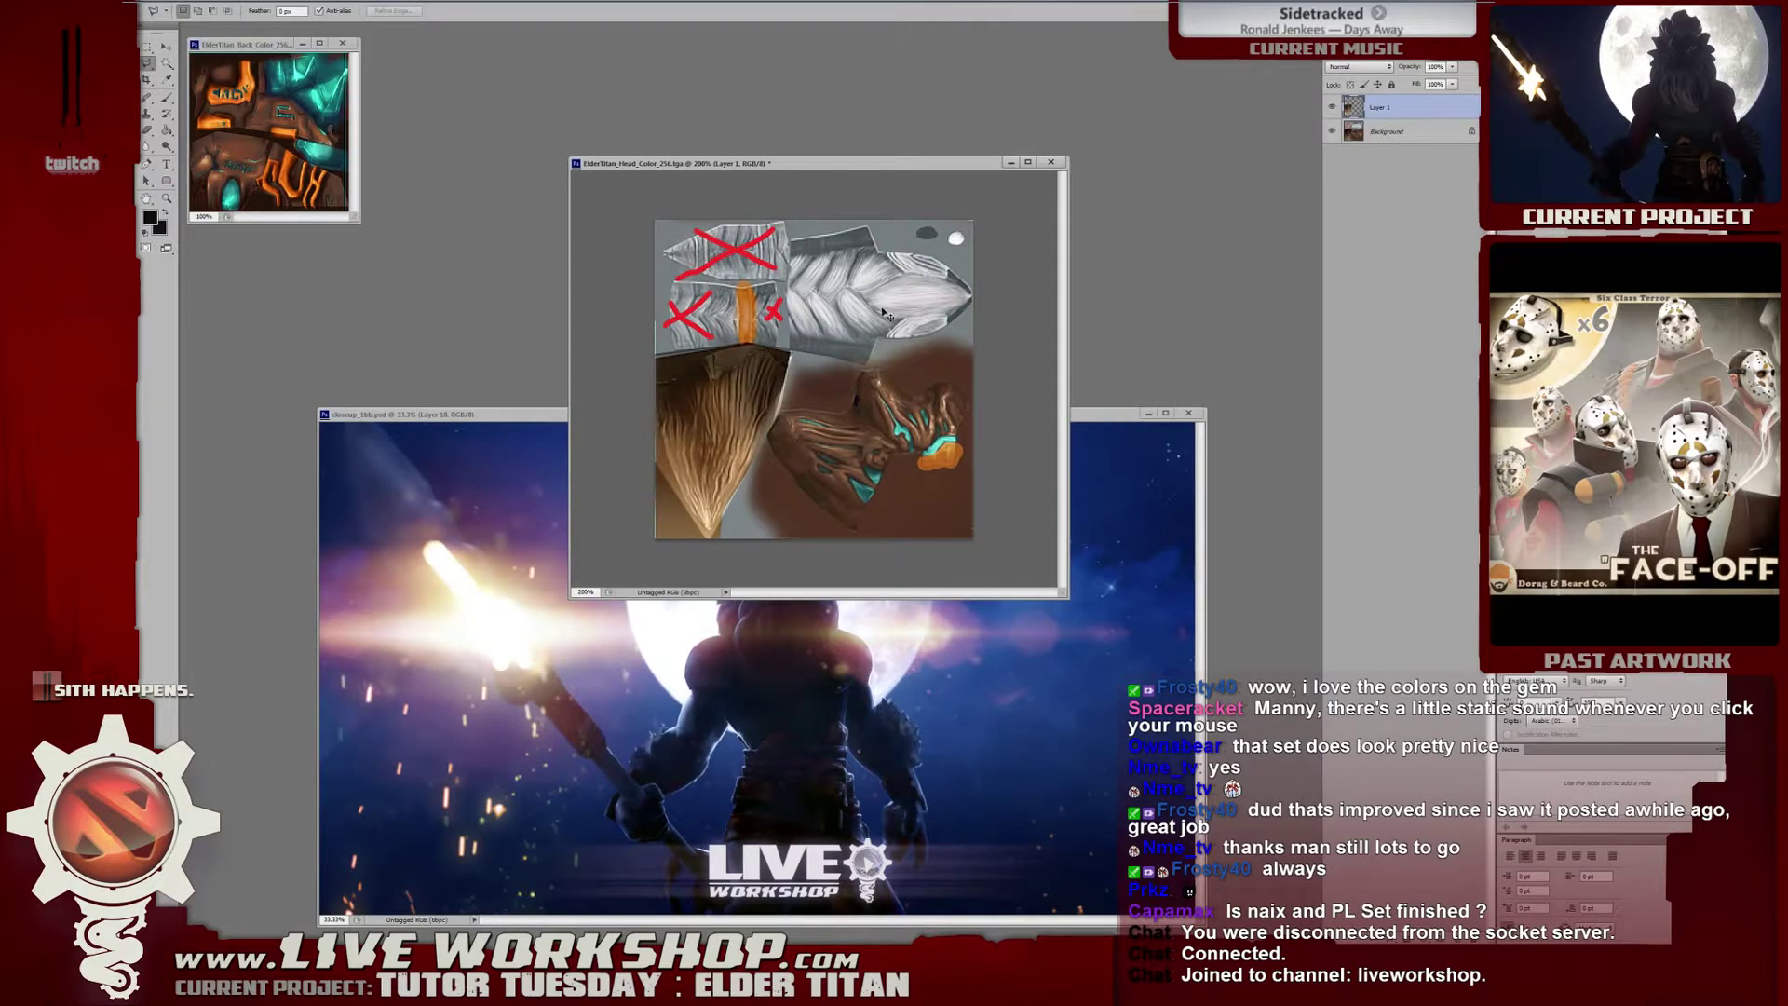
key(ctrl+shift+s)
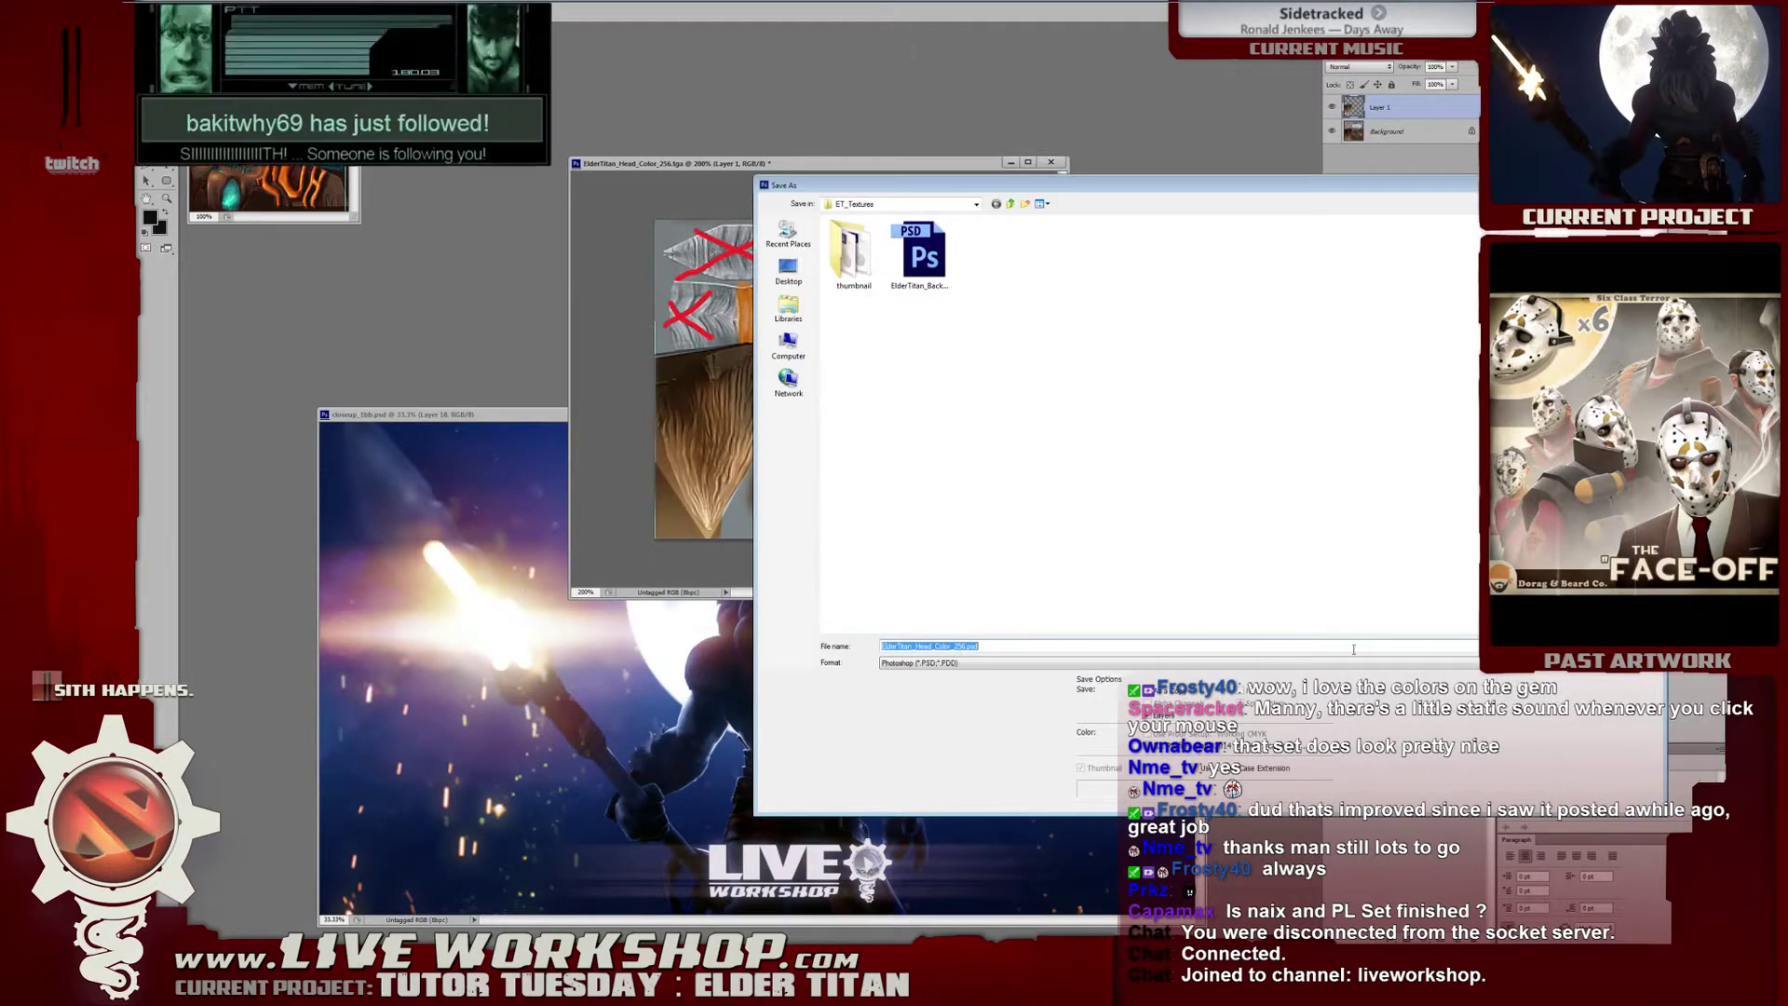
key(Return)
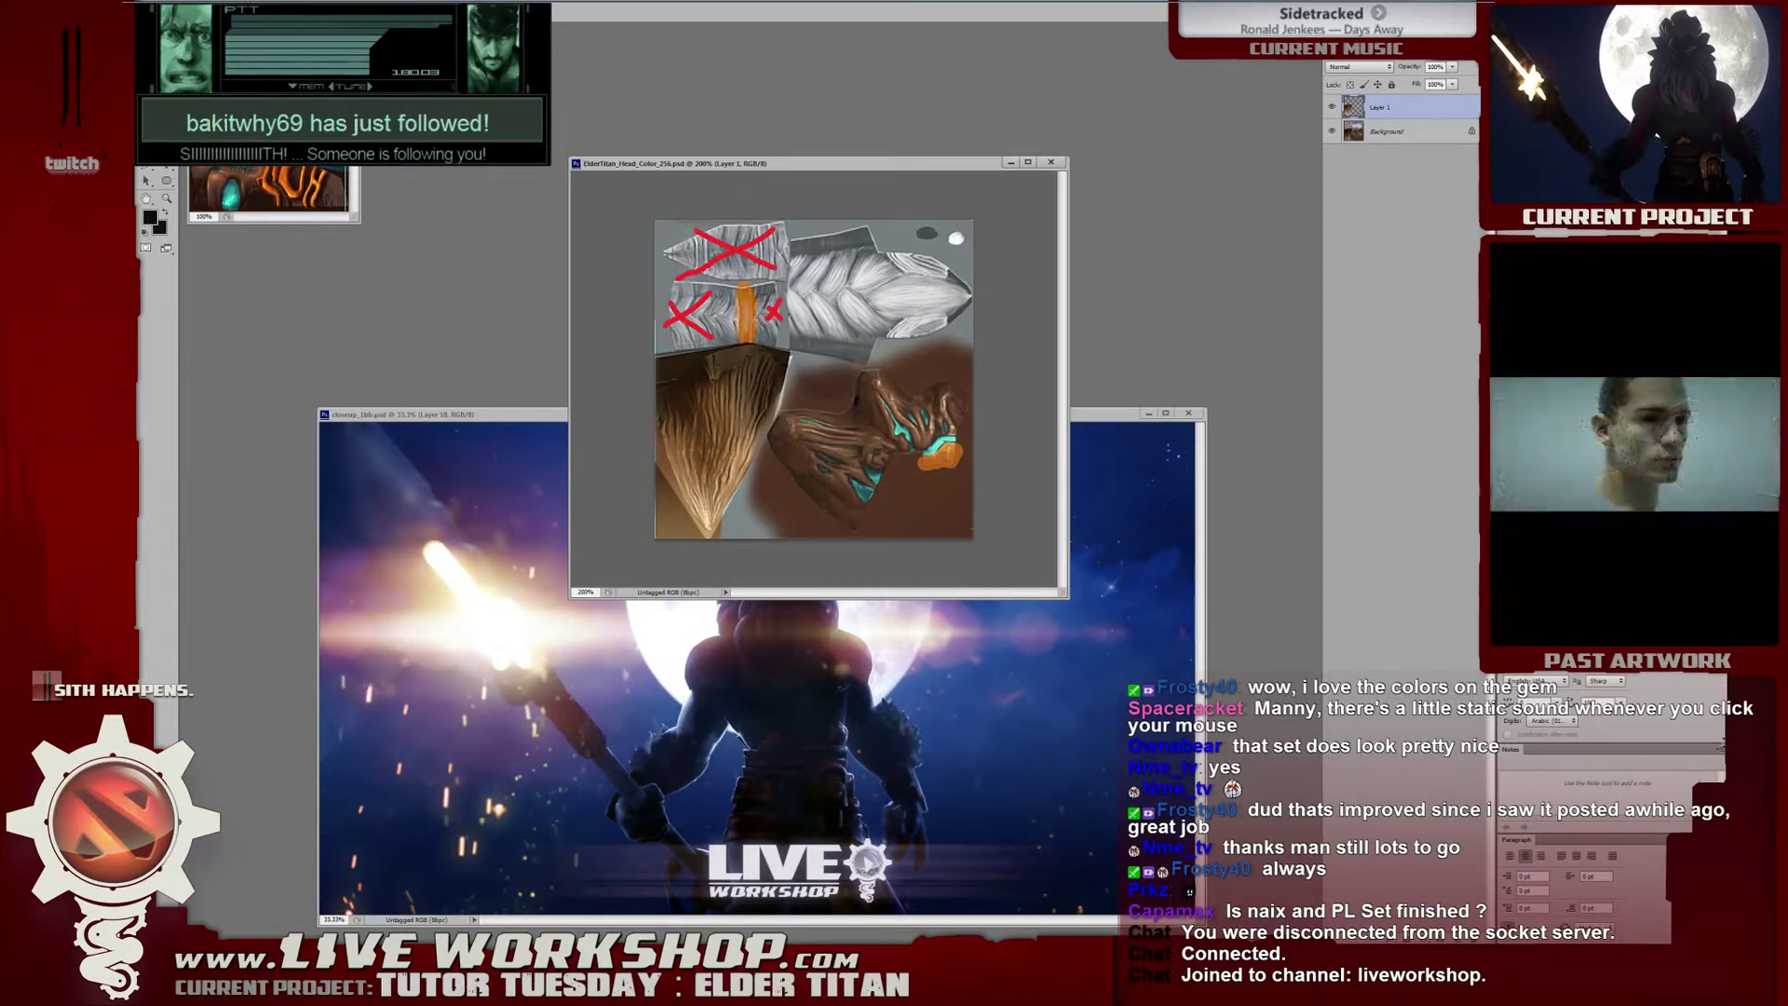
Switch to Softimage, update the model's head texture with the saved ElderTitan_Head_Color_256.psd and clear the back piece selection.
key(alt+Tab)
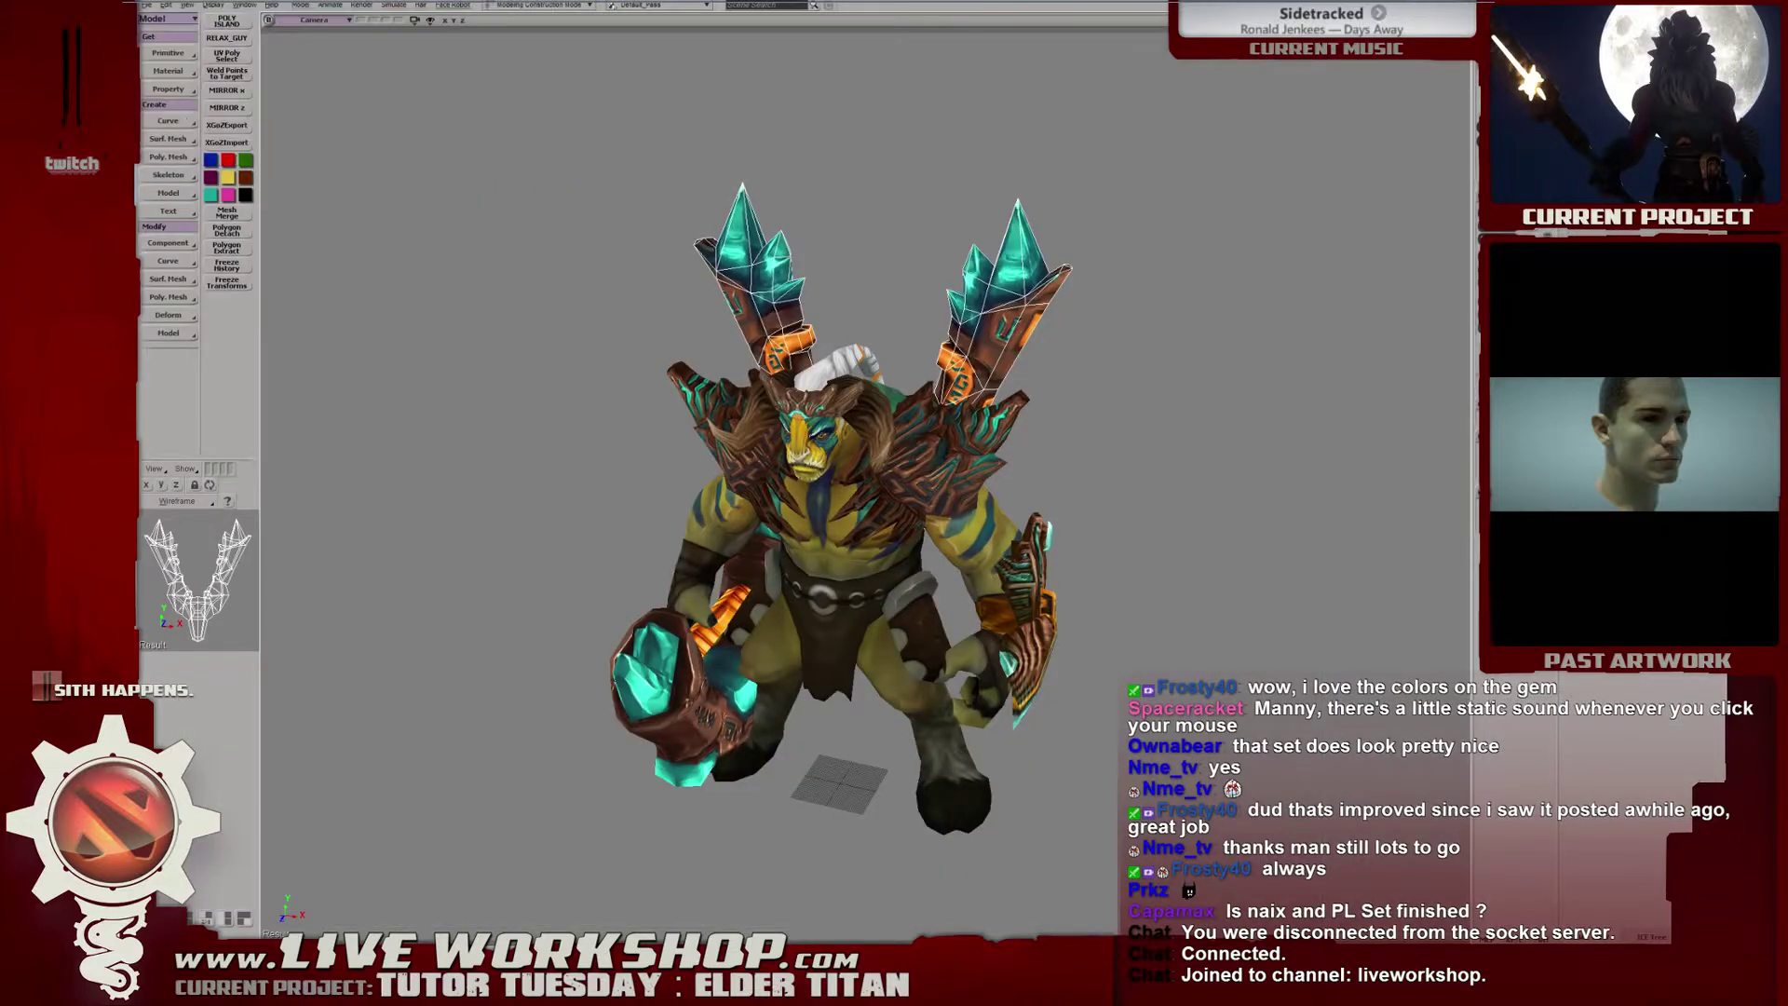
key(alt+Tab)
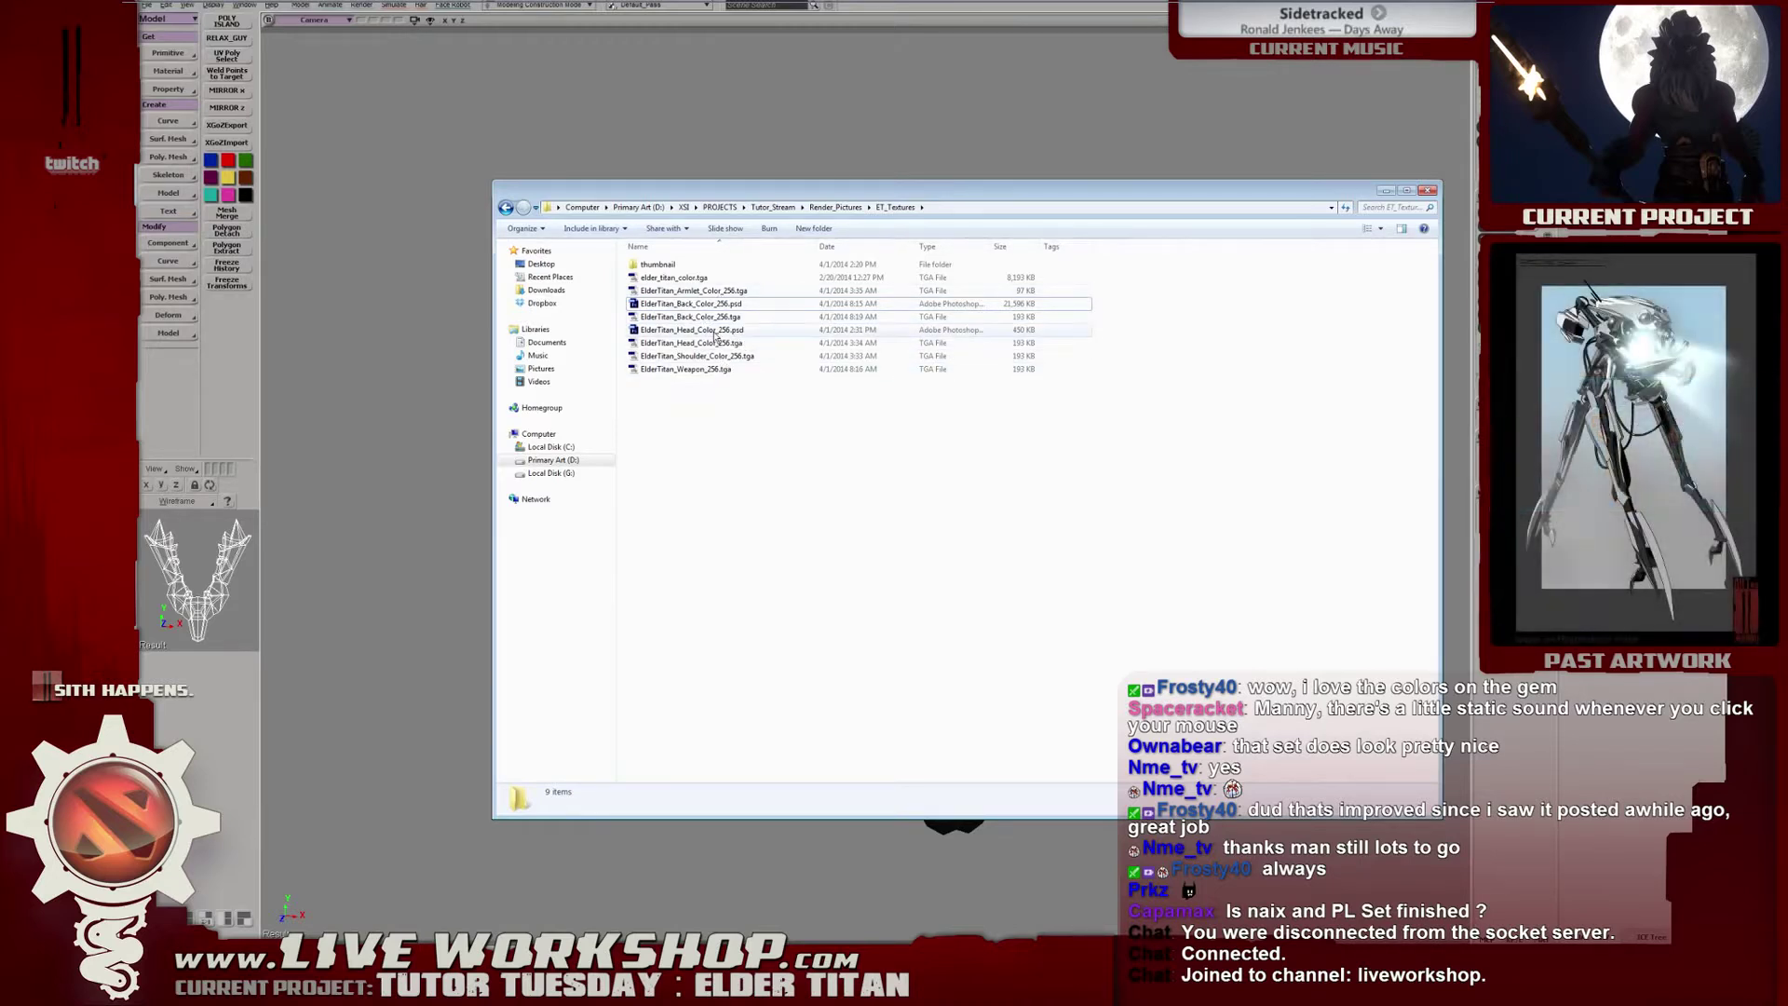
click(708, 330)
key(alt+Tab)
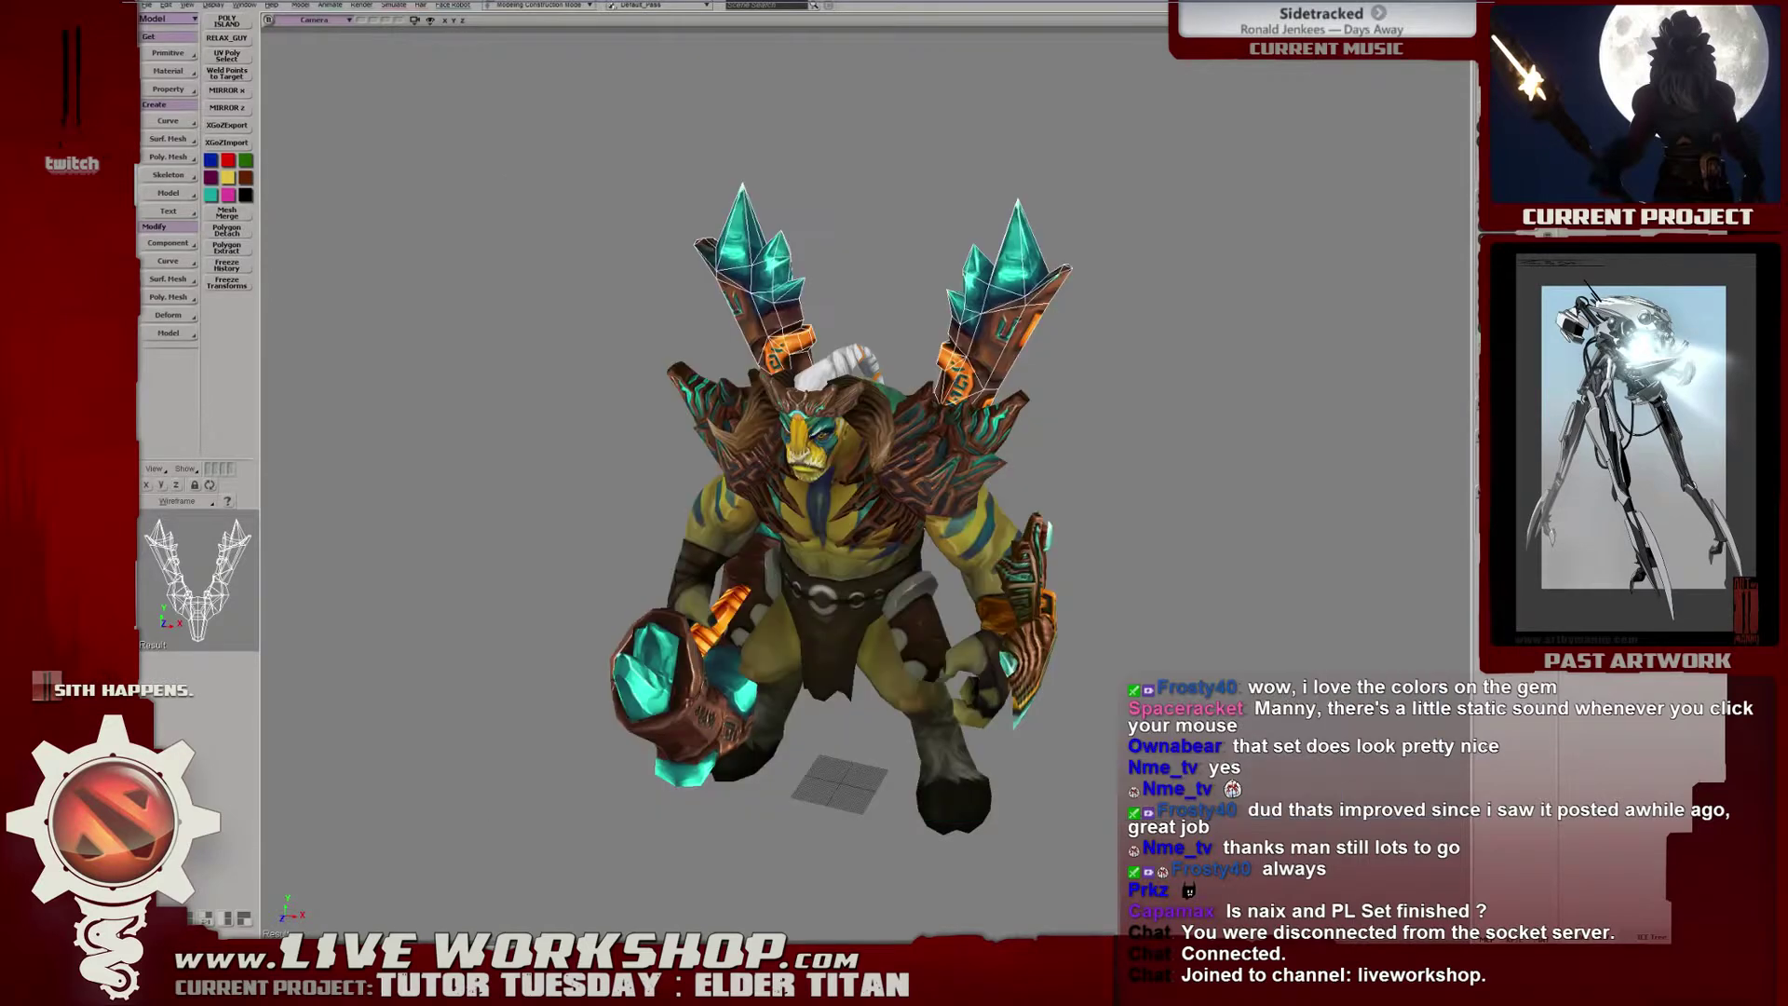
click(1394, 386)
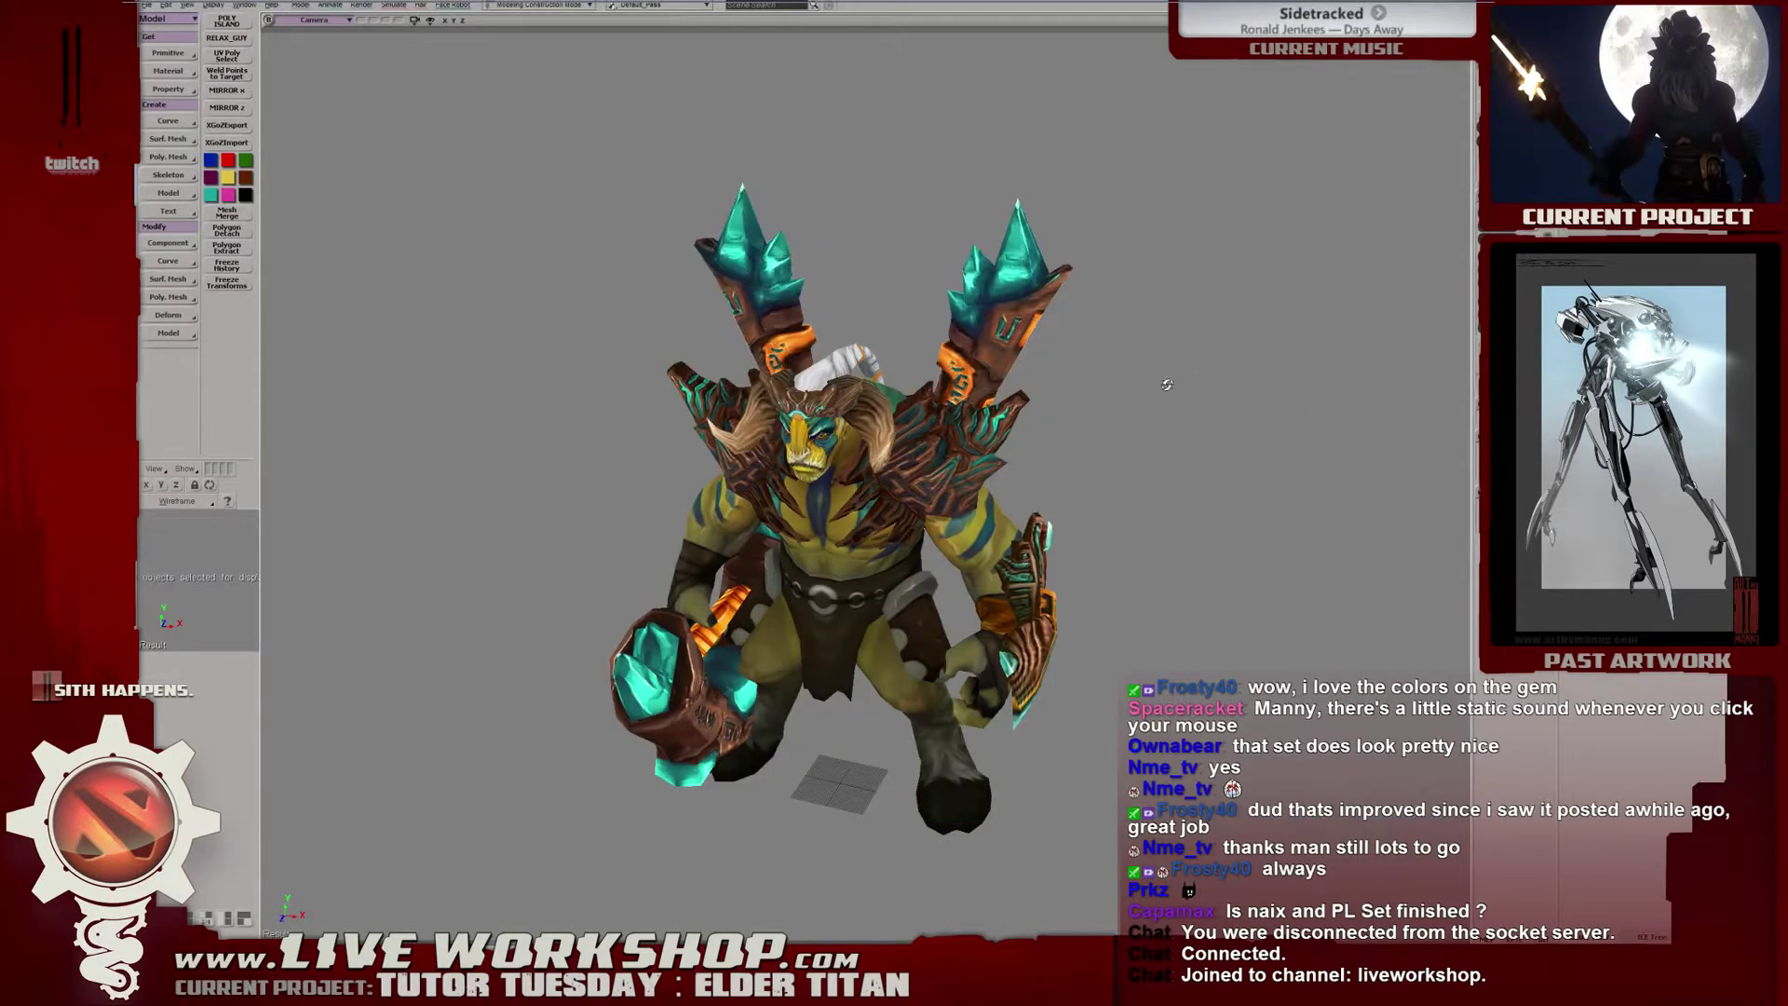
Examine the brightened horns on the Elder Titan from several angles, comparing close-up and distant in-game-like views.
middle_drag(1168, 386, 1034, 382)
right_drag(1034, 381, 999, 406)
scroll(1049, 415, up, 4)
drag(1004, 403, 945, 397)
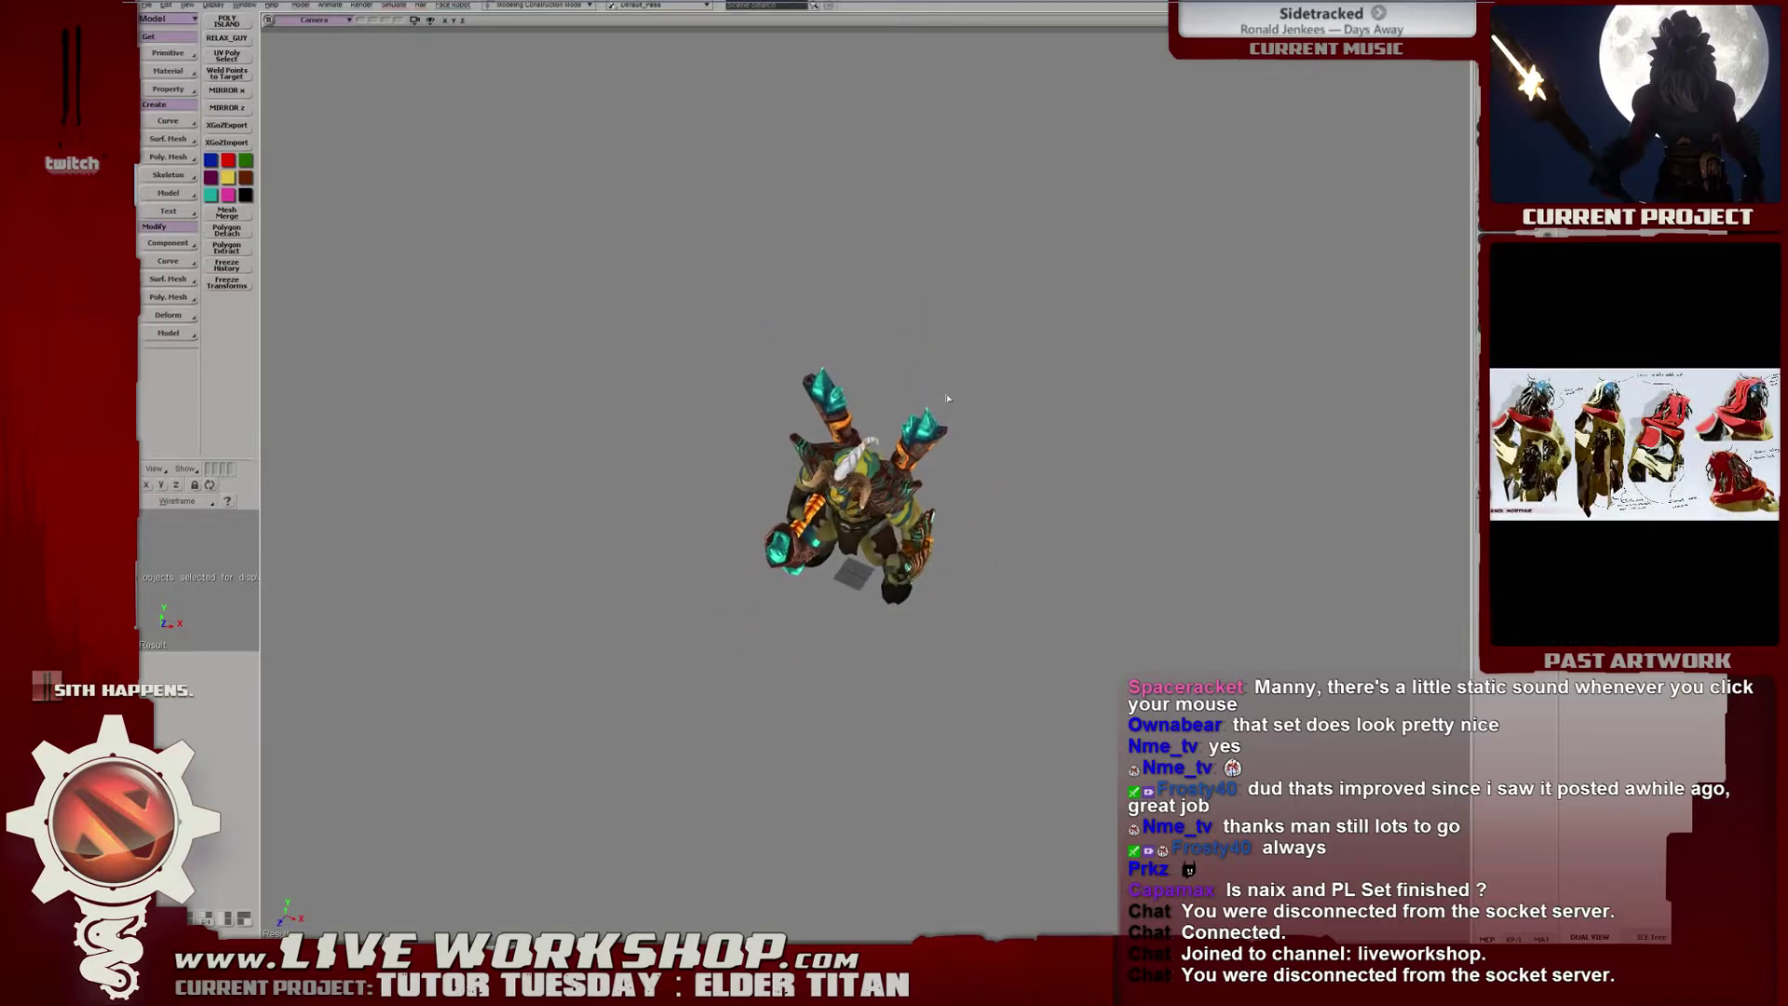
scroll(1190, 421, up, 8)
mouse_move(1194, 420)
mouse_down()
mouse_move(1268, 426)
mouse_move(1183, 419)
mouse_move(1201, 415)
mouse_up()
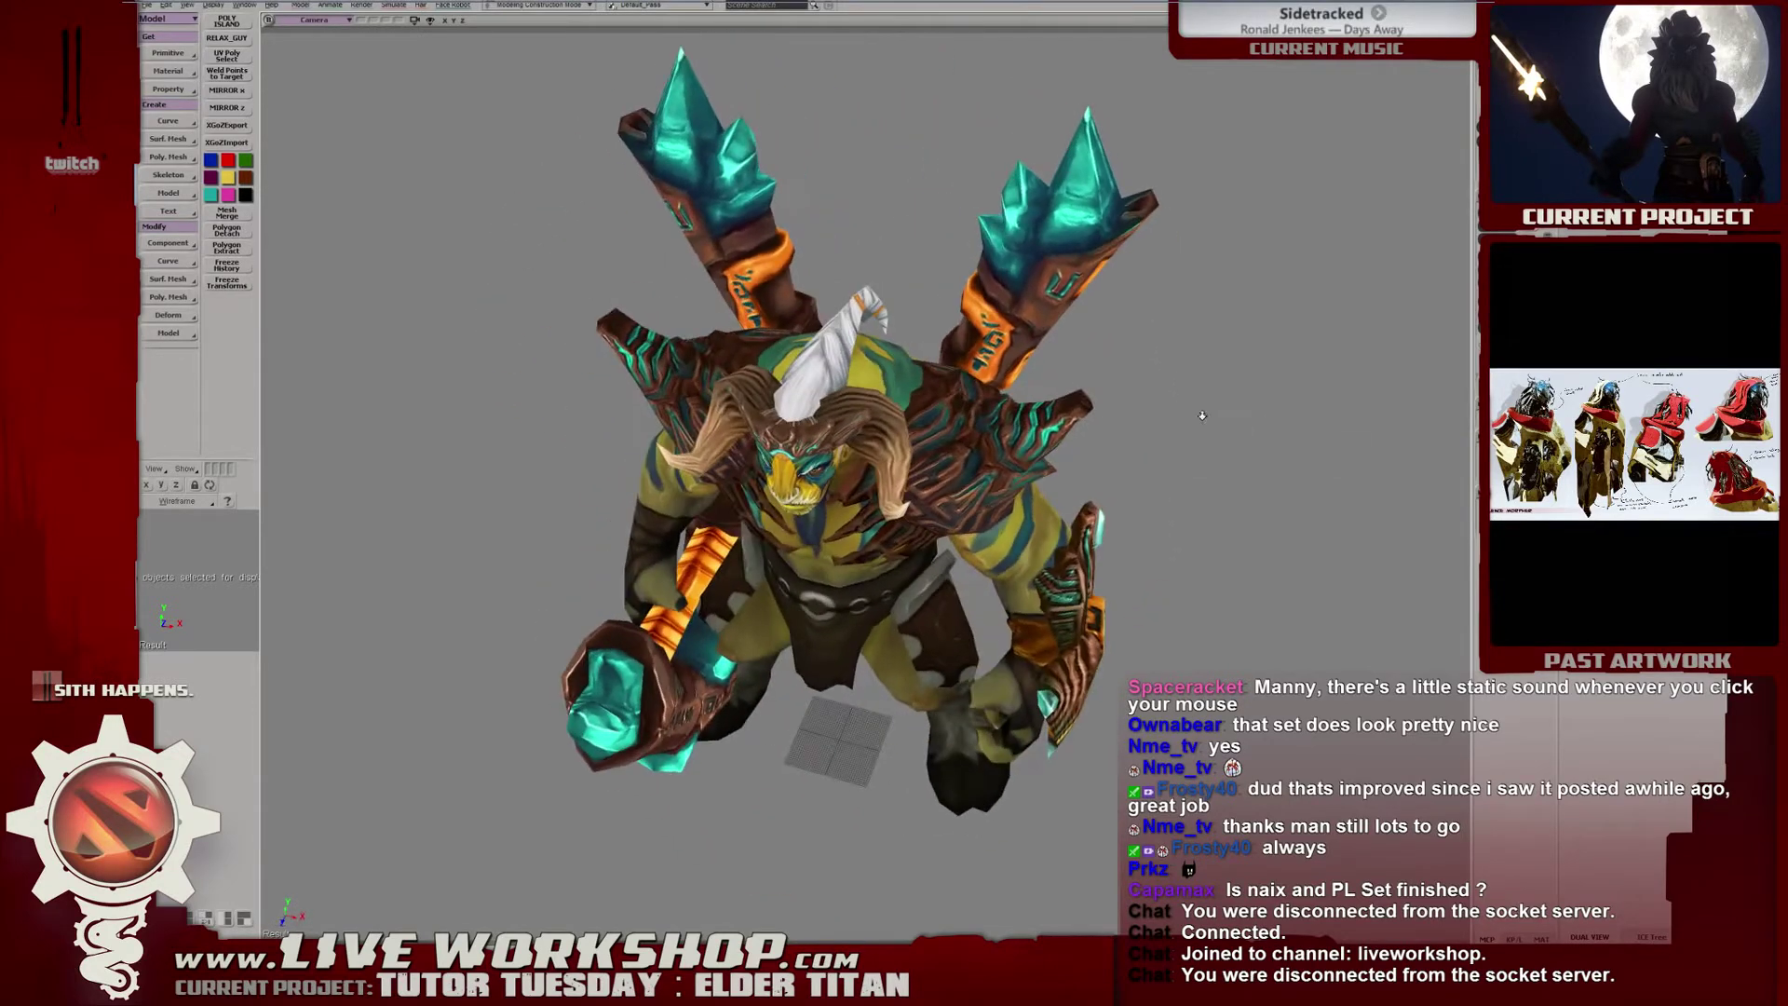
scroll(1202, 415, down, 3)
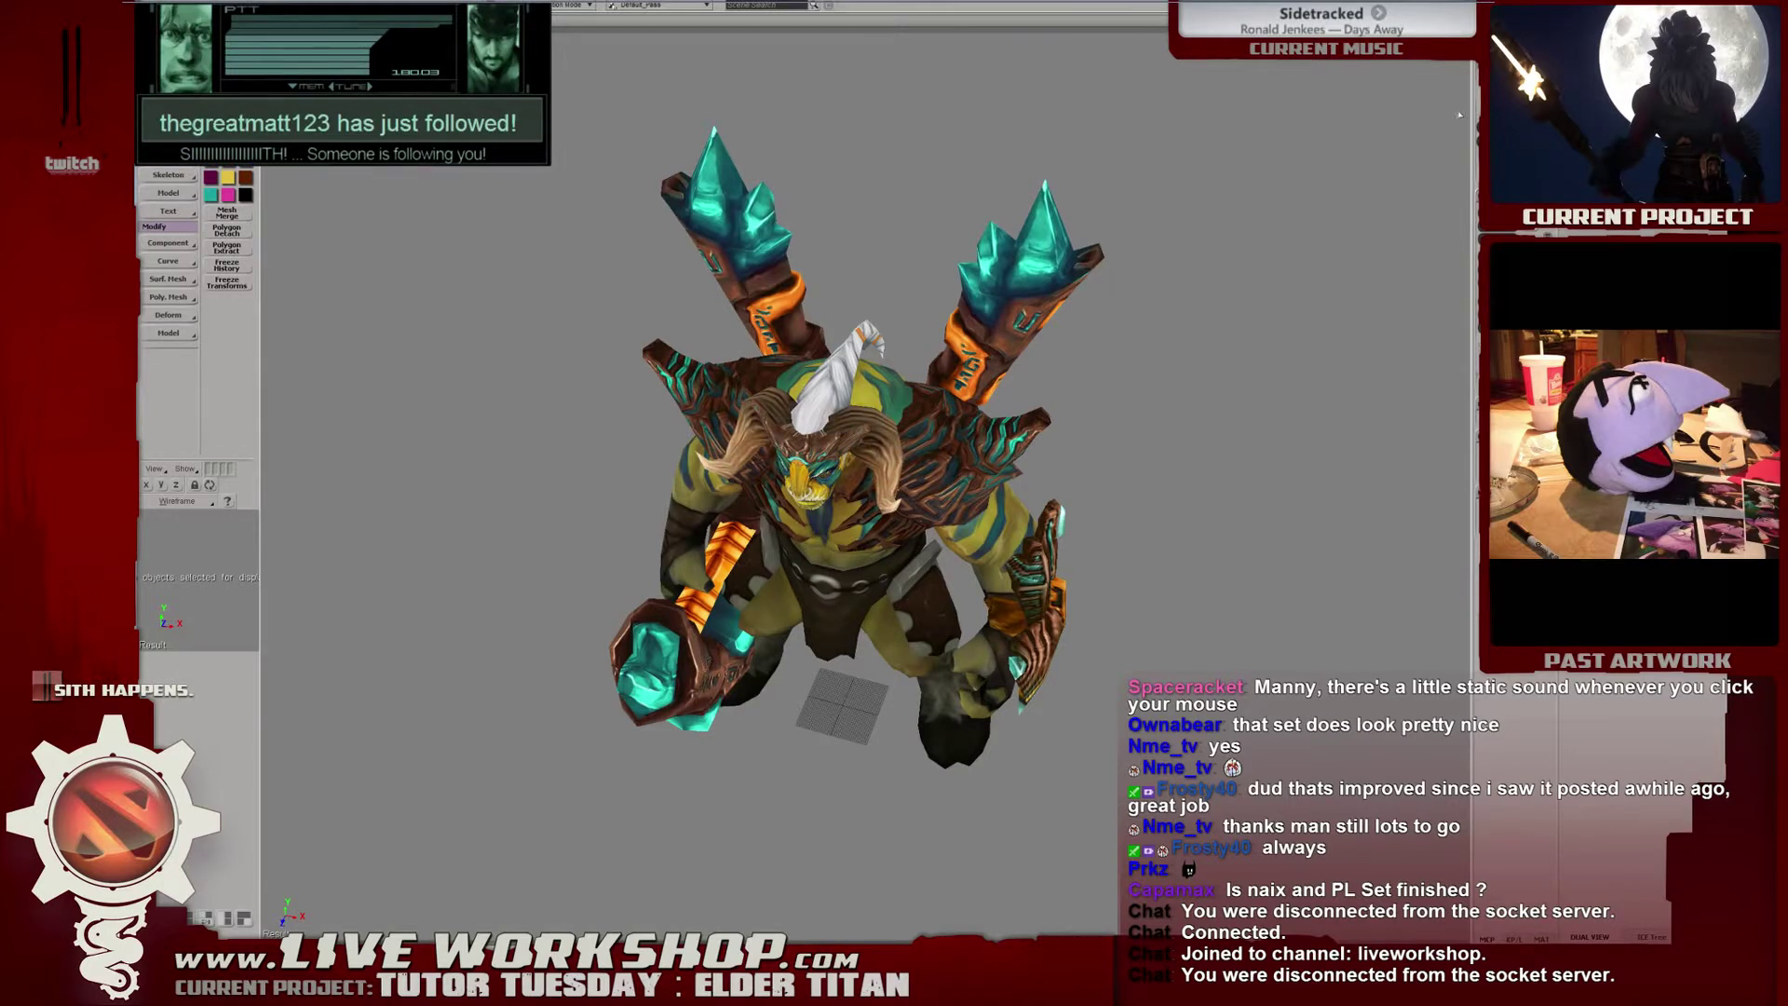
right_drag(817, 227, 866, 221)
middle_drag(867, 221, 788, 312)
right_drag(788, 313, 897, 351)
middle_drag(898, 351, 959, 321)
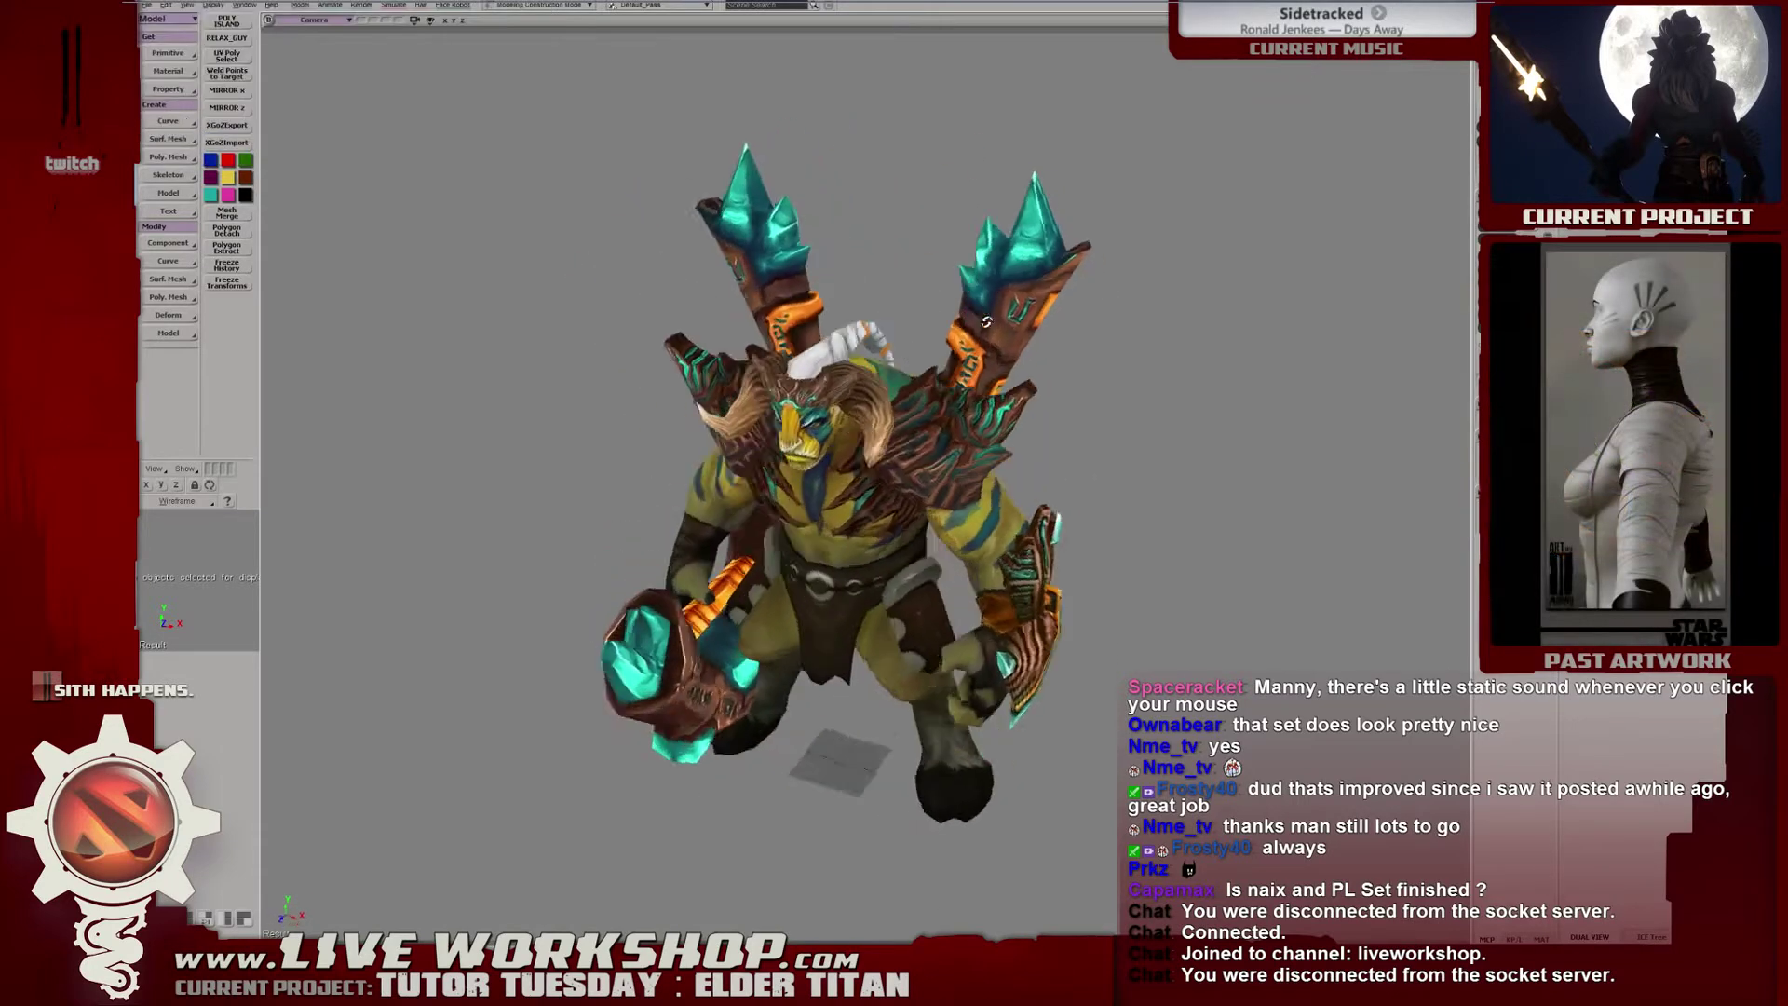
mouse_move(959, 322)
right_down()
mouse_move(1014, 291)
mouse_move(957, 314)
mouse_move(984, 341)
right_up()
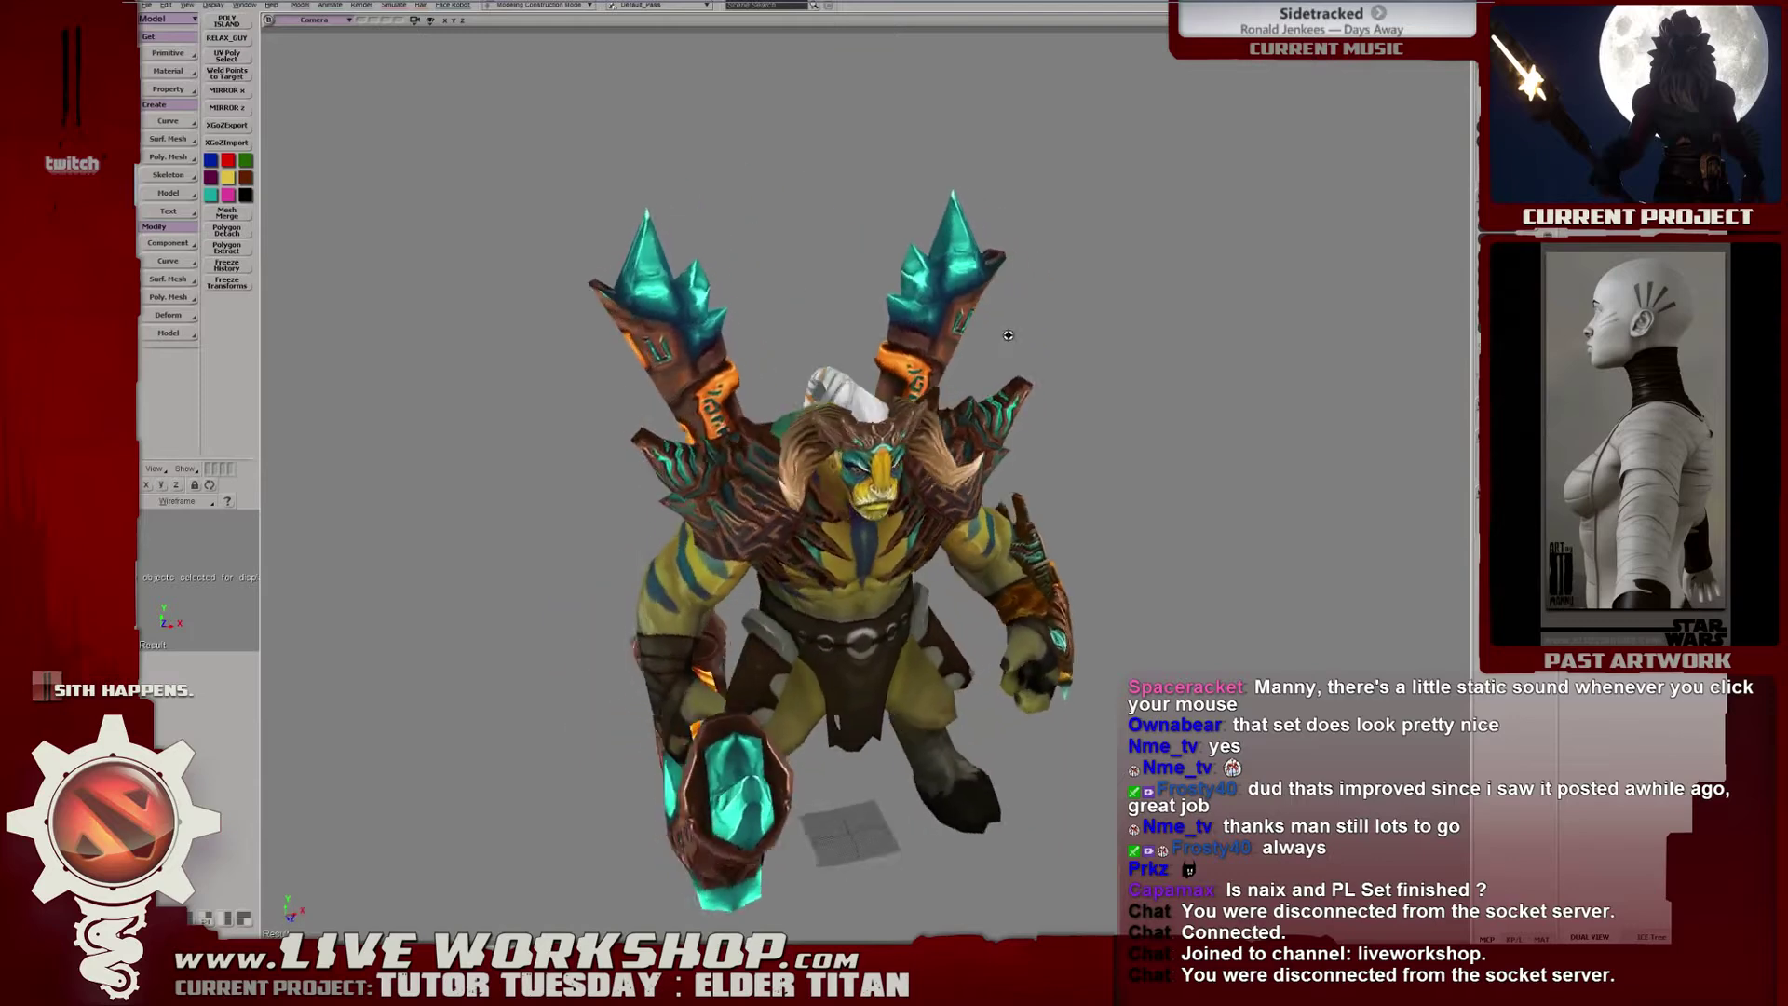
middle_drag(984, 341, 996, 354)
right_drag(996, 354, 1007, 368)
middle_drag(1008, 367, 893, 374)
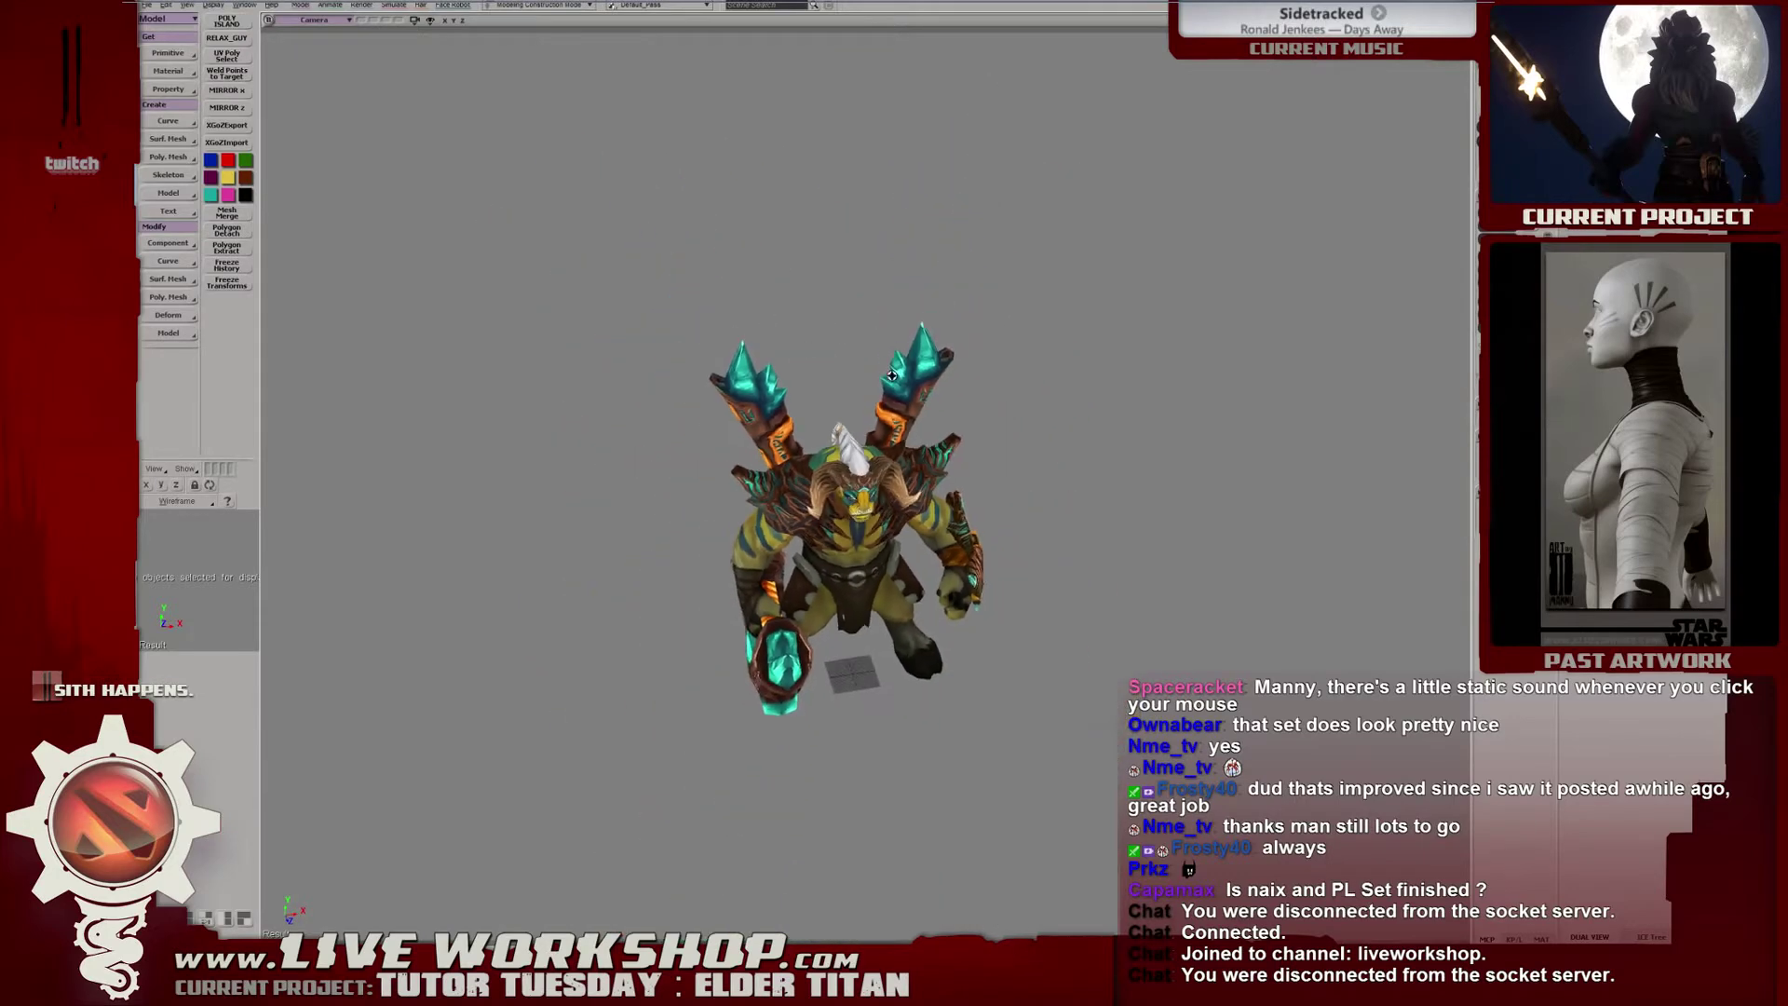
right_drag(892, 375, 969, 399)
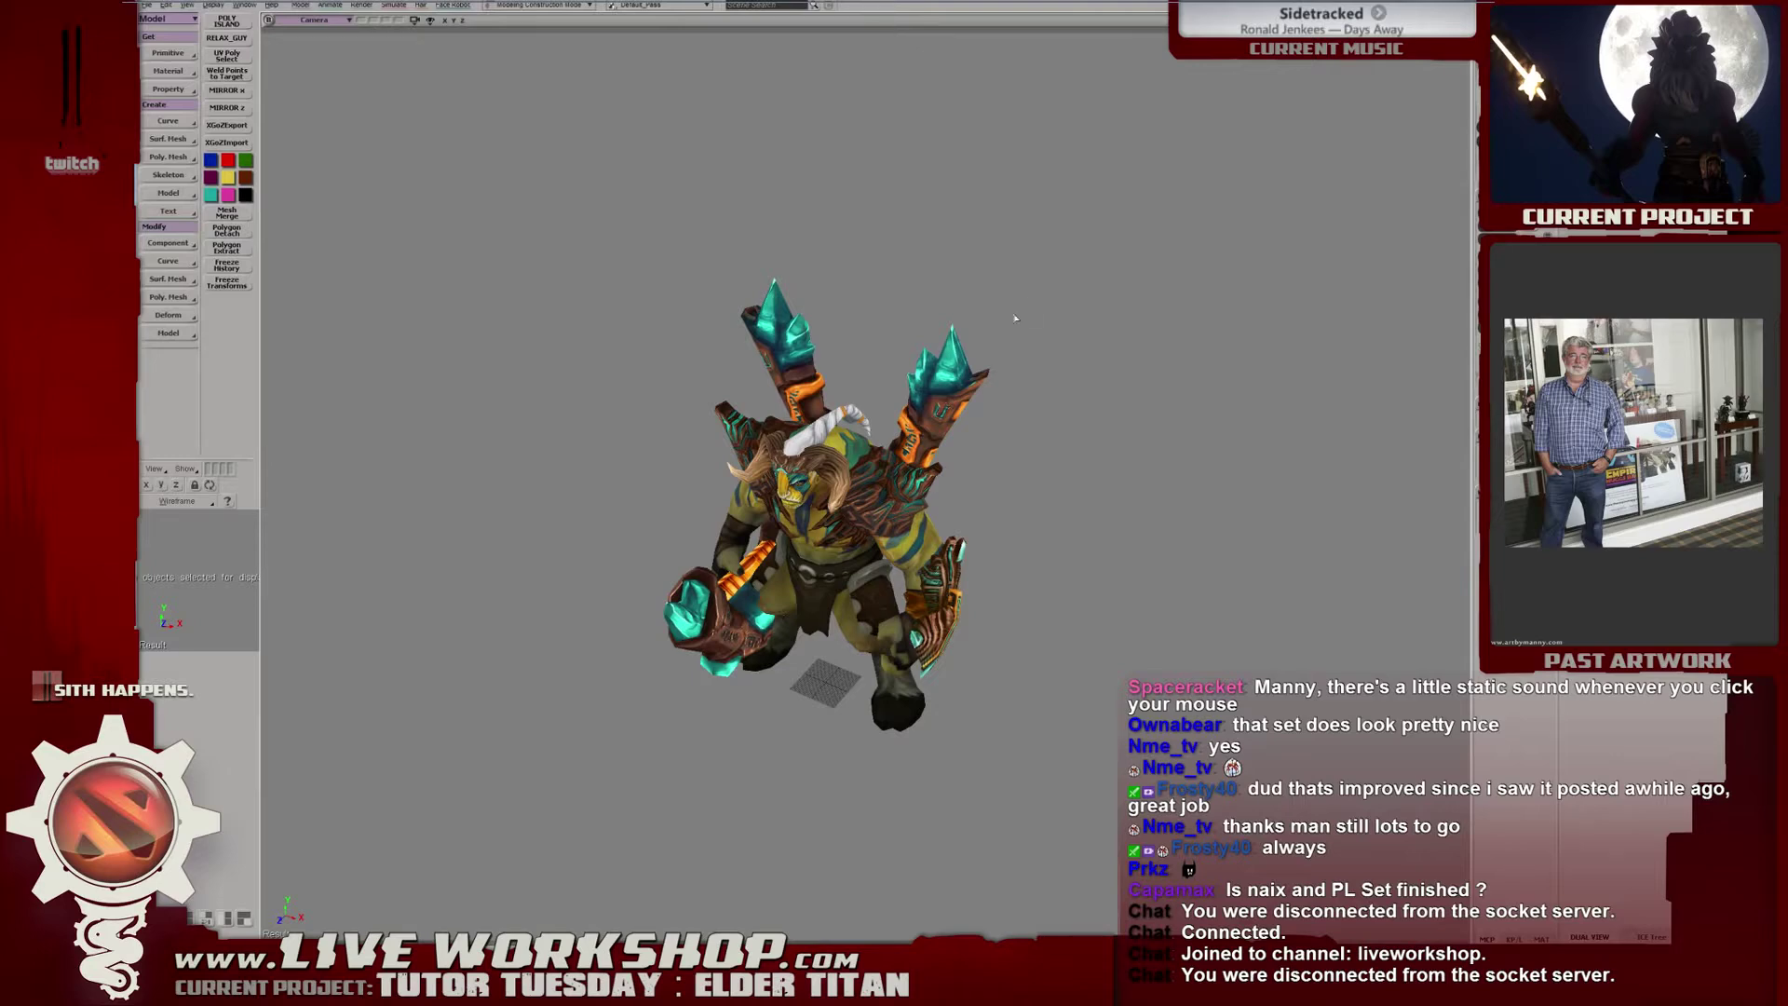
scroll(850, 289, up, 5)
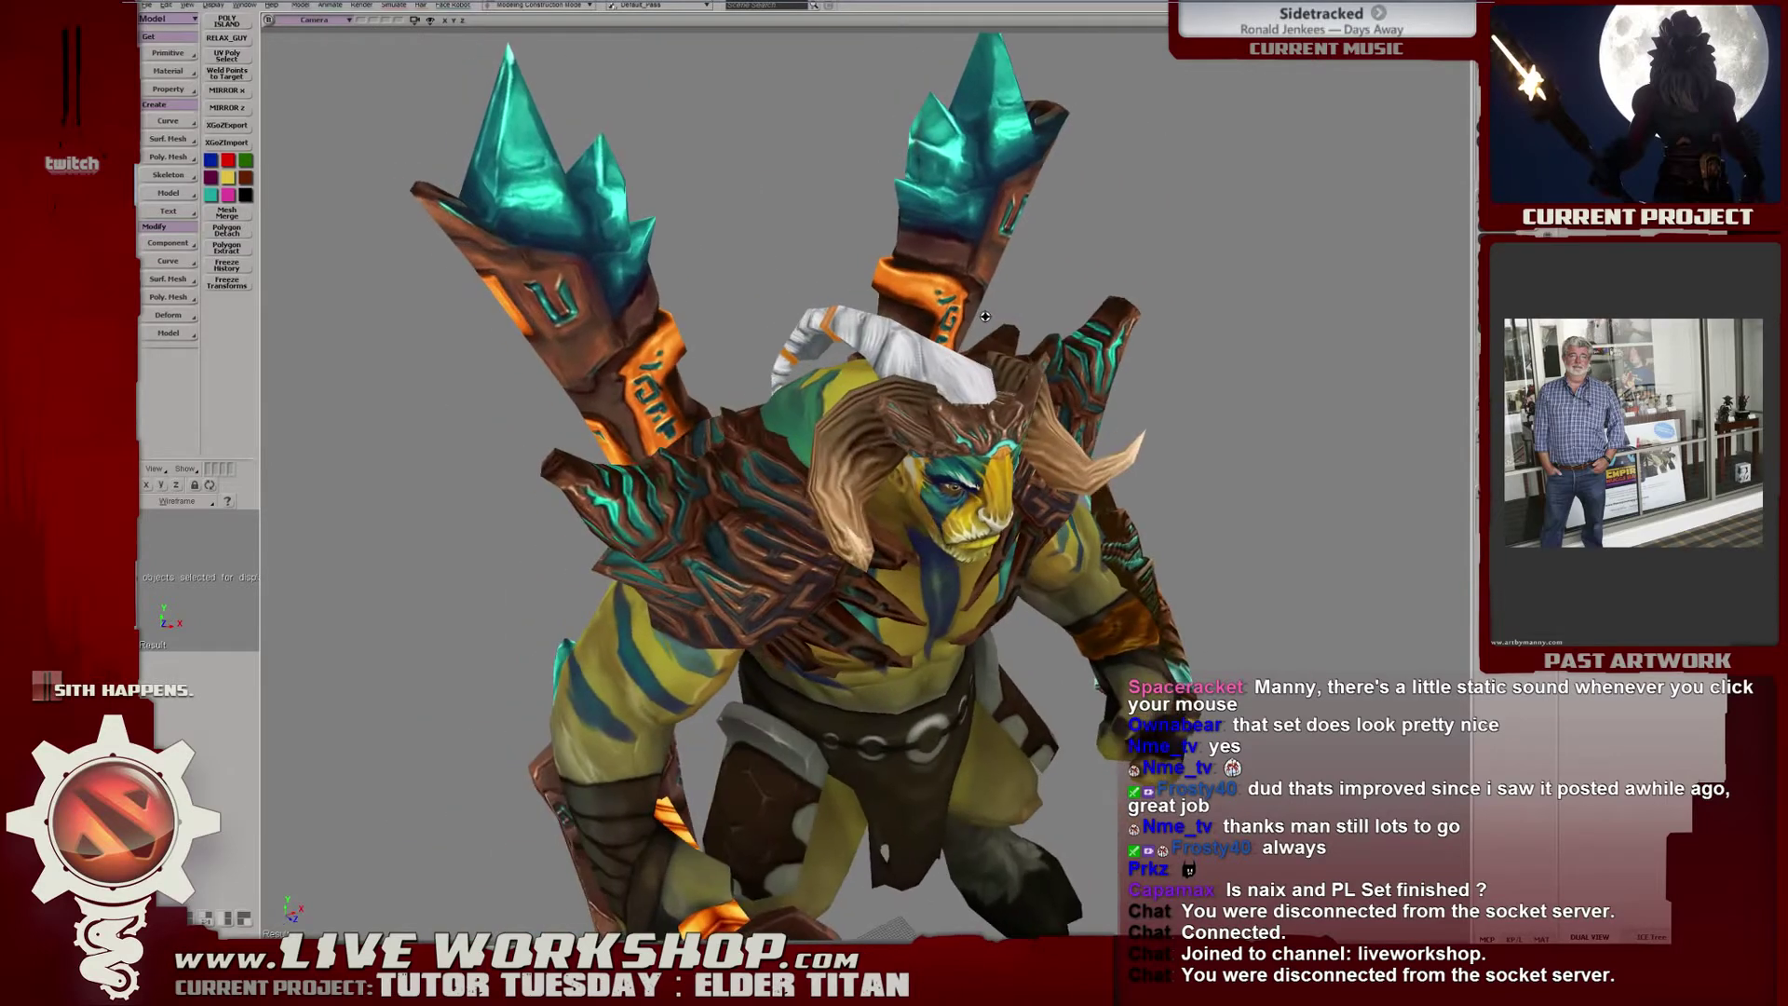
middle_drag(964, 272, 474, 341)
scroll(932, 391, down, 4)
scroll(986, 440, up, 5)
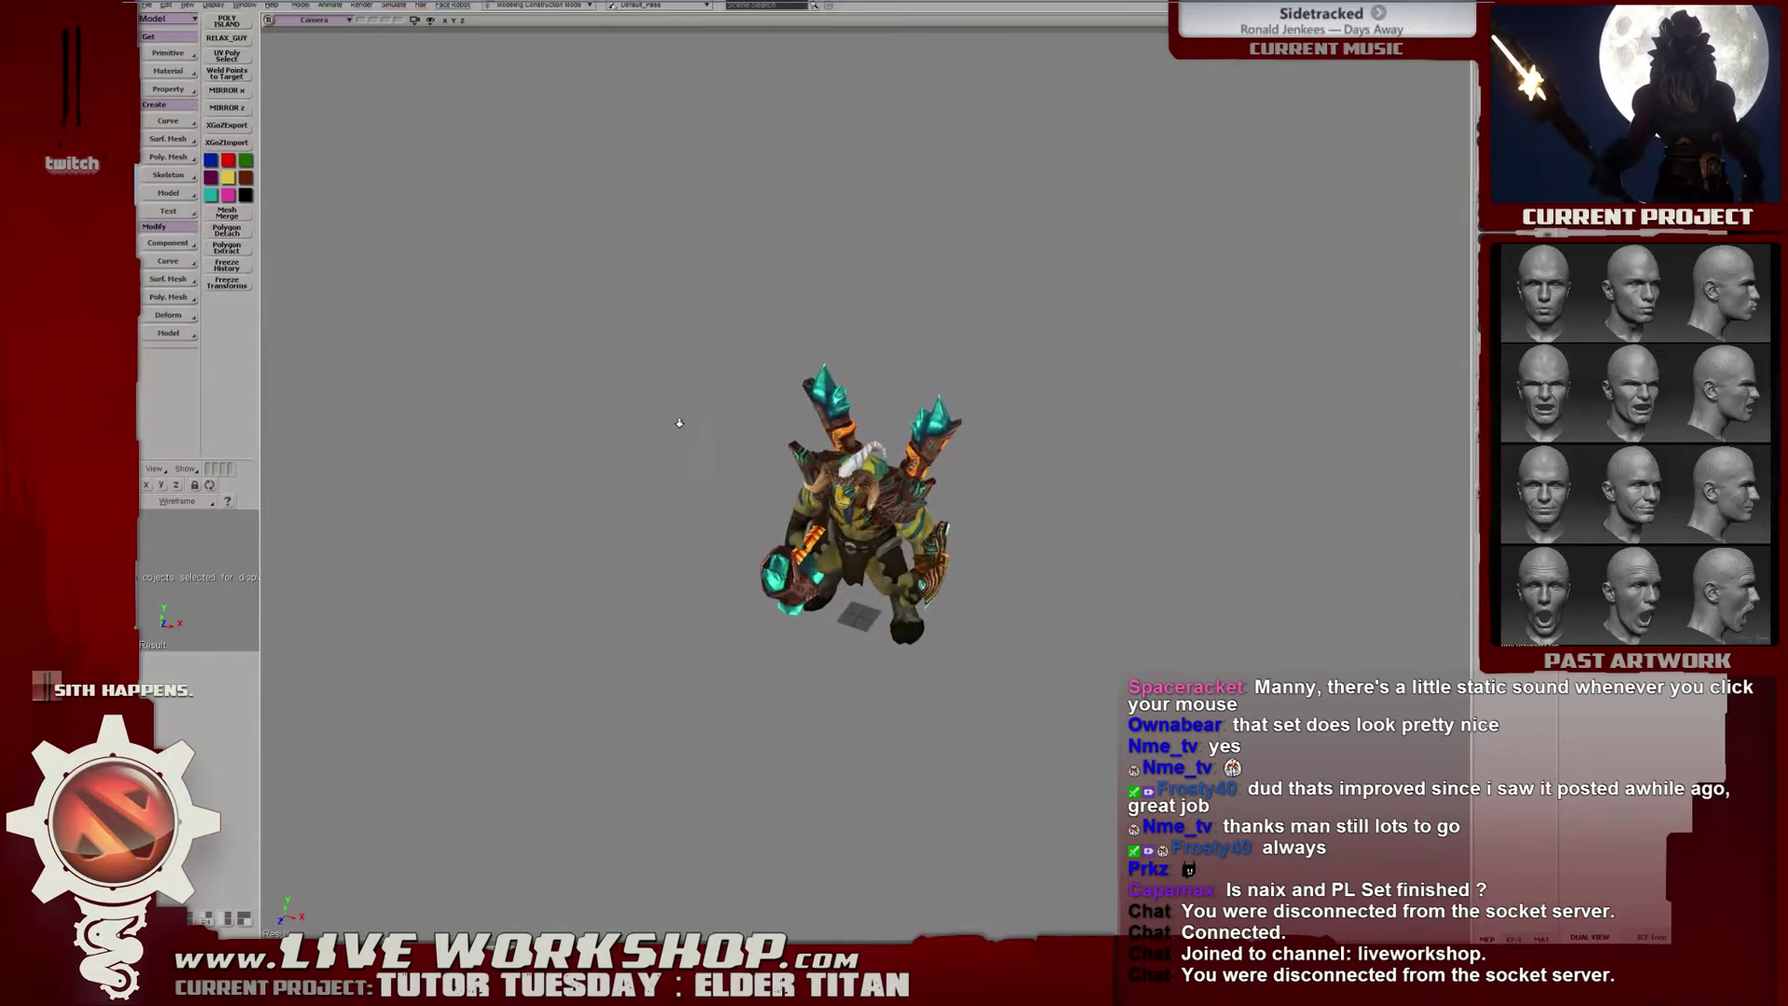
Switch to Photoshop and copy the hair area of the head texture's Background layer onto its own layer.
middle_drag(679, 423, 883, 467)
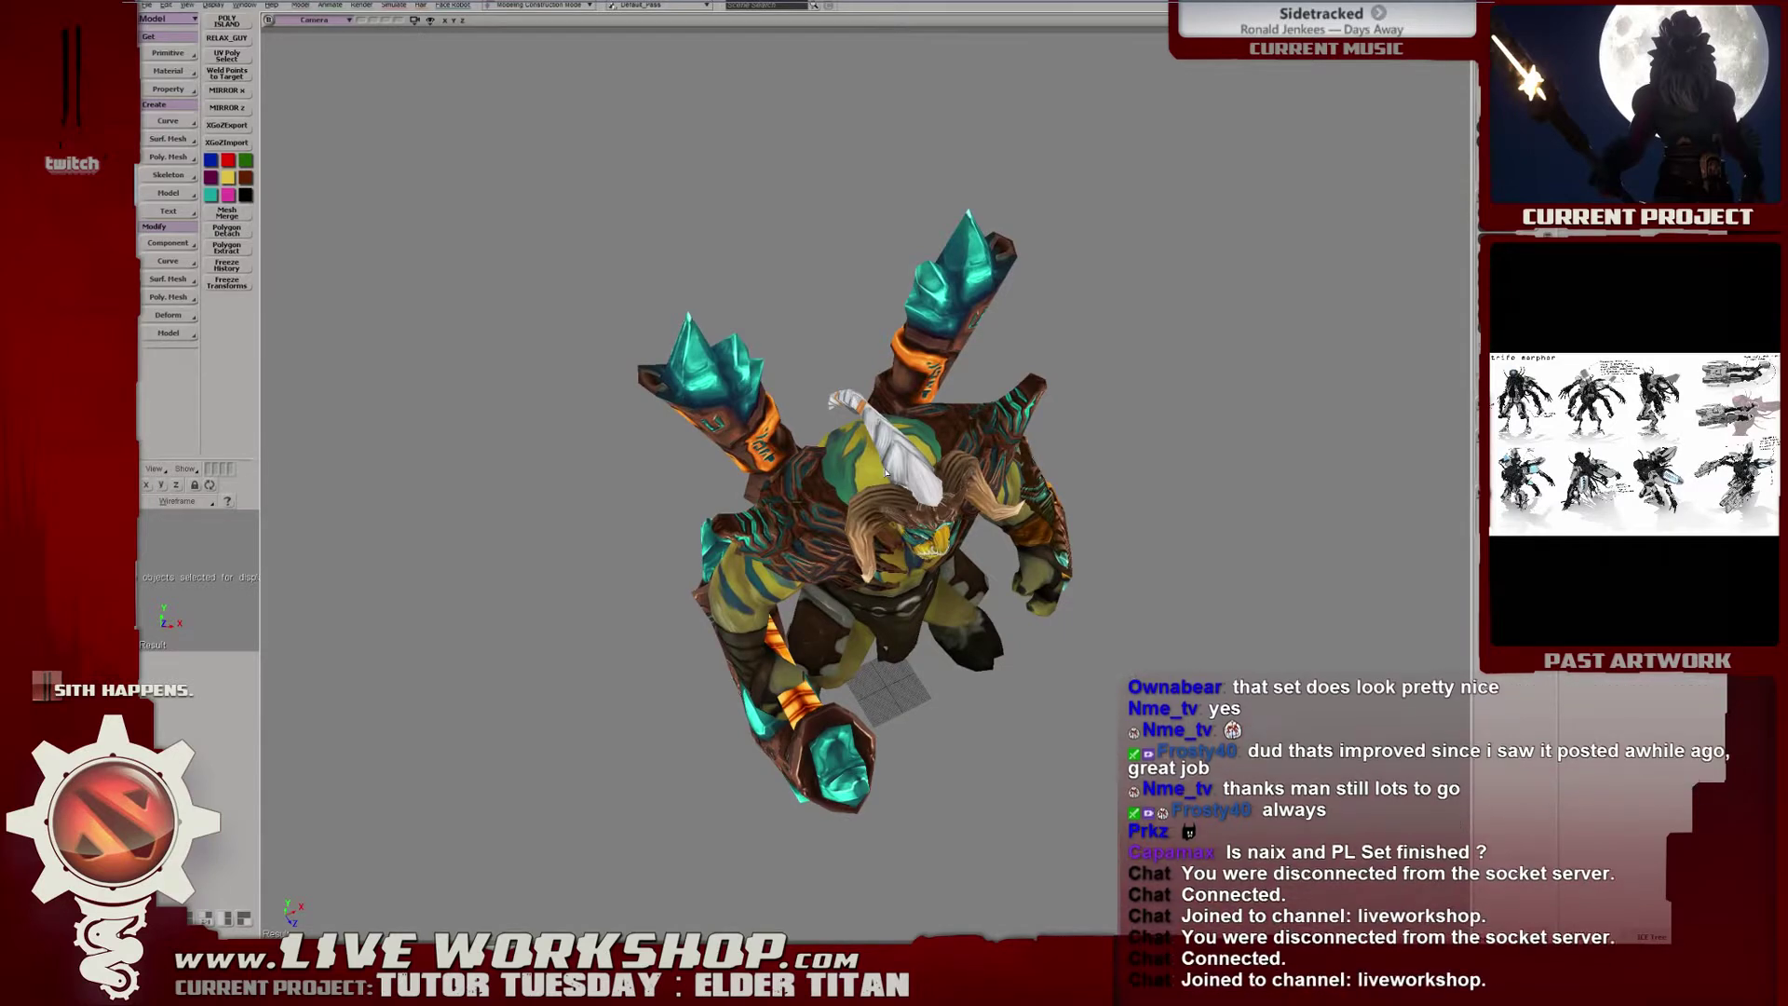
middle_drag(885, 472, 951, 763)
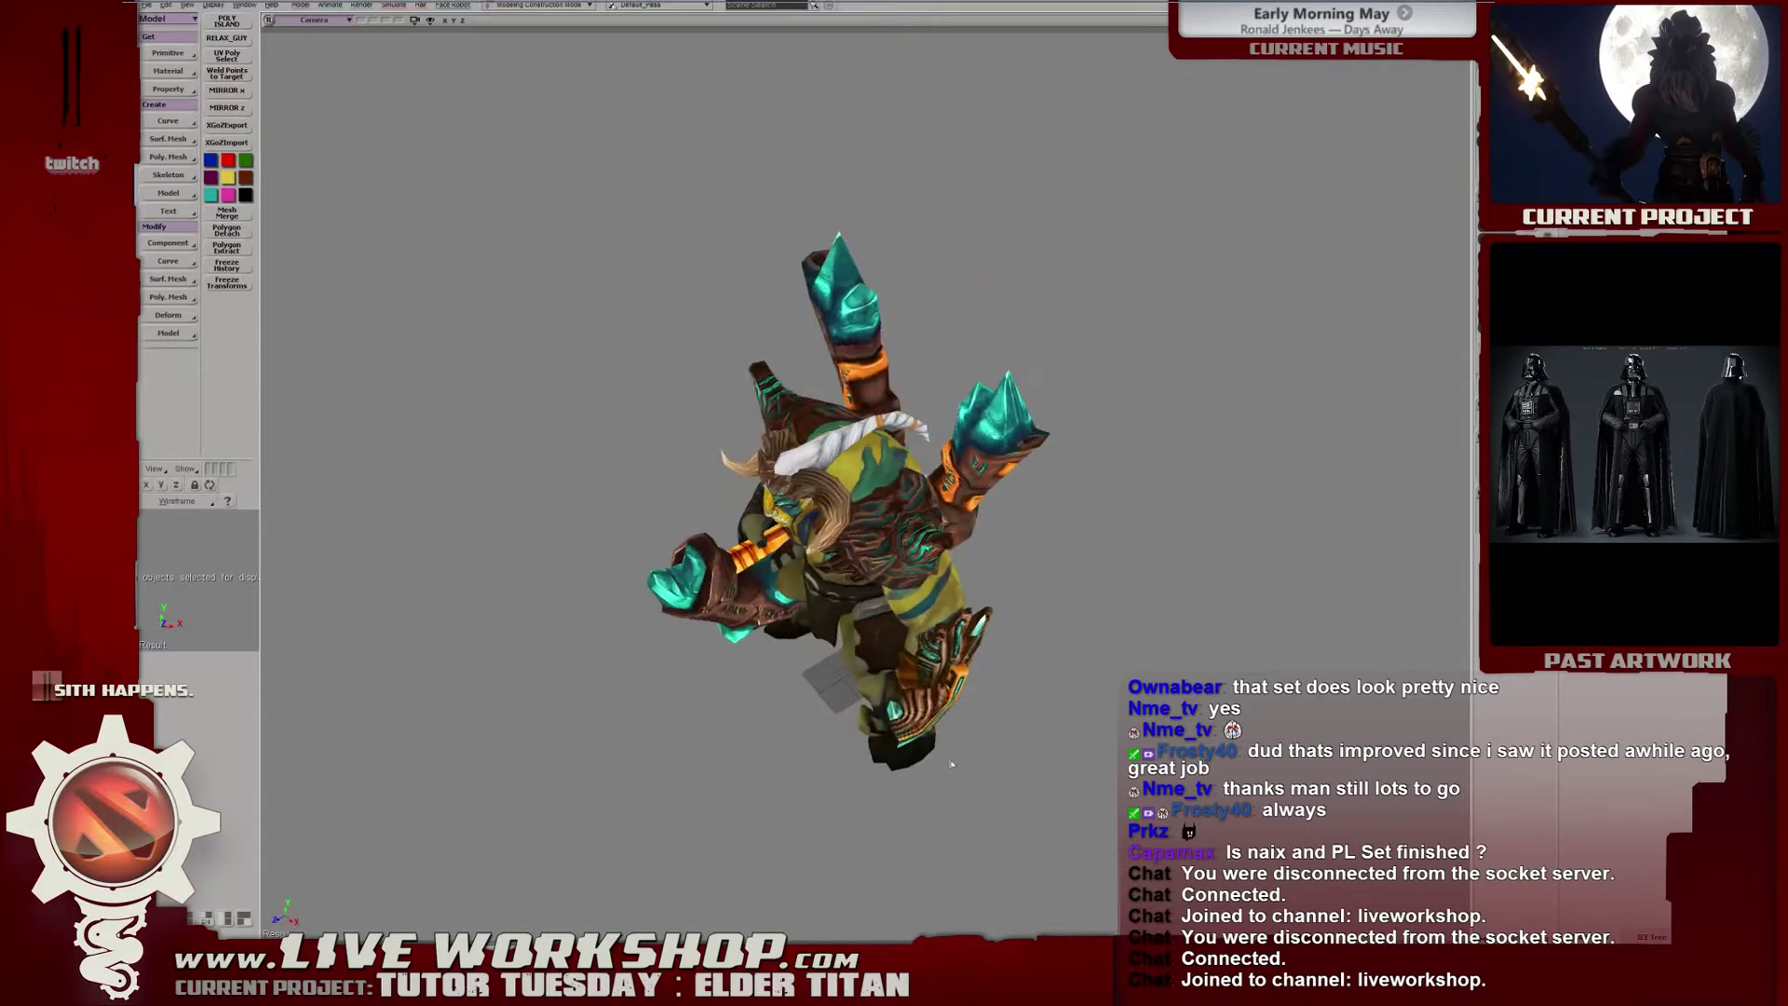
middle_drag(919, 549, 954, 537)
key(alt+Tab)
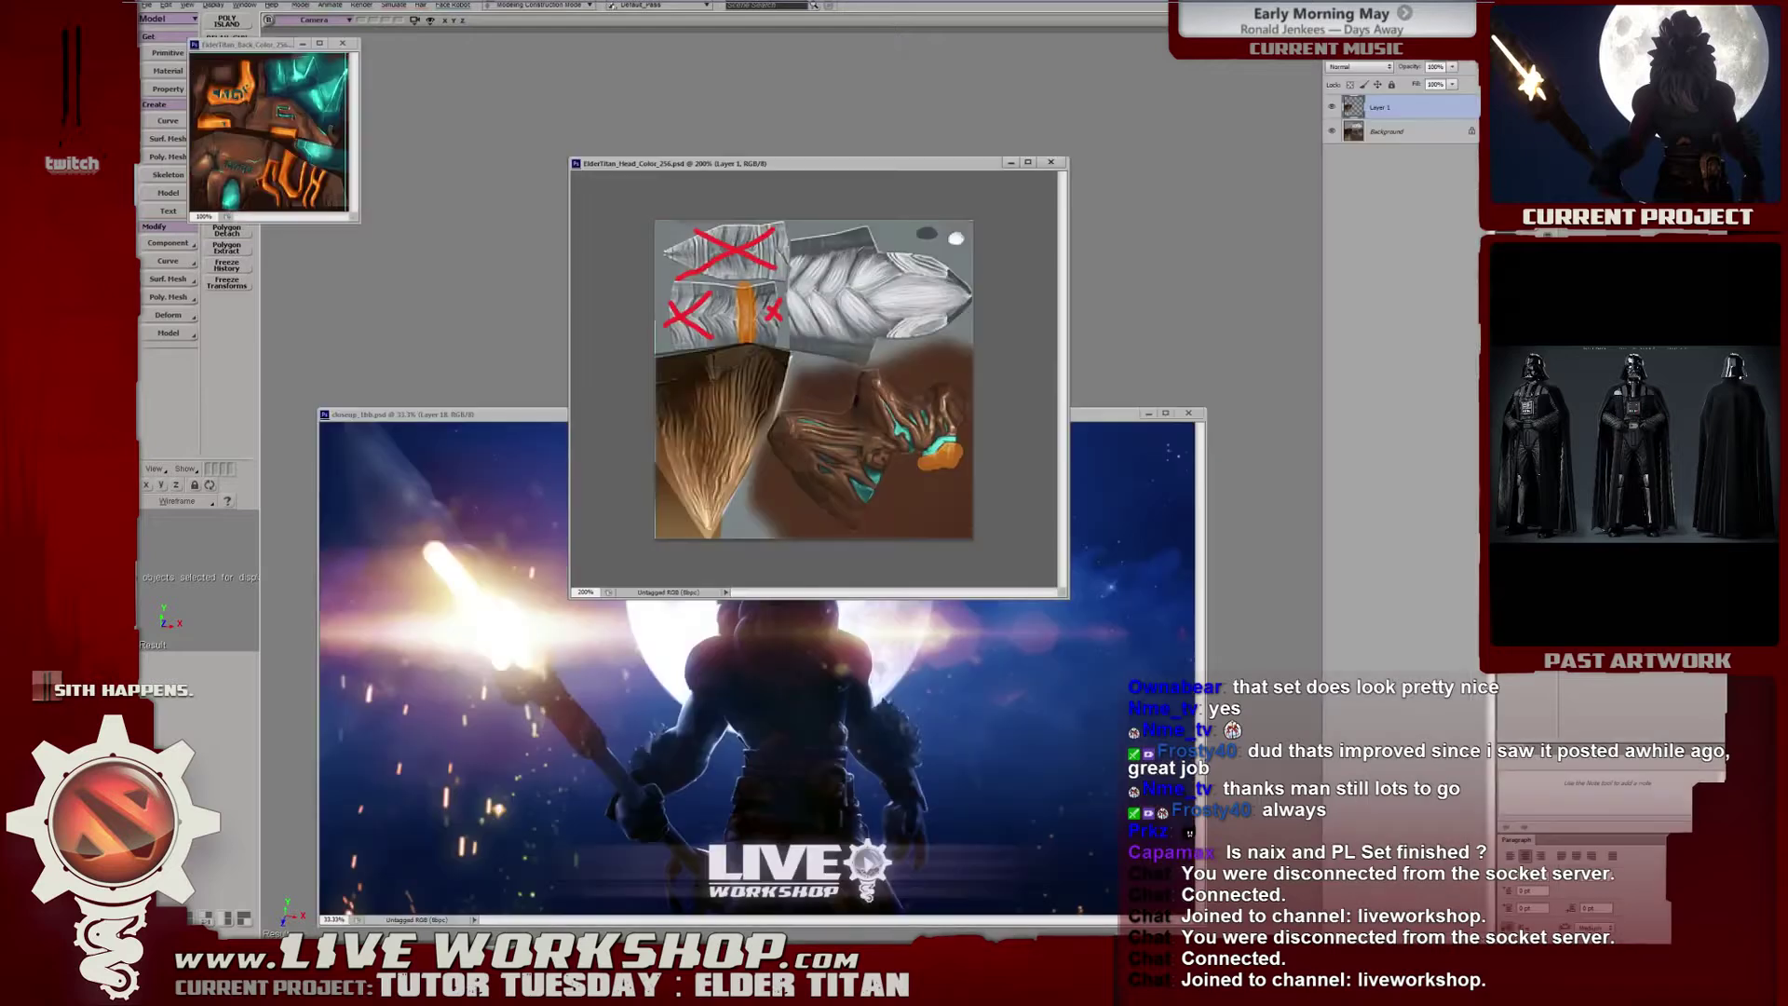
click(1395, 136)
click(643, 357)
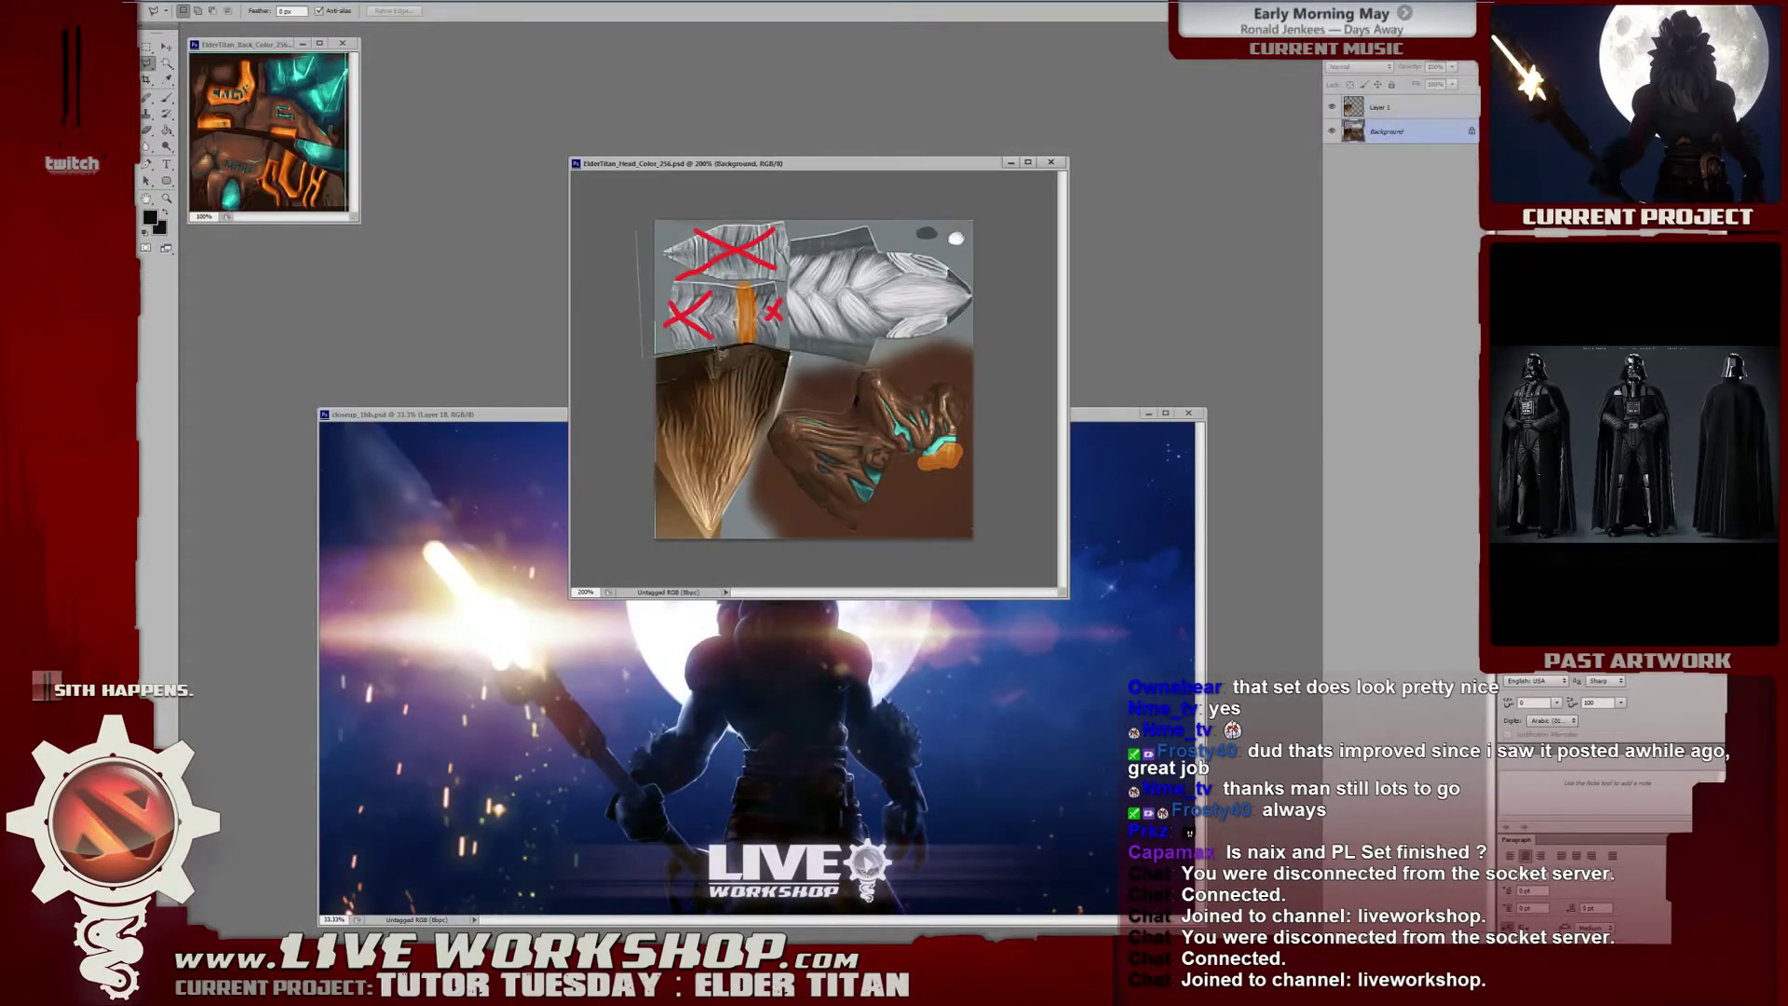
click(747, 345)
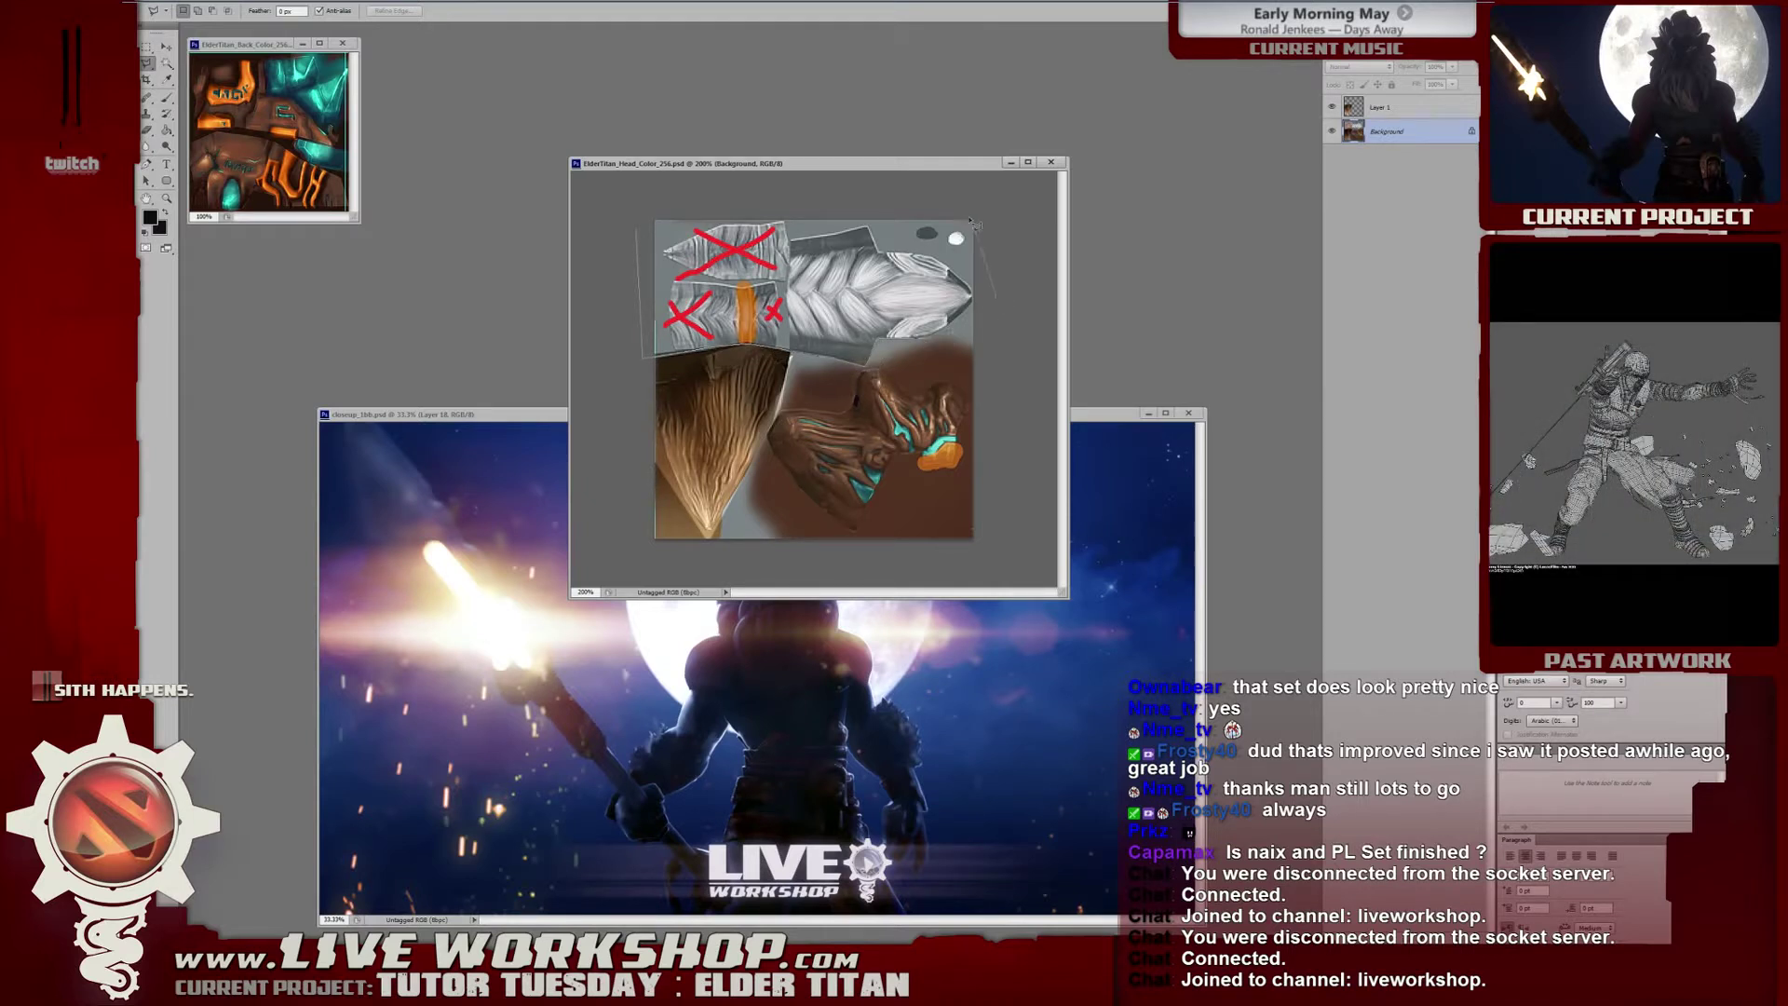
click(655, 217)
key(ctrl+j)
key(ctrl+shift+i)
key(Delete)
key(m)
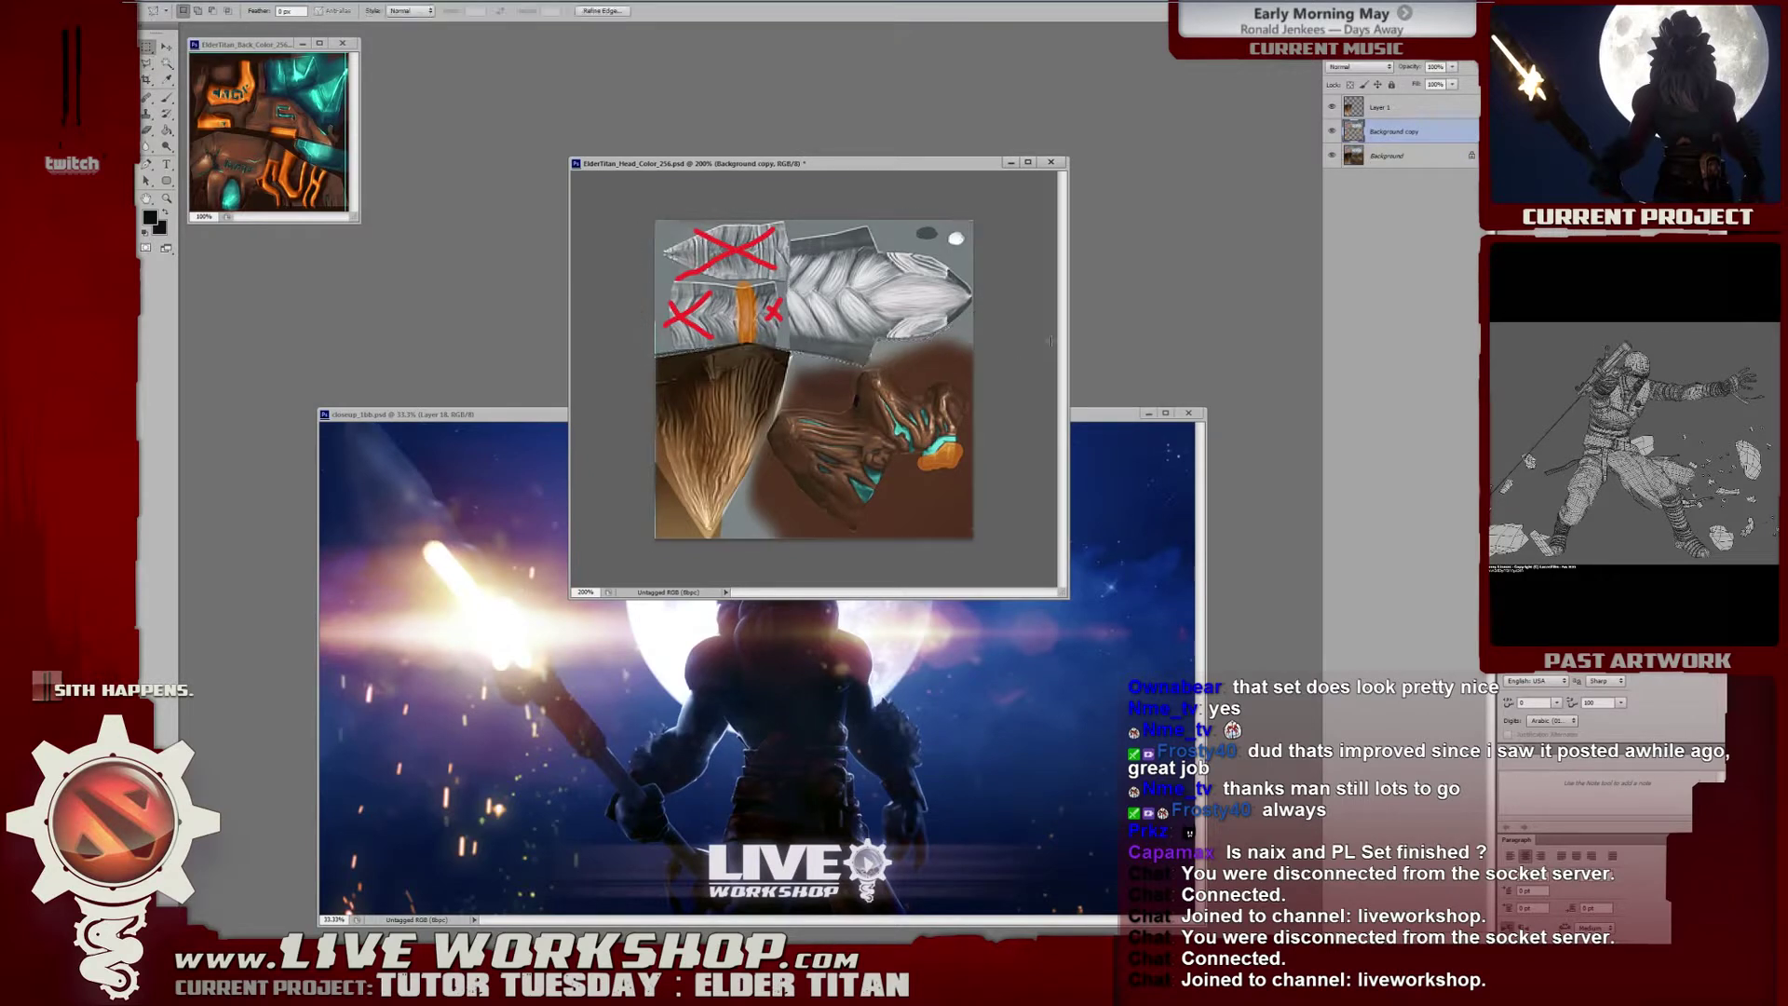
key(ctrl+d)
Name the copied hair layer "hair" and rename Layer 1 to "horns".
double_click(1393, 131)
text(hair)
key(Return)
double_click(1379, 108)
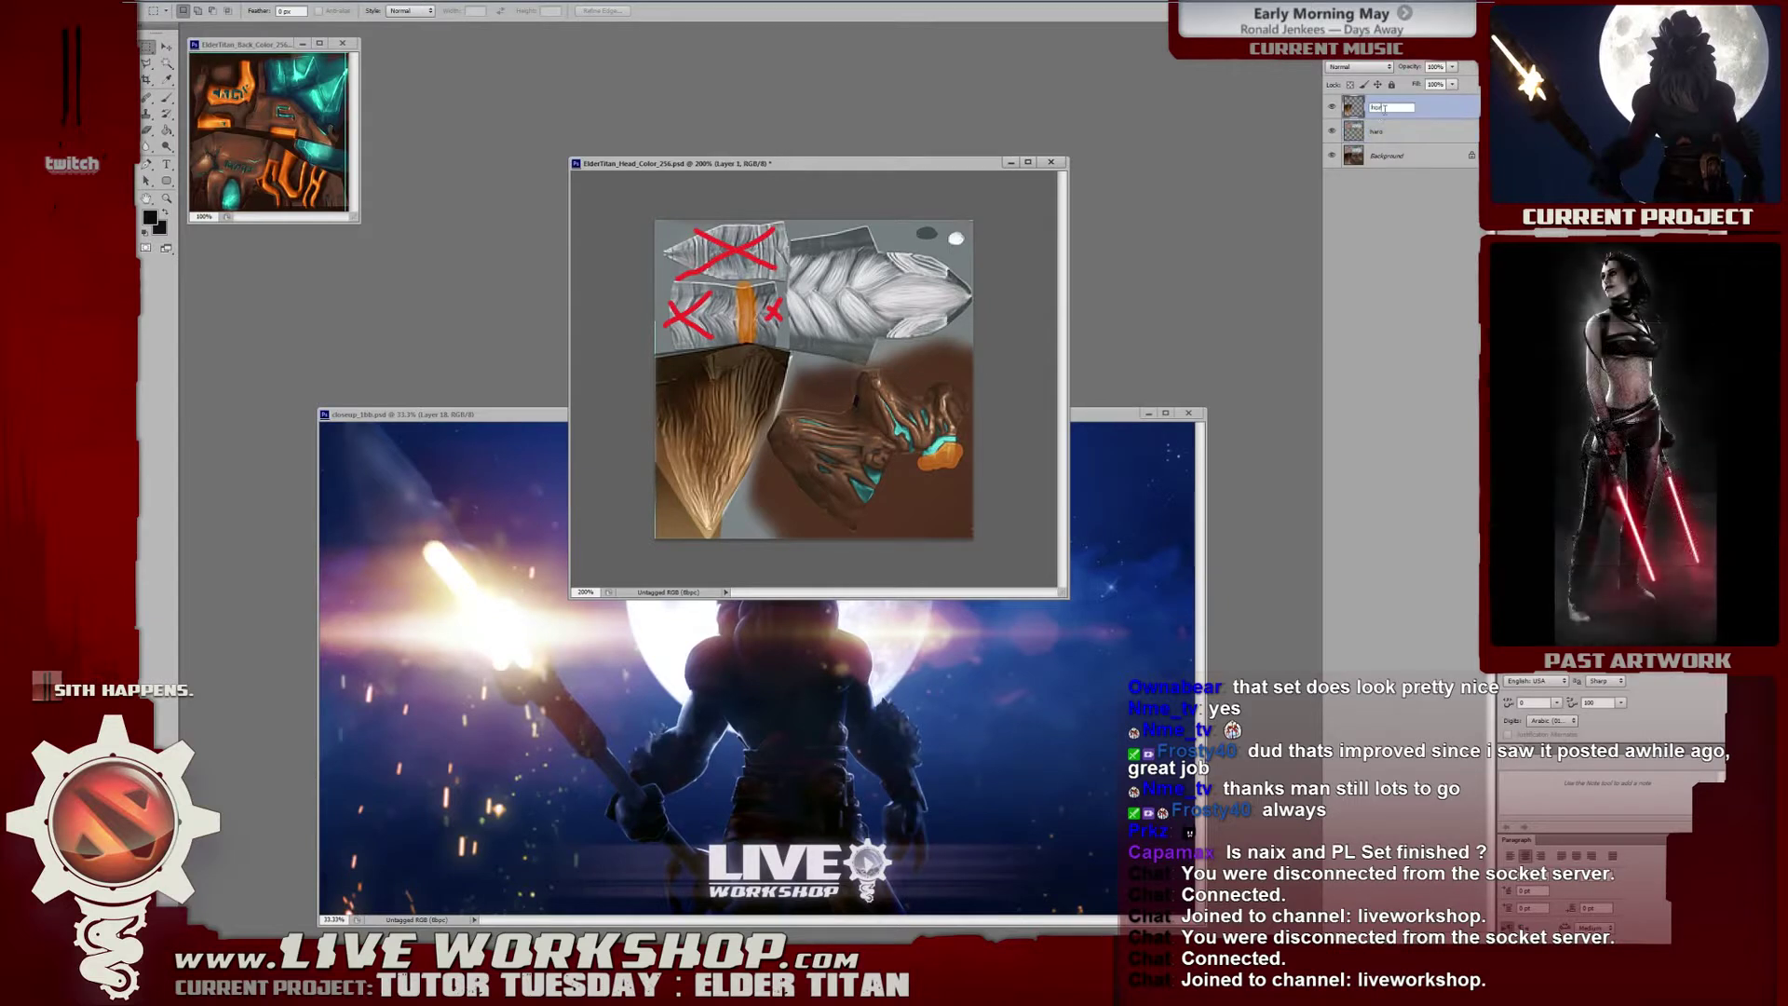
text(horns)
Shift the colour of the horns layer's shadows with Color Balance and apply the adjustment.
drag(712, 170, 694, 165)
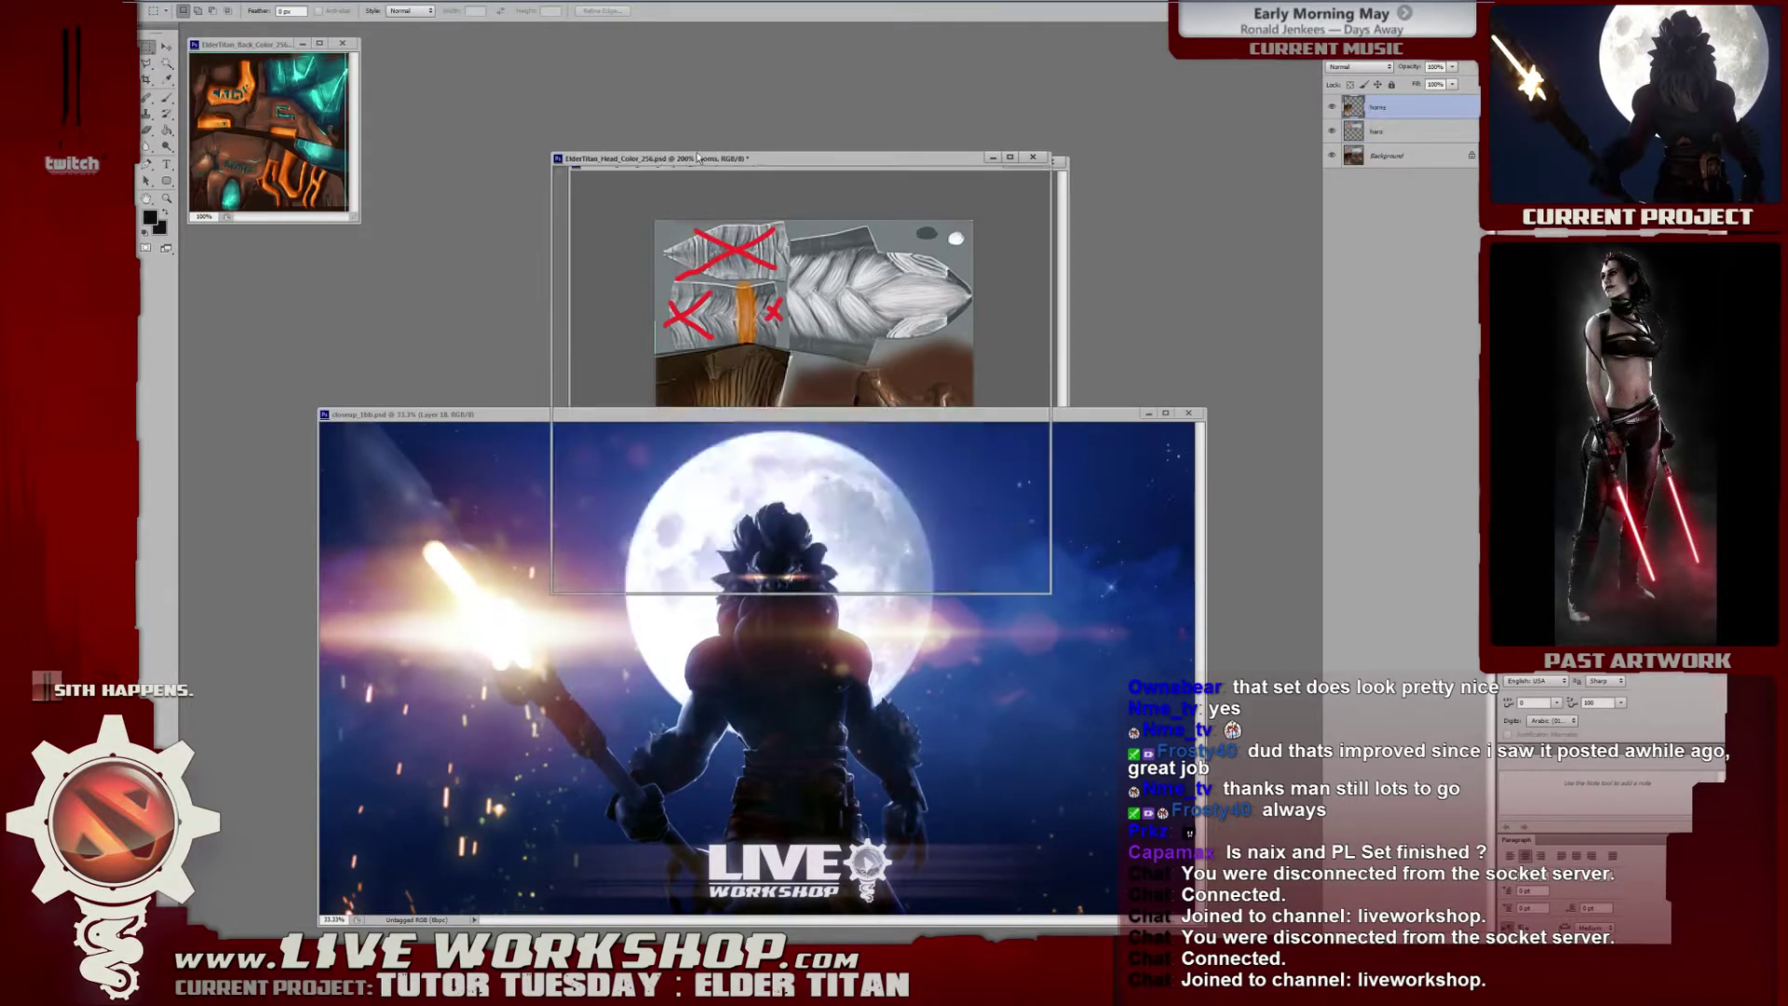
key(ctrl+b)
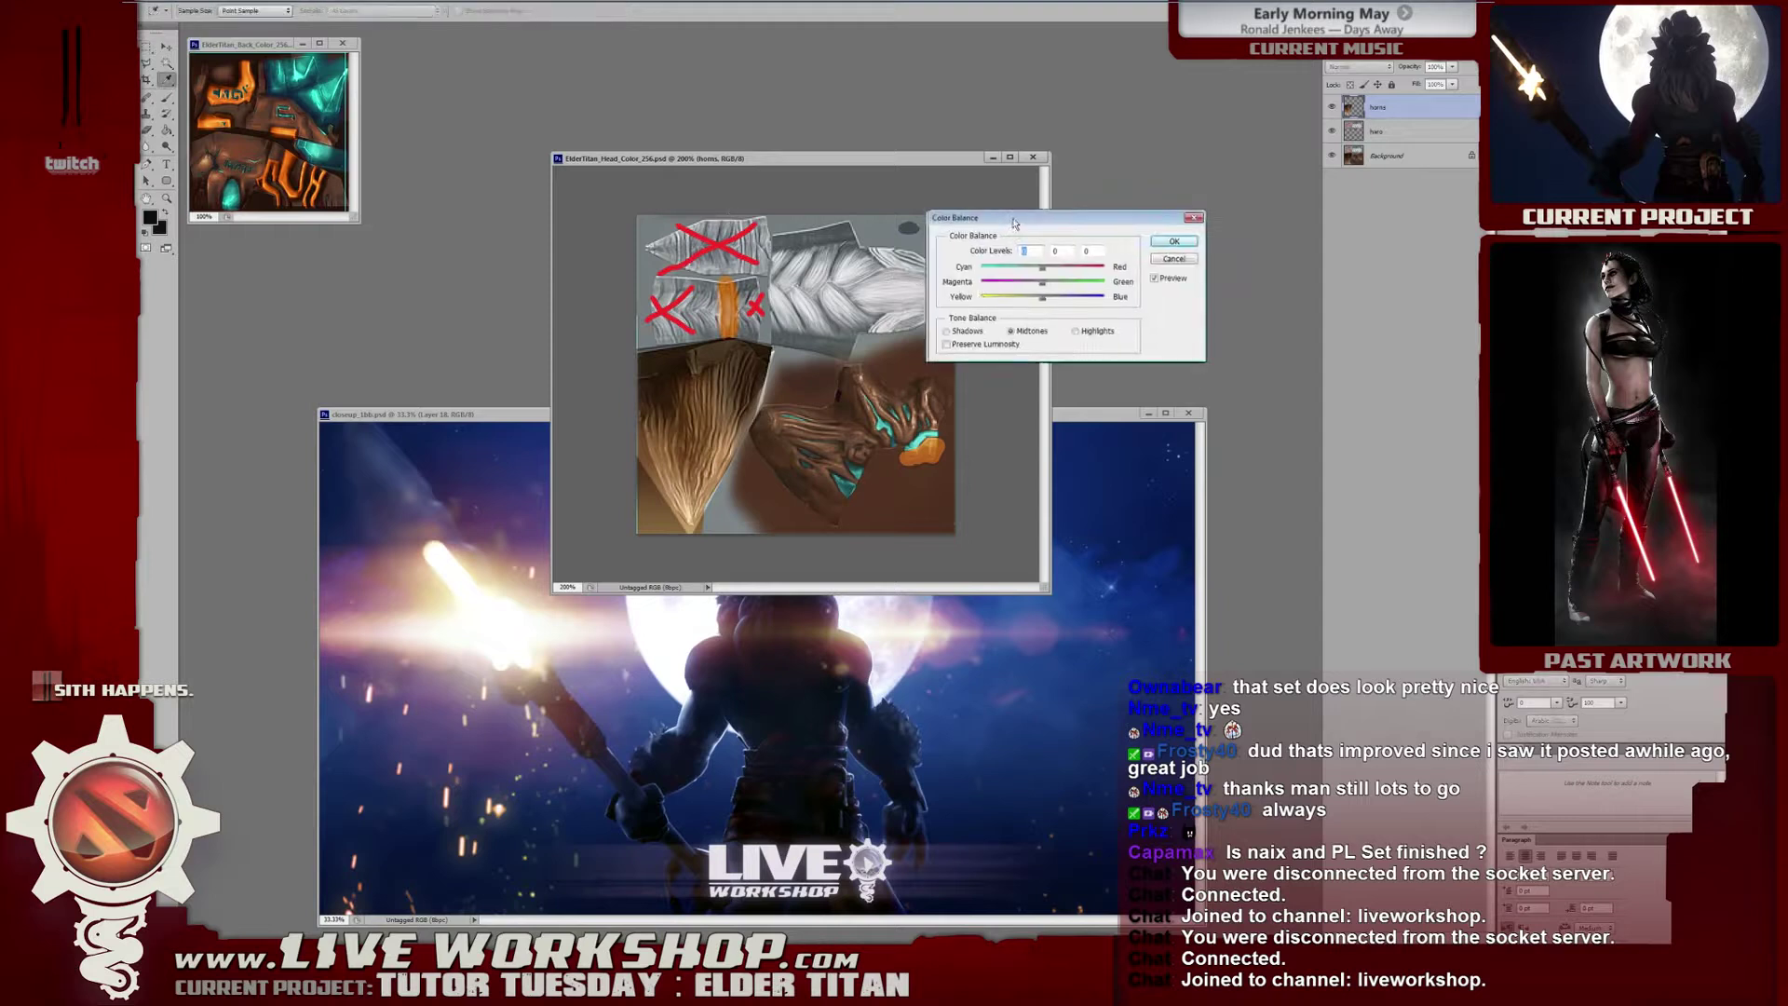
drag(1024, 218, 1076, 205)
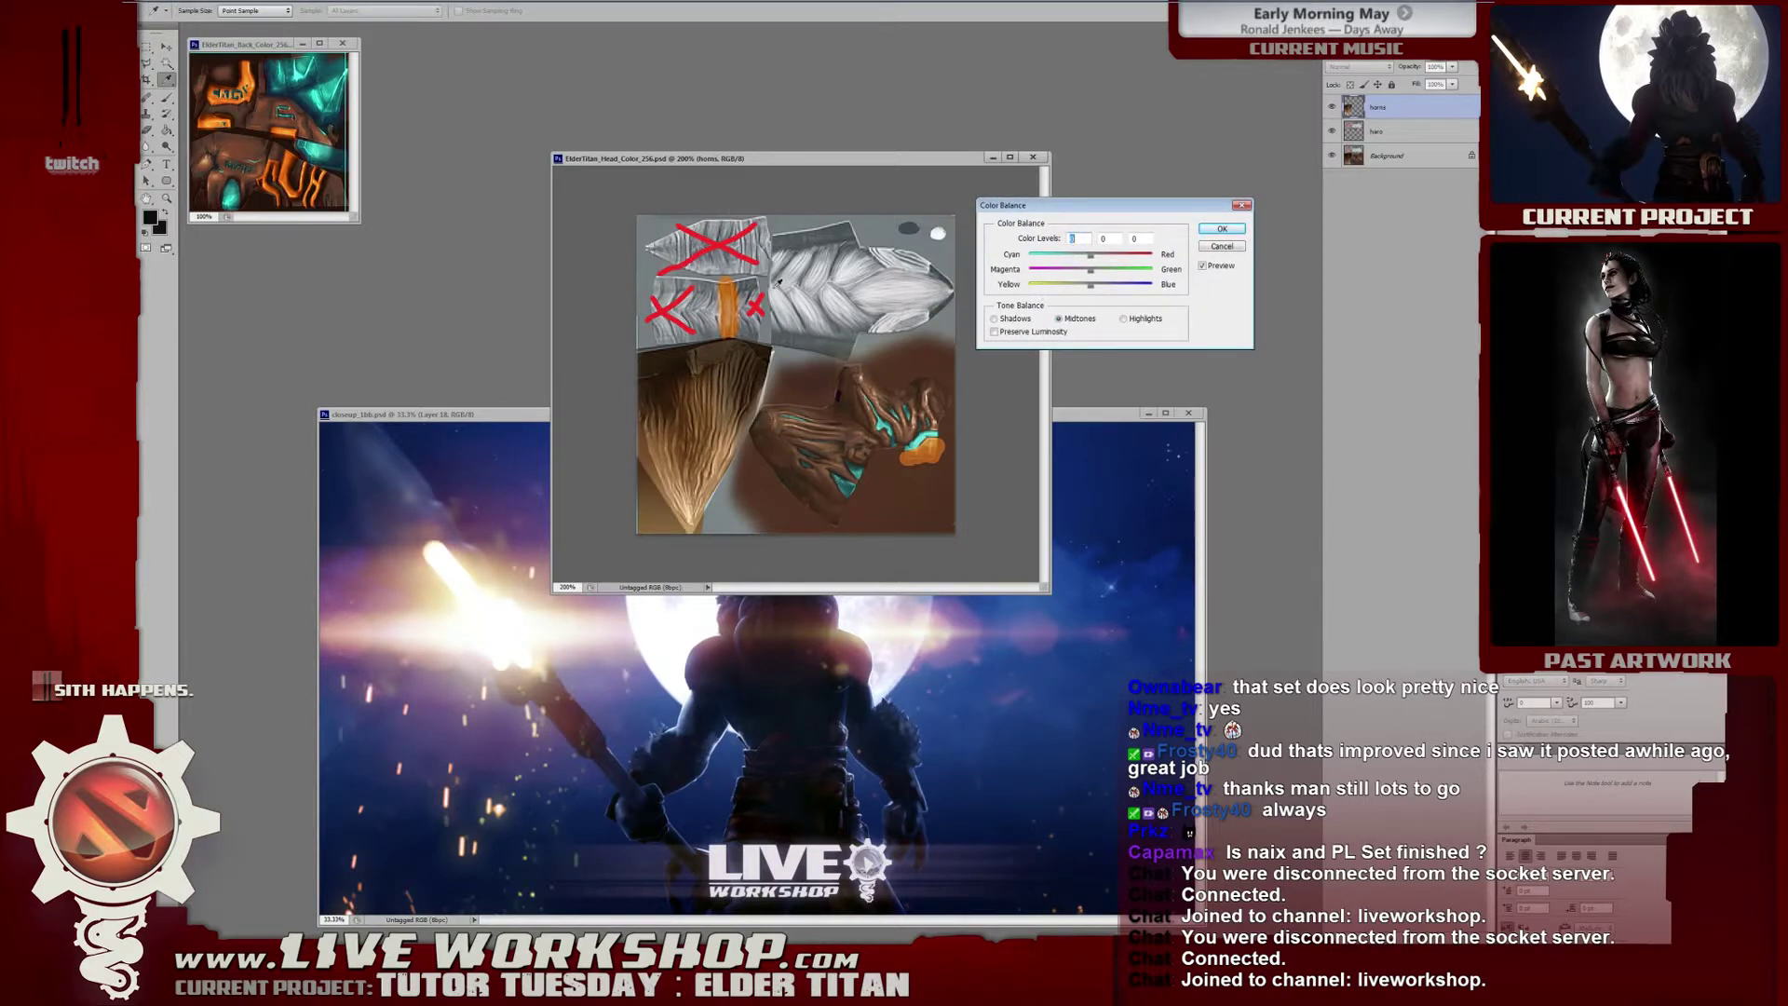
drag(1122, 215, 1102, 213)
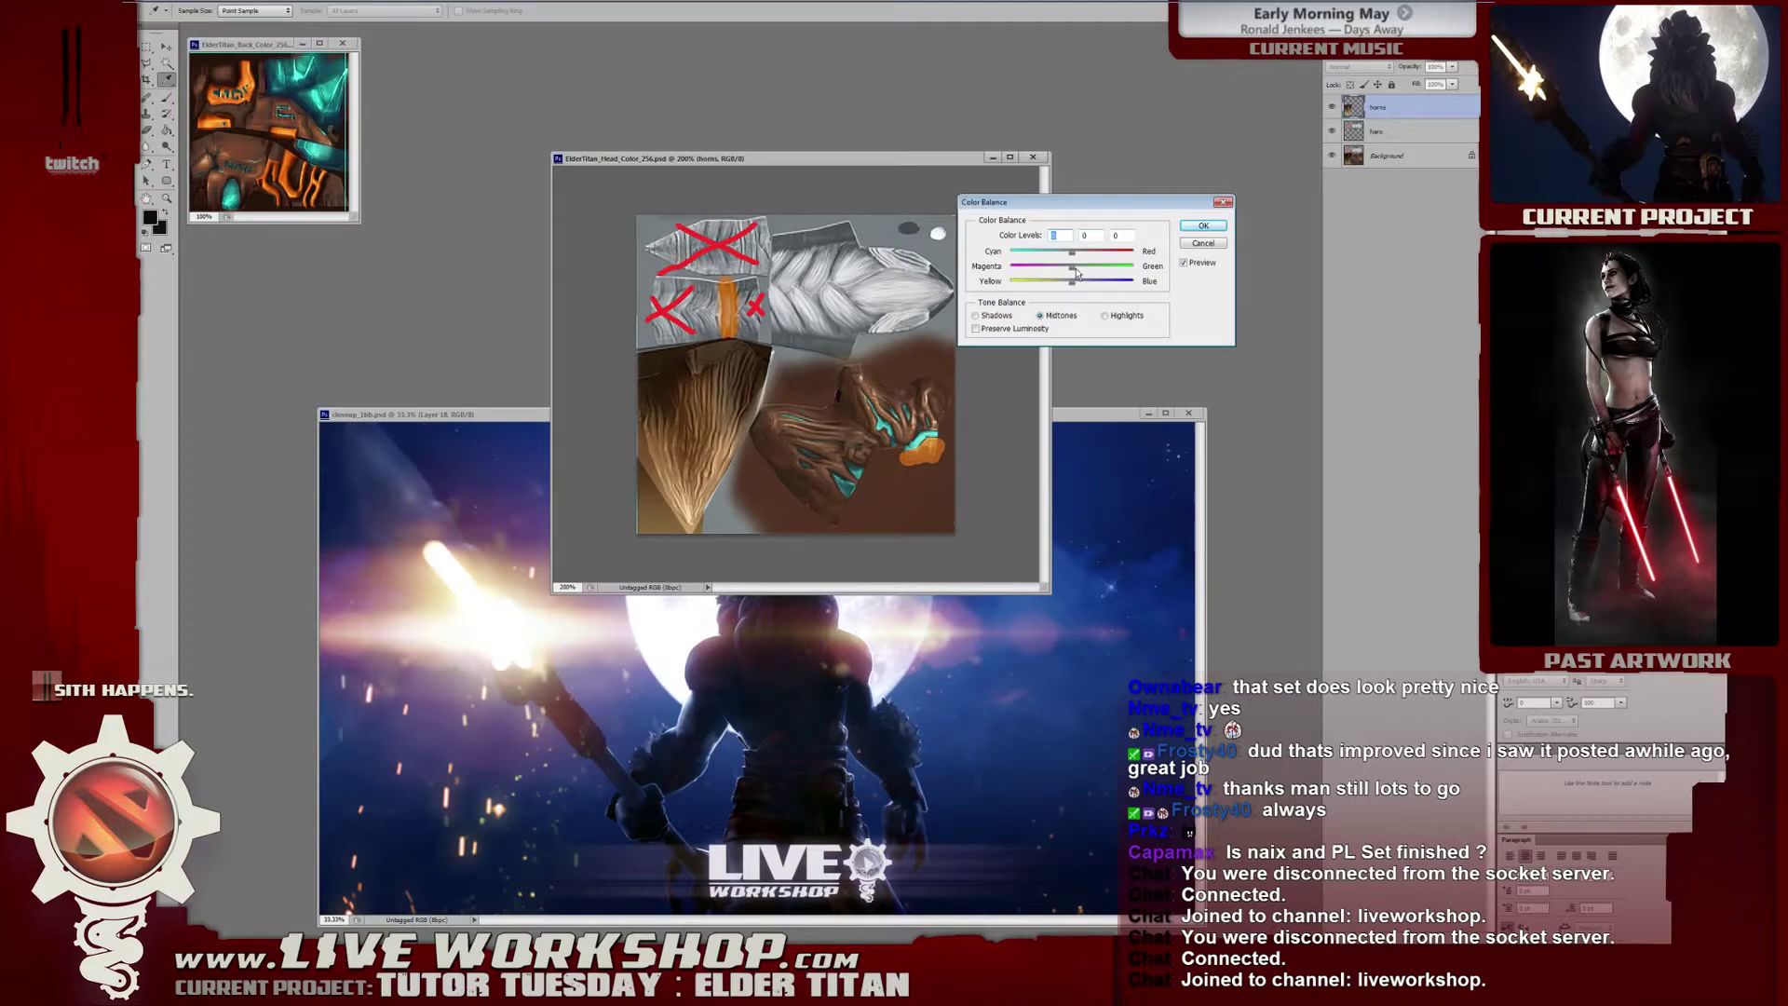
click(995, 317)
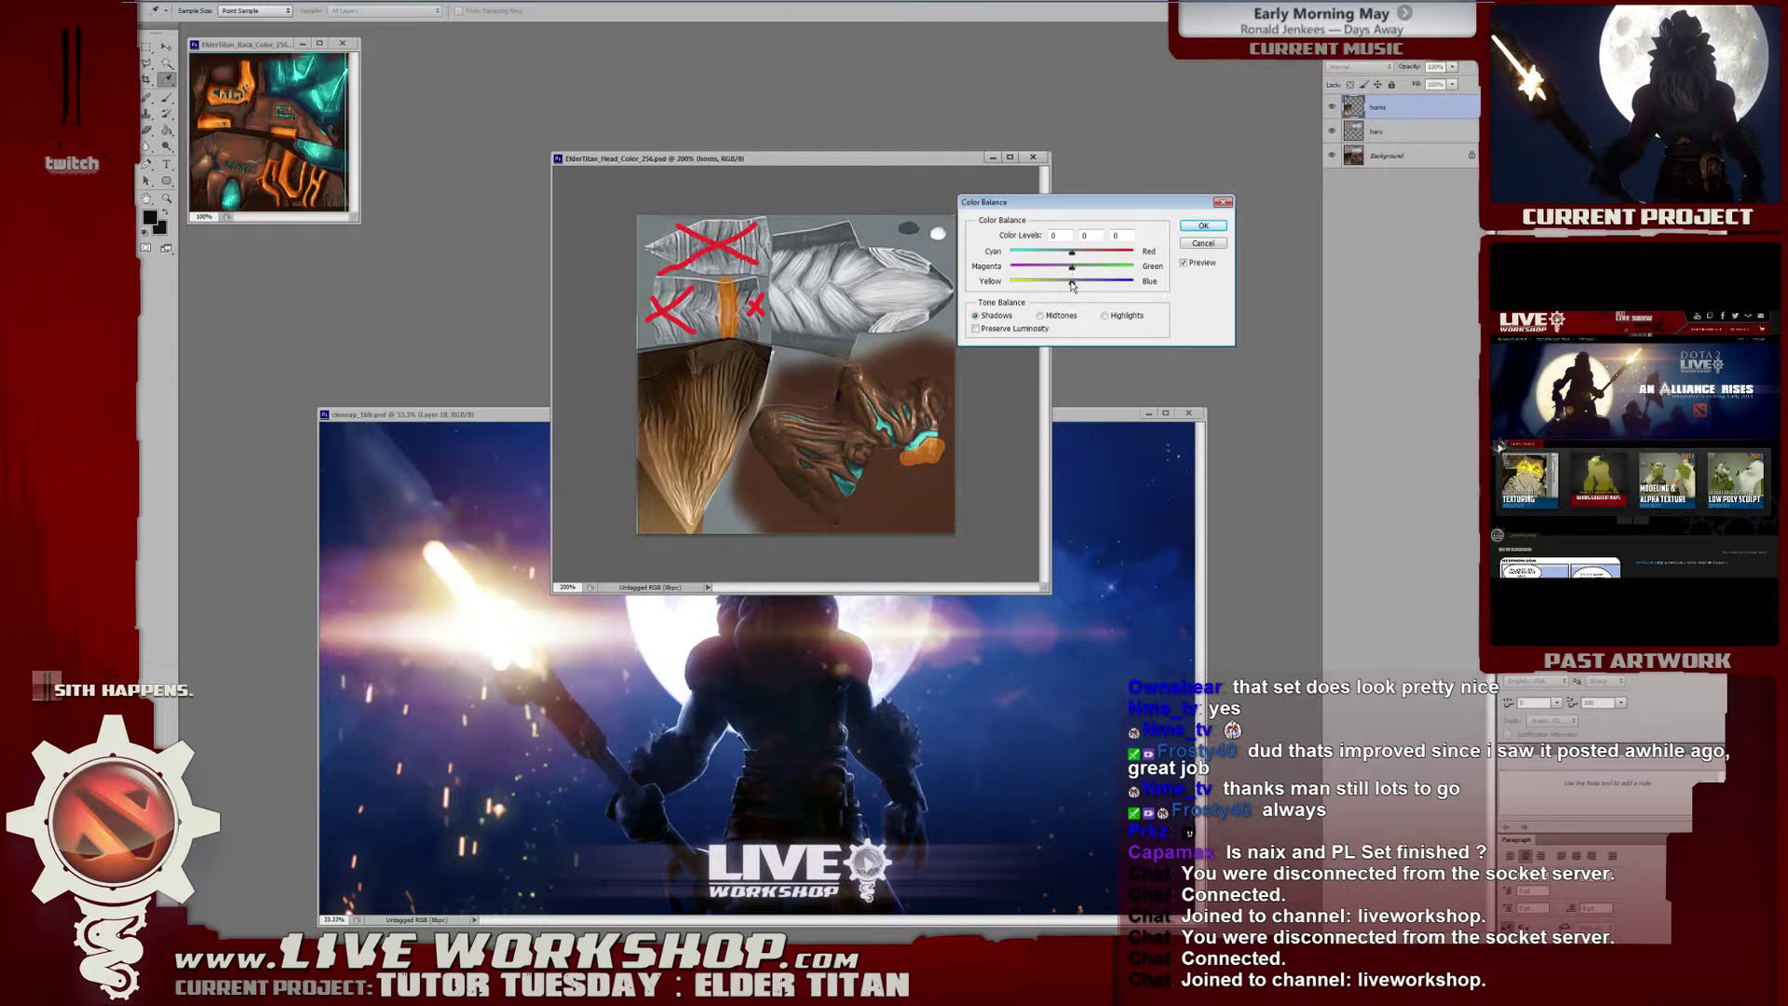
drag(1072, 281, 1070, 283)
drag(1072, 285, 1104, 256)
click(1203, 225)
Move the hair layer above the horns layer in the layer stack.
key(m)
click(1399, 133)
drag(1399, 133, 1406, 110)
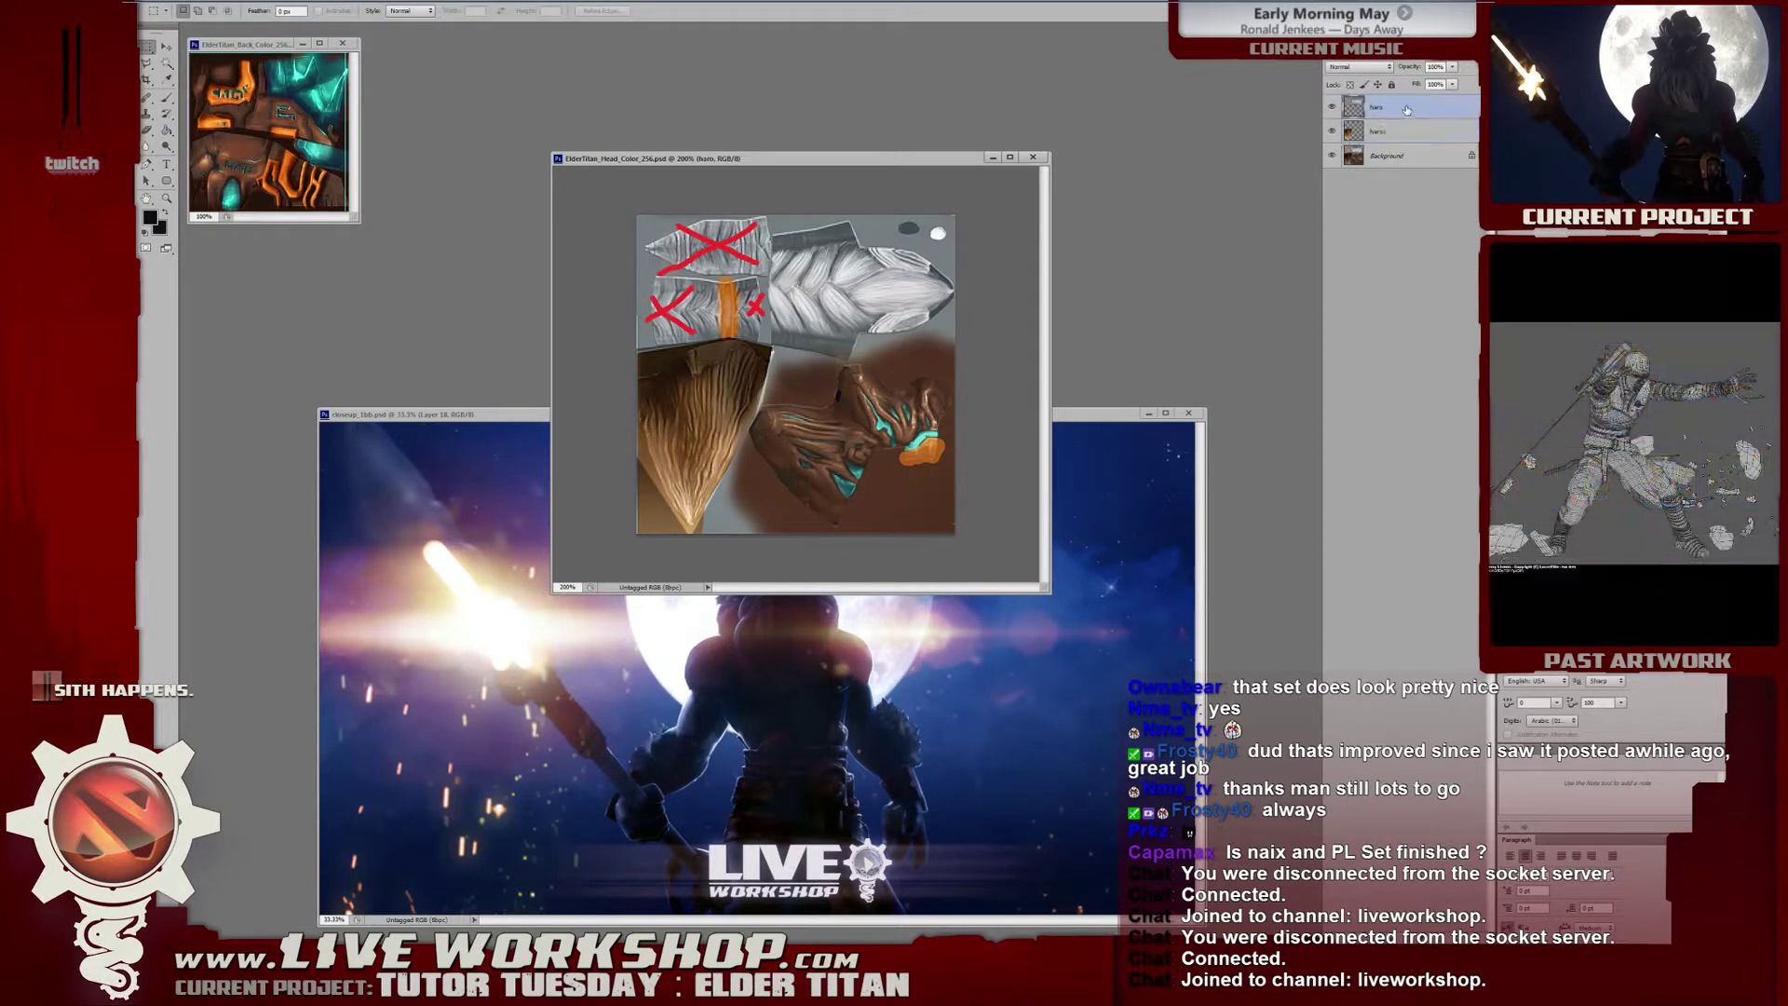
key(ctrl+b)
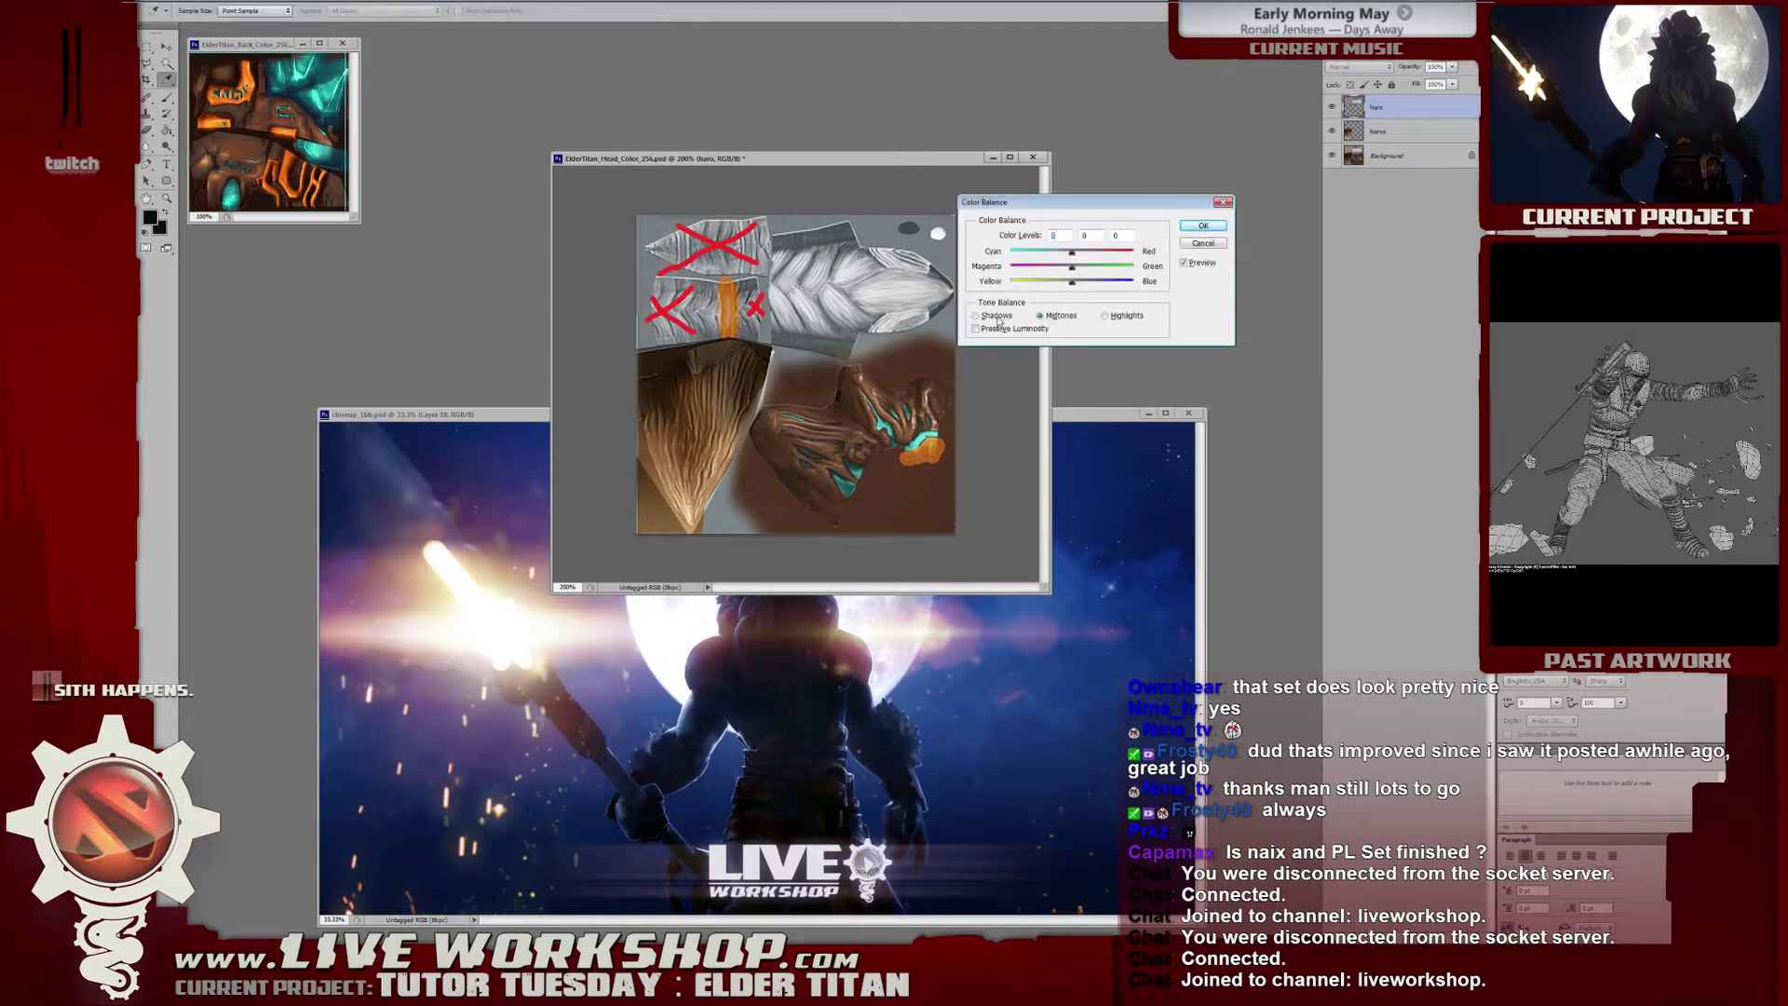
drag(1065, 213, 1097, 216)
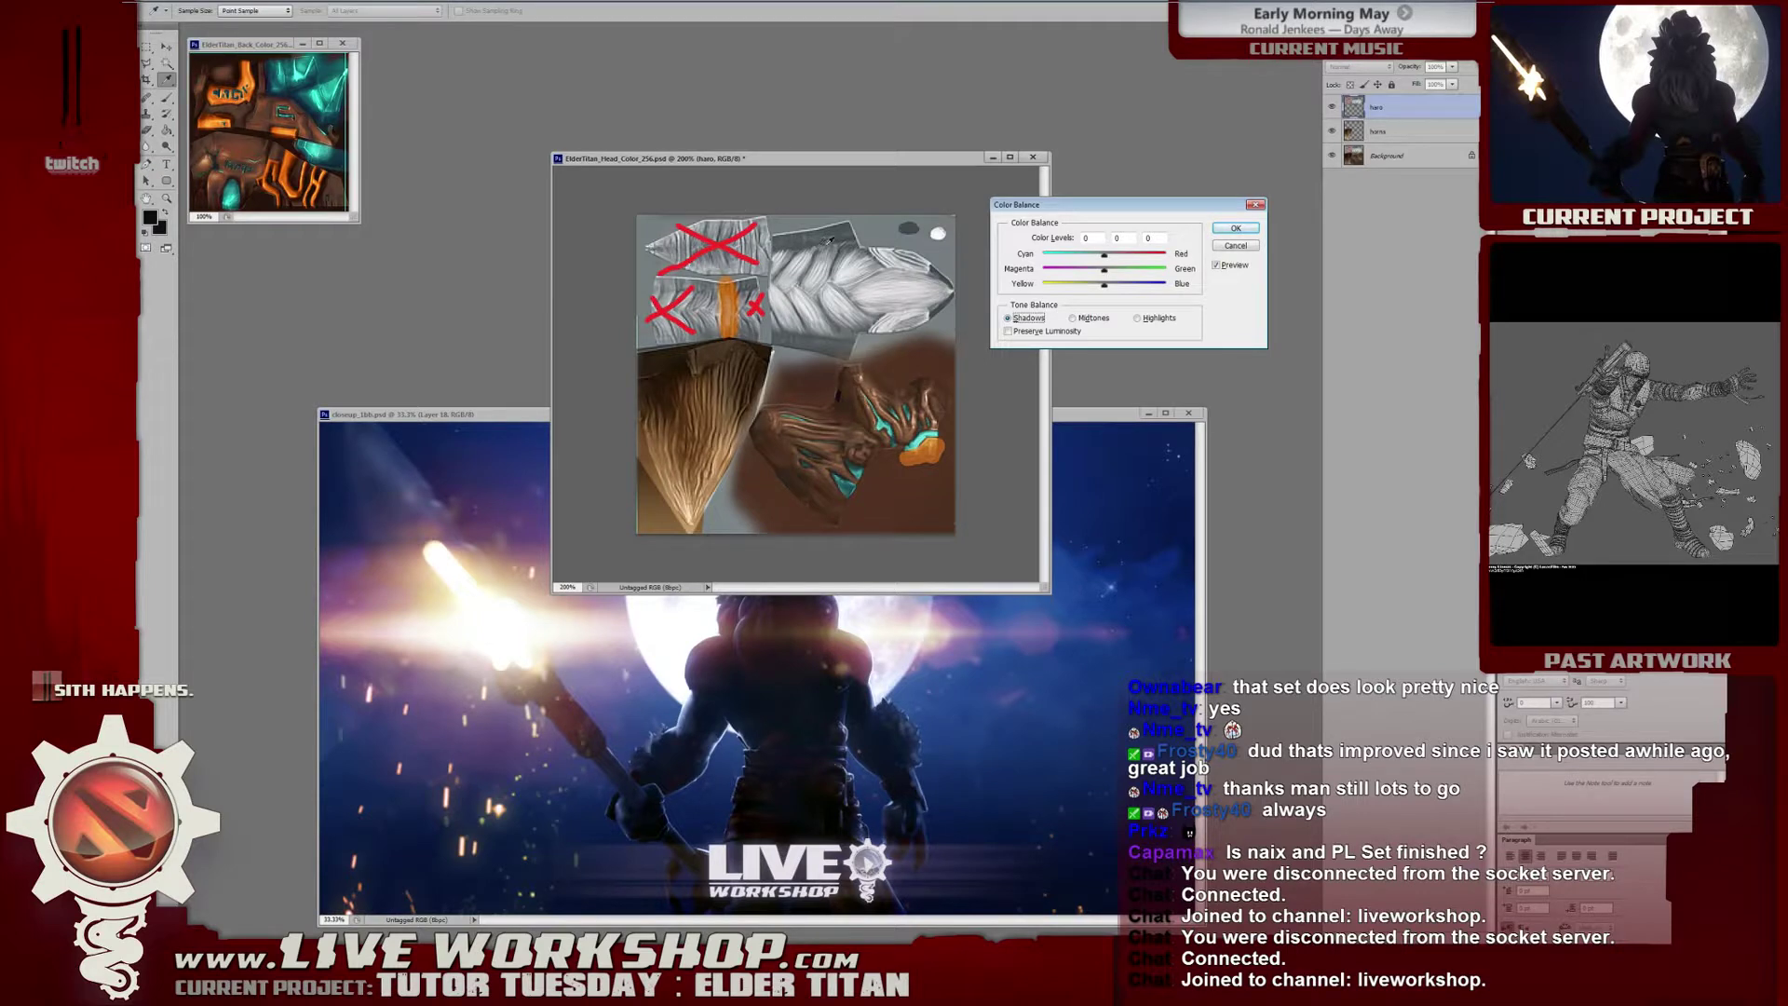
mouse_move(1105, 289)
mouse_down()
mouse_move(1085, 286)
mouse_move(1116, 273)
mouse_up()
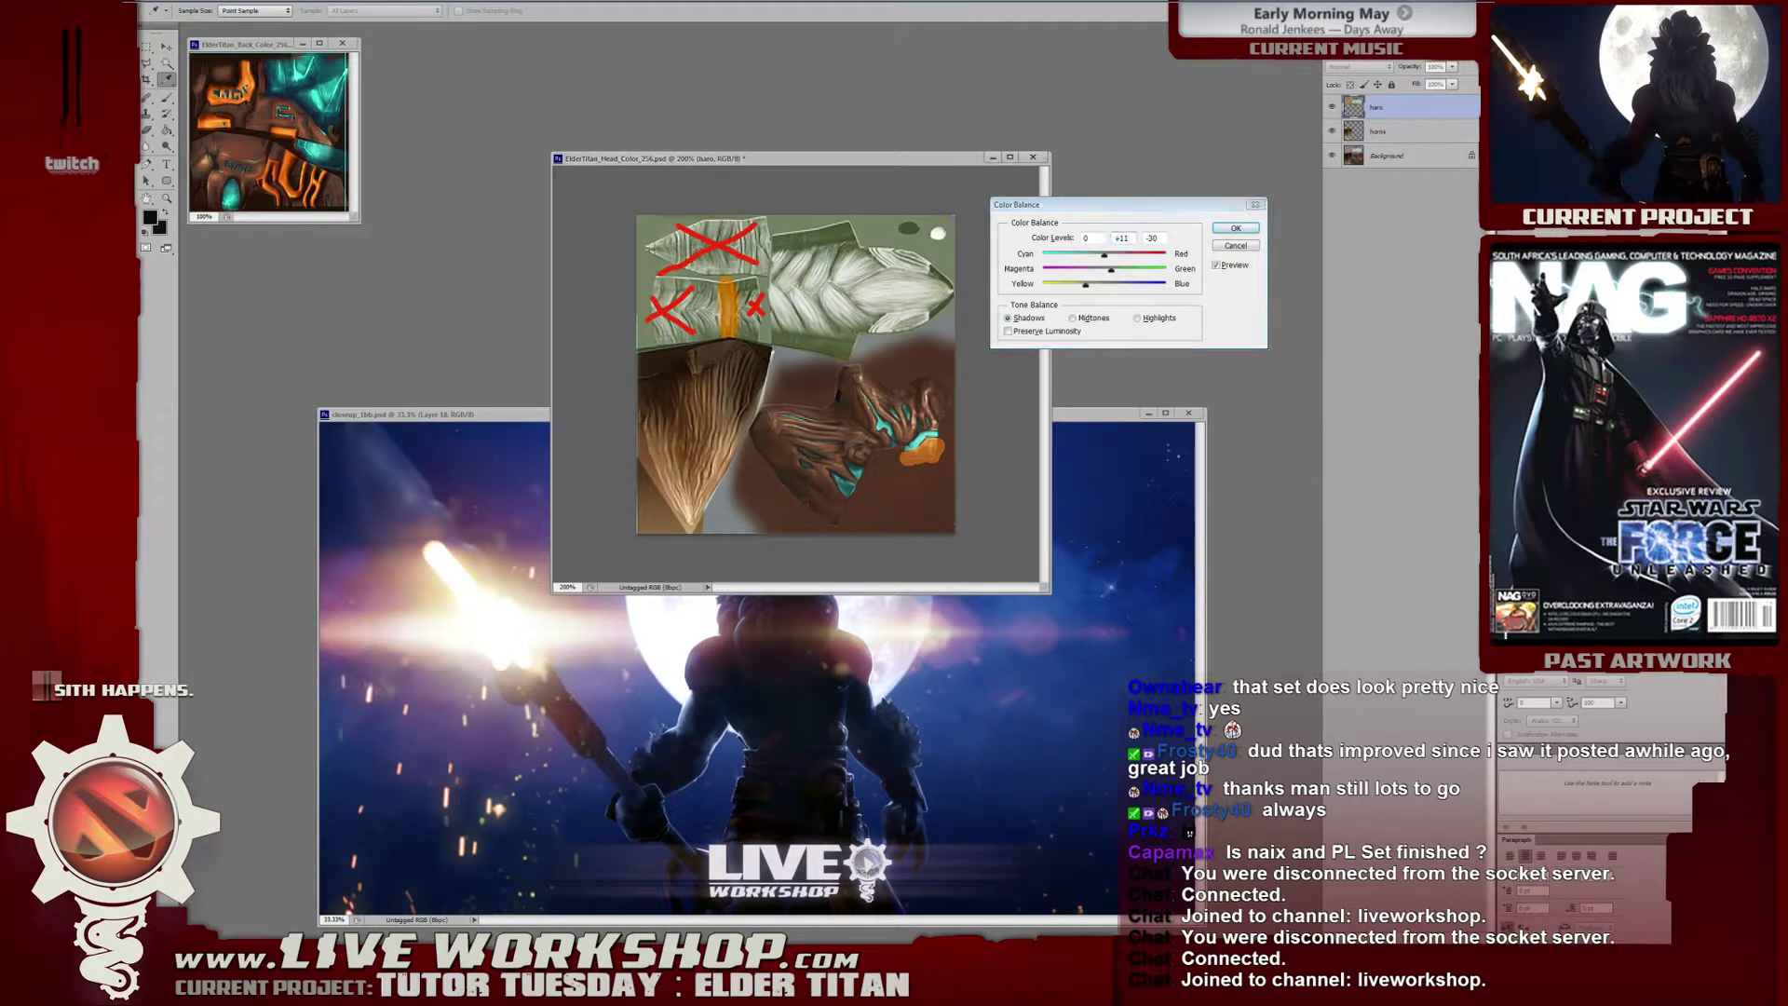
key(alt+Tab)
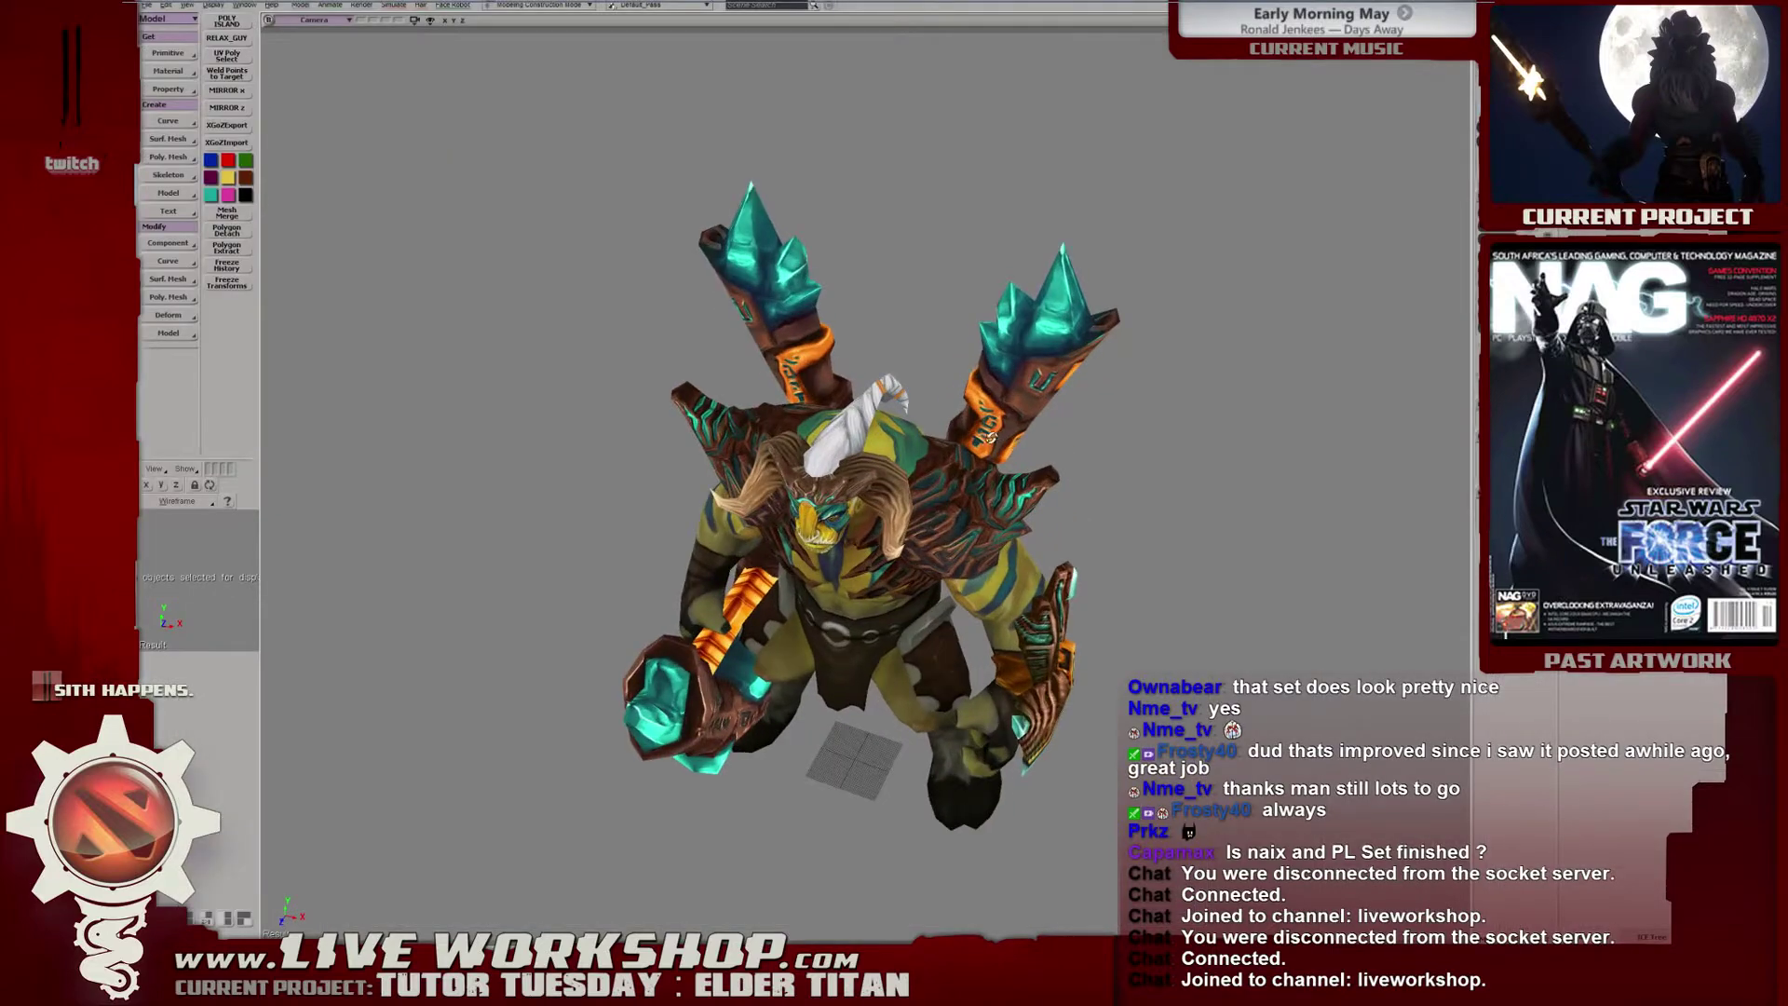
middle_drag(989, 435, 994, 398)
scroll(845, 220, down, 3)
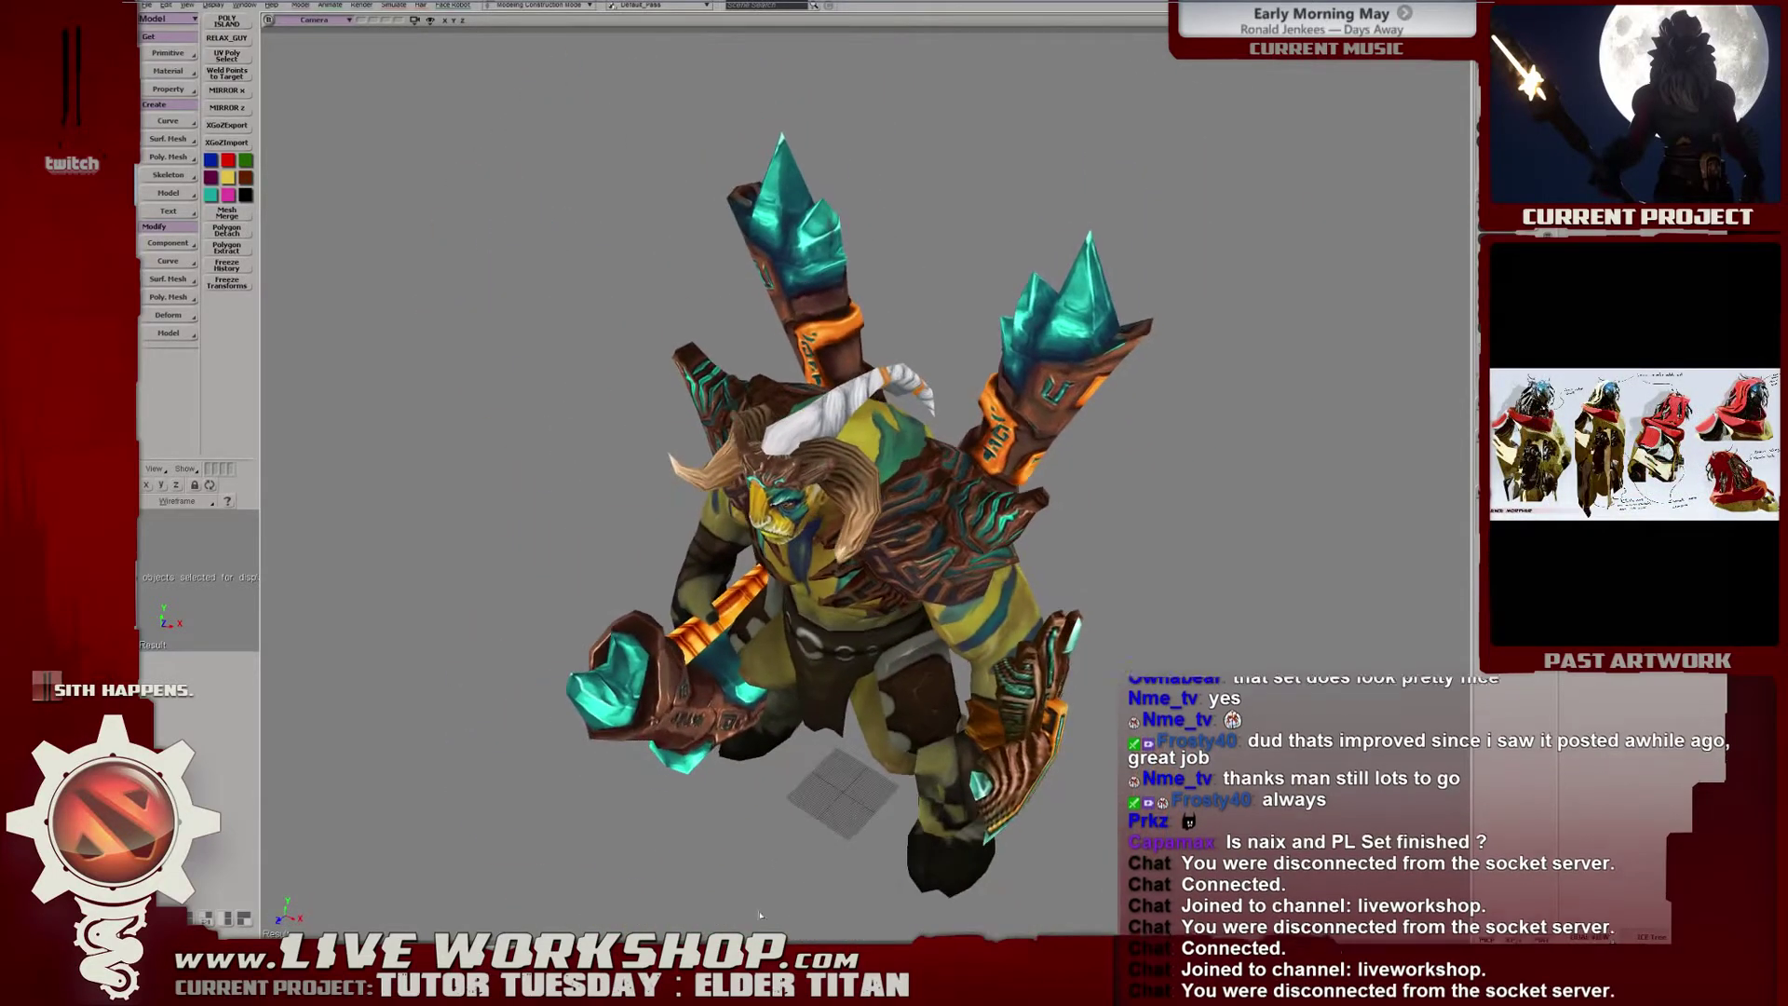
key(alt+Tab)
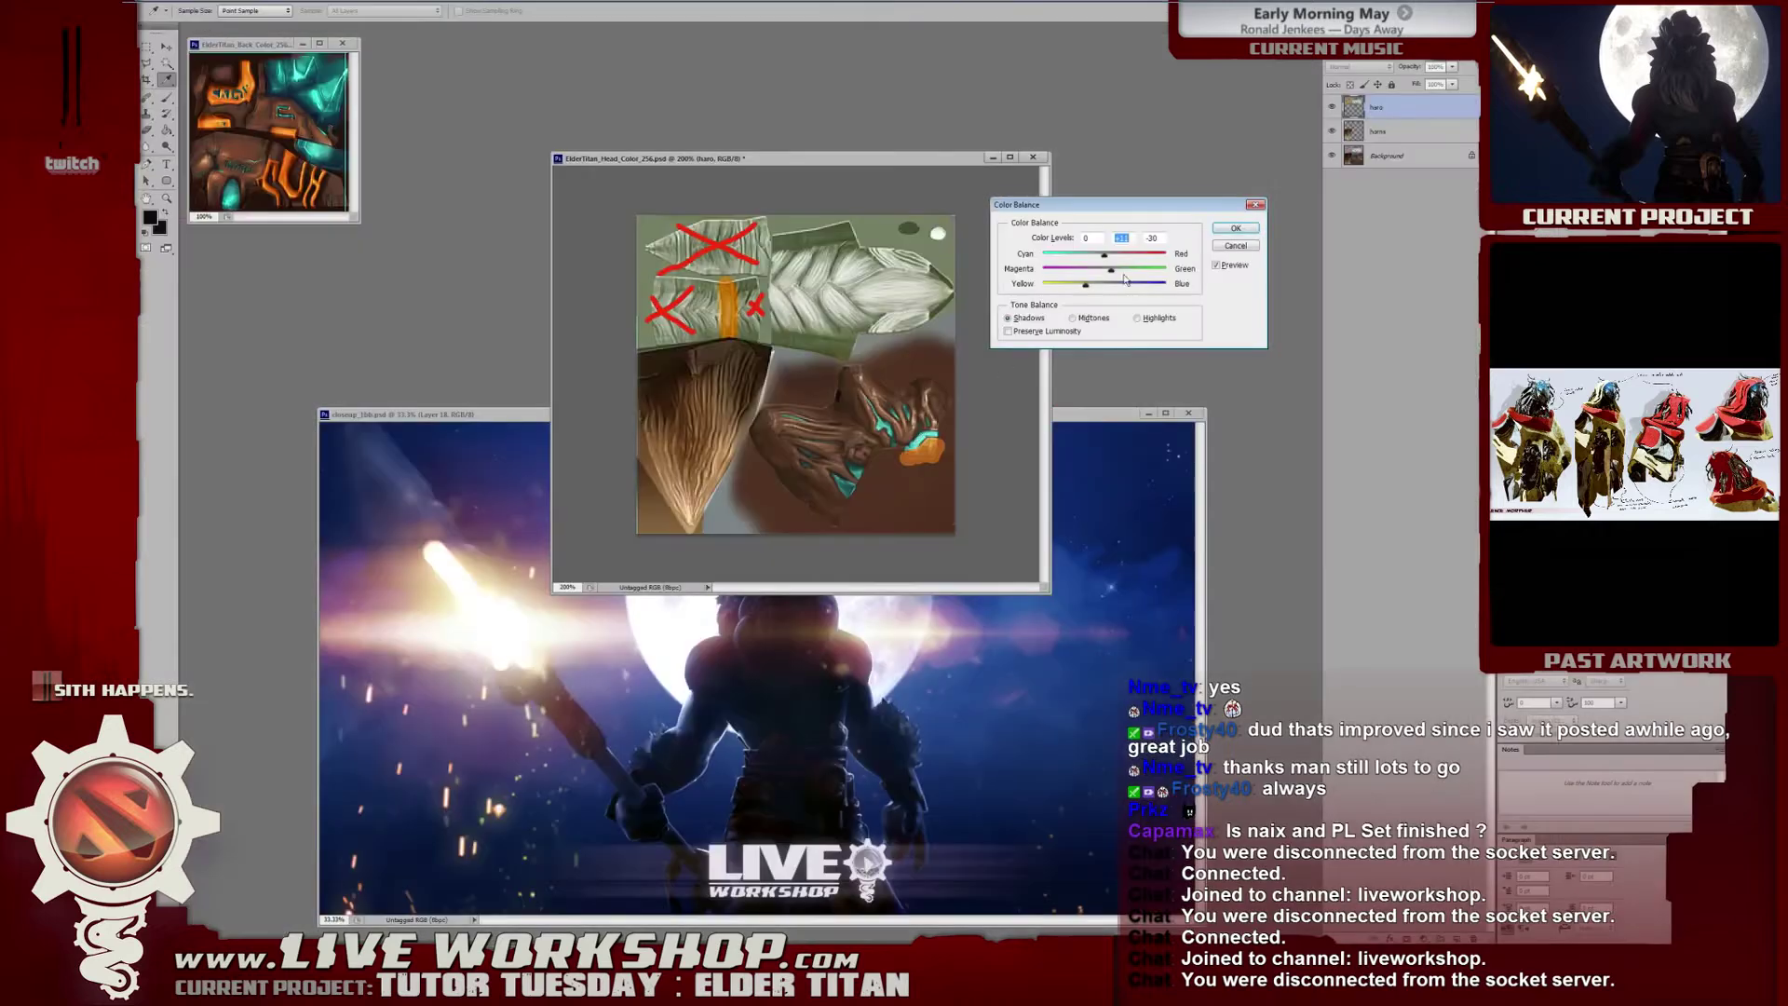
click(1236, 245)
Duplicate the hair layer and shift the copy's shadows toward yellow with Color Balance.
key(ctrl+j)
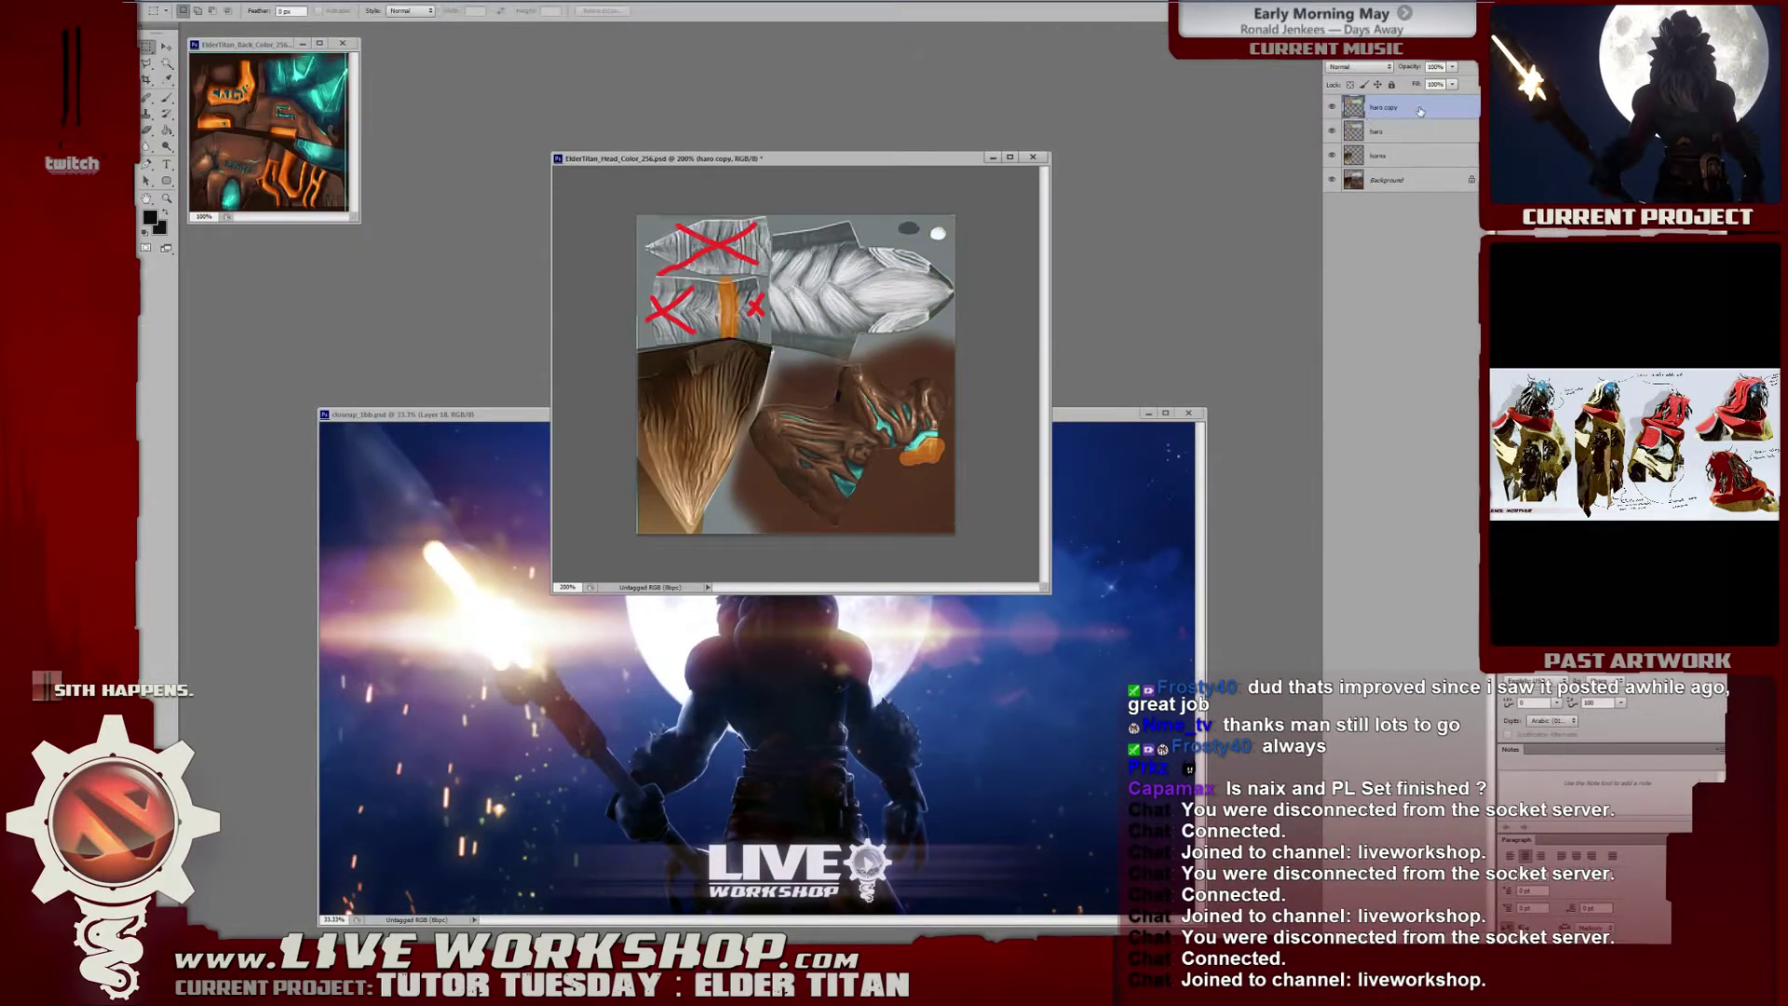
key(ctrl+b)
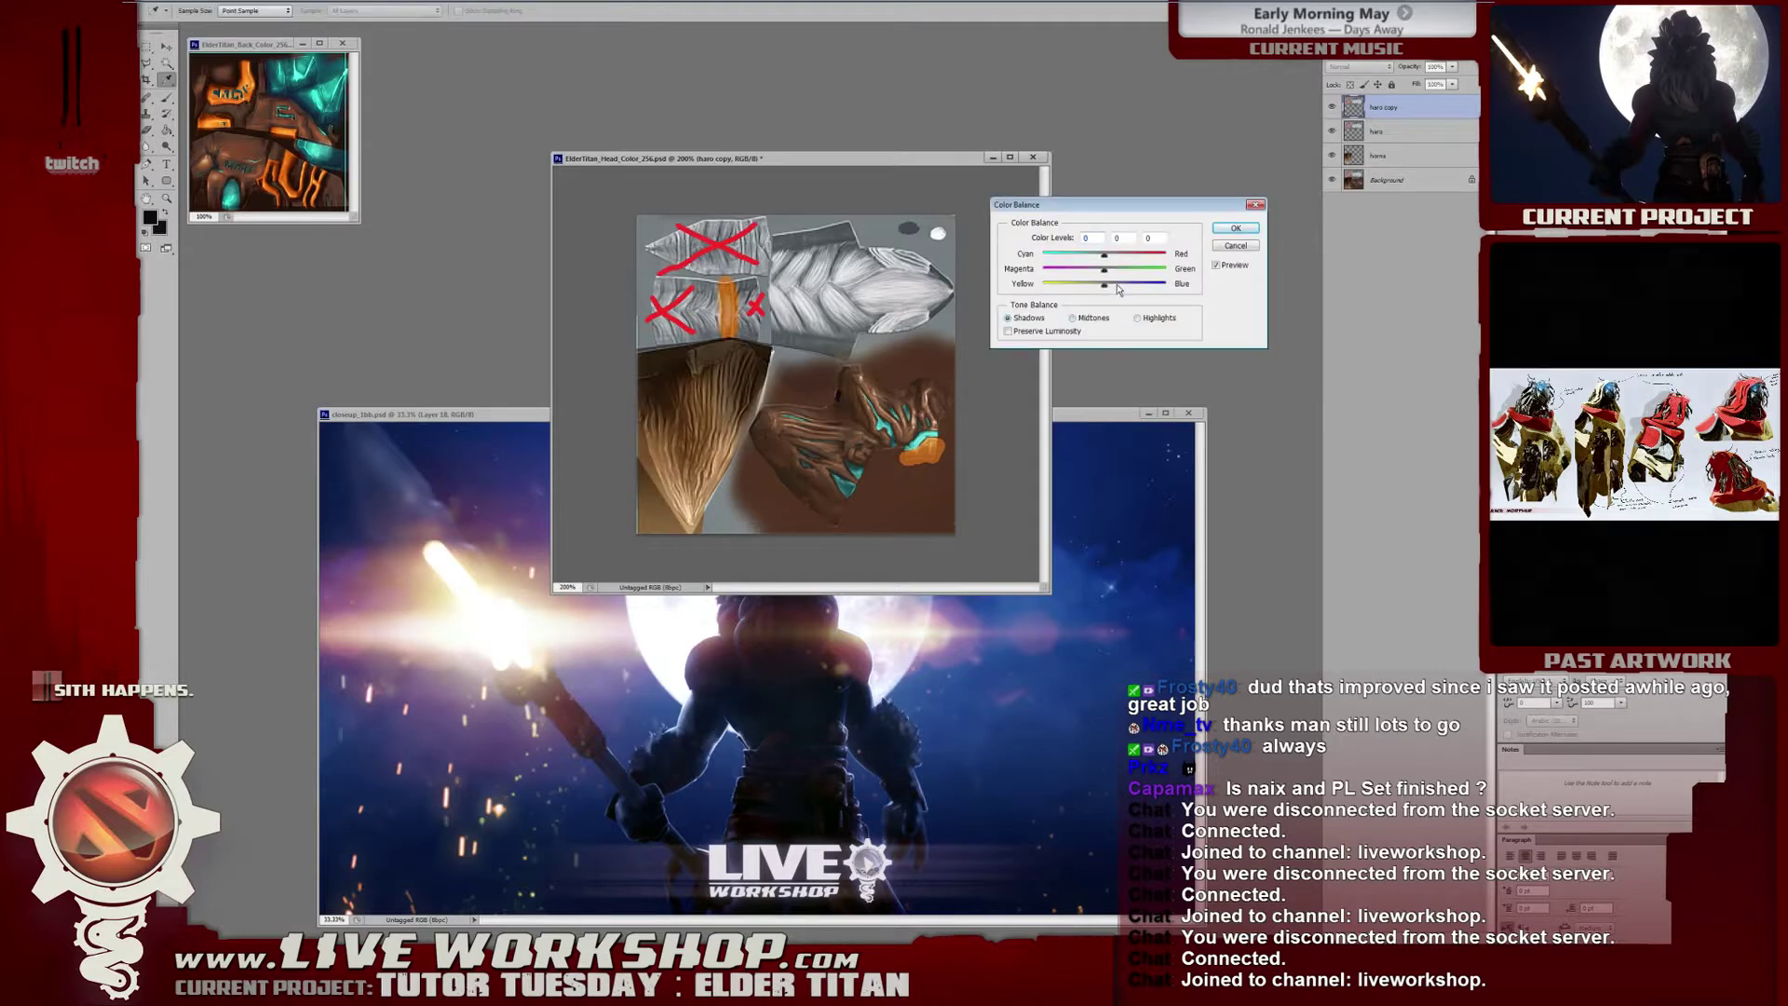
drag(1113, 286, 1096, 288)
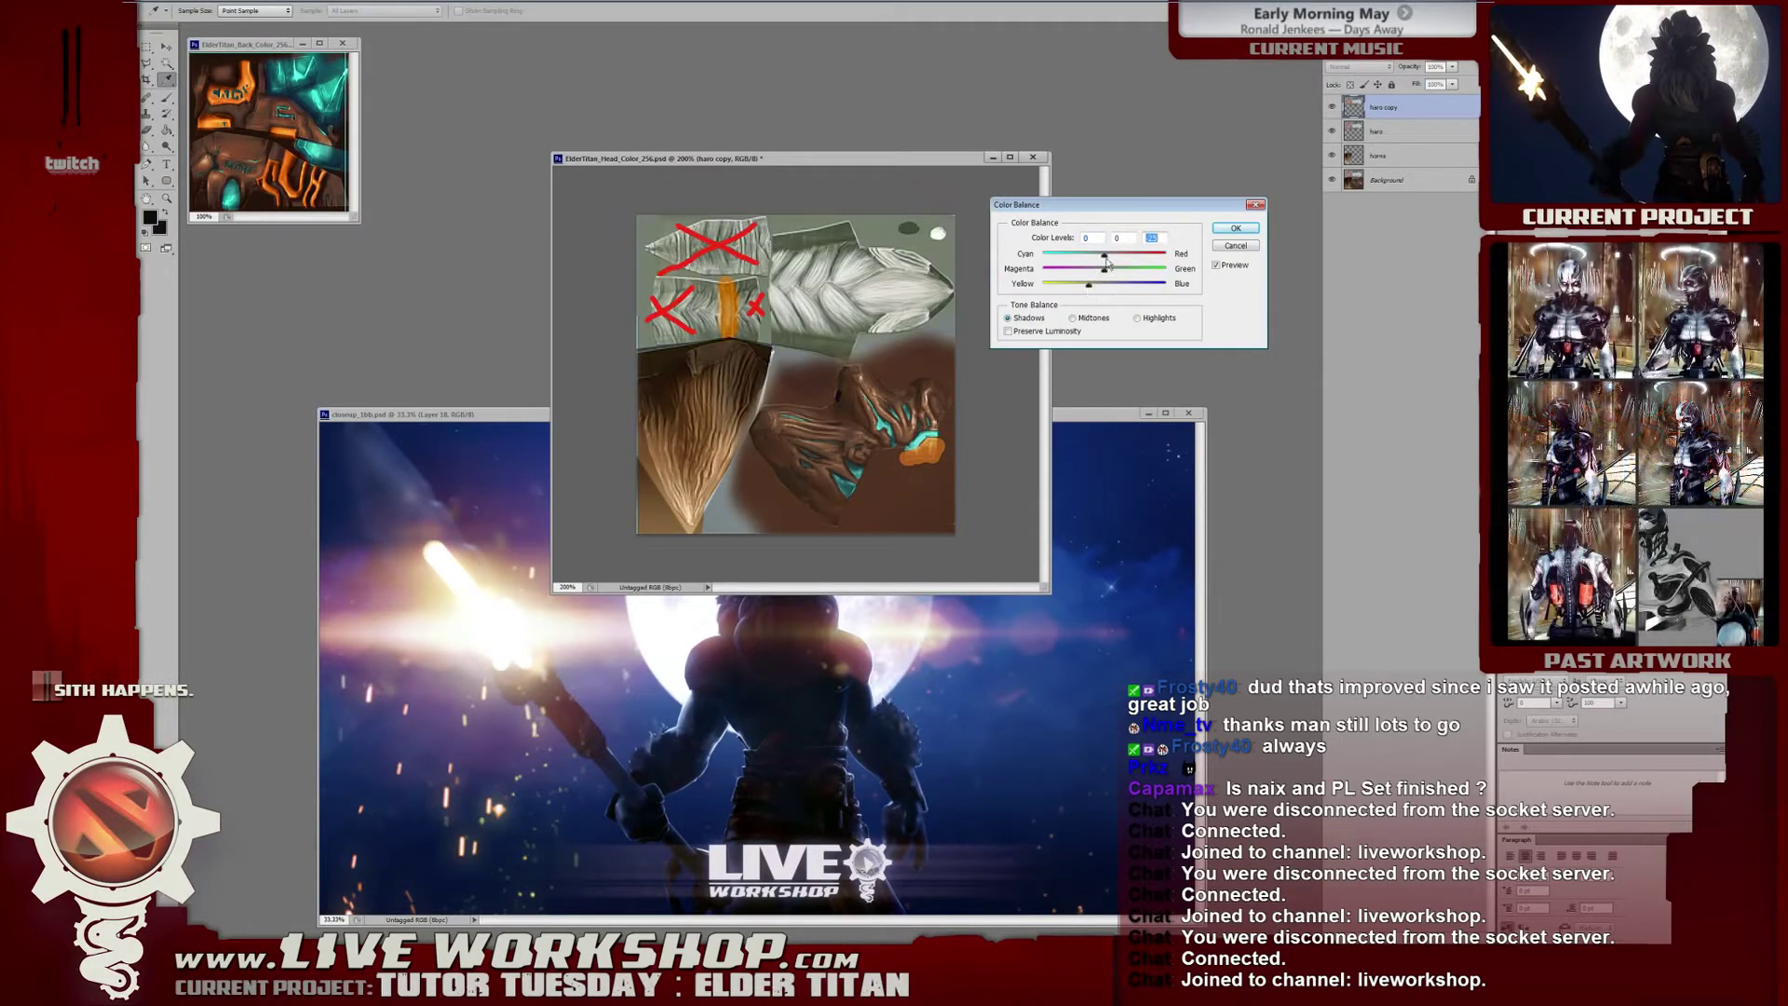
click(1110, 271)
mouse_move(1105, 255)
mouse_down()
mouse_move(1124, 261)
mouse_move(1075, 289)
mouse_move(1110, 268)
mouse_up()
Try highlight levels of +4 red and +2 green on the hair copy, with strongly reddened shadows at +32 green and -86 blue.
click(1137, 318)
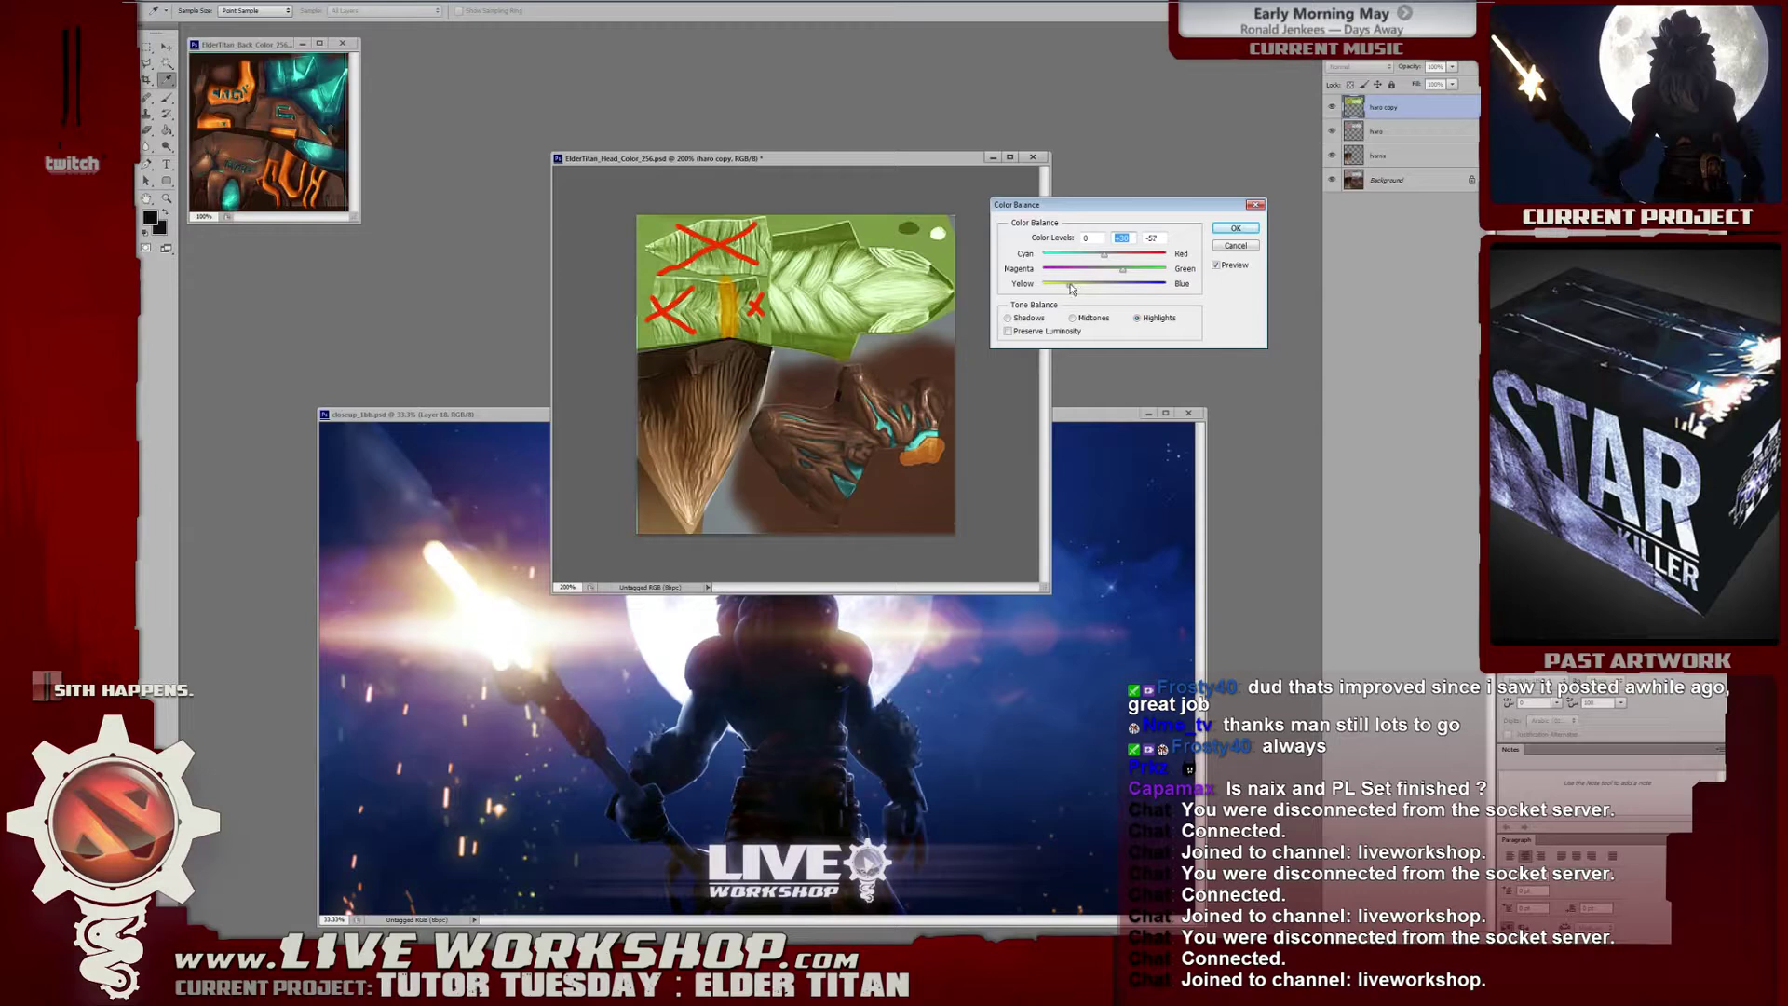
click(1090, 285)
mouse_move(1104, 257)
mouse_down()
mouse_move(1086, 261)
mouse_move(1108, 259)
mouse_move(1104, 285)
mouse_move(1129, 272)
mouse_move(1108, 274)
mouse_up()
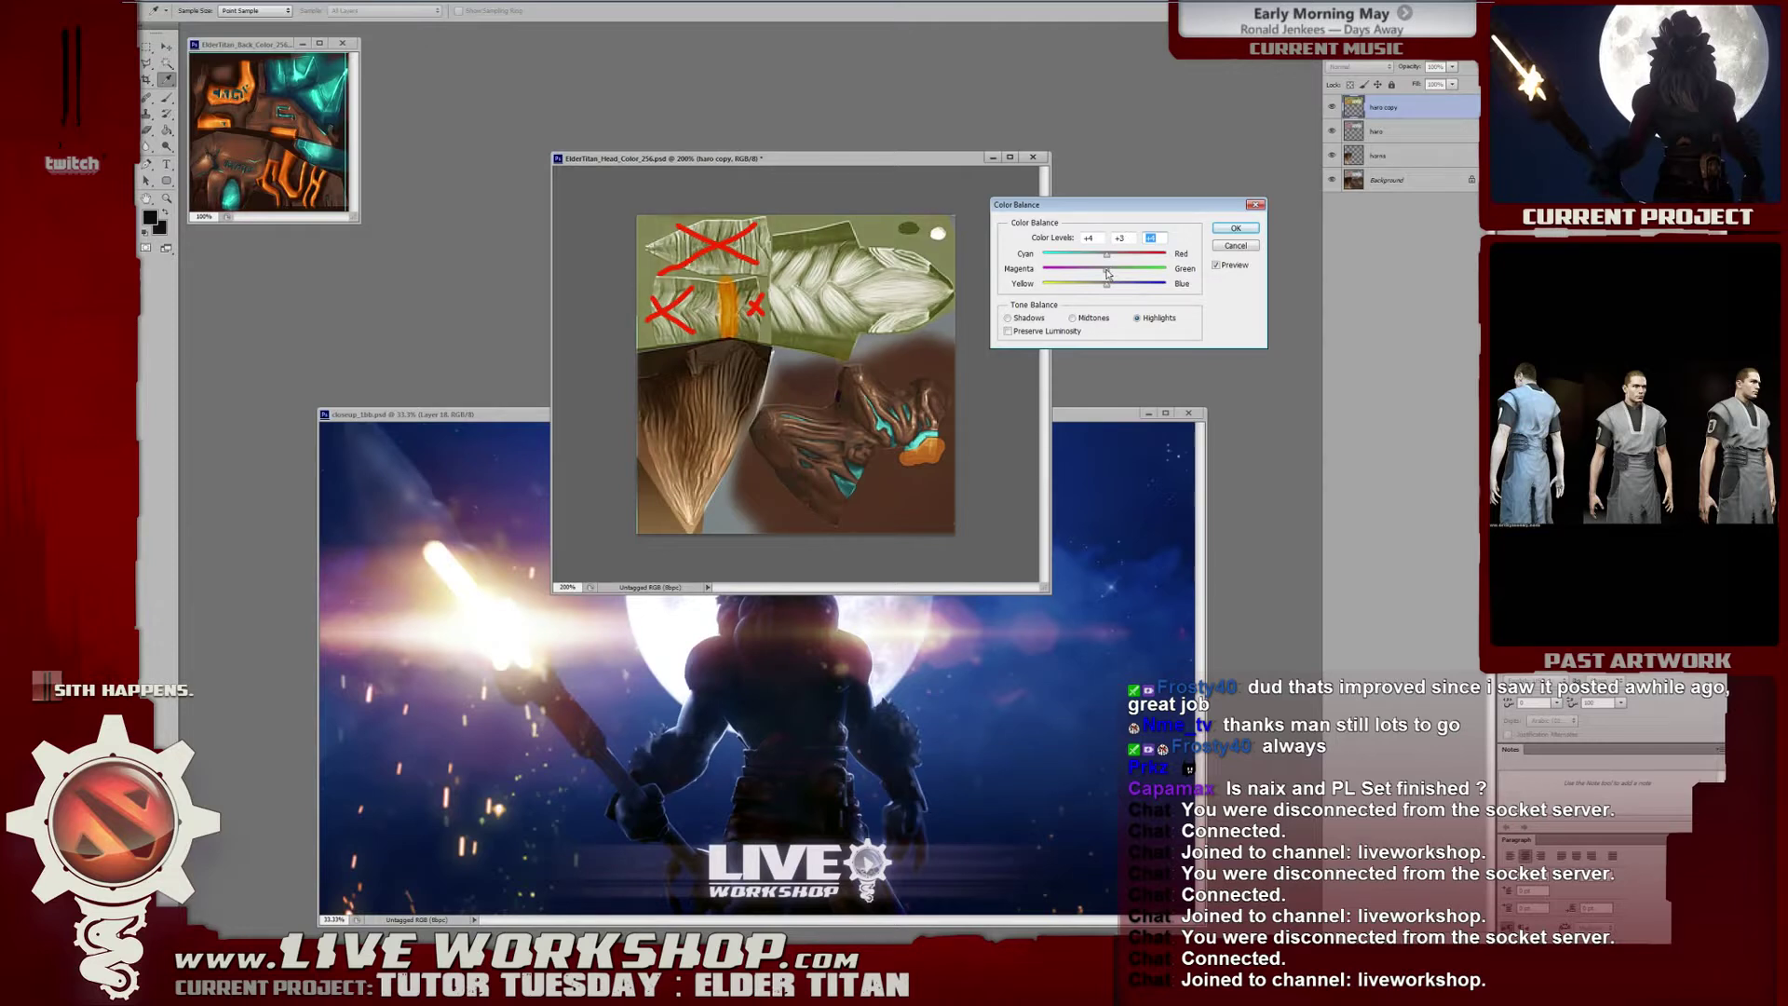
click(1109, 272)
click(1036, 318)
drag(1074, 287, 1124, 270)
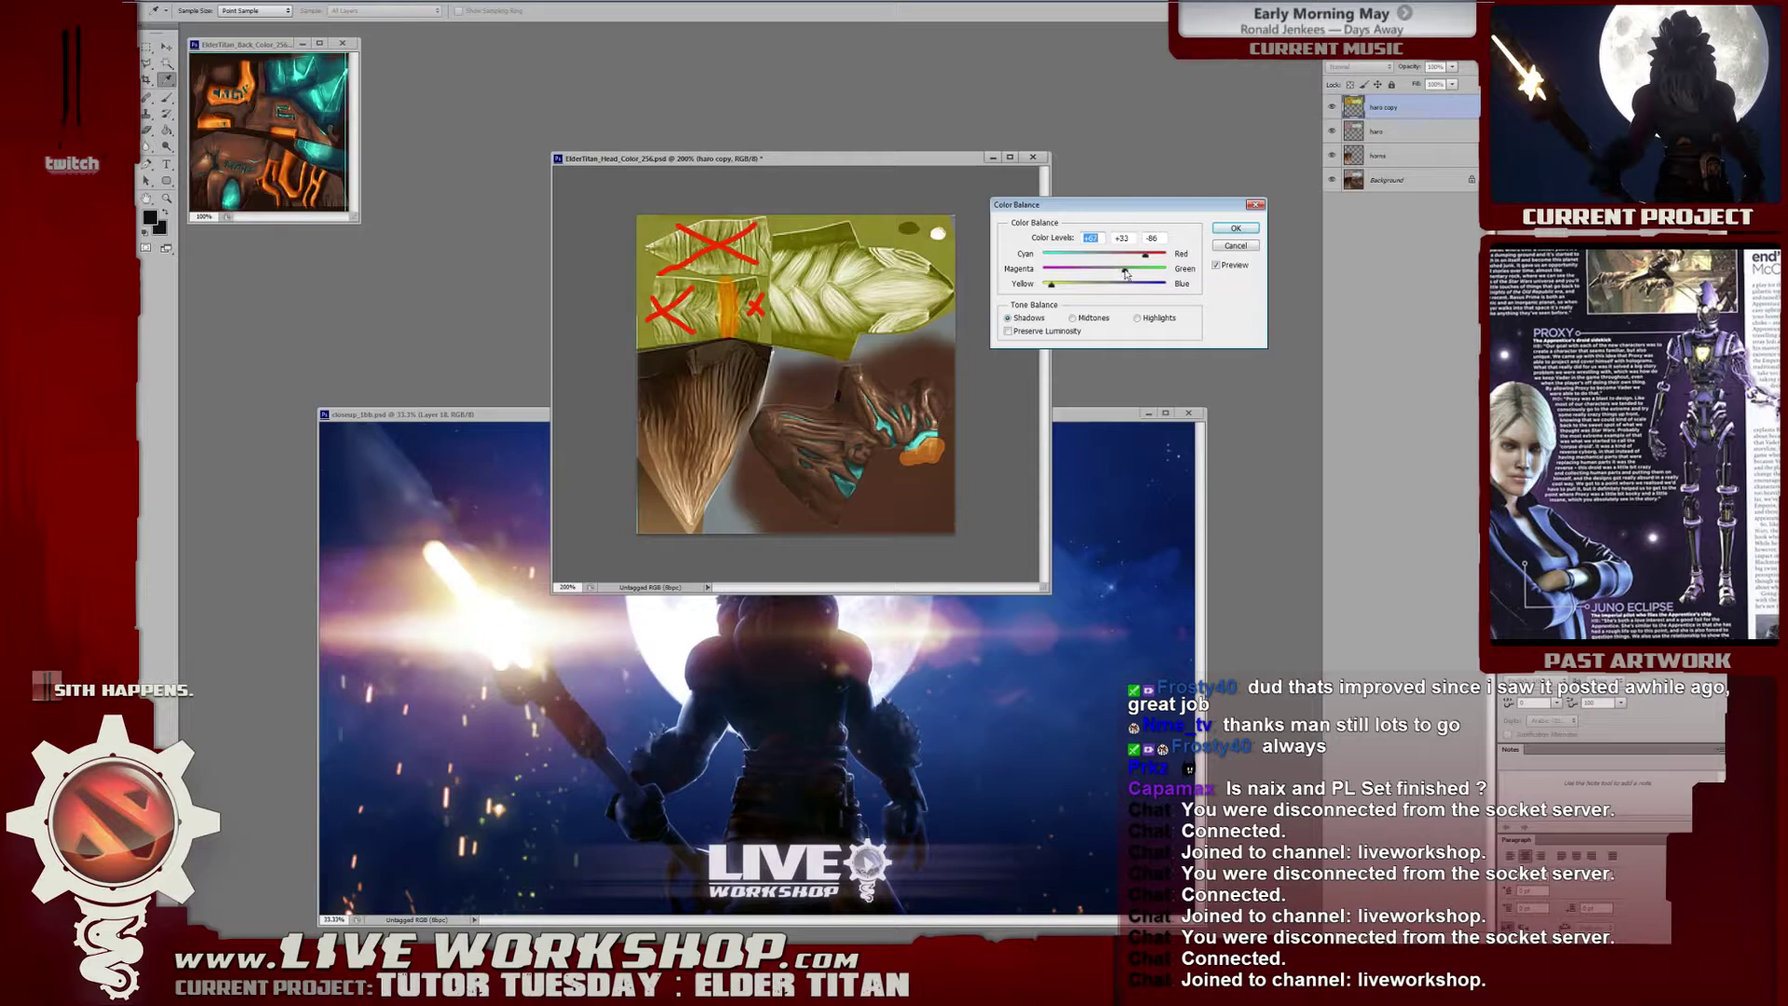
Set the hair copy's highlights to +13 red and +25 green, and its shadows to +84 red and -12 green with less yellow.
click(1137, 317)
drag(1109, 271, 1118, 272)
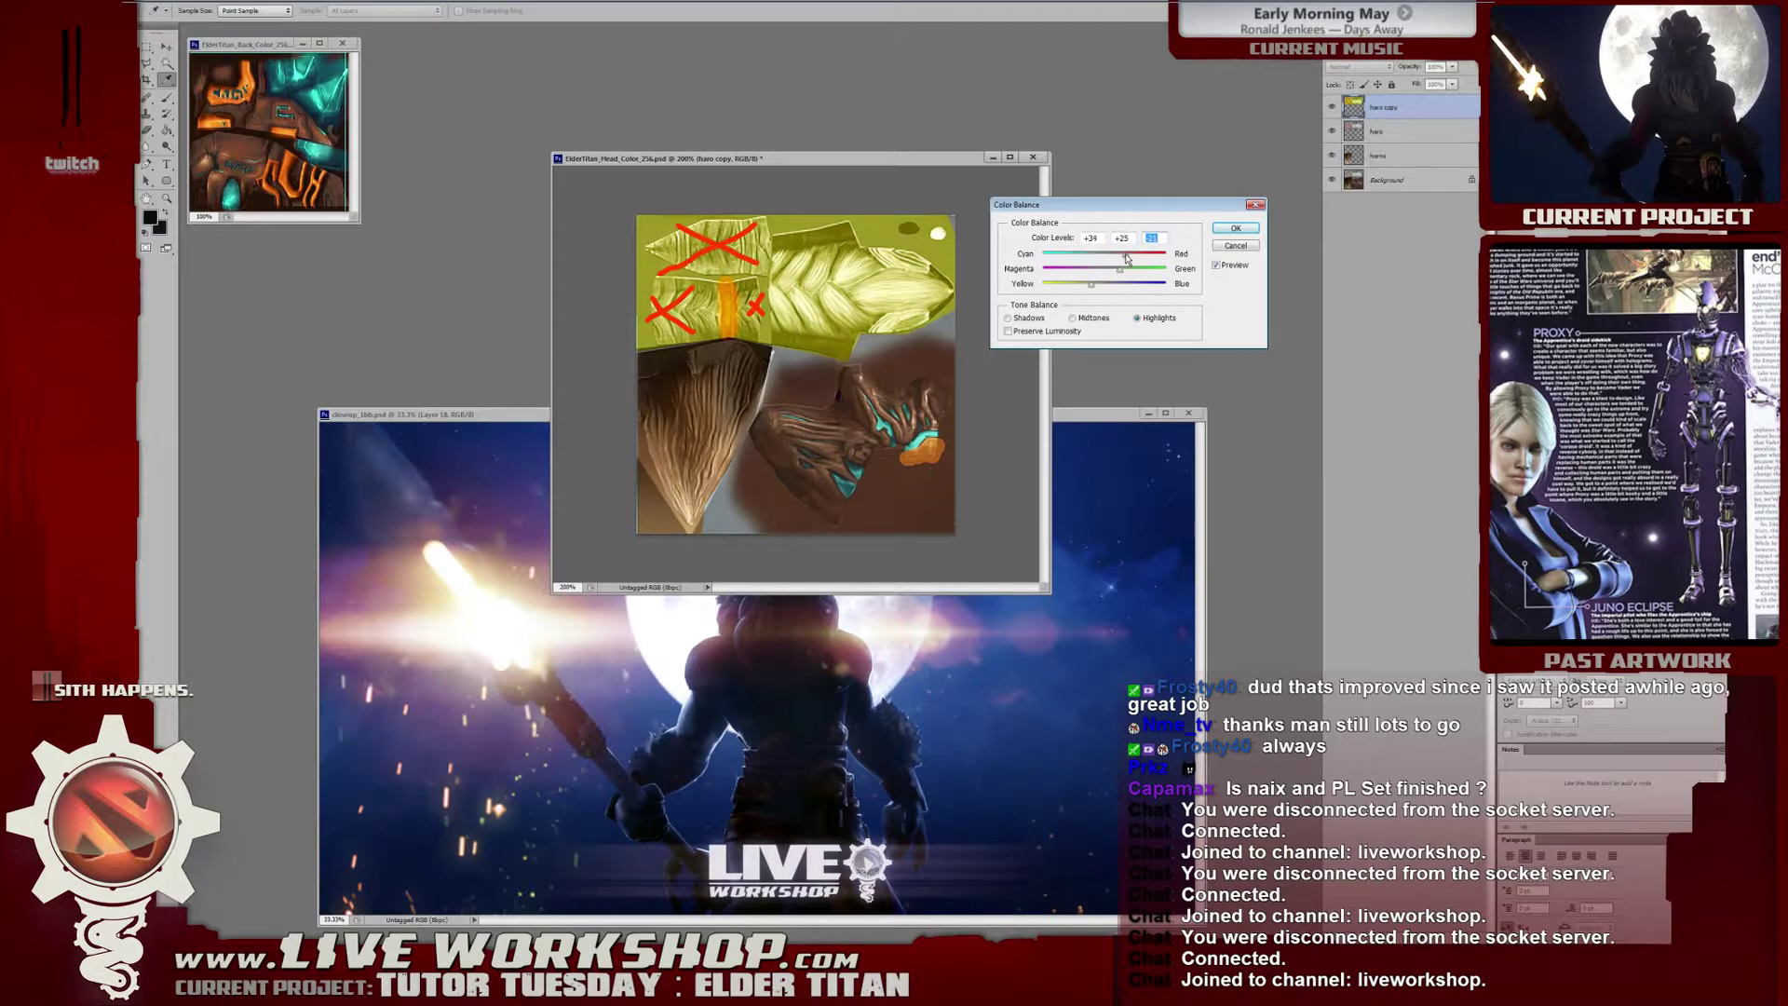
drag(1125, 258, 1110, 259)
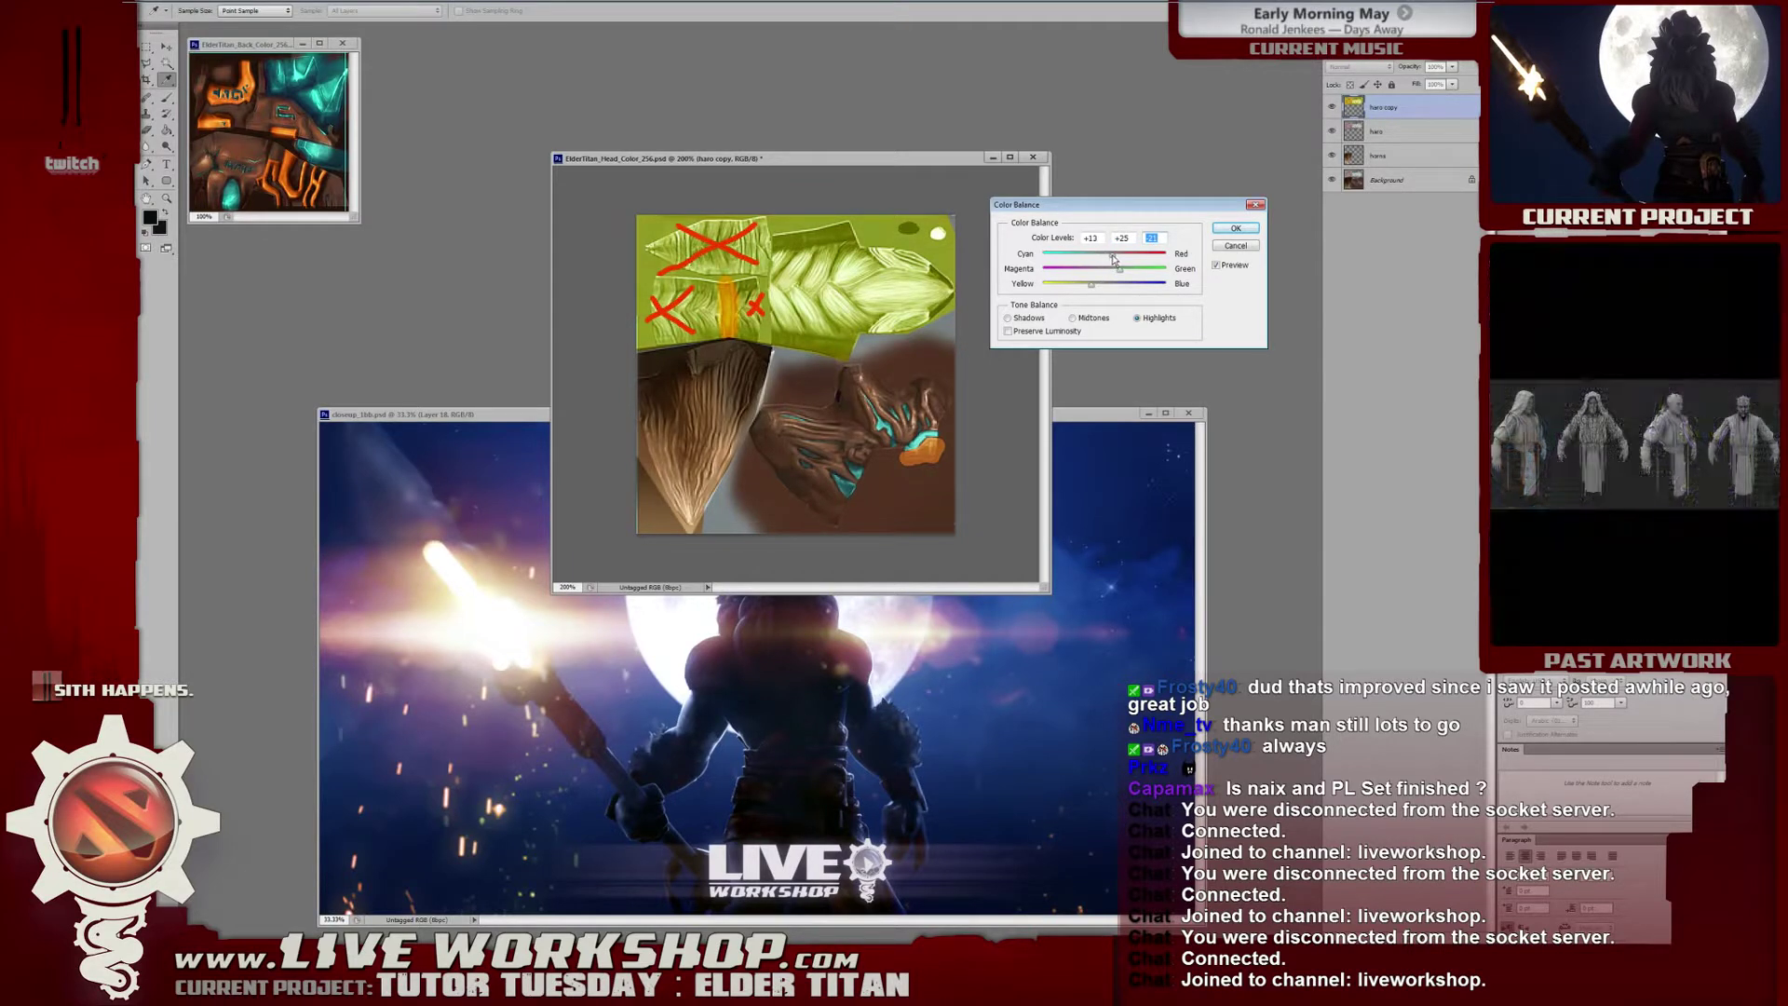
click(1040, 318)
drag(1159, 258, 1155, 258)
mouse_move(1052, 284)
mouse_down()
mouse_move(1125, 273)
mouse_move(1086, 274)
mouse_up()
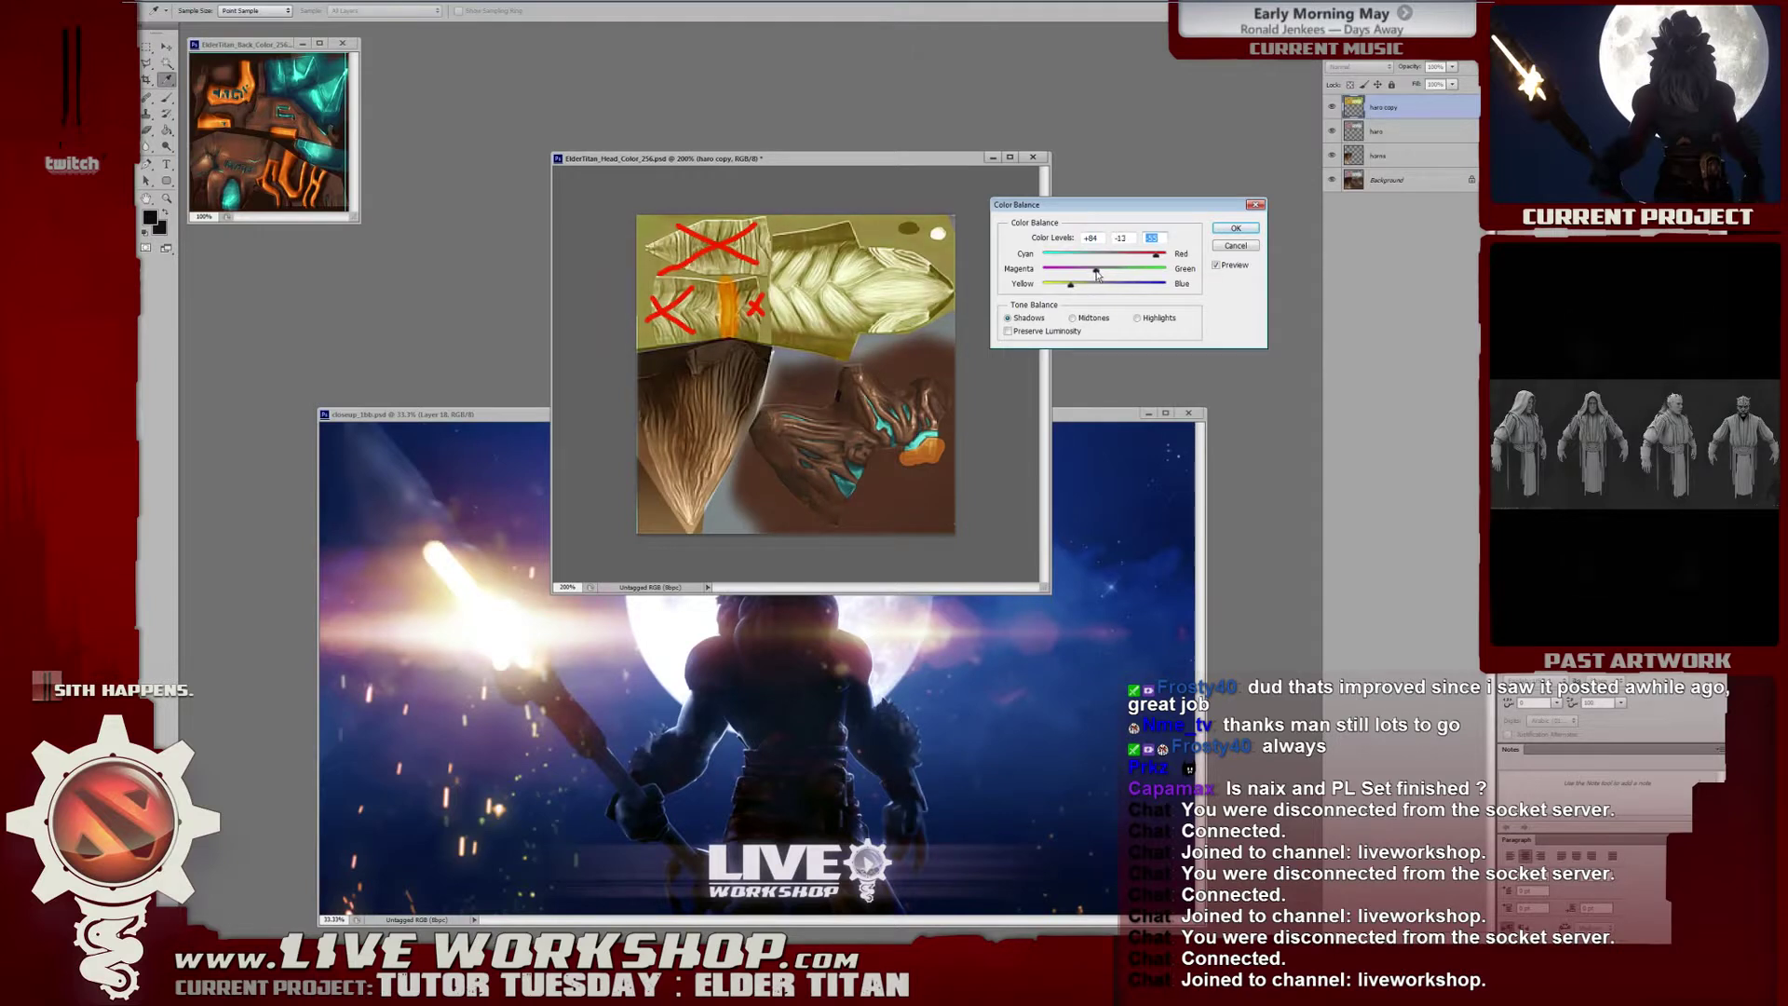
Raise the hair copy's highlights to +17 red and +43 green, and shift them further toward yellow.
click(1137, 317)
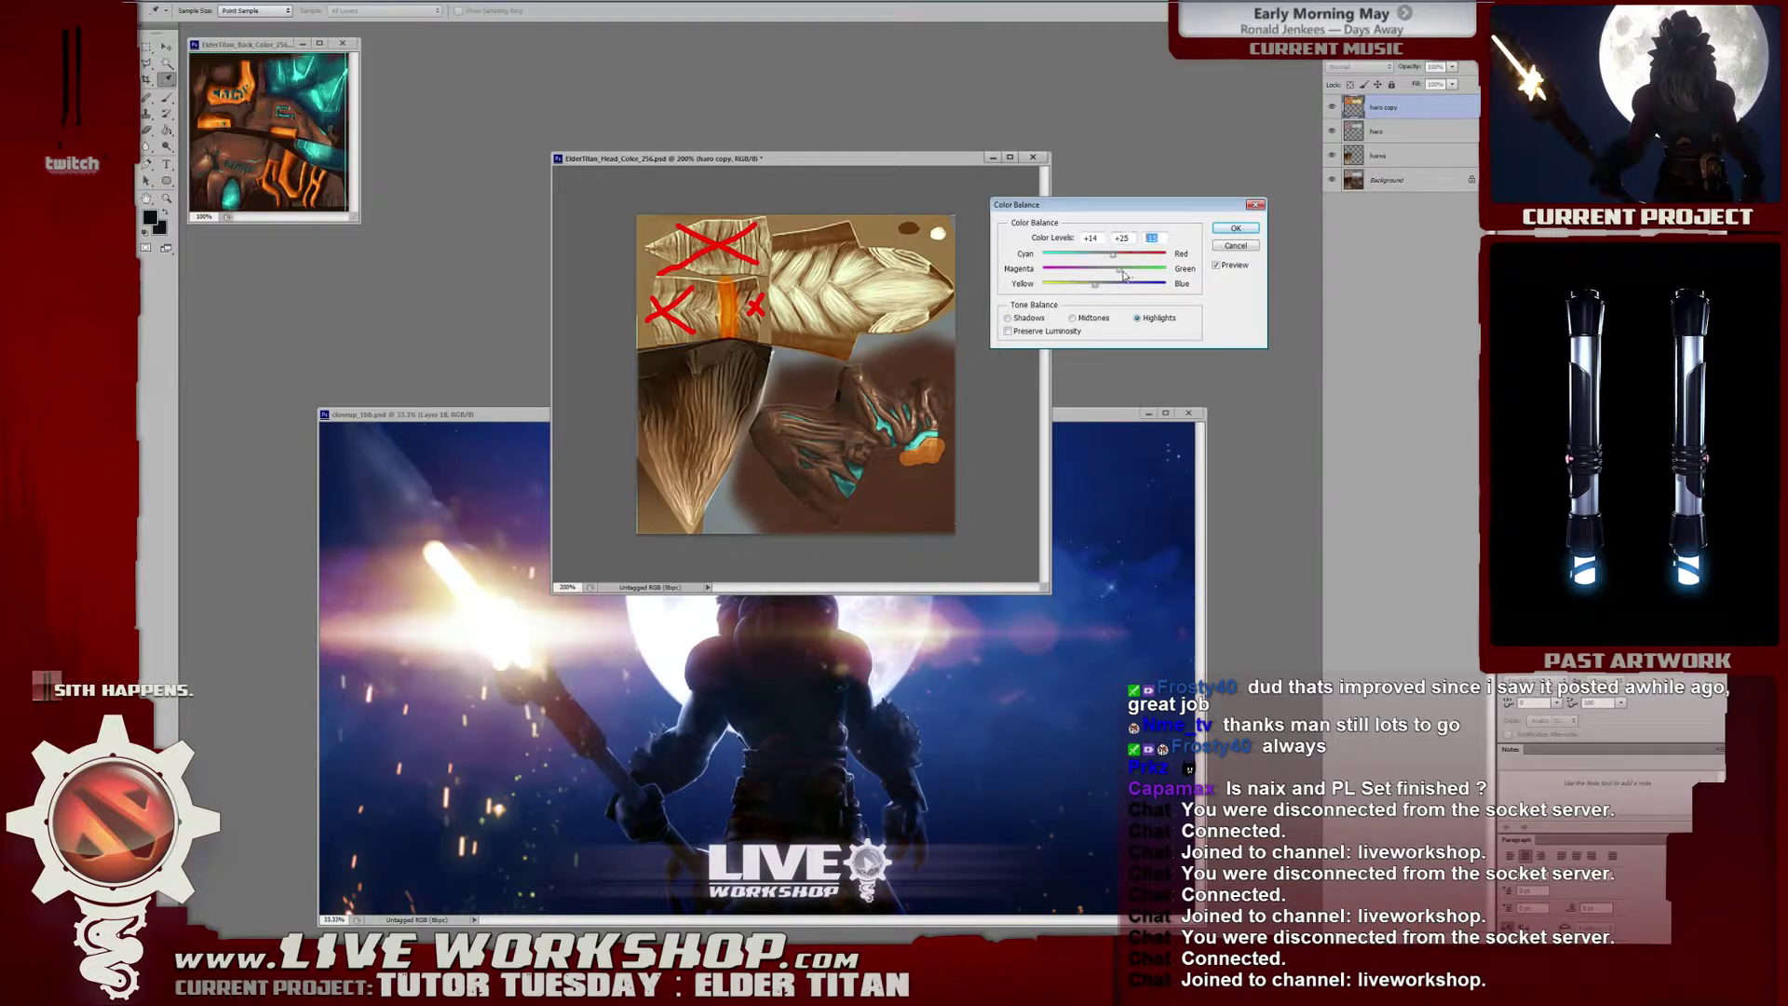
drag(1120, 272, 1134, 276)
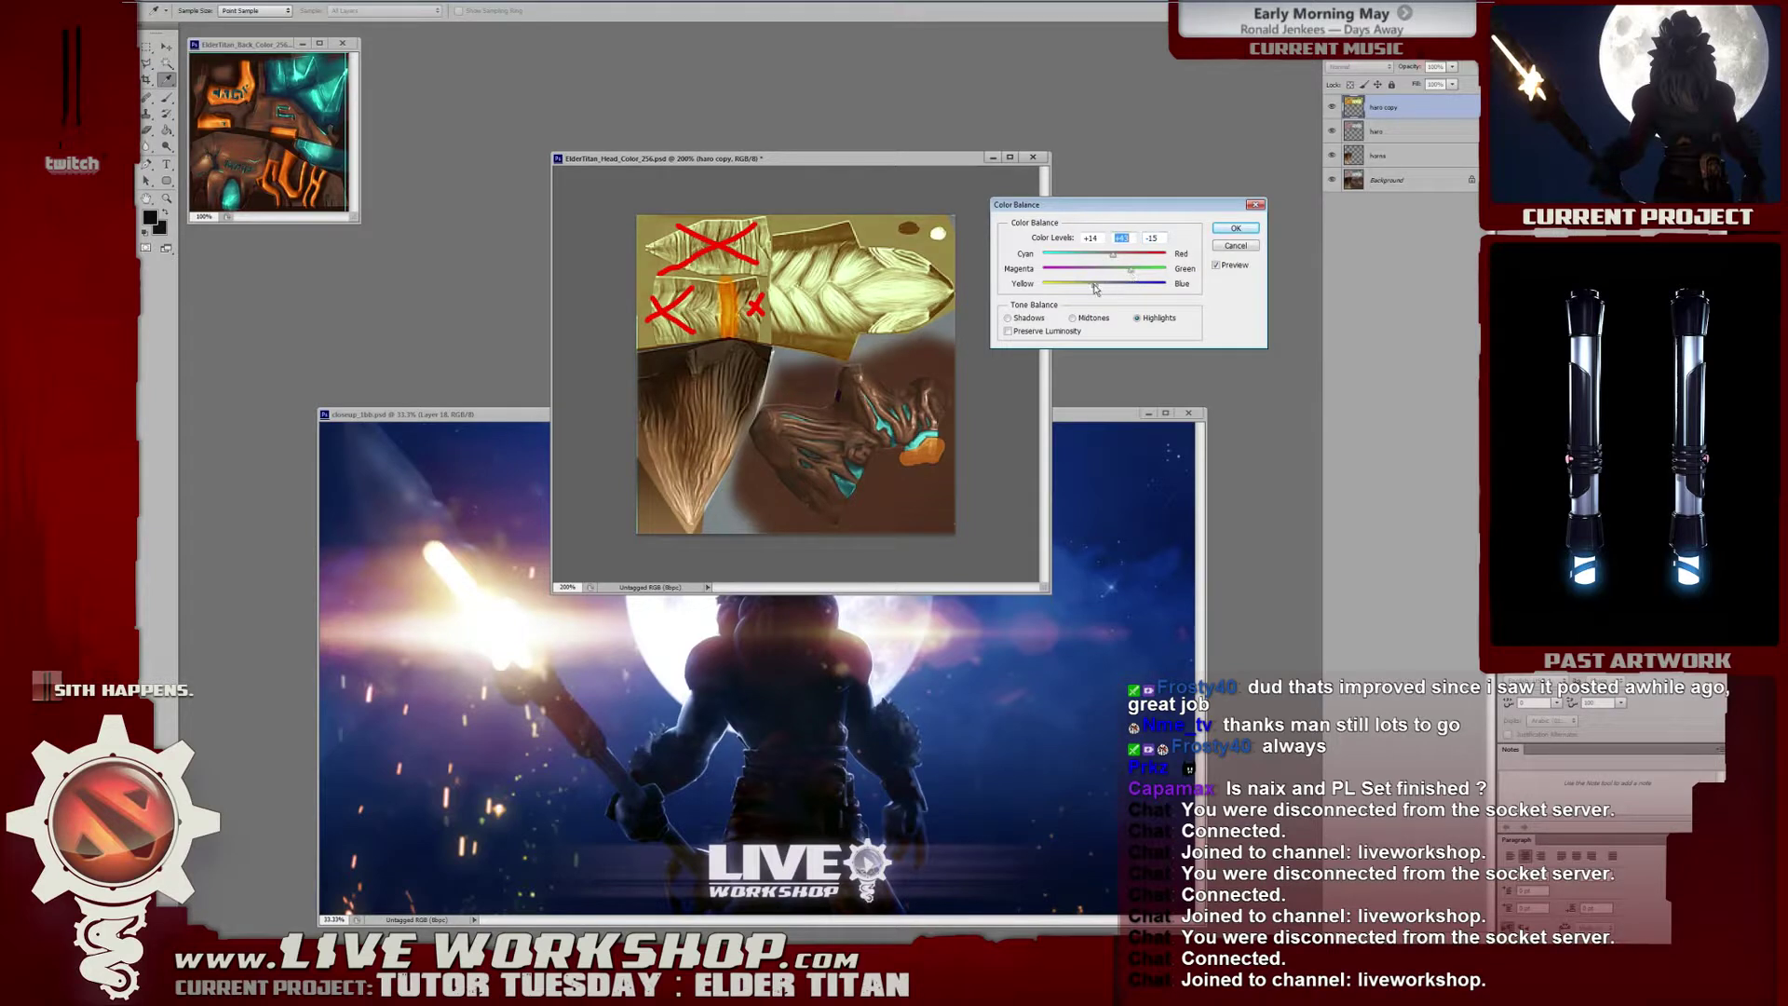
drag(1095, 289, 1114, 262)
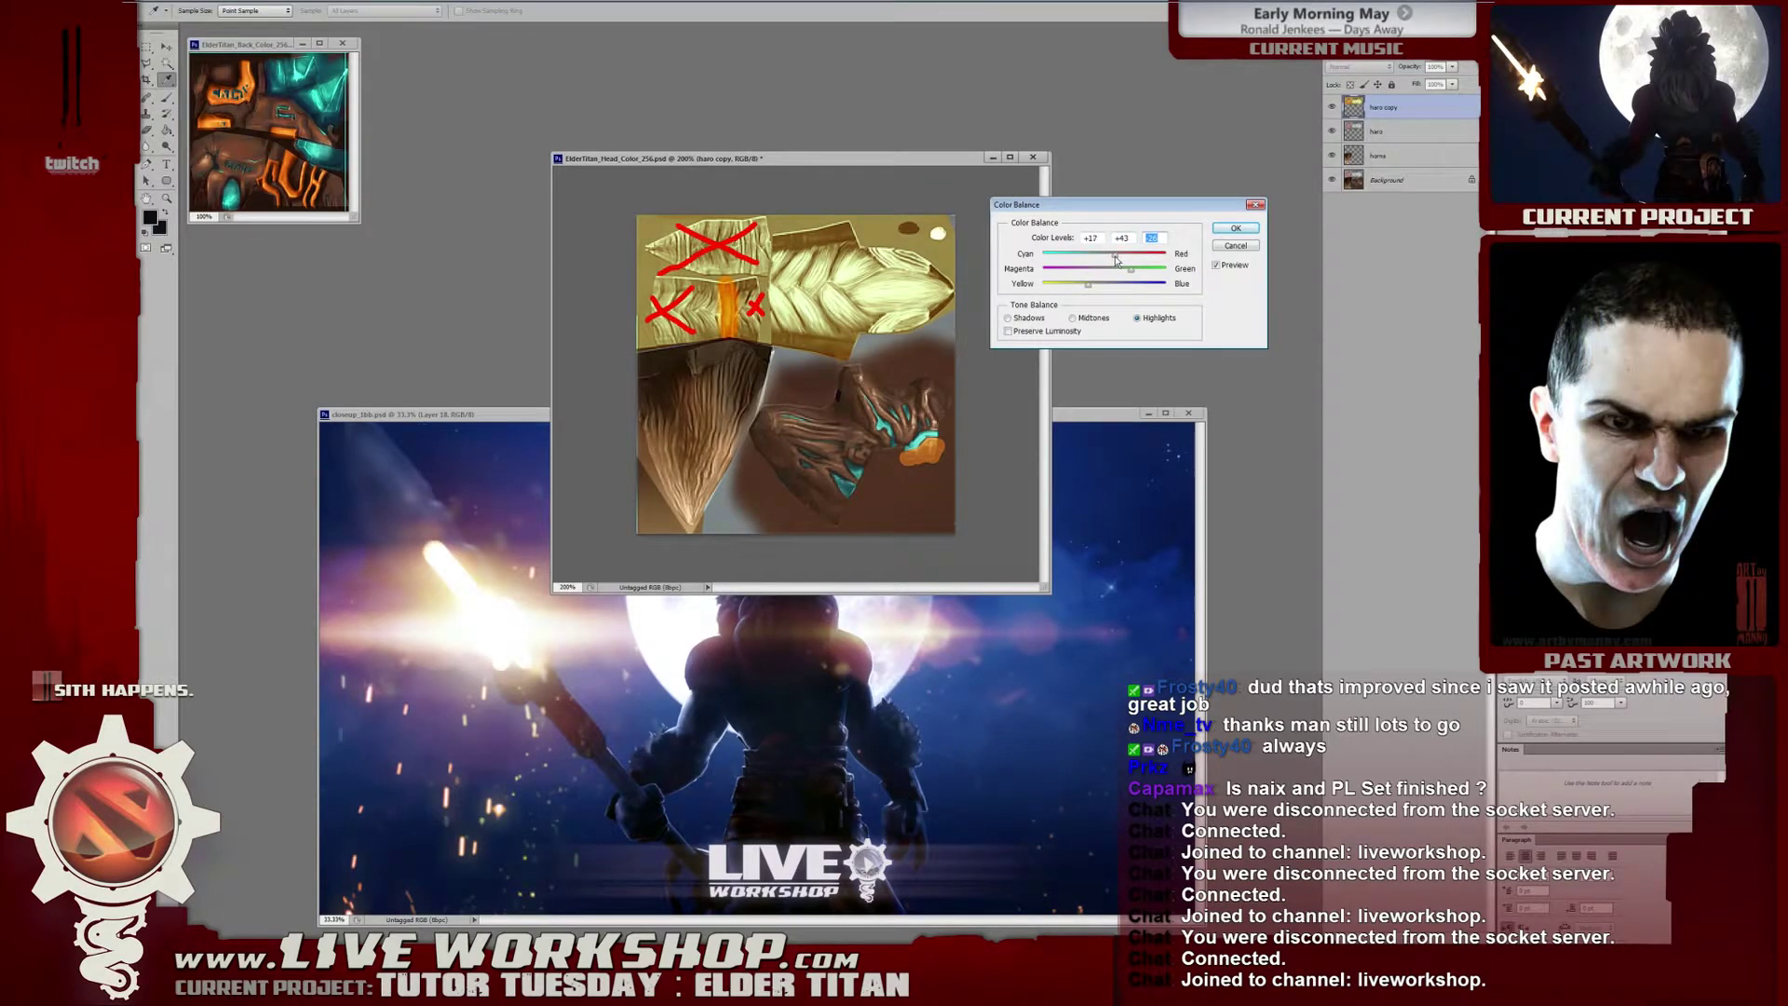
Set the hair copy's shadows to +84 red and -31 green, apply the Color Balance, and compare the copy with the original hair.
click(1041, 318)
drag(1158, 261, 1106, 258)
click(1138, 318)
click(1040, 320)
drag(1071, 285, 1071, 287)
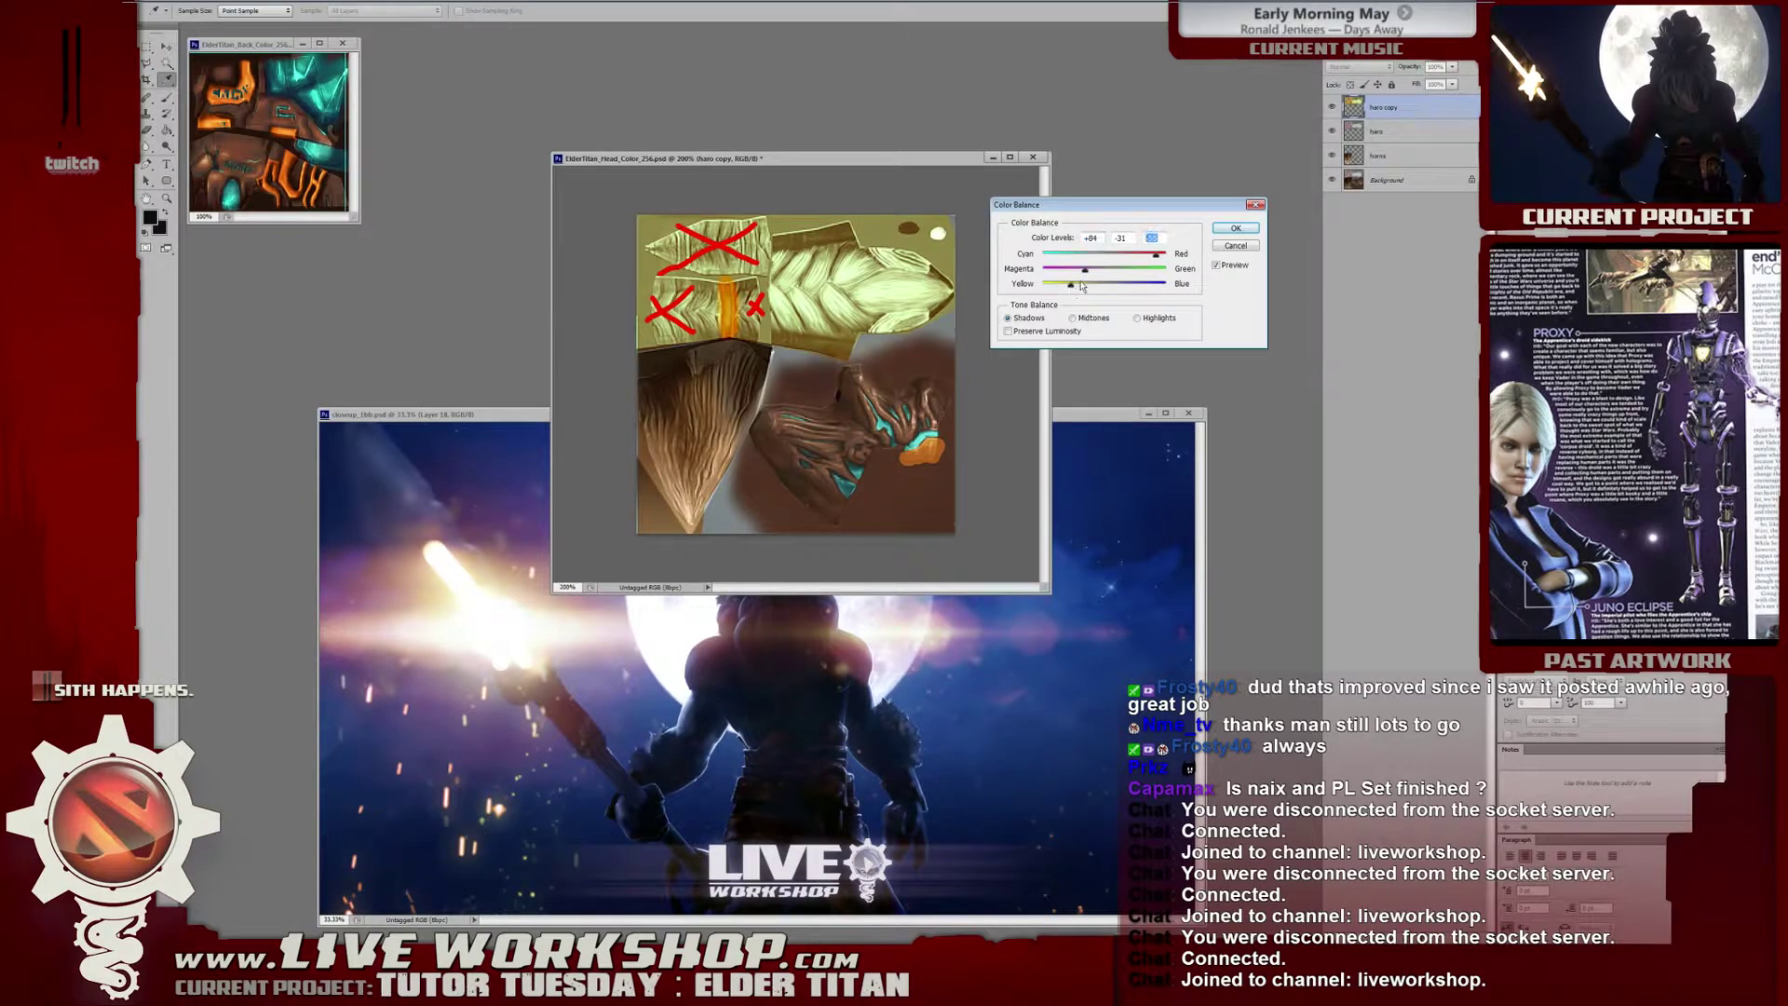
click(1235, 228)
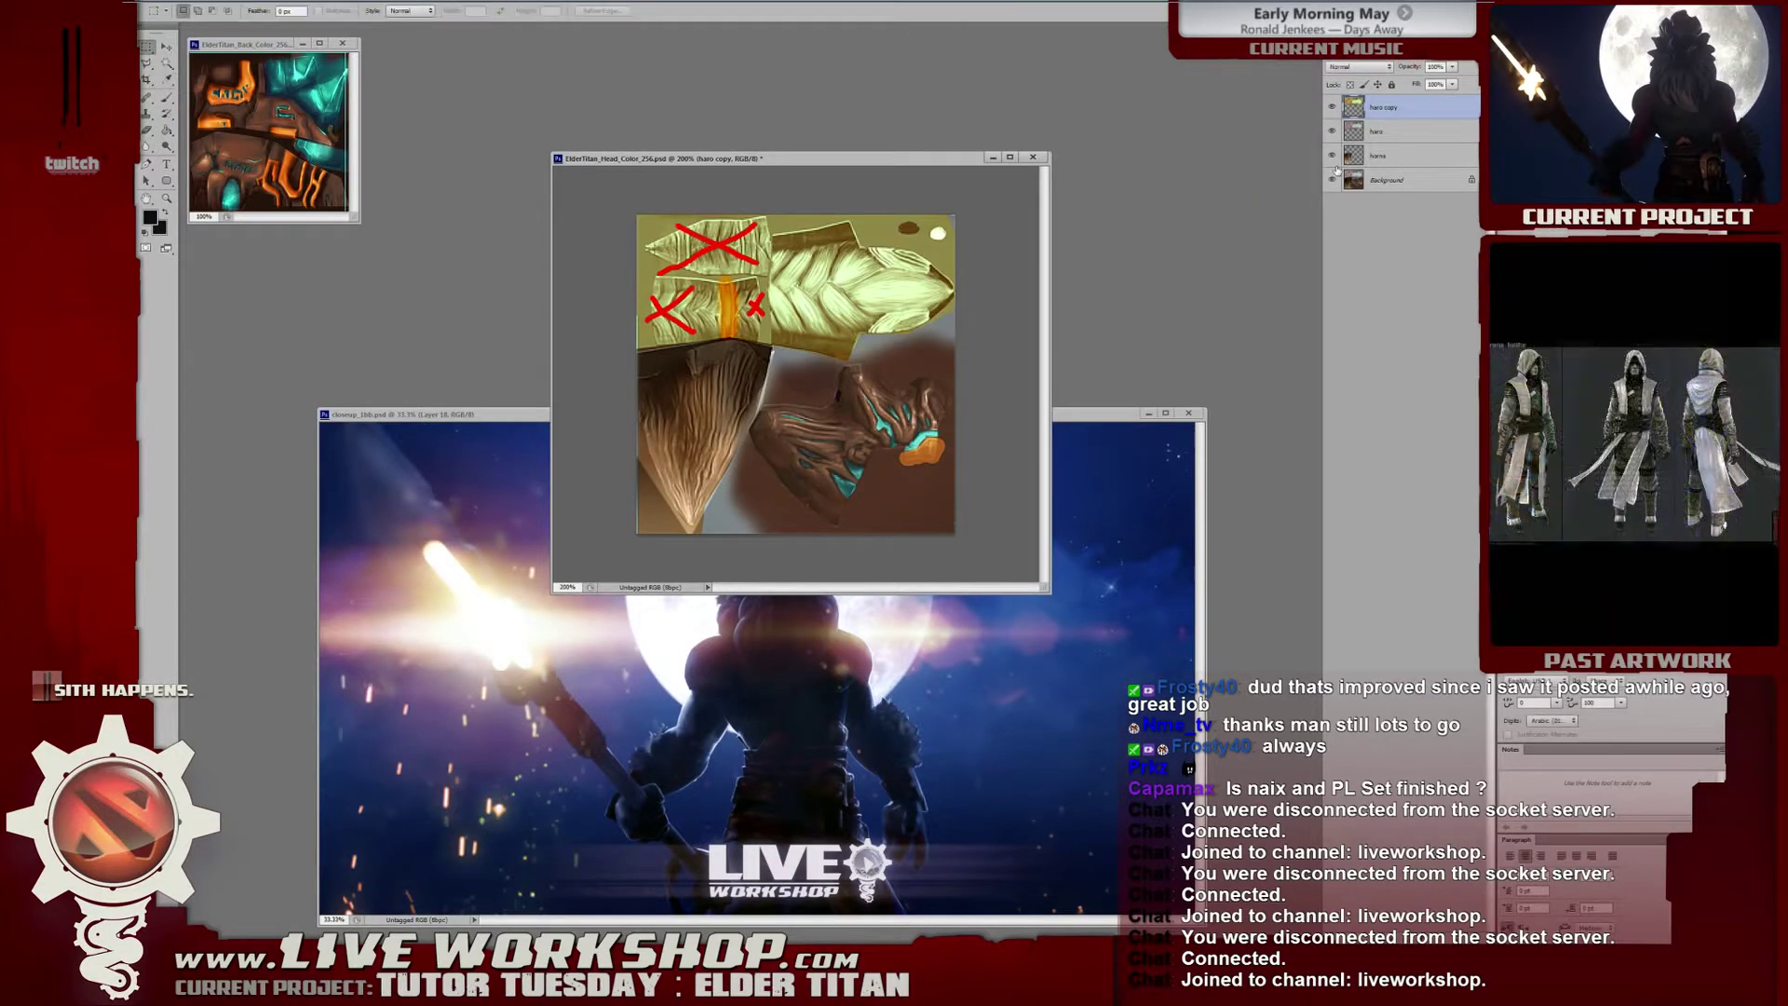
click(1332, 107)
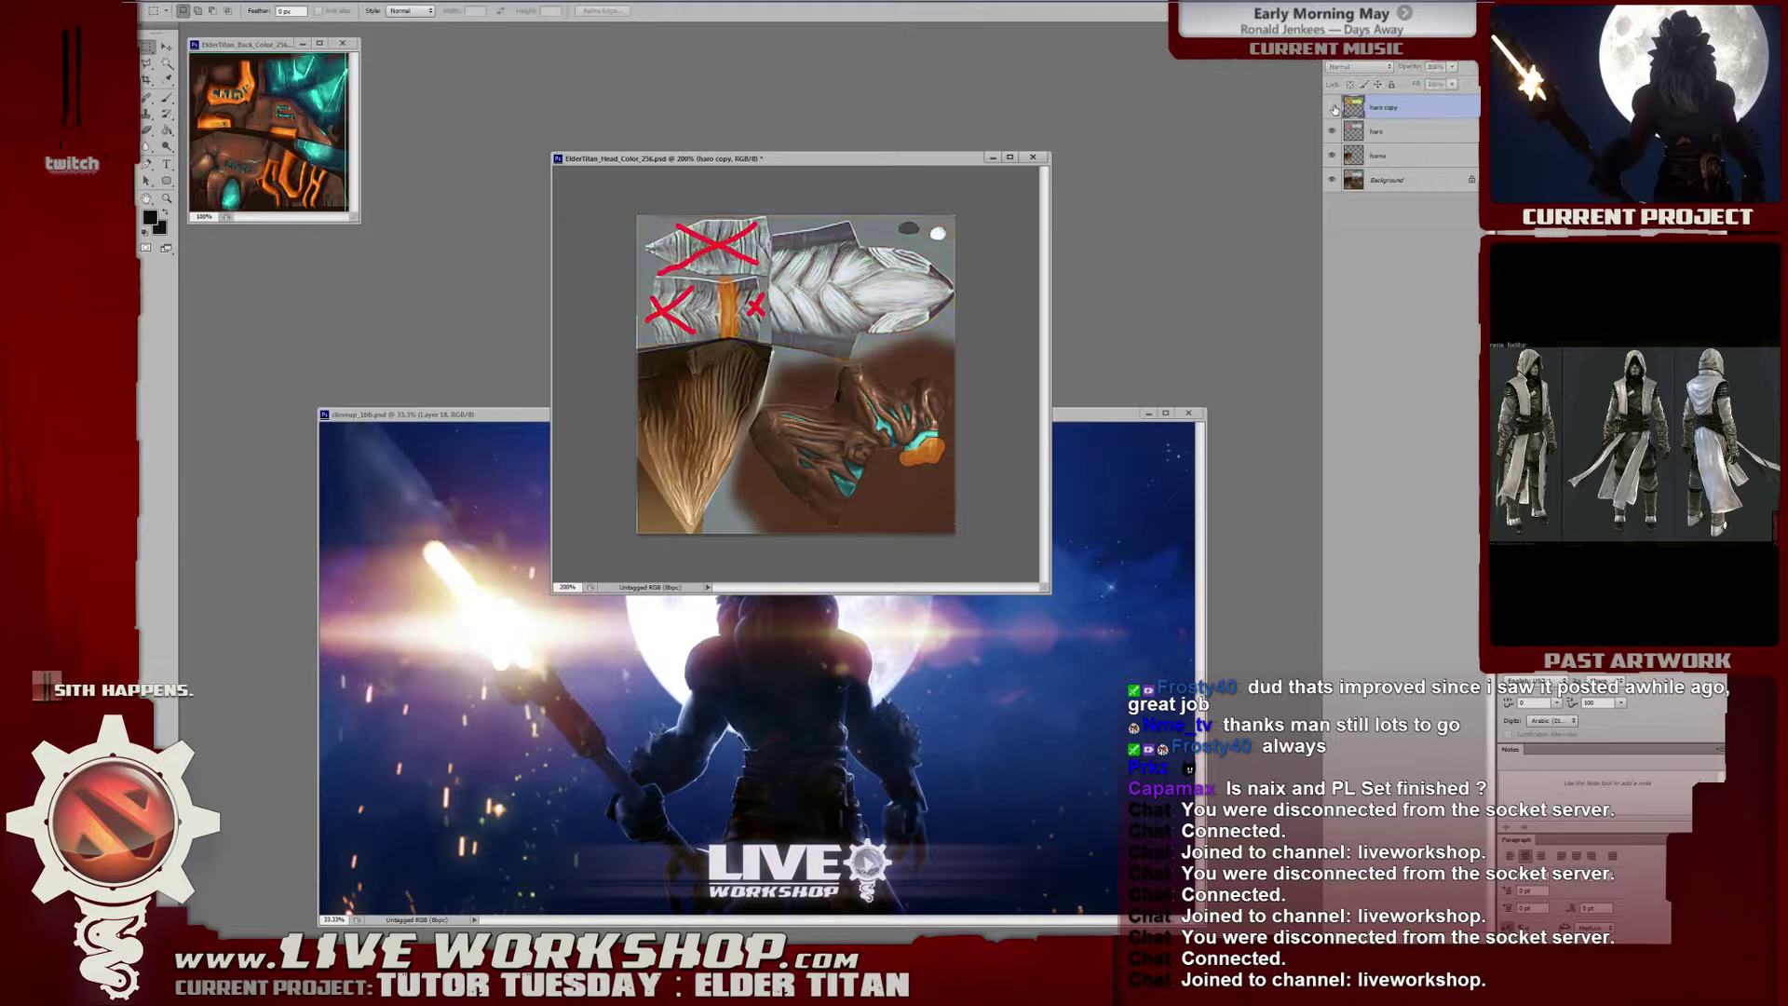
click(1333, 108)
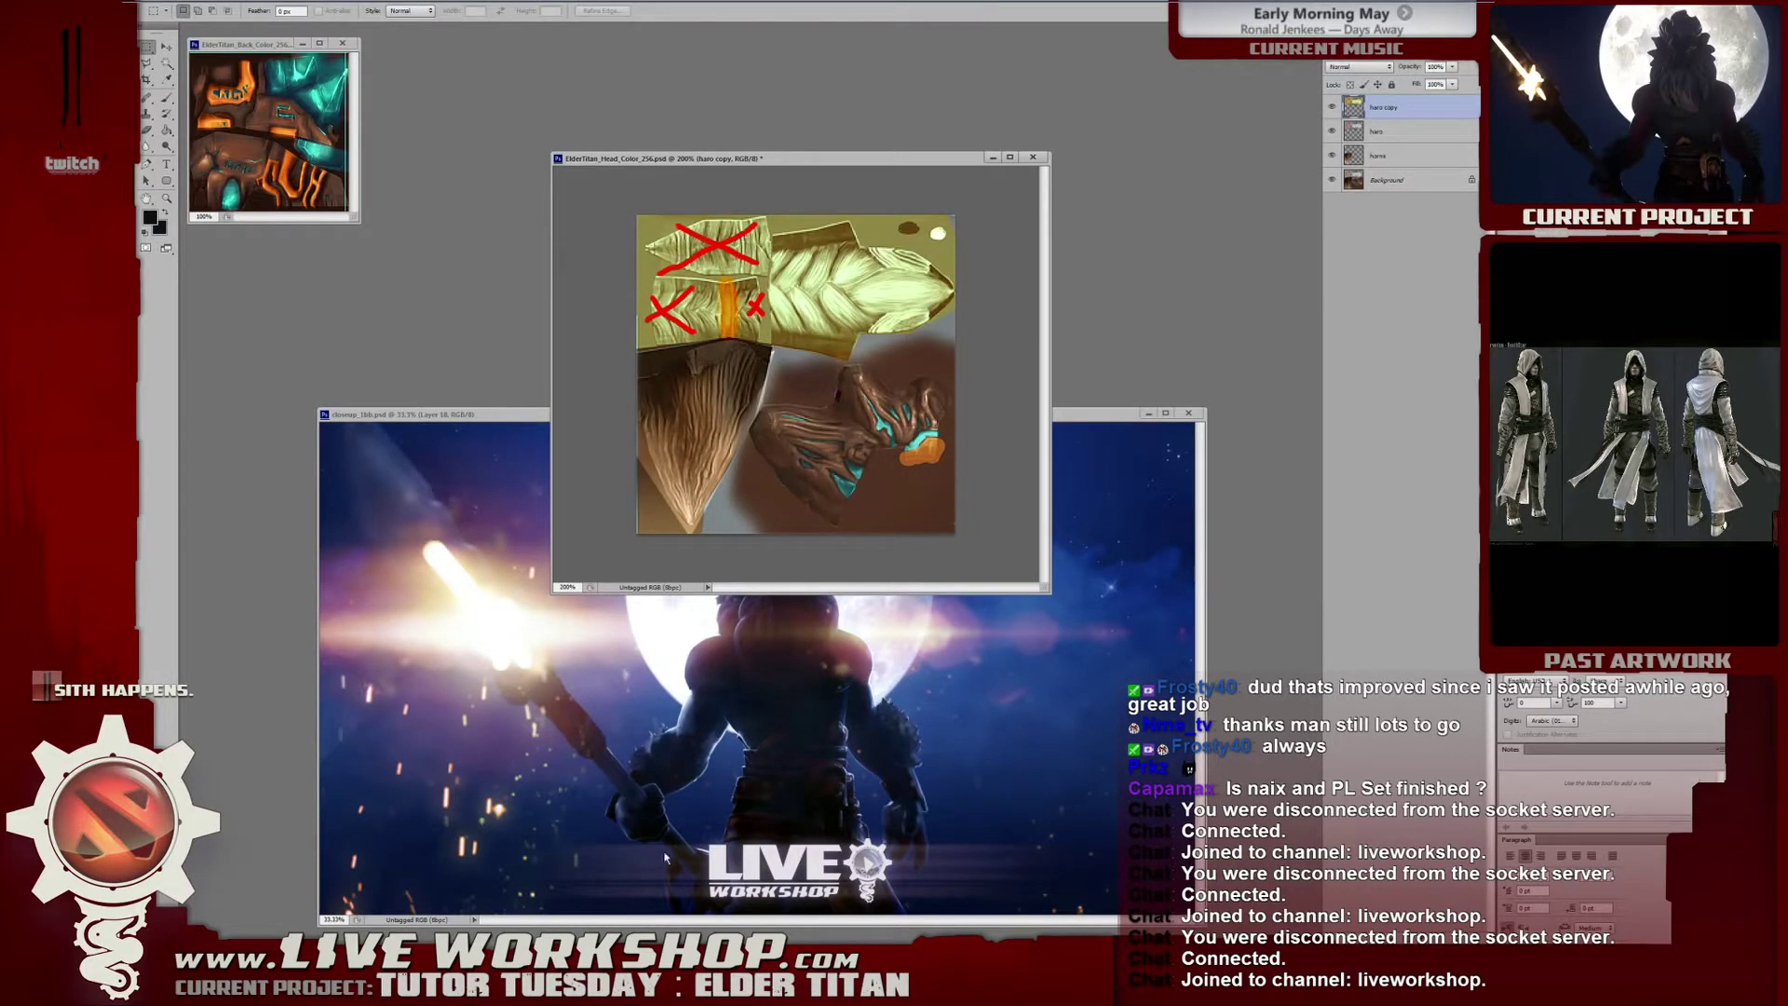
Switch to Softimage, select the Elder Titan's horned head piece and show its UVs in an enlarged Texture Editor.
key(alt+Tab)
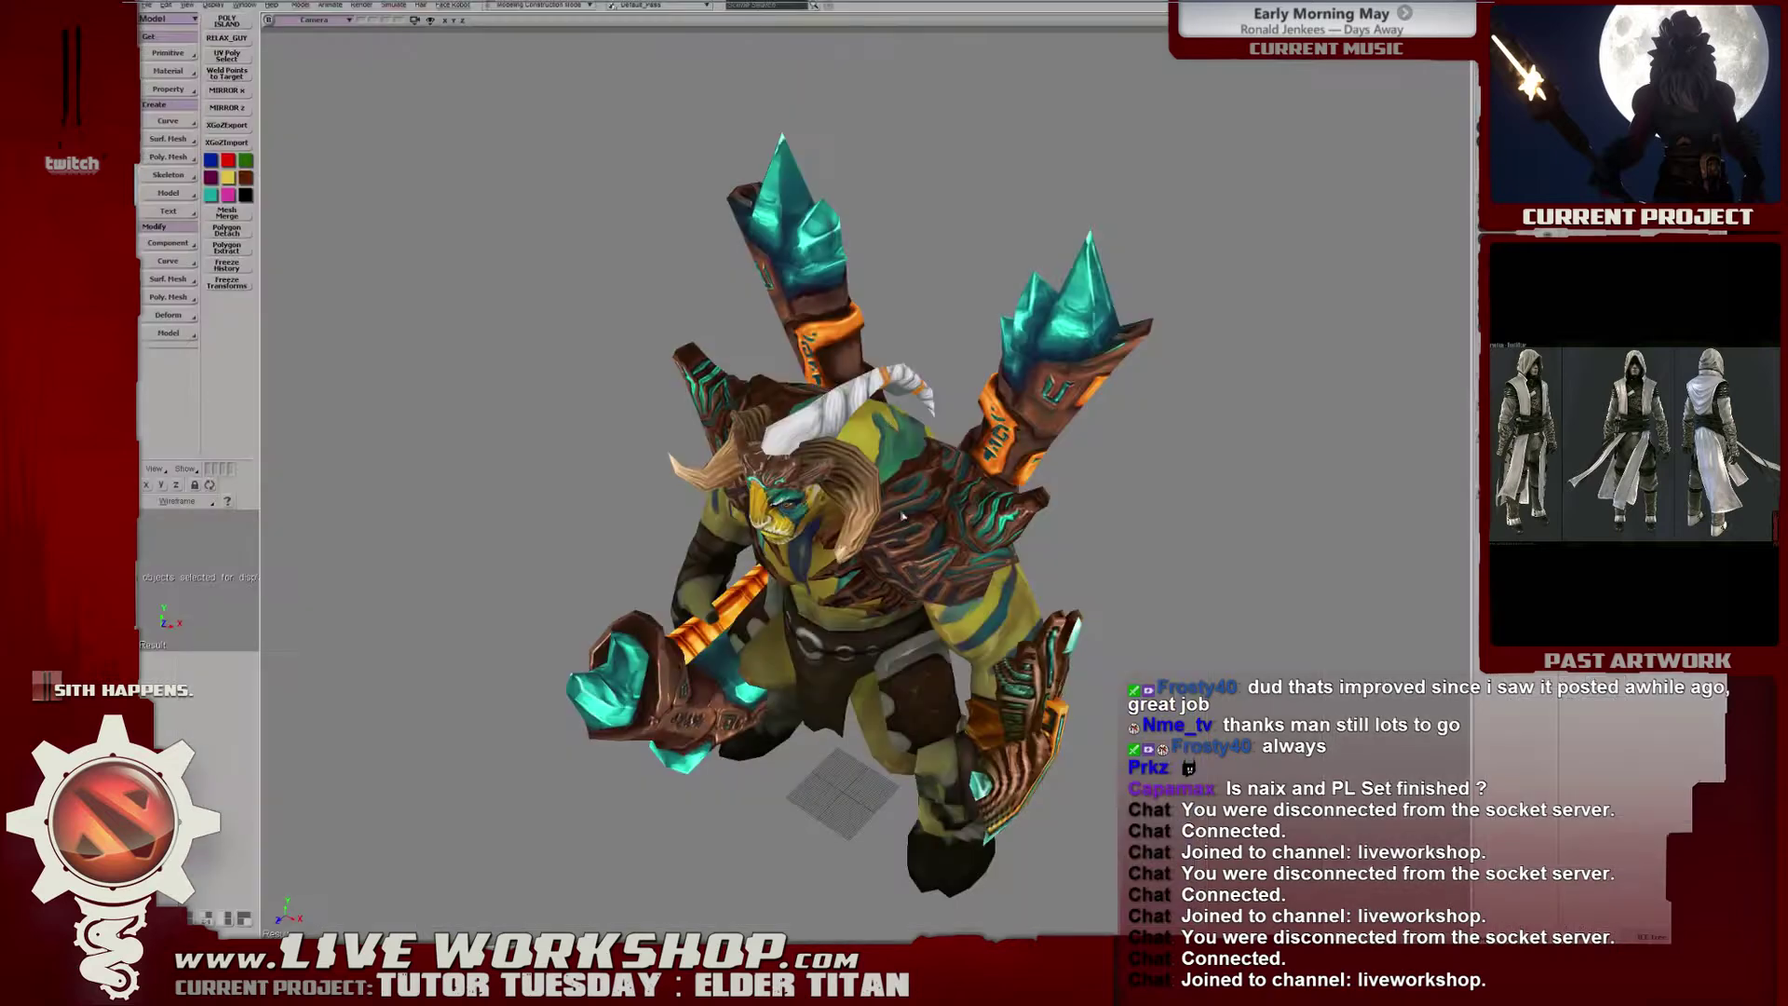
middle_drag(866, 384, 879, 475)
click(879, 475)
key(alt+7)
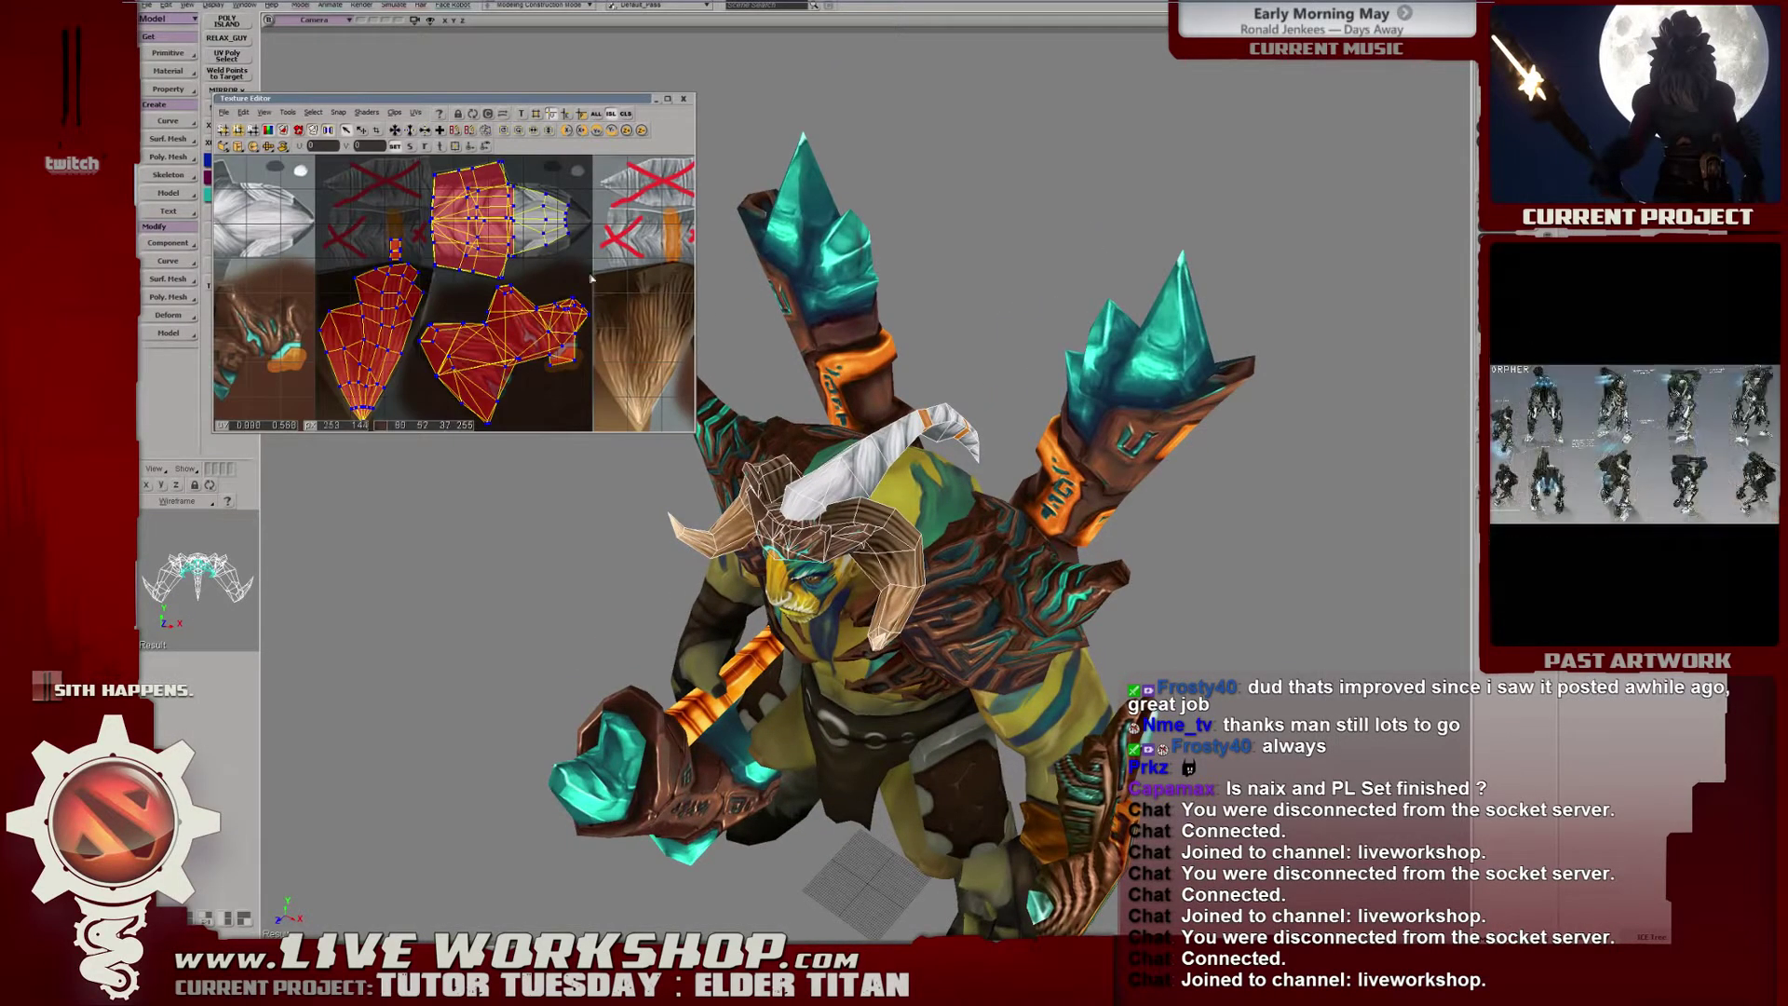
scroll(596, 279, down, 1)
drag(540, 101, 522, 80)
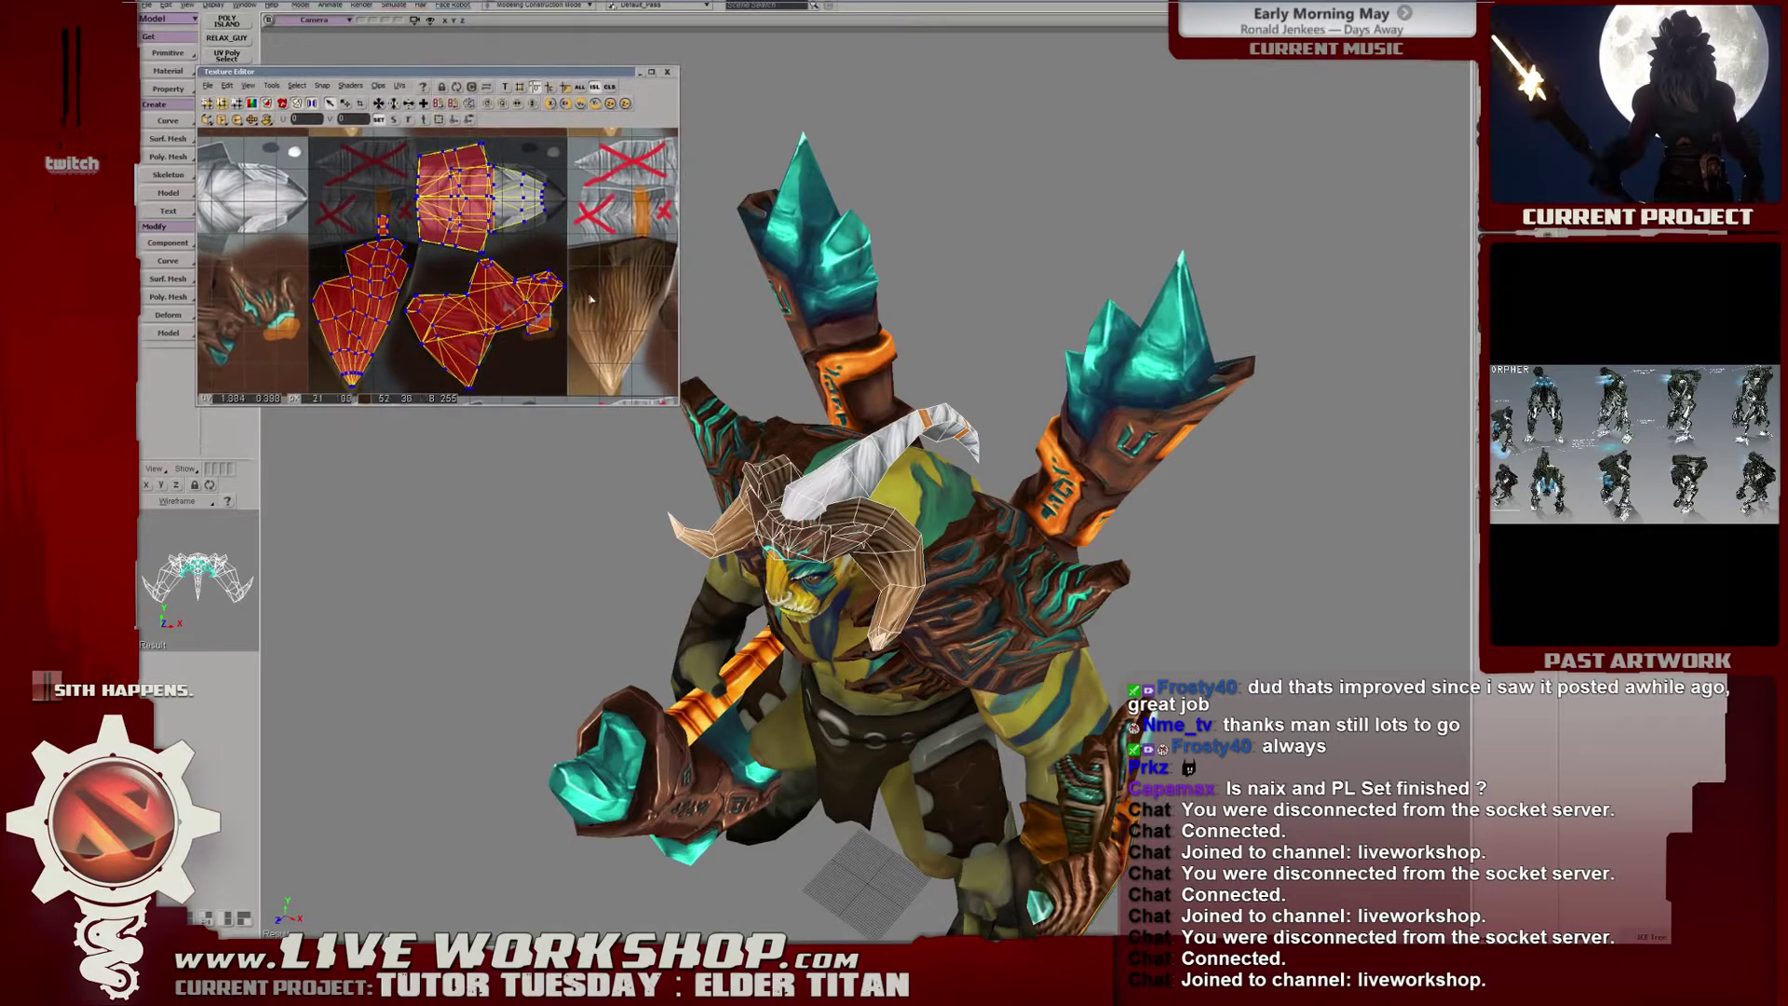
drag(682, 412, 855, 604)
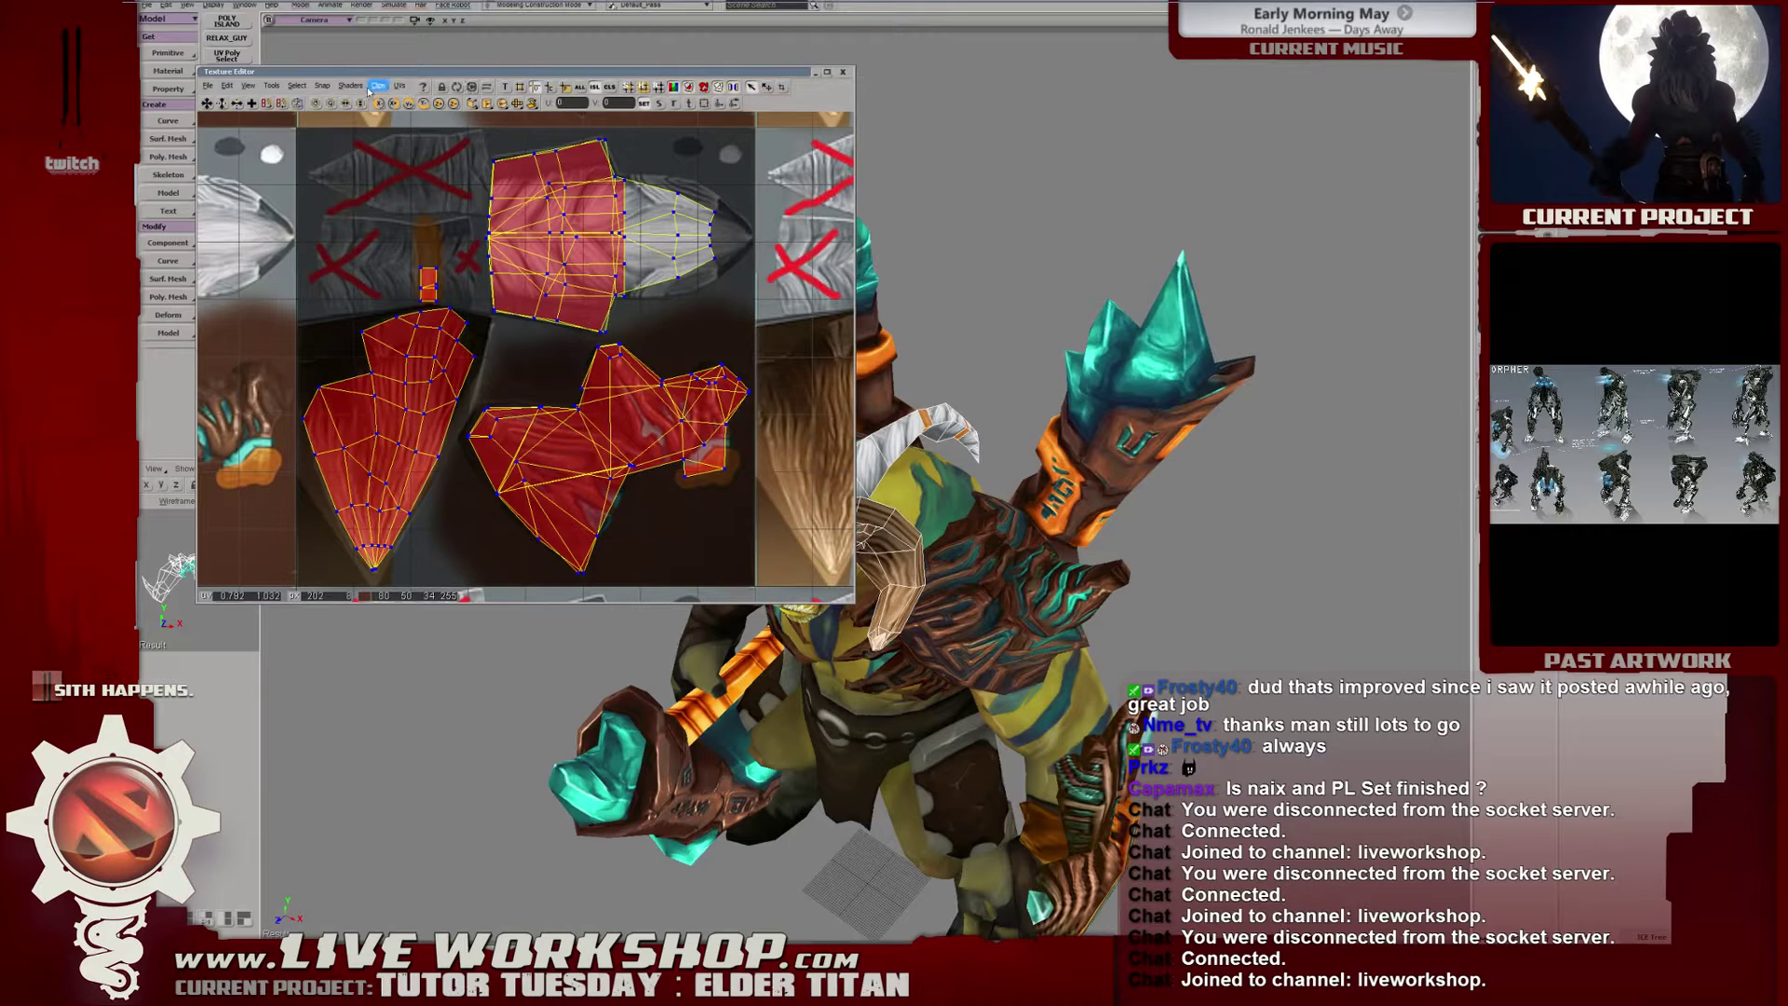
Look through the Texture Editor's display options and toggle the red shading over the head piece's UV islands.
click(248, 85)
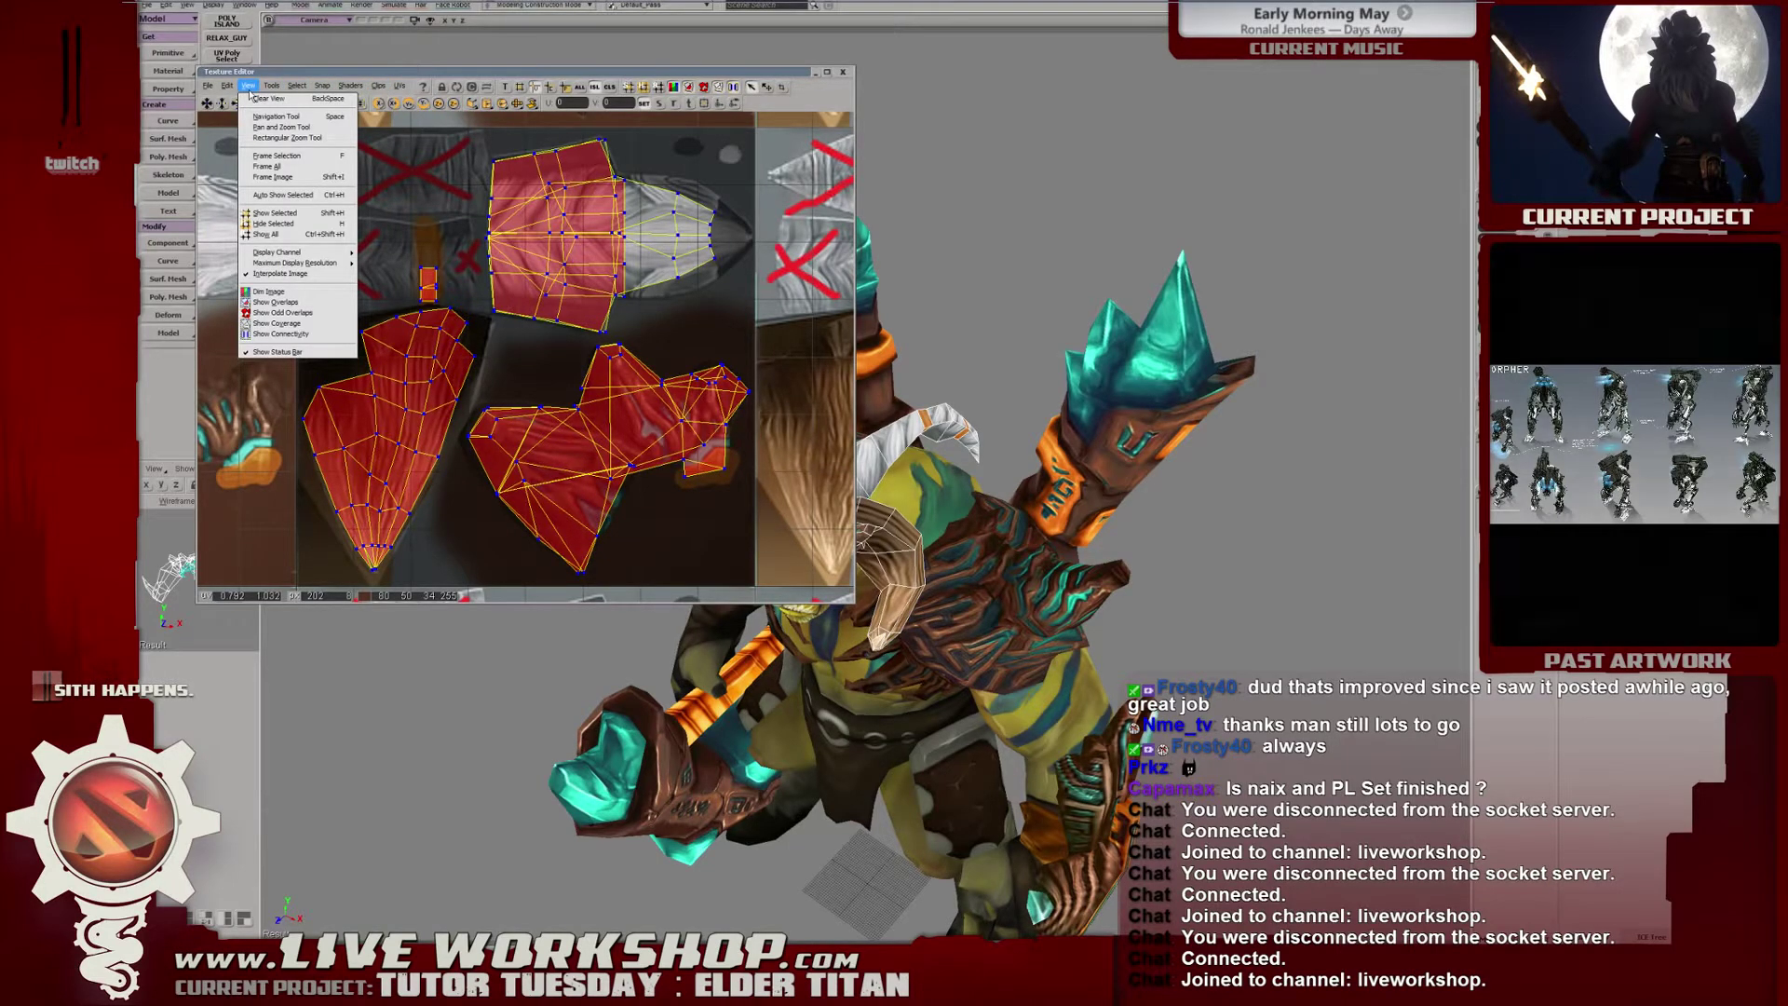
mouse_move(295, 265)
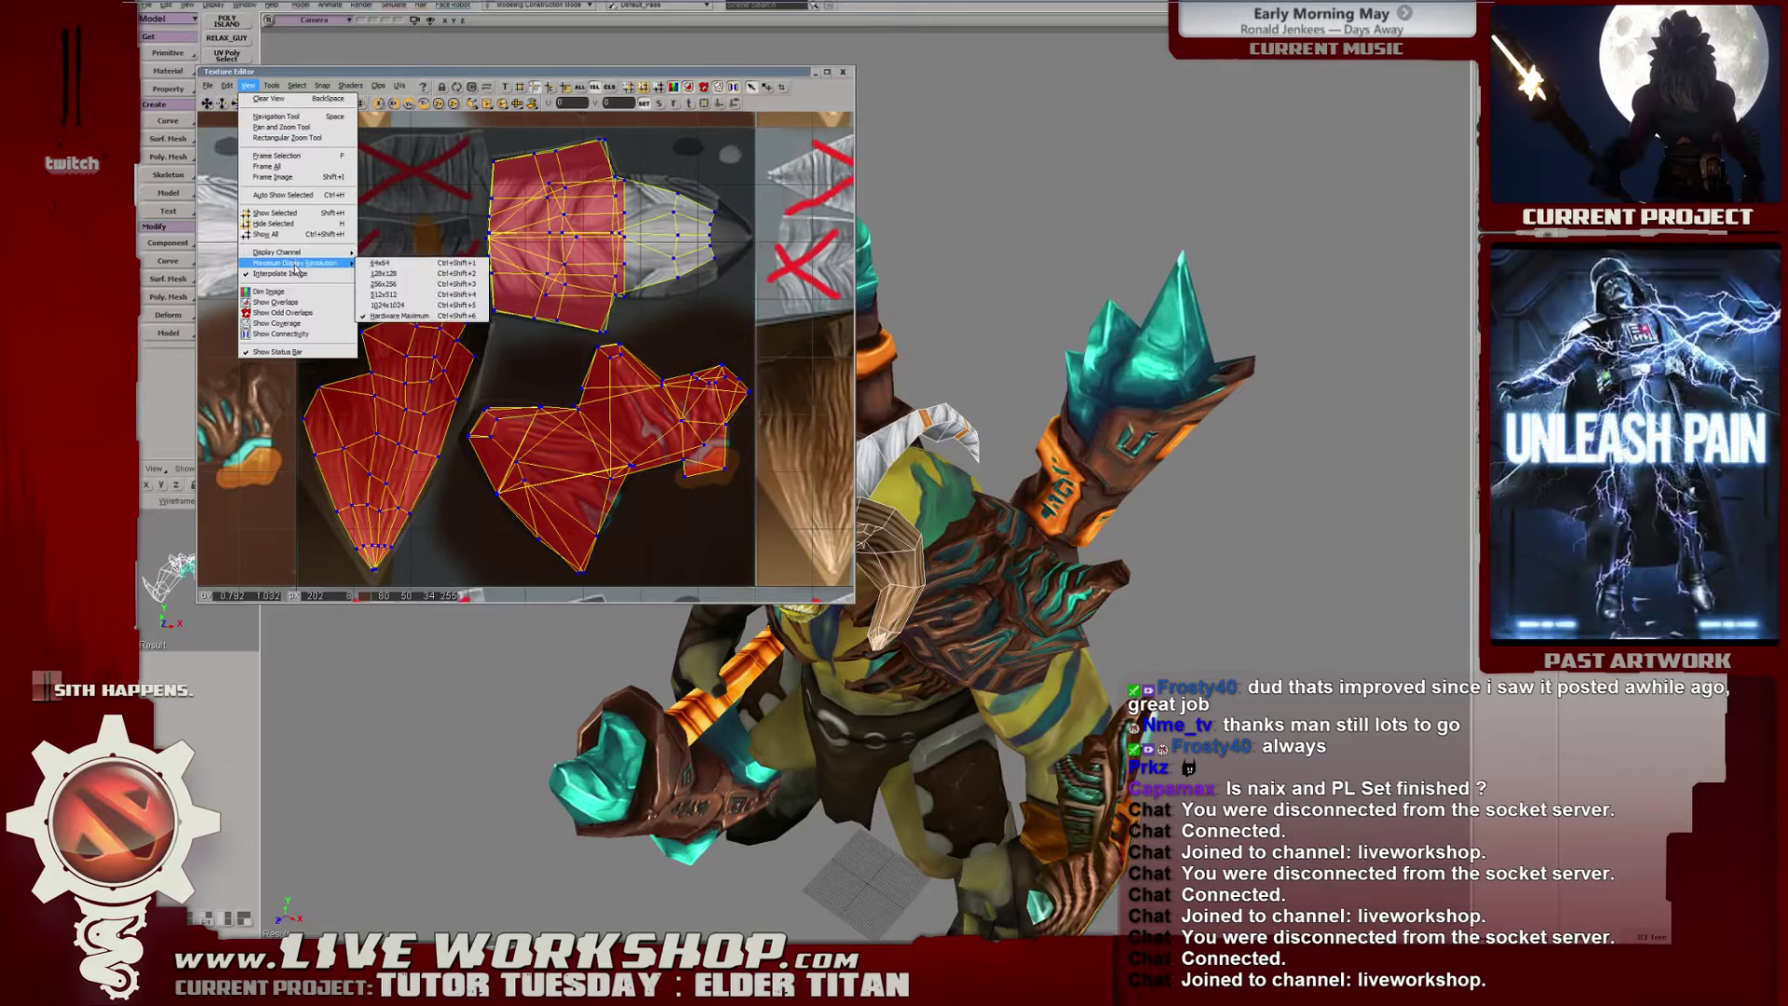
mouse_move(272, 84)
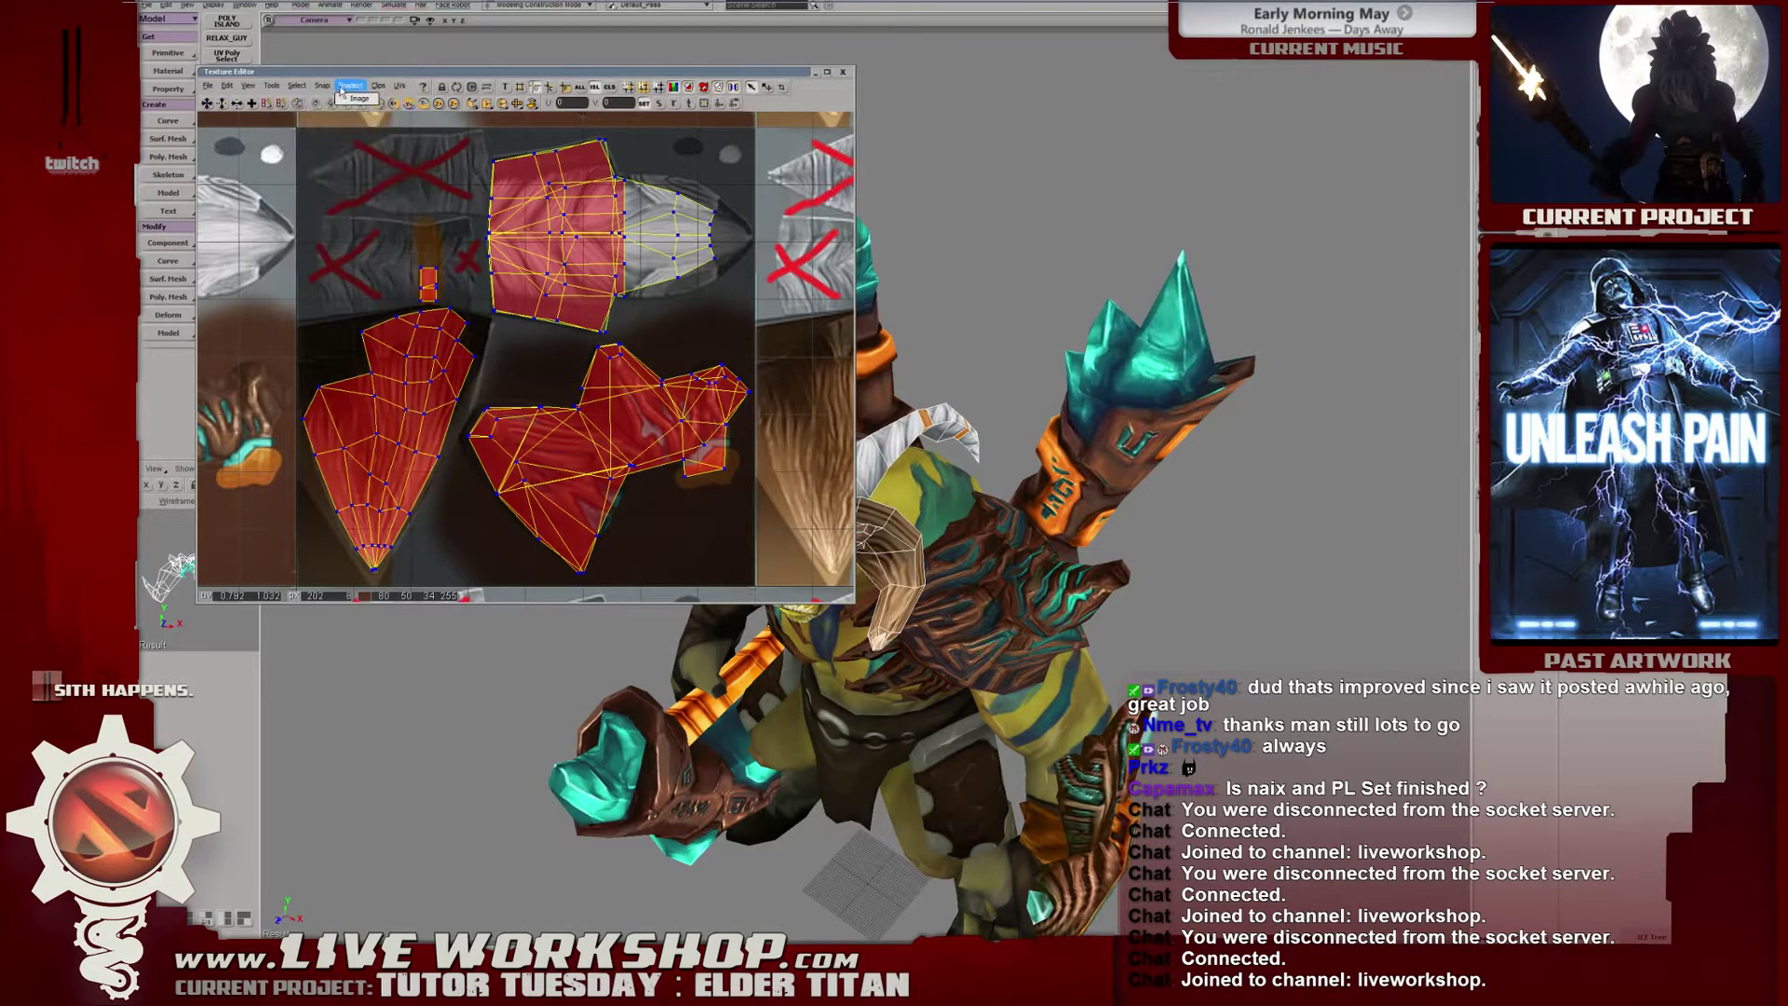
mouse_move(378, 87)
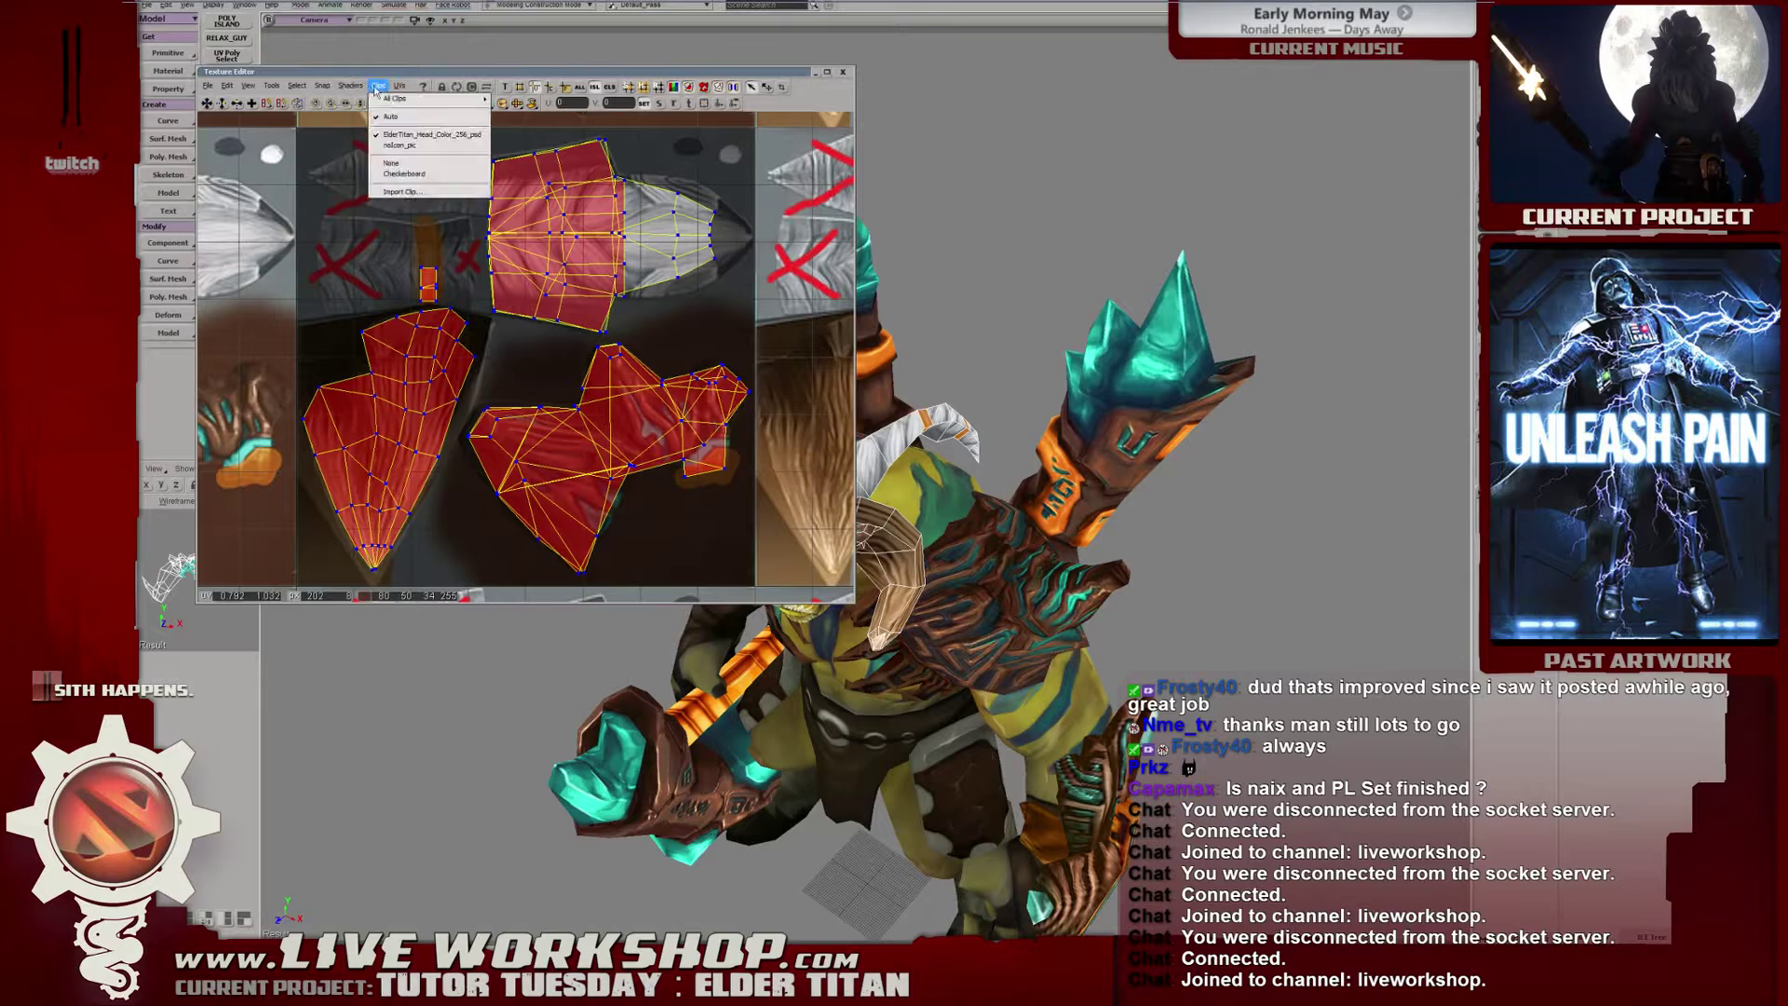
click(684, 89)
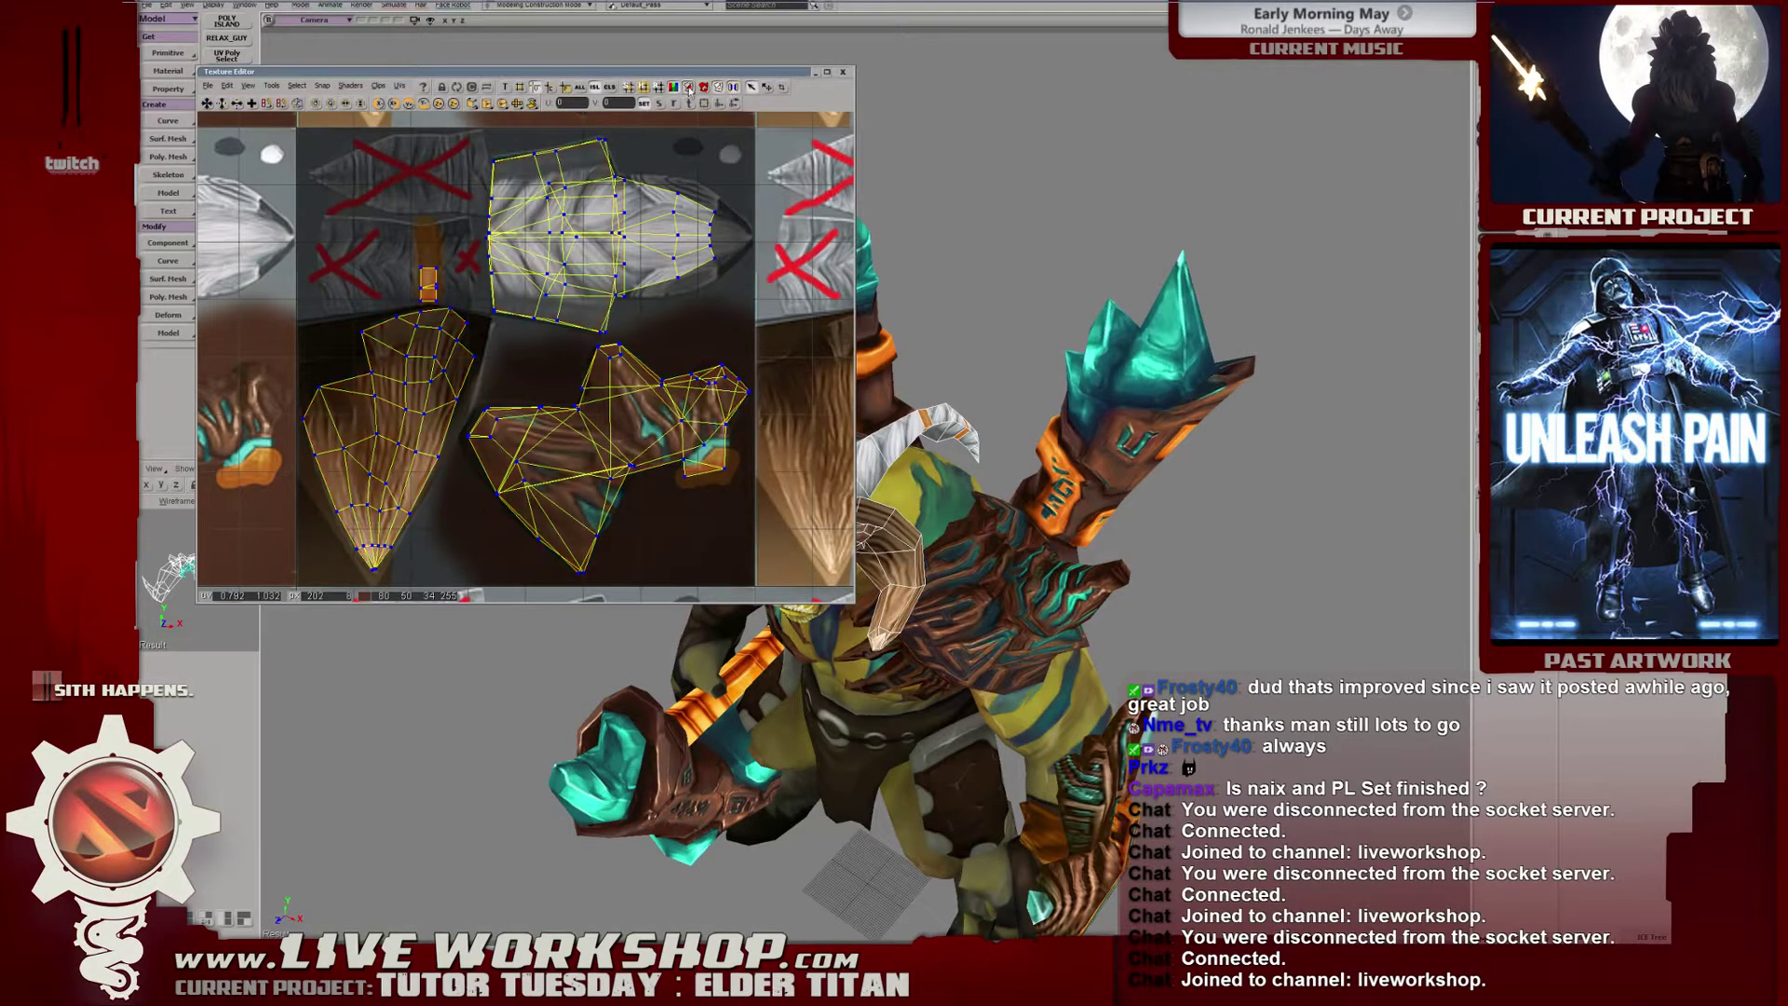
click(679, 88)
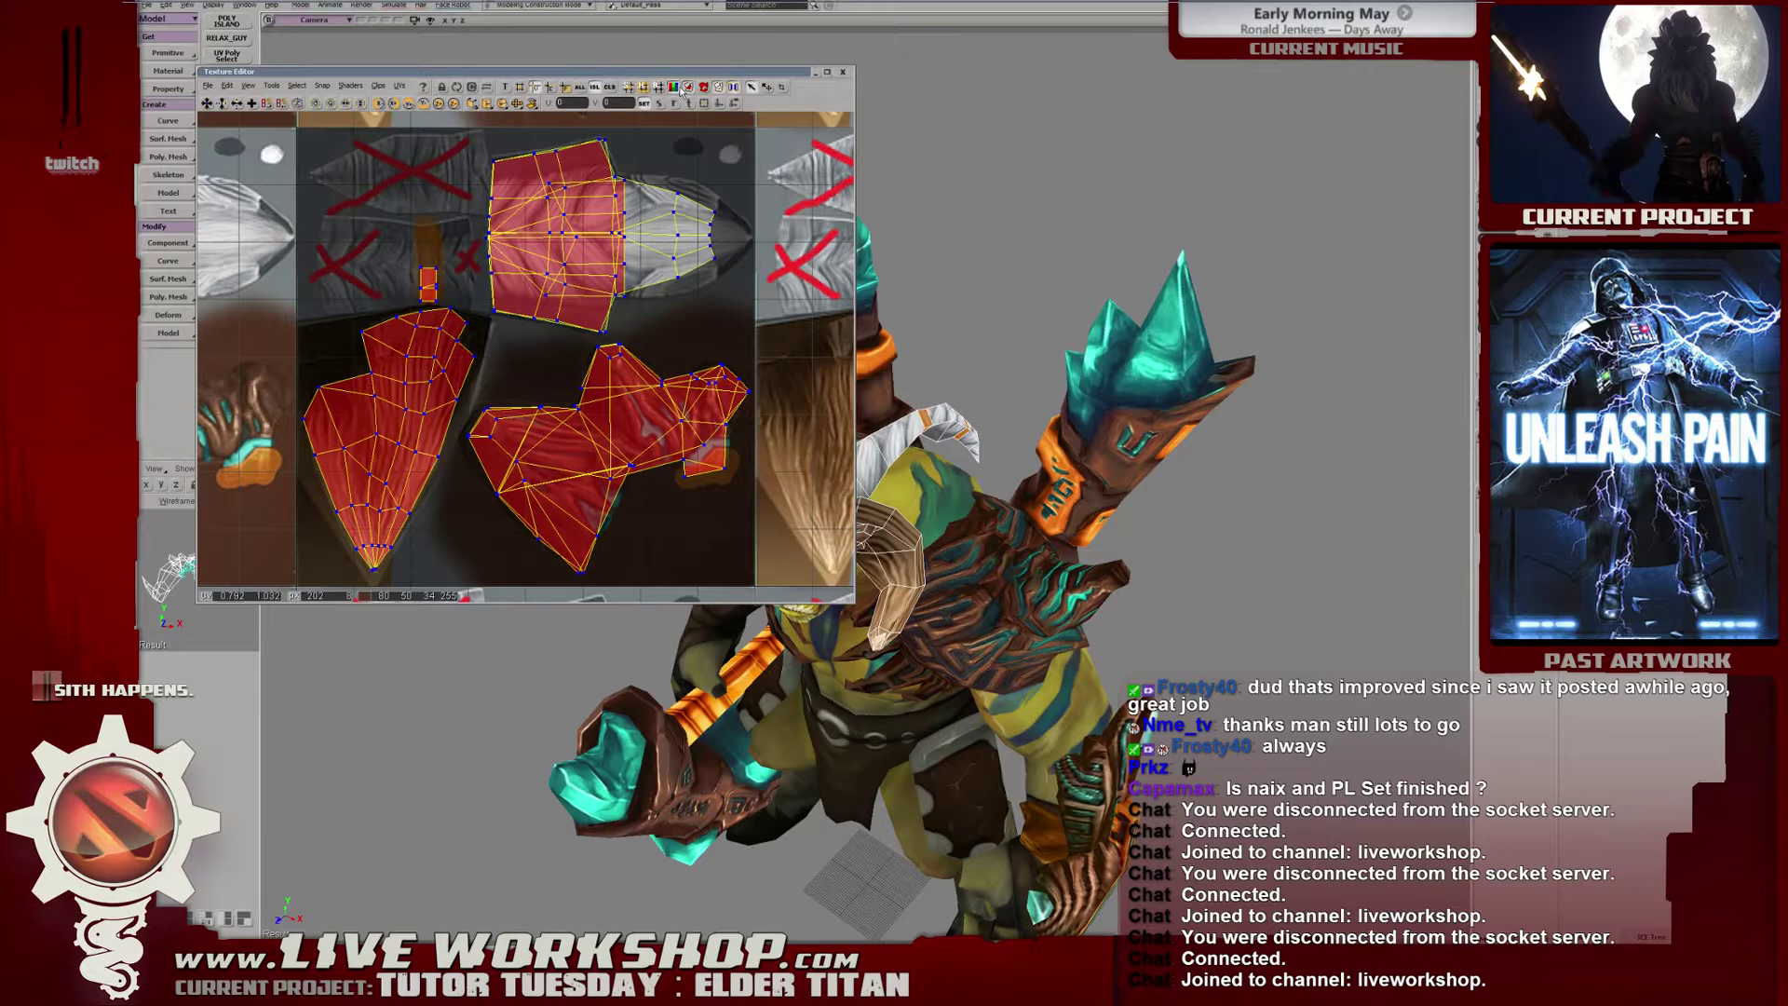
click(679, 89)
click(679, 89)
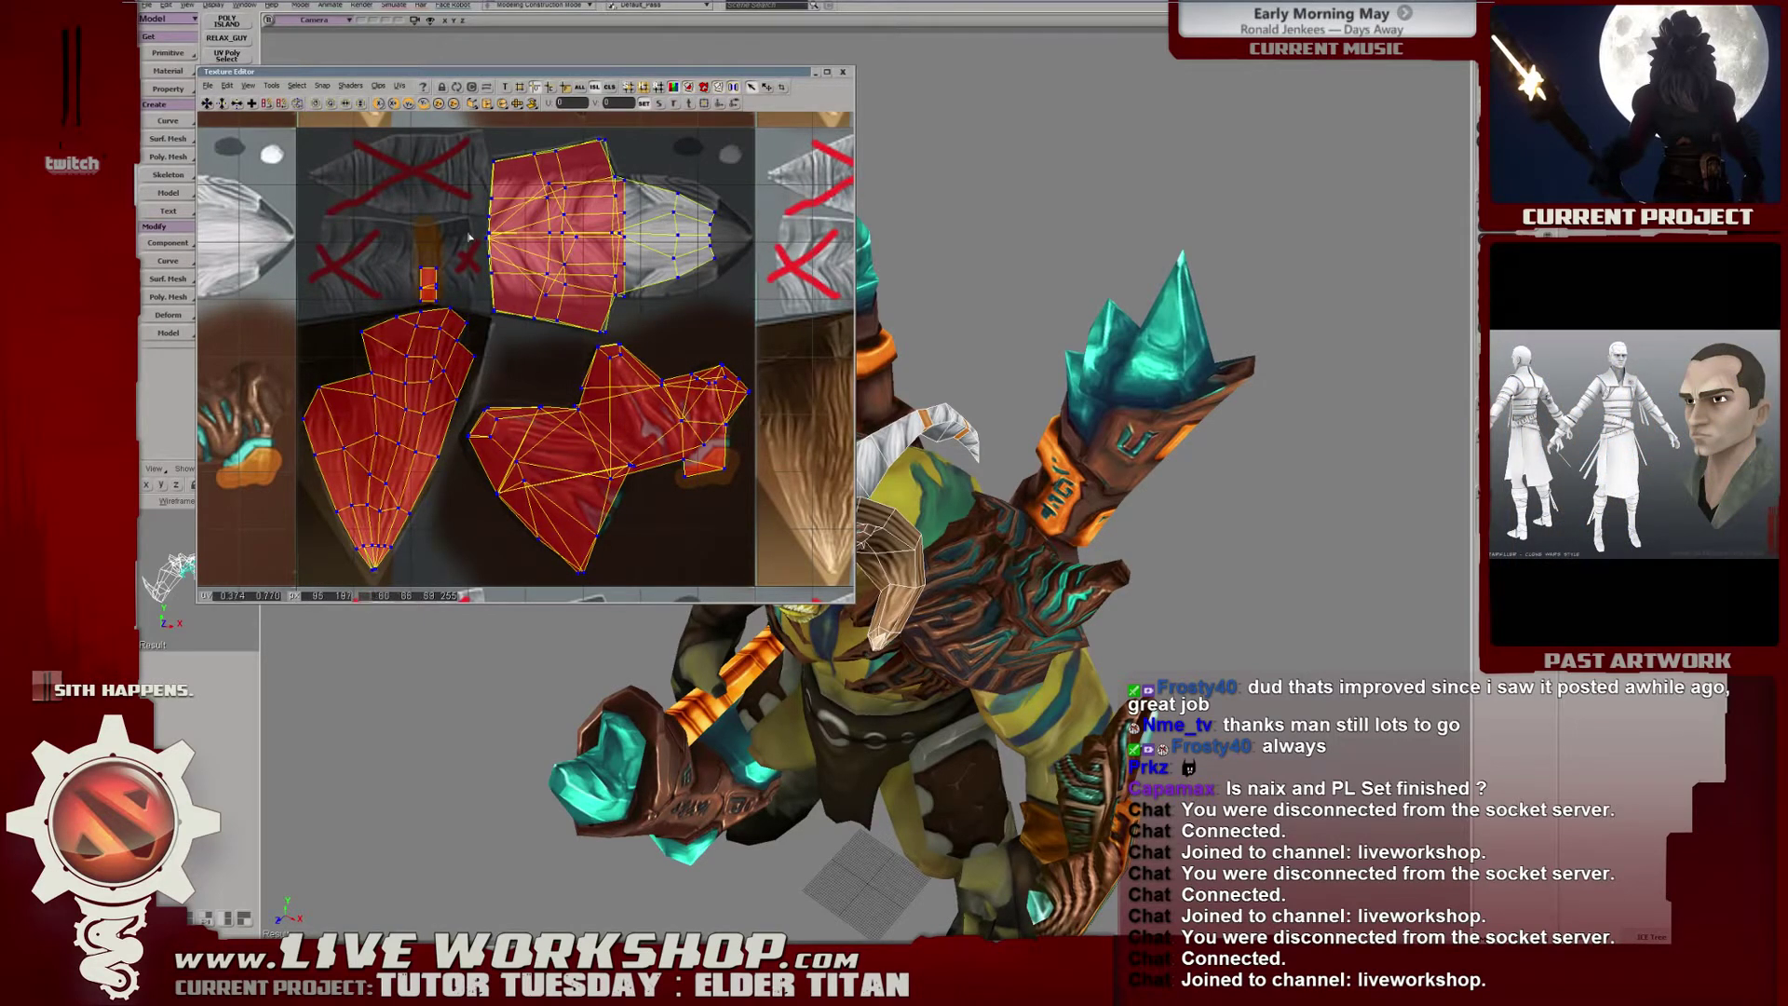
Compare the head piece's UV layout with the textured model from several angles, and close the Texture Editor.
mouse_move(607, 258)
middle_down()
mouse_move(585, 265)
mouse_move(608, 256)
middle_up()
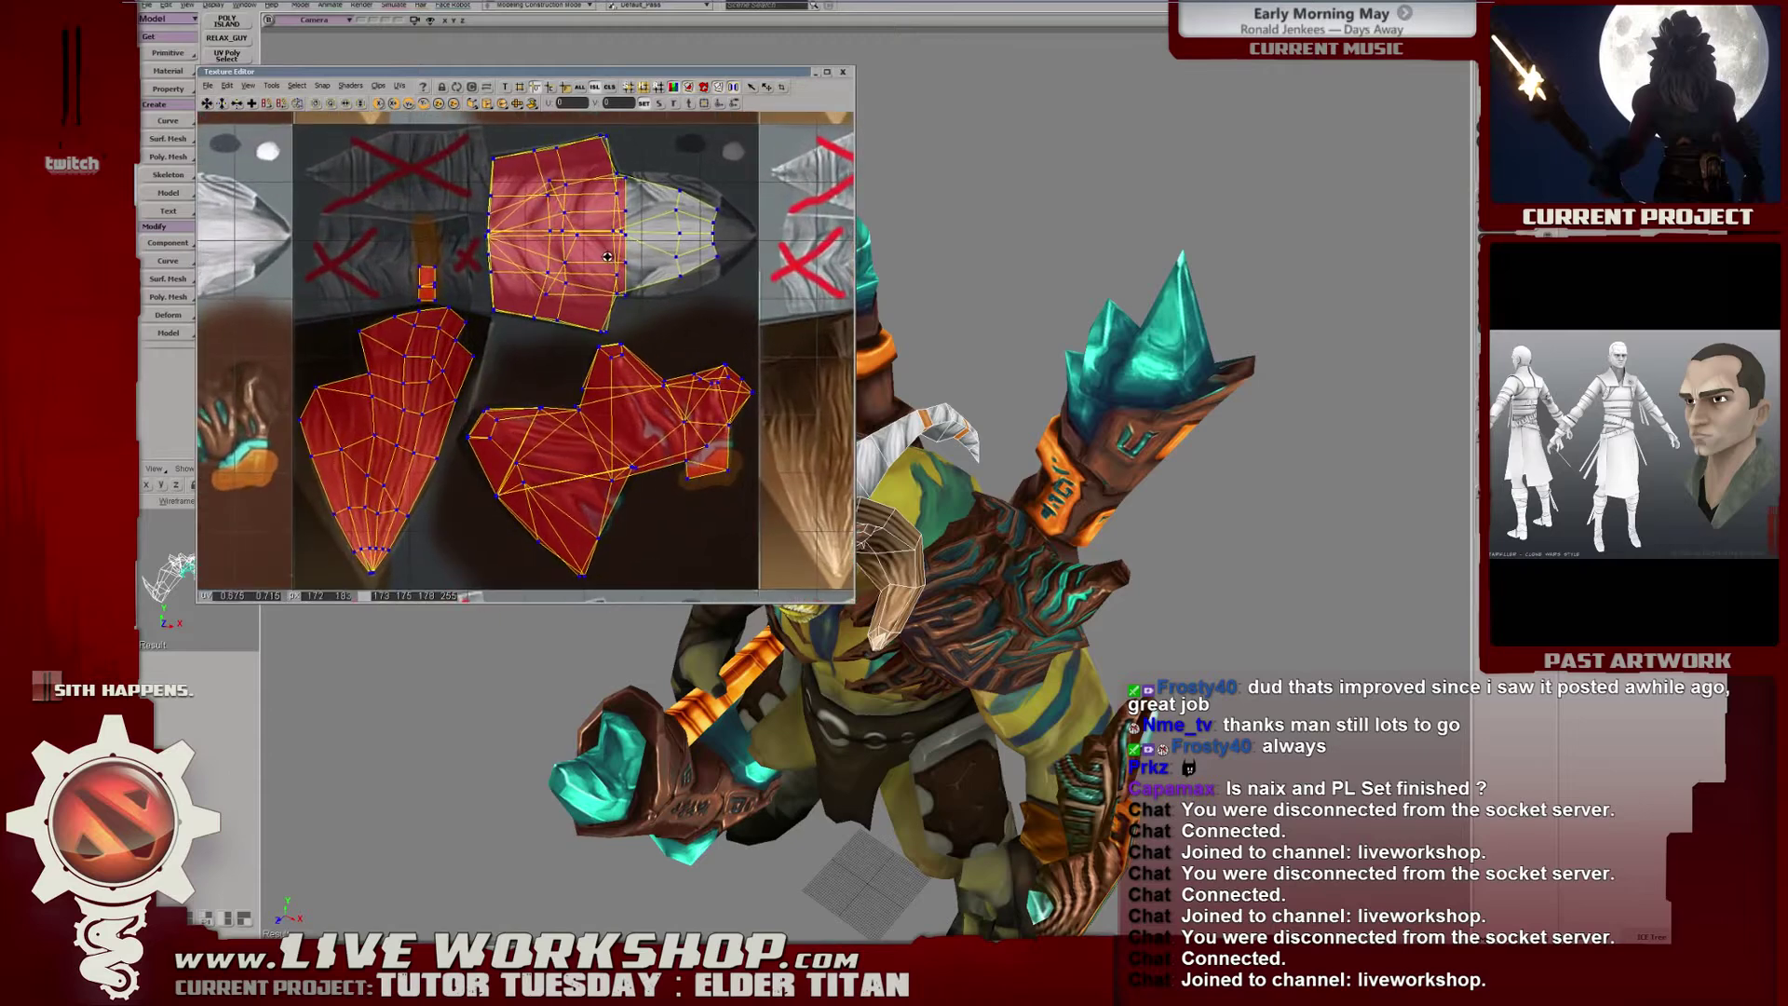
right_drag(997, 363, 862, 213)
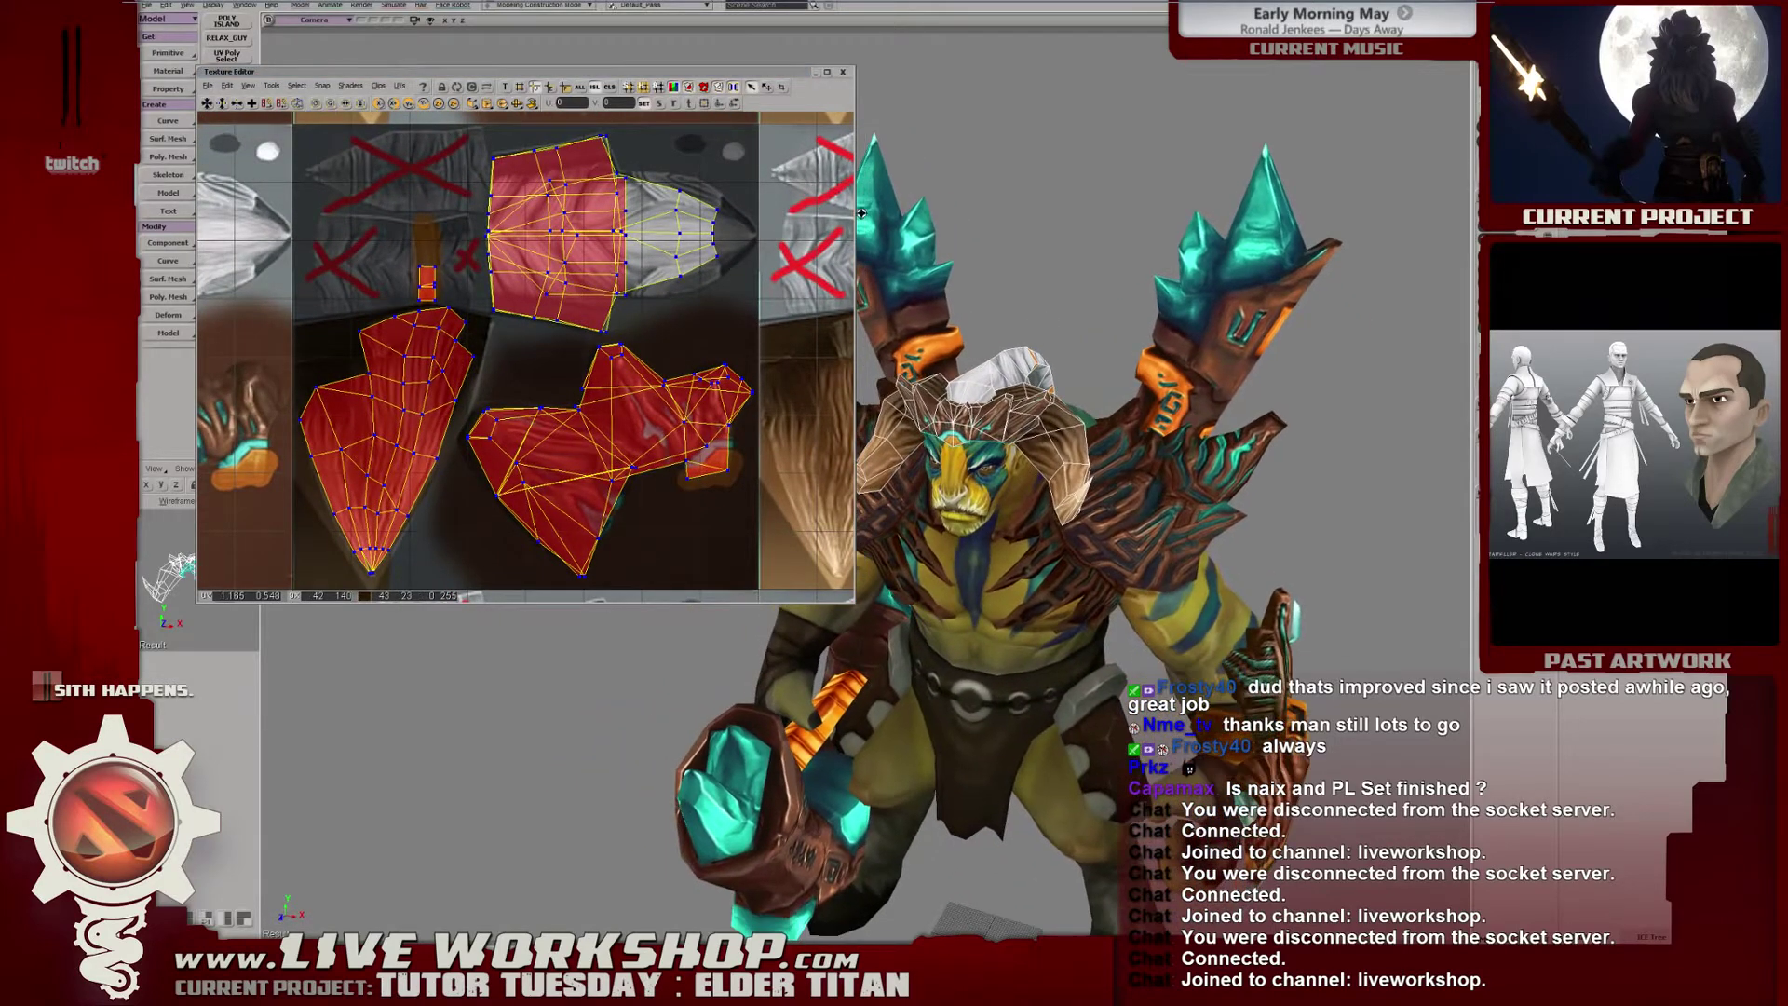
drag(728, 73, 680, 41)
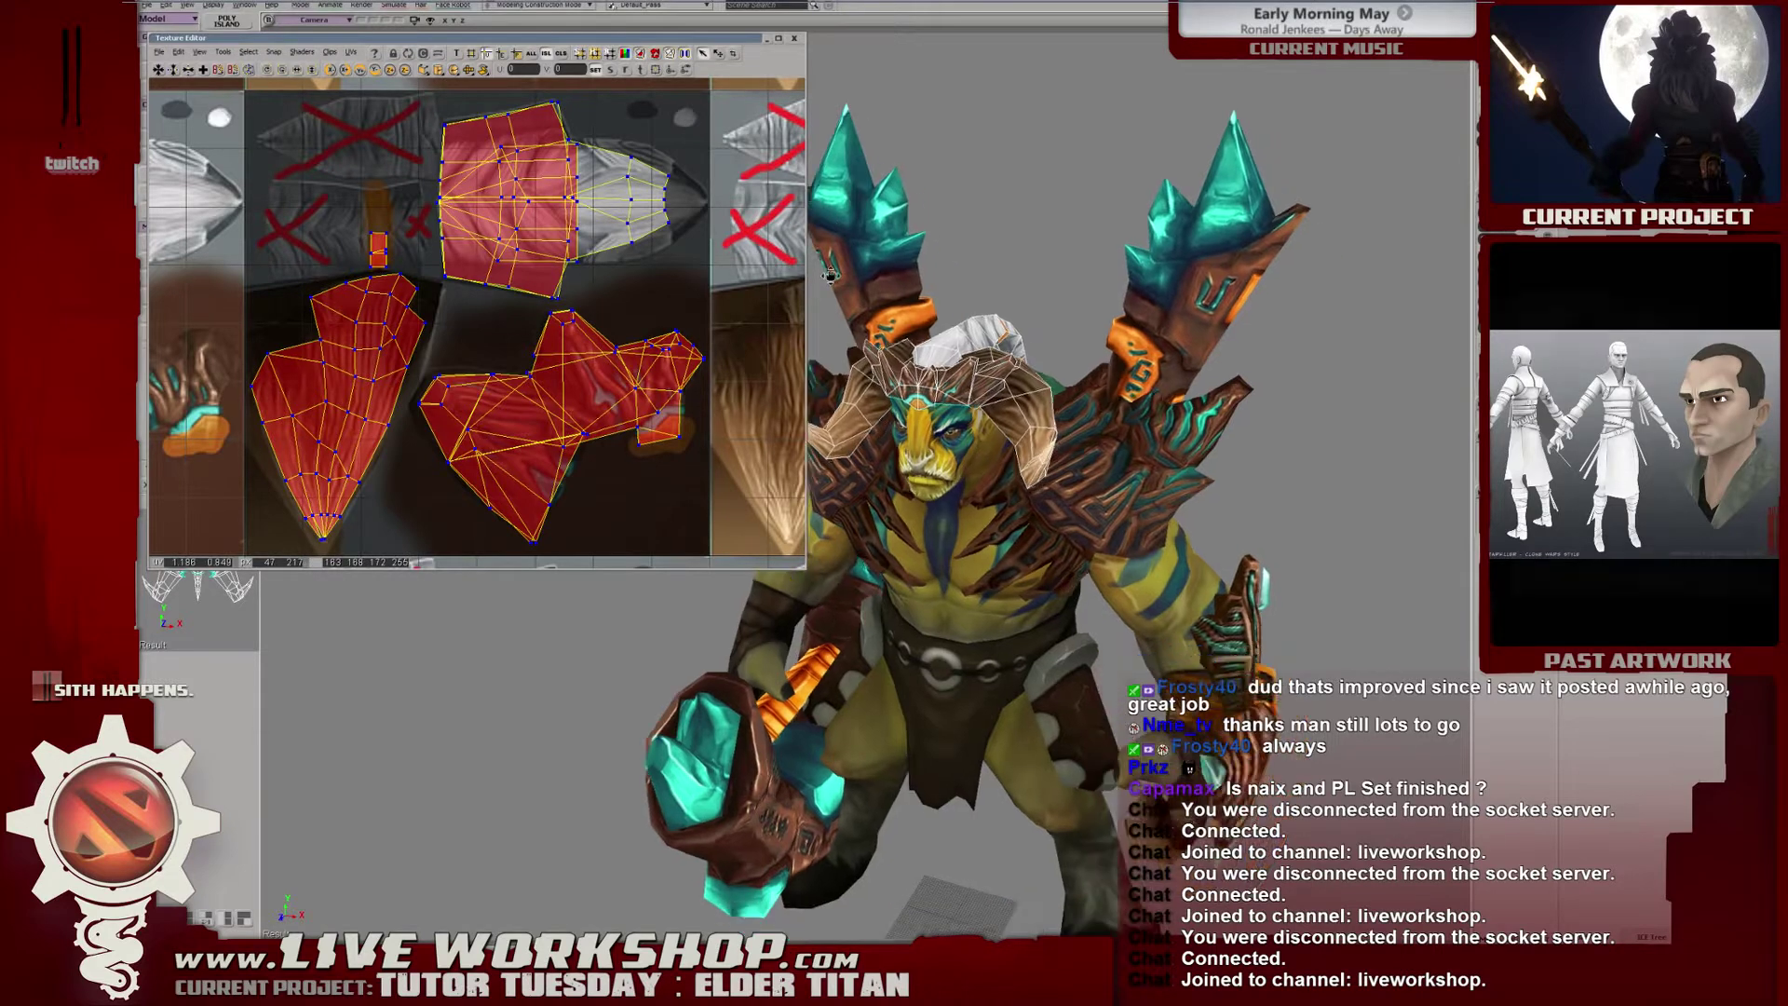
right_drag(889, 298, 805, 266)
right_drag(973, 319, 834, 310)
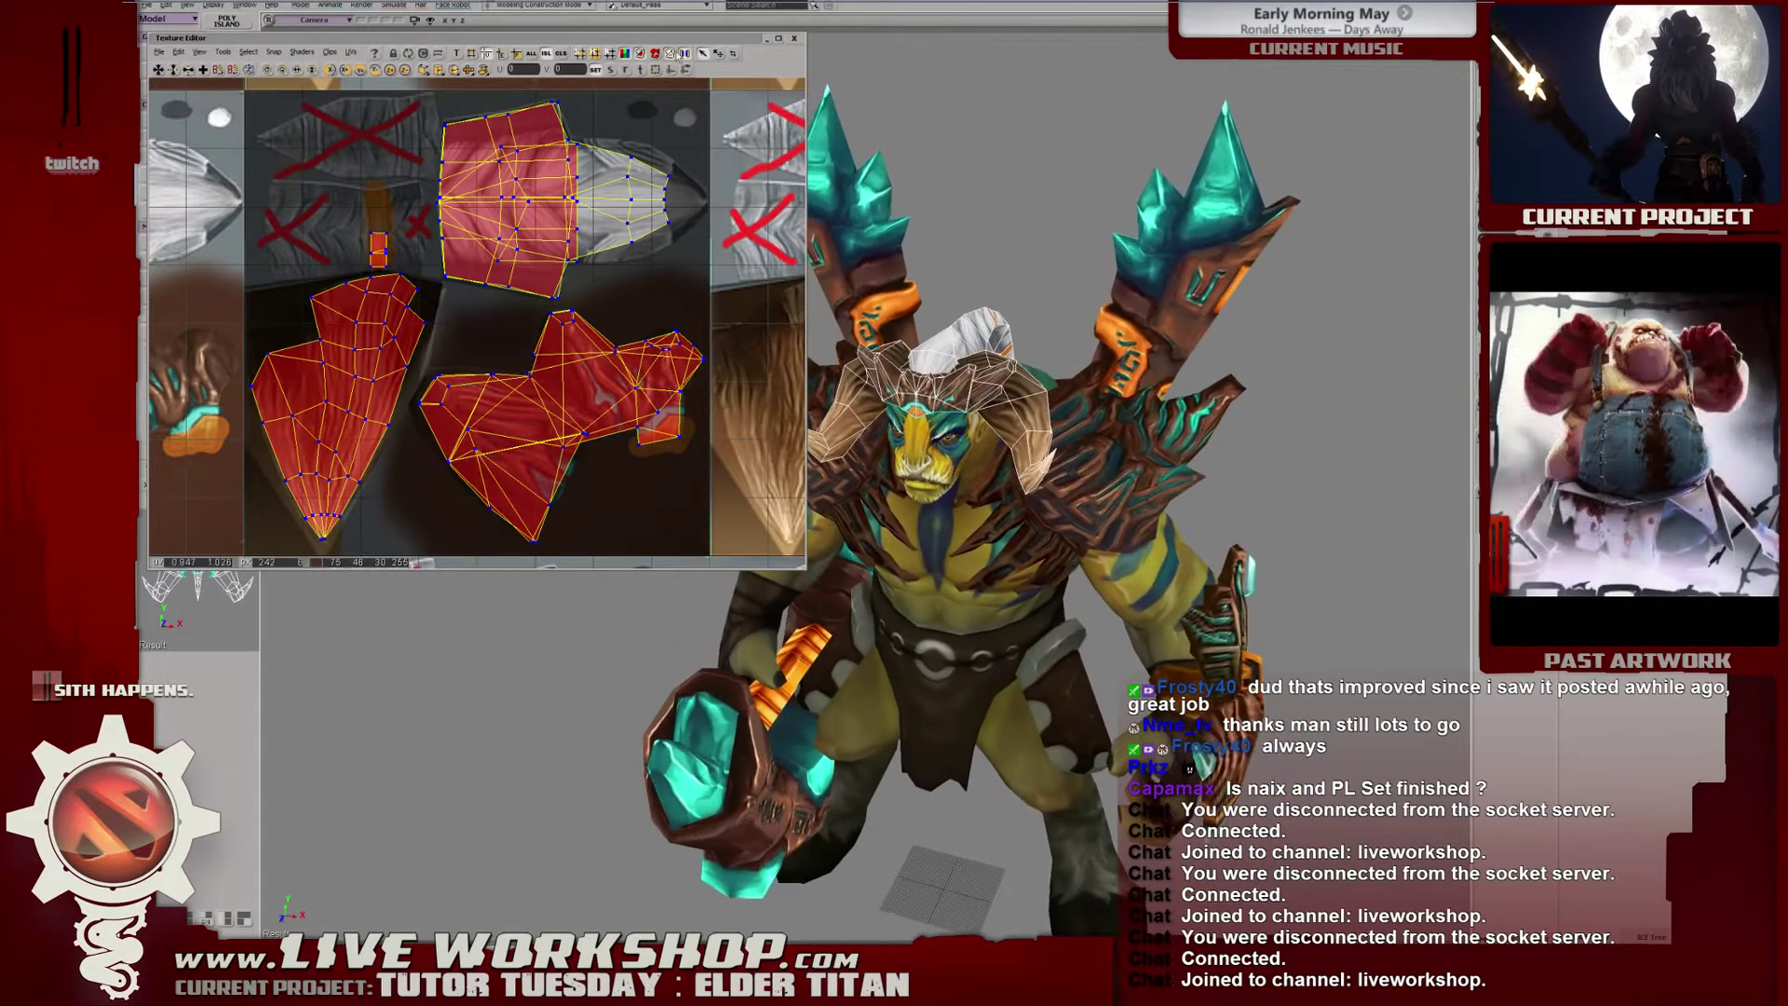
drag(669, 40, 728, 73)
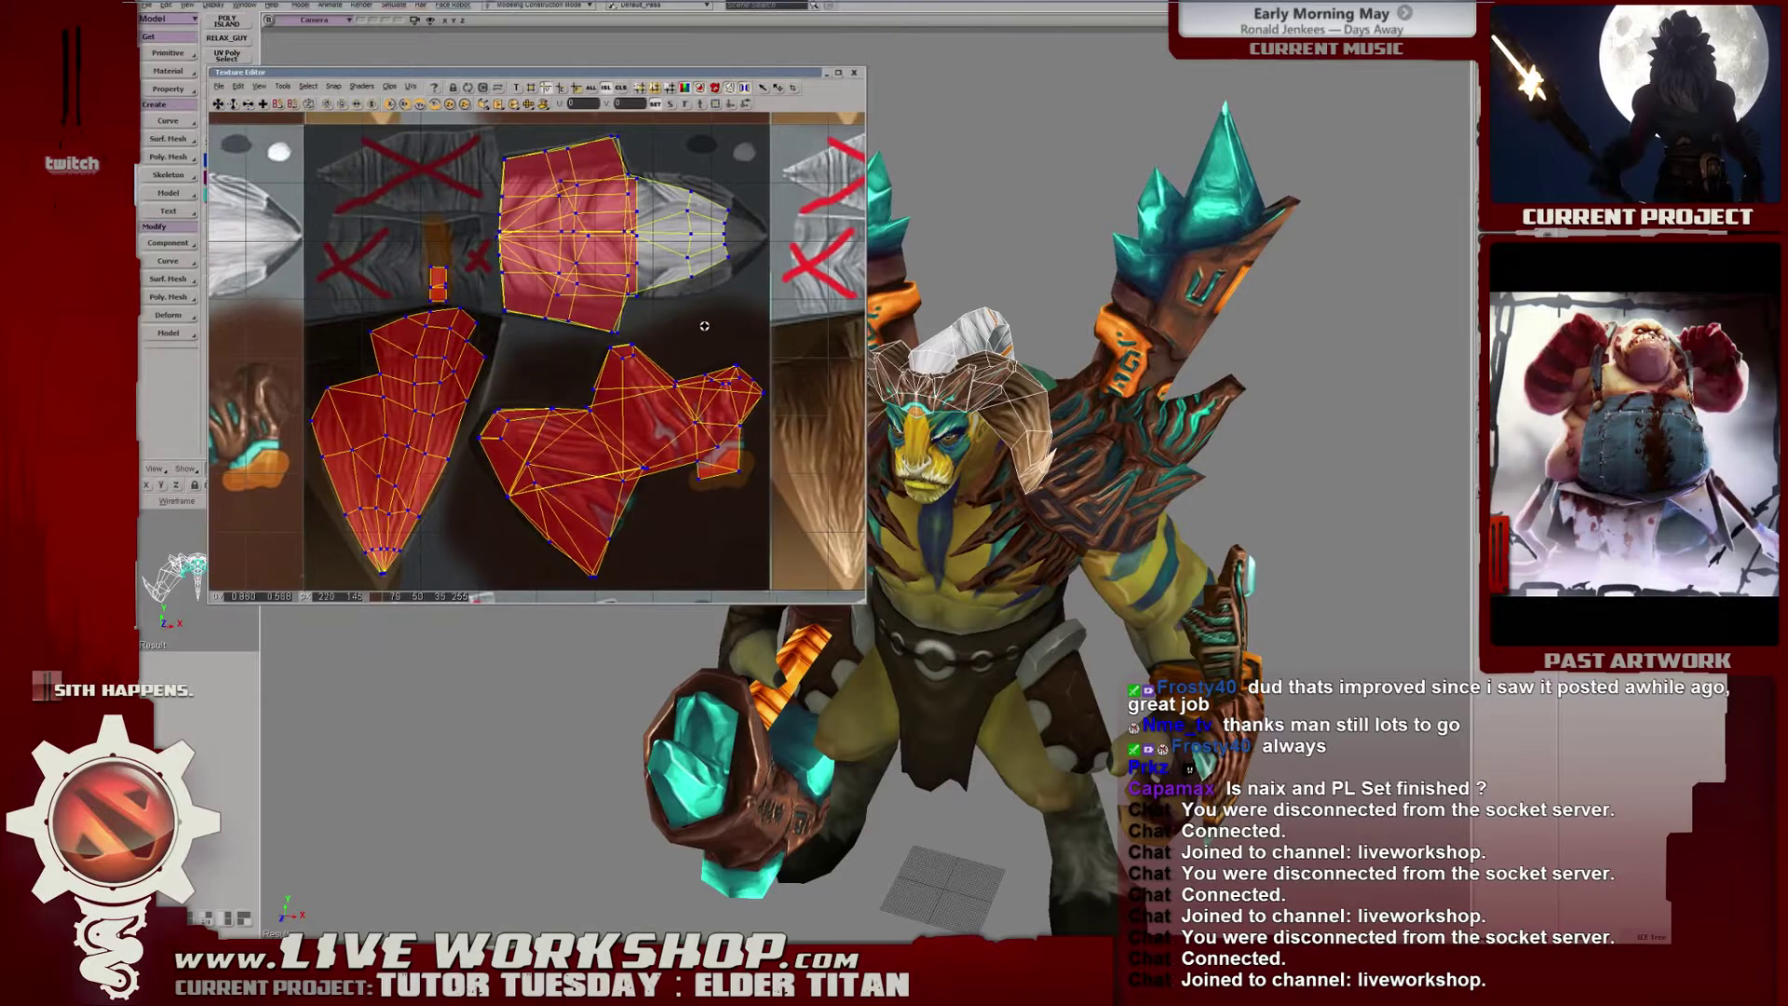
scroll(532, 305, down, 2)
right_drag(932, 420, 1118, 484)
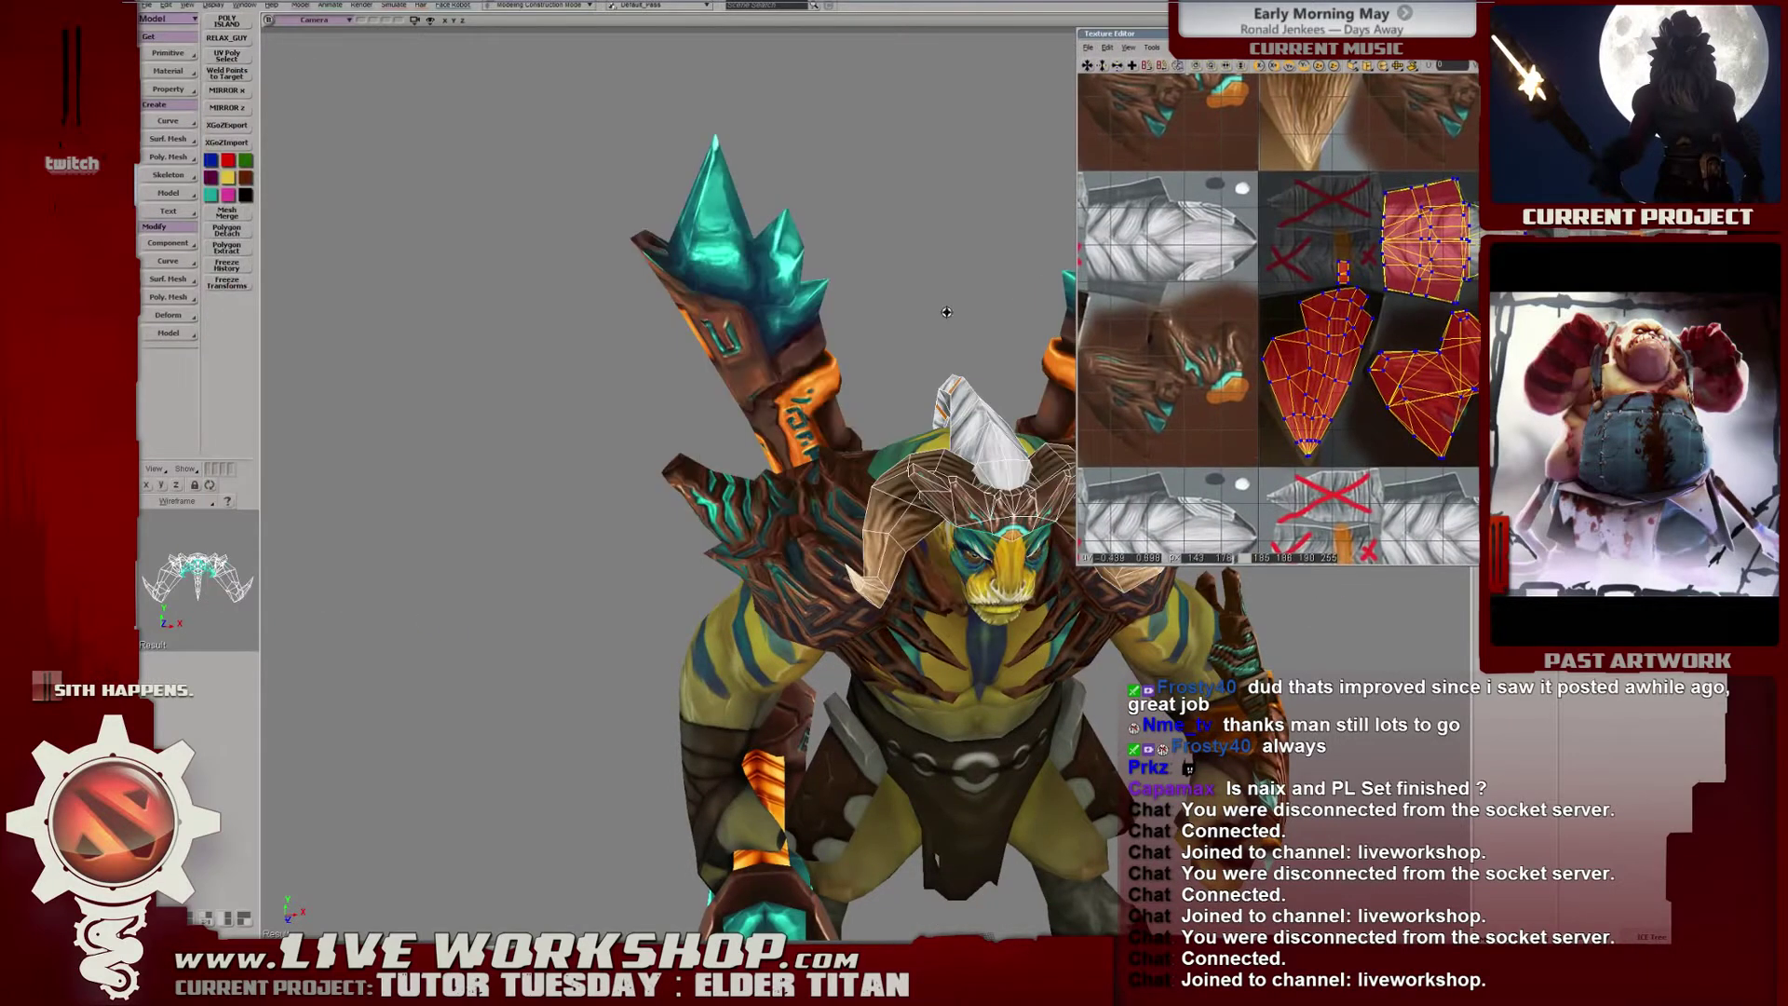
right_drag(946, 312, 1195, 277)
drag(1079, 280, 818, 279)
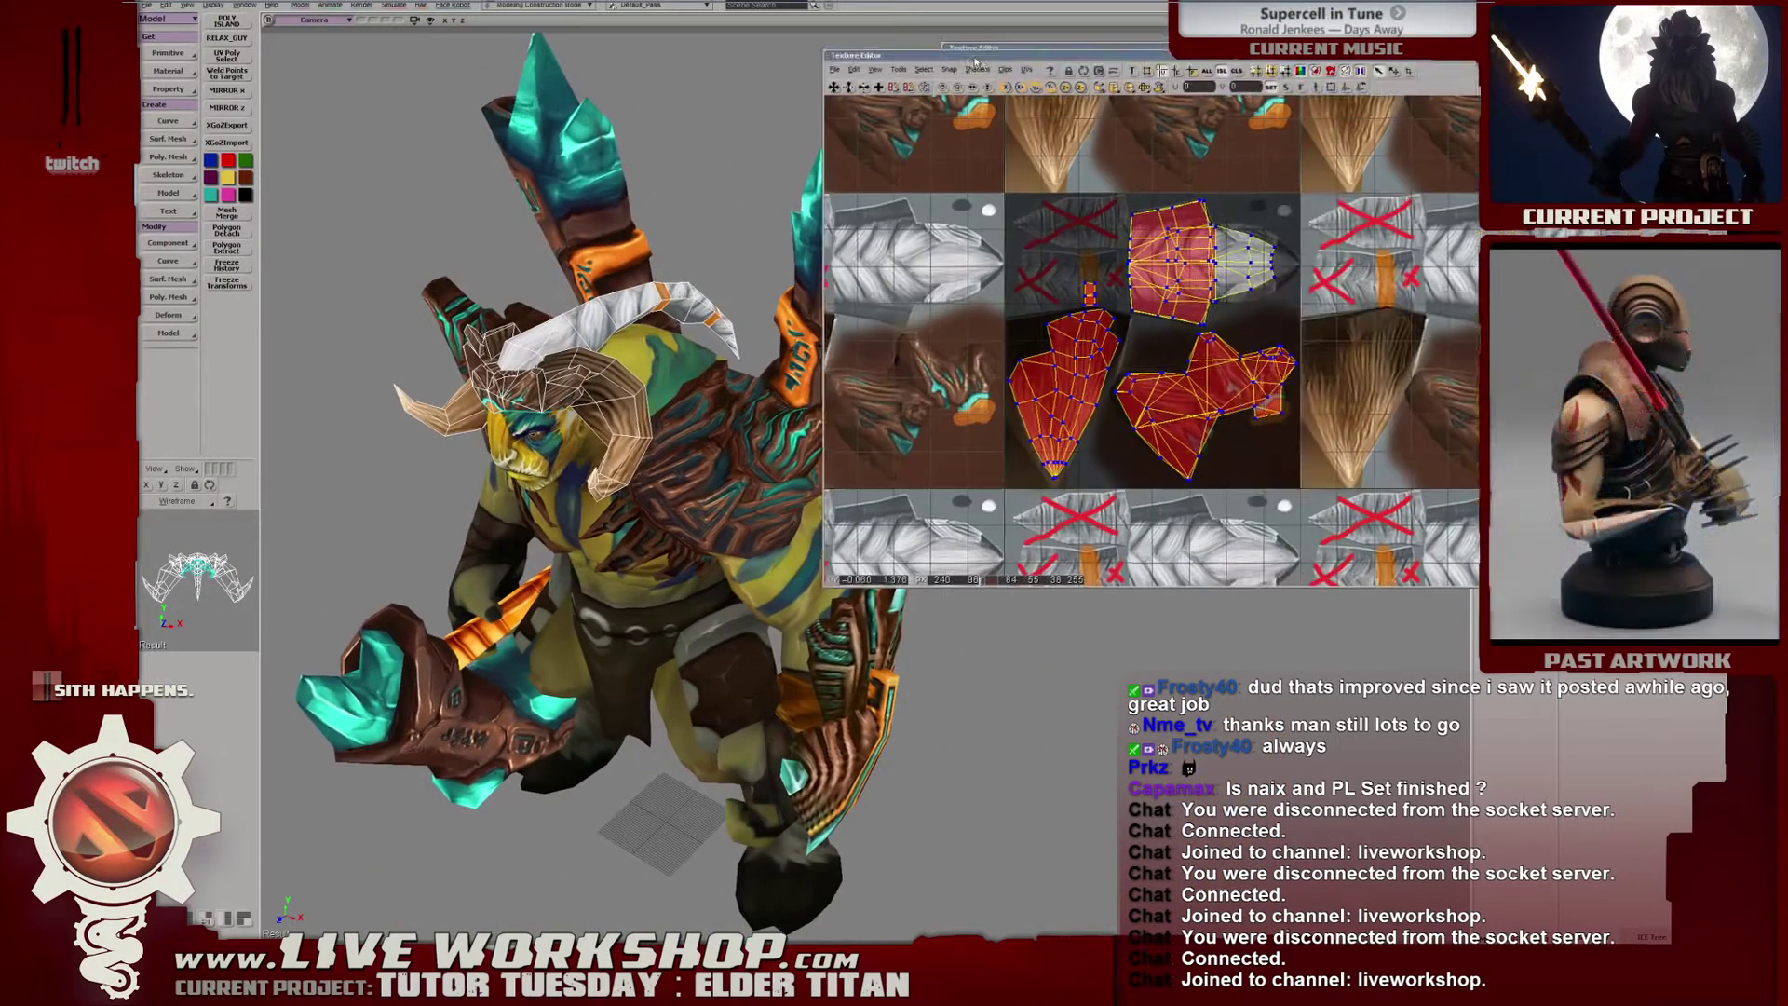
drag(931, 33, 831, 60)
scroll(1093, 312, up, 3)
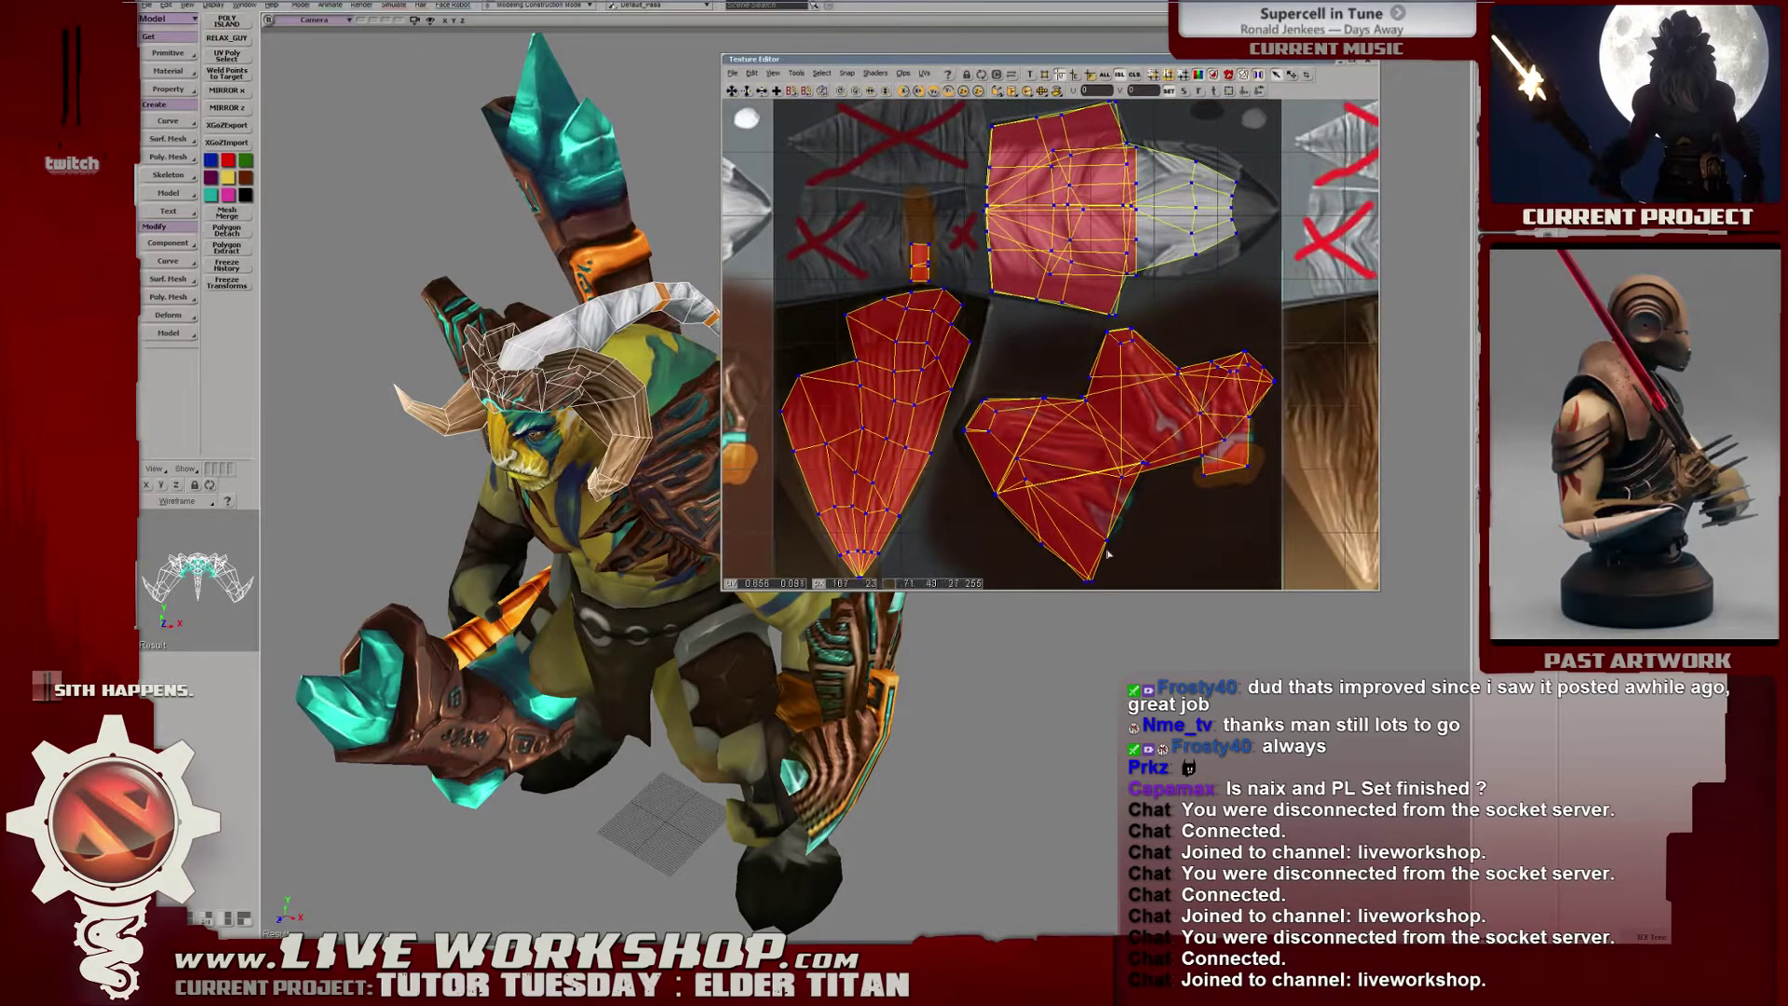
scroll(1120, 355, down, 1)
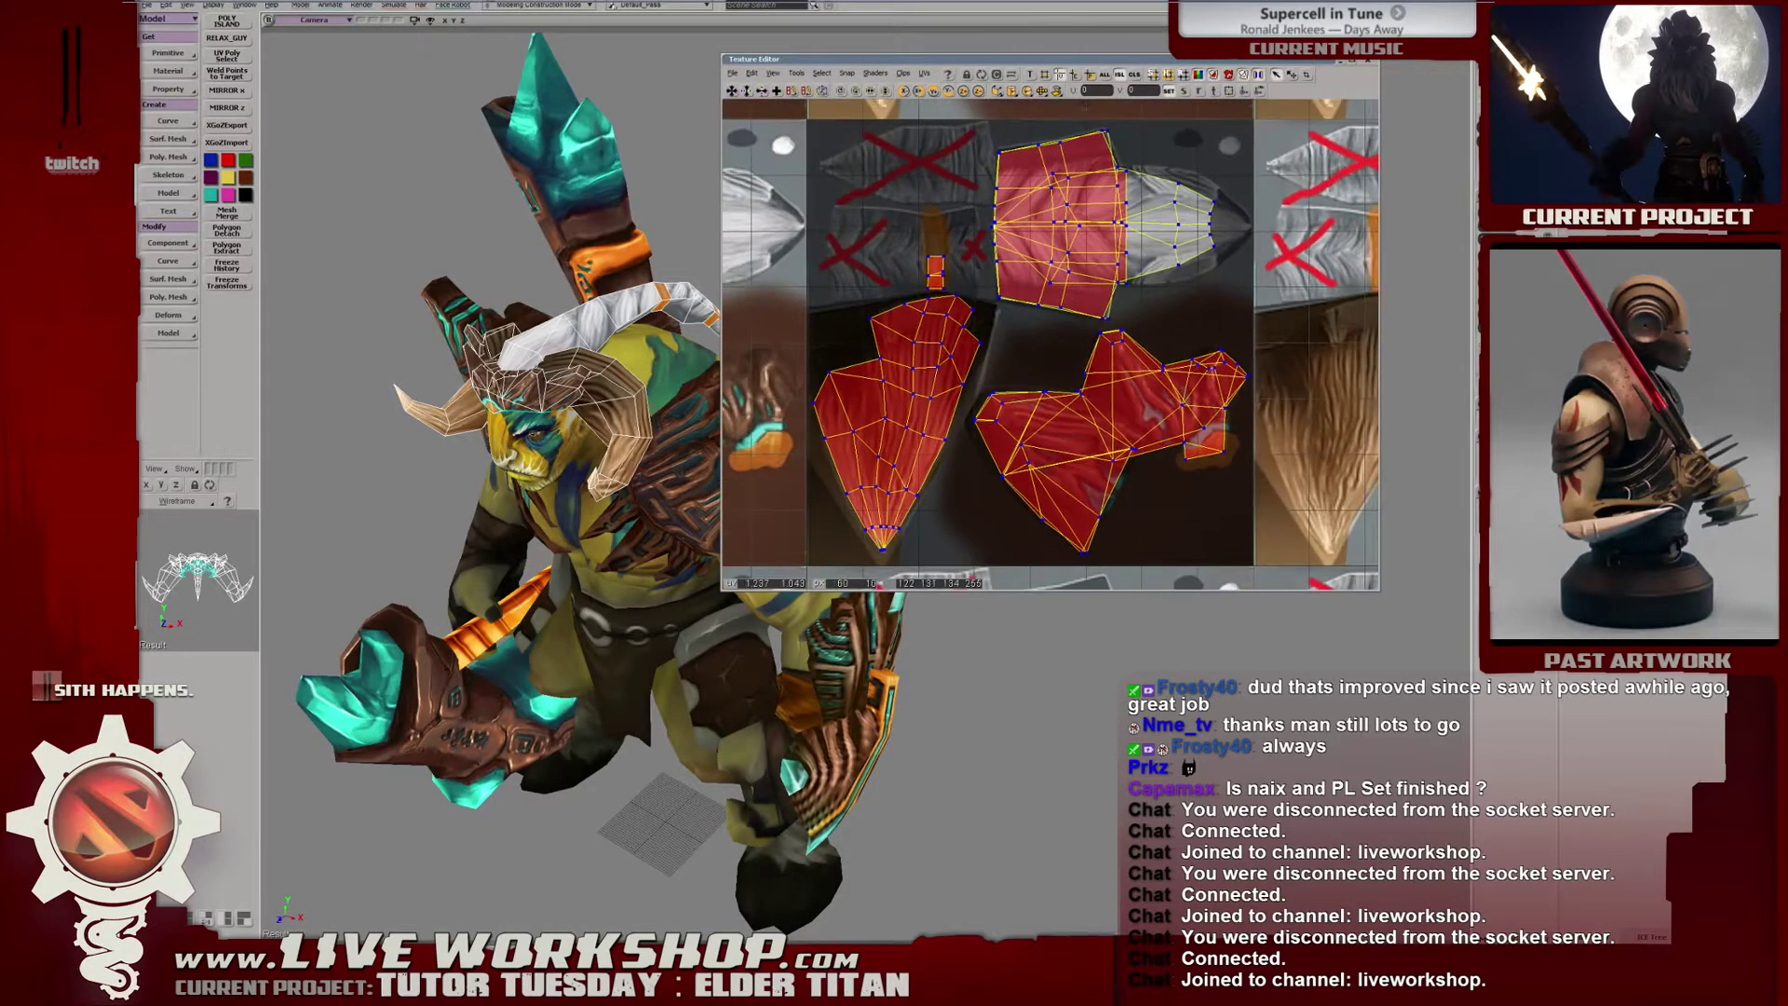
click(1371, 61)
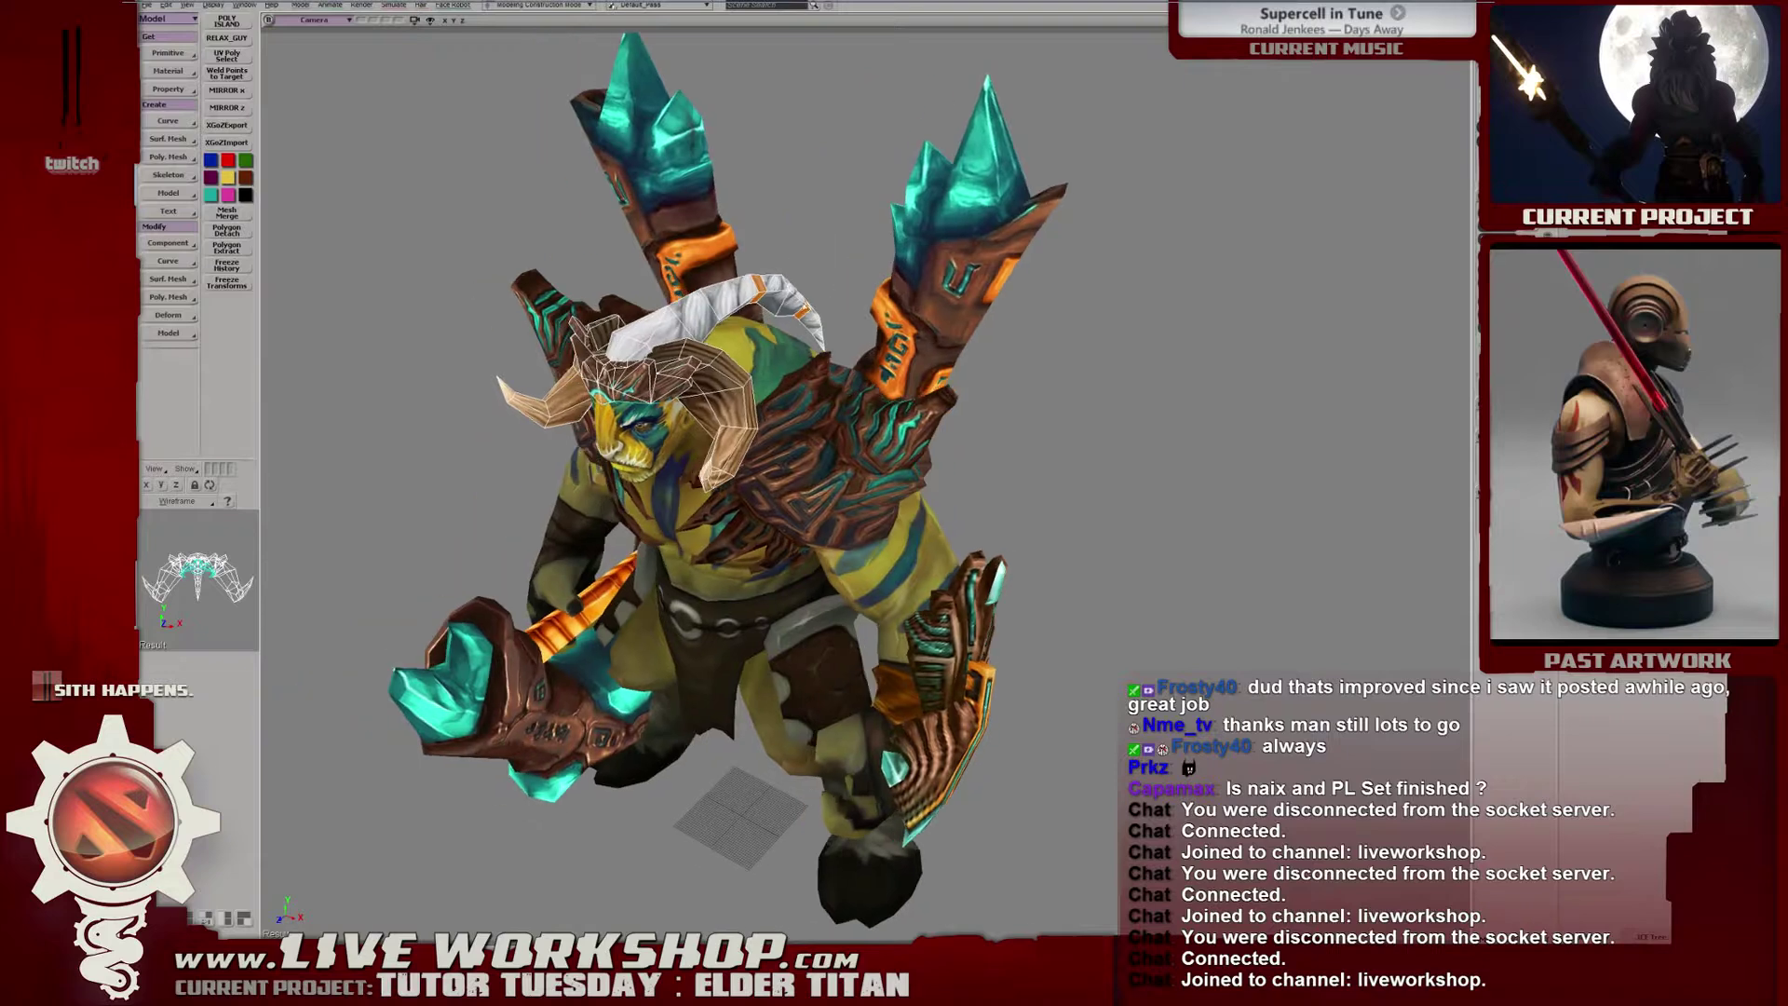
Duplicate the horned head piece and set the two copies apart, leaving one in place on the character.
middle_drag(796, 347, 838, 340)
drag(838, 340, 419, 340)
key(ctrl+d)
middle_drag(838, 341, 853, 345)
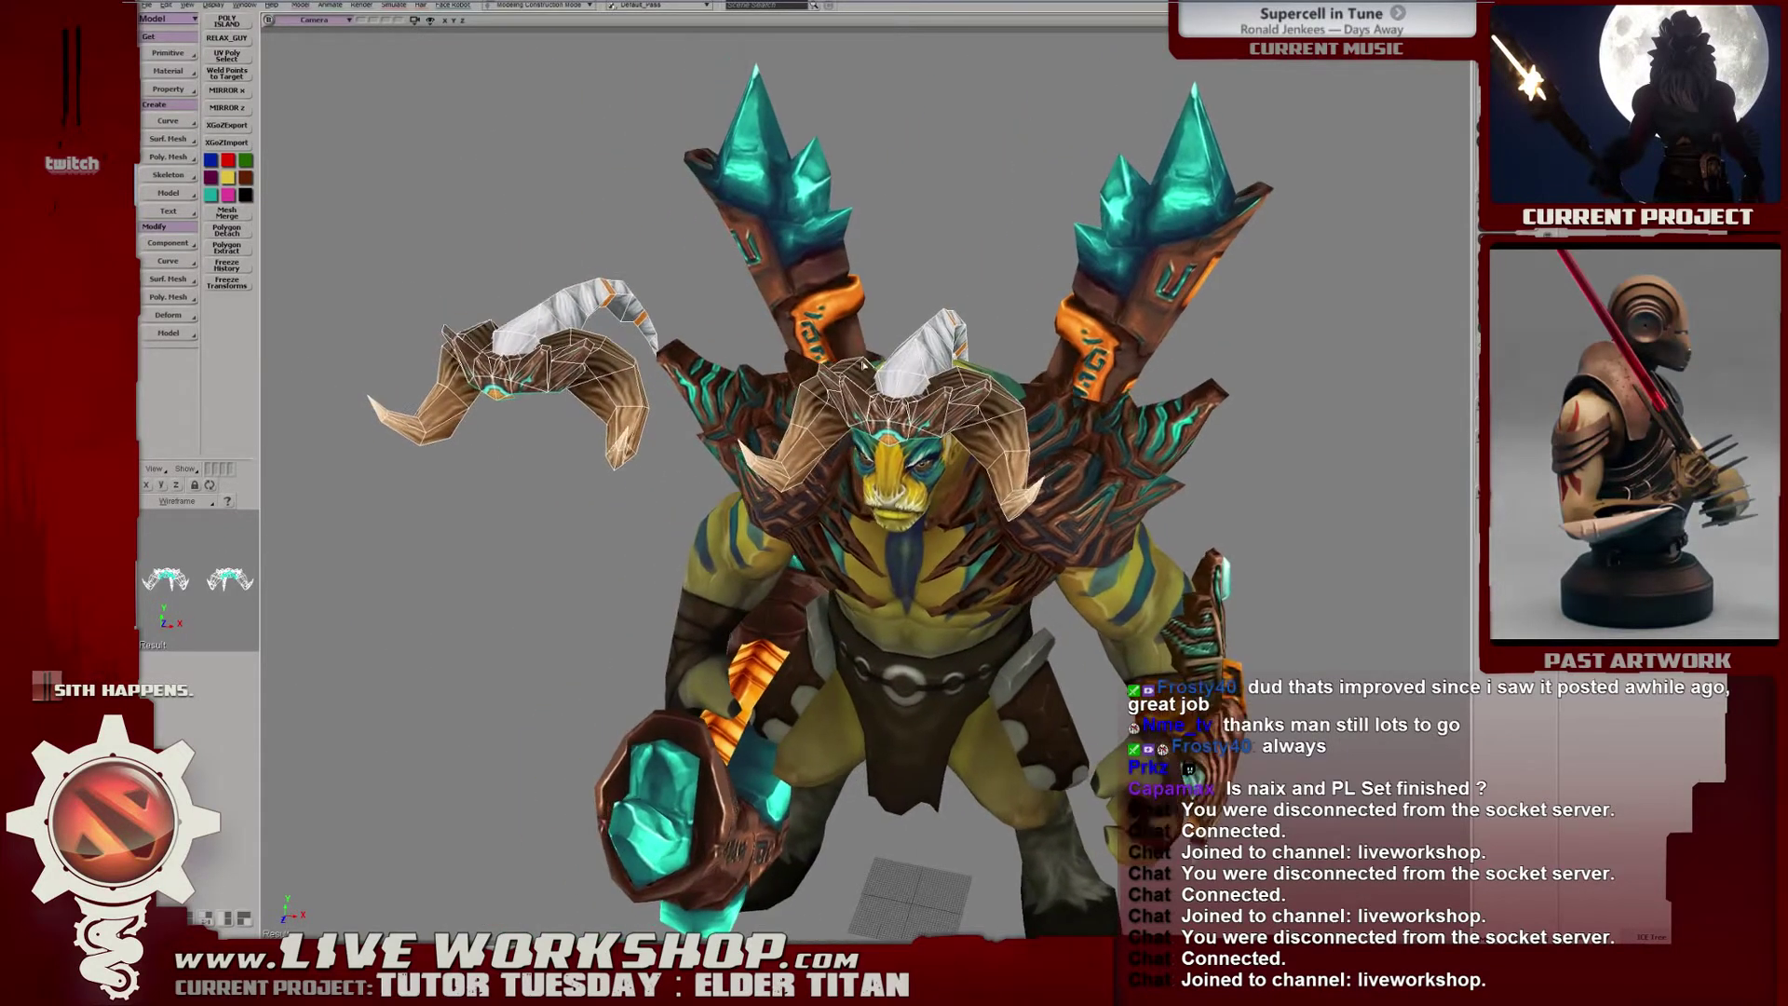
Isolate the two head pieces in the view and select the one that sits in the character's head position.
key(shift+i)
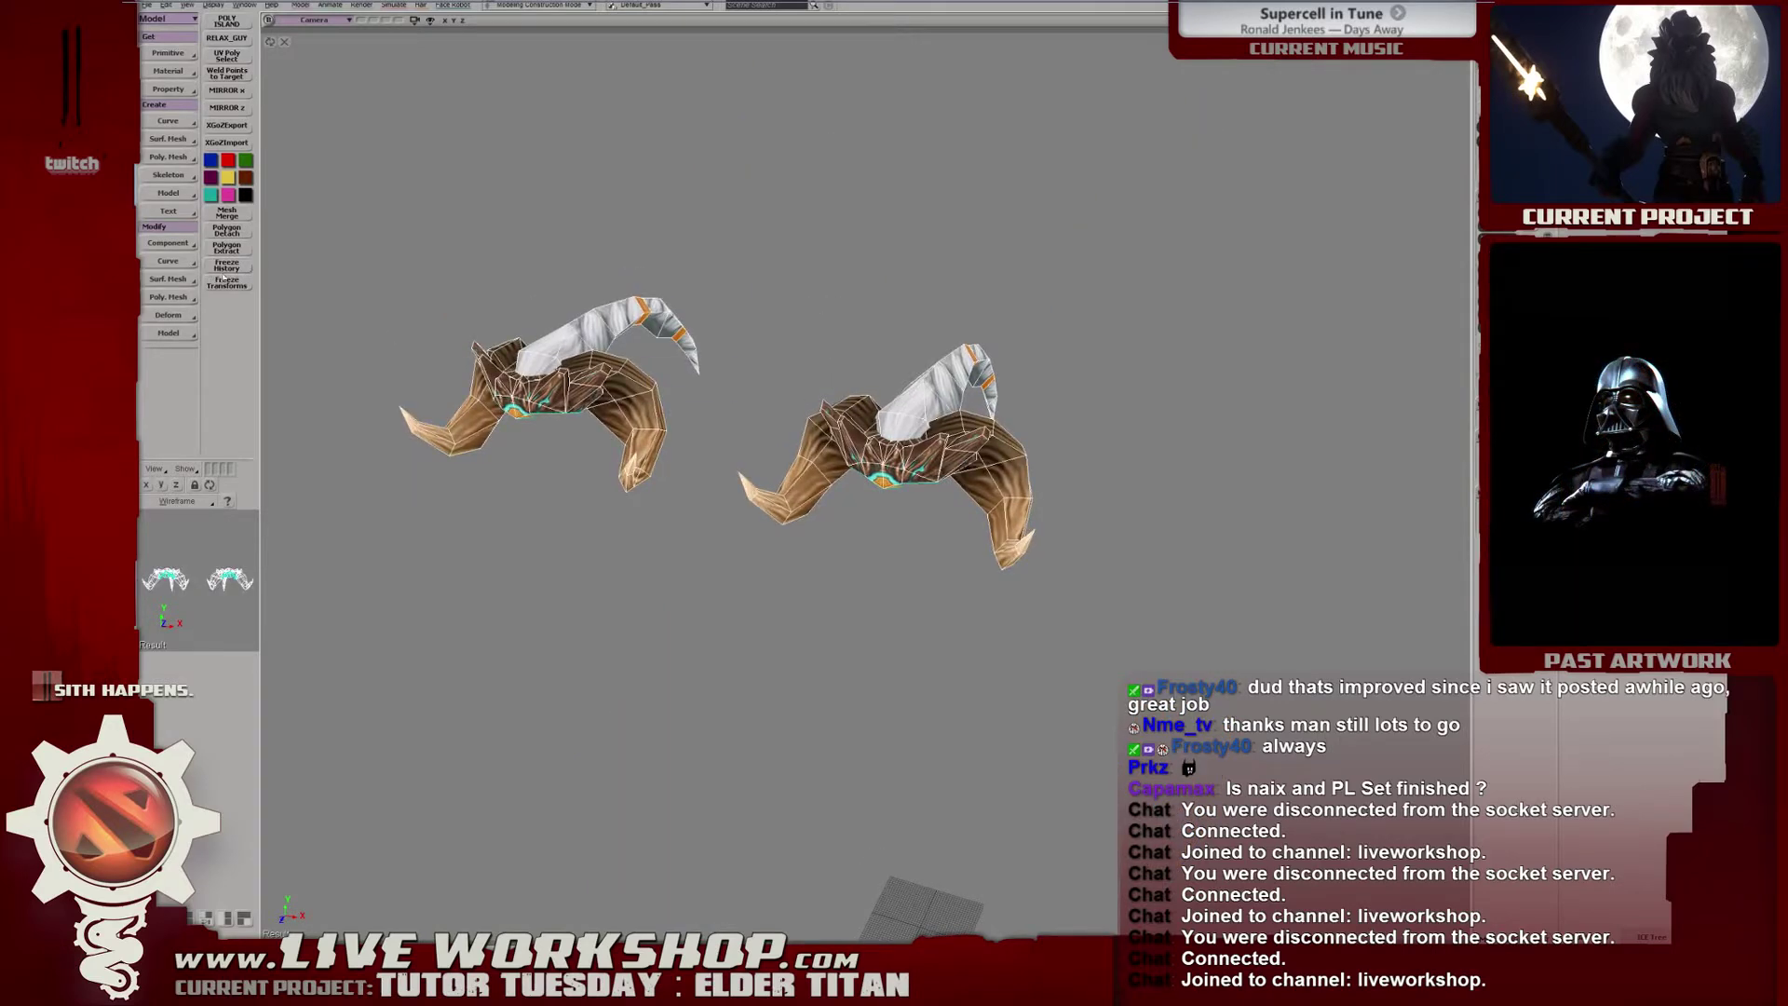
click(806, 292)
middle_drag(806, 291, 970, 424)
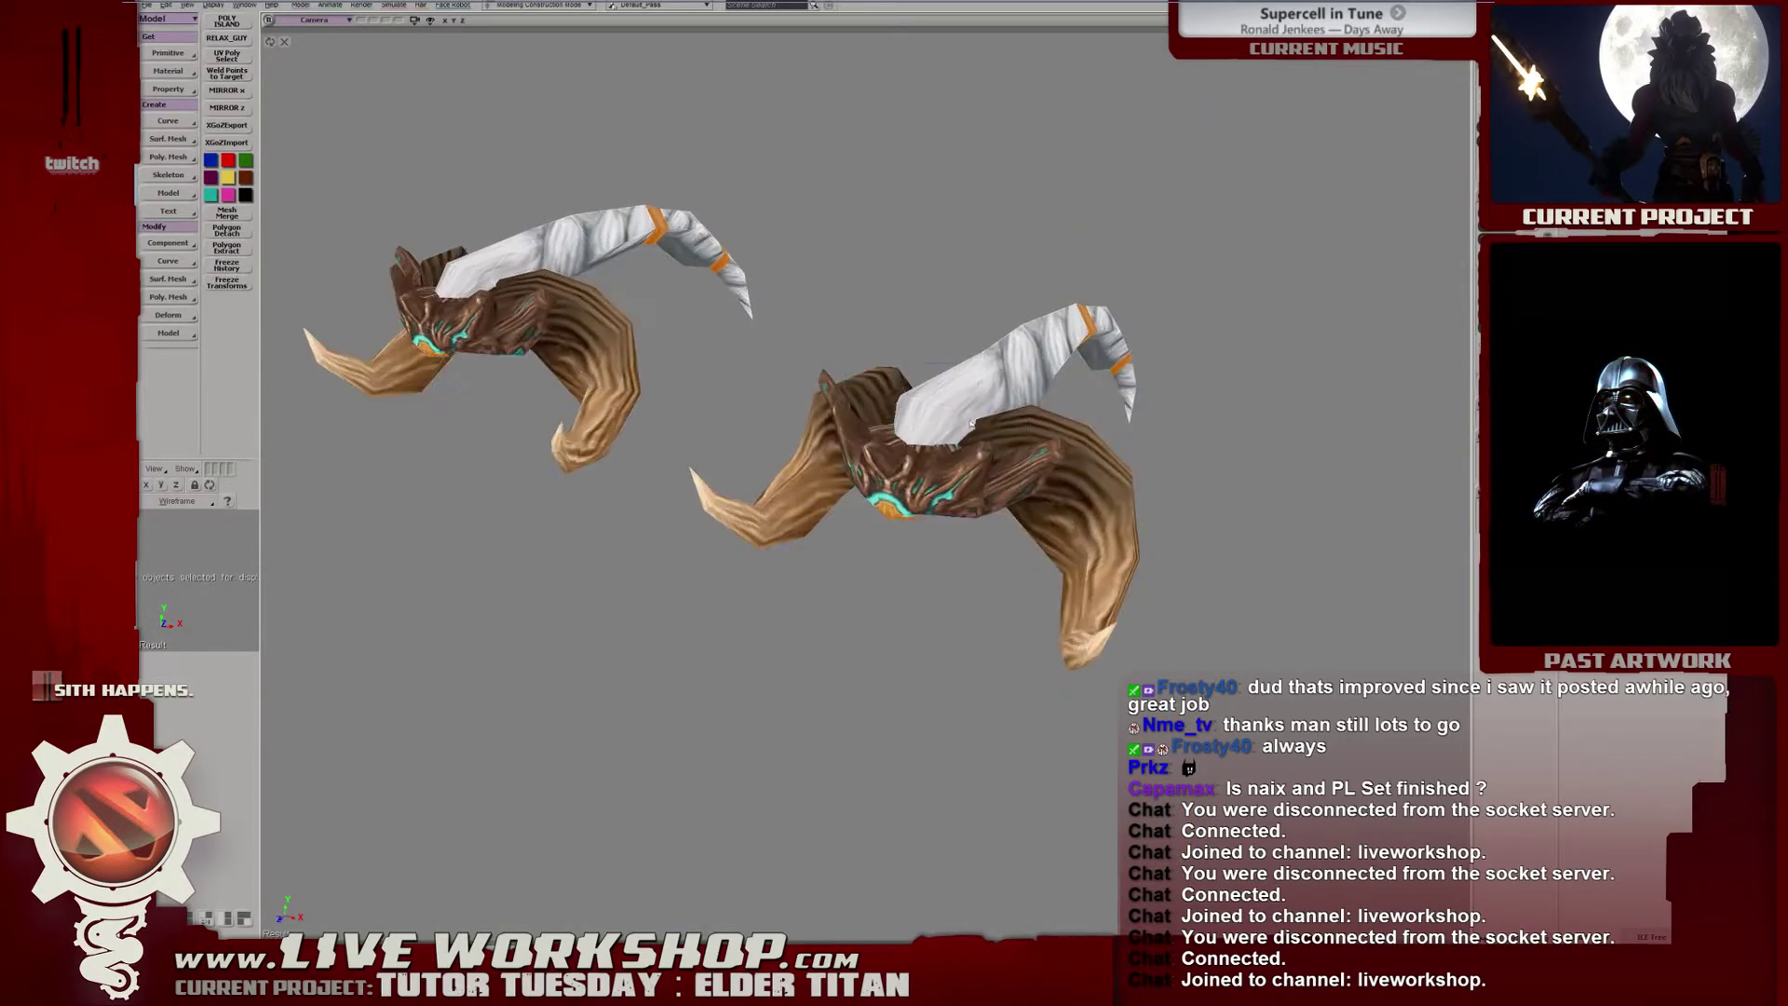
click(970, 424)
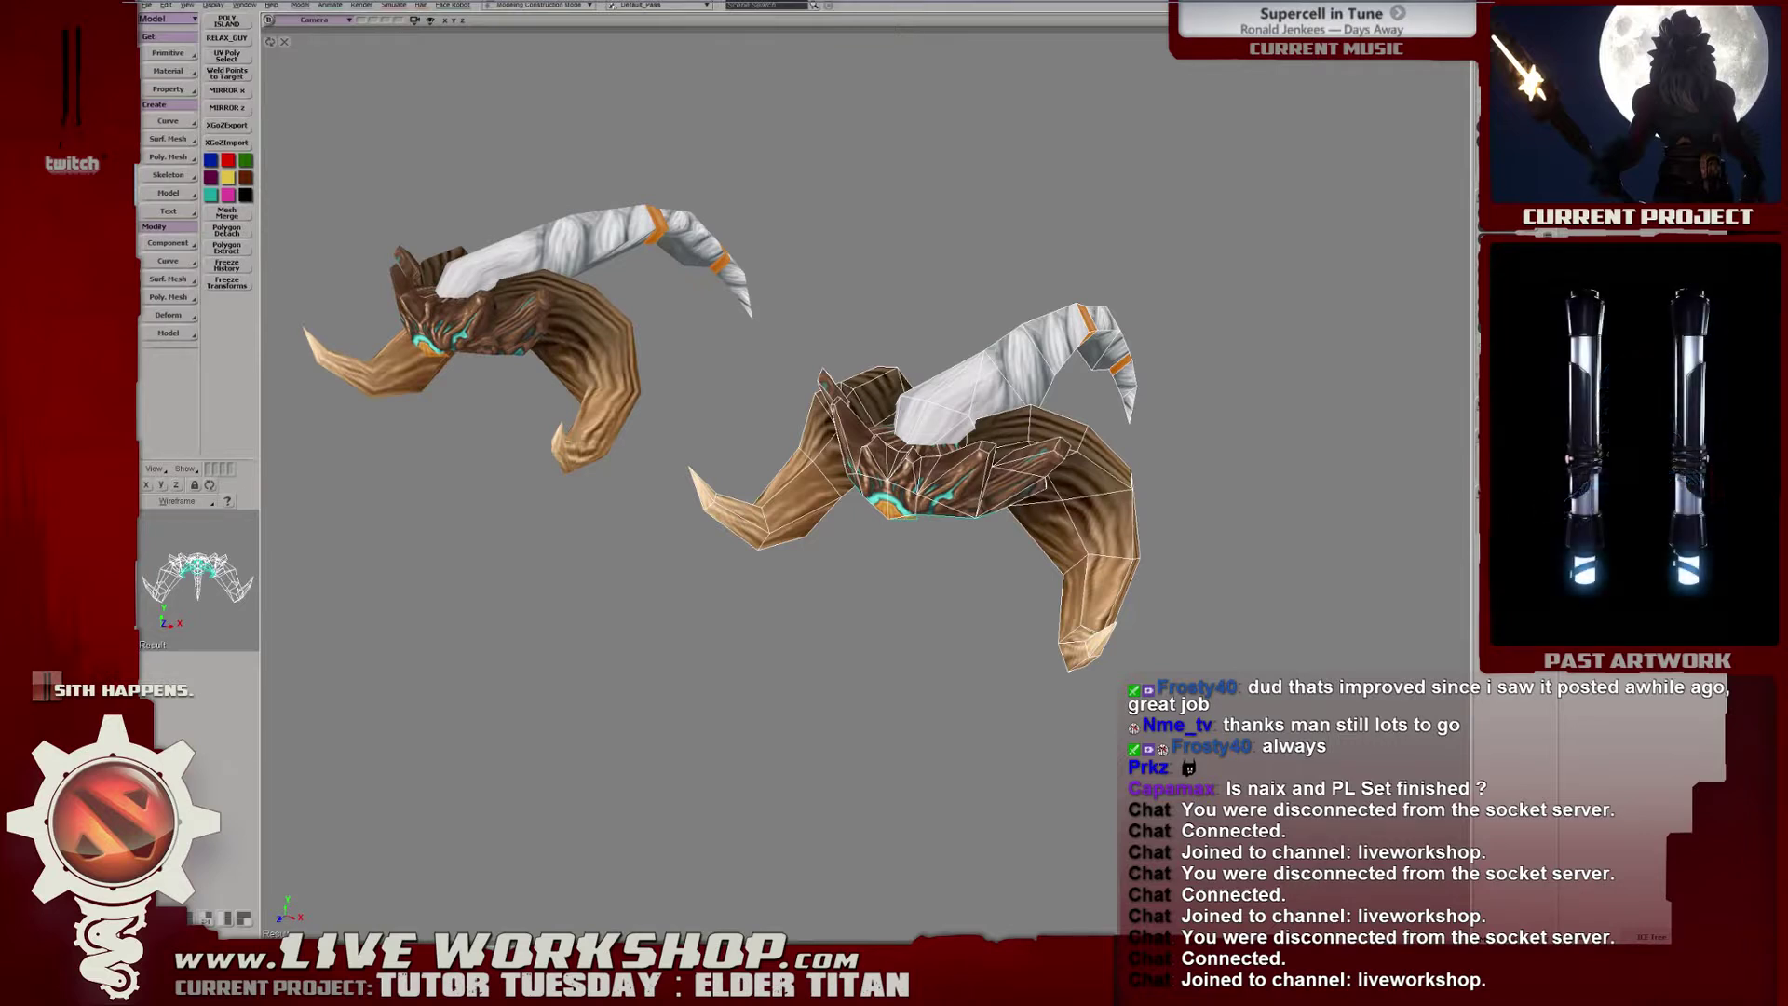
Replace the selected head piece's texture with a blue-and-black checker pattern.
key(alt+Tab)
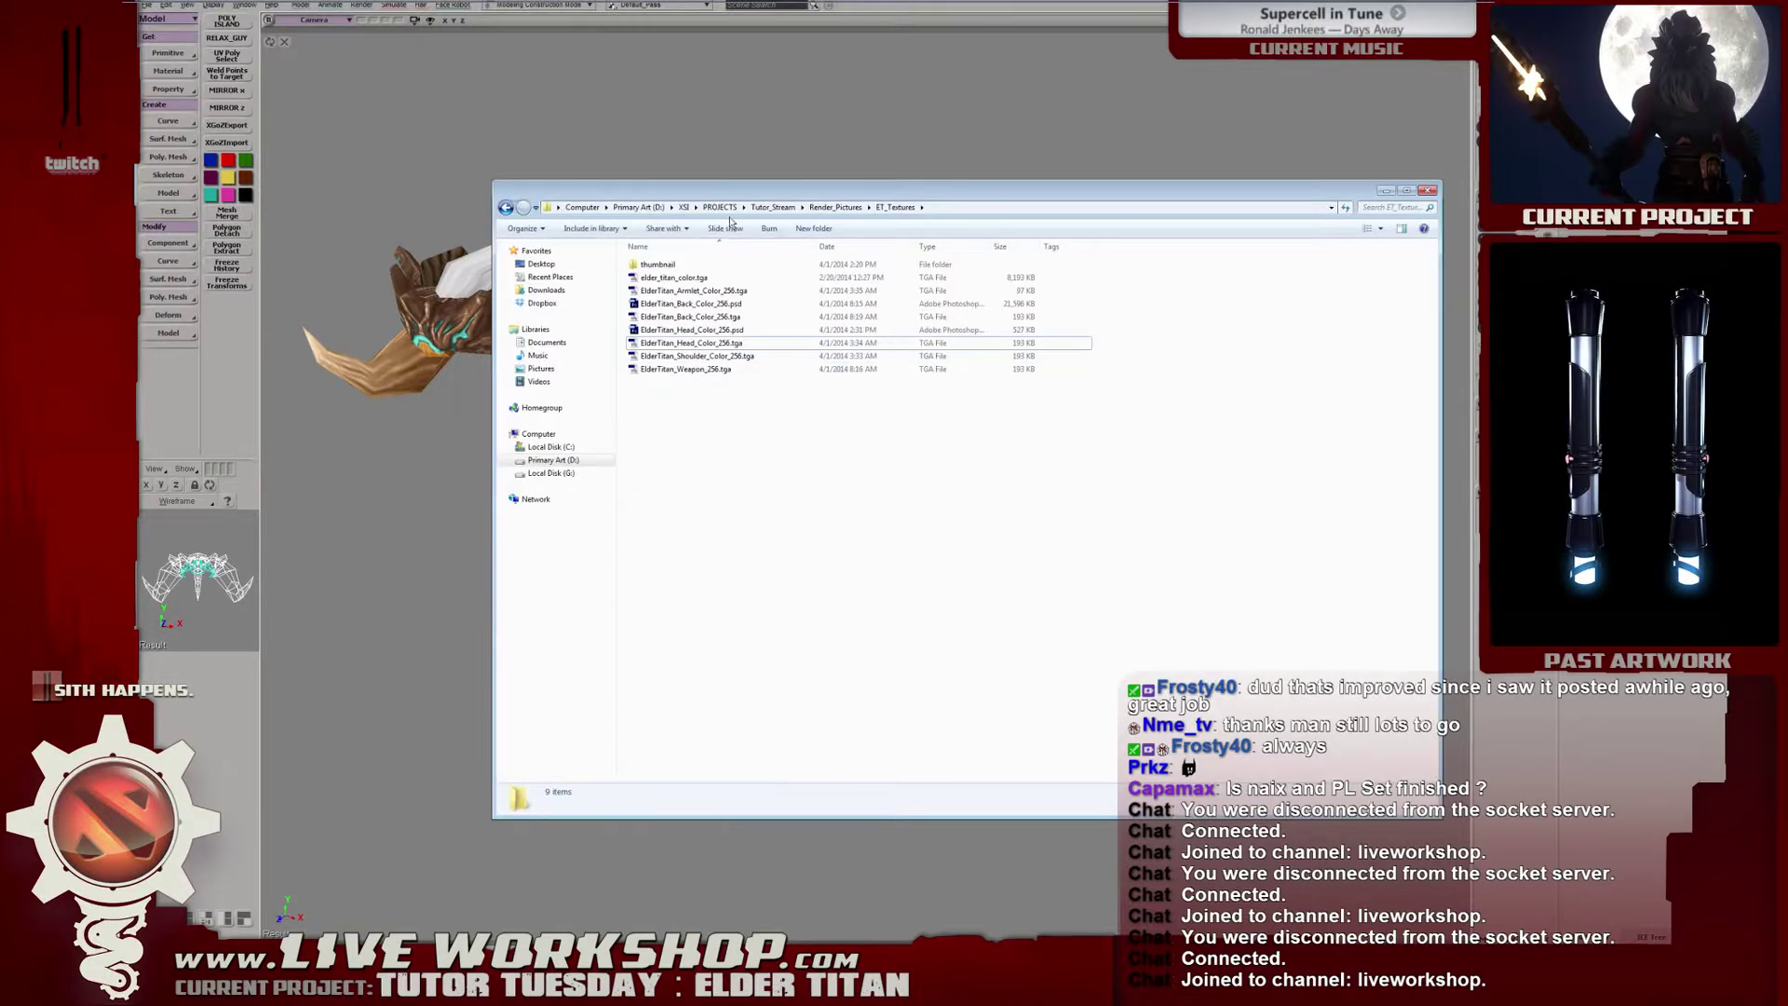
key(alt+Tab)
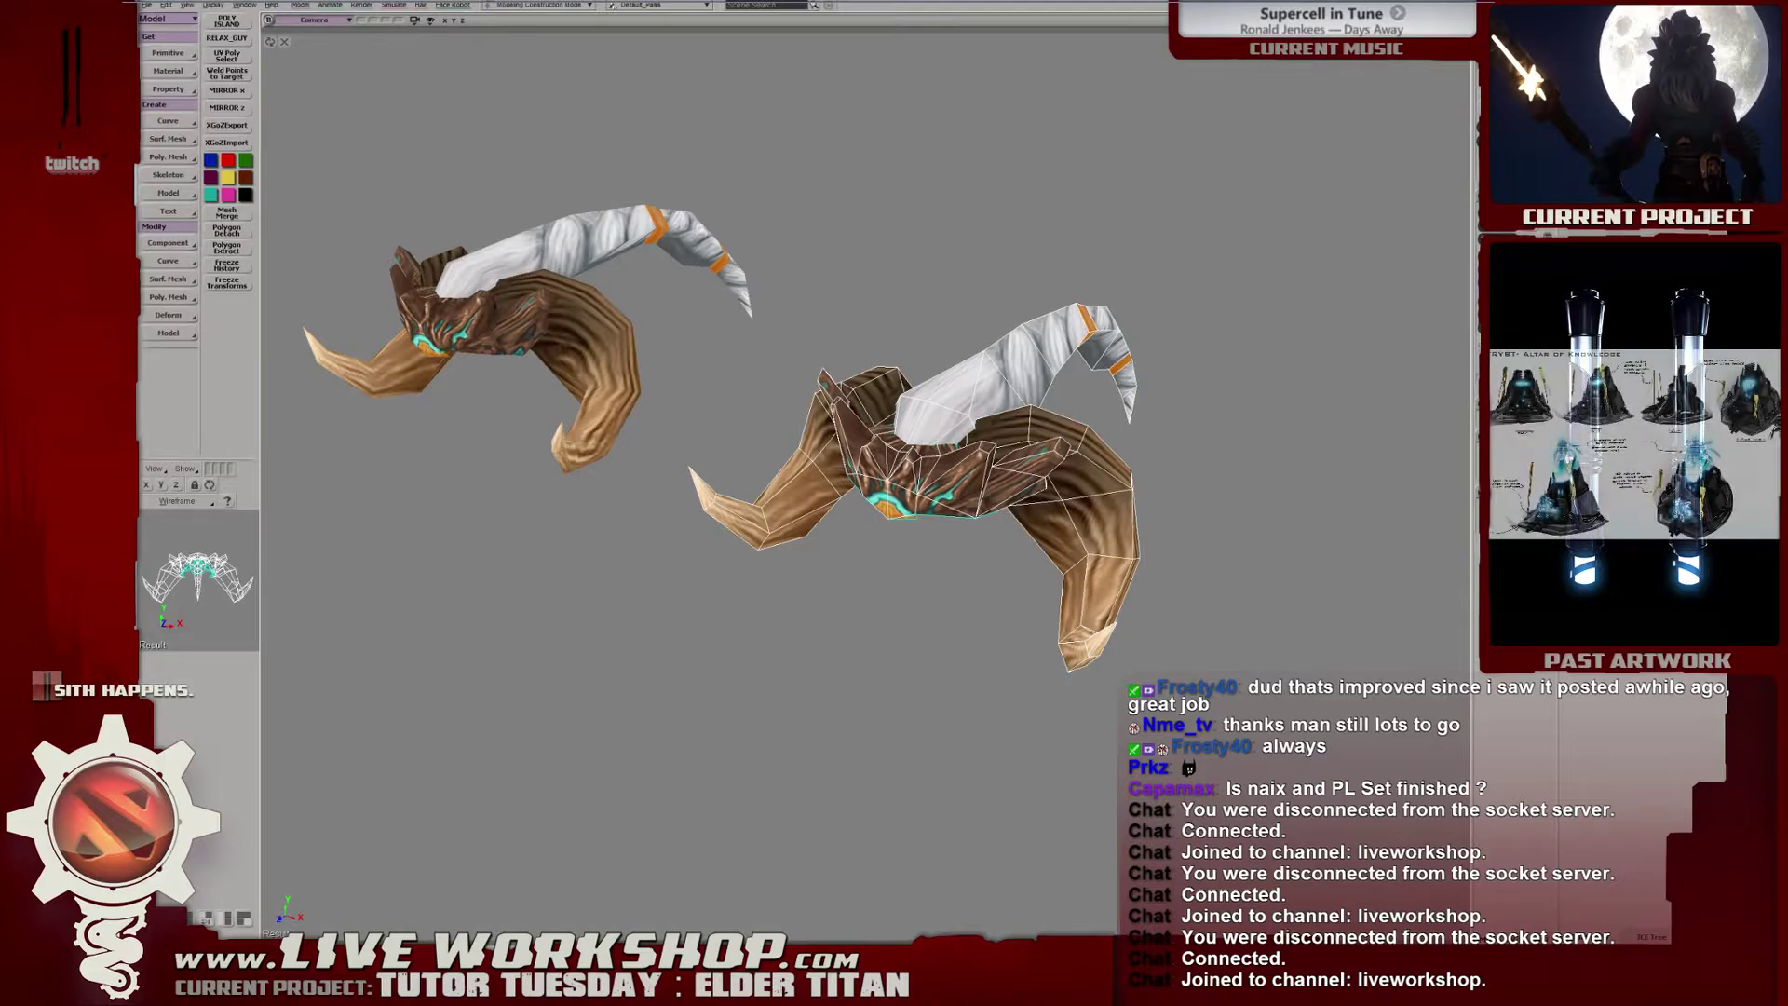
key(alt+Tab)
key(alt+Tab)
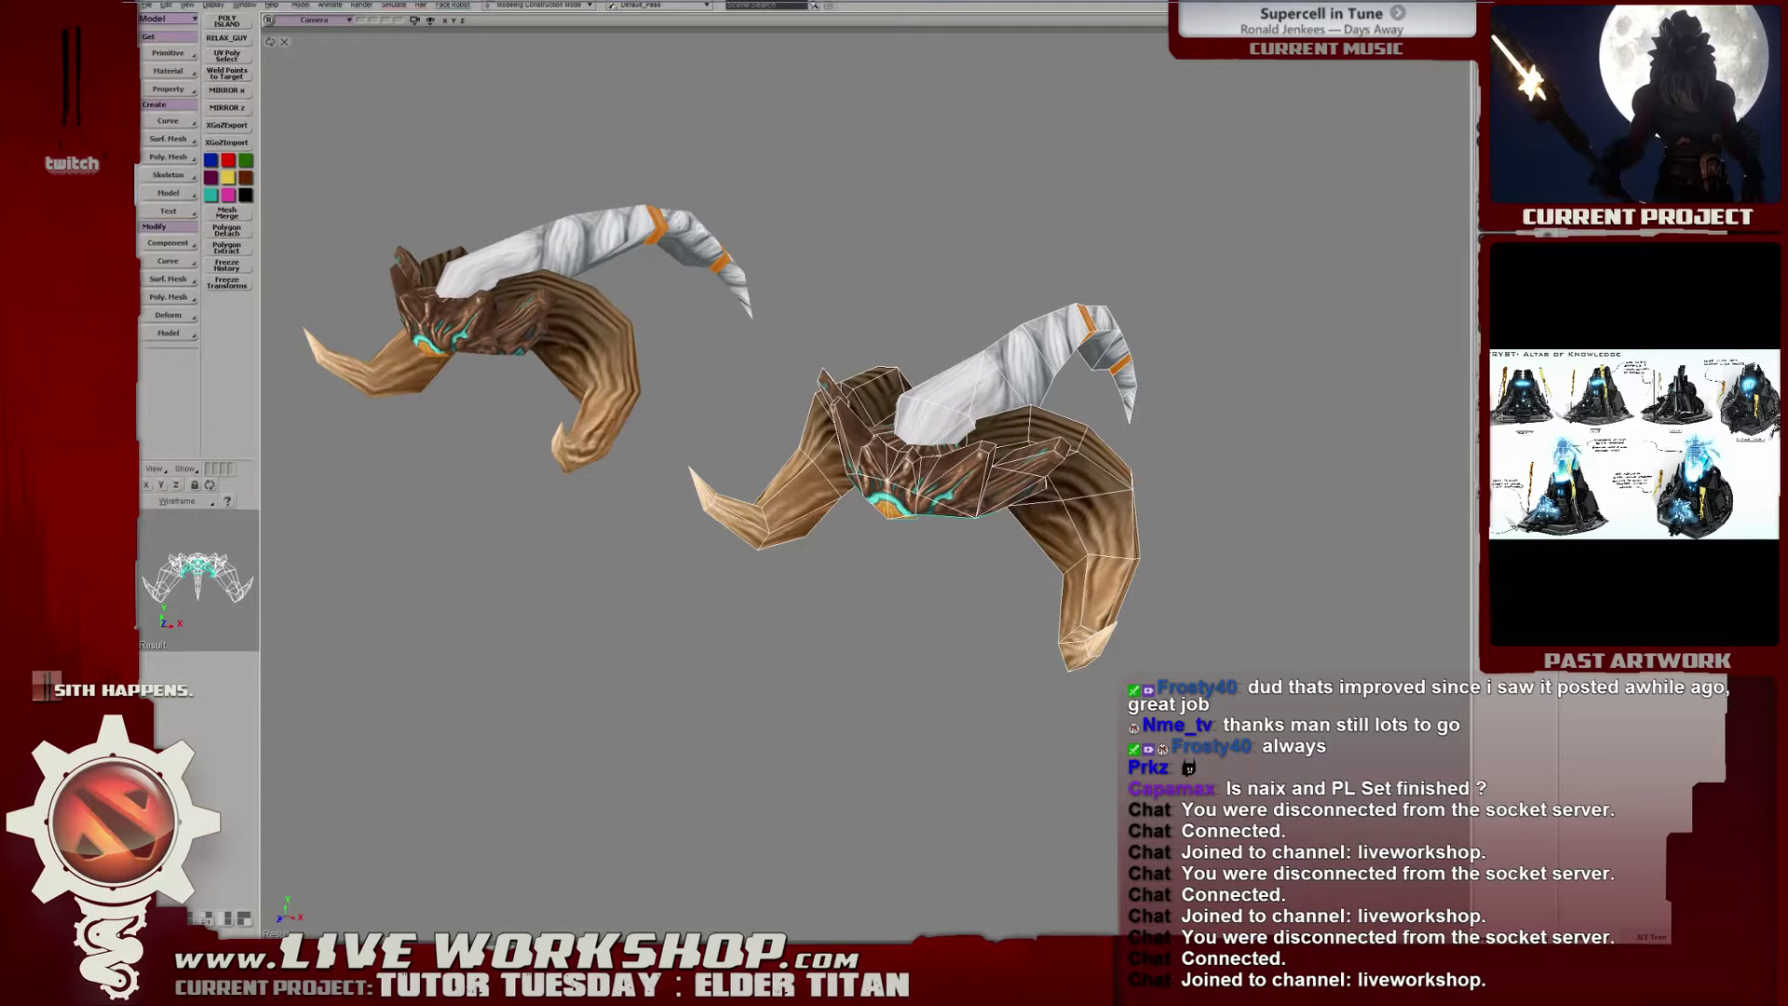
drag(1237, 403, 1085, 408)
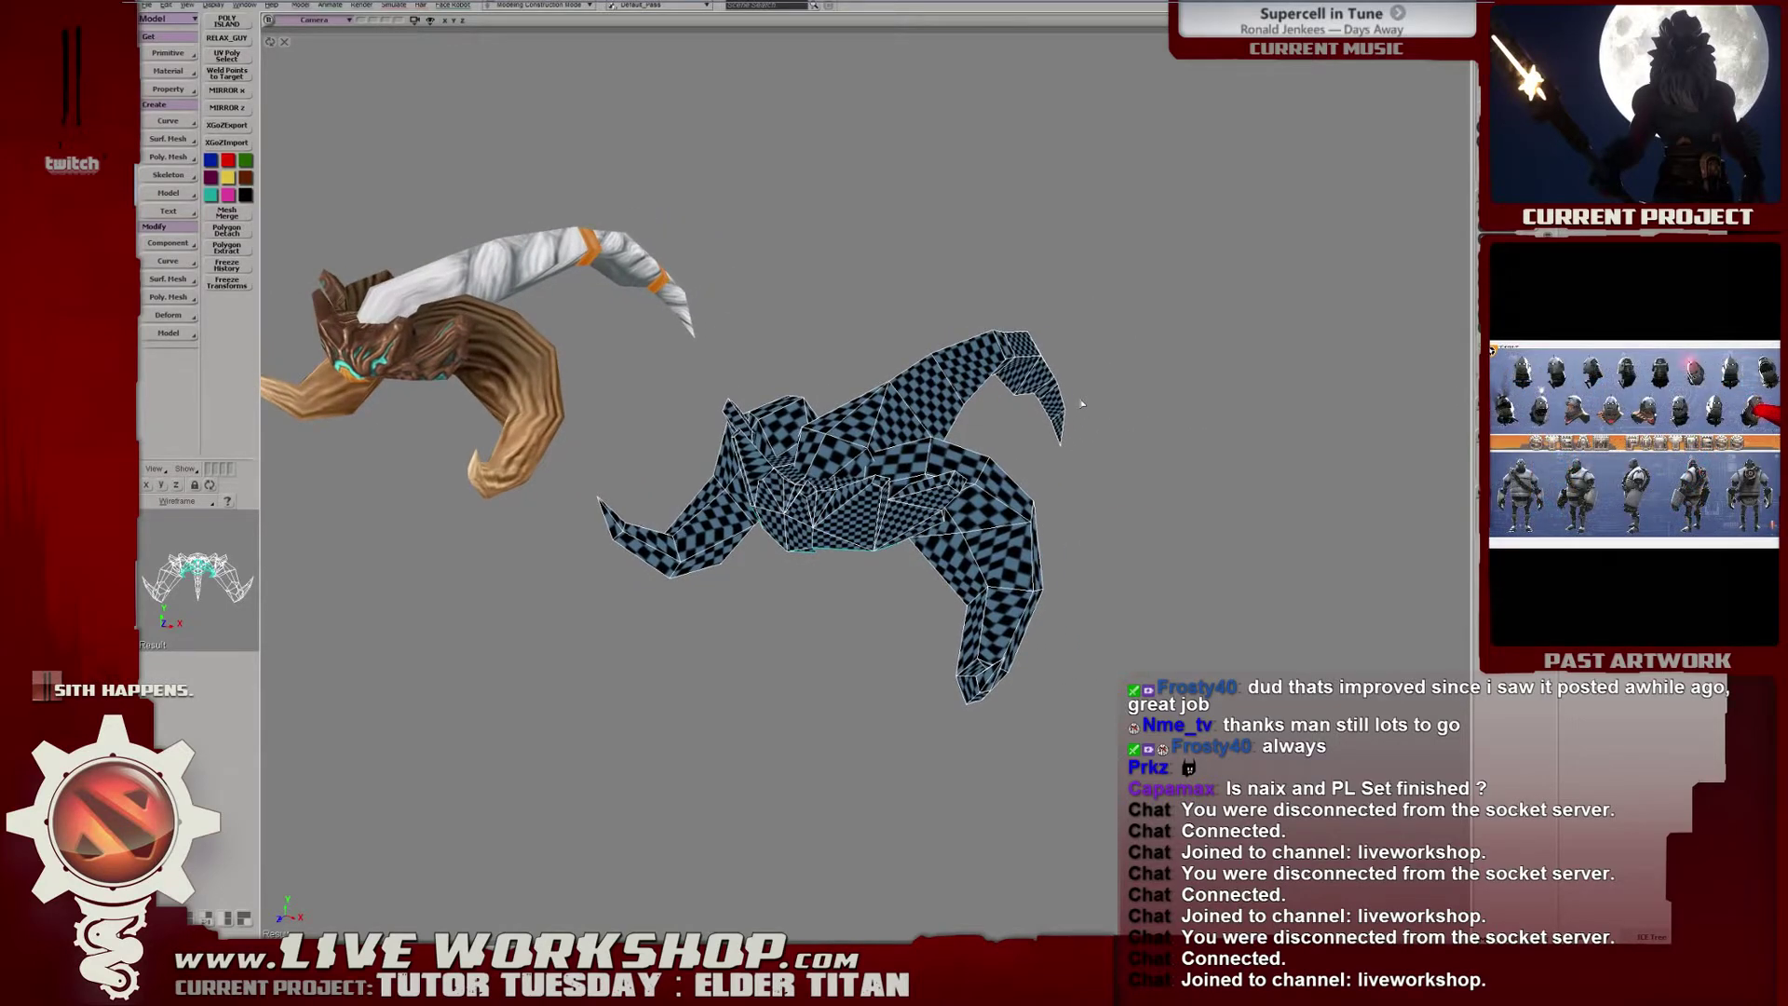
Examine the checker size and distortion across the head piece's horns, hair and faceplate from several angles.
middle_drag(1011, 449, 1070, 438)
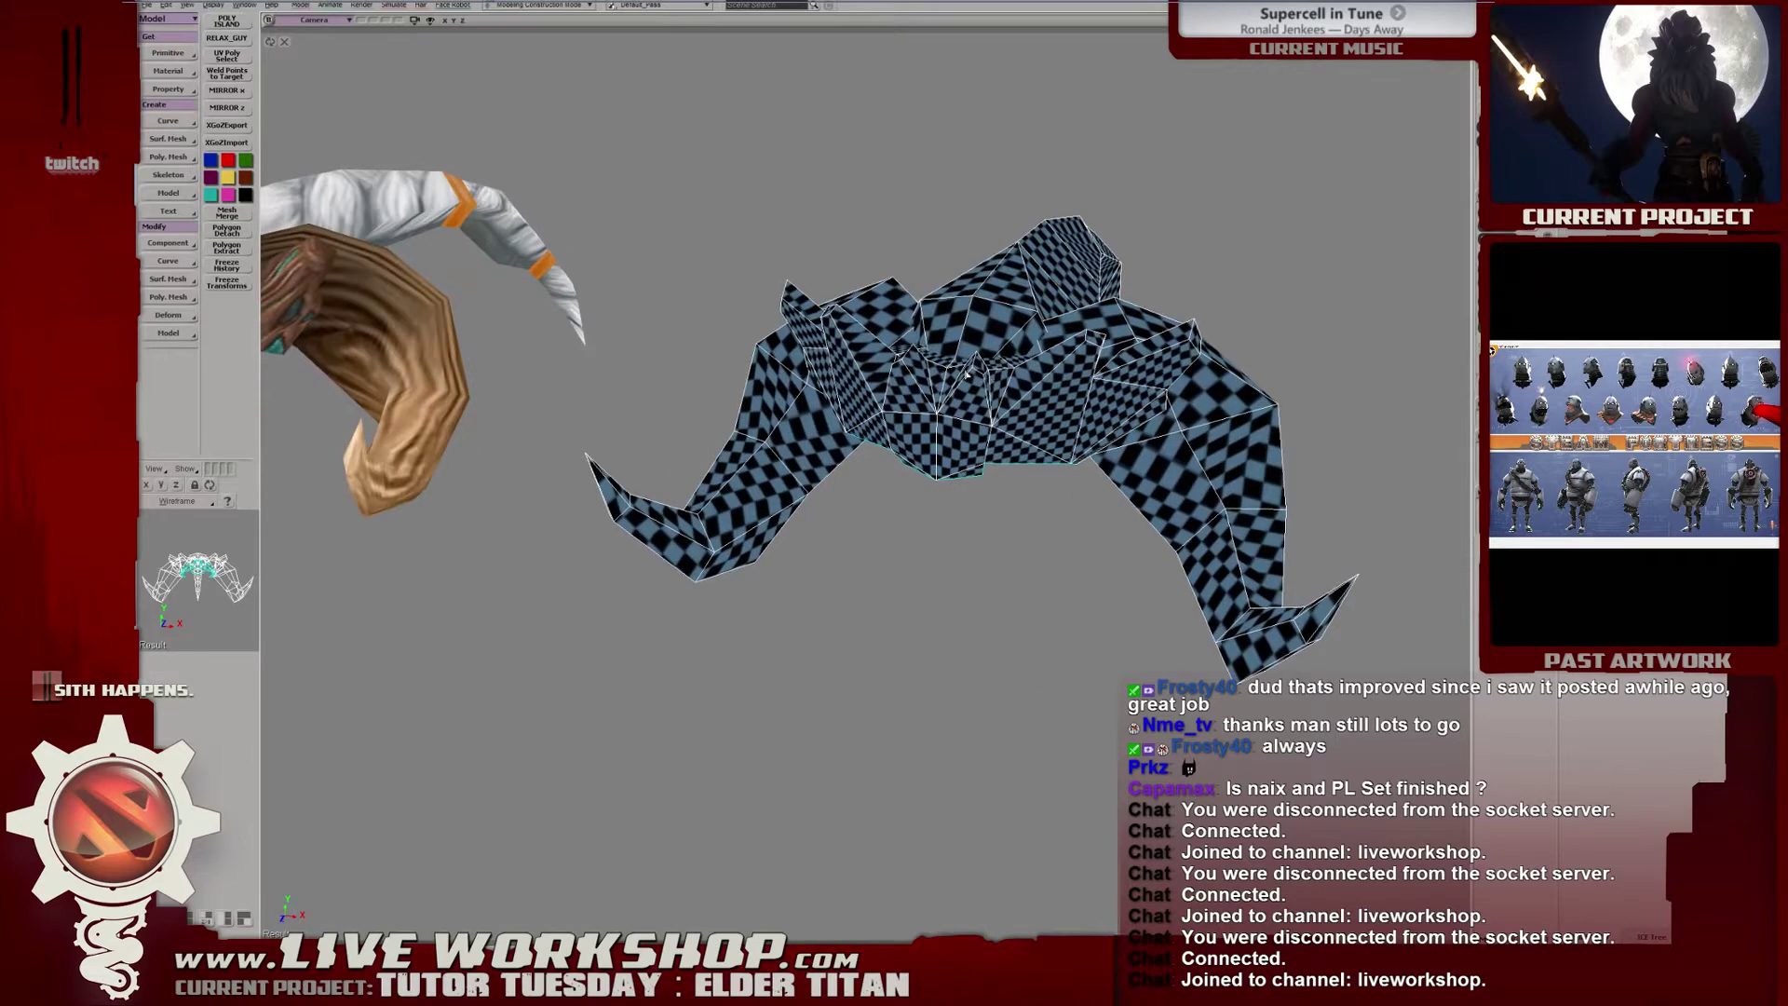
right_drag(967, 374, 931, 447)
middle_drag(932, 447, 959, 449)
right_drag(959, 449, 842, 496)
right_drag(950, 488, 822, 487)
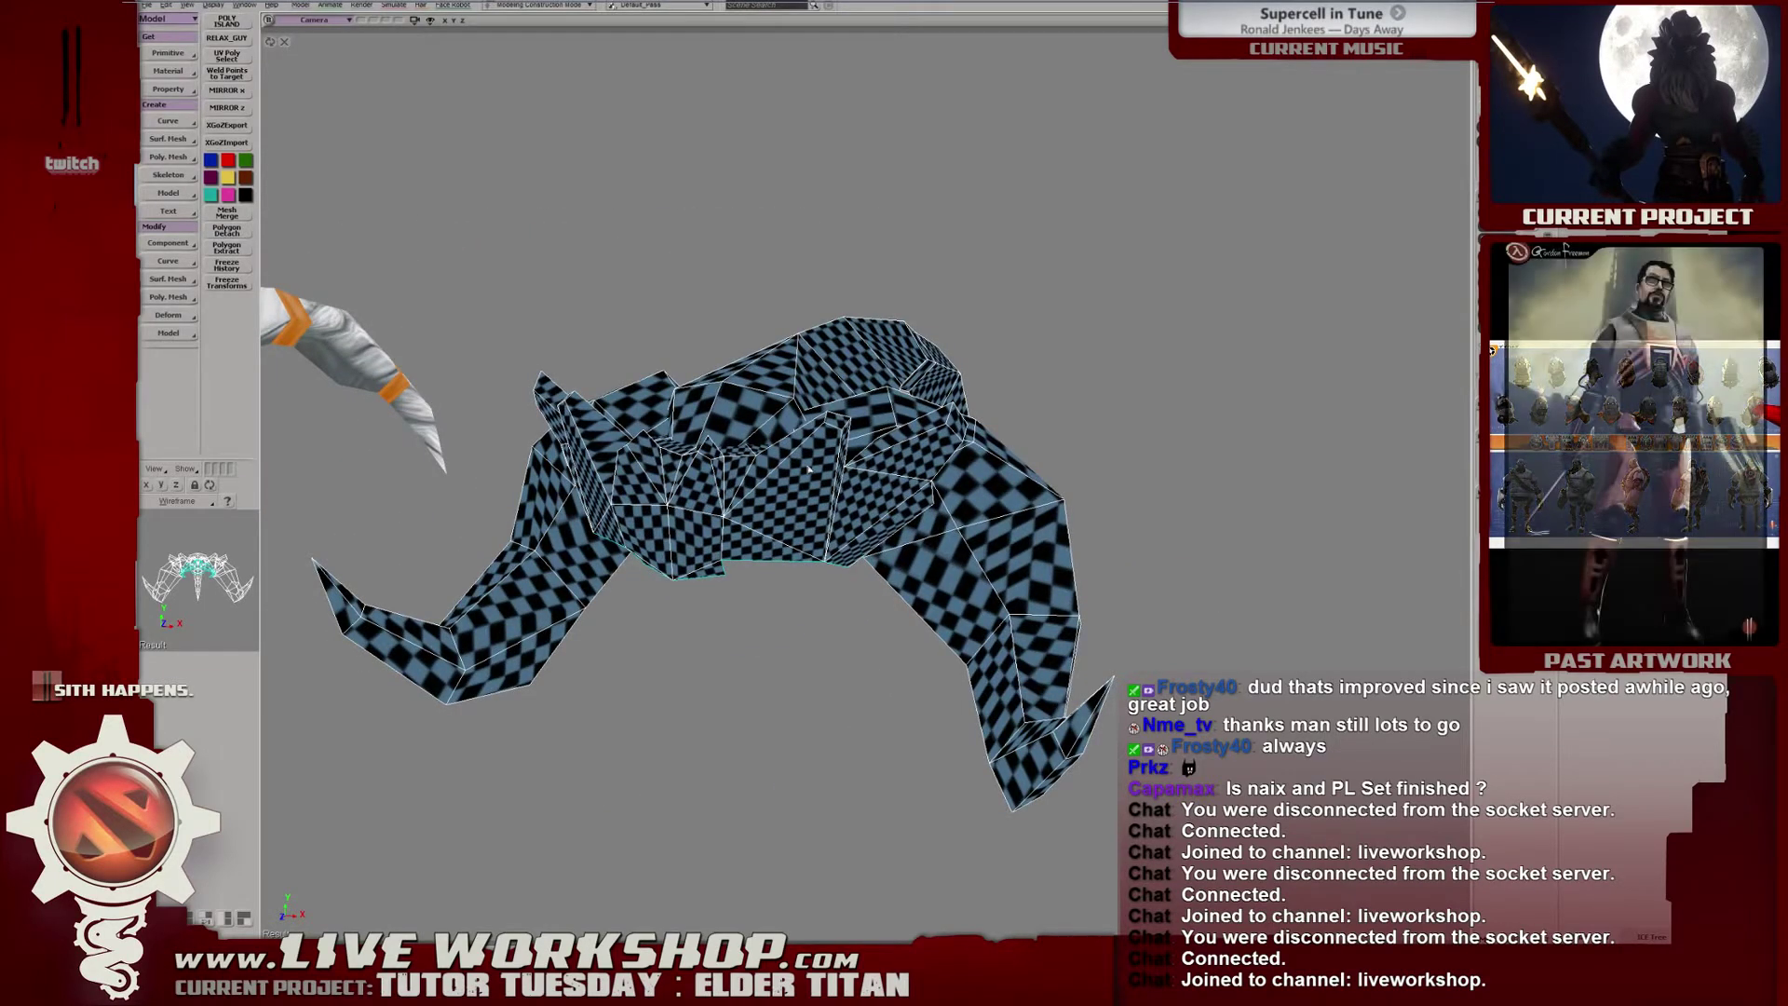
right_drag(806, 475, 715, 440)
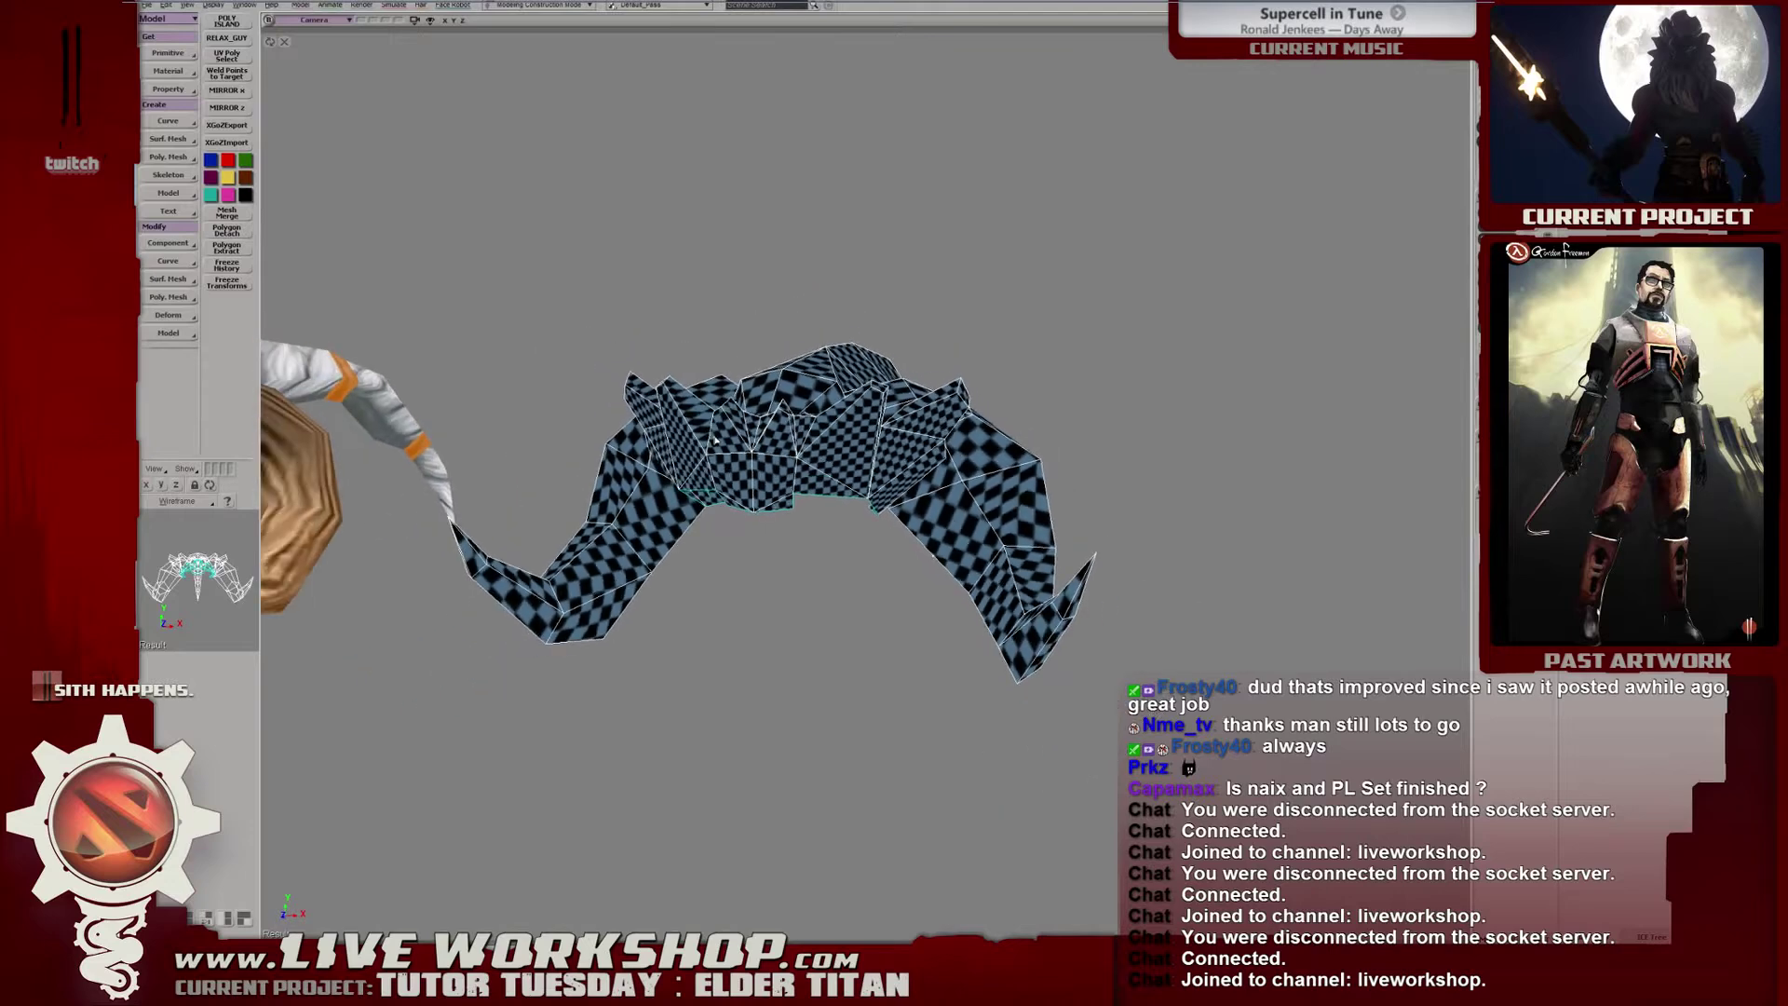
Open the checkered head piece's UVs in the Texture Editor beside the model and compare the islands with the surface.
key(alt+7)
drag(1039, 107, 1355, 25)
right_drag(815, 368, 687, 396)
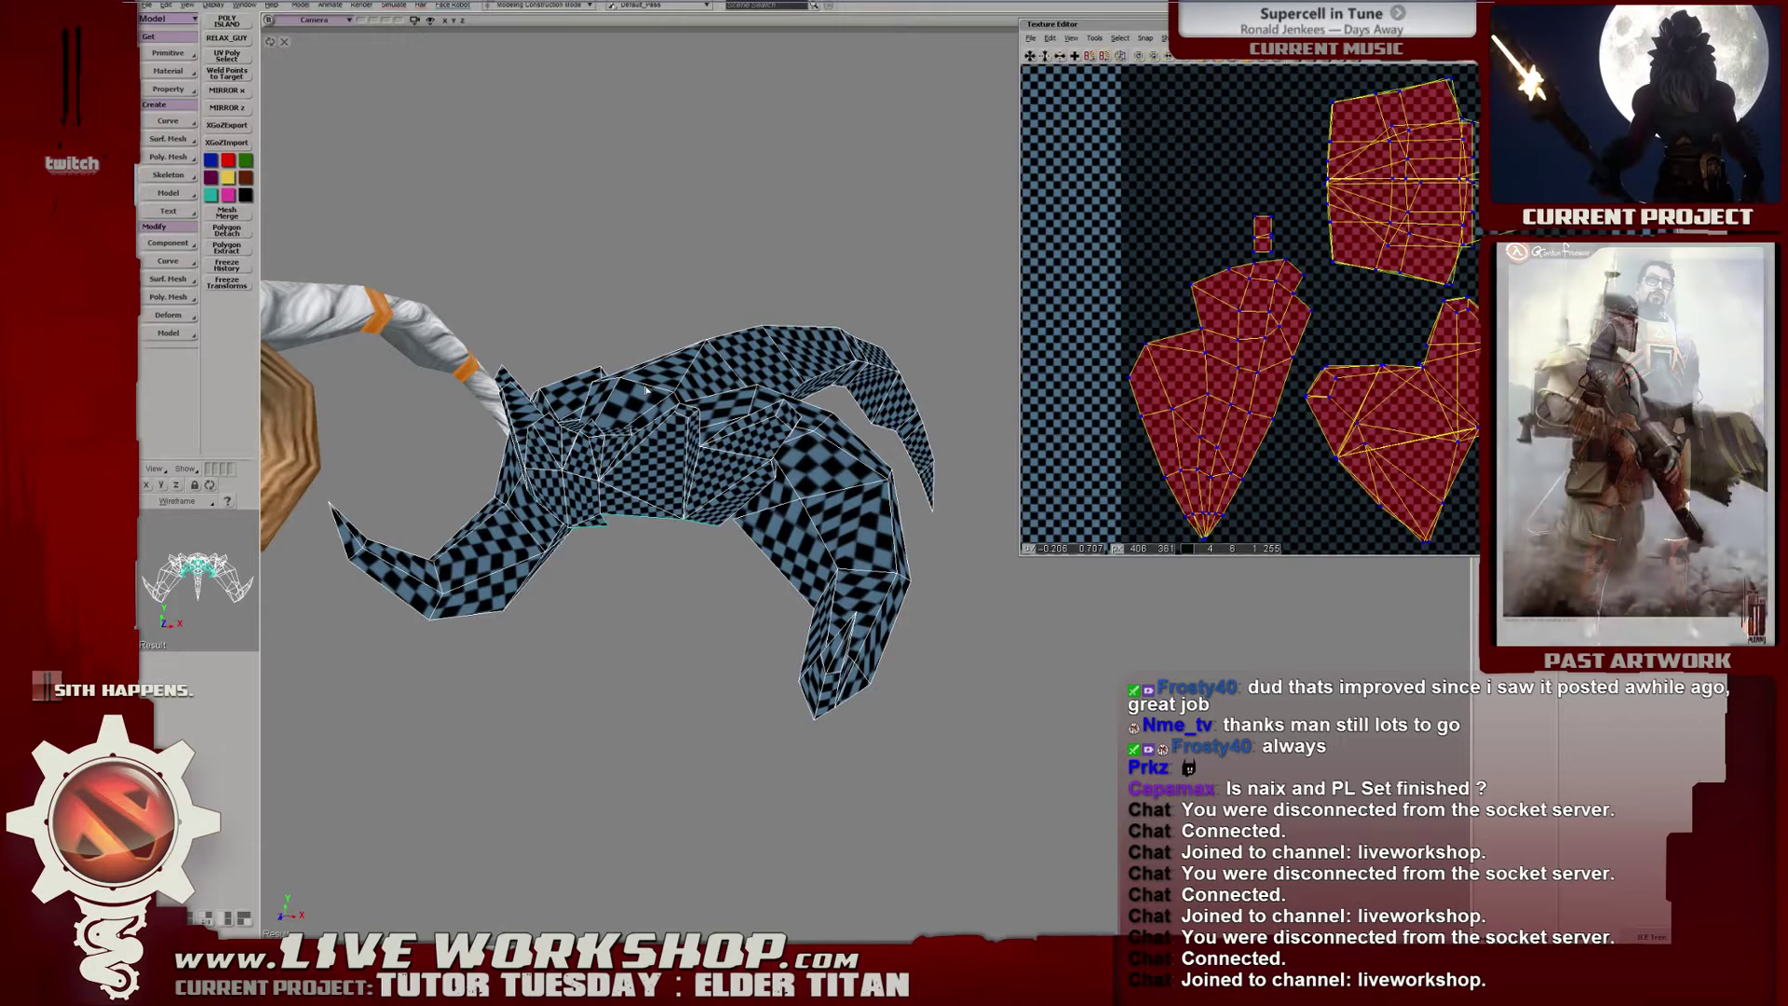
right_drag(651, 384, 641, 368)
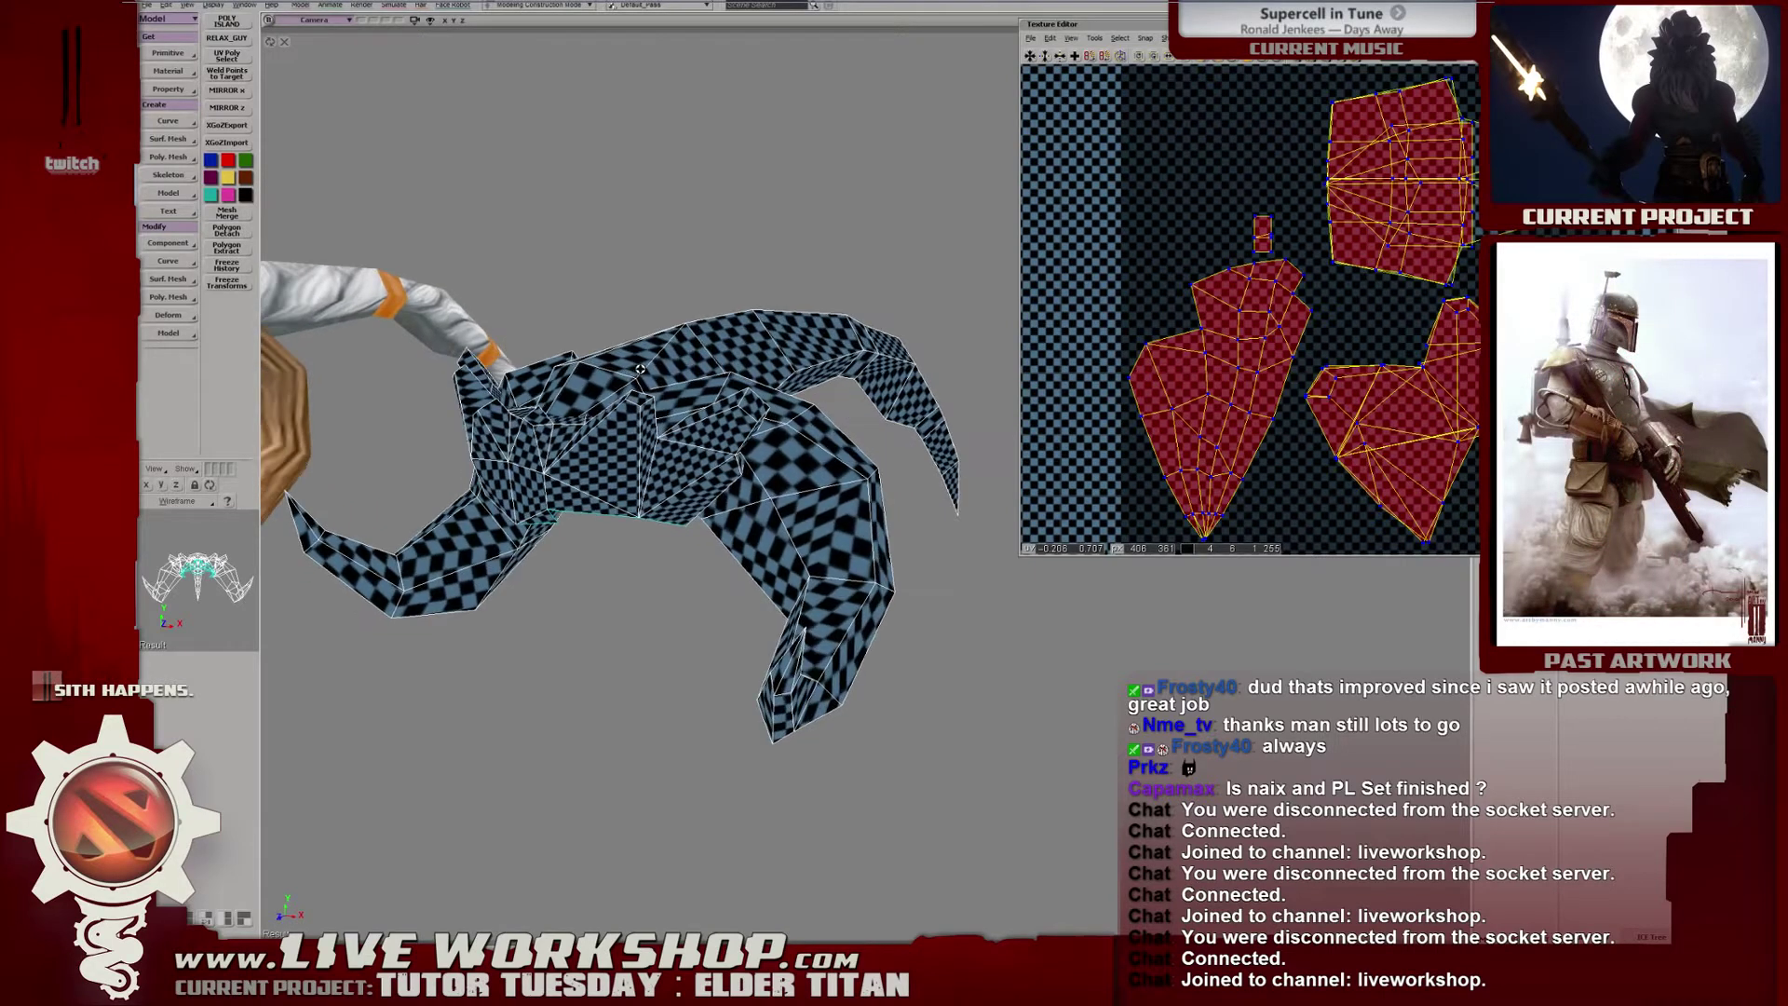
drag(1252, 547, 1244, 542)
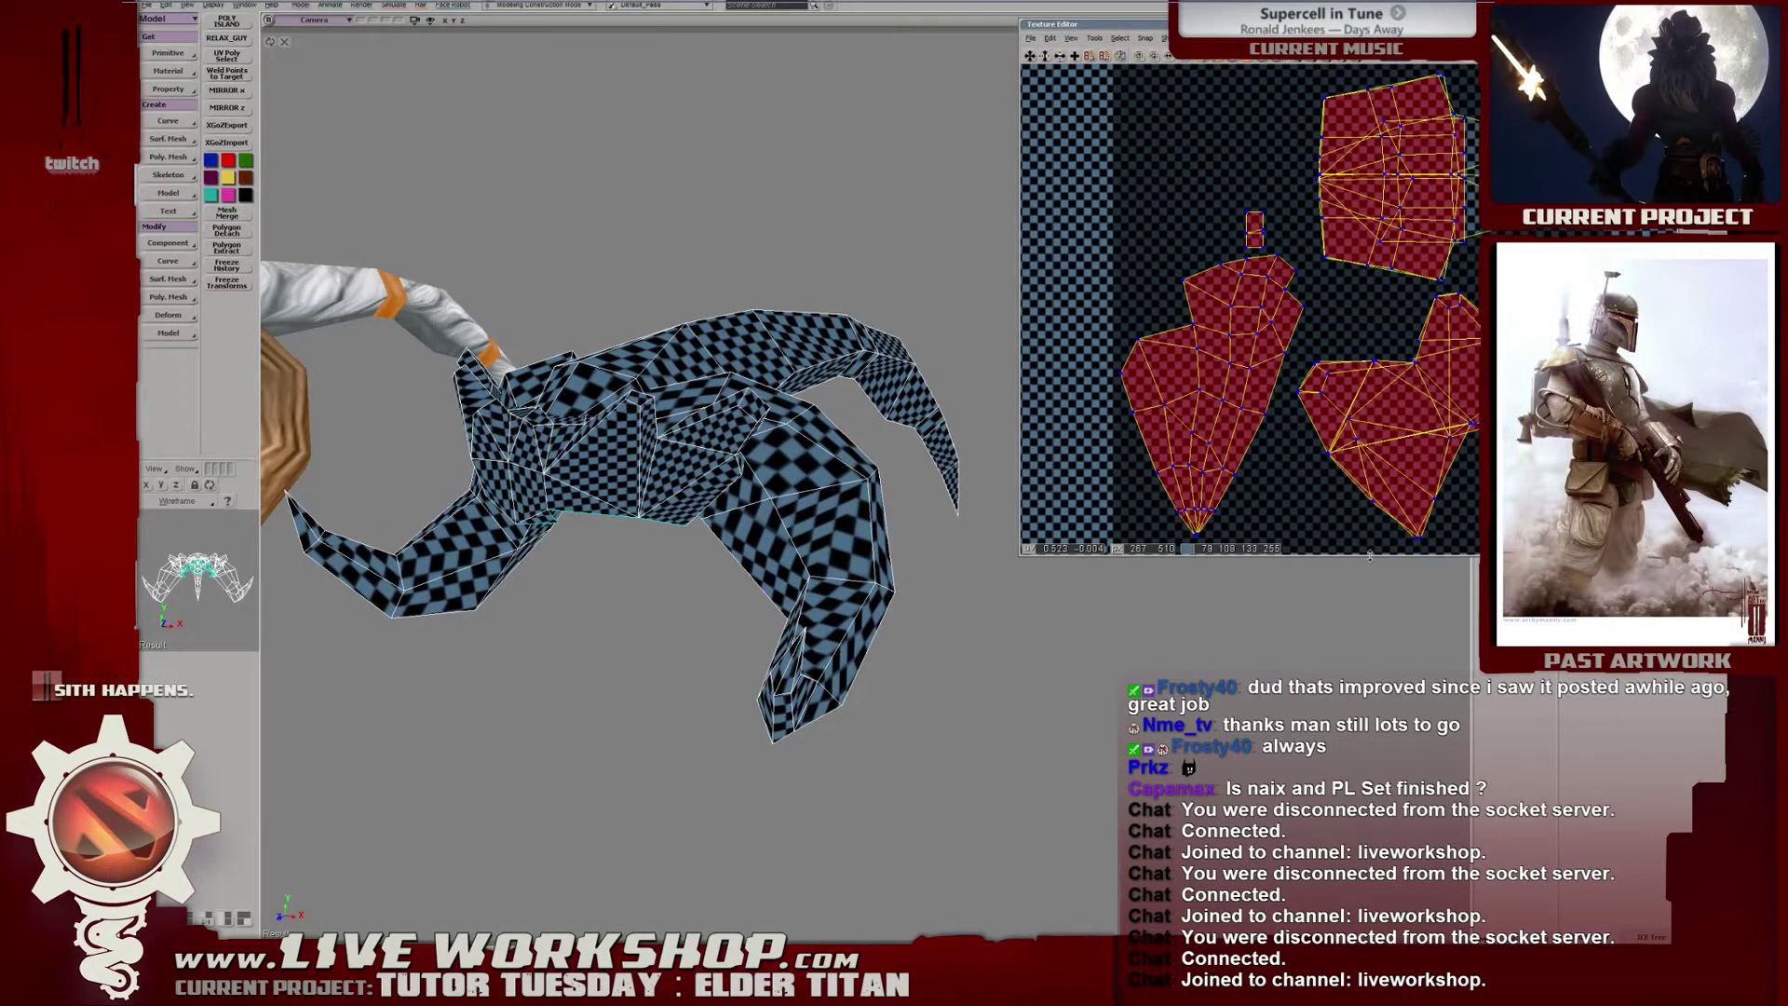
Enlarge the Texture Editor and select the large upper braid island to locate it on the checkered model.
drag(1369, 556, 1369, 732)
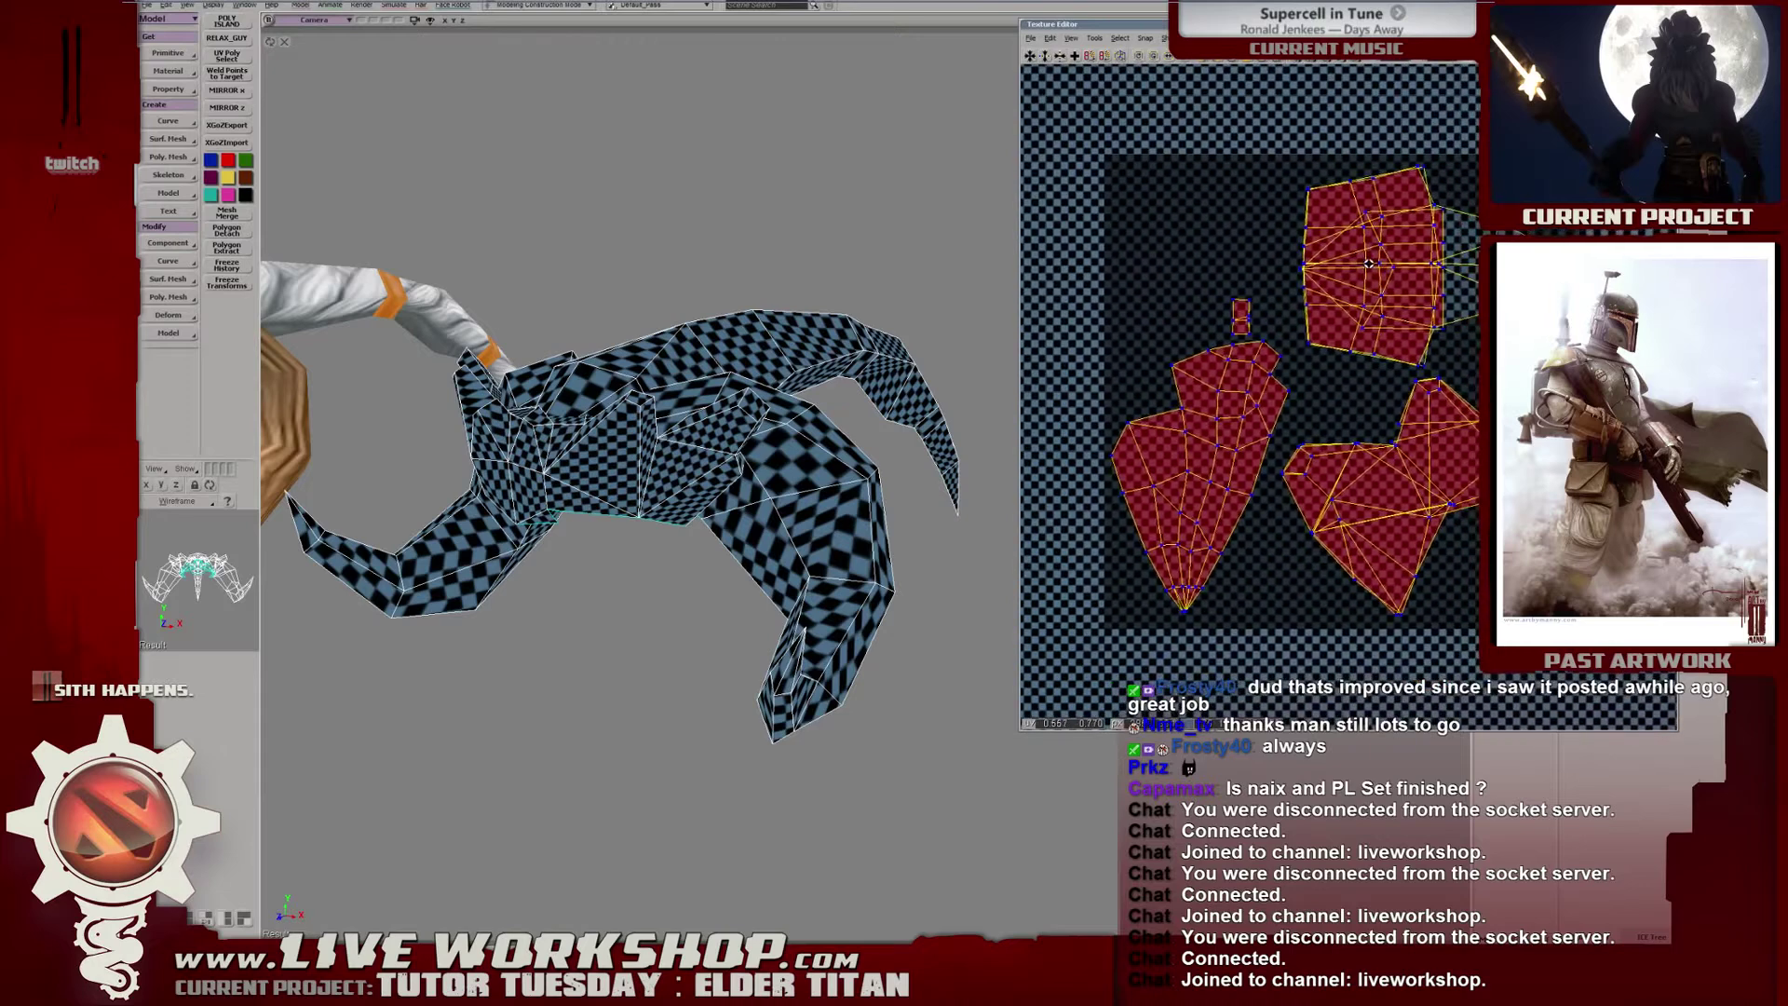
middle_drag(611, 430, 1015, 364)
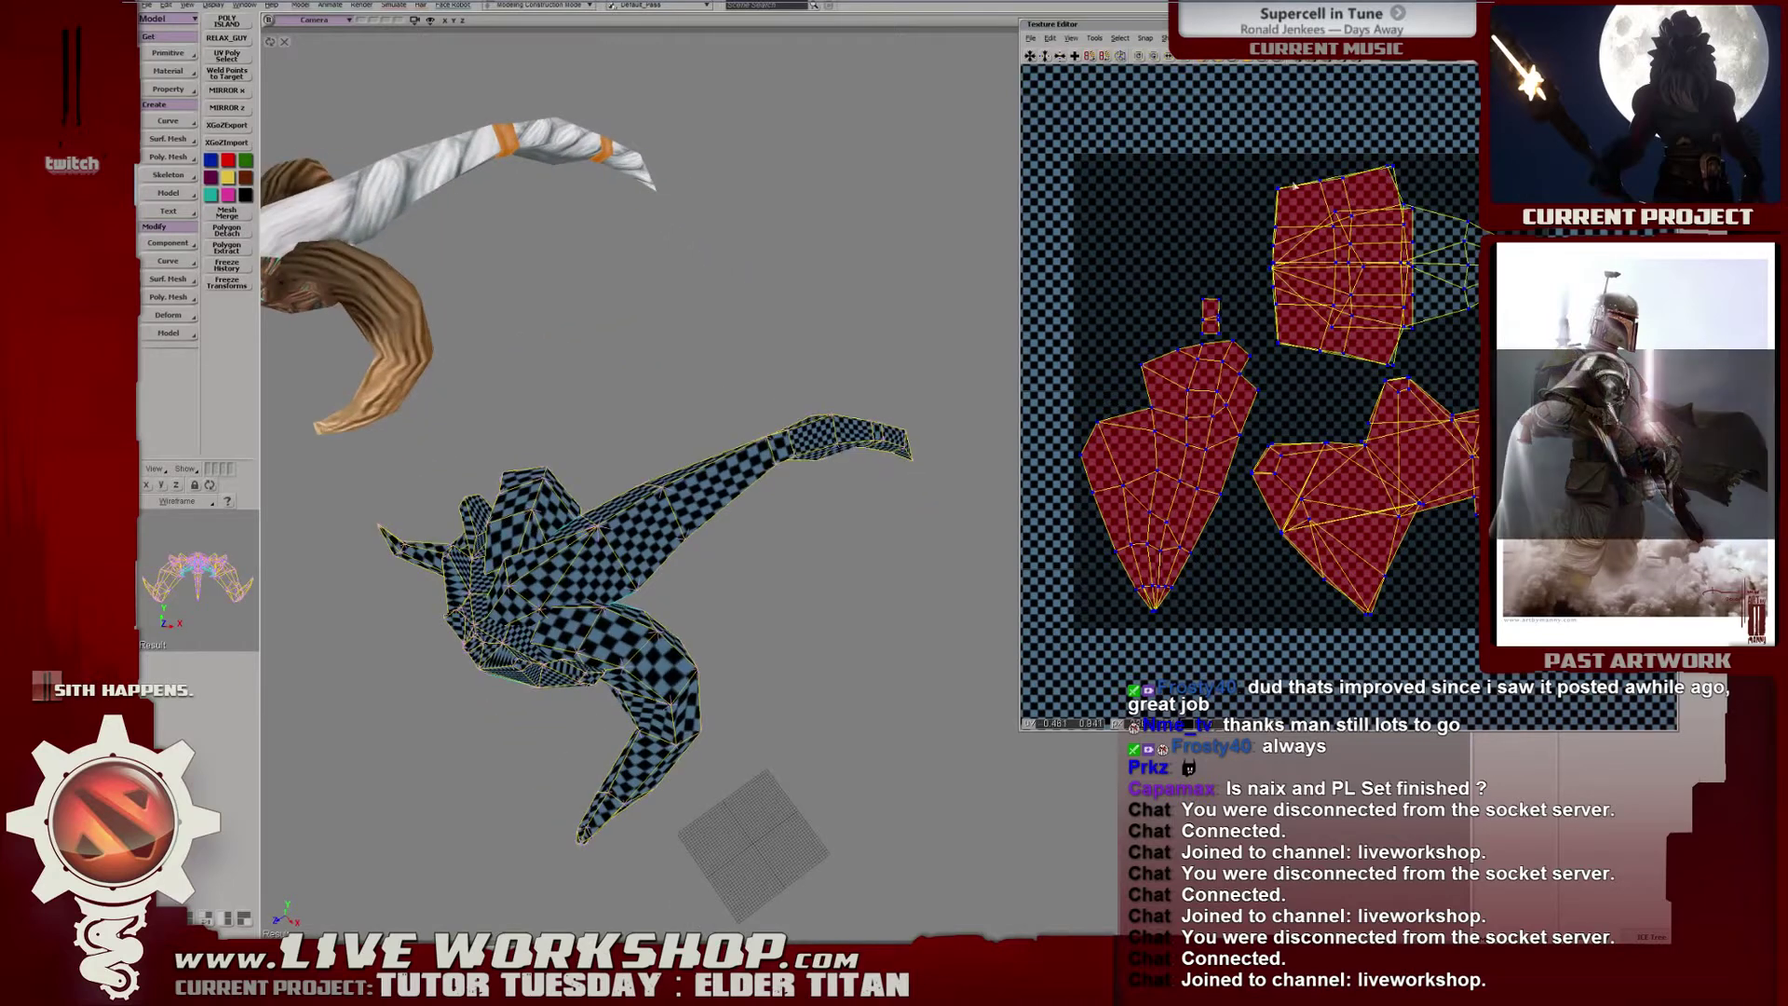
drag(1267, 158, 1404, 376)
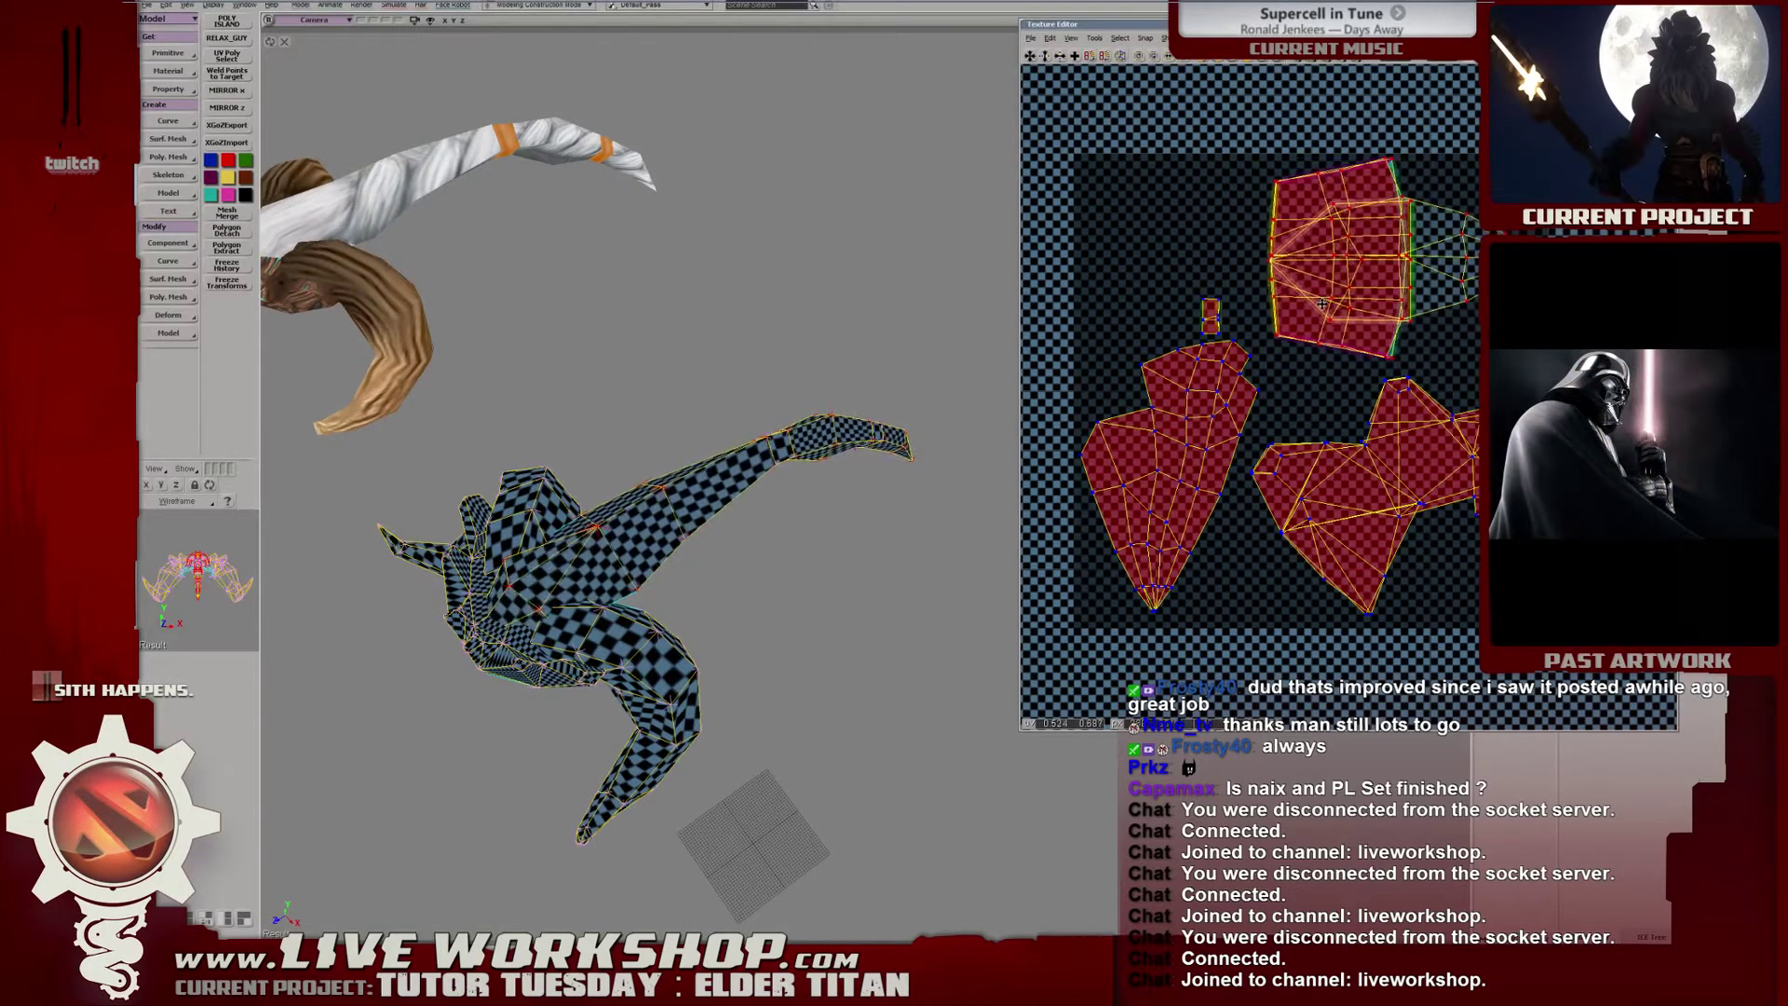
middle_drag(829, 342, 849, 333)
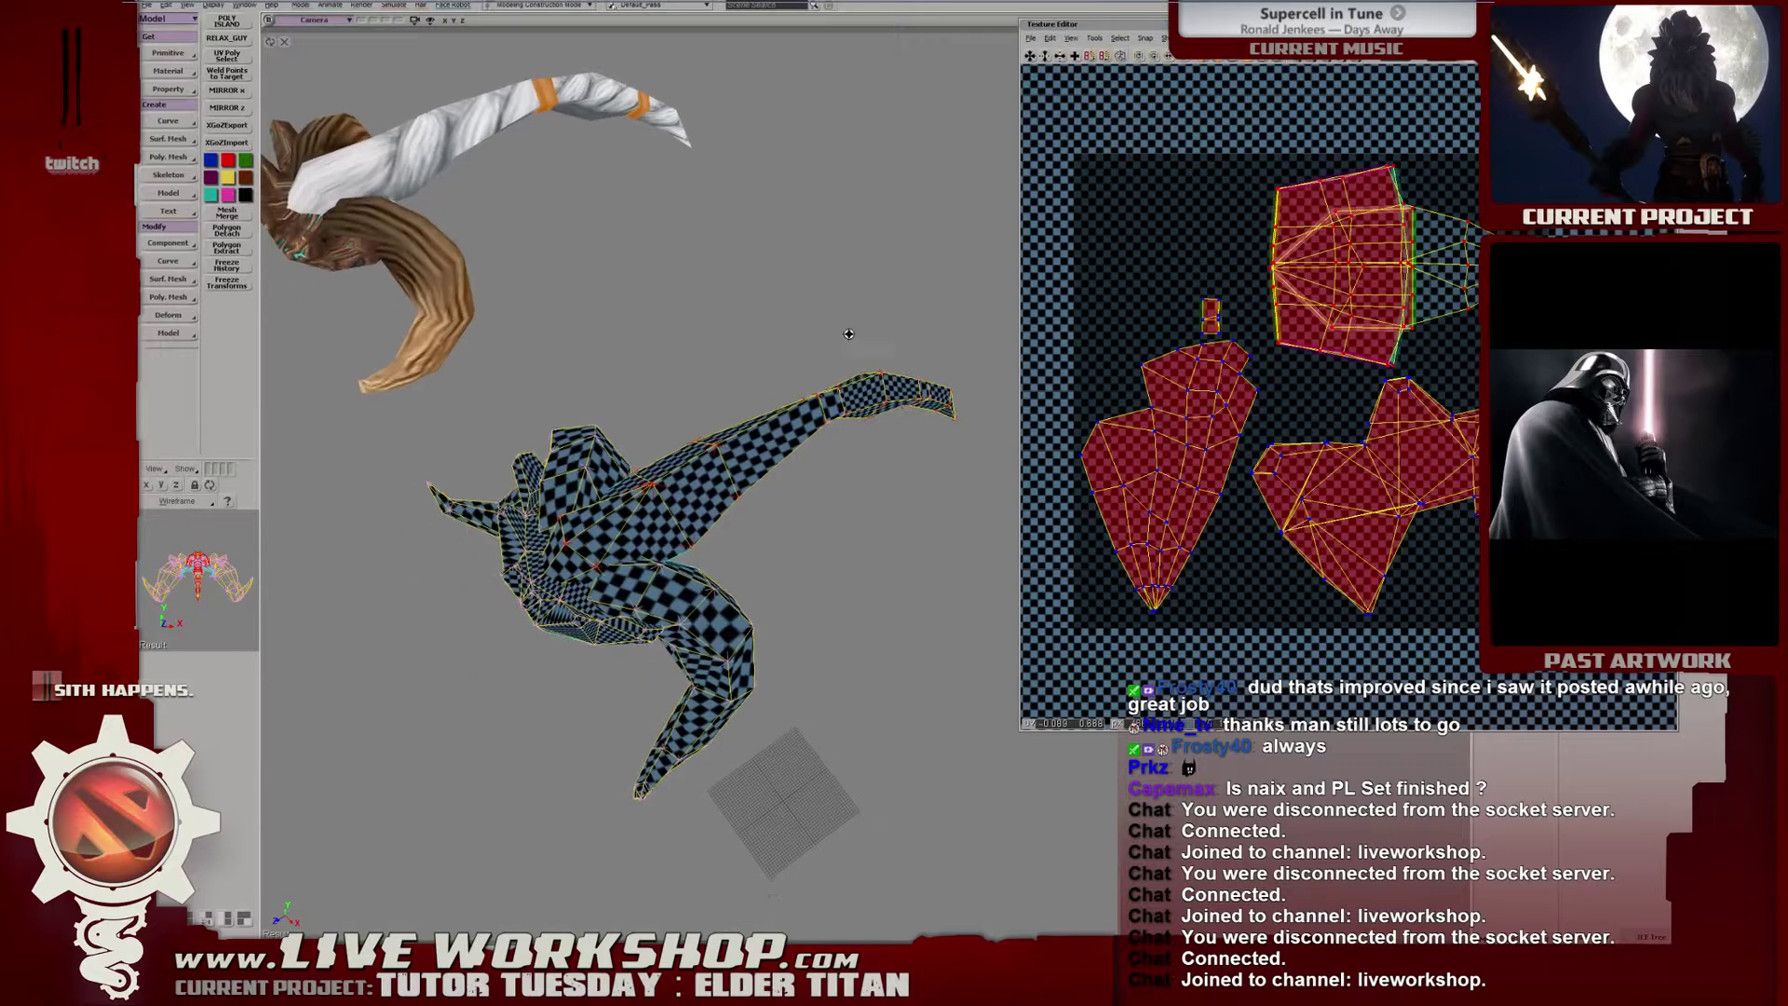
middle_drag(740, 262, 759, 254)
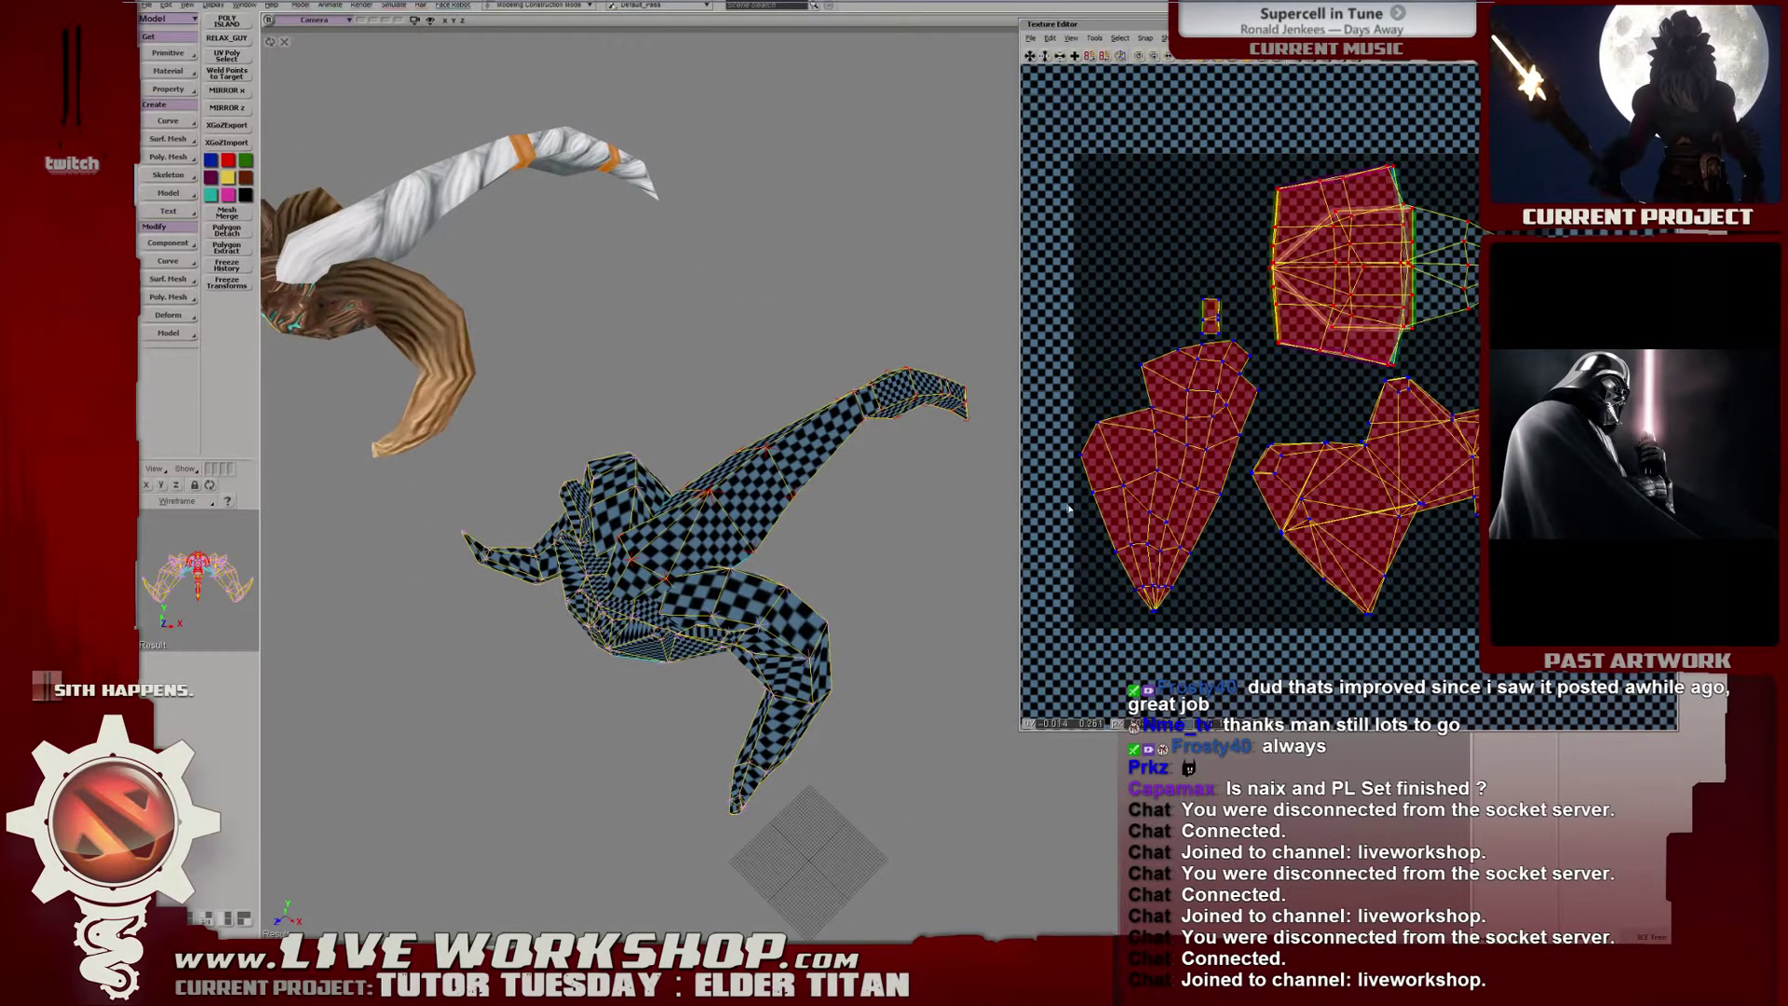
Switch to Photoshop to review the crossed-out braid areas of the head texture, and return to Softimage with the island deselected.
key(alt+Tab)
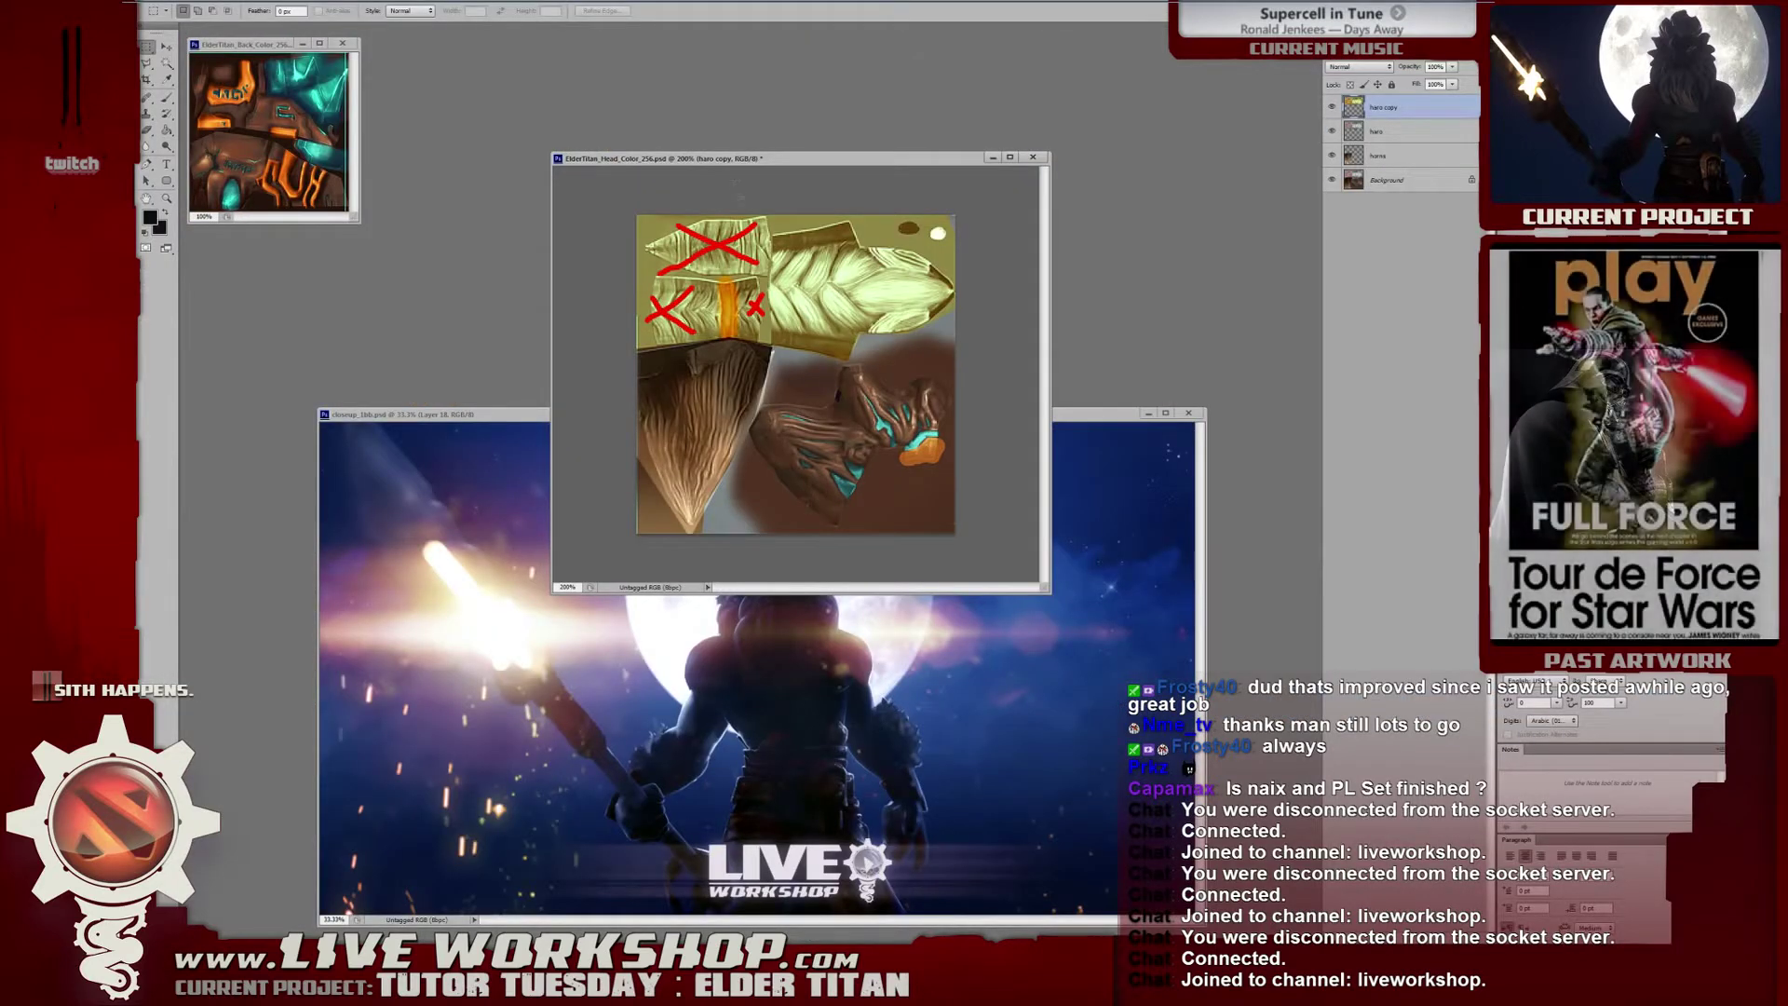
drag(730, 160, 618, 73)
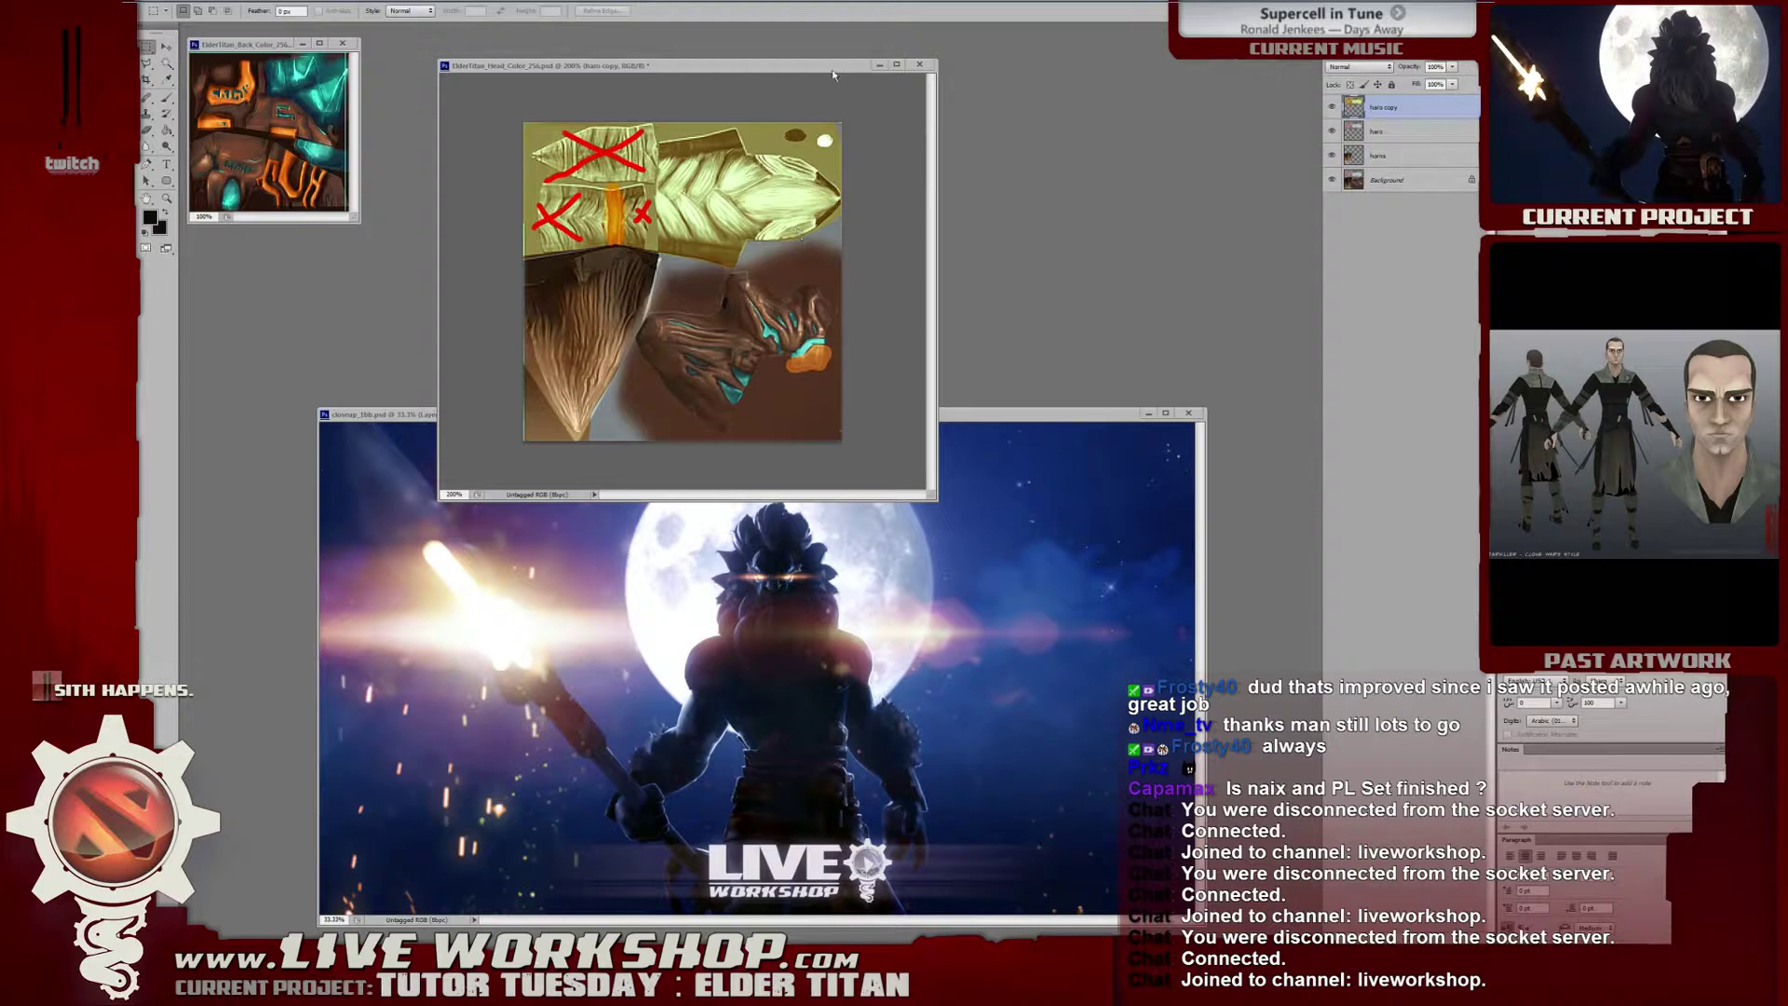
drag(832, 75, 787, 69)
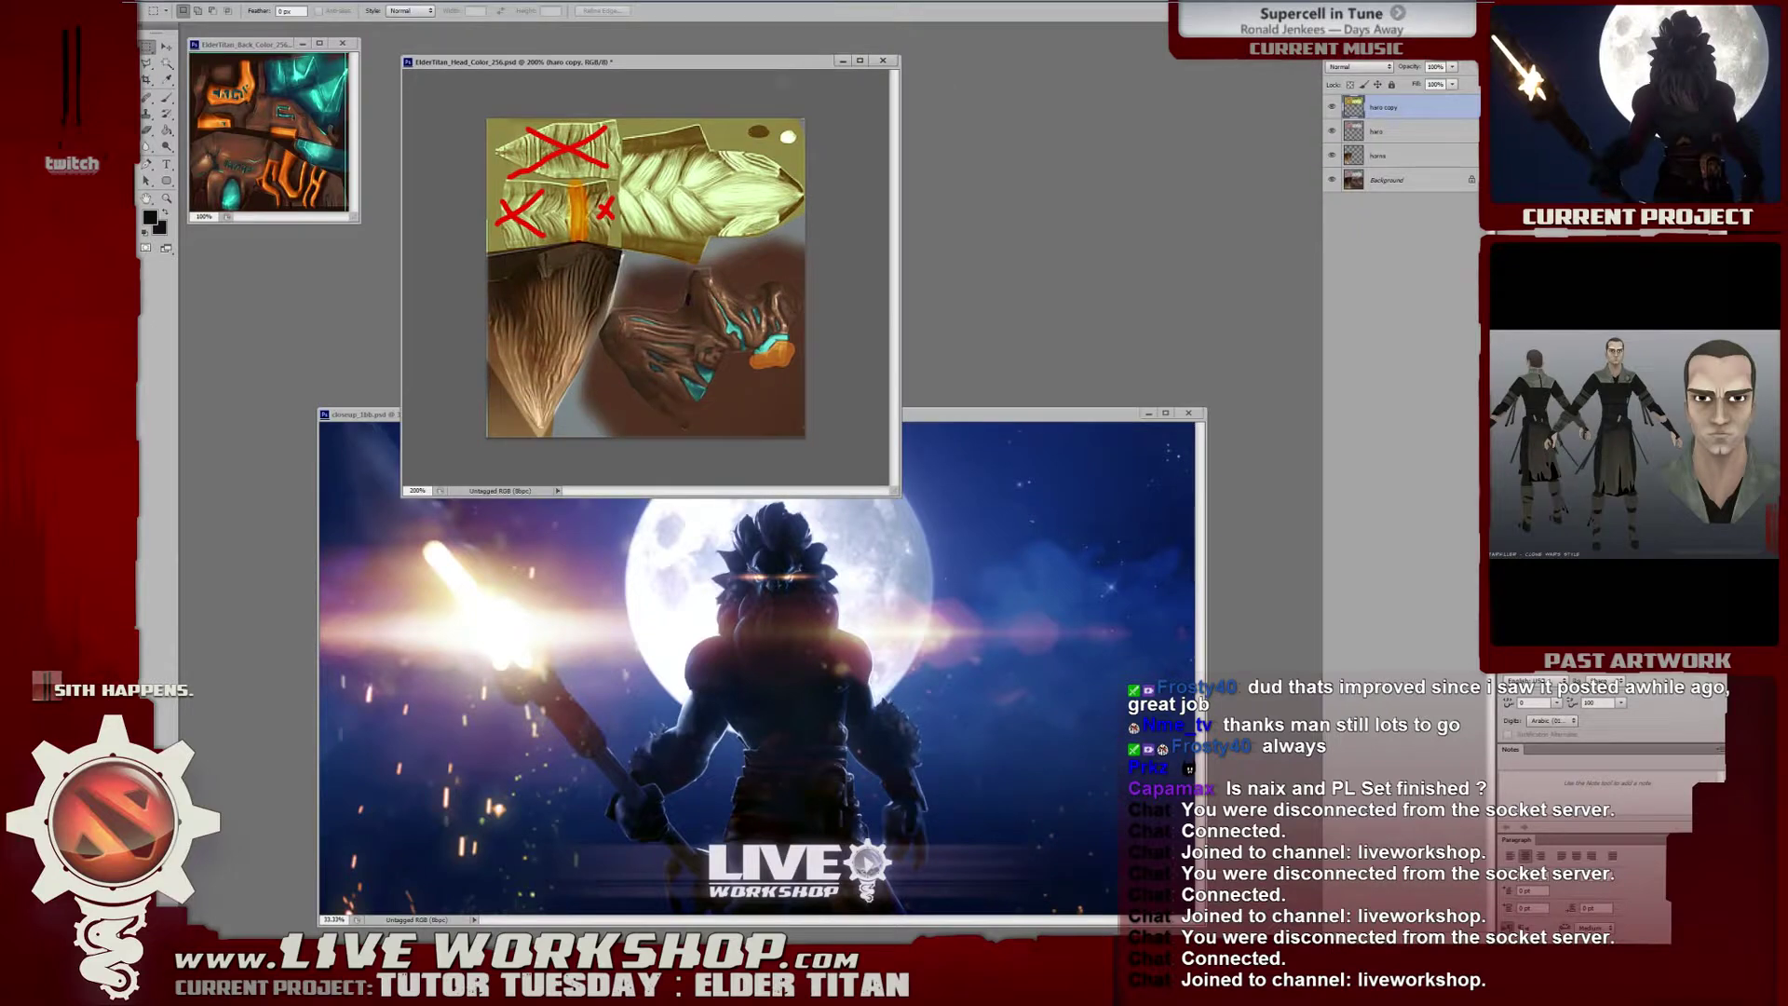
key(alt+Tab)
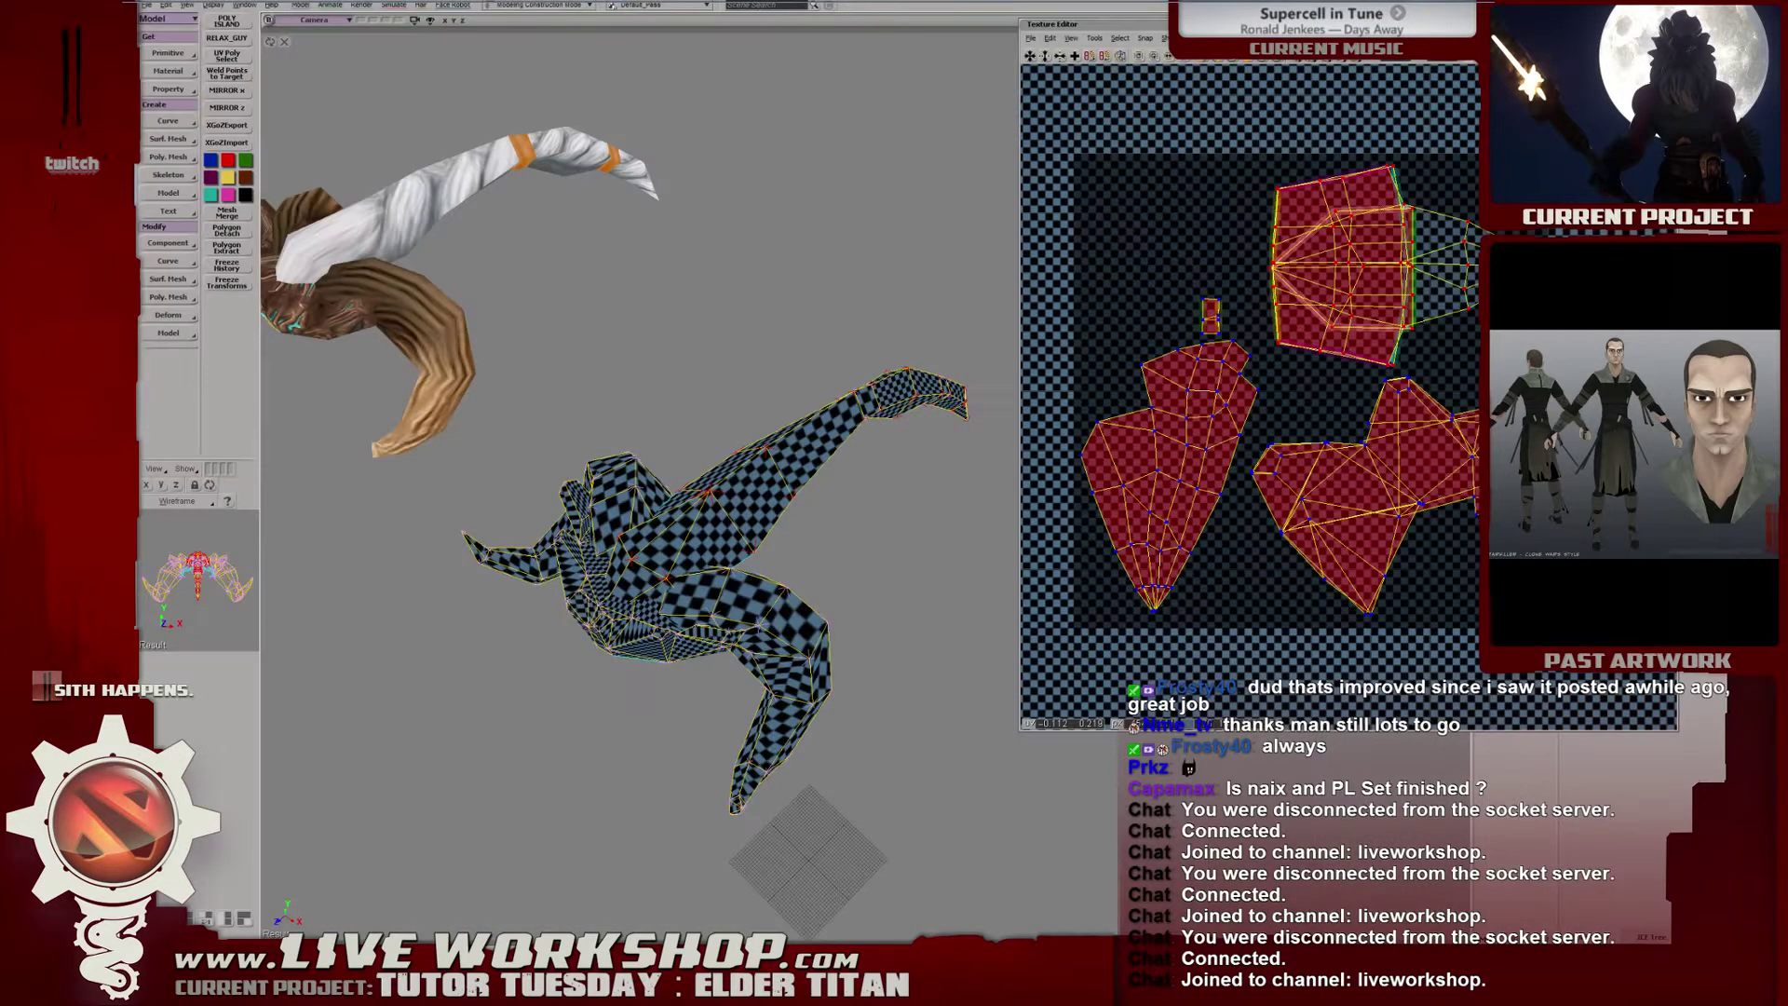
click(971, 198)
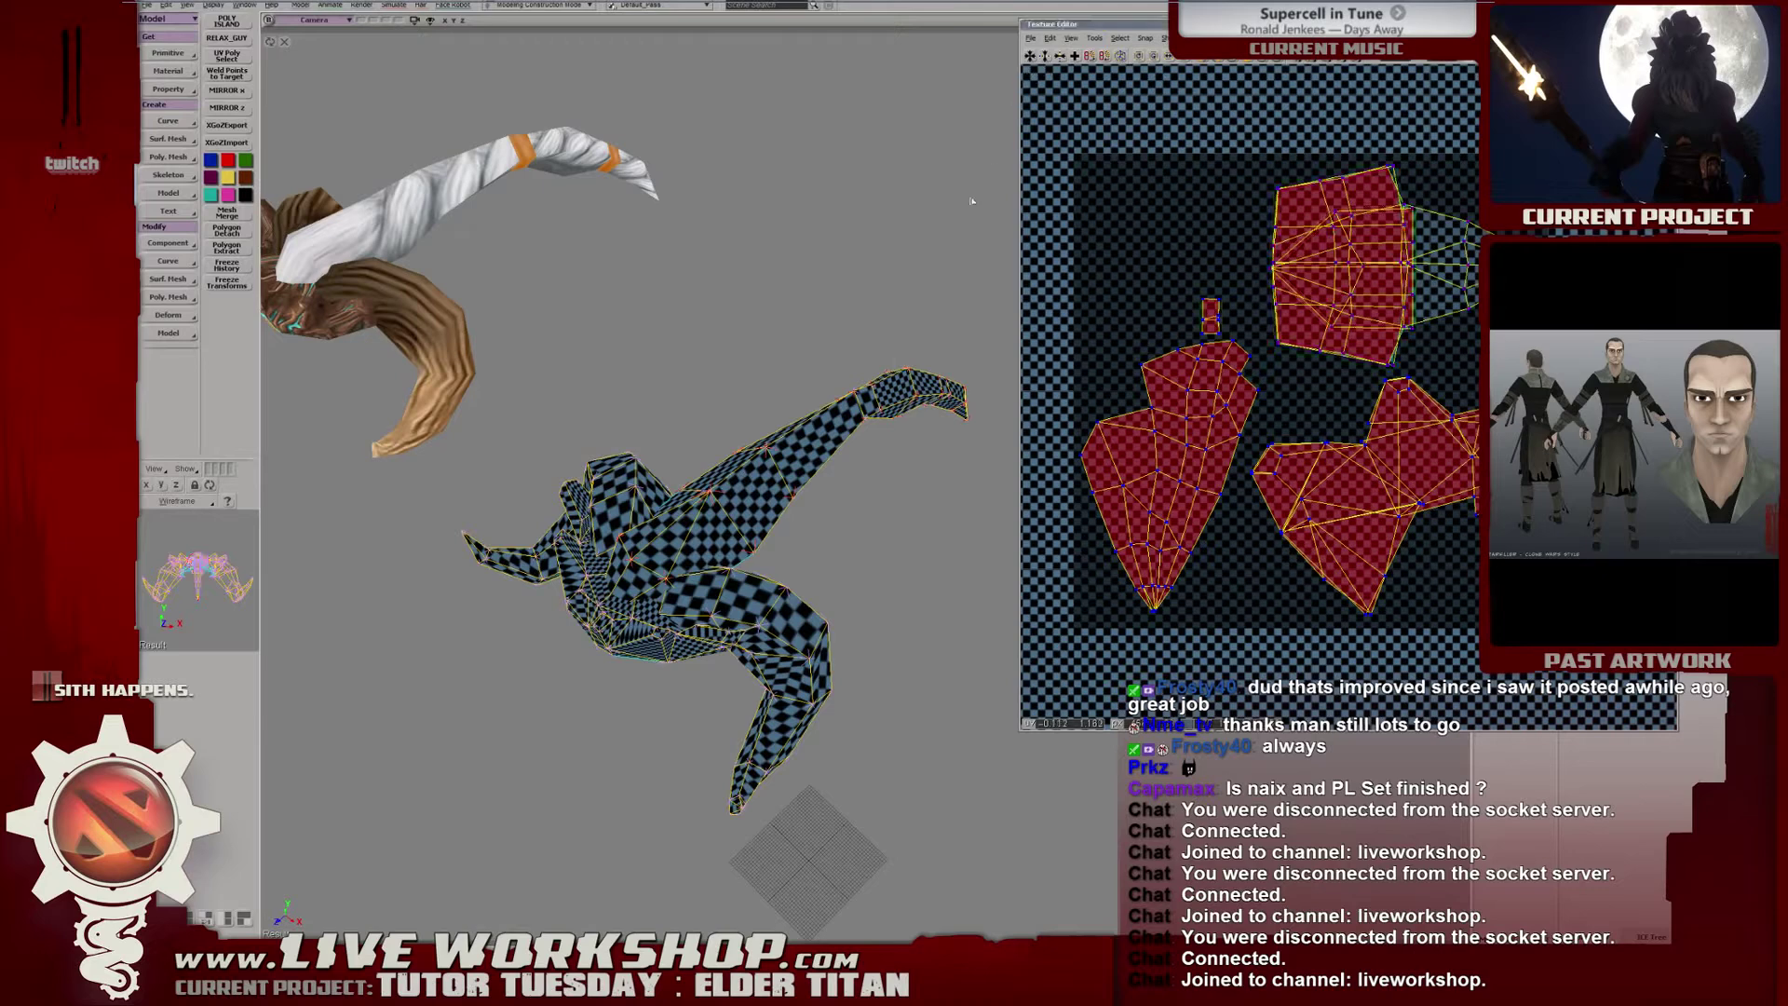
Inspect the overlapping braid islands up close and select the pointed tip island in the UV layout.
middle_drag(970, 200, 753, 321)
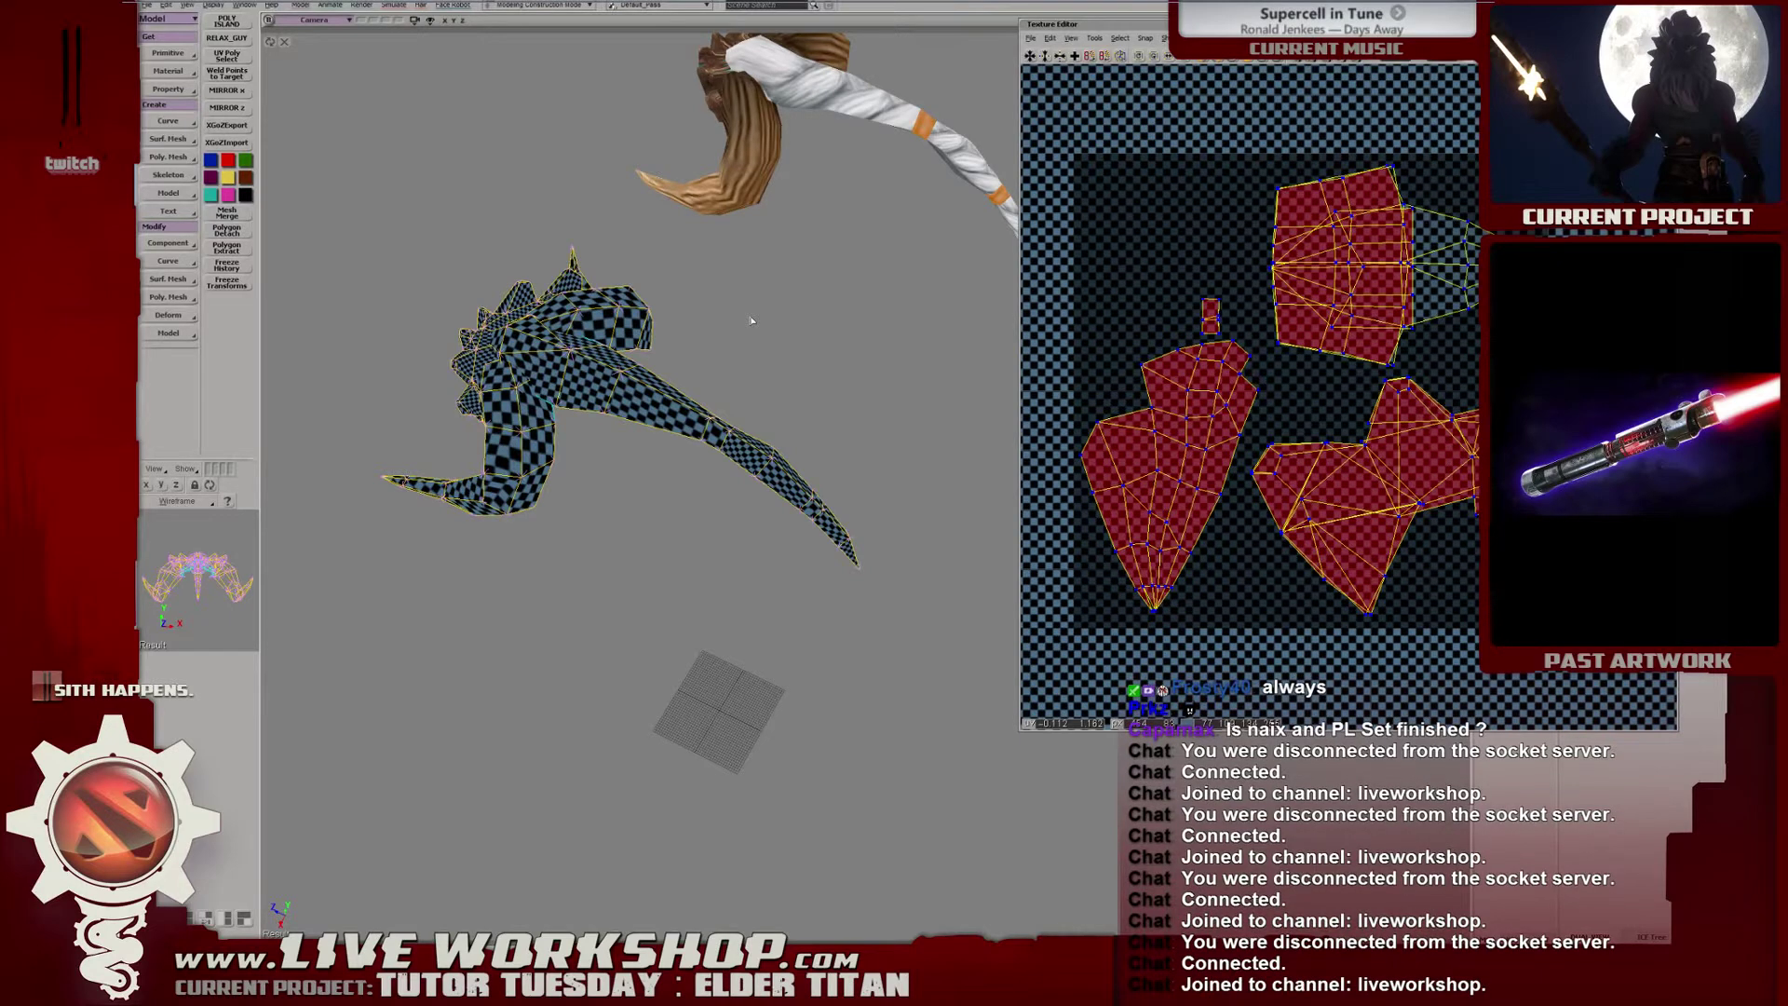
middle_drag(748, 303, 754, 307)
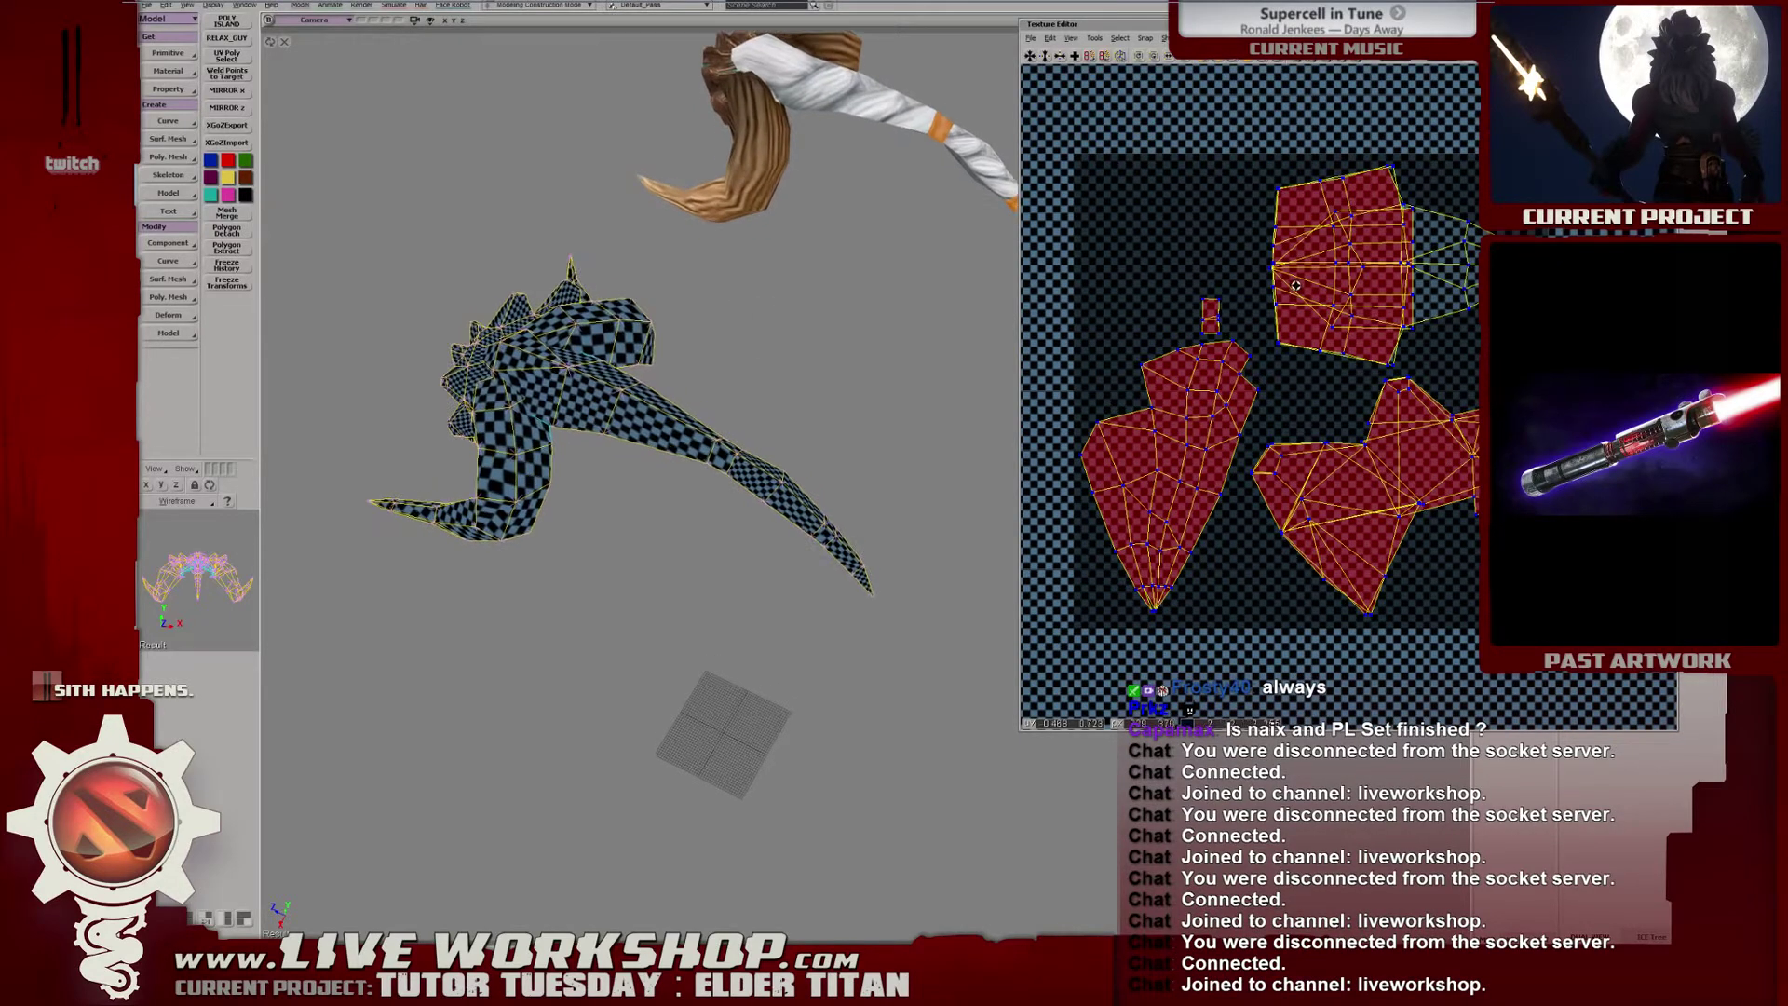
middle_drag(1295, 286, 1289, 292)
middle_drag(666, 402, 679, 423)
scroll(1310, 293, up, 4)
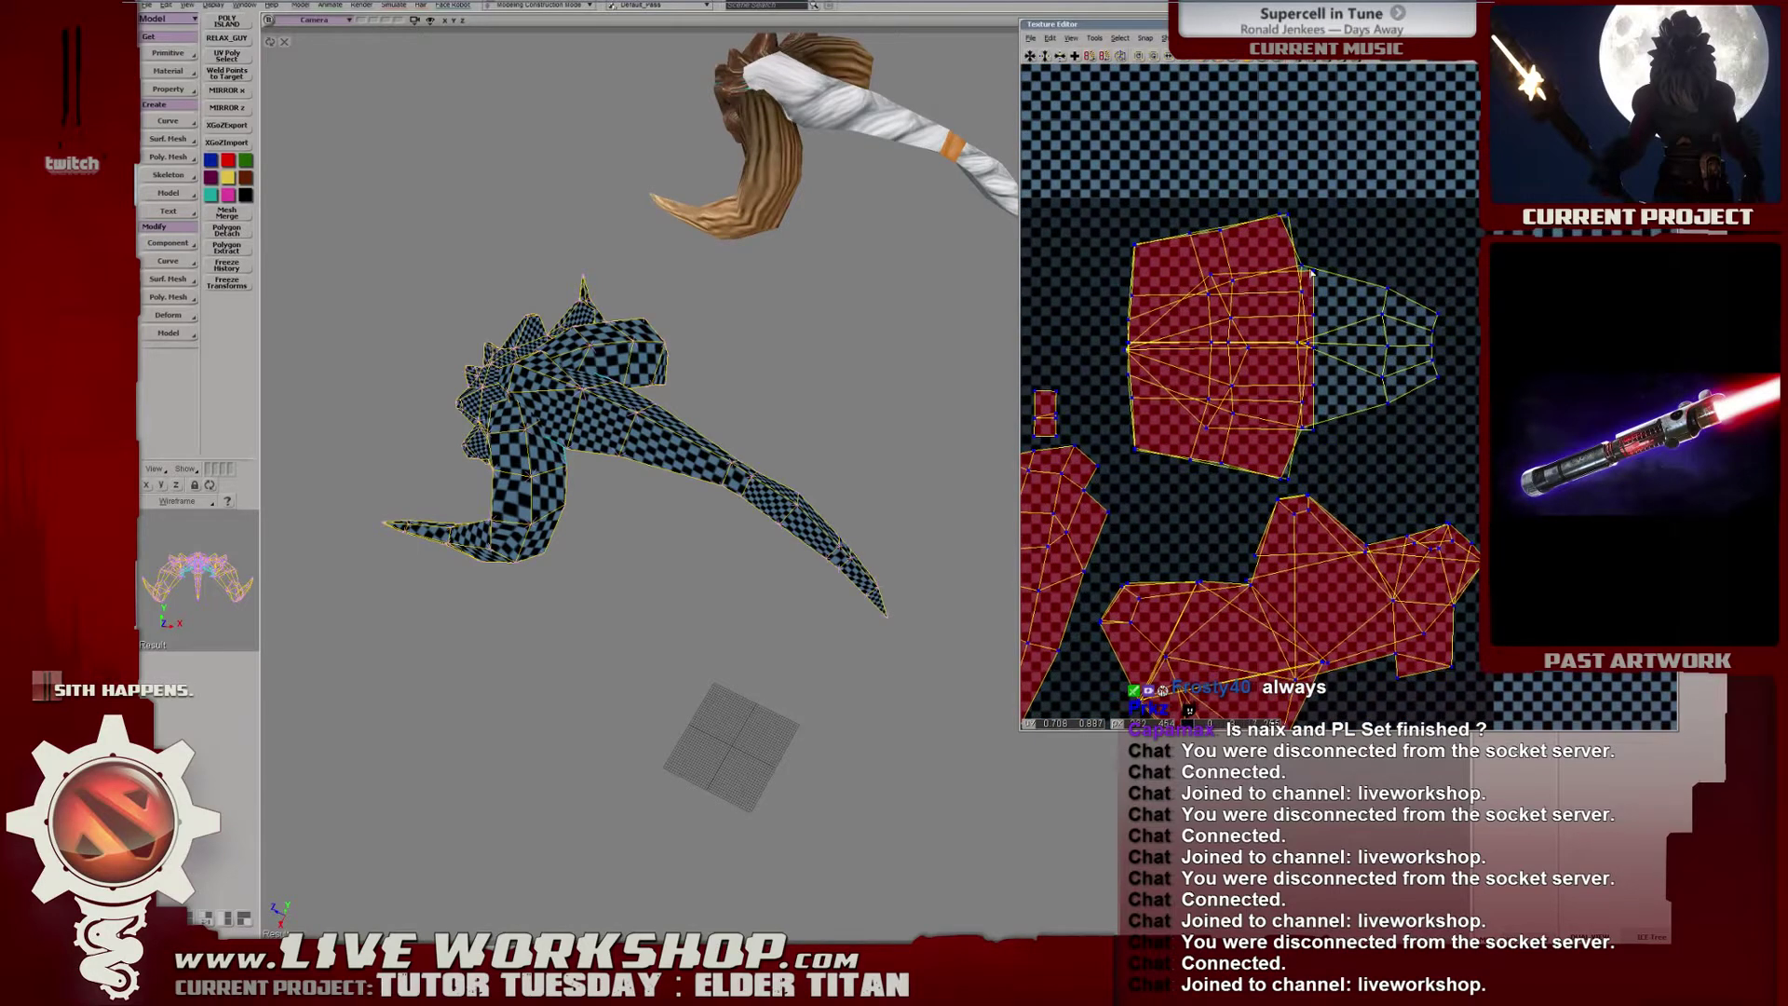
click(1315, 279)
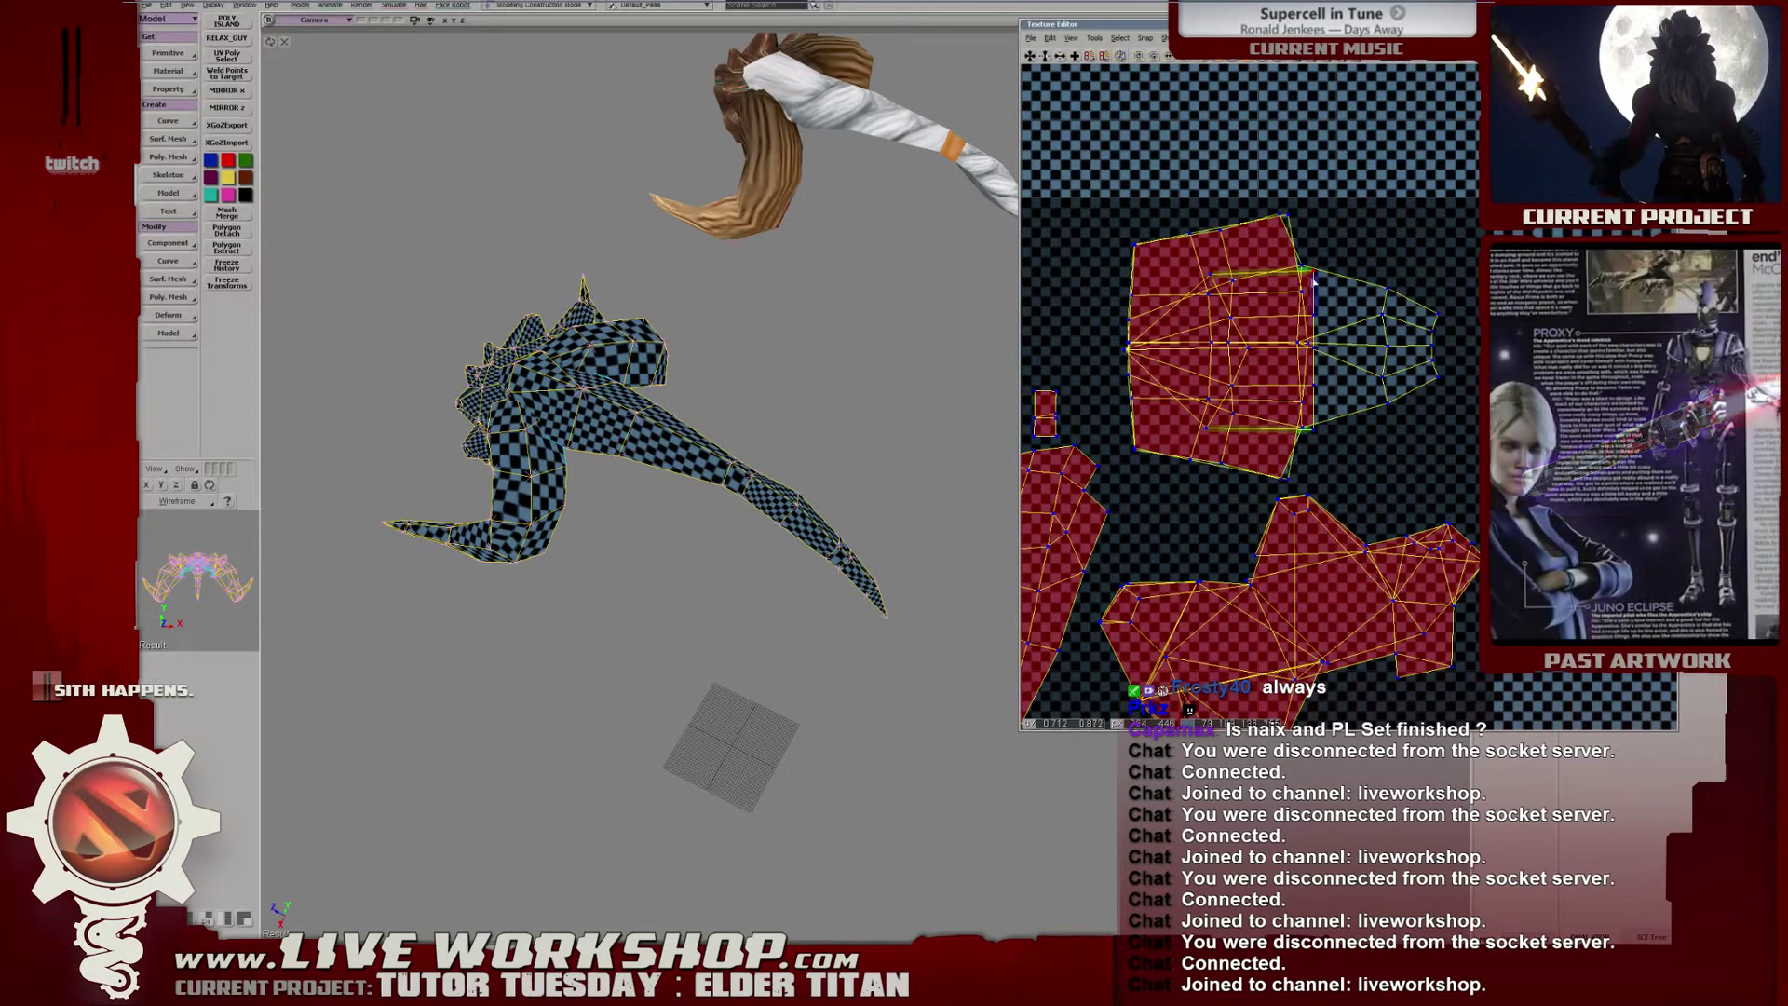
middle_drag(1315, 279, 1257, 308)
scroll(1266, 310, down, 3)
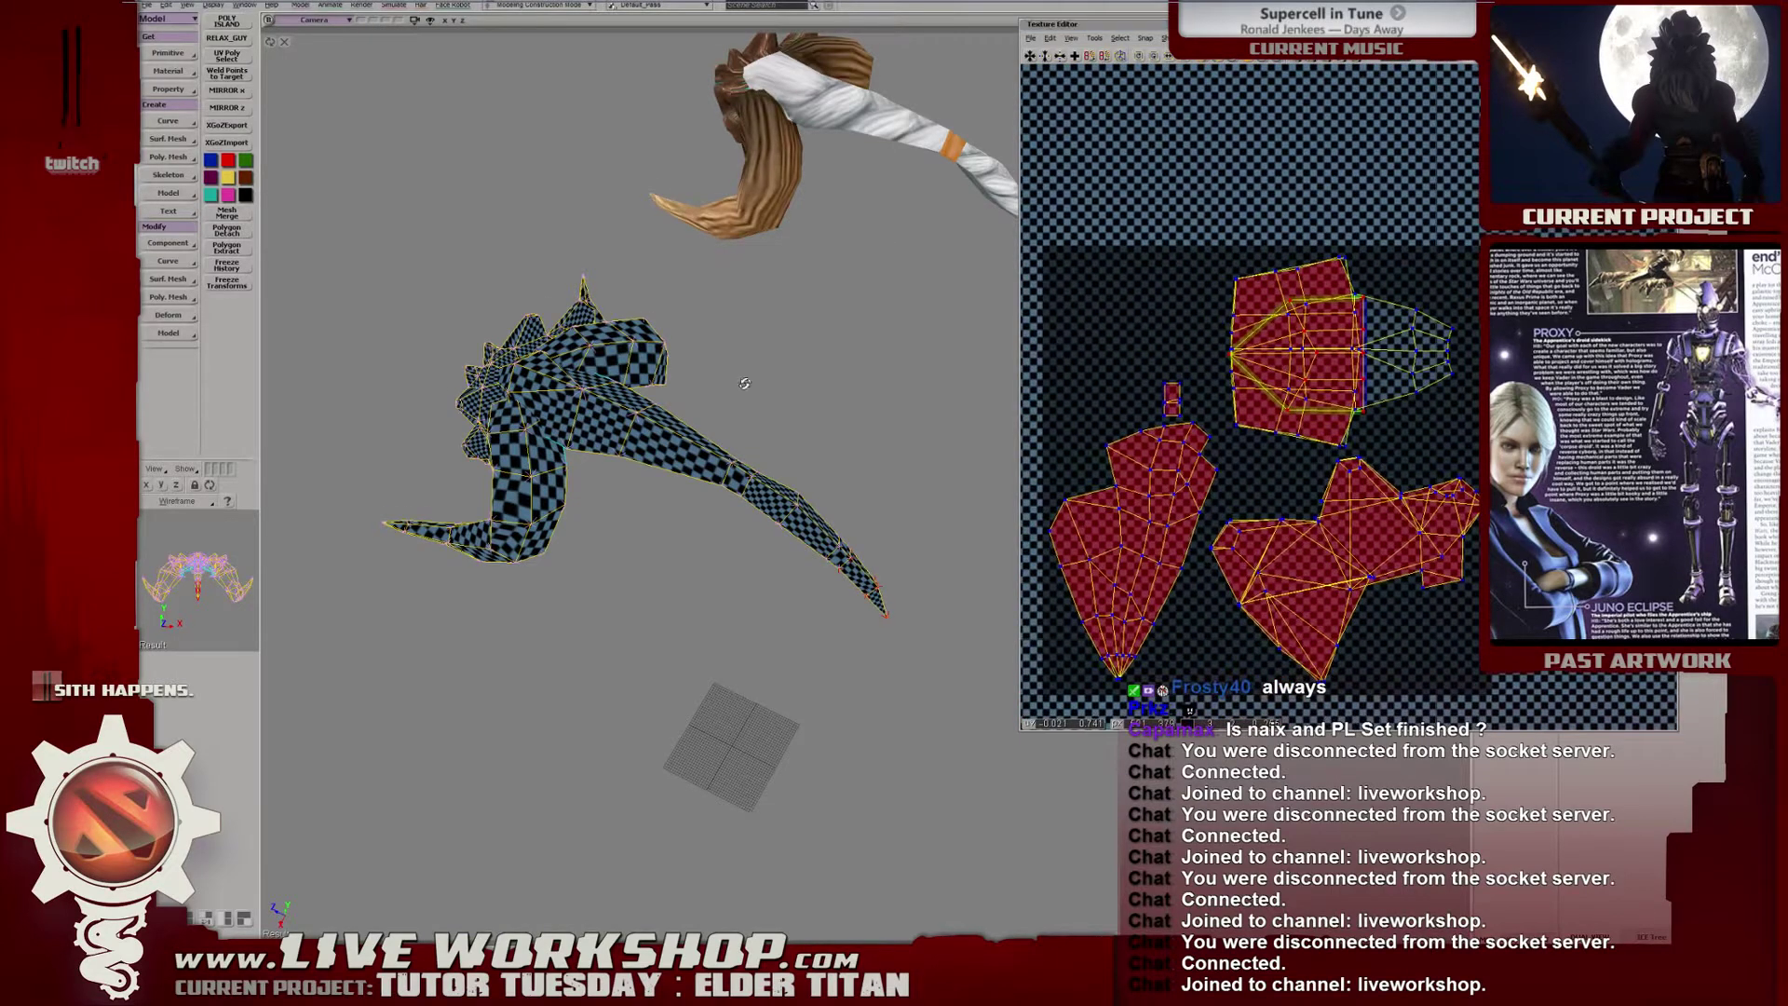
Try flipping the braid's tip island horizontally, and undo the change.
middle_drag(745, 382, 750, 378)
middle_drag(1452, 388, 1439, 389)
drag(1439, 389, 1149, 424)
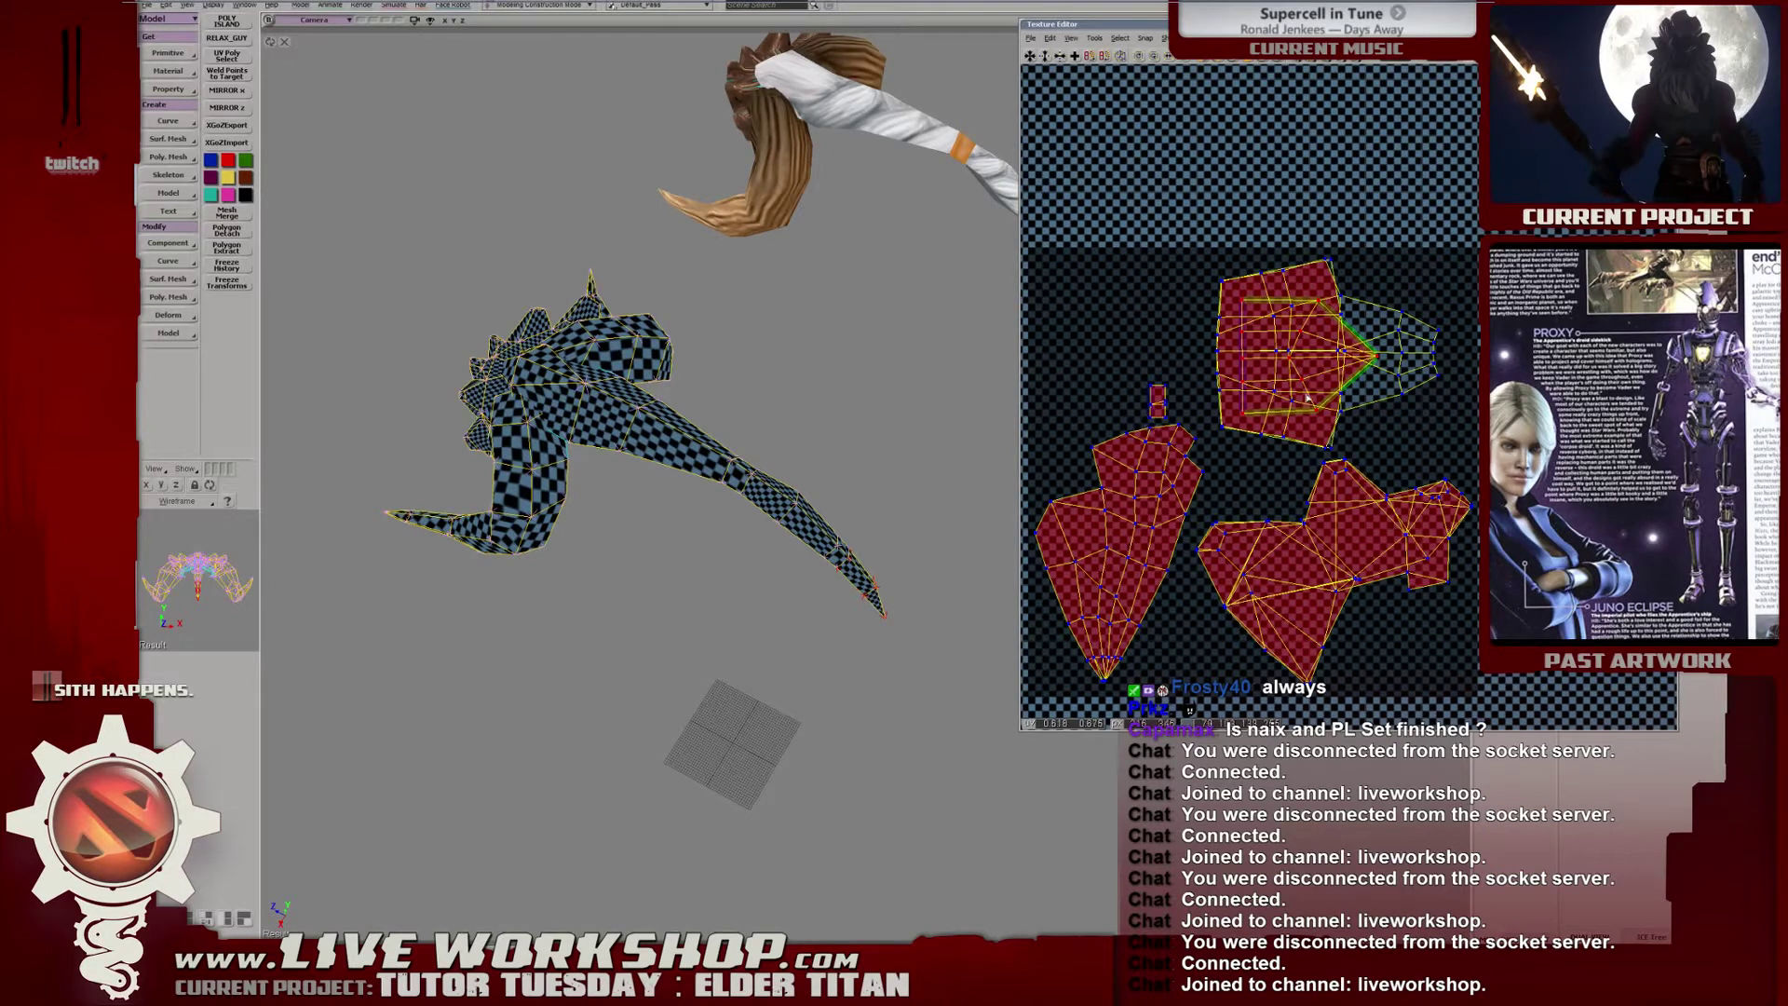
key(ctrl+z)
key(ctrl+z)
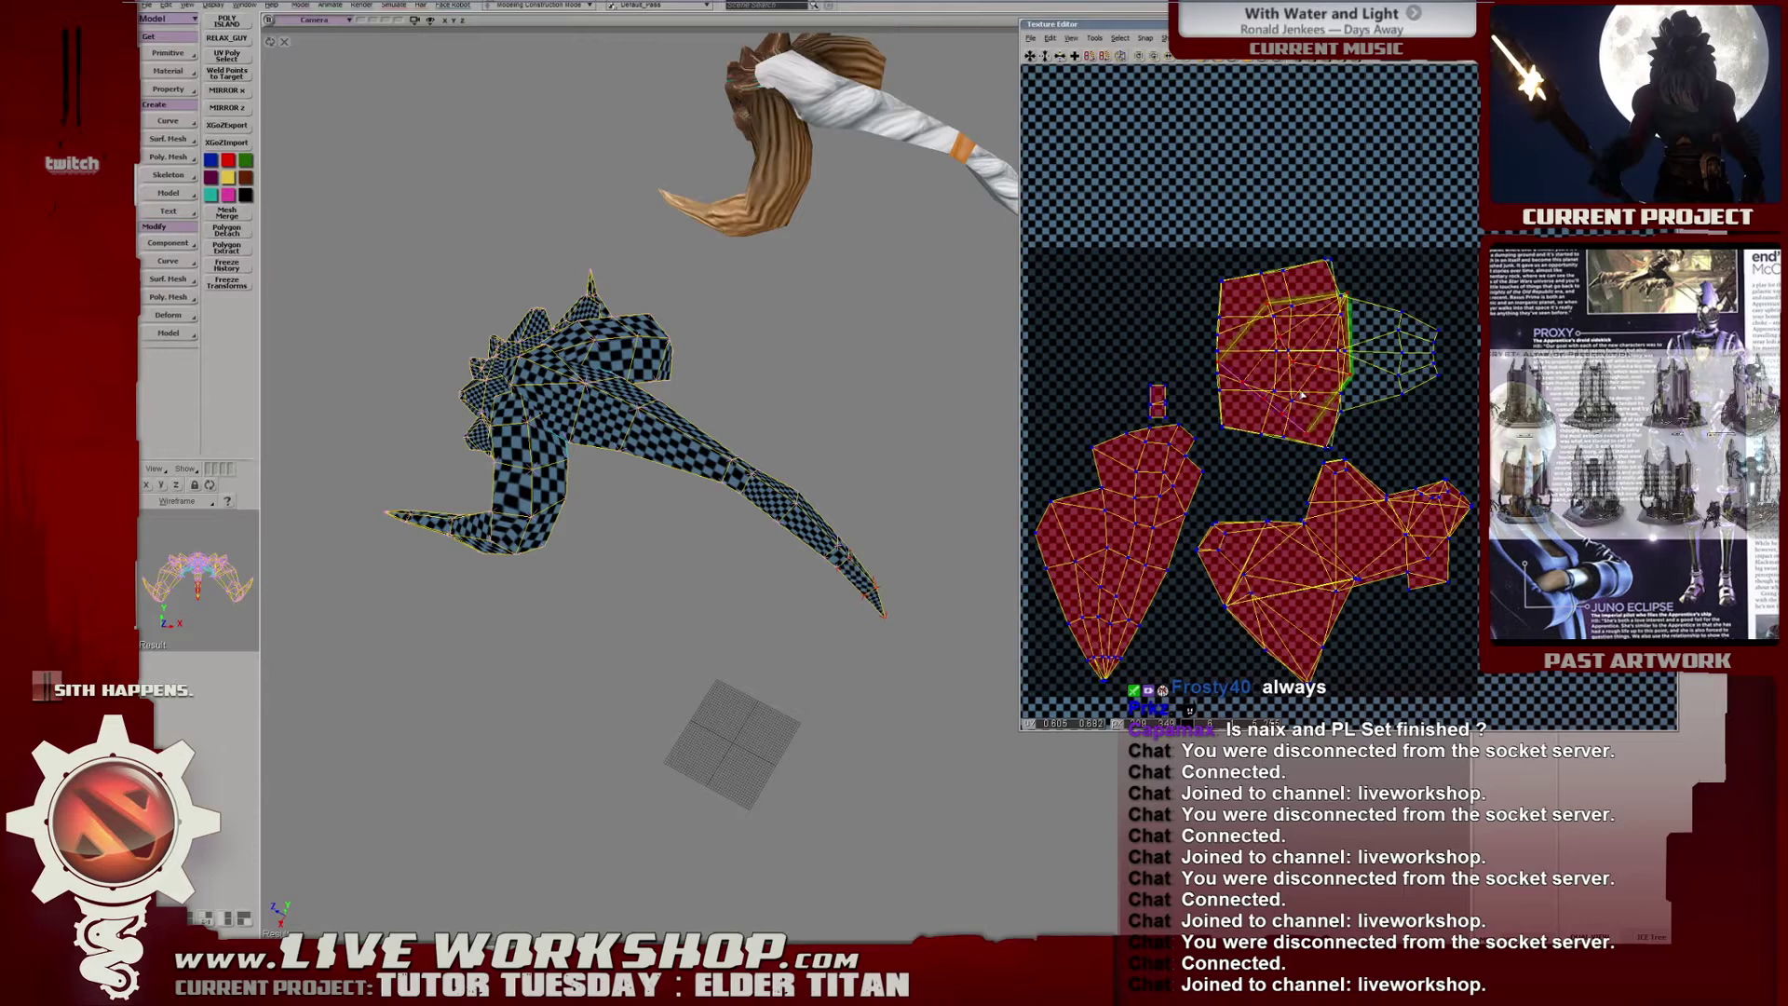
Compare the braid on the textured head piece with the checkered one from several angles.
drag(771, 296, 684, 395)
right_drag(685, 396, 662, 431)
drag(663, 431, 632, 481)
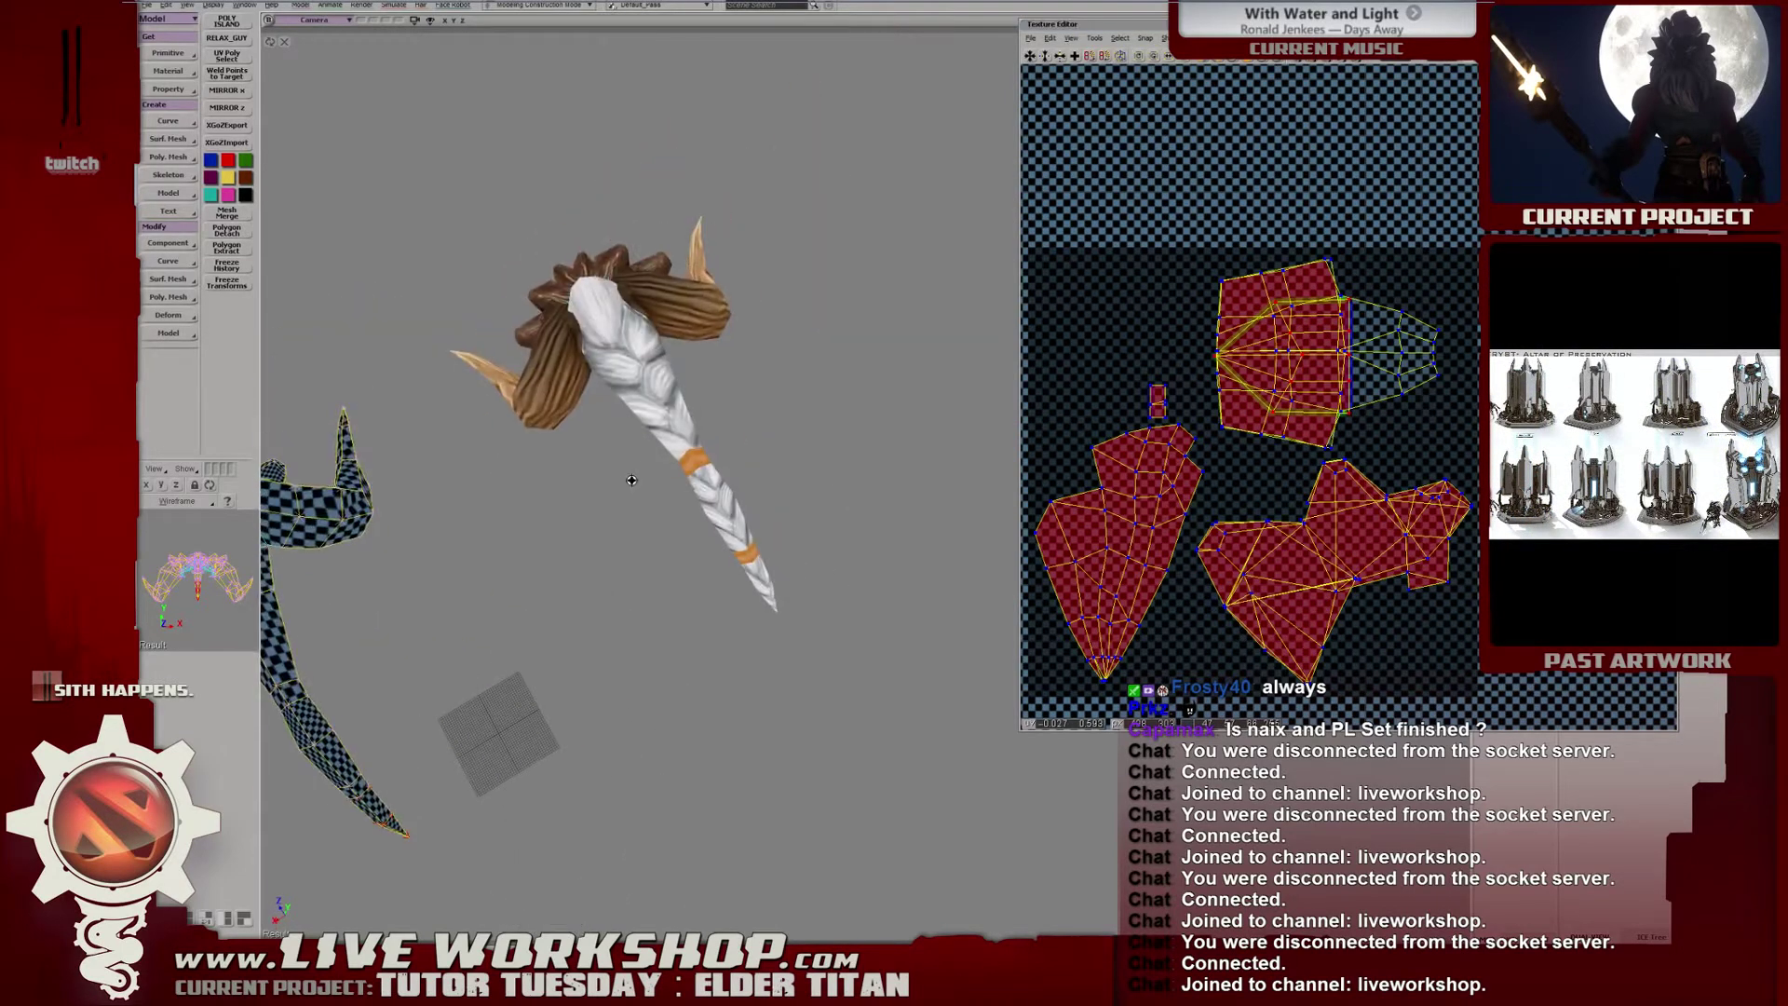
right_drag(631, 480, 674, 463)
drag(675, 463, 709, 407)
right_drag(710, 407, 811, 429)
drag(811, 429, 749, 457)
right_drag(748, 457, 814, 523)
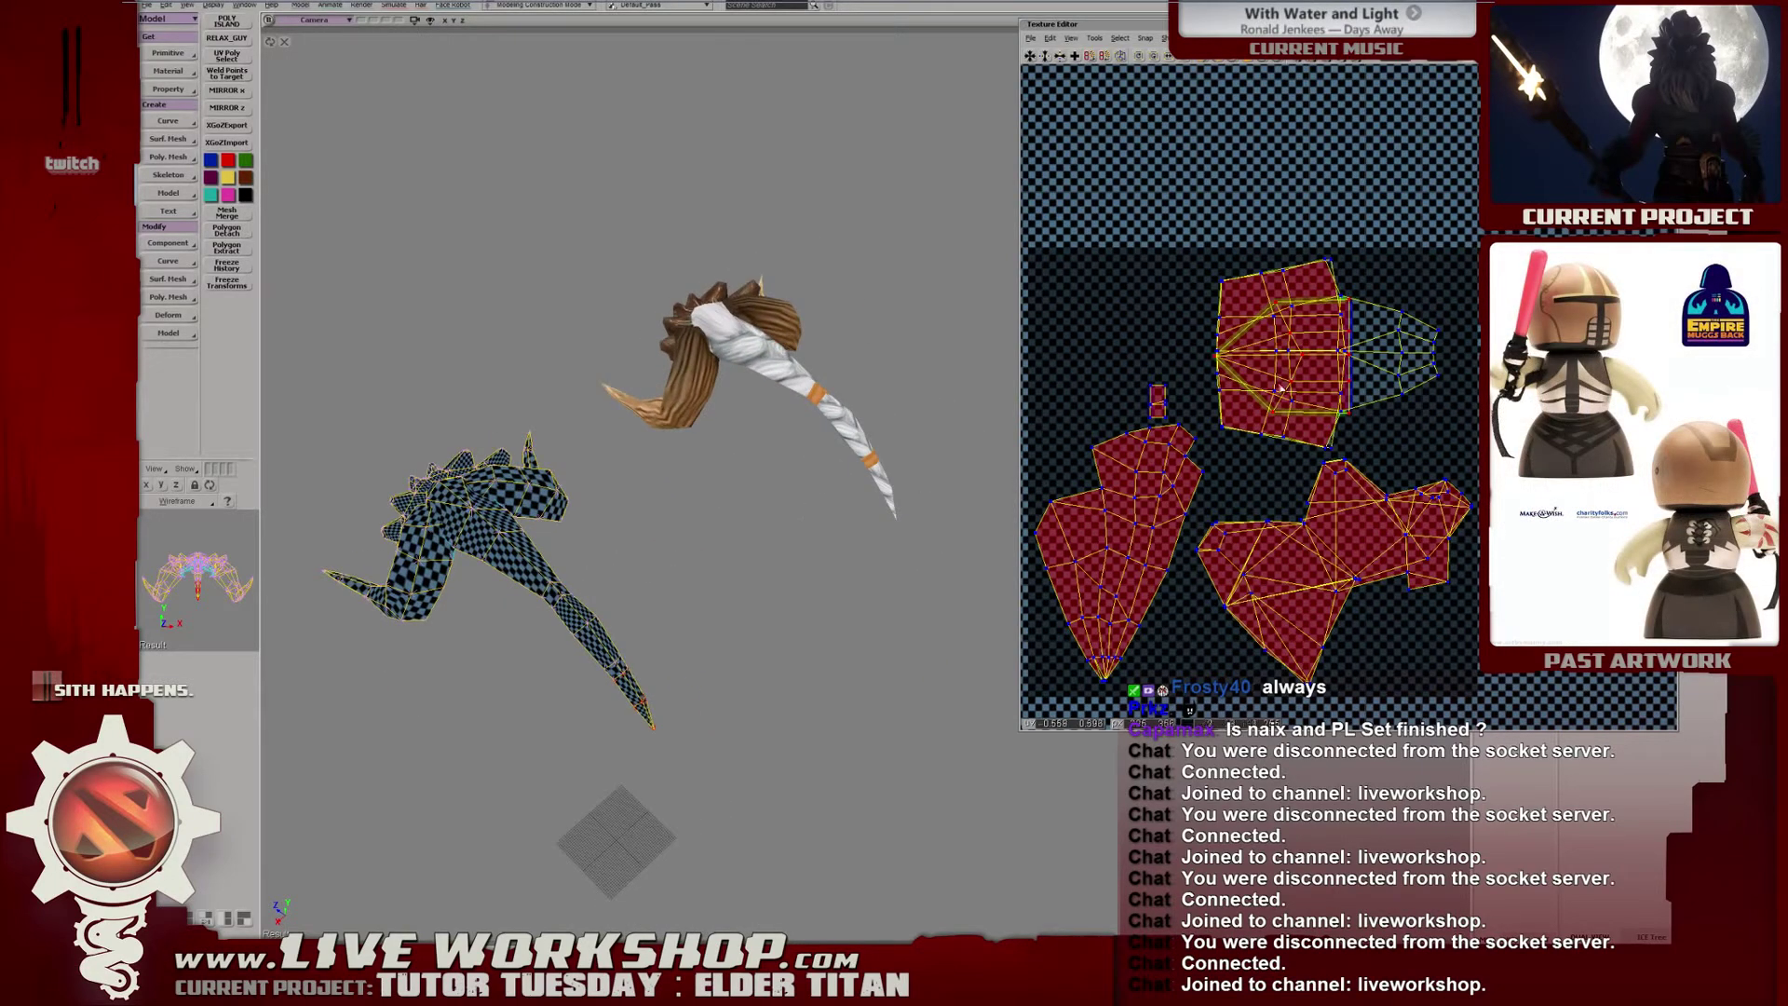
Flip the tip island horizontally and move it and the middle braid island off the overlapping base island.
drag(1279, 387, 1787, 307)
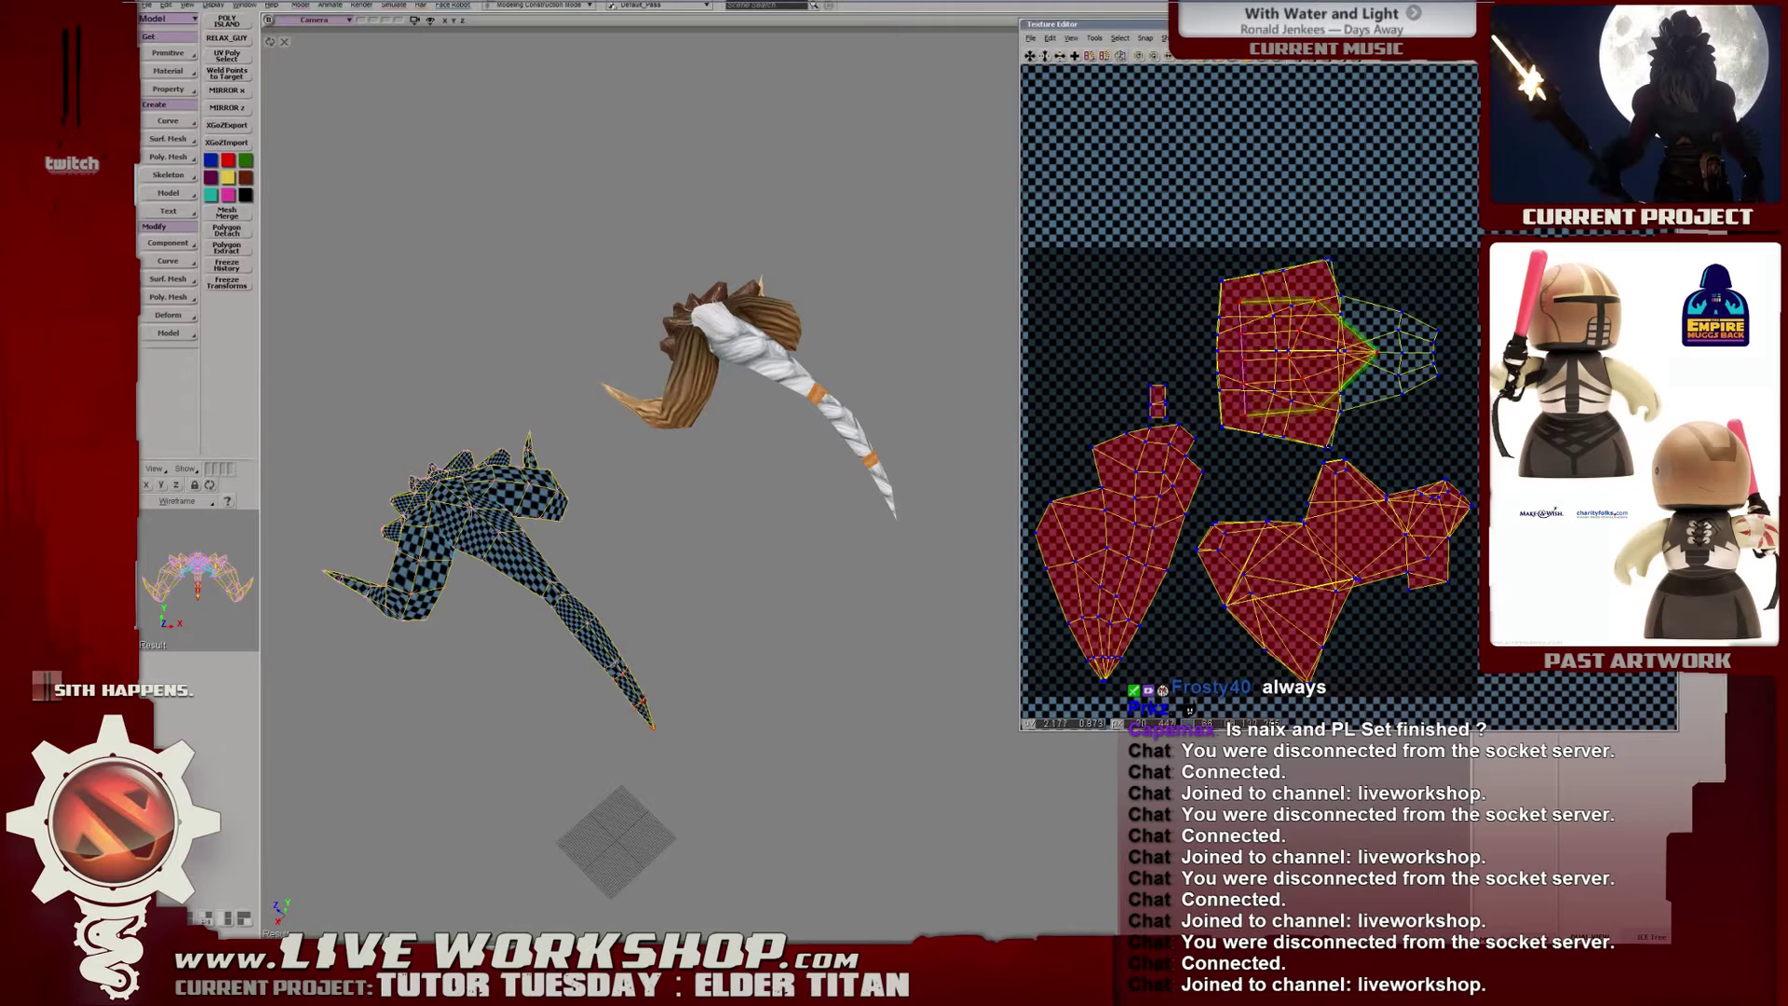
drag(1210, 359, 1289, 383)
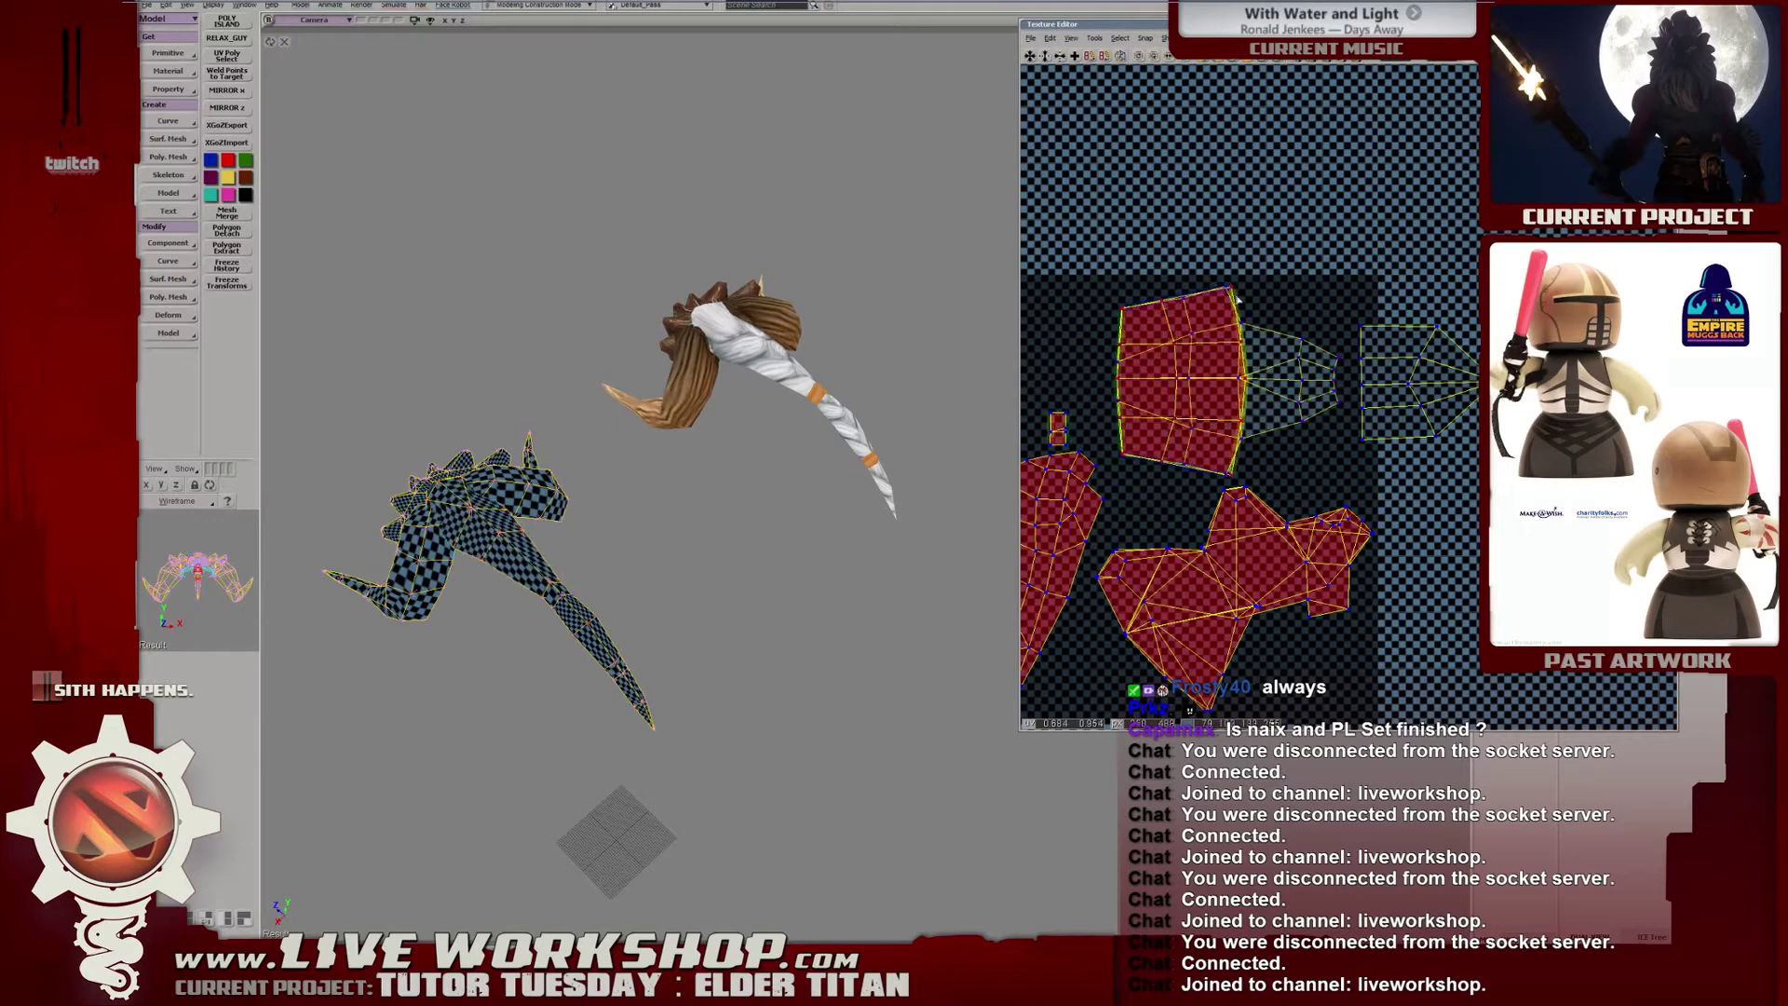
drag(1224, 294, 1479, 300)
click(1343, 351)
drag(1344, 351, 1189, 267)
drag(1348, 257, 1244, 270)
drag(1274, 359, 1253, 286)
Scale down the middle braid island and line up the middle and tip islands end to end after the base island.
scroll(789, 430, up, 5)
right_drag(789, 429, 806, 303)
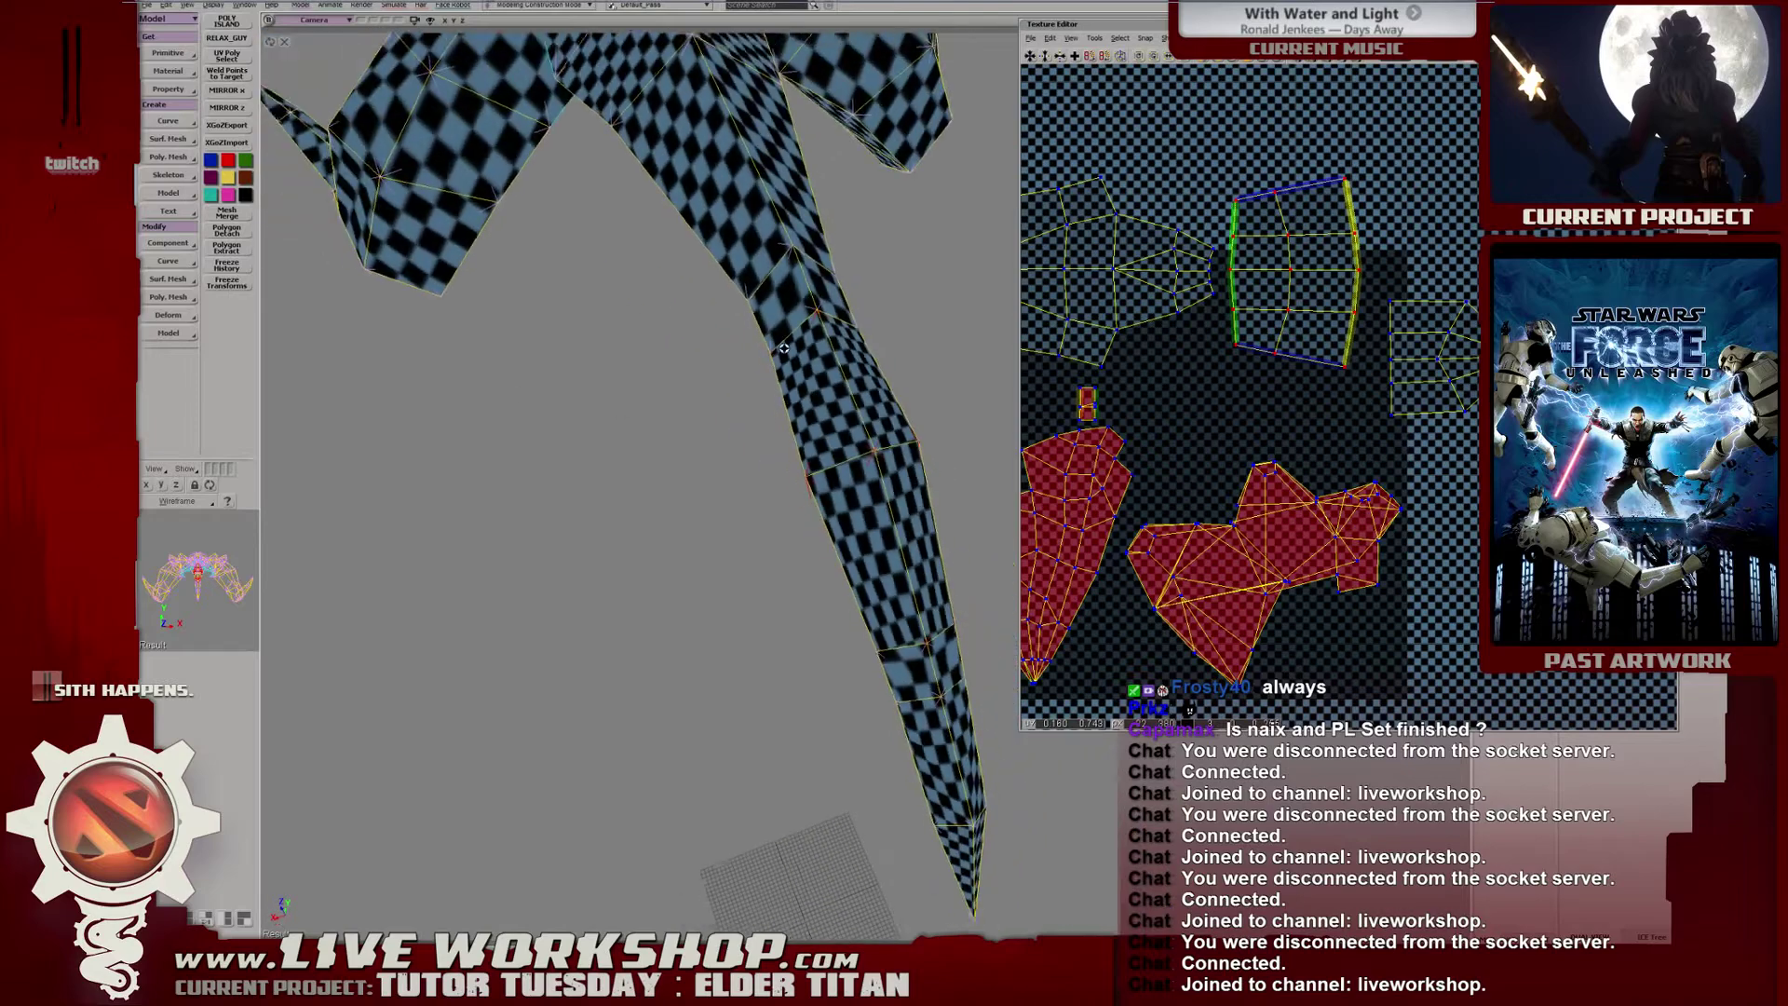
drag(806, 303, 801, 419)
right_drag(801, 419, 838, 317)
drag(838, 316, 828, 339)
right_drag(827, 339, 819, 363)
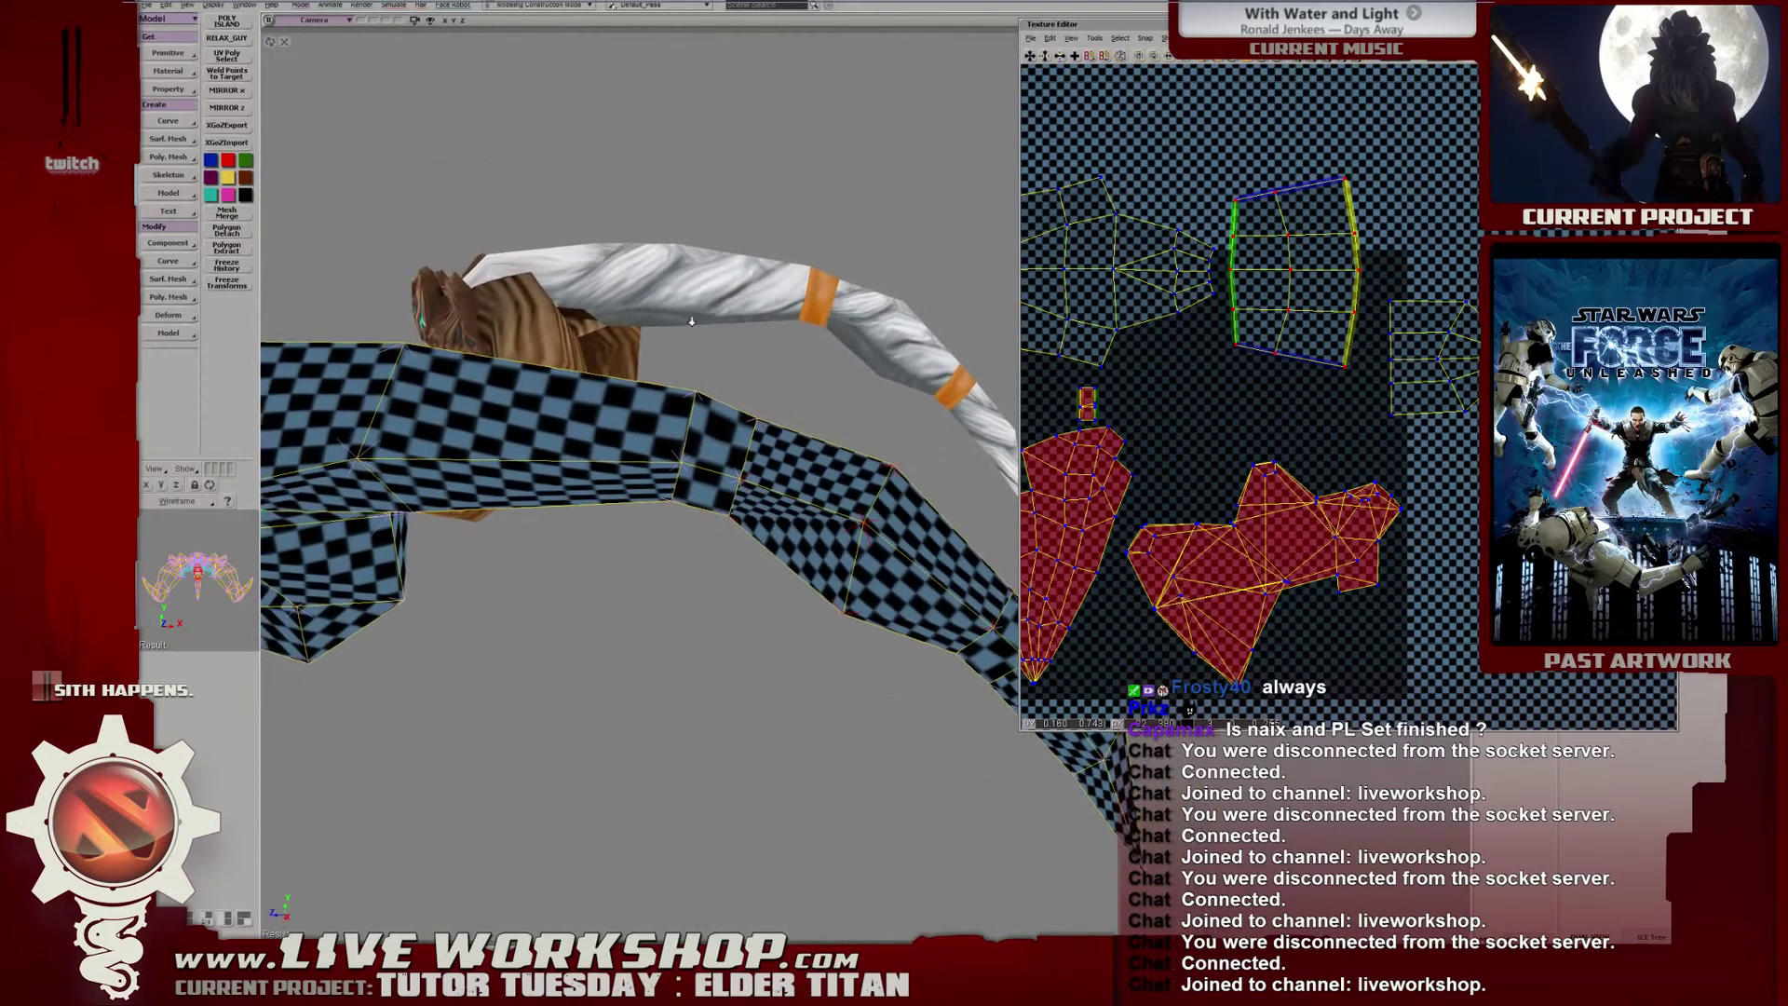
scroll(819, 363, down, 2)
drag(820, 363, 809, 344)
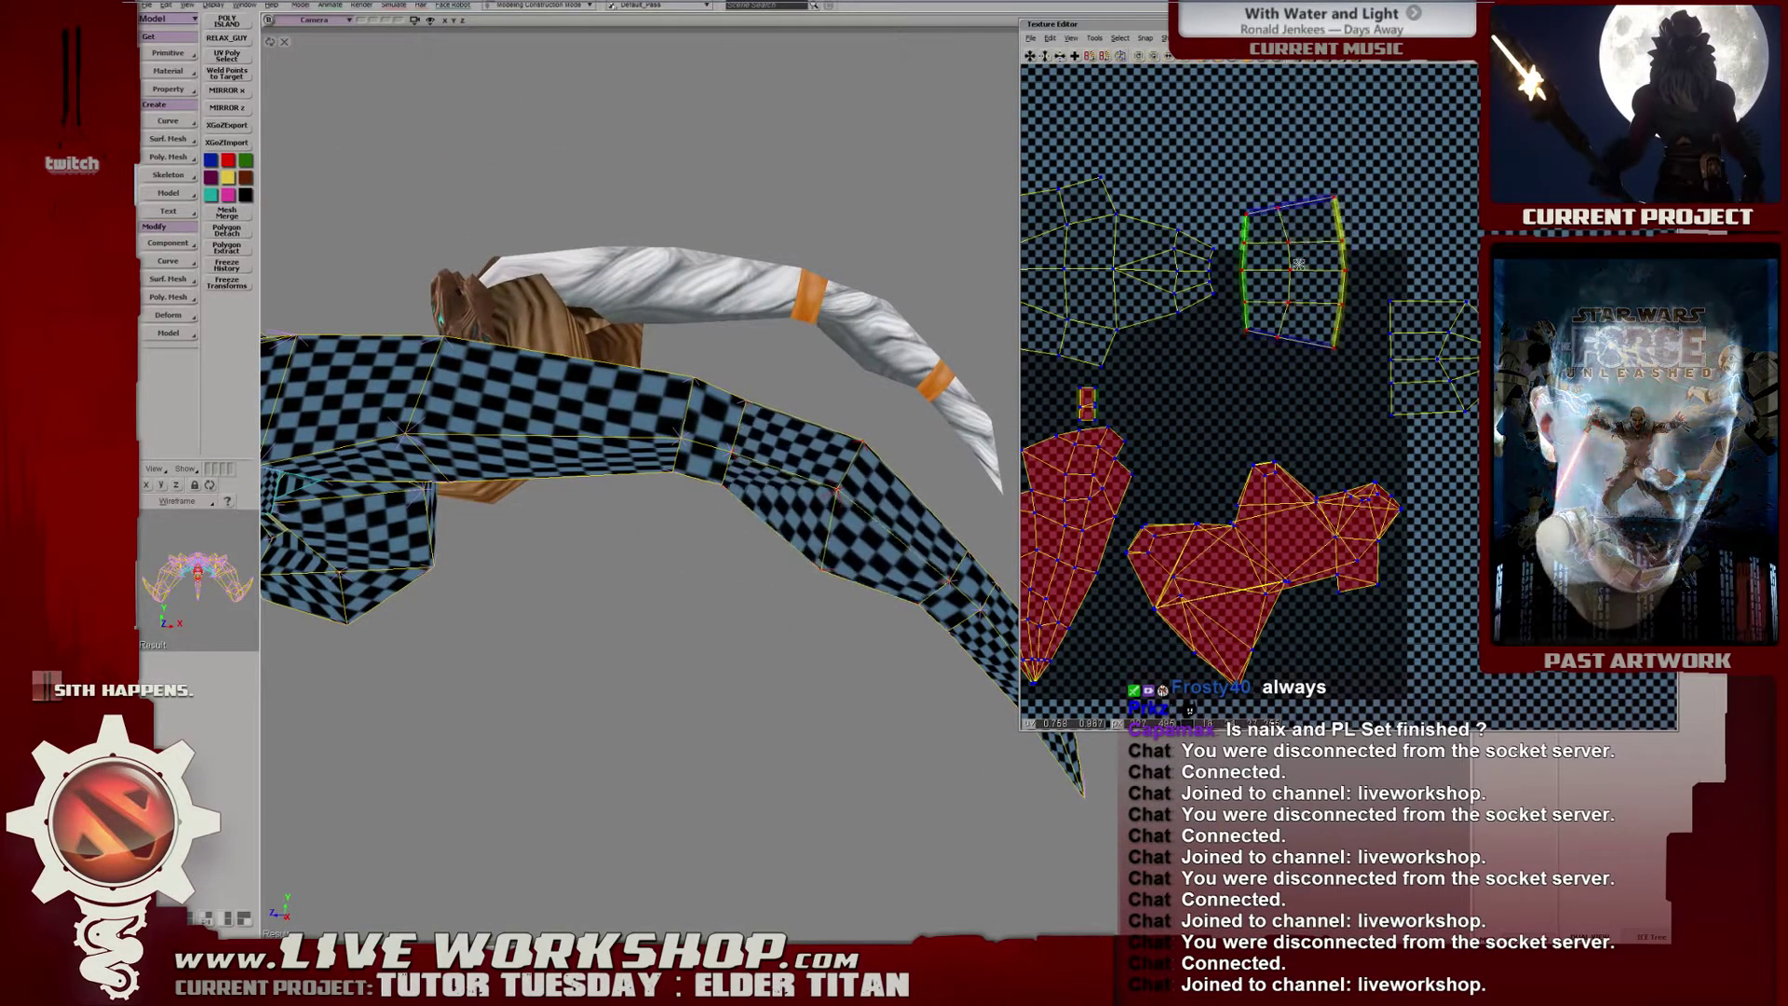
drag(1316, 263, 1258, 277)
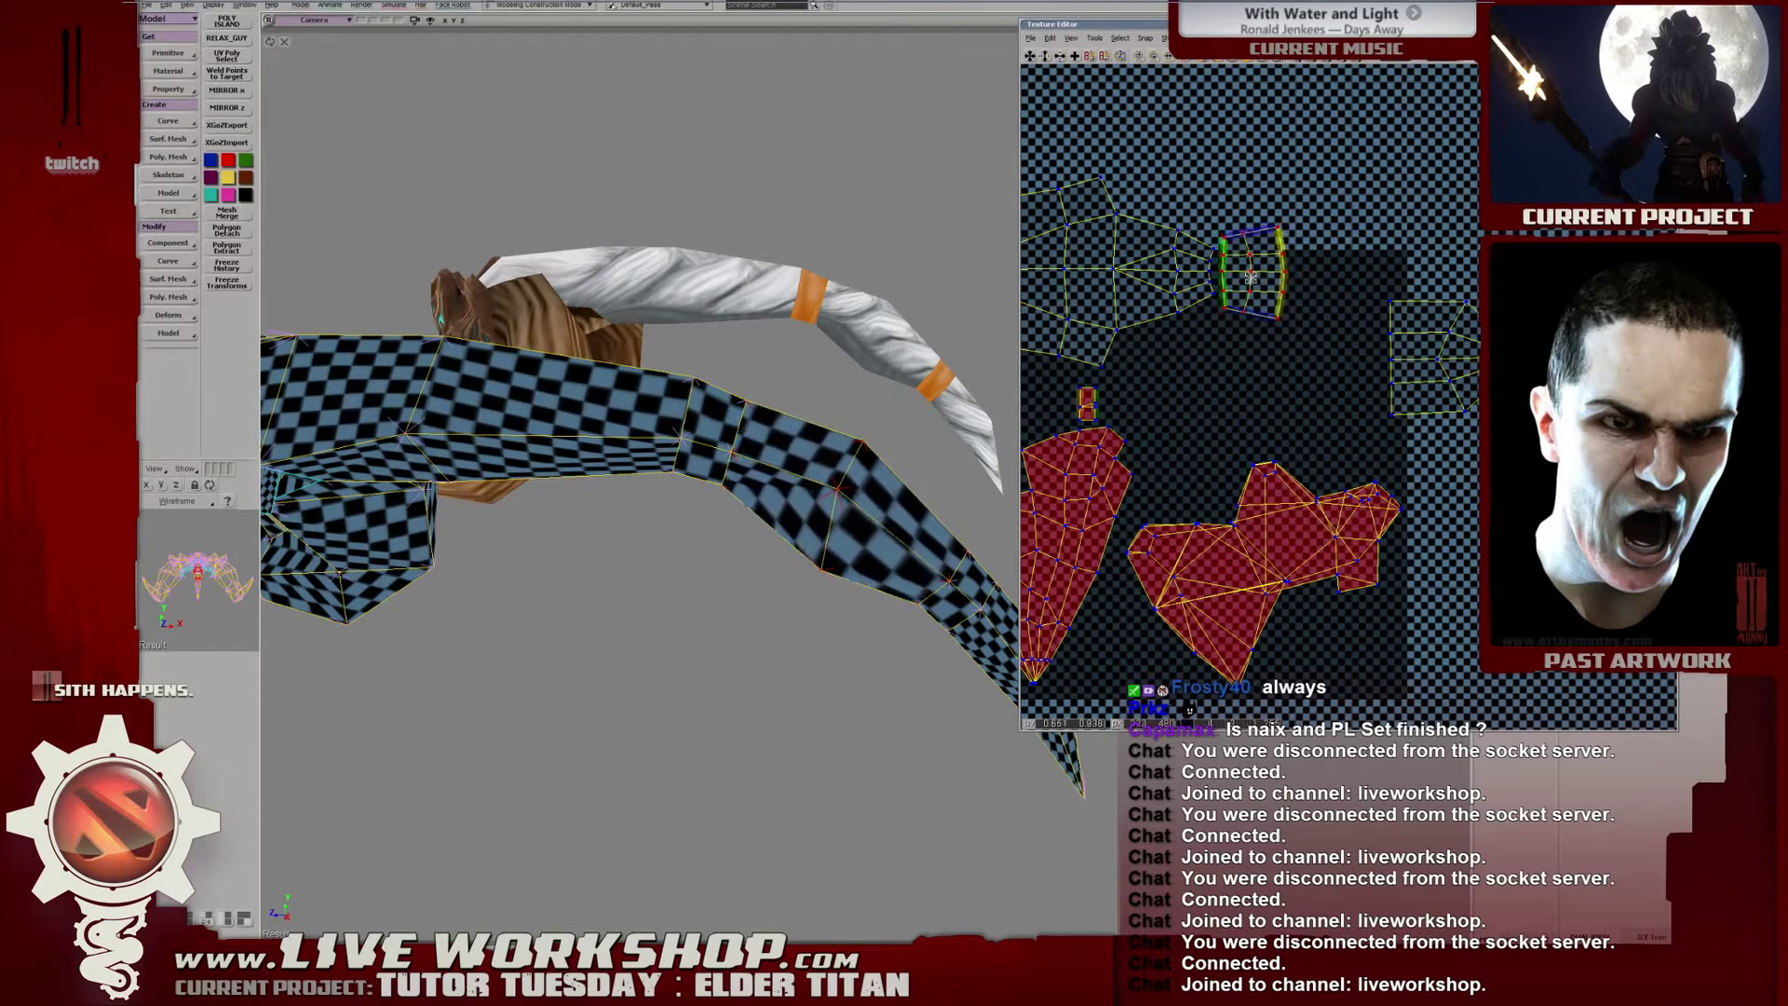
drag(1422, 392, 1326, 303)
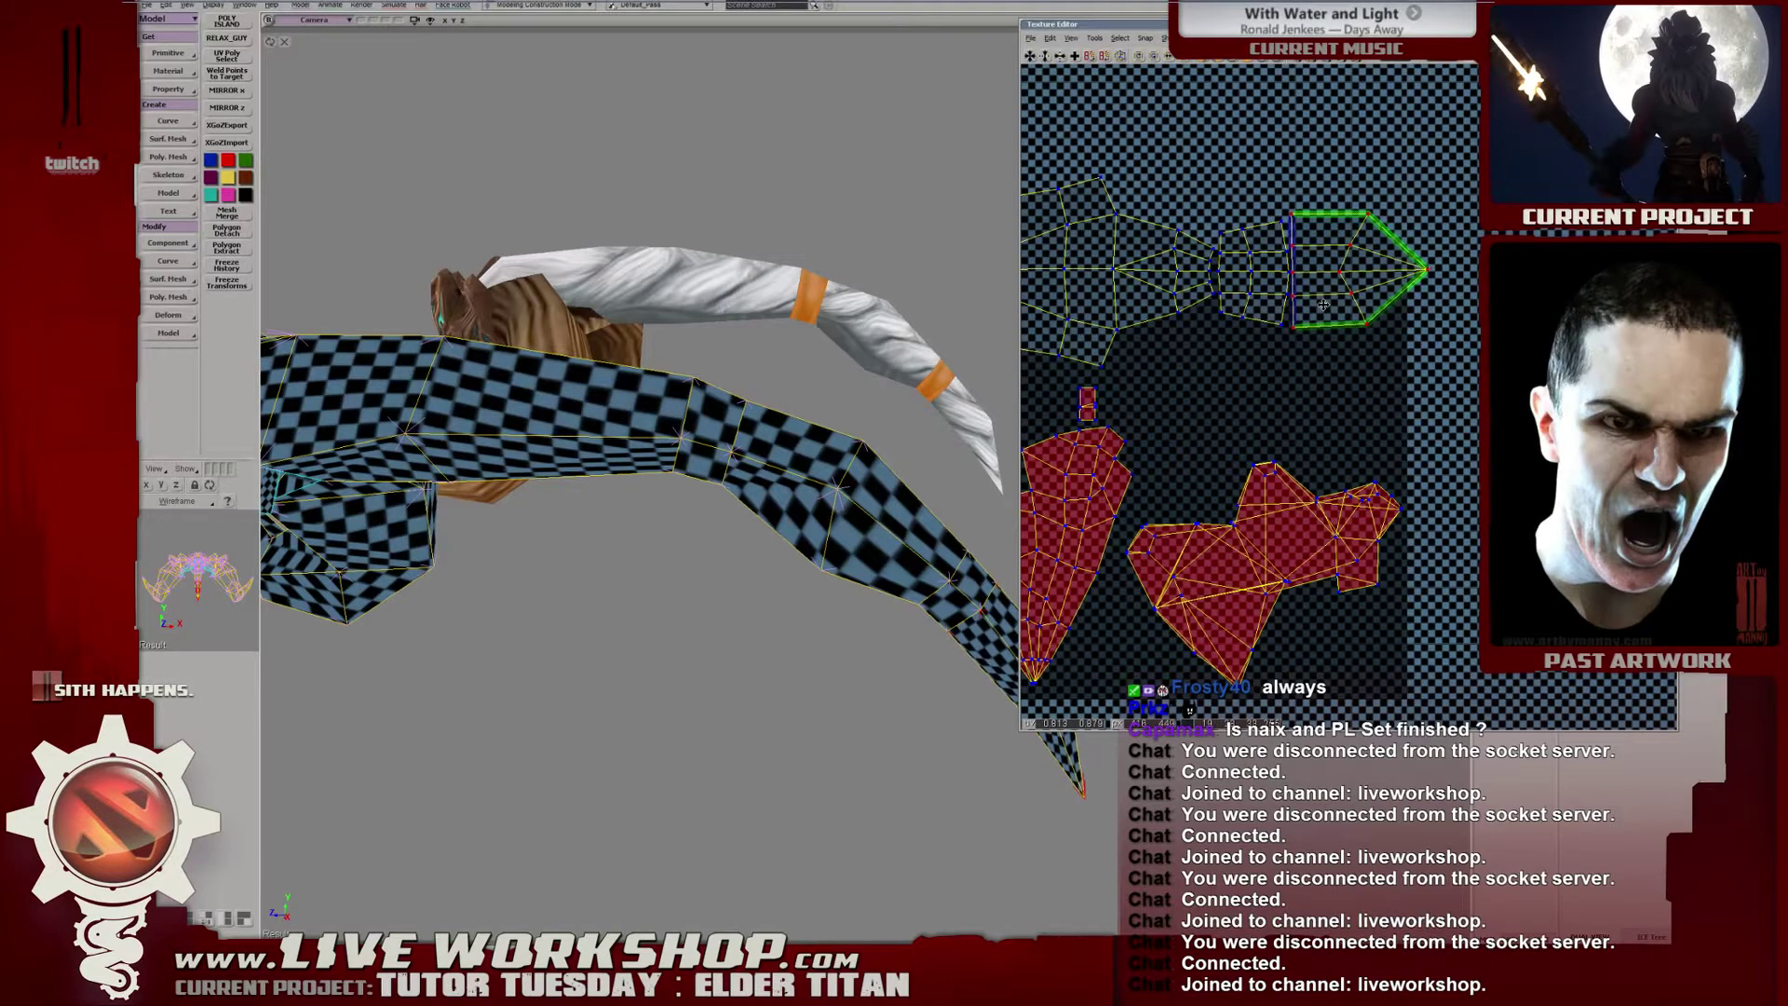
Close the Texture Editor and detach the braid's polygon island from the checkered head piece as a separate mesh.
middle_drag(1326, 304, 1413, 296)
middle_drag(773, 447, 763, 410)
key(alt+7)
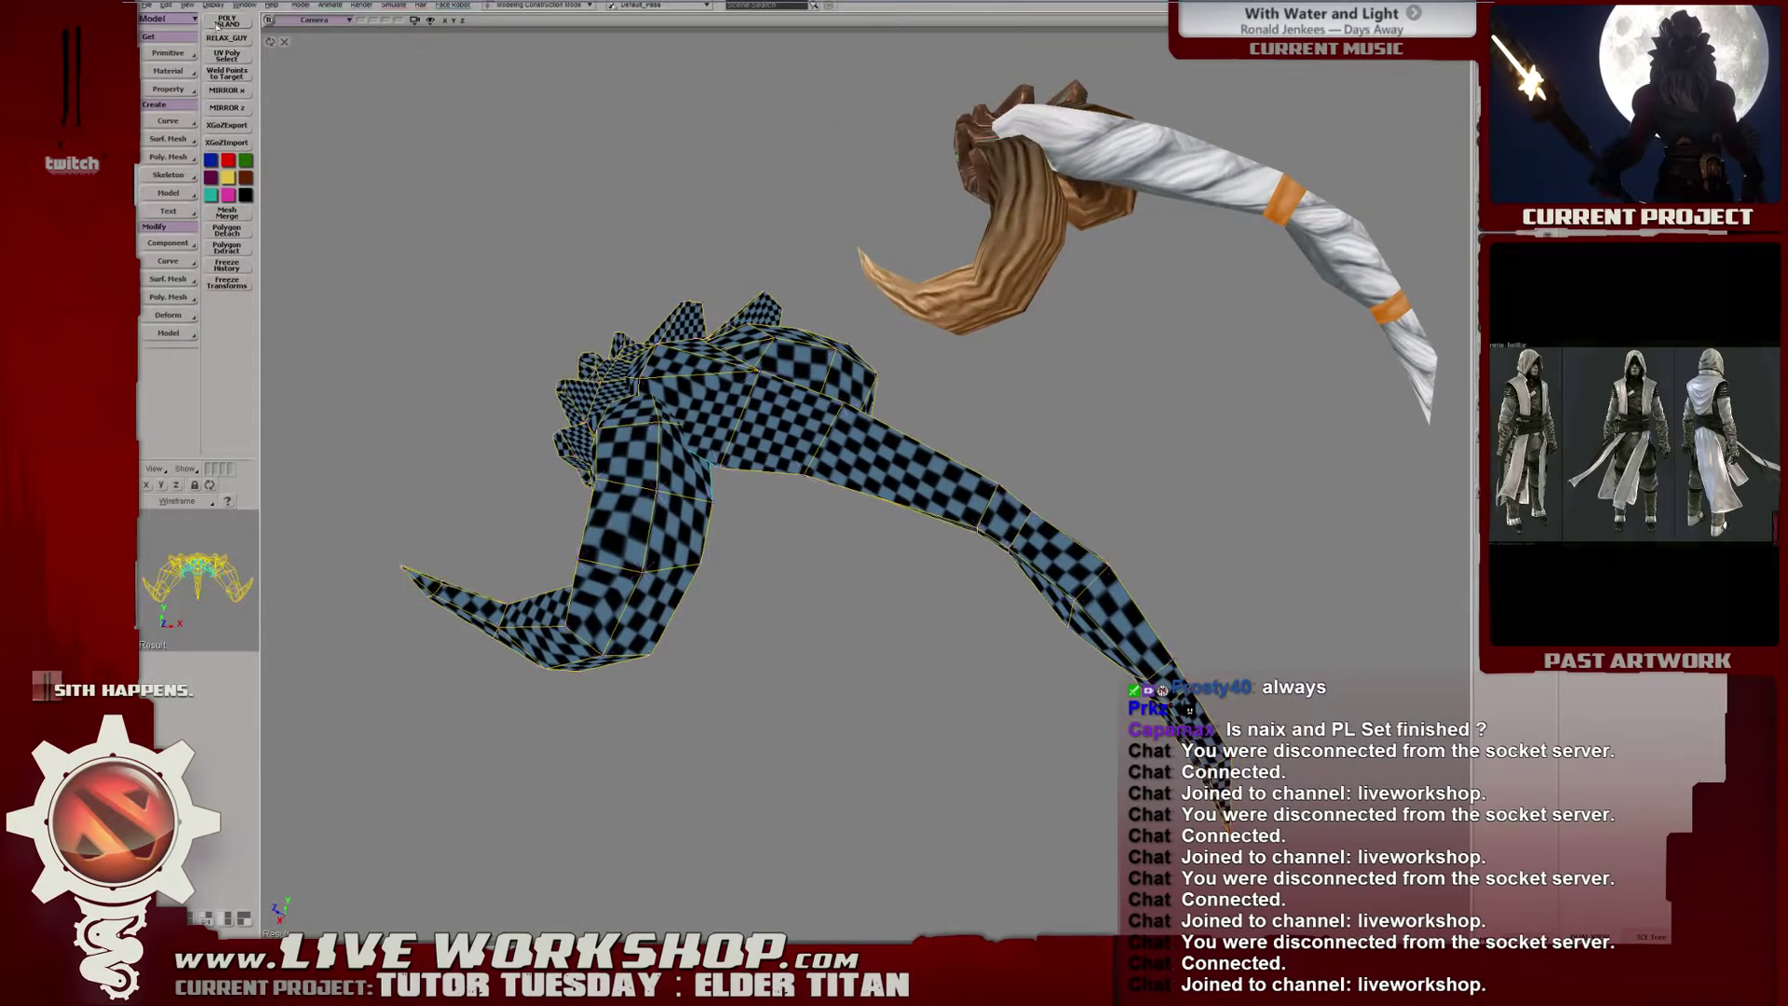
click(218, 26)
click(766, 427)
right_click(768, 430)
click(868, 825)
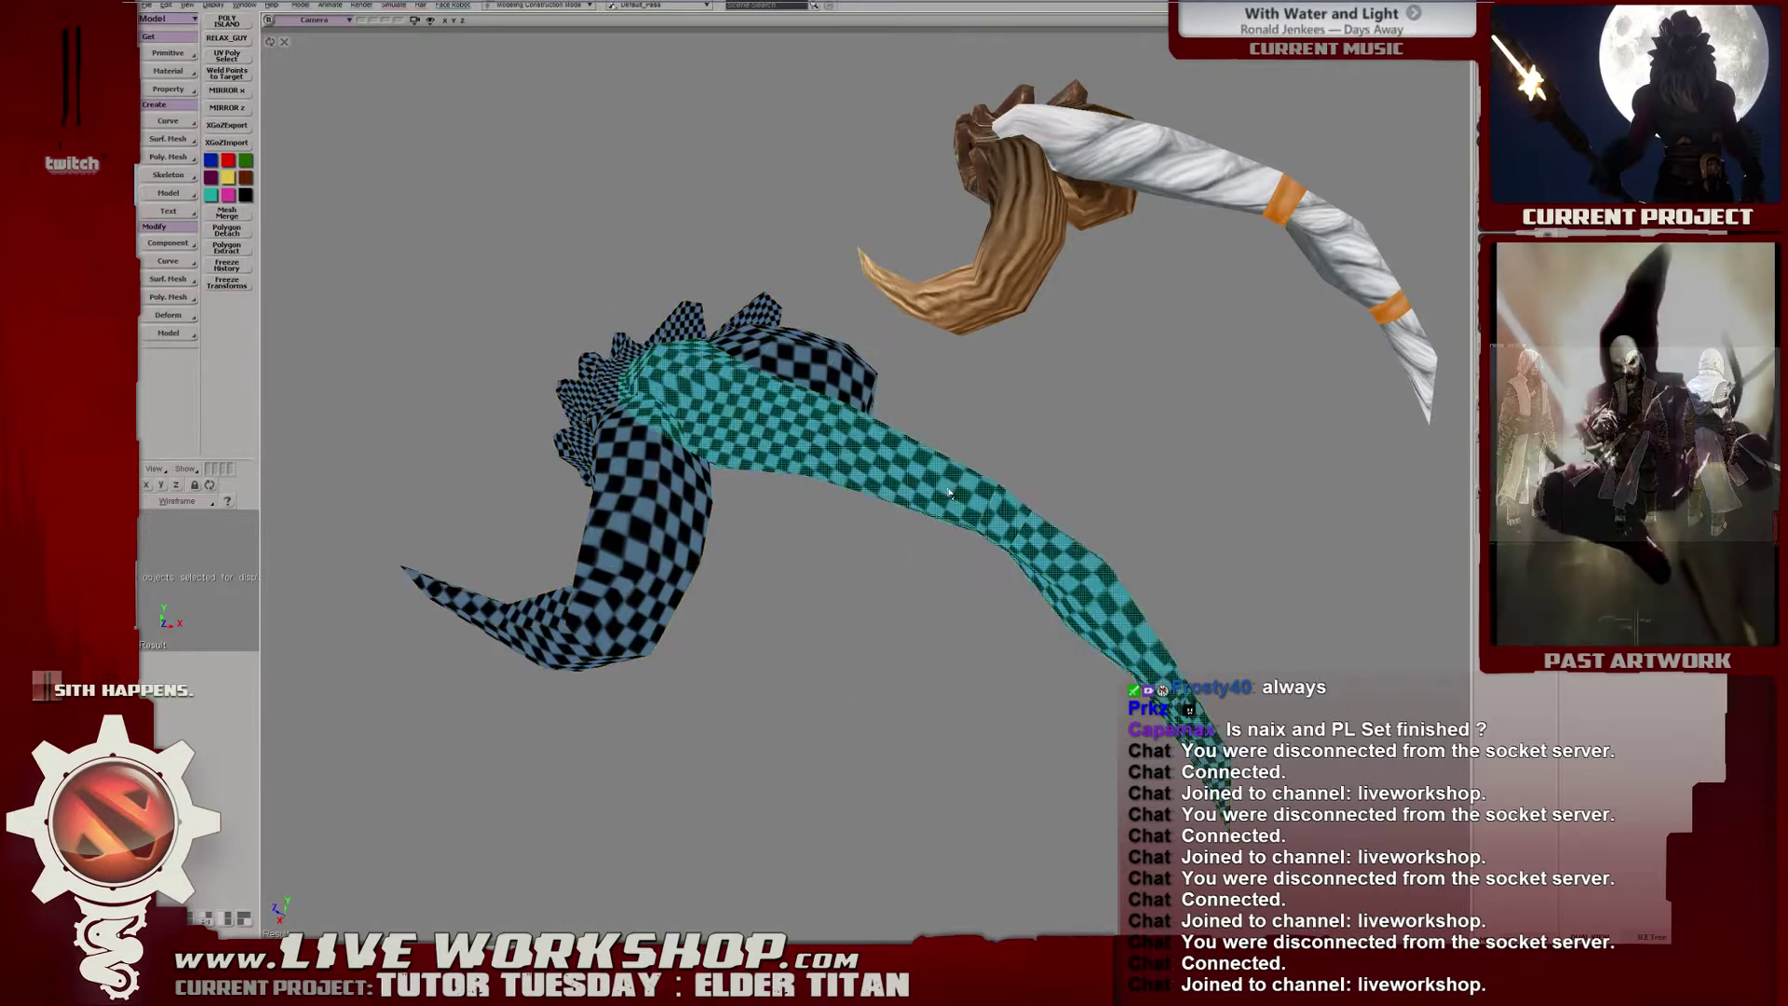
Select the detached braid mesh and delete its clusters to clear the old texture mapping.
click(889, 497)
middle_drag(890, 496, 1053, 440)
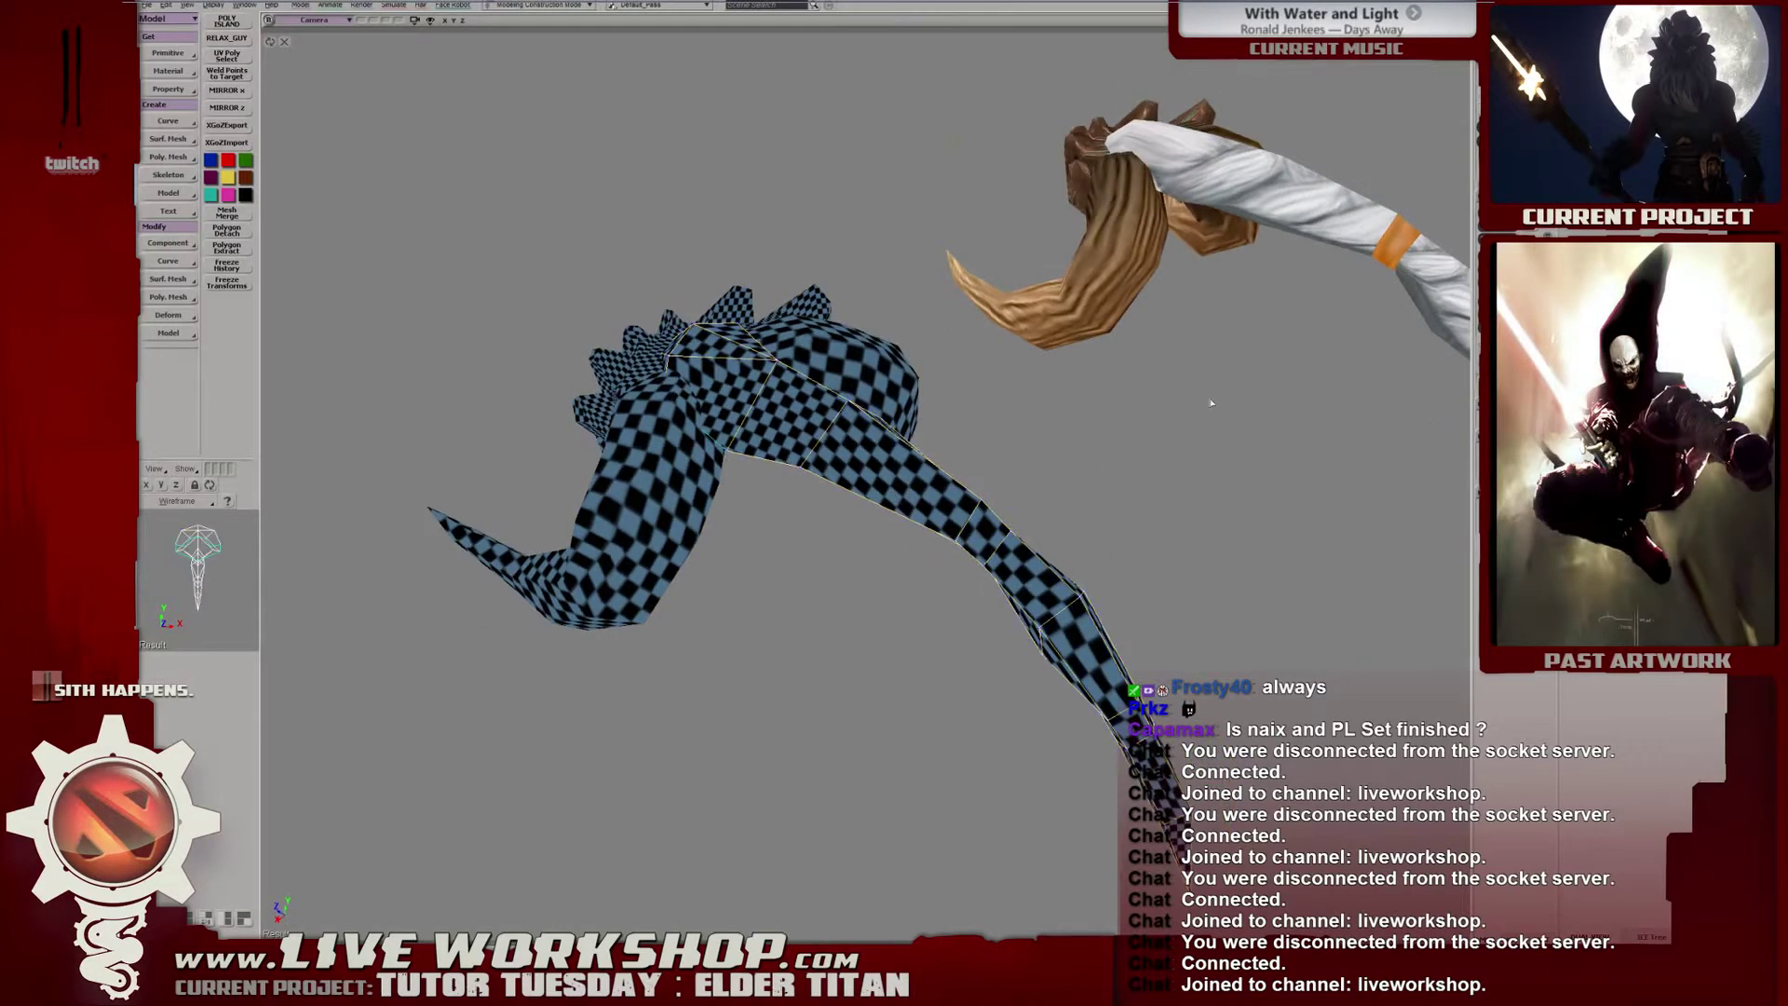
key(8)
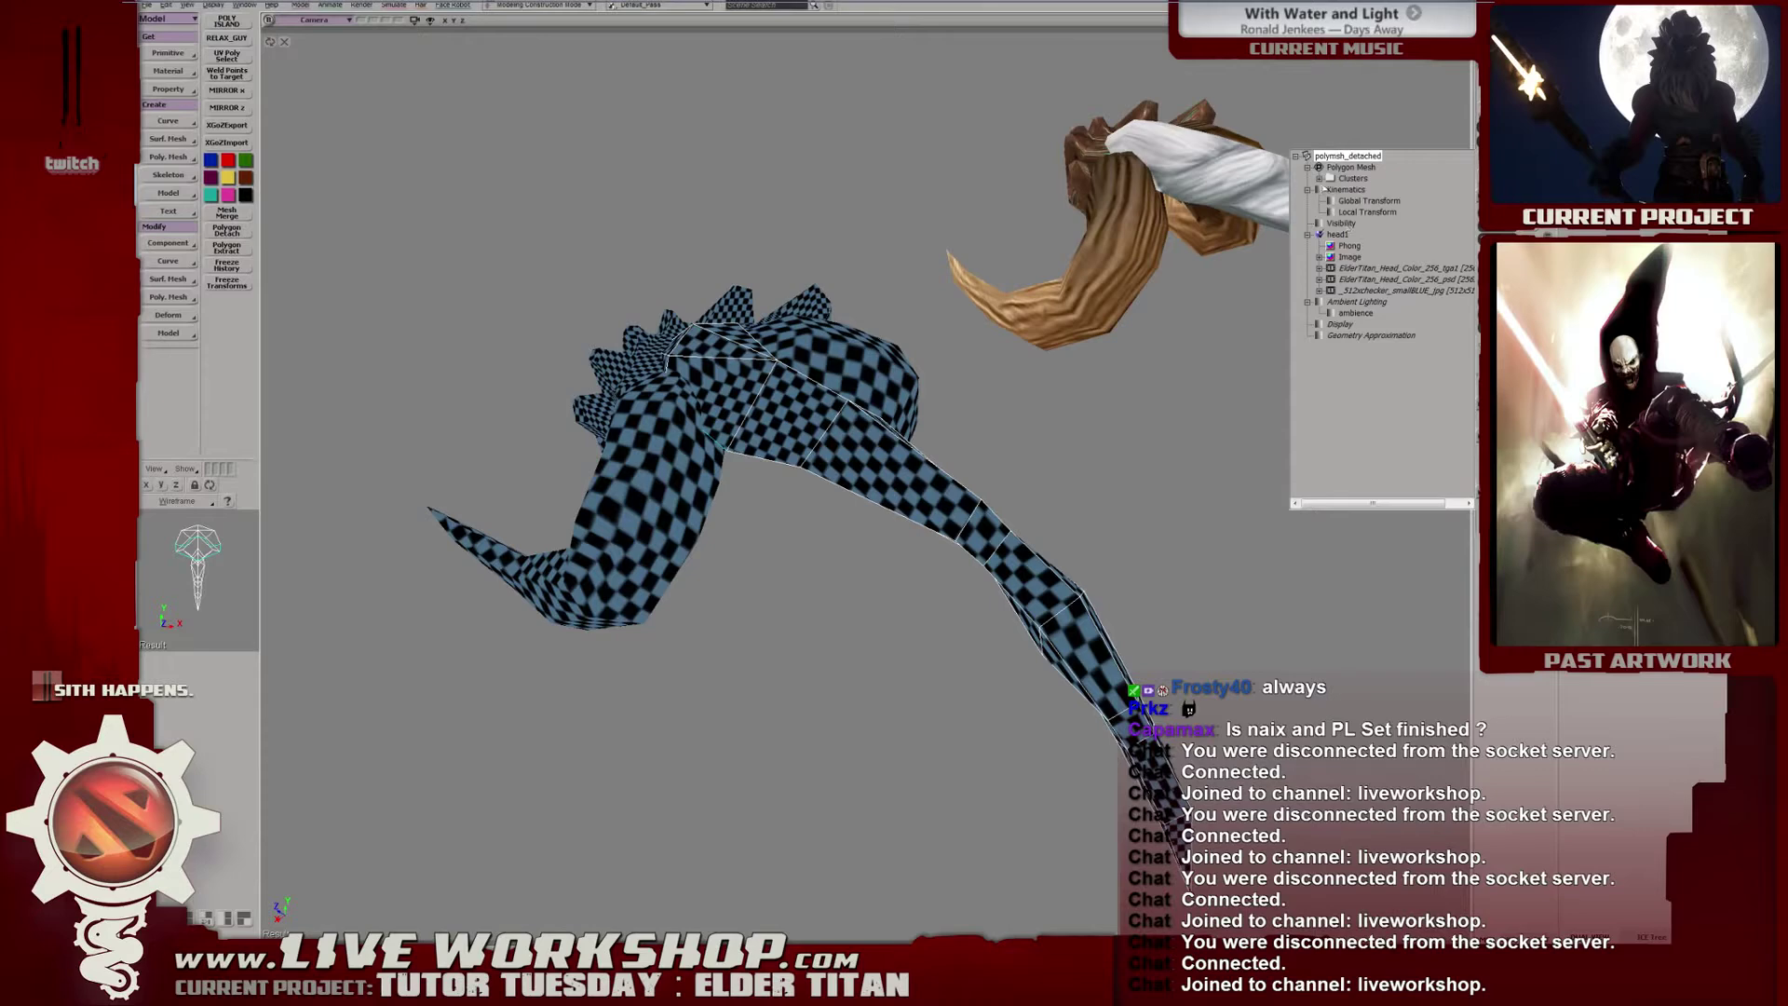
click(1319, 177)
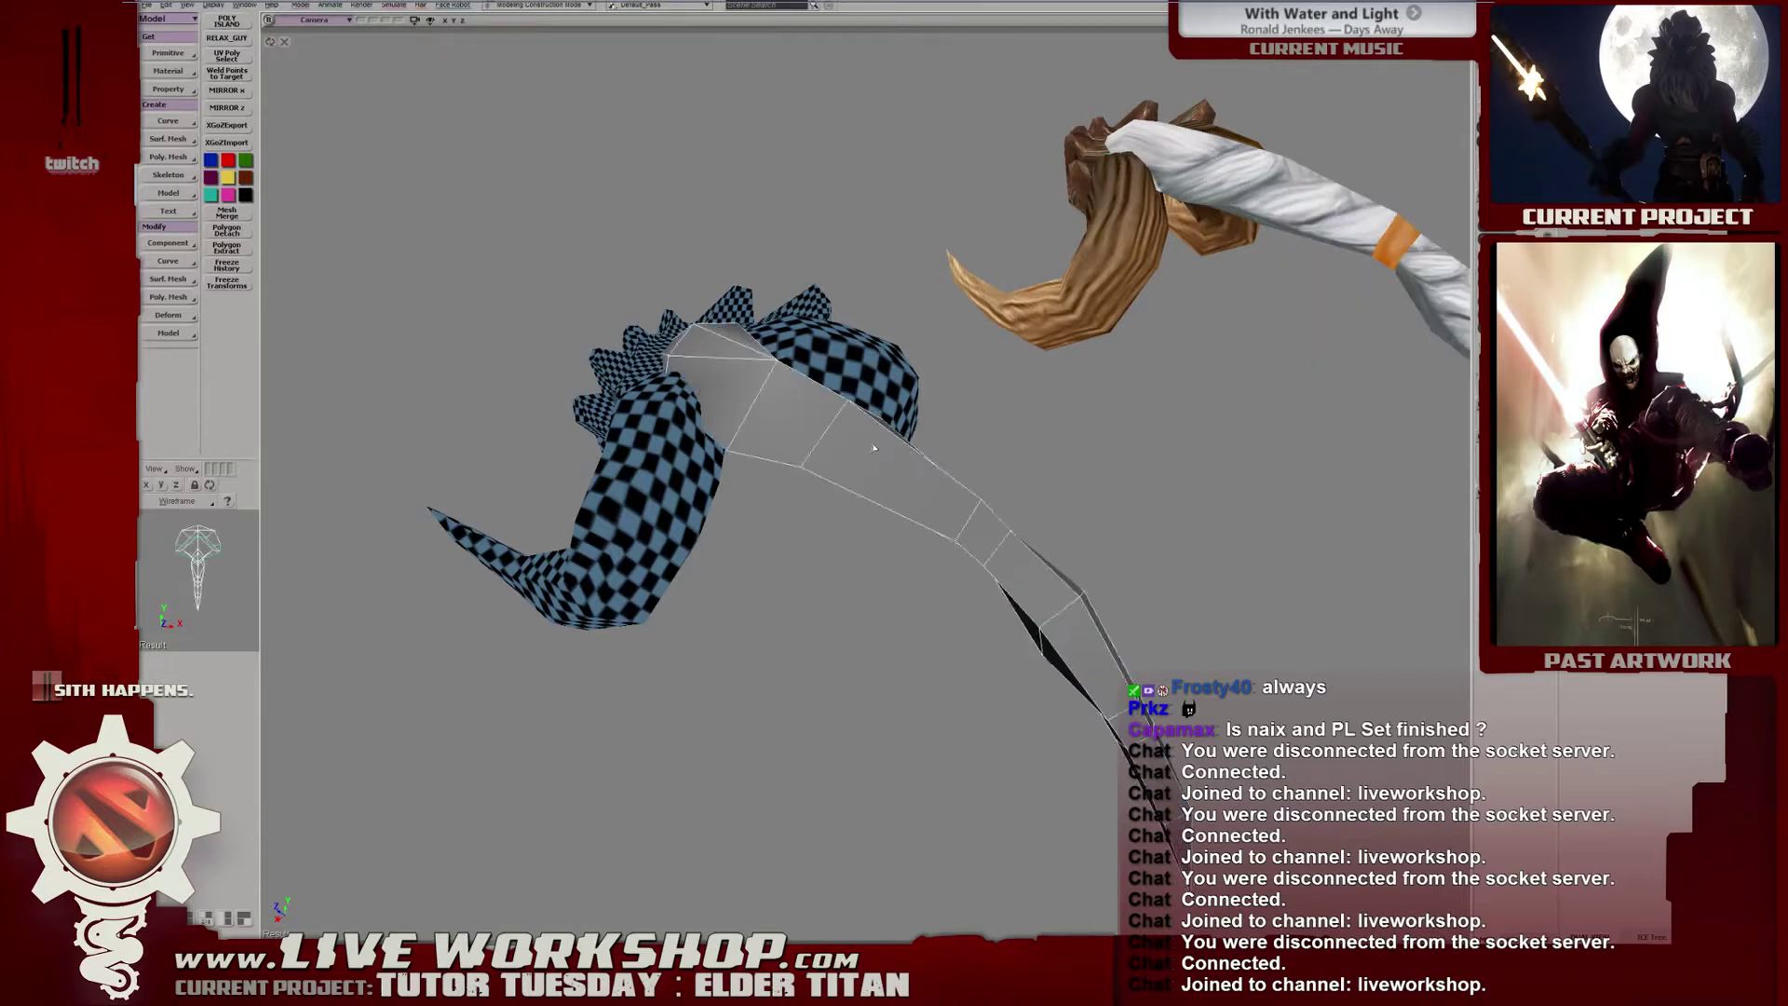
Select the edges along the braid's underside and around its first ring as seams for unwrapping.
middle_drag(1003, 376, 848, 387)
key(e)
click(829, 516)
middle_drag(896, 489, 859, 461)
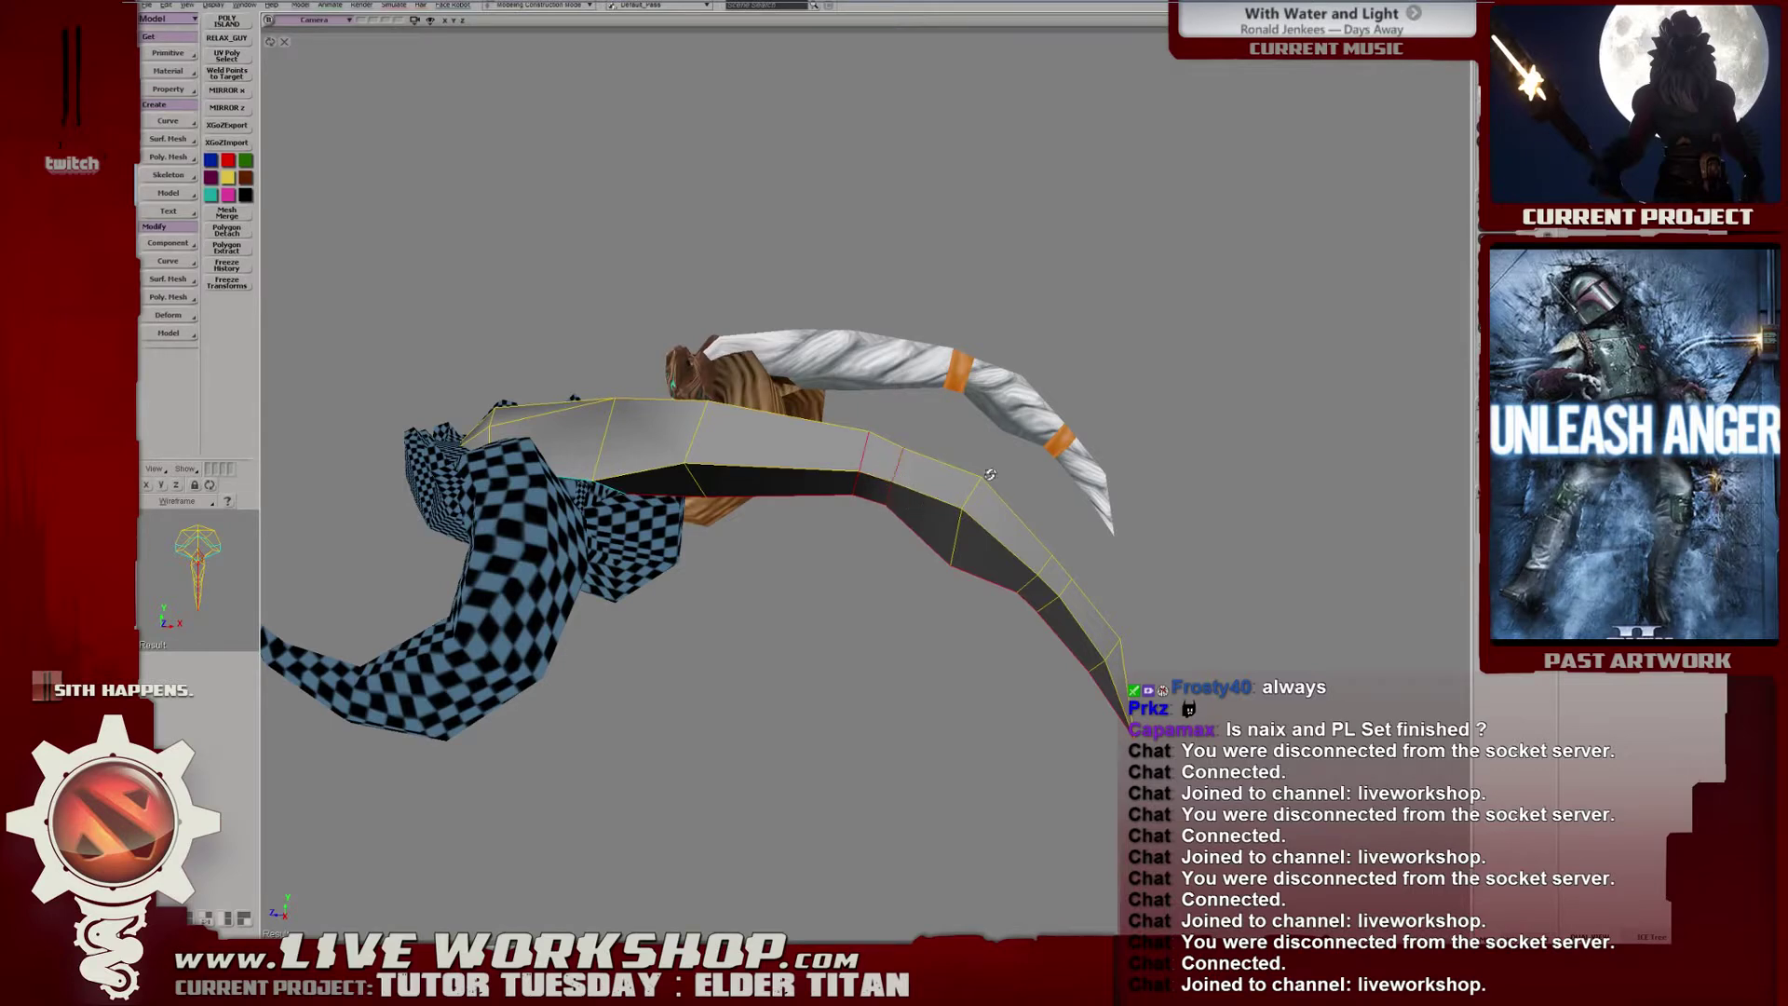
middle_drag(990, 474, 841, 457)
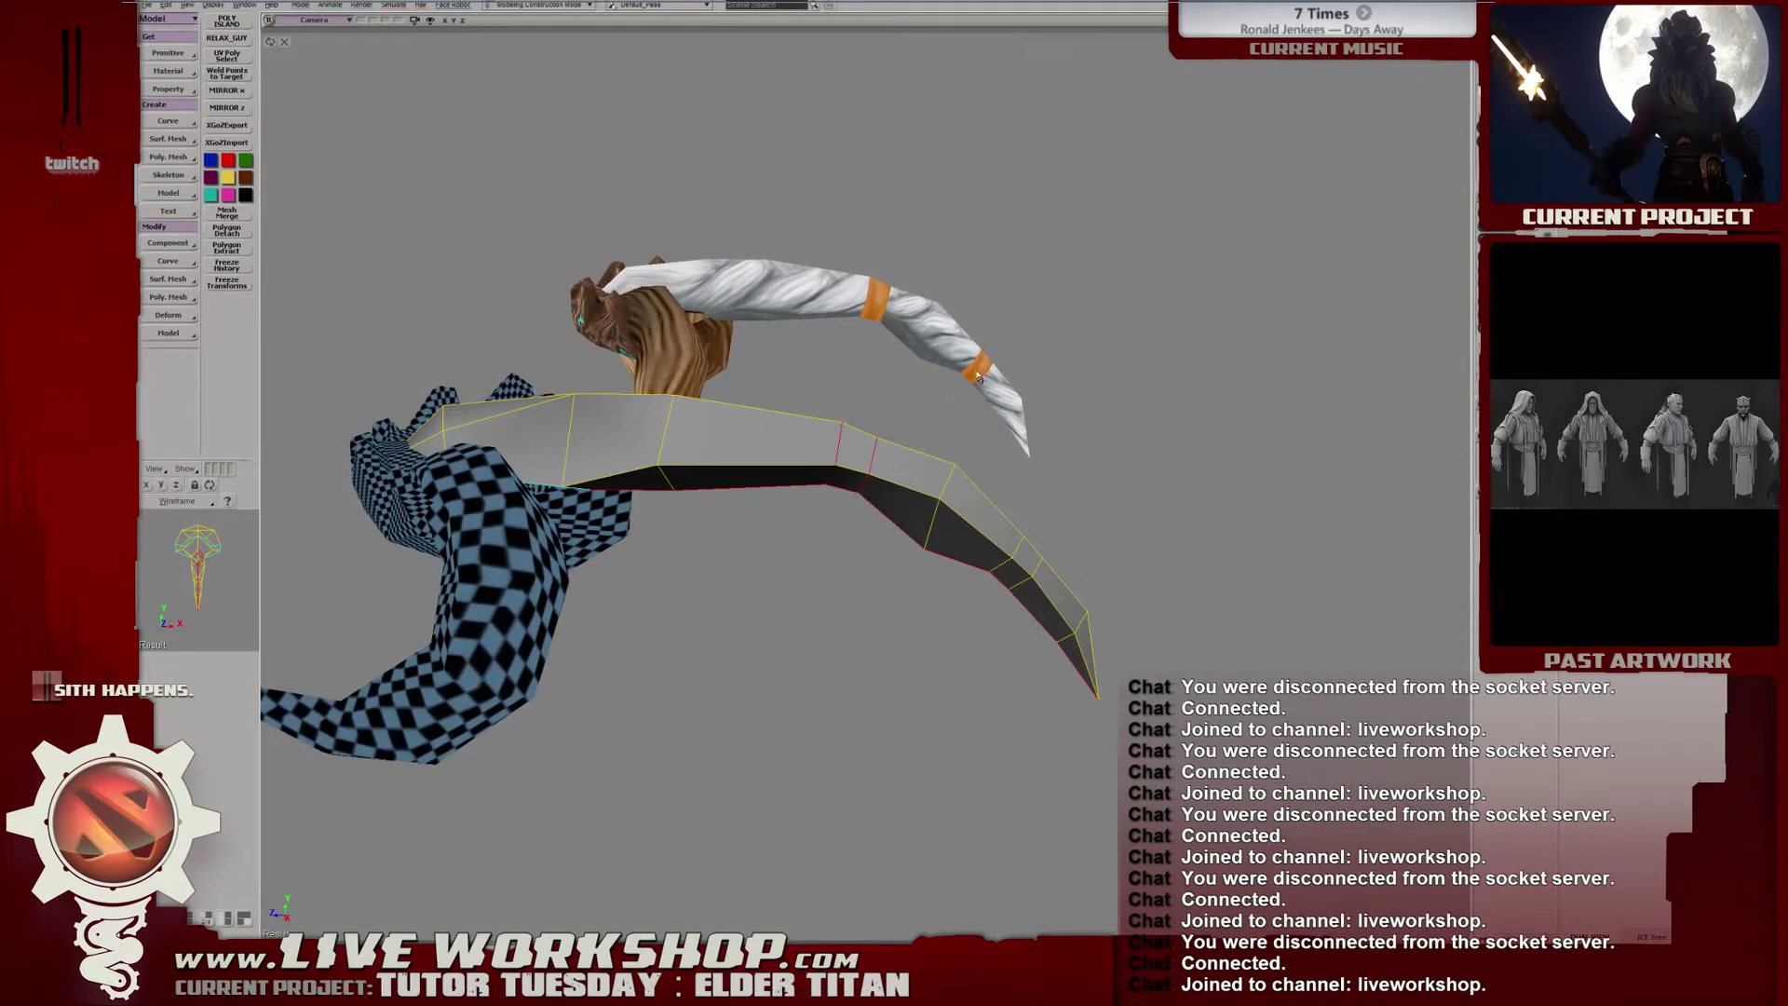
middle_drag(955, 380, 988, 399)
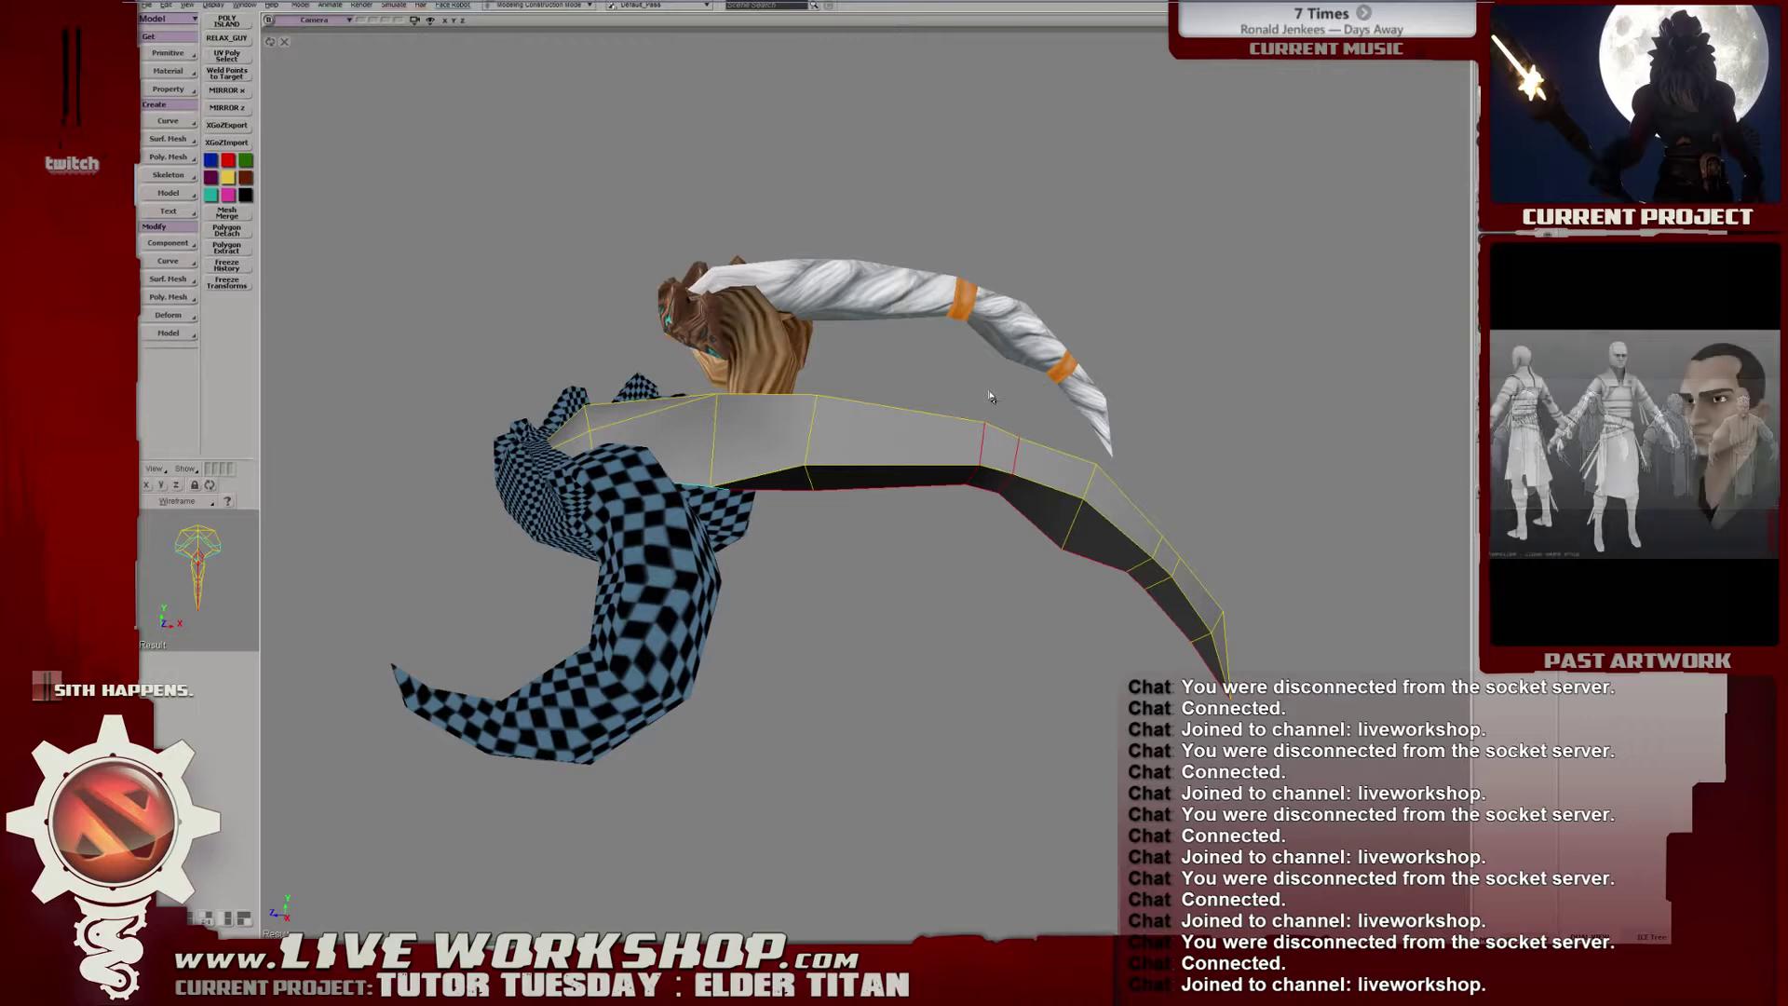
mouse_move(958, 461)
middle_down()
mouse_move(1182, 484)
mouse_move(902, 411)
mouse_move(897, 498)
mouse_move(942, 438)
mouse_move(985, 447)
mouse_move(1018, 399)
mouse_move(1050, 391)
mouse_move(896, 460)
mouse_move(915, 437)
mouse_move(937, 416)
mouse_move(989, 429)
mouse_move(956, 488)
mouse_move(929, 479)
mouse_move(978, 482)
mouse_move(896, 547)
middle_up()
key(4)
key(6)
scroll(929, 488, up, 5)
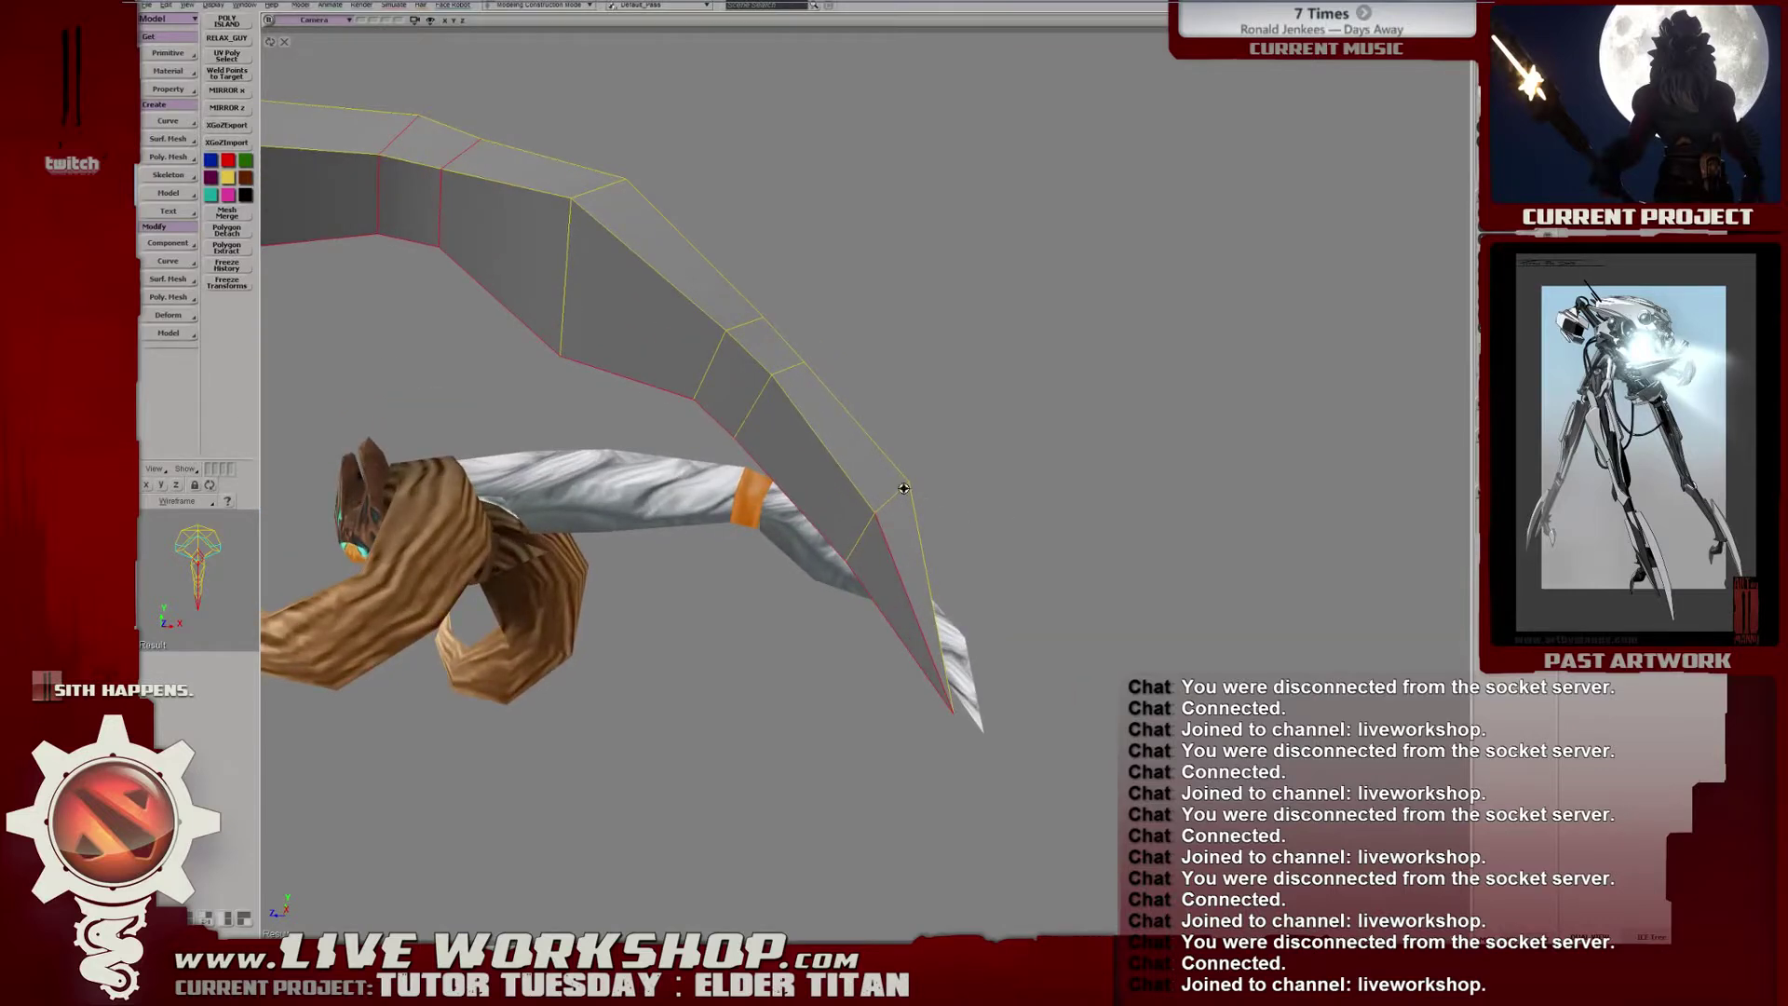
mouse_move(904, 488)
middle_down()
mouse_move(890, 471)
mouse_move(858, 516)
mouse_move(860, 457)
mouse_move(712, 500)
mouse_move(728, 527)
mouse_move(747, 497)
mouse_move(795, 506)
middle_up()
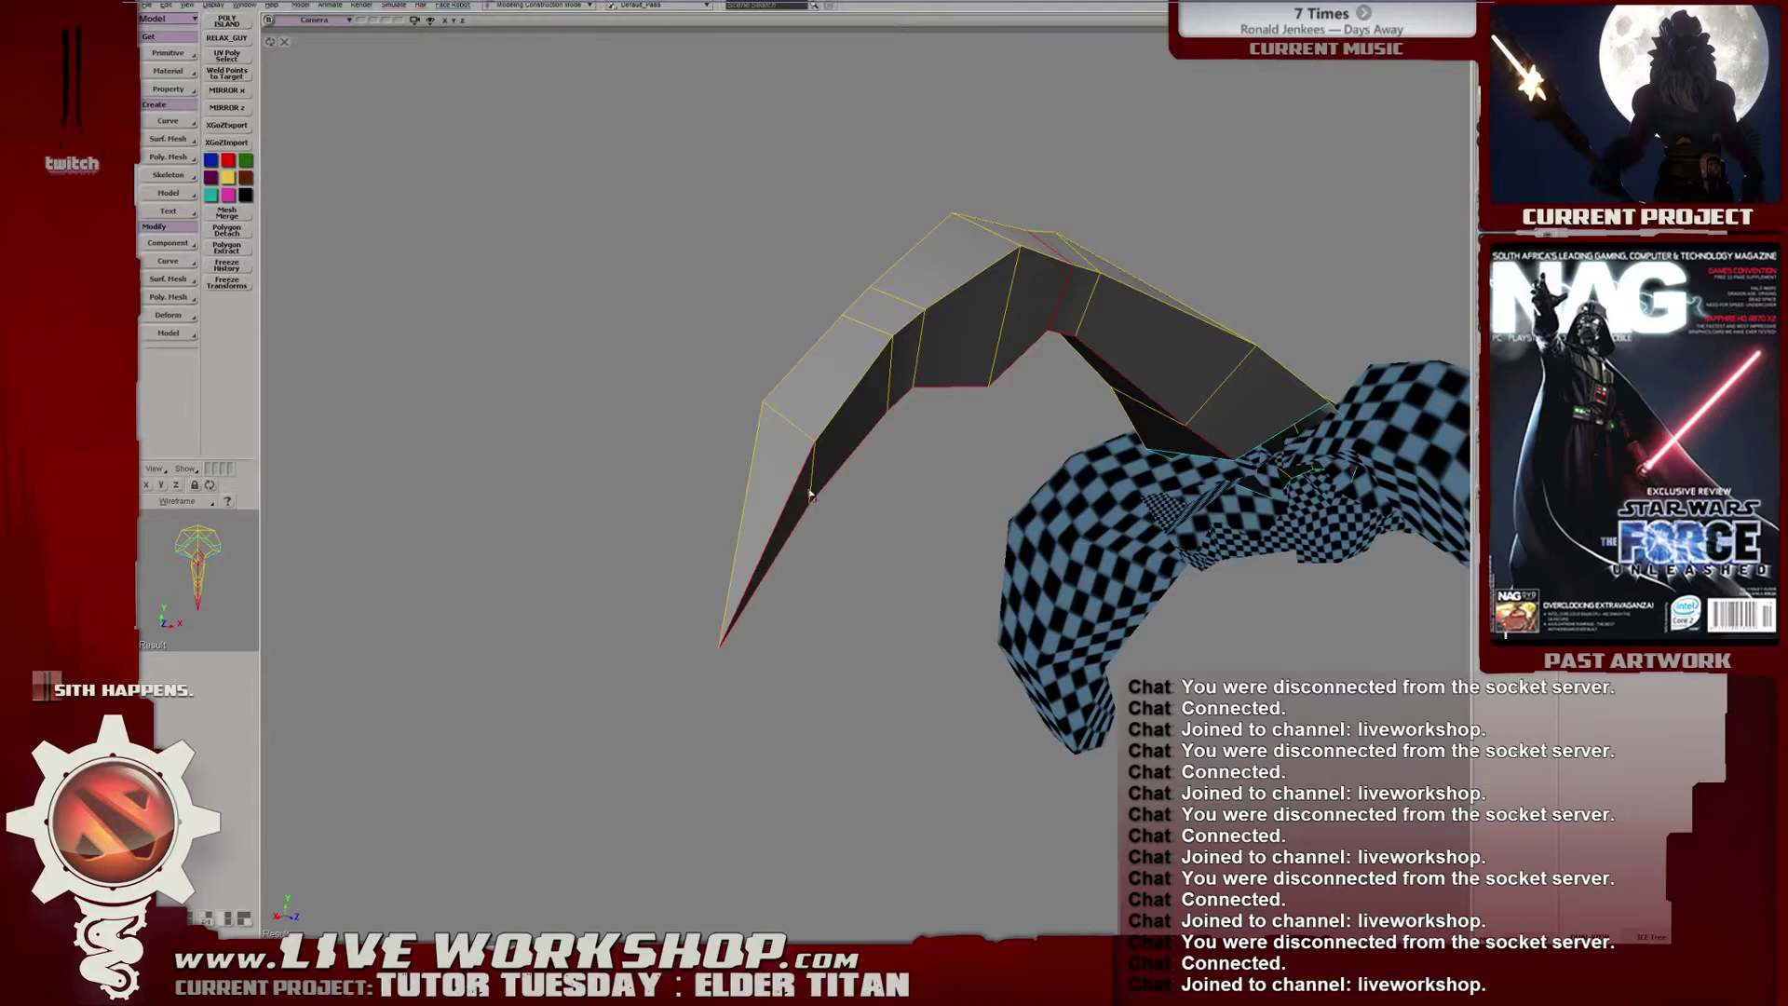
mouse_move(810, 494)
middle_down()
mouse_move(978, 506)
mouse_move(901, 524)
mouse_move(801, 500)
middle_up()
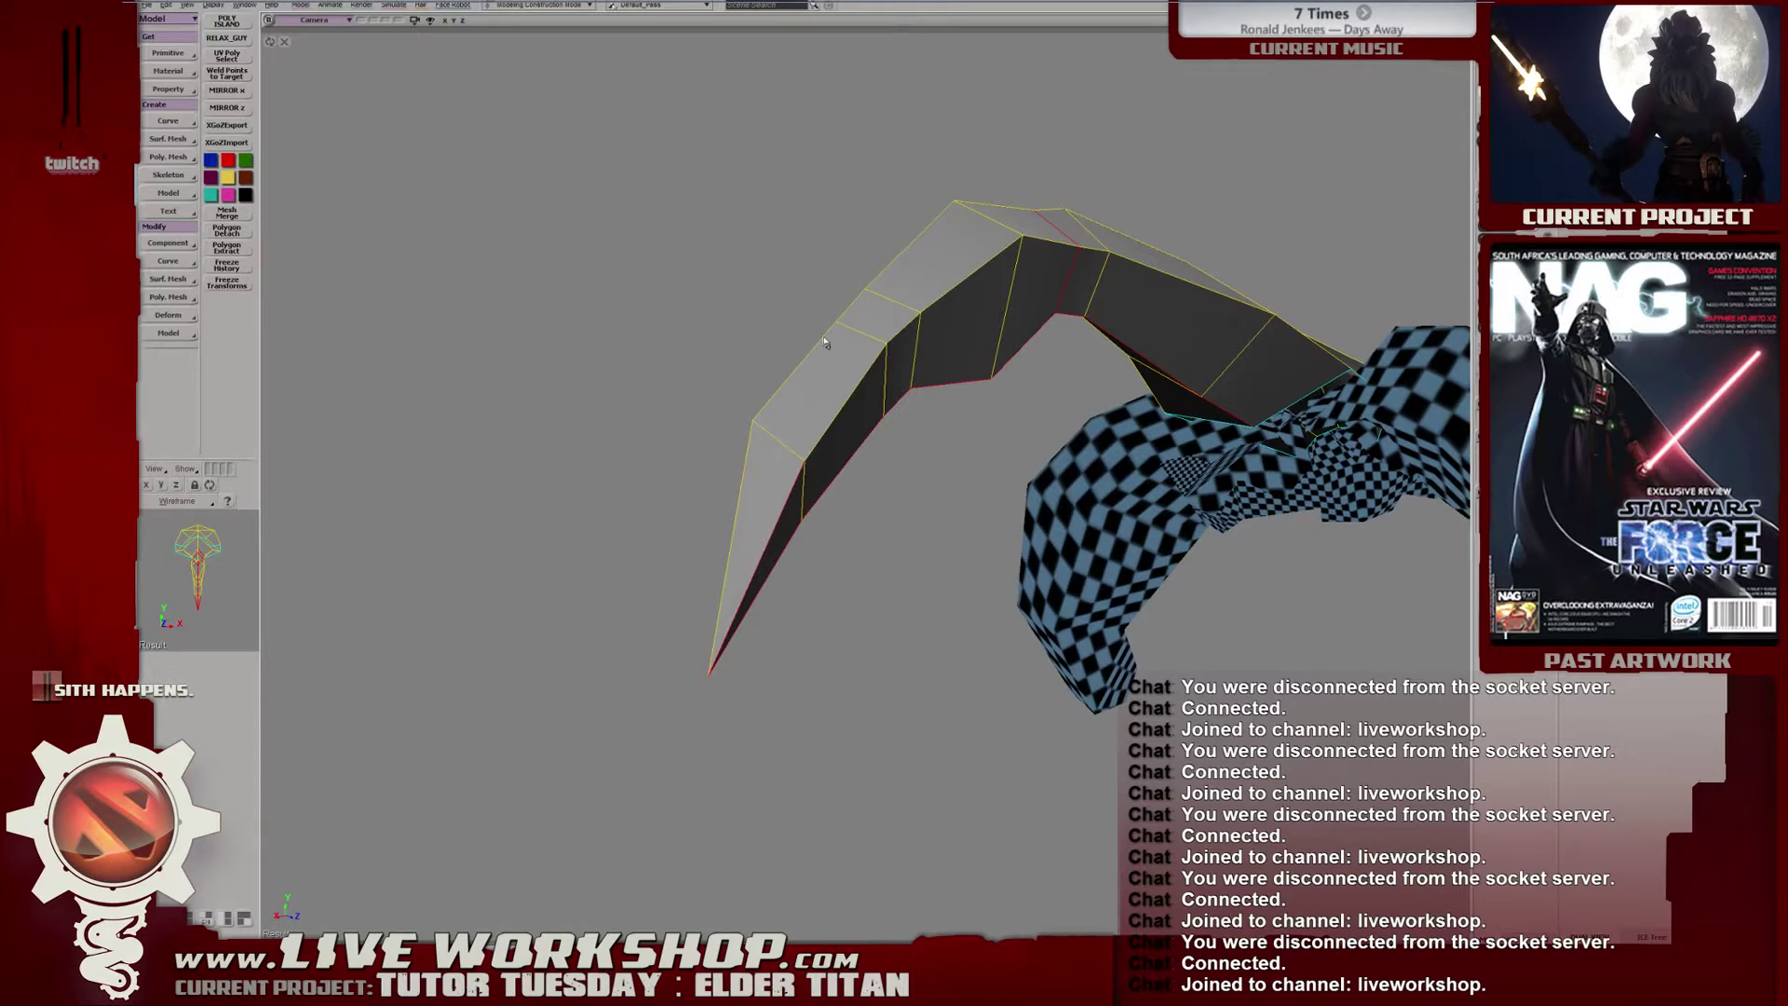
middle_drag(807, 408, 760, 428)
Unfold and pack the braid's UVs along the selected seam edges and show the result in the Texture Editor.
click(181, 92)
mouse_move(271, 95)
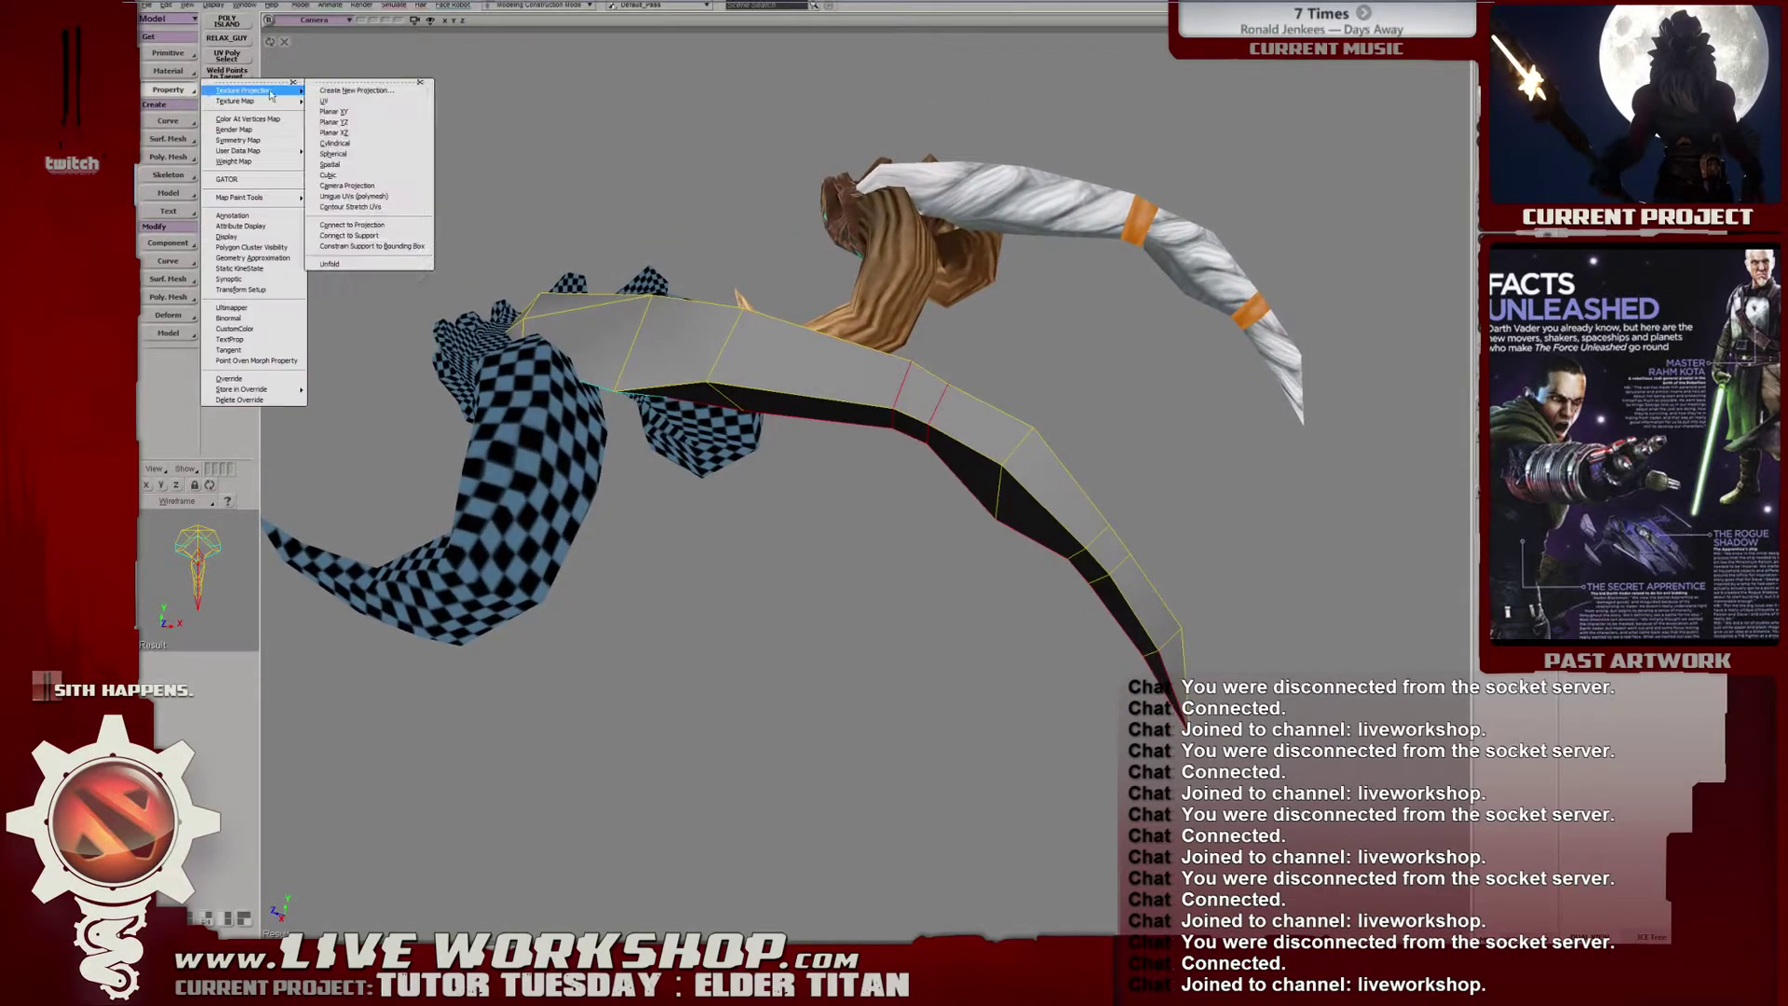
click(370, 265)
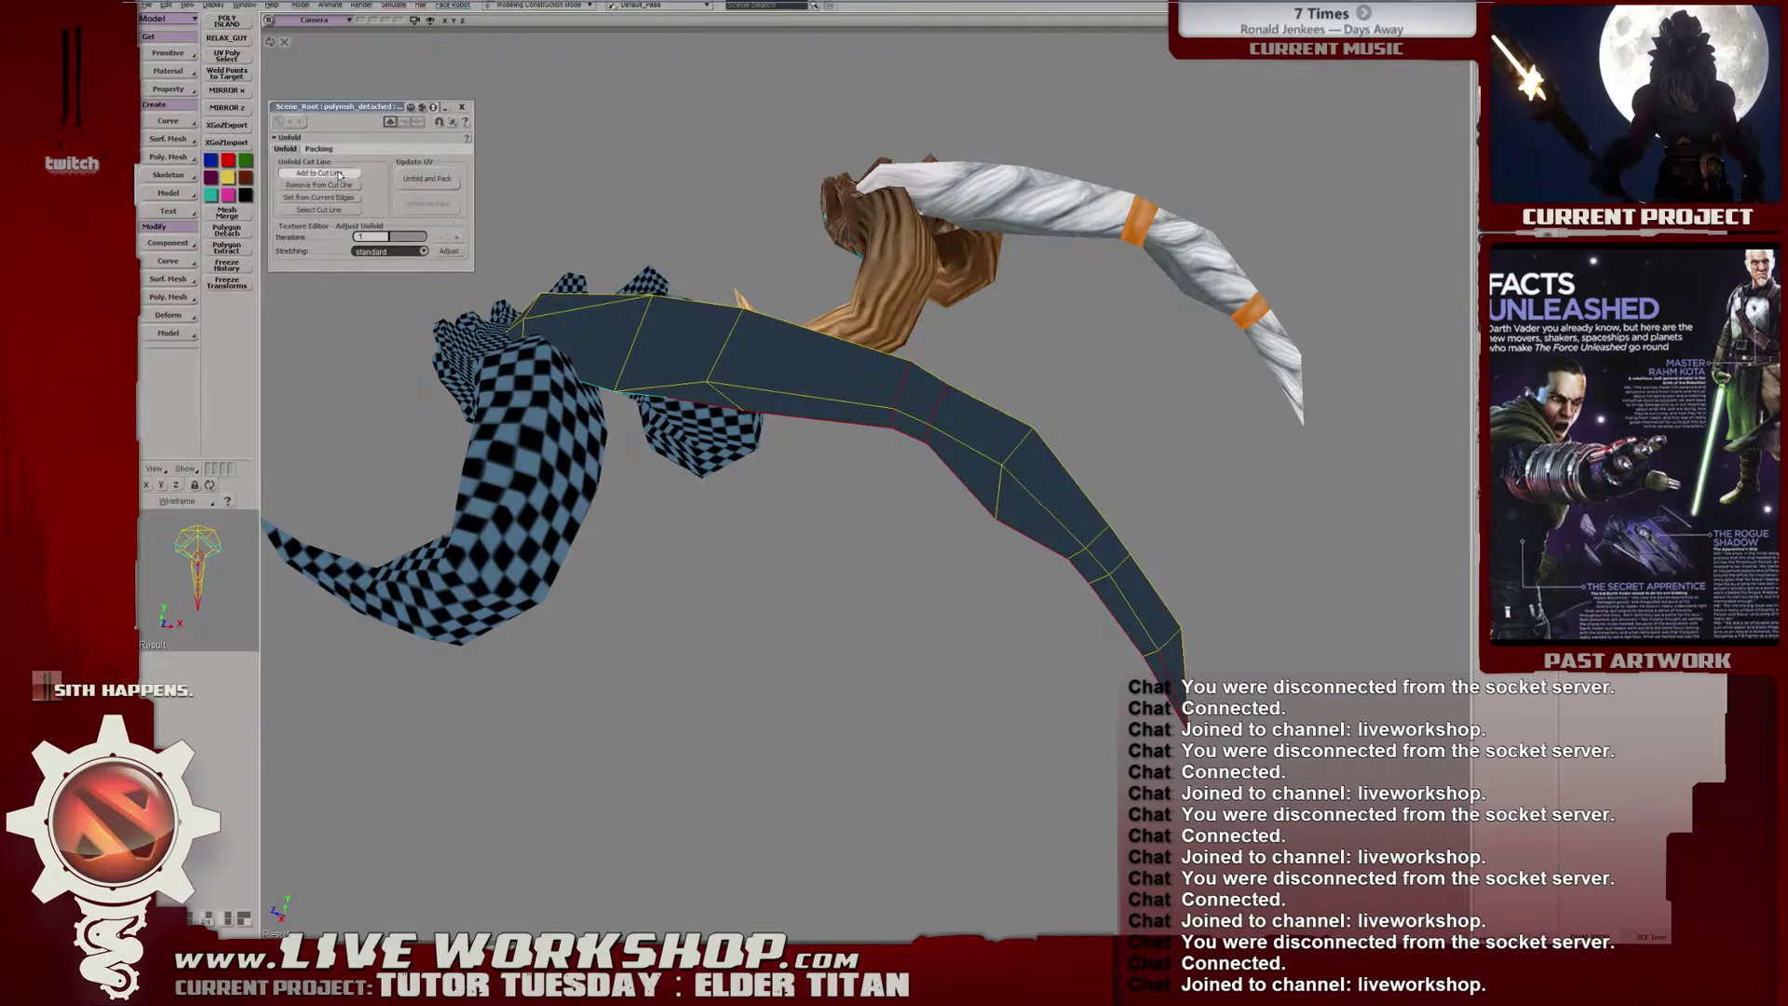
click(426, 179)
click(461, 107)
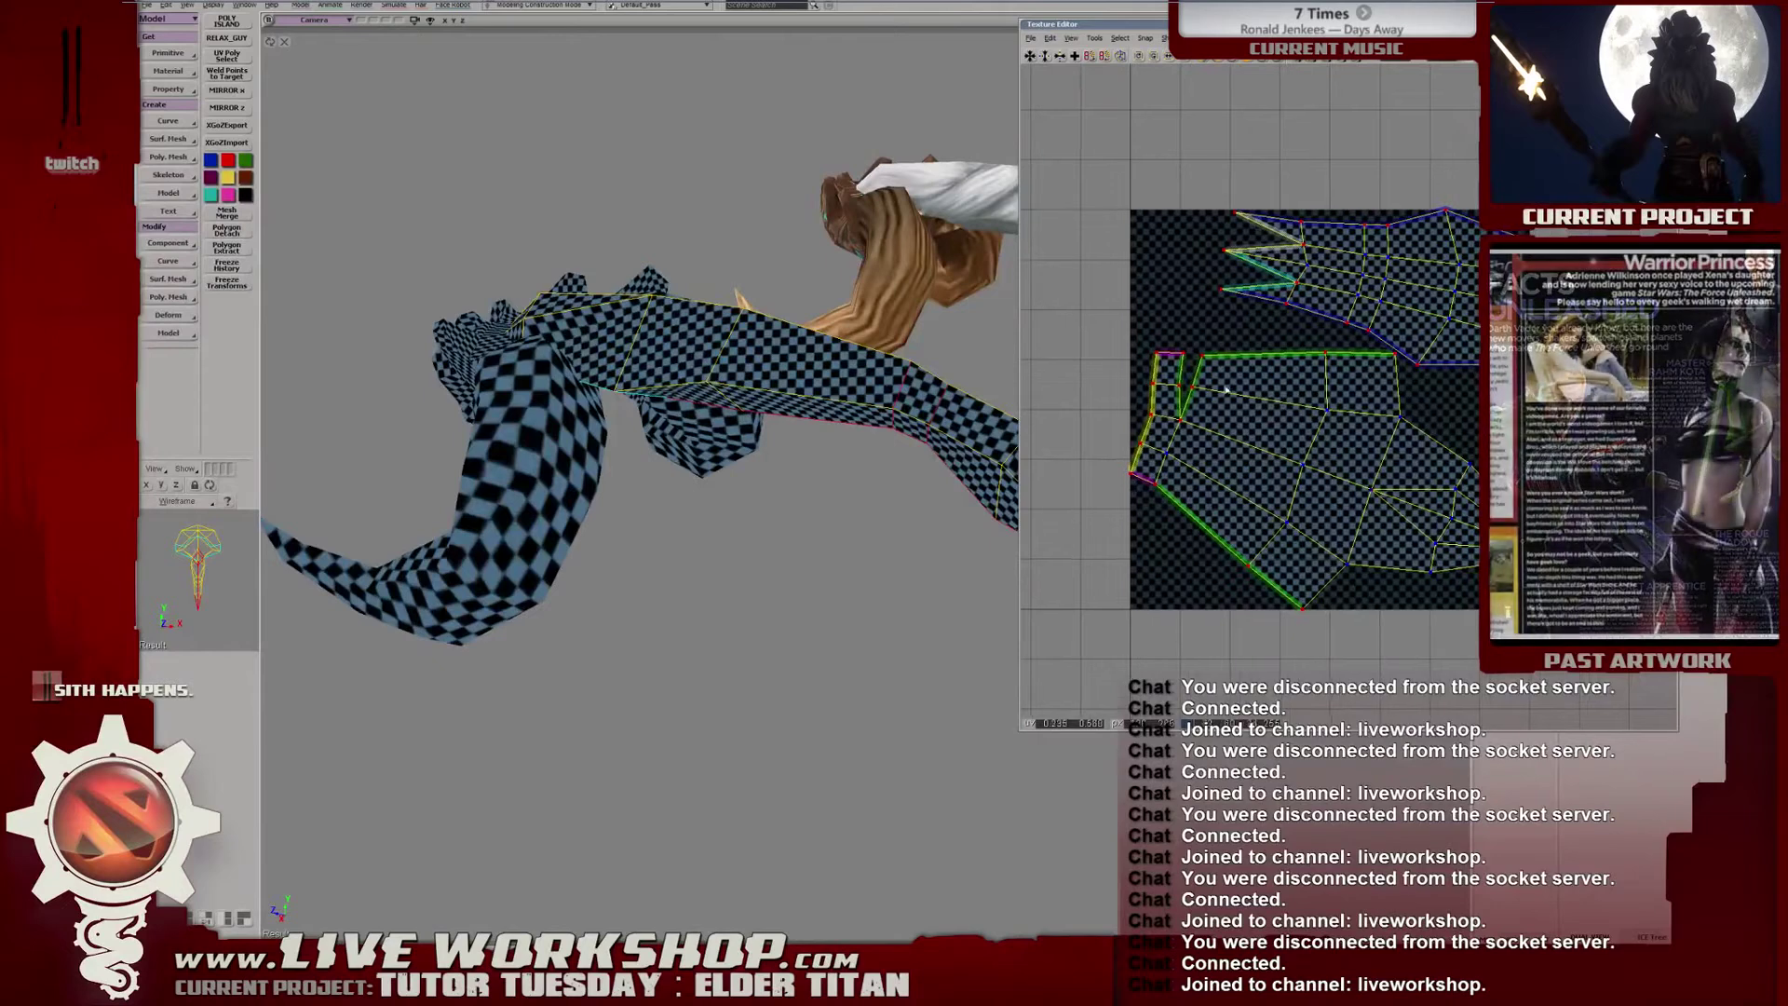
Rotate the braid's base UV island so it runs horizontally.
click(1338, 486)
drag(1363, 527, 1094, 236)
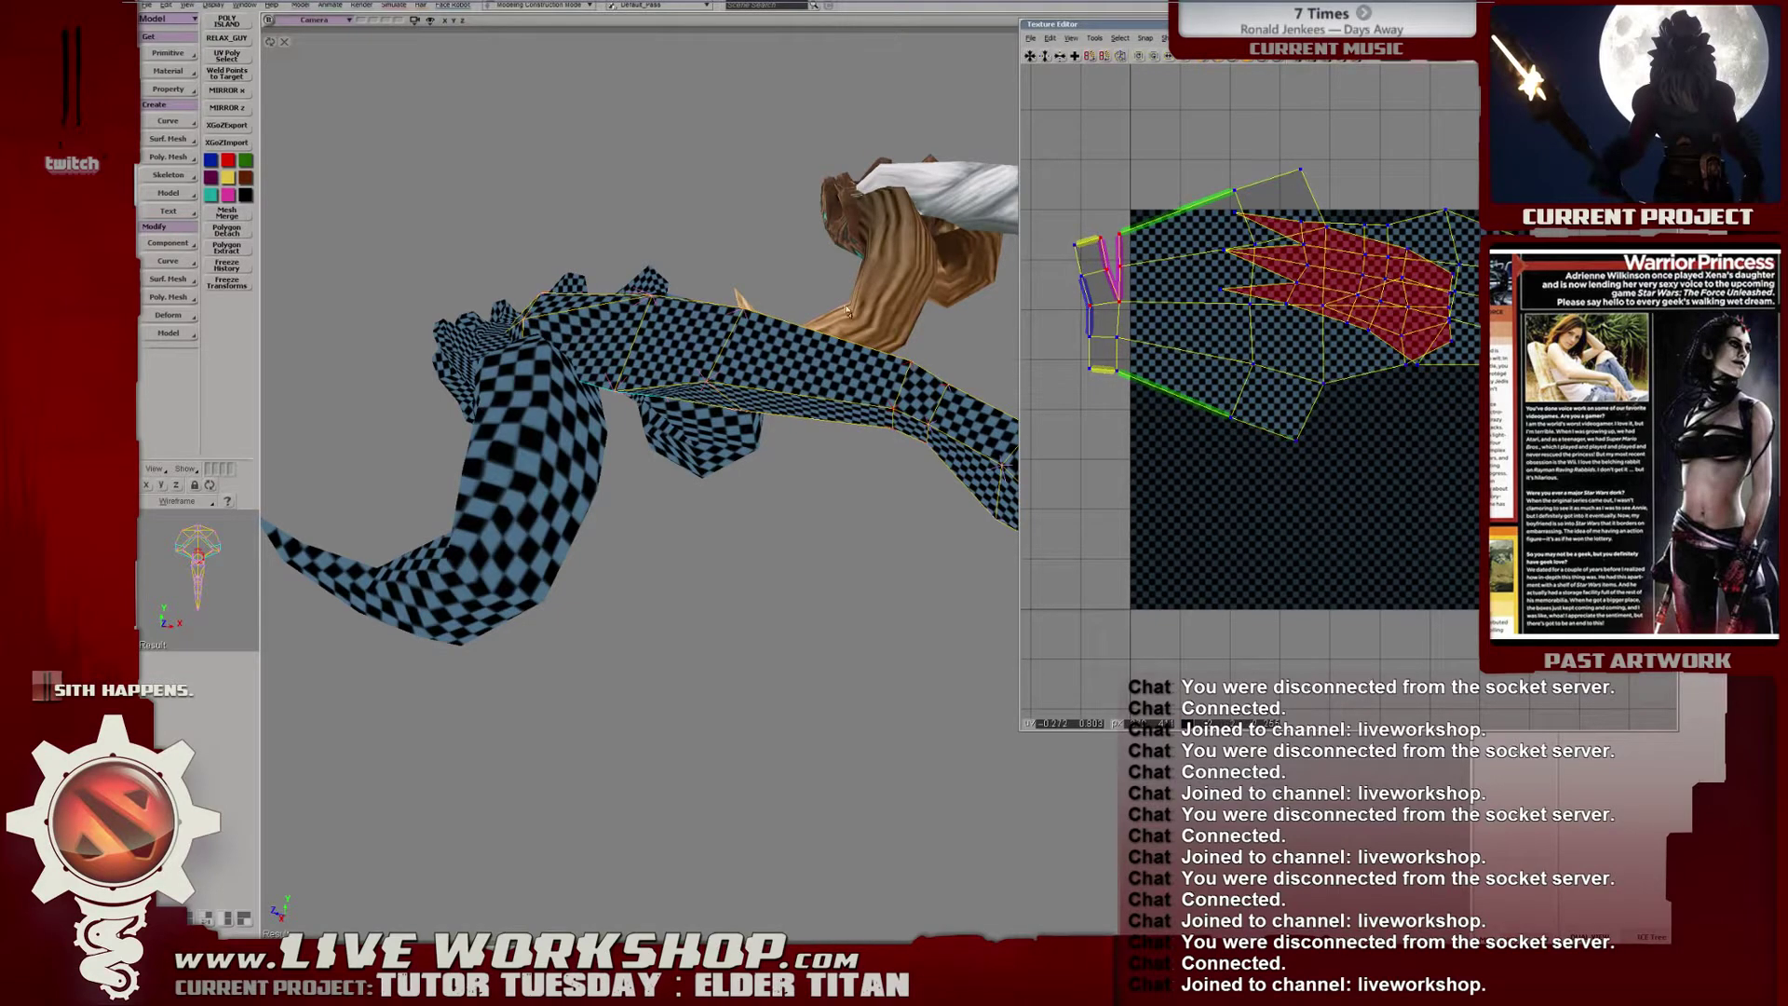
key(f)
scroll(819, 332, down, 3)
right_drag(917, 349, 962, 360)
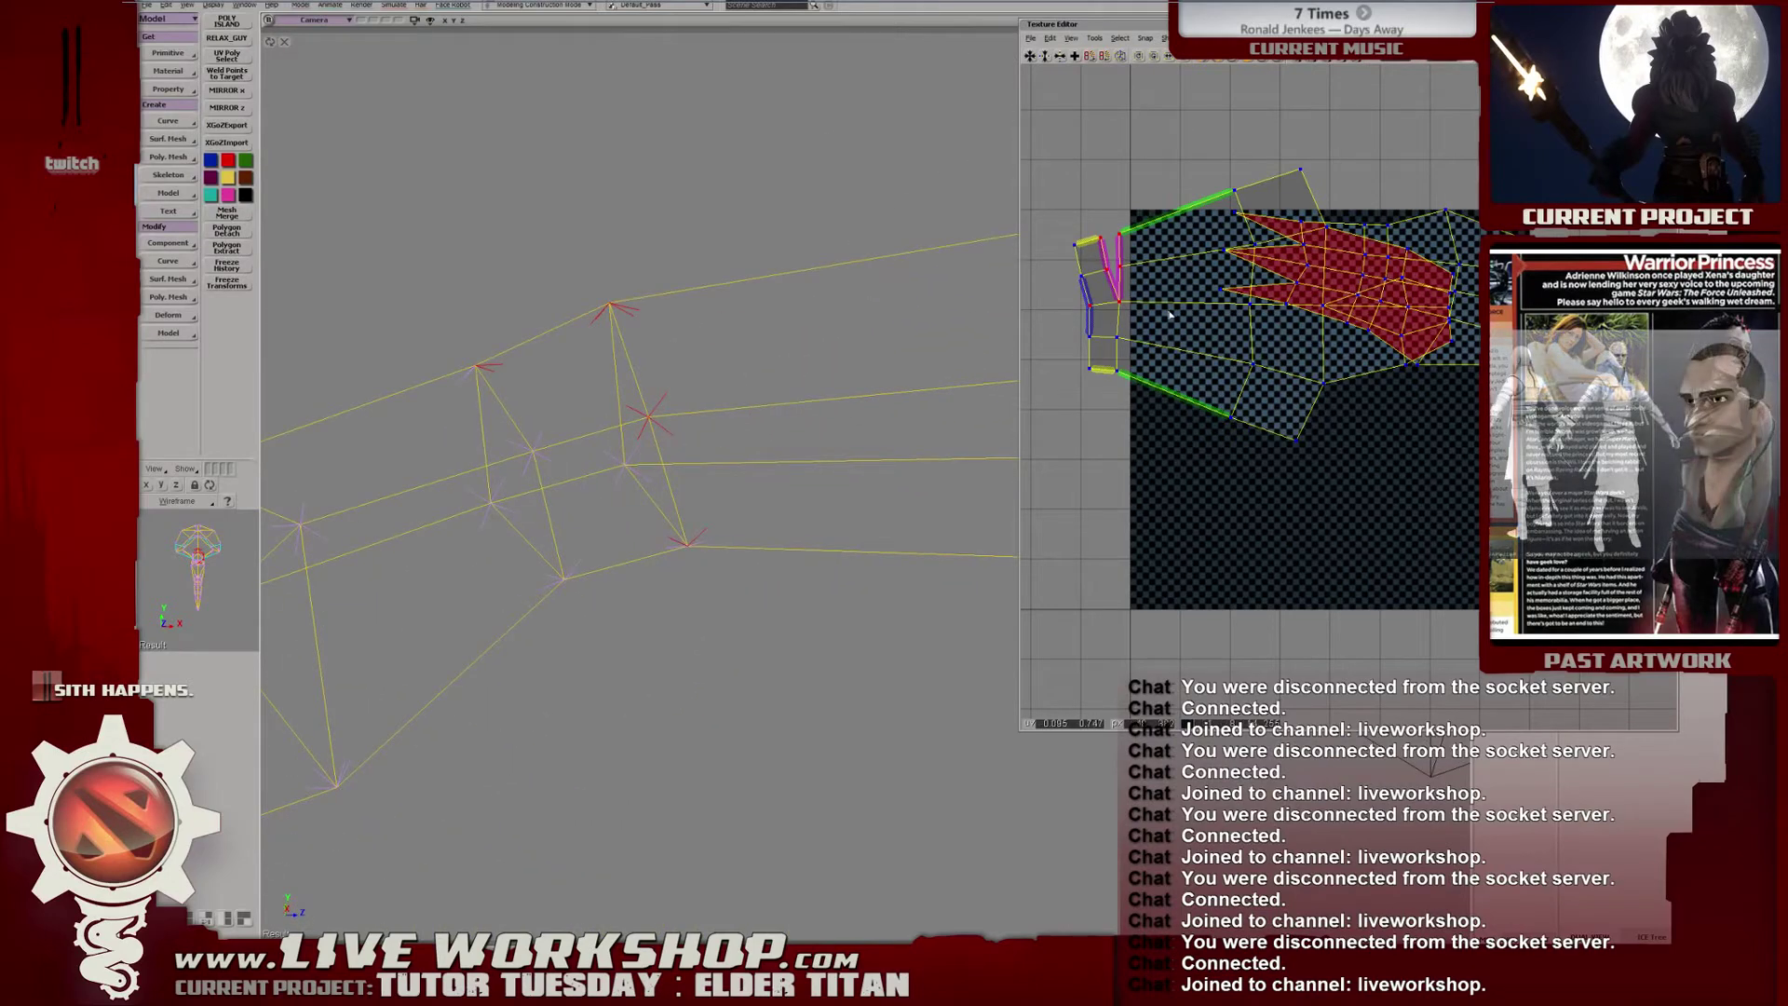
Close the split at the outer end of the base island and straighten that end's column of UV points.
scroll(1154, 304, up, 3)
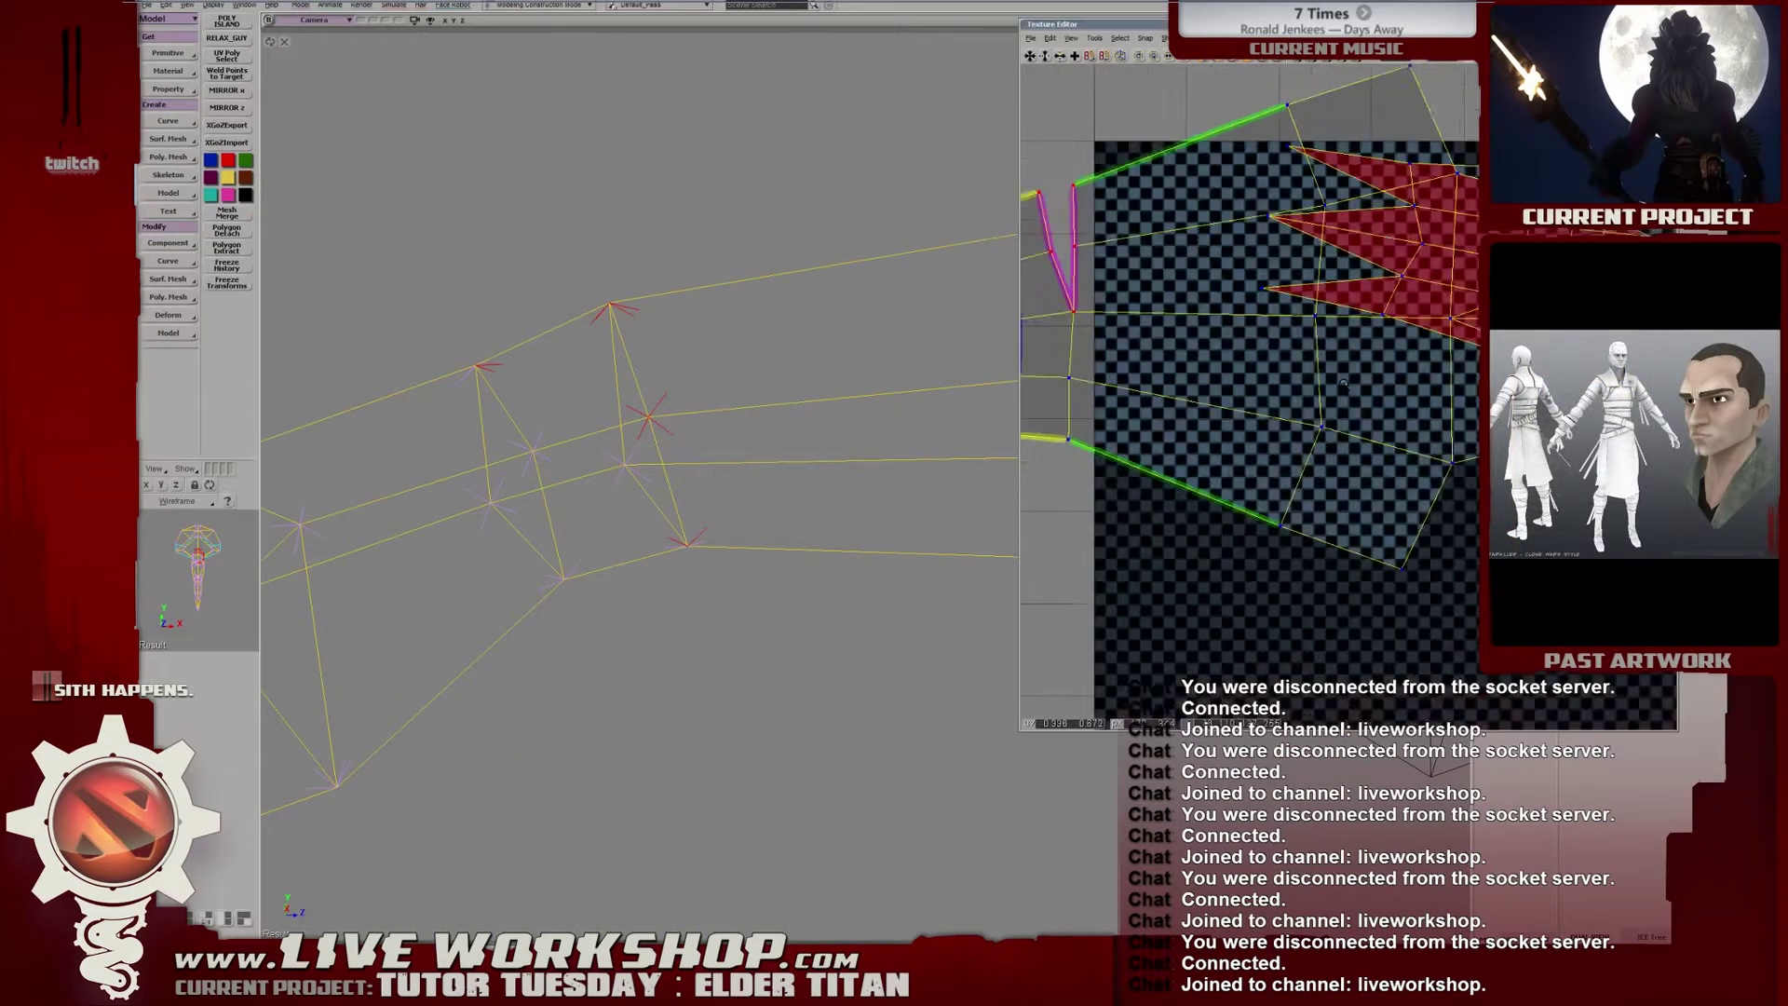
drag(1154, 343, 1164, 280)
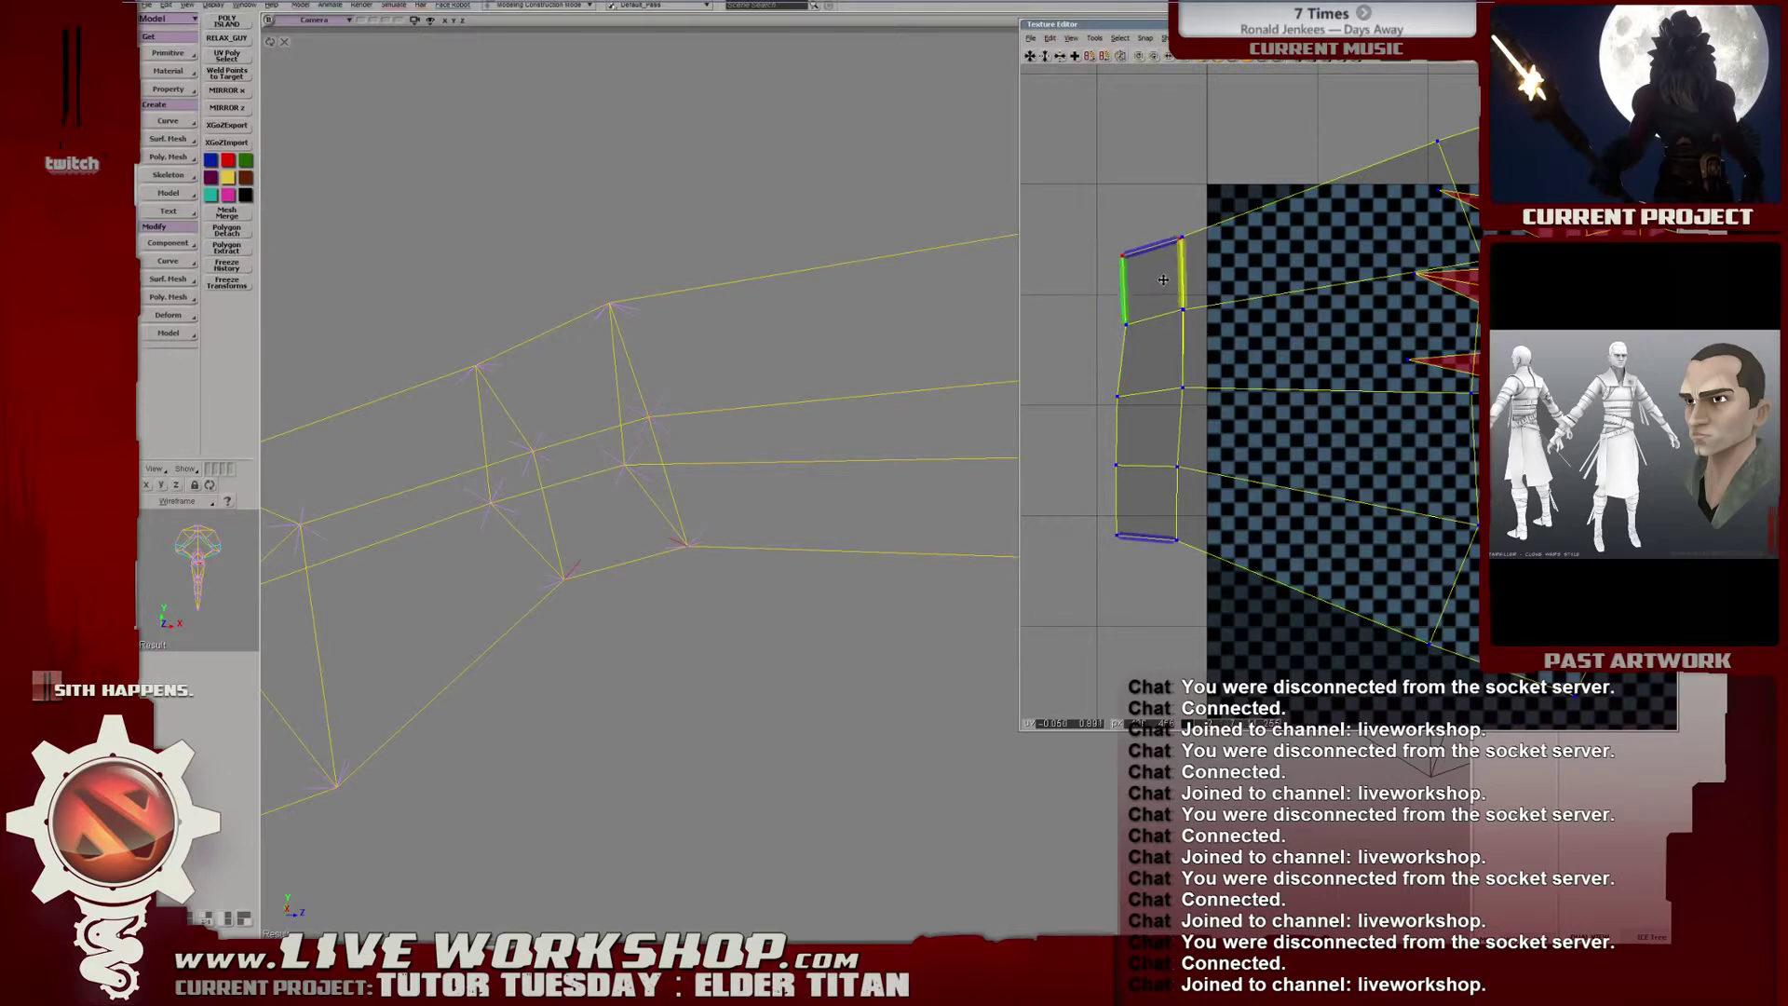
click(1179, 240)
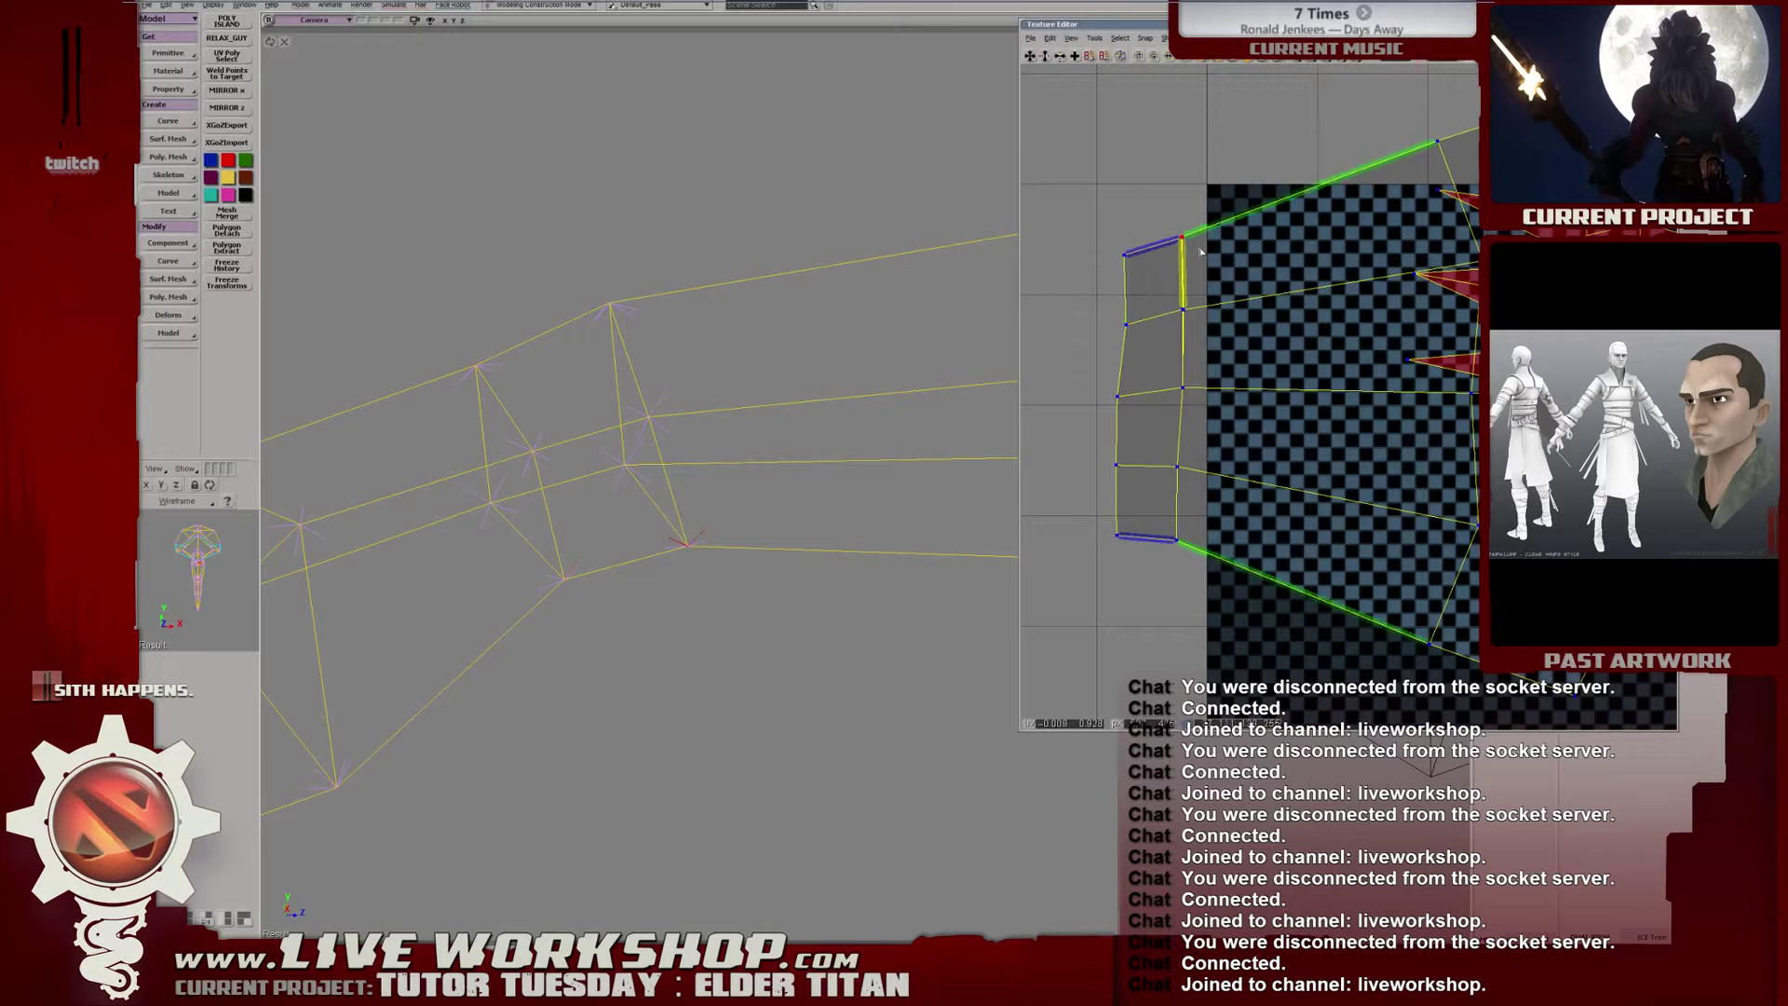
click(1119, 325)
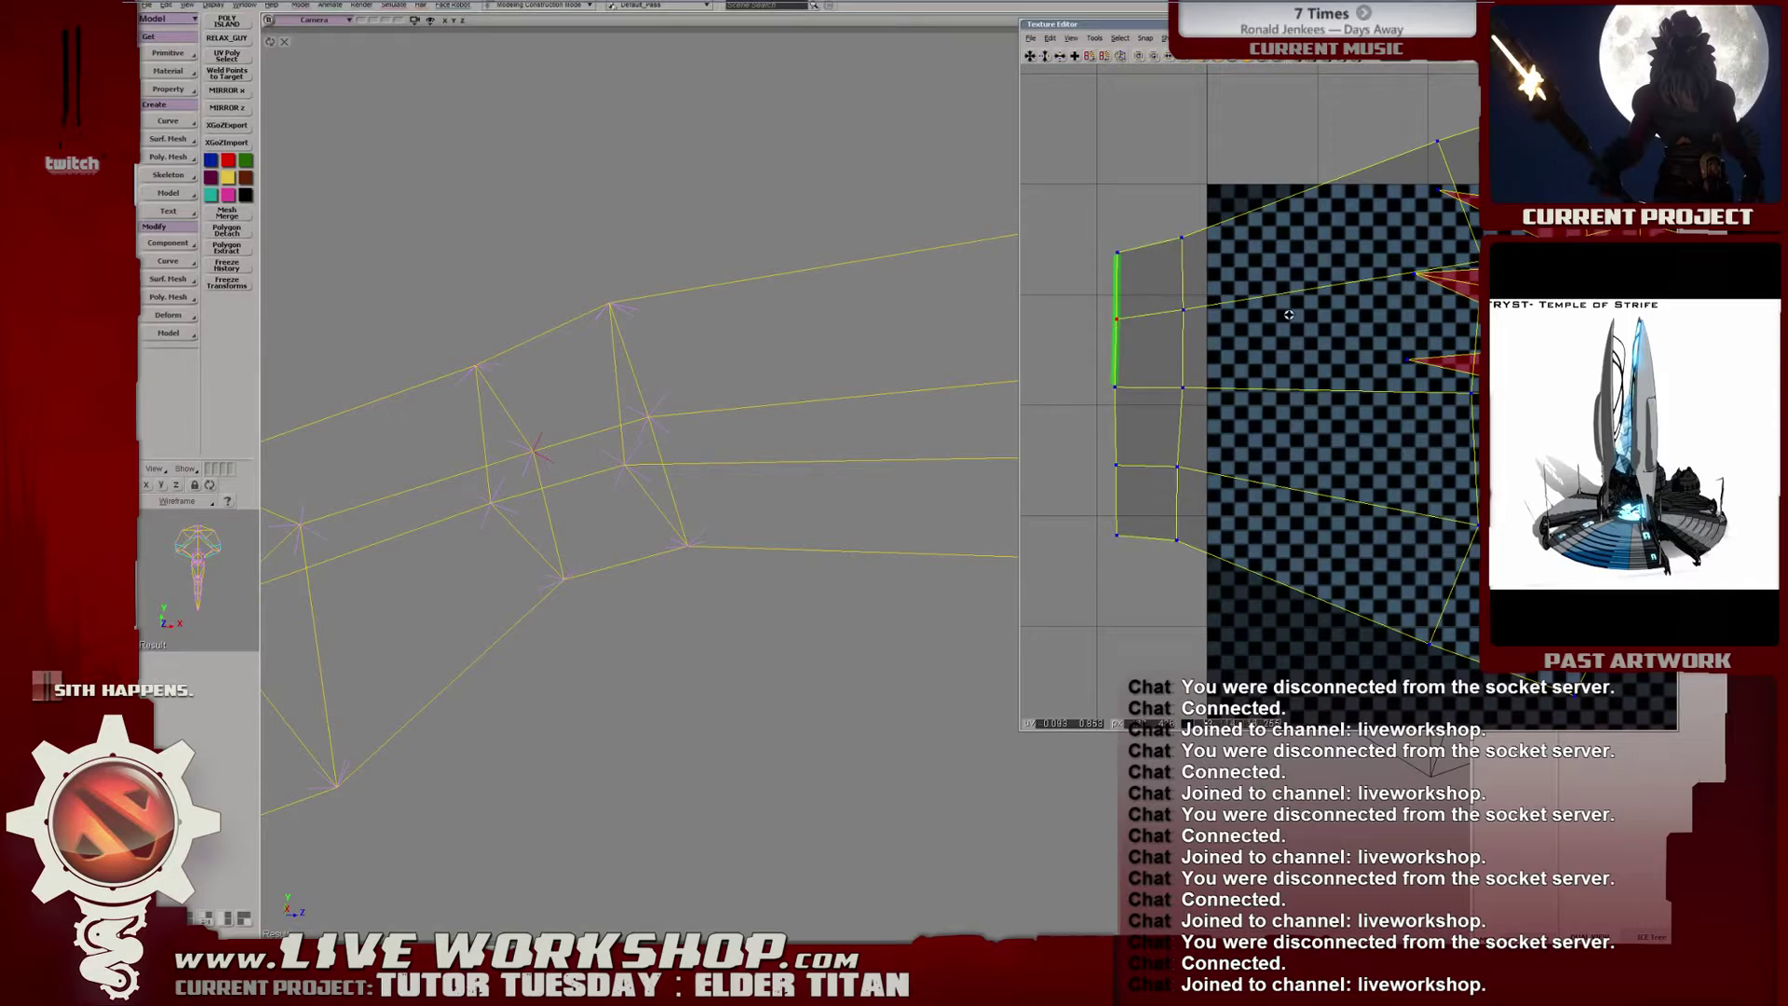
Move the base island above the texture square, off the tip island, and lay the tip island horizontally.
scroll(1289, 315, down, 2)
key(i)
scroll(1283, 308, down, 2)
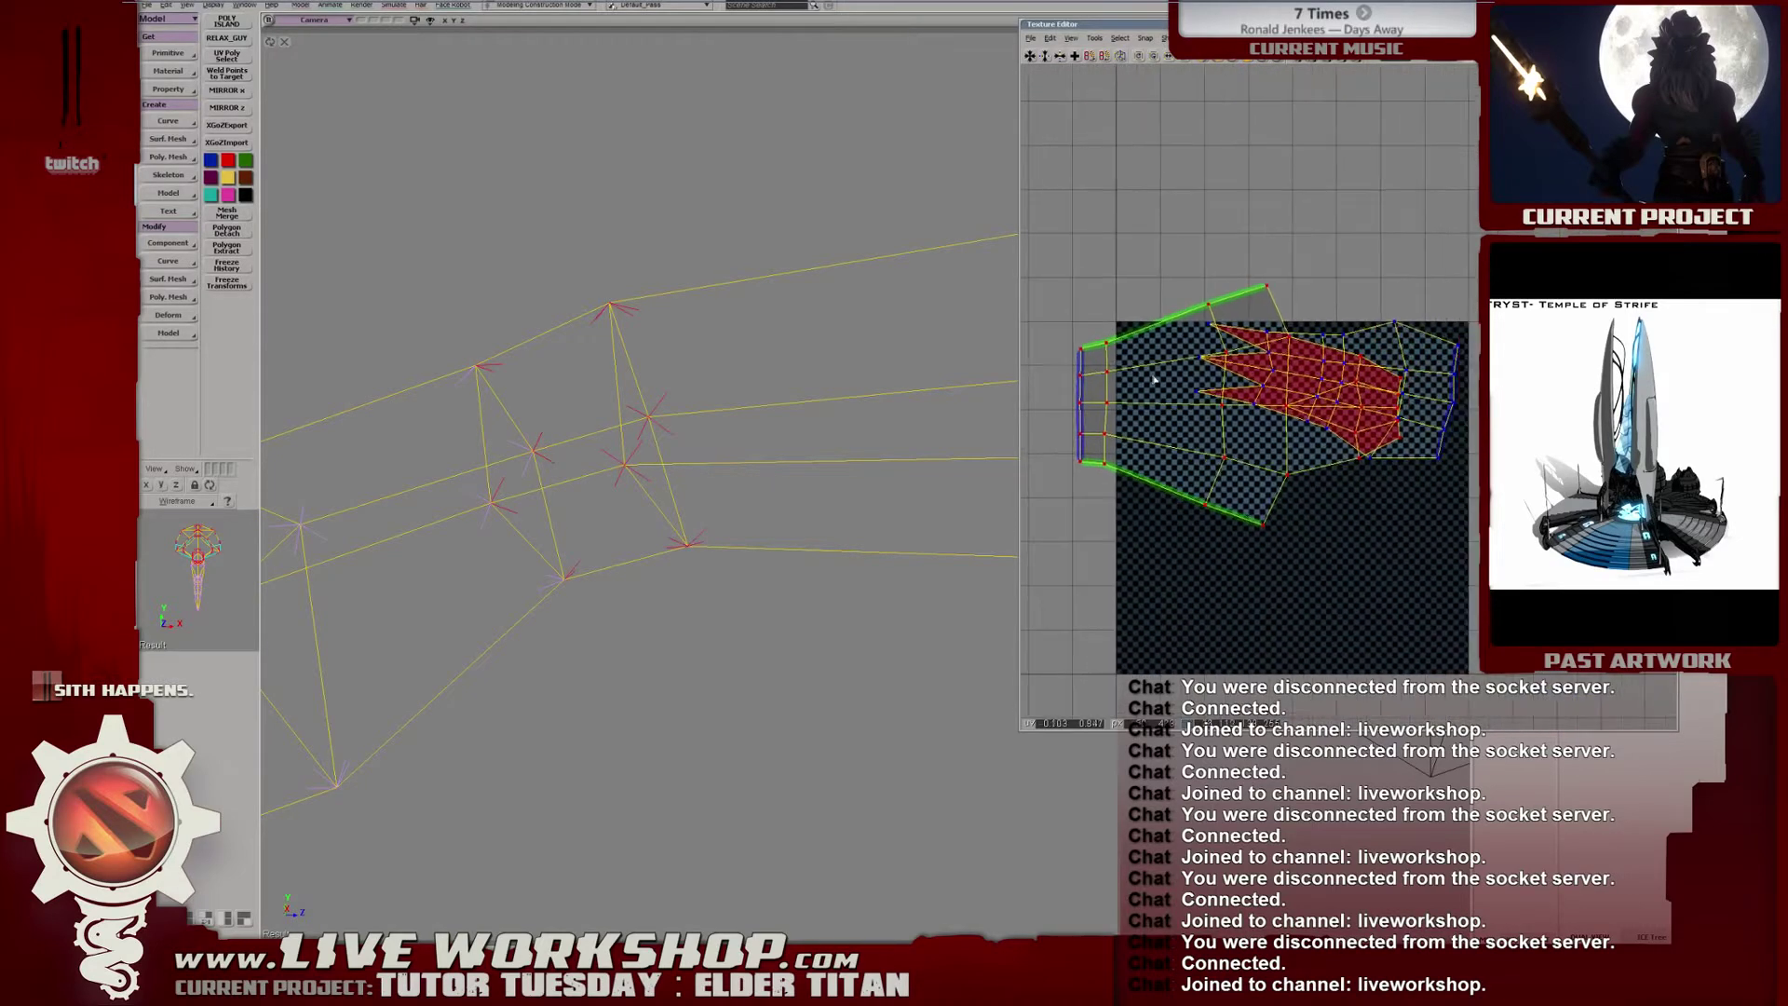
drag(1225, 470, 1091, 272)
click(1242, 436)
key(c)
drag(1248, 436, 1344, 384)
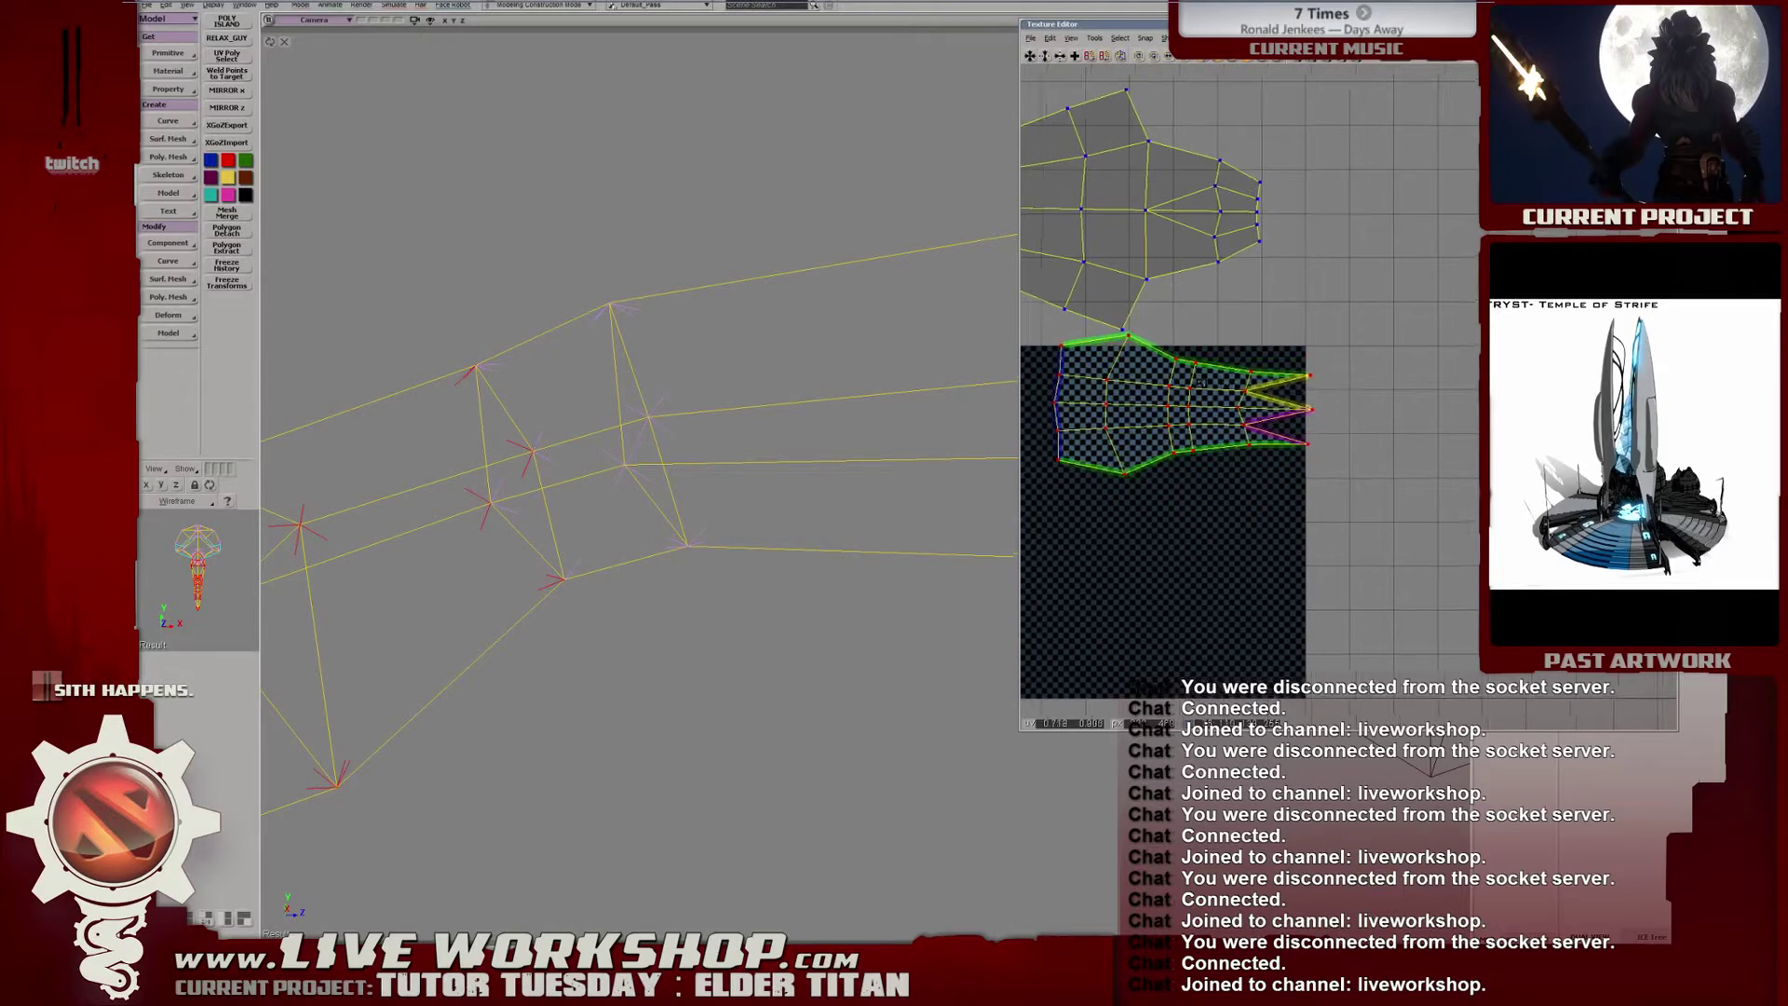
Collapse the spiked end points of the tip island into a single point to close the gaps between them.
scroll(1344, 383, up, 5)
scroll(1427, 333, down, 5)
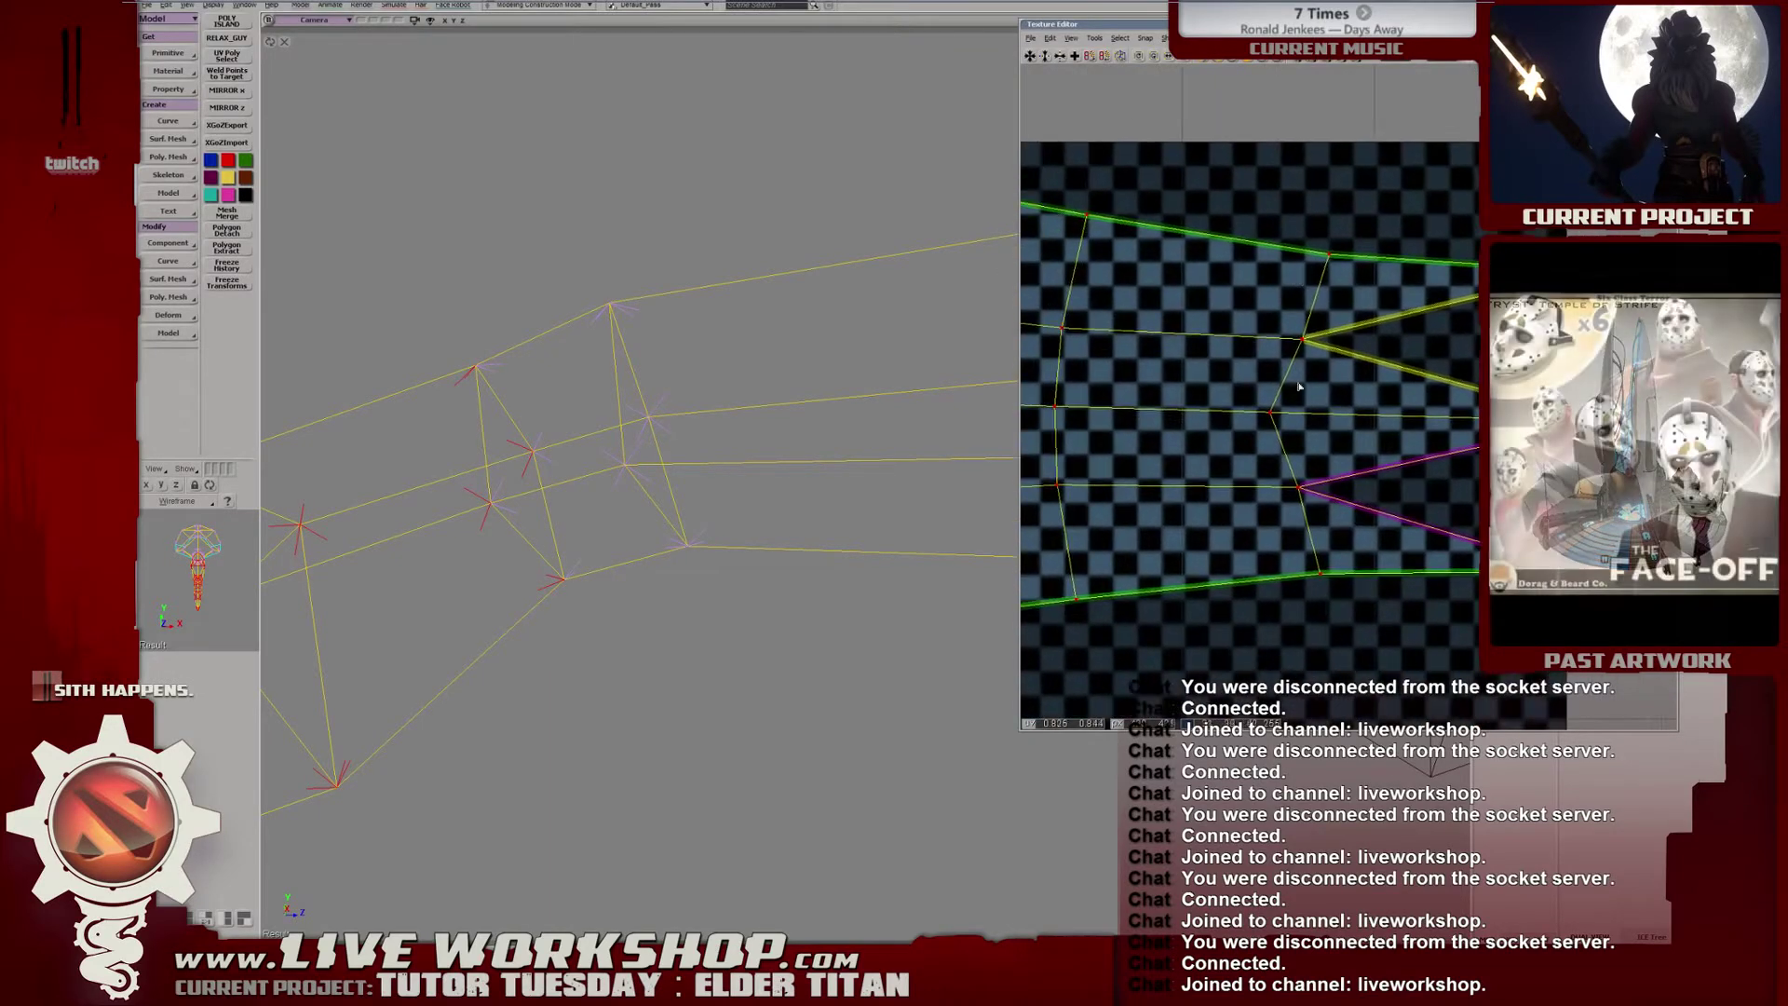
middle_drag(751, 371, 858, 381)
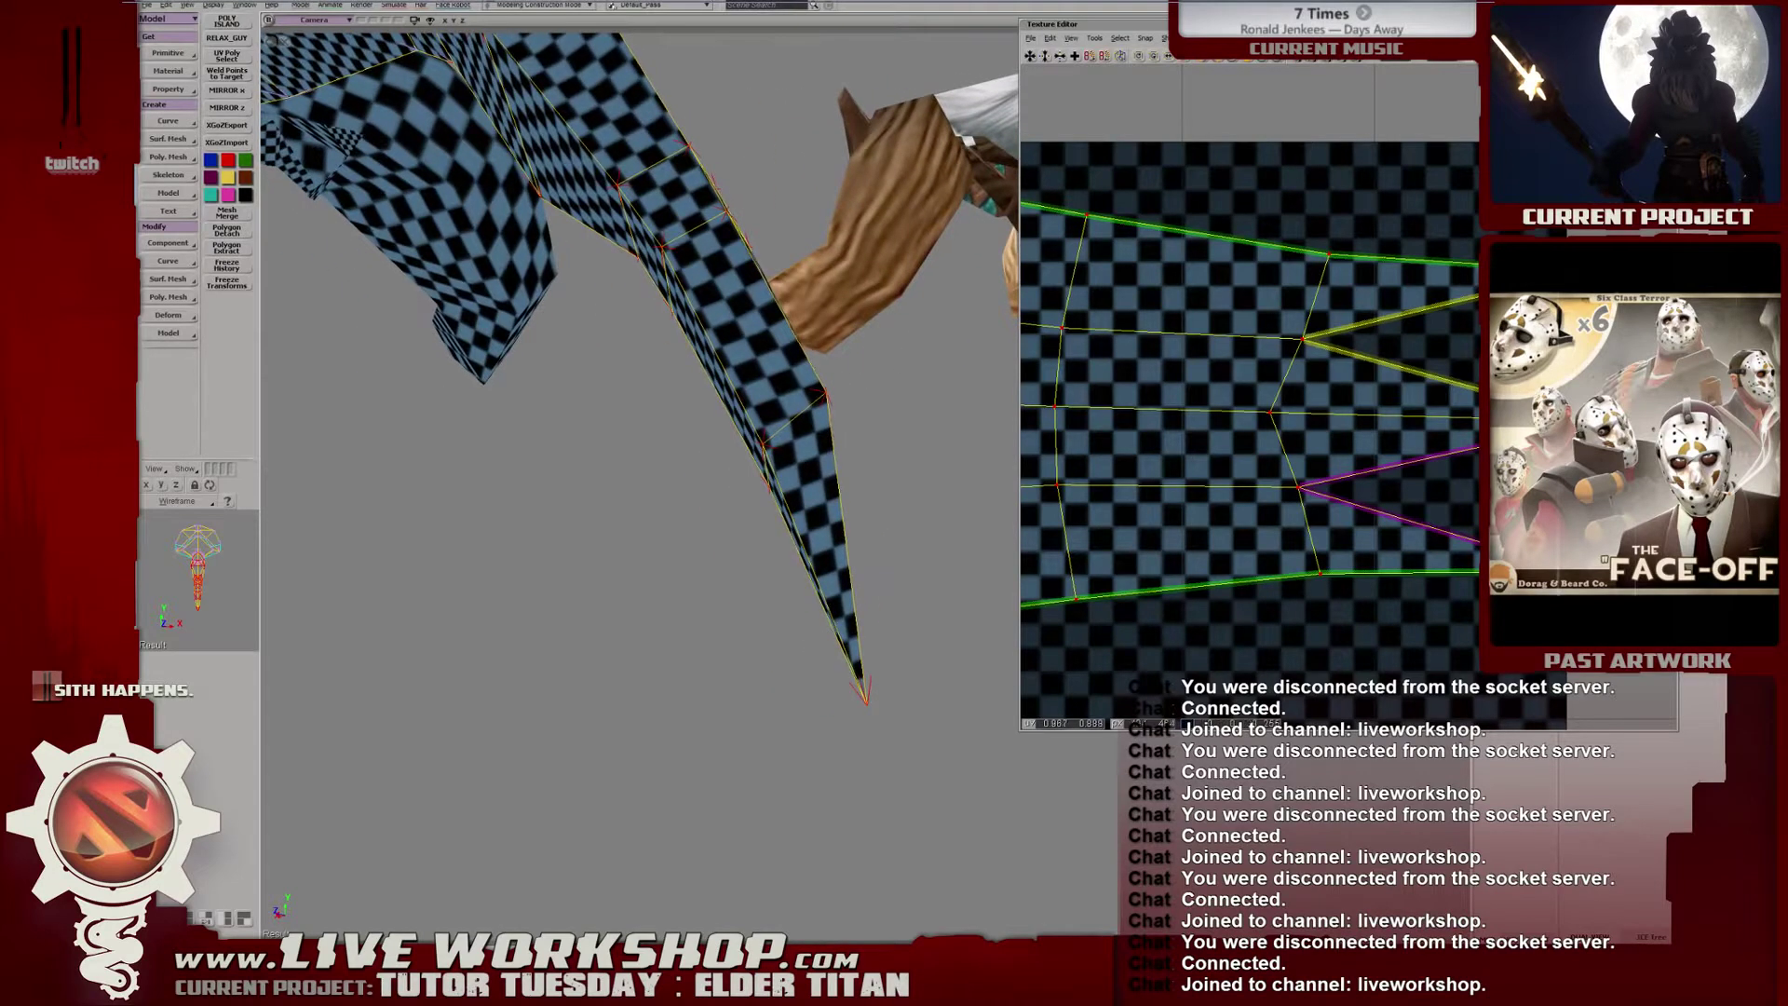
middle_drag(817, 463, 812, 380)
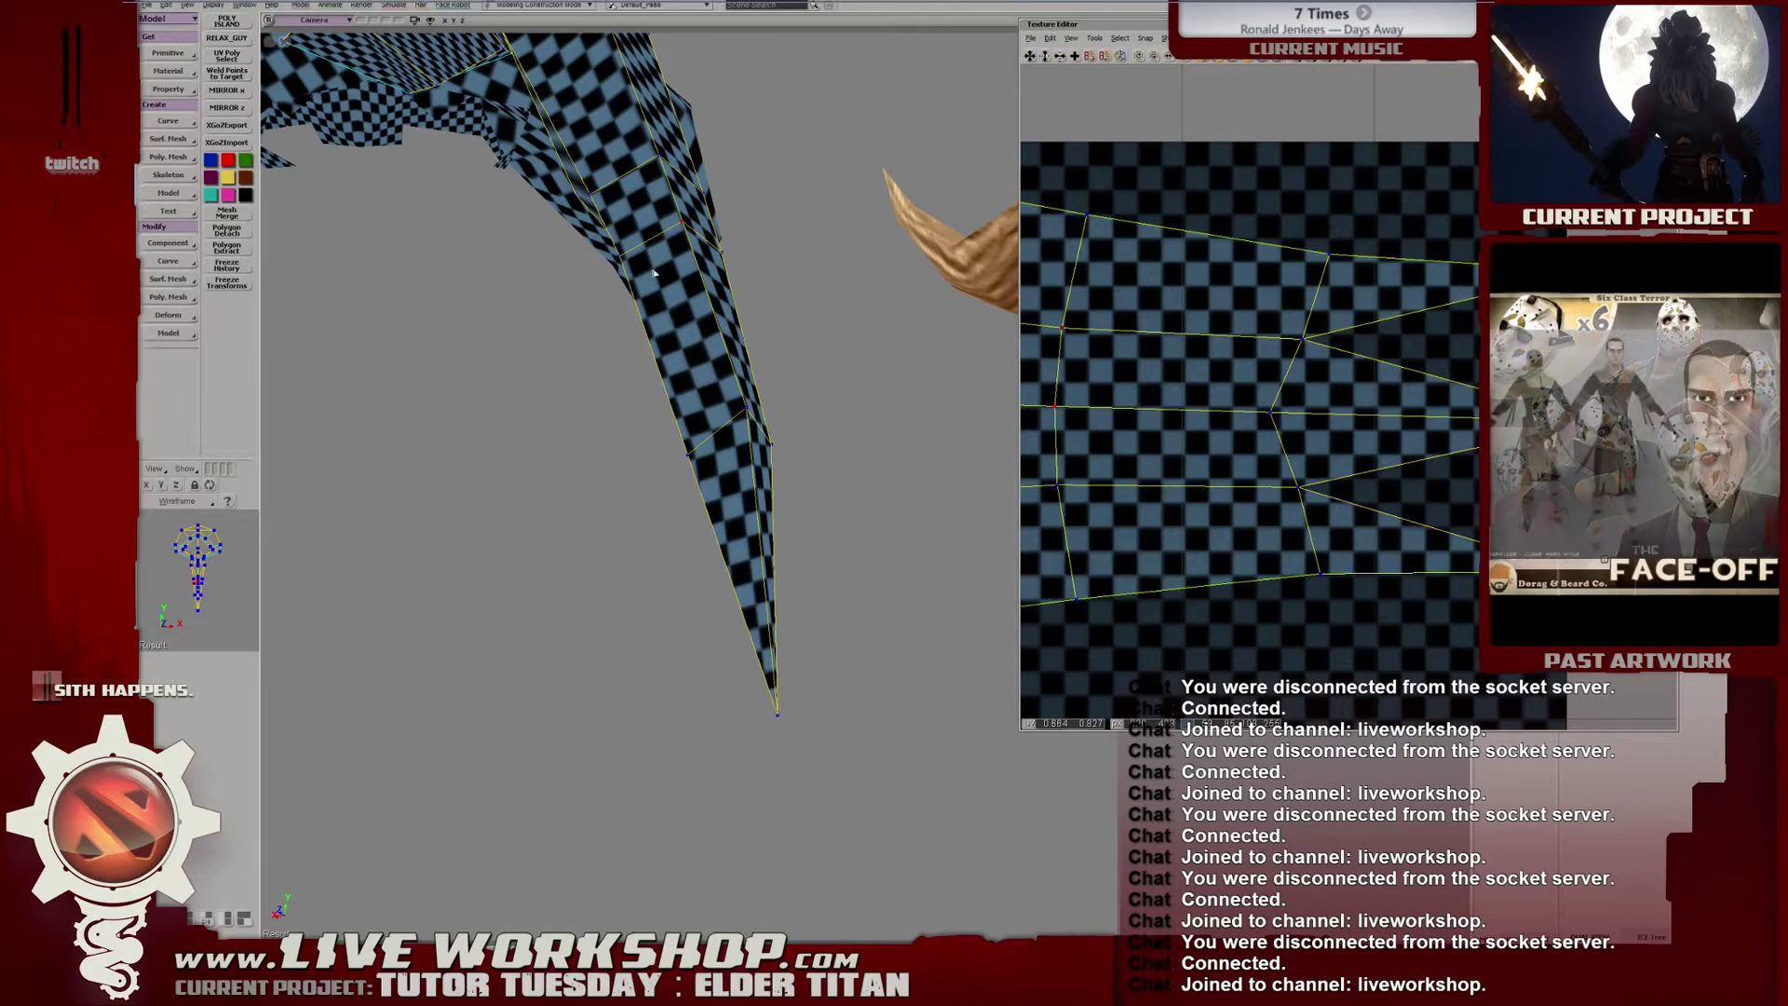
middle_drag(1532, 285, 1453, 262)
key(ctrl+a)
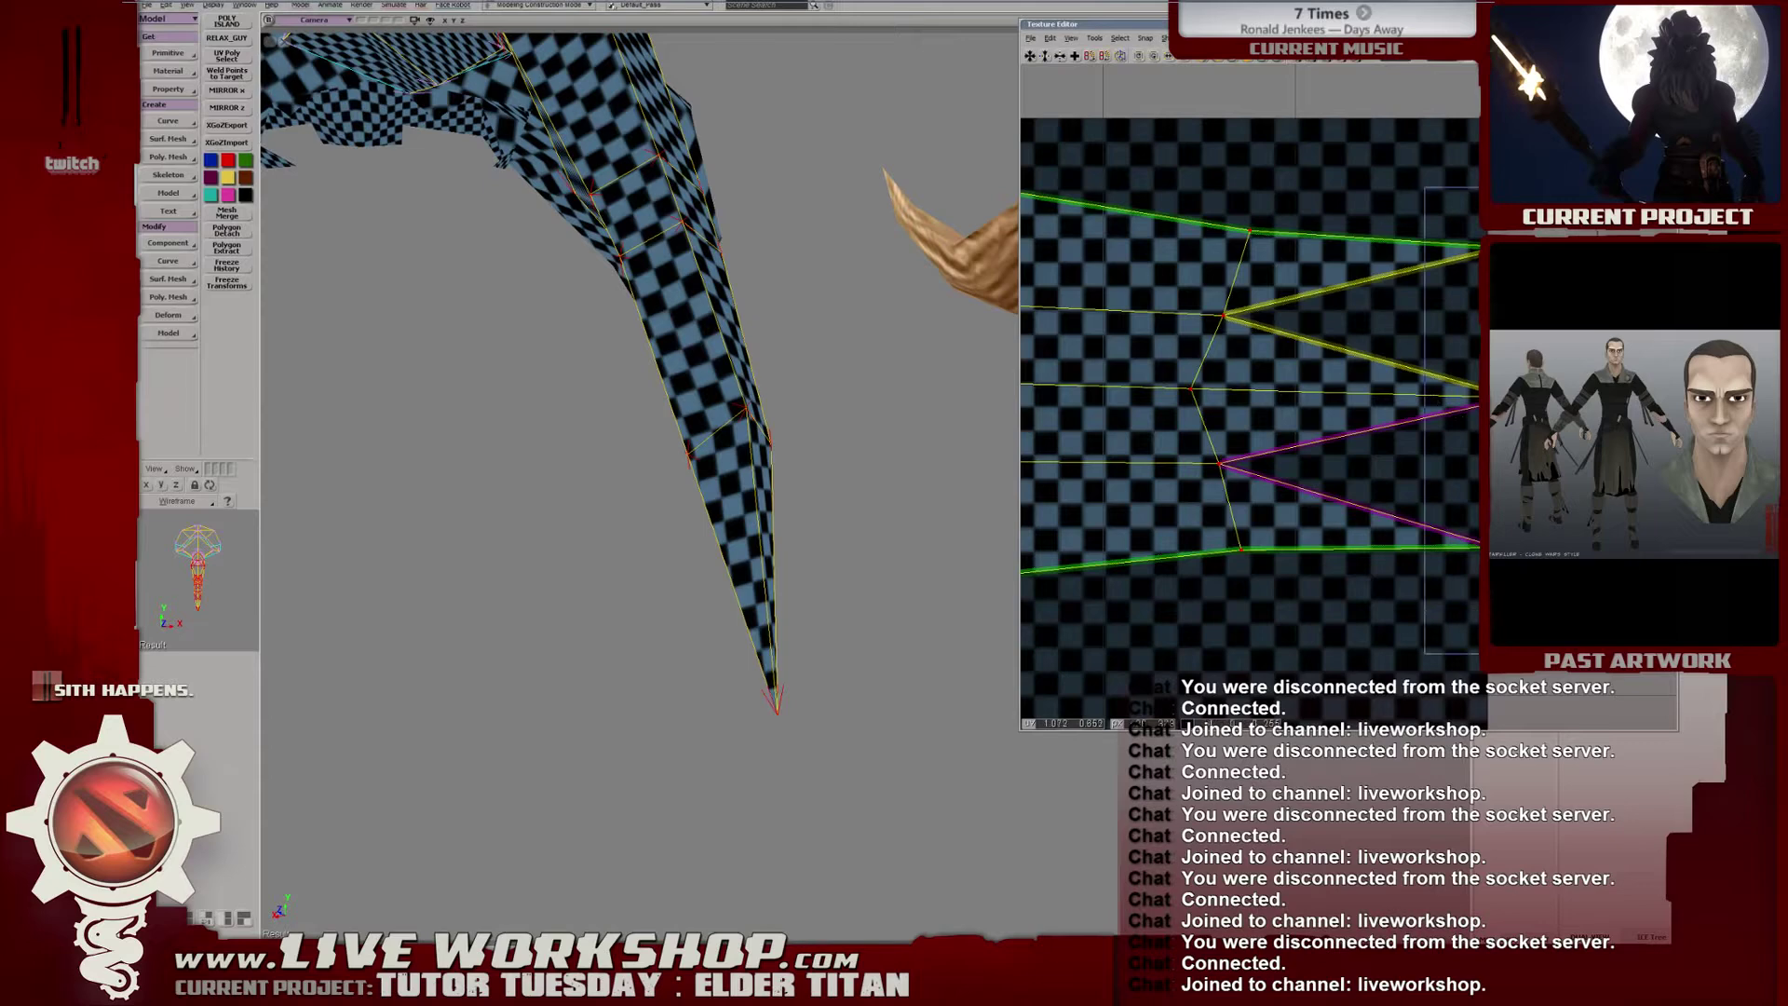
drag(1422, 301, 1449, 404)
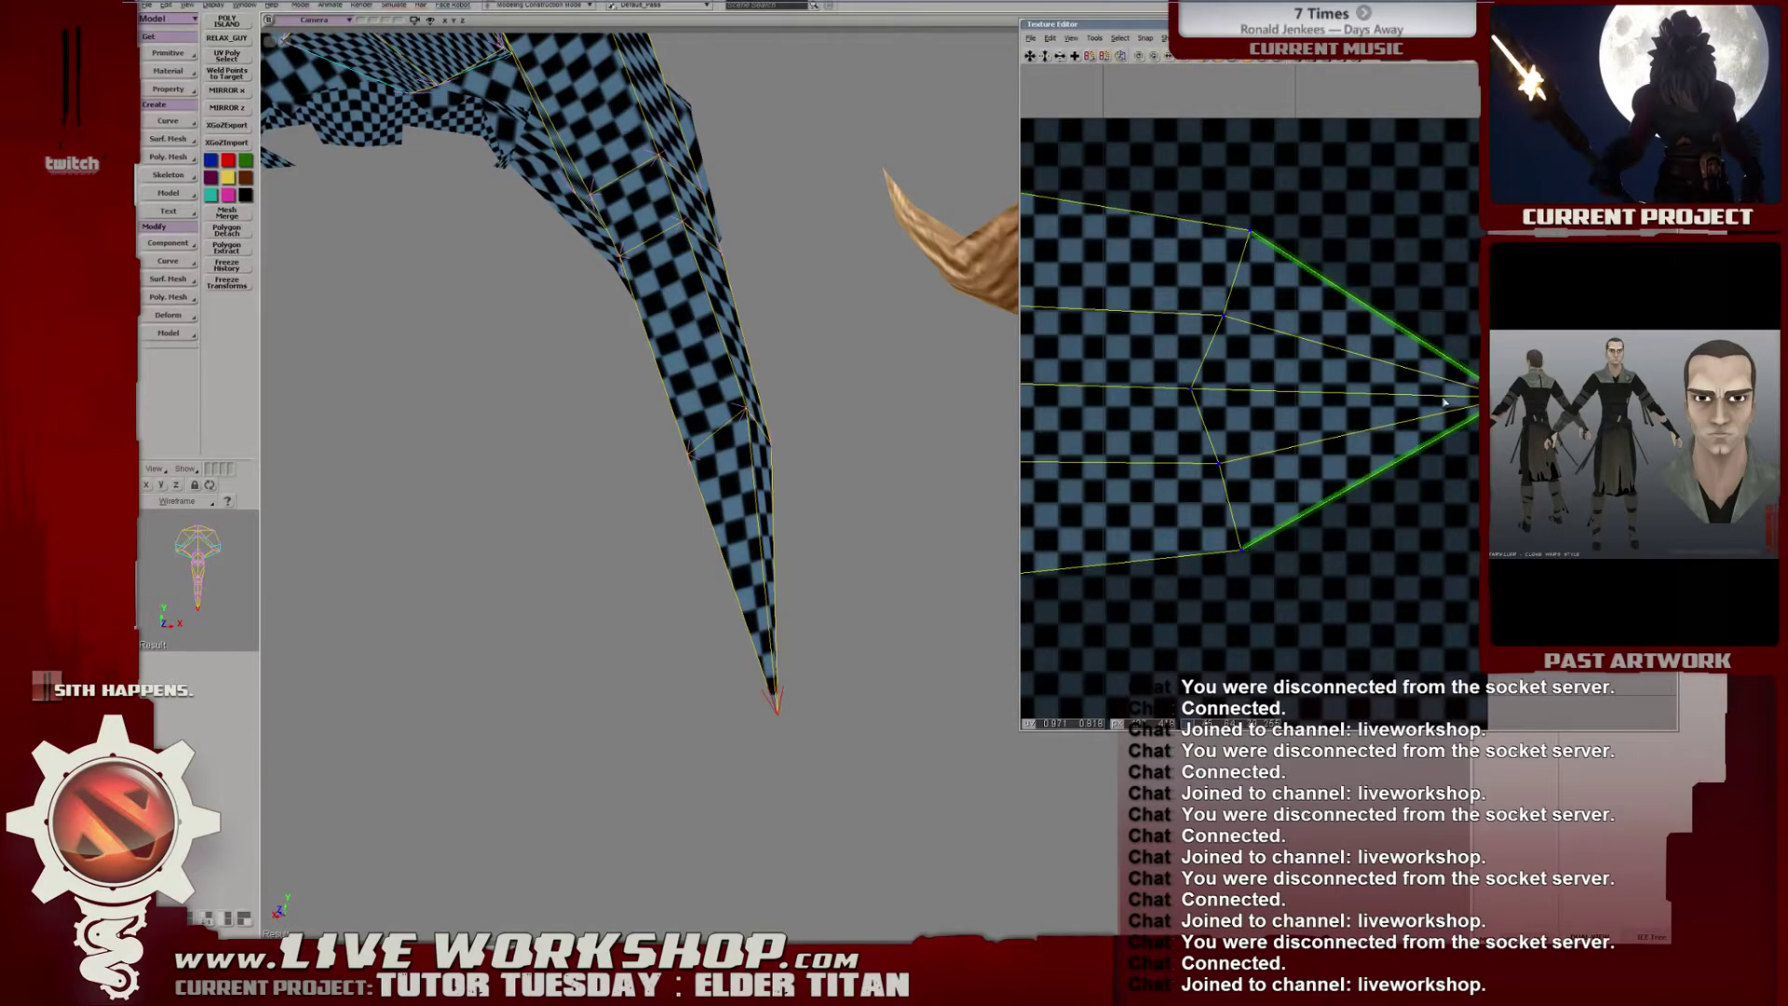
Nudge the middle UV point of the row before the tip and check the checker pattern on the braid.
middle_drag(1007, 383, 942, 392)
drag(1173, 370, 1215, 400)
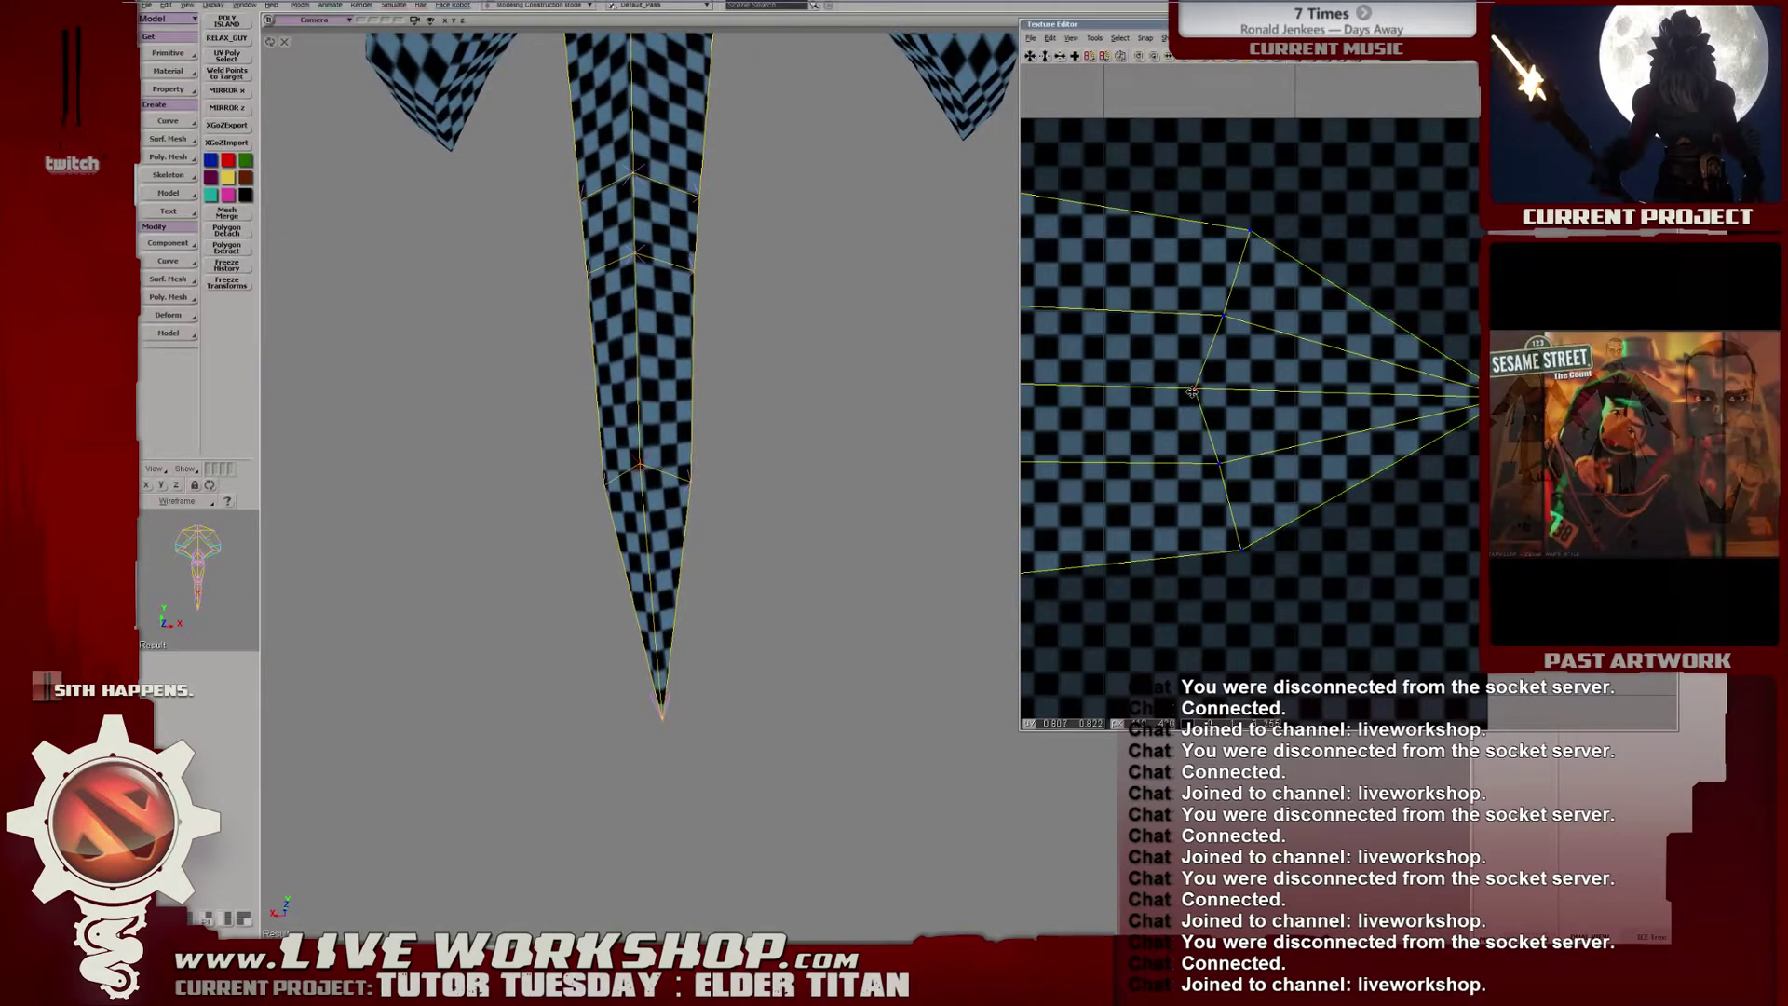
middle_drag(558, 298, 447, 295)
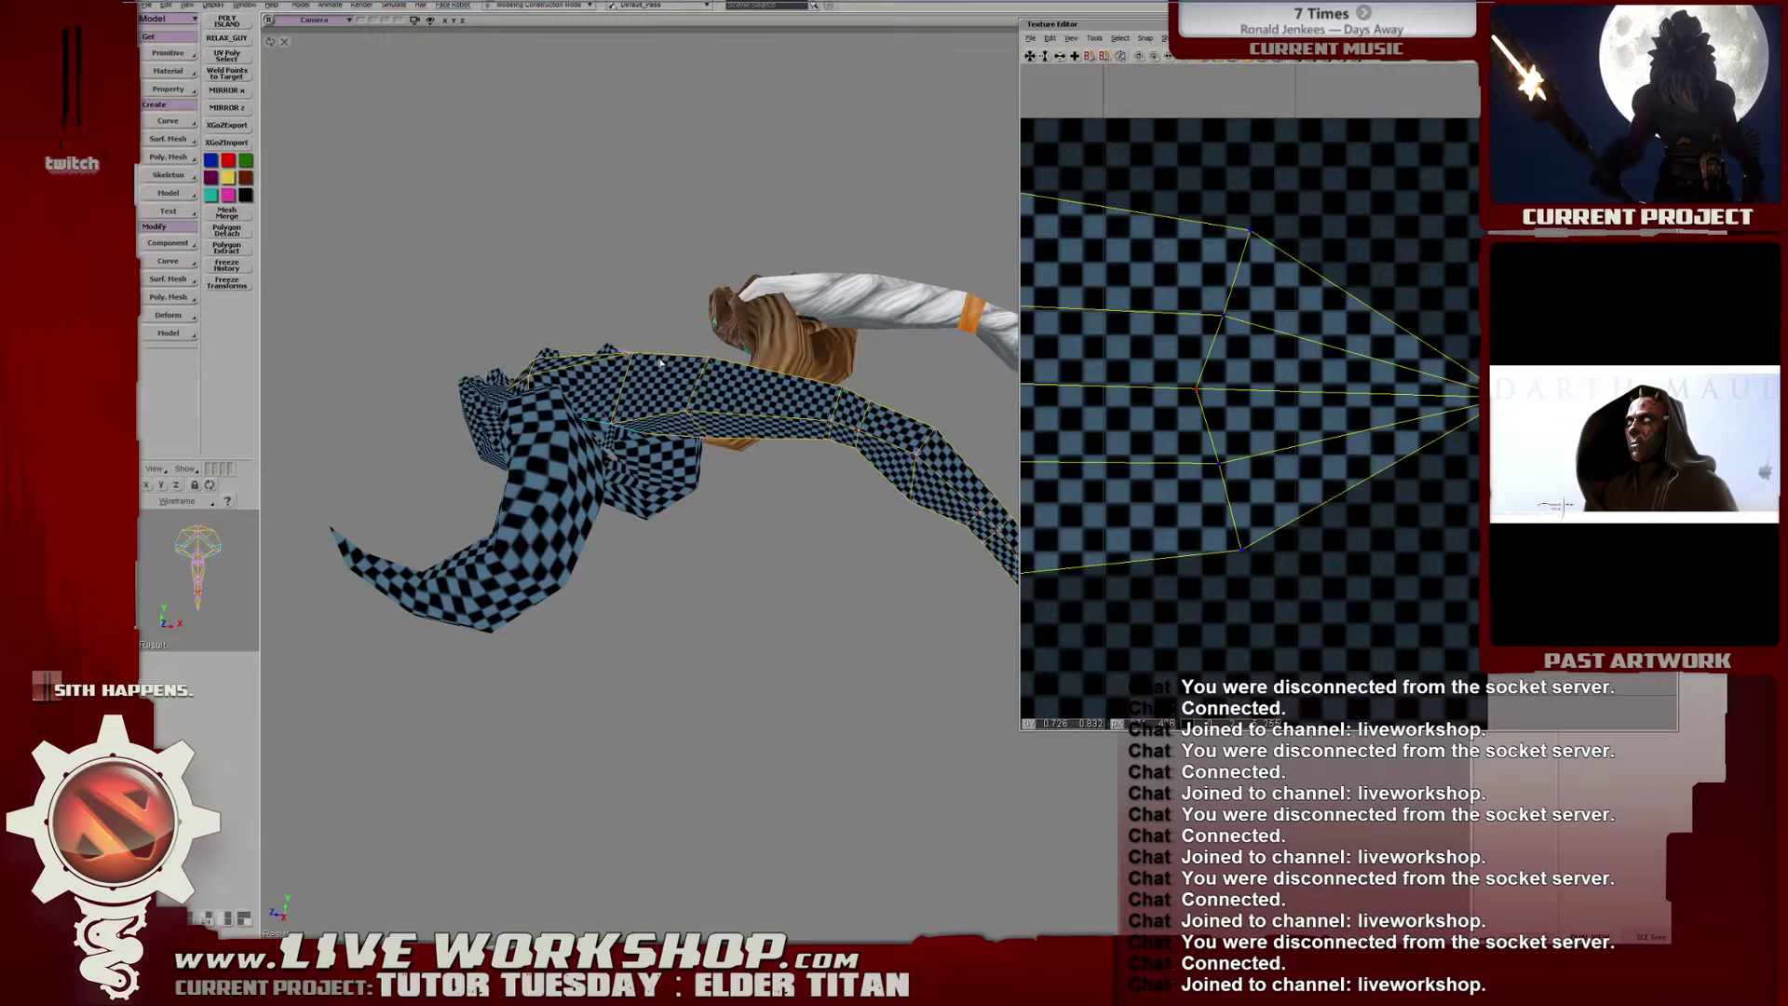
middle_drag(747, 294, 877, 467)
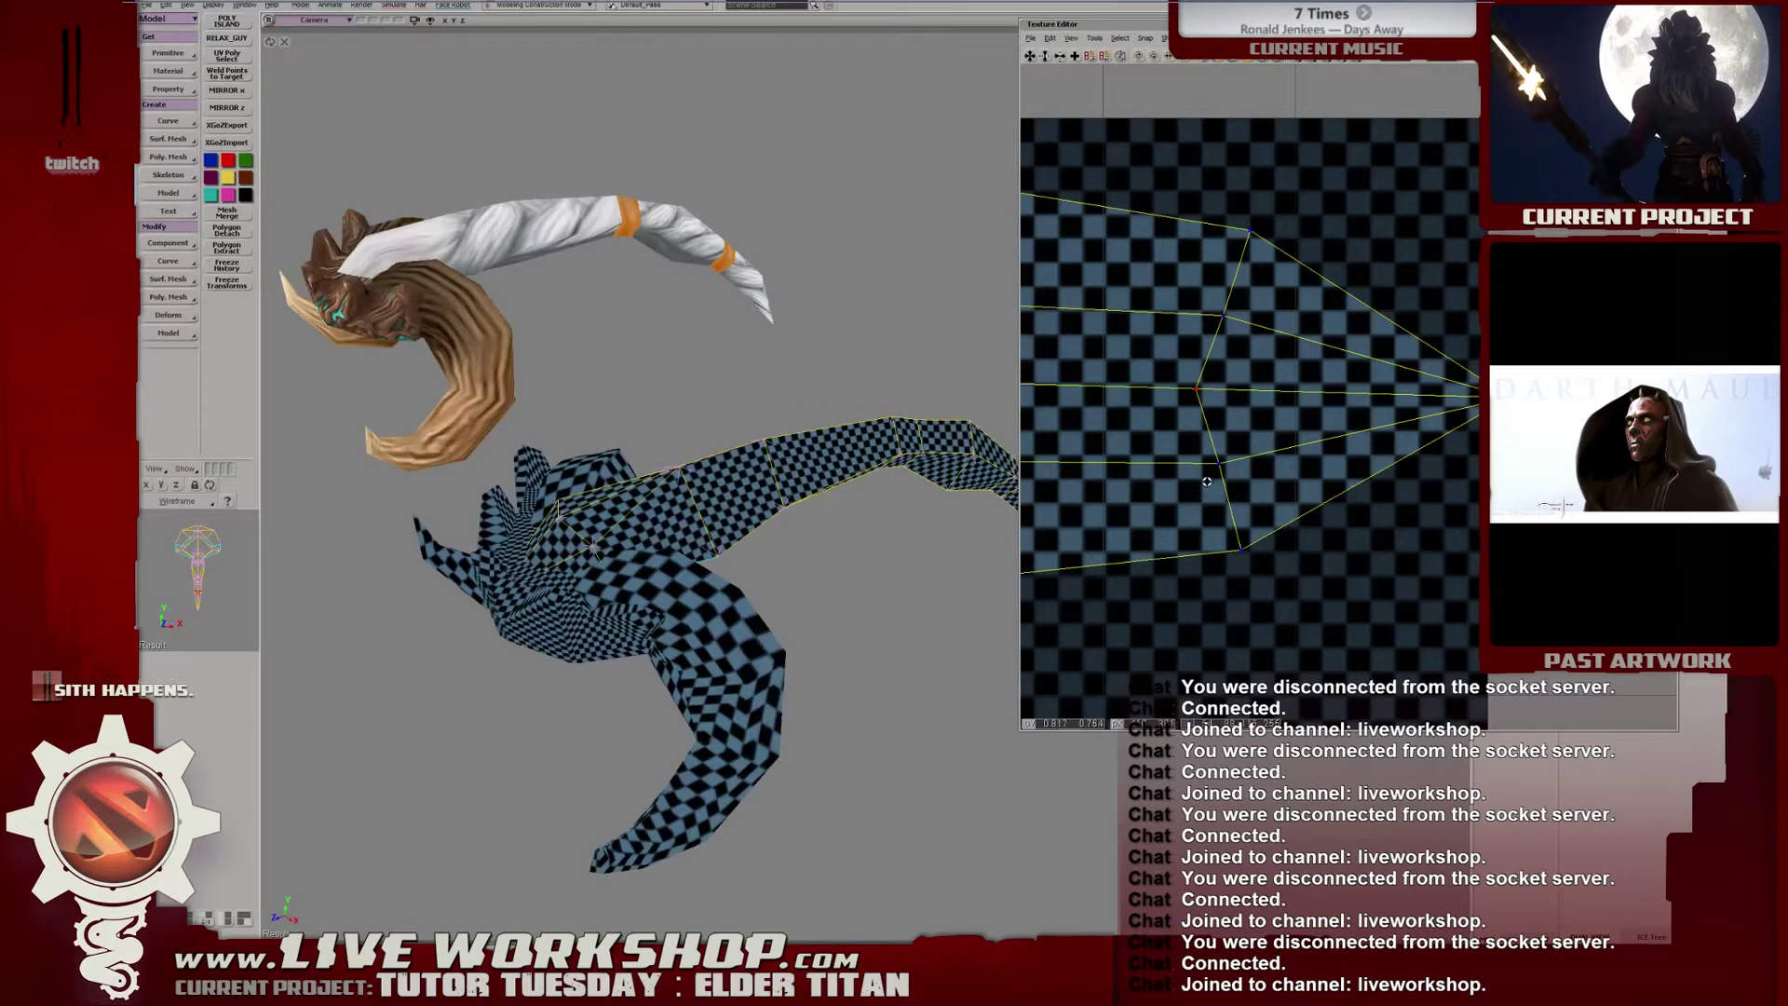
Move the tip island up against the narrow end of the base island so the two line up end to end.
middle_drag(1207, 481, 1165, 447)
drag(1183, 400, 1324, 419)
drag(1341, 402, 1393, 501)
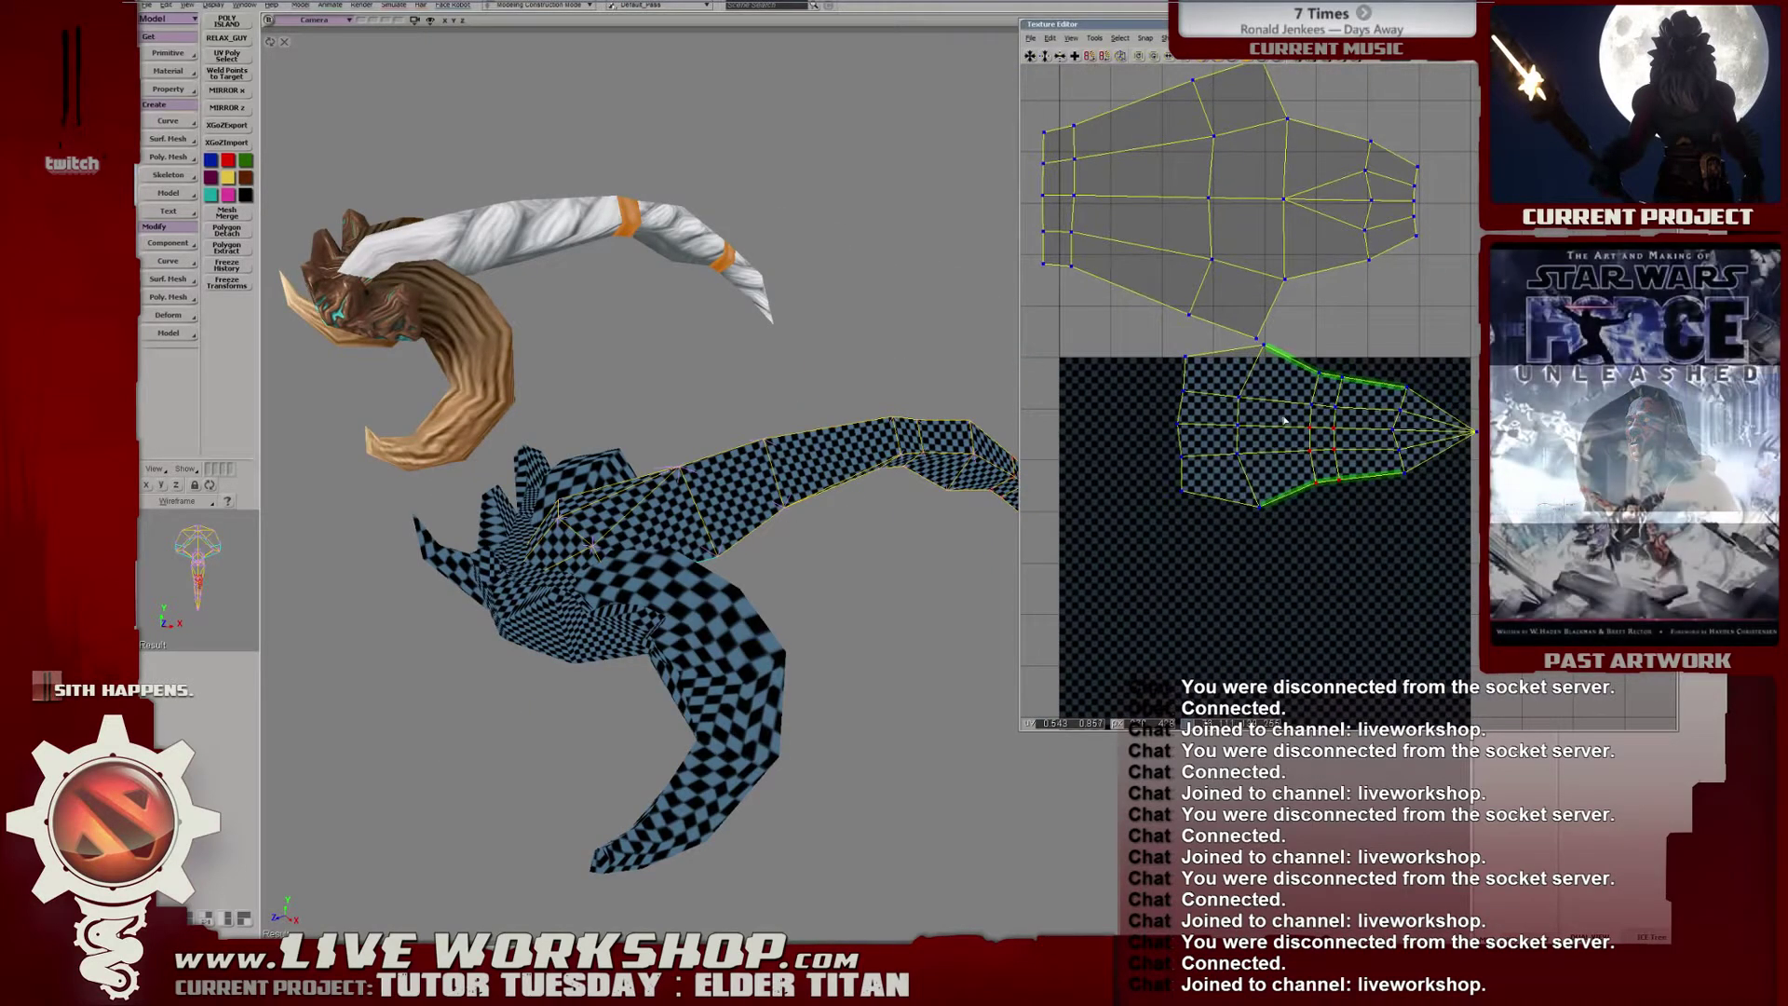
middle_drag(1285, 421, 1220, 465)
drag(1220, 465, 1171, 499)
drag(1172, 500, 1385, 256)
scroll(1386, 256, down, 3)
drag(1135, 215, 1546, 387)
drag(1411, 370, 1367, 359)
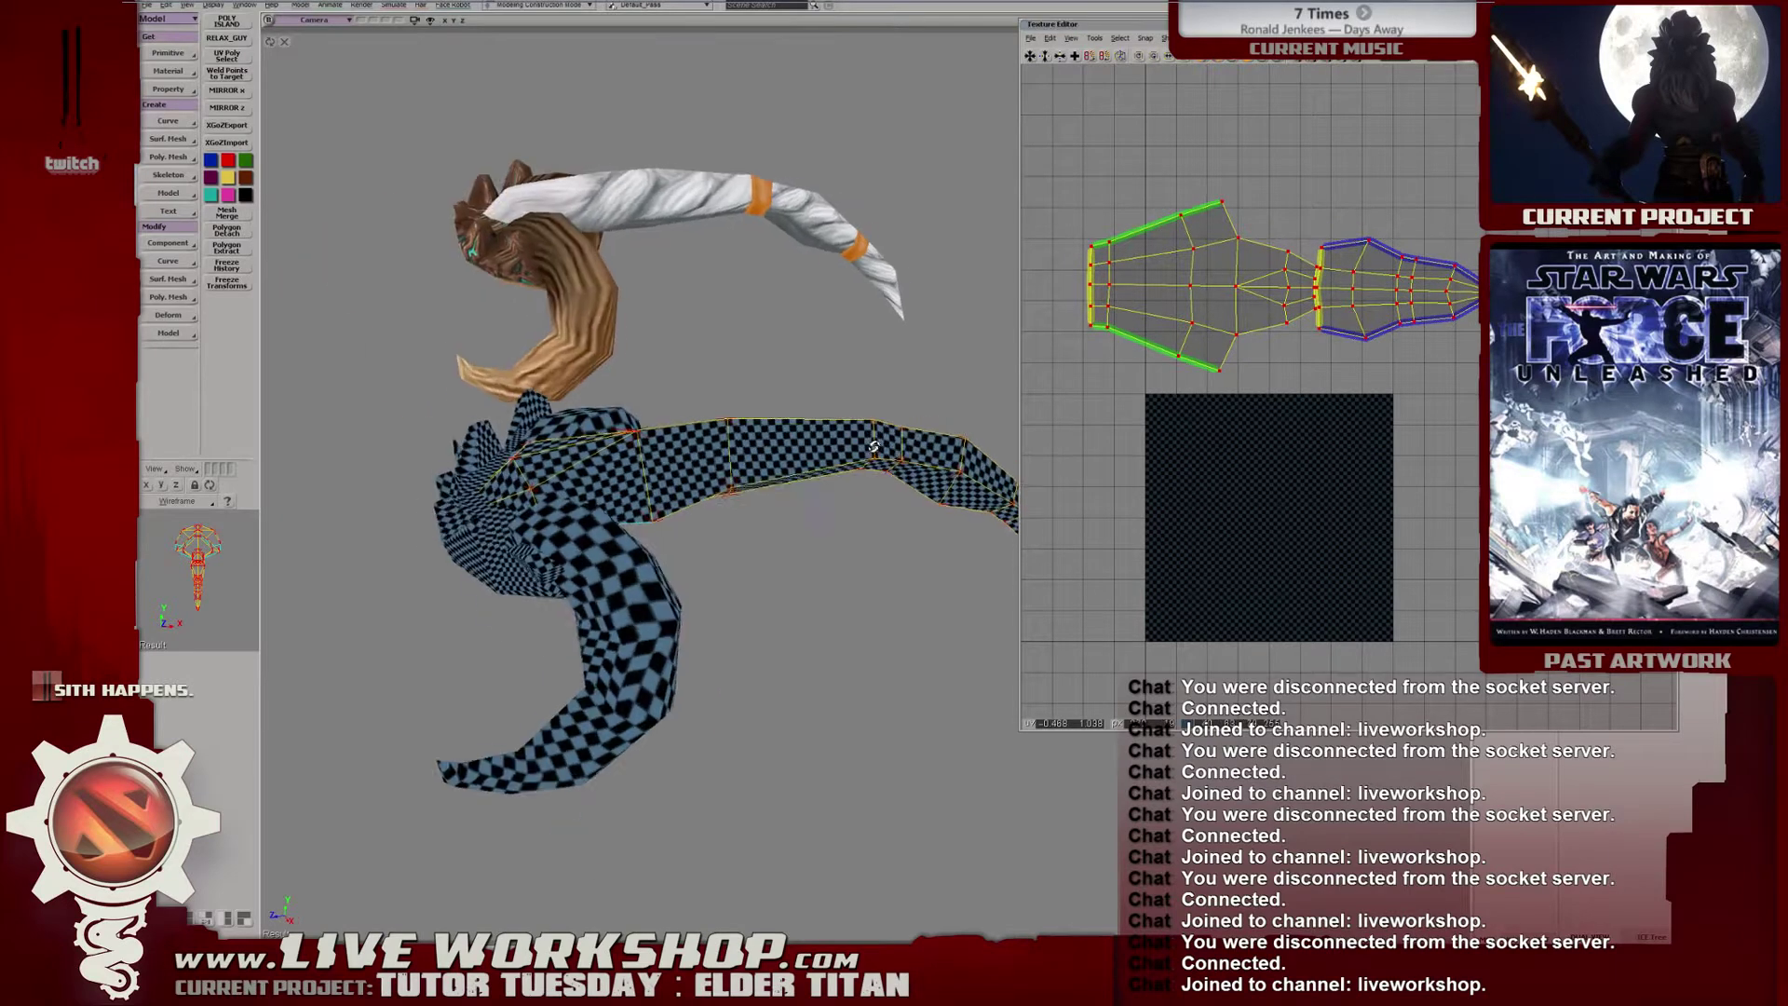
Move both braid islands together further above the texture square.
mouse_move(1292, 315)
mouse_down()
mouse_move(1326, 547)
mouse_move(1294, 303)
mouse_up()
scroll(1160, 475, up, 2)
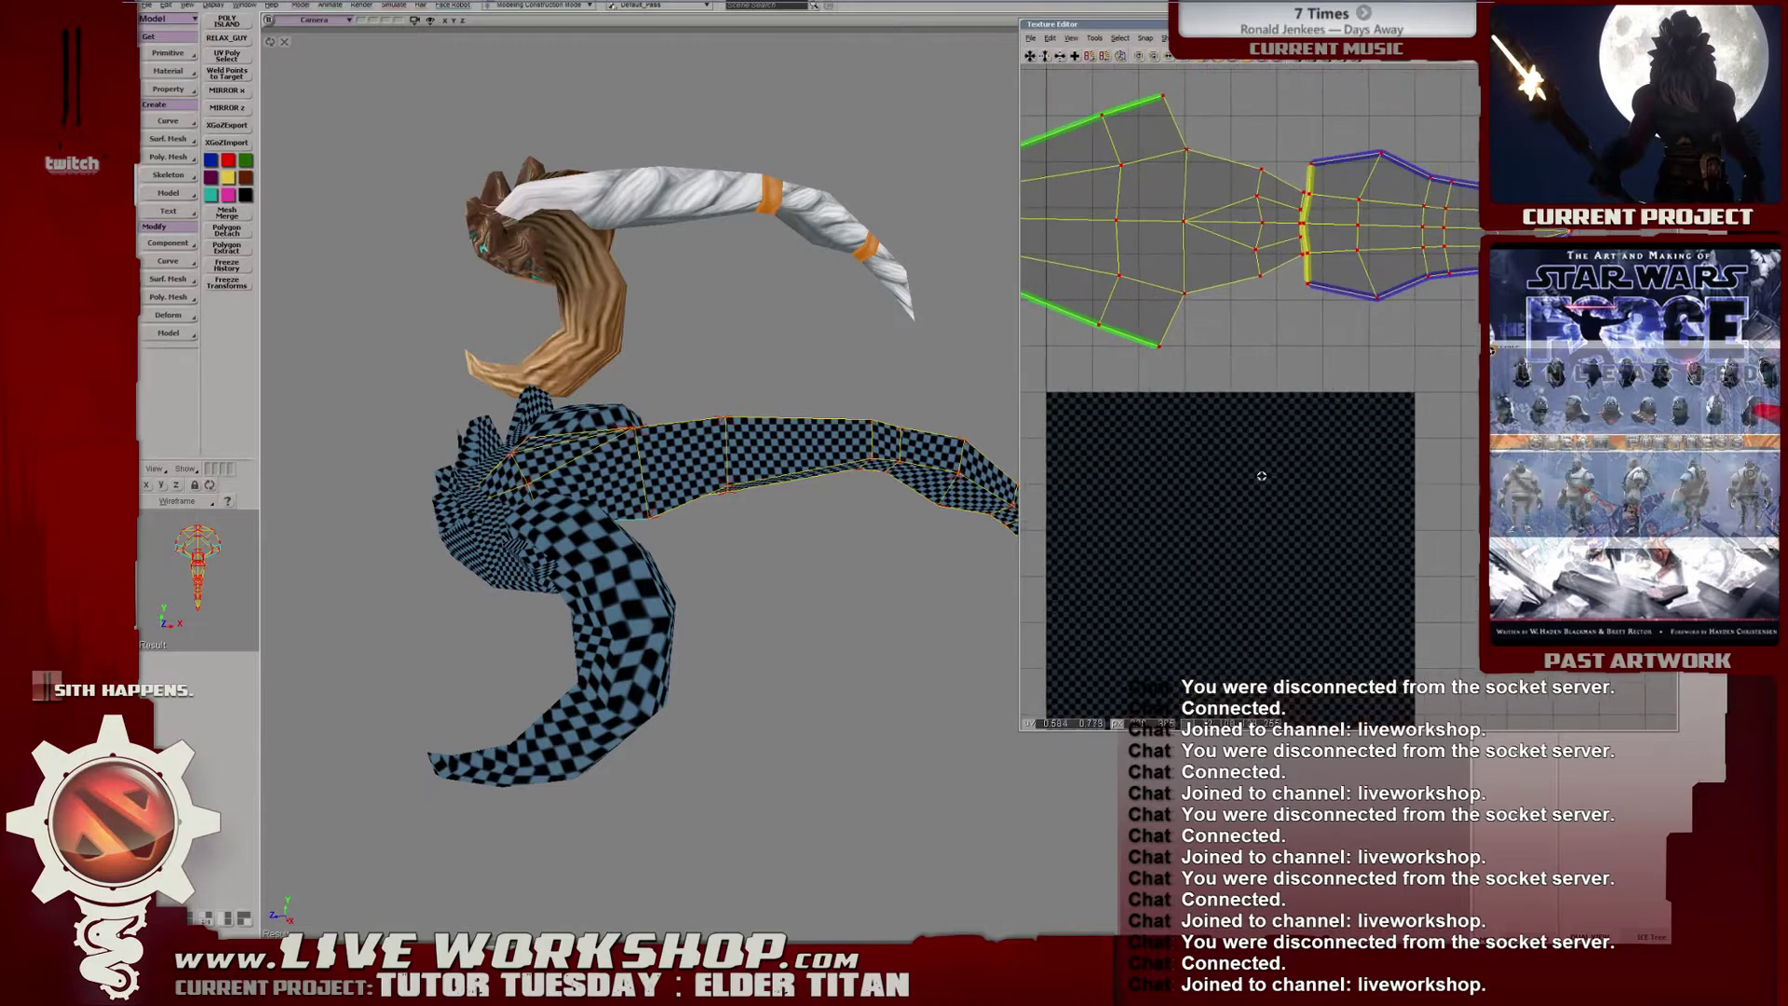
drag(1257, 539, 1400, 433)
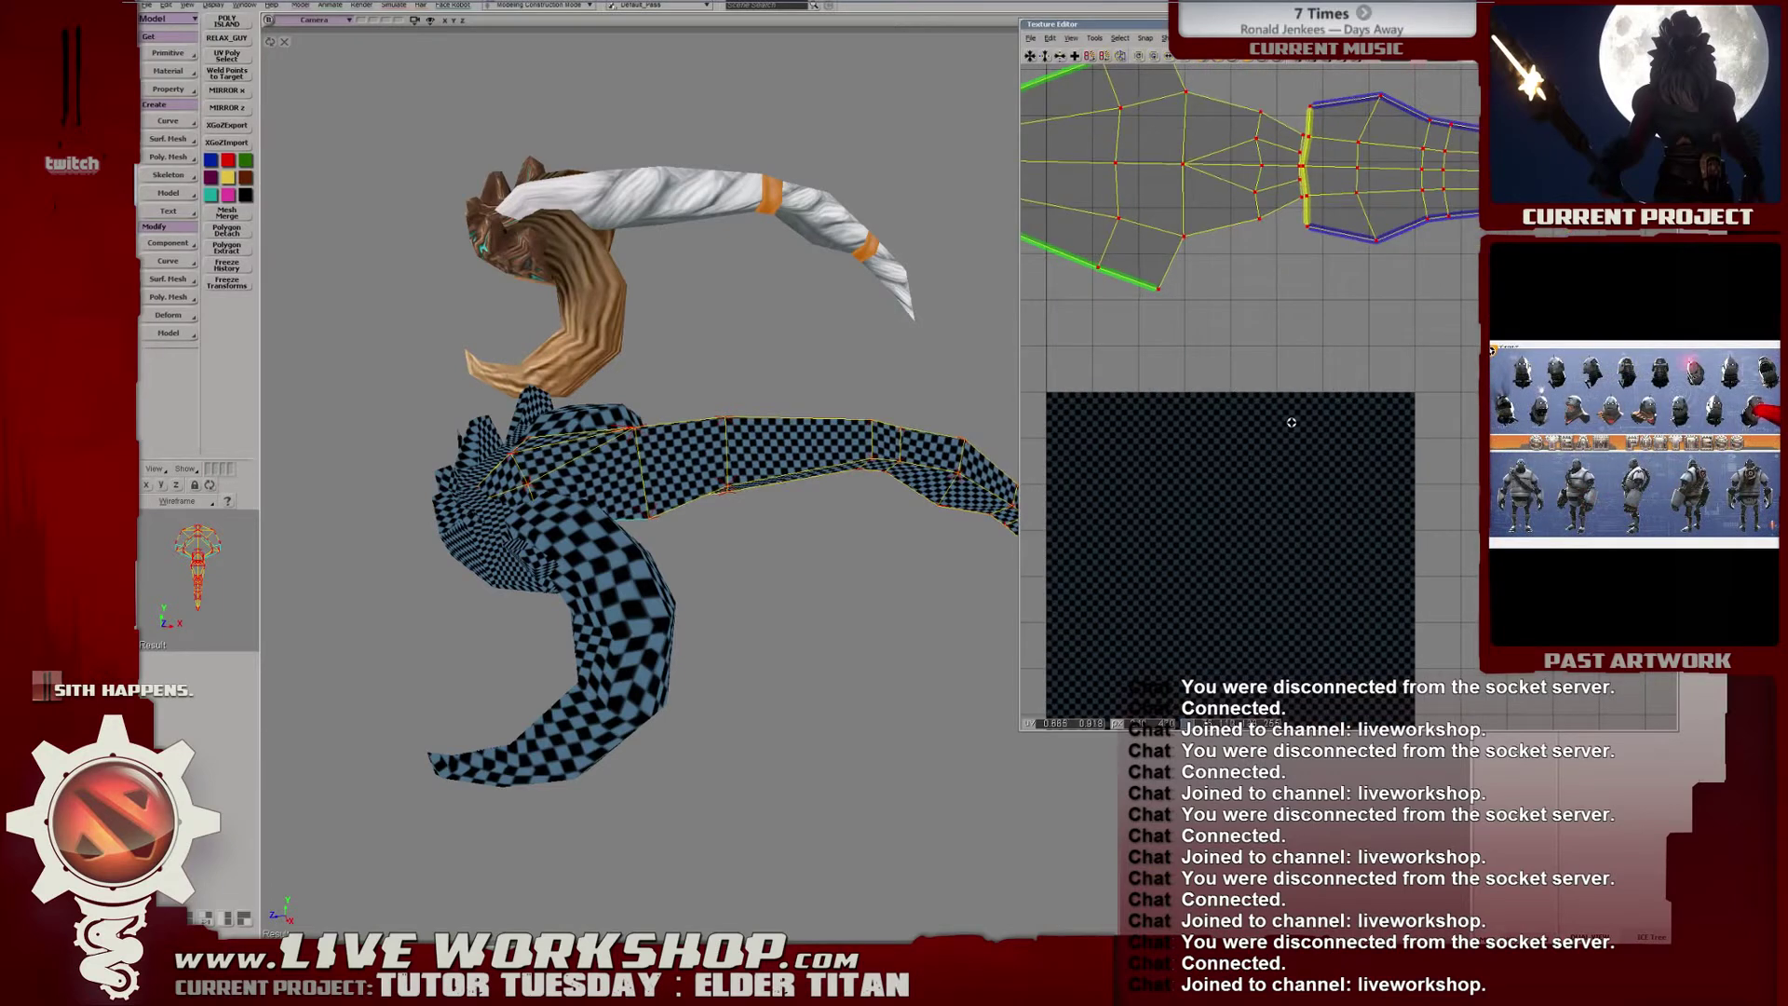
middle_drag(1291, 421, 1241, 449)
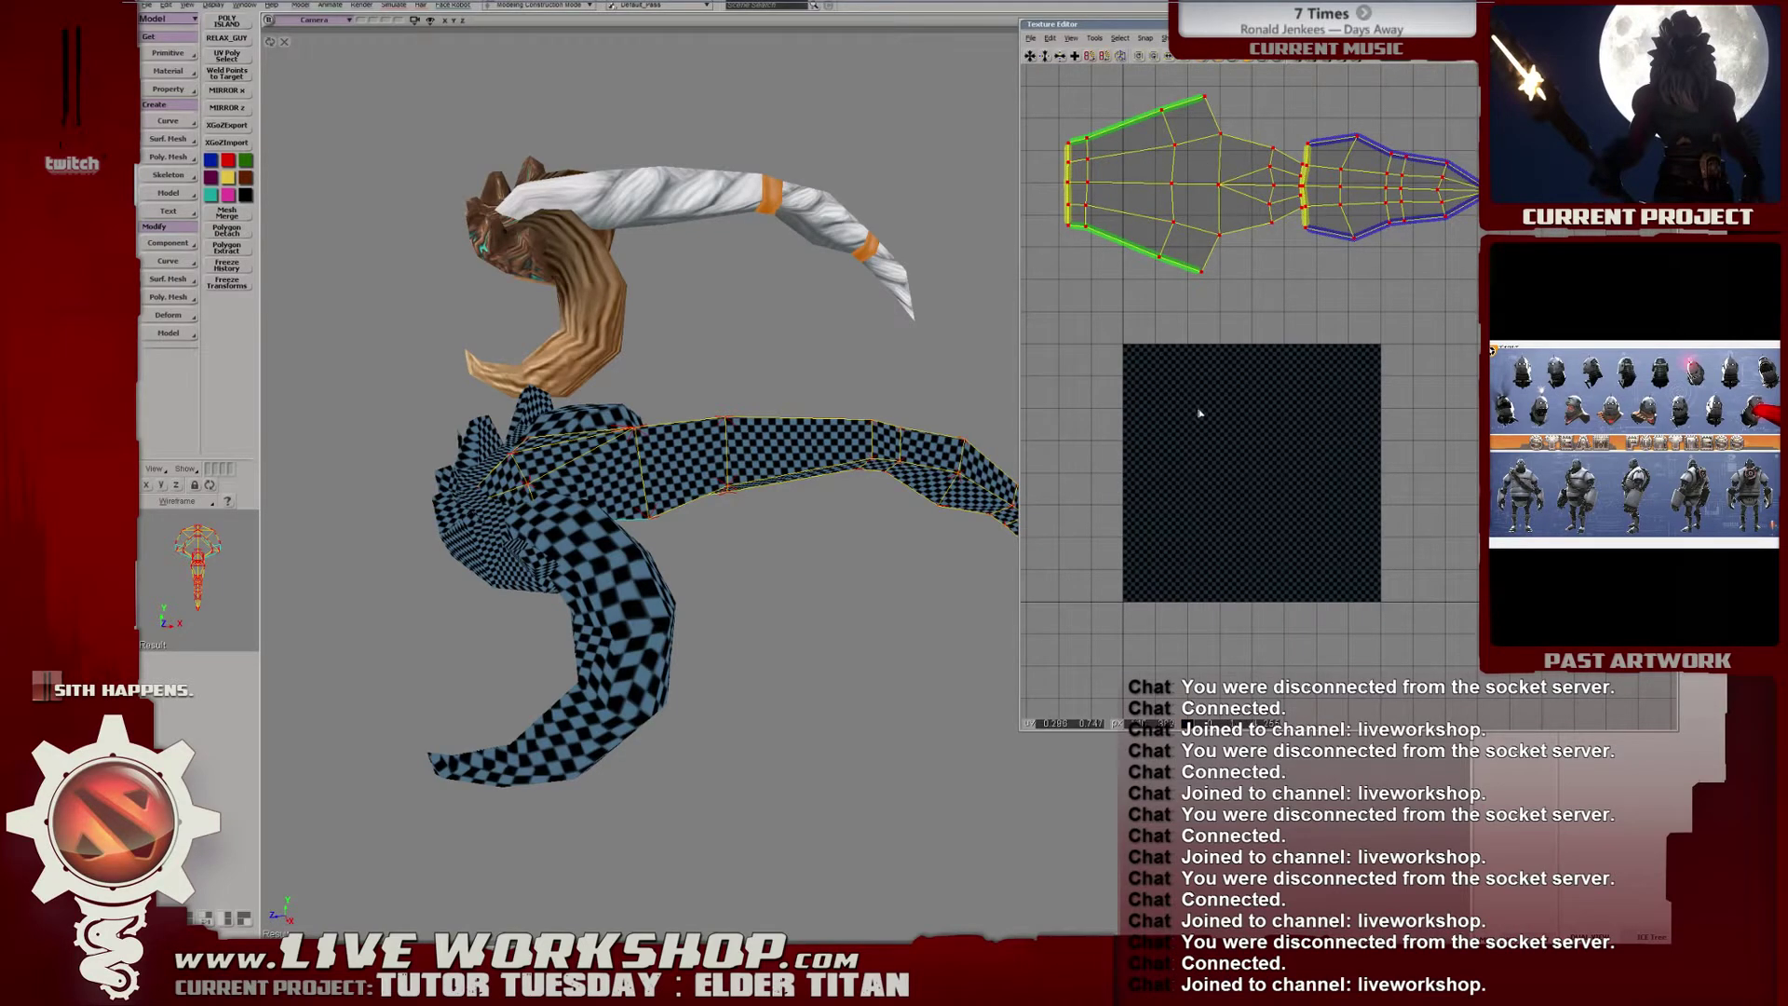
middle_drag(1200, 414, 1234, 396)
Select the checkered head piece to show its UVs, try shifting points of its overlapping island, and undo the change.
middle_drag(932, 401, 754, 596)
click(749, 605)
scroll(1076, 487, up, 10)
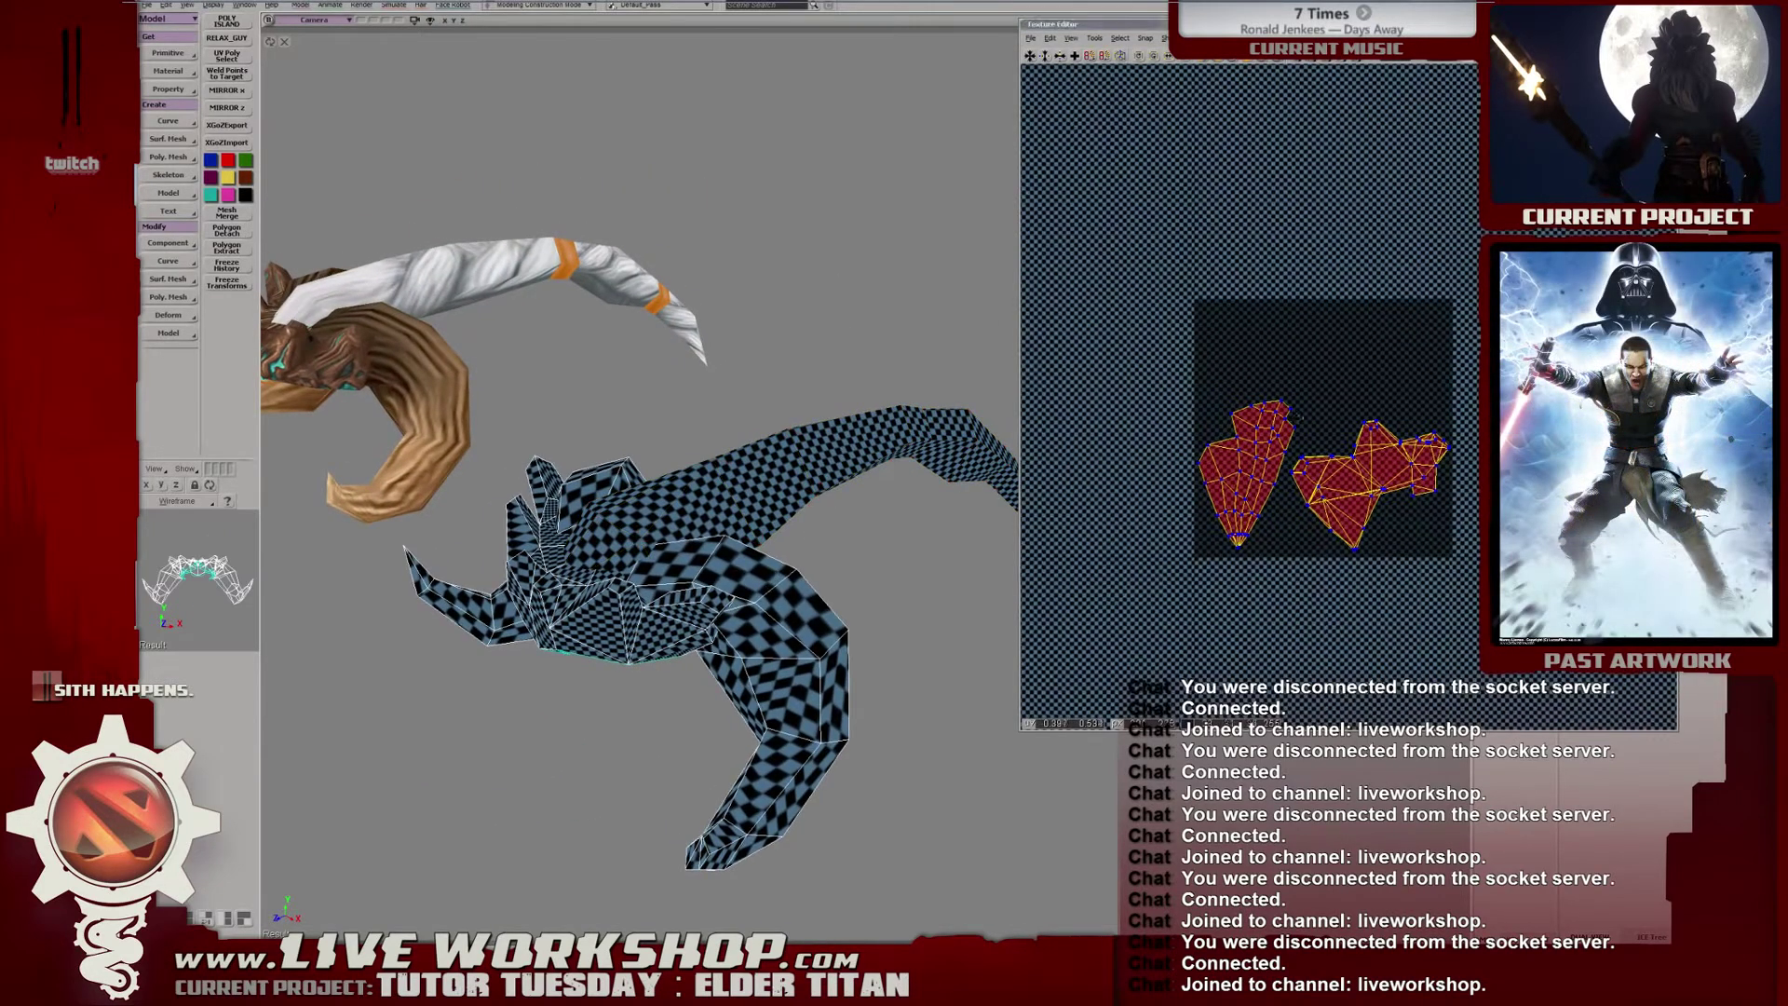
scroll(1230, 435, up, 4)
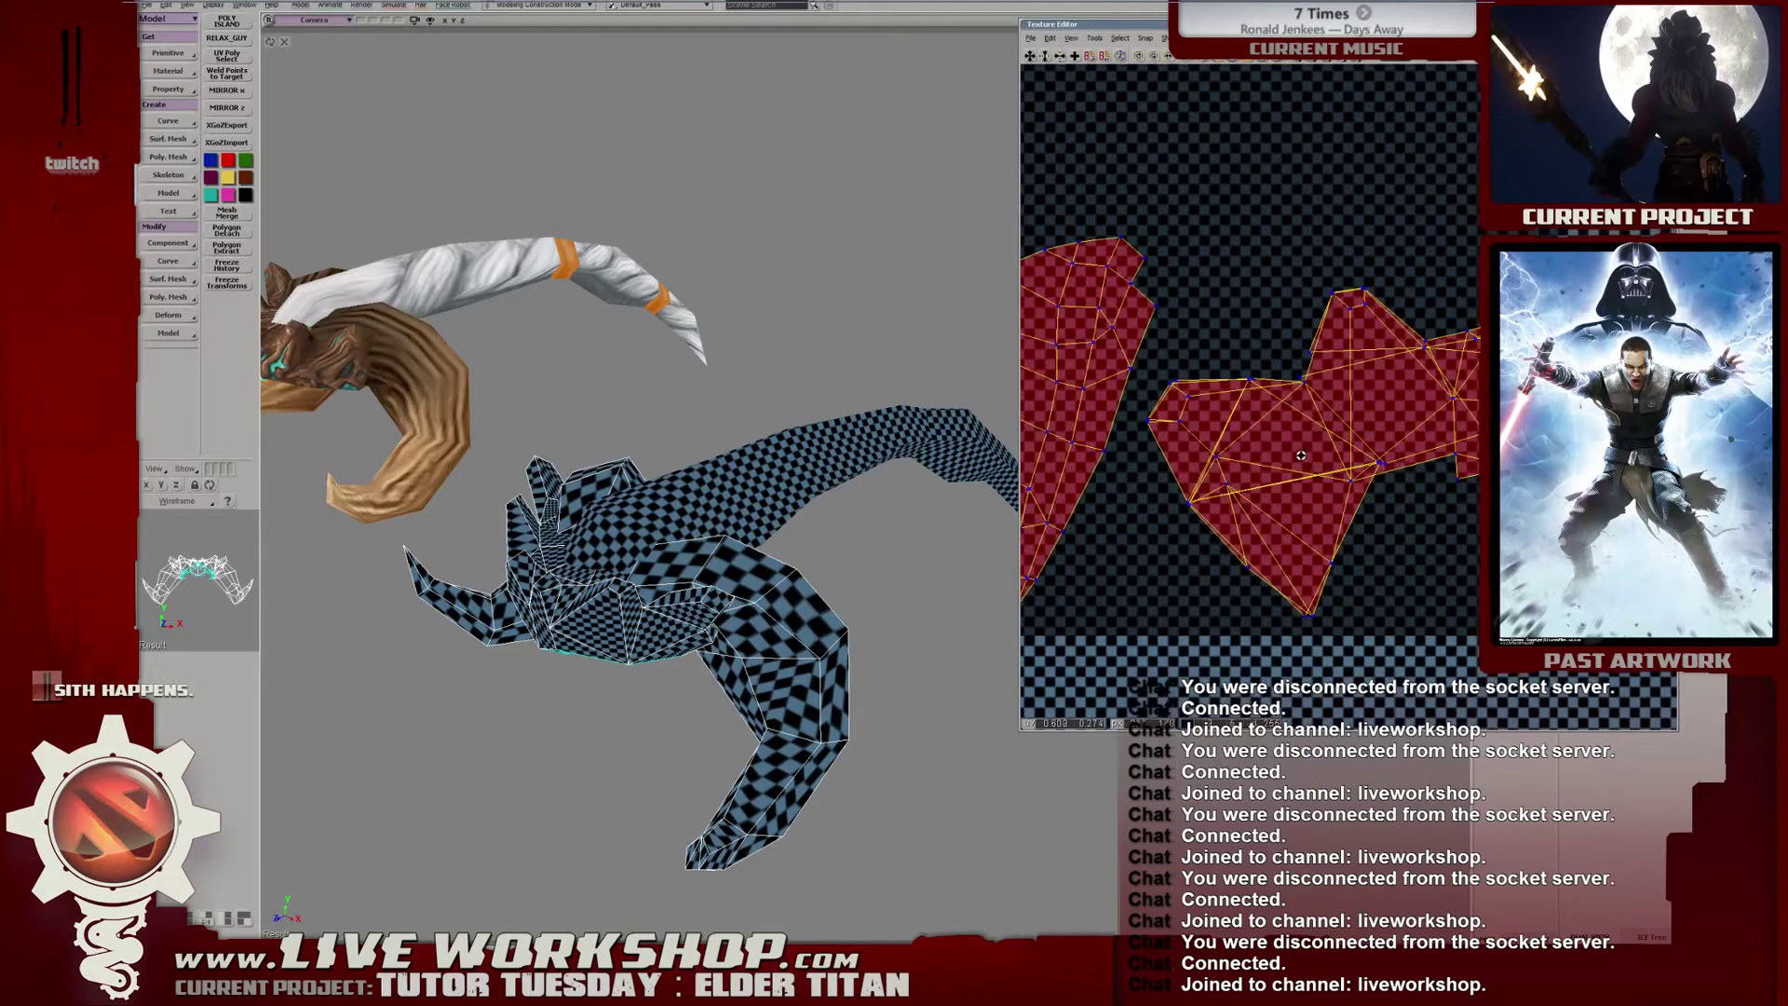
drag(1369, 508, 1266, 437)
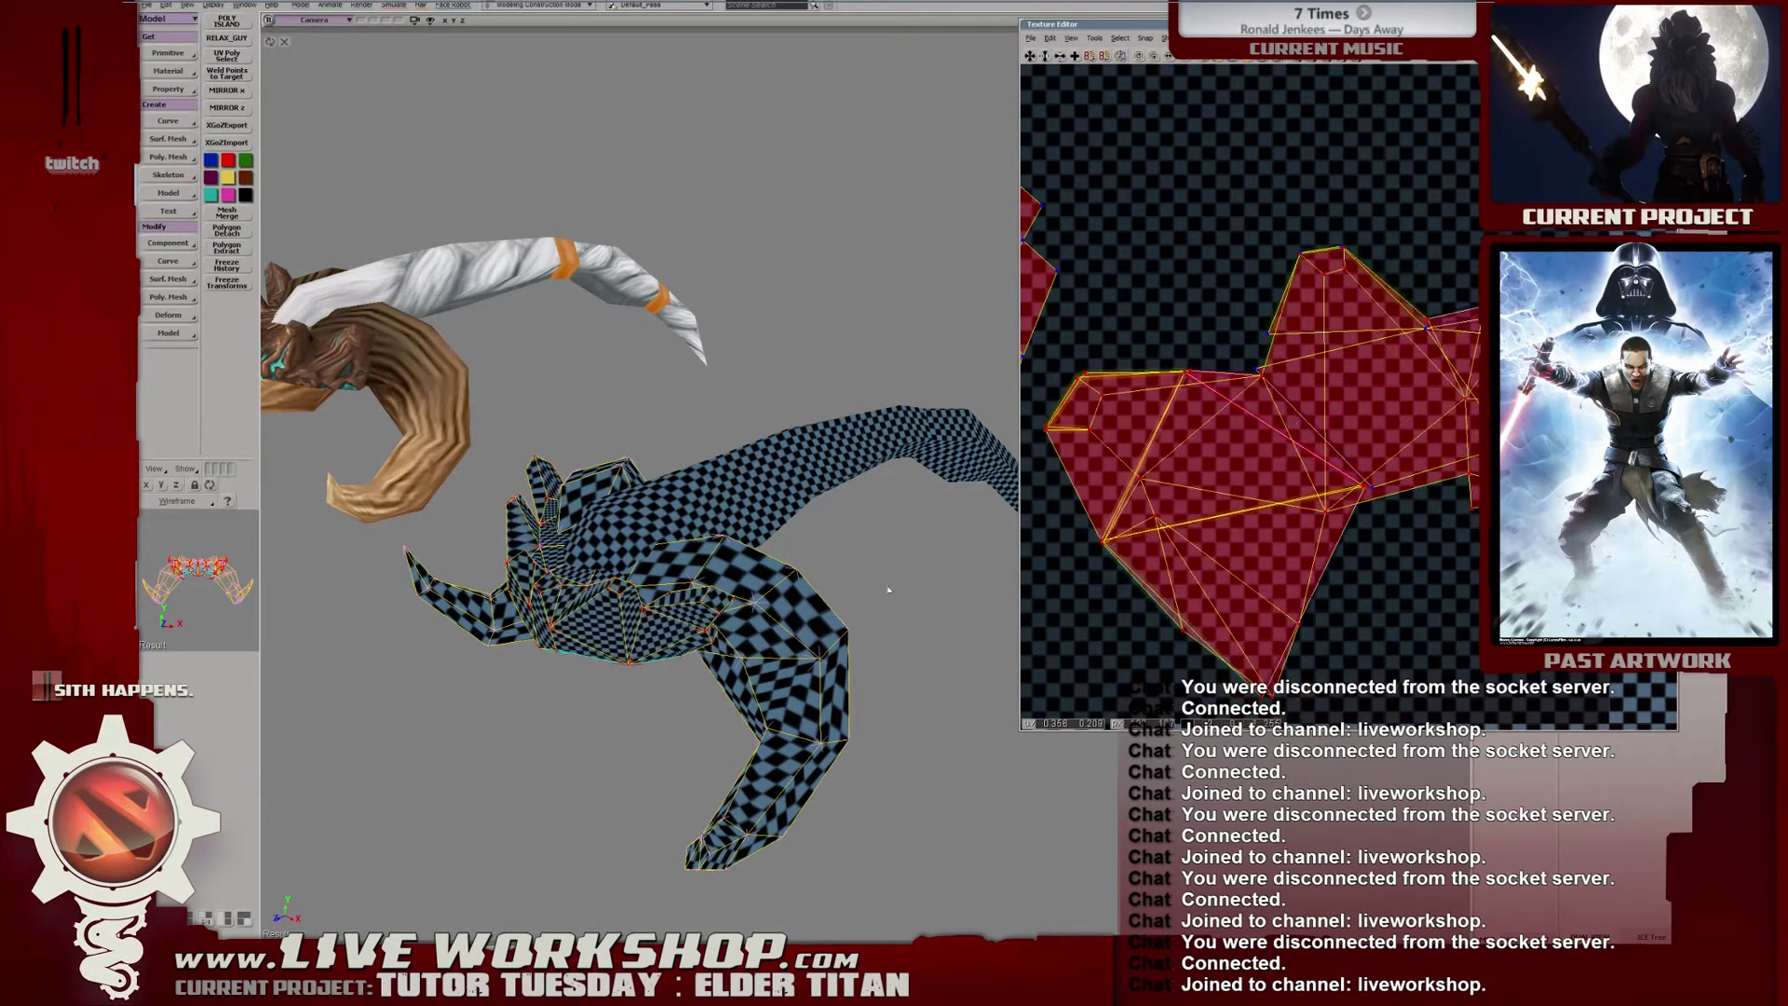
key(ctrl+z)
Check the checkered head's front, try pulling the overlapping part of its UV island upward, and undo the change.
drag(764, 559, 866, 522)
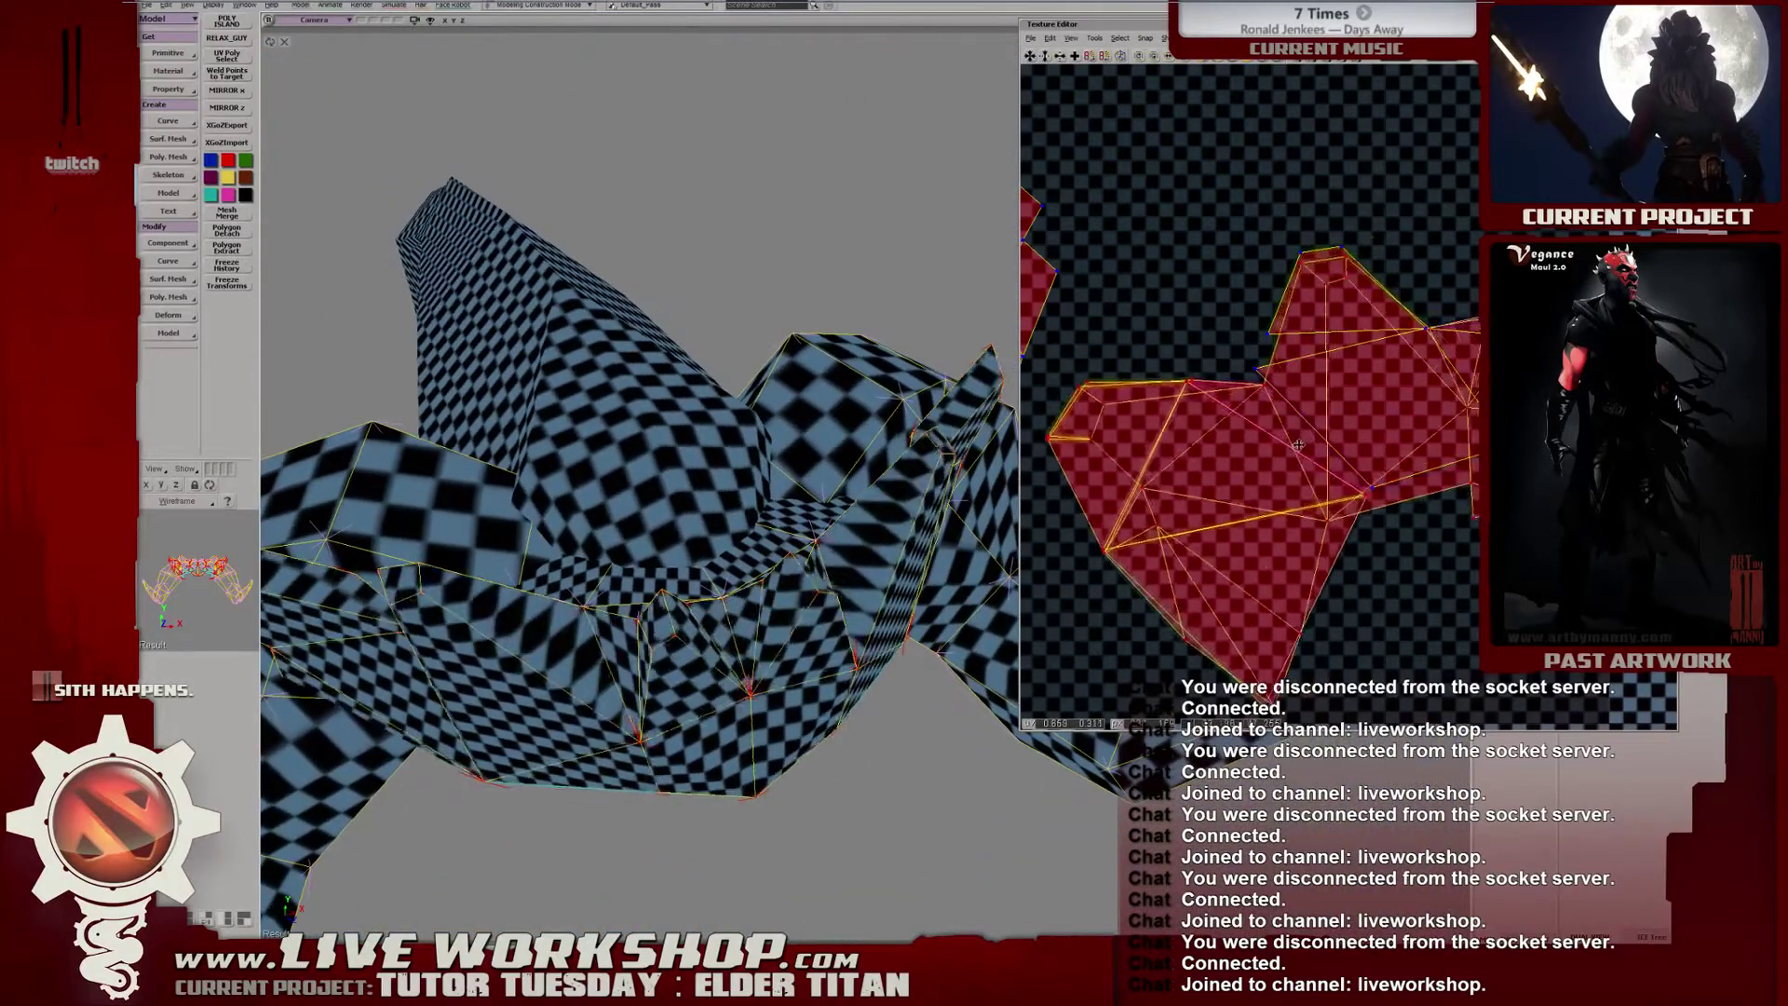
drag(894, 446, 920, 417)
click(1259, 341)
mouse_move(1258, 340)
mouse_down()
mouse_move(1304, 360)
mouse_move(1263, 347)
mouse_up()
mouse_move(745, 451)
mouse_down()
mouse_move(651, 439)
mouse_move(763, 467)
mouse_up()
drag(1261, 347, 1231, 99)
key(ctrl+z)
Try separating the overlapping spike sections above the head's main UV island, check them on the model, and undo the move.
drag(1278, 296, 1187, 303)
drag(1264, 416, 1319, 243)
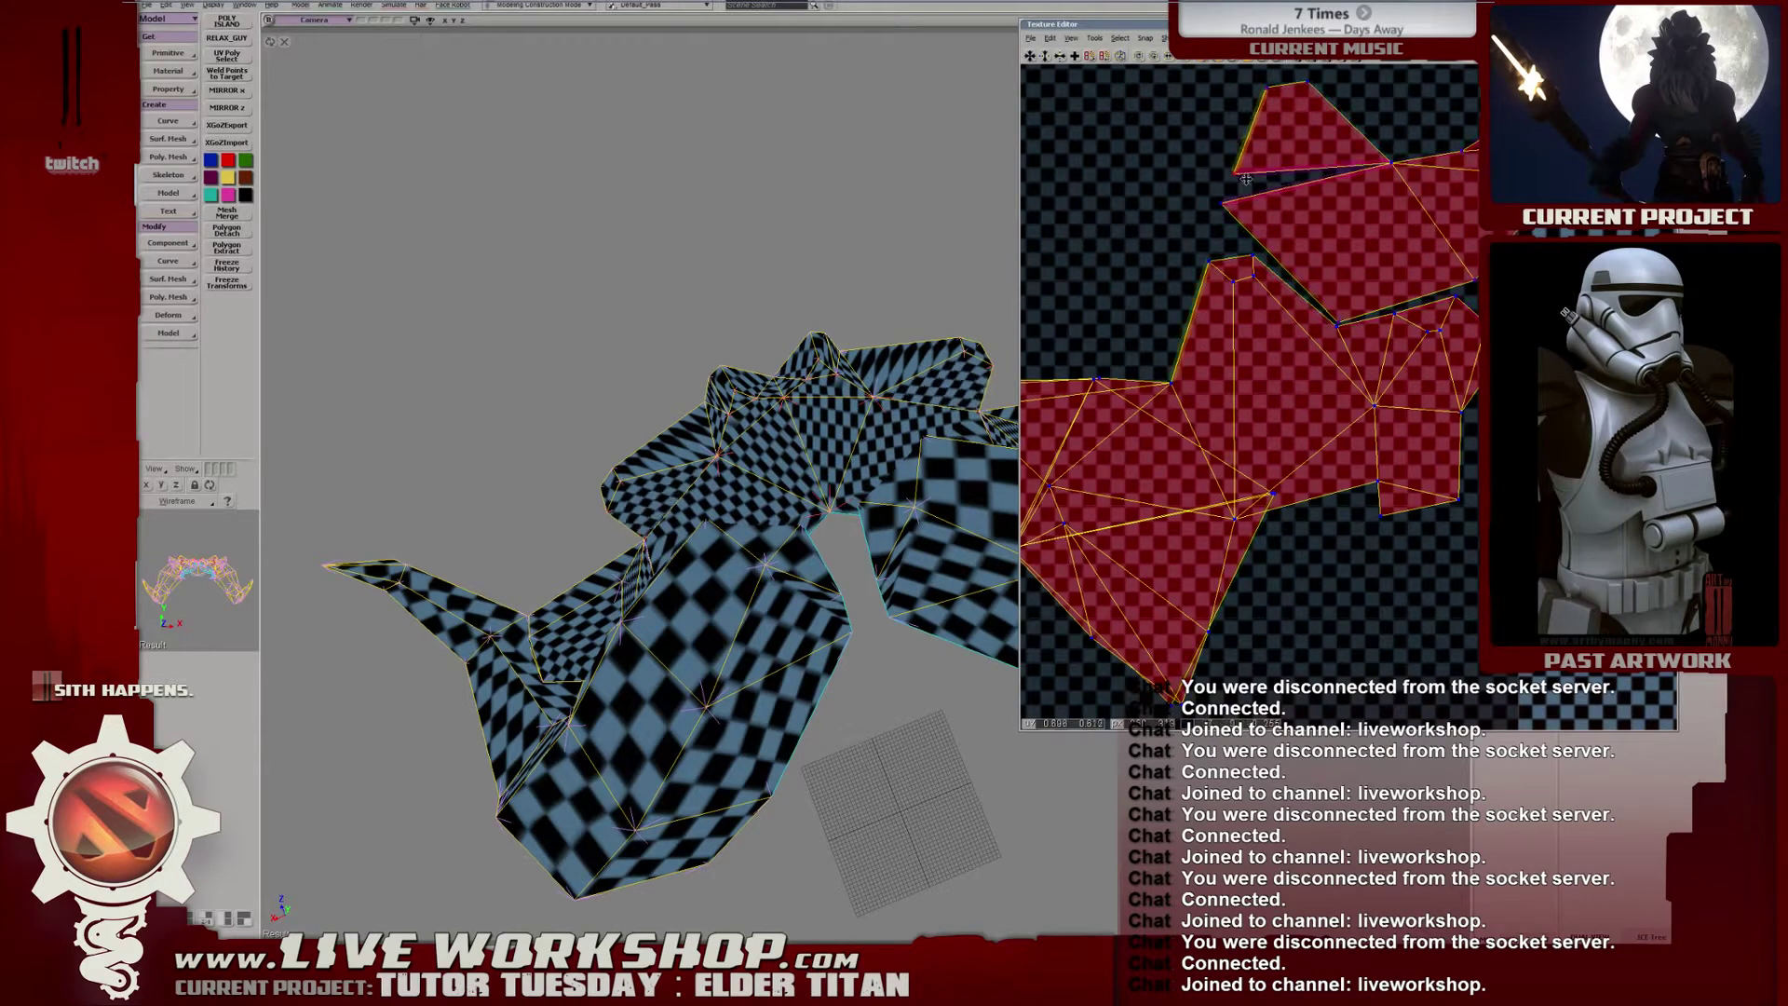
drag(871, 337, 853, 352)
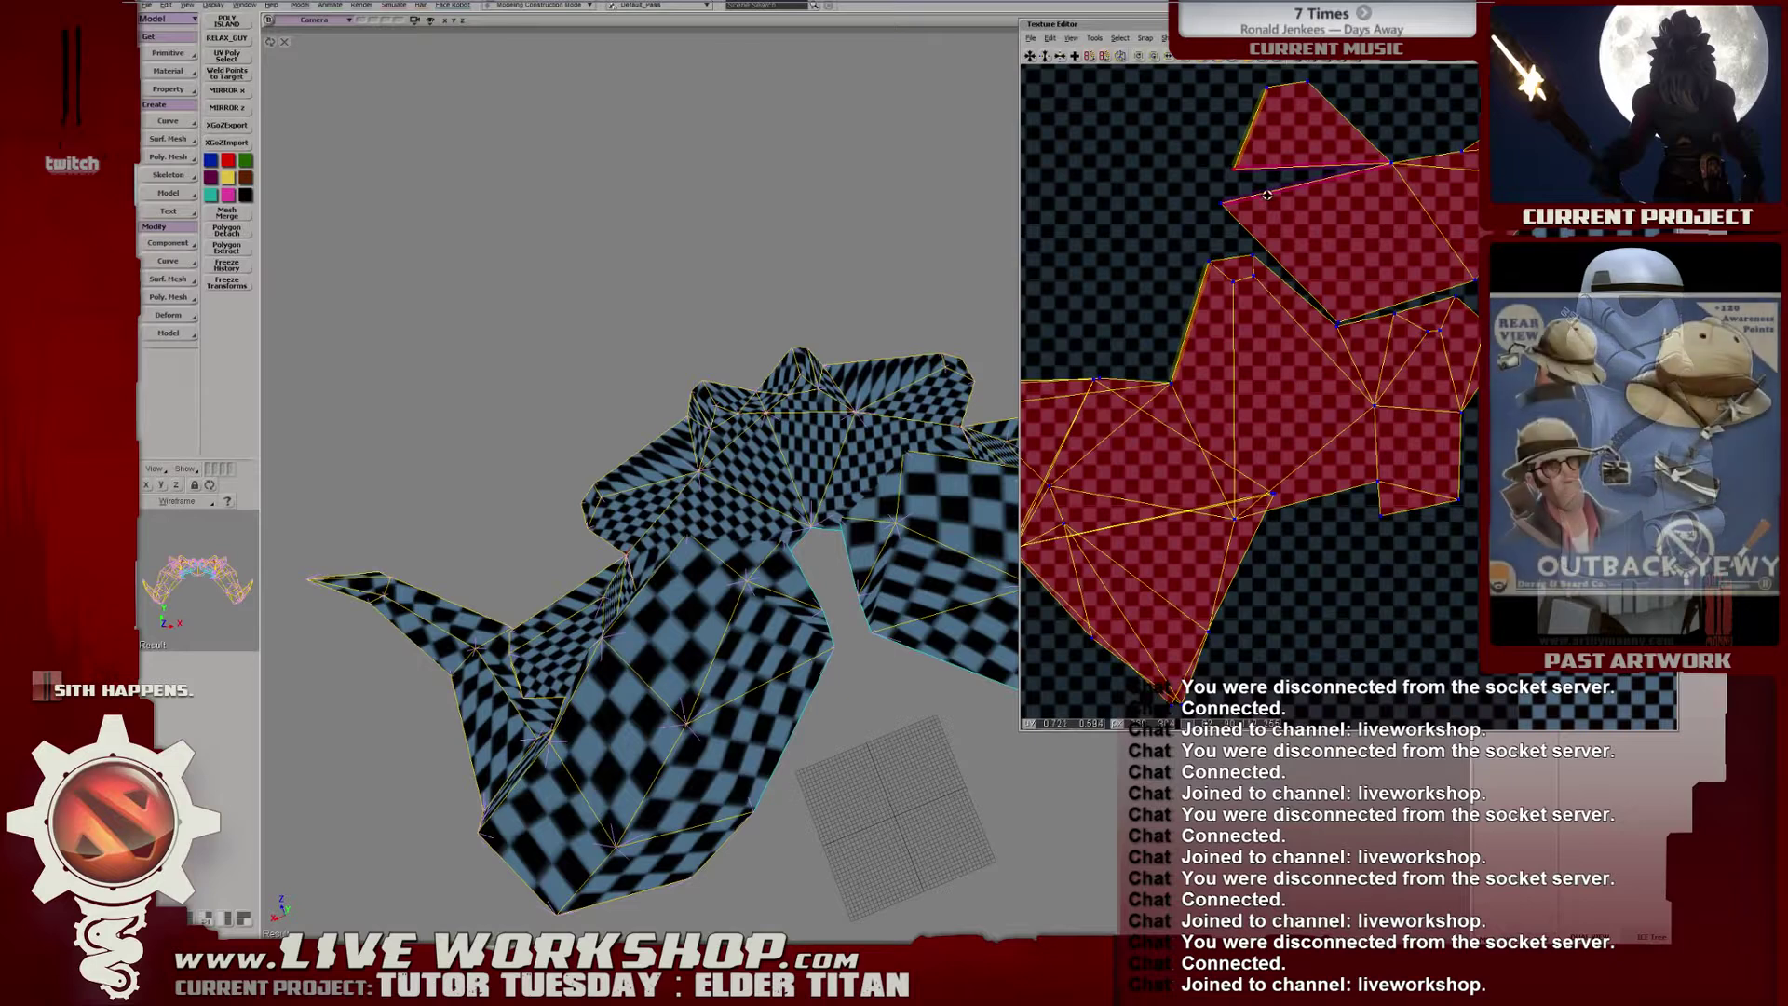
drag(1304, 161, 1180, 282)
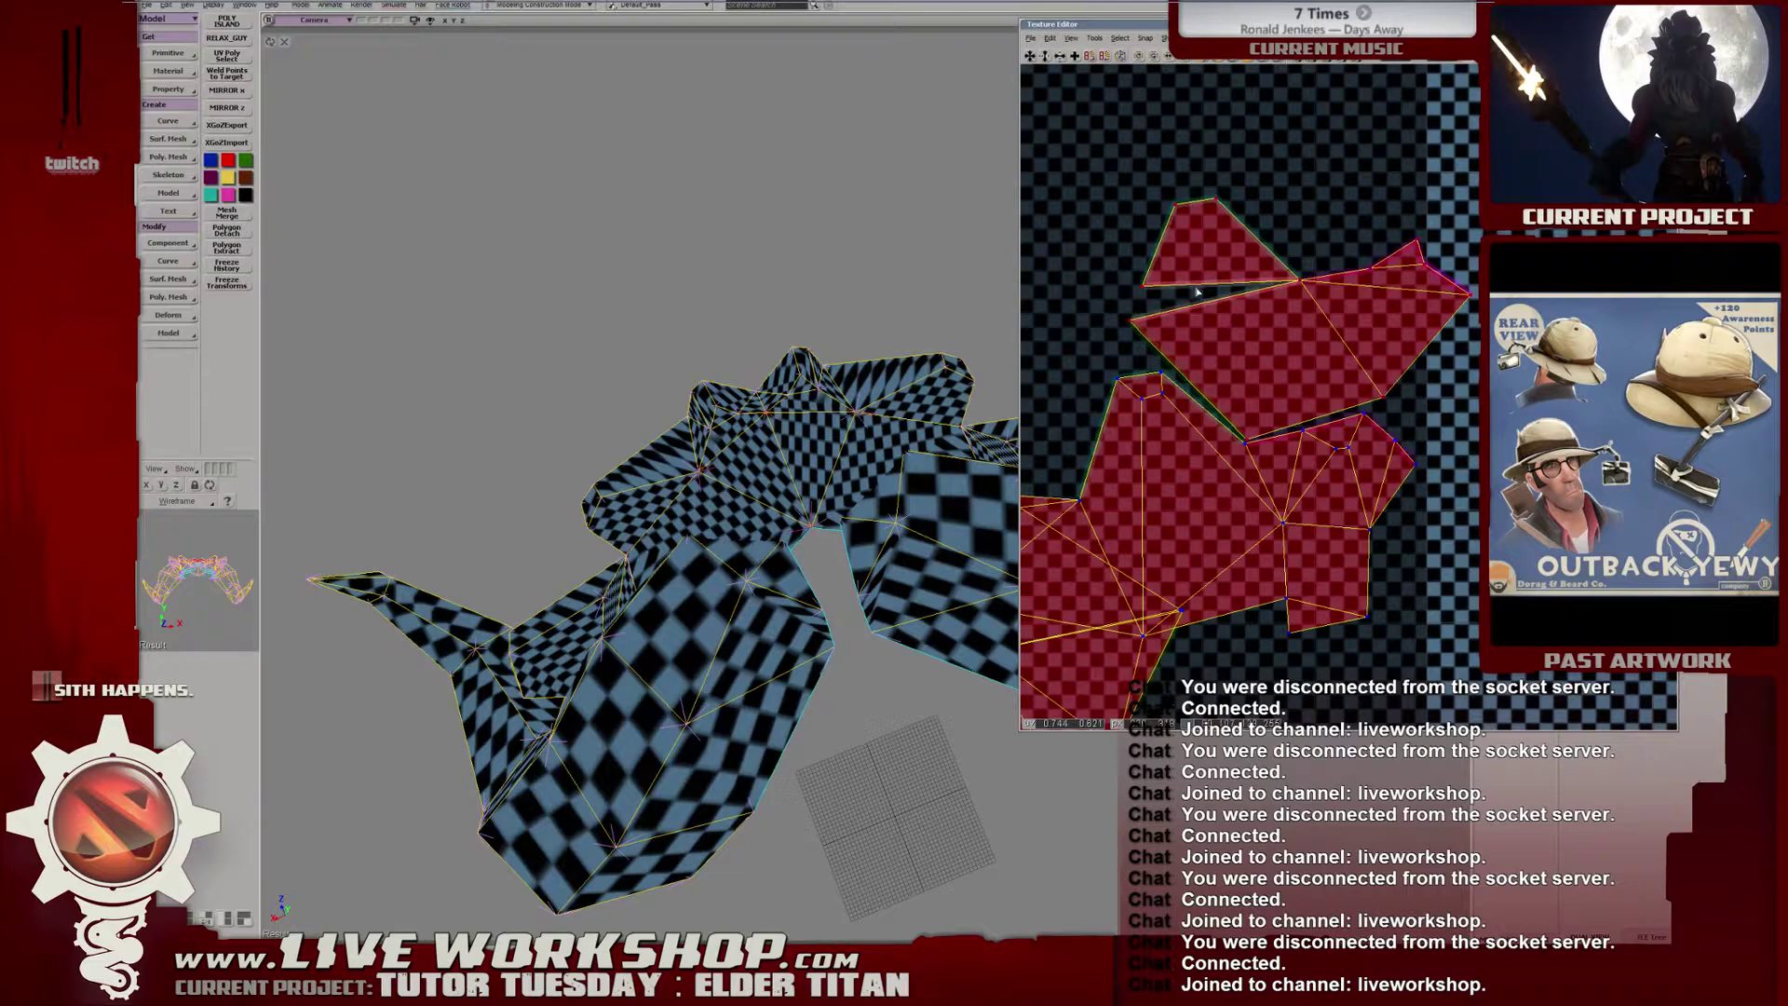
key(ctrl+z)
View the textured original head piece from behind and select it to show its UVs over the colour texture.
drag(918, 330, 522, 428)
drag(1001, 349, 946, 433)
key(shift+i)
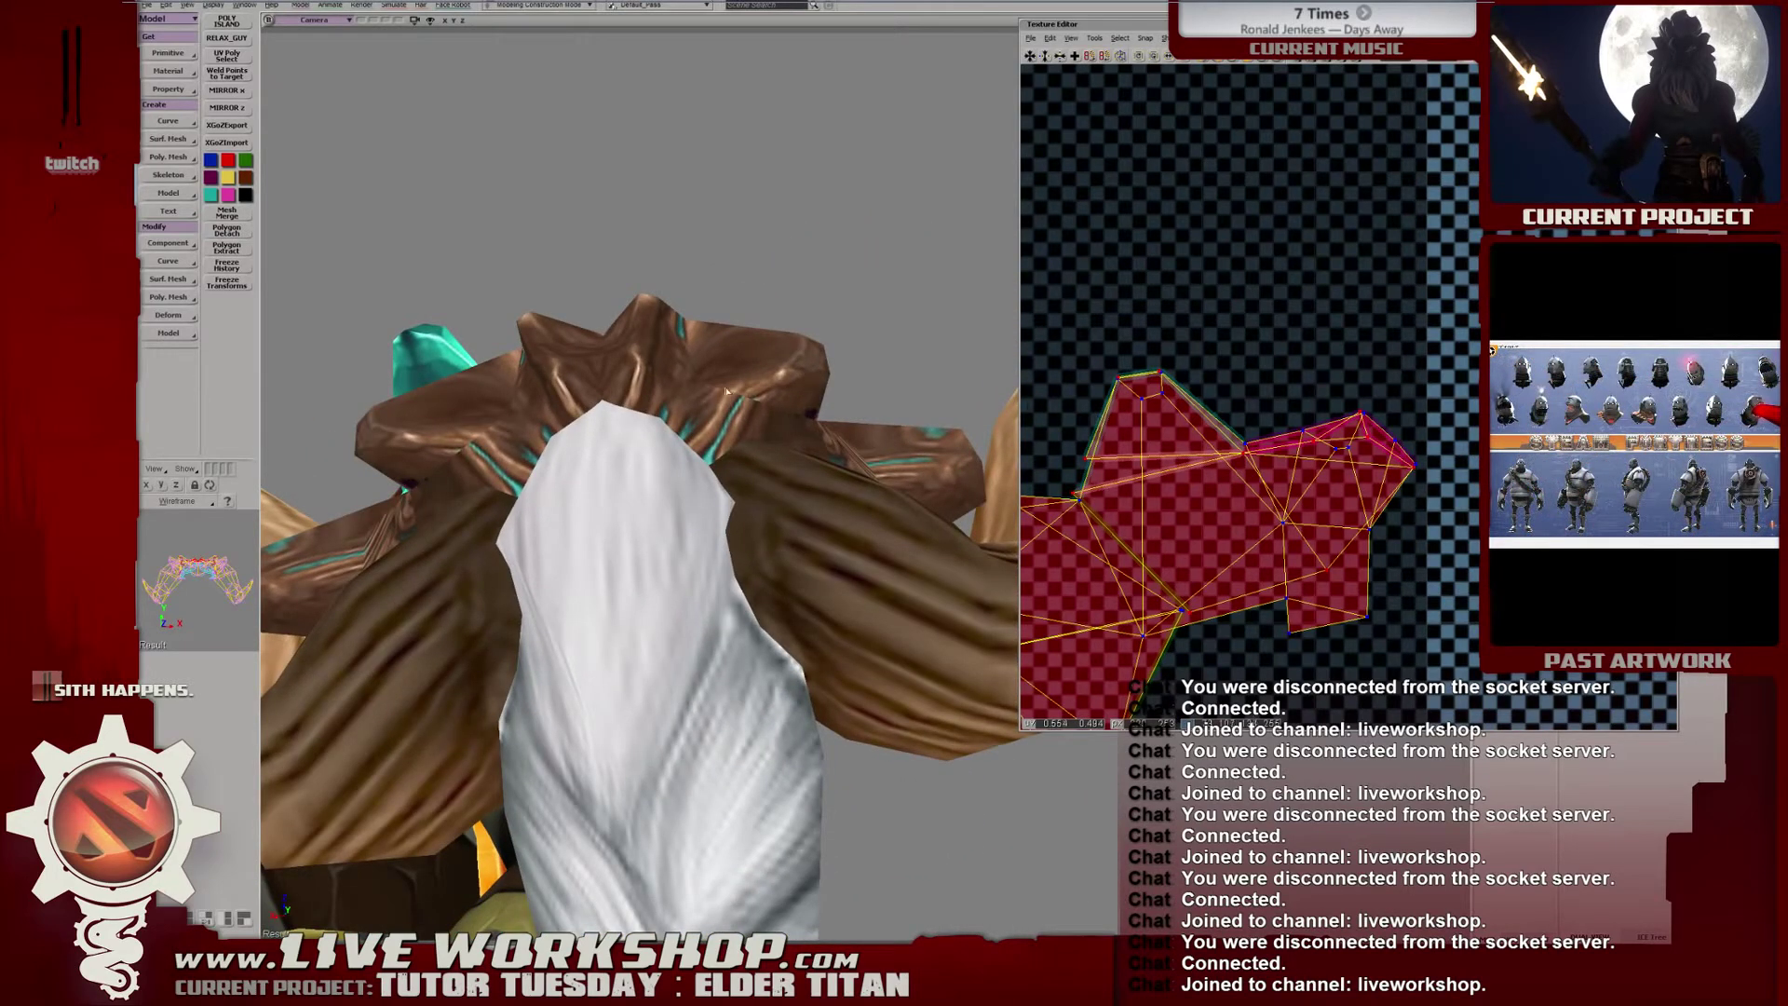
mouse_move(742, 412)
mouse_down()
mouse_move(756, 363)
mouse_move(891, 376)
mouse_move(746, 447)
mouse_up()
click(892, 375)
key(shift+i)
drag(889, 341, 883, 342)
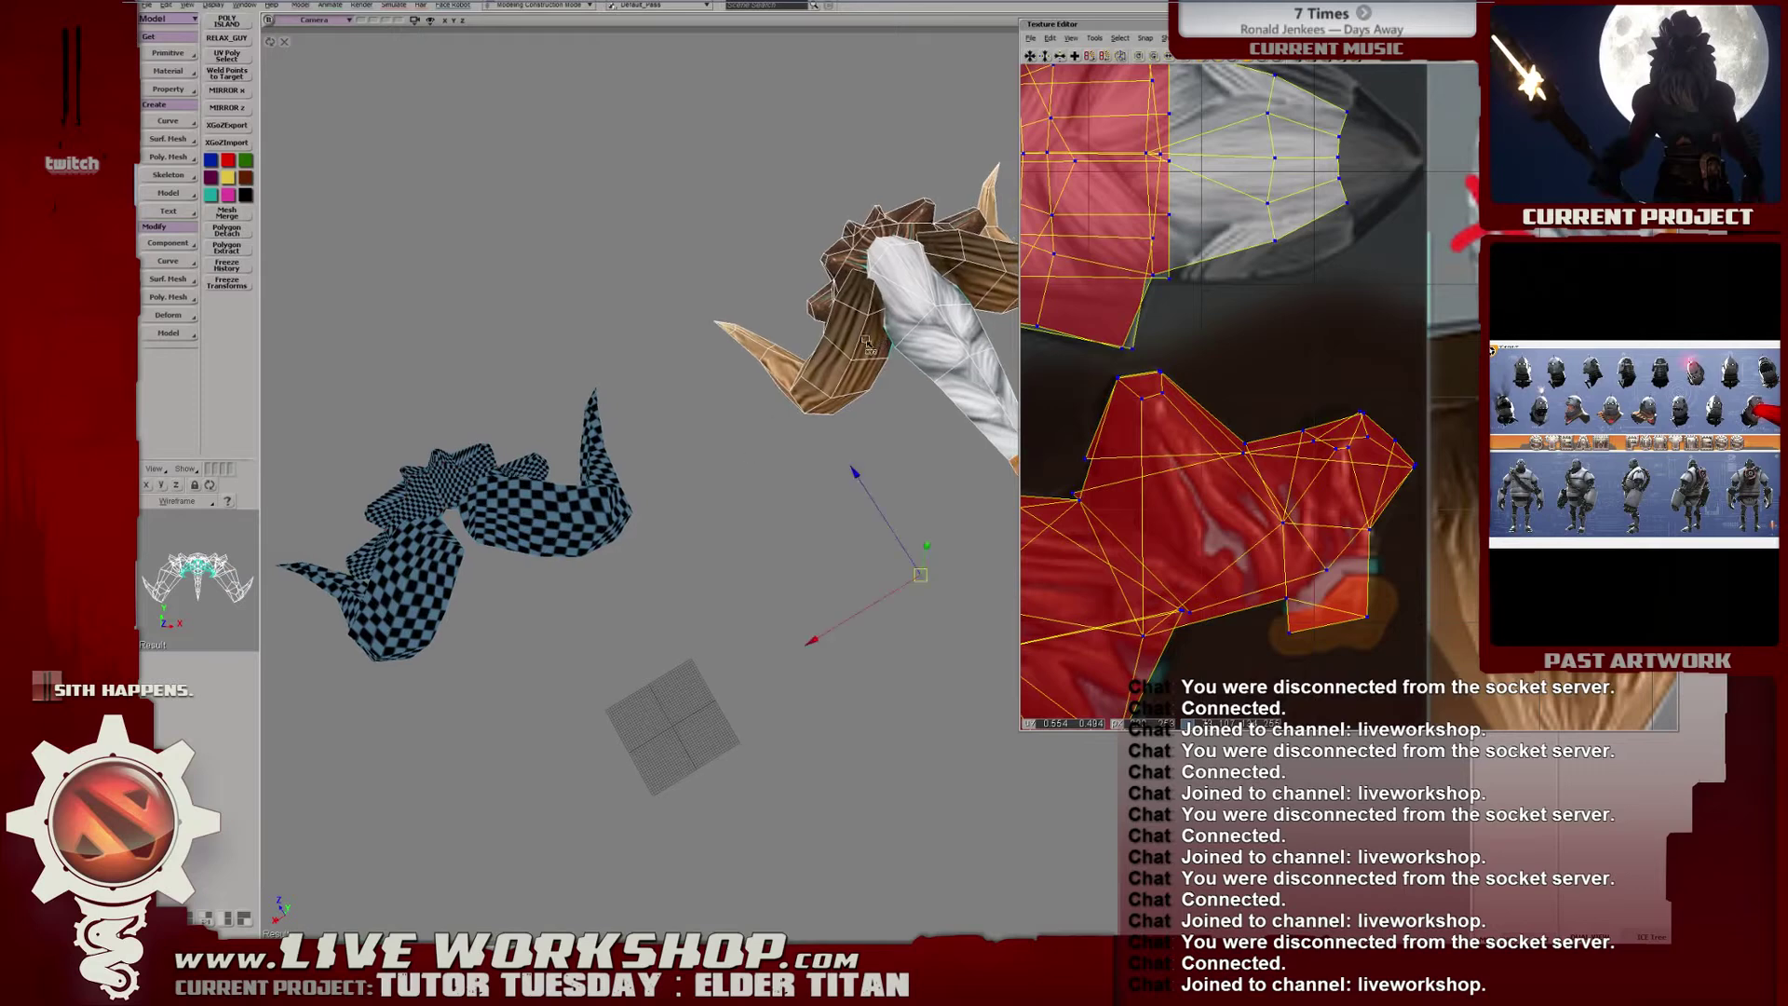
Examine the spikes behind the original head's braid and compare them with the UV islands on the texture.
drag(893, 601, 795, 632)
middle_drag(810, 624, 709, 468)
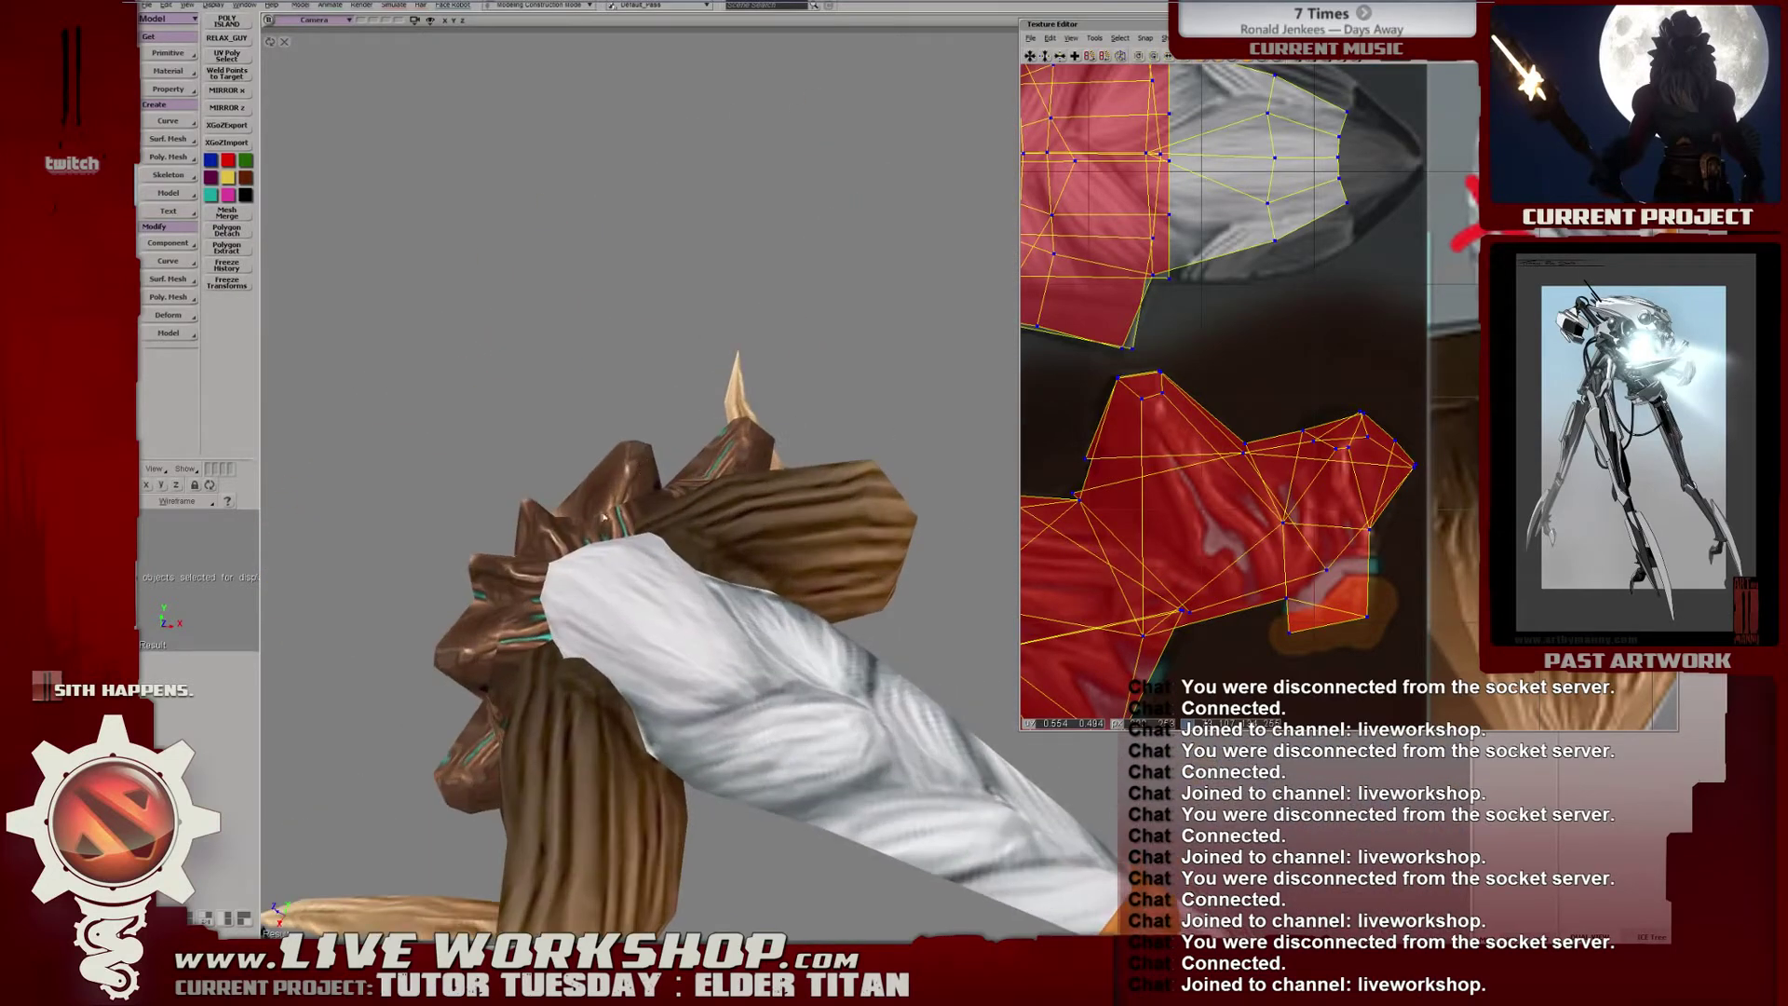
middle_drag(603, 518, 763, 407)
scroll(1239, 394, down, 3)
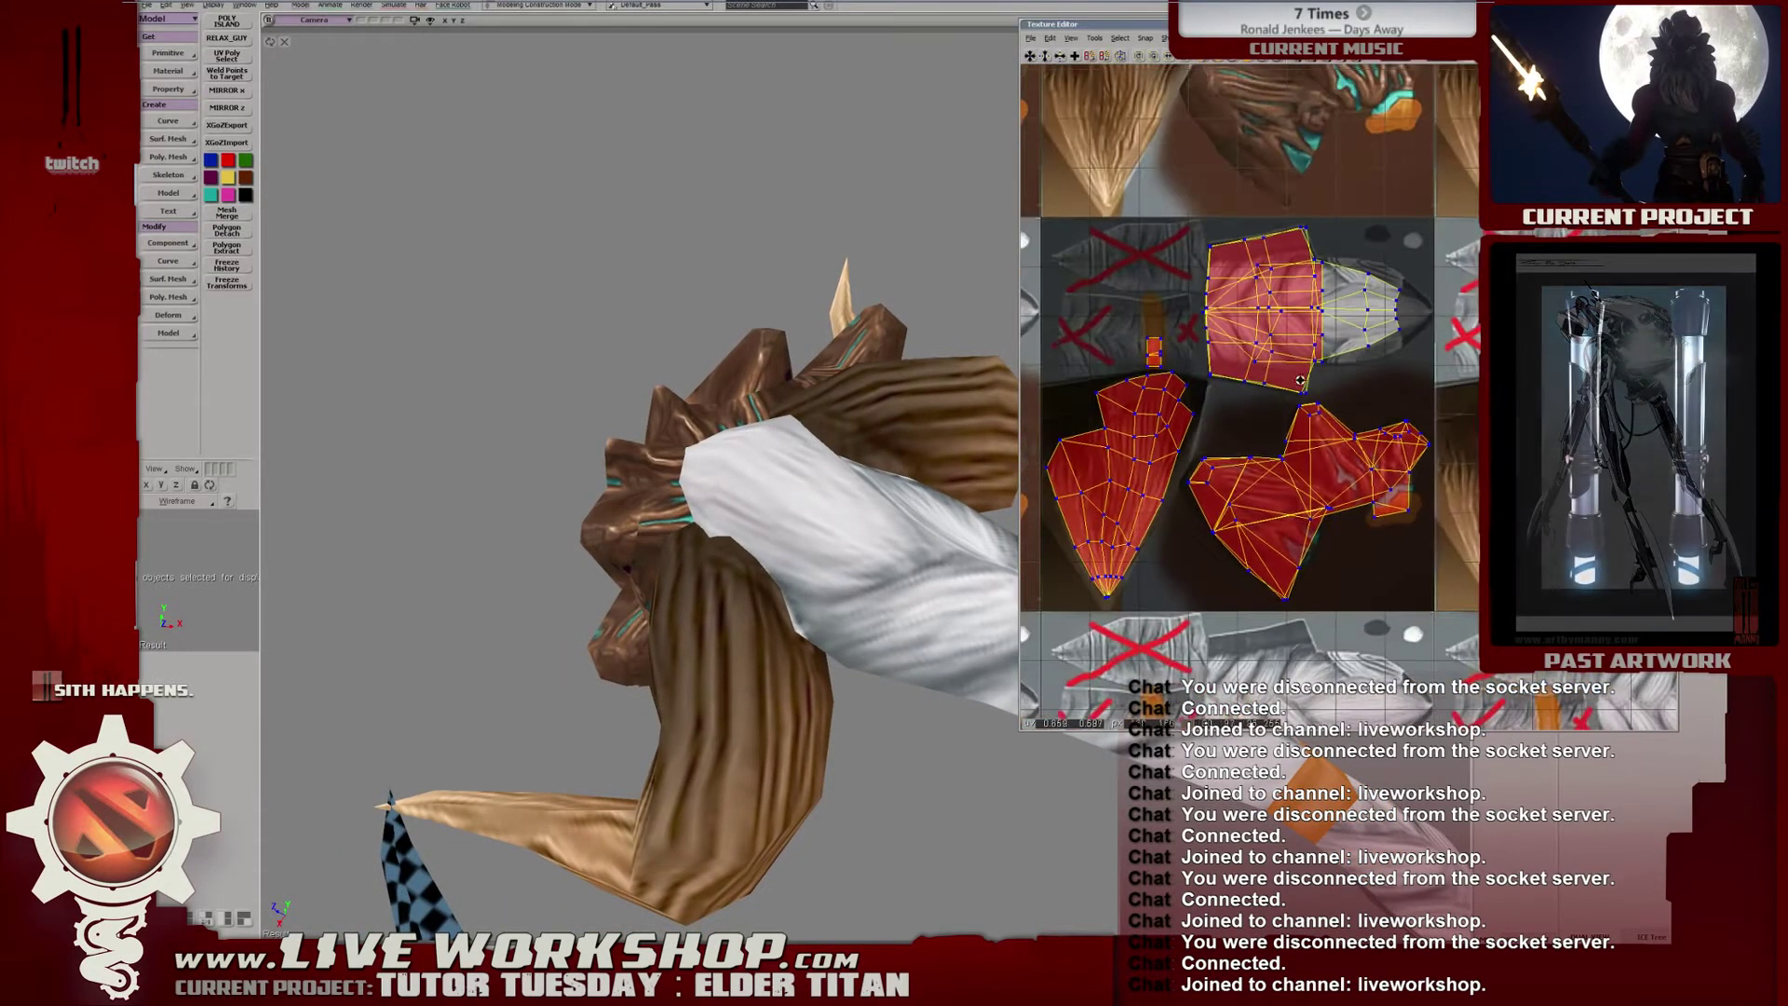
middle_drag(1366, 381, 1487, 368)
scroll(747, 402, up, 3)
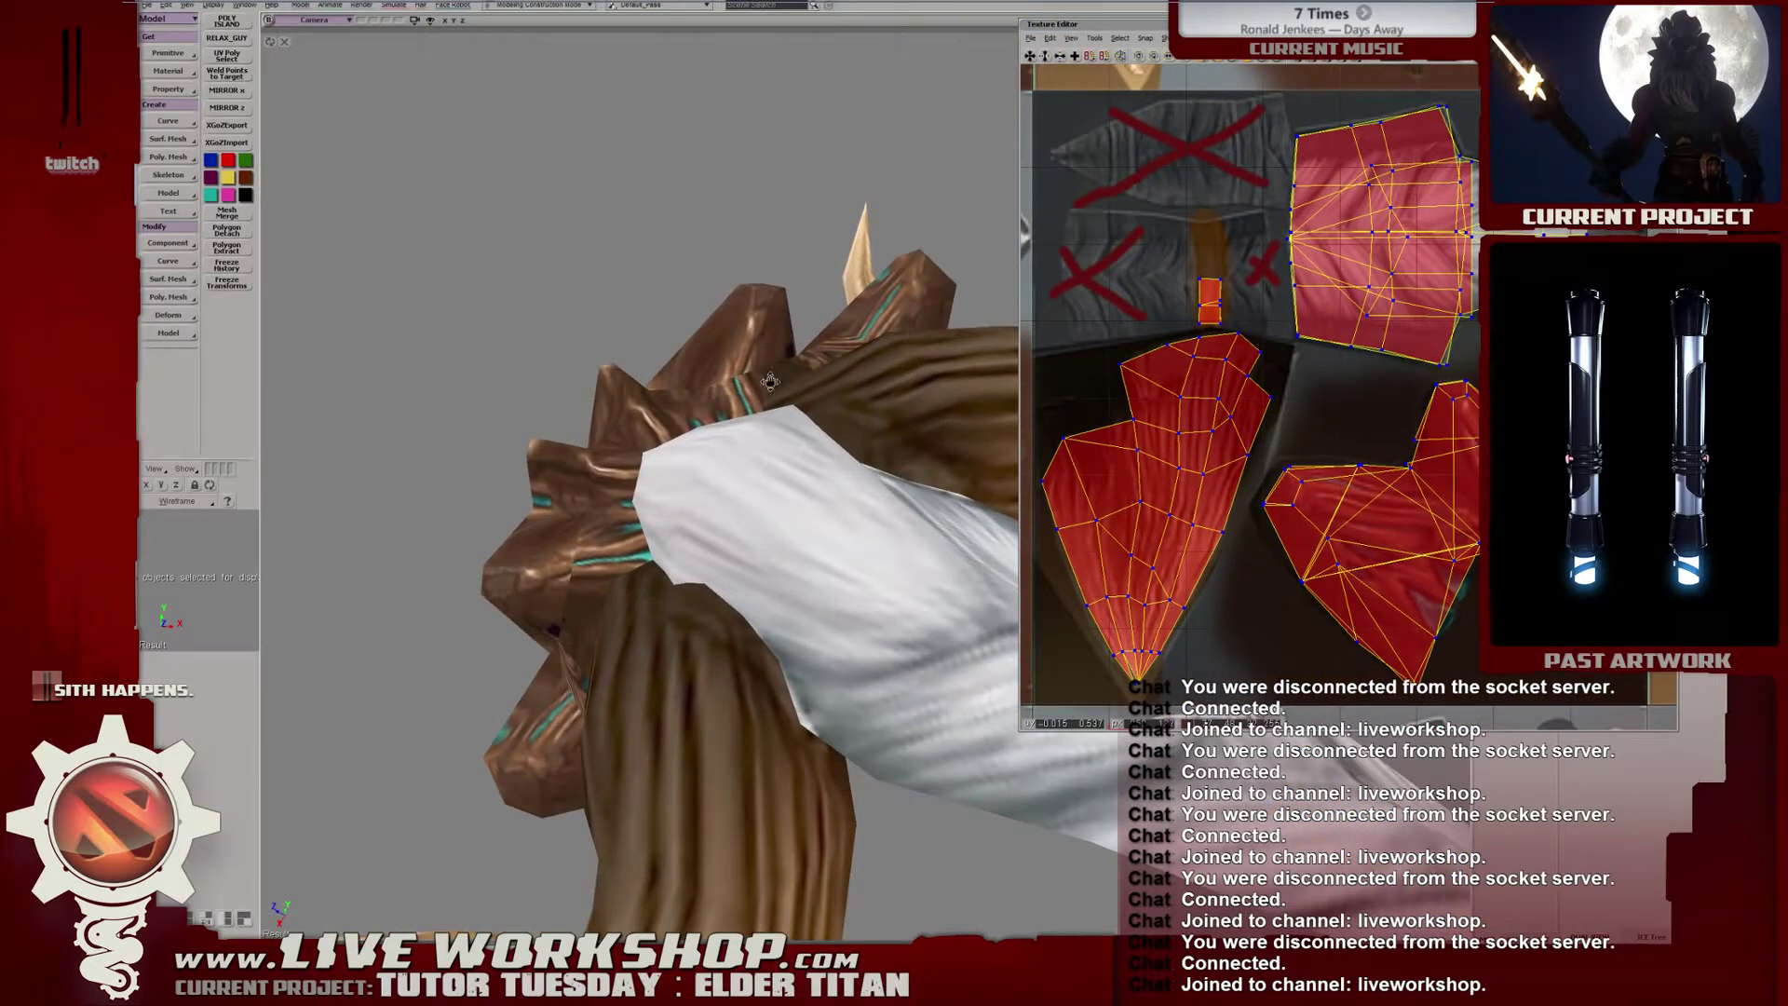
middle_drag(769, 380, 708, 424)
Select the checkered head copy and move the overlapping spike sections of its UV island above the main part.
click(709, 419)
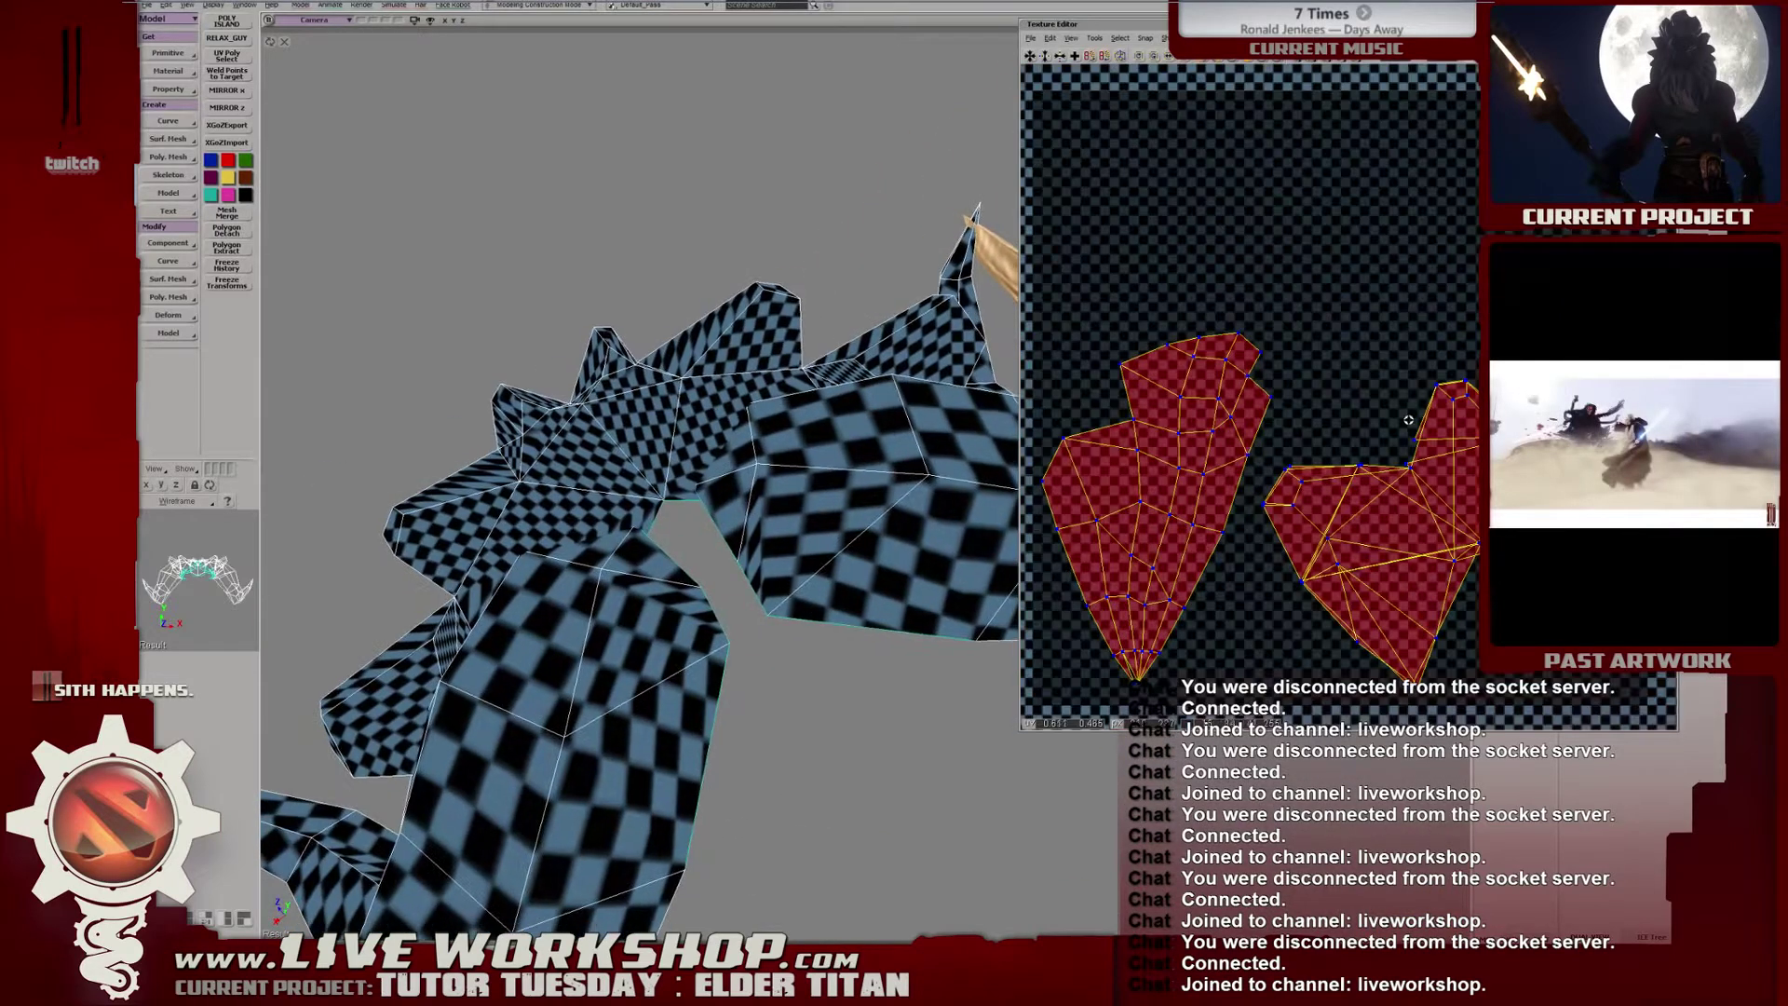
middle_drag(1408, 420, 1279, 416)
drag(1288, 478, 1314, 244)
middle_drag(586, 493, 632, 497)
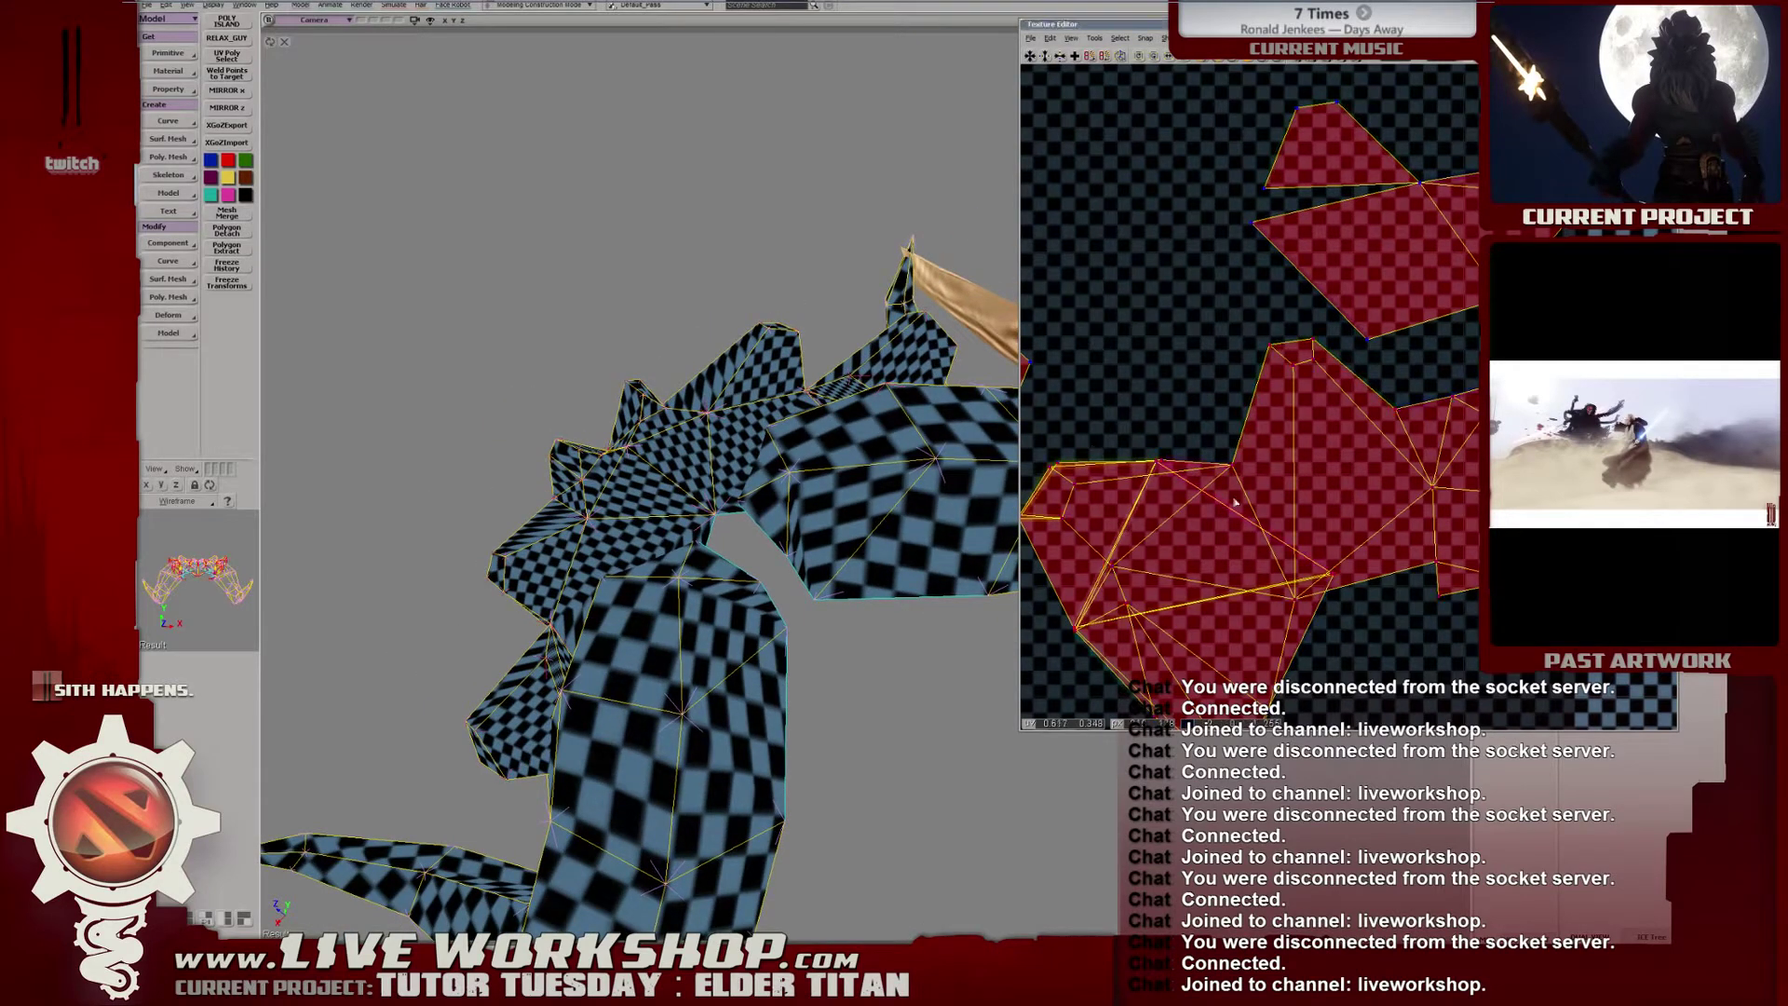
Select the textured original head, try shifting its overlapping UV sections, and undo the change.
middle_drag(779, 454, 800, 382)
click(845, 360)
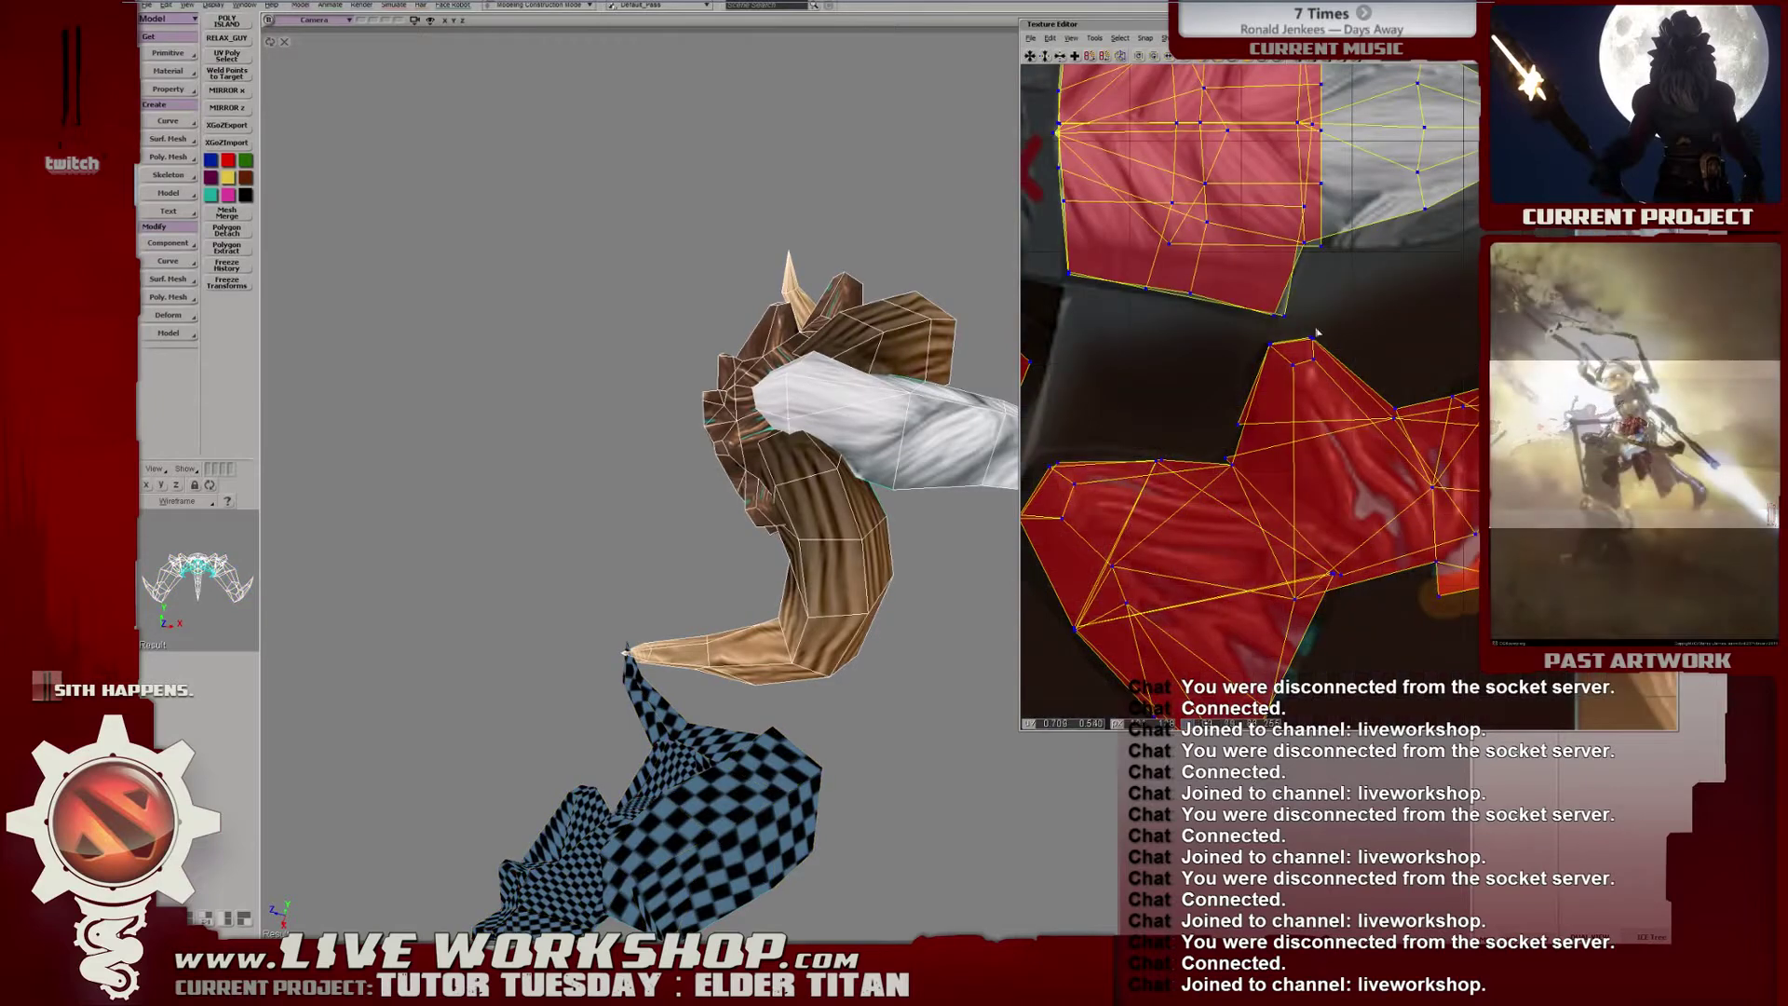
key(ctrl+z)
middle_drag(643, 367, 839, 328)
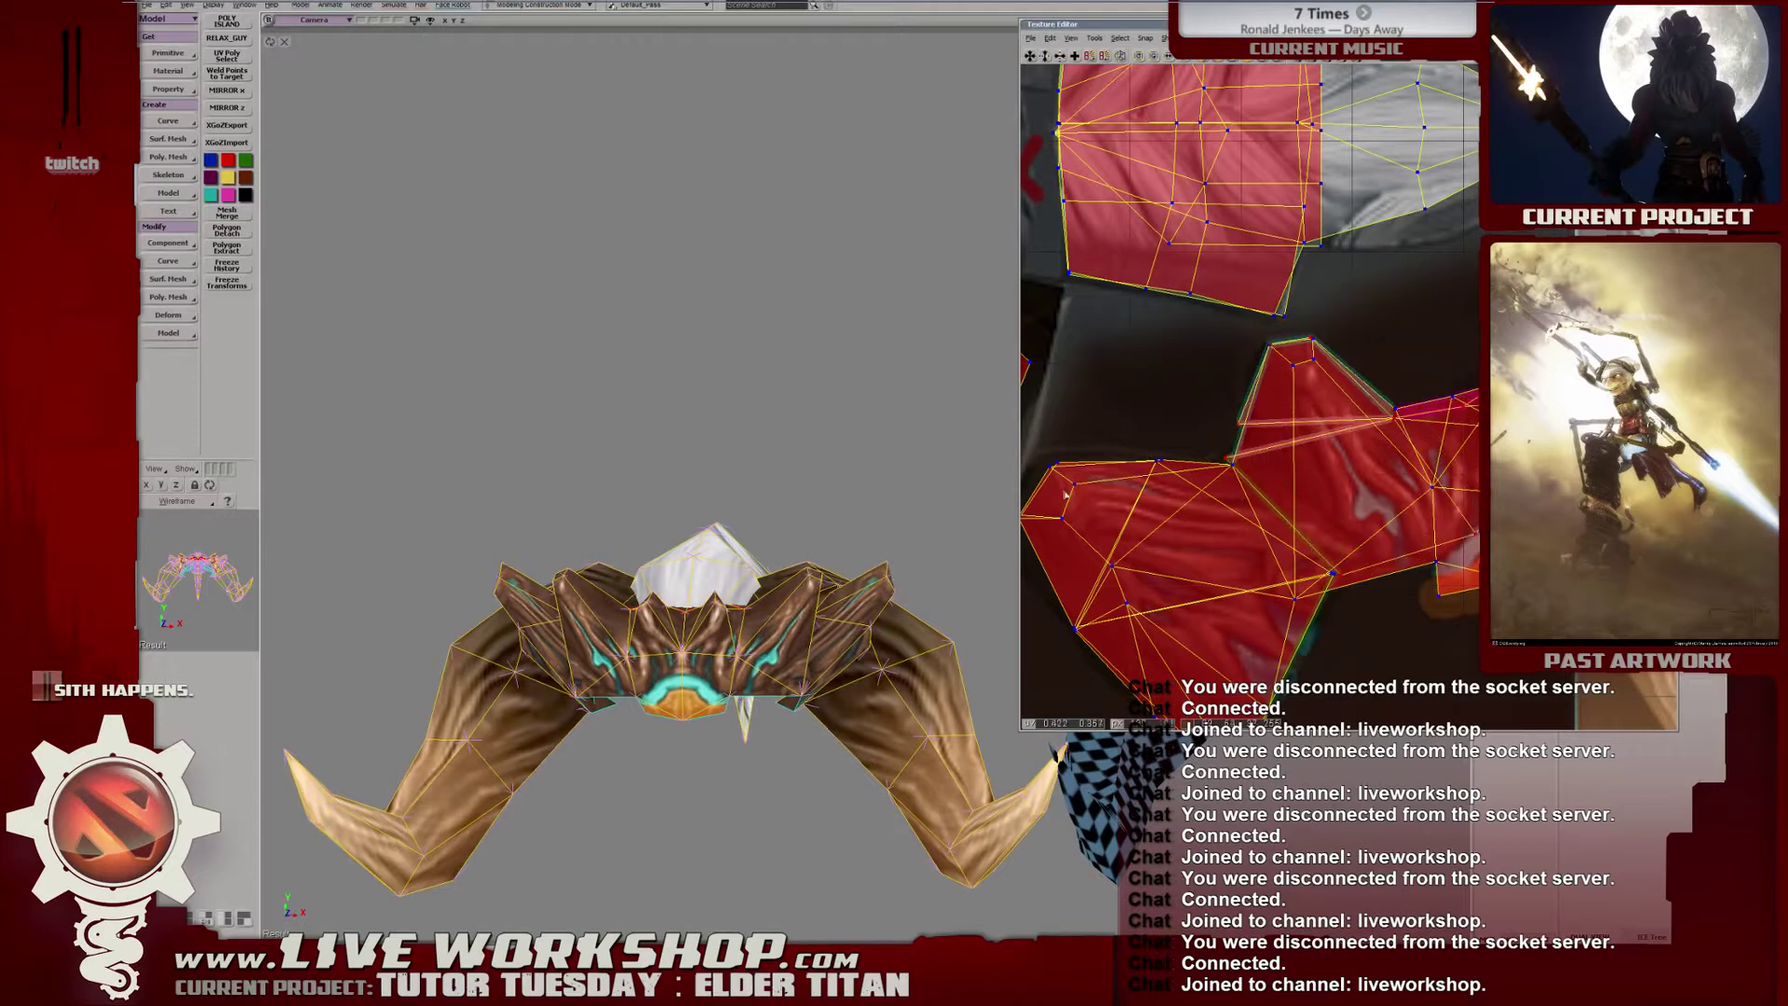
drag(1324, 392, 1324, 394)
drag(1323, 394, 1360, 393)
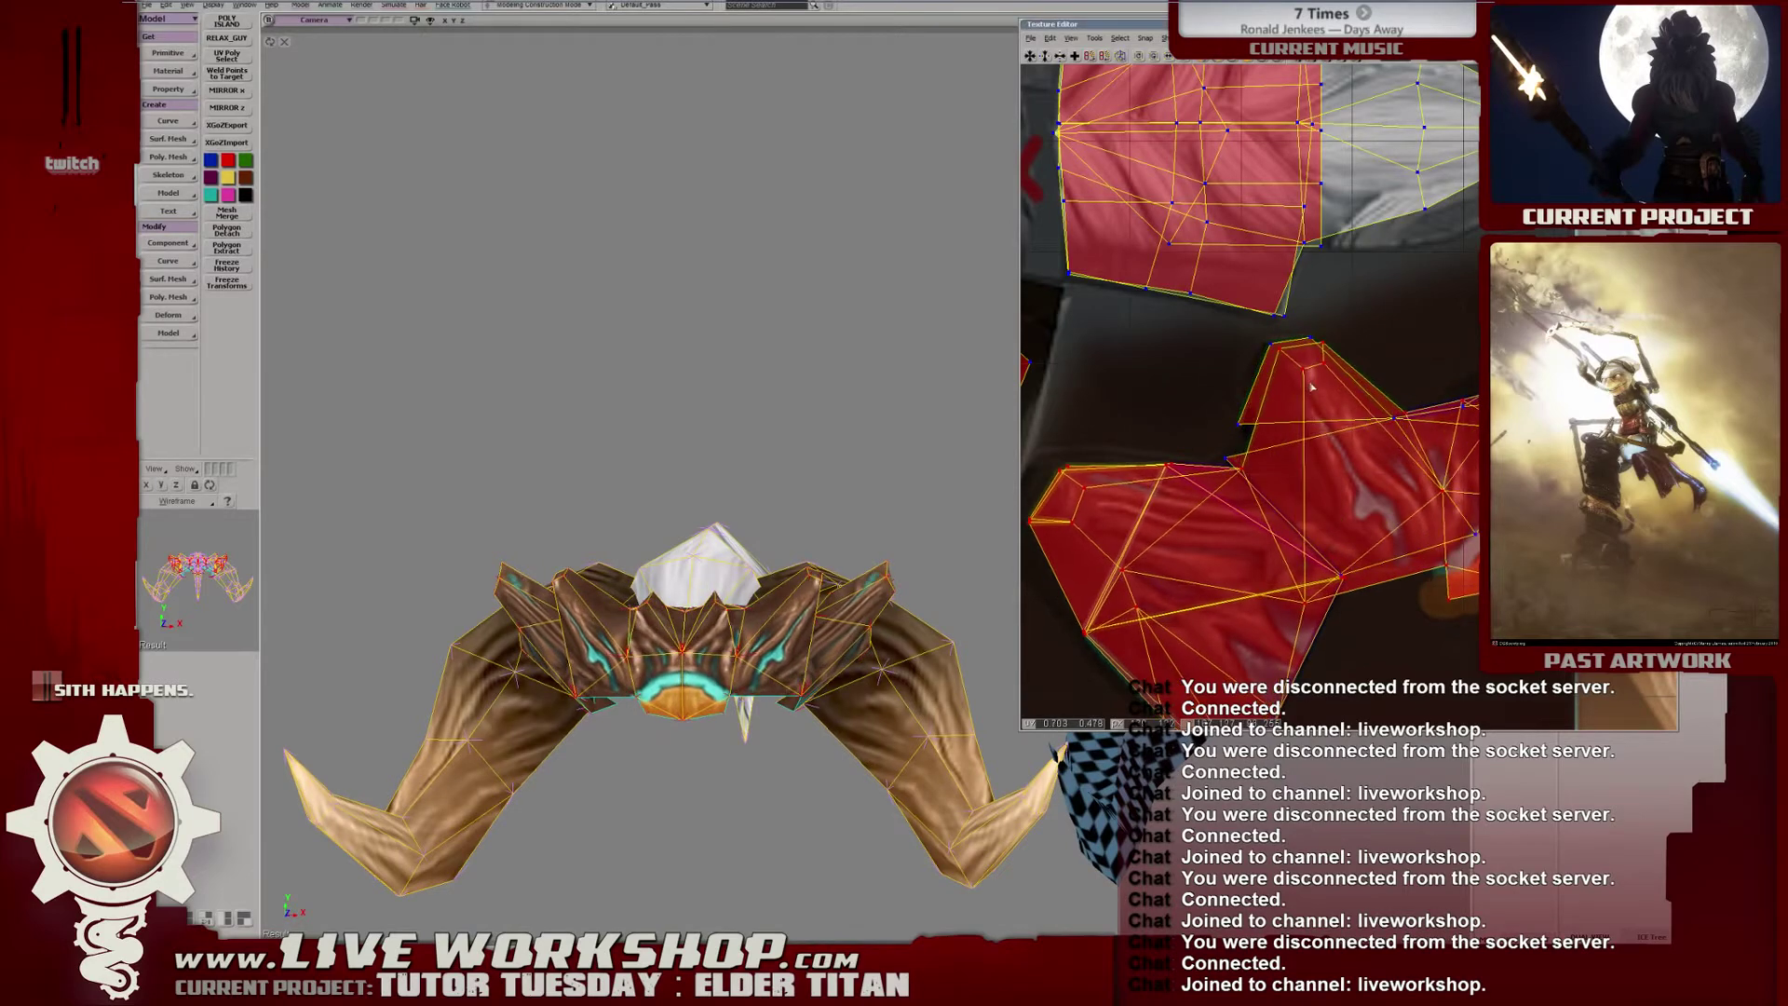
key(ctrl+z)
Close the texture editor and compare the textured original with the checkered head copy from the front, side and above.
mouse_move(766, 570)
middle_down()
mouse_move(771, 541)
mouse_move(836, 553)
mouse_move(707, 554)
mouse_move(804, 539)
mouse_move(748, 645)
mouse_move(871, 644)
mouse_move(772, 597)
middle_up()
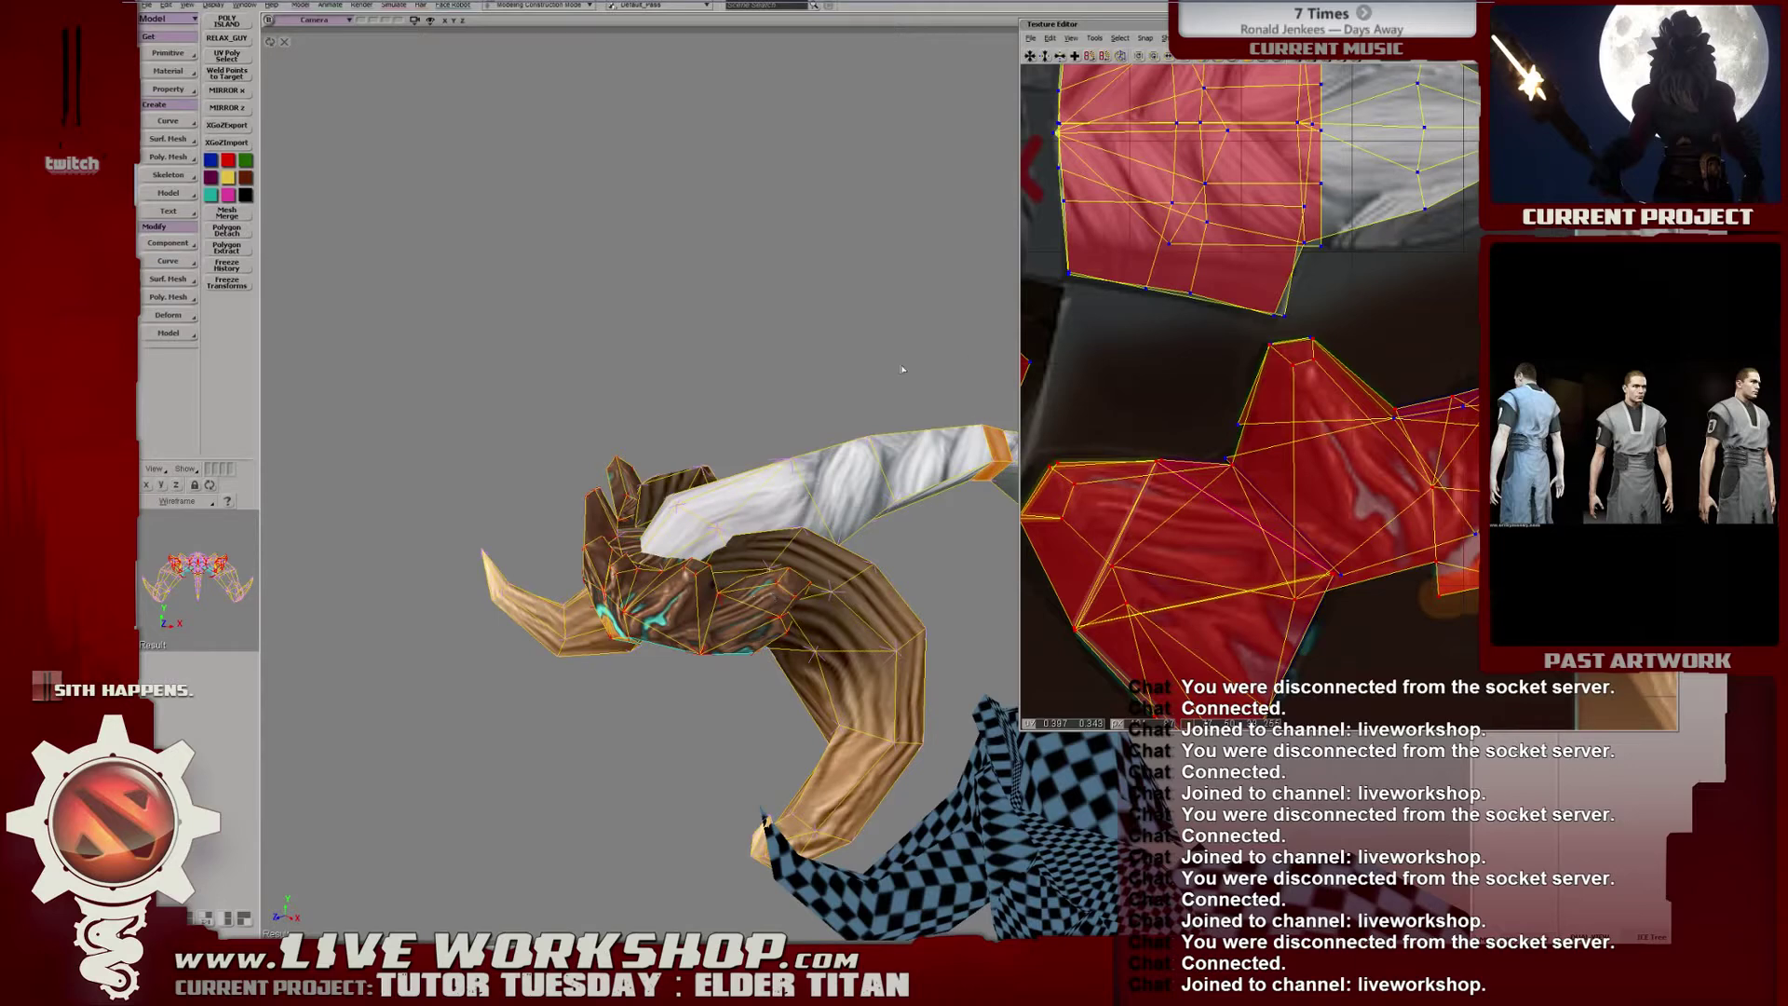
middle_drag(842, 366, 745, 511)
middle_drag(1279, 445, 1388, 439)
middle_drag(778, 450, 630, 444)
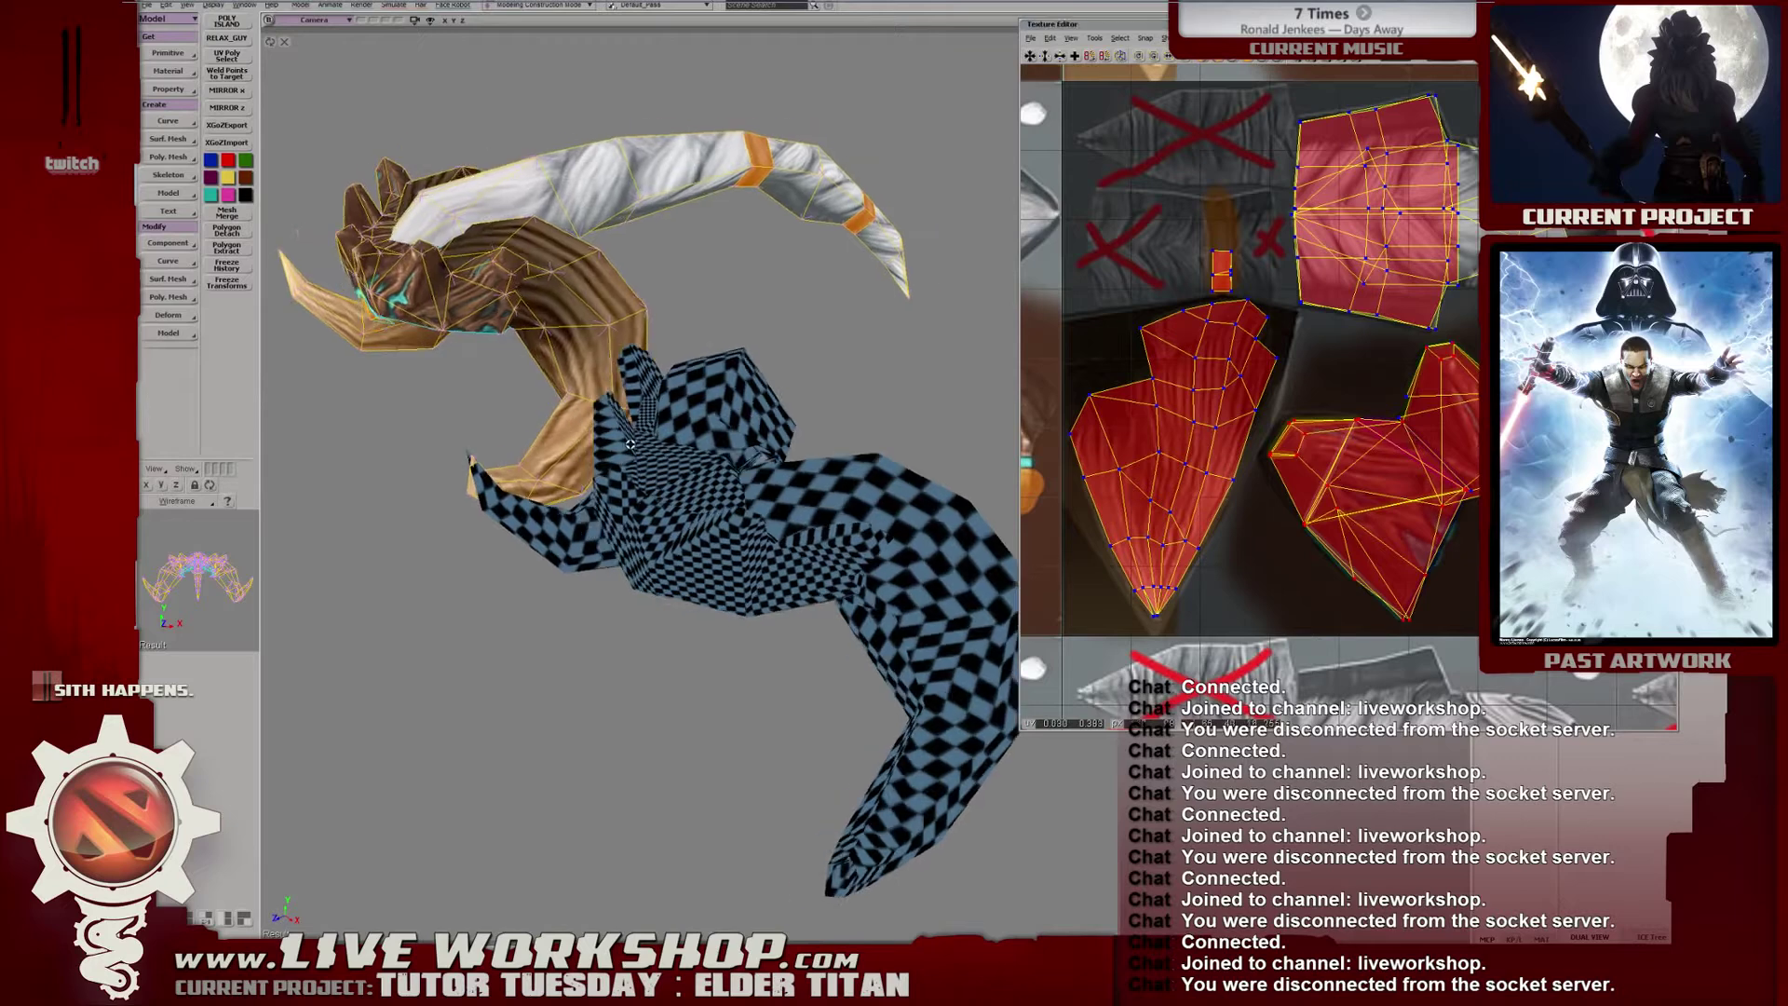
key(alt+7)
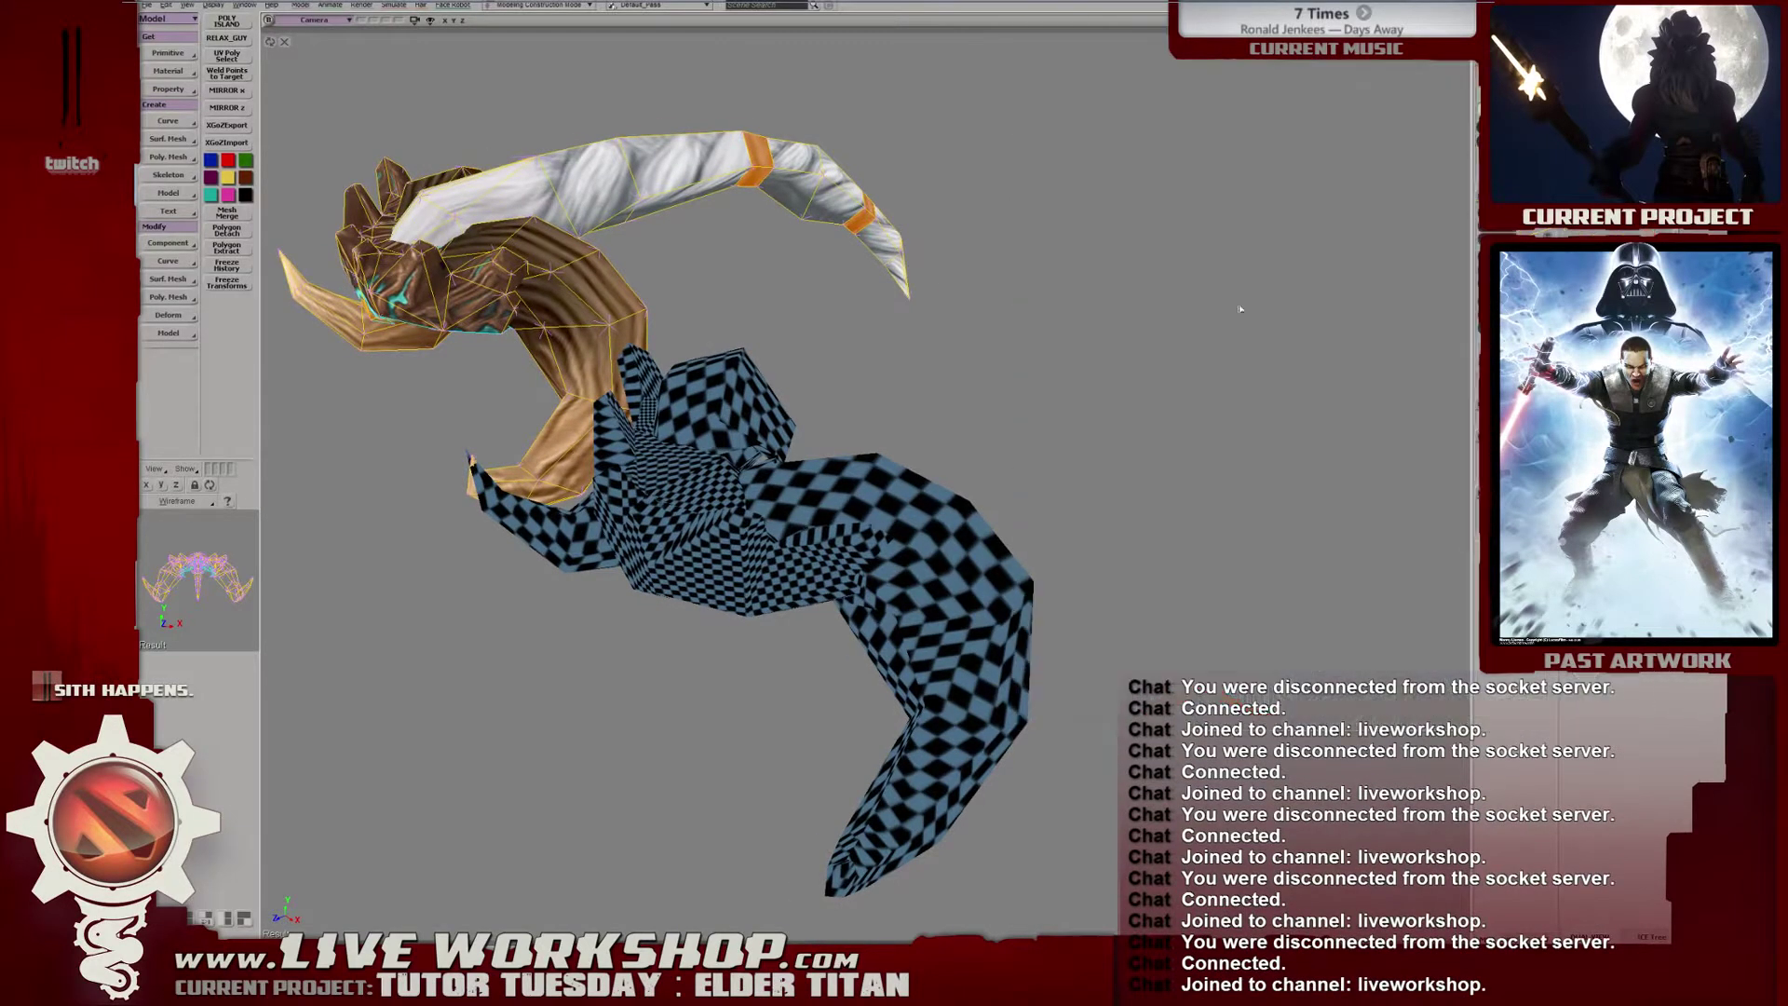
middle_drag(769, 489, 815, 426)
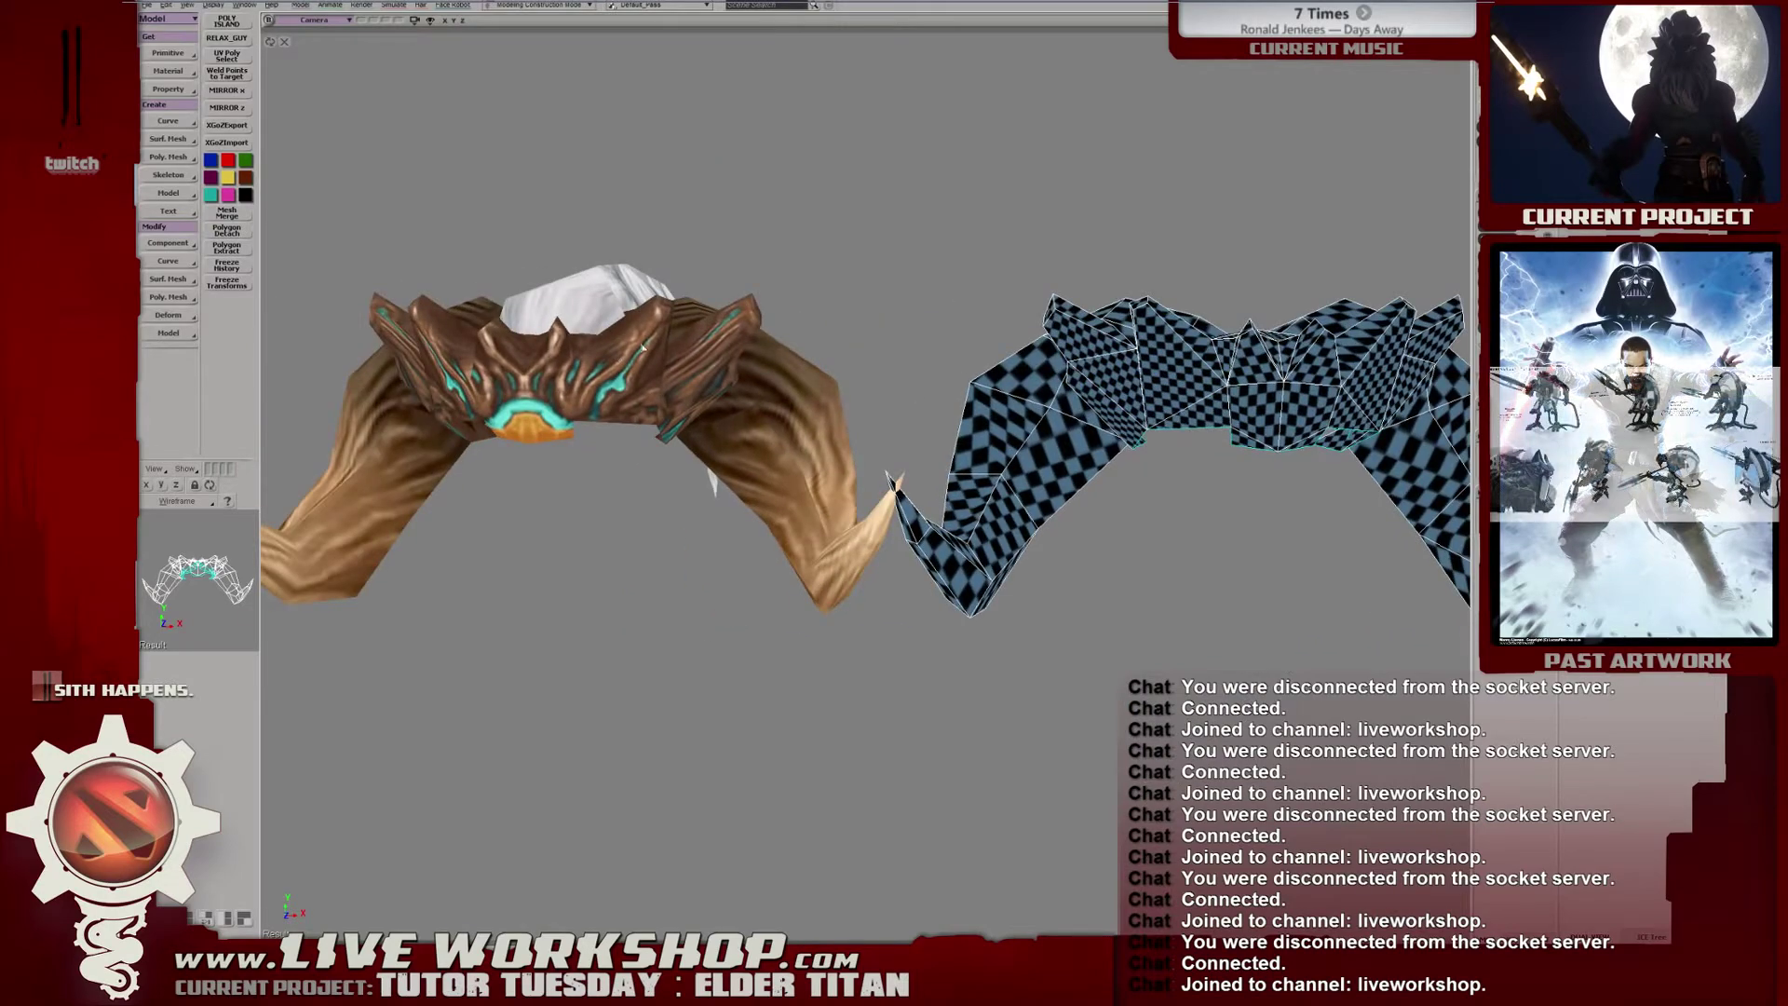
mouse_move(658, 371)
middle_down()
mouse_move(641, 427)
mouse_move(711, 411)
mouse_move(511, 453)
mouse_move(537, 401)
mouse_move(516, 382)
mouse_move(667, 341)
middle_up()
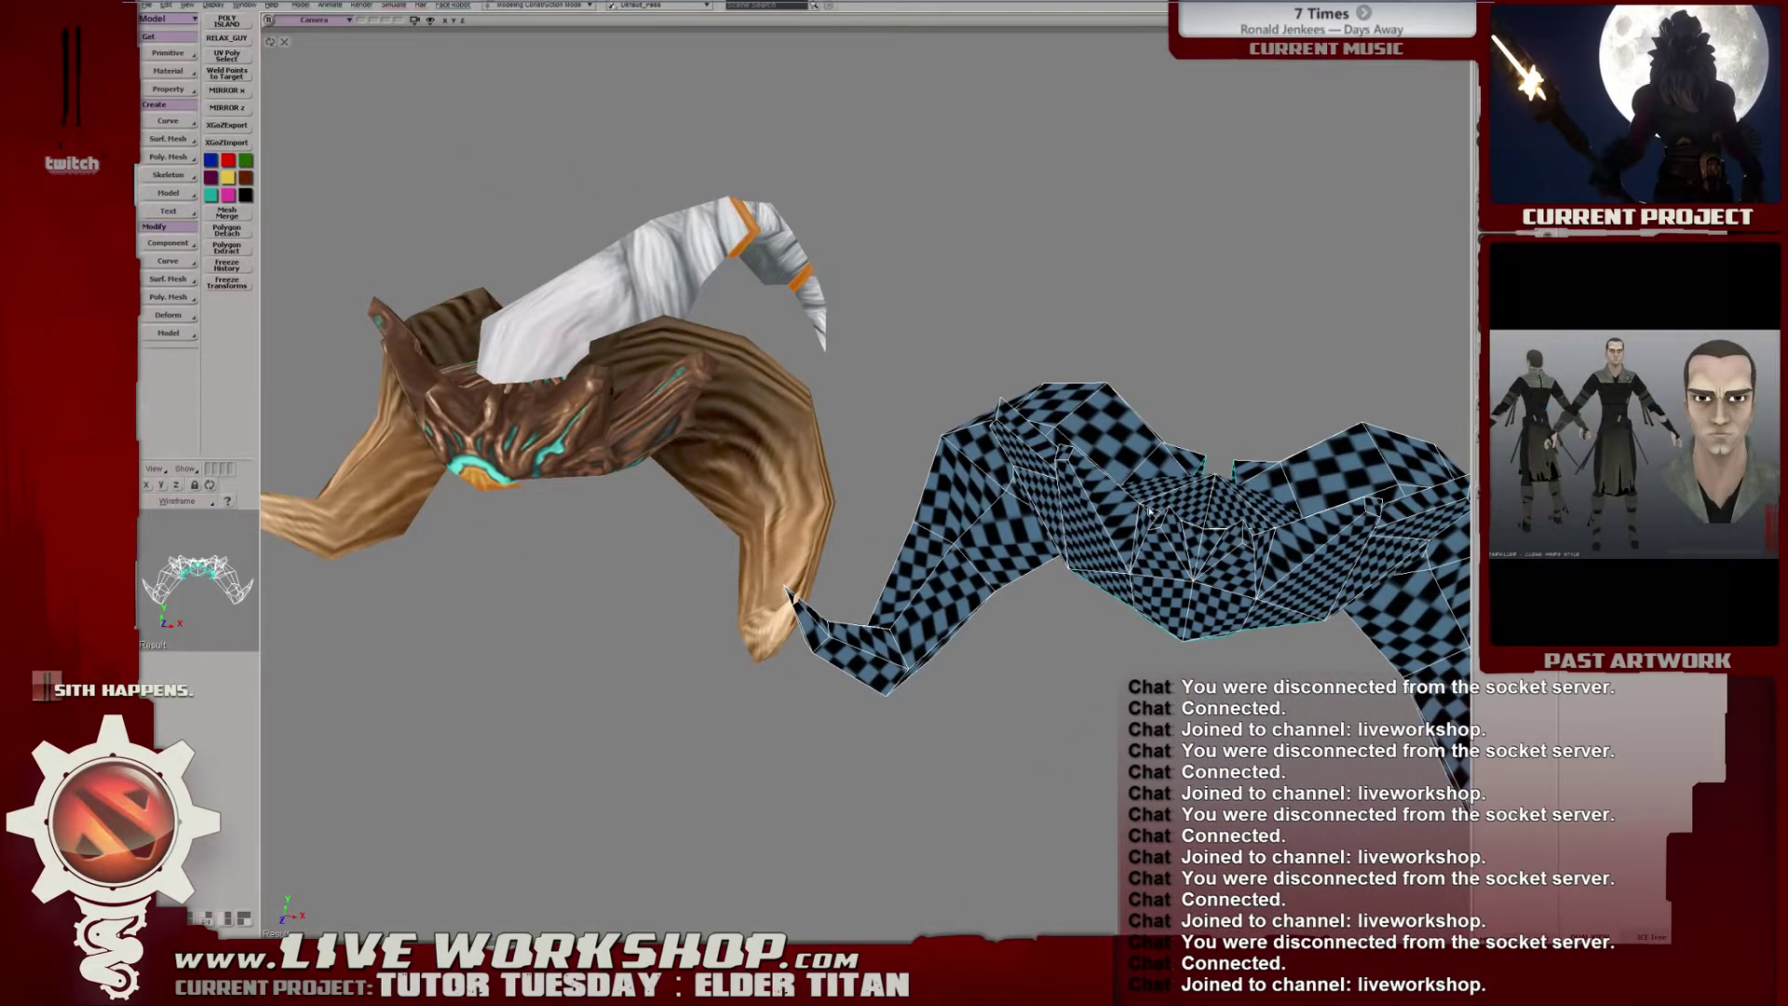
middle_drag(1149, 511, 941, 491)
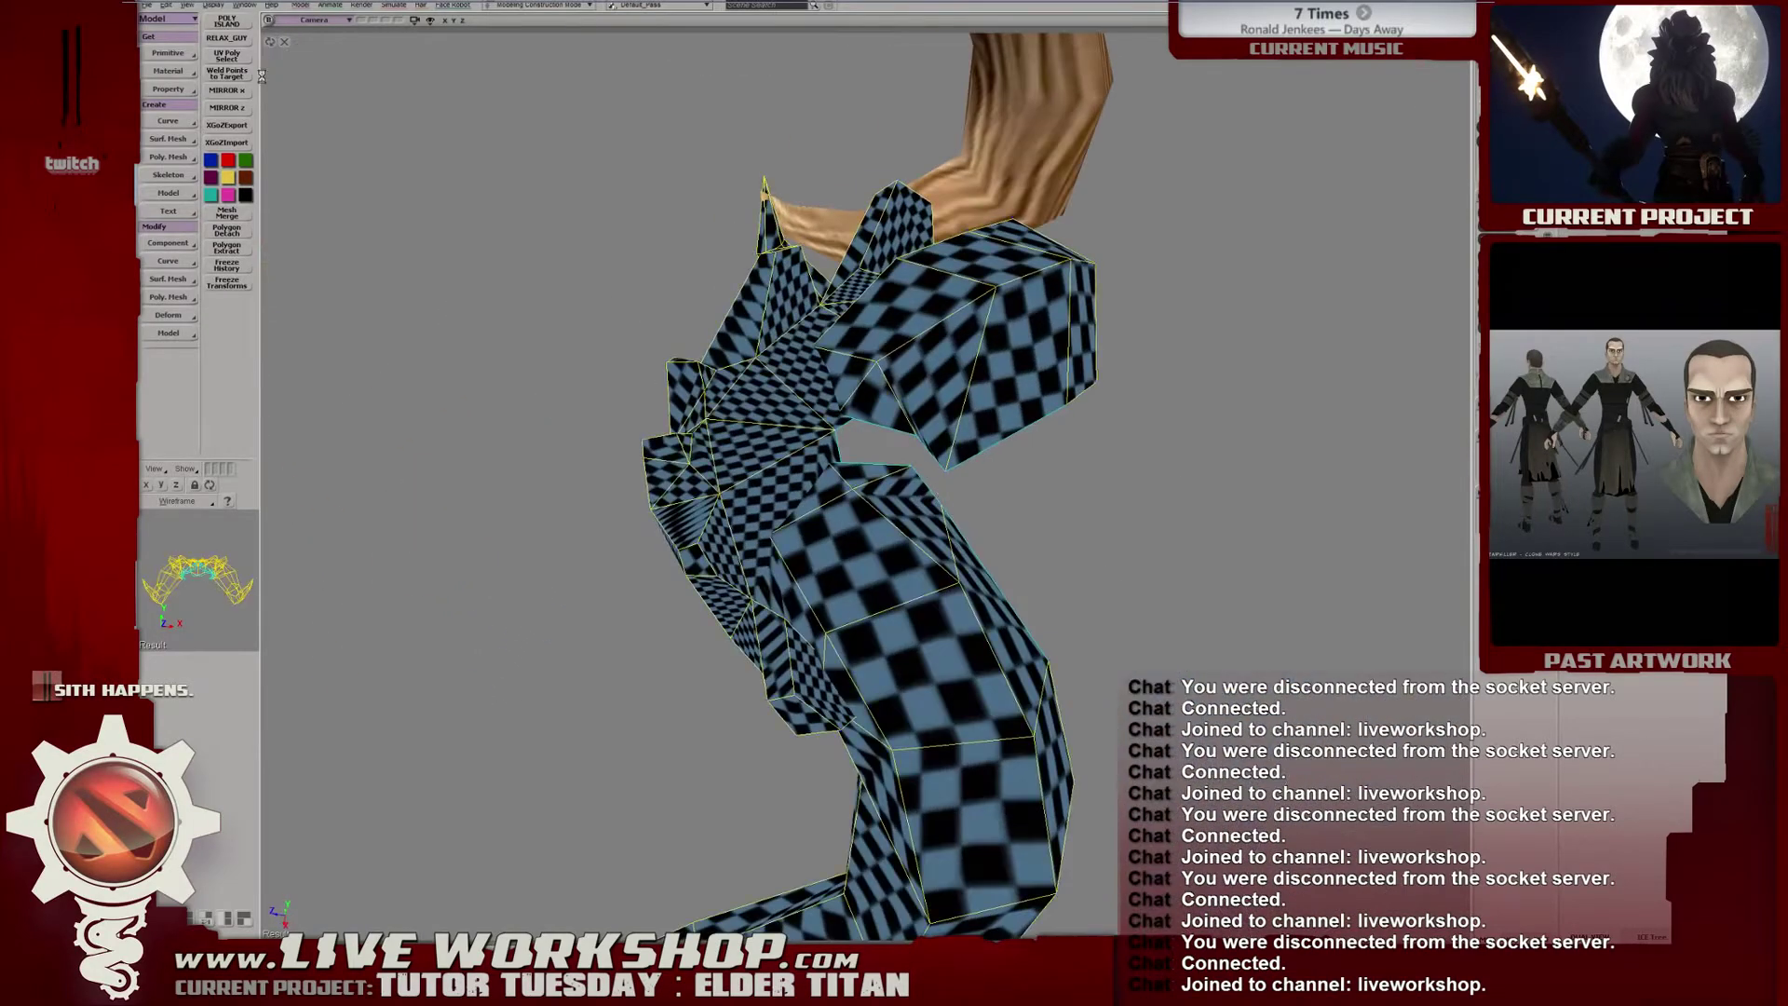
Detach the spiked front plate of the checkered head from the horns as a separate mesh and select it.
click(693, 455)
right_click(694, 455)
click(778, 803)
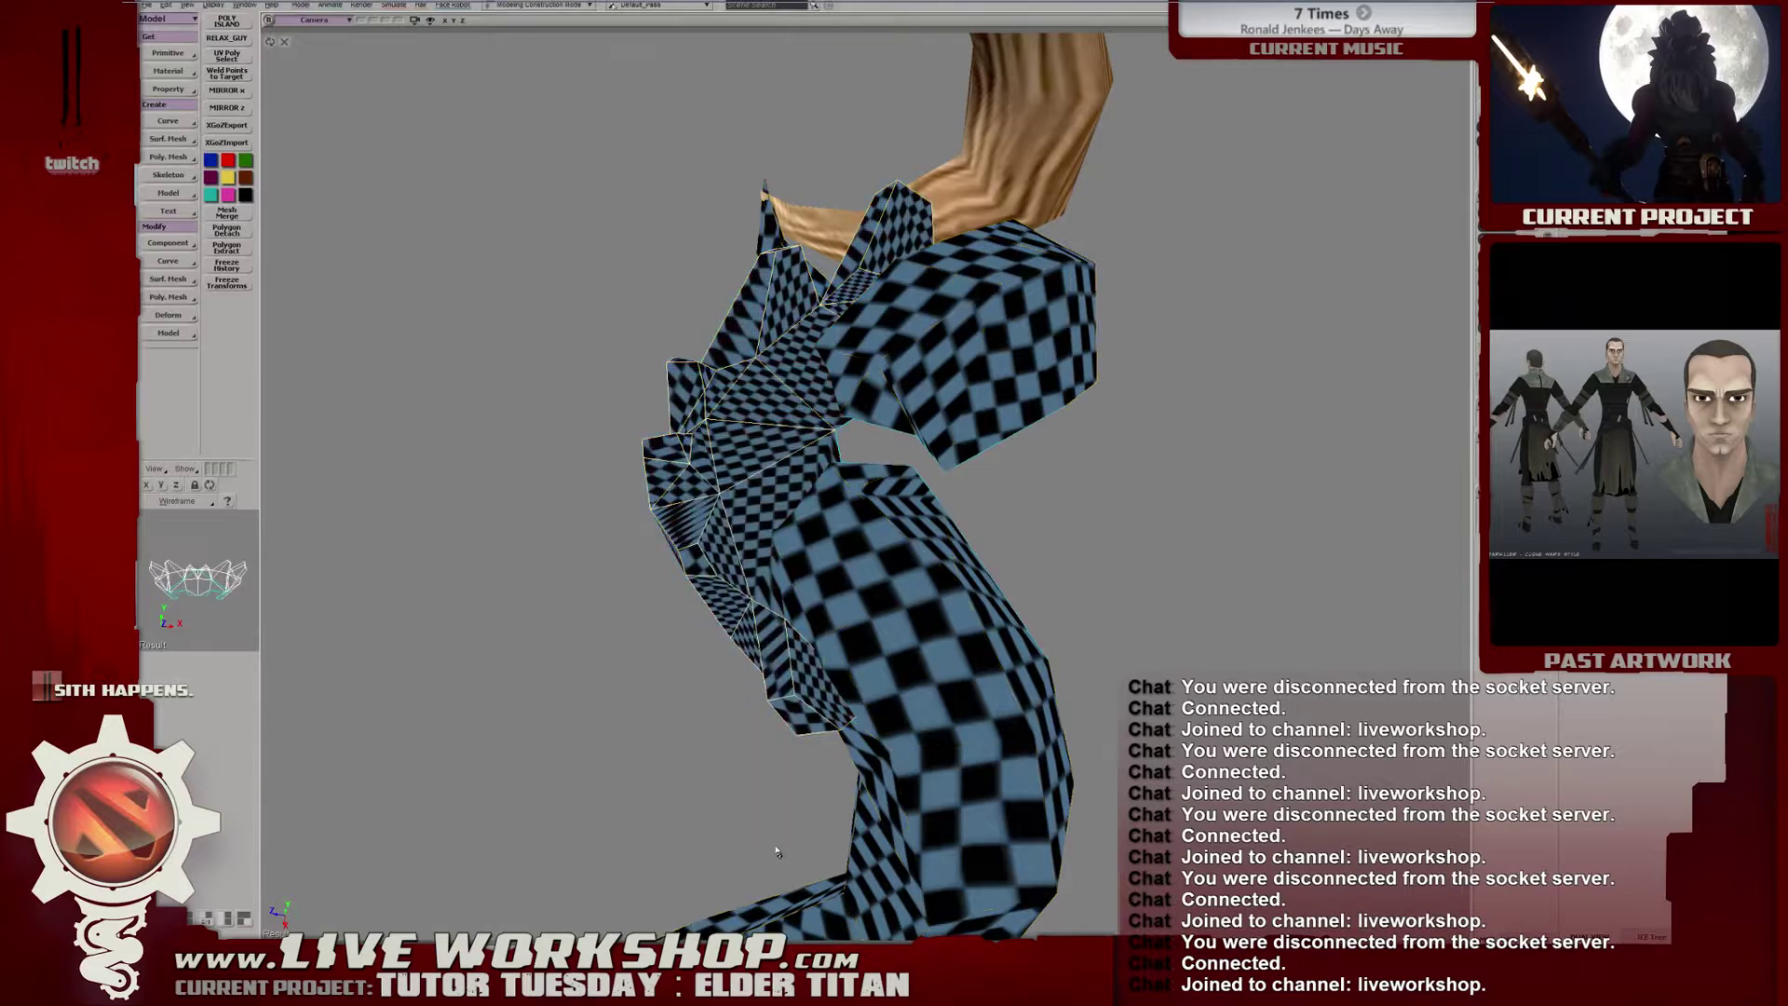
click(846, 328)
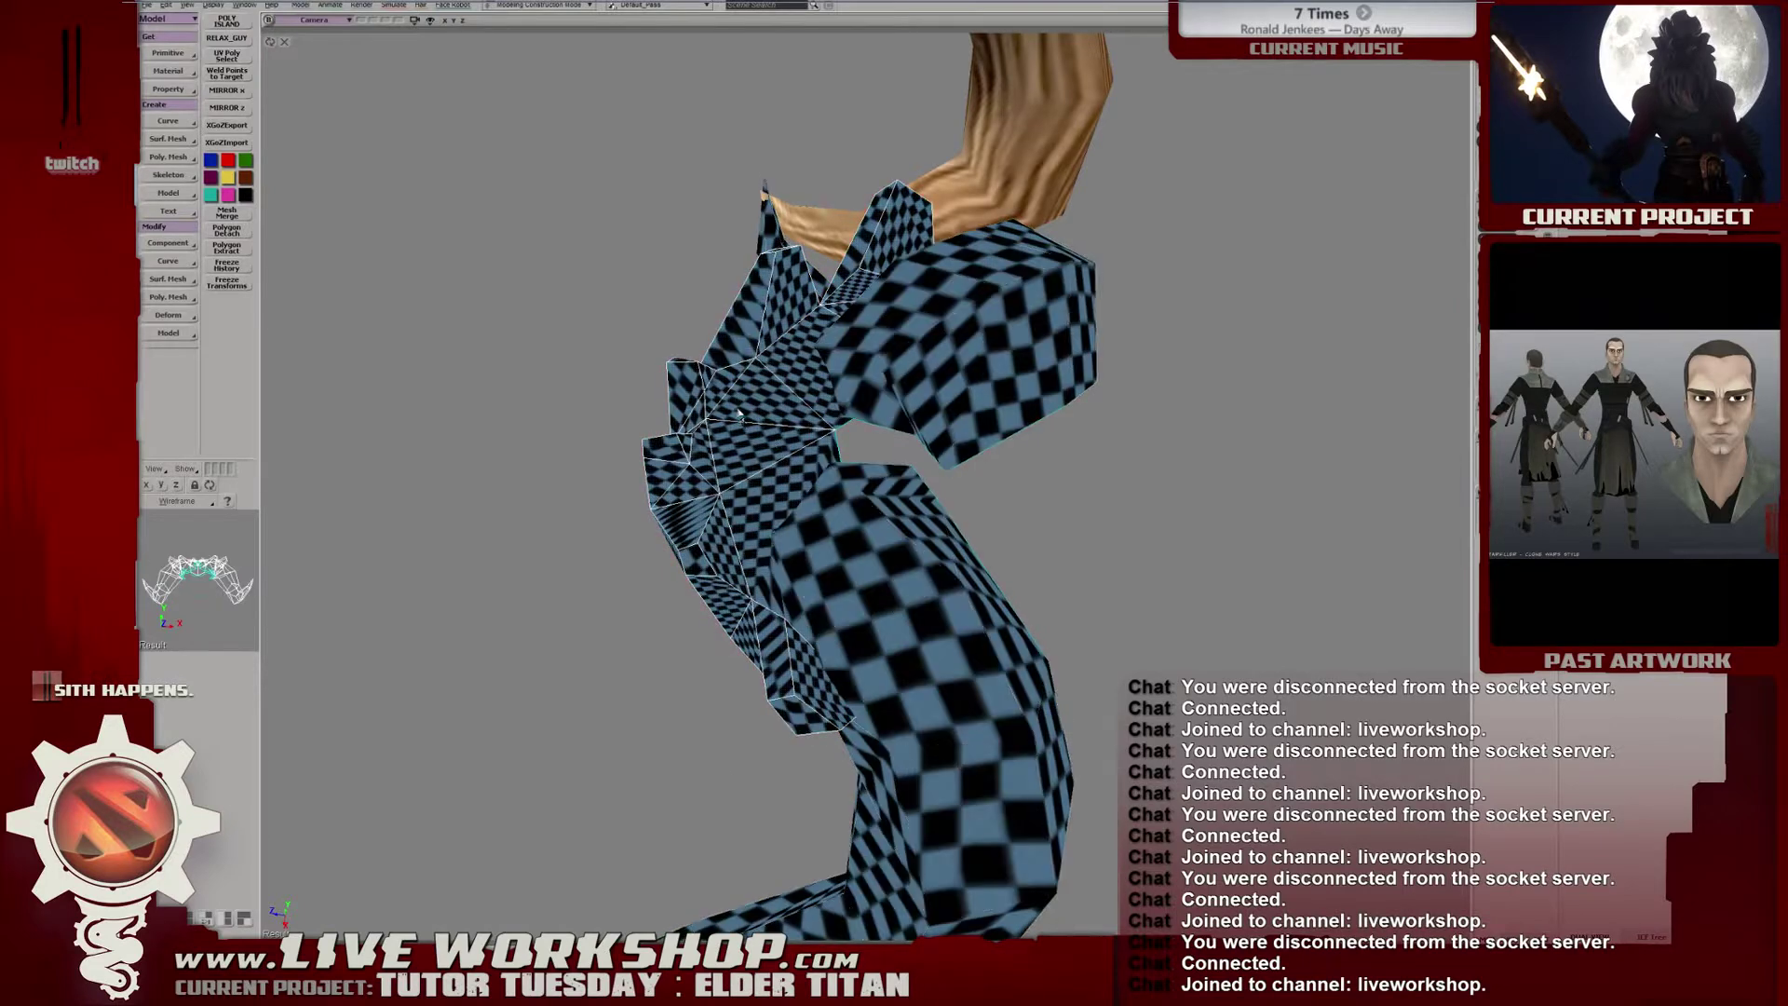
Delete one symmetrical half of the detached front plate, cutting it along the centre line.
mouse_move(739, 414)
middle_down()
mouse_move(810, 323)
mouse_move(837, 372)
mouse_move(745, 599)
mouse_move(896, 364)
mouse_move(828, 407)
mouse_move(880, 460)
mouse_move(806, 402)
middle_up()
key(3)
key(3)
drag(517, 208, 904, 540)
key(6)
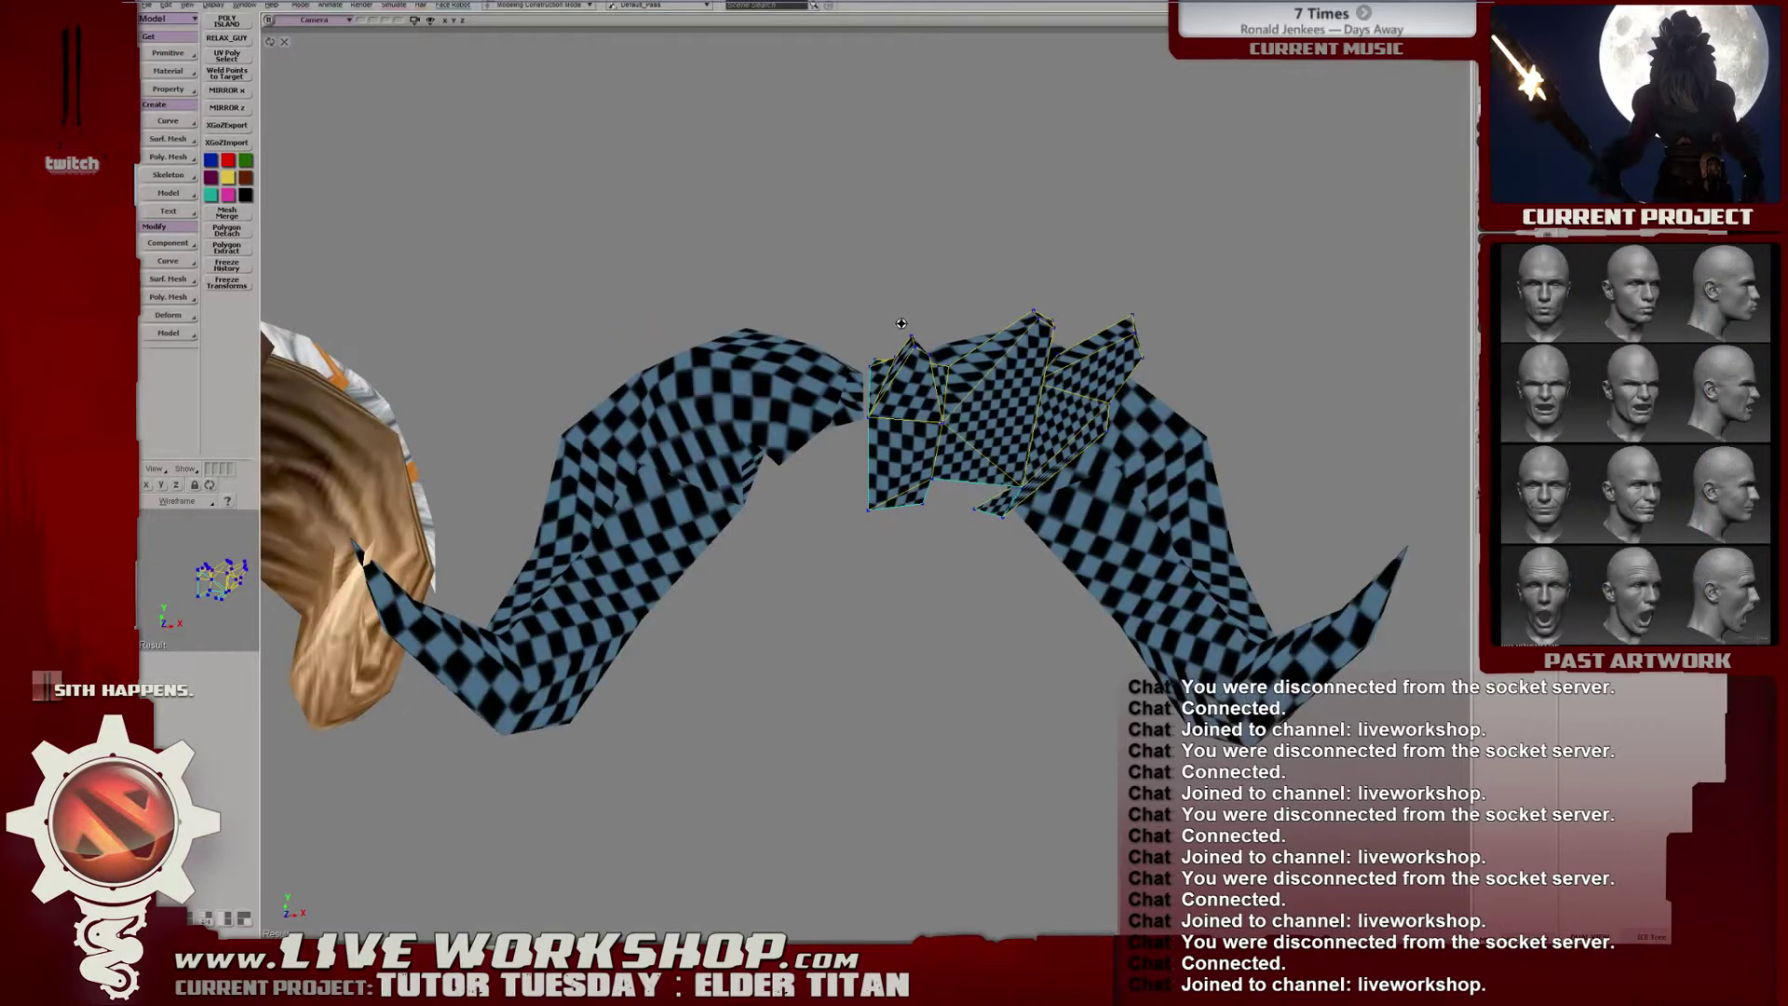
Open the half plate's properties in the explorer and delete its old texture UV data.
middle_drag(901, 323, 880, 483)
key(e)
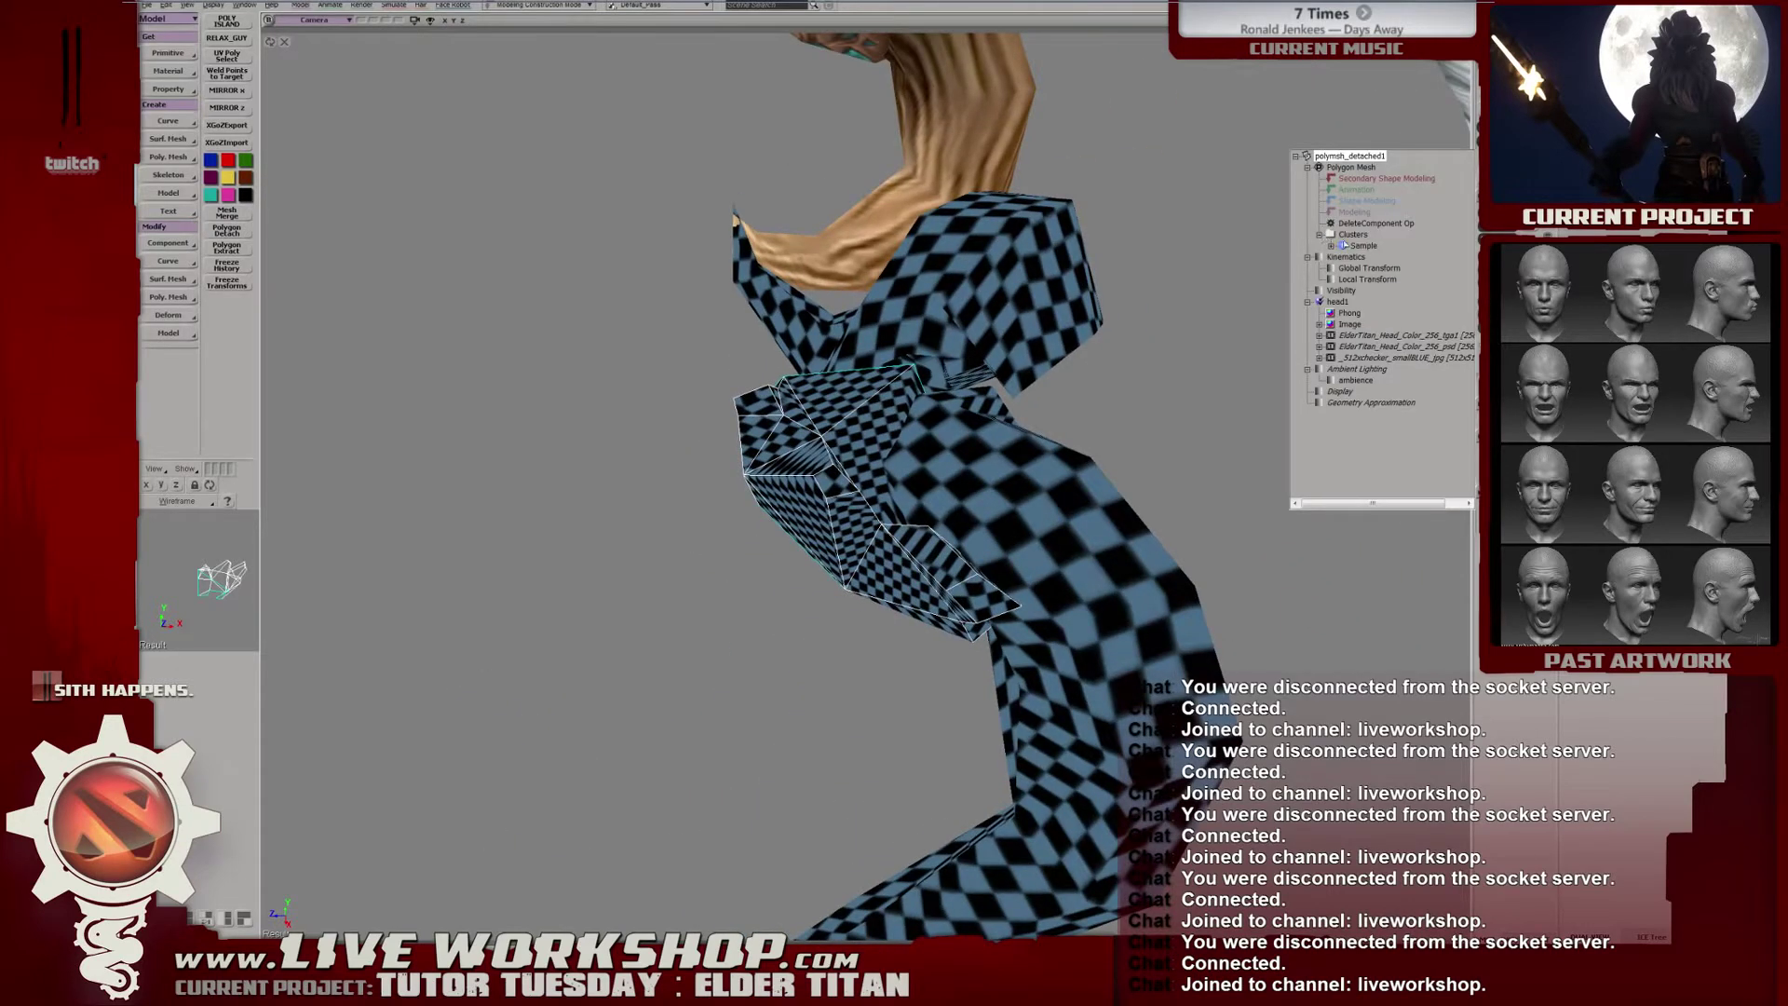
key(Delete)
Select the edges along the back ridges and bases of the spikes on the half plate for the UV seams.
middle_drag(887, 412, 811, 448)
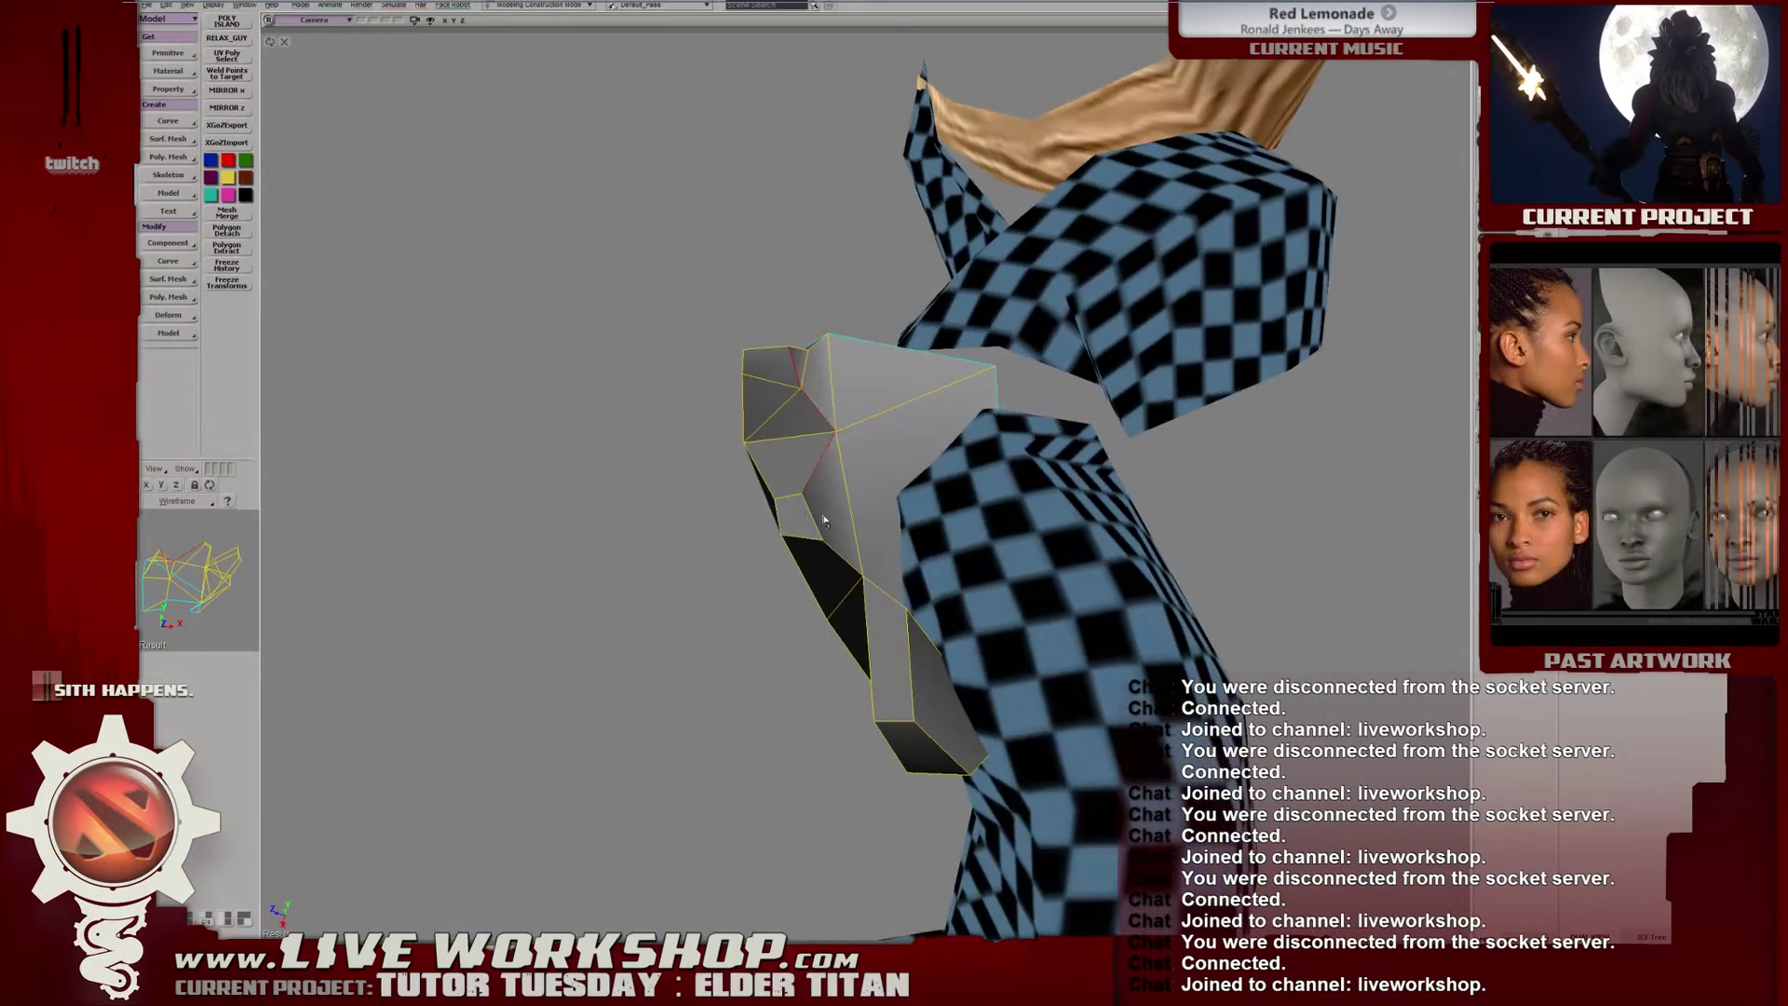
middle_drag(848, 561, 892, 471)
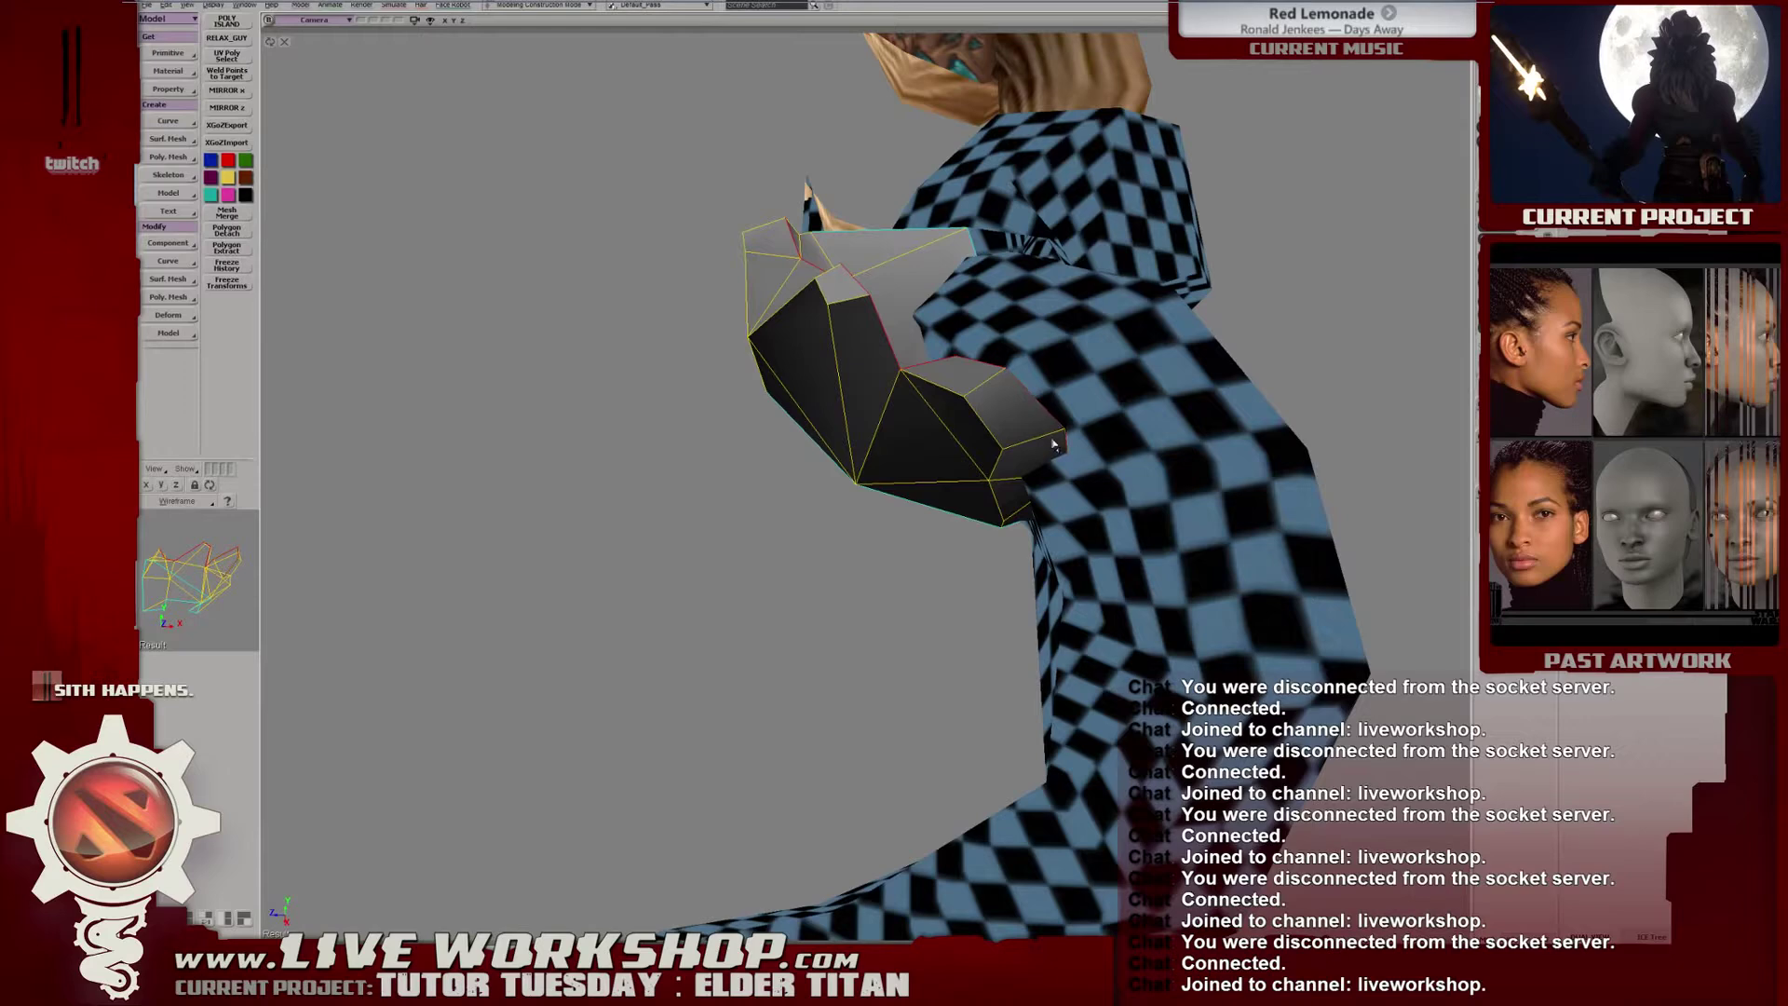
mouse_move(1055, 445)
middle_down()
mouse_move(961, 406)
mouse_move(842, 430)
mouse_move(937, 510)
mouse_move(1059, 475)
mouse_move(853, 474)
mouse_move(934, 366)
mouse_move(838, 393)
middle_up()
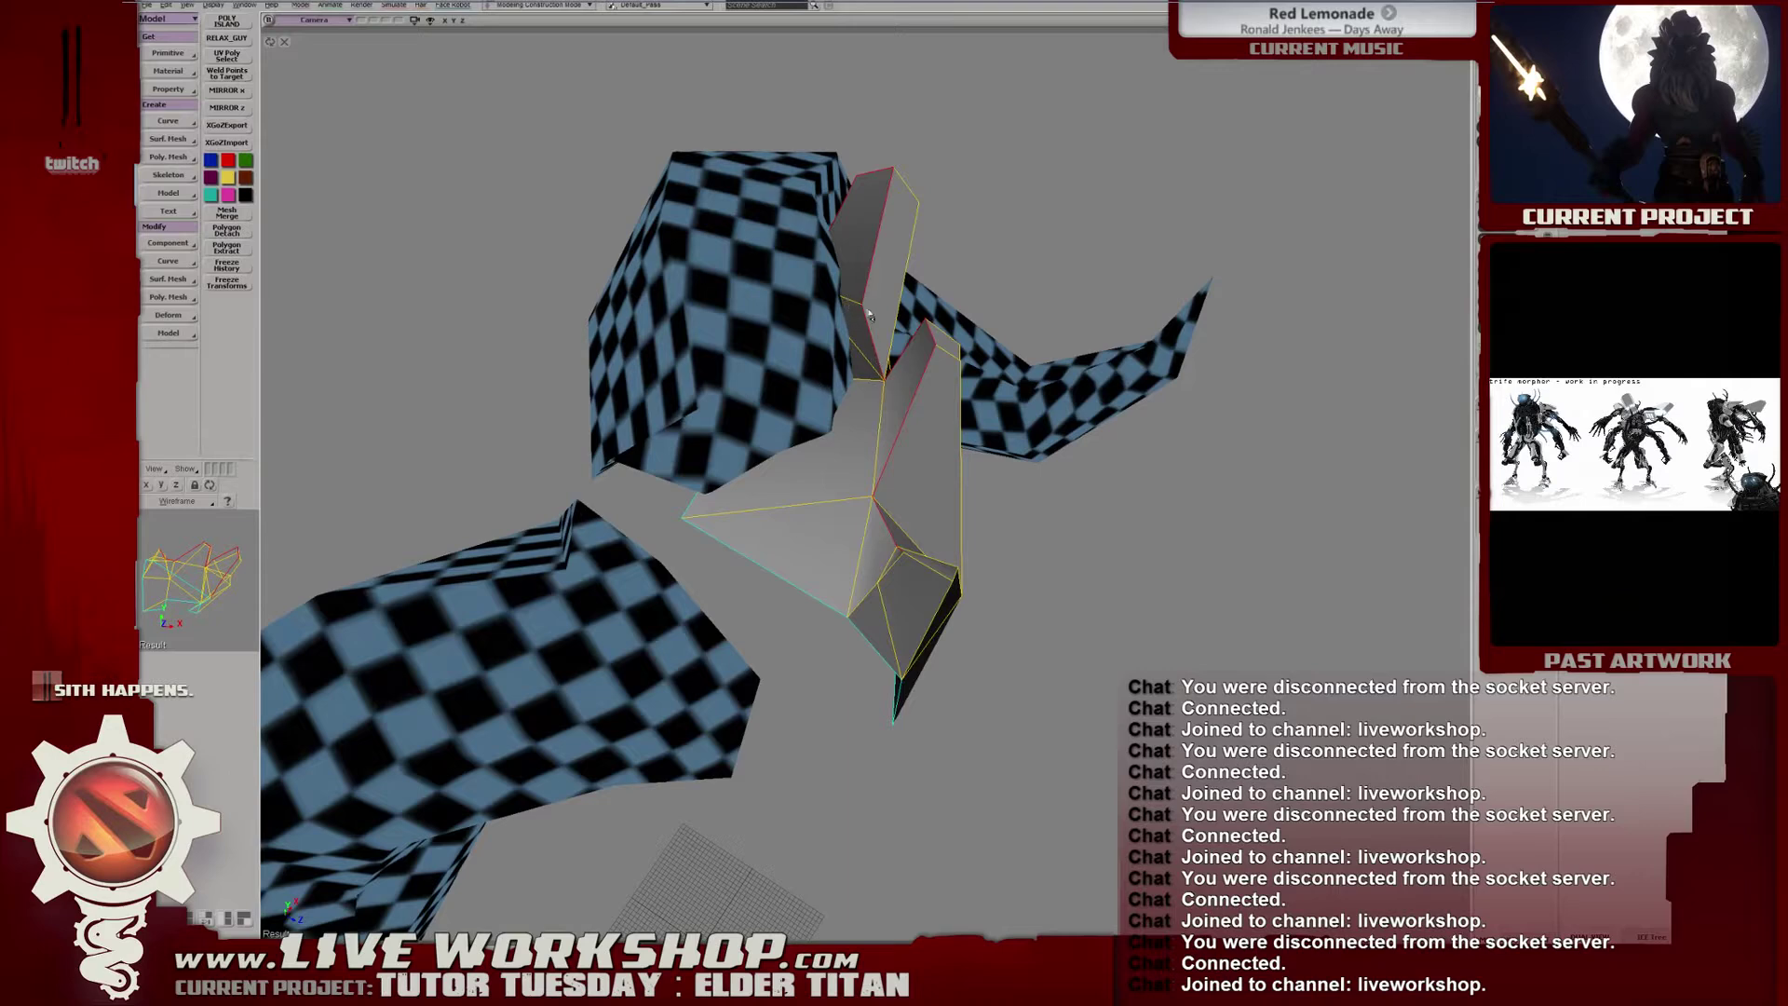
middle_drag(835, 315, 777, 371)
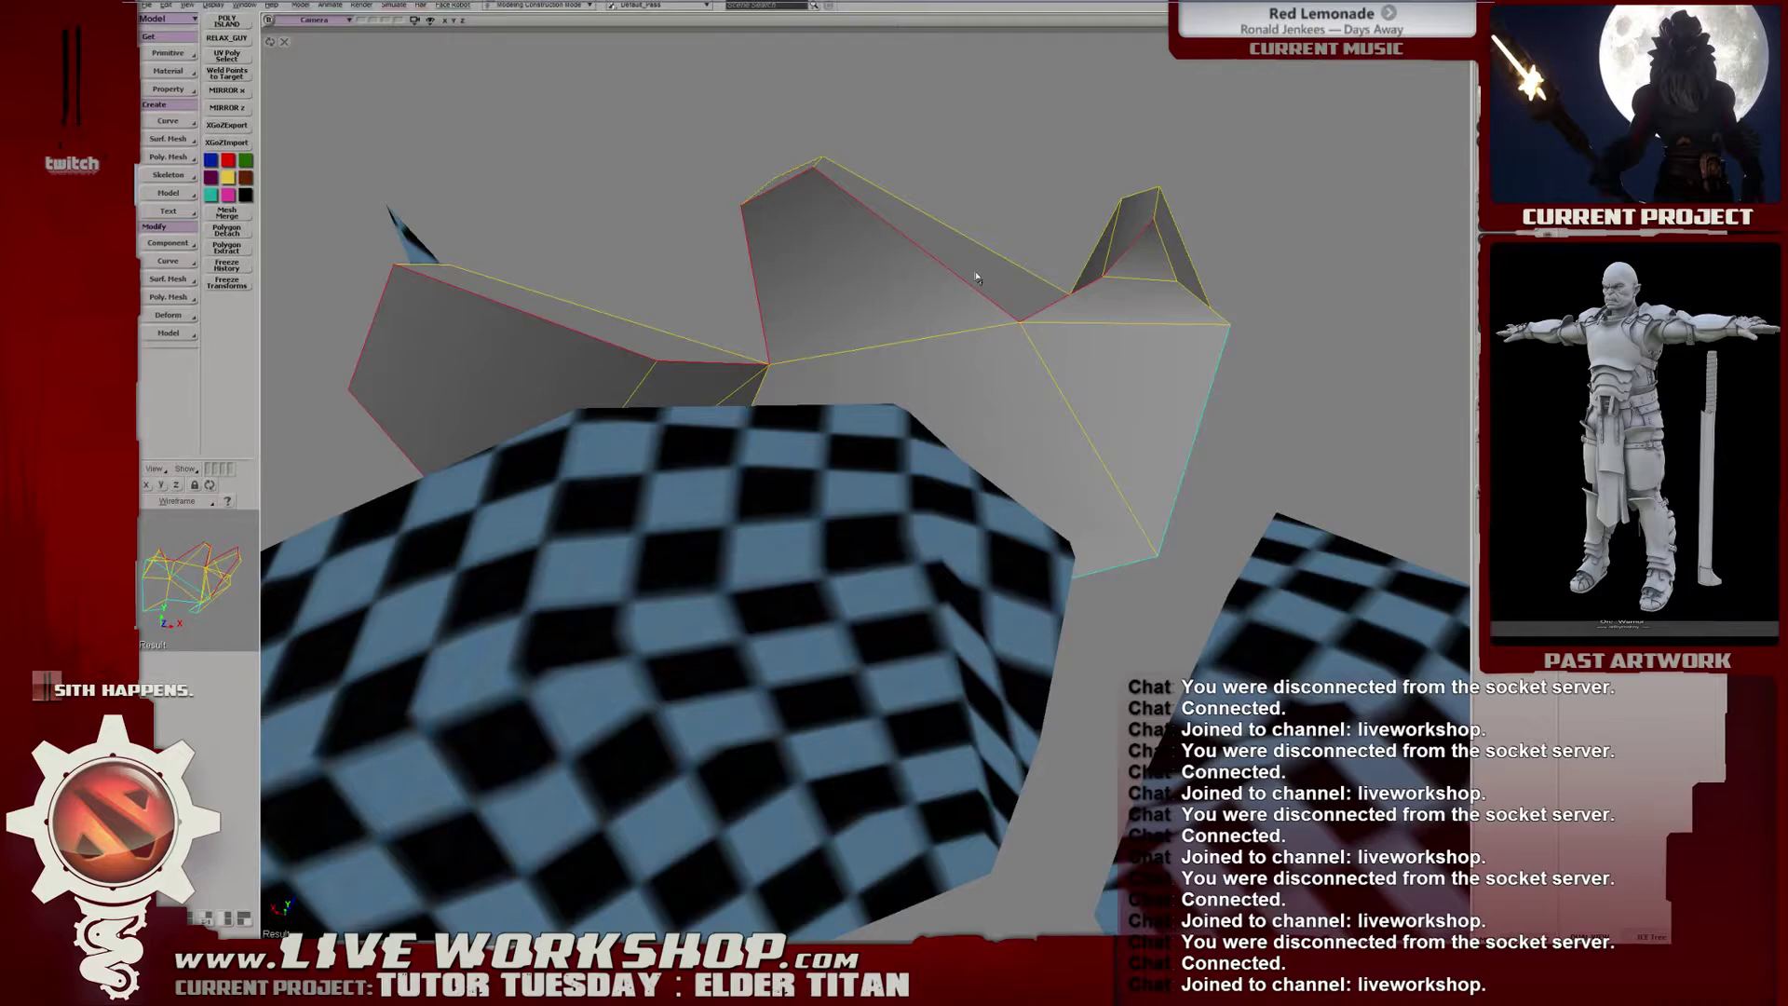
middle_drag(727, 286, 887, 270)
drag(866, 289, 1042, 472)
mouse_move(891, 367)
mouse_down()
mouse_move(841, 354)
mouse_move(902, 365)
mouse_up()
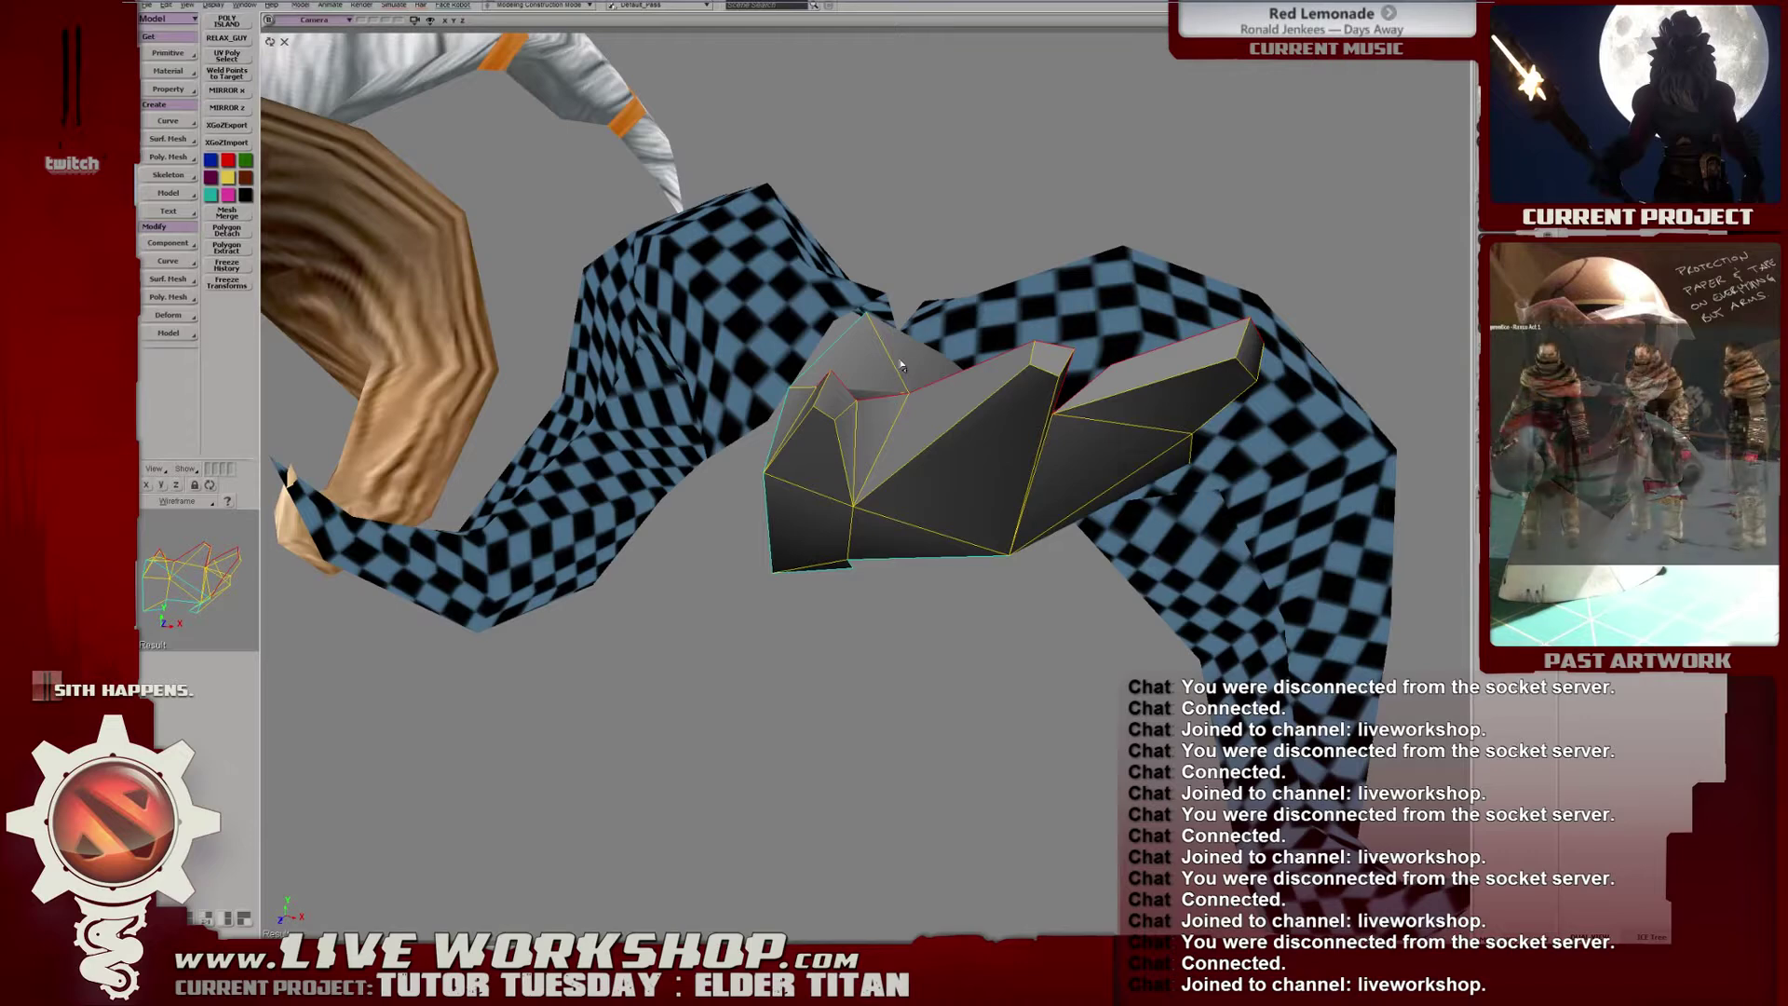
View the original head's spikes from behind, reopen the texture editor, and select the original to show its UVs.
scroll(929, 379, down, 6)
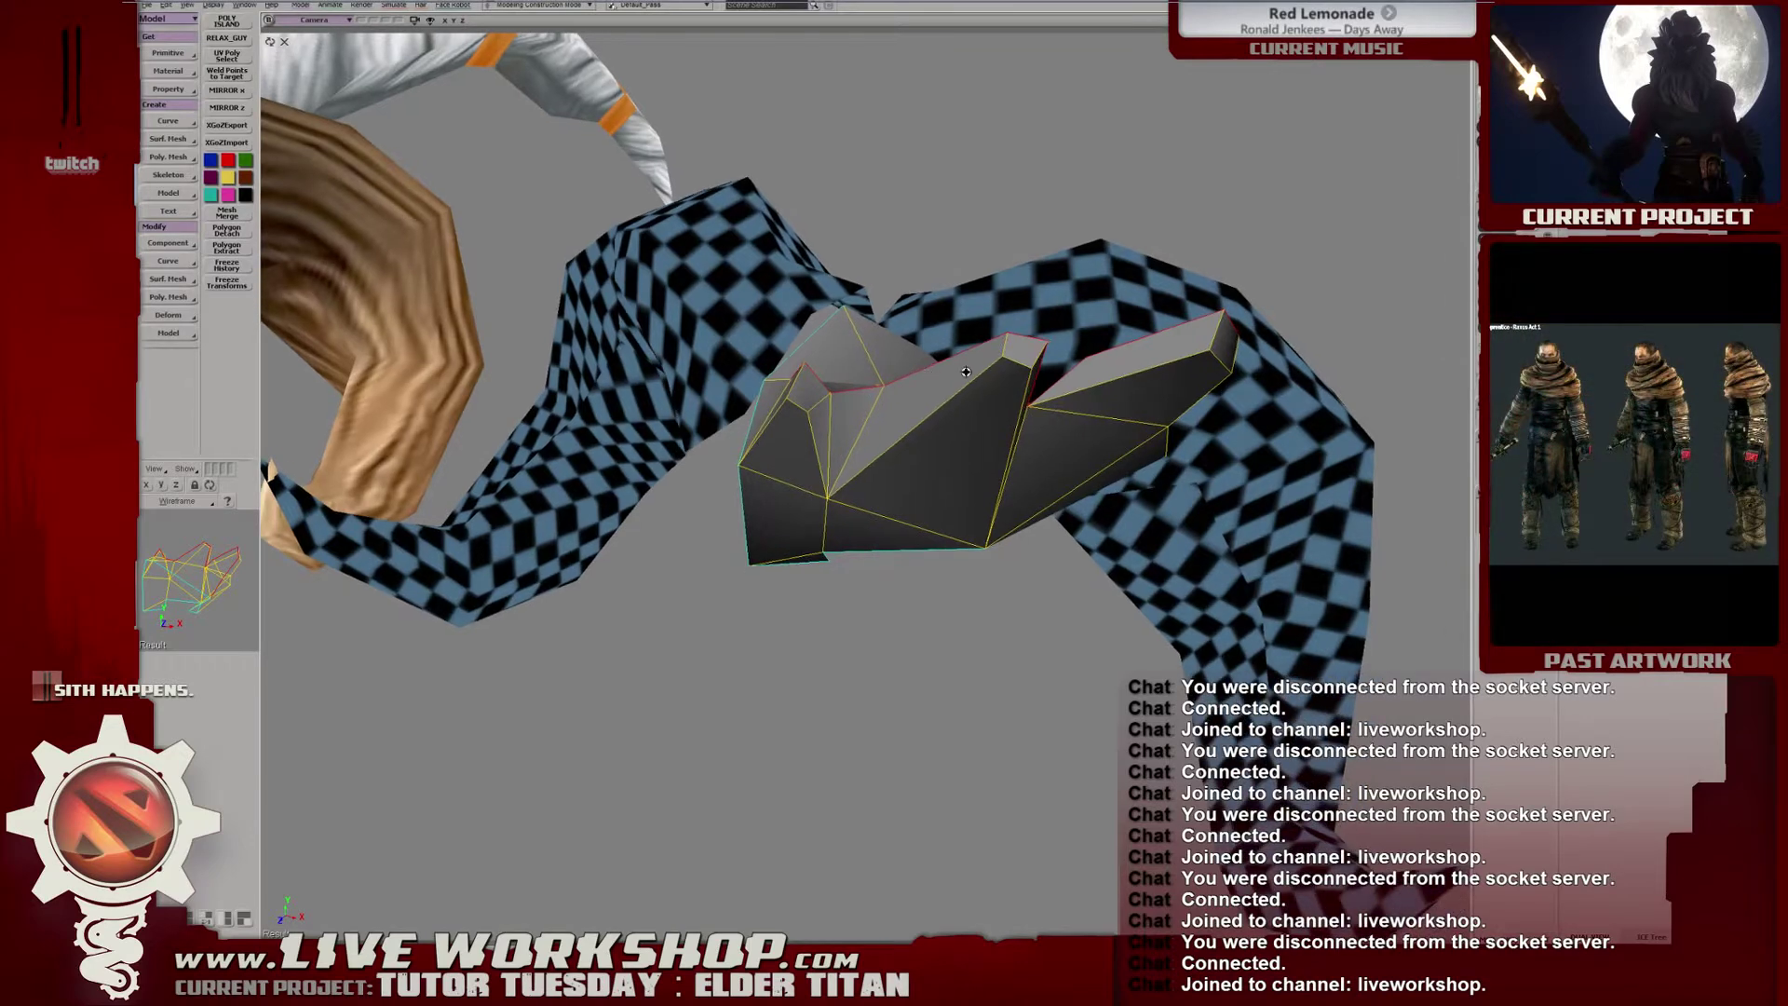
right_drag(952, 379, 813, 435)
scroll(1004, 404, up, 4)
right_drag(971, 358, 981, 503)
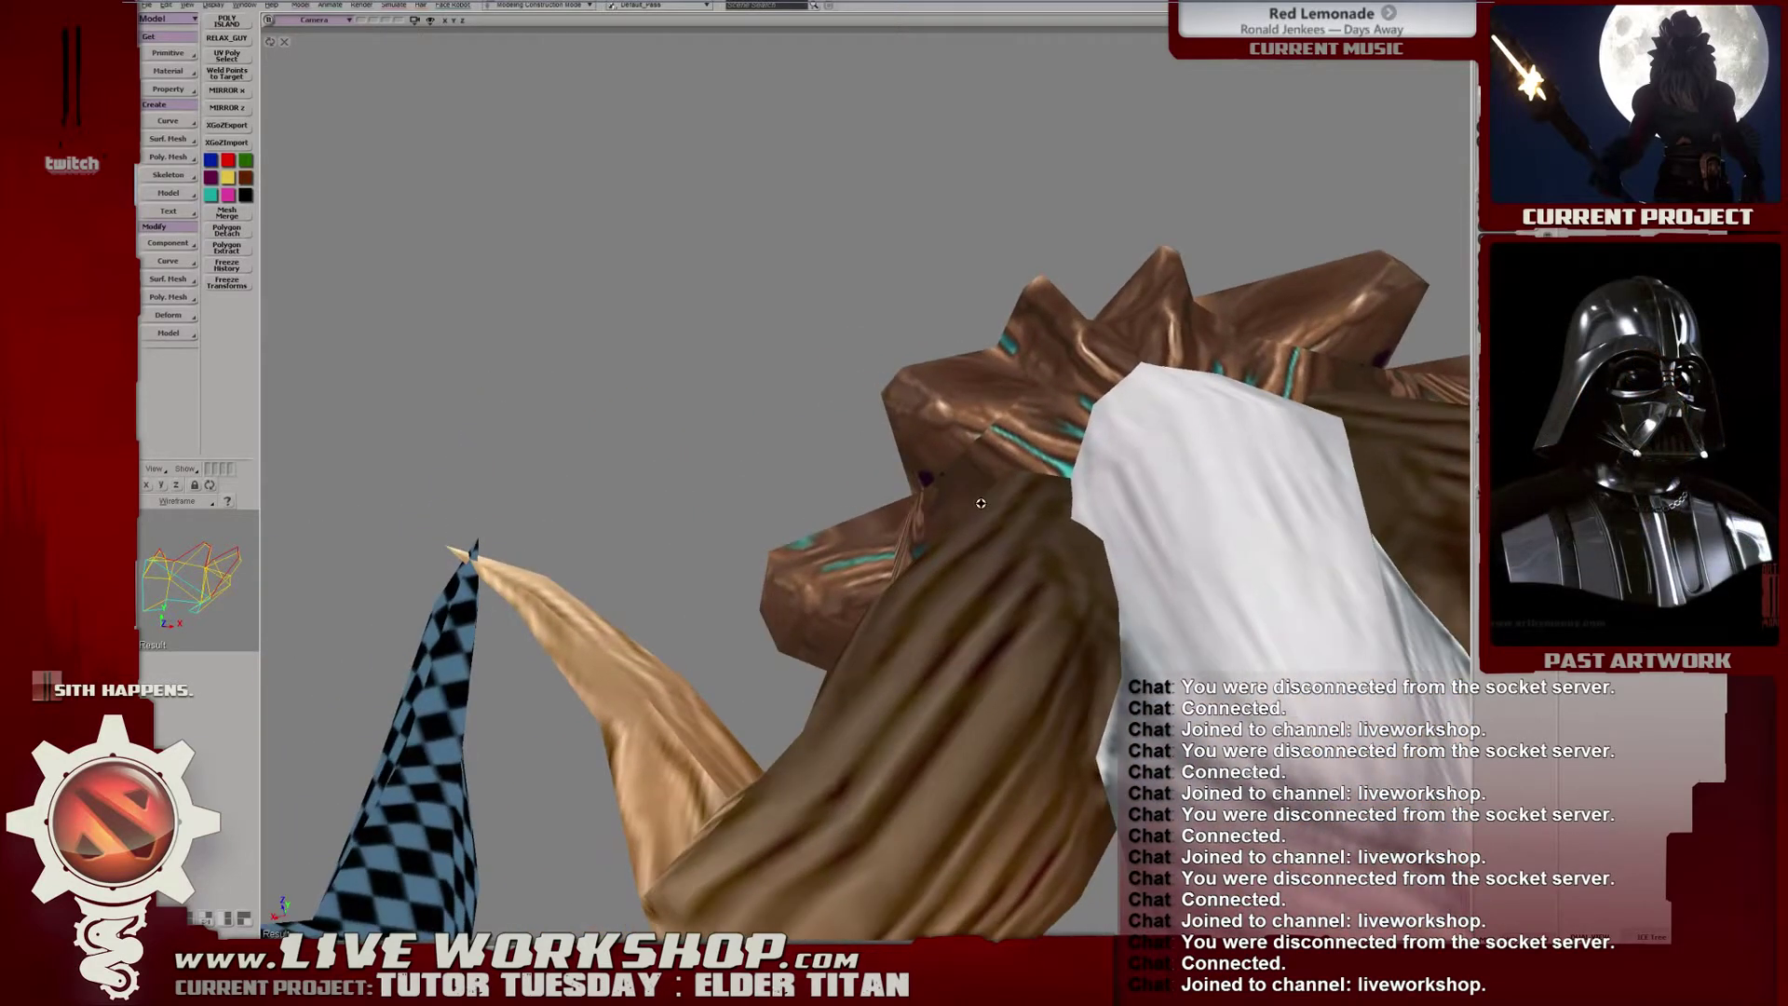
key(alt+7)
drag(877, 458, 843, 454)
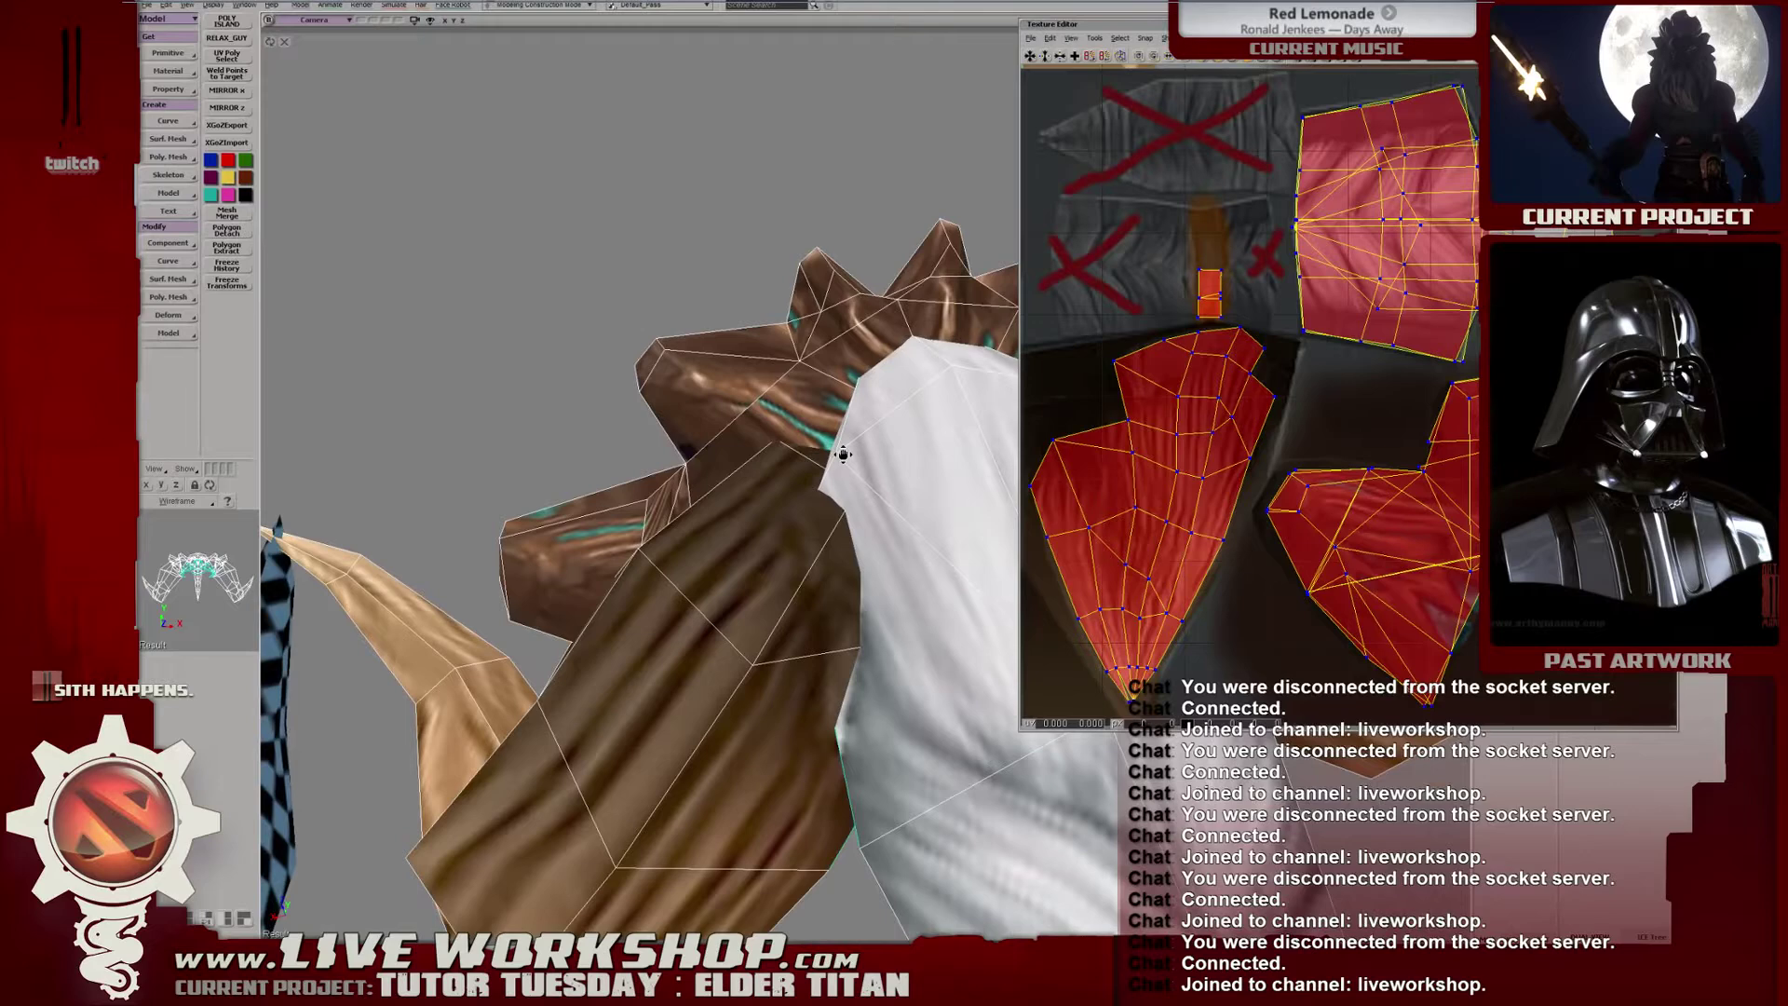
right_drag(843, 455, 866, 465)
Examine how the original head's spikes map onto its UV islands, selecting a side spike's faces to locate them in the texture editor.
click(1433, 431)
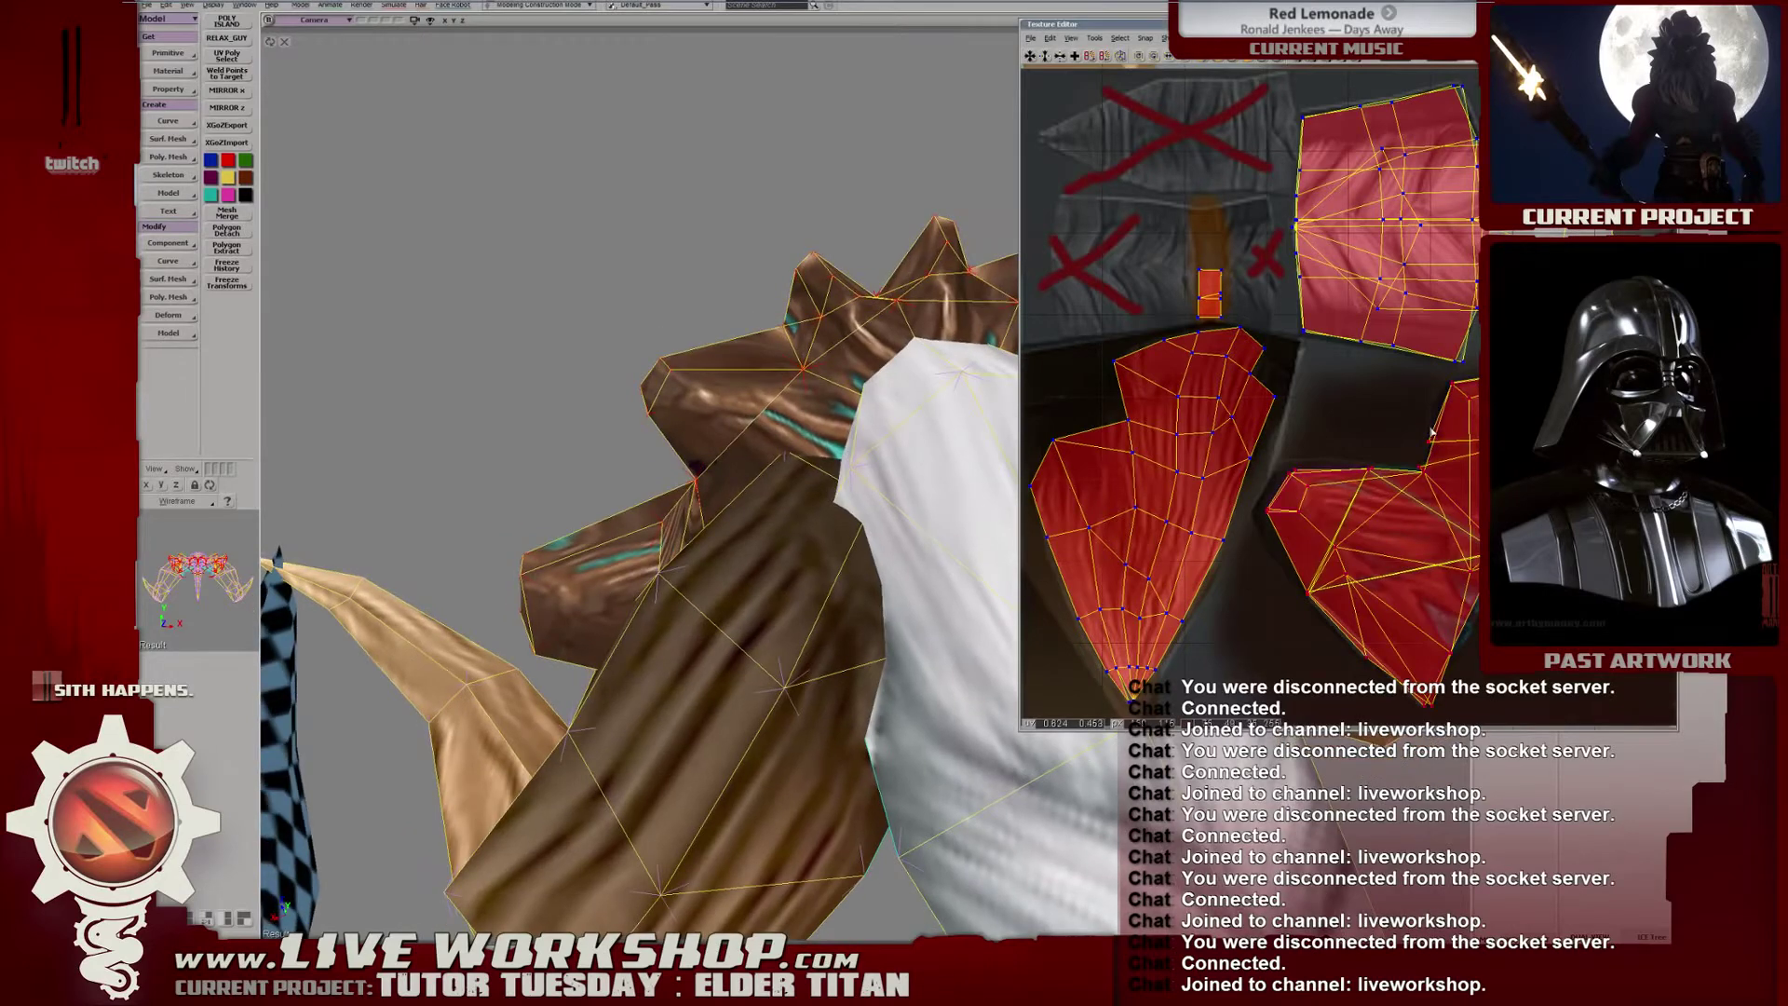
click(1434, 425)
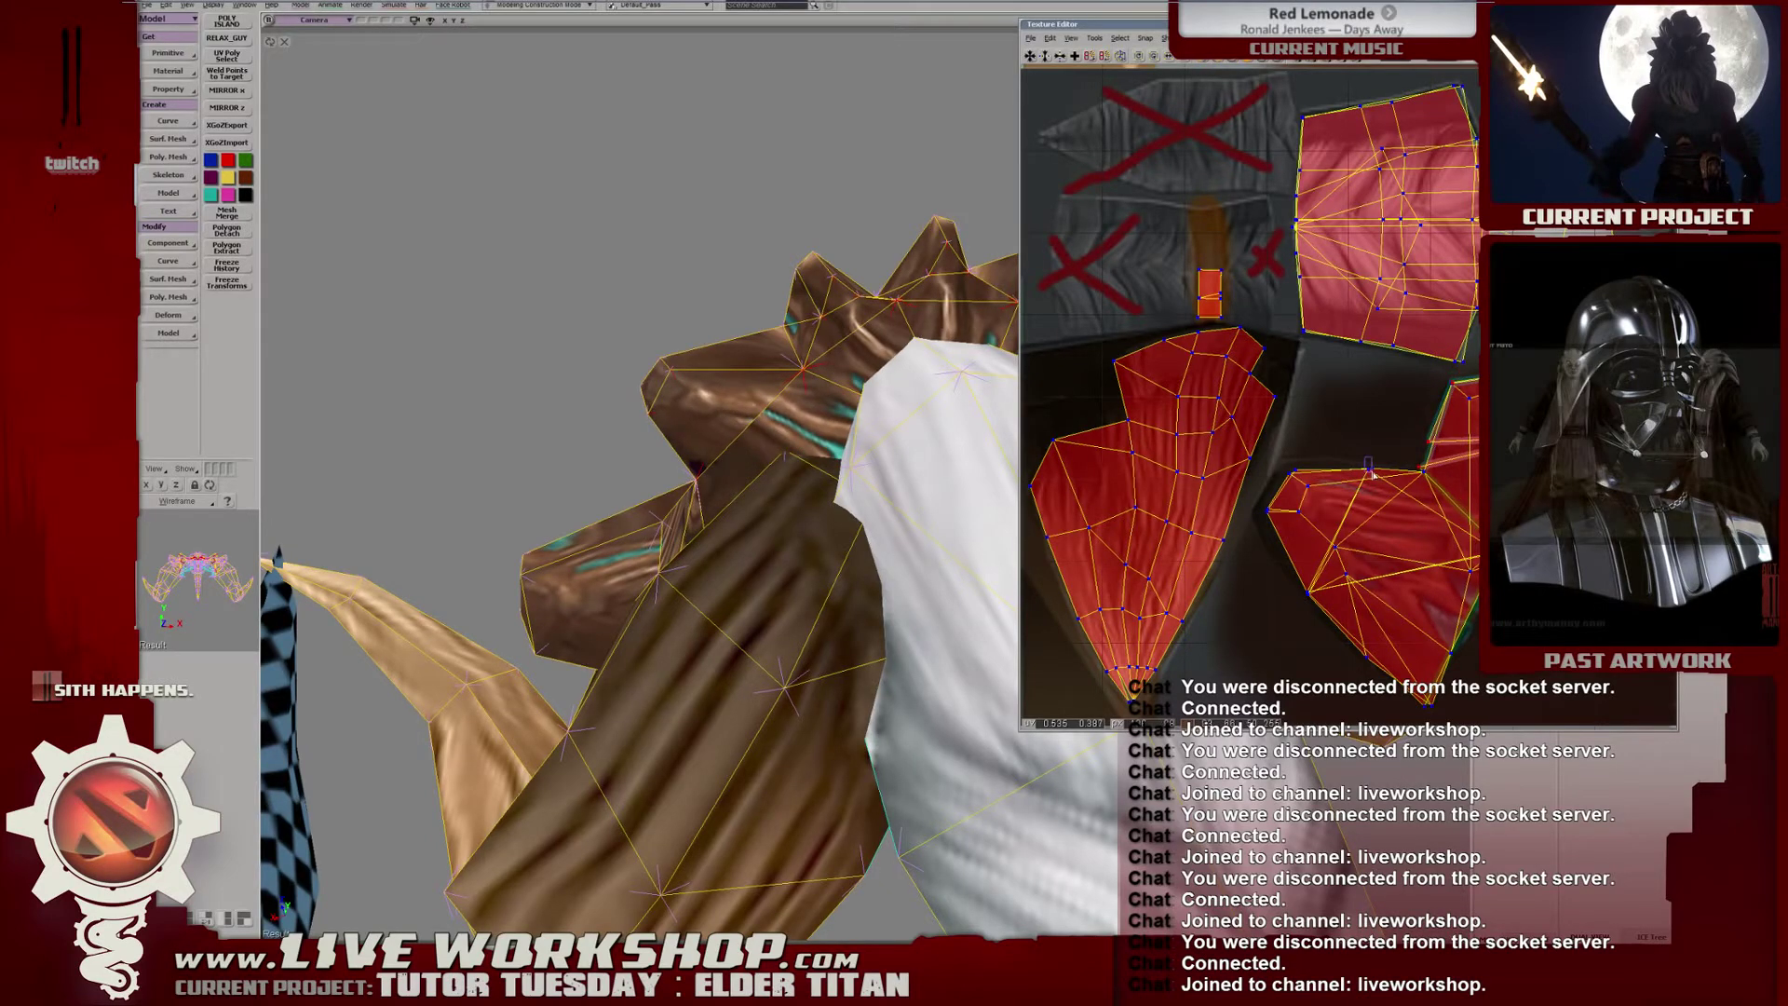
drag(1365, 458, 1372, 473)
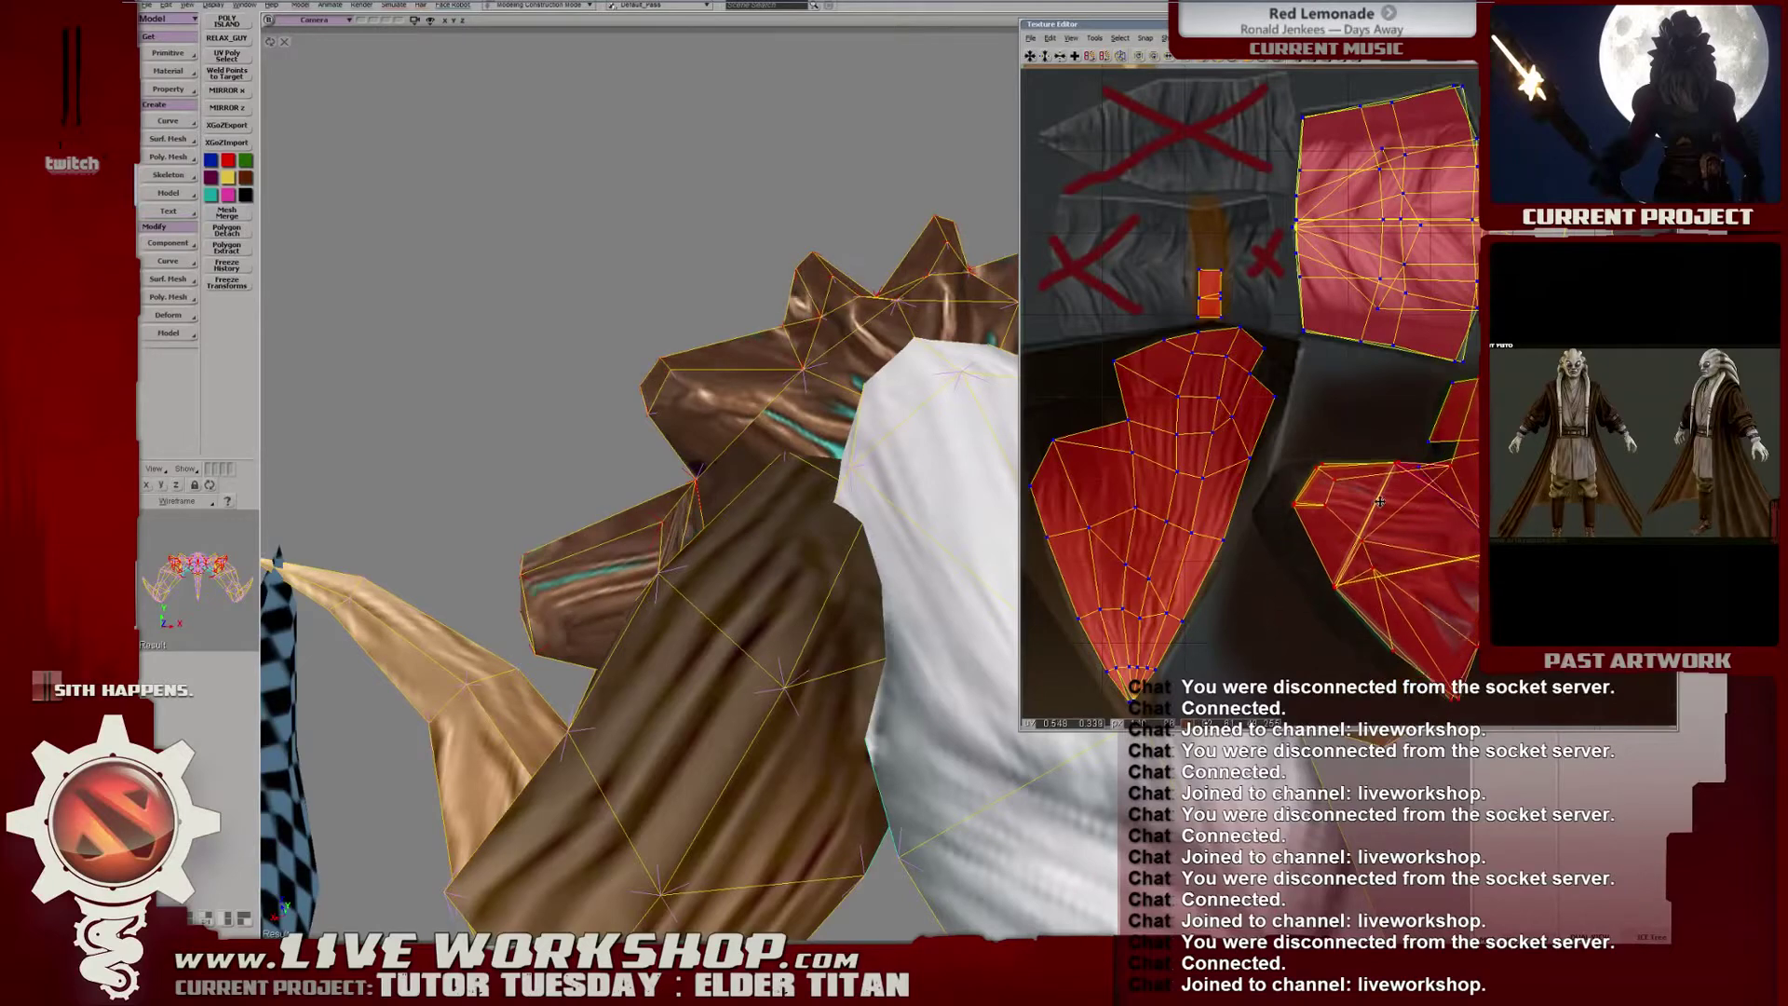
middle_drag(600, 531, 671, 575)
key(u)
click(690, 566)
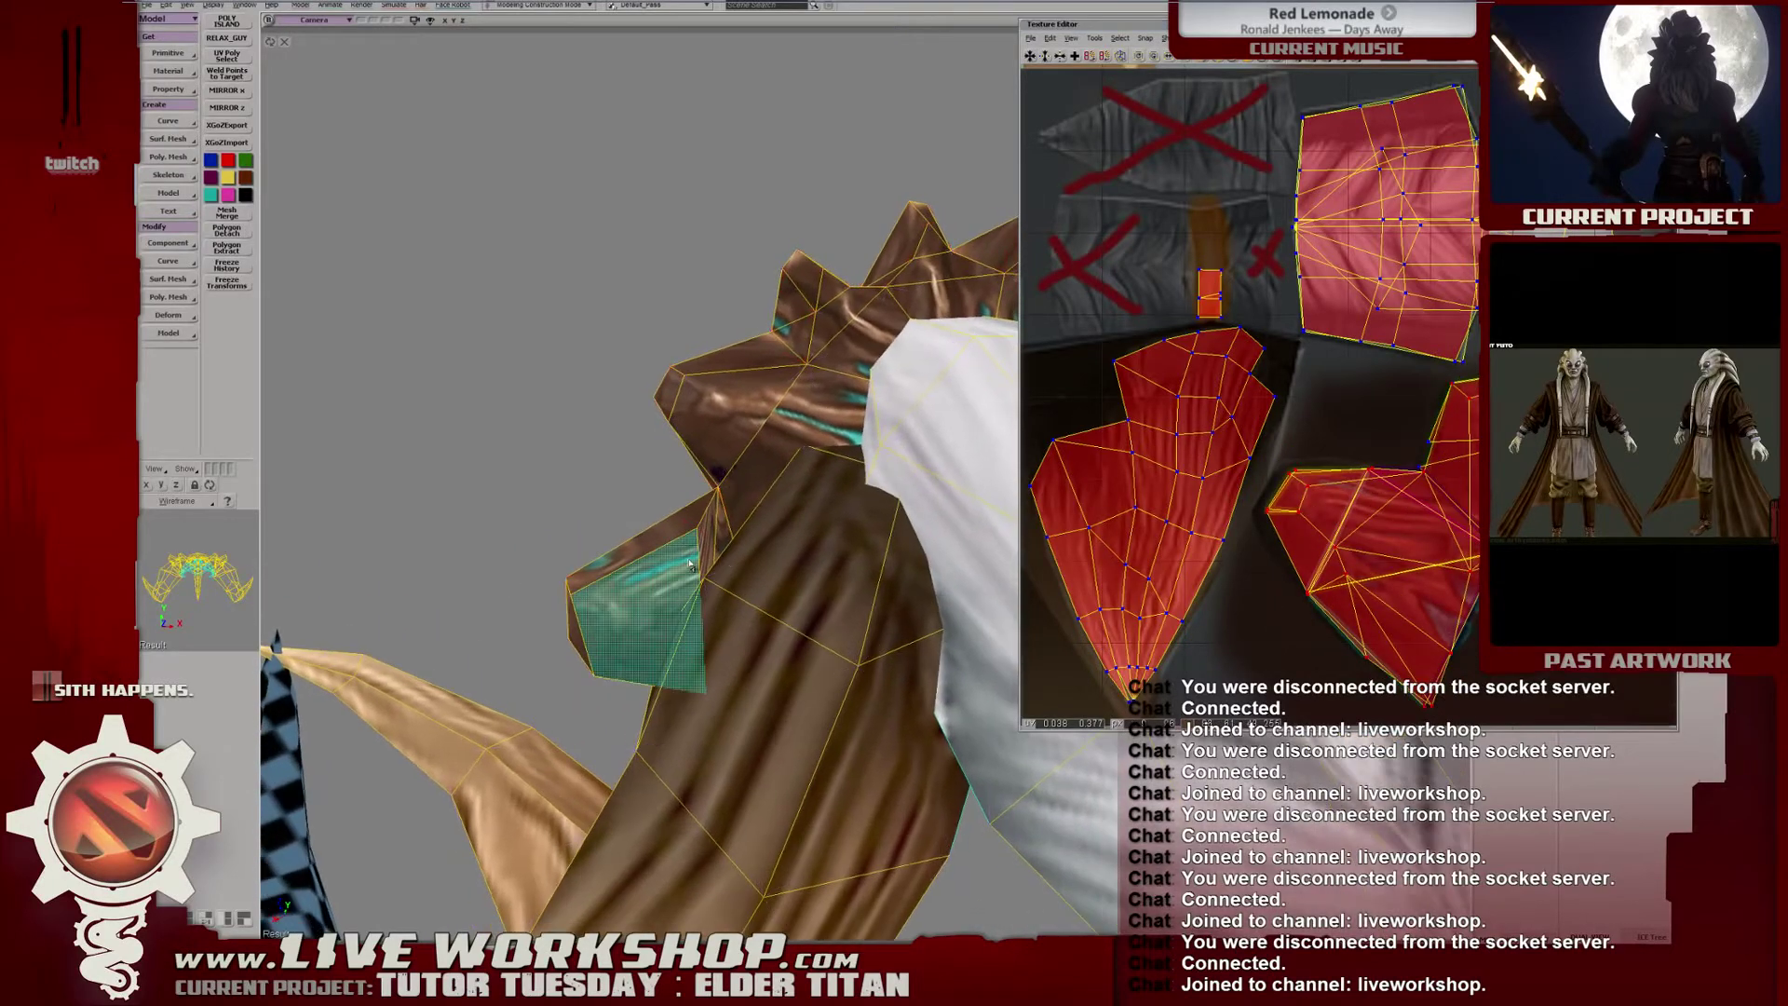
drag(1369, 559, 1381, 600)
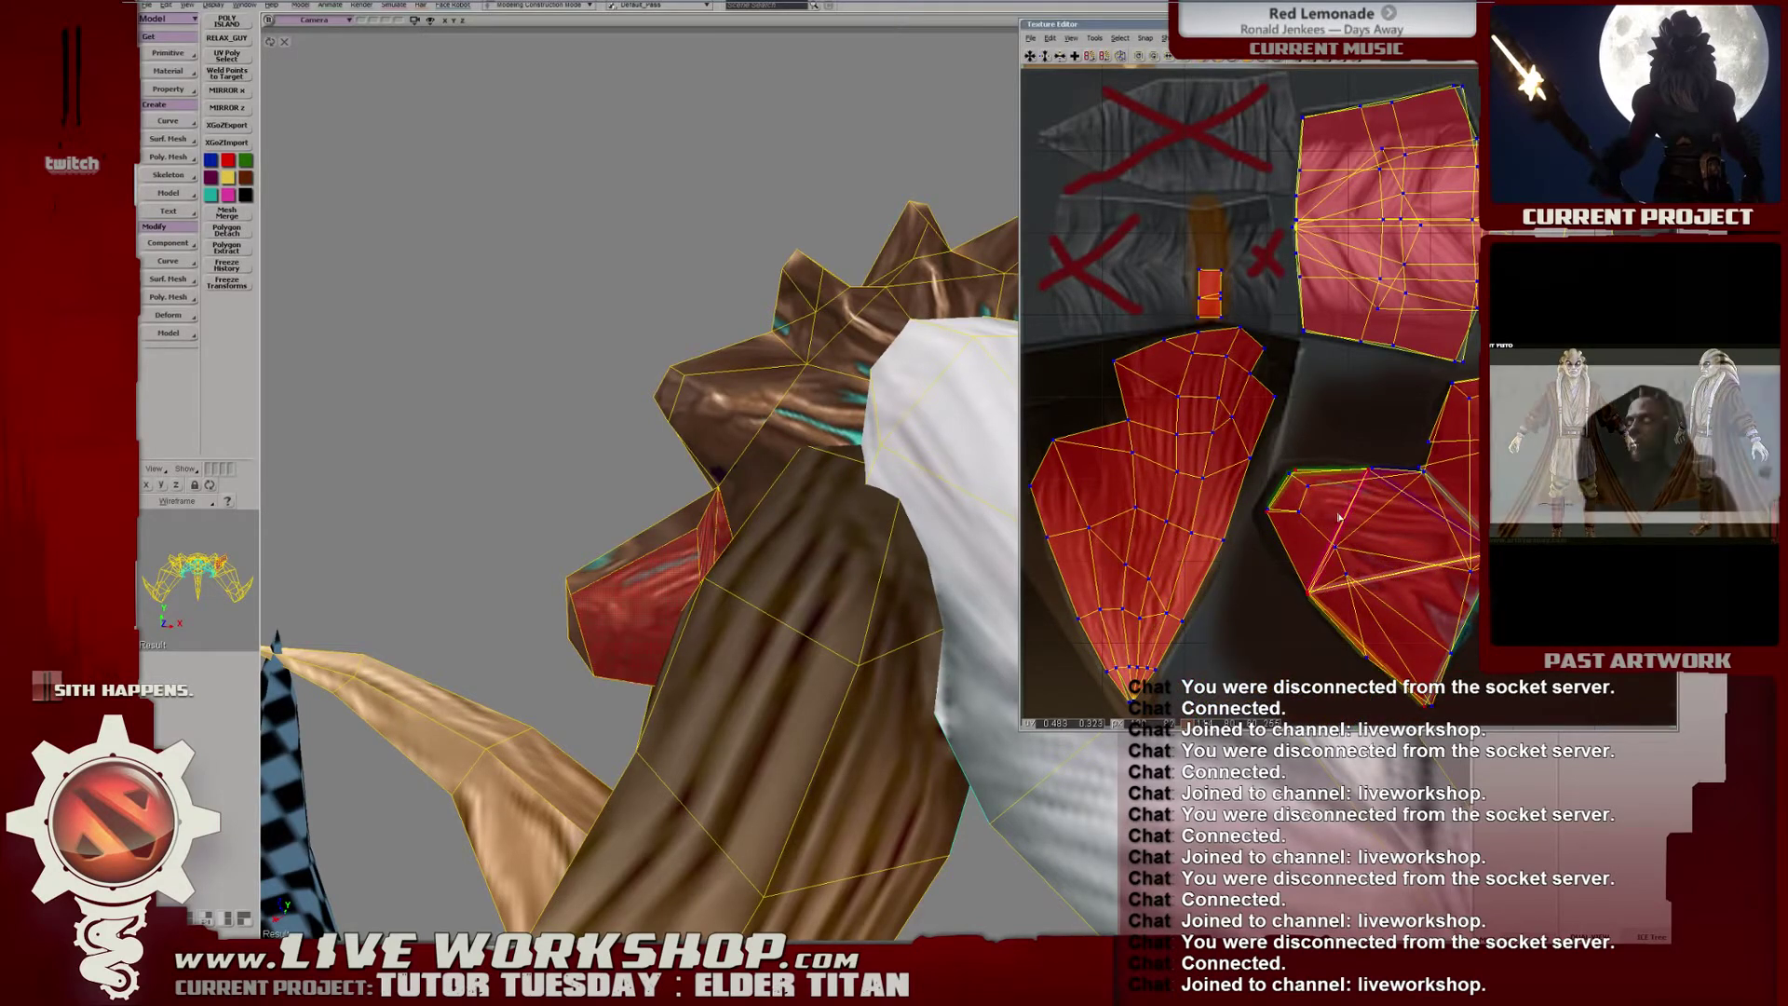
scroll(1338, 518, down, 2)
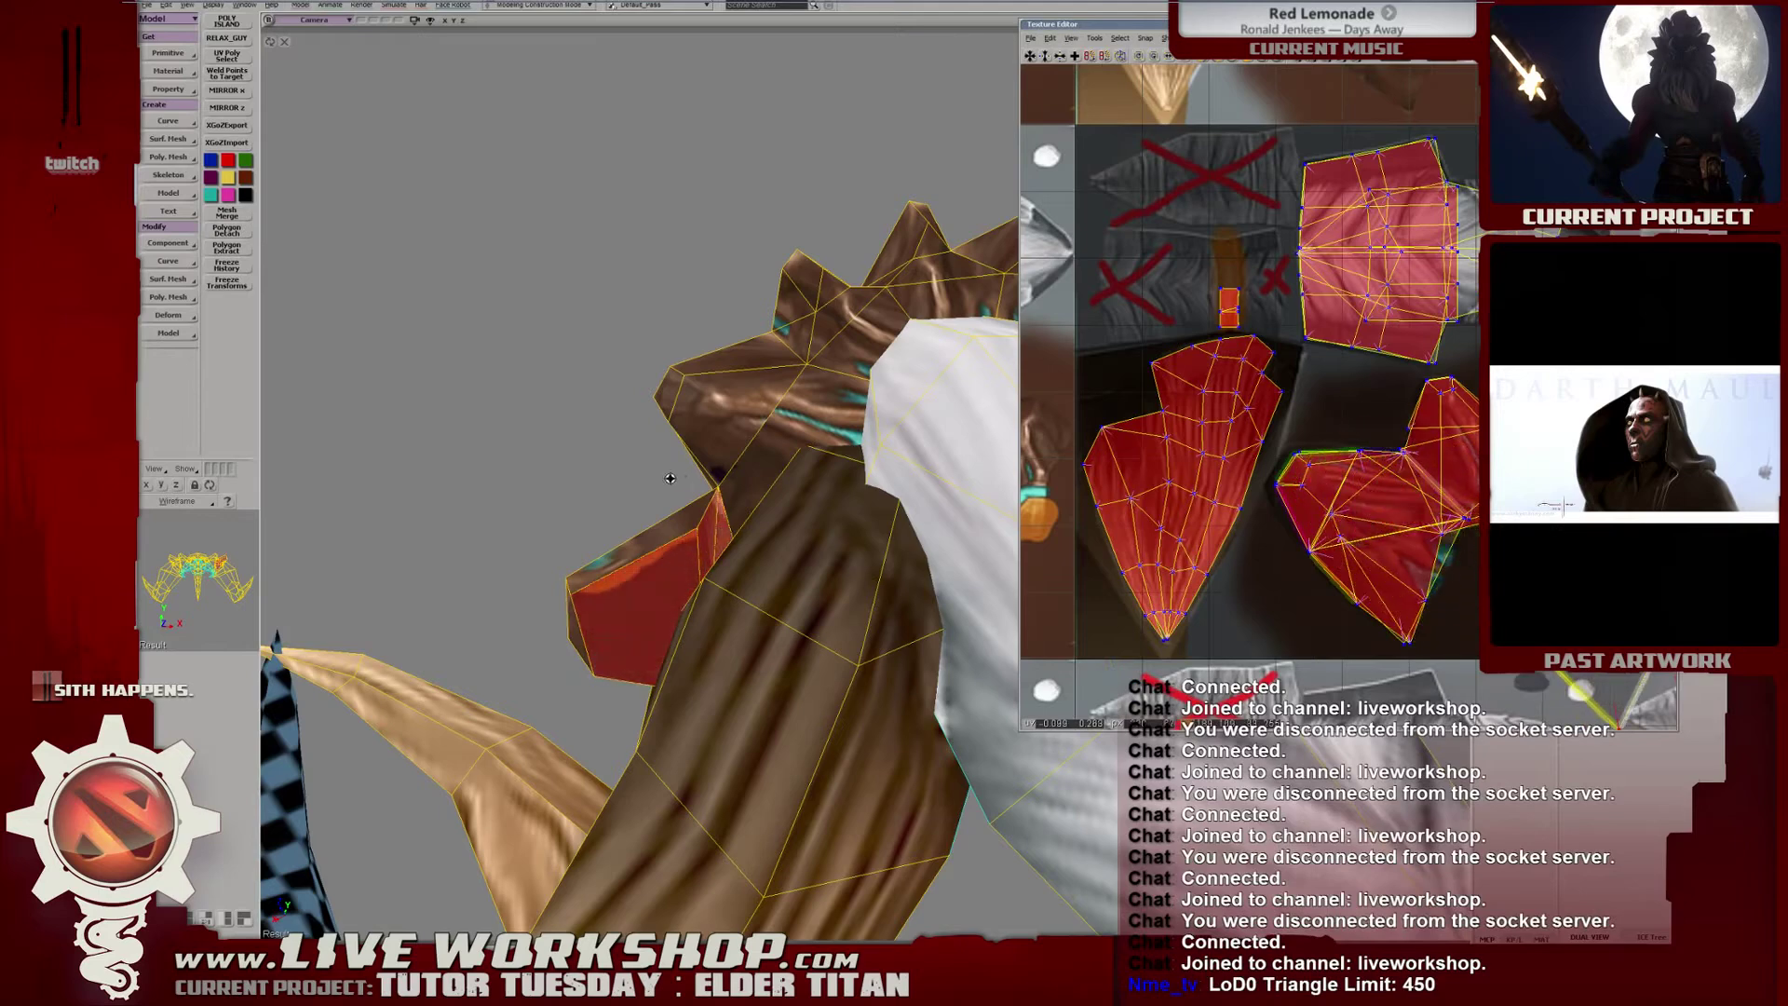
drag(605, 438, 728, 431)
drag(1301, 485, 1344, 494)
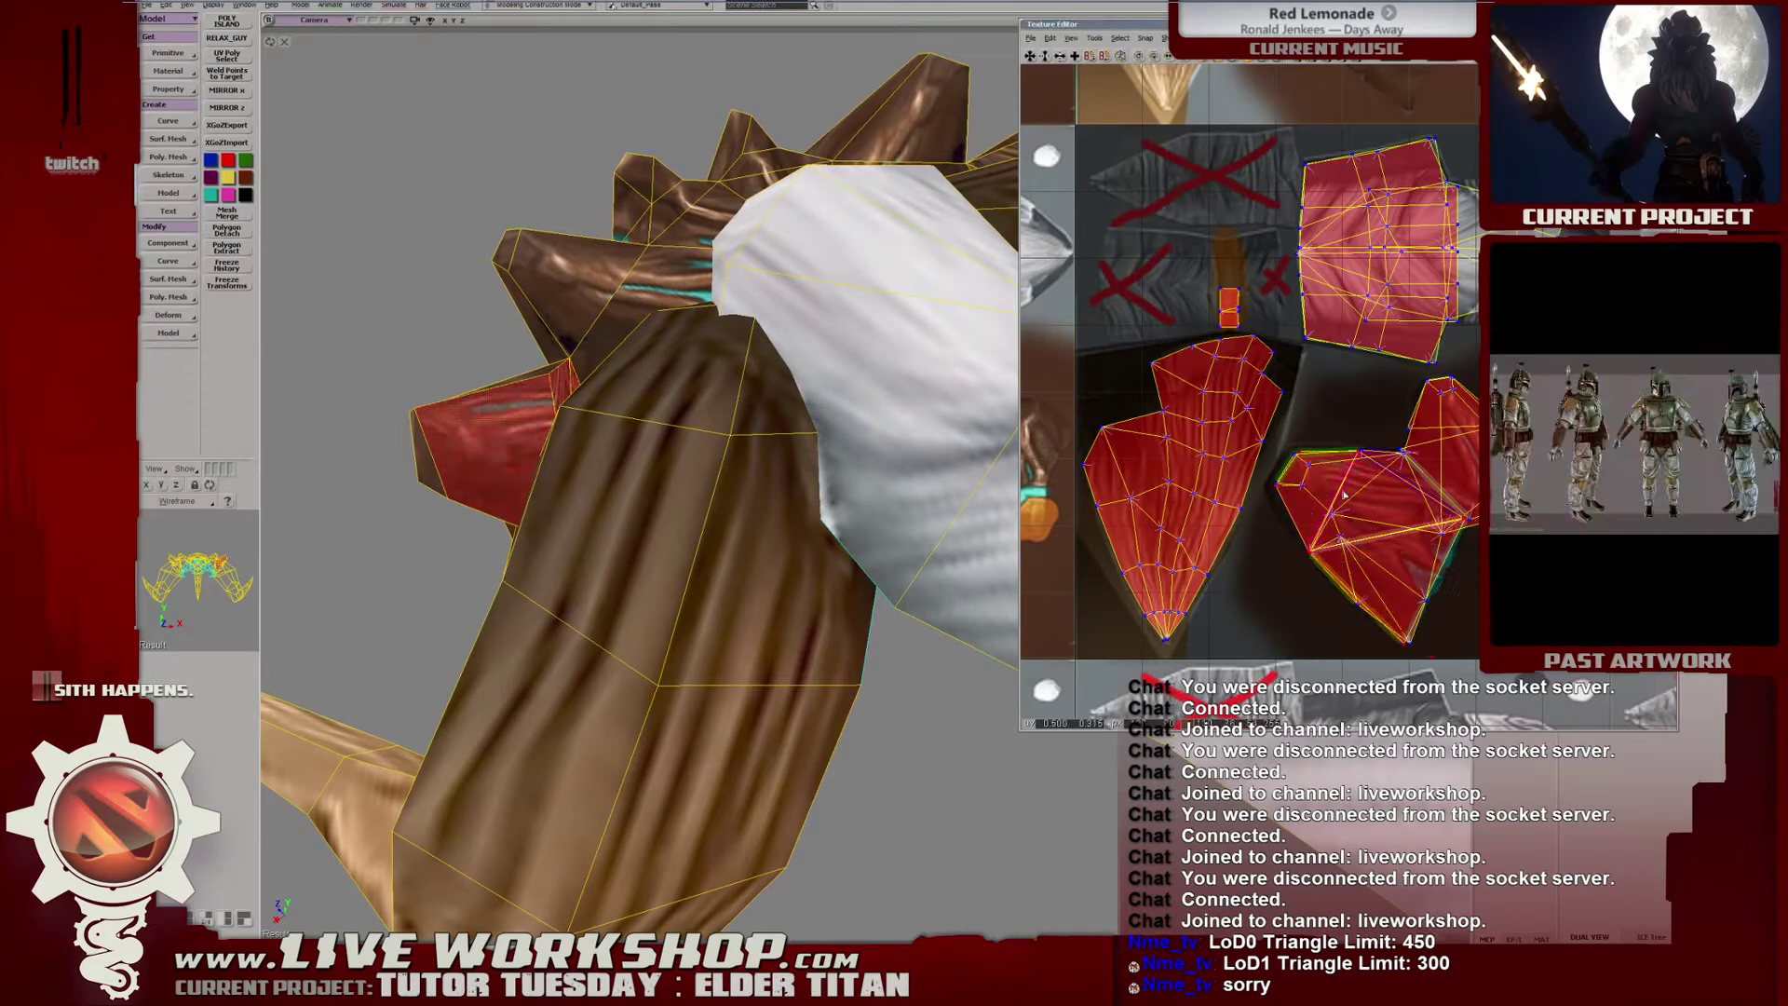
Select the half plate and check its seam edges and UV space in the texture editor.
middle_drag(668, 405, 787, 512)
key(alt+7)
click(782, 514)
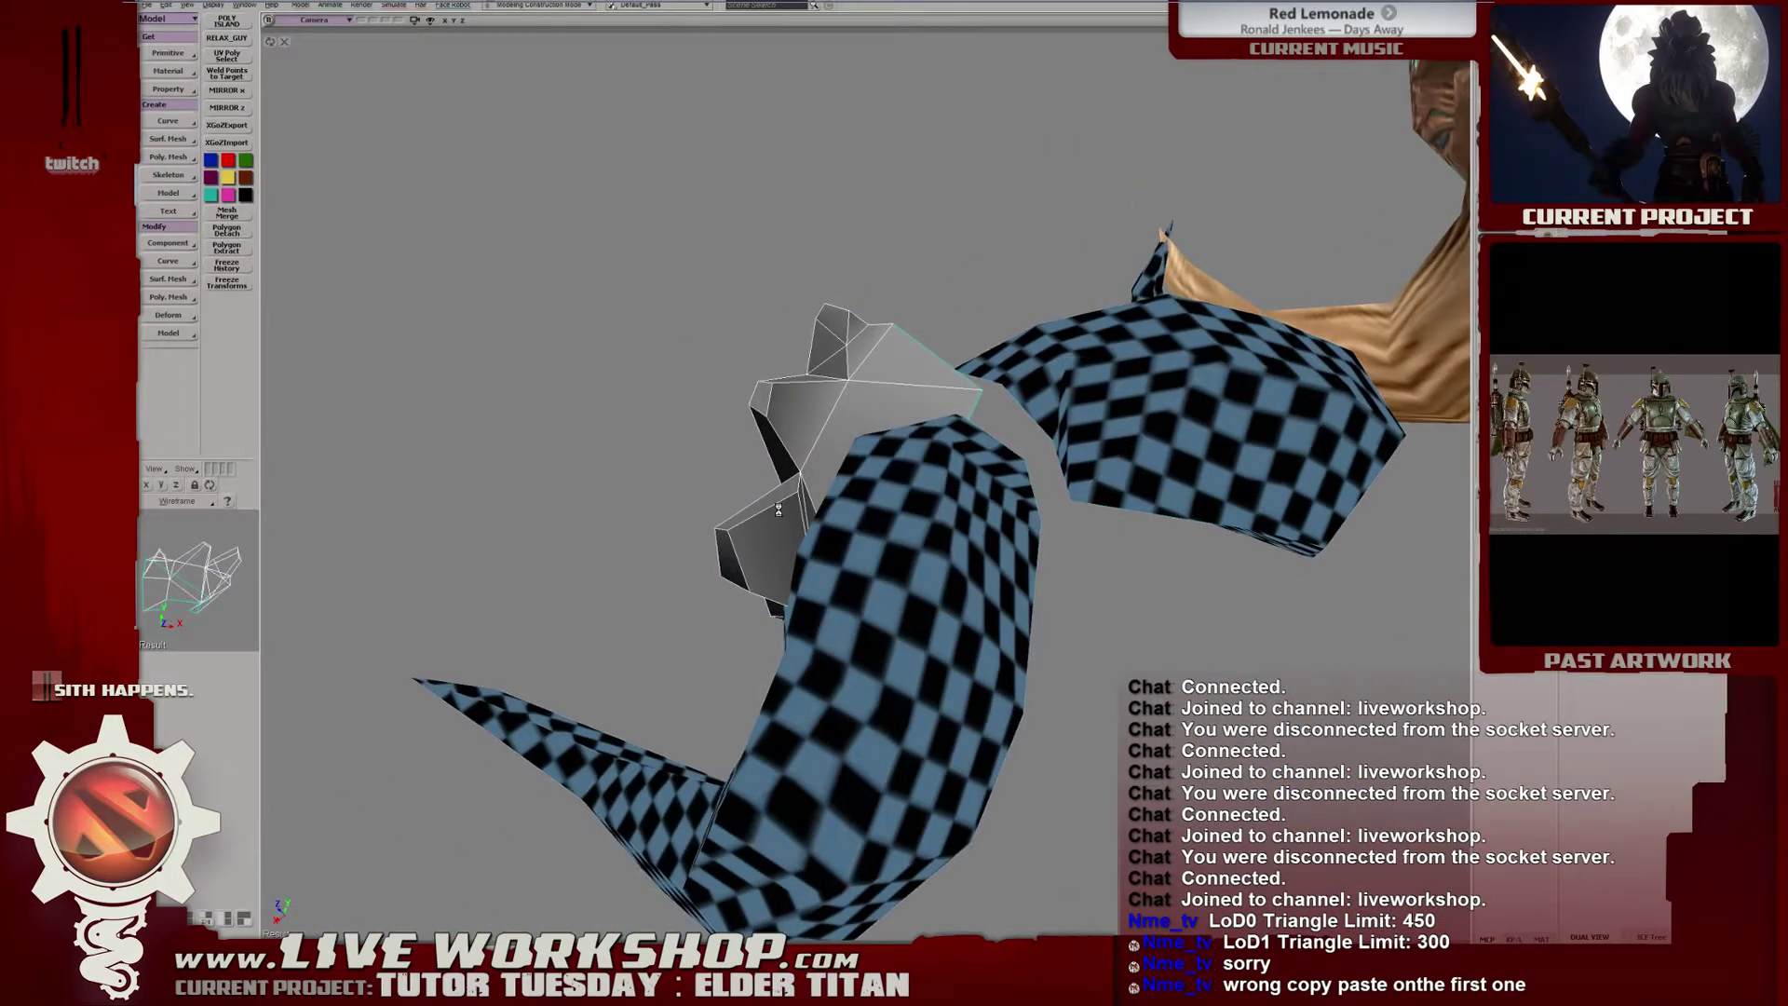
key(alt+7)
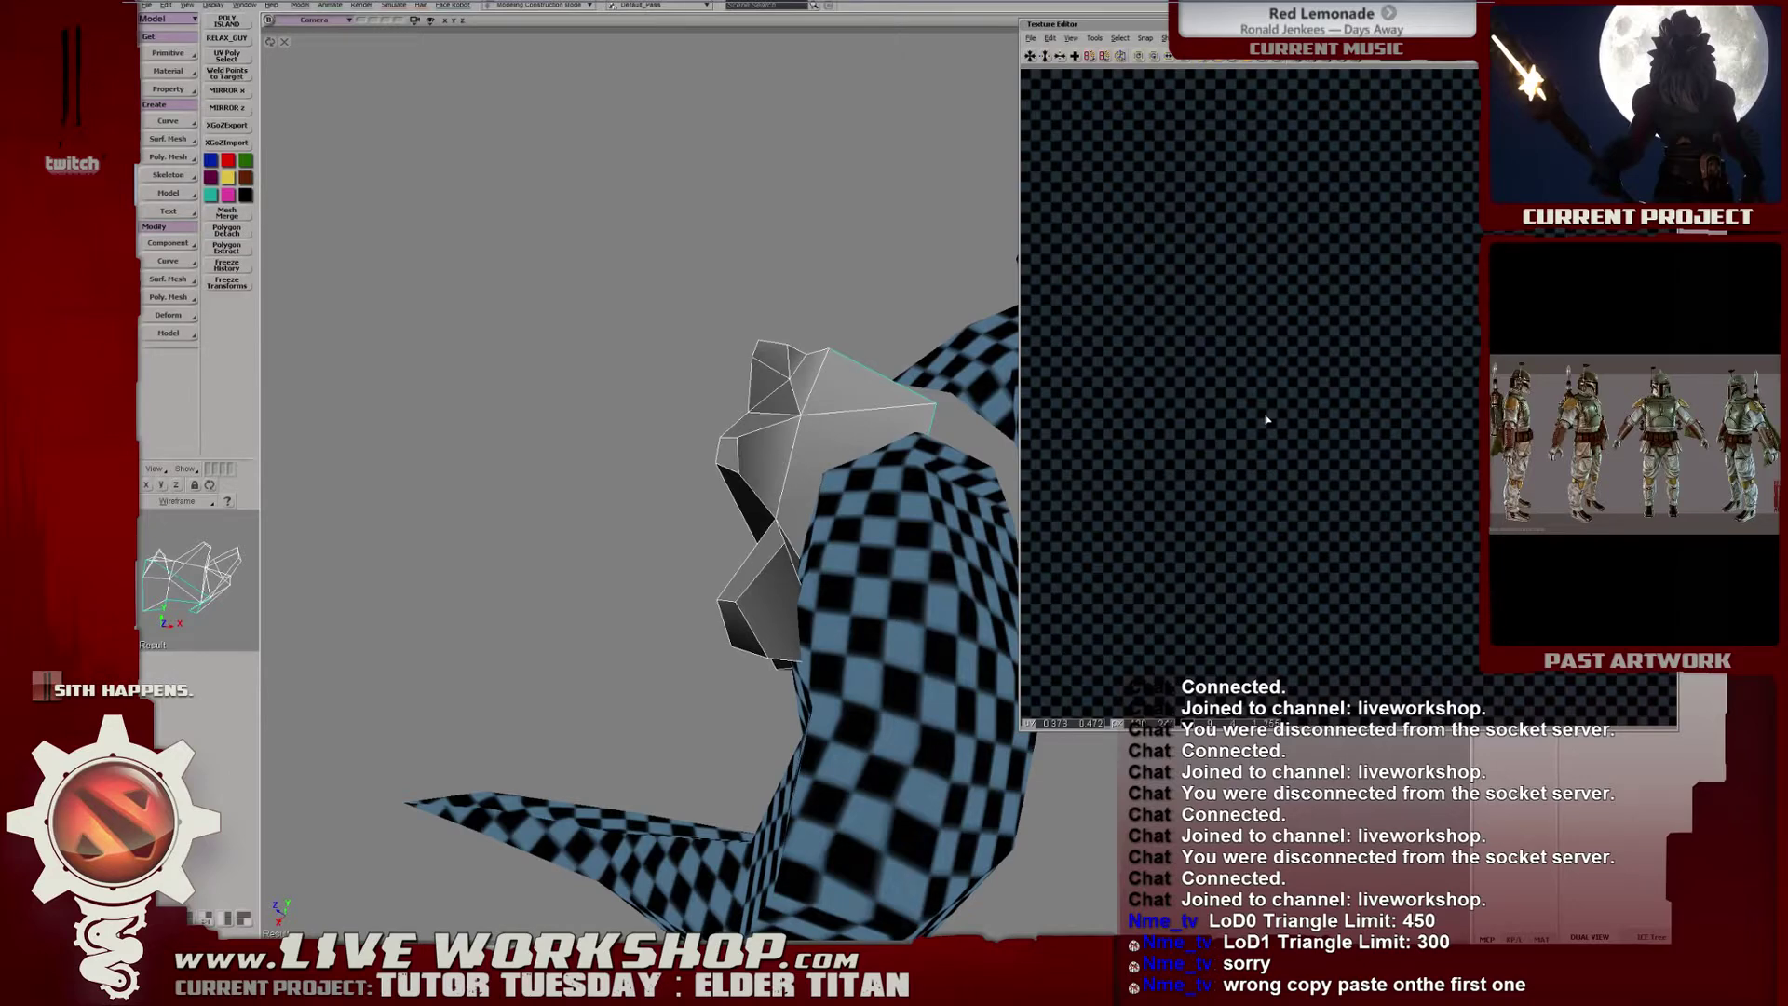
click(808, 509)
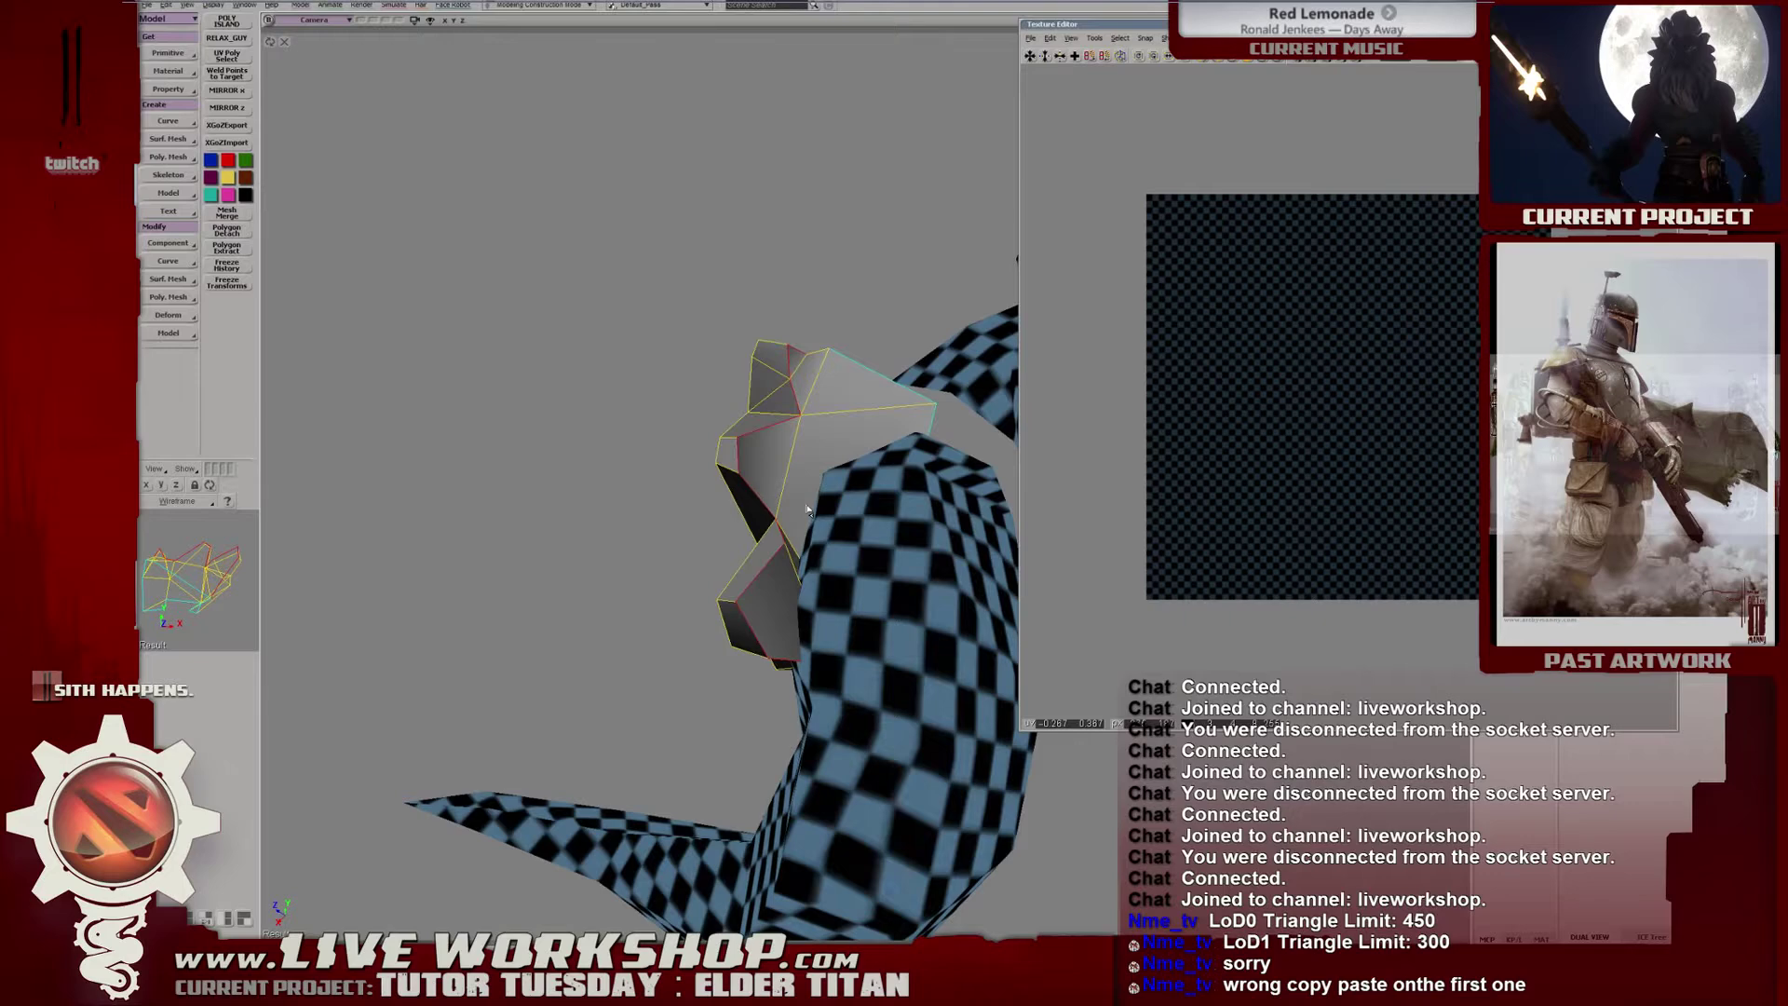
key(alt+7)
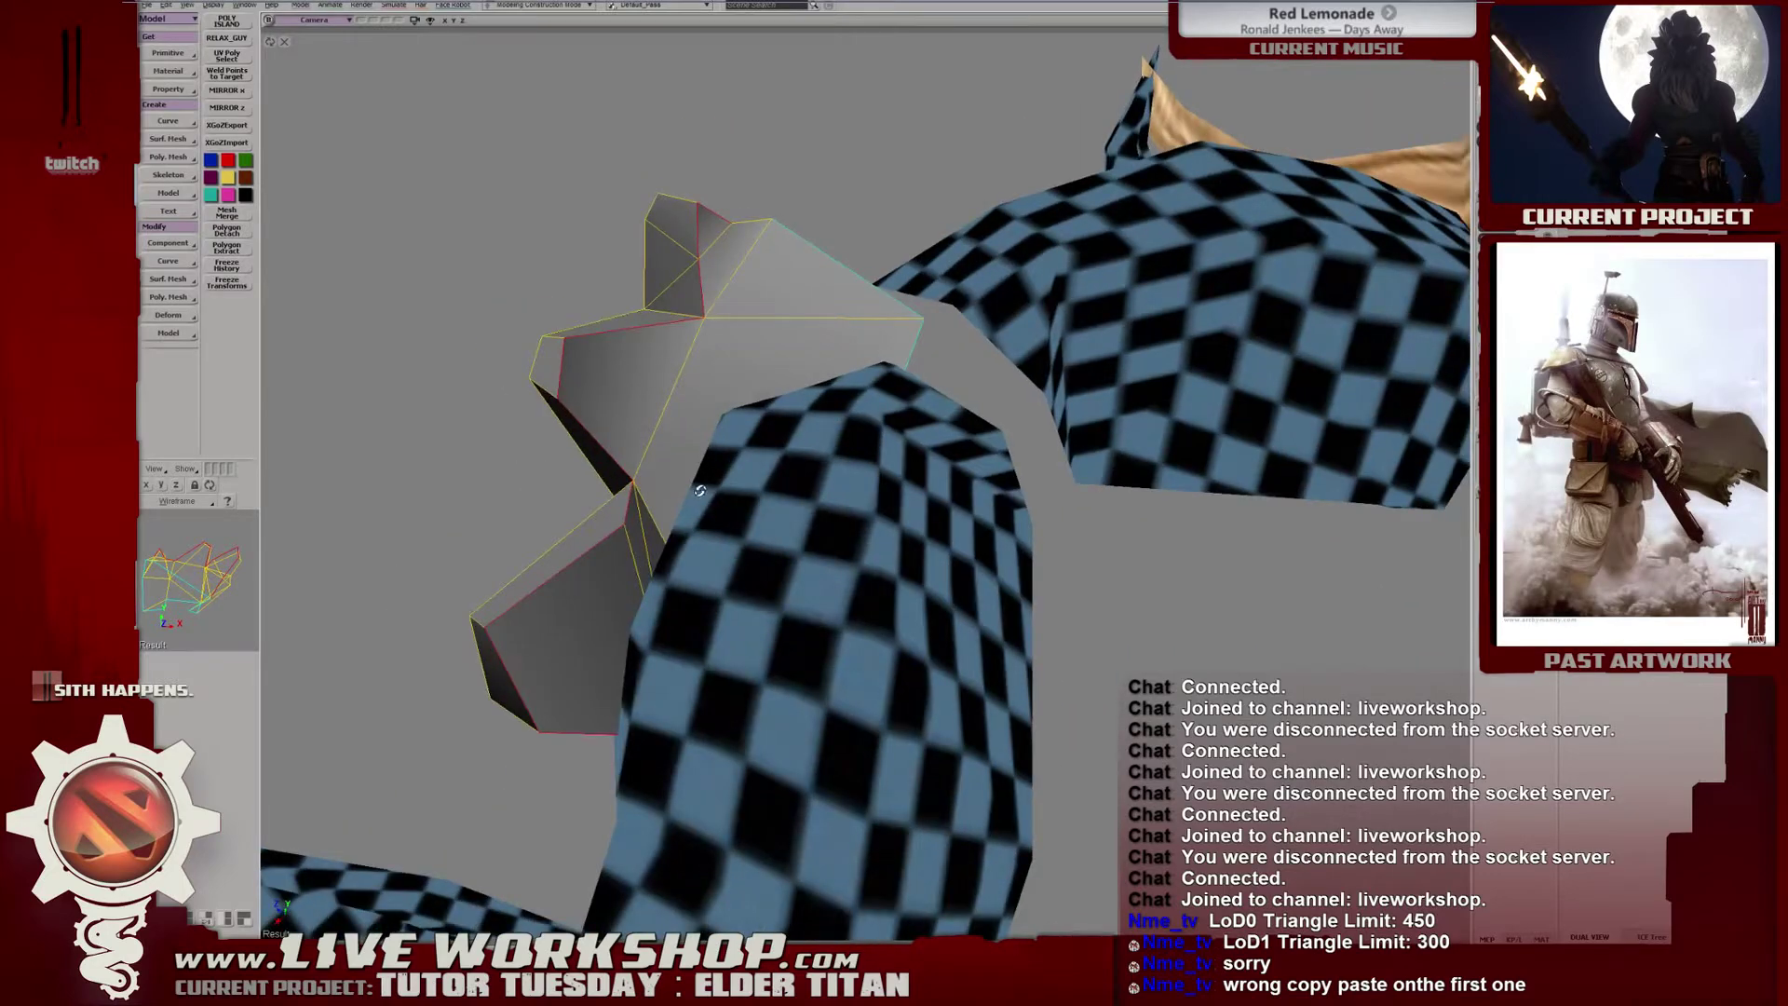
Inspect the isolated half plate's seam edges, comparing them with the original head's spikes from above and behind.
drag(699, 490, 735, 530)
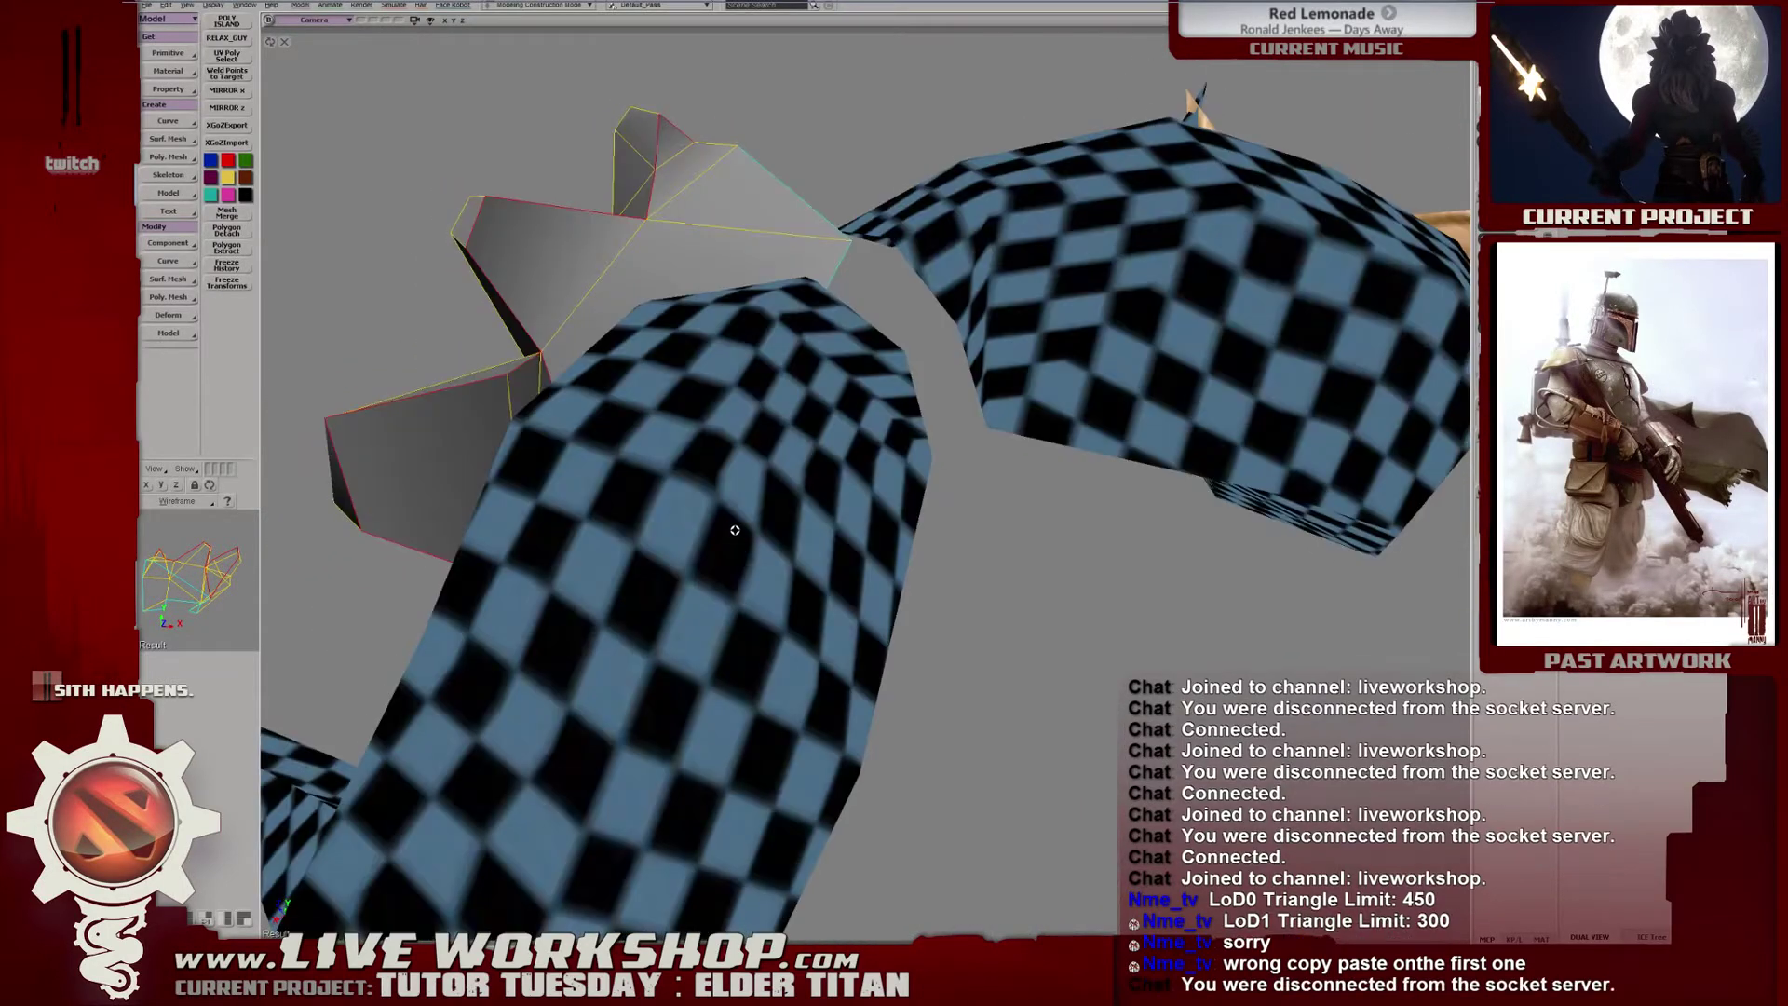
key(shift+h)
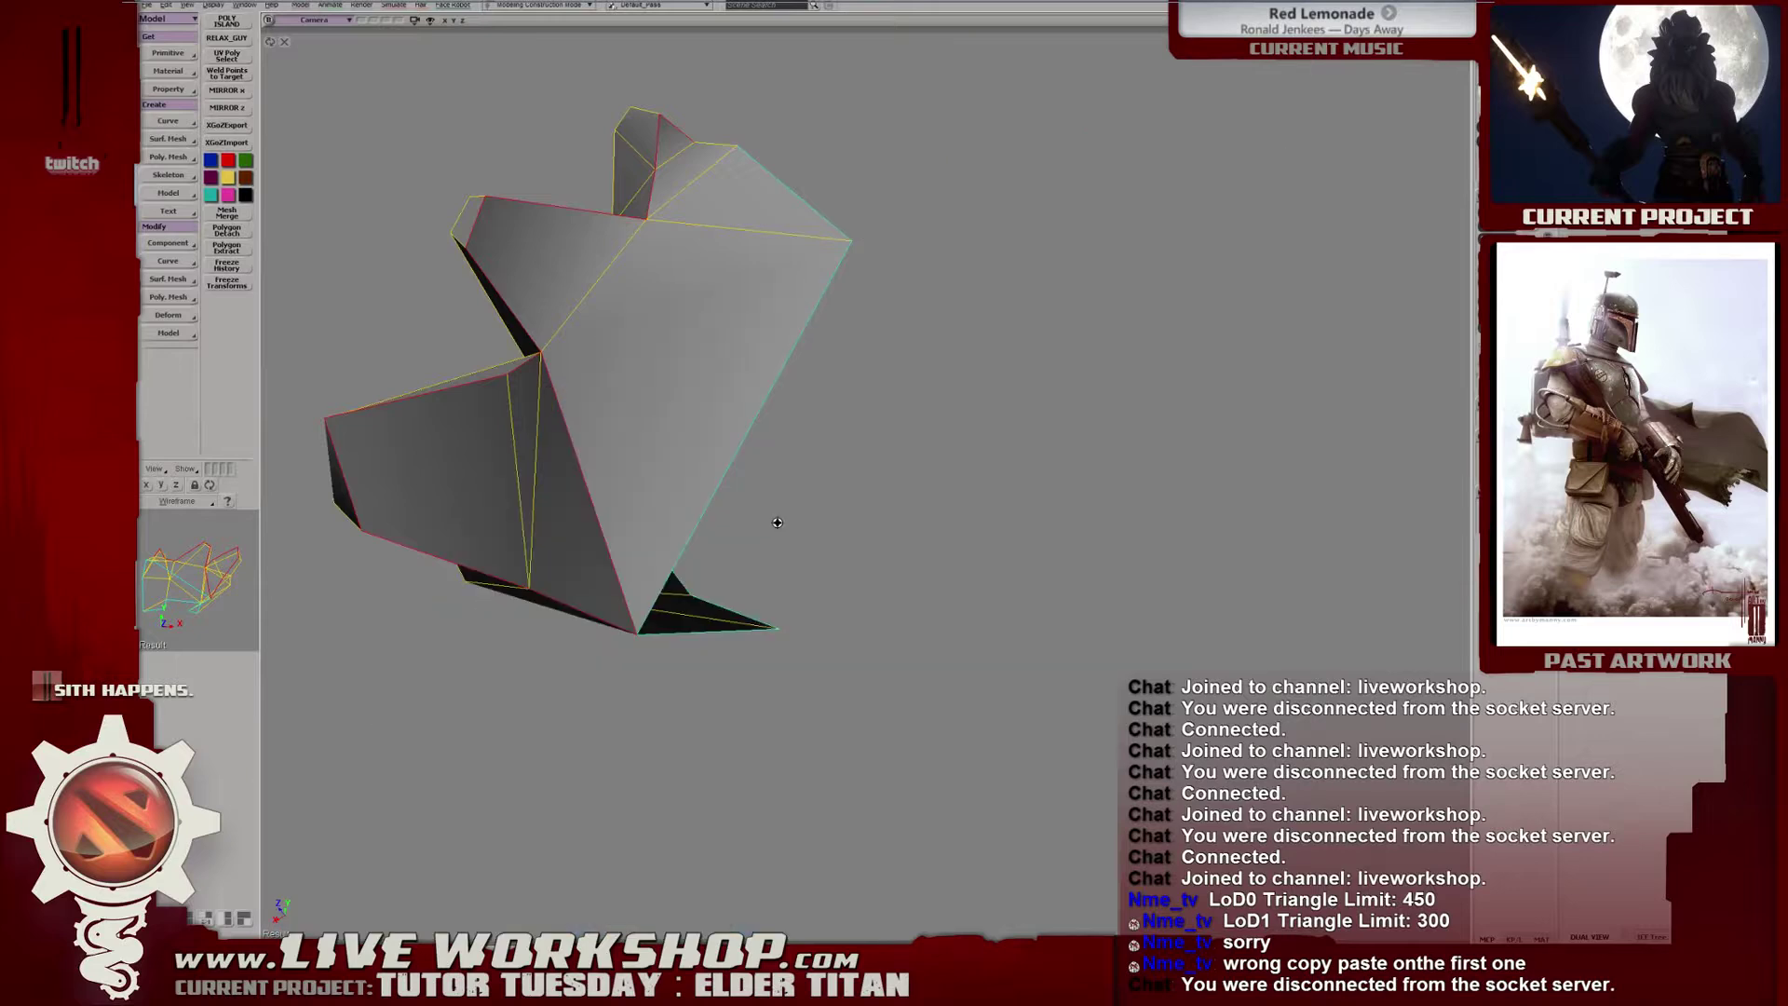
drag(778, 523, 702, 500)
key(shift+i)
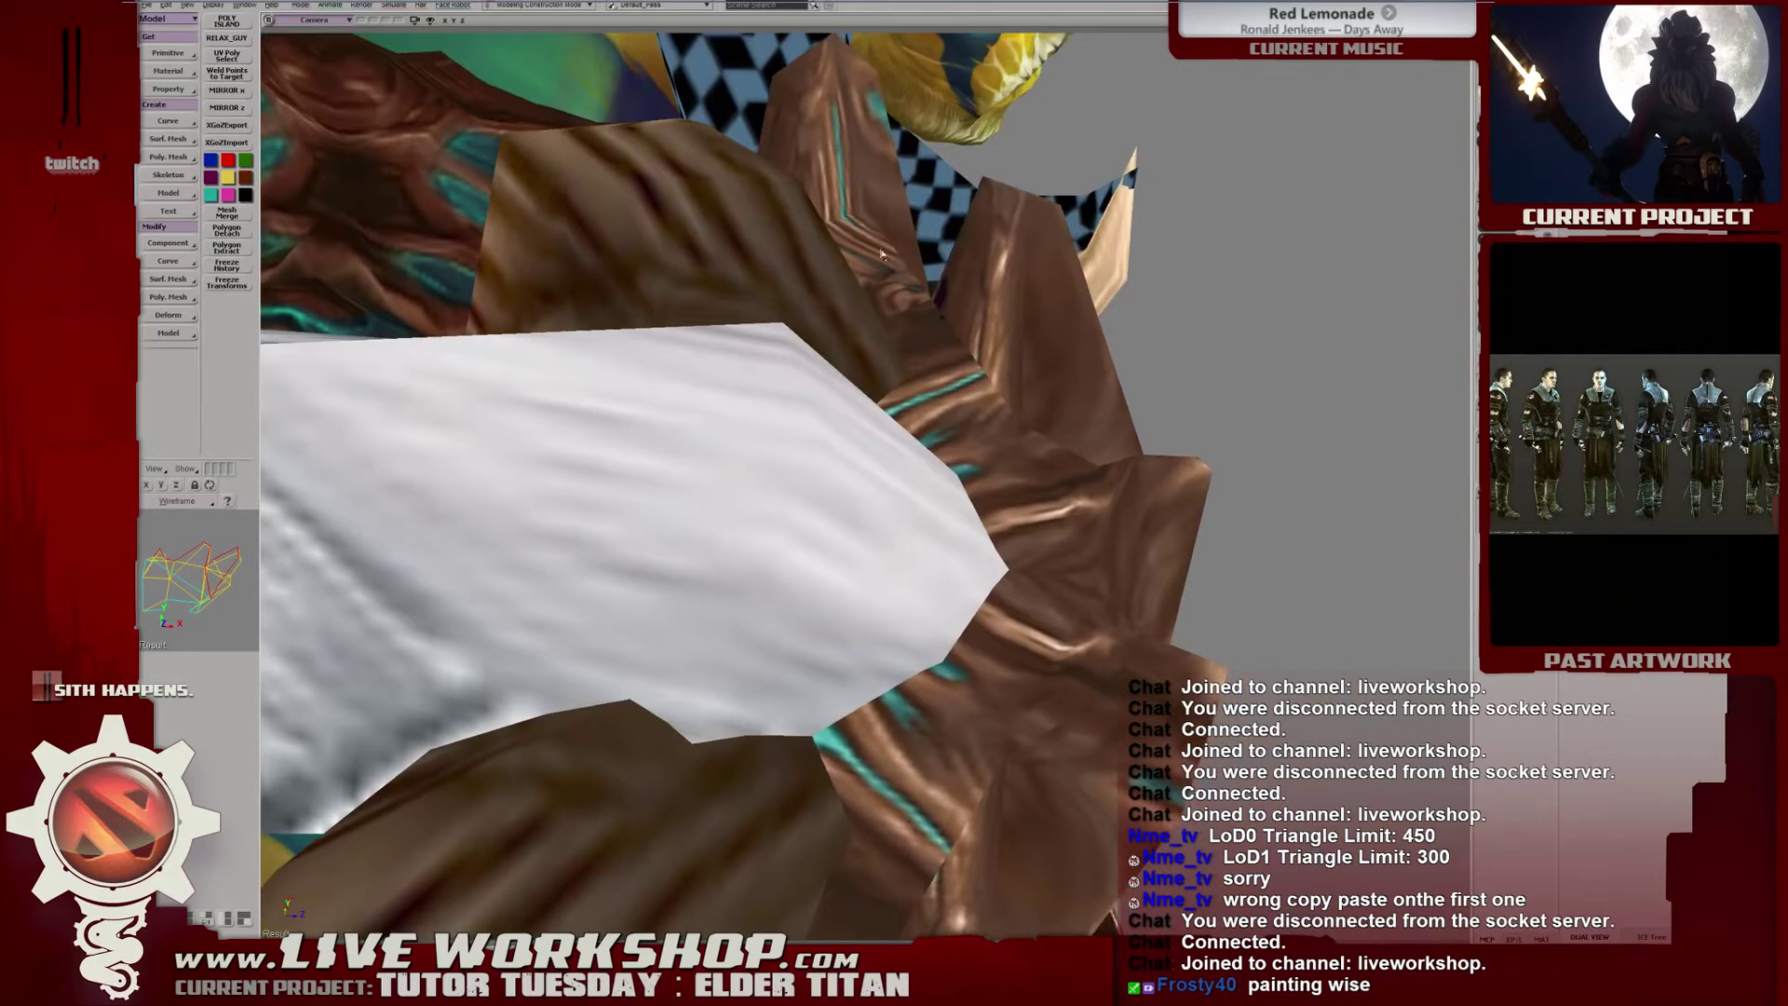
drag(742, 335, 676, 337)
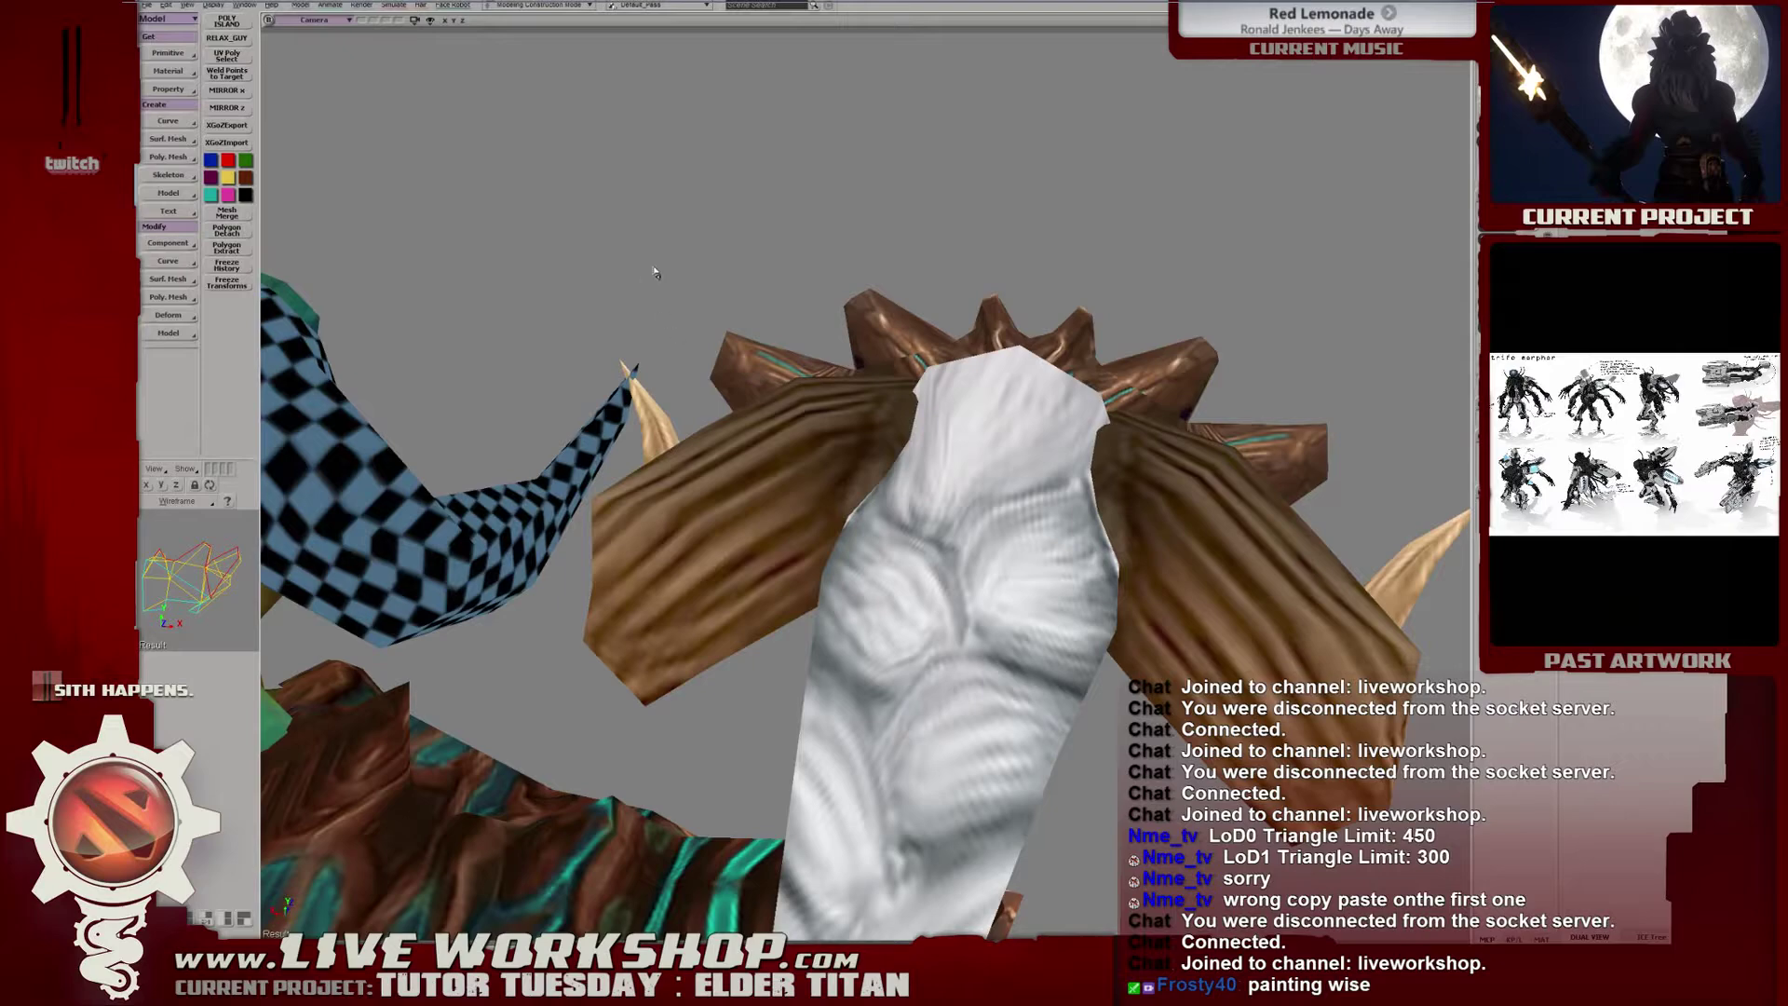
right_drag(654, 272, 948, 361)
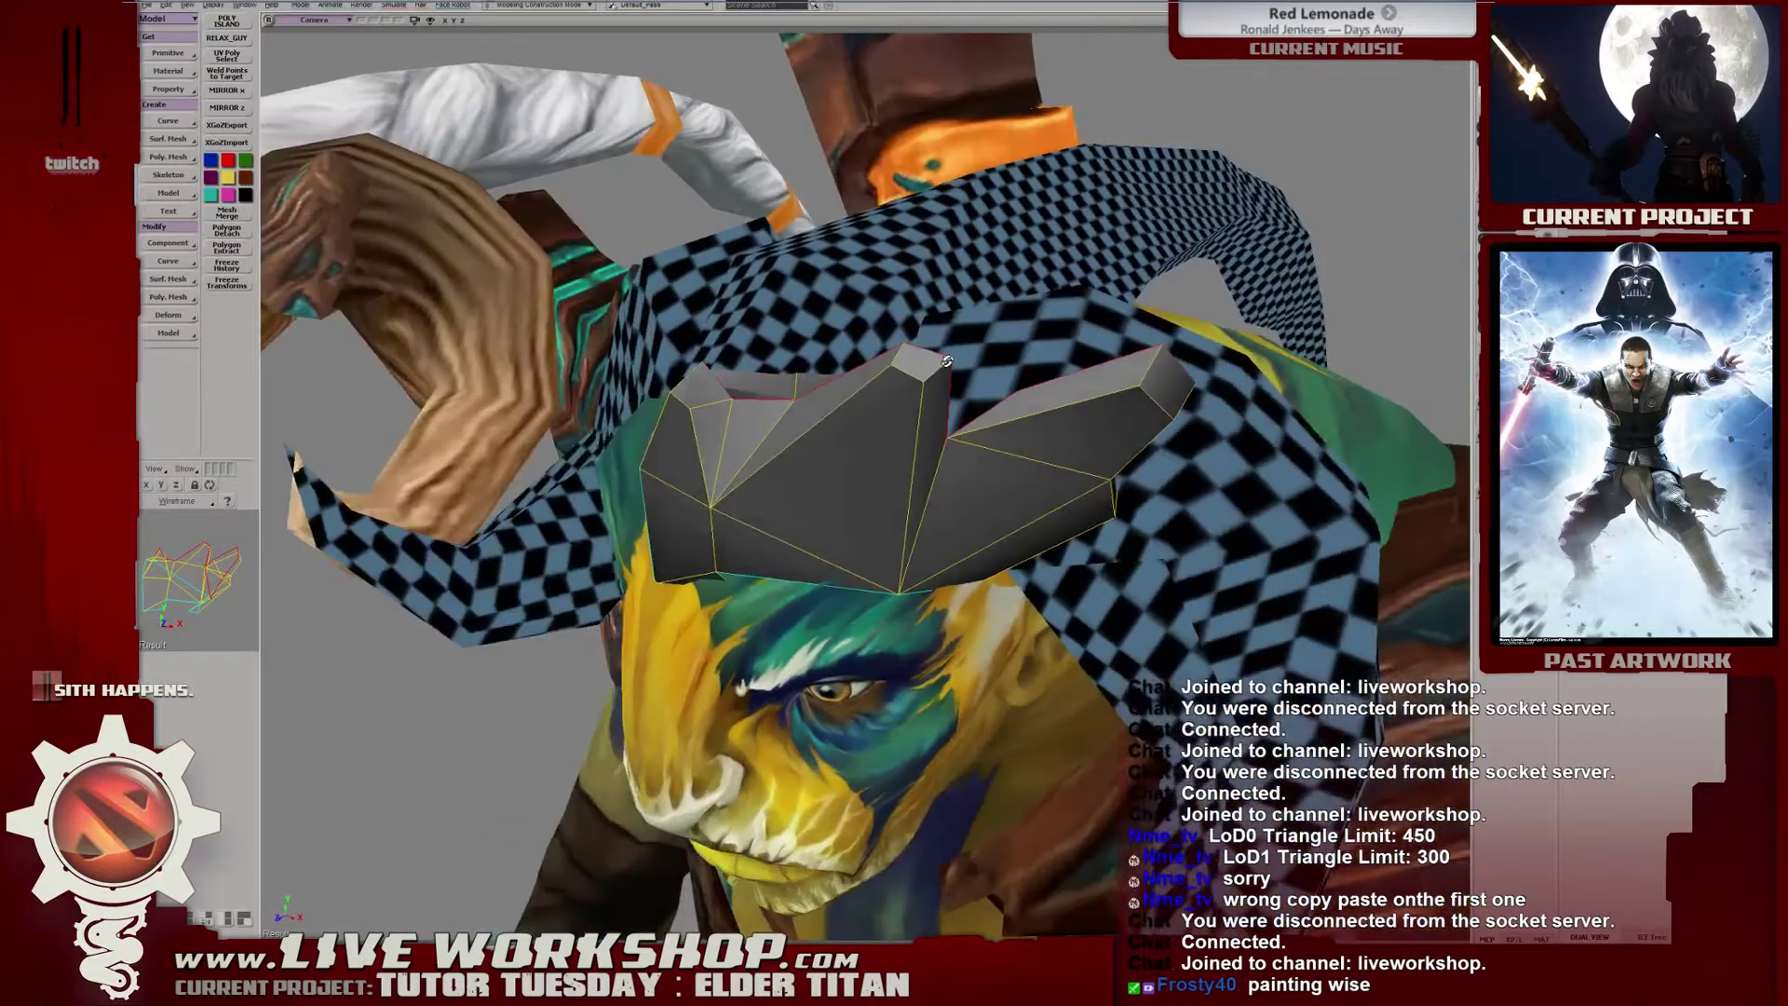
Display the selection info to check the original head piece's triangle count, and select it together with the new head pieces.
middle_drag(948, 362, 819, 372)
right_drag(820, 373, 866, 377)
click(647, 425)
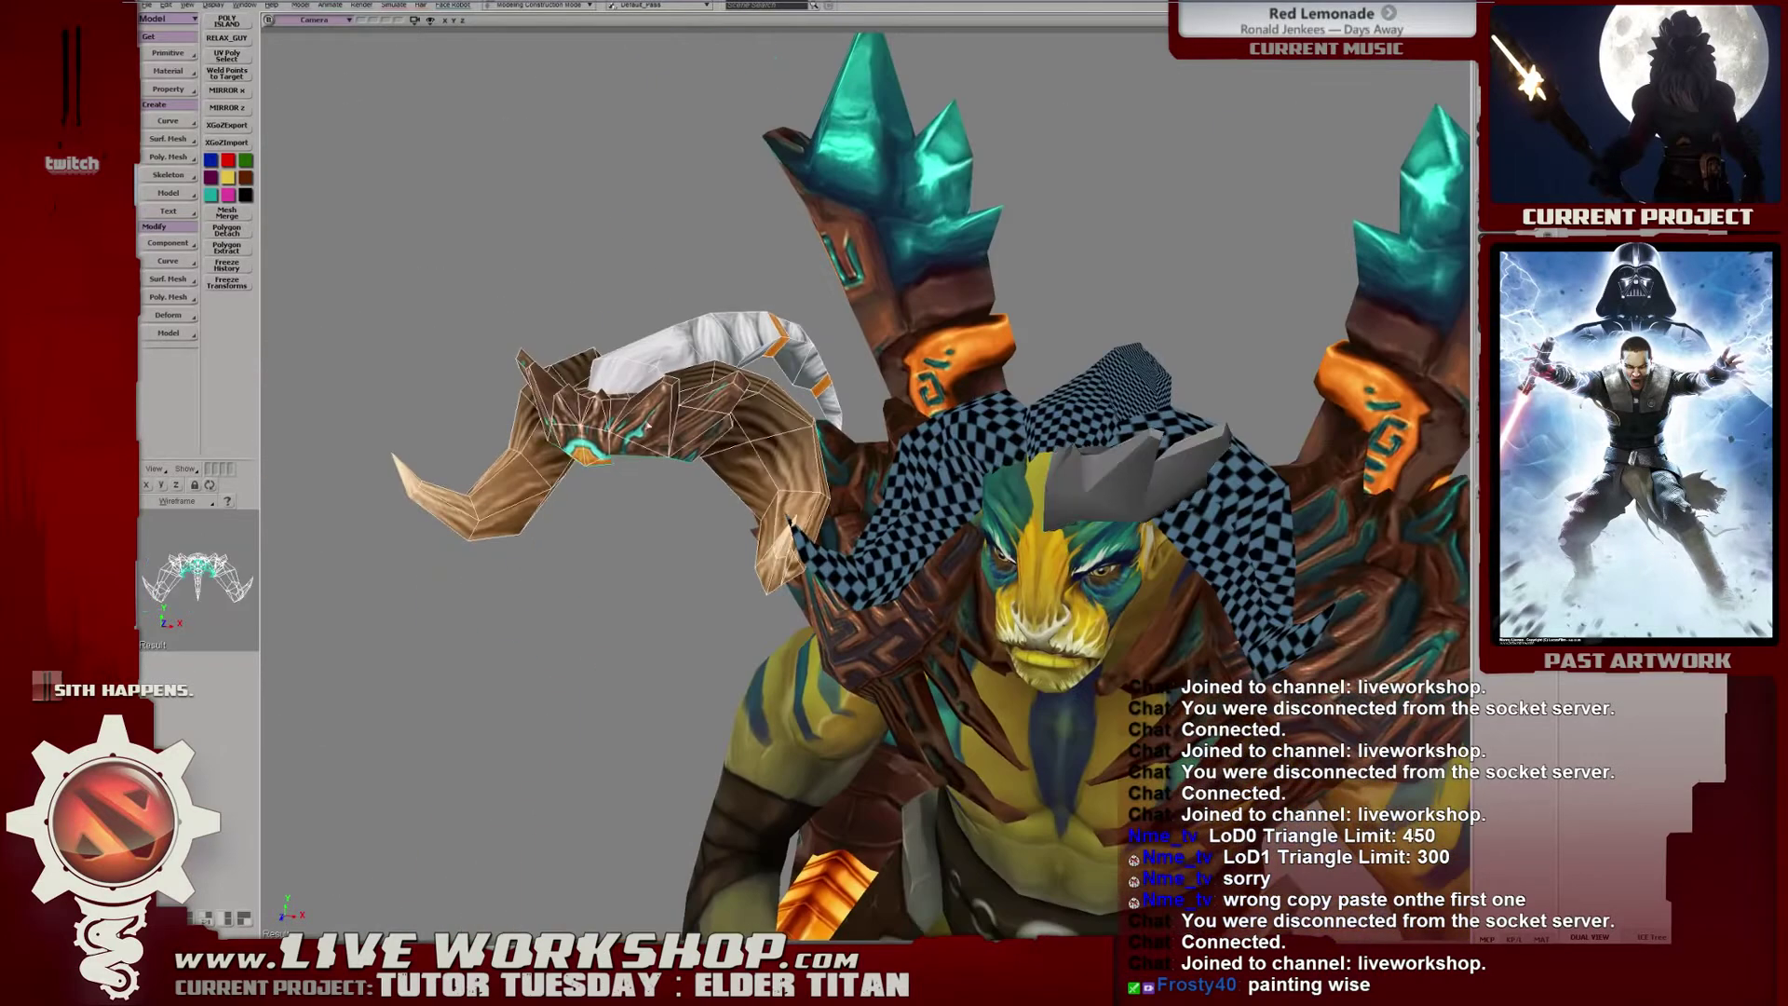
click(431, 19)
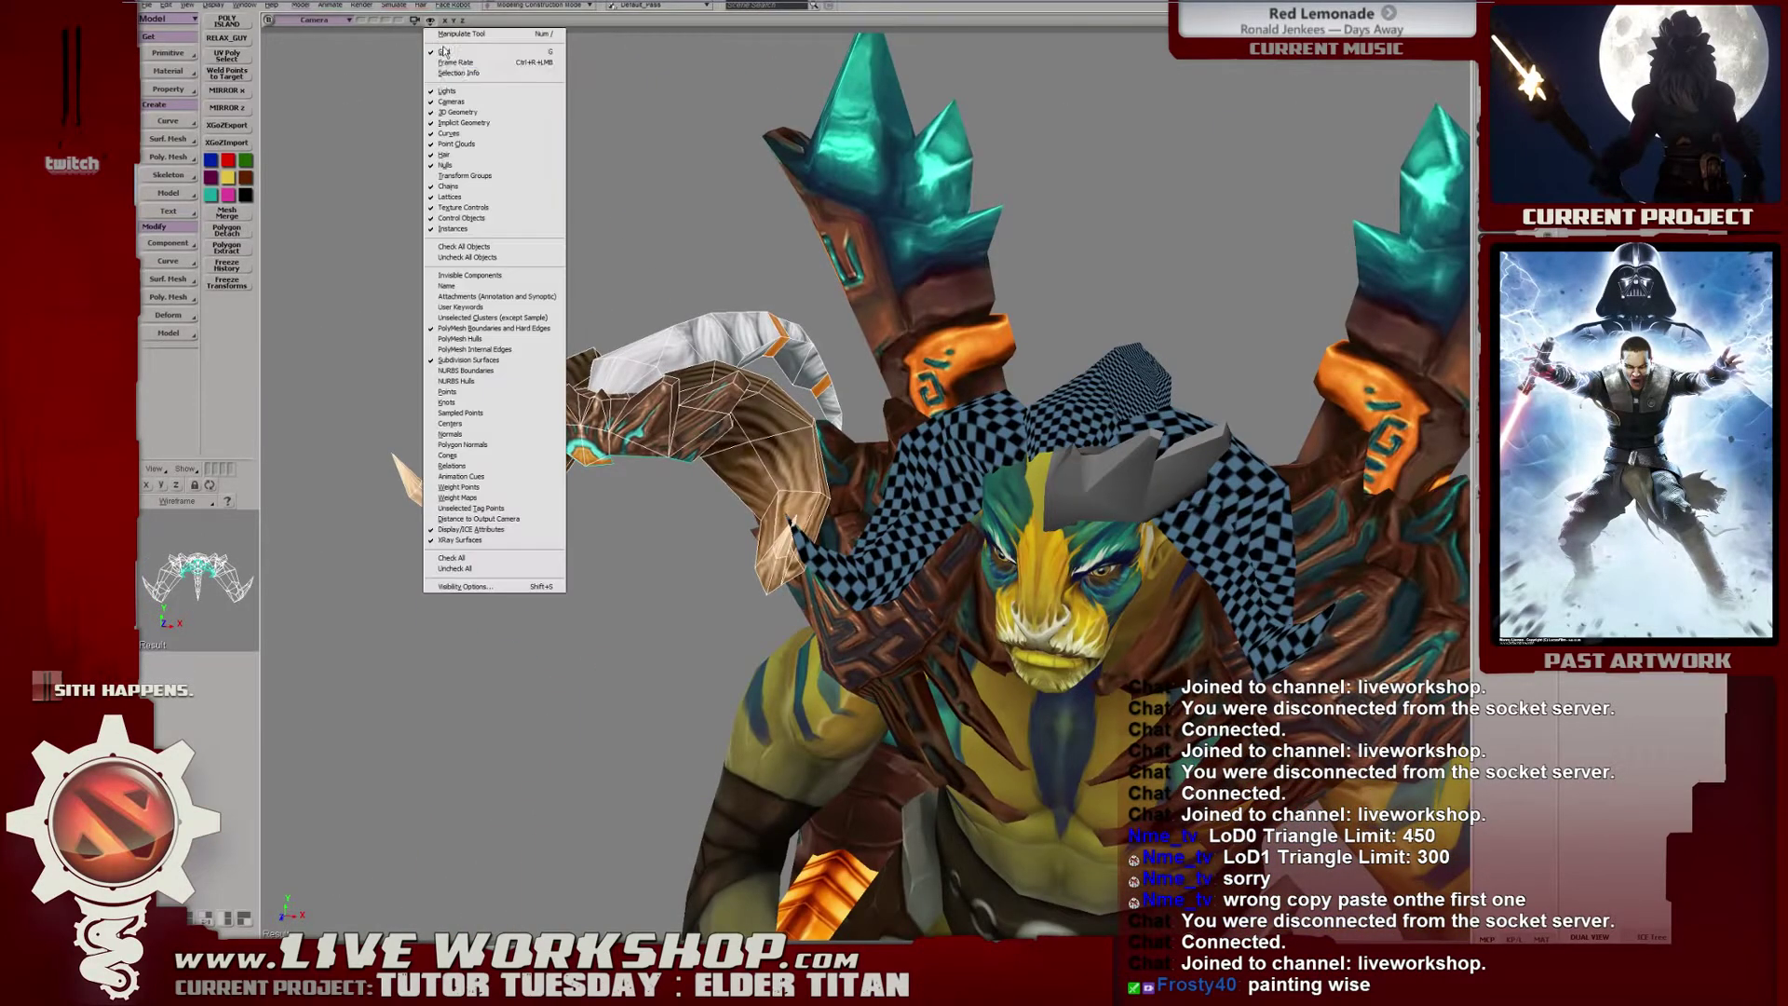
click(465, 80)
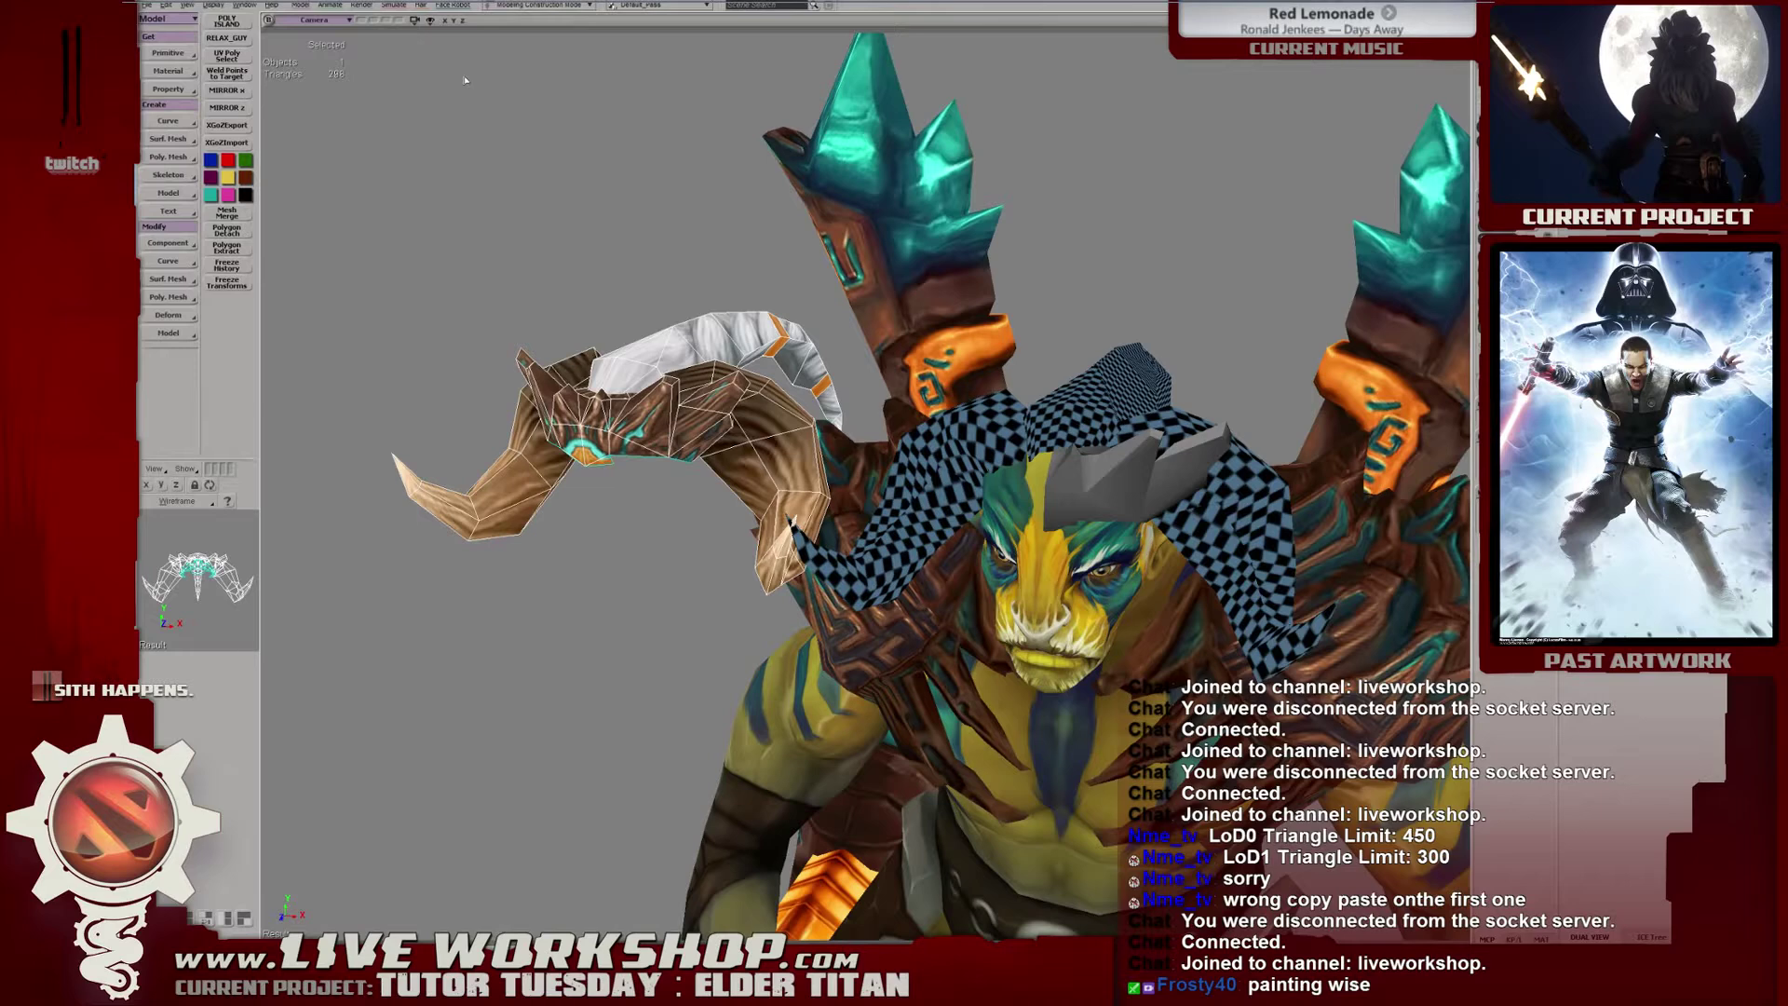
right_drag(466, 80, 883, 392)
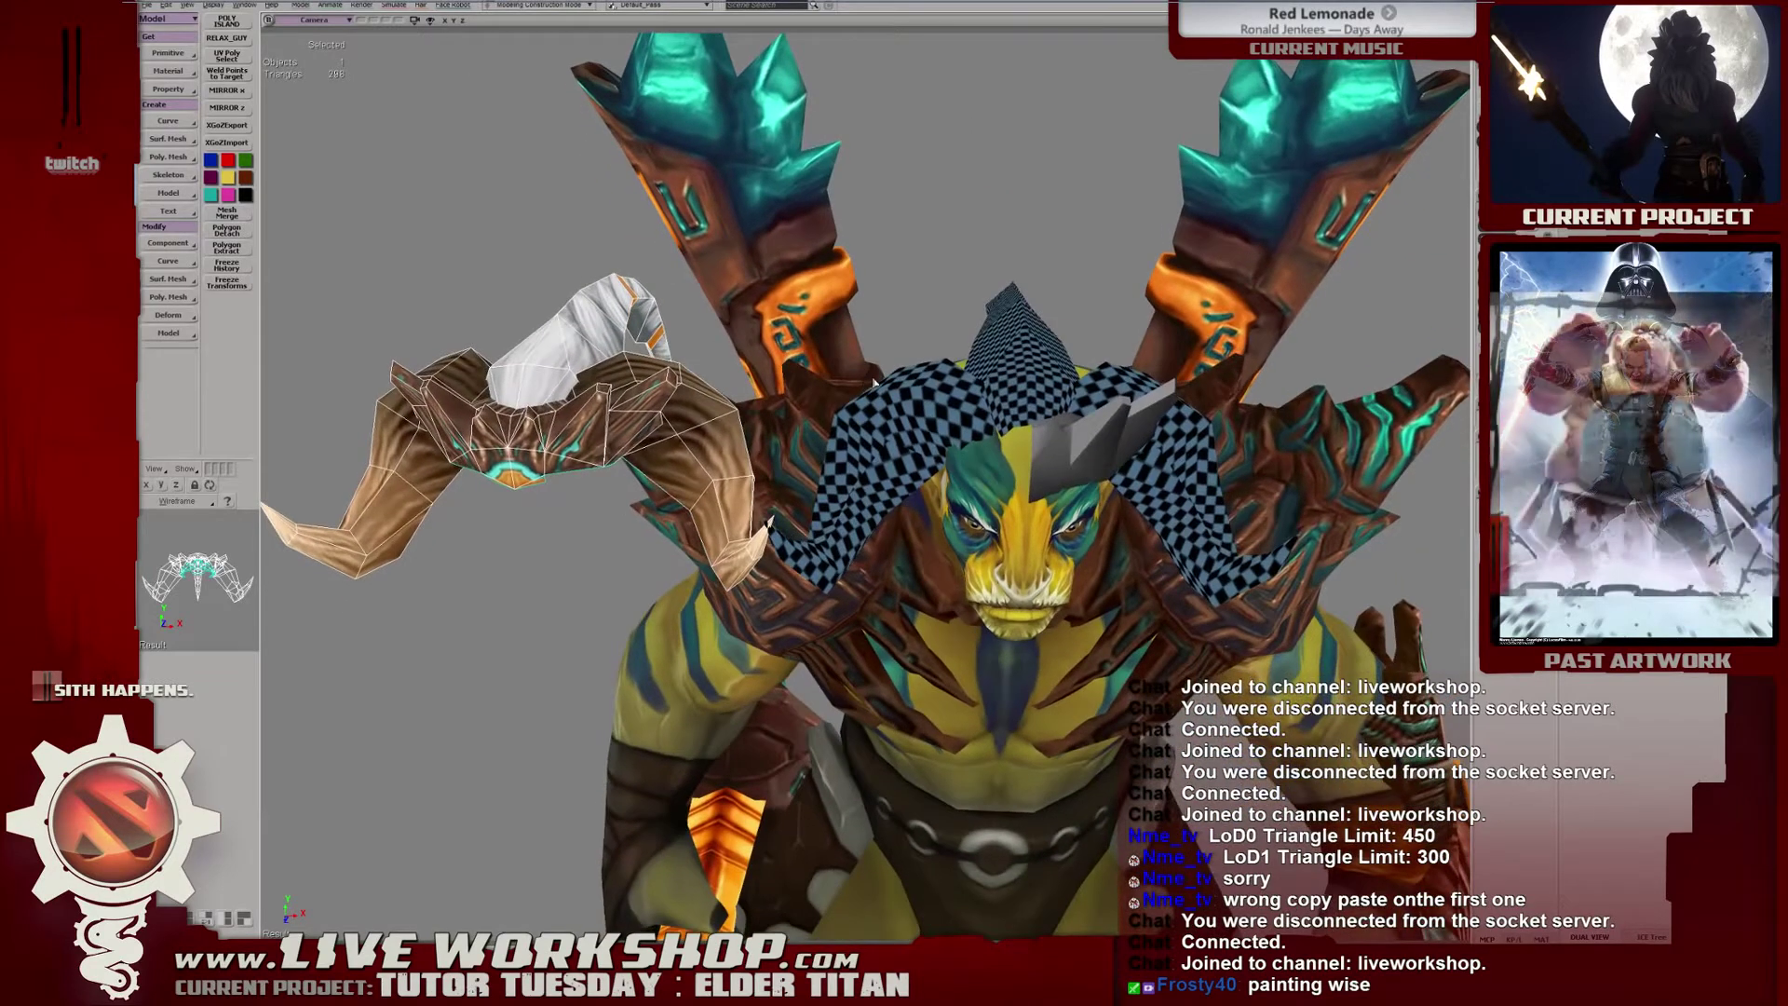
right_drag(1025, 451, 1034, 461)
click(1037, 466)
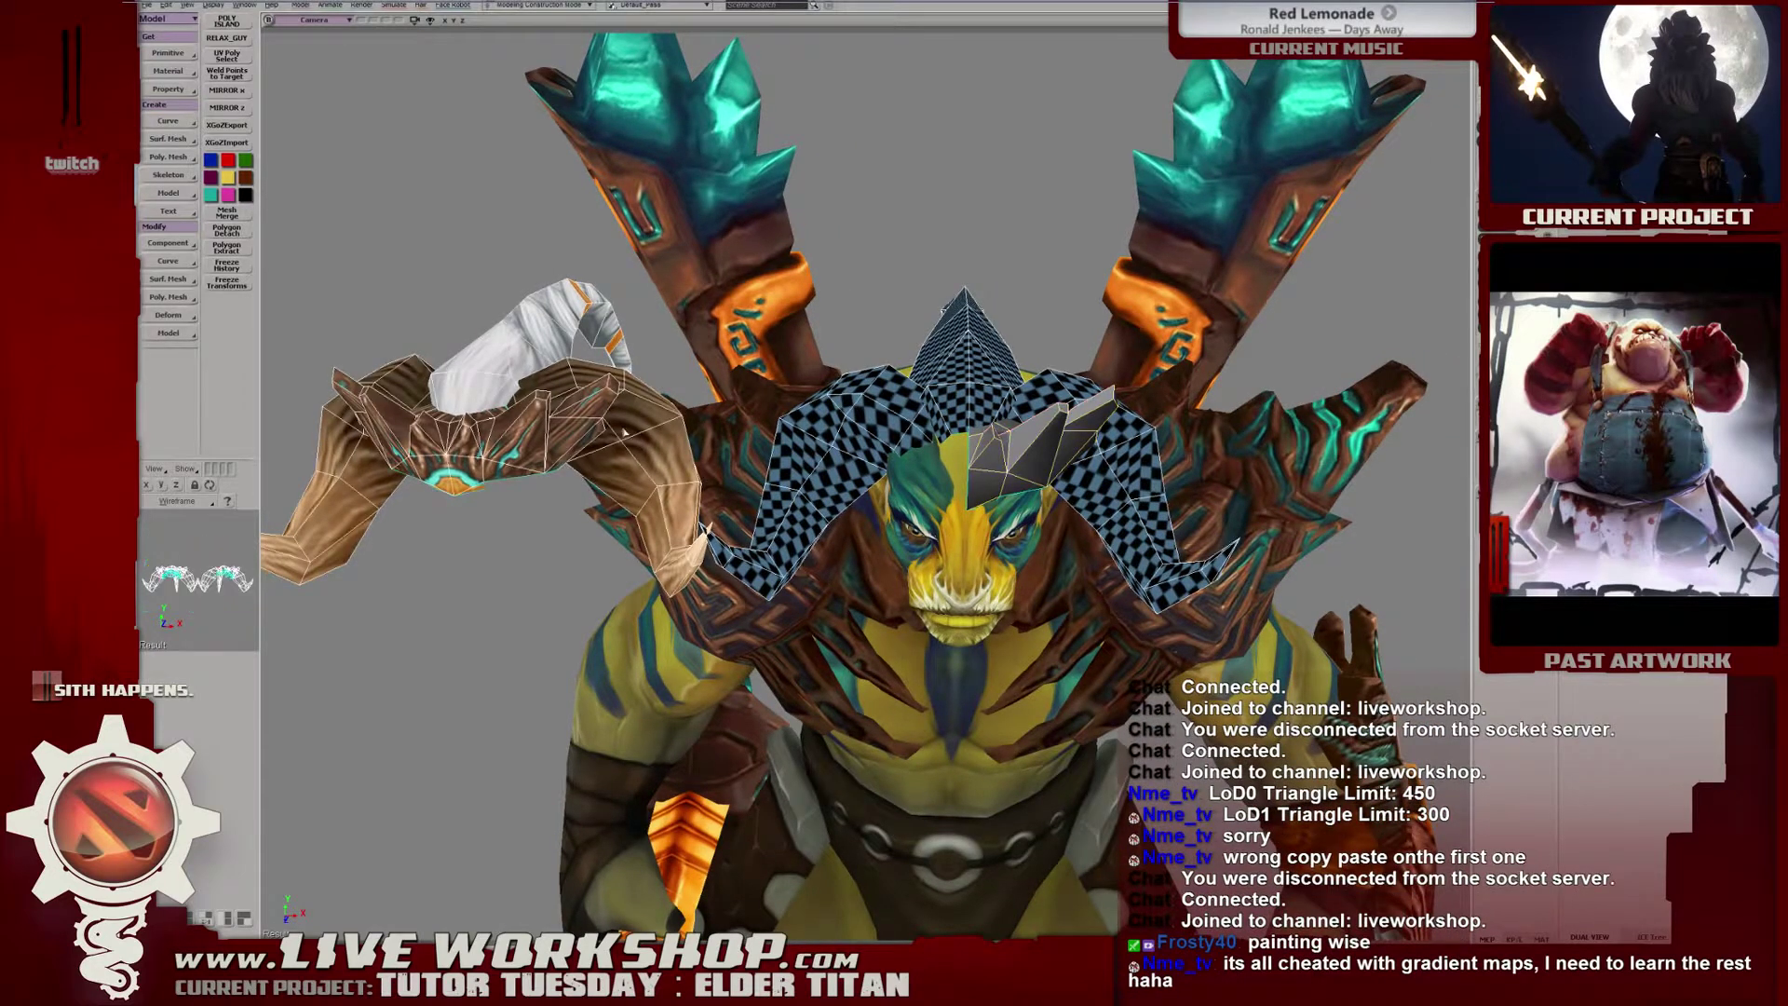
Hide everything except the head pieces and examine the half plate's spikes and edges from behind, the front and in wireframe.
key(ctrl+1)
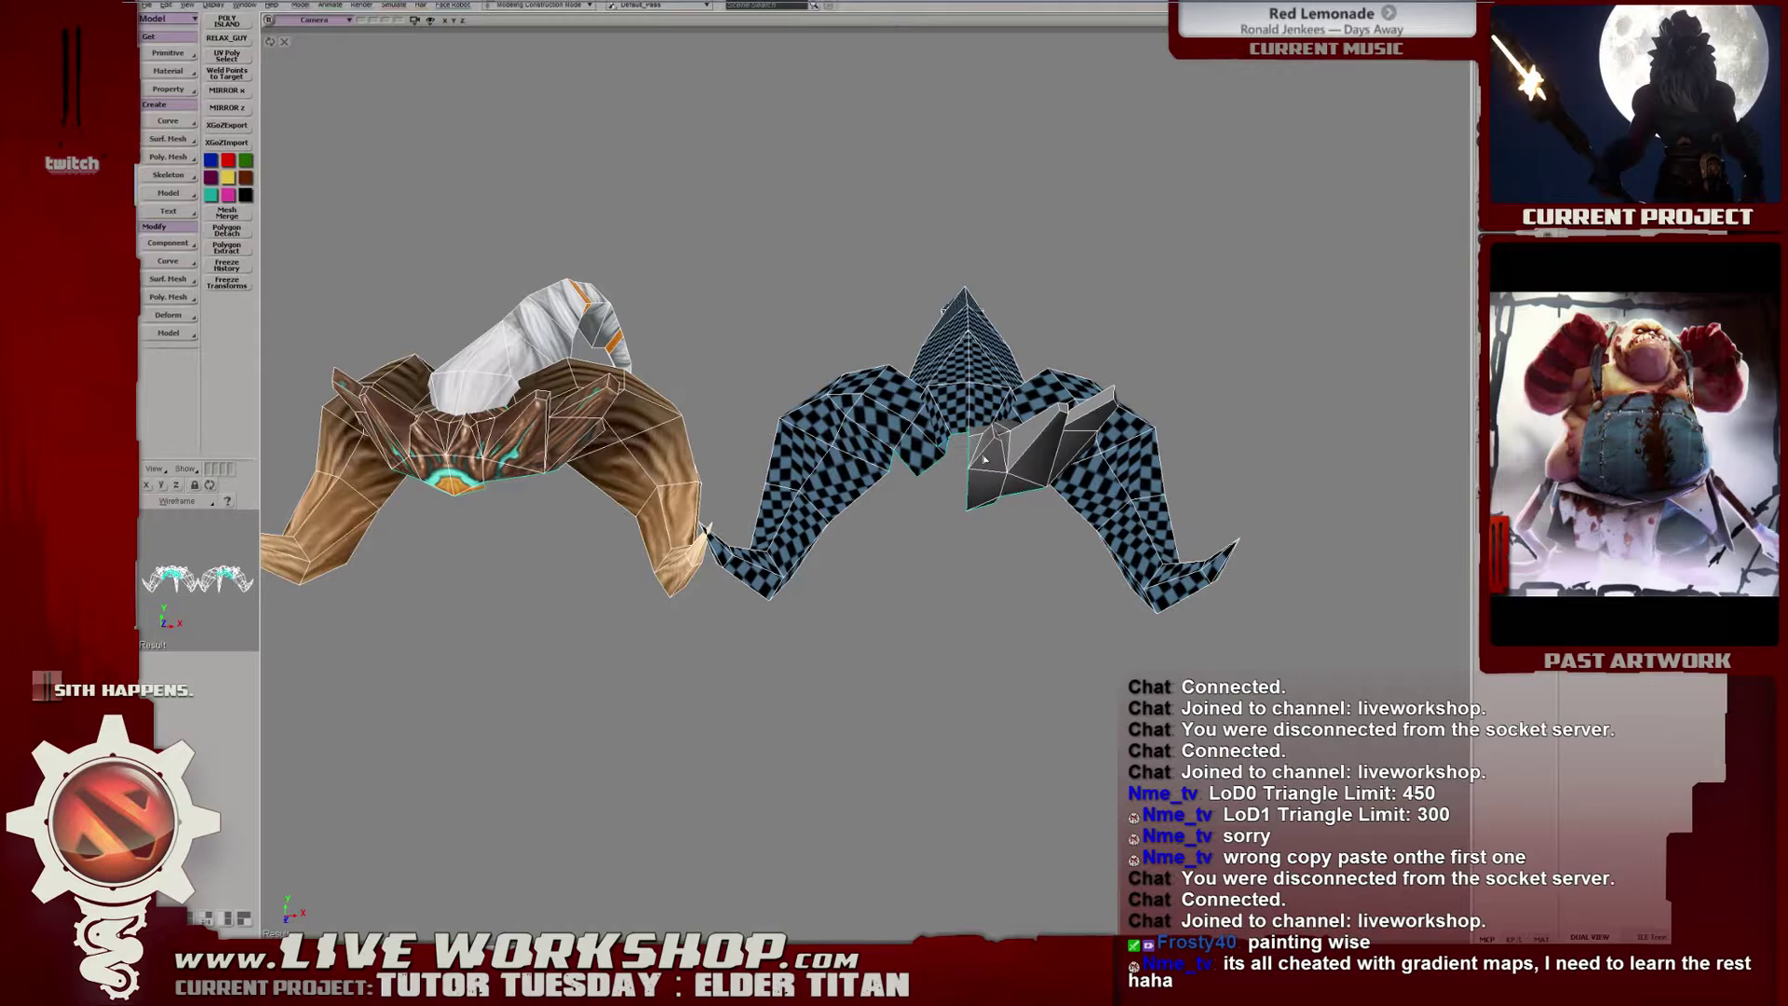
scroll(984, 459, up, 6)
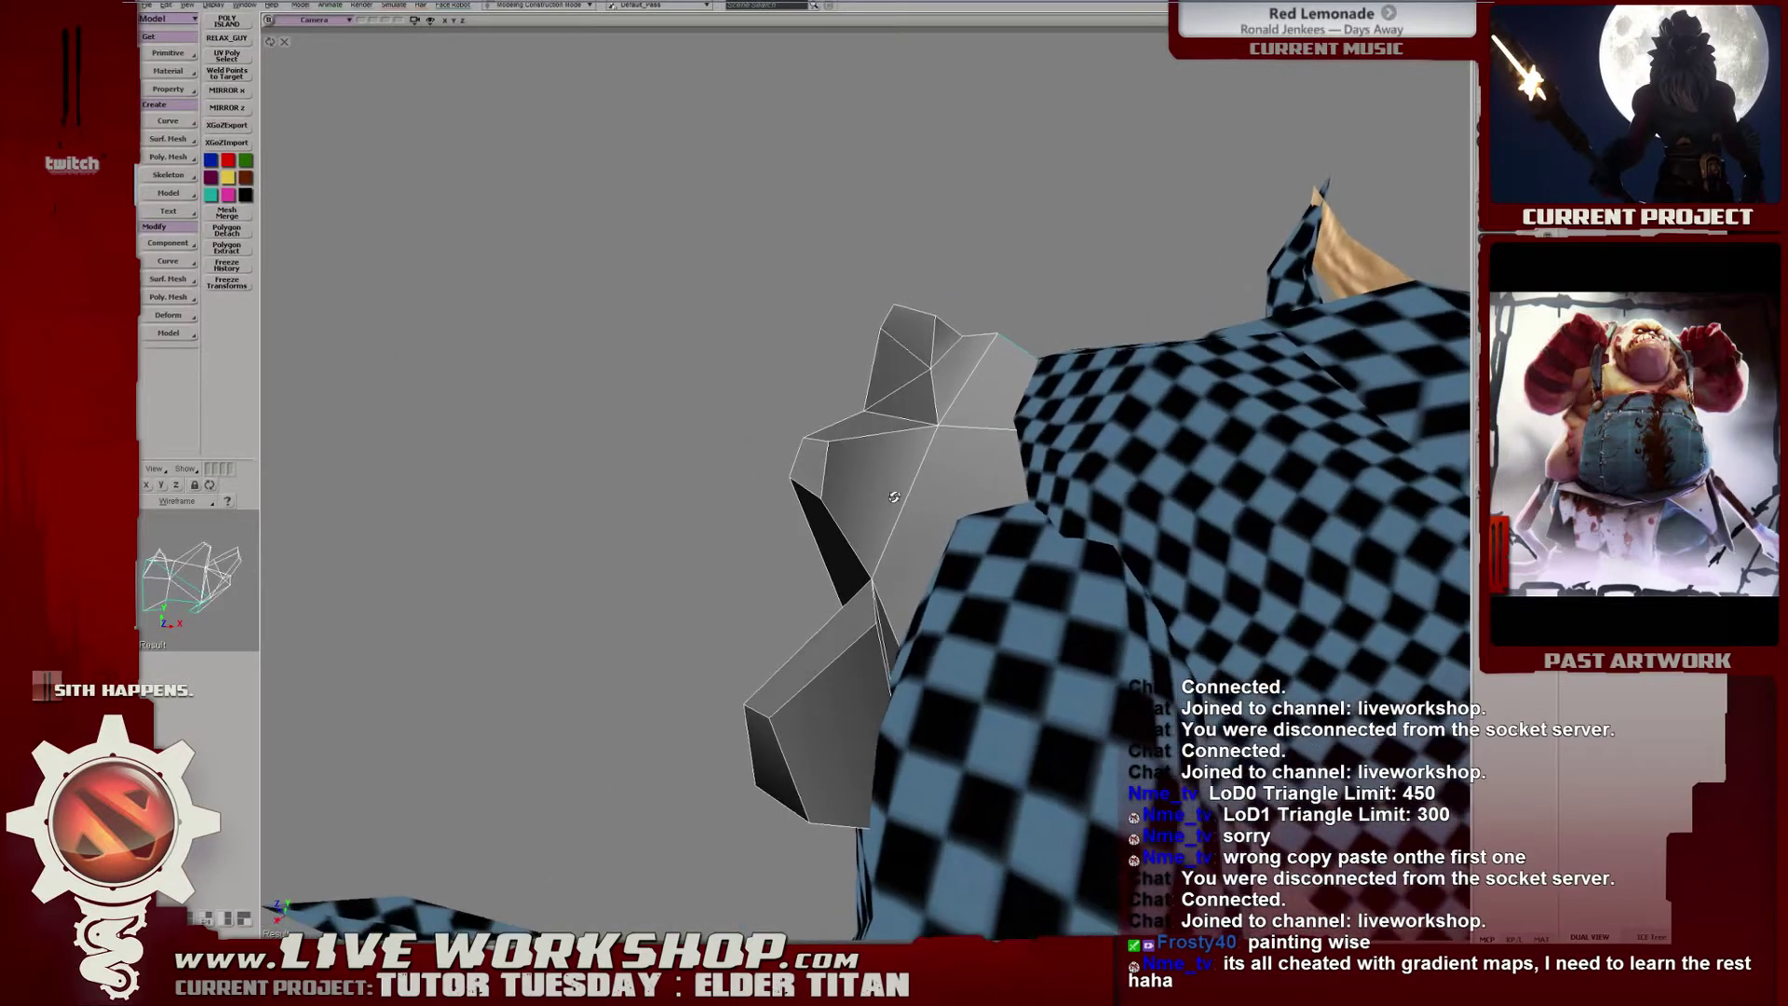
drag(894, 496, 842, 490)
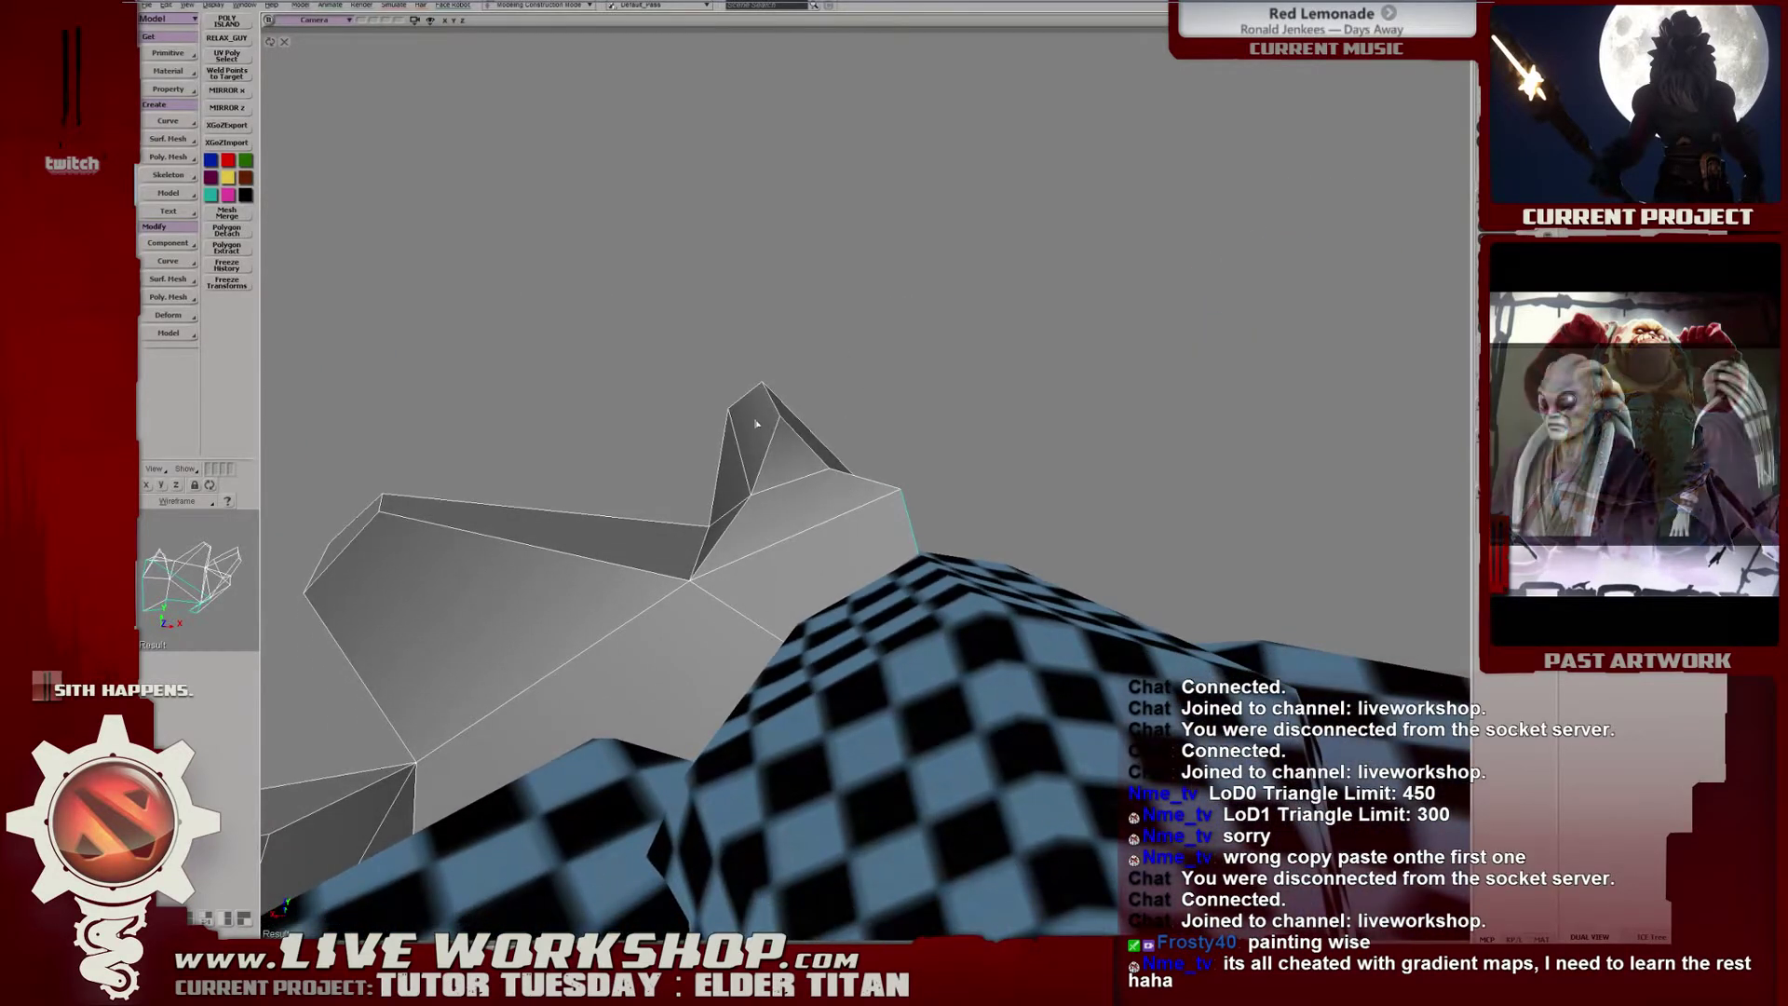
drag(756, 424, 391, 284)
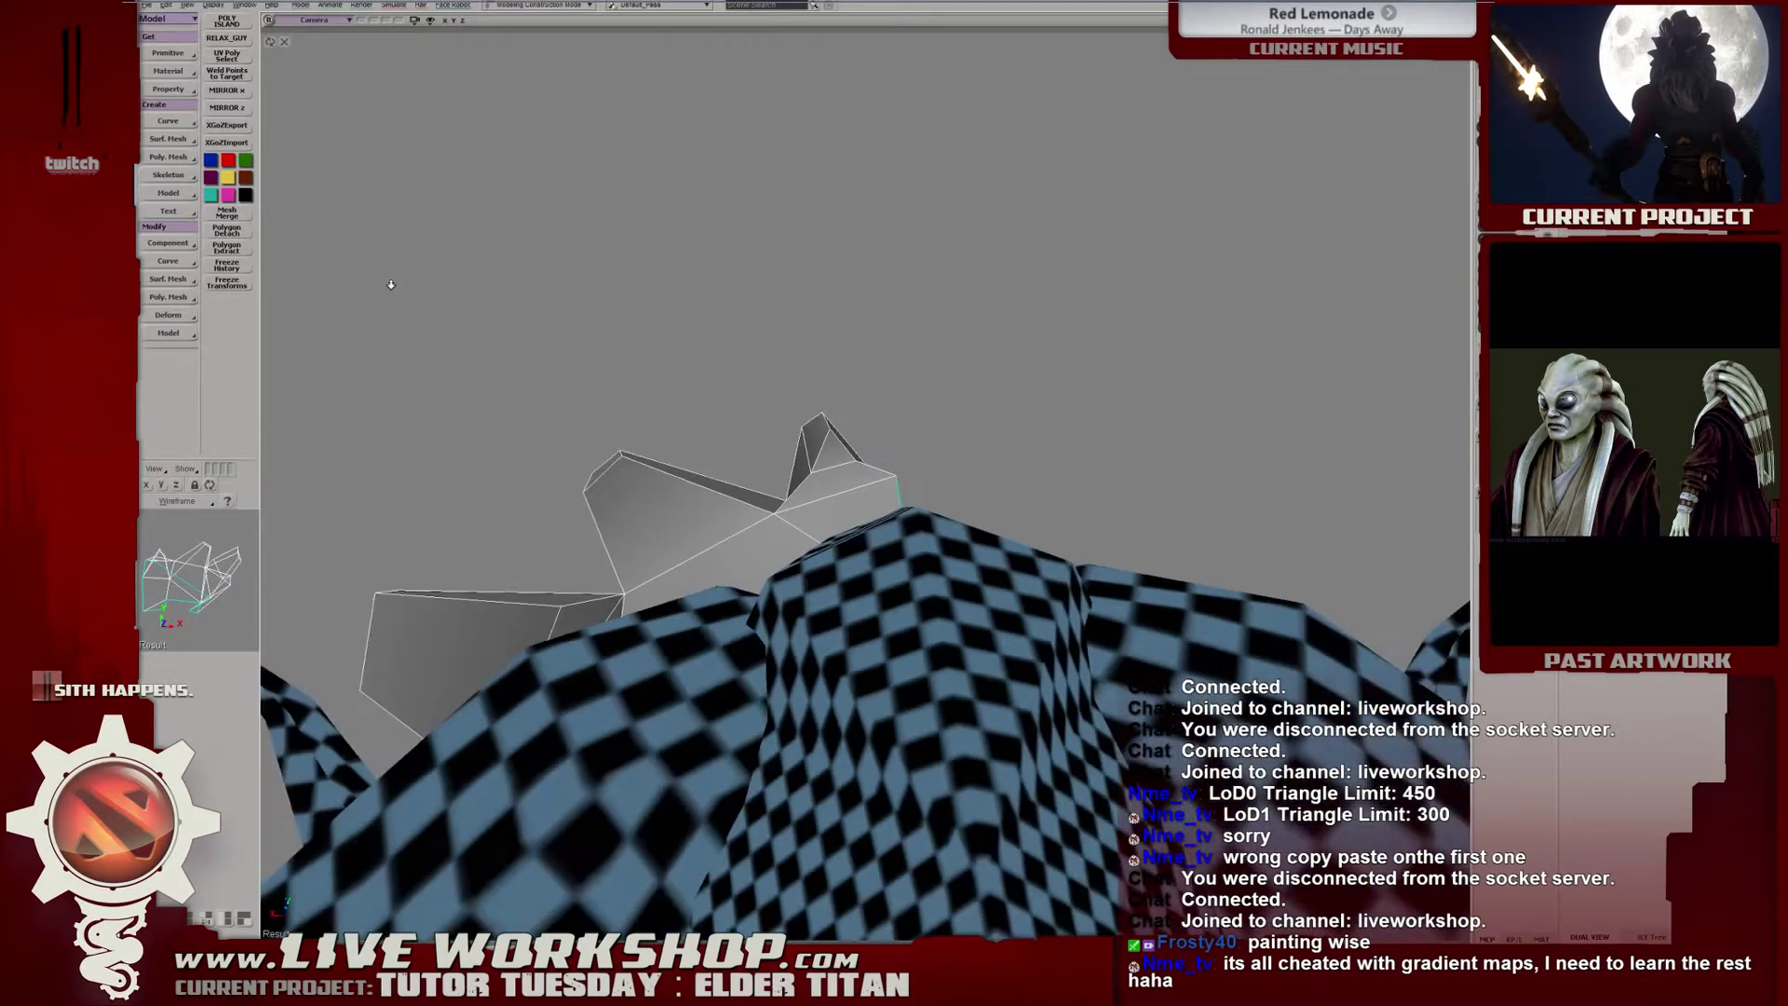
drag(792, 395, 813, 475)
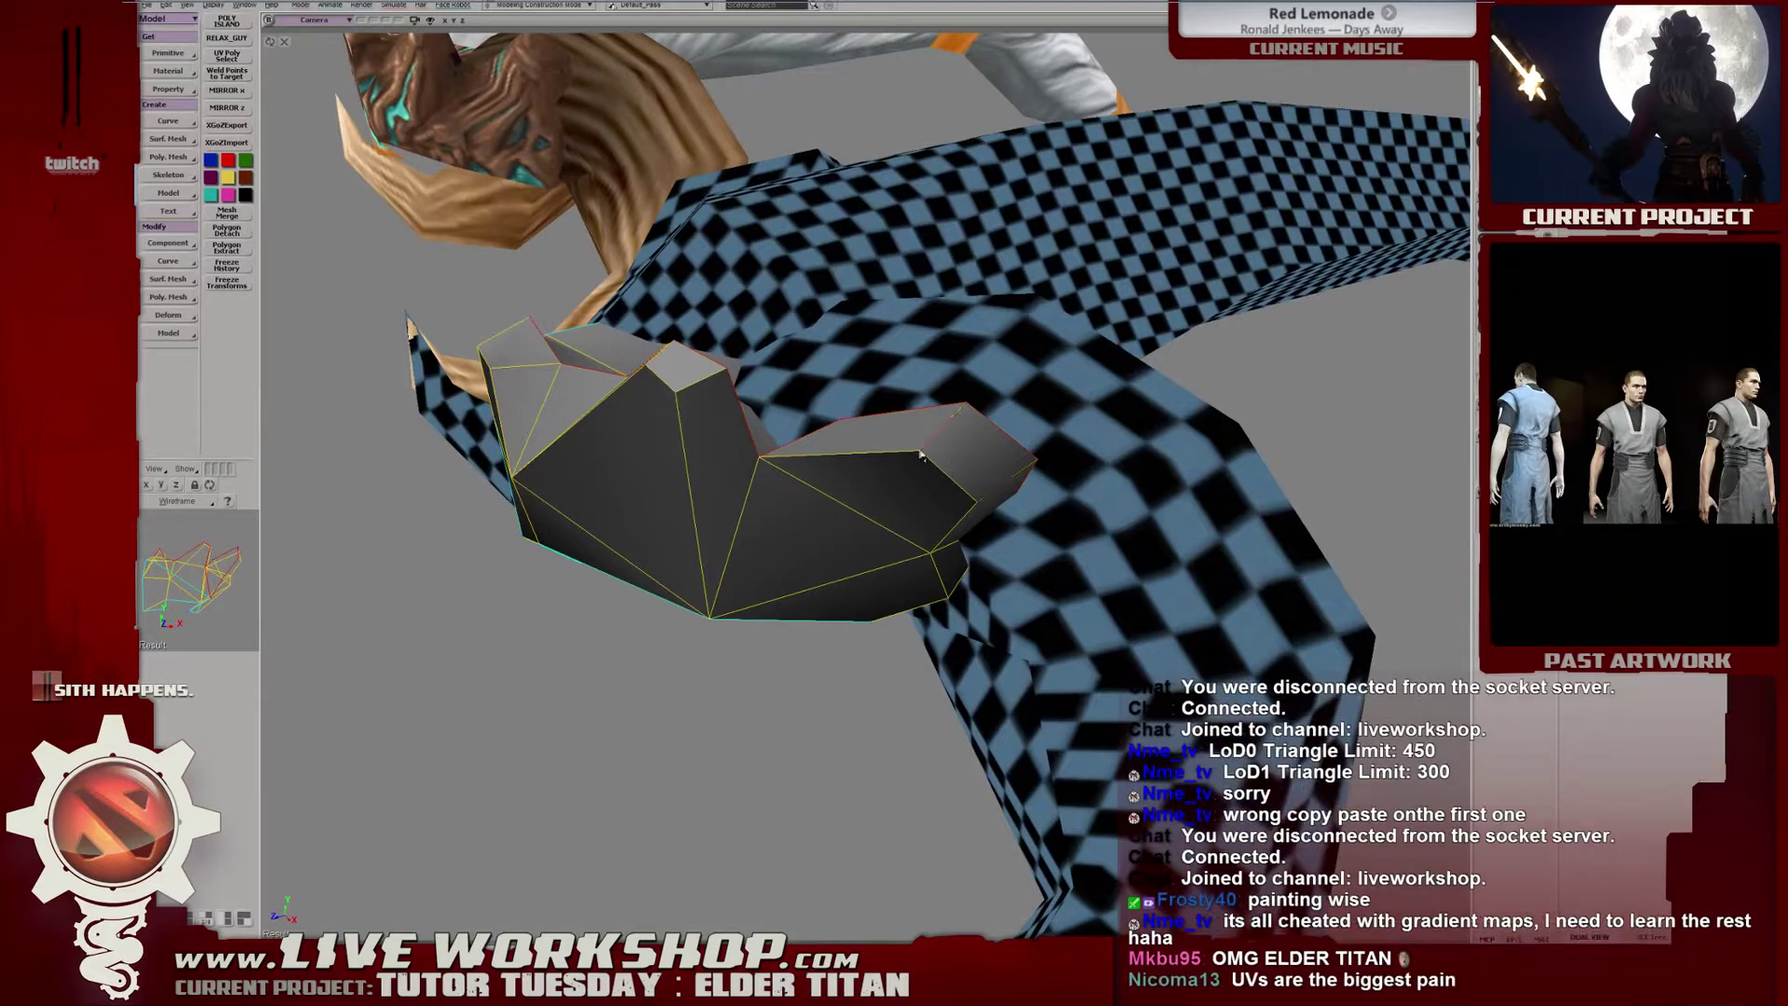
mouse_move(695, 389)
mouse_down()
mouse_move(859, 438)
mouse_move(667, 540)
mouse_move(700, 521)
mouse_move(767, 563)
mouse_move(765, 383)
mouse_move(980, 612)
mouse_move(1008, 596)
mouse_move(950, 610)
mouse_move(951, 662)
mouse_move(927, 580)
mouse_up()
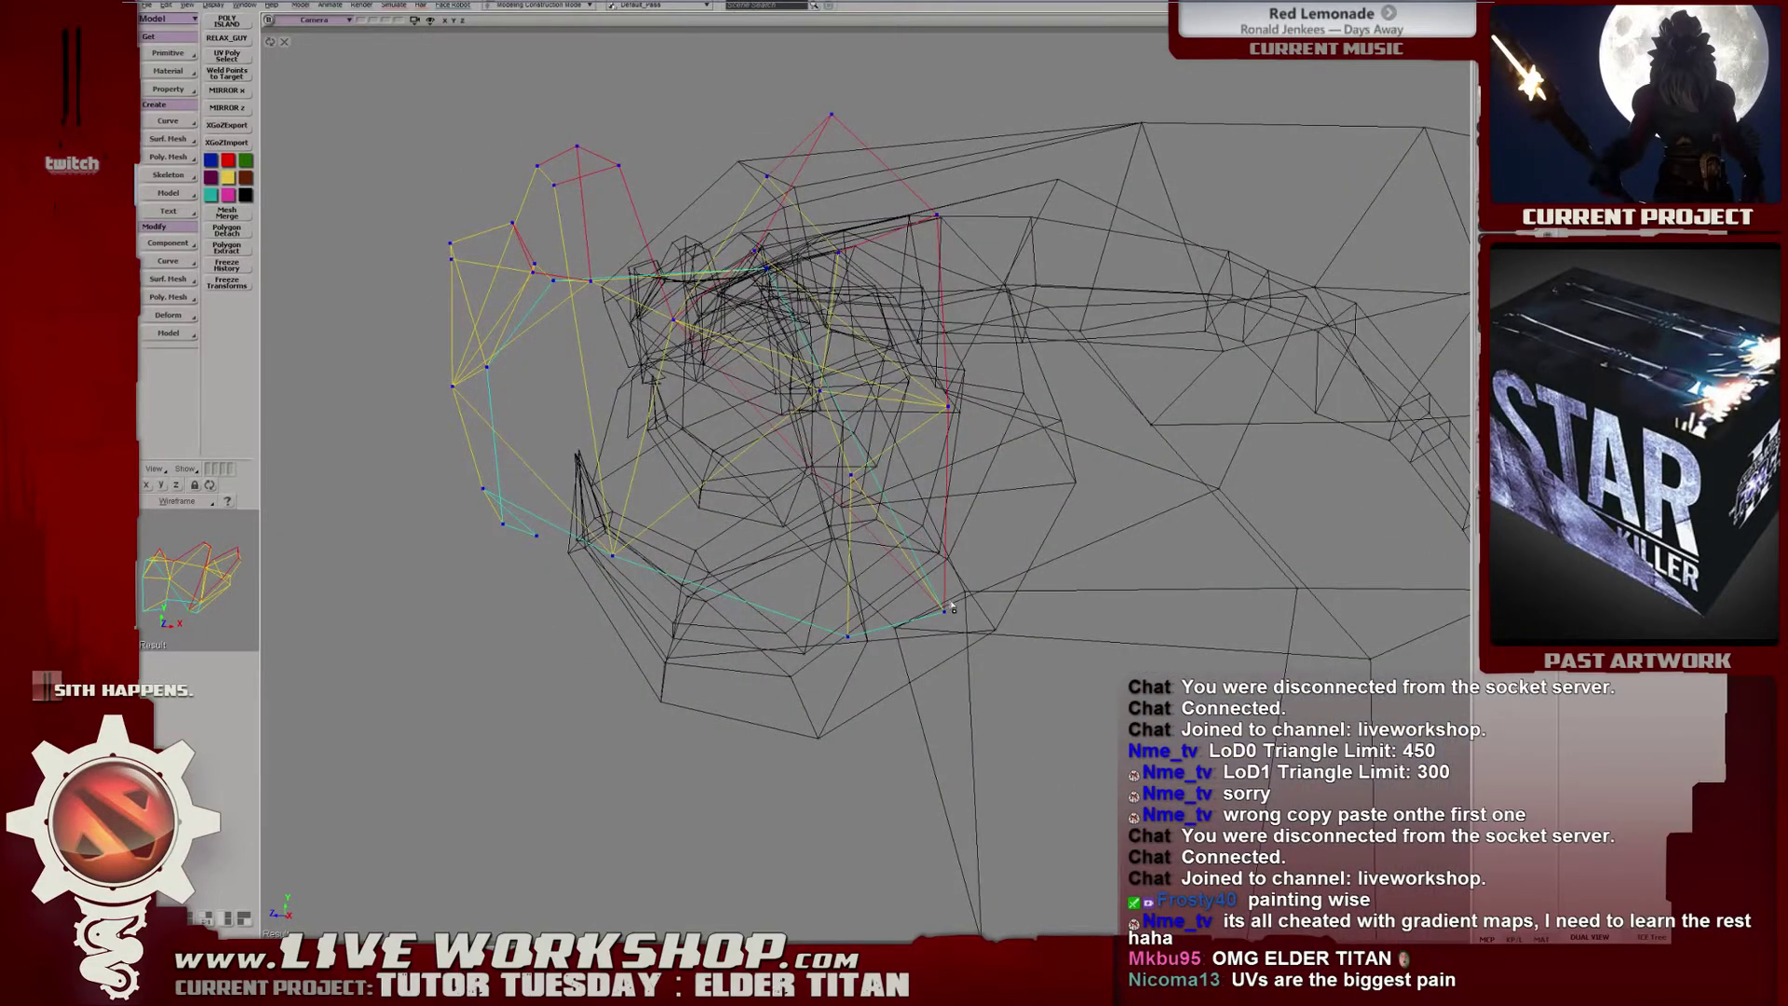
mouse_move(952, 606)
middle_down()
mouse_move(893, 635)
mouse_move(984, 530)
mouse_move(902, 639)
mouse_move(984, 580)
mouse_move(925, 632)
mouse_move(874, 555)
middle_up()
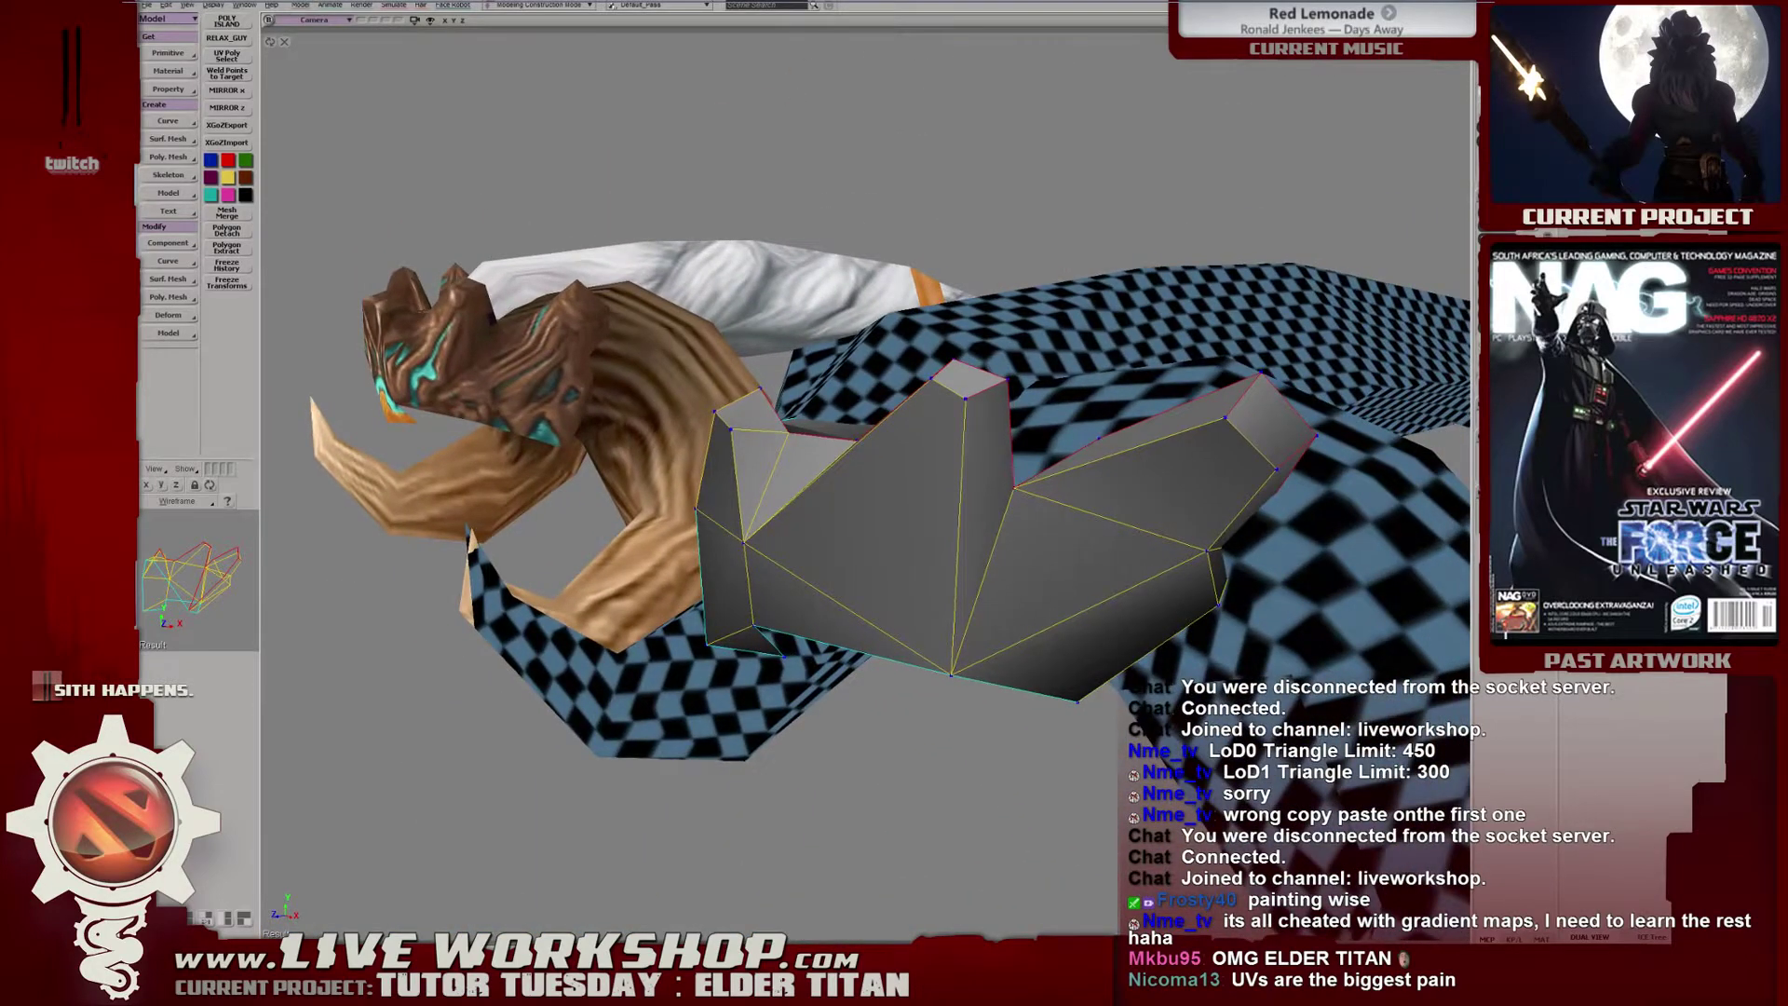
Unhide the character, return the half plate to object selection and turn on the selection info display.
key(ctrl+shift+h)
middle_drag(423, 92, 377, 69)
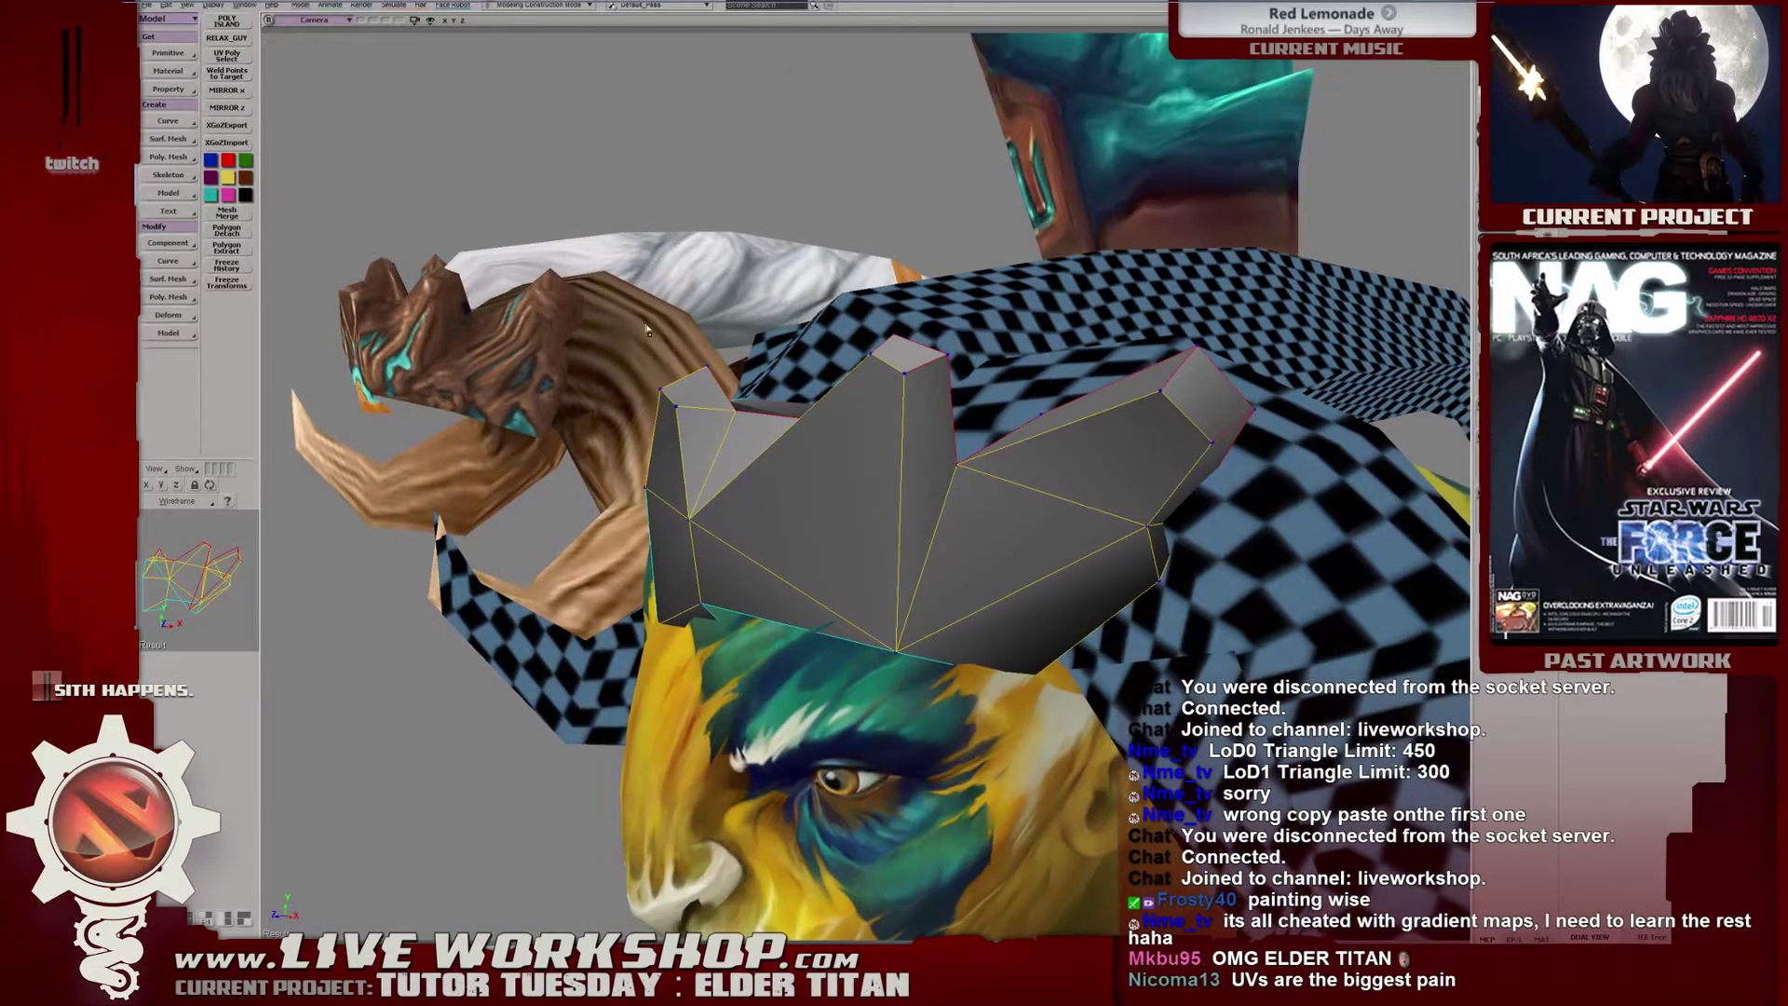
key(space)
click(430, 21)
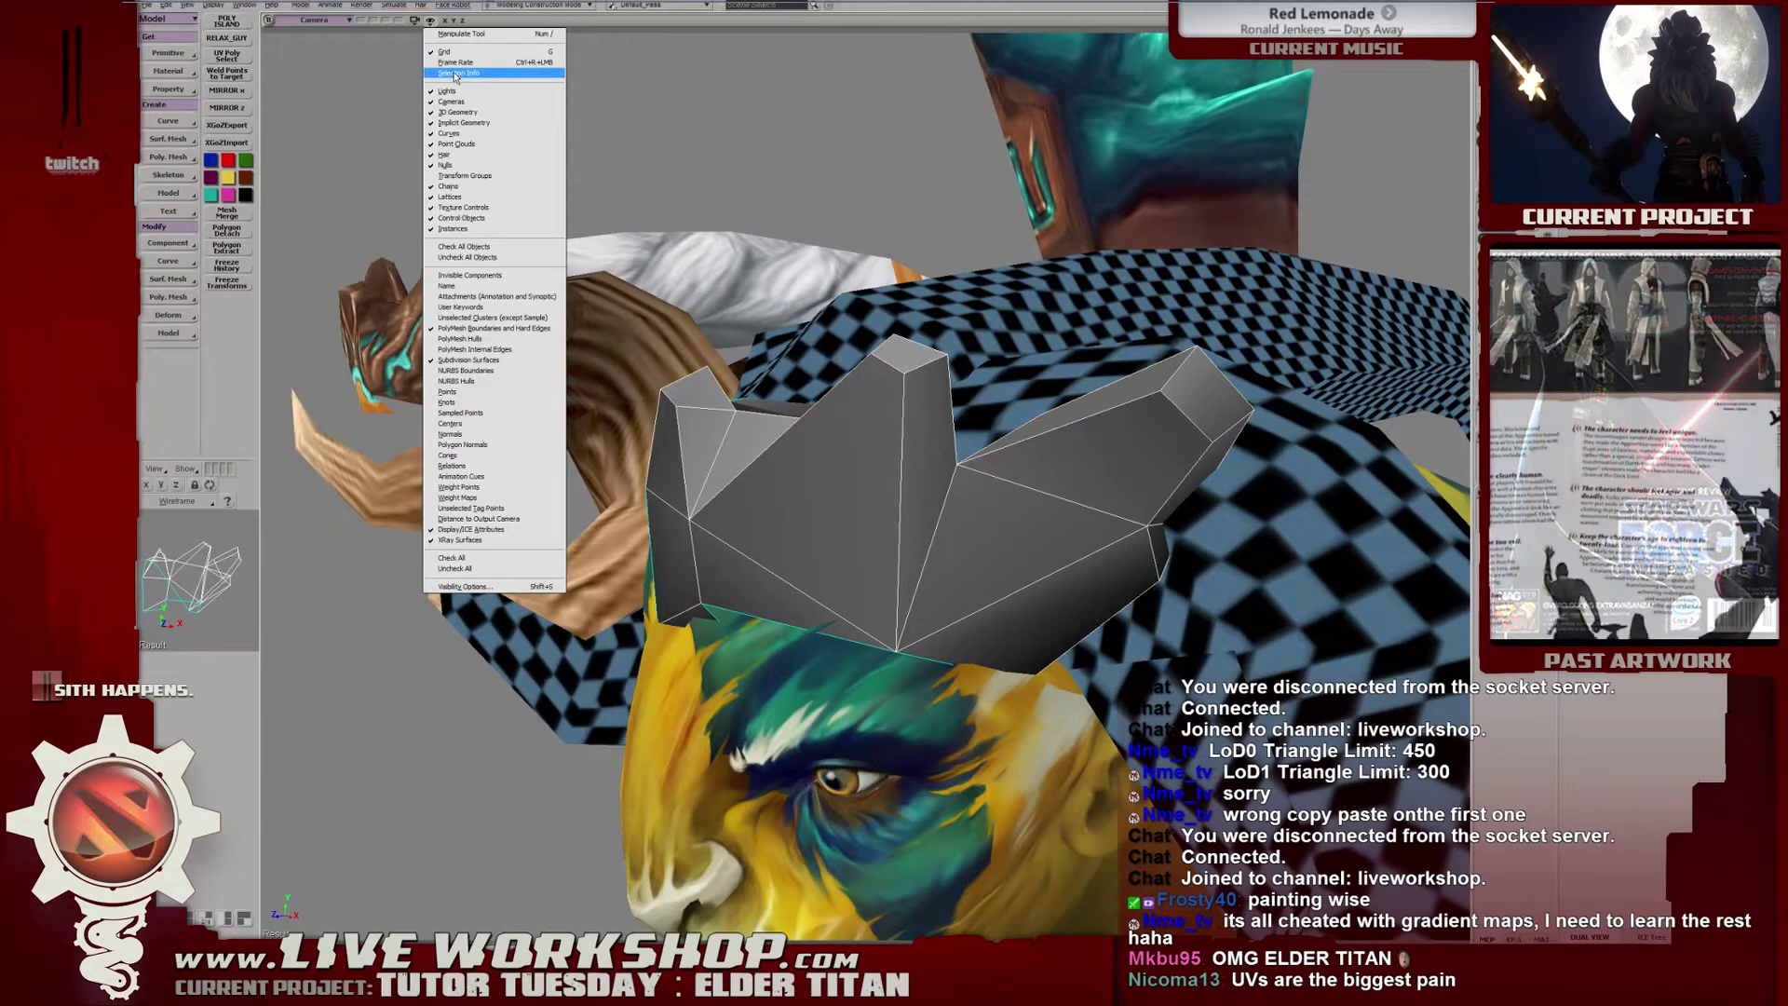
click(466, 74)
Place a duplicate of the half plate above the head and check the triangle counts of both copies.
middle_drag(596, 200, 922, 391)
shift+click(911, 424)
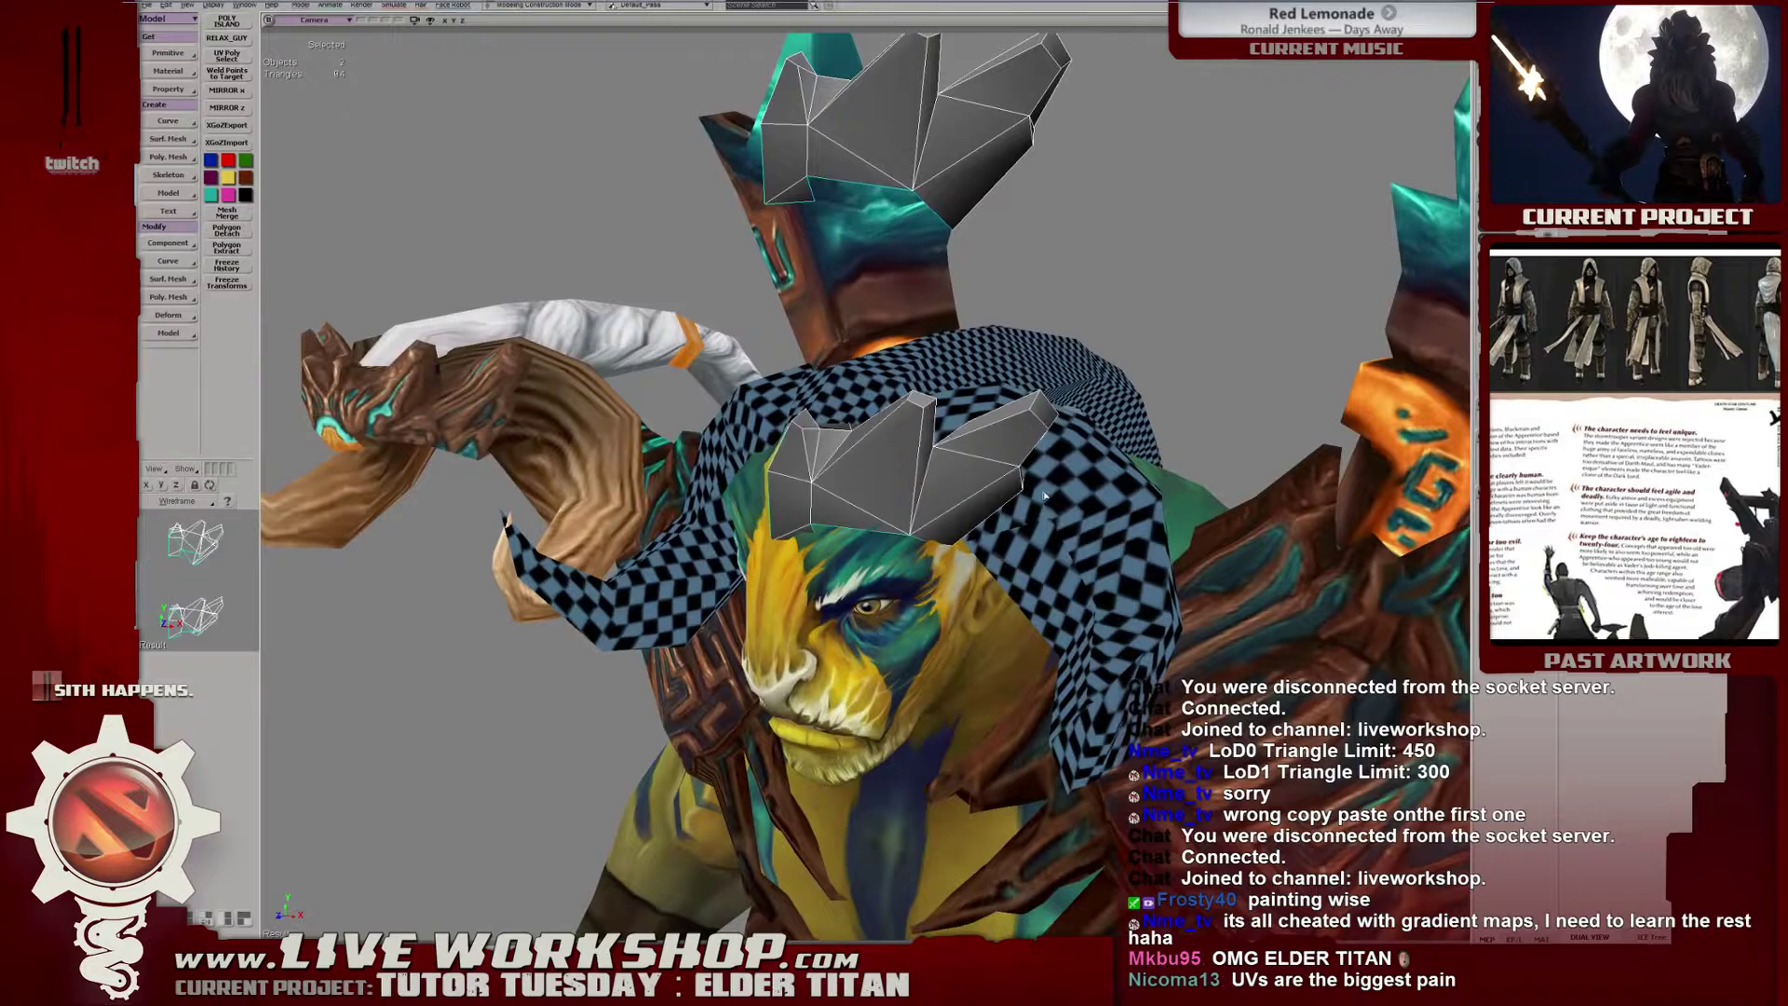
shift+click(887, 395)
shift+click(880, 384)
click(903, 446)
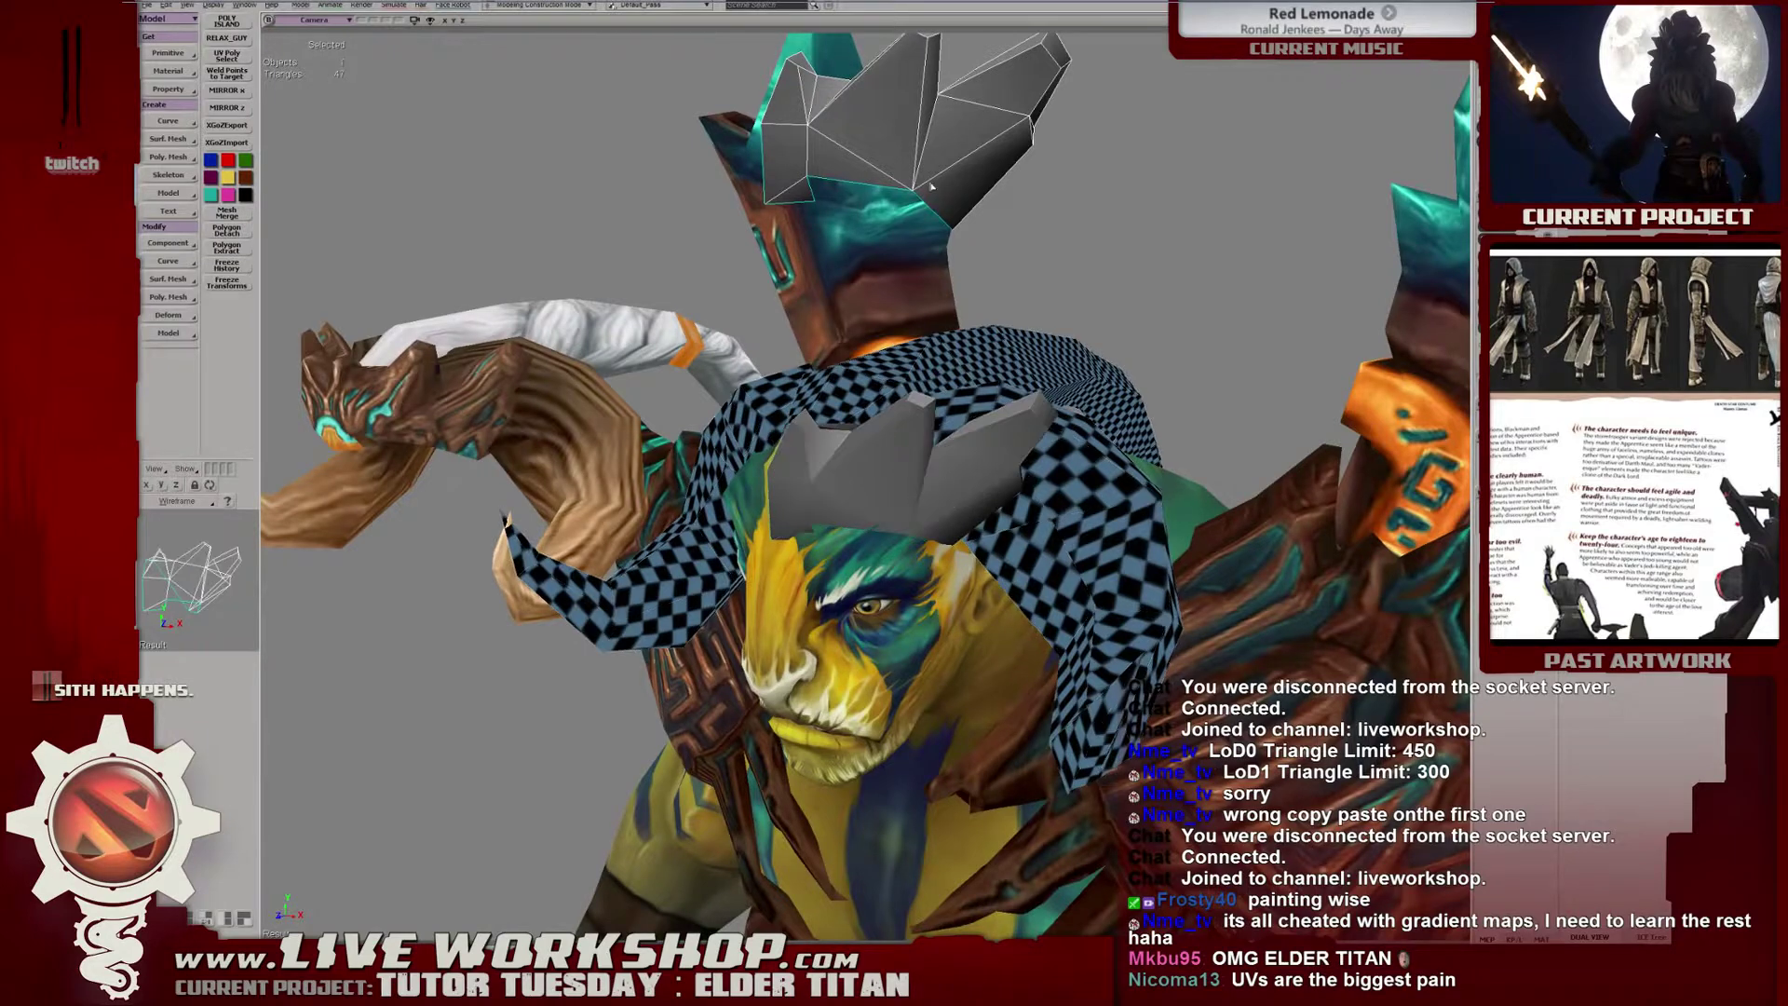
Clear the selection and select both half plates, the horns and the braid together to check their combined triangle count.
key(f)
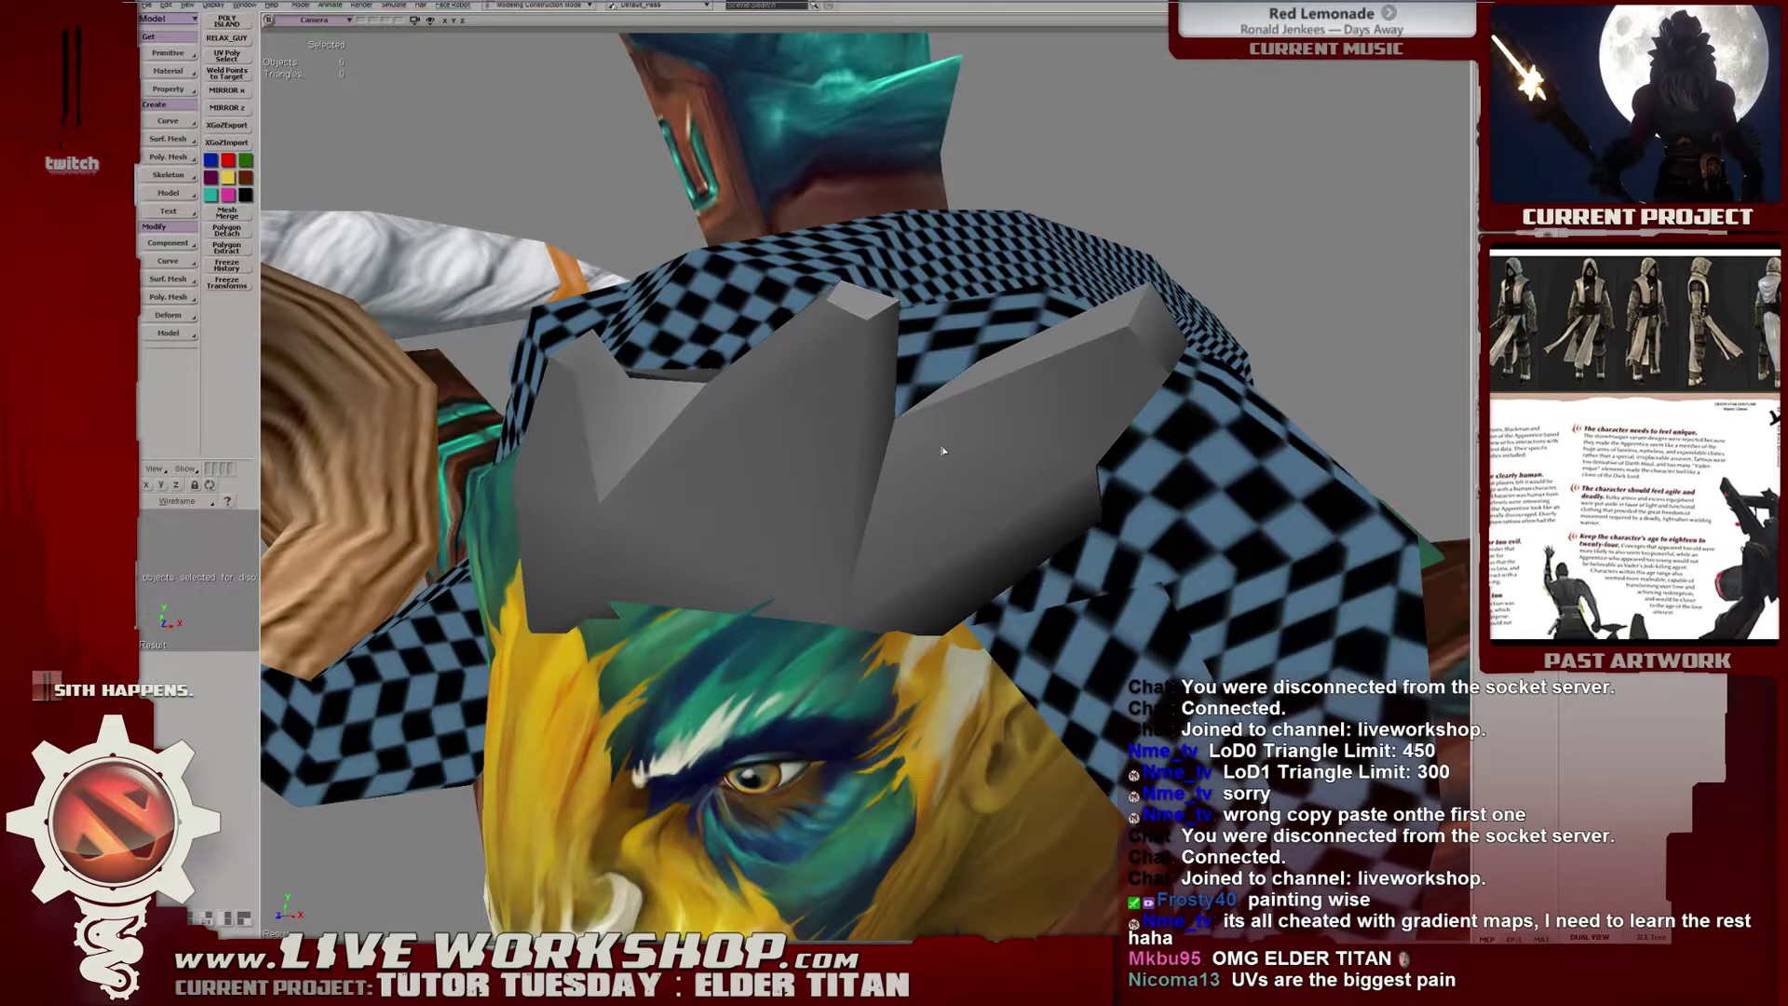
shift+click(934, 451)
shift+click(941, 451)
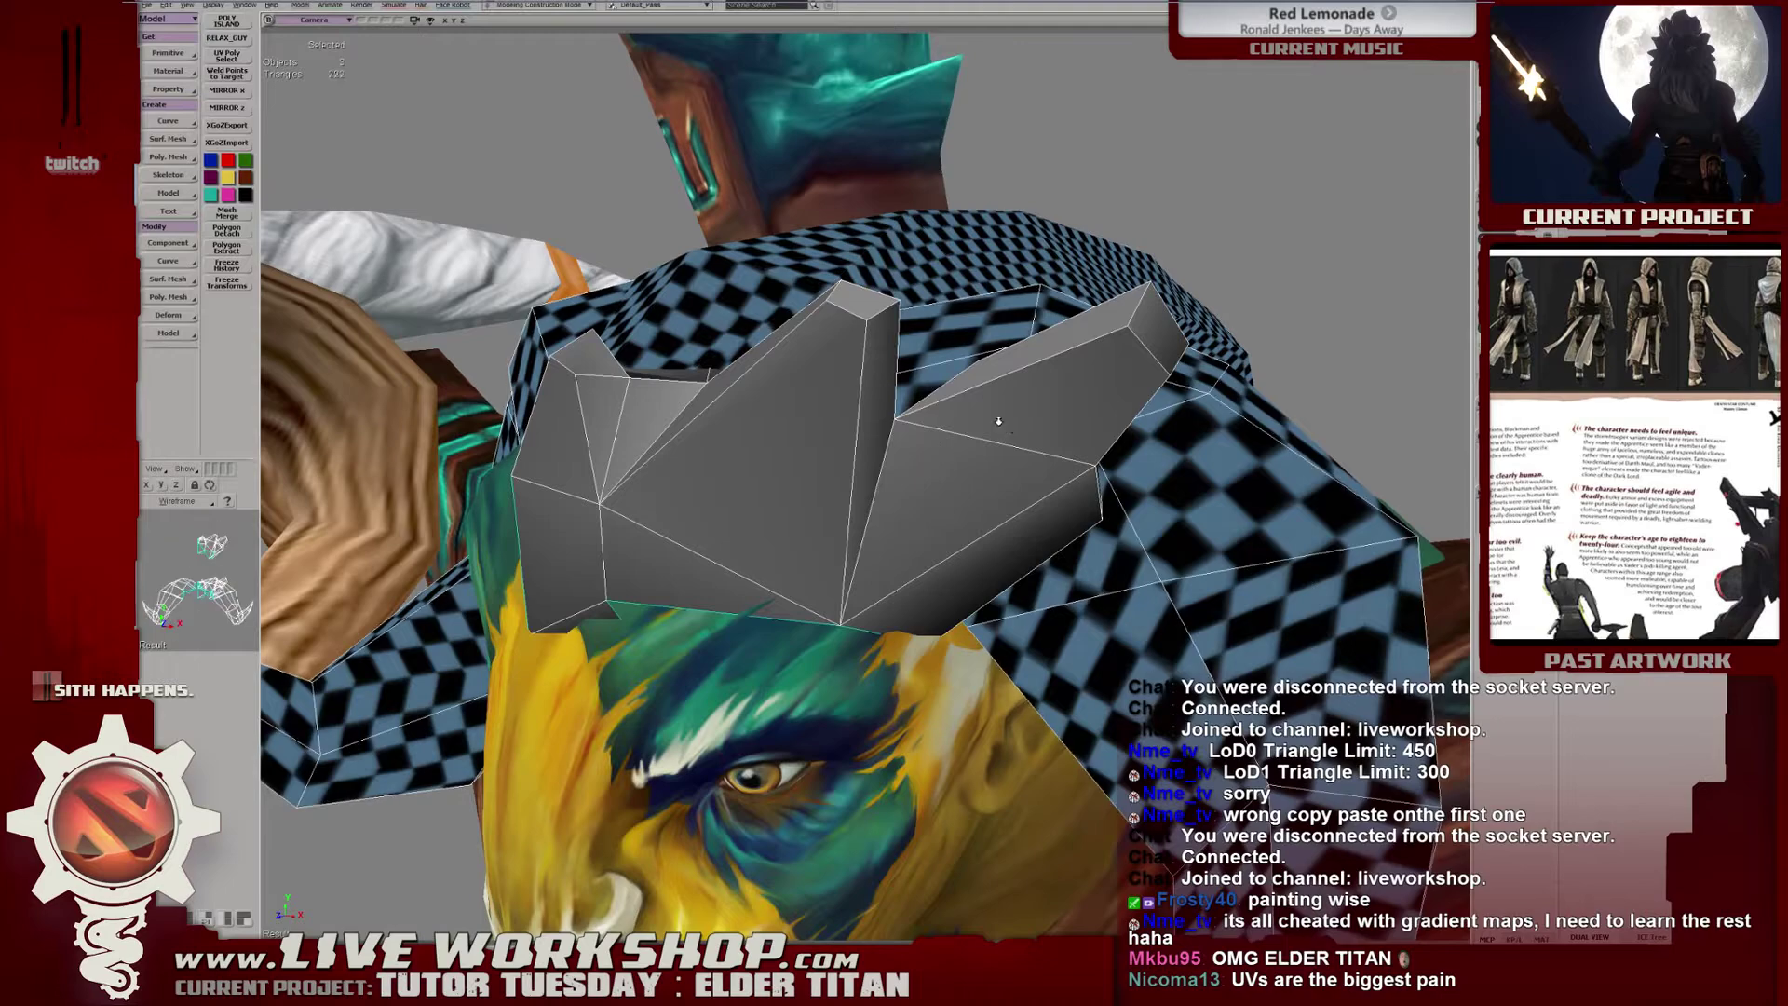
middle_drag(998, 421, 913, 377)
shift+click(893, 358)
right_drag(892, 358, 877, 345)
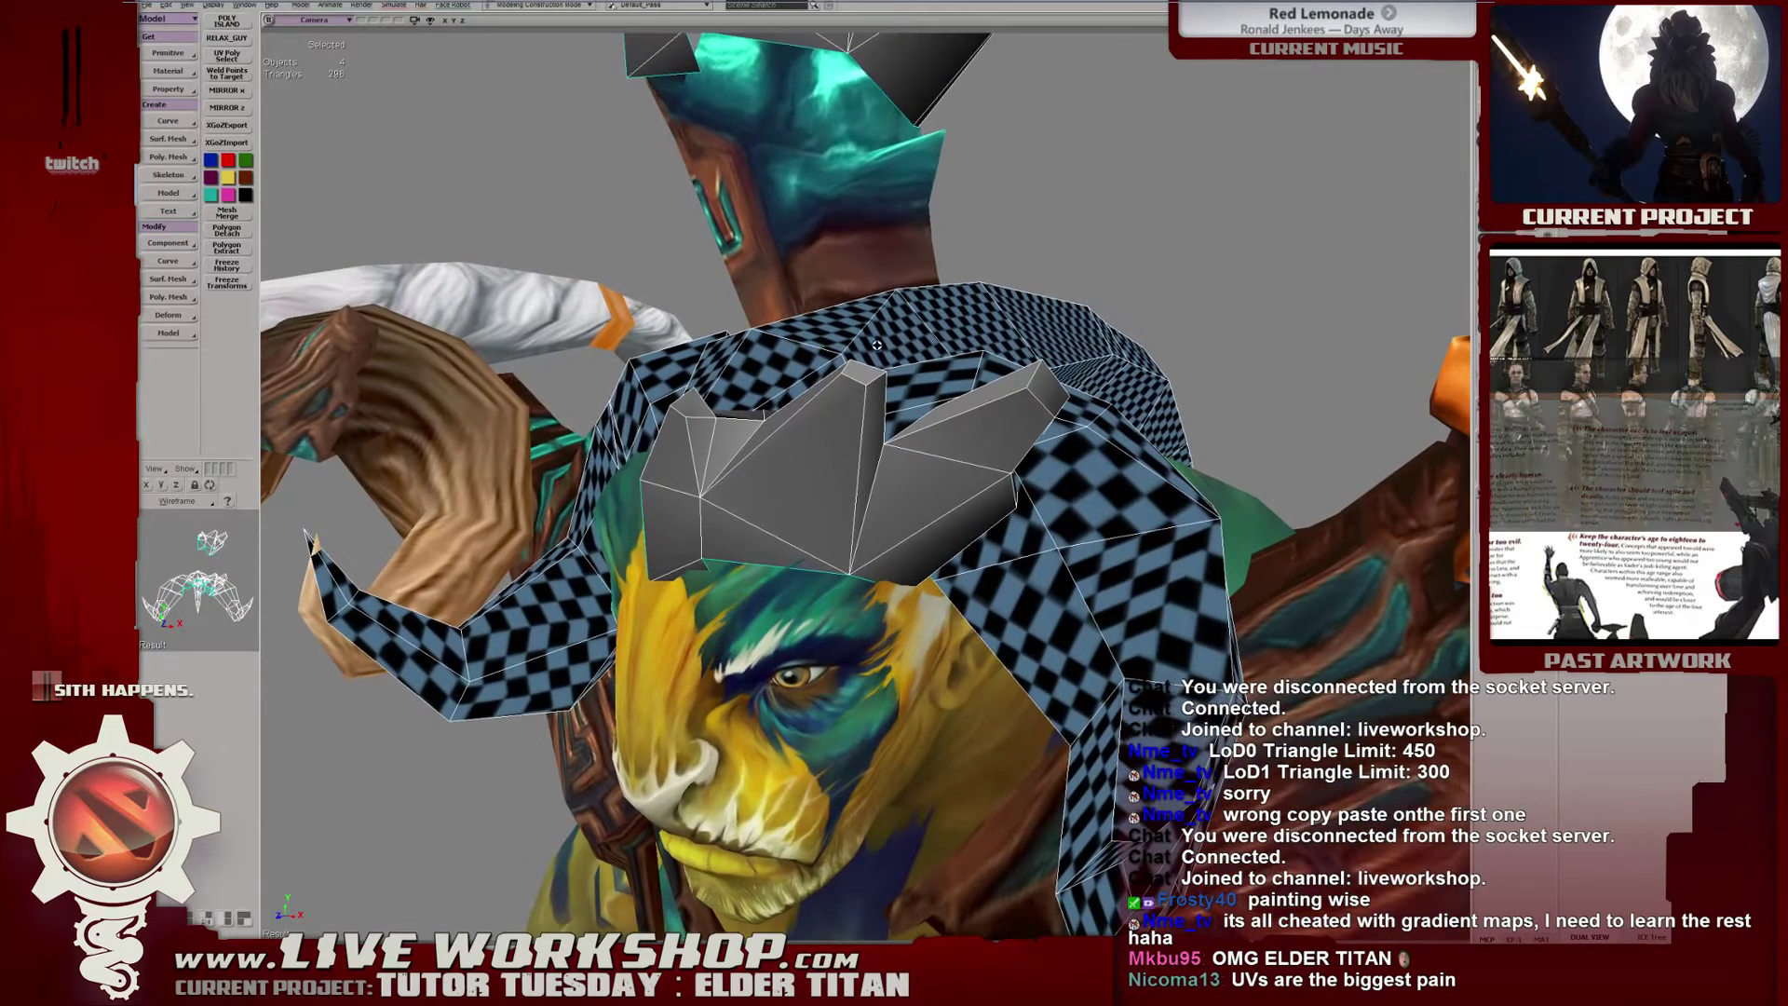
Select the half plate and set up point editing around the back of its inner spike.
click(859, 244)
right_drag(859, 238, 890, 335)
middle_drag(890, 336, 1085, 474)
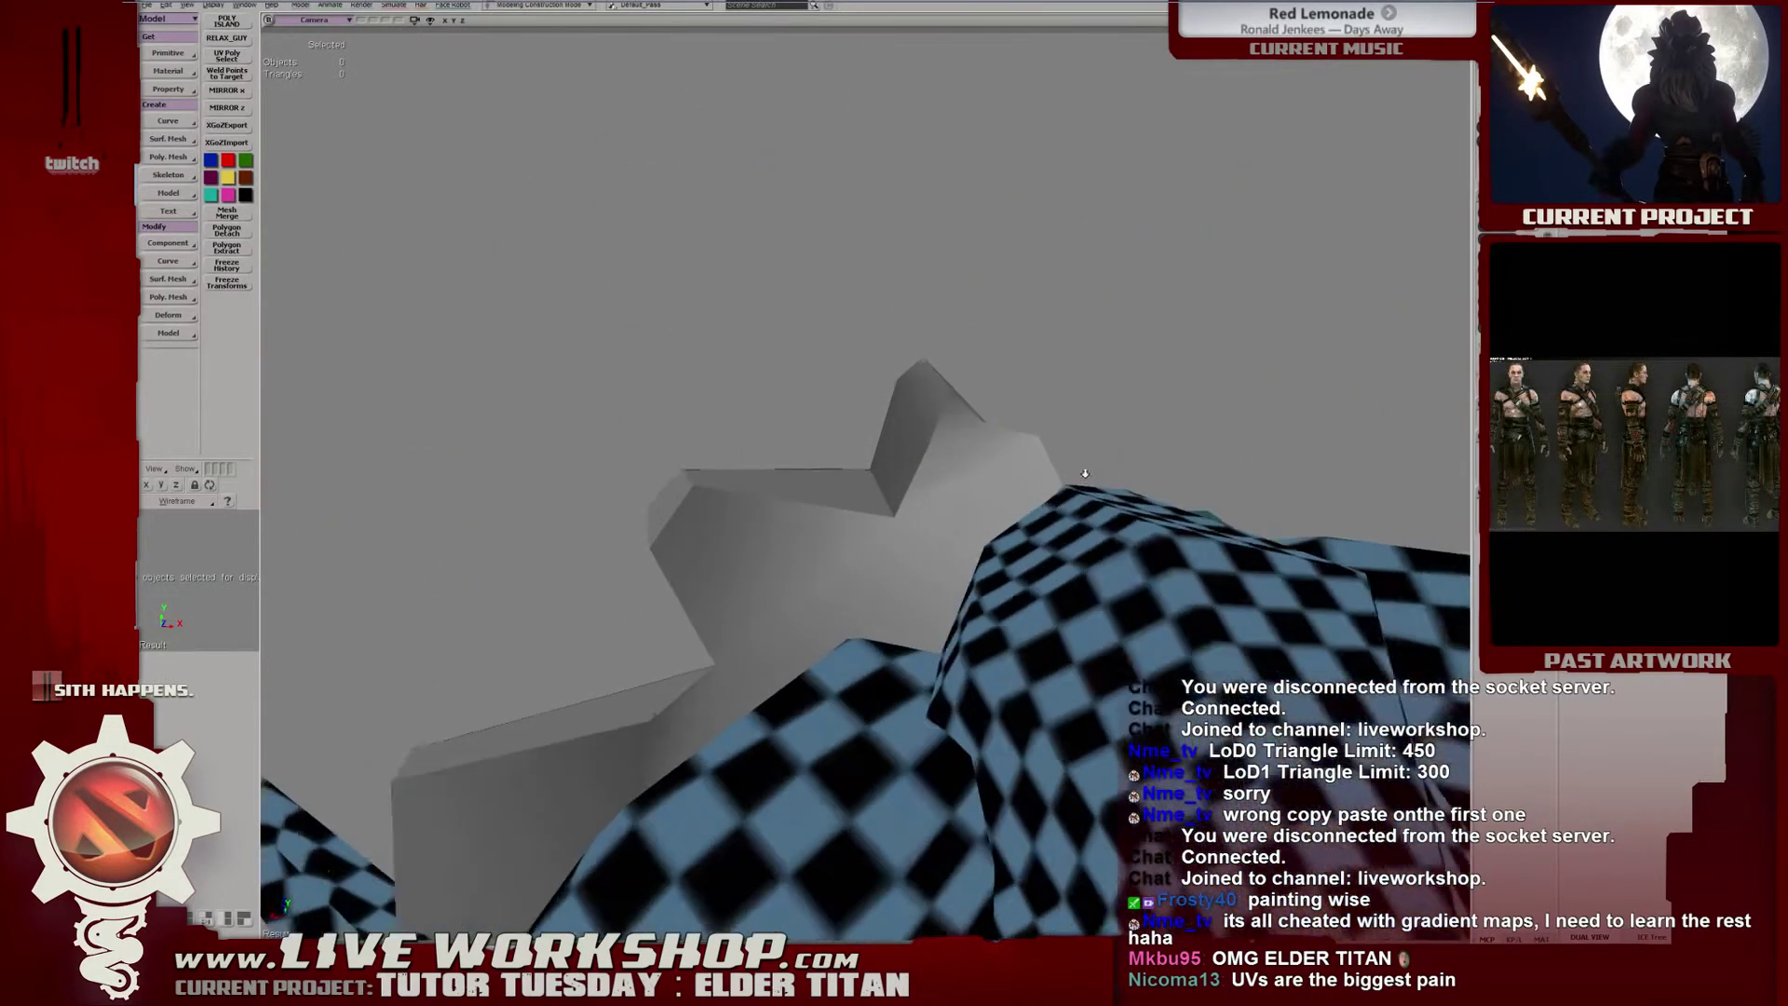
right_drag(1085, 474, 903, 405)
click(903, 404)
middle_drag(904, 404, 1001, 479)
right_drag(1001, 480, 824, 403)
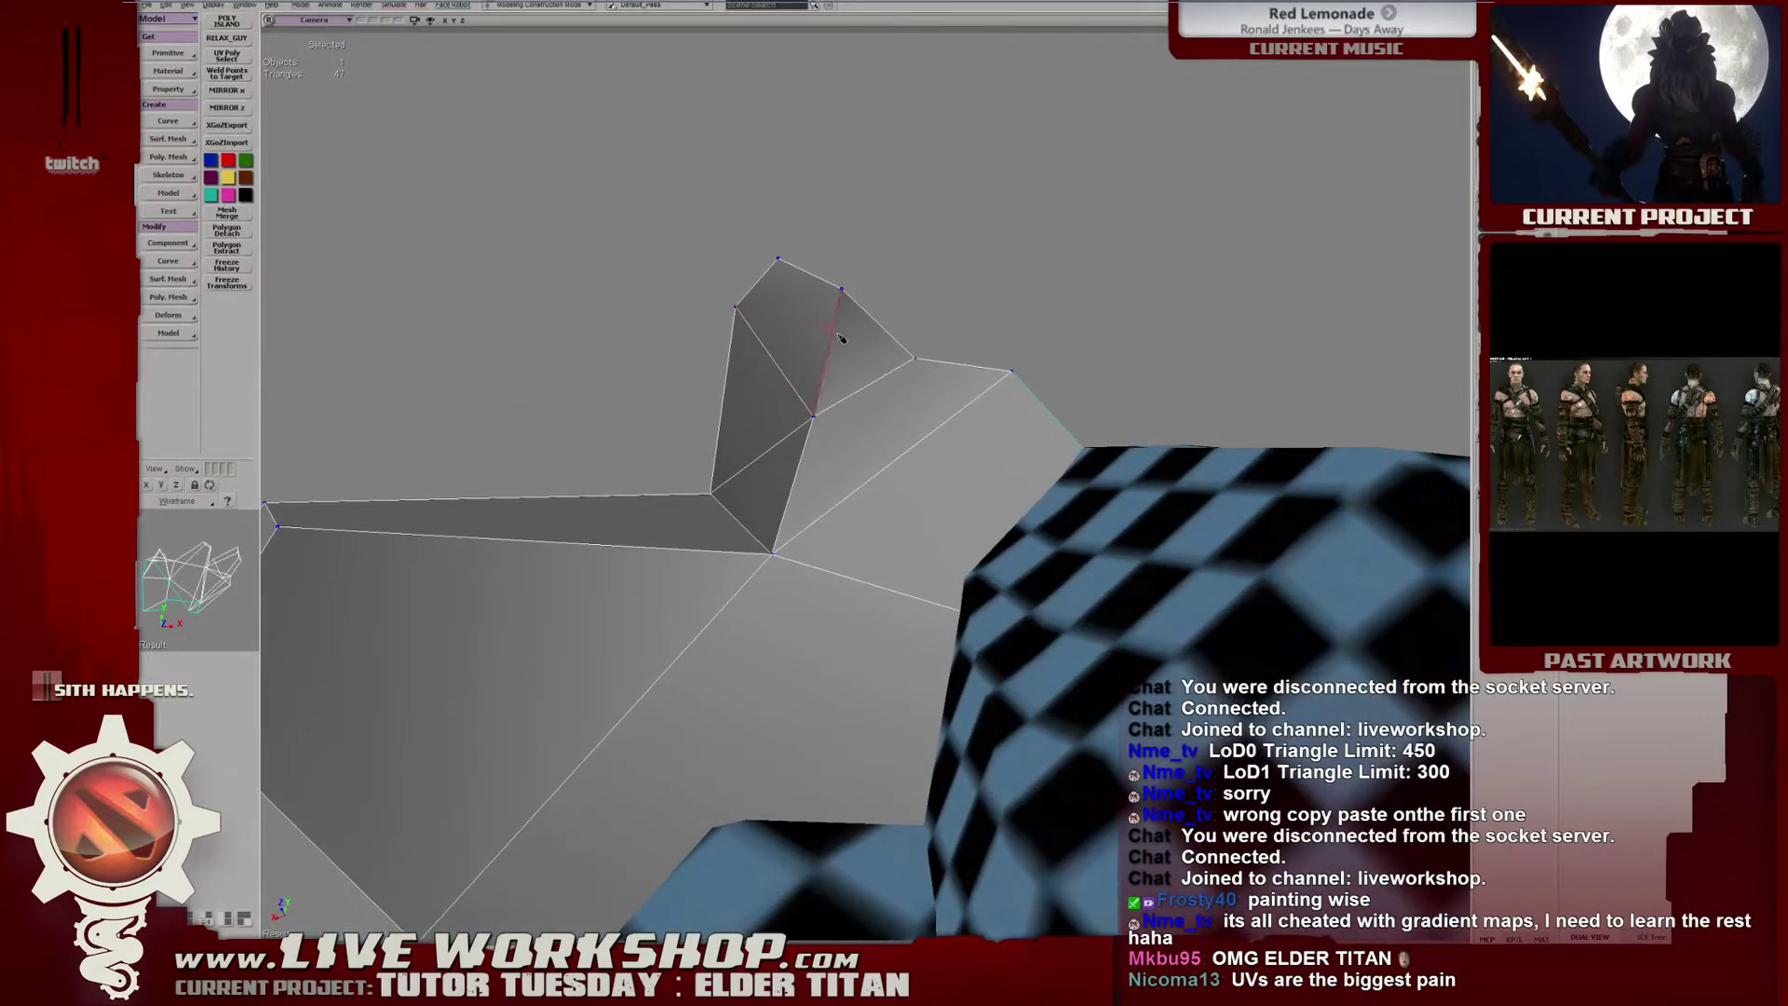
right_drag(836, 345, 793, 289)
click(882, 353)
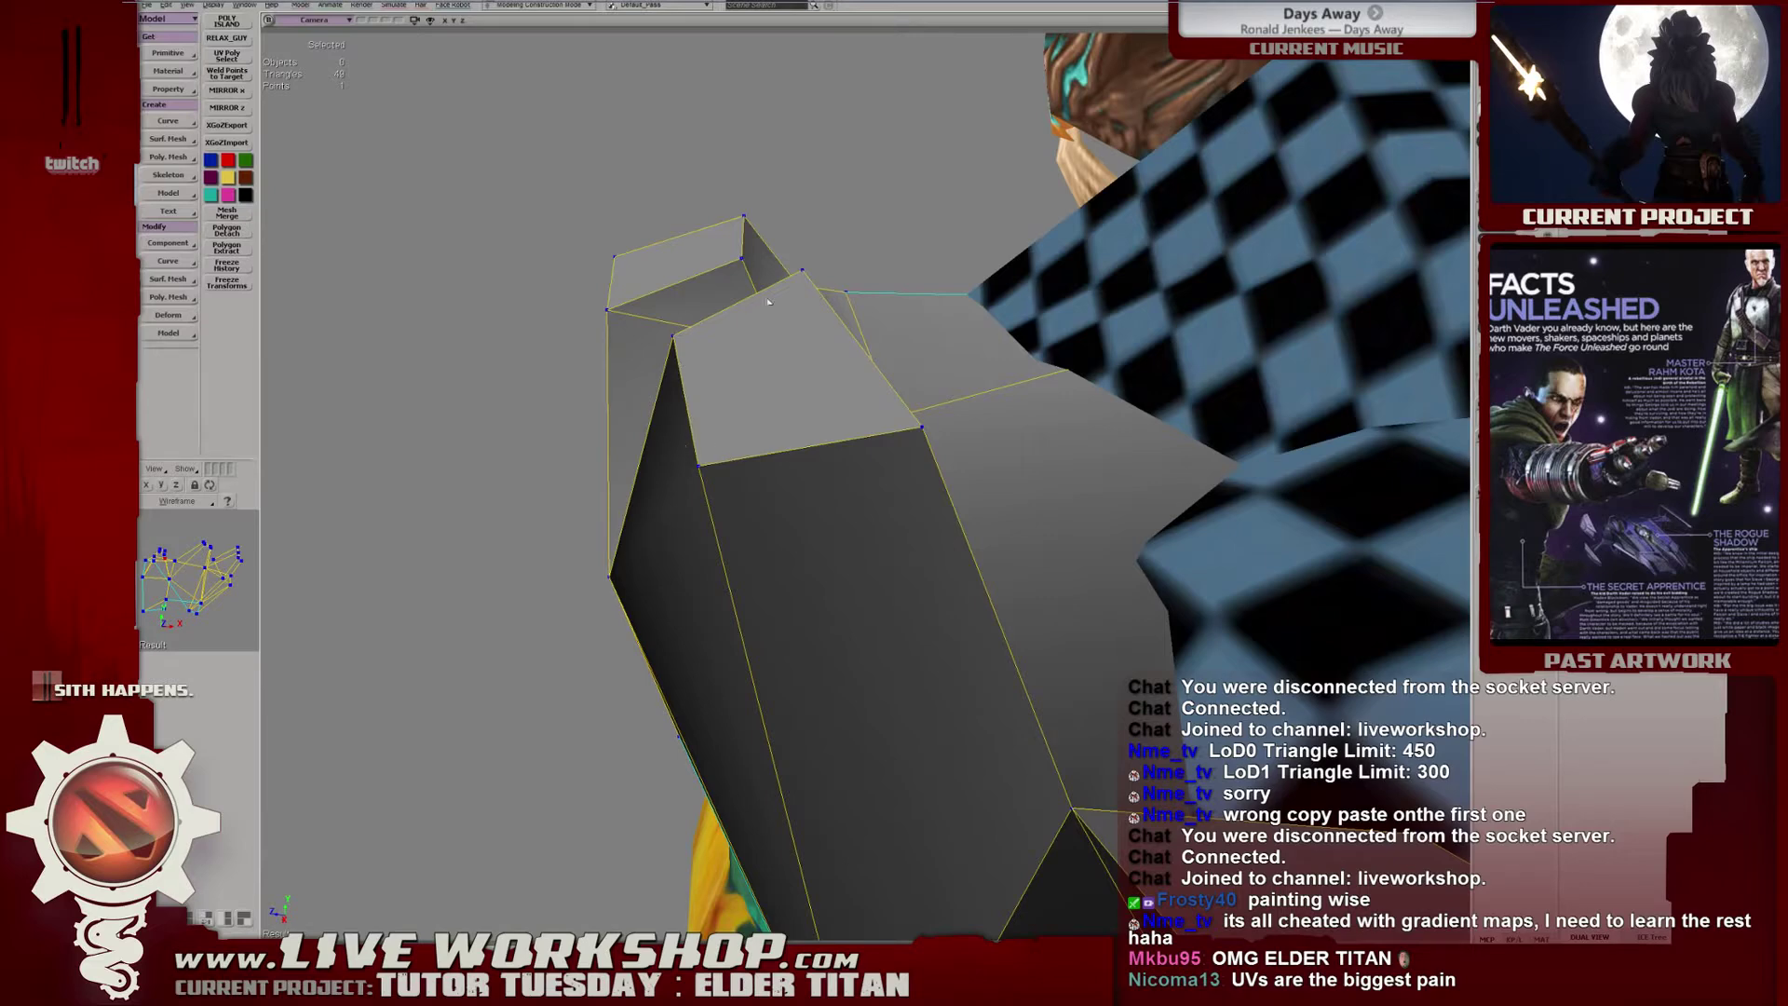
Reposition the inner spike's rear tip corner and the points at its base near the centre border.
right_drag(768, 301, 759, 304)
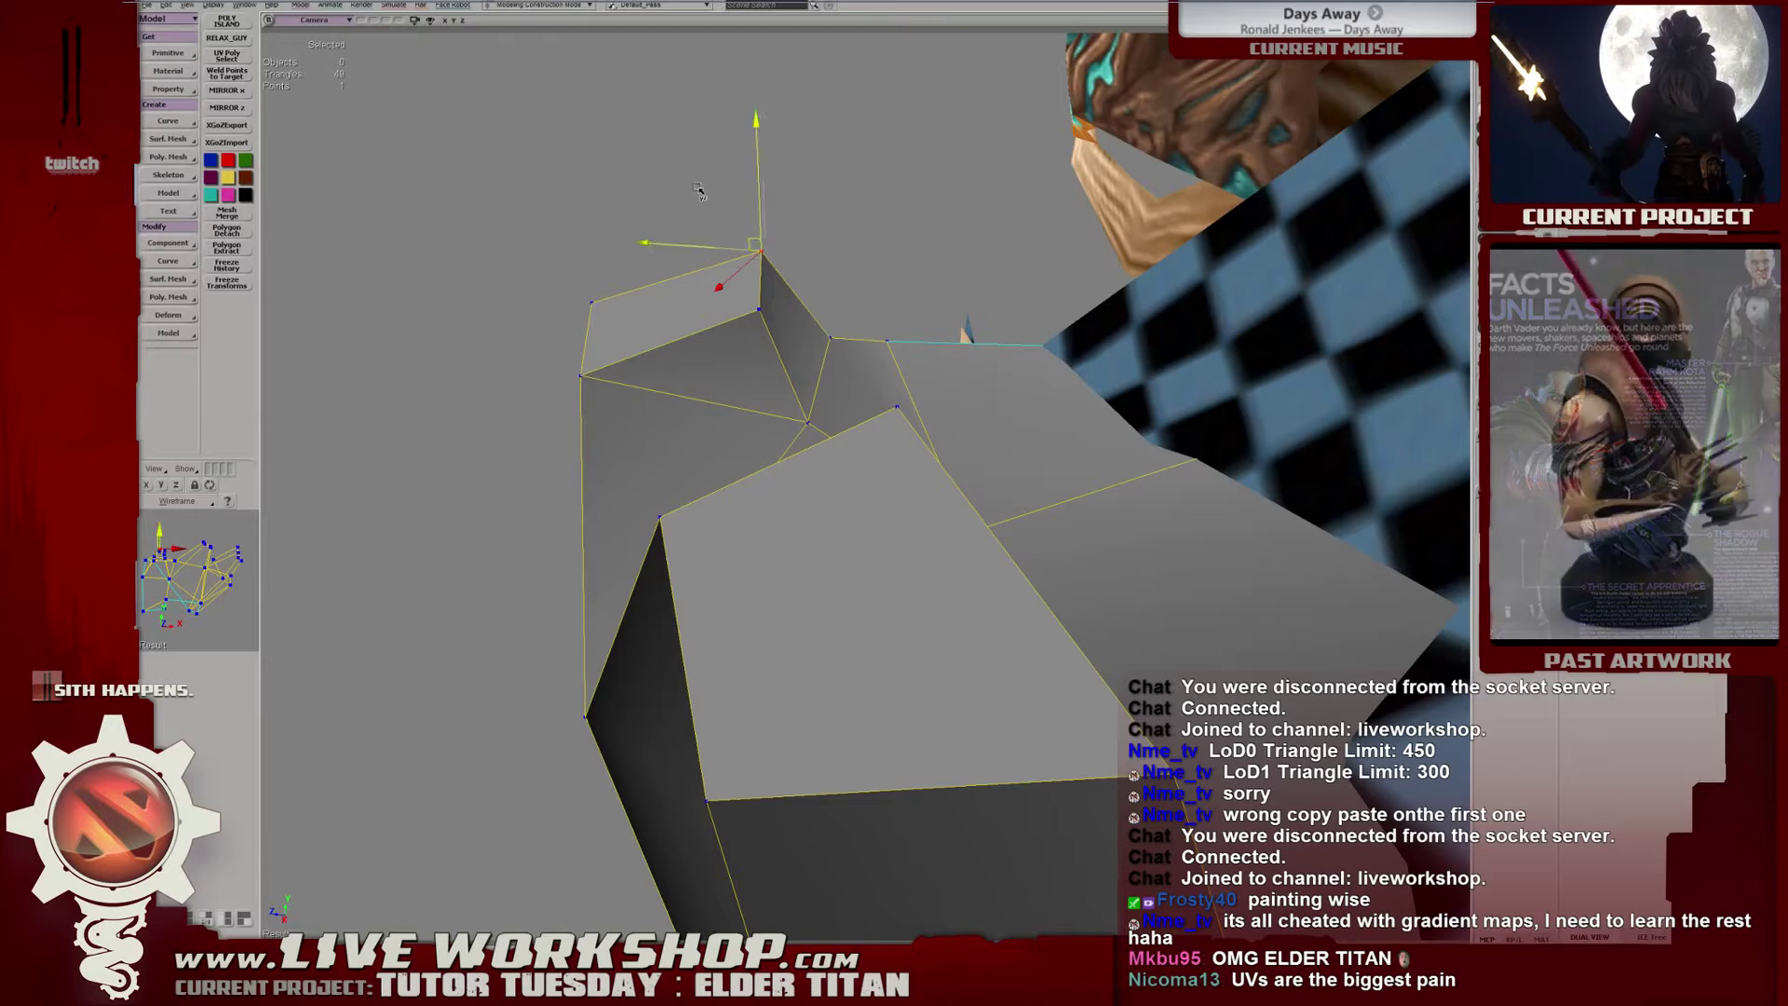
drag(762, 250, 686, 185)
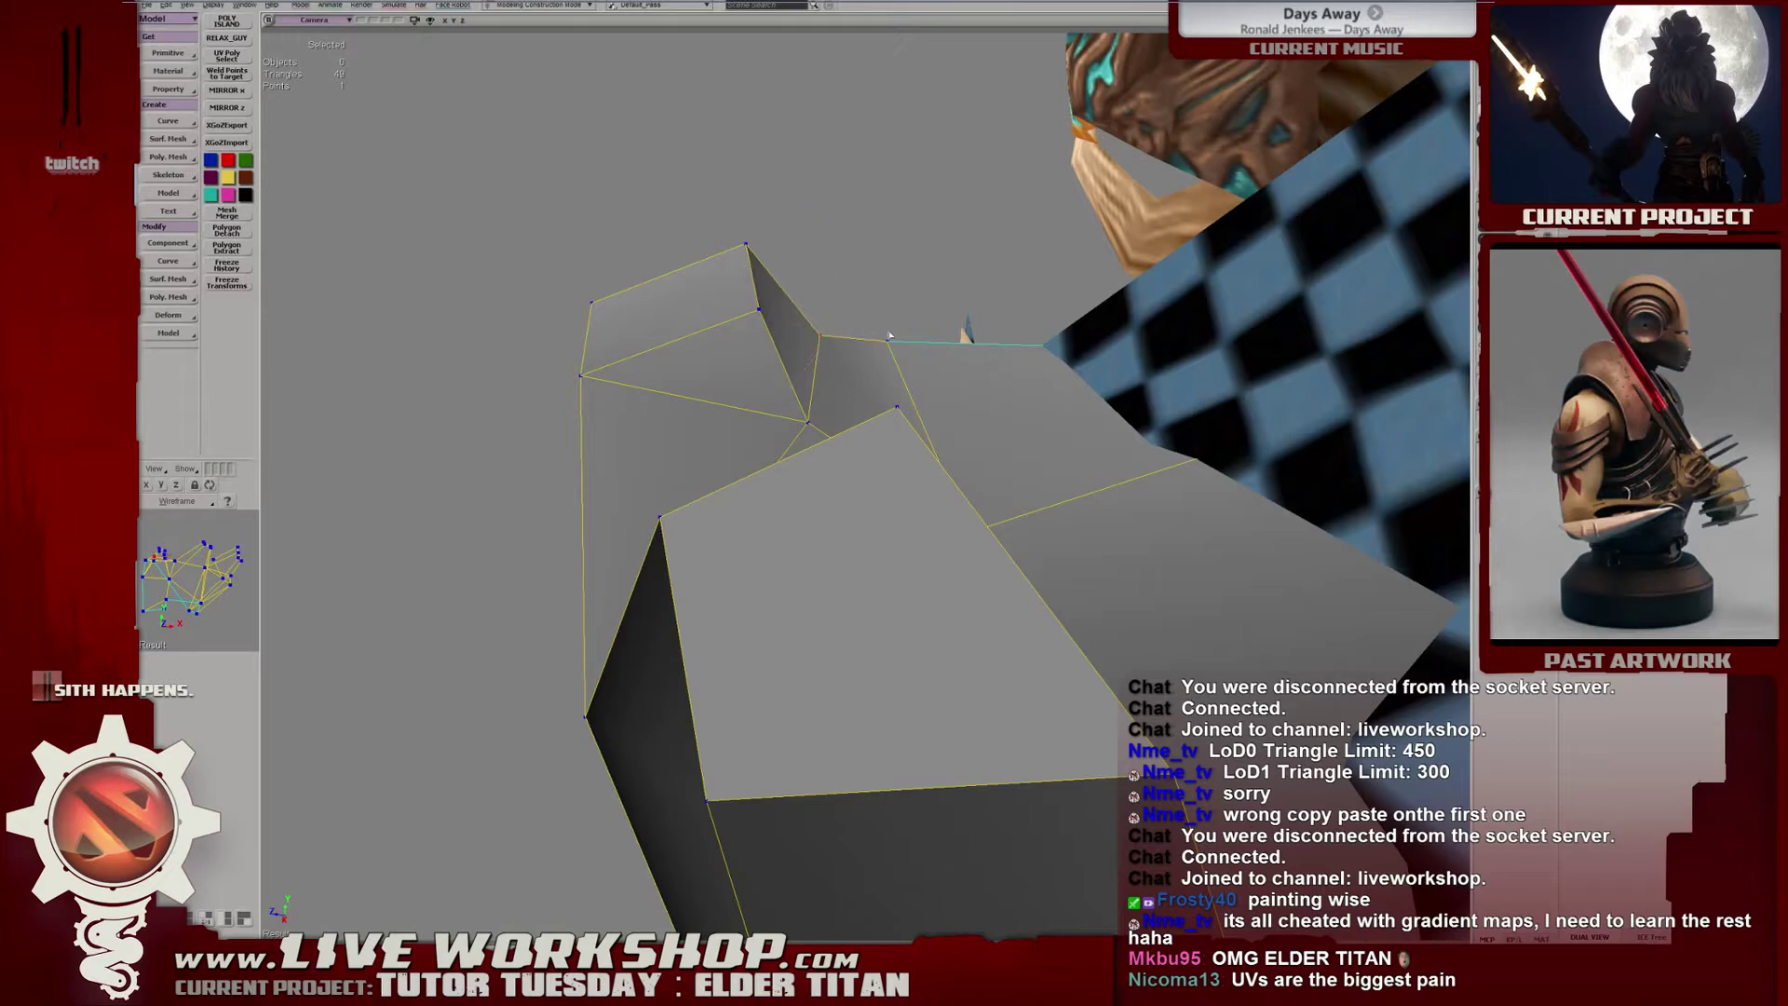
drag(898, 359, 829, 293)
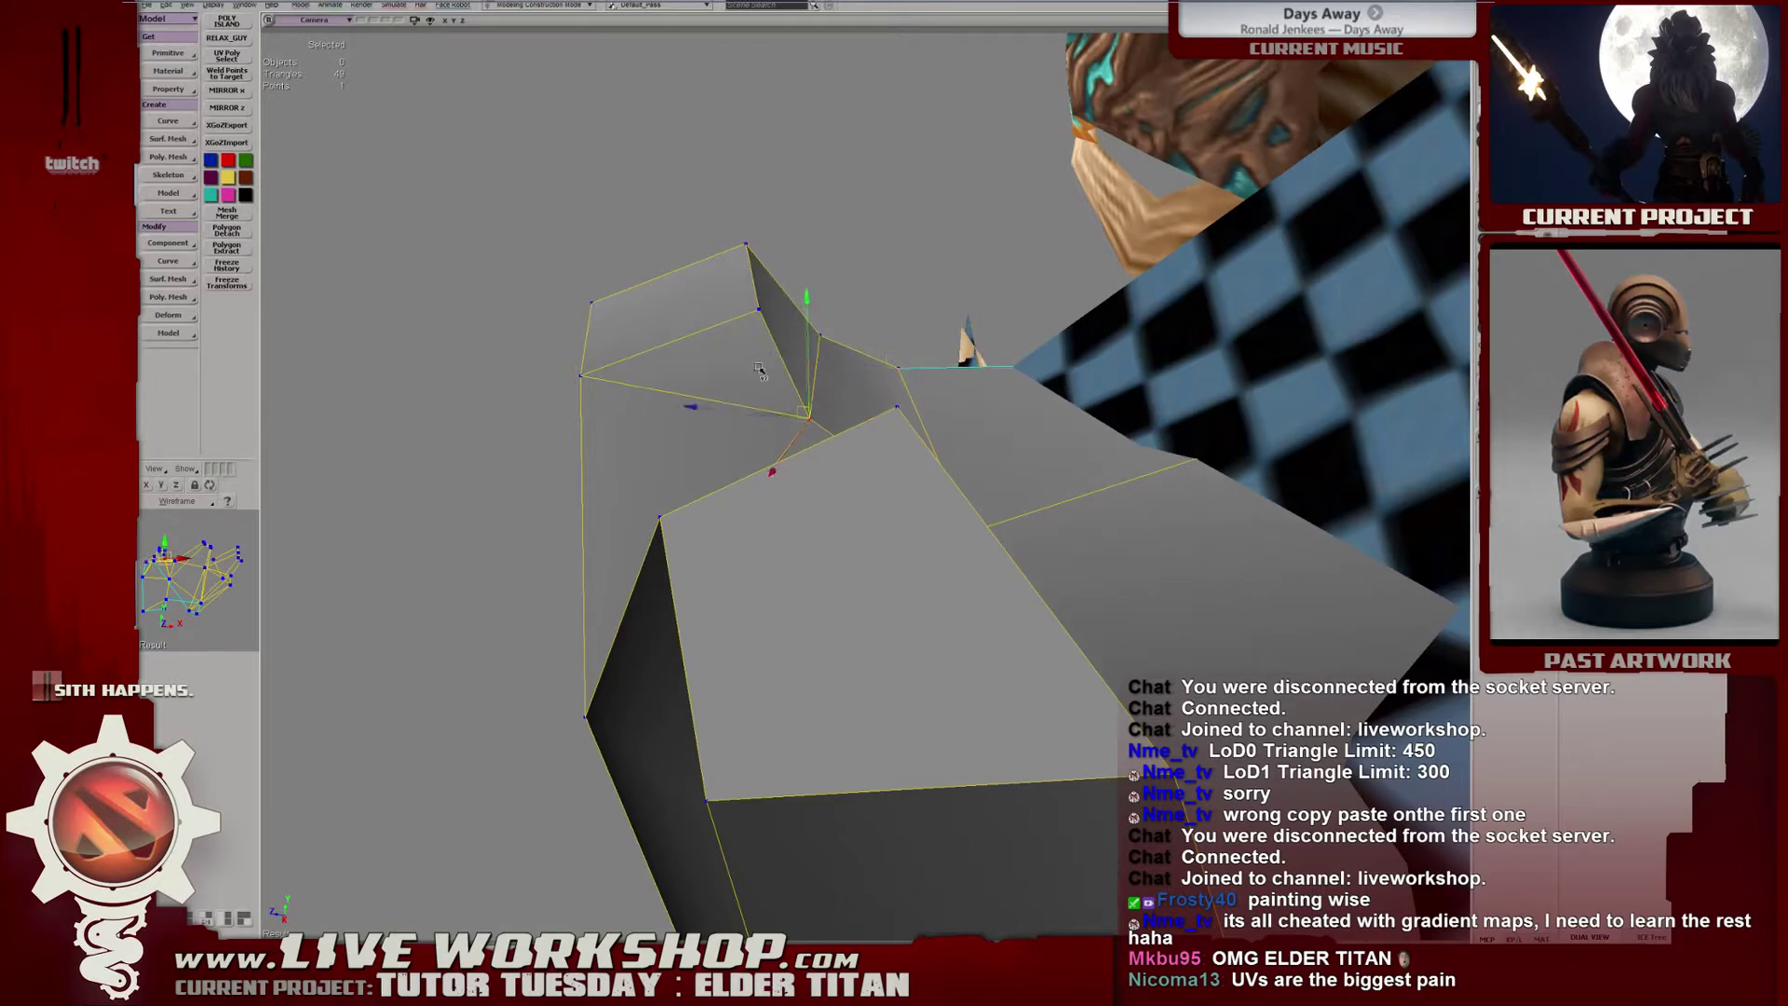
Adjust the corner points at the middle spike's tip from behind and from the front to refine its shape.
key(s)
drag(760, 370, 633, 403)
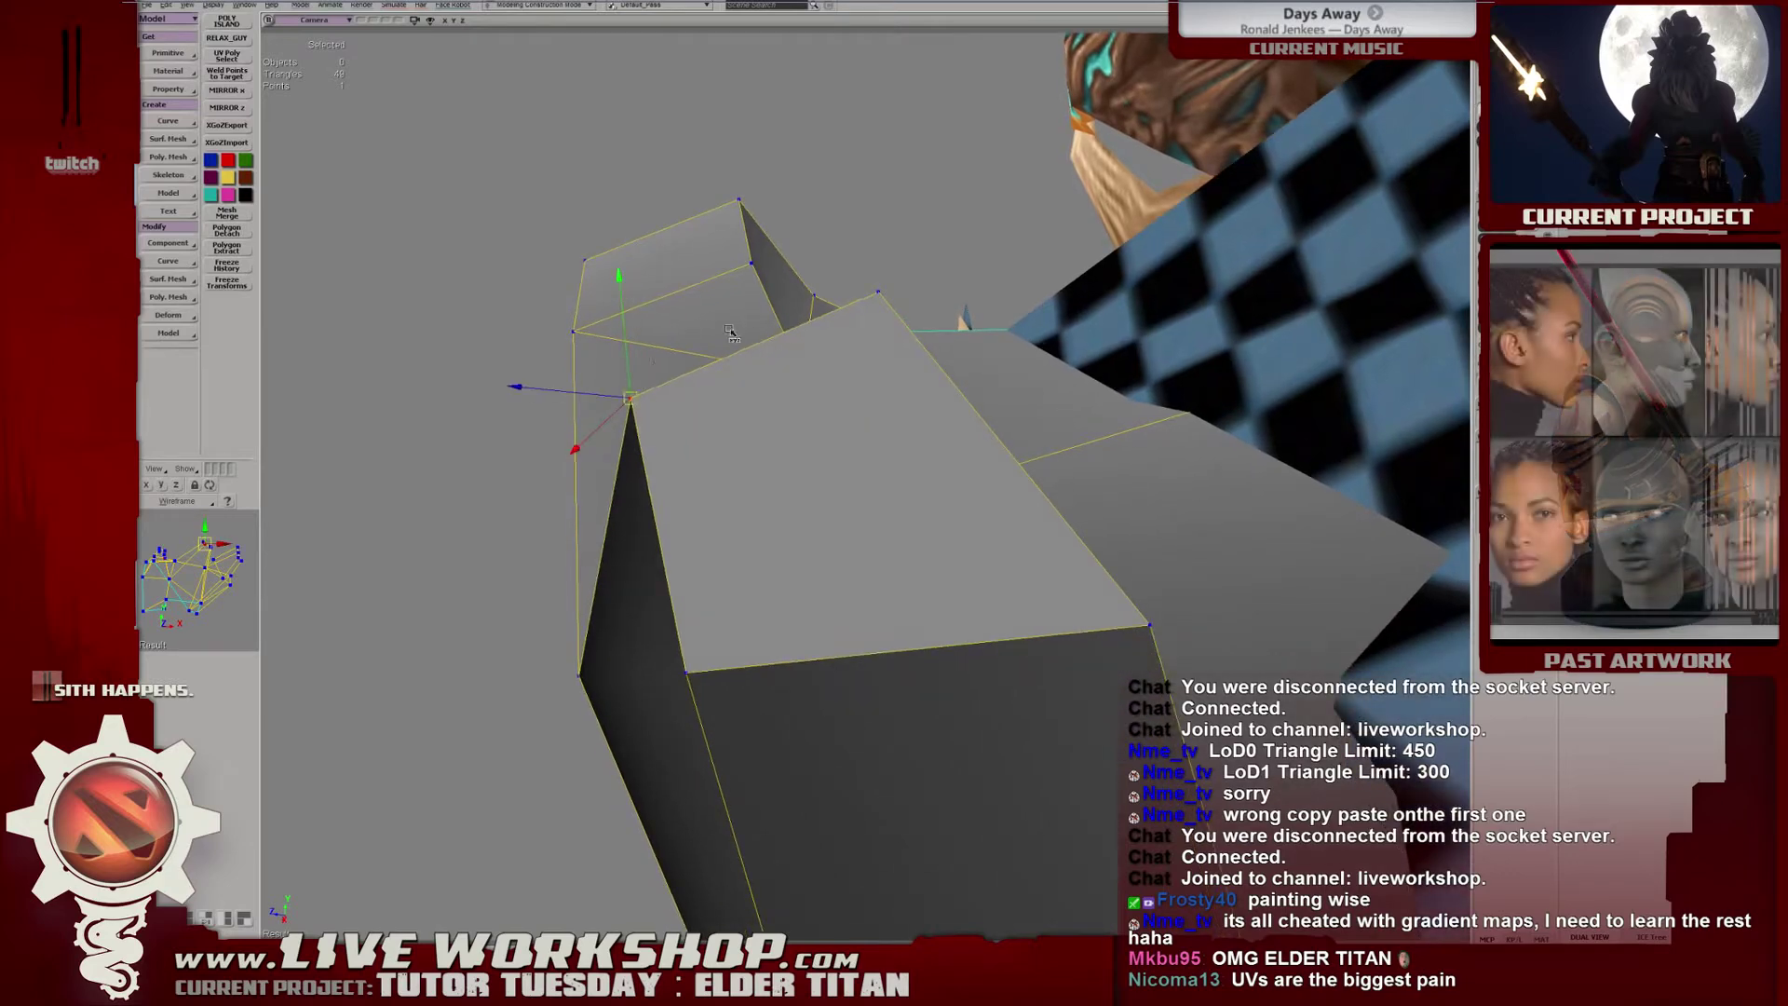
click(878, 298)
right_drag(885, 306, 716, 473)
drag(732, 491, 755, 512)
right_drag(752, 510, 882, 368)
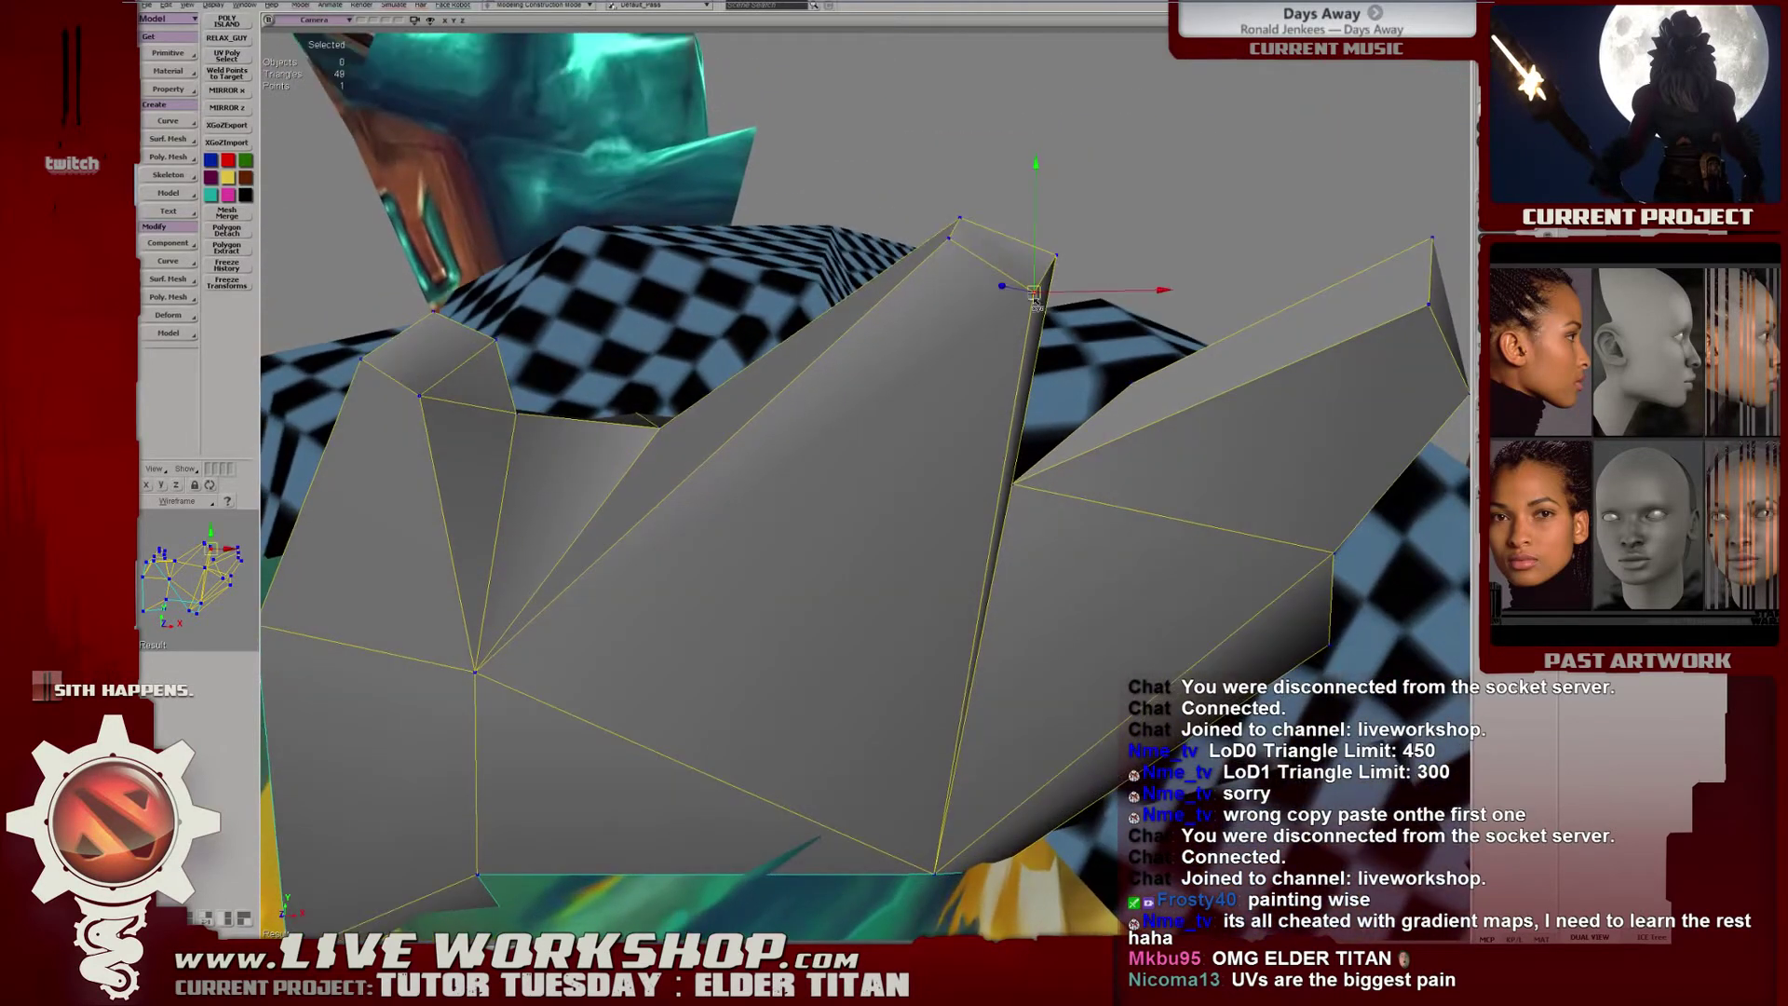
drag(1035, 298, 1050, 285)
click(944, 248)
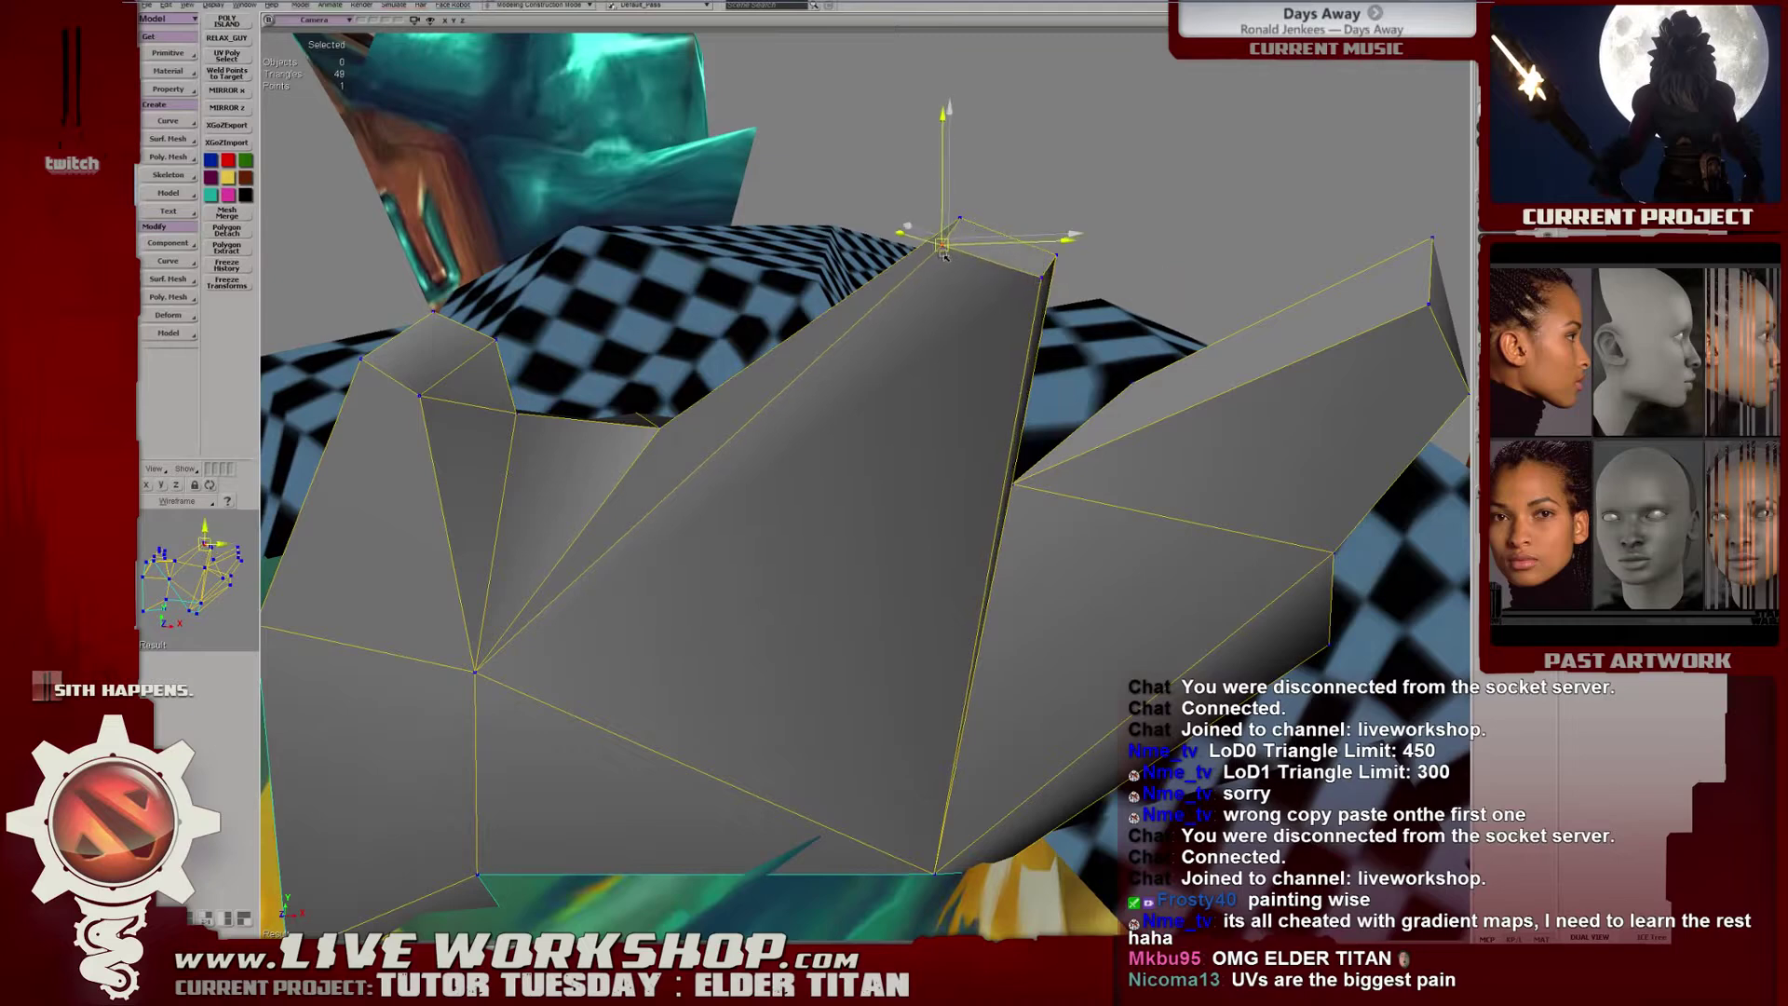
right_drag(941, 256, 824, 303)
drag(836, 316, 848, 300)
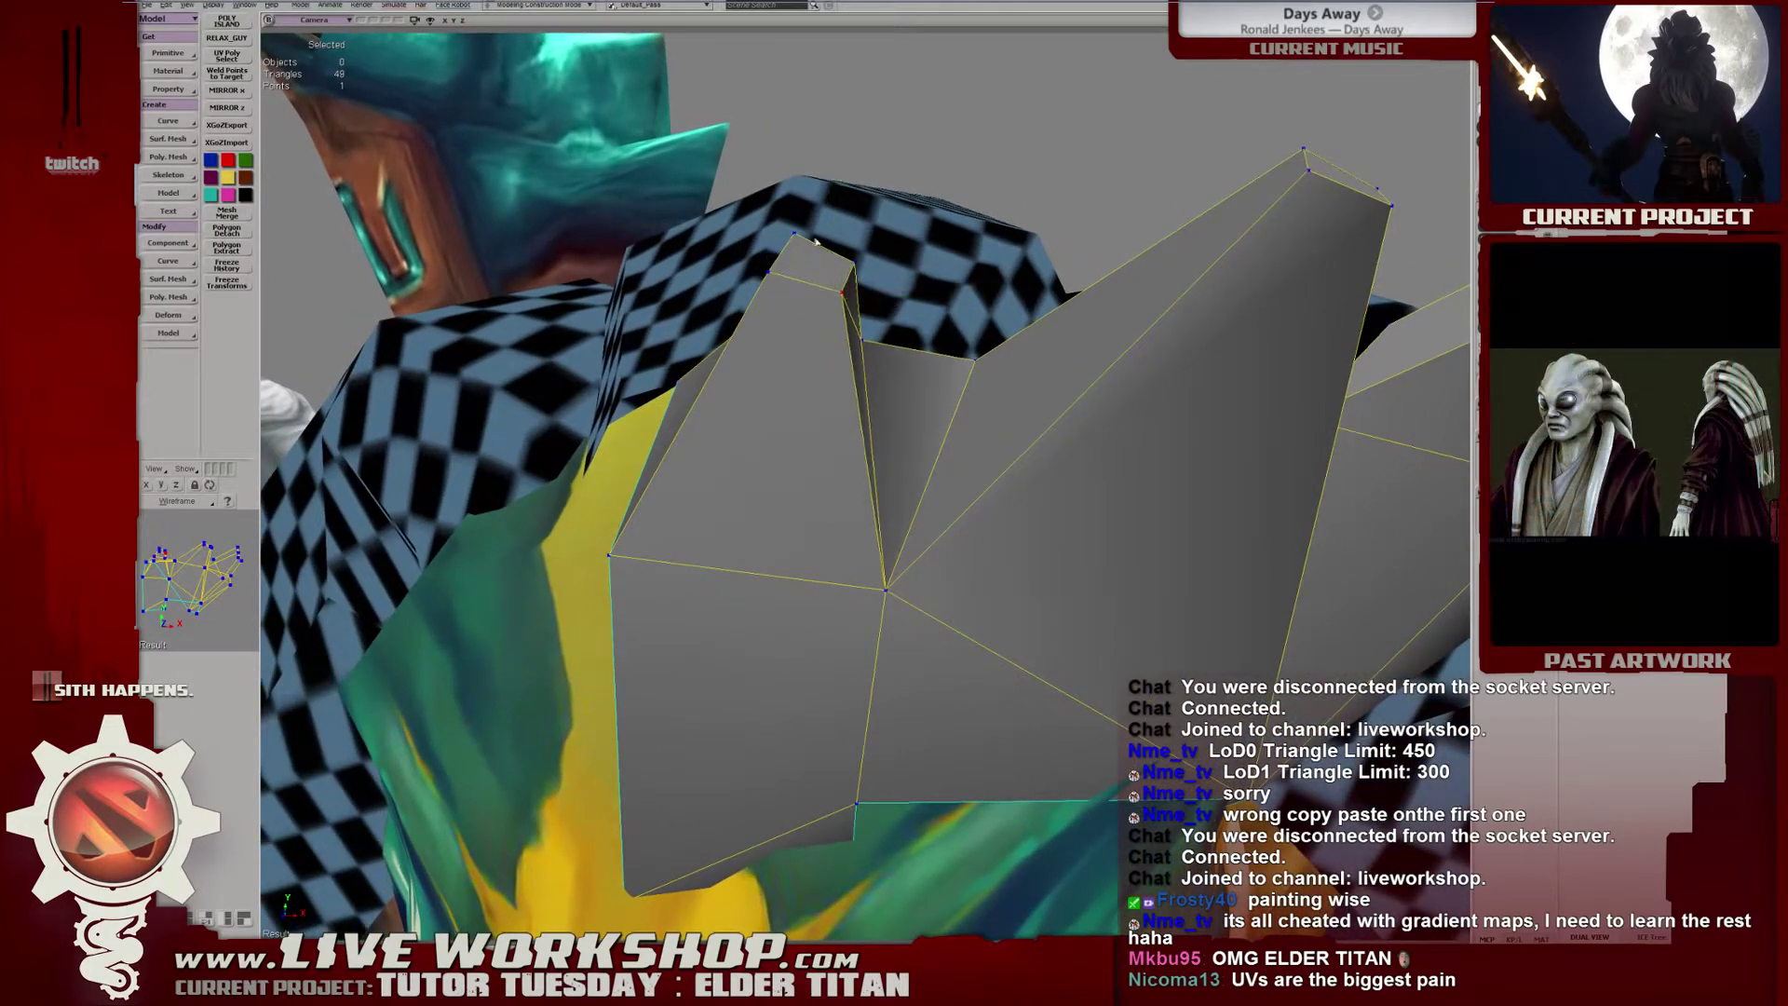
Move the inner spike's tip corner slightly and reshape the points at its base beside the middle spike.
drag(798, 235, 785, 244)
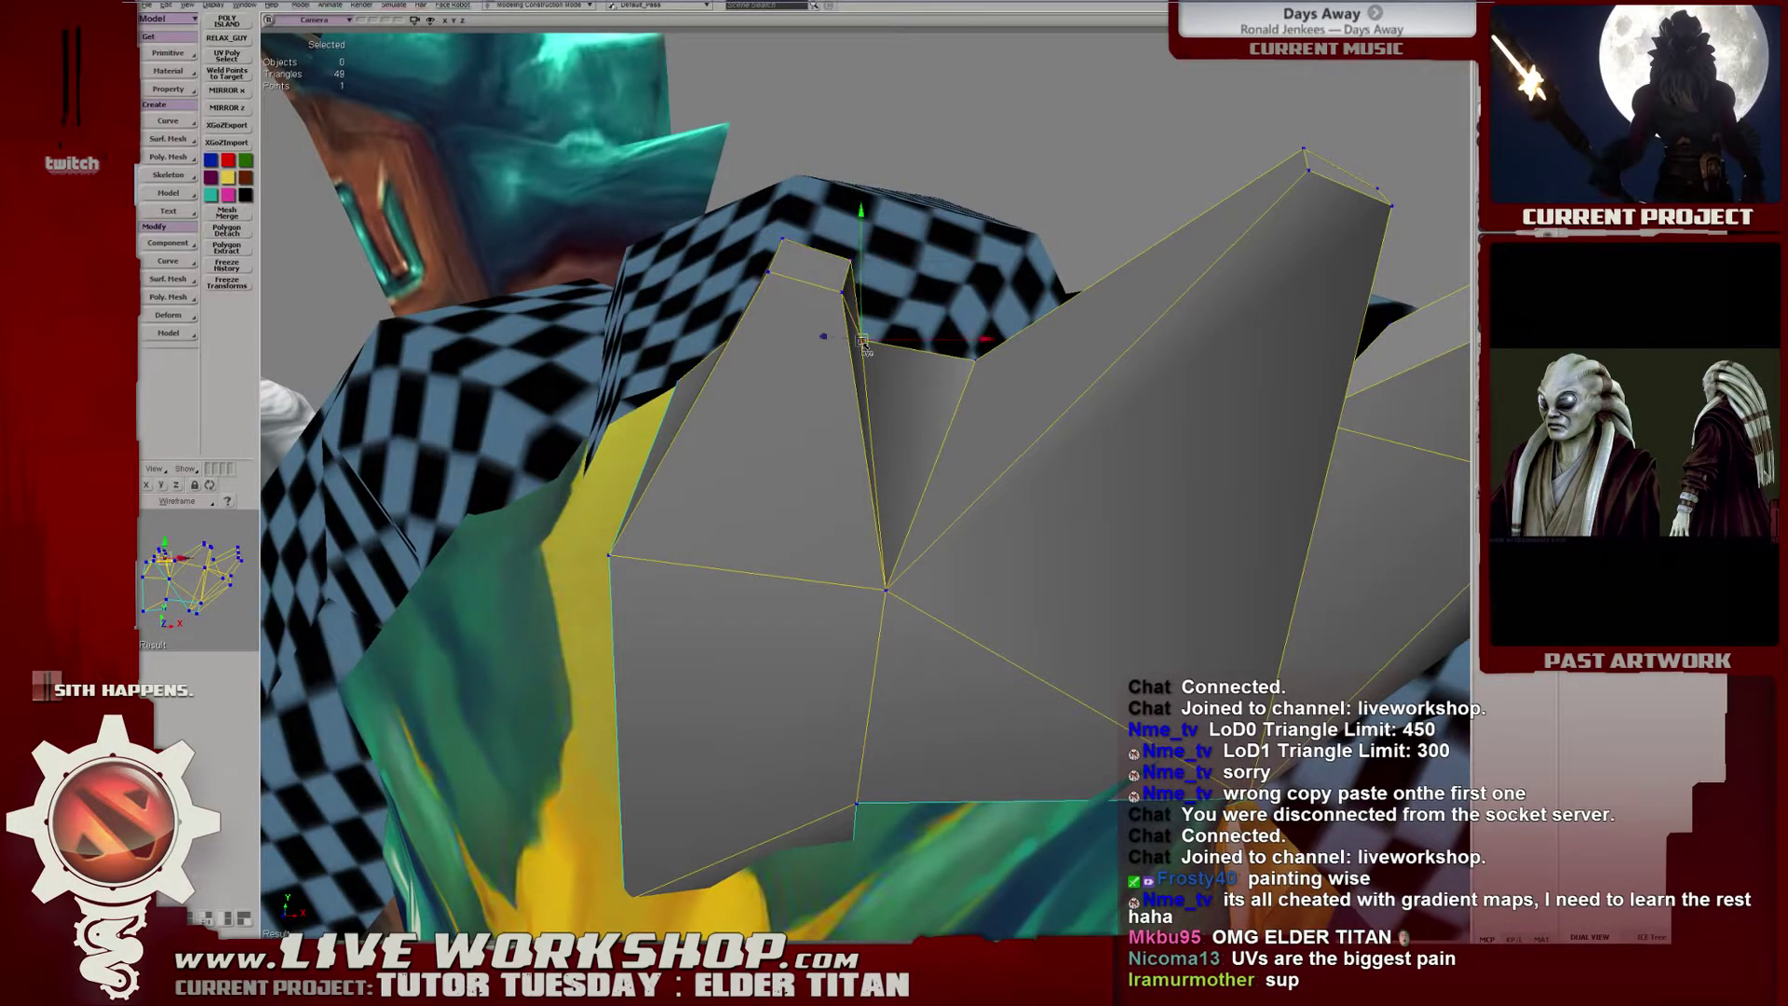
drag(863, 344, 875, 343)
middle_drag(876, 343, 885, 401)
drag(889, 400, 888, 395)
mouse_move(951, 504)
mouse_down()
mouse_move(939, 485)
mouse_move(874, 531)
mouse_move(948, 503)
mouse_move(931, 484)
mouse_up()
middle_drag(938, 473, 904, 166)
drag(918, 193, 913, 197)
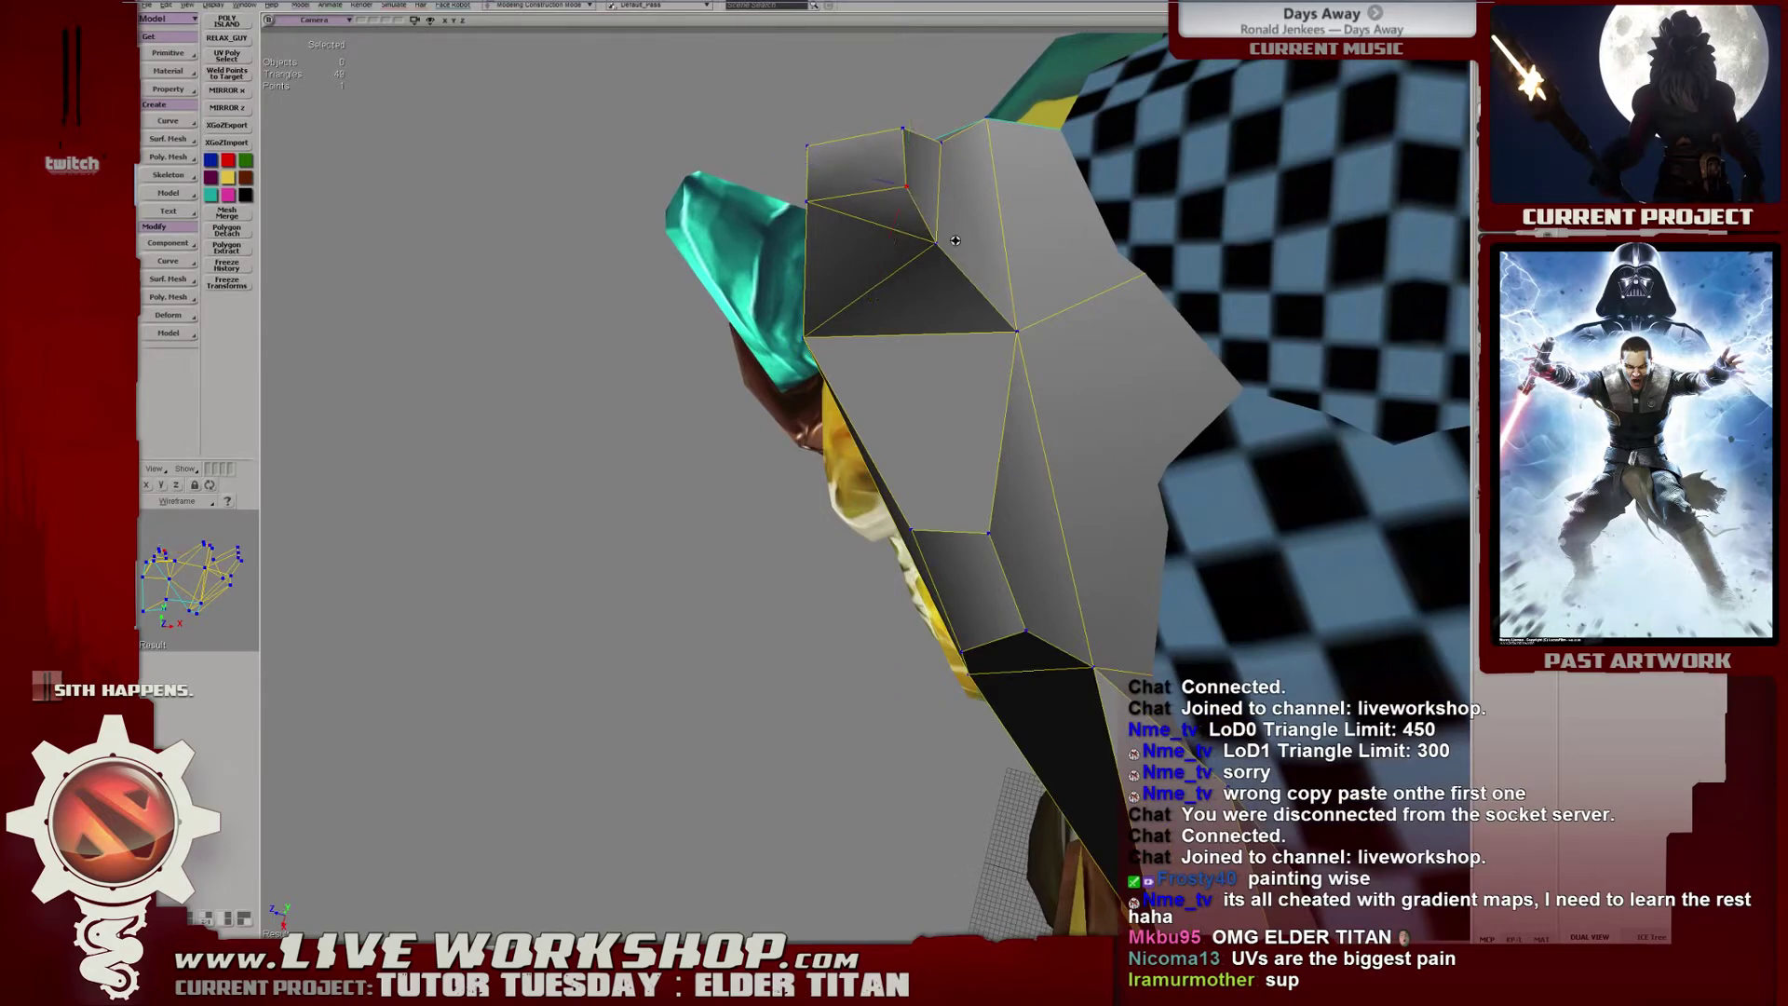
Review the half plate's highlighted edges along the back of the spikes and return to point editing.
middle_drag(956, 240, 891, 233)
key(e)
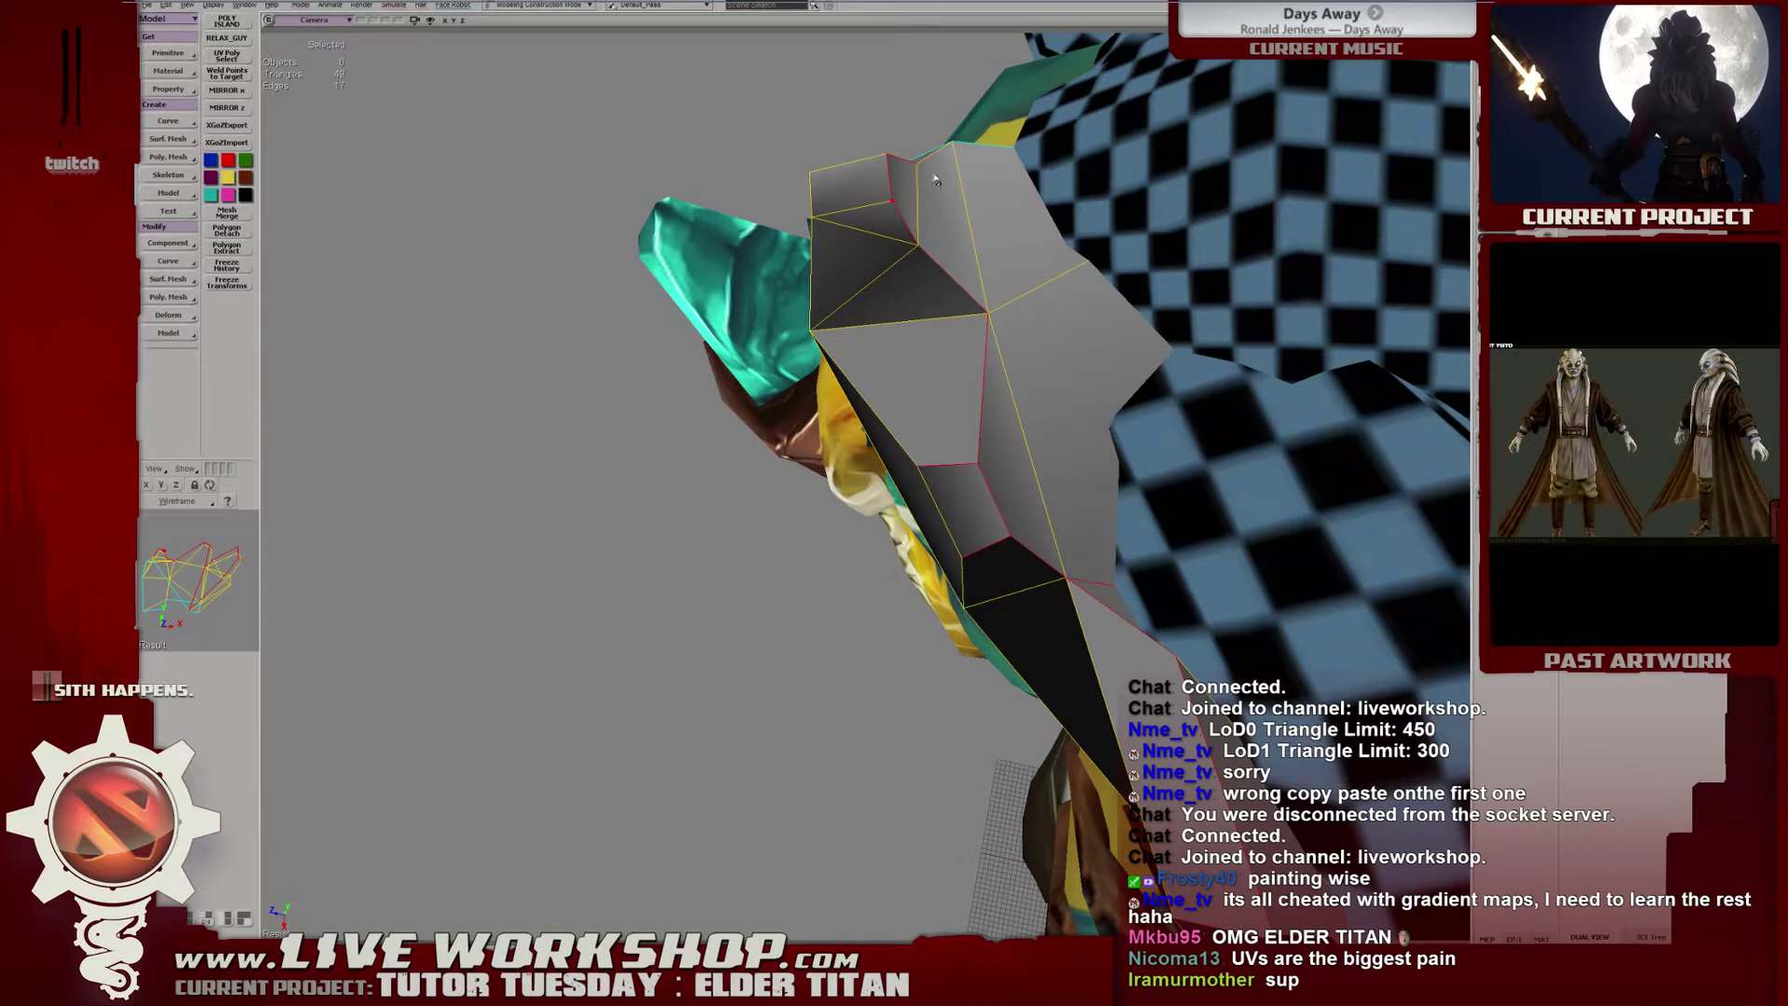
middle_drag(992, 512, 998, 359)
key(t)
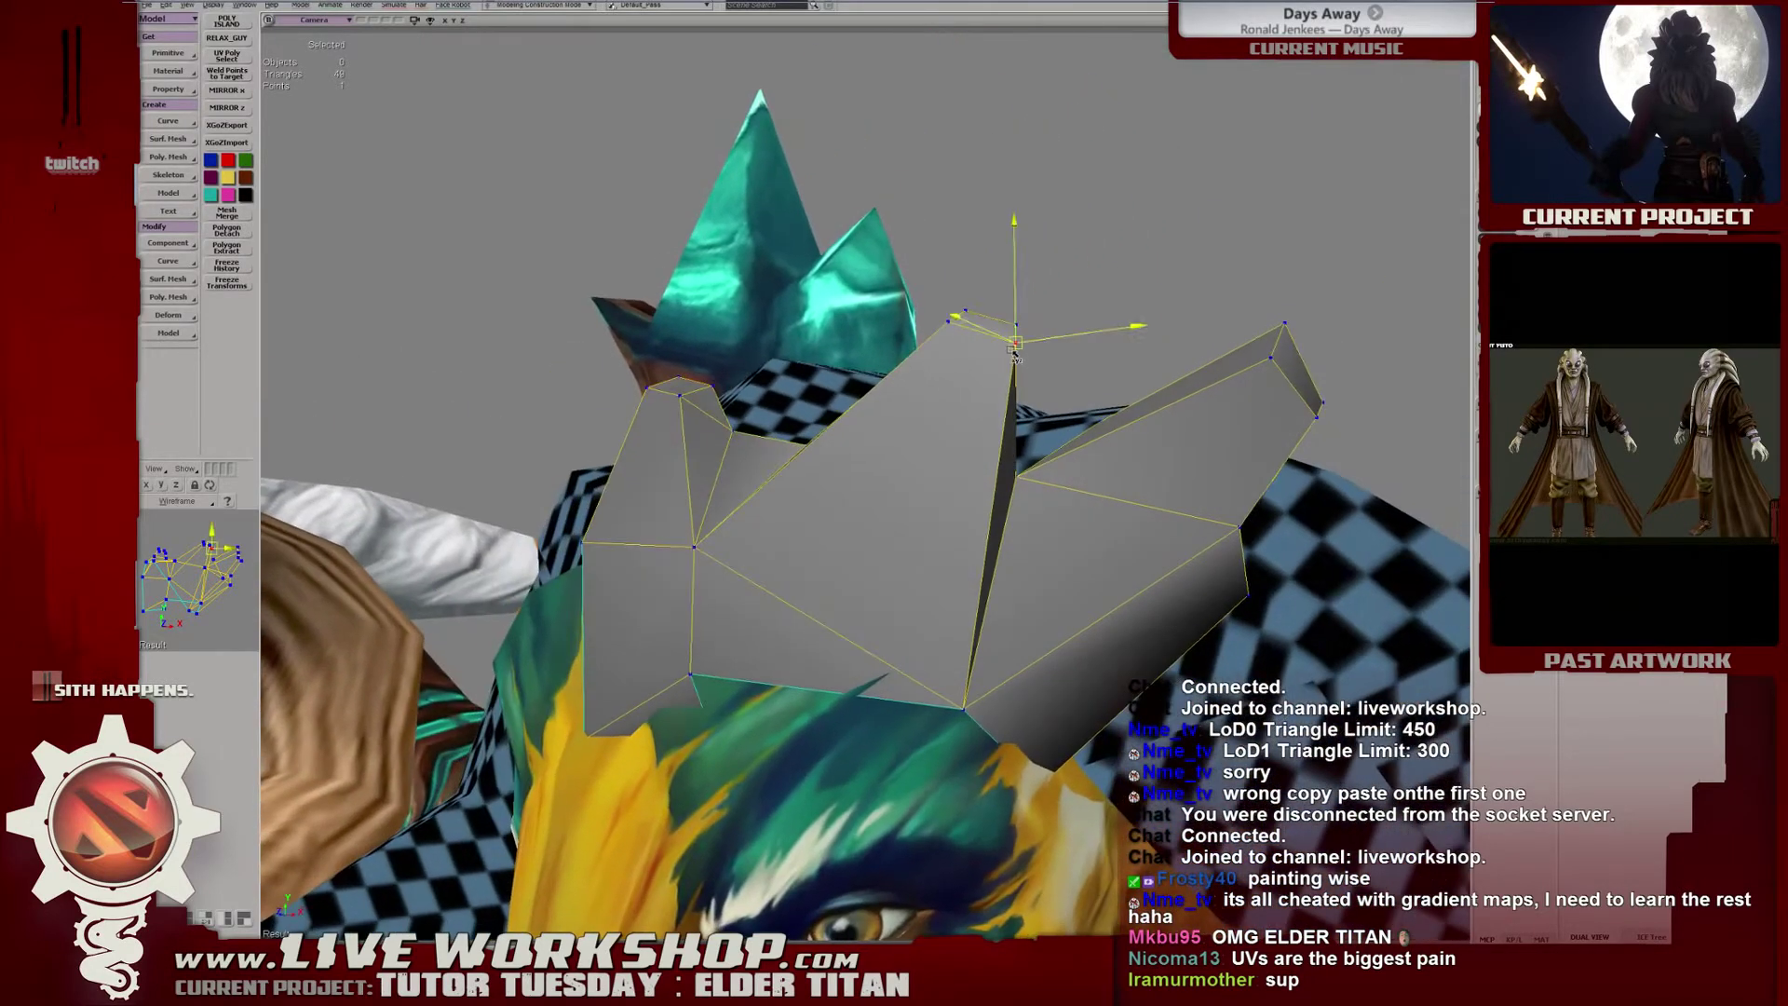
Pull in the outer spike's upper tip corner and adjust the point in the gap beside the middle spike.
click(1282, 324)
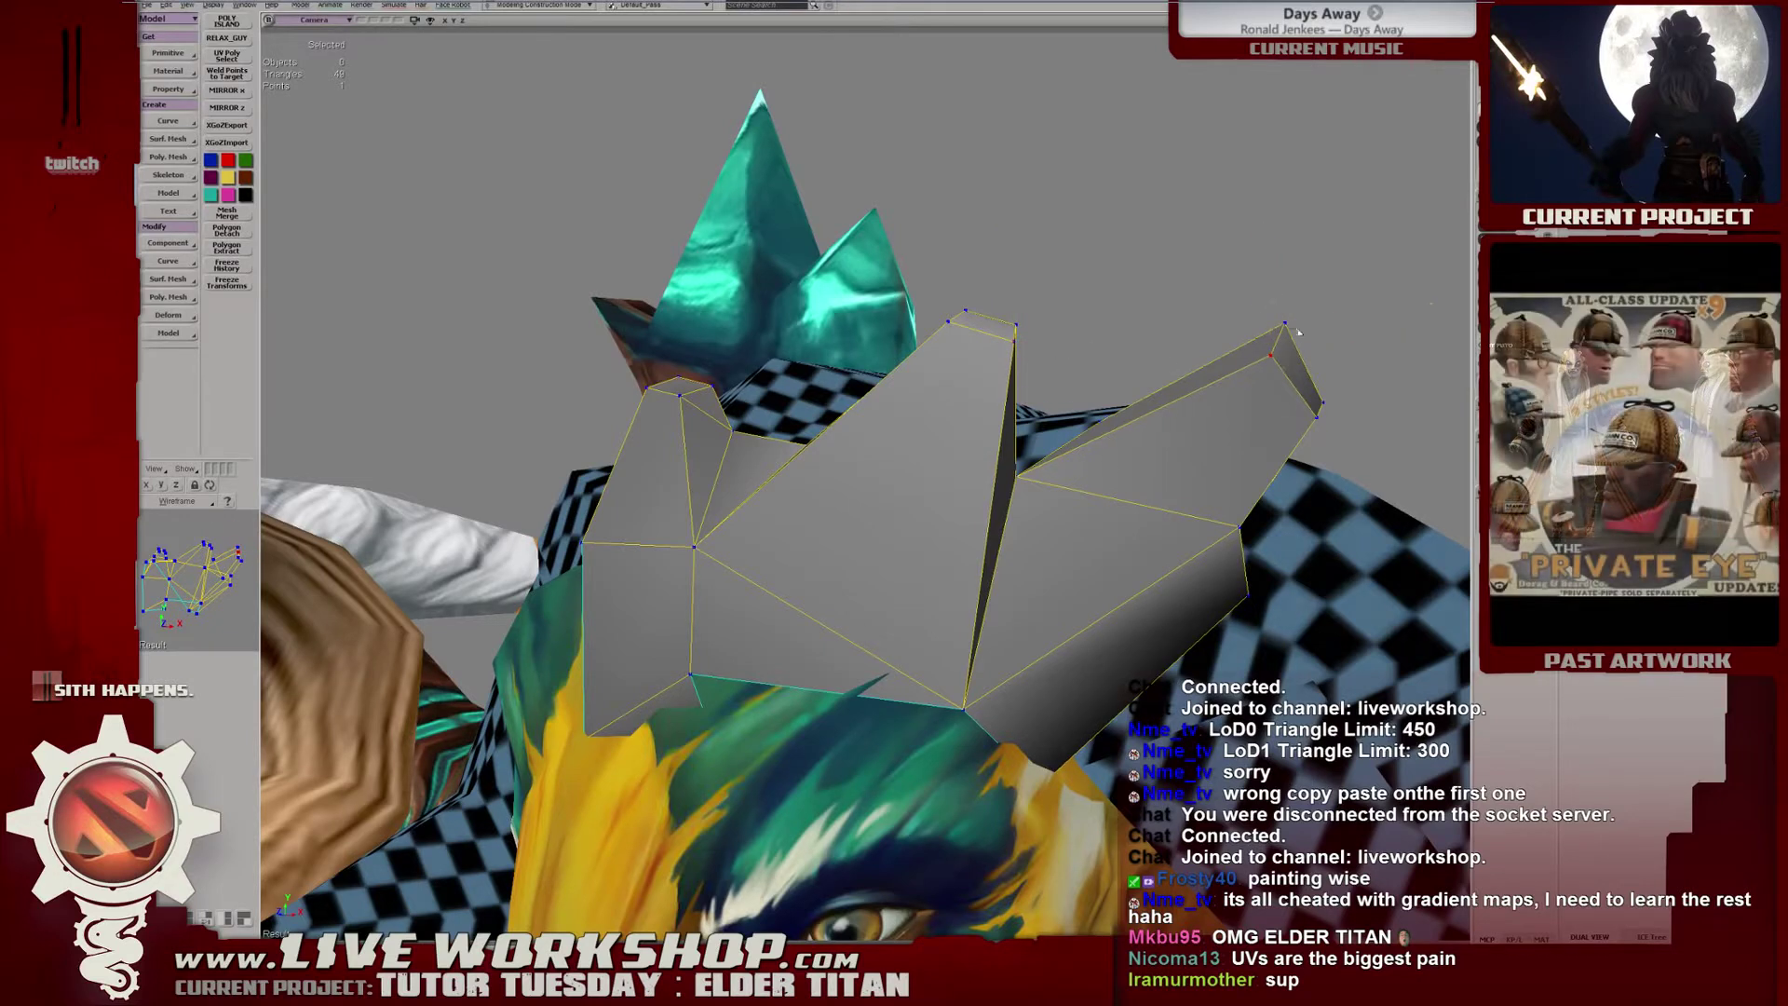
drag(1282, 328, 1275, 336)
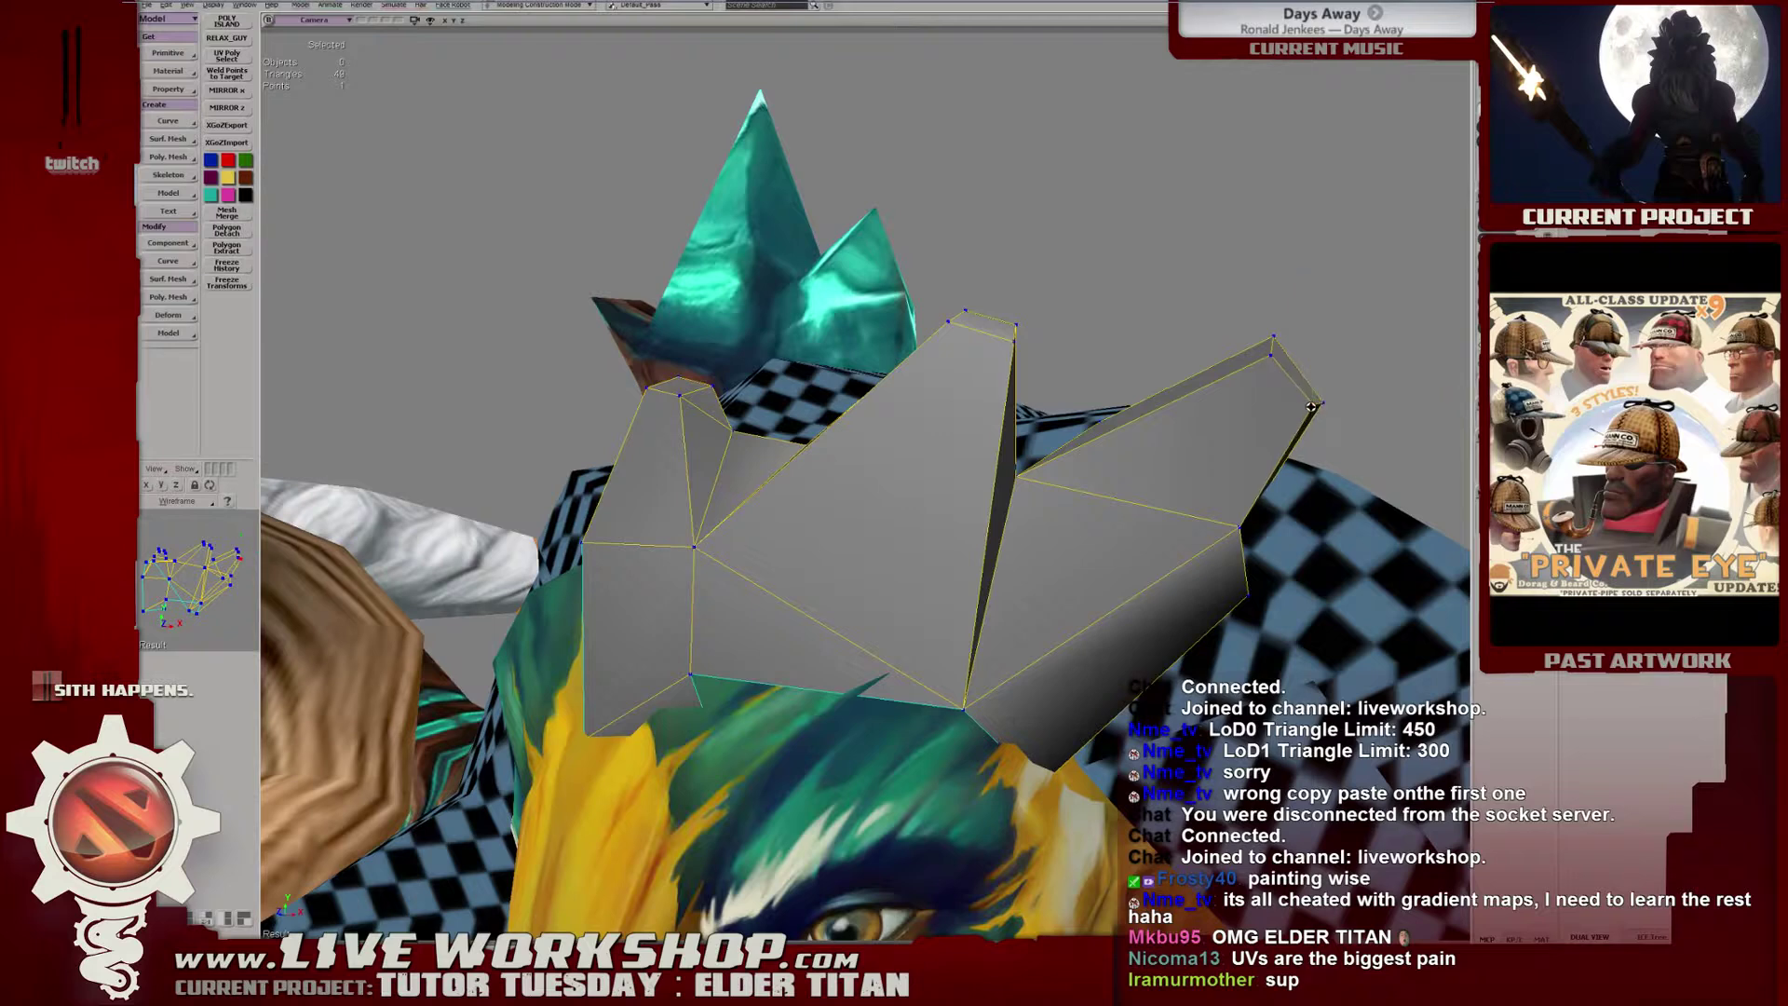
middle_drag(1312, 407, 1282, 351)
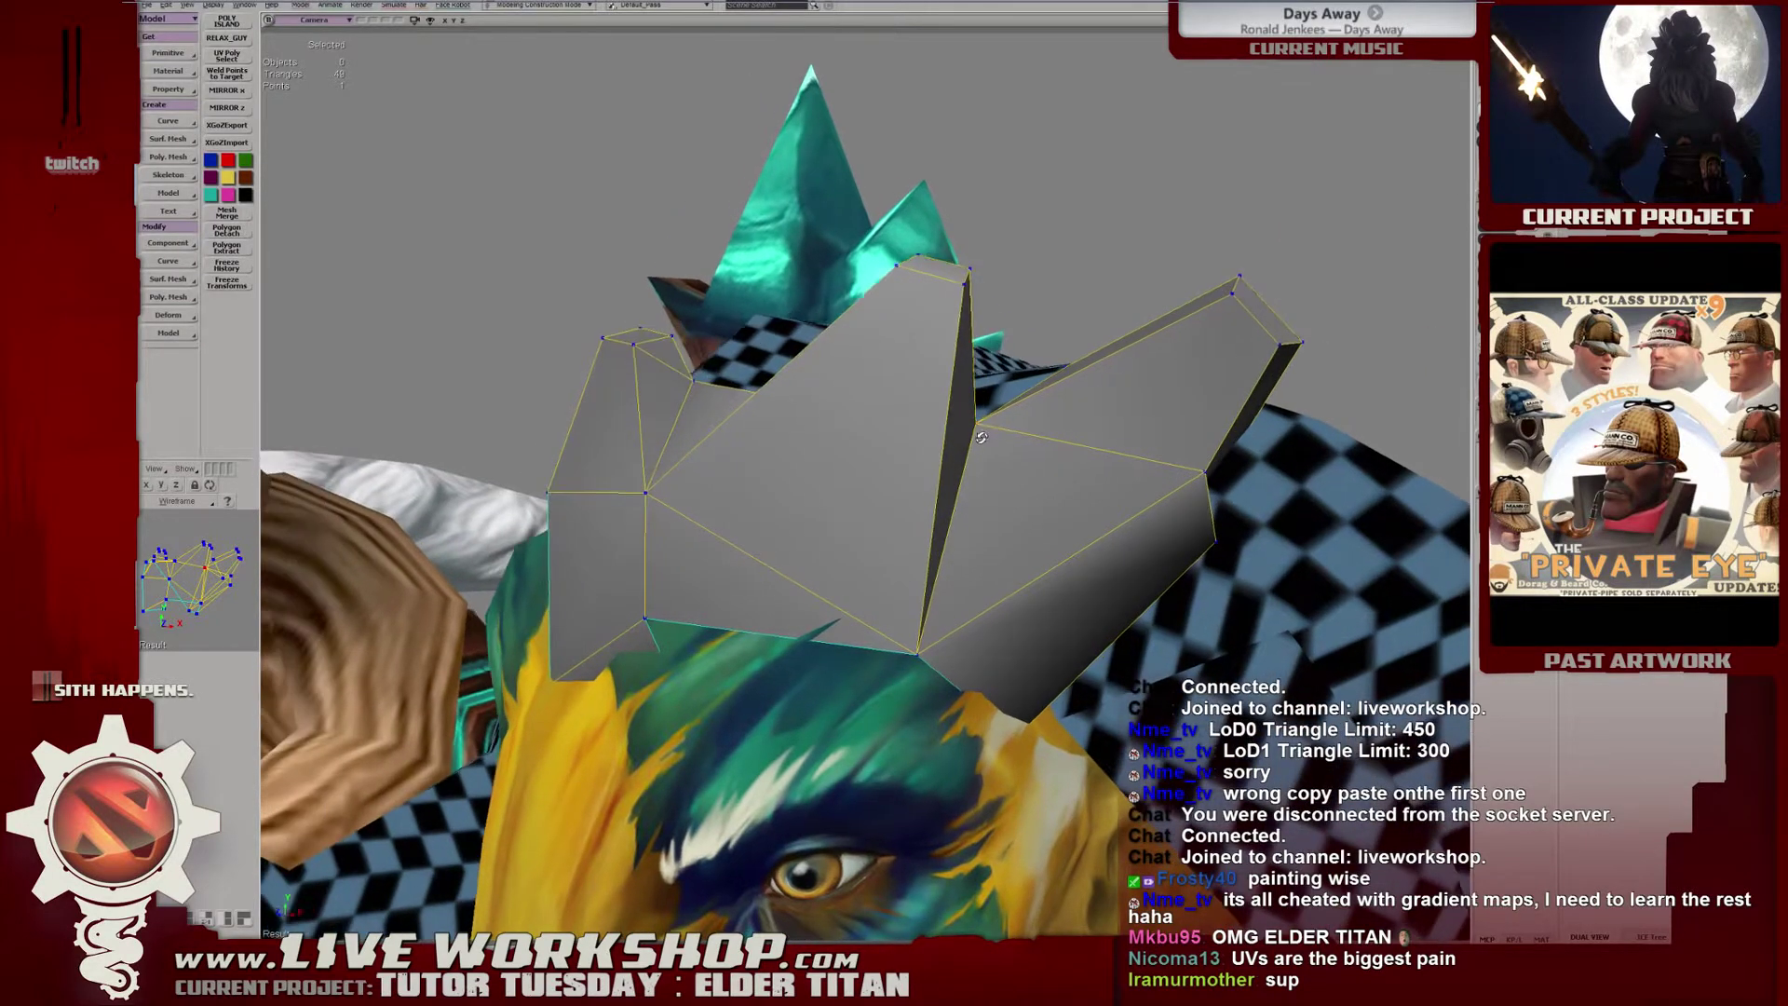
click(977, 422)
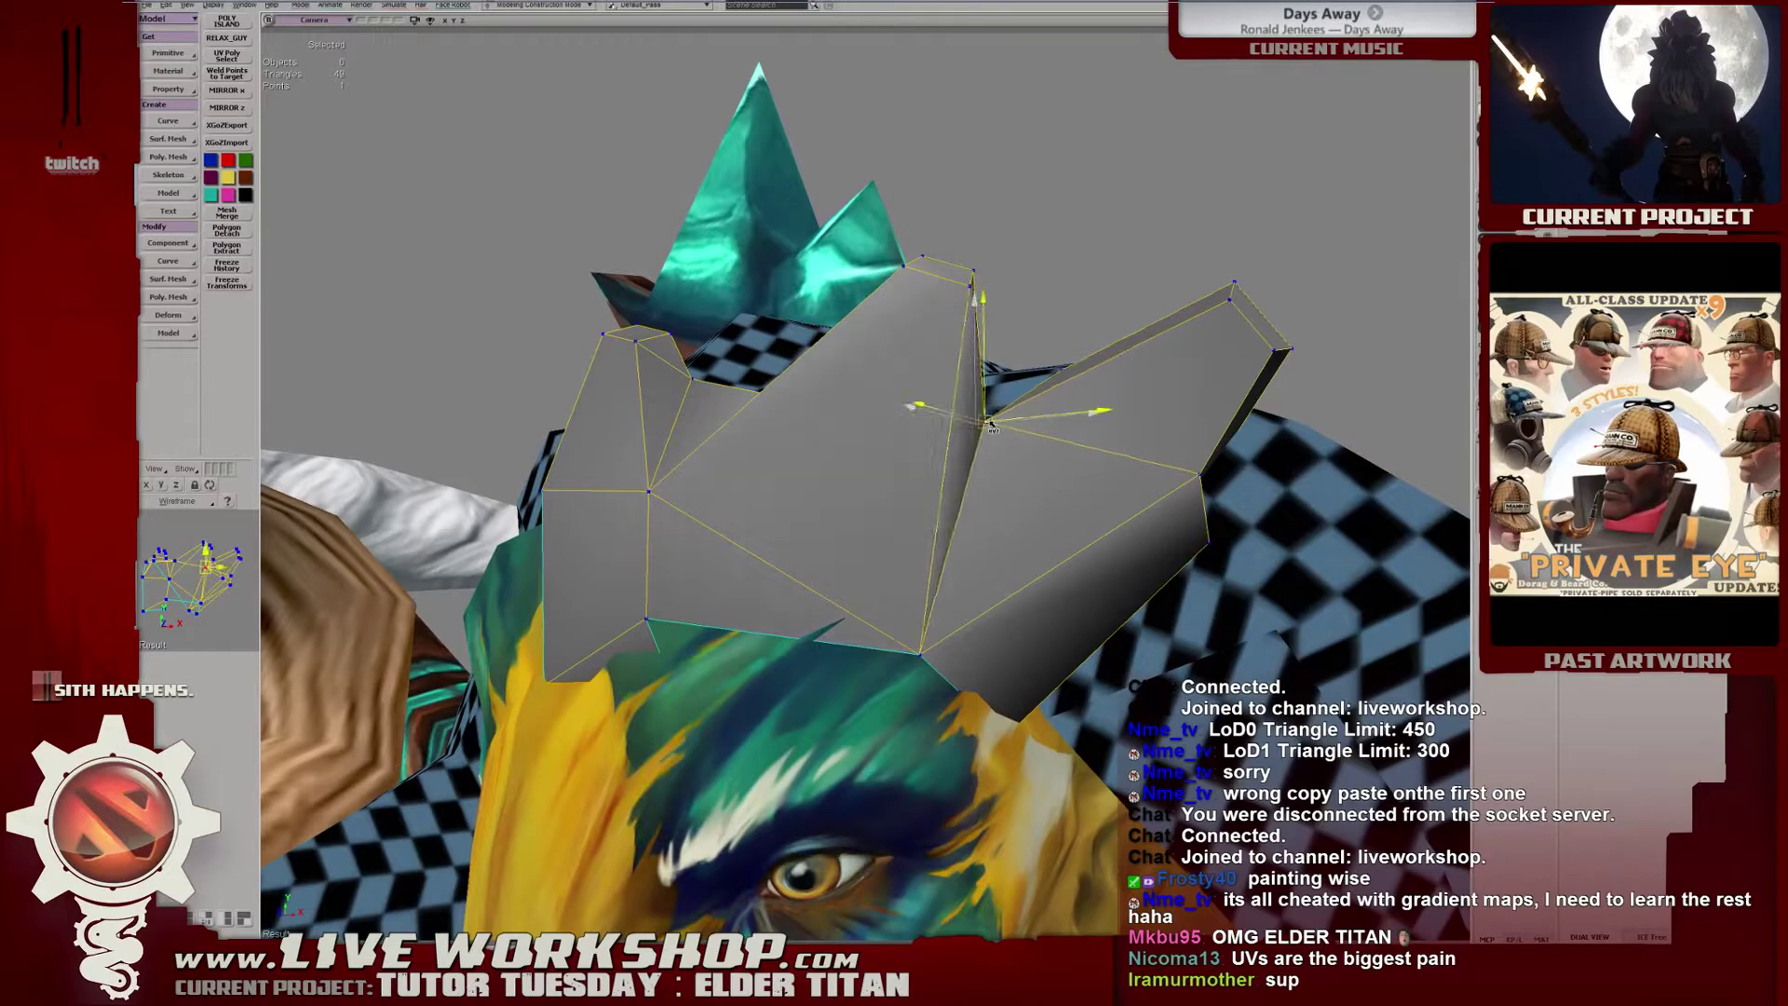
middle_drag(990, 424, 967, 482)
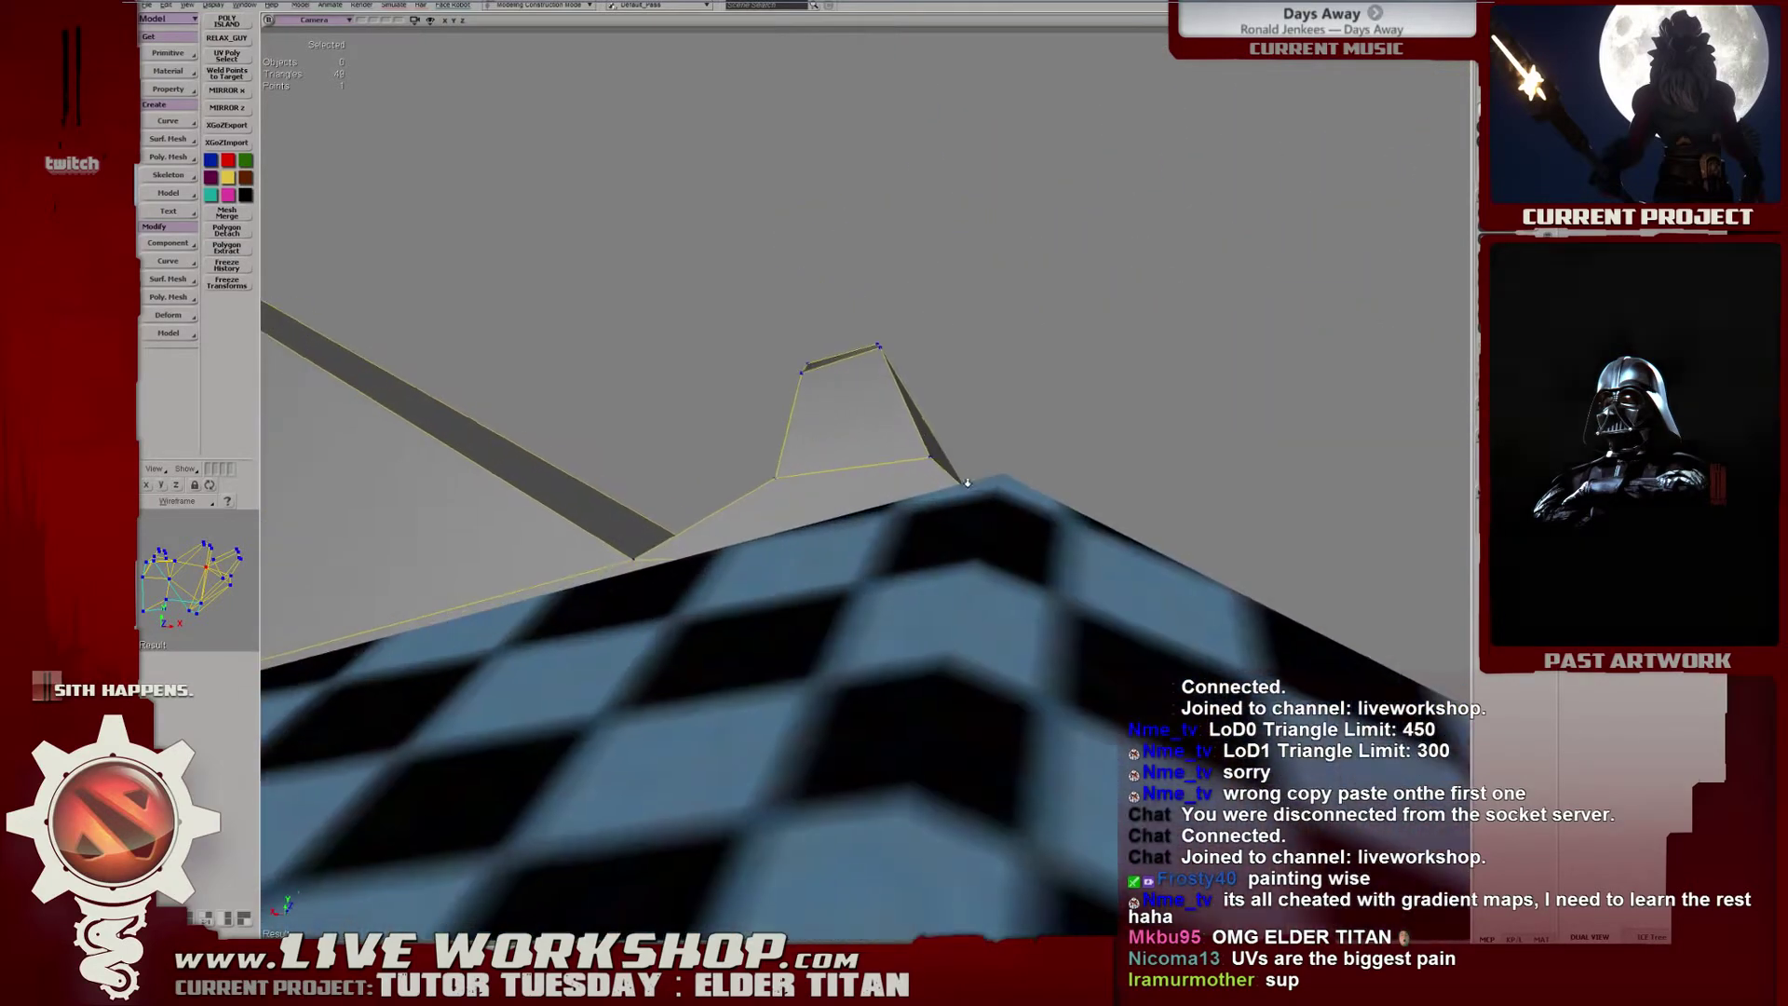
Refine the inner spike's tip and the inner point at its base from behind the plate.
click(880, 350)
drag(881, 359, 881, 361)
middle_drag(881, 361, 898, 392)
mouse_move(790, 483)
middle_down()
mouse_move(870, 511)
mouse_move(940, 493)
middle_up()
drag(951, 484, 1005, 518)
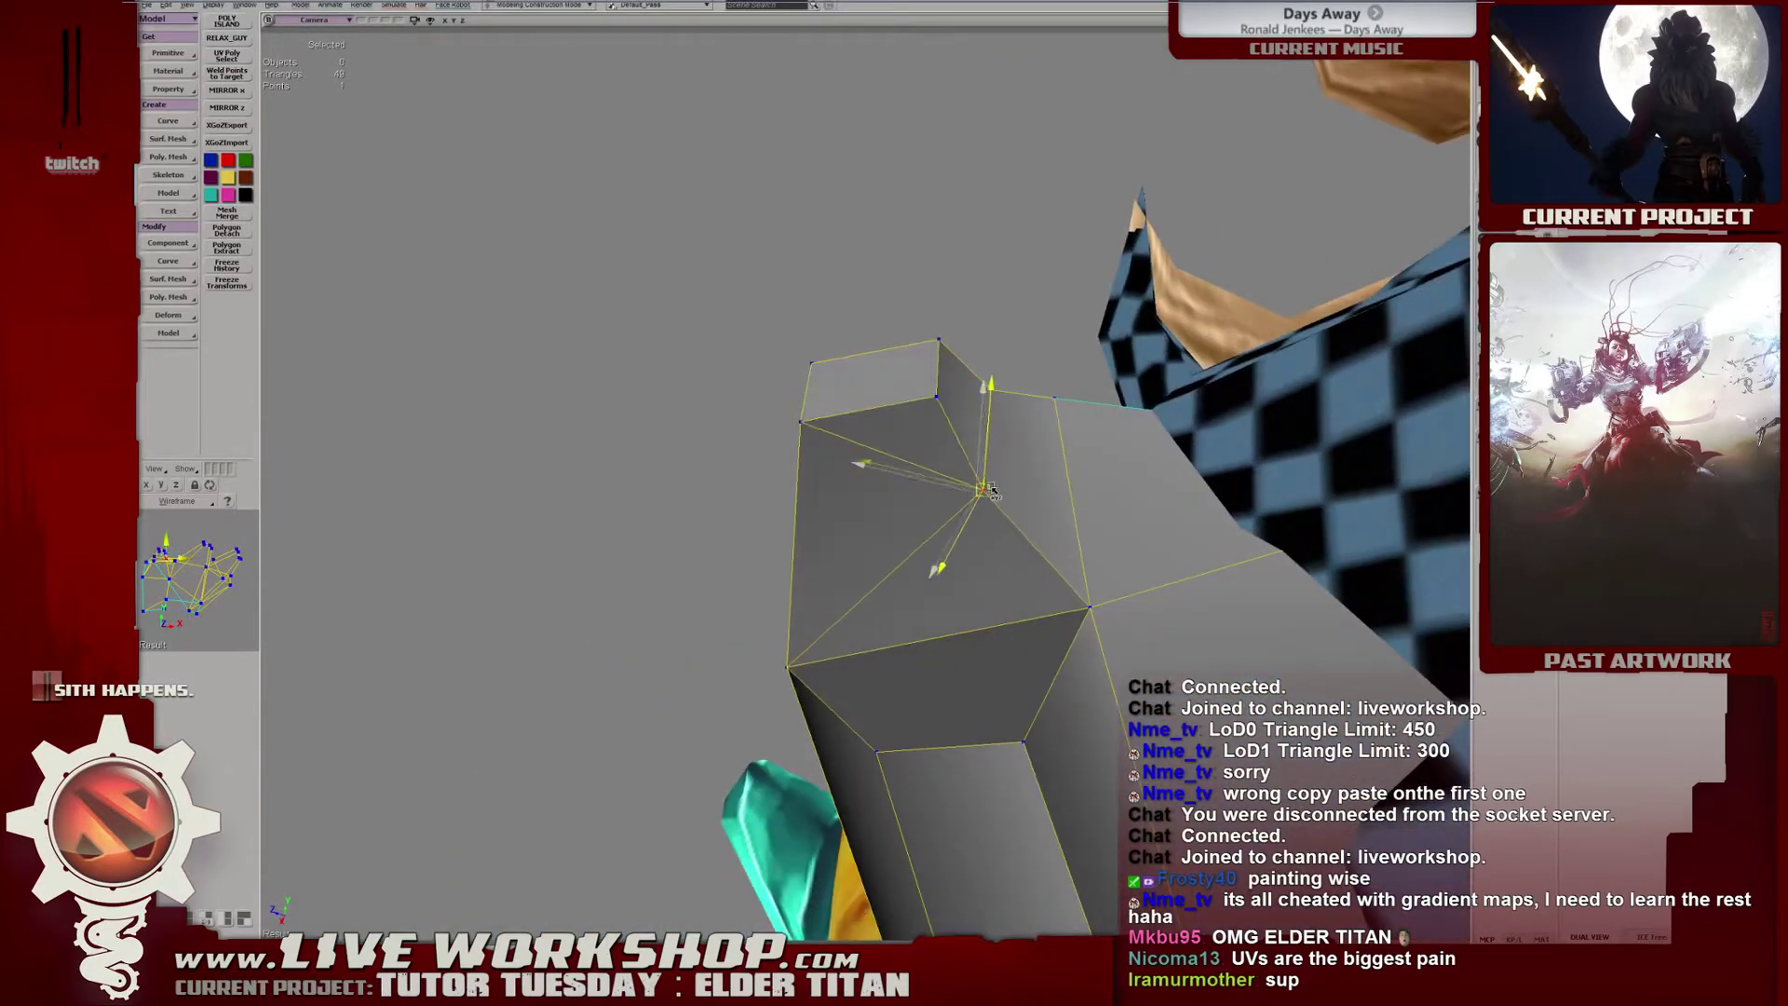
middle_drag(990, 489, 862, 501)
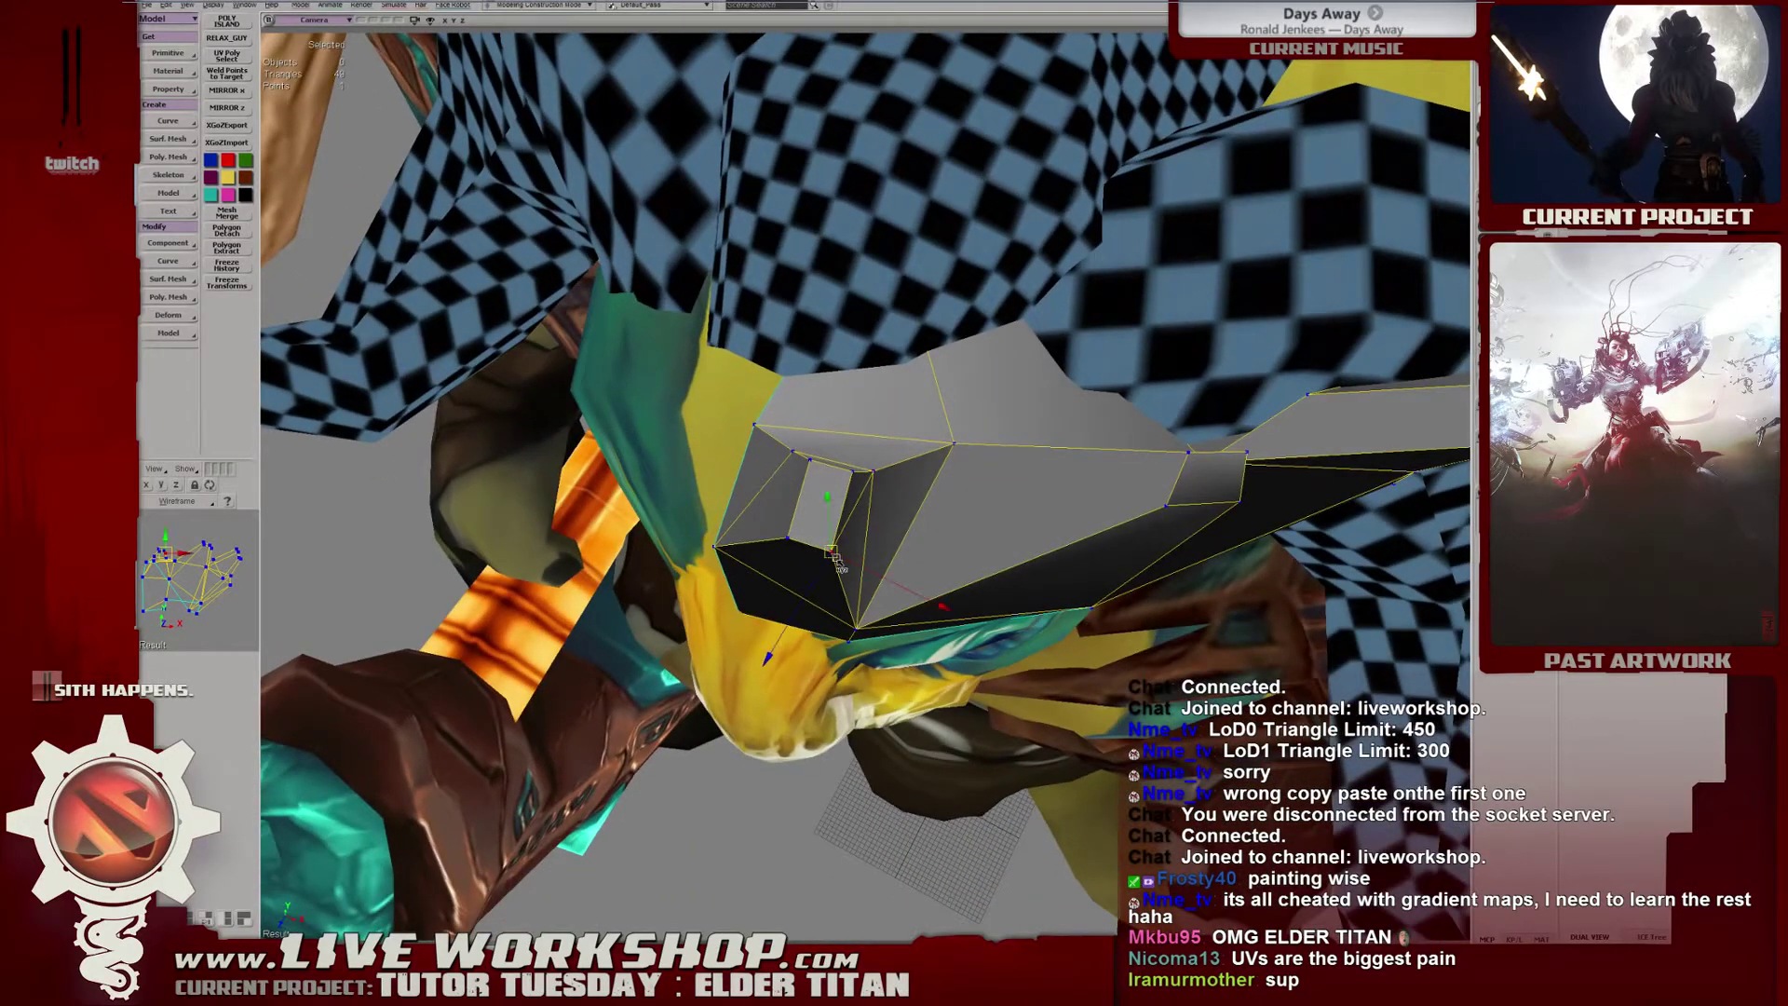
Adjust the tip corners of the inner and middle spikes from above, including the points around the inner spike.
click(809, 460)
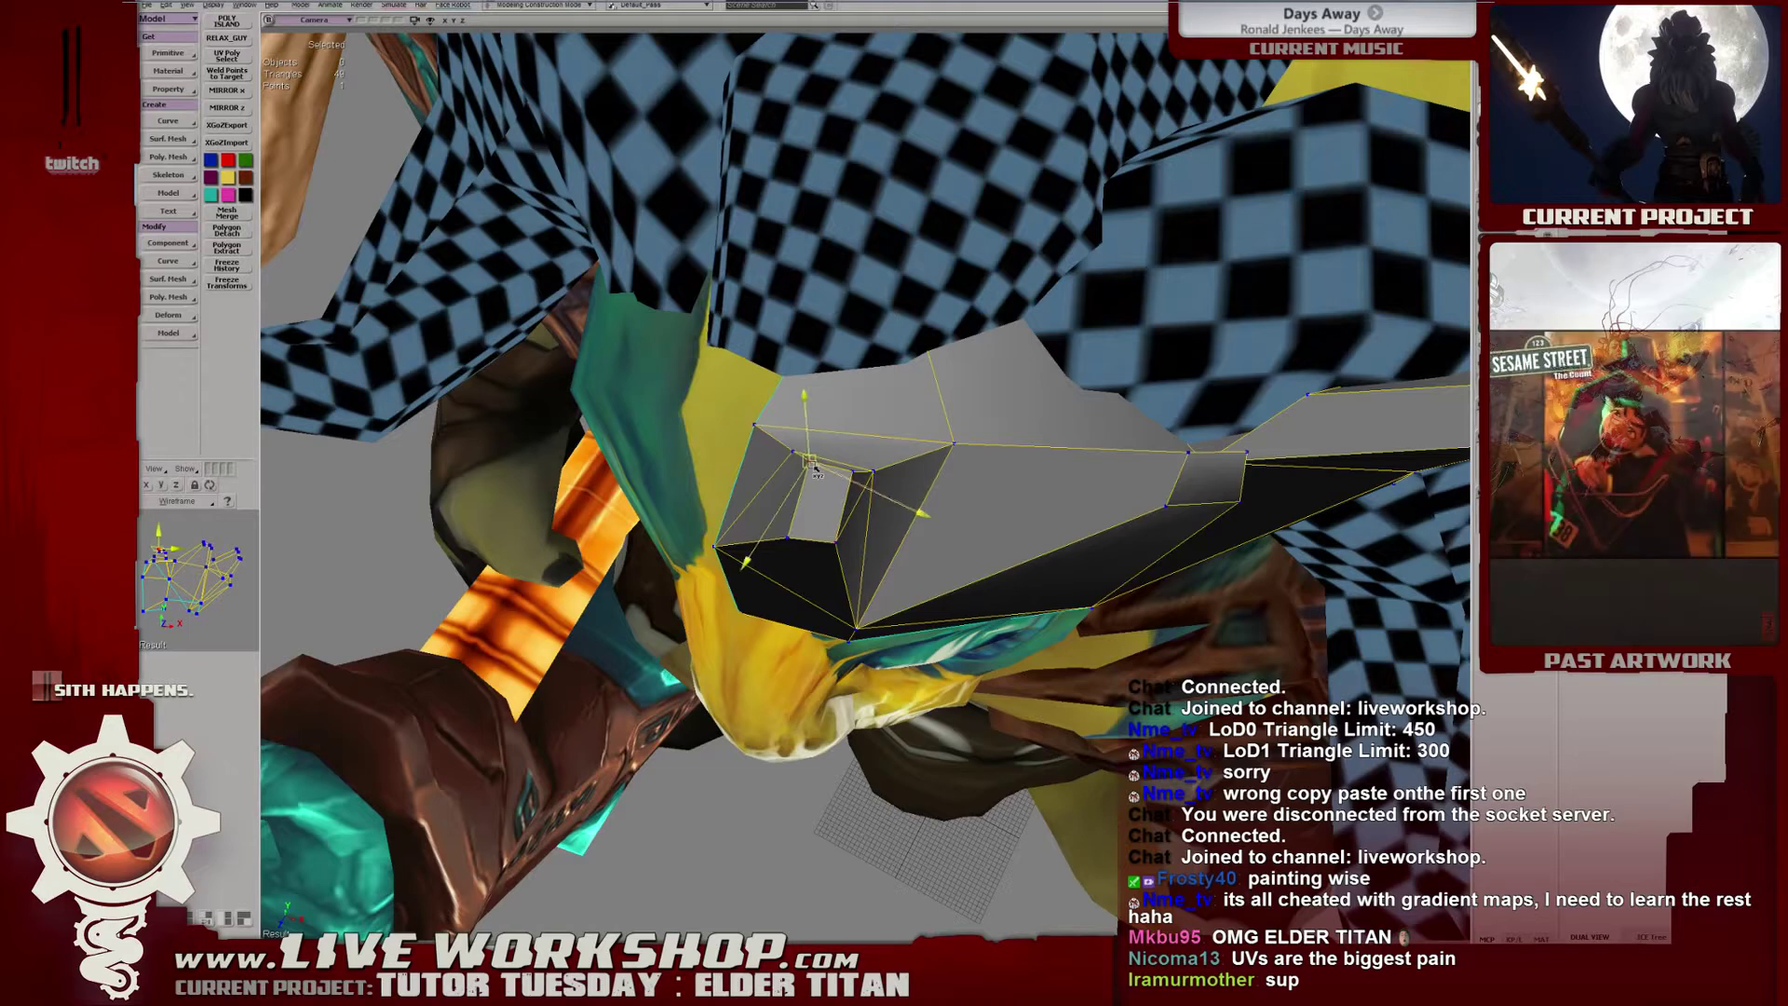
middle_drag(1191, 494, 1136, 493)
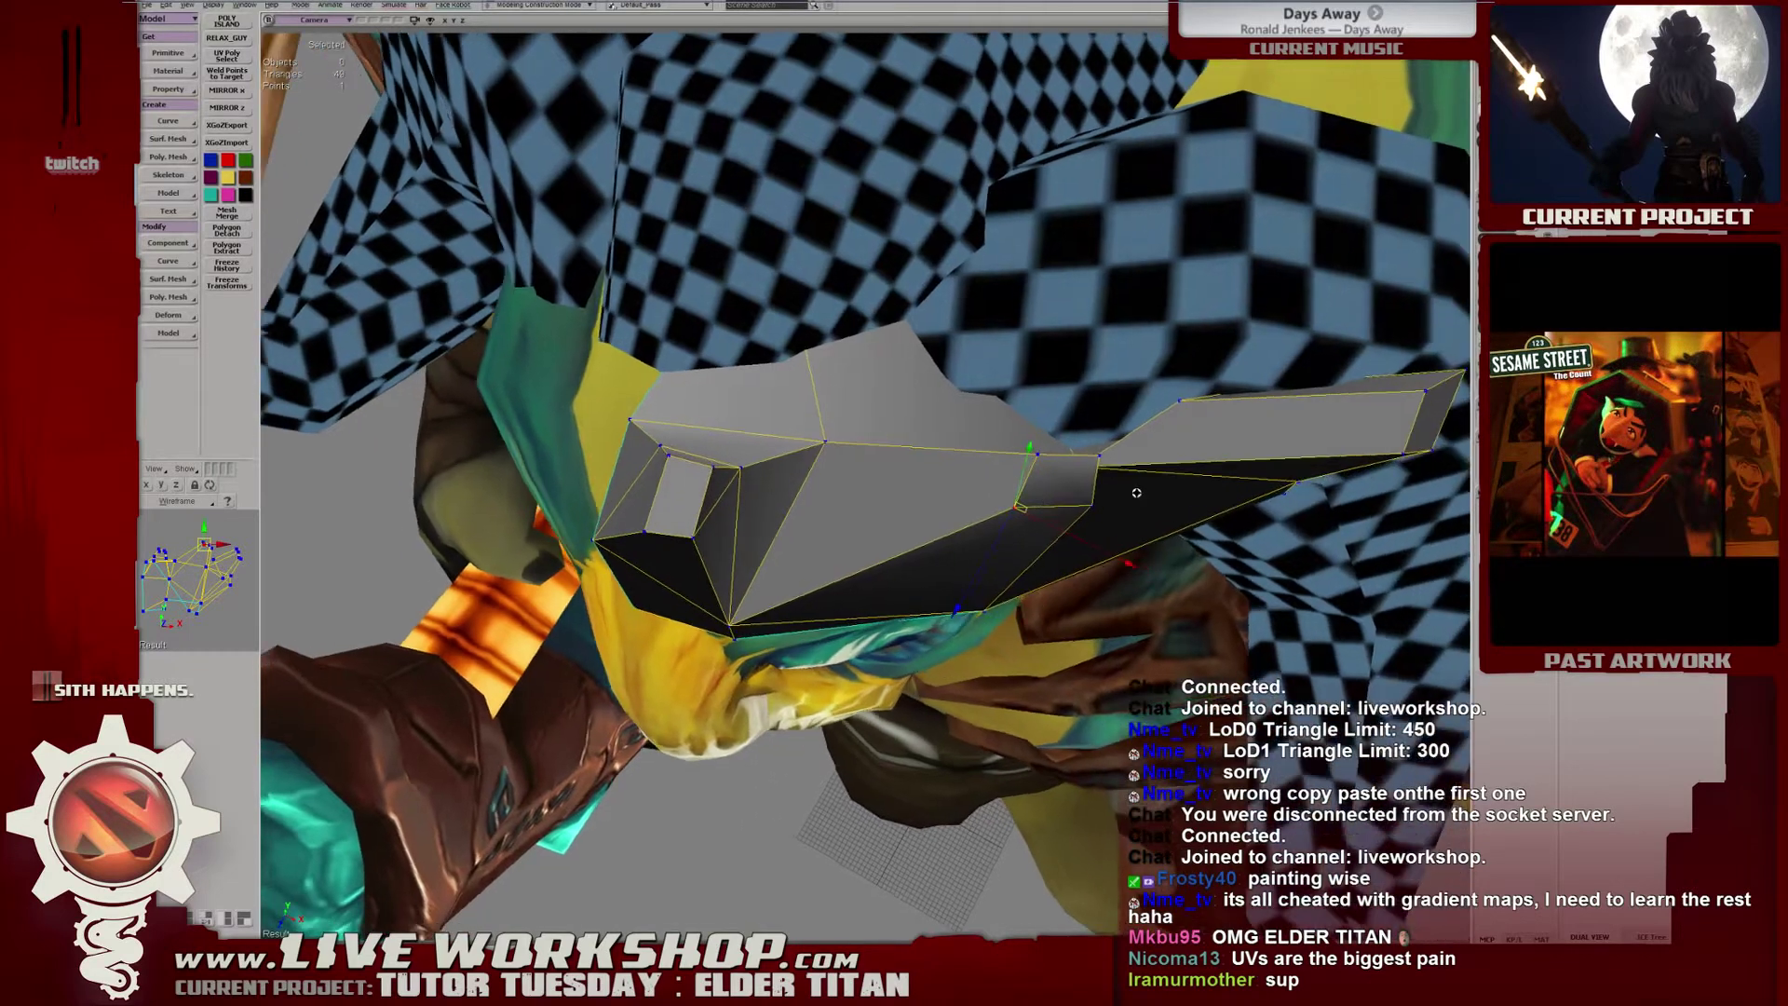
middle_drag(1022, 510, 913, 468)
drag(918, 471, 921, 473)
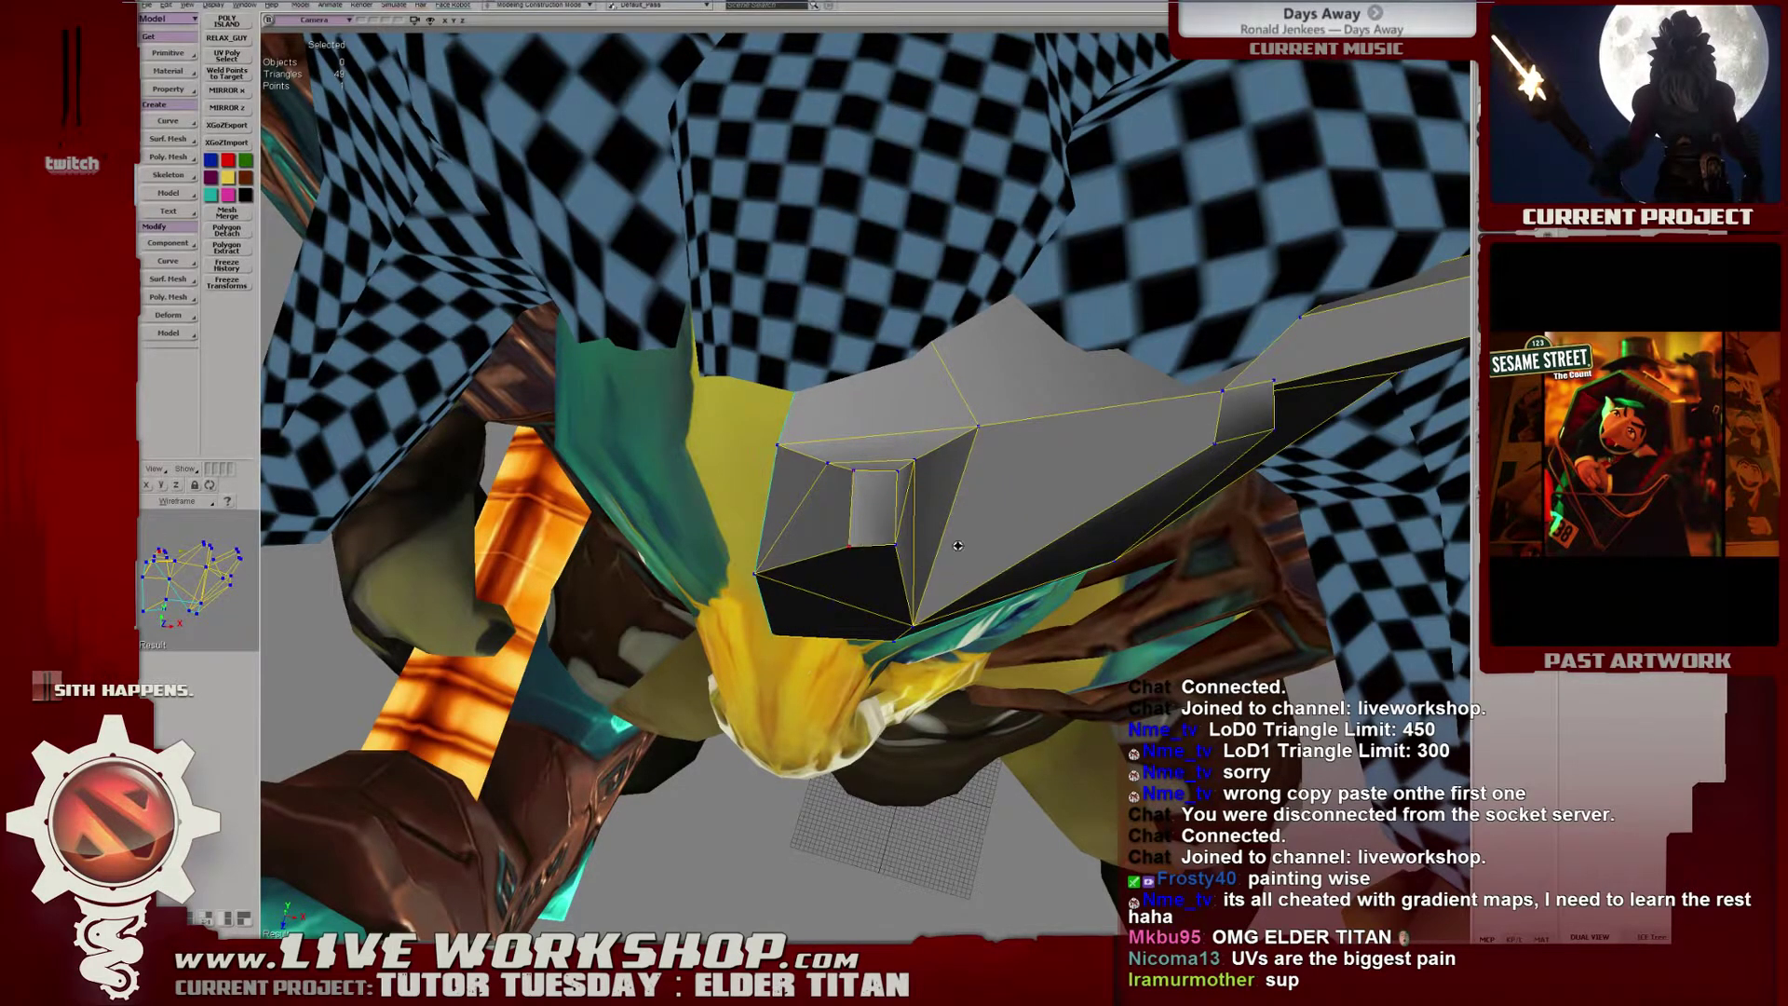
middle_drag(957, 545, 908, 466)
key(v)
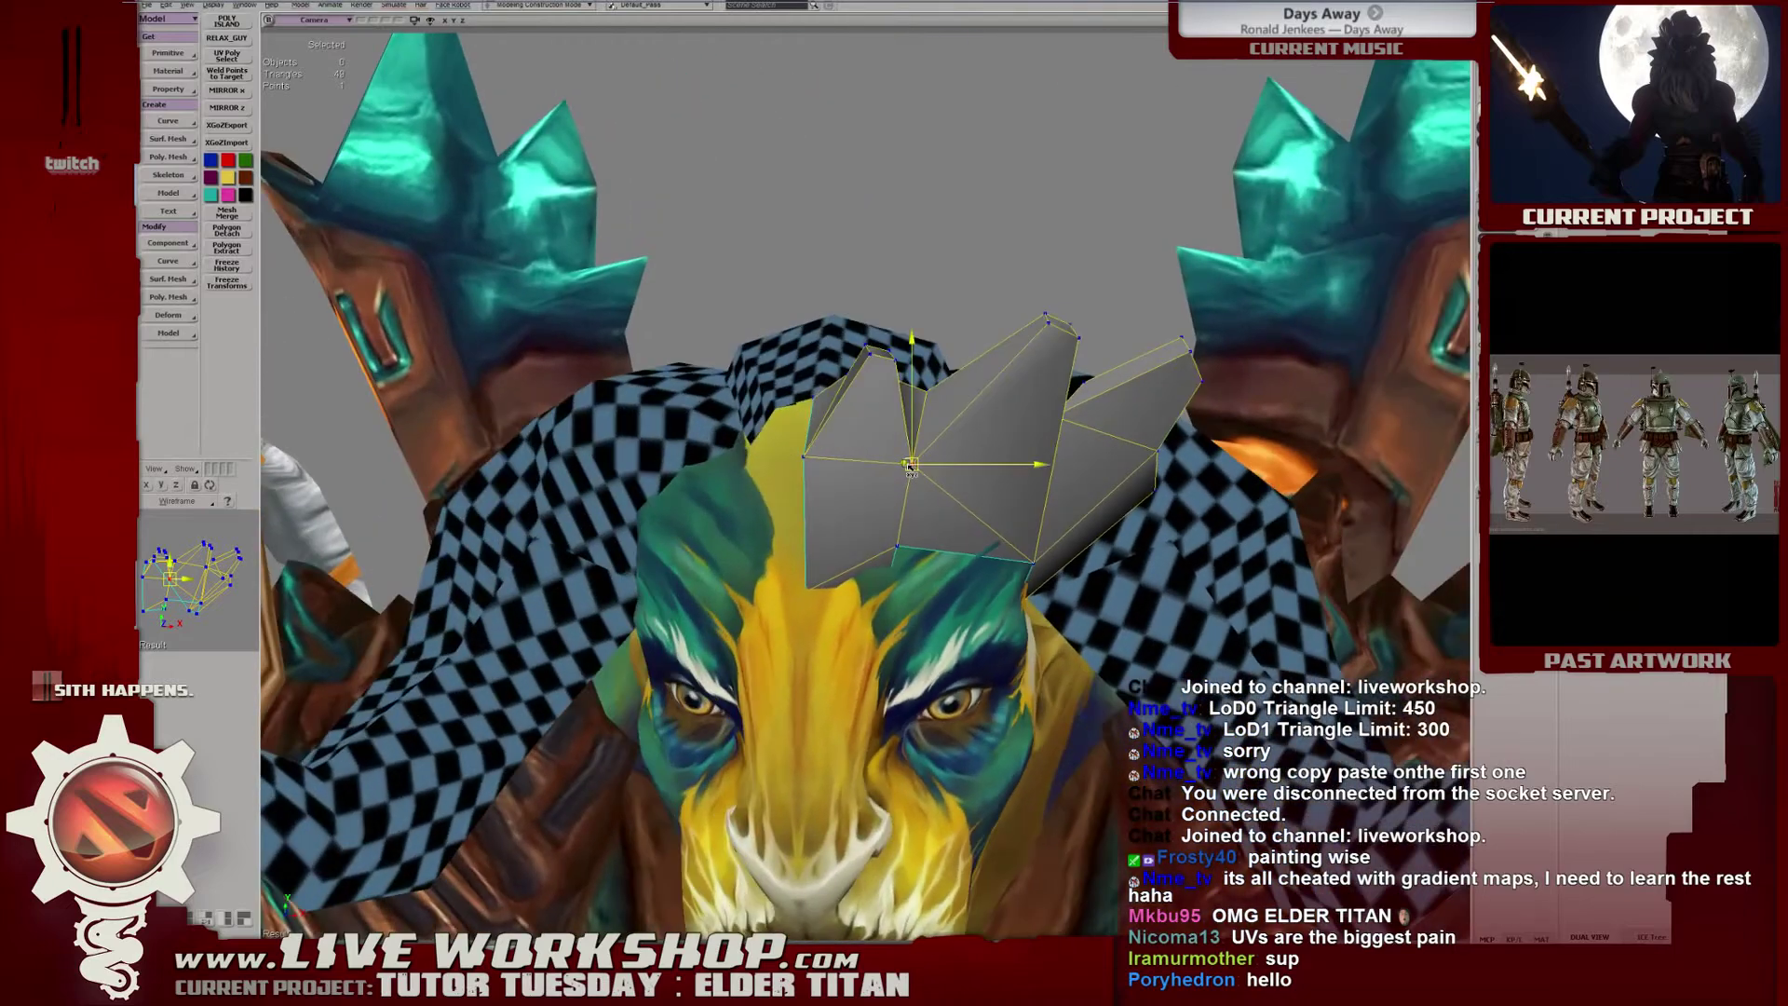
Return to object selection and compare the half plate with the original headpiece from the front and behind.
click(964, 243)
scroll(922, 315, down, 3)
middle_drag(964, 391, 693, 460)
click(874, 517)
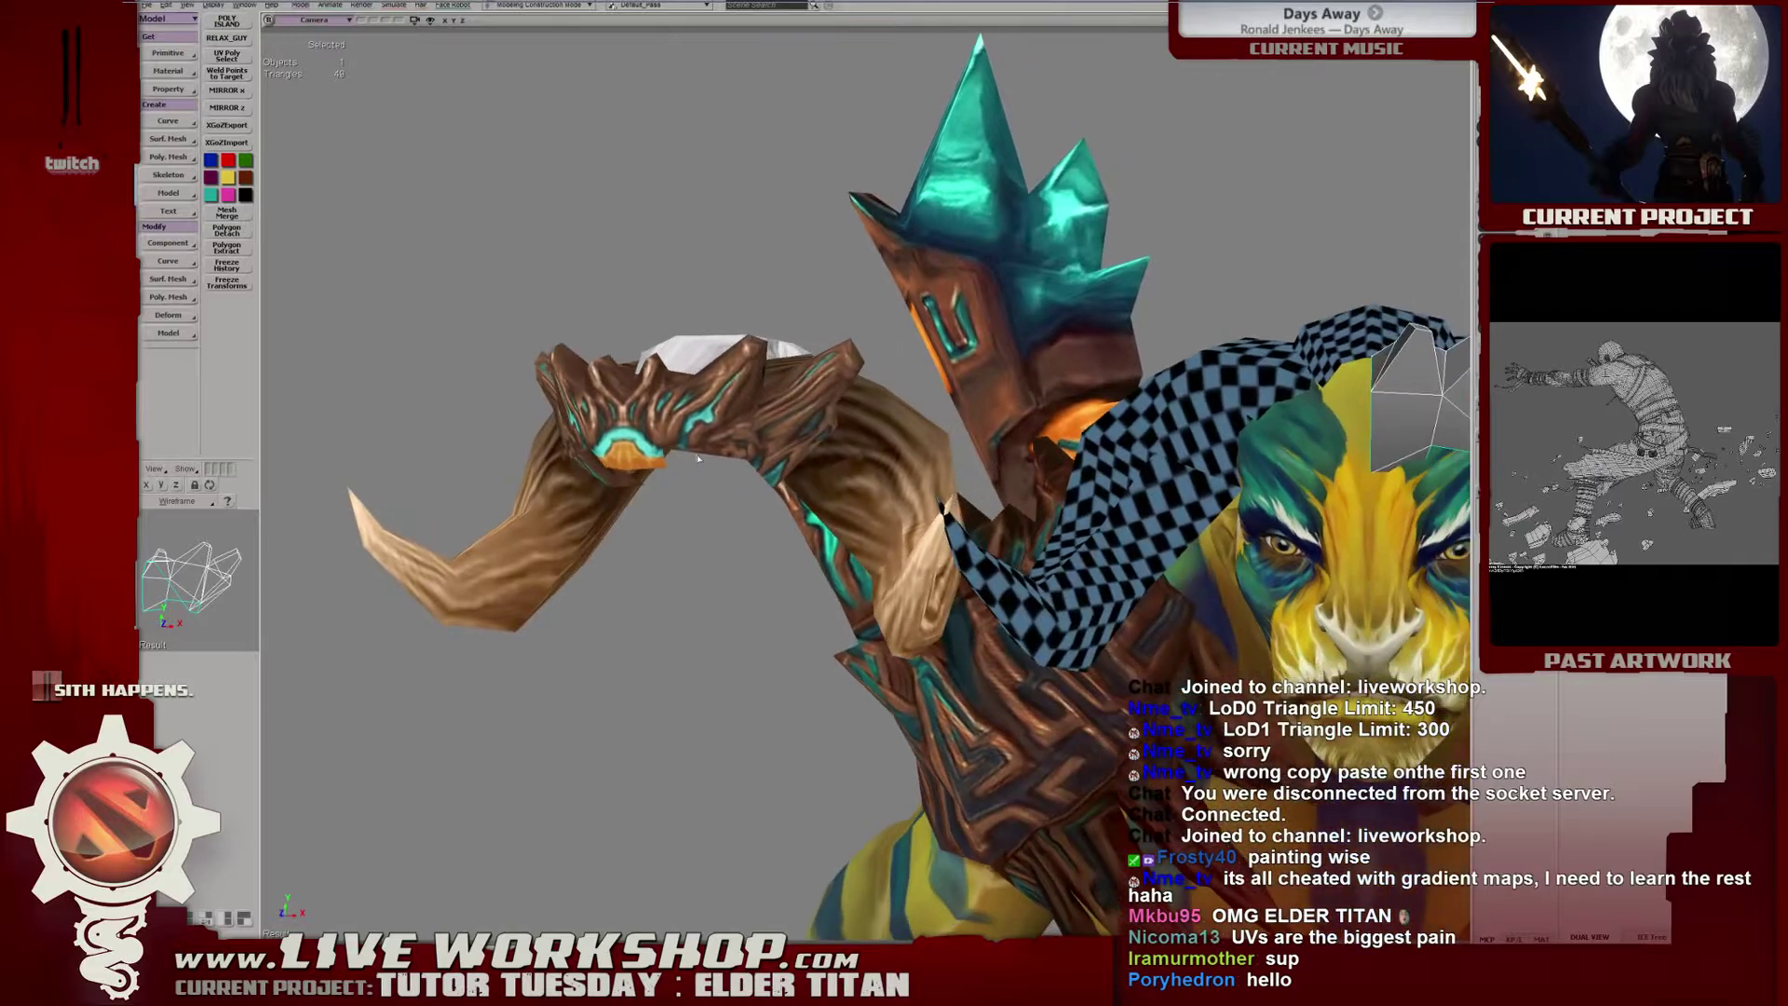
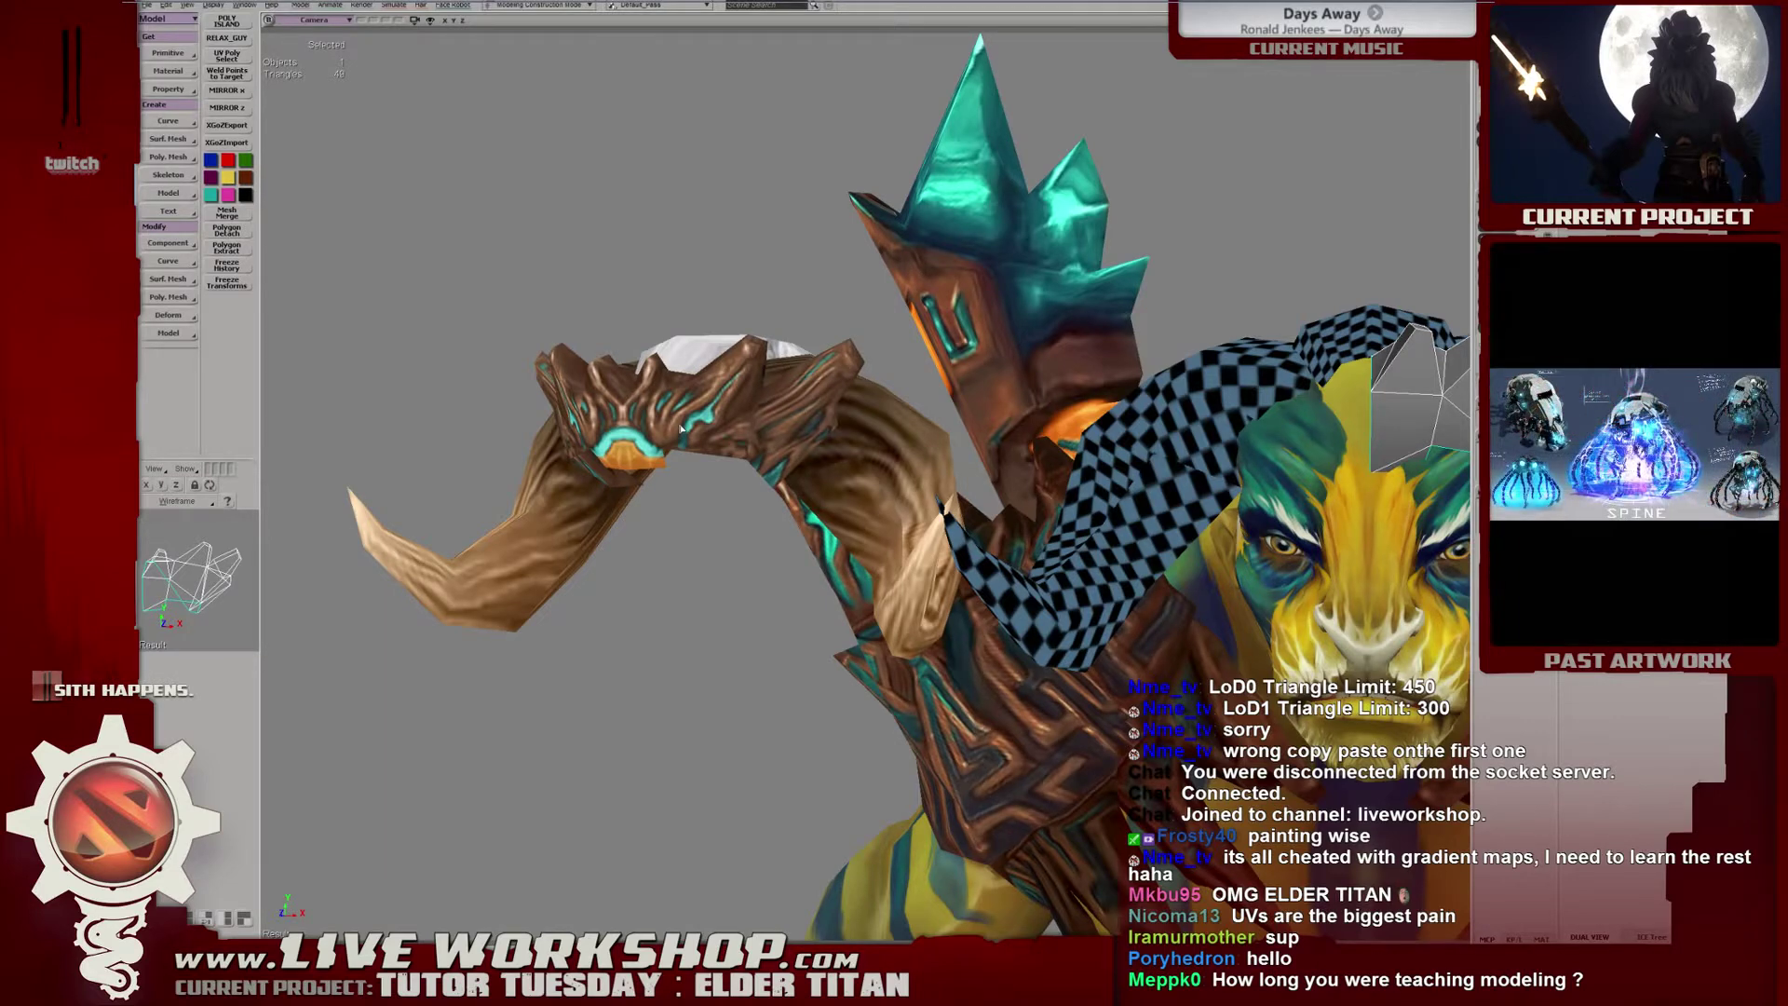
mouse_move(819, 286)
middle_down()
mouse_move(1012, 406)
mouse_move(969, 417)
mouse_move(841, 356)
mouse_move(979, 411)
mouse_move(994, 456)
mouse_move(1033, 360)
middle_up()
key(f)
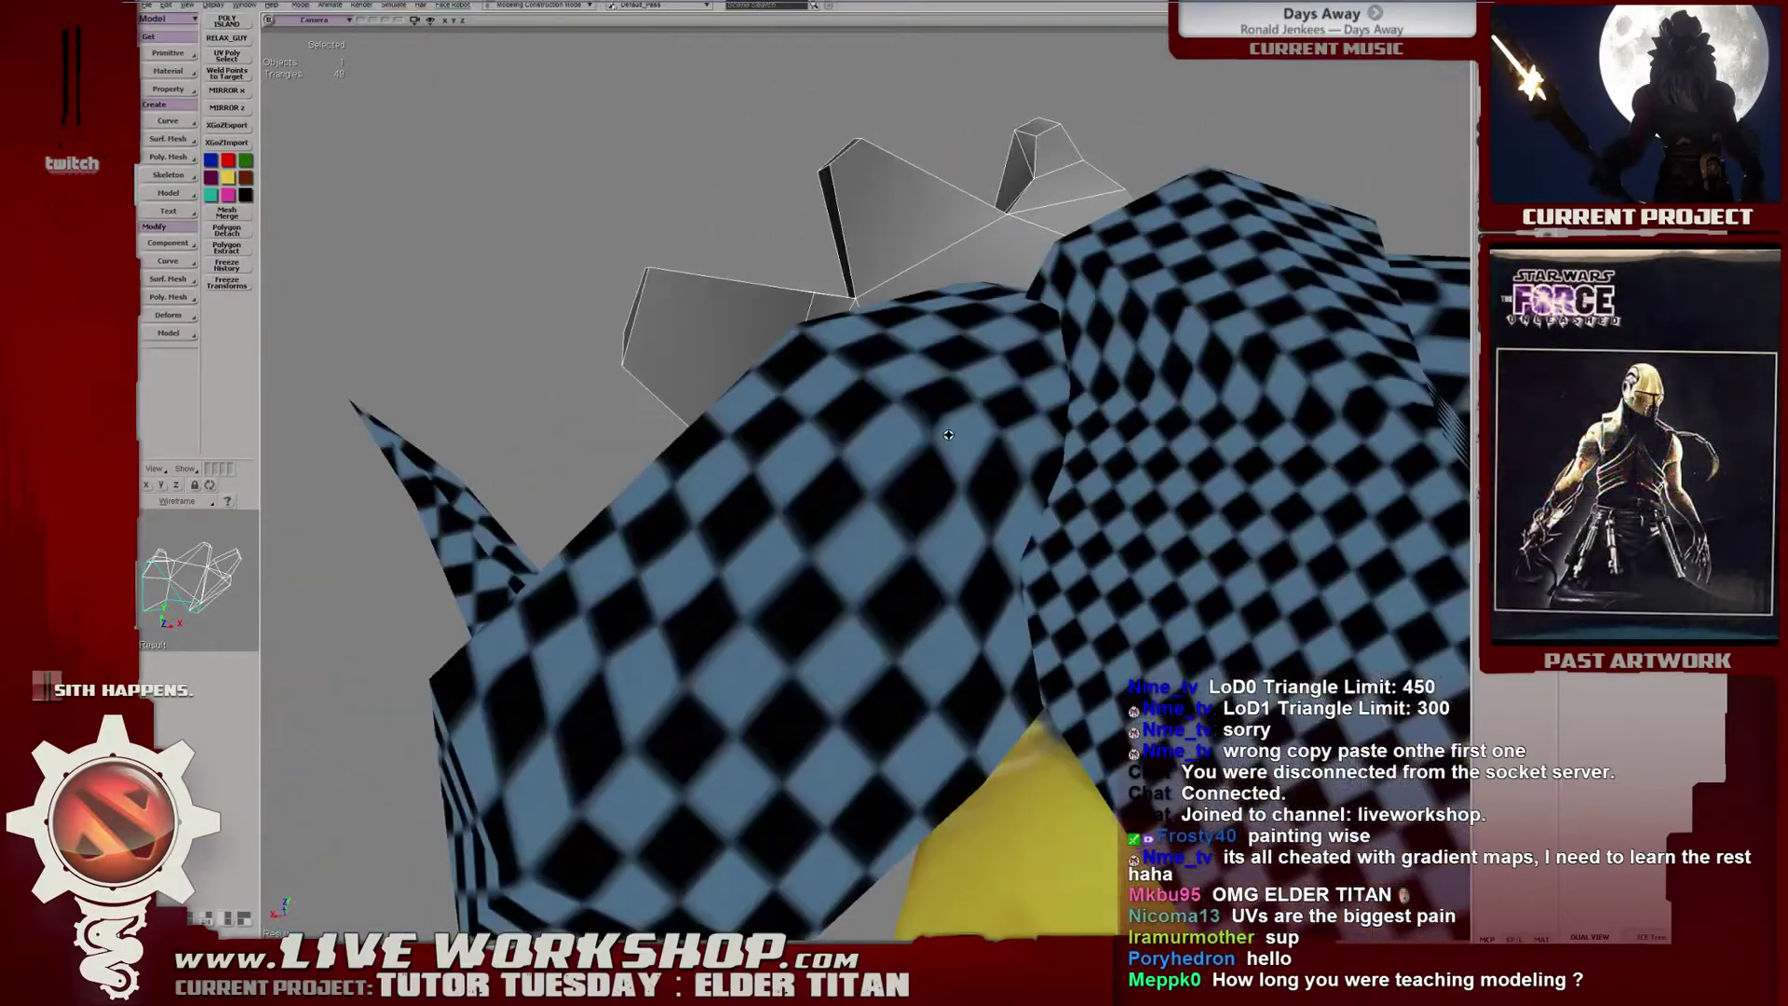
mouse_move(948, 435)
middle_down()
mouse_move(854, 466)
mouse_move(801, 402)
mouse_move(781, 449)
mouse_move(1022, 390)
mouse_move(978, 430)
mouse_move(992, 478)
mouse_move(978, 456)
mouse_move(1030, 431)
mouse_move(991, 382)
middle_up()
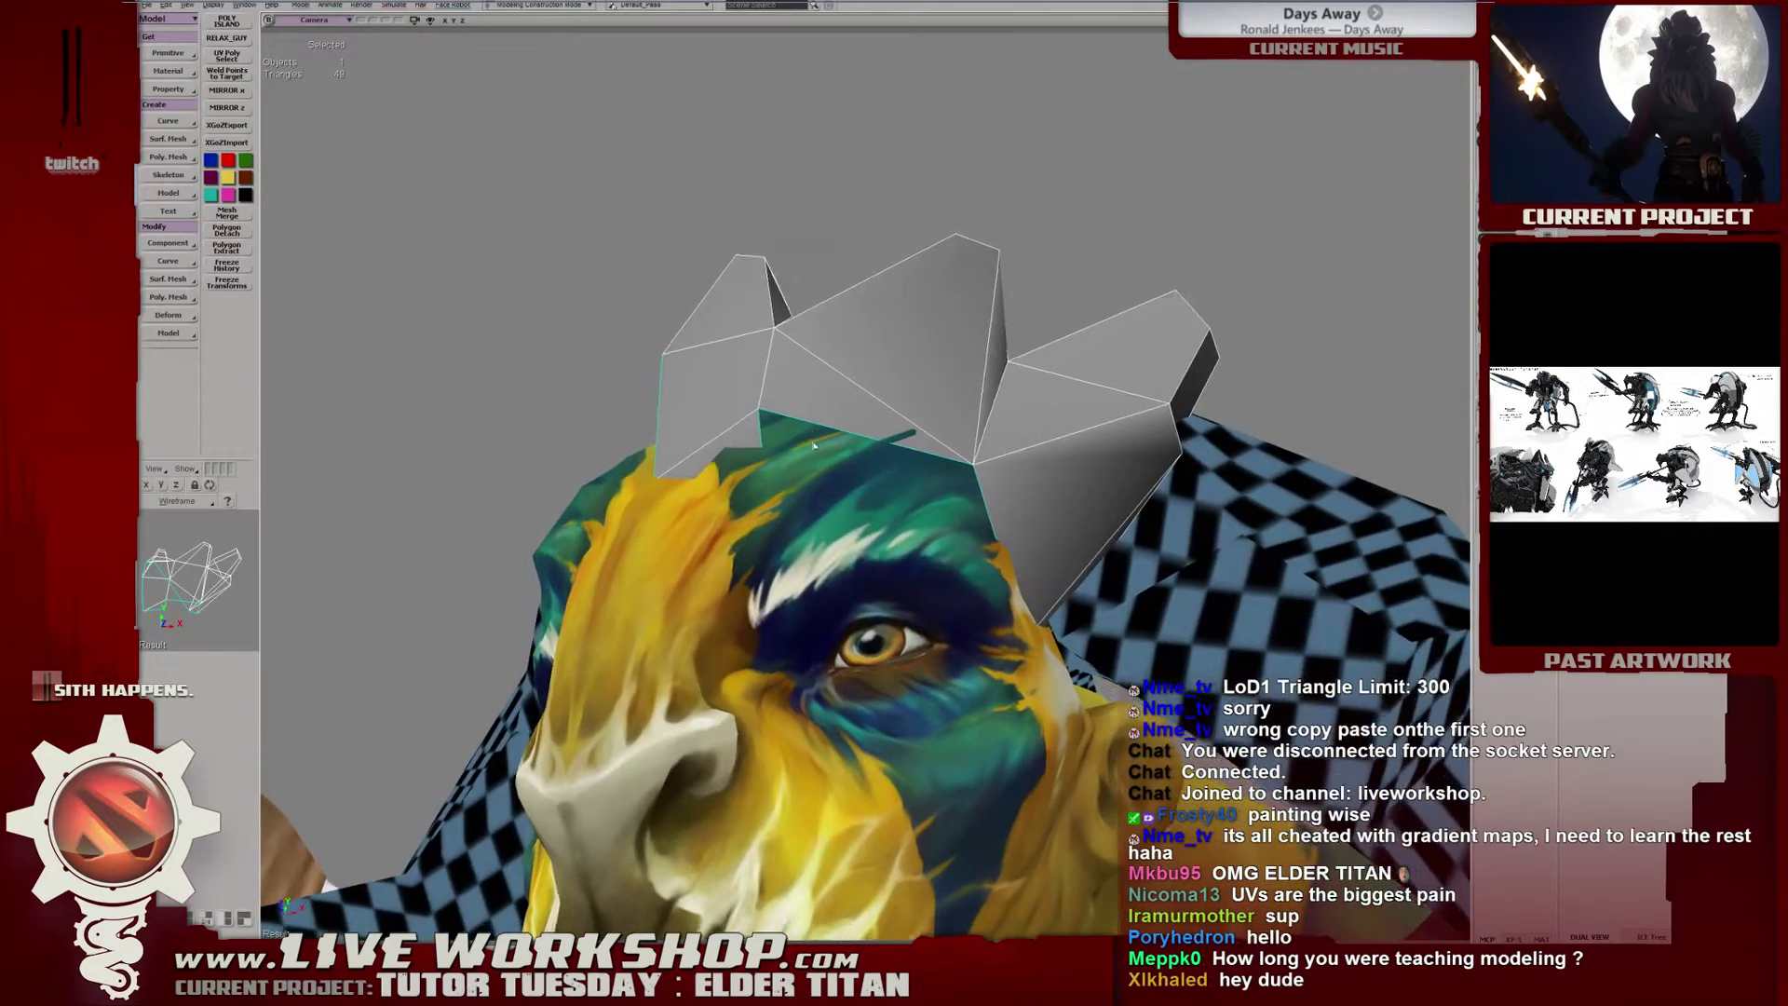
Try to add a polygon along the half plate's open lower border, checking it in wireframe and shaded display.
key(n)
click(770, 477)
click(977, 475)
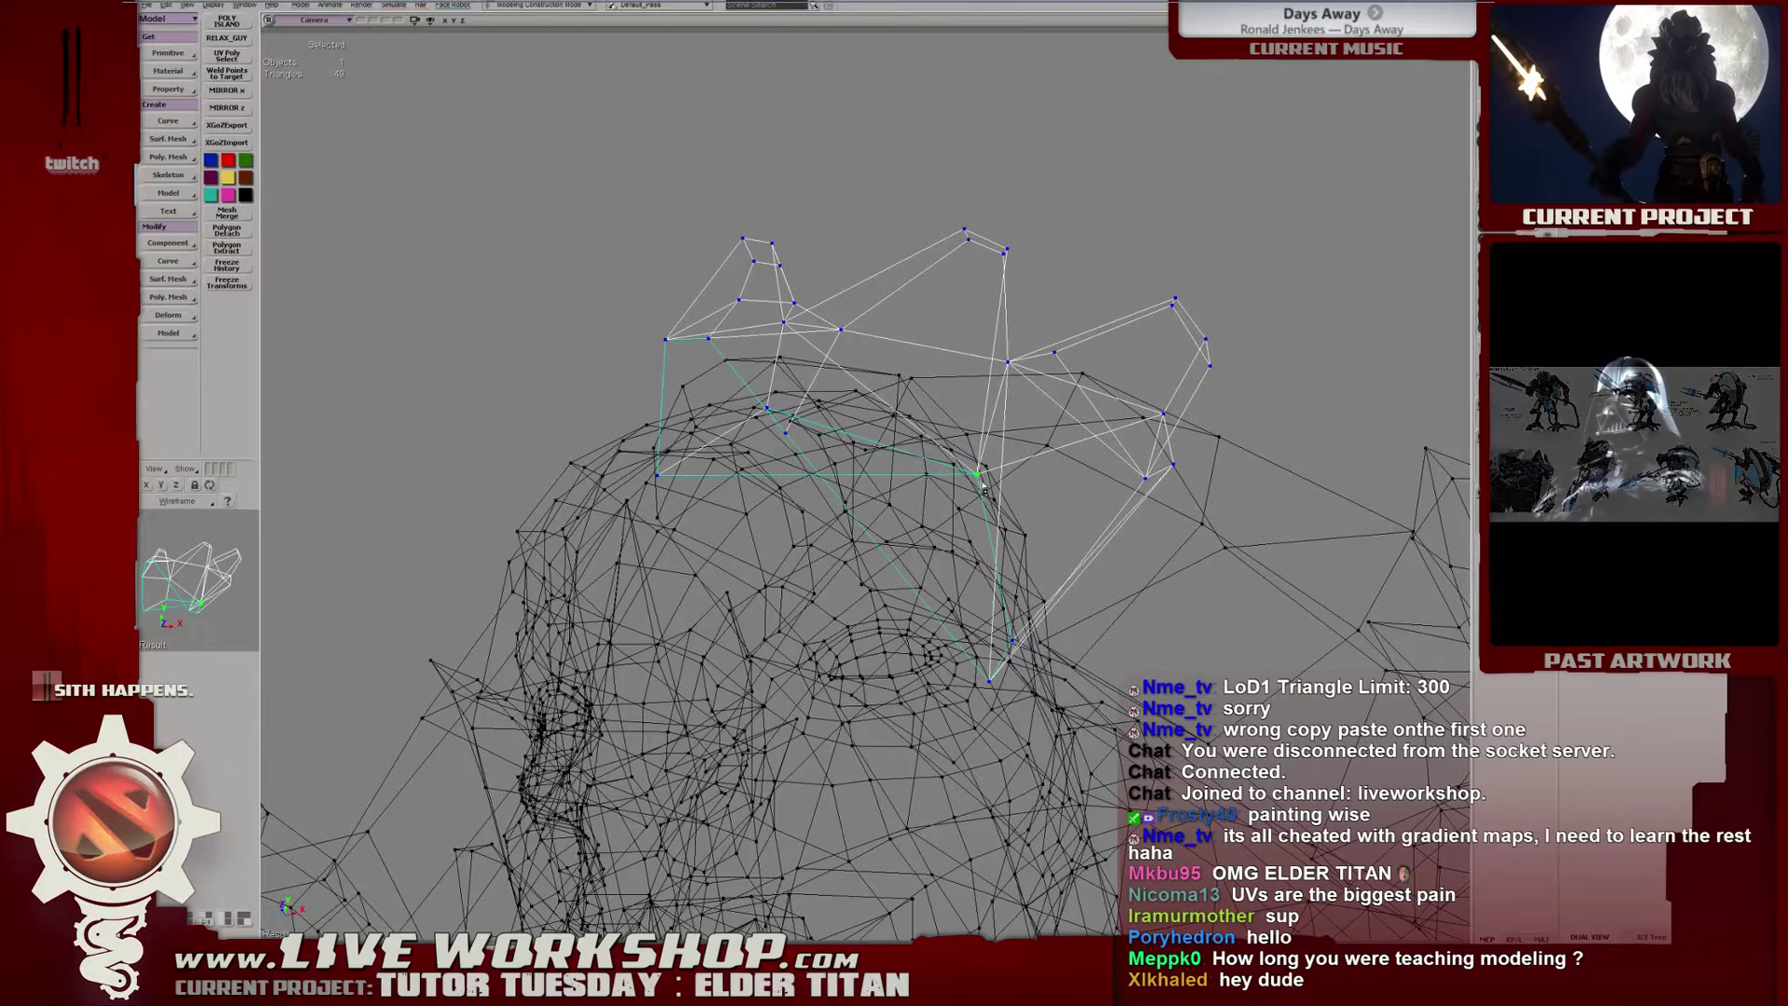
key(5)
mouse_move(977, 475)
middle_down()
mouse_move(940, 466)
mouse_move(892, 545)
mouse_move(1188, 454)
mouse_move(926, 477)
mouse_move(841, 419)
mouse_move(866, 433)
mouse_move(1189, 383)
middle_up()
key(3)
key(3)
scroll(866, 433, up, 6)
click(911, 435)
key(v)
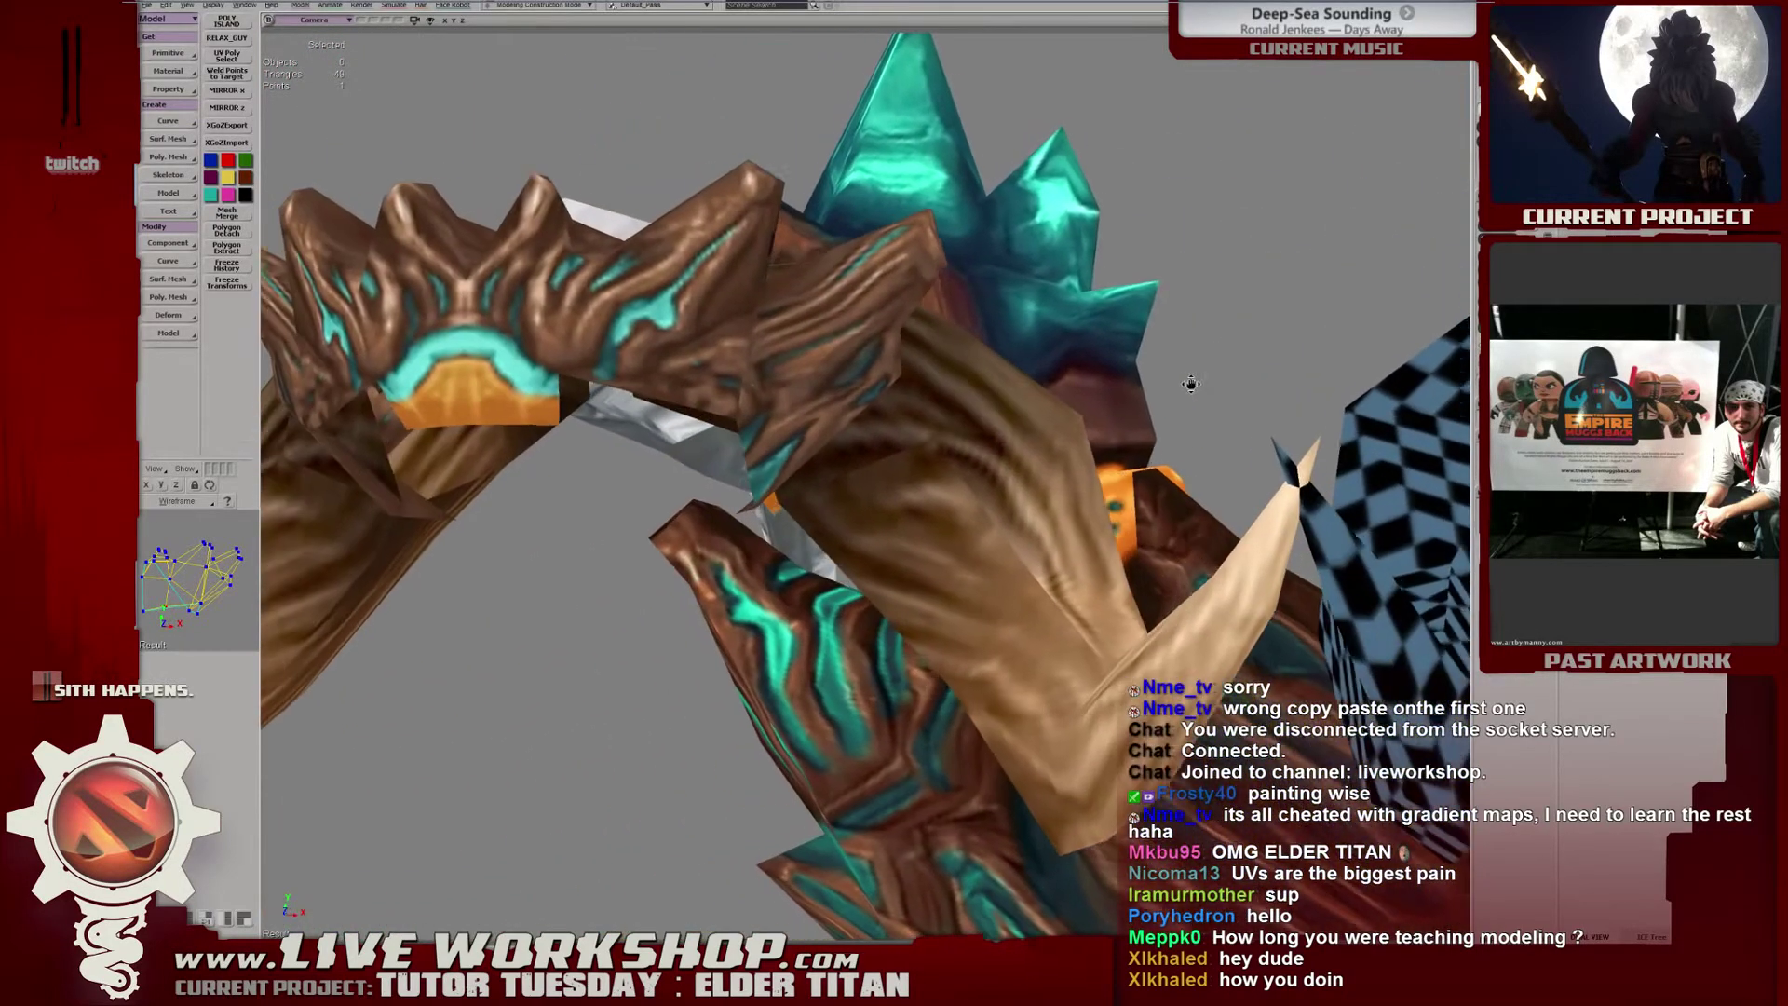
Hide the shoulder armour and select the original textured headpiece beside the character.
click(563, 371)
middle_drag(564, 371, 1003, 347)
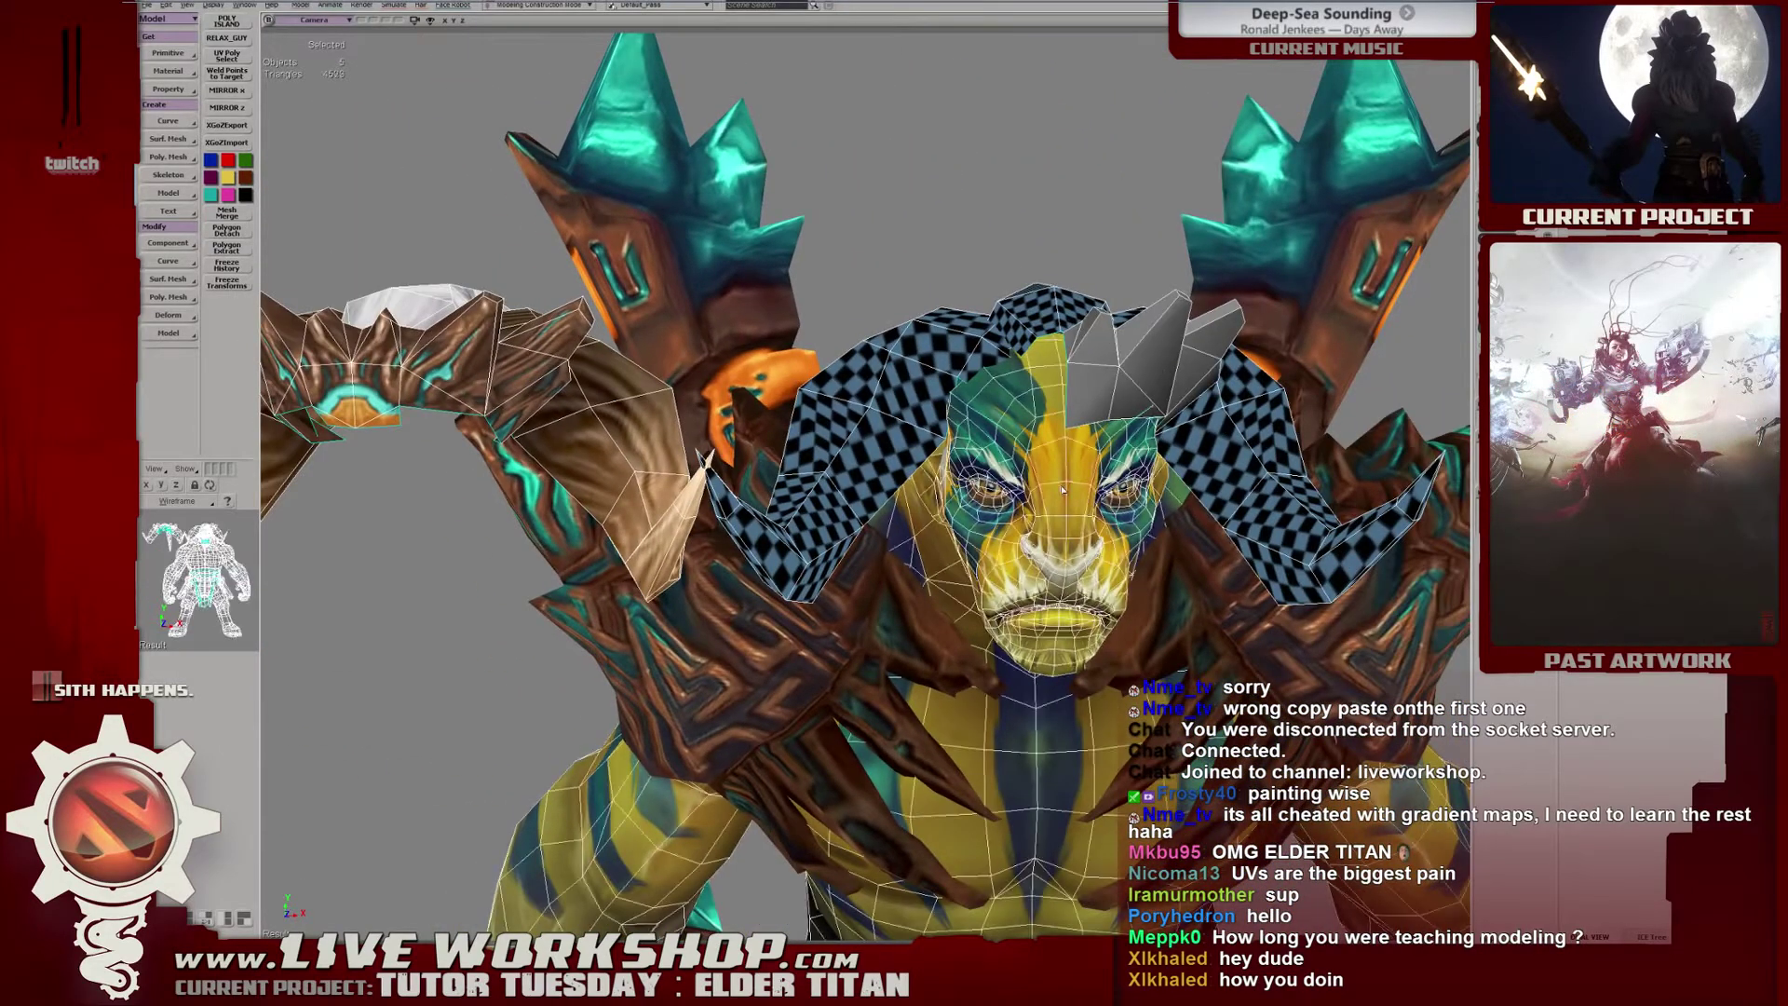
click(592, 408)
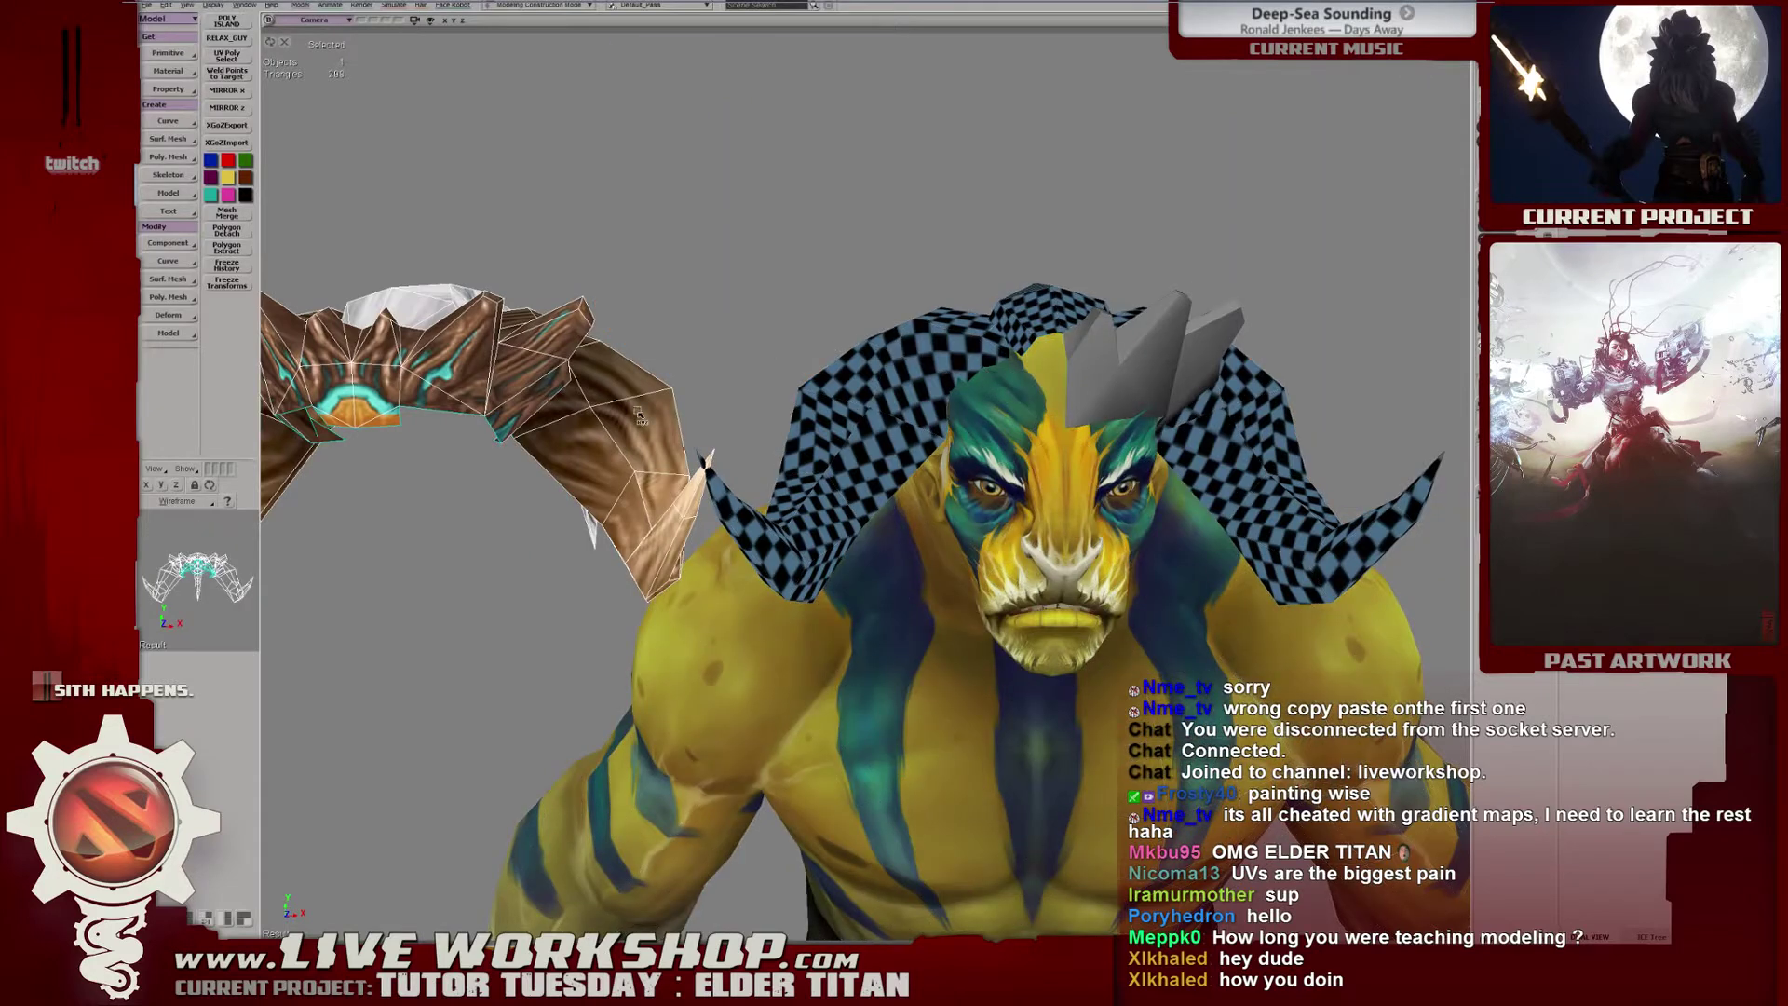
Move the original headpiece over to the head and compare it with the half plate in untextured shading with edges.
drag(704, 427, 1098, 507)
middle_drag(1099, 508, 1170, 512)
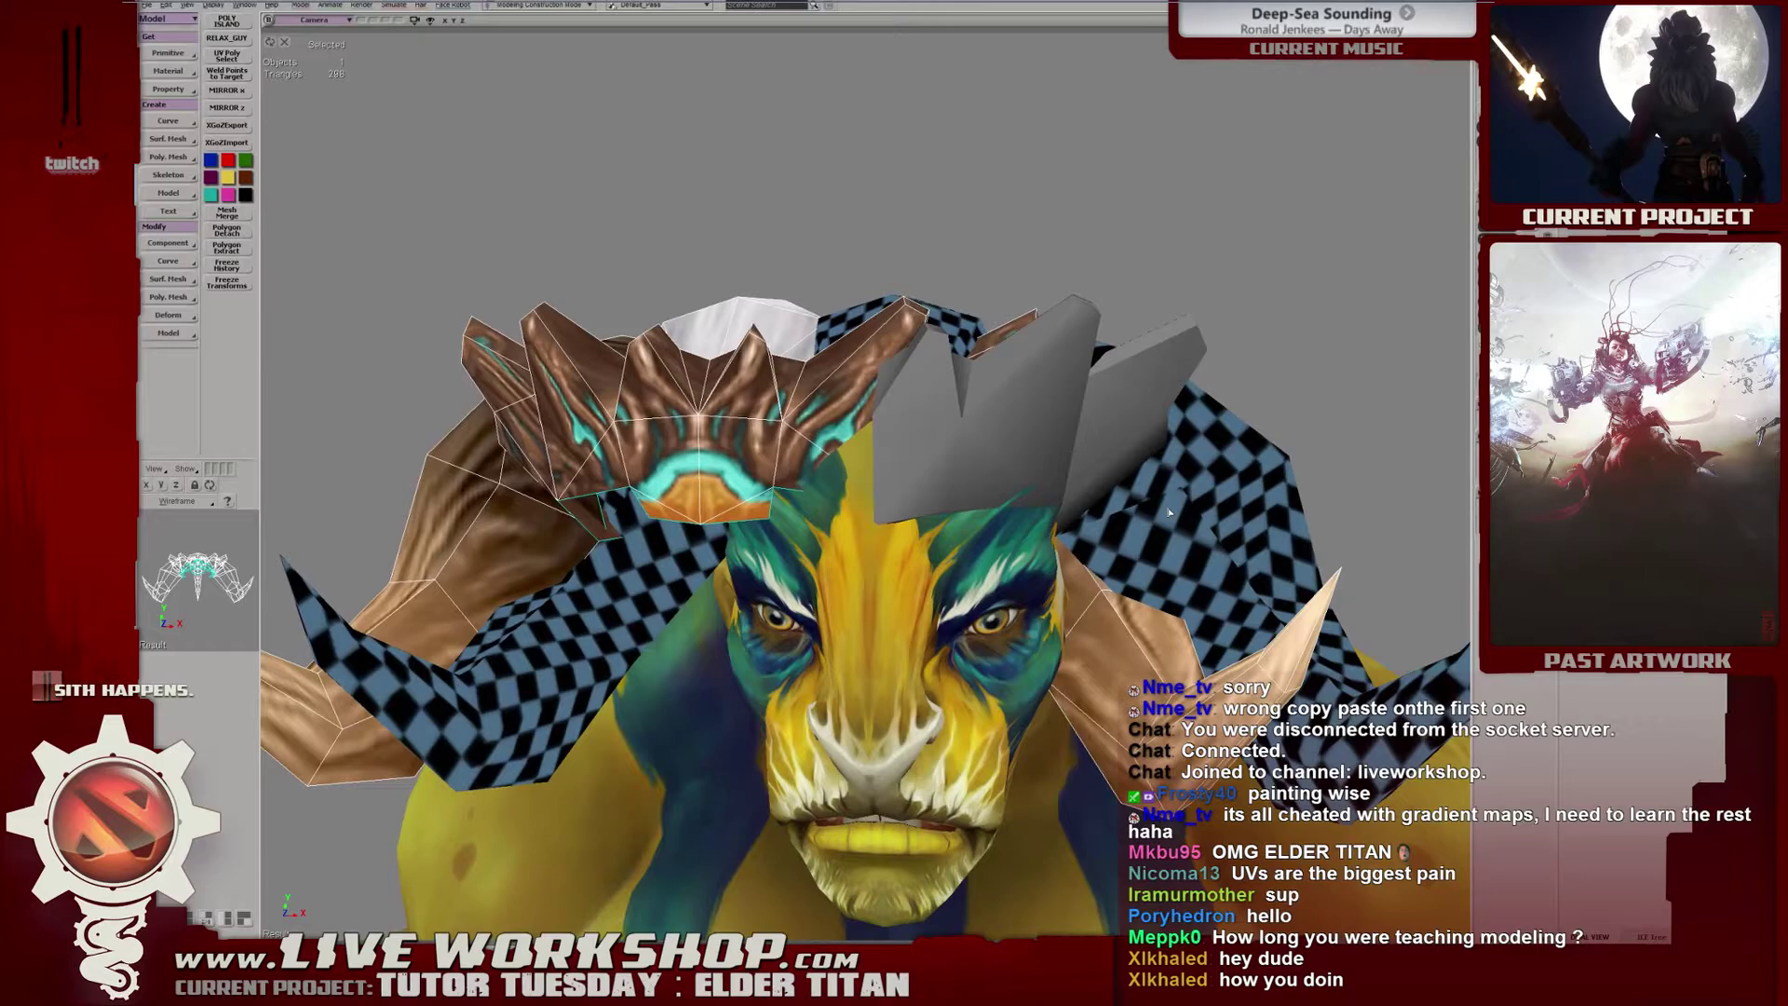
key(5)
key(4)
mouse_move(1045, 512)
middle_down()
mouse_move(1031, 520)
mouse_move(1051, 524)
middle_up()
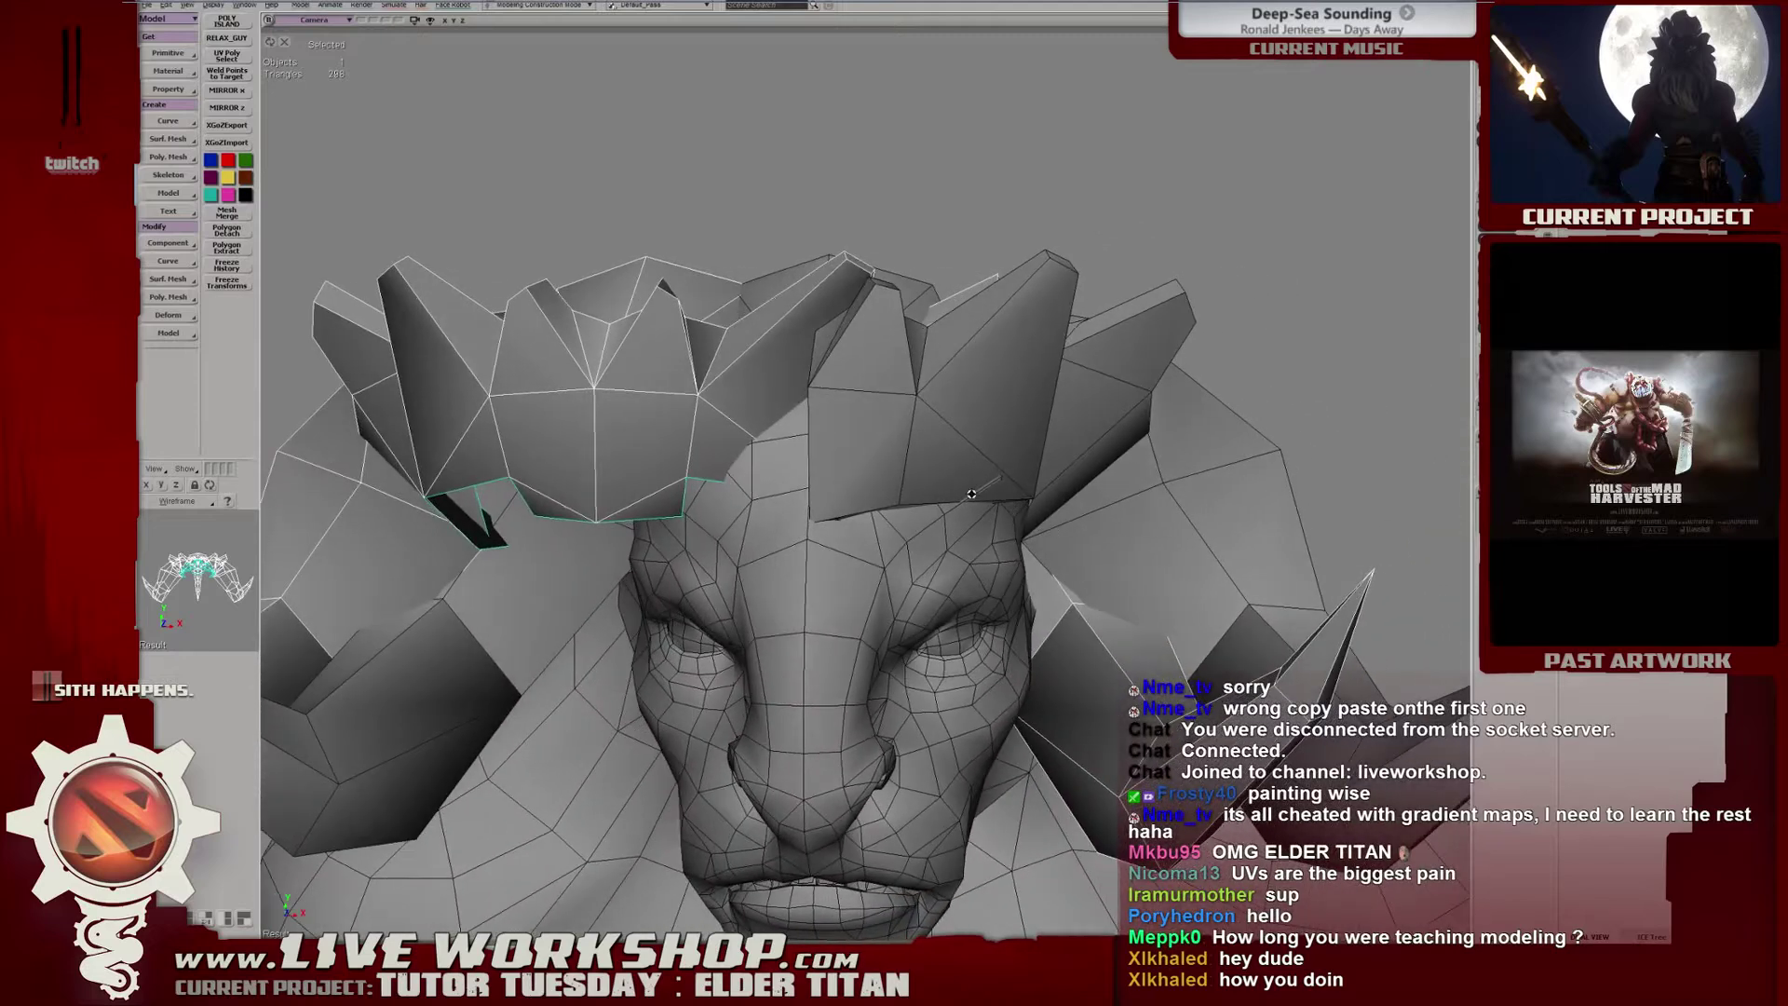
Adjust a point on the half plate's lower border to follow the original headpiece's edge above the forehead.
click(899, 490)
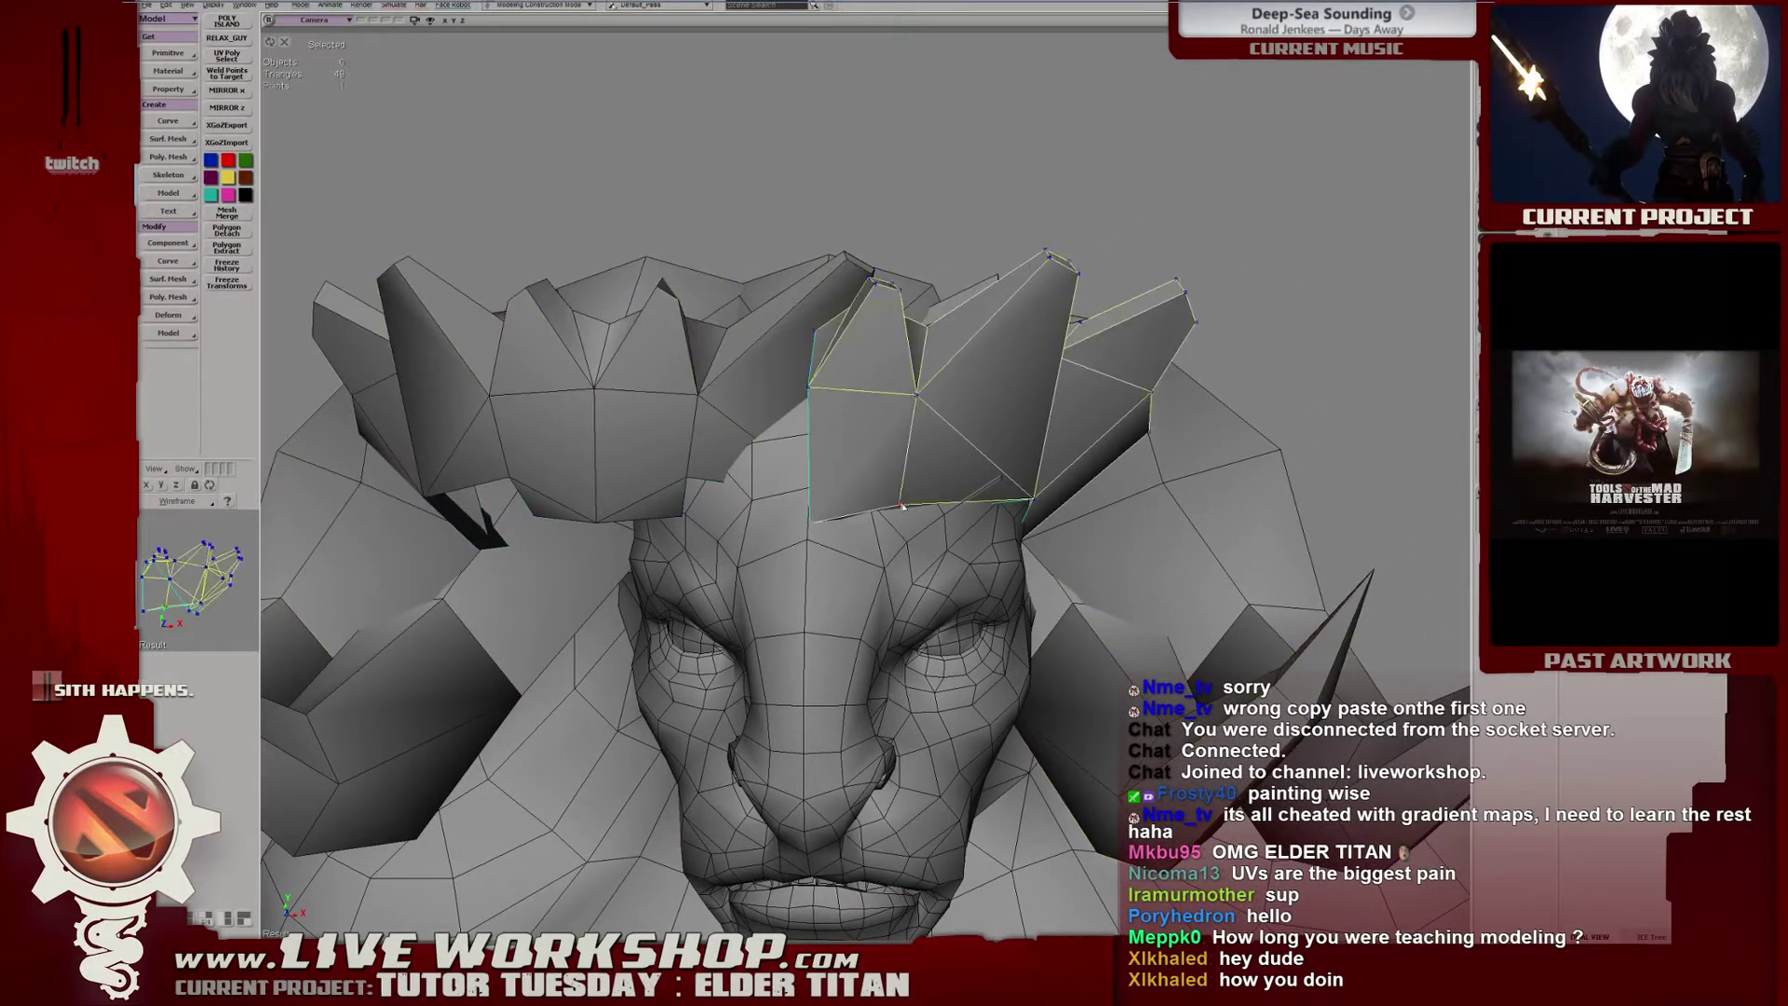
middle_drag(903, 500, 879, 438)
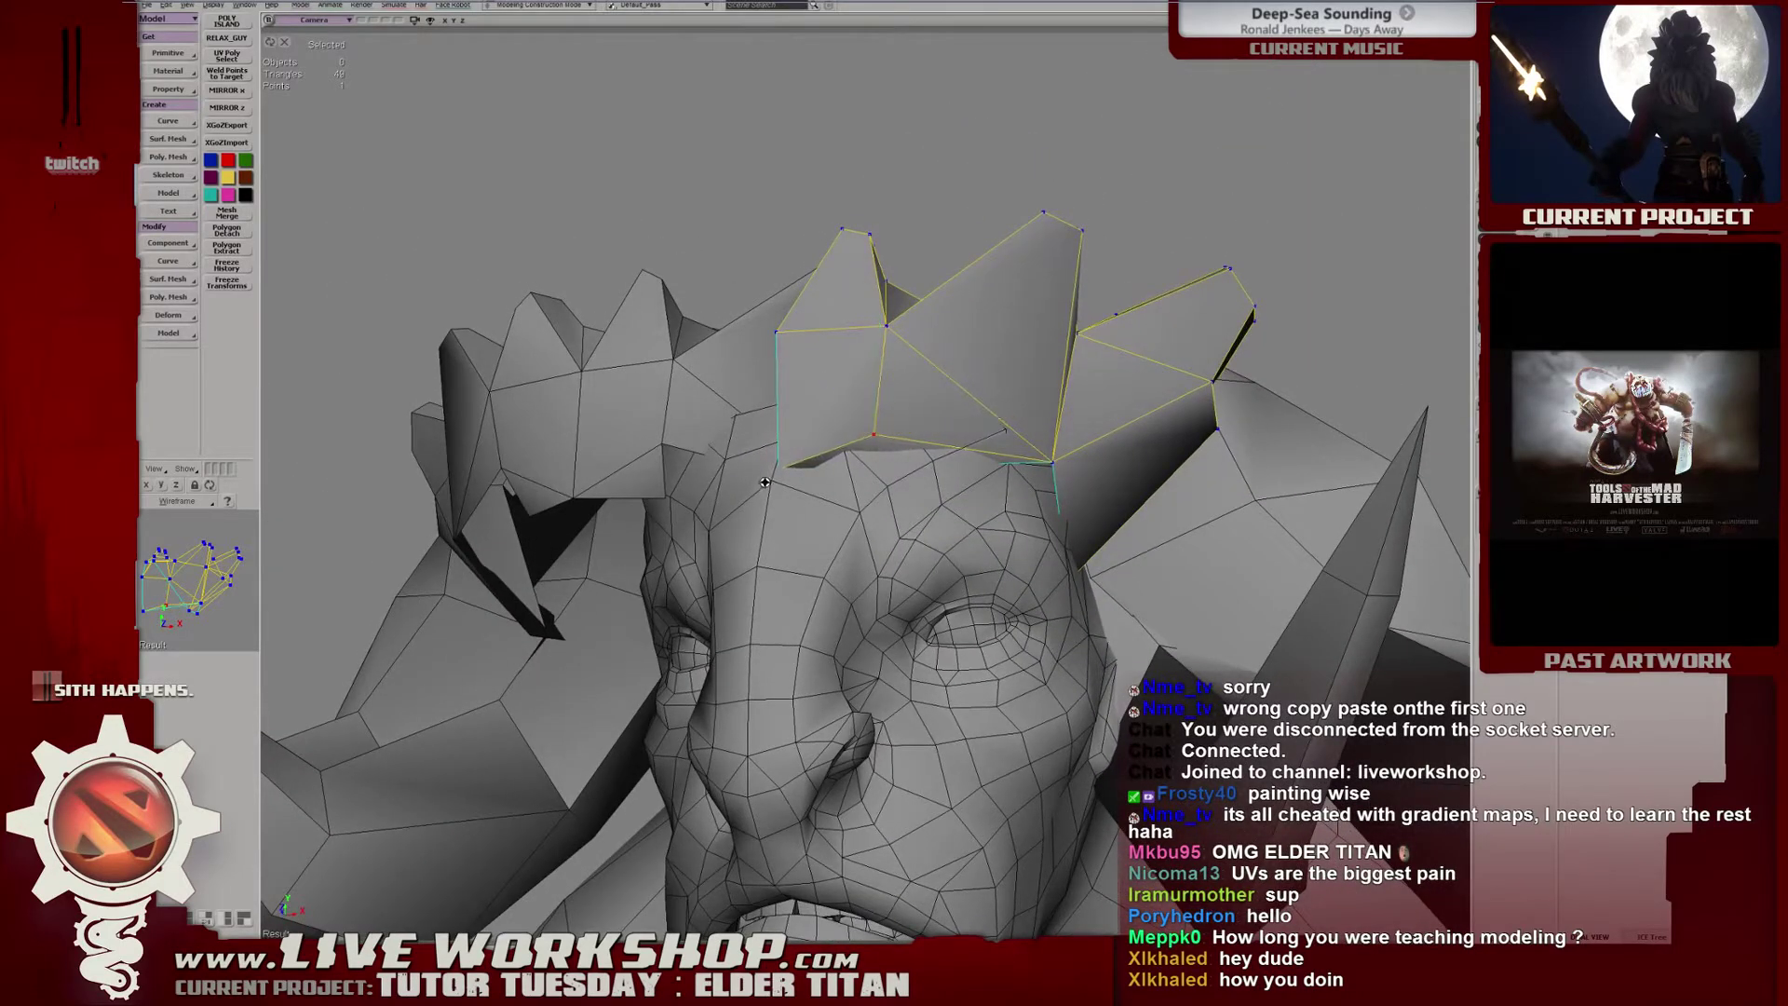
middle_drag(764, 483, 830, 466)
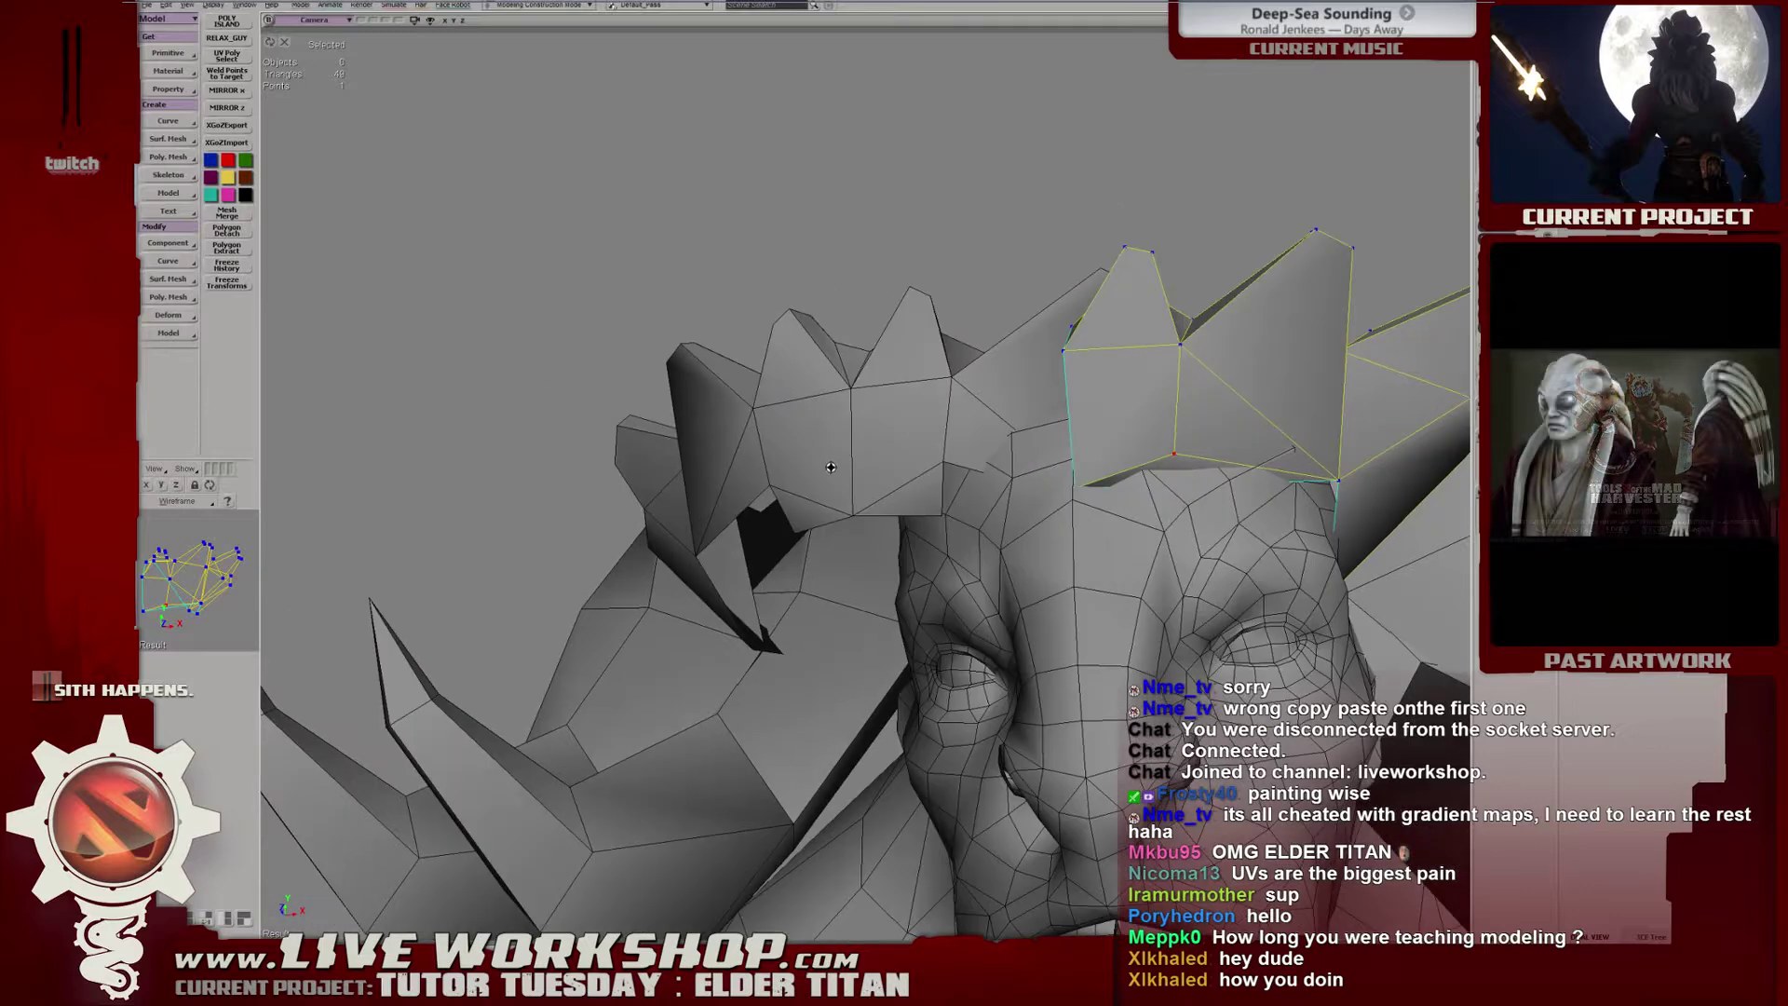
Select the original headpiece, switch back to textured display and move the headpiece away from the head.
click(886, 456)
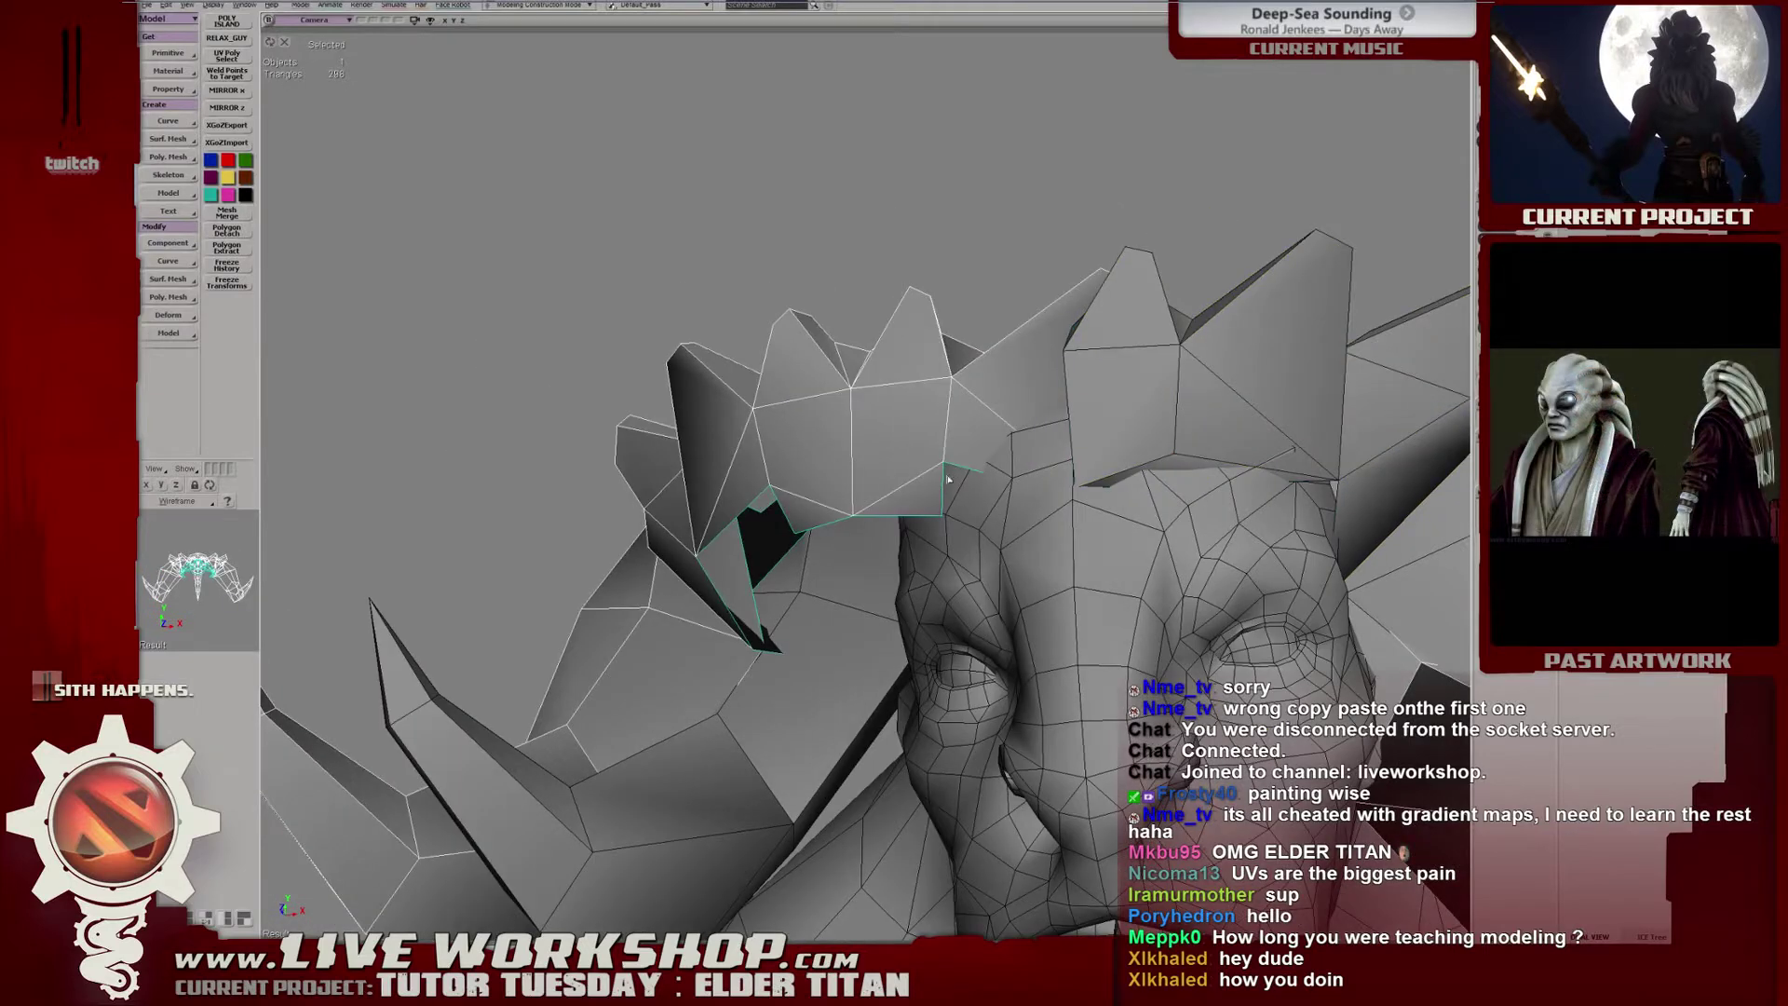
middle_drag(1043, 499, 714, 421)
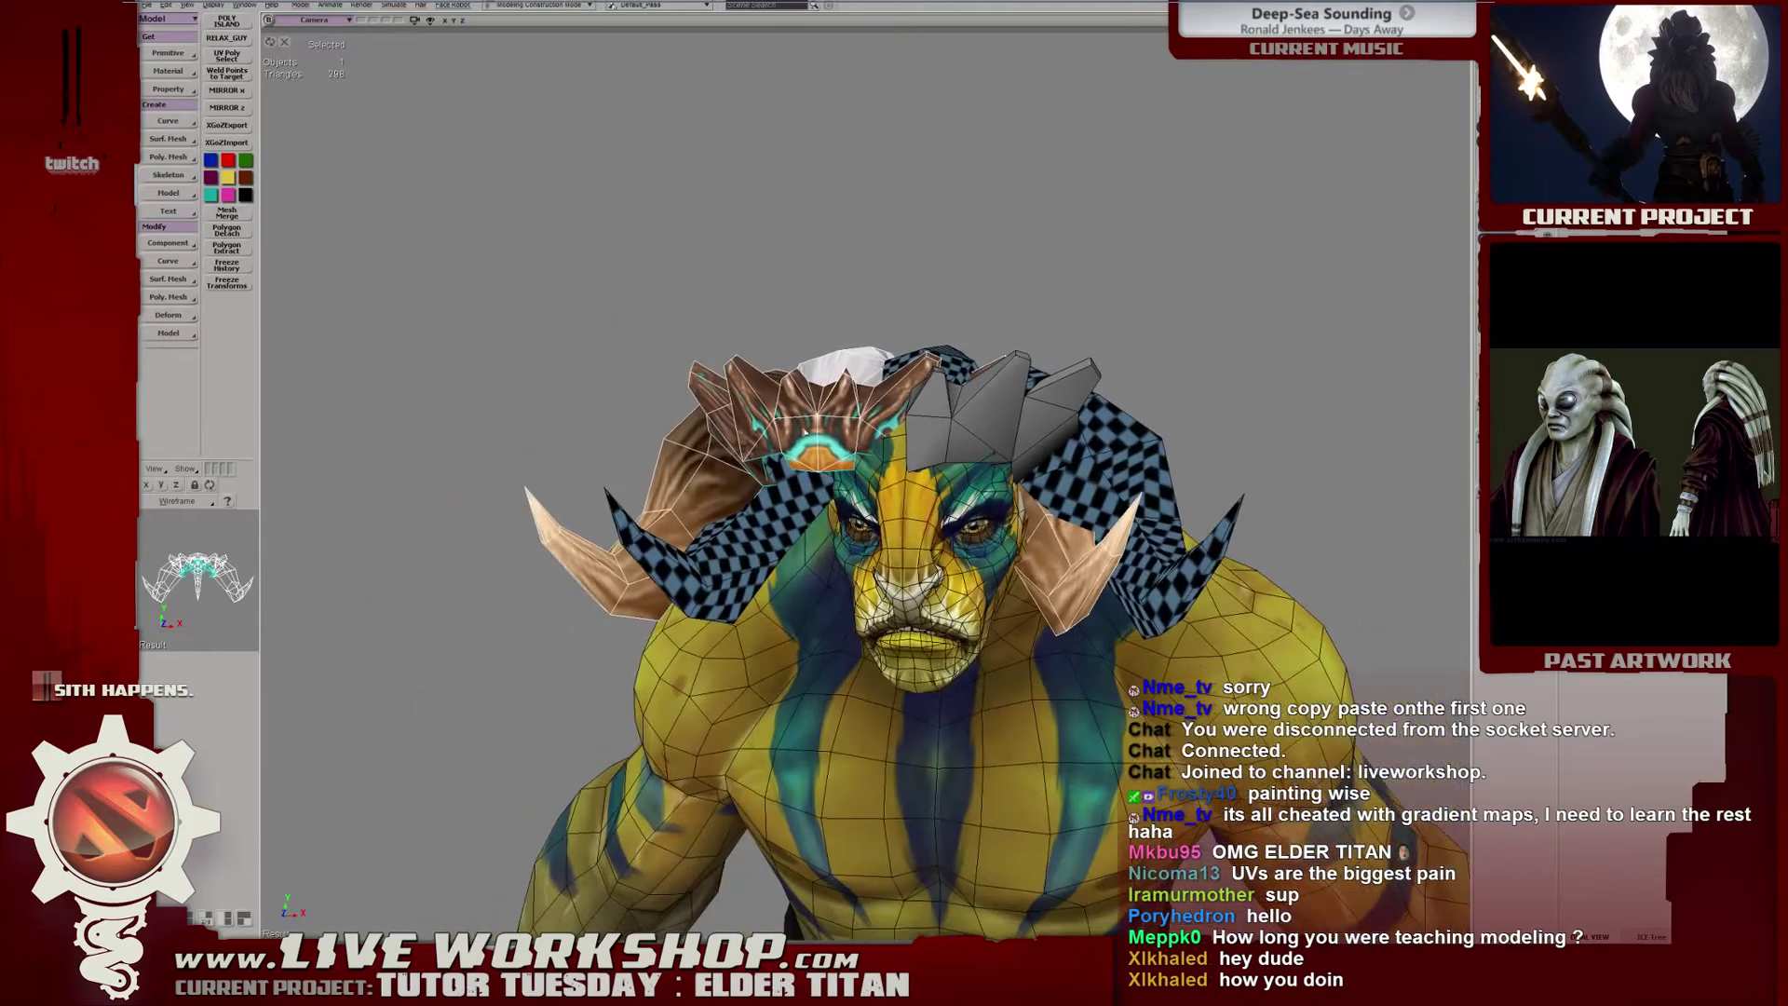
drag(708, 433, 678, 448)
middle_drag(678, 448, 881, 416)
Reposition the half plate's lower border points so the edge sits against the forehead above the eye.
click(941, 415)
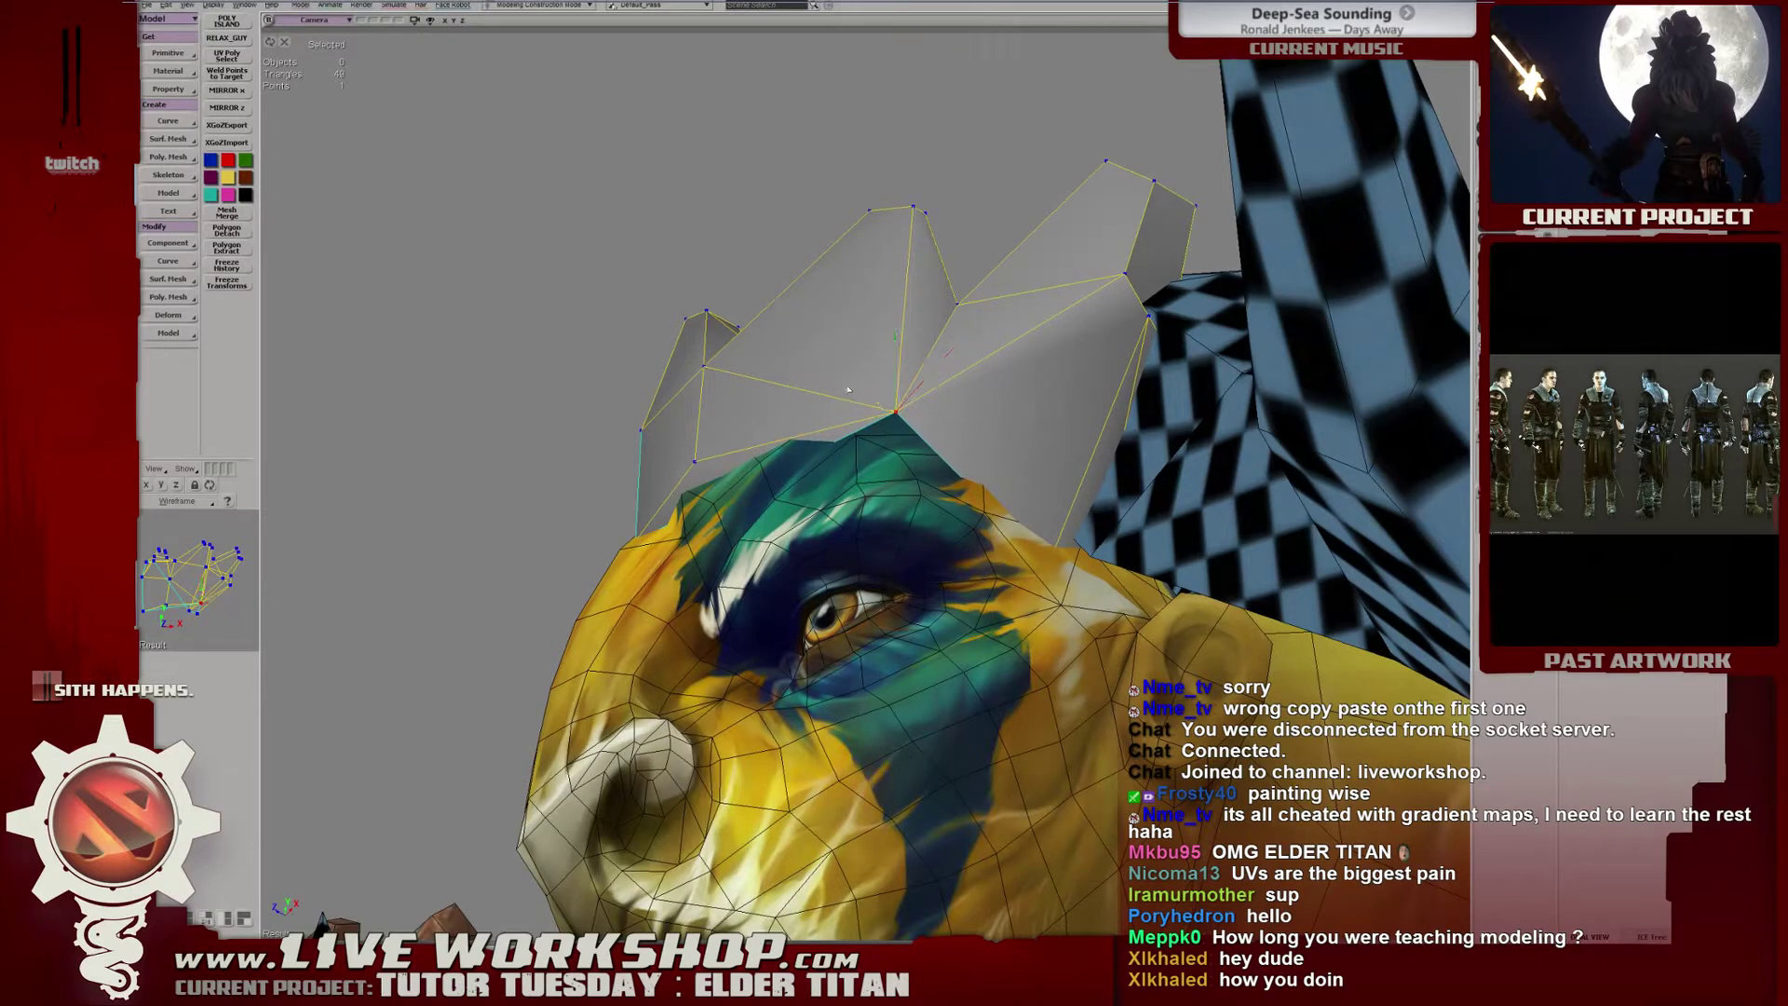
middle_drag(826, 376, 901, 382)
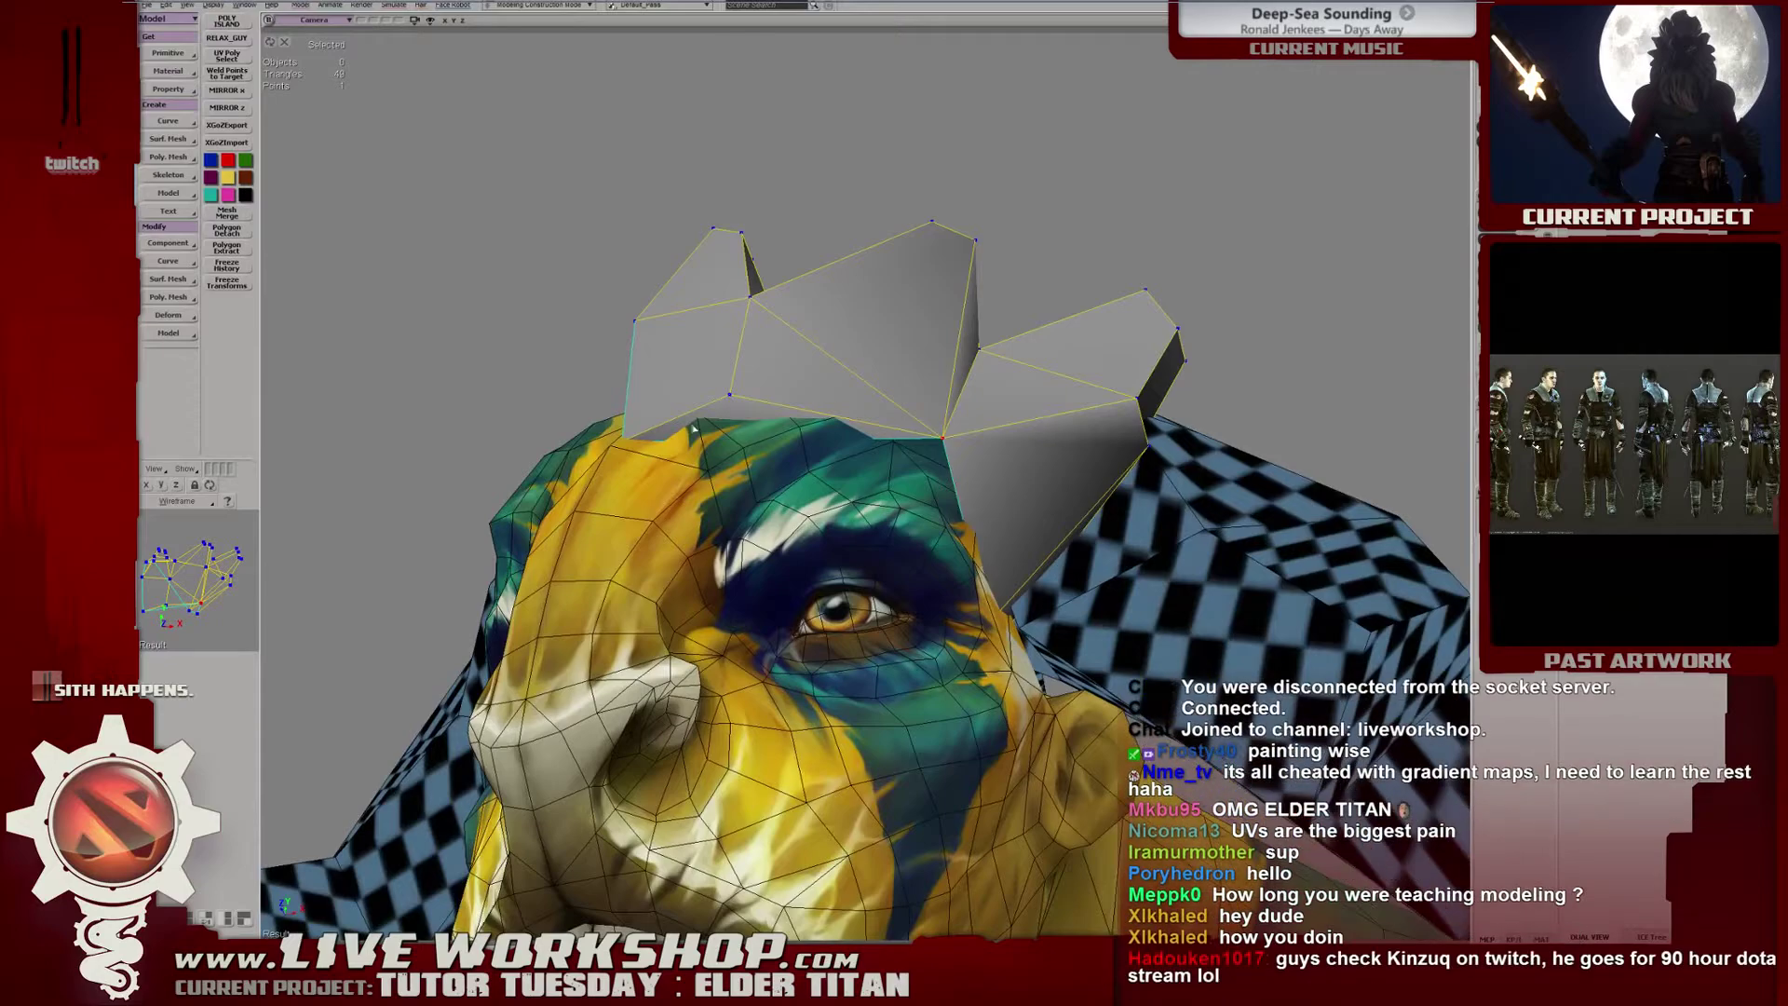
mouse_move(693, 427)
middle_down()
mouse_move(939, 491)
mouse_move(872, 421)
mouse_move(787, 440)
mouse_move(910, 368)
mouse_move(918, 503)
mouse_move(883, 485)
mouse_move(890, 450)
mouse_move(954, 472)
mouse_move(934, 465)
middle_up()
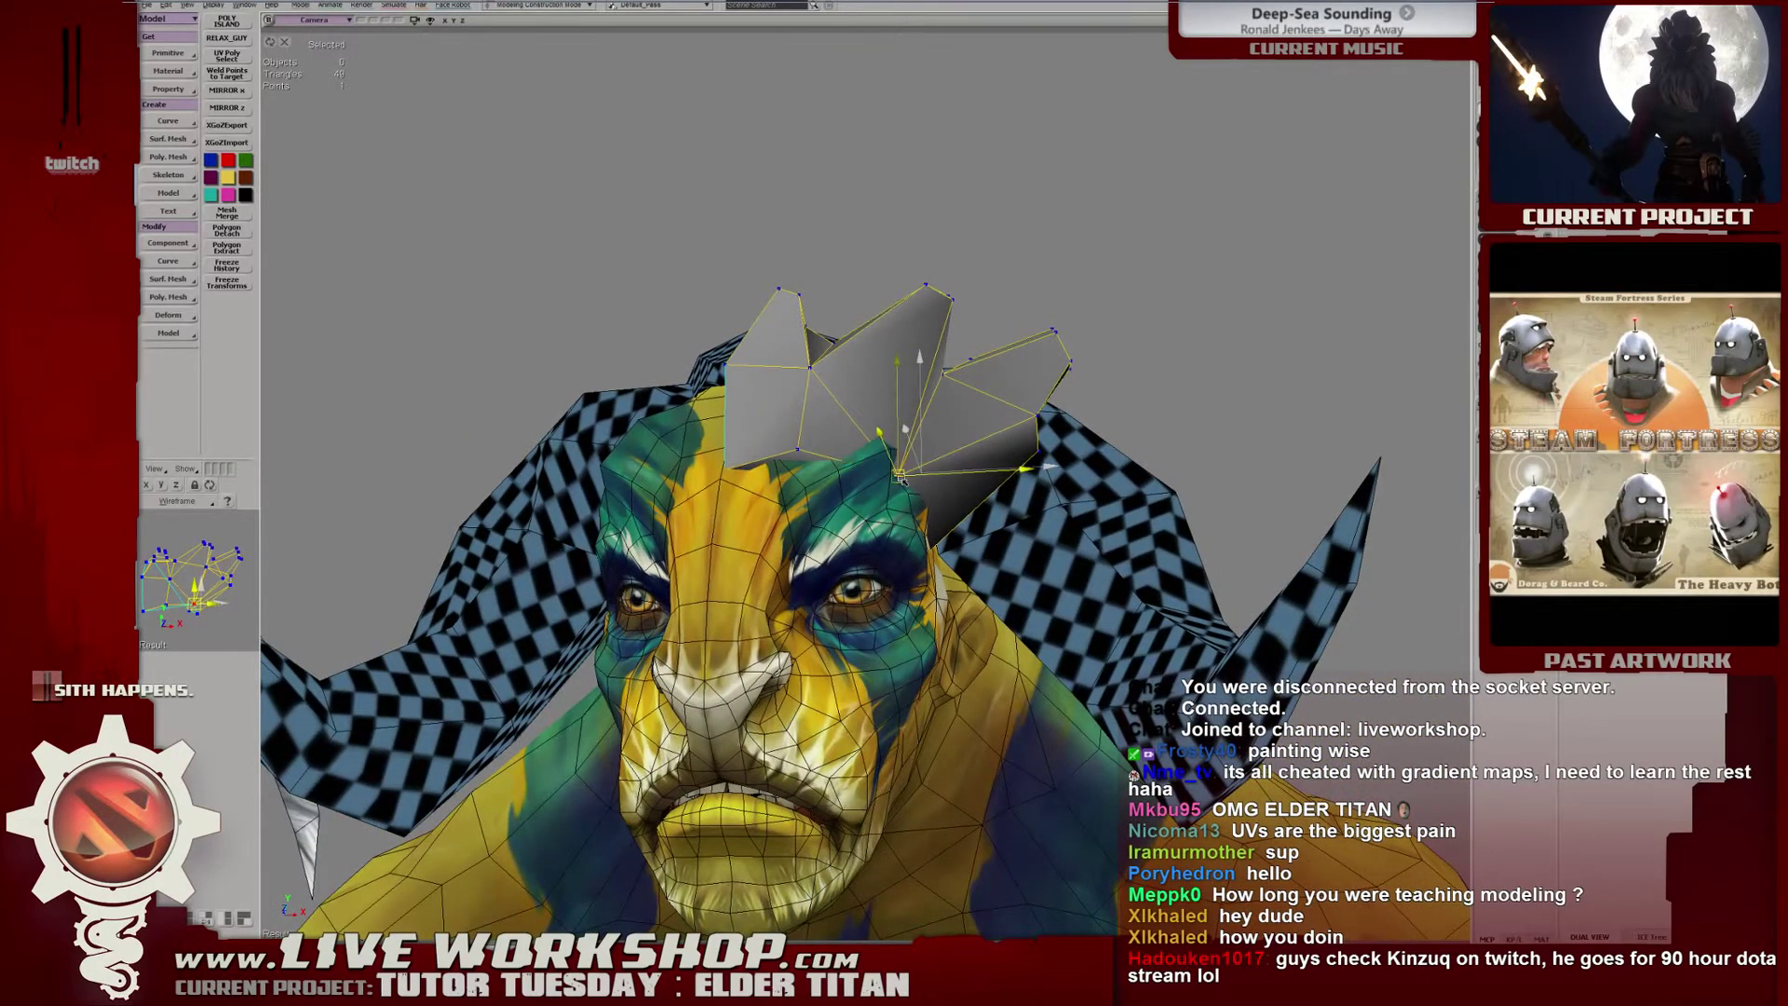
middle_drag(910, 463, 965, 491)
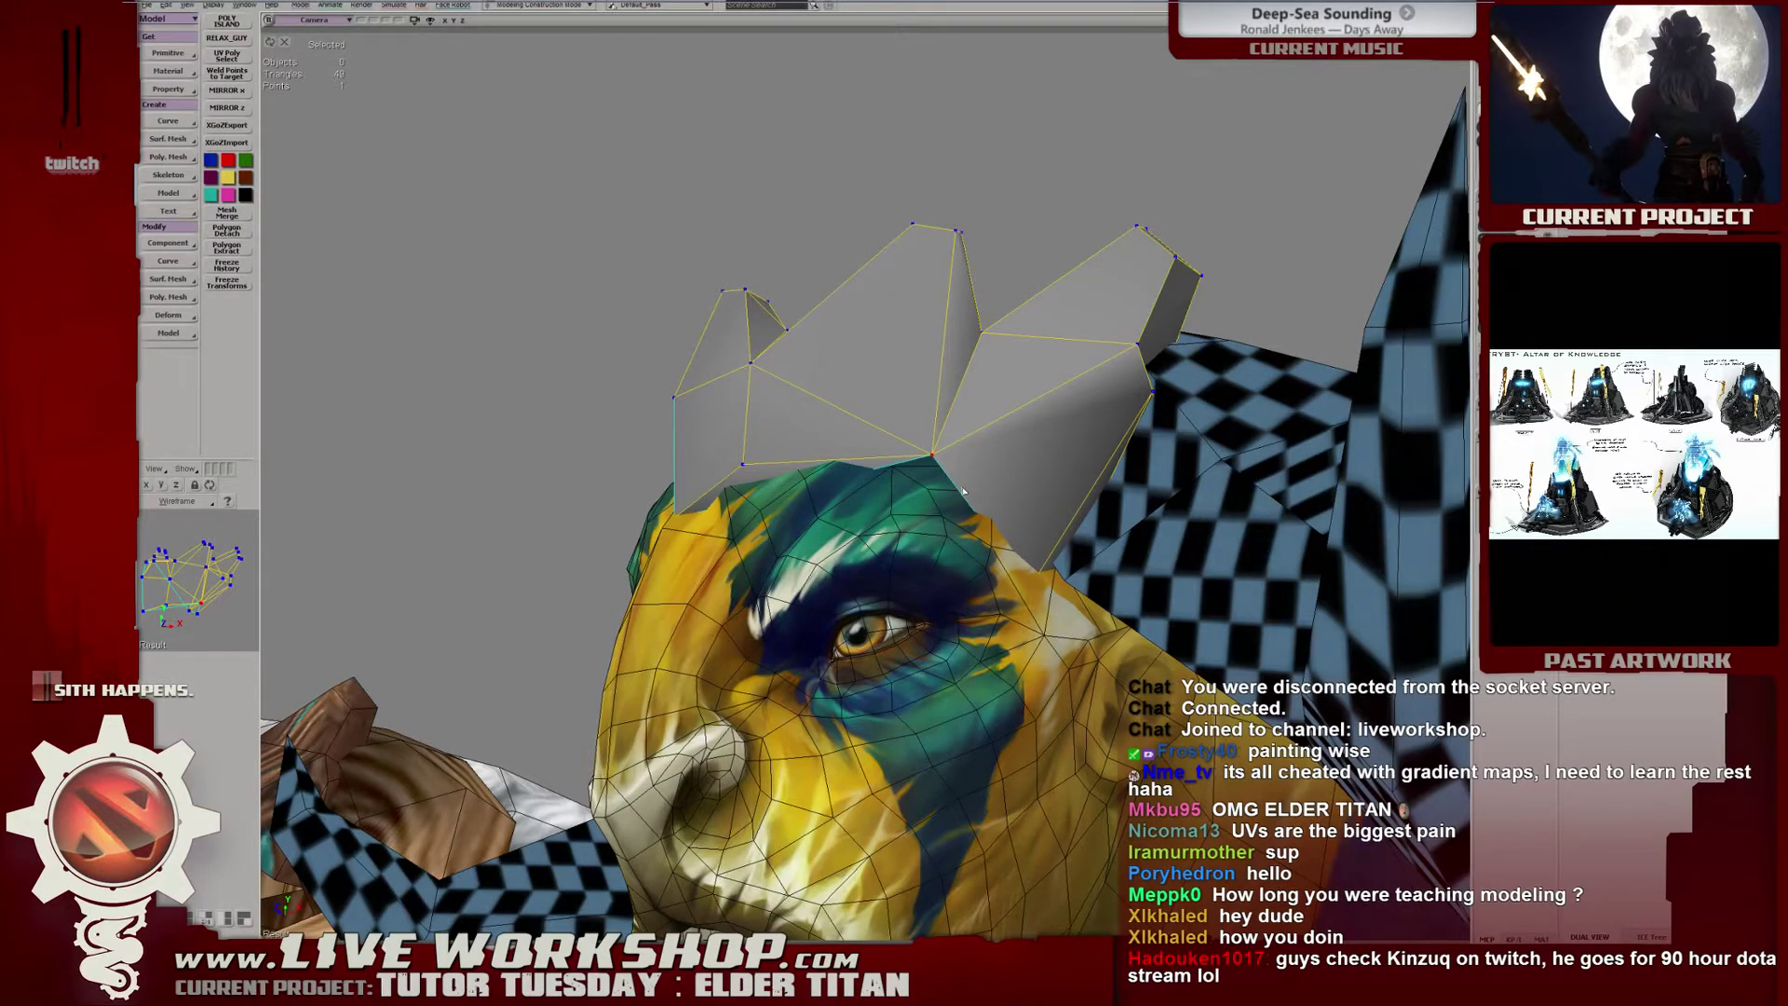
middle_drag(930, 198, 1160, 431)
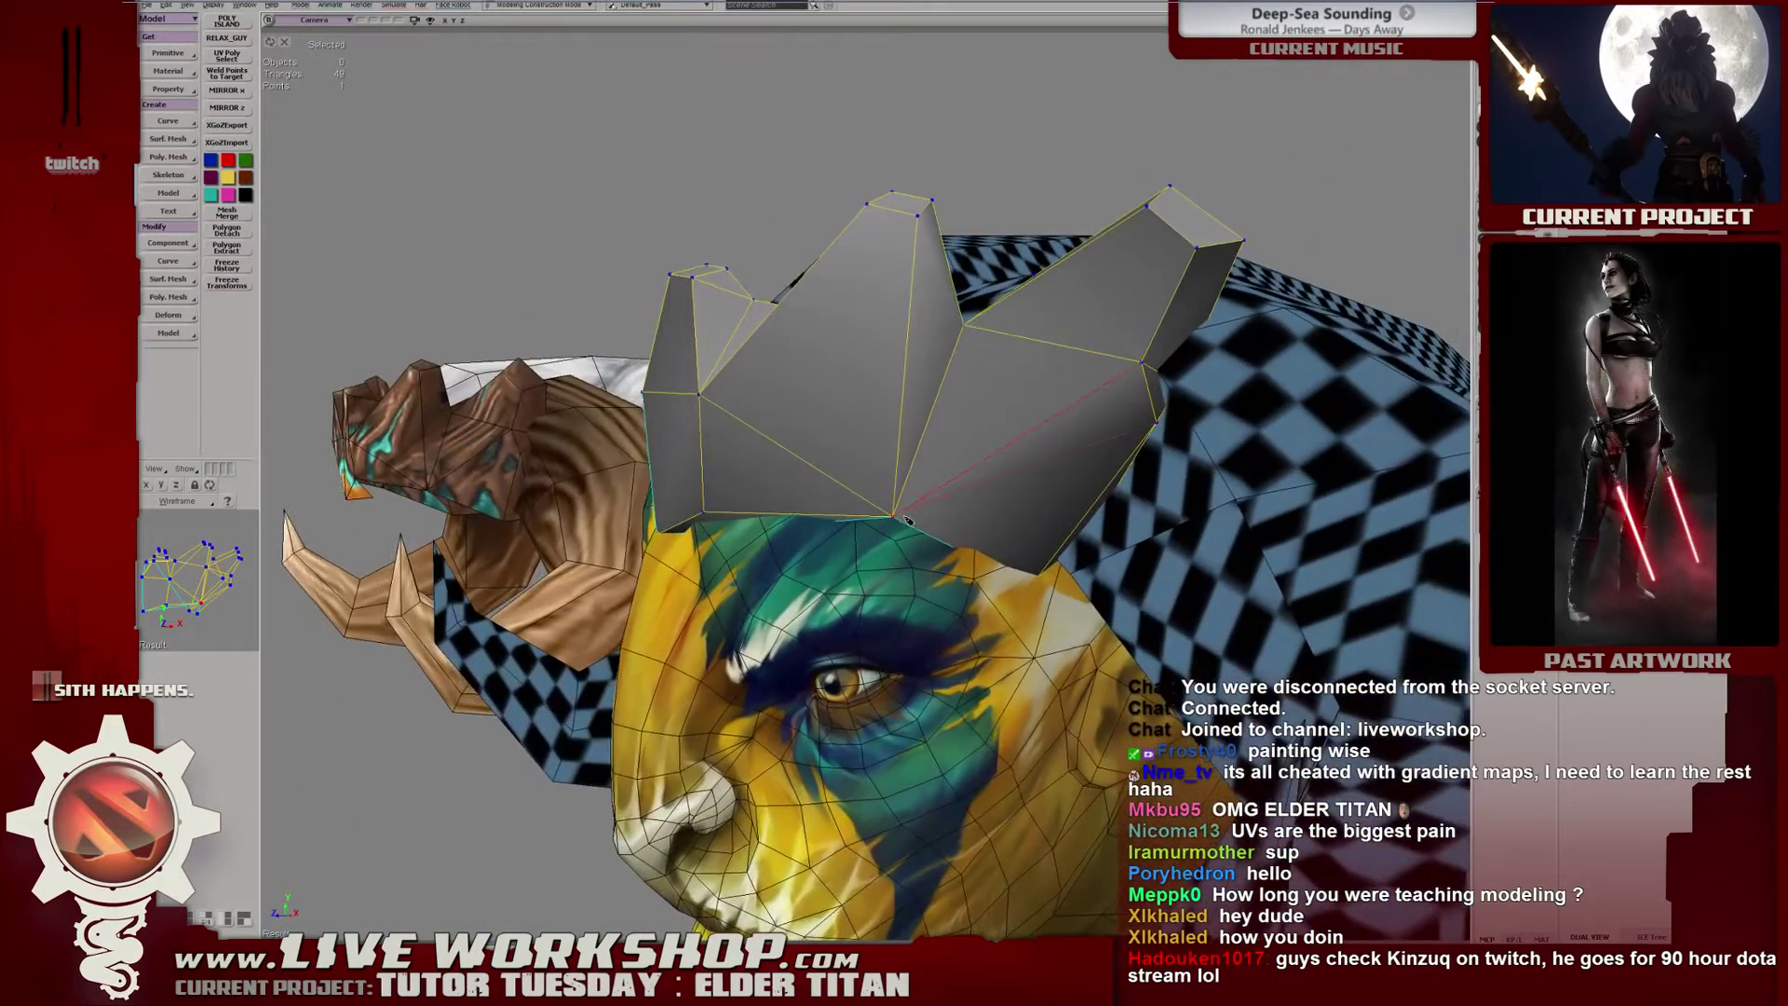
middle_drag(905, 517, 838, 459)
Examine the half plate's edges from above and behind in wireframe and textured display.
click(997, 402)
click(902, 407)
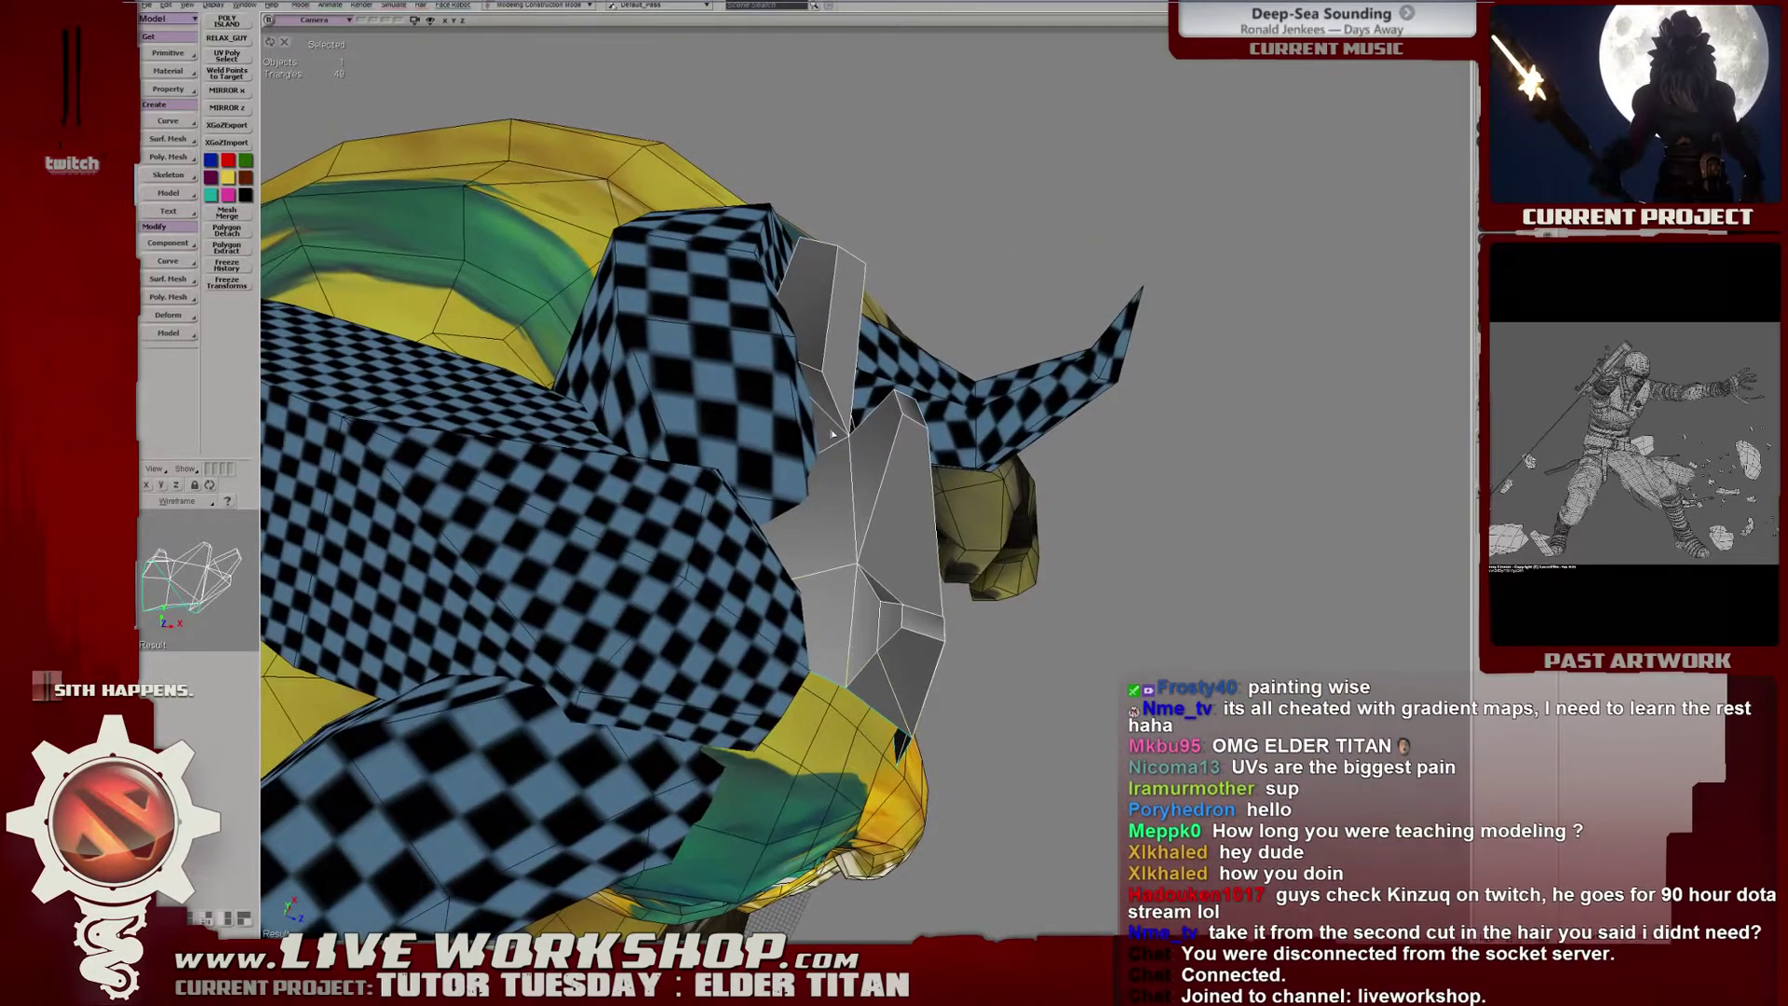
click(828, 436)
key(4)
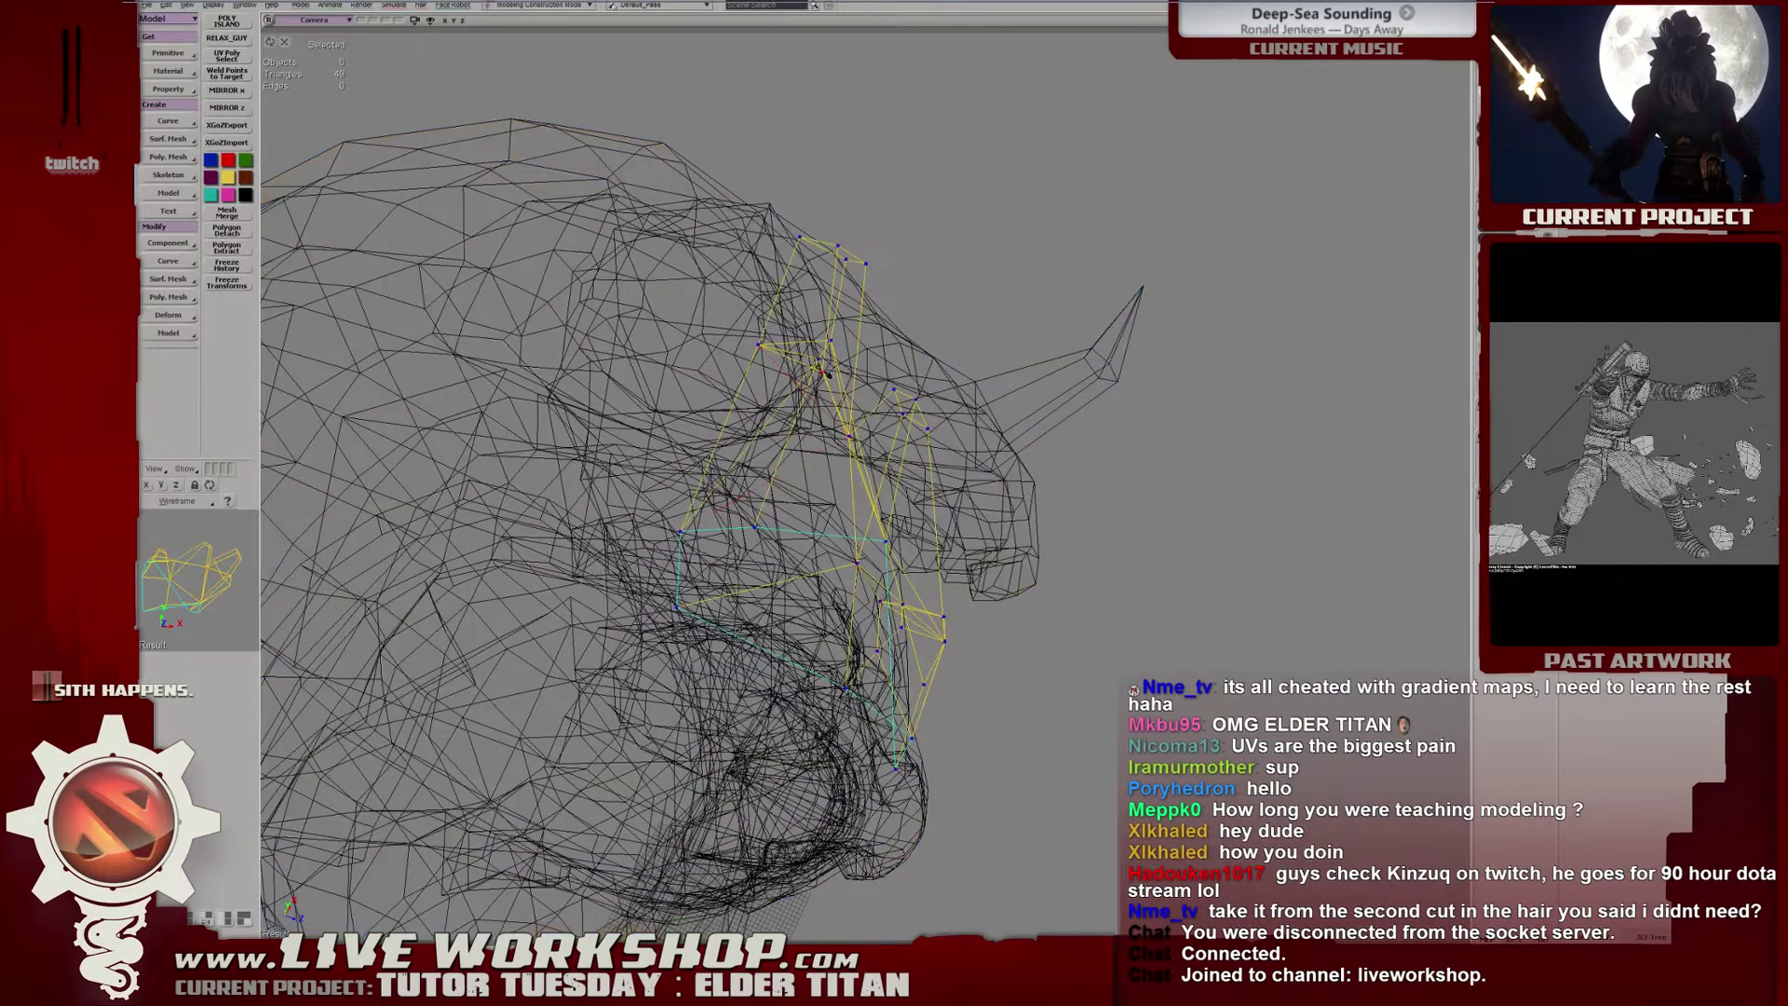
key(6)
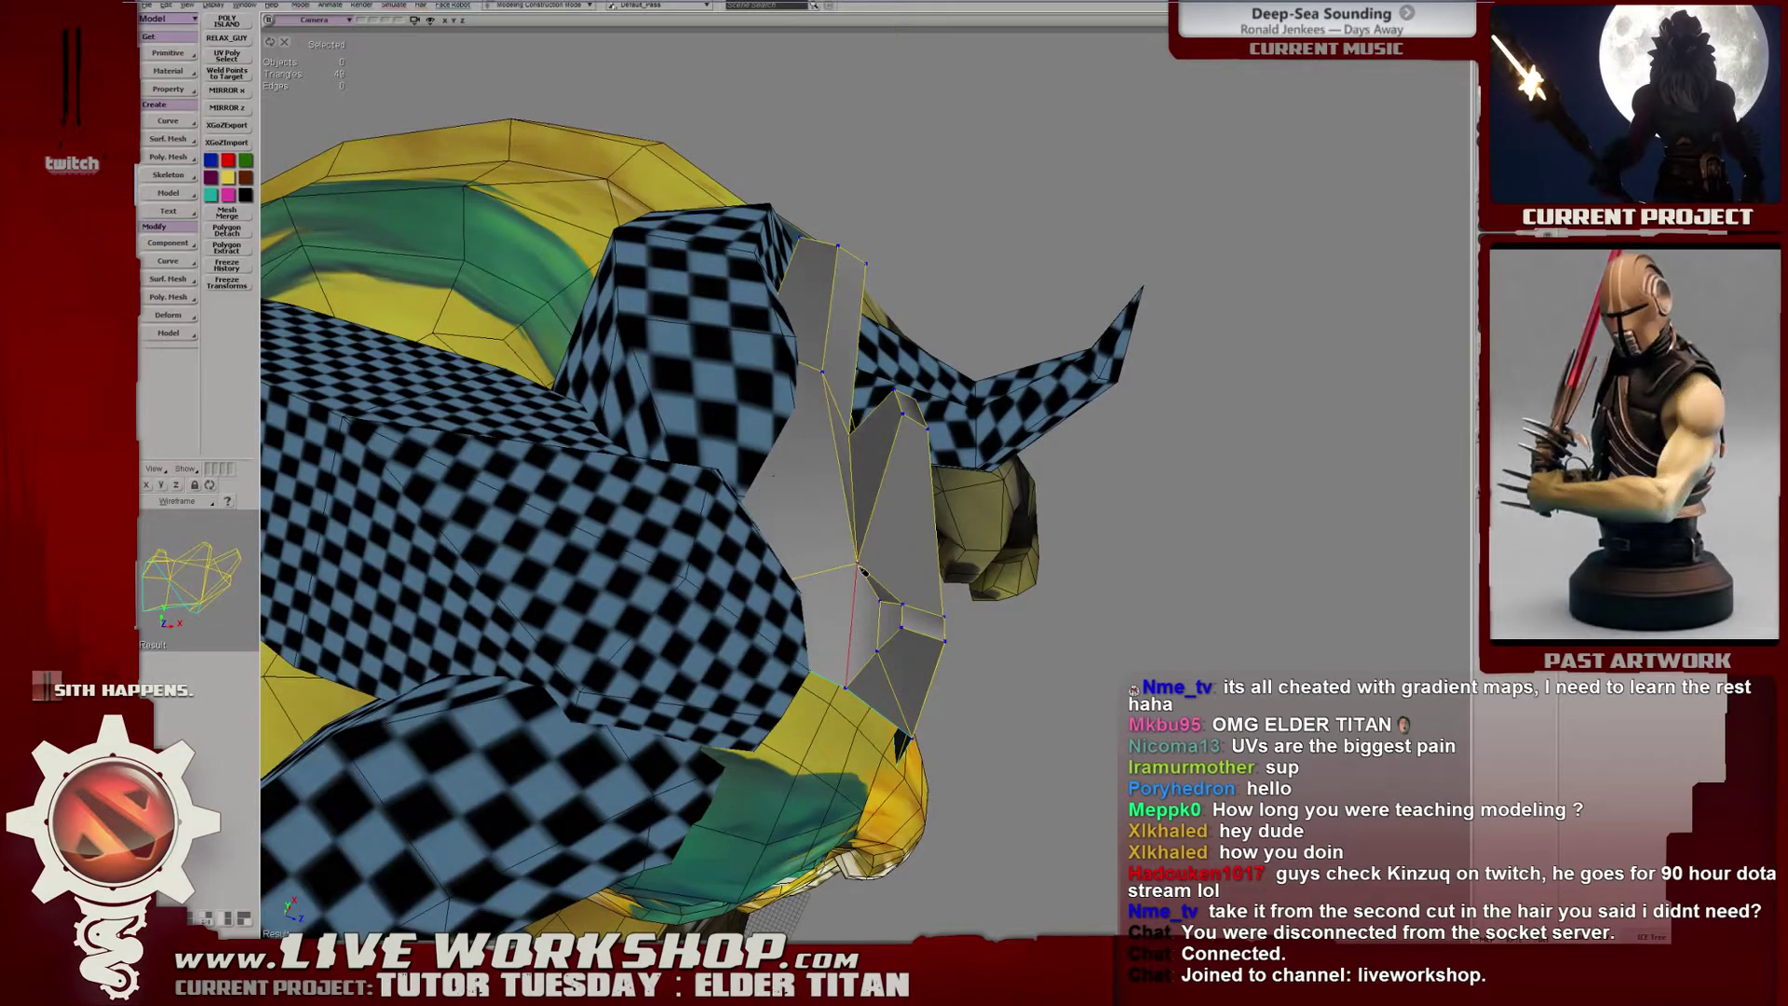
mouse_move(863, 571)
middle_down()
mouse_move(876, 460)
mouse_move(830, 422)
mouse_move(829, 448)
mouse_move(877, 468)
mouse_move(833, 433)
middle_up()
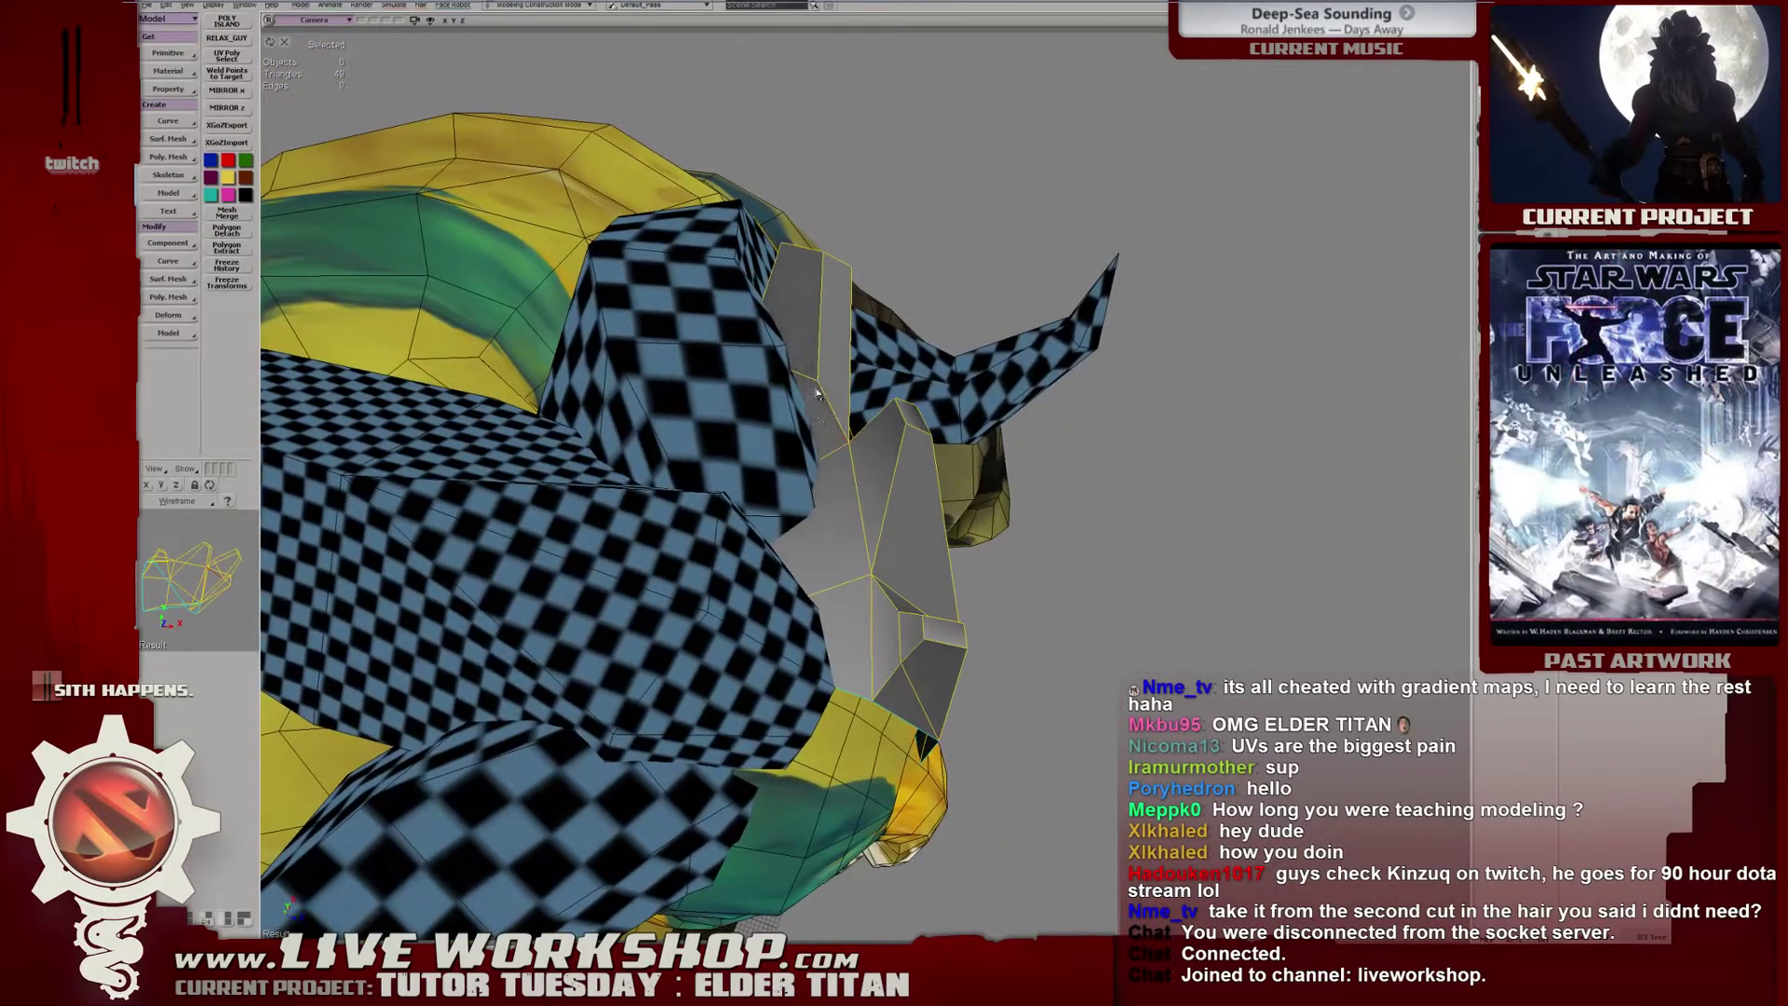
middle_drag(817, 394, 818, 392)
mouse_move(689, 550)
middle_down()
mouse_move(783, 447)
mouse_move(773, 477)
middle_up()
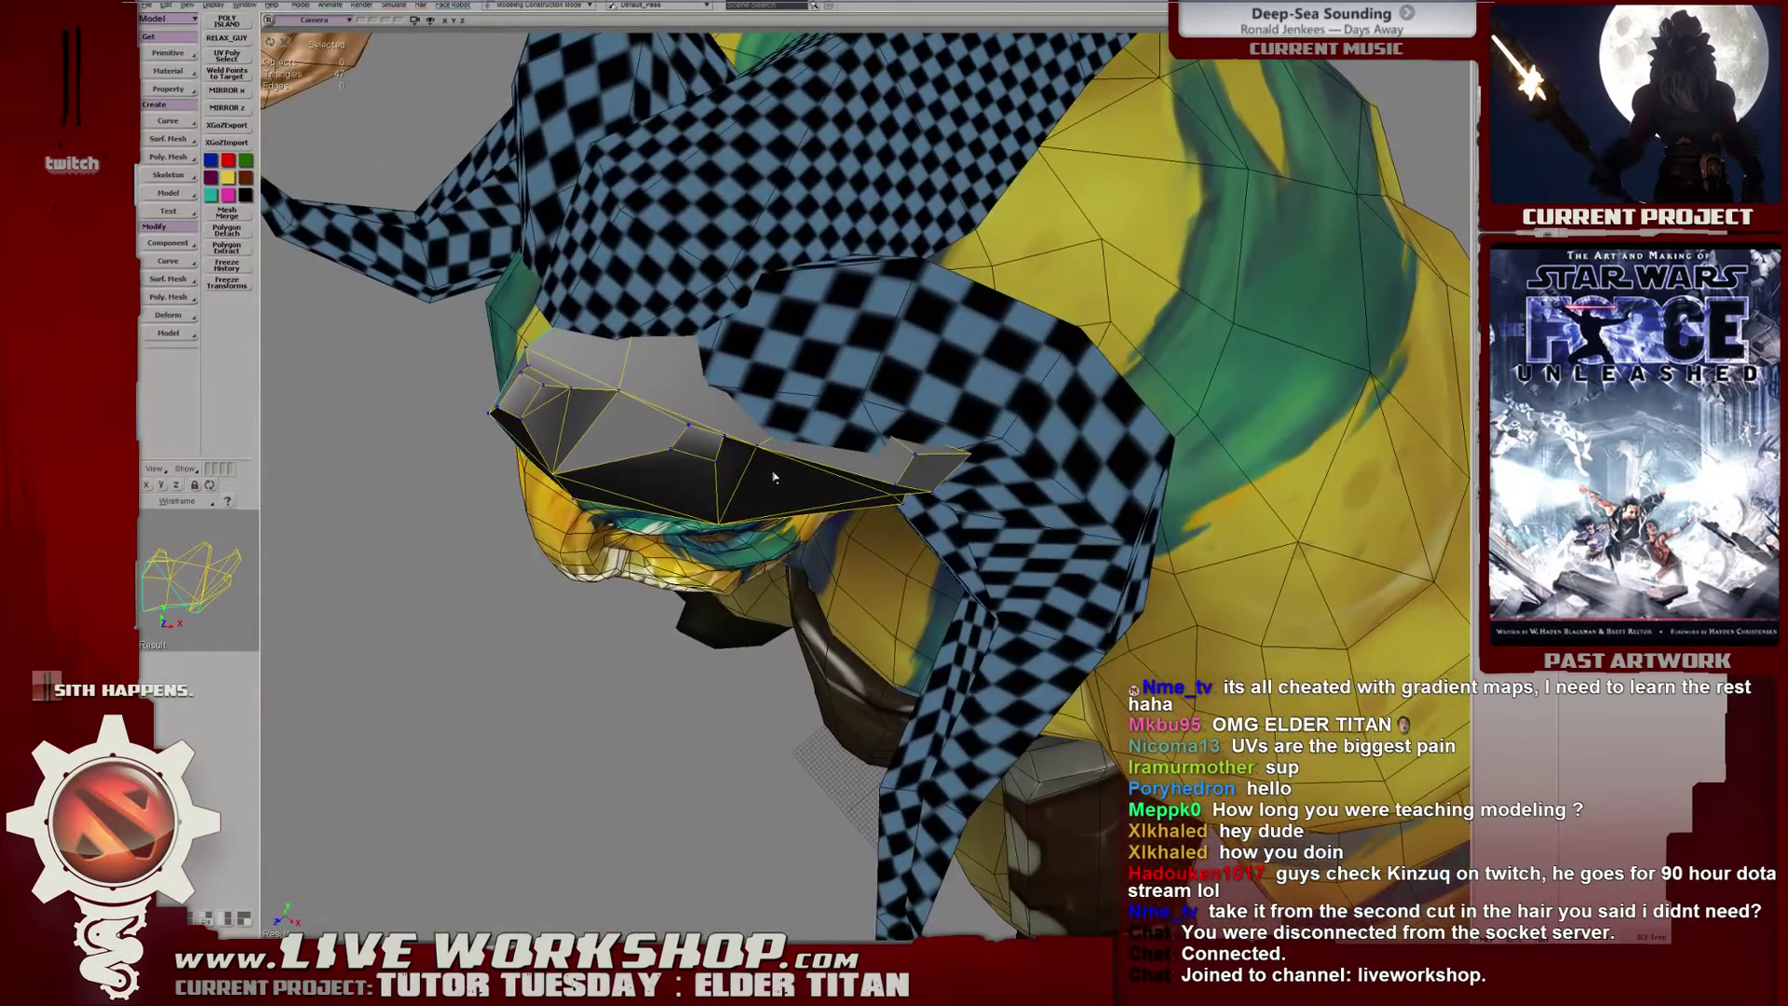
mouse_move(916, 461)
middle_down()
mouse_move(890, 418)
mouse_move(937, 428)
middle_up()
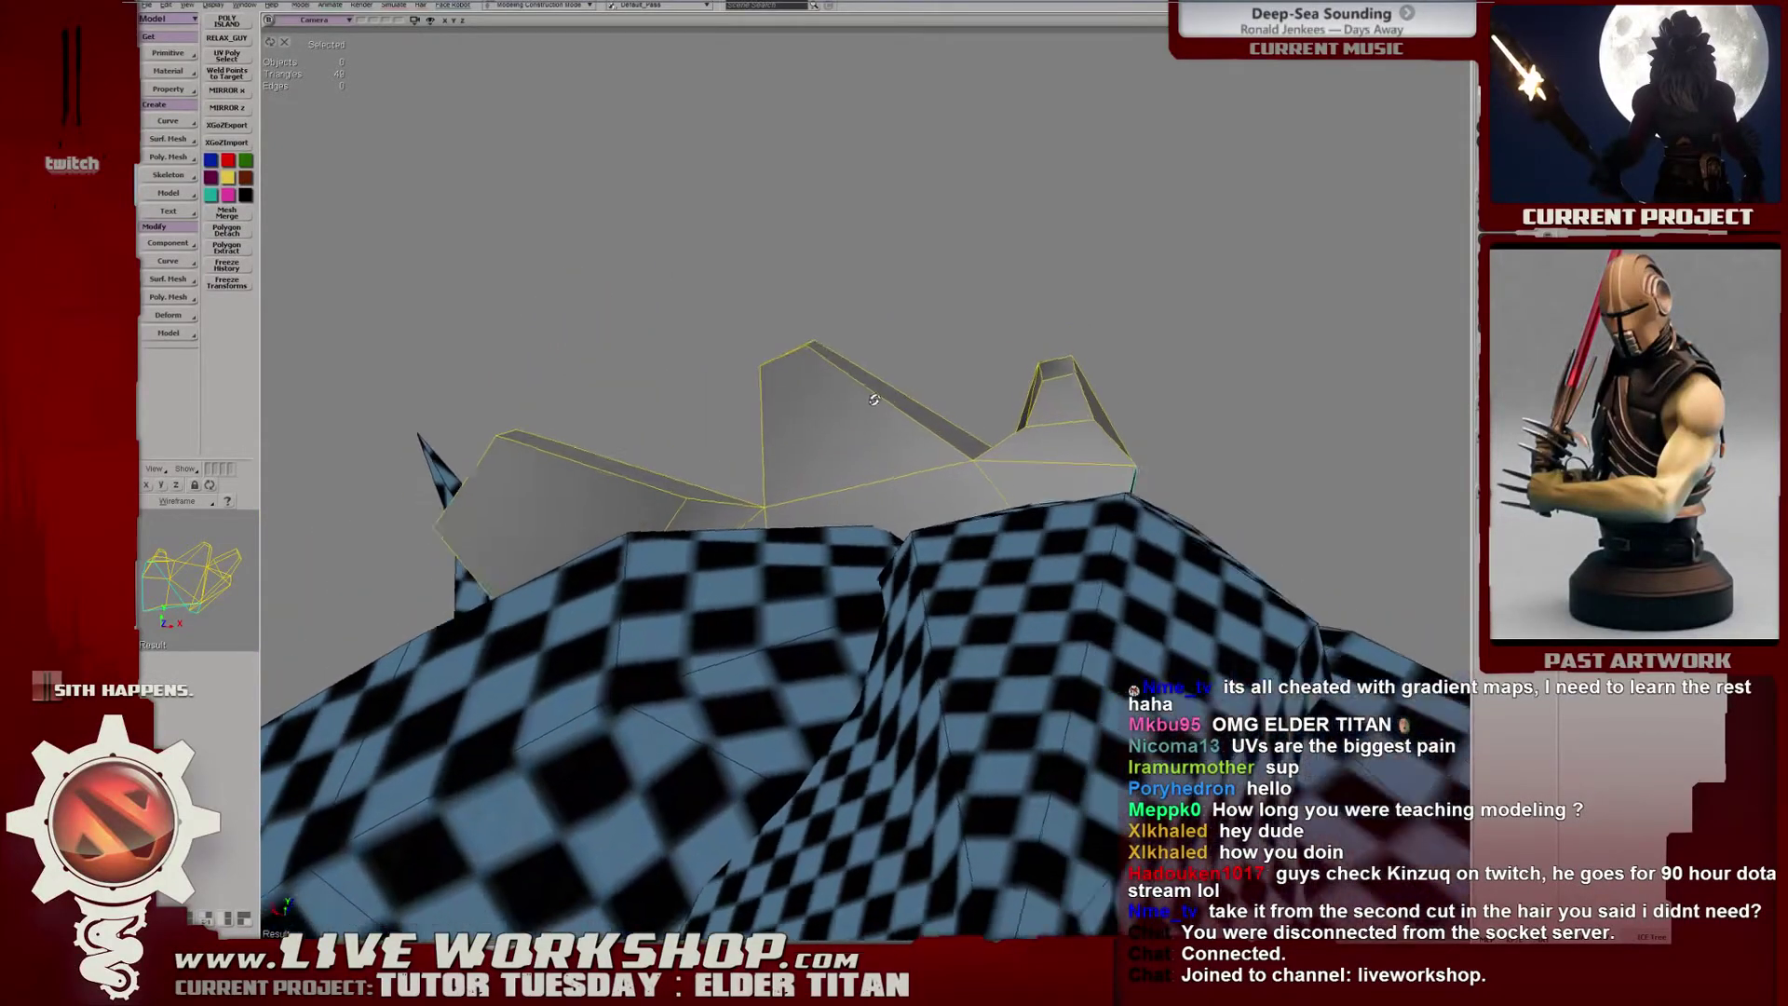
Adjust the rear tip point of the half plate's middle spike and check the silhouette from the front.
key(t)
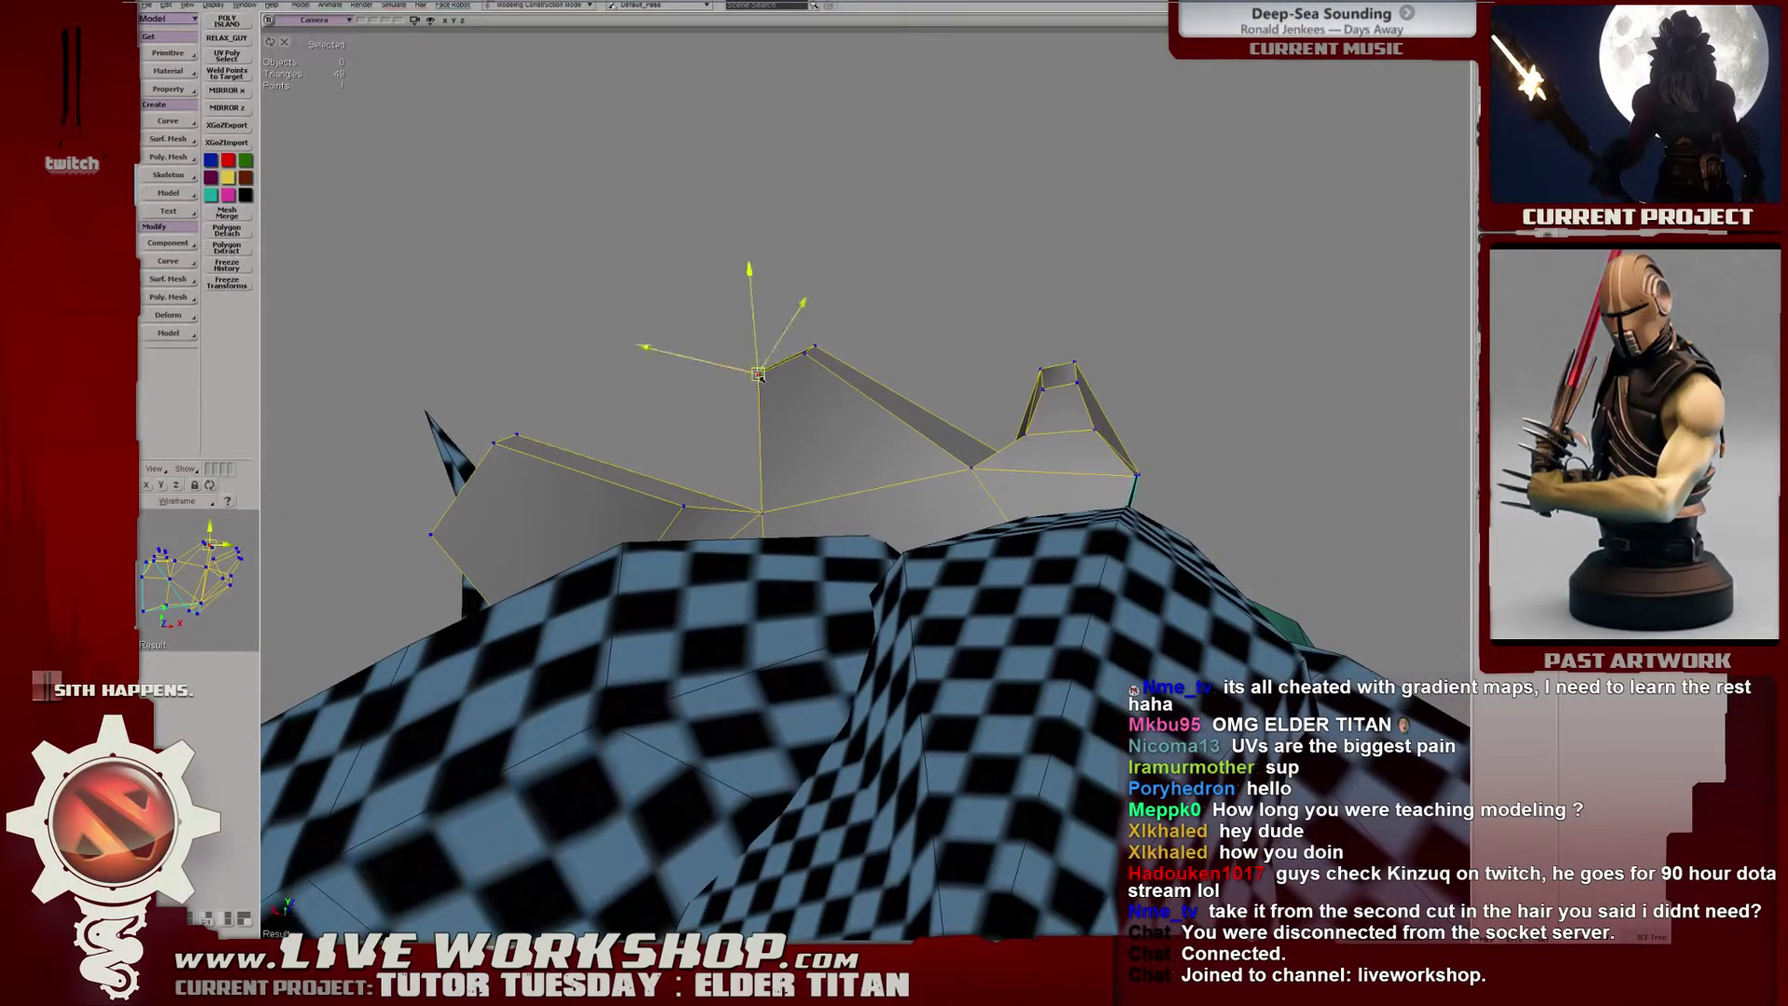
mouse_move(976, 371)
middle_down()
mouse_move(823, 332)
mouse_move(834, 400)
mouse_move(856, 280)
middle_up()
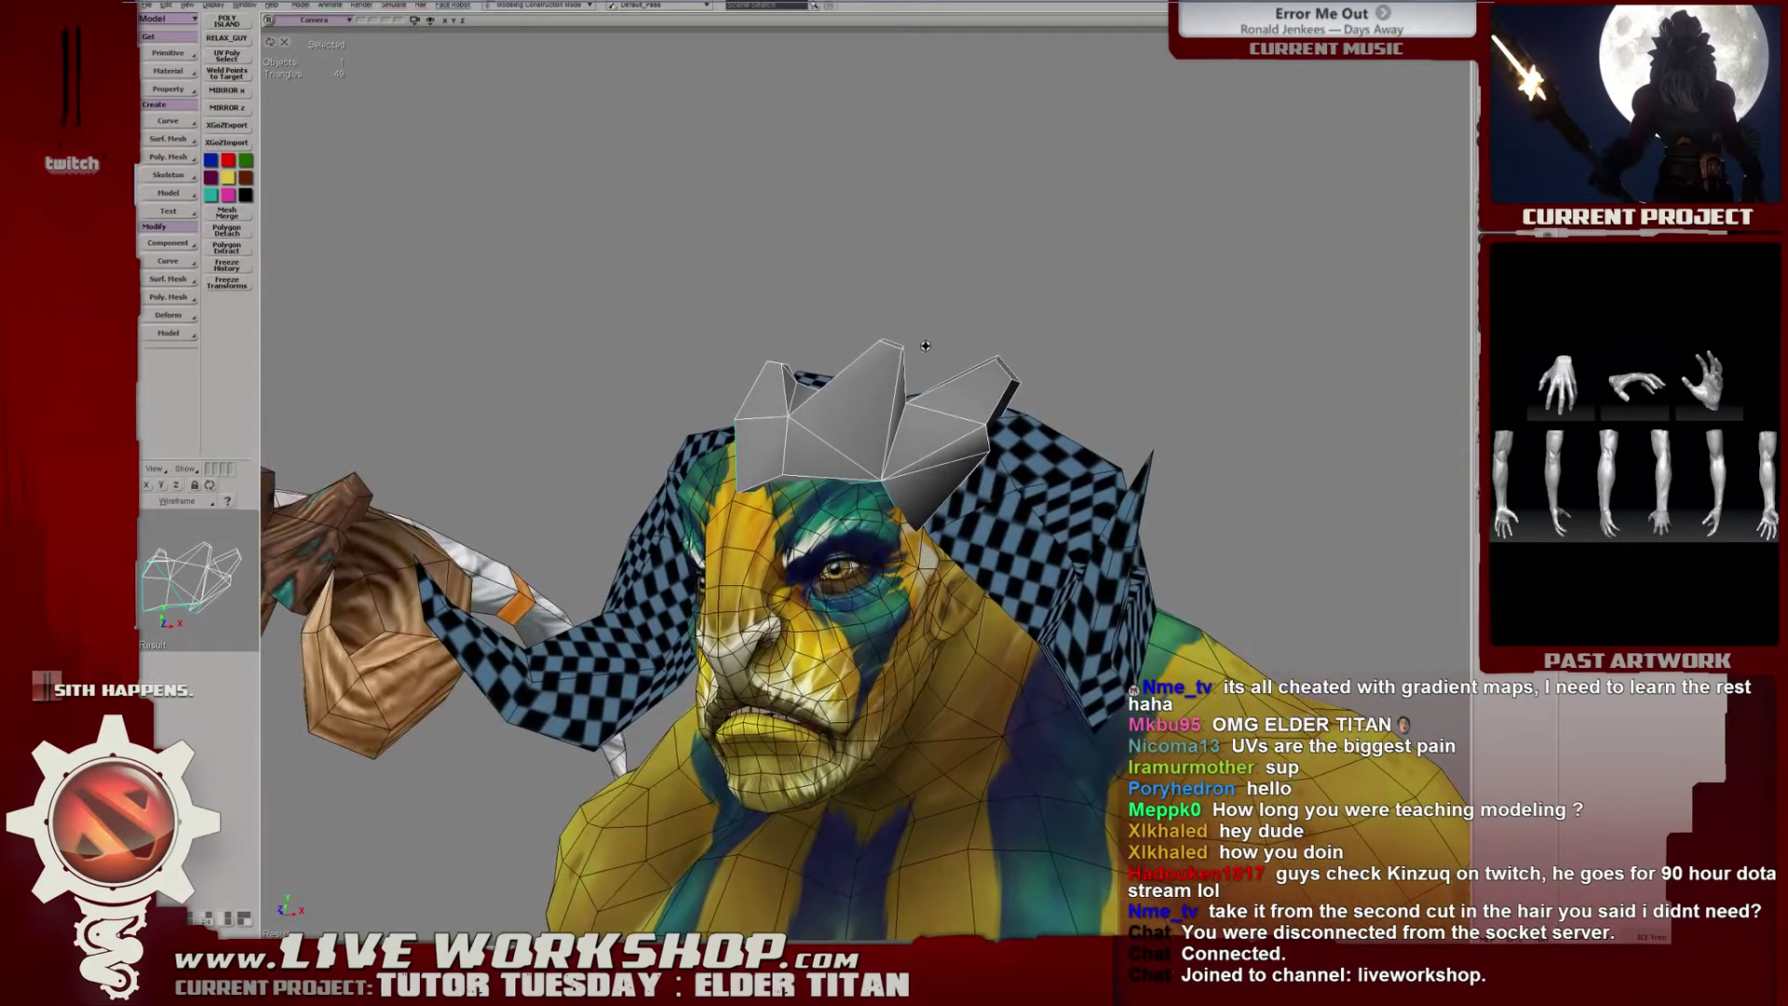
middle_drag(925, 346, 934, 348)
Select the open border edges under the half plate and bridge them with the weld edges operation.
shift+click(1004, 458)
middle_drag(997, 457, 928, 437)
scroll(987, 445, up, 4)
click(978, 429)
scroll(978, 433, up, 3)
Add a point on the open edge of the new bridge and reposition it, checking wireframe and textured display.
key(4)
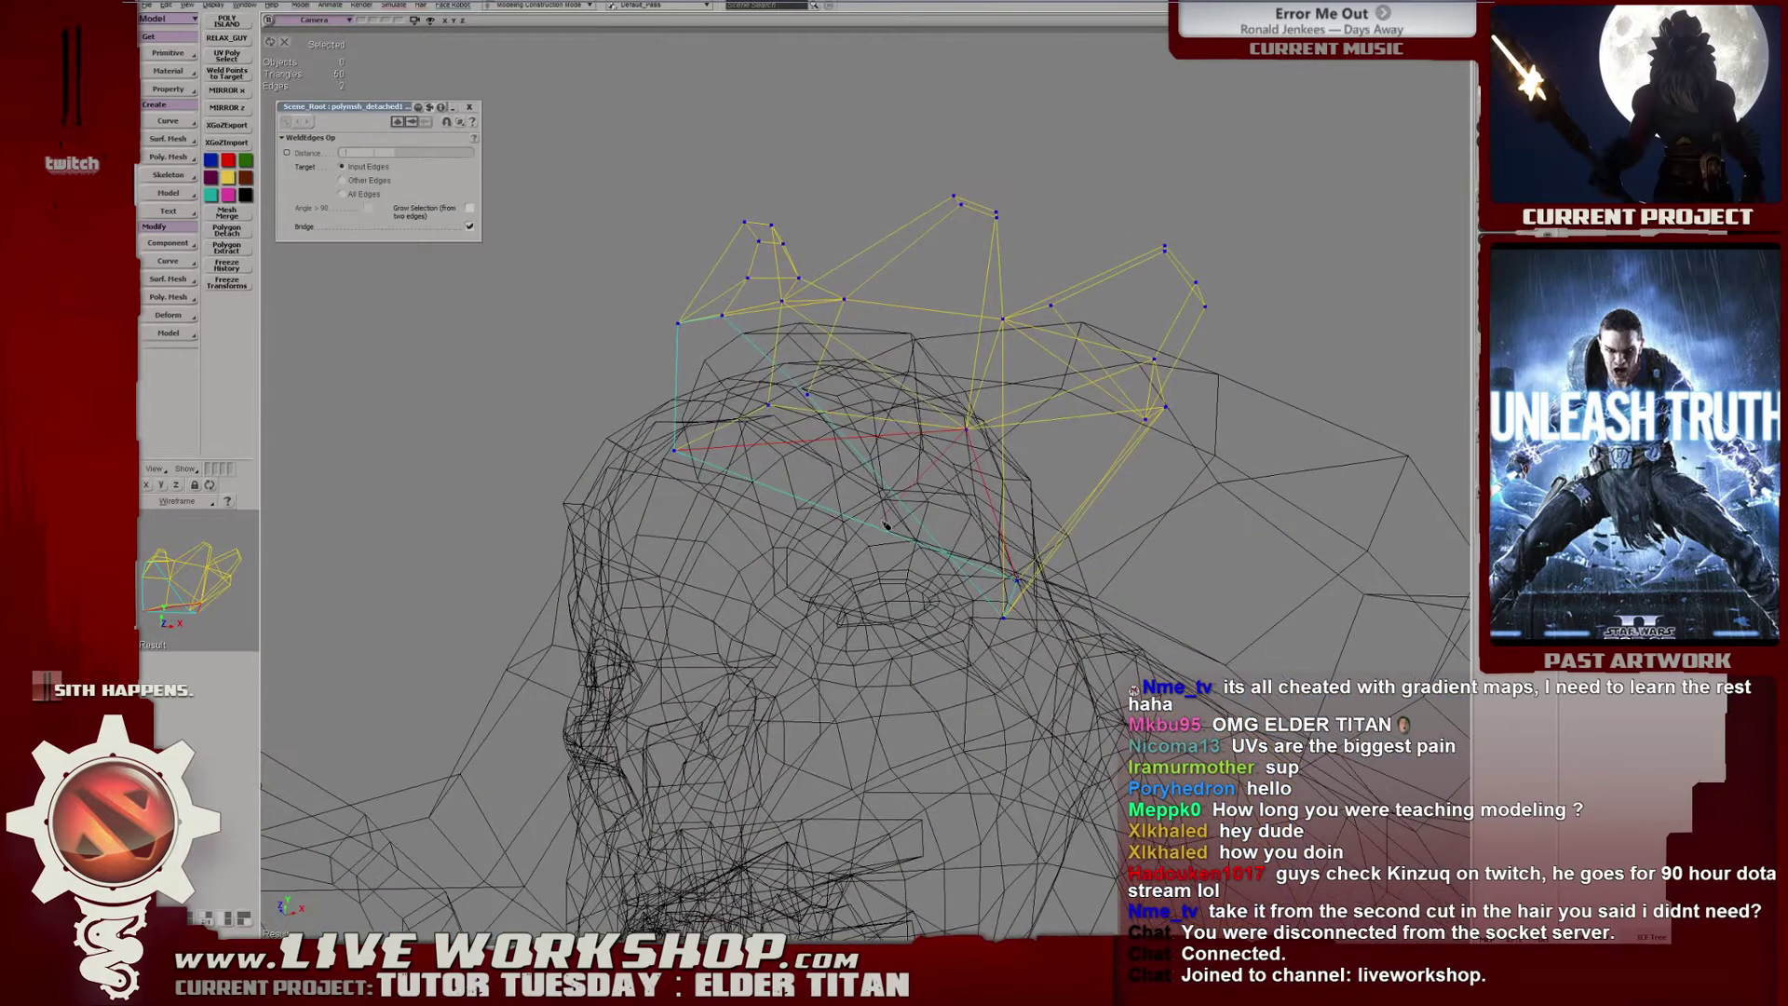
click(867, 524)
key(6)
middle_drag(886, 521, 899, 483)
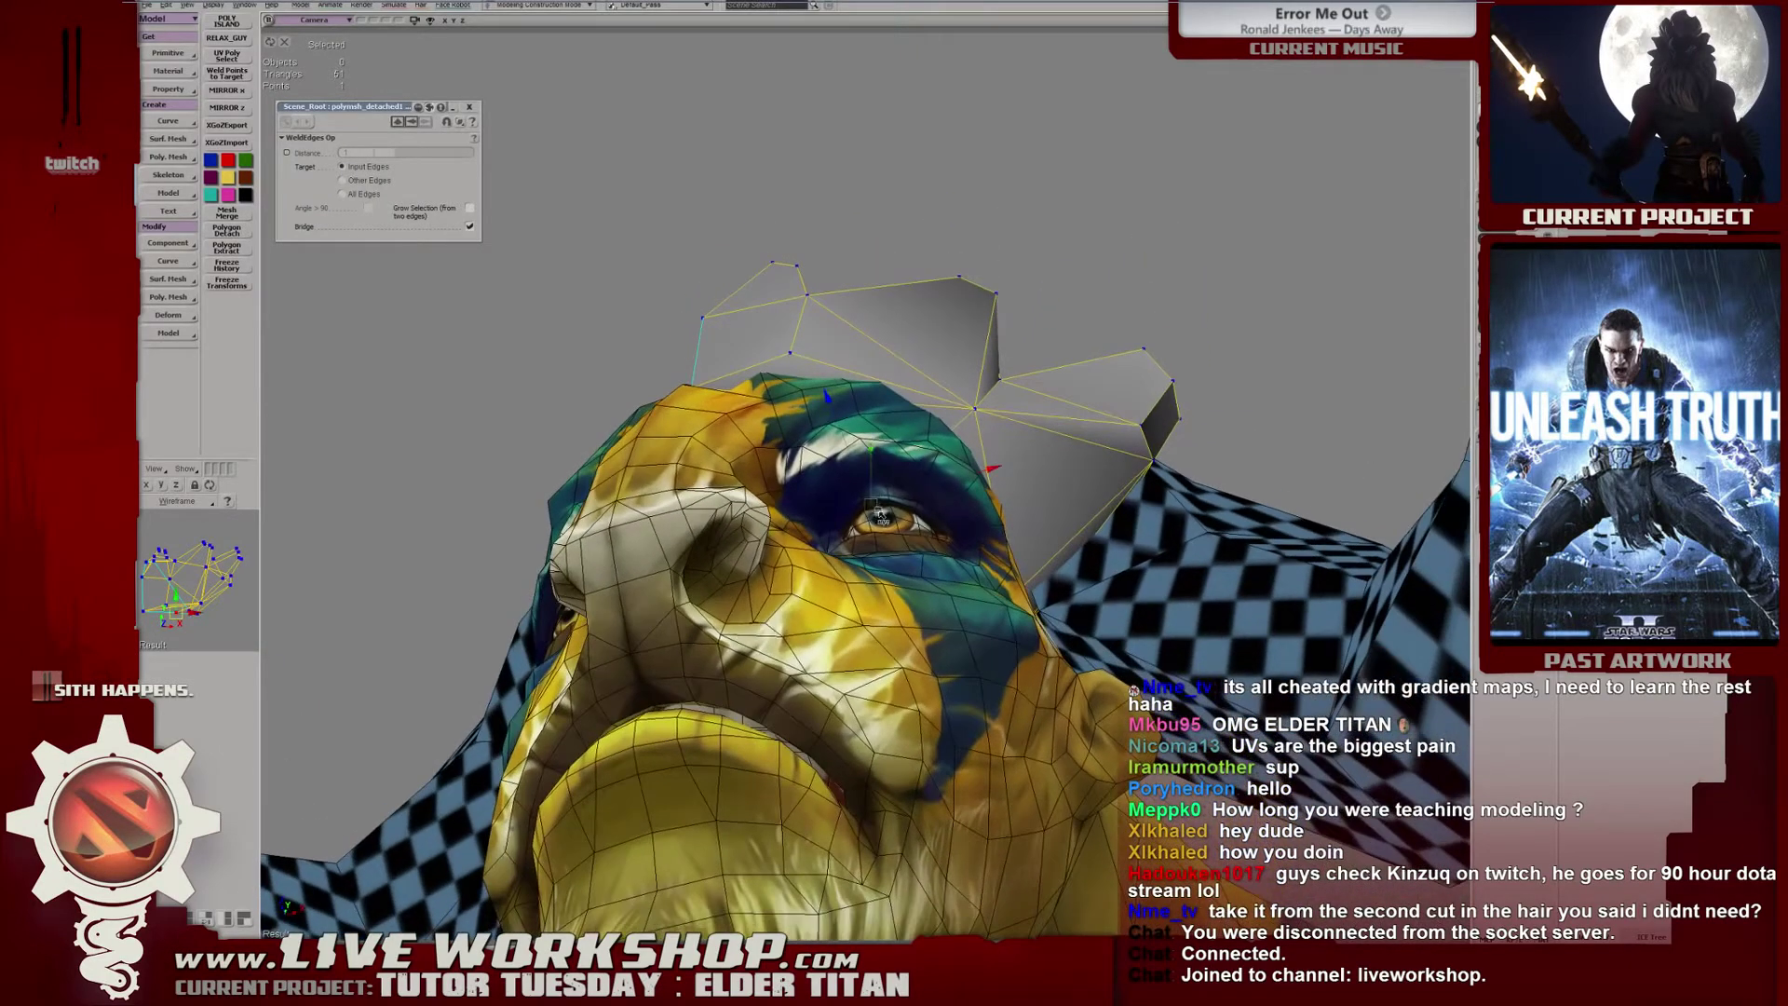
middle_drag(923, 406, 903, 494)
key(4)
key(e)
click(887, 471)
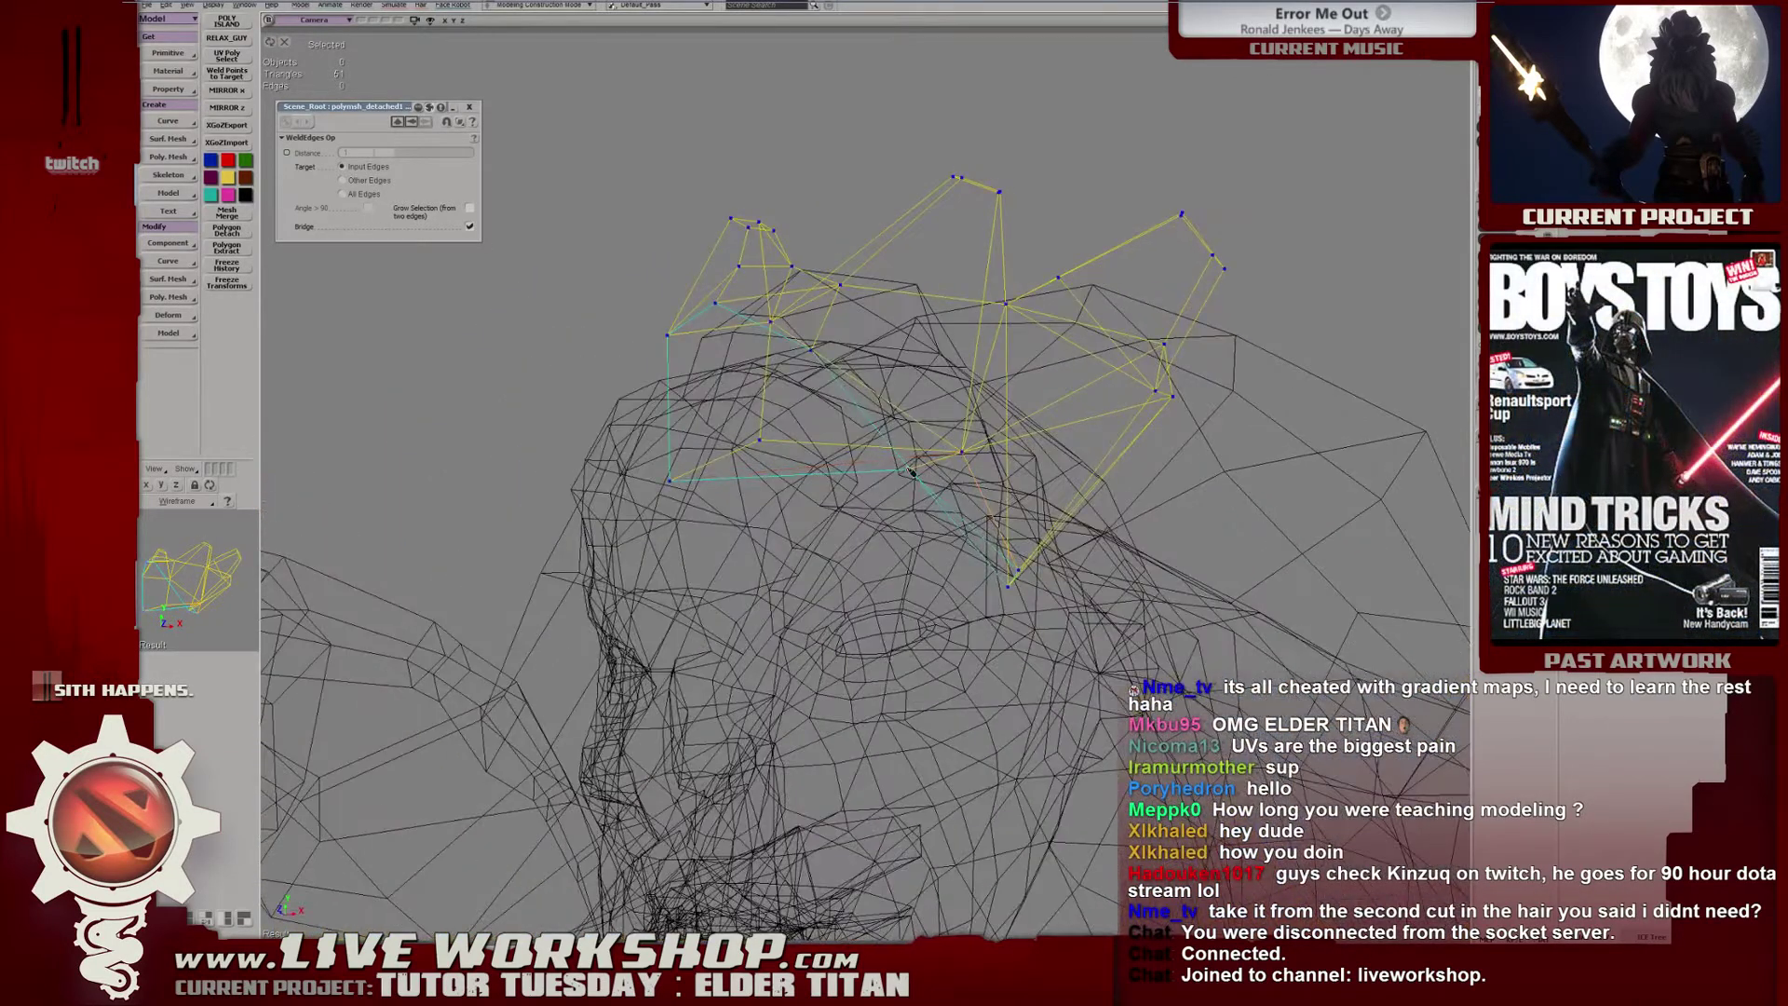
key(6)
key(4)
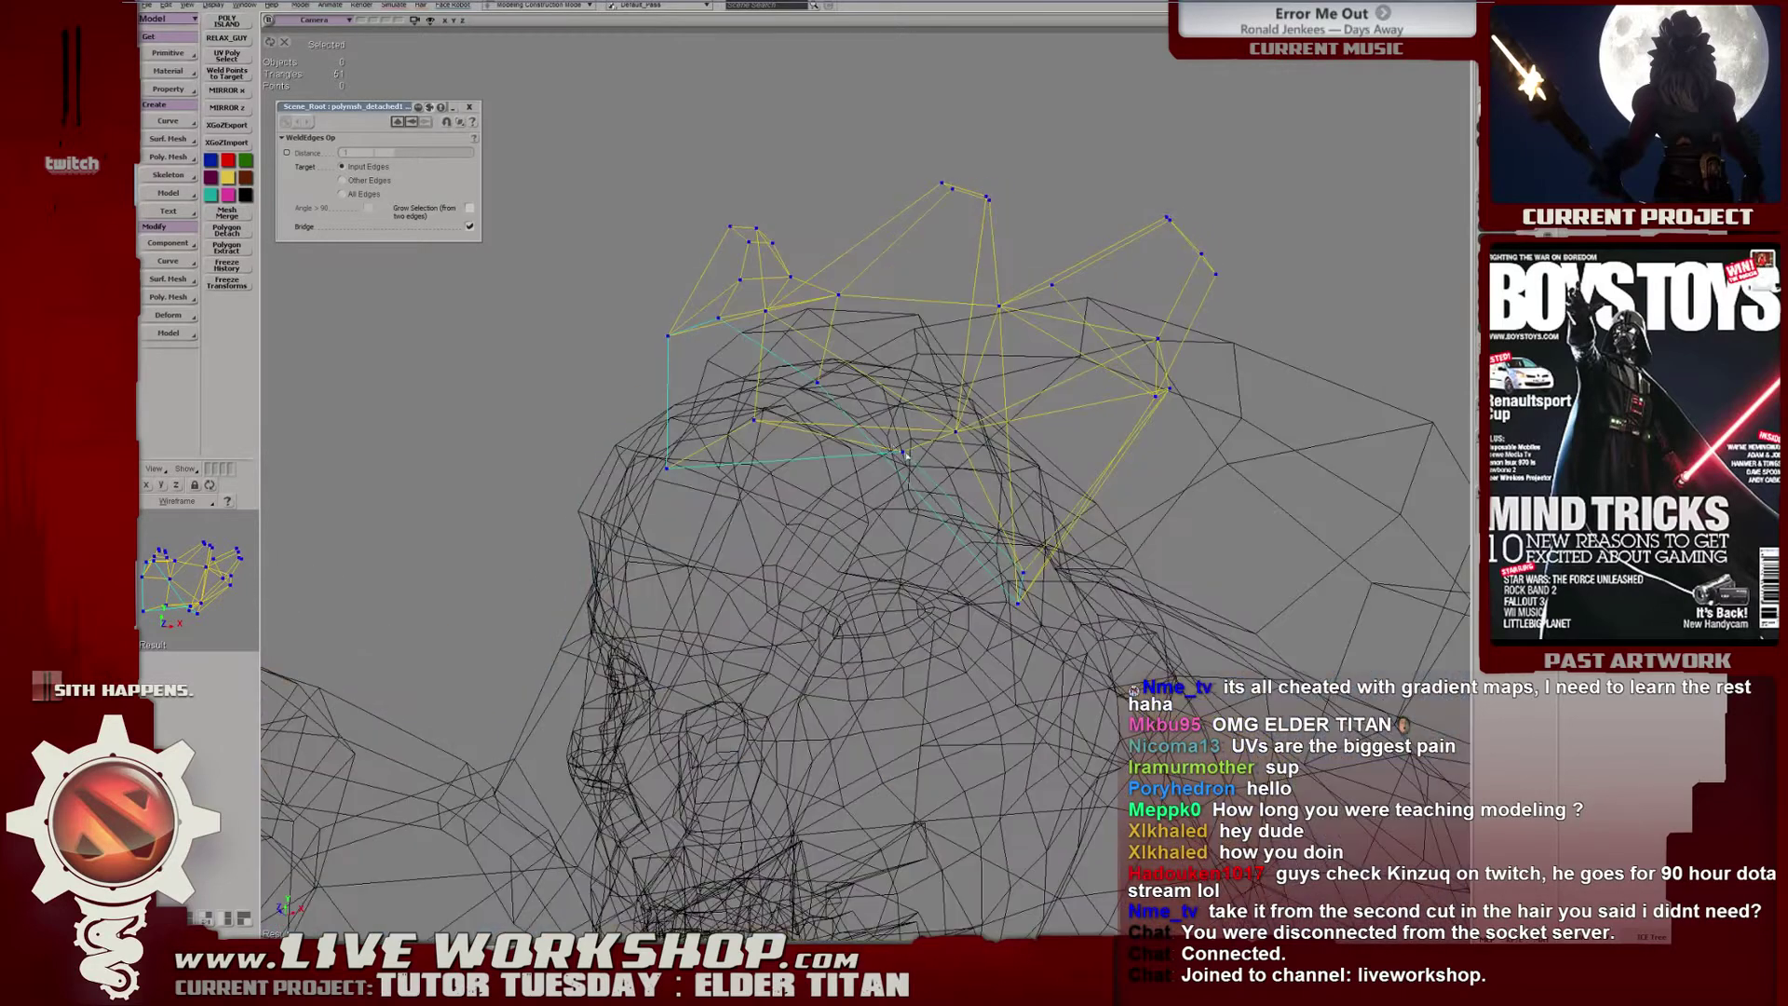
key(6)
Tweak the half plate's lower corner points above the brow and check their fit against the forehead.
middle_drag(868, 474, 859, 409)
key(v)
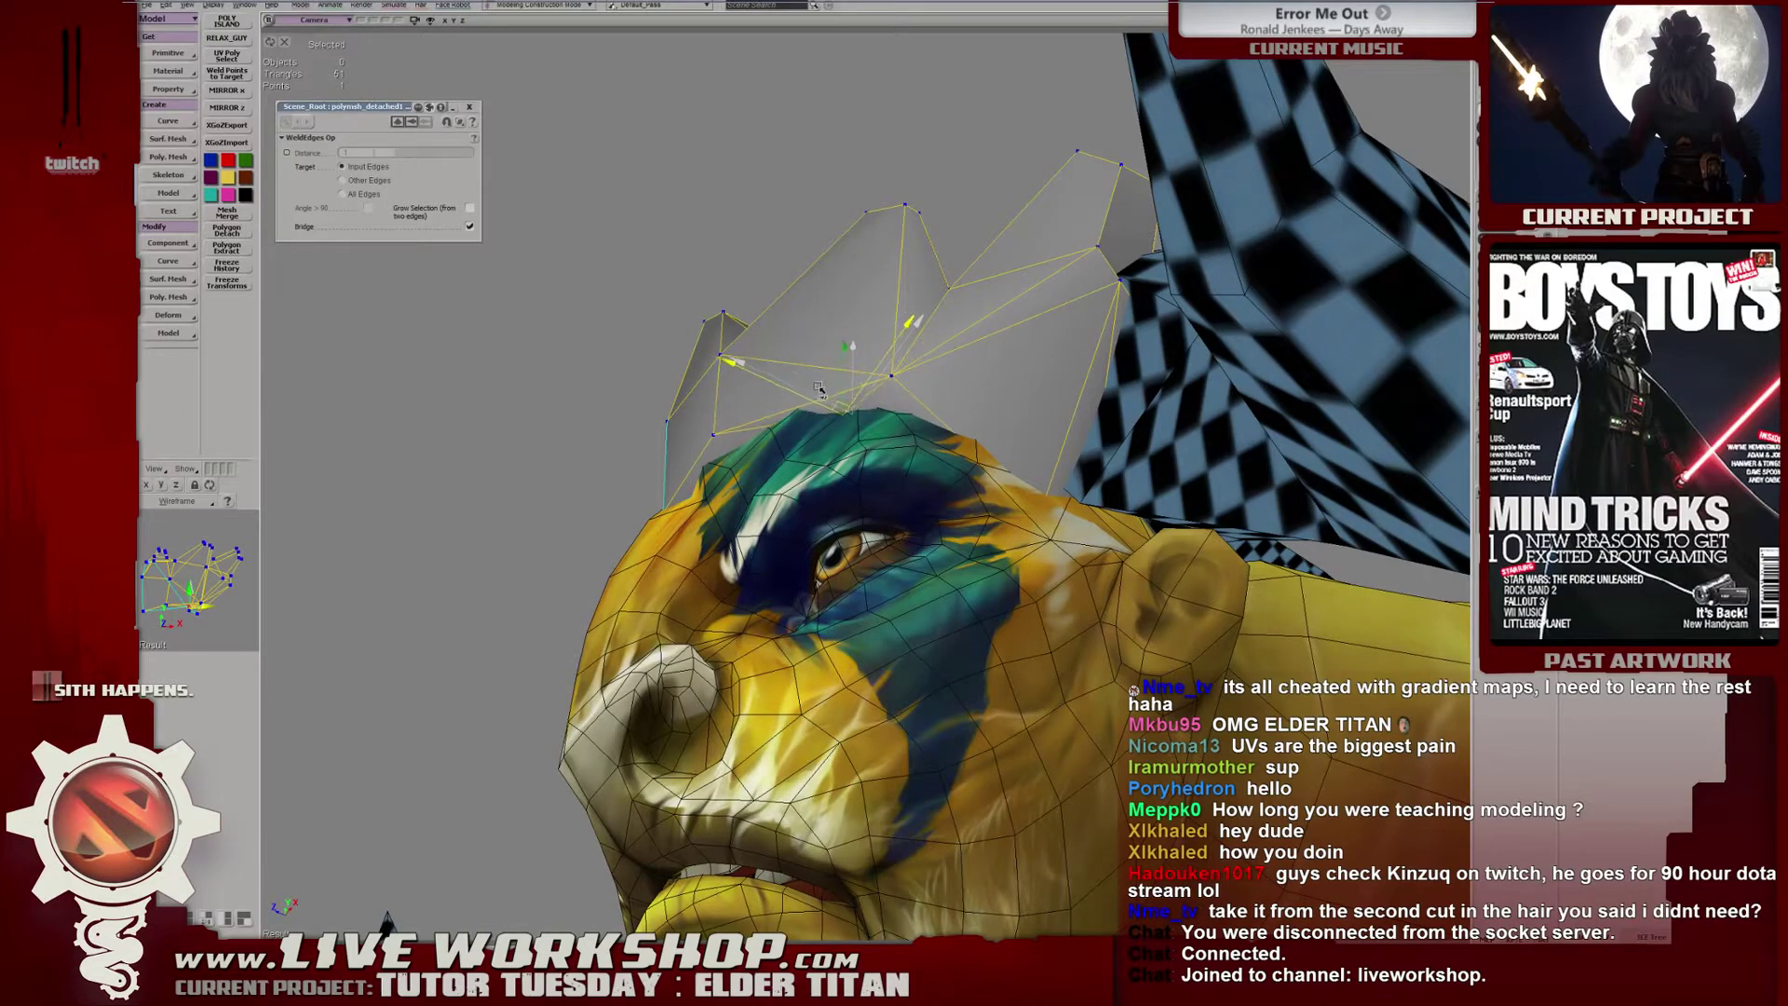
middle_drag(909, 381, 816, 461)
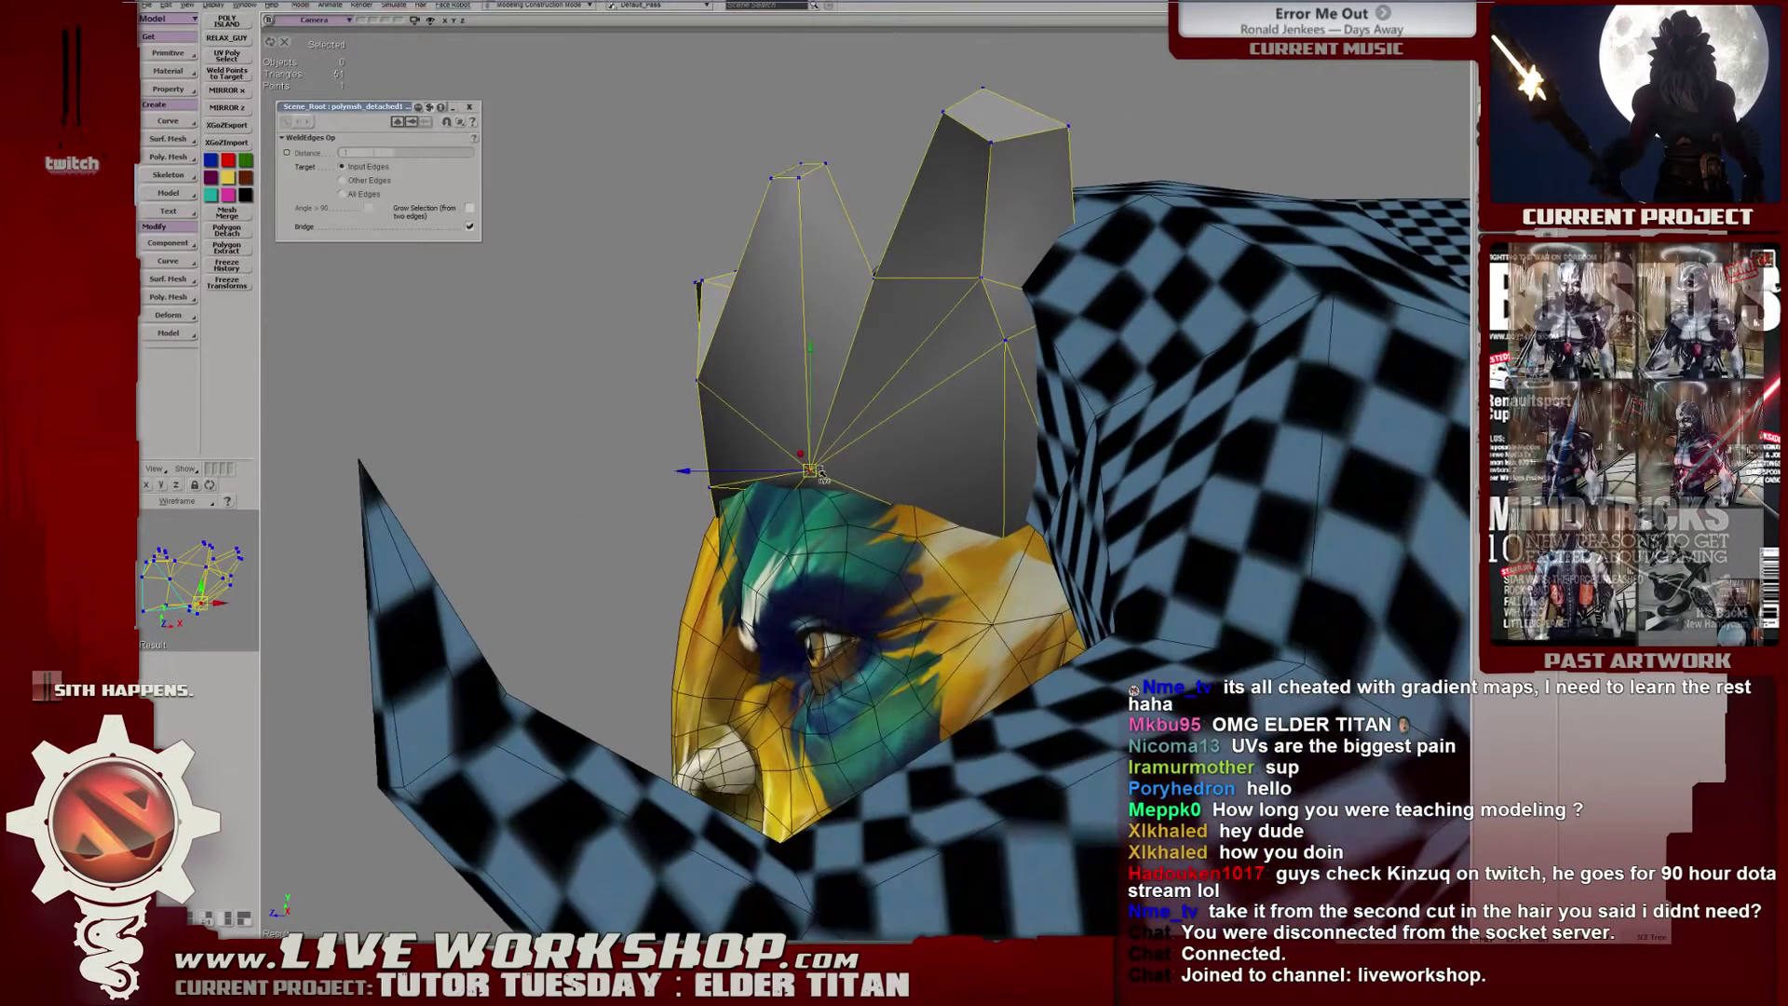
click(812, 458)
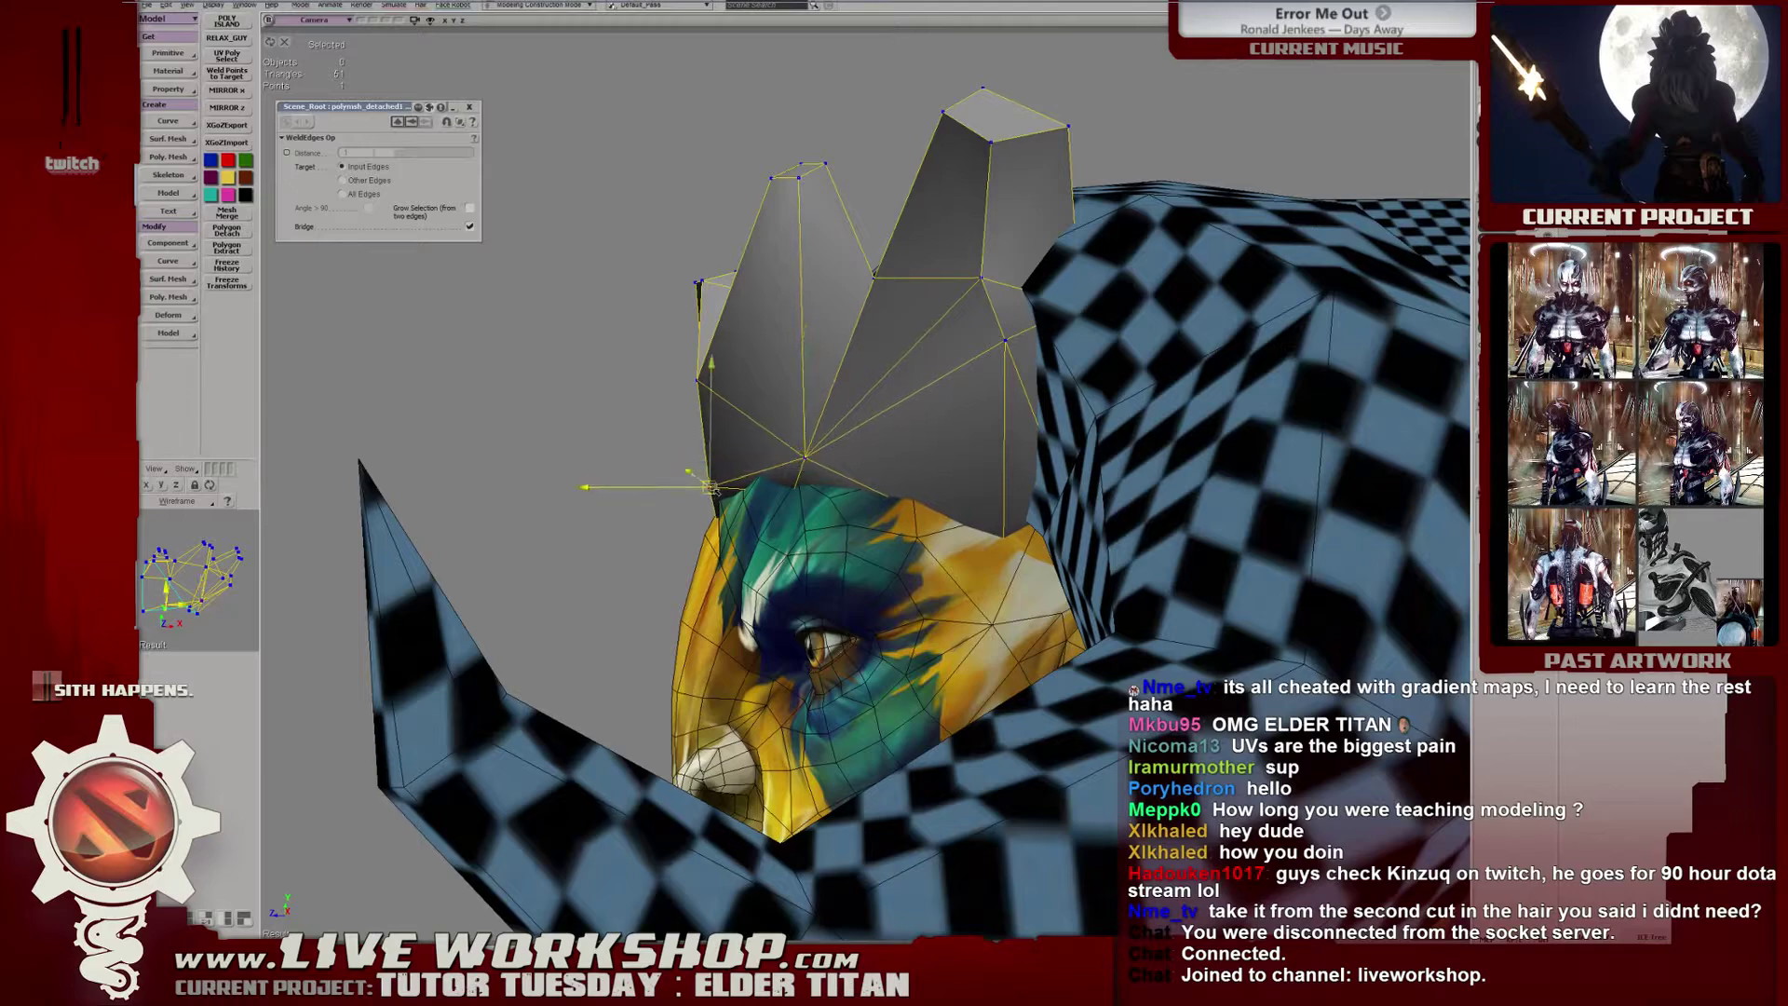
middle_drag(705, 484, 754, 456)
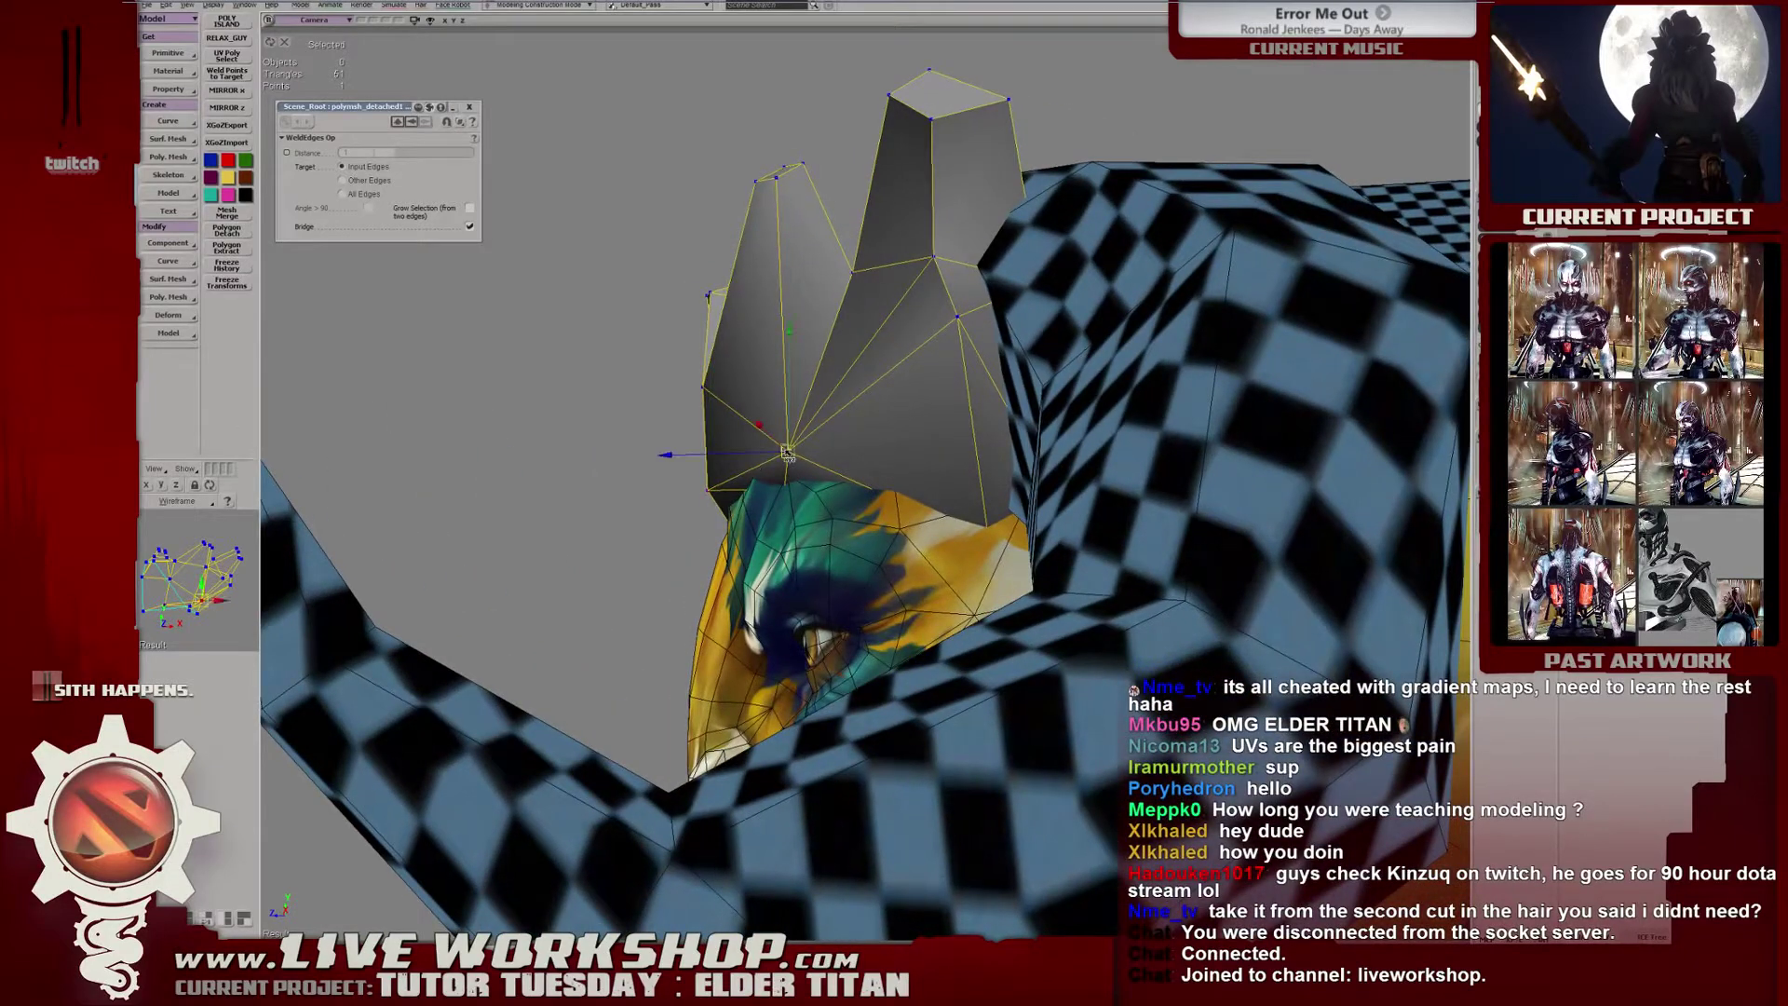
drag(787, 453, 781, 450)
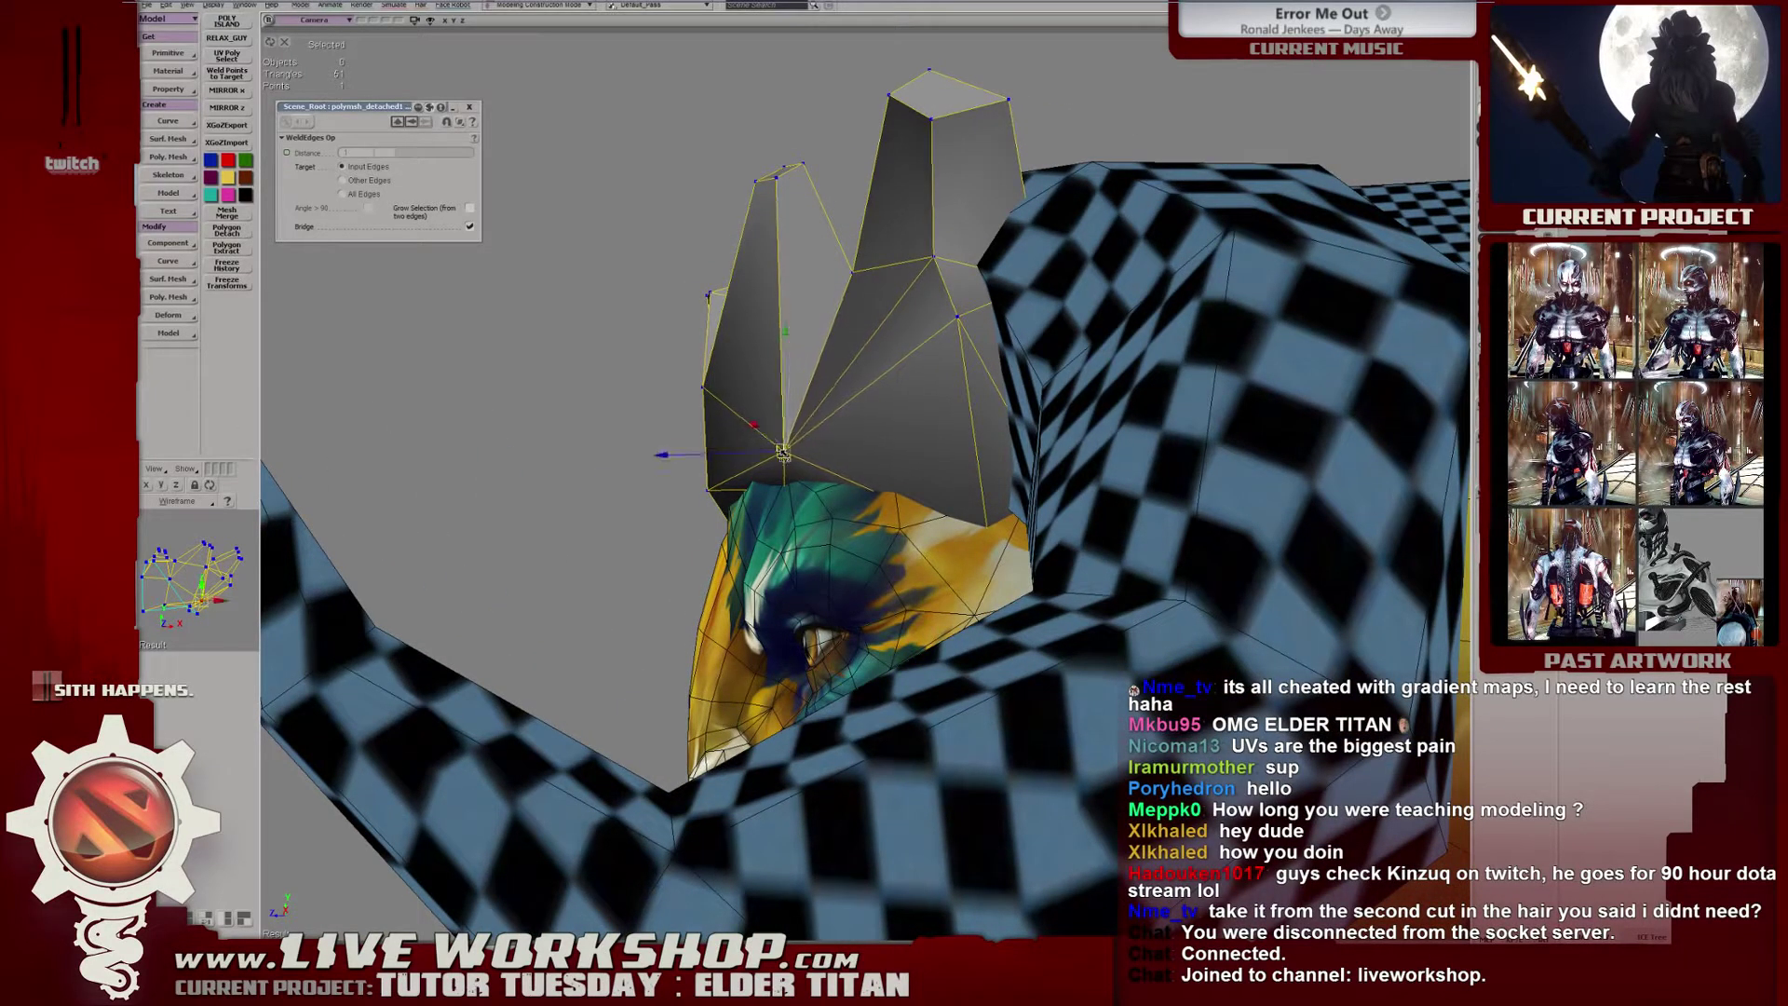
middle_drag(782, 453, 1025, 512)
key(4)
key(6)
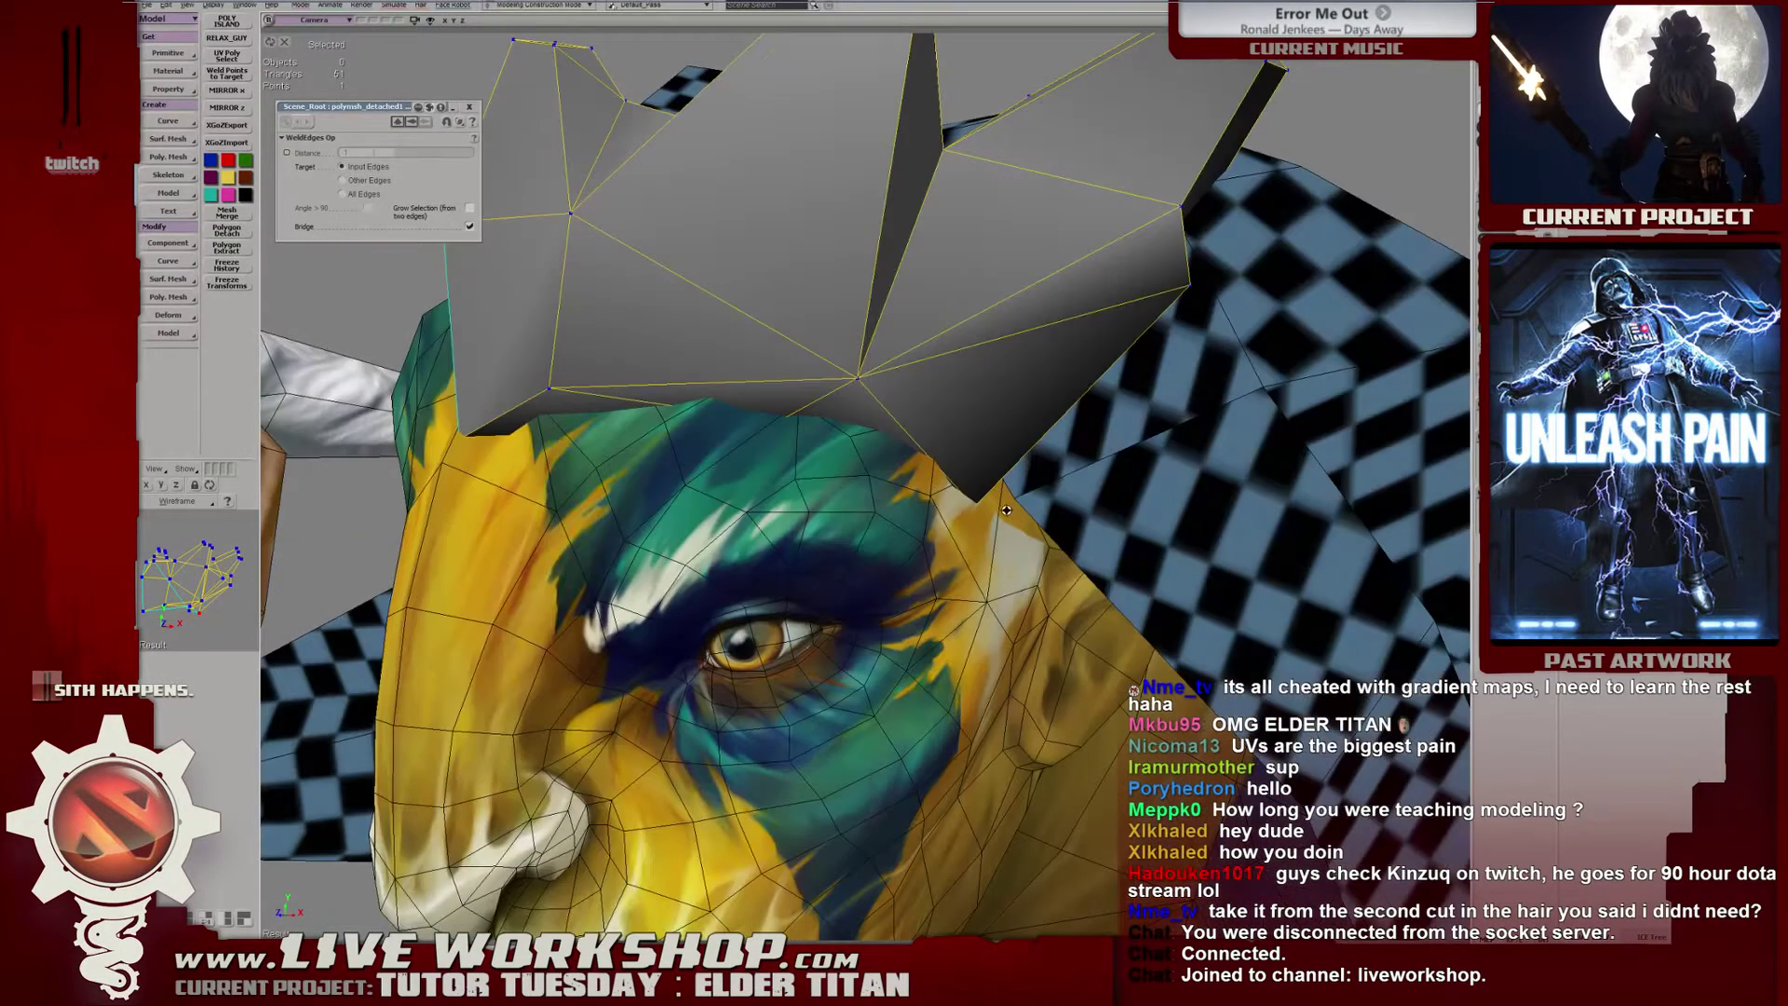
scroll(1043, 518, up, 2)
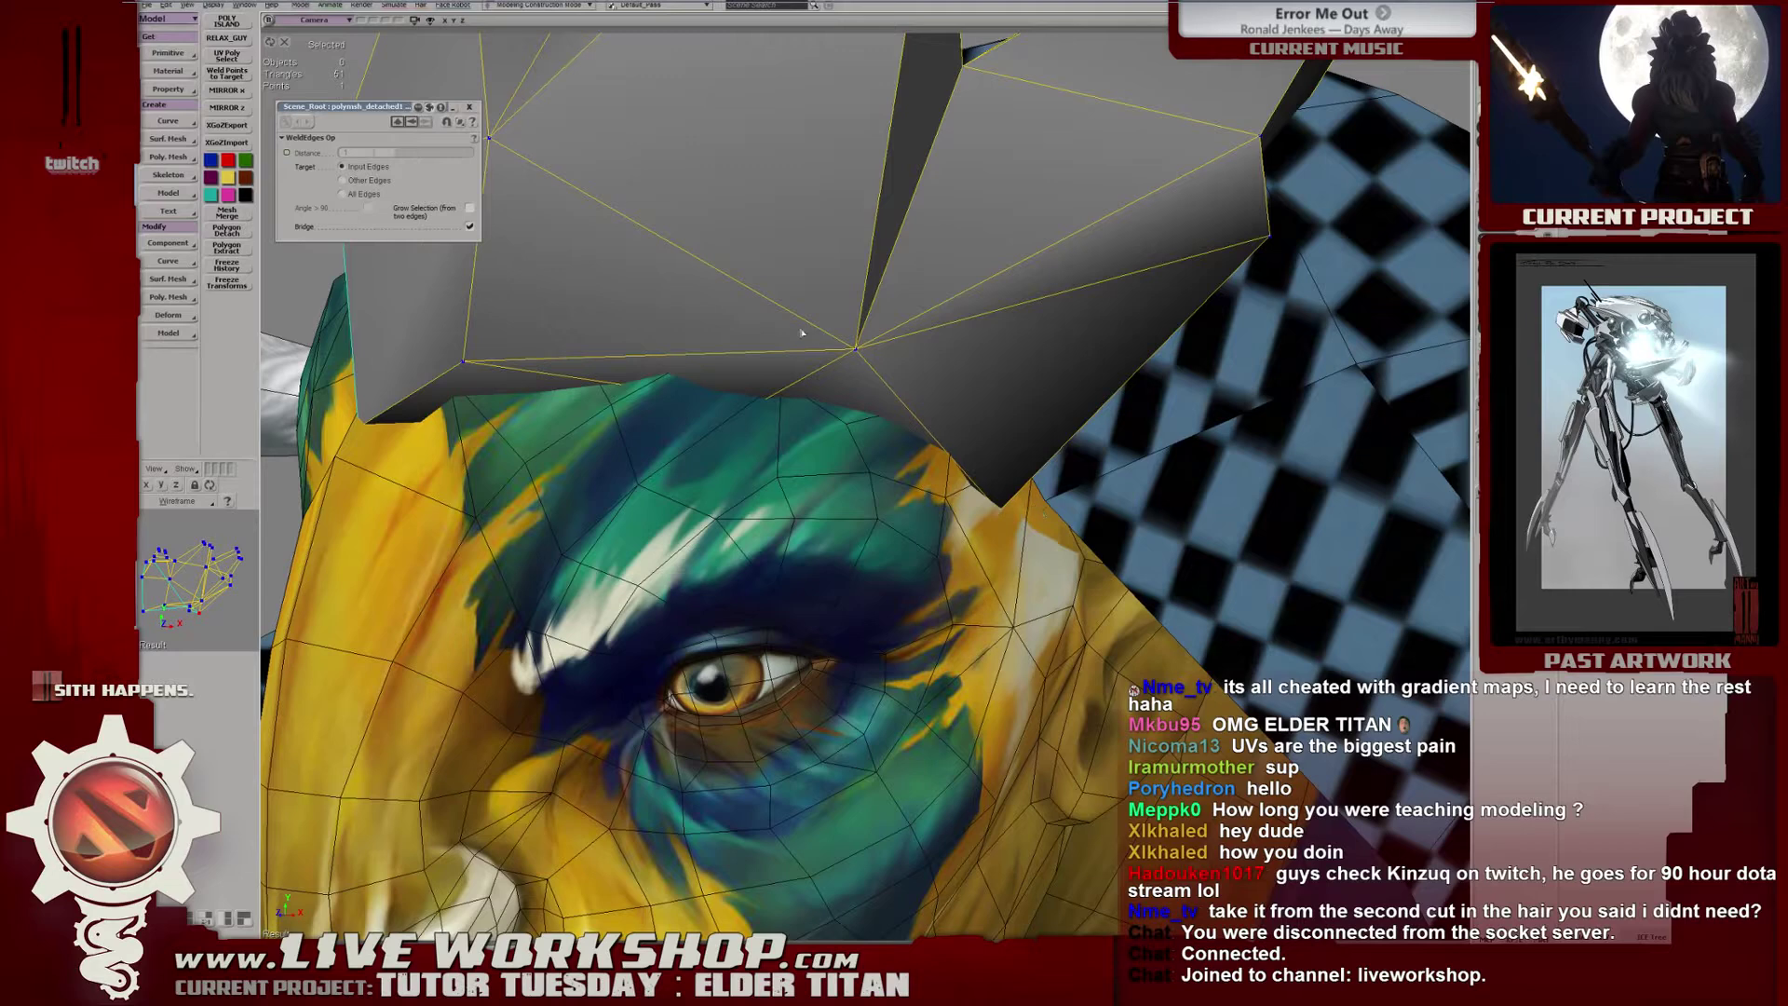
scroll(863, 352, down, 5)
middle_drag(1047, 370, 974, 381)
Close the weld edges options, save the scene and reselect the half plate as an object.
click(469, 107)
key(space)
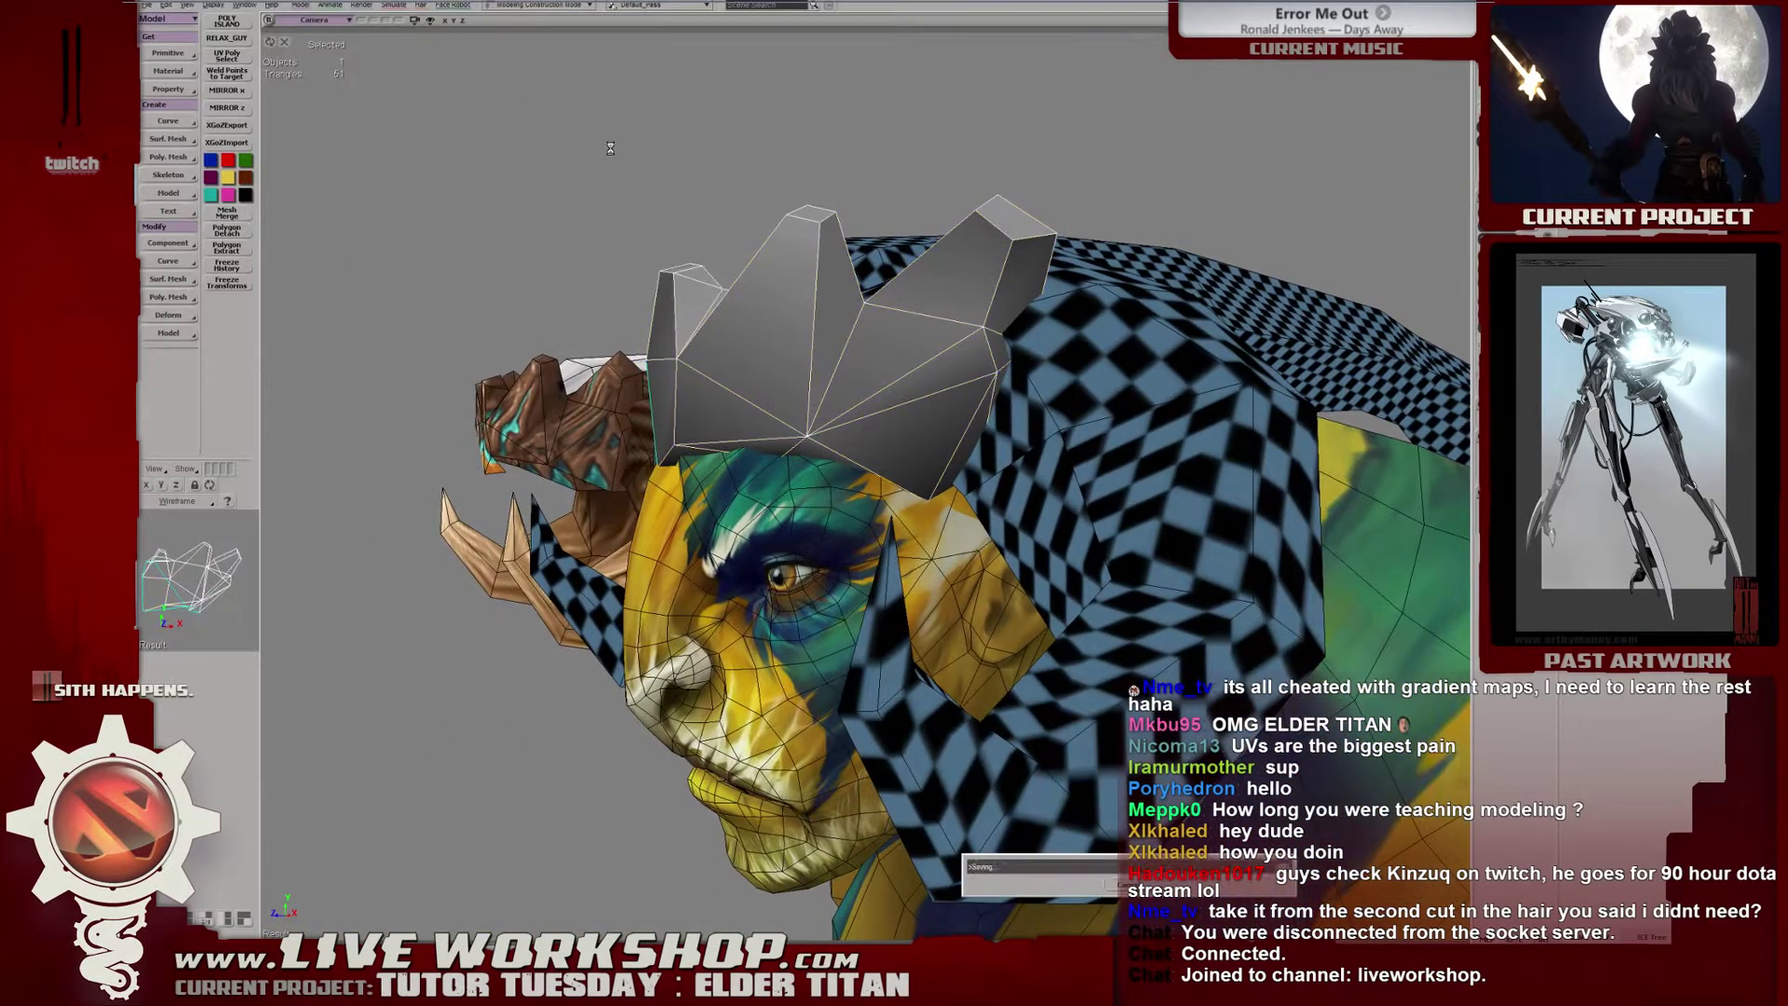
click(422, 189)
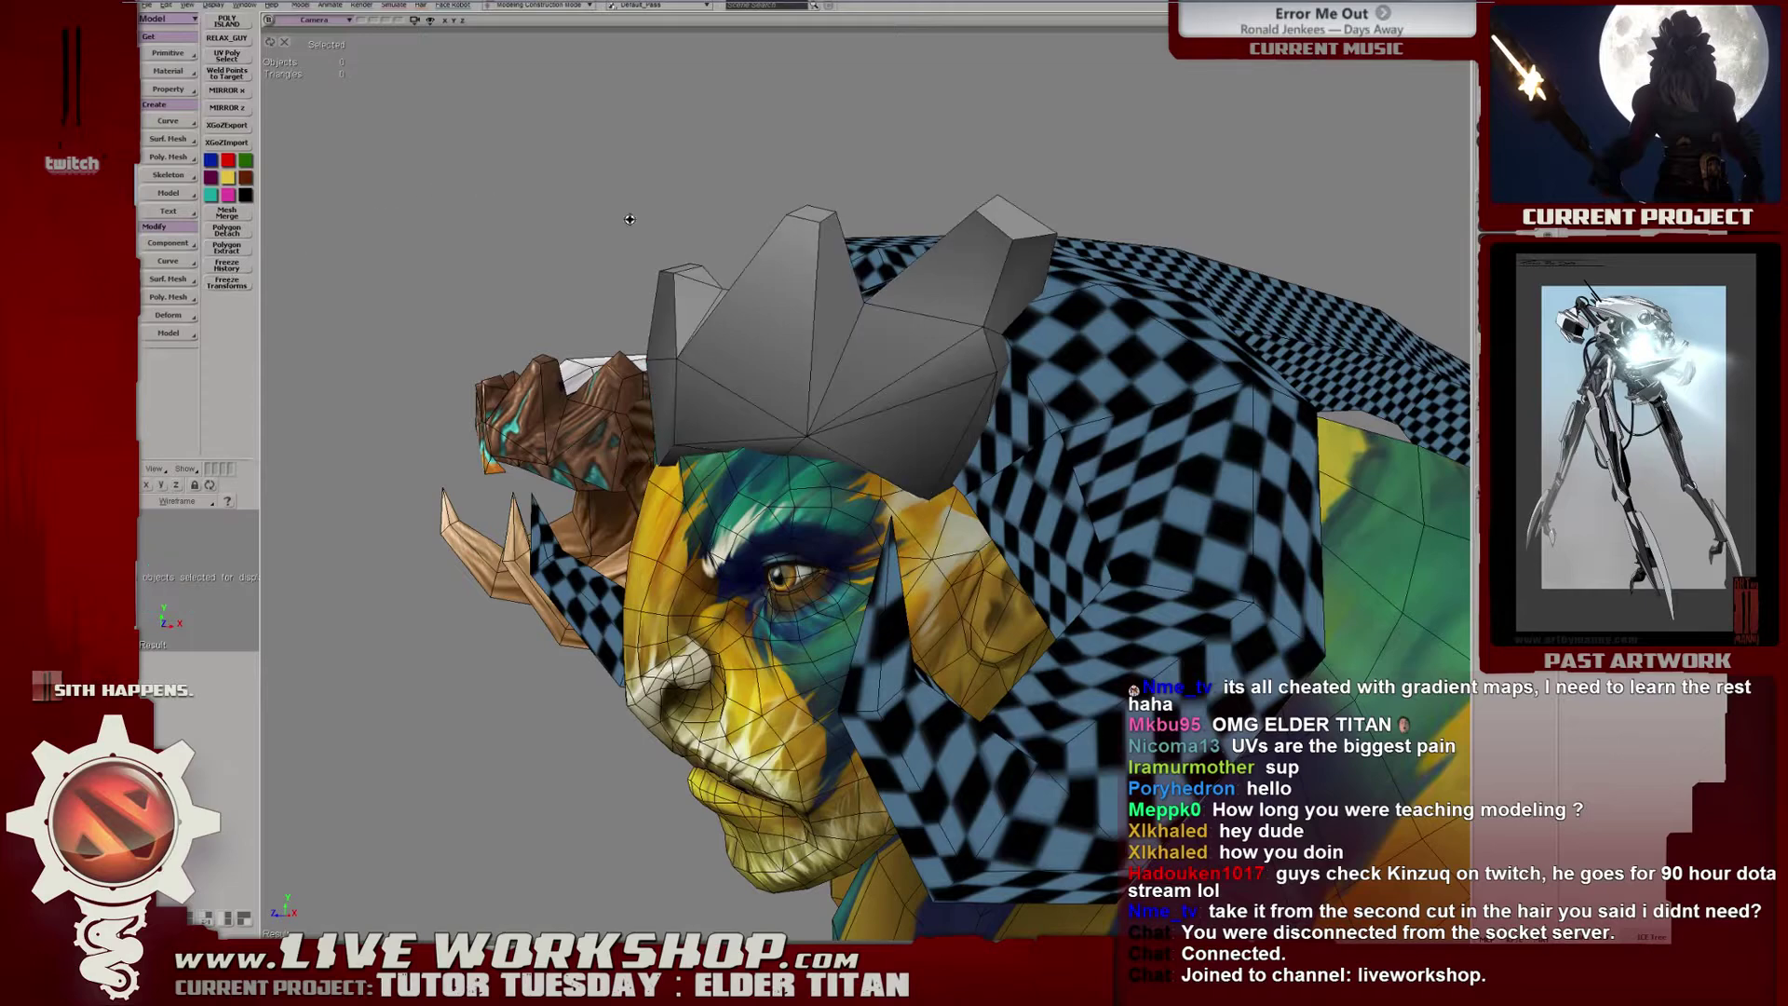
click(818, 339)
Select the back polygons at the half plate's outer end beside the horn and check them for repositioning.
middle_drag(884, 341, 839, 335)
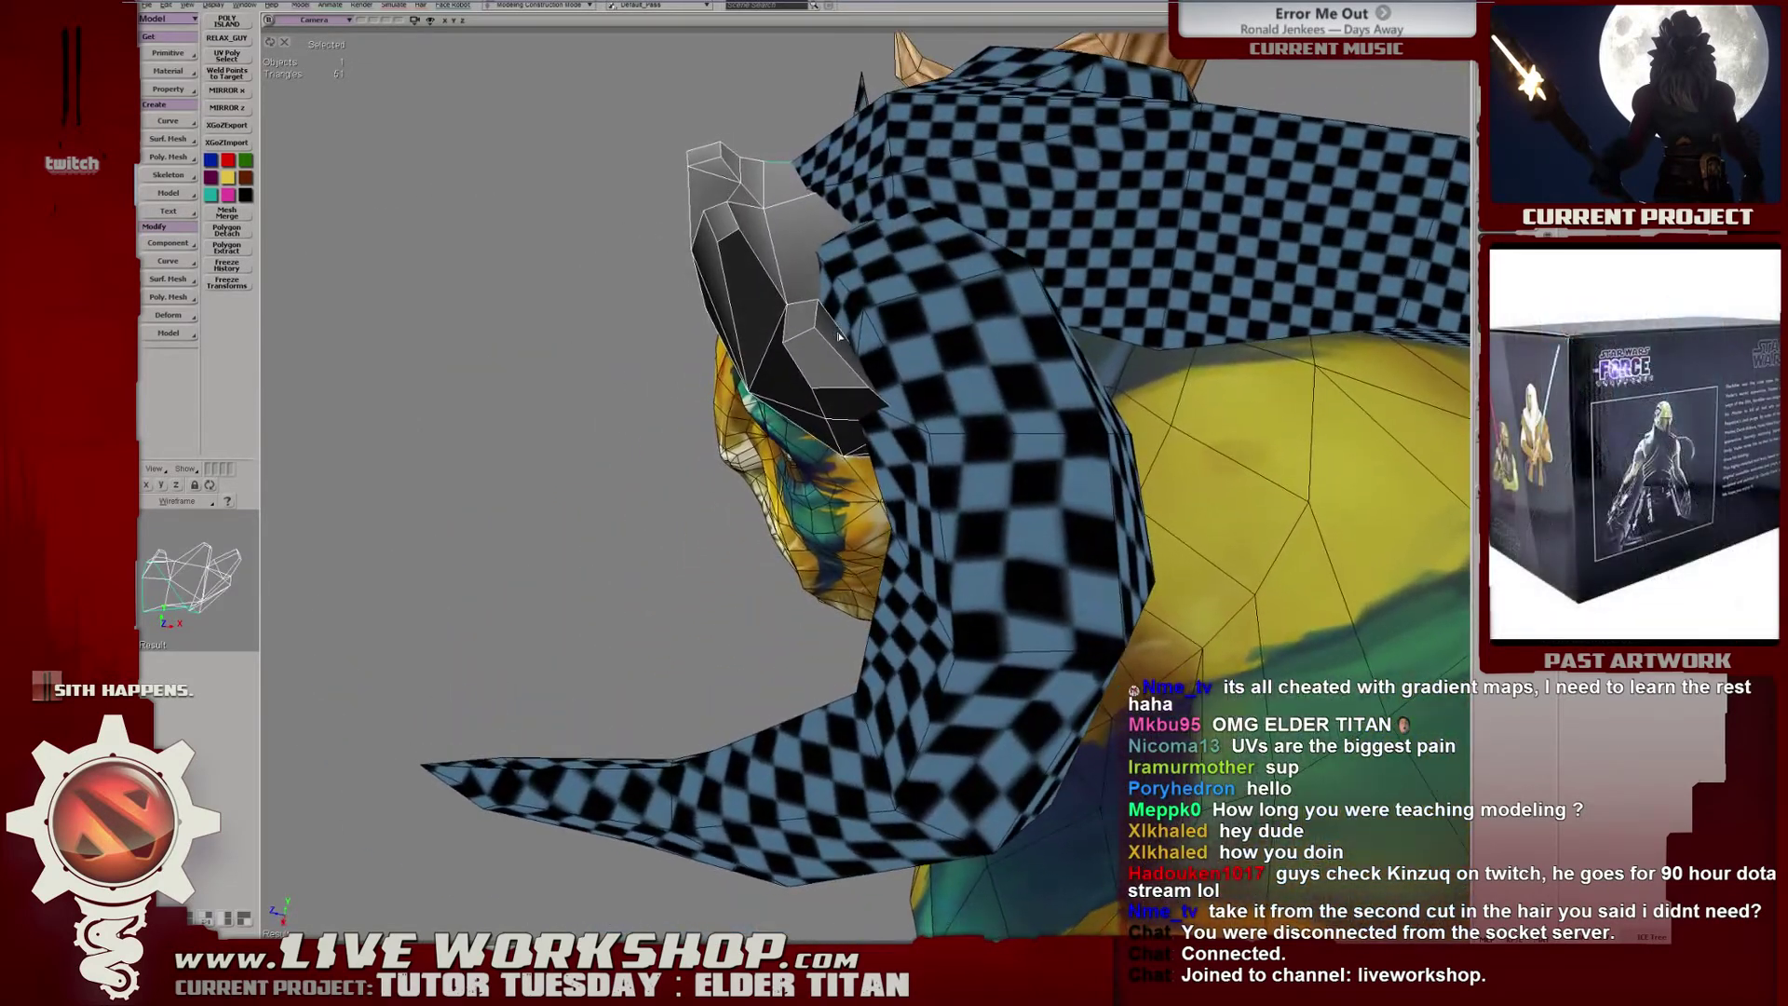
middle_drag(783, 265, 838, 179)
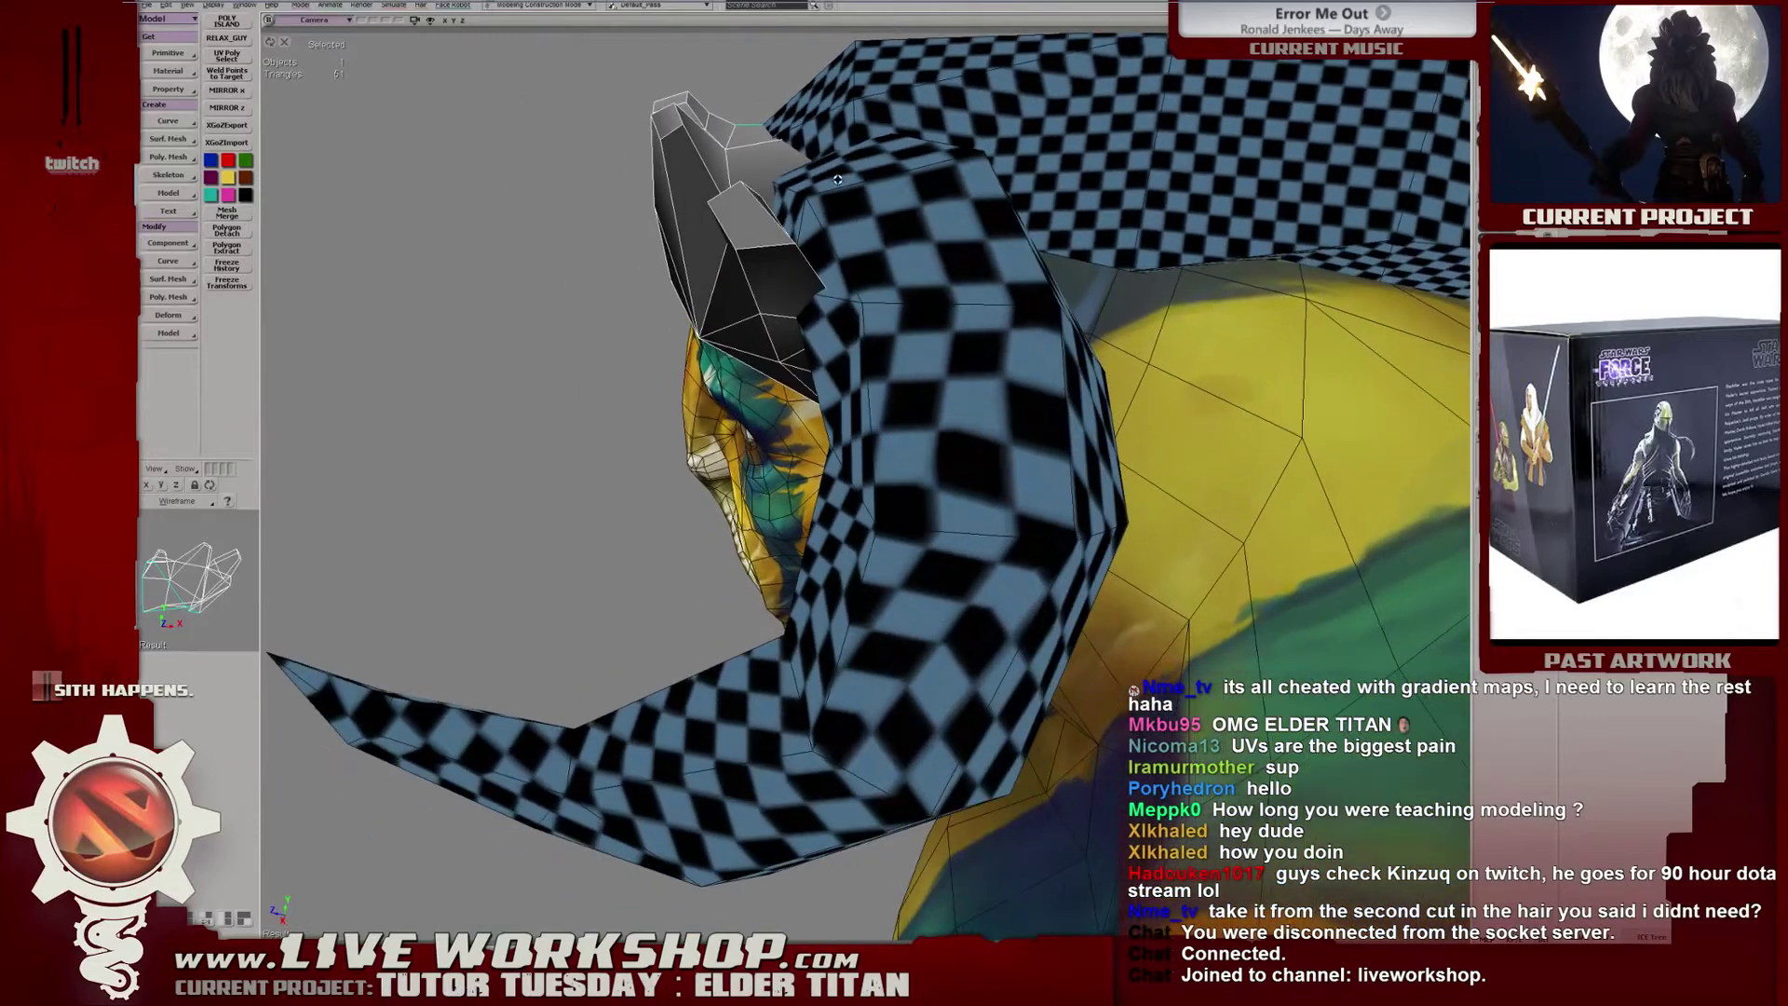
middle_drag(779, 282, 702, 273)
click(743, 233)
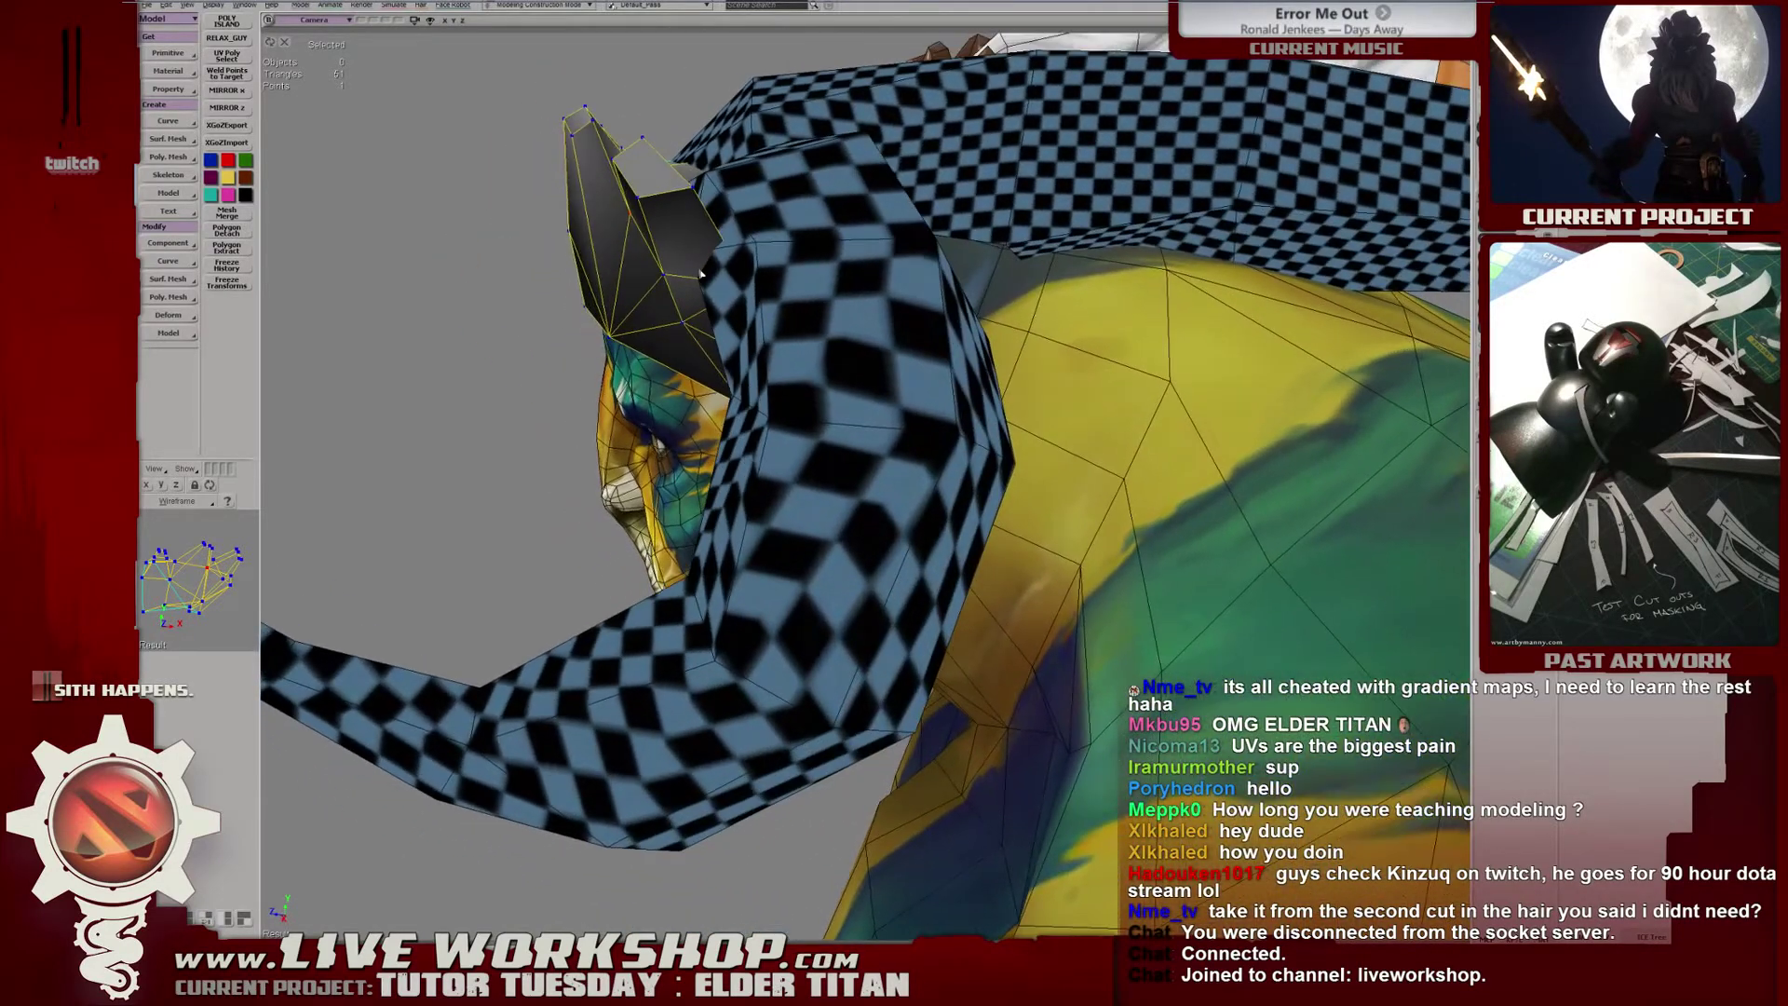
key(u)
drag(679, 246, 716, 332)
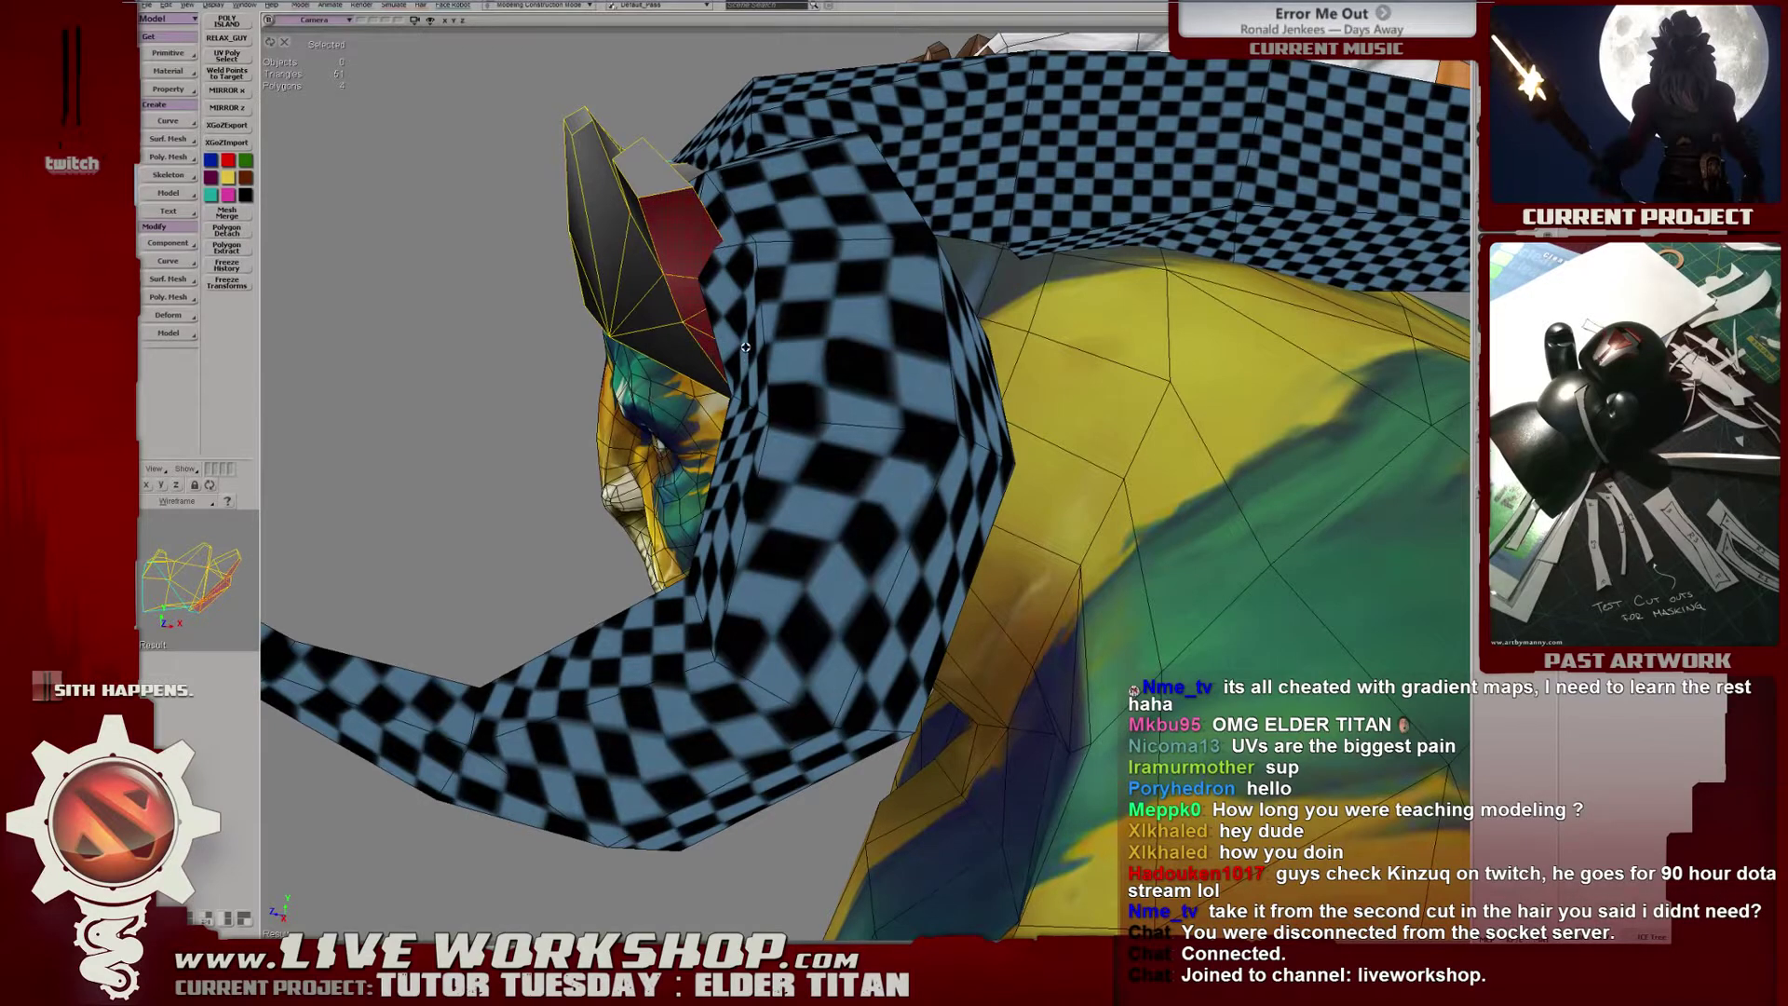
middle_drag(735, 337, 756, 349)
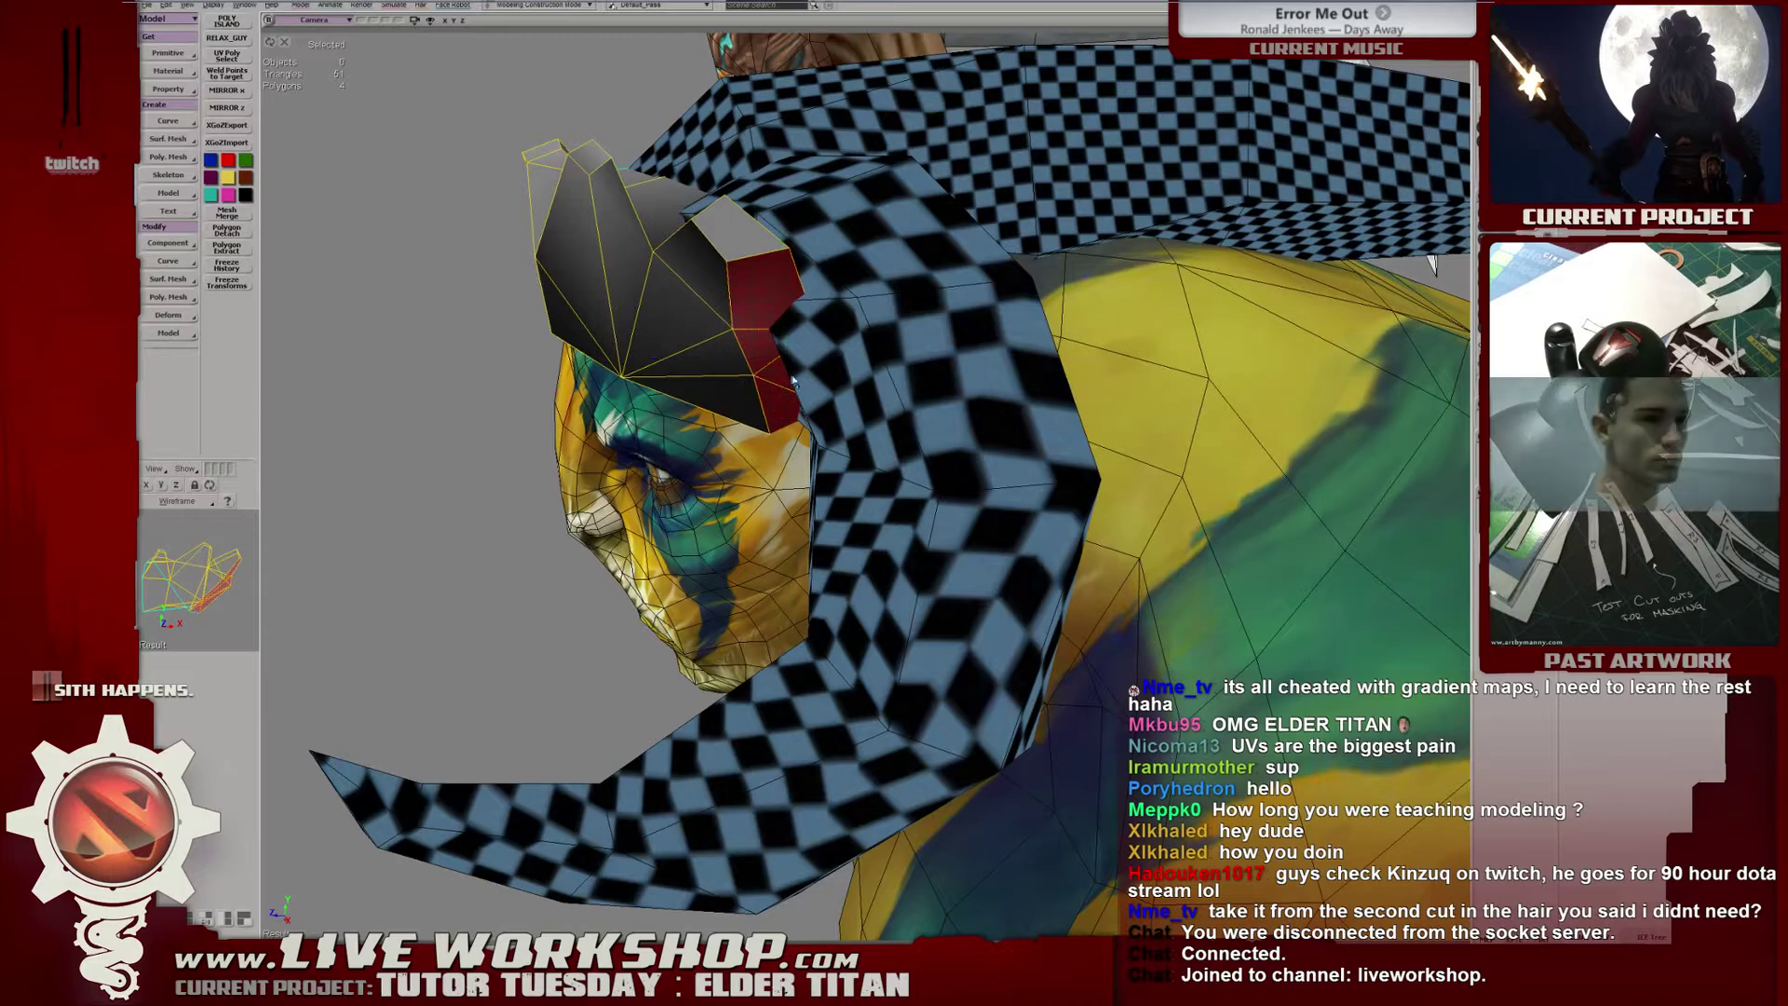
middle_drag(757, 383, 892, 475)
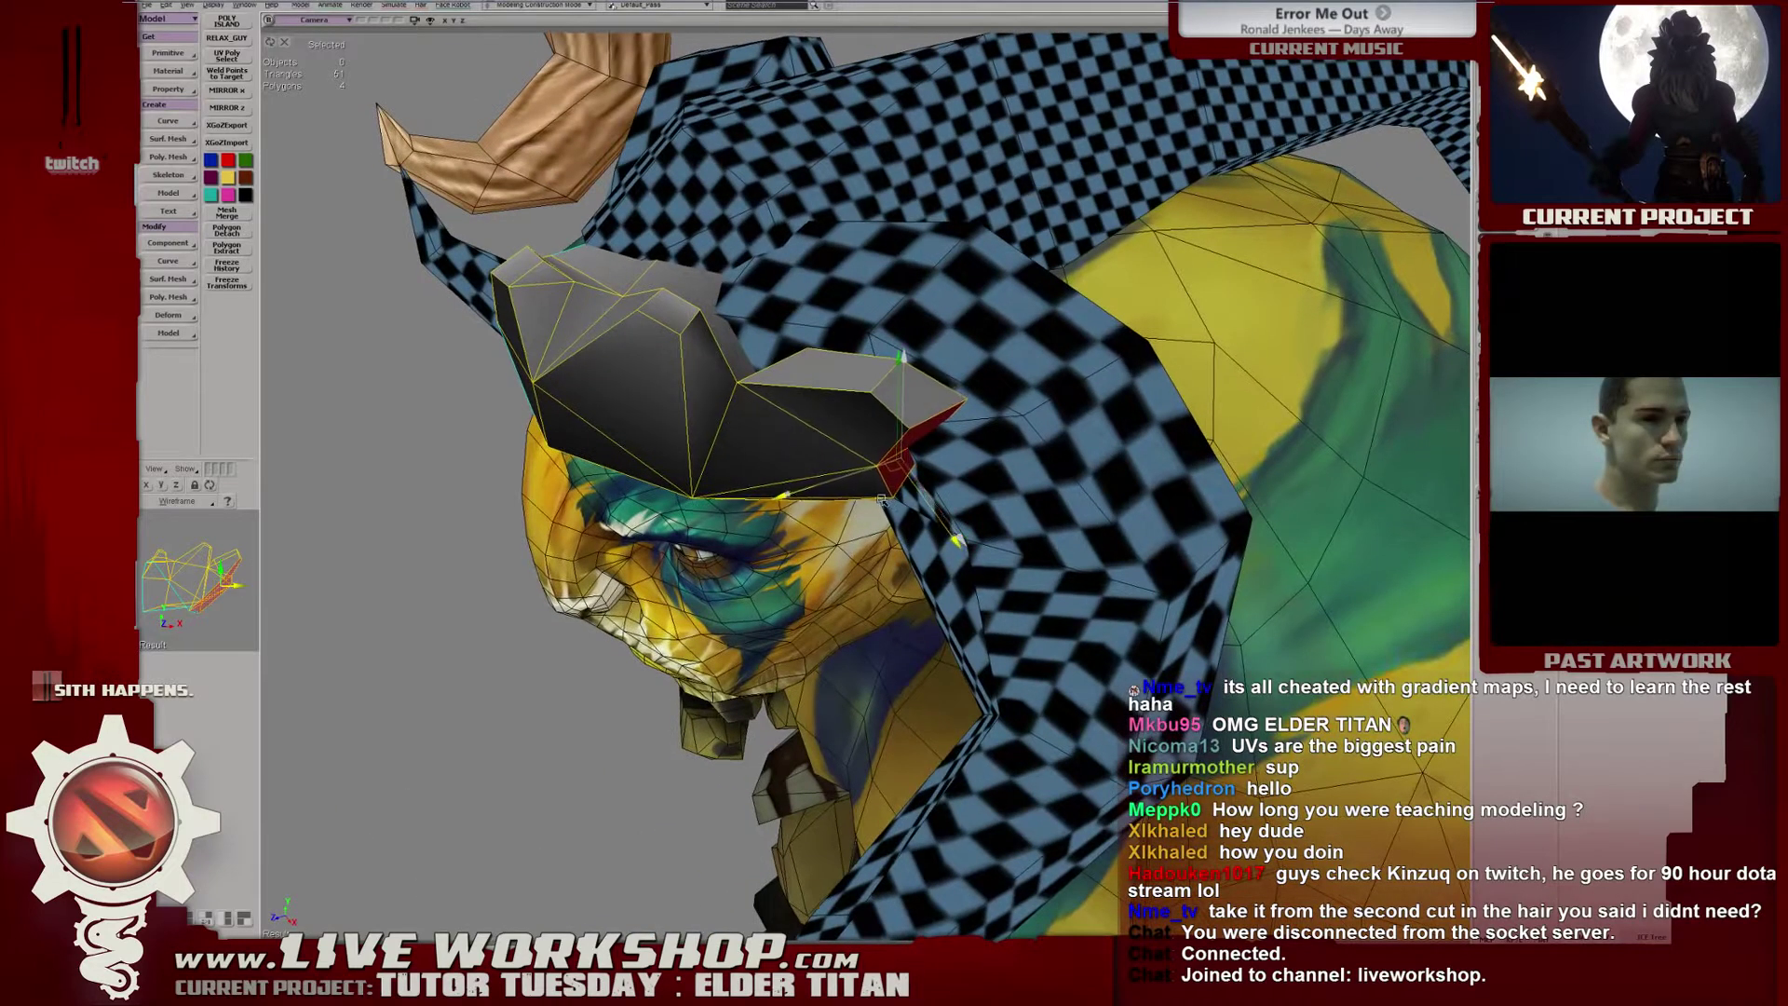
Adjust the points at the half plate's outer end so it tucks behind the horn, checking in wireframe and from below.
middle_drag(888, 387, 867, 406)
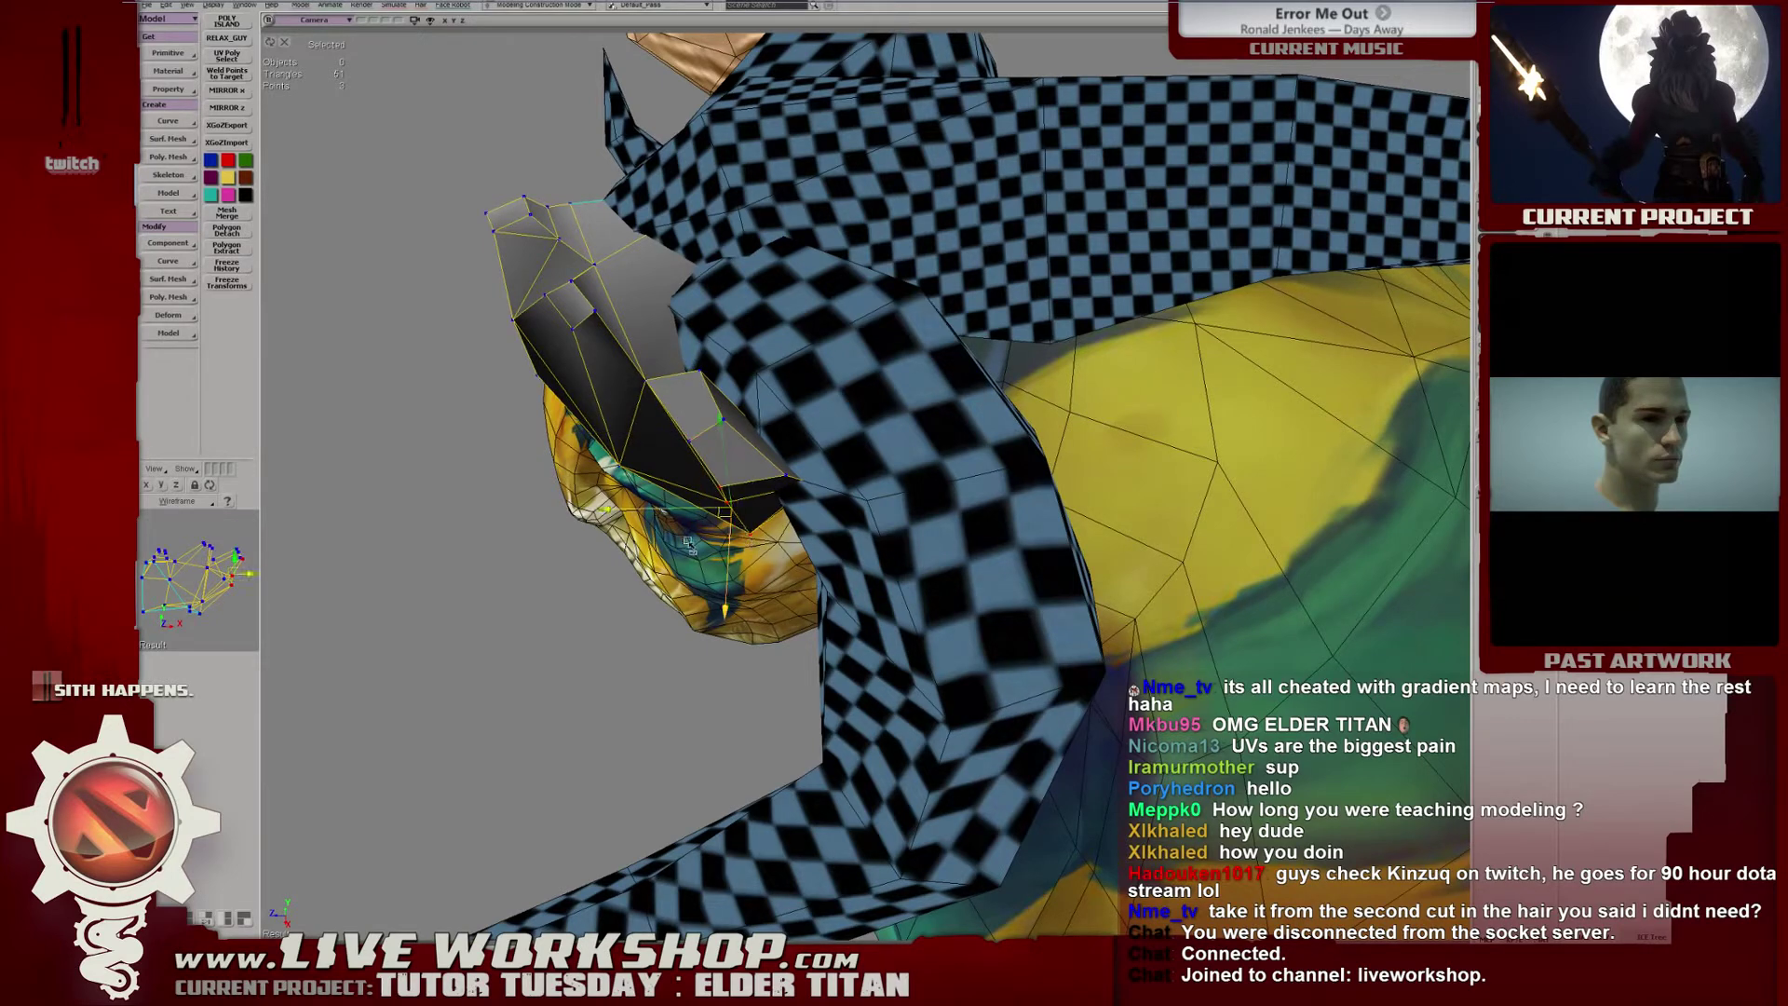
mouse_move(776, 513)
middle_down()
mouse_move(763, 397)
mouse_move(833, 424)
middle_up()
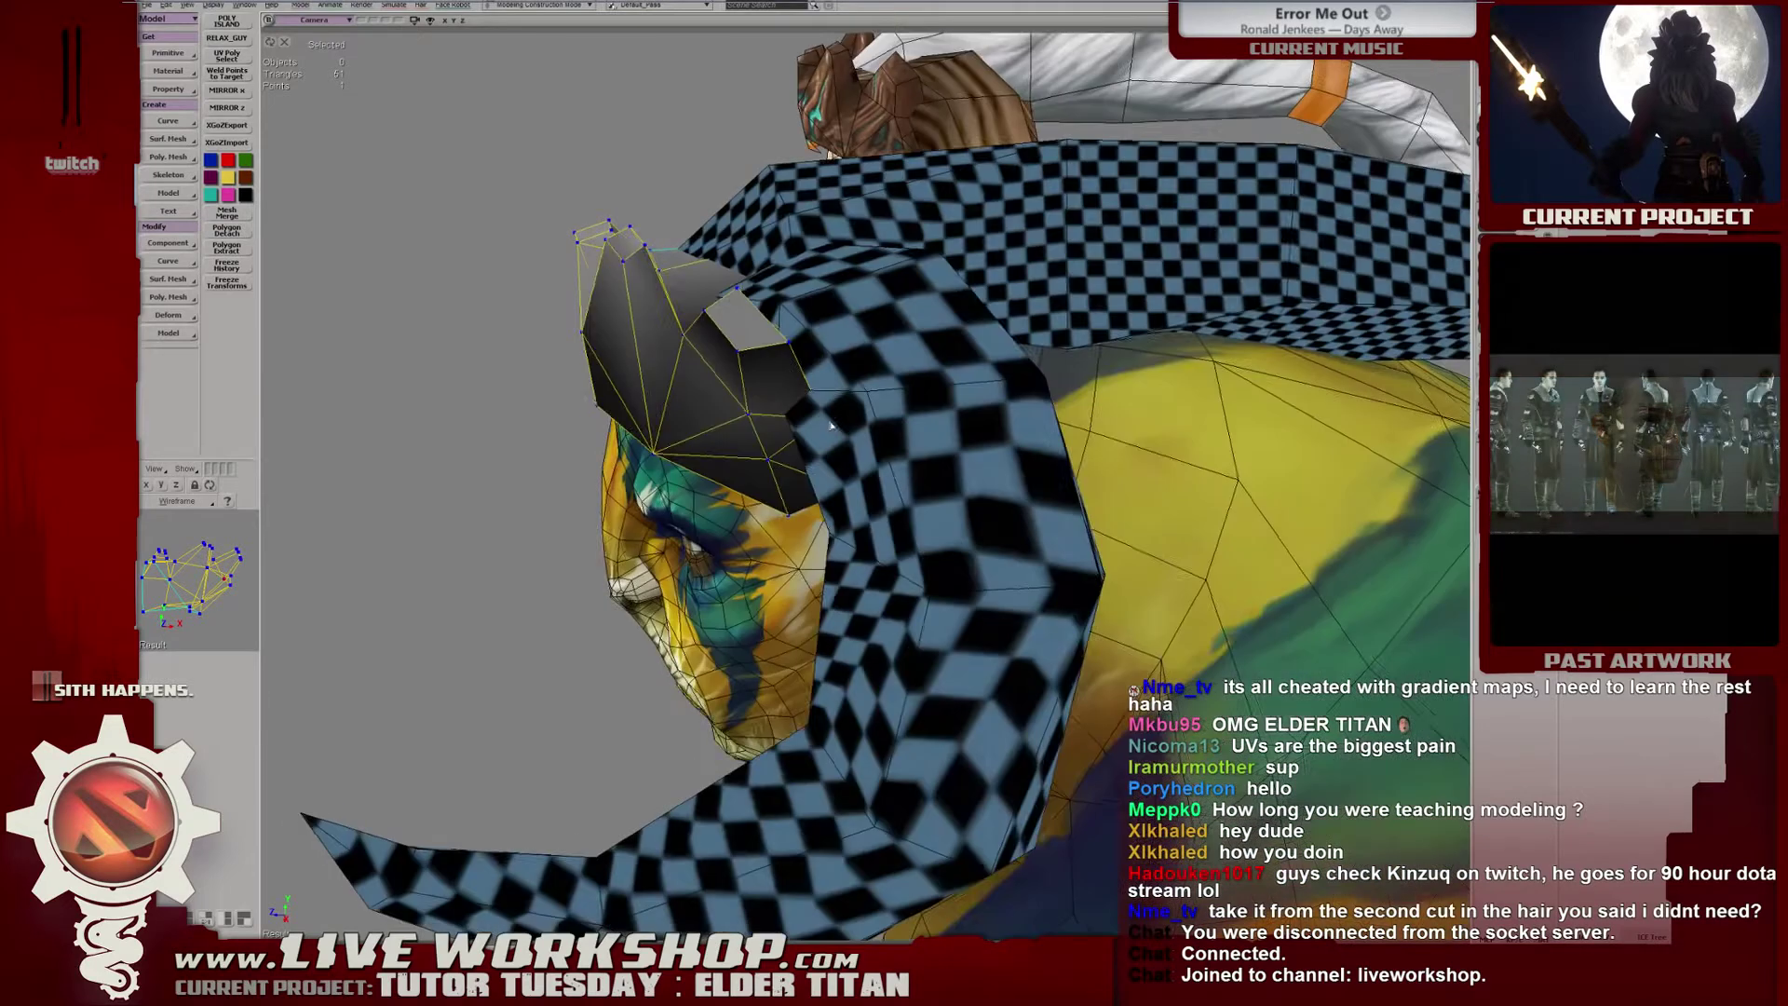
click(834, 424)
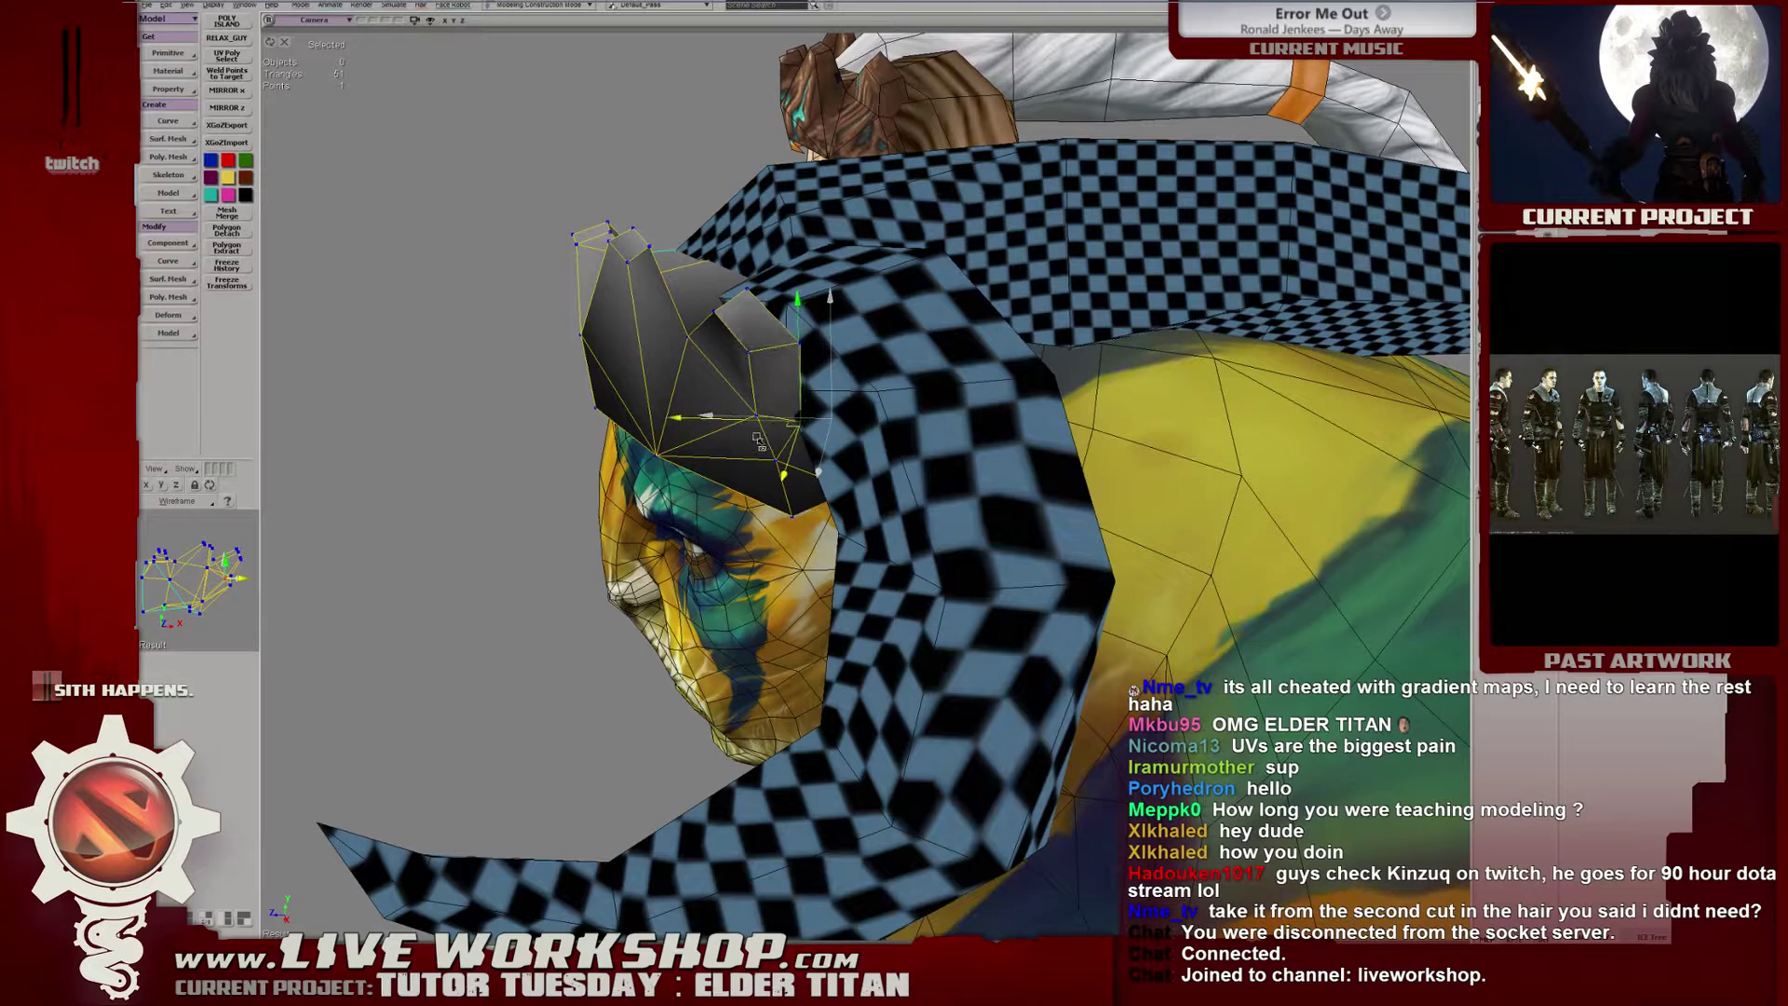
middle_drag(806, 386, 847, 452)
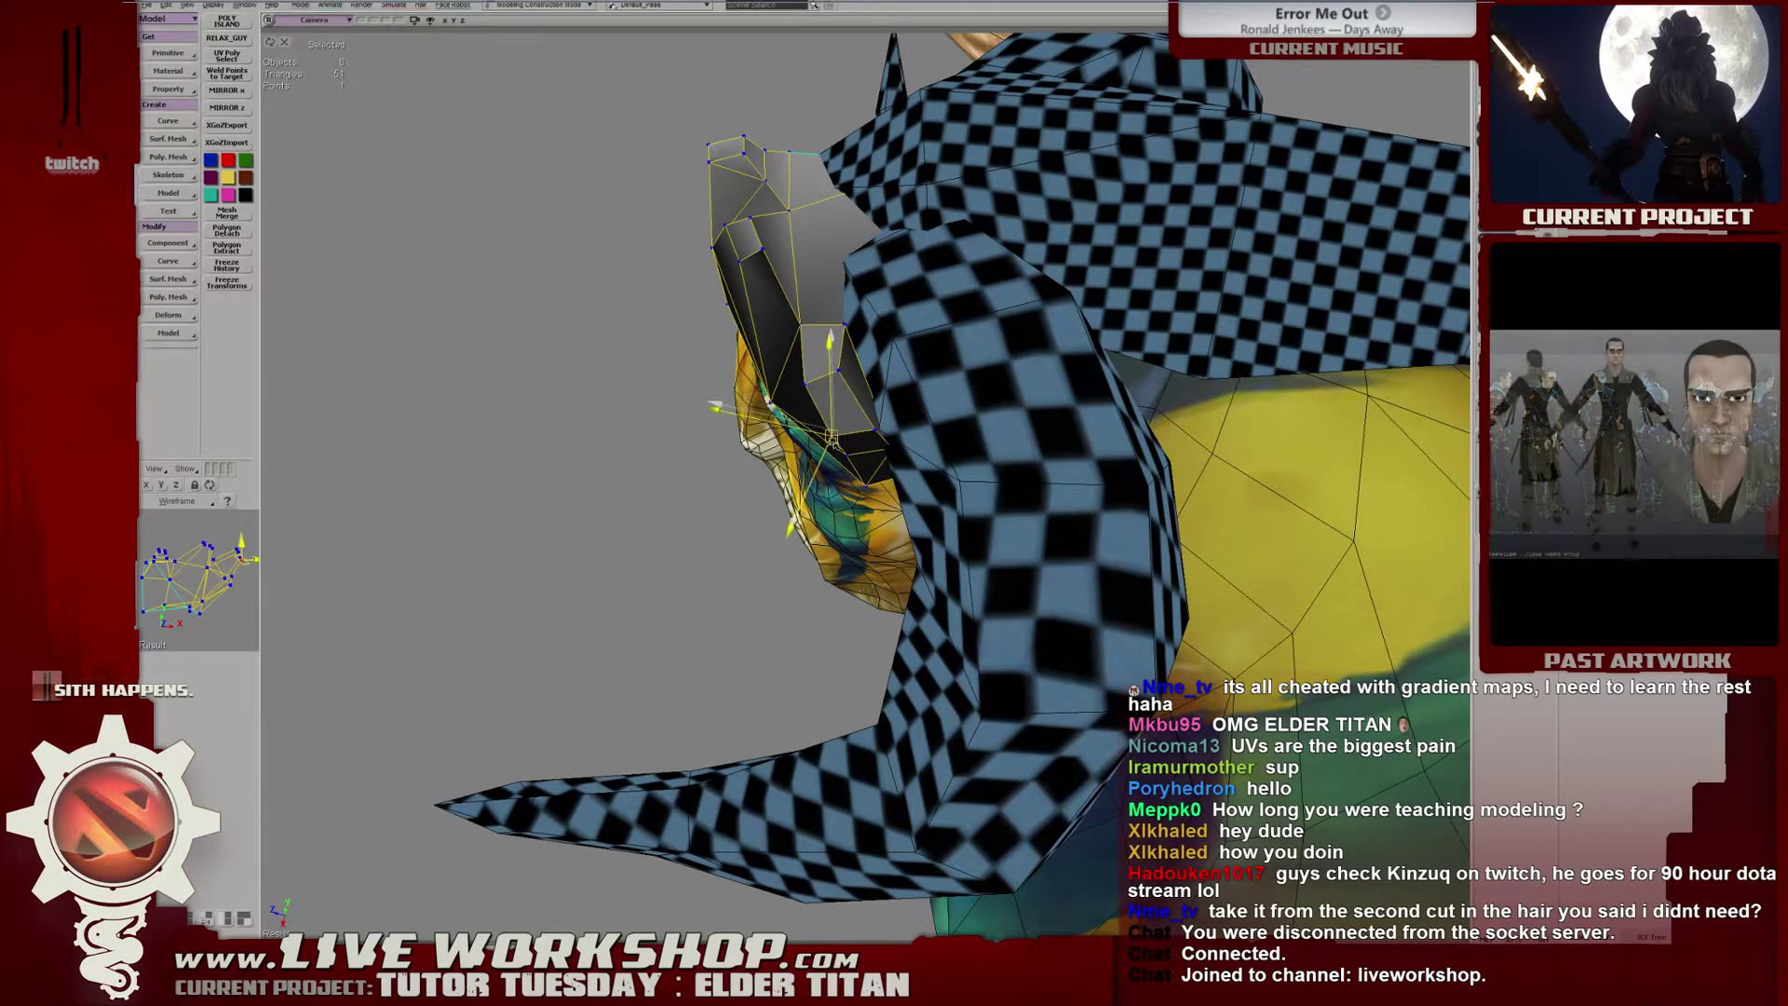
middle_drag(835, 438, 948, 398)
drag(948, 399, 939, 424)
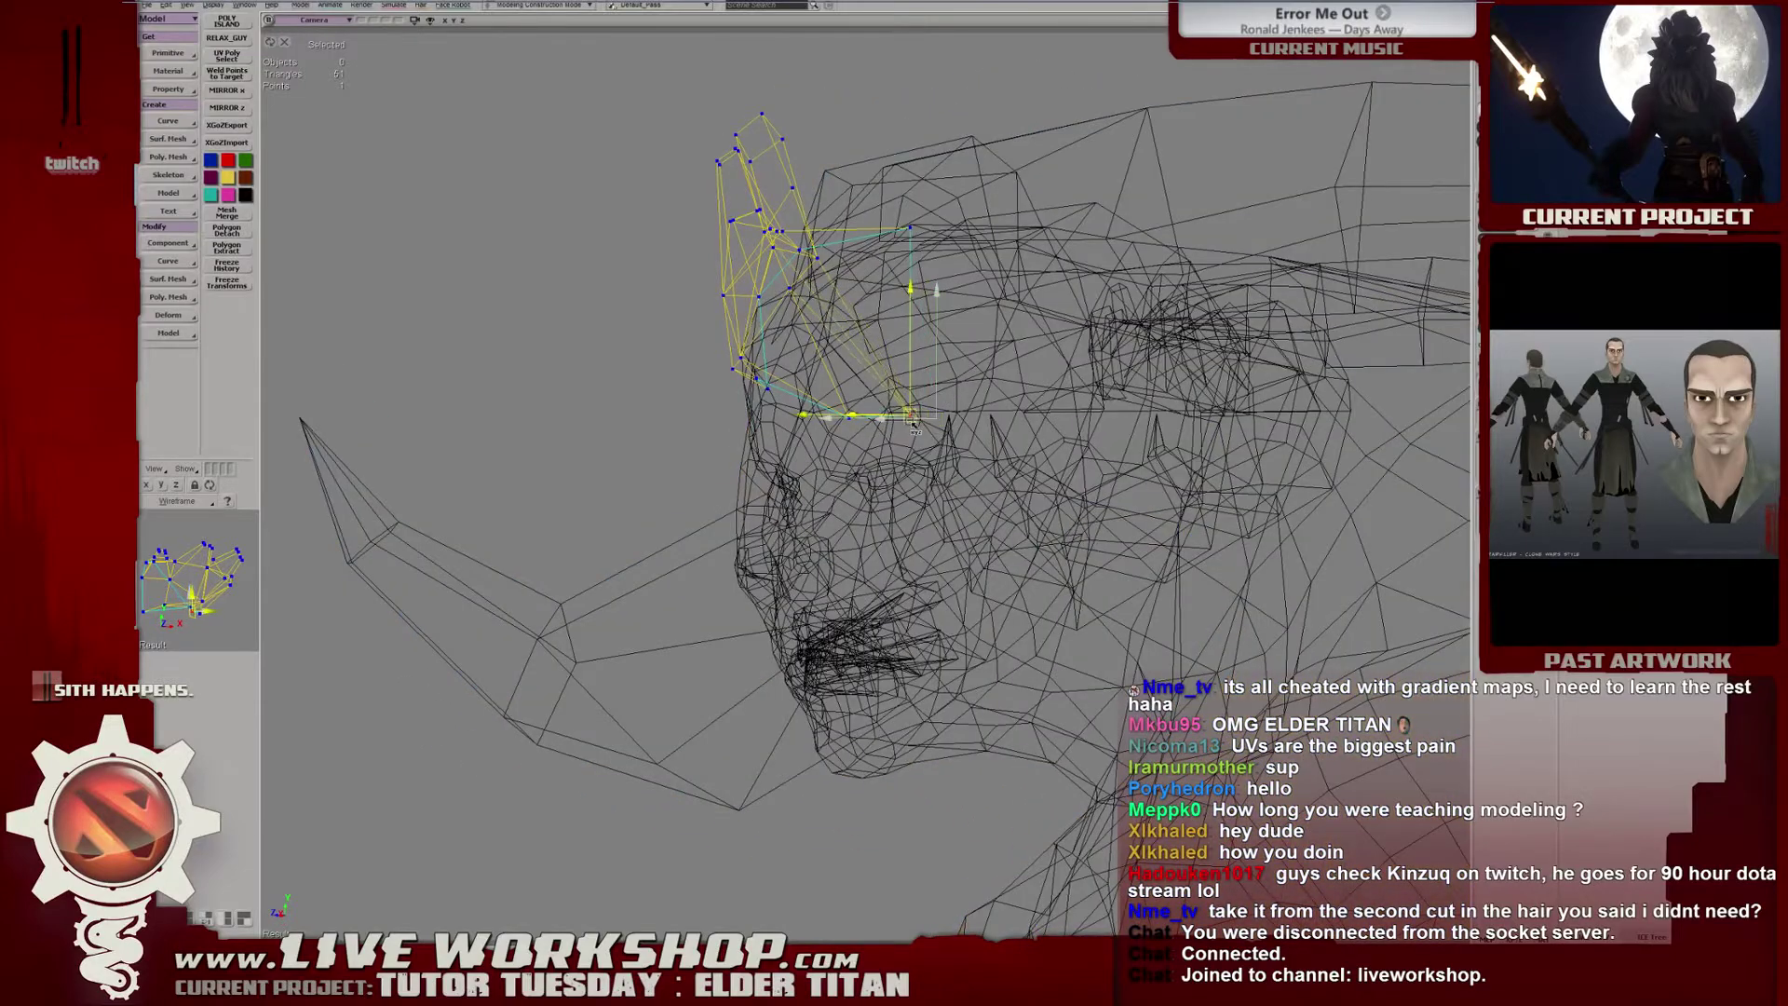
mouse_move(890, 419)
middle_down()
mouse_move(962, 376)
mouse_move(922, 339)
middle_up()
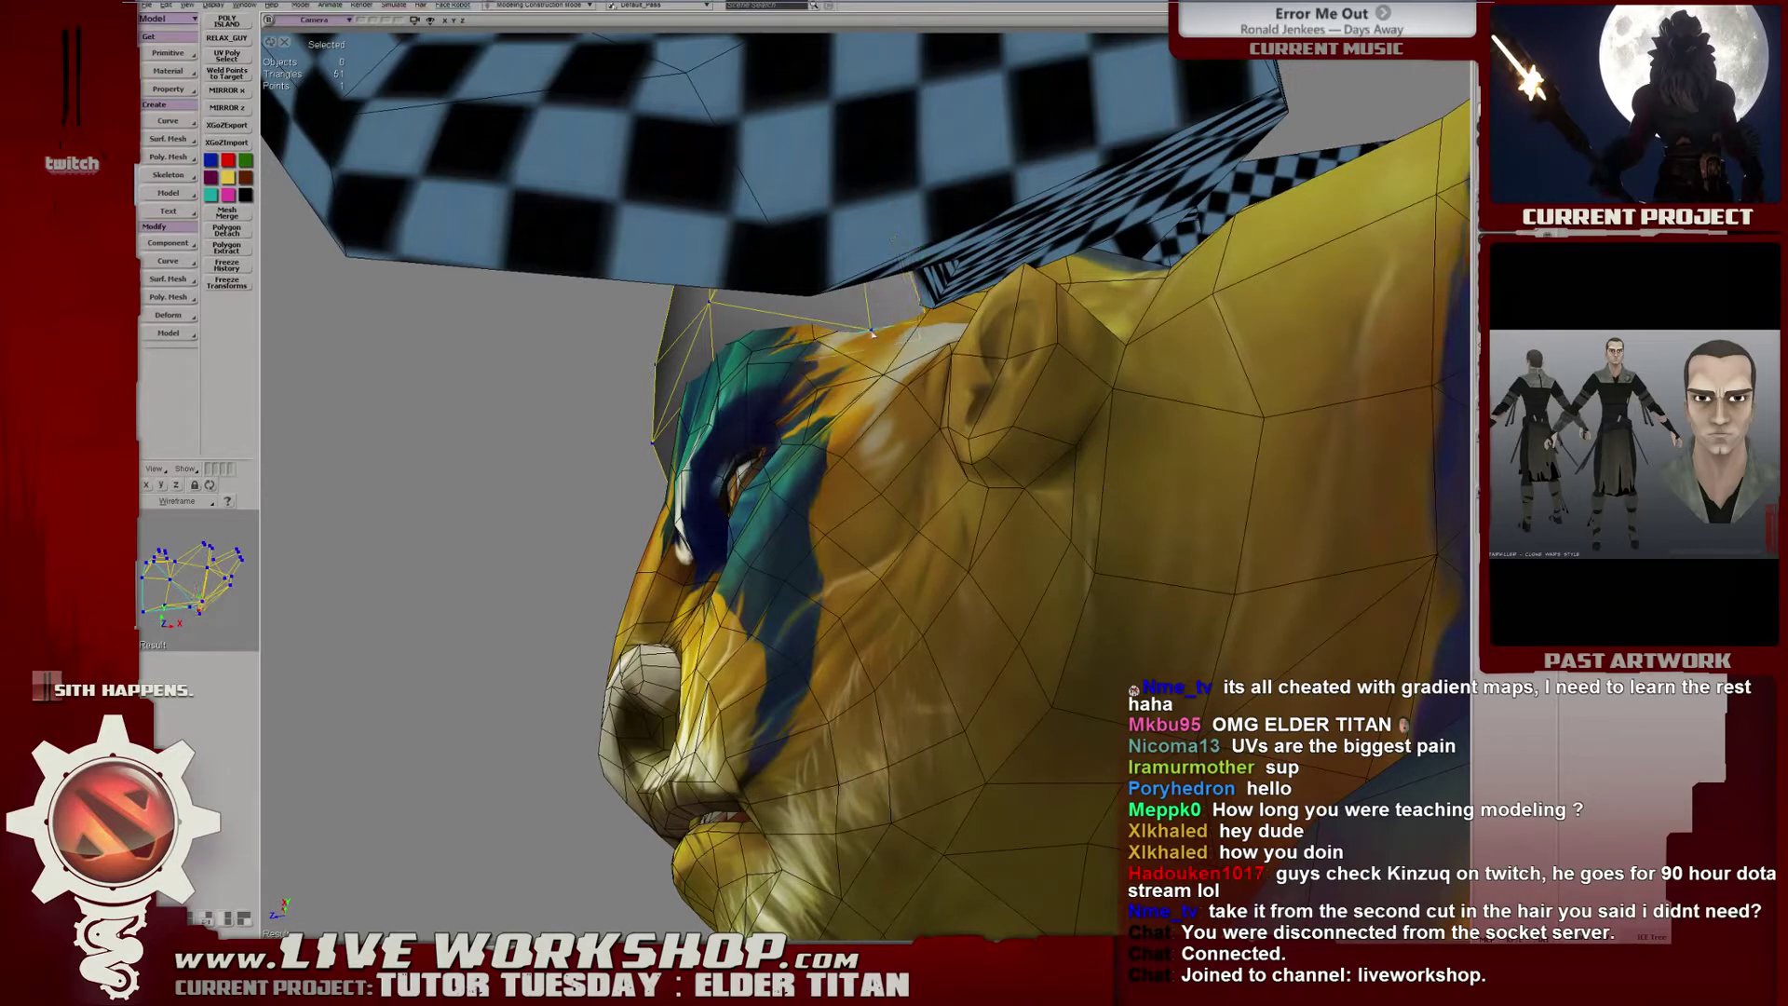
mouse_move(822, 310)
middle_down()
mouse_move(930, 402)
mouse_move(860, 384)
mouse_move(741, 393)
mouse_move(944, 315)
mouse_move(944, 463)
mouse_move(864, 510)
mouse_move(847, 452)
mouse_move(939, 430)
middle_up()
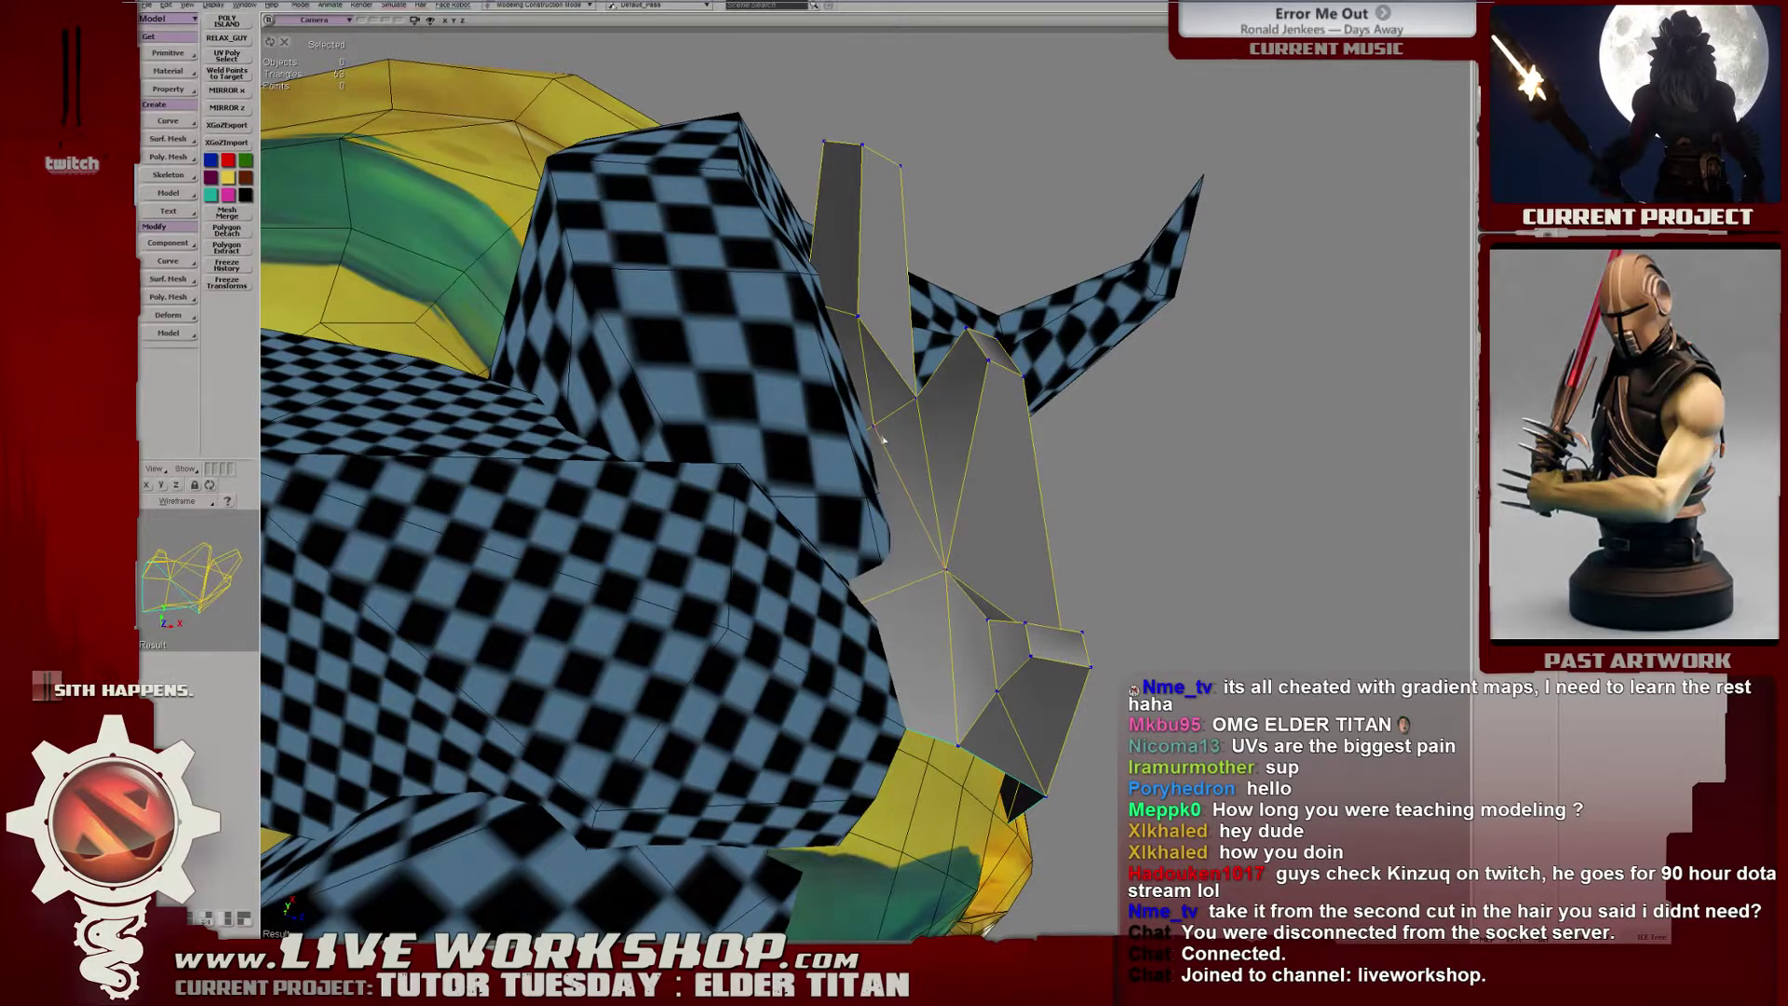
Reposition the point on the half plate's upper back edge between the spikes, checking it from above and the side.
middle_drag(883, 438, 918, 335)
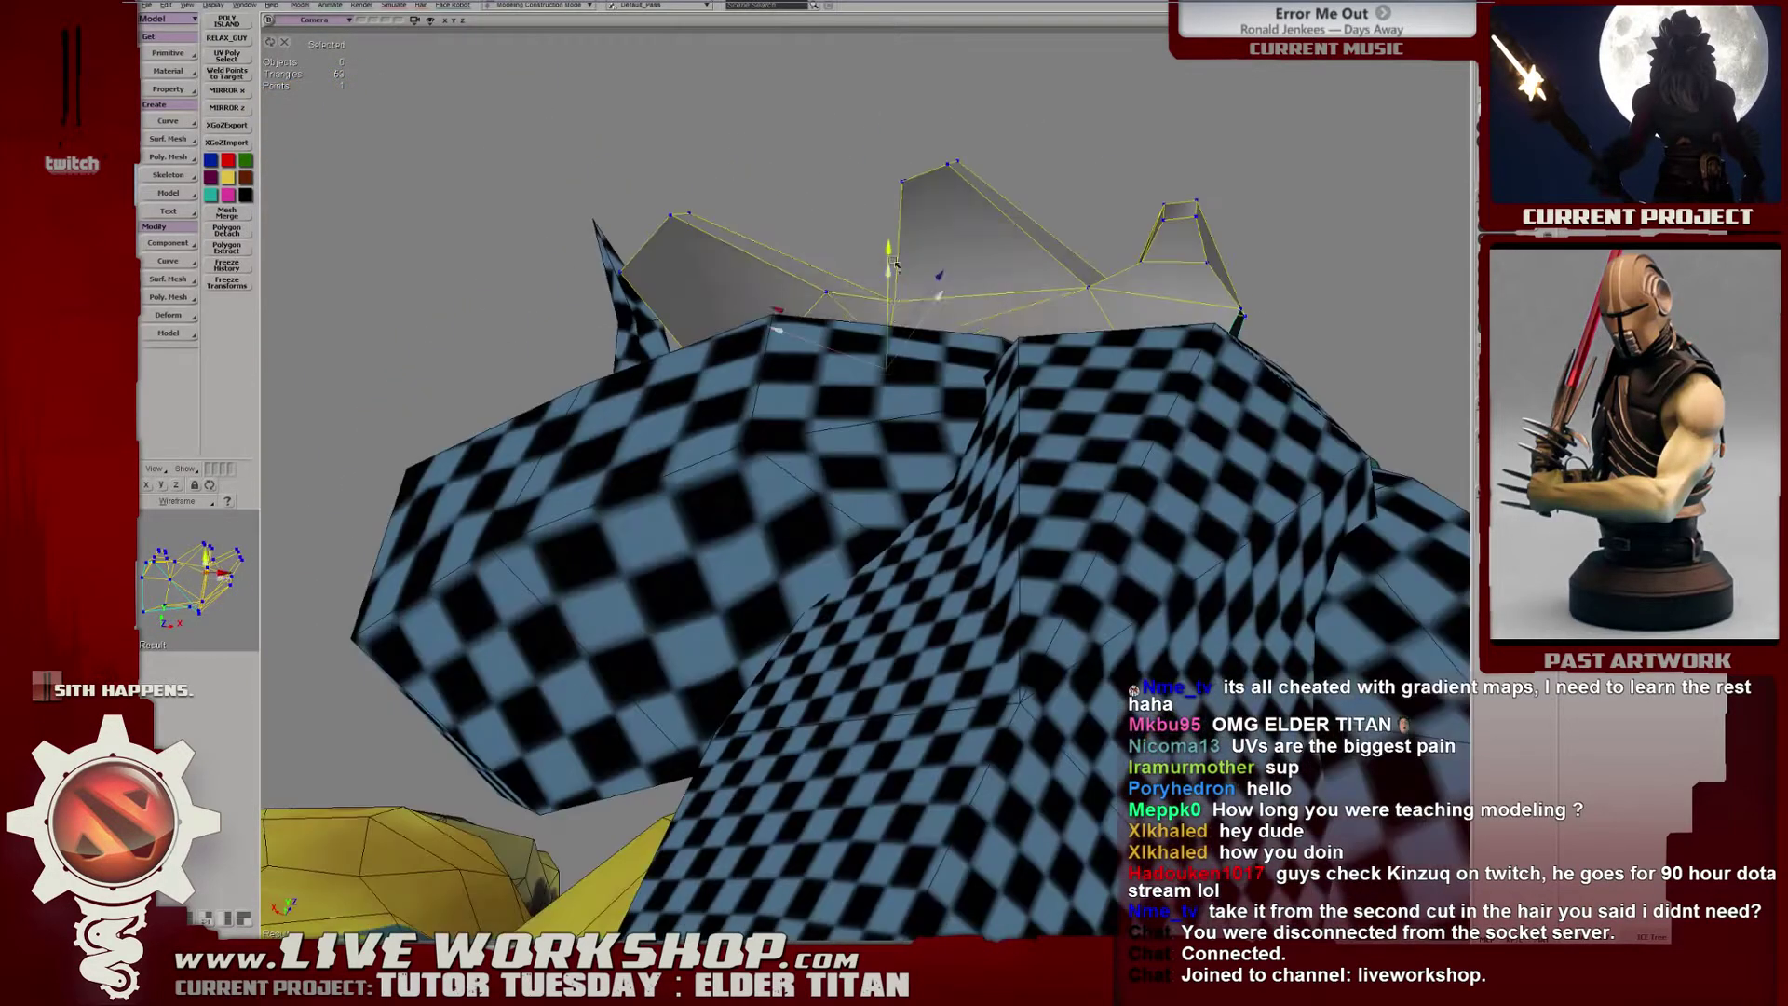
drag(895, 267, 898, 261)
middle_drag(965, 291, 875, 330)
drag(873, 334, 881, 393)
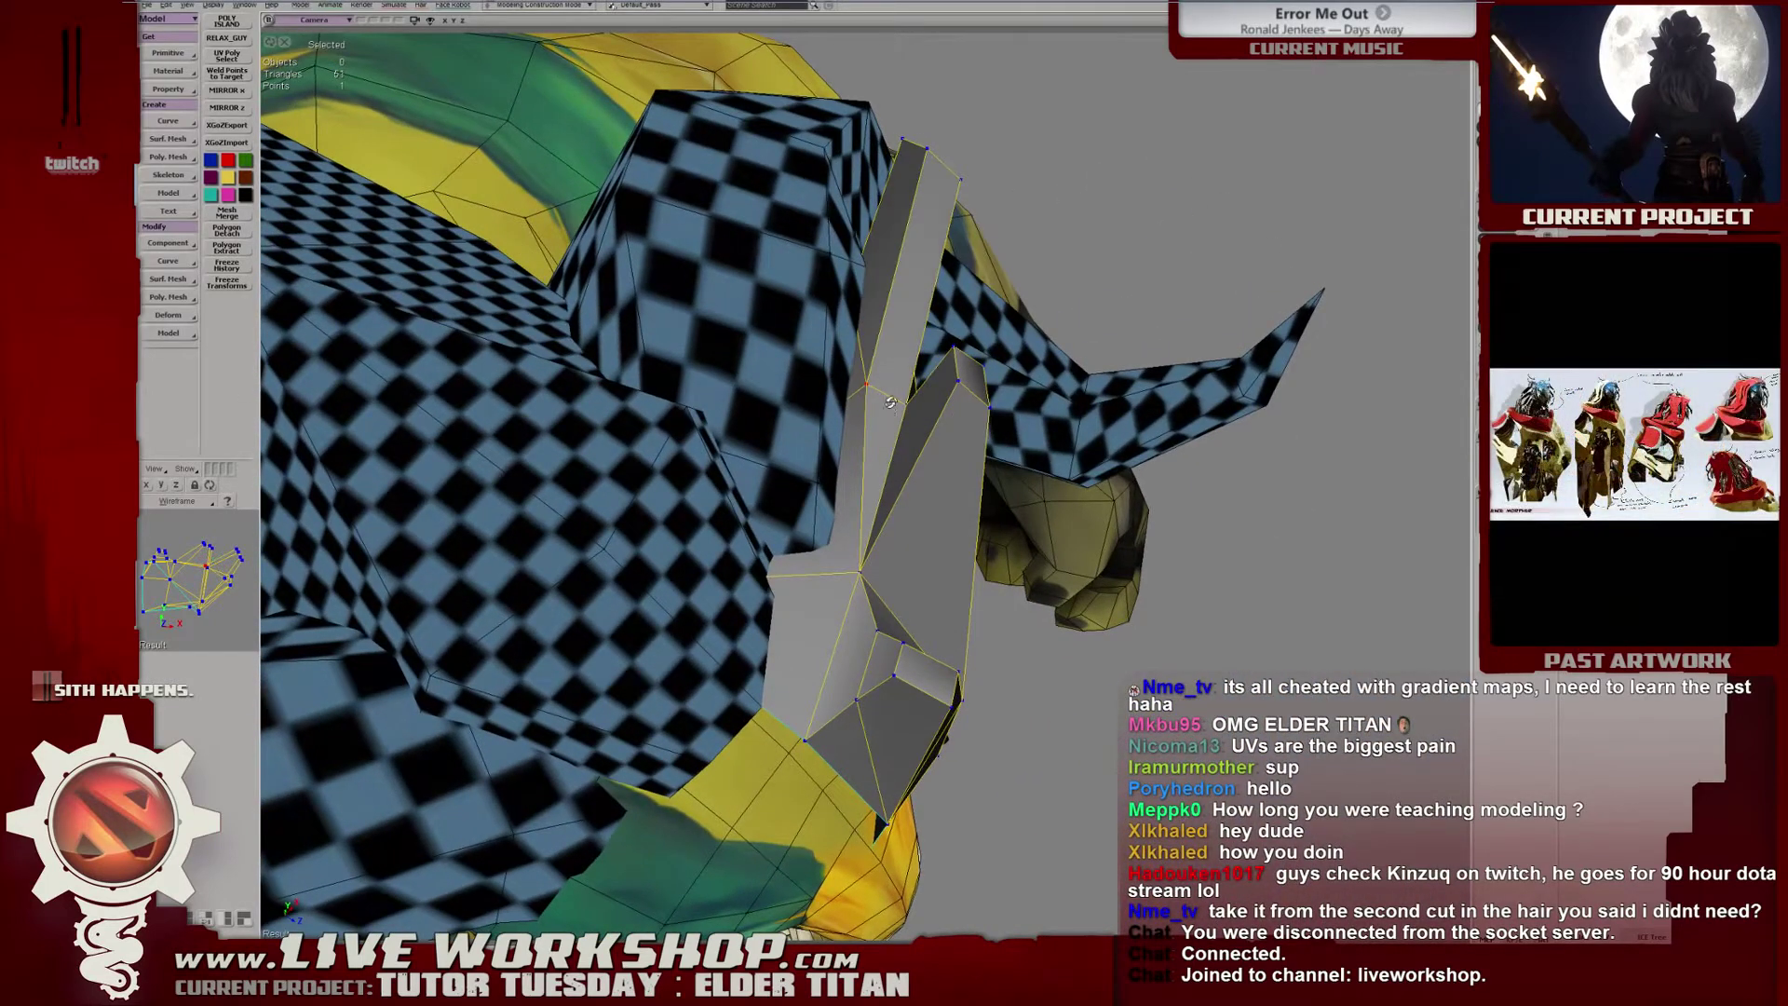
middle_drag(890, 402, 861, 402)
mouse_move(858, 407)
middle_down()
mouse_move(957, 424)
mouse_move(890, 443)
mouse_move(870, 414)
middle_up()
key(v)
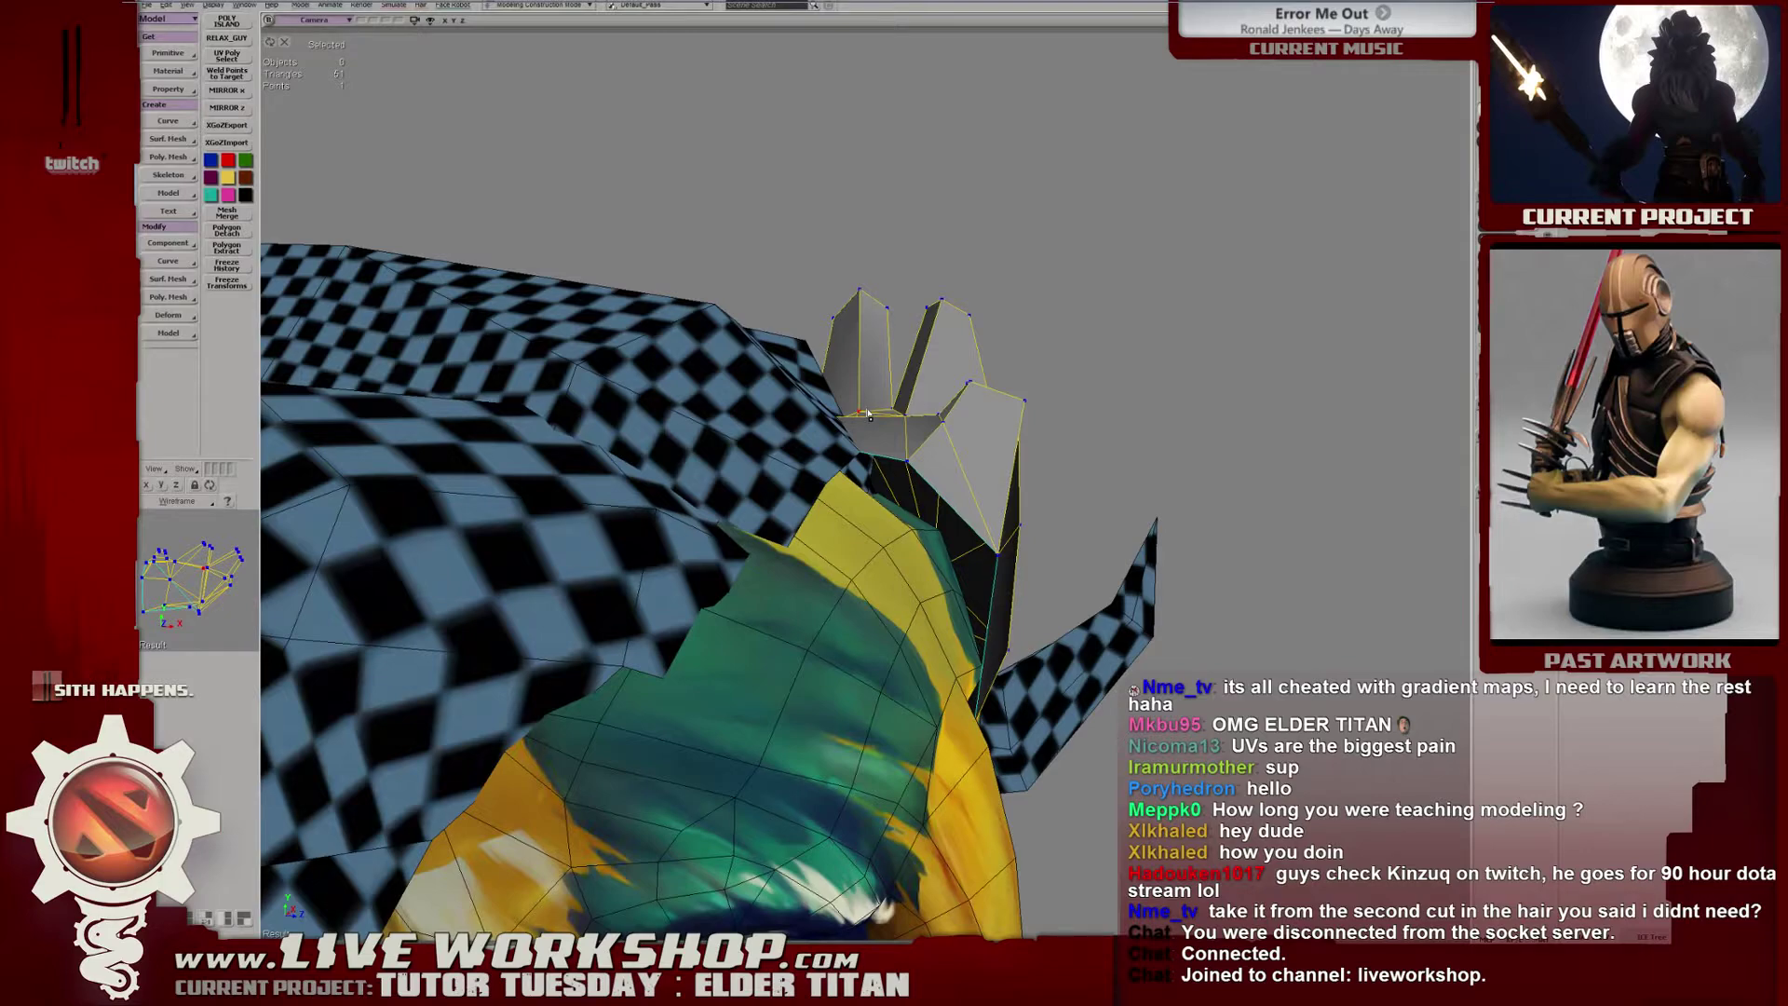
Select the horns, back strip and half plate together to examine the head piece's triangle count and overall silhouette.
middle_drag(869, 414, 1062, 408)
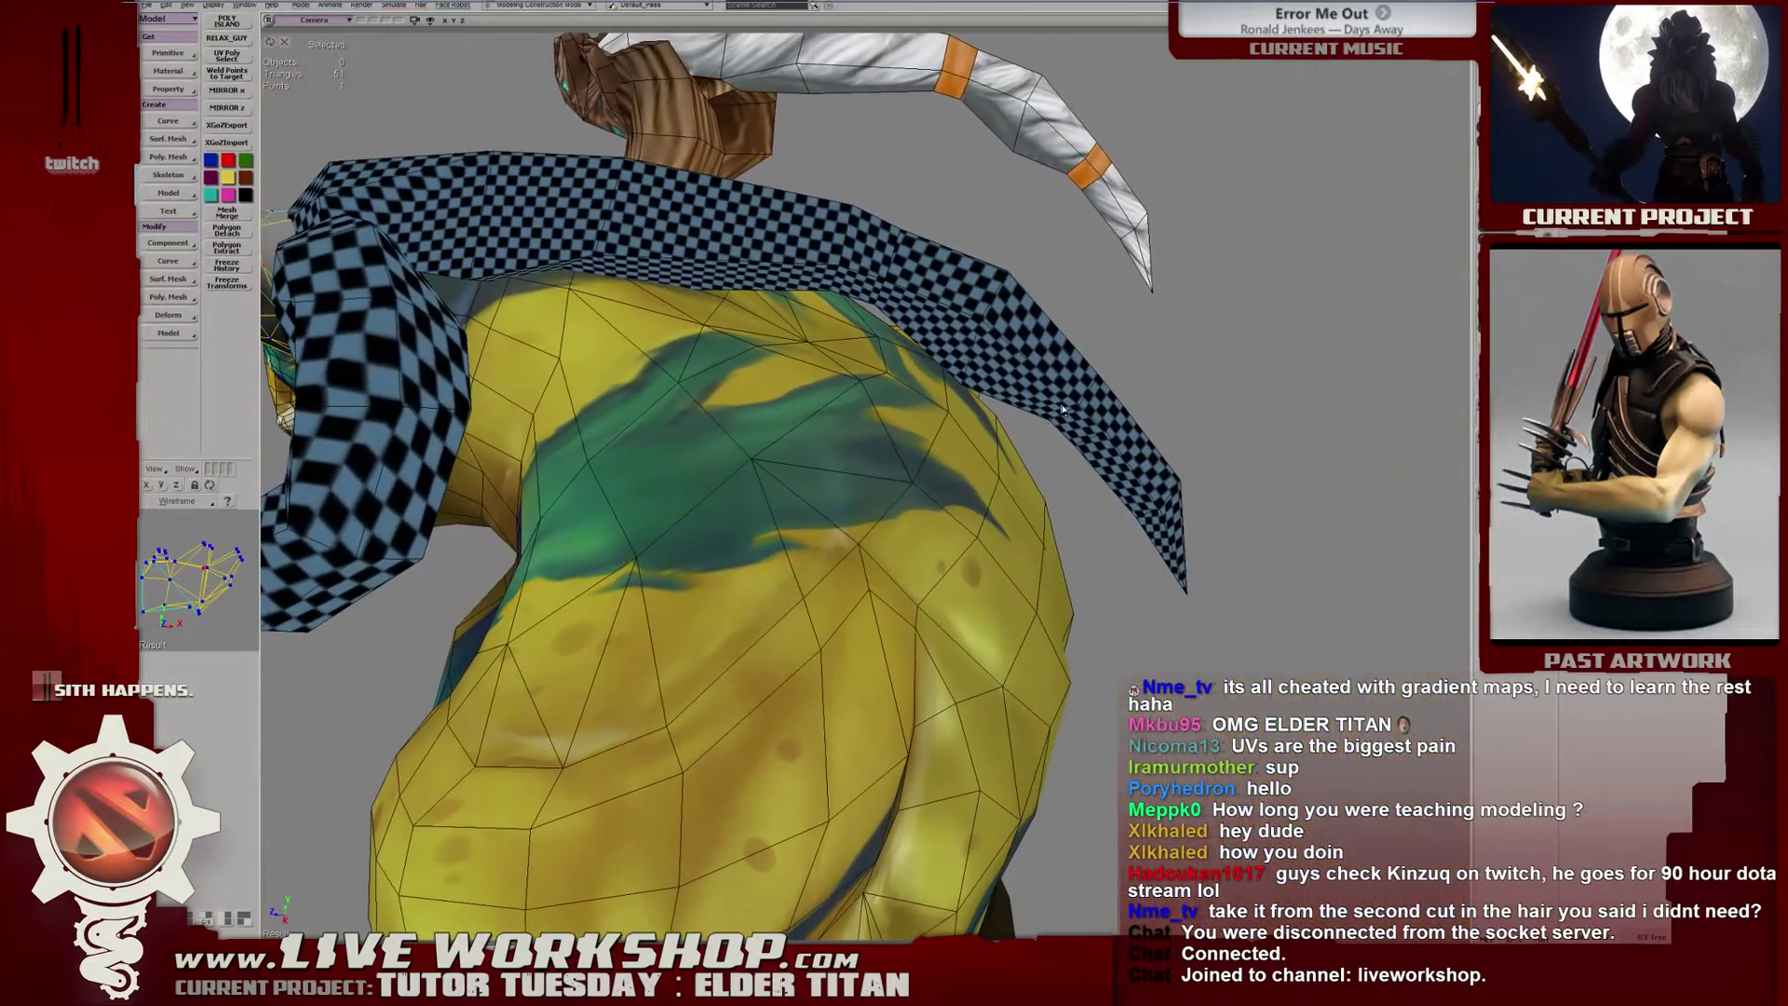
click(1098, 442)
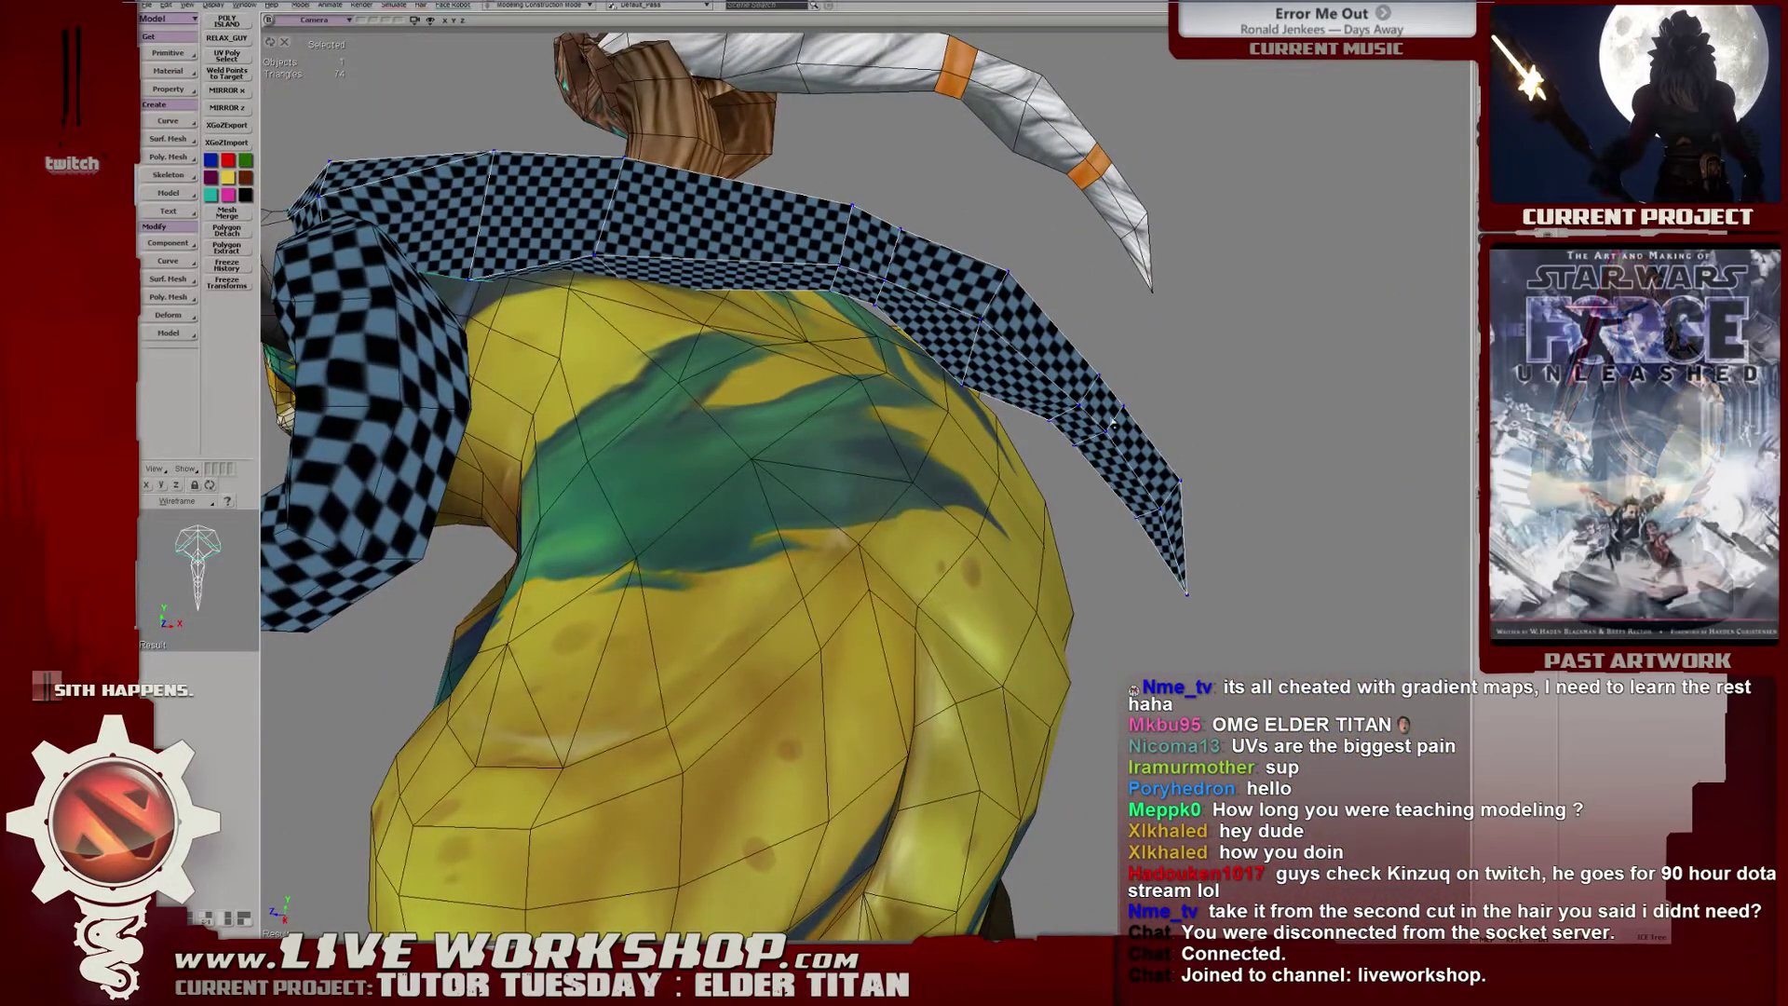
middle_drag(1054, 444, 859, 391)
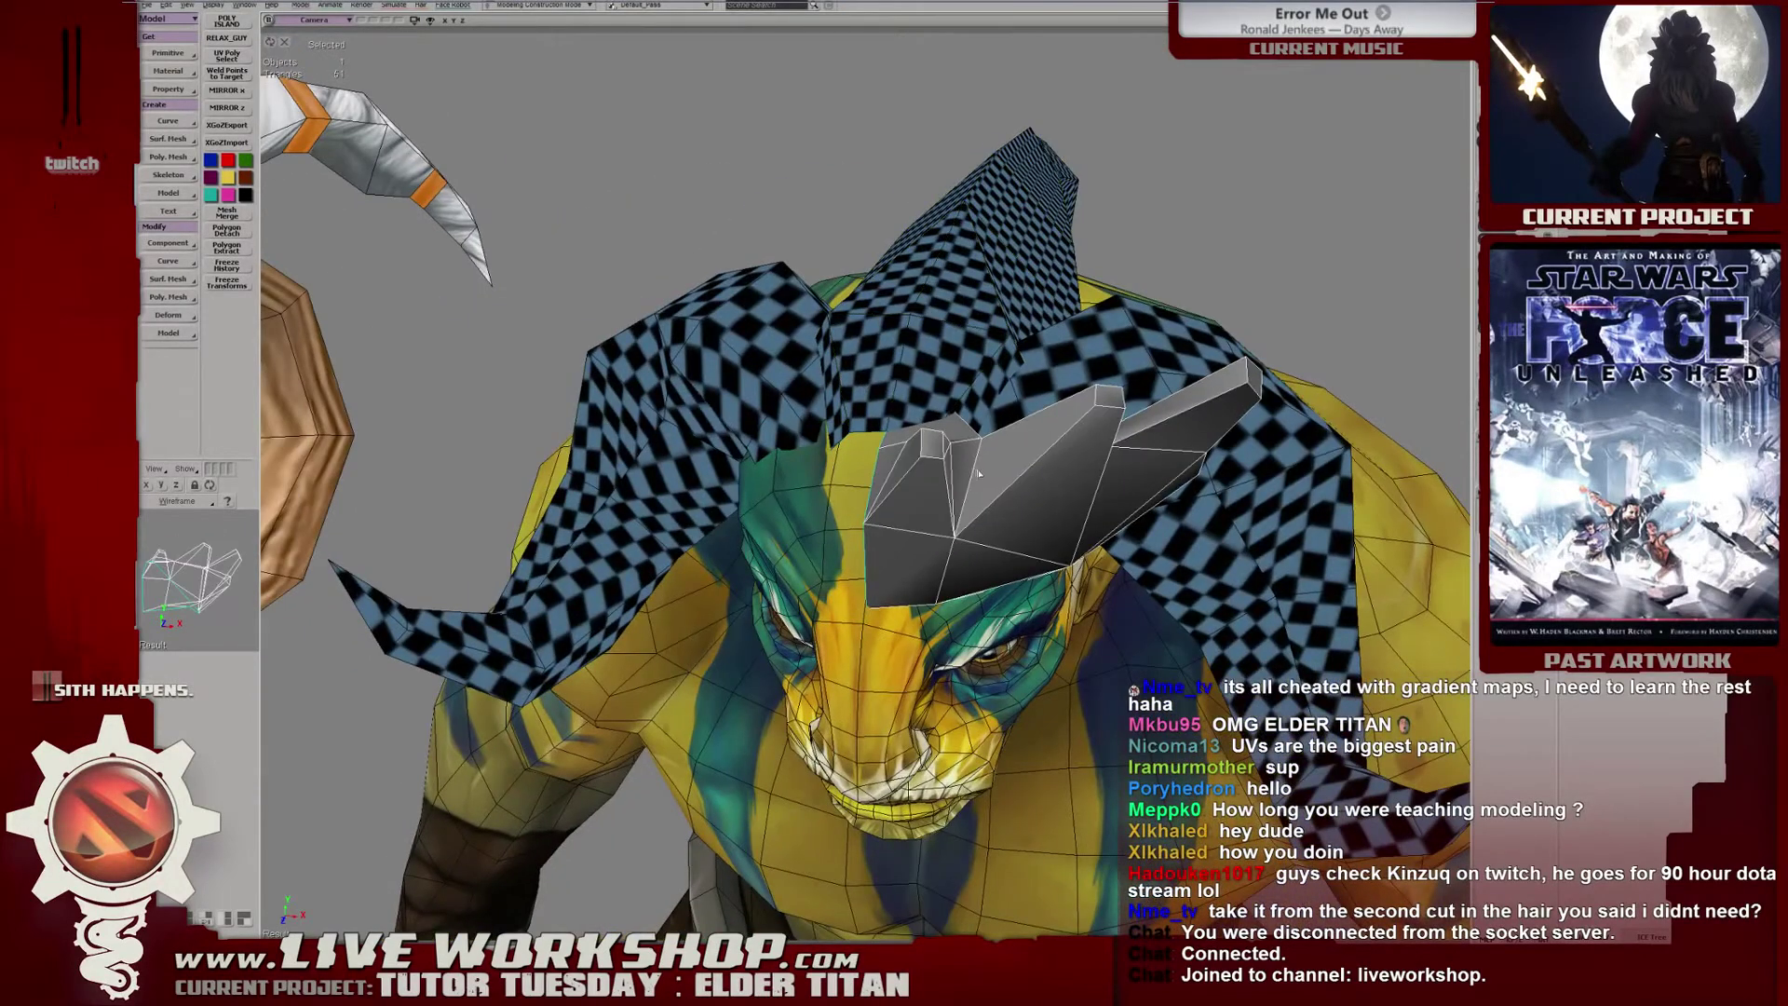
mouse_move(978, 473)
middle_down()
mouse_move(793, 427)
mouse_move(862, 432)
mouse_move(818, 374)
mouse_move(741, 476)
mouse_move(1063, 553)
mouse_move(951, 476)
middle_up()
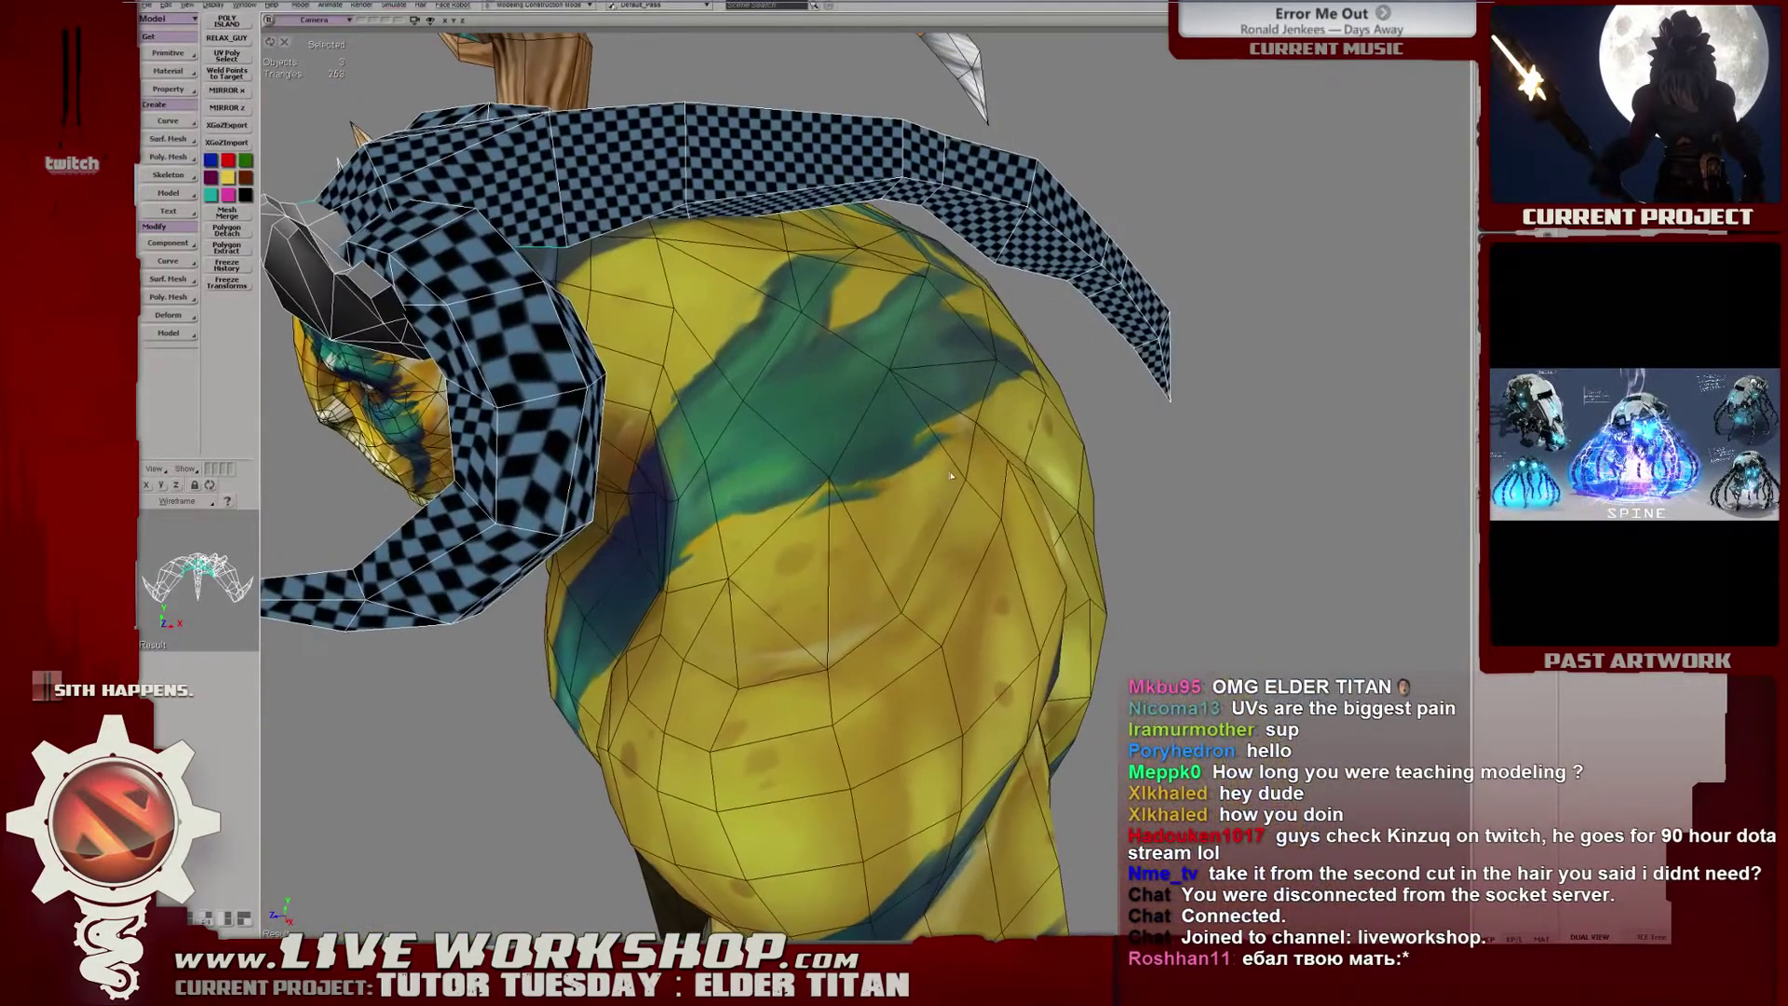
middle_drag(999, 365, 944, 402)
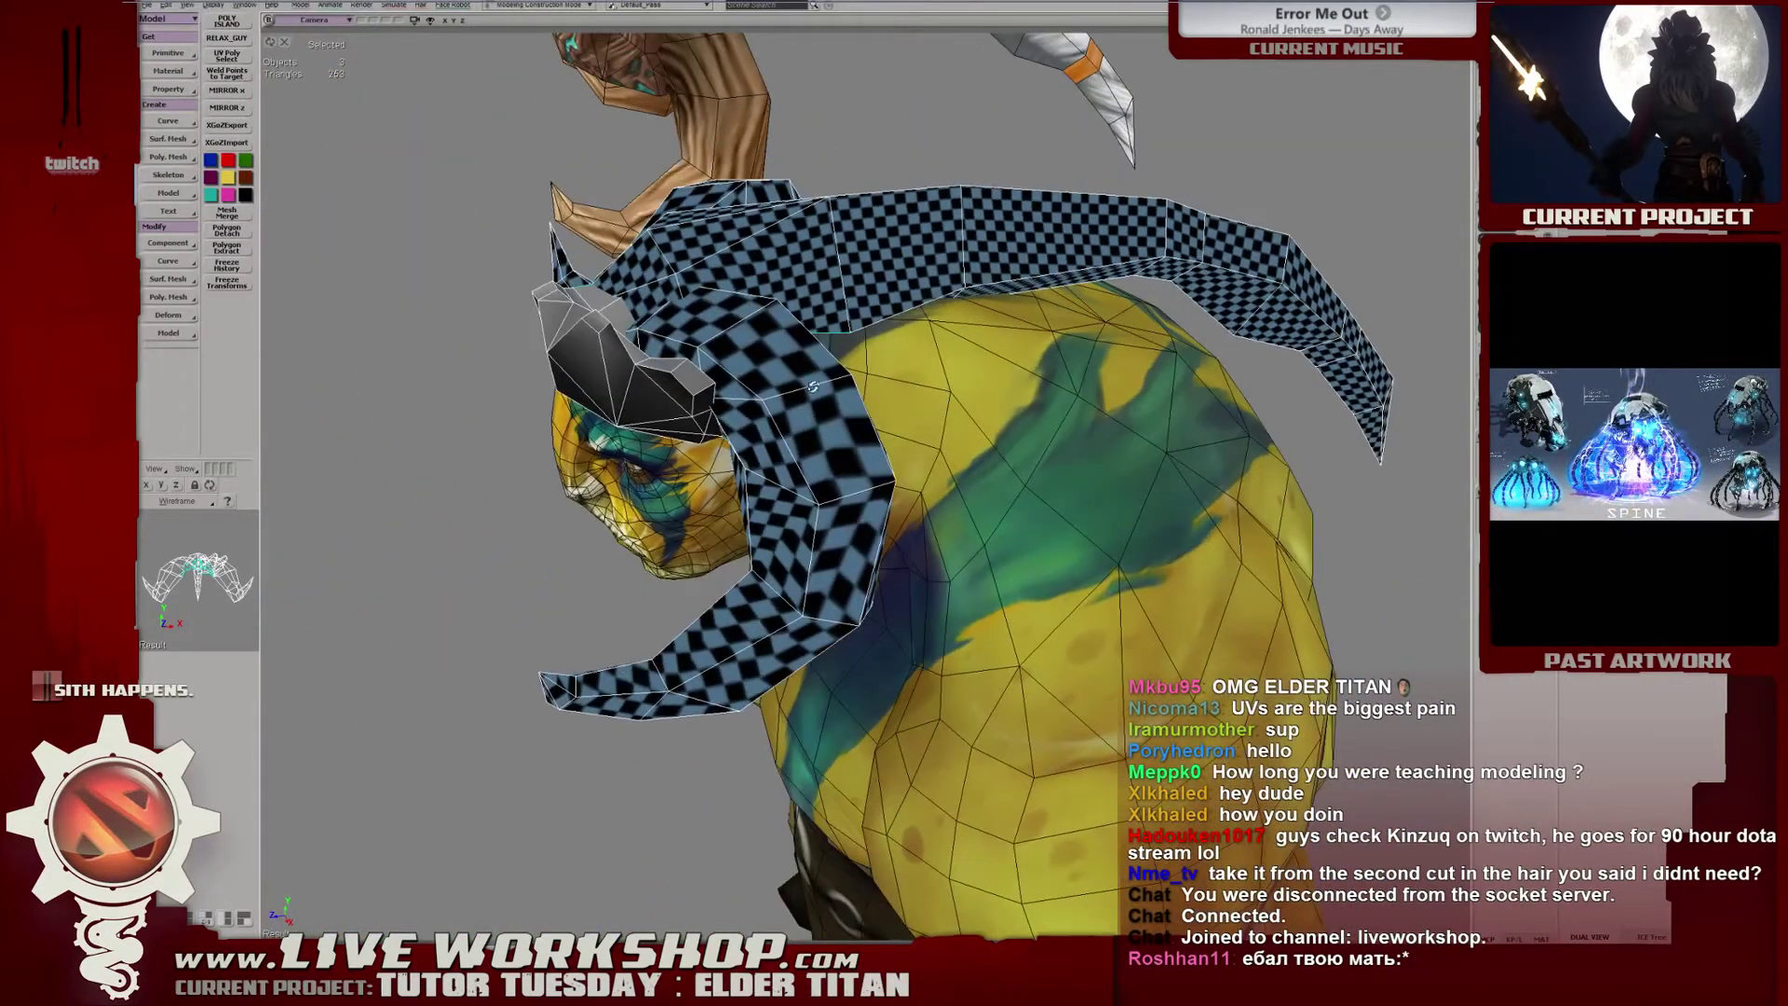
middle_drag(813, 386, 807, 367)
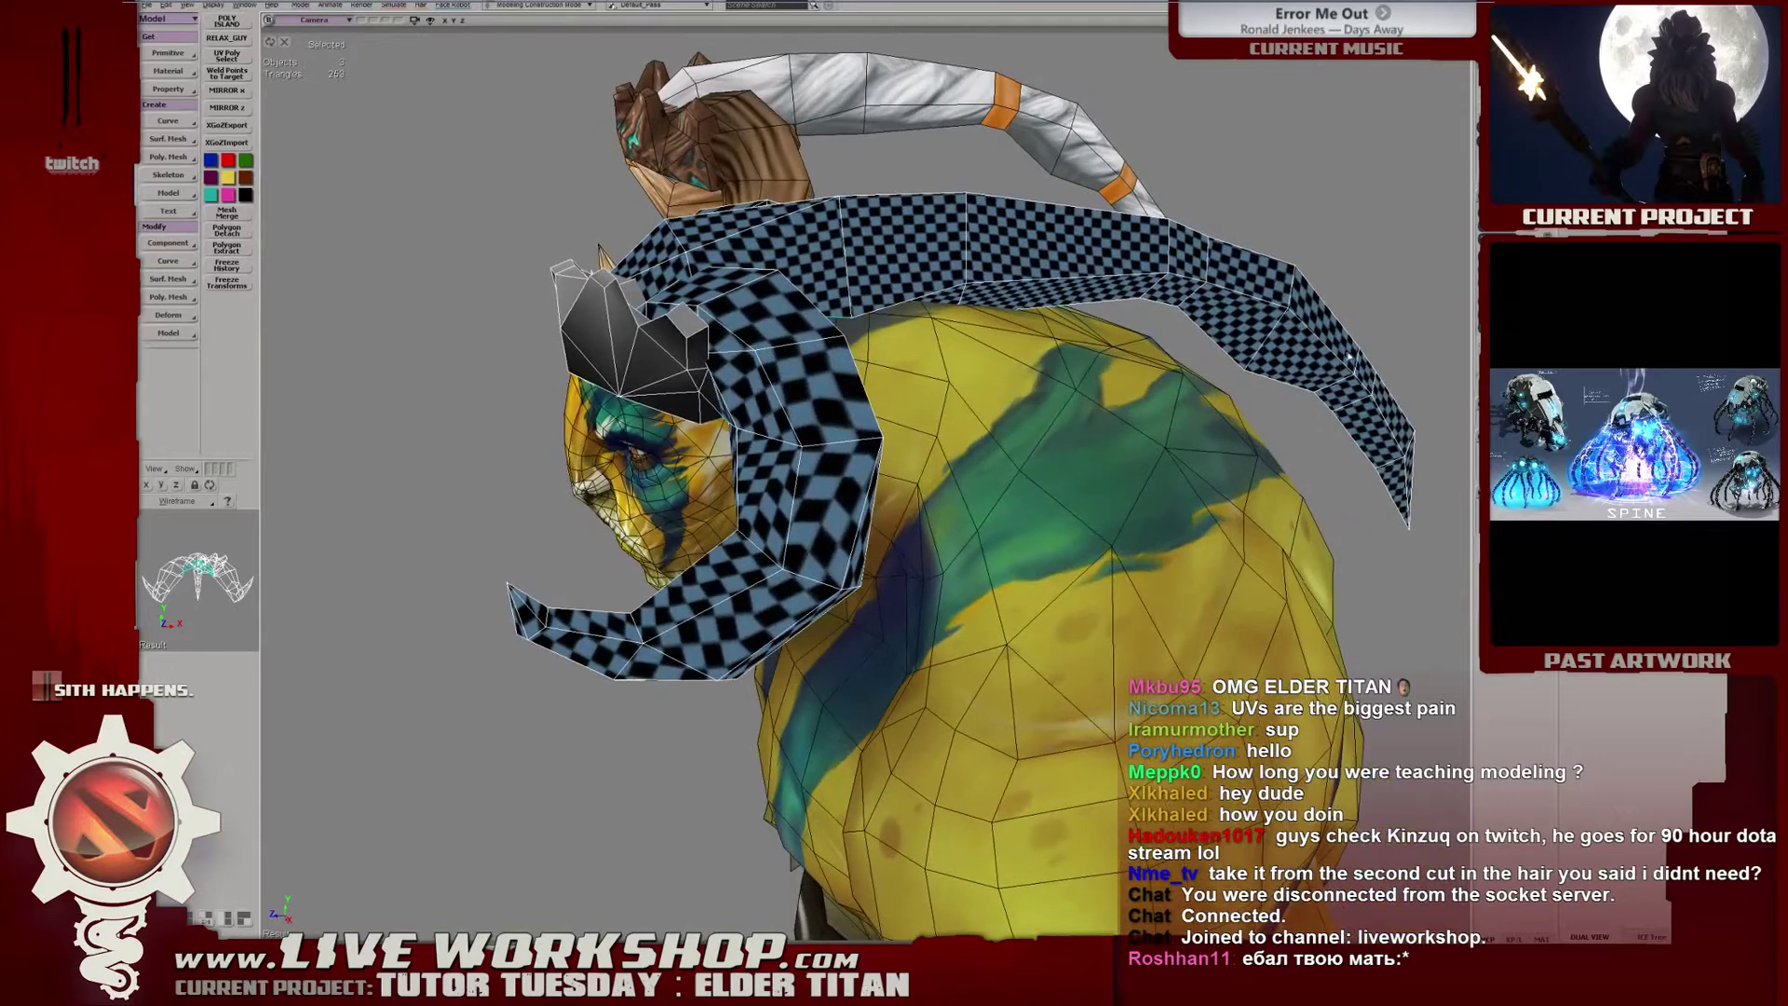
middle_drag(1349, 356, 909, 422)
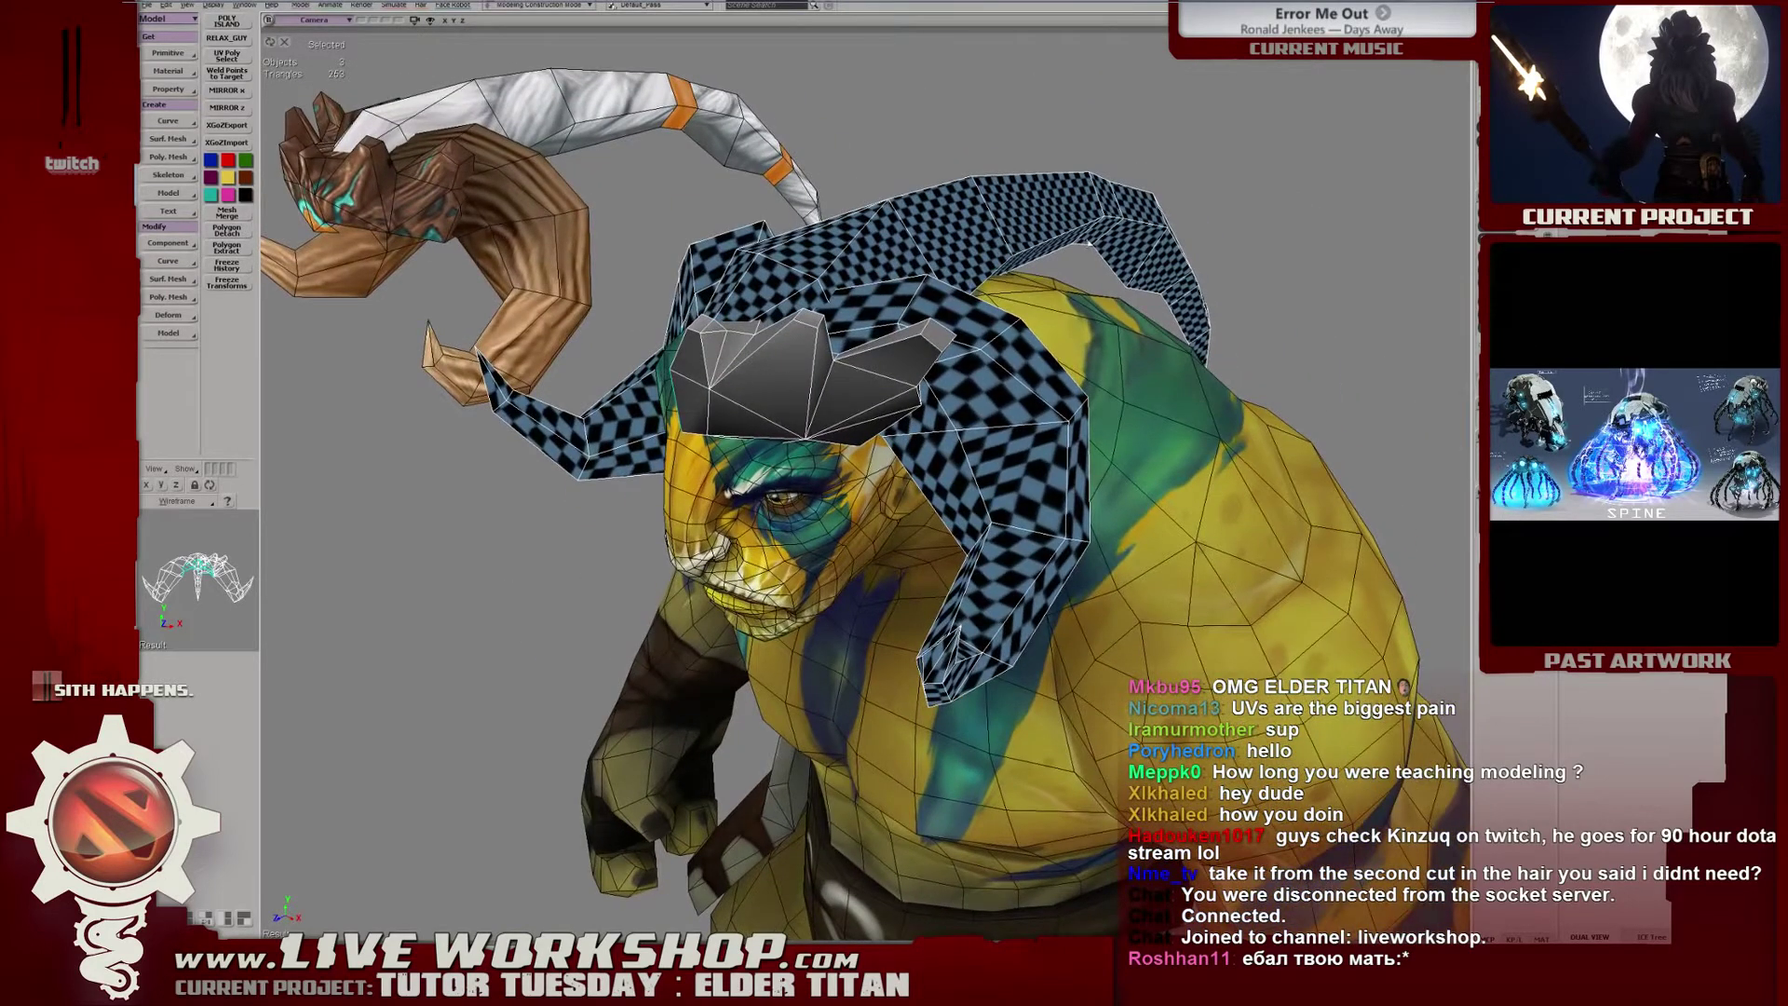
scroll(866, 377, up, 5)
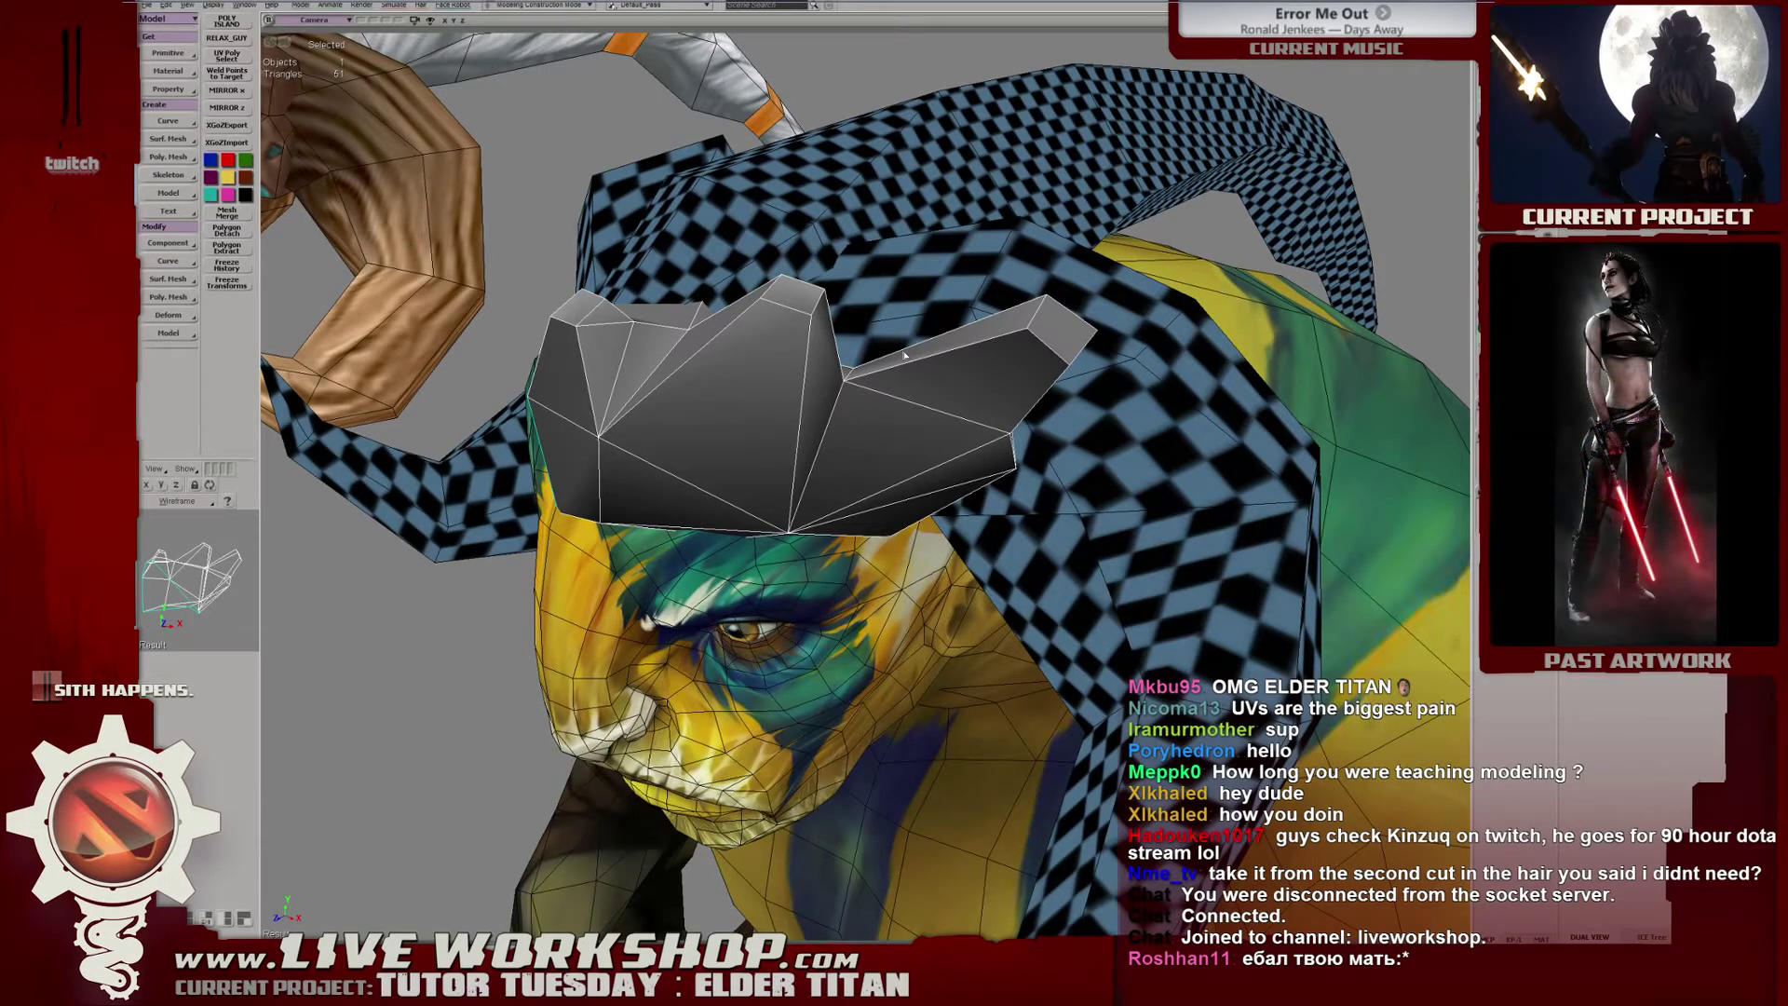
Move the half plate's rear upper point forward out of the head, nearer to the front spikes.
middle_drag(904, 355, 792, 409)
middle_drag(870, 488, 898, 538)
key(4)
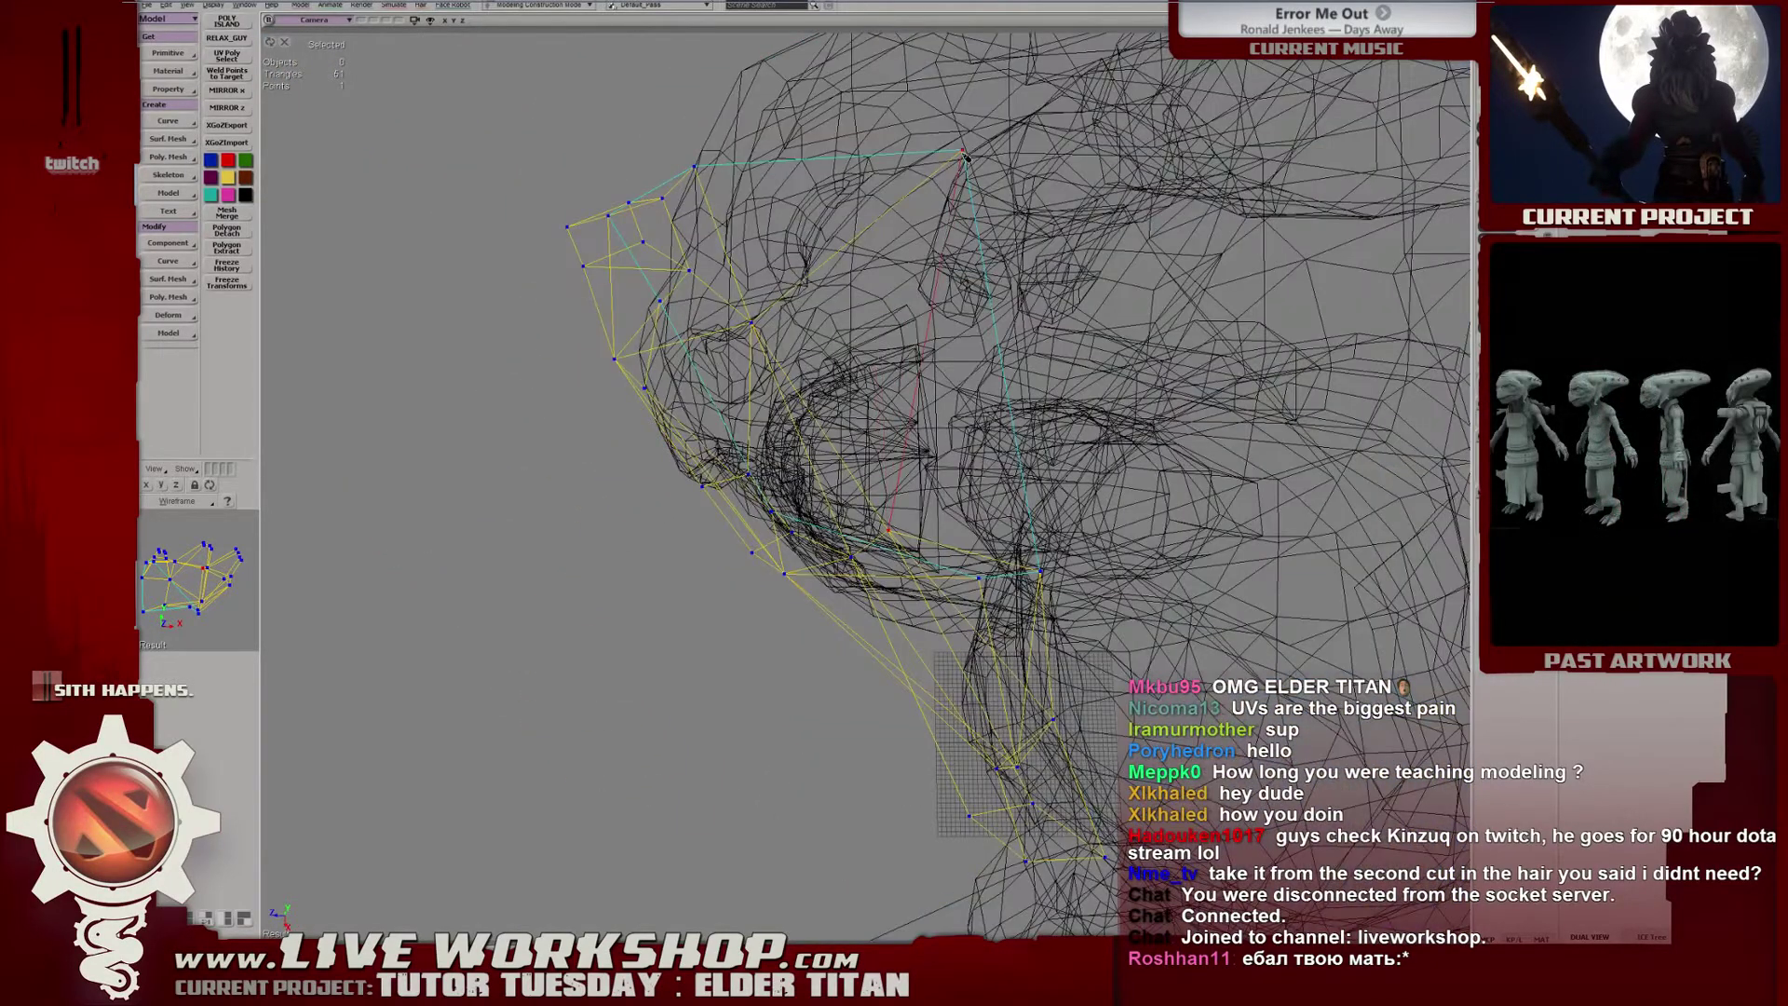
key(4)
middle_drag(994, 177, 911, 272)
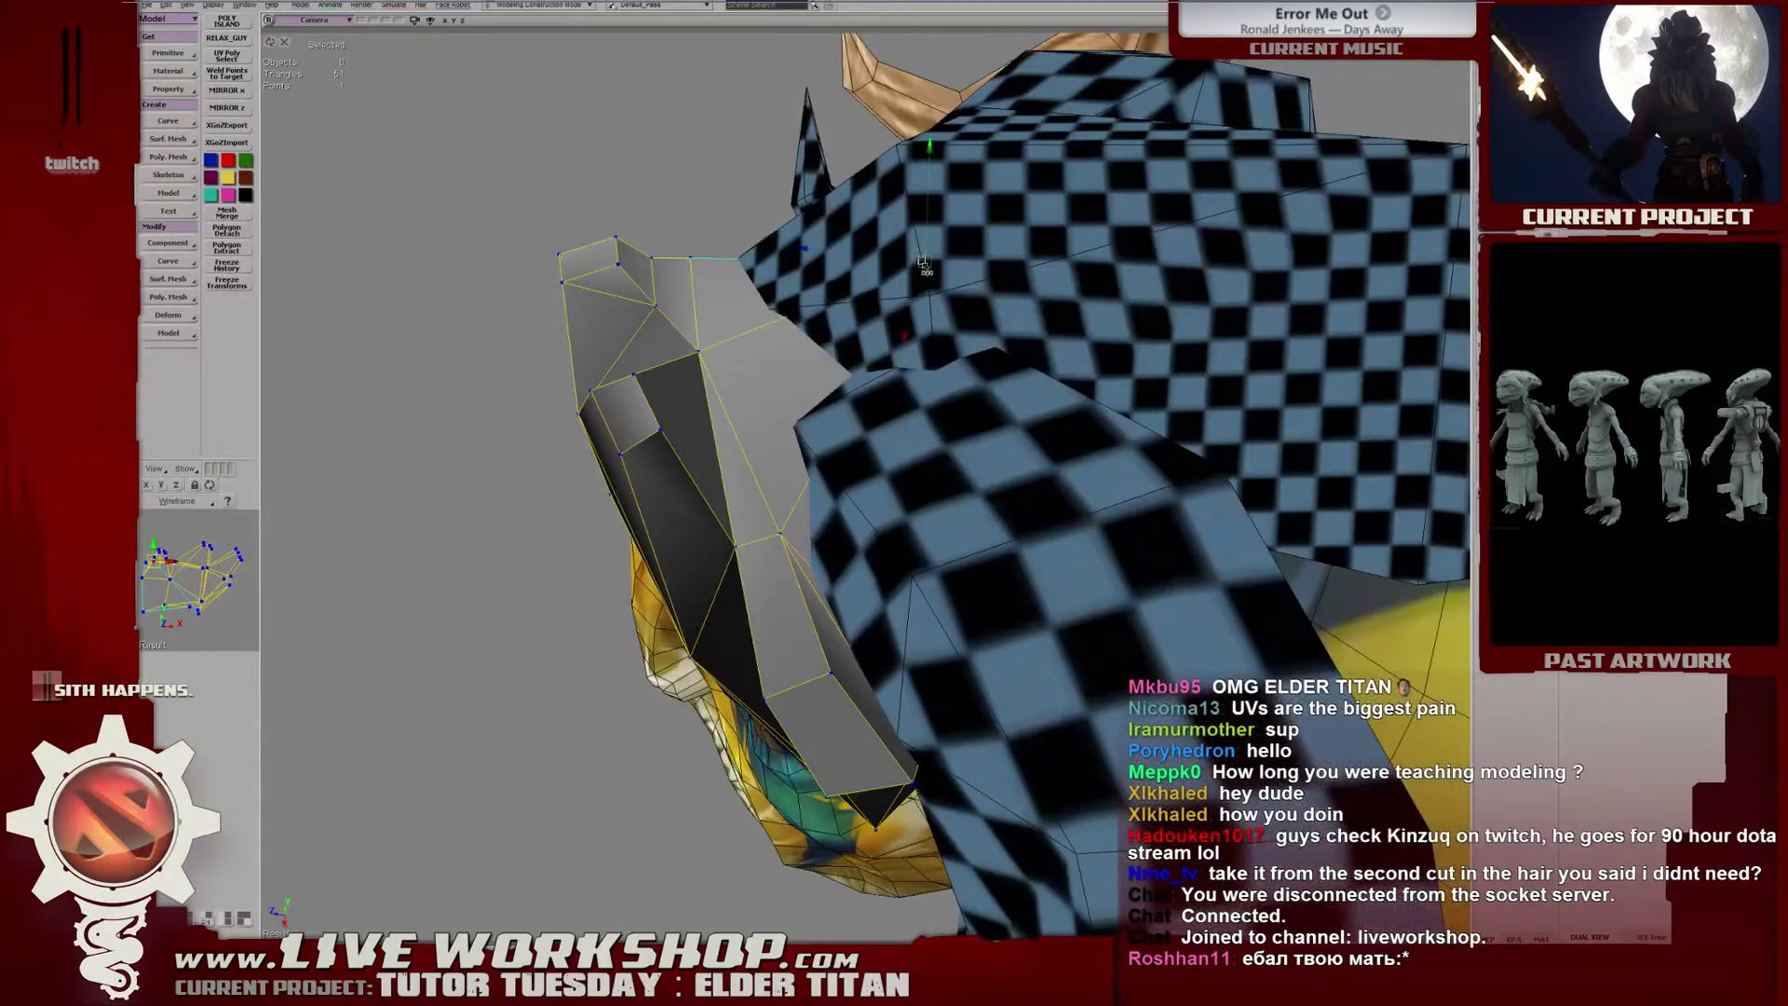
middle_drag(890, 253, 903, 220)
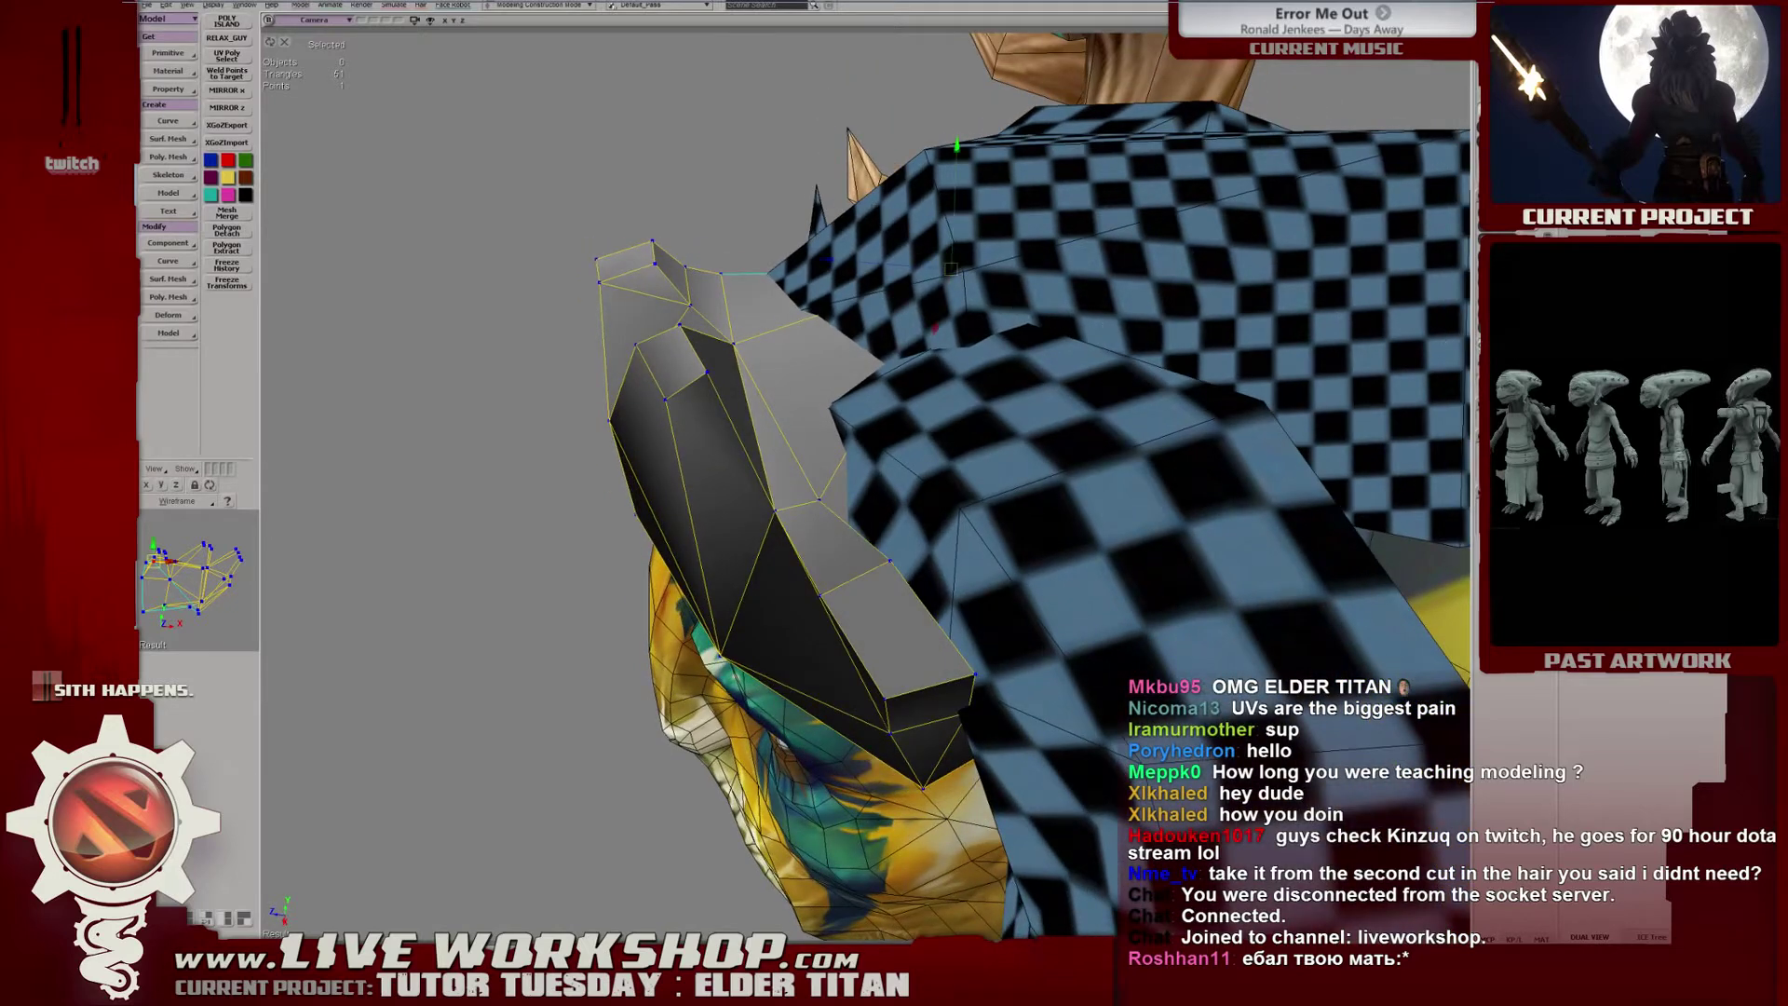
middle_drag(903, 223, 896, 253)
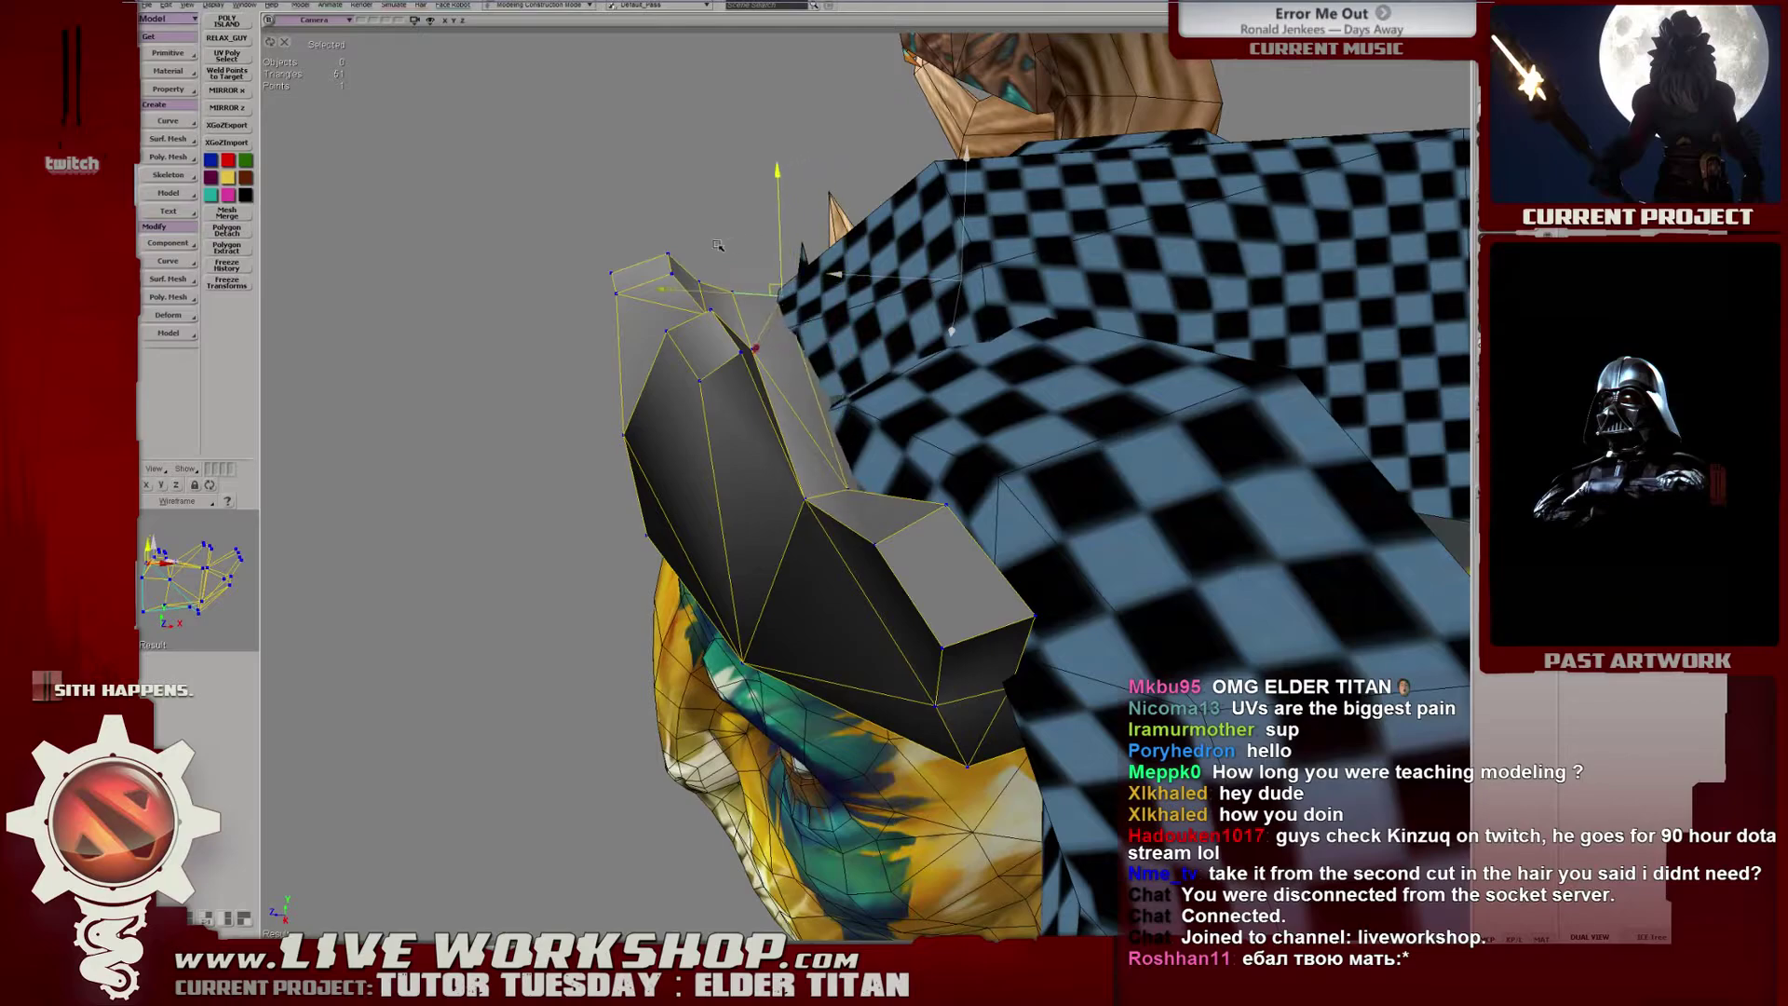
mouse_move(729, 236)
middle_down()
mouse_move(771, 244)
mouse_move(801, 279)
mouse_move(730, 318)
mouse_move(972, 533)
mouse_move(914, 503)
mouse_move(894, 388)
middle_up()
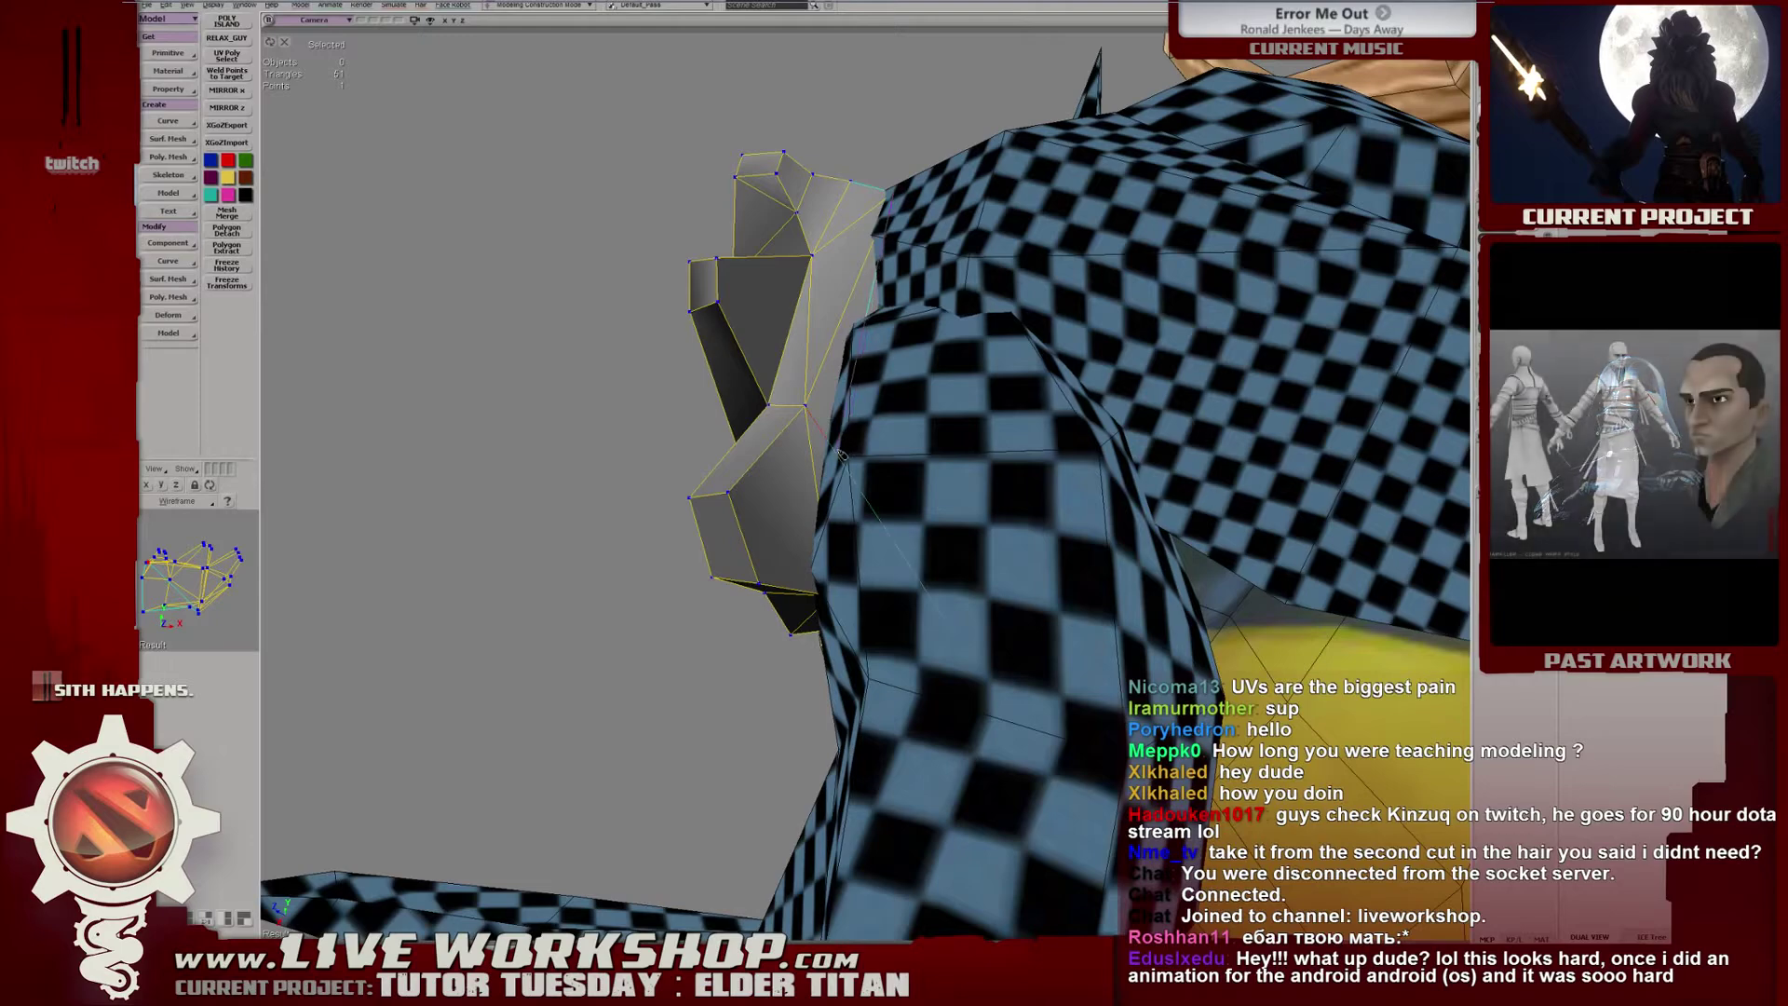
Refine the points along the half plate's upper back edge where it meets the horn.
mouse_move(841, 458)
middle_down()
mouse_move(802, 524)
mouse_move(874, 470)
mouse_move(885, 398)
mouse_move(910, 402)
mouse_move(899, 497)
mouse_move(899, 438)
mouse_move(819, 415)
mouse_move(880, 475)
mouse_move(955, 448)
middle_up()
key(t)
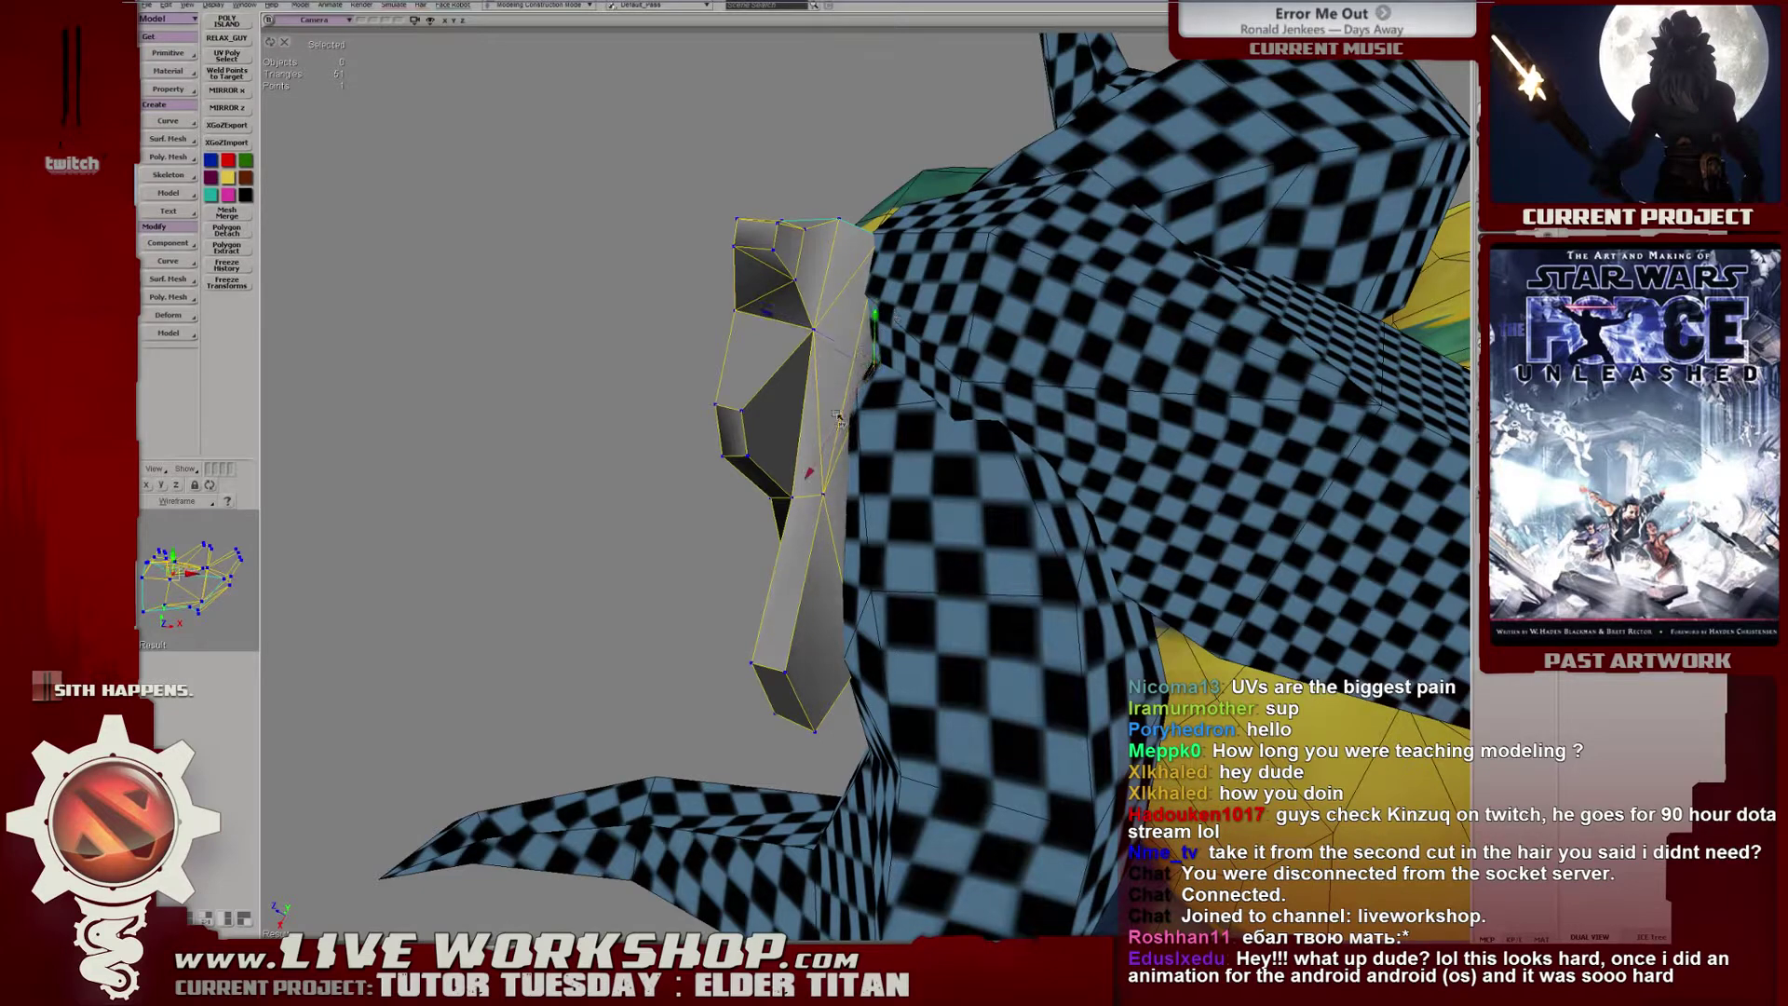
mouse_move(843, 438)
middle_down()
mouse_move(903, 365)
mouse_move(917, 483)
middle_up()
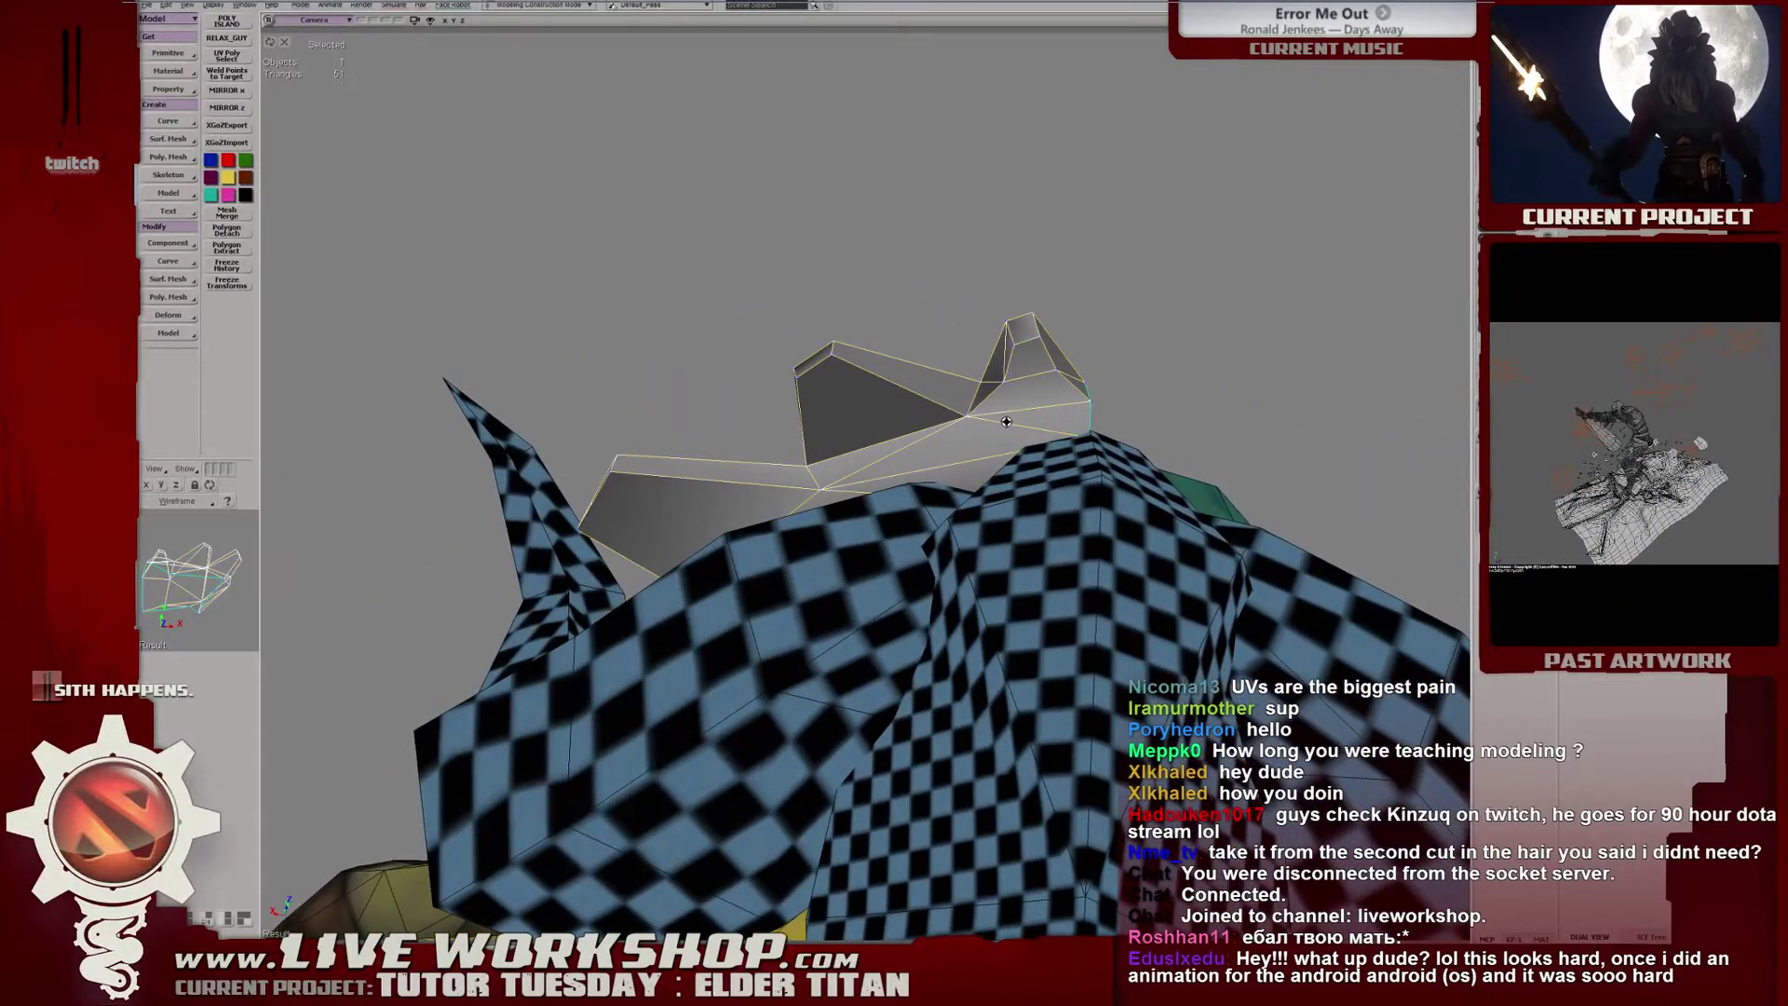
middle_drag(1006, 422, 866, 464)
Adjust the half plate's front centre-line edge above the brow, freeze the object's history and deselect it.
click(772, 207)
click(957, 433)
click(807, 511)
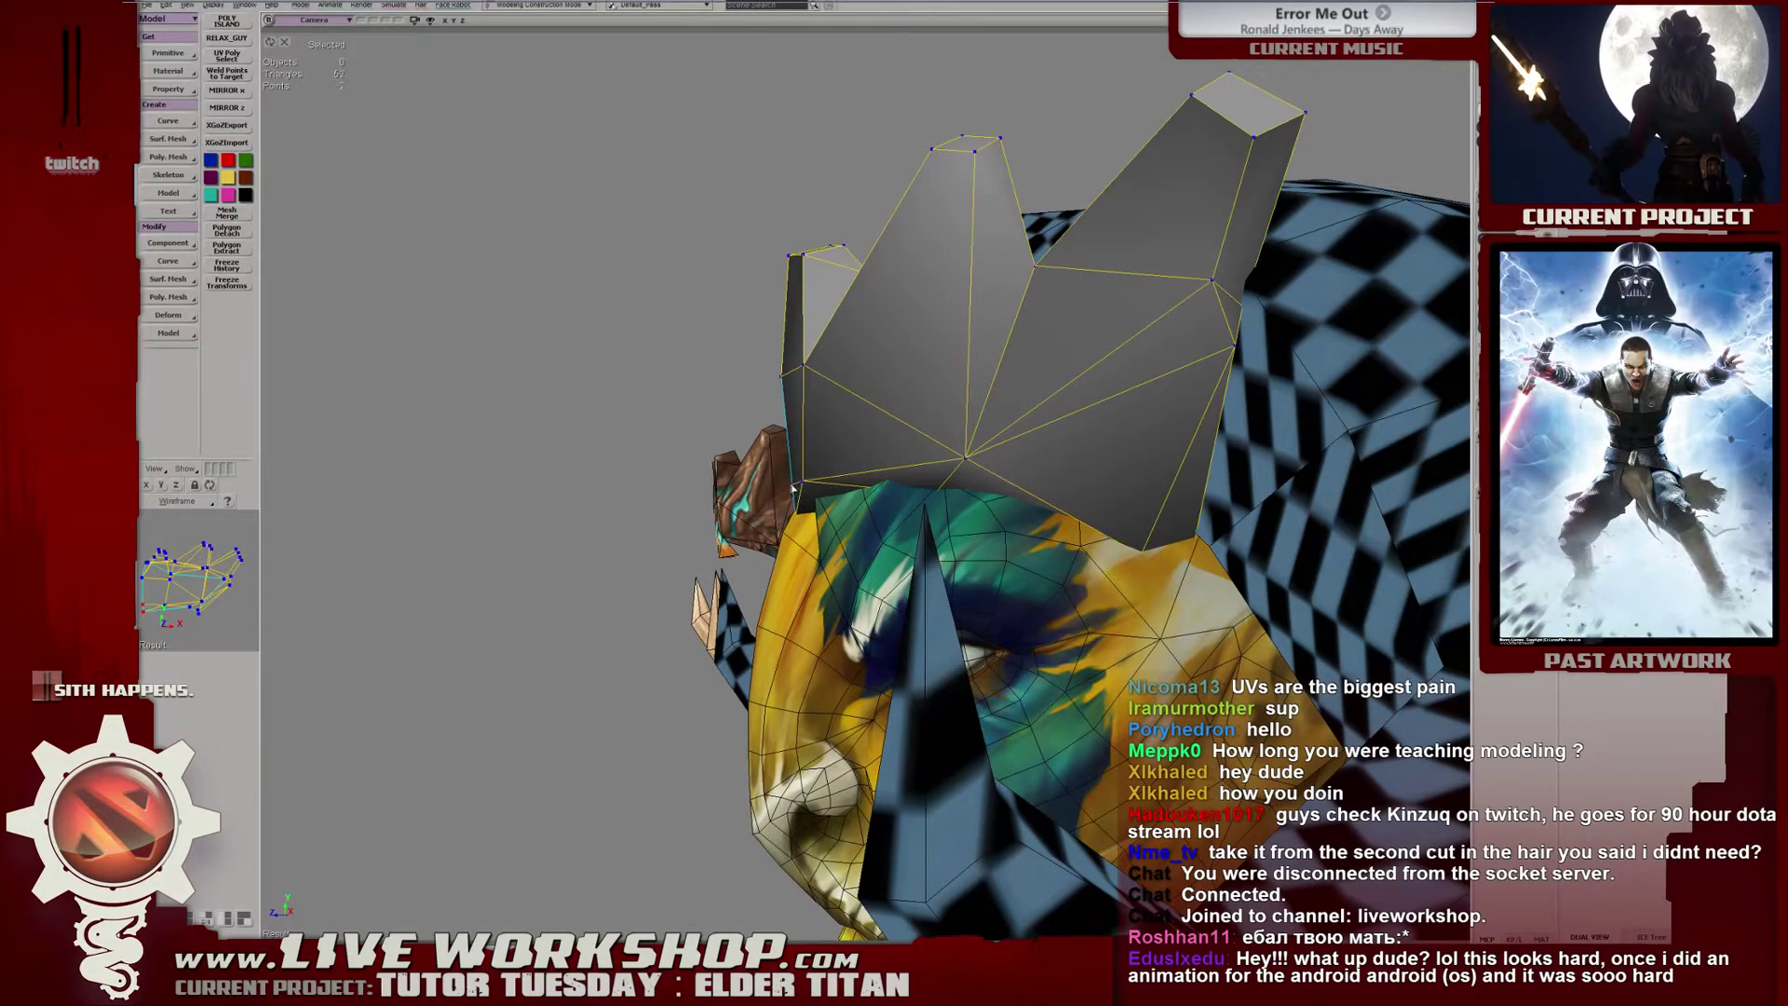
middle_drag(794, 487, 792, 490)
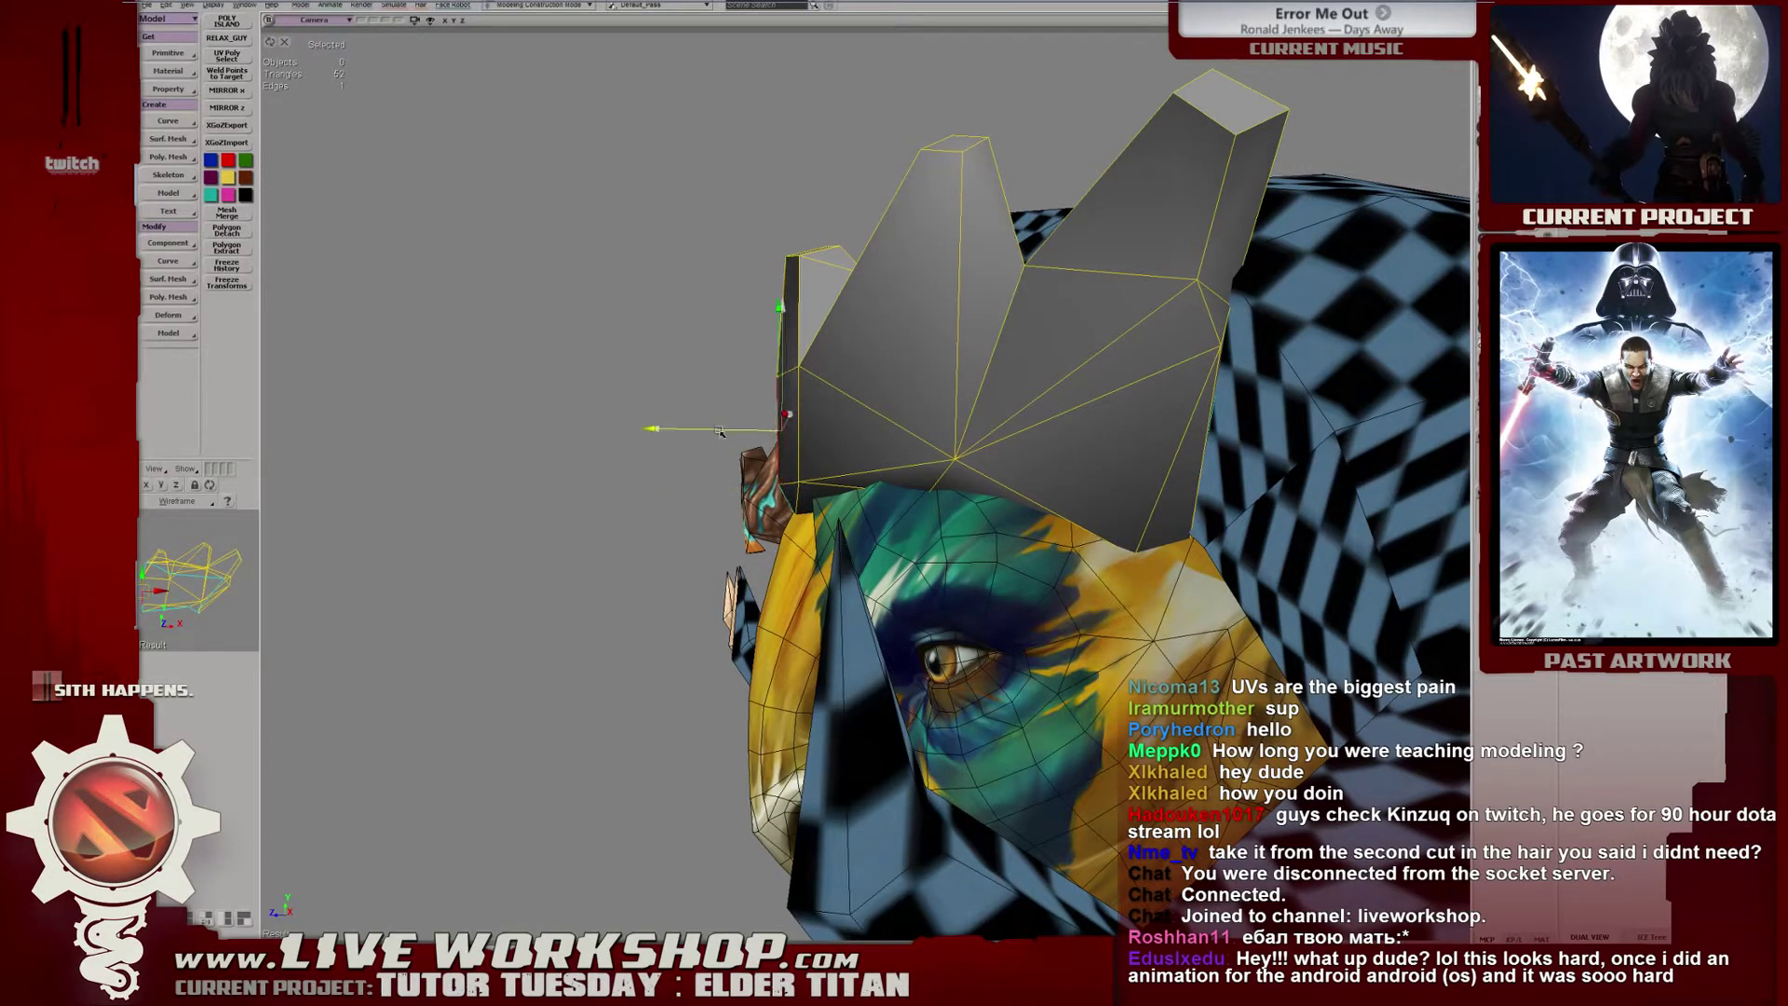
alt+drag(717, 432, 1065, 330)
key(v)
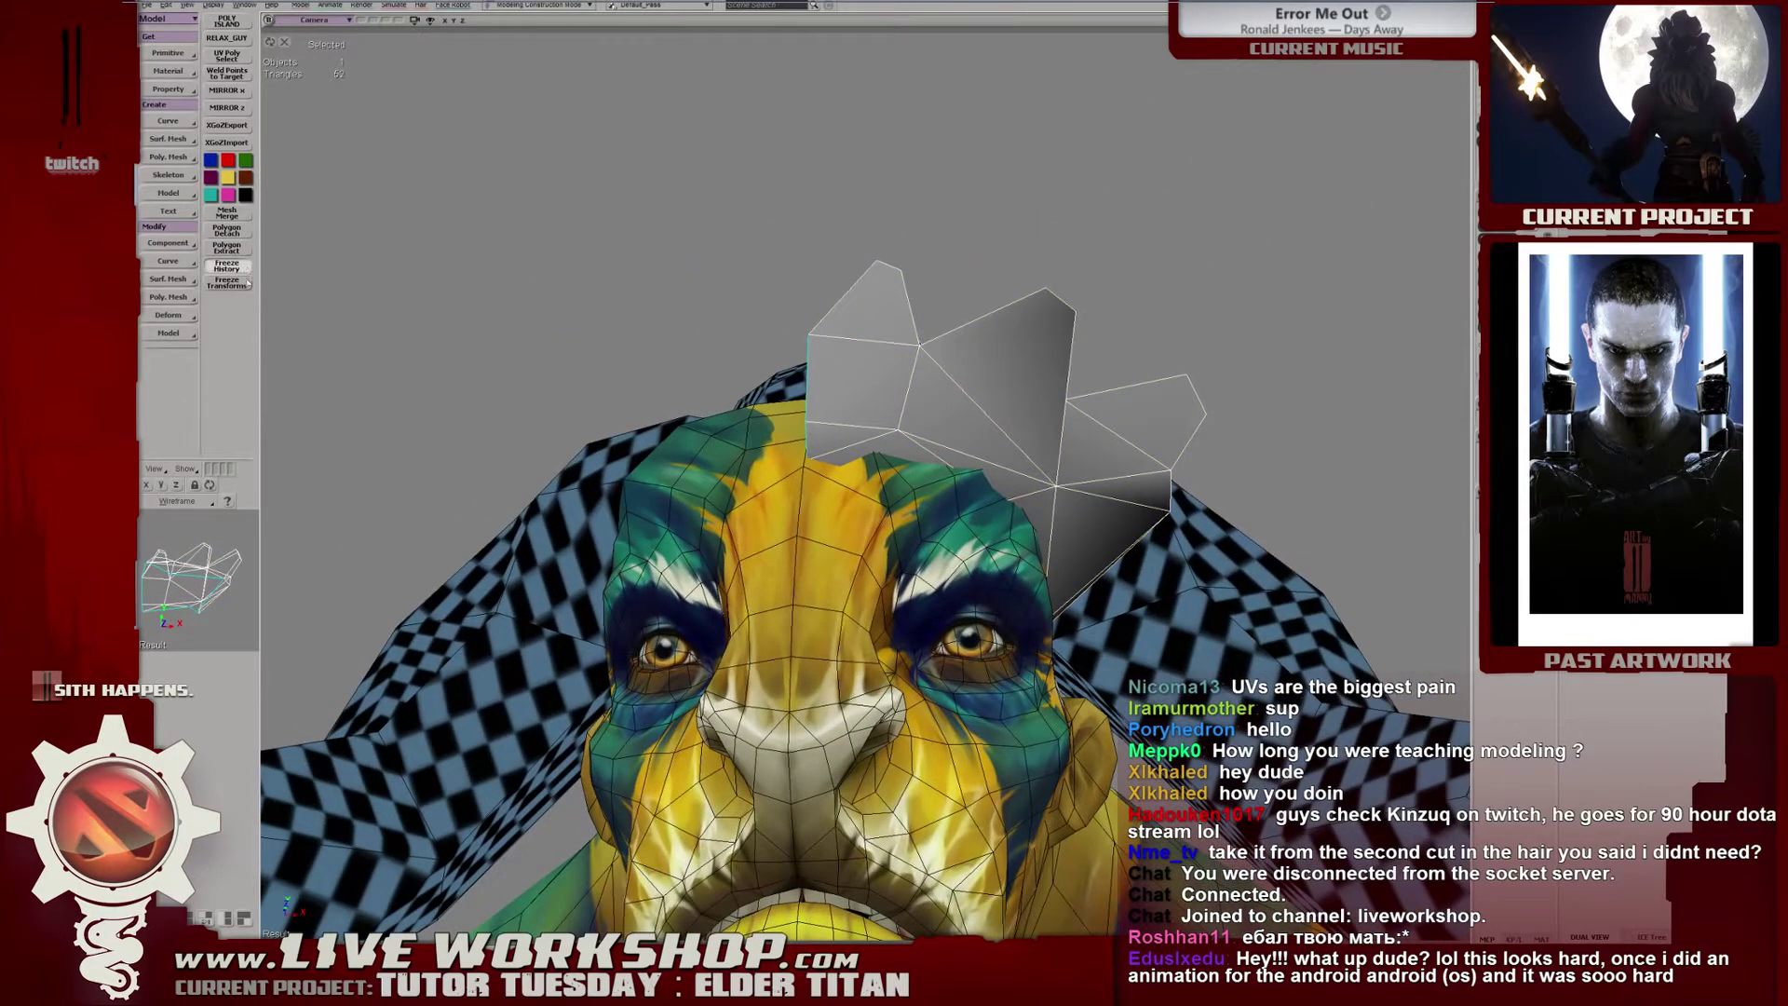
alt+right_drag(730, 312, 689, 373)
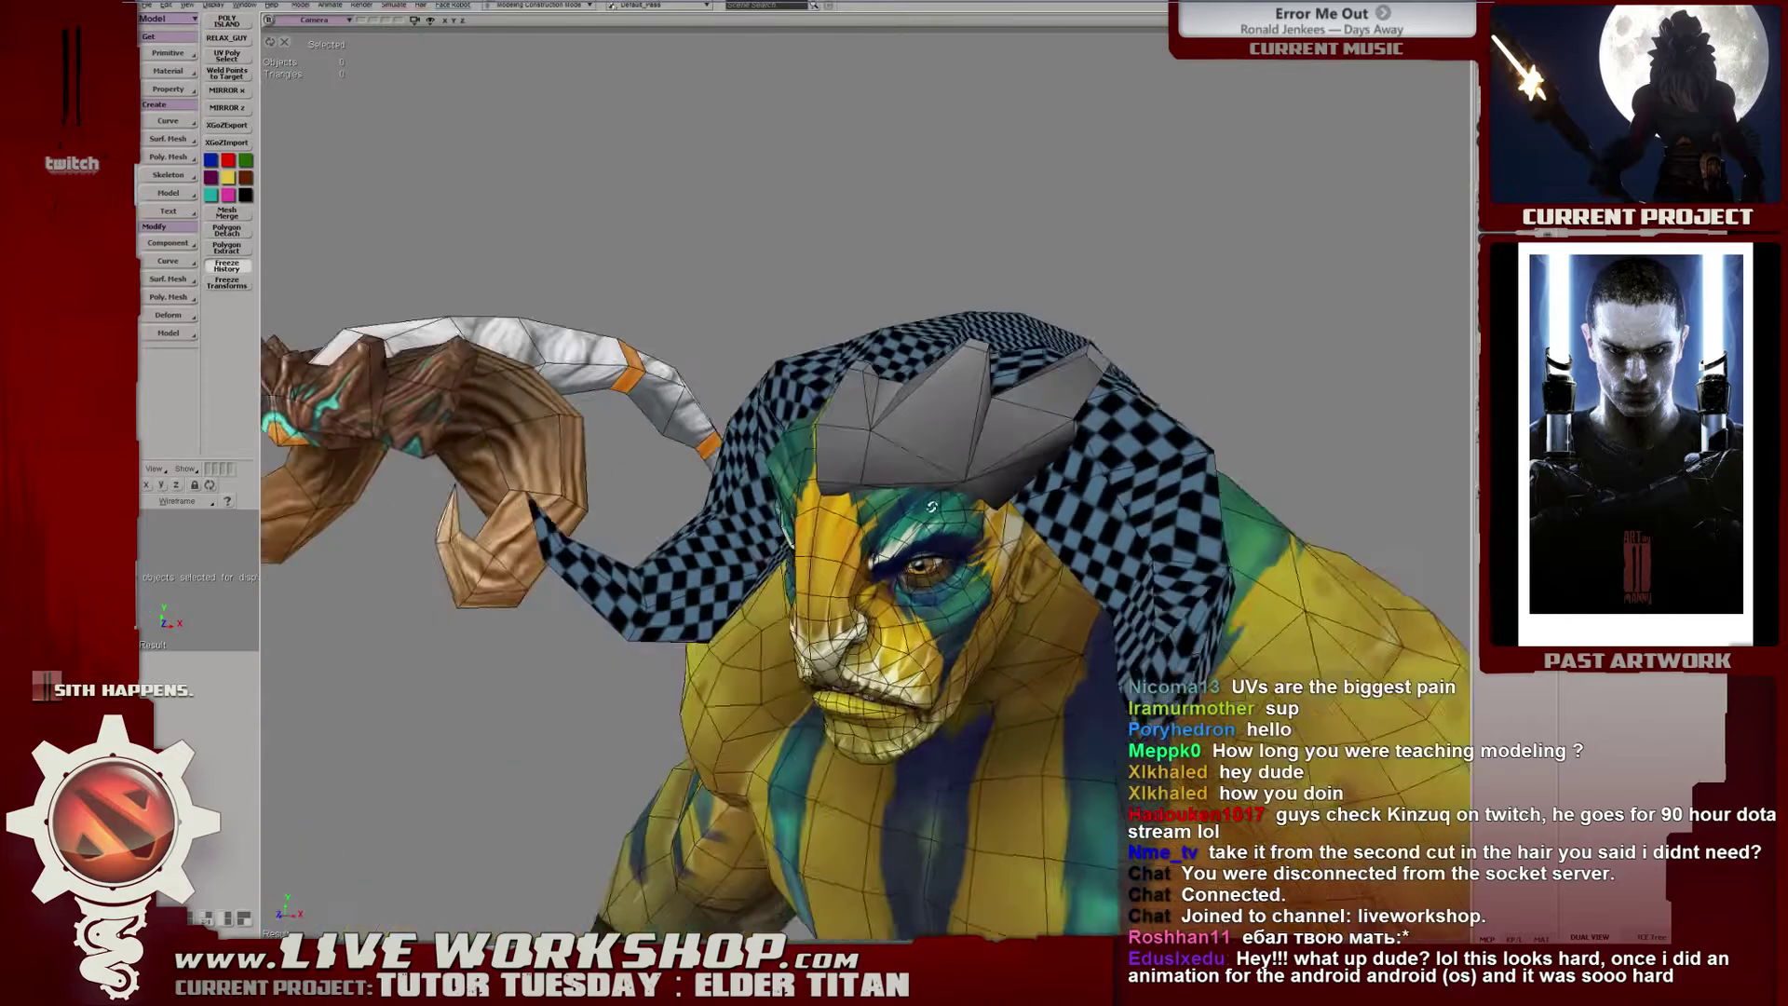
Select the half plate and reposition the rear point at the tip of its outer spike.
alt+drag(689, 373, 782, 348)
click(899, 421)
alt+right_drag(782, 347, 1112, 495)
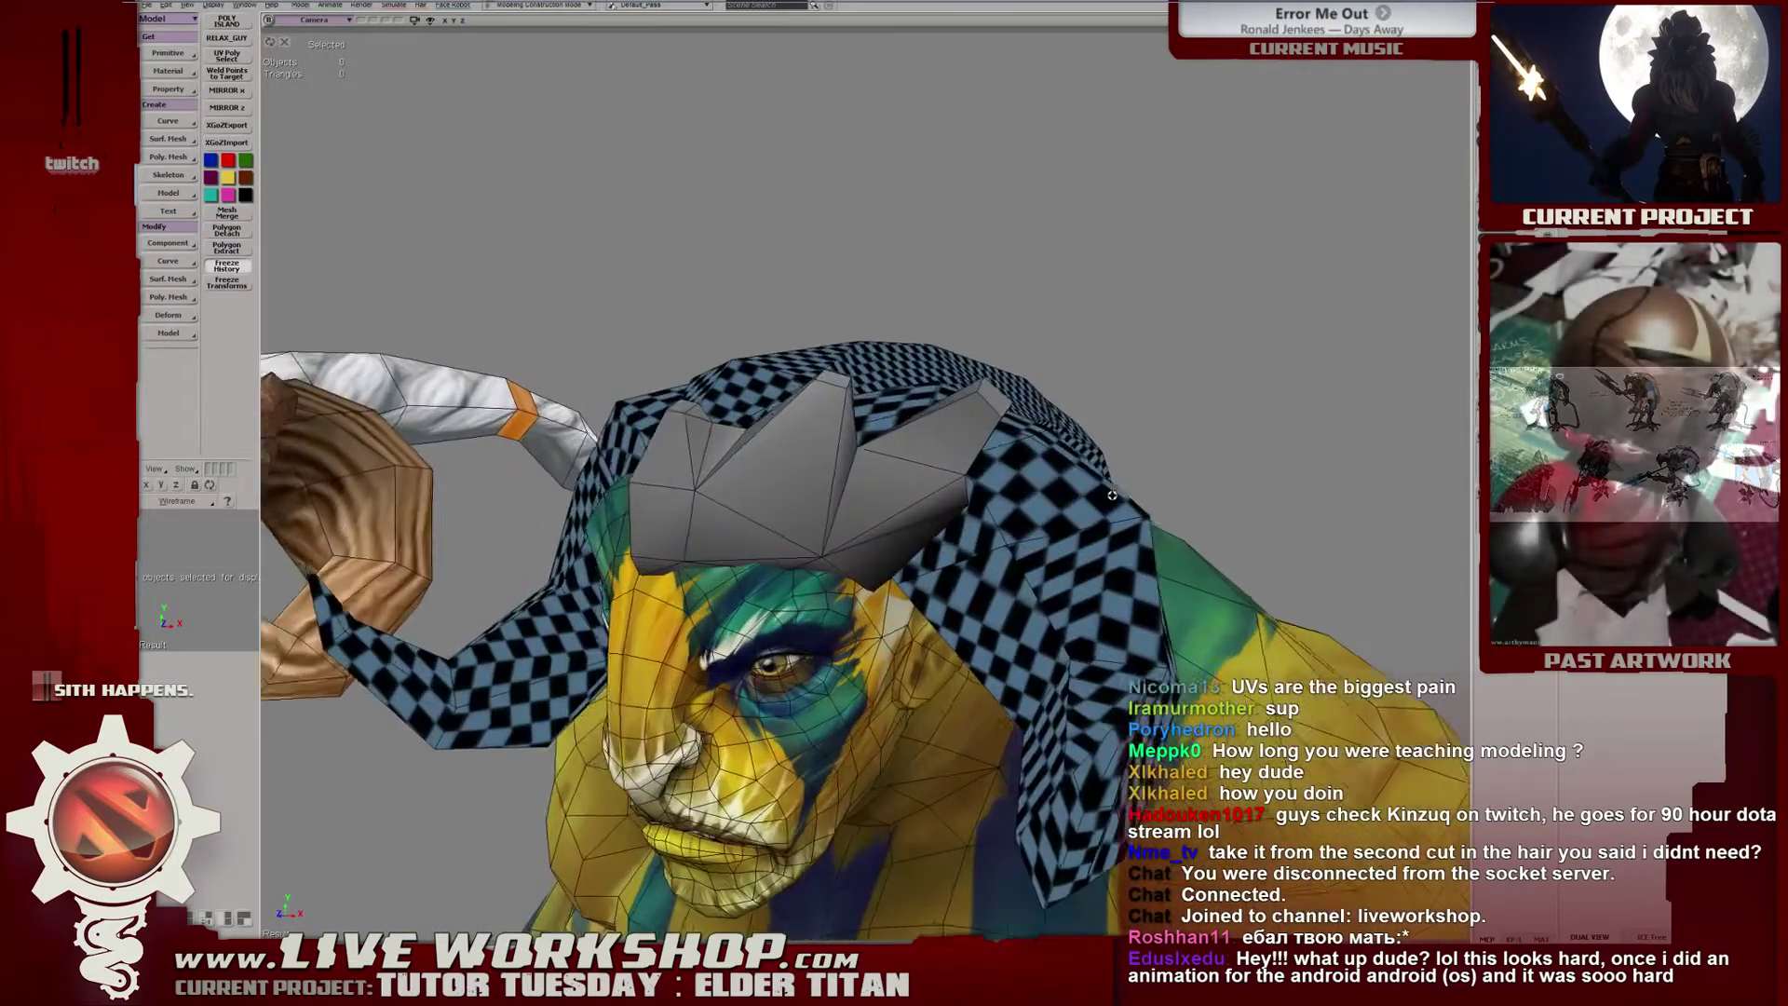
alt+drag(1112, 494, 908, 442)
click(918, 407)
alt+right_drag(908, 442, 959, 476)
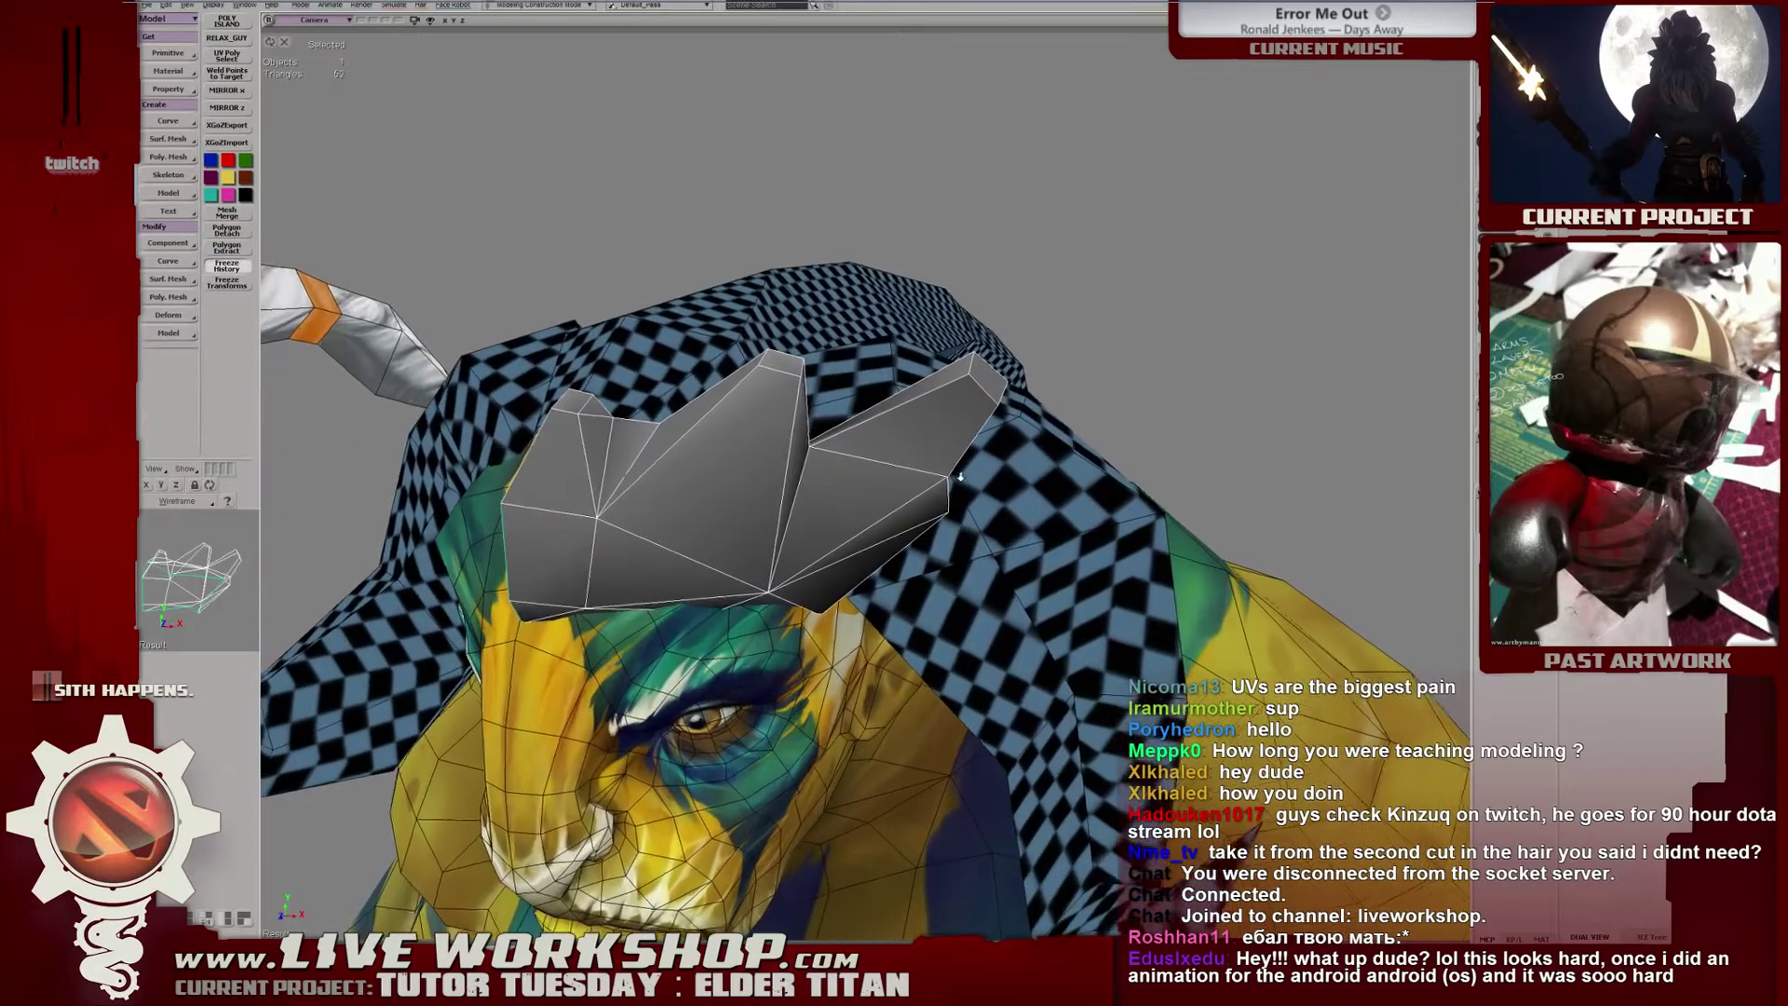
alt+drag(960, 476, 799, 383)
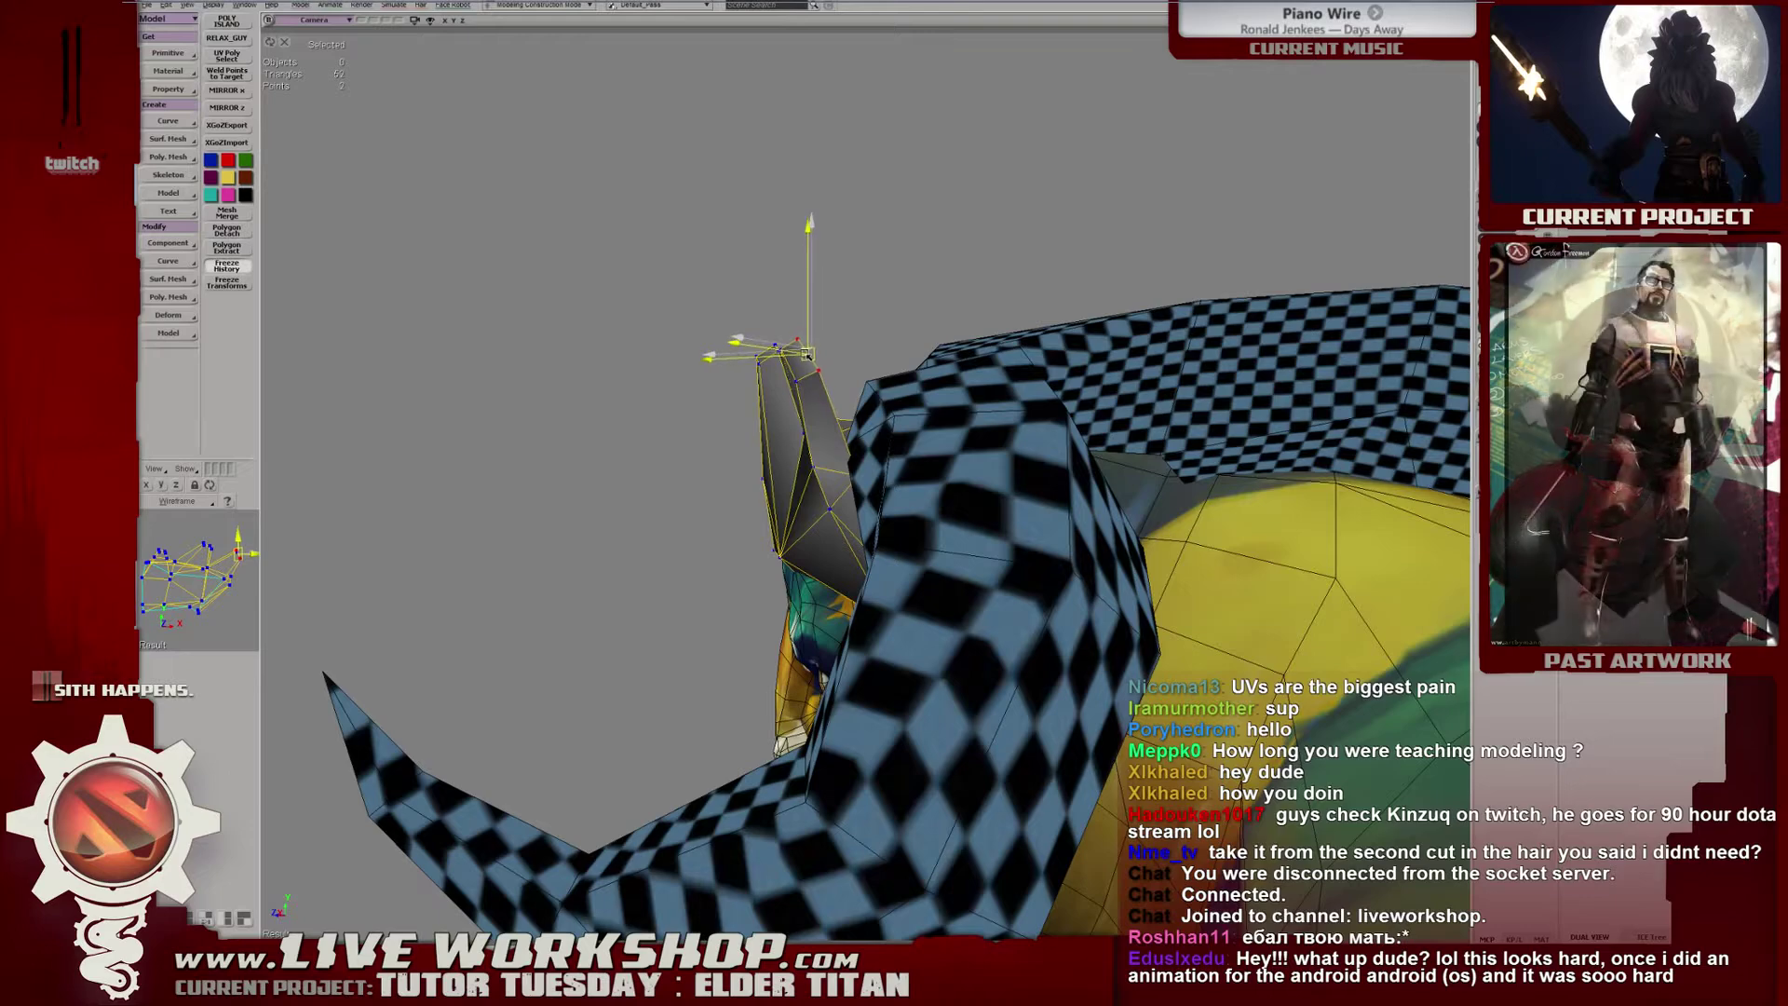
alt+drag(808, 349, 914, 356)
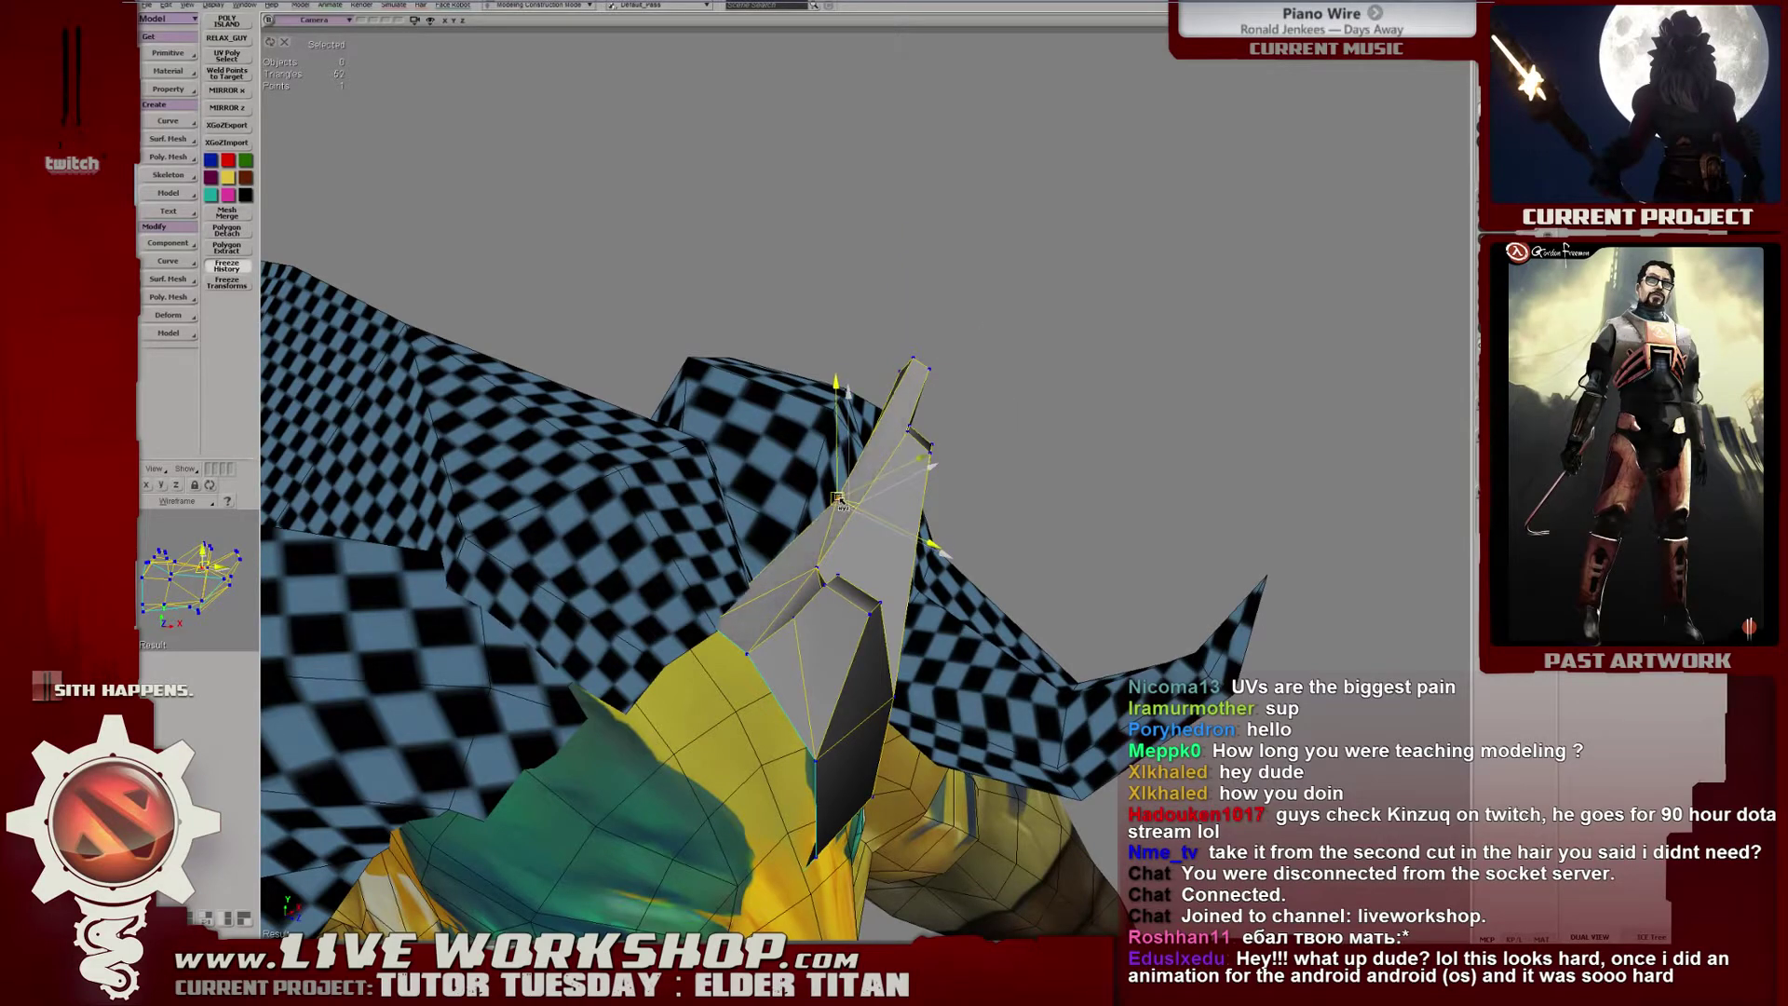
Adjust the rear point in the notch between the half plate's middle and outer spikes.
alt+drag(840, 502, 792, 366)
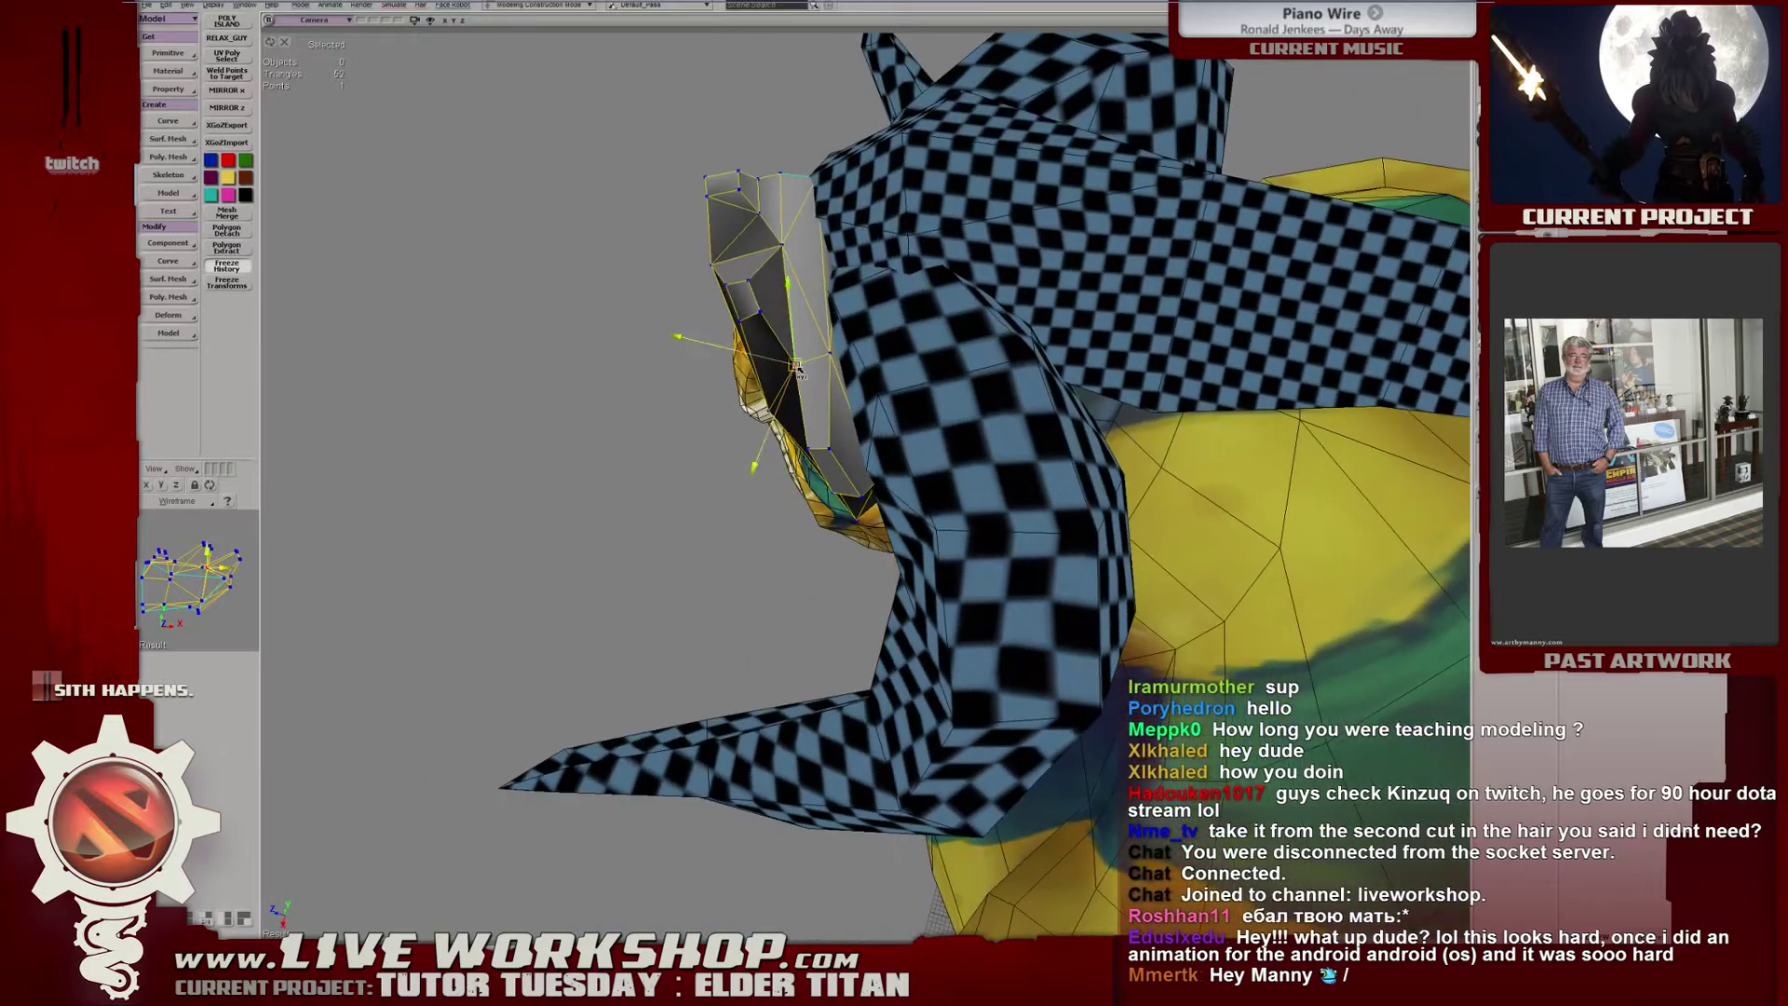
key(e)
click(746, 318)
middle_drag(746, 318, 922, 360)
Reshape the outer spike's tip by adjusting its upper and lower corner points.
key(t)
click(746, 444)
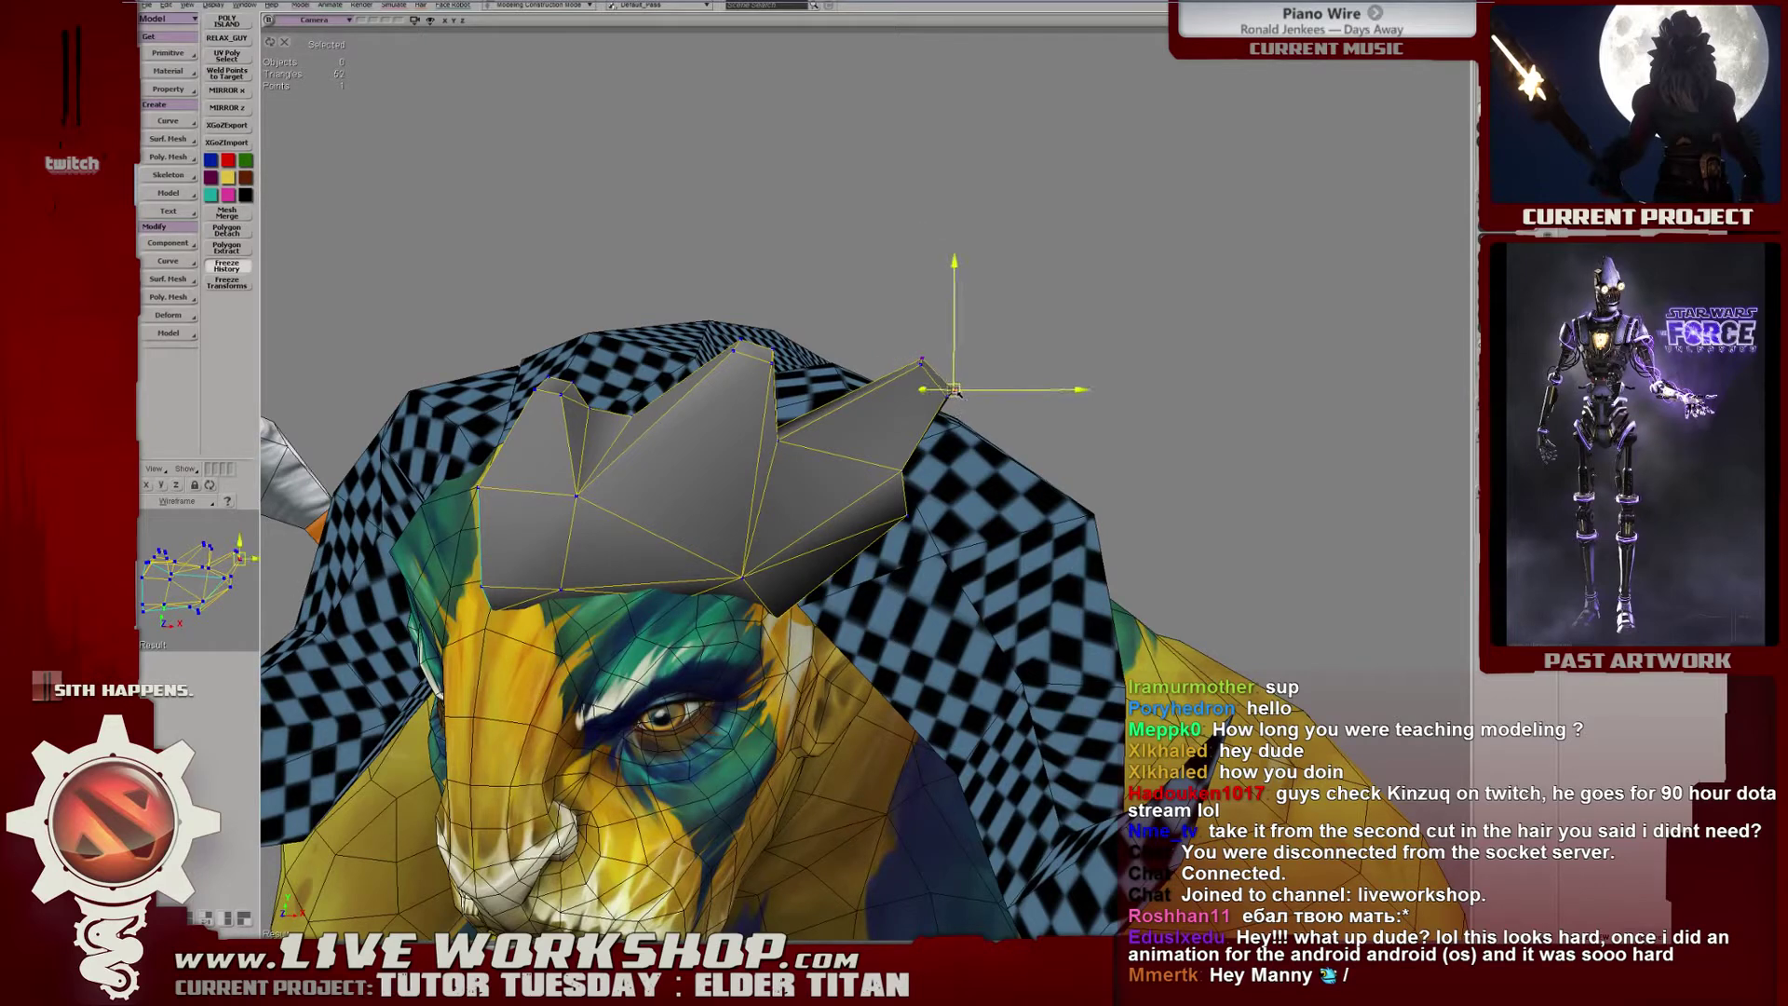
click(921, 360)
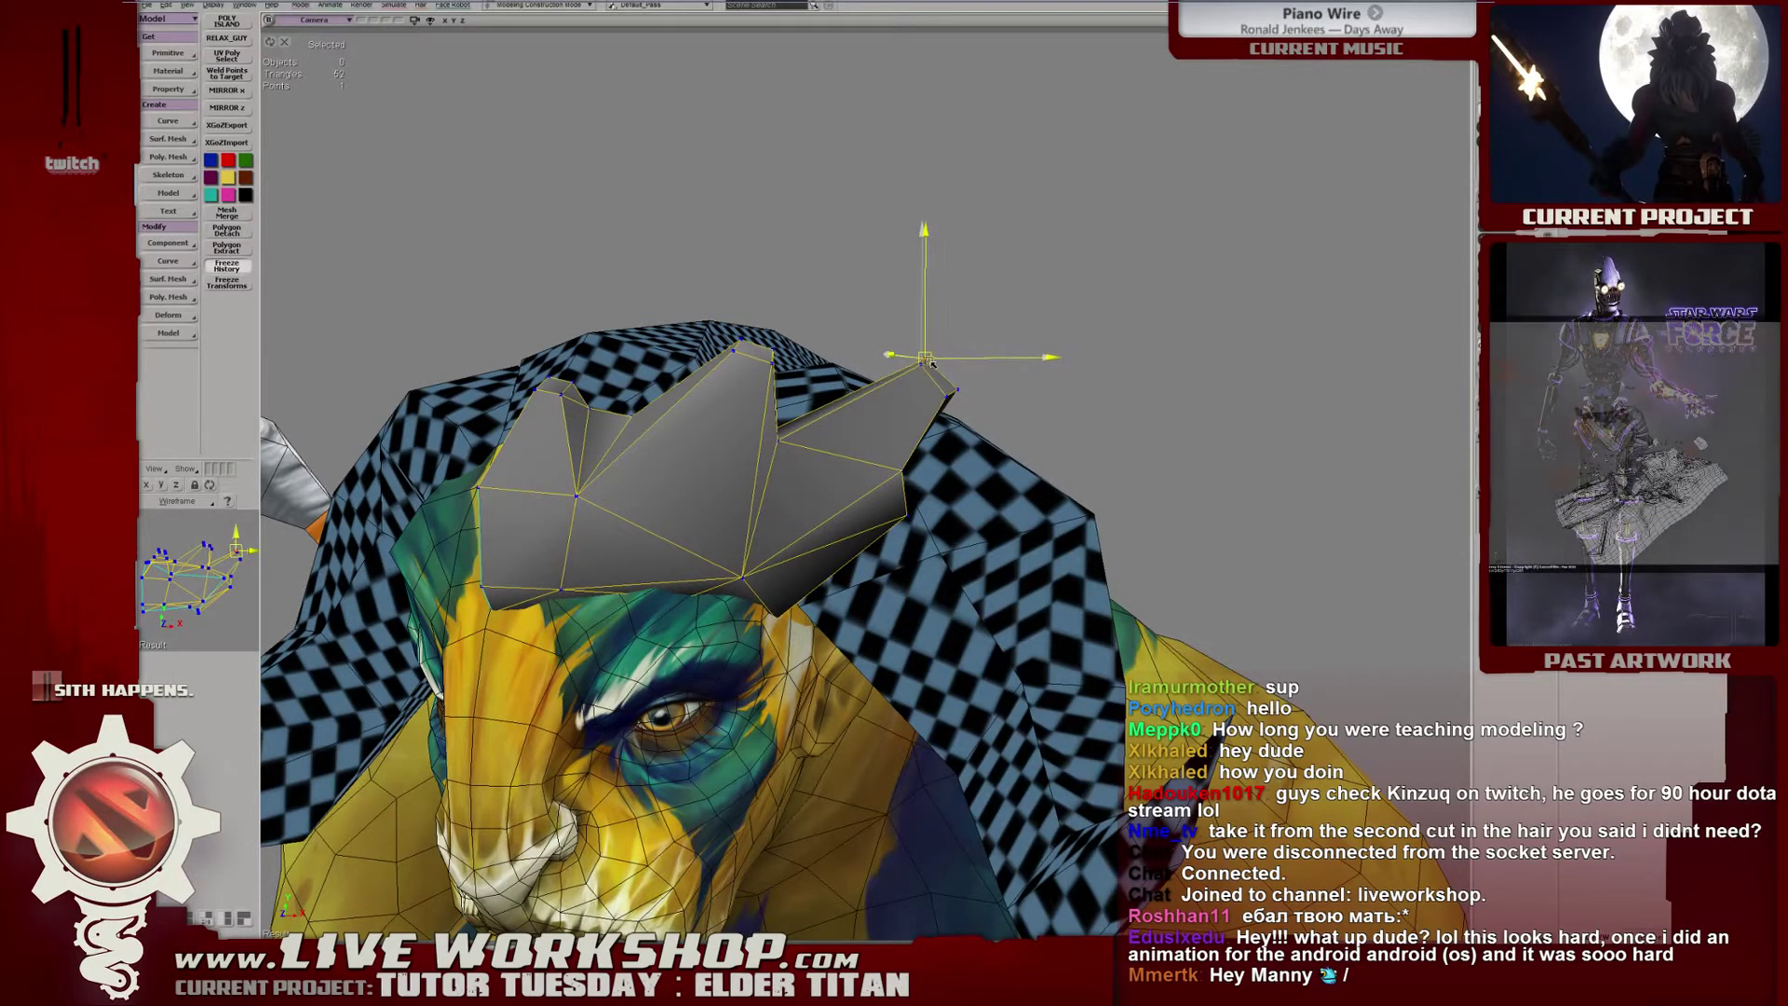
key(space)
mouse_move(827, 363)
middle_down()
mouse_move(931, 354)
mouse_move(818, 361)
middle_up()
key(t)
click(897, 354)
key(space)
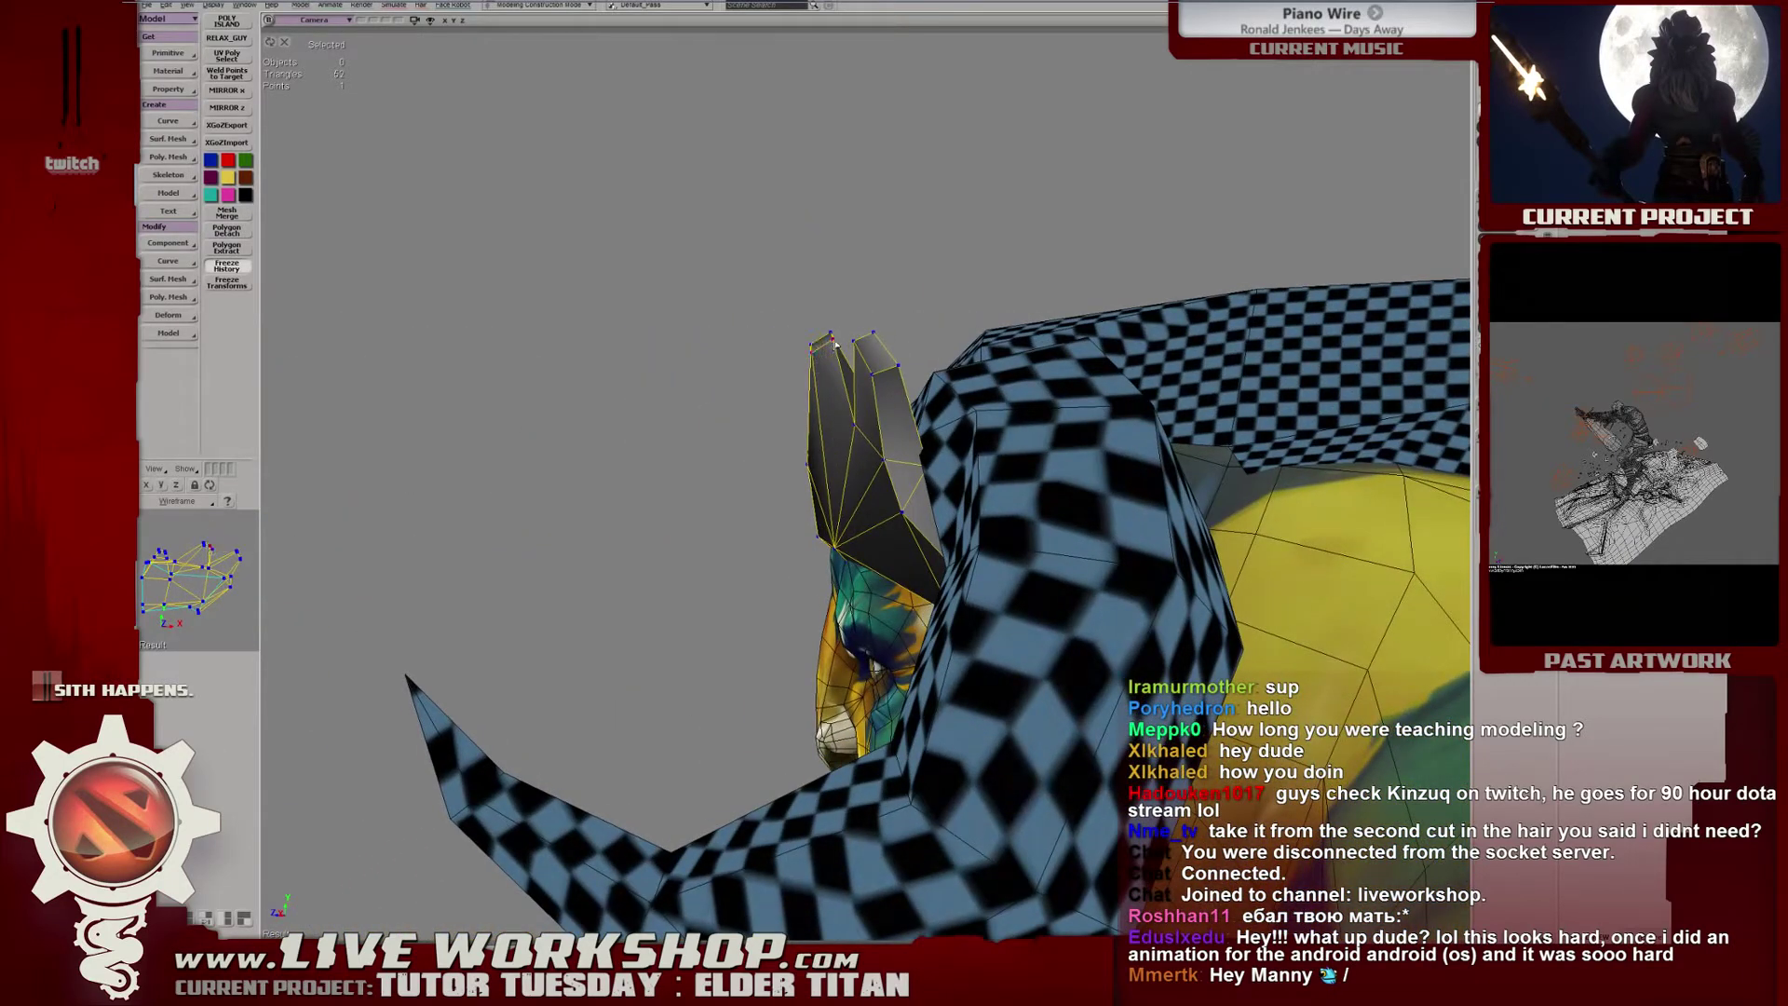
key(v)
middle_drag(842, 406, 1025, 459)
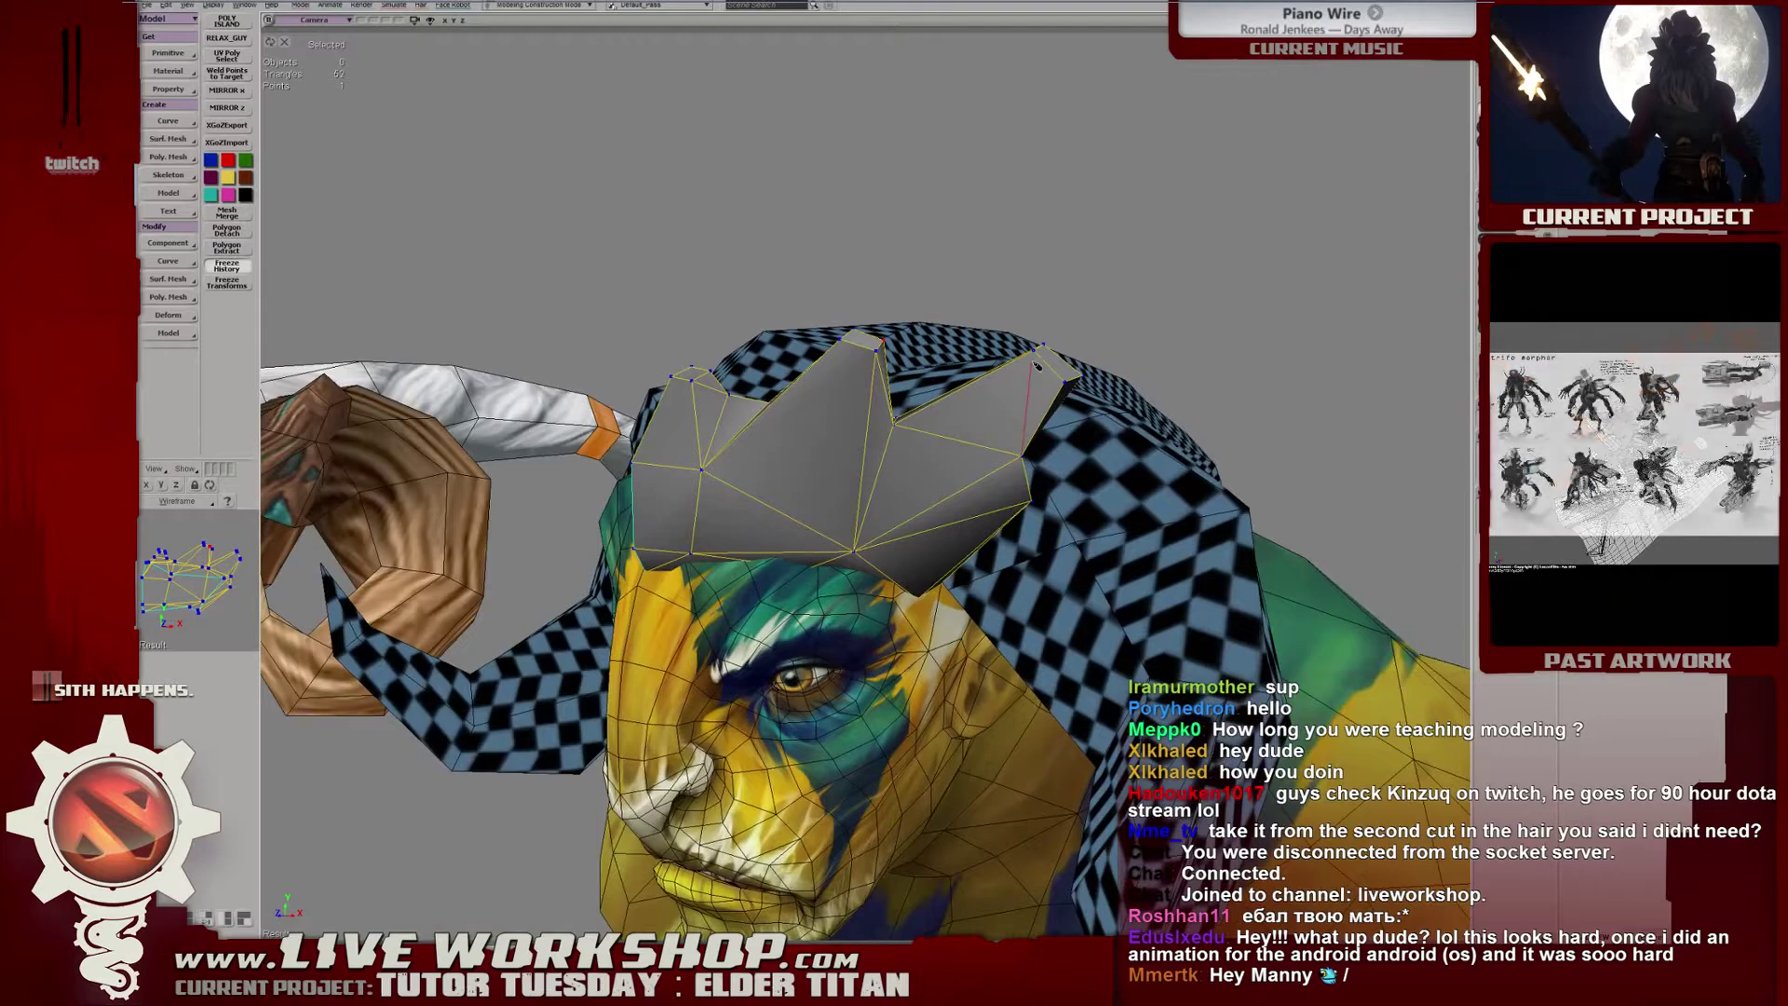
Shift the notch point between the middle and outer spikes along the depth axis to refine the plate's thickness.
middle_drag(1039, 354, 868, 462)
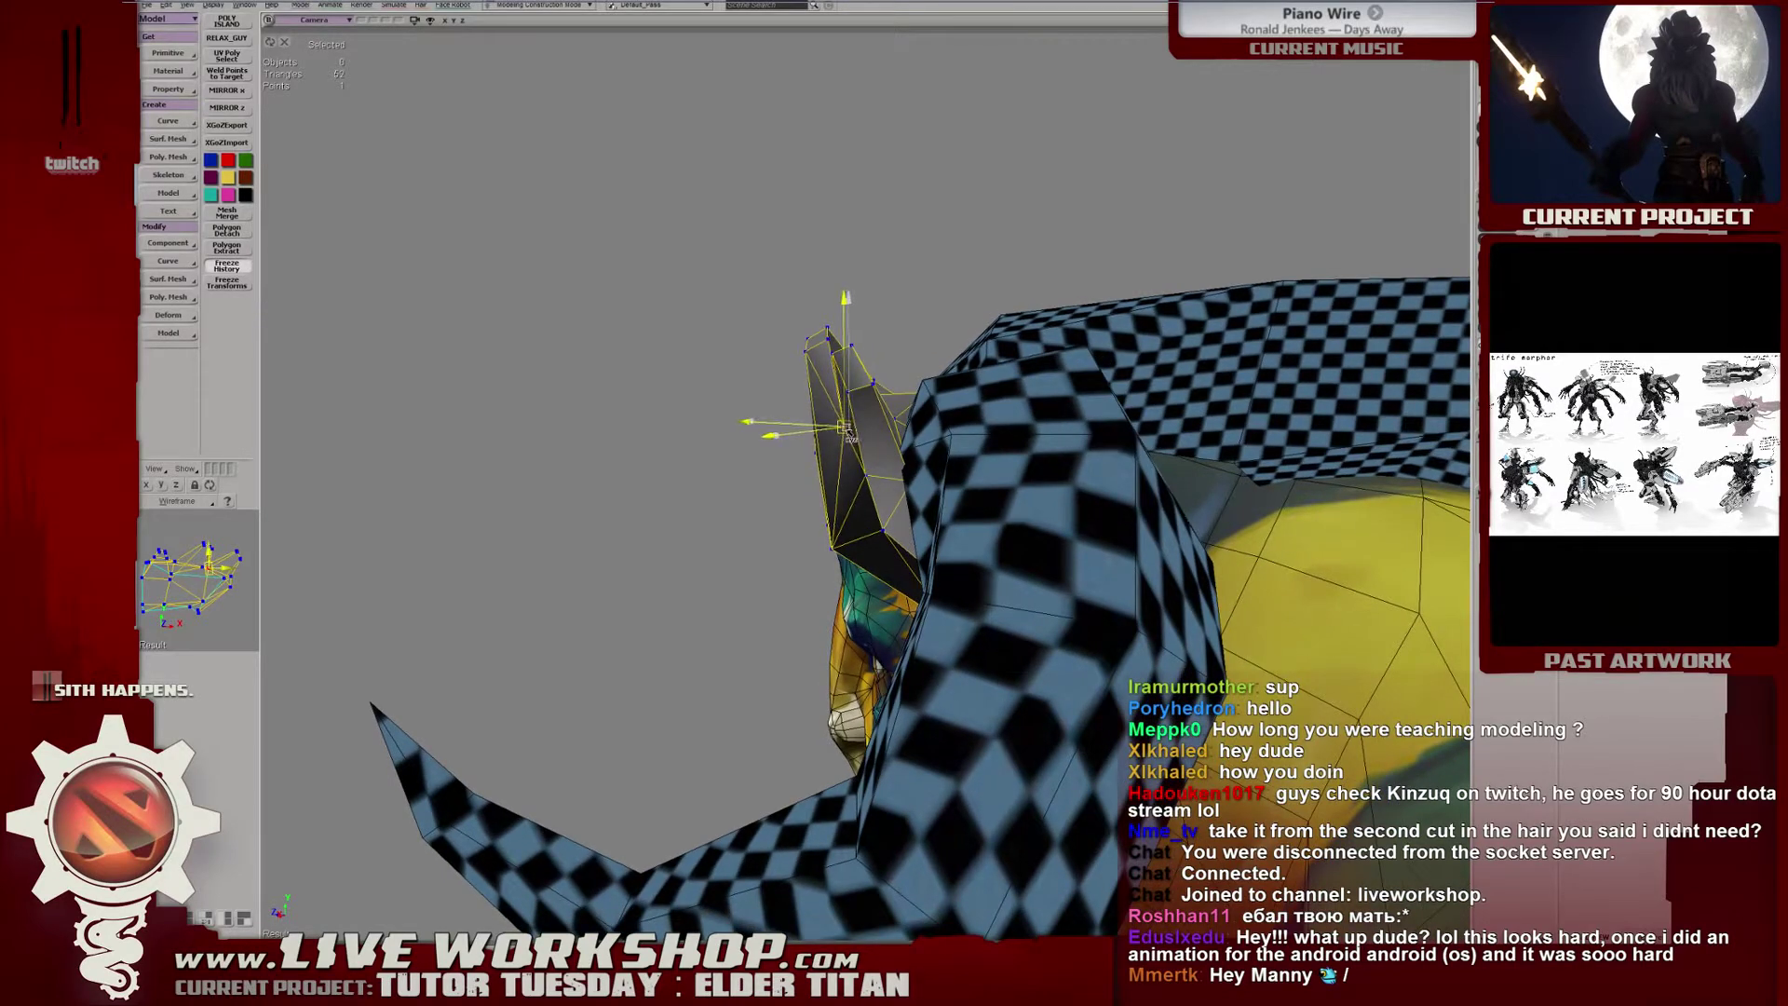
mouse_move(875, 461)
middle_down()
mouse_move(946, 423)
mouse_move(853, 446)
middle_up()
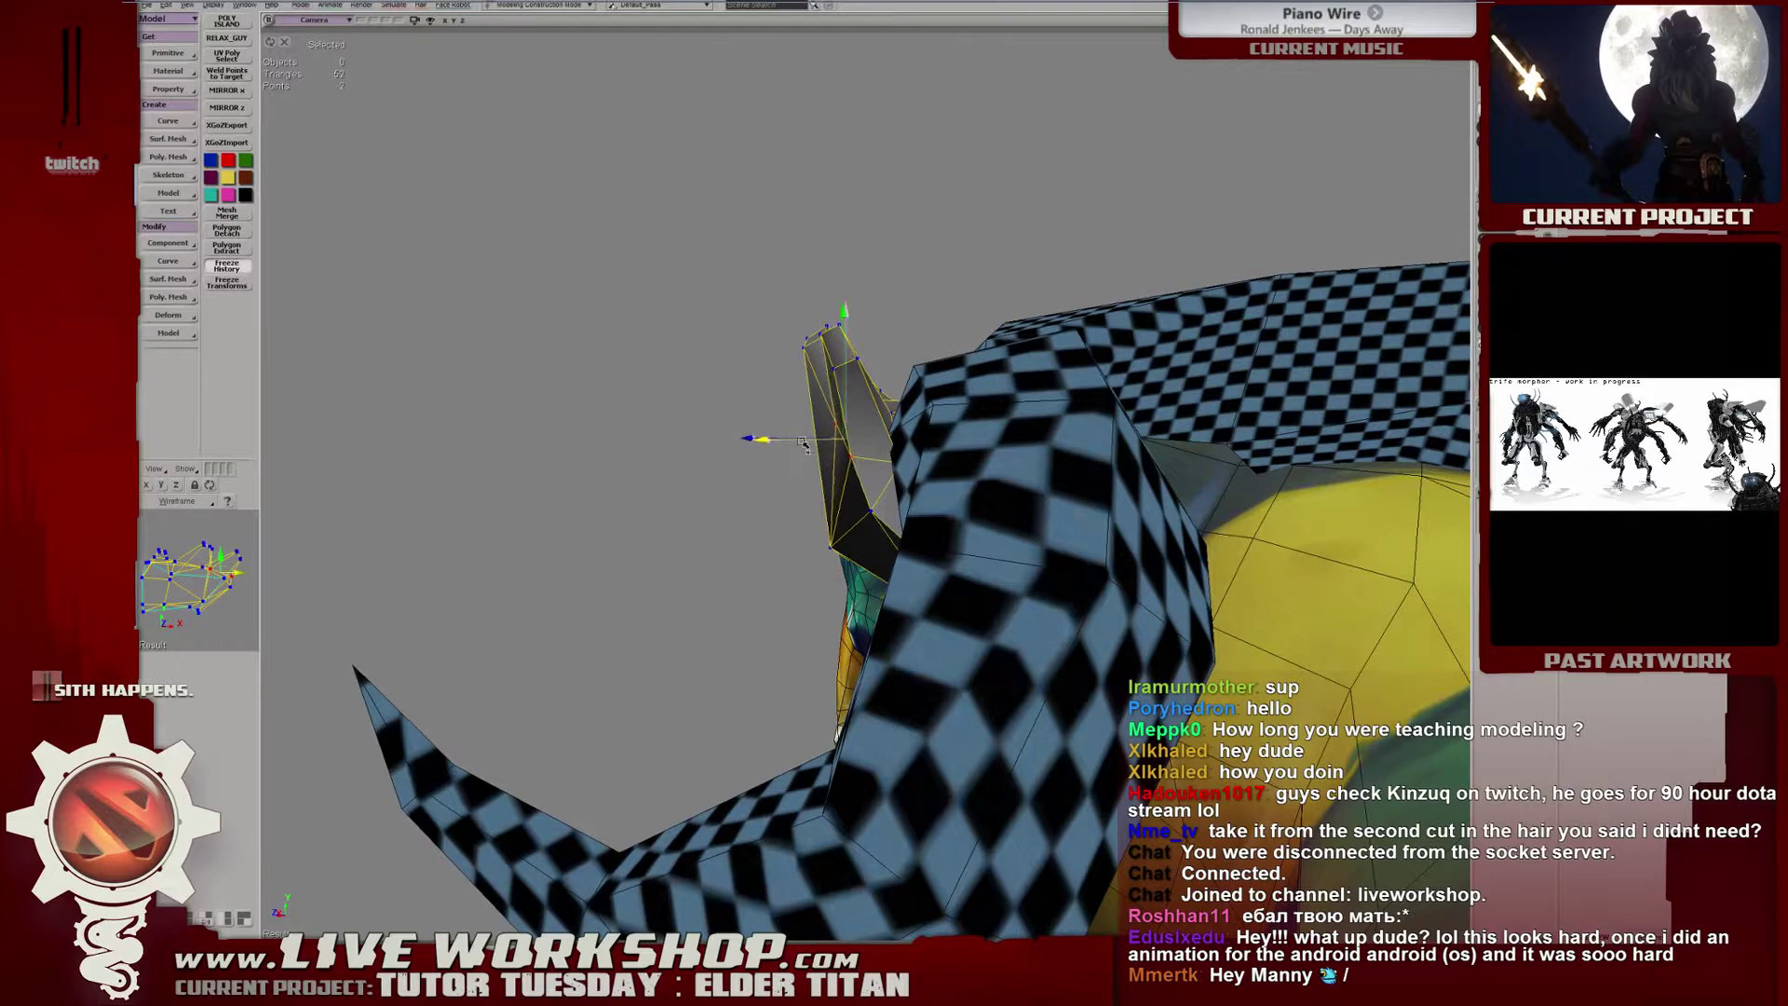
middle_drag(800, 445, 1188, 275)
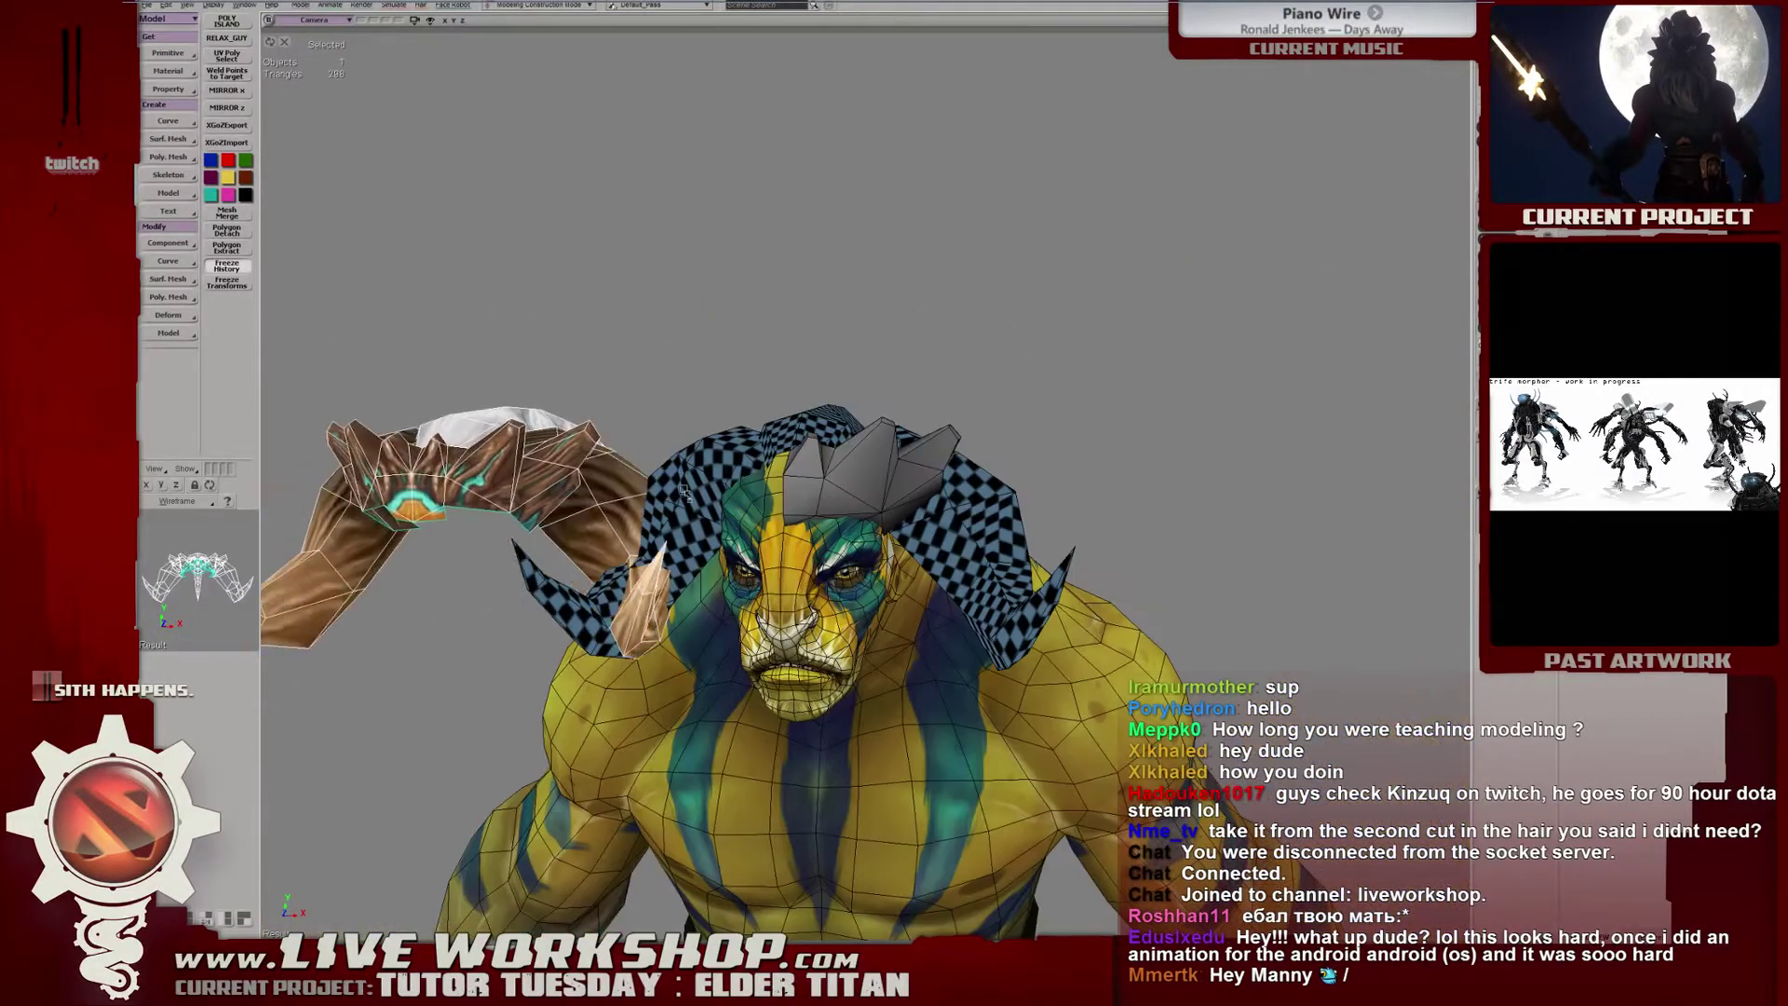
Move the original horned head piece next to the new one and unhide the armour to compare the overall silhouettes.
drag(754, 484, 781, 494)
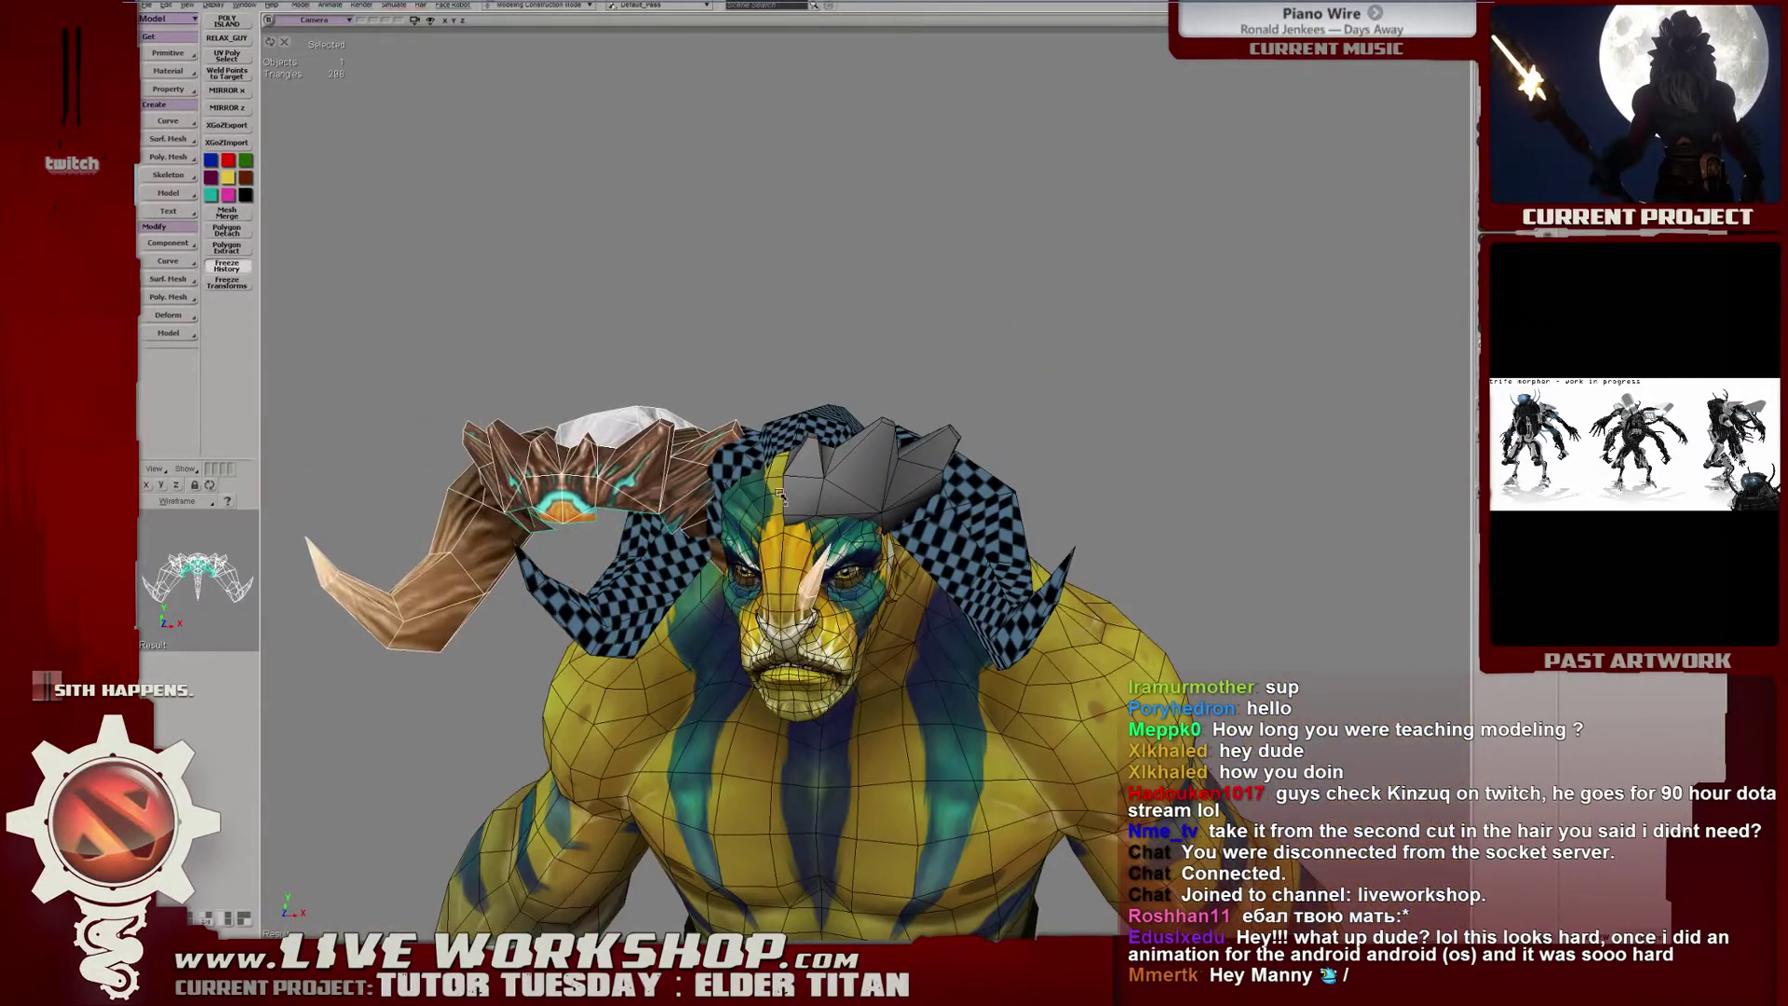
key(5)
middle_drag(806, 371, 912, 388)
shift+click(916, 481)
key(shift+h)
click(918, 387)
key(ctrl+h)
key(6)
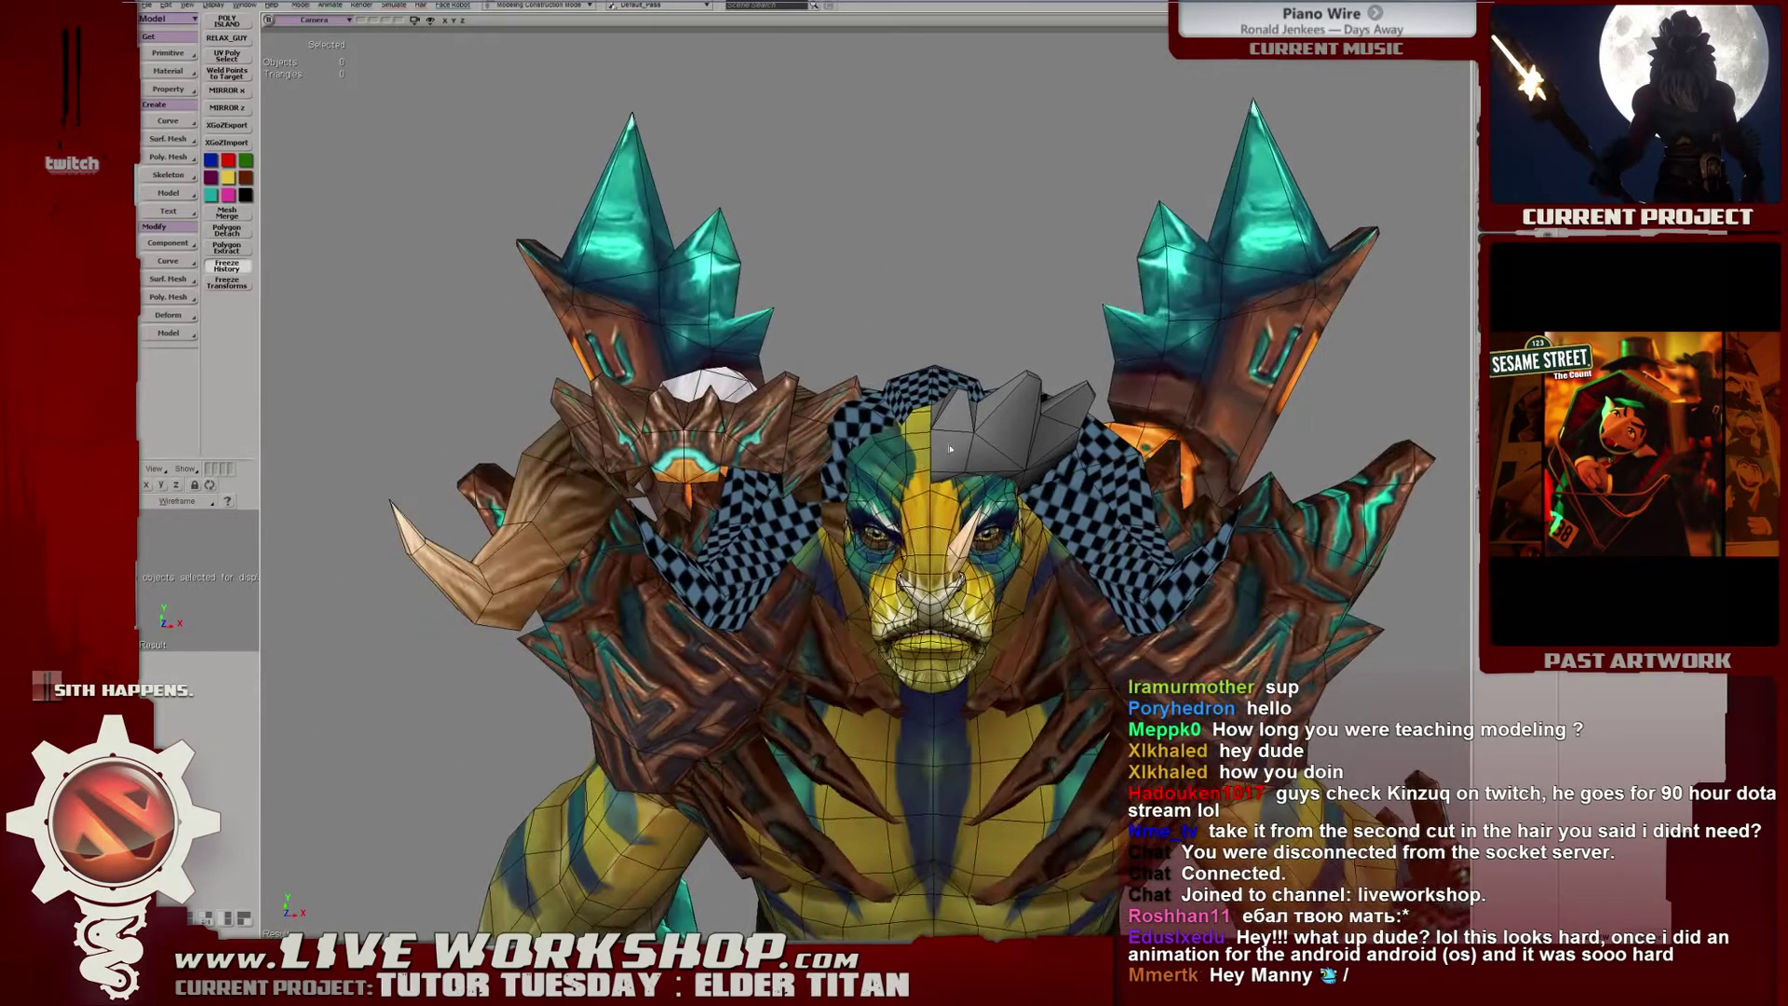
Hide the armour again and move the original head piece back to the side, away from the character's head.
key(ctrl+a)
shift+click(762, 460)
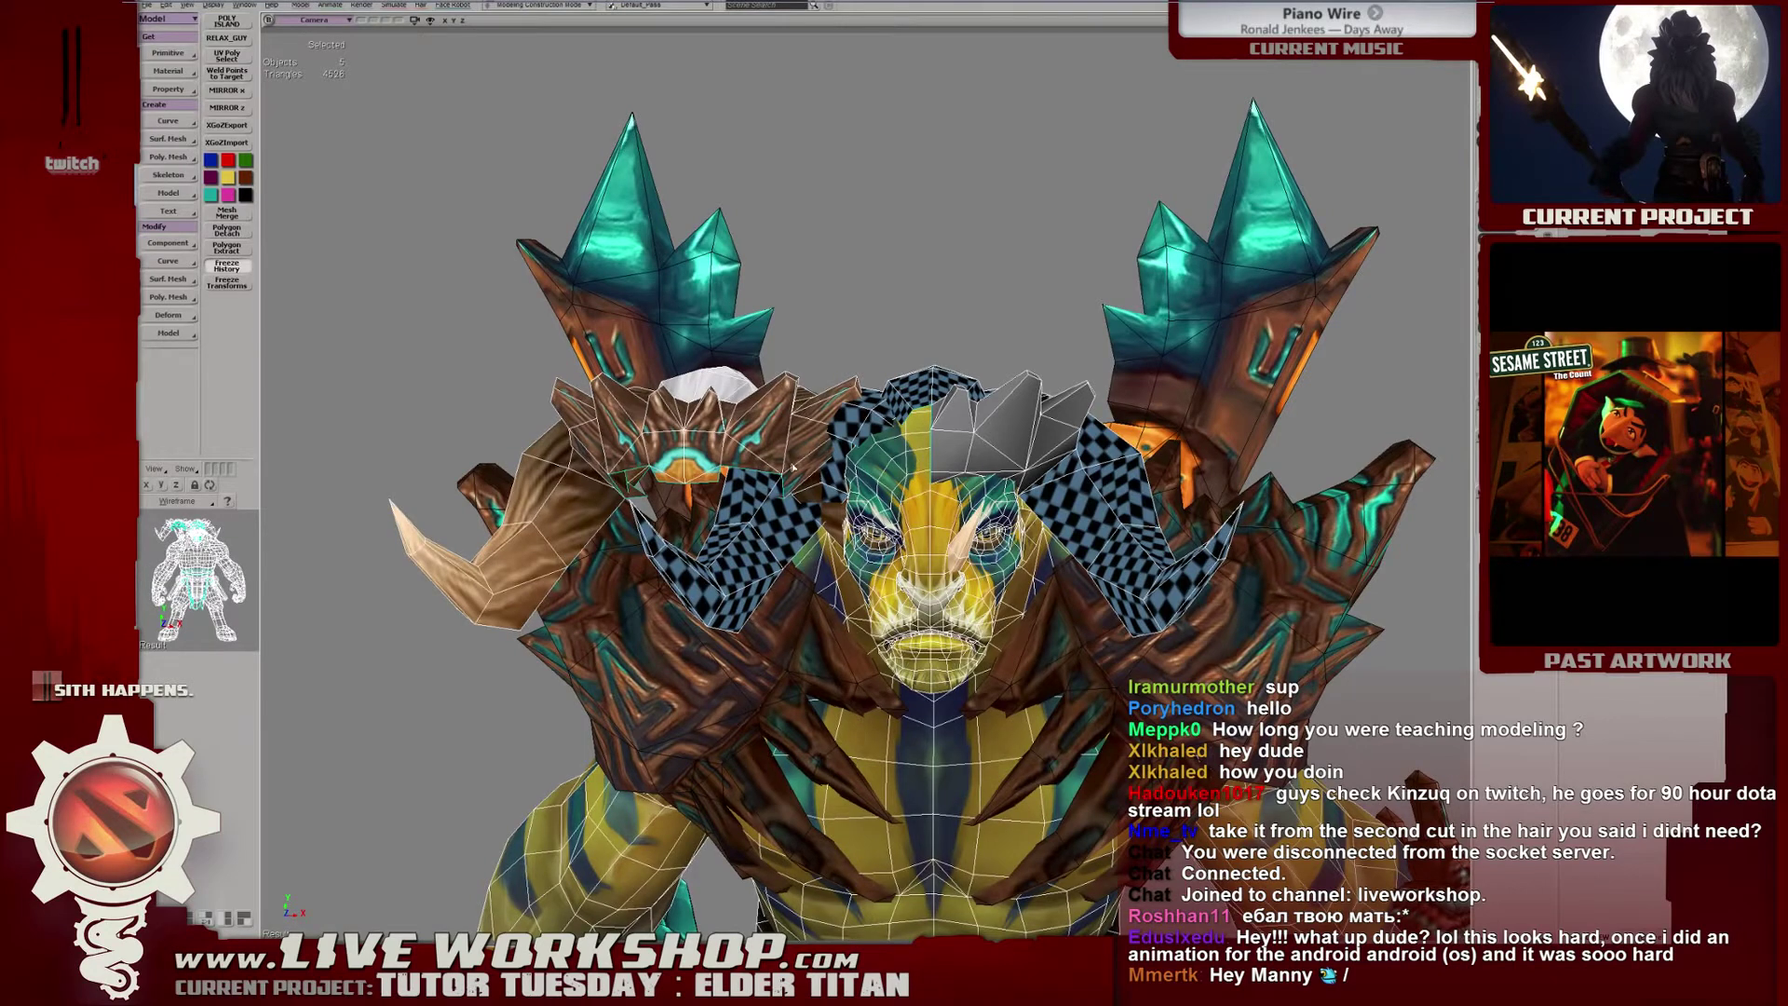
key(shift+h)
click(793, 467)
drag(820, 438, 587, 426)
middle_drag(812, 422, 798, 339)
click(798, 339)
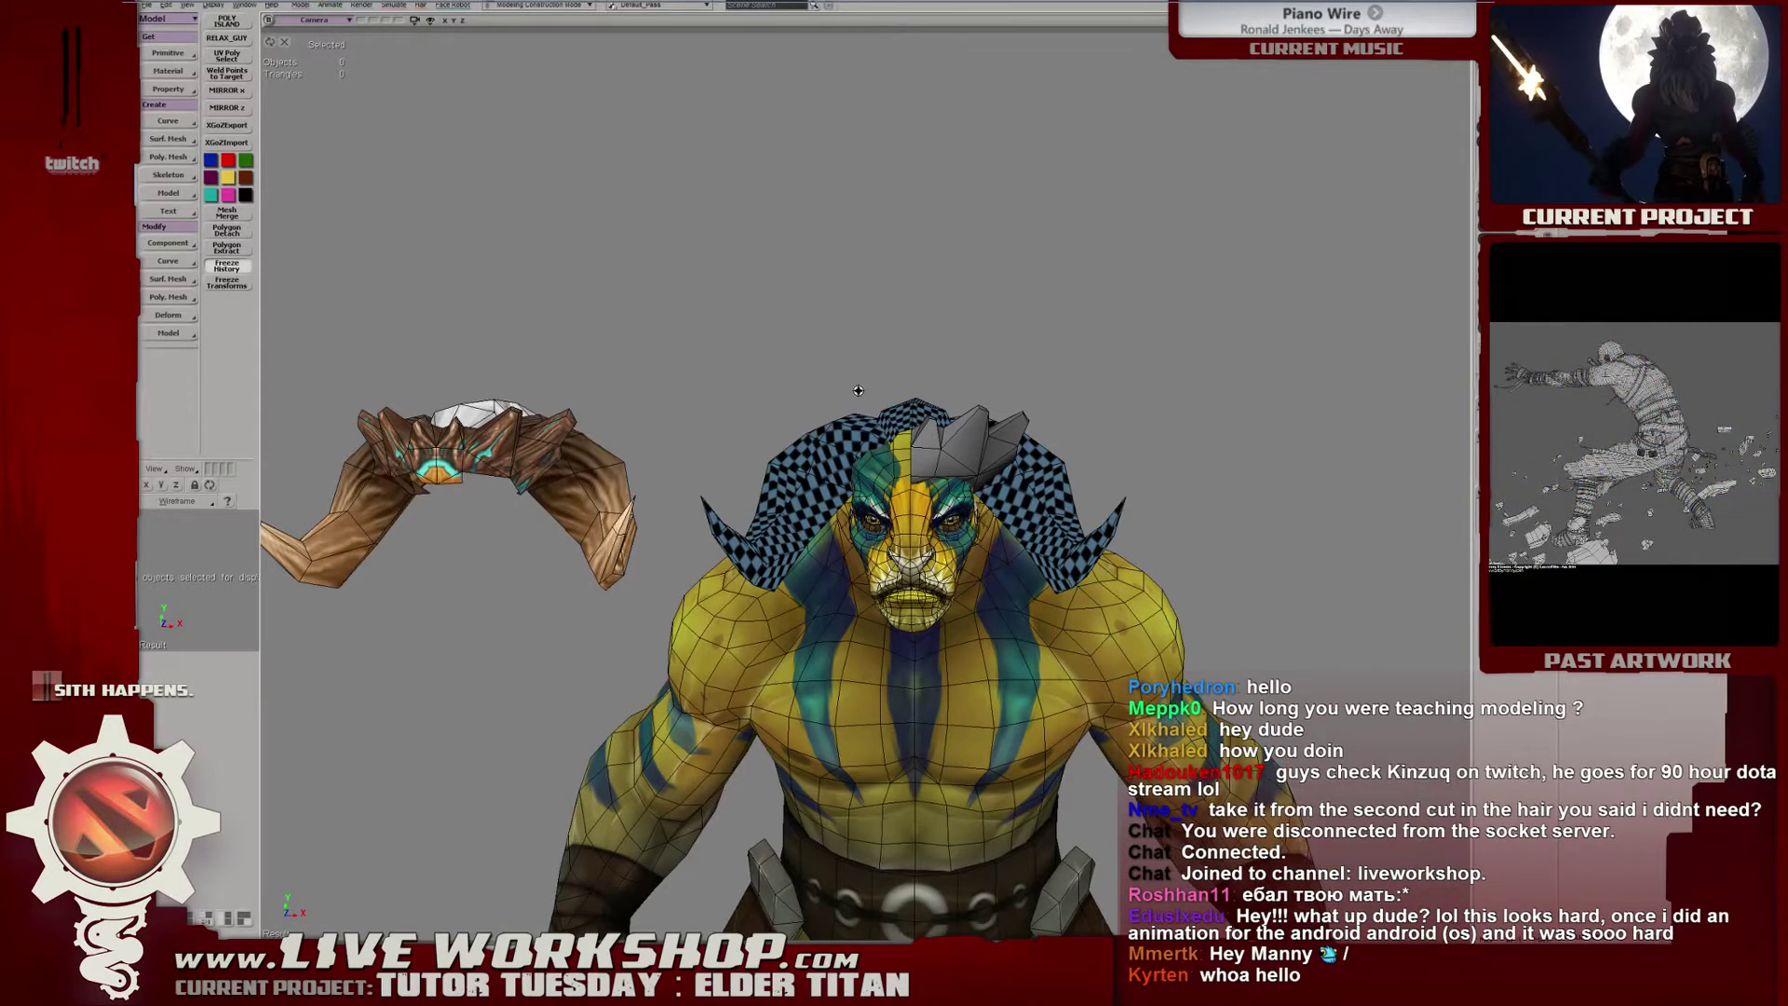
Frame the half plate and adjust the edge at the tip of the inner front spike.
scroll(922, 419, up, 2)
click(994, 455)
key(f)
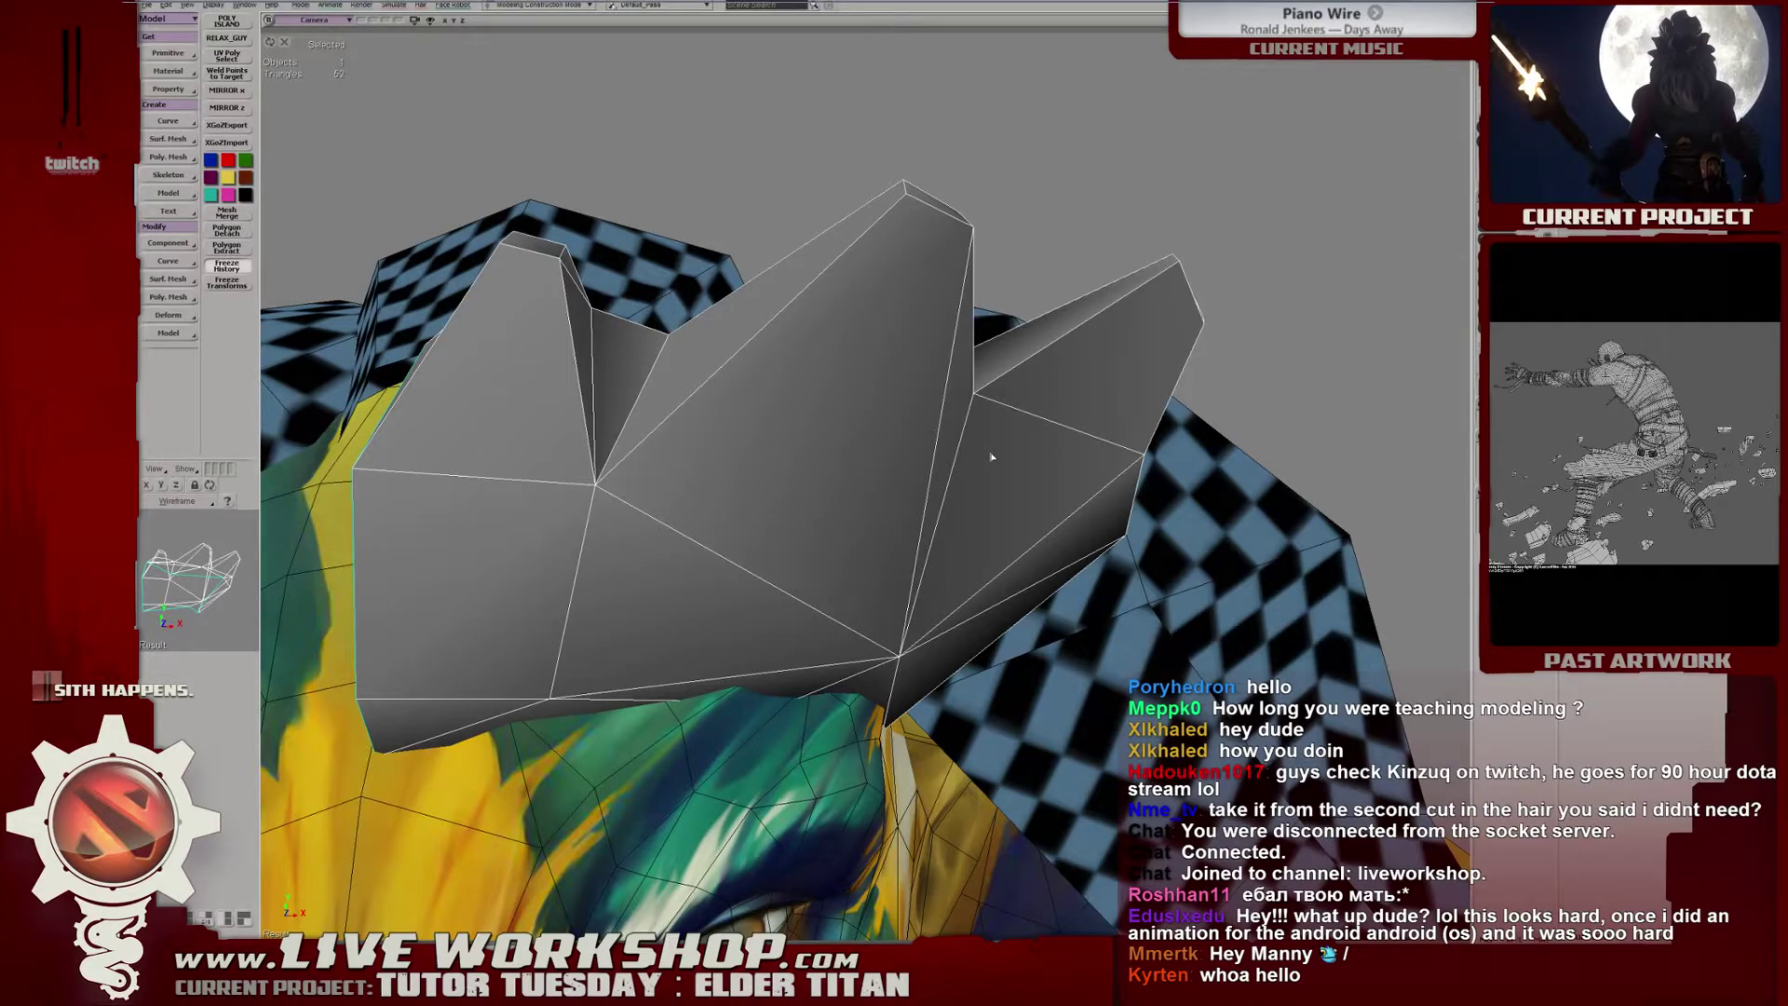
drag(991, 457, 801, 513)
scroll(801, 485, up, 3)
key(i)
click(785, 434)
drag(801, 438, 957, 376)
scroll(875, 457, up, 2)
key(t)
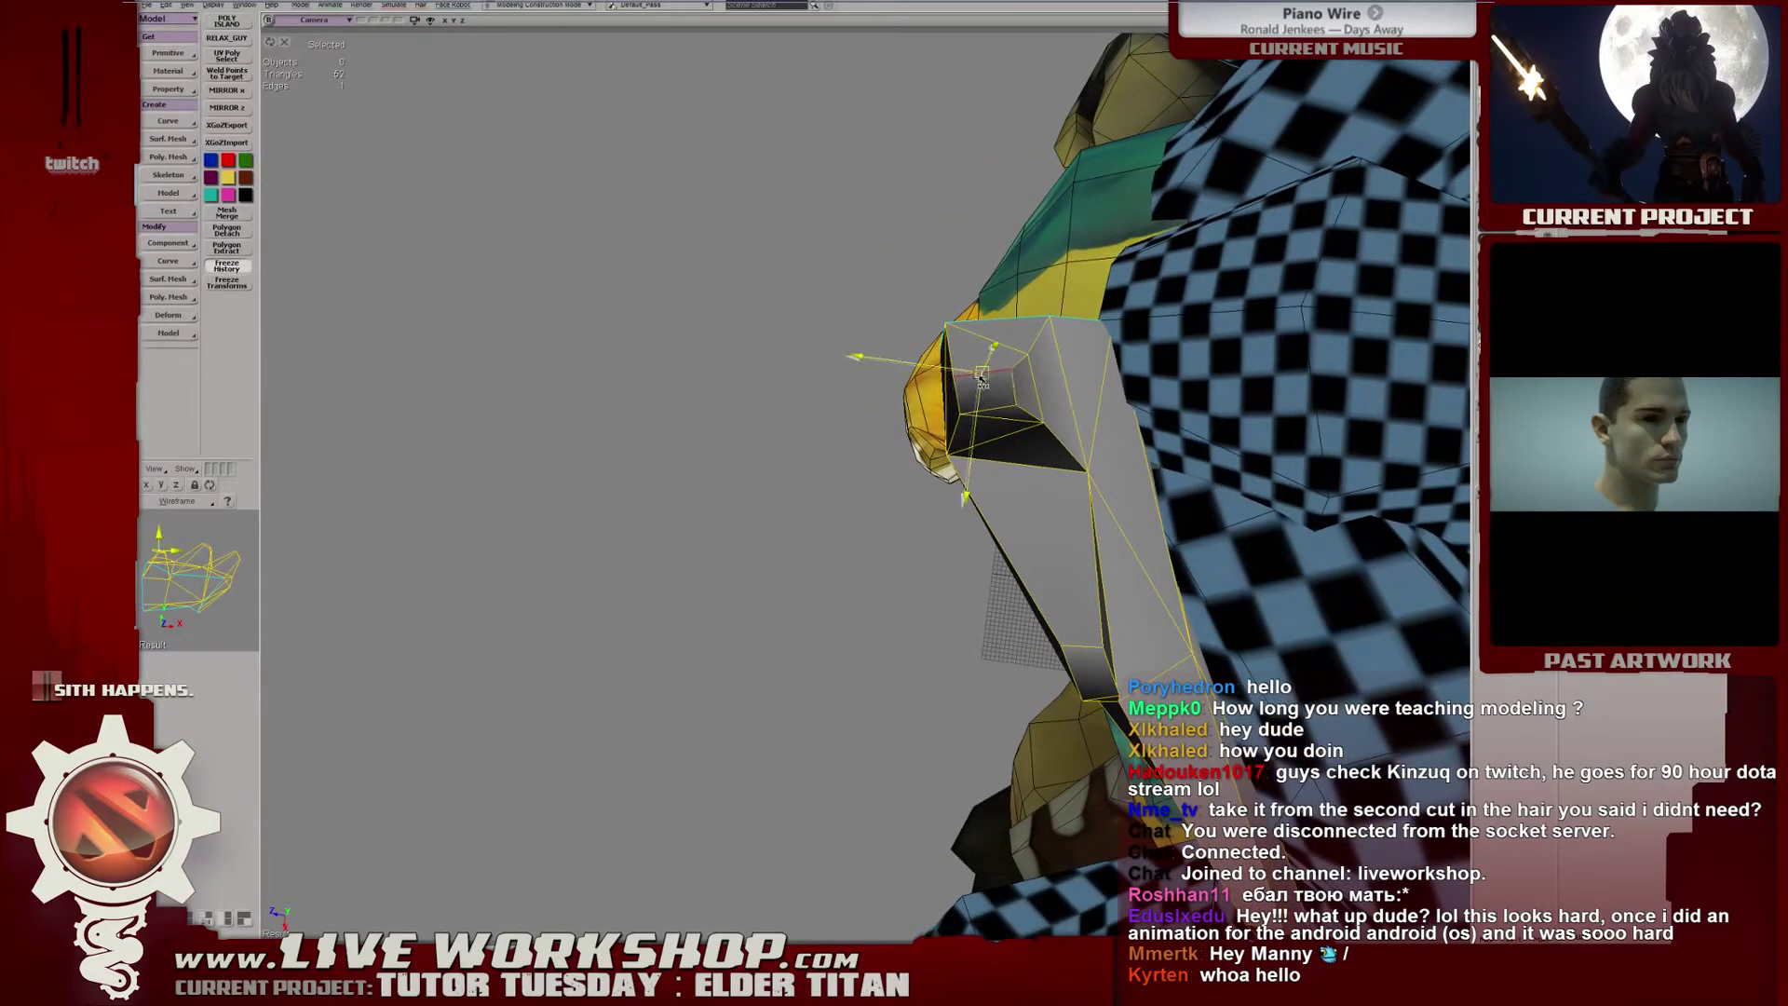
Refine the corner points at the tips of the inner and middle spikes, working from above.
key(t)
click(961, 414)
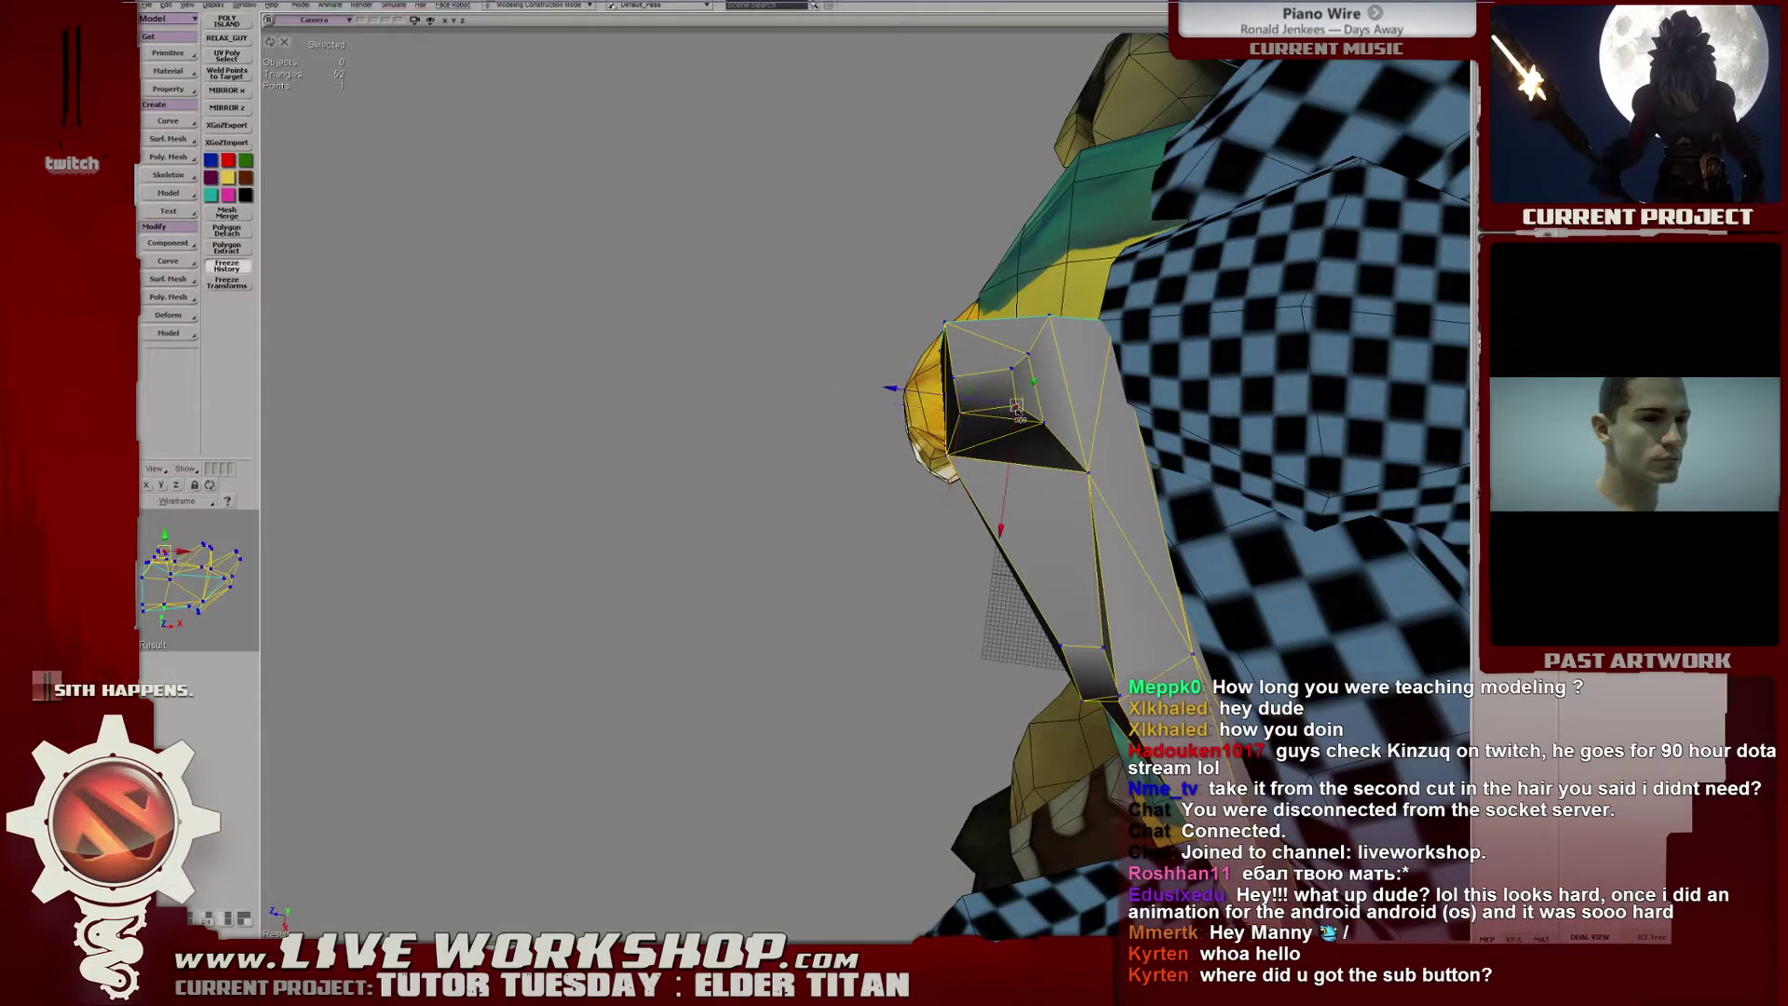
drag(1036, 359, 1048, 431)
middle_drag(1048, 430, 1066, 522)
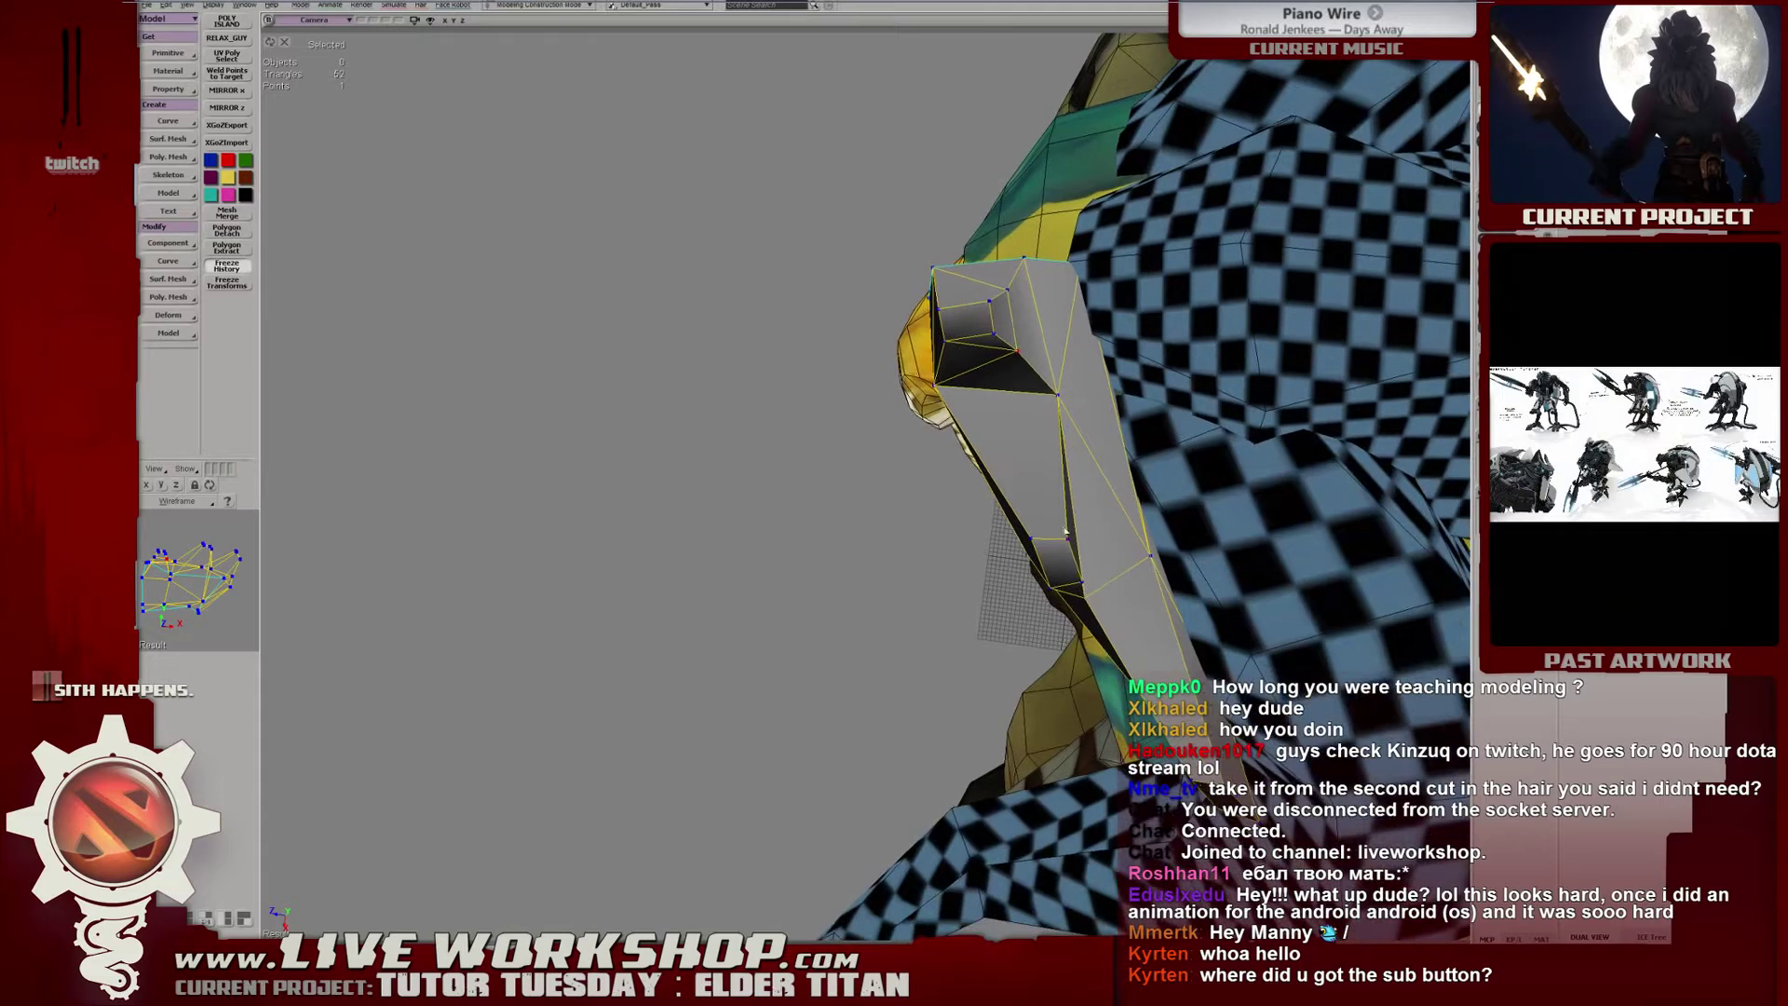
click(1068, 540)
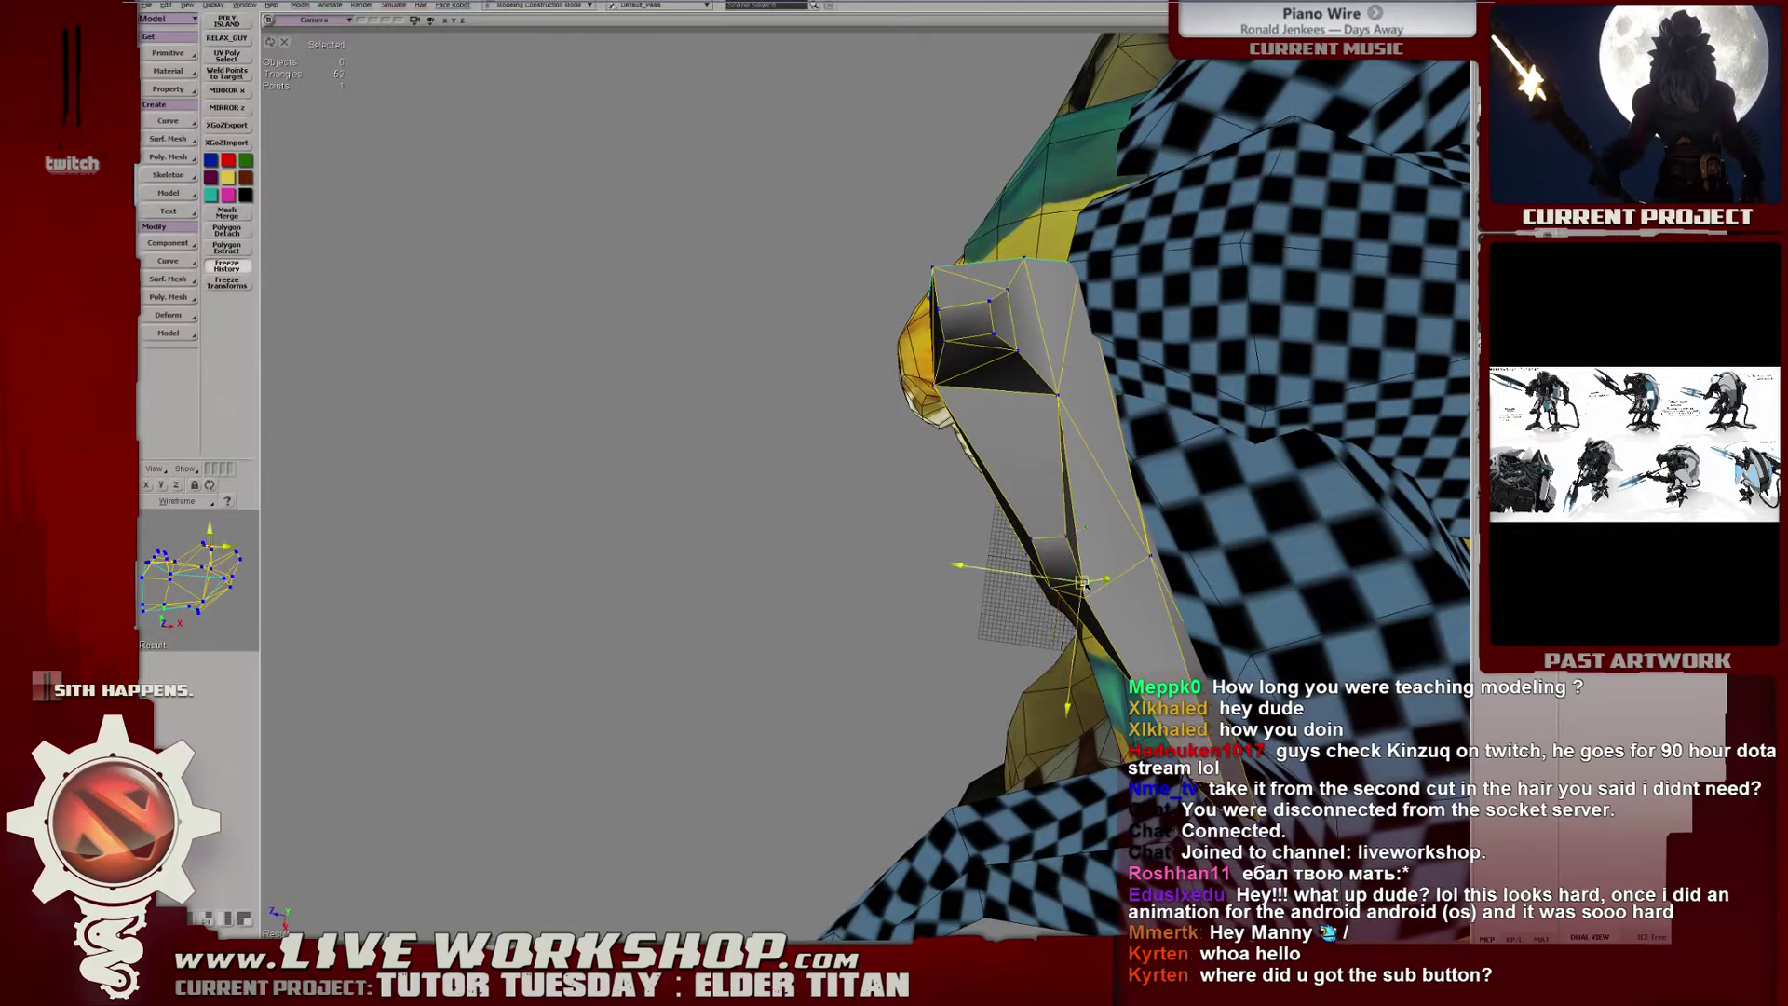
middle_drag(1083, 587, 1080, 525)
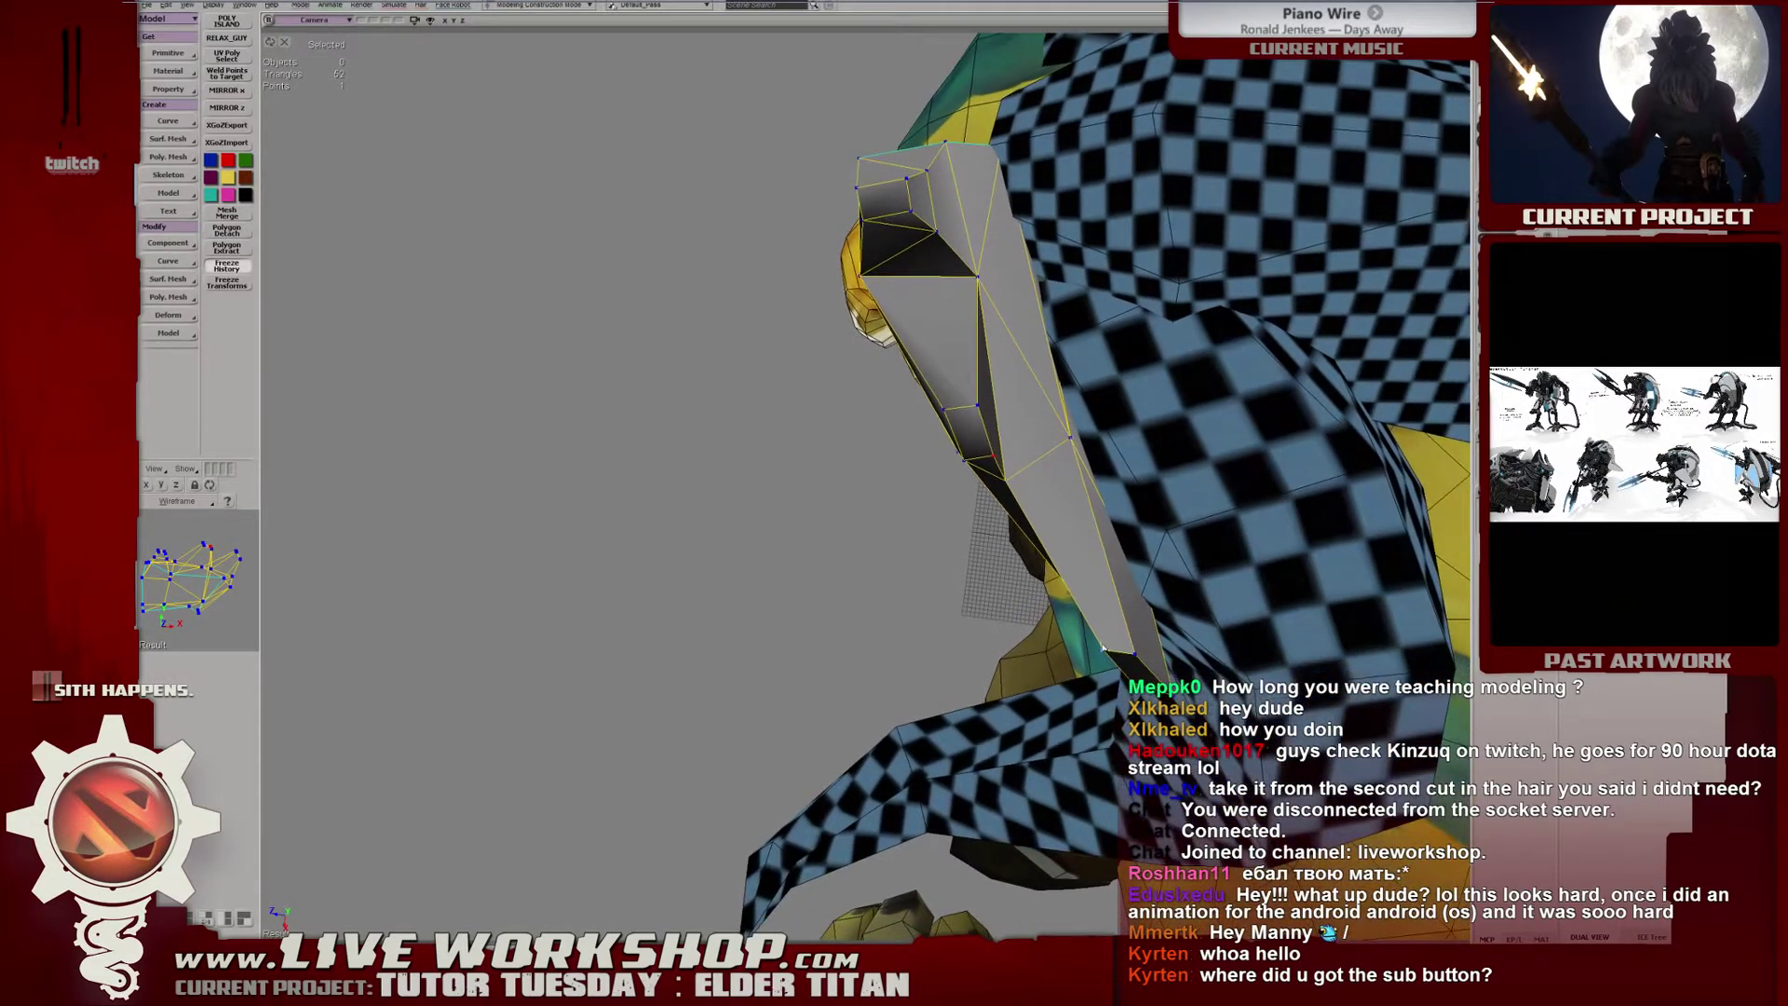
Adjust the corner point at the outer spike's tip from above and deselect the half plate.
click(1133, 696)
click(1134, 688)
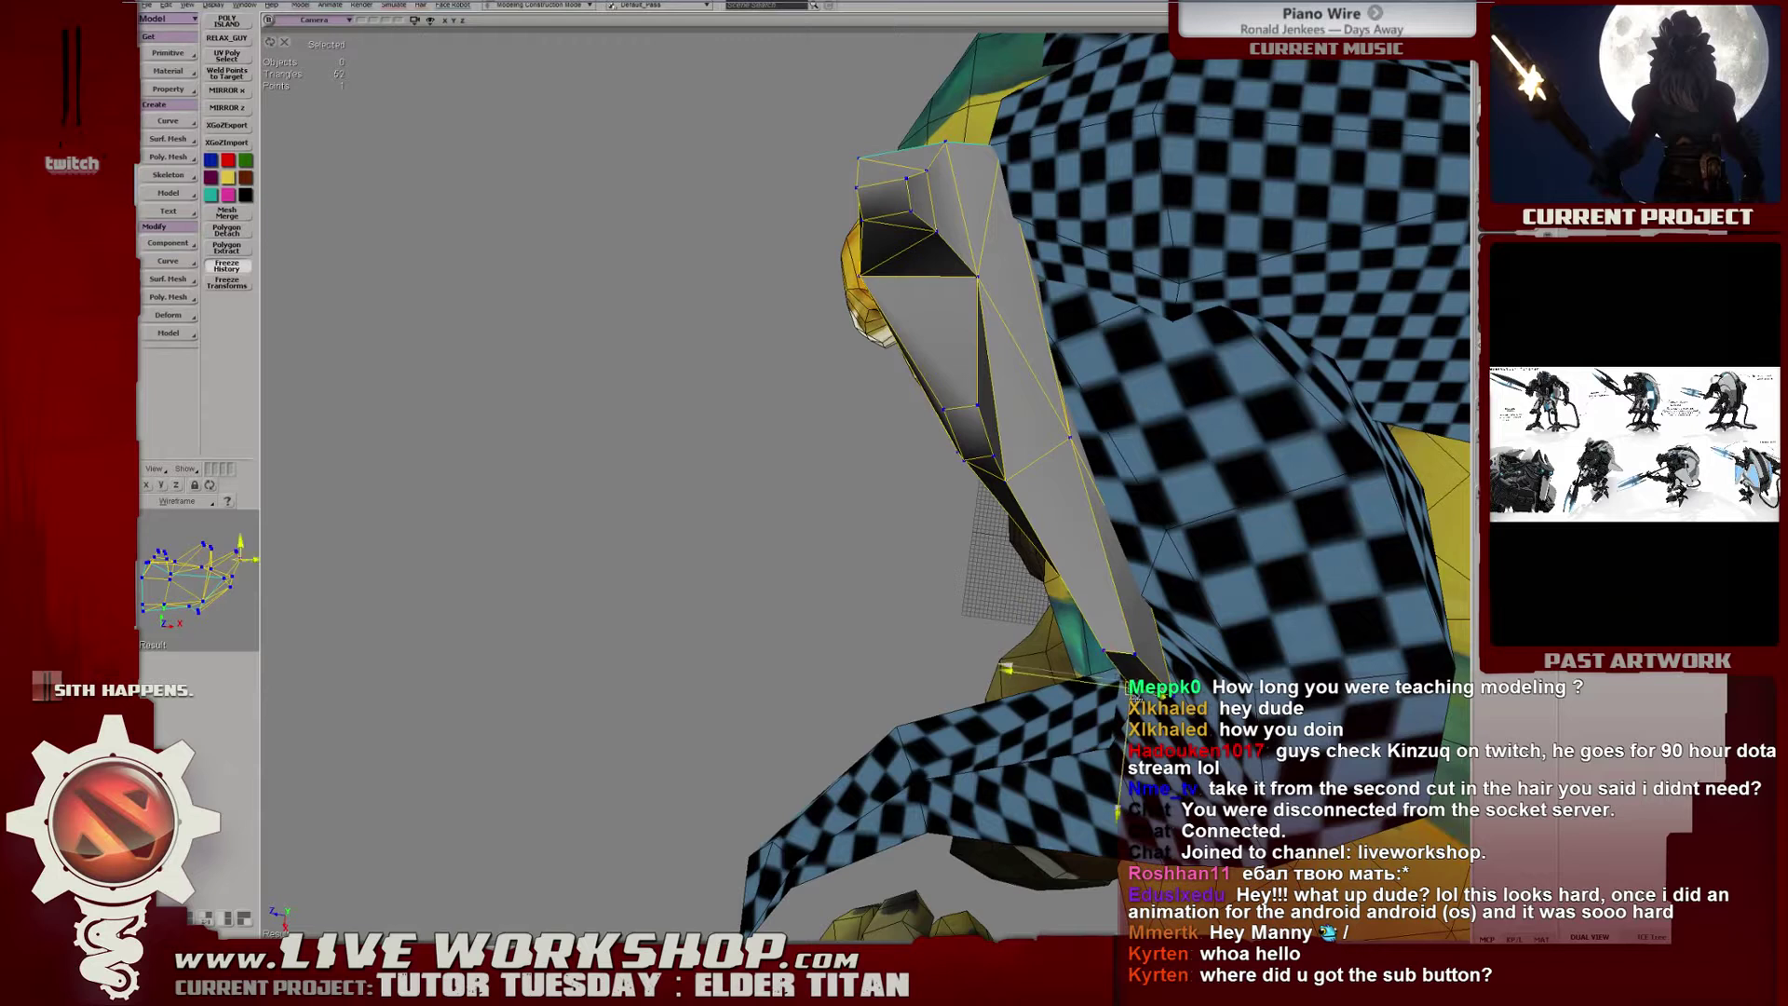
drag(1133, 694, 1150, 666)
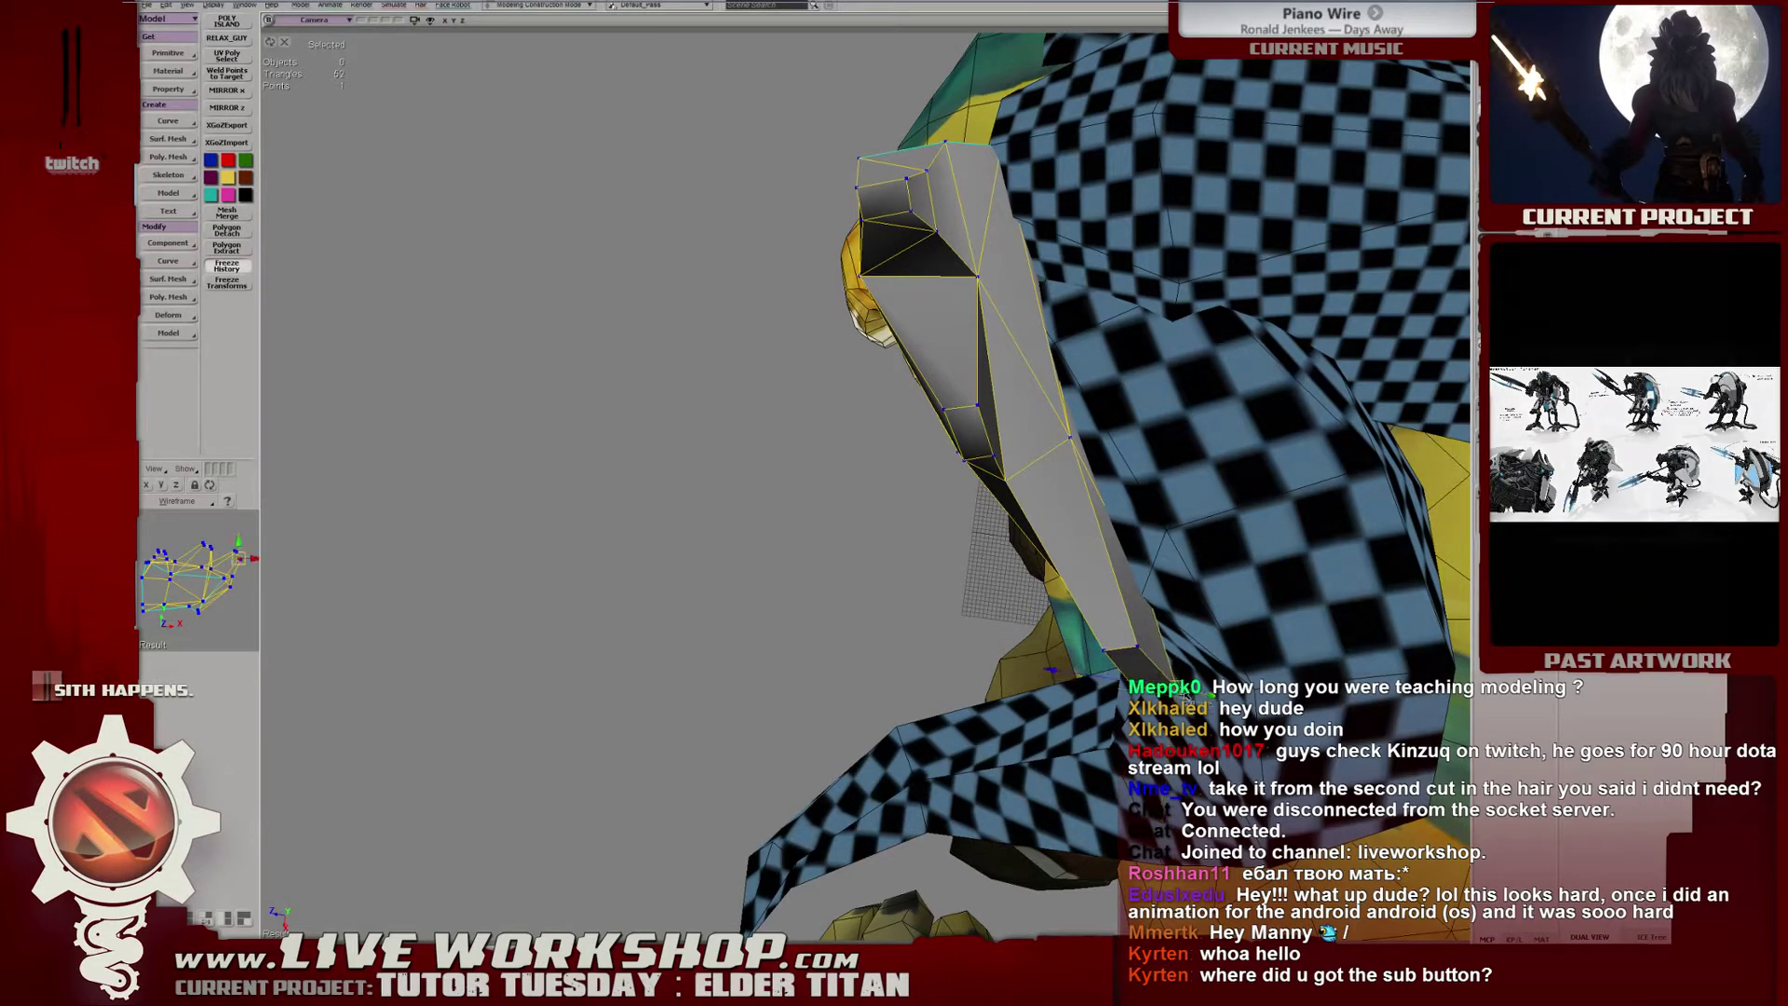
click(1143, 646)
middle_drag(1145, 645, 969, 577)
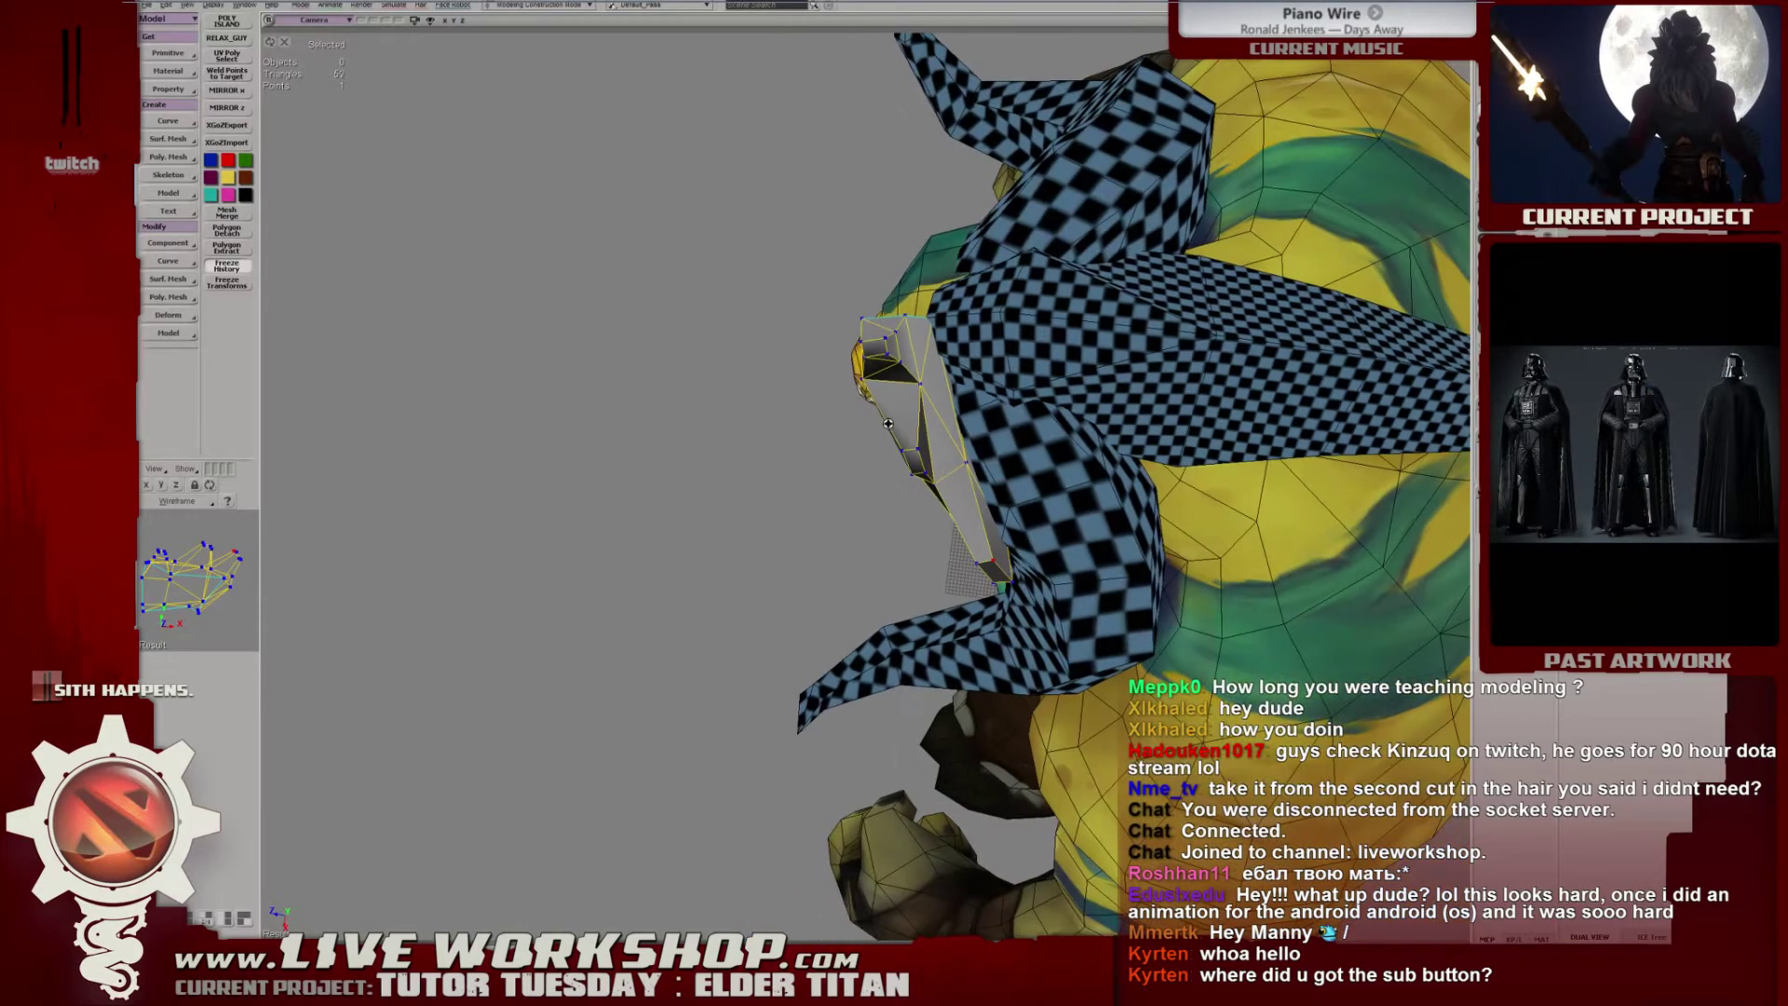
right_drag(968, 577, 662, 379)
click(695, 448)
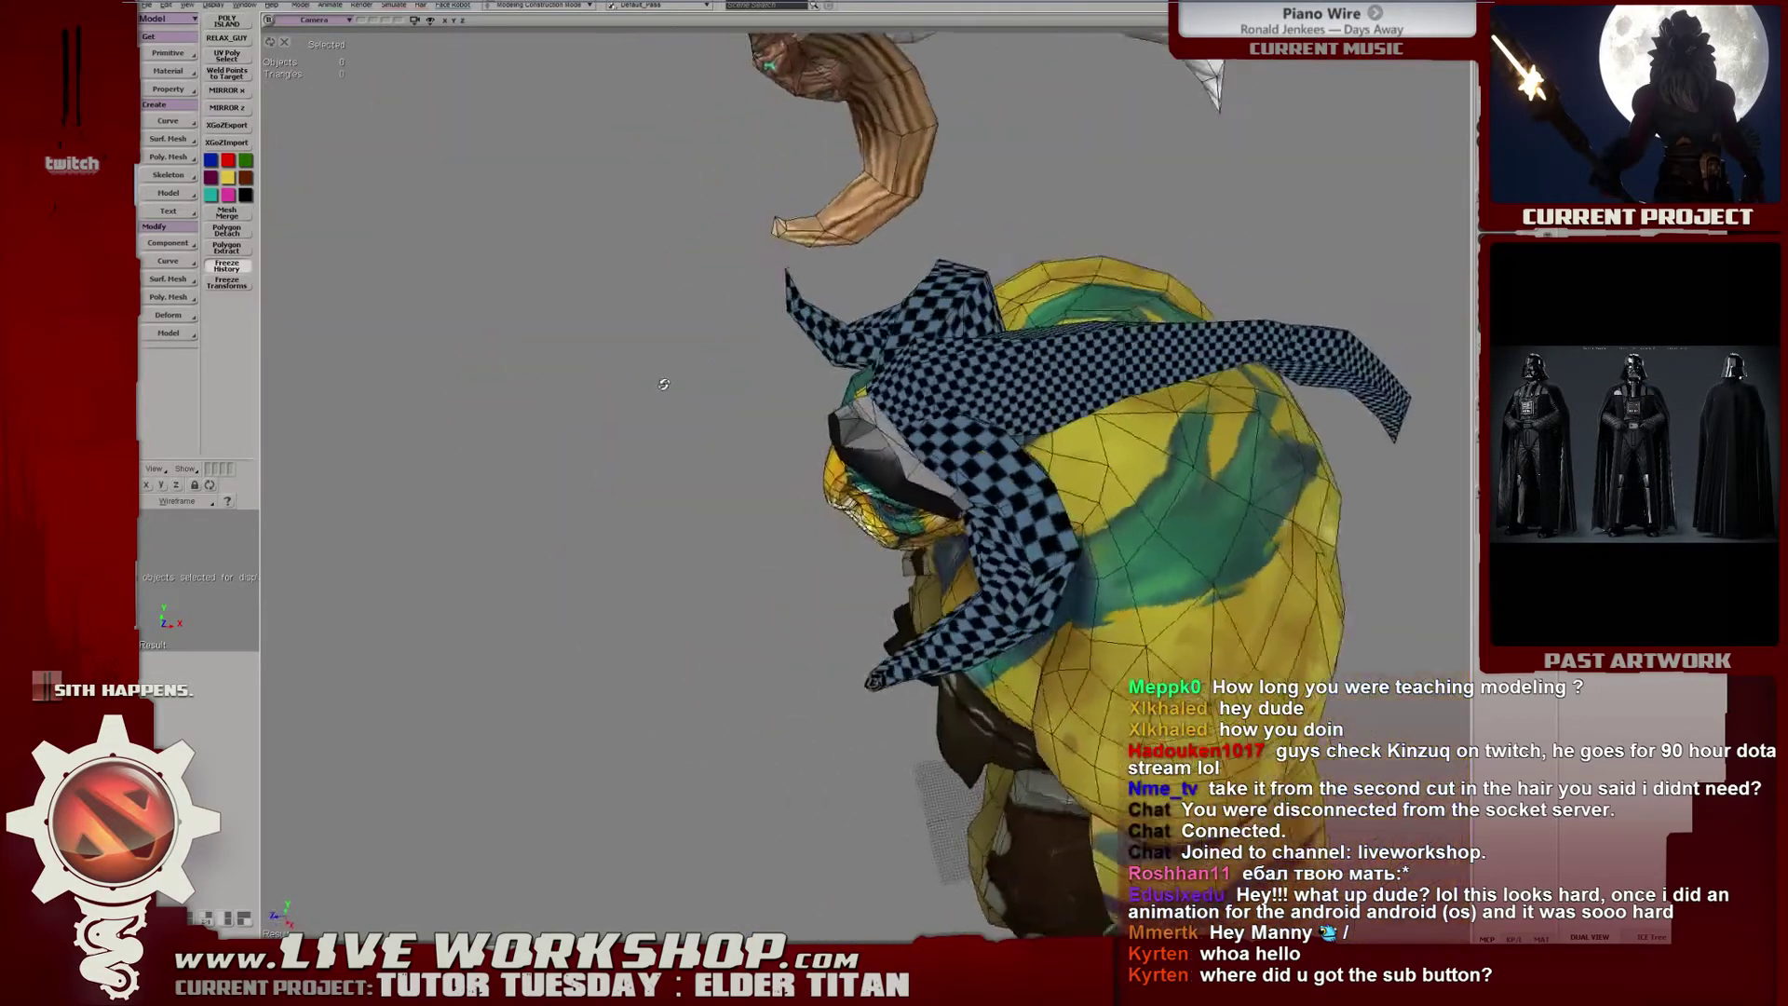
Reselect the half plate and cut an edge across its back from the rear edge point to the middle-outer spike notch.
middle_drag(663, 379, 950, 490)
right_drag(950, 491, 917, 530)
click(912, 545)
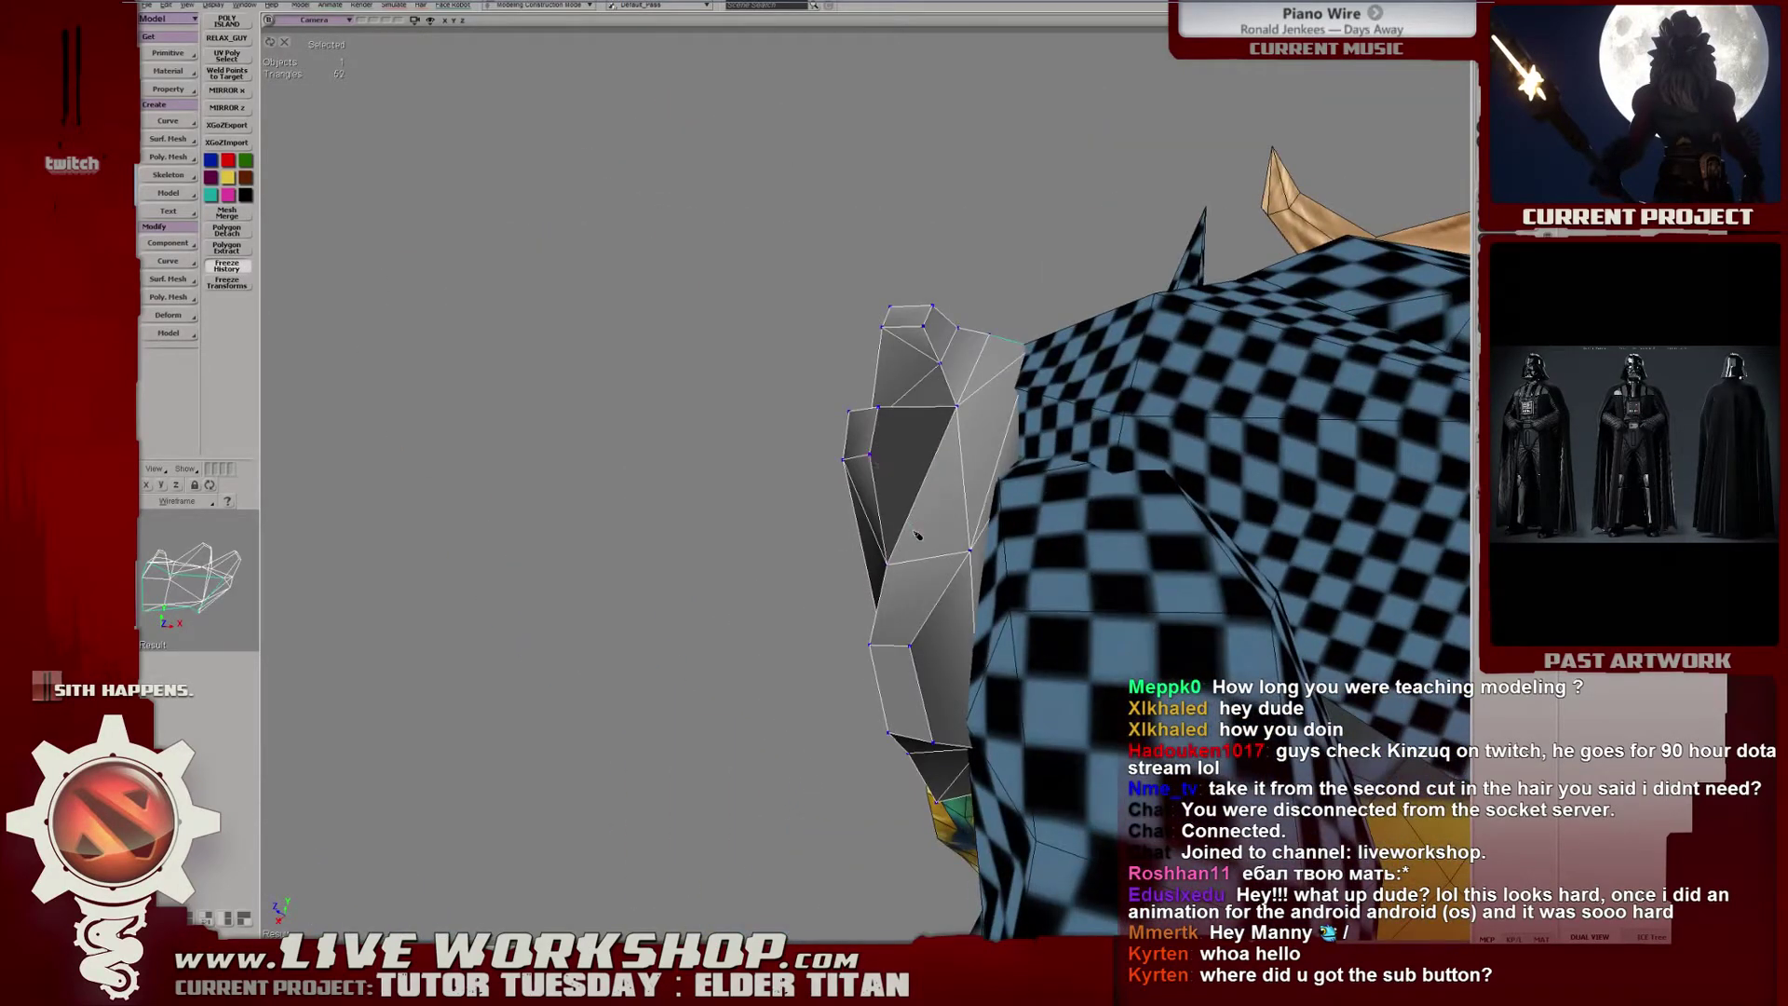
click(974, 553)
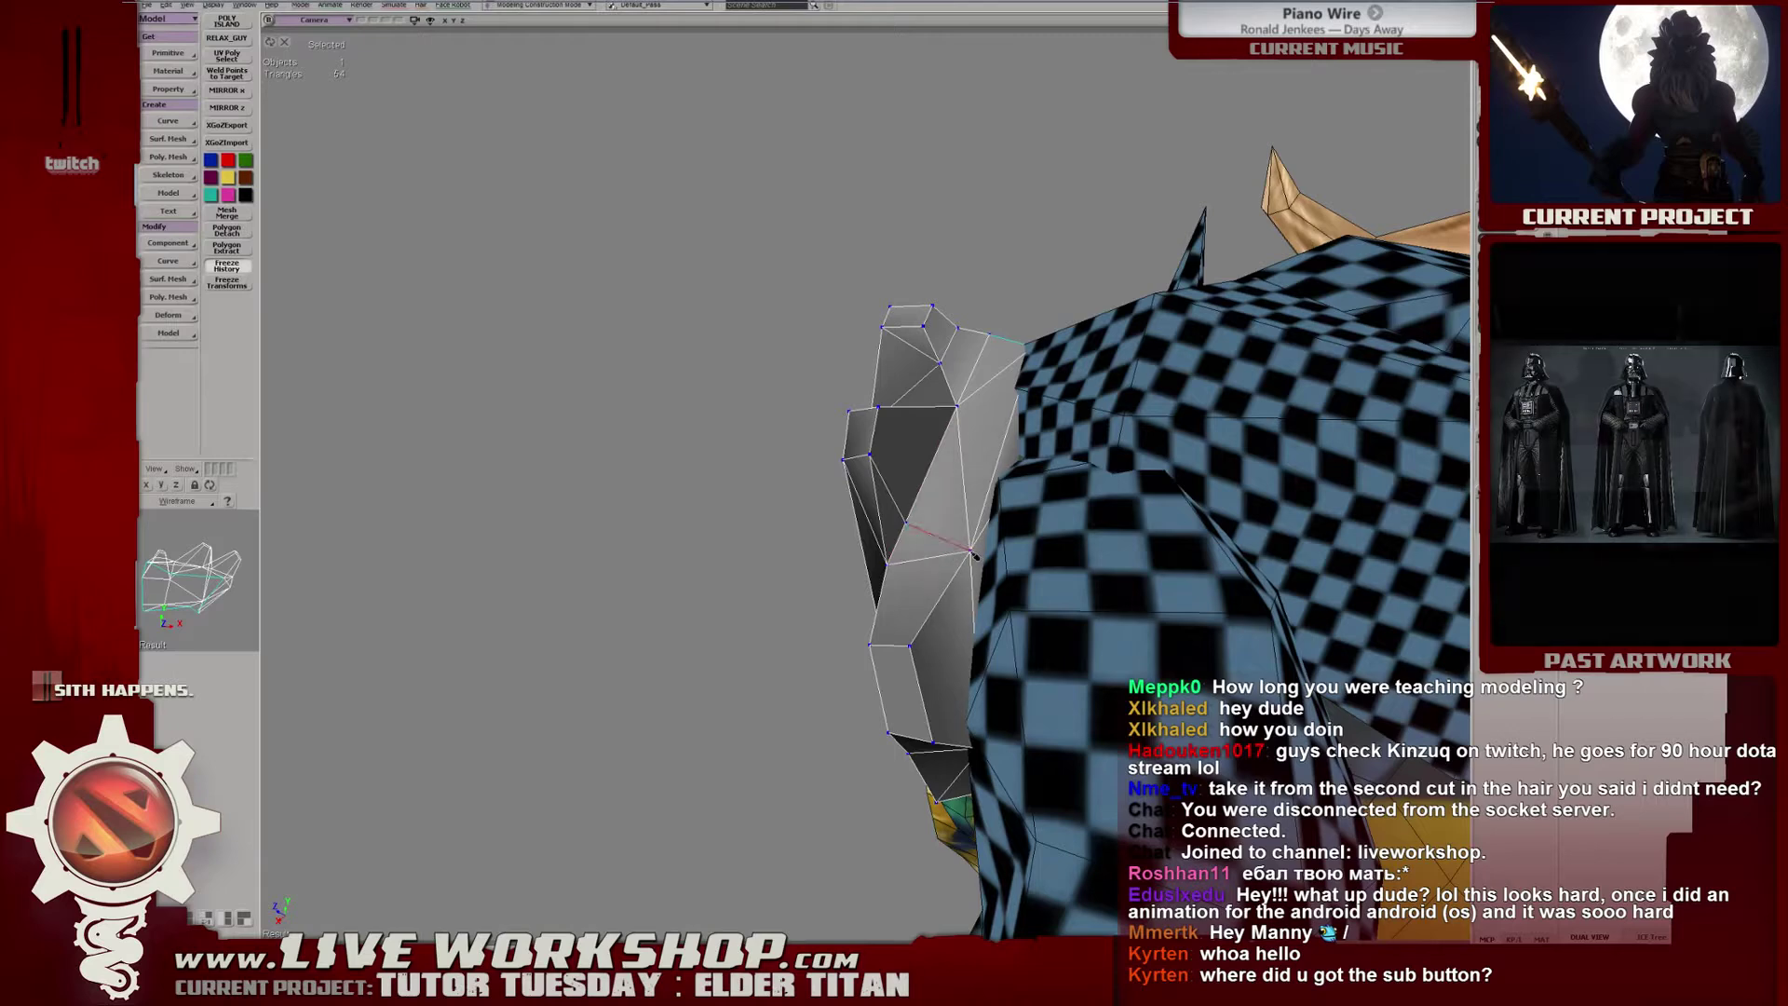
right_drag(974, 553, 935, 554)
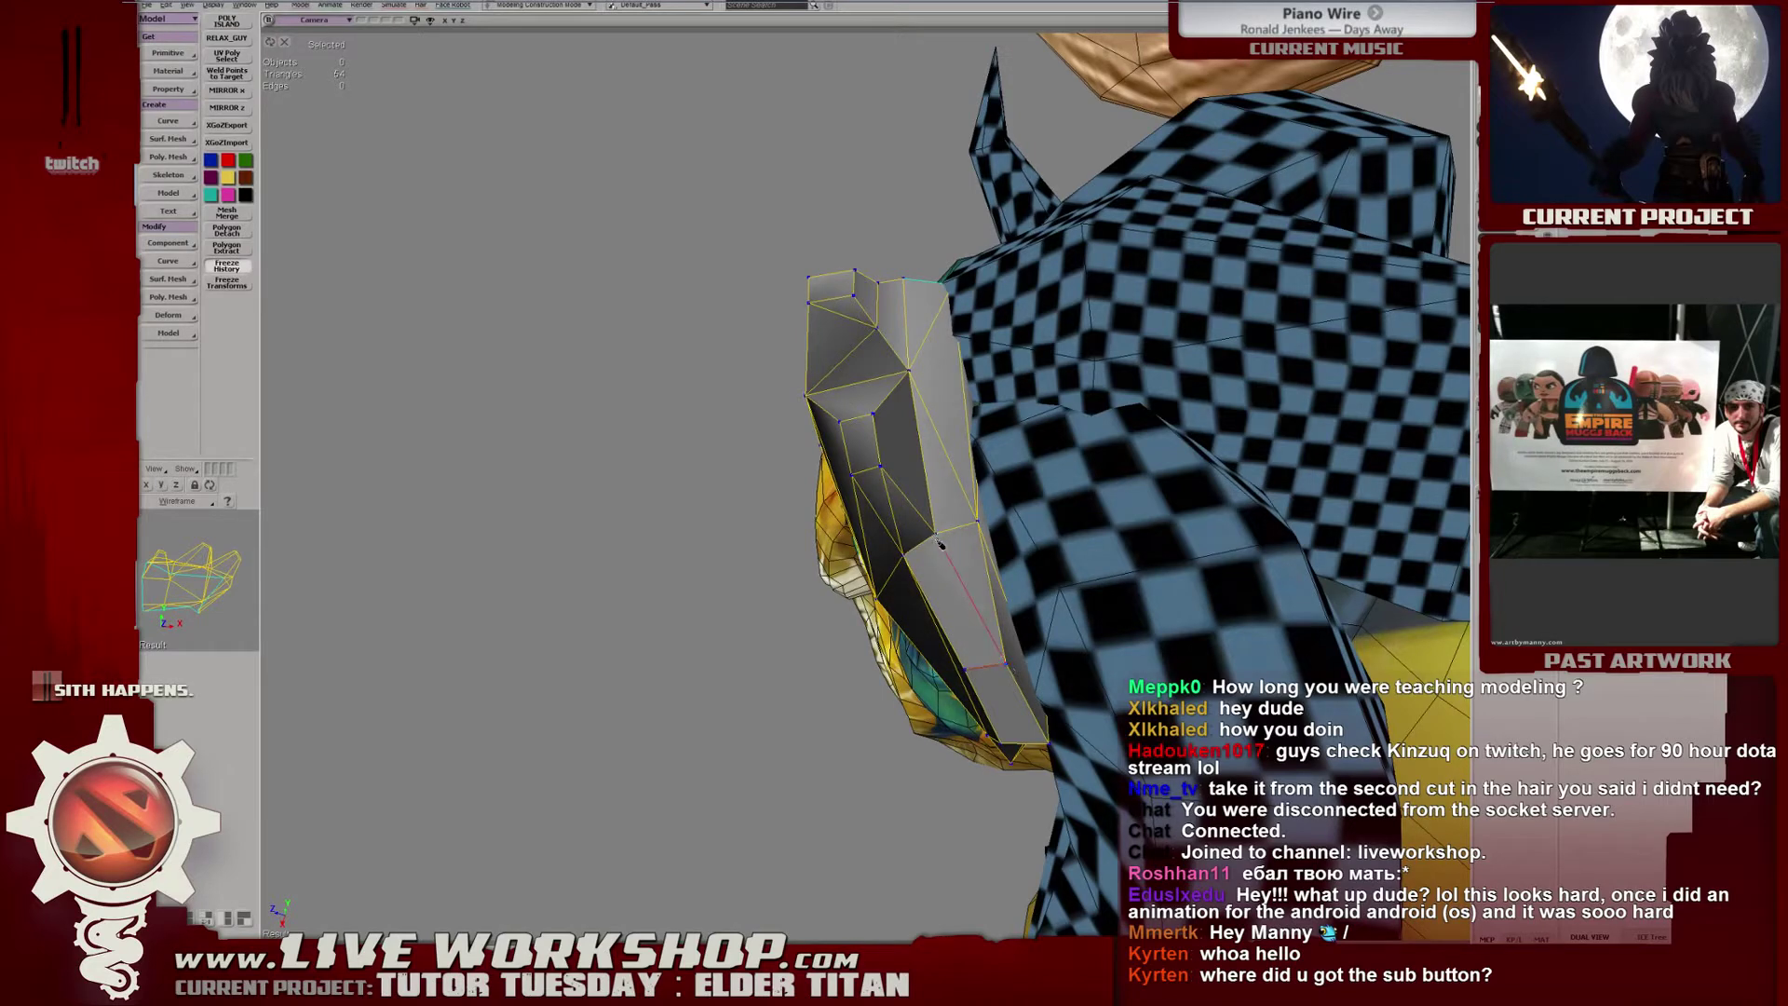
Reposition the rear edge point at the end of the new cut, between the plate and the horn.
right_drag(933, 535, 892, 607)
right_drag(935, 548, 954, 454)
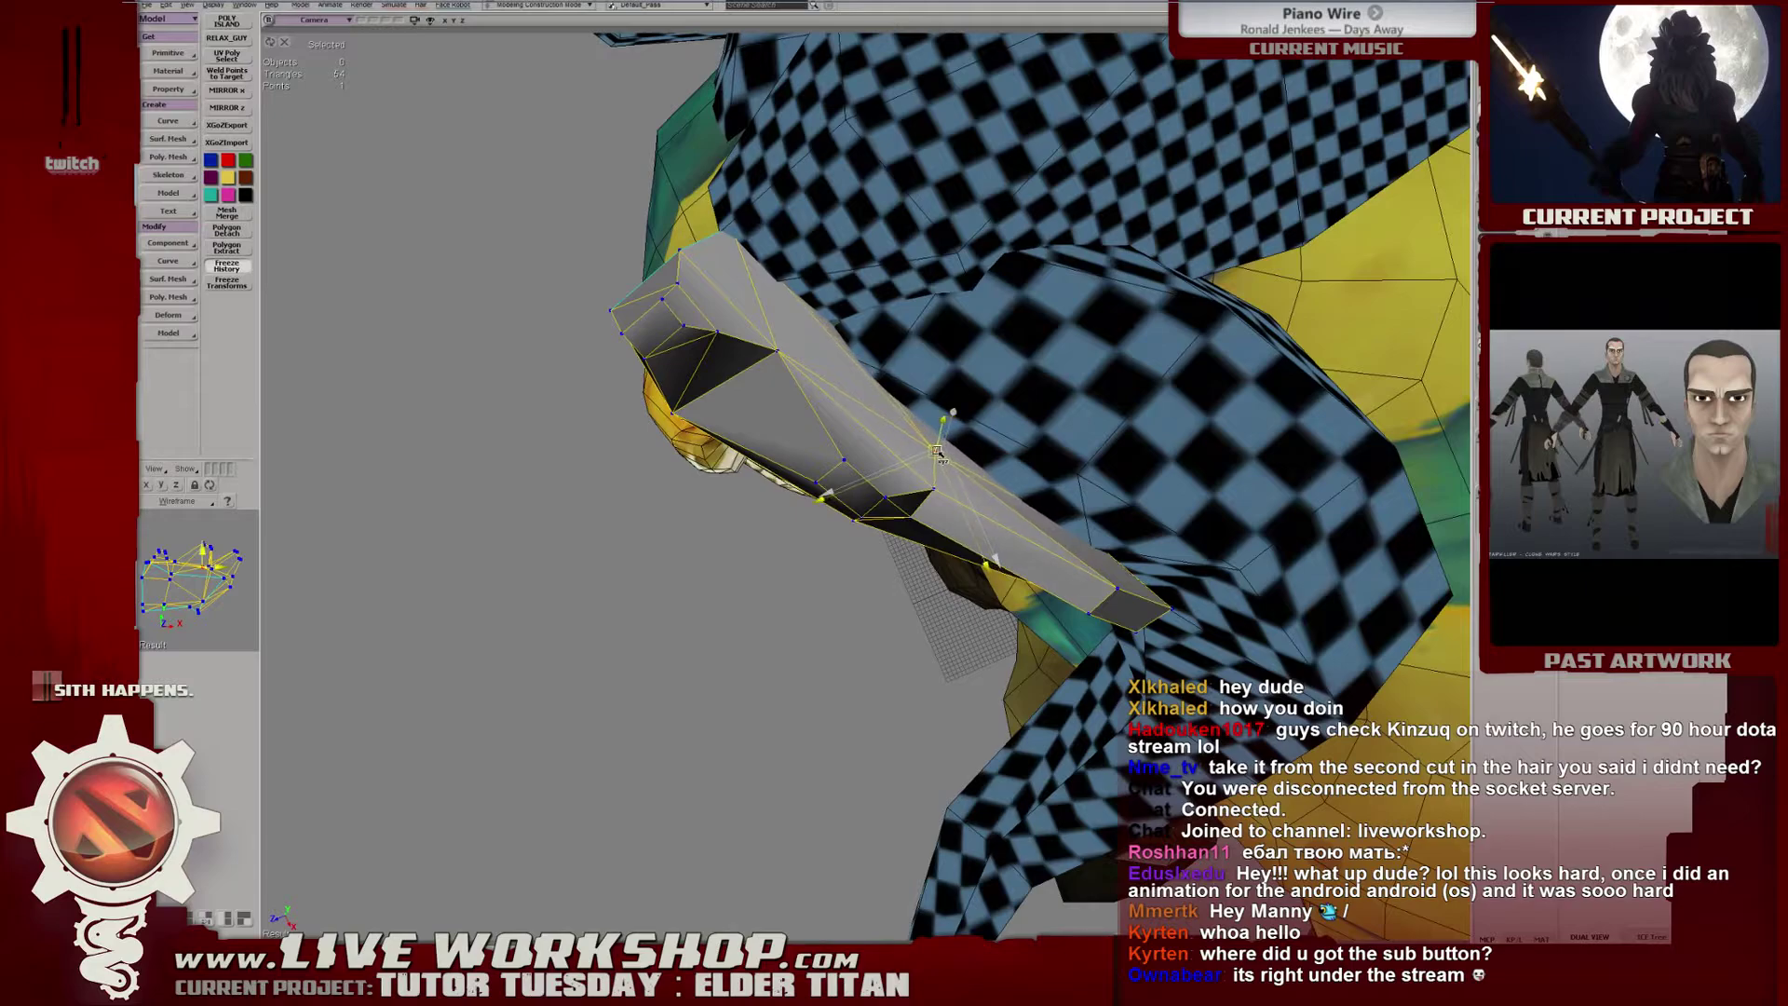
right_drag(946, 458, 997, 512)
drag(920, 537, 922, 529)
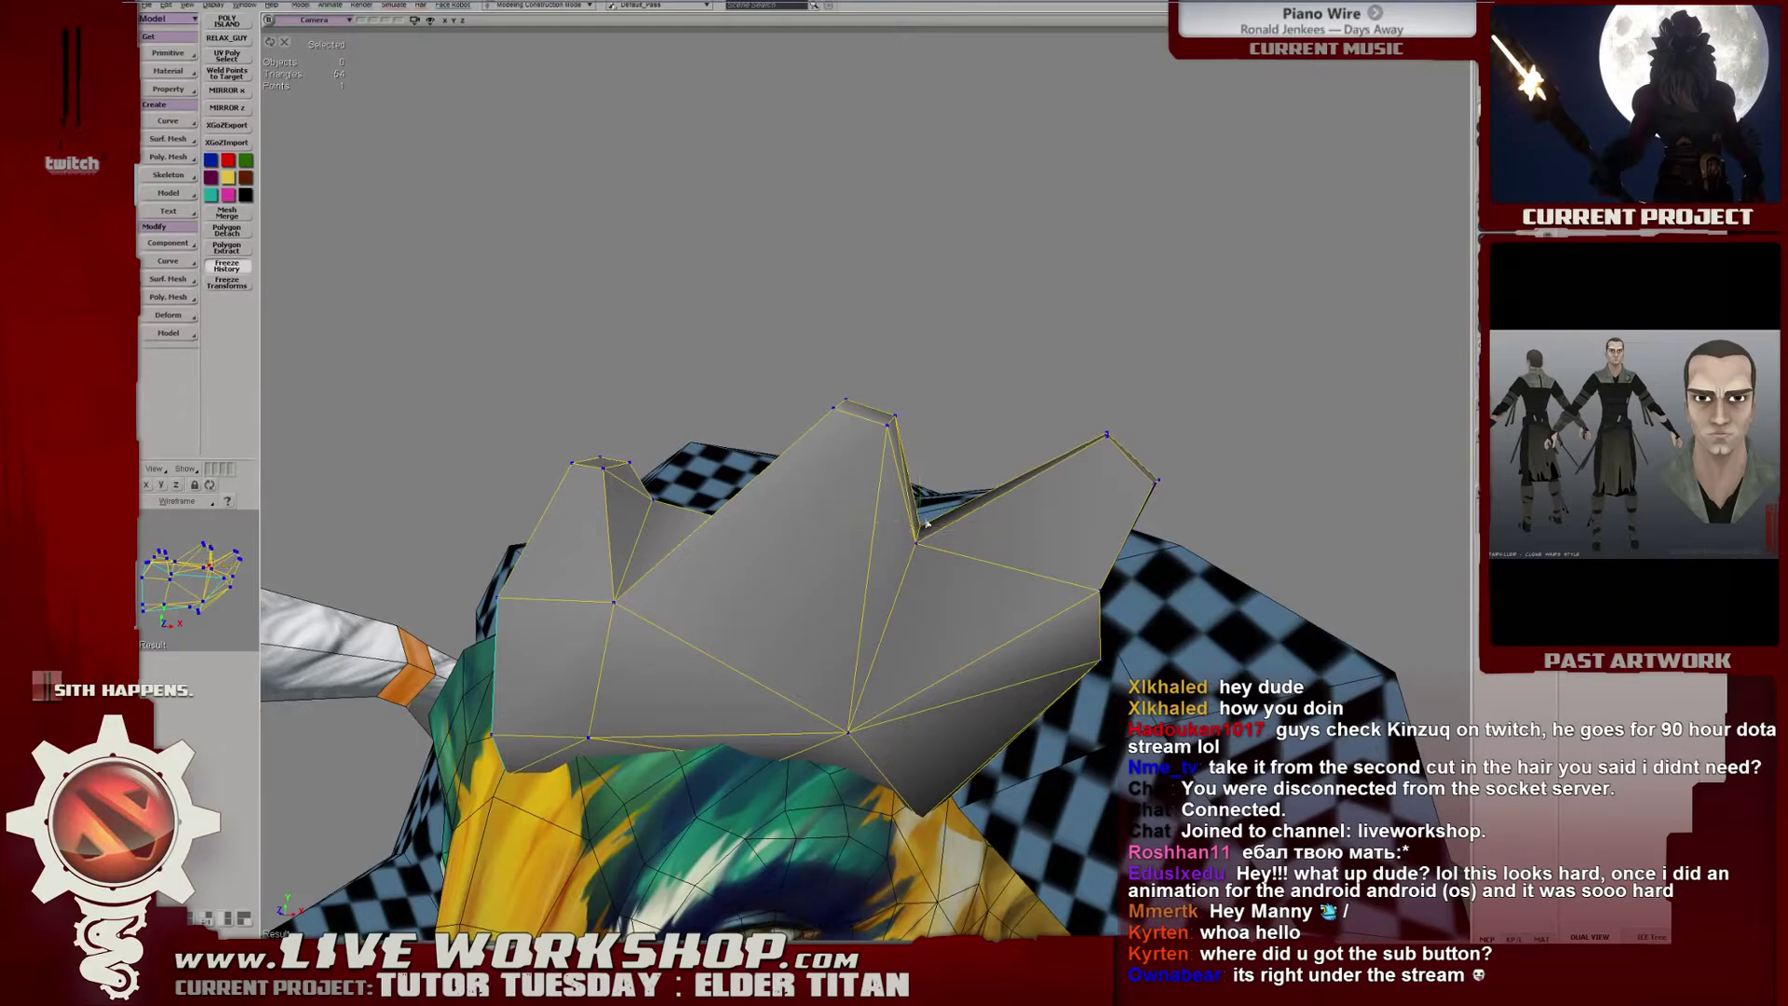
Refine the points around the new cut in the notch behind the middle and outer spikes and save the scene.
right_drag(927, 526, 917, 556)
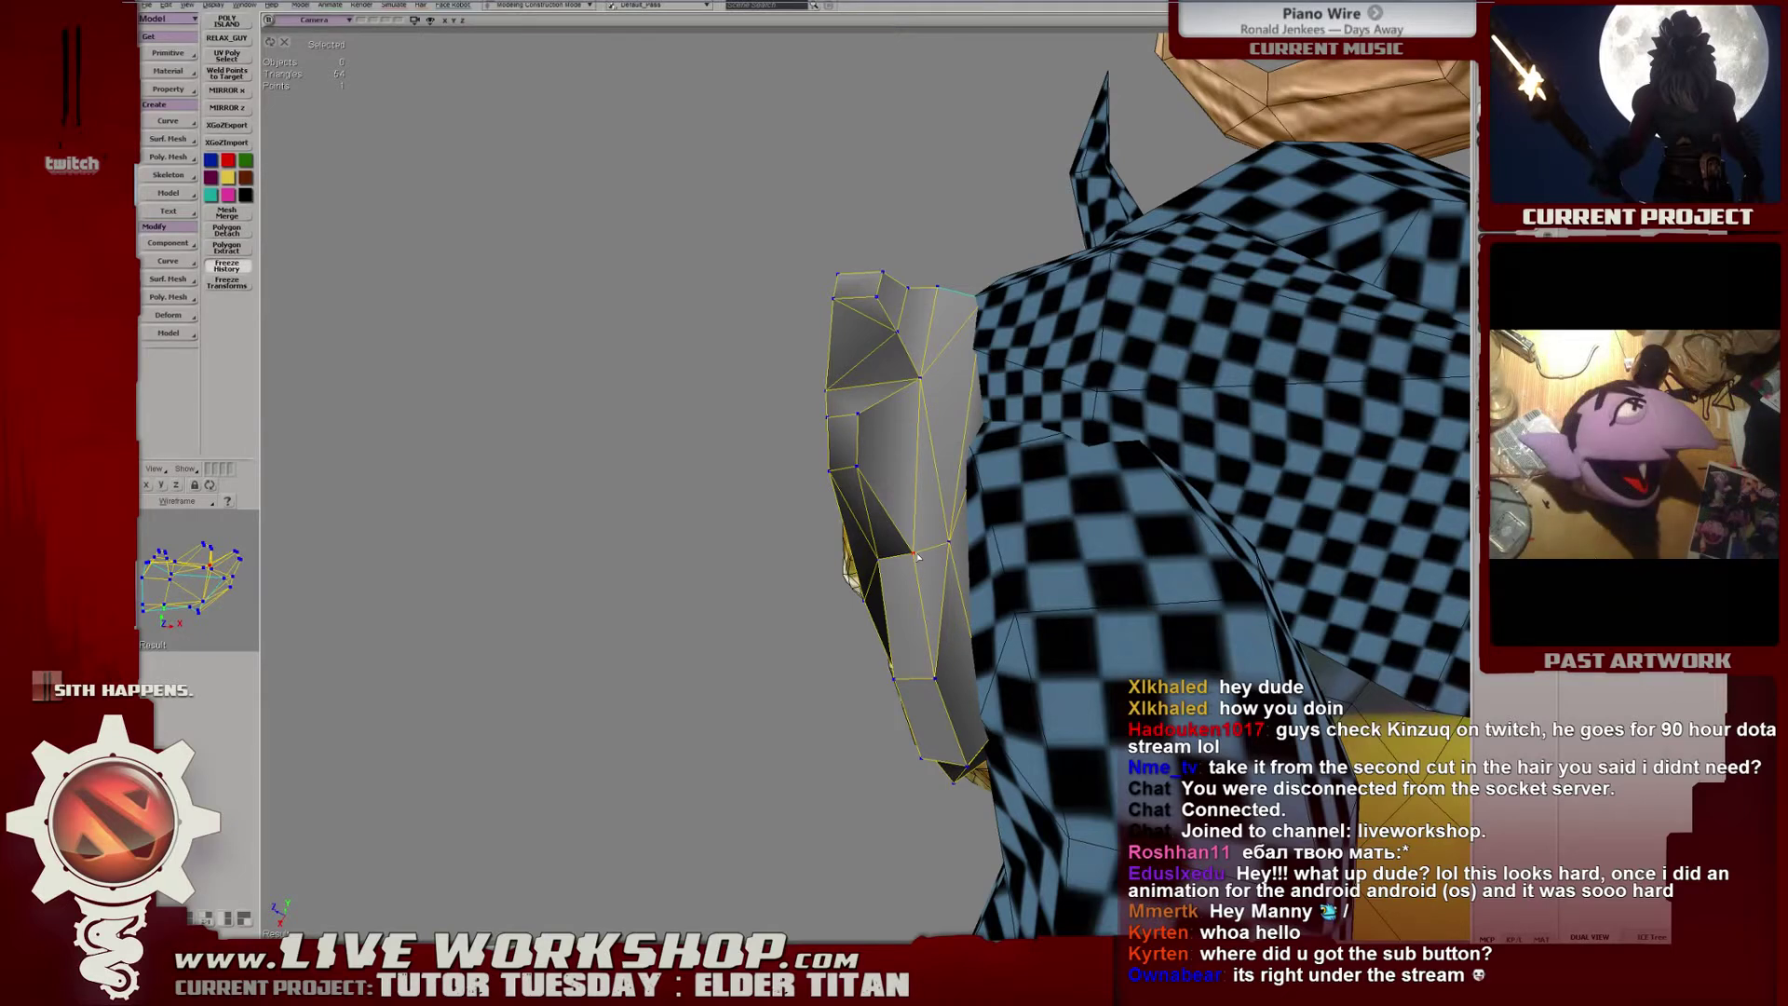
right_drag(956, 519, 932, 523)
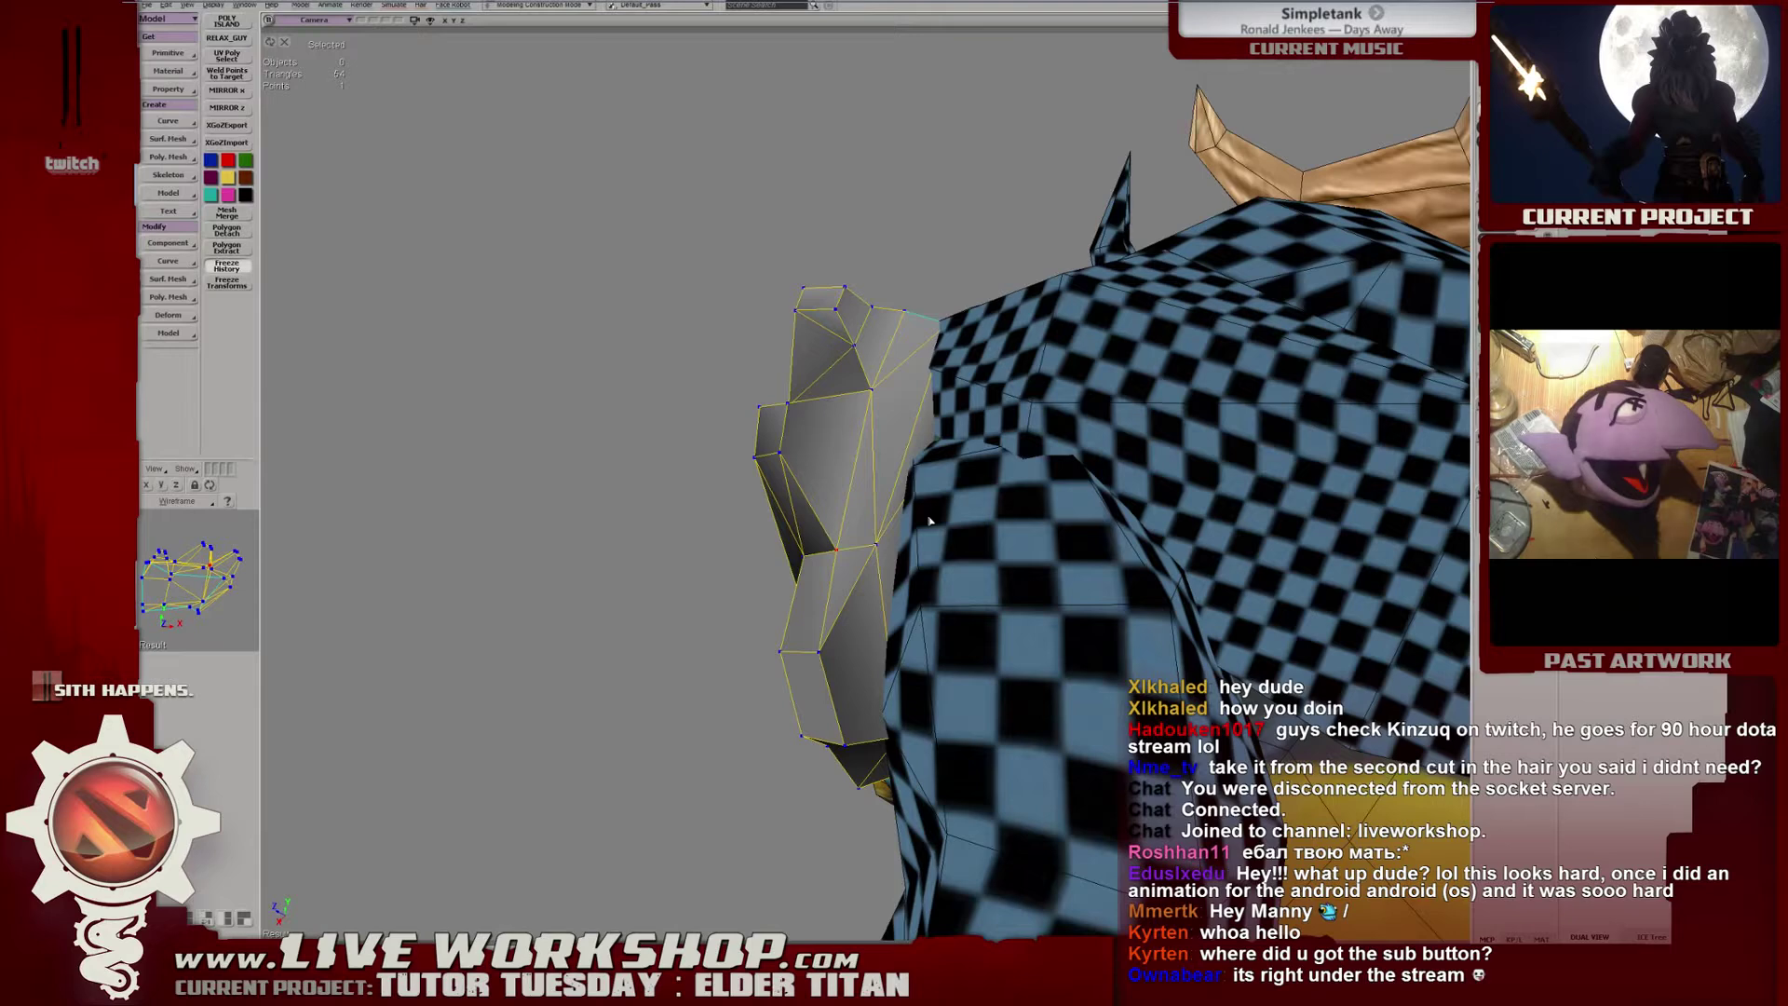
right_drag(929, 522, 974, 496)
middle_drag(973, 502, 974, 497)
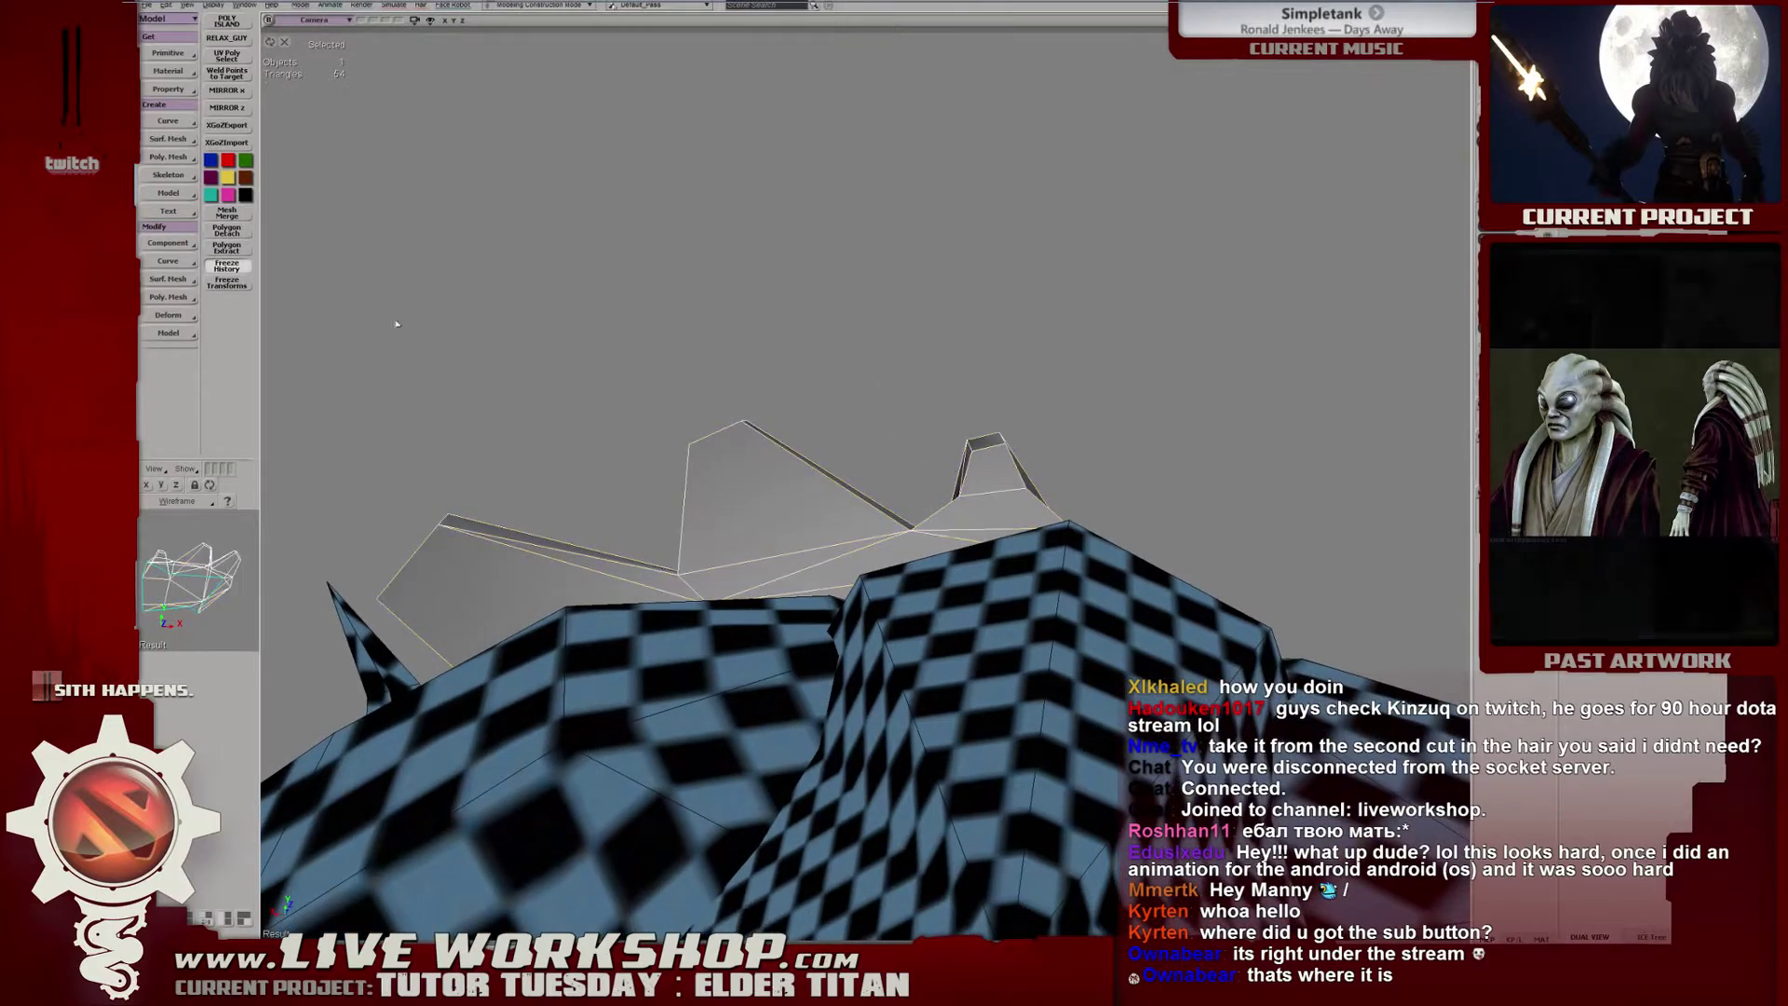
key(ctrl+s)
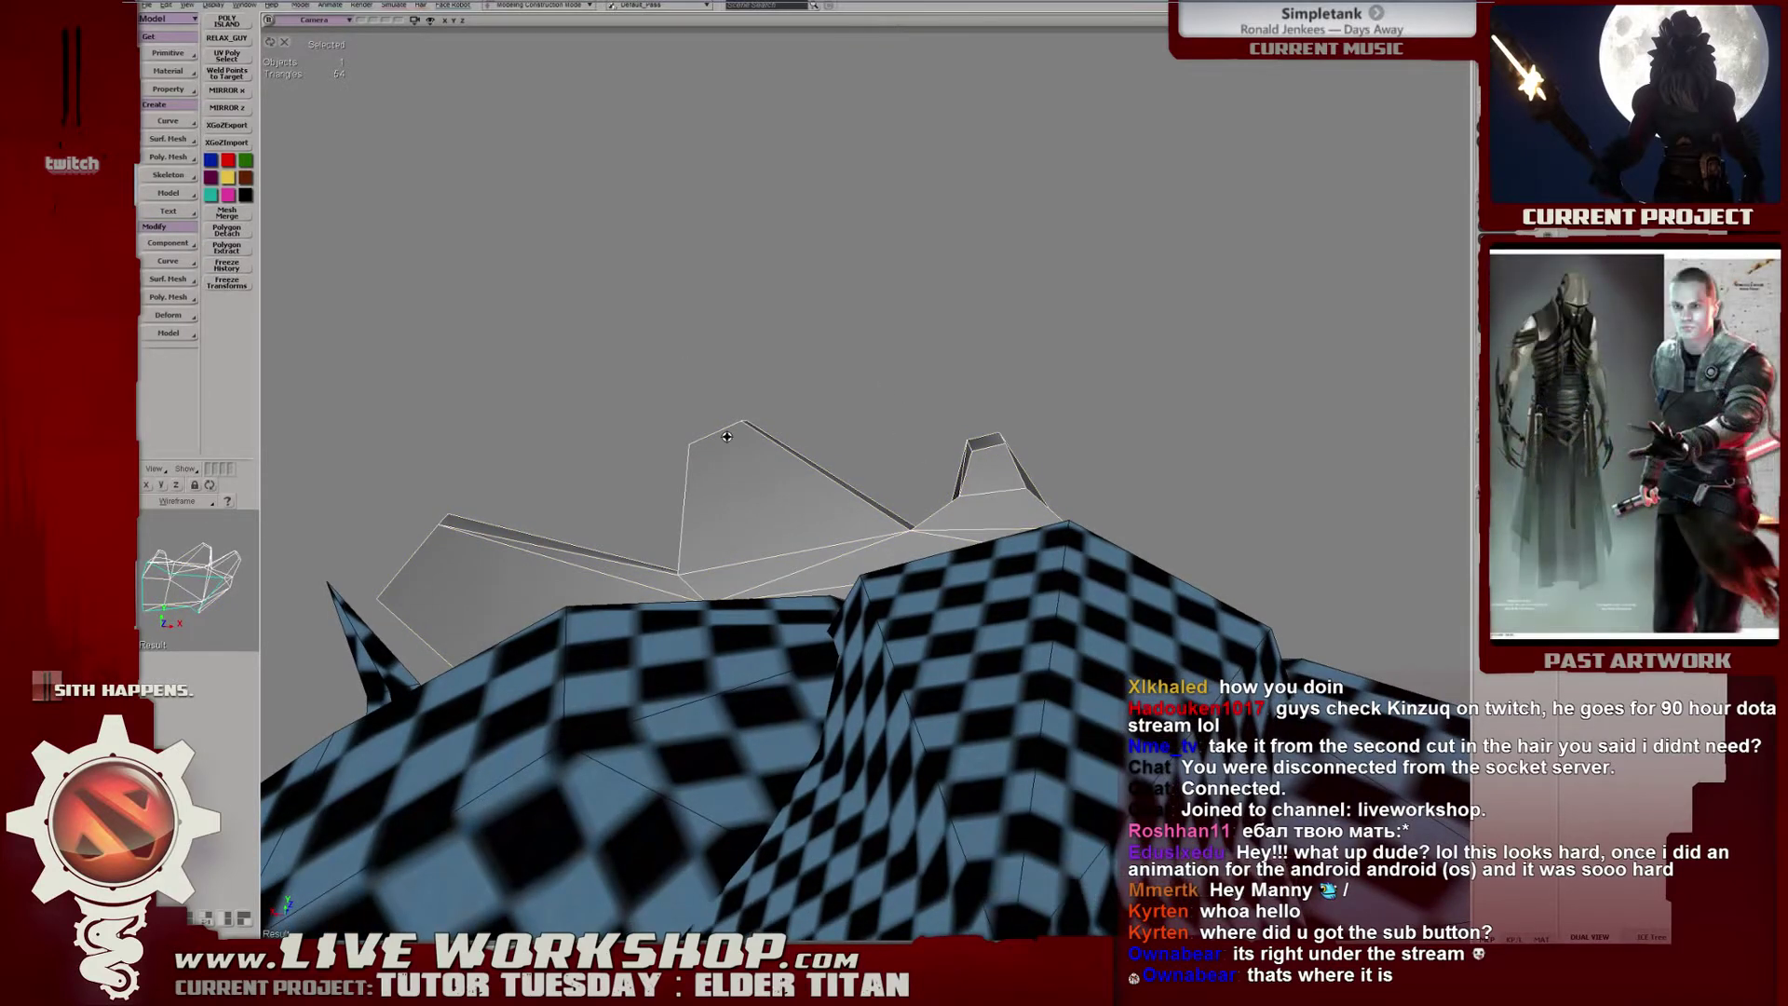
Adjust the front corner point of the outer spike from the side, working on the half plate's points.
middle_drag(726, 436, 957, 384)
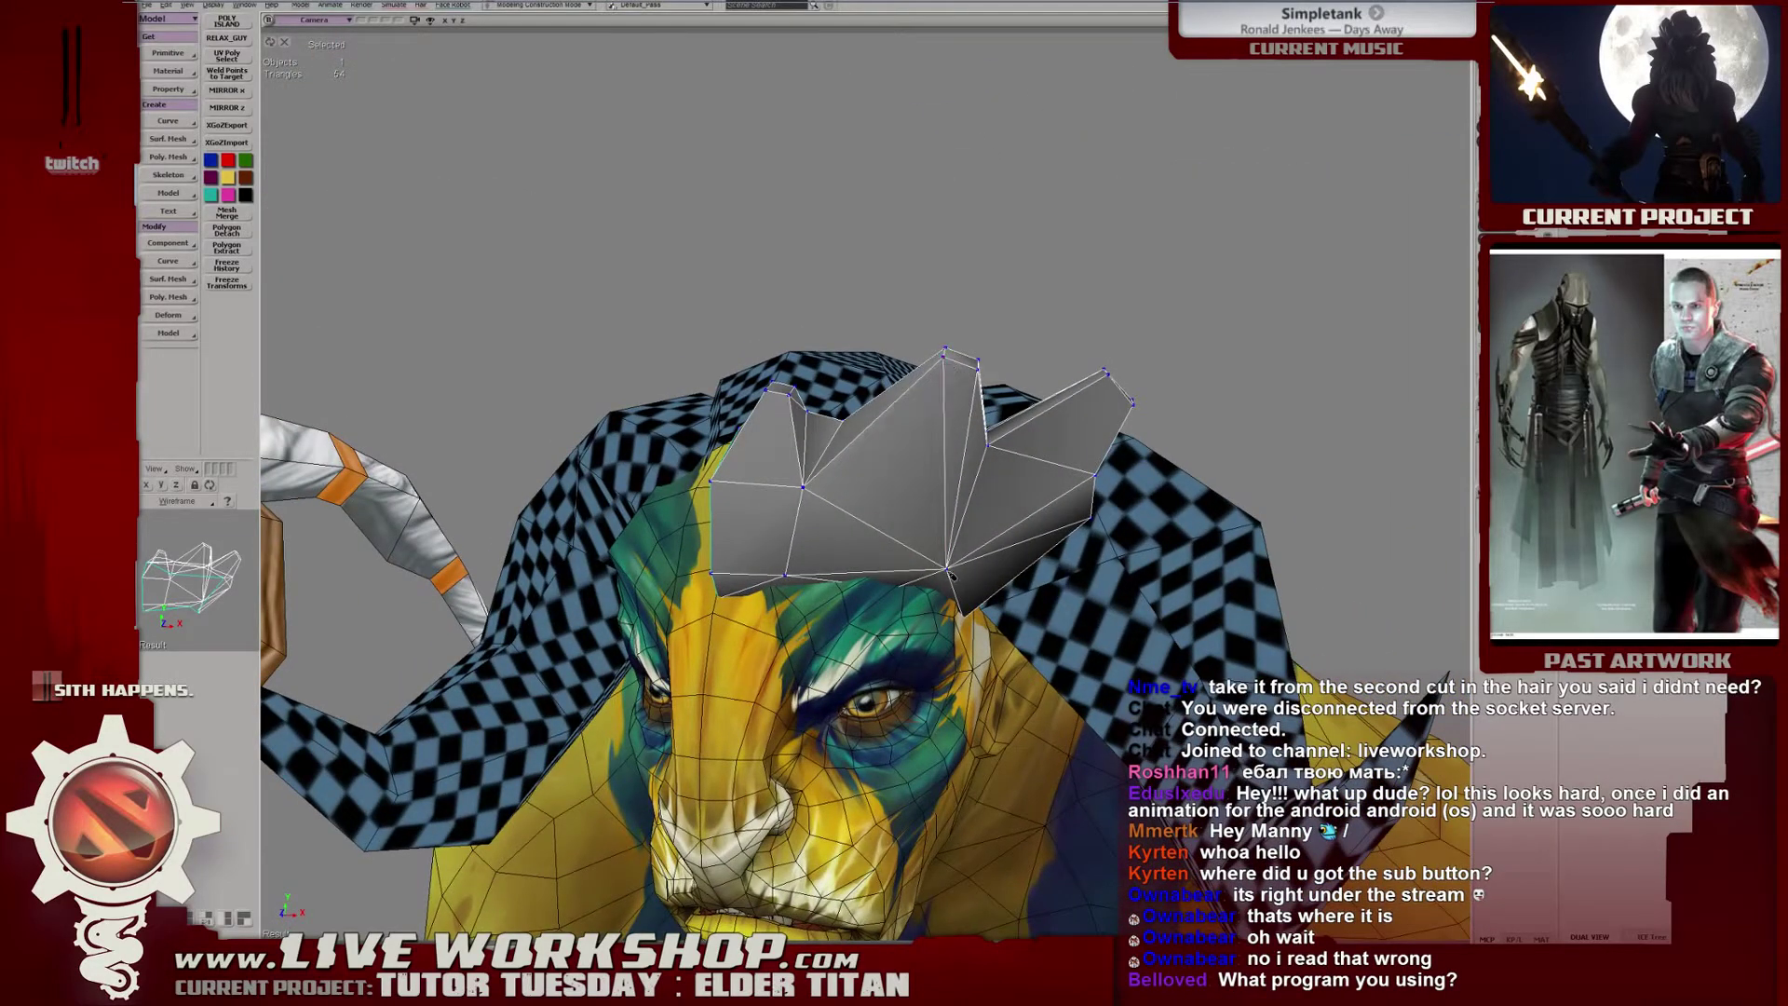
middle_drag(952, 575, 934, 444)
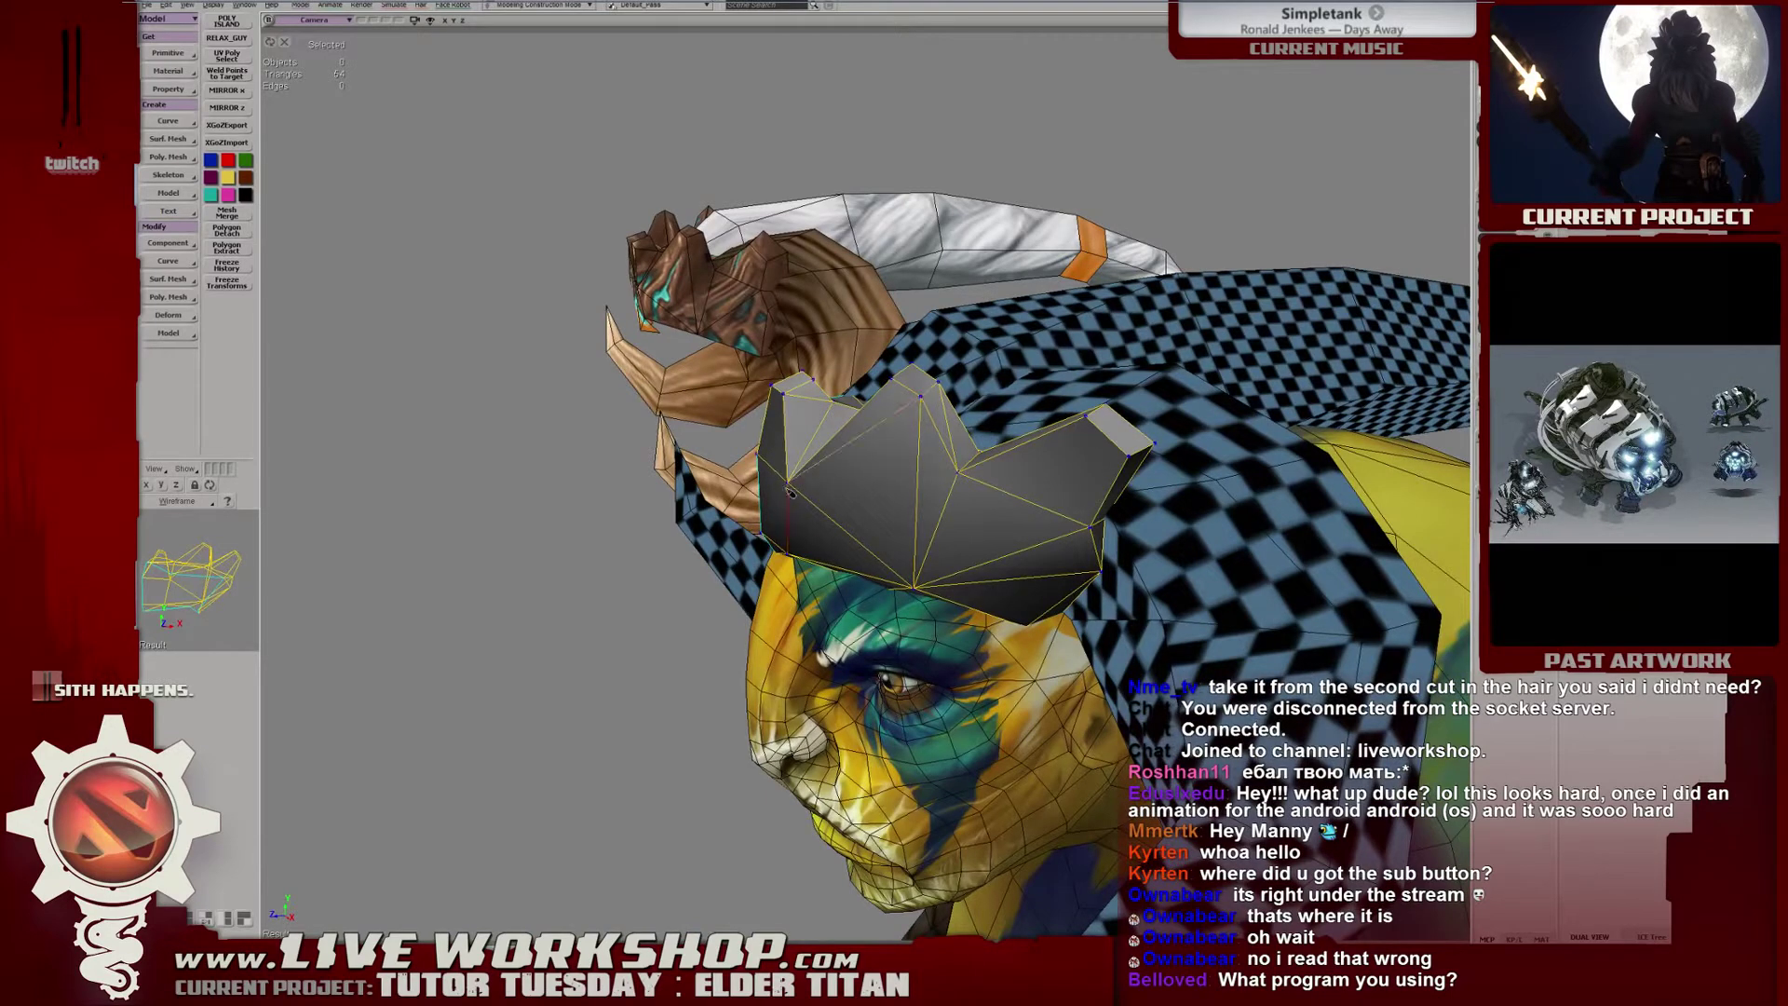
middle_drag(791, 493, 933, 386)
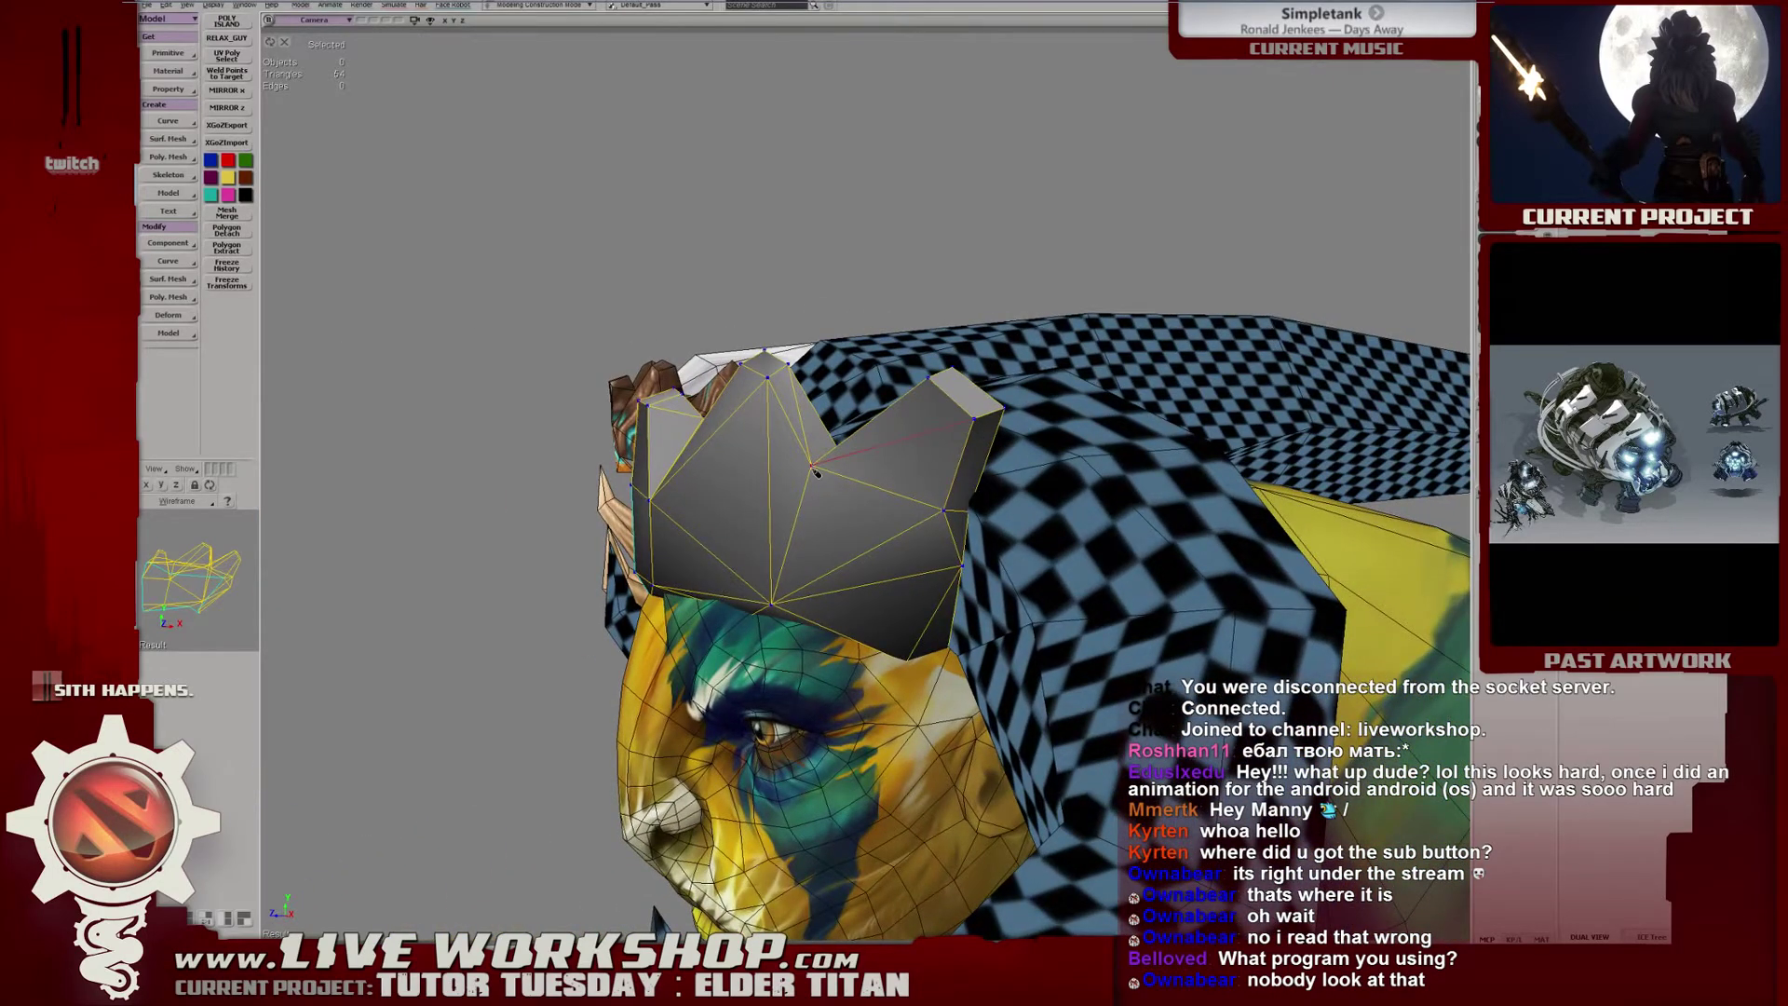
middle_drag(816, 473, 798, 473)
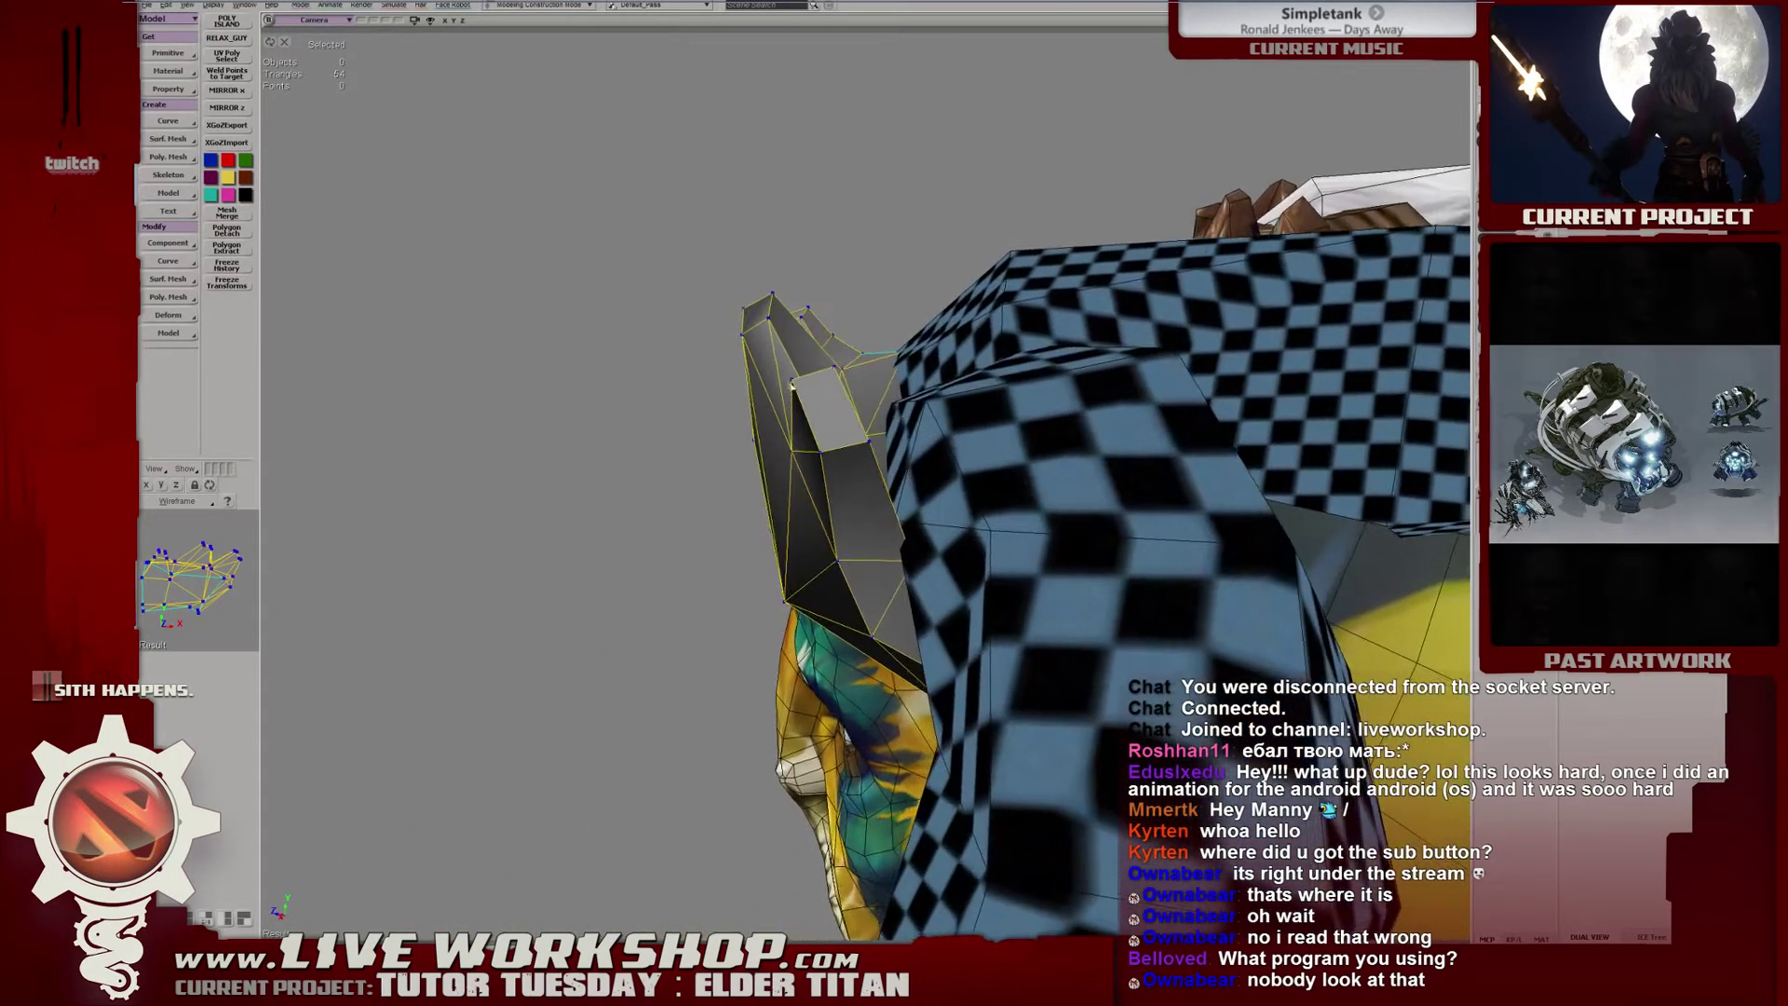
click(792, 381)
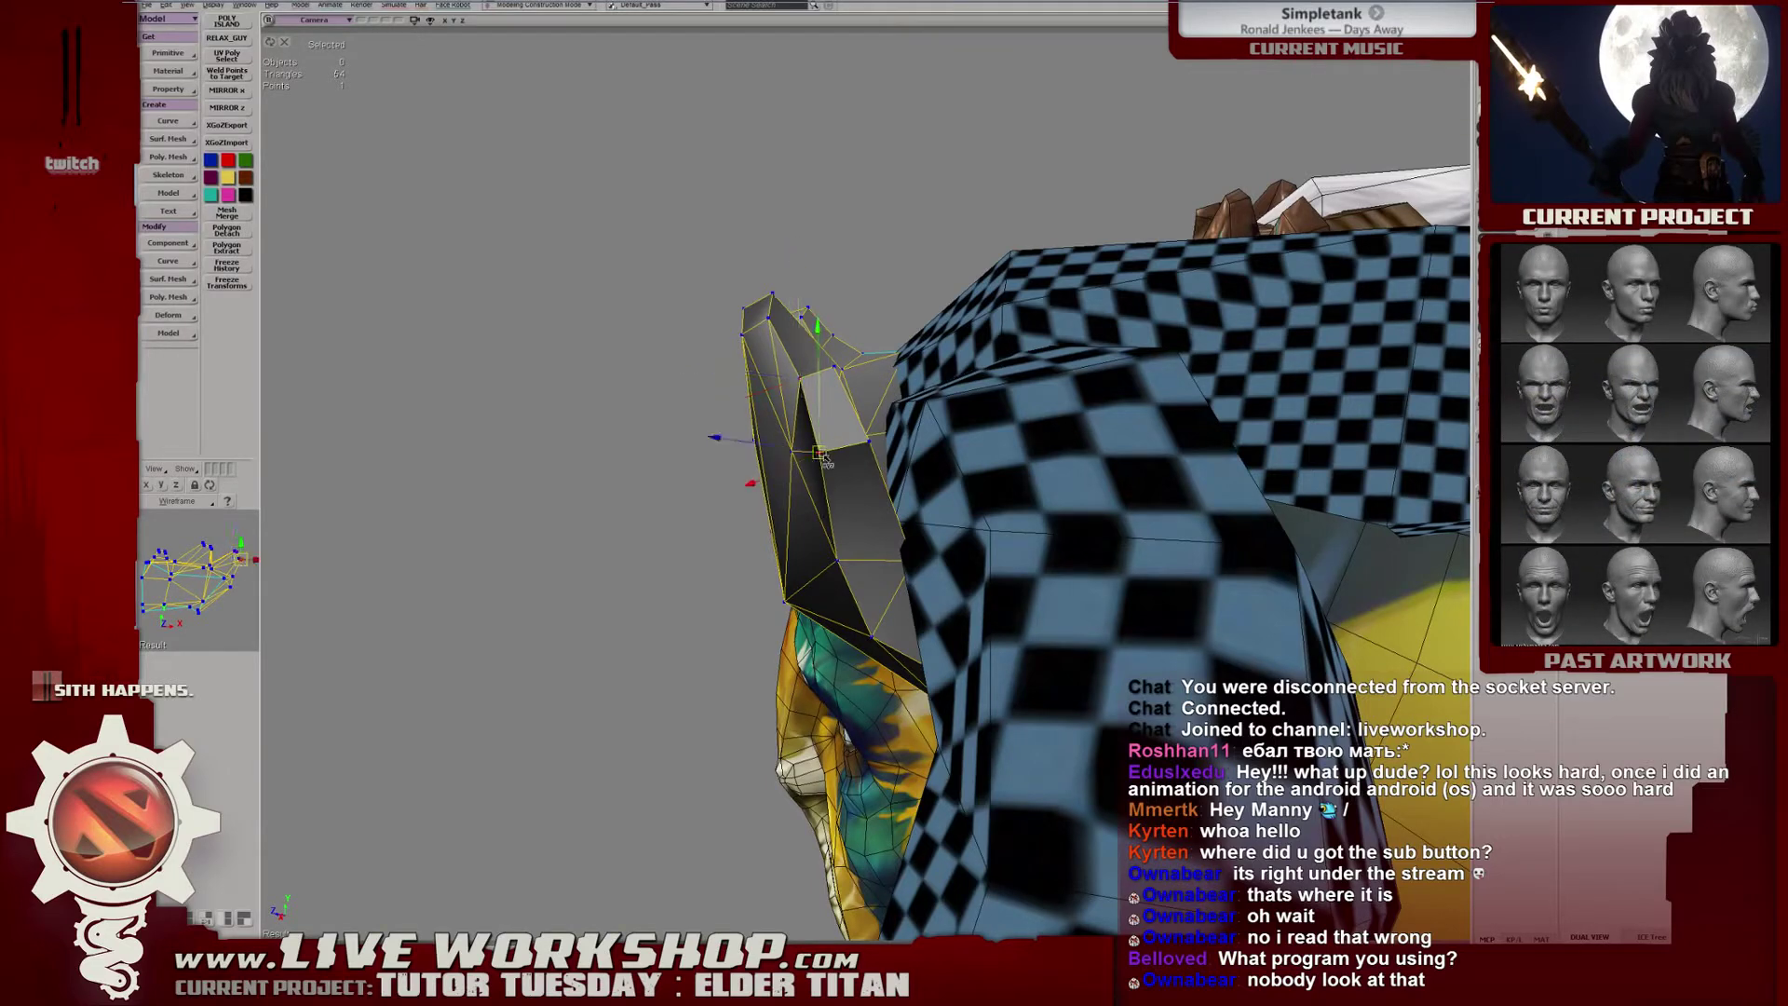
mouse_move(822, 455)
middle_down()
mouse_move(935, 441)
mouse_move(856, 449)
middle_up()
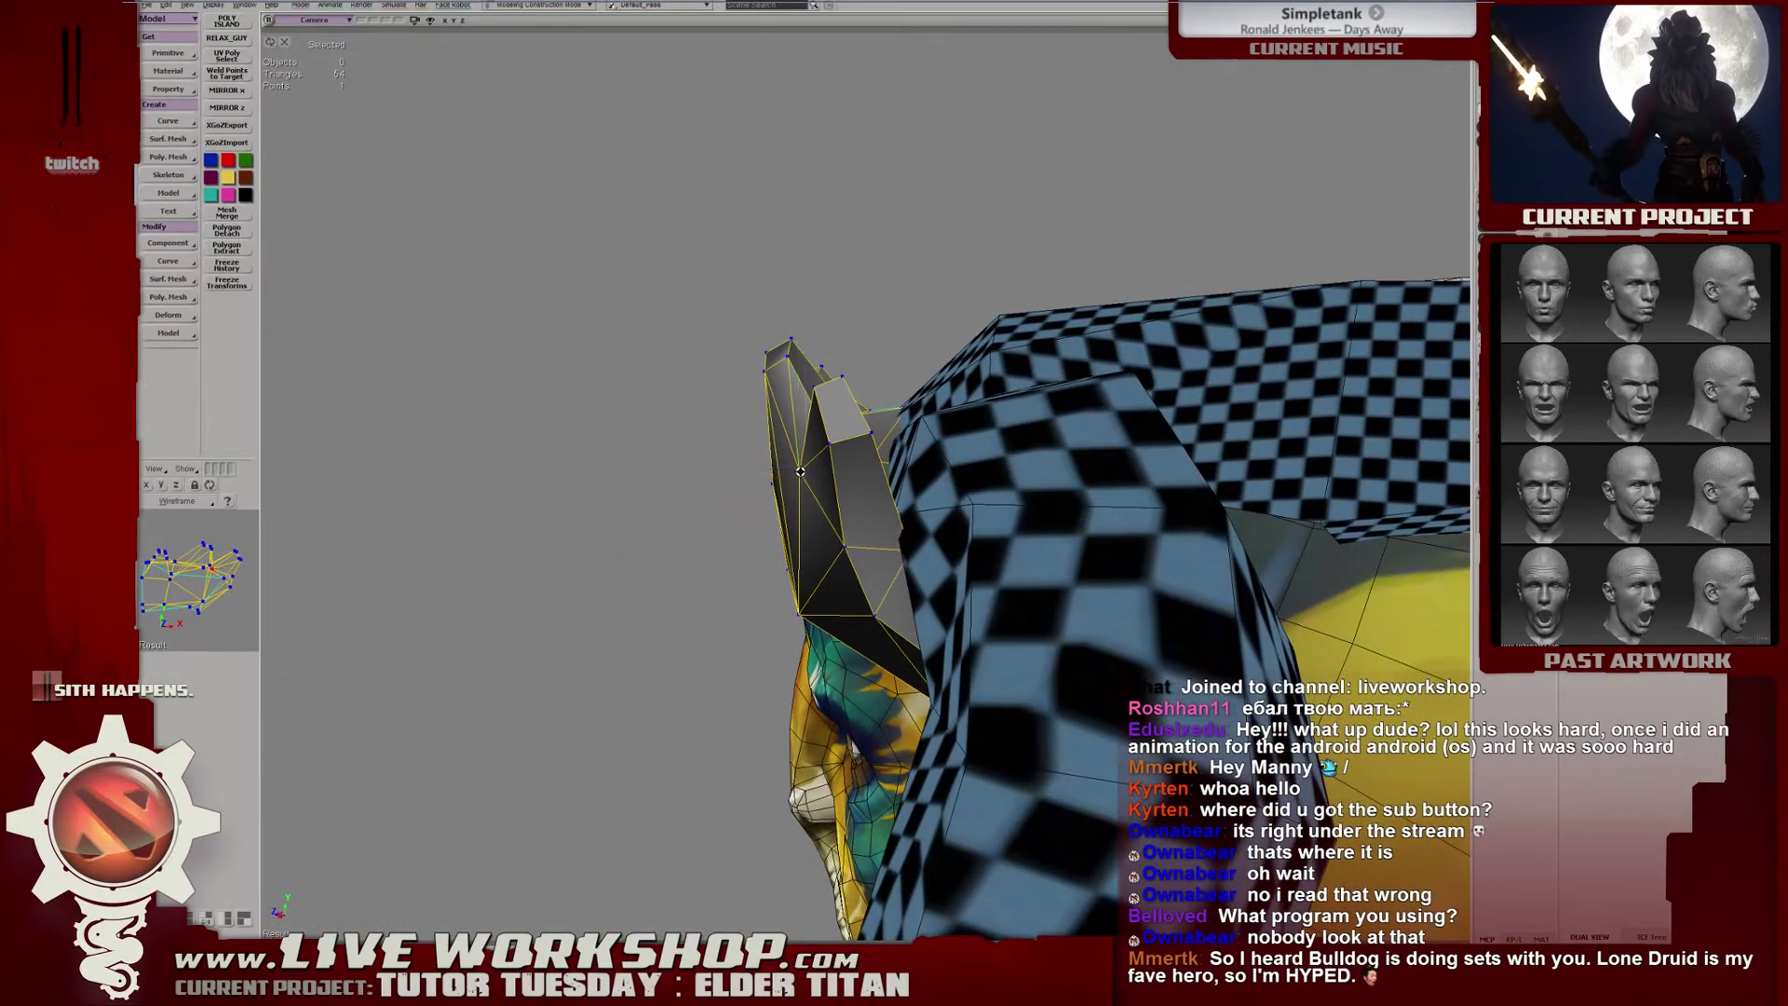
Examine the half plate's three spikes and the edge flow between them from the front and the outer side.
middle_drag(800, 471, 1021, 329)
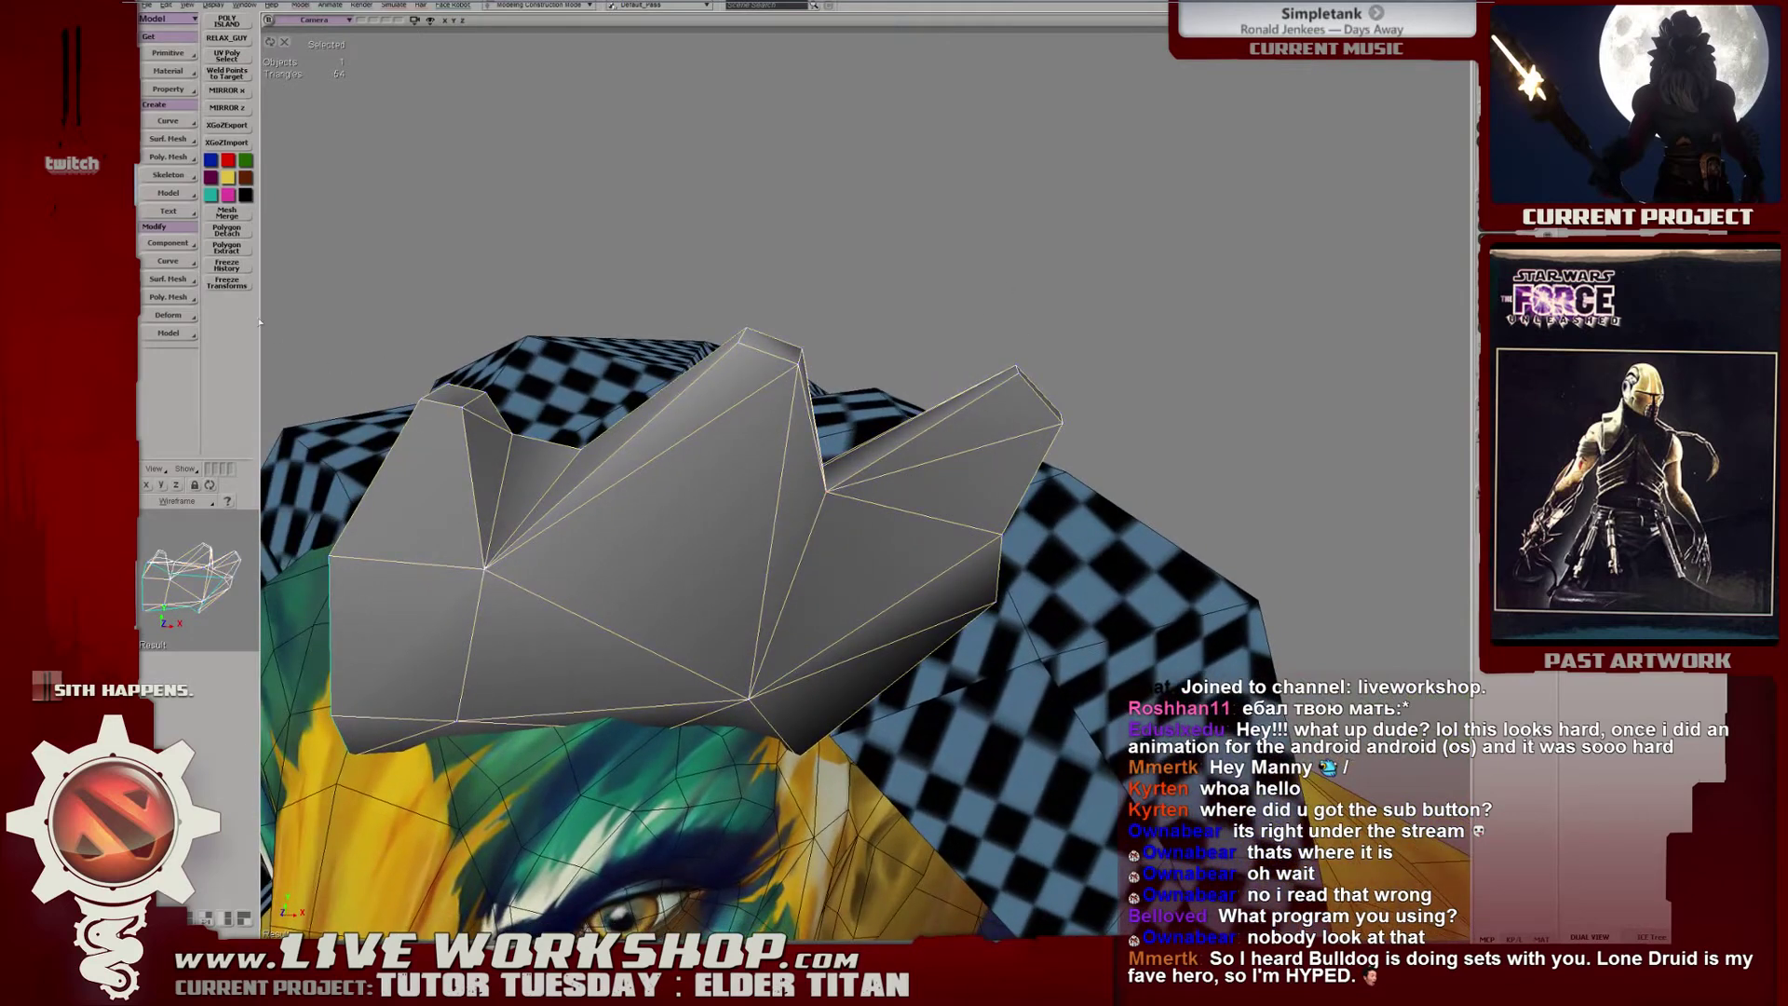
middle_drag(816, 400, 914, 458)
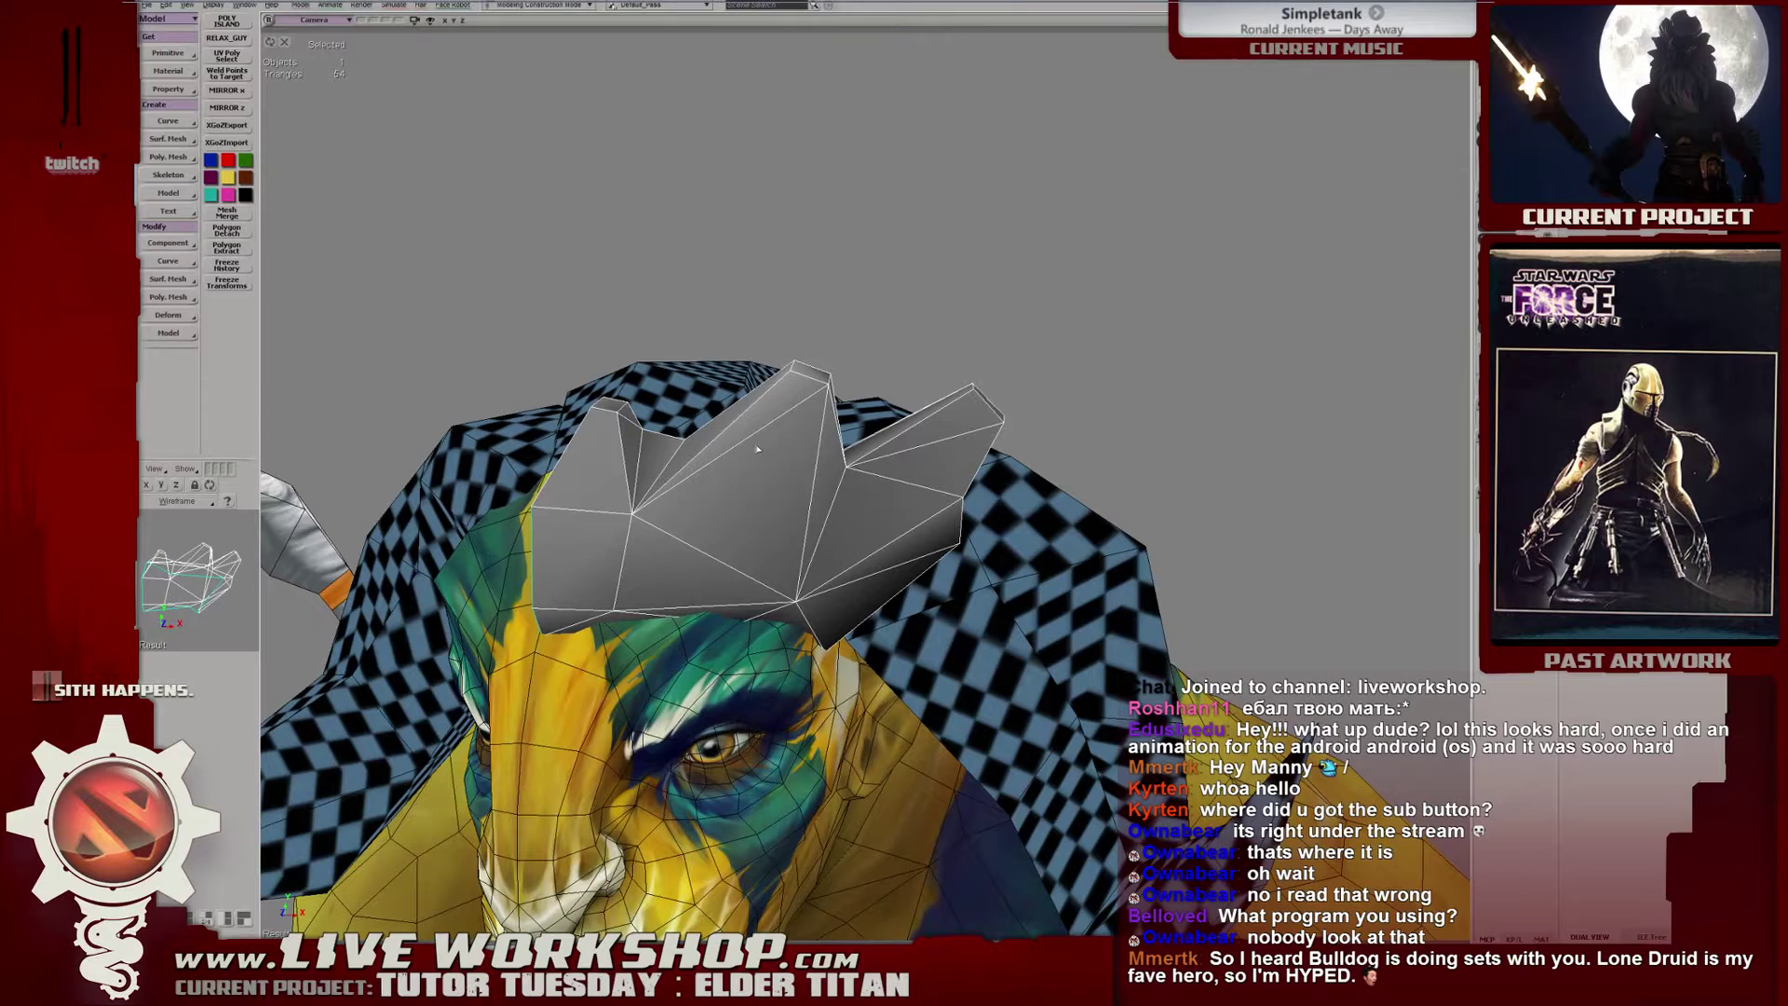
middle_drag(782, 443, 780, 462)
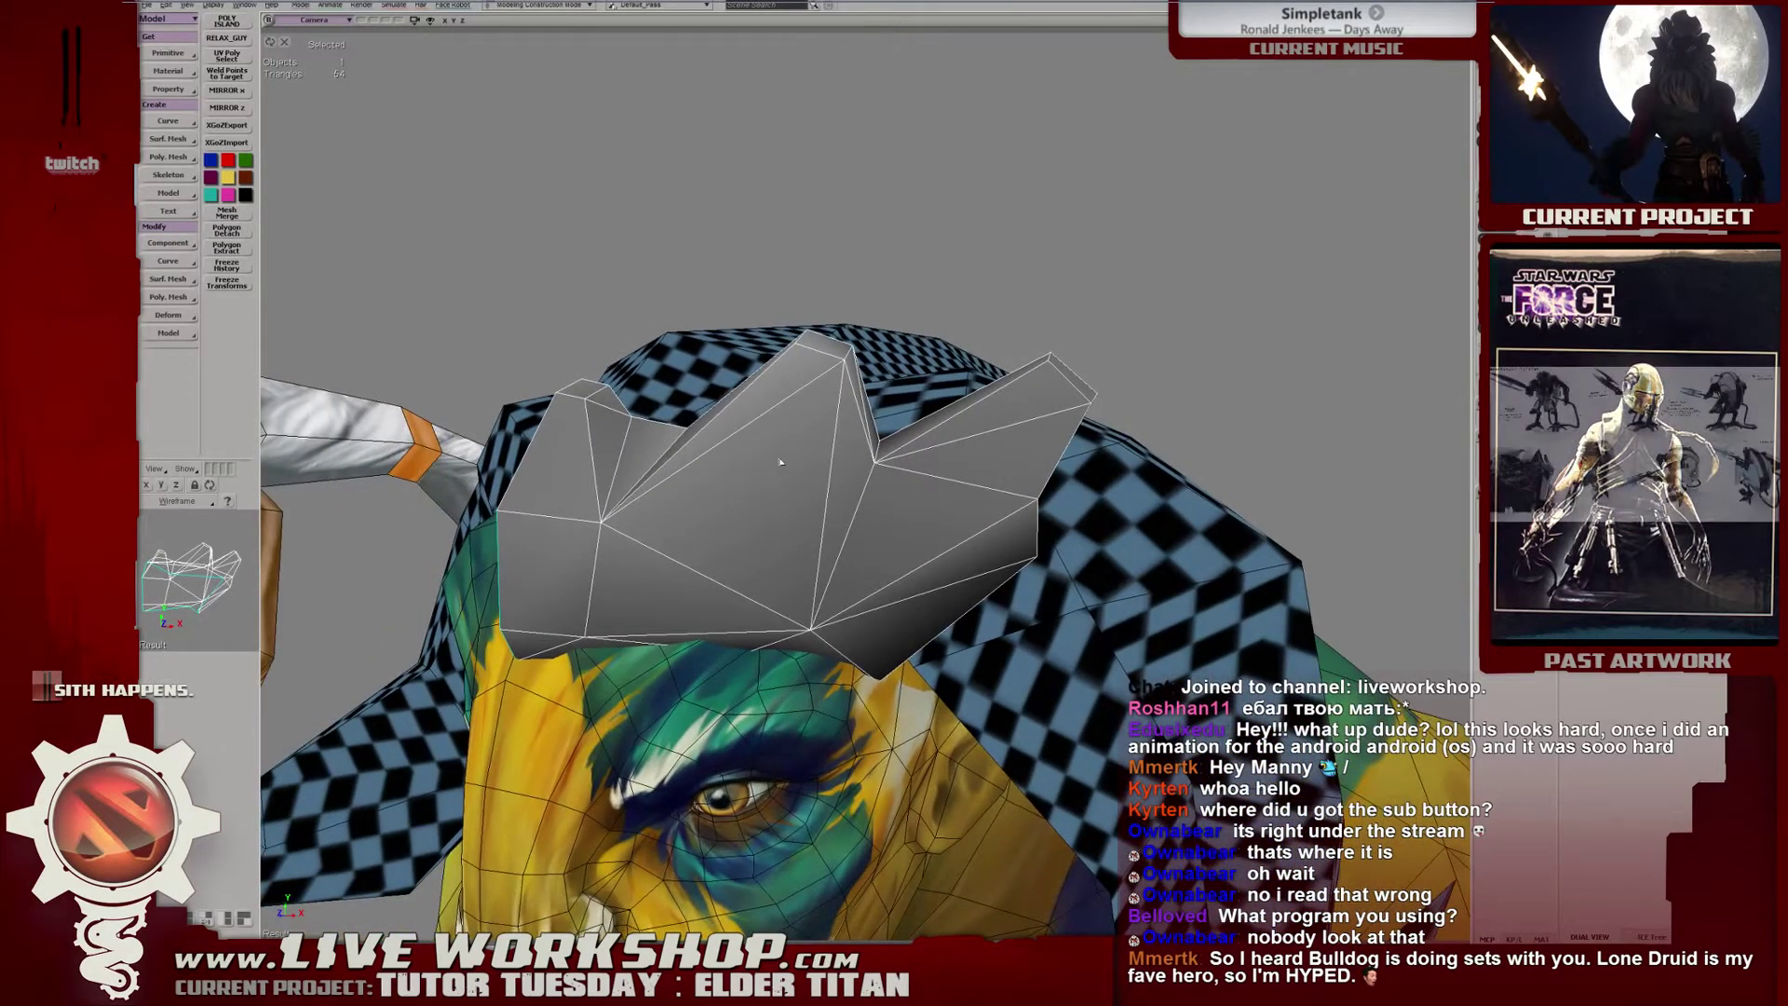
key(e)
drag(747, 395, 812, 447)
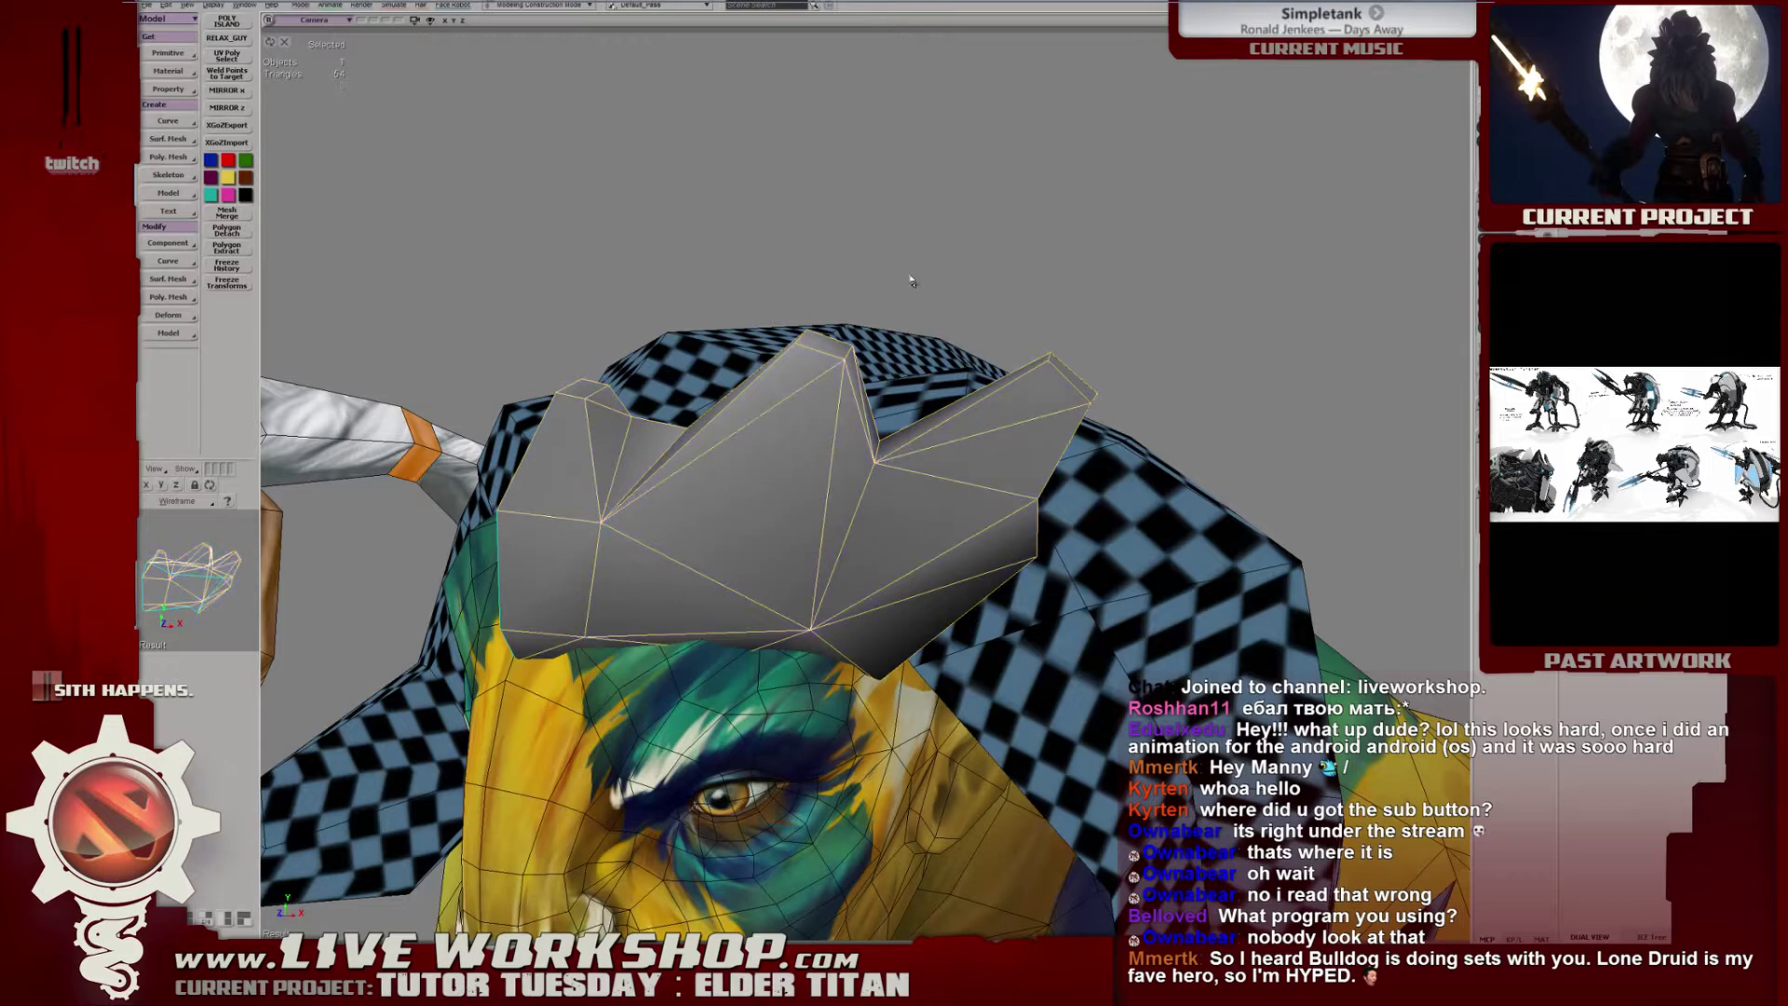
middle_drag(821, 408, 838, 409)
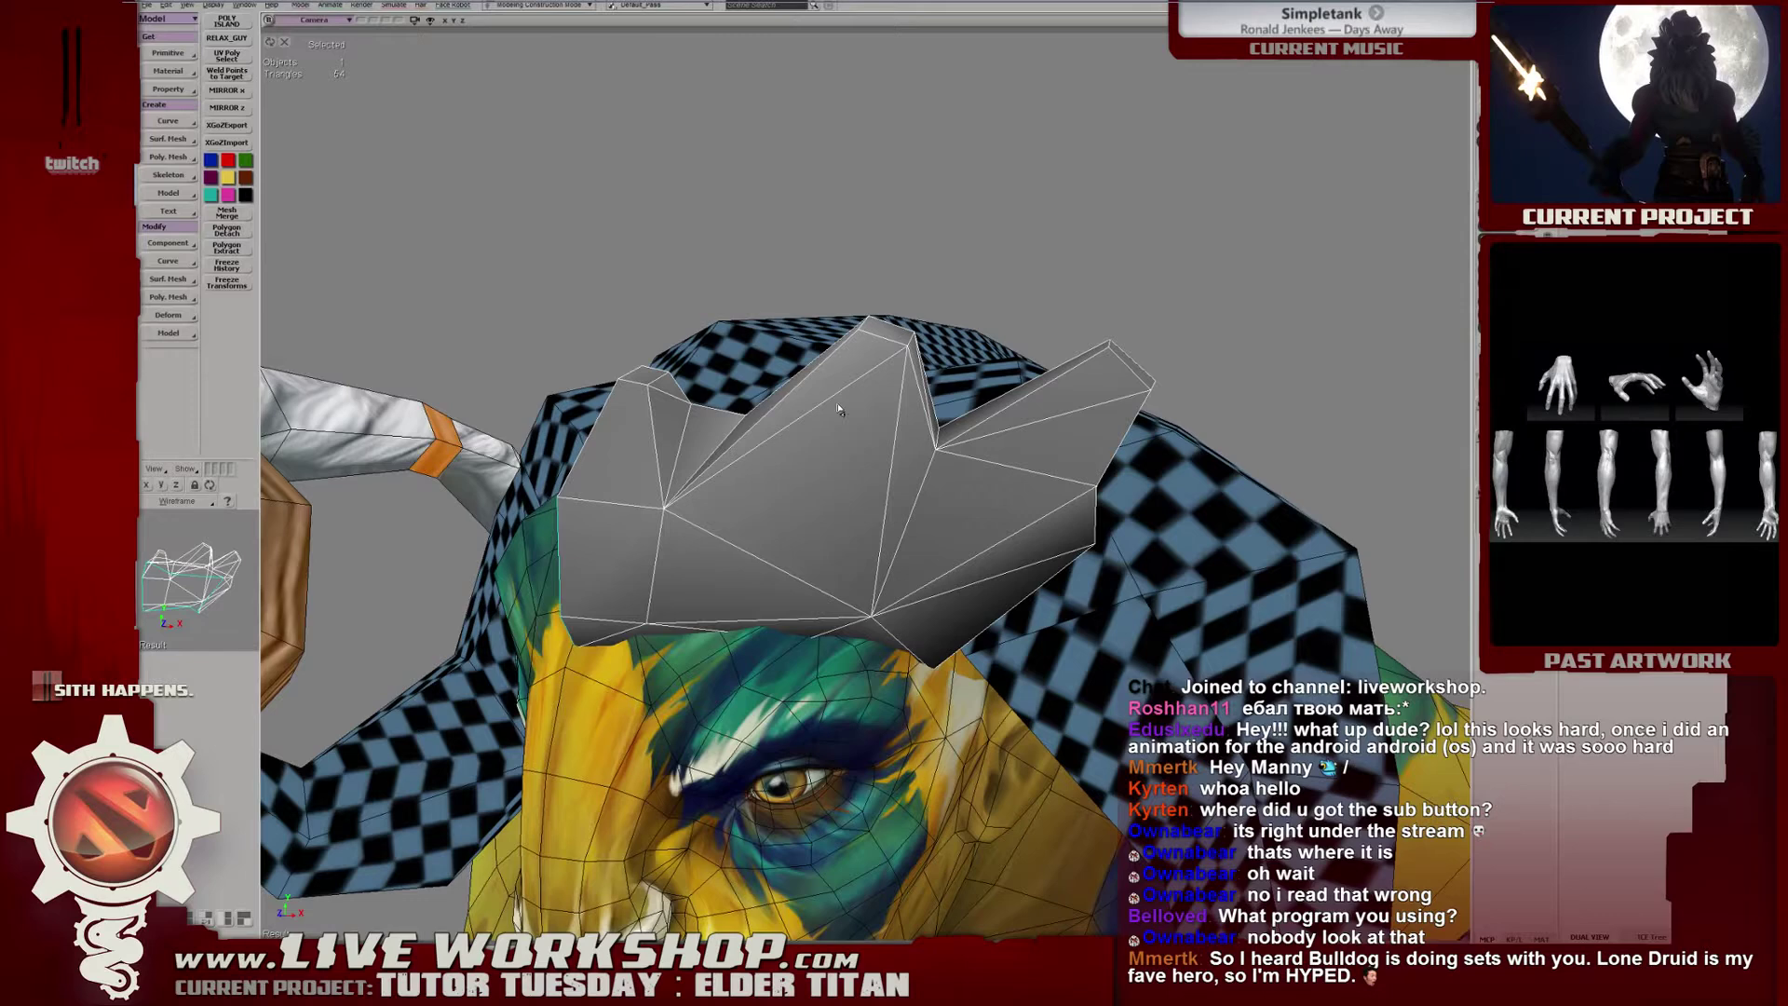
middle_drag(786, 403, 875, 392)
Shift the rear point behind the inner spike slightly toward the plate's centre line and save the scene.
scroll(874, 399, up, 4)
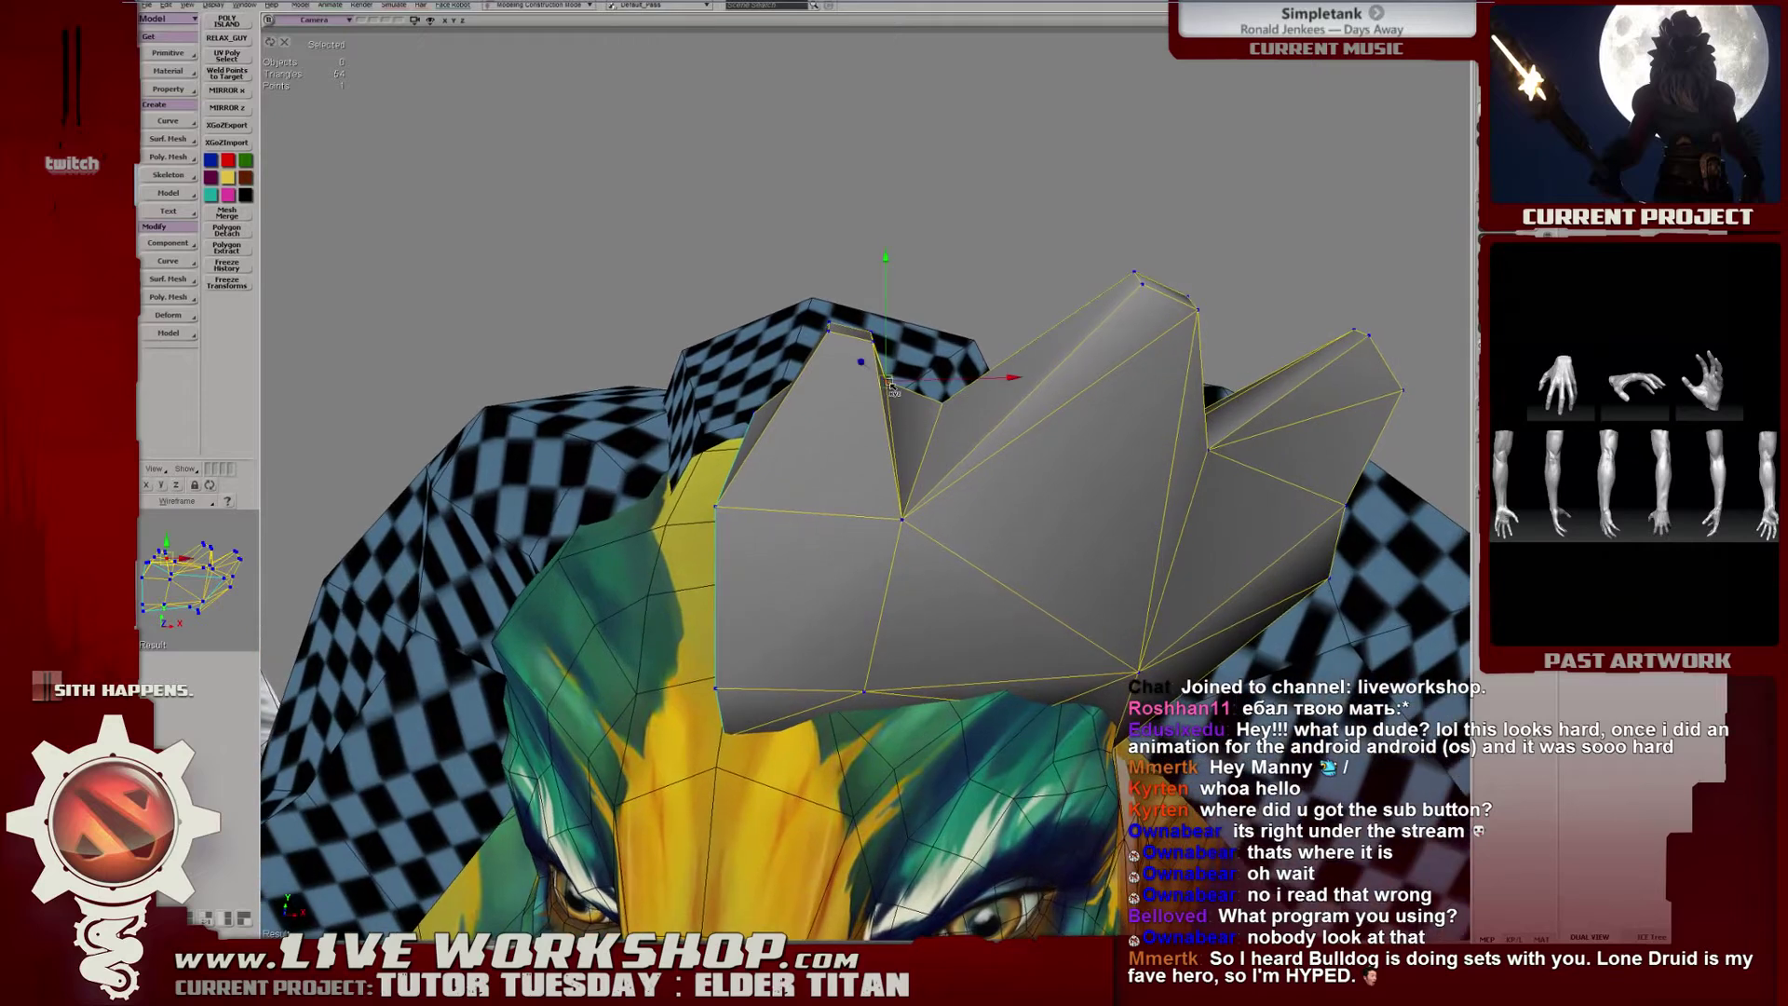
middle_drag(858, 391, 824, 381)
key(v)
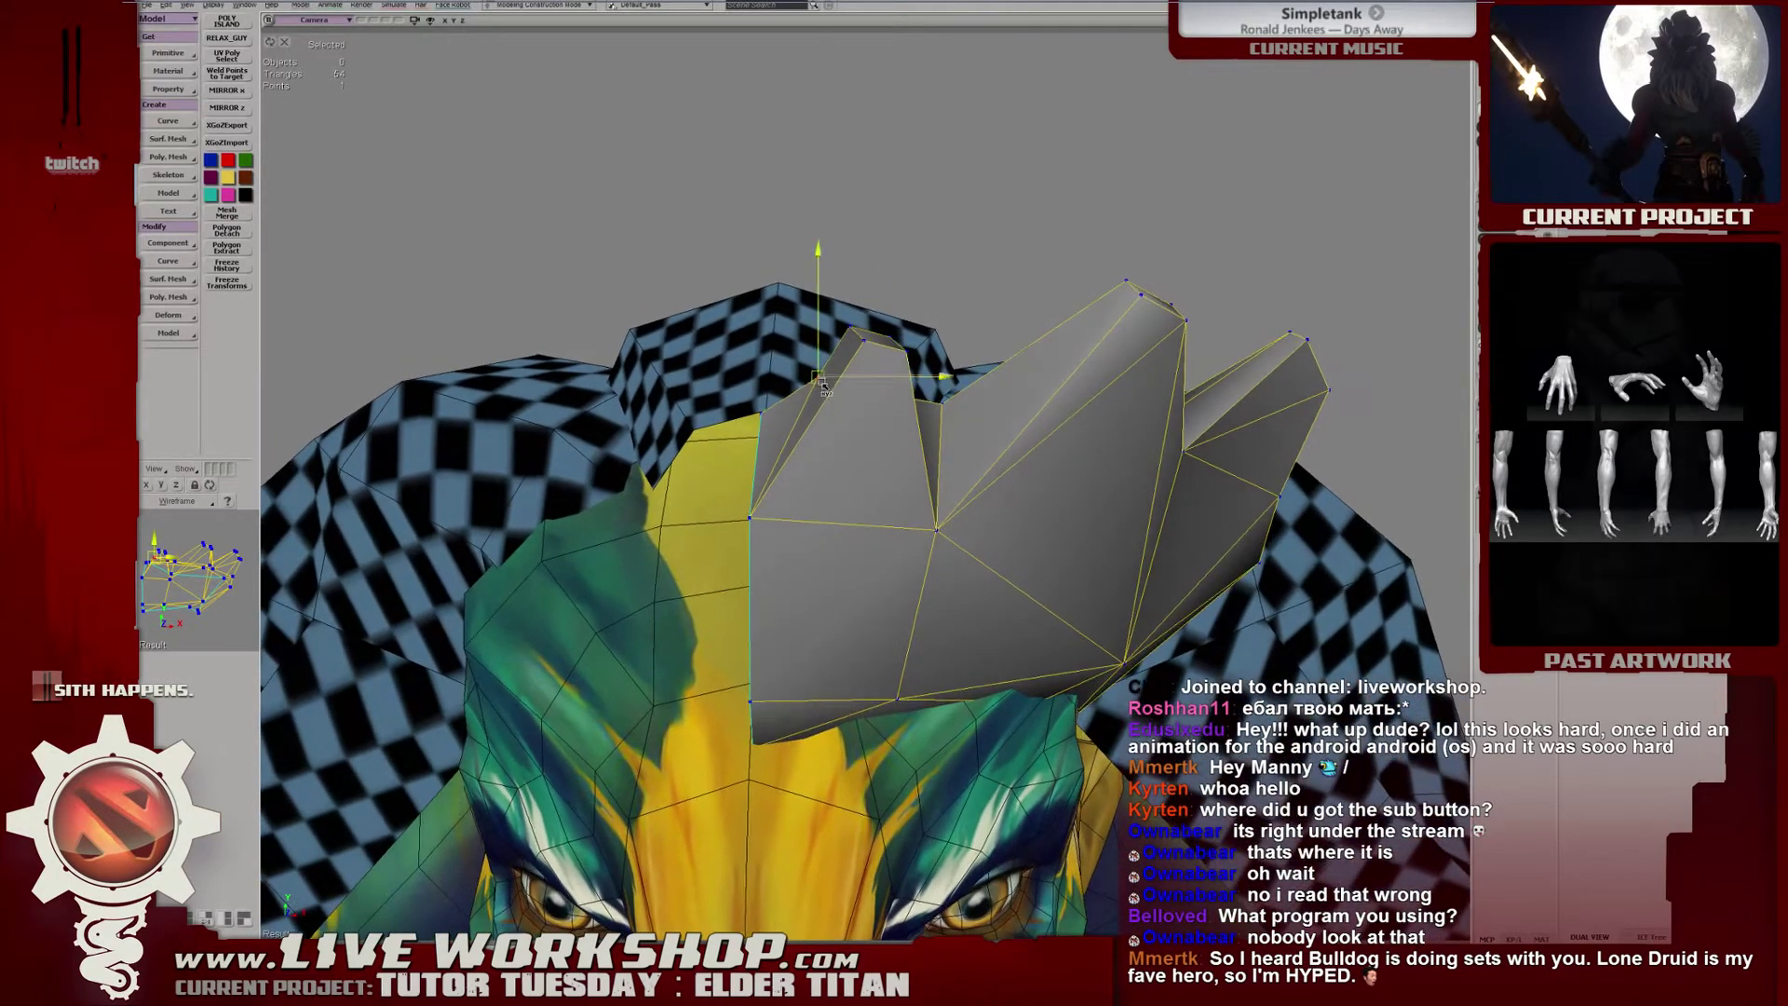
drag(823, 381, 818, 395)
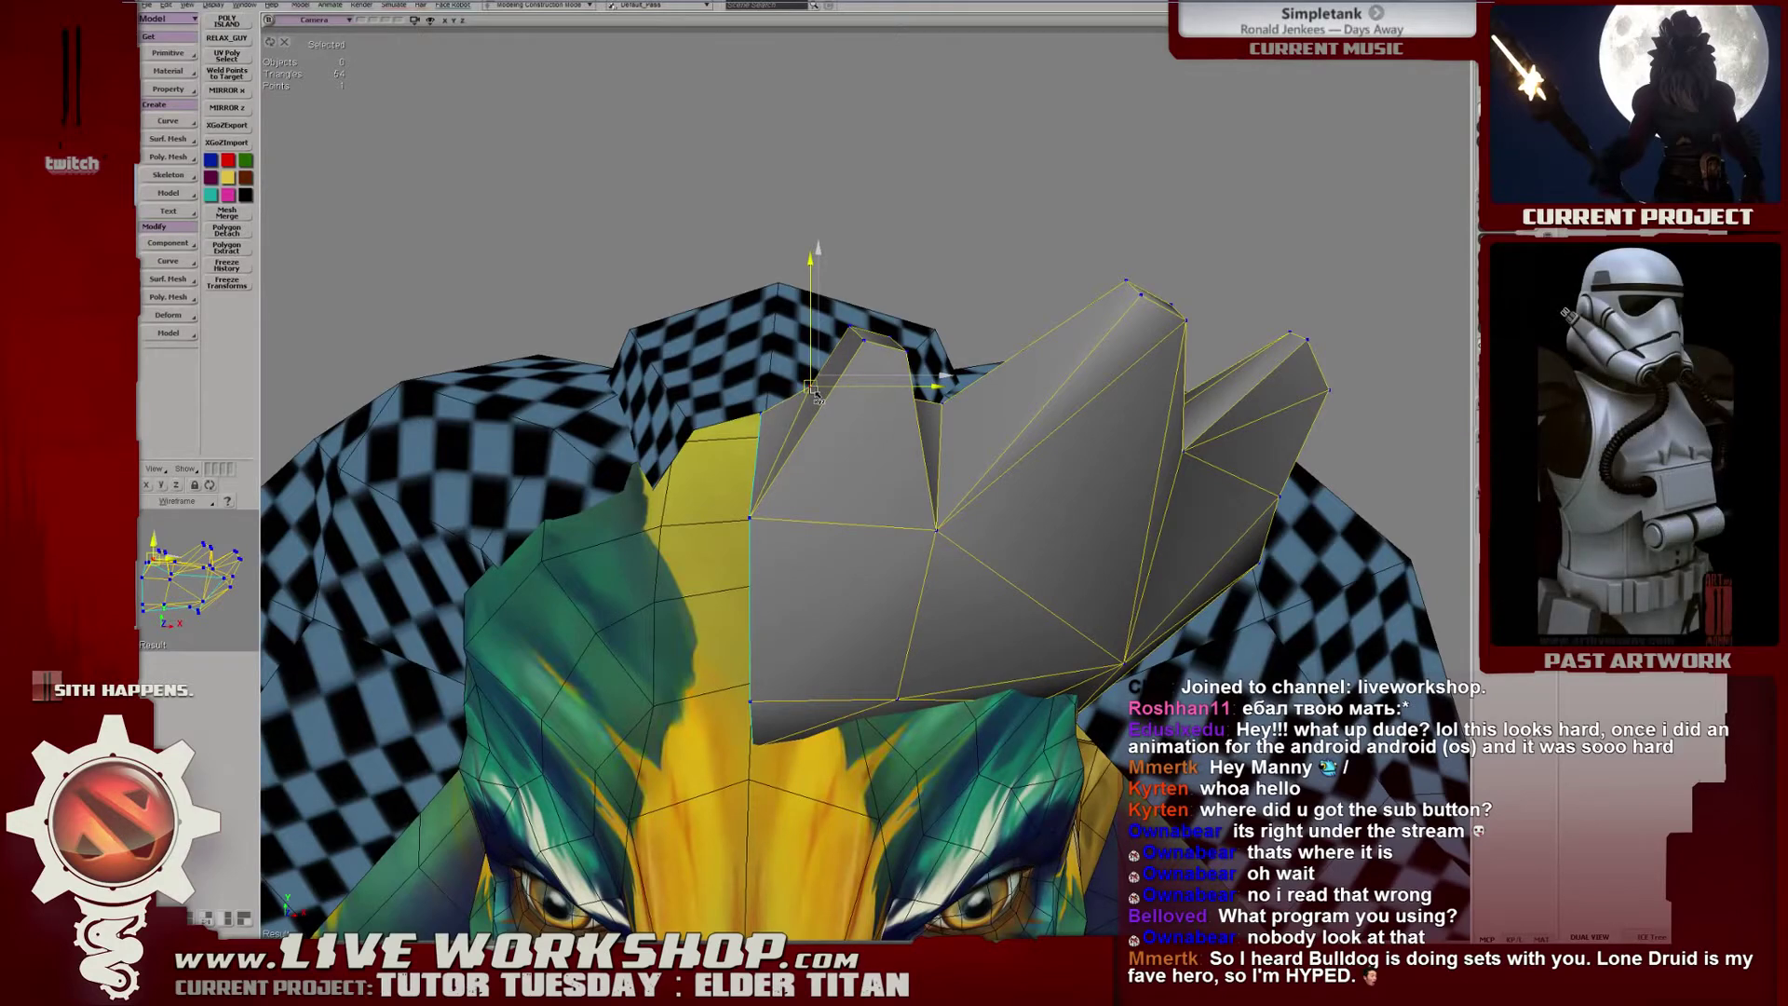
middle_drag(817, 395, 793, 233)
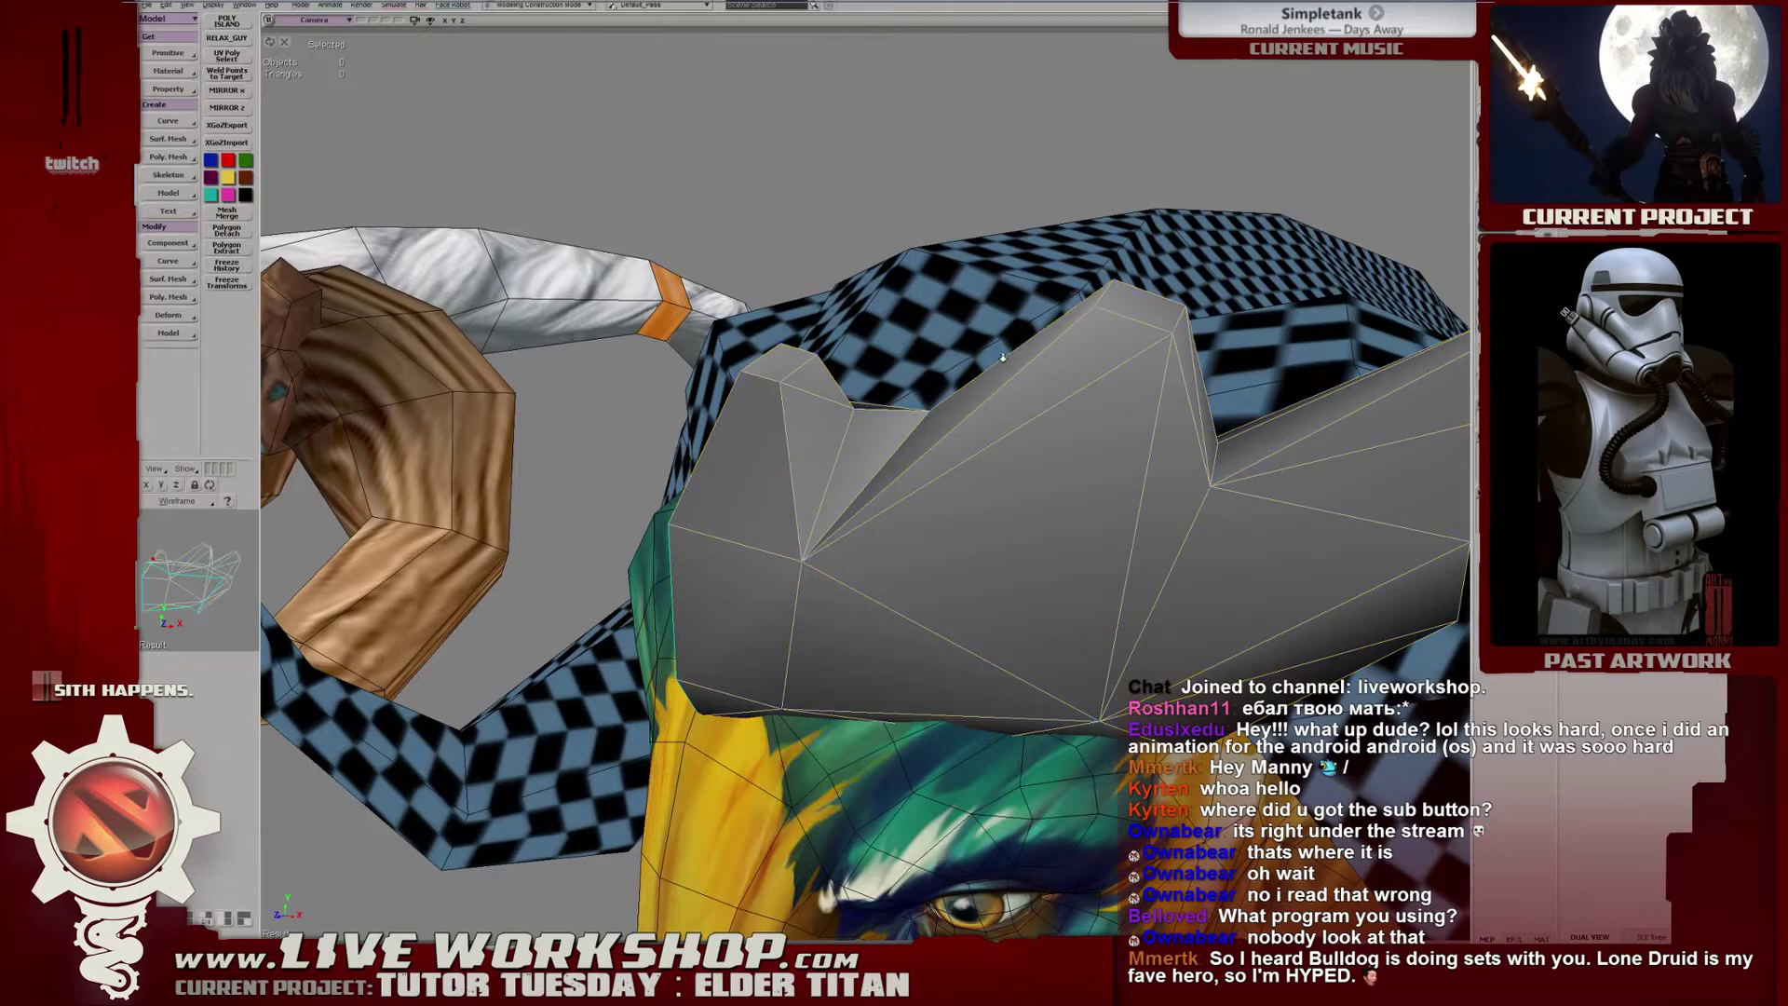
middle_drag(1003, 358, 928, 488)
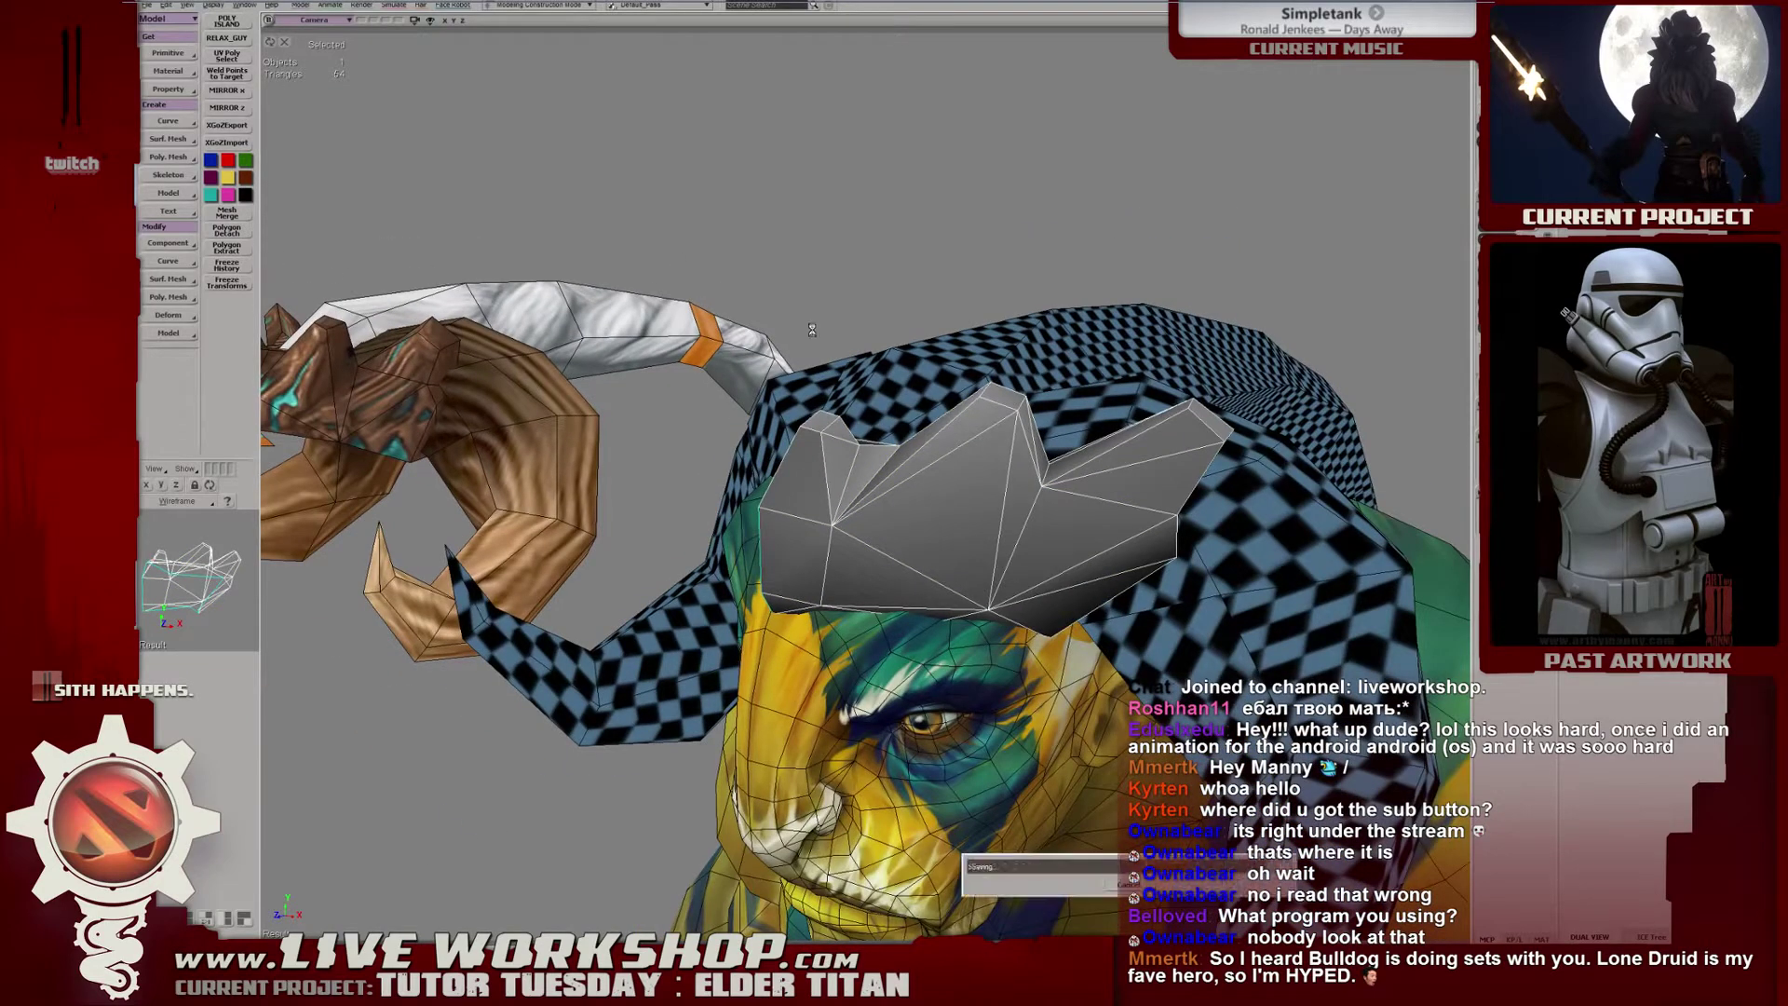
Pick the rear edge running from the inner spike's notch to the middle spike on the half plate.
middle_drag(812, 330, 877, 450)
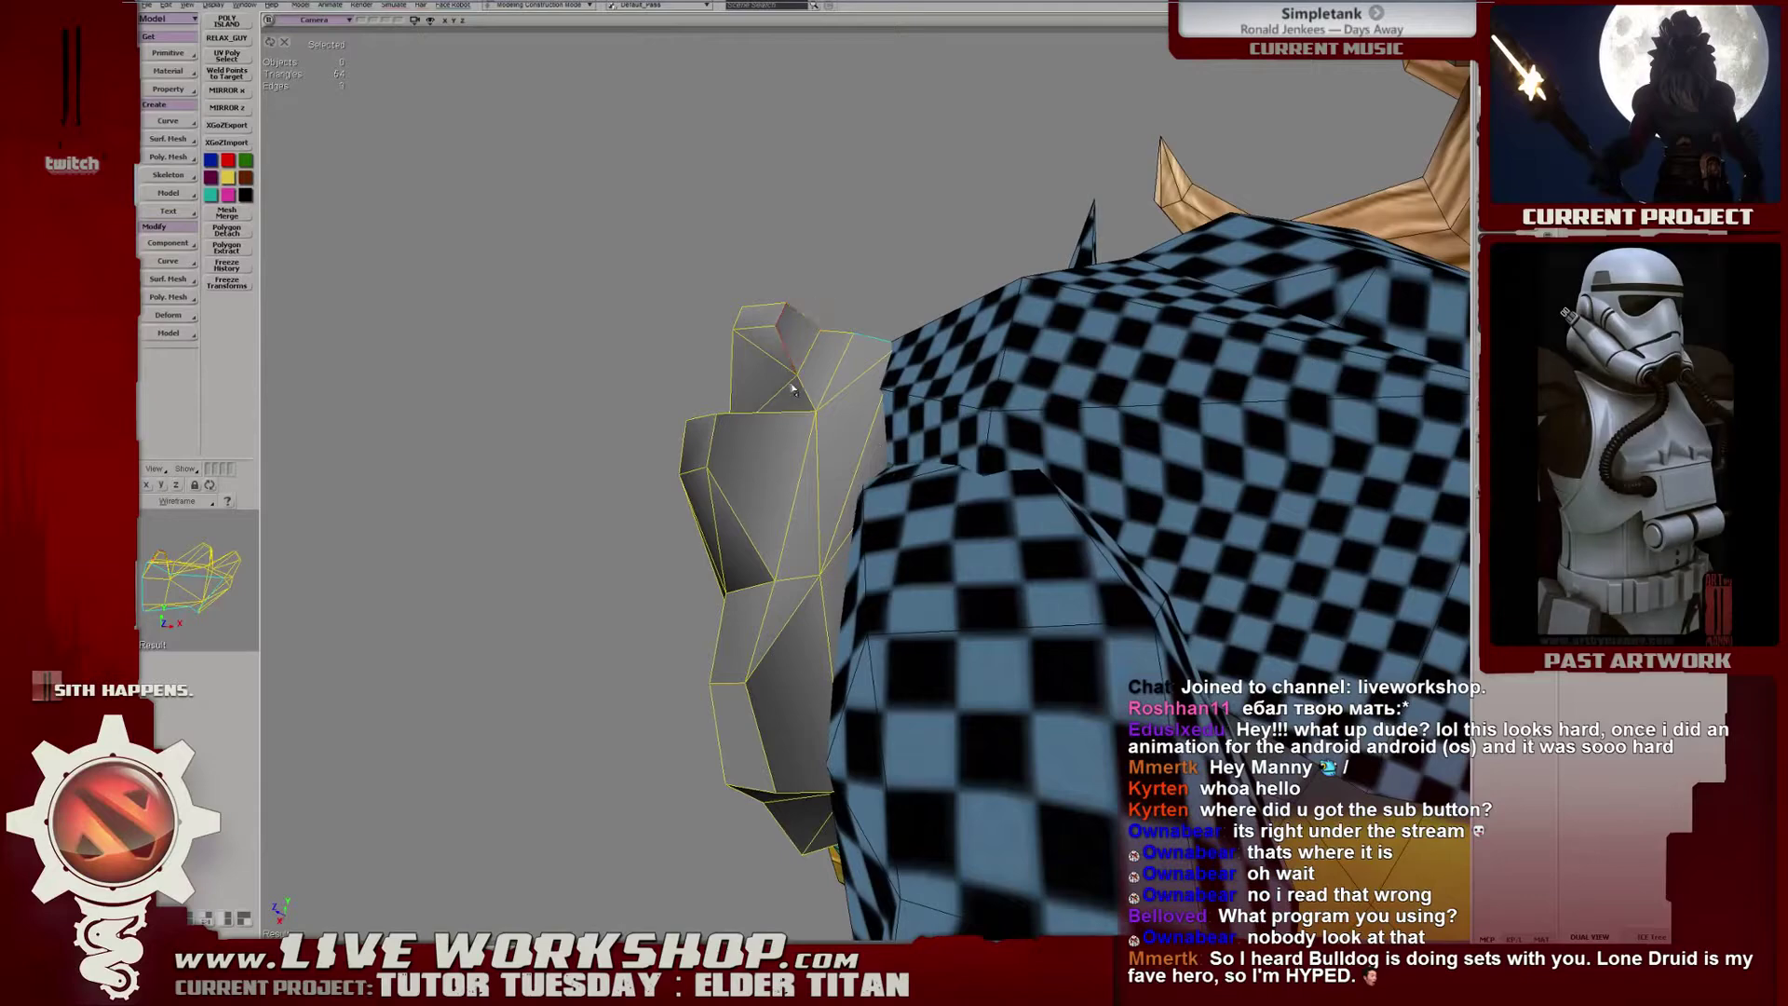
middle_drag(792, 390, 734, 478)
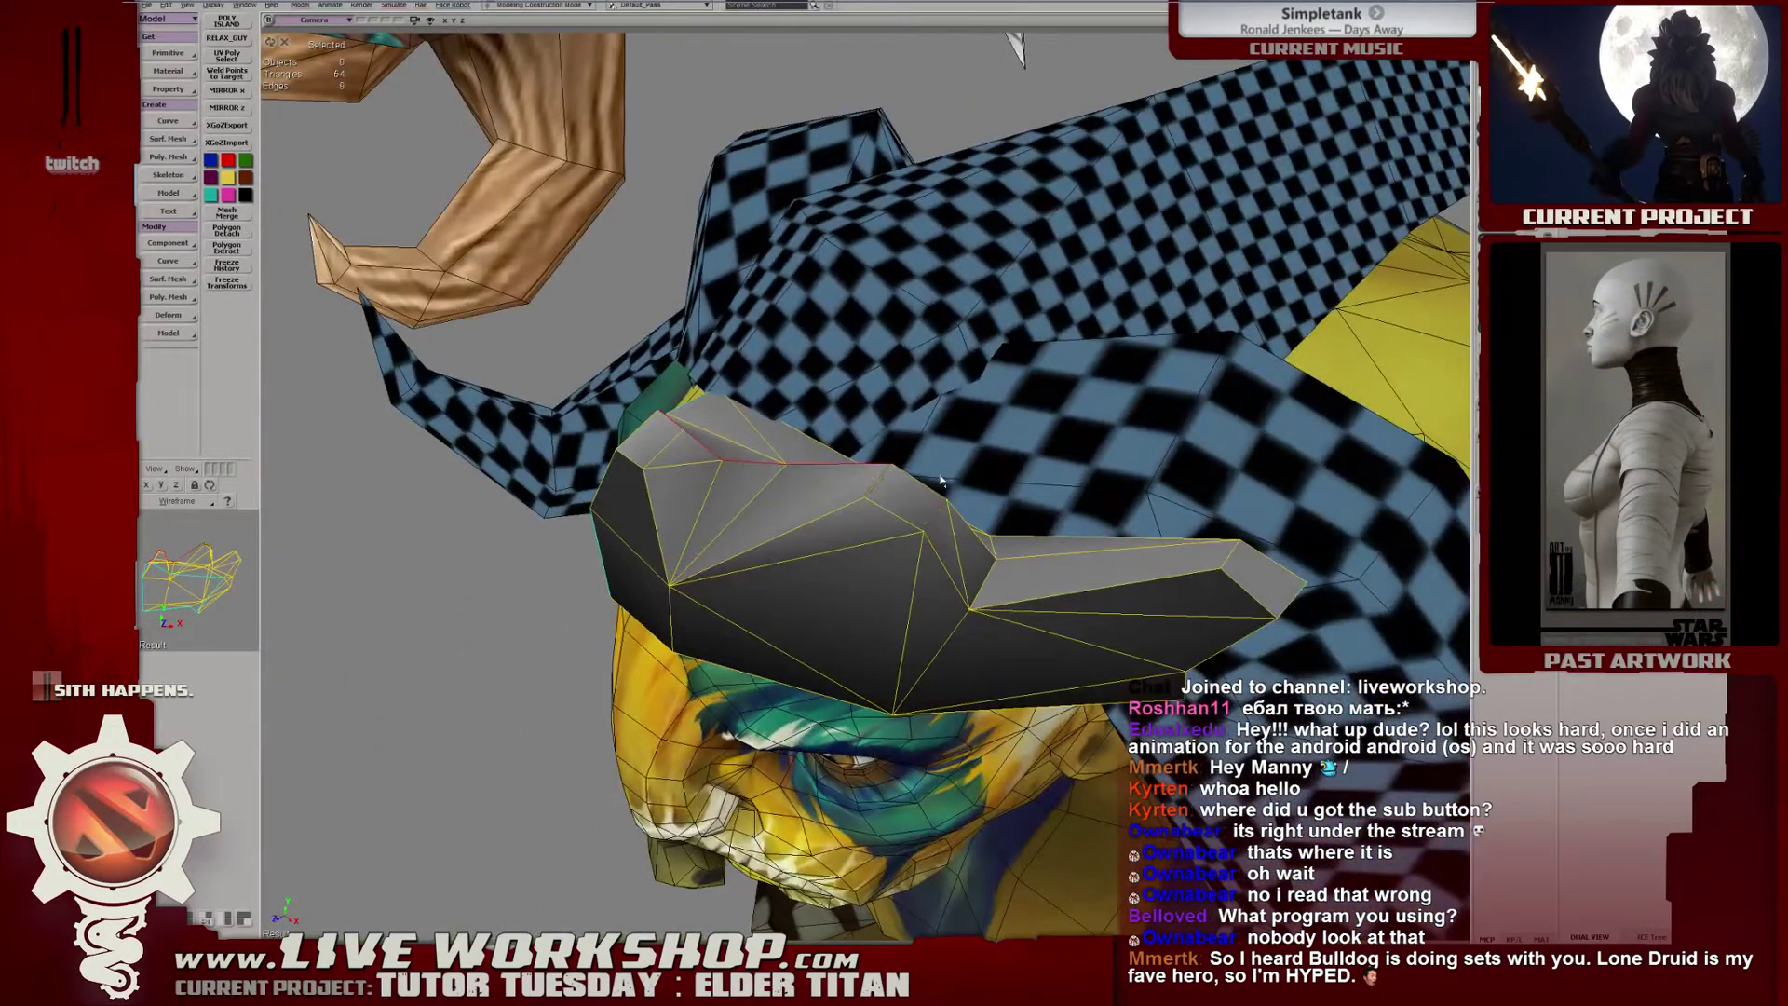
Select the seam edges along the upper rim of the grey headpiece, around to its back end.
middle_drag(976, 506, 805, 510)
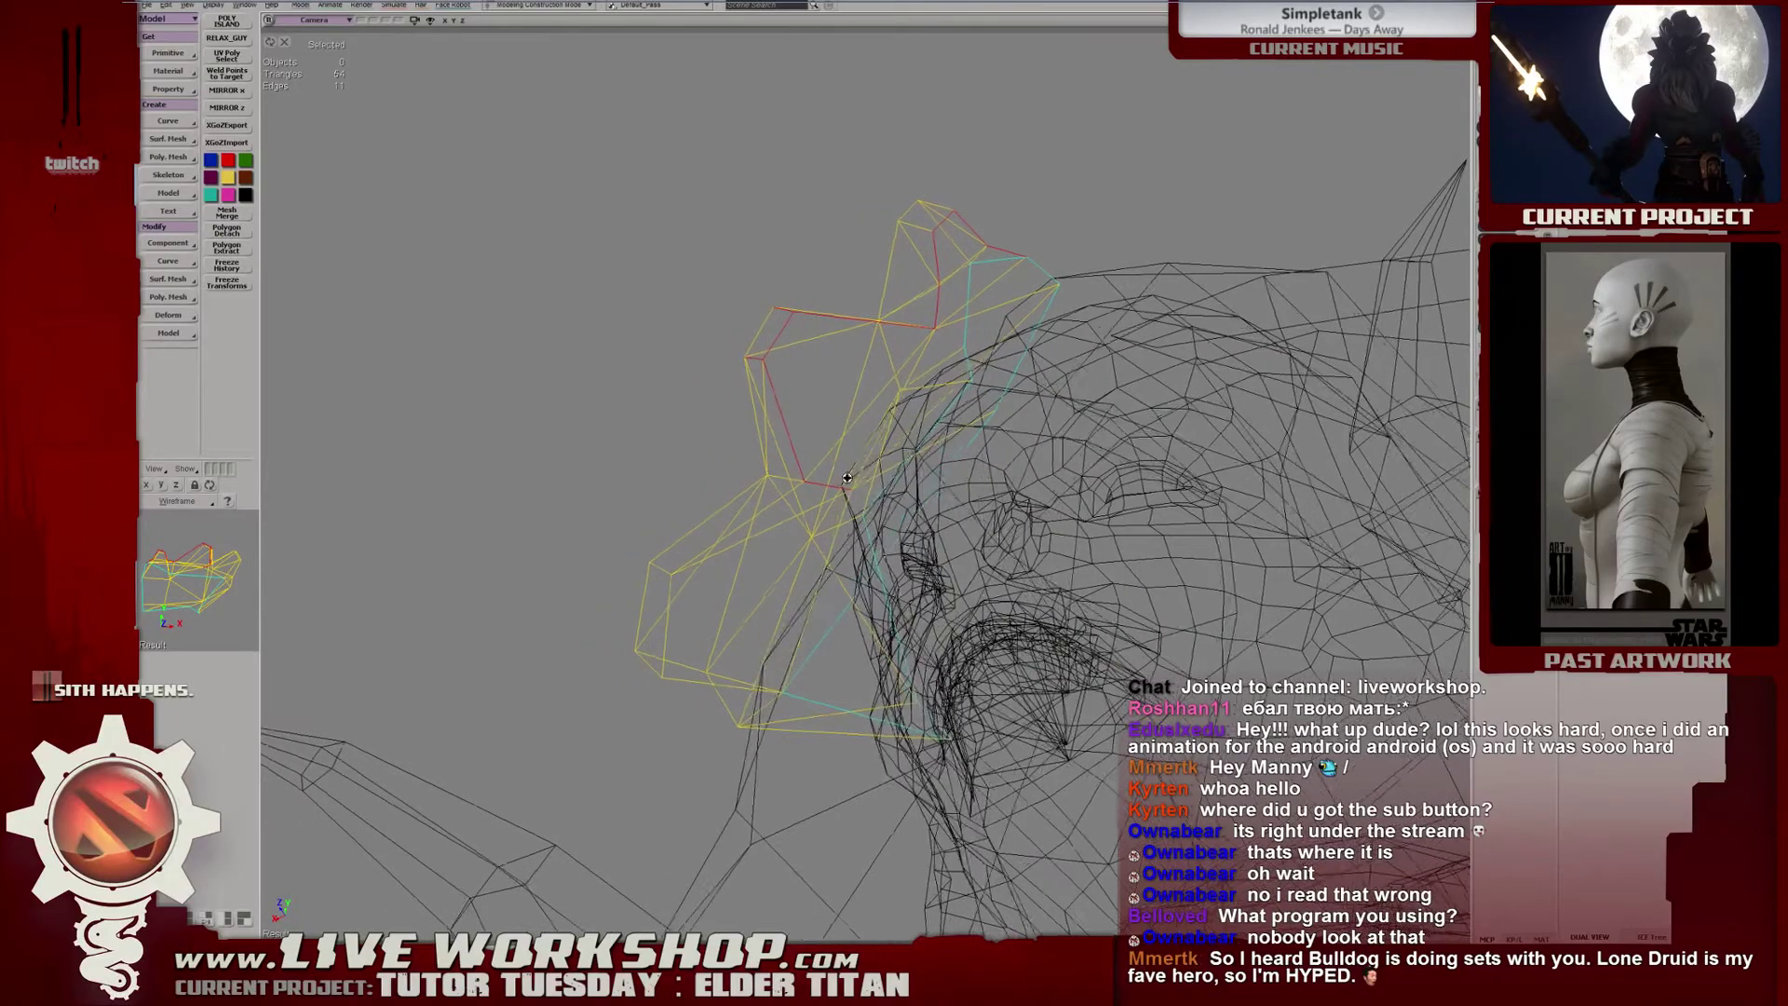
mouse_move(860, 482)
middle_down()
mouse_move(839, 512)
mouse_move(990, 466)
mouse_move(900, 487)
mouse_move(900, 463)
middle_up()
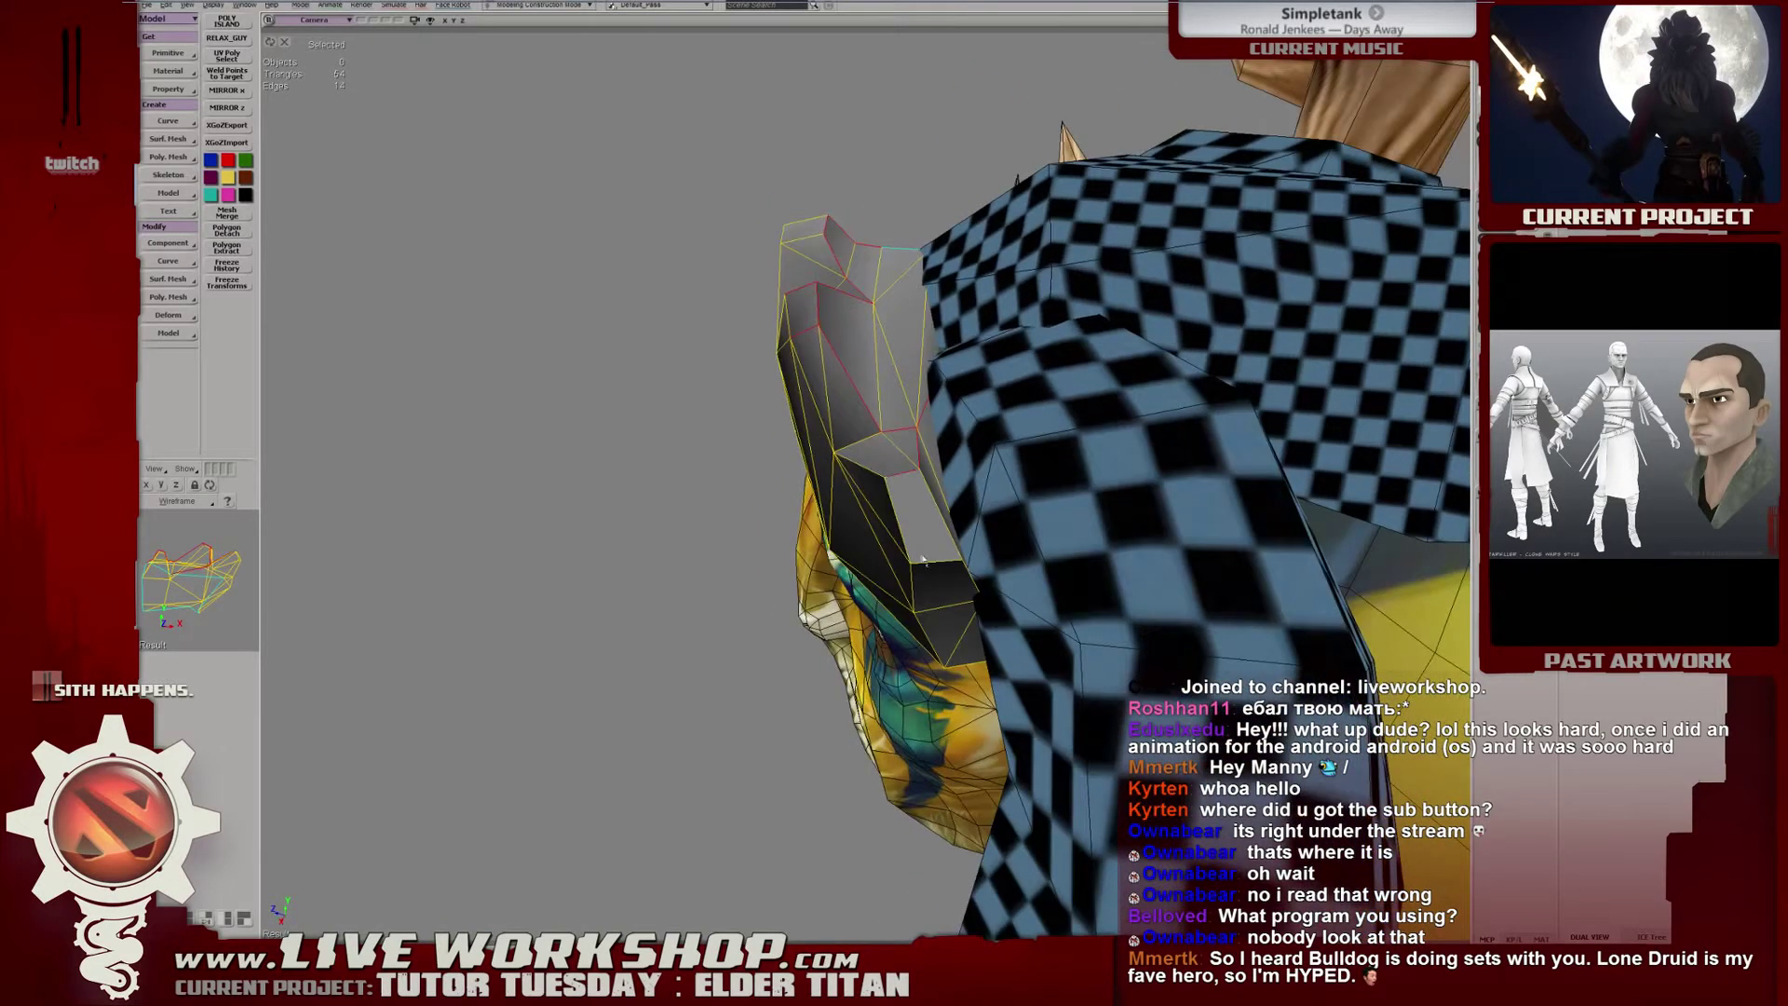
middle_drag(946, 529, 944, 438)
shift+click(943, 437)
middle_drag(754, 447, 876, 457)
shift+click(696, 486)
middle_drag(696, 486, 866, 427)
scroll(866, 427, down, 2)
Select the brown horned reference headpiece and display its UV layout in the texture editor.
click(410, 259)
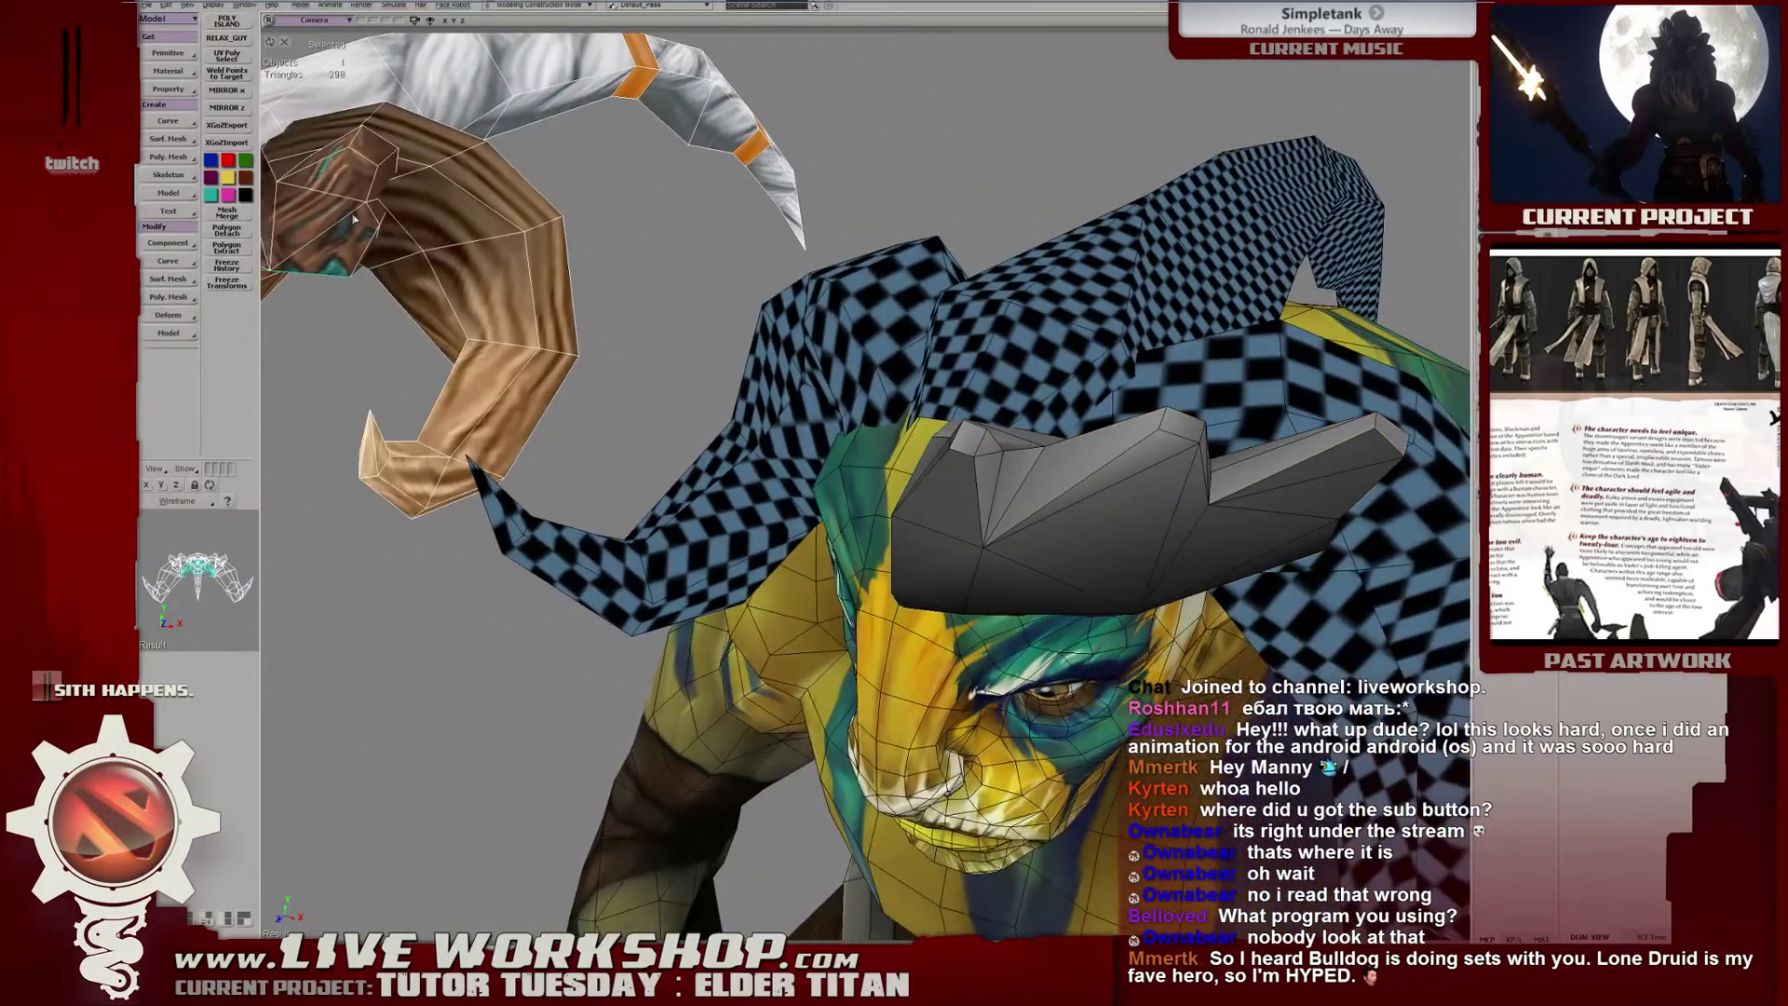
click(227, 55)
scroll(1267, 368, up, 2)
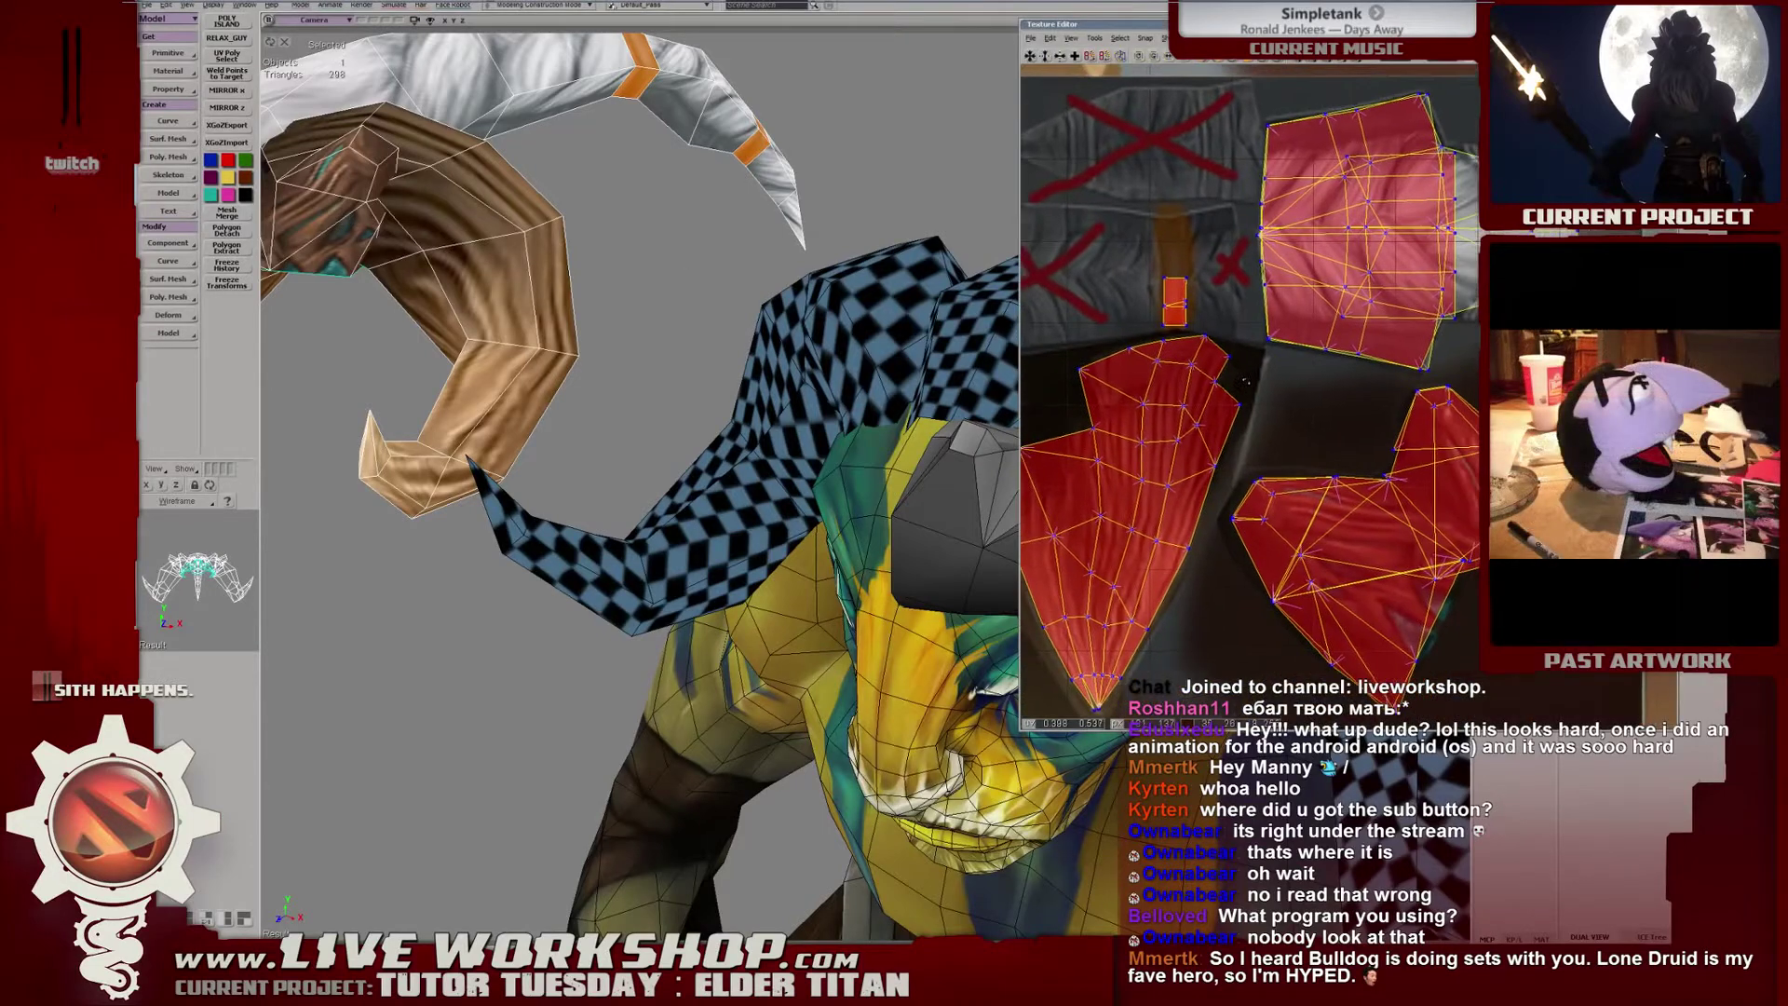
scroll(1267, 368, up, 5)
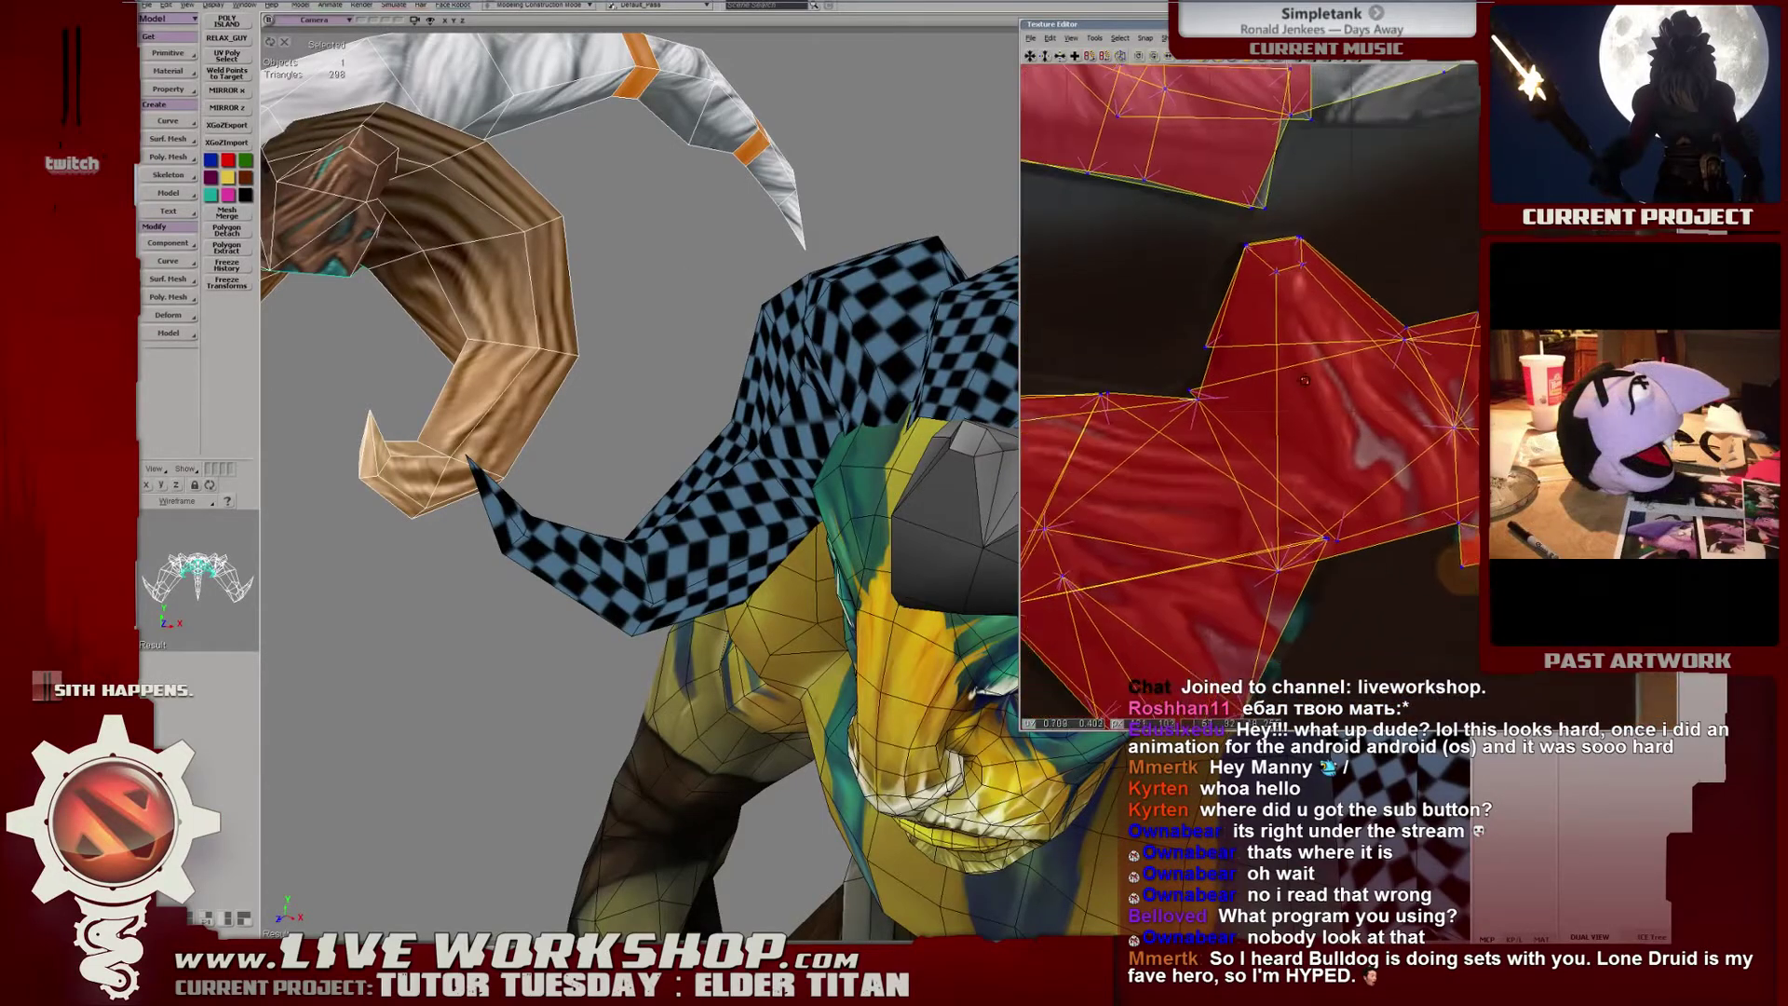
middle_drag(1317, 355, 1124, 392)
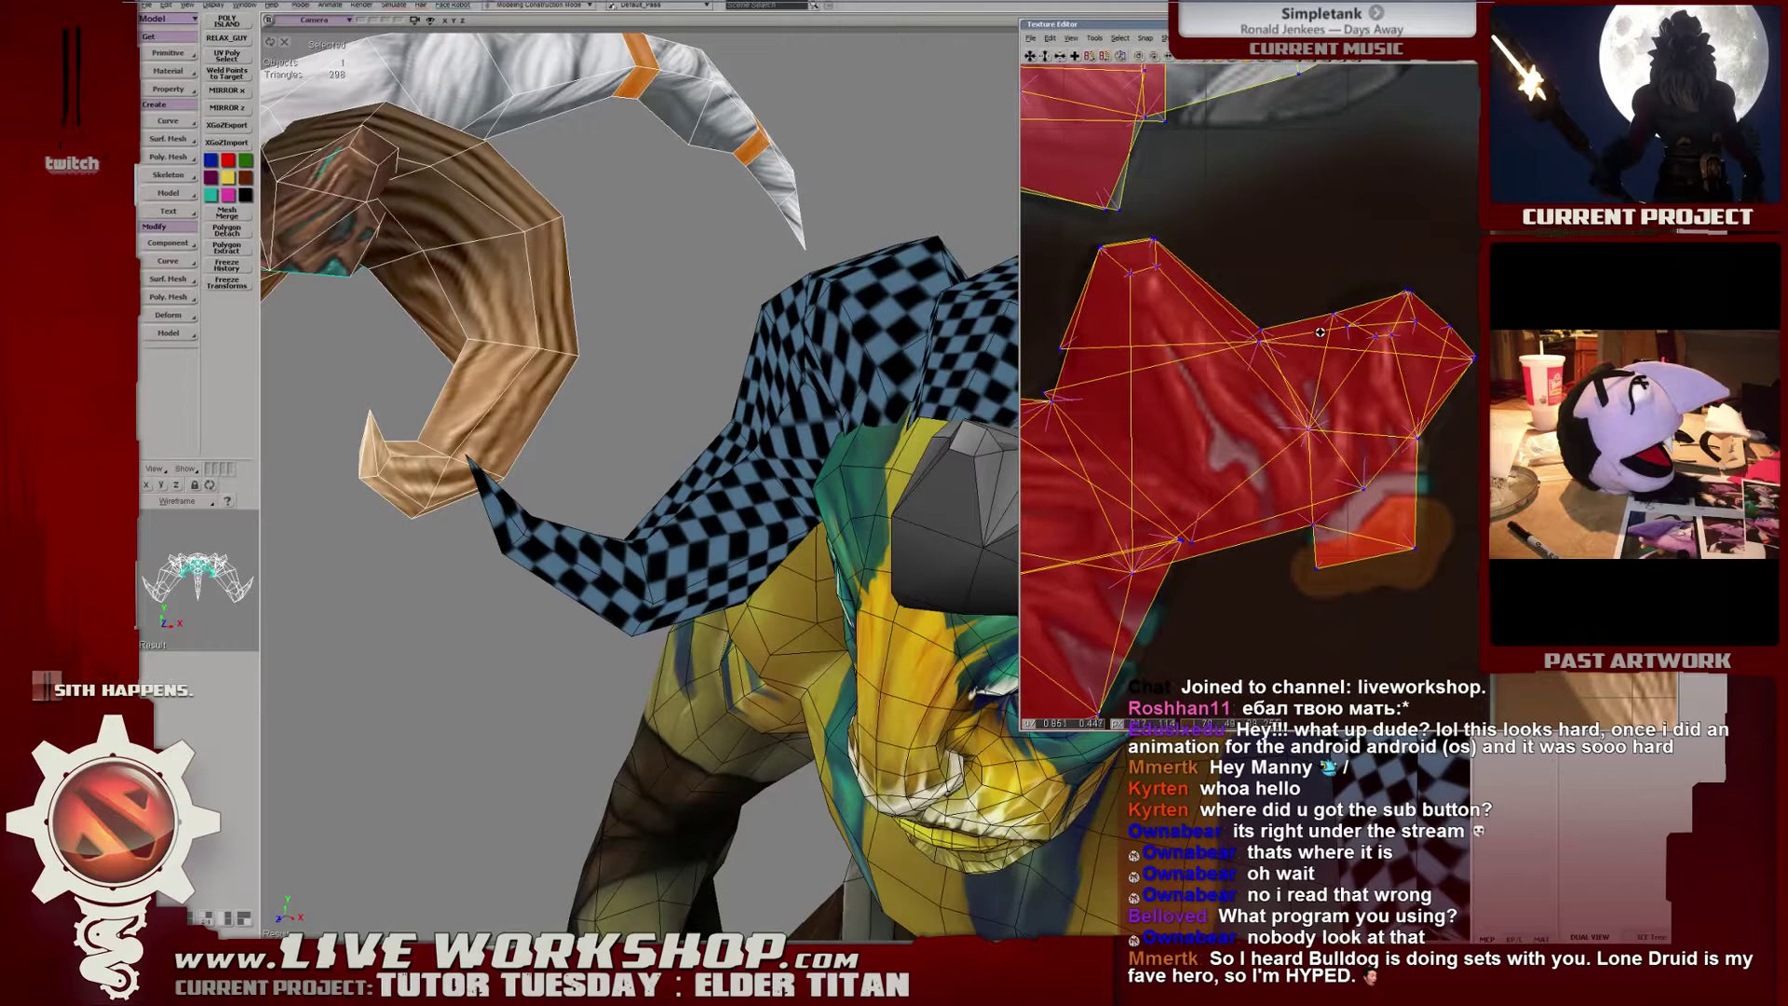
Examine how the reference headpiece's front spikes are laid out in UV space, and close the texture editor.
middle_drag(493, 333, 462, 365)
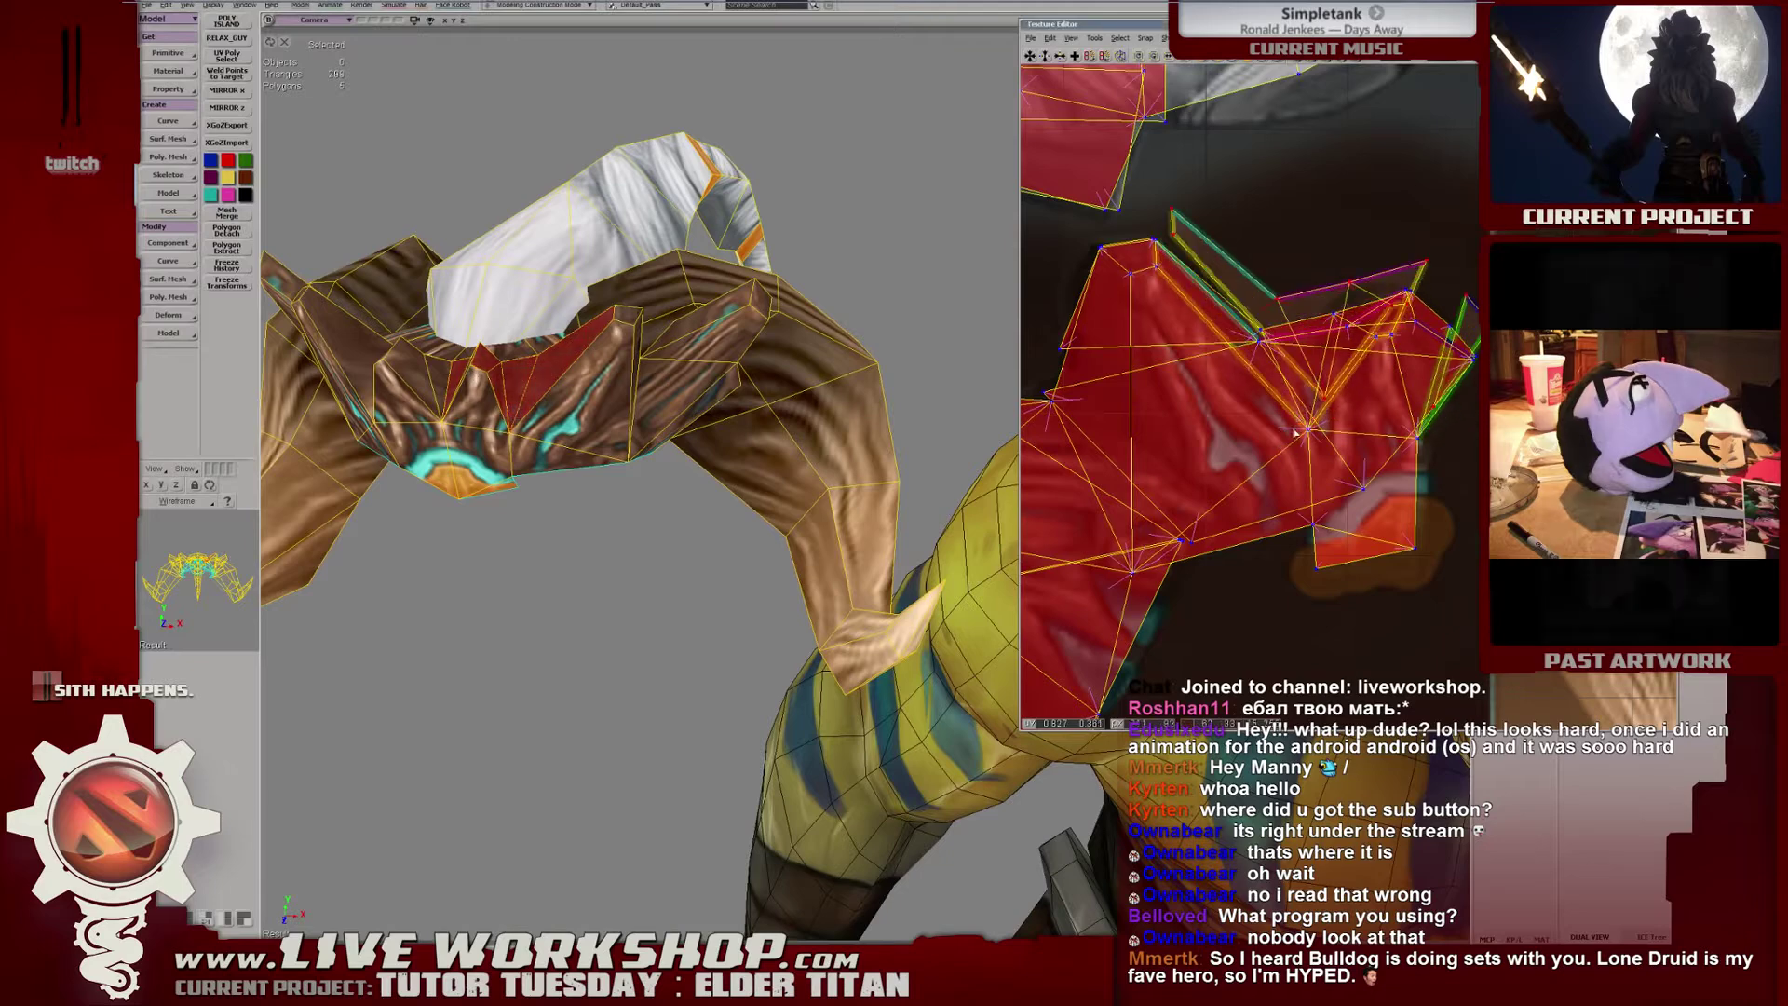
scroll(1295, 431, up, 3)
middle_drag(570, 410, 873, 465)
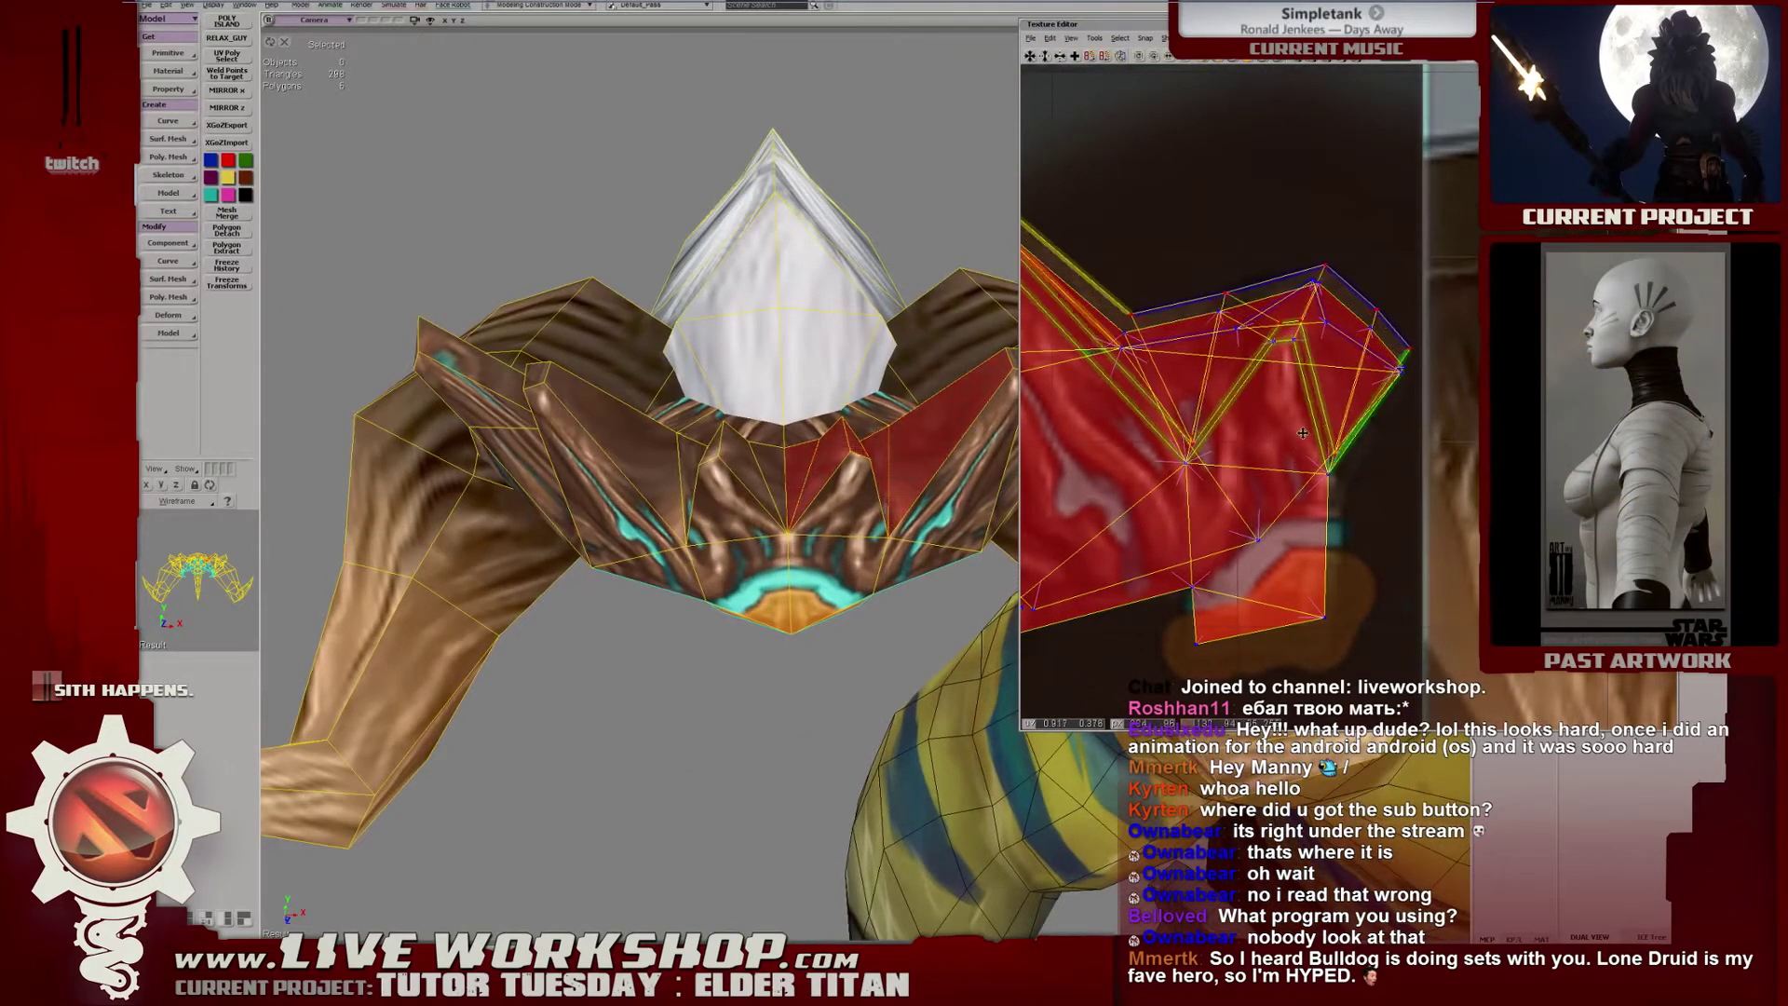
drag(1302, 433, 1249, 346)
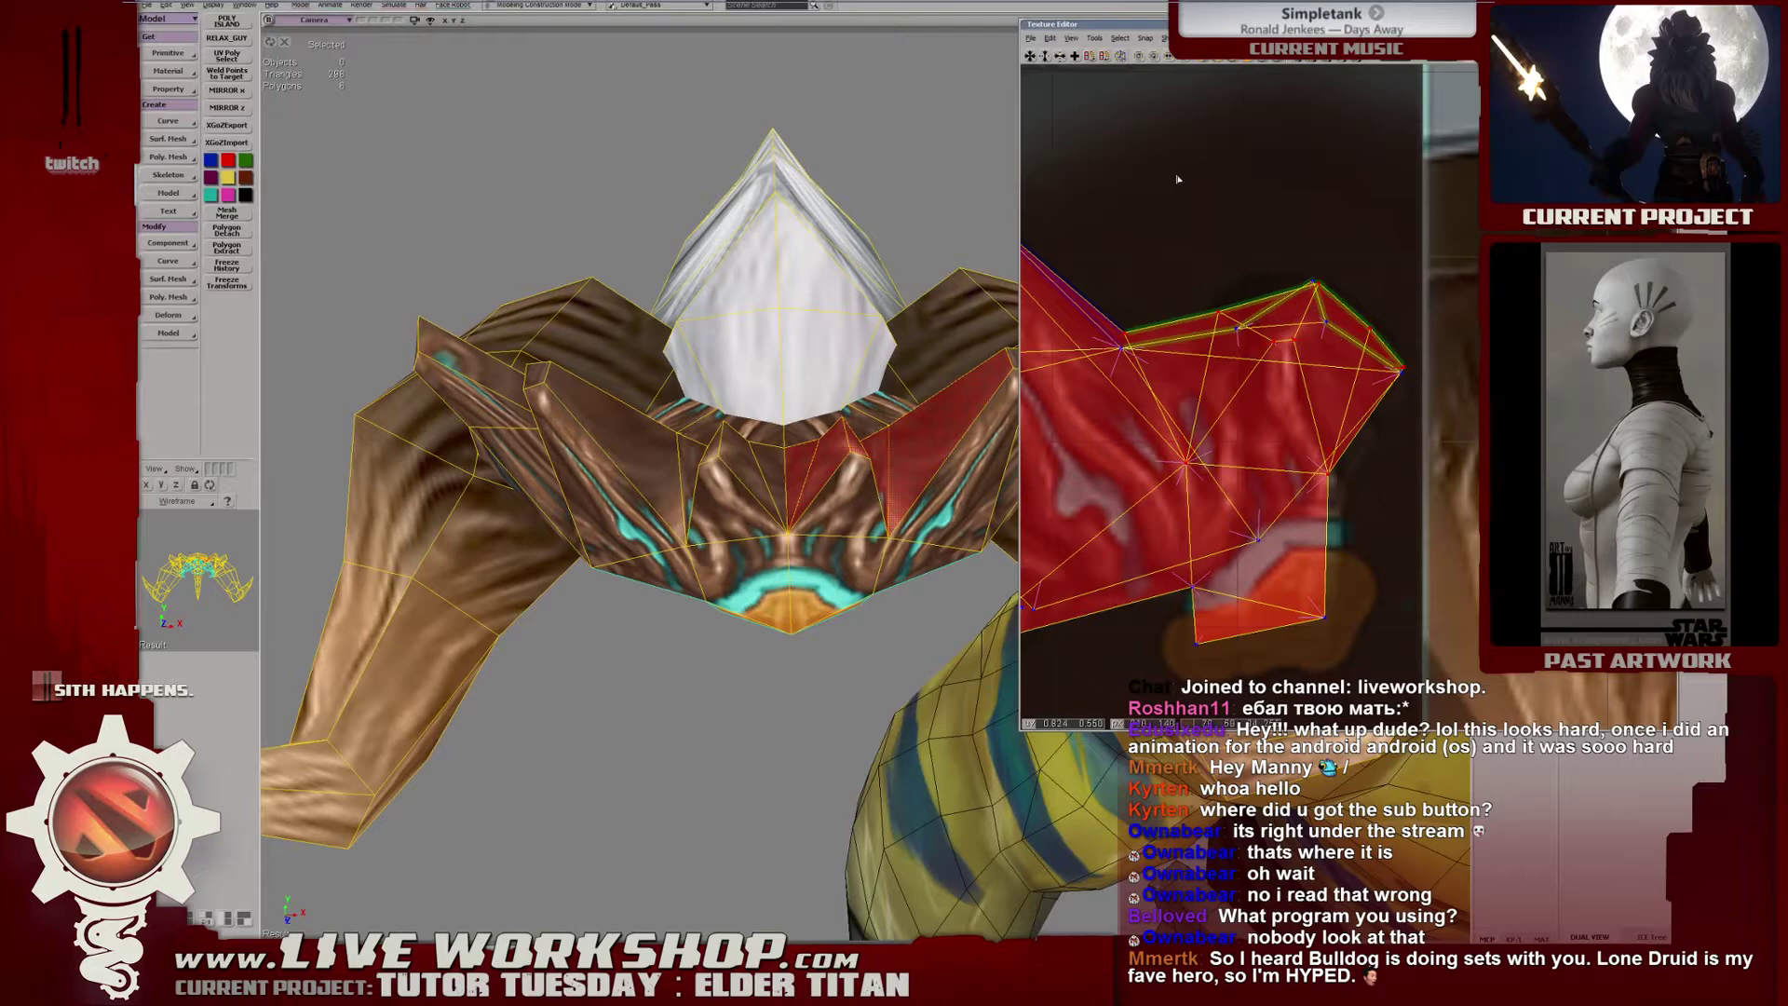
key(alt+7)
click(1071, 232)
middle_drag(1070, 232, 711, 295)
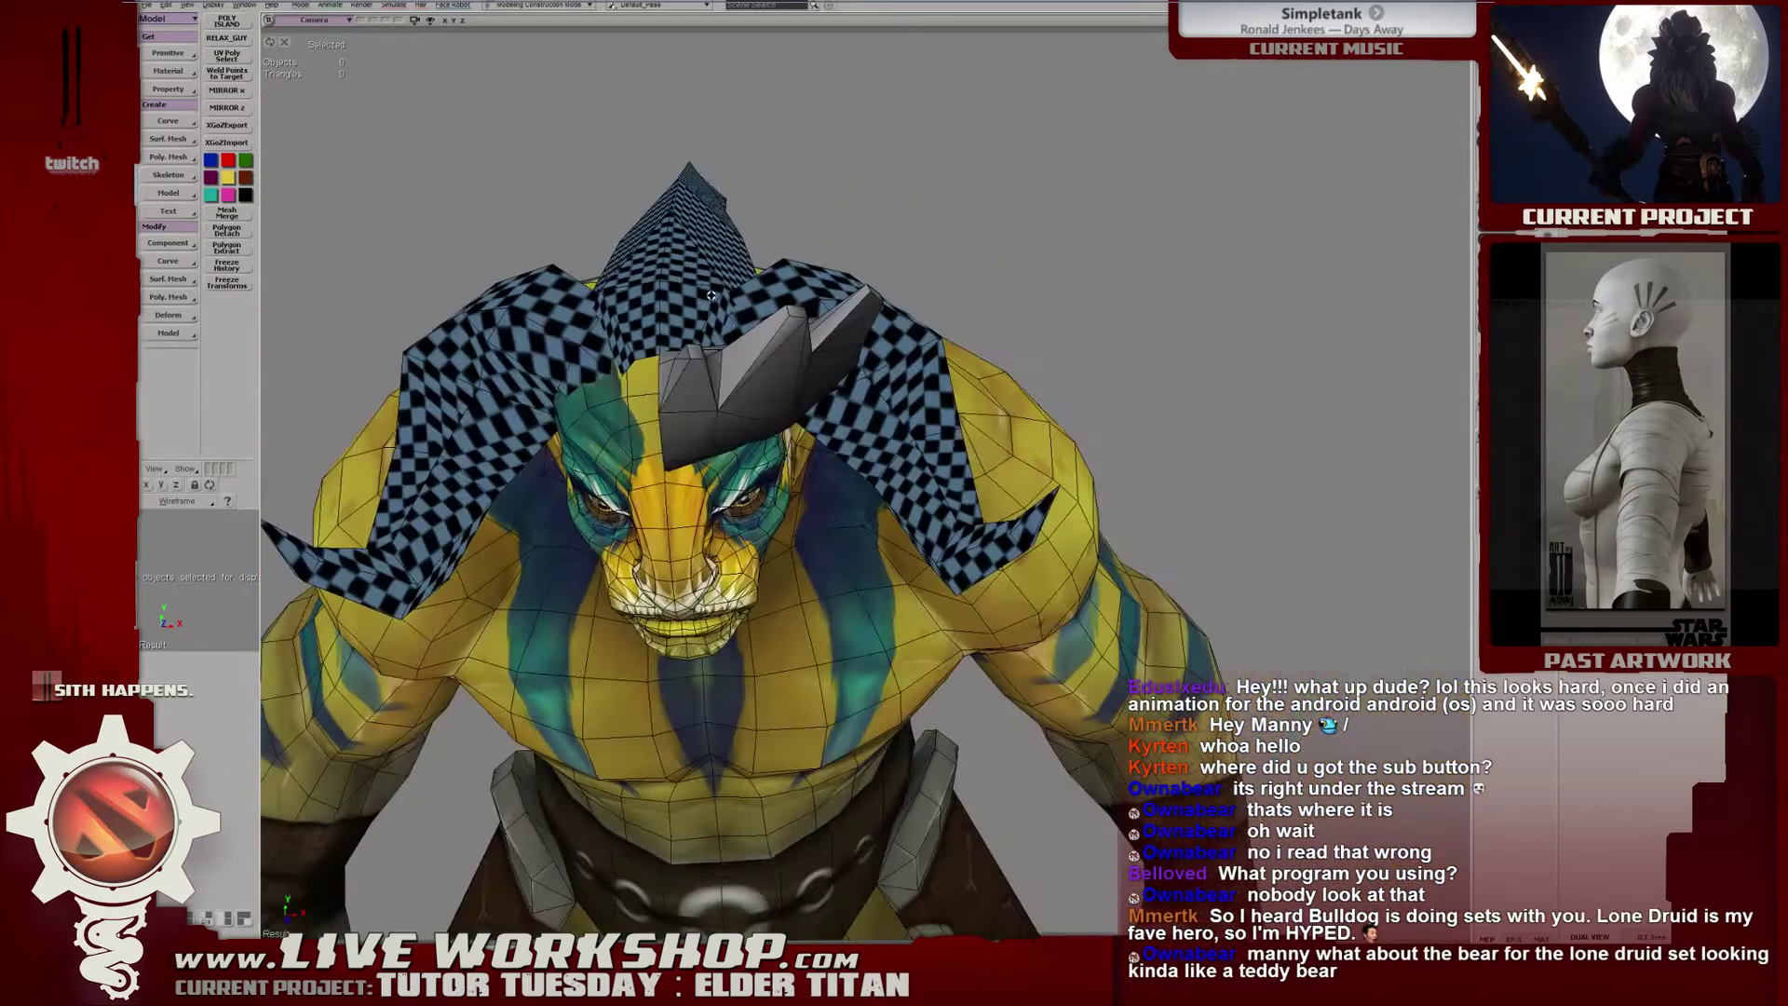
Select the grey half headpiece again and finish its seam-edge selection around the rim spikes.
click(782, 354)
scroll(838, 335, up, 5)
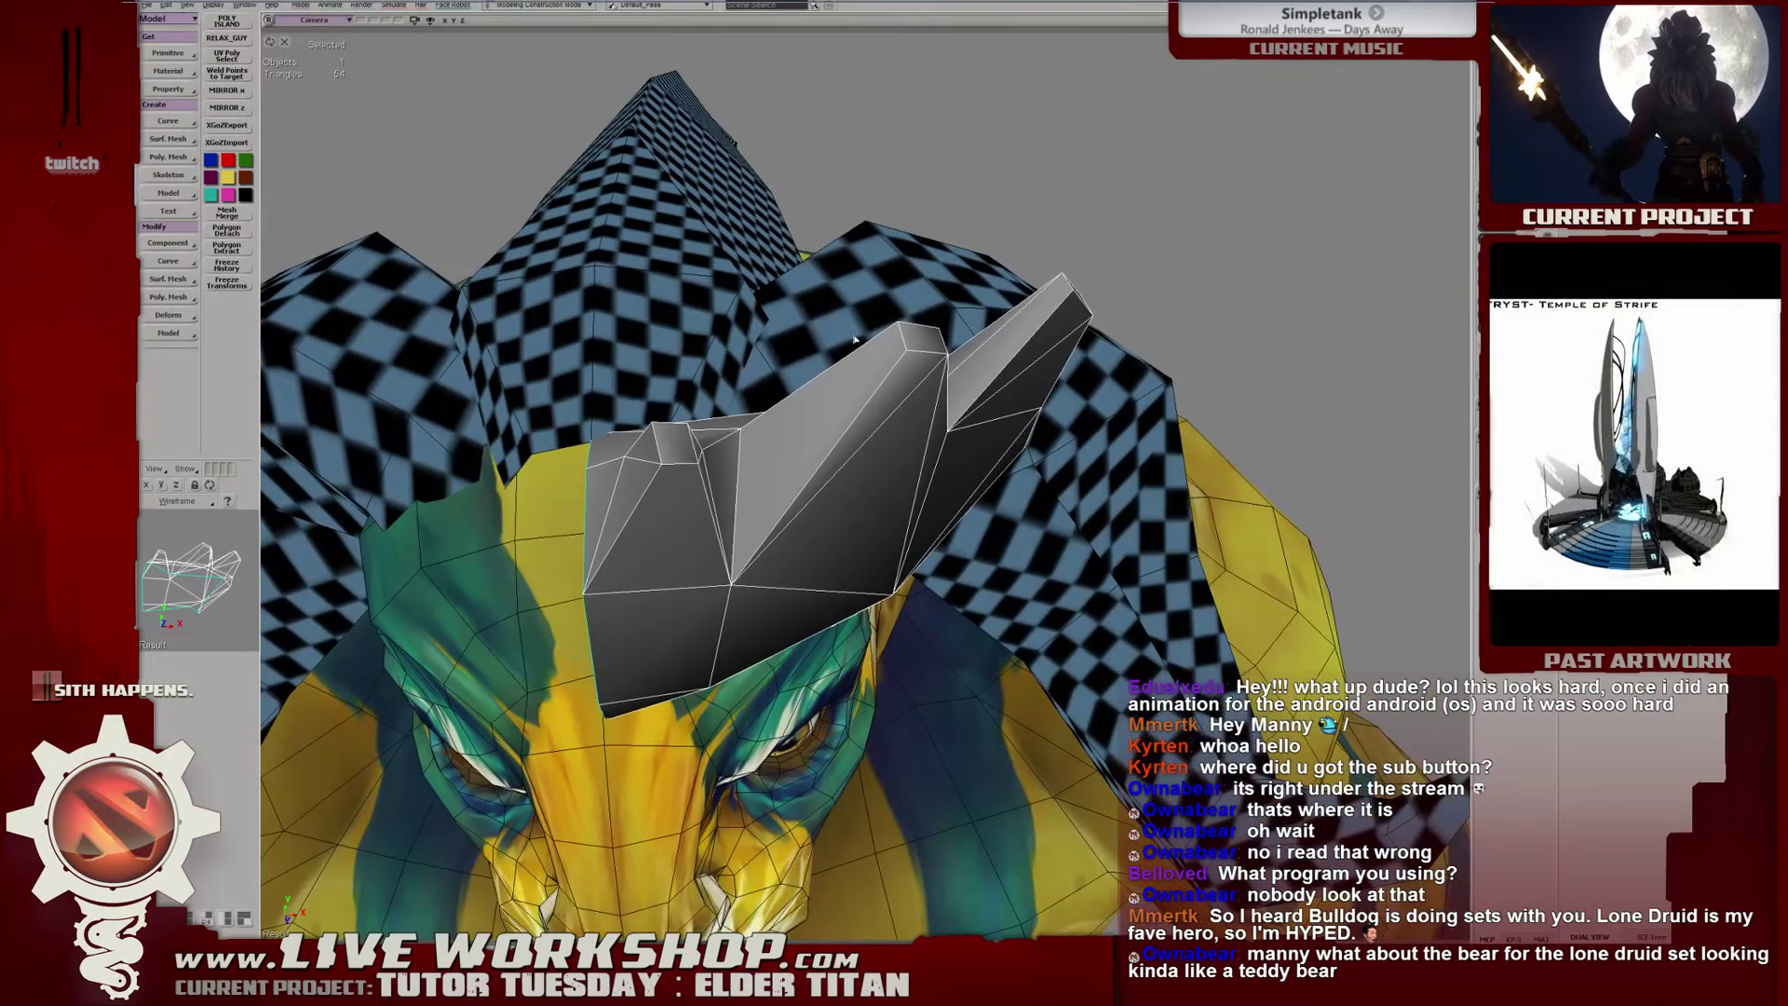
key(alt+7)
key(alt+7)
key(e)
middle_drag(832, 341, 1001, 361)
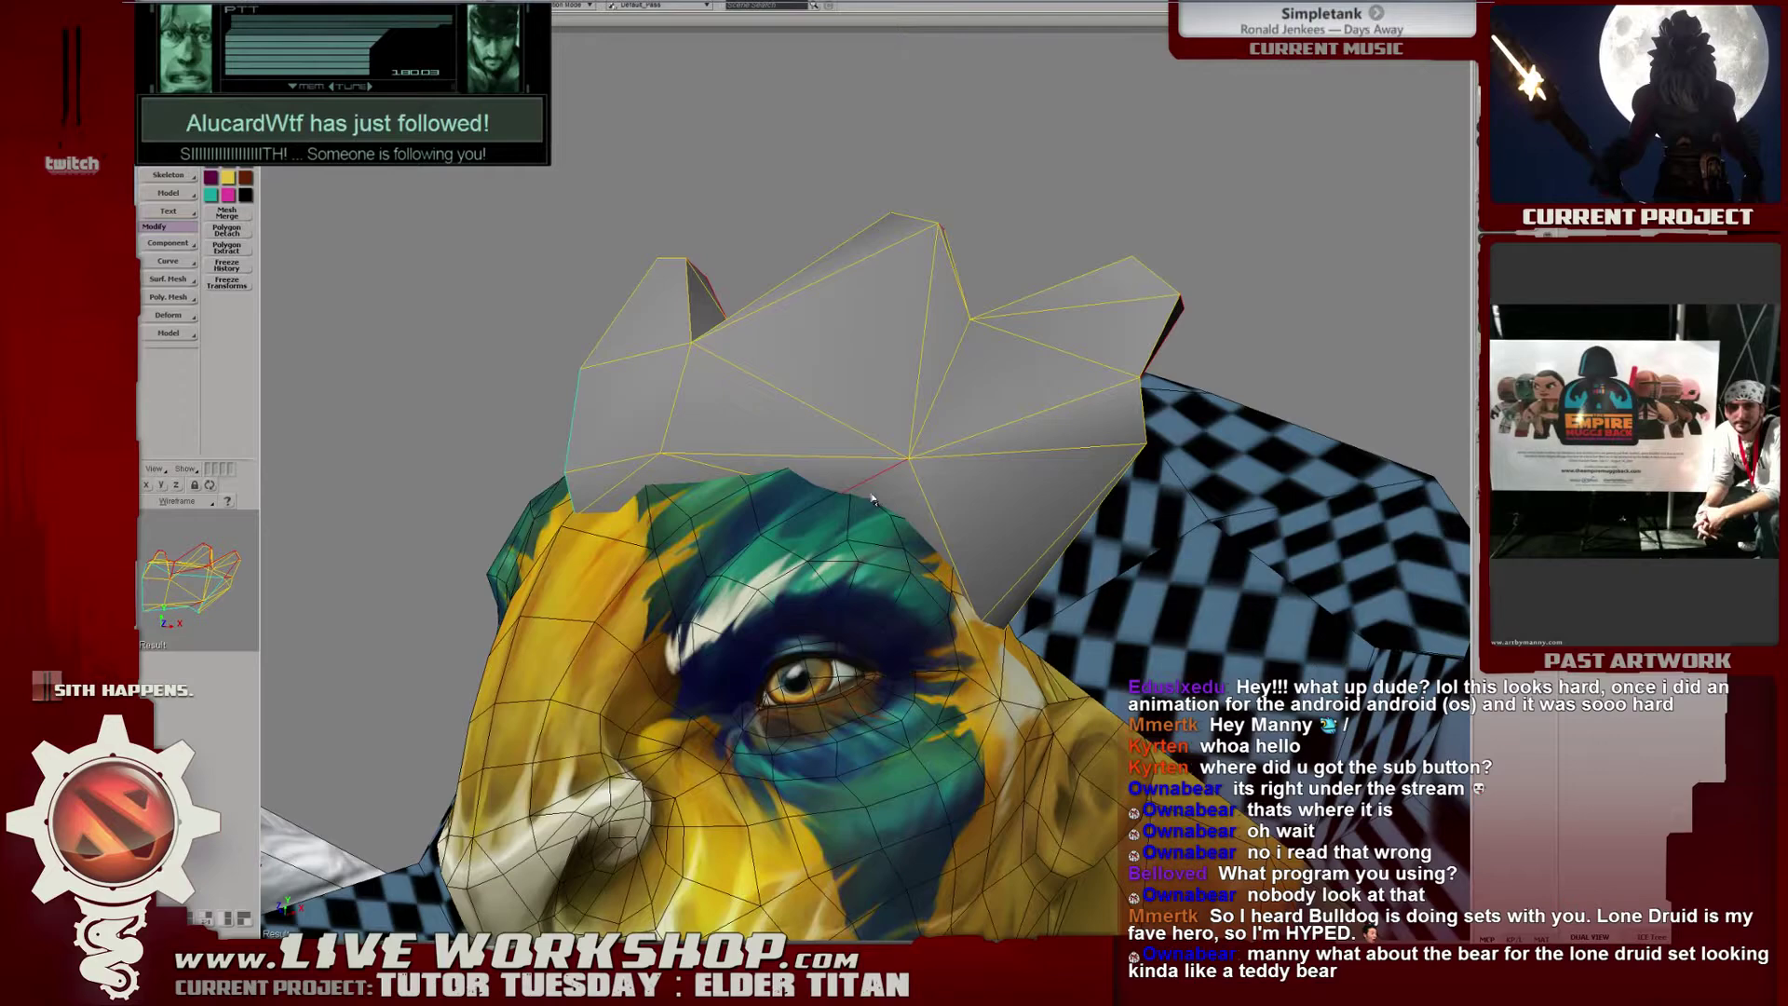
middle_drag(884, 468, 818, 369)
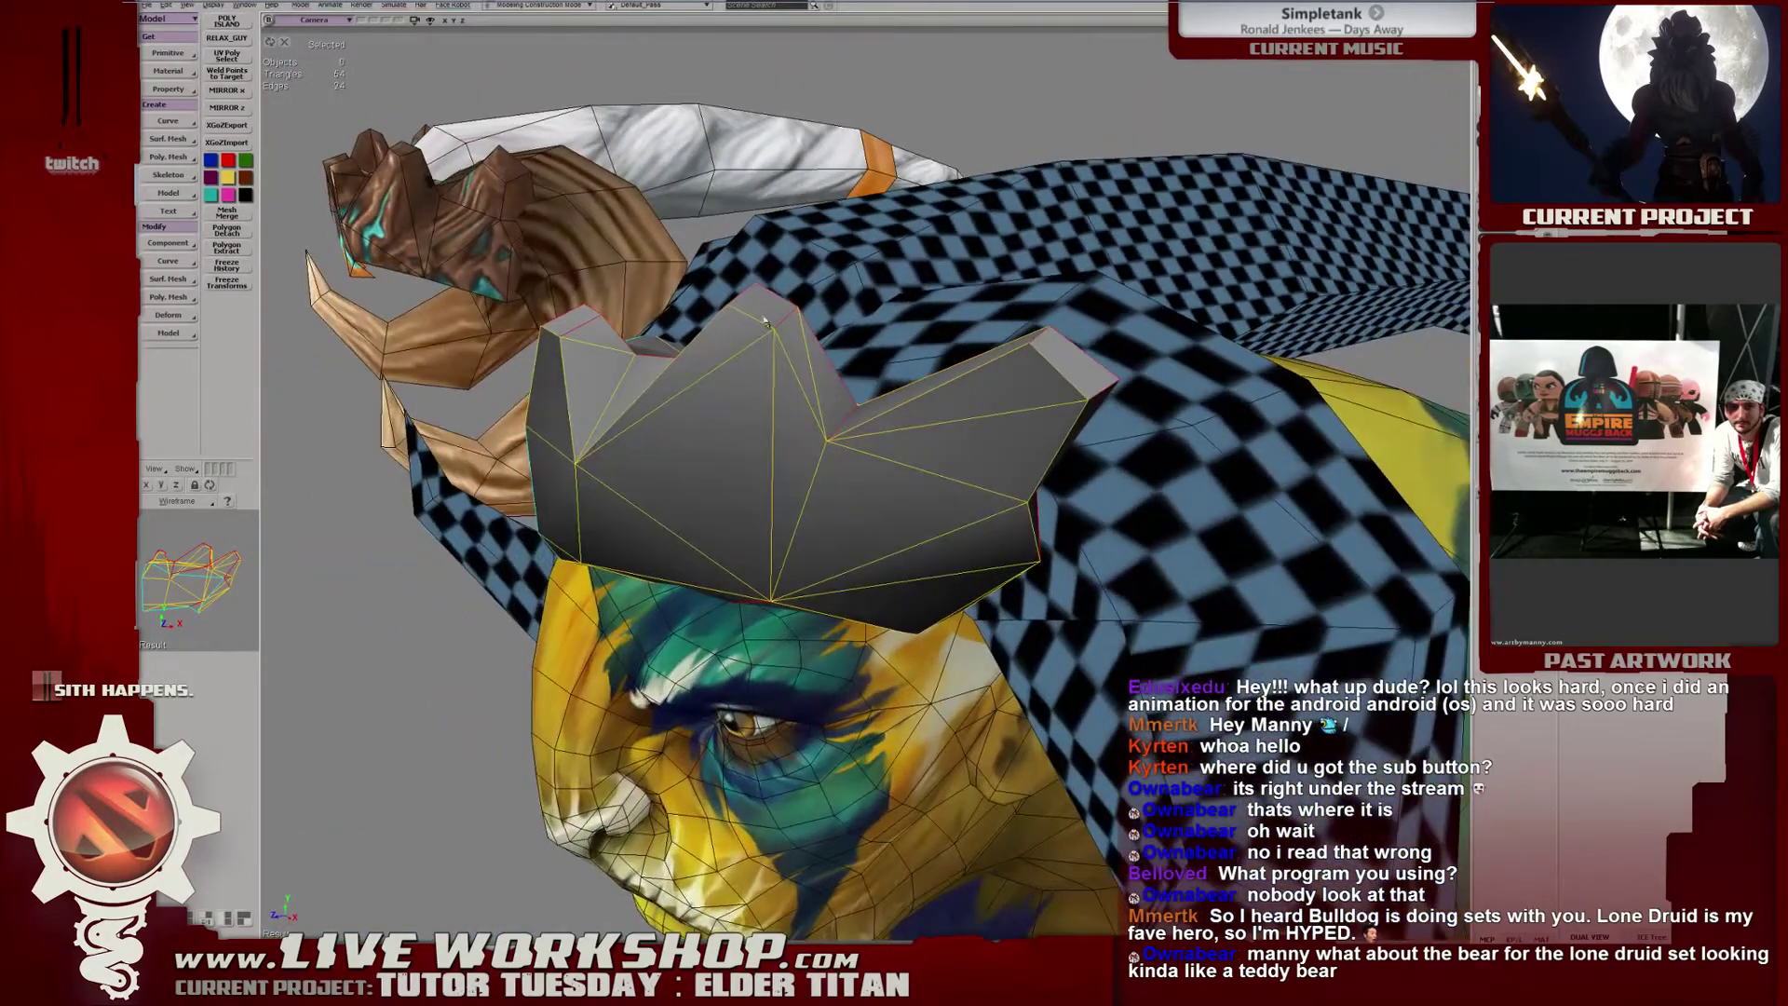
middle_drag(736, 329, 880, 320)
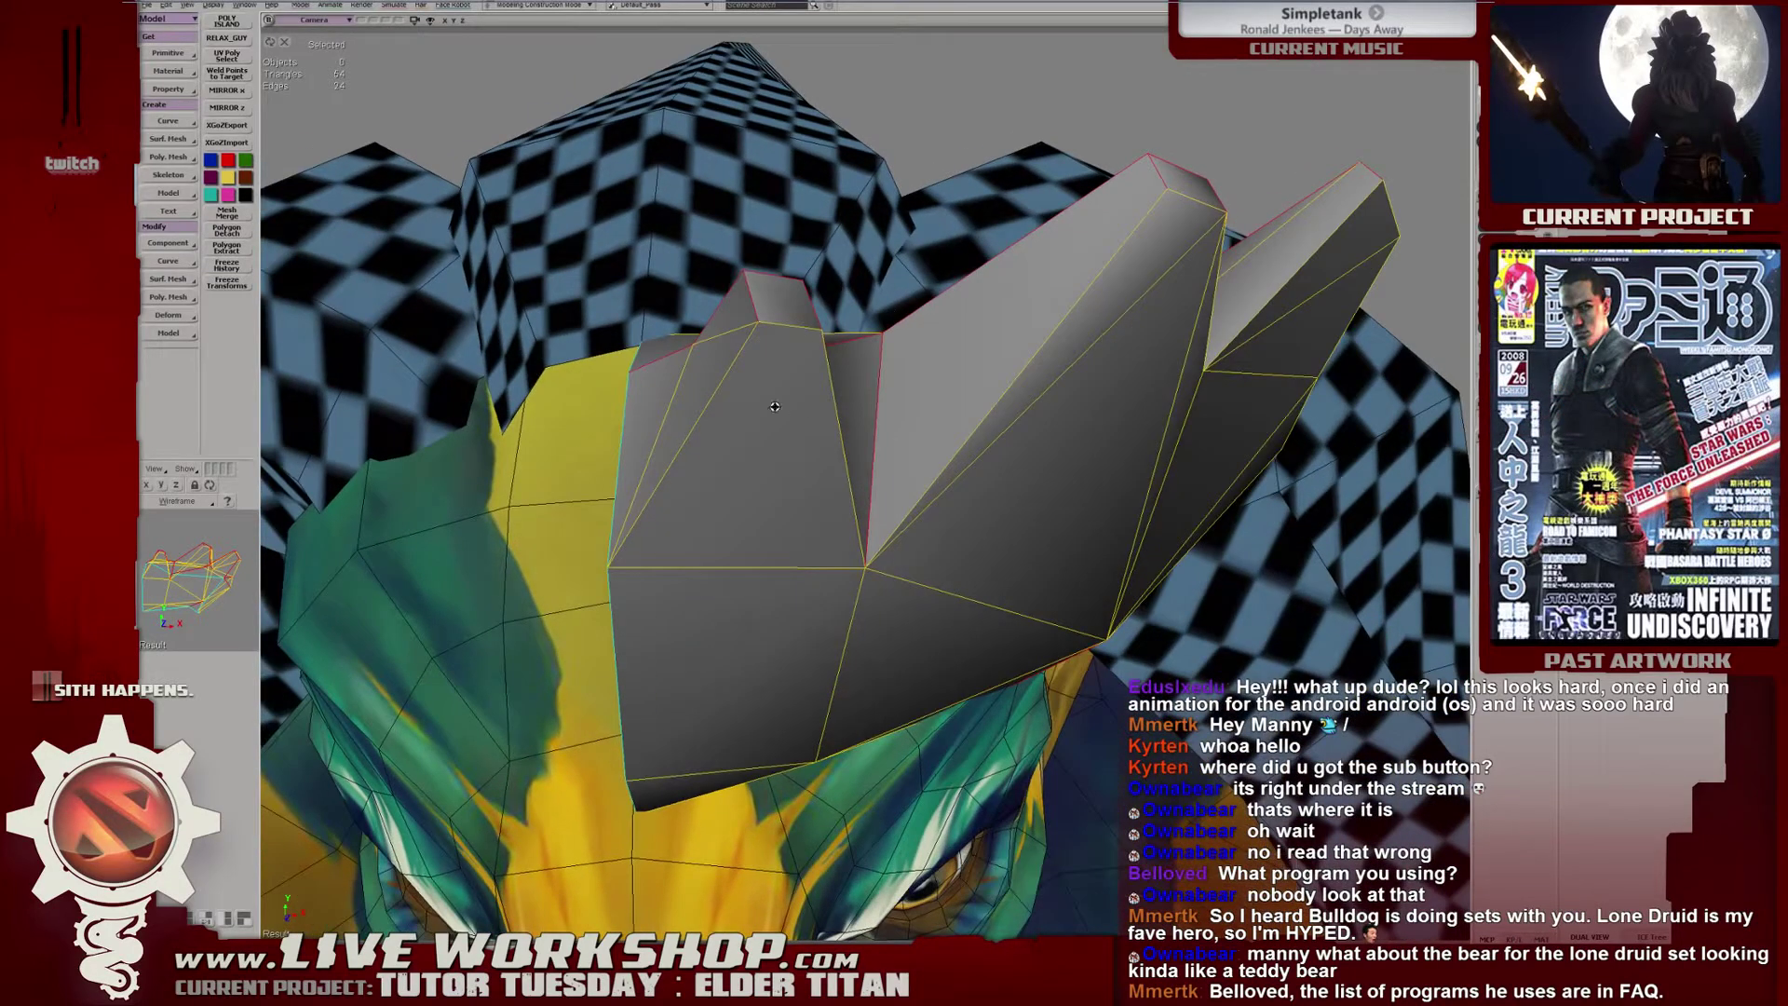
middle_drag(943, 509, 933, 472)
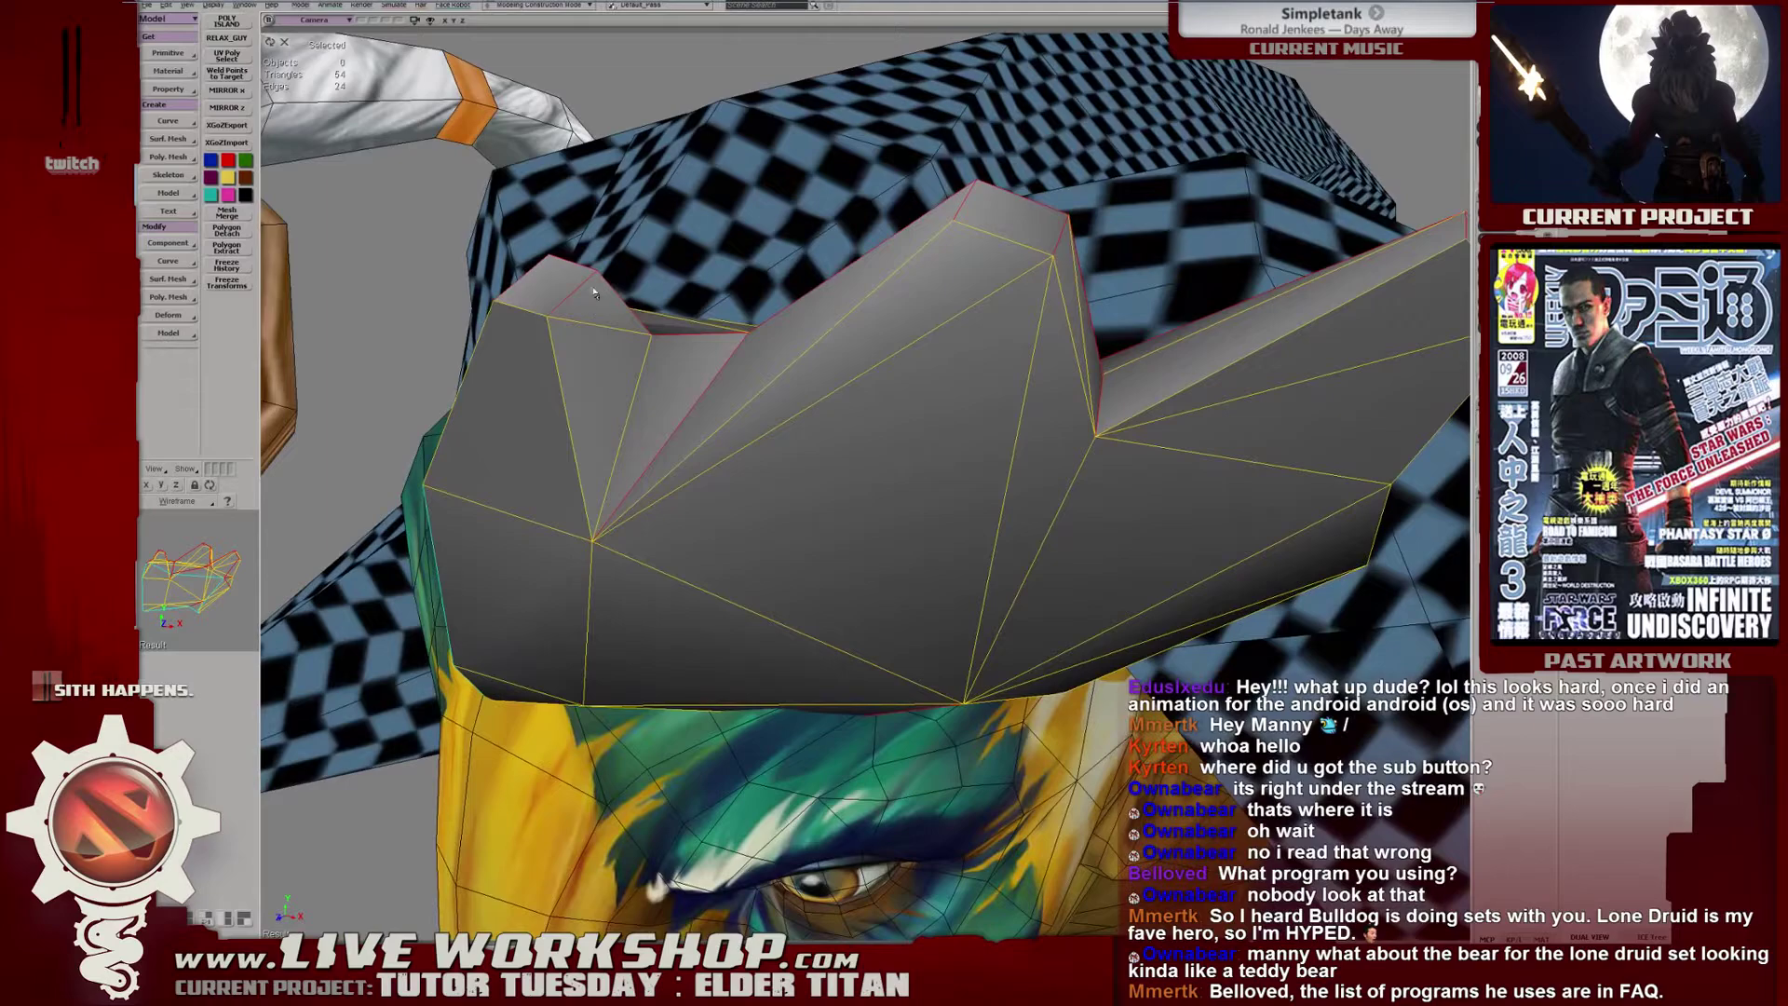
mouse_move(594, 293)
middle_down()
mouse_move(795, 387)
mouse_move(918, 410)
mouse_move(904, 366)
mouse_move(943, 439)
mouse_move(796, 536)
middle_up()
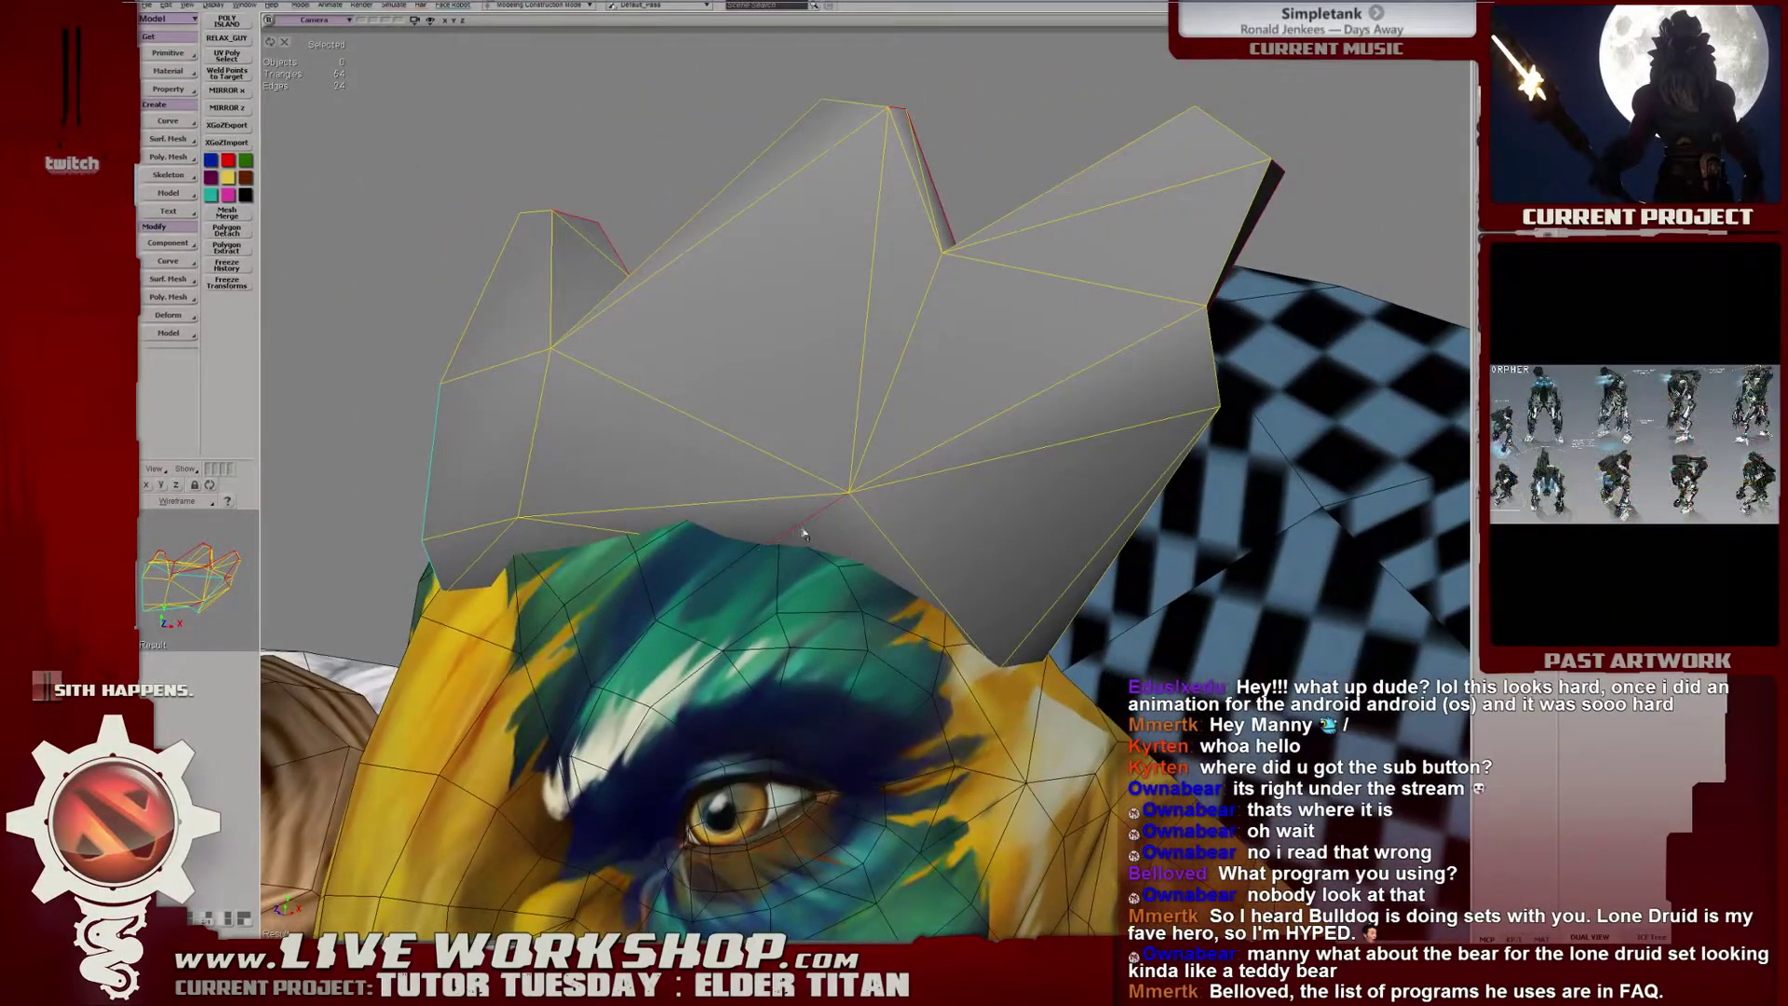
mouse_move(878, 472)
middle_down()
mouse_move(847, 550)
mouse_move(819, 520)
mouse_move(935, 500)
mouse_move(554, 277)
middle_up()
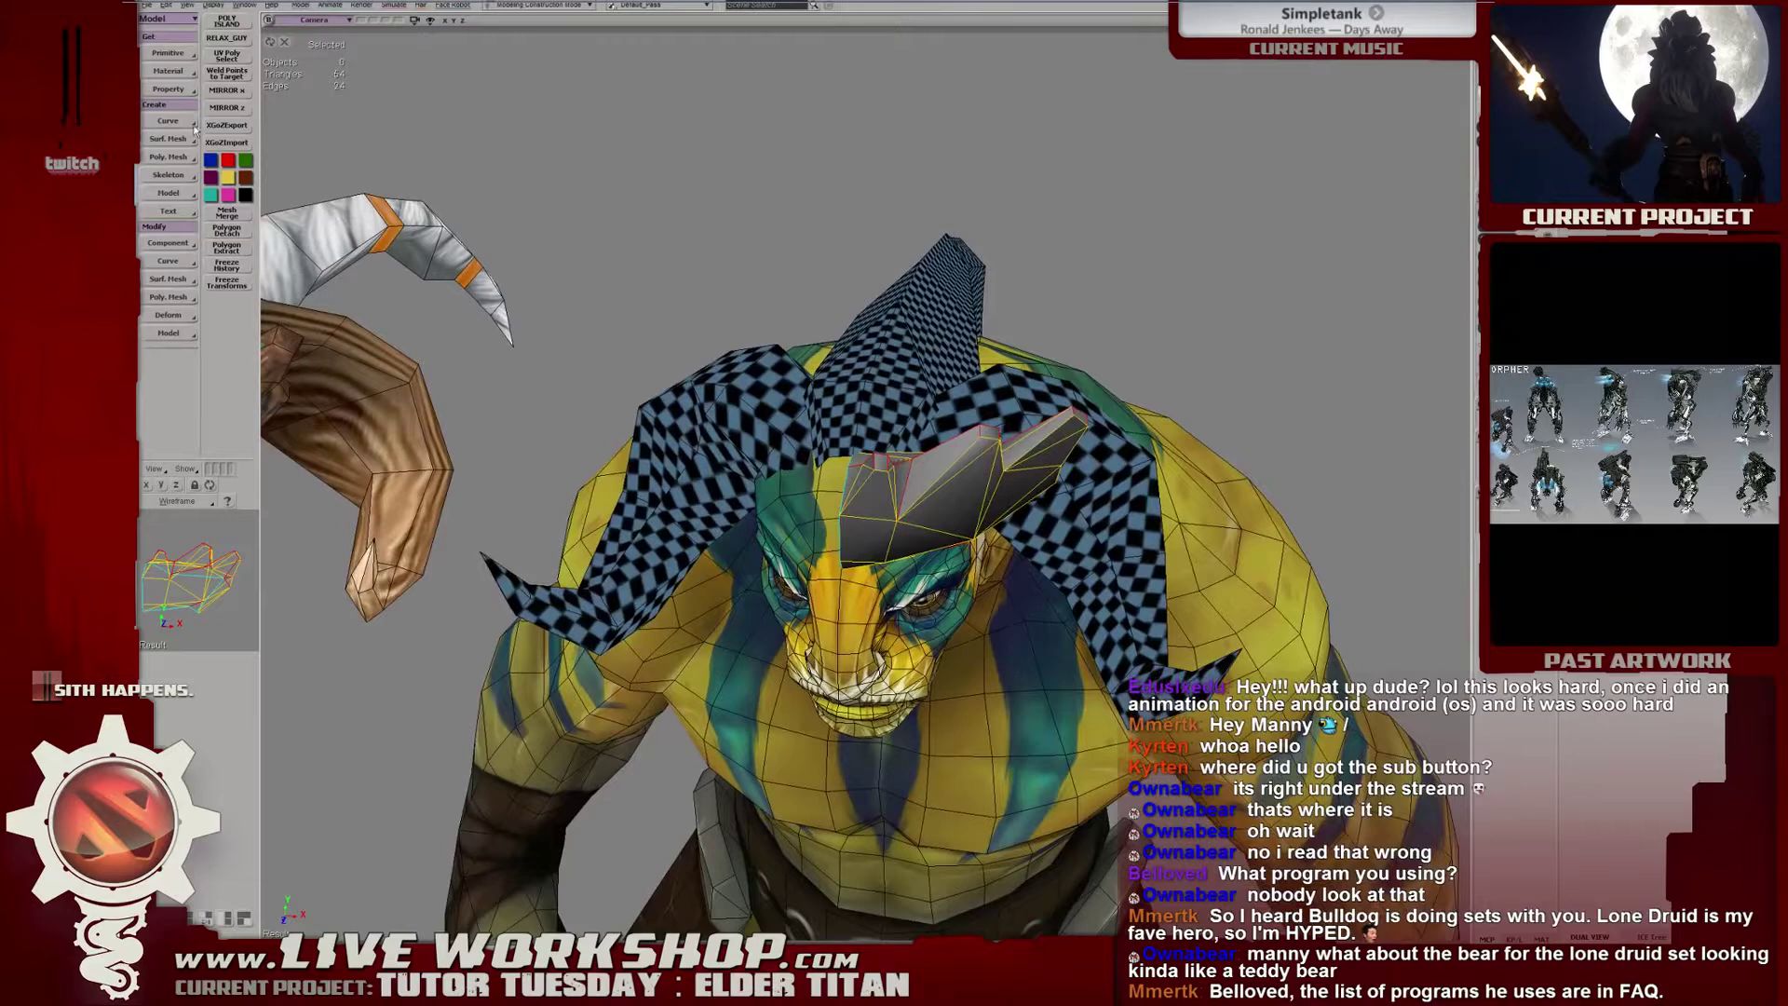
Unfold the headpiece's UVs along the selected seam edges and show the unfolded islands in the texture editor.
click(357, 267)
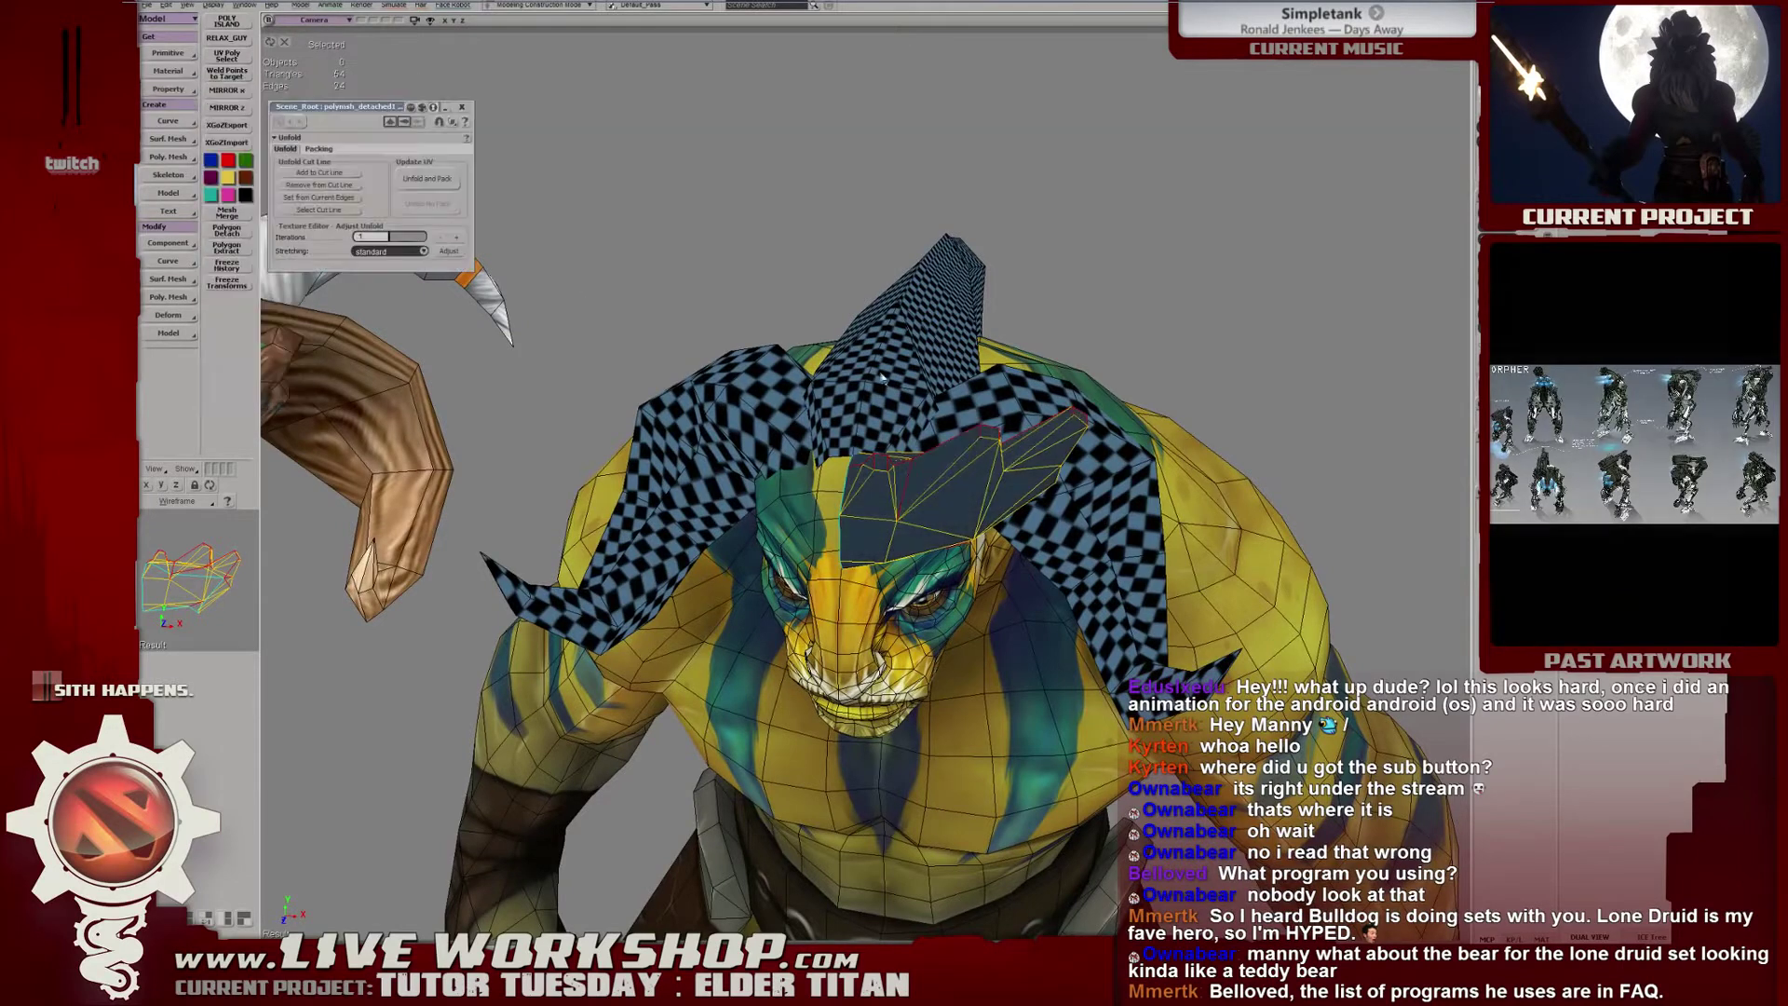
click(431, 175)
click(462, 107)
middle_drag(683, 155, 352, 145)
key(alt+7)
click(166, 87)
mouse_move(252, 91)
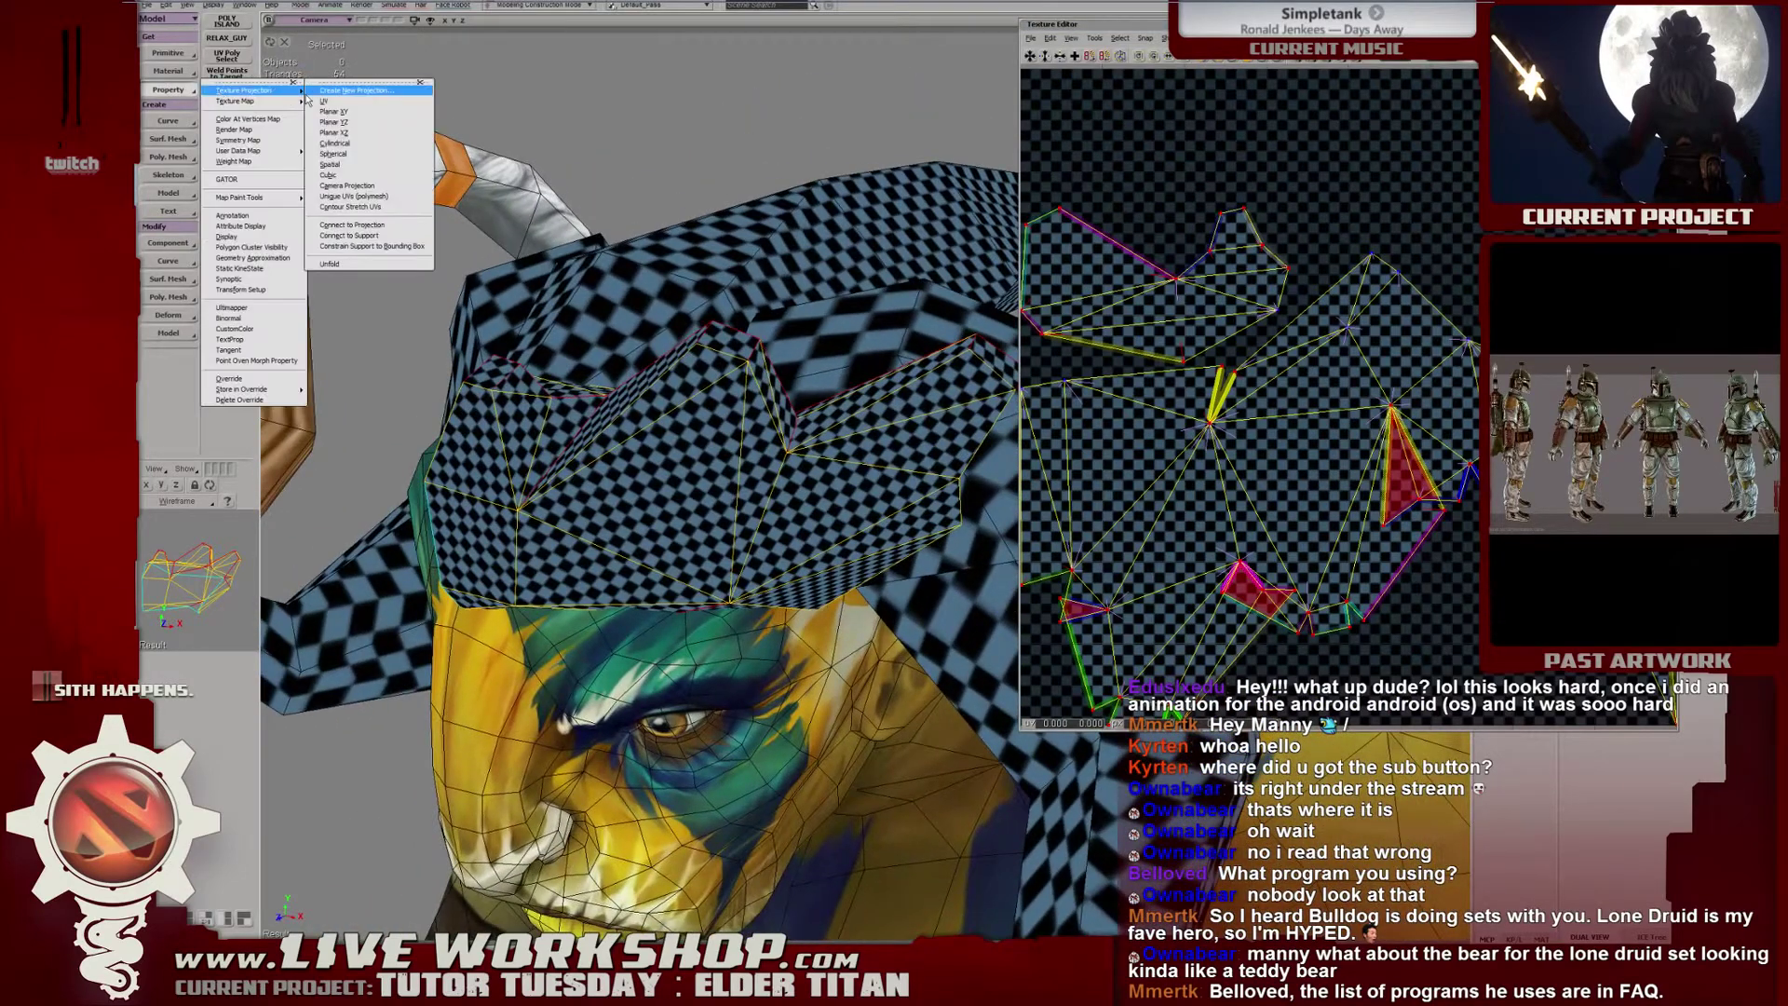
click(355, 266)
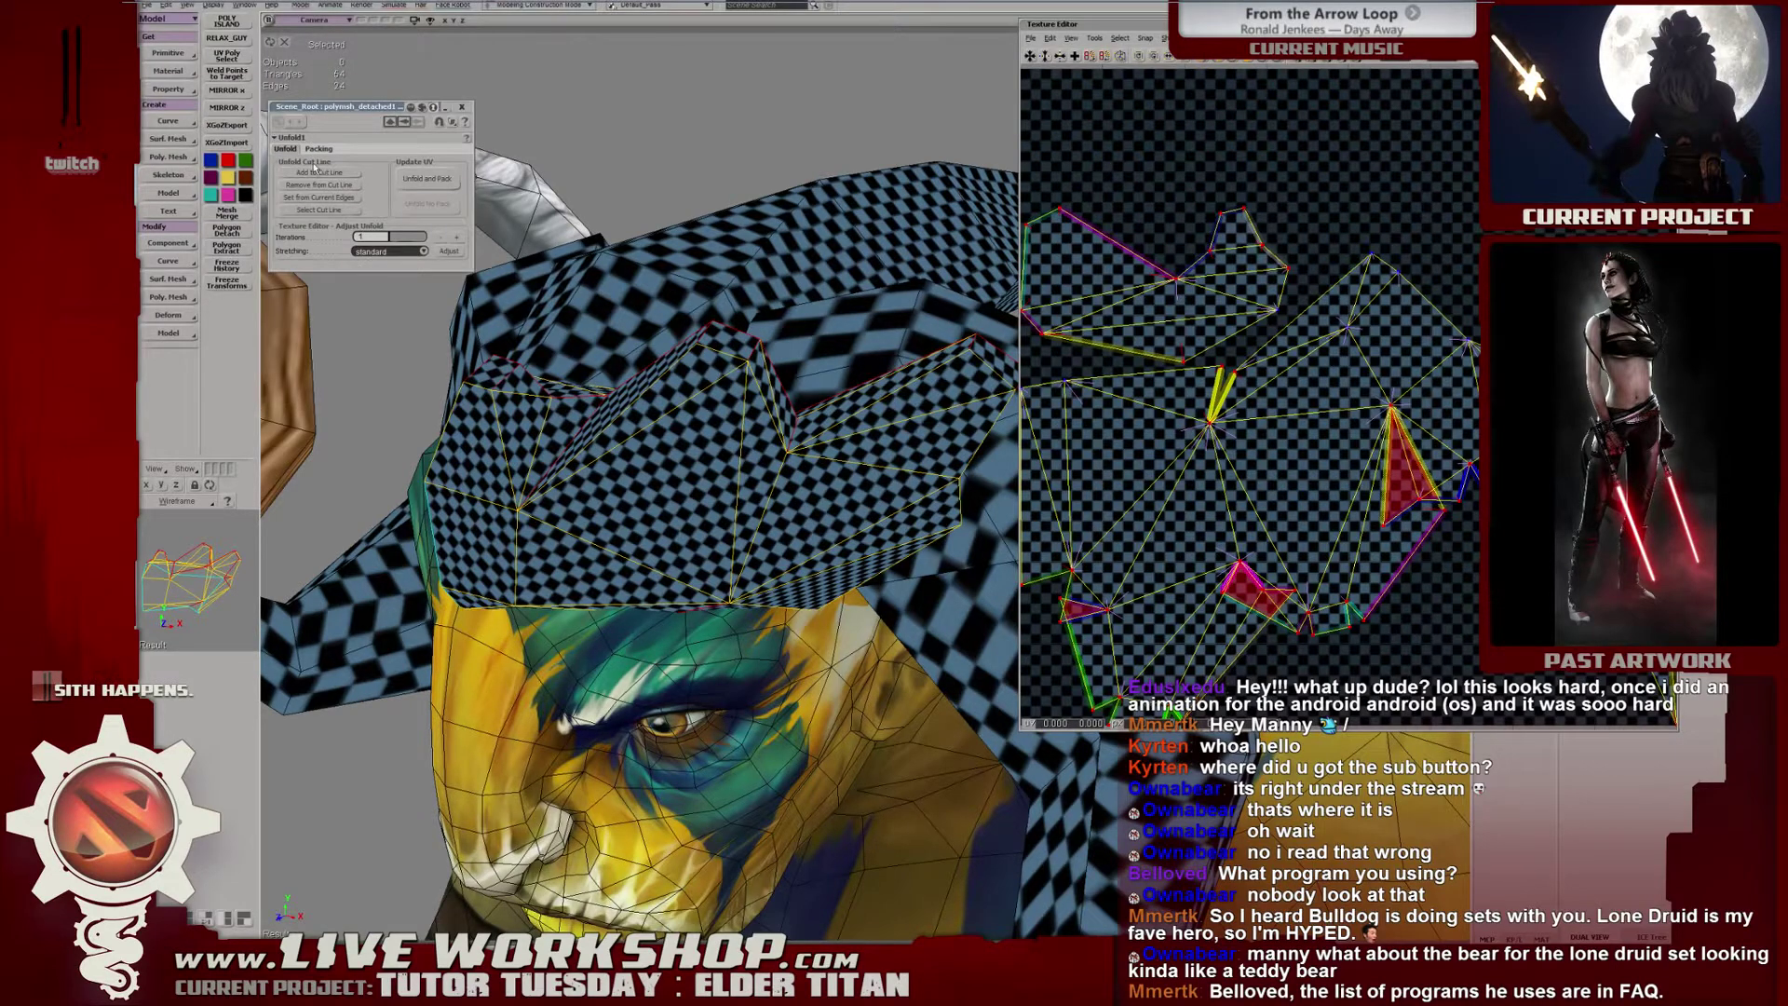
click(462, 107)
Move the texture editor to the second monitor, clear the UV selection and frame the headpiece's islands.
drag(1057, 25, 1784, 56)
scroll(1034, 275, down, 3)
scroll(1227, 377, up, 3)
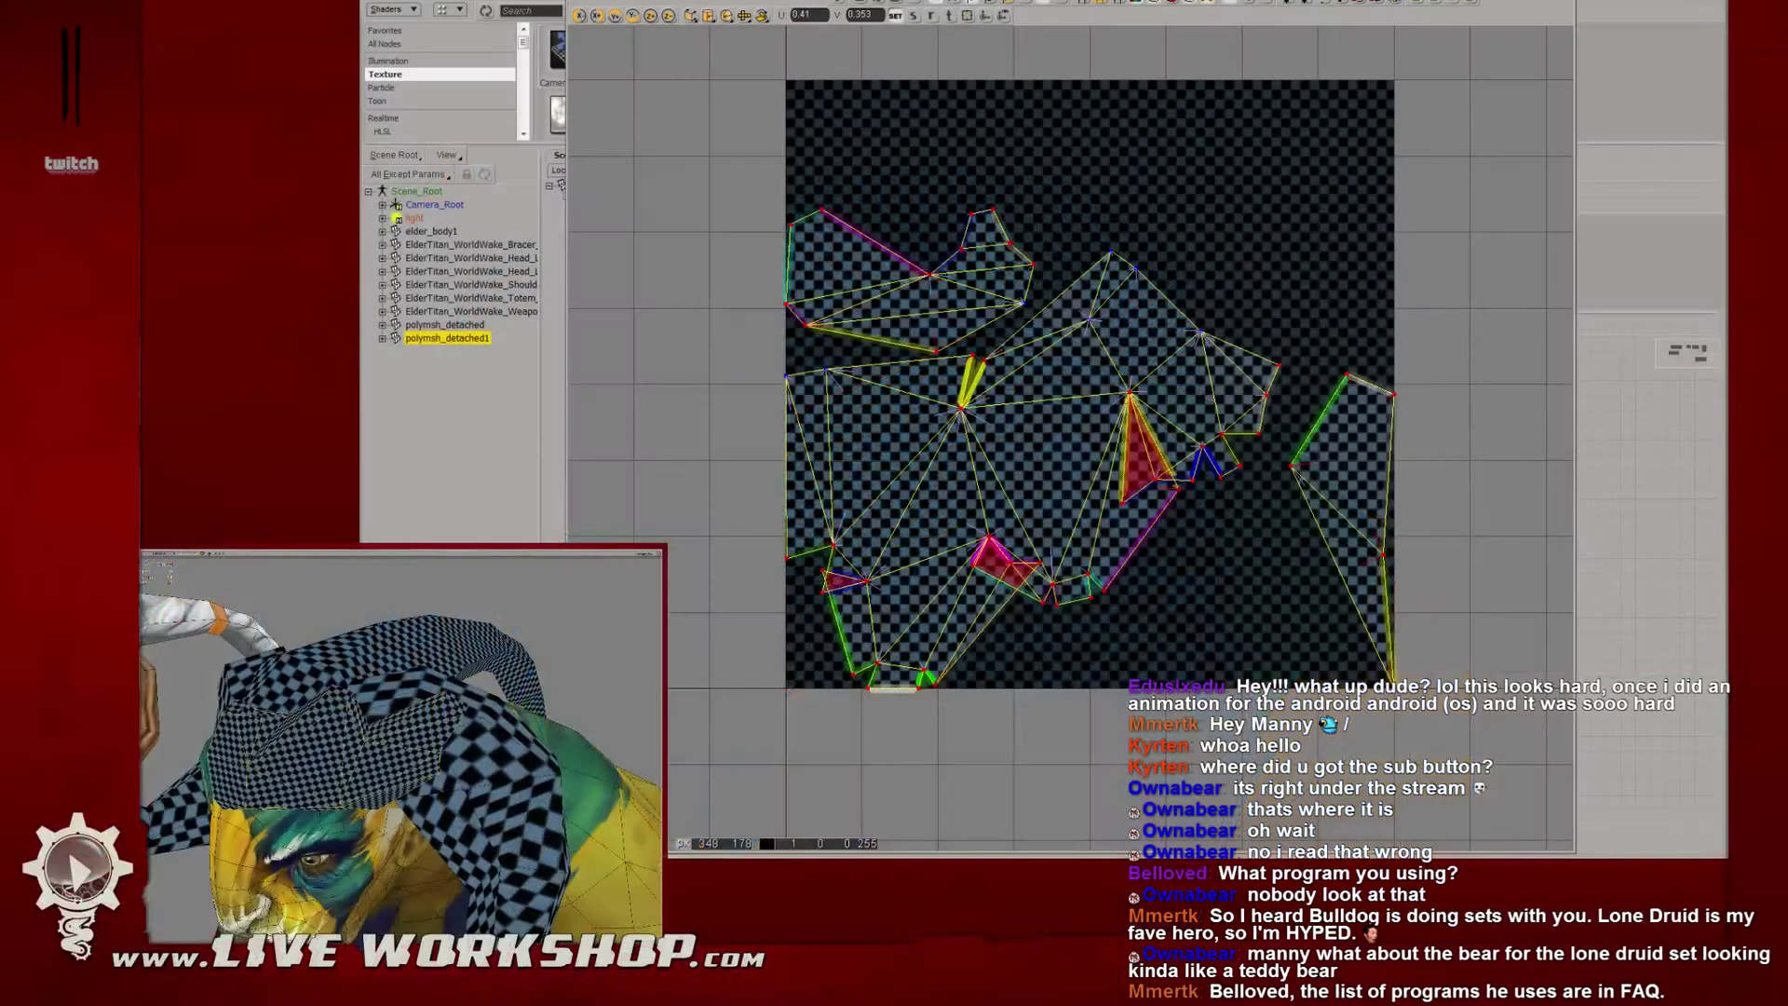
right_click(1037, 394)
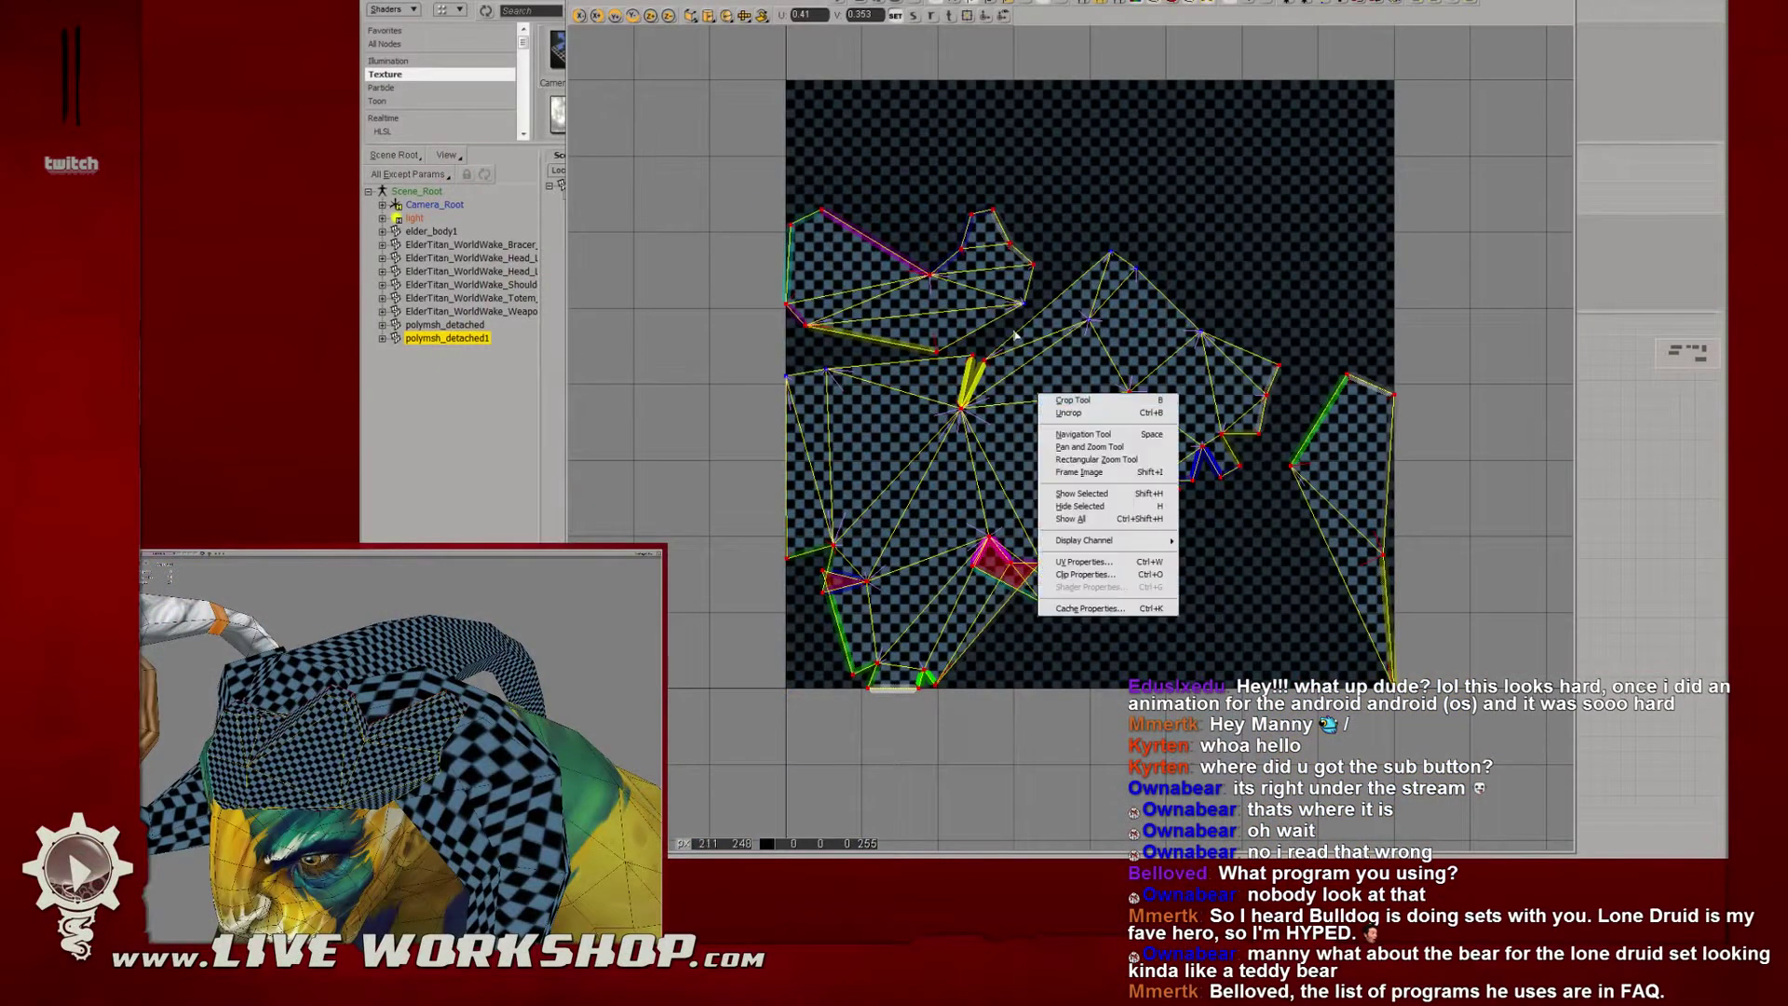
click(1071, 403)
scroll(958, 336, up, 2)
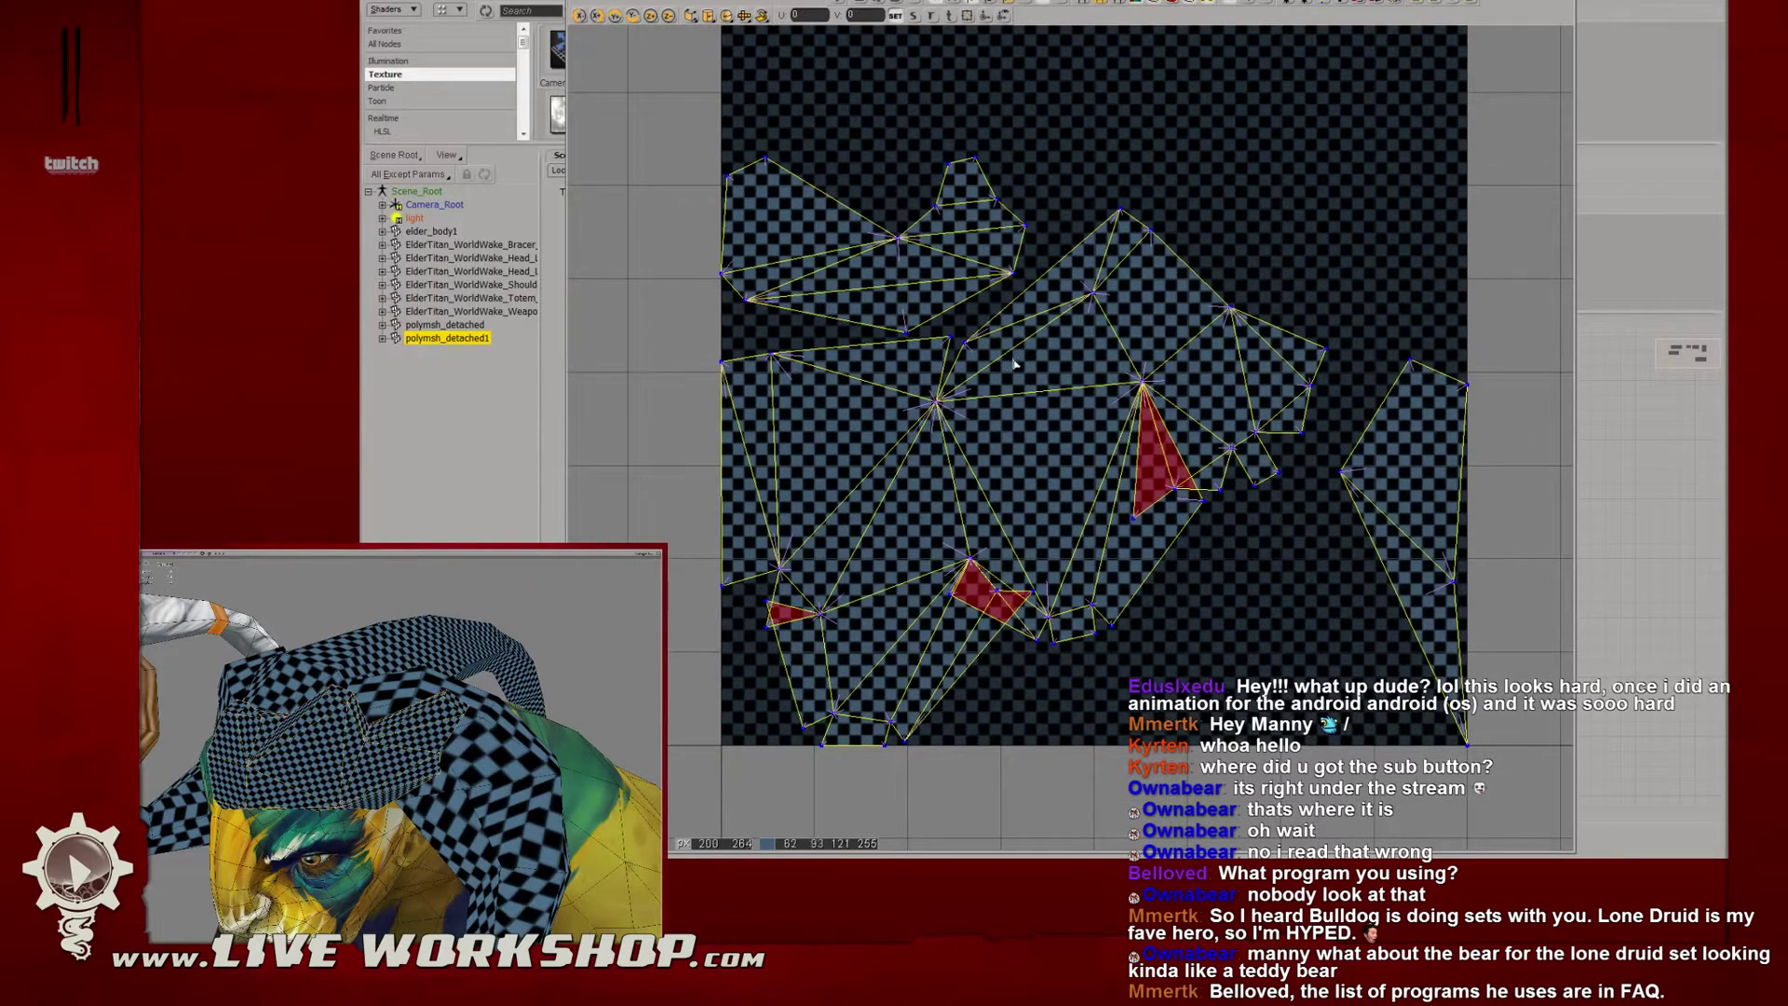
scroll(1004, 346, down, 2)
middle_drag(1004, 347, 950, 341)
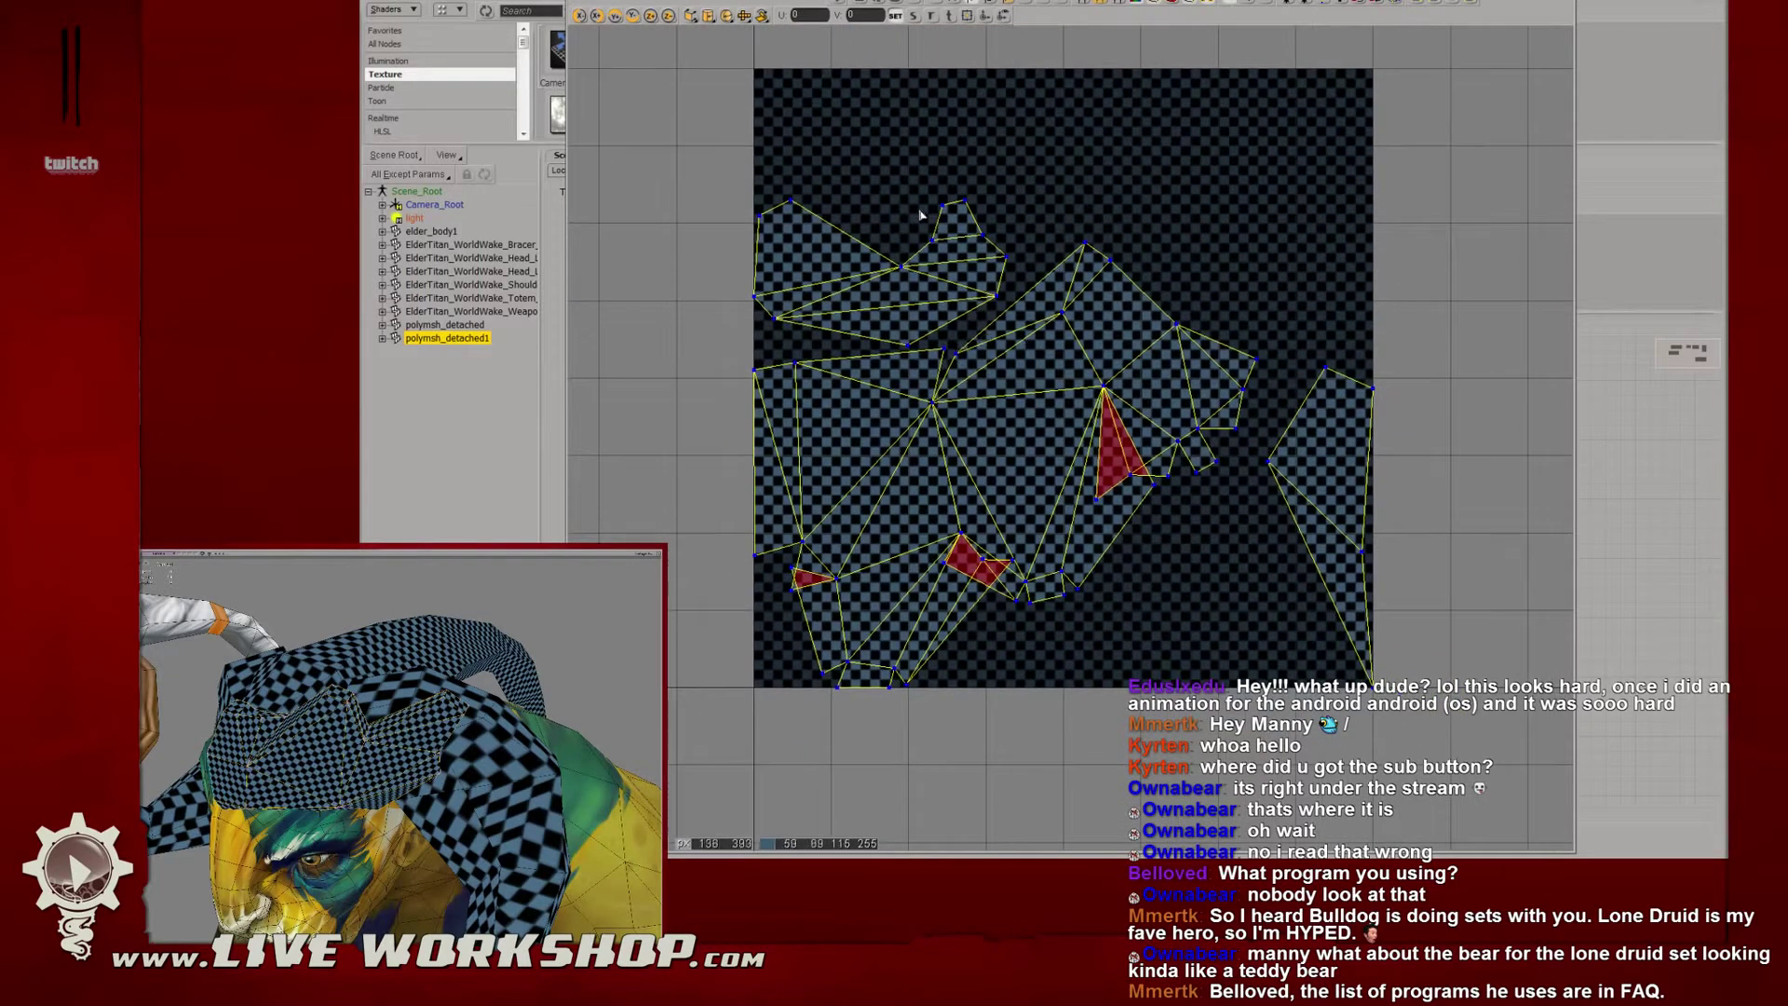
Move the small spiked UV island up out of the texture square.
click(952, 227)
drag(929, 179, 979, 86)
key(v)
key(c)
key(v)
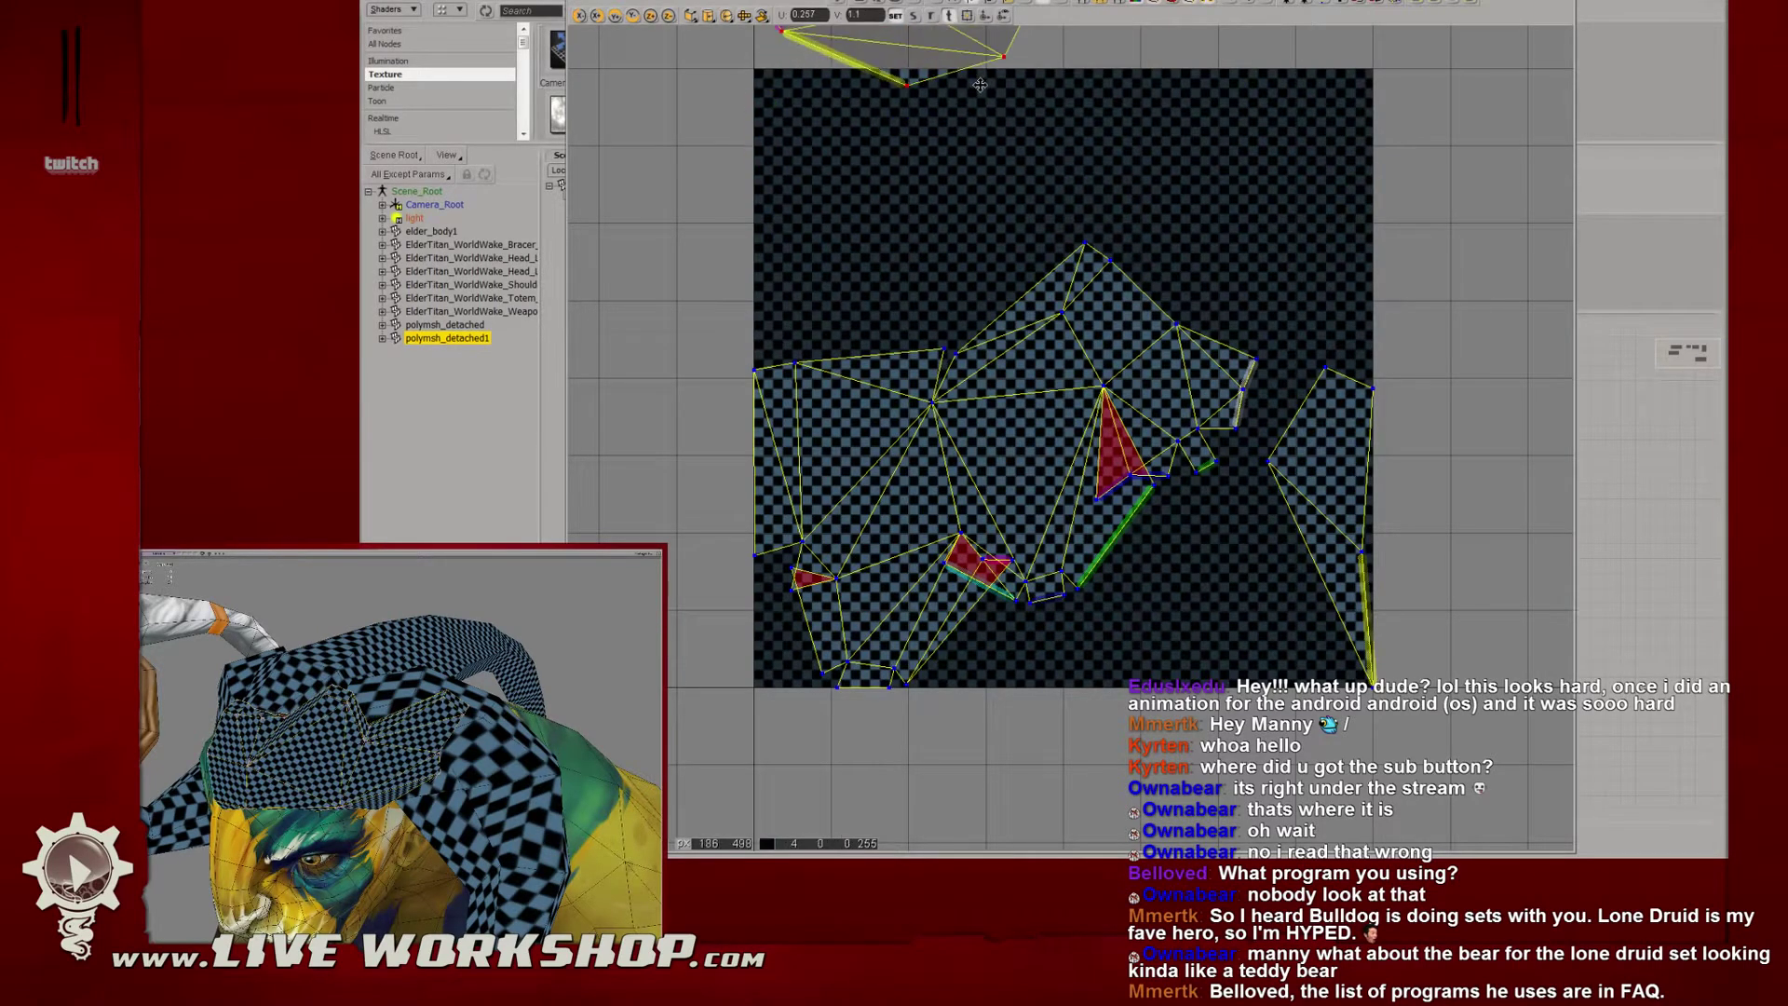
Rotate the large UV island about half a turn so its spikes point up.
click(1094, 250)
key(r)
drag(1095, 250, 998, 349)
middle_drag(999, 349, 934, 356)
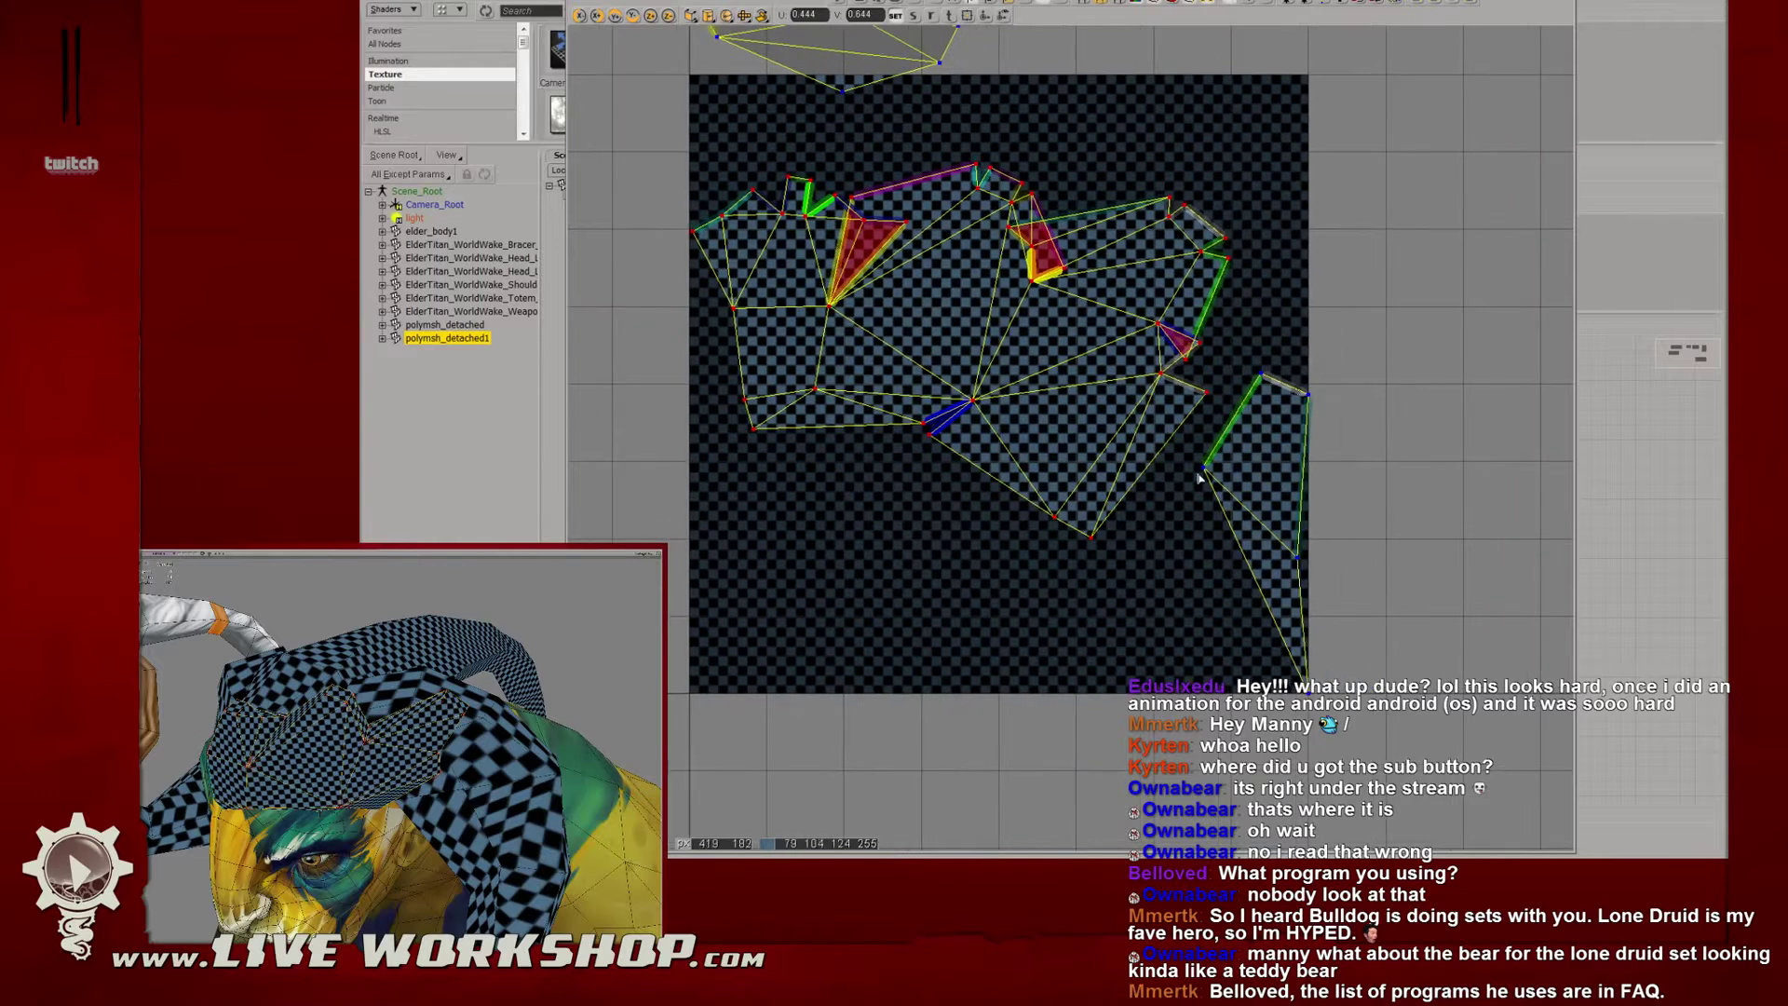
Move the narrow UV island beside the small spiked island above the texture square and rotate it to line up.
click(1257, 527)
key(v)
drag(1259, 527, 1239, 434)
middle_drag(1239, 434, 1321, 749)
drag(1321, 749, 879, 408)
key(c)
key(v)
key(c)
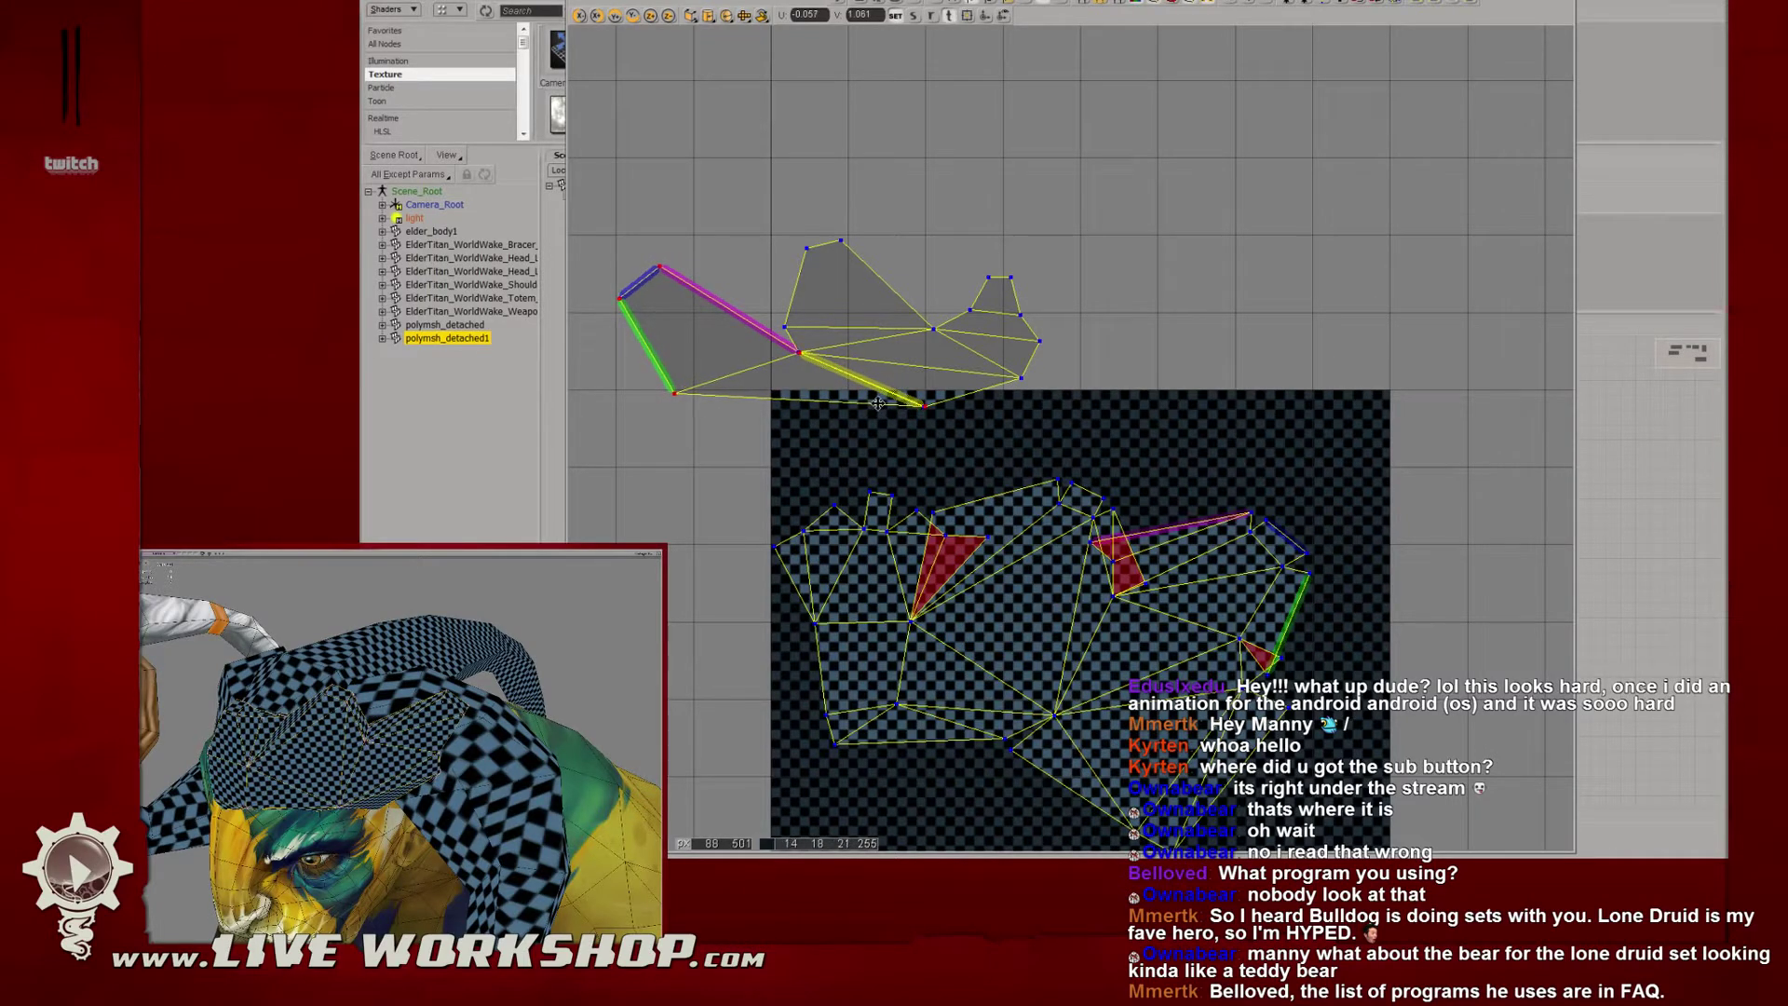
key(shift+i)
key(shift+plus)
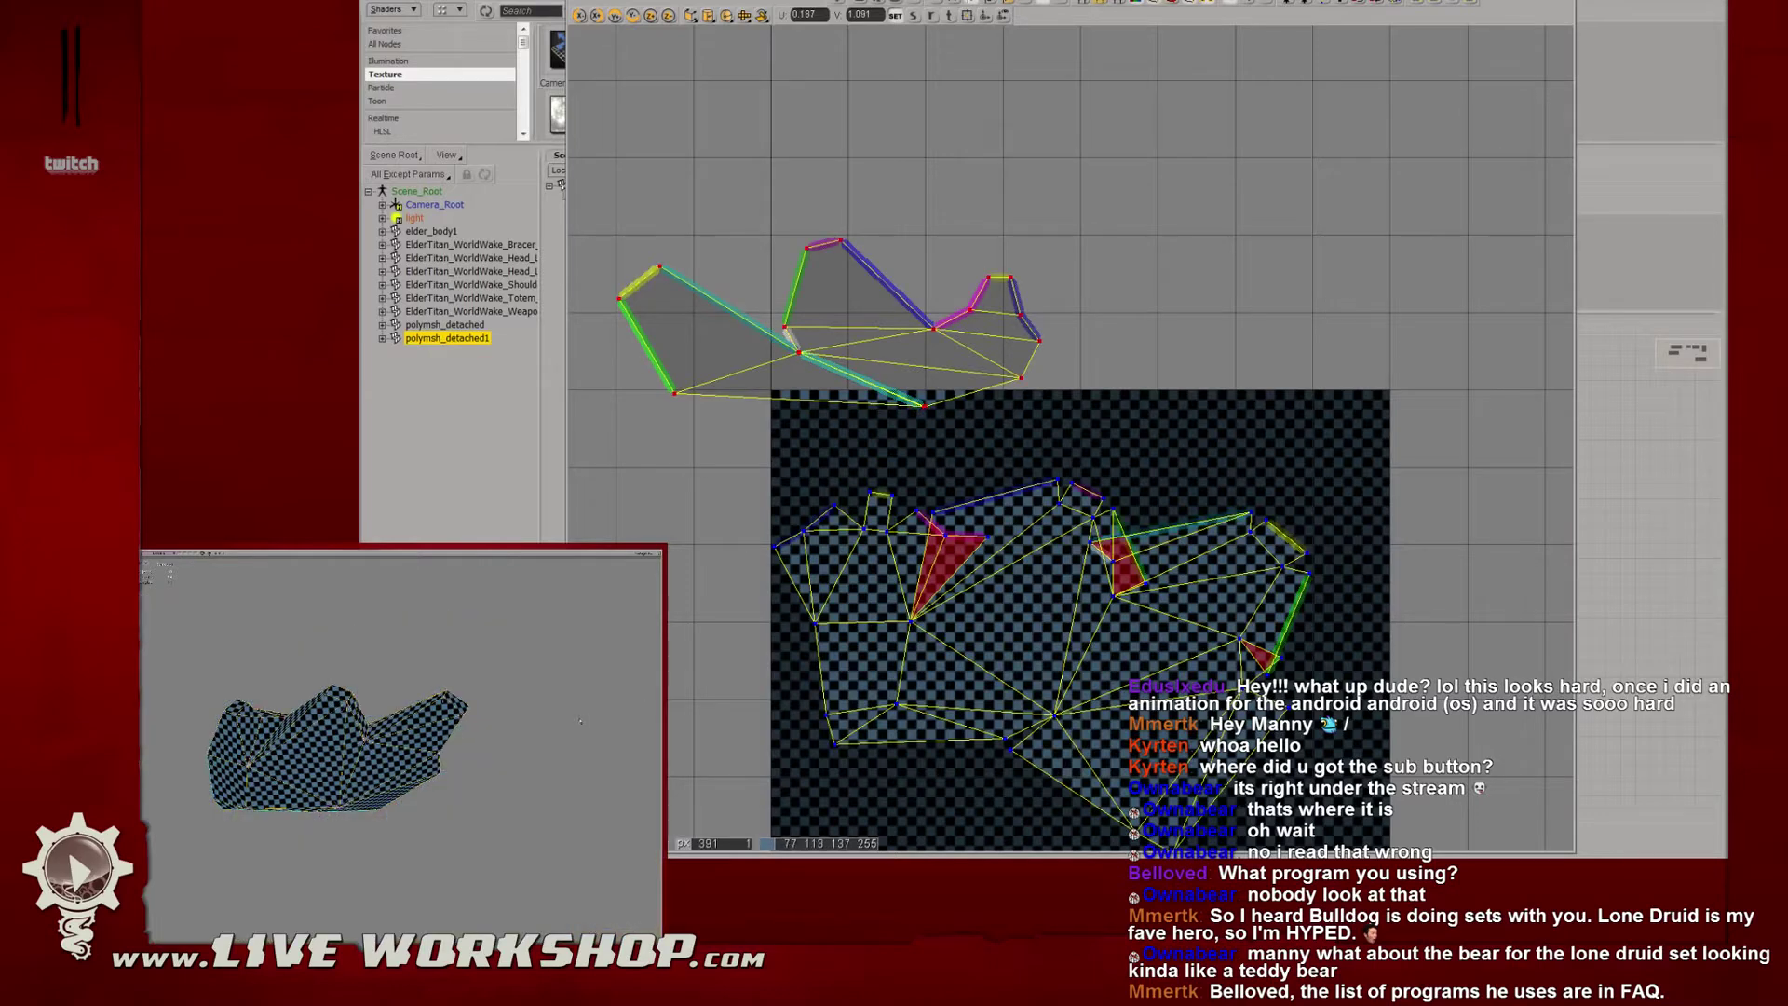
key(shift+i)
key(shift+i)
key(shift+i)
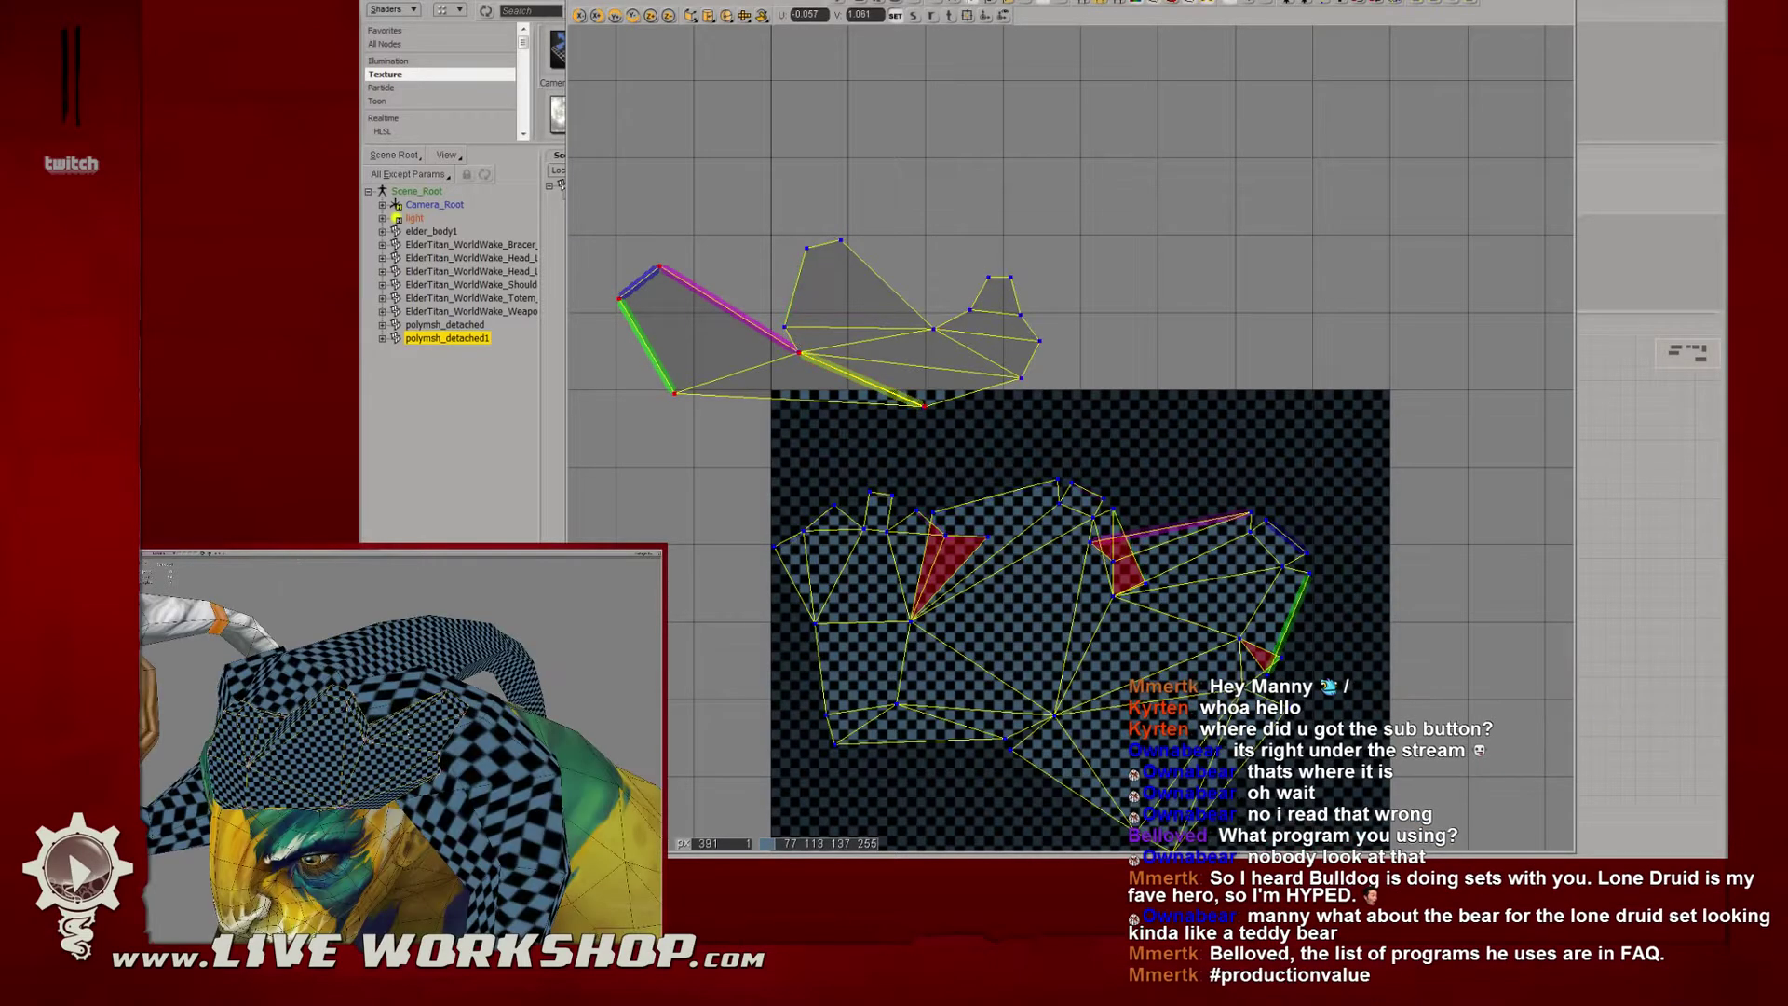
Check which seam points of the narrow island match the large island, and examine the overlapping red UV areas.
click(905, 396)
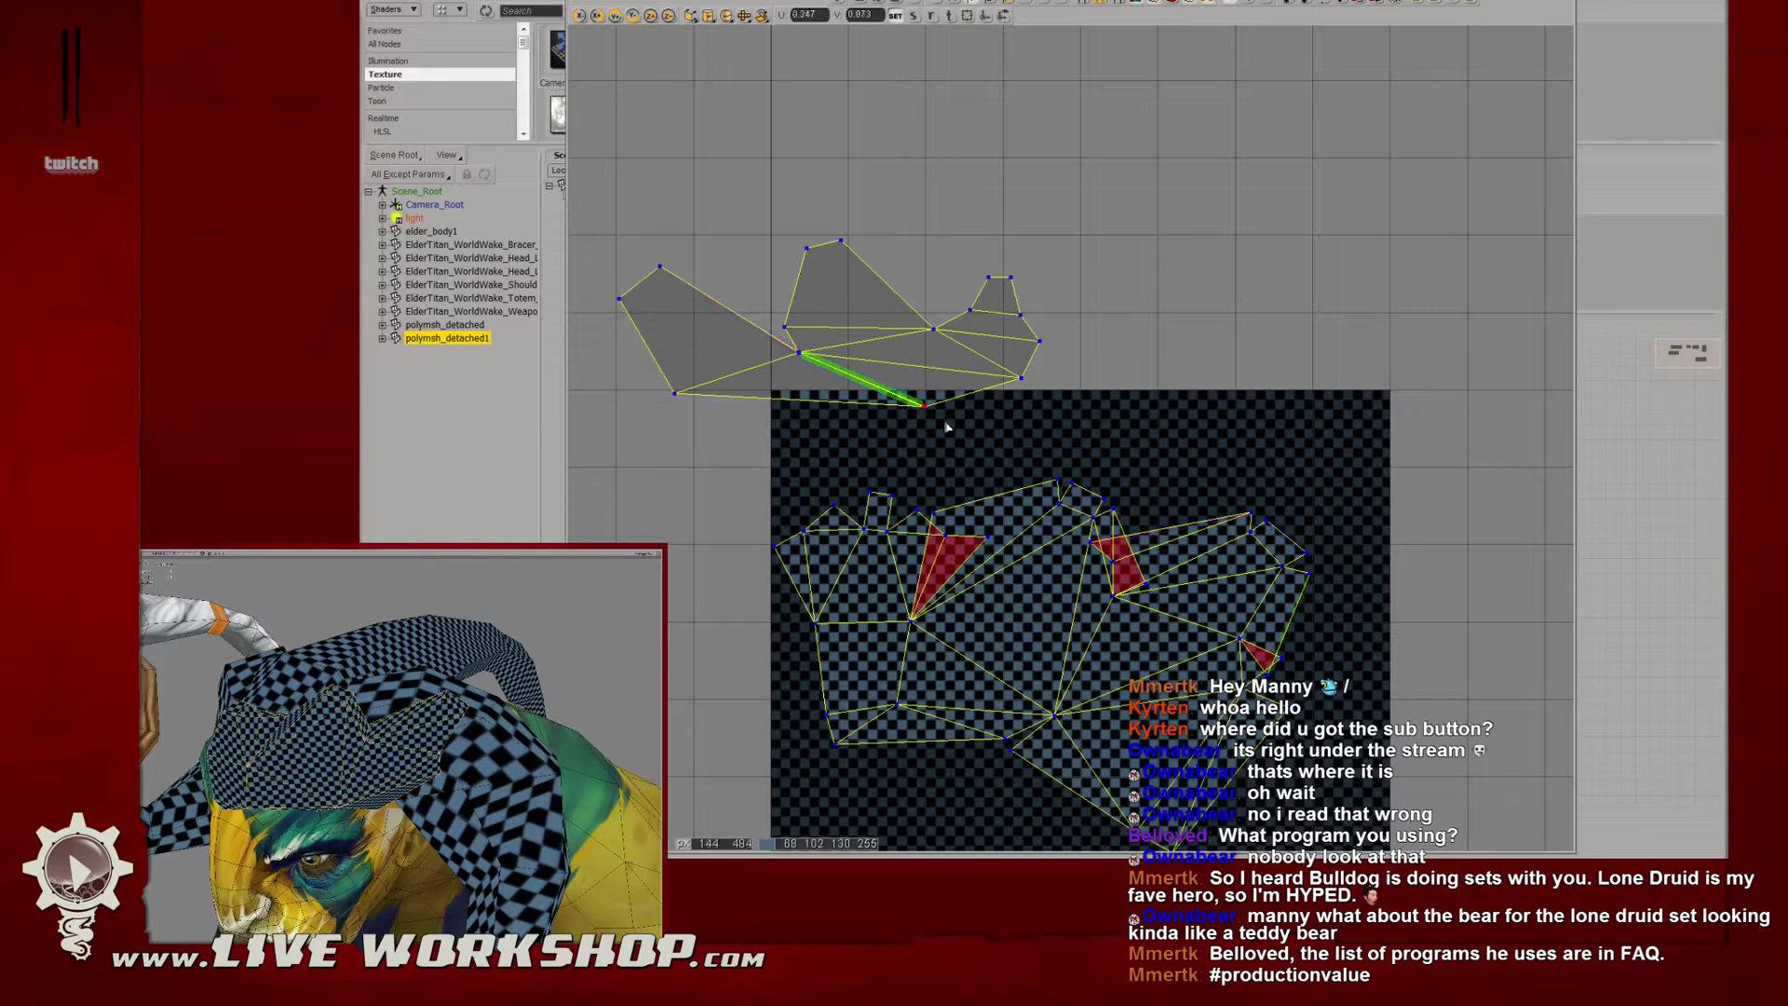
click(794, 346)
scroll(1160, 473, up, 3)
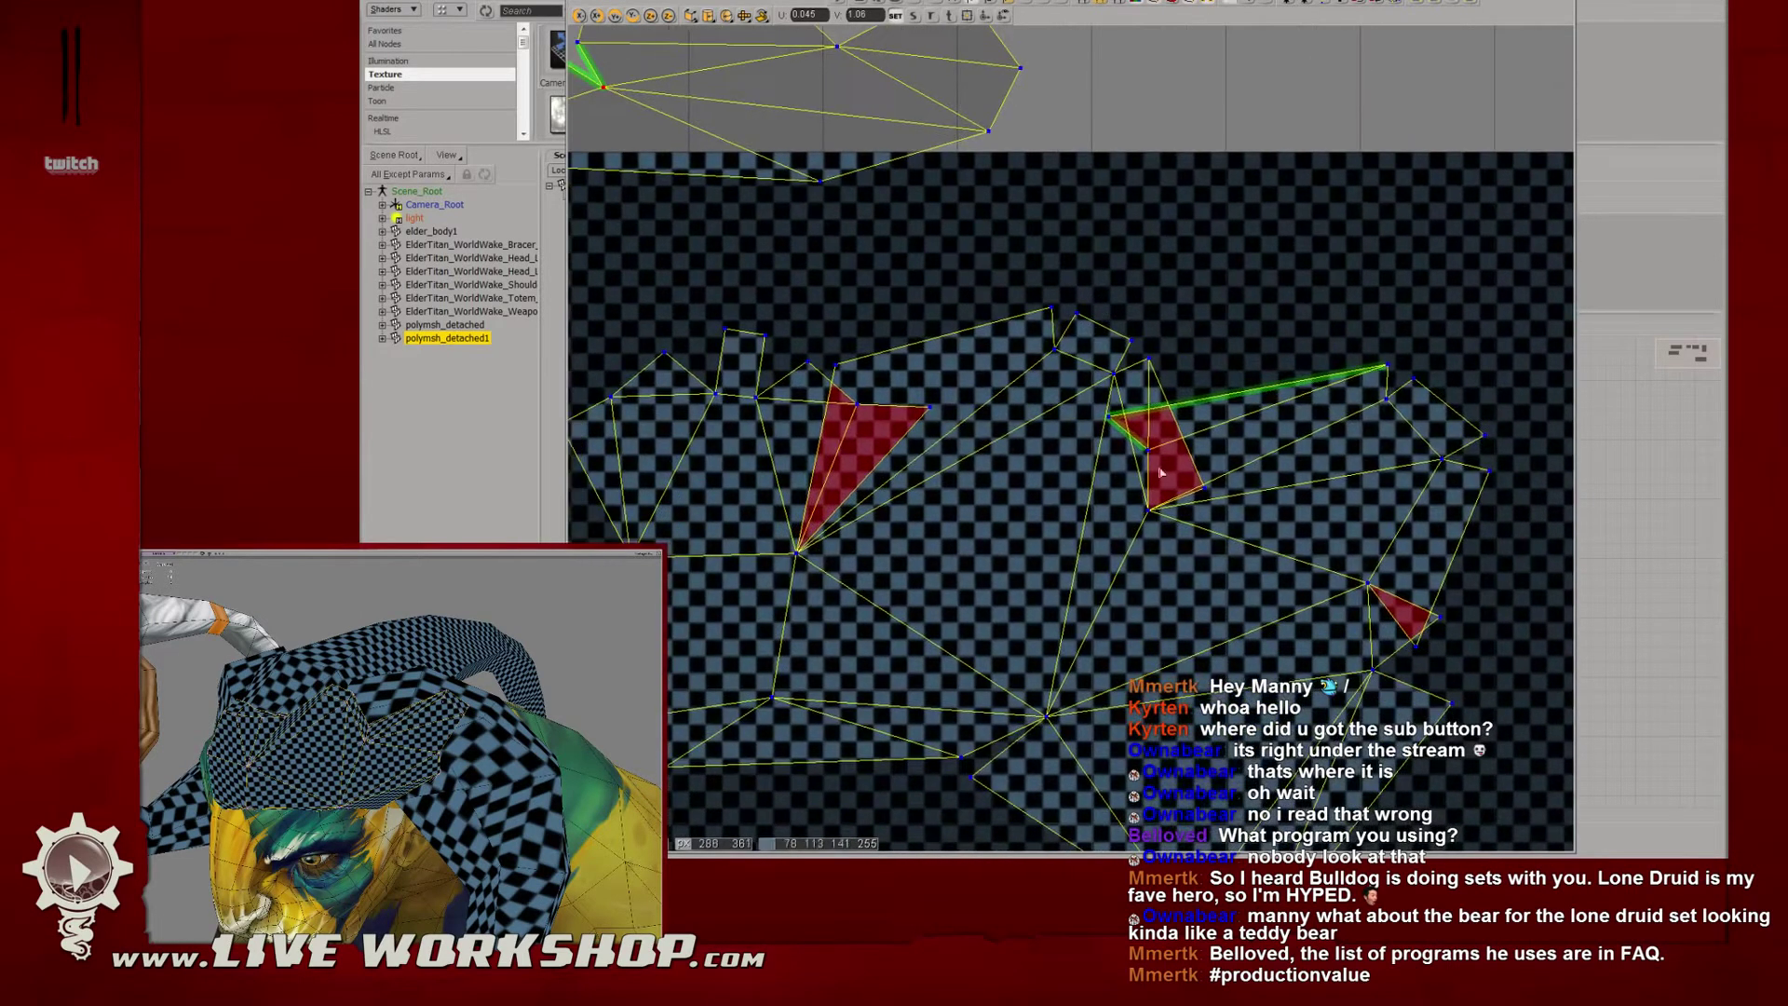
middle_drag(1161, 473, 1221, 362)
scroll(1221, 362, up, 1)
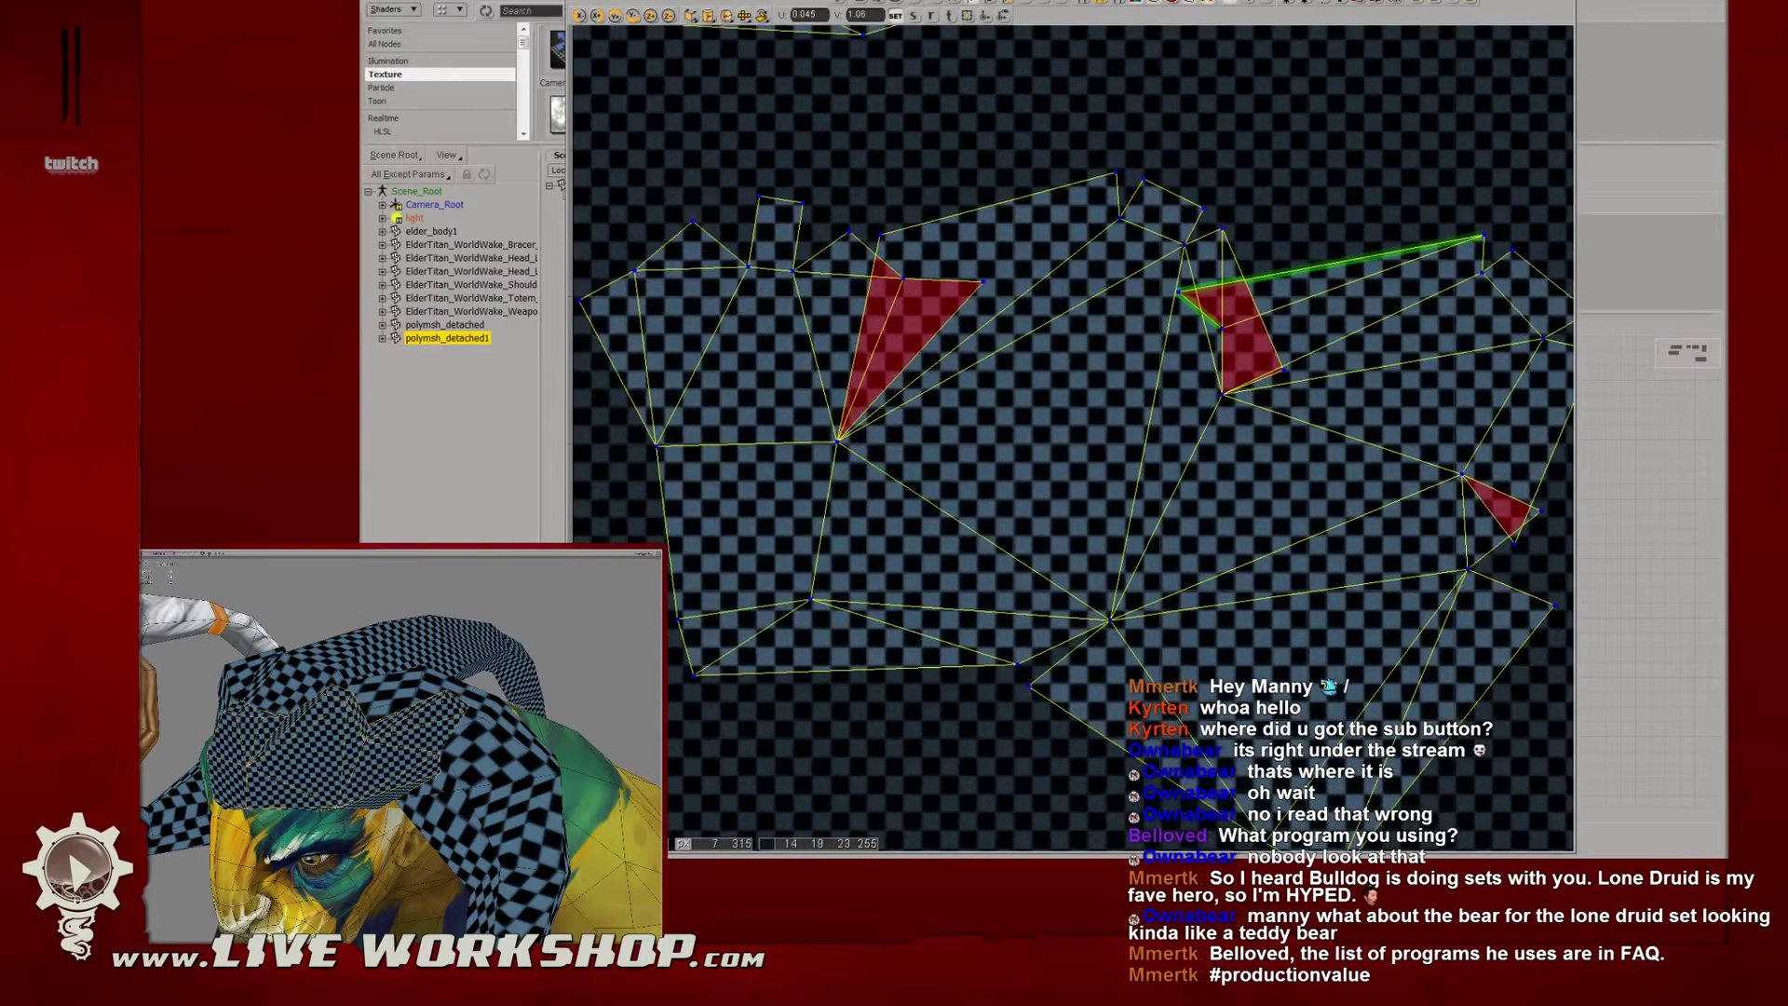
middle_drag(400, 745, 445, 699)
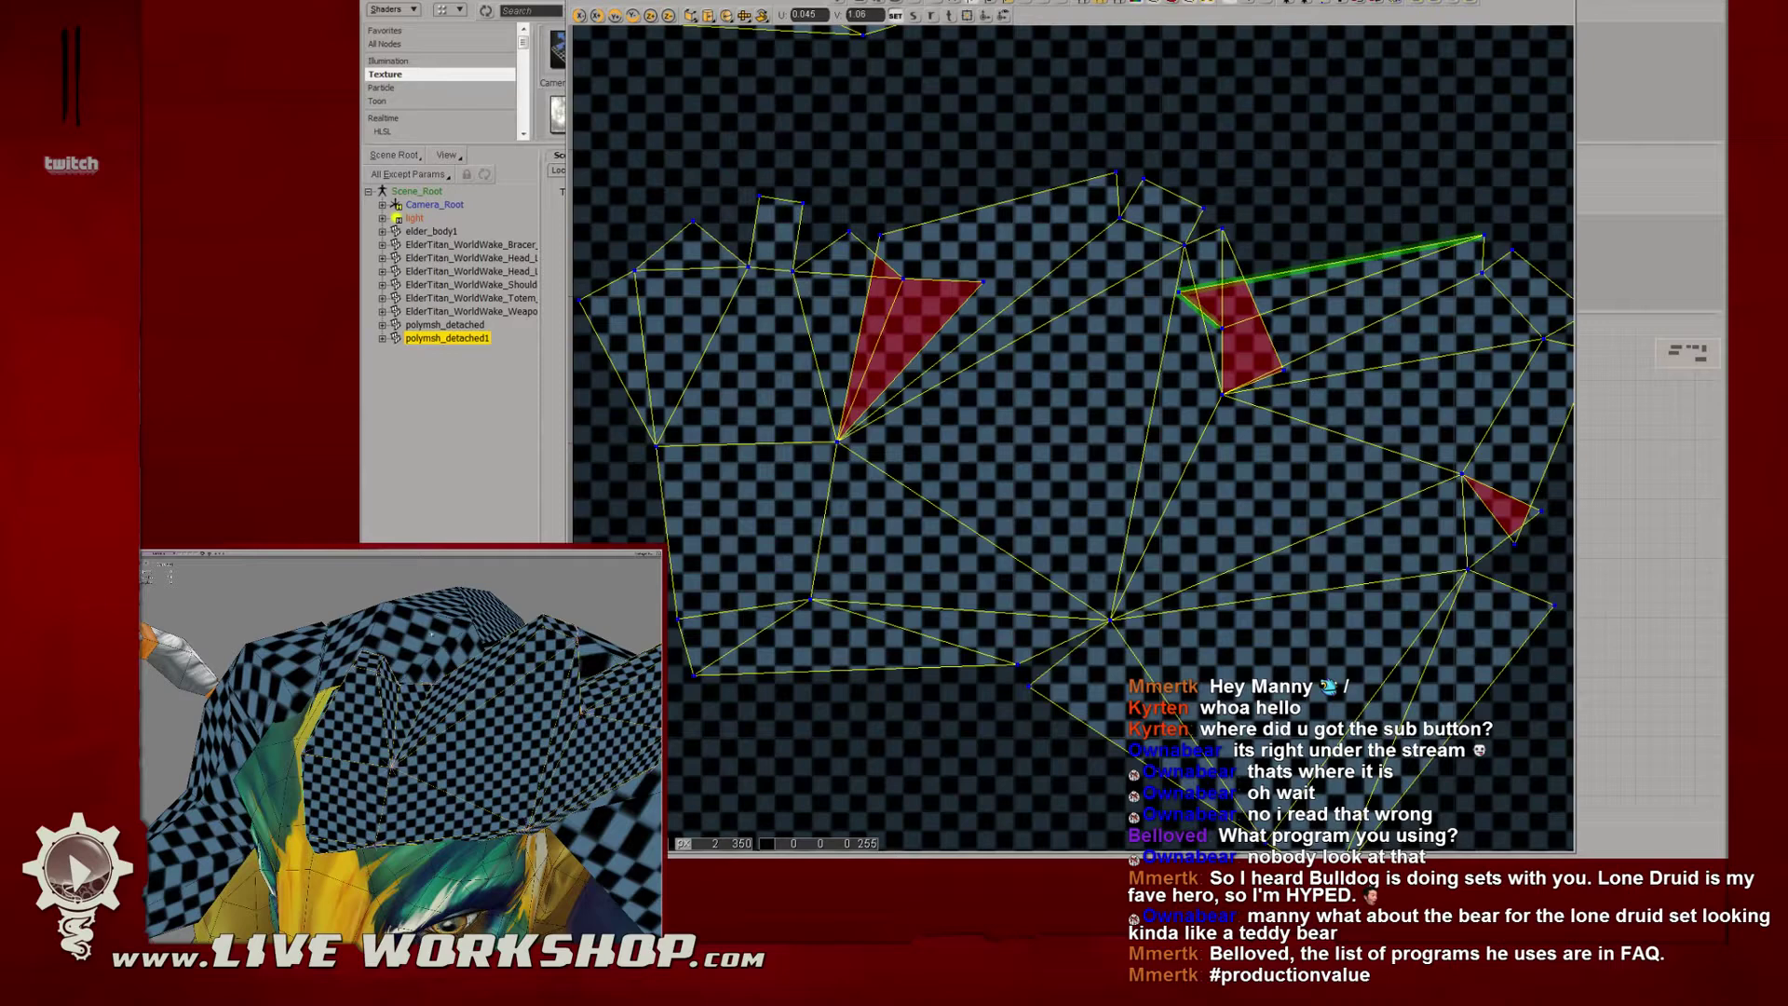
mouse_move(431, 634)
middle_down()
mouse_move(486, 622)
mouse_move(429, 625)
middle_up()
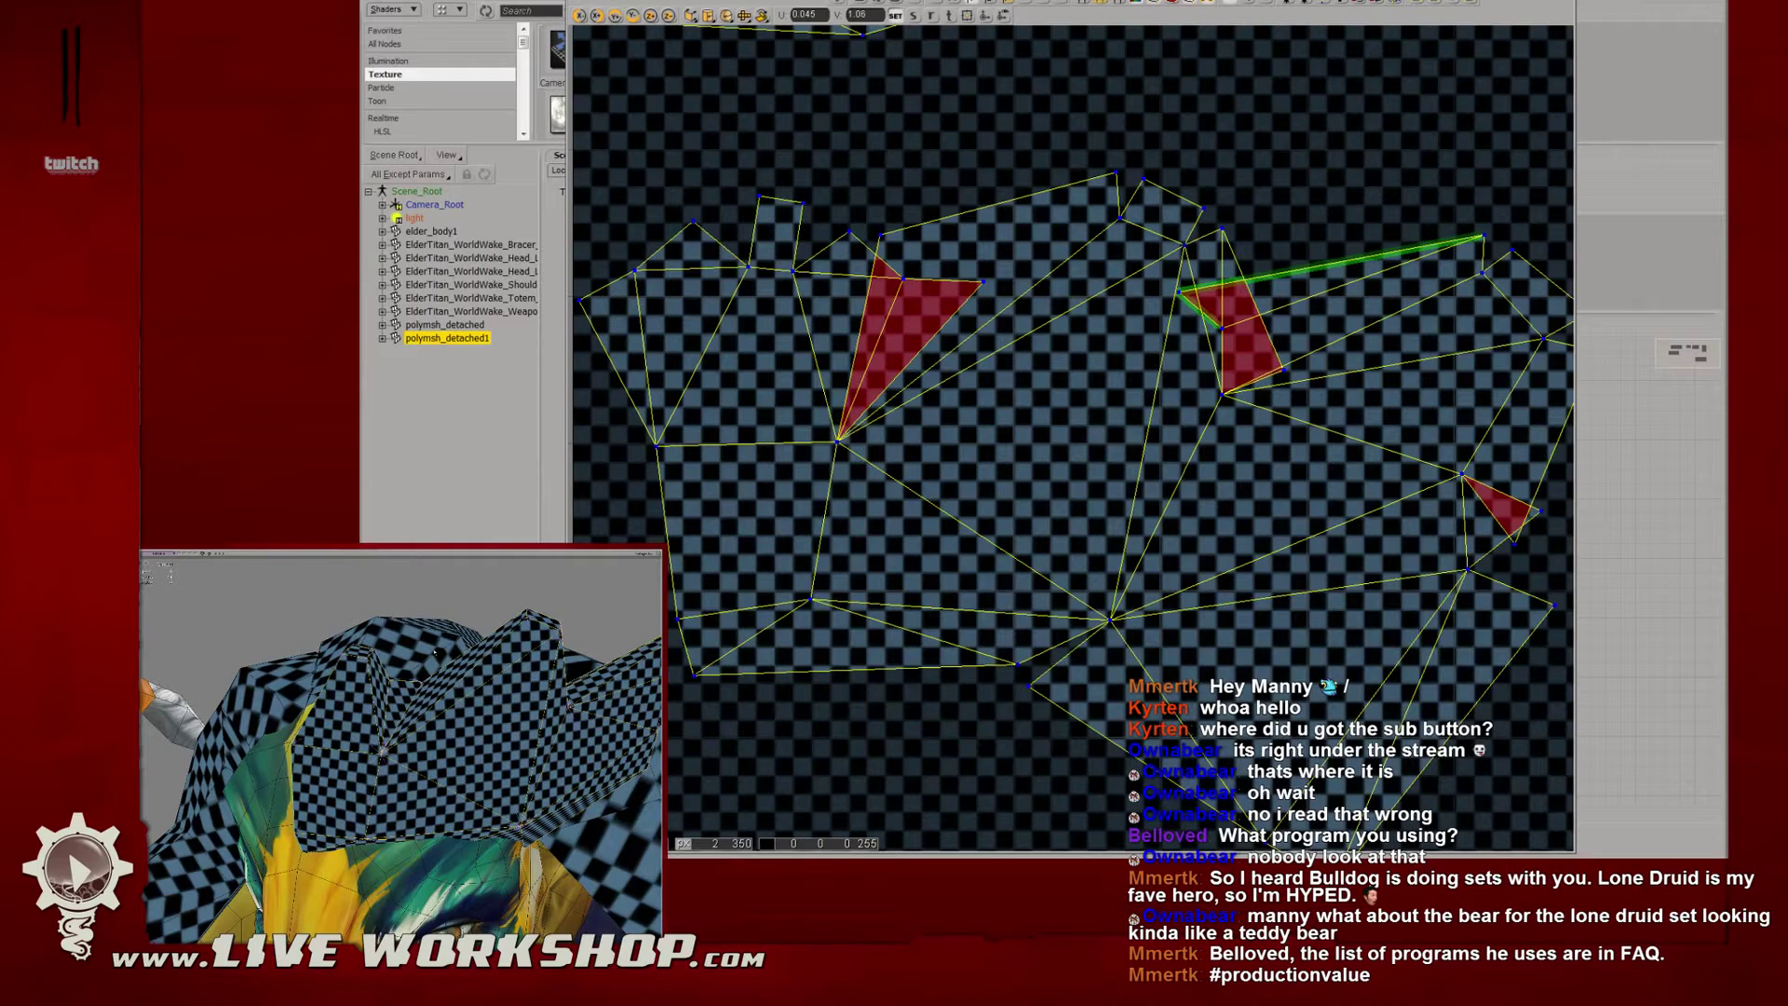
drag(873, 279, 1016, 304)
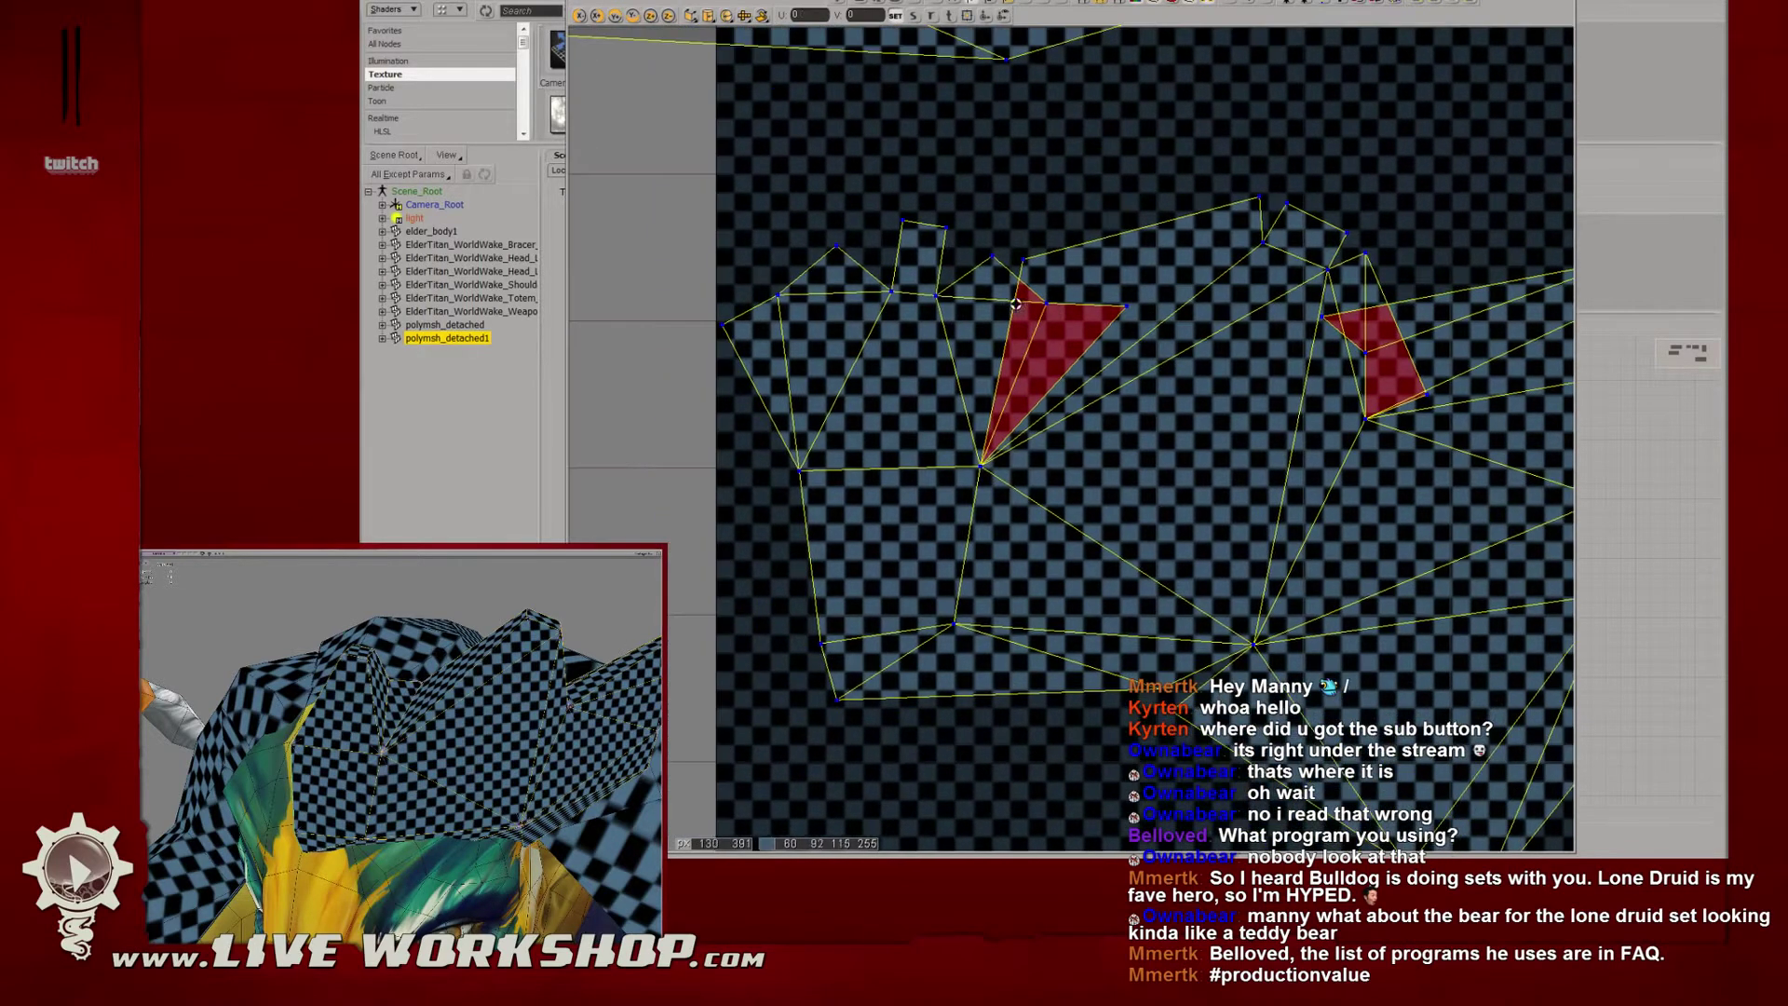
Move the seam points between the large UV island's left and middle lobes apart to clear the red overlap there.
mouse_move(502, 689)
middle_down()
mouse_move(564, 708)
mouse_move(498, 698)
mouse_move(520, 705)
mouse_move(494, 717)
middle_up()
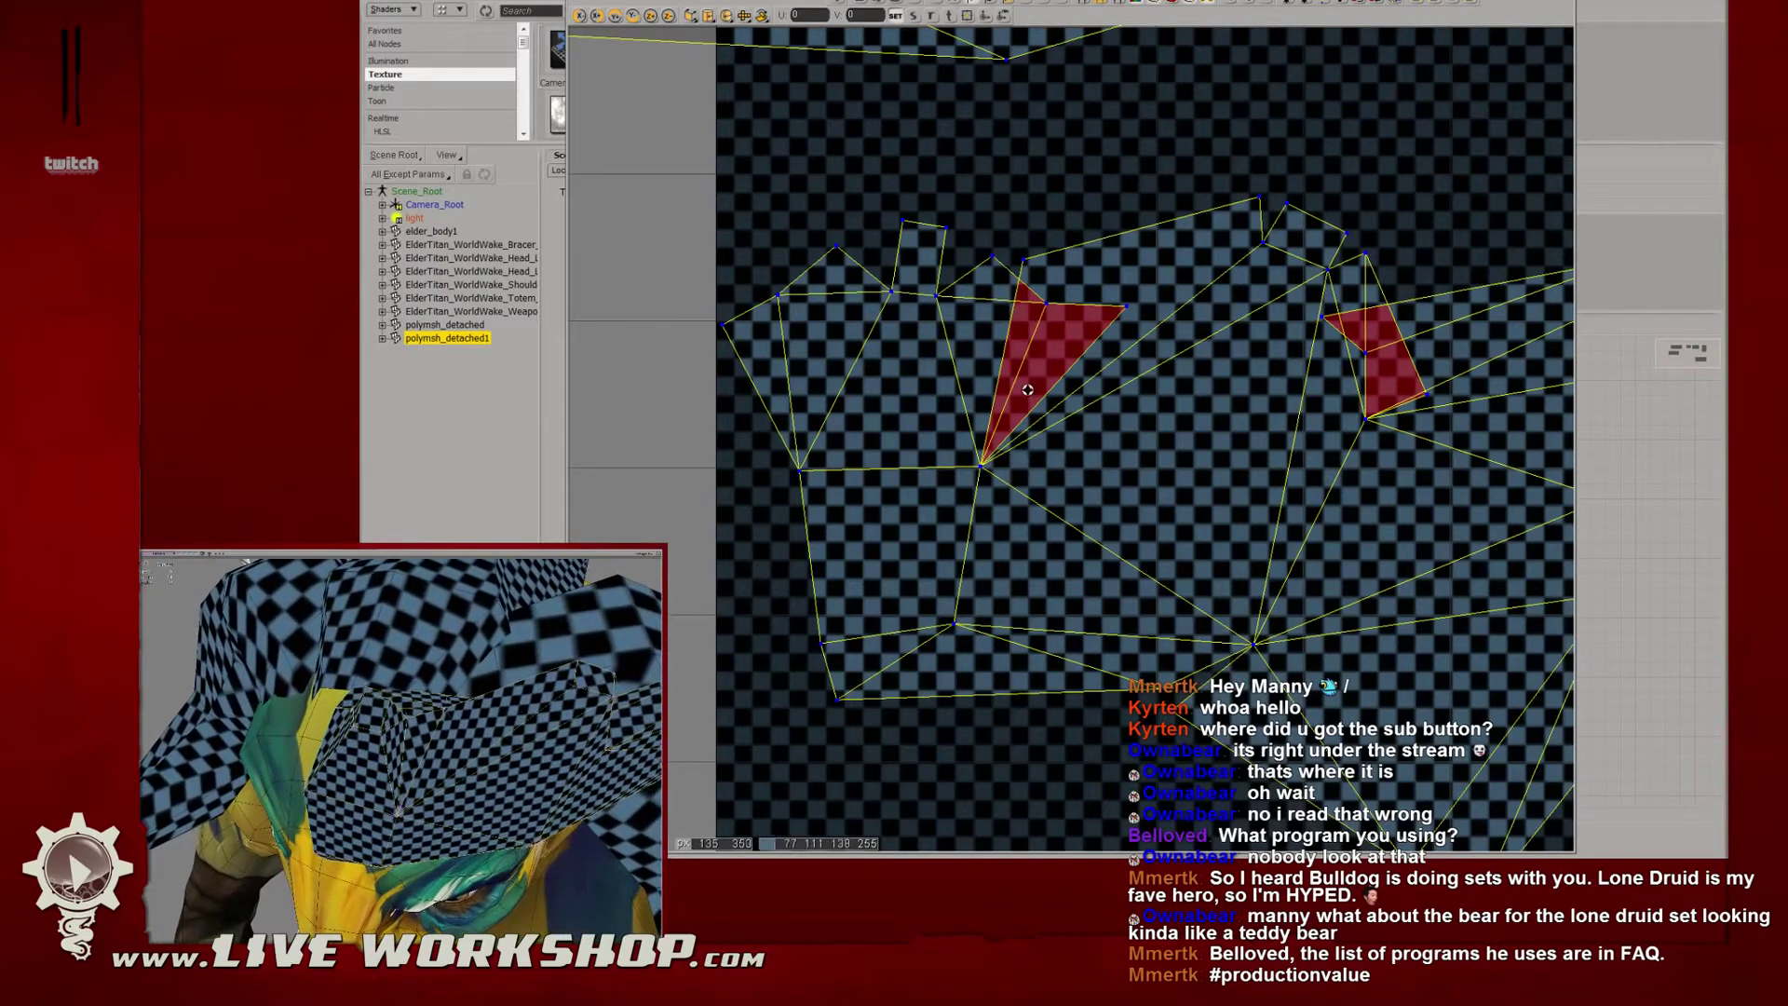
drag(1024, 389, 1019, 454)
mouse_move(1021, 332)
mouse_down()
mouse_move(1071, 335)
mouse_move(966, 310)
mouse_move(1001, 357)
mouse_up()
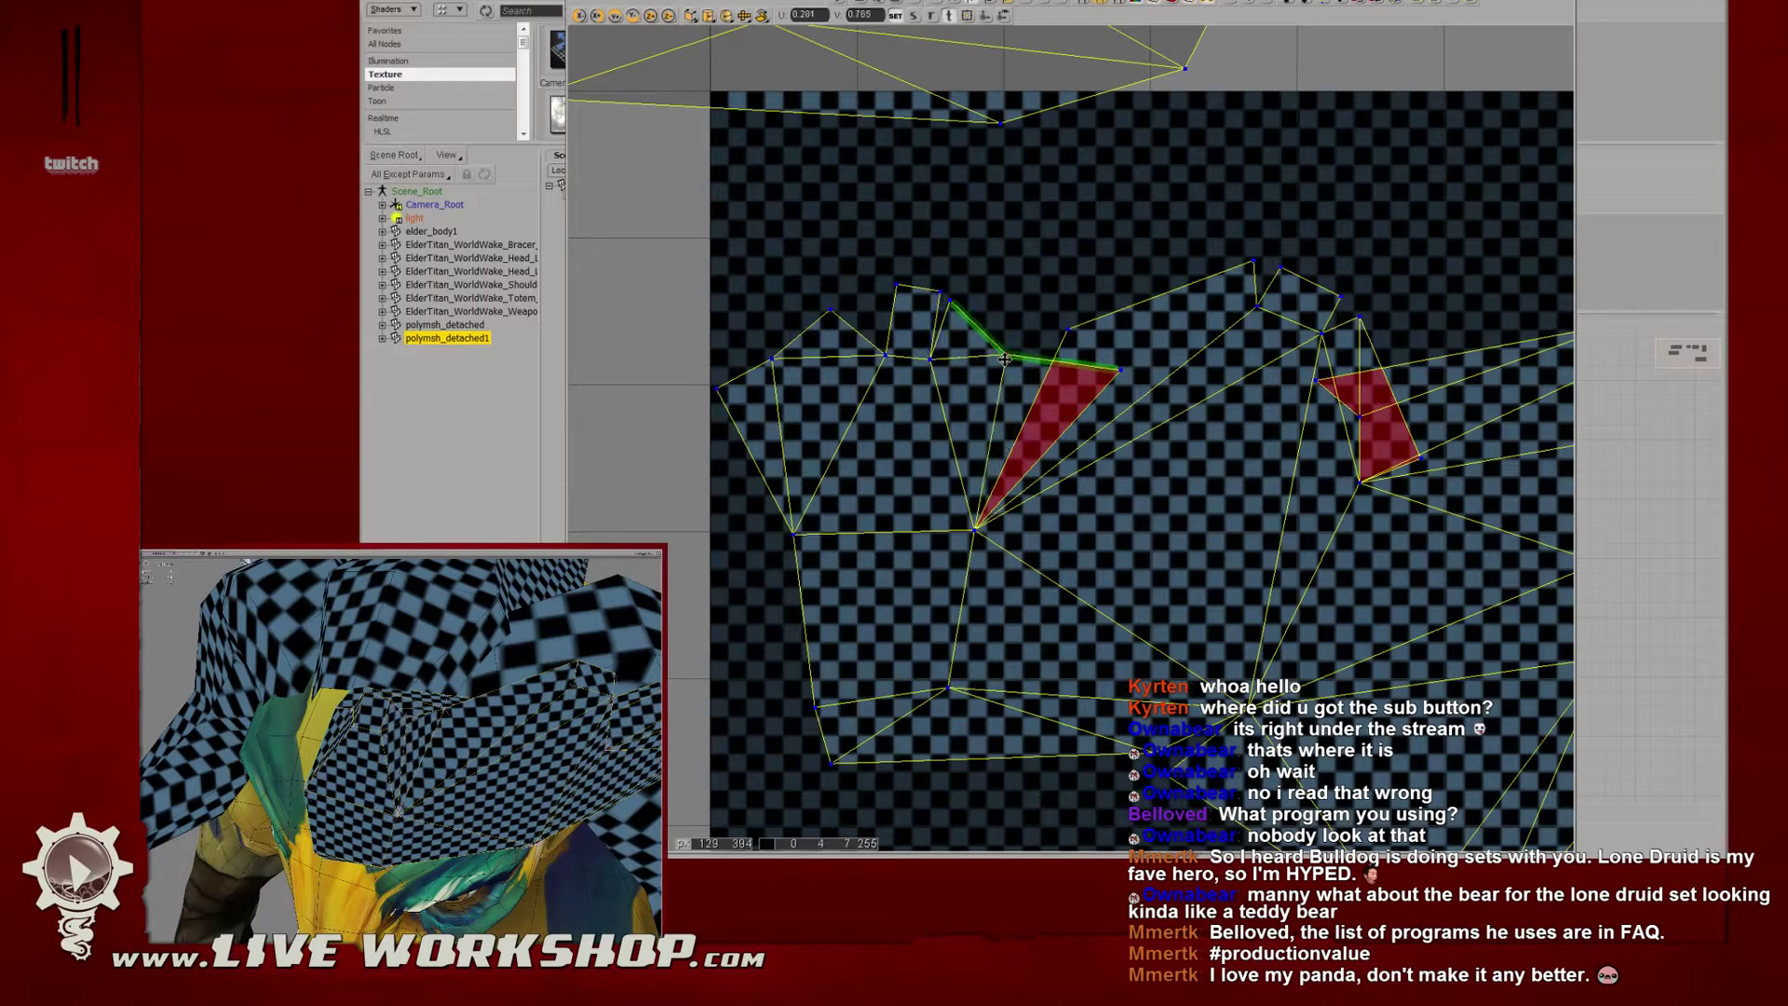
drag(1134, 399, 1134, 398)
drag(1117, 370, 1078, 350)
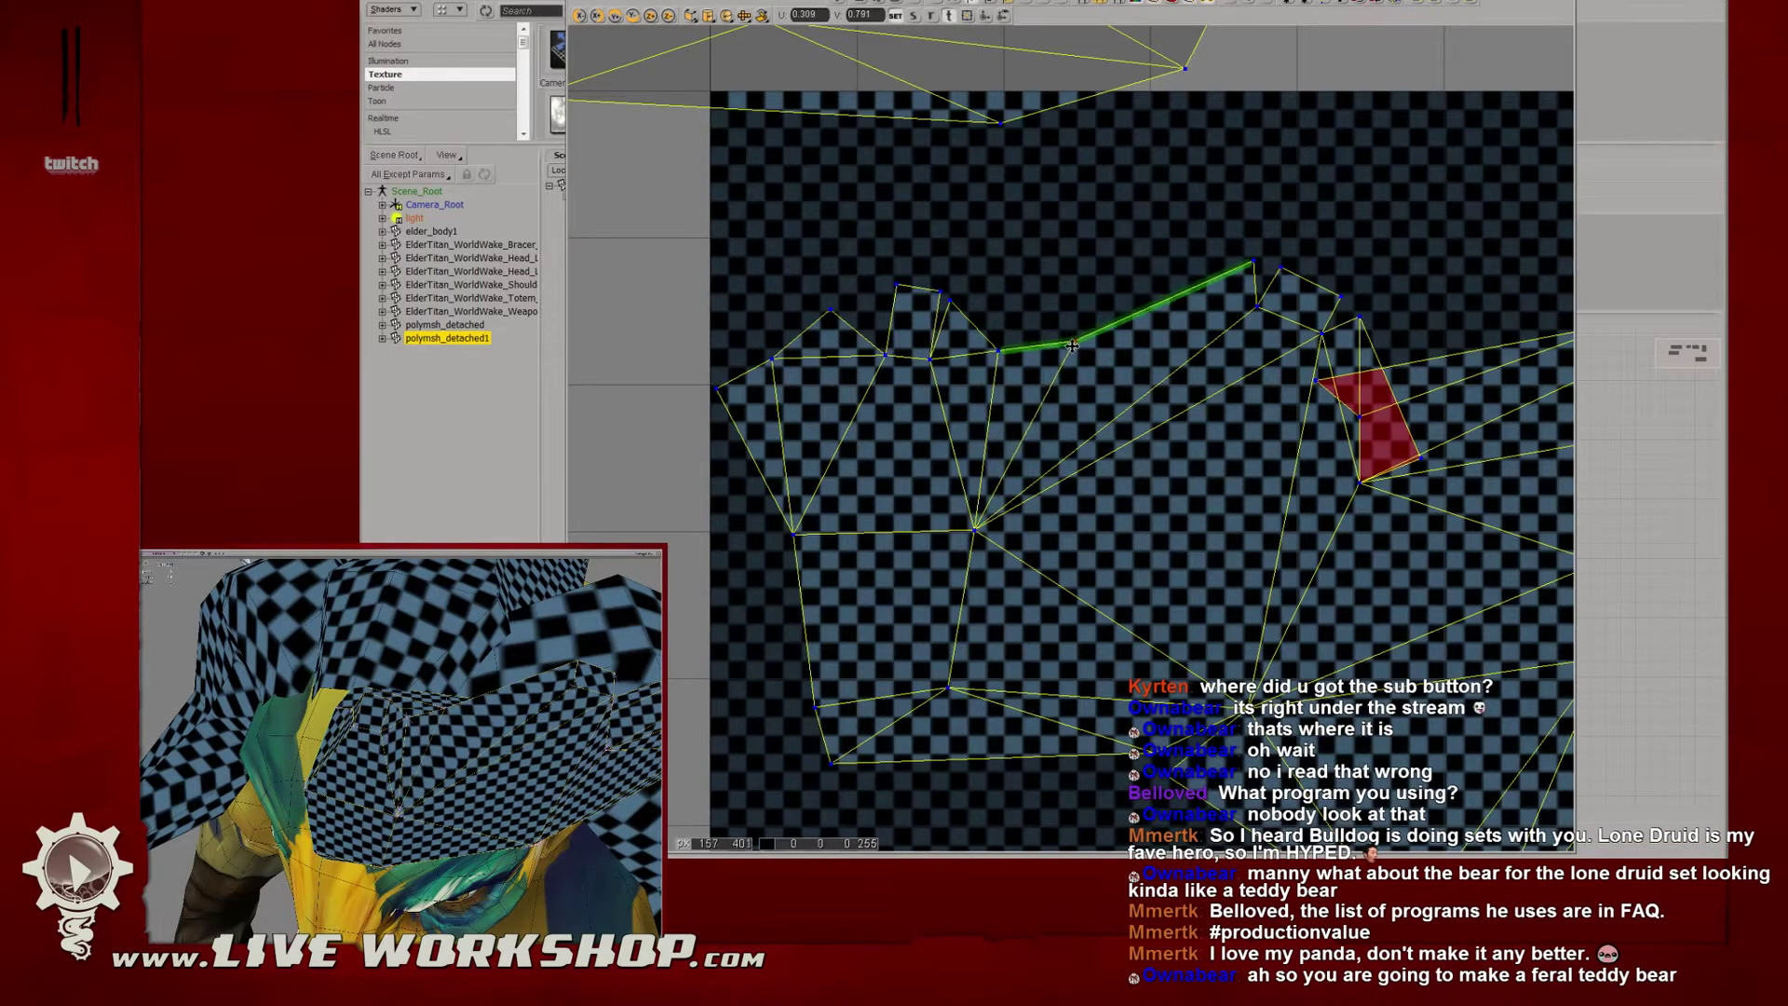
Close the gap between the two small spikes on the large island's left lobe and round off its outline.
click(896, 286)
click(829, 310)
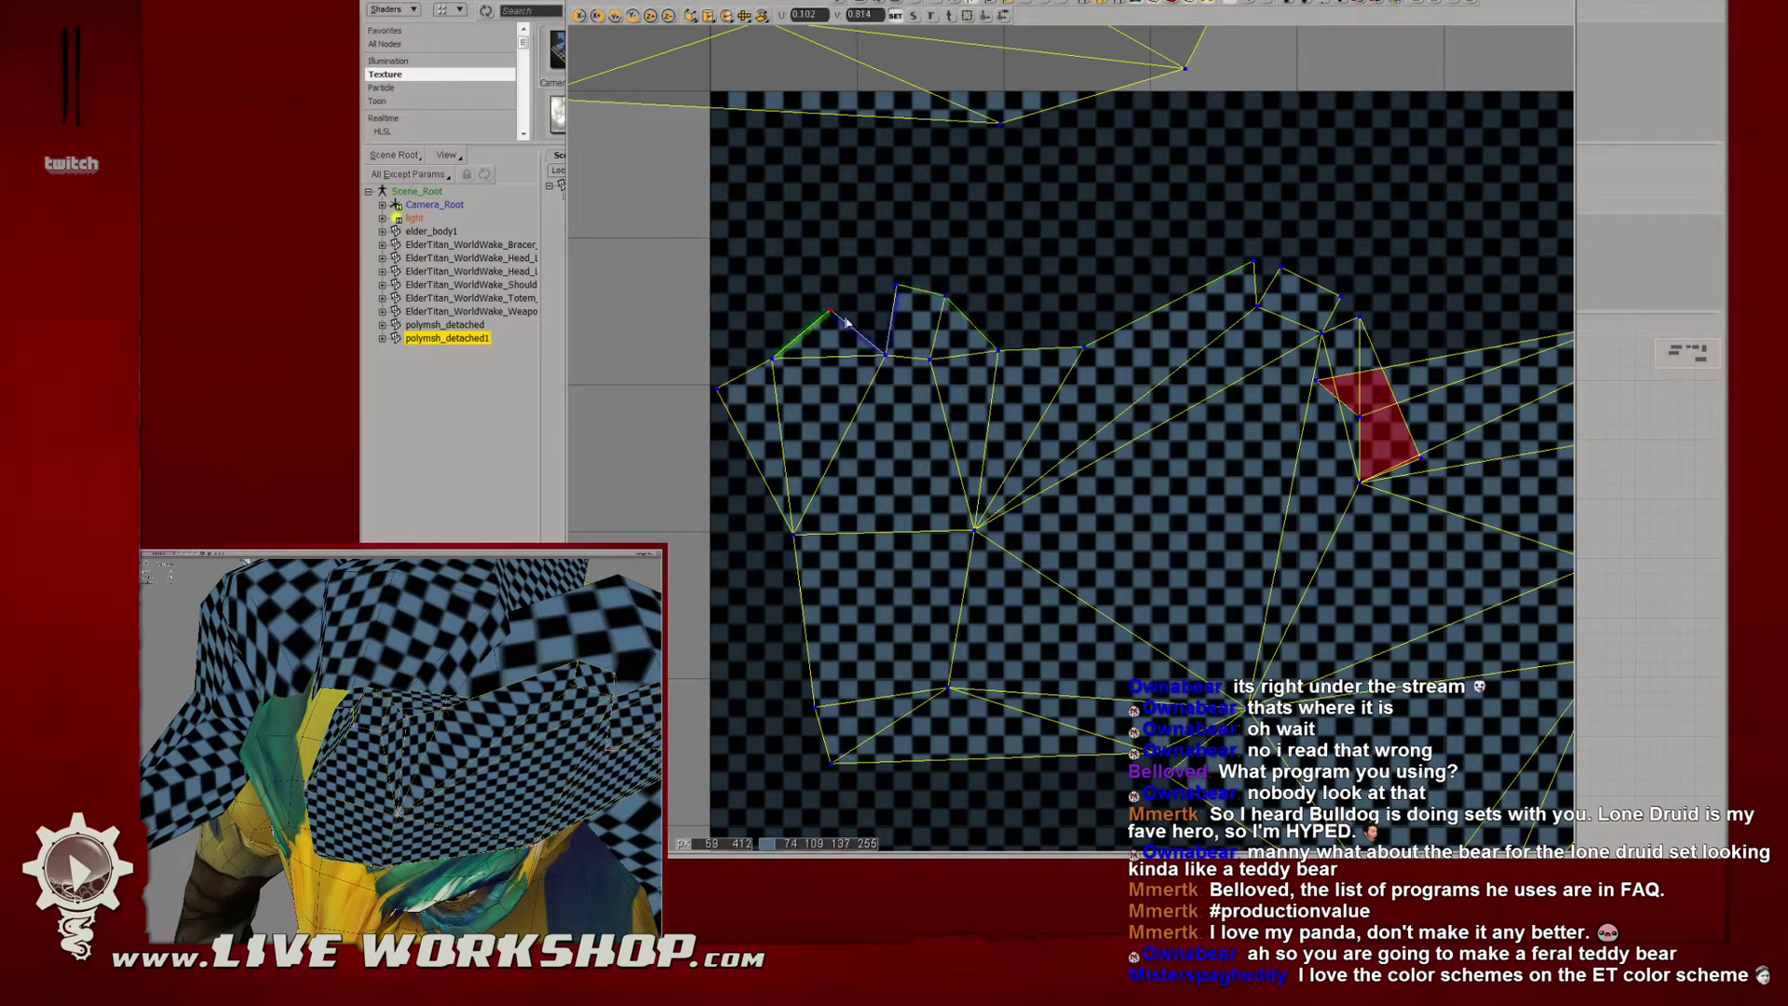
drag(873, 267, 916, 300)
drag(896, 286, 873, 296)
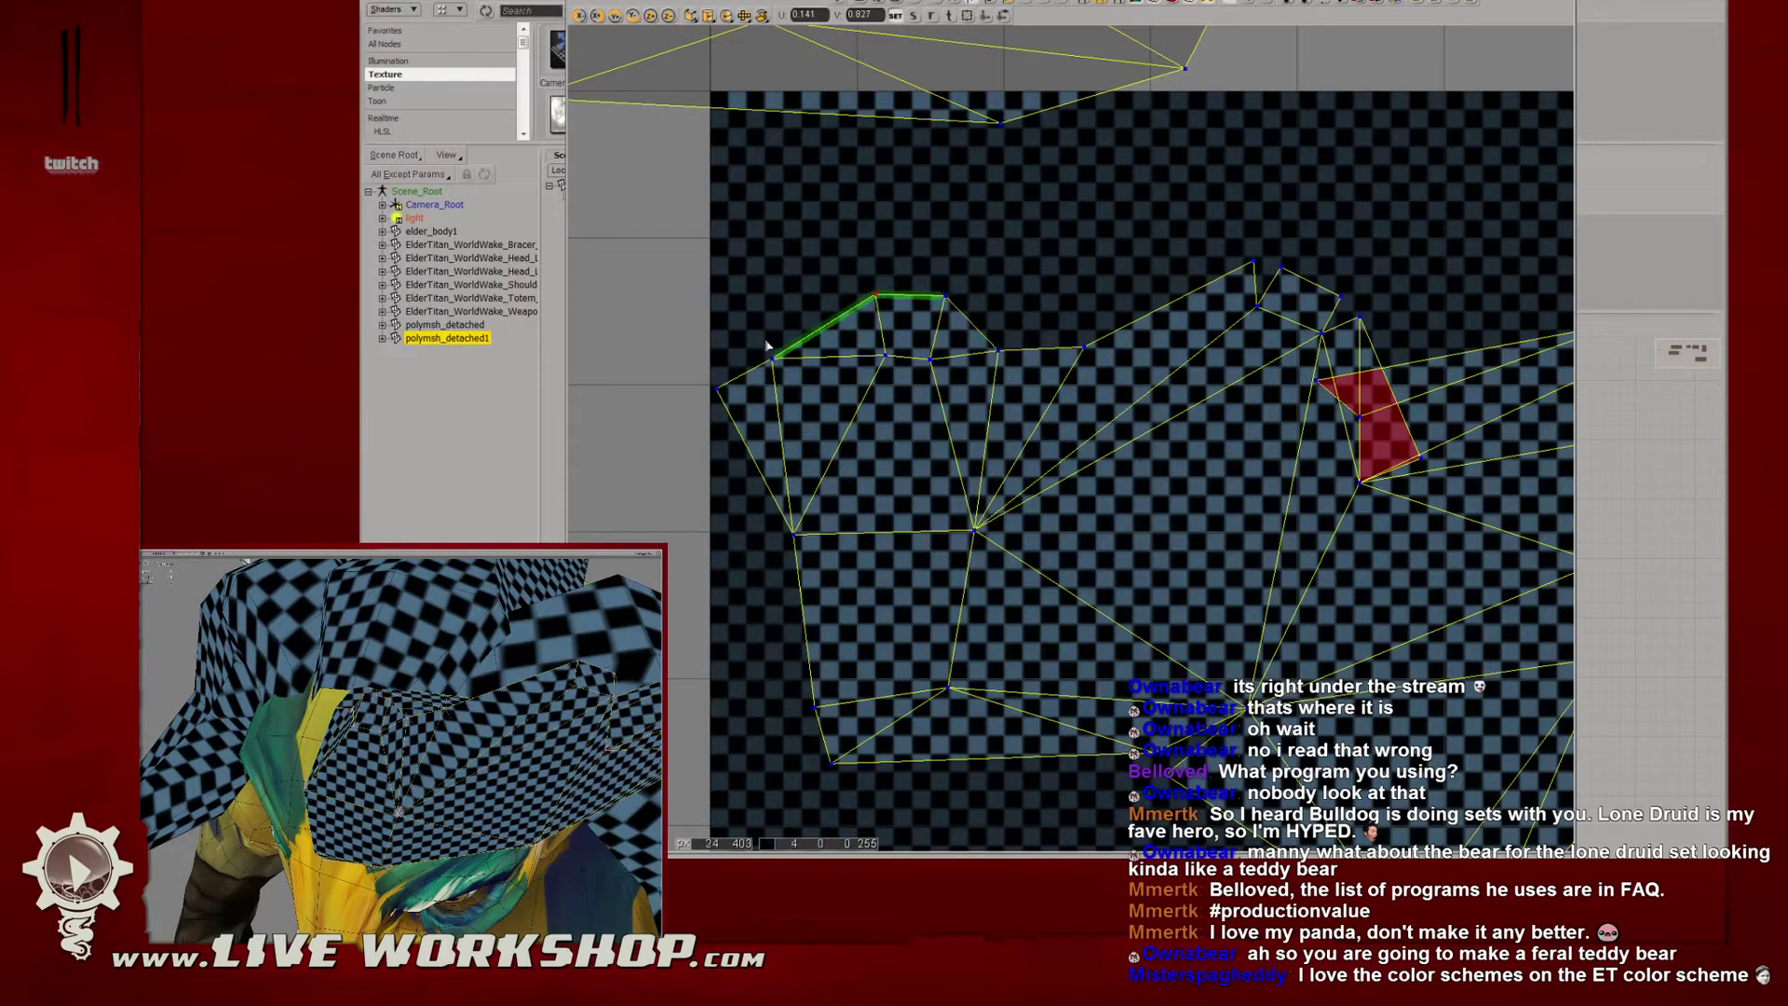
click(773, 363)
middle_drag(792, 373, 647, 372)
mouse_move(1137, 268)
mouse_down()
mouse_move(1211, 307)
mouse_move(1139, 268)
mouse_up()
scroll(1139, 268, up, 2)
middle_drag(1138, 268, 965, 189)
drag(1010, 337, 1196, 378)
key(ctrl+z)
drag(1011, 341, 1114, 383)
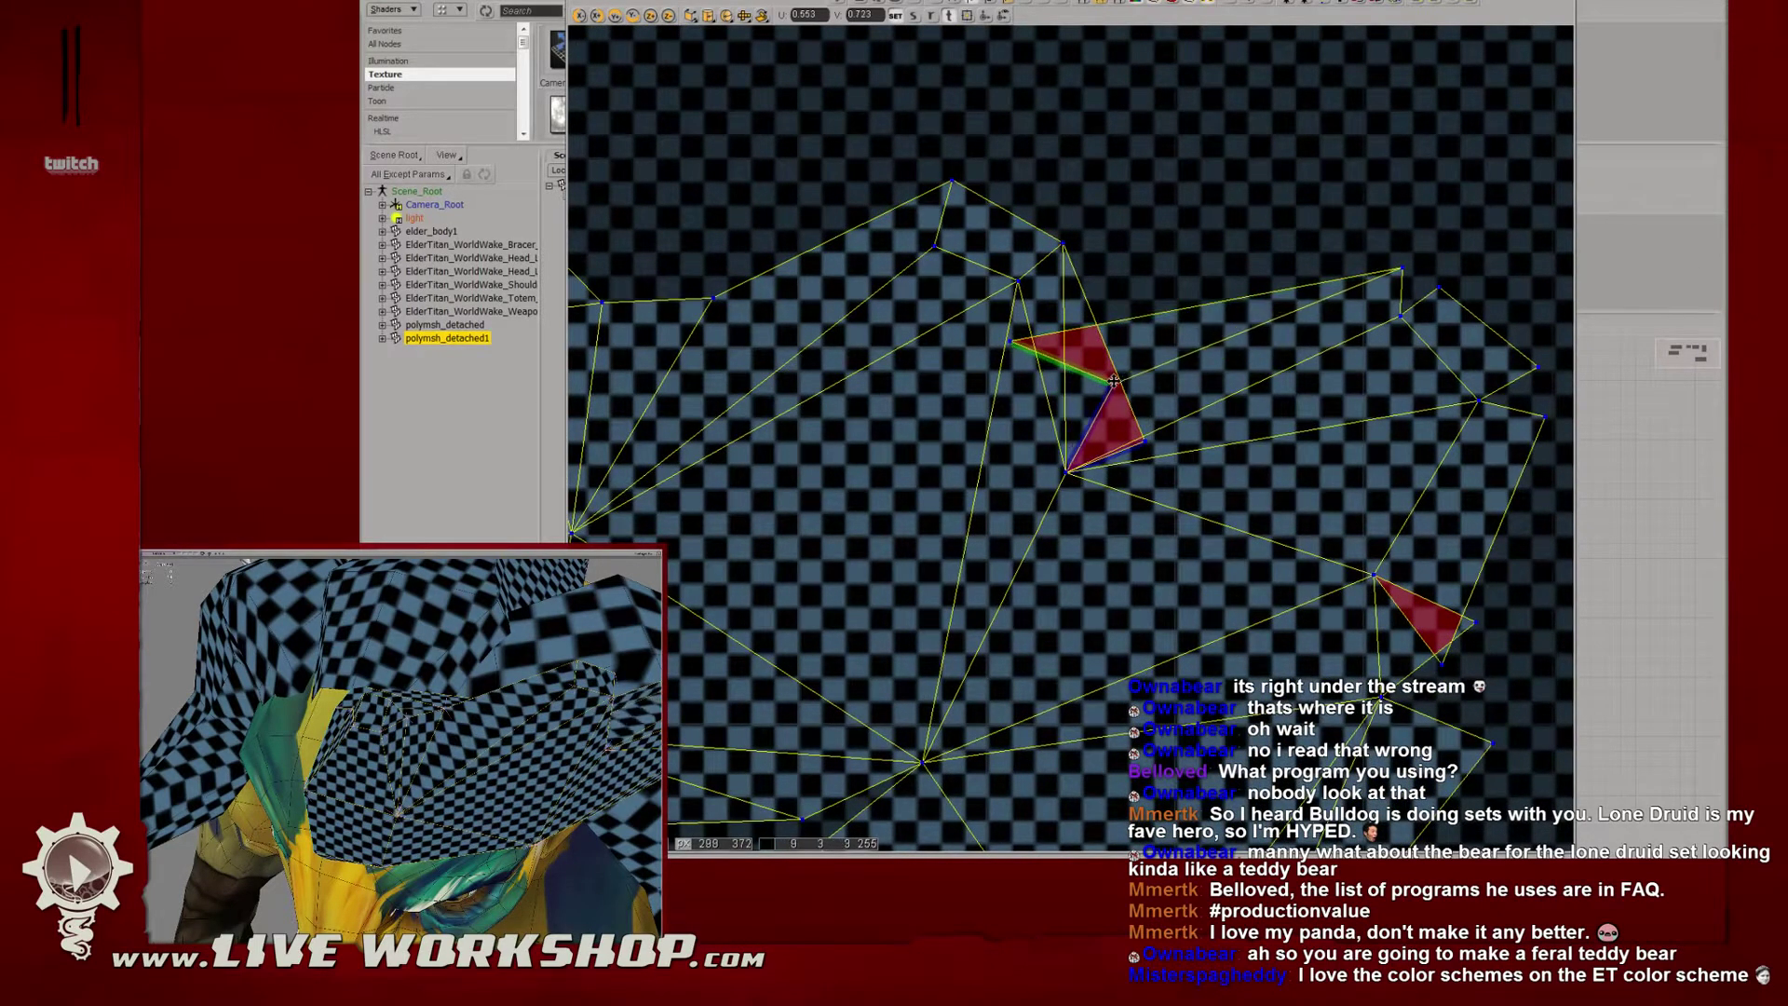
drag(1163, 458, 1132, 396)
drag(1031, 358, 1117, 344)
key(ctrl+z)
key(ctrl+z)
key(ctrl+z)
key(ctrl+z)
key(ctrl+z)
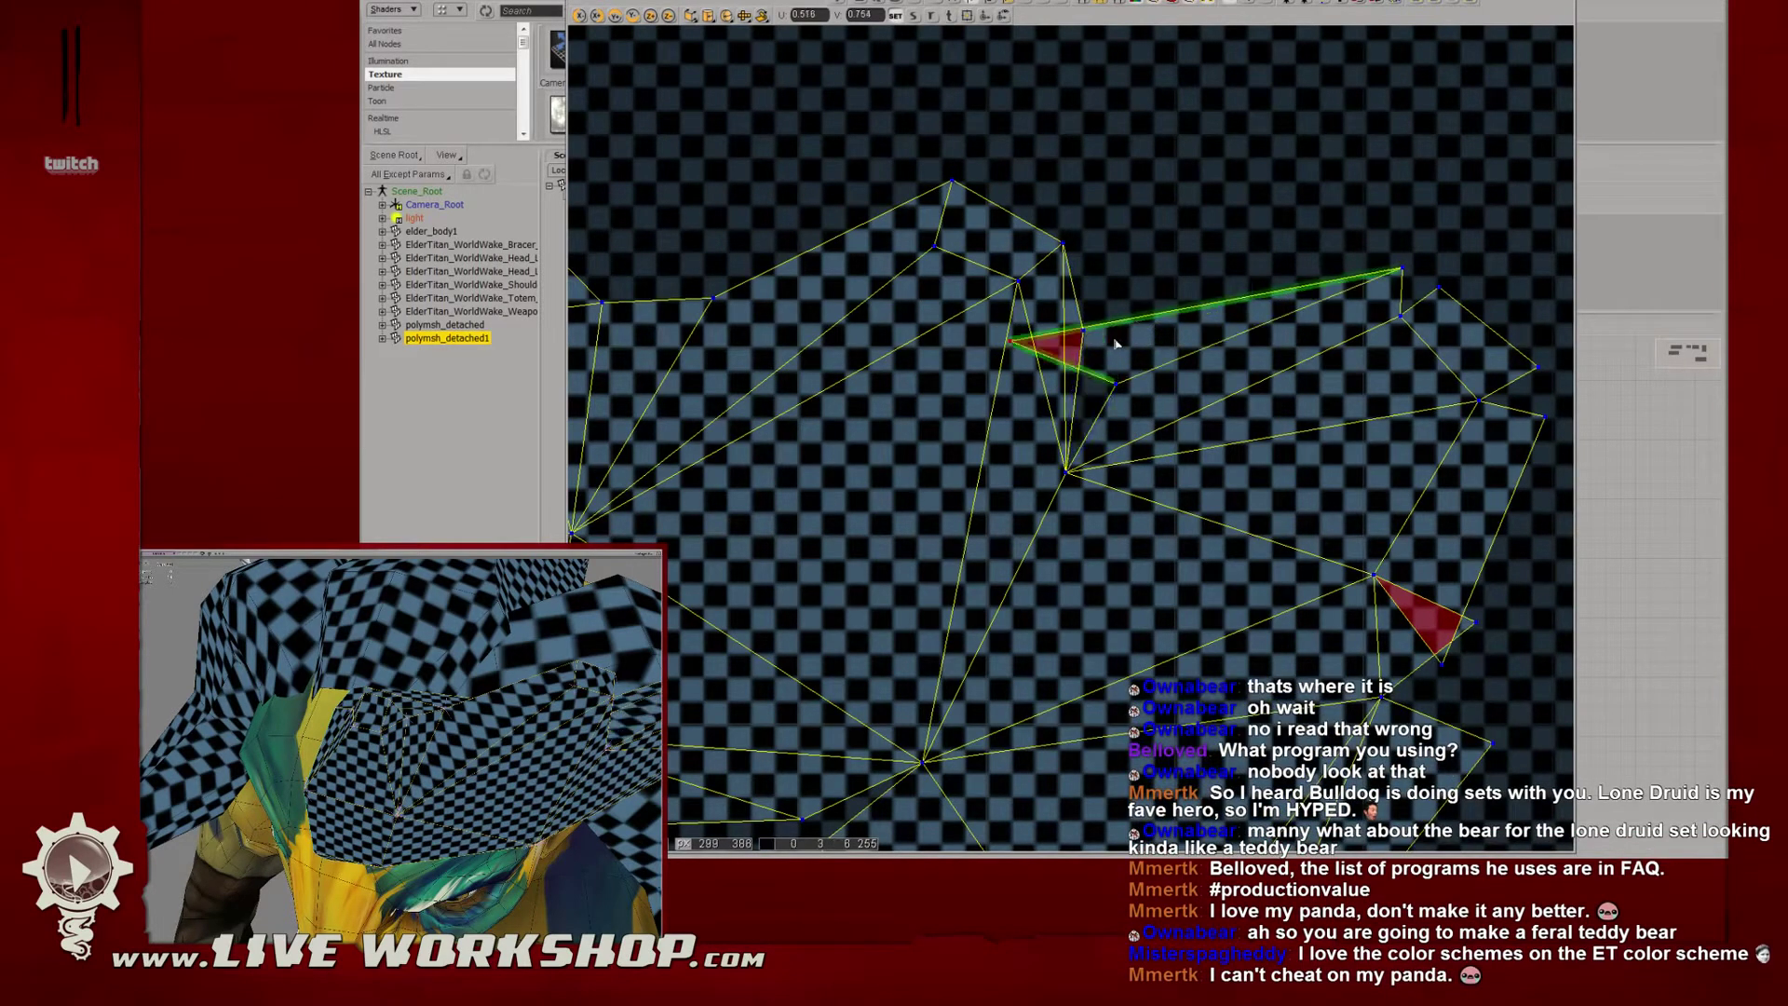
key(ctrl+z)
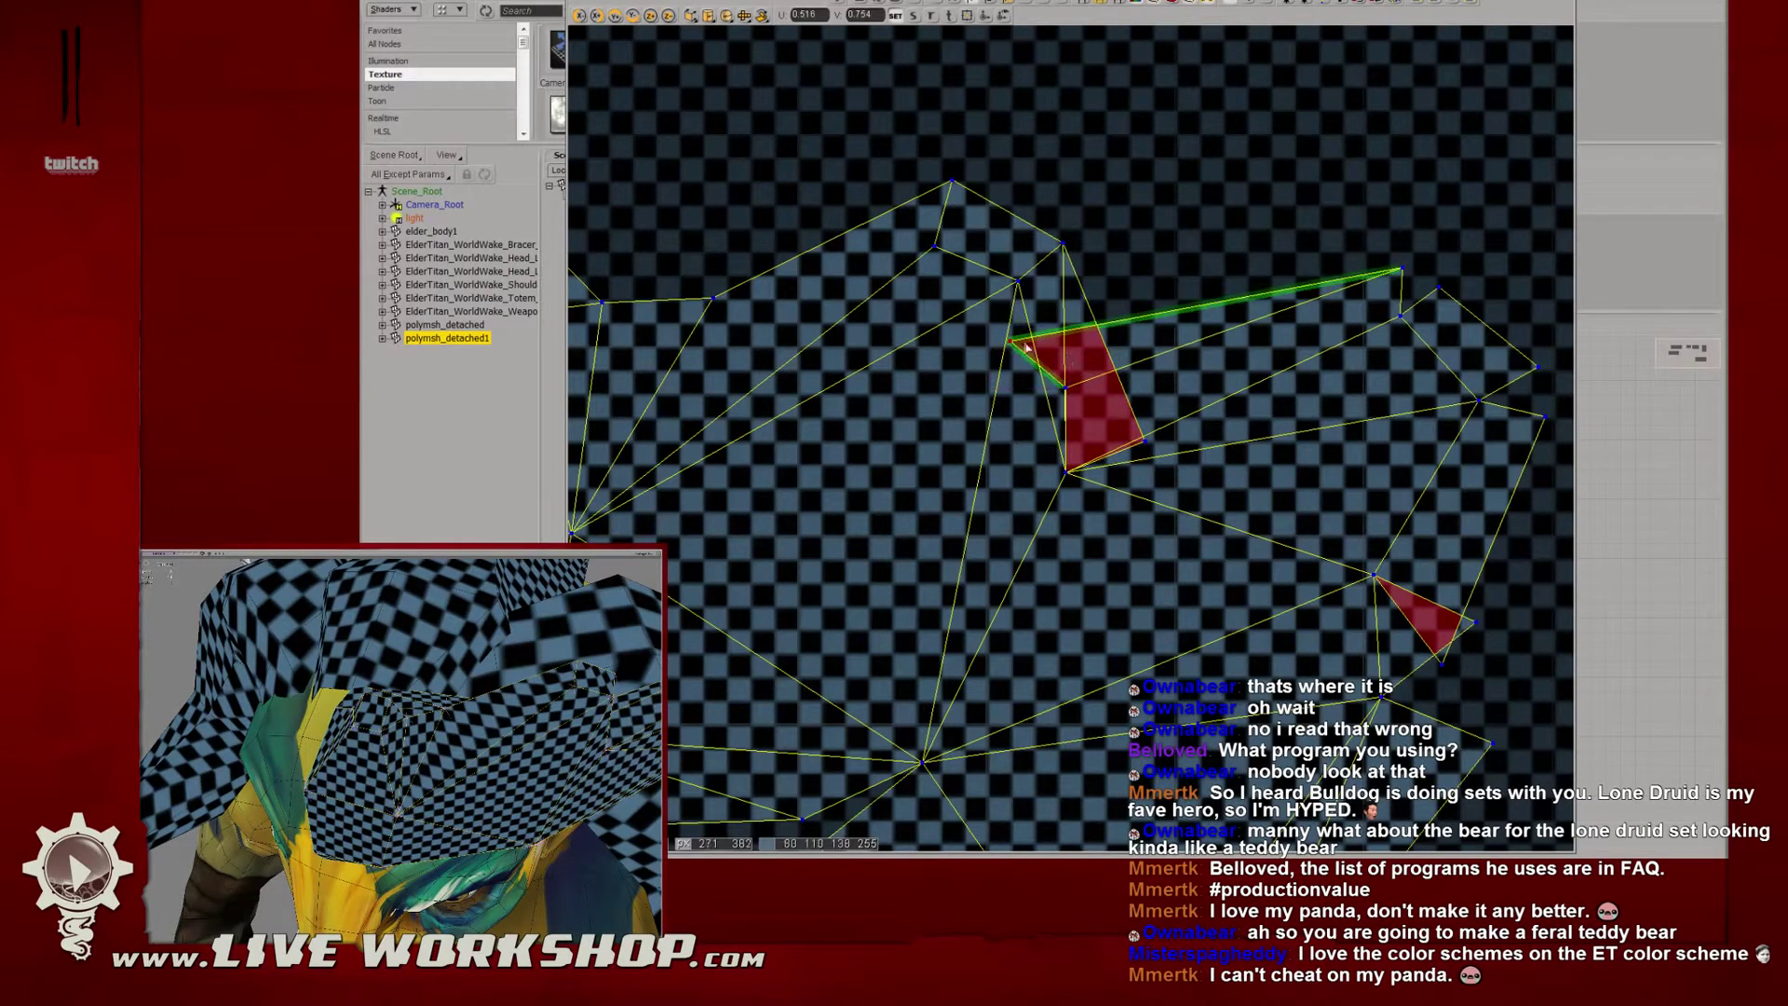
Move the overlapping border points between the middle and right lobes outward, clearing the red overlap and leaving an open notch.
key(r)
drag(1099, 390, 1100, 326)
drag(1084, 263, 1130, 298)
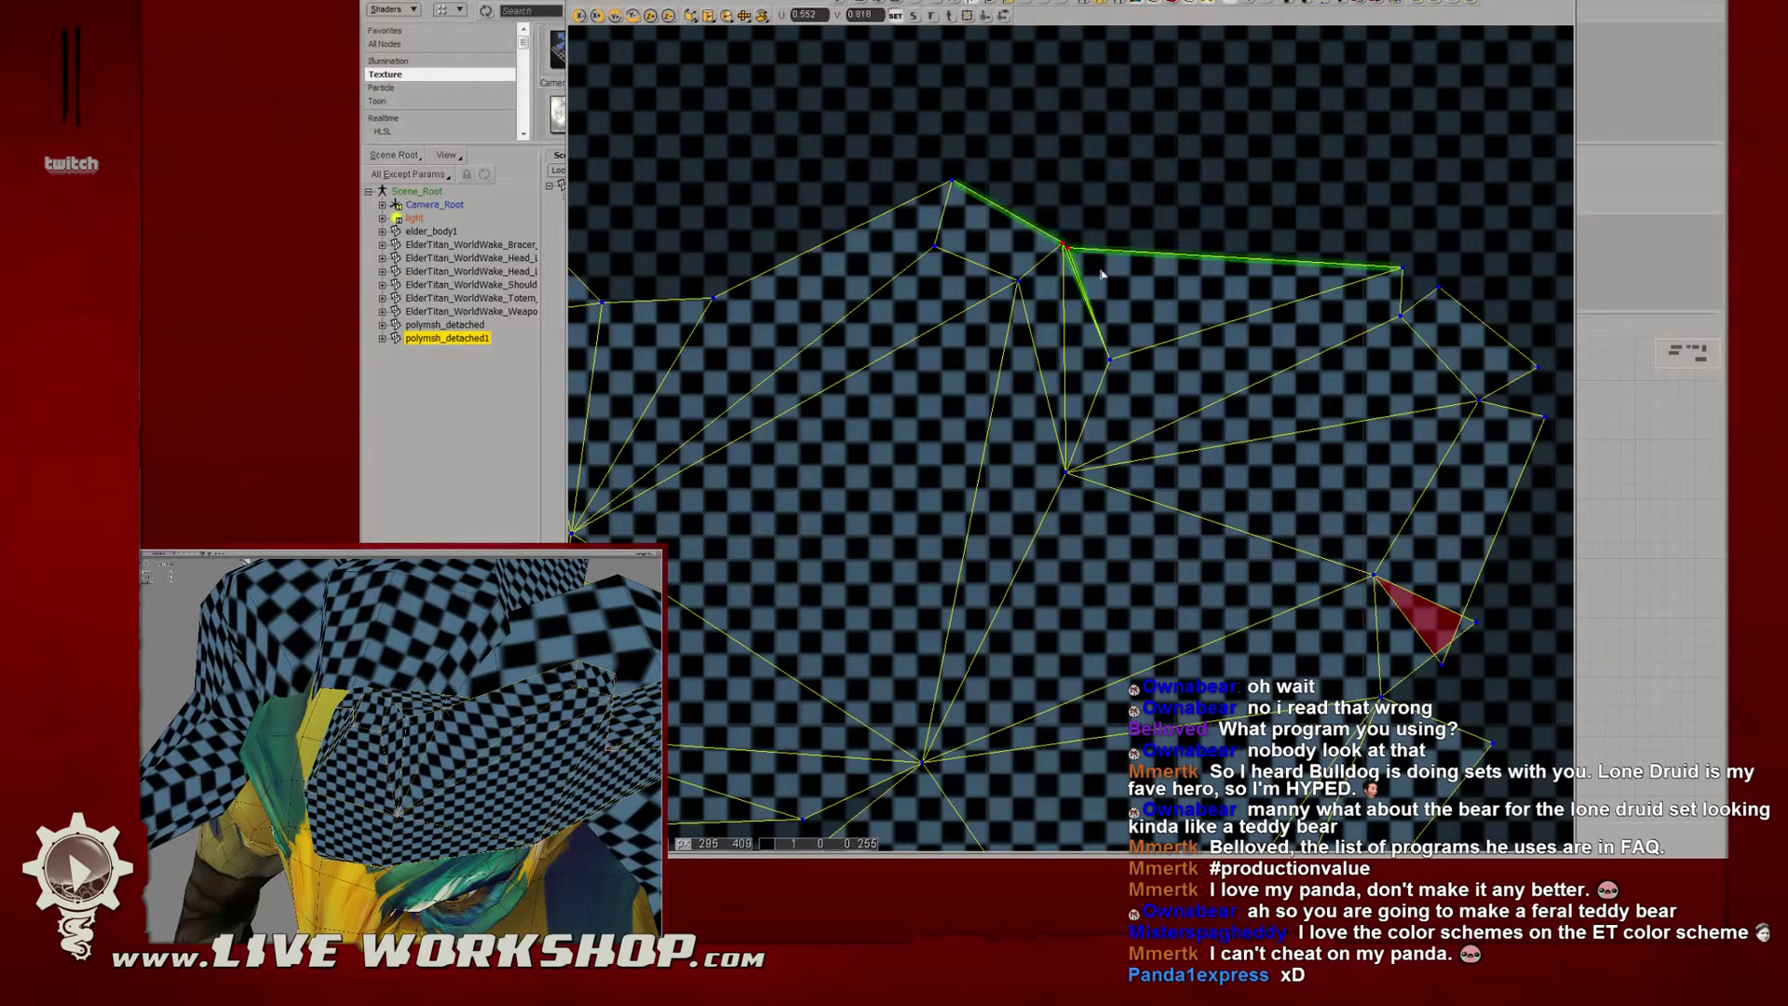
click(1065, 248)
click(1065, 248)
drag(1067, 249, 1109, 293)
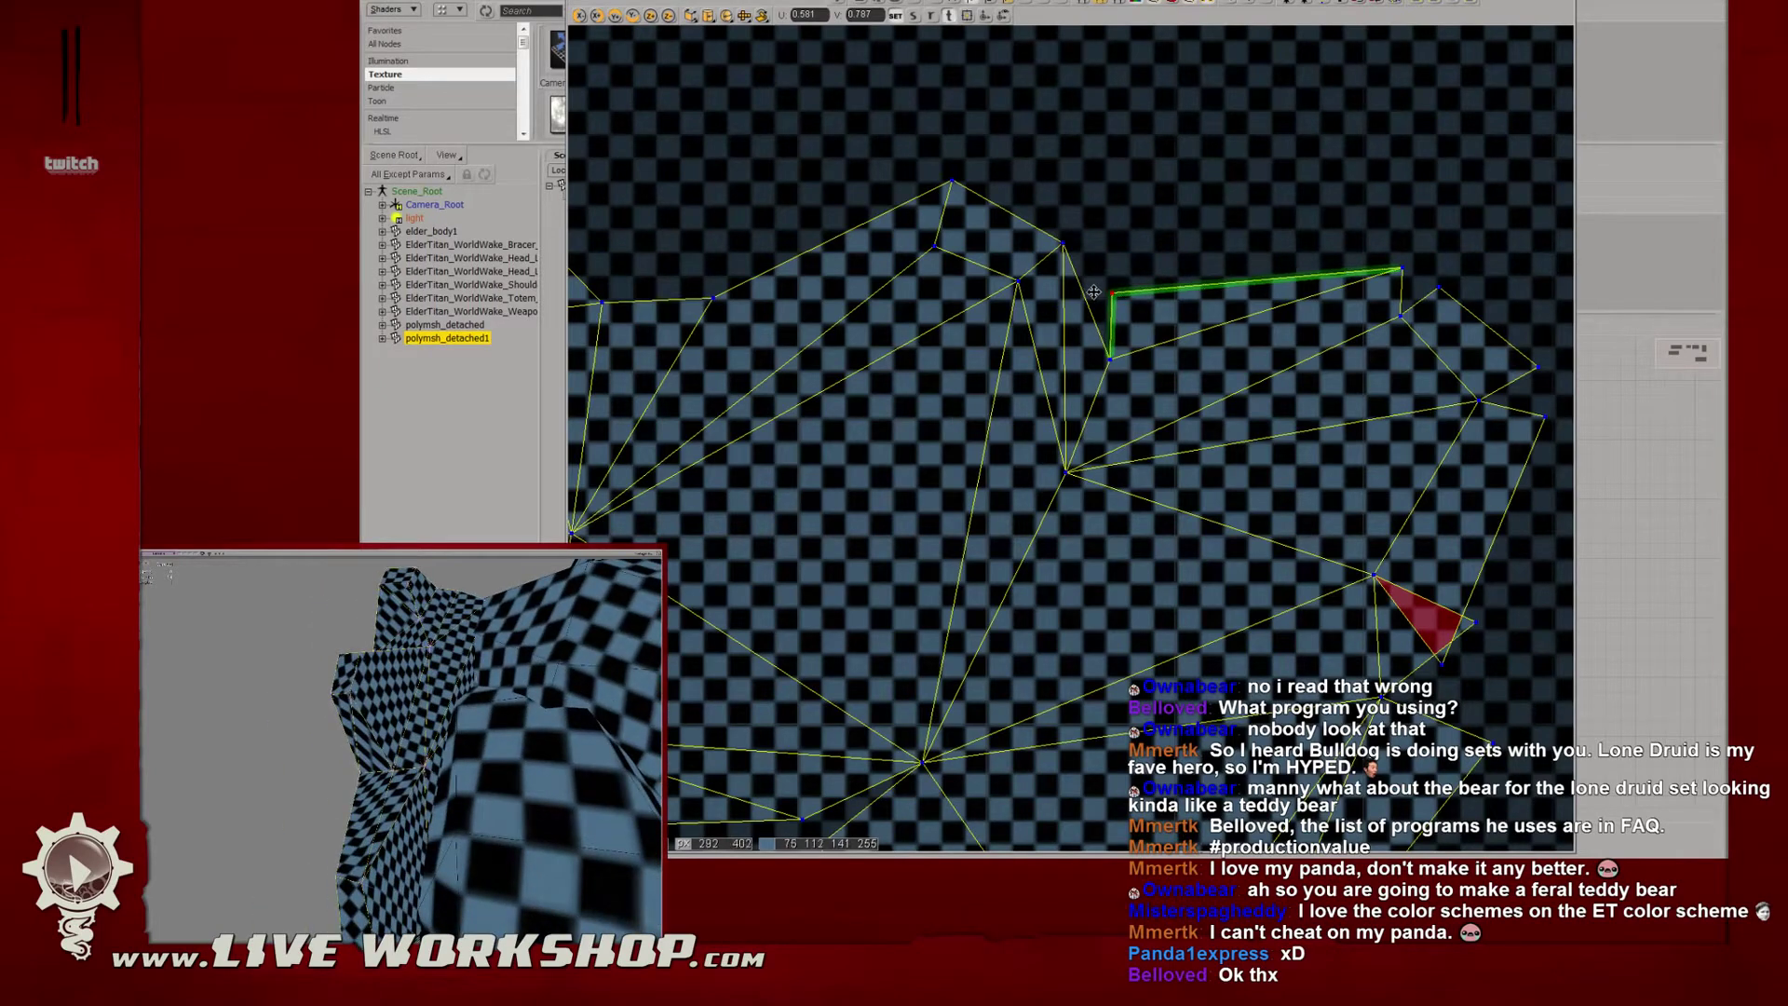
Lower and fine-tune the two border points of the notch between the middle and right lobes to even out the checker pattern.
key(s)
right_drag(474, 675, 582, 692)
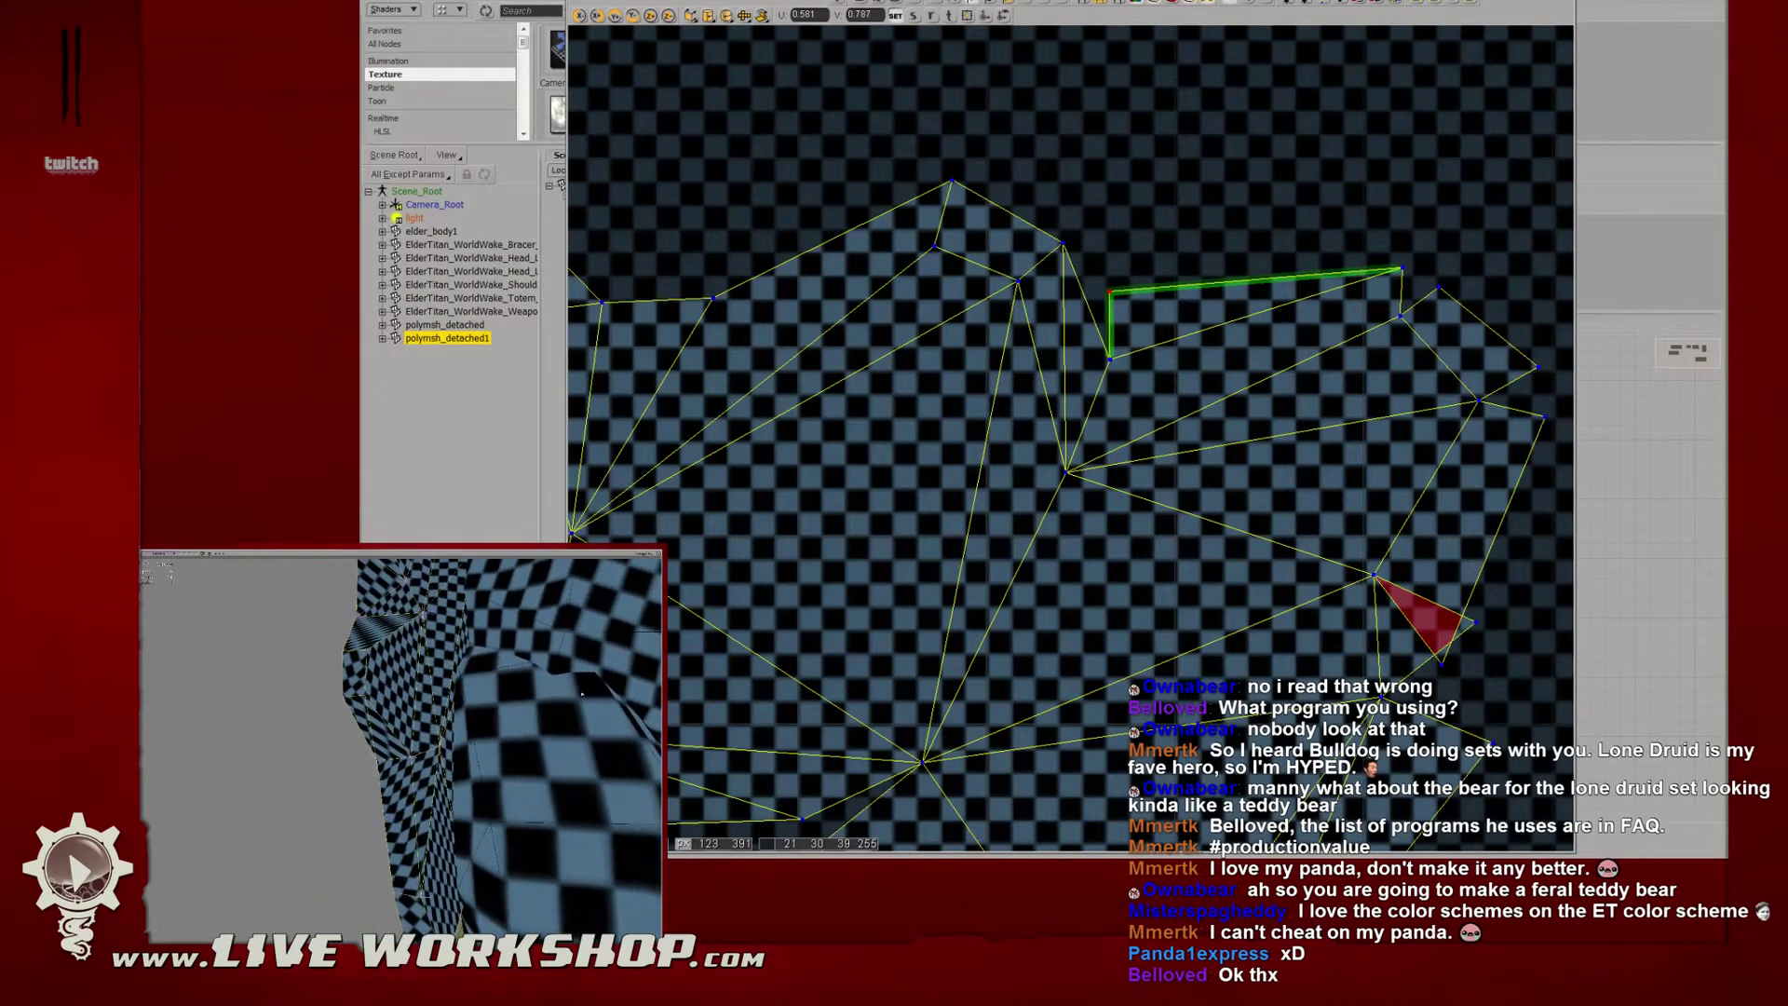
drag(1103, 355, 1101, 371)
drag(1101, 284, 1100, 297)
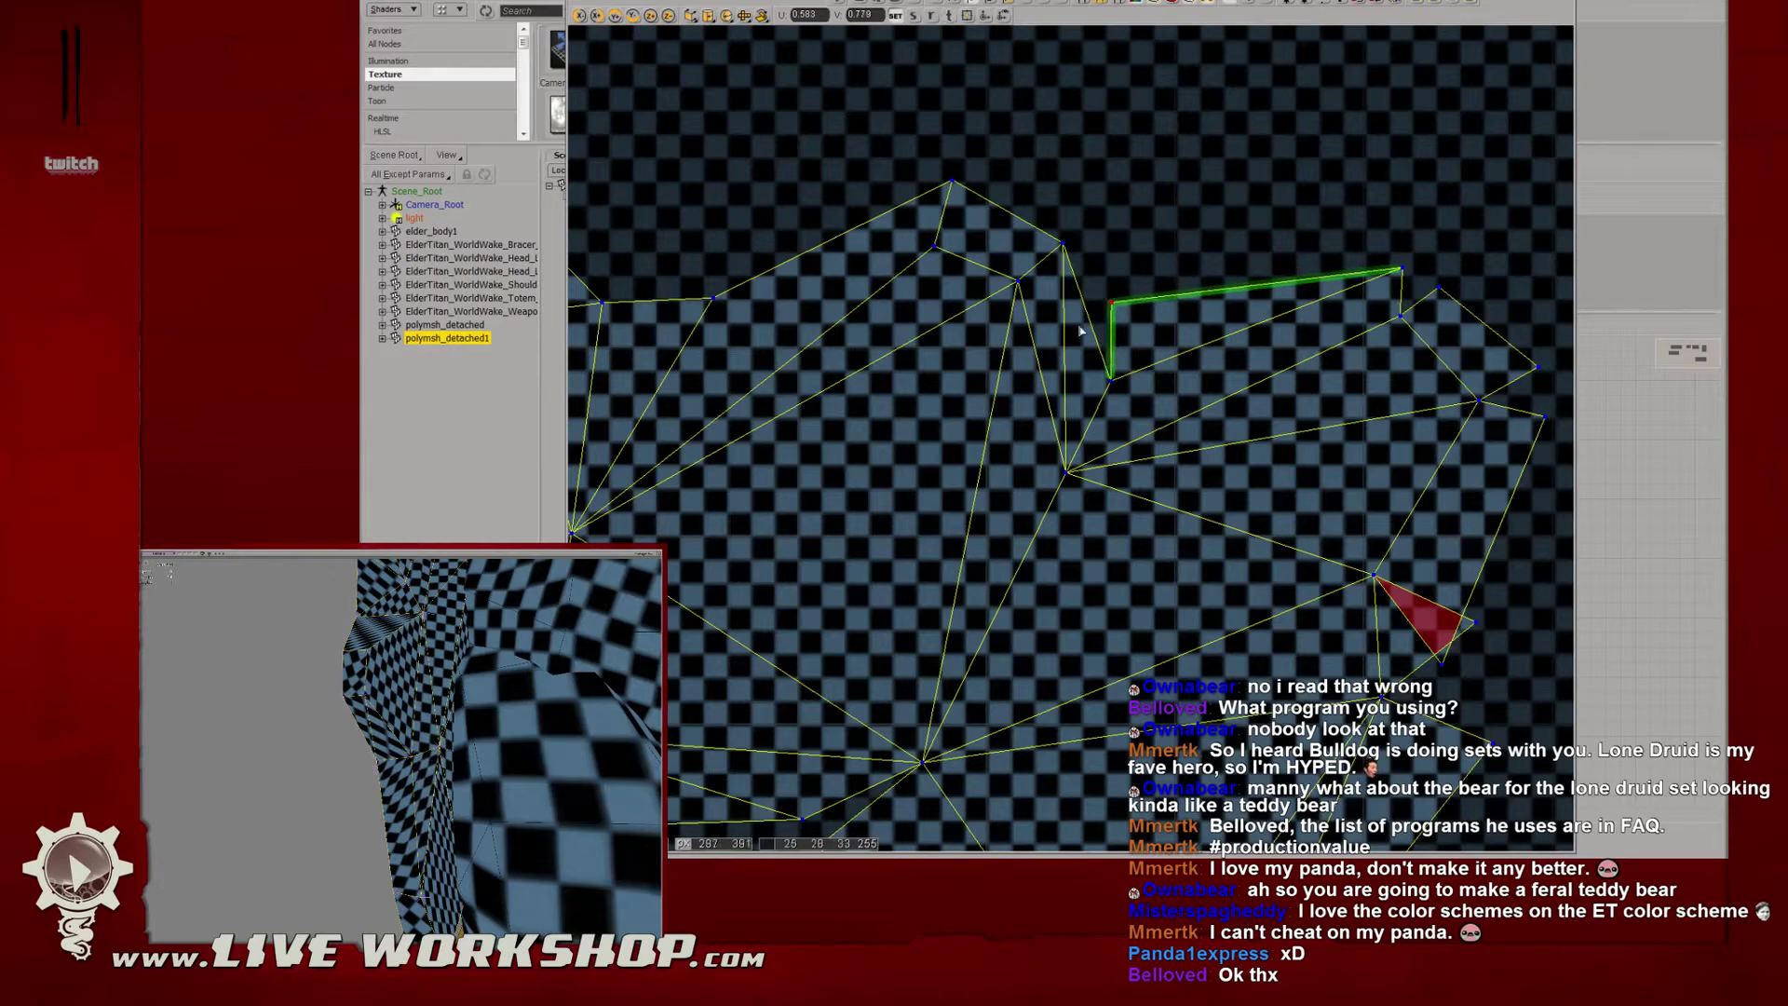
drag(1110, 379, 1116, 375)
mouse_move(1114, 375)
mouse_down()
mouse_move(1110, 354)
mouse_move(1085, 384)
mouse_move(1110, 359)
mouse_move(1107, 377)
mouse_up()
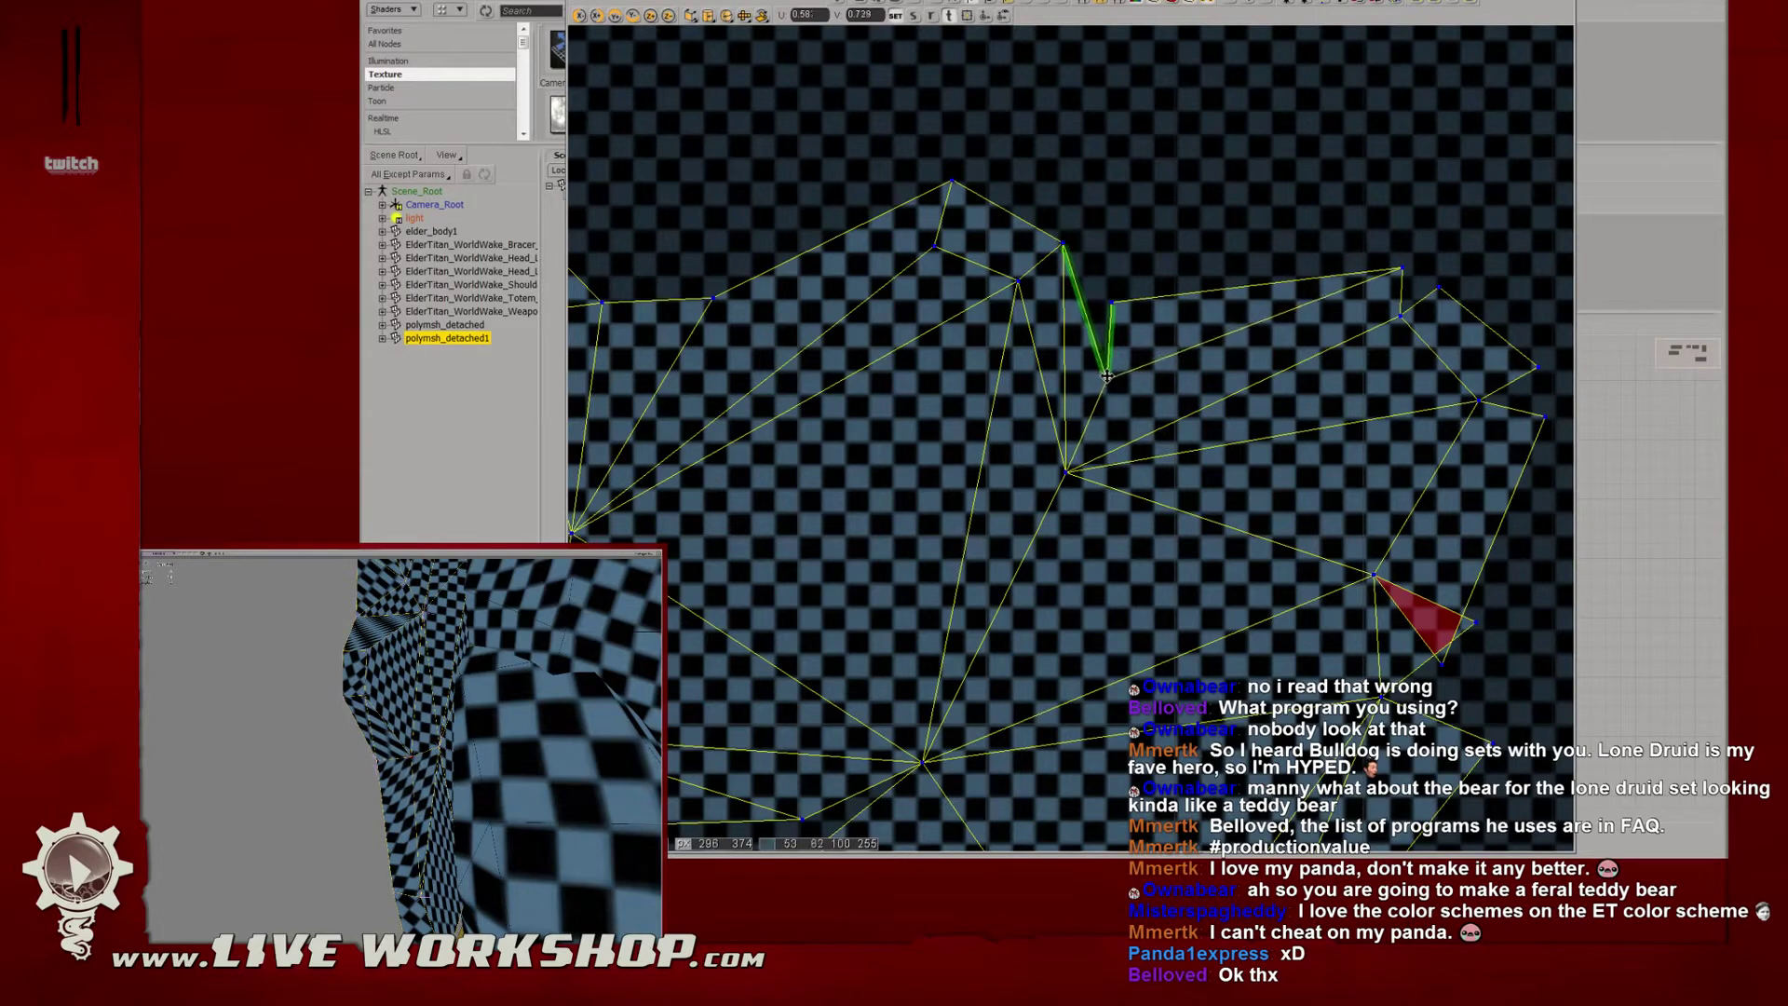
Examine the checker pattern and seams on the headpiece from several angles and compare them with the UV points.
middle_drag(579, 697, 543, 667)
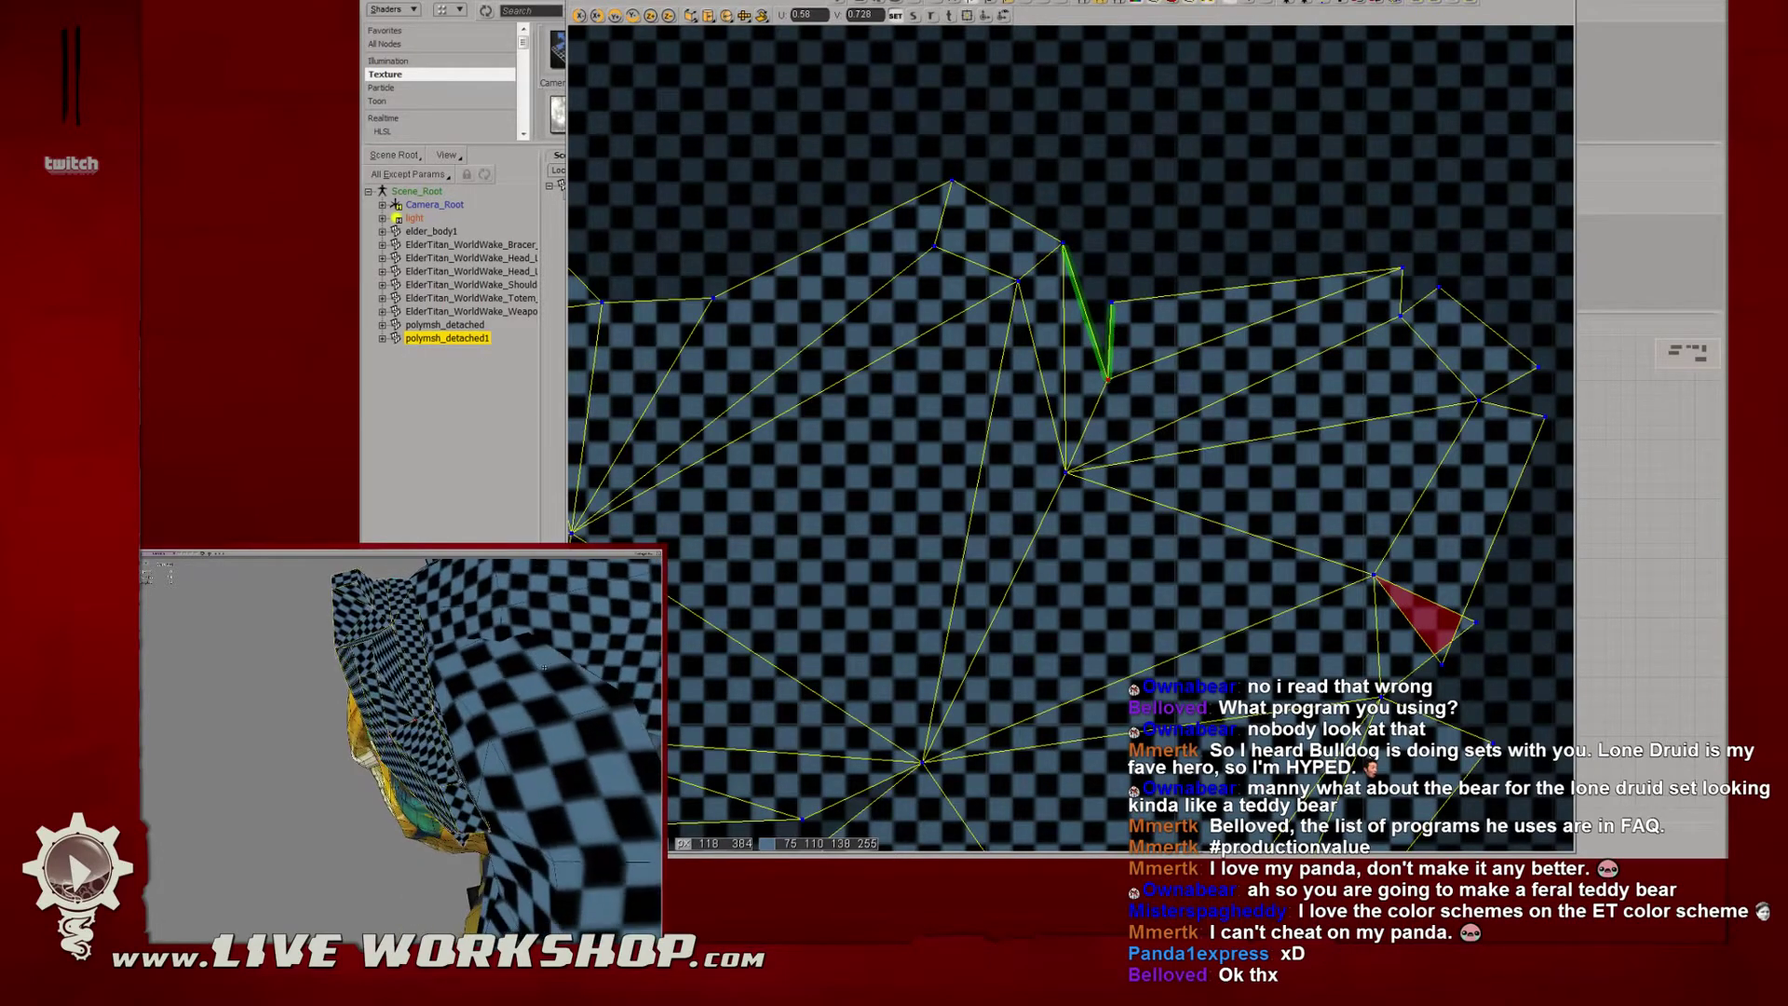
middle_drag(377, 731, 444, 703)
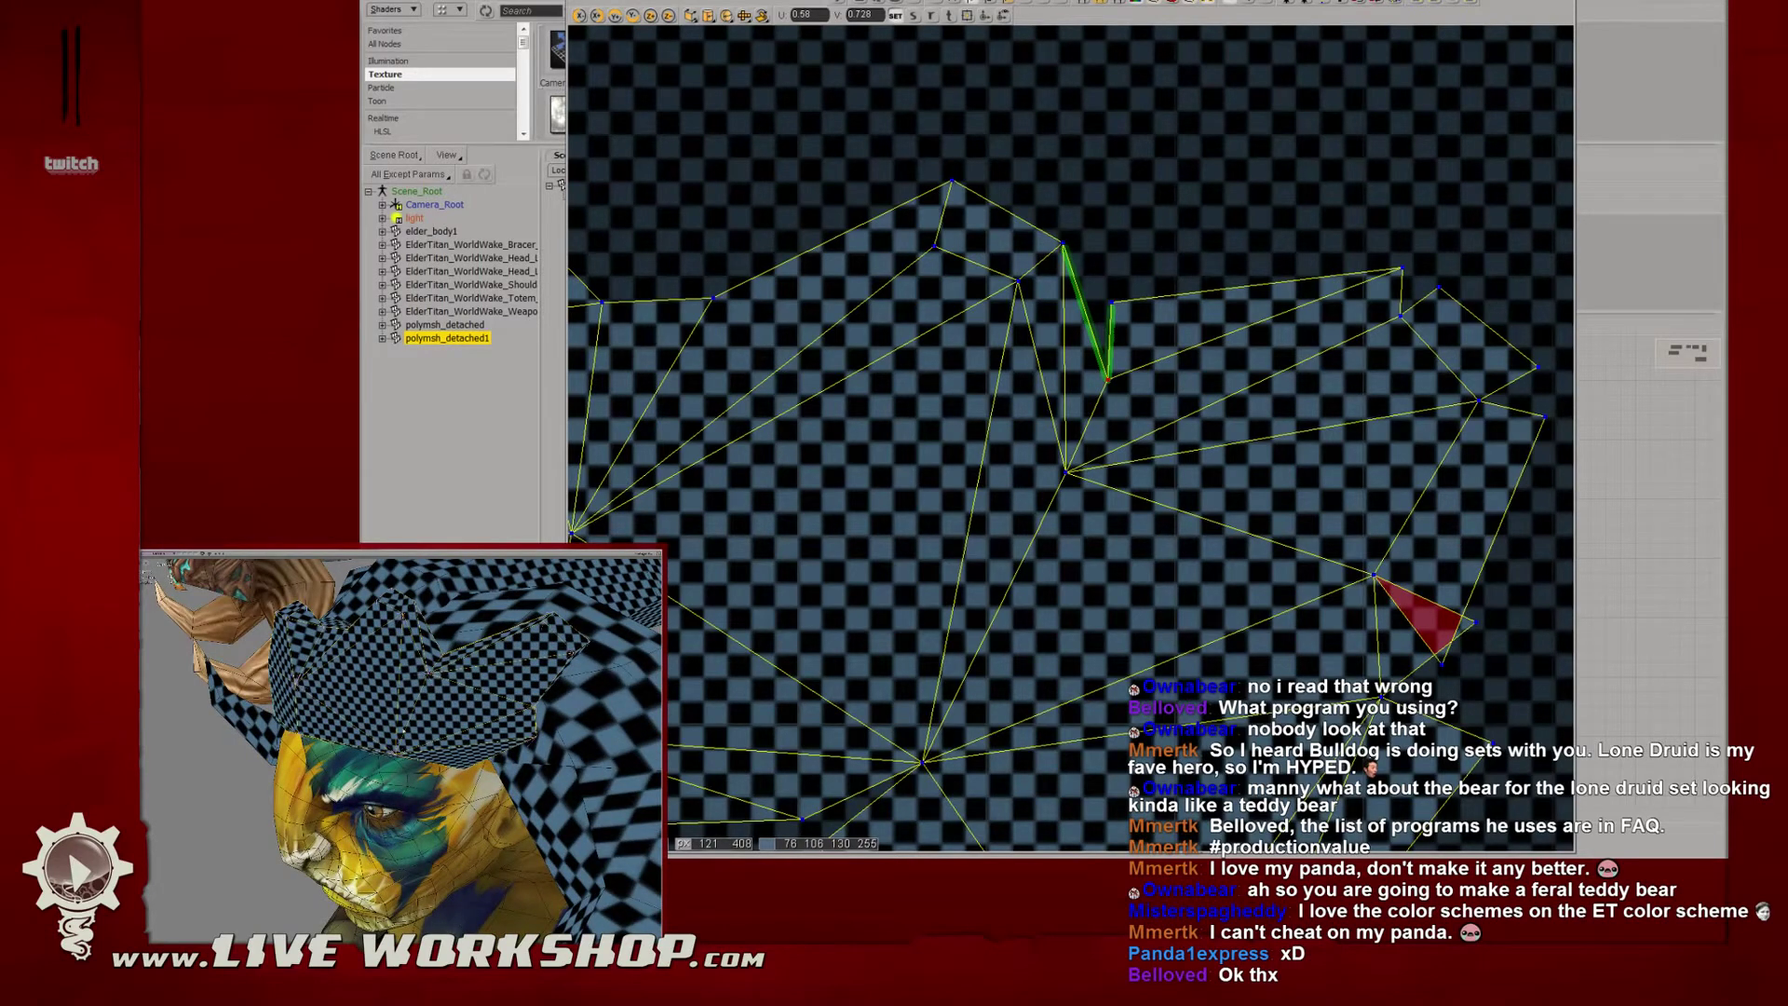
middle_drag(429, 699, 472, 635)
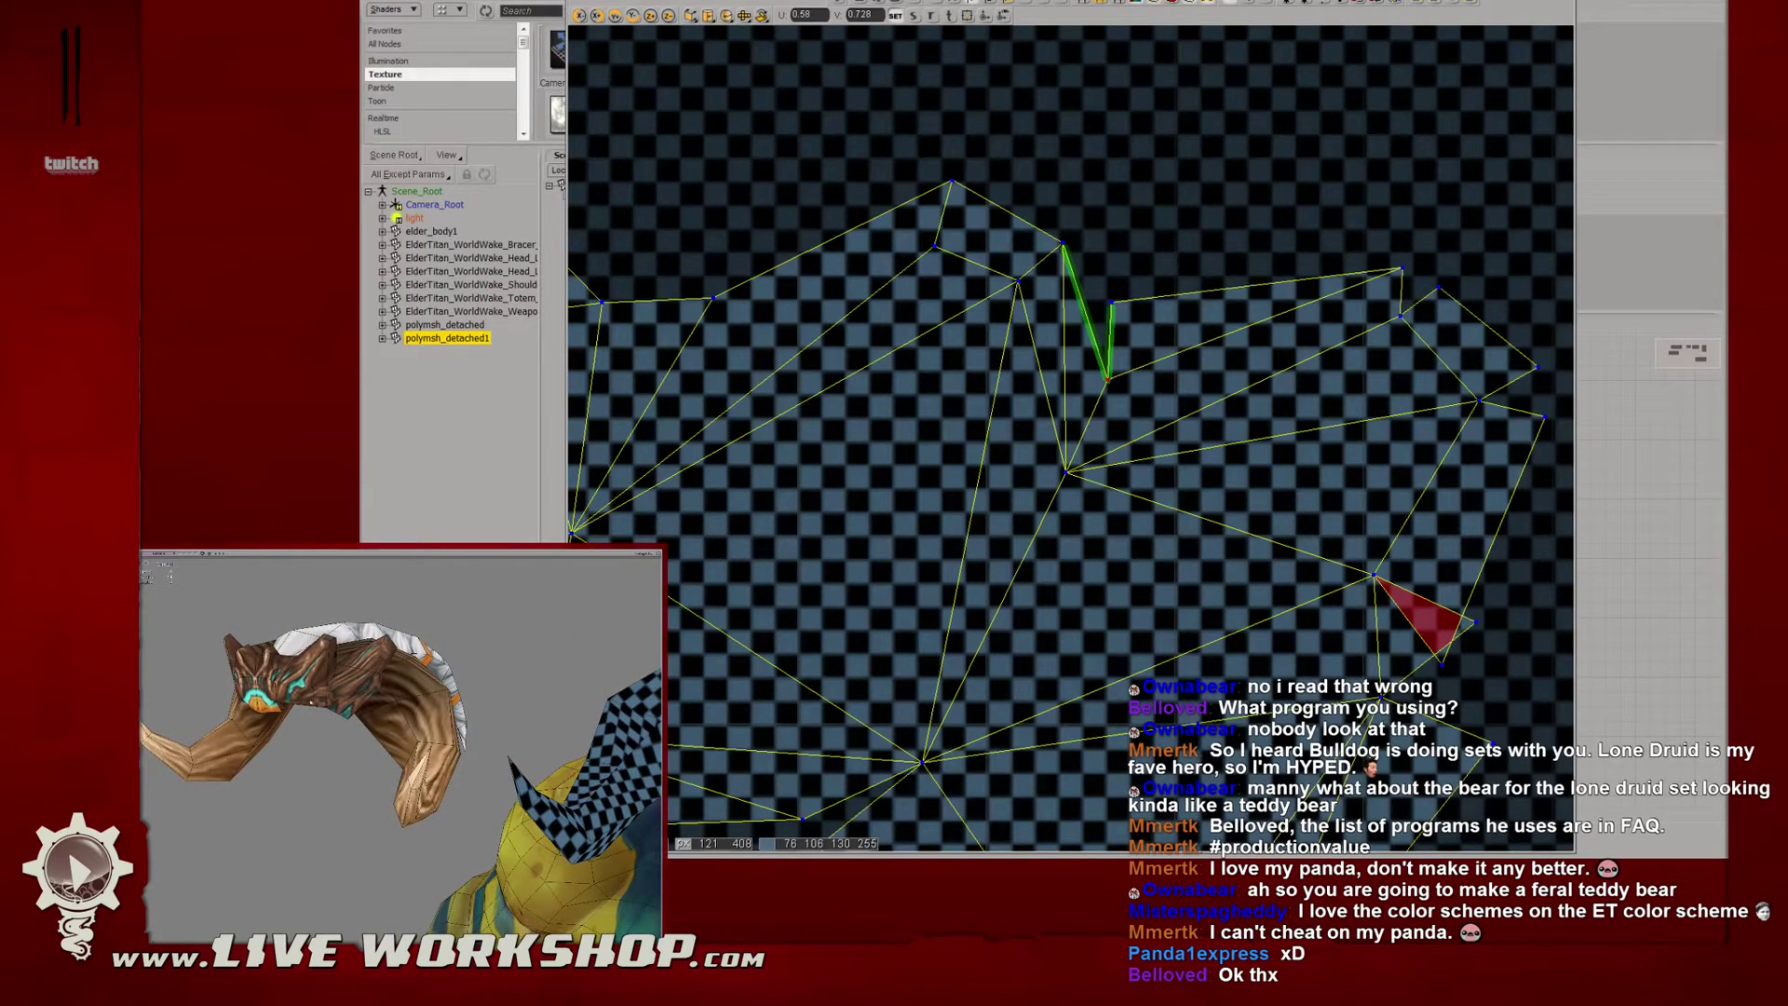
middle_drag(314, 700, 490, 681)
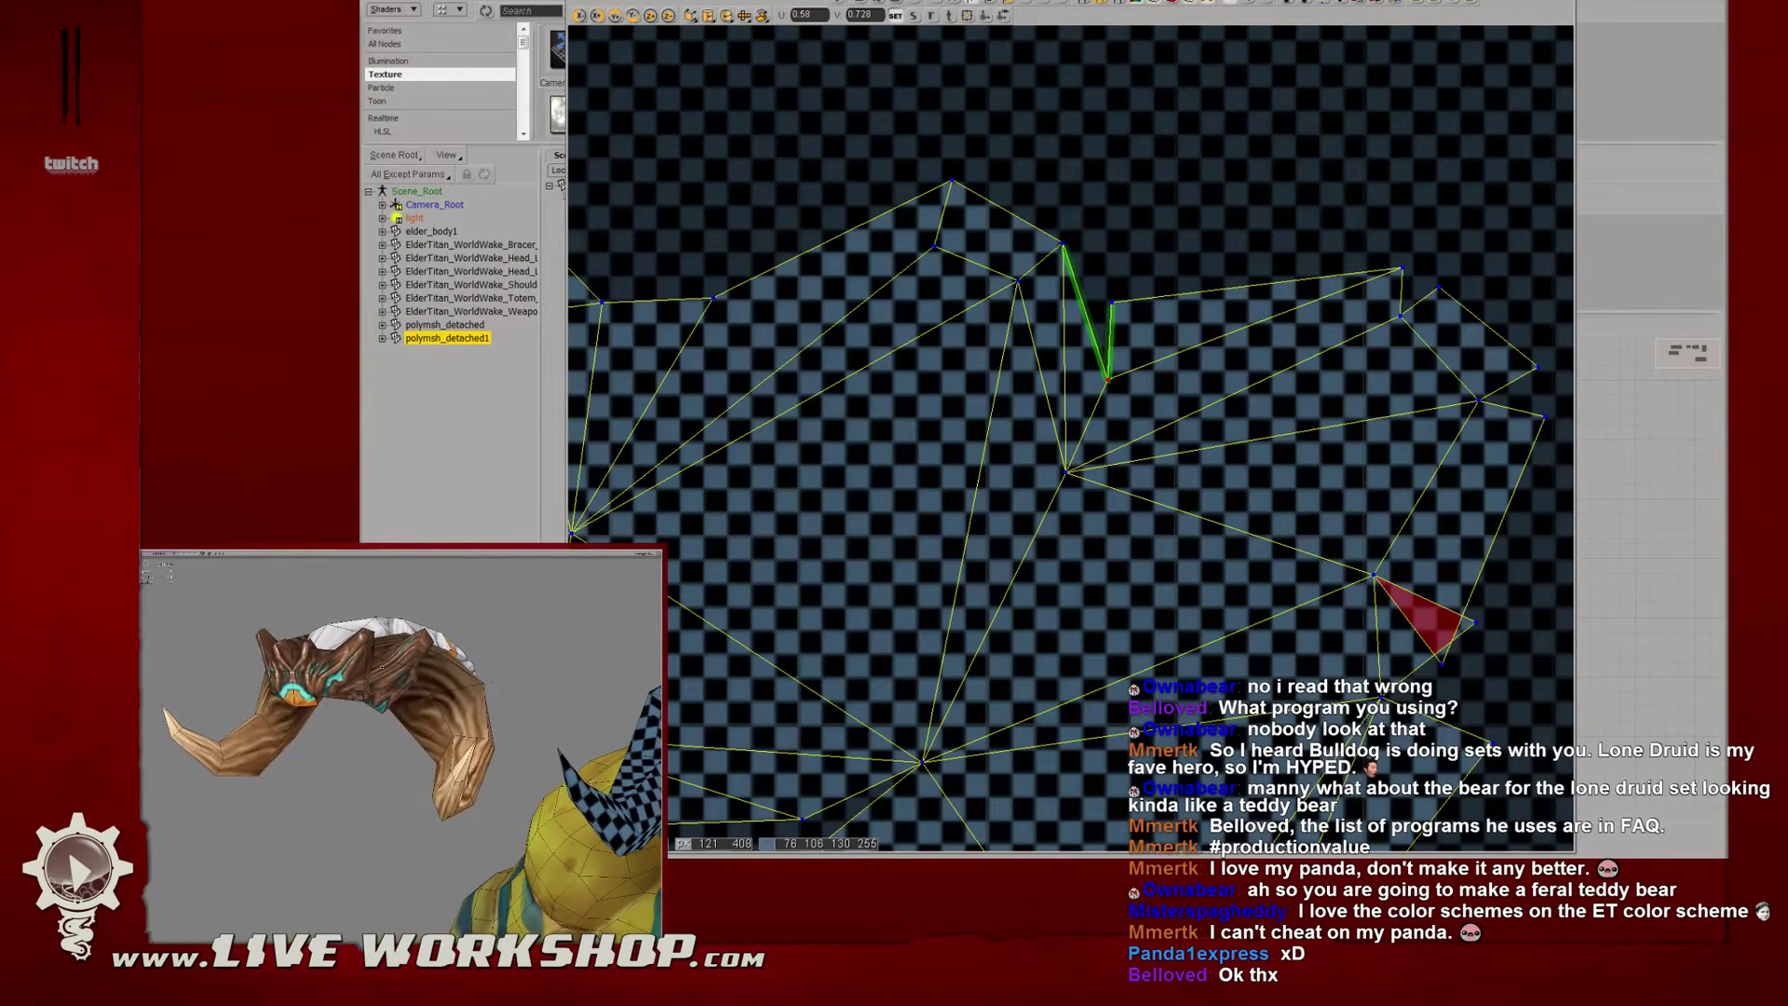
middle_drag(370, 657, 275, 698)
click(364, 669)
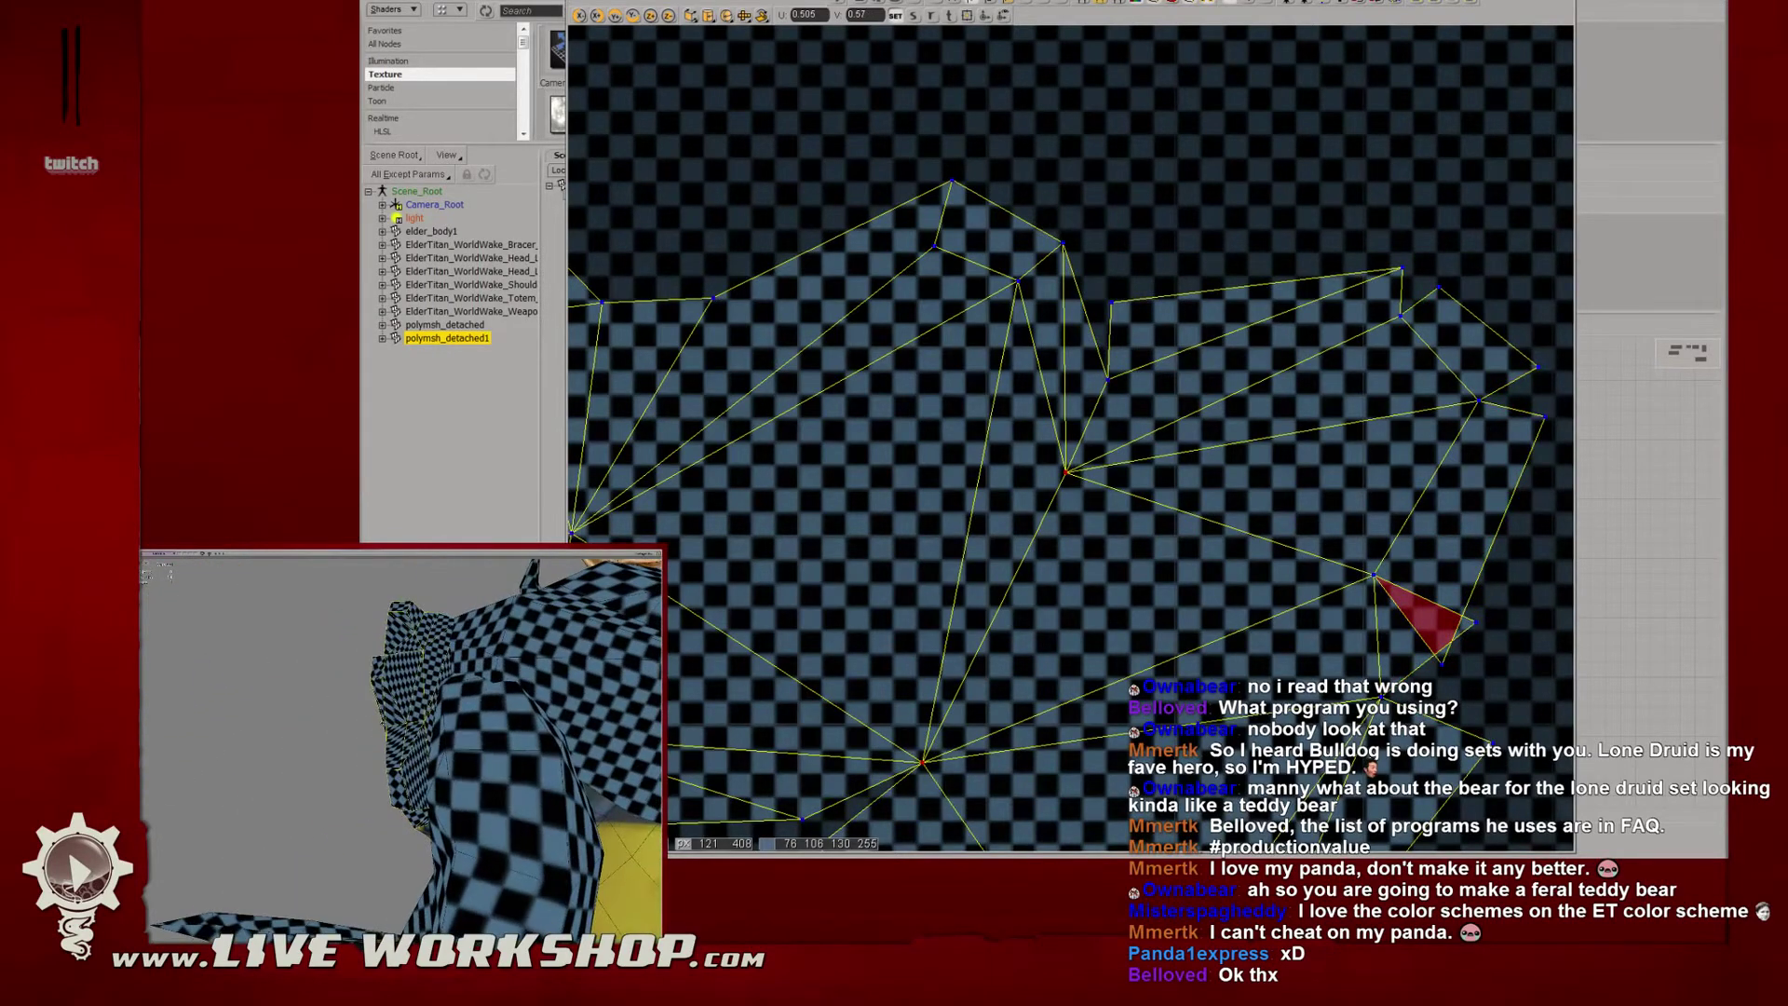
middle_drag(401, 712, 407, 714)
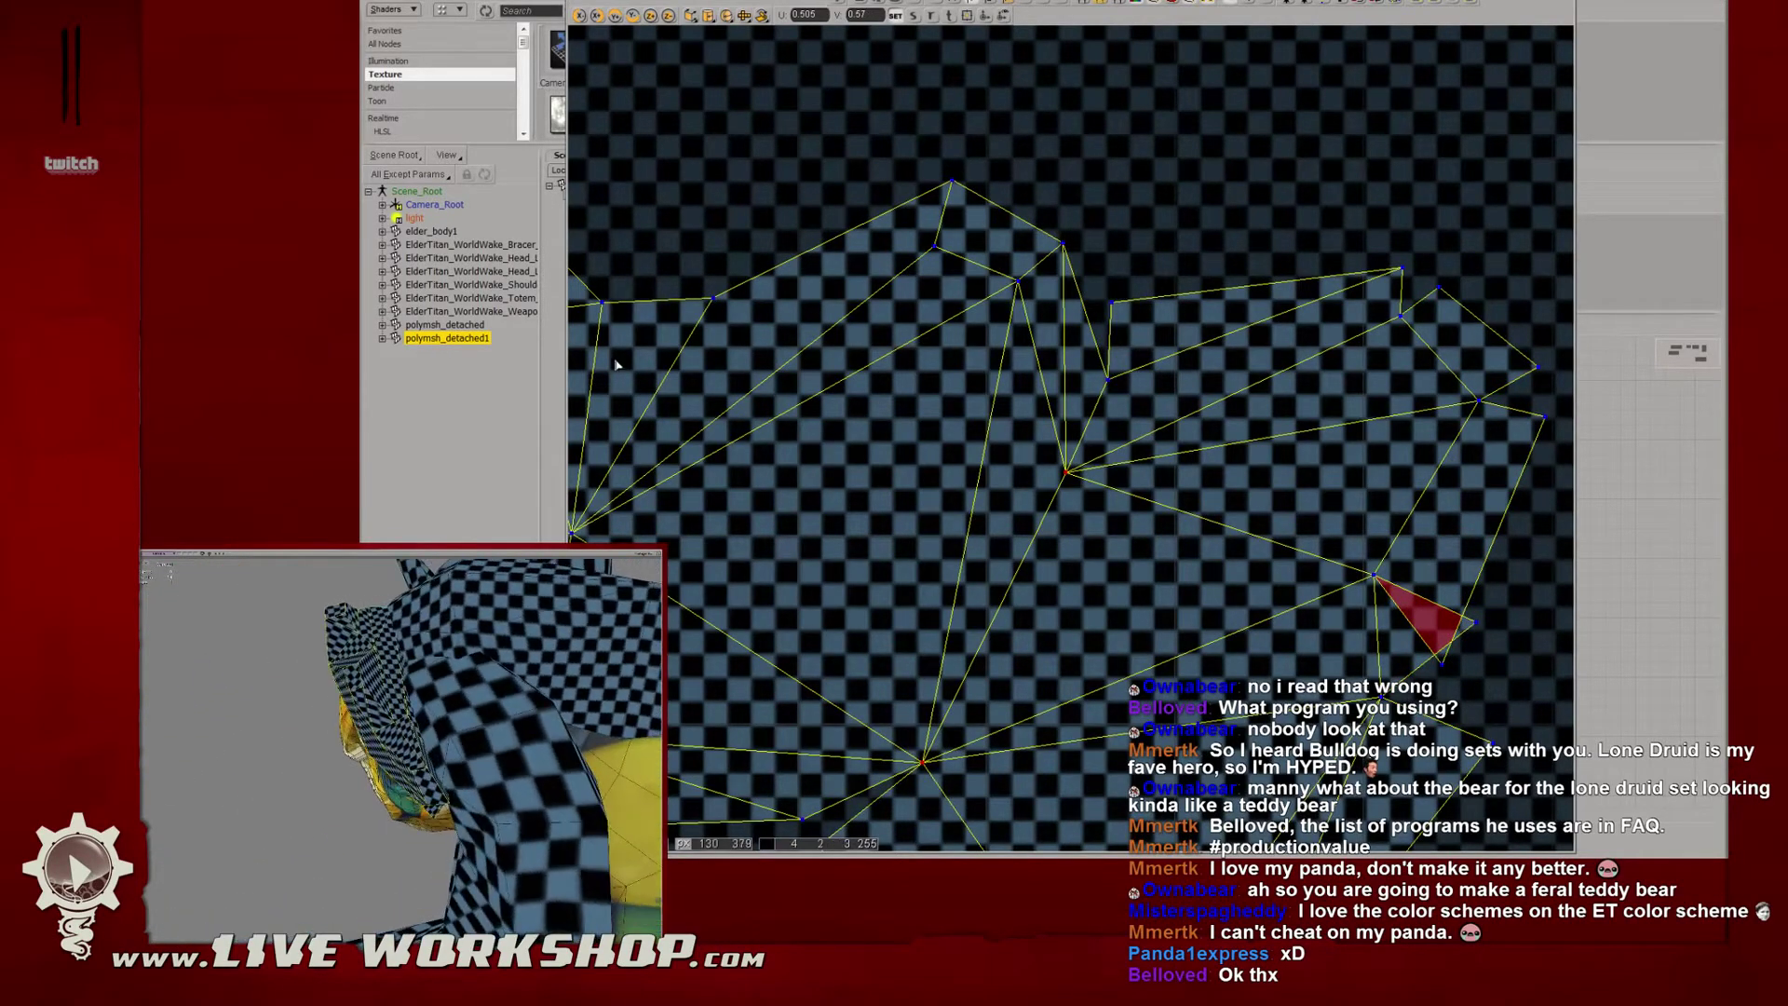
middle_drag(1153, 396, 1010, 422)
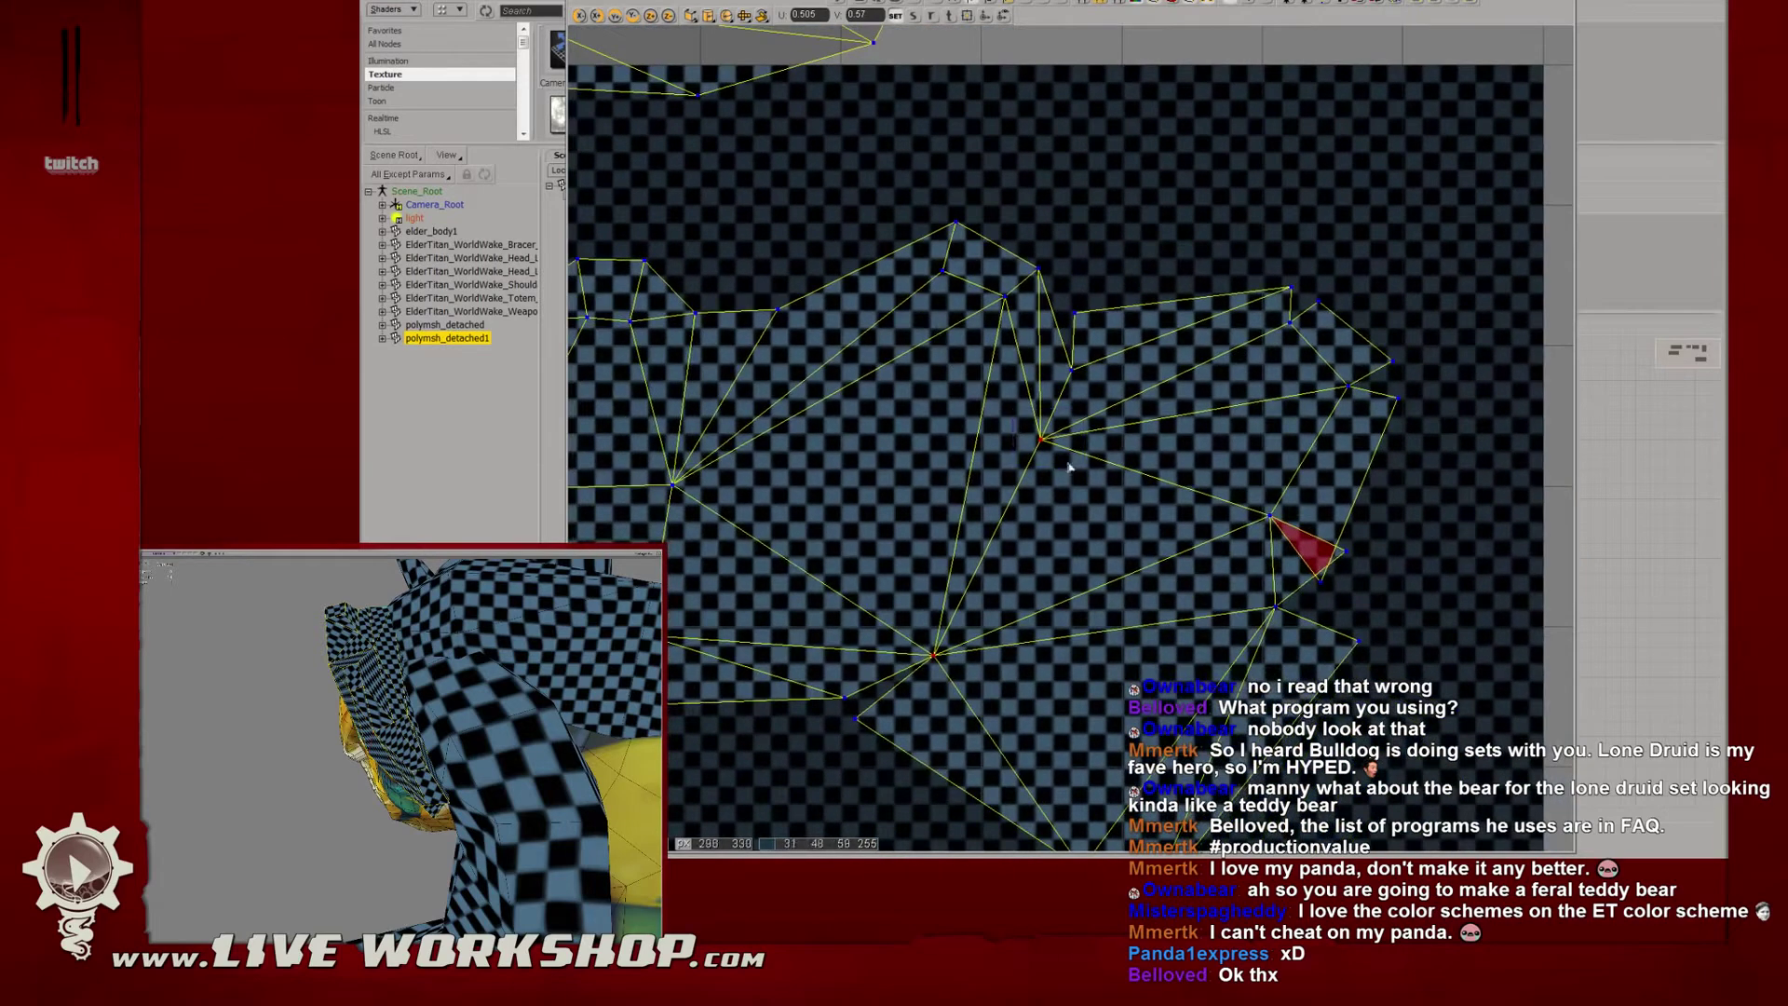
middle_drag(474, 716, 532, 699)
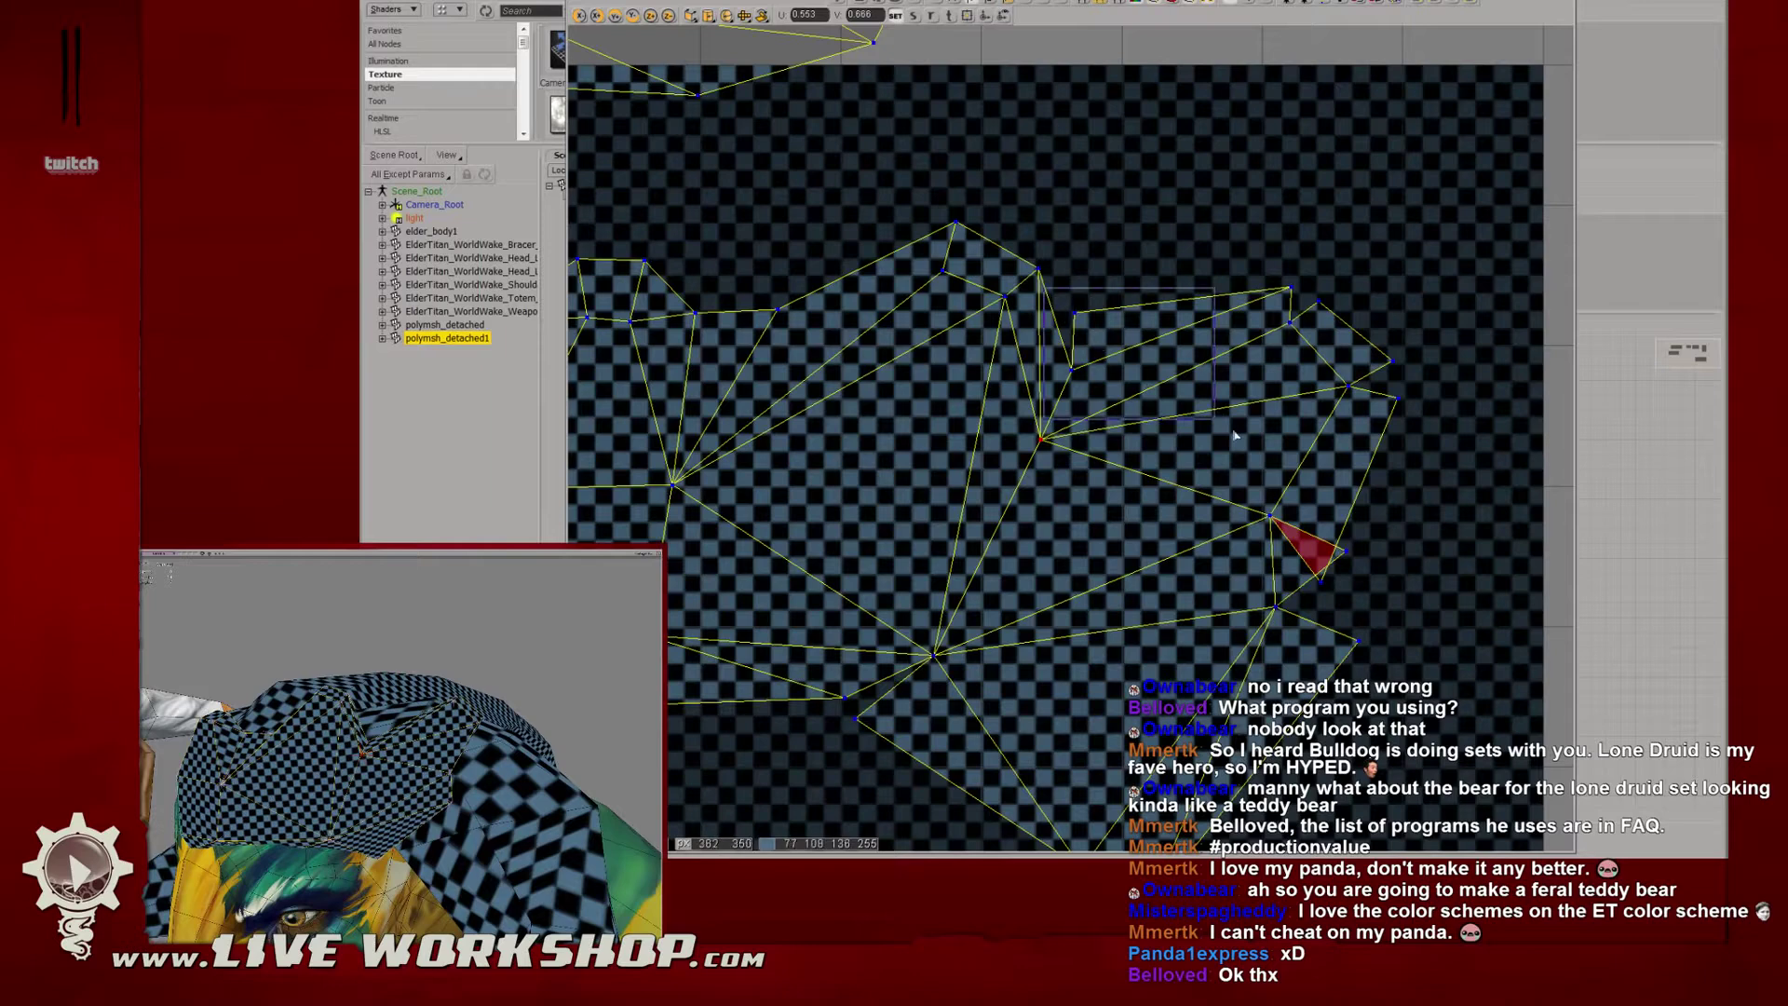
Clear the red overlap on the large island's right edge by joining the border points on both sides of the gap.
click(1315, 556)
click(1335, 562)
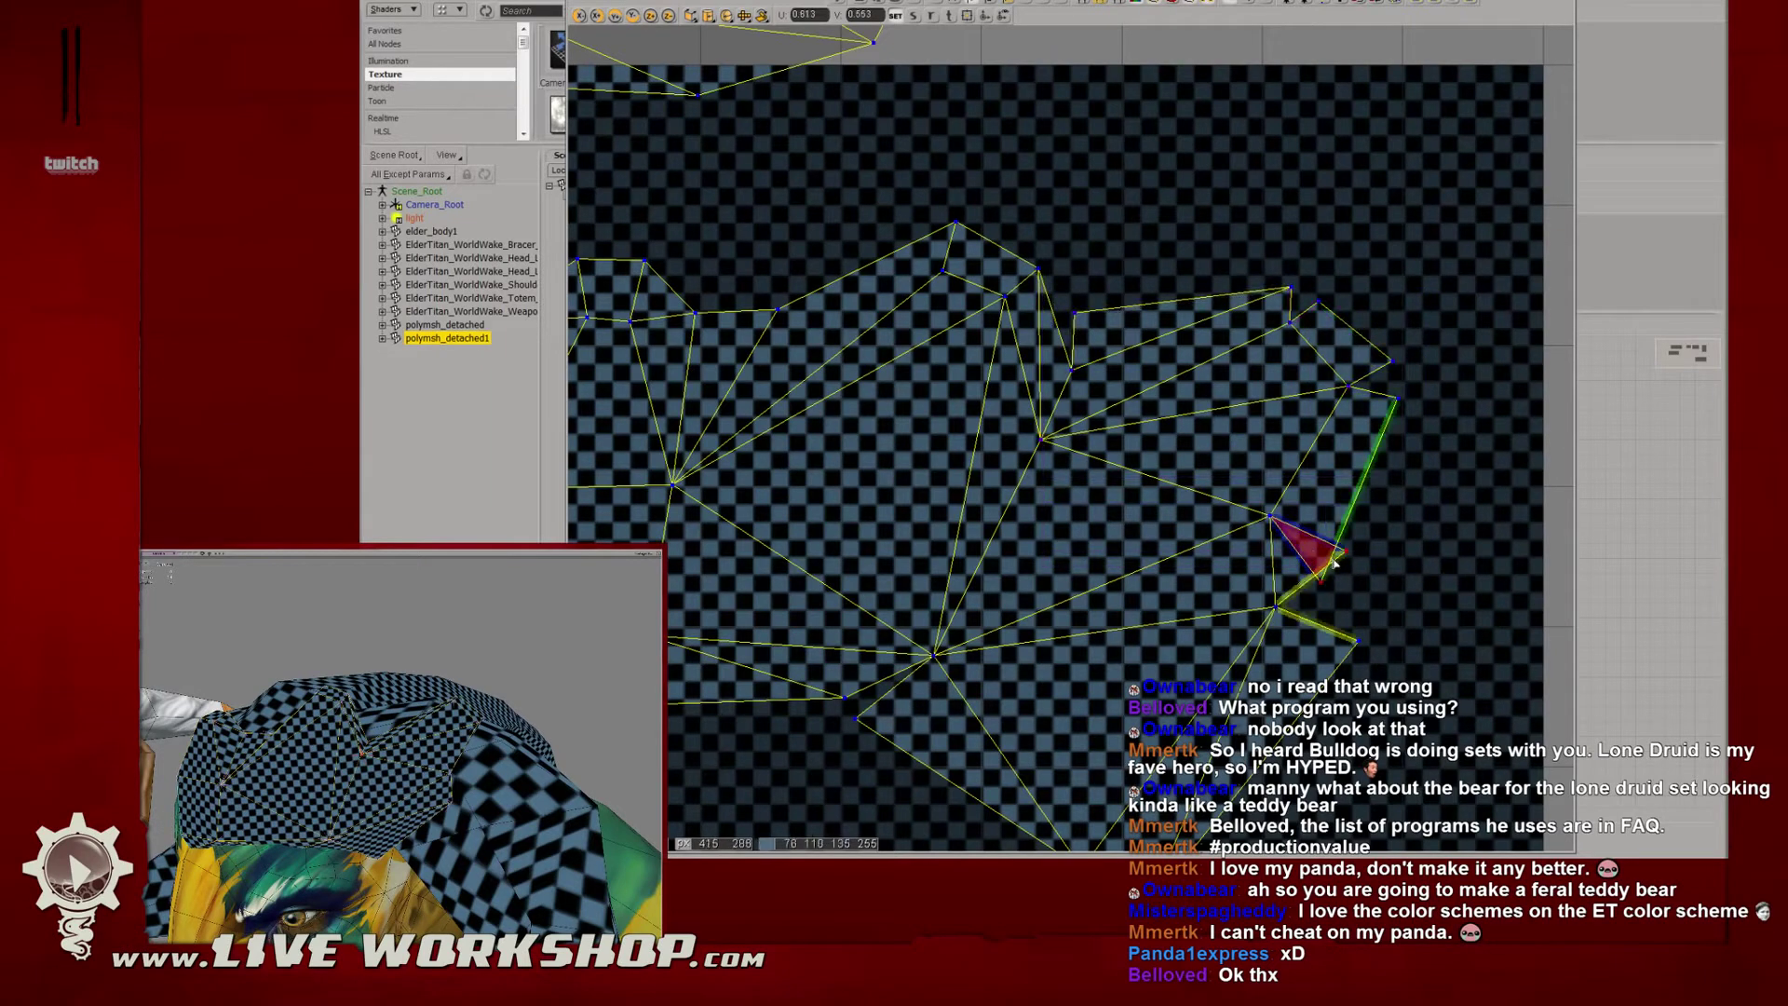
middle_drag(1332, 557, 1335, 507)
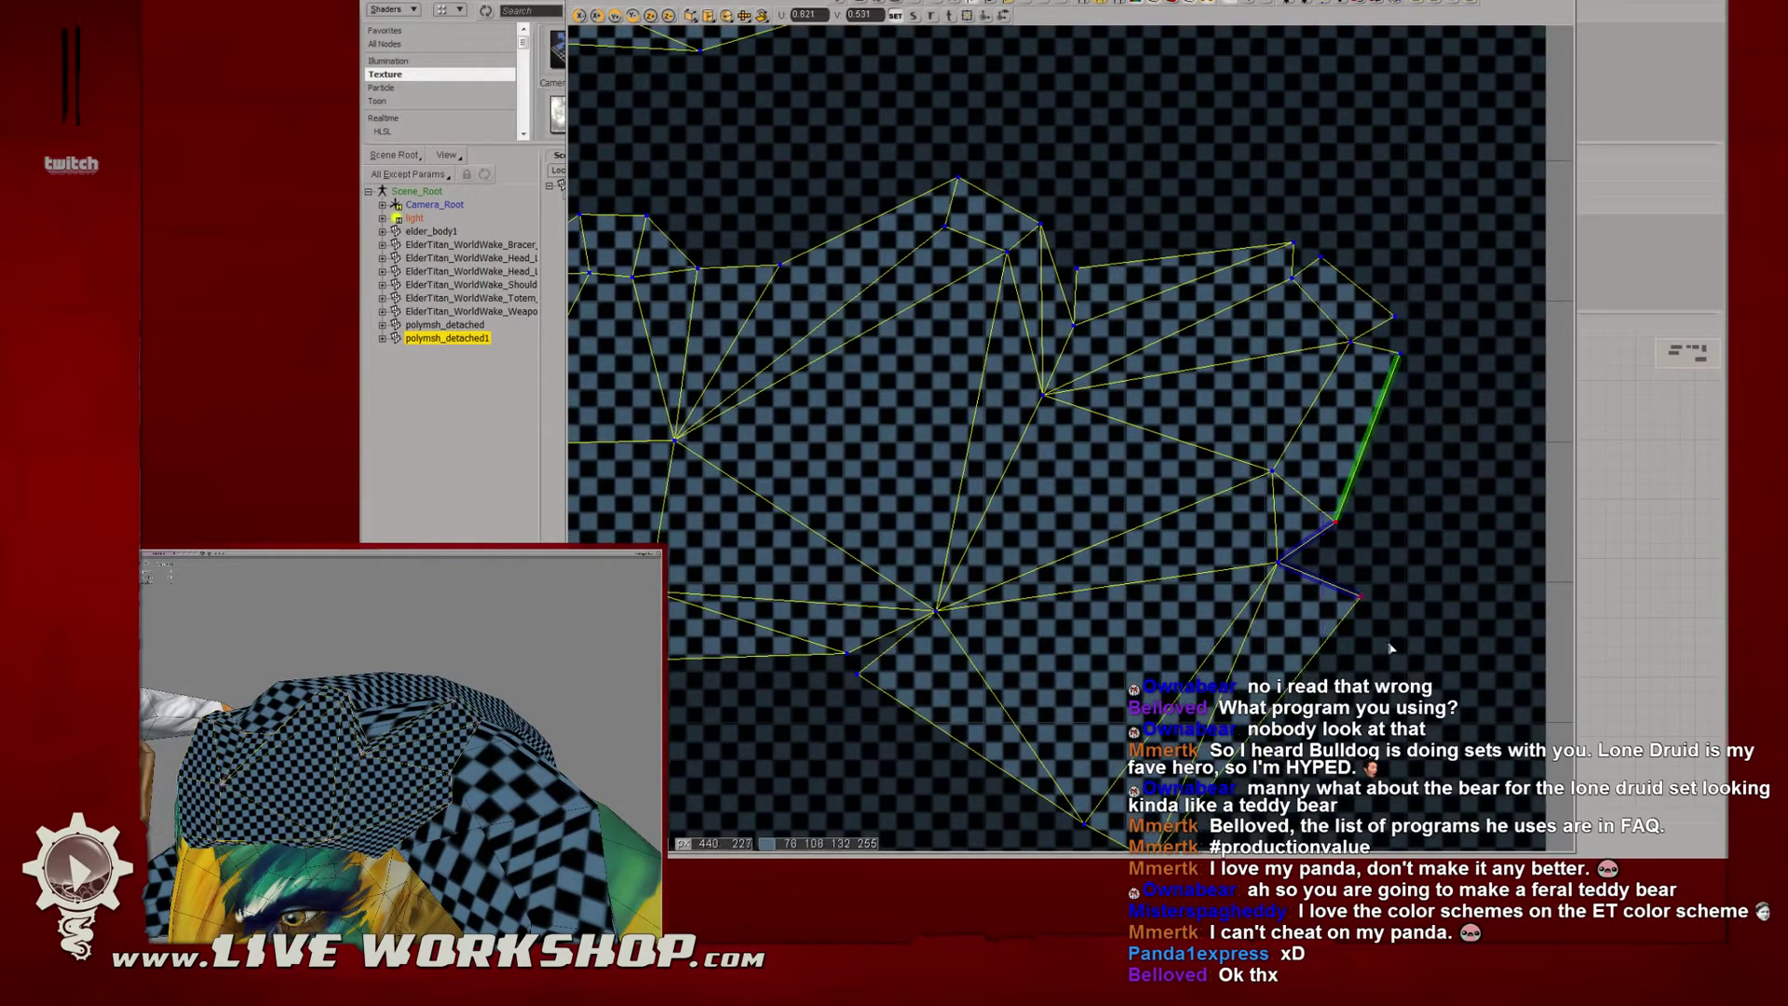
key(h)
key(v)
Heal the split border points at the right lobe's upper corners and pull them slightly outward.
mouse_move(1372, 315)
mouse_down()
mouse_move(1378, 349)
mouse_move(1396, 329)
mouse_up()
key(h)
mouse_move(1306, 246)
mouse_down()
mouse_move(1329, 267)
mouse_move(1313, 231)
mouse_up()
key(v)
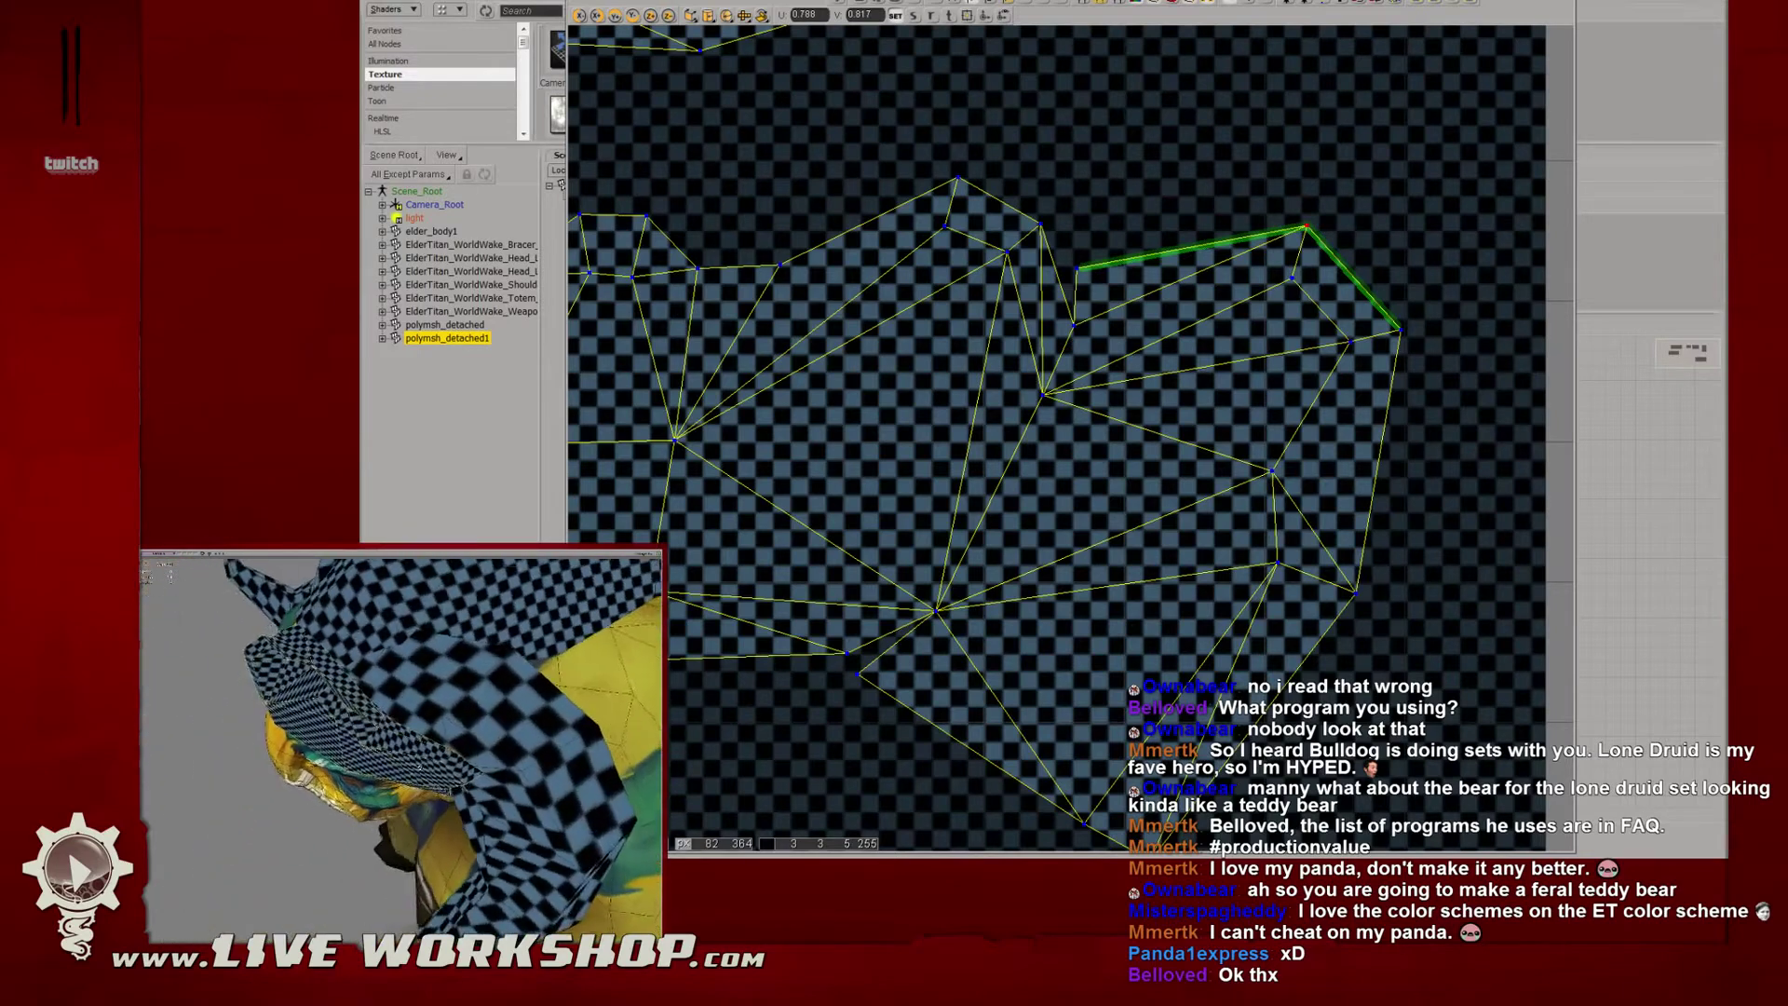
Raise the right-hand border points of the notch between the middle and right lobes and nudge the inner vertex below it.
drag(1102, 352, 1057, 246)
drag(1074, 317, 1083, 298)
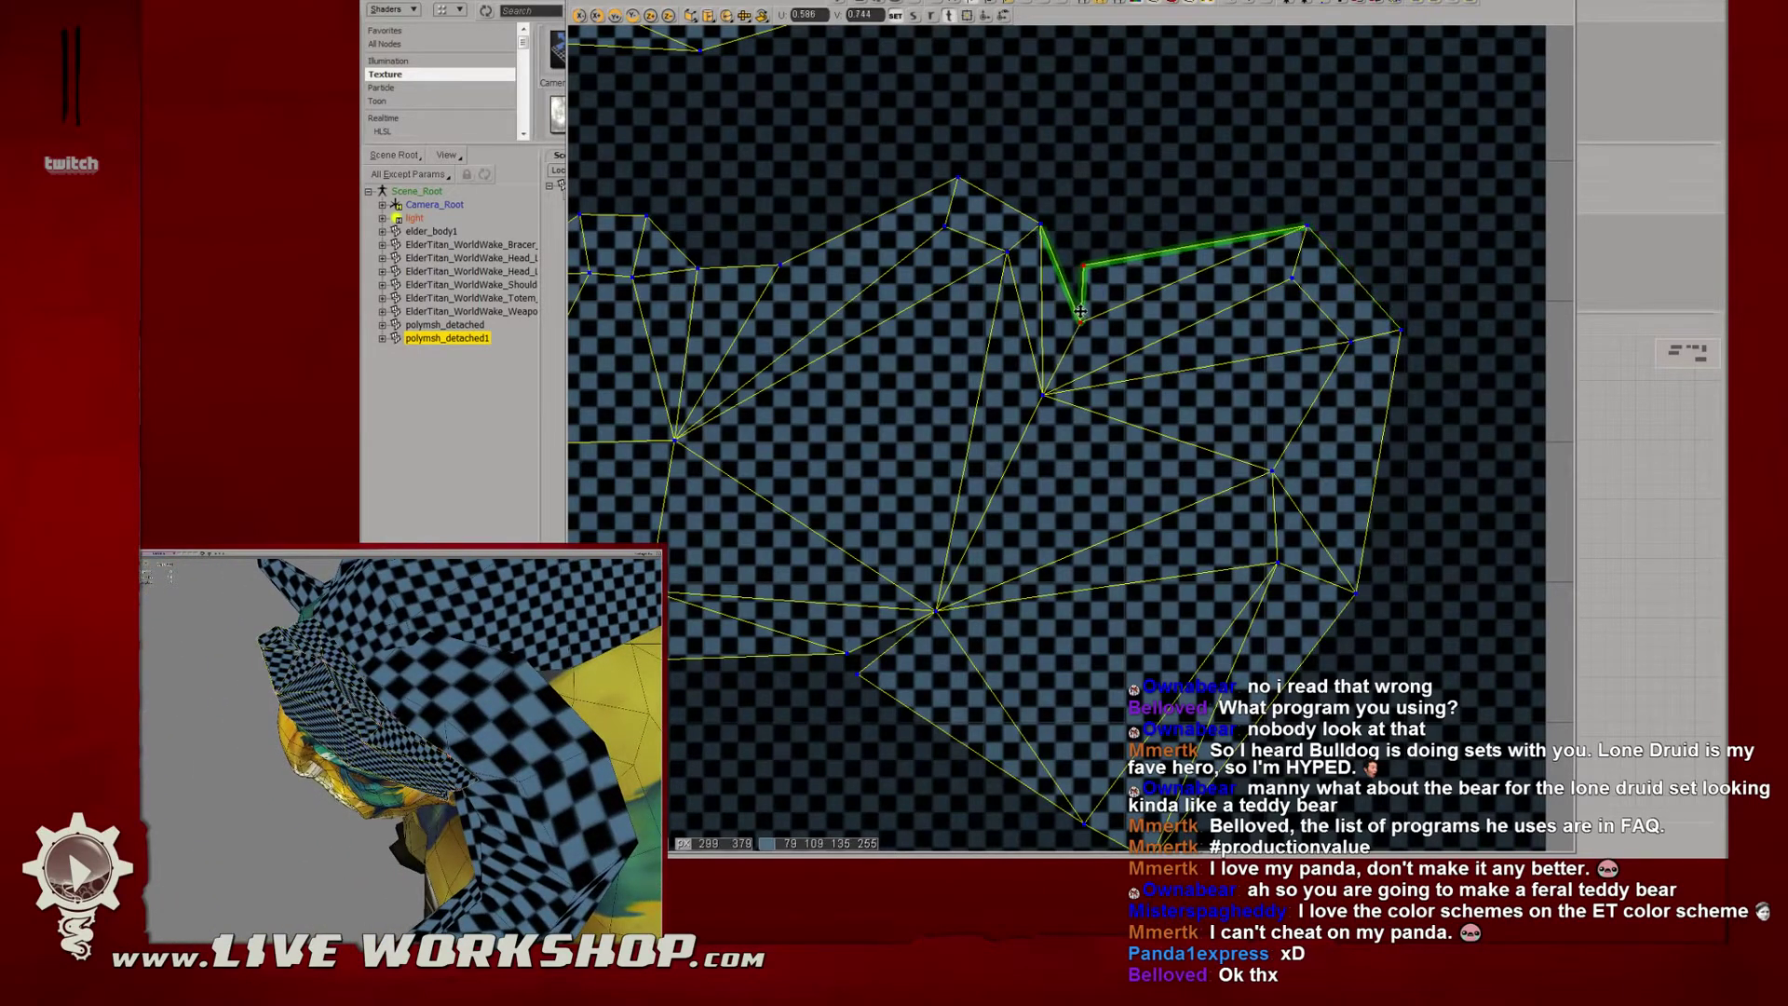
click(1086, 253)
drag(1086, 253, 1098, 243)
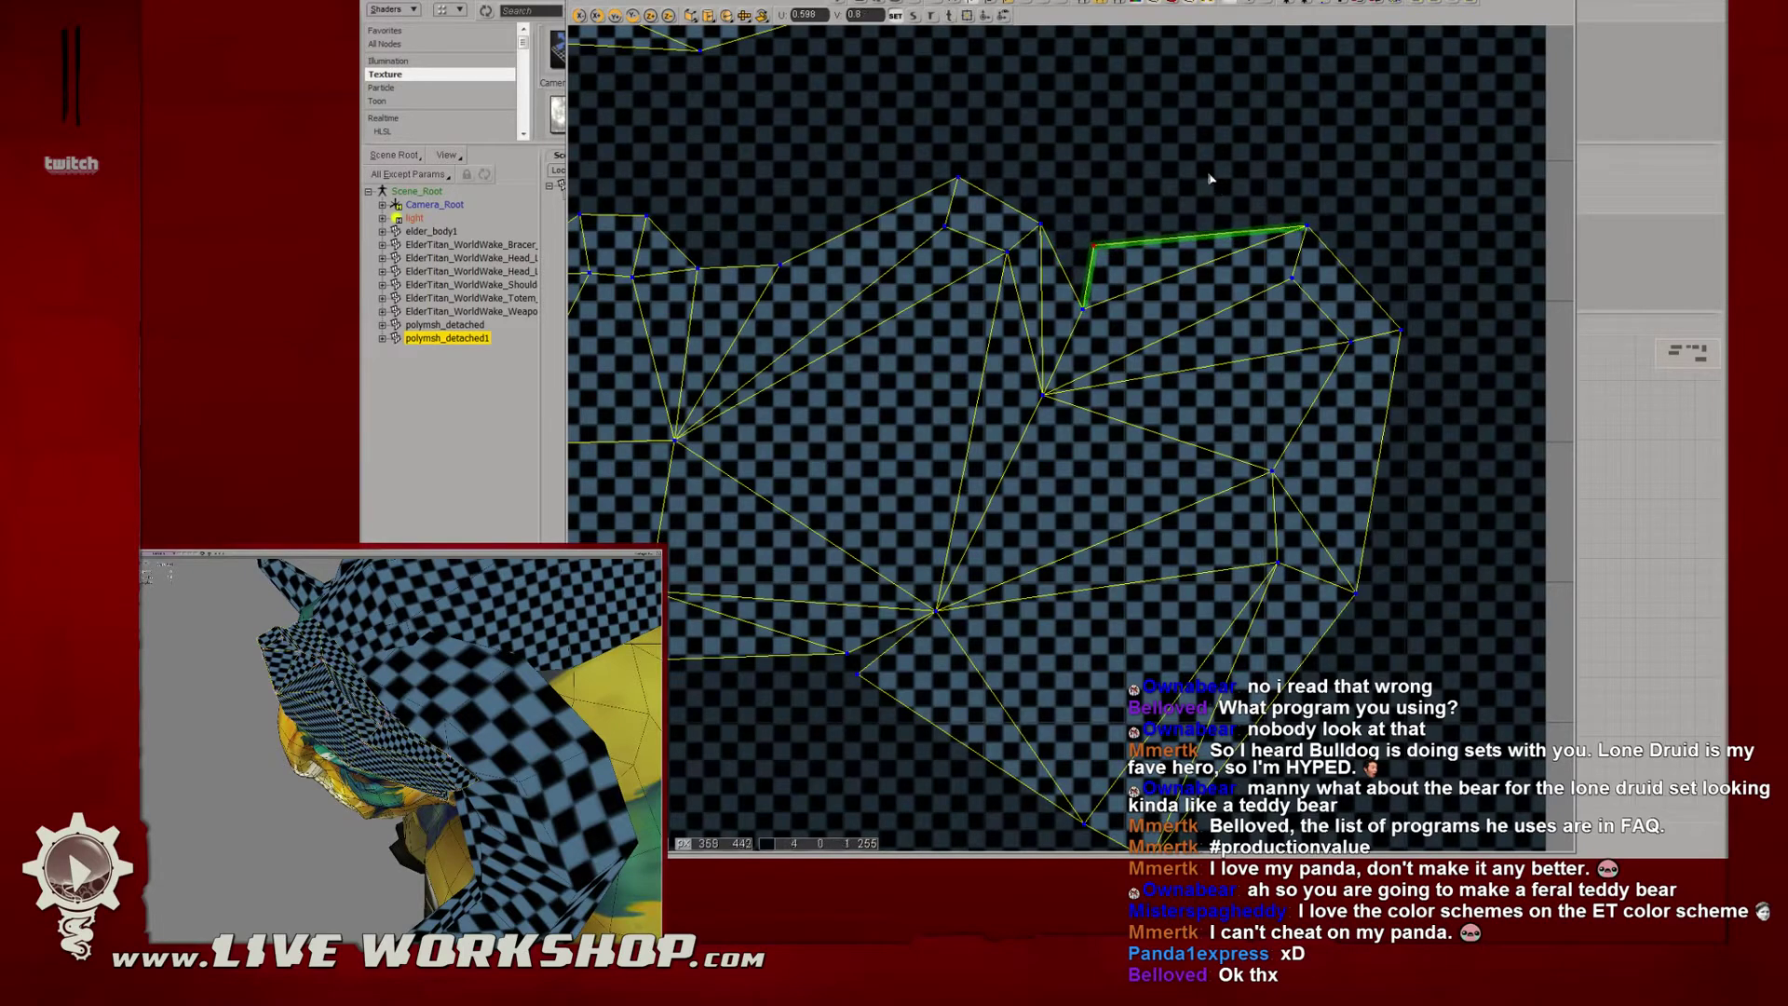
drag(1433, 185, 1243, 383)
click(1056, 407)
drag(1056, 407, 1062, 407)
Shift the whole large UV island slightly upward and nudge the border point in the middle of its lower edge.
scroll(1108, 336, down, 2)
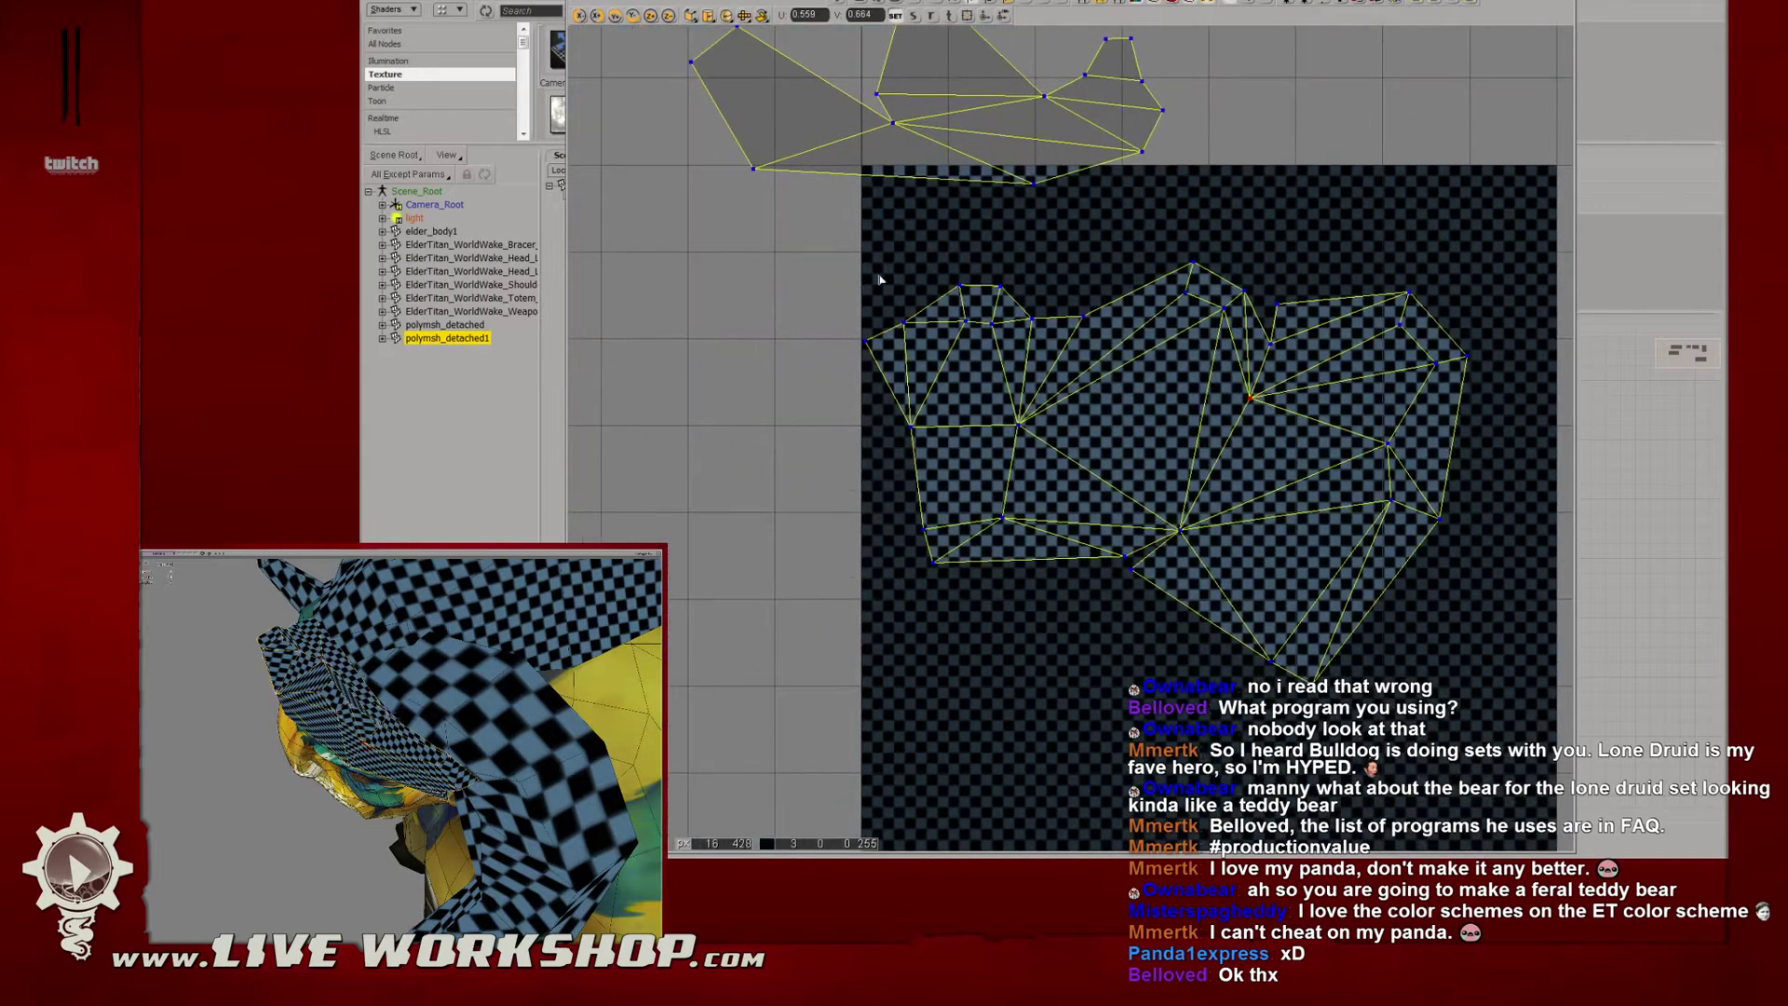
drag(816, 242, 1553, 772)
drag(1275, 494, 1275, 474)
click(1128, 541)
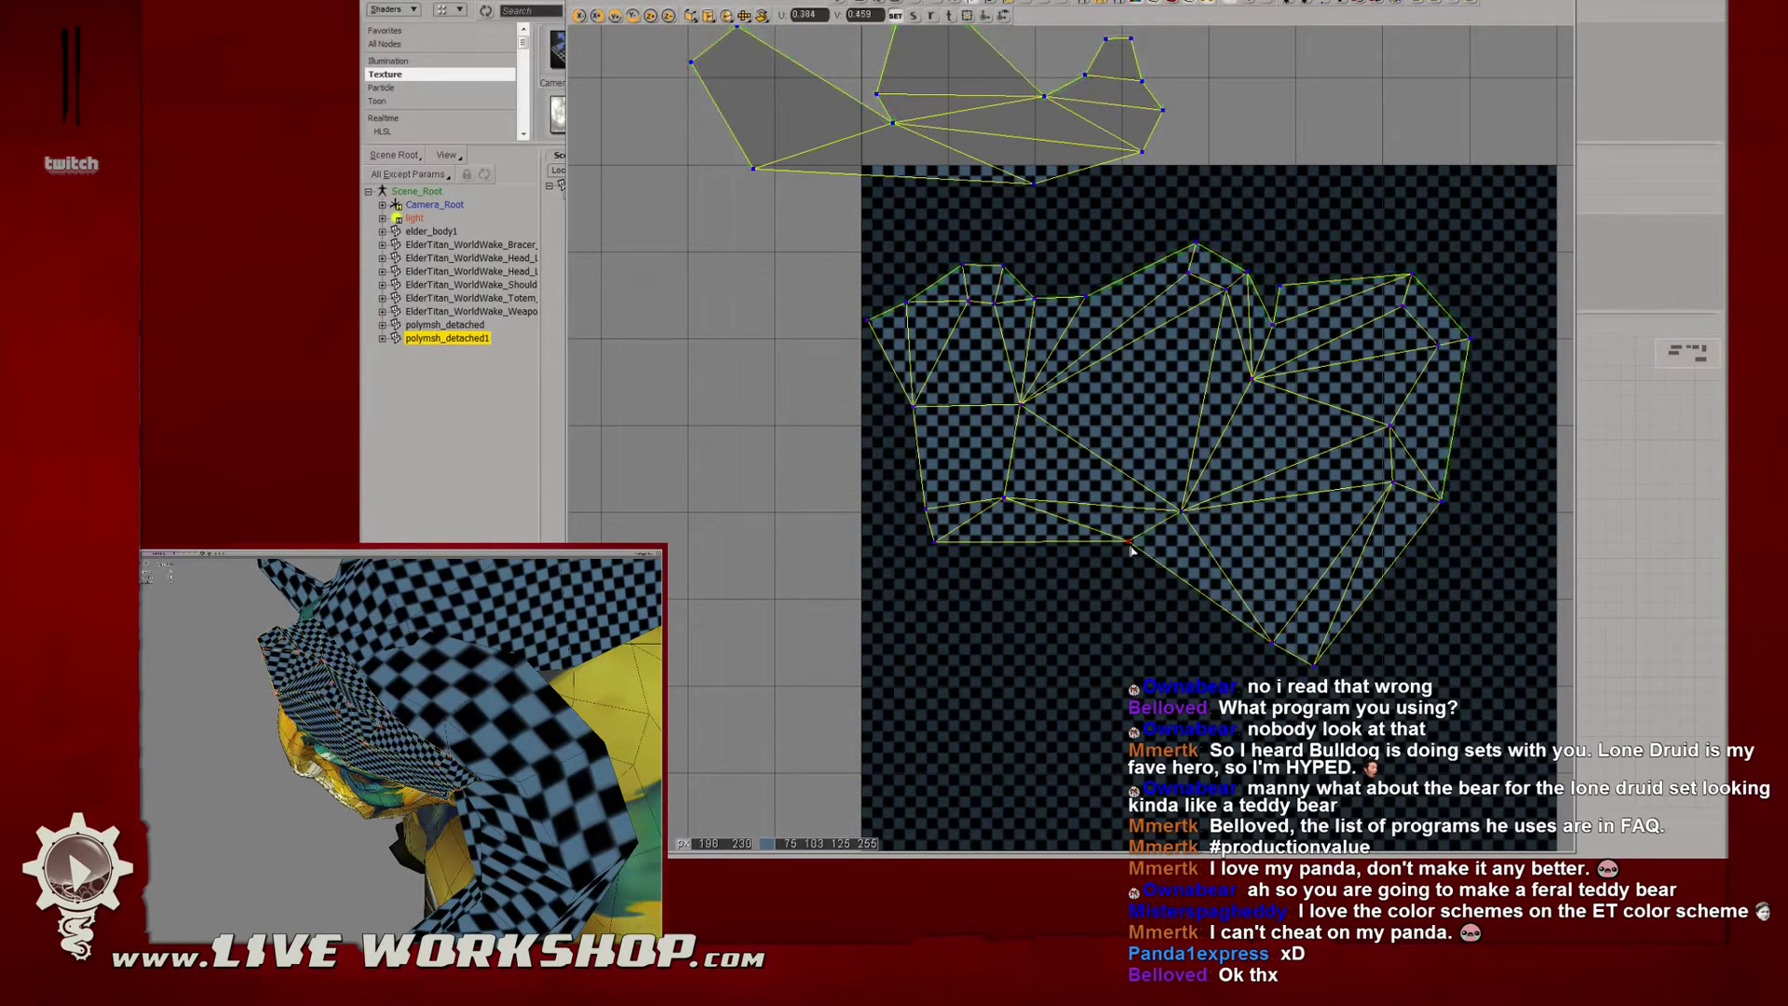
drag(1130, 545, 1129, 549)
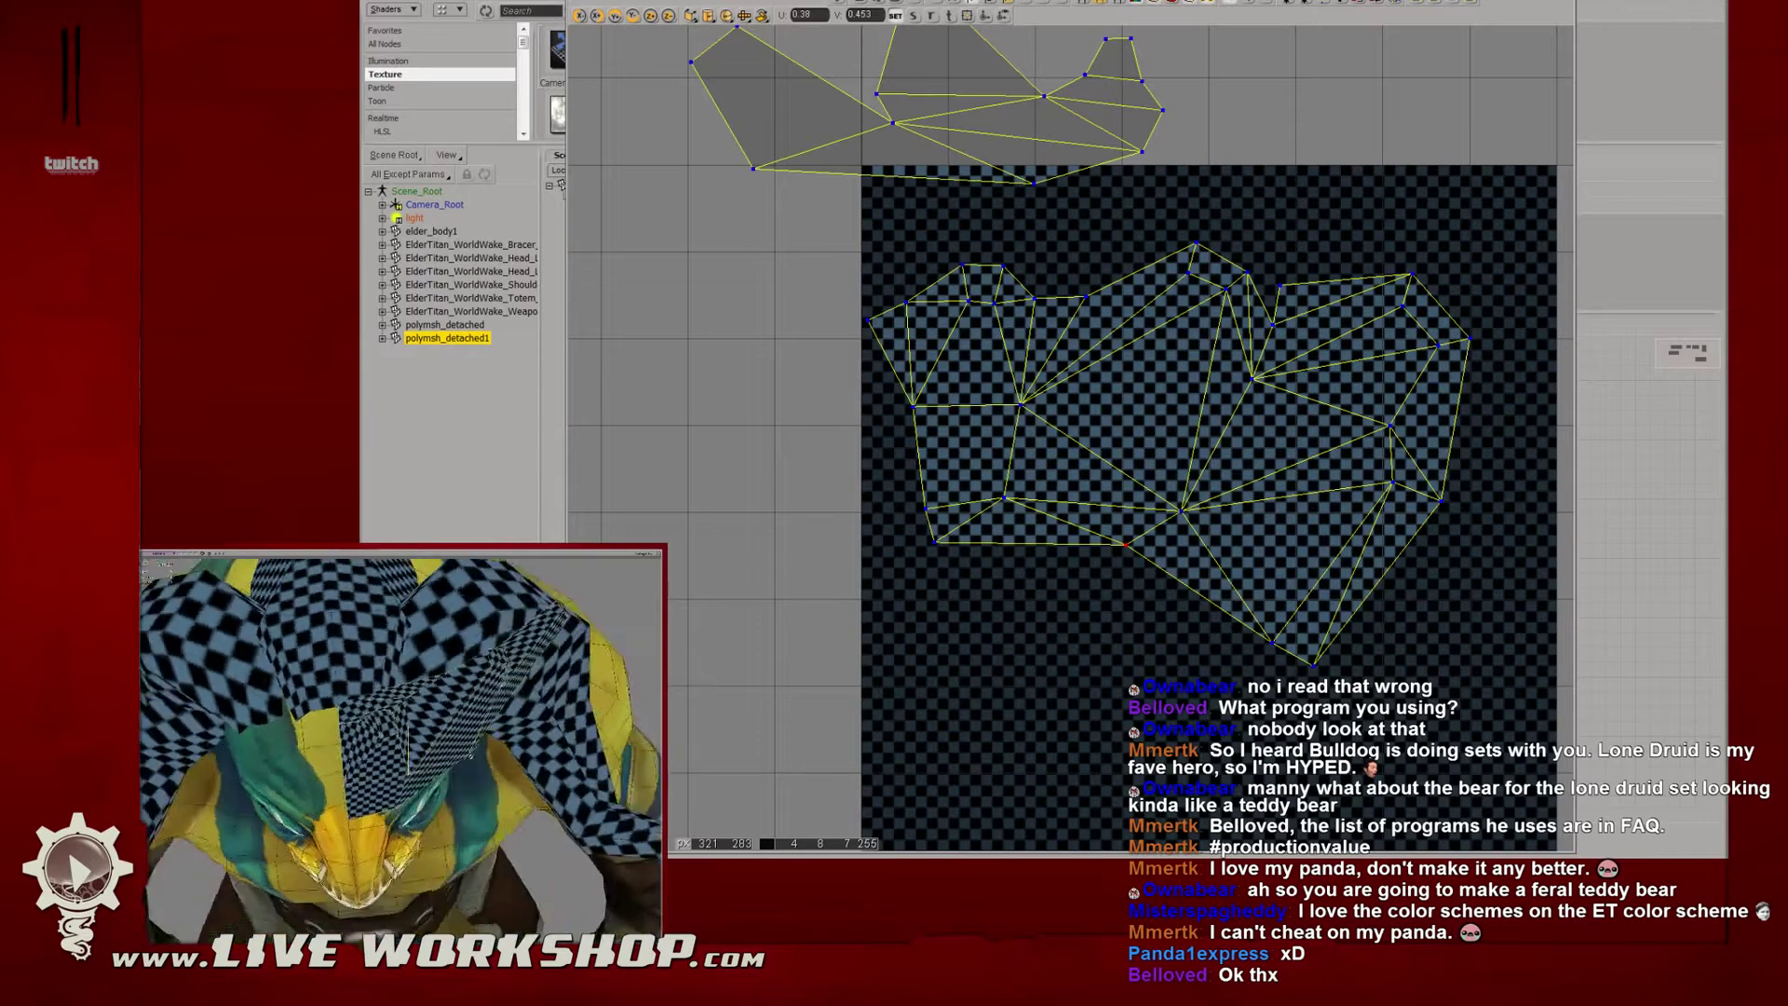
Move the border points in the valley between the left and middle lobes up and inward to even out the checkers.
scroll(1196, 417, up, 2)
middle_drag(1197, 417, 1268, 549)
scroll(1080, 428, up, 1)
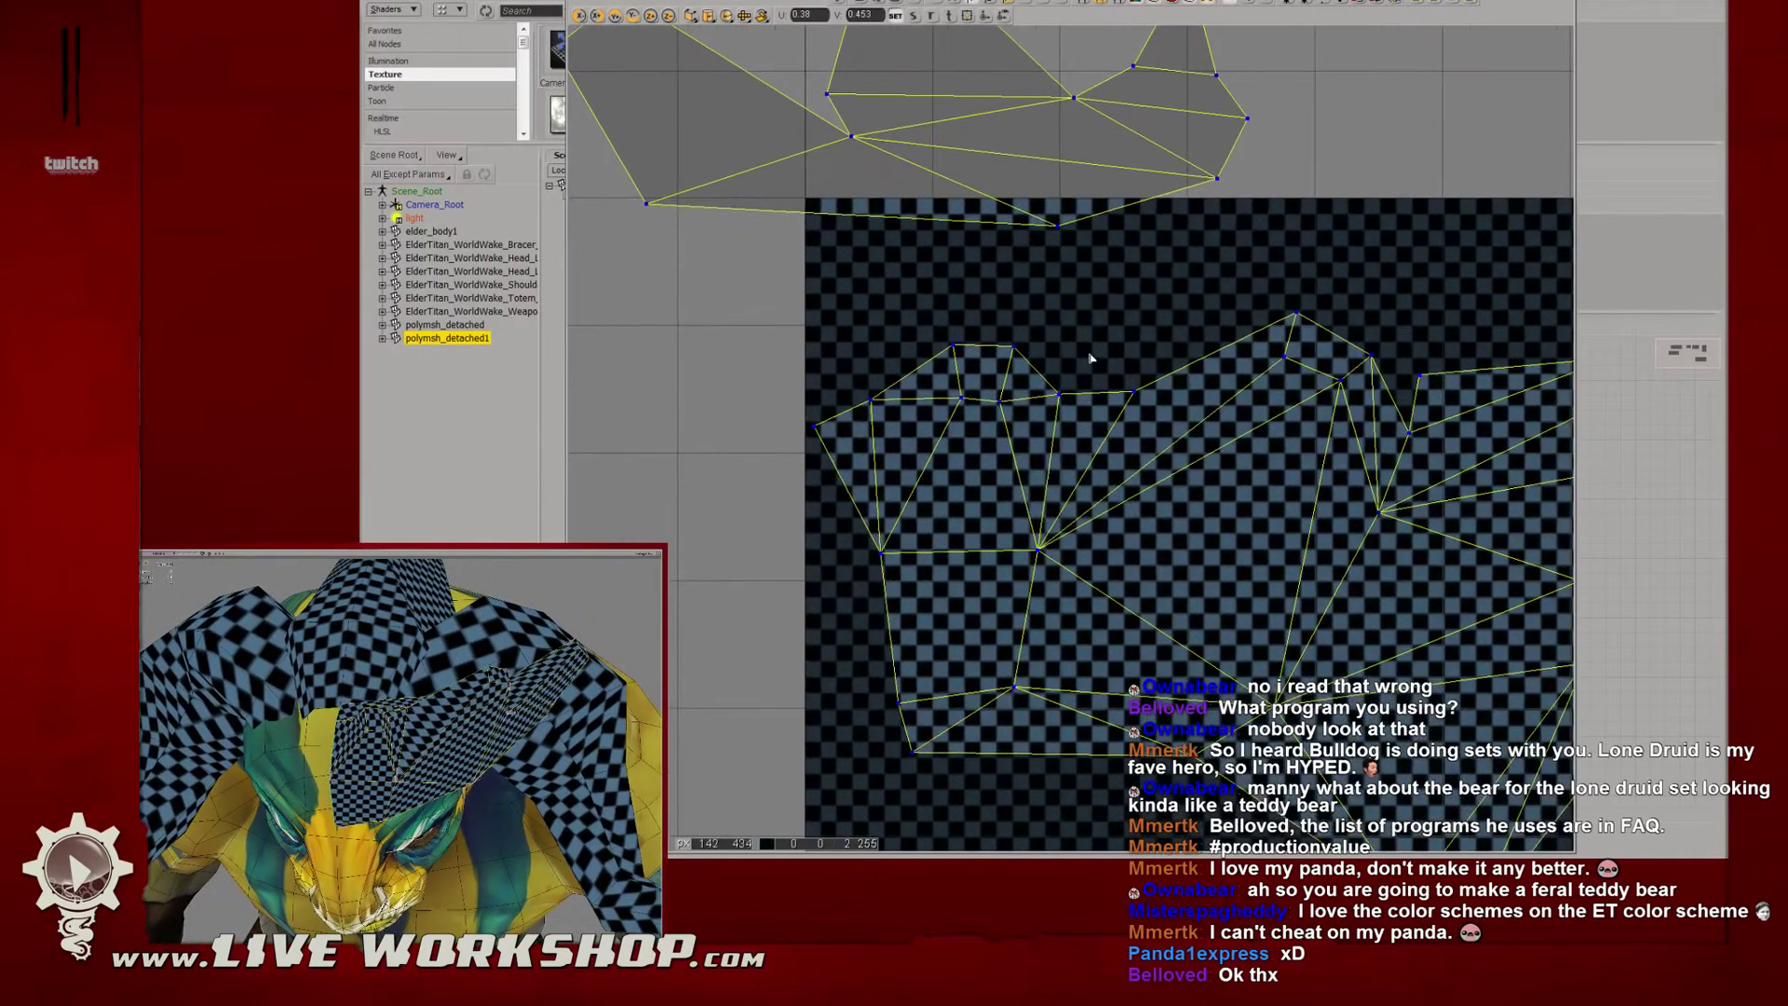
click(1125, 377)
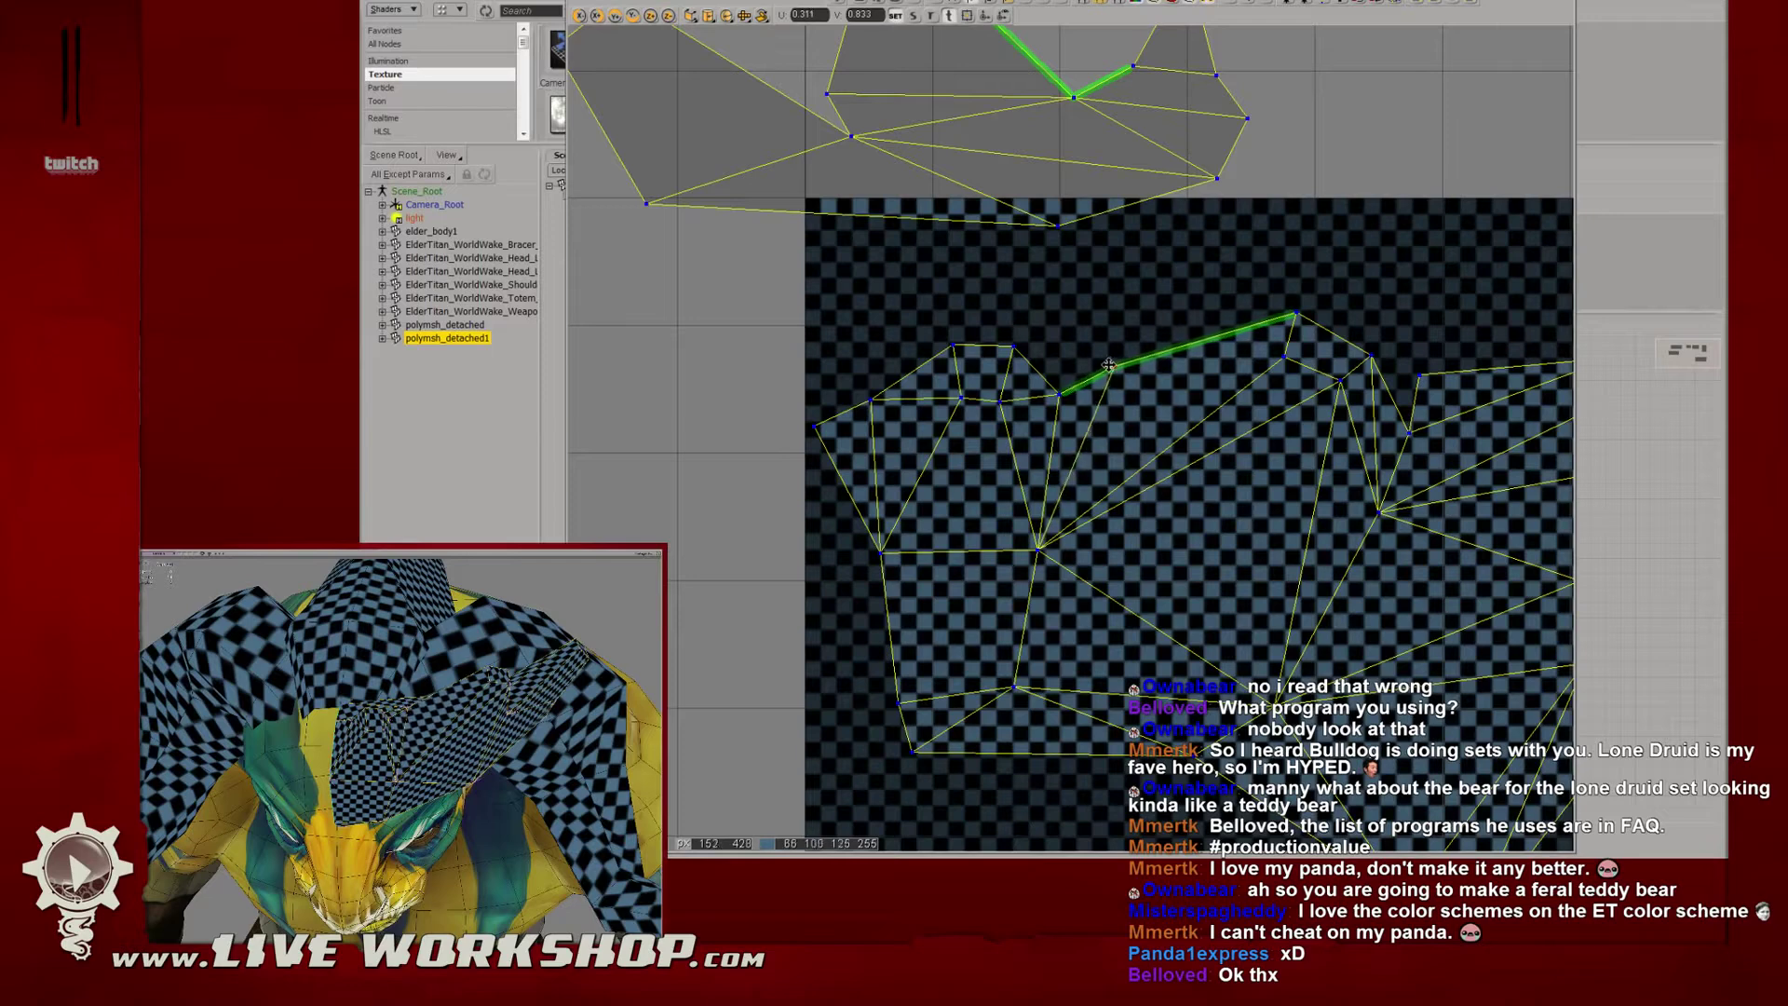
click(1053, 391)
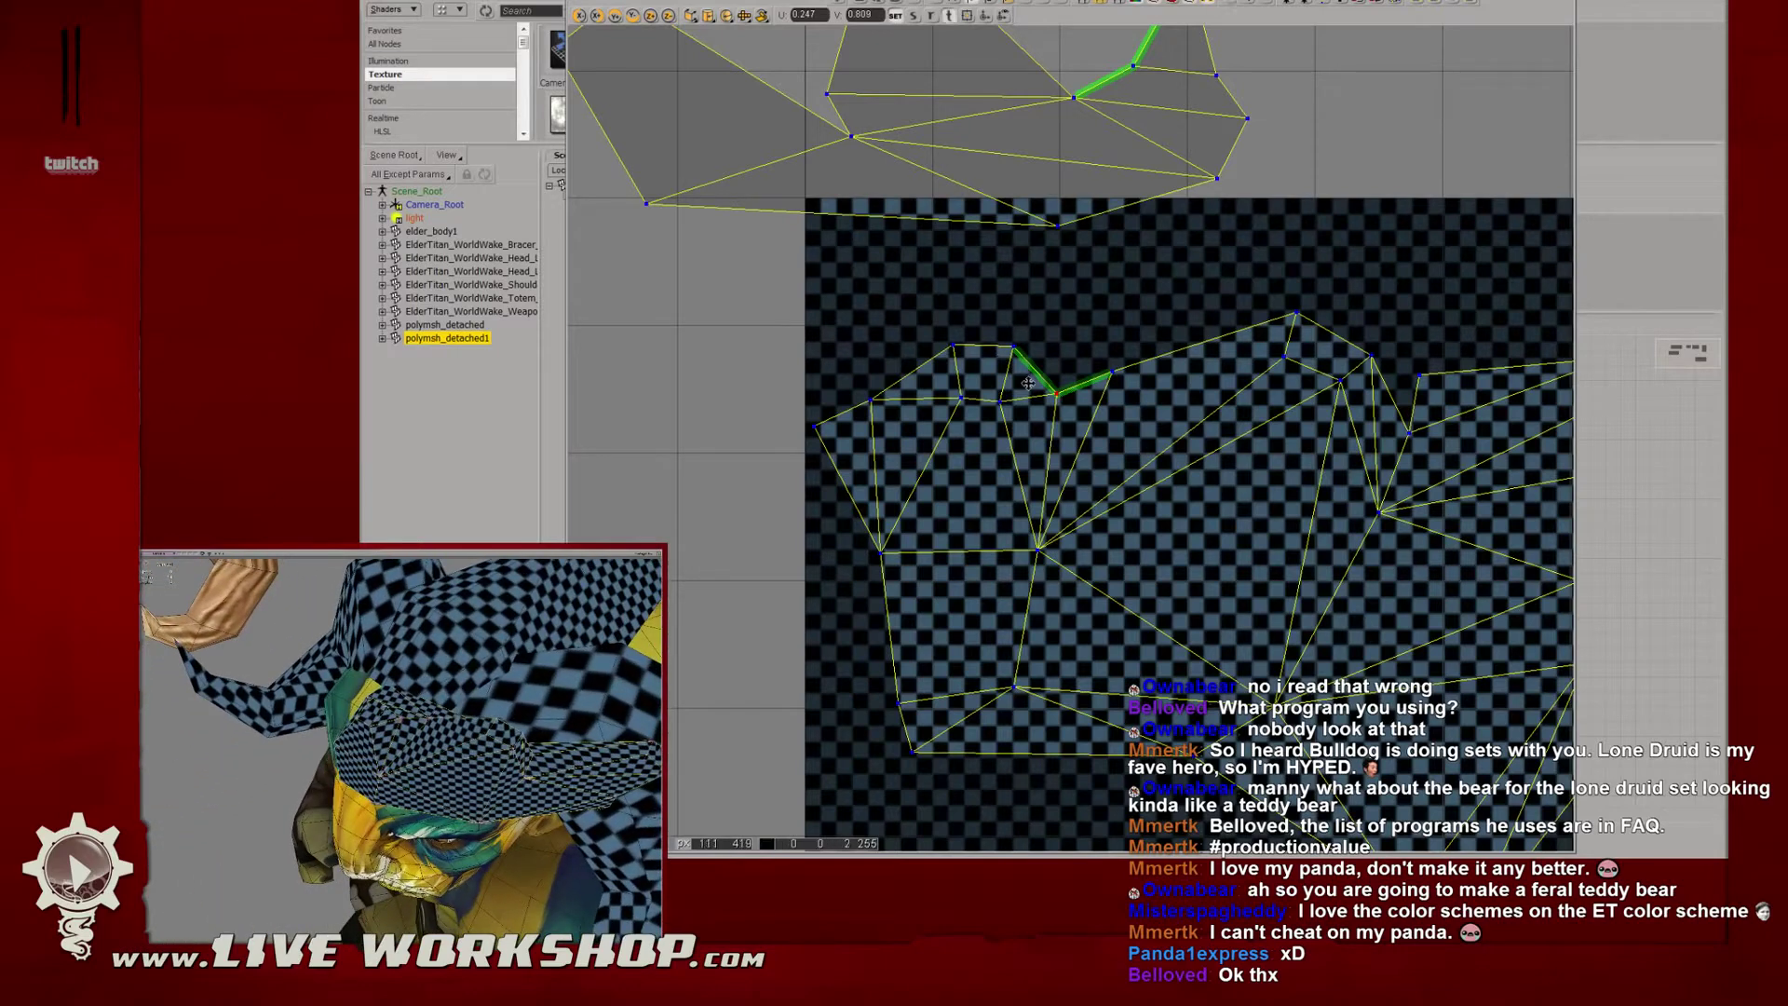
Shift the left lobe's upper points to the left and raise its left corner points slightly to smooth the outline.
drag(910, 322, 980, 386)
click(988, 402)
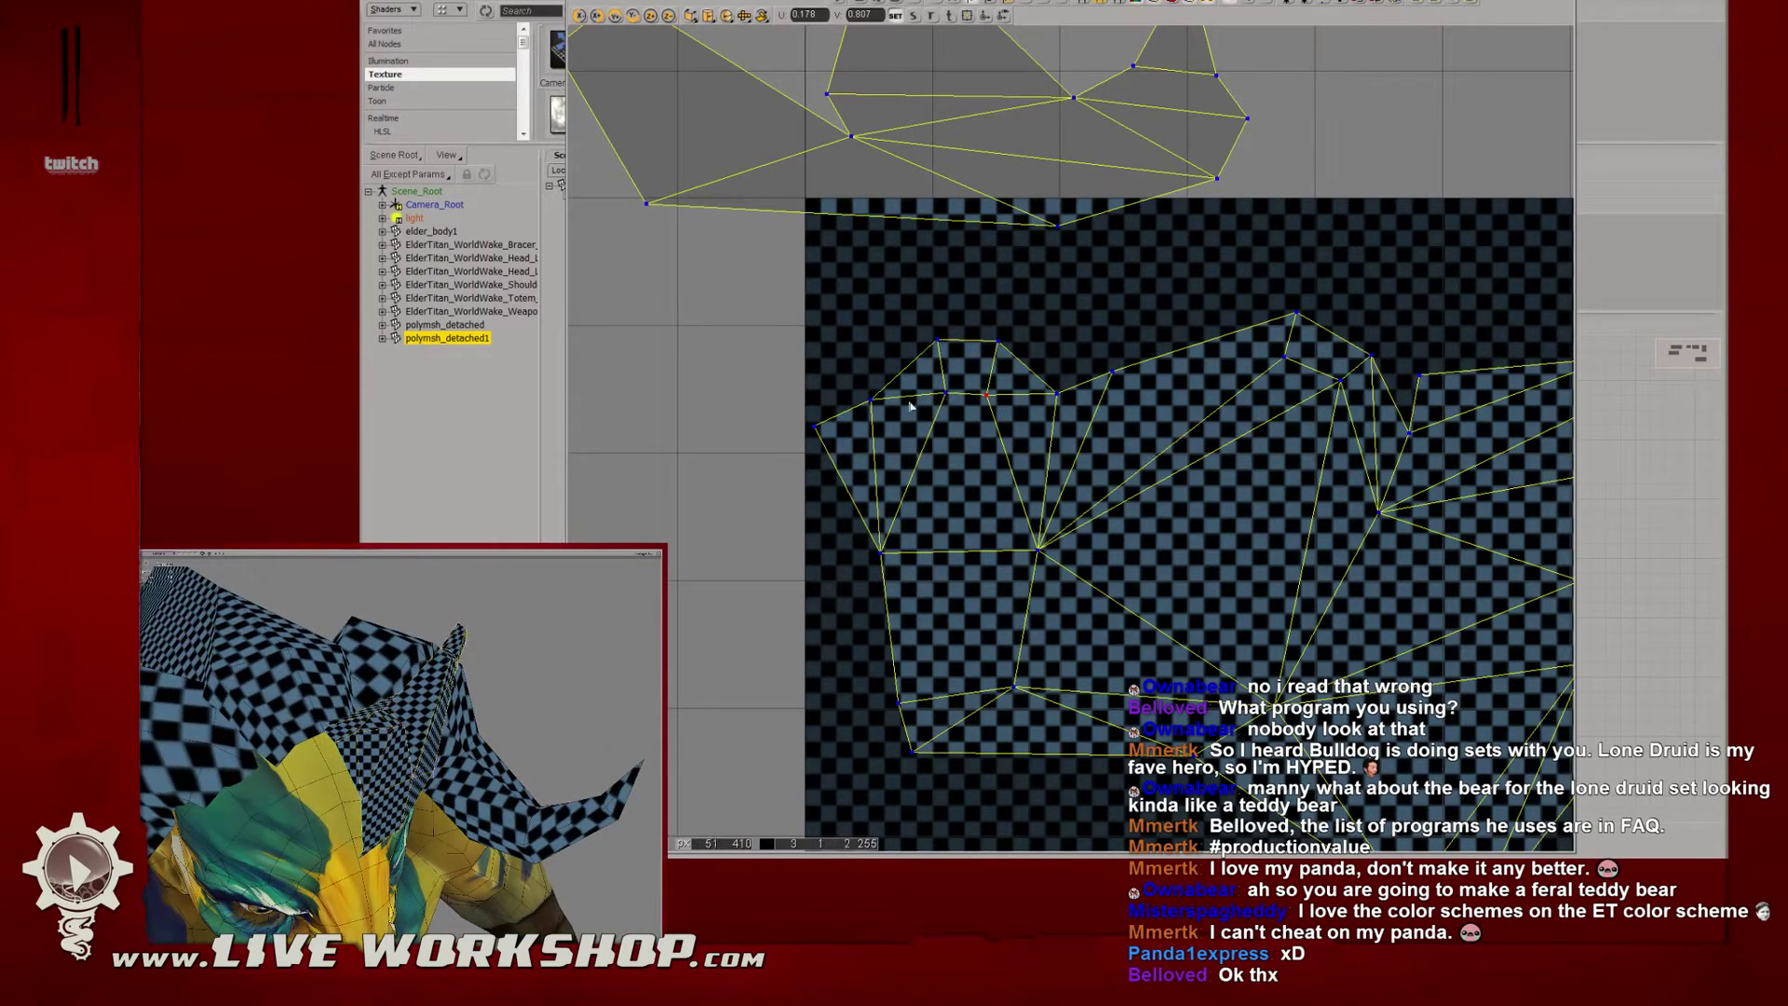
click(936, 343)
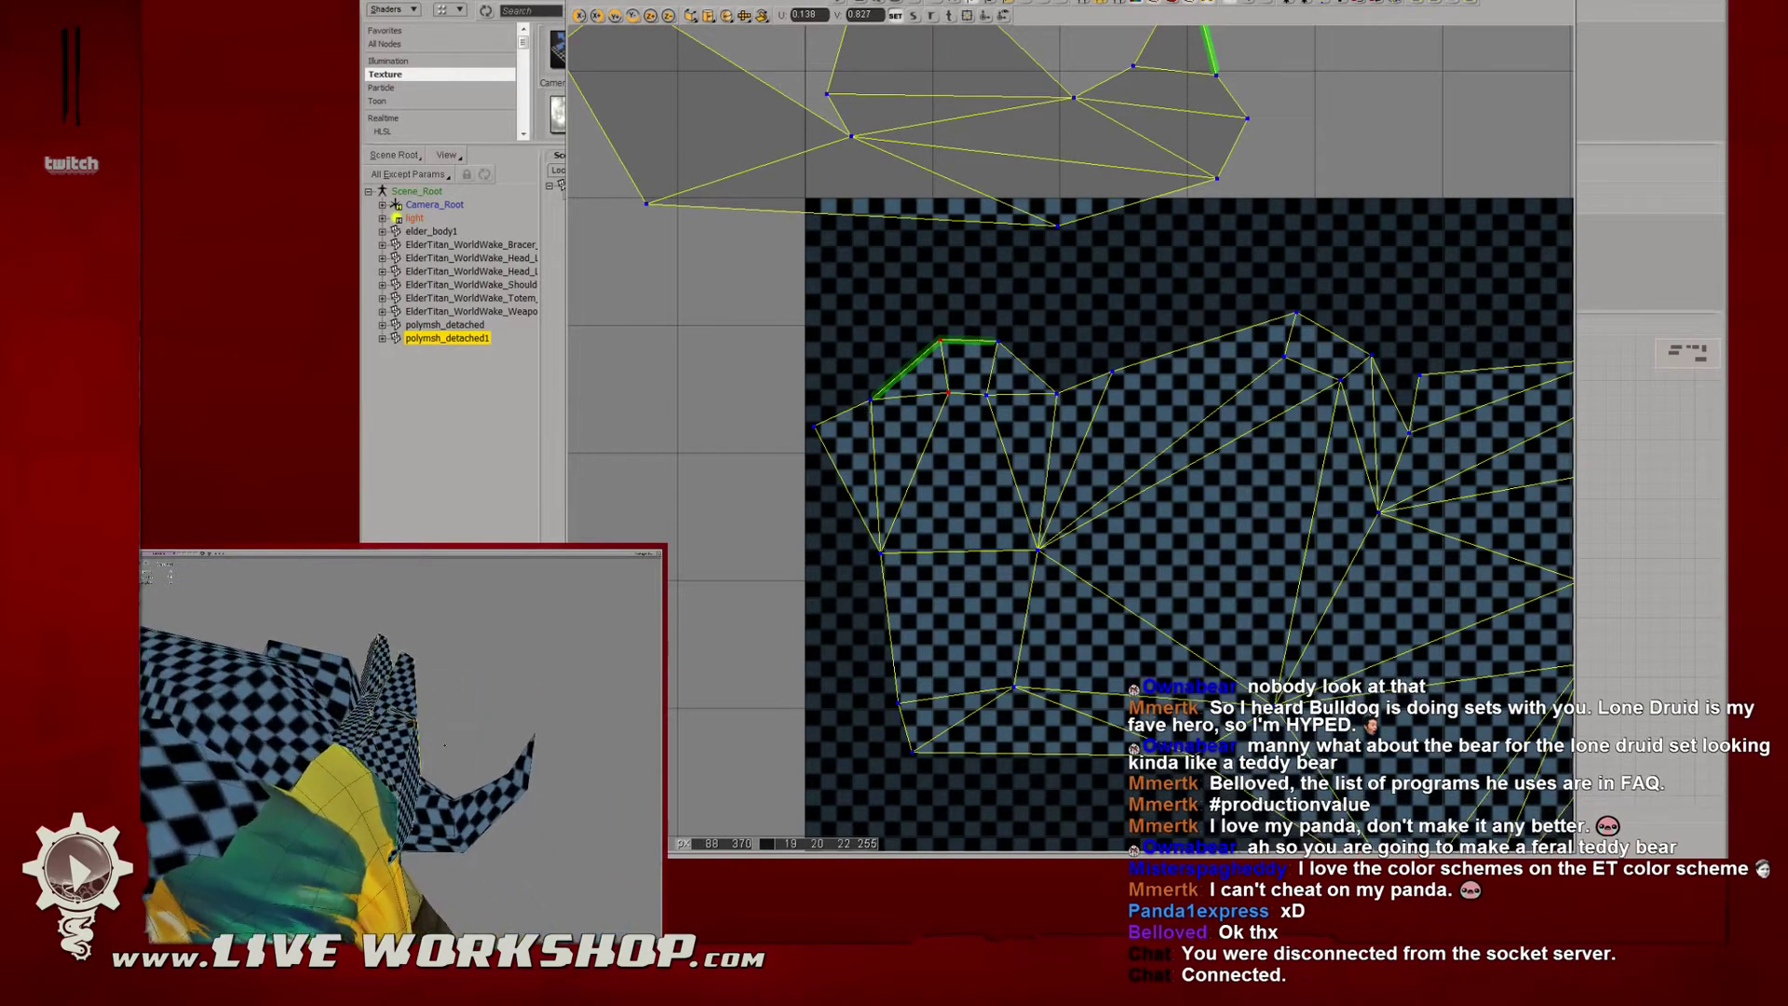
click(854, 412)
key(v)
drag(854, 412, 848, 401)
click(952, 361)
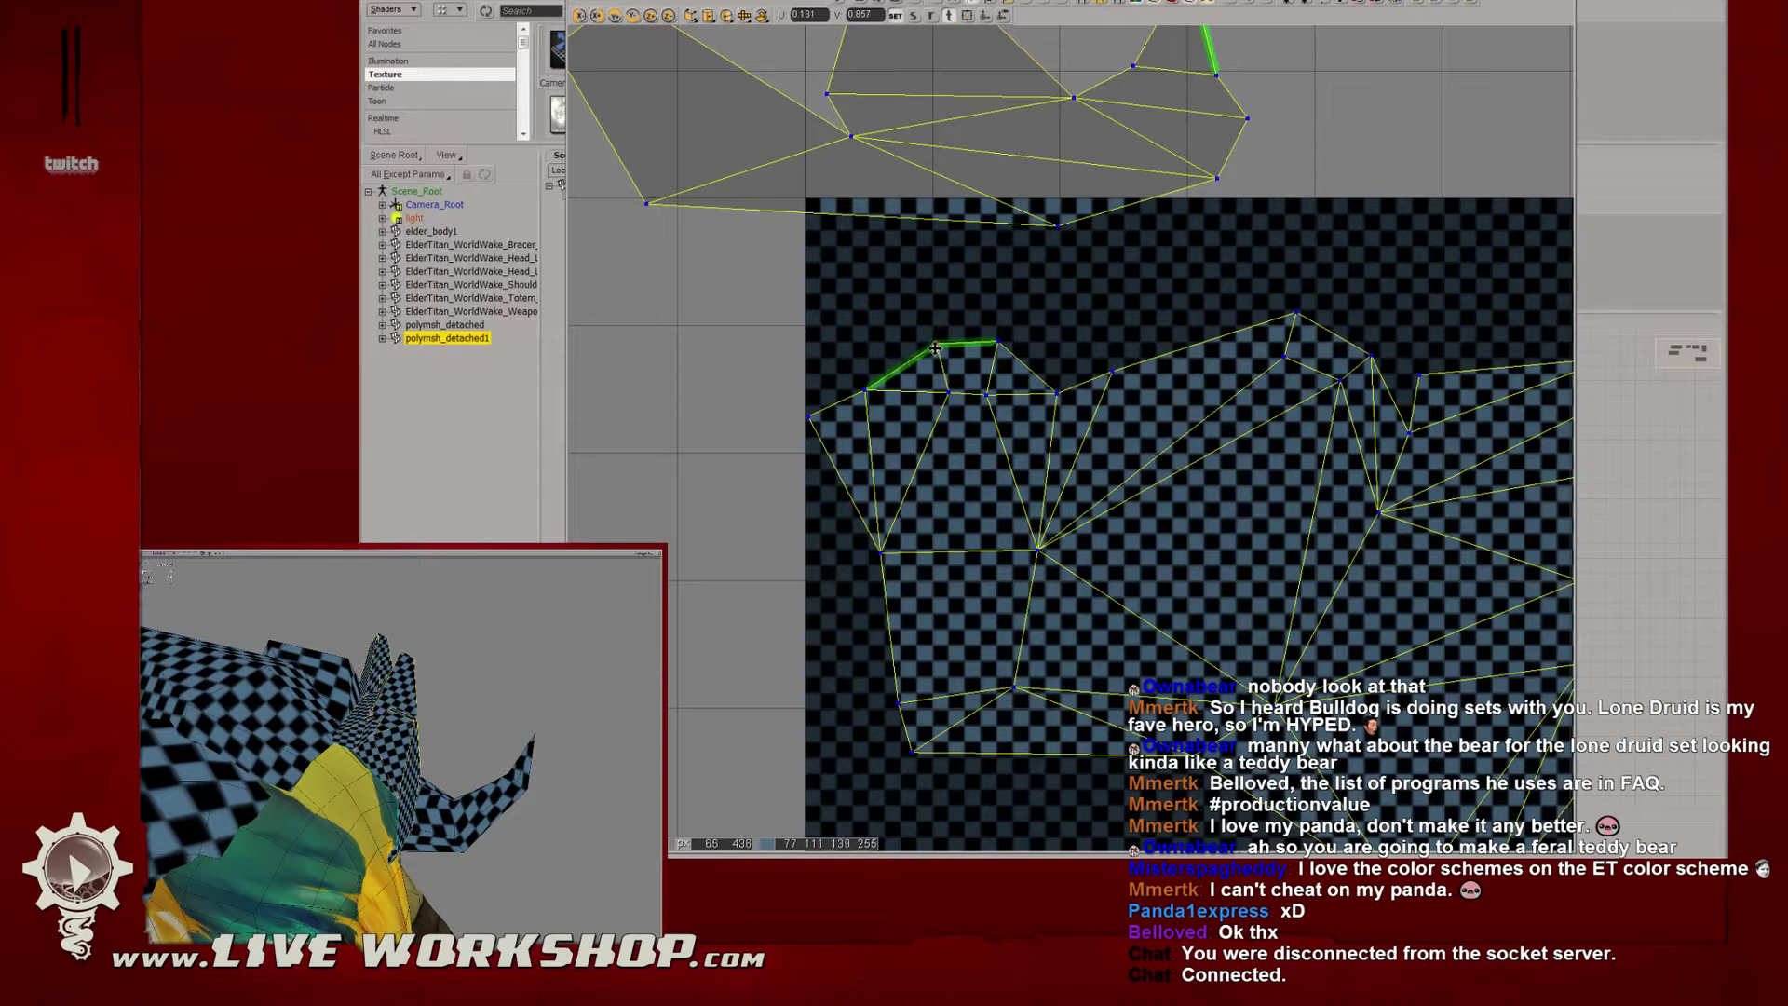
Move the crown-shaped upper UV island above the texture tile, rotating its lower edge level and scaling it down slightly.
click(999, 346)
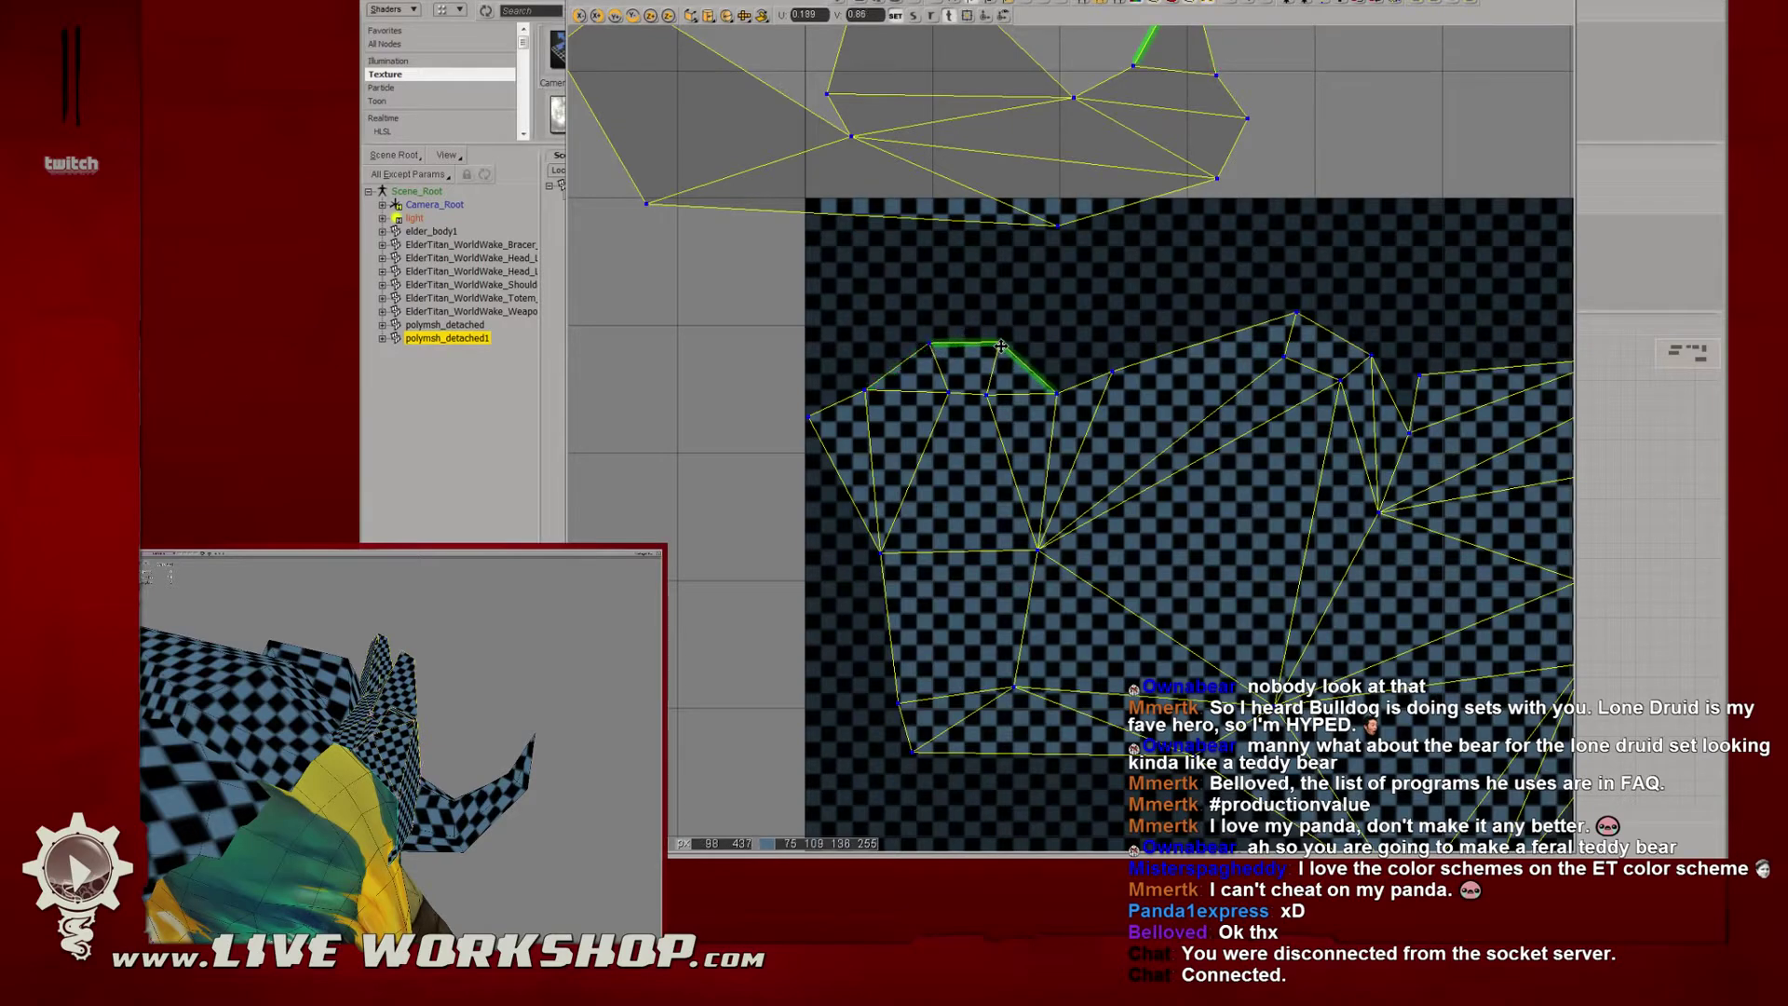
scroll(1142, 380, down, 2)
middle_drag(372, 736, 559, 722)
drag(764, 62, 1058, 228)
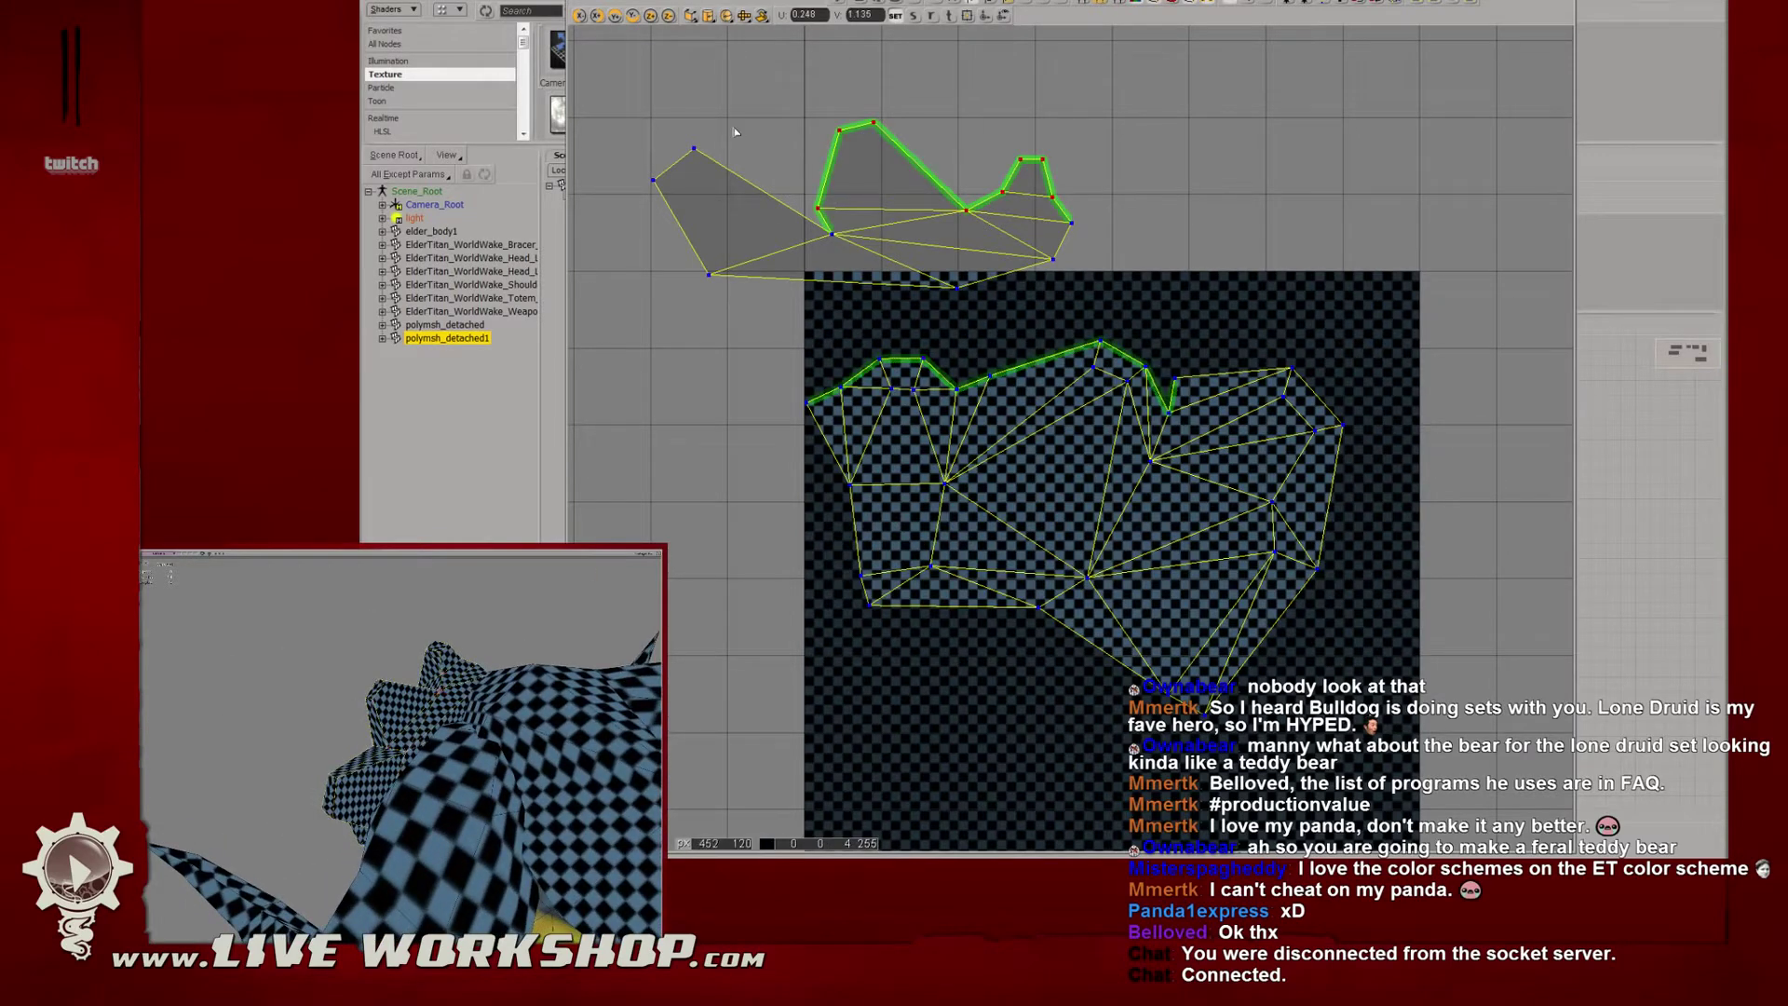
shift+drag(650, 82, 1057, 281)
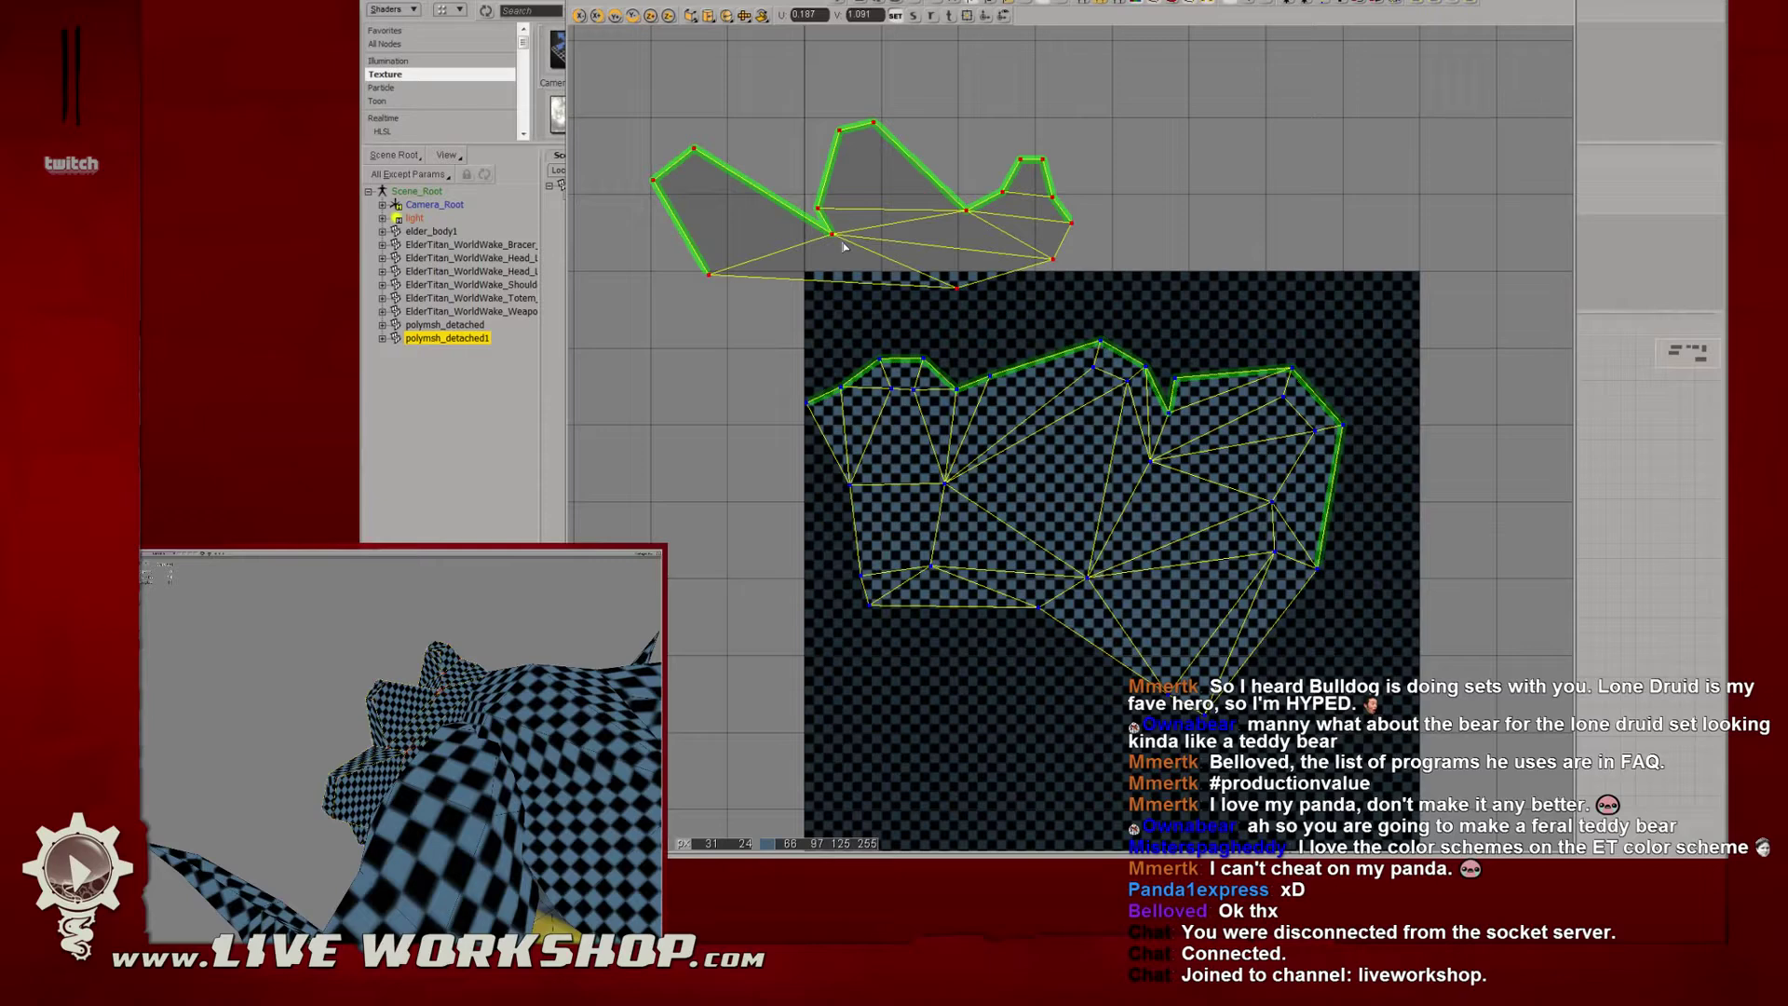
drag(856, 248, 1021, 218)
key(c)
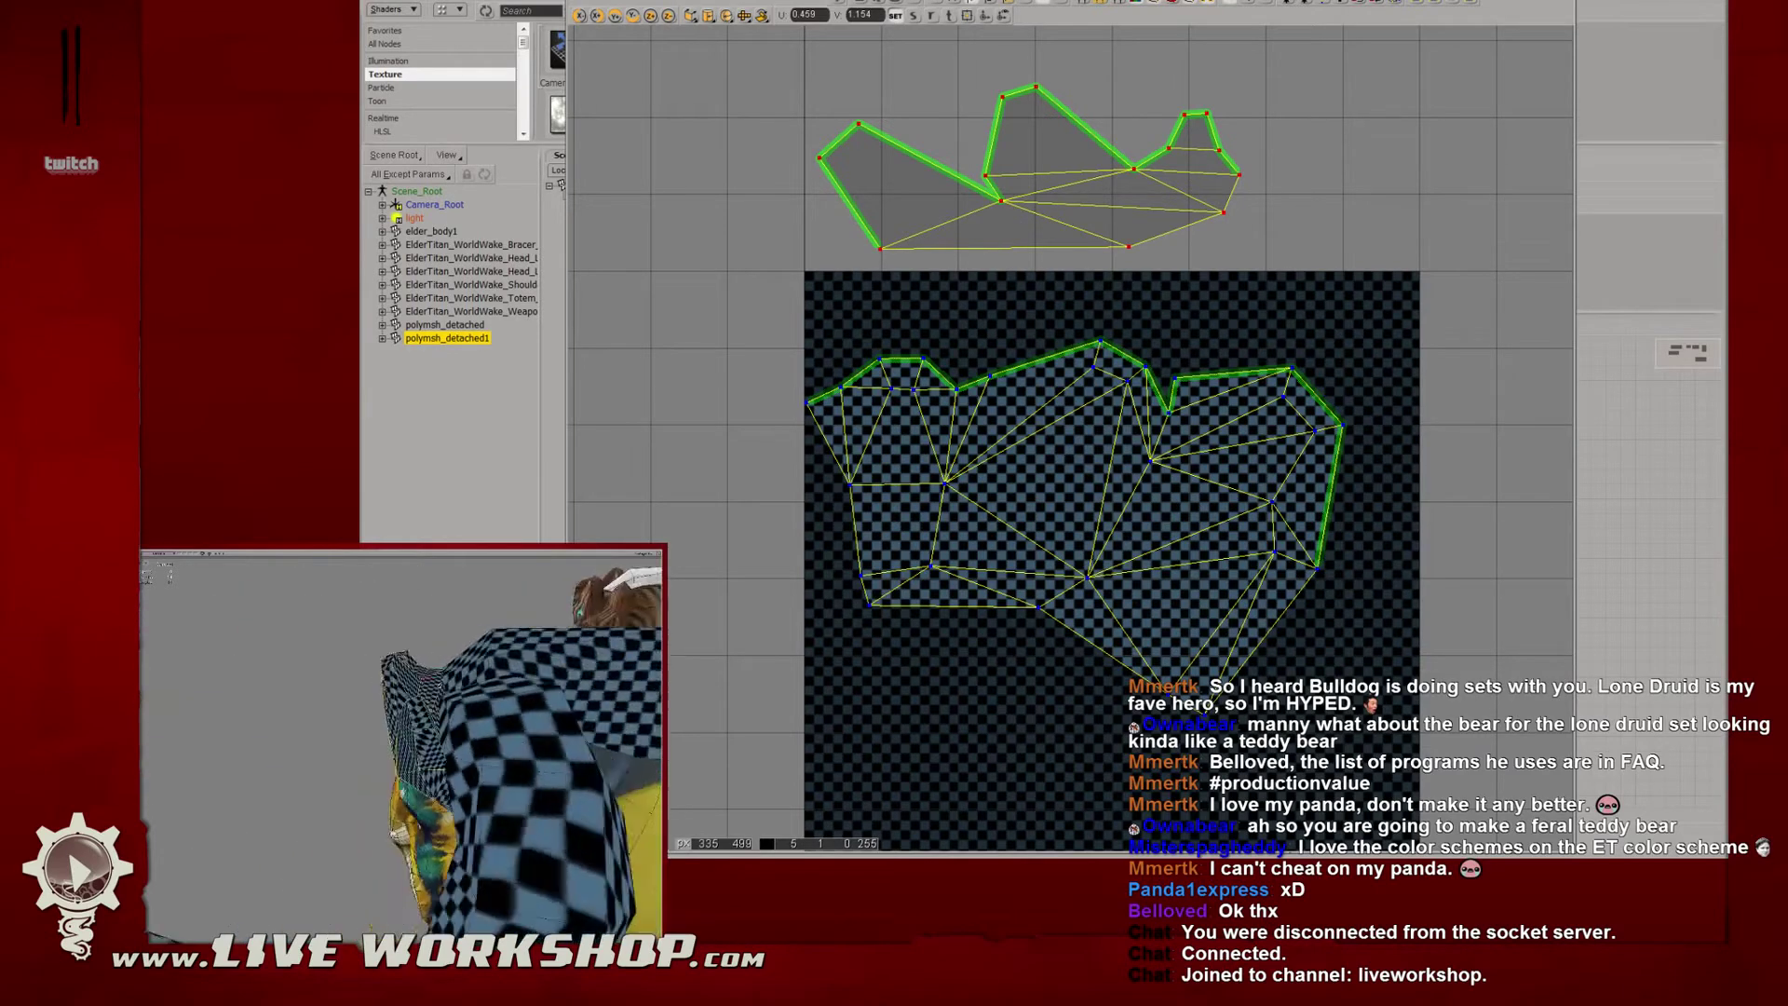
drag(1055, 213, 987, 197)
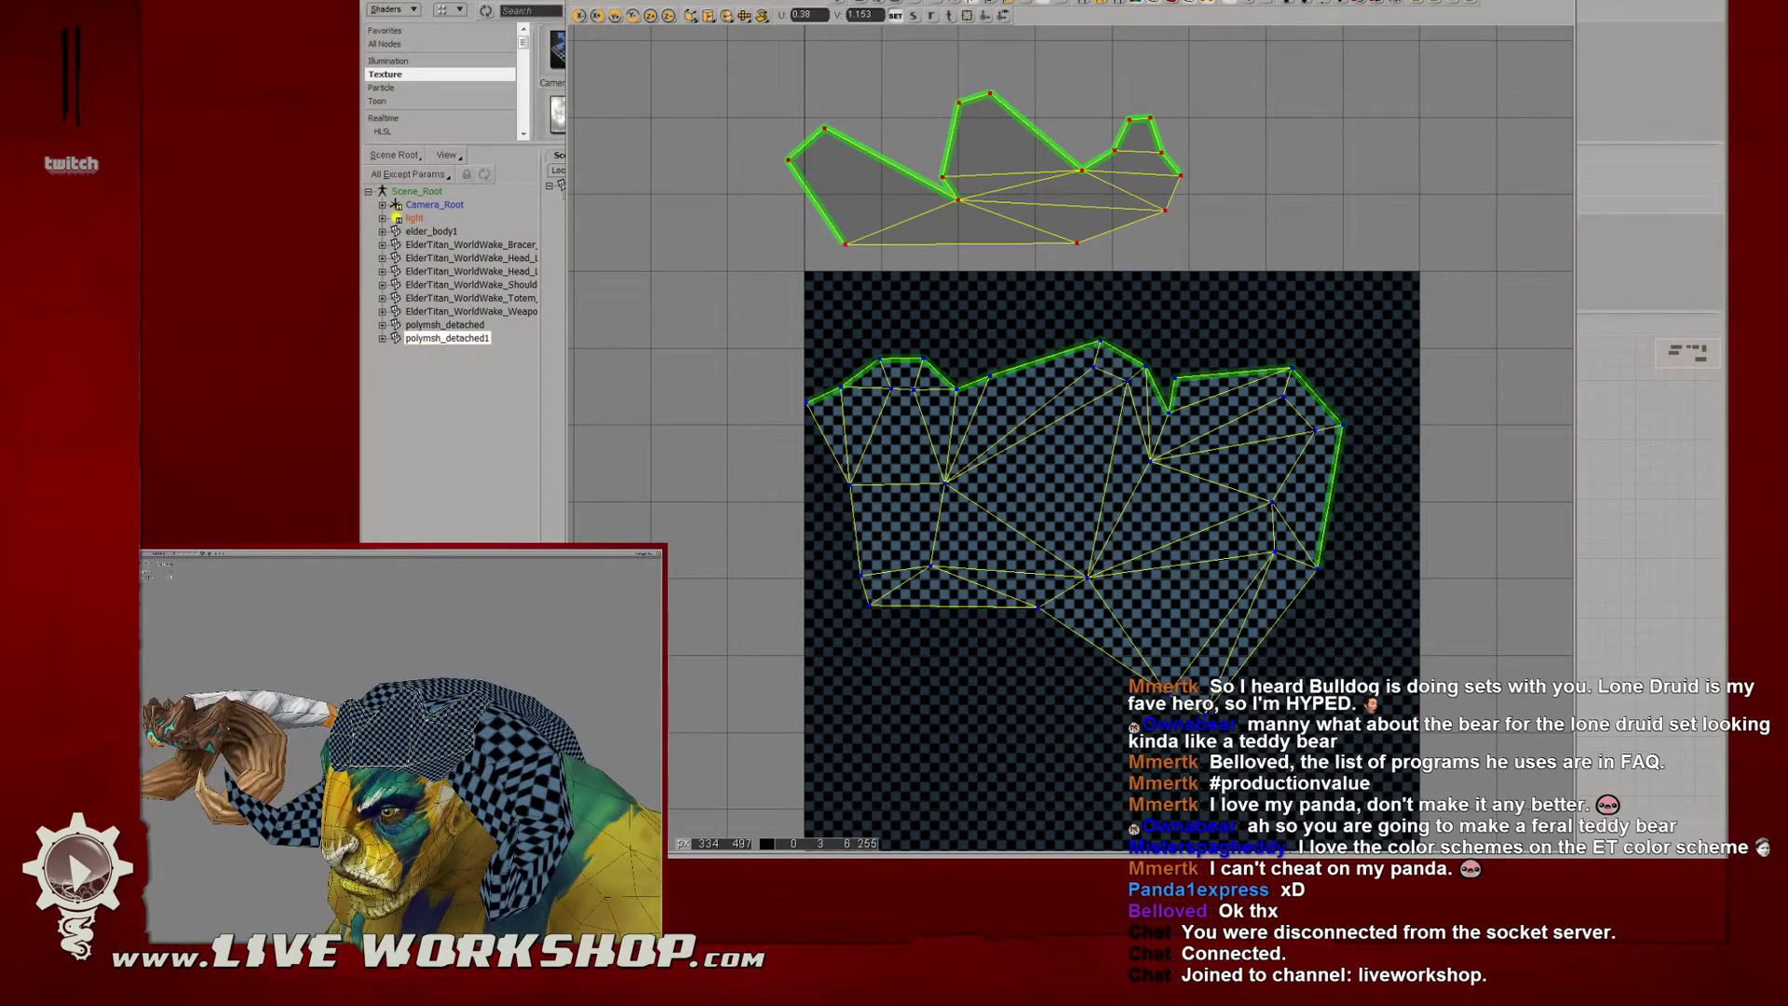
Move the large checkered UV island straight up to just inside the upper edge of the texture tile.
scroll(767, 399, down, 3)
scroll(980, 446, up, 2)
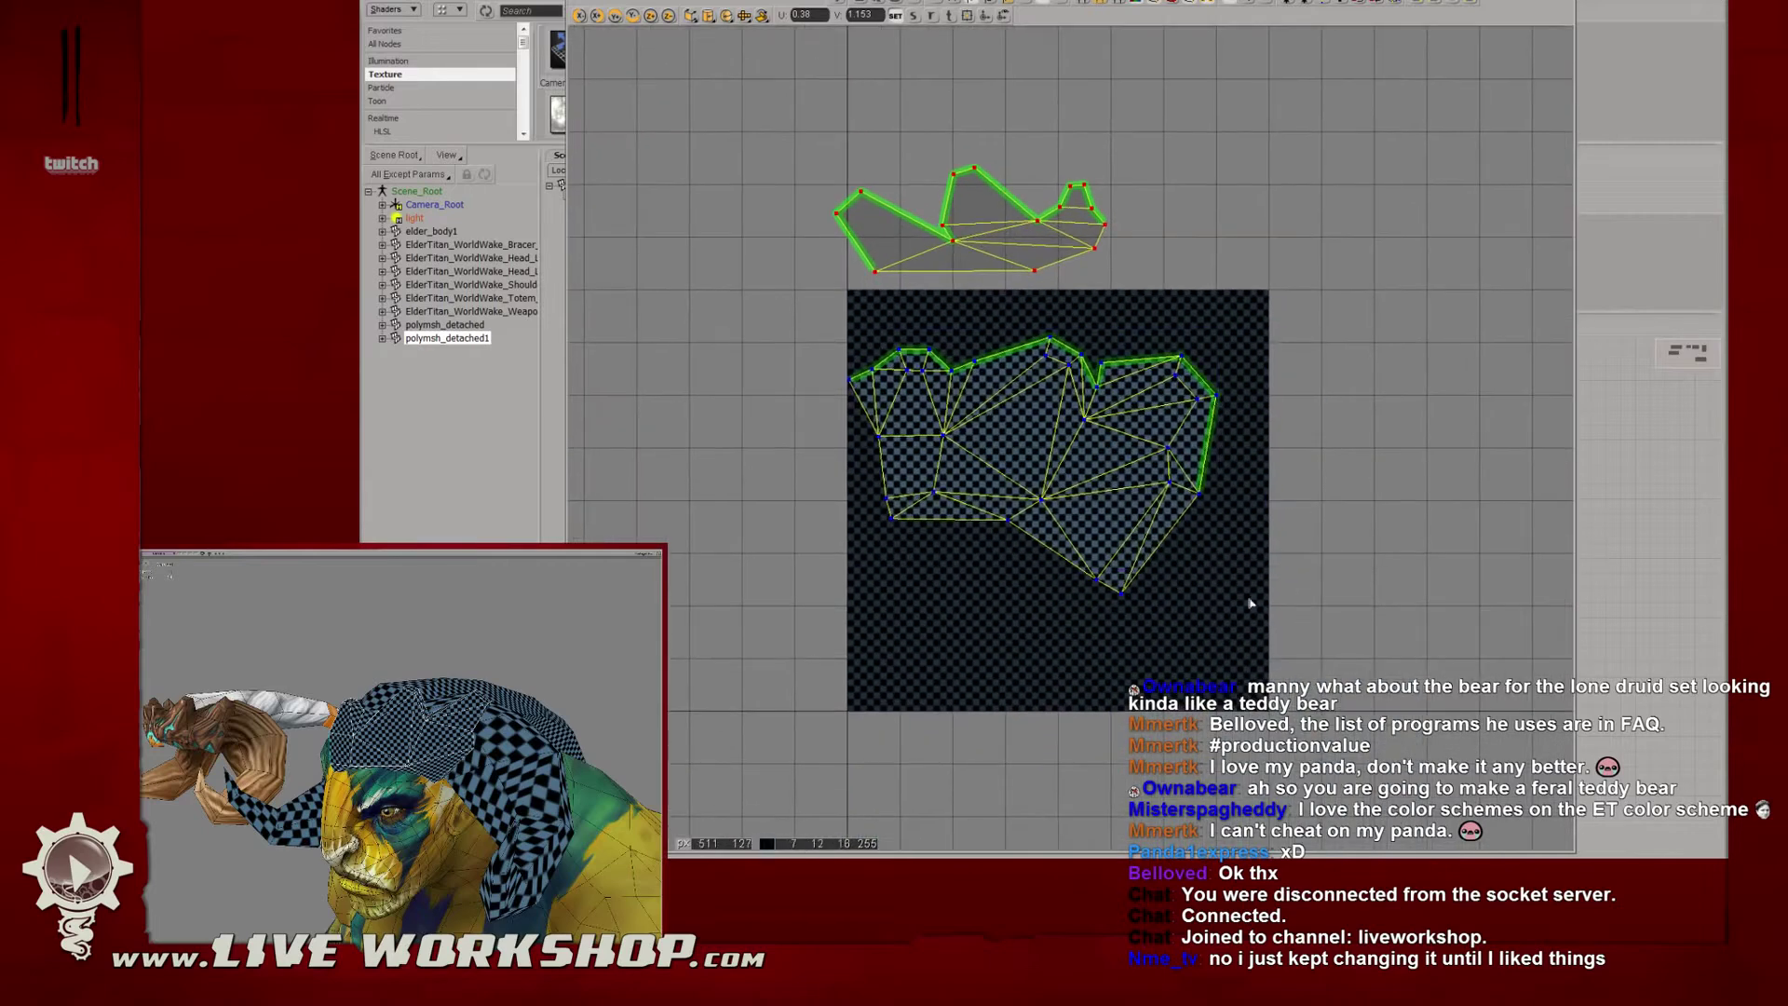
drag(1250, 603, 1250, 560)
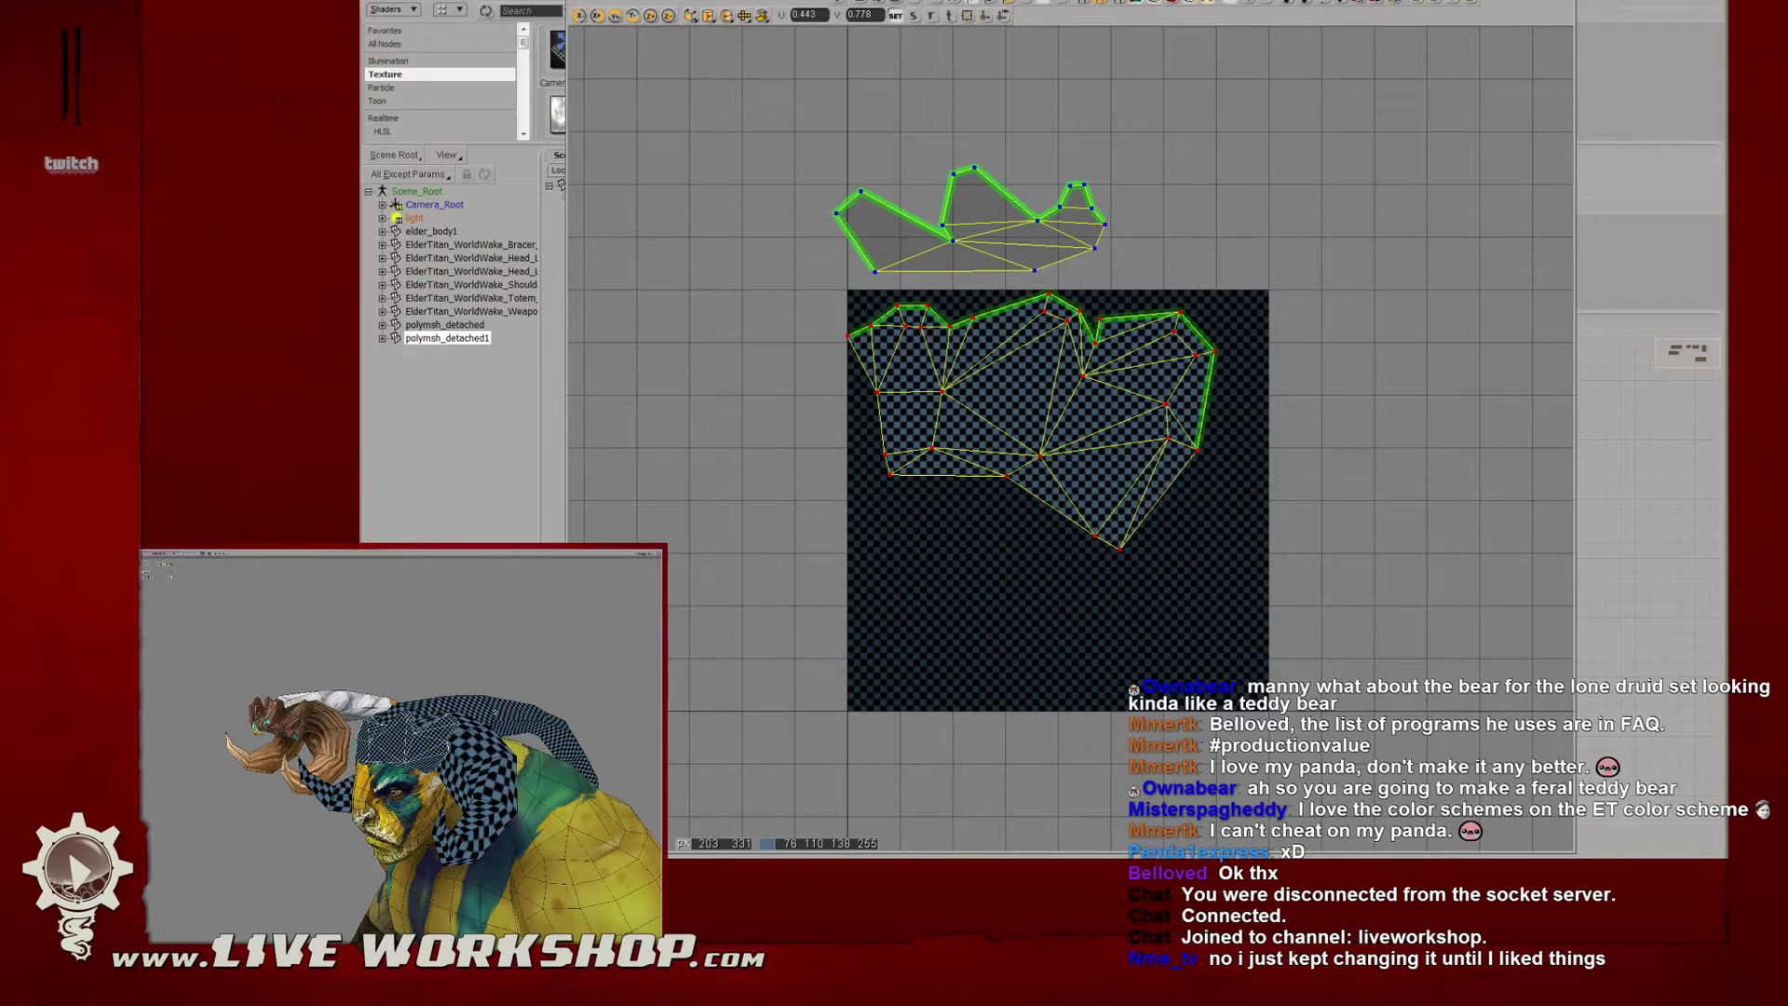
Add polymsh_detached to the selection and move its tapered horn UV islands to the right of the texture tile.
ctrl+click(444, 324)
key(a)
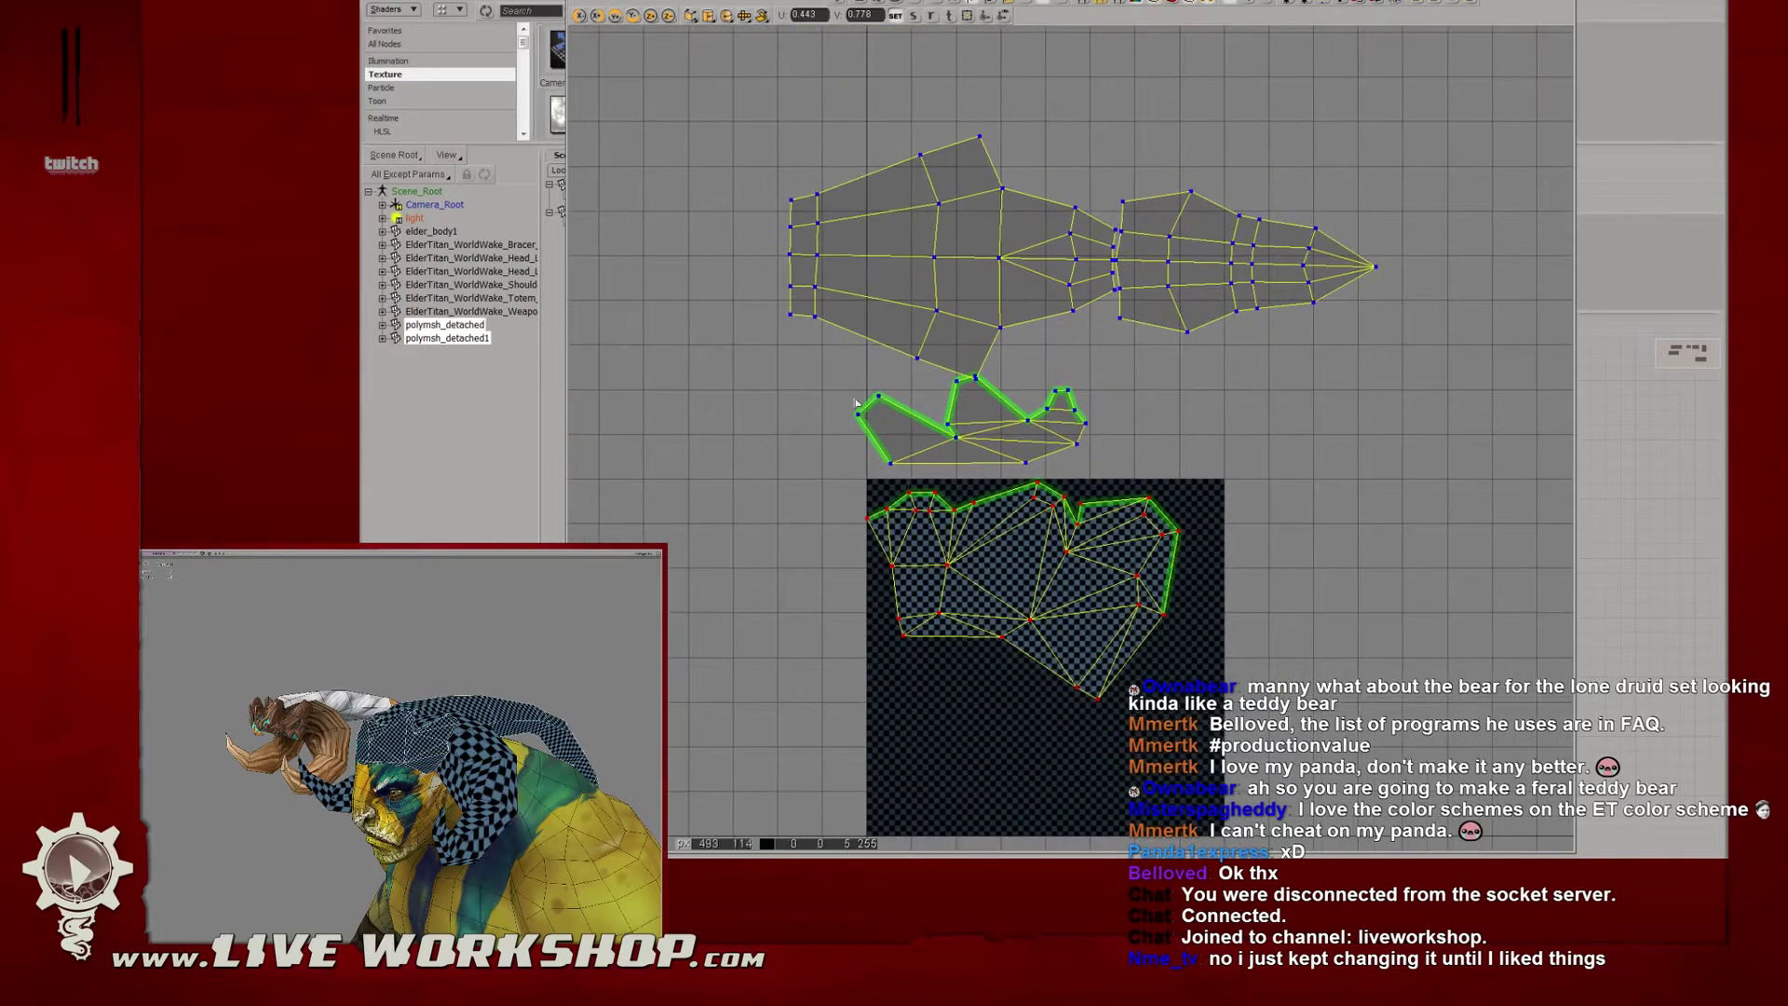
drag(1154, 626, 897, 485)
click(893, 189)
drag(892, 189, 1344, 499)
middle_drag(1344, 499, 1447, 491)
Position the two polymsh_detached1 UV islands together directly above the texture tile, clear of its area.
click(887, 487)
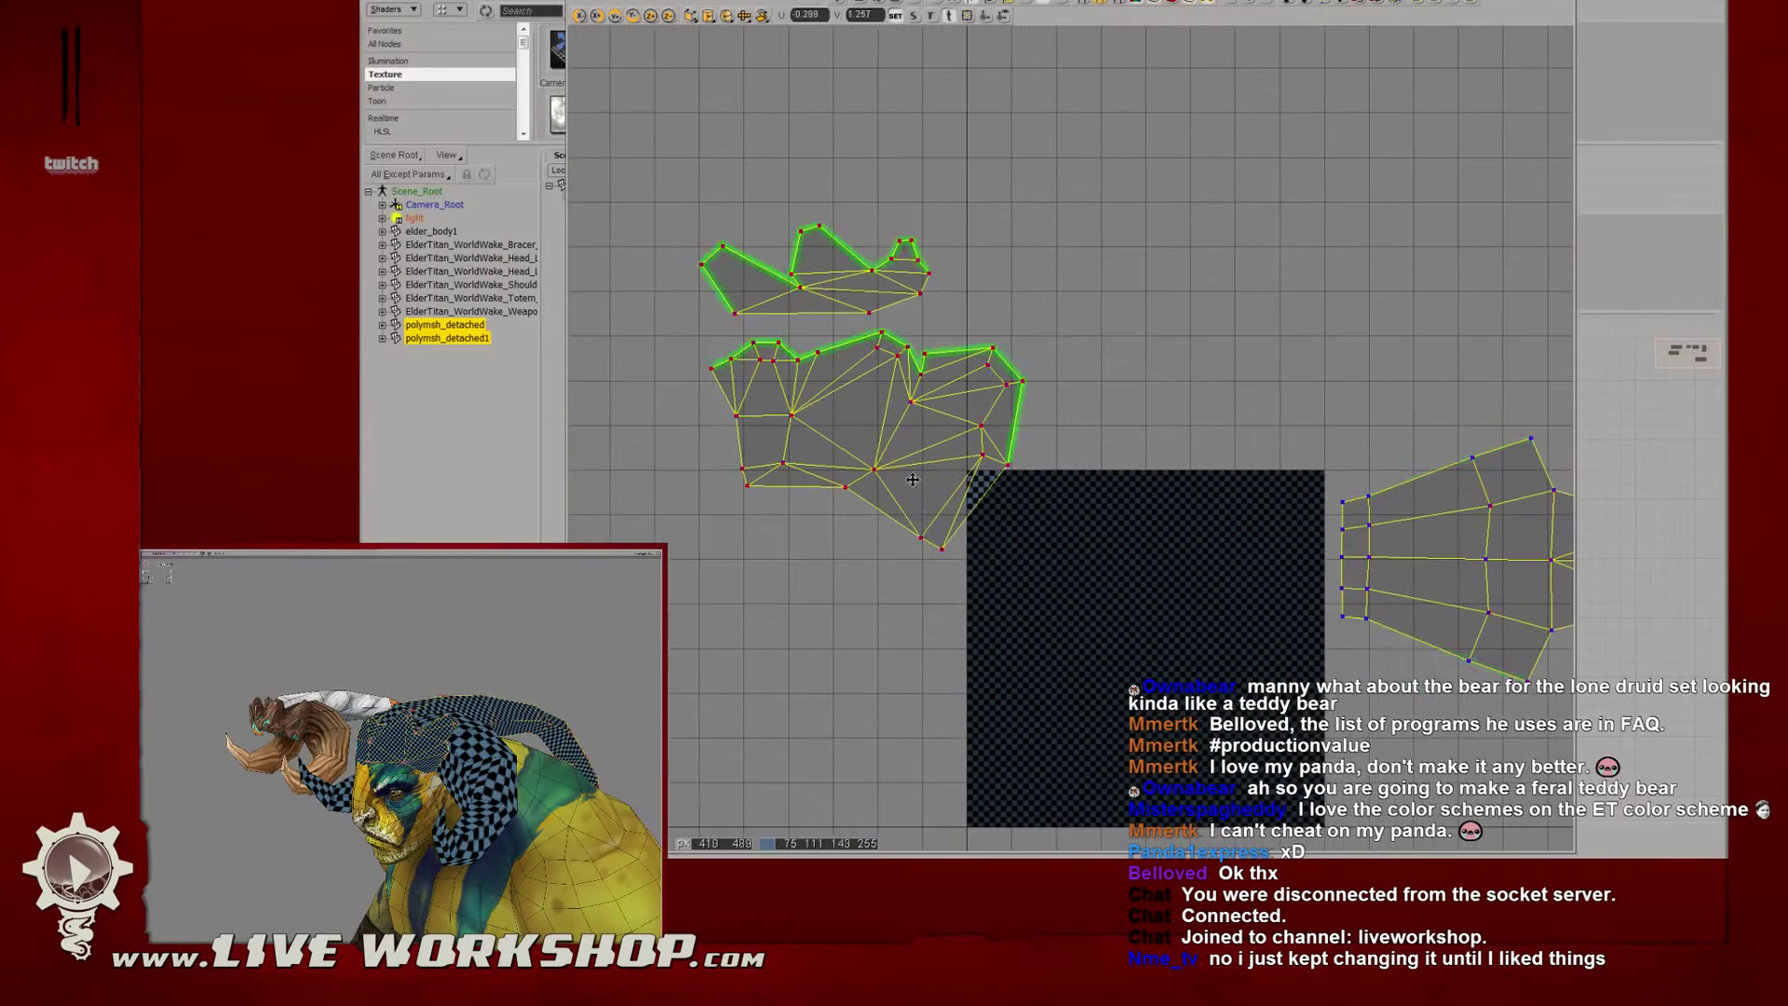
drag(887, 487, 1152, 397)
middle_drag(1072, 515, 961, 410)
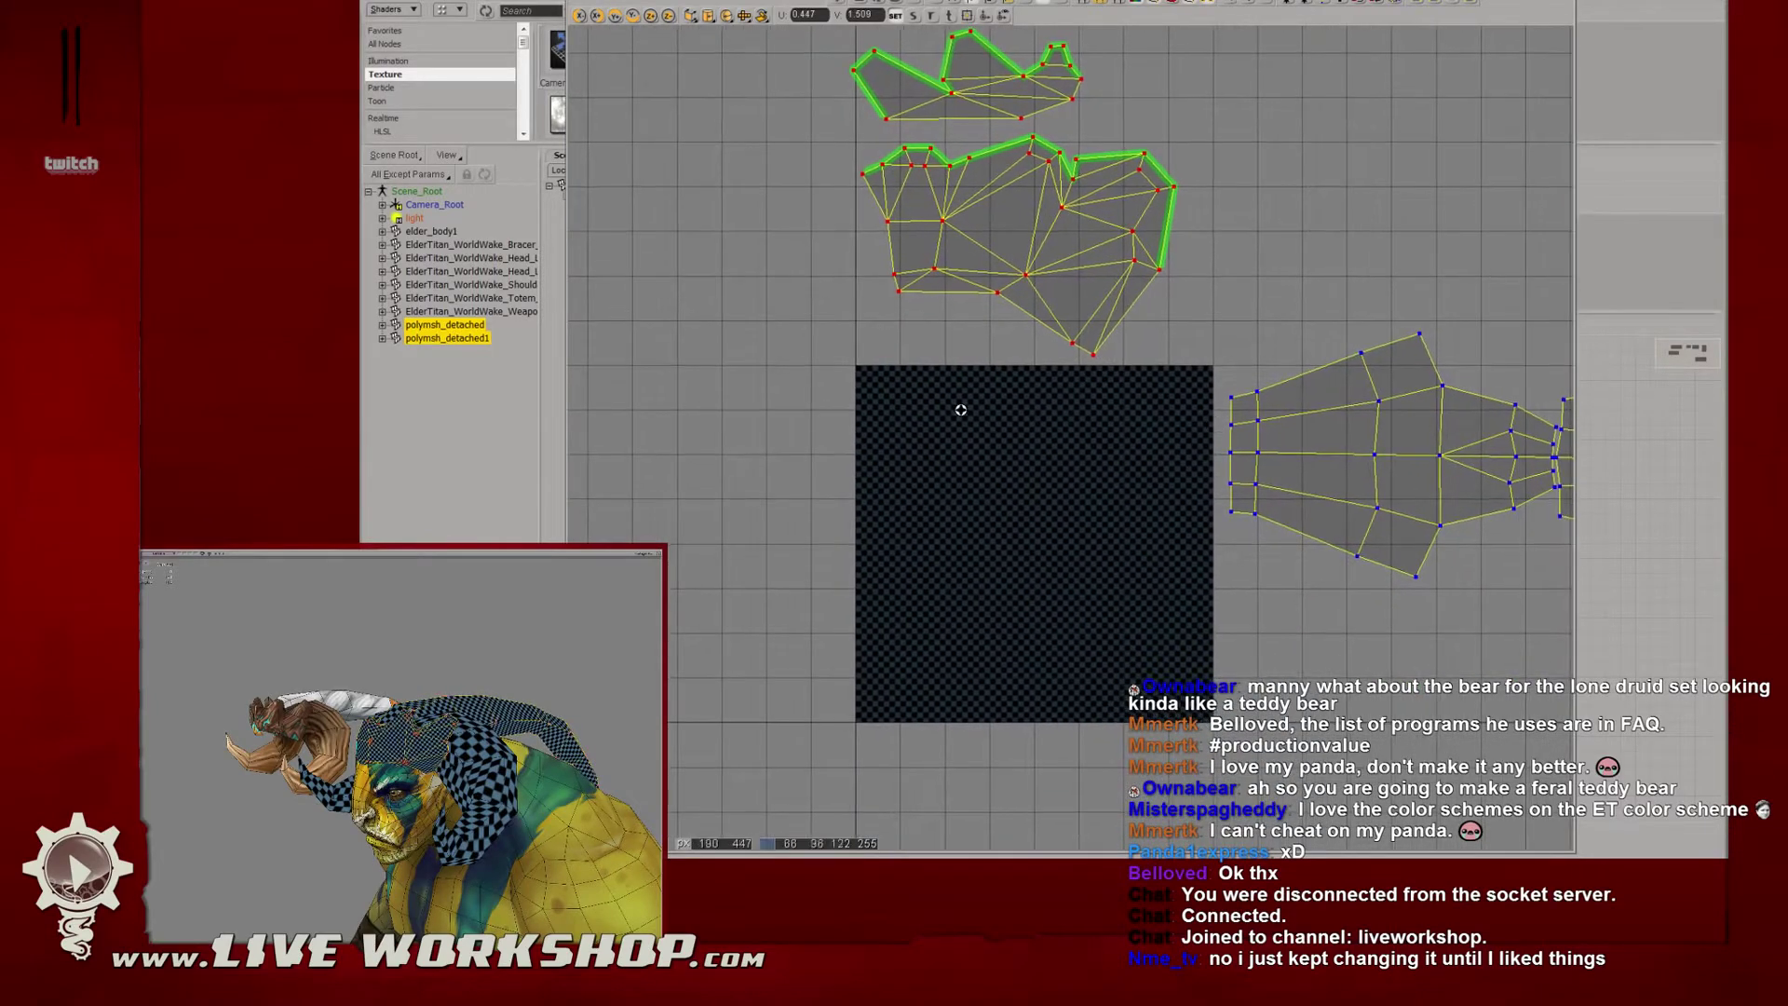
Bring up the UVs of the first ElderTitan_WorldWake_Head mesh and examine its island borders and overlaps against the model.
click(470, 258)
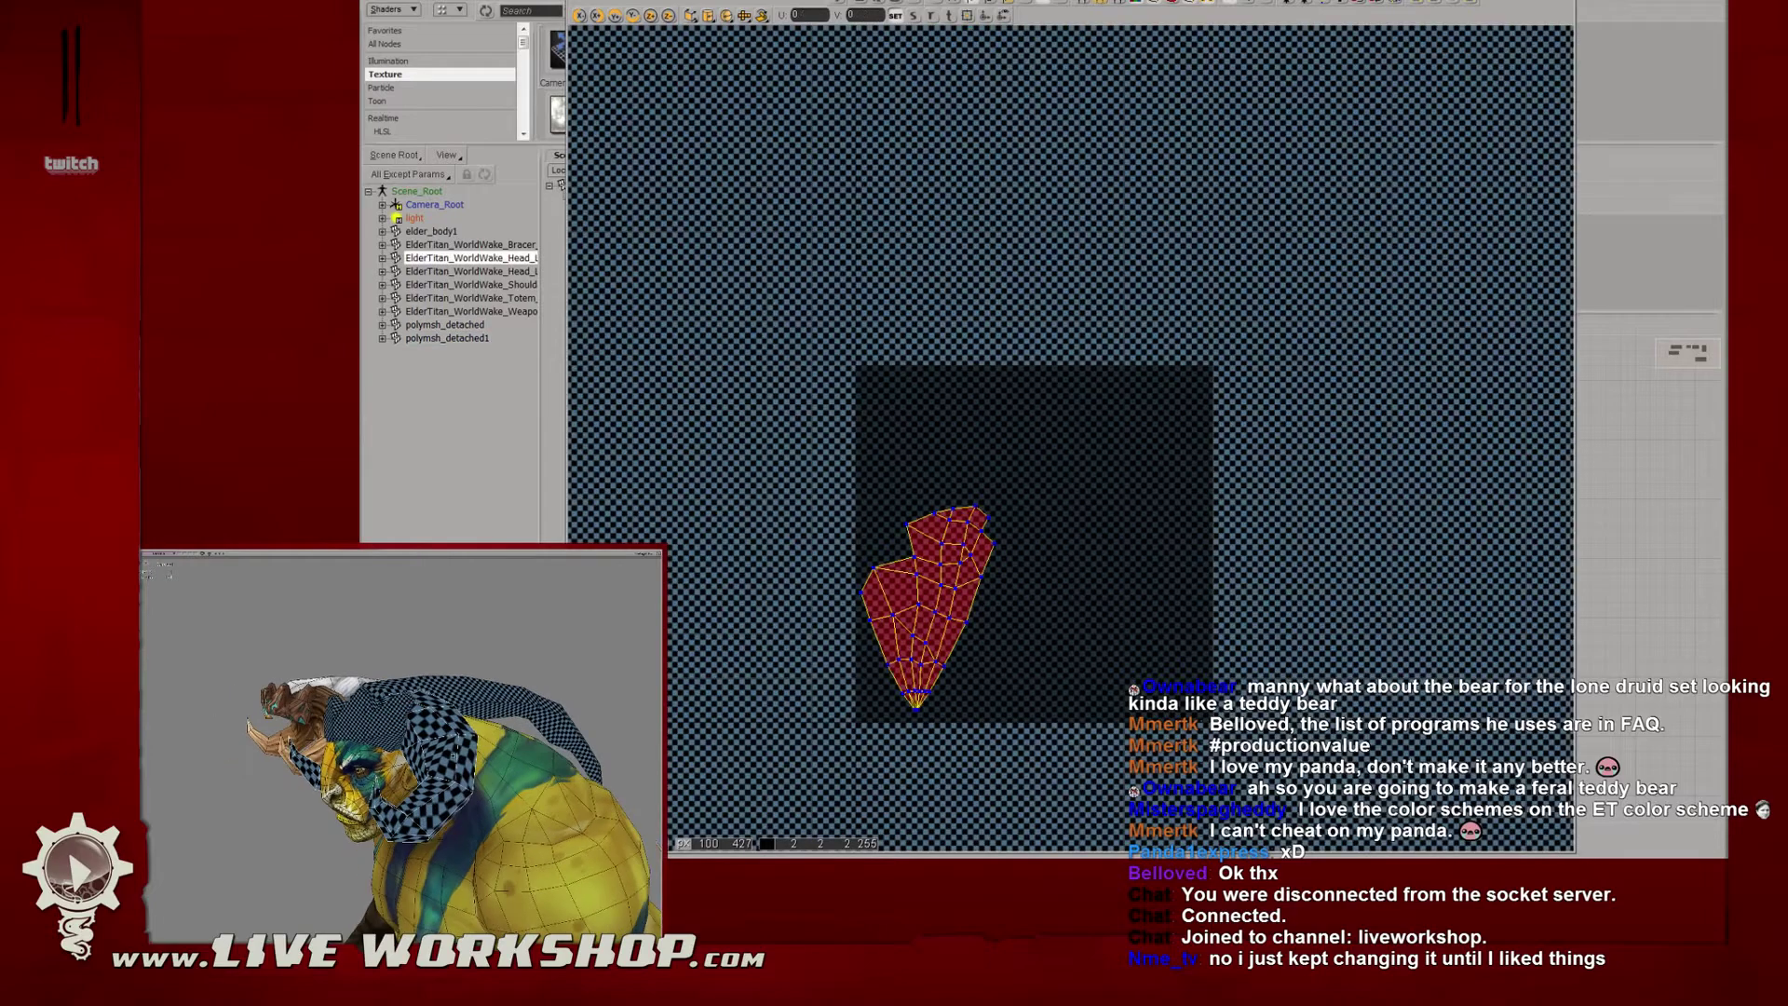
scroll(958, 575, up, 5)
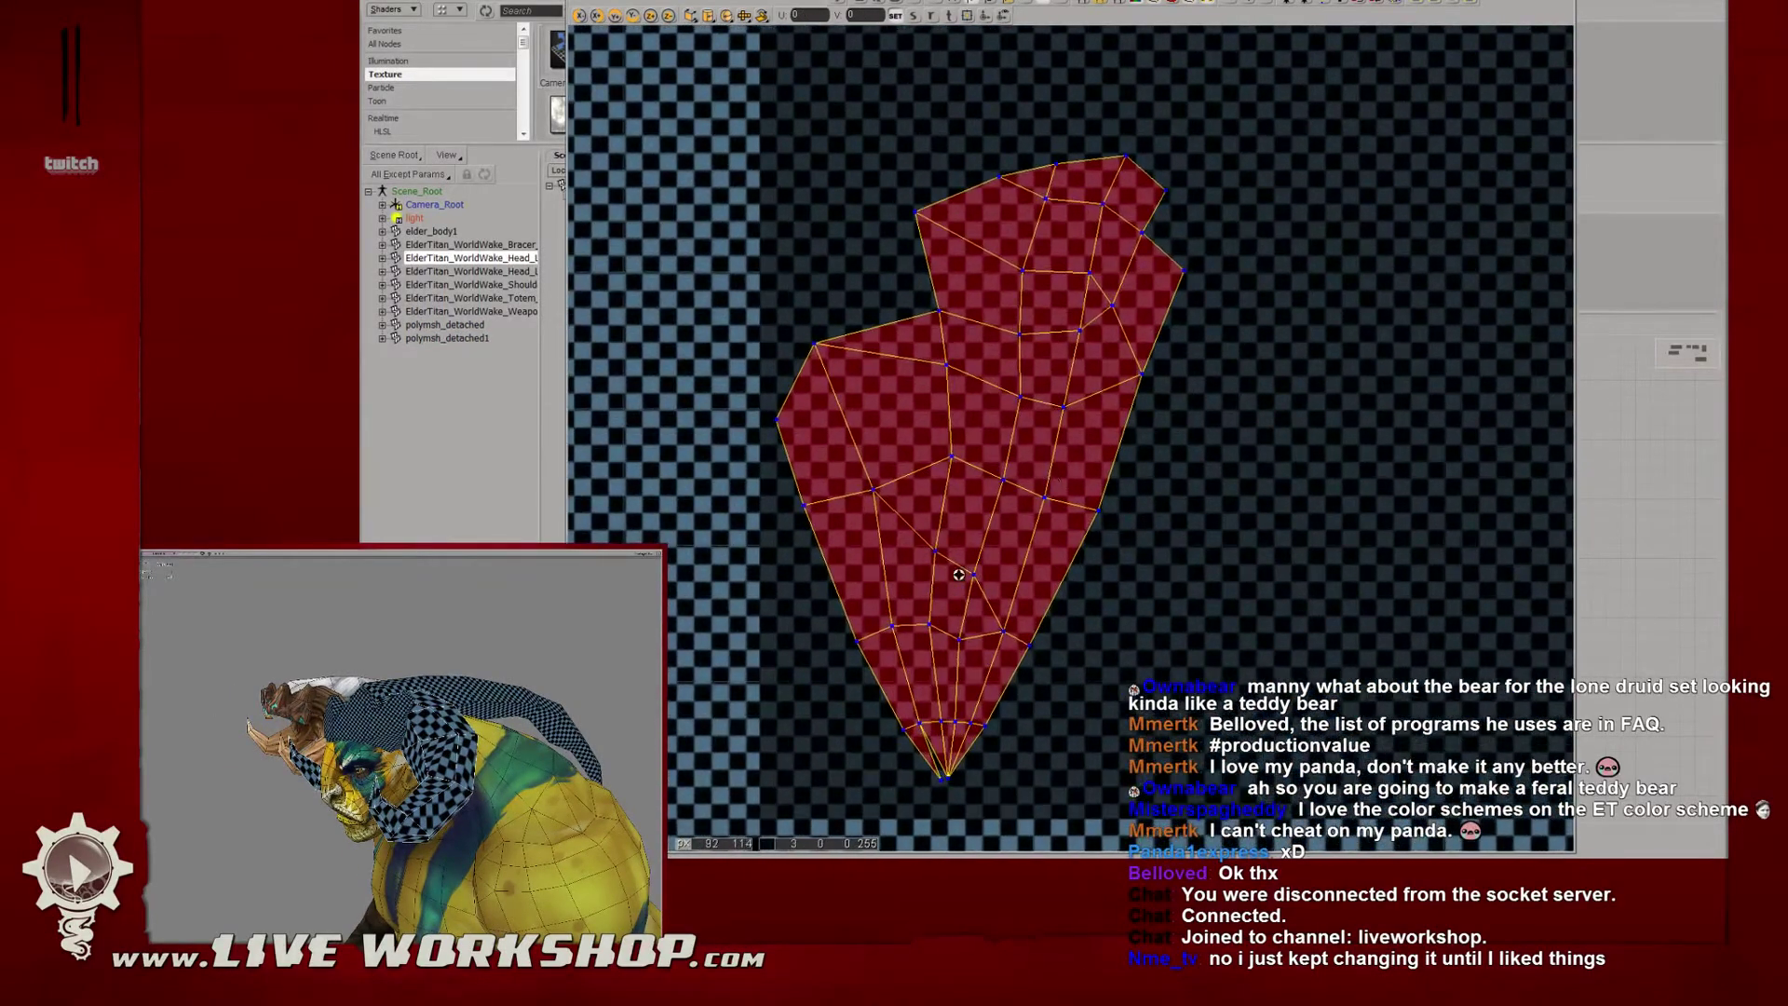
middle_drag(959, 575, 969, 554)
drag(484, 754, 634, 605)
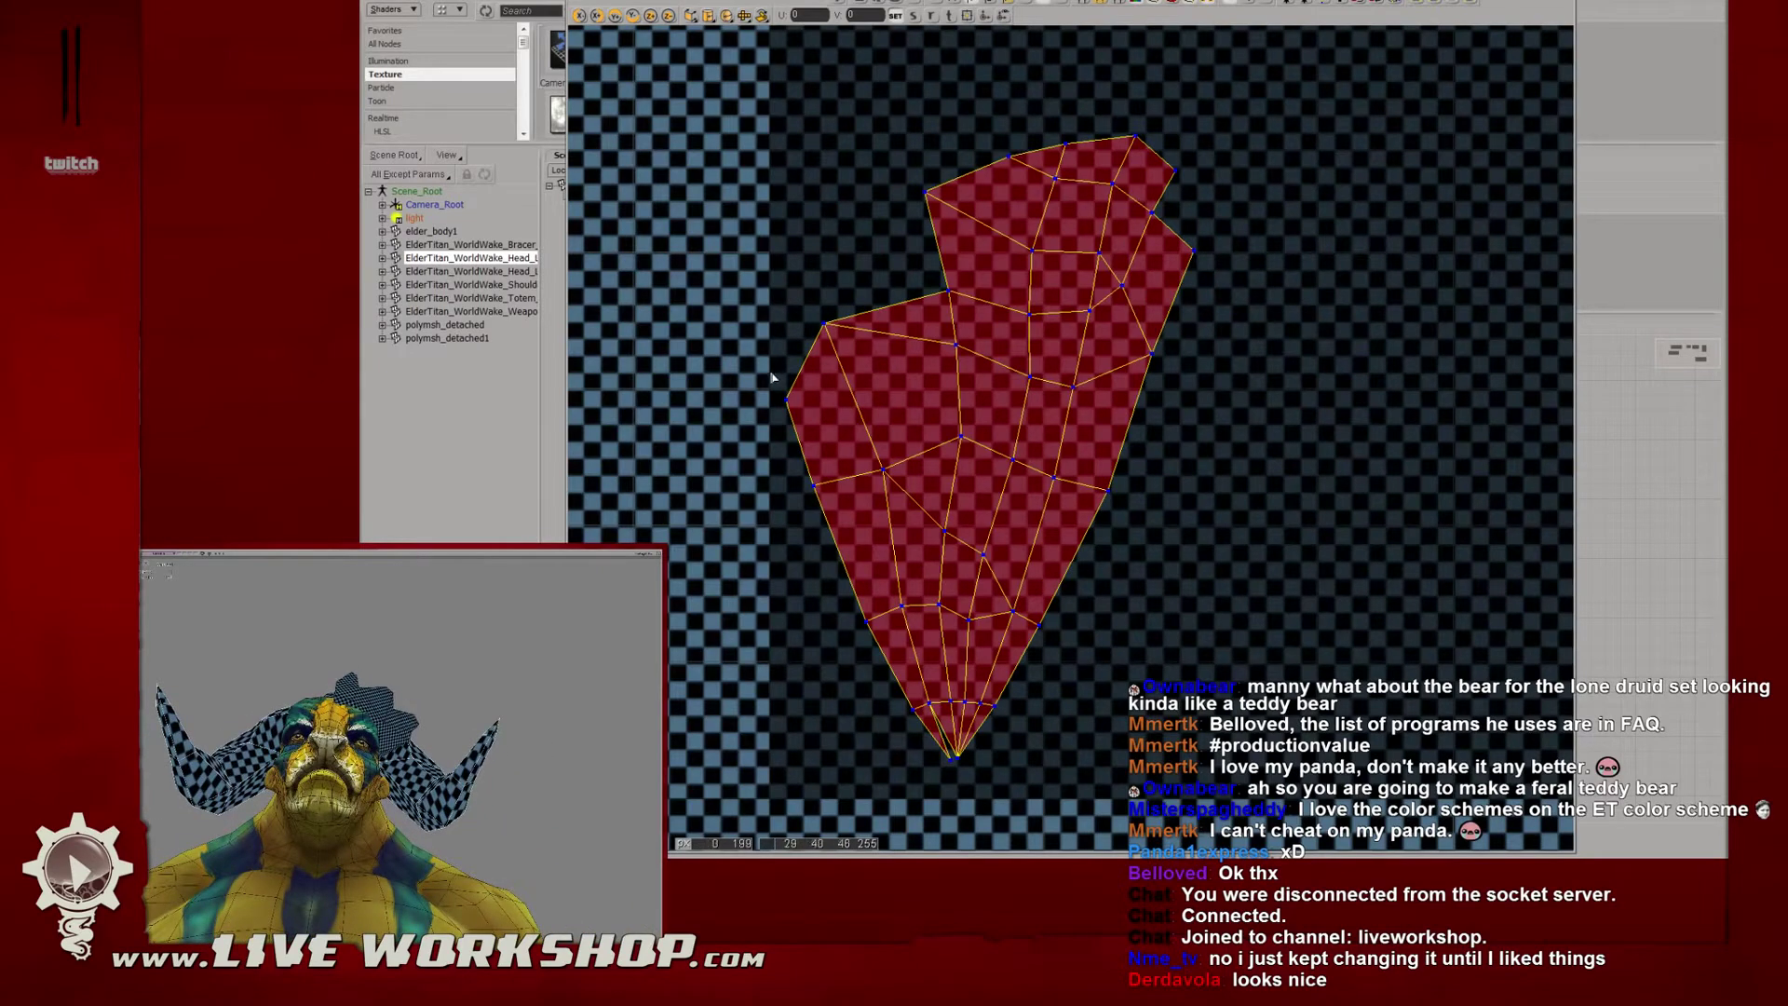
click(793, 489)
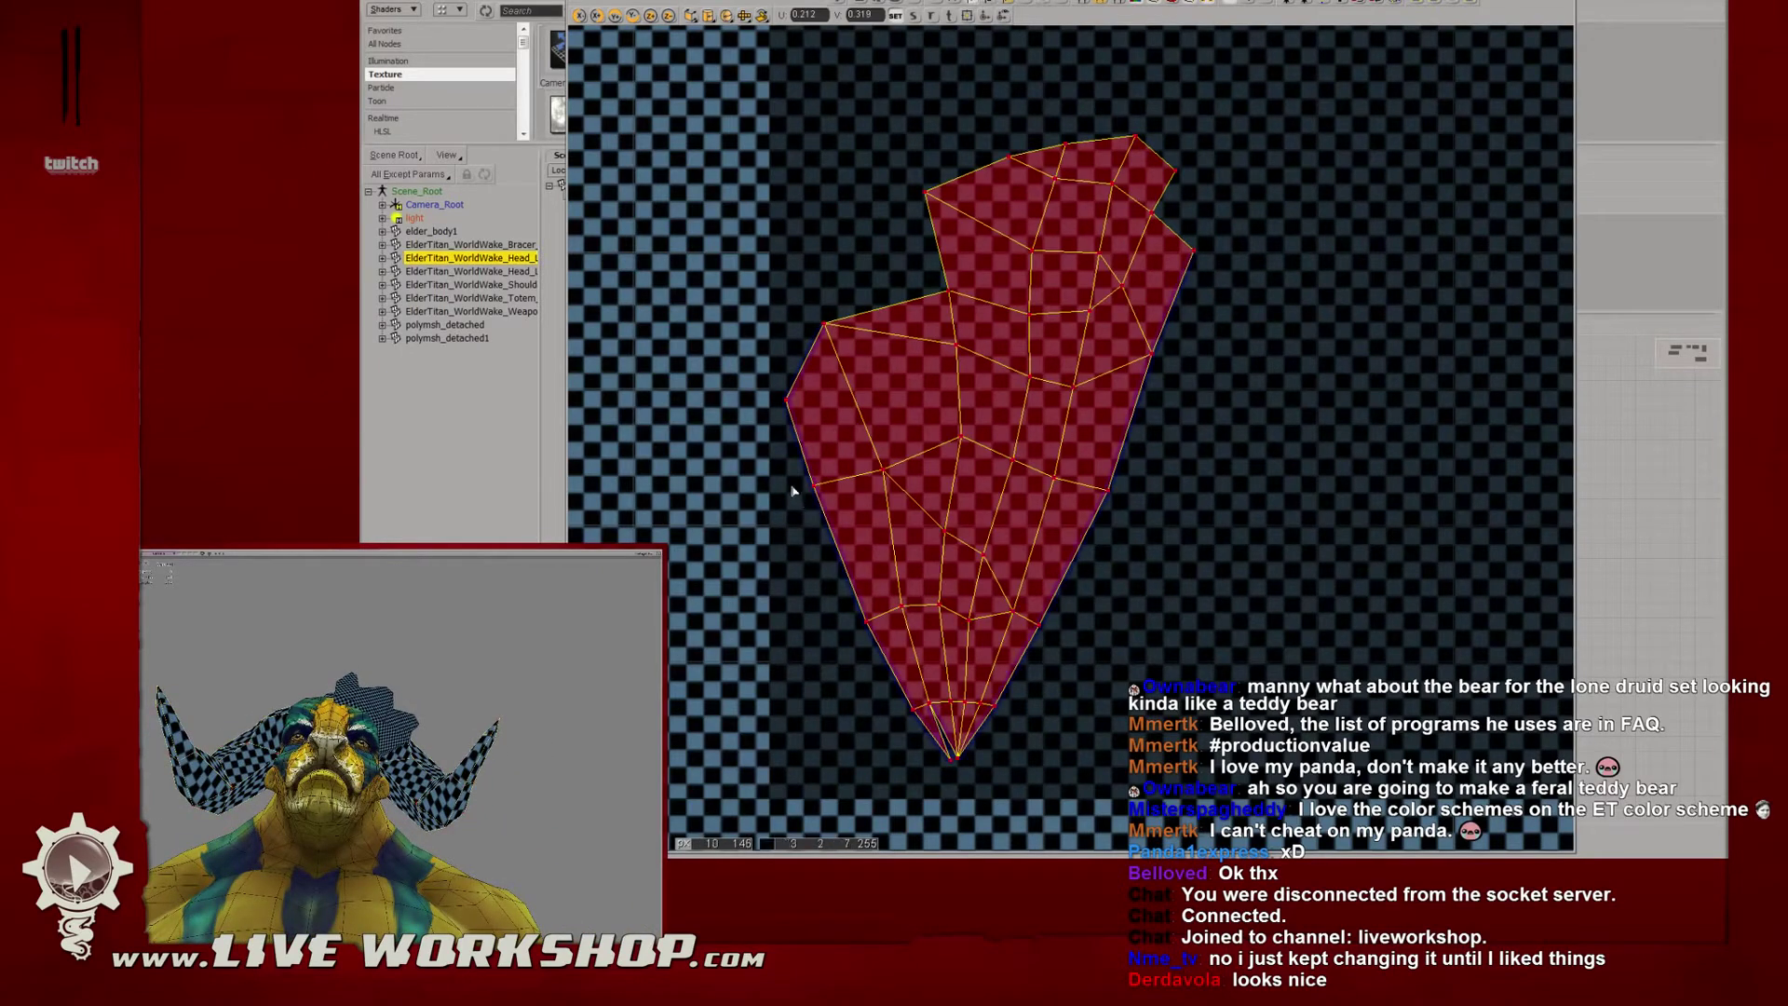
drag(807, 453, 866, 553)
drag(528, 724, 253, 715)
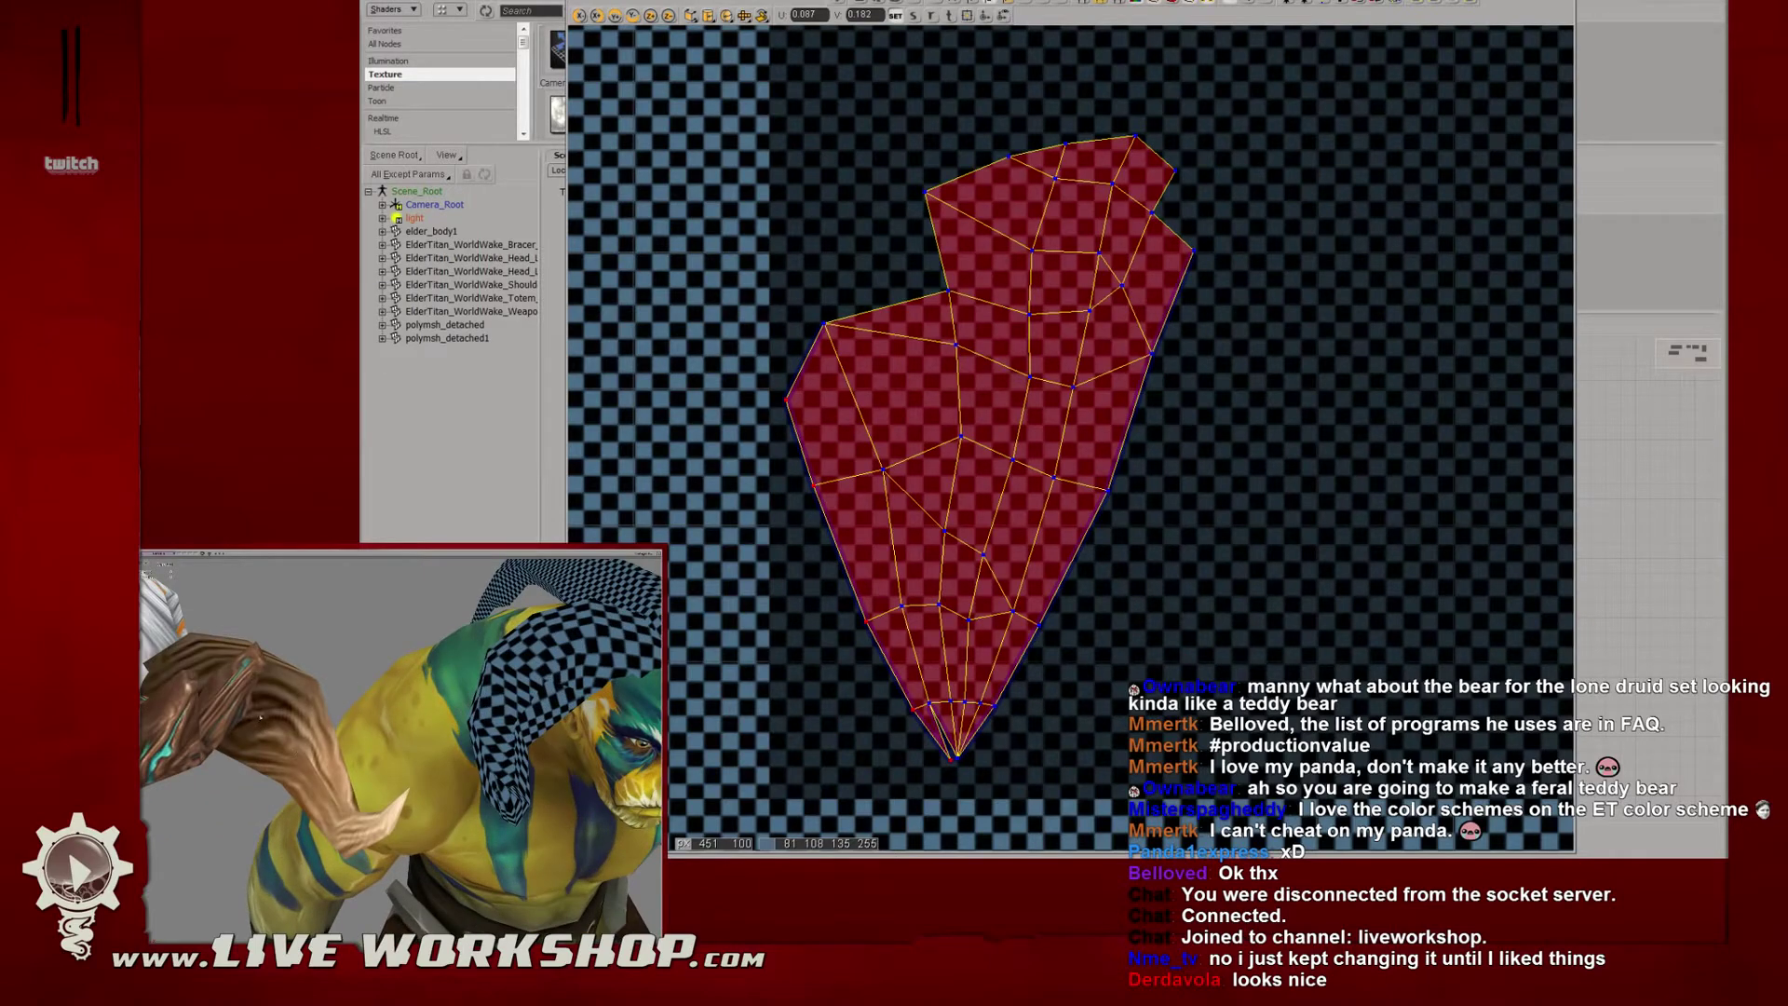
drag(486, 762, 223, 755)
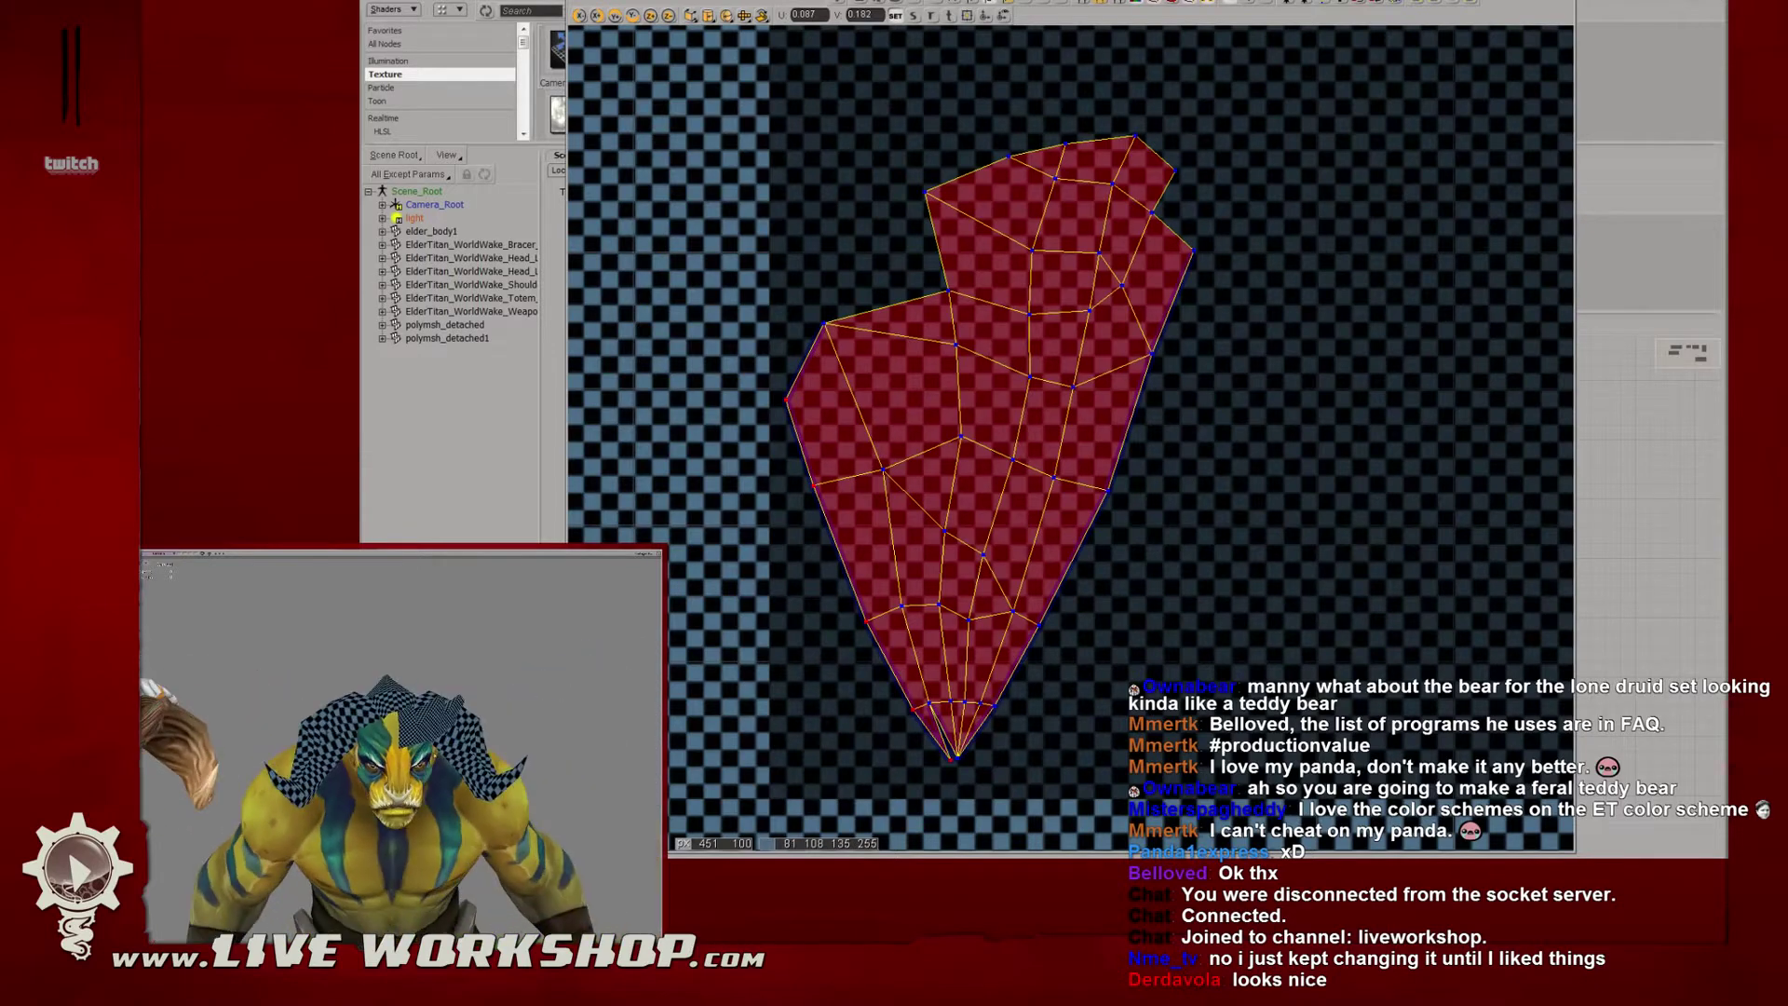
Remove the mirrored half of the ElderTitan_WorldWake_Head mesh, keeping only one side of the headpiece.
click(454, 735)
drag(455, 735, 365, 723)
key(u)
drag(352, 688, 384, 715)
drag(474, 755, 398, 759)
key(4)
key(6)
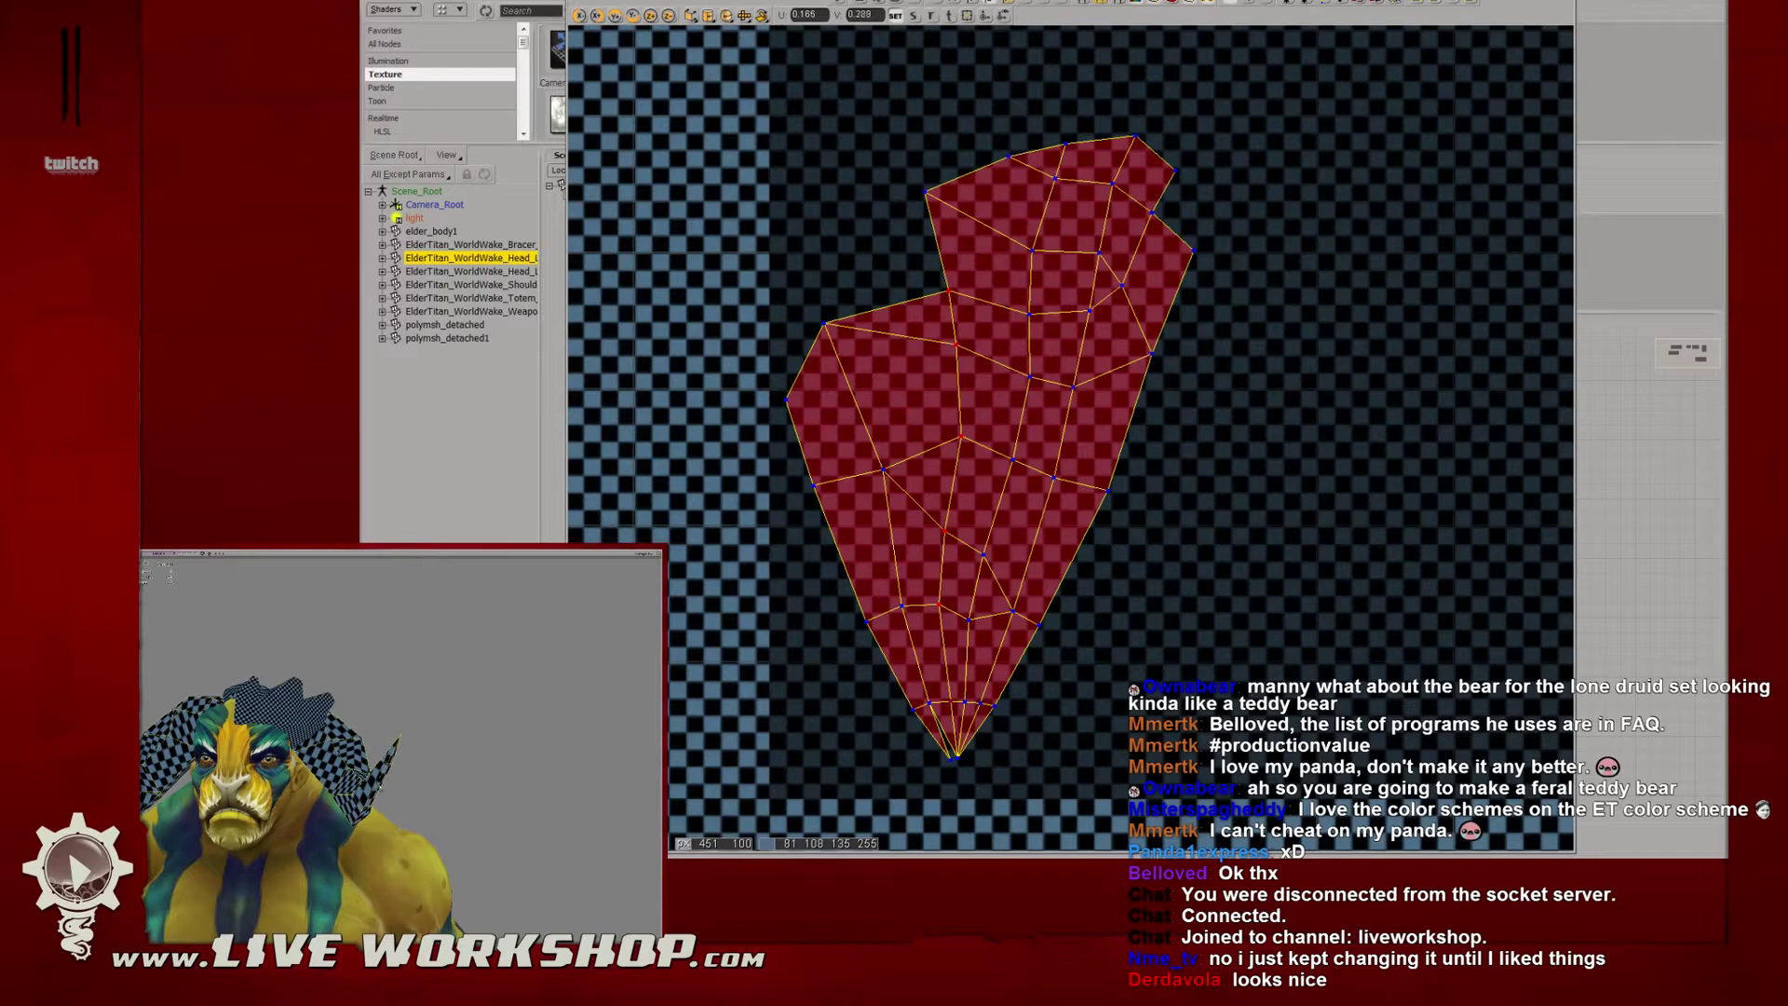
shift+click(393, 763)
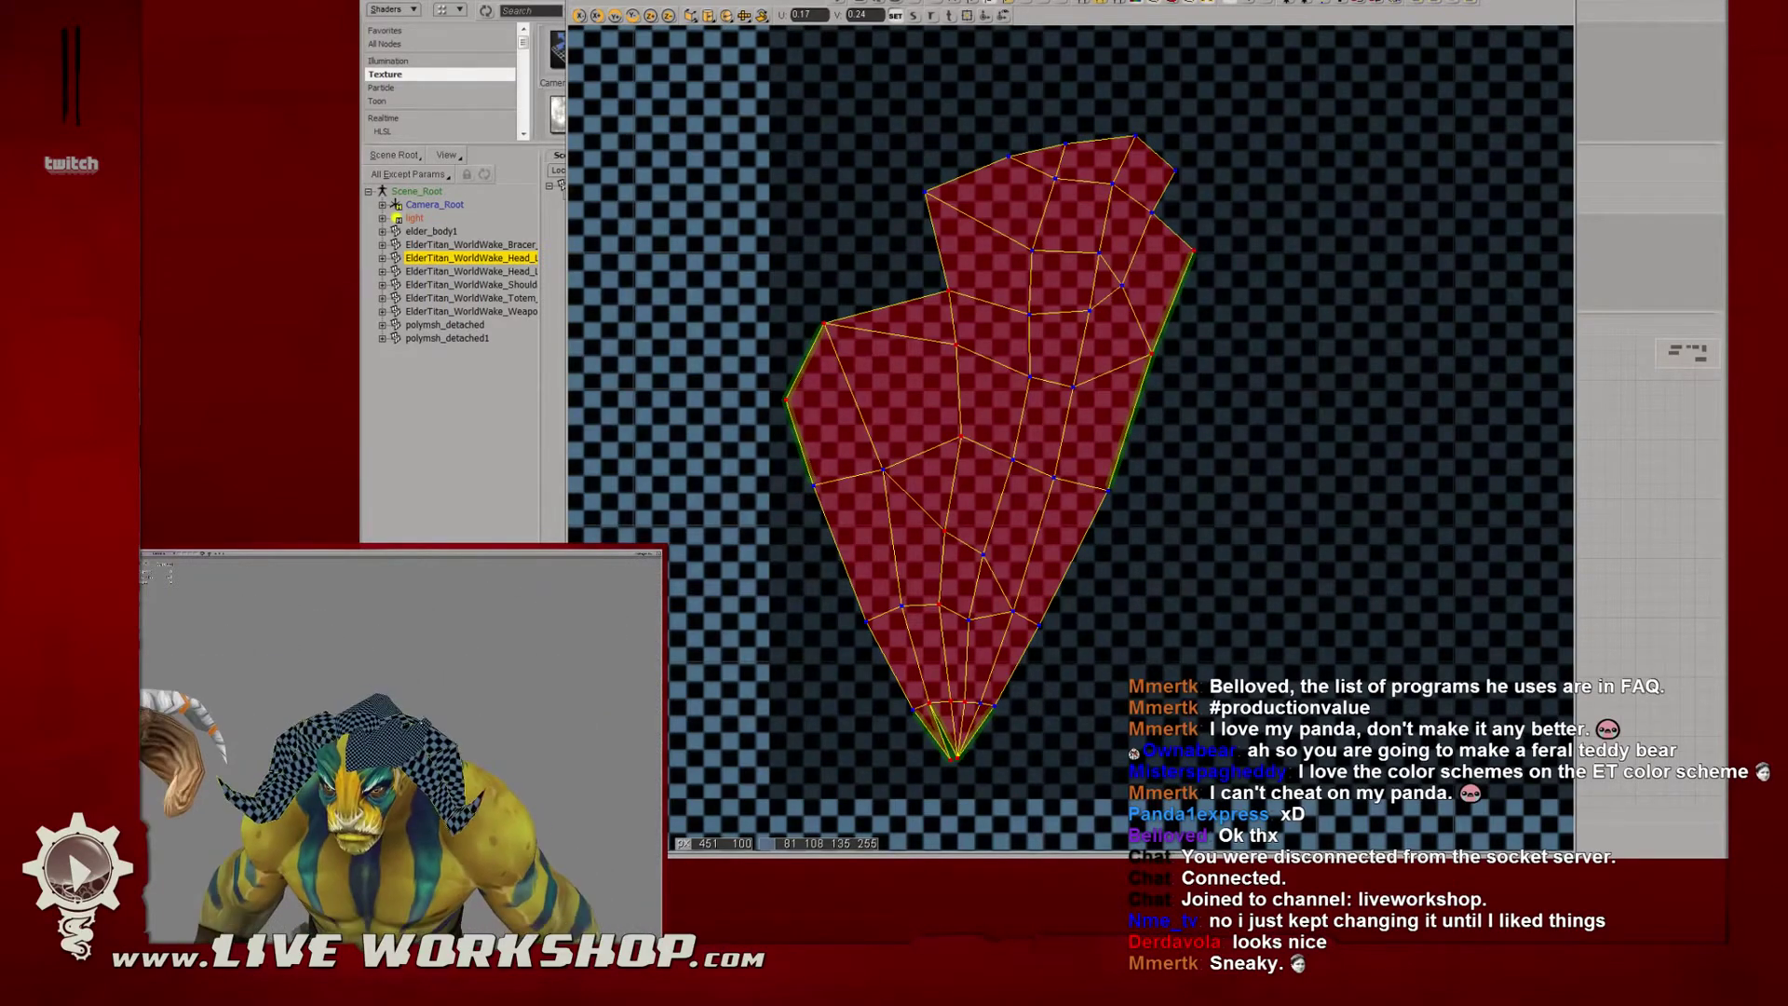
key(Delete)
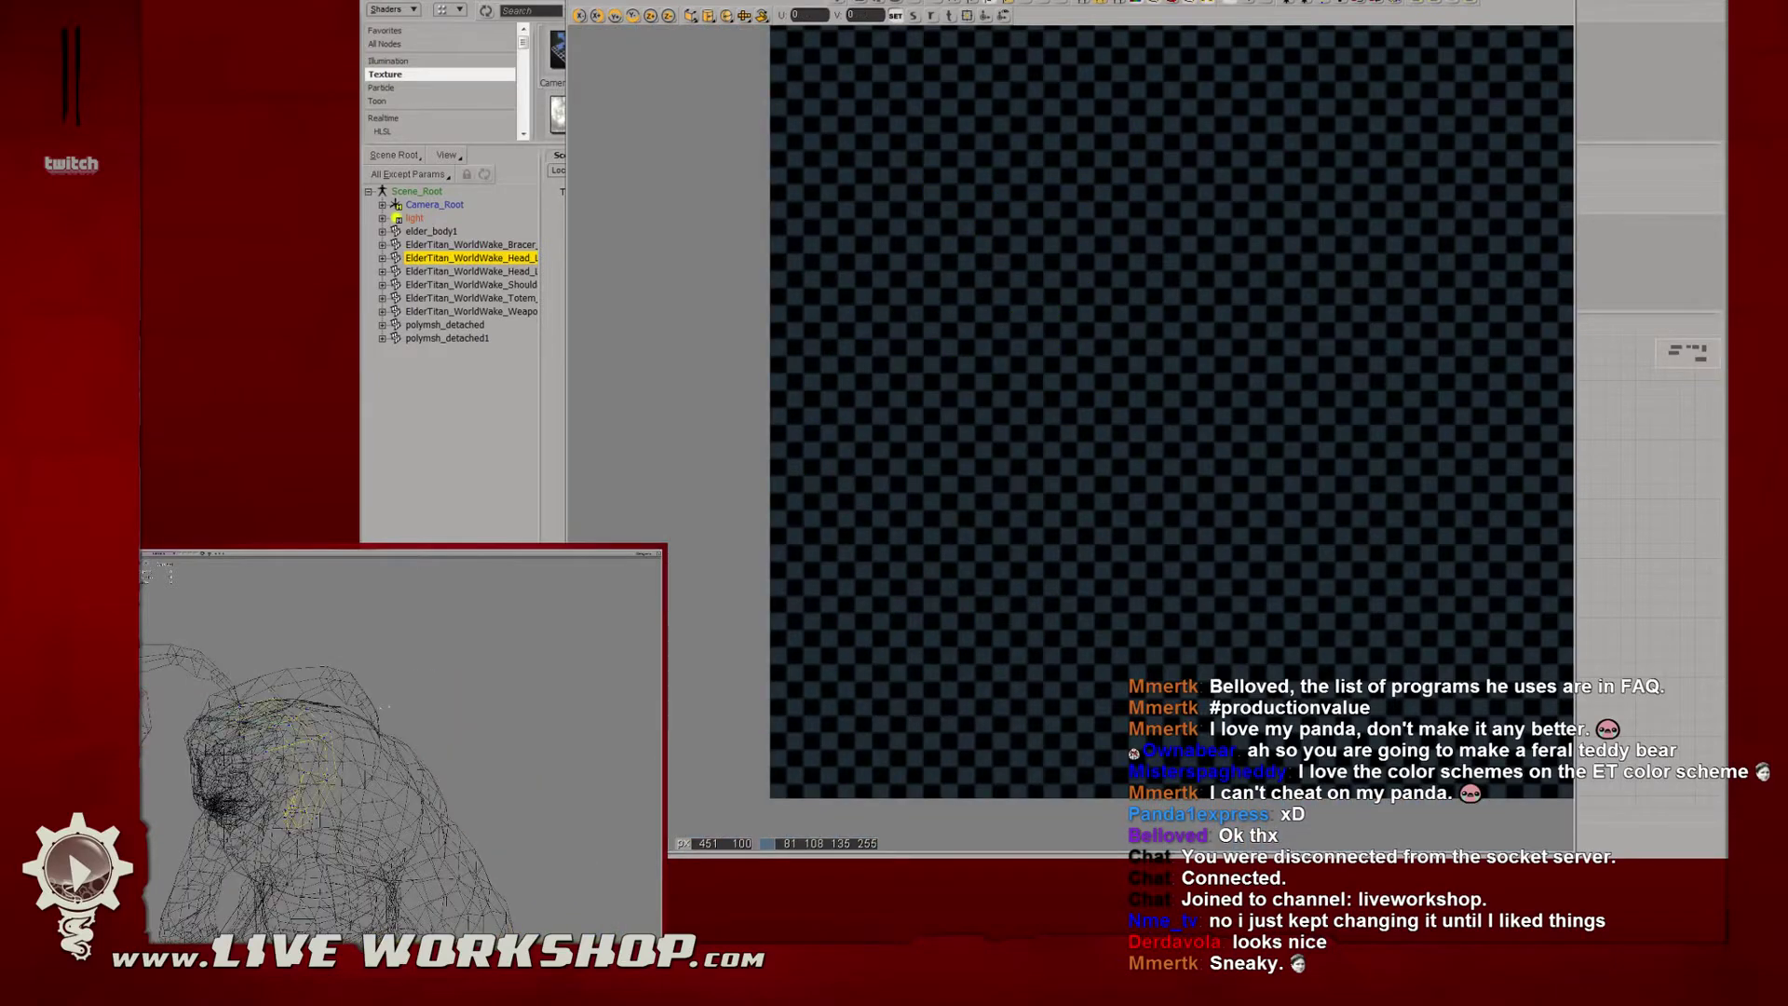
key(ctrl+z)
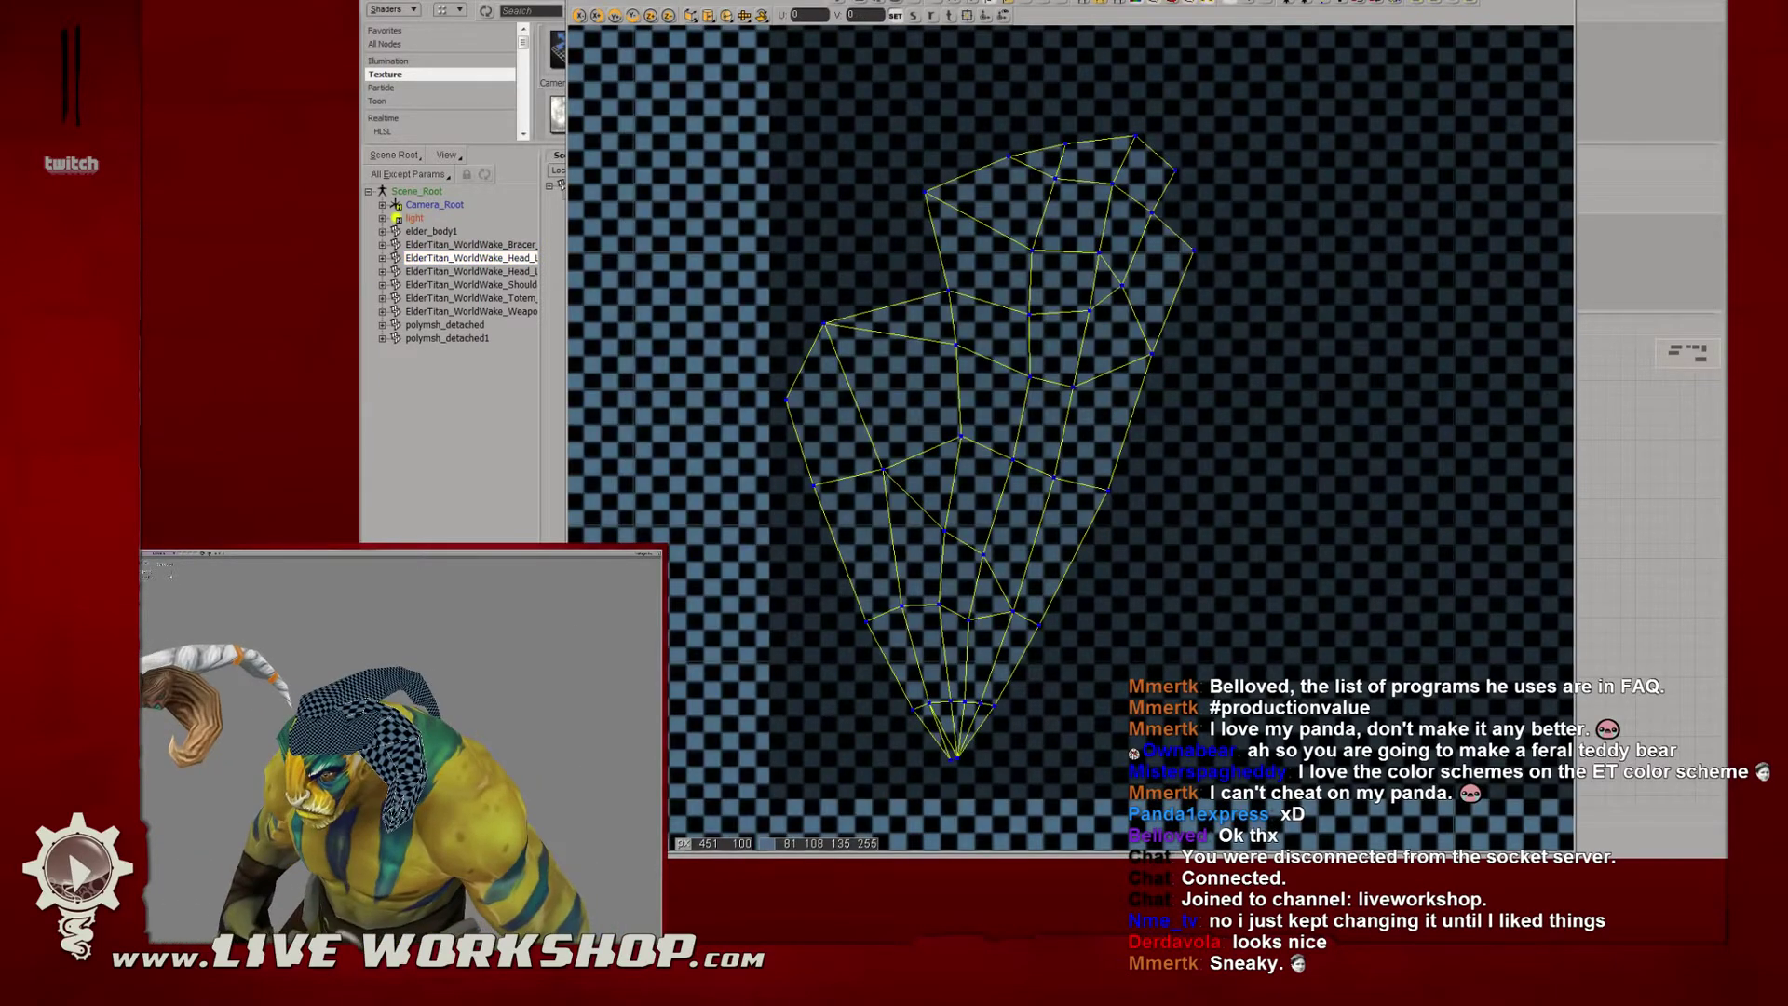
Delete the existing texture projection from the remaining half of the head mesh.
key(F3)
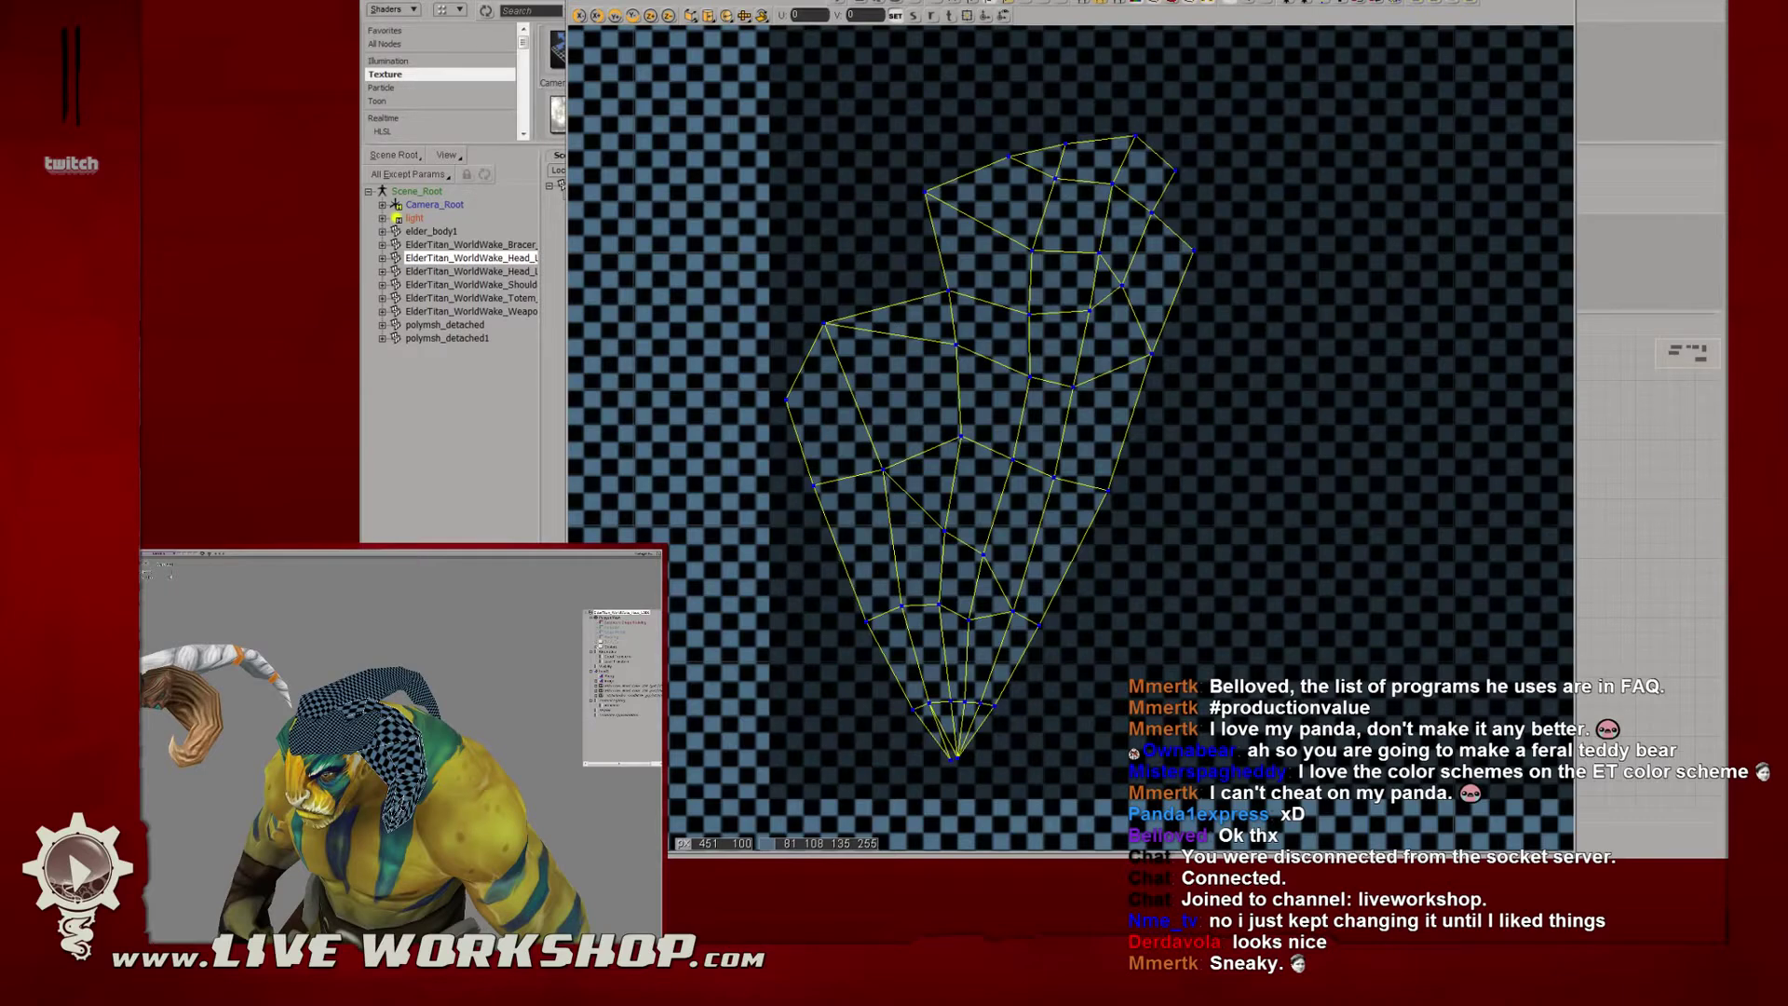
click(596, 646)
click(616, 653)
key(Delete)
click(400, 783)
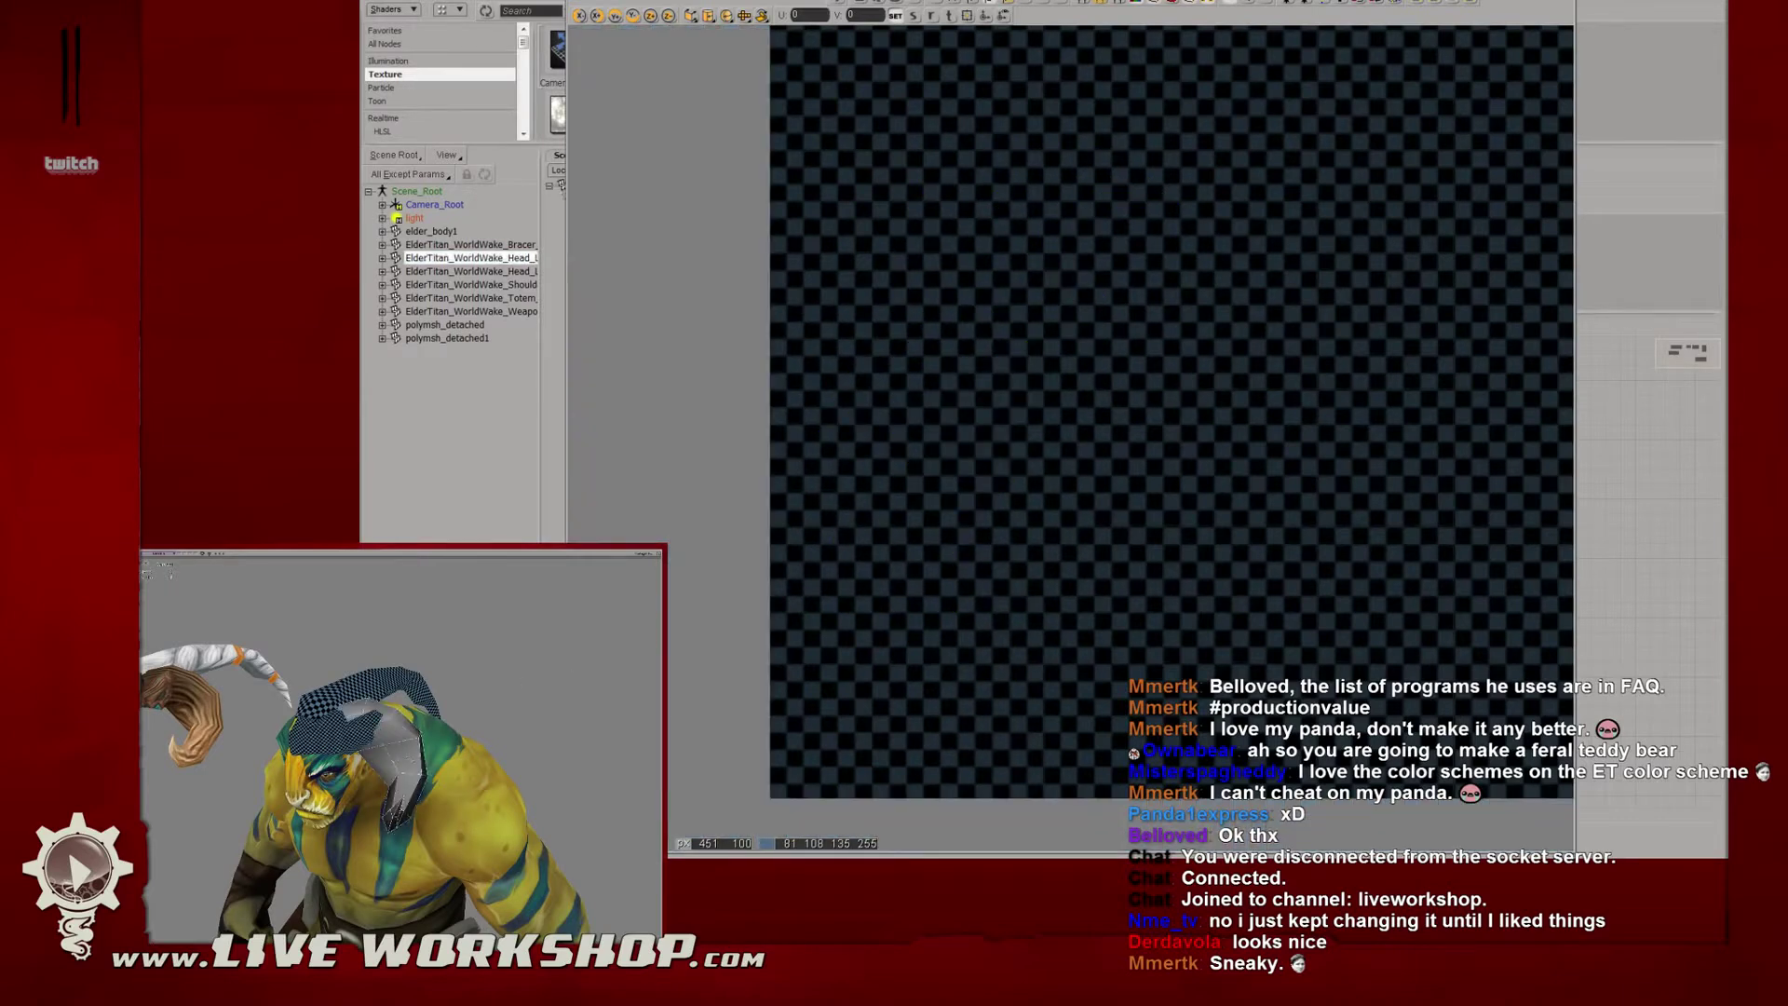
Select the seam edges on the head mesh and generate a new texture projection for it with Unfold.
key(i)
mouse_move(401, 745)
right_down()
mouse_move(349, 717)
mouse_move(445, 701)
mouse_move(391, 719)
right_up()
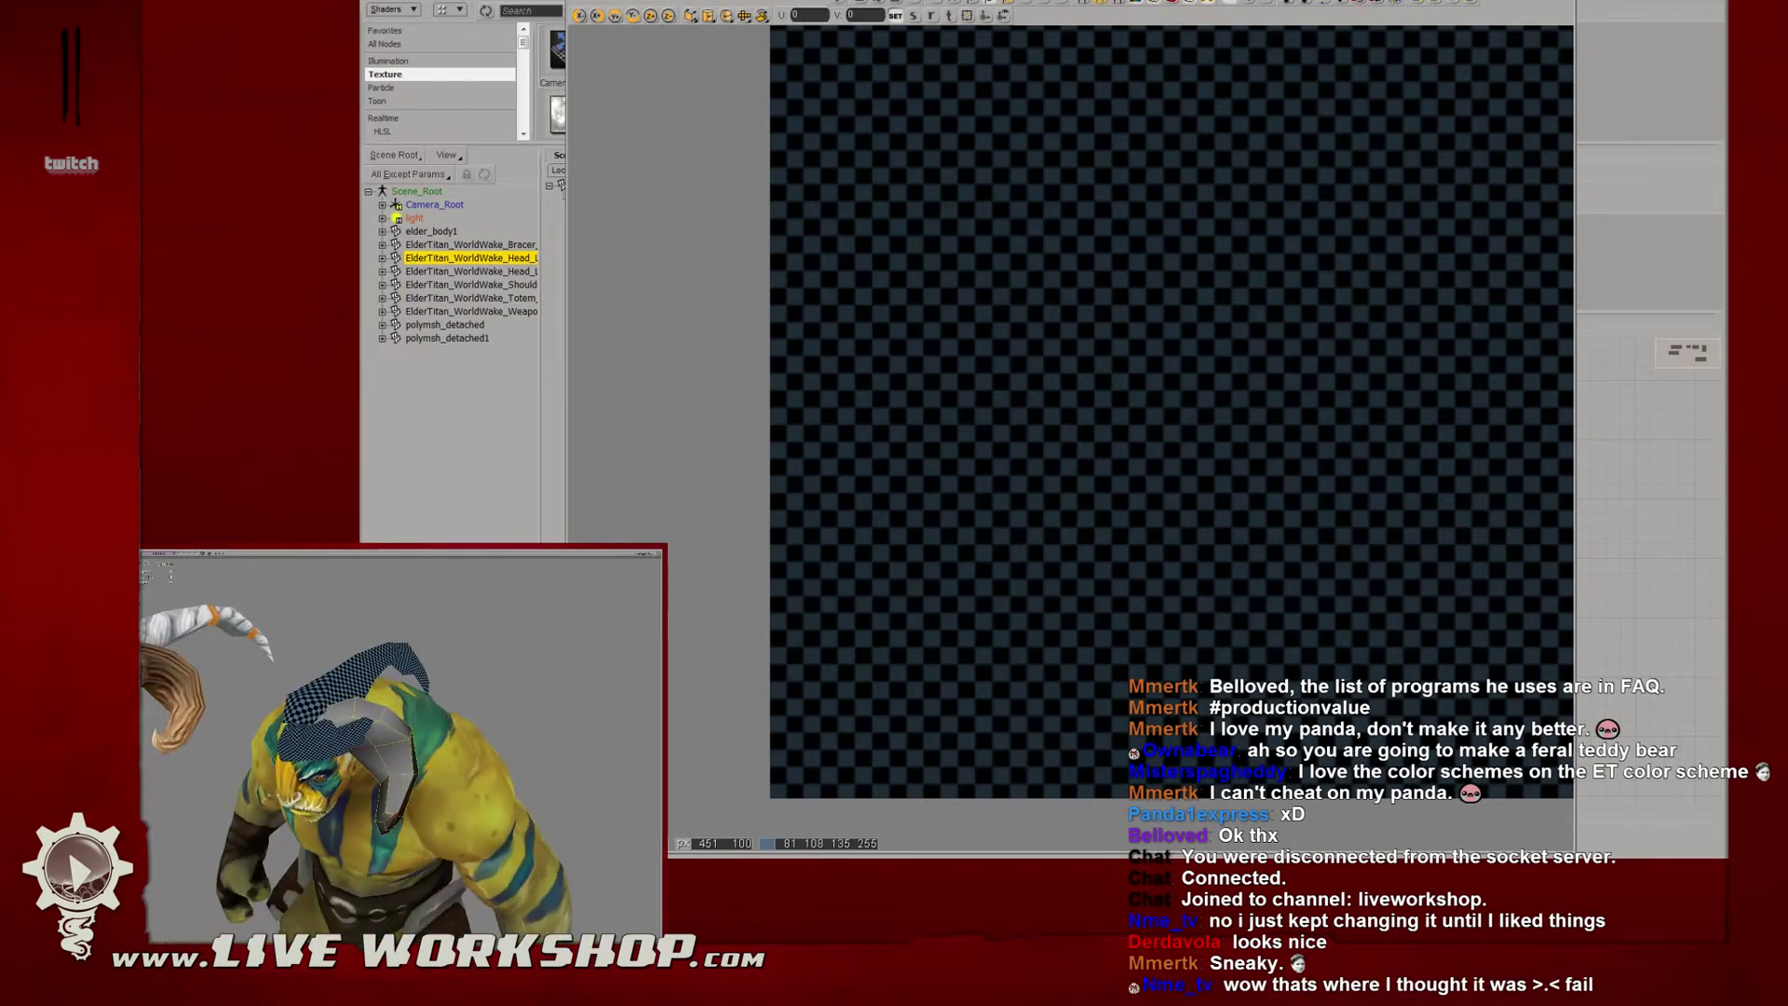
click(149, 565)
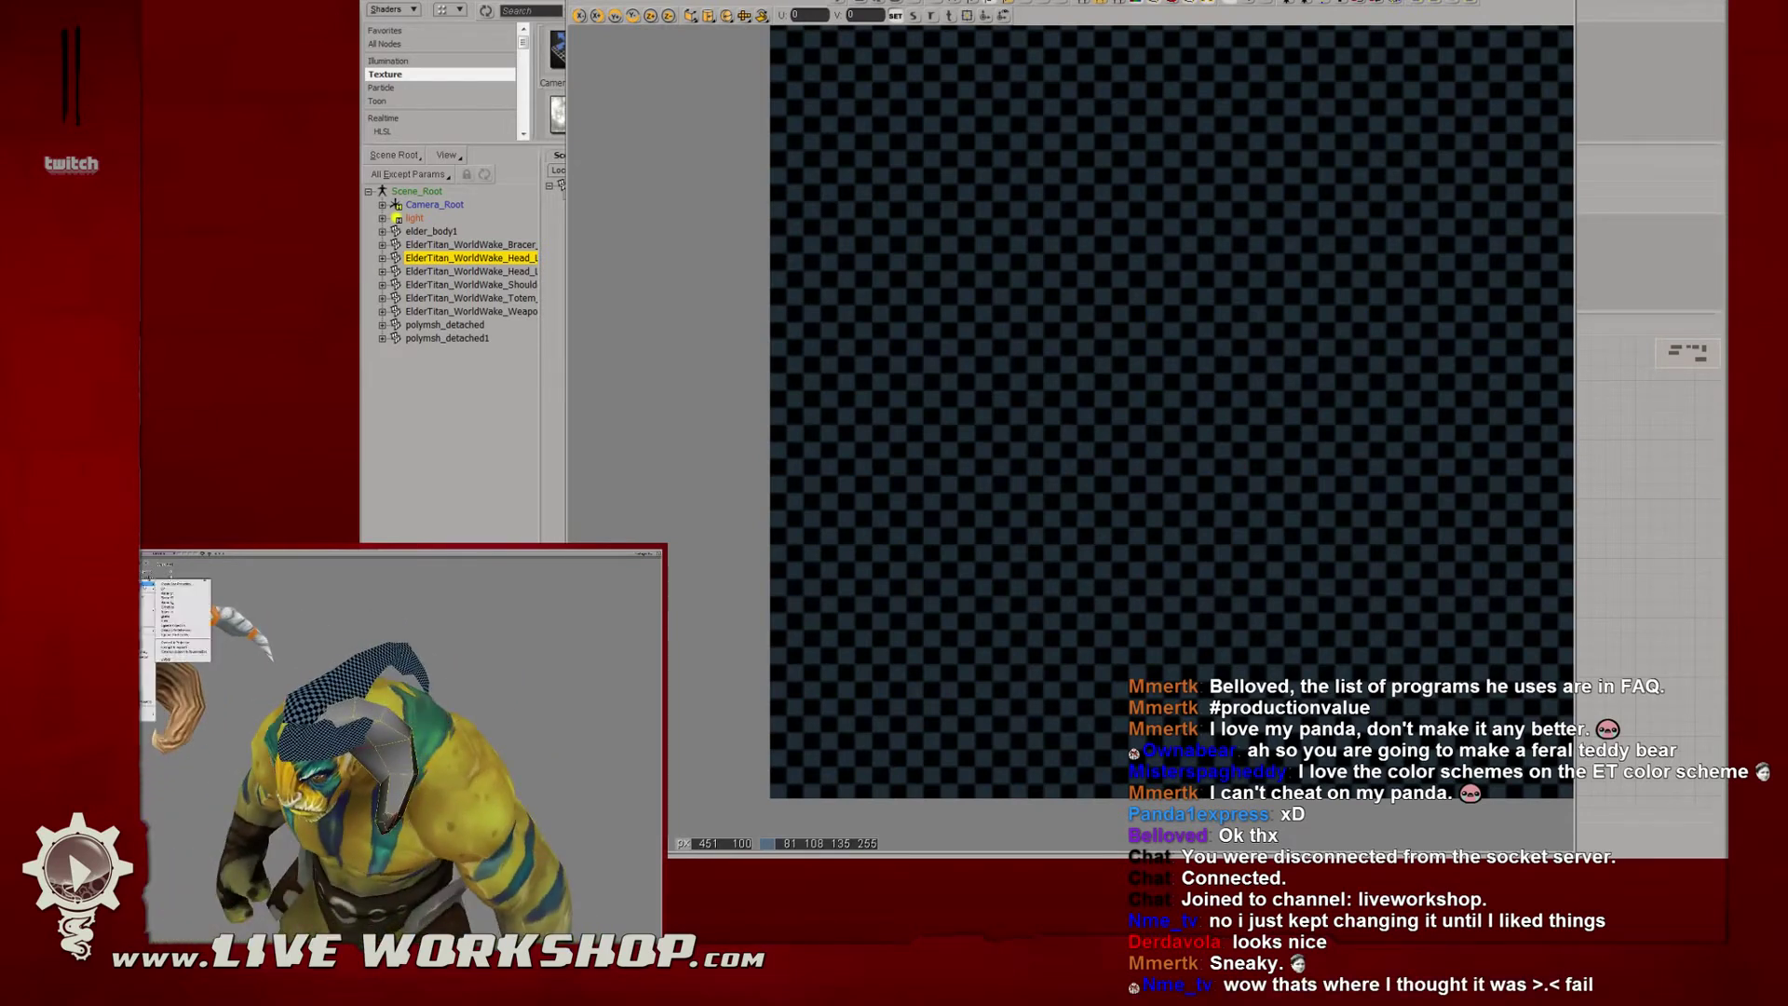
click(184, 652)
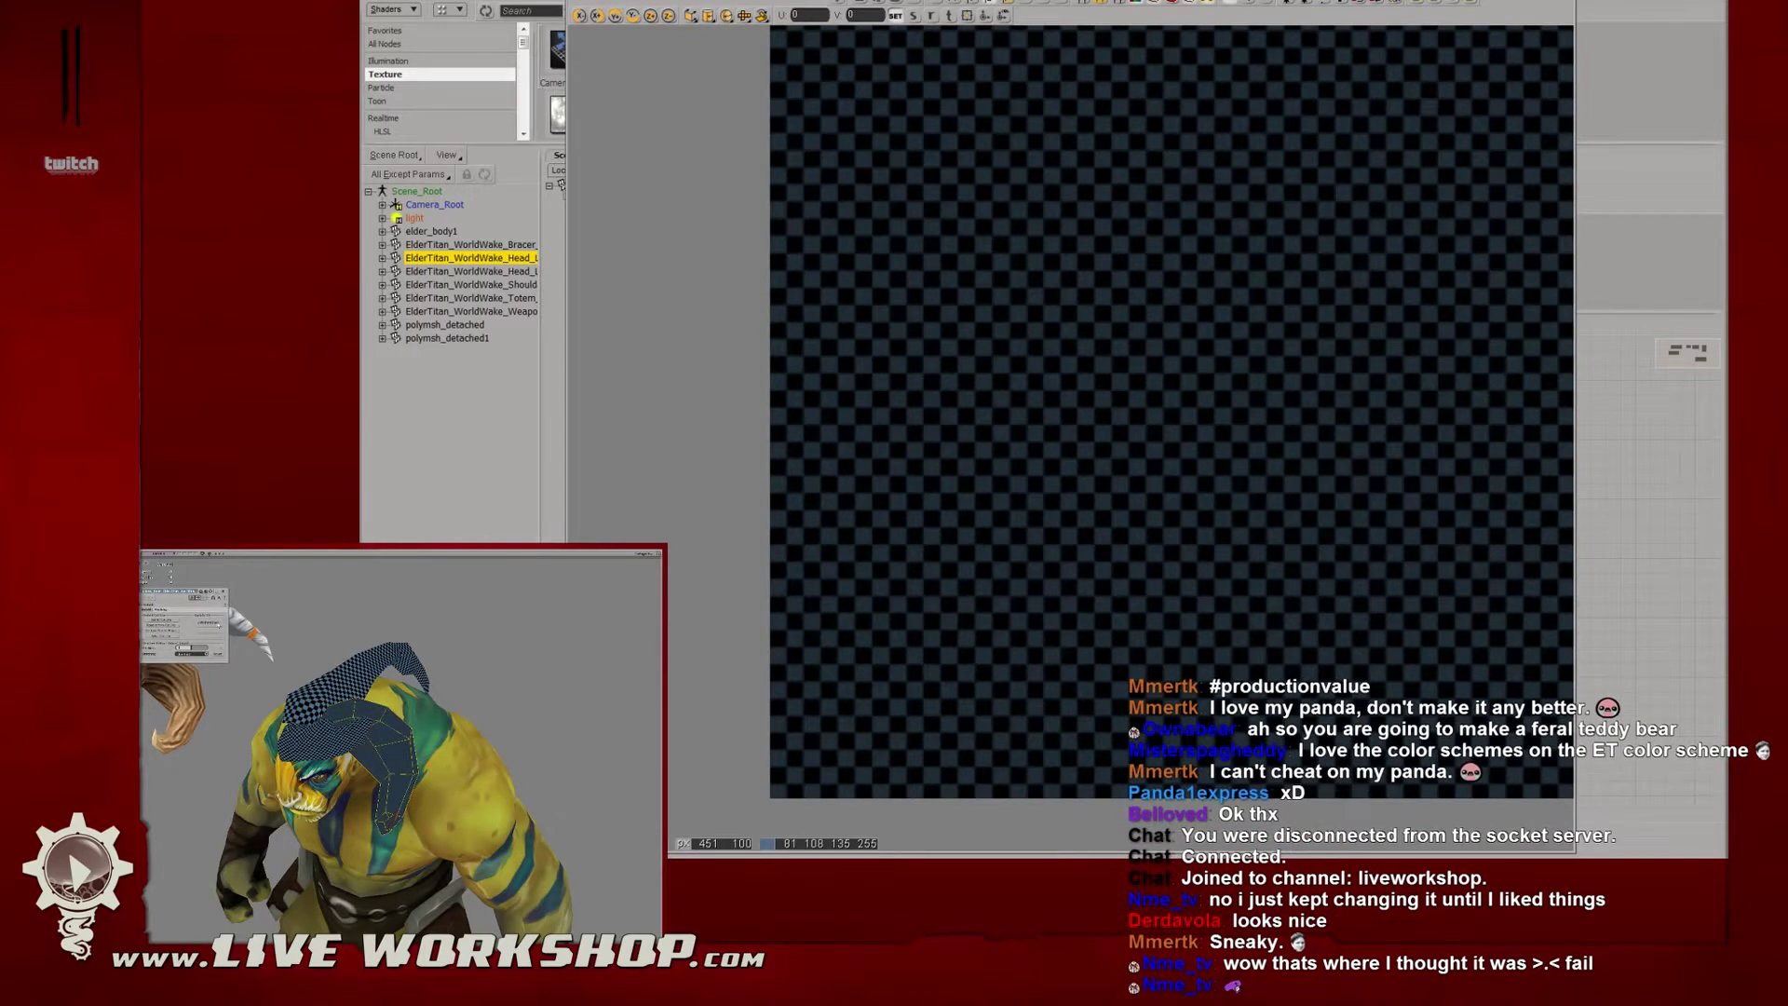
click(224, 591)
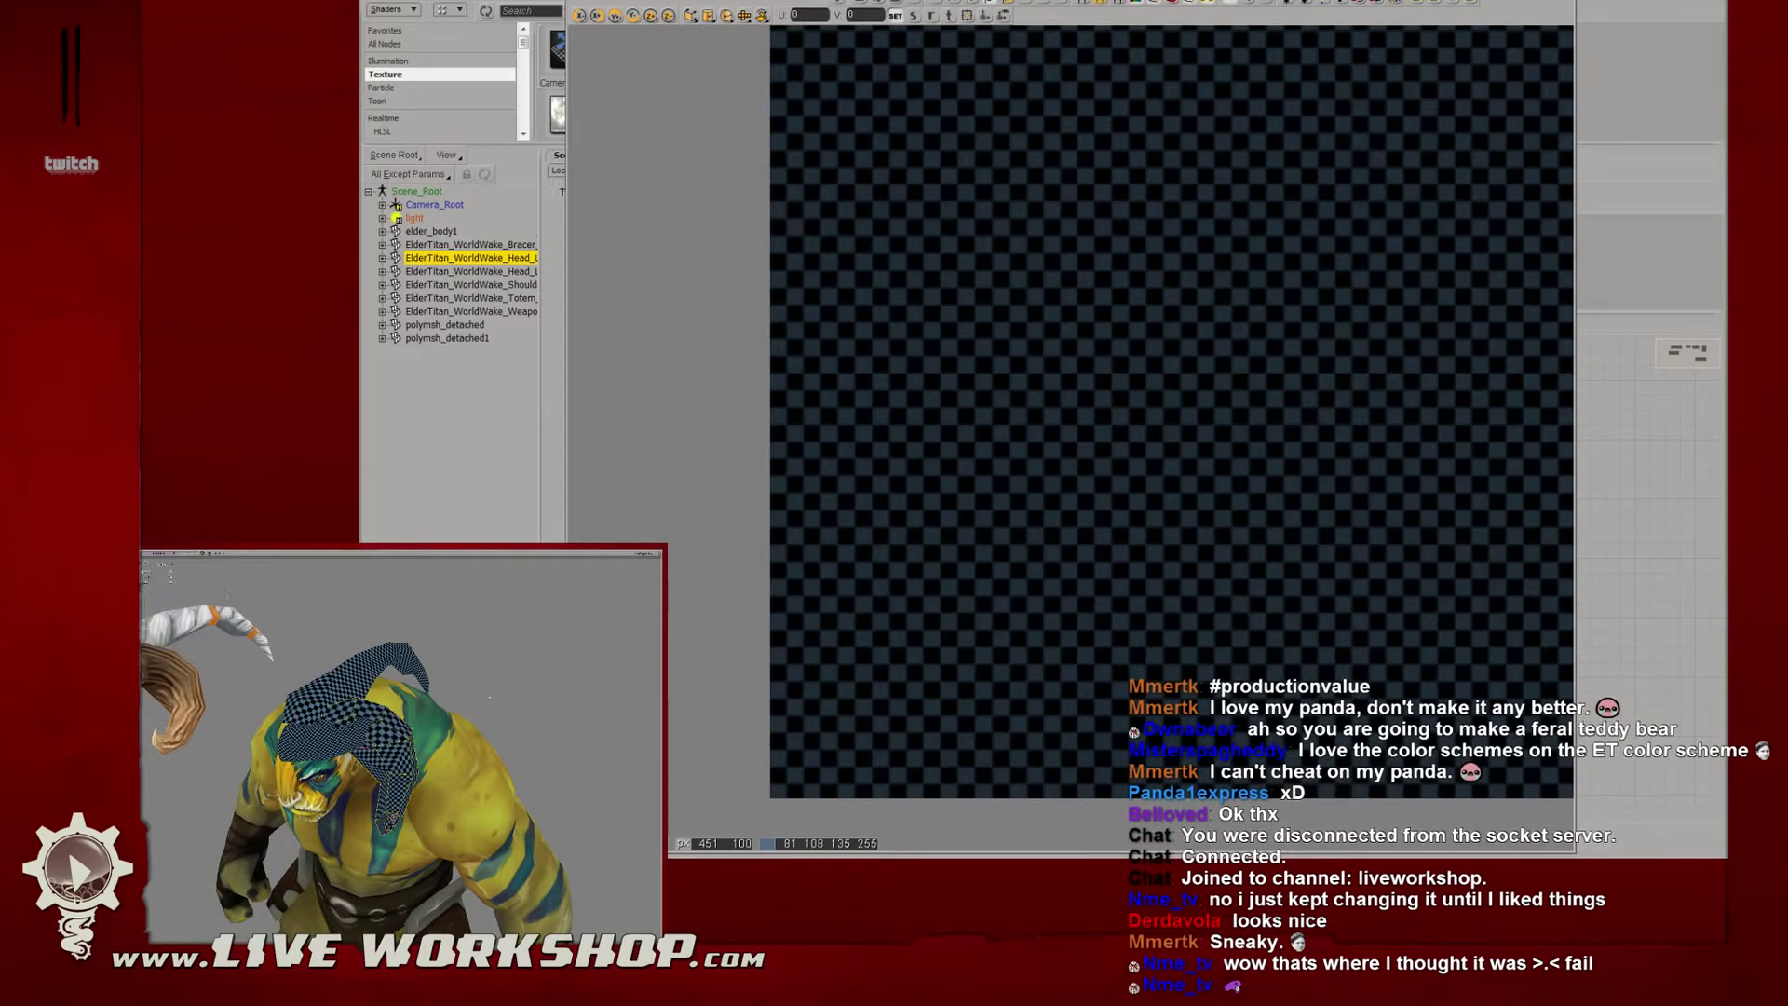
key(space)
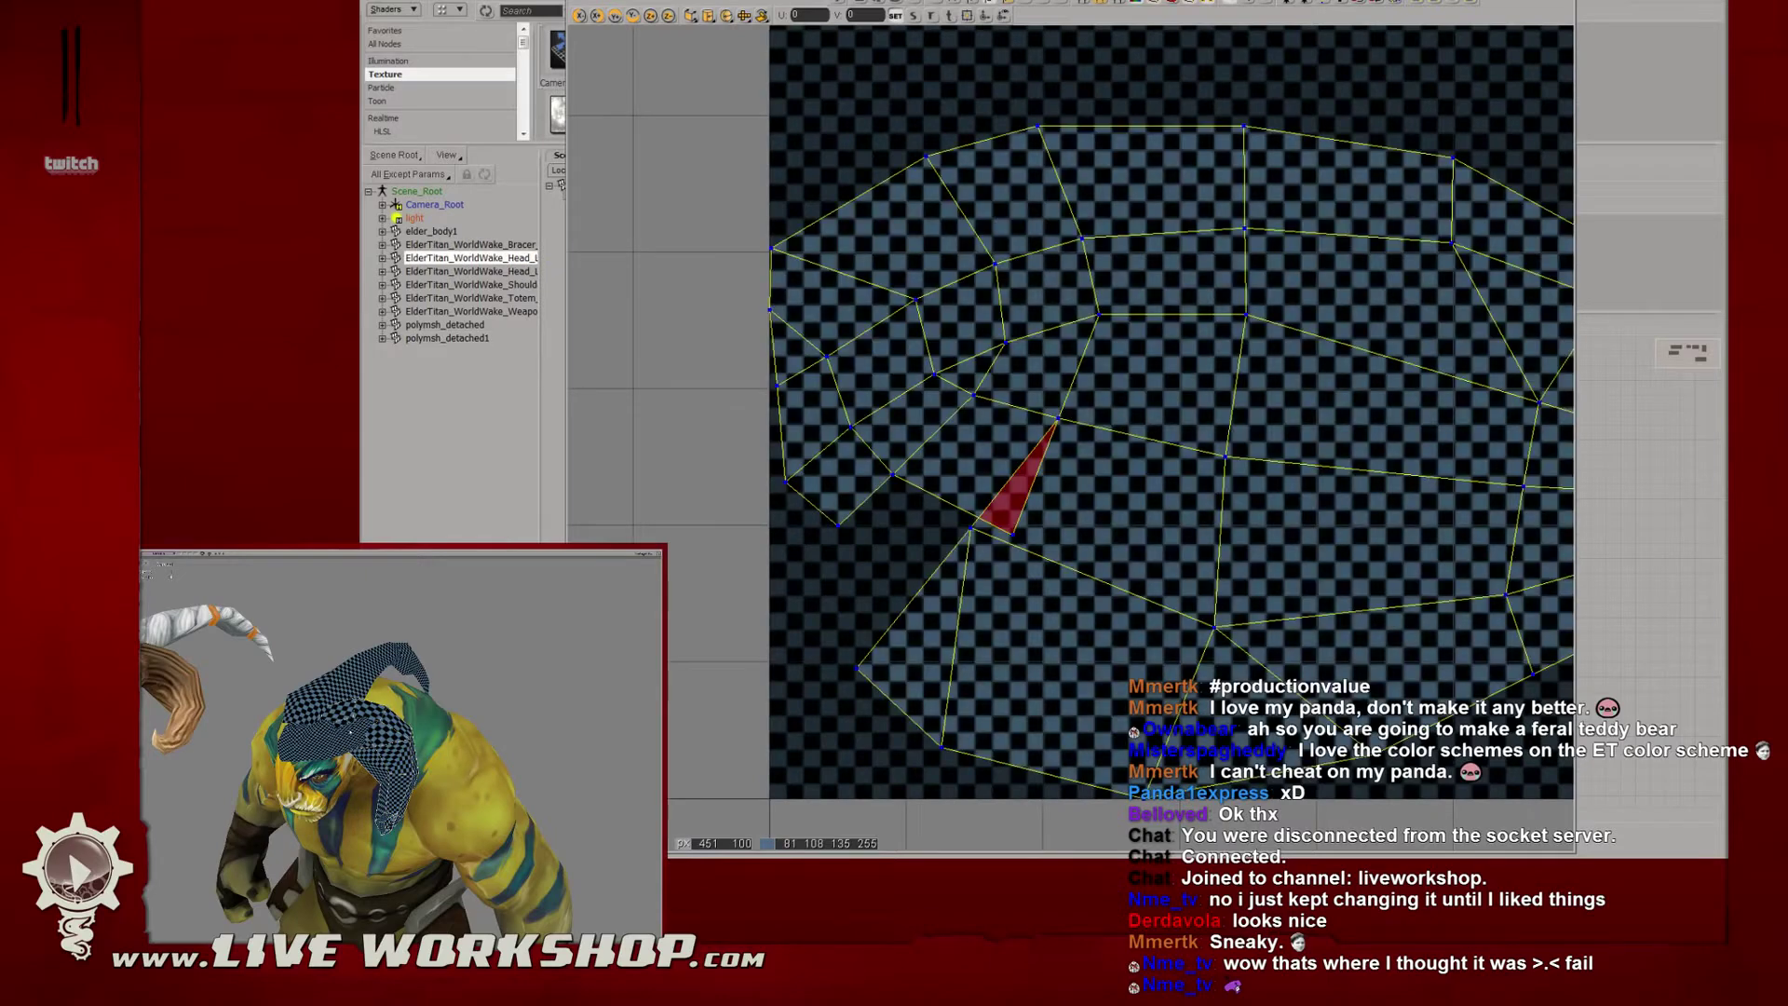
Display both detached meshes' UVs alongside the unfolded head island and select all of the head island's points.
shift+click(341, 721)
scroll(1041, 372, down, 5)
key(ctrl+a)
scroll(1040, 382, up, 1)
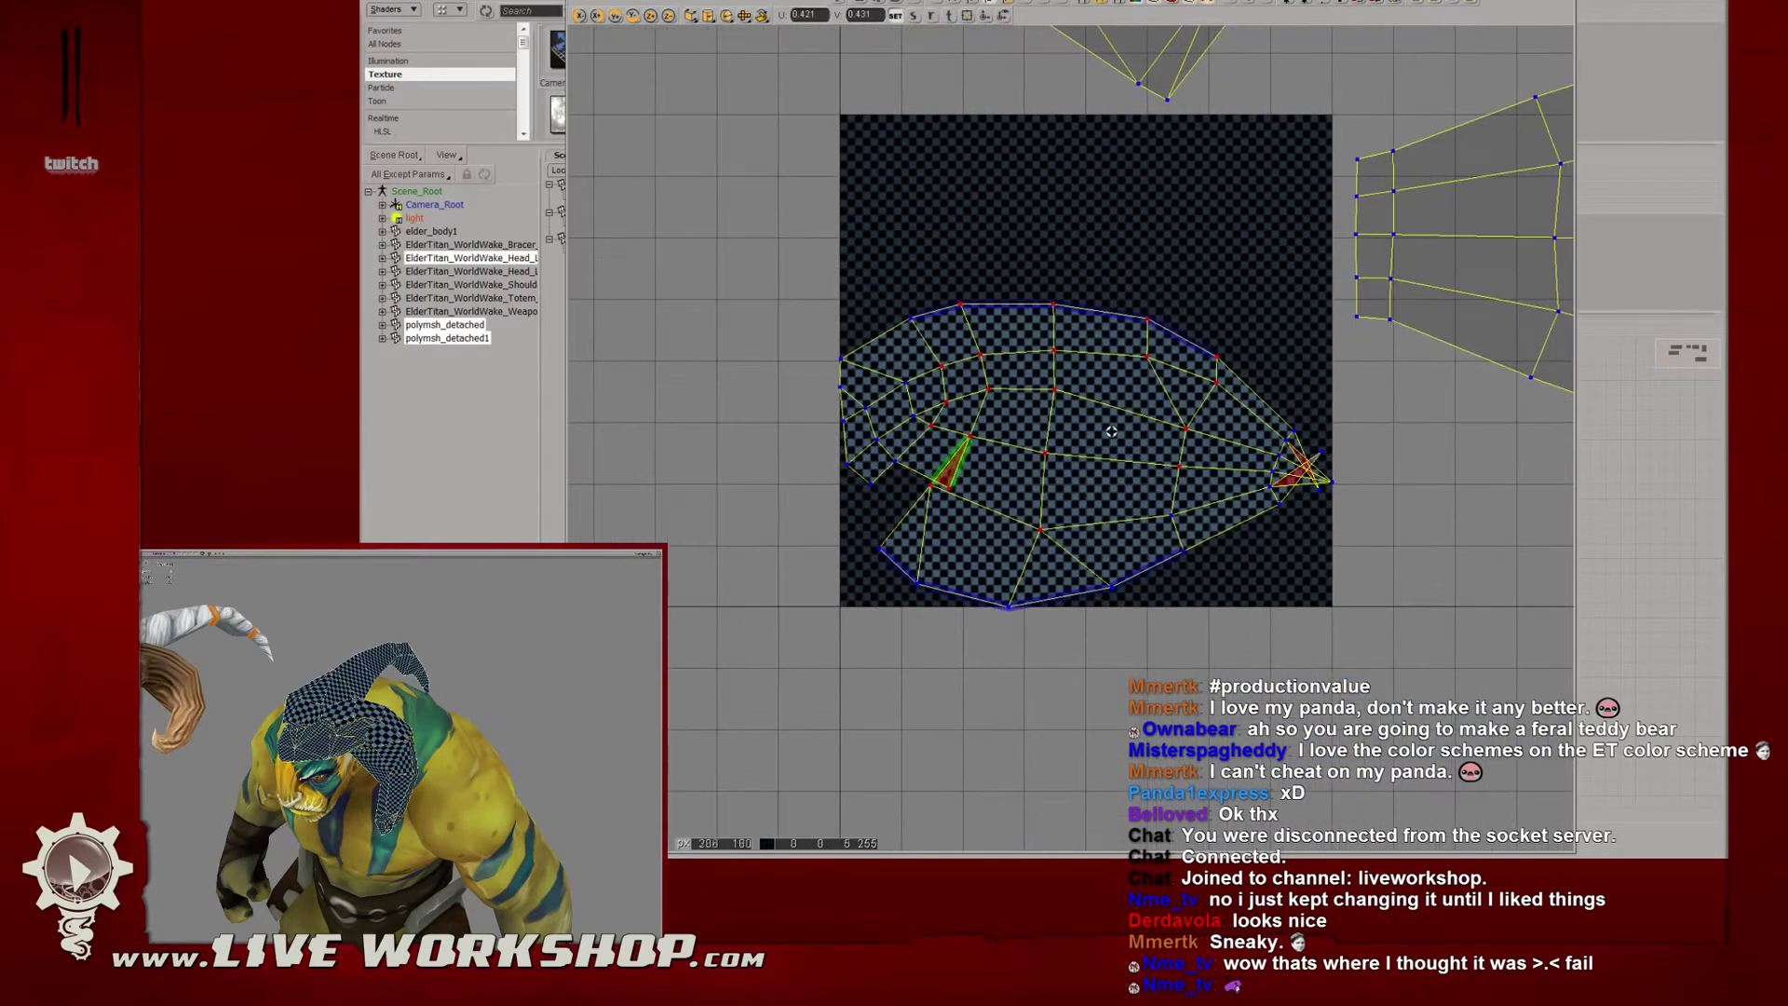
scroll(952, 303, down, 3)
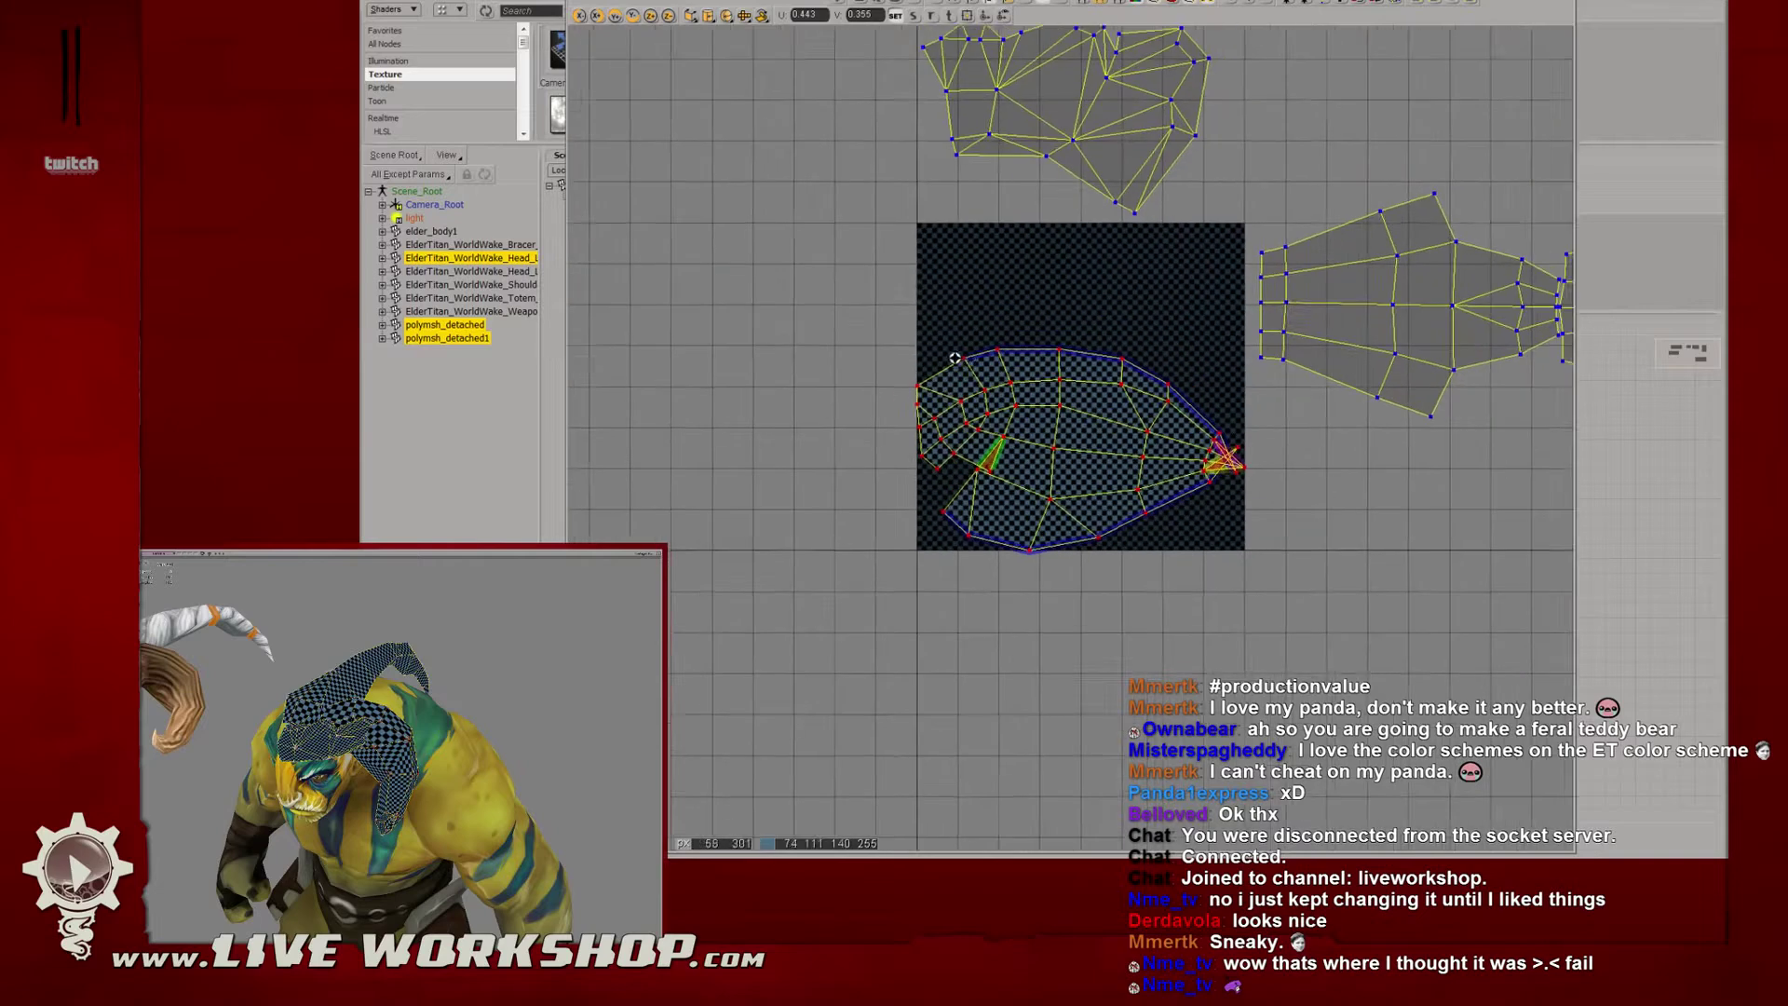
middle_drag(354, 736, 372, 738)
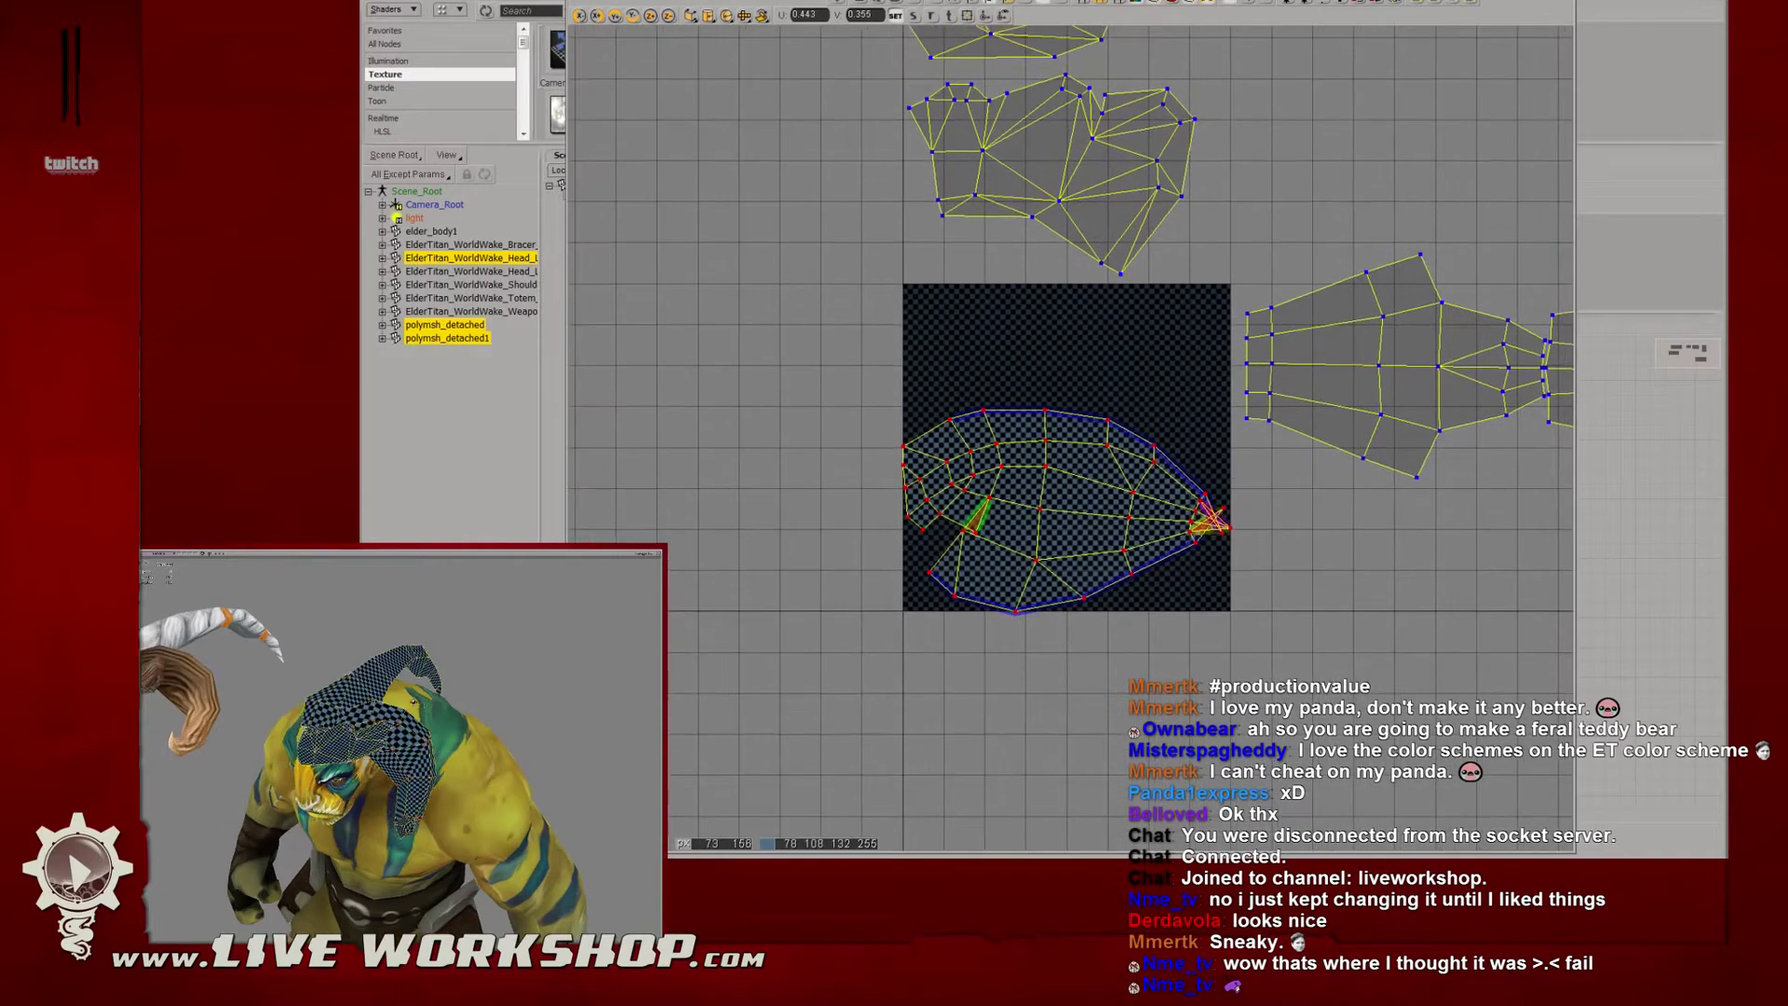
Select the points at the head island's left, rounded end and shift them outward past the texture tile's edge with proportional falloff.
scroll(372, 738, up, 4)
key(x)
drag(1015, 512, 899, 468)
mouse_move(559, 736)
middle_down()
mouse_move(414, 700)
mouse_move(531, 715)
middle_up()
drag(820, 401, 1023, 558)
drag(905, 385, 1008, 524)
click(948, 468)
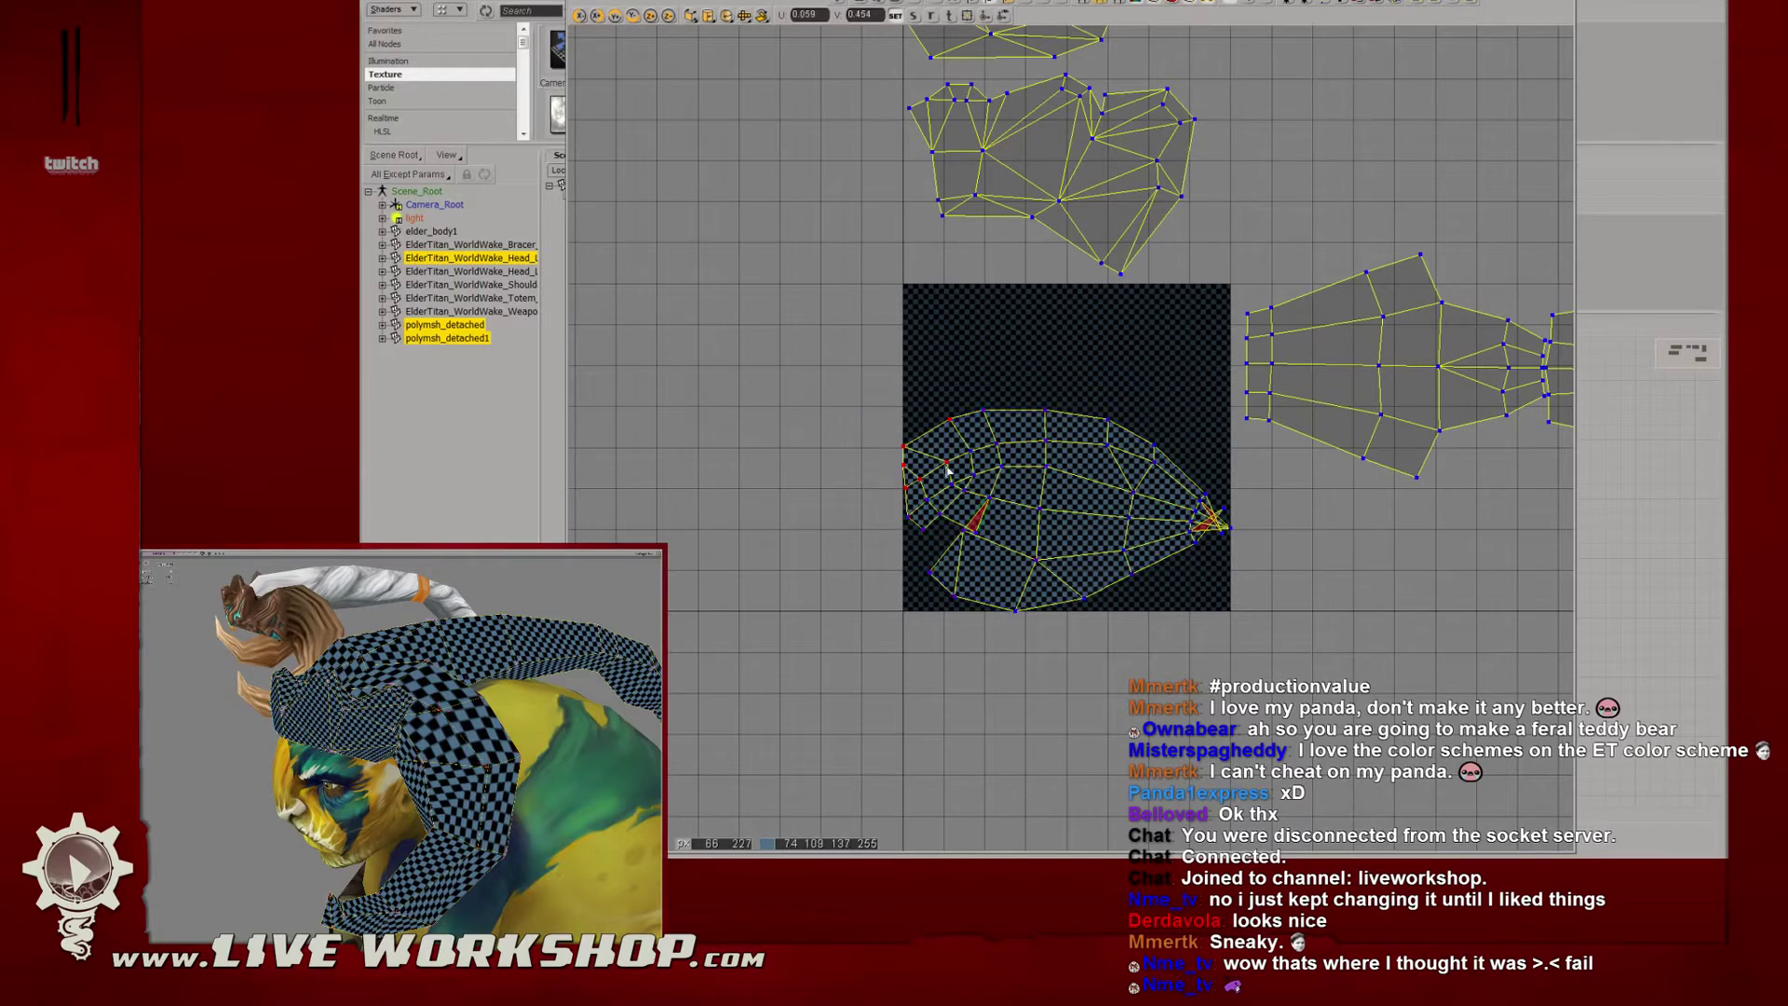
drag(869, 407, 1024, 535)
scroll(946, 487, up, 2)
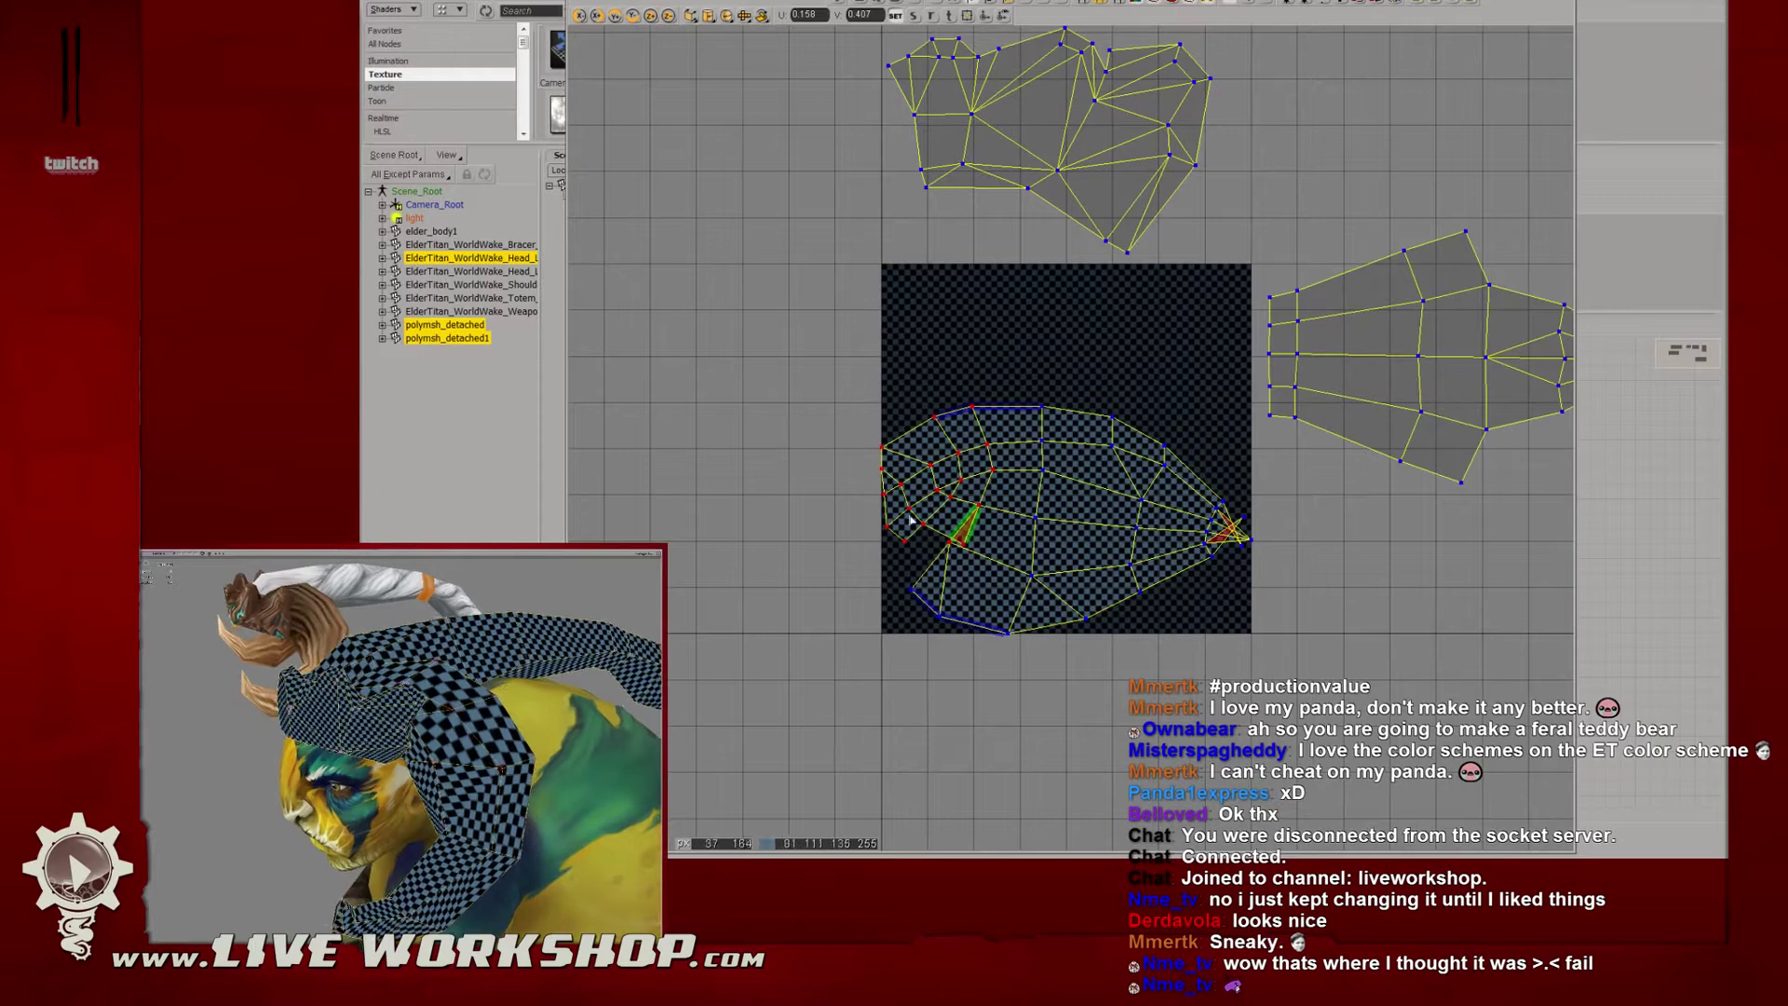
drag(891, 506, 919, 500)
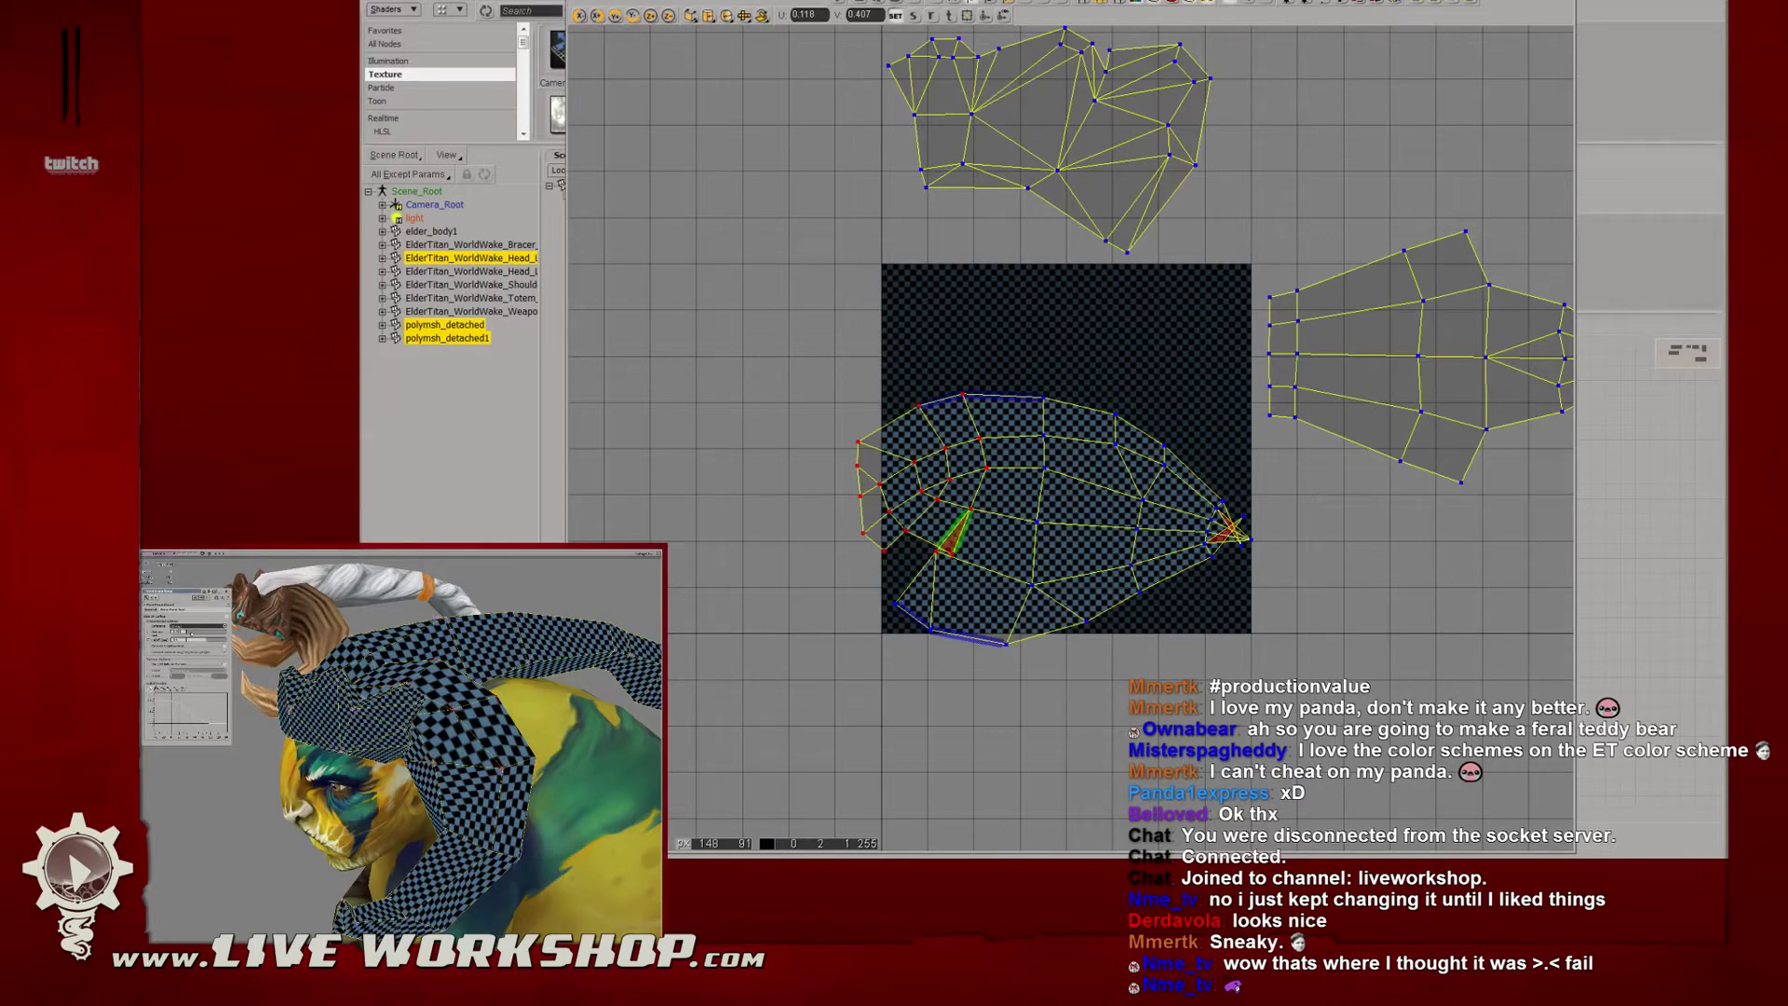
Spread the head island's rounded end farther outward from the tile to even out the checkers on the headpiece.
key(x)
drag(891, 451, 925, 472)
key(ctrl+z)
key(v)
key(x)
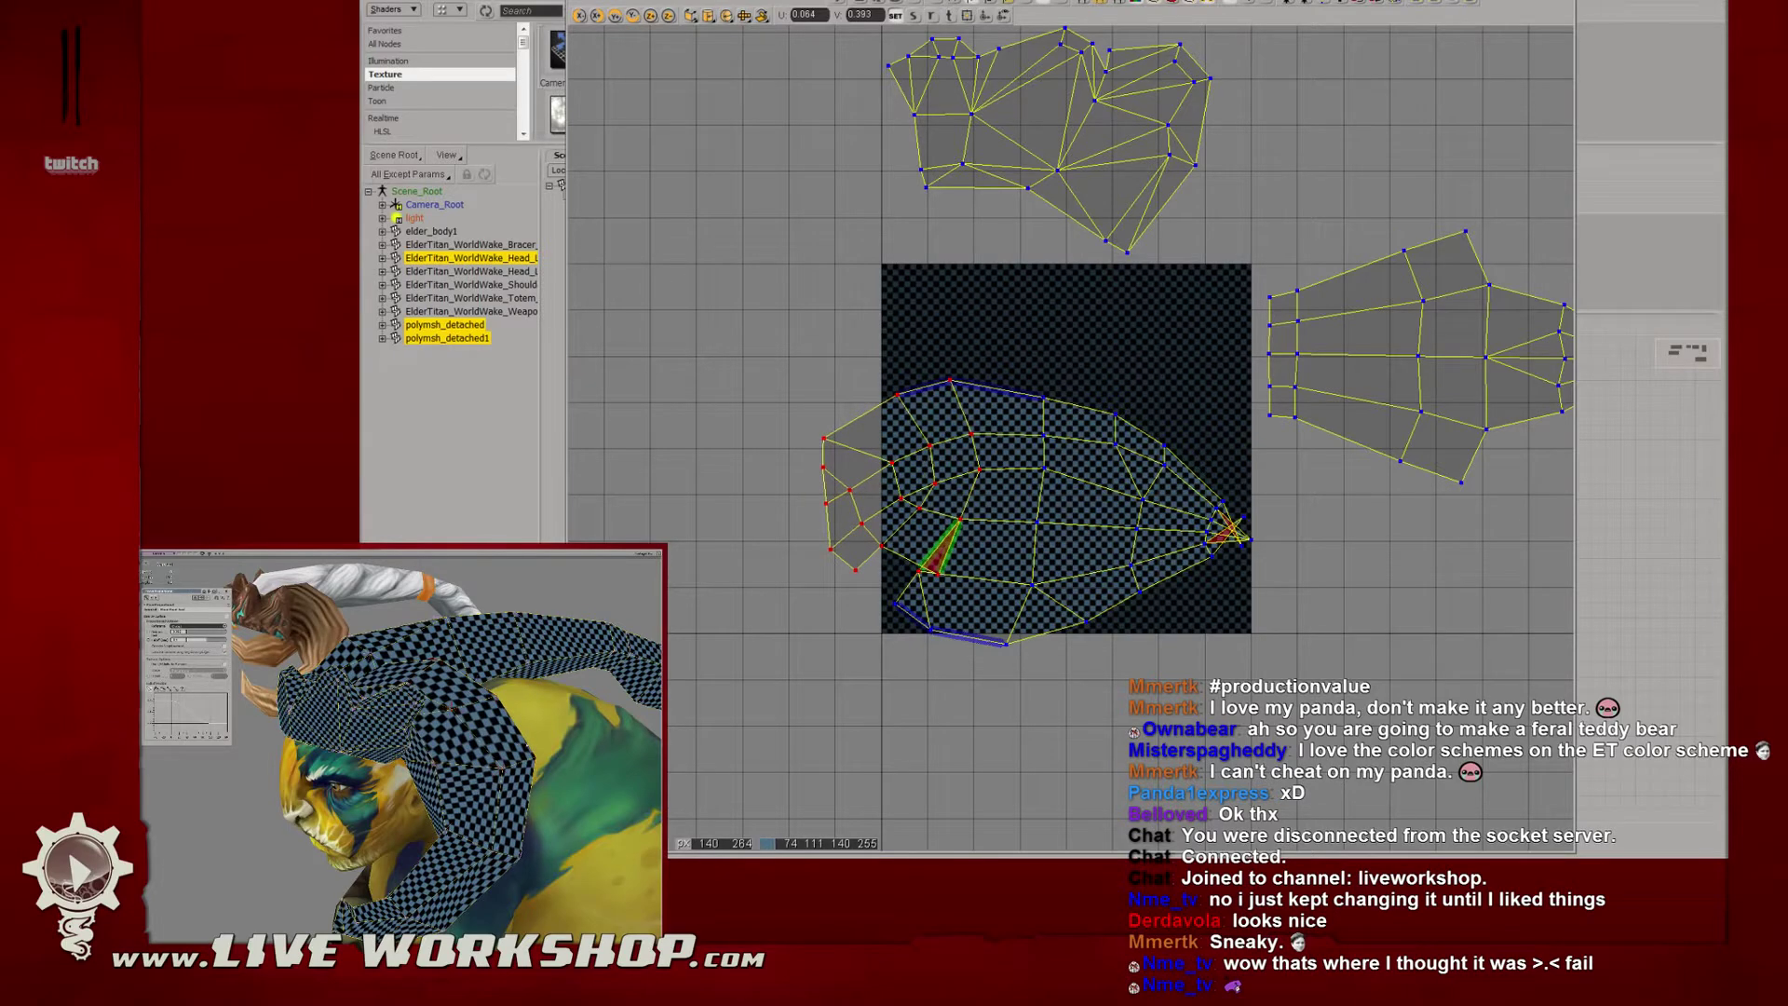
middle_drag(558, 735, 457, 723)
scroll(893, 537, up, 3)
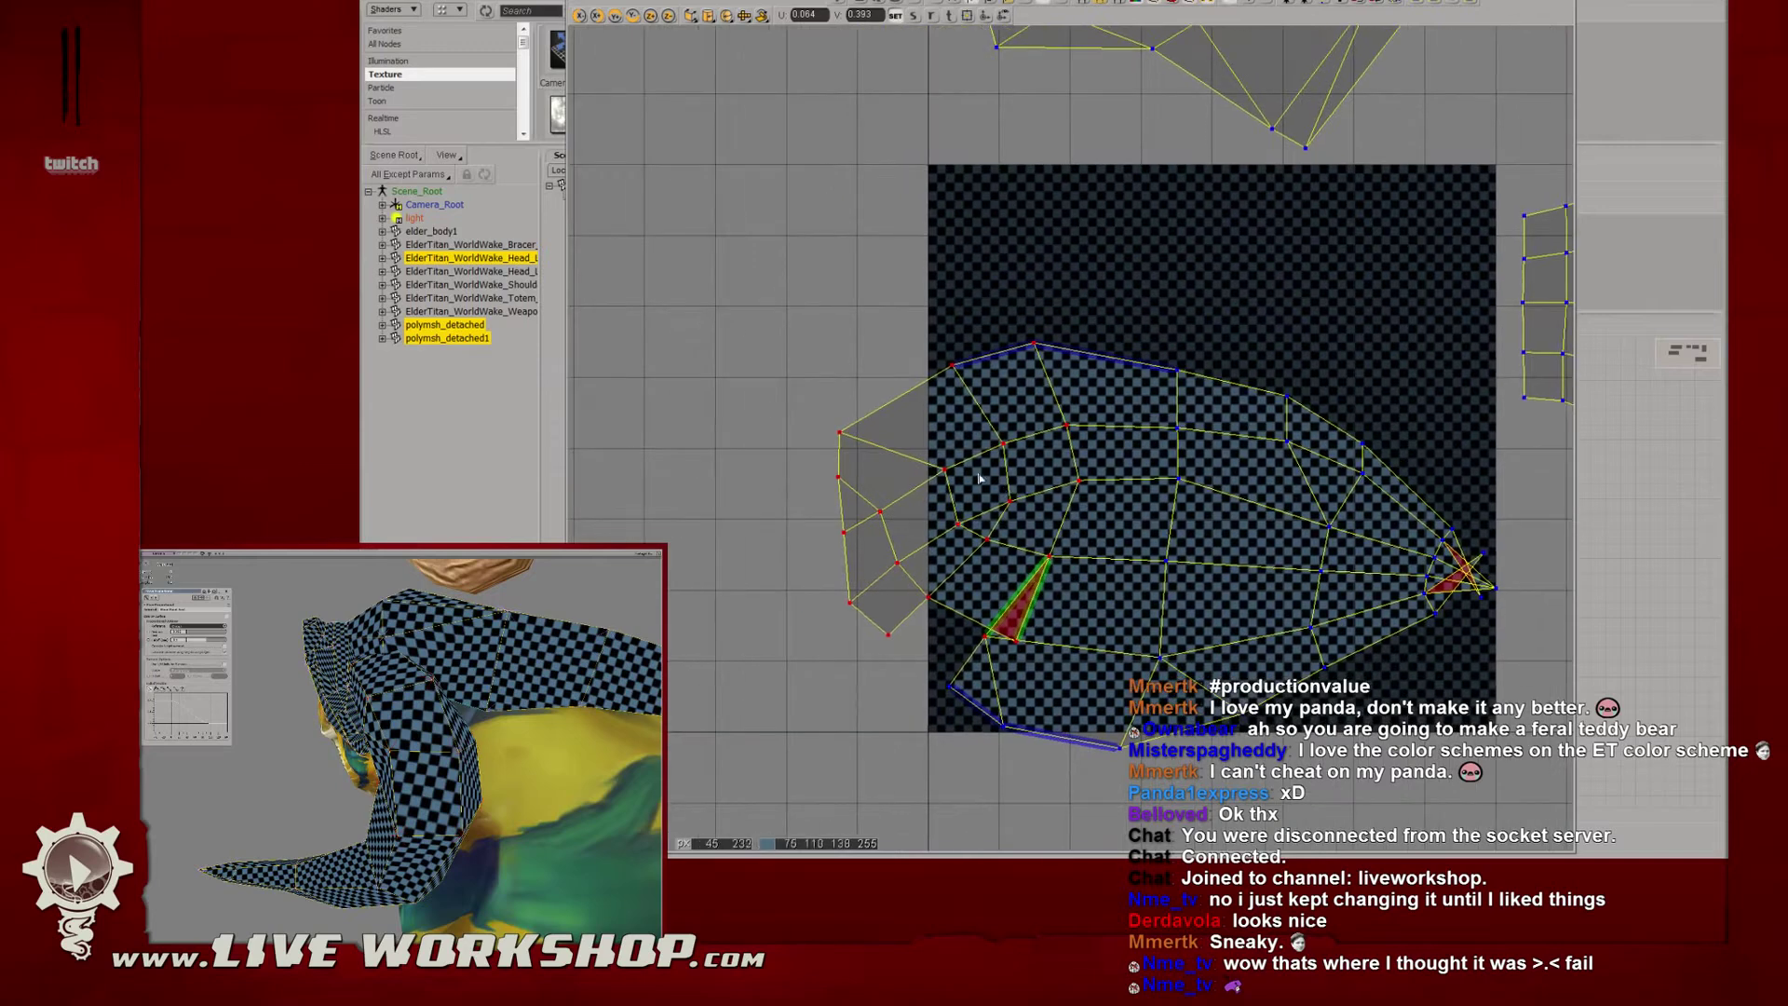
Shift the points of the head island's rounded end farther outward from the texture tile, leaving the lower corner in place.
drag(755, 414, 926, 665)
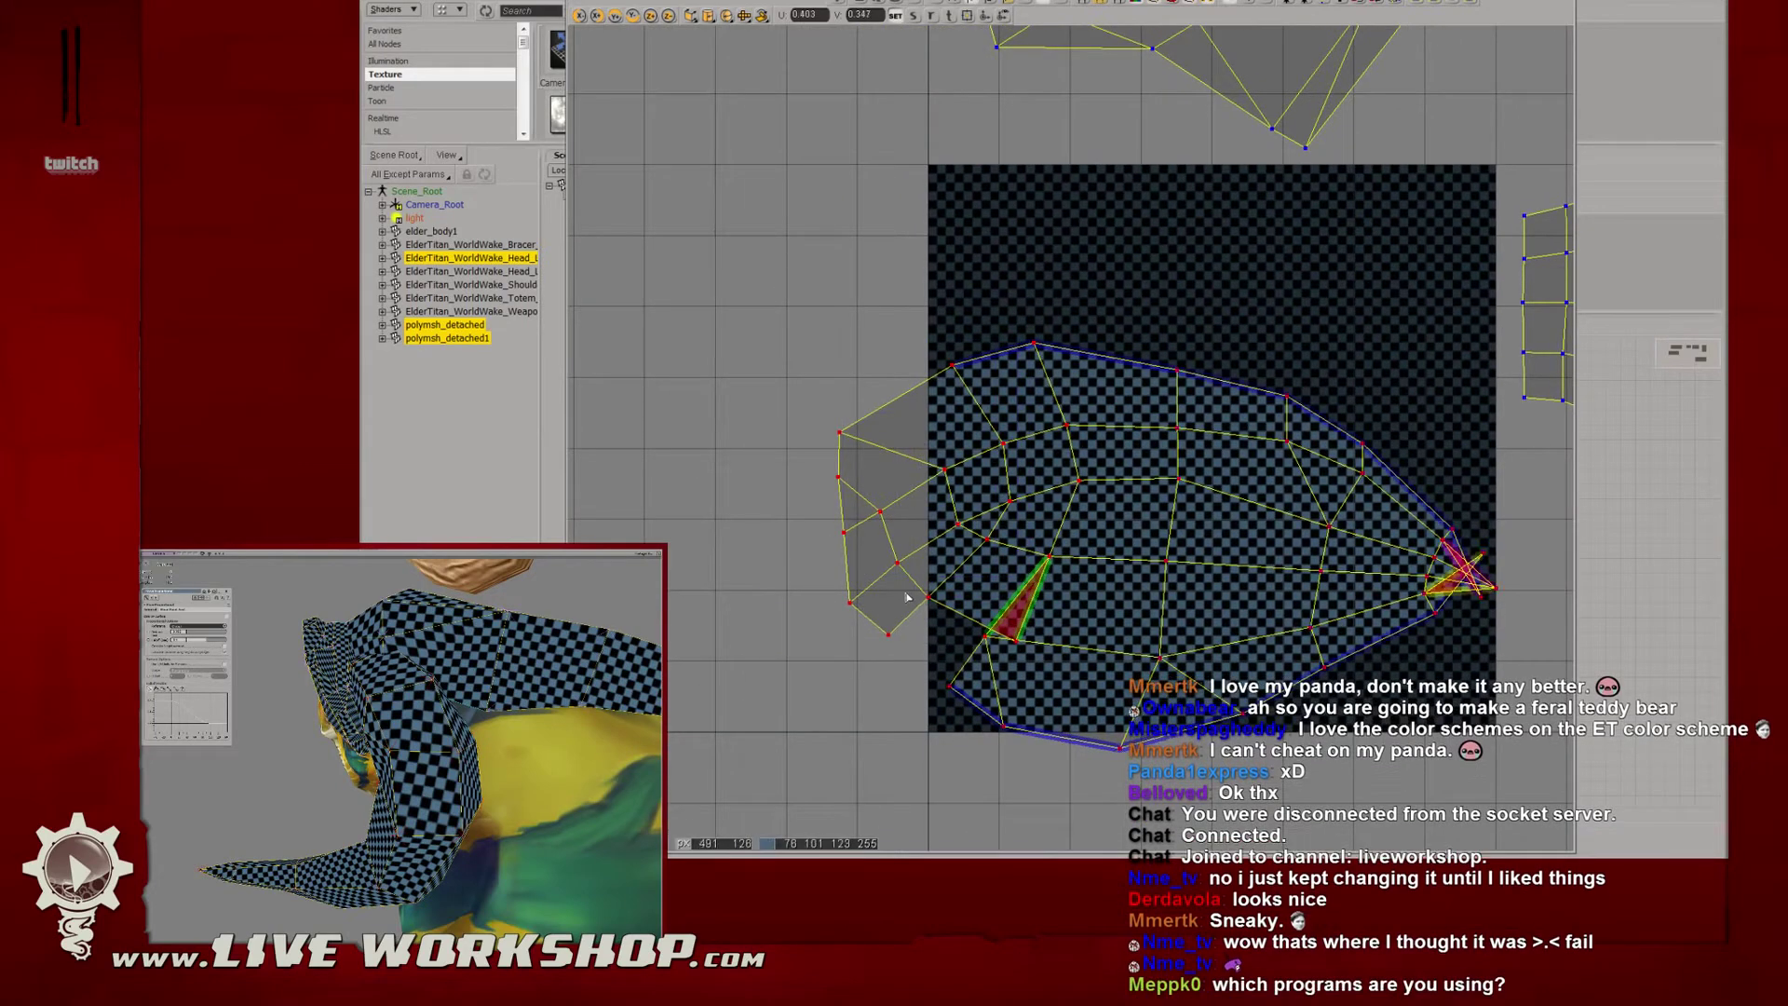
drag(797, 344, 1032, 545)
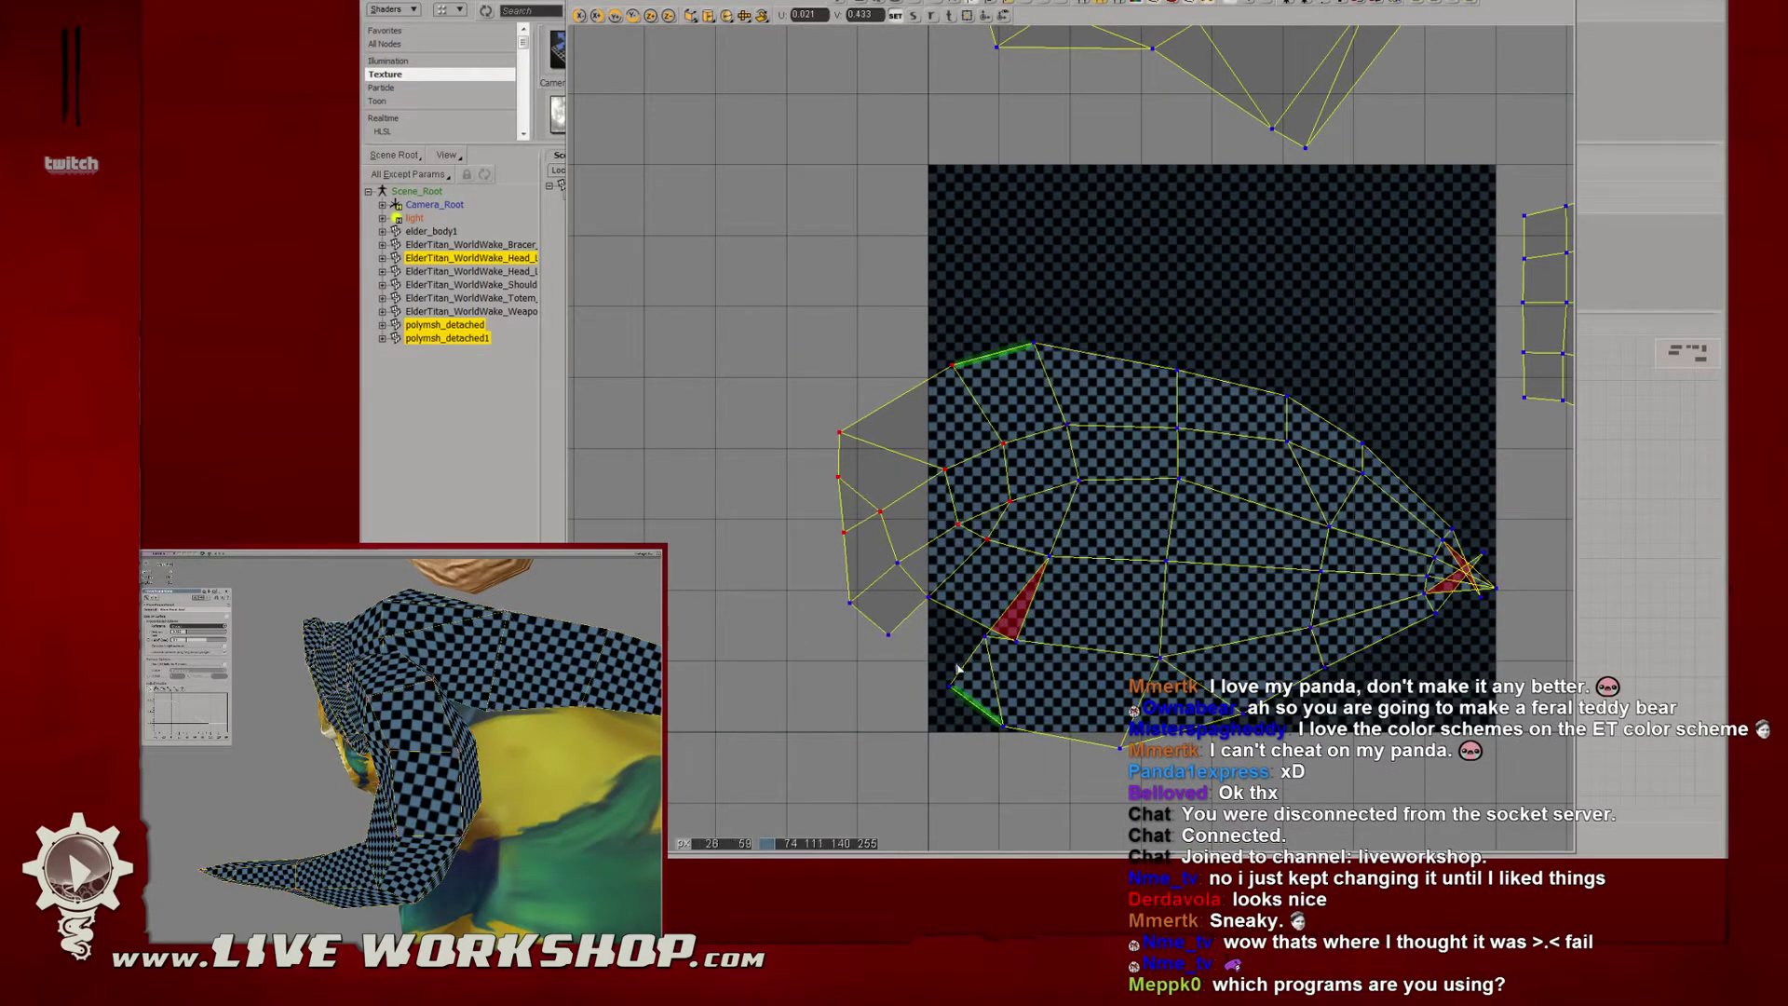
drag(939, 473, 900, 461)
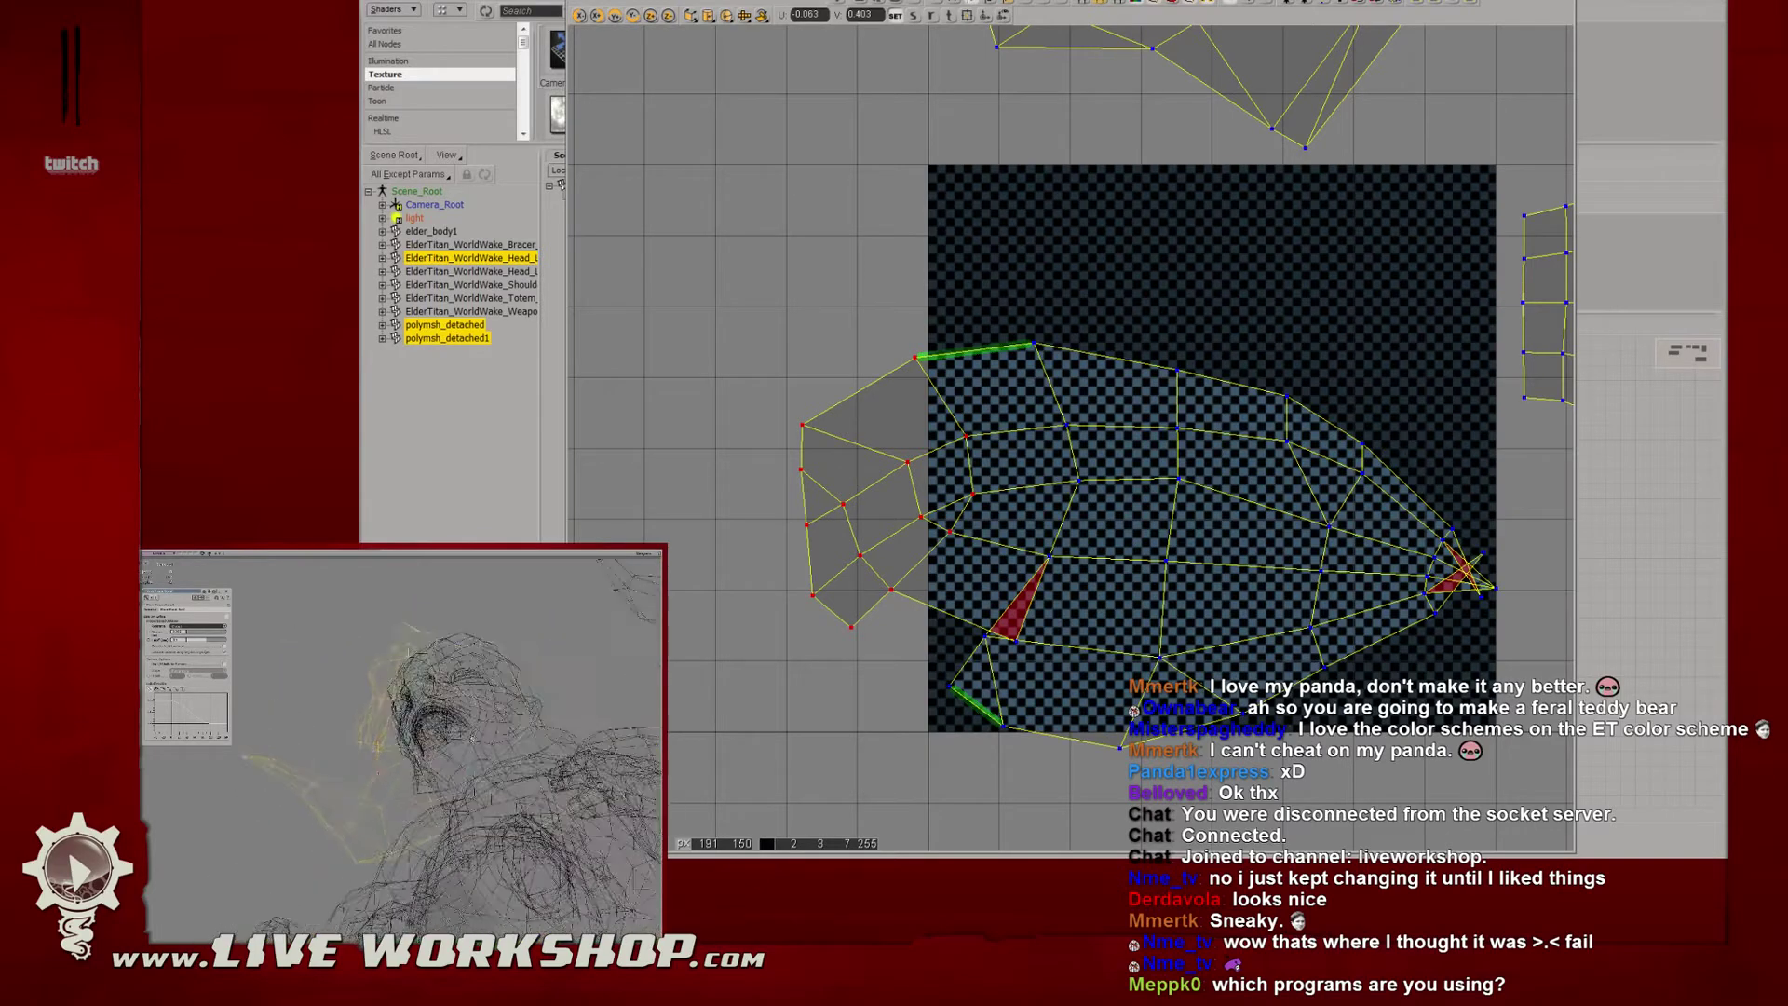
Close the texture editor, reselect the head mesh on its own and generate a new texture projection for it with Unfold.
key(ctrl+7)
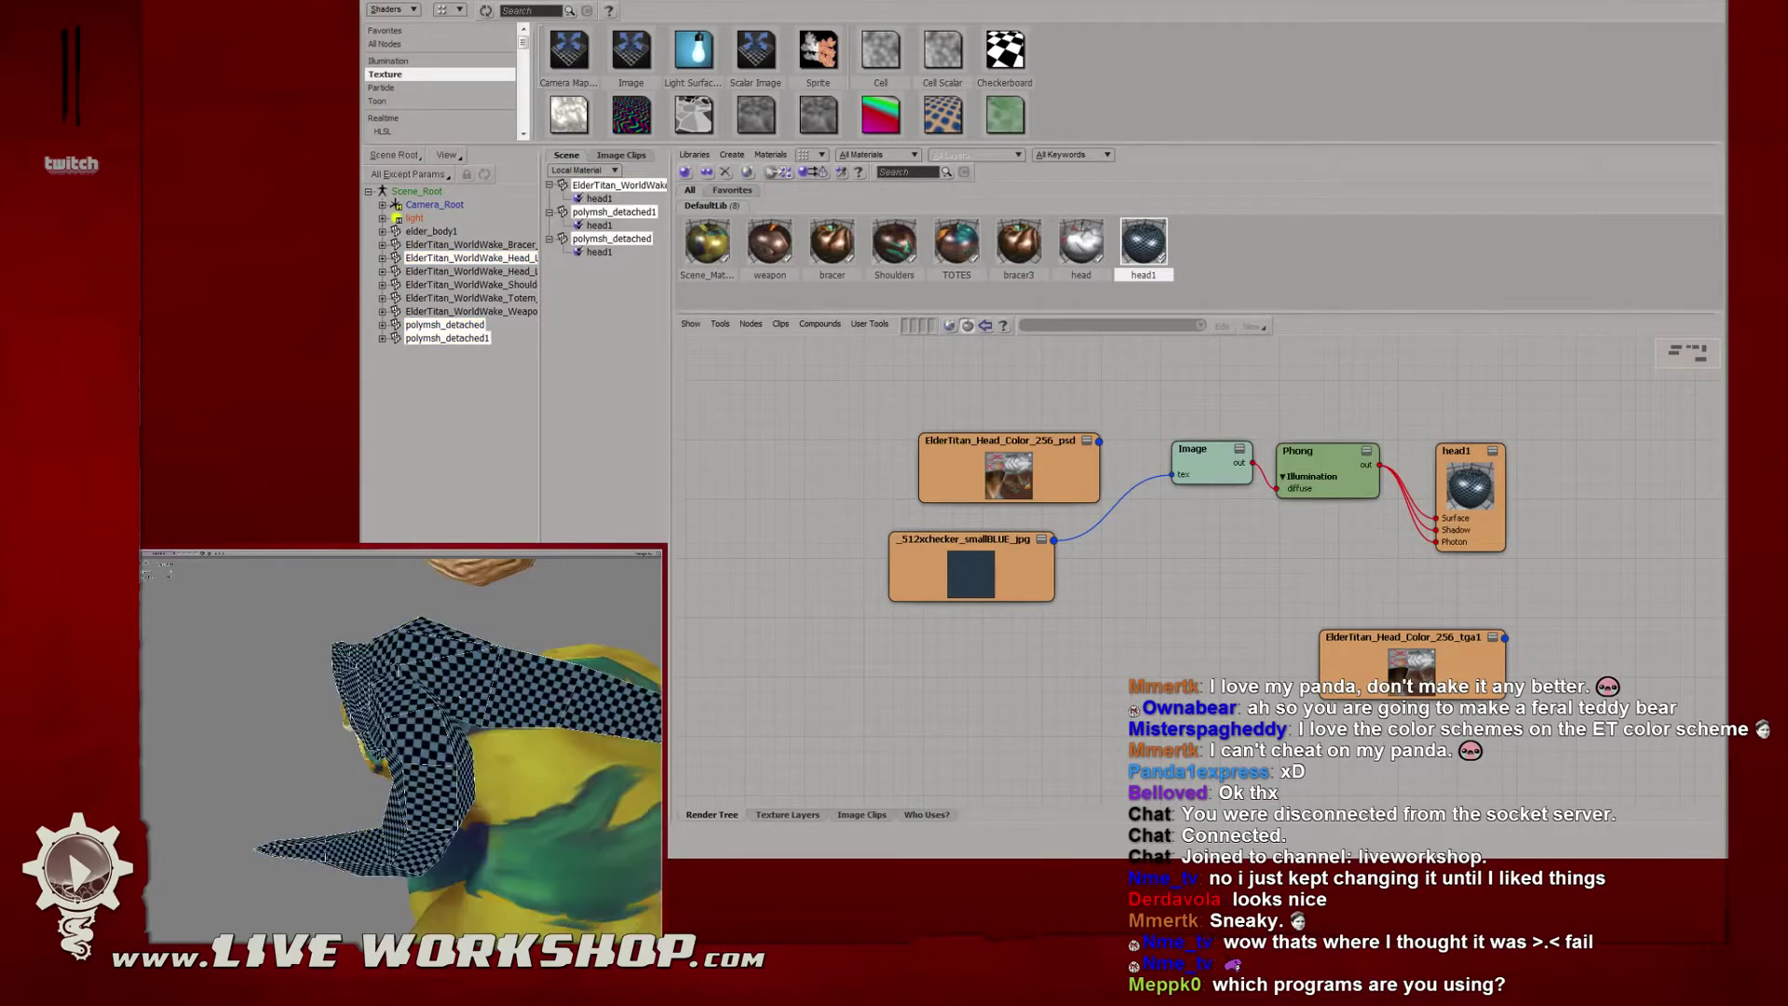
key(ctrl+shift+a)
key(8)
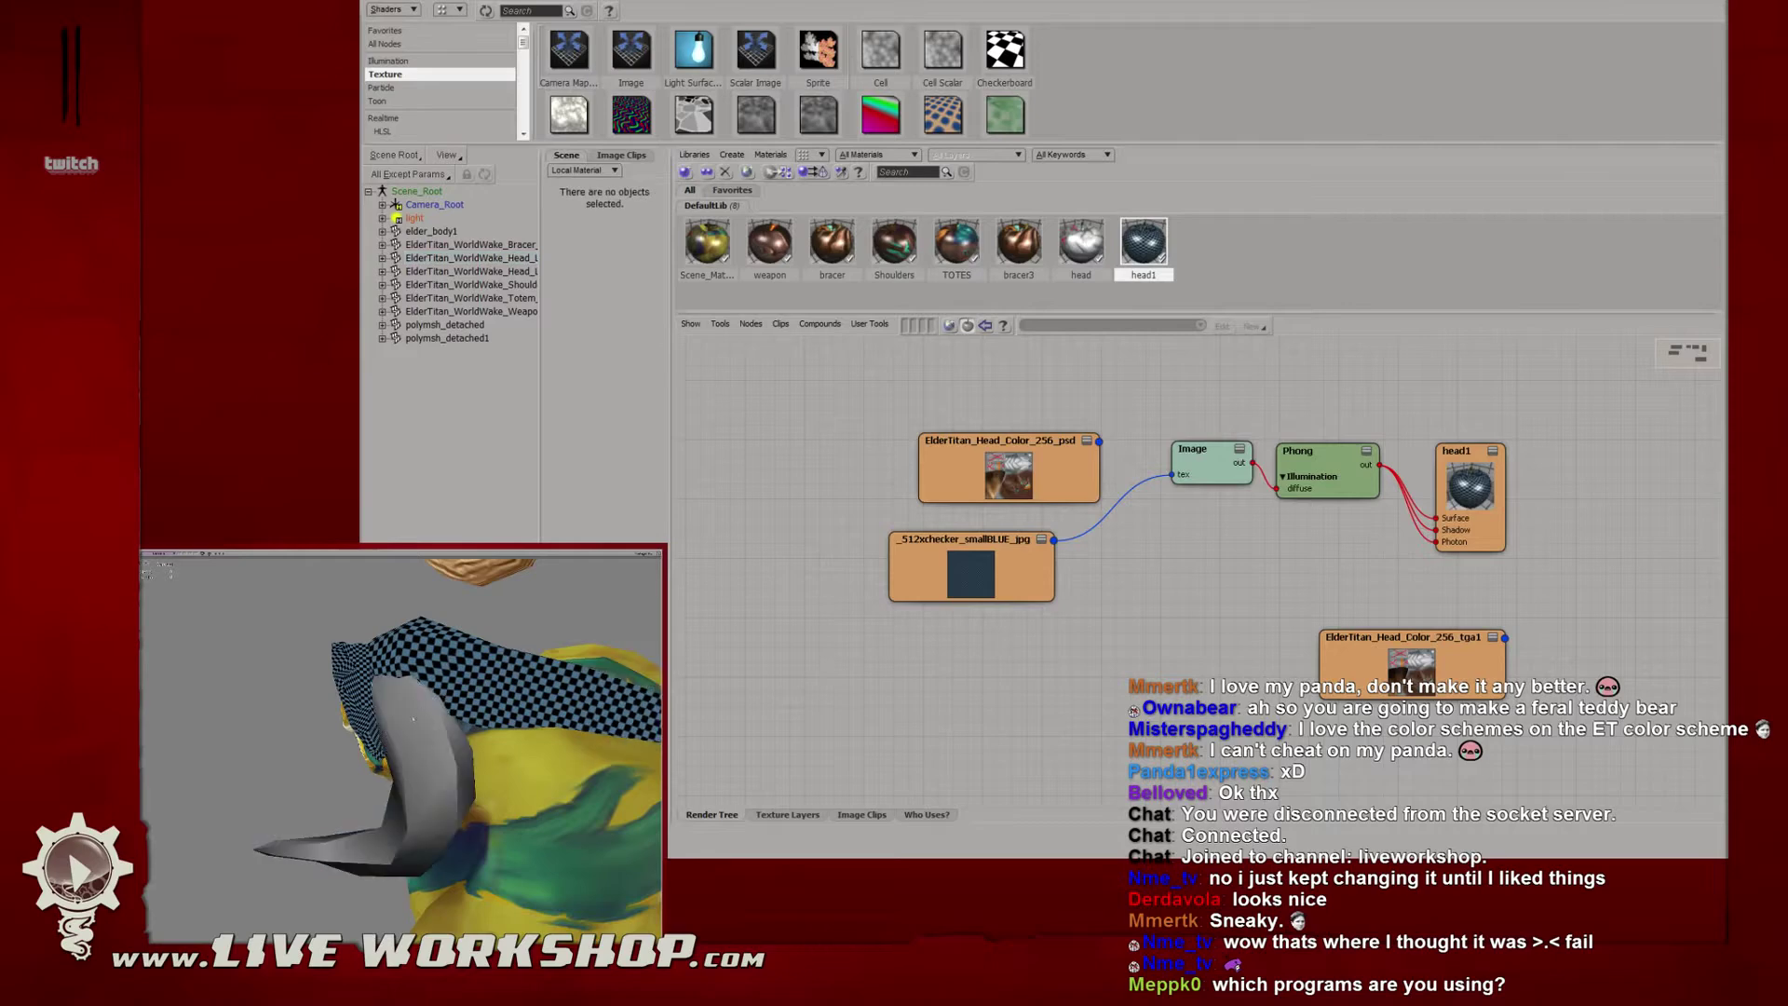
click(418, 726)
mouse_move(426, 742)
middle_down()
mouse_move(470, 724)
mouse_move(443, 705)
mouse_move(391, 726)
mouse_move(432, 715)
mouse_move(423, 703)
middle_up()
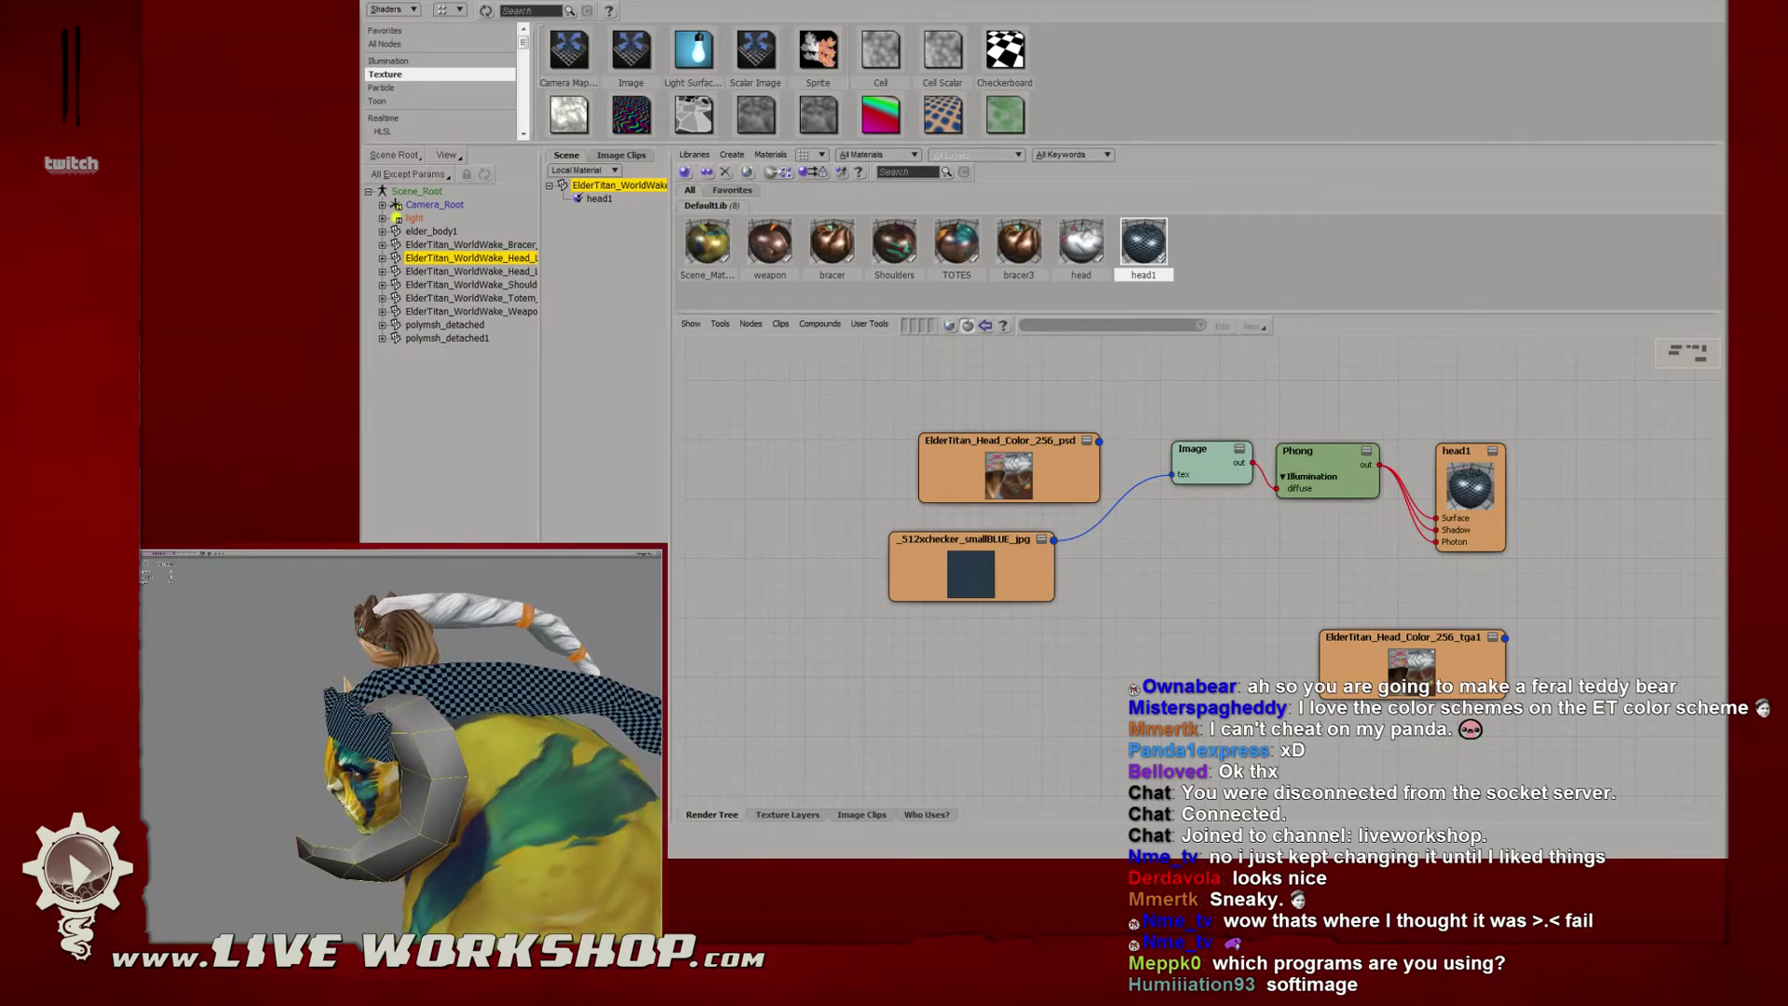
click(148, 579)
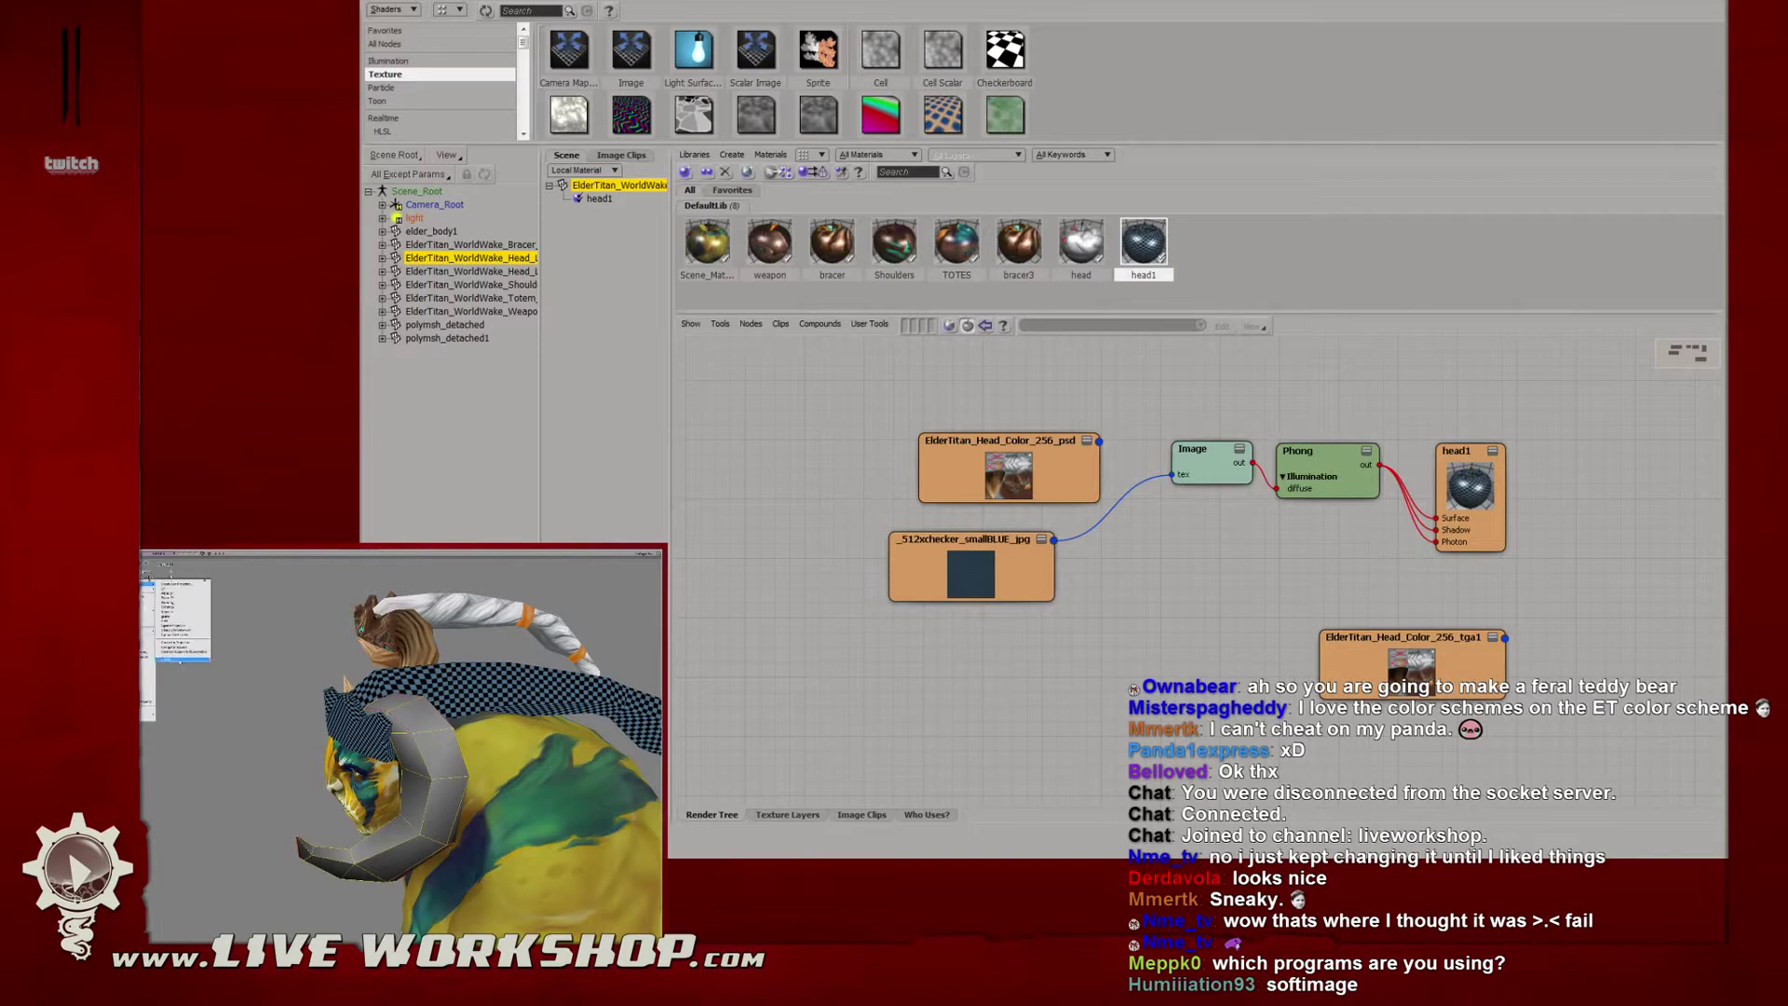
click(181, 660)
click(160, 621)
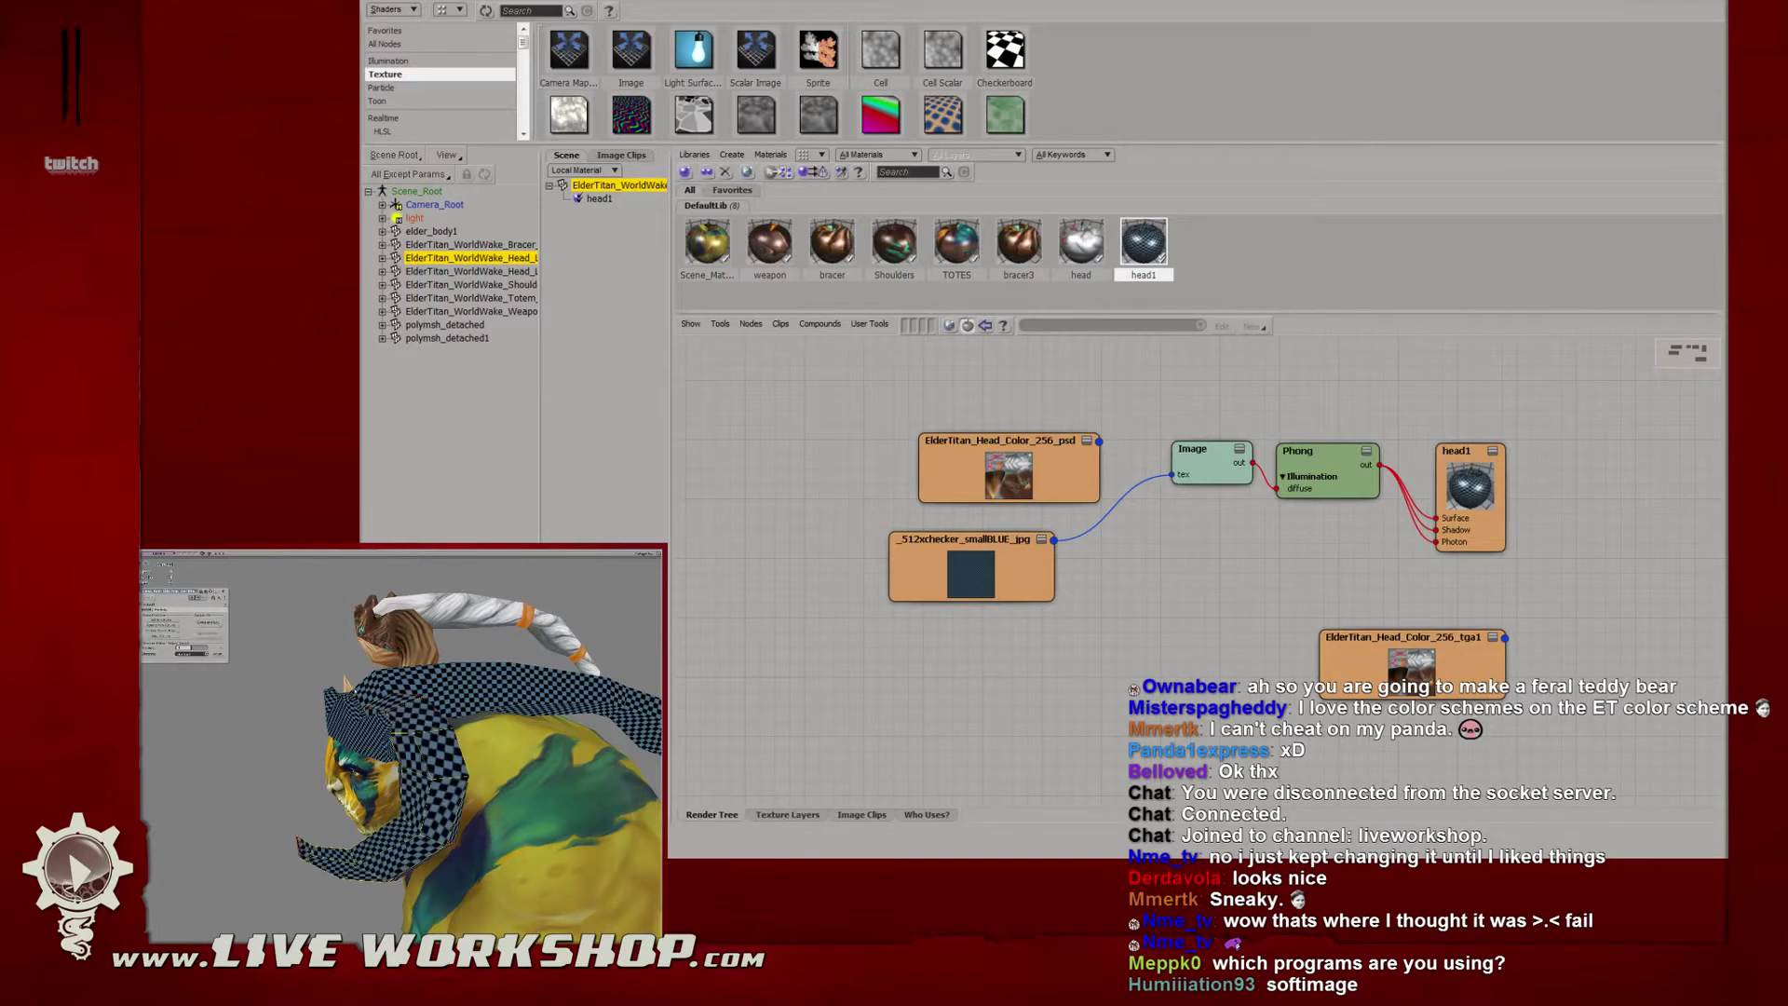
right_drag(354, 692, 373, 695)
click(224, 592)
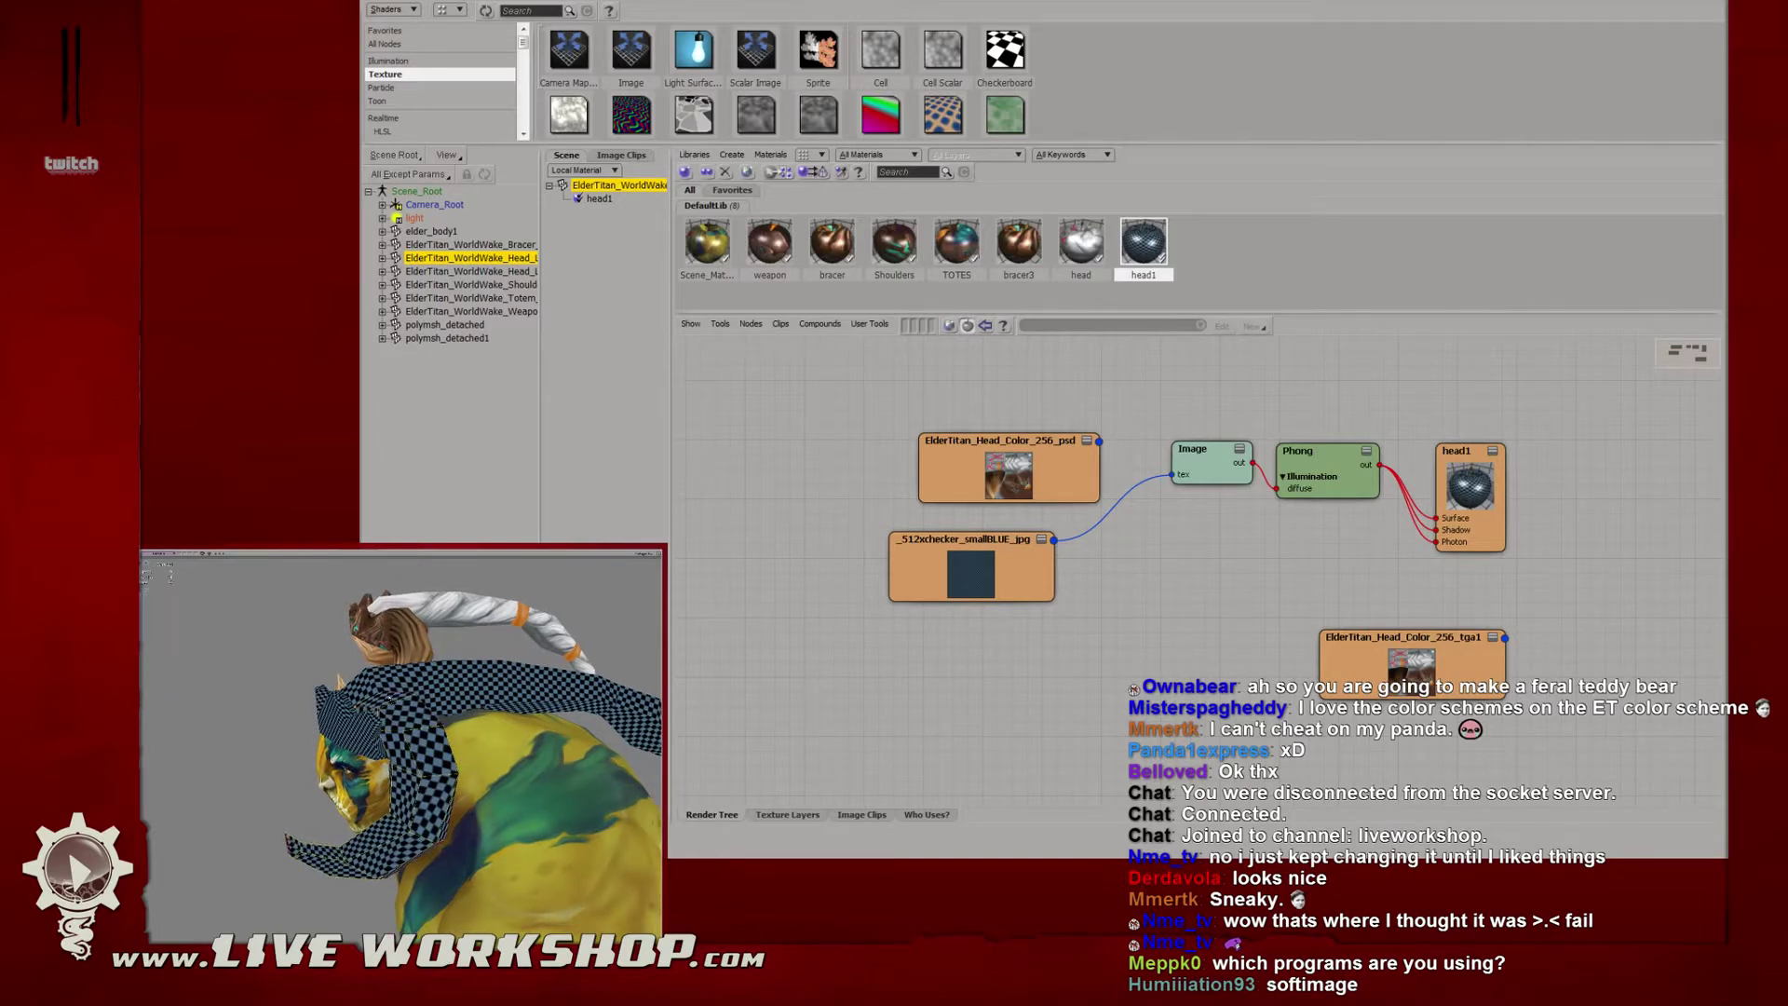
Open the head mesh's UVs, select the whole unfolded island and move it up from the tile's lower edge to mid-height.
key(alt+7)
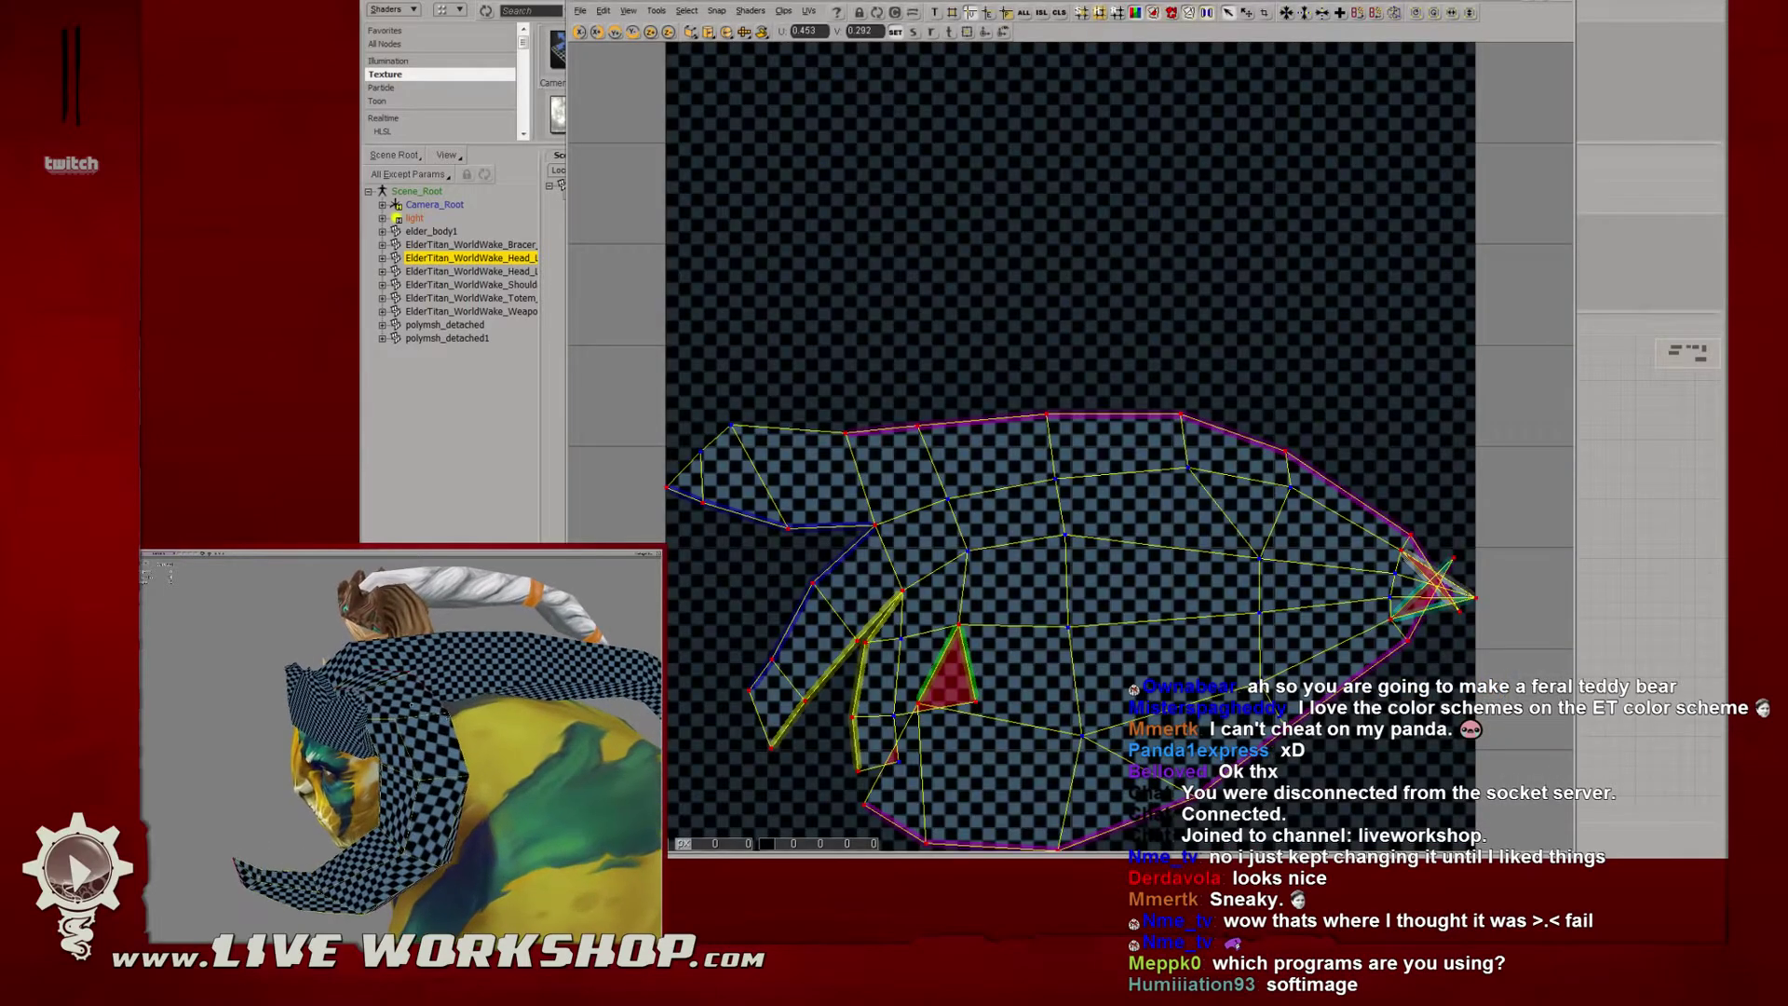
right_drag(426, 708, 424, 705)
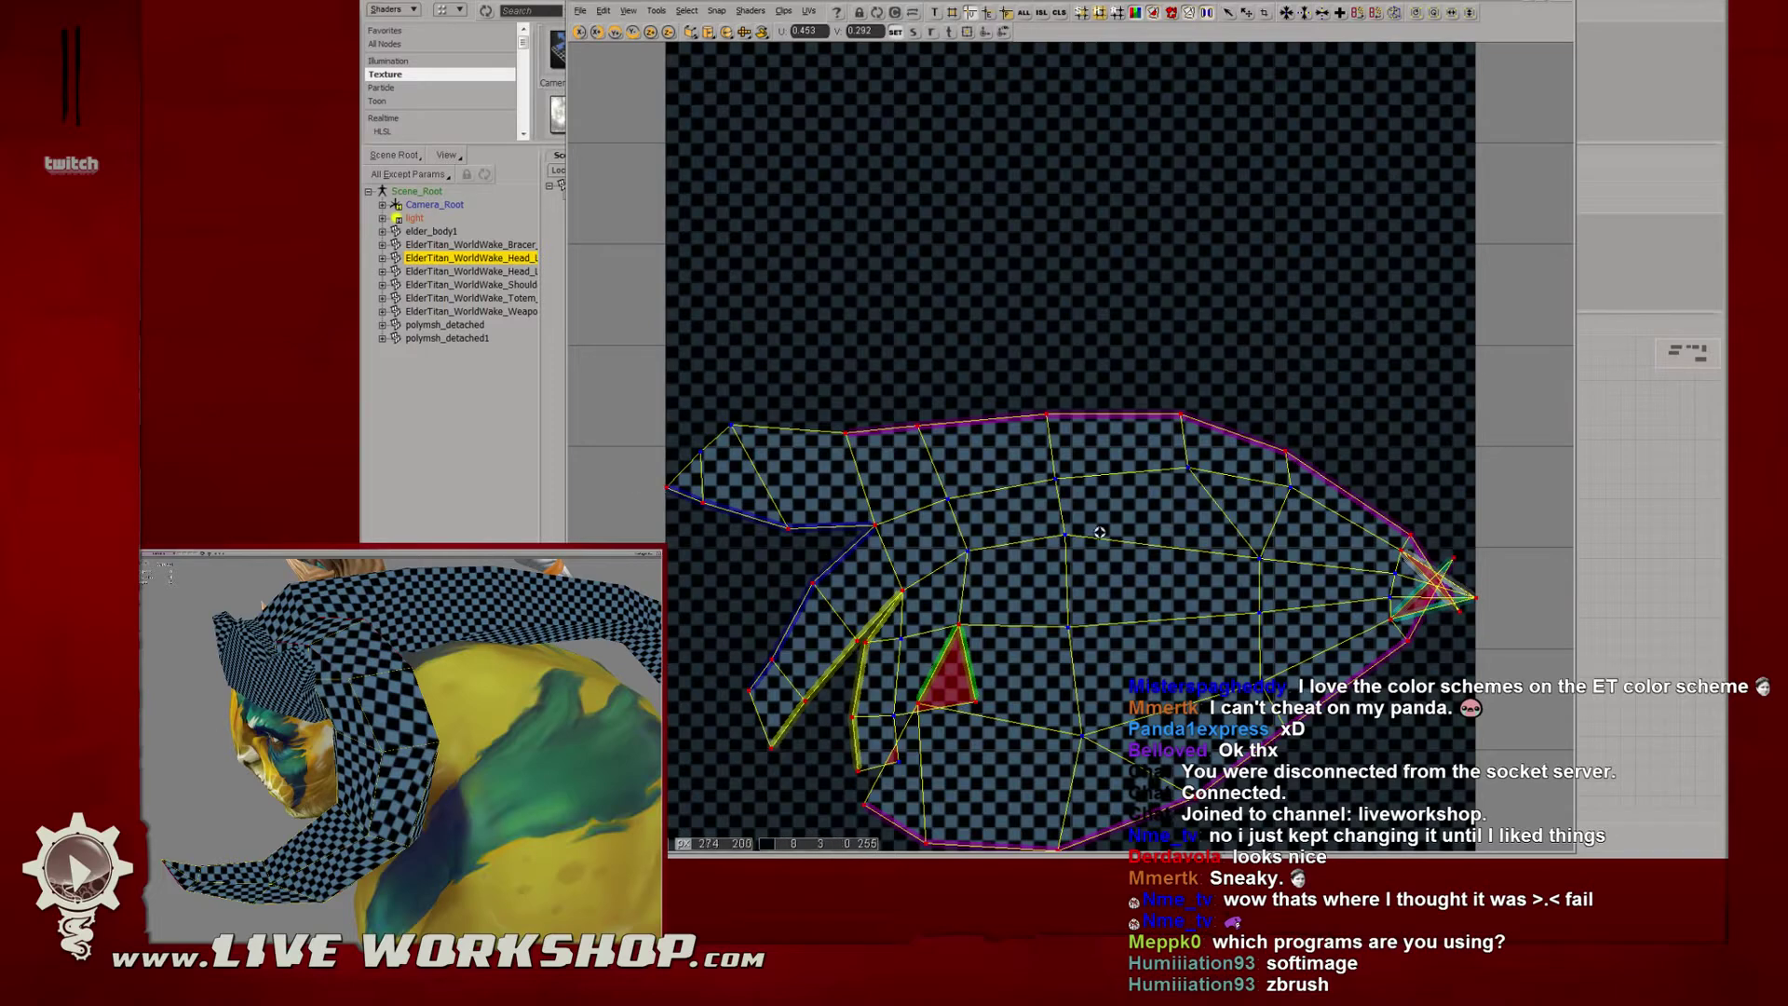
drag(1102, 531, 1086, 458)
scroll(1086, 458, down, 1)
drag(922, 328, 1204, 566)
key(i)
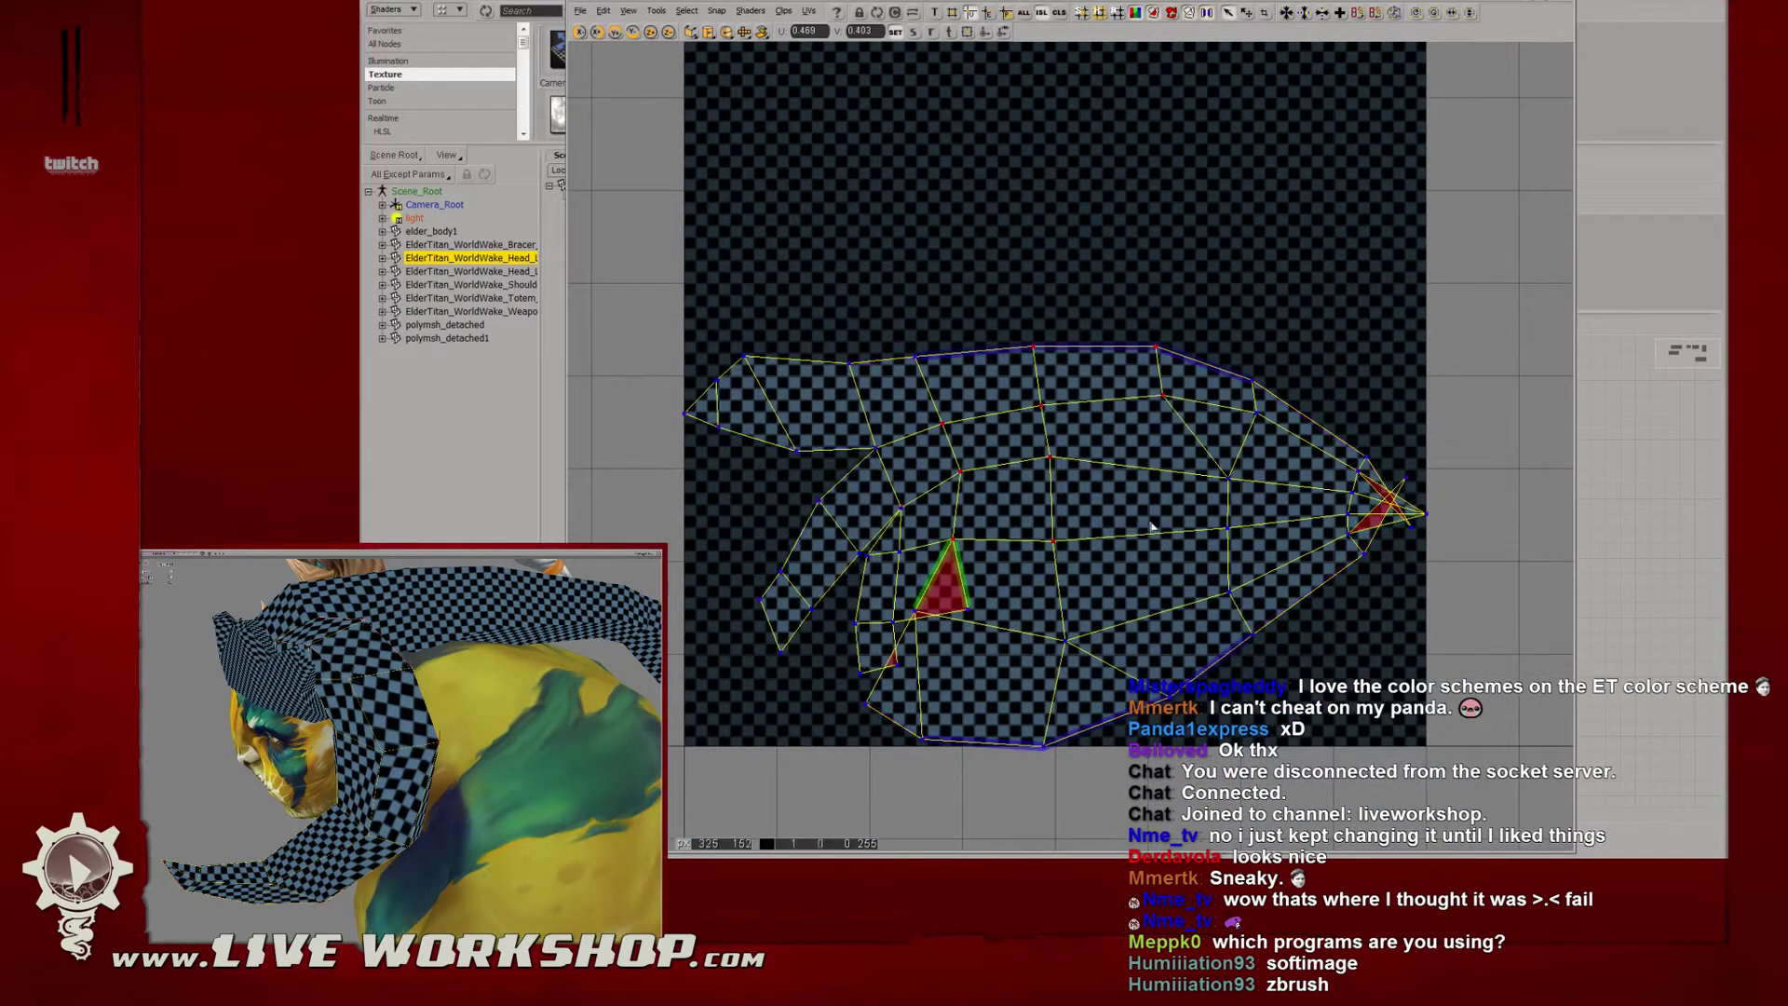
click(1153, 528)
middle_drag(1153, 528, 1043, 438)
drag(992, 371, 985, 425)
drag(984, 424, 1061, 492)
middle_drag(1117, 465, 1108, 504)
drag(1108, 504, 1099, 372)
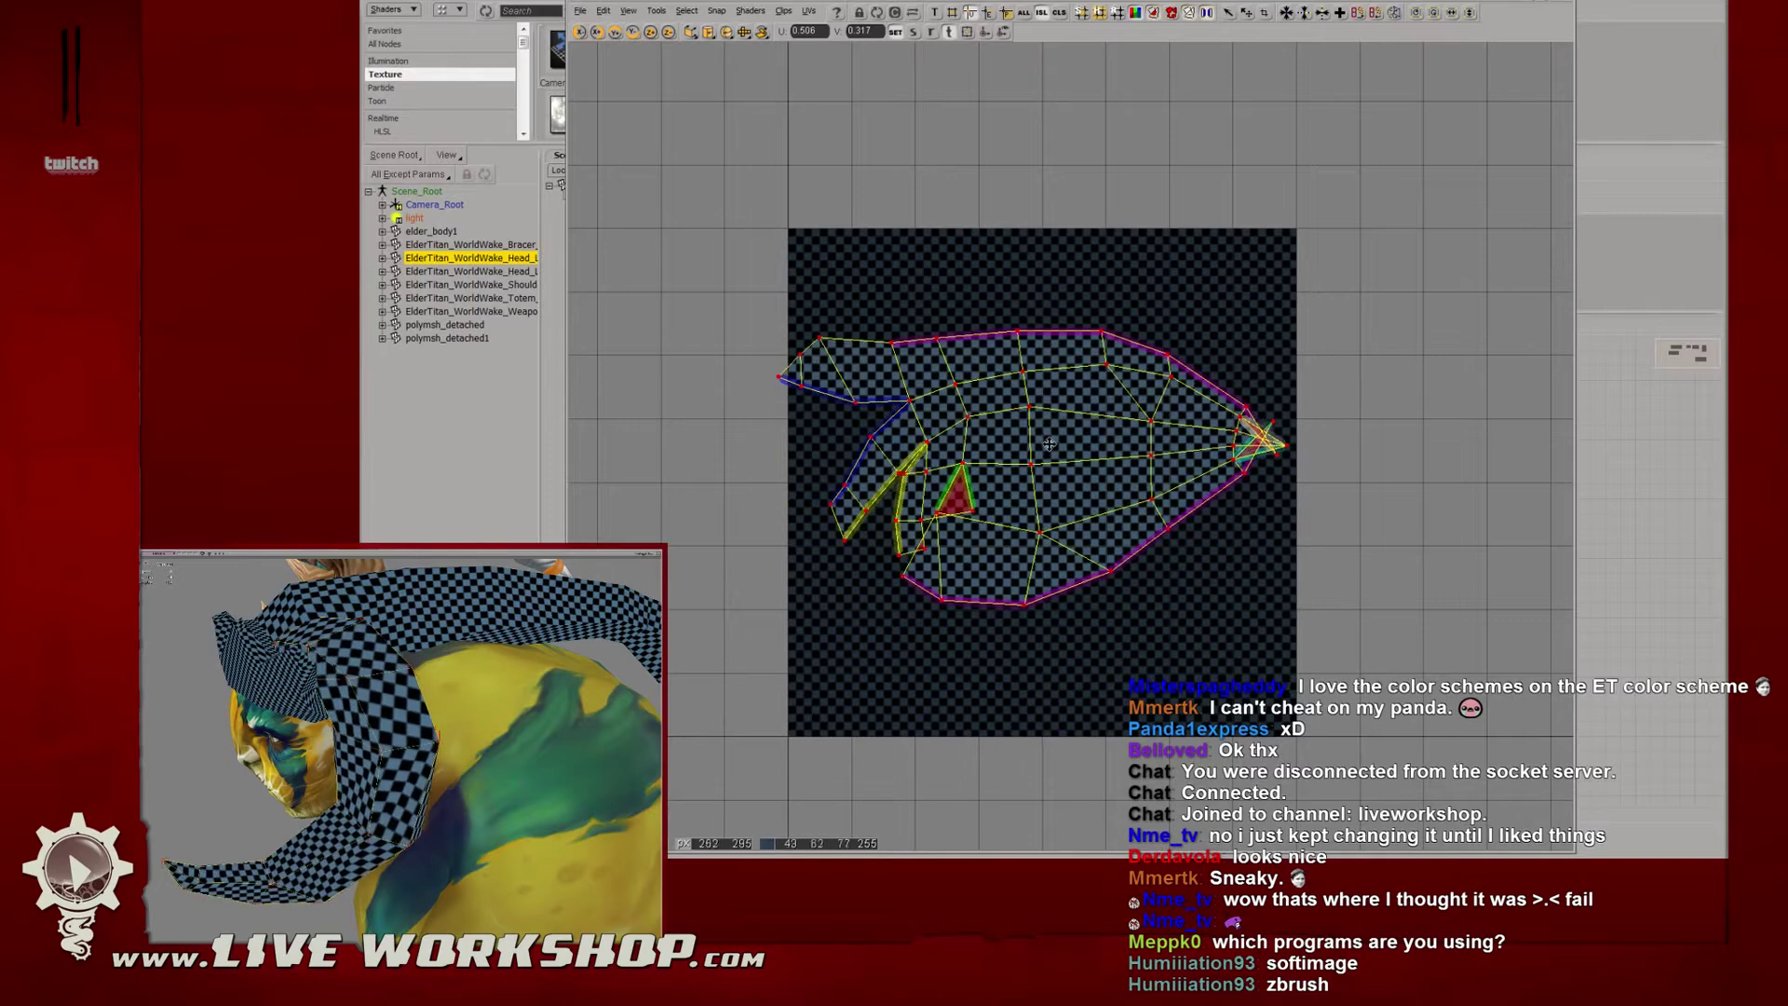
middle_drag(370, 721, 328, 717)
scroll(394, 733, down, 5)
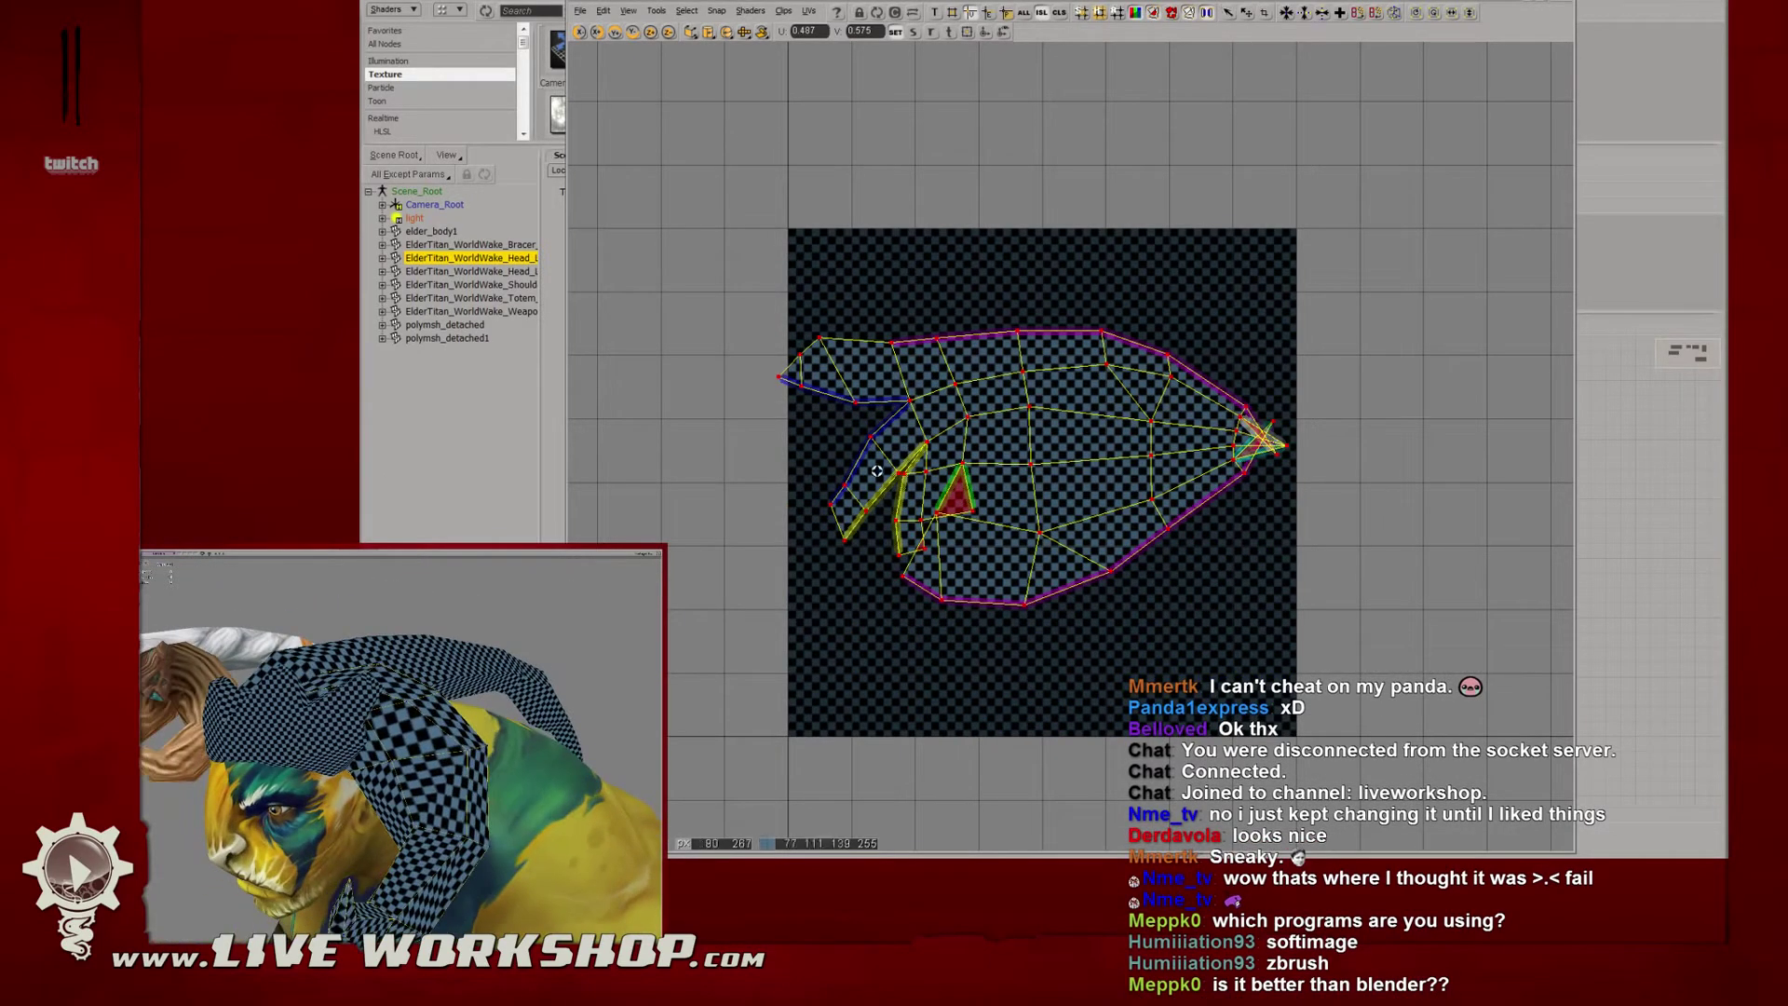
Select the points of the island's second flap on the left and rotate and move it outward, clear of the flap below.
middle_drag(878, 471, 838, 476)
drag(838, 475, 1063, 469)
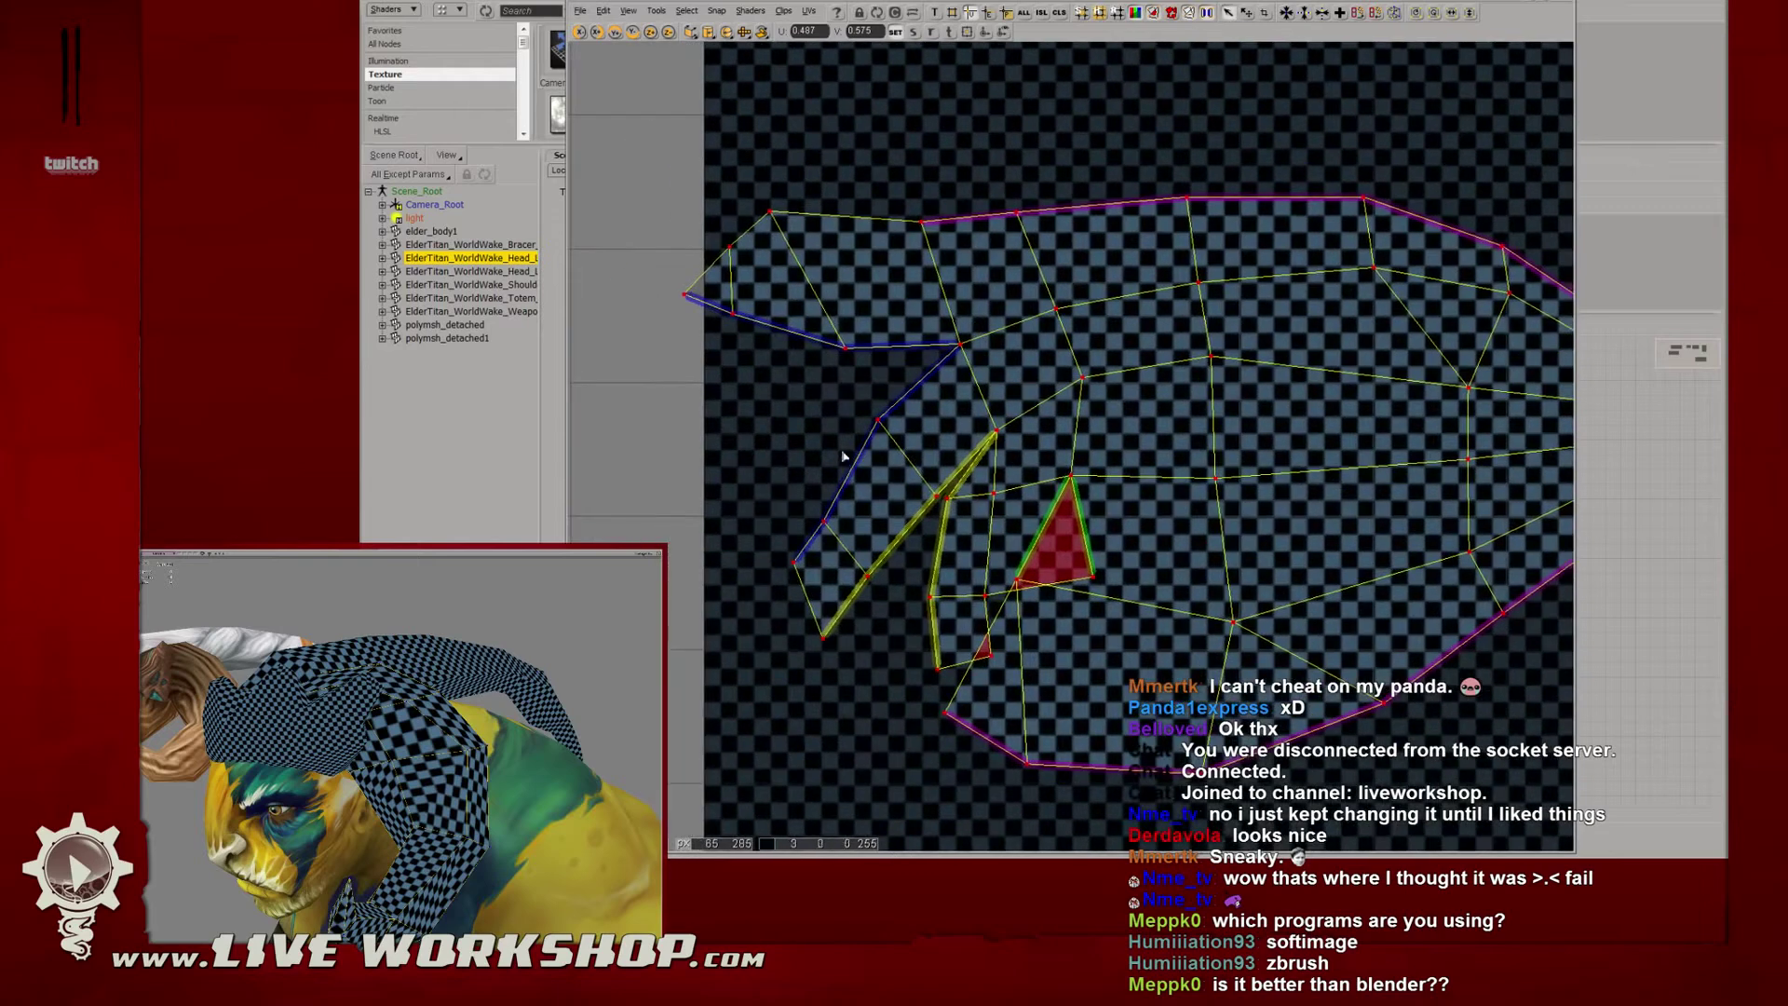
click(986, 454)
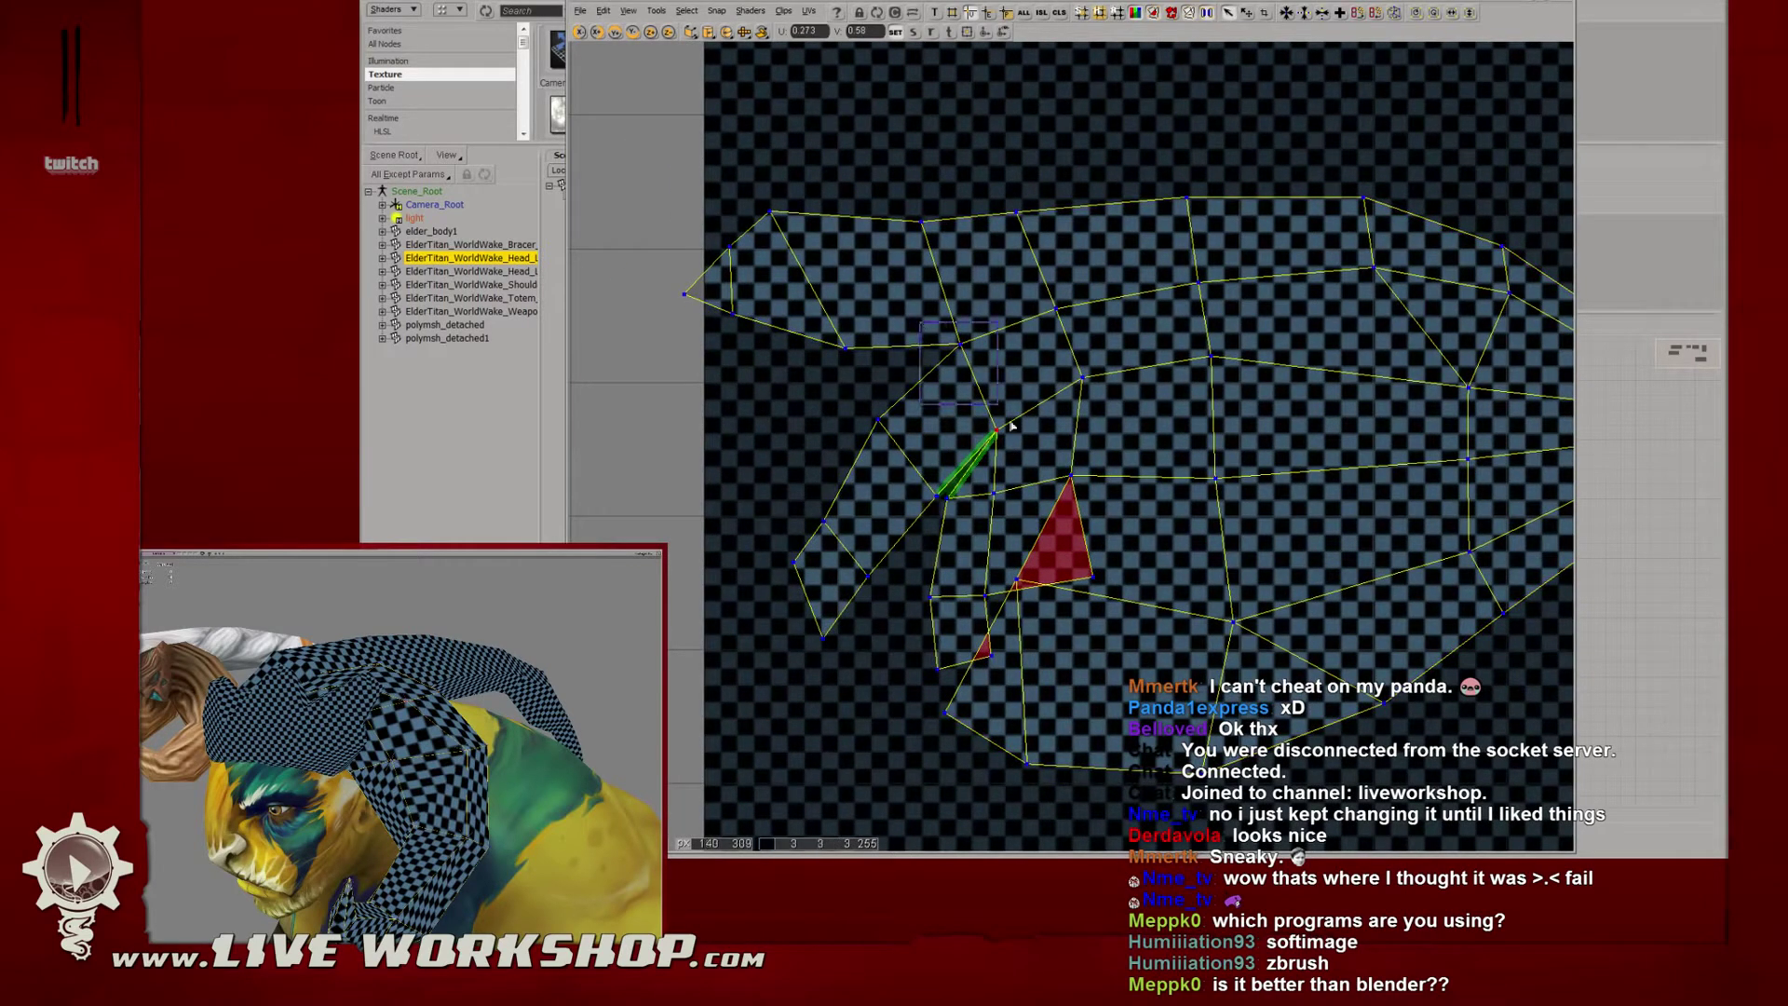
drag(1011, 424, 1012, 424)
drag(854, 376, 940, 536)
shift+drag(718, 481, 883, 679)
key(c)
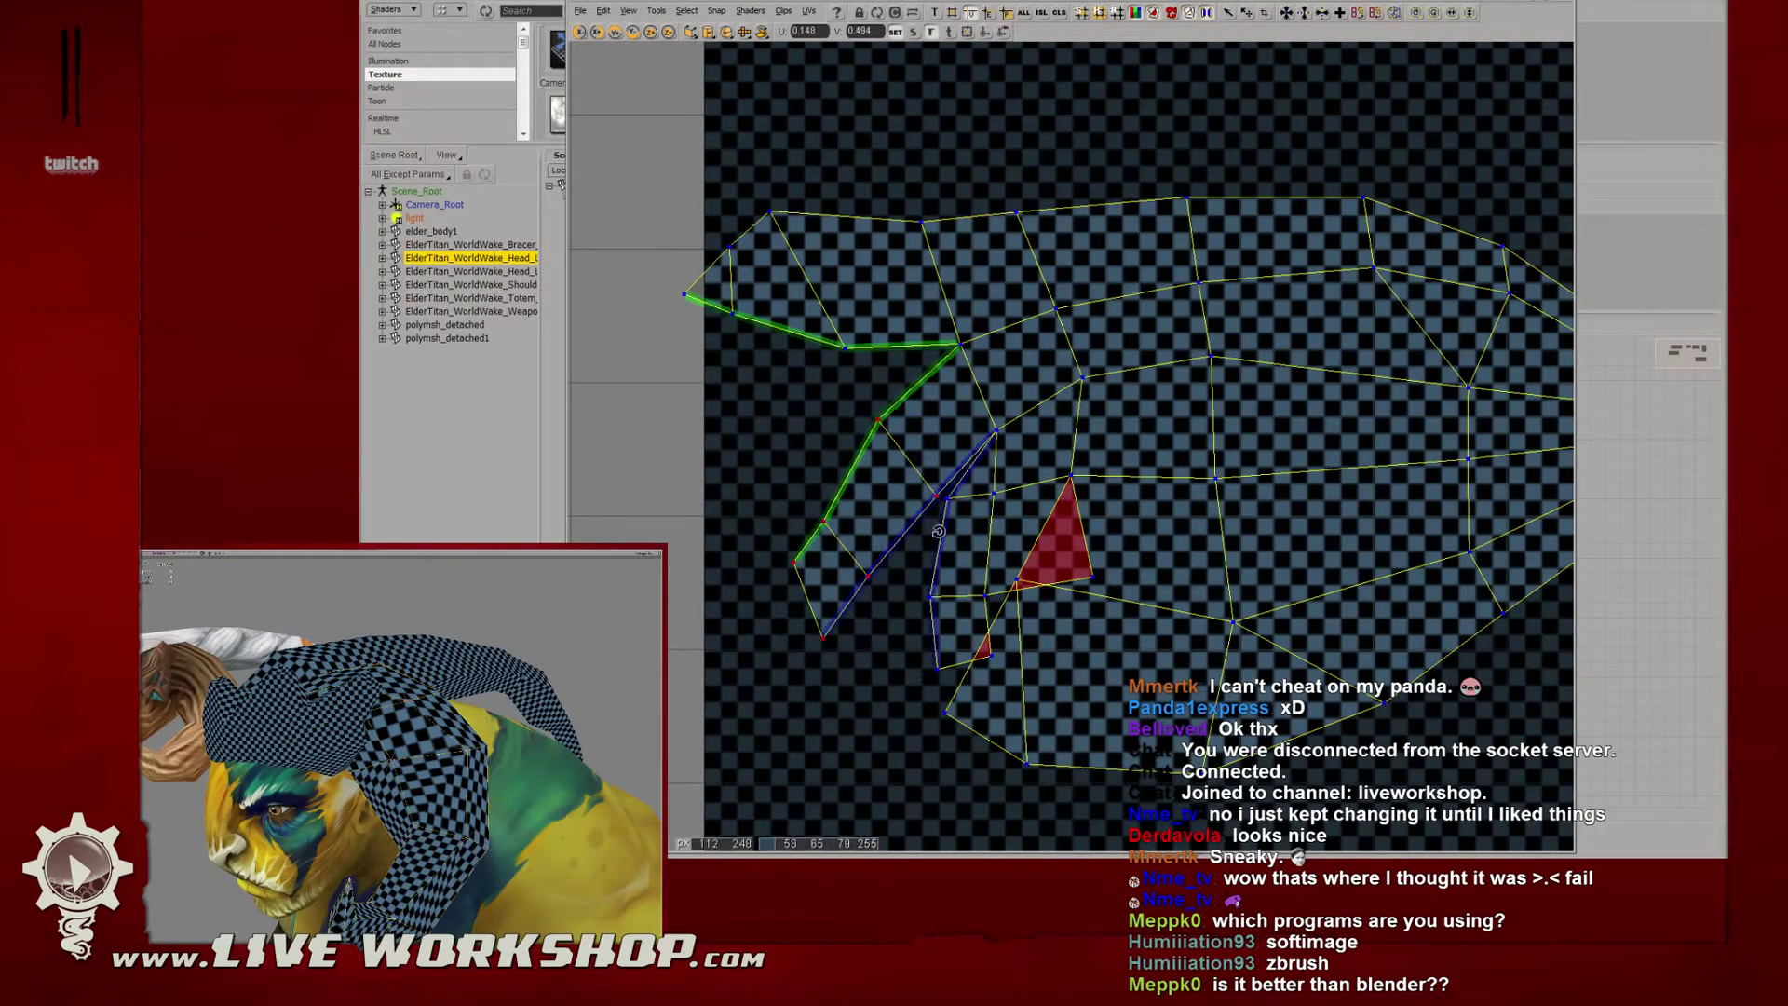
drag(938, 531, 1043, 548)
key(ctrl+z)
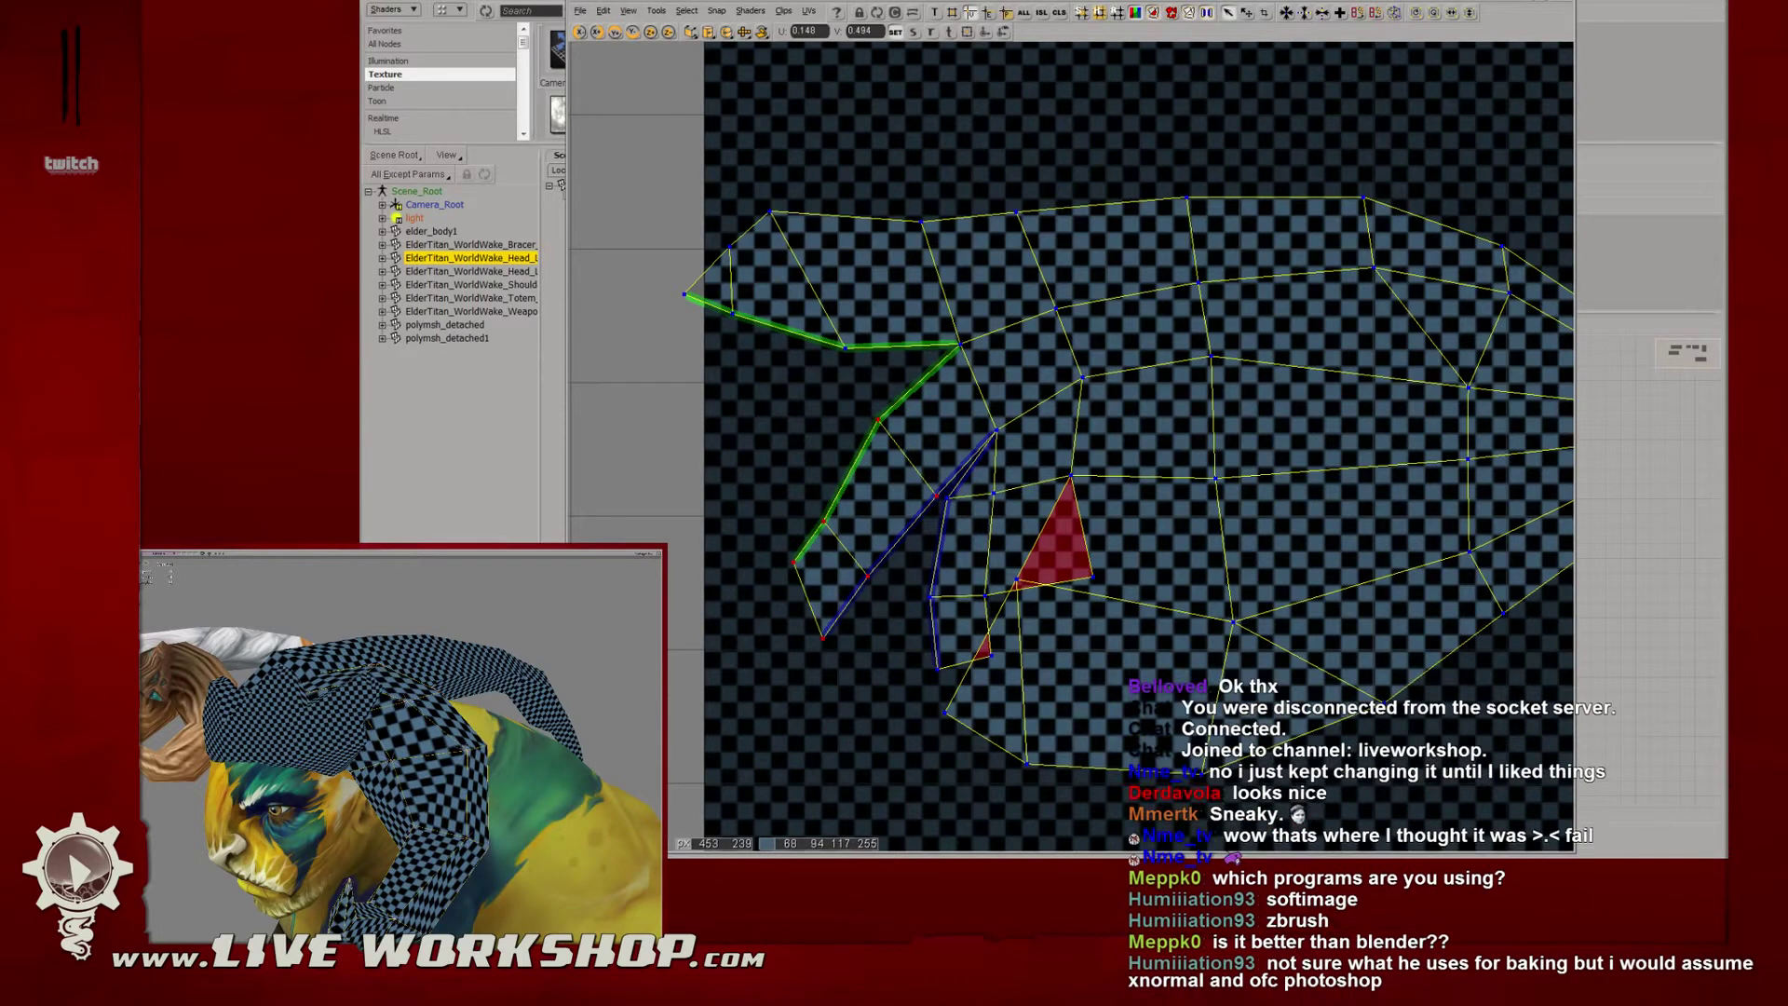
key(c)
drag(843, 536, 899, 541)
key(v)
drag(901, 540, 857, 498)
drag(879, 510, 847, 504)
Move the small third flap and its neighbouring points outward, and nudge the points at the notch and the overlapping triangle.
drag(992, 509, 1110, 594)
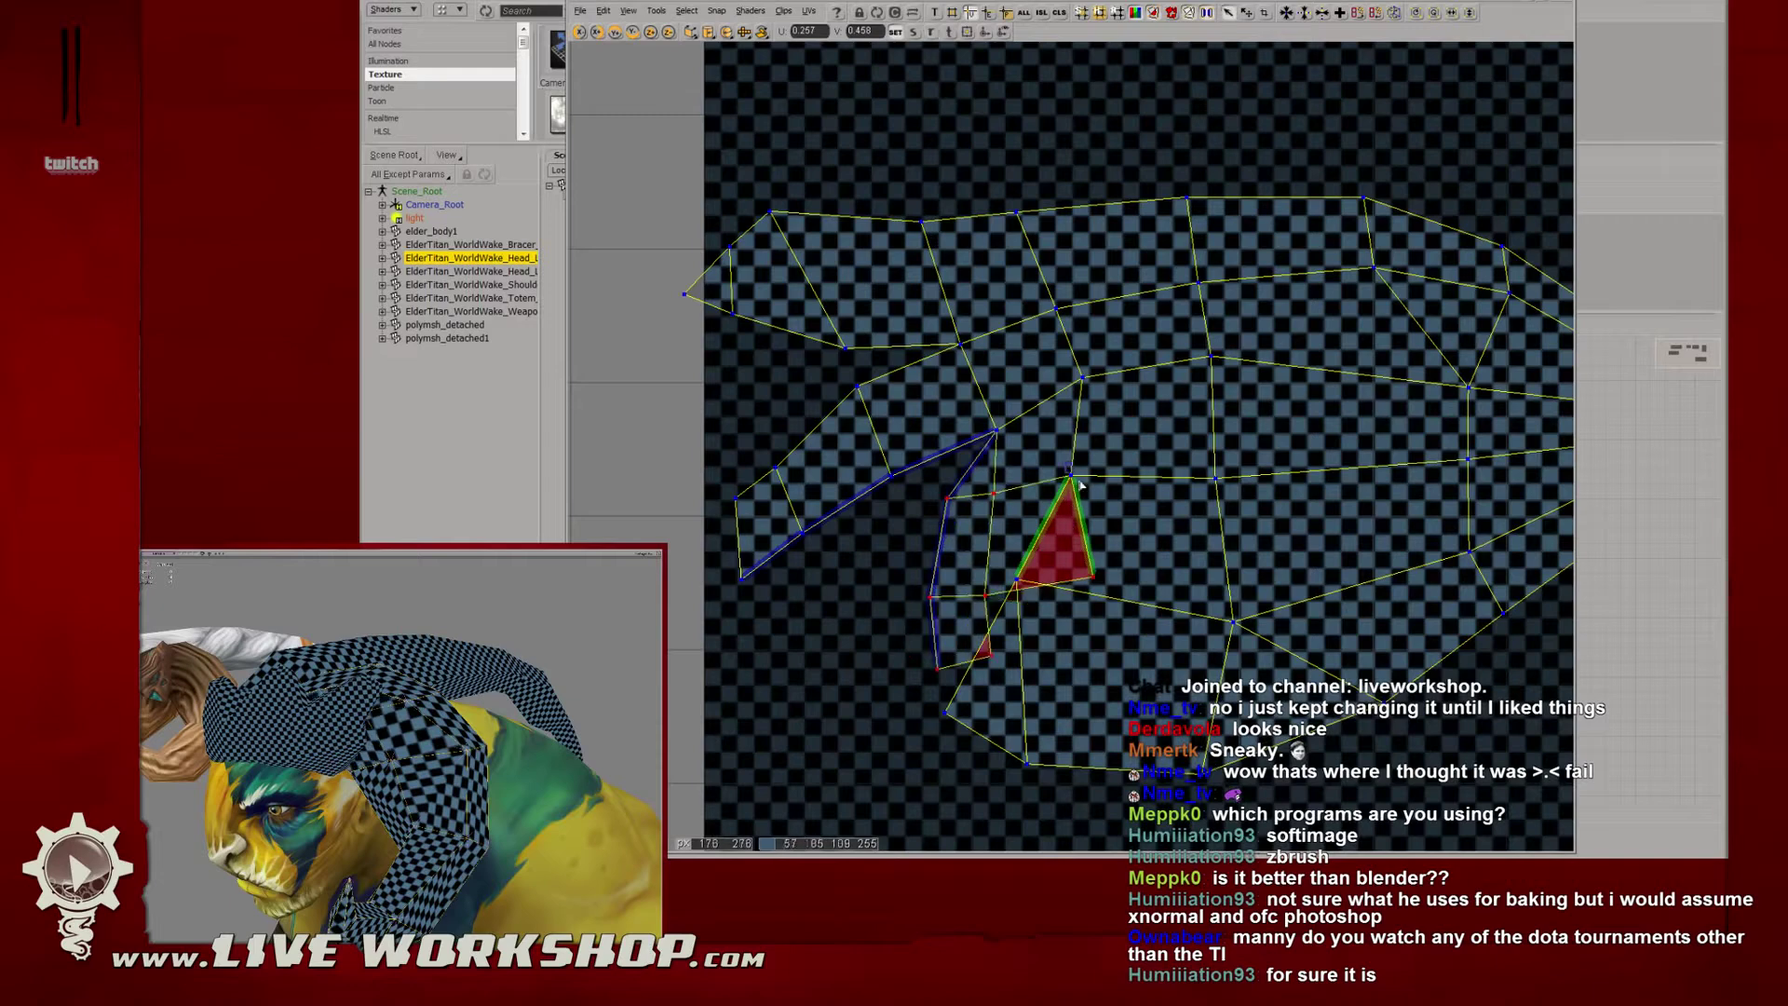
drag(1046, 551, 990, 540)
click(995, 431)
drag(996, 430, 995, 425)
middle_drag(1051, 479, 1023, 442)
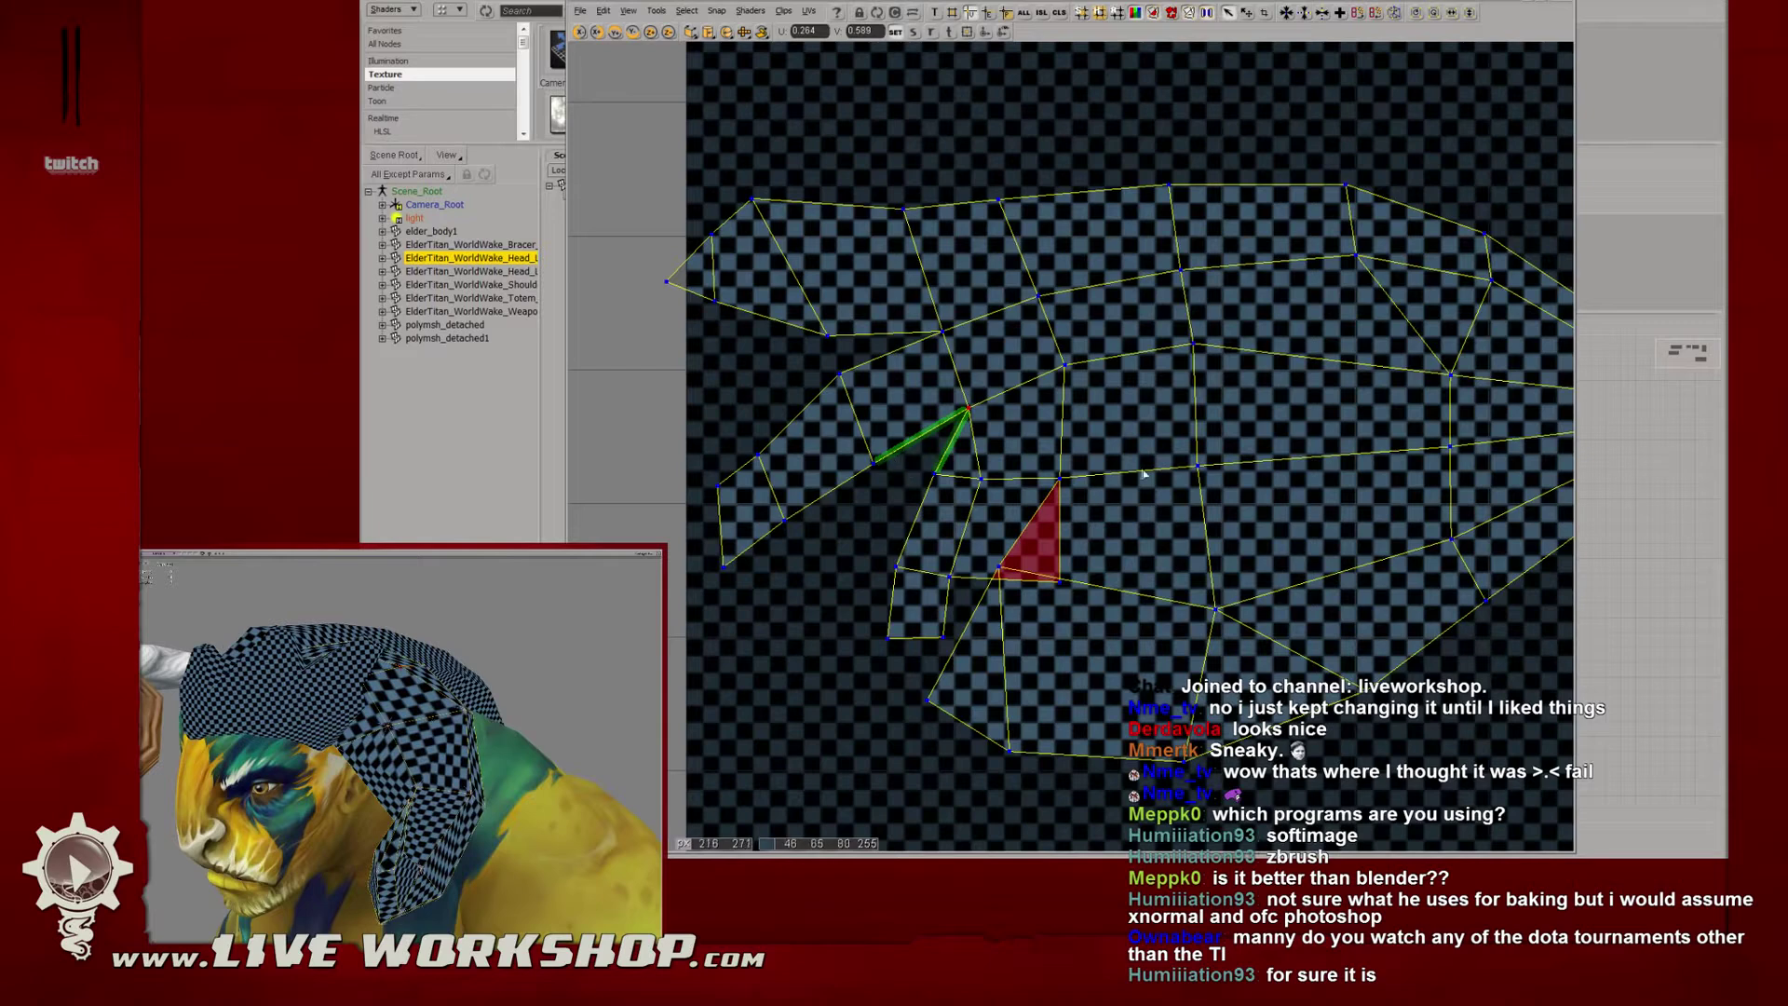
drag(1081, 501, 1079, 499)
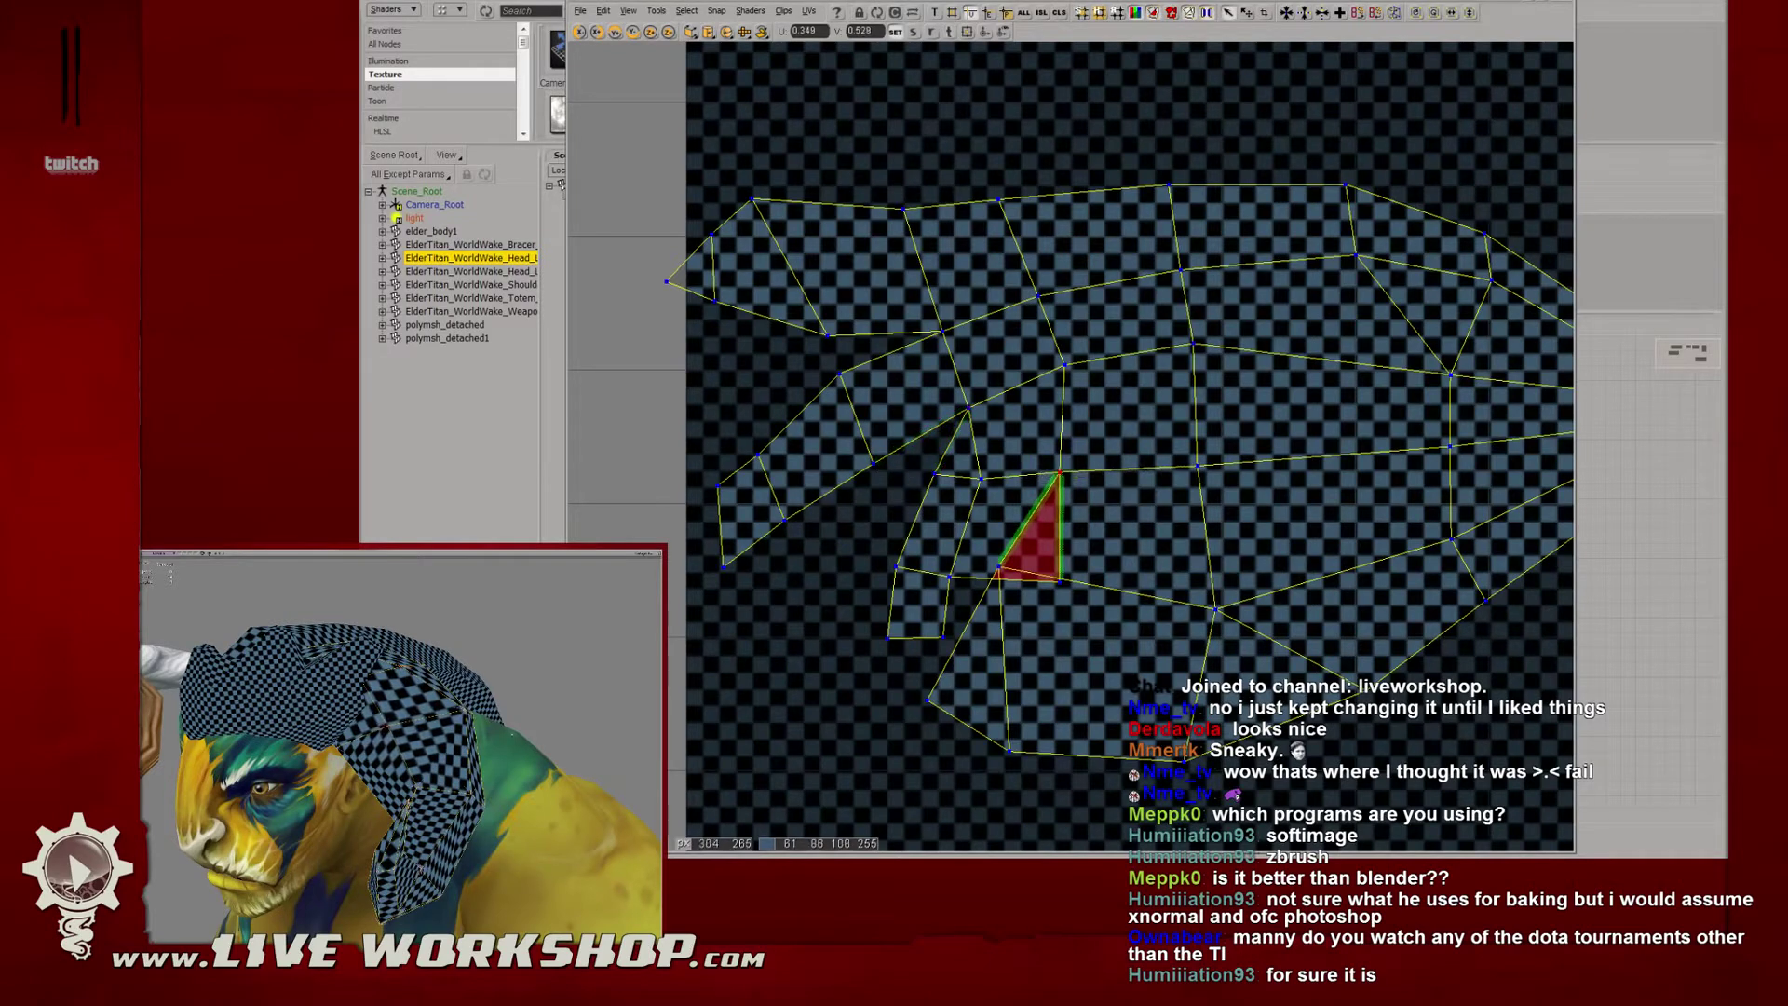
Rotate and move the island's lower-left corner points down and inward to narrow the overlapping triangle beside the third flap.
scroll(1070, 489, down, 2)
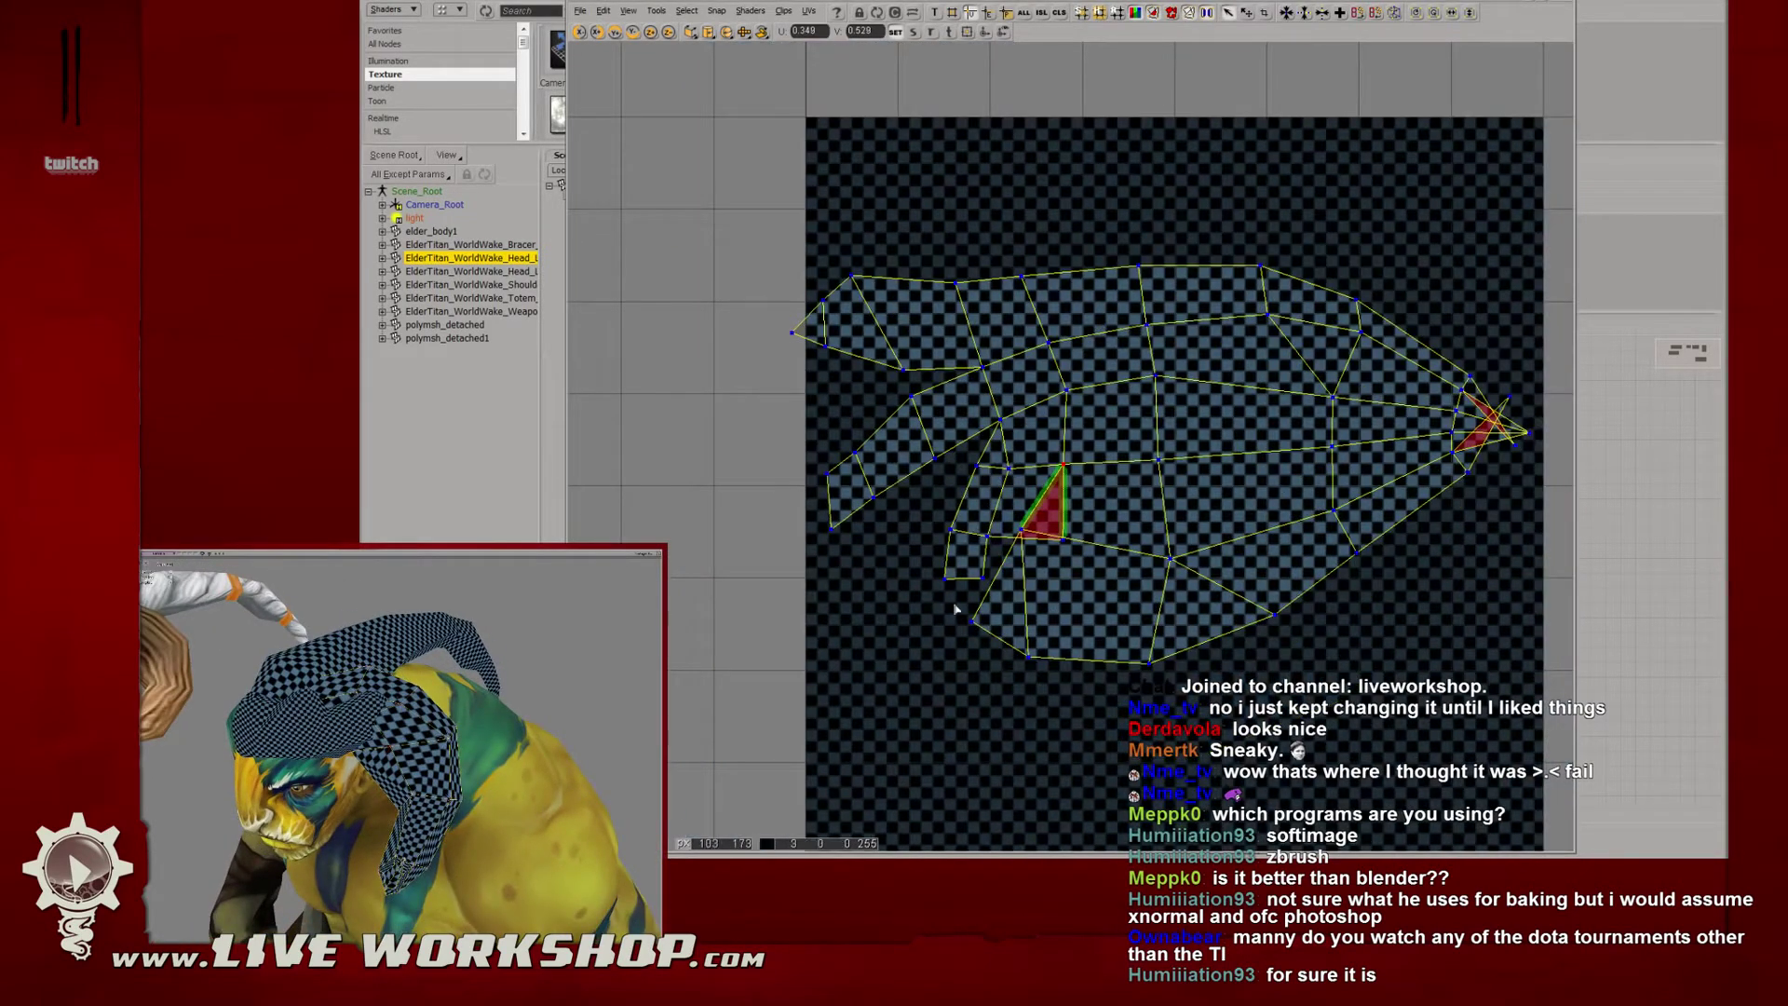
drag(954, 607, 1084, 714)
drag(1031, 624, 1080, 556)
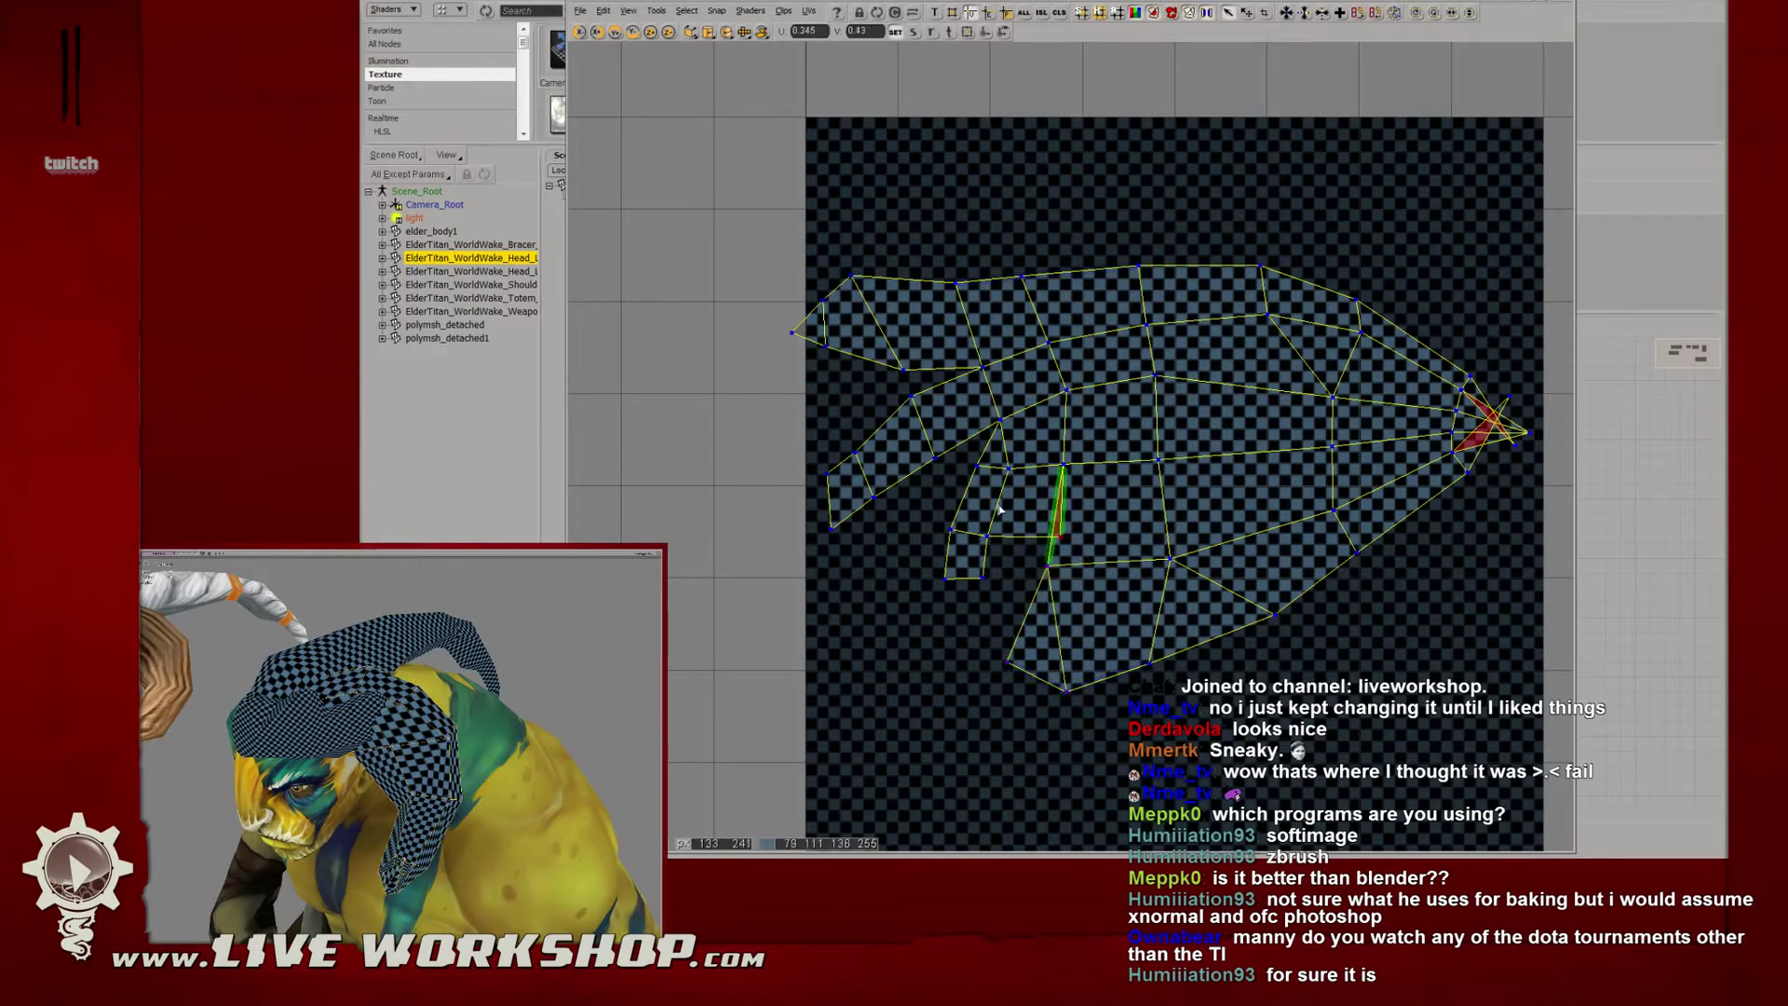
middle_drag(550, 727, 604, 724)
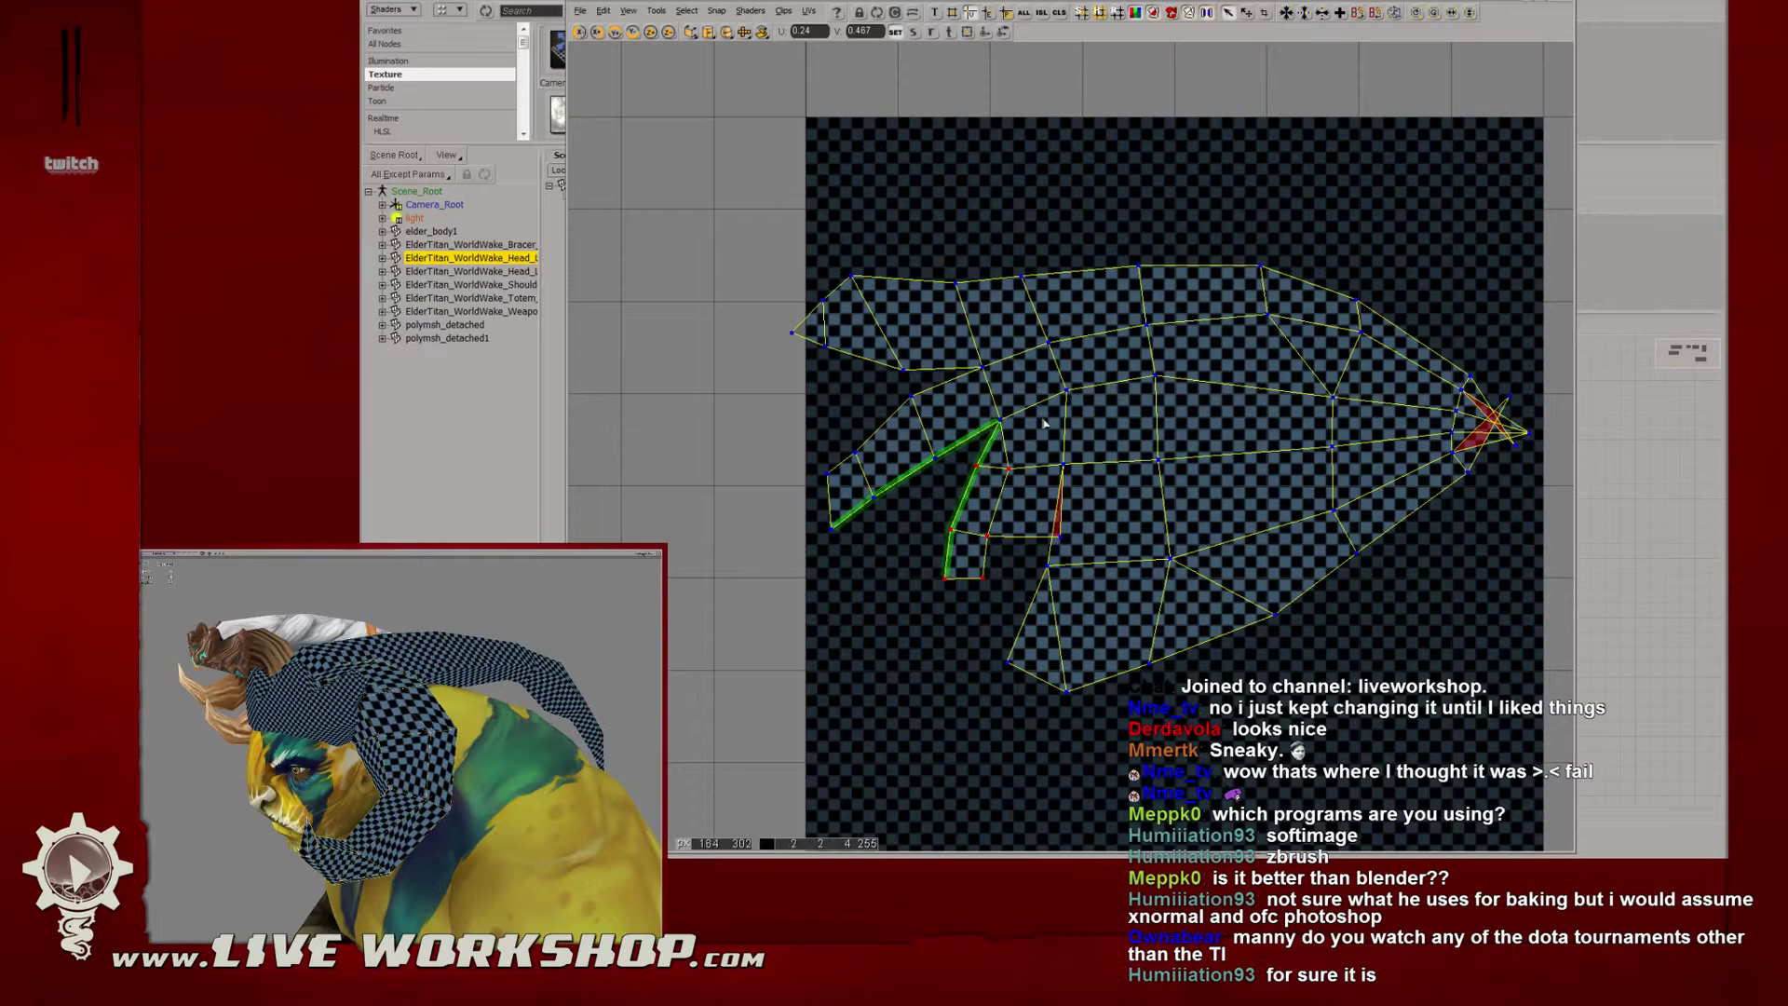
middle_drag(386, 739, 615, 708)
Pull the overlapping triangle's points outward and move the end of the third flap downward to clear the overlap.
drag(1069, 460, 1039, 539)
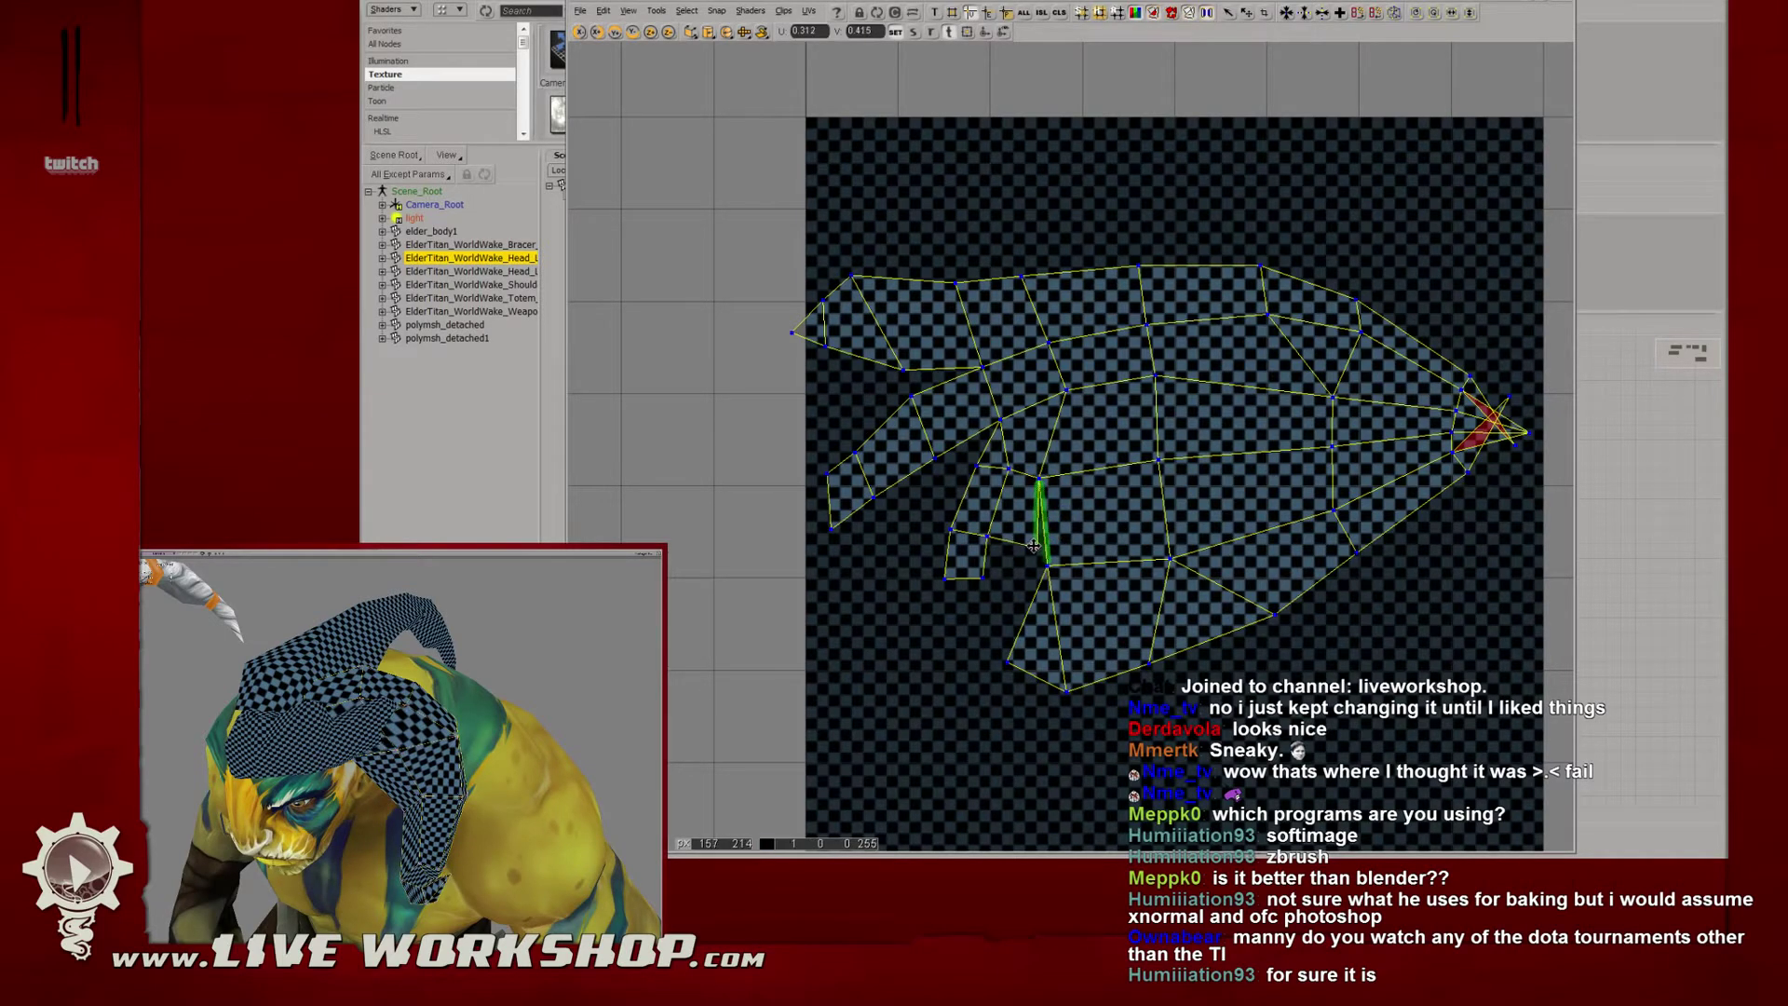
drag(1033, 552, 947, 616)
click(970, 554)
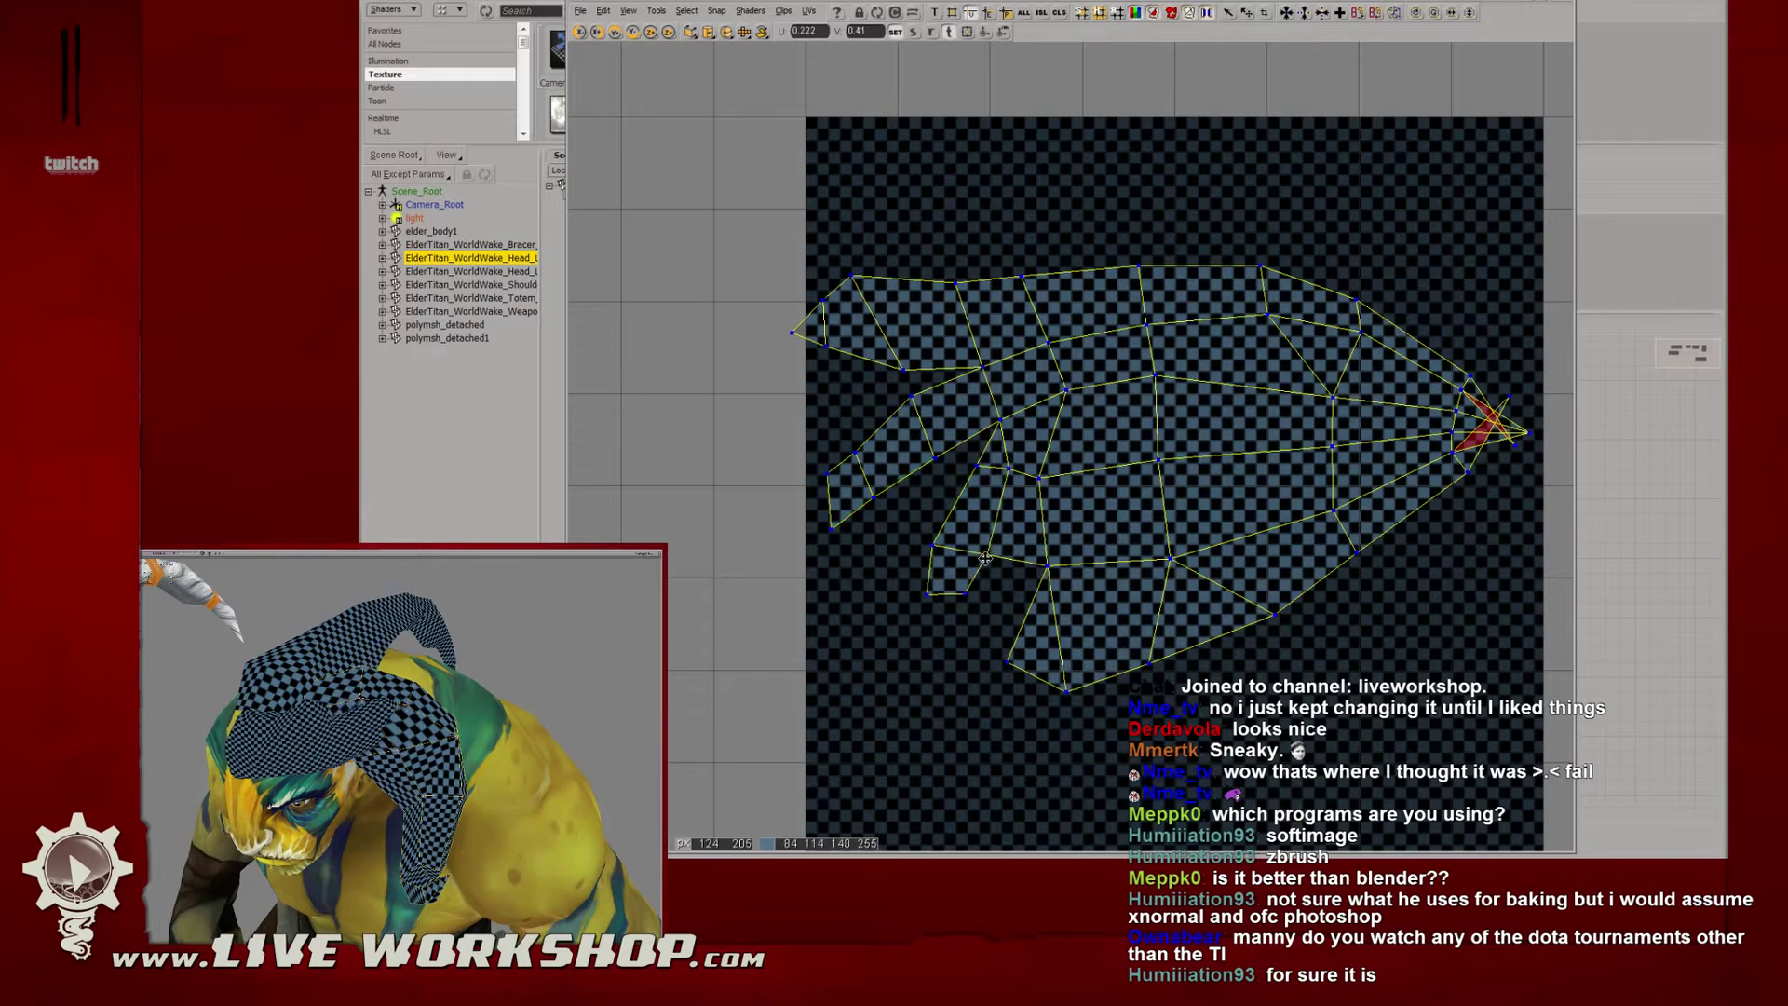
Isolate the head mesh in the 3D view and shift the whole third flap outward and slightly down to even out its checkers.
key(shift+i)
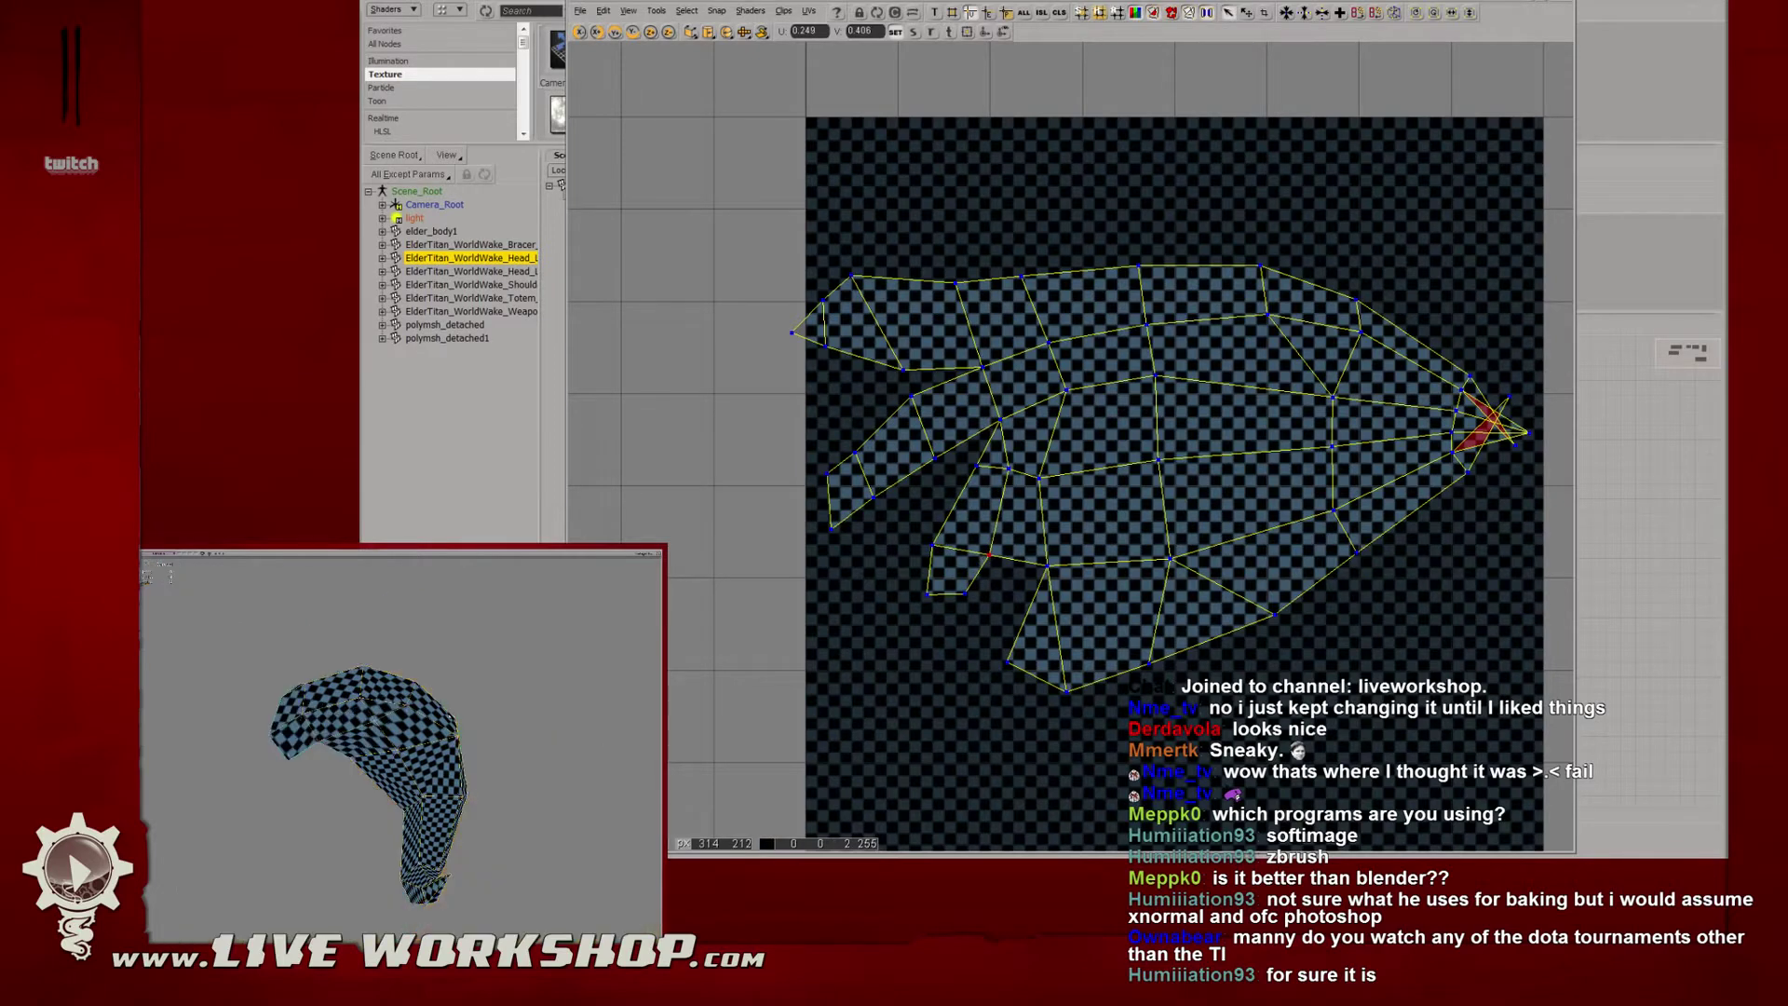
right_drag(360, 696, 446, 687)
drag(978, 526, 1013, 525)
right_drag(458, 712, 423, 715)
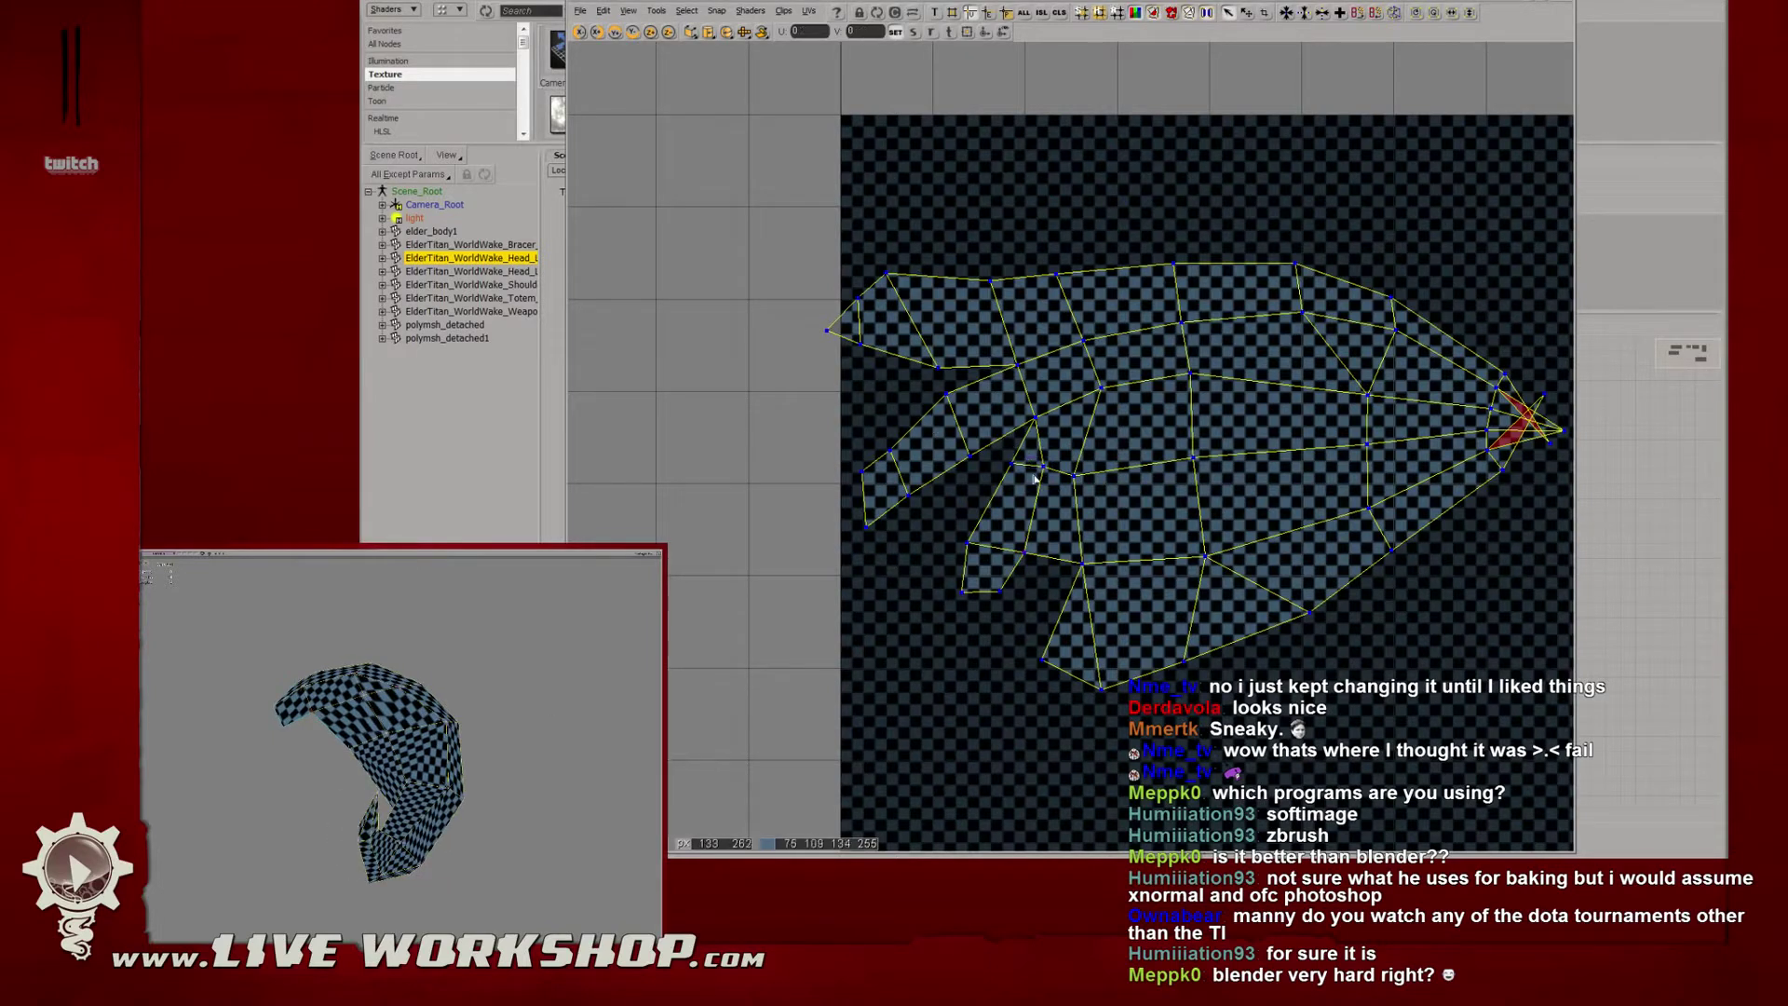
click(1005, 461)
shift+click(1042, 468)
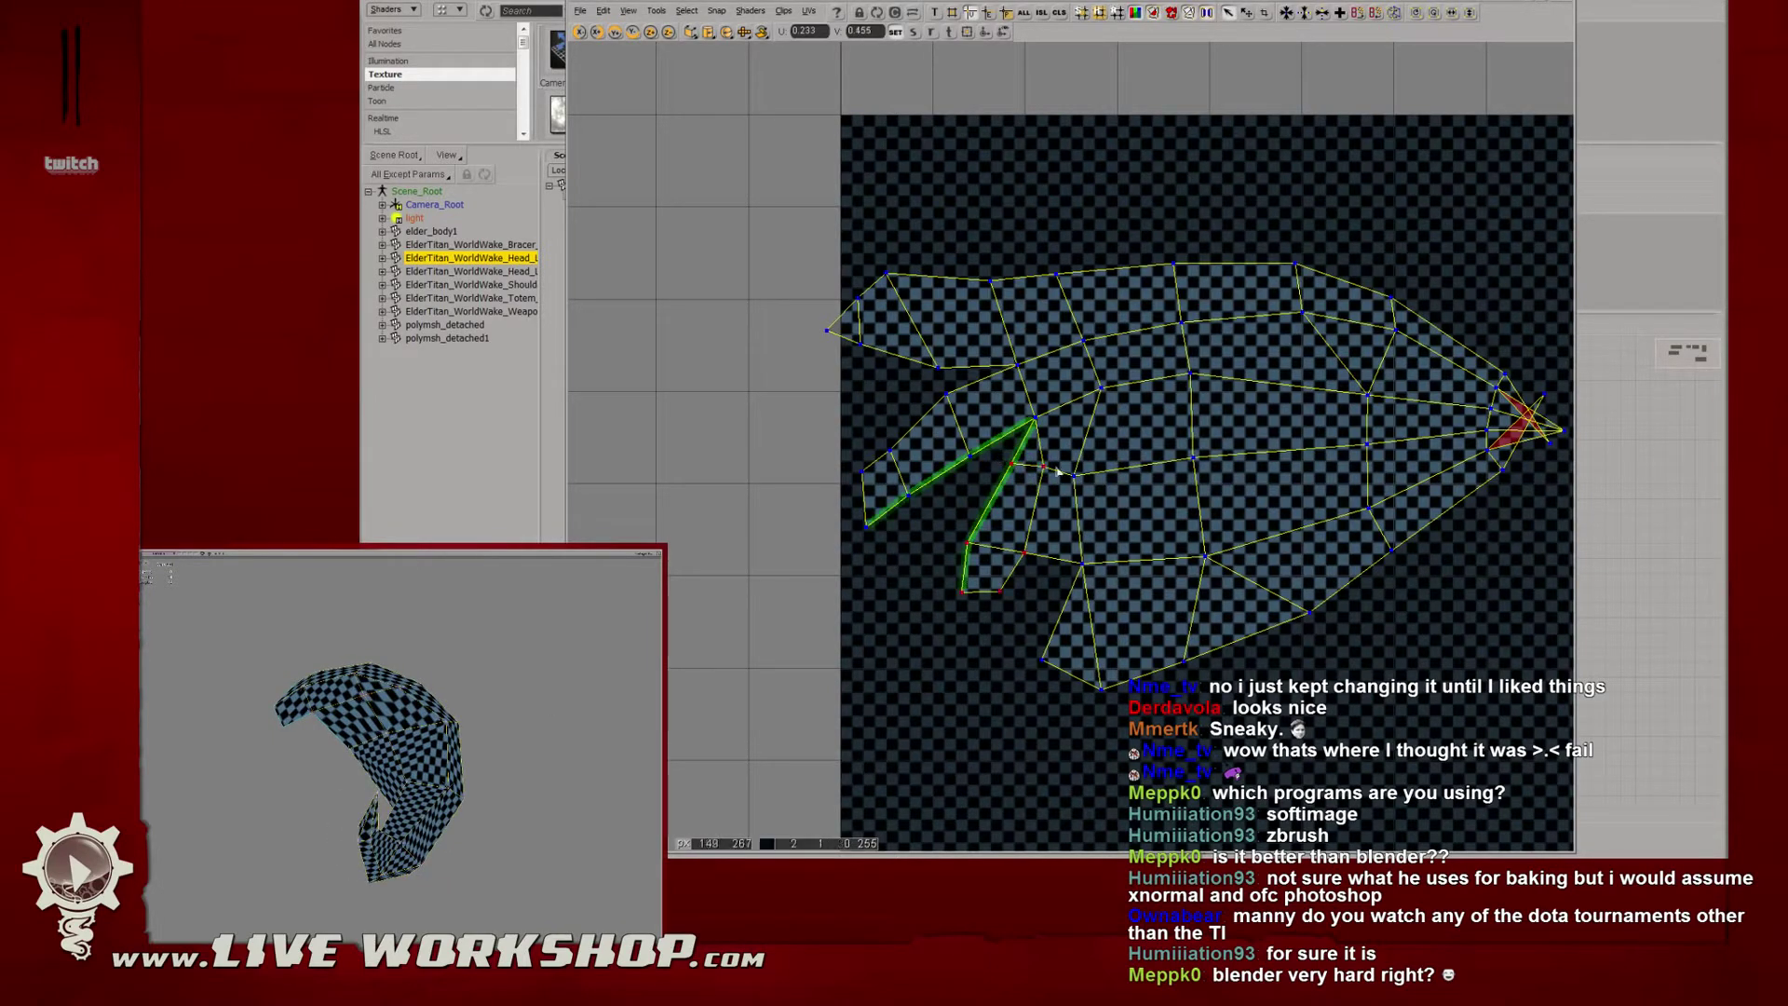
drag(1058, 472, 998, 493)
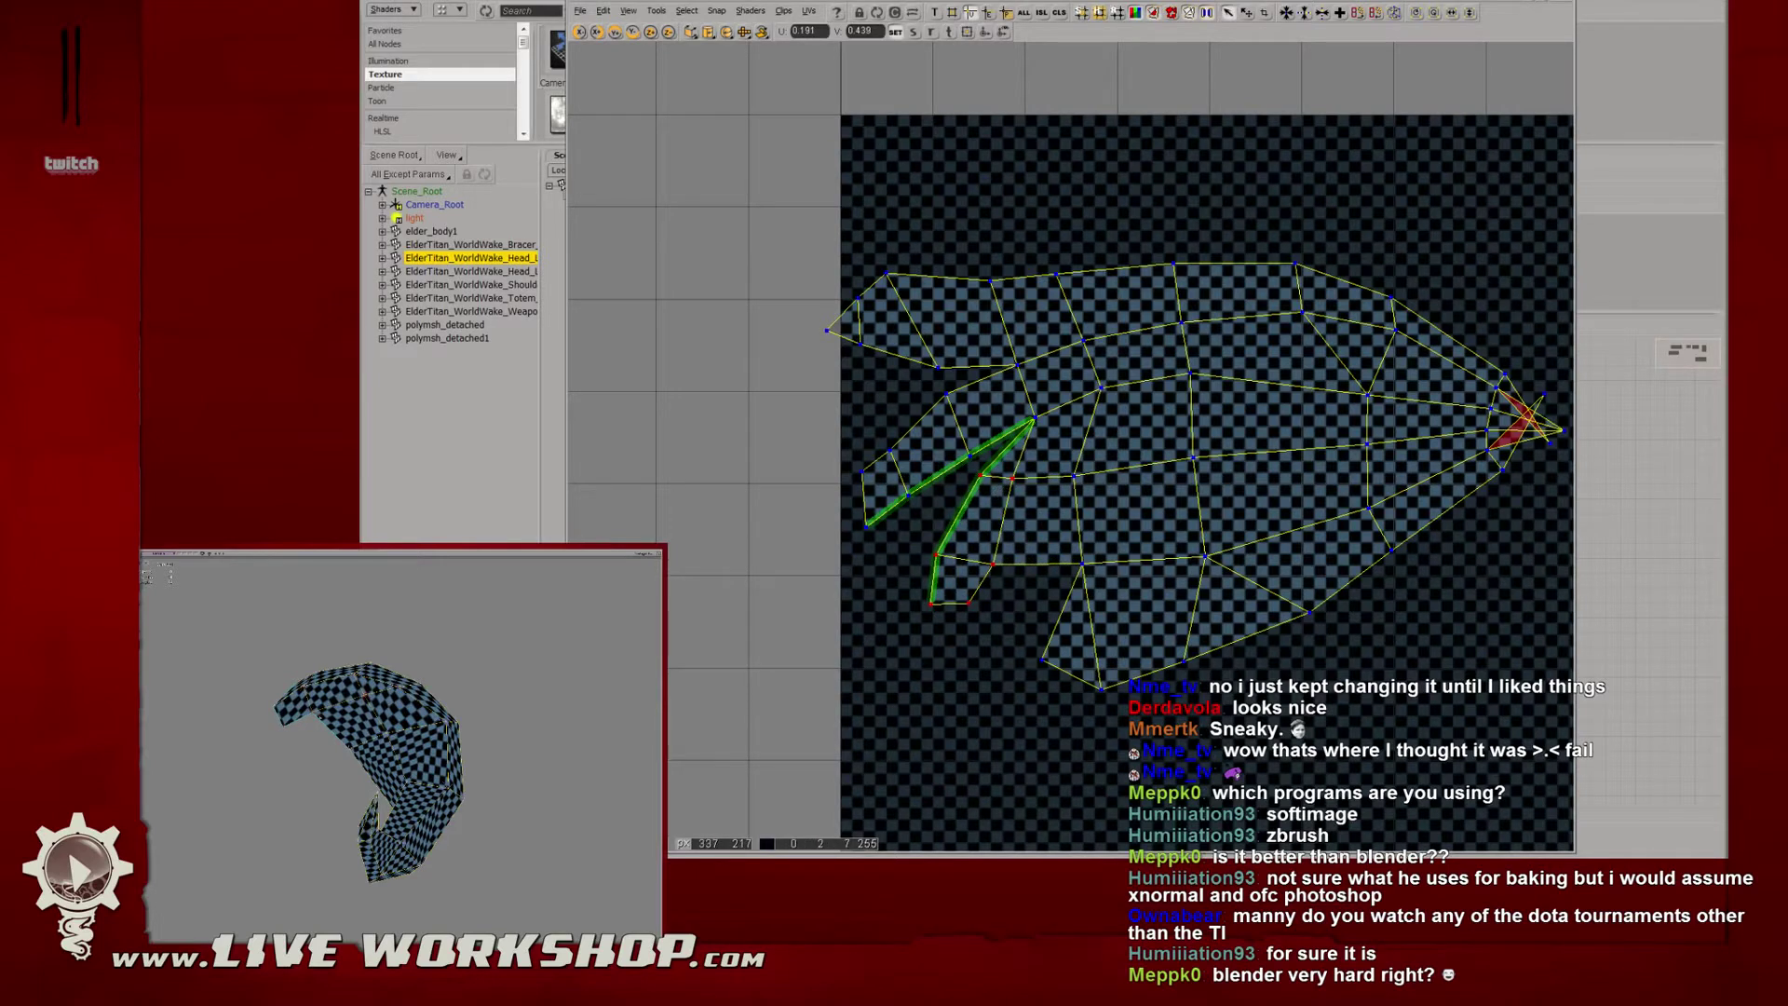
drag(989, 509, 983, 511)
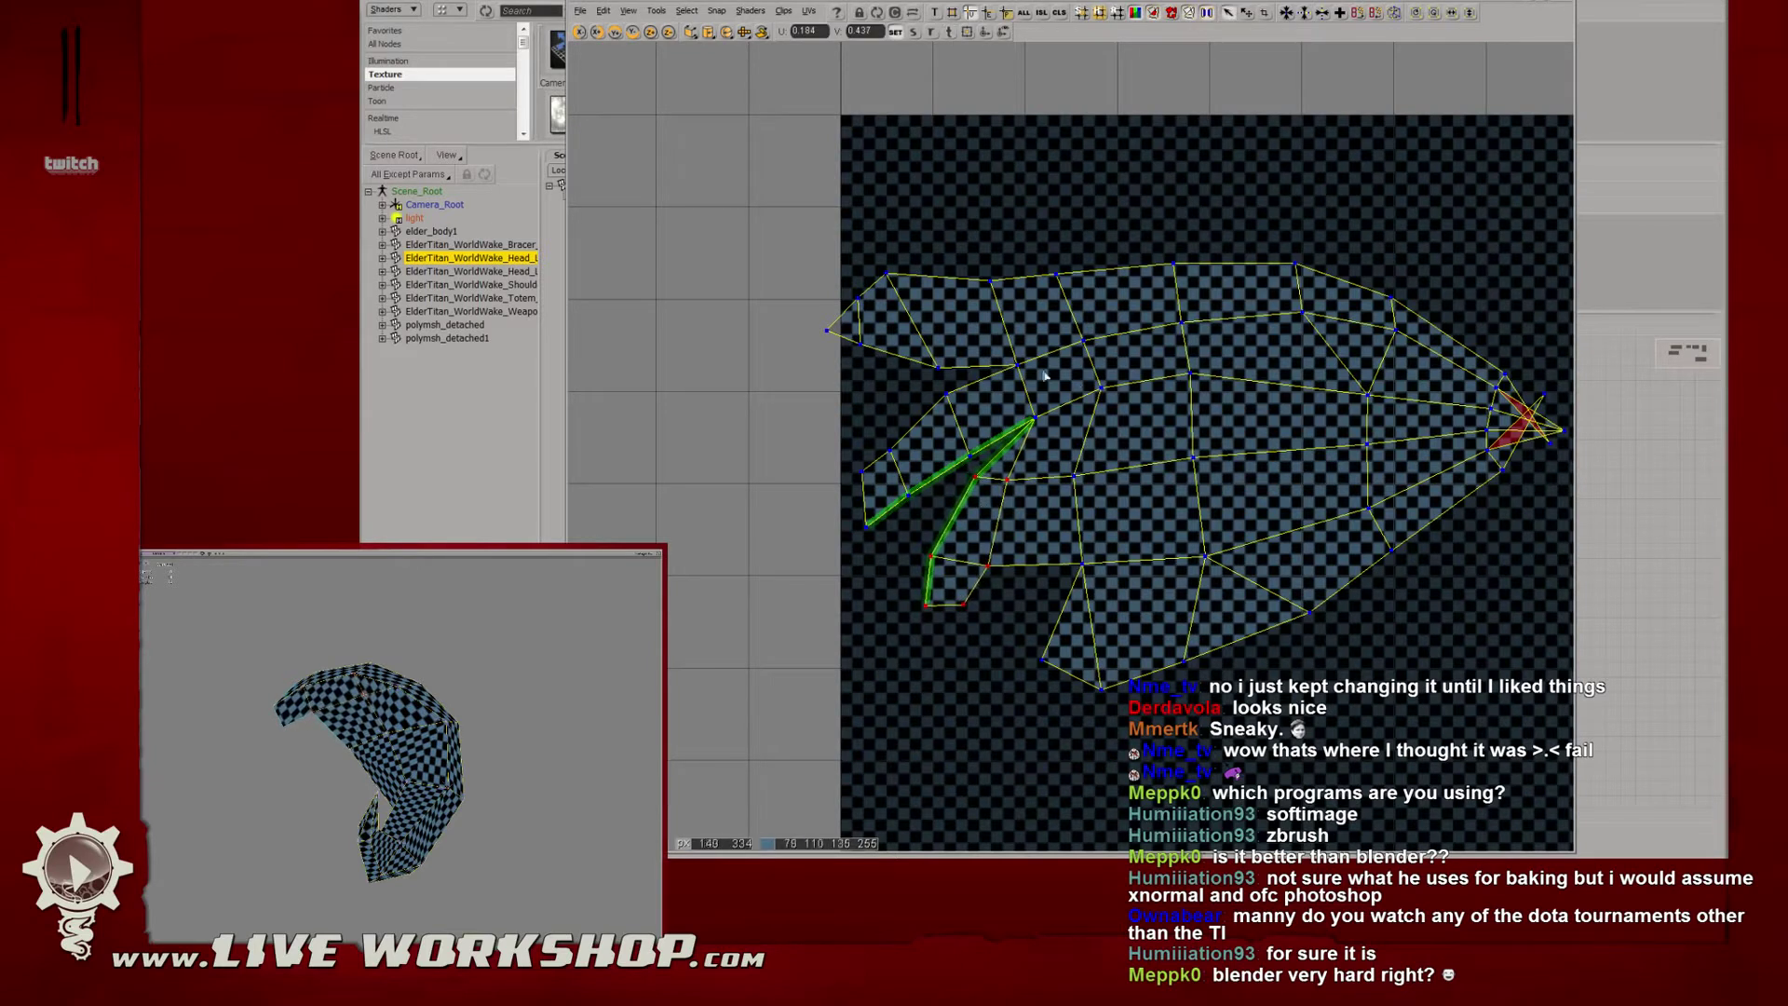
Select the points of the two upper flaps, shift them outward past the tile's edge and adjust the inner point beside them.
click(1101, 387)
drag(818, 232, 1112, 424)
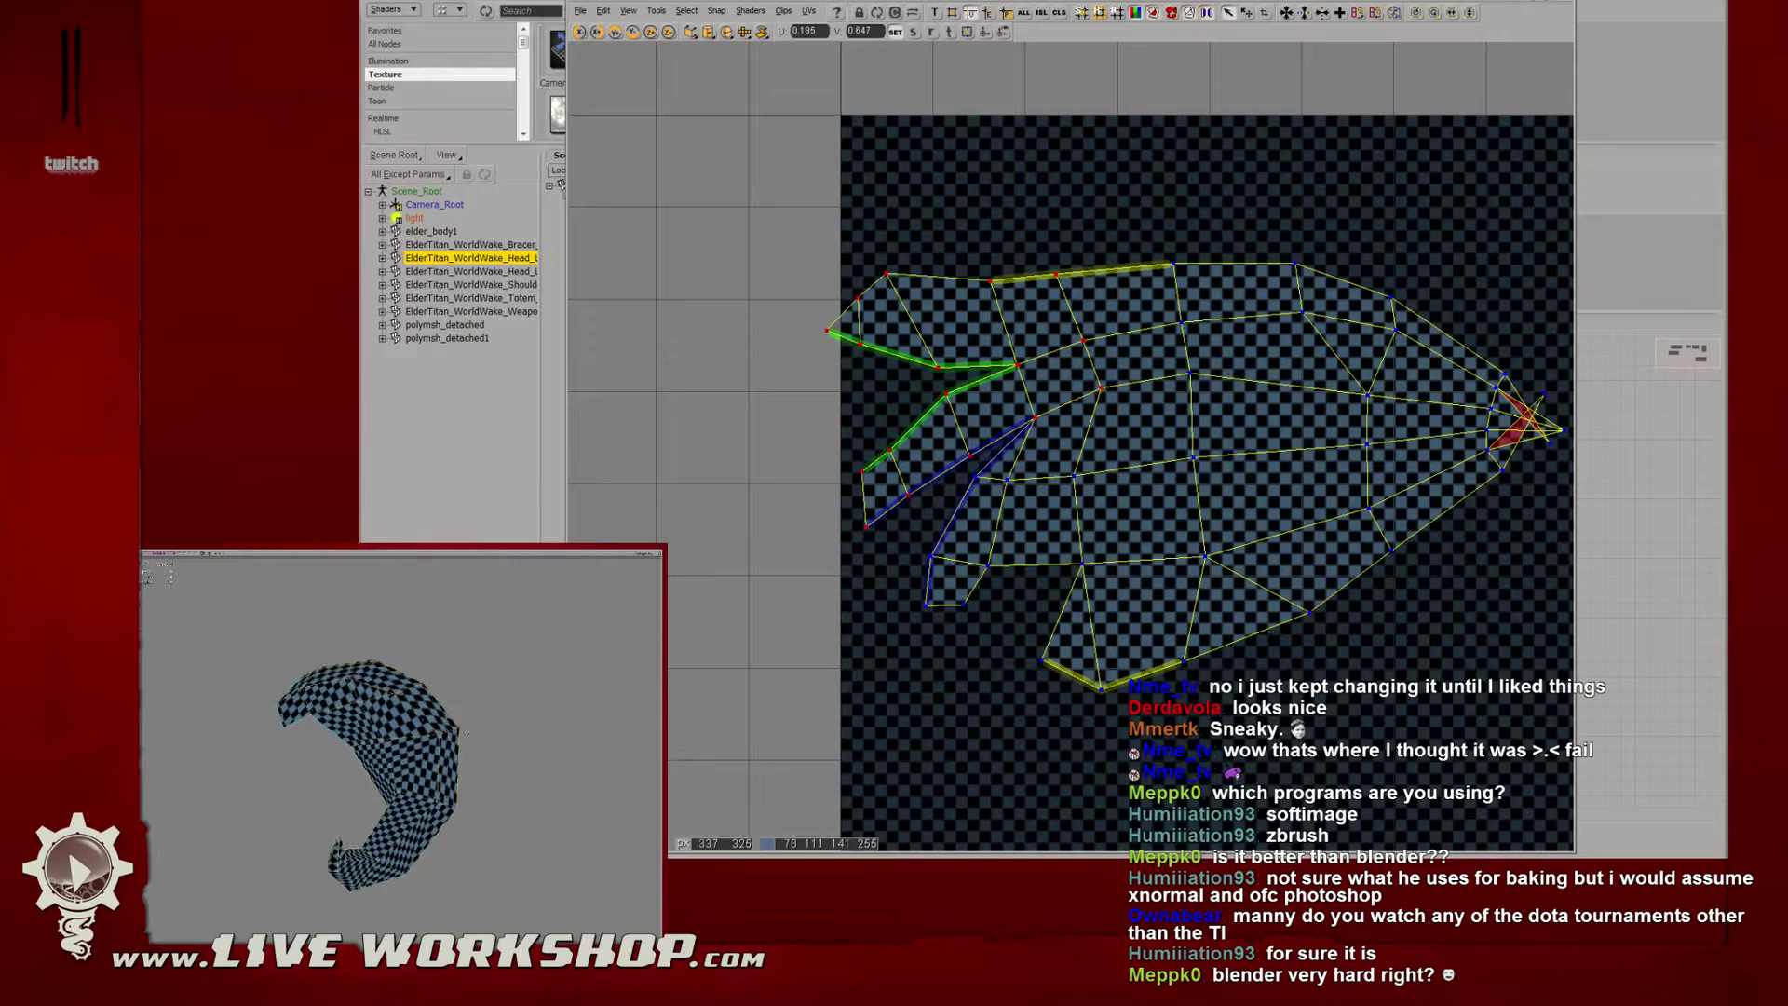
key(v)
drag(829, 393, 754, 393)
key(ctrl+z)
middle_drag(433, 698, 381, 719)
key(v)
drag(1004, 359, 956, 362)
middle_drag(438, 717, 410, 719)
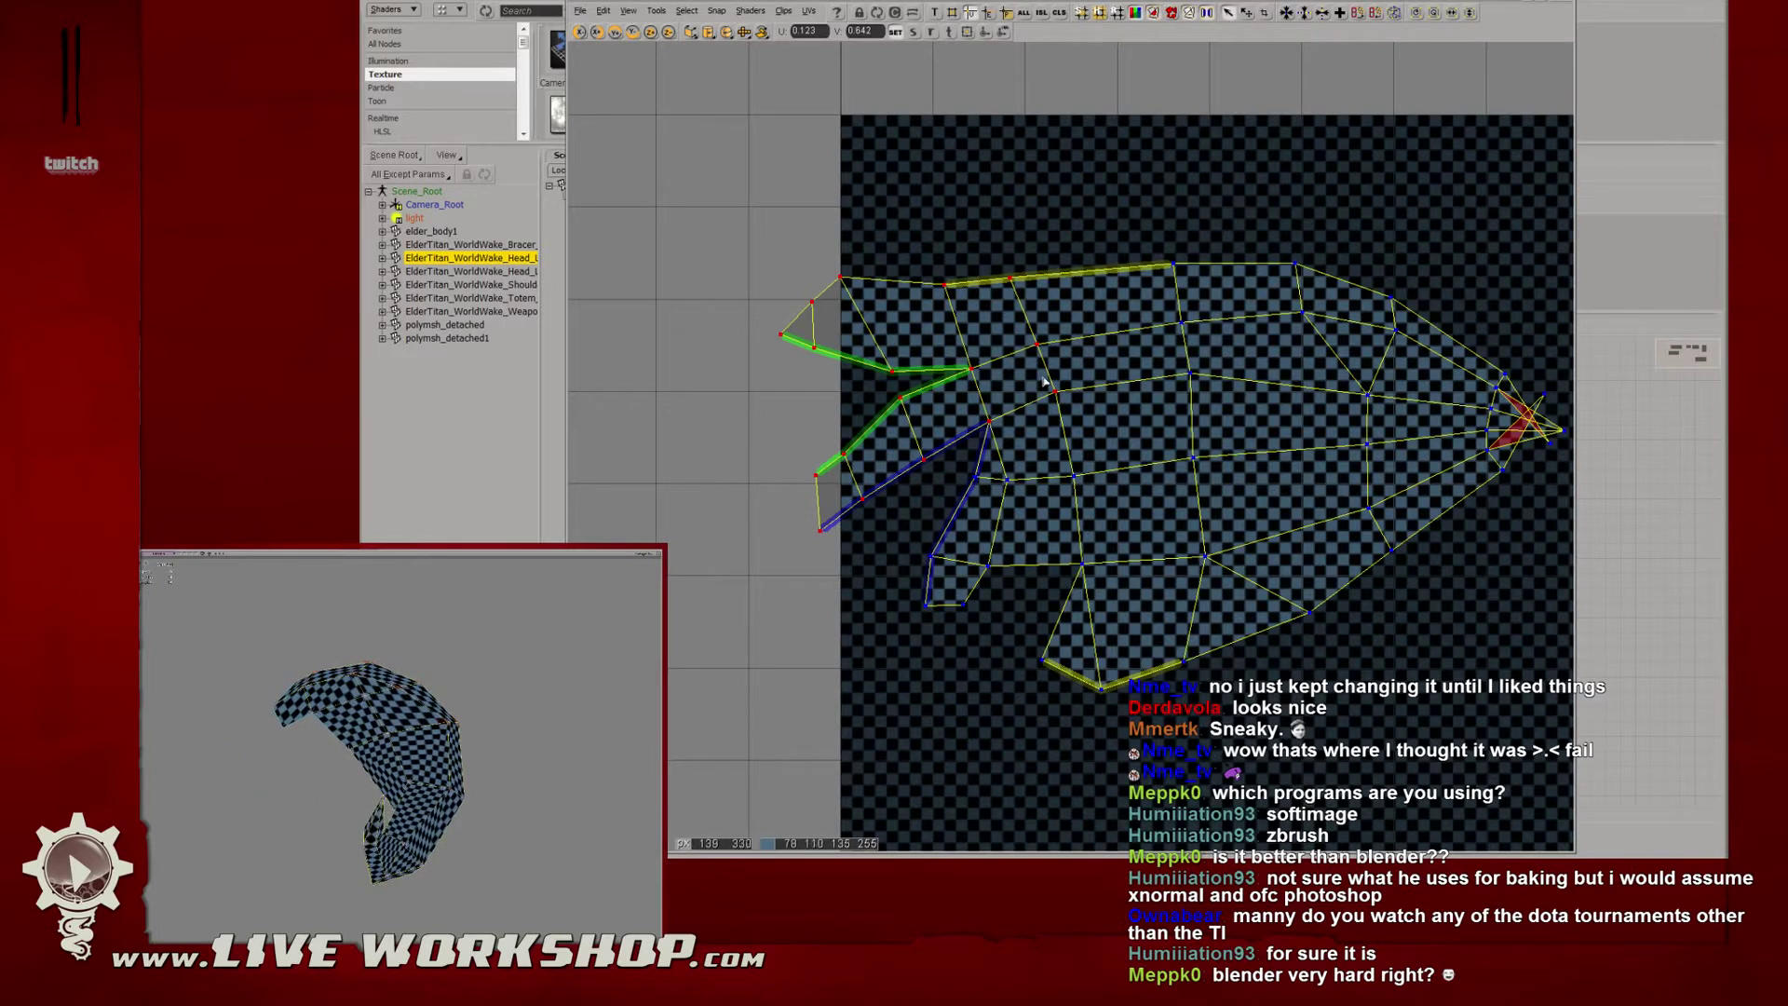
key(v)
mouse_move(1043, 377)
mouse_down()
mouse_move(1062, 402)
mouse_move(1048, 383)
mouse_up()
key(space)
Shift the top flap's points up and slightly outward, and raise the neighbouring points along the island's upper edge to match.
drag(944, 242, 1080, 354)
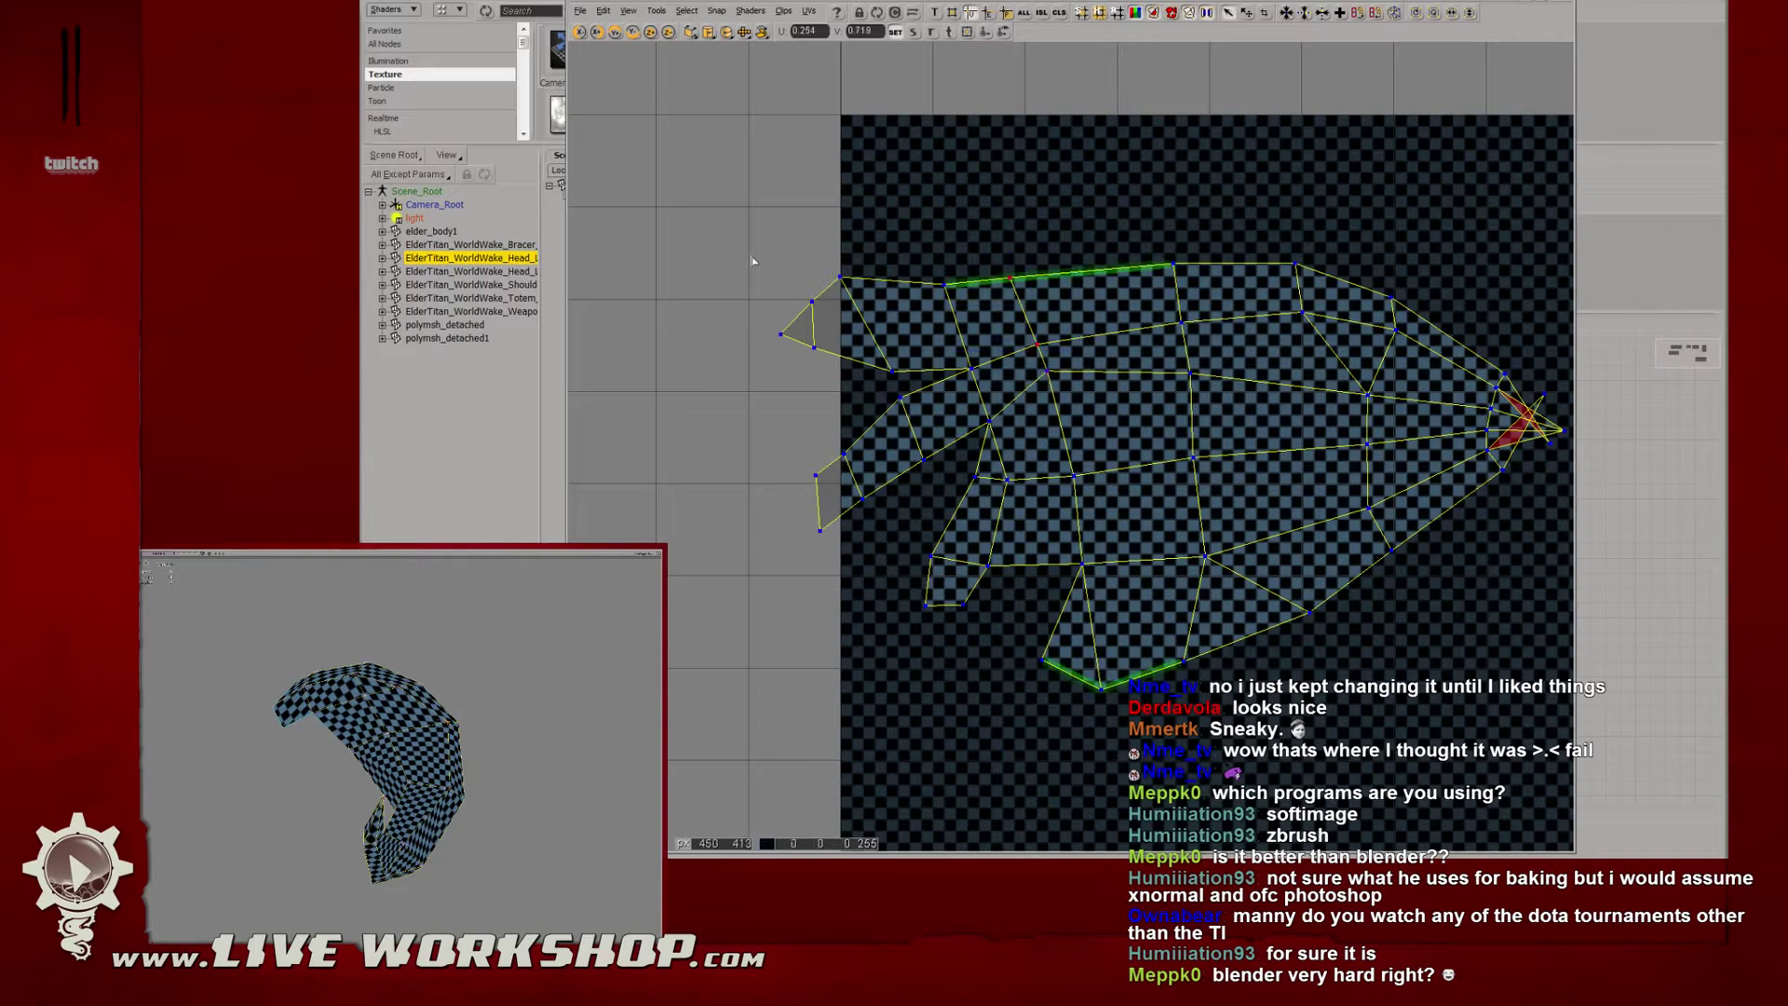
shift+drag(748, 256, 979, 395)
middle_drag(540, 748, 457, 743)
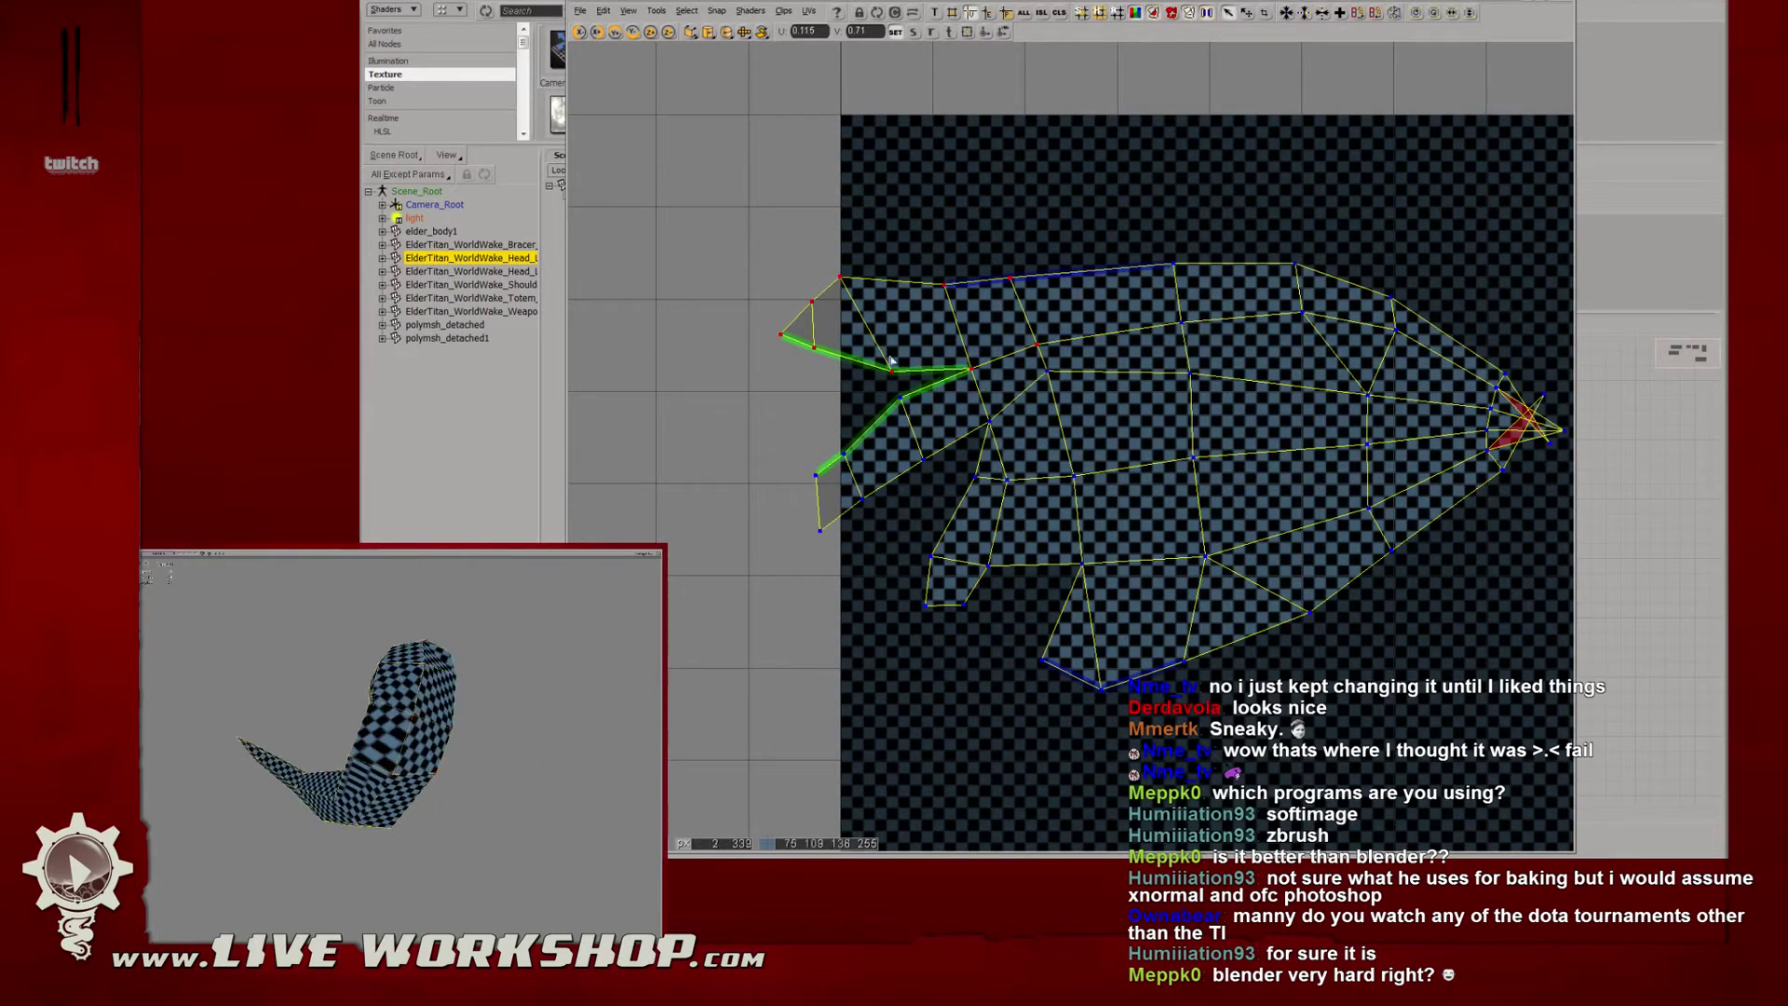
drag(1000, 302, 988, 270)
click(1188, 300)
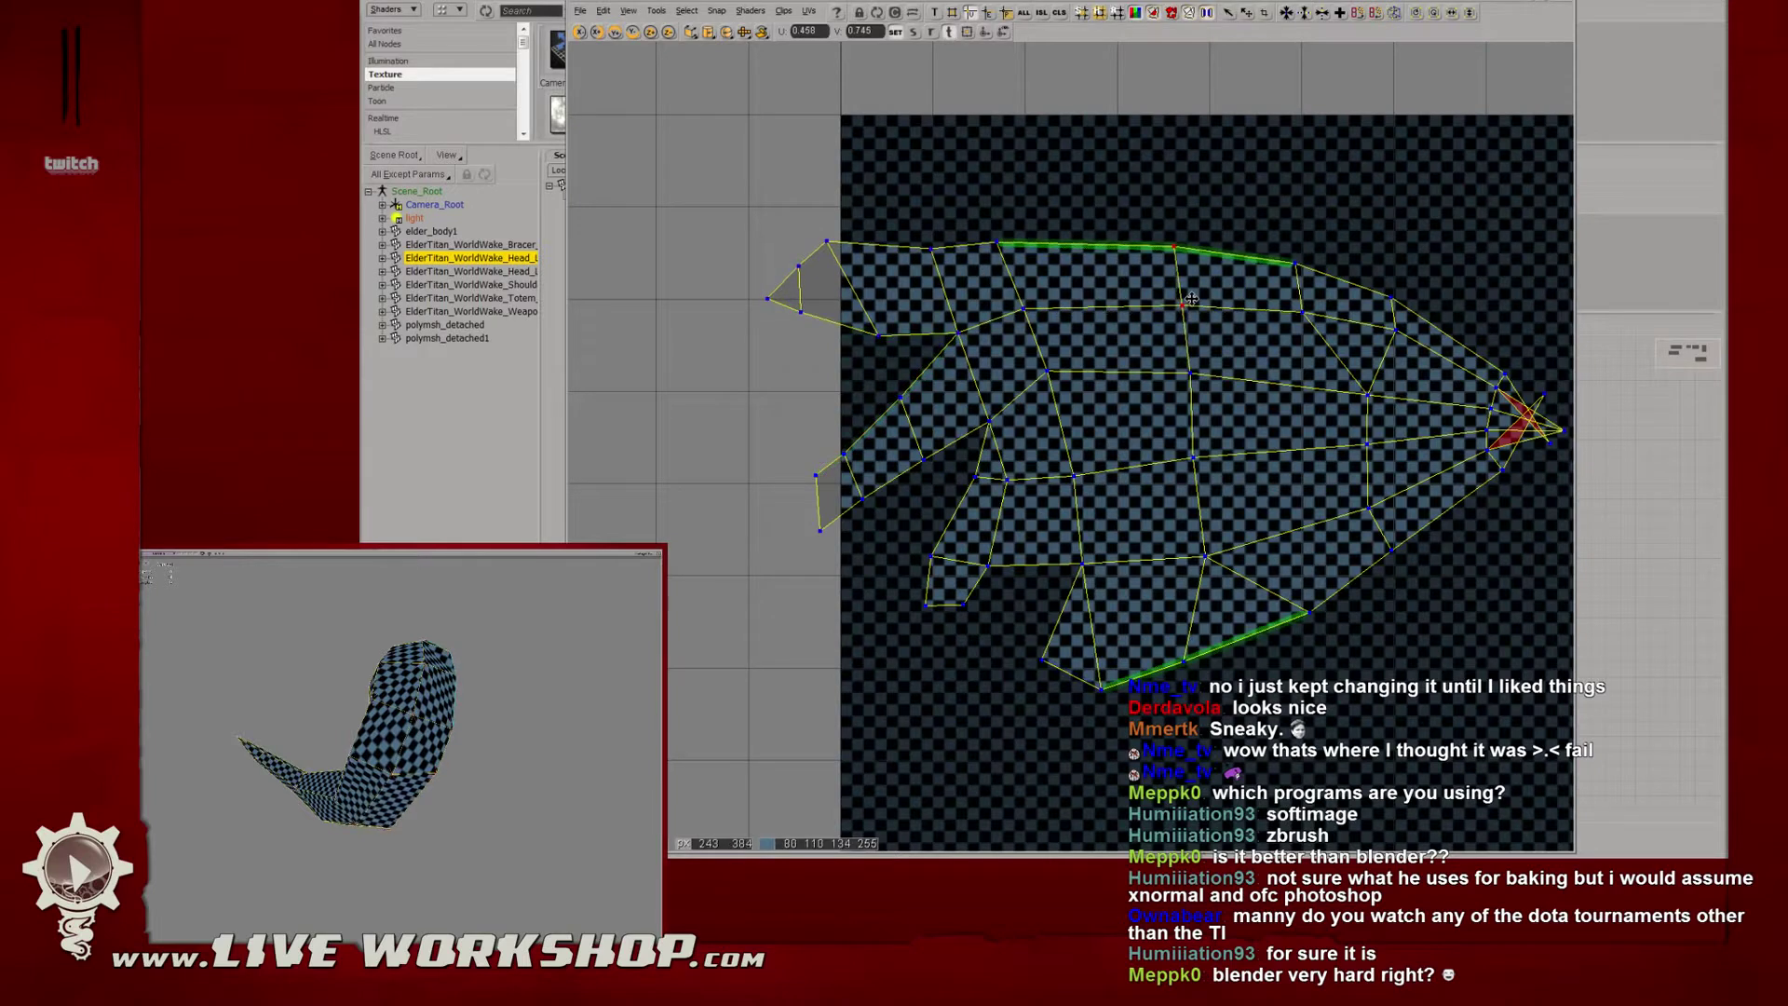
Select the outer points of the top flap and nudge them slightly outward.
drag(694, 209, 965, 339)
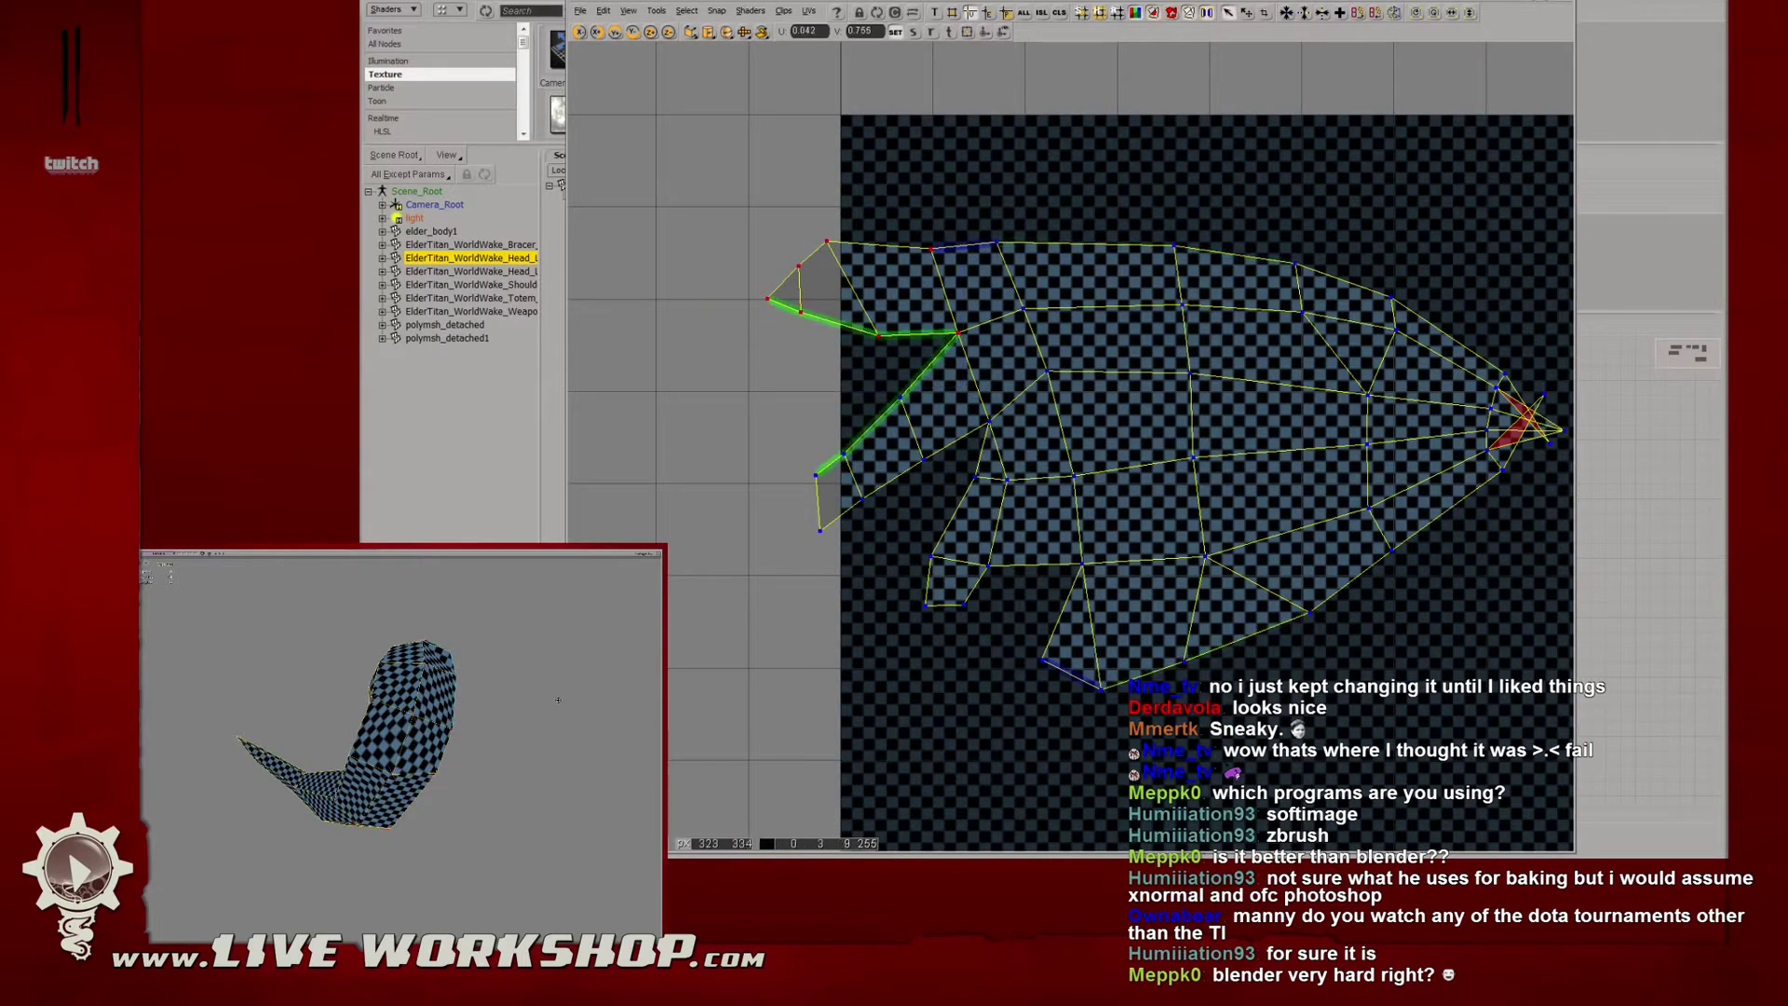
middle_drag(401, 708, 442, 697)
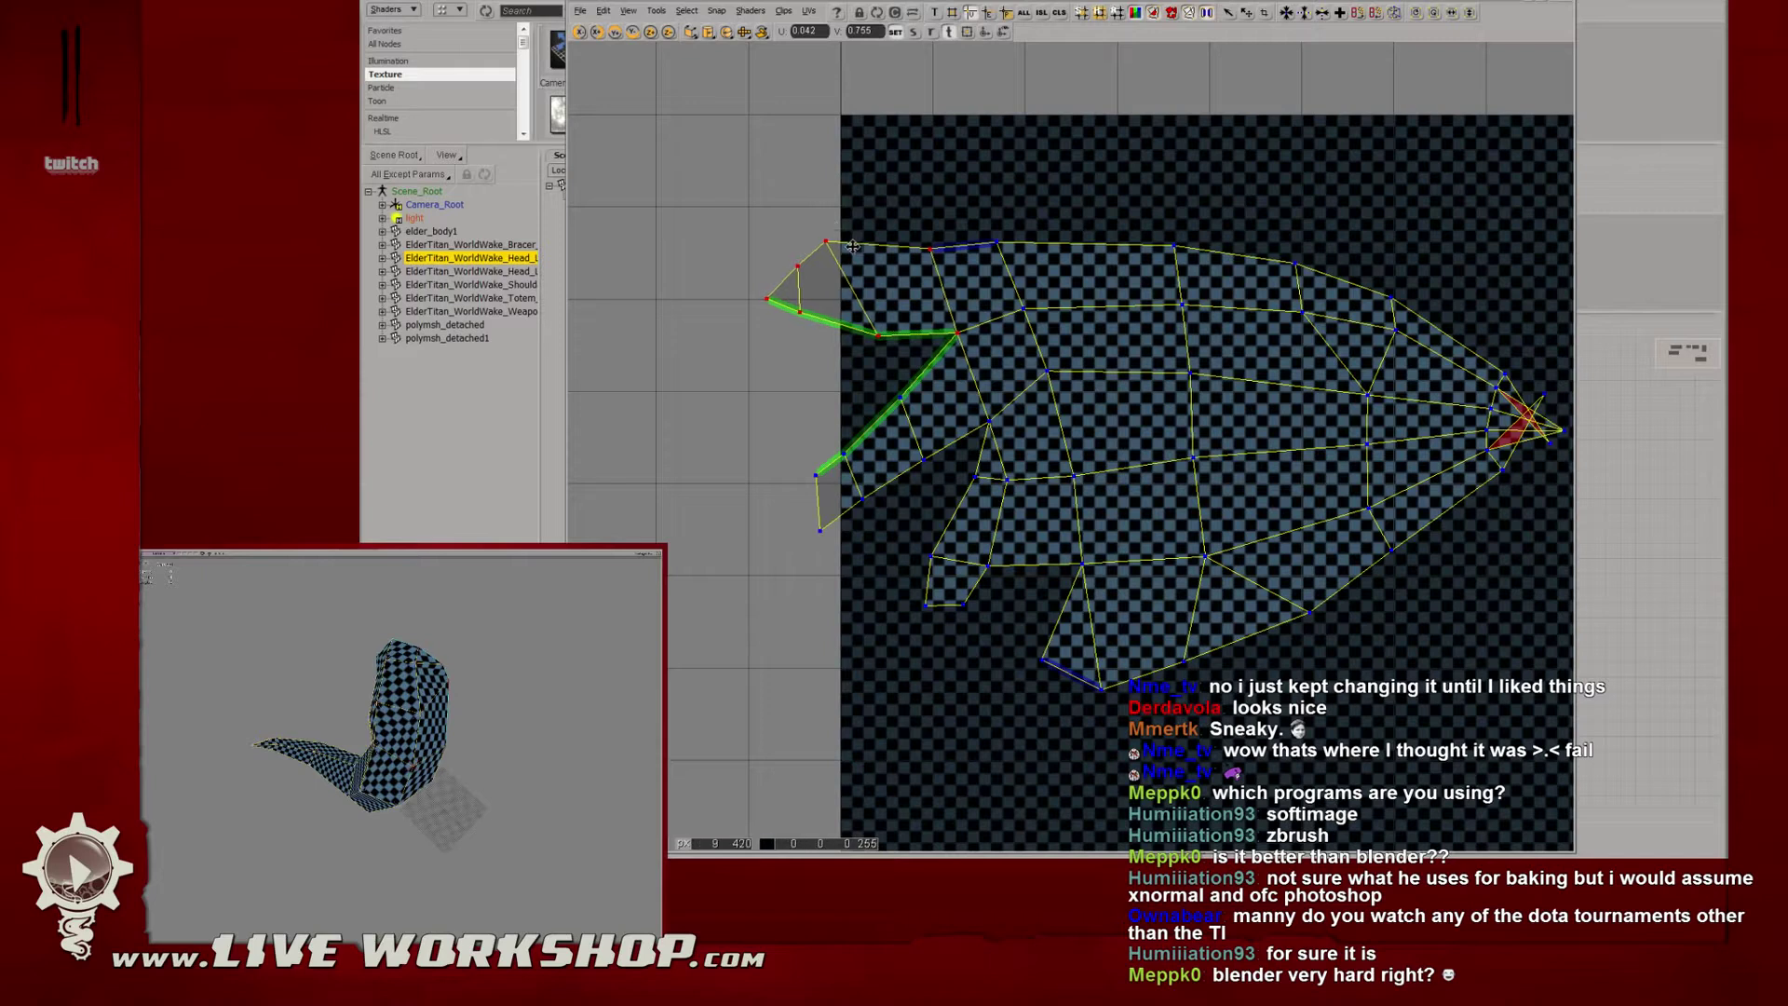
drag(853, 246, 778, 261)
mouse_move(507, 689)
middle_down()
mouse_move(531, 673)
mouse_move(503, 694)
middle_up()
key(ctrl+z)
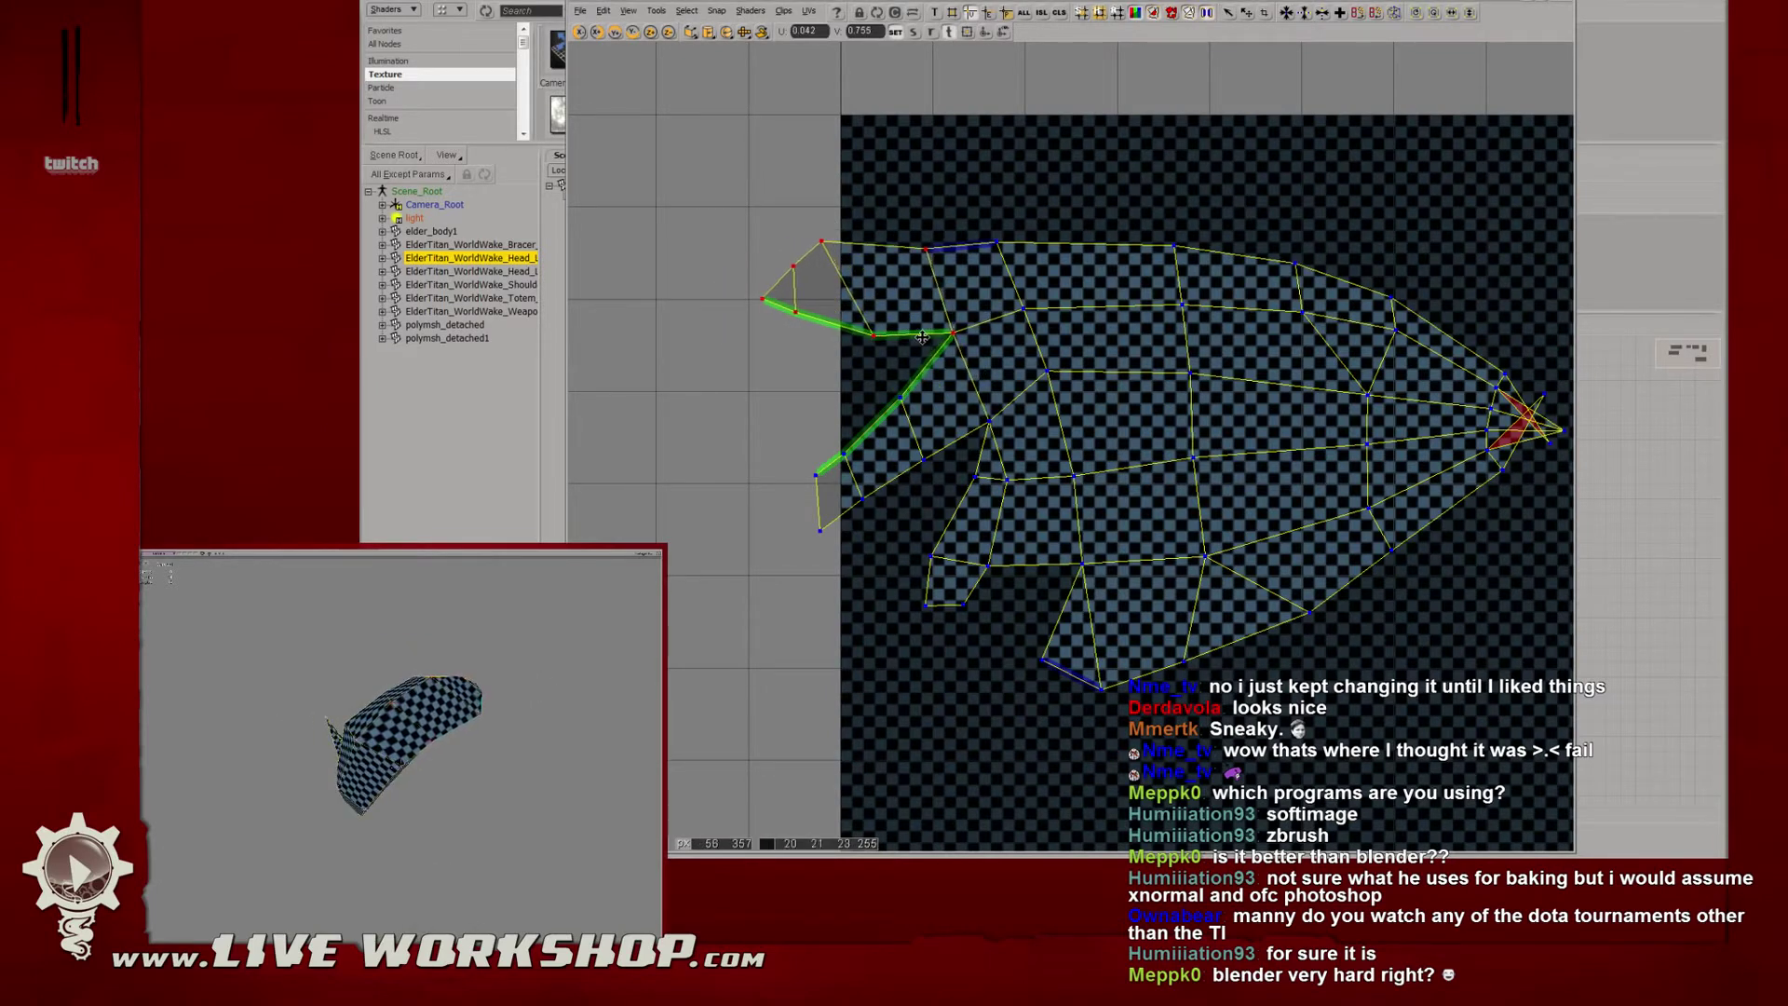
Rotate the top flap downward and adjust the two upper-edge points at its base into a smooth outline.
drag(901, 355, 877, 331)
click(925, 282)
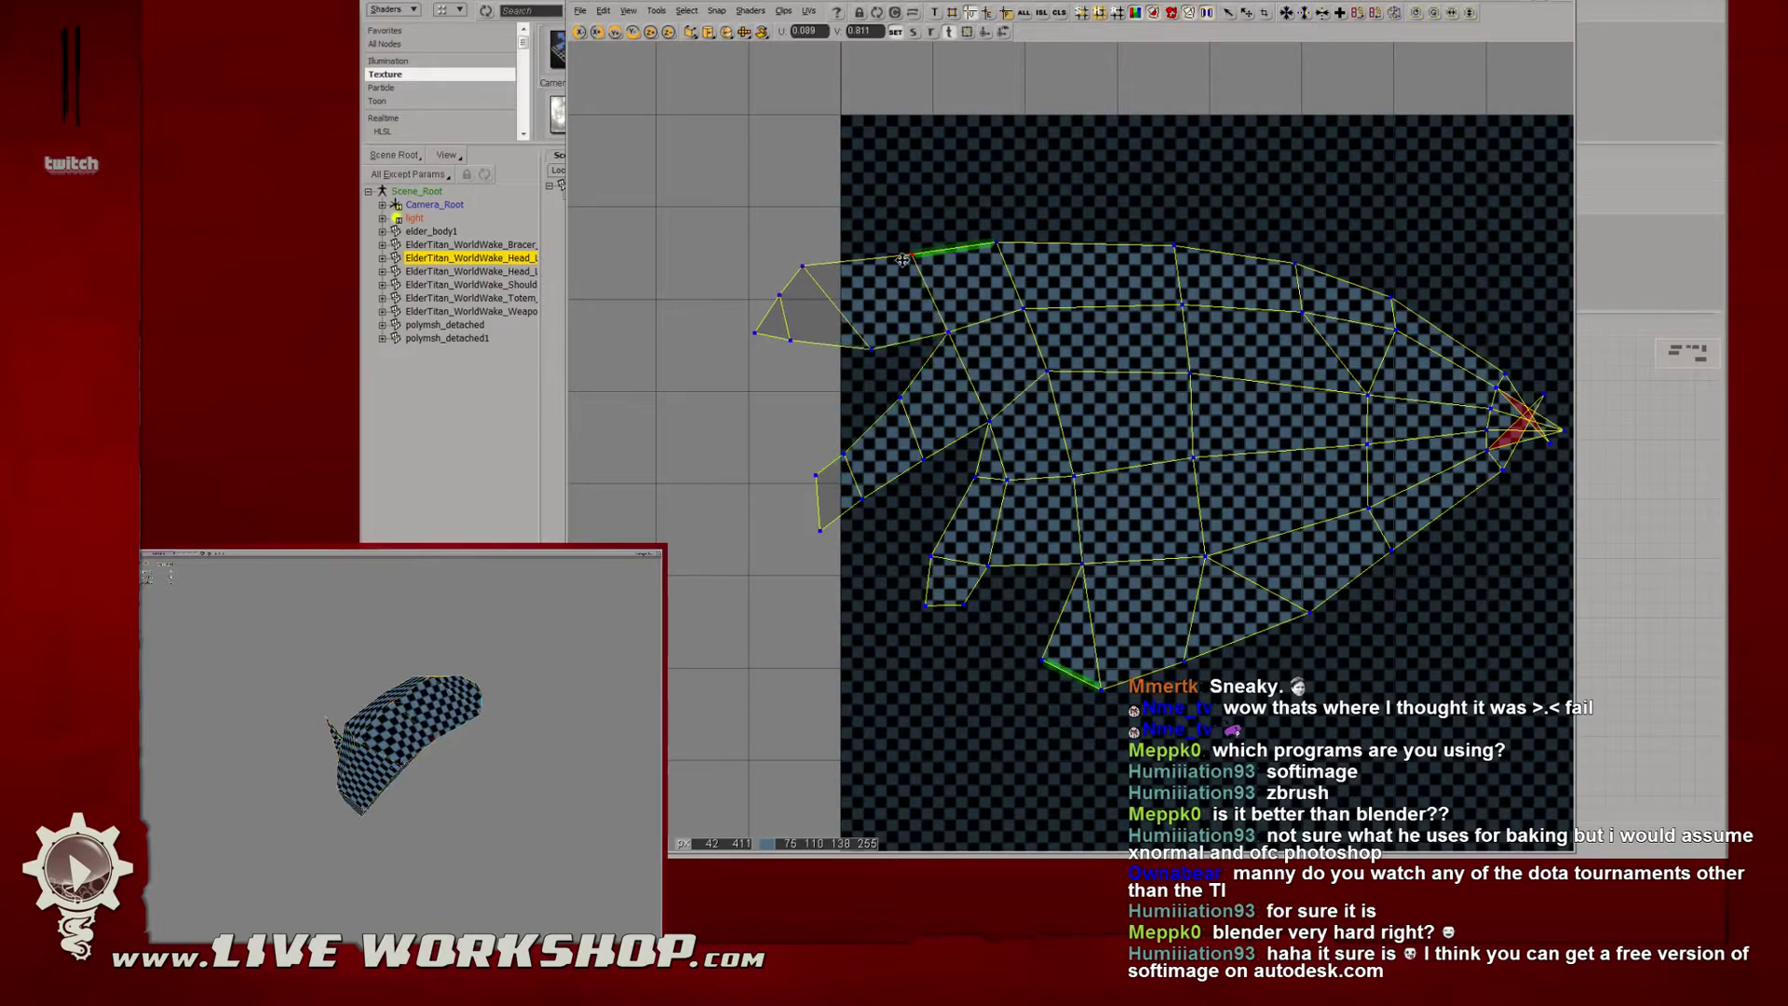
shift+click(1006, 244)
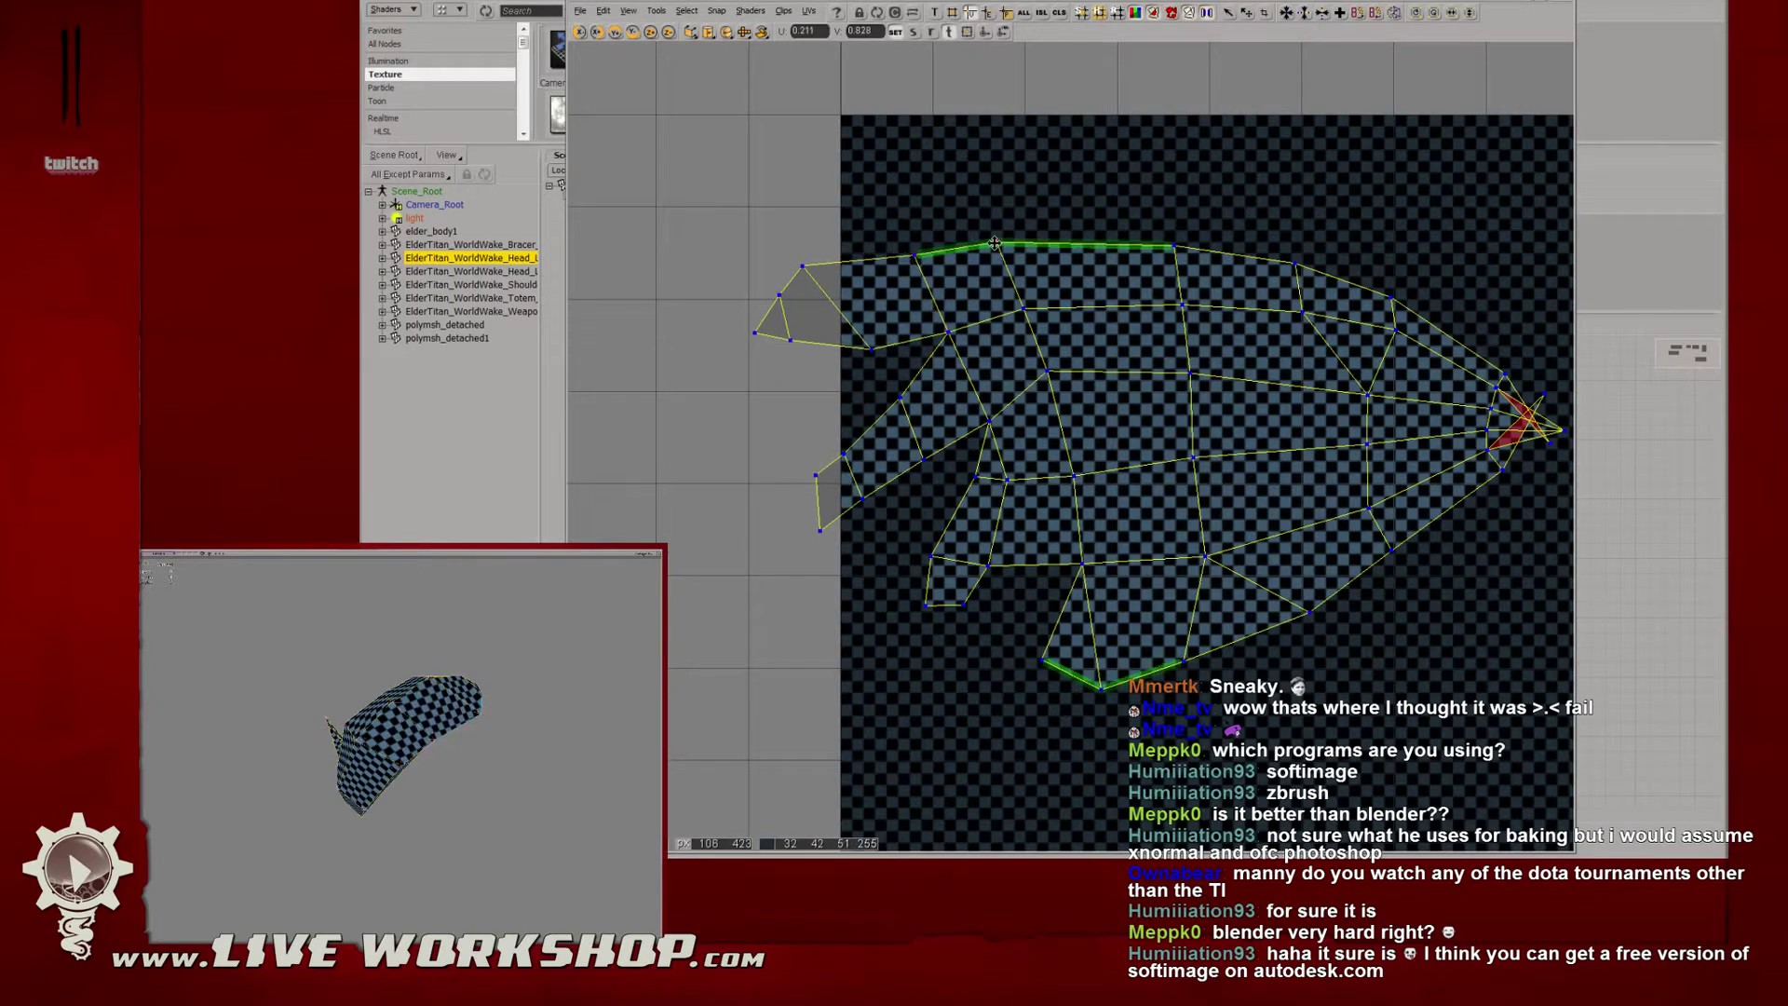
drag(1004, 243, 1000, 246)
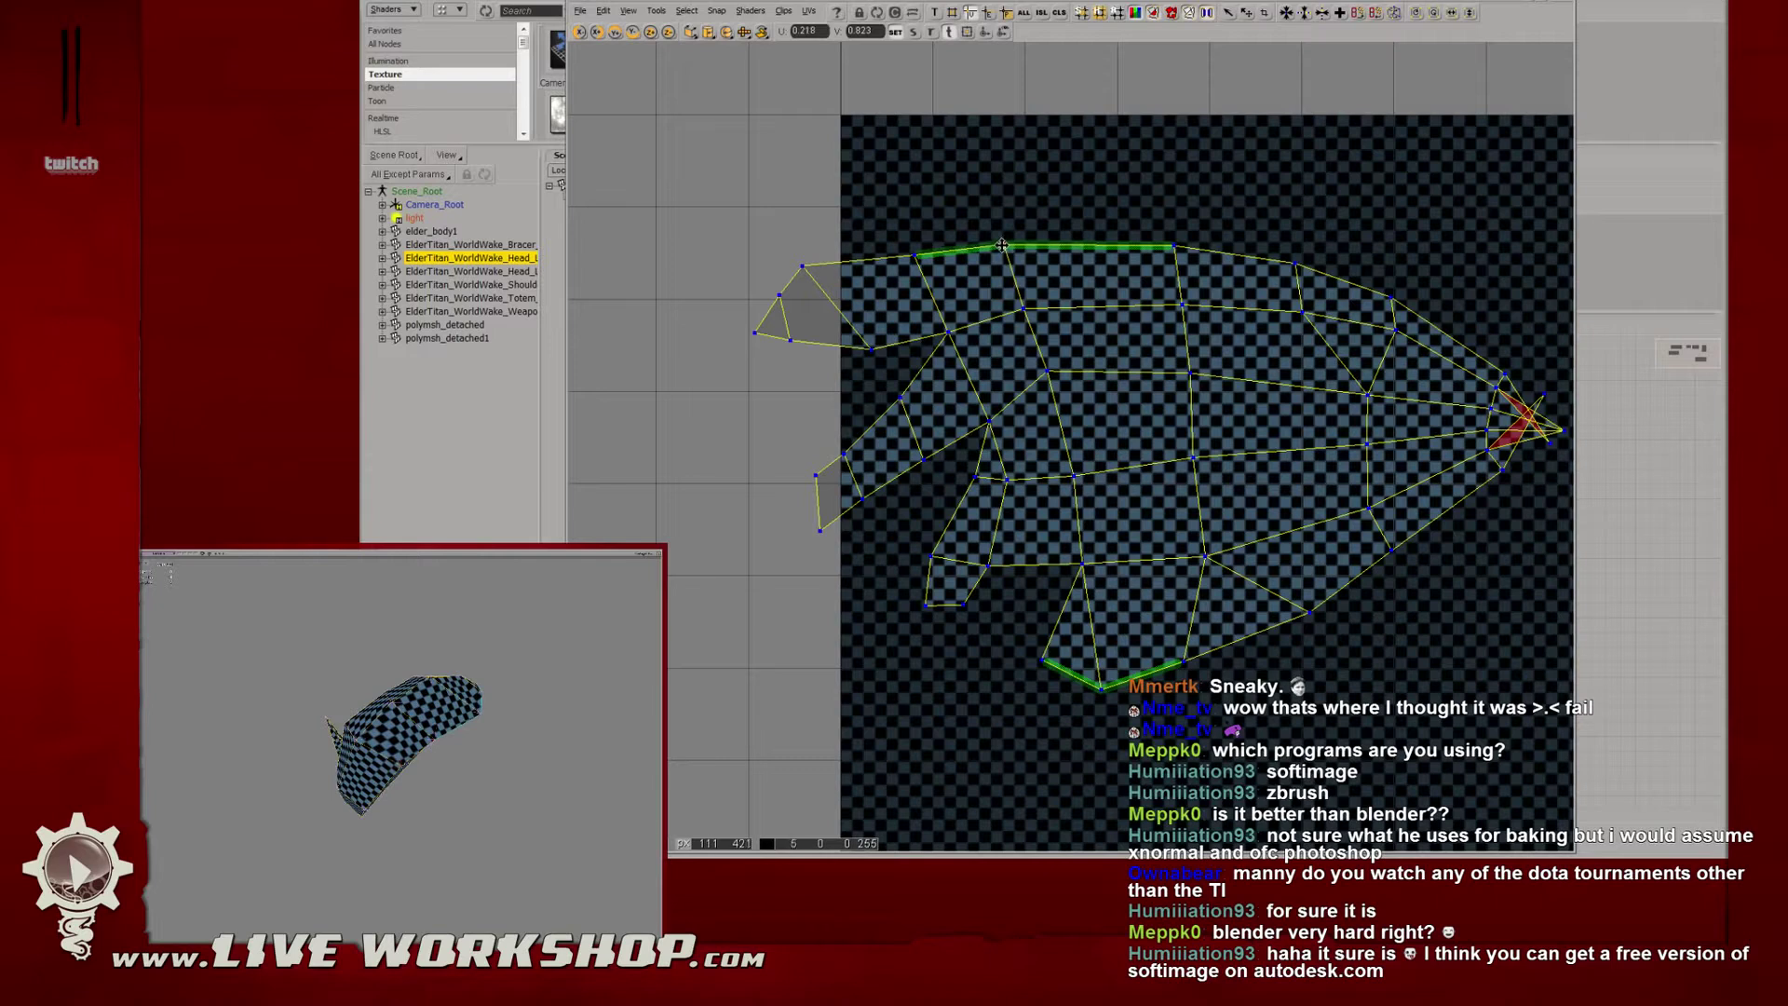
Rotate the outer end of the top flap down toward the second flap to narrow the gap between them.
drag(711, 240, 889, 362)
key(c)
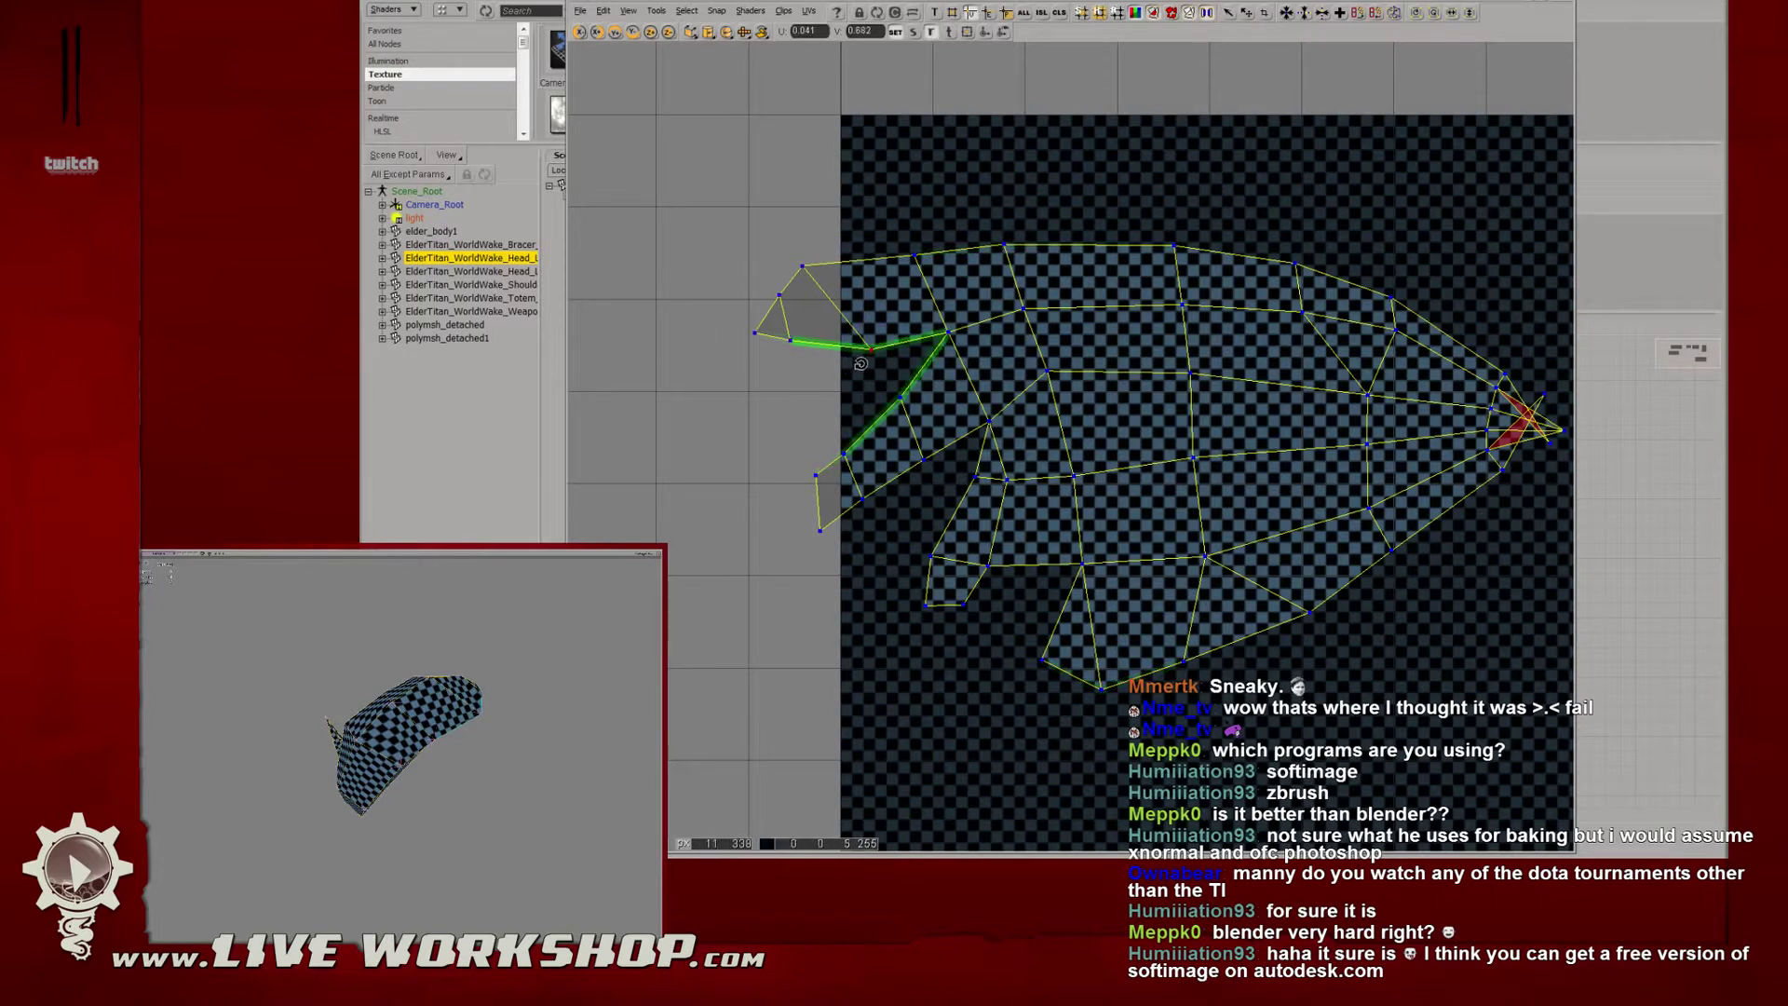
drag(725, 246, 869, 375)
Nudge the second flap toward the top flap and heal the innermost facing points to start closing their seam.
drag(789, 442, 905, 557)
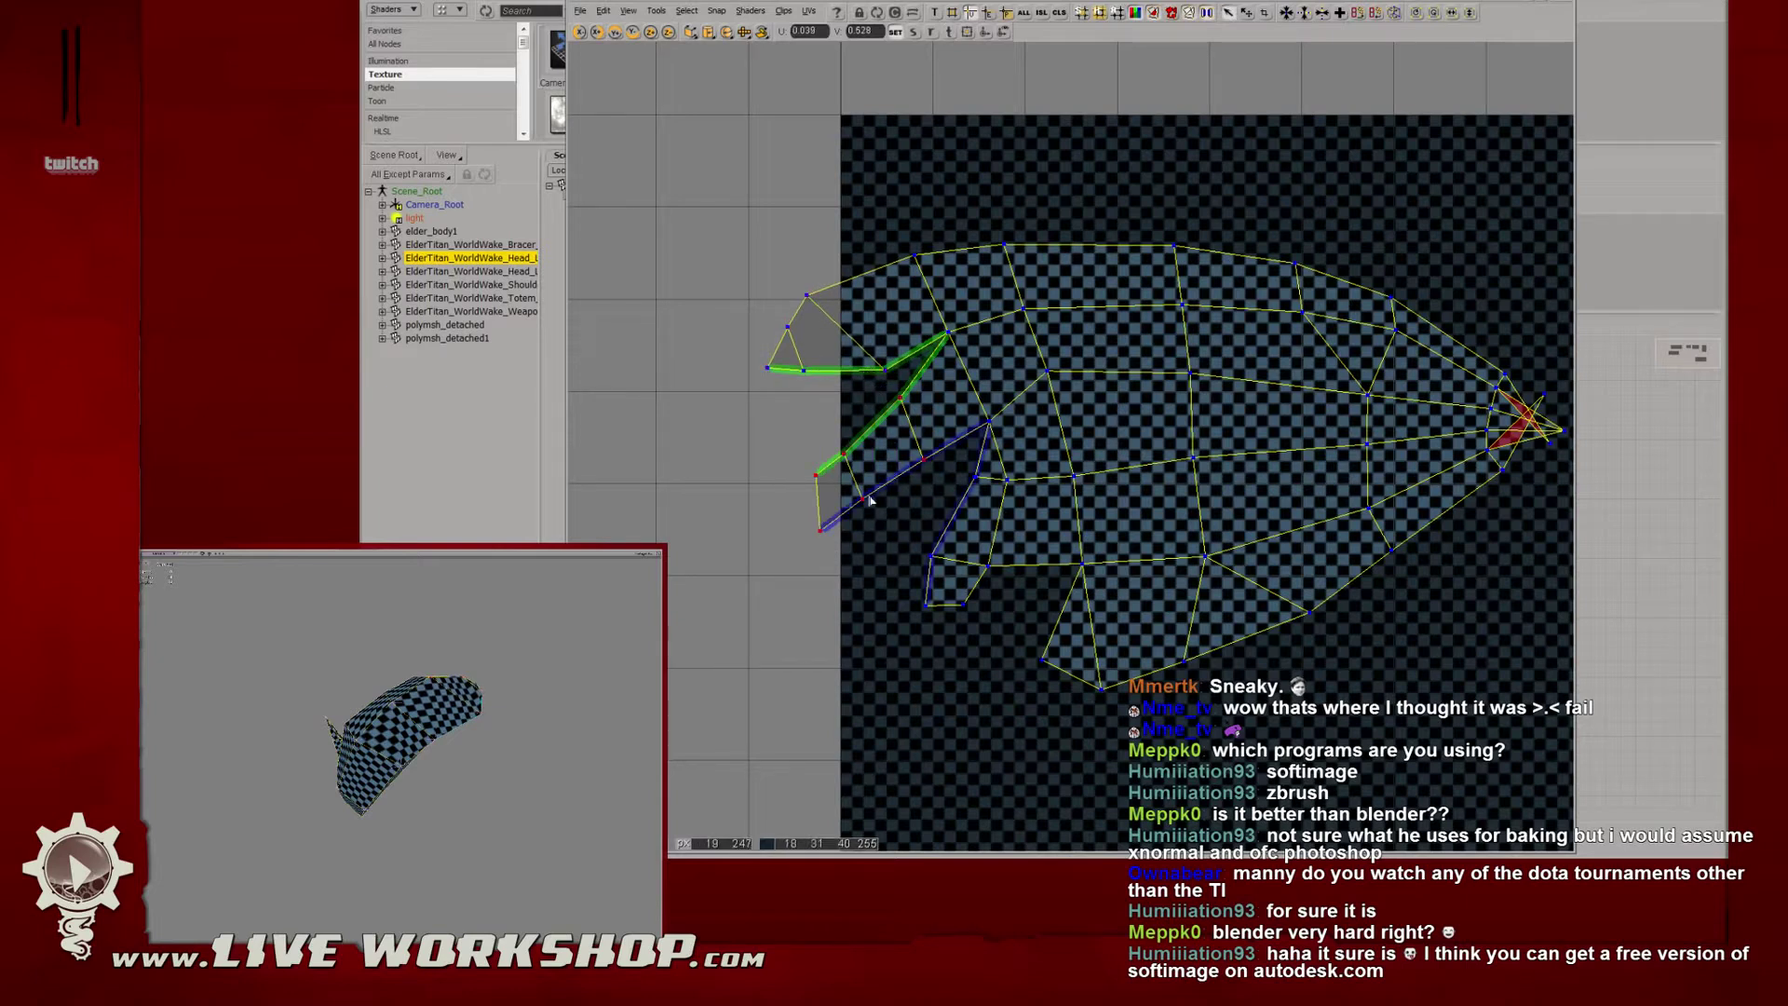
middle_drag(409, 731, 437, 448)
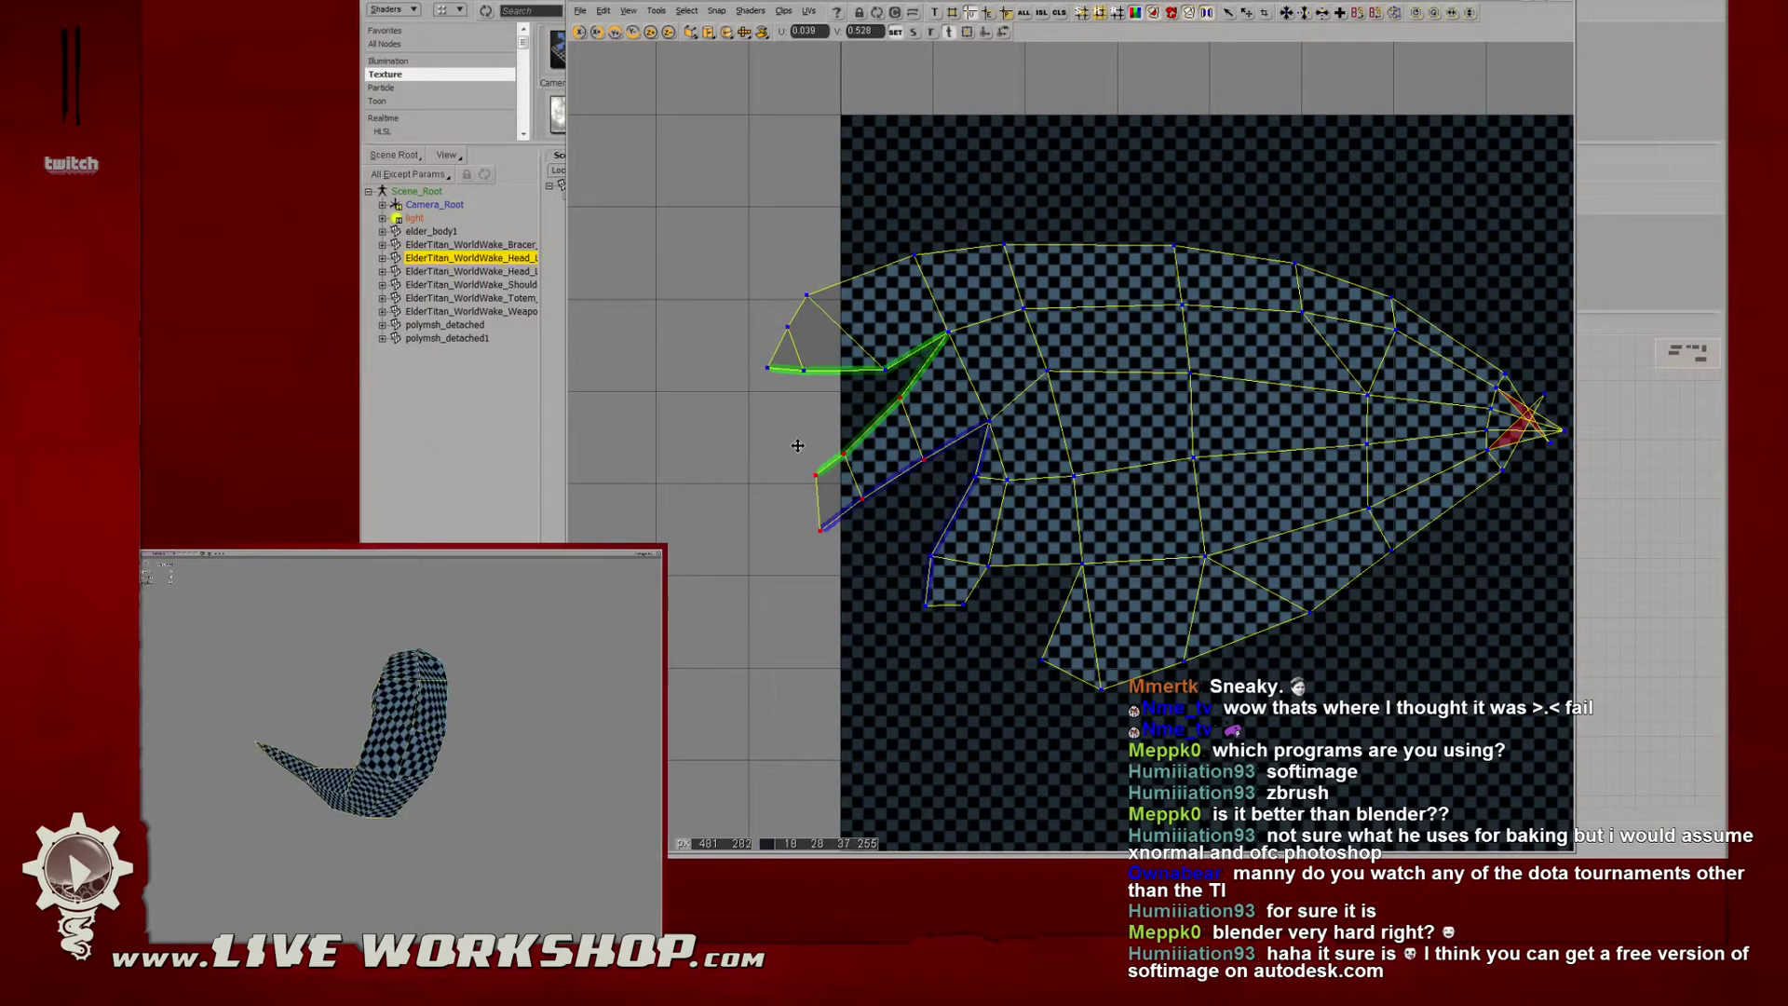
drag(798, 445, 794, 440)
drag(916, 418, 919, 419)
key(h)
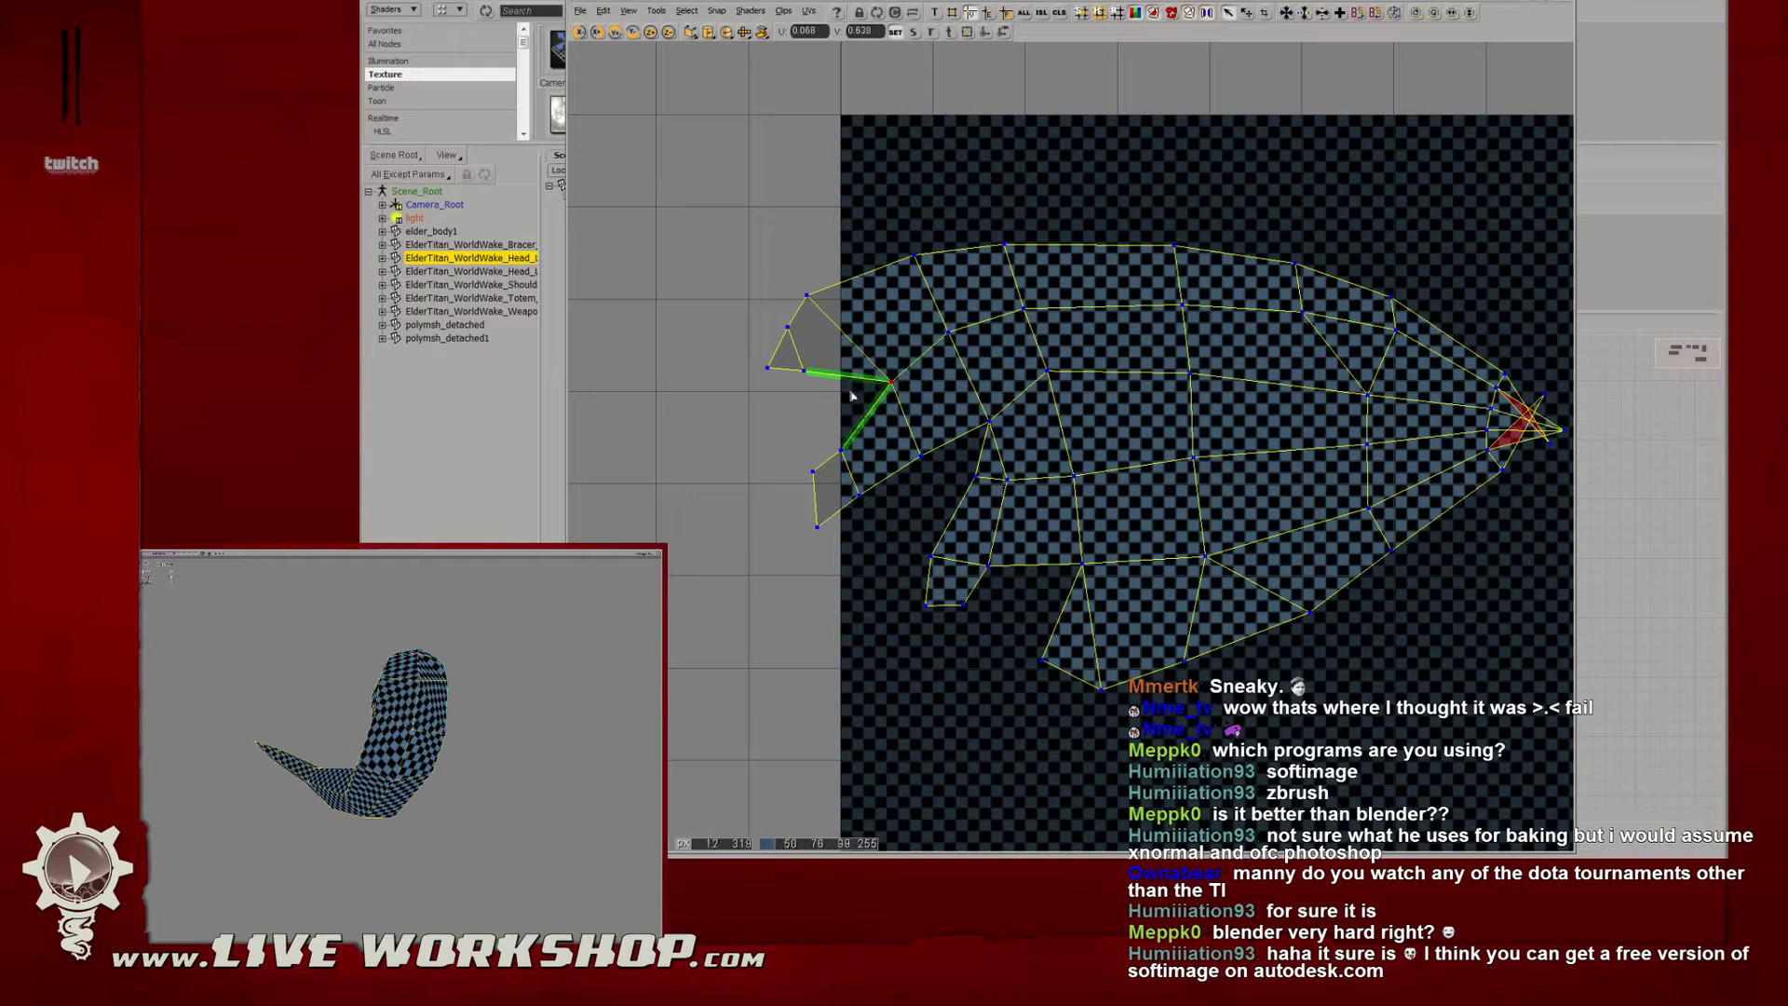
Heal the remaining facing points of the two upper flaps out to the tip and move the joined tip outward.
drag(859, 473, 877, 512)
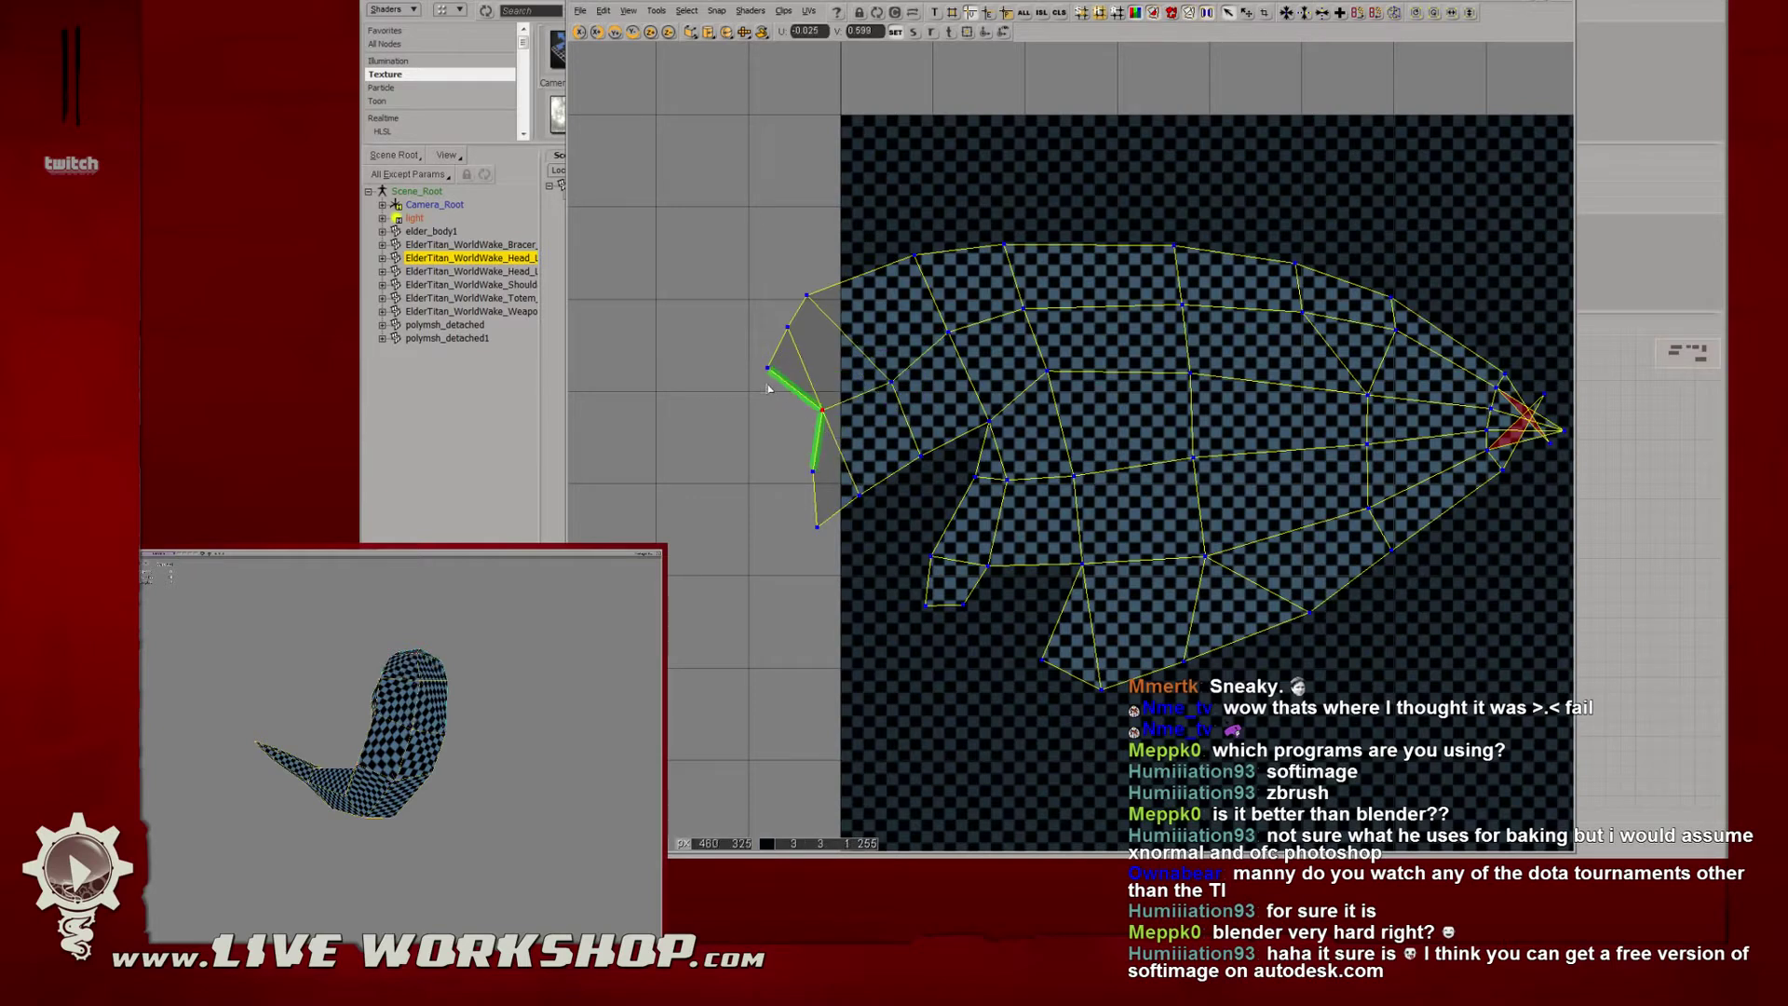
key(h)
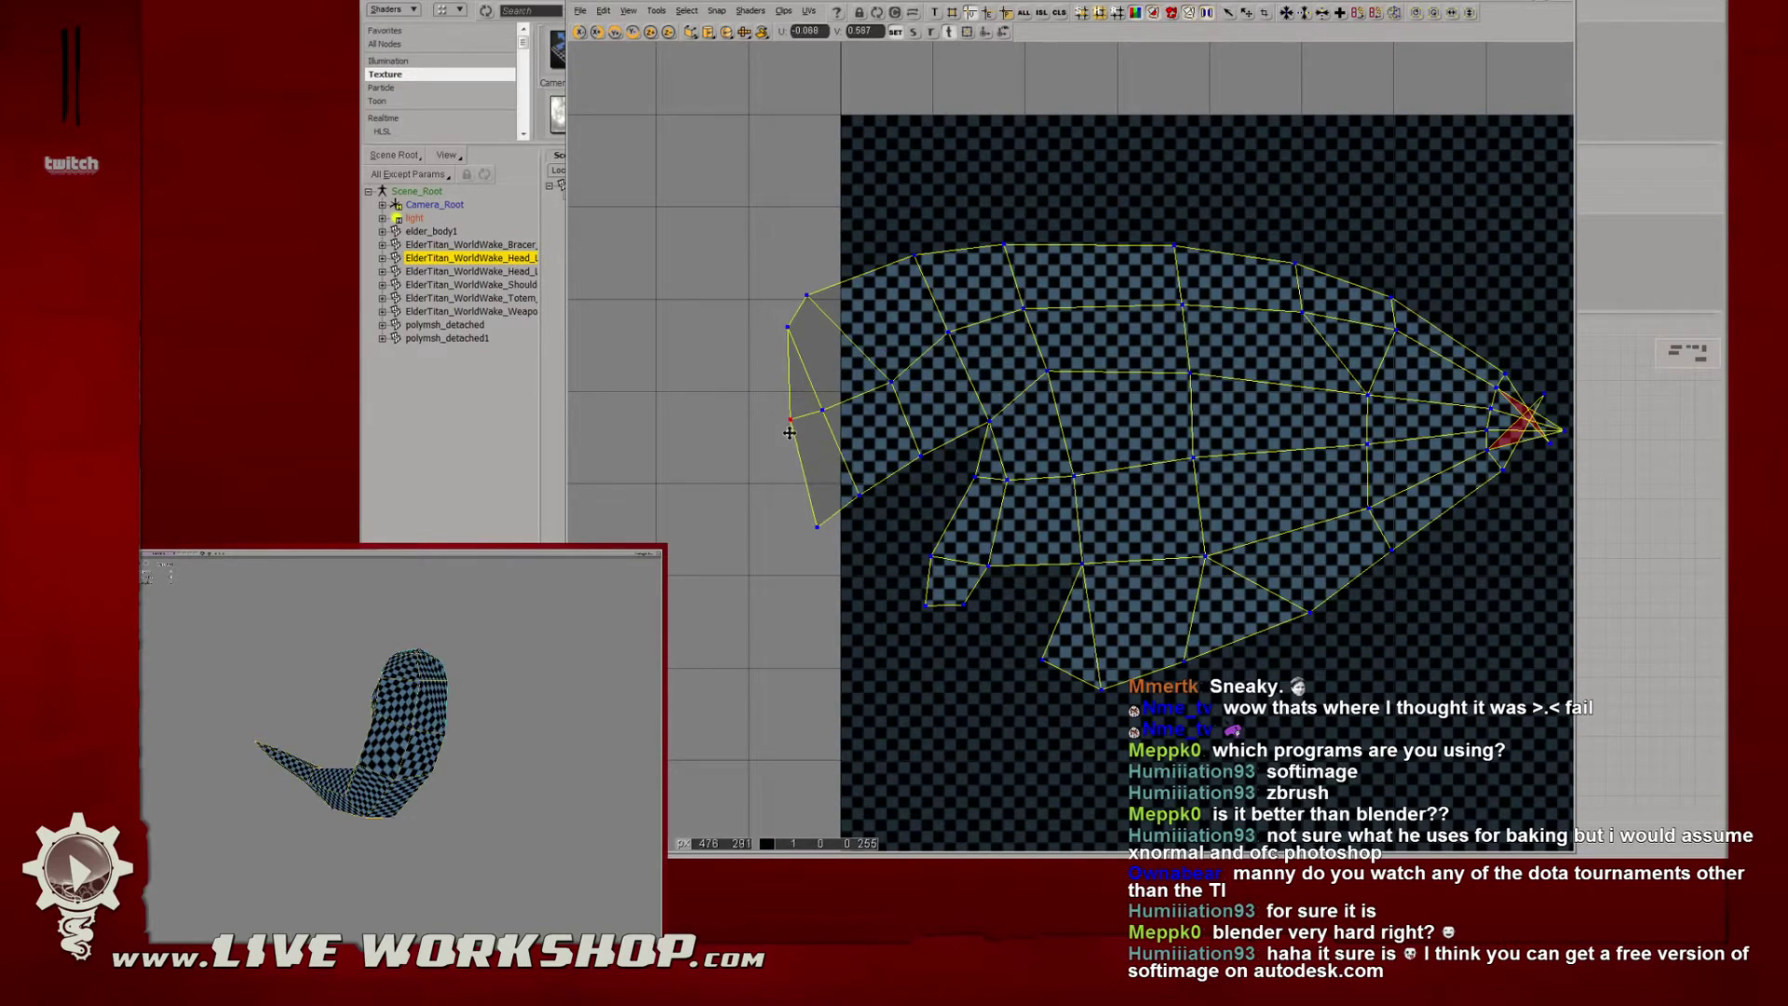
drag(789, 432, 772, 442)
Move the joined flap's two upper outer points inward and down, and nudge the seam point near its base.
drag(773, 279, 817, 363)
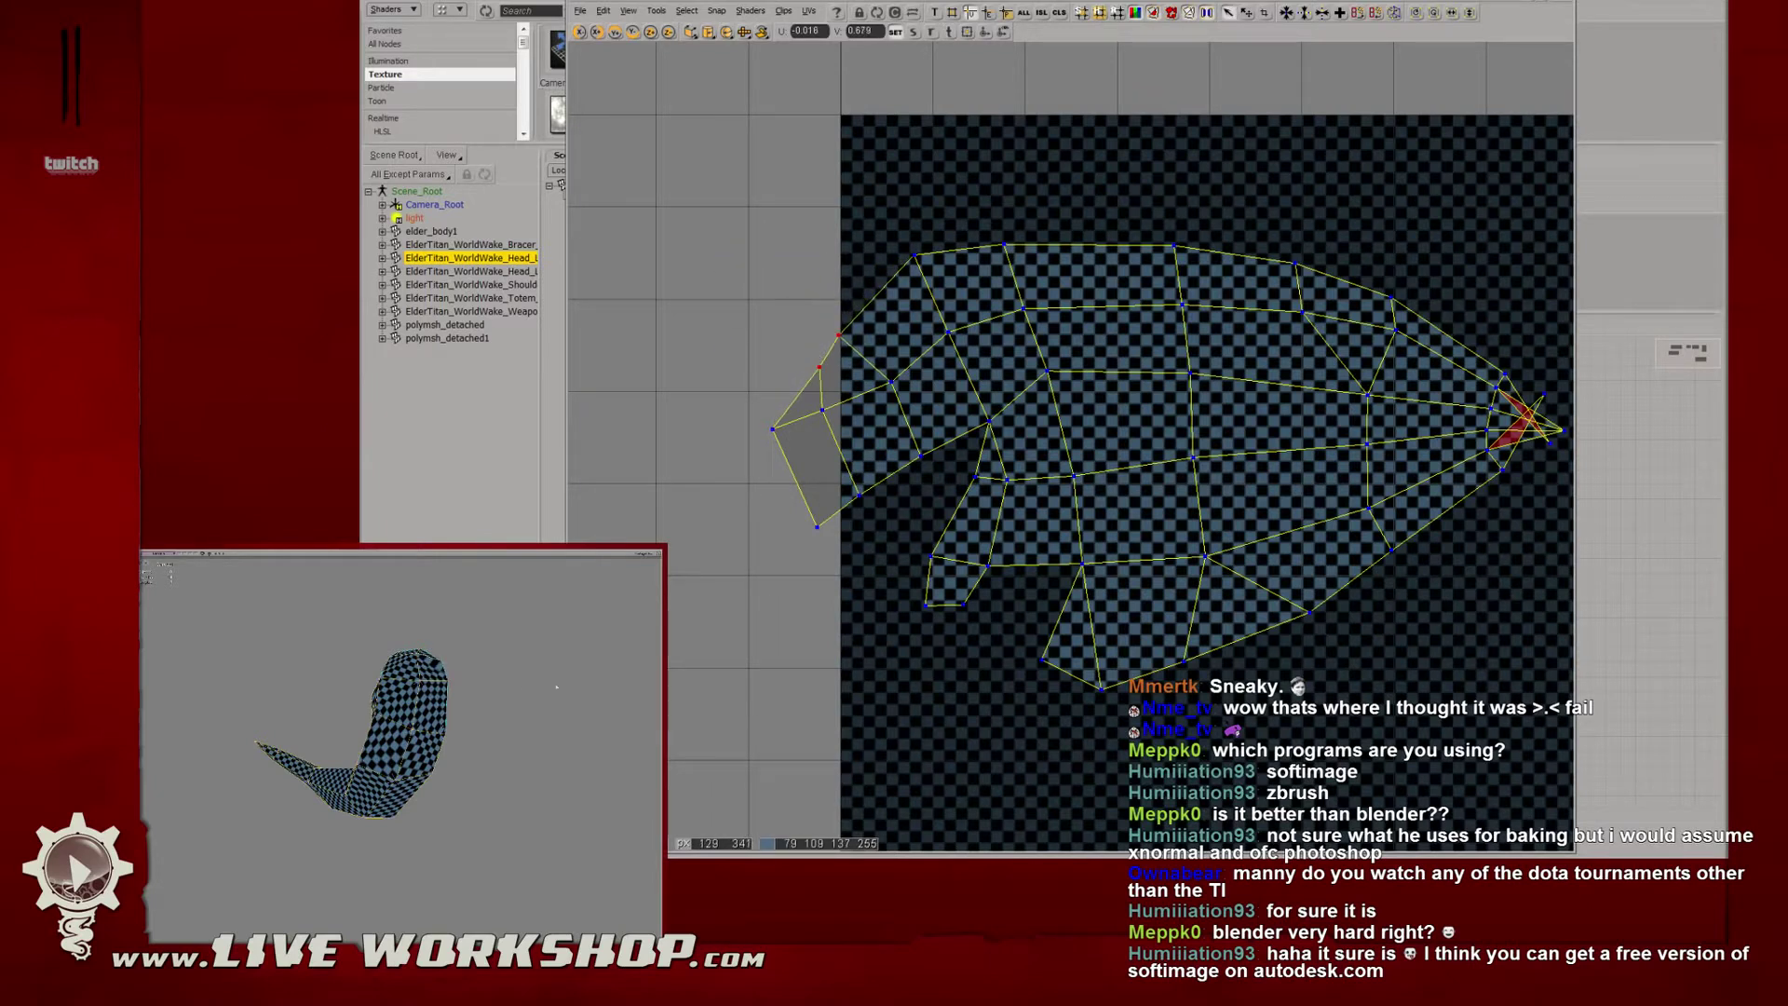
middle_drag(556, 687, 526, 660)
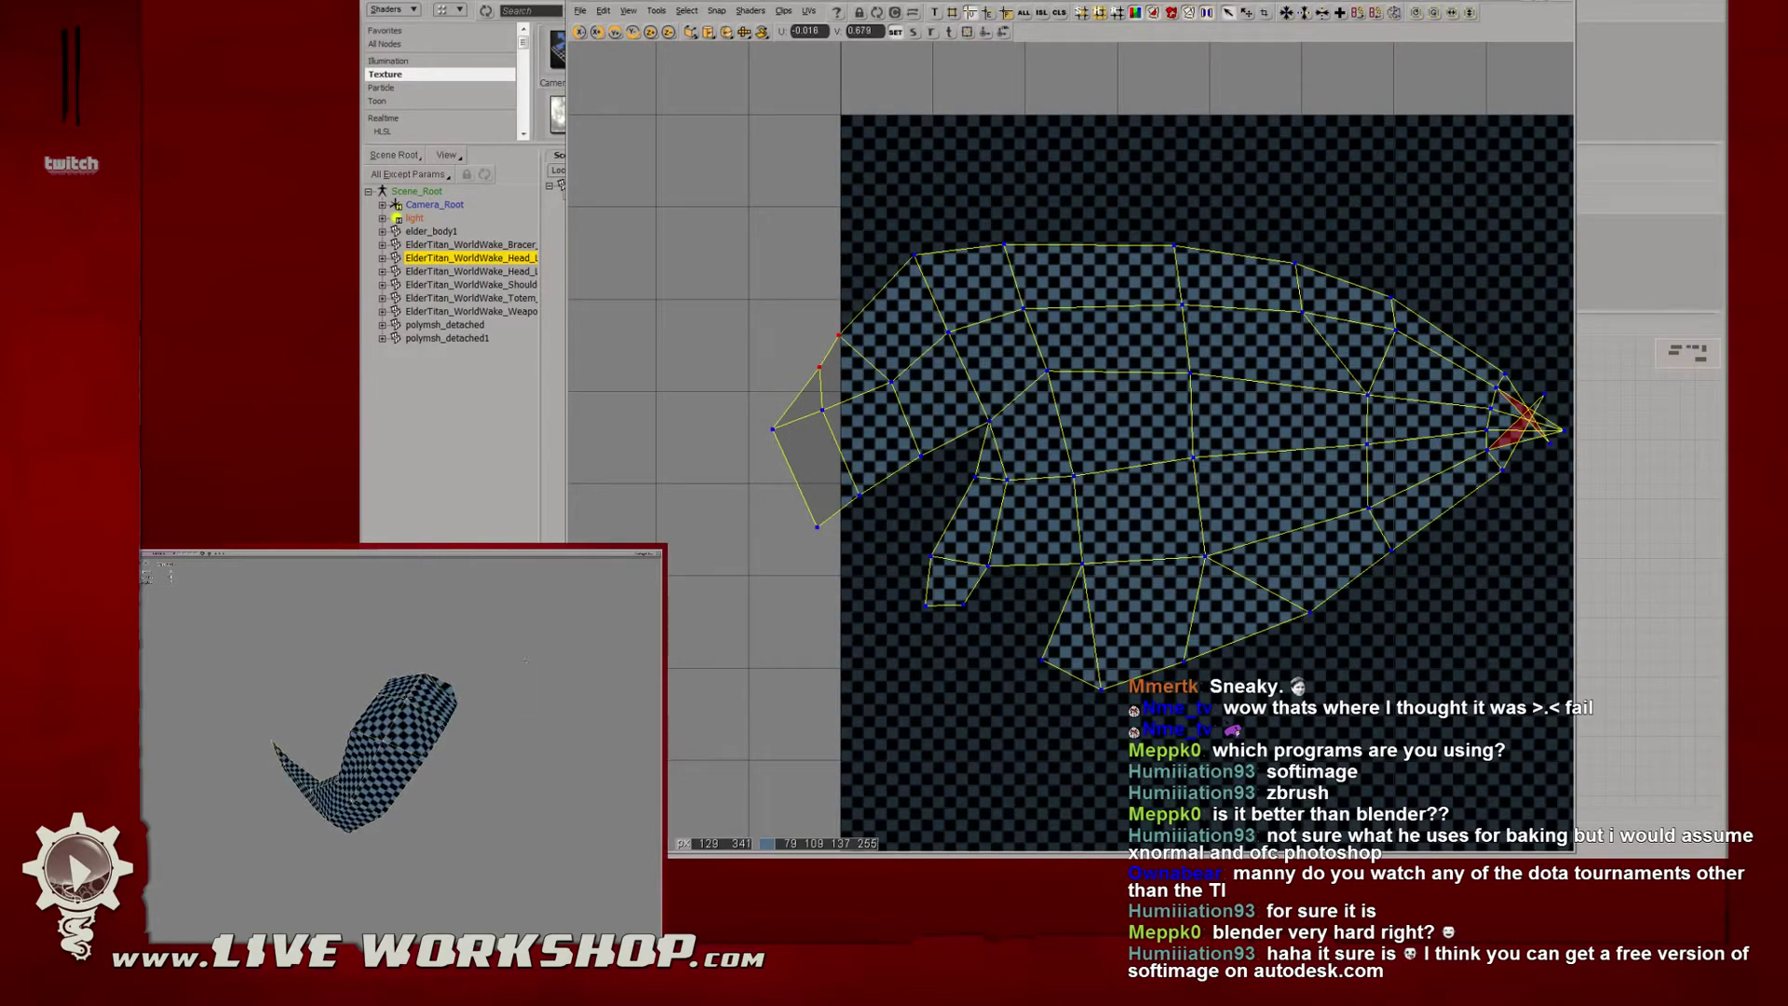
click(949, 335)
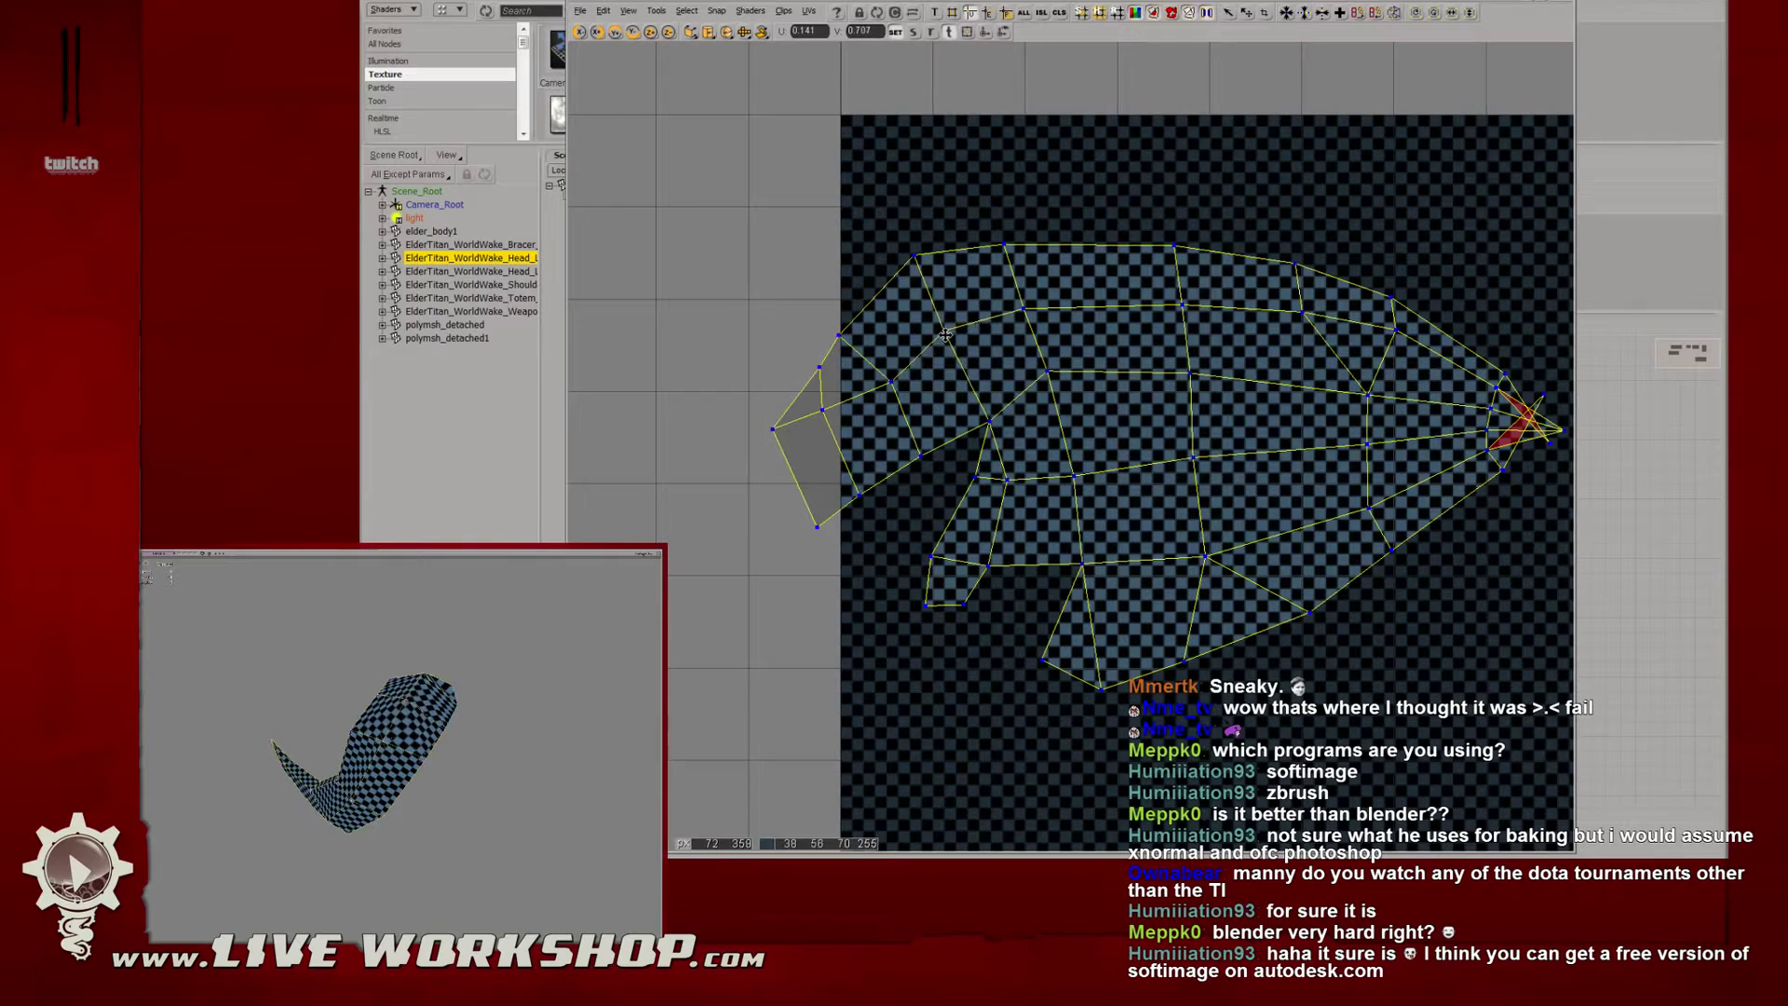
Nudge the joined flap's inner seam point outward and pull its upper outer points and tip farther out to even the checkers.
click(888, 379)
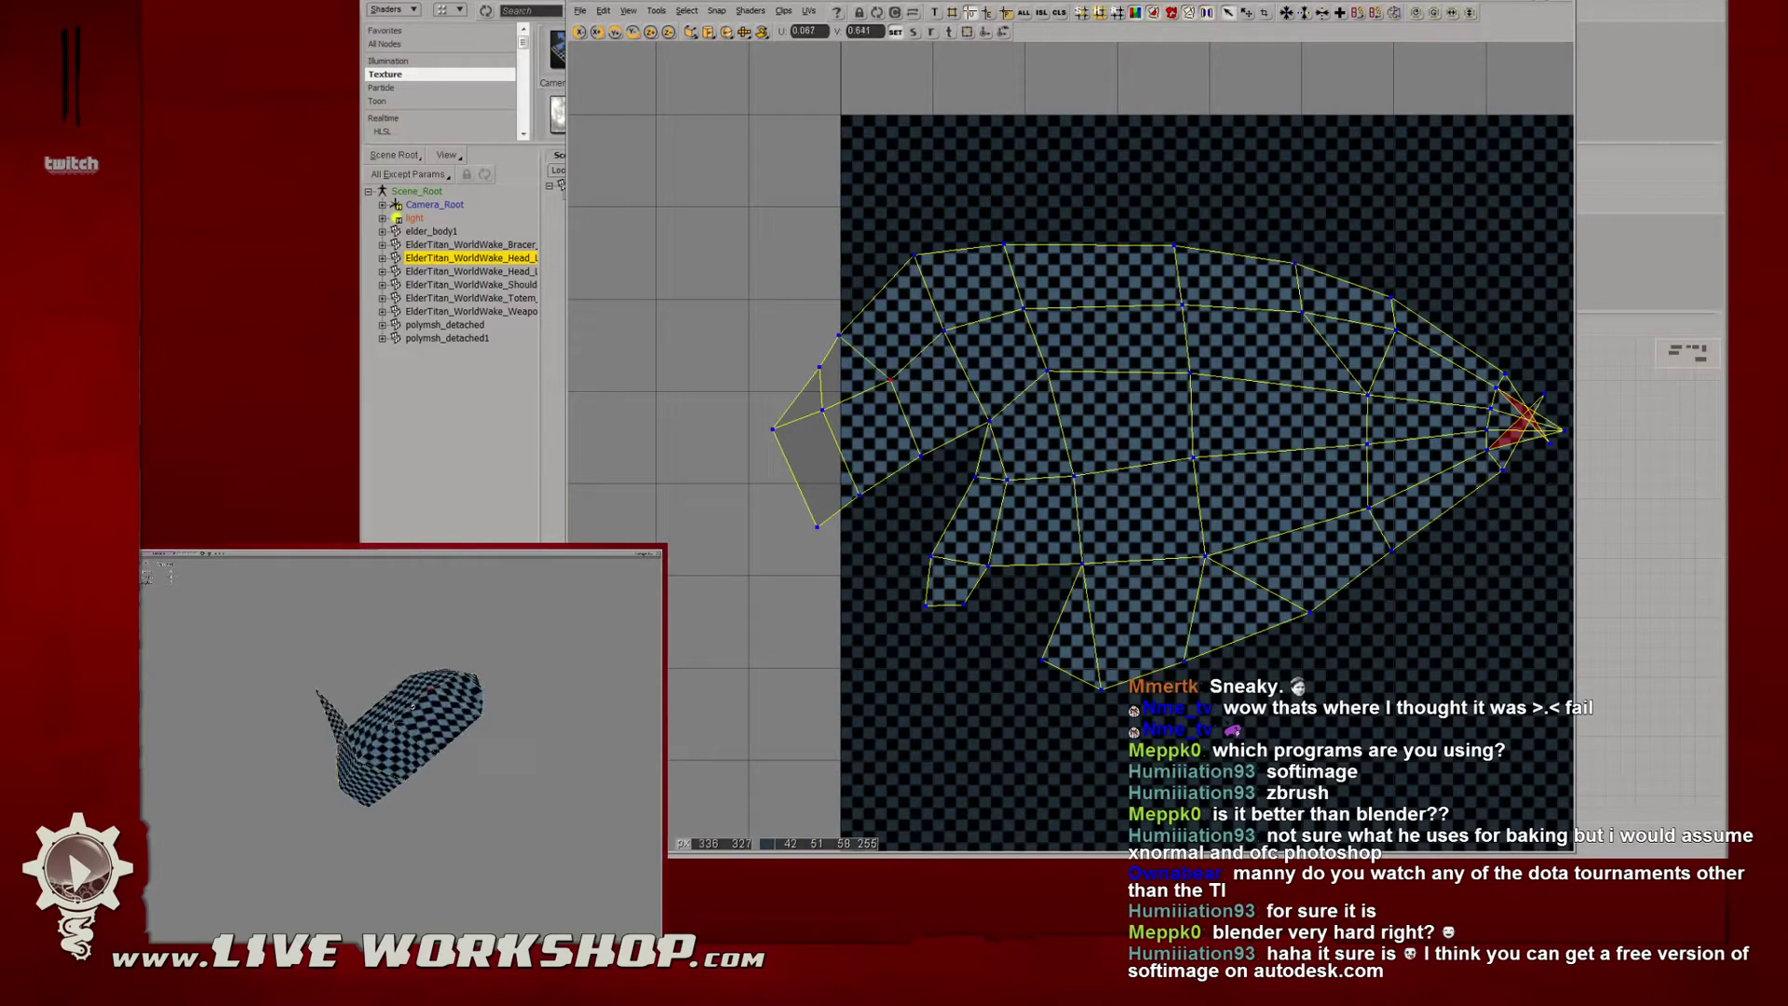
drag(889, 383, 877, 383)
drag(582, 742, 541, 732)
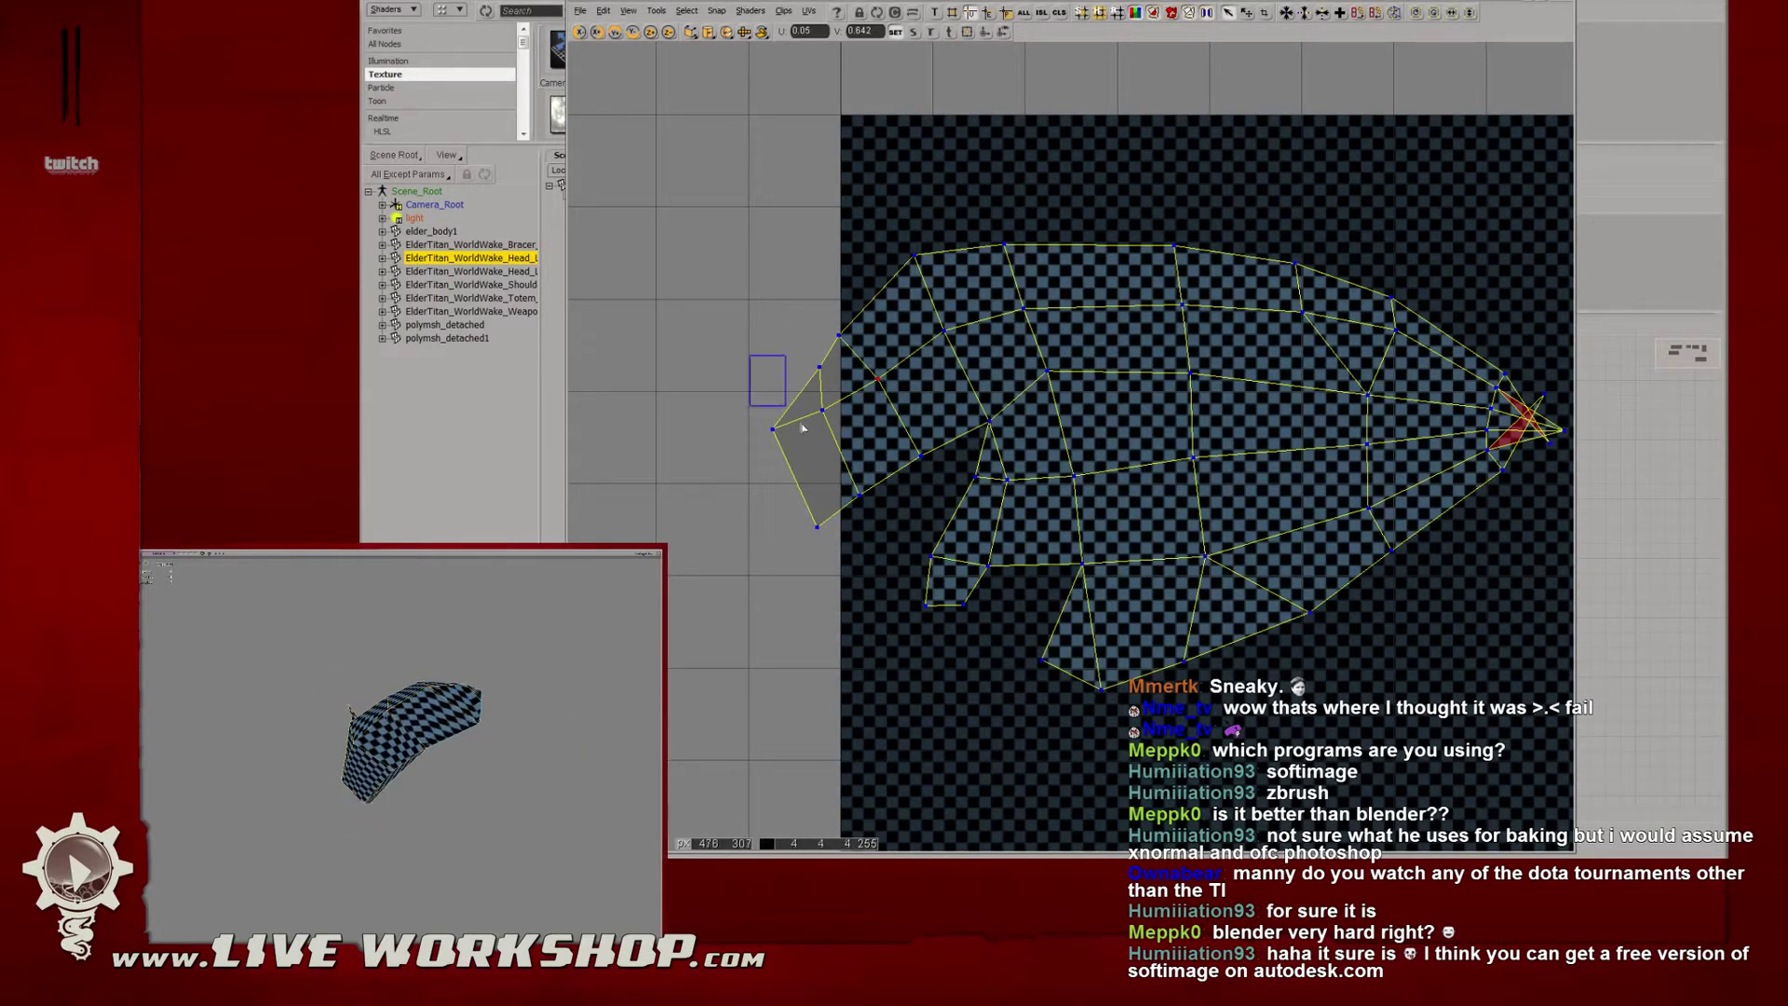
drag(827, 437, 843, 494)
drag(825, 342, 785, 384)
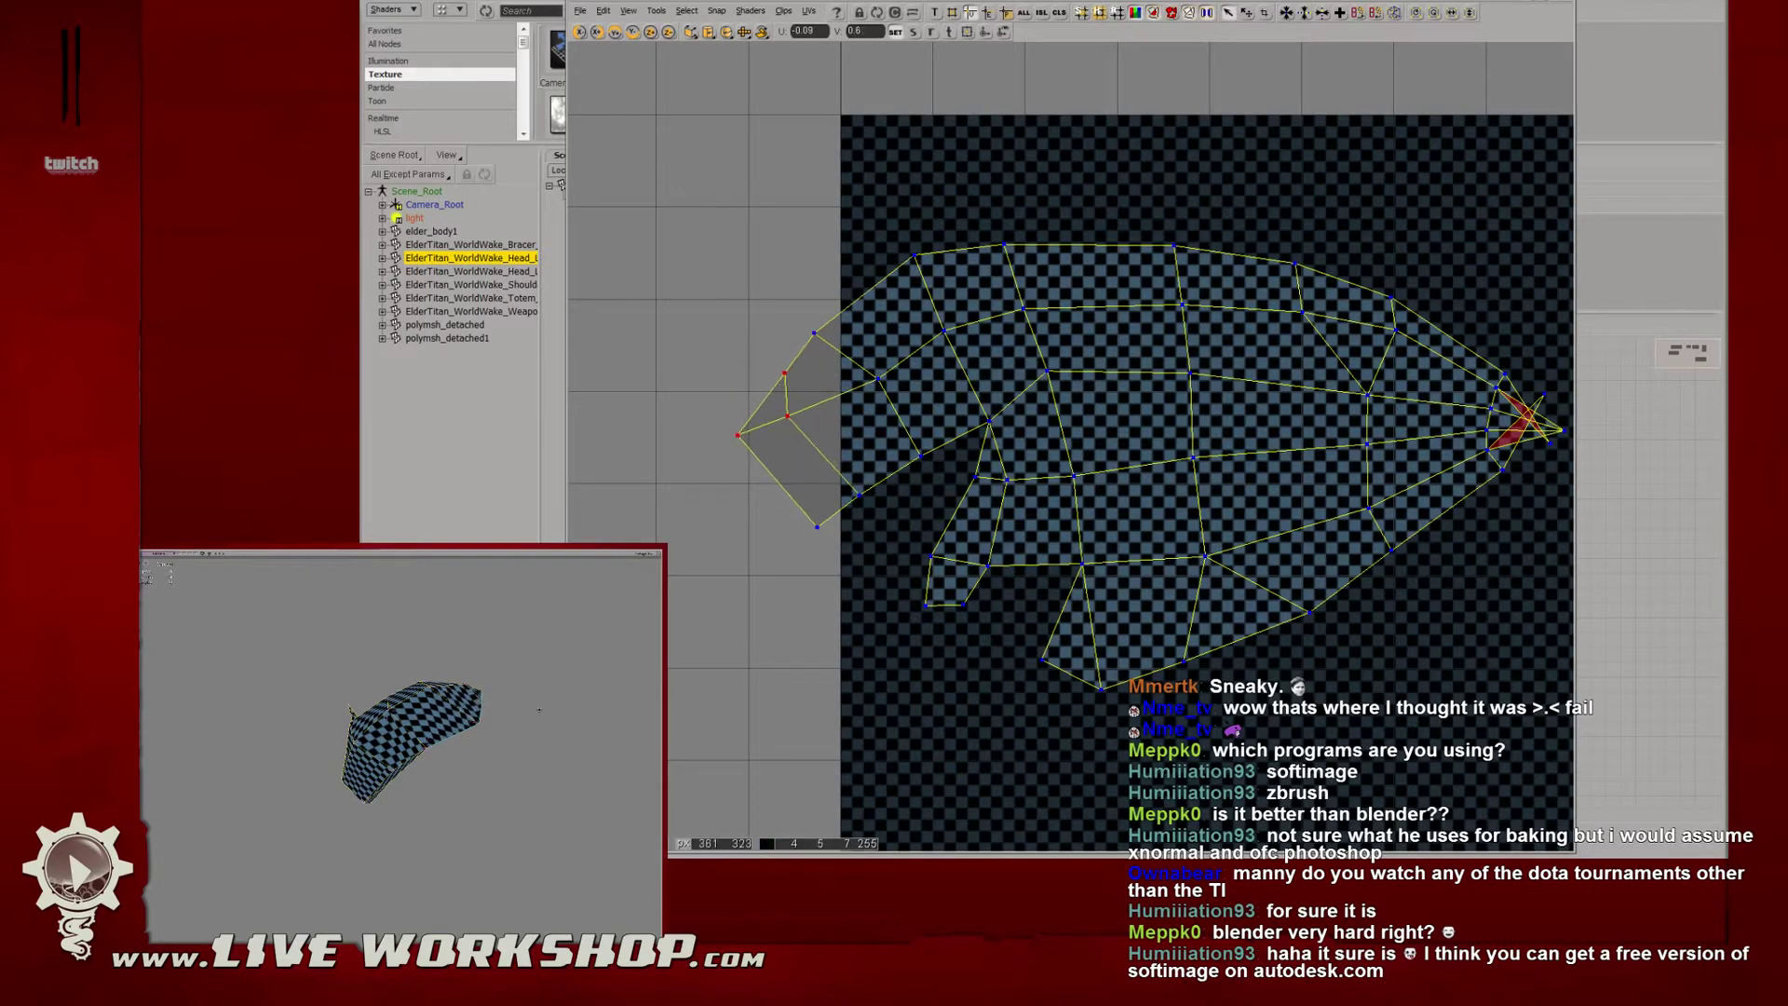
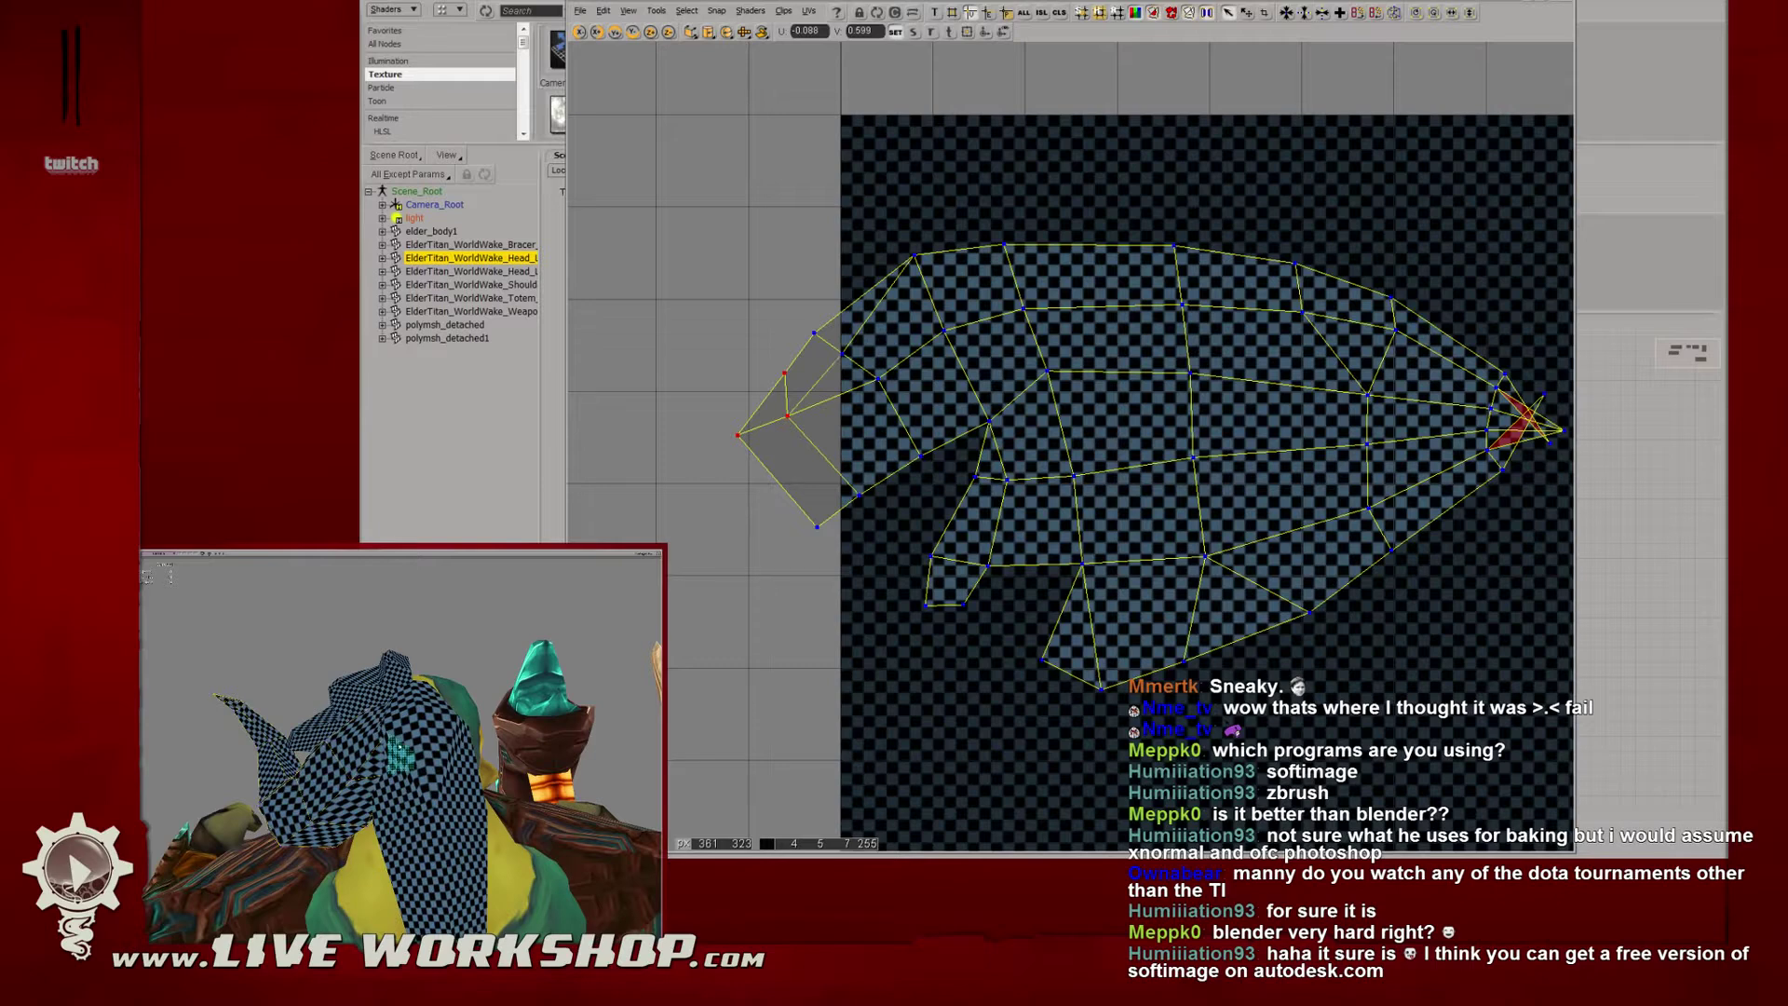
Examine the headpiece's checker pattern on the full character from behind, above and the side, alternating wireframe and textured display.
click(400, 748)
right_drag(405, 757, 412, 761)
click(413, 748)
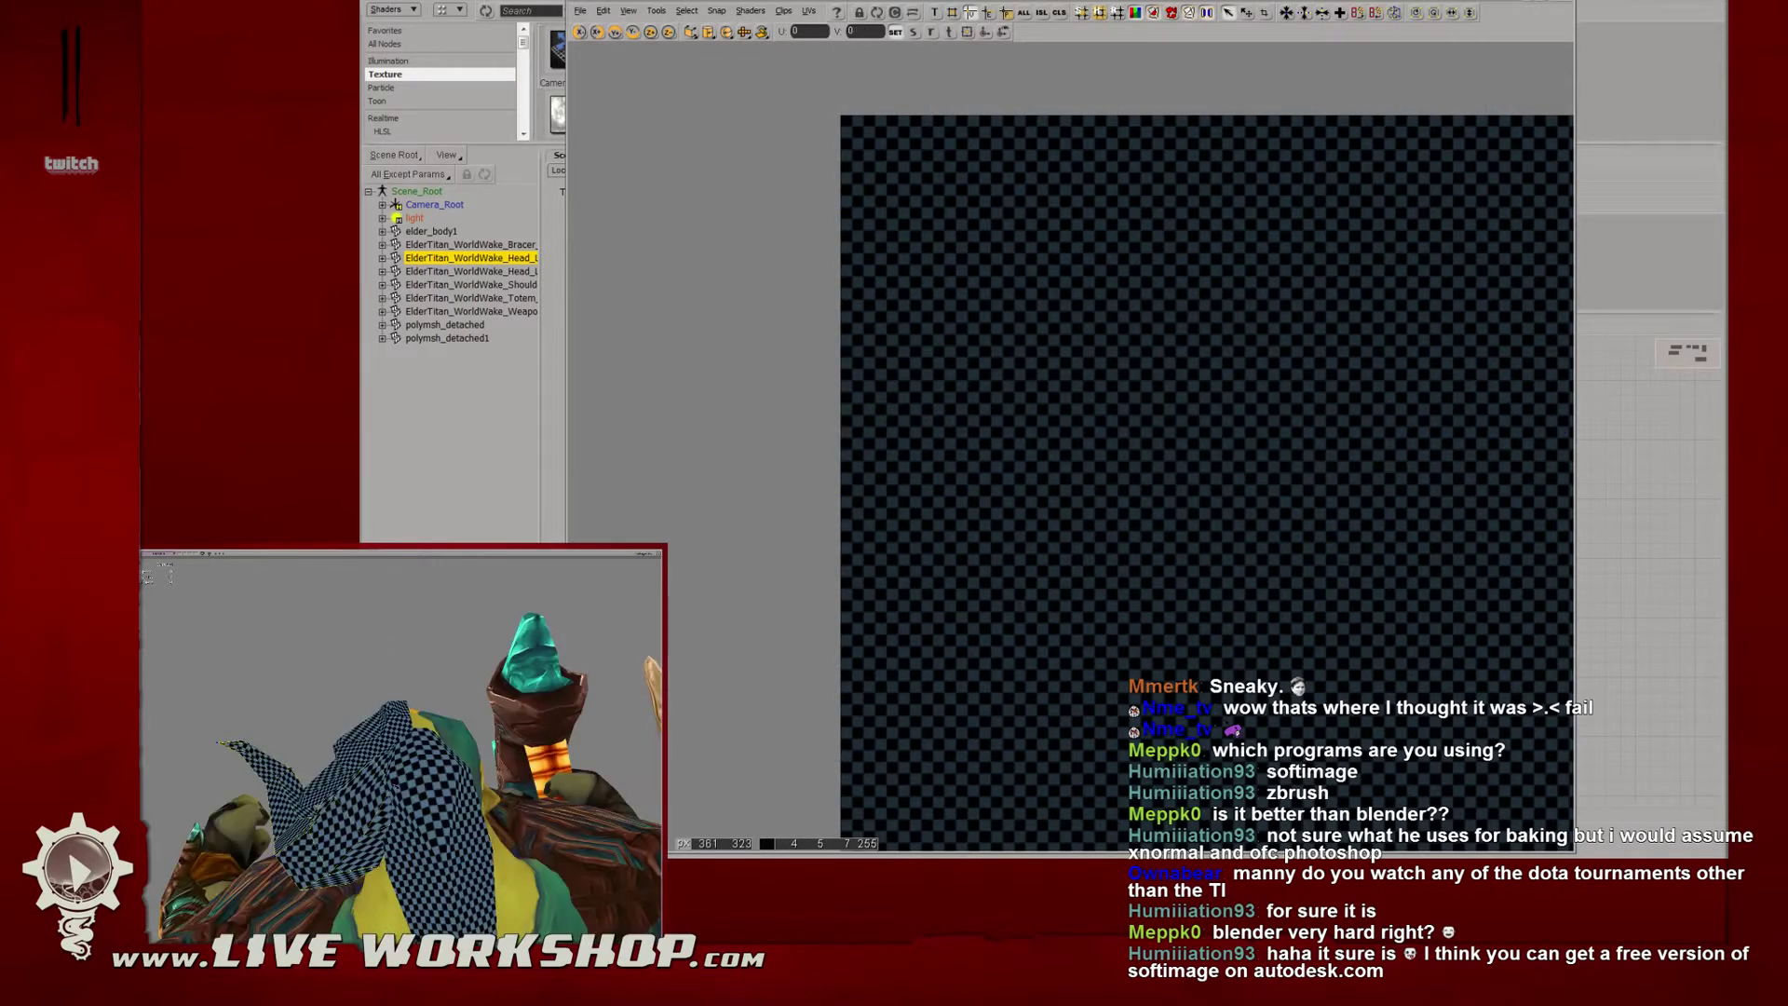
key(4)
key(6)
mouse_move(392, 777)
right_down()
mouse_move(419, 766)
mouse_move(386, 756)
mouse_move(433, 787)
mouse_move(405, 759)
right_up()
key(4)
key(6)
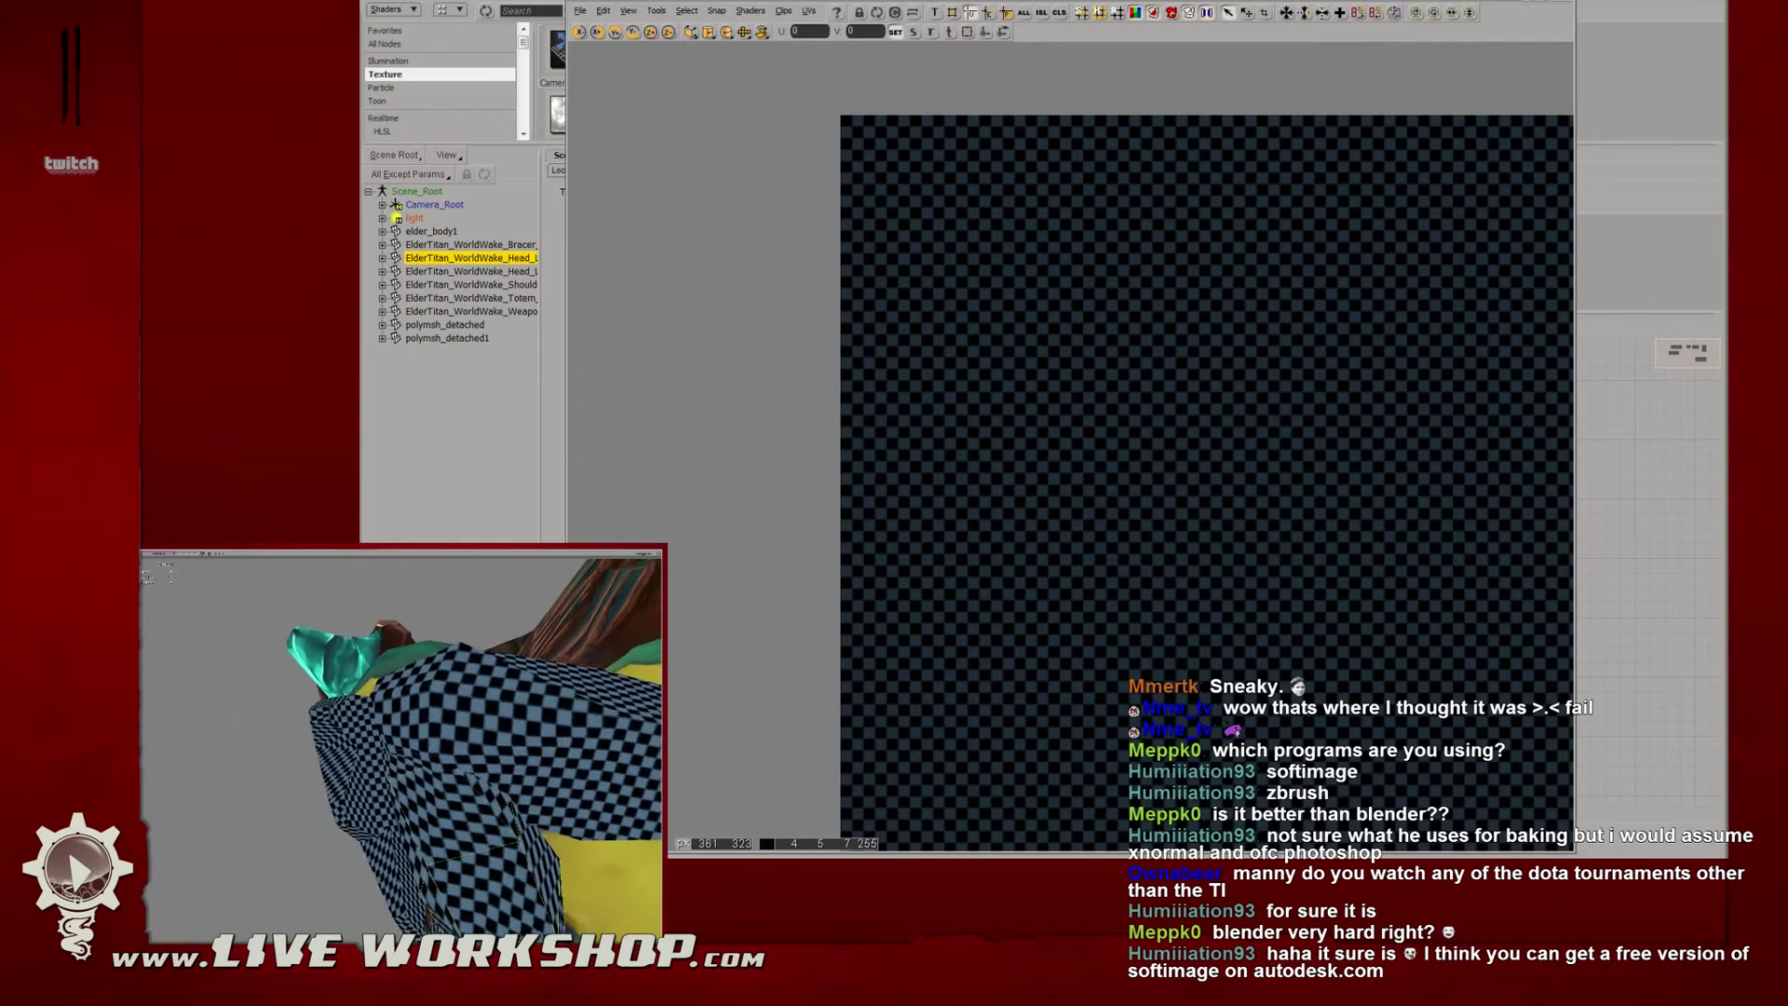
key(4)
key(6)
key(4)
mouse_move(377, 748)
right_down()
mouse_move(384, 731)
mouse_move(405, 753)
mouse_move(386, 767)
right_up()
key(6)
right_drag(388, 770, 385, 765)
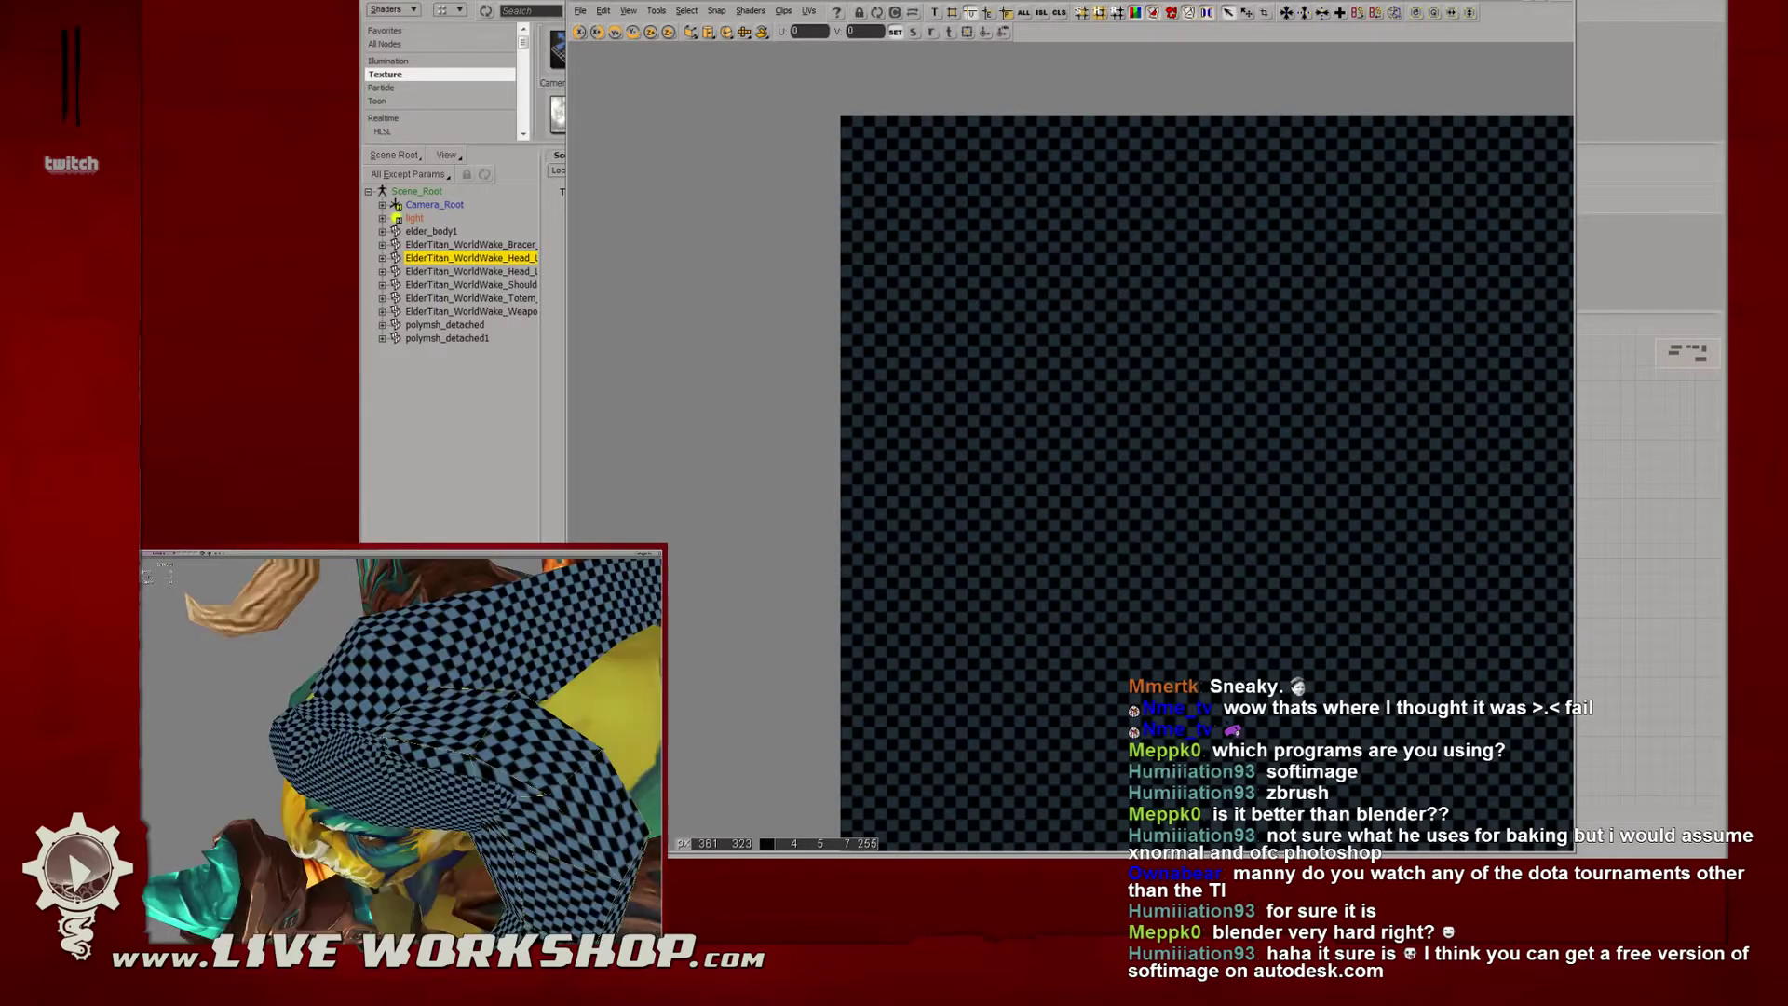
Examine the headpiece's shape and checkers around the face, and reselect the headpiece mesh in a front view of the whole character.
right_drag(386, 751, 376, 764)
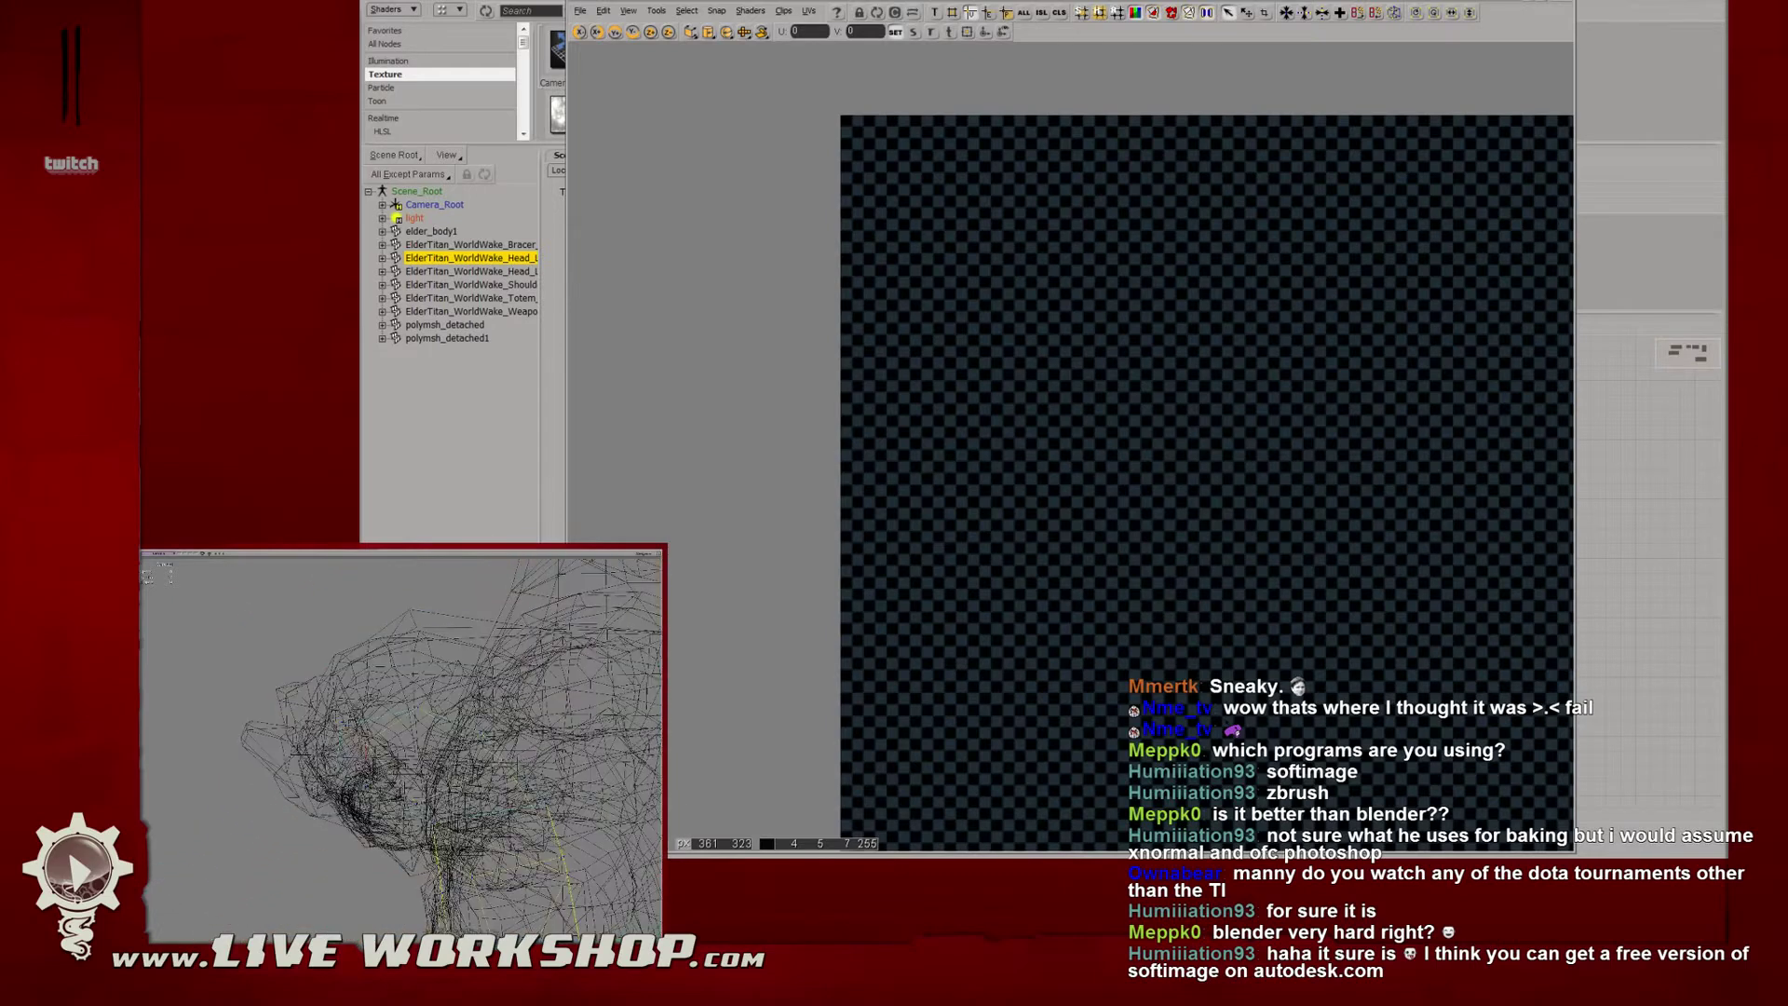
mouse_move(387, 855)
right_down()
mouse_move(419, 788)
mouse_move(400, 808)
right_up()
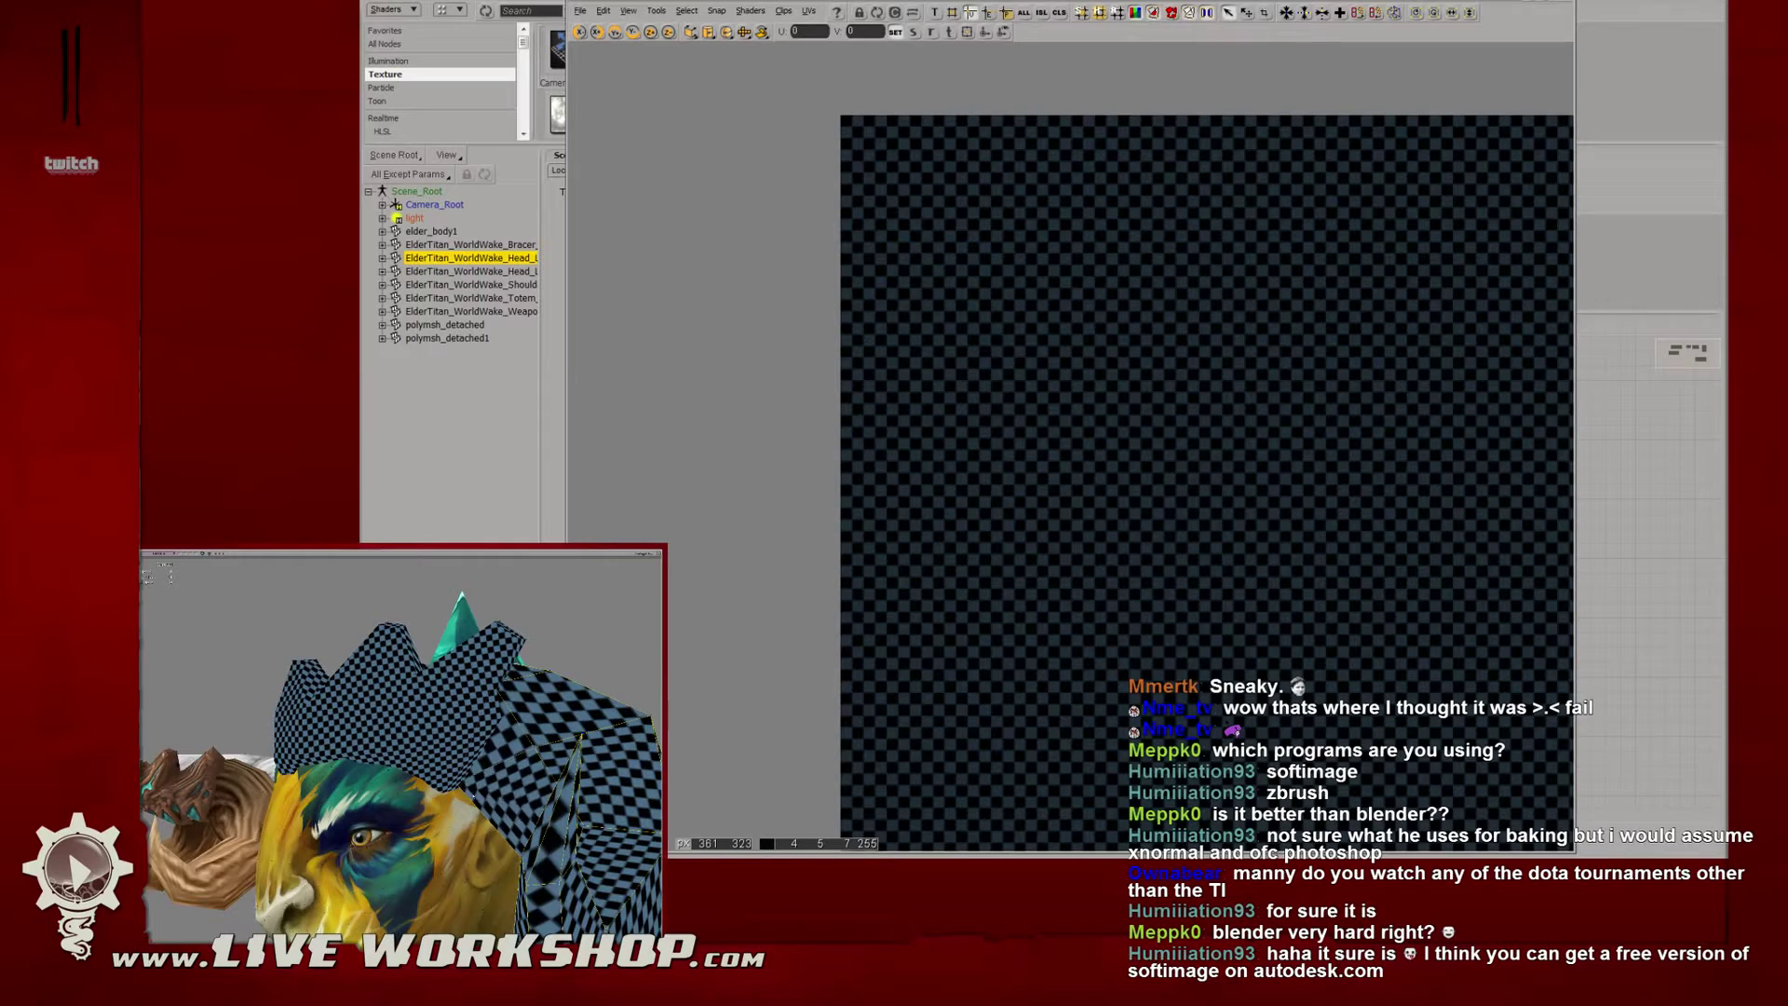
key(4)
mouse_move(473, 796)
right_down()
mouse_move(451, 735)
mouse_move(414, 774)
mouse_move(415, 736)
mouse_move(330, 697)
right_up()
key(4)
key(6)
middle_drag(330, 696, 401, 731)
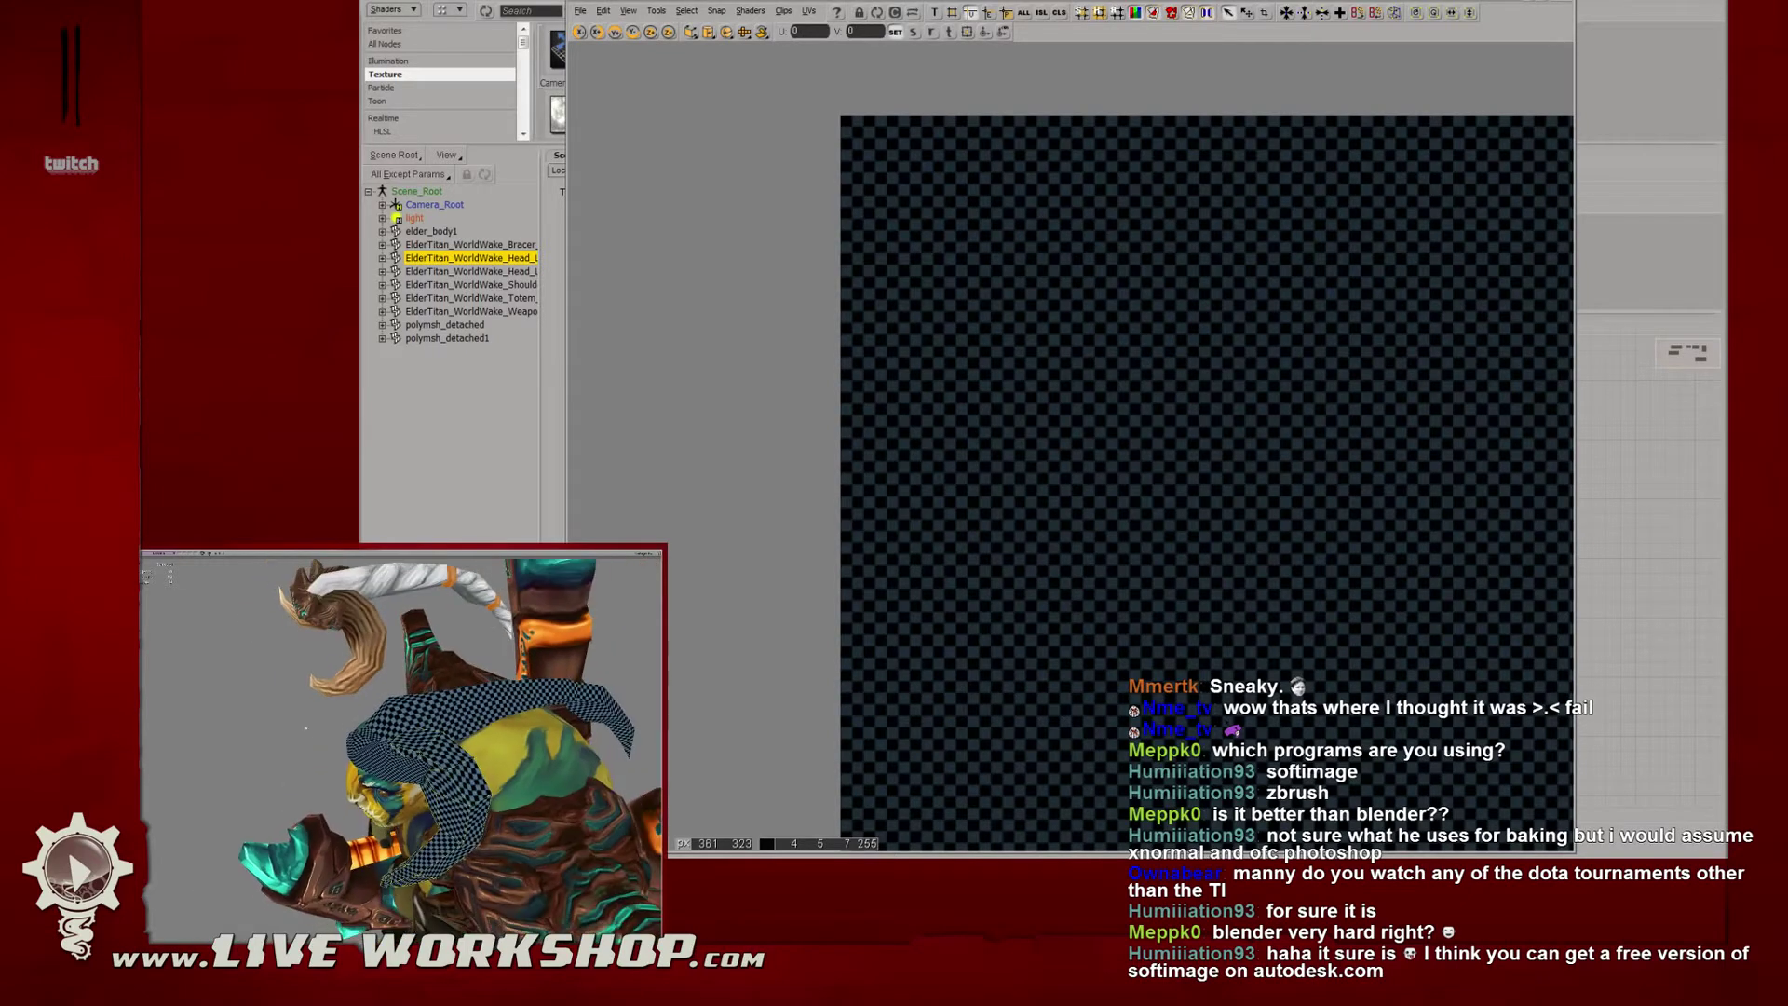
click(416, 731)
right_drag(416, 731, 568, 756)
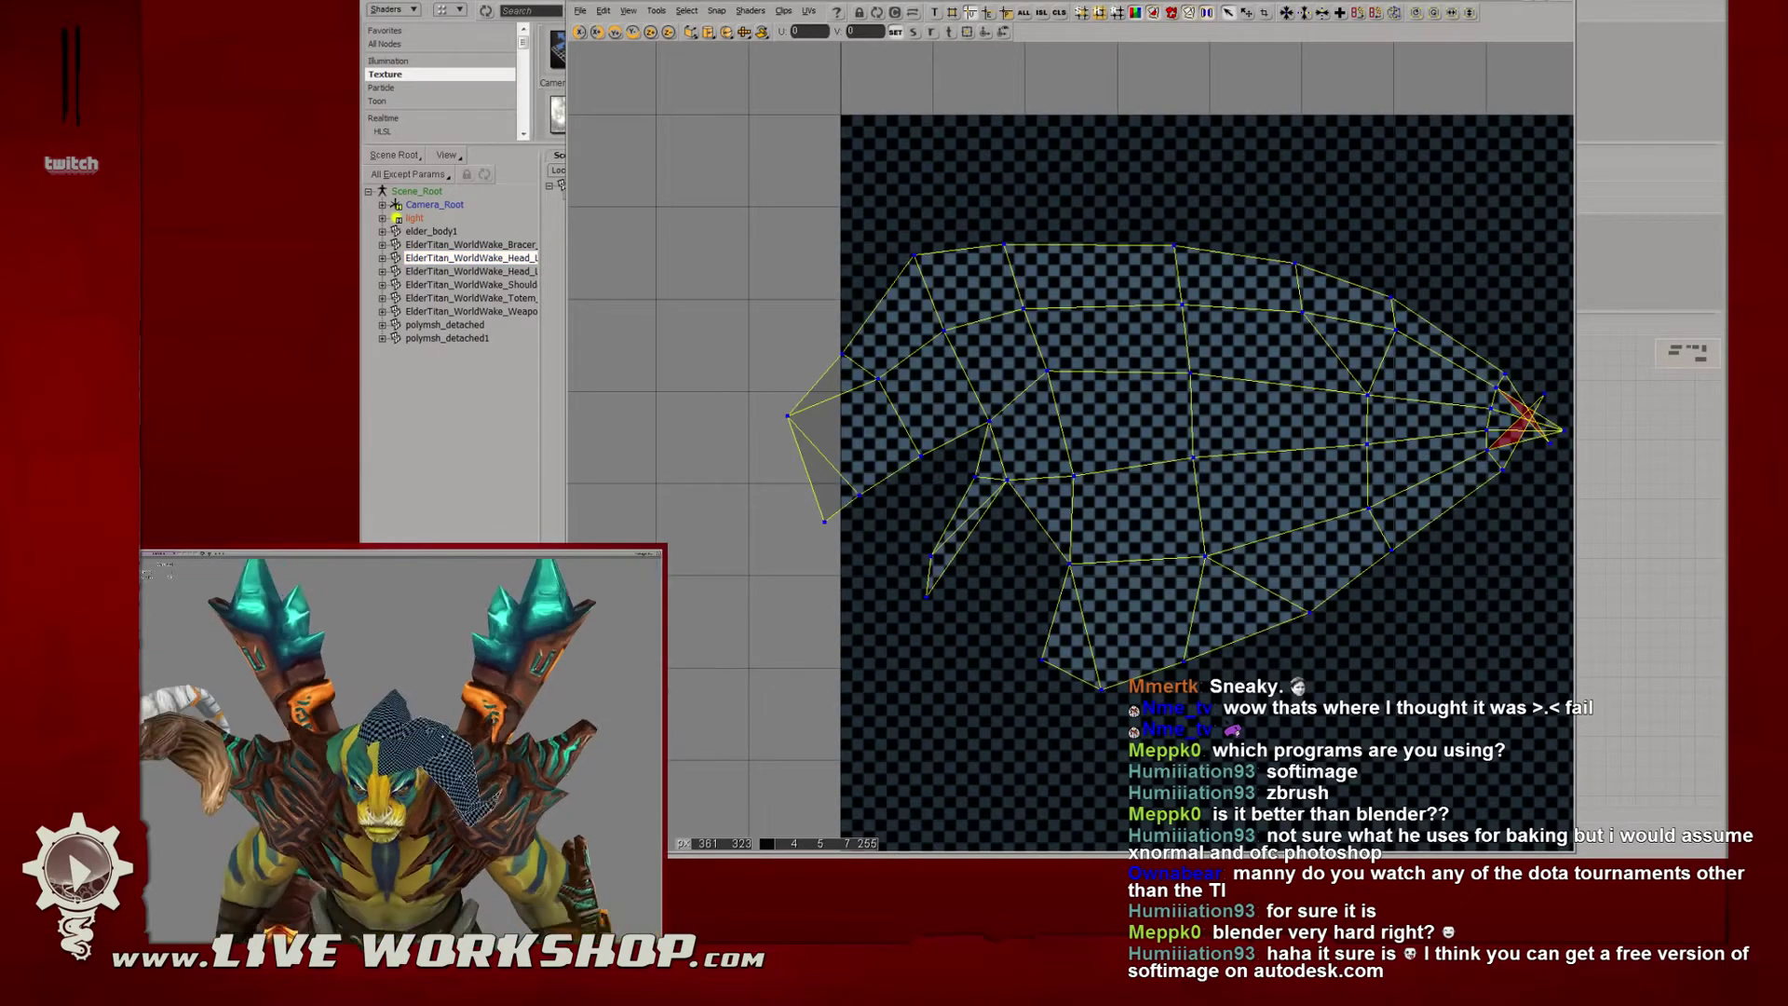
middle_drag(568, 756, 531, 759)
Extract the long fur piece's polygons from the other head mesh as a separate mesh and shift it toward the head.
click(219, 736)
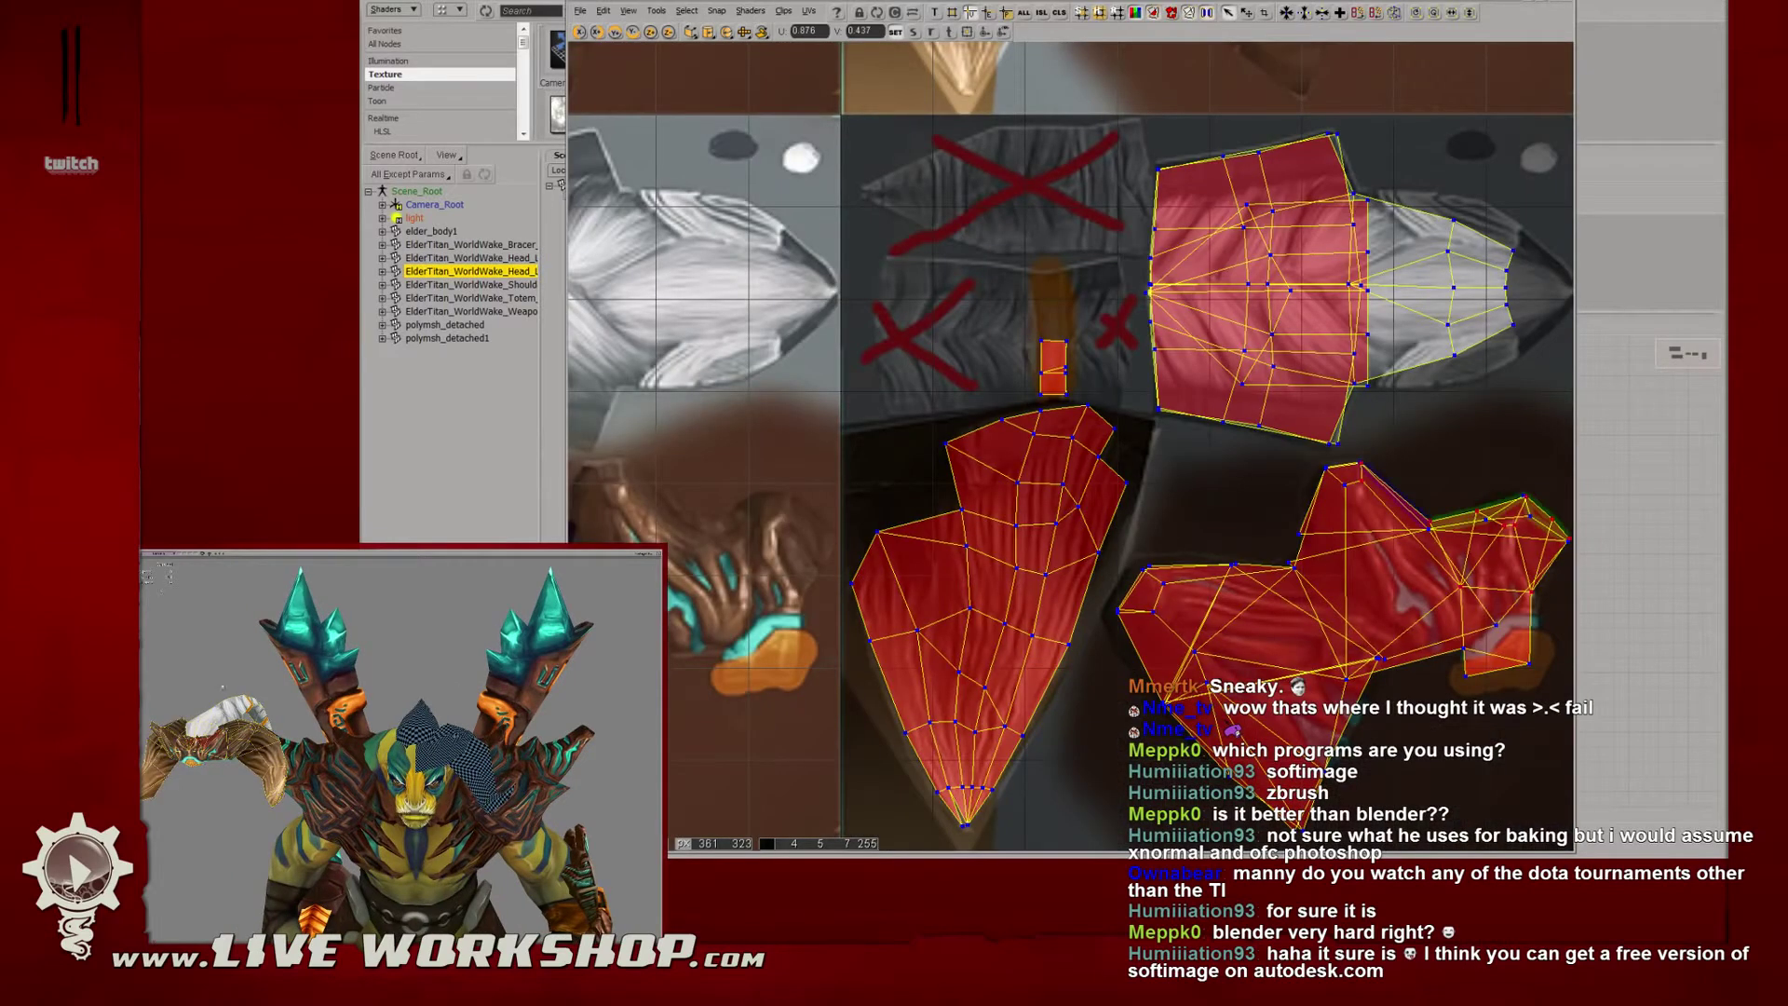
right_click(262, 745)
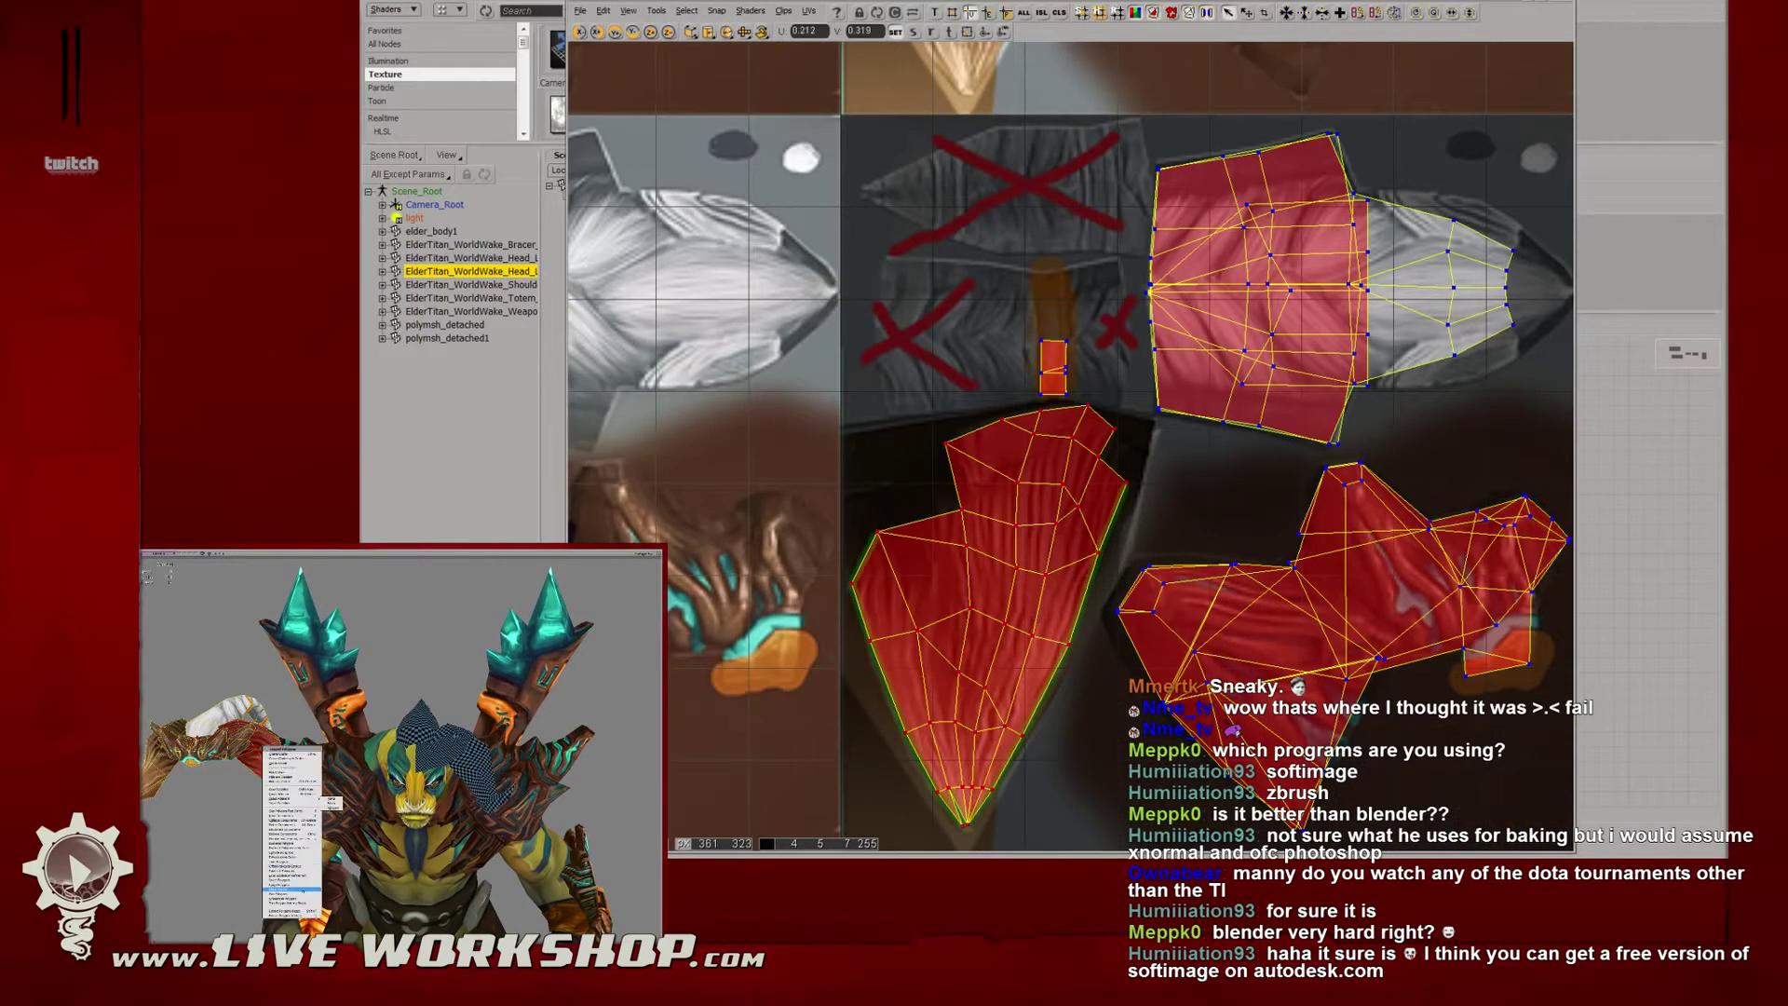
click(292, 908)
drag(274, 745, 337, 749)
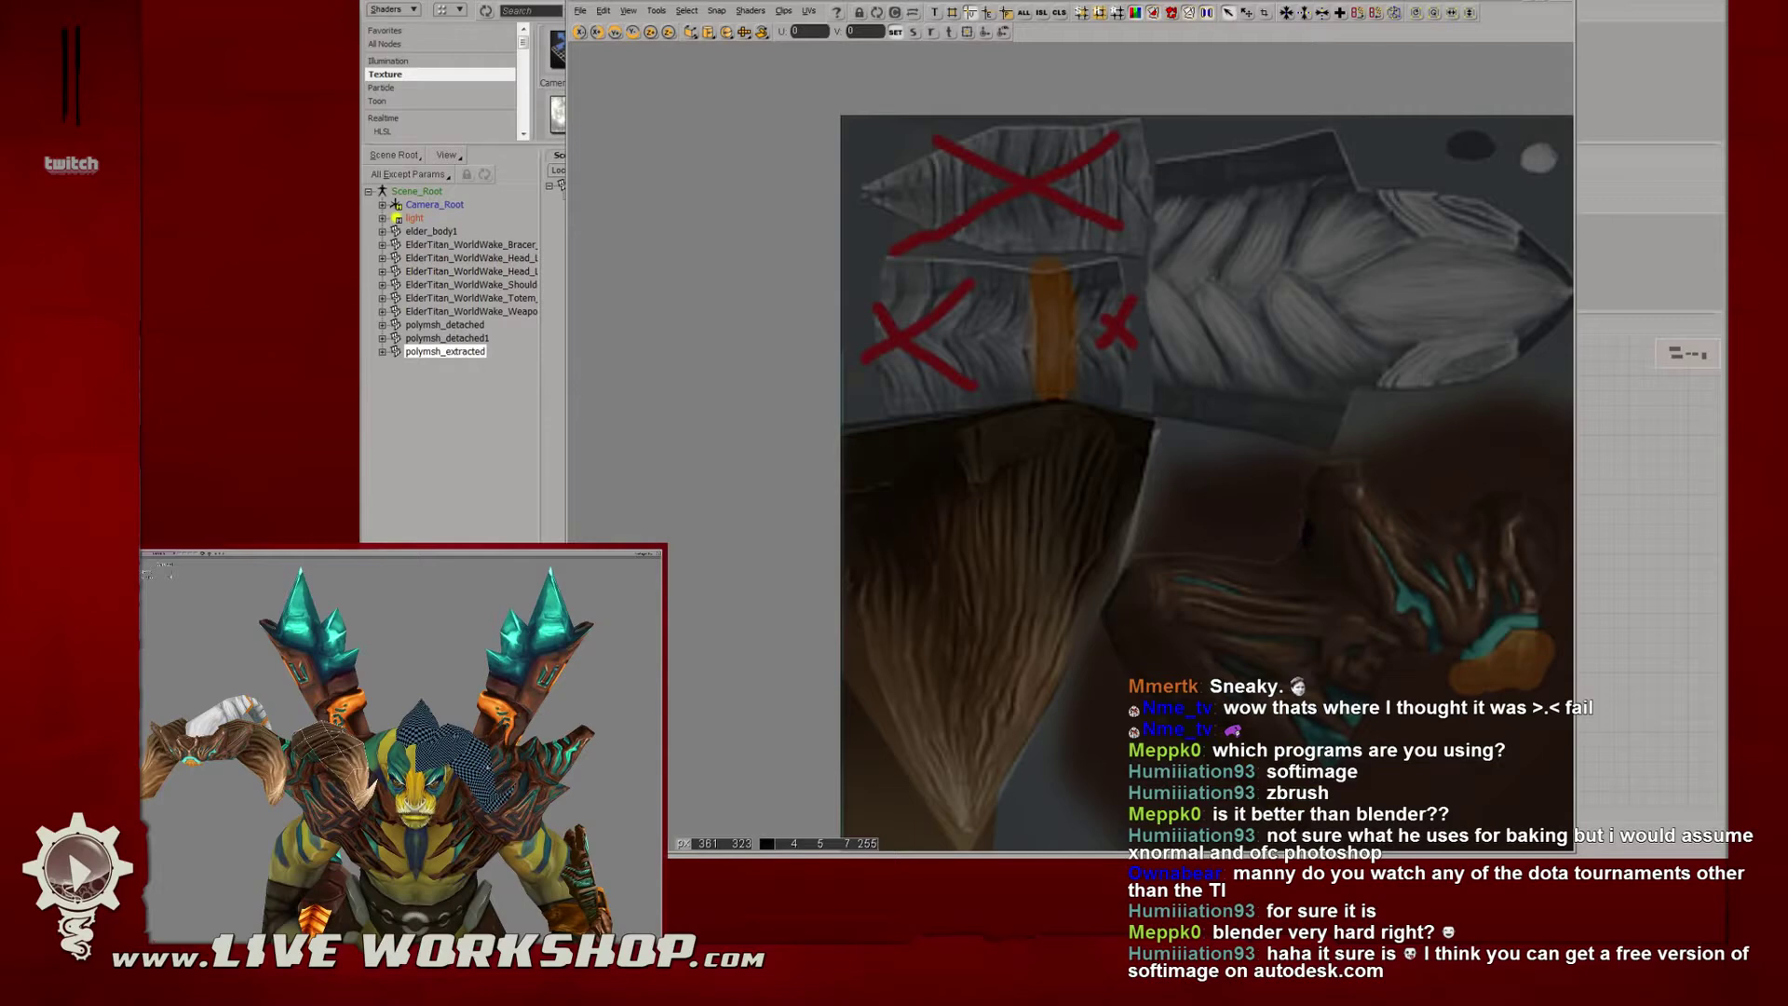
Delete the extracted fur mesh.
click(488, 768)
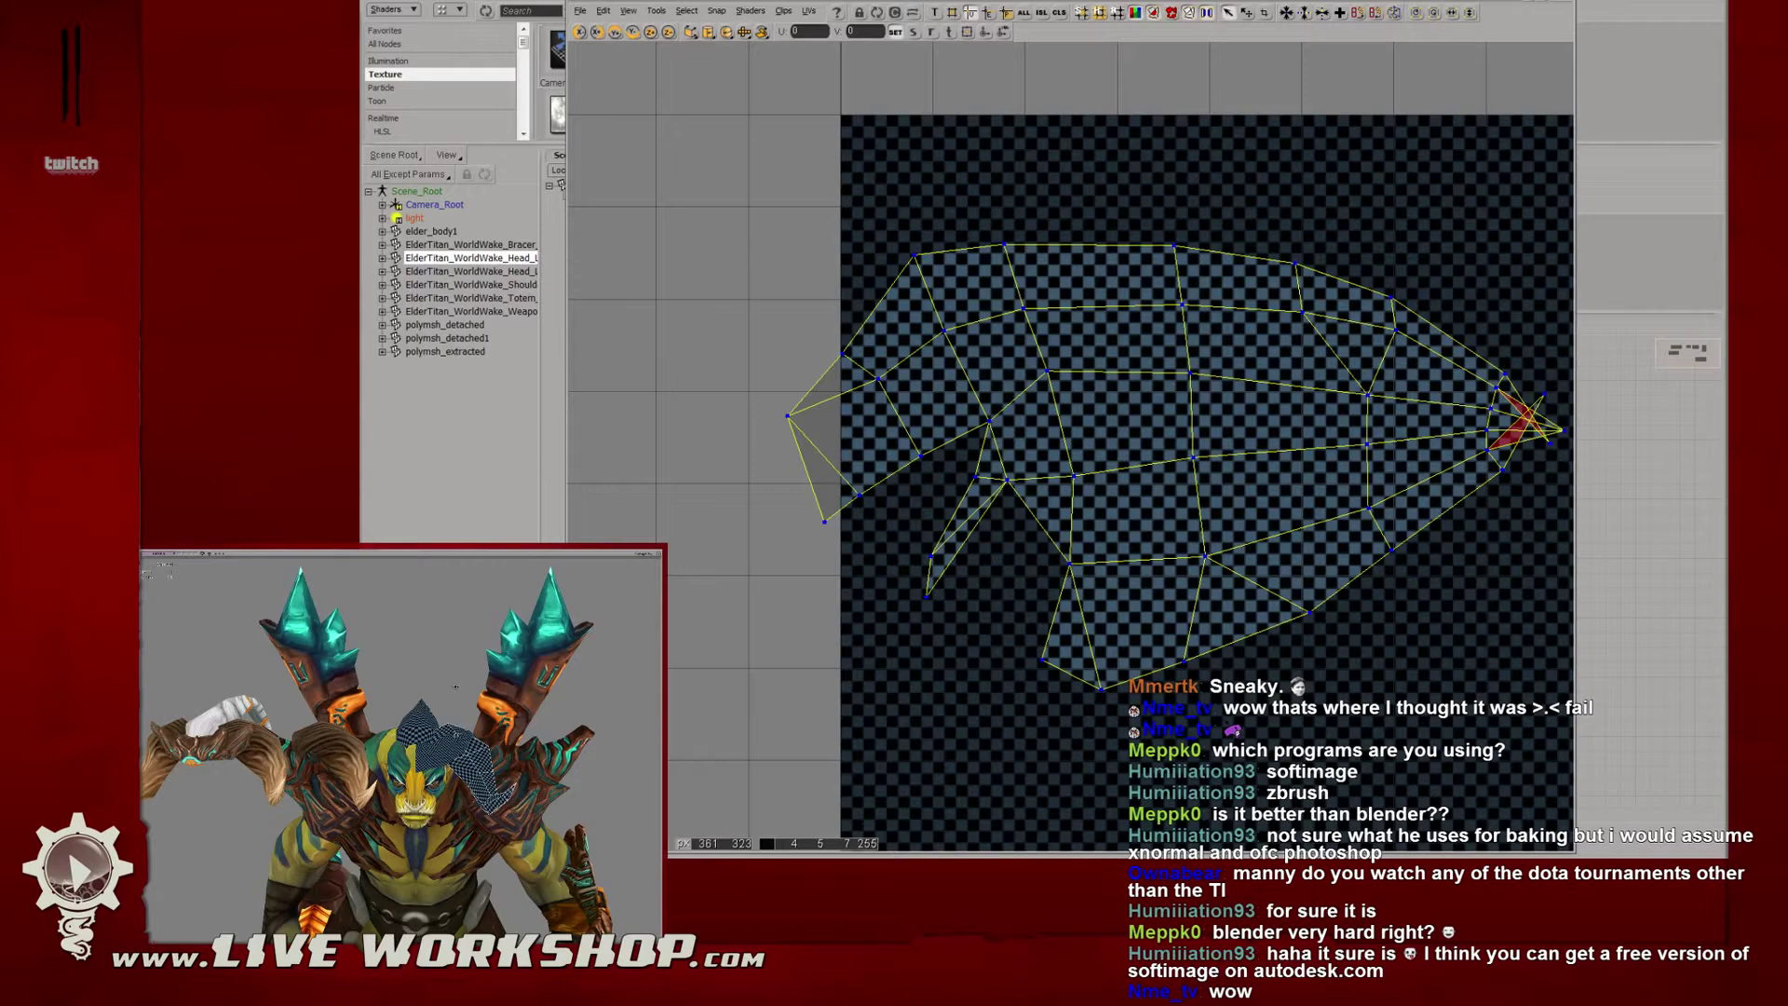
click(339, 756)
middle_drag(456, 686, 652, 749)
key(Delete)
Frame the headpiece and inspect its checker pattern from behind and the side in wireframe and textured display.
click(342, 757)
key(f)
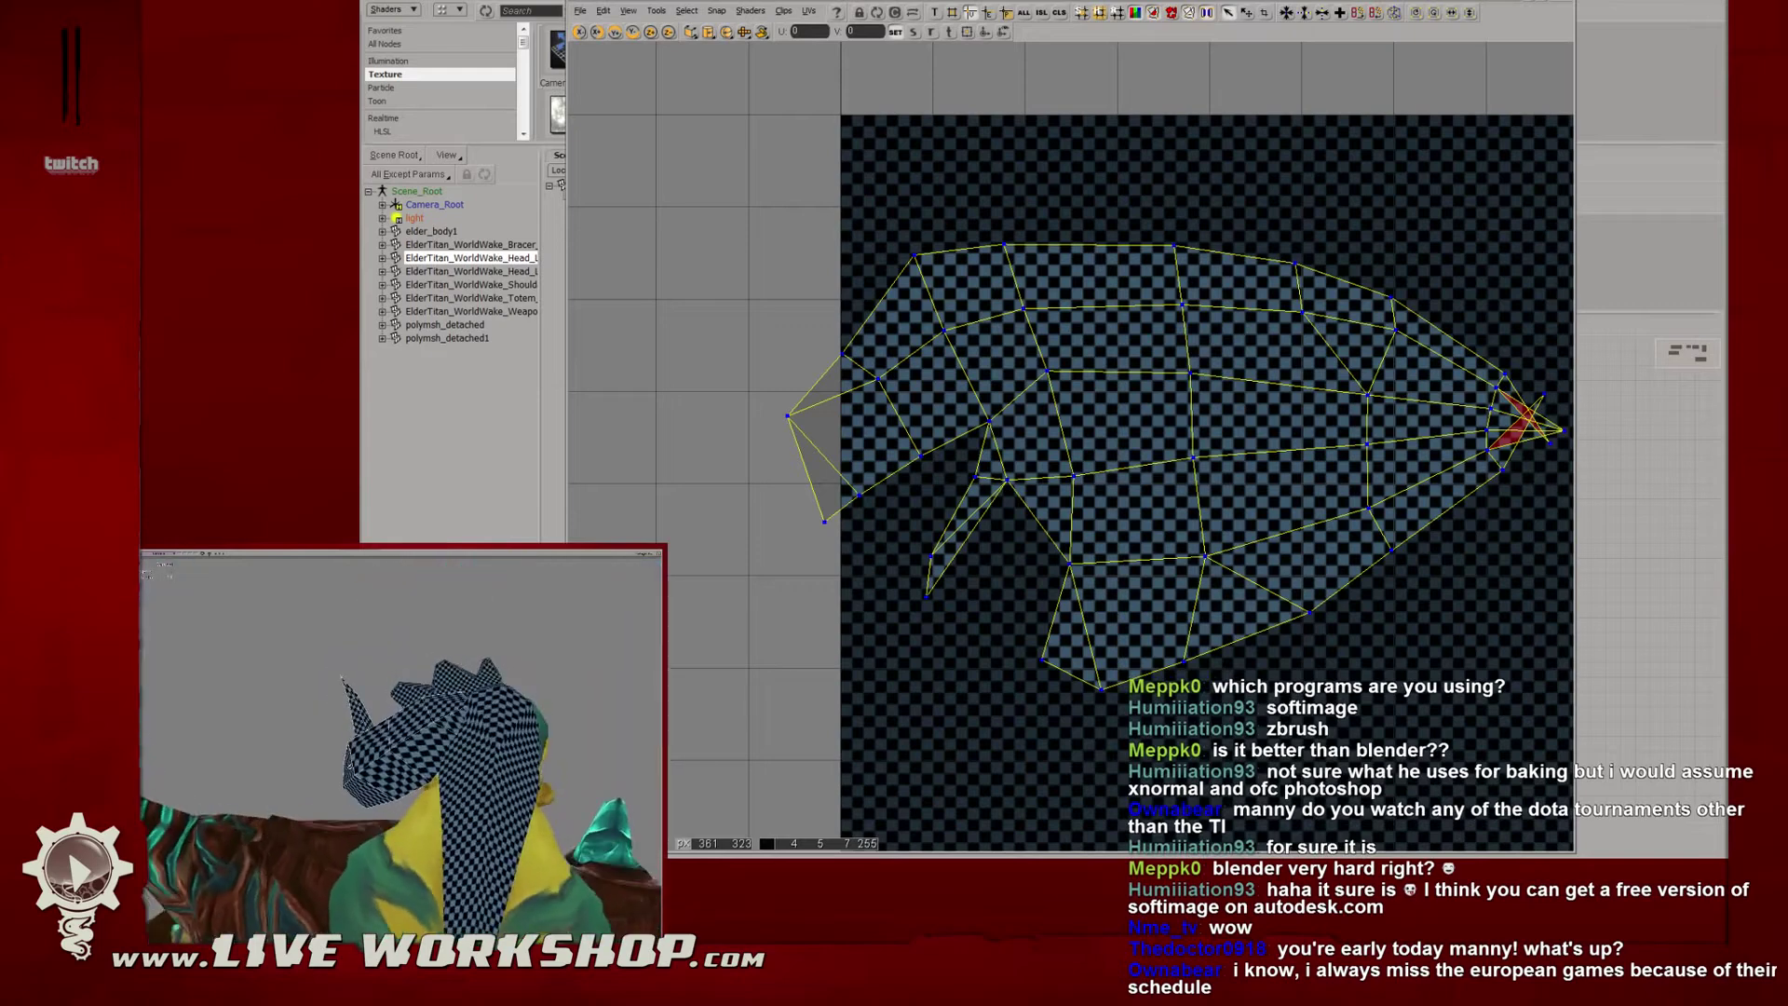
middle_drag(401, 745, 439, 750)
key(4)
key(6)
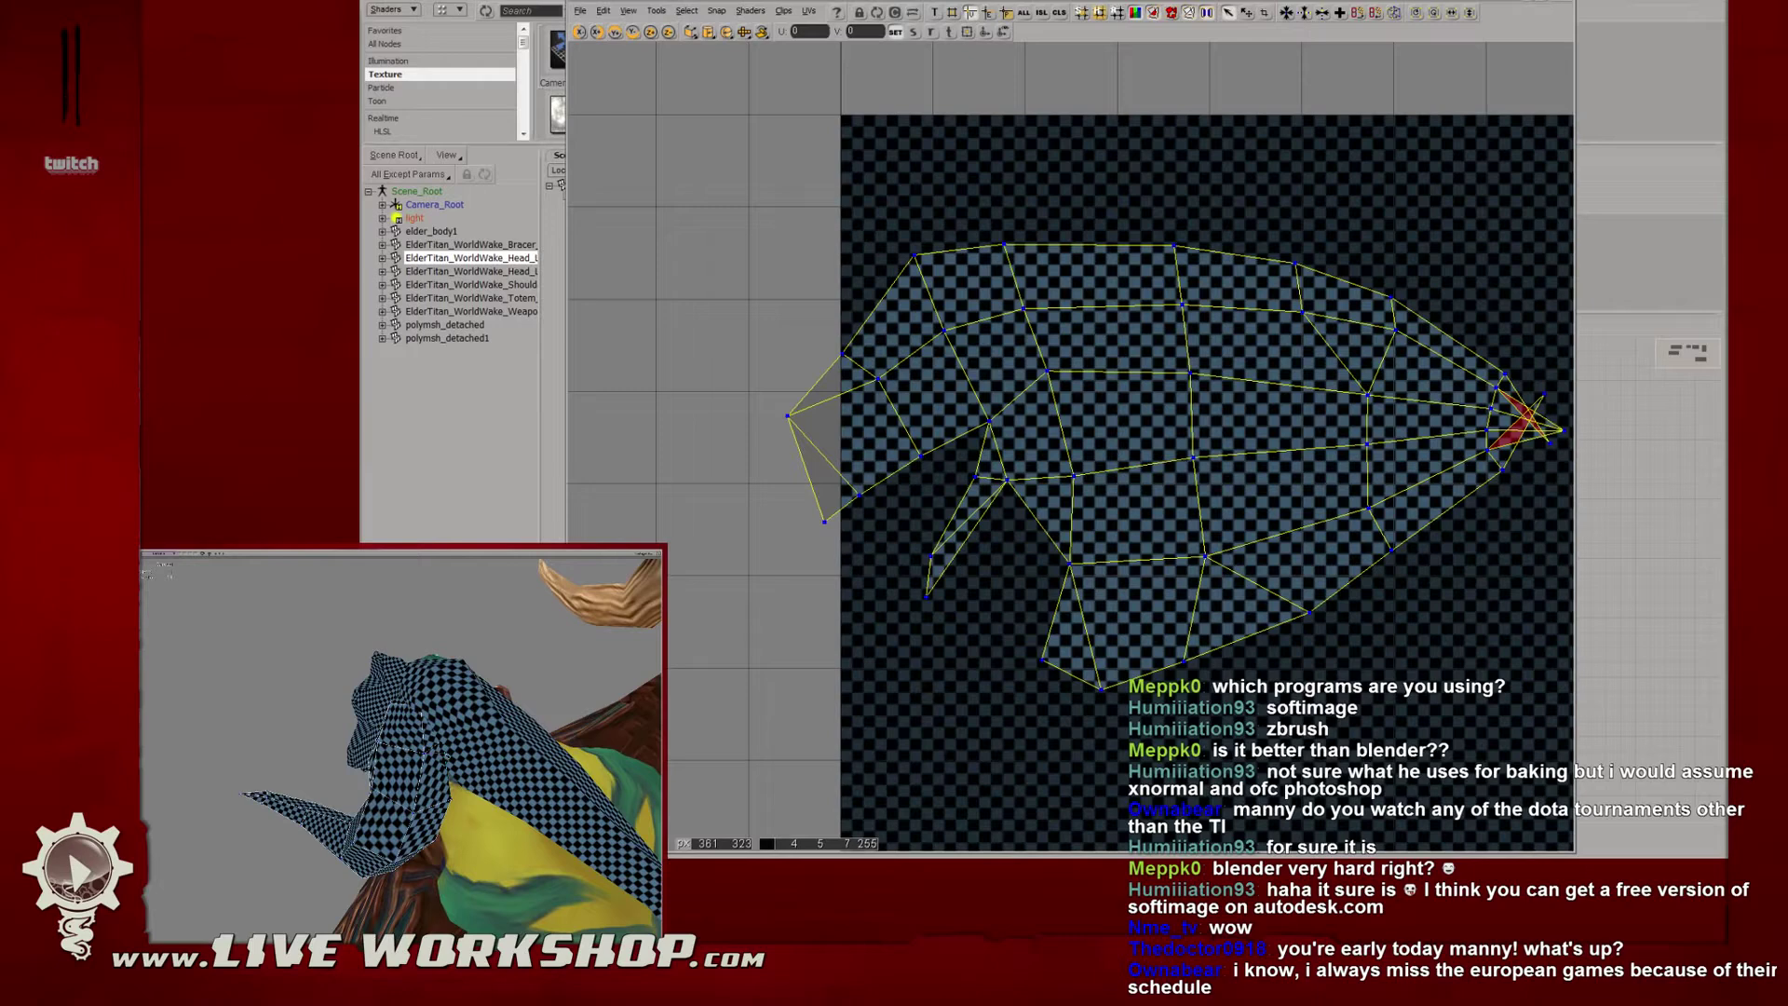
Adjust the border UV point near the narrow outer end of the headpiece side piece's UV island.
key(i)
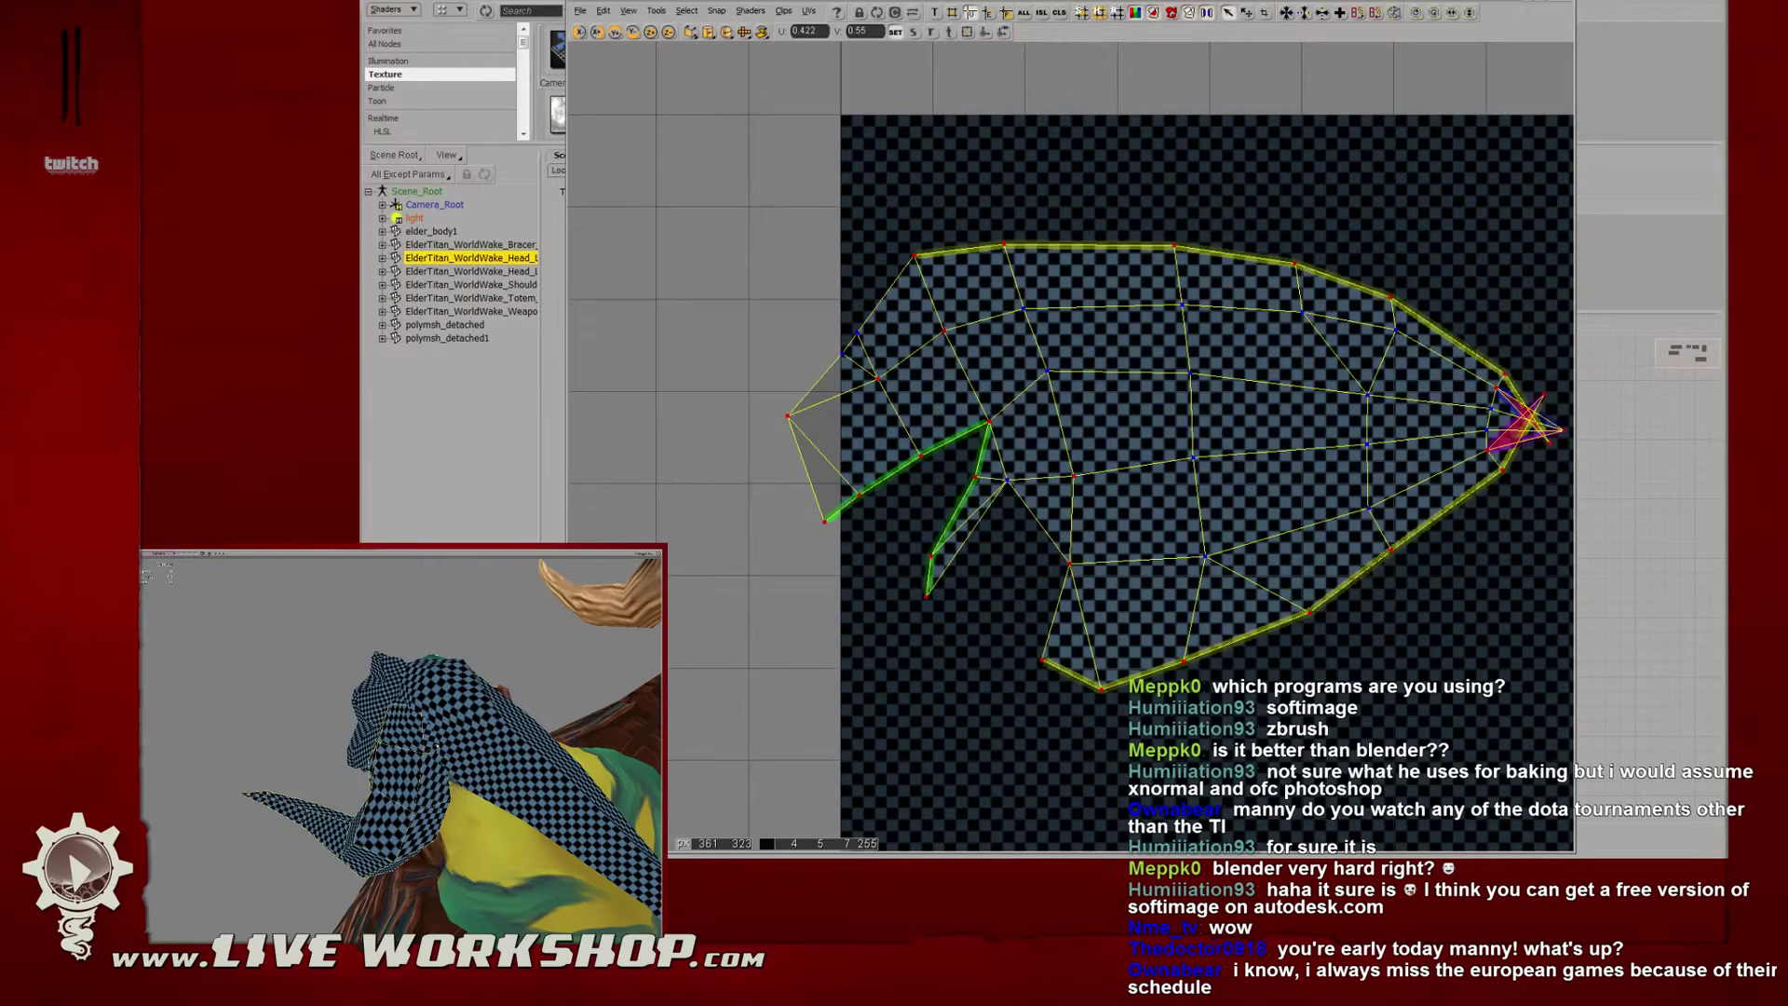
key(Delete)
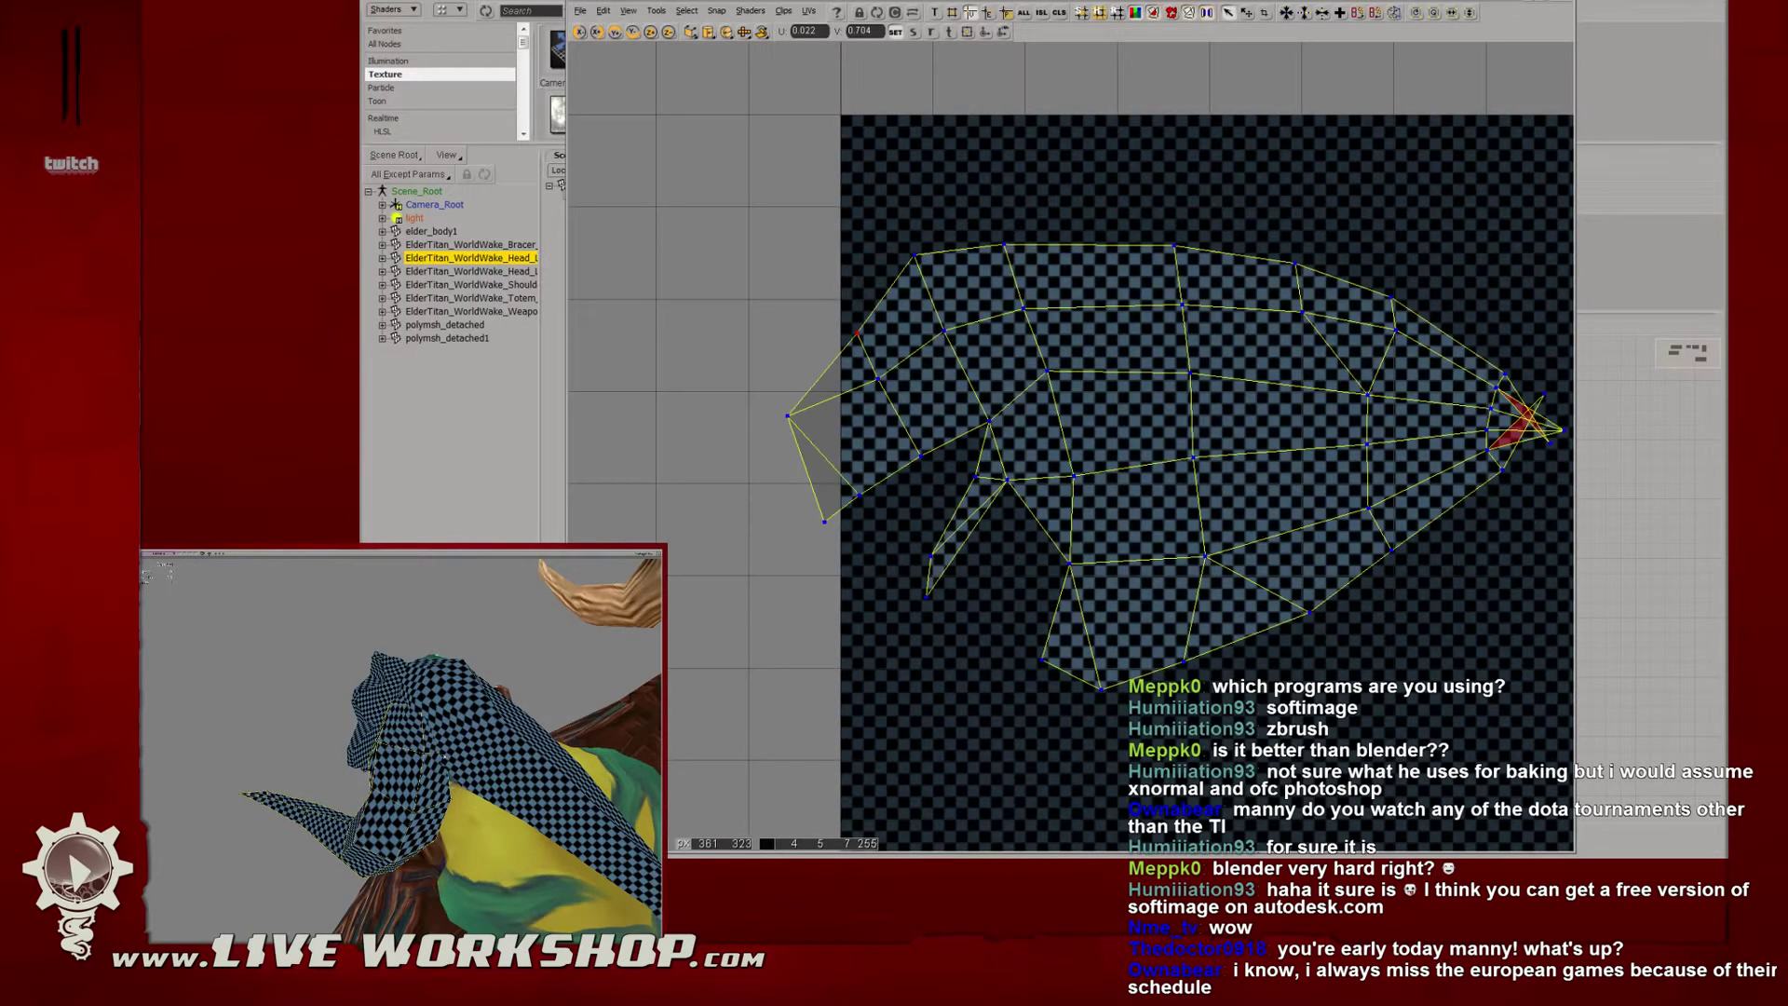
middle_drag(435, 748, 308, 717)
scroll(307, 717, up, 5)
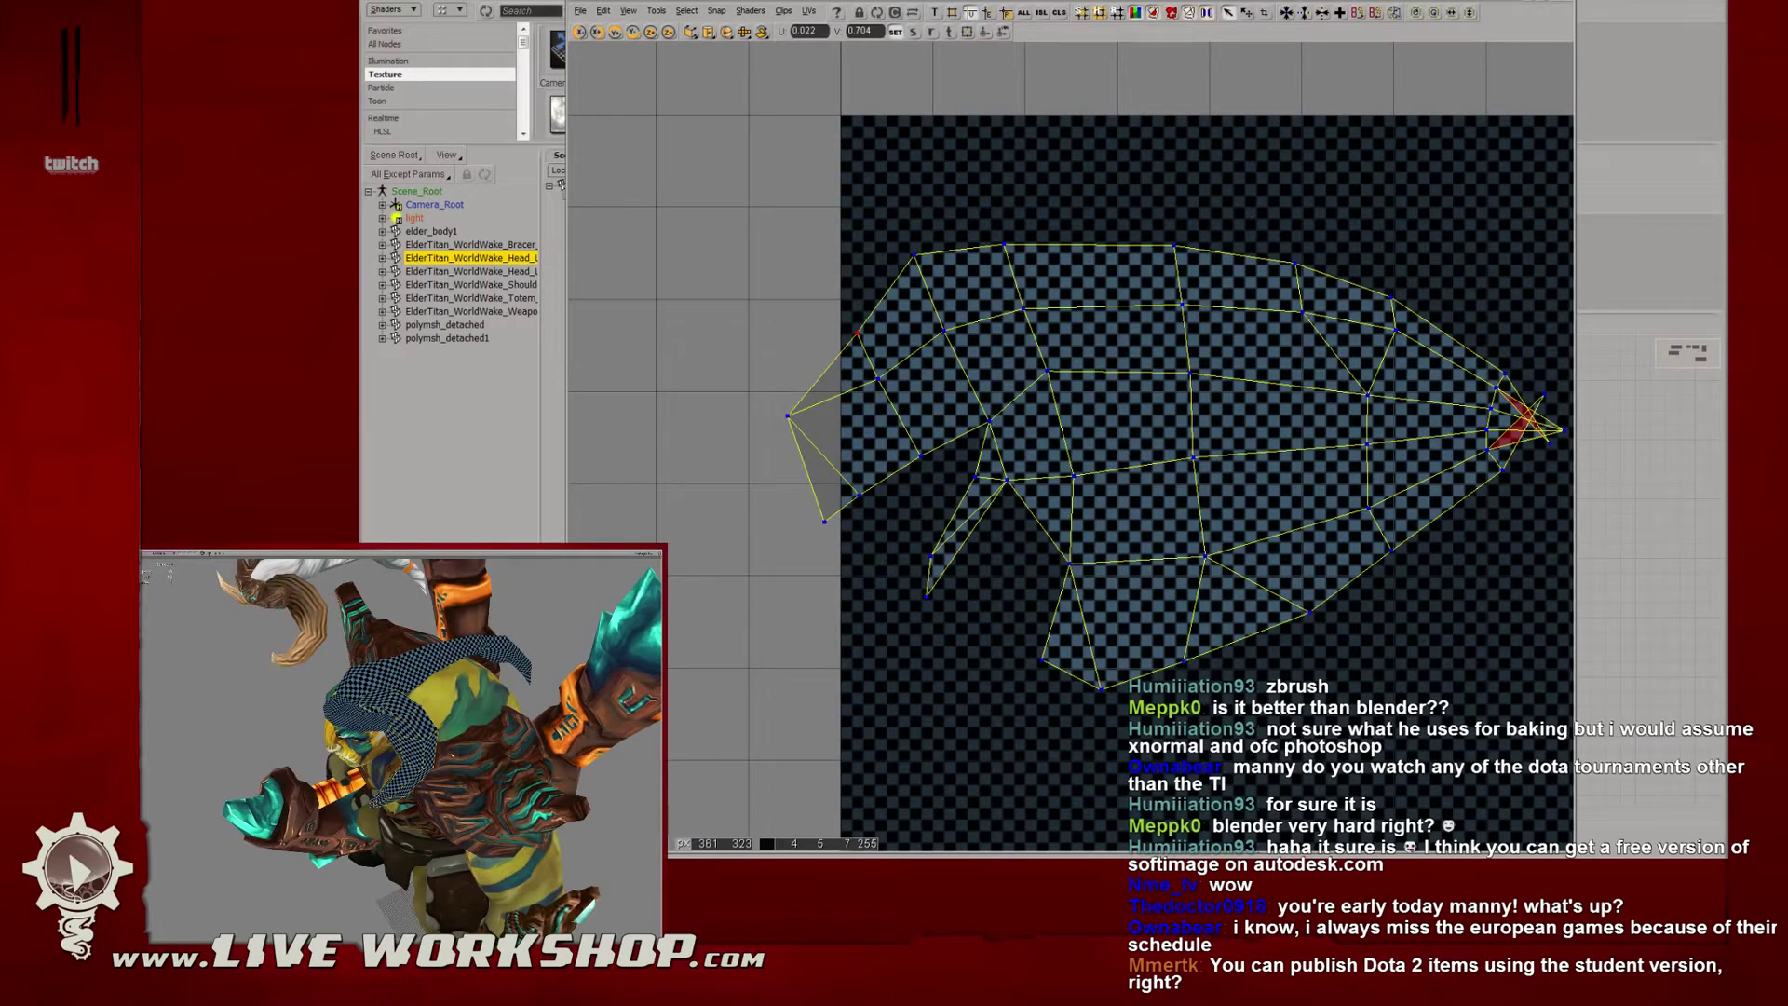
Reselect the headpiece side mesh and check its checker pattern from the front and the side.
click(274, 706)
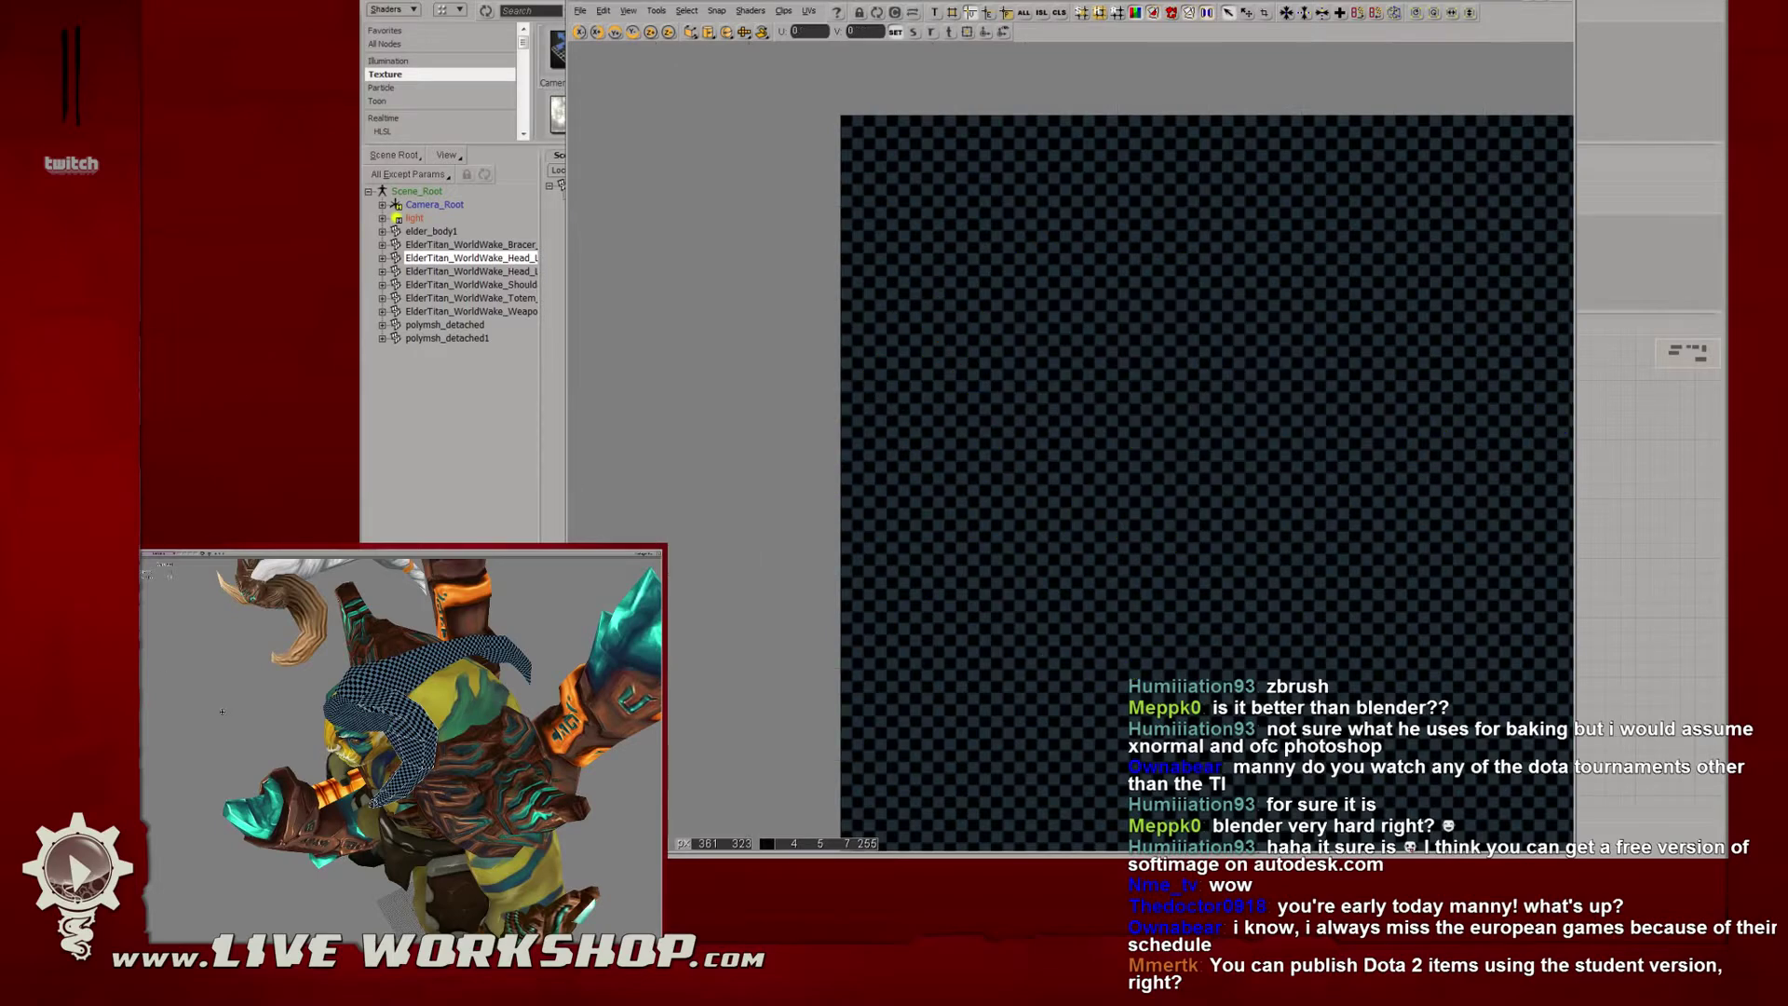
middle_drag(221, 710, 401, 695)
click(471, 258)
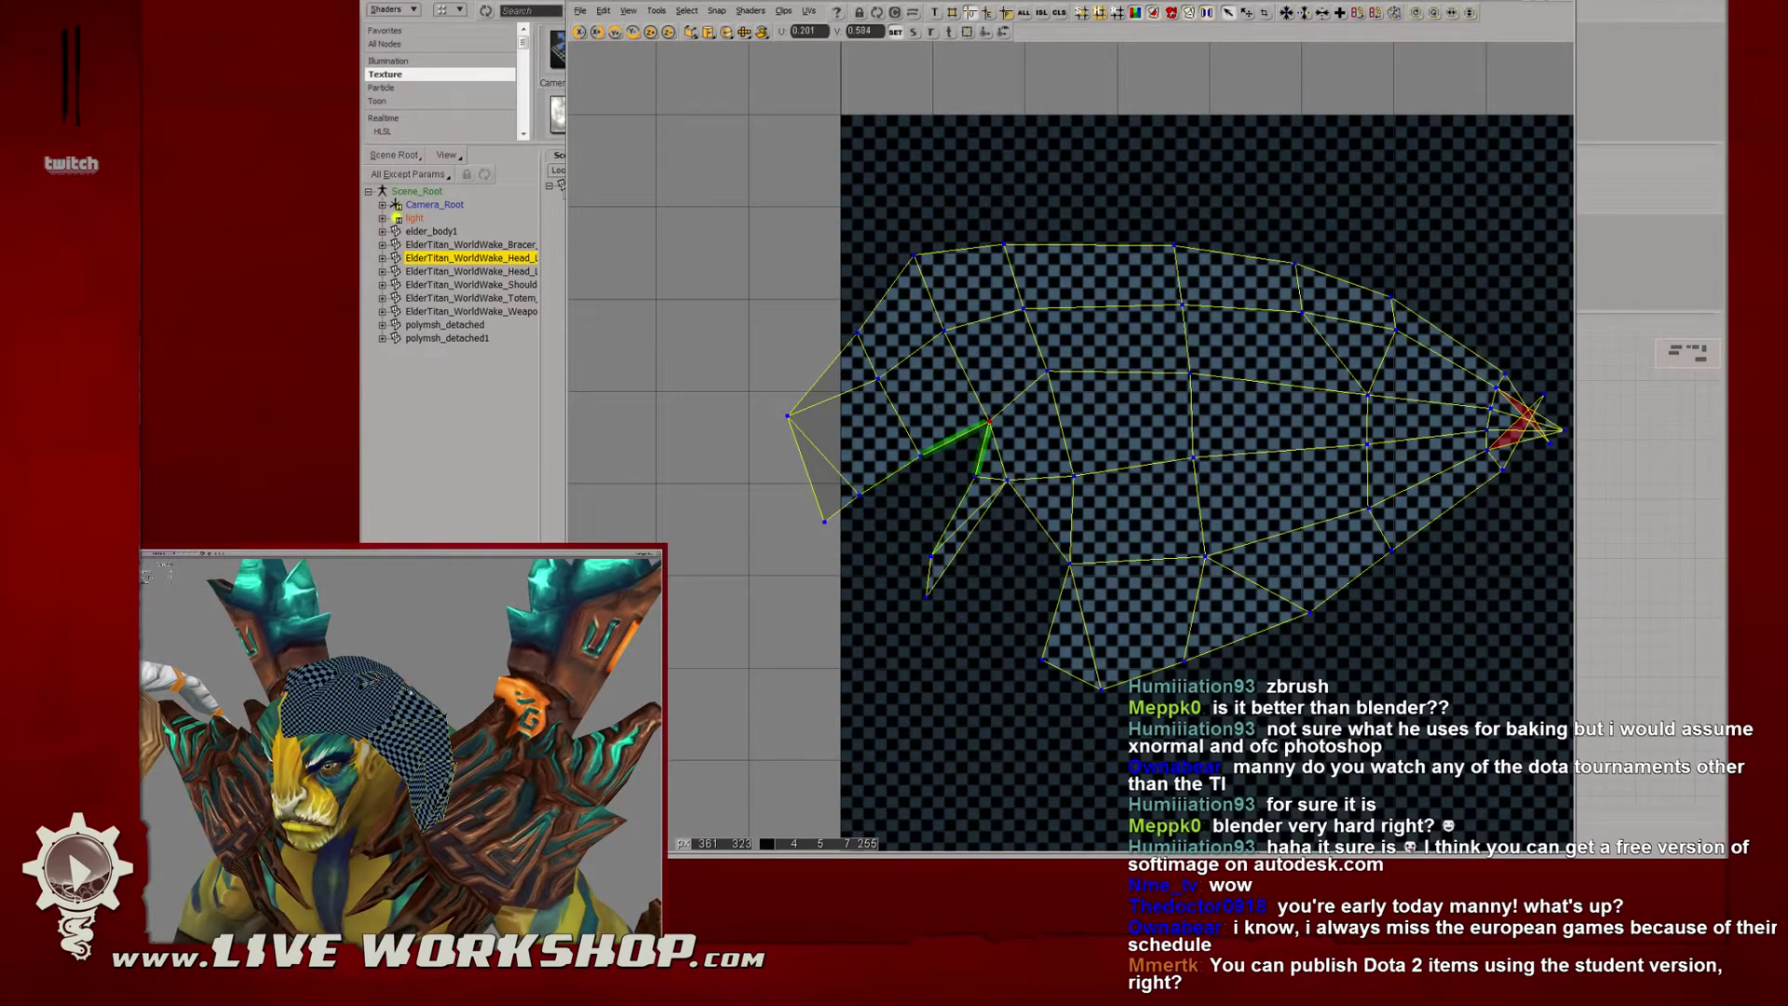
middle_drag(400, 695, 522, 697)
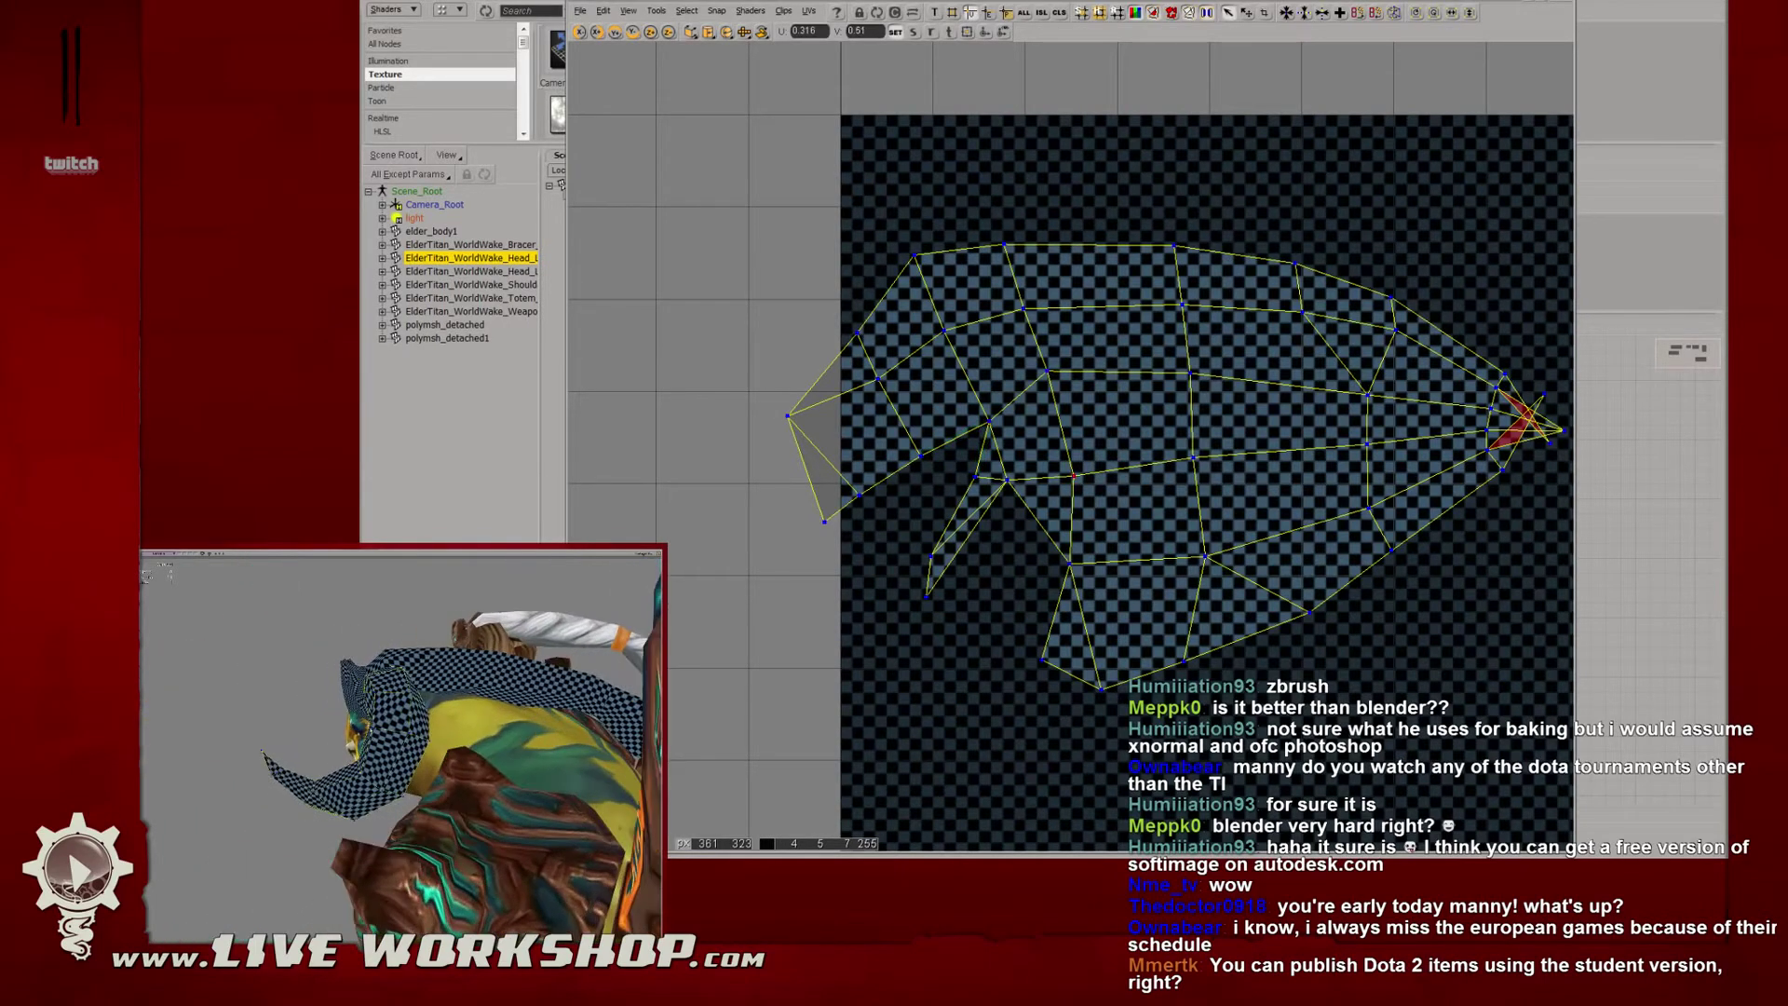
Inspect the headpiece side piece's silhouette and points from the side and above with the Tweak tool.
key(ctrl+shift+a)
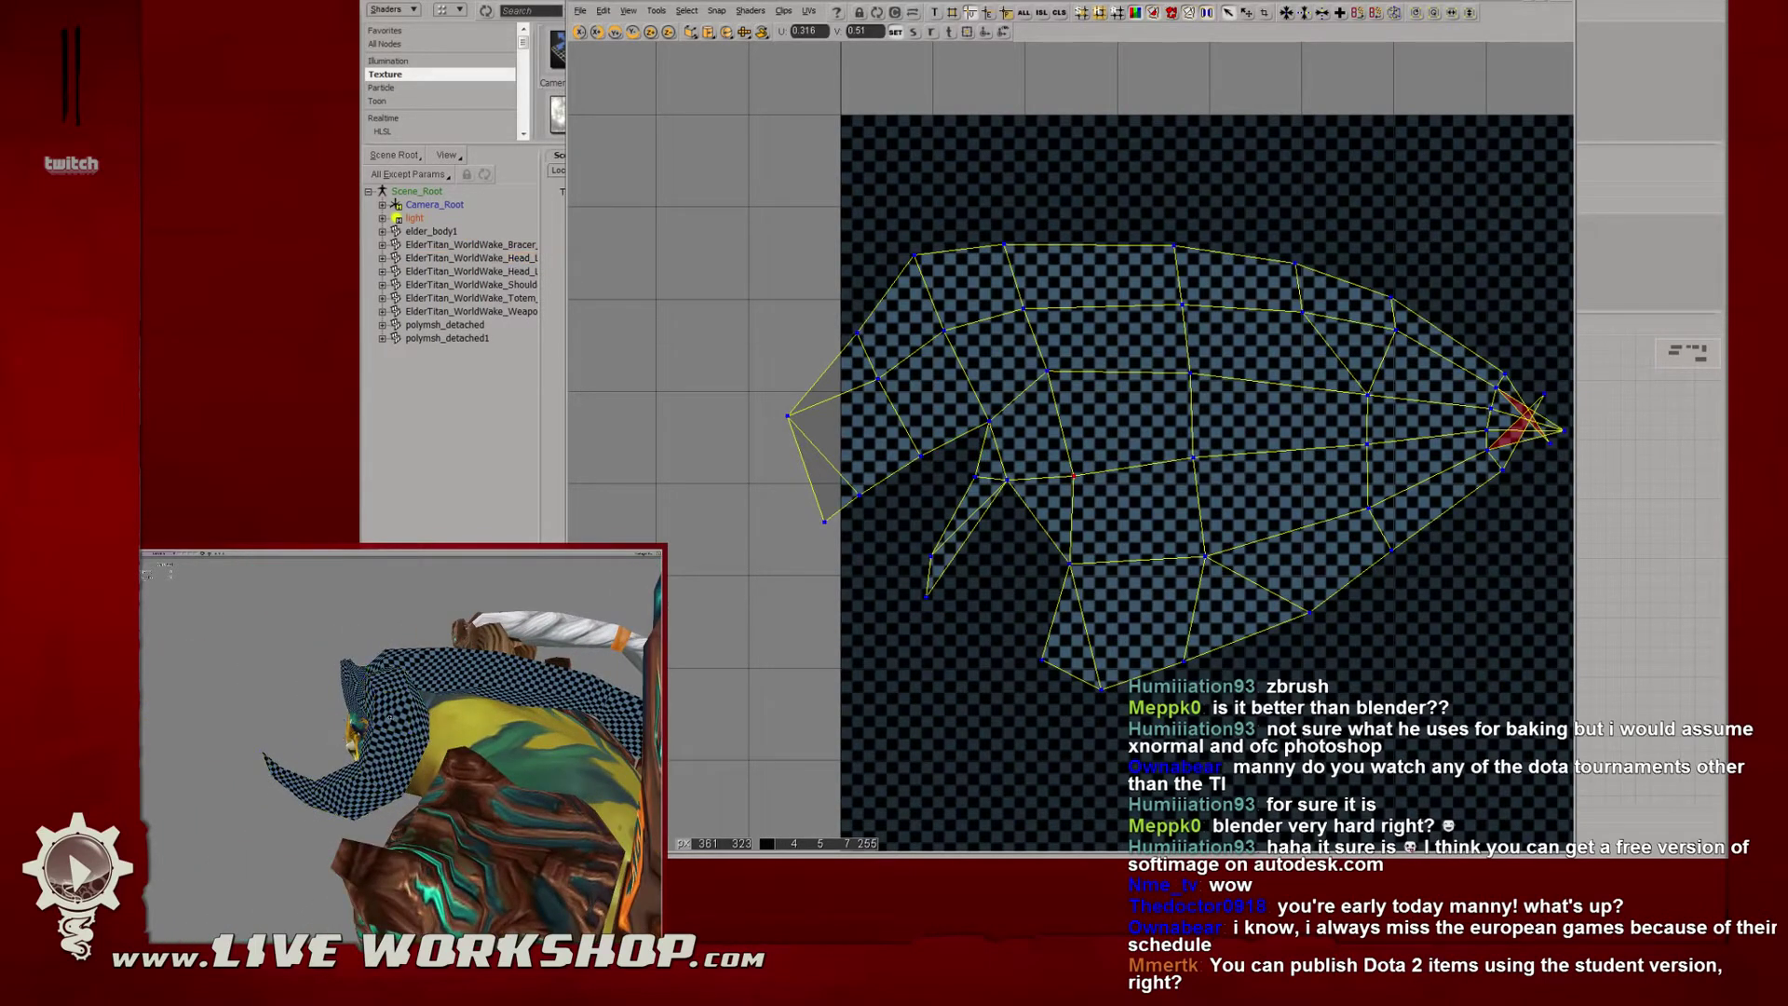
click(390, 717)
mouse_move(390, 717)
middle_down()
mouse_move(406, 727)
mouse_move(385, 692)
middle_up()
key(m)
click(410, 729)
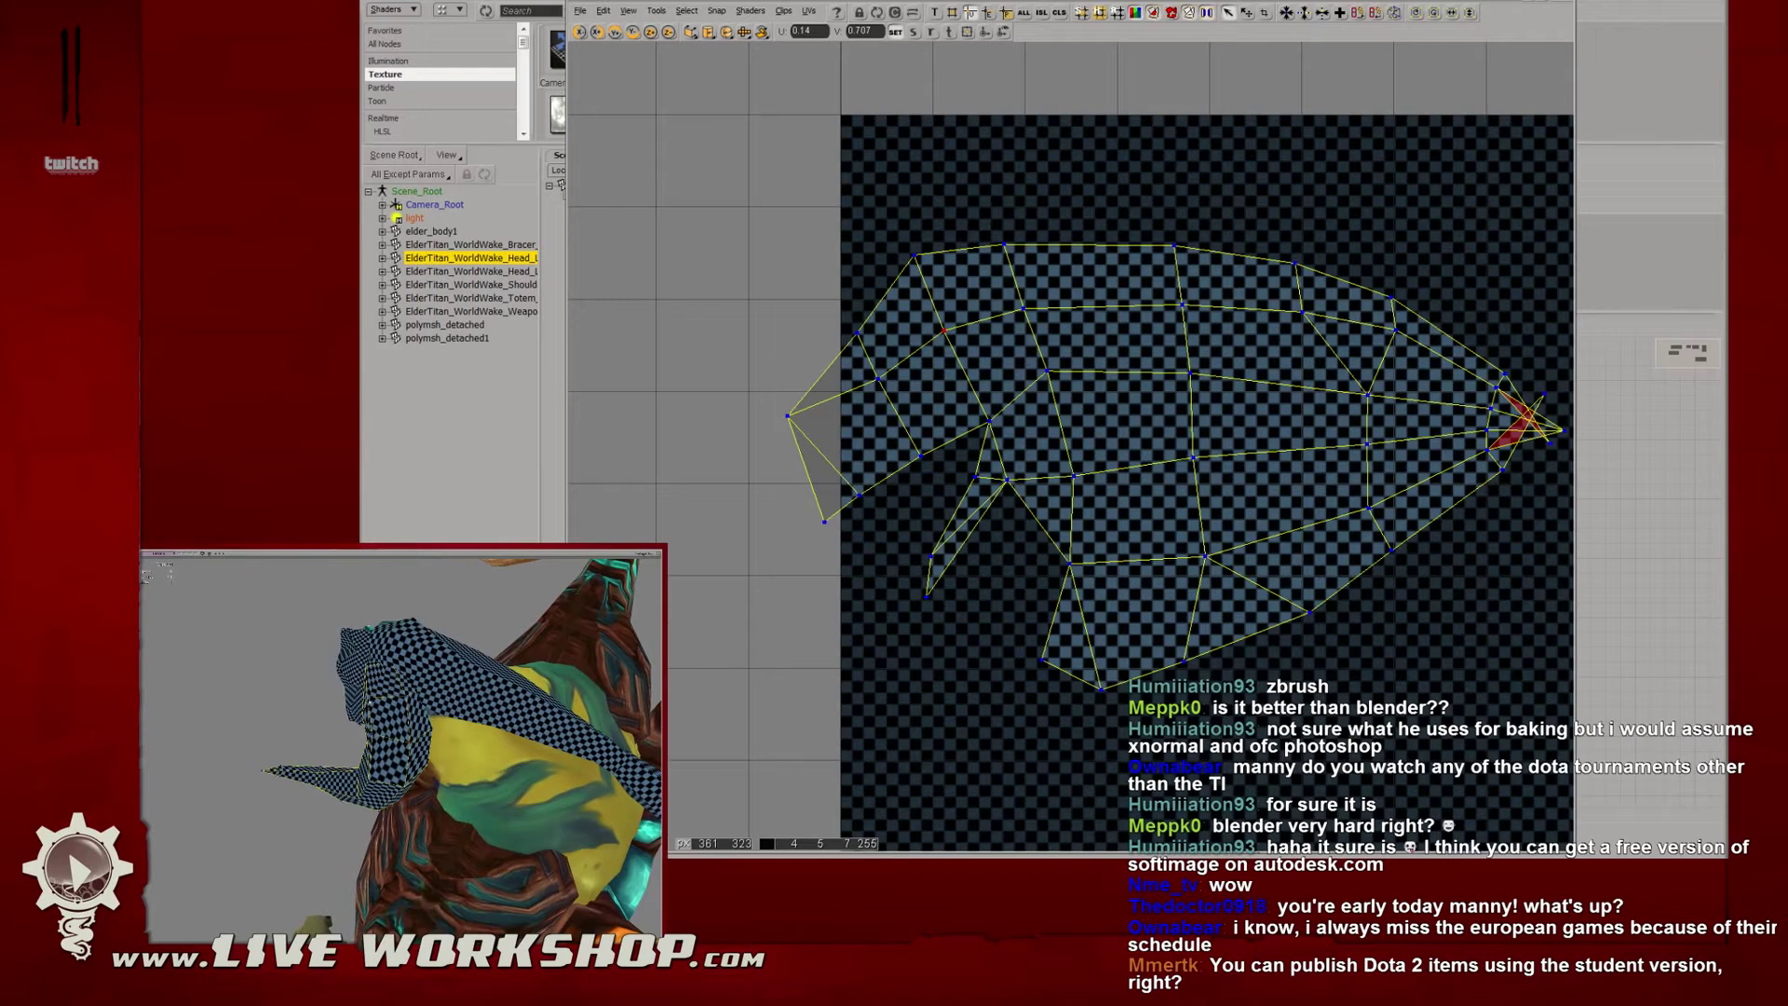
click(378, 738)
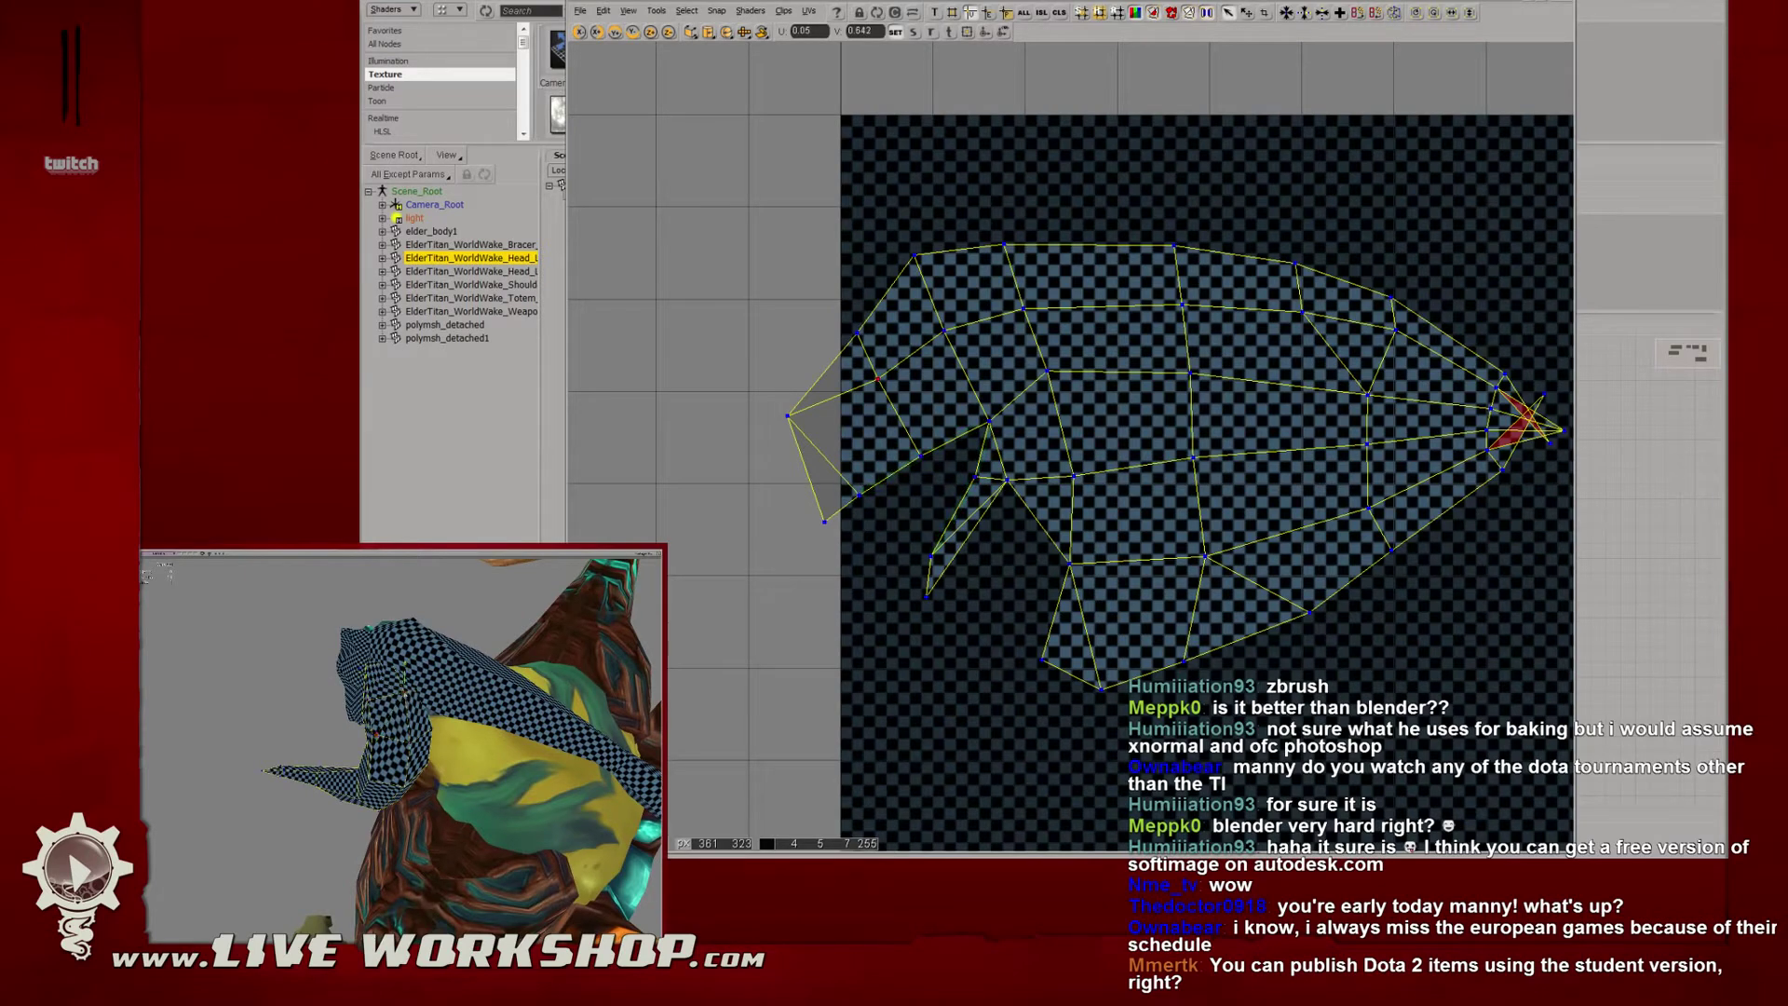
mouse_move(406, 695)
middle_down()
mouse_move(374, 683)
mouse_move(407, 690)
middle_up()
click(407, 690)
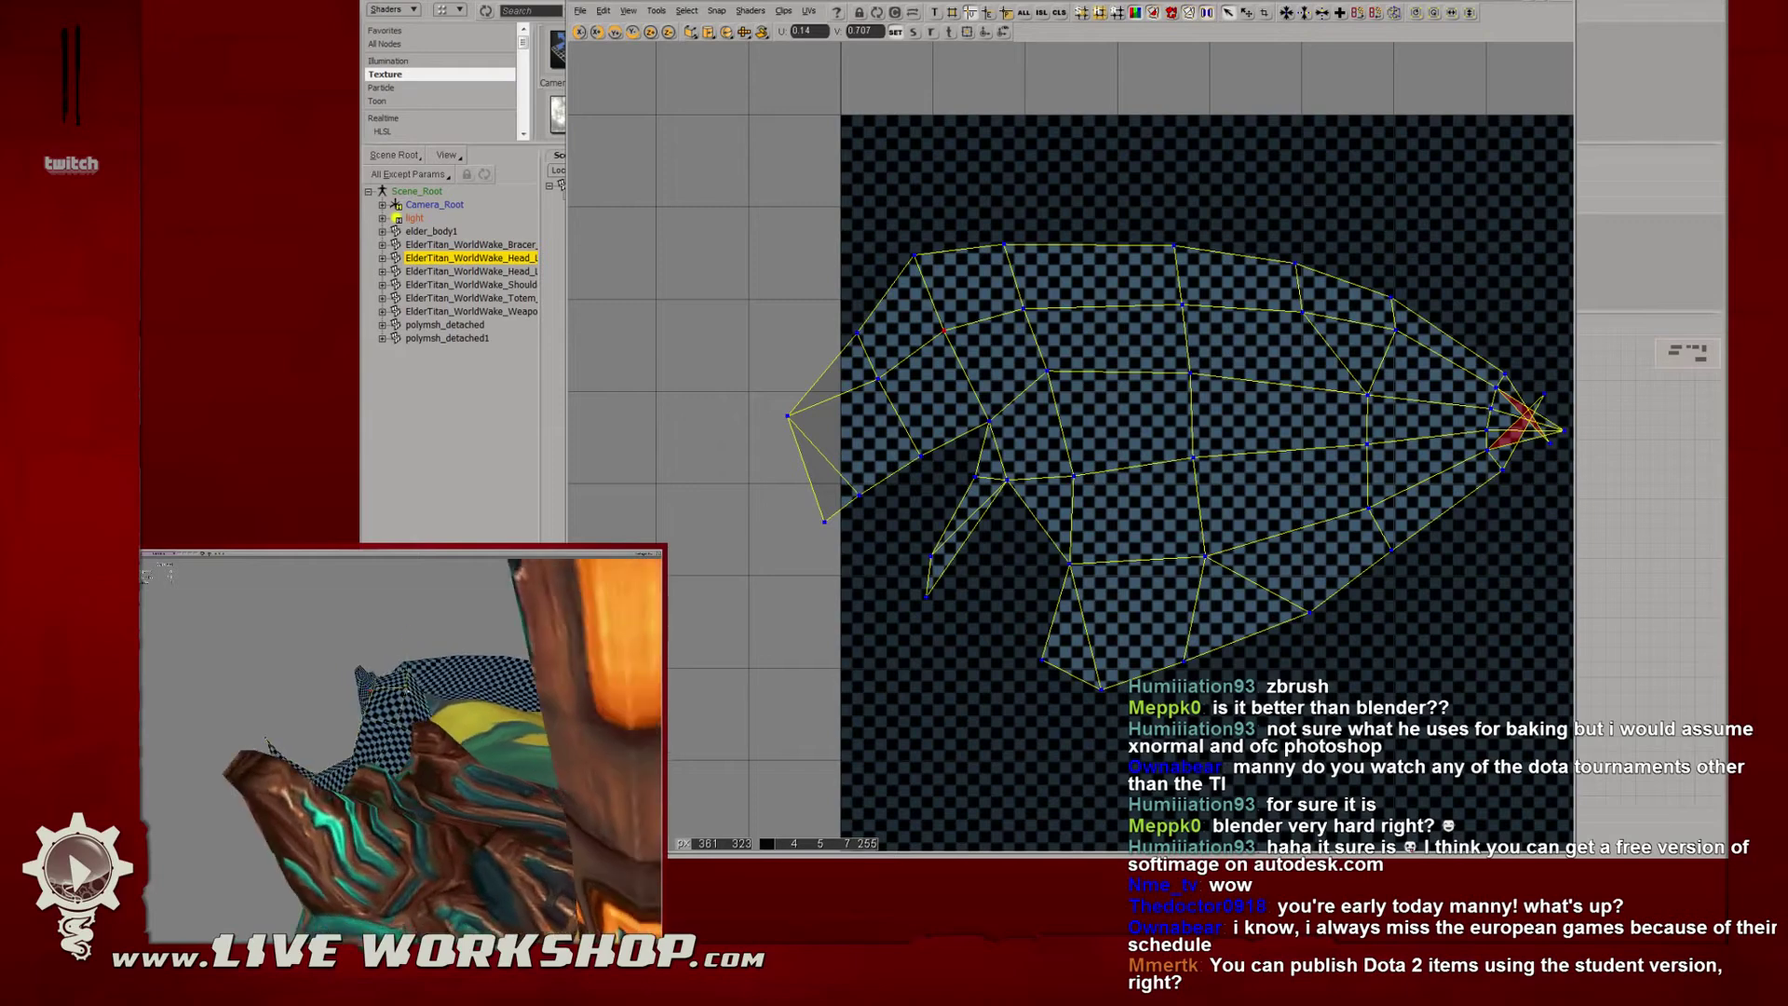
click(266, 739)
middle_drag(345, 688, 275, 690)
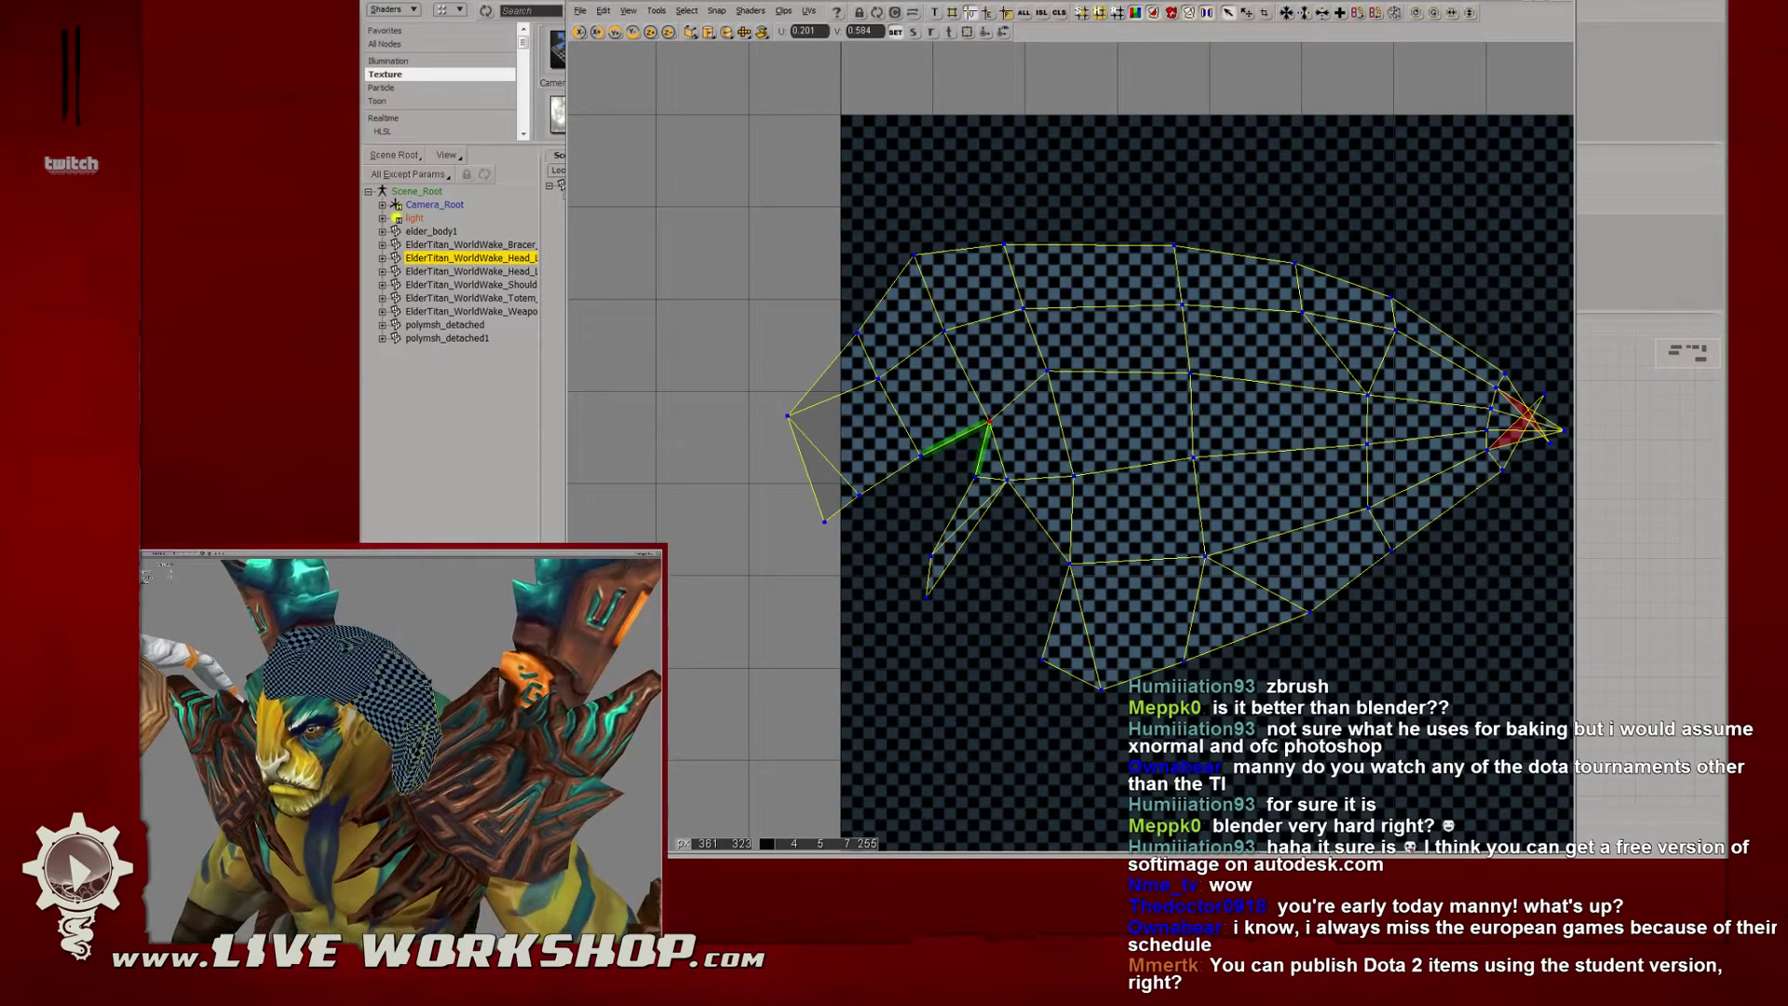
Compare the headpiece side piece's outline around the face in side and front views.
click(383, 688)
middle_drag(384, 687, 264, 697)
click(396, 696)
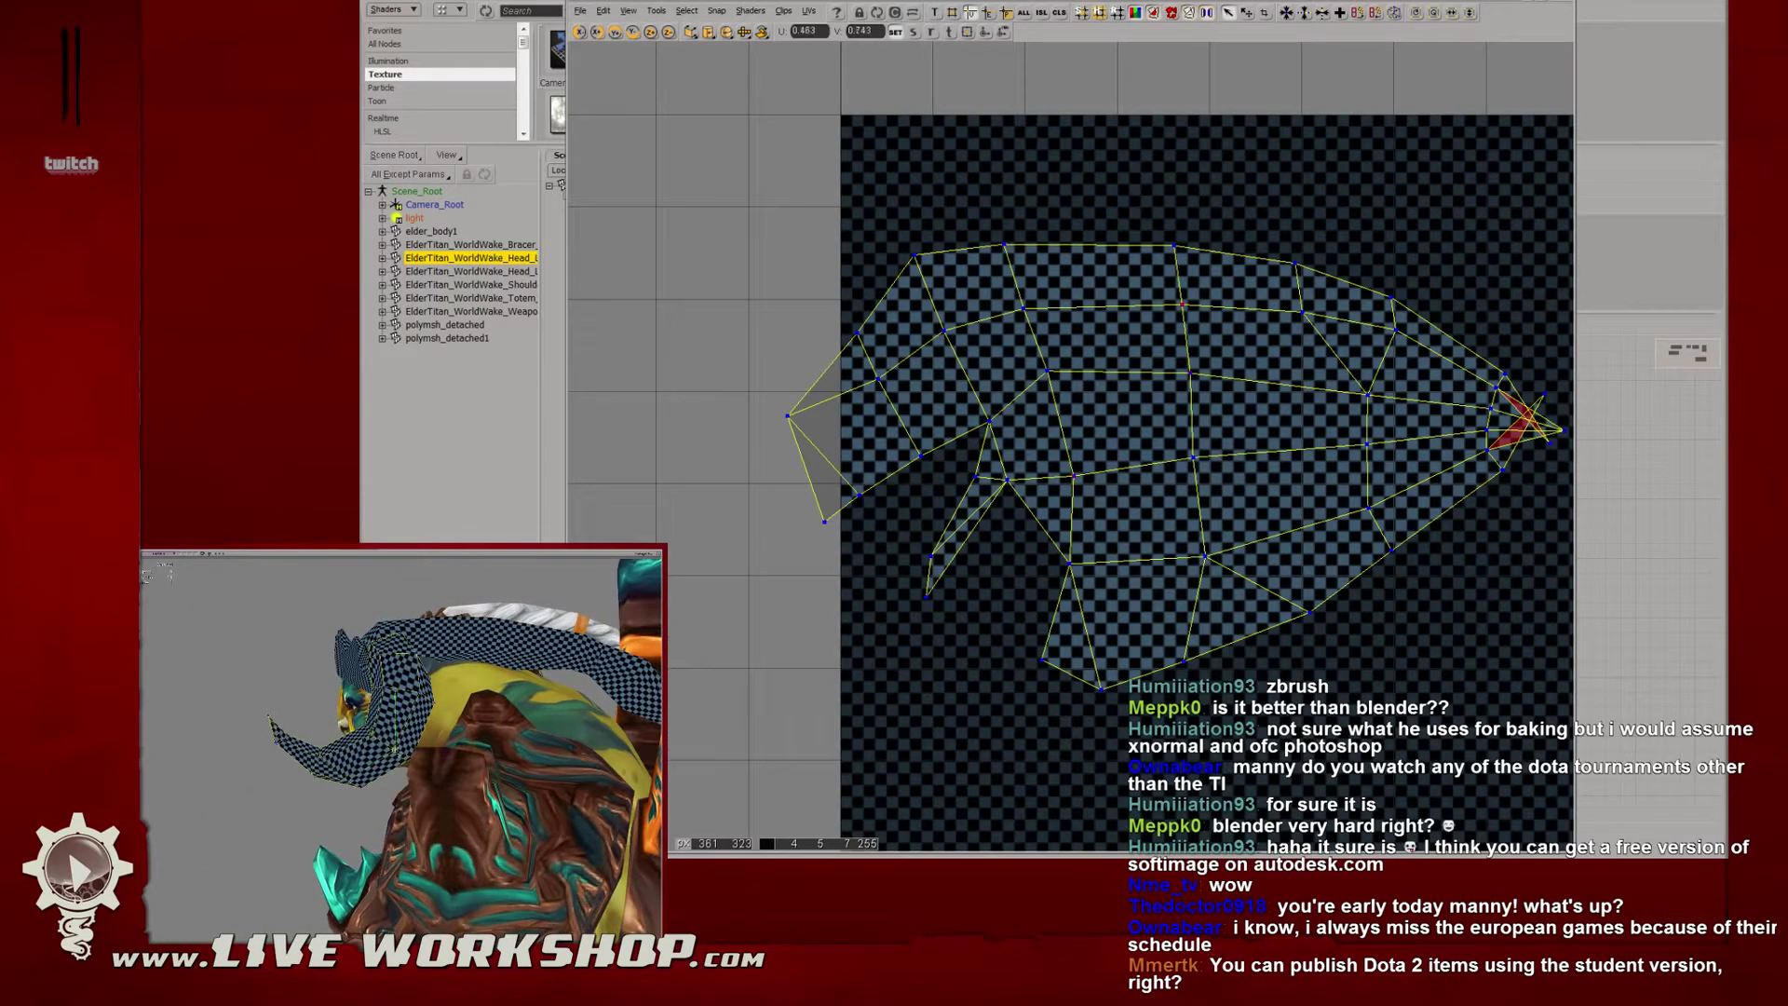
middle_drag(396, 696, 428, 750)
click(332, 740)
click(326, 732)
click(430, 751)
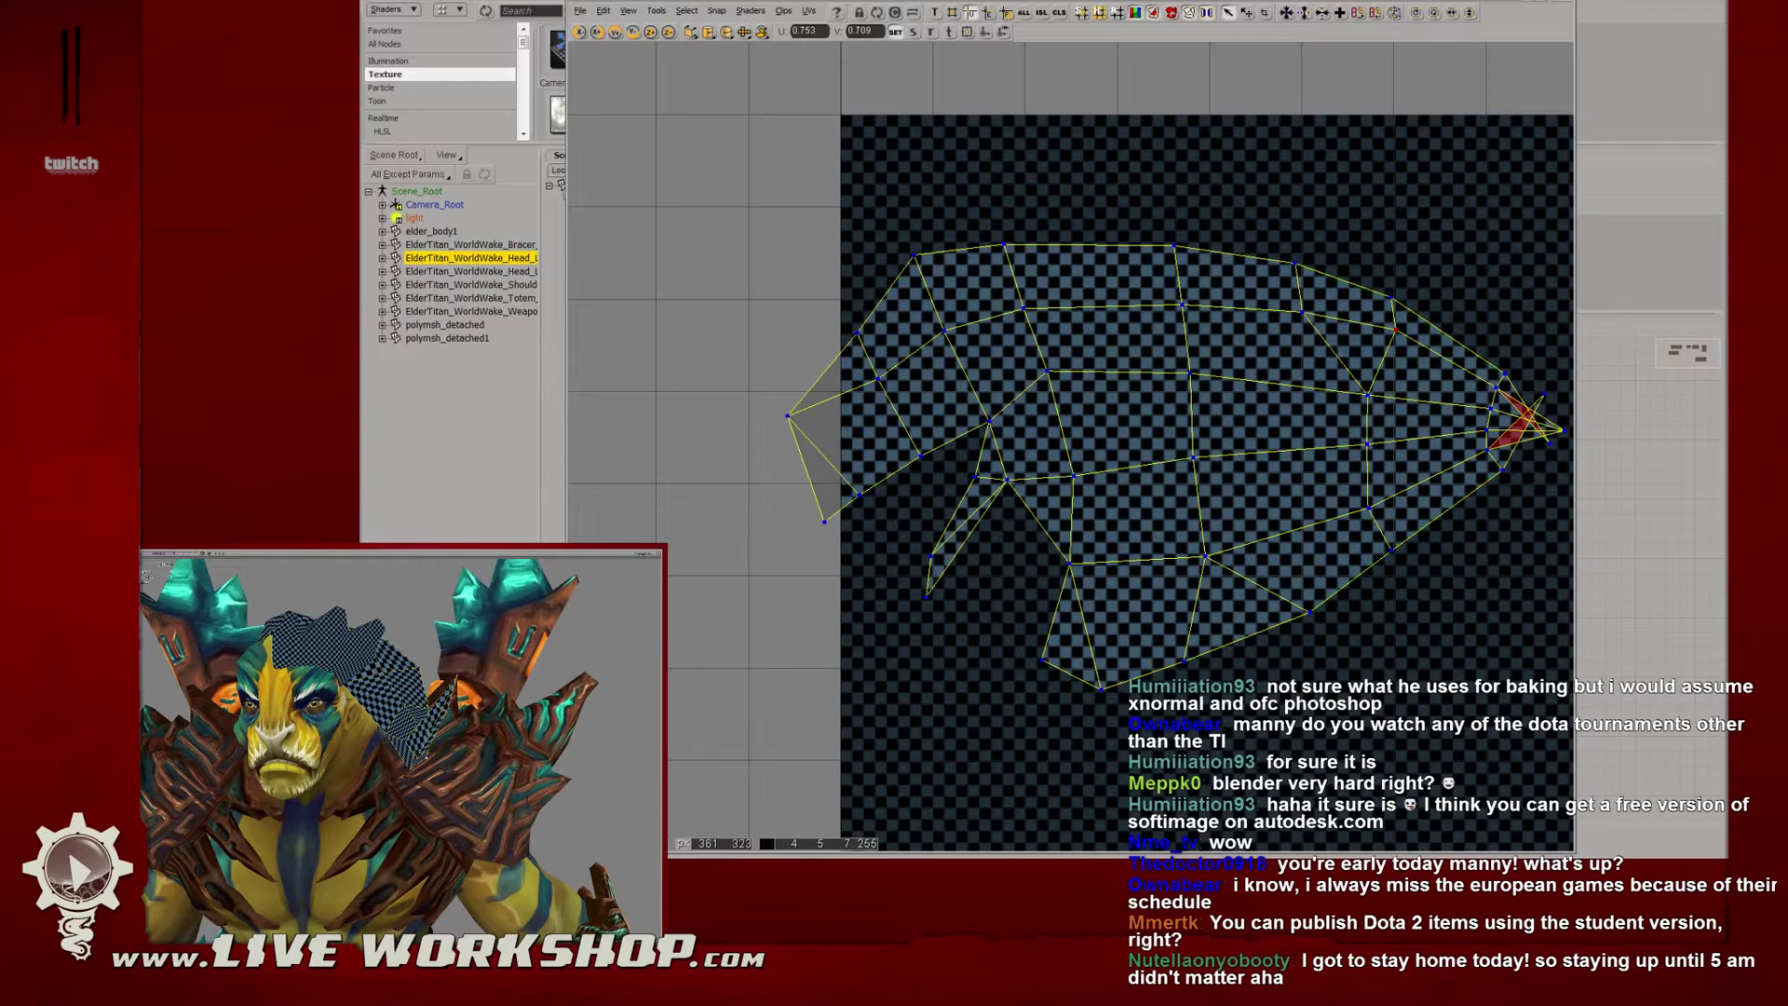
click(411, 765)
click(419, 762)
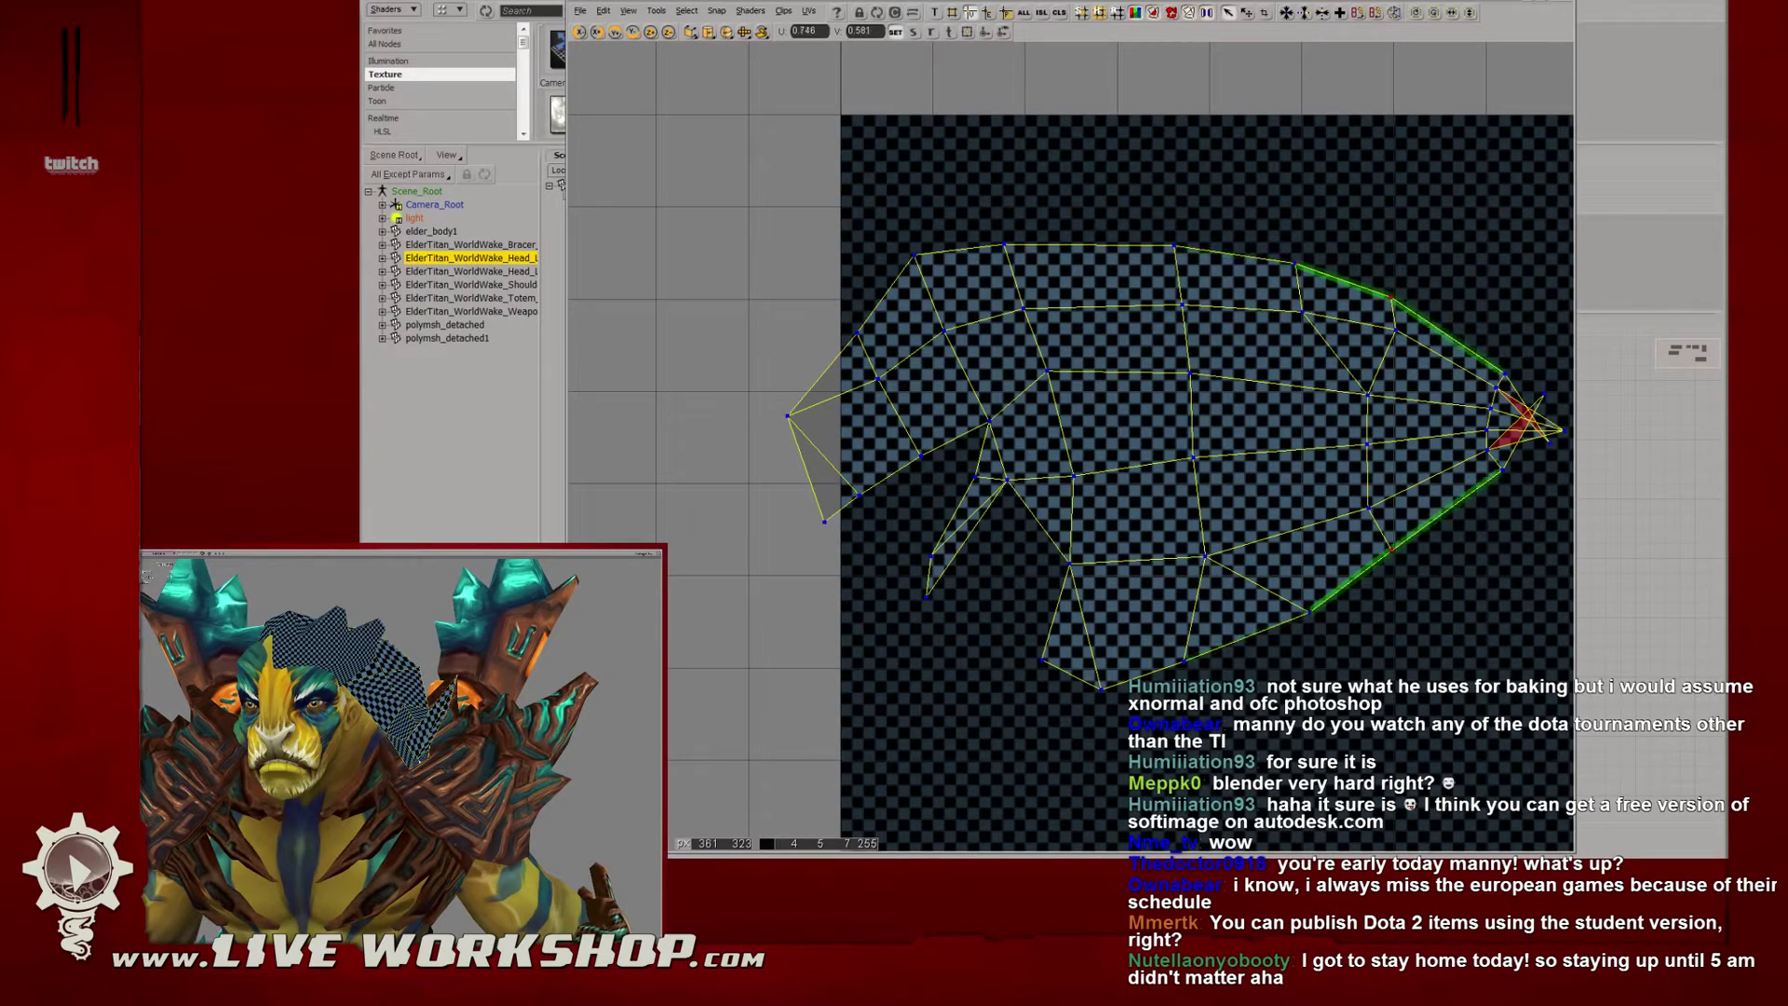
click(424, 762)
In shaded display, duplicate the headpiece side mesh and polymsh_detached1 onto the opposite side of the head.
middle_drag(423, 762, 389, 694)
key(4)
key(6)
key(5)
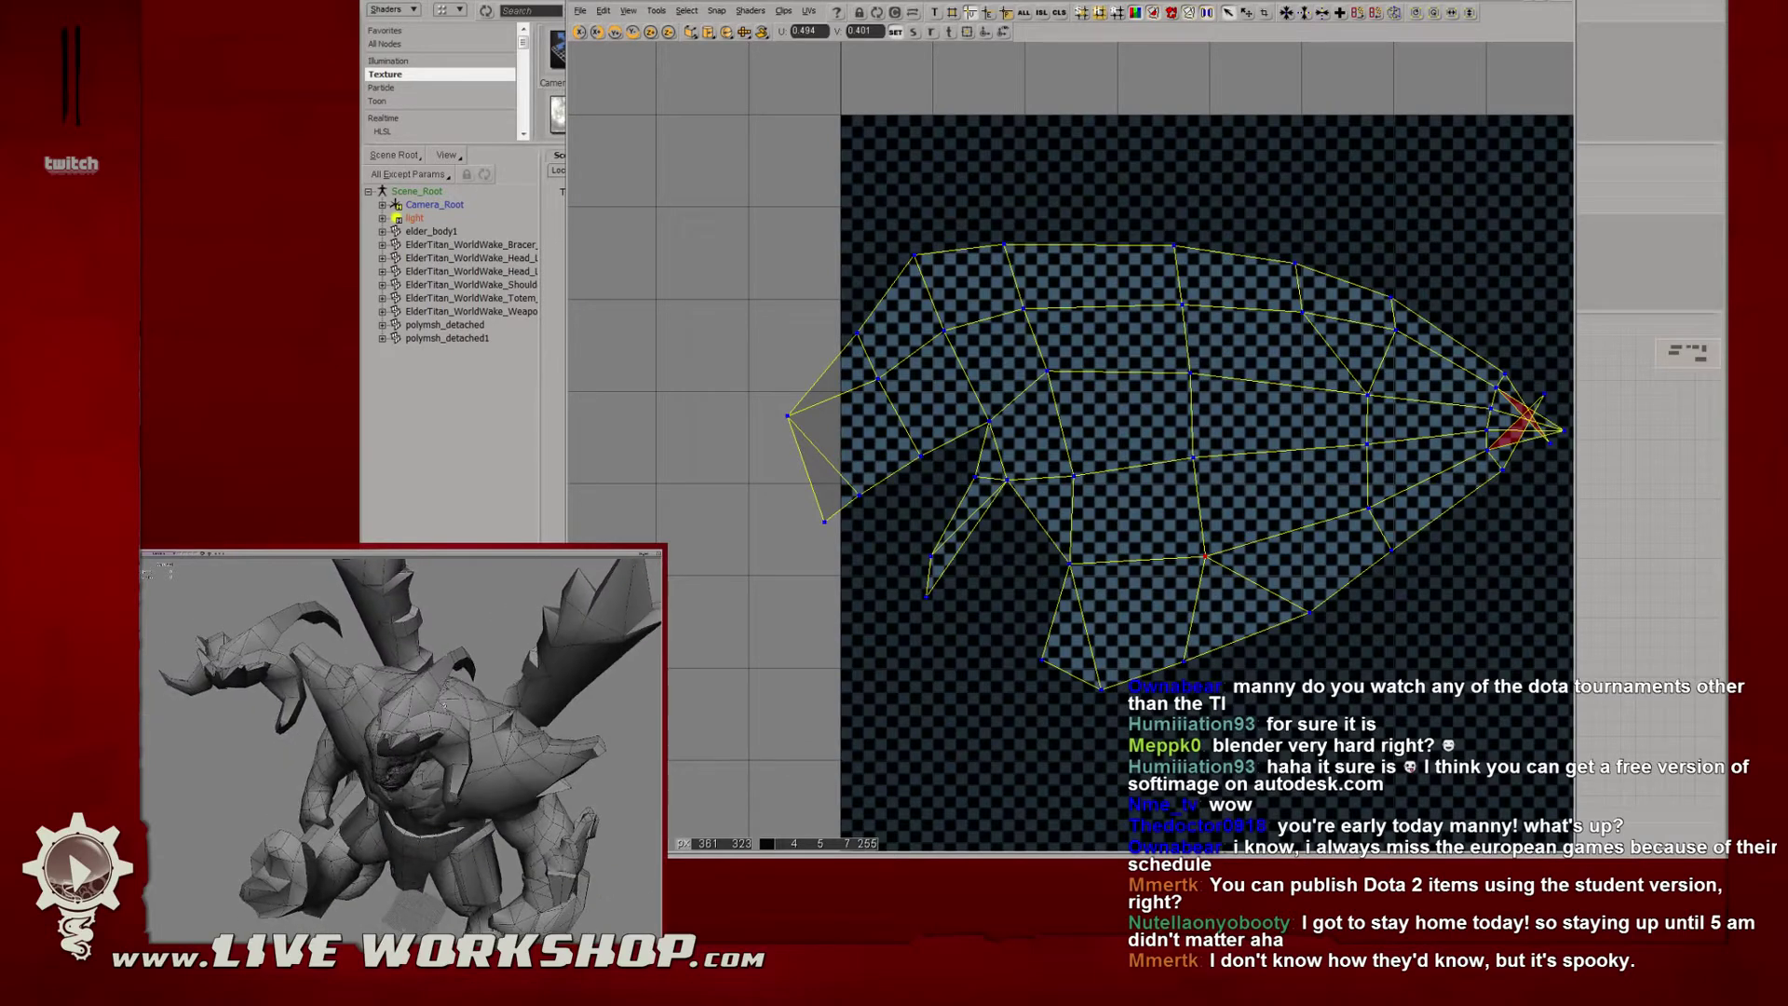
scroll(420, 767, up, 4)
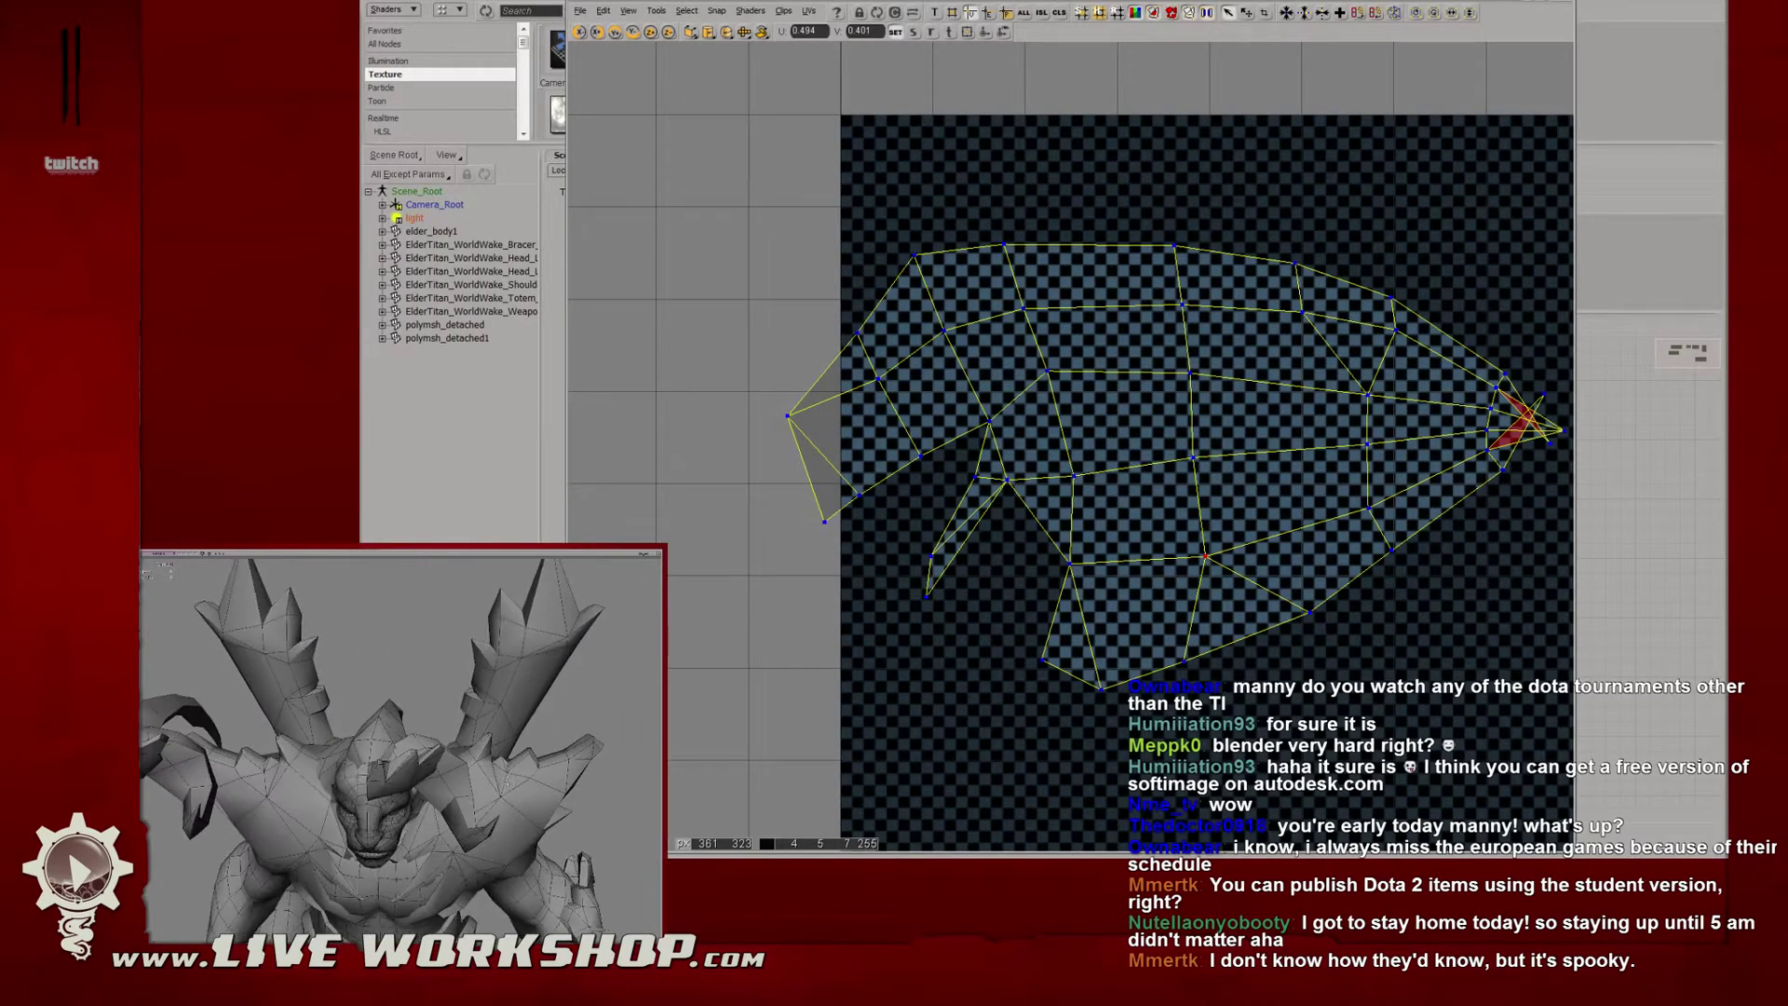
click(422, 768)
shift+click(448, 767)
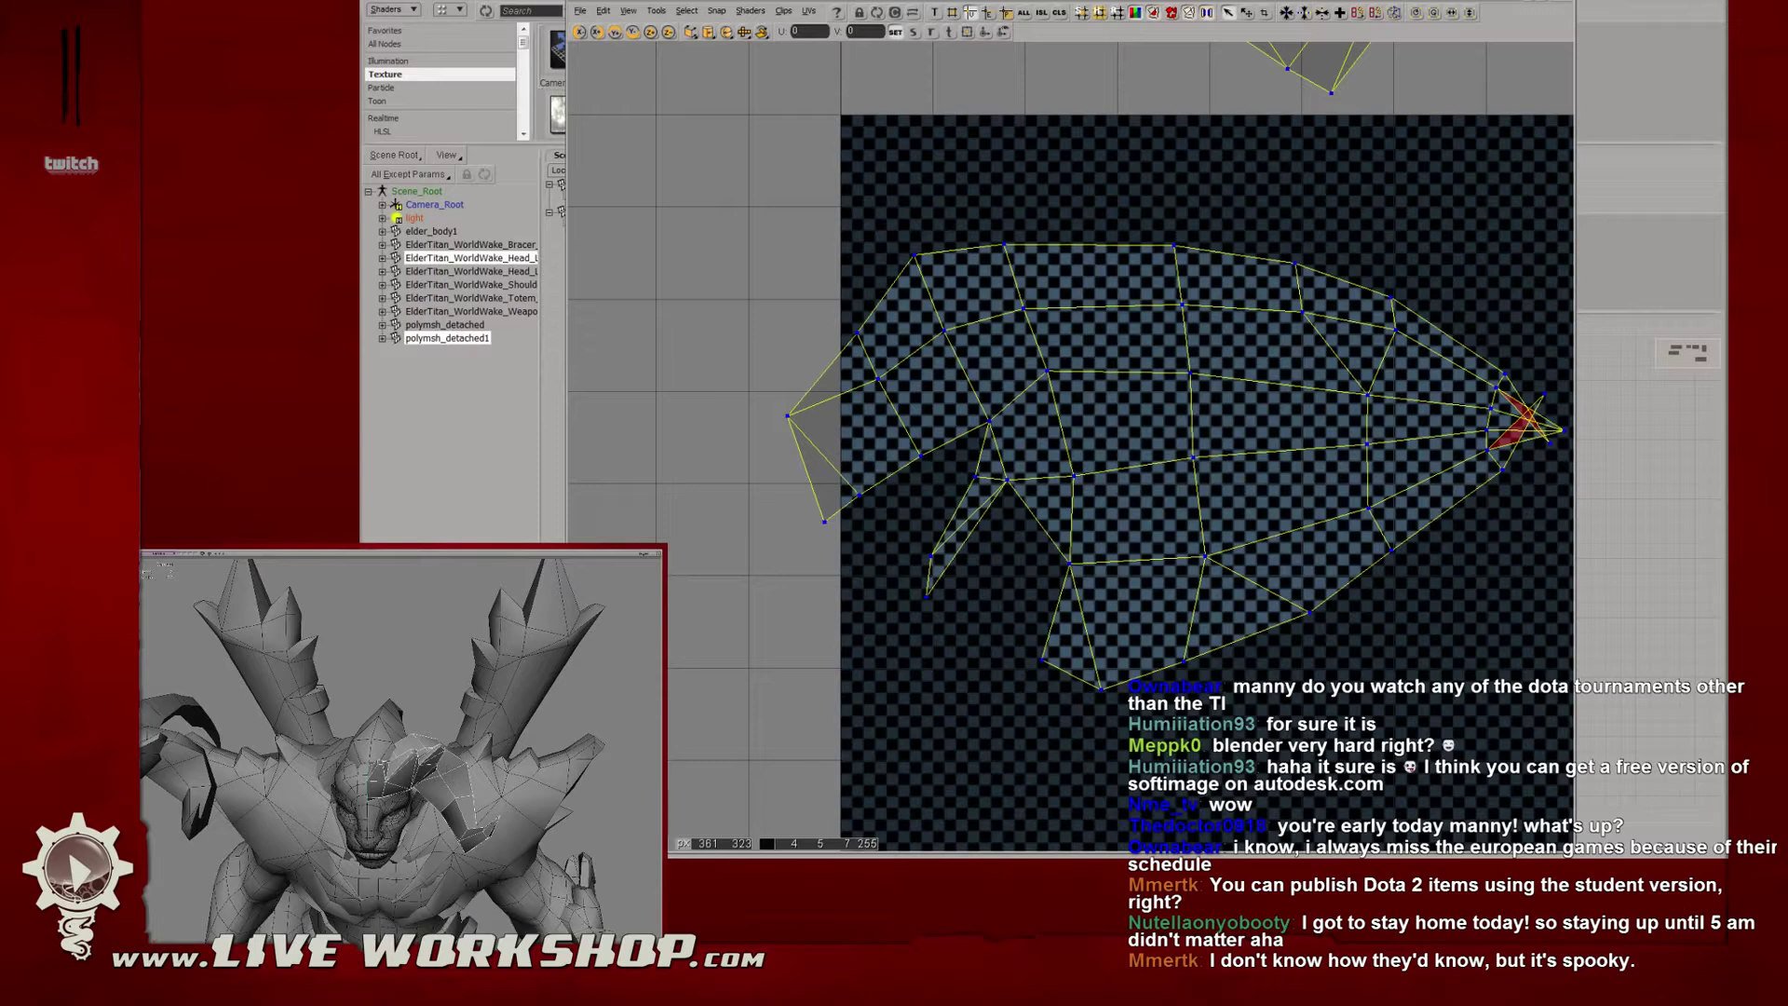
key(ctrl+d)
Select all the headpiece meshes together and examine the mirrored headpiece's silhouette on the character from several angles.
shift+click(422, 768)
shift+click(384, 745)
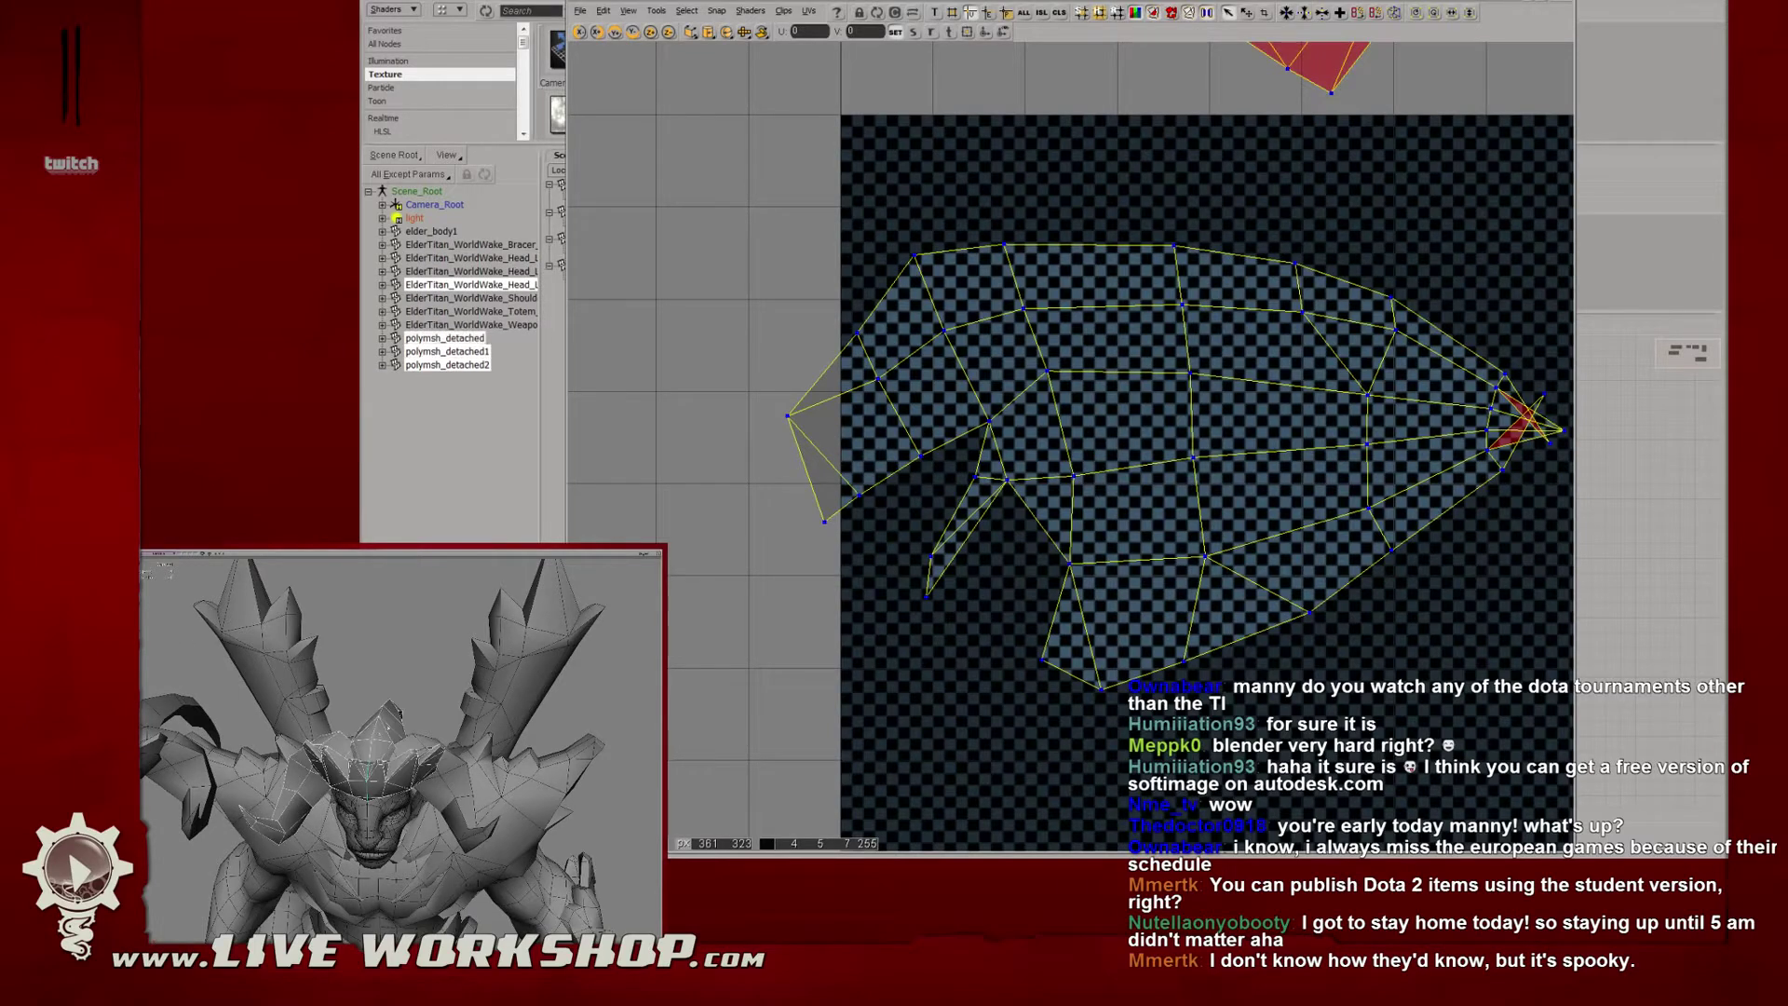
shift+click(451, 773)
shift+click(397, 715)
scroll(397, 714, down, 3)
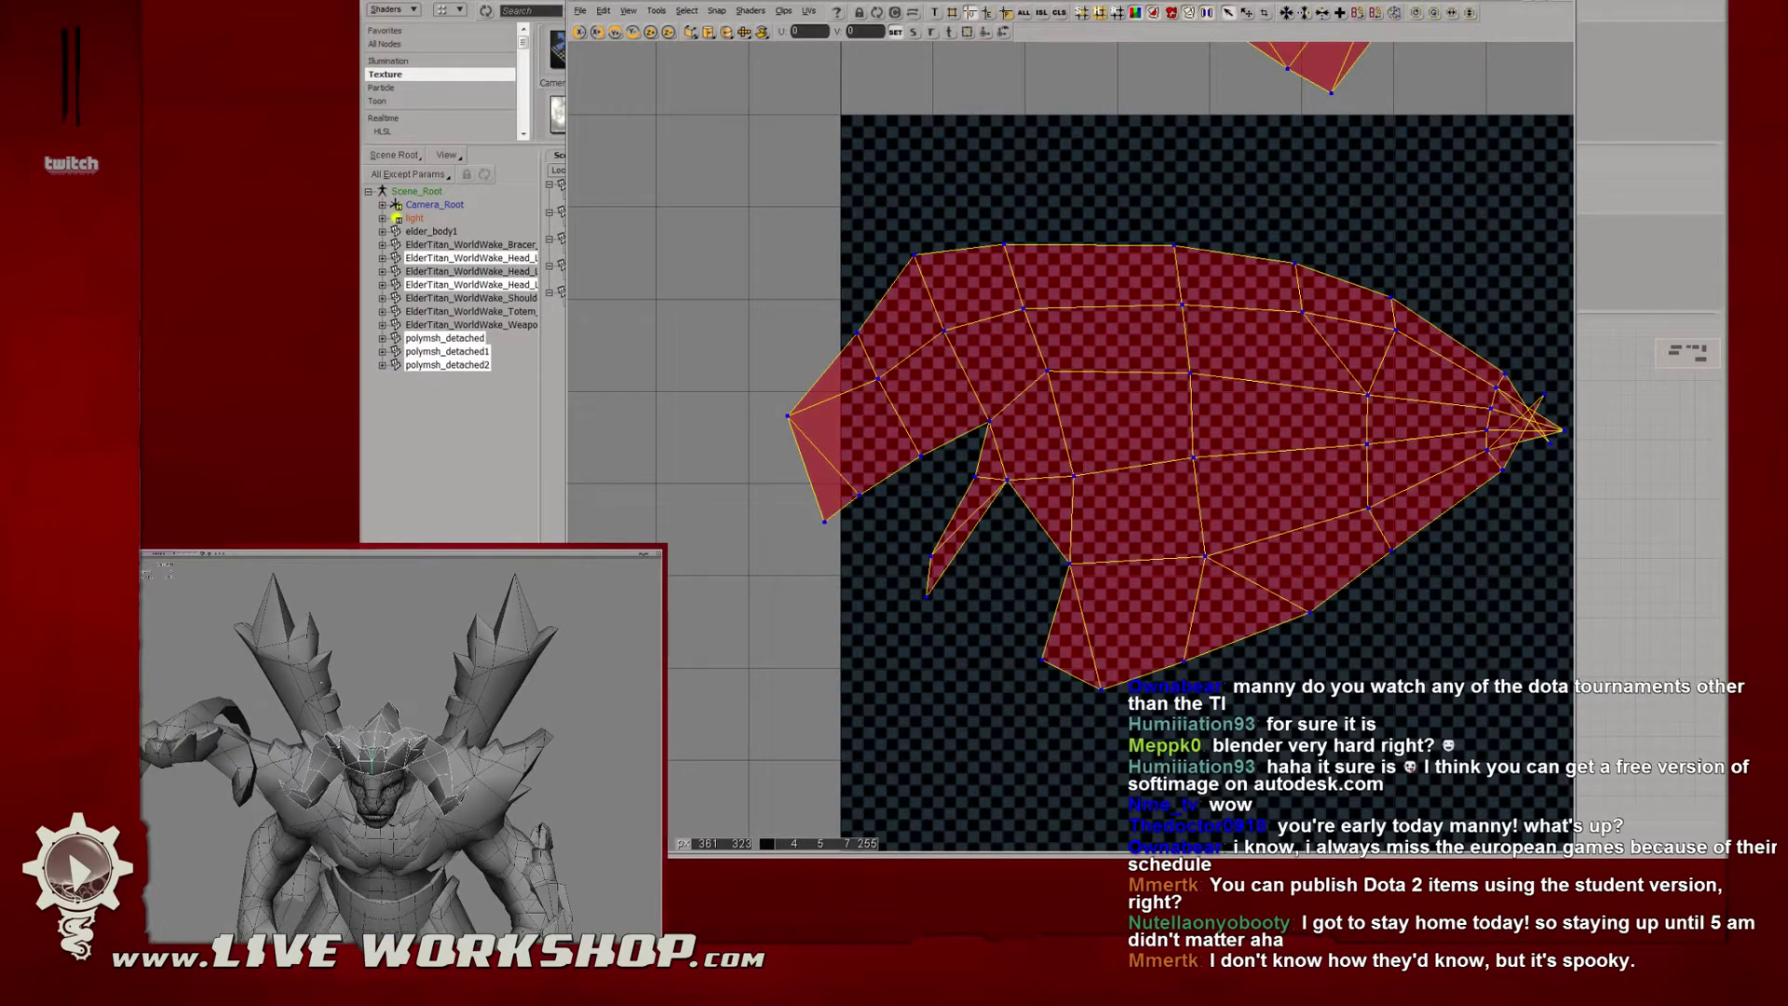
scroll(382, 713, up, 4)
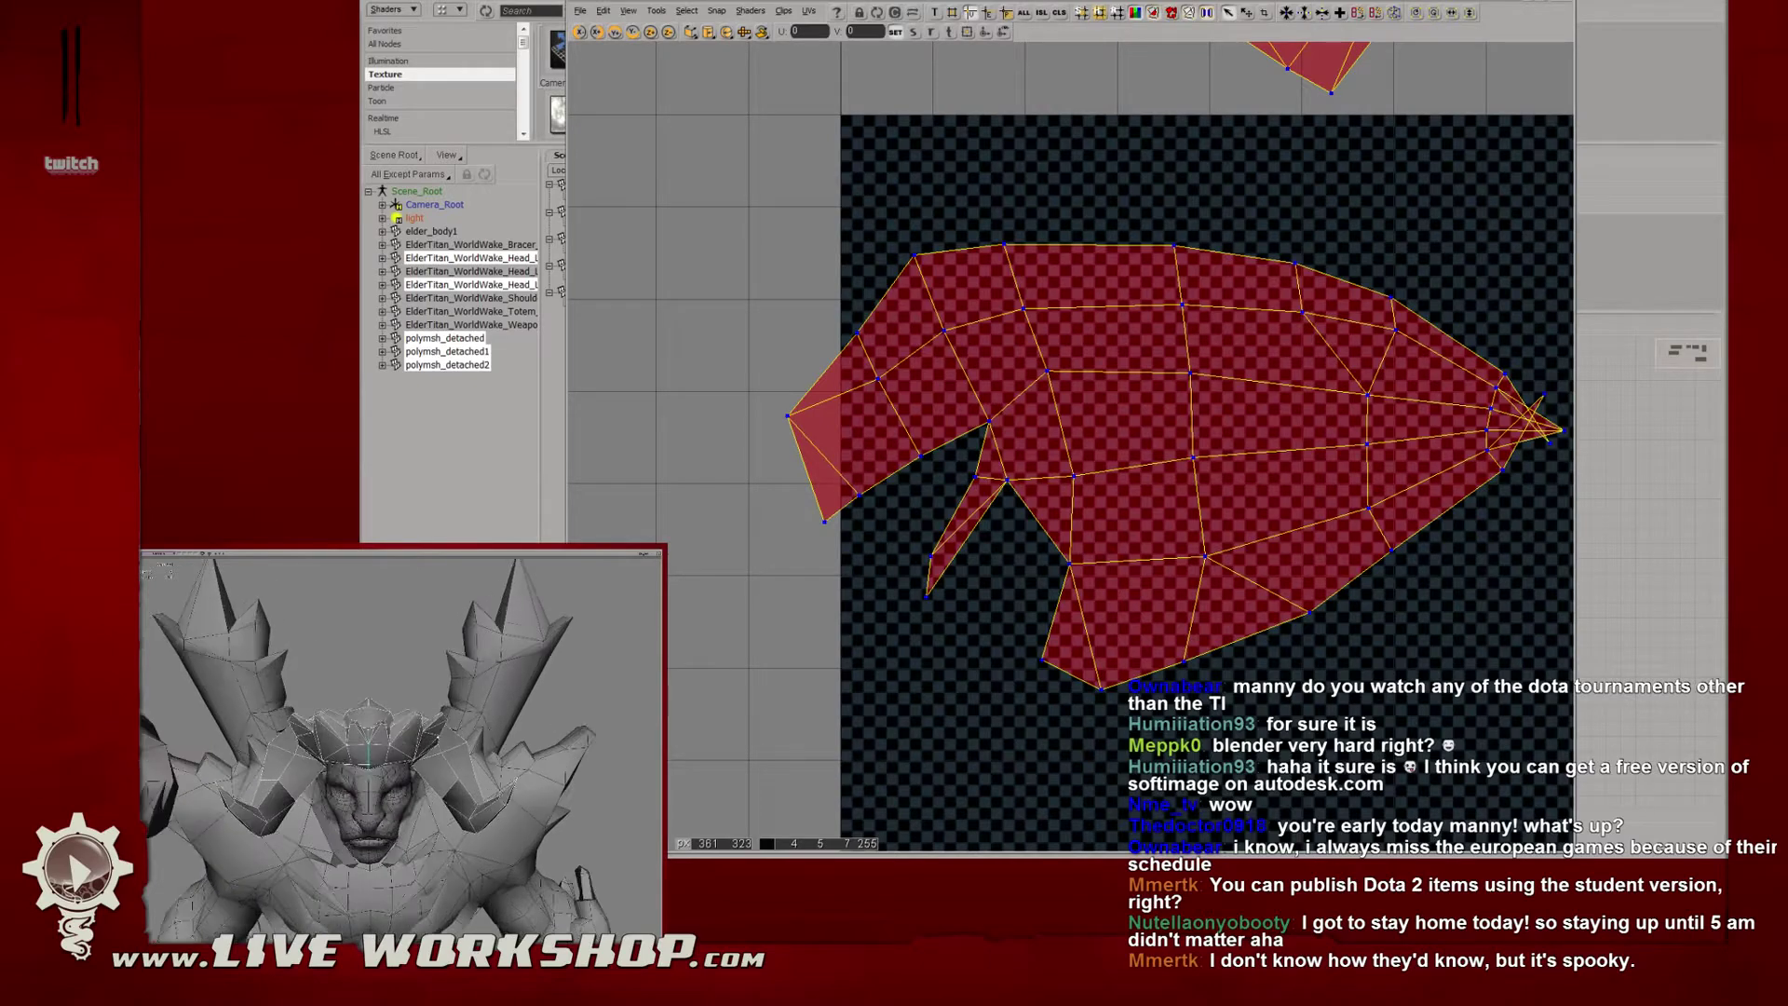
mouse_move(465, 734)
middle_down()
mouse_move(381, 739)
mouse_move(477, 728)
mouse_move(411, 755)
mouse_move(467, 722)
mouse_move(370, 745)
mouse_move(414, 765)
mouse_move(437, 745)
middle_up()
scroll(485, 716, up, 3)
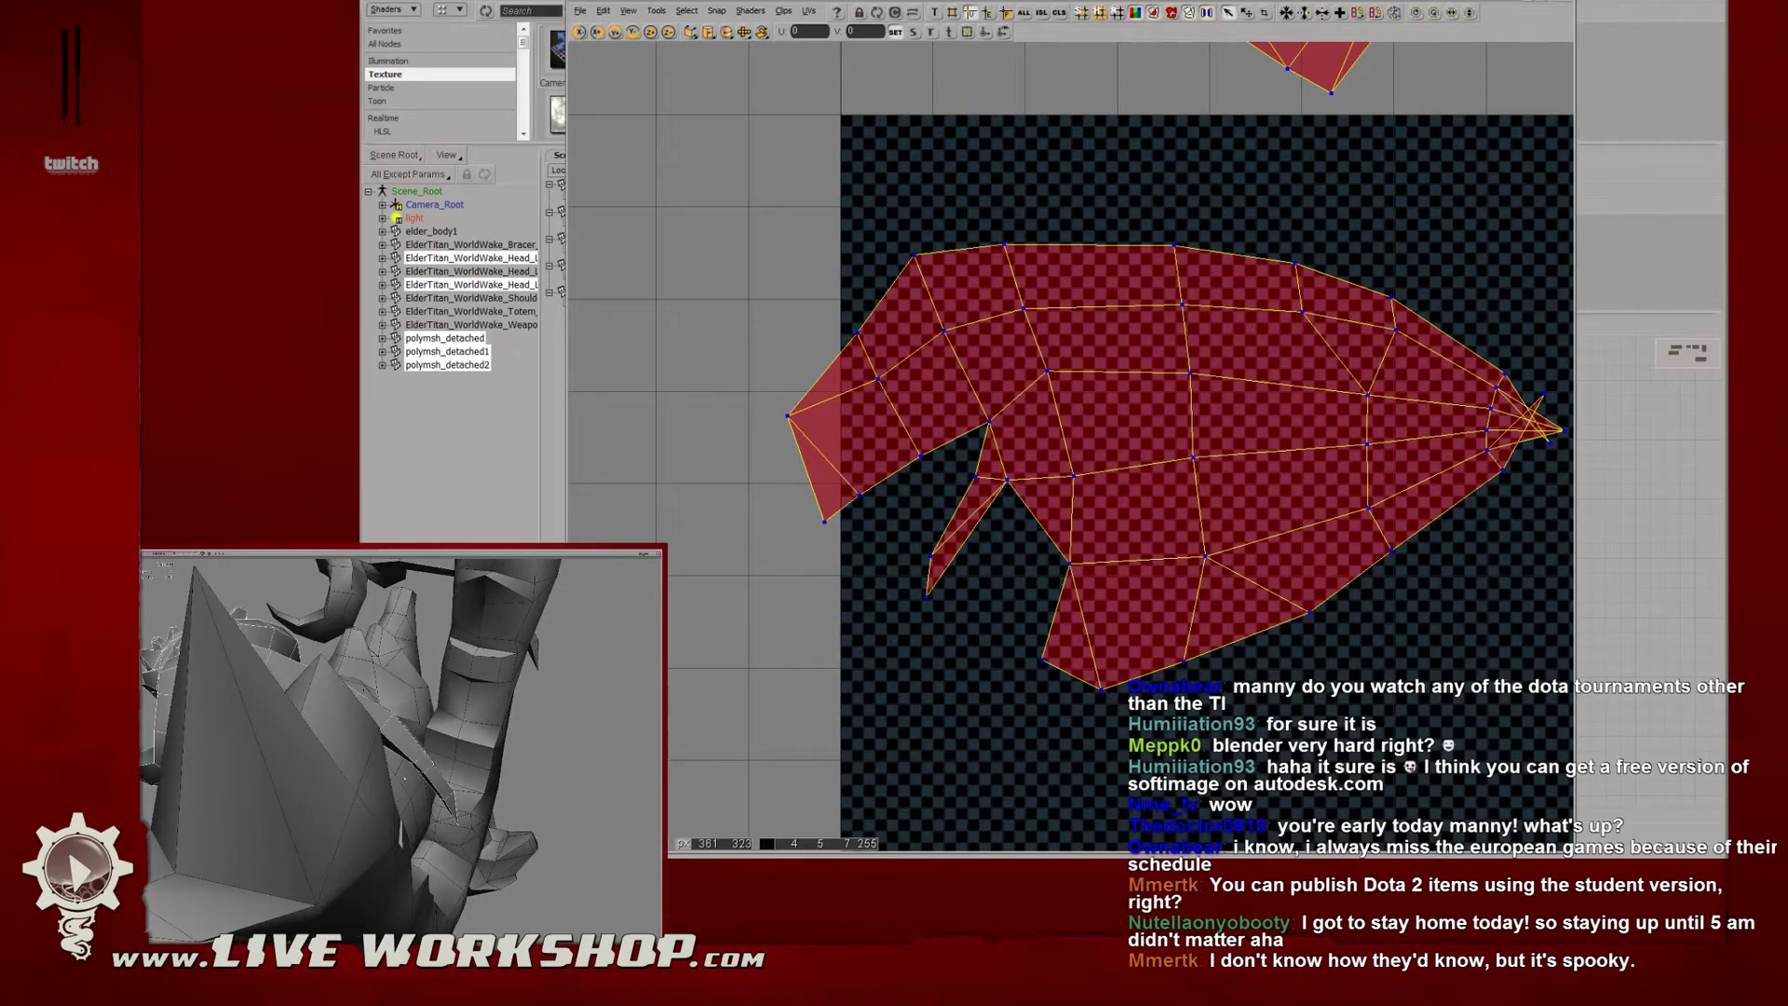
mouse_move(345, 777)
middle_down()
mouse_move(471, 745)
mouse_move(374, 810)
mouse_move(319, 765)
middle_up()
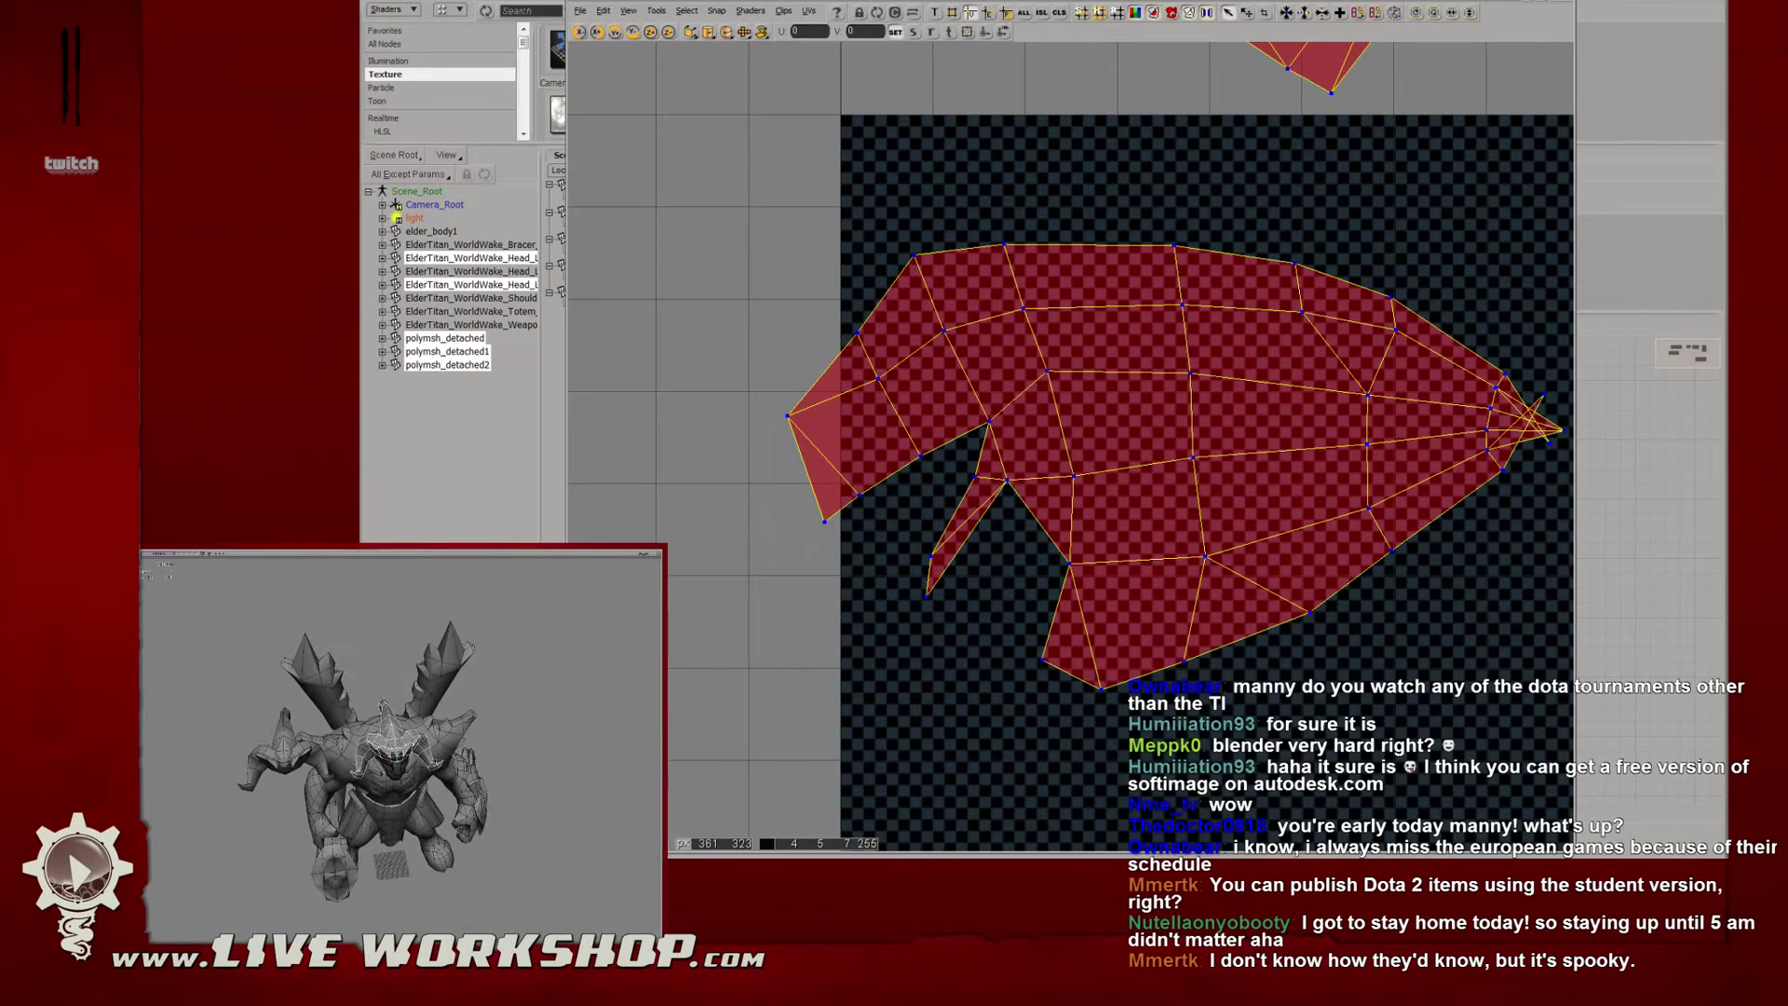
middle_drag(373, 755, 419, 759)
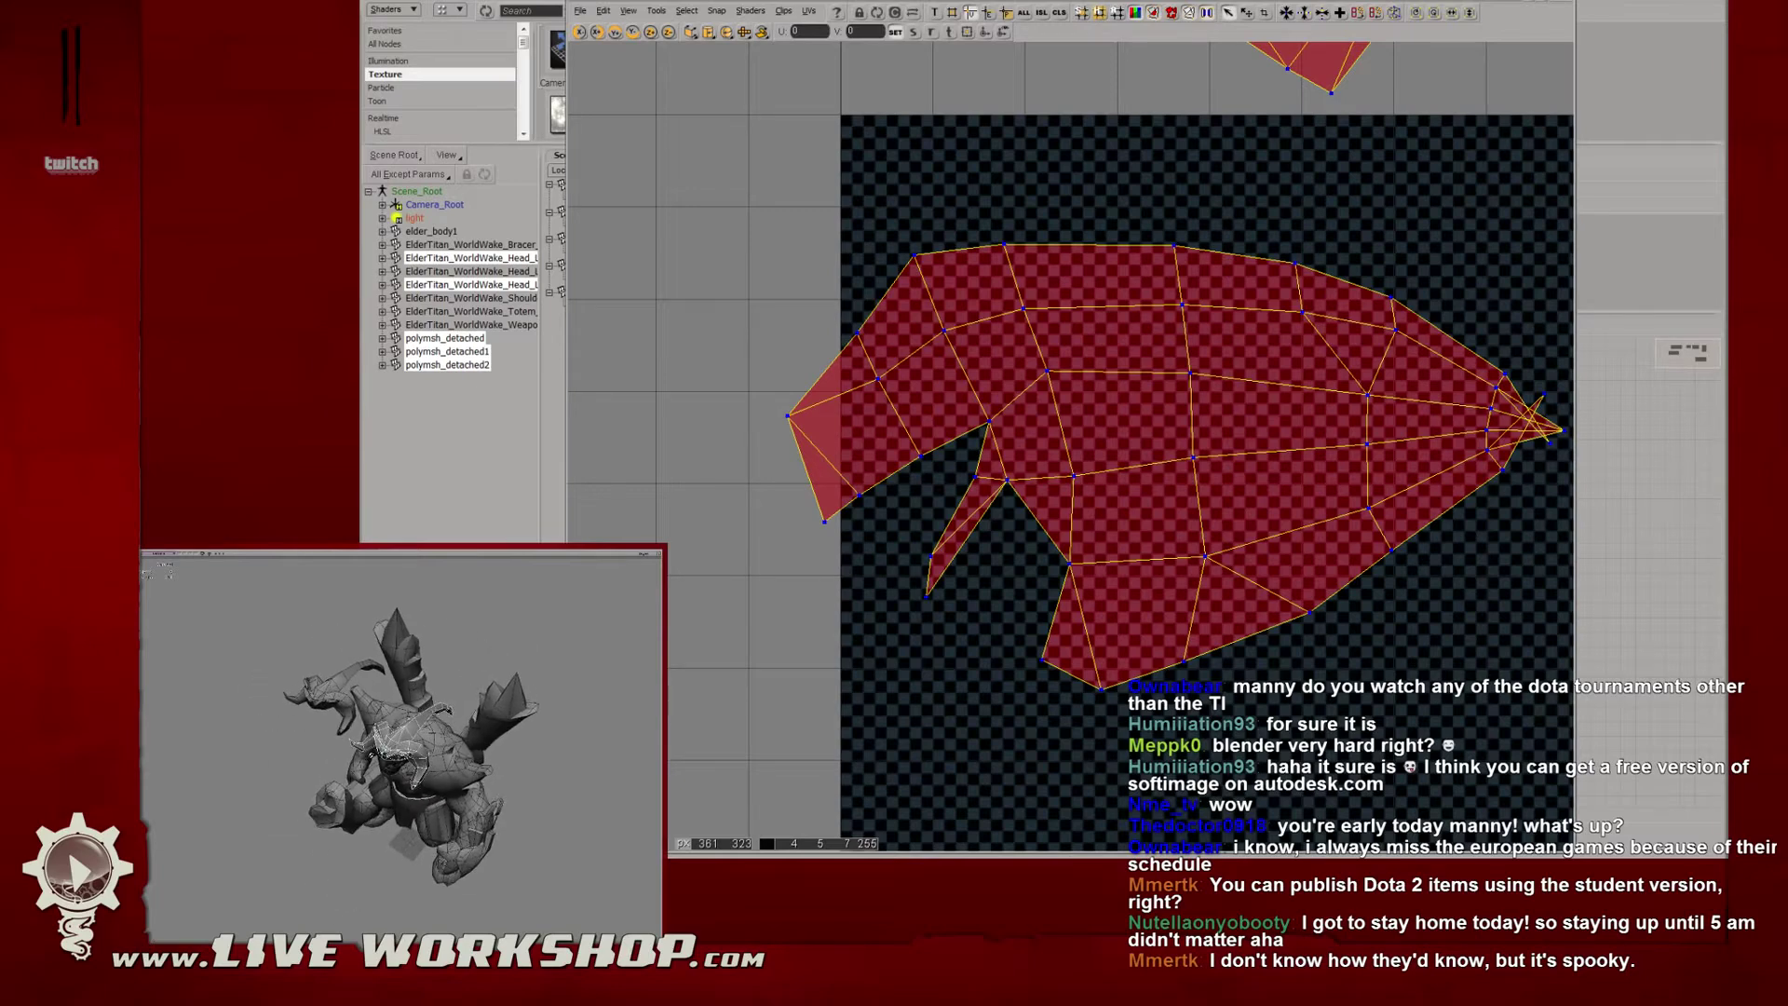
scroll(400, 745, up, 3)
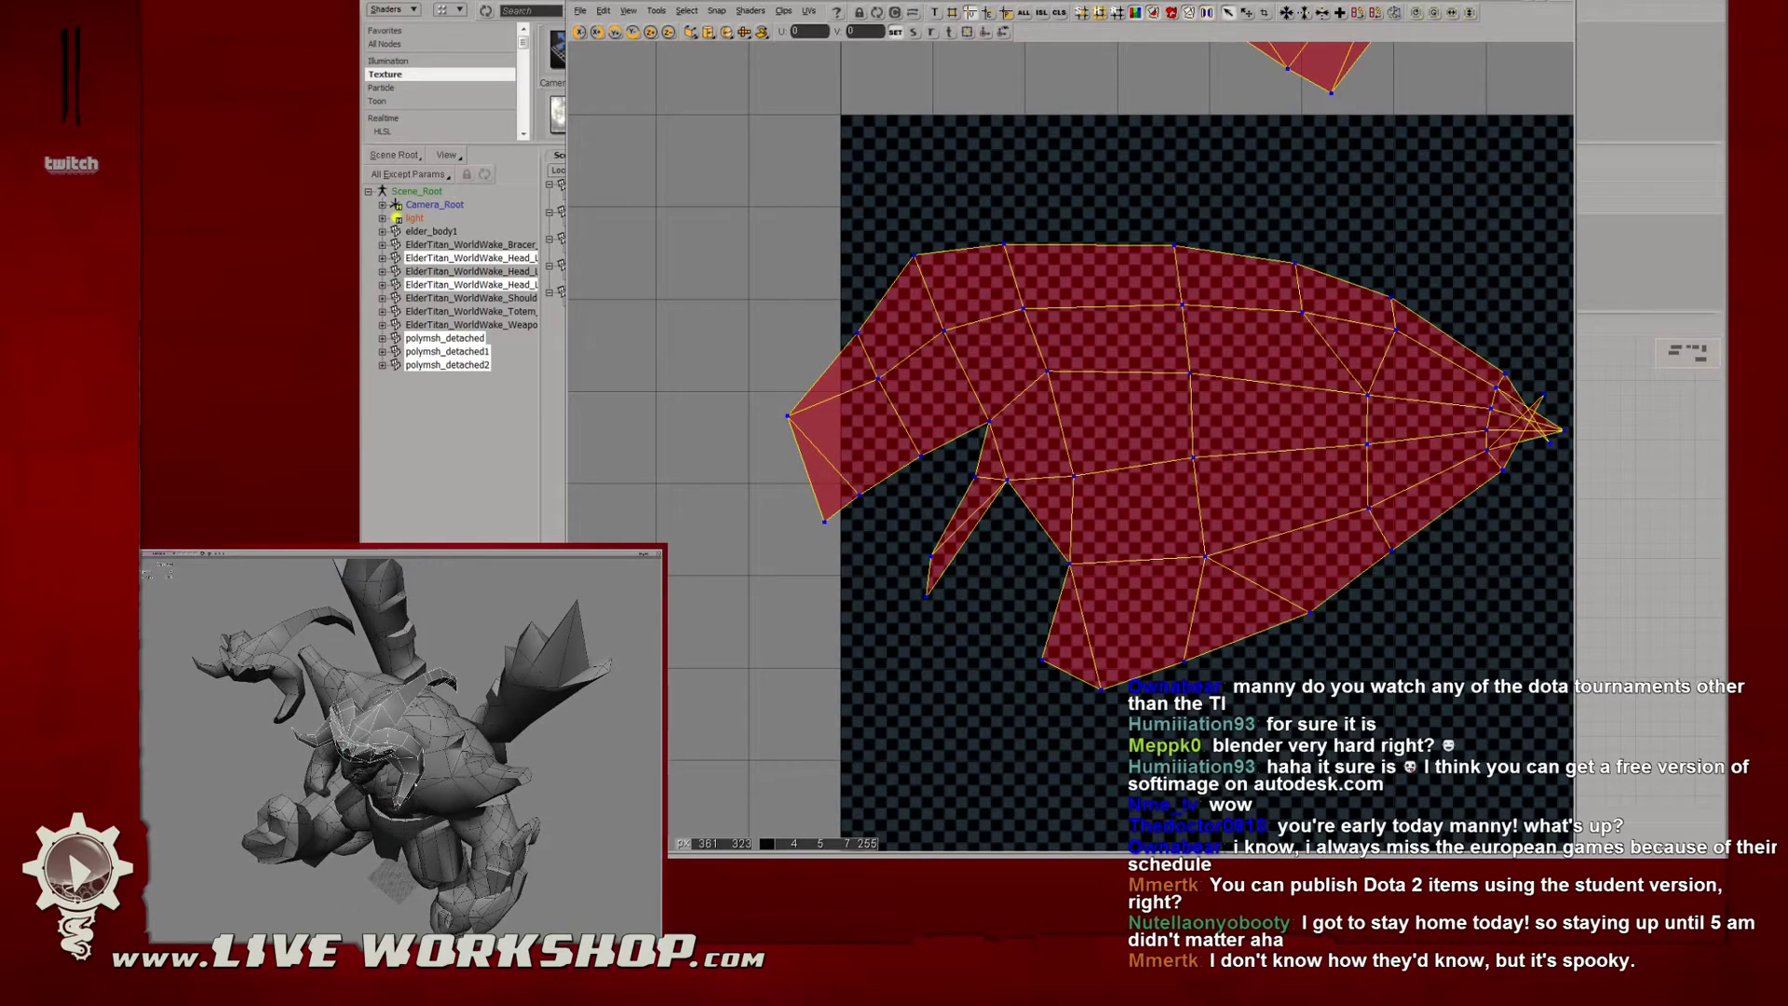
mouse_move(393, 782)
middle_down()
mouse_move(349, 756)
mouse_move(456, 758)
mouse_move(310, 759)
mouse_move(424, 765)
mouse_move(406, 754)
middle_up()
Delete the duplicated headpiece side mesh and keep the other mirrored piece.
key(Delete)
click(310, 759)
click(419, 762)
Examine the points of the long fur strip running down the back in shaded, wireframe and textured display.
click(401, 757)
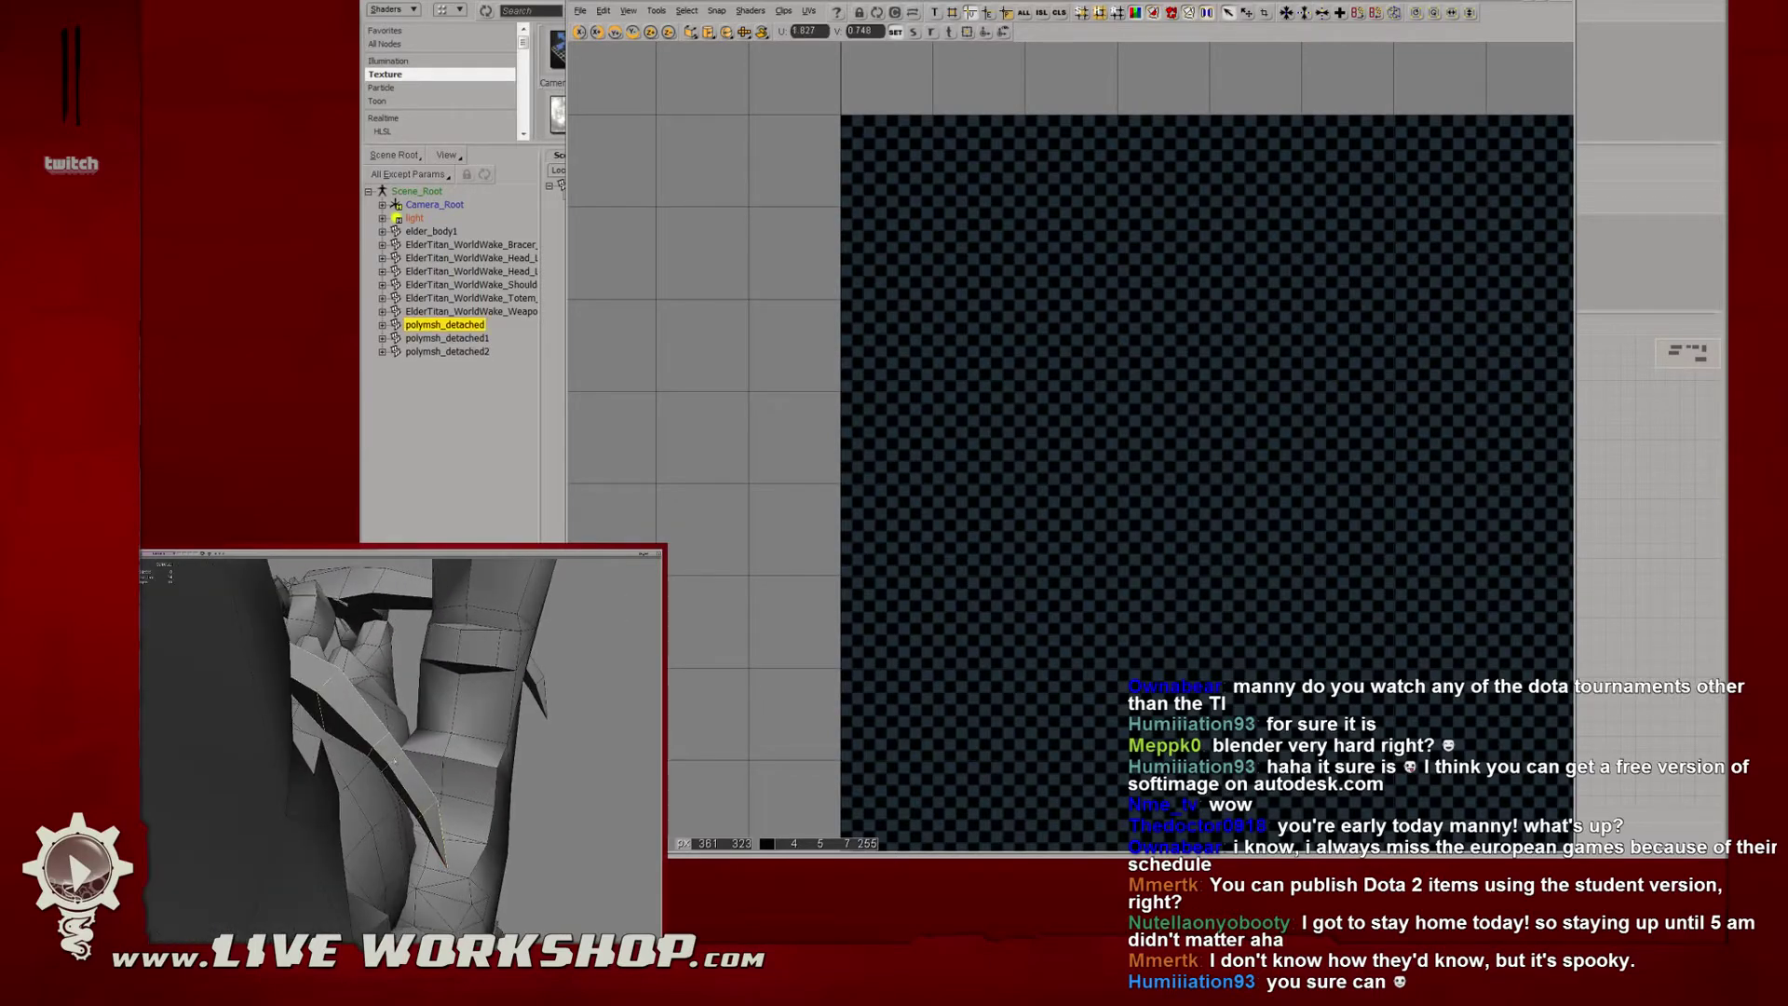
click(403, 771)
click(401, 768)
middle_drag(401, 768, 385, 809)
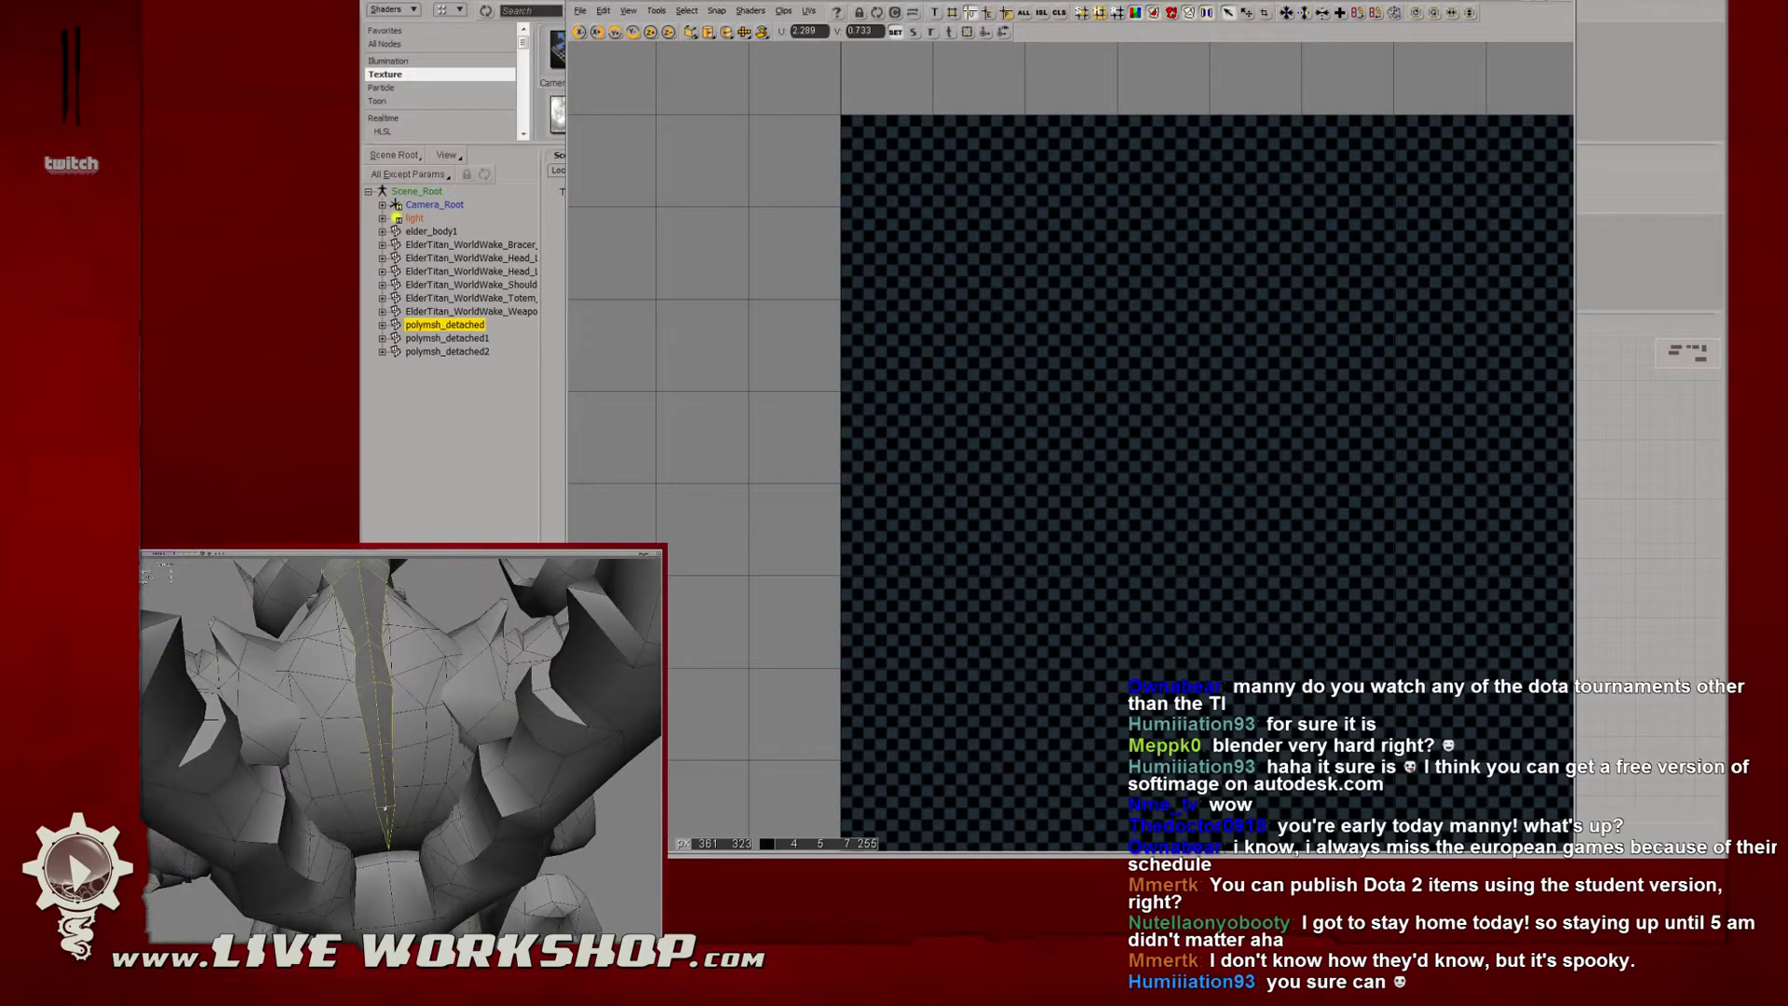
key(4)
click(392, 811)
key(6)
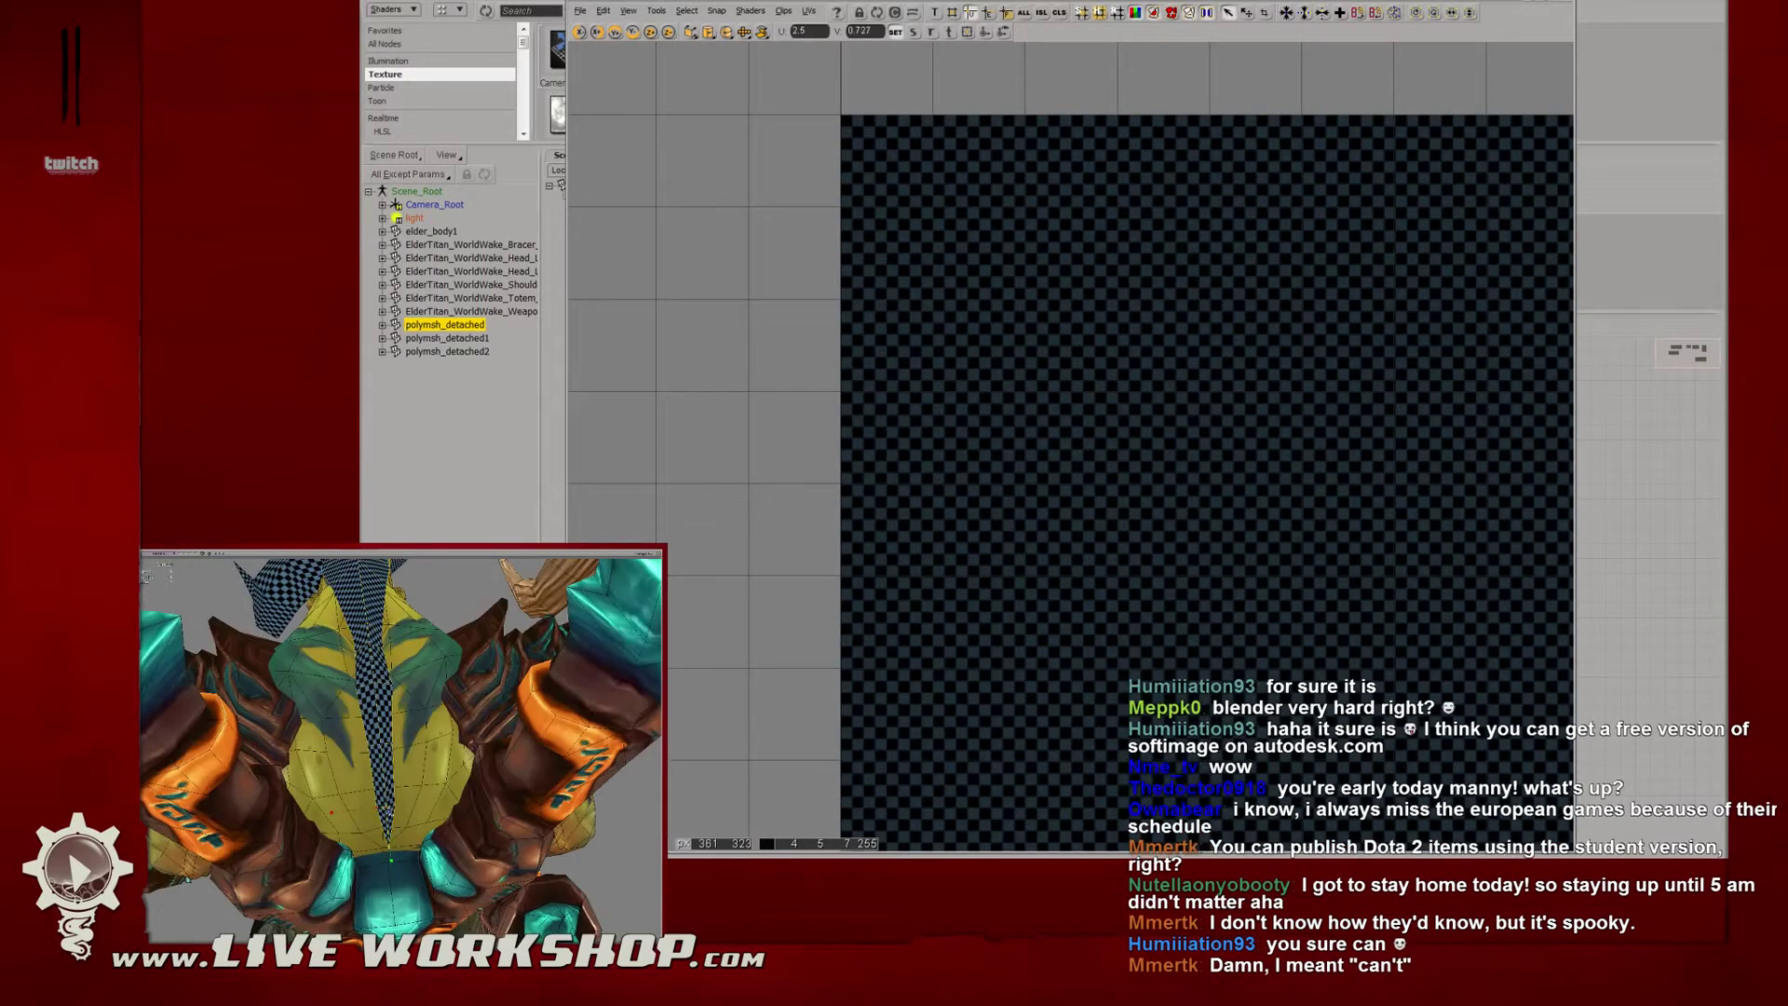
Adjust the points along the long fur strip on the character's back, working from a view above it.
drag(392, 809, 419, 806)
key(t)
drag(383, 748, 318, 696)
key(t)
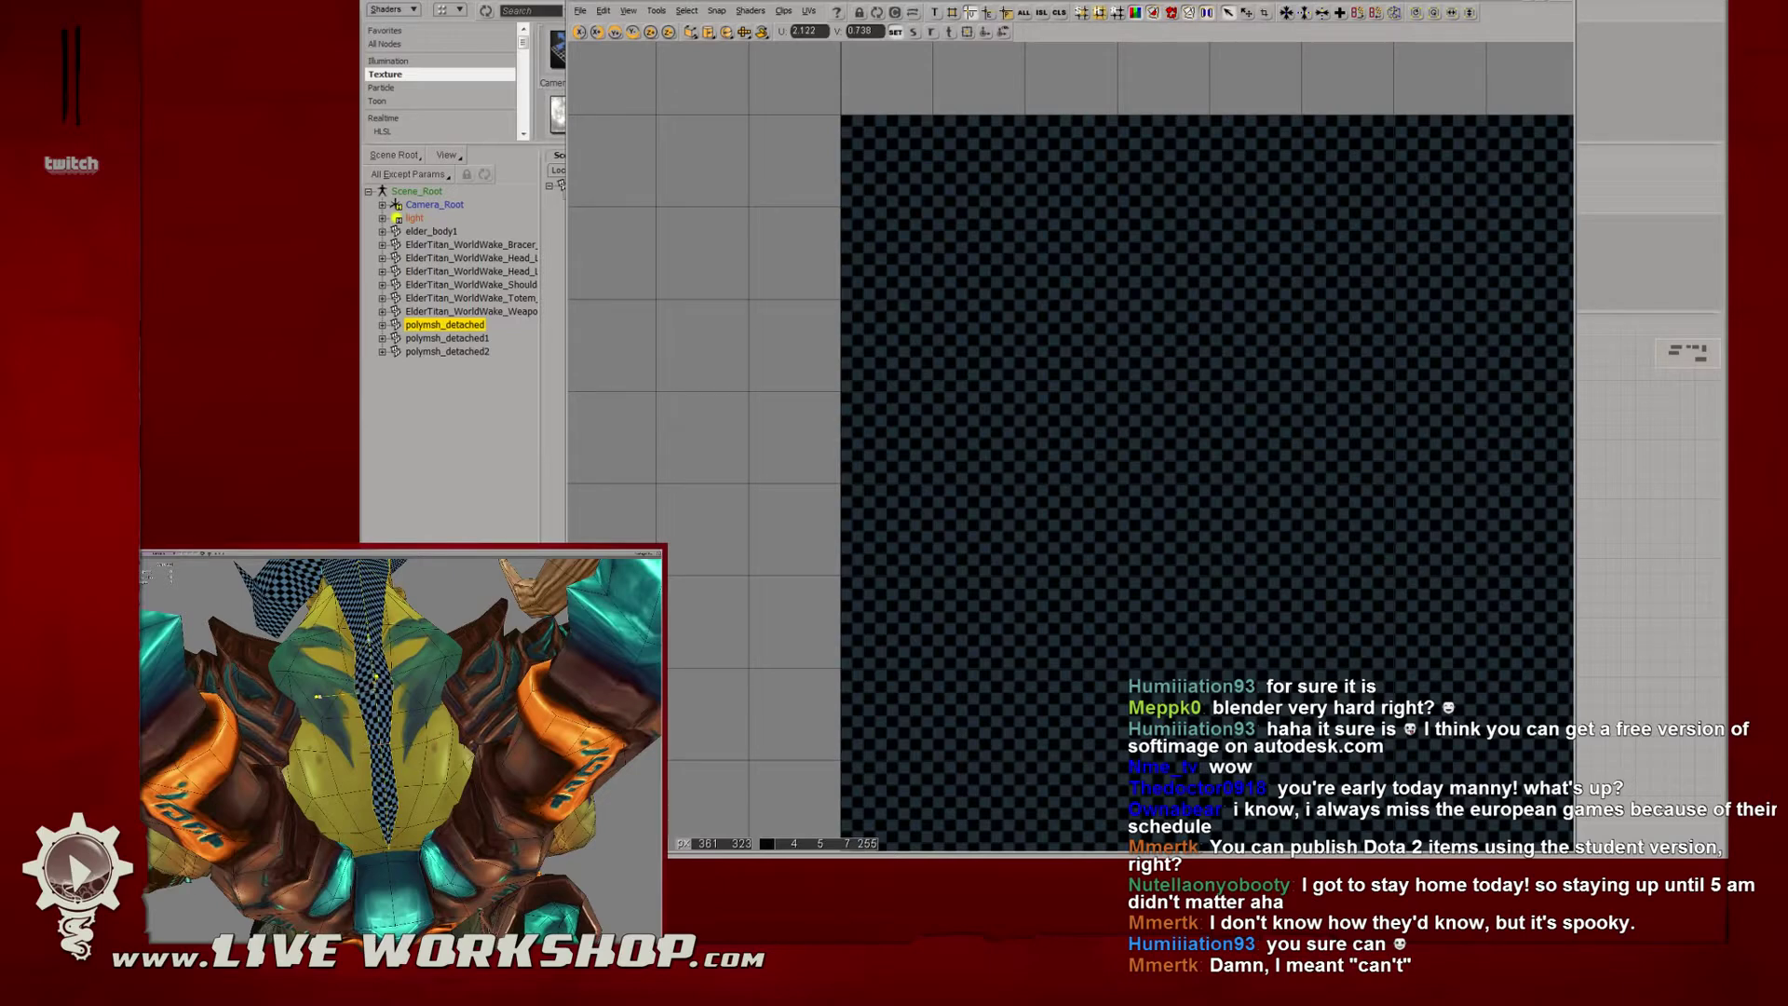
key(s)
drag(368, 637, 411, 773)
Review the fur strip's shape from behind, the side and the front, and reselect its mesh as an object.
right_drag(411, 772, 414, 747)
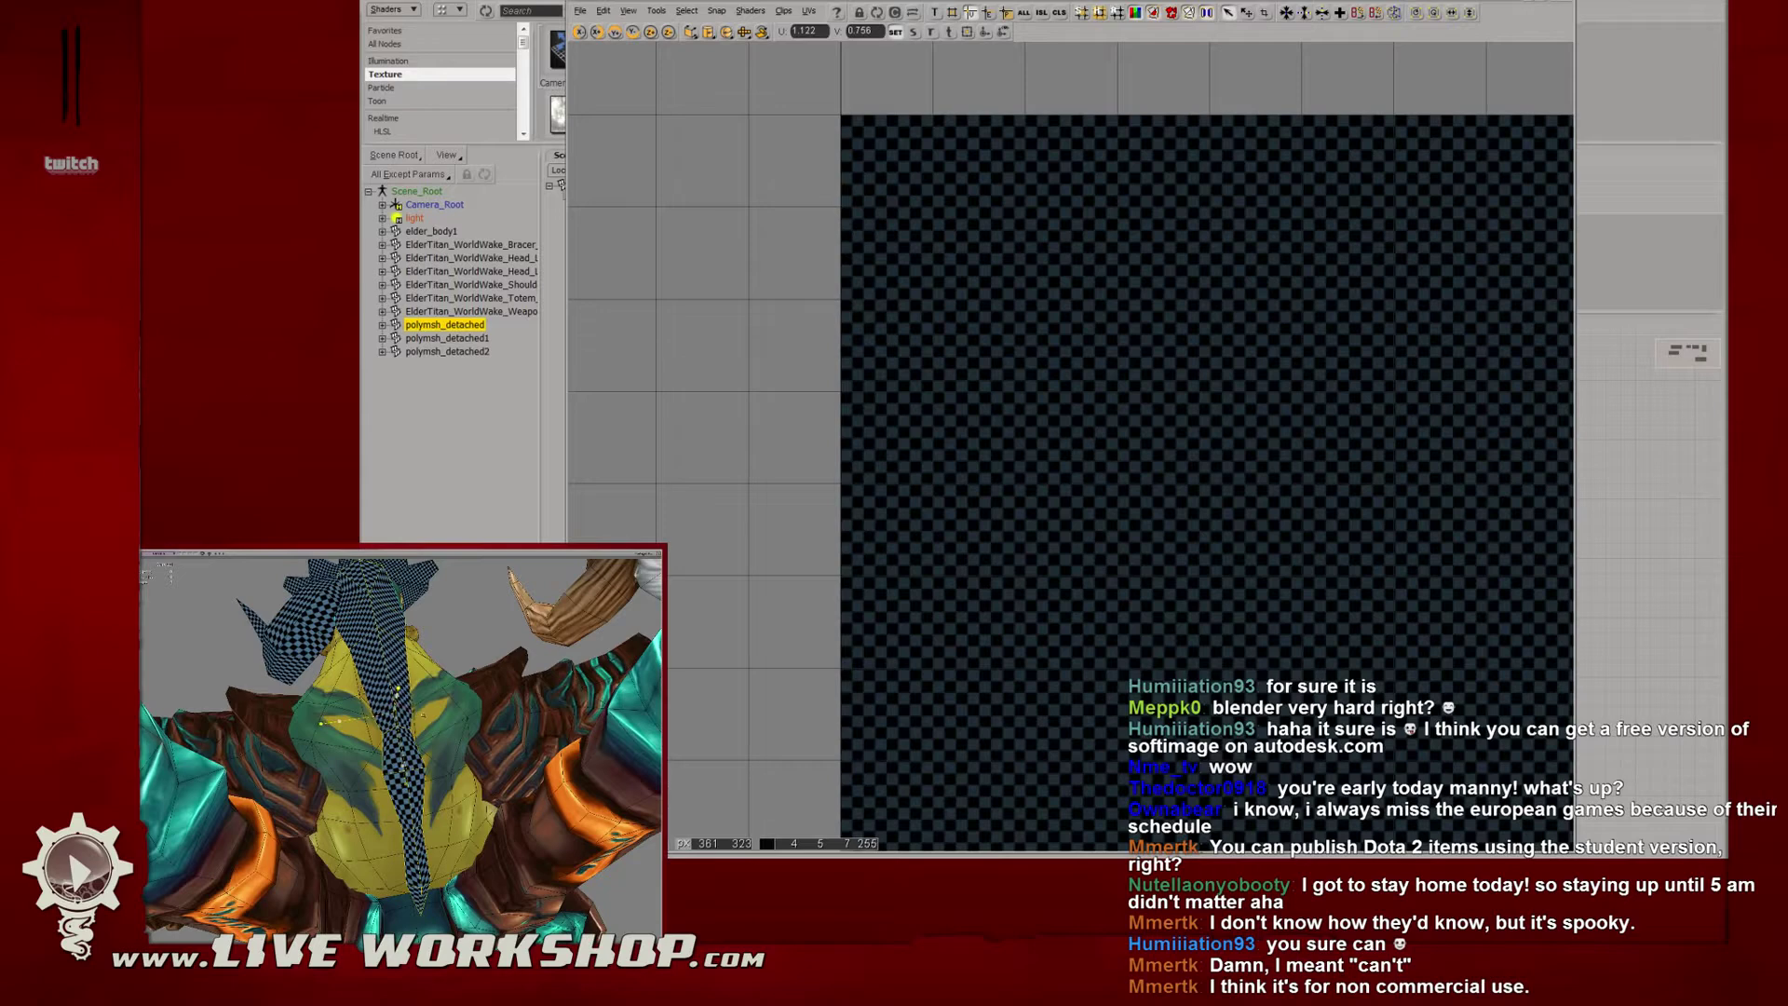
right_drag(410, 717, 413, 782)
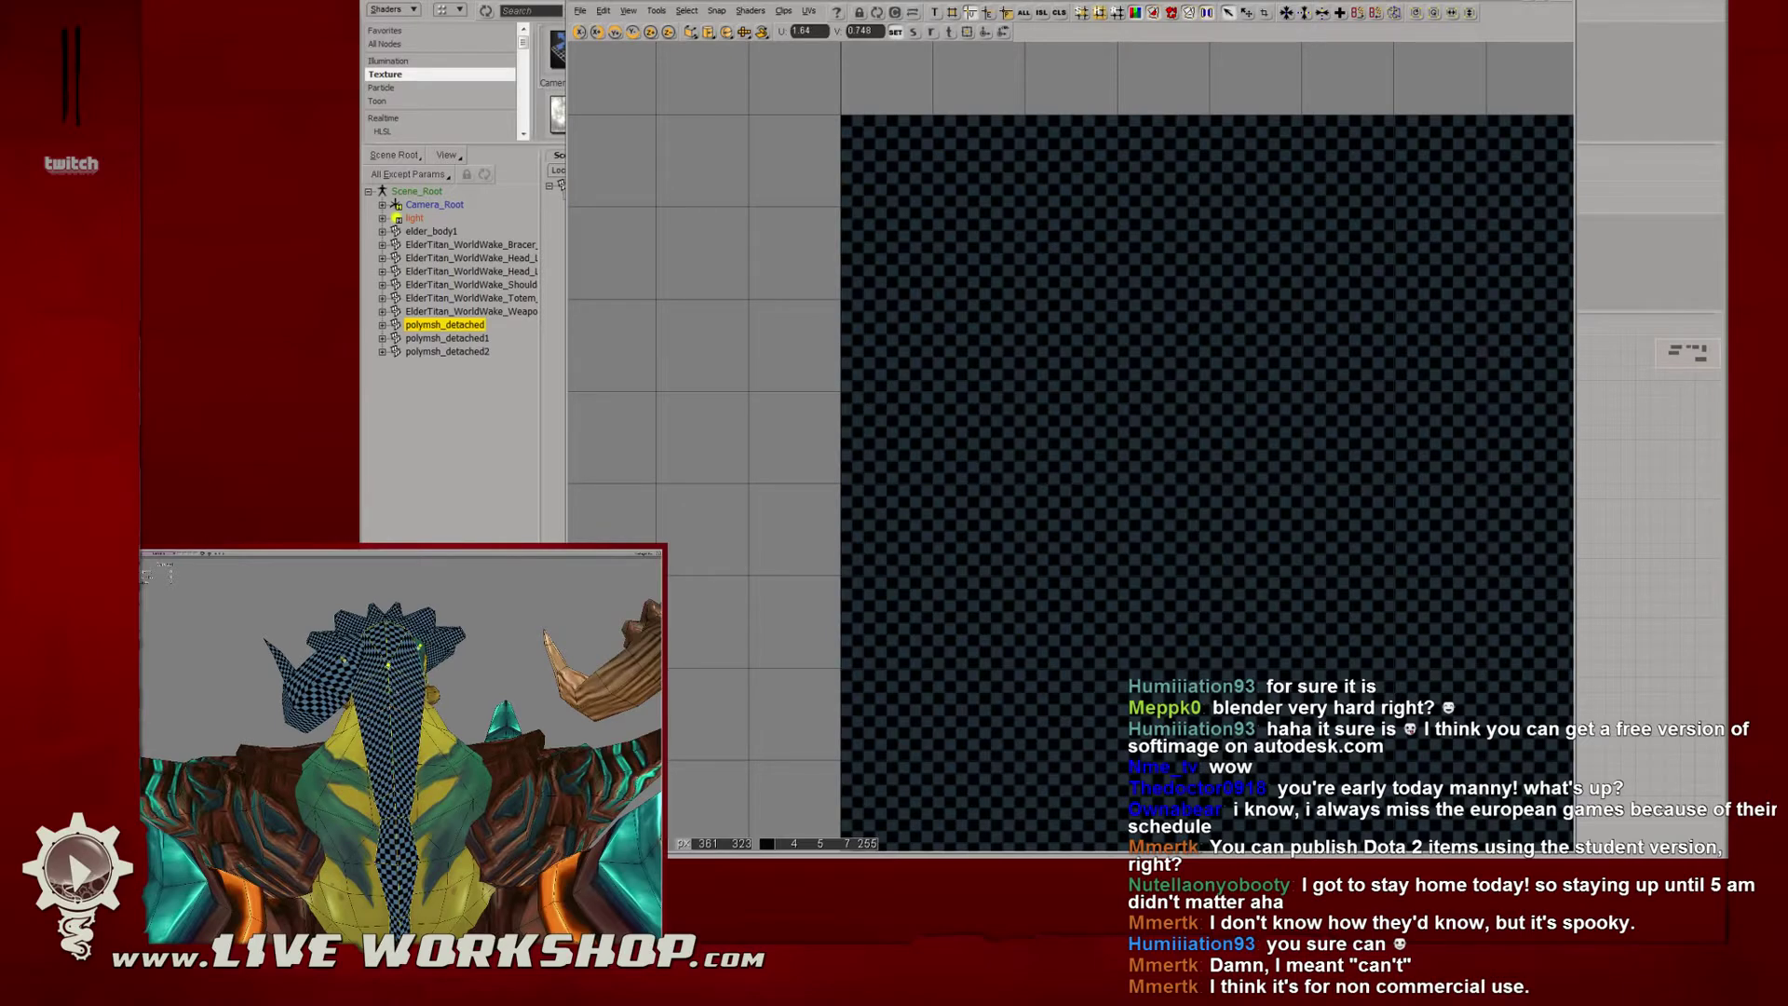
right_drag(389, 686, 456, 702)
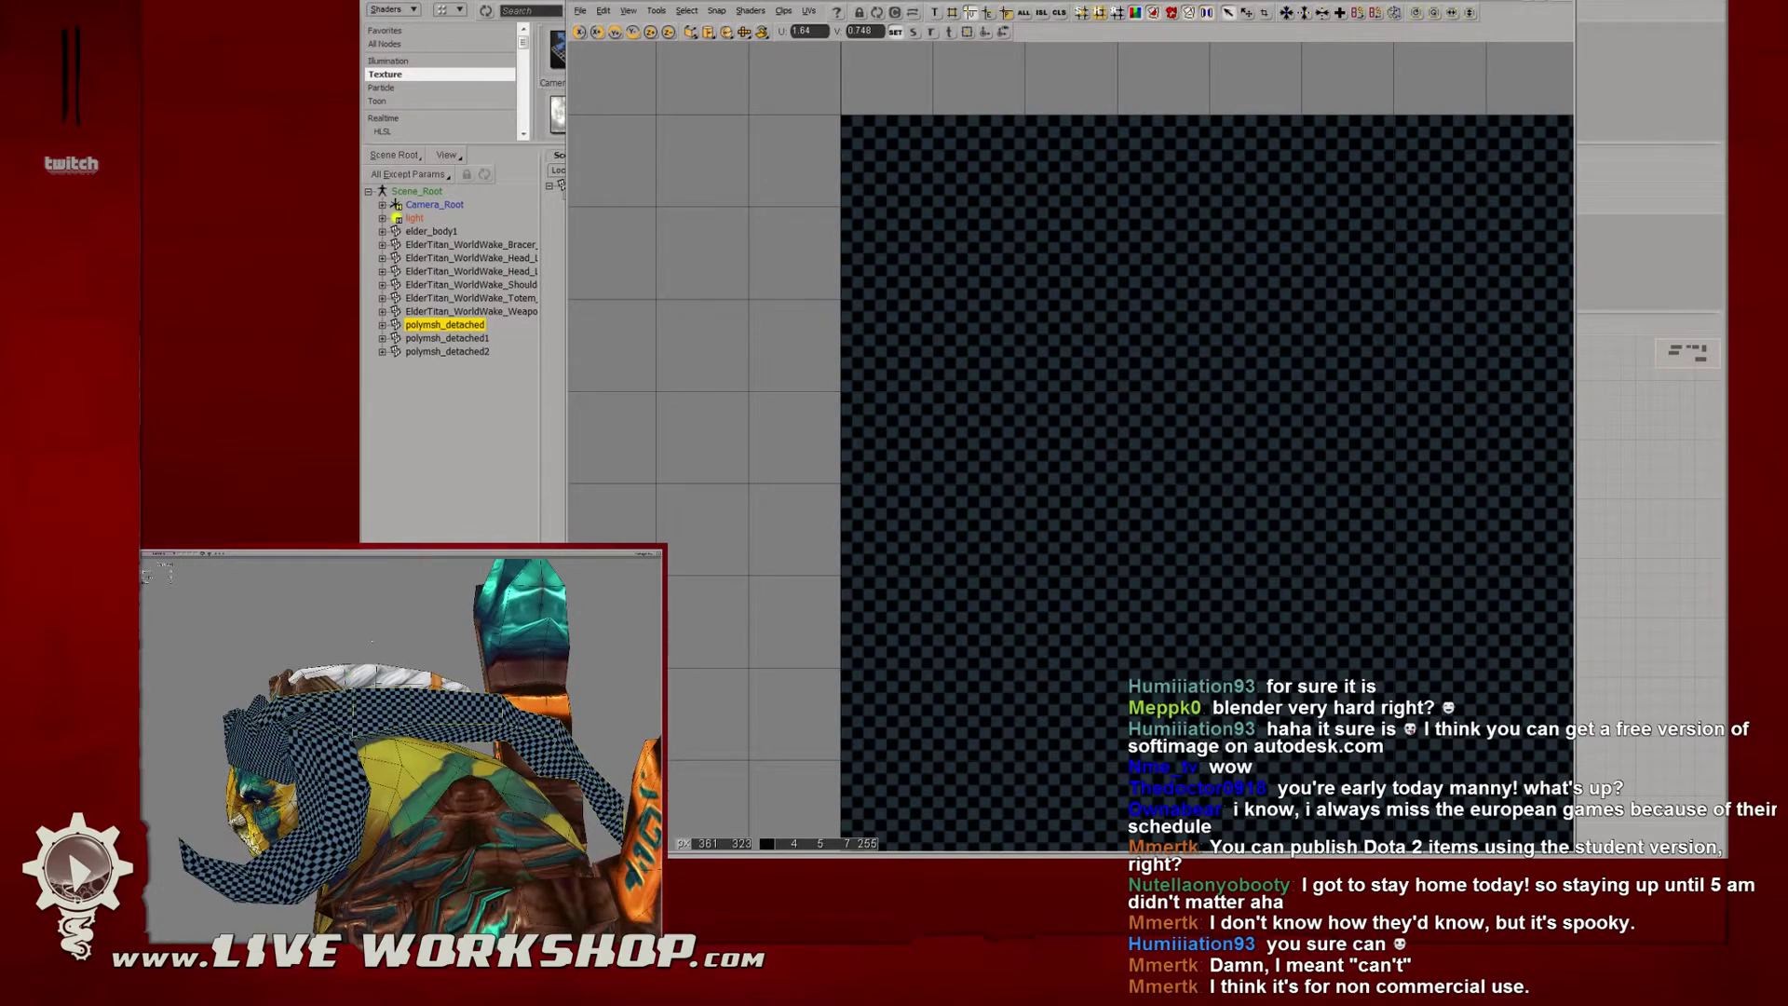
right_drag(286, 719, 326, 725)
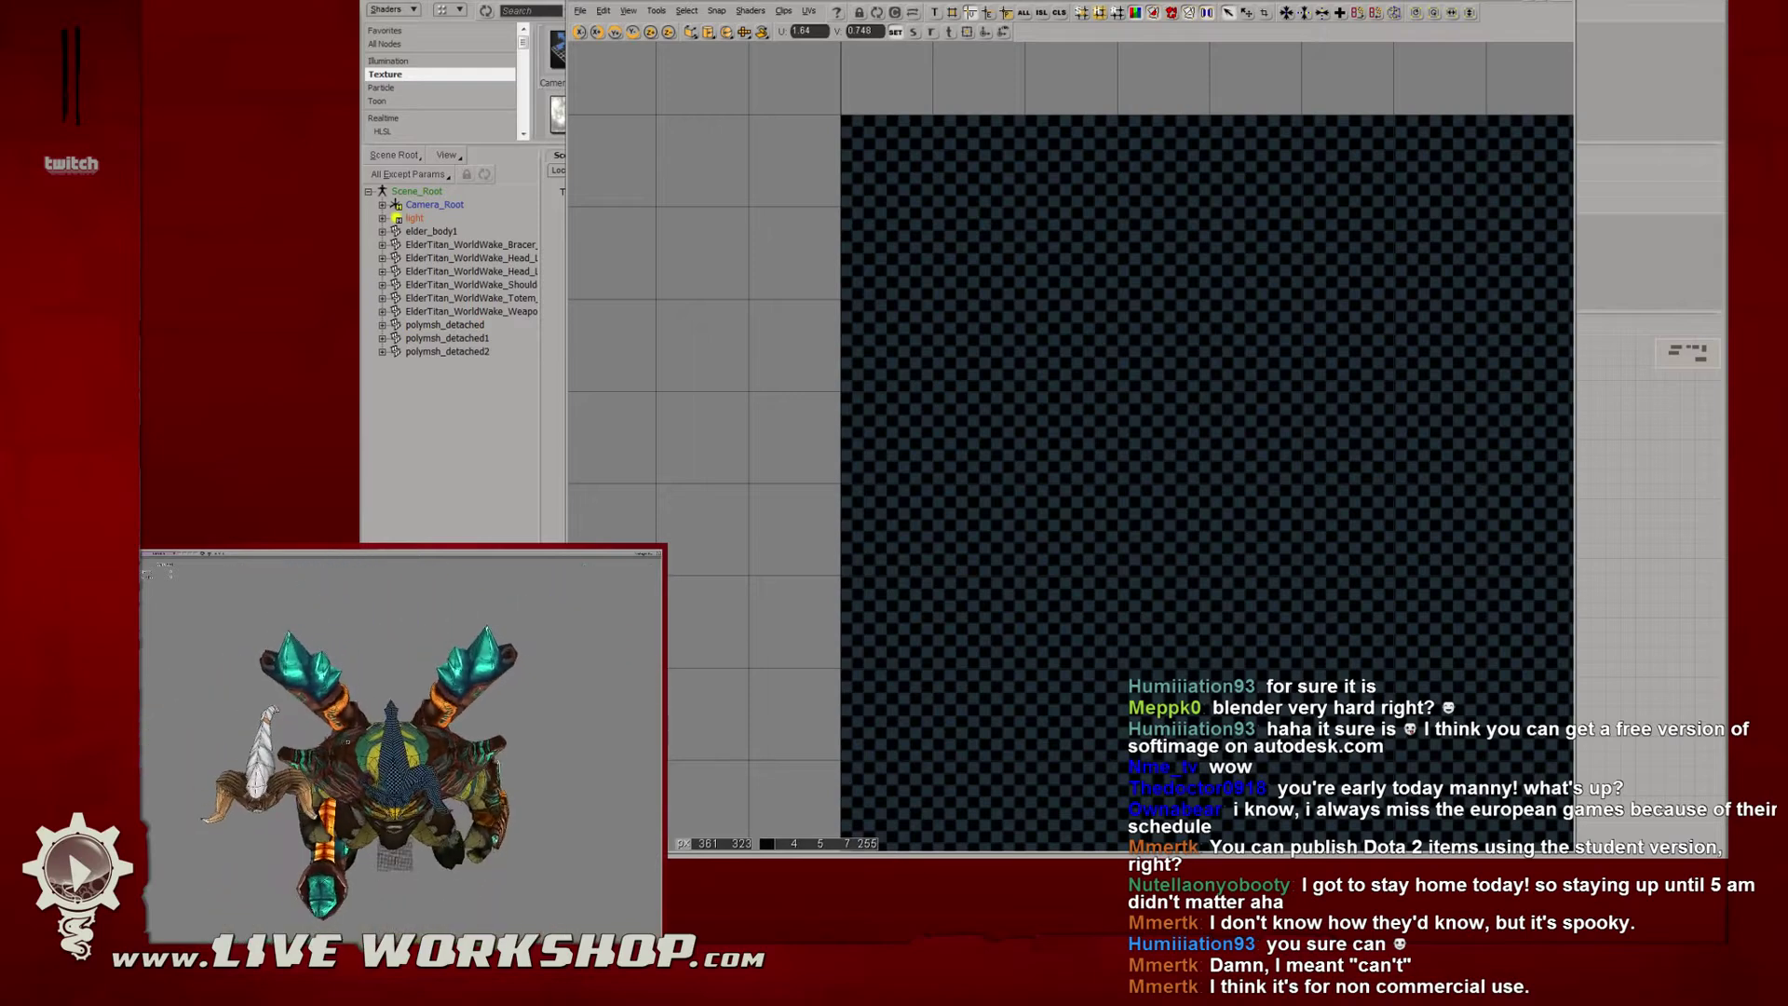
scroll(396, 736, up, 3)
click(402, 739)
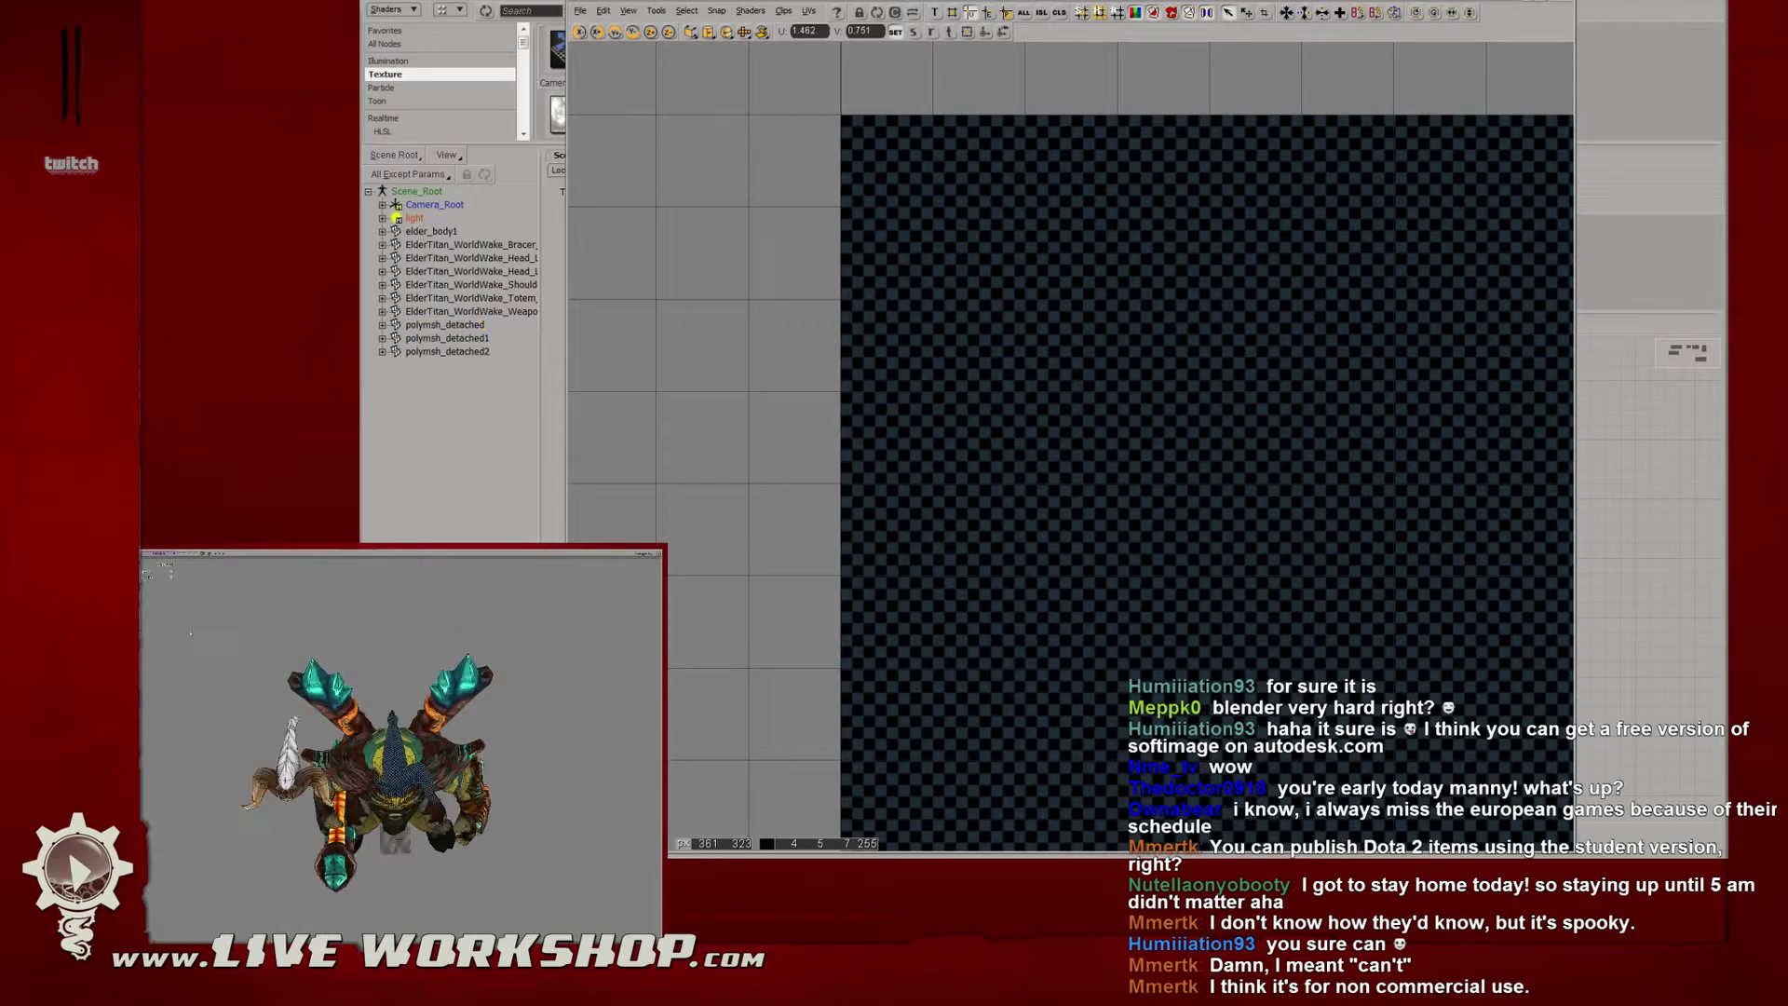
scroll(410, 783, up, 3)
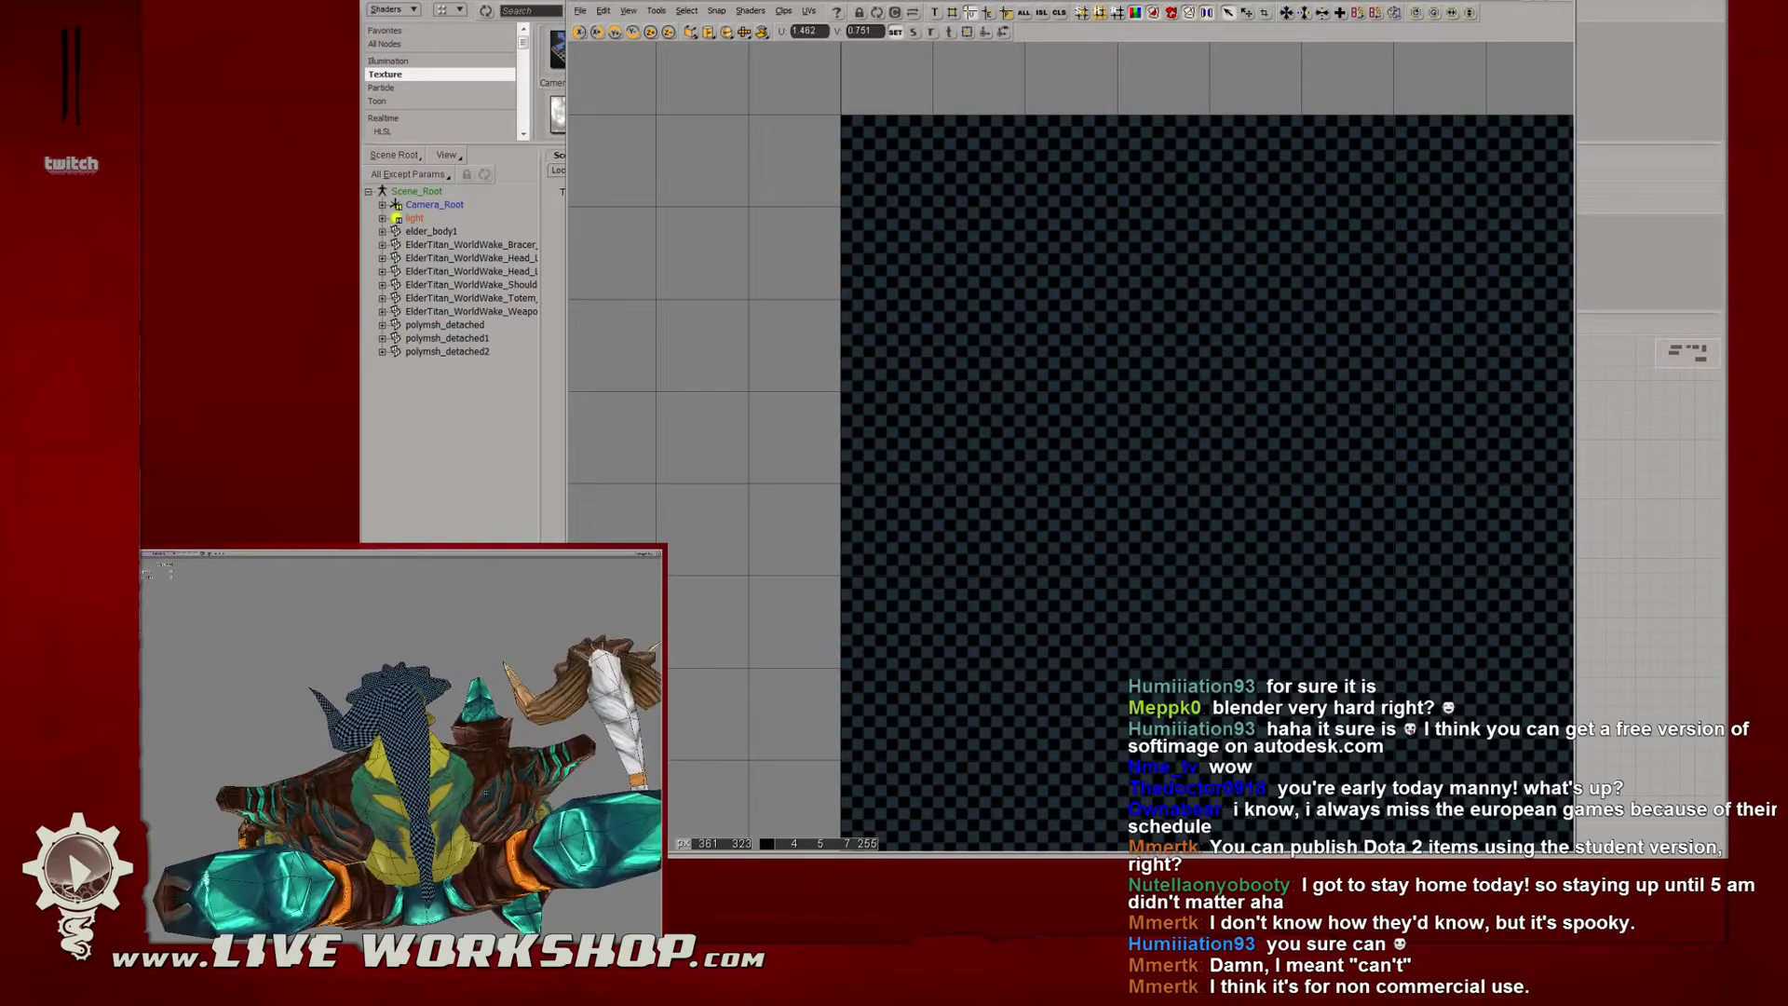
click(419, 819)
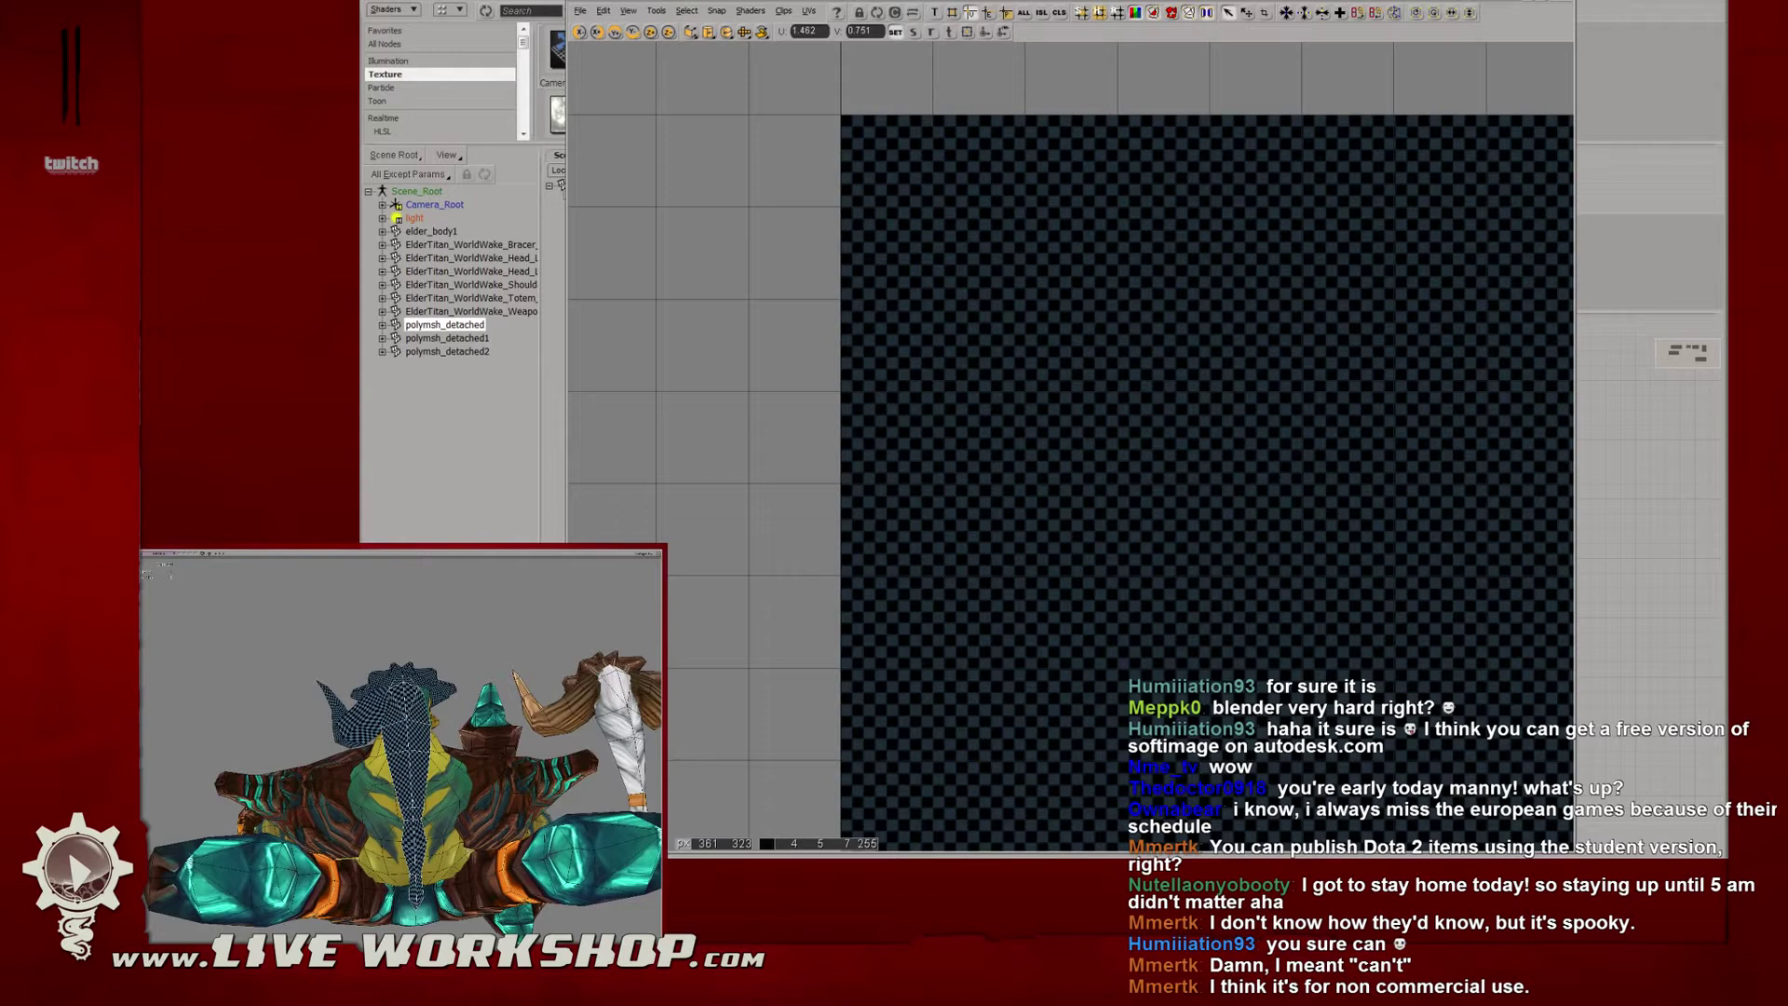
Inspect the checkered headpiece and back strip on the character from the front and both sides, and clear the selection.
key(e)
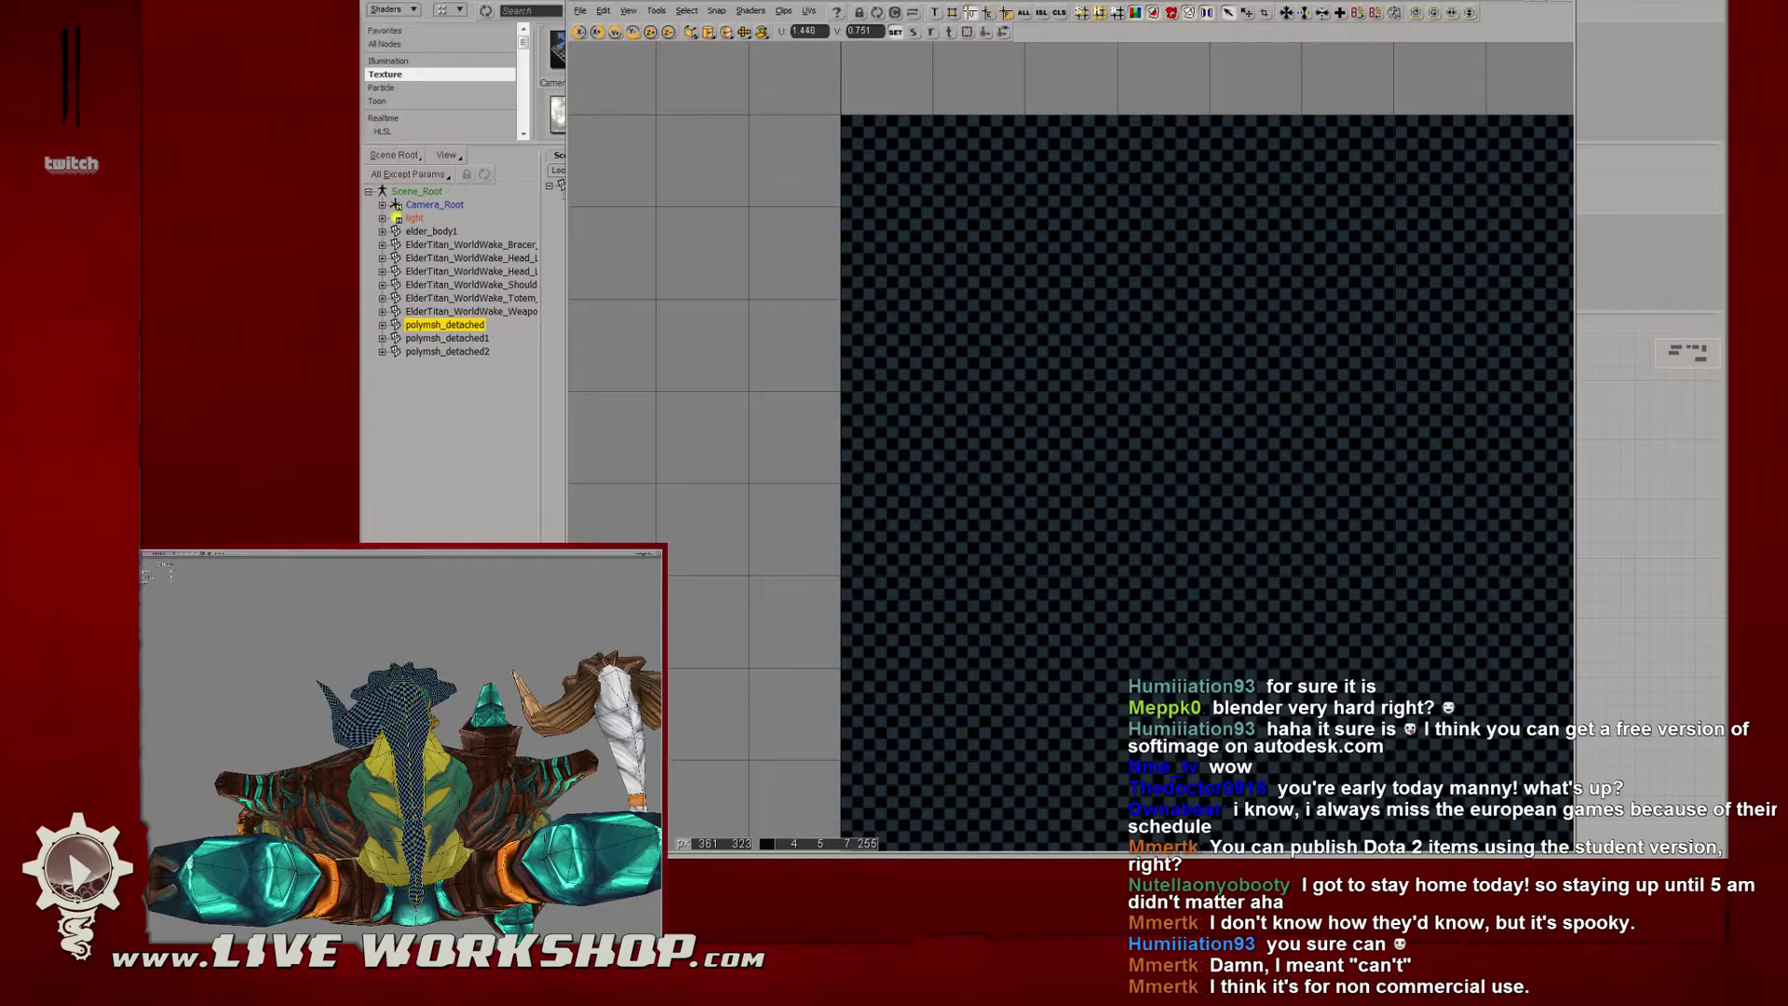
middle_drag(419, 810, 530, 793)
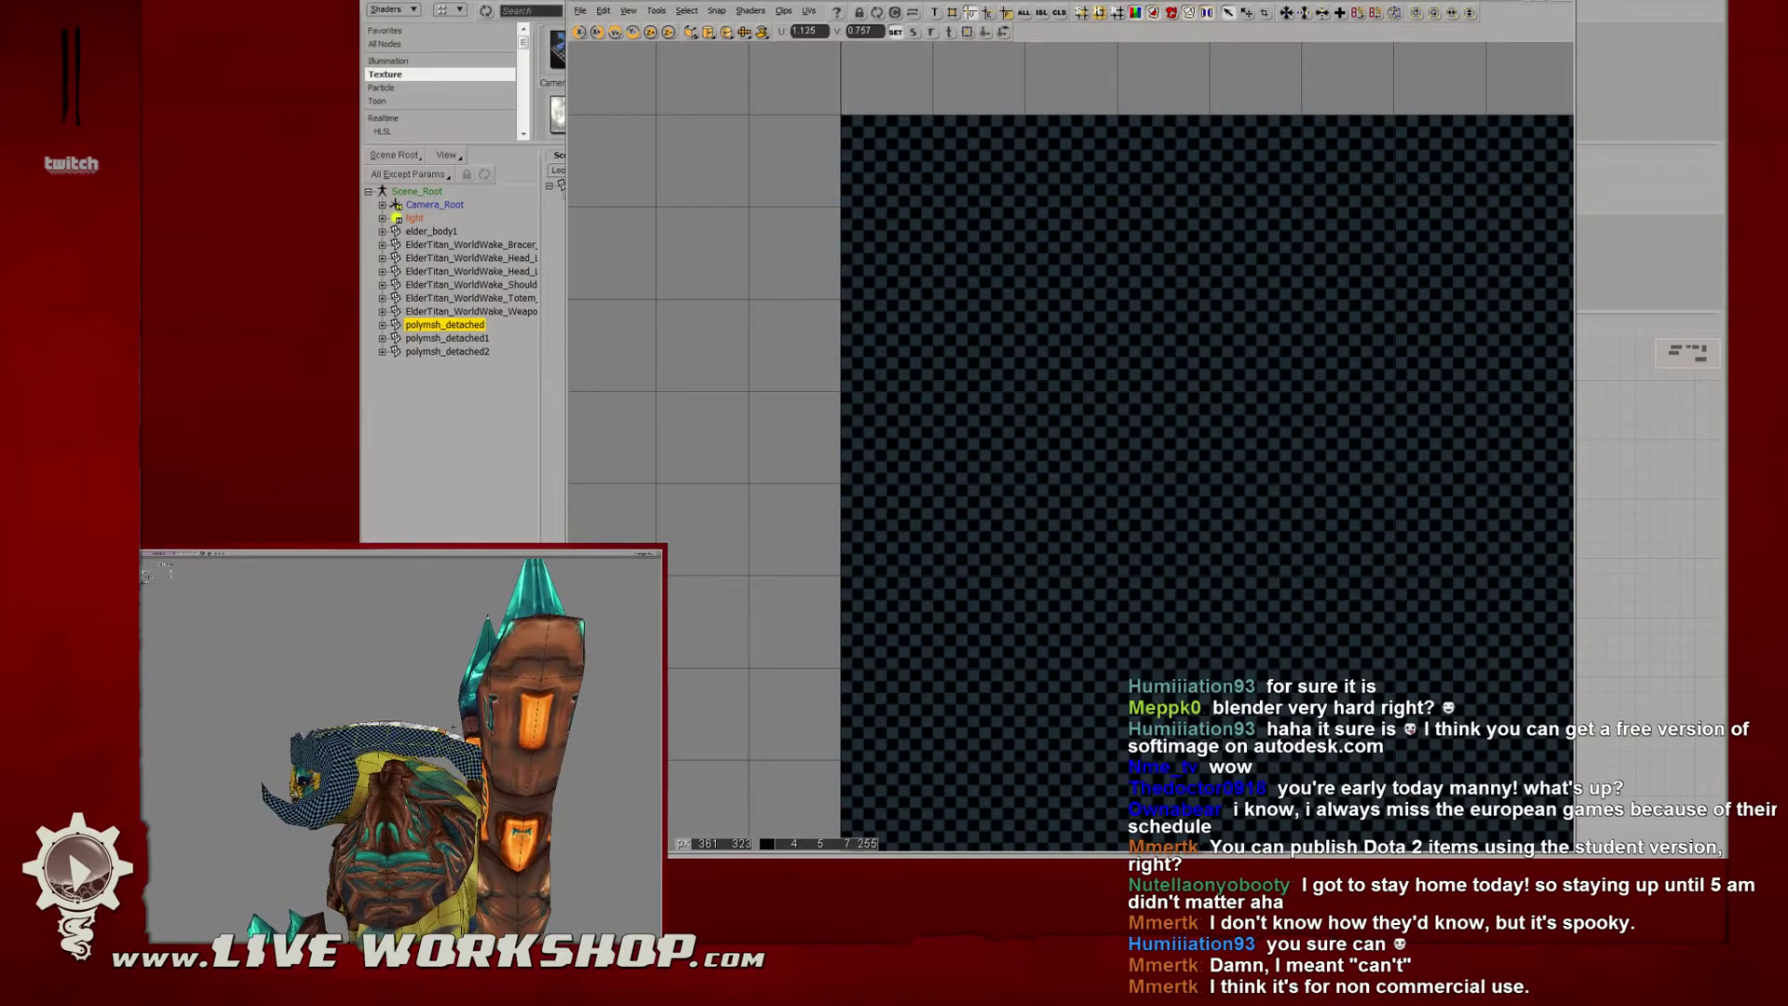
middle_drag(419, 792, 330, 704)
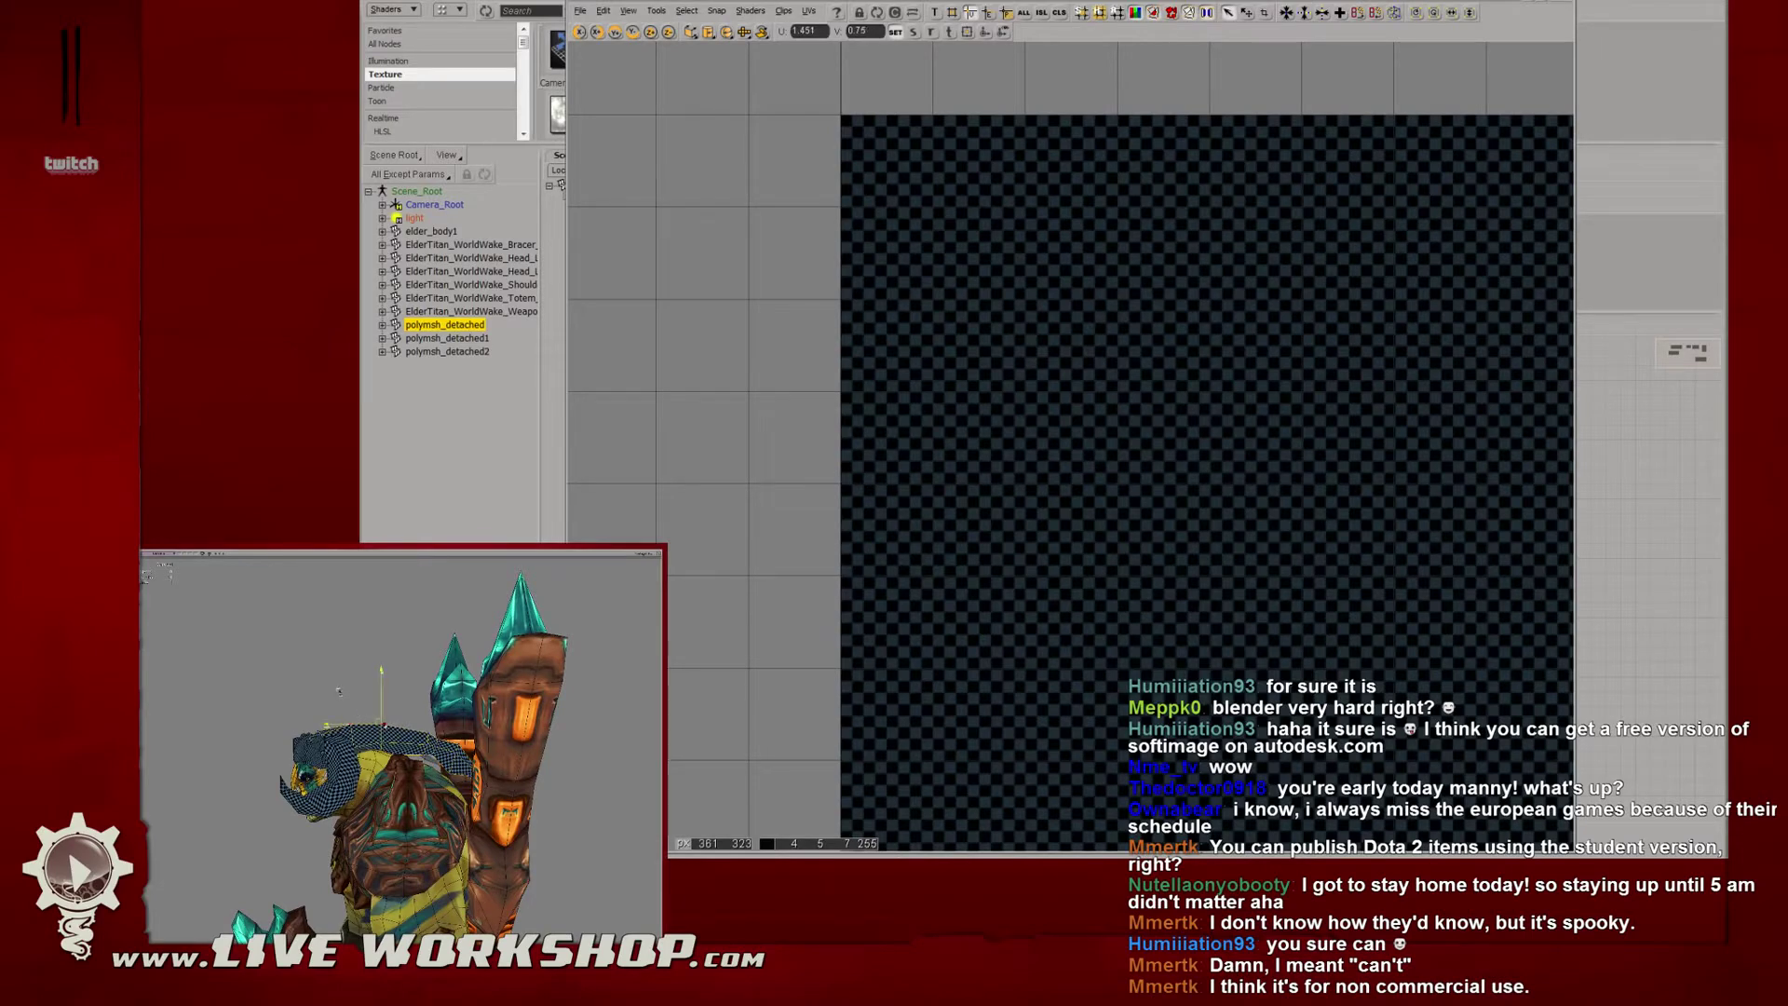
middle_drag(333, 697, 438, 700)
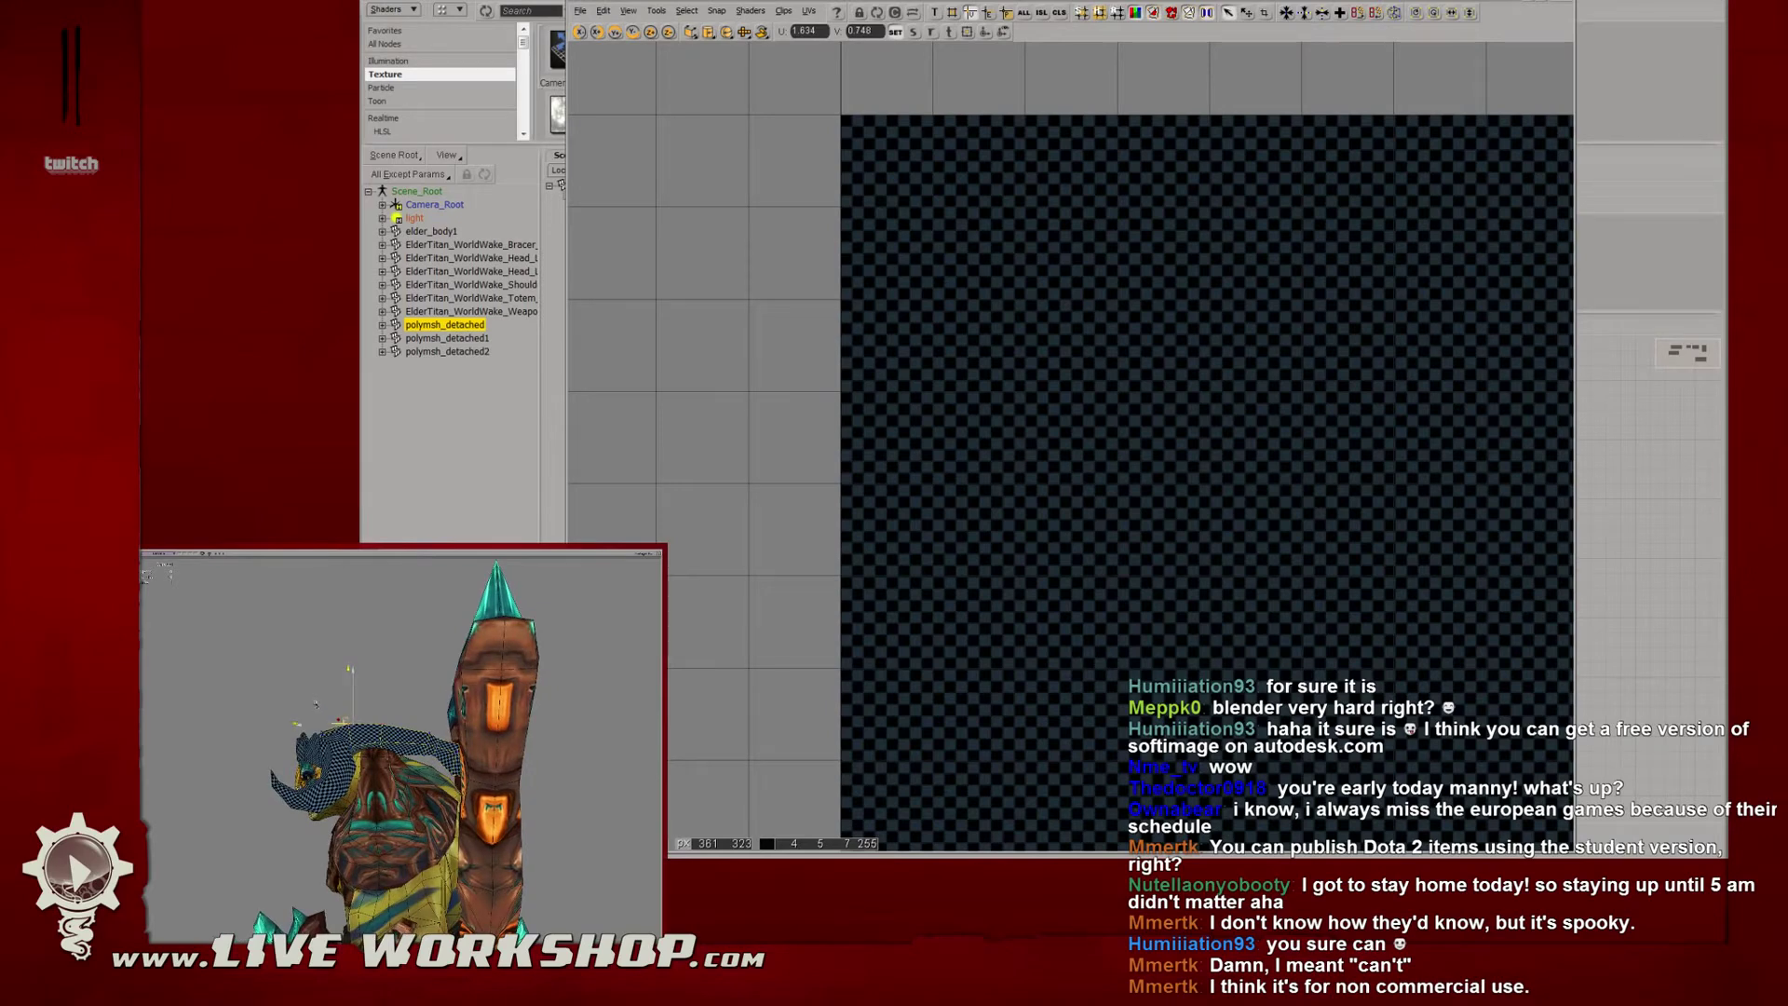
middle_drag(316, 704, 371, 710)
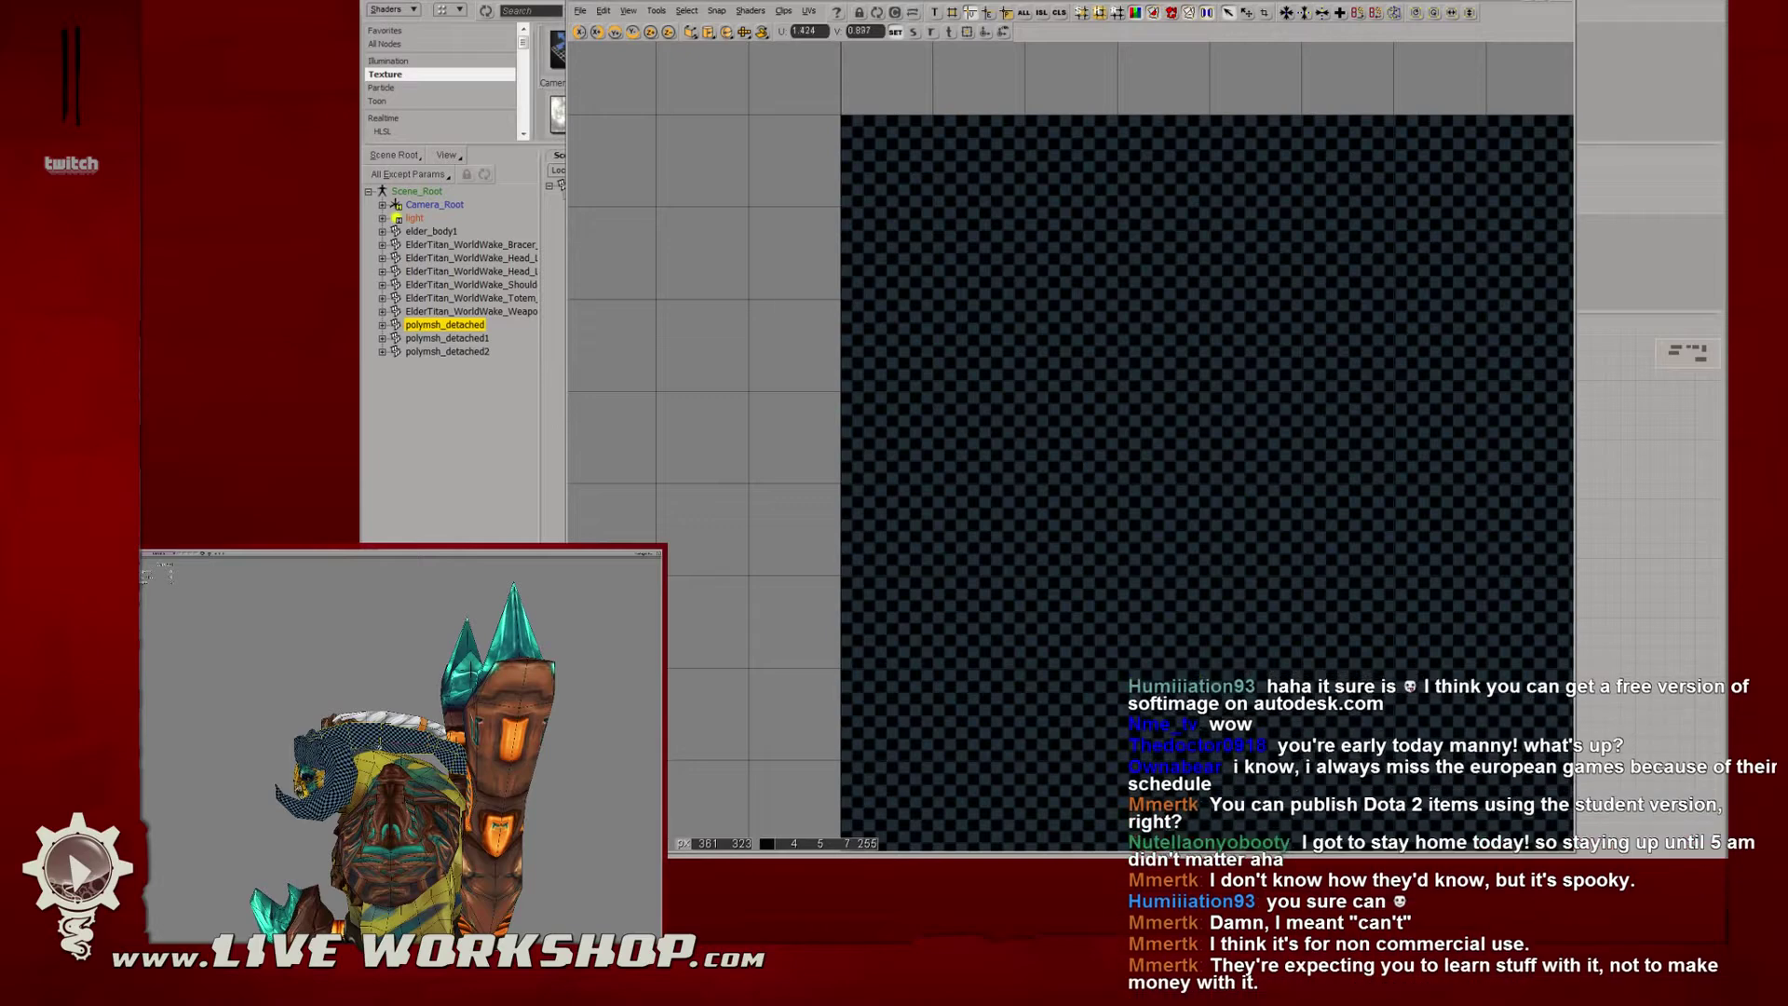
middle_drag(371, 709, 366, 699)
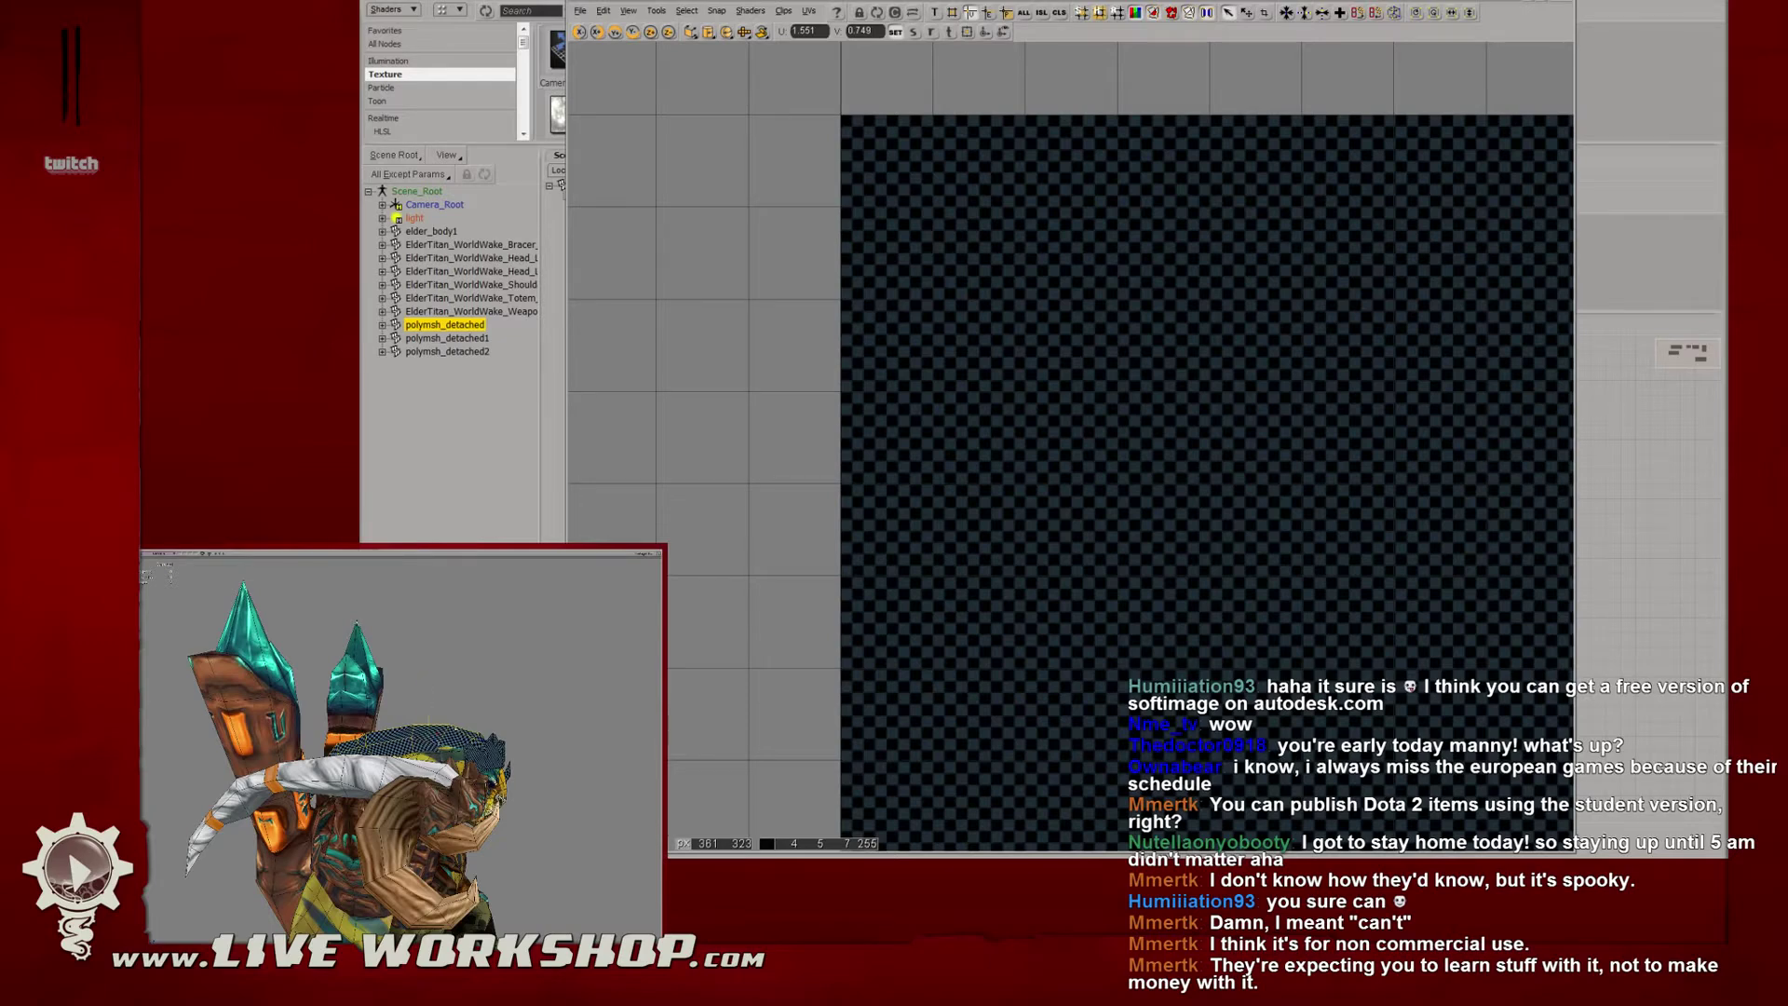
middle_drag(366, 698, 391, 782)
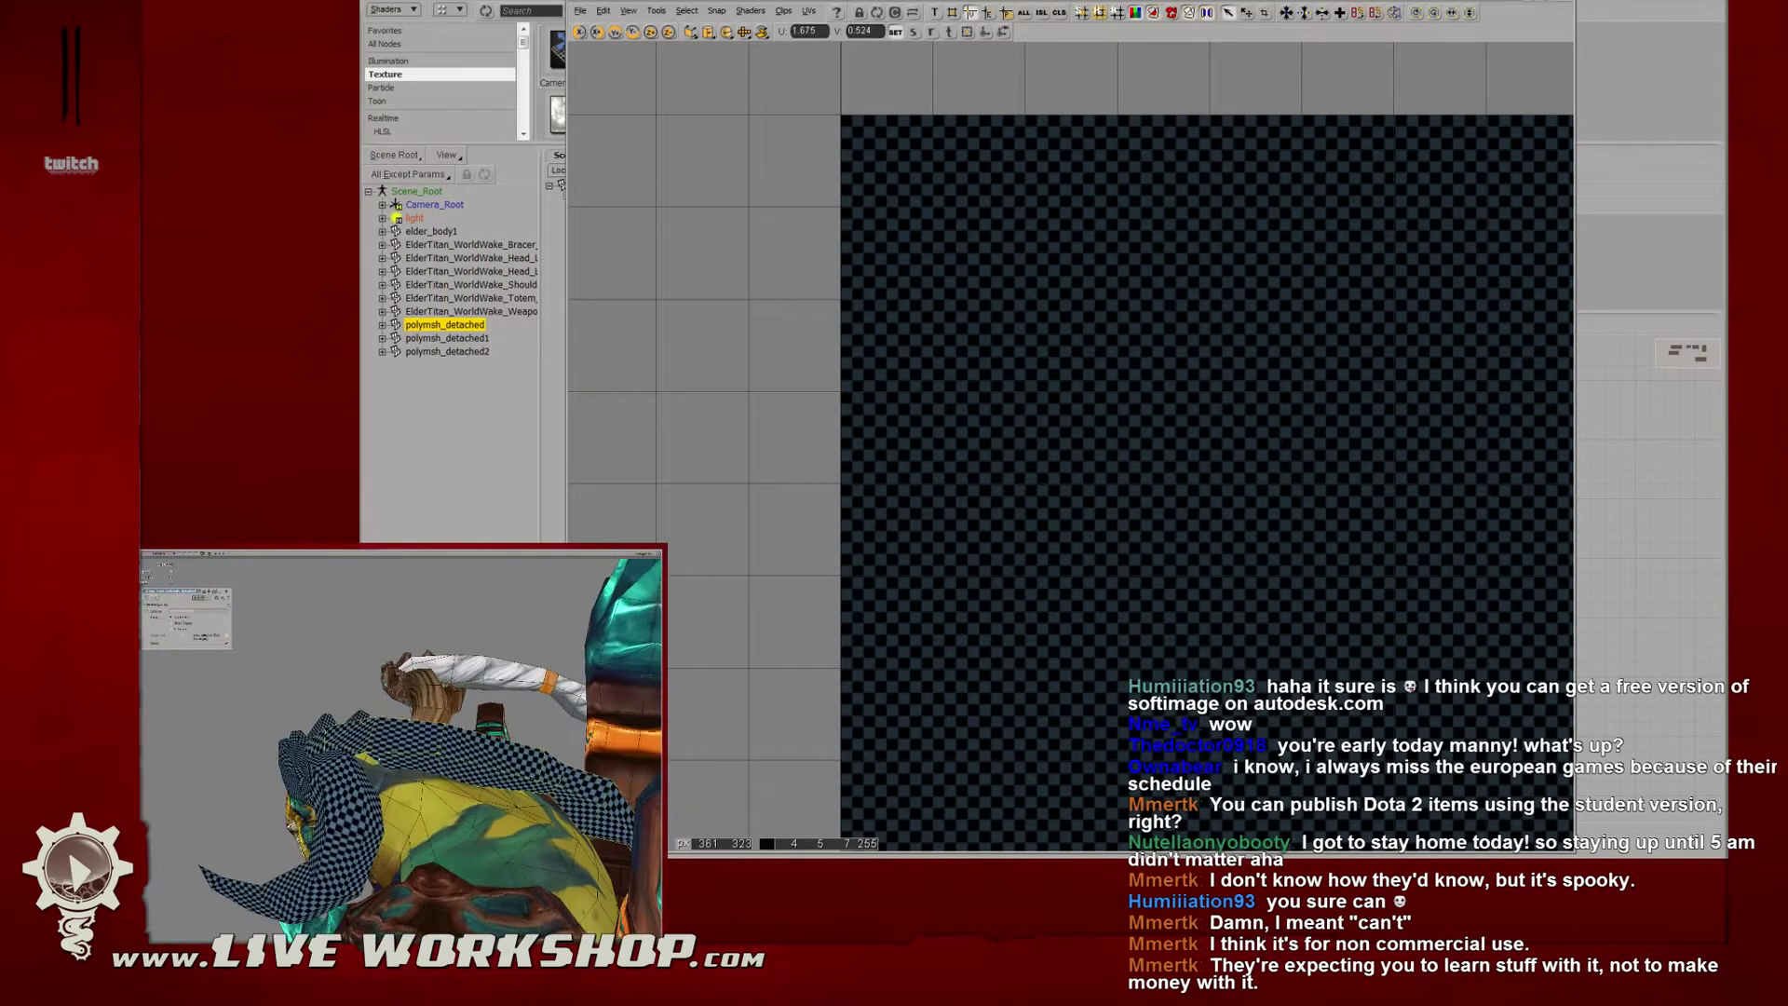
click(226, 591)
click(307, 666)
Select the body together with the original and new headpiece pieces, and isolate them from the rest of the armor.
mouse_move(307, 666)
middle_down()
mouse_move(359, 703)
mouse_move(335, 713)
mouse_move(428, 769)
mouse_move(407, 761)
mouse_move(559, 692)
middle_up()
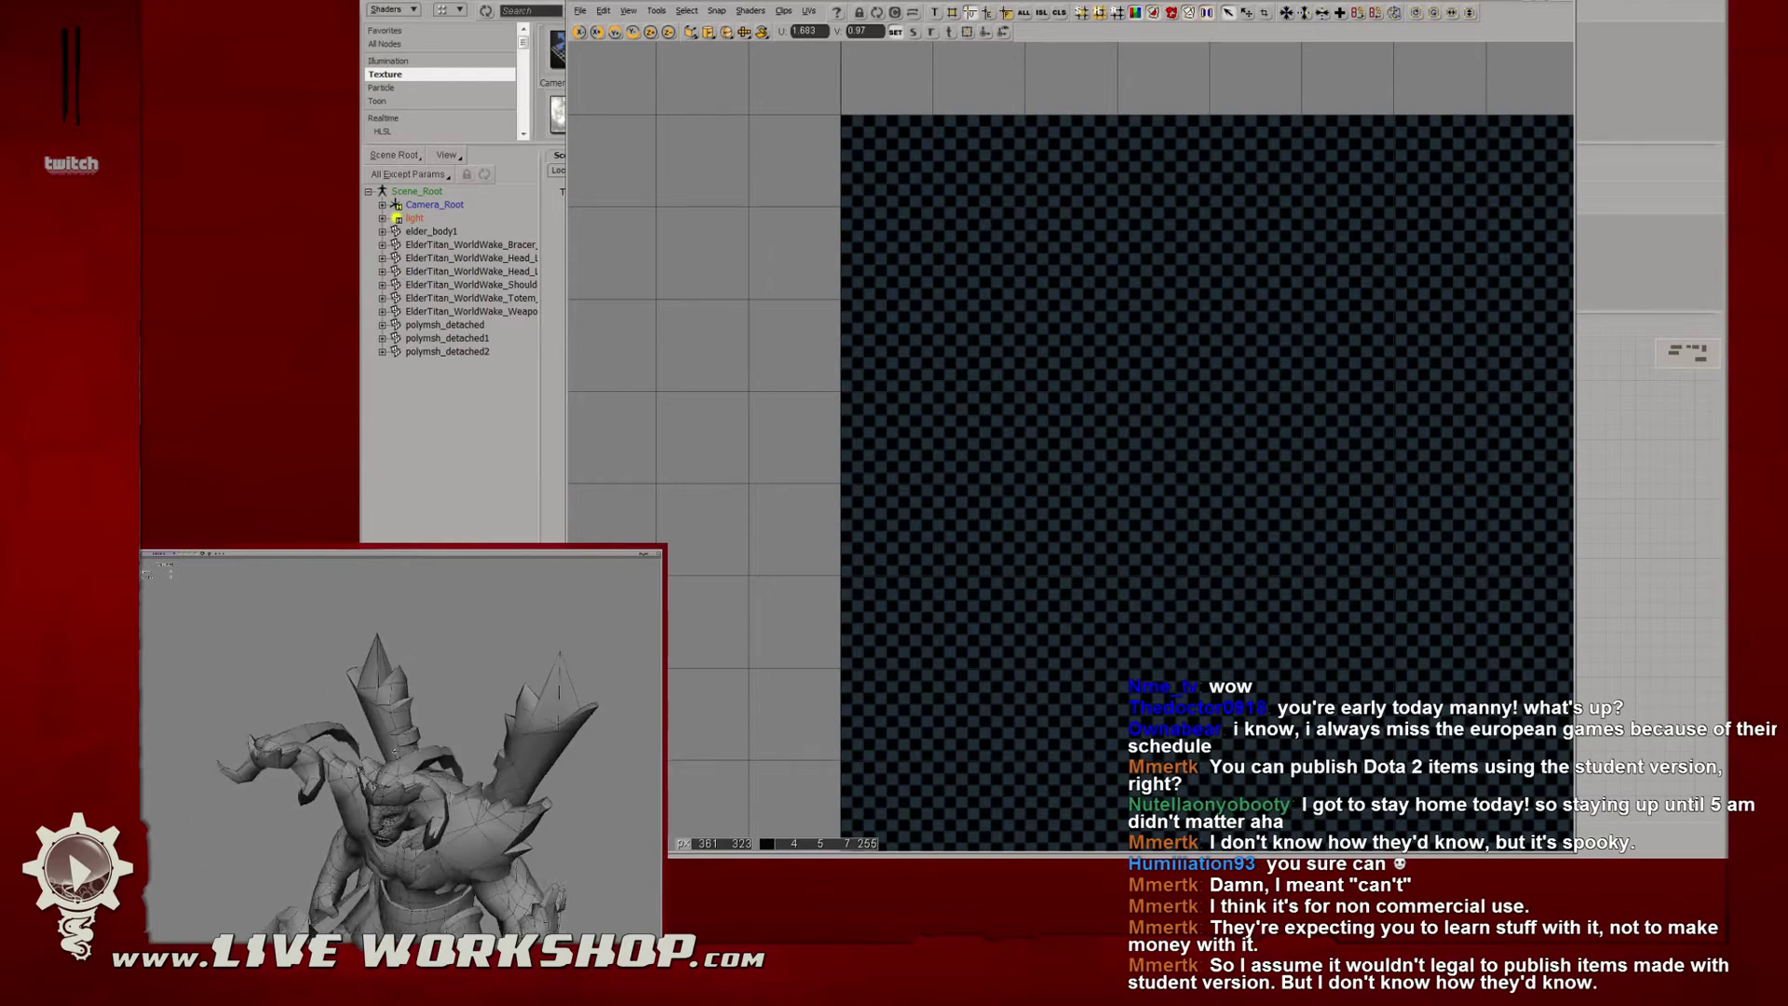
middle_drag(394, 751, 289, 810)
click(288, 810)
shift+click(425, 785)
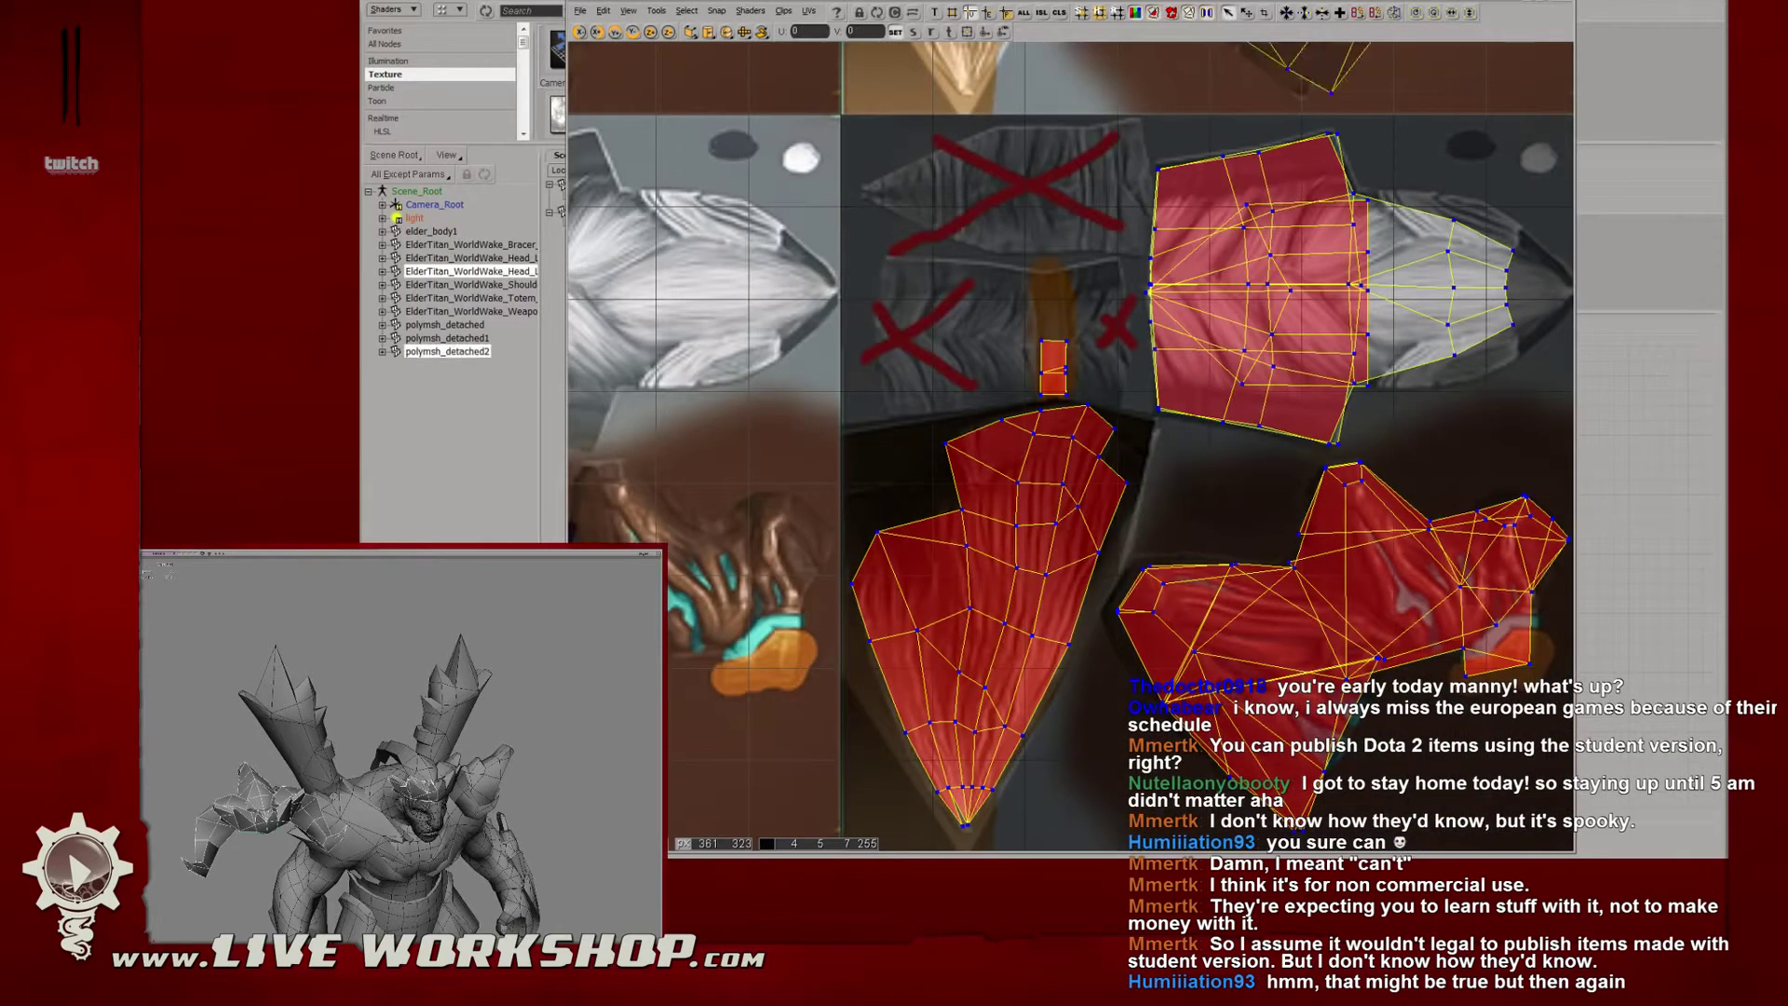
shift+click(420, 769)
shift+click(403, 752)
shift+click(419, 801)
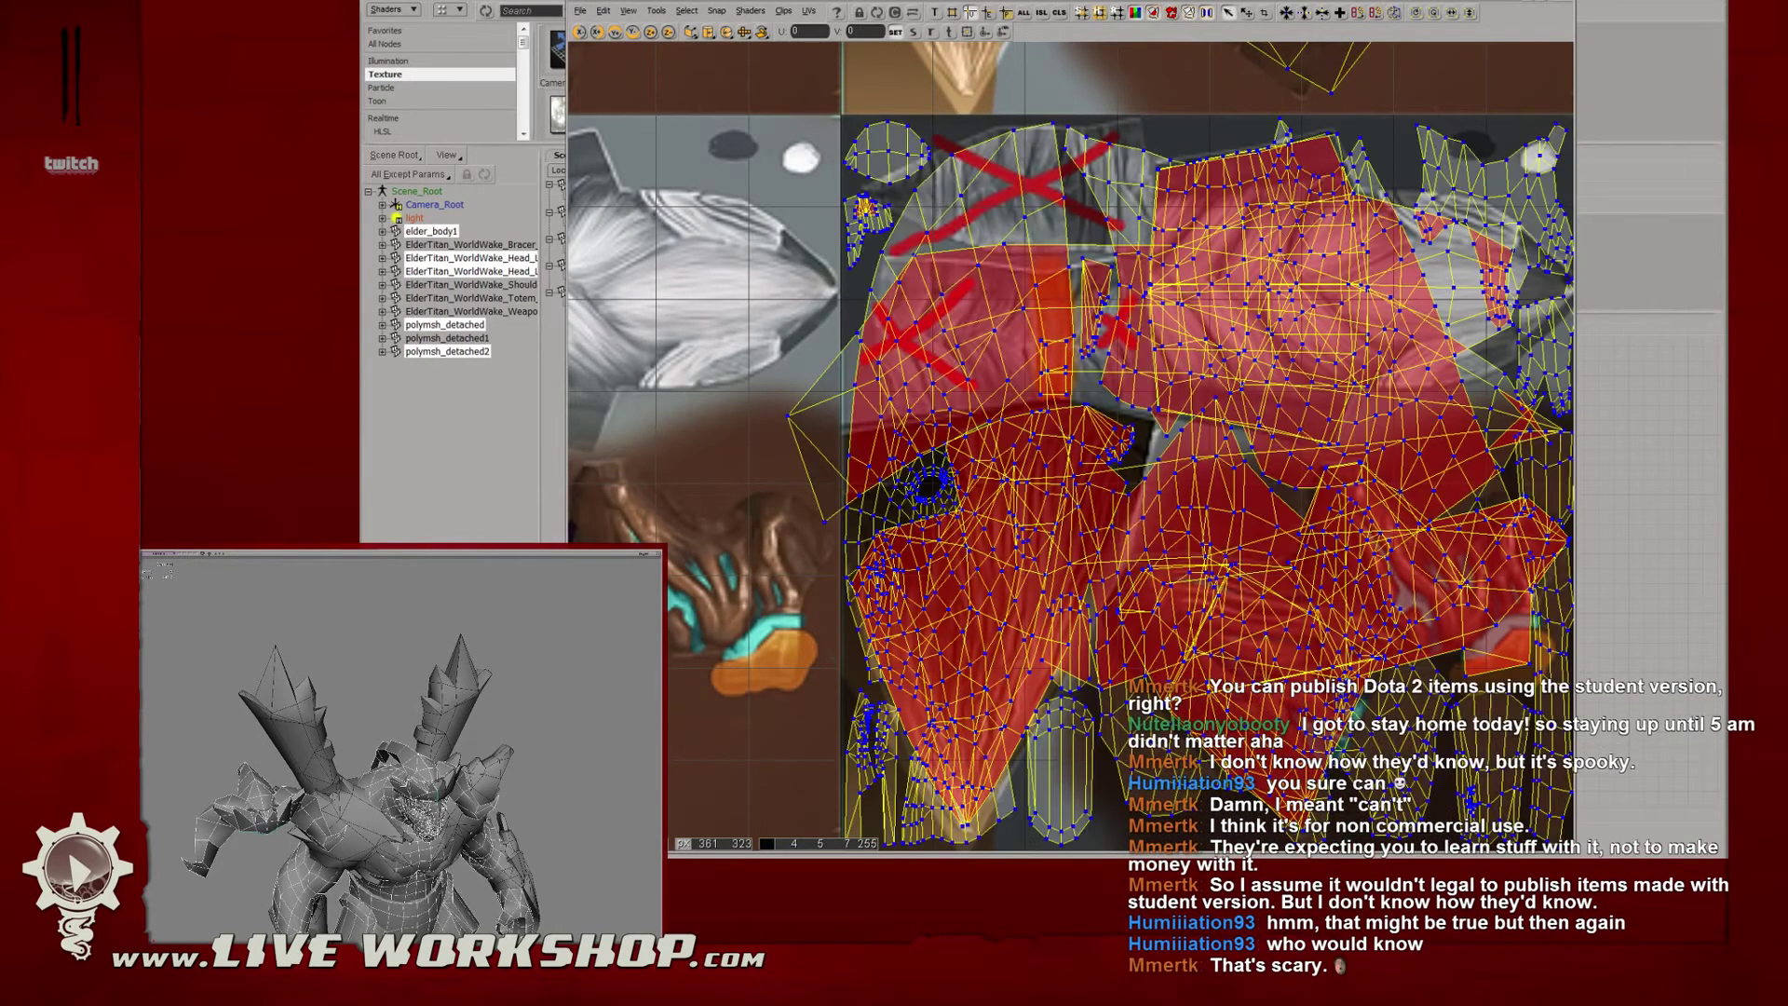
Try placing a duplicate of the body beneath the original headpiece, and delete that duplicate.
key(ctrl+d)
drag(373, 838, 260, 848)
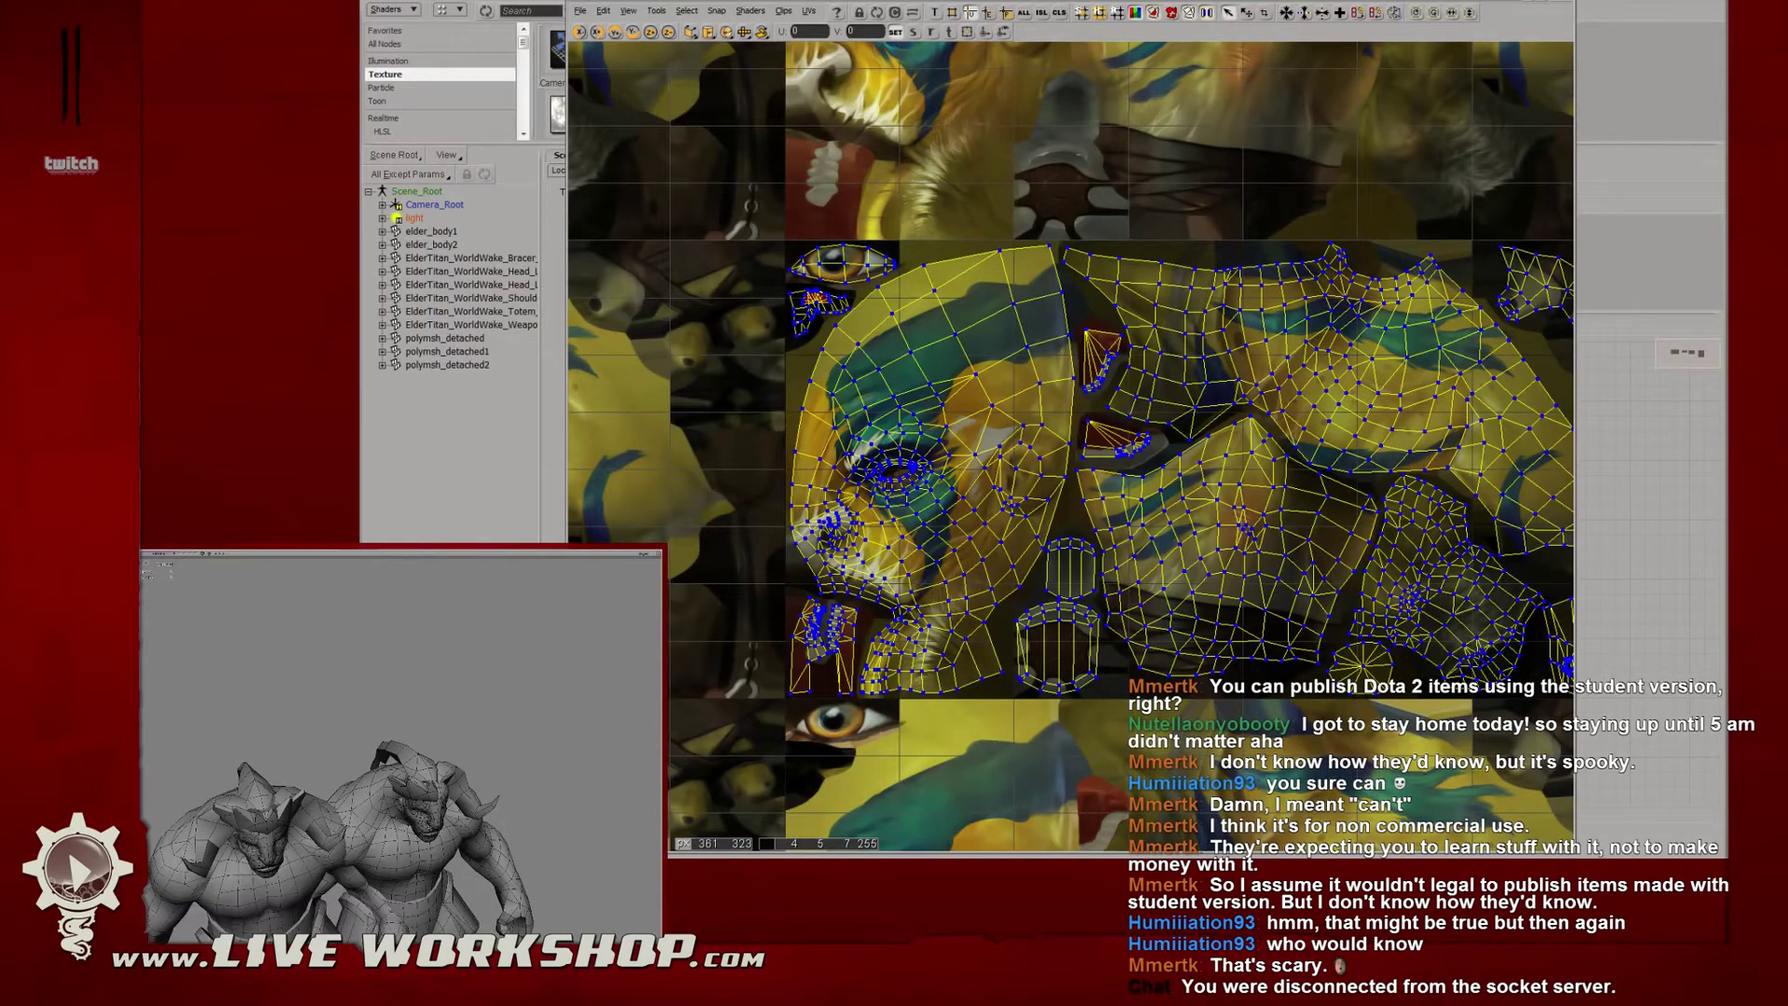
click(477, 799)
middle_drag(477, 799, 408, 788)
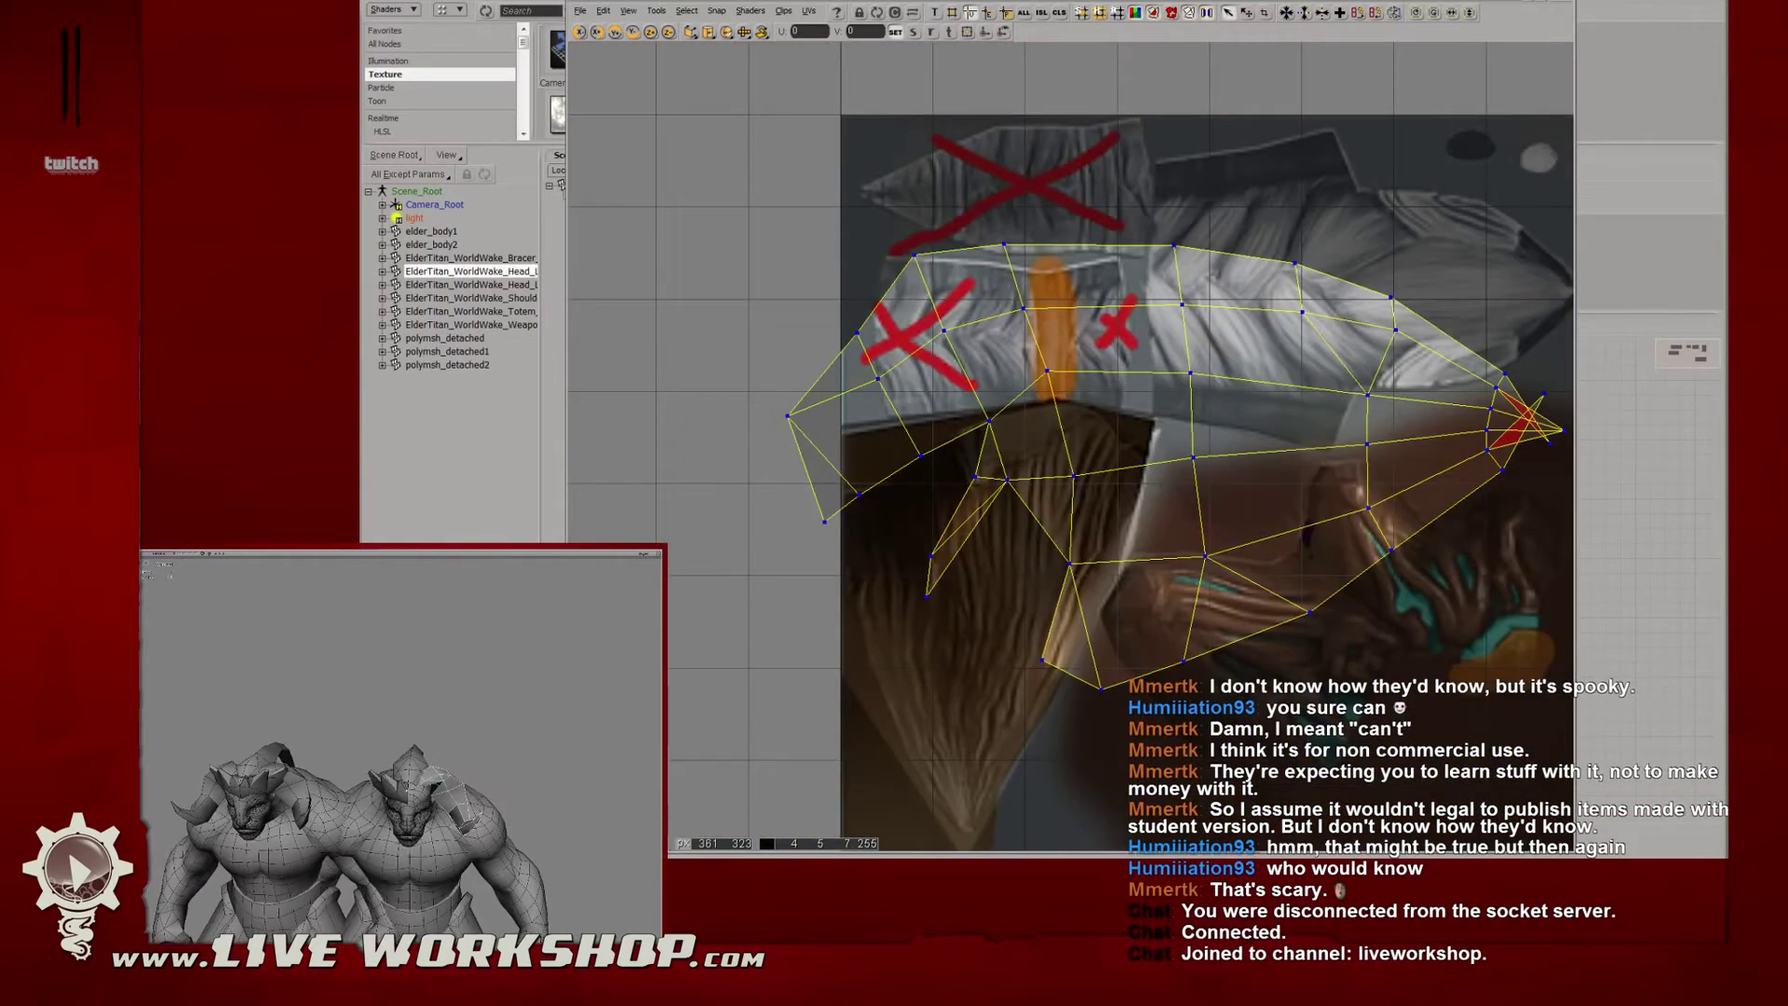
click(326, 853)
key(Delete)
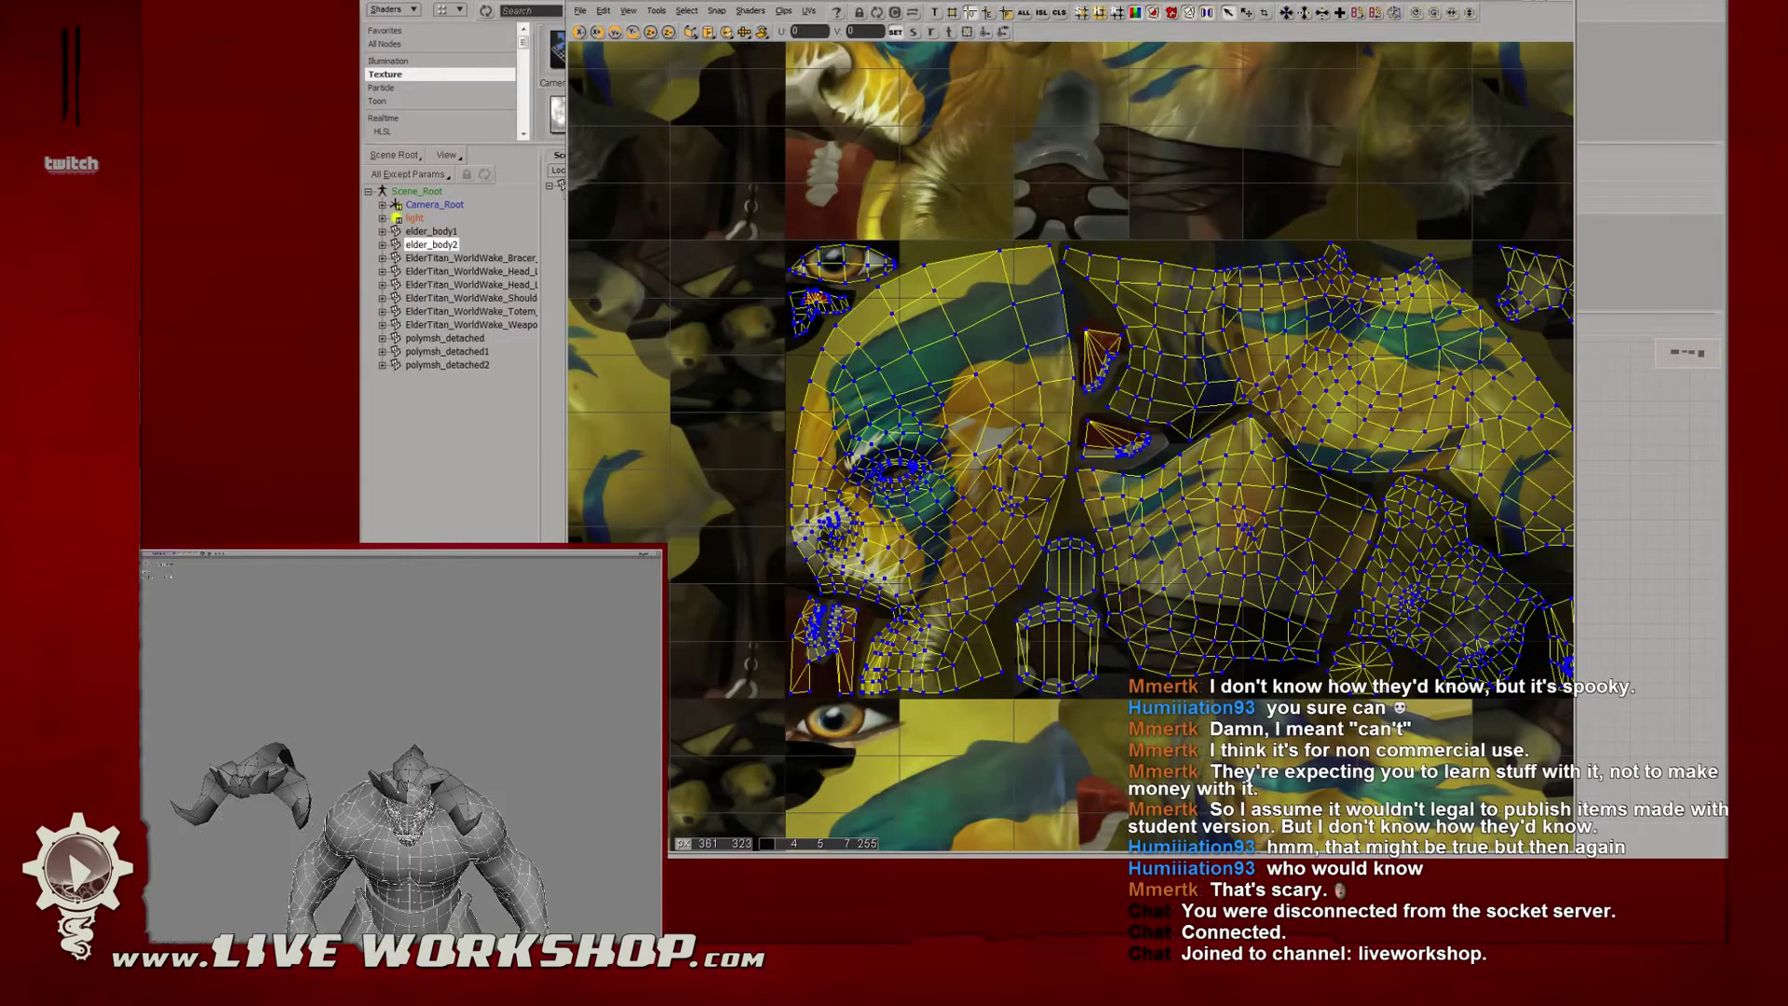
Try moving the original body beneath the original headpiece, and undo the move.
key(ctrl+a)
key(shift+h)
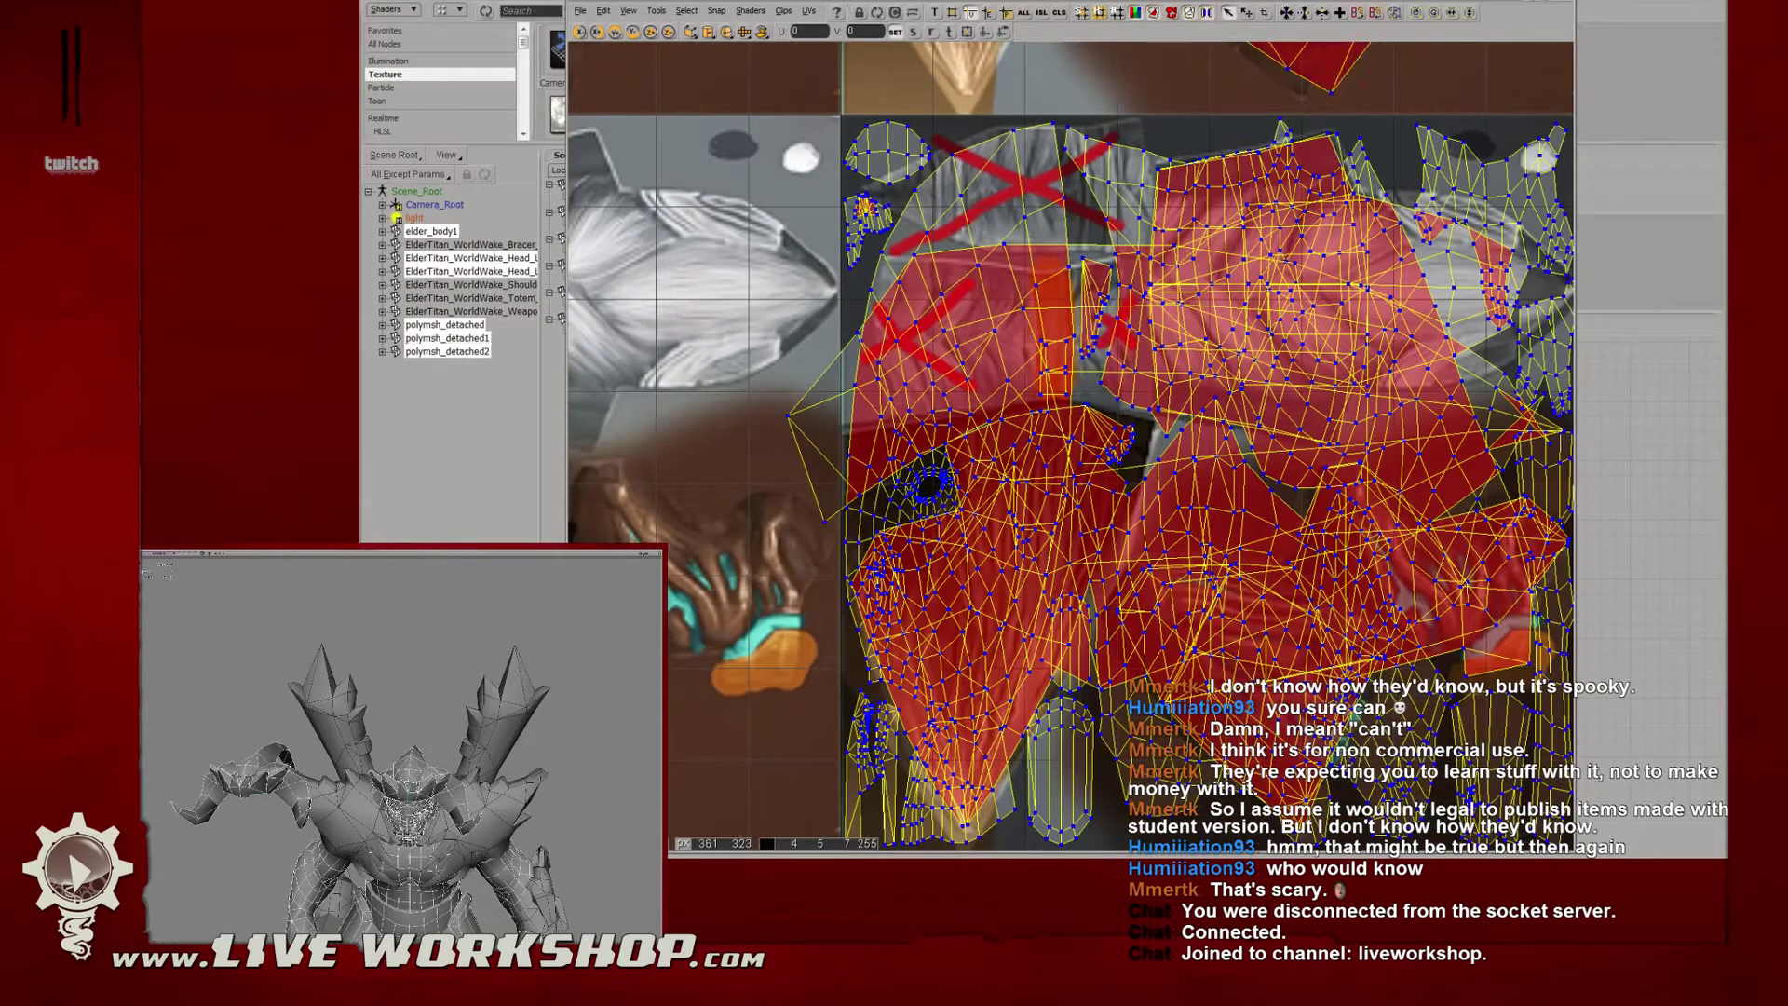
key(ctrl+z)
click(328, 855)
key(ctrl+z)
key(ctrl+z)
key(ctrl+y)
key(ctrl+y)
drag(487, 829, 338, 824)
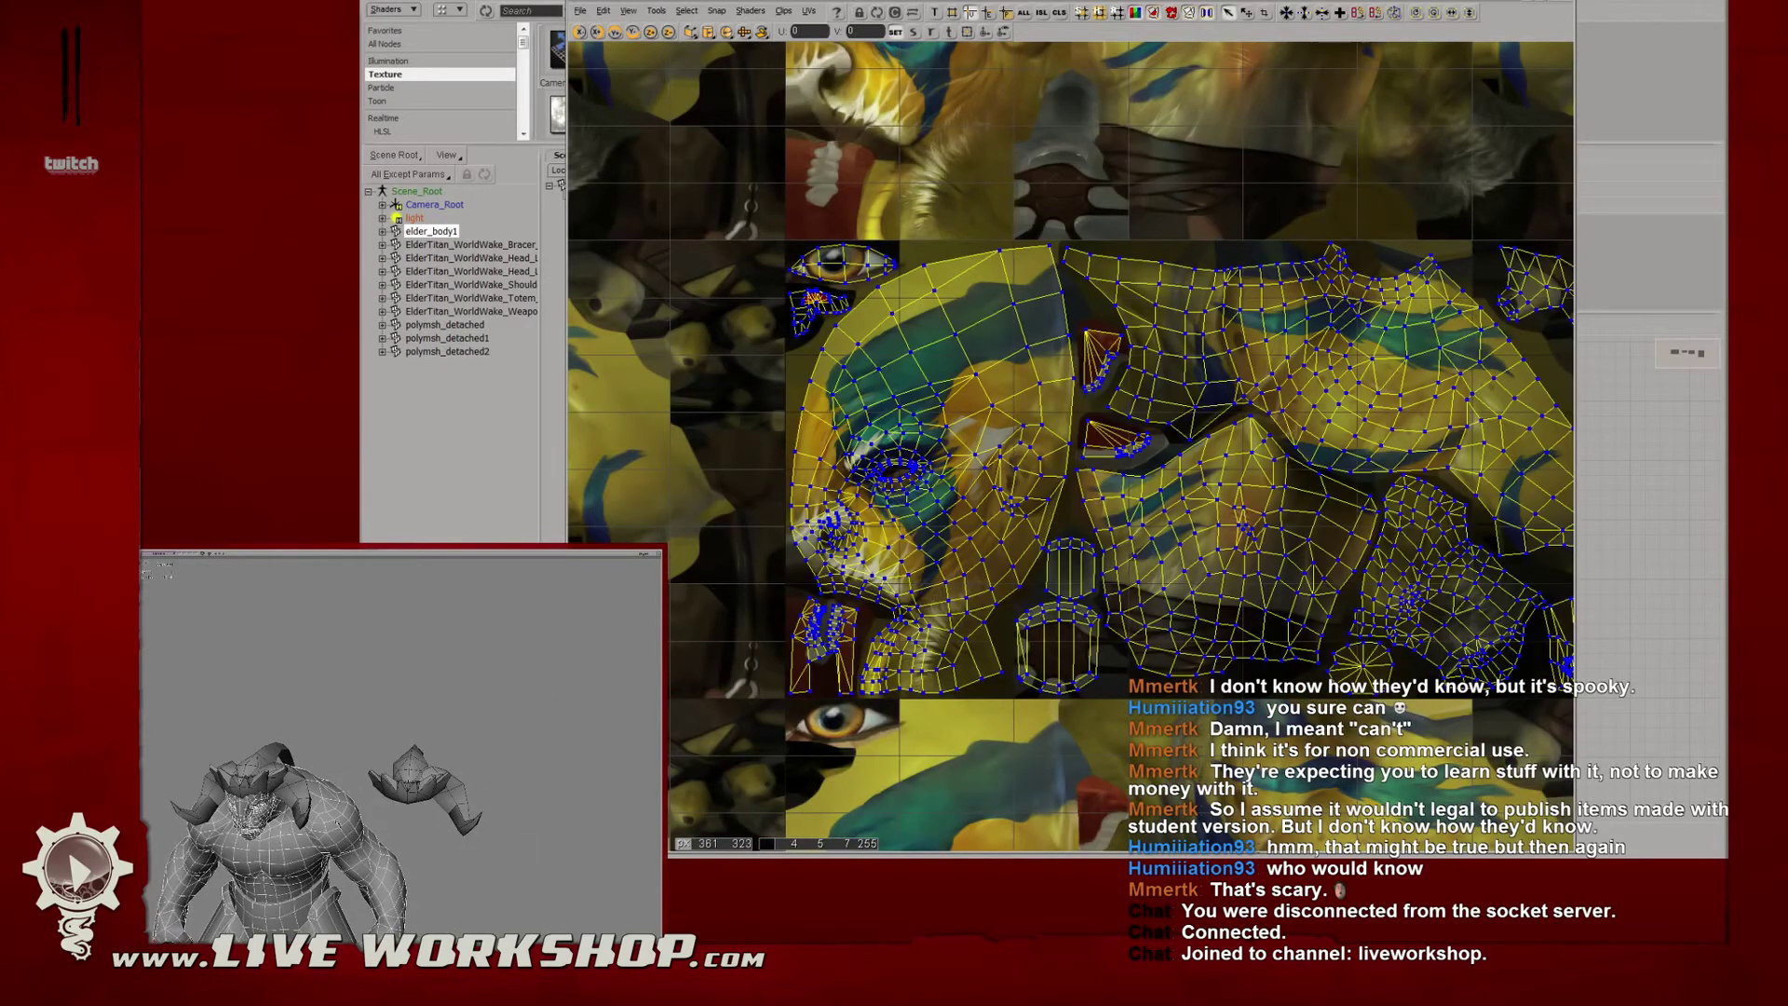
click(340, 732)
key(ctrl+z)
key(ctrl+z)
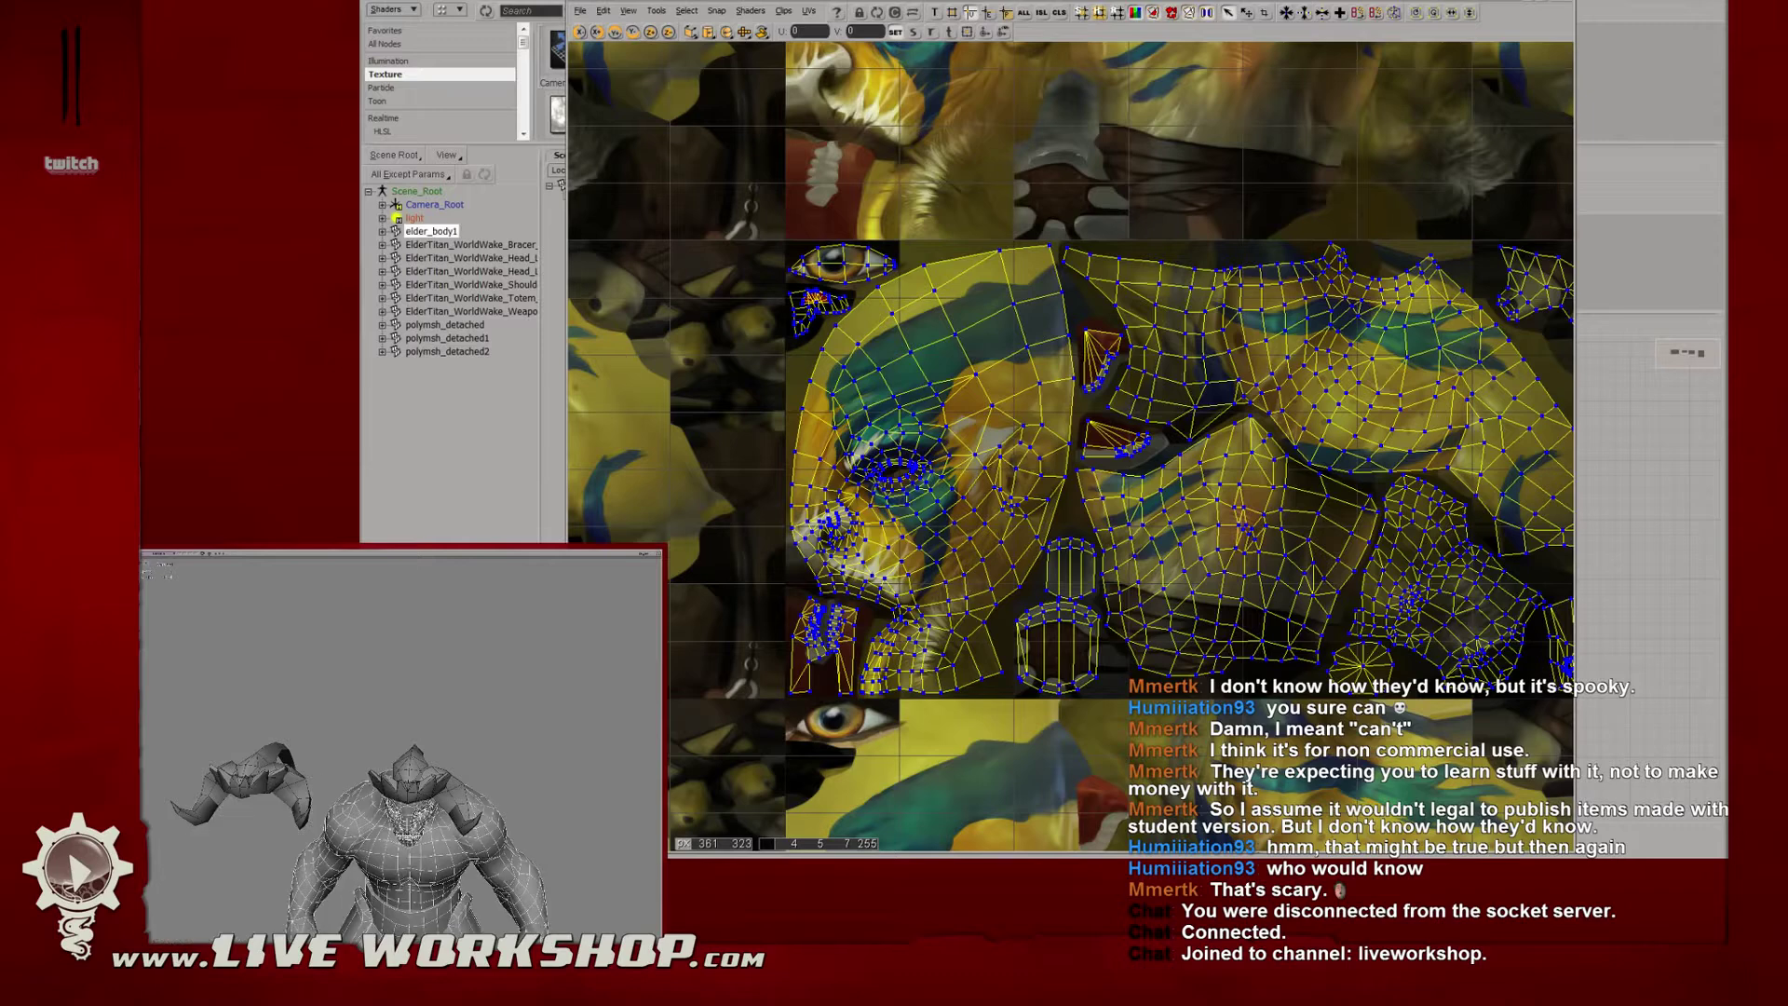
Duplicate the body and place the copy beneath the original headpiece, beside the character wearing the new one.
key(ctrl+d)
drag(414, 838, 252, 838)
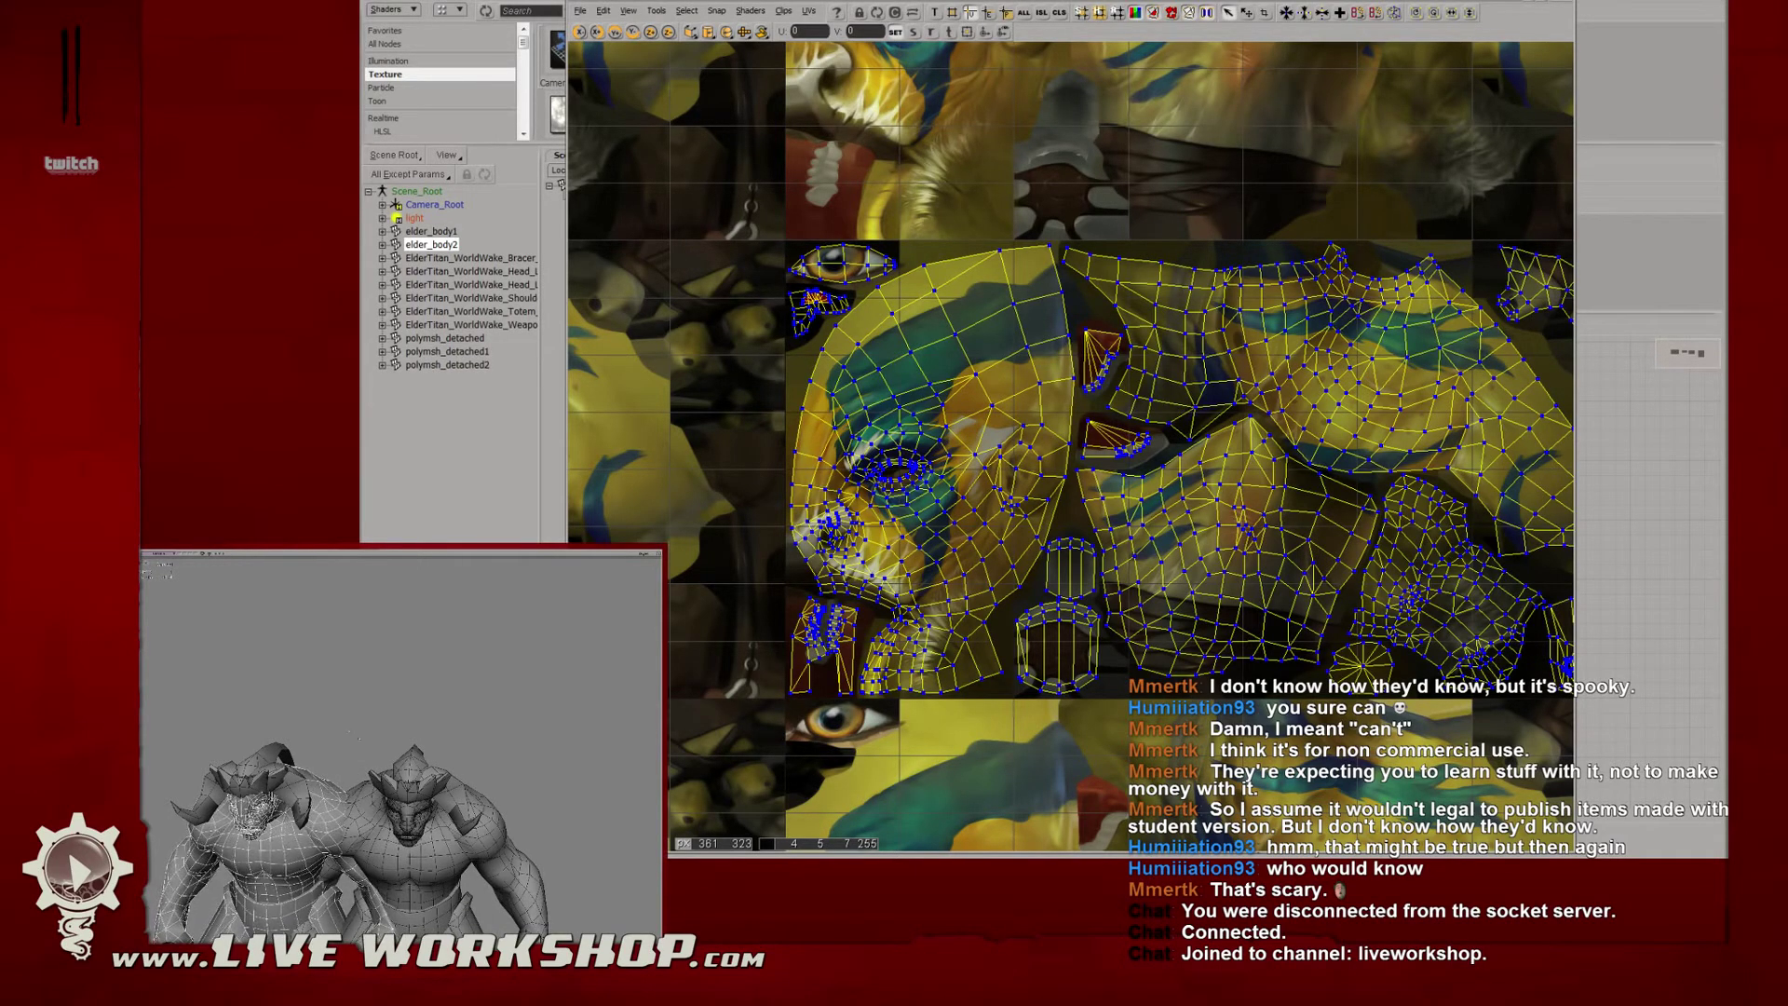
click(340, 736)
middle_drag(340, 736, 400, 745)
Mirror a copy of the new side horn to the head's other side, and move the comparison body with the original headpiece farther away.
click(486, 807)
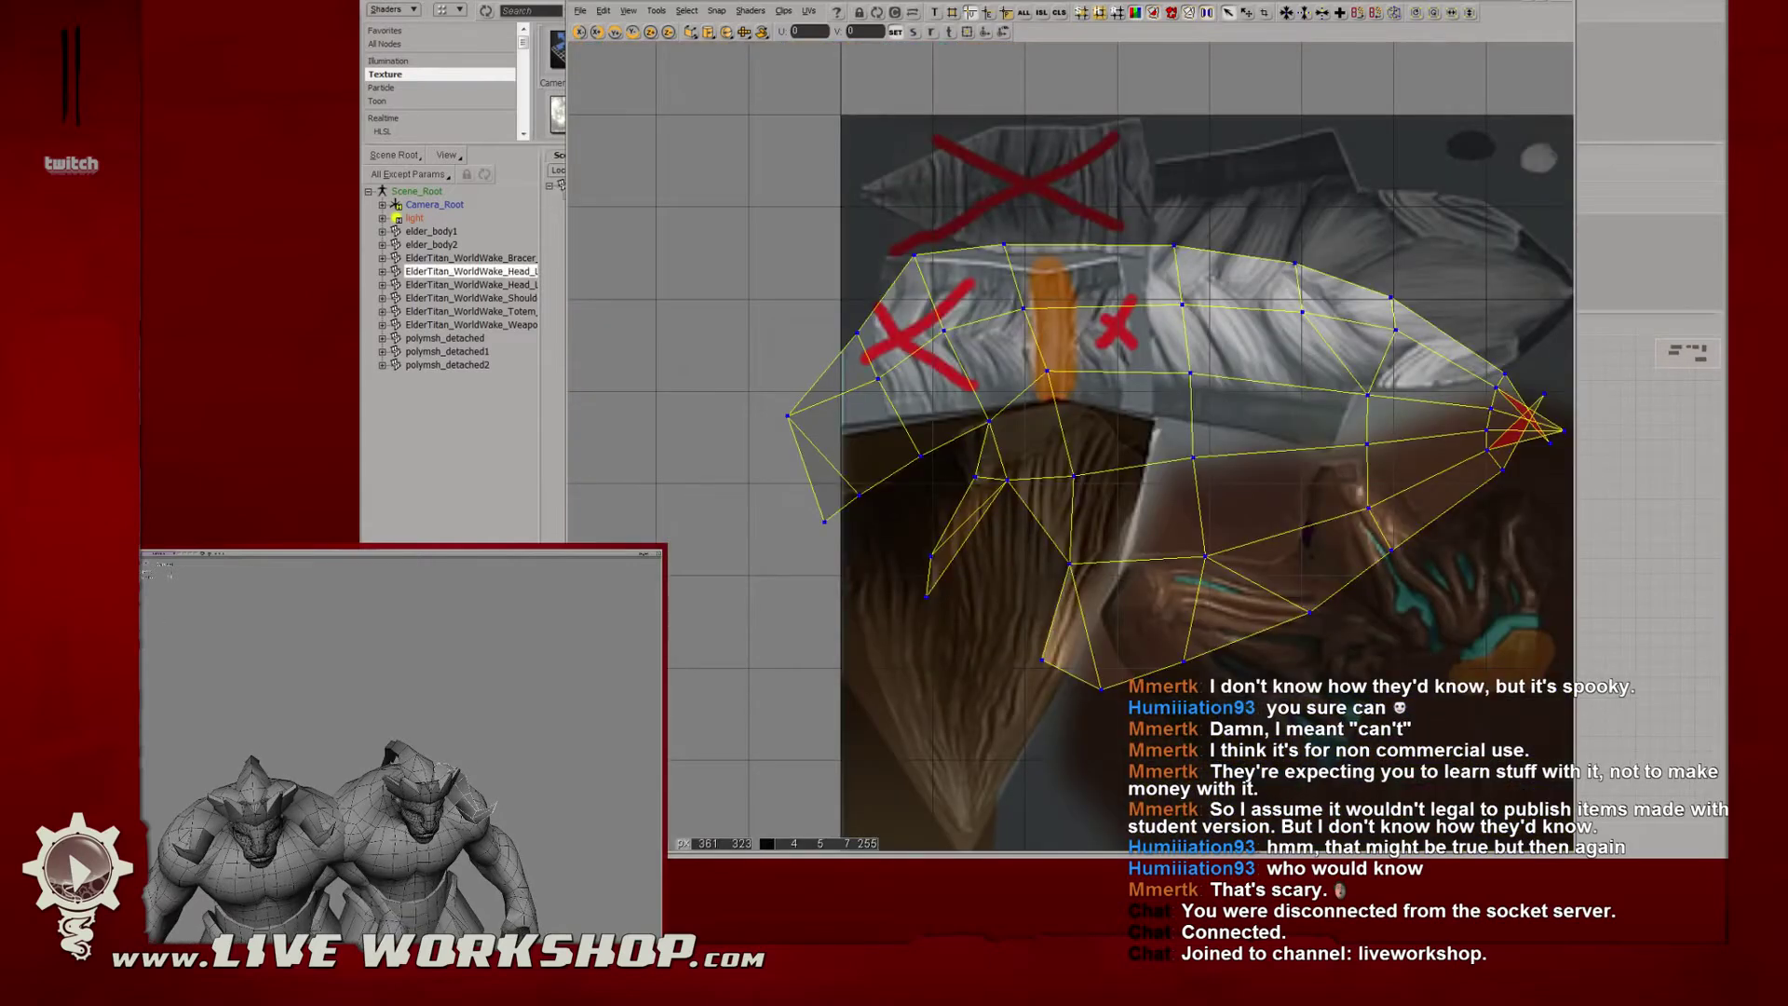
key(ctrl+d)
click(270, 640)
middle_drag(270, 640, 353, 648)
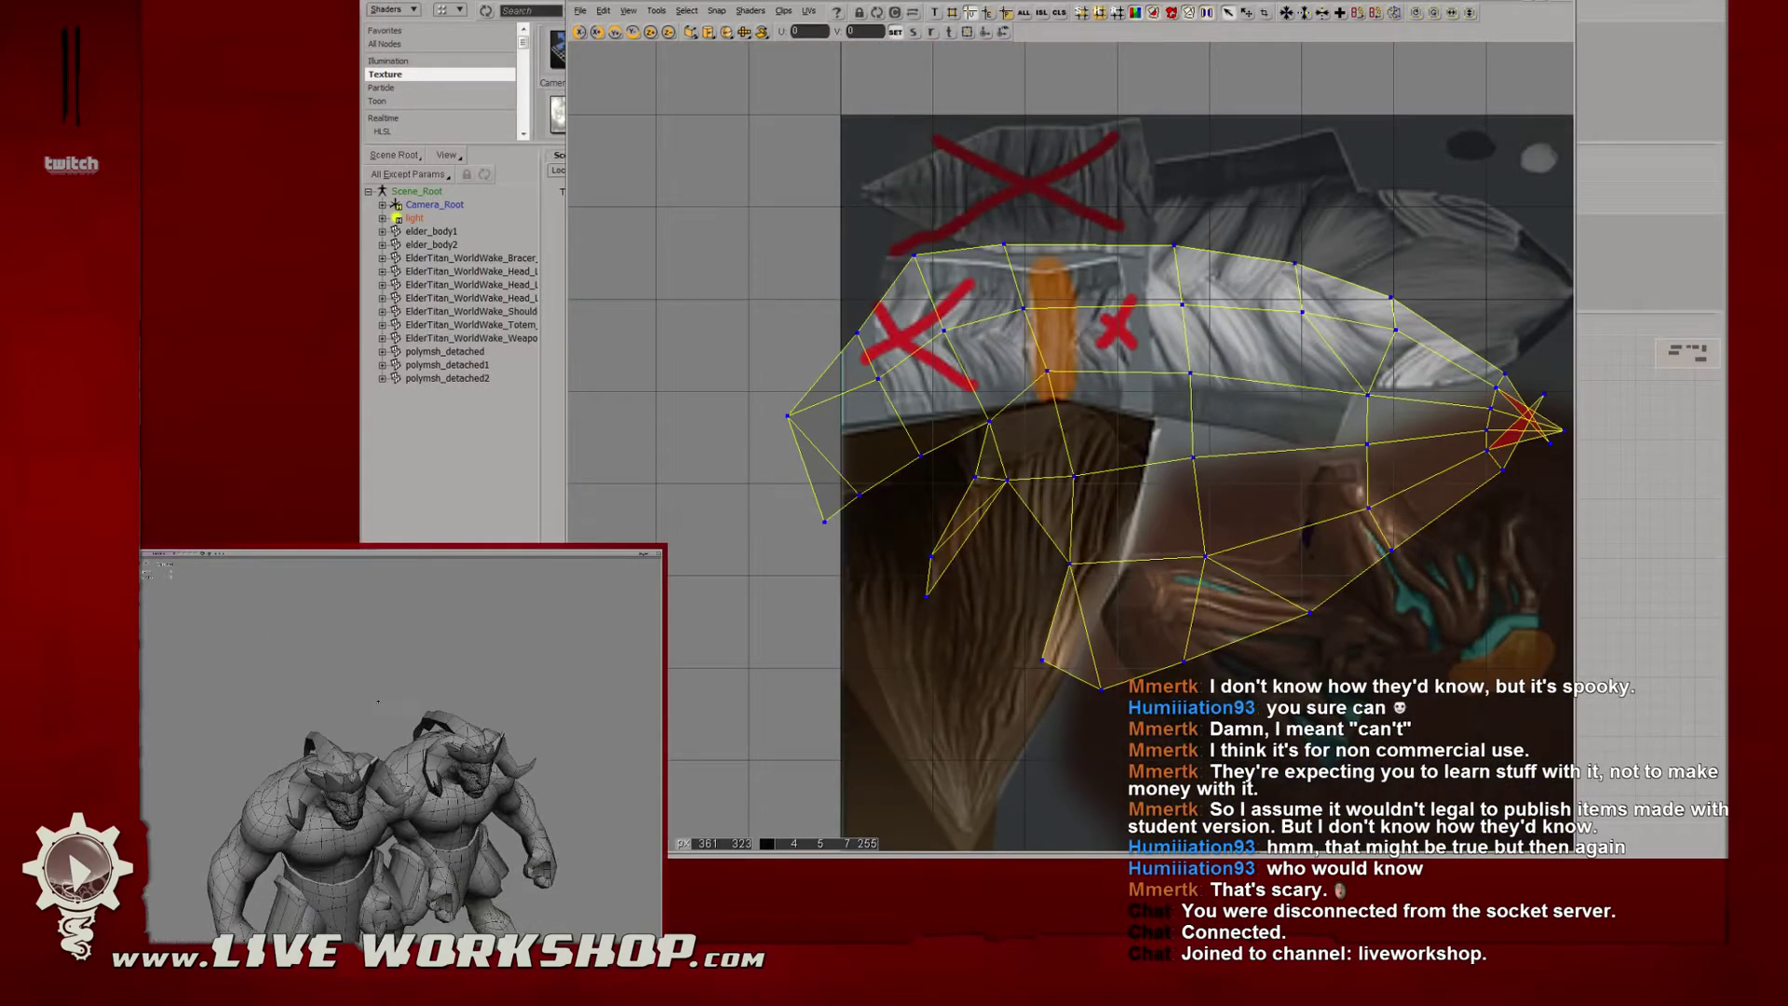
click(321, 829)
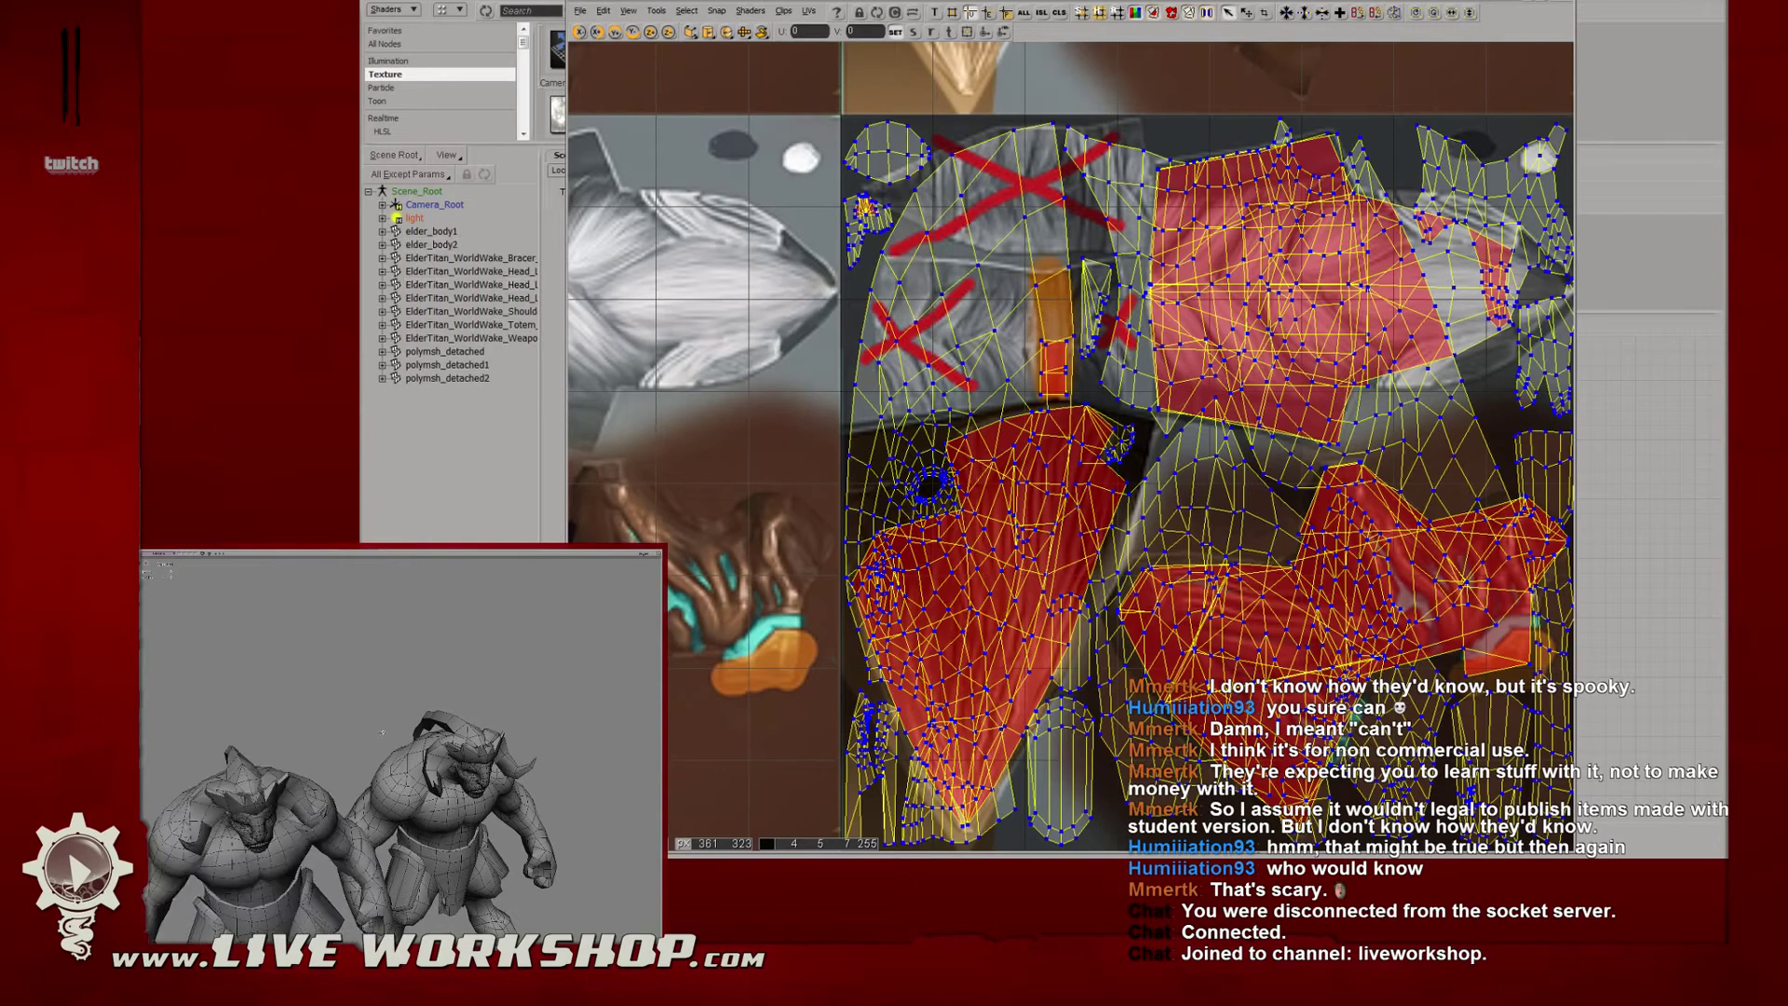
Compare the silhouettes of the original and new headpieces on the two side-by-side bodies.
click(251, 689)
middle_drag(251, 689, 433, 801)
scroll(400, 791, up, 5)
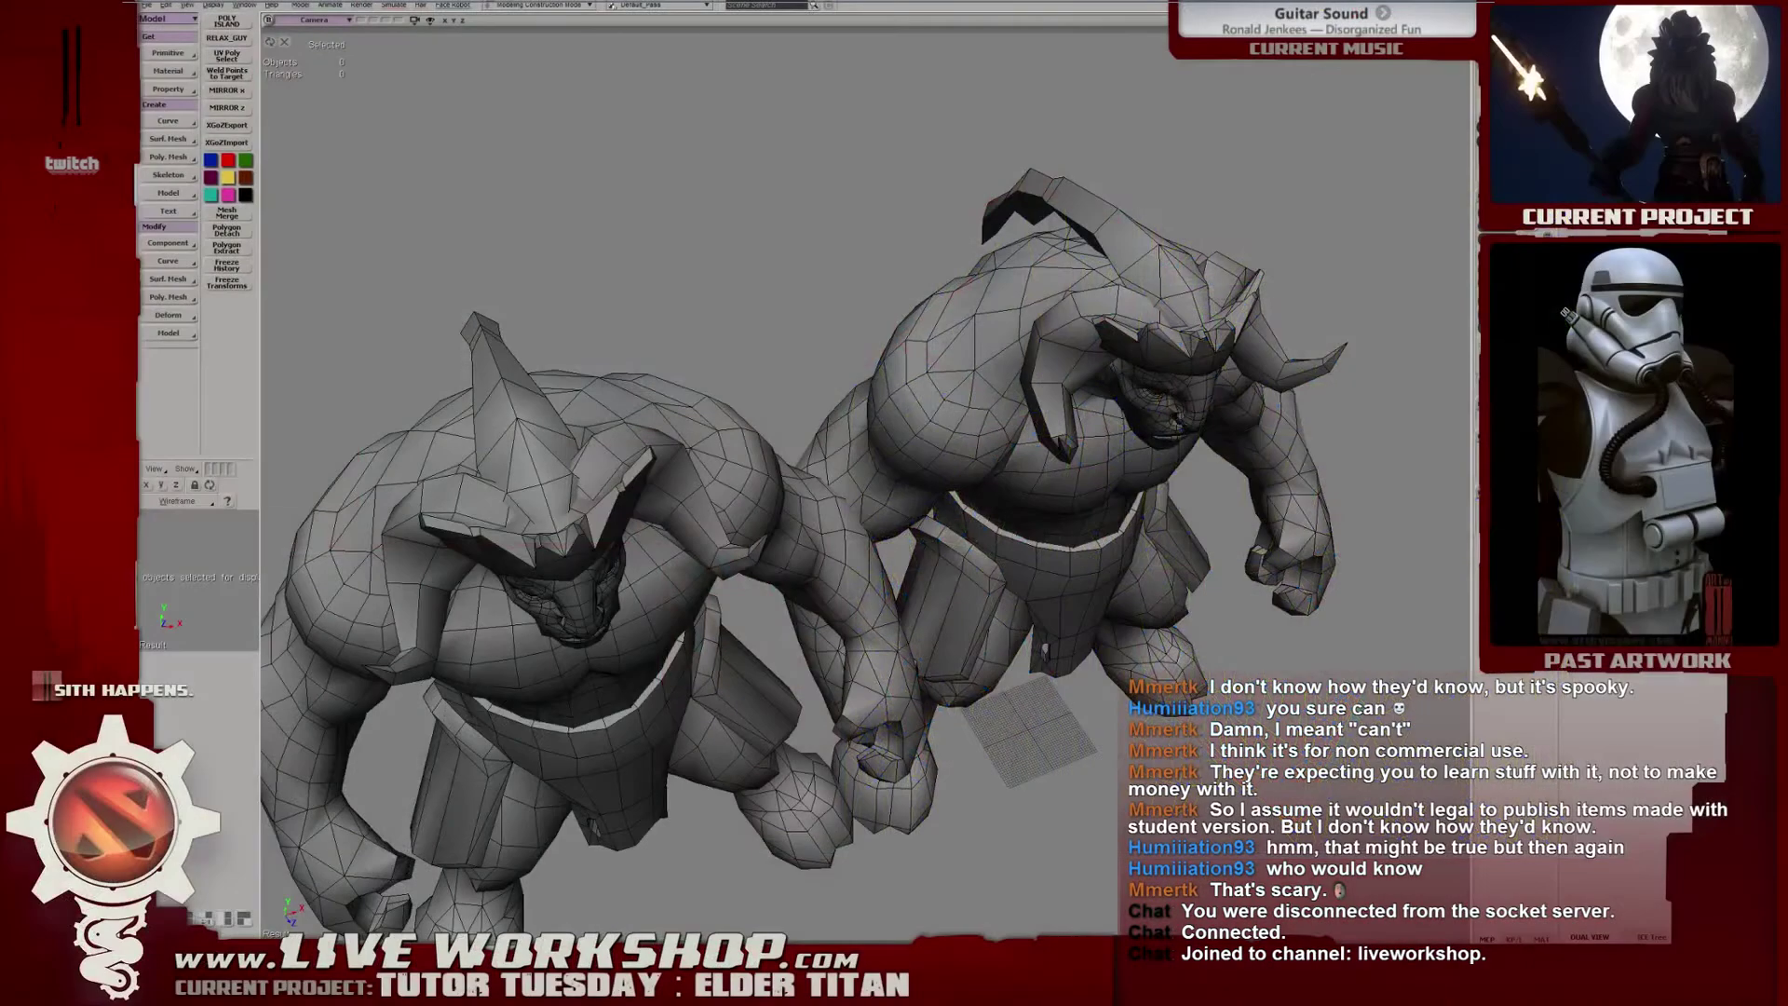
middle_drag(836, 370, 889, 356)
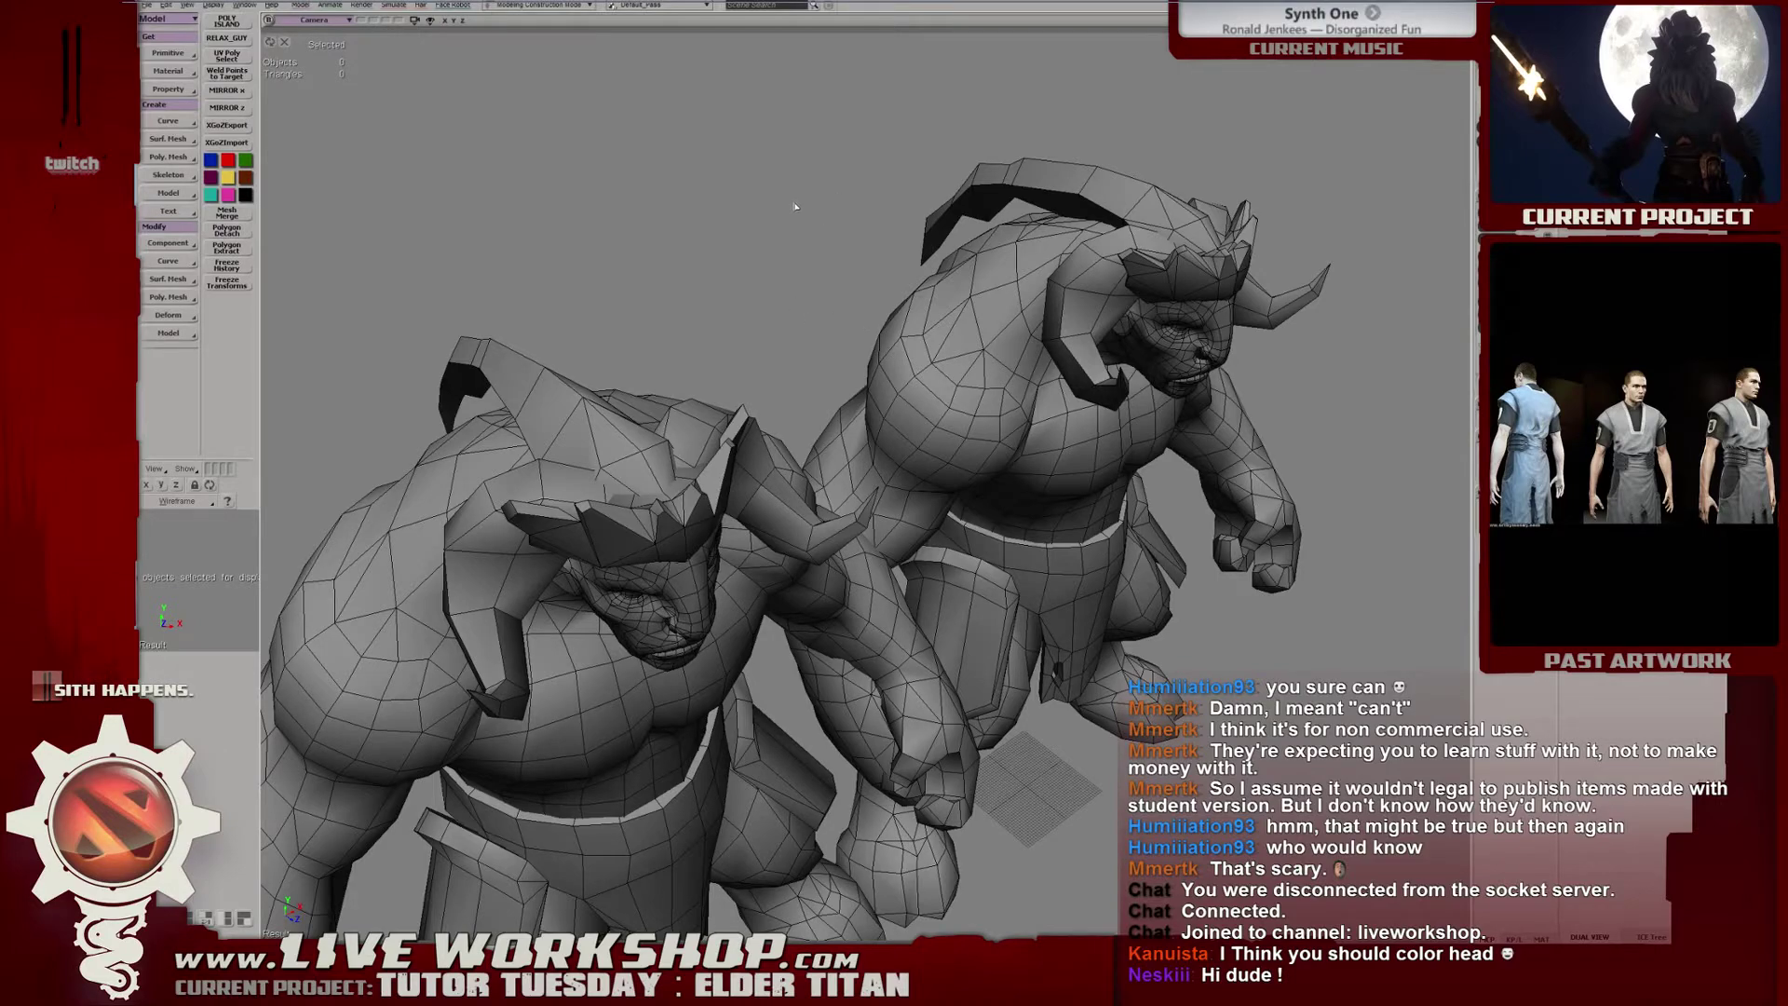
middle_drag(813, 212, 683, 470)
Remove the comparison body from the view and bring back the full armored character in textured display.
click(683, 470)
key(h)
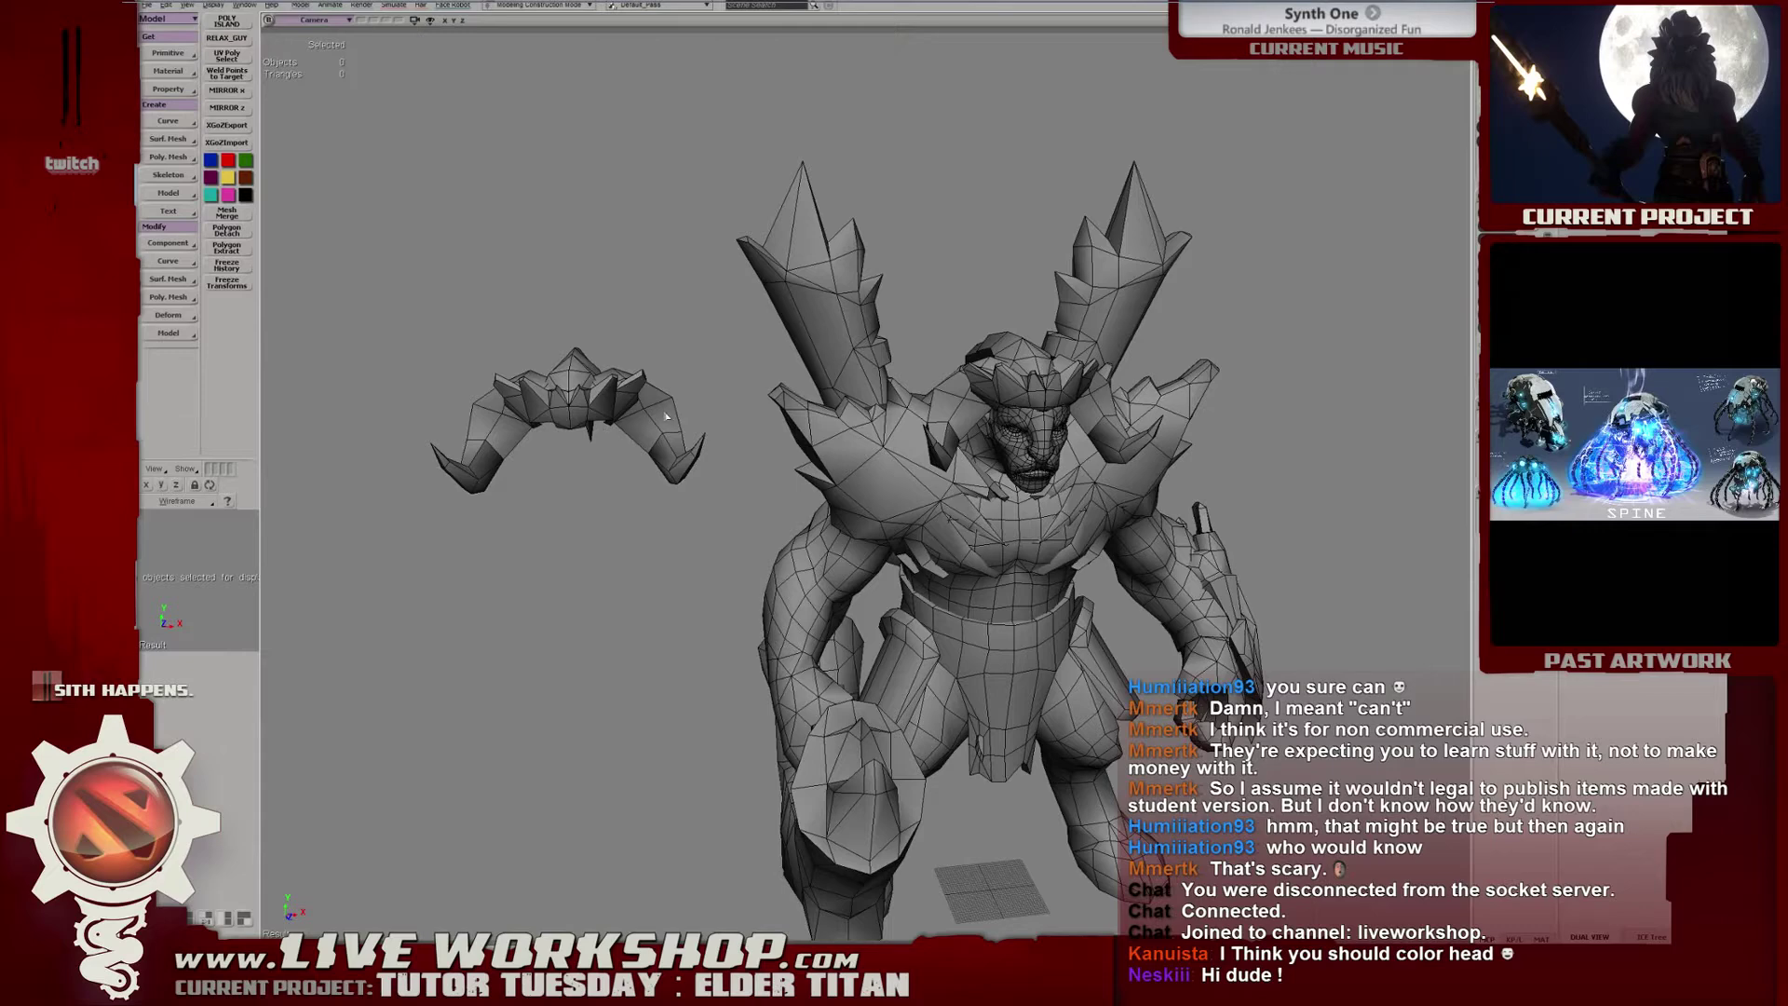
key(6)
mouse_move(773, 410)
middle_down()
mouse_move(744, 428)
mouse_move(861, 440)
mouse_move(822, 457)
mouse_move(943, 479)
middle_up()
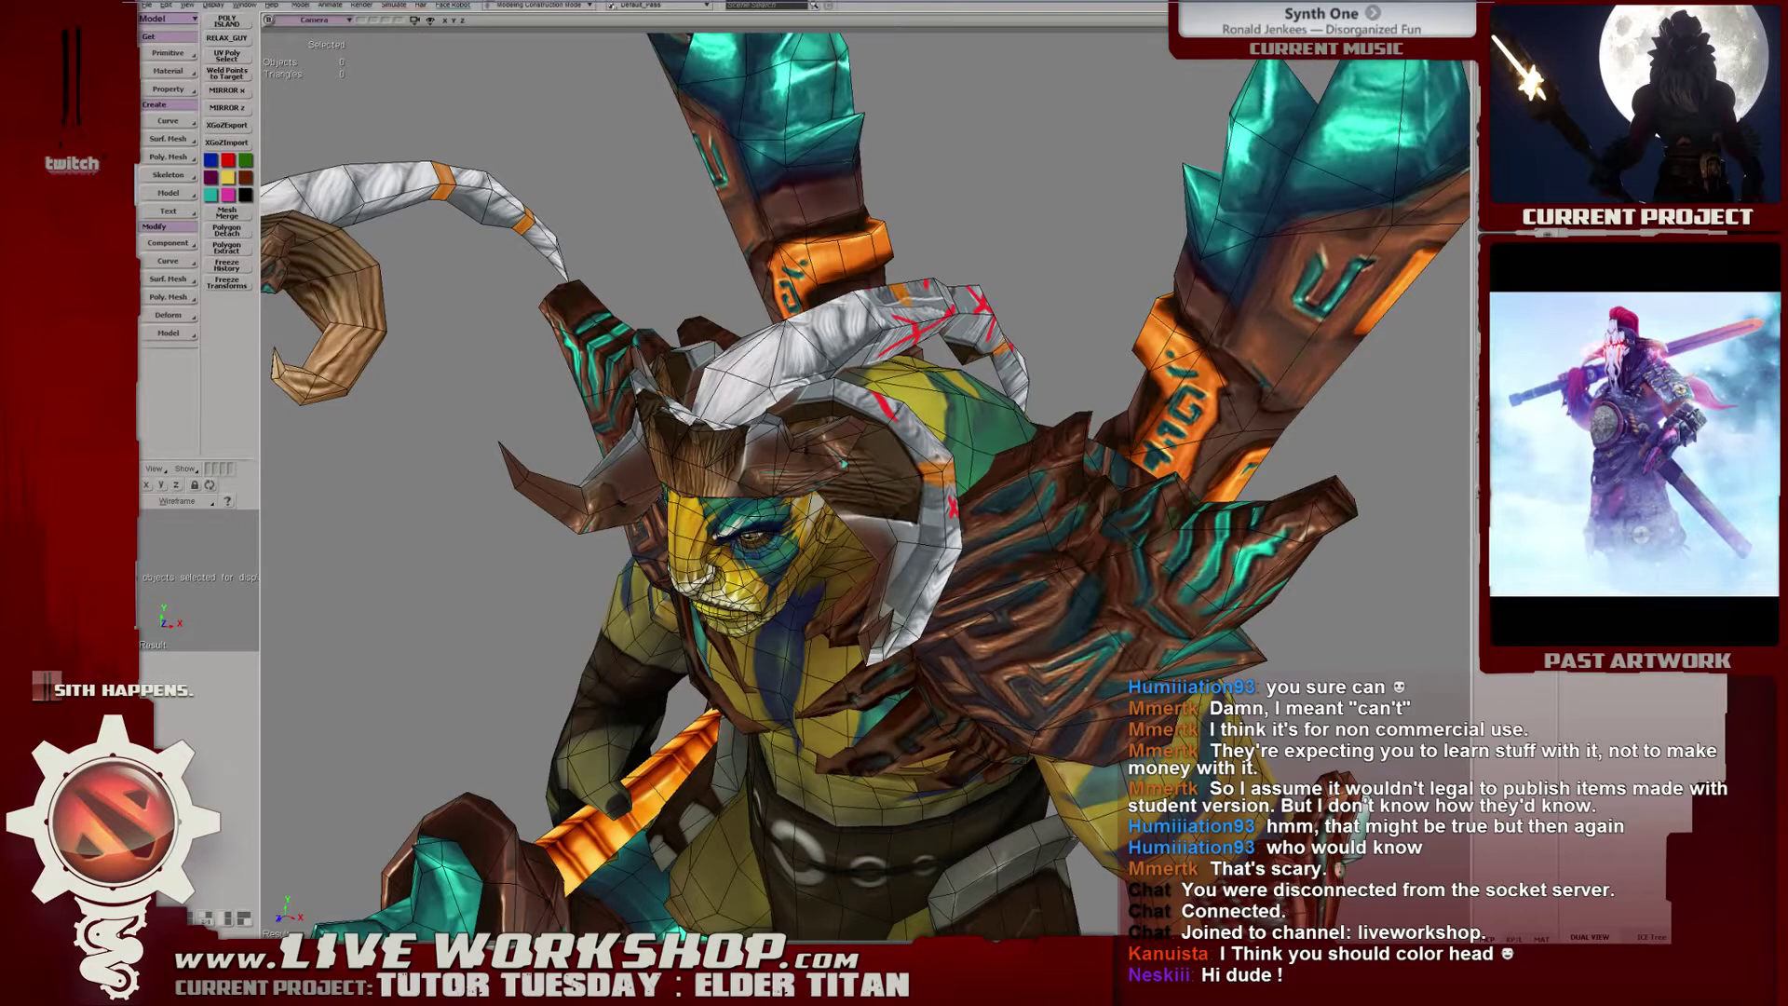
Assign a new Phong material to the curved side horn of the new headpiece.
click(899, 461)
click(169, 71)
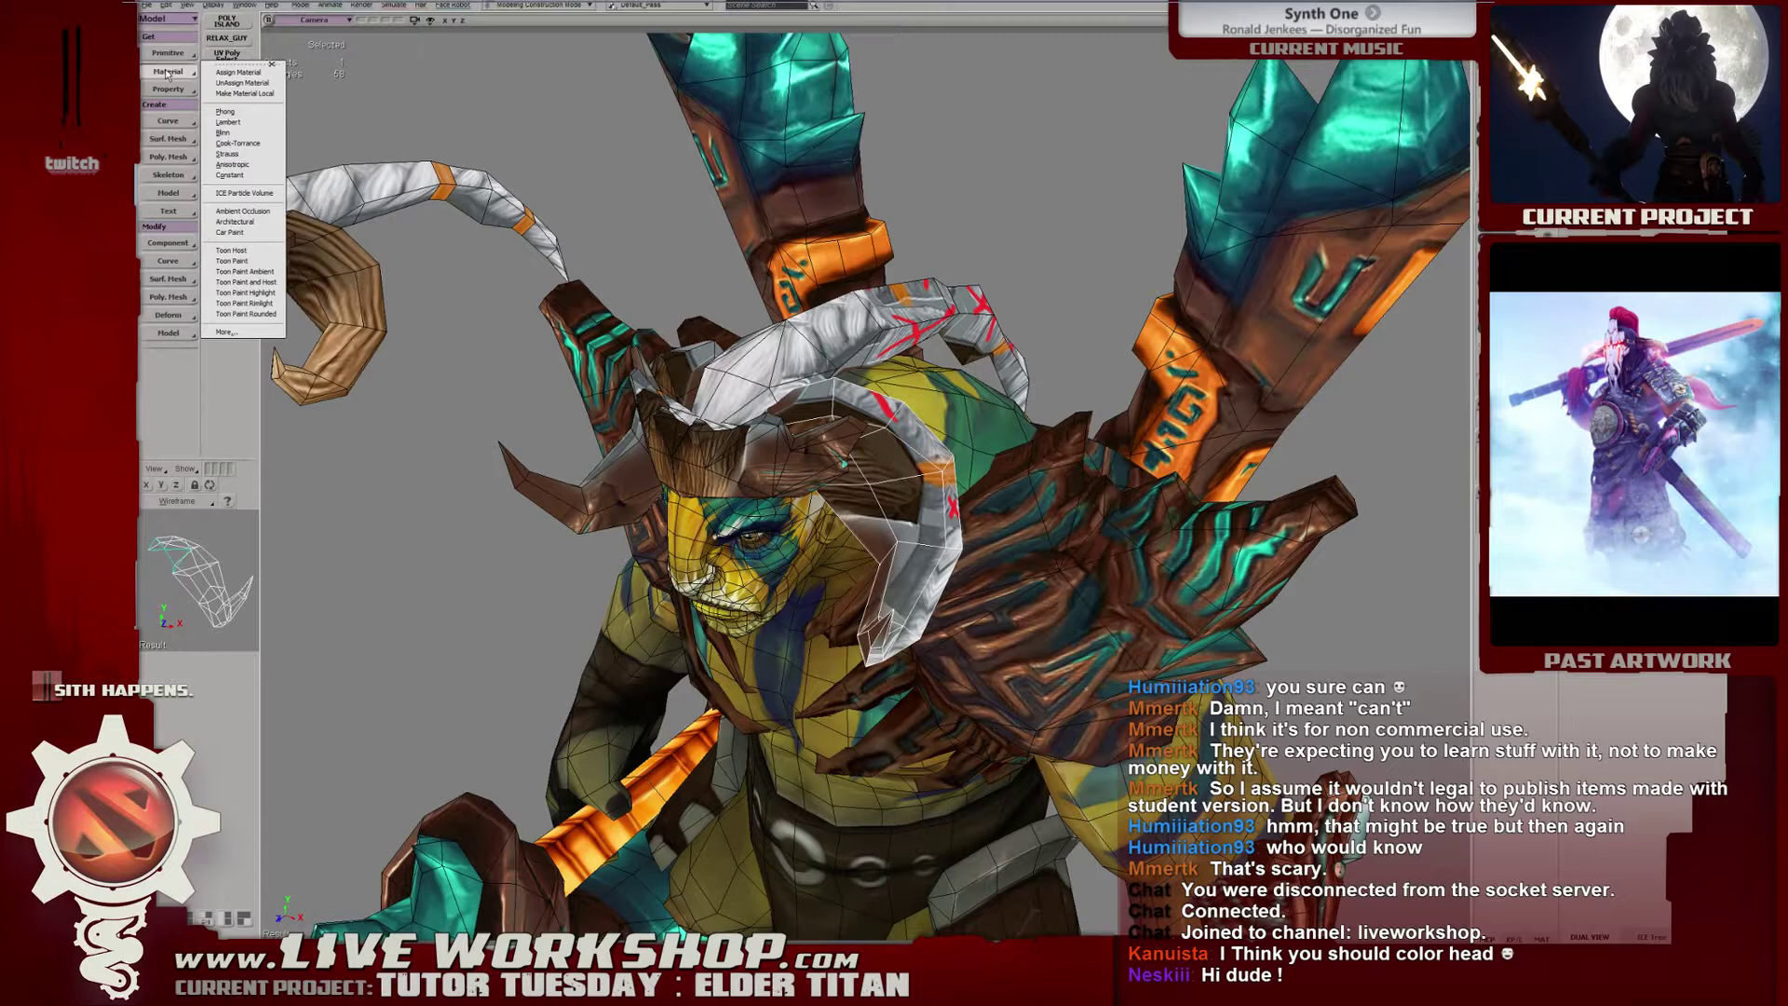
click(226, 112)
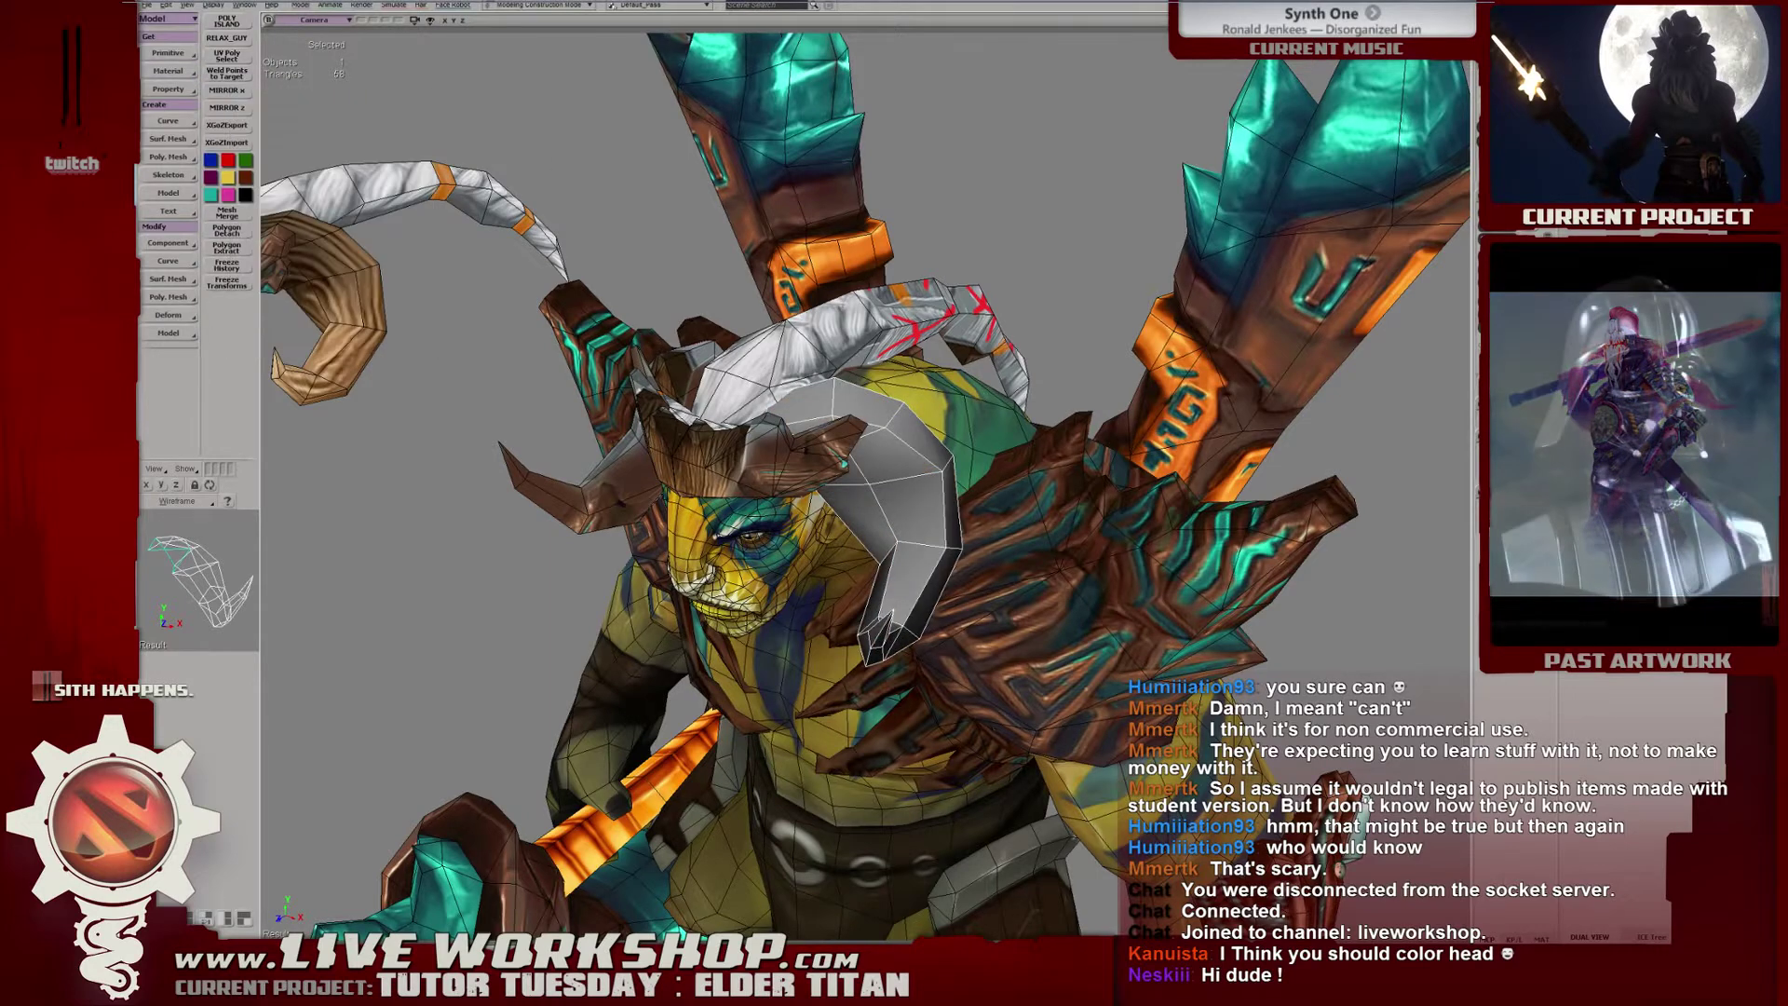
Add the forehead piece, fur strip and opposite horn to the selection and apply the Phong material to them.
middle_drag(792, 359, 827, 351)
shift+click(825, 350)
shift+click(817, 470)
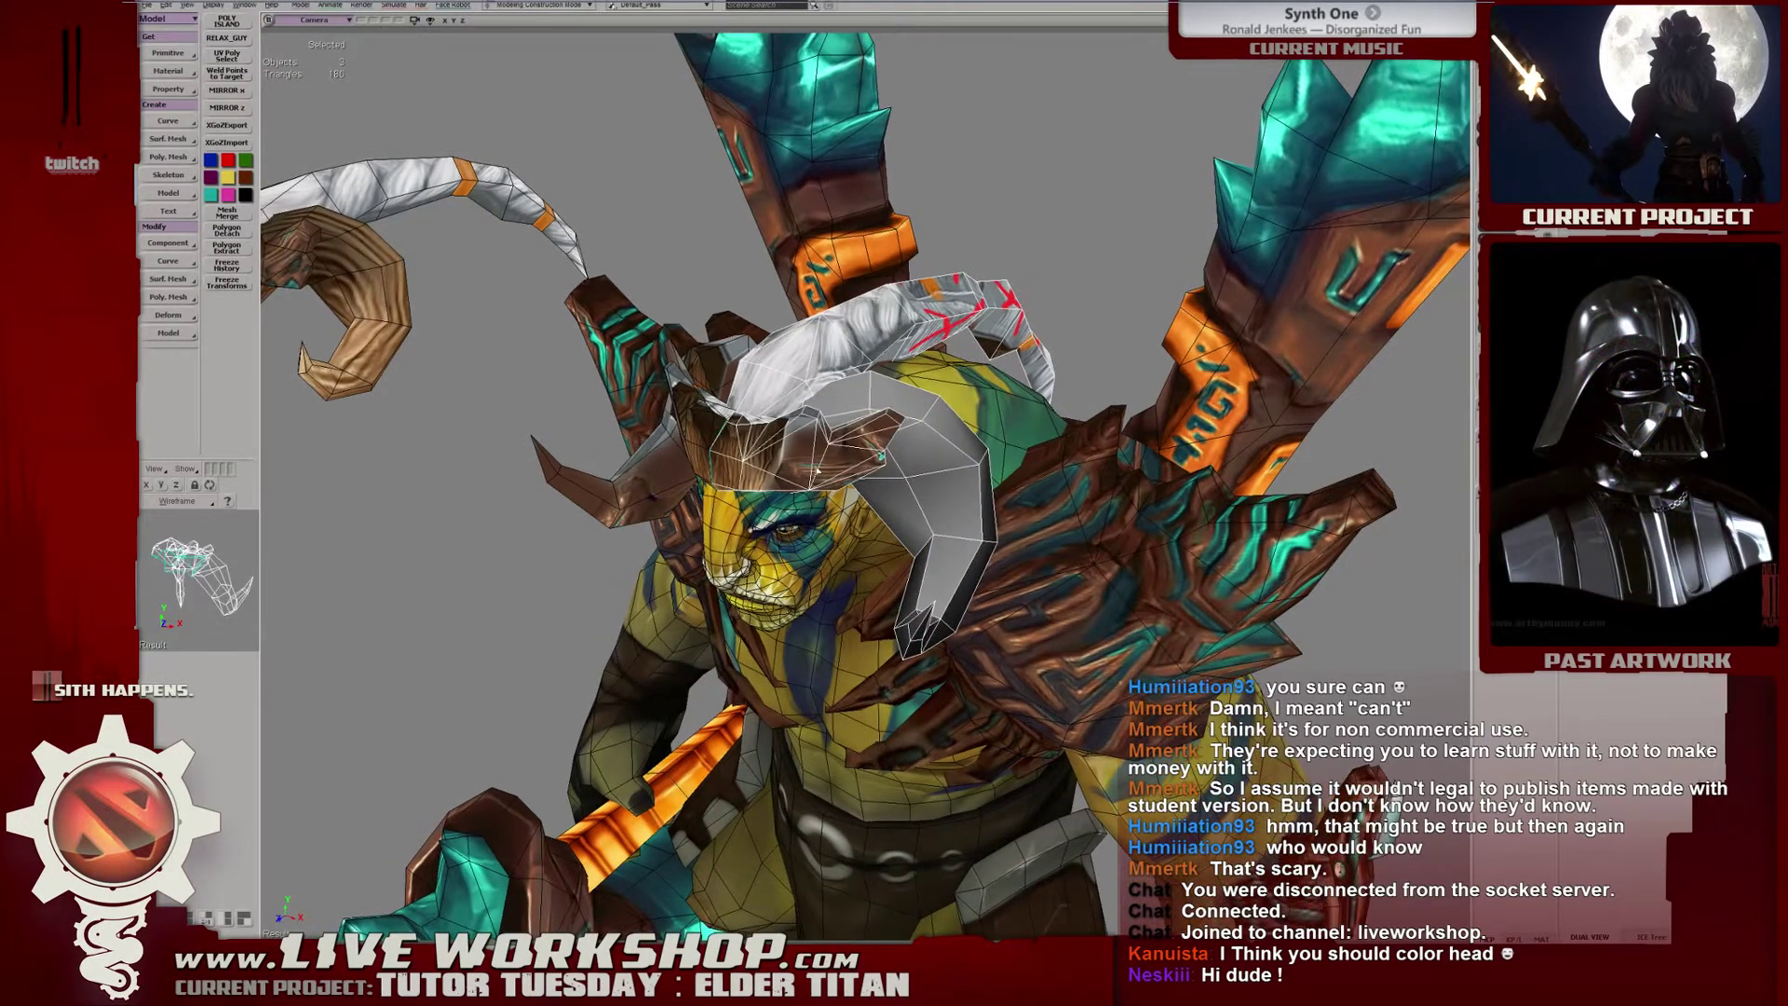
middle_drag(738, 424, 781, 429)
shift+click(744, 402)
shift+click(750, 392)
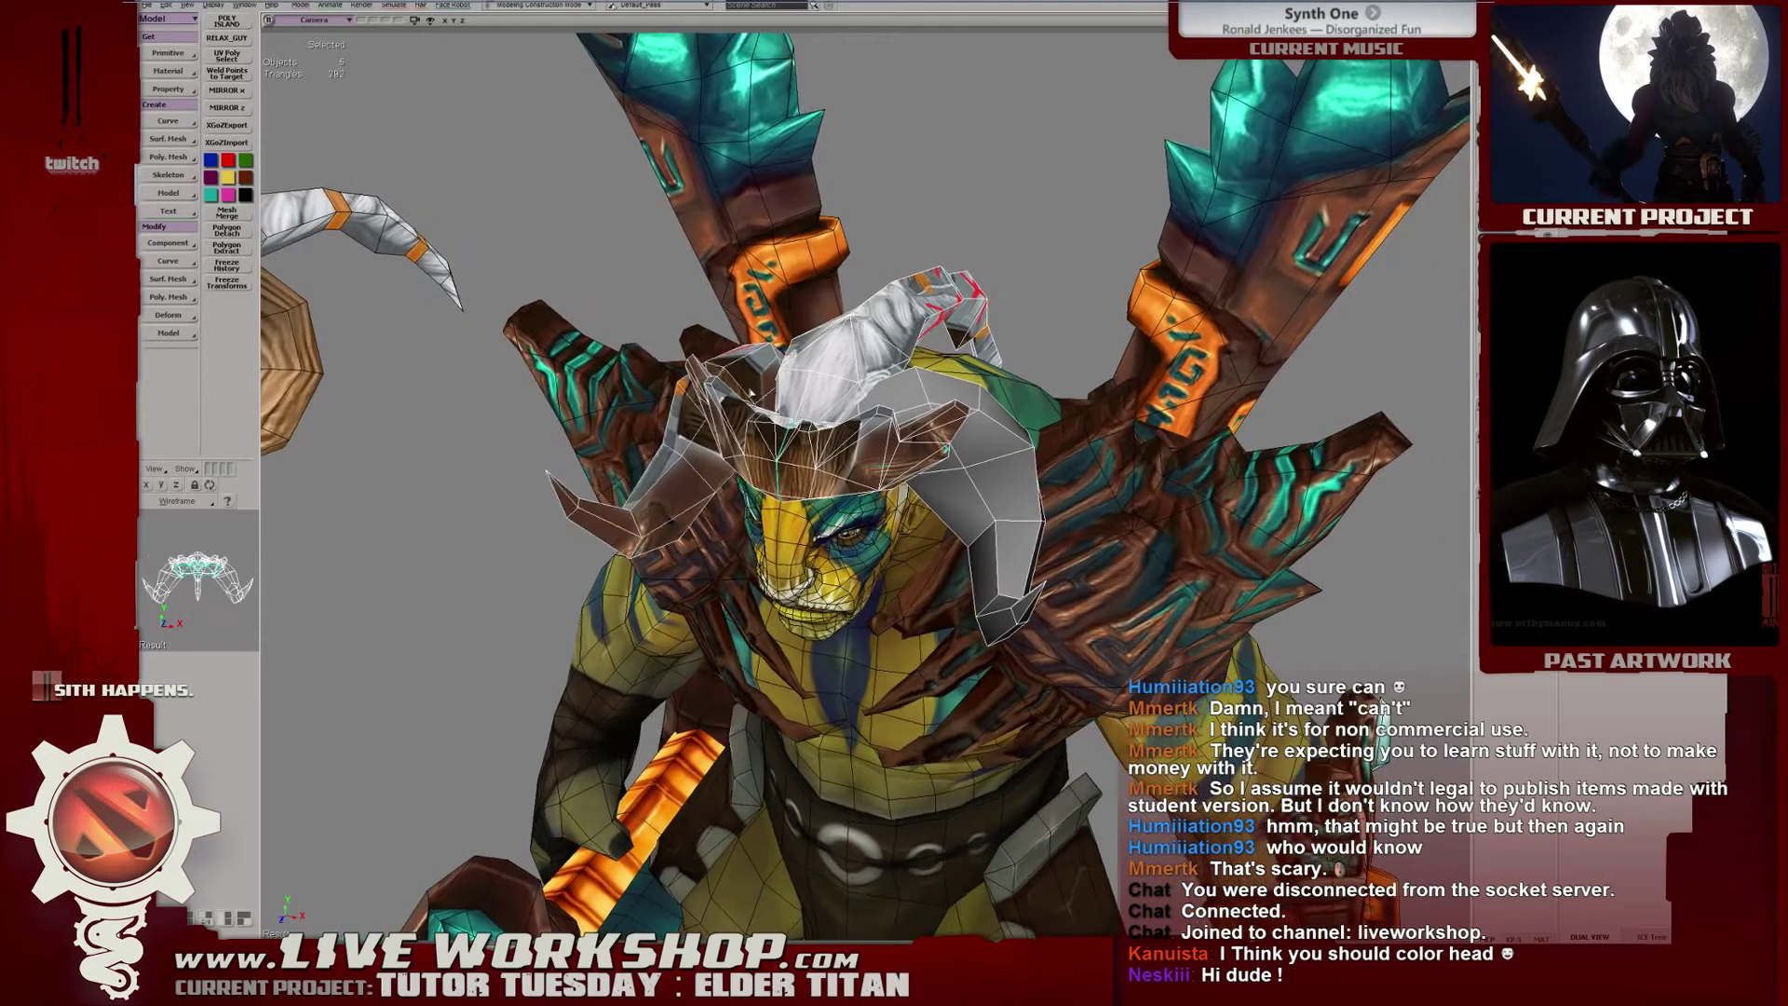
key(period)
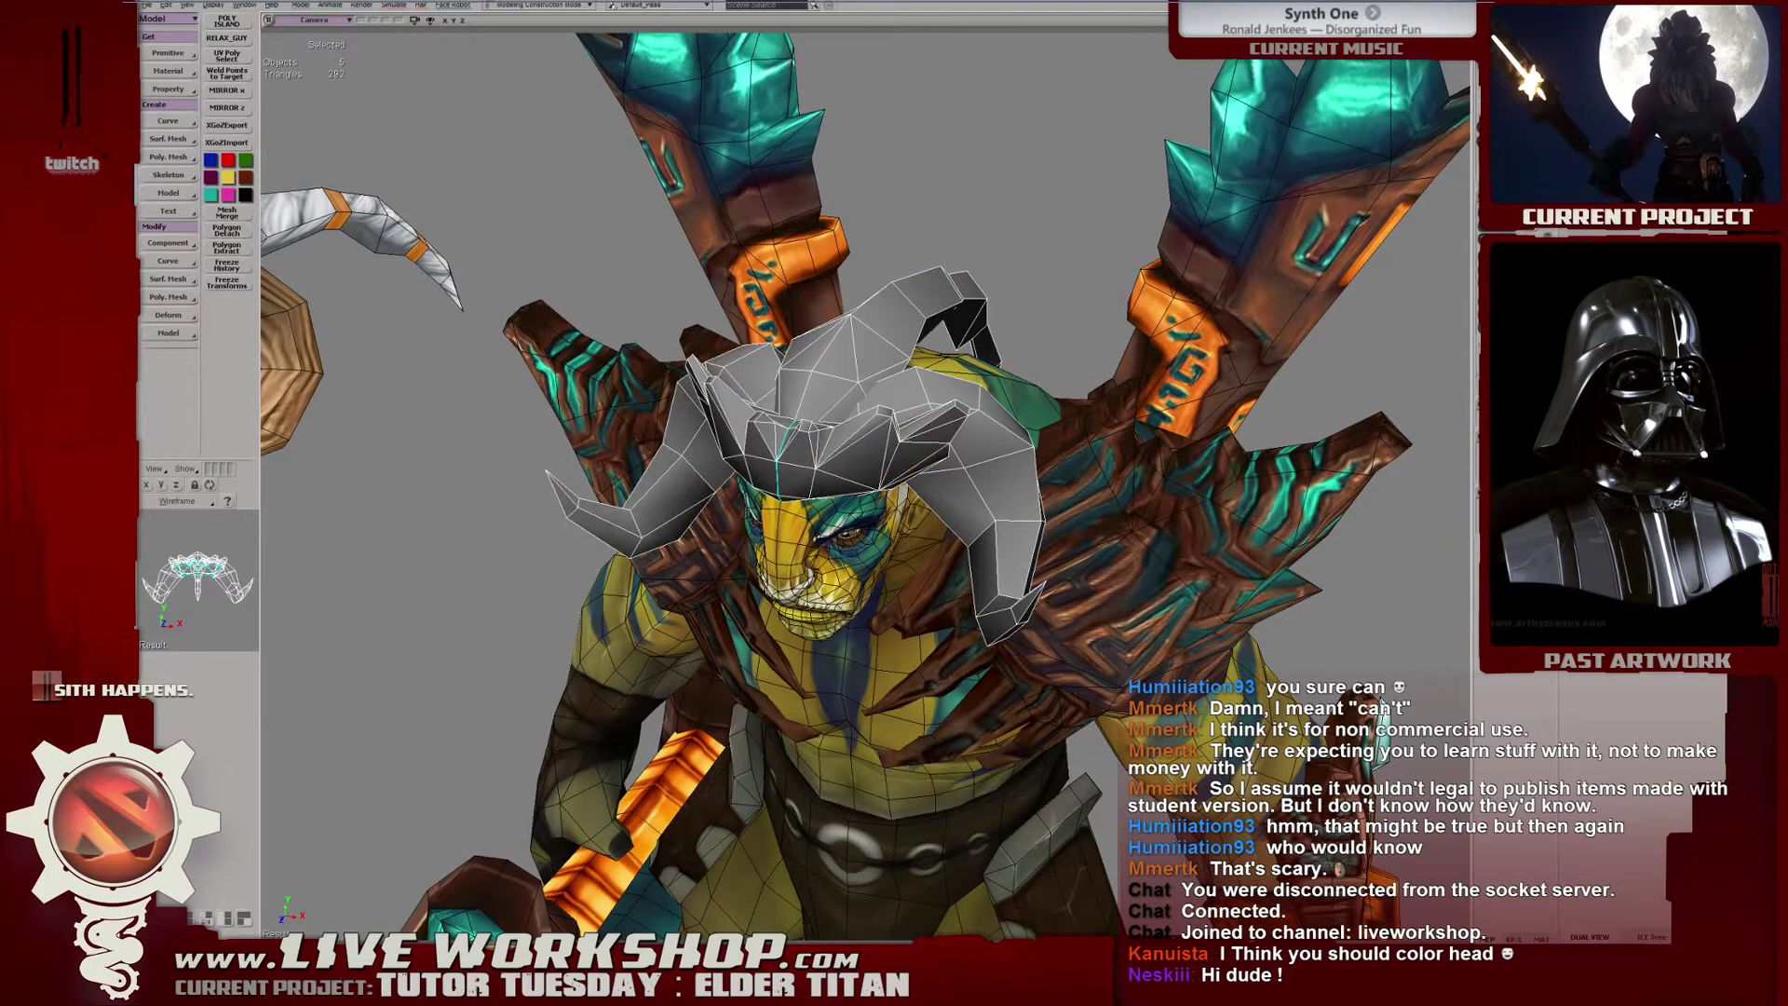
Review the plain grey headpiece against the textured character from farther away and up close.
click(967, 265)
scroll(968, 263, down, 5)
mouse_move(987, 259)
middle_down()
mouse_move(942, 253)
mouse_move(975, 252)
middle_up()
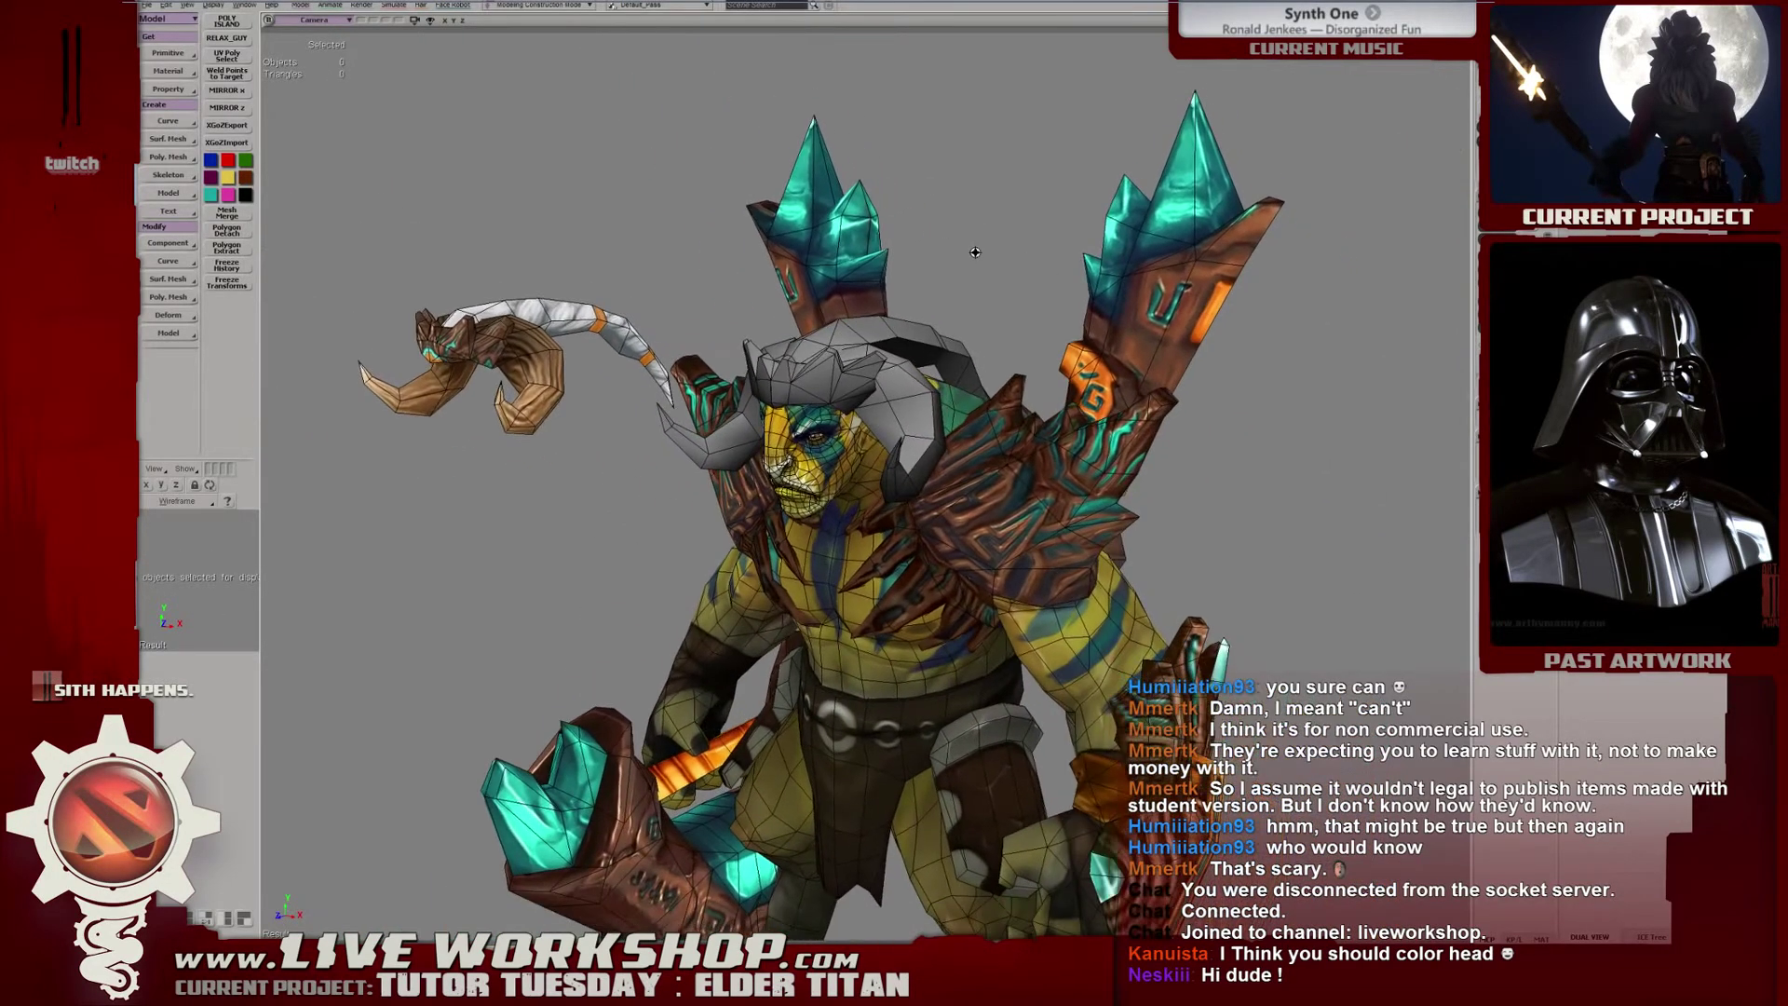
scroll(1028, 385, up, 5)
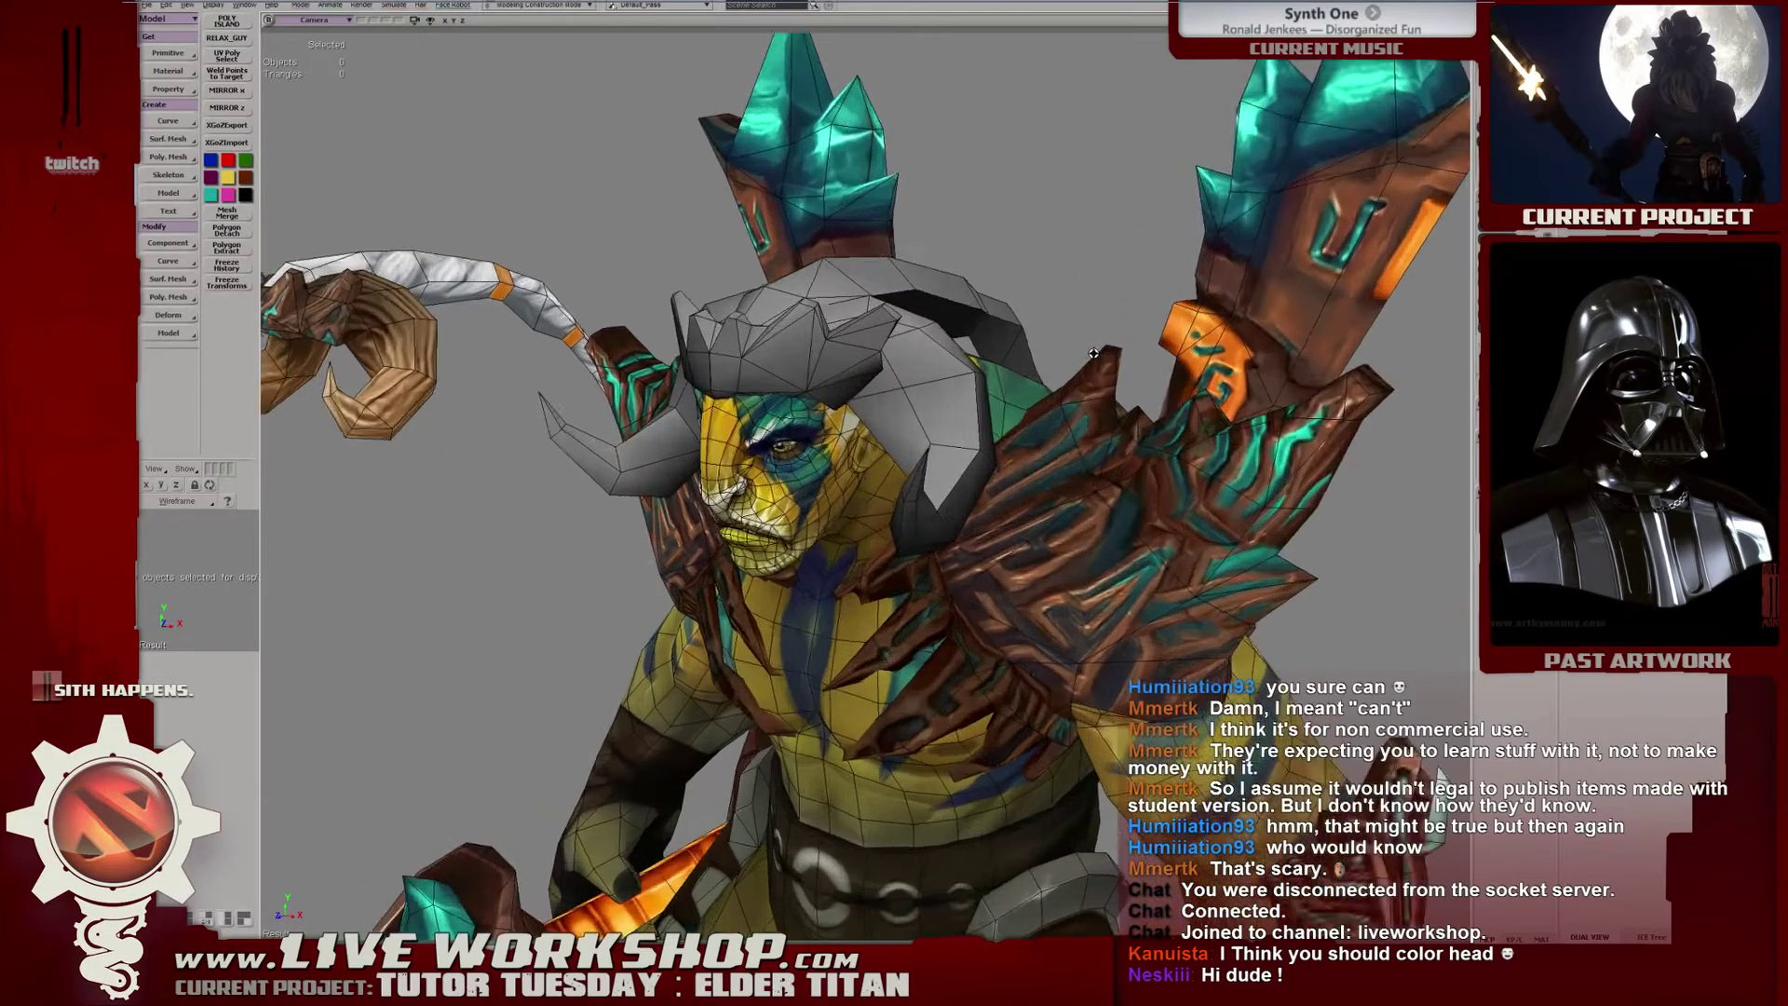
scroll(1028, 386, up, 2)
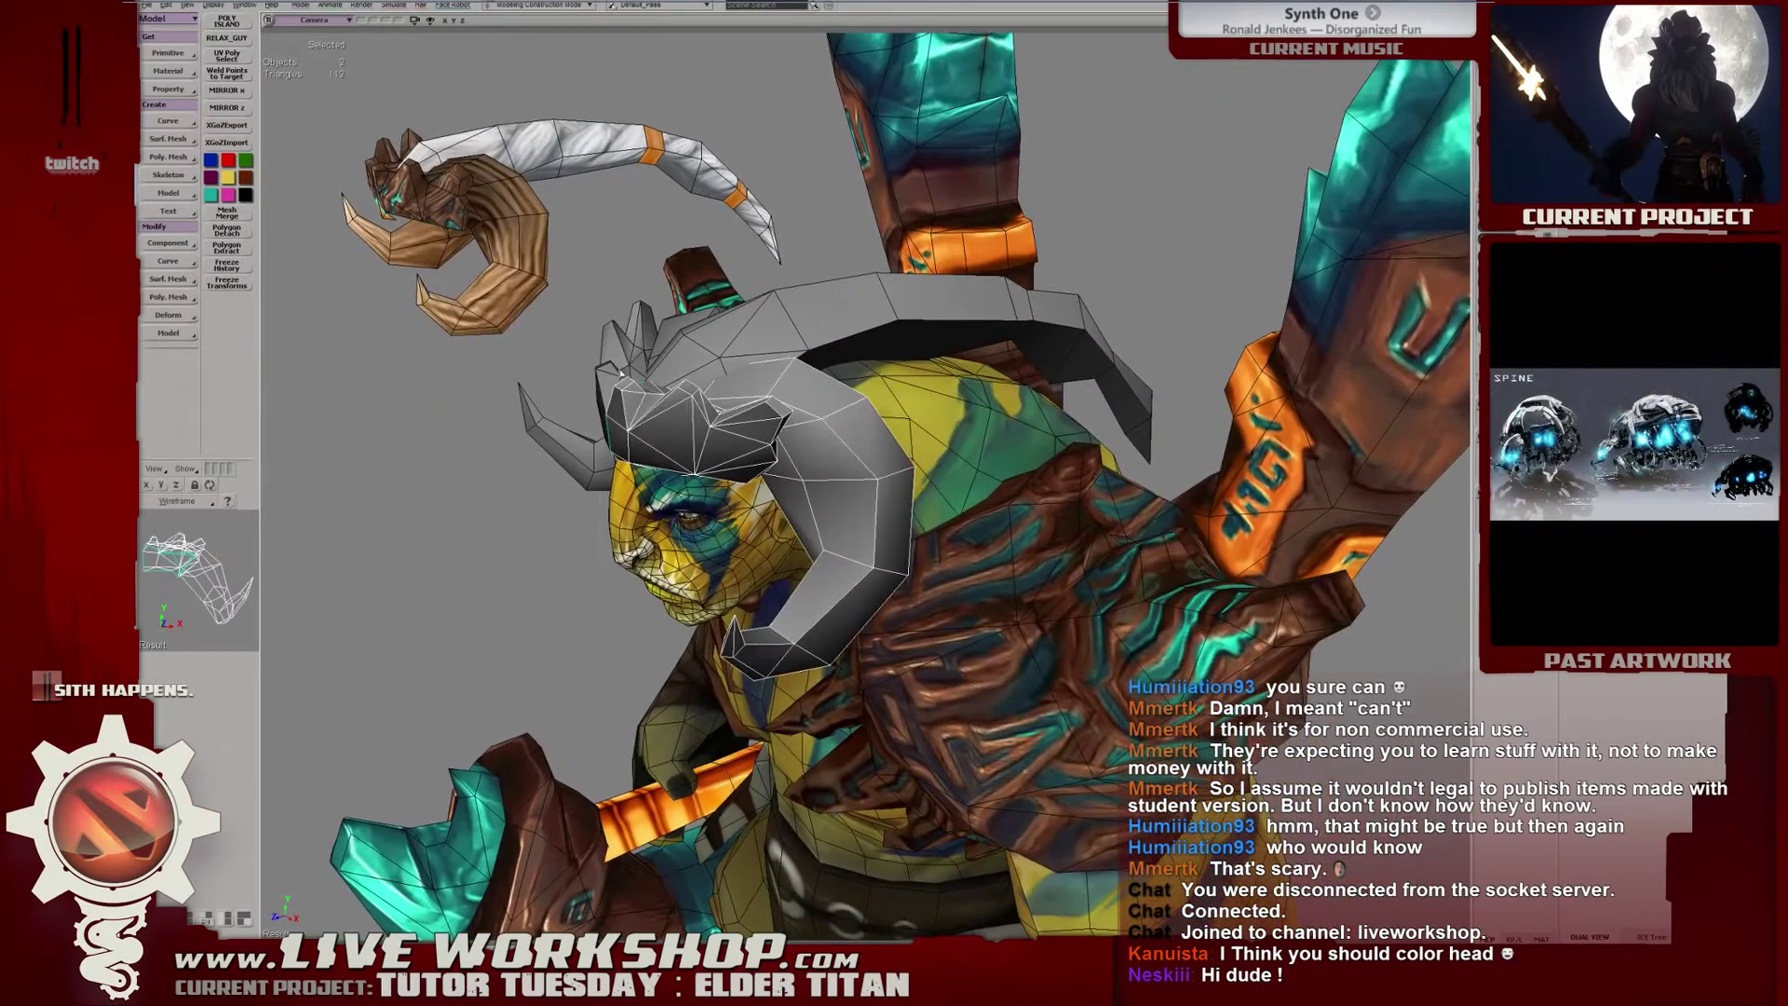
Remove the mirrored horn copy and select the remaining side horn, forehead piece and fur strip.
click(680, 363)
middle_drag(680, 364, 936, 399)
click(938, 419)
ctrl+click(874, 462)
click(936, 398)
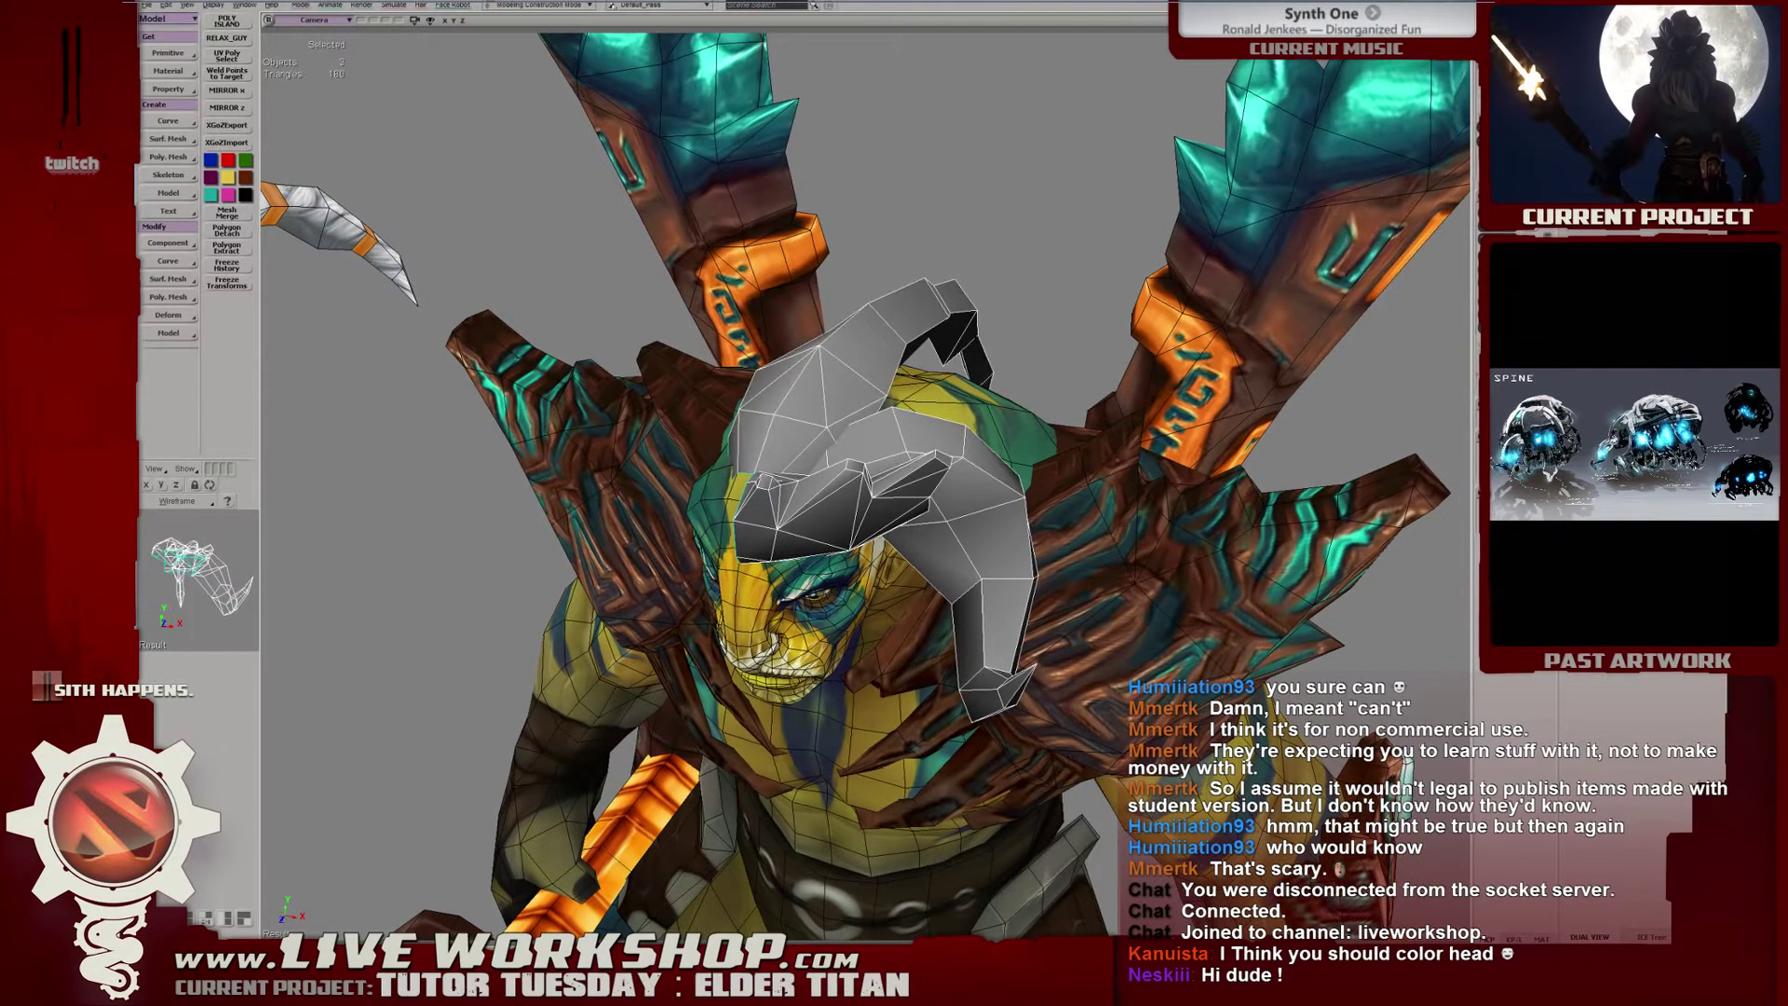
Undo the last Phong assignment on the forehead piece and fur strip, and save the scene.
key(ctrl+z)
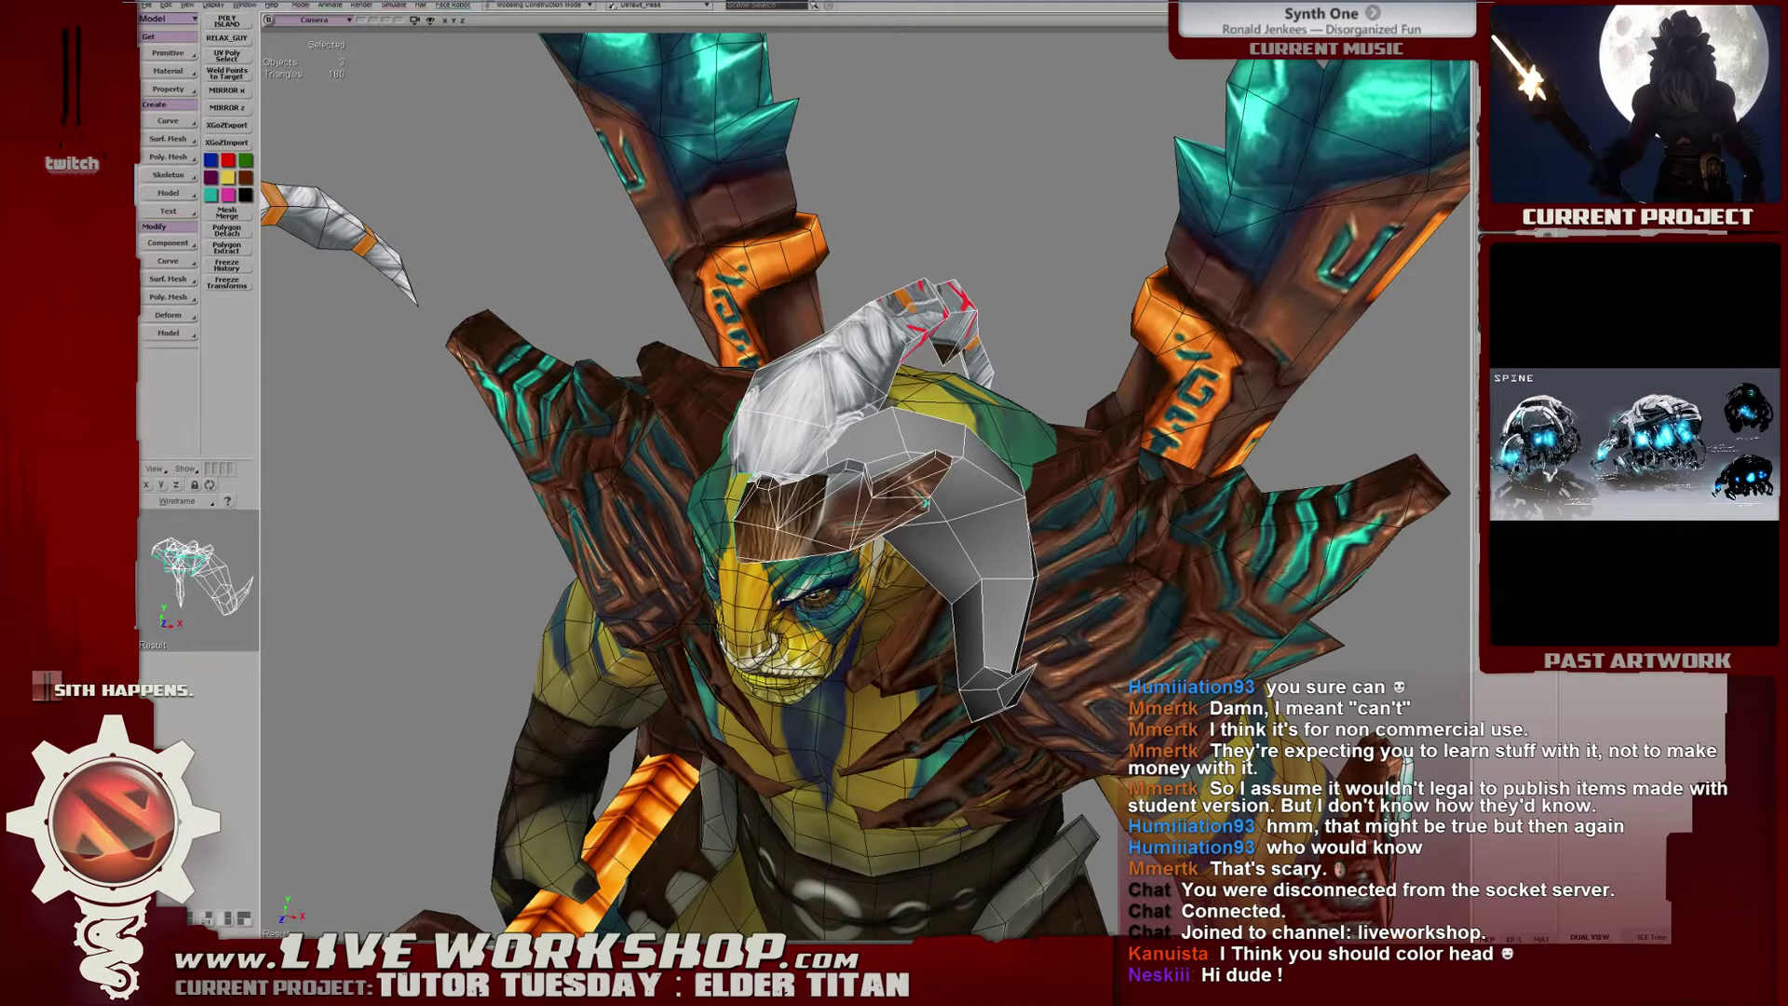
key(ctrl+s)
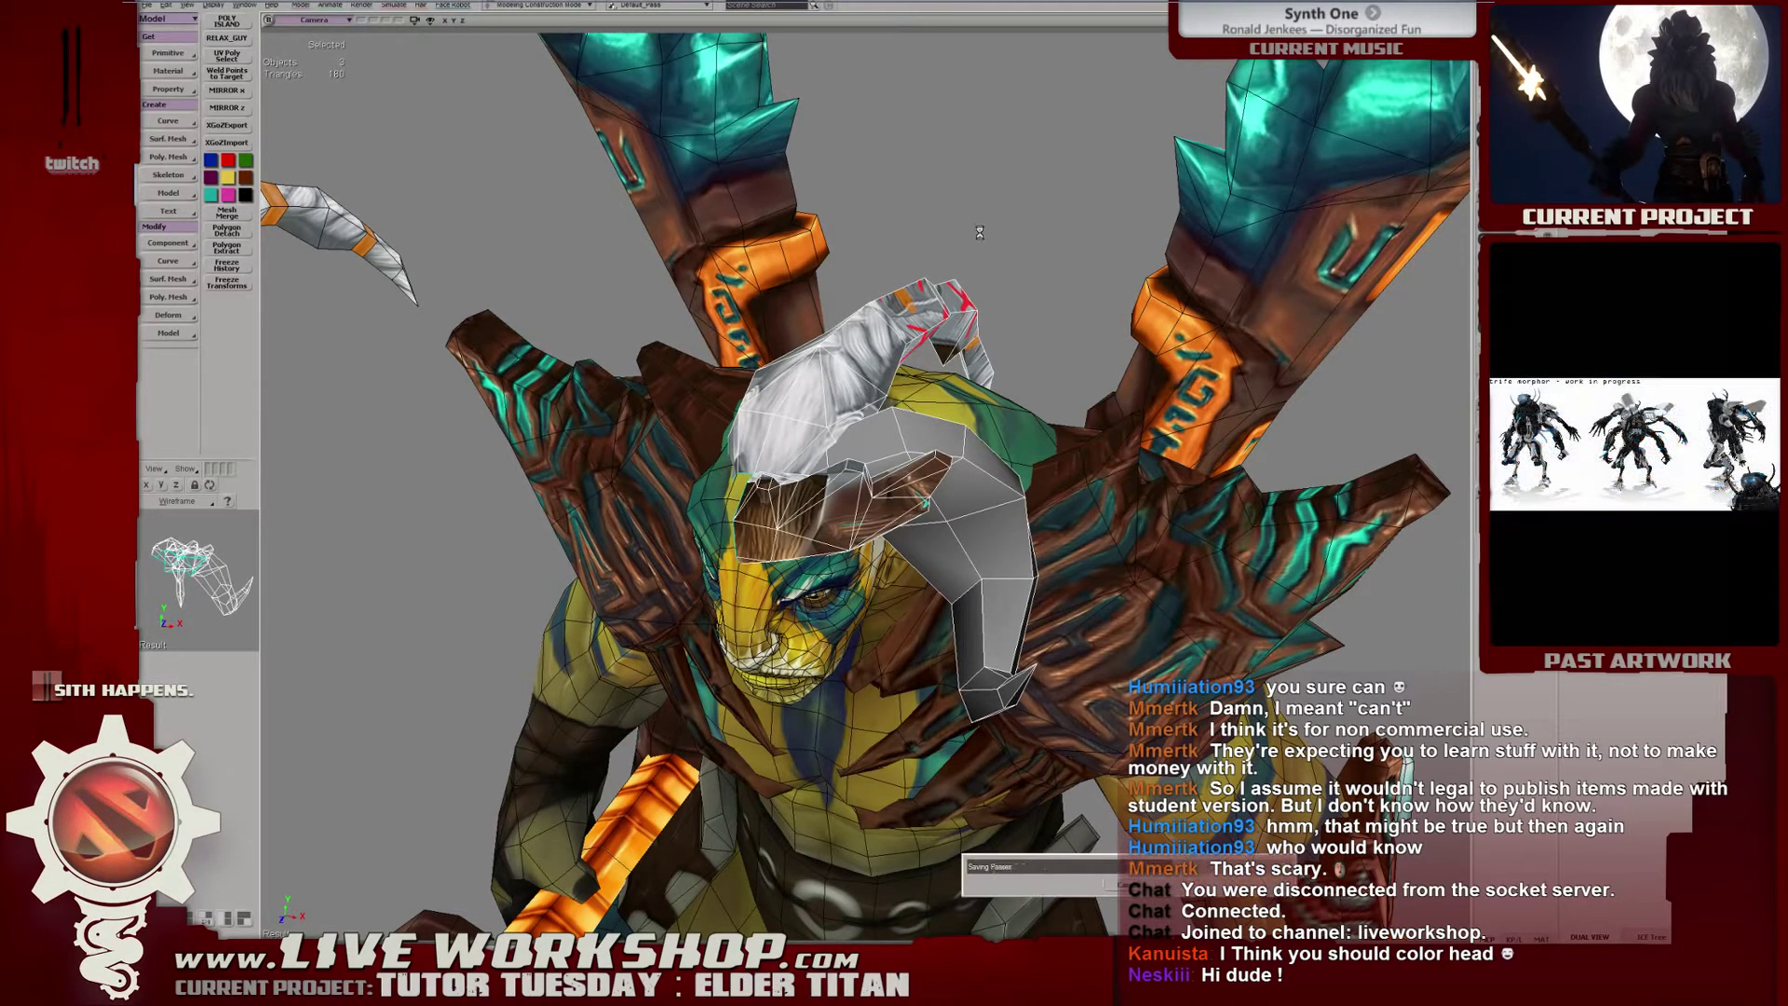
Reopen the saved Elder Titan tutor scene from the recently used scenes.
click(146, 4)
mouse_move(214, 246)
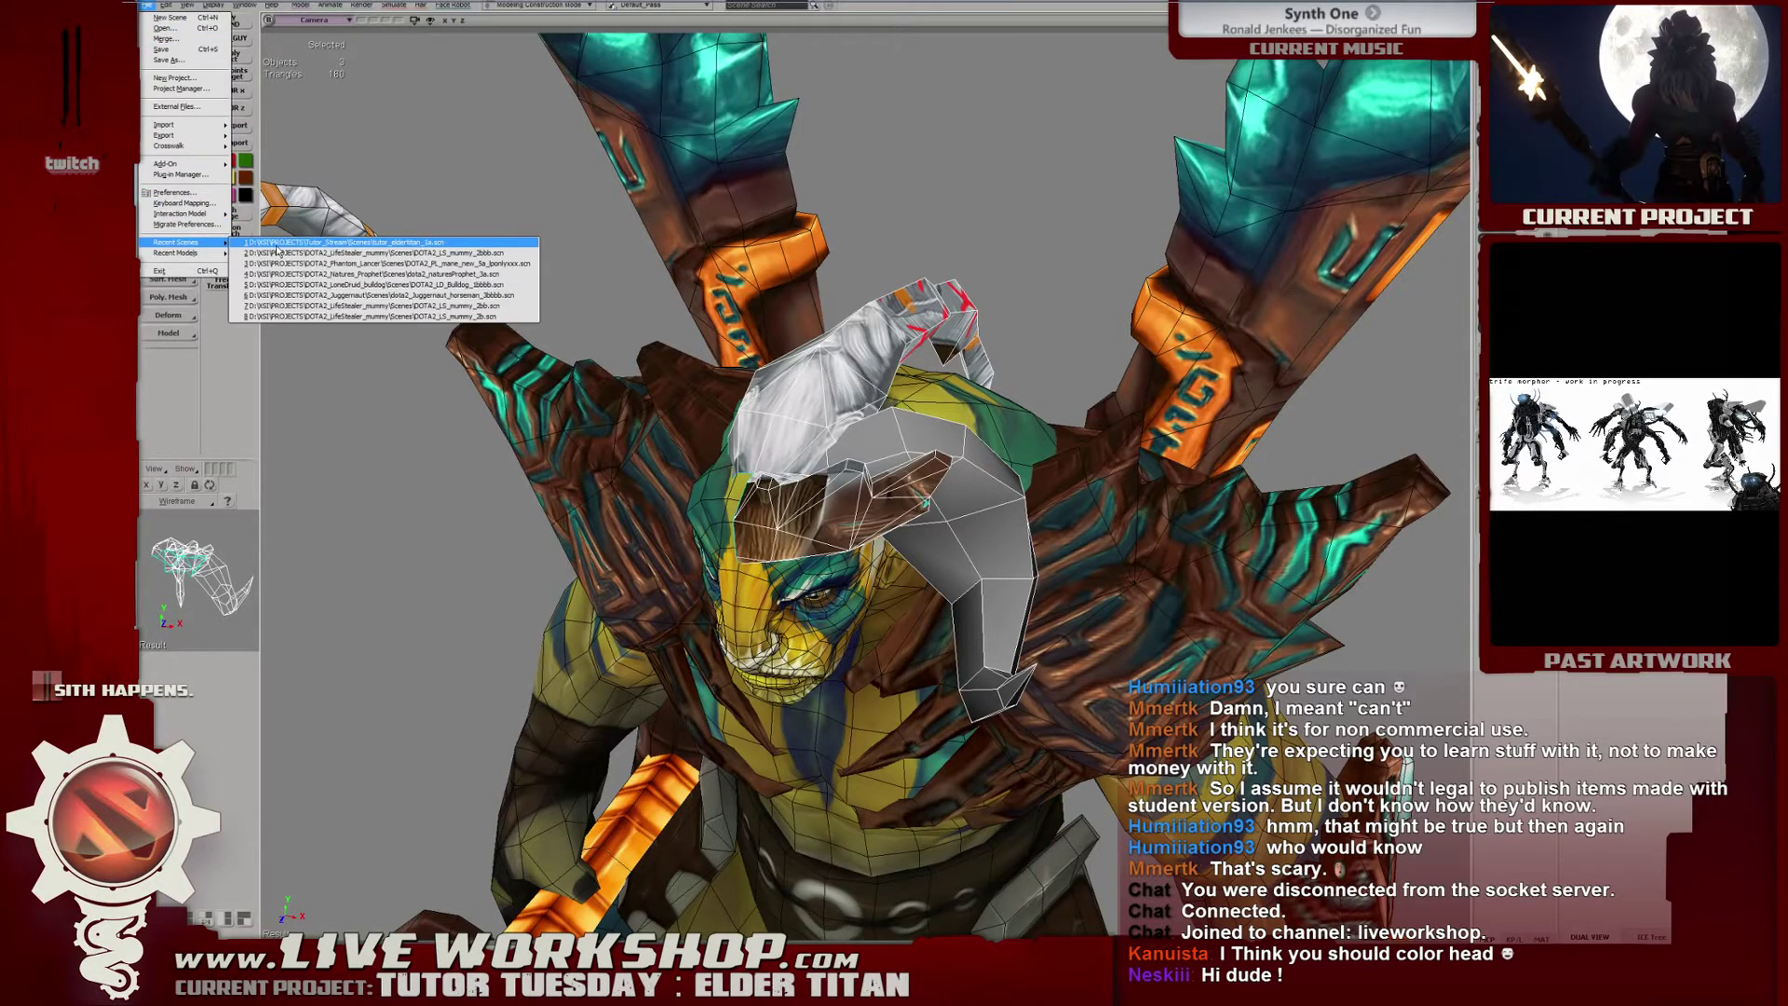
click(277, 245)
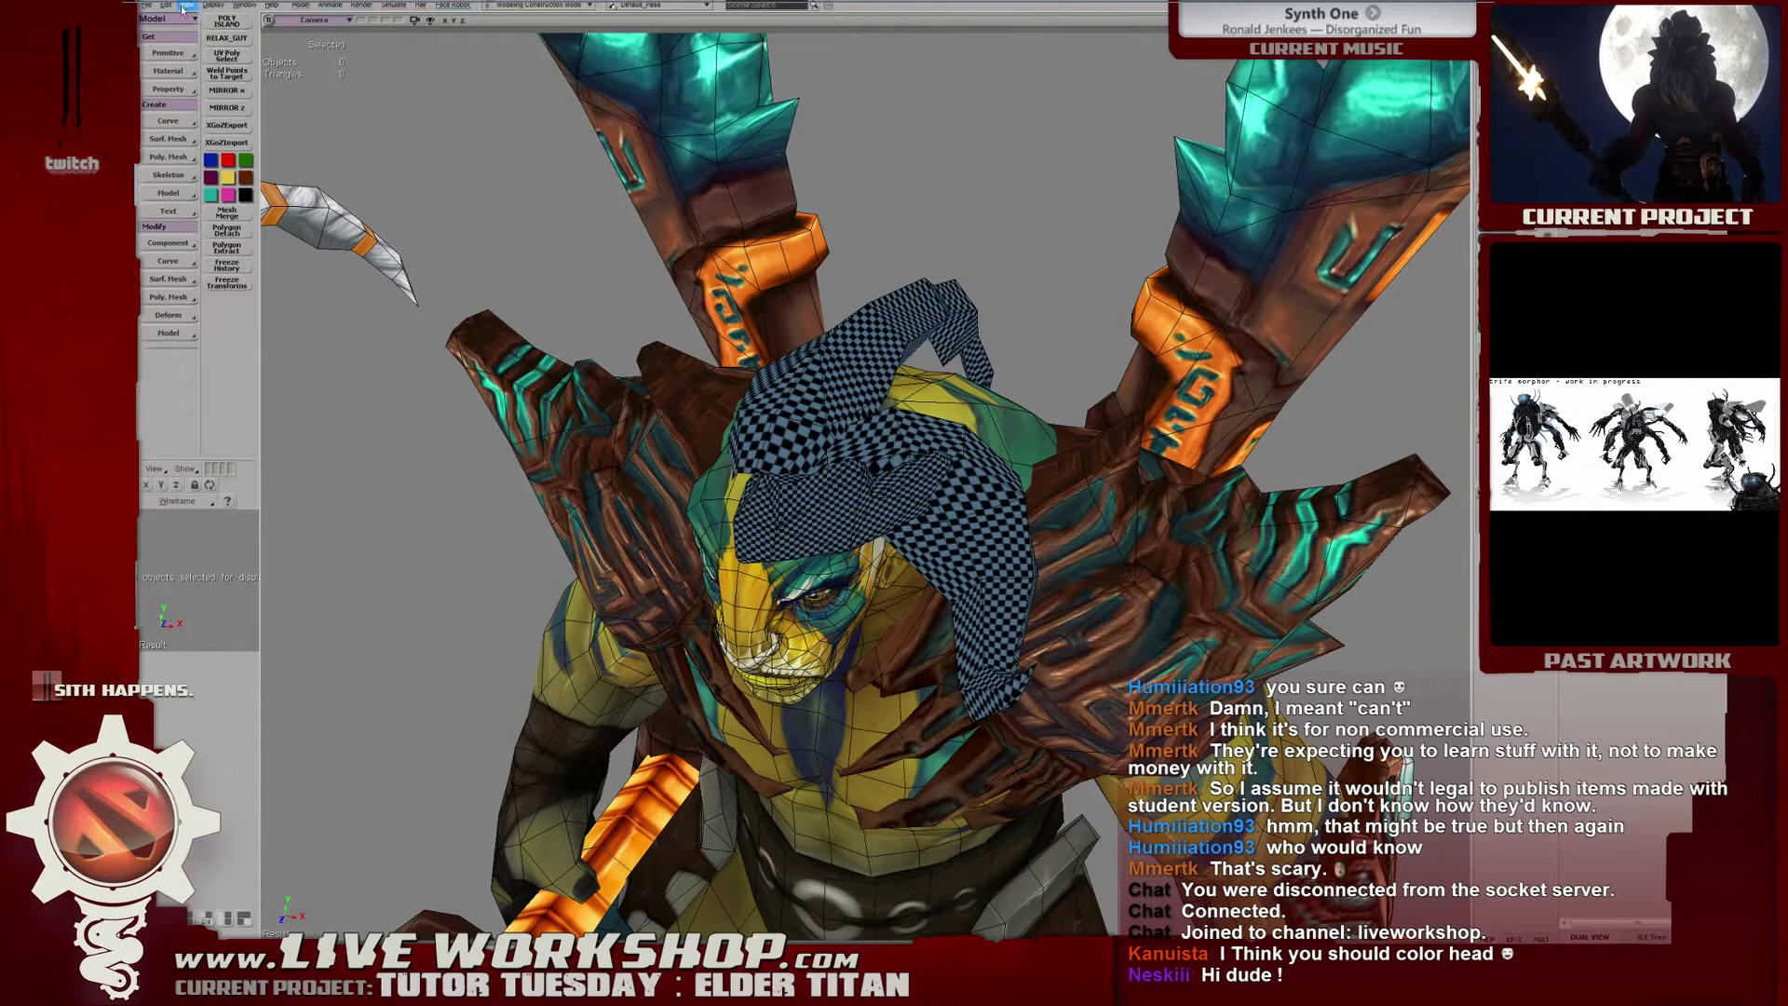
Save the scene as a new version named tutor_eldertitan_1aa.
click(148, 5)
click(166, 56)
click(1158, 631)
text(an_1aa)
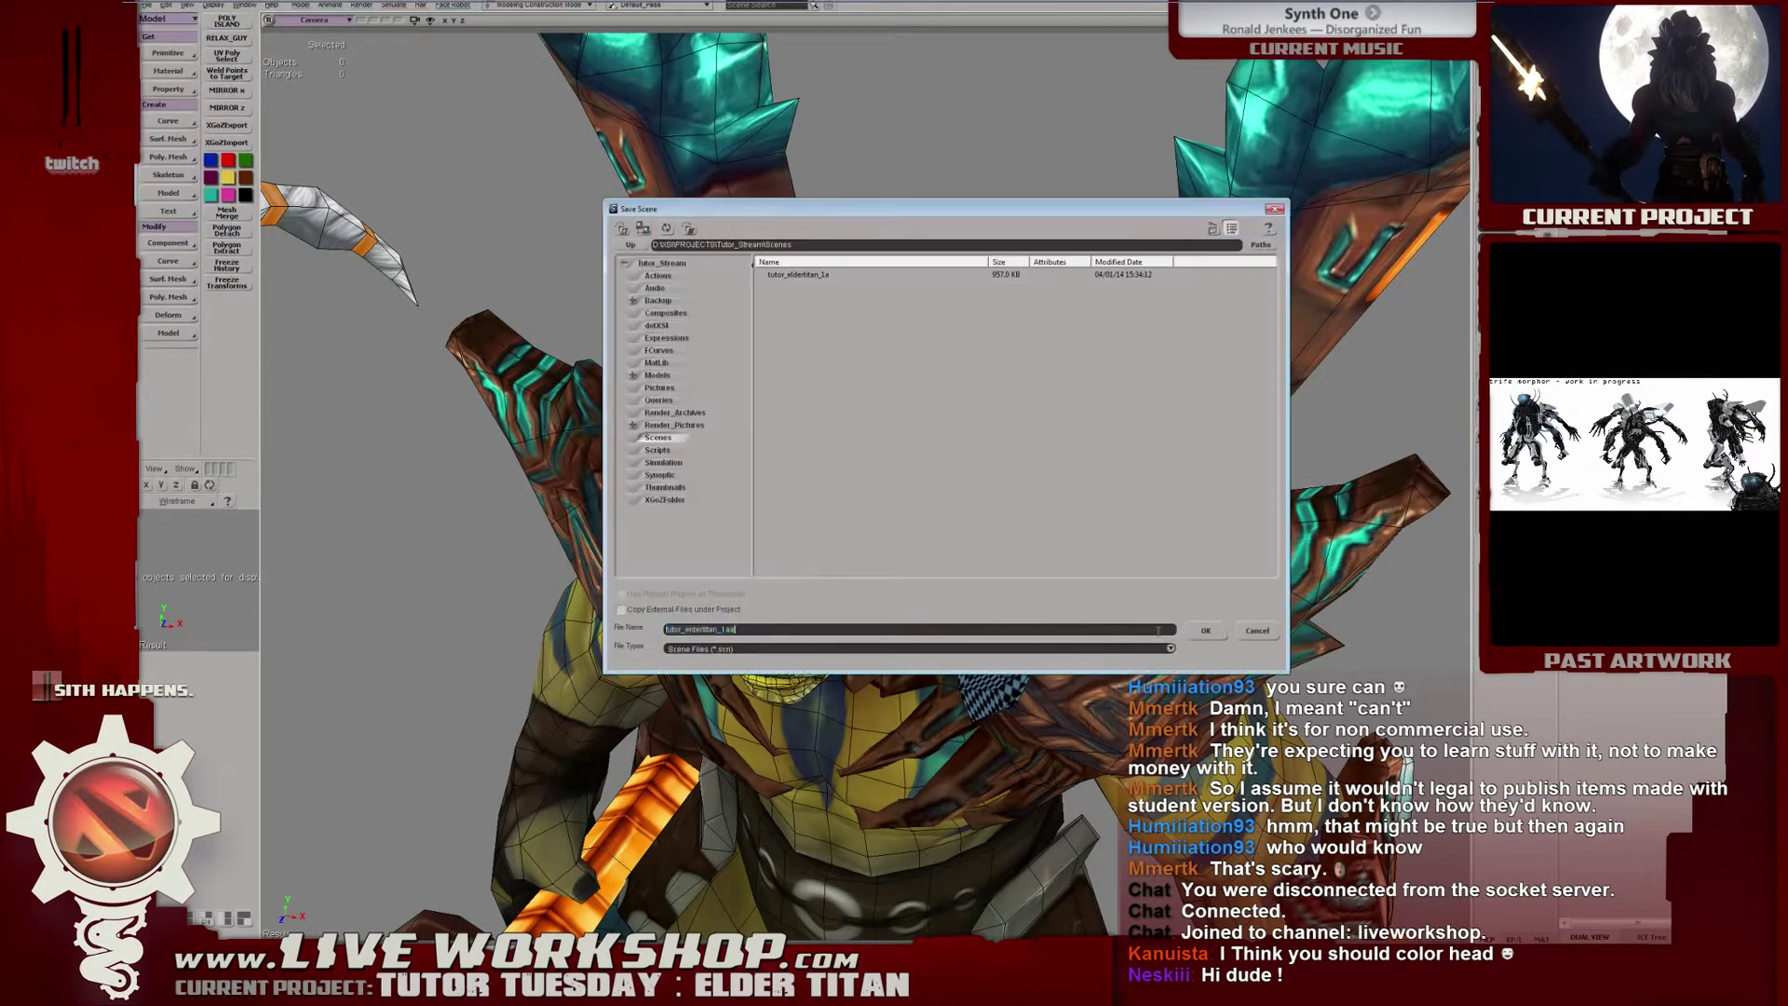
click(1205, 631)
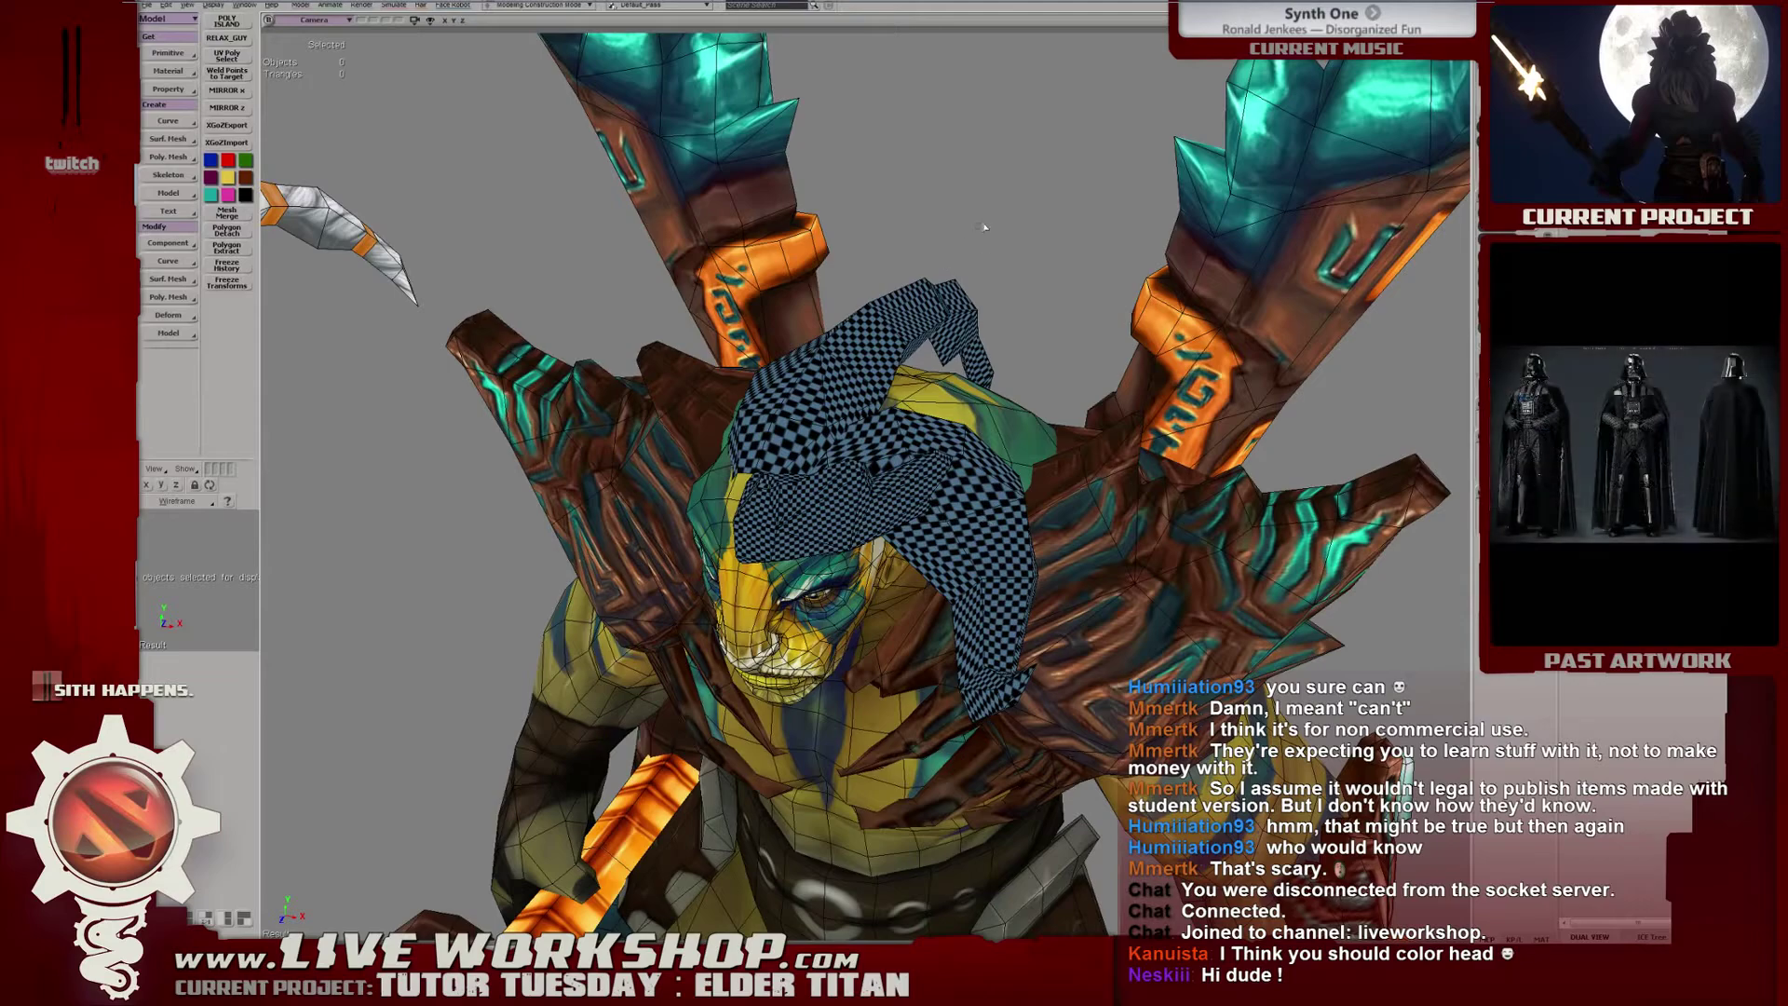
Duplicate the checkered side horn and forehead piece beside the character, and delete the copy.
middle_drag(984, 226, 962, 455)
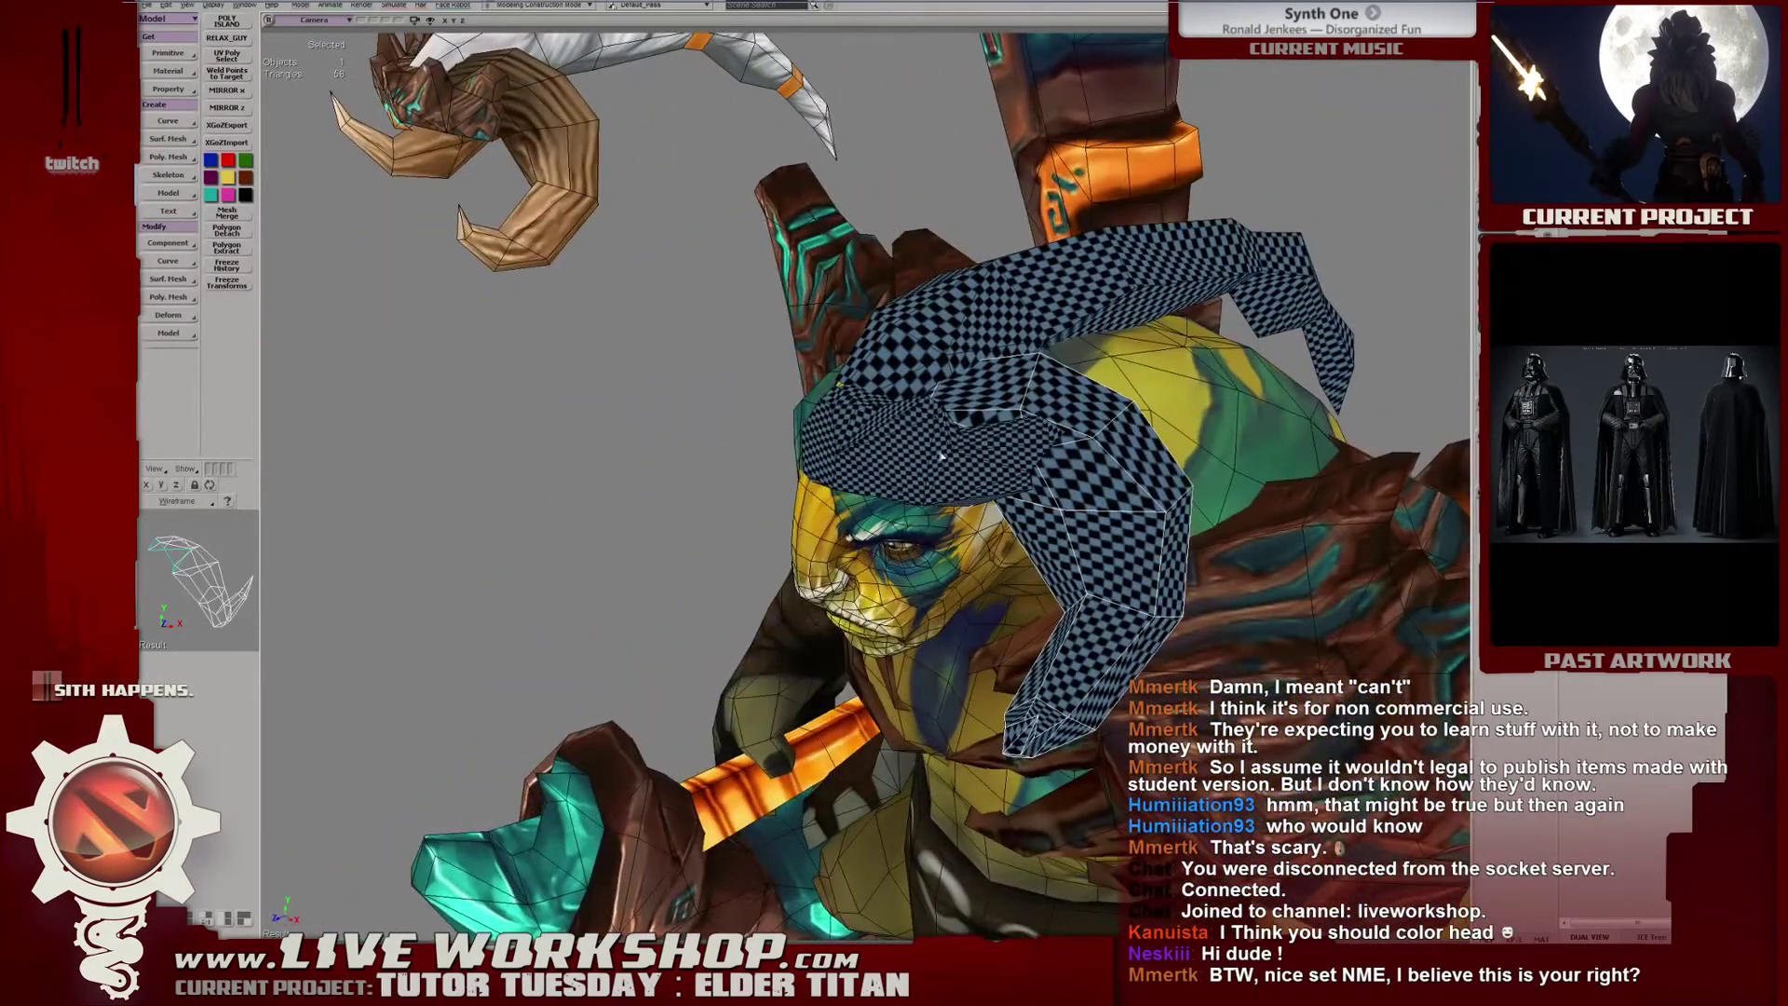
click(942, 456)
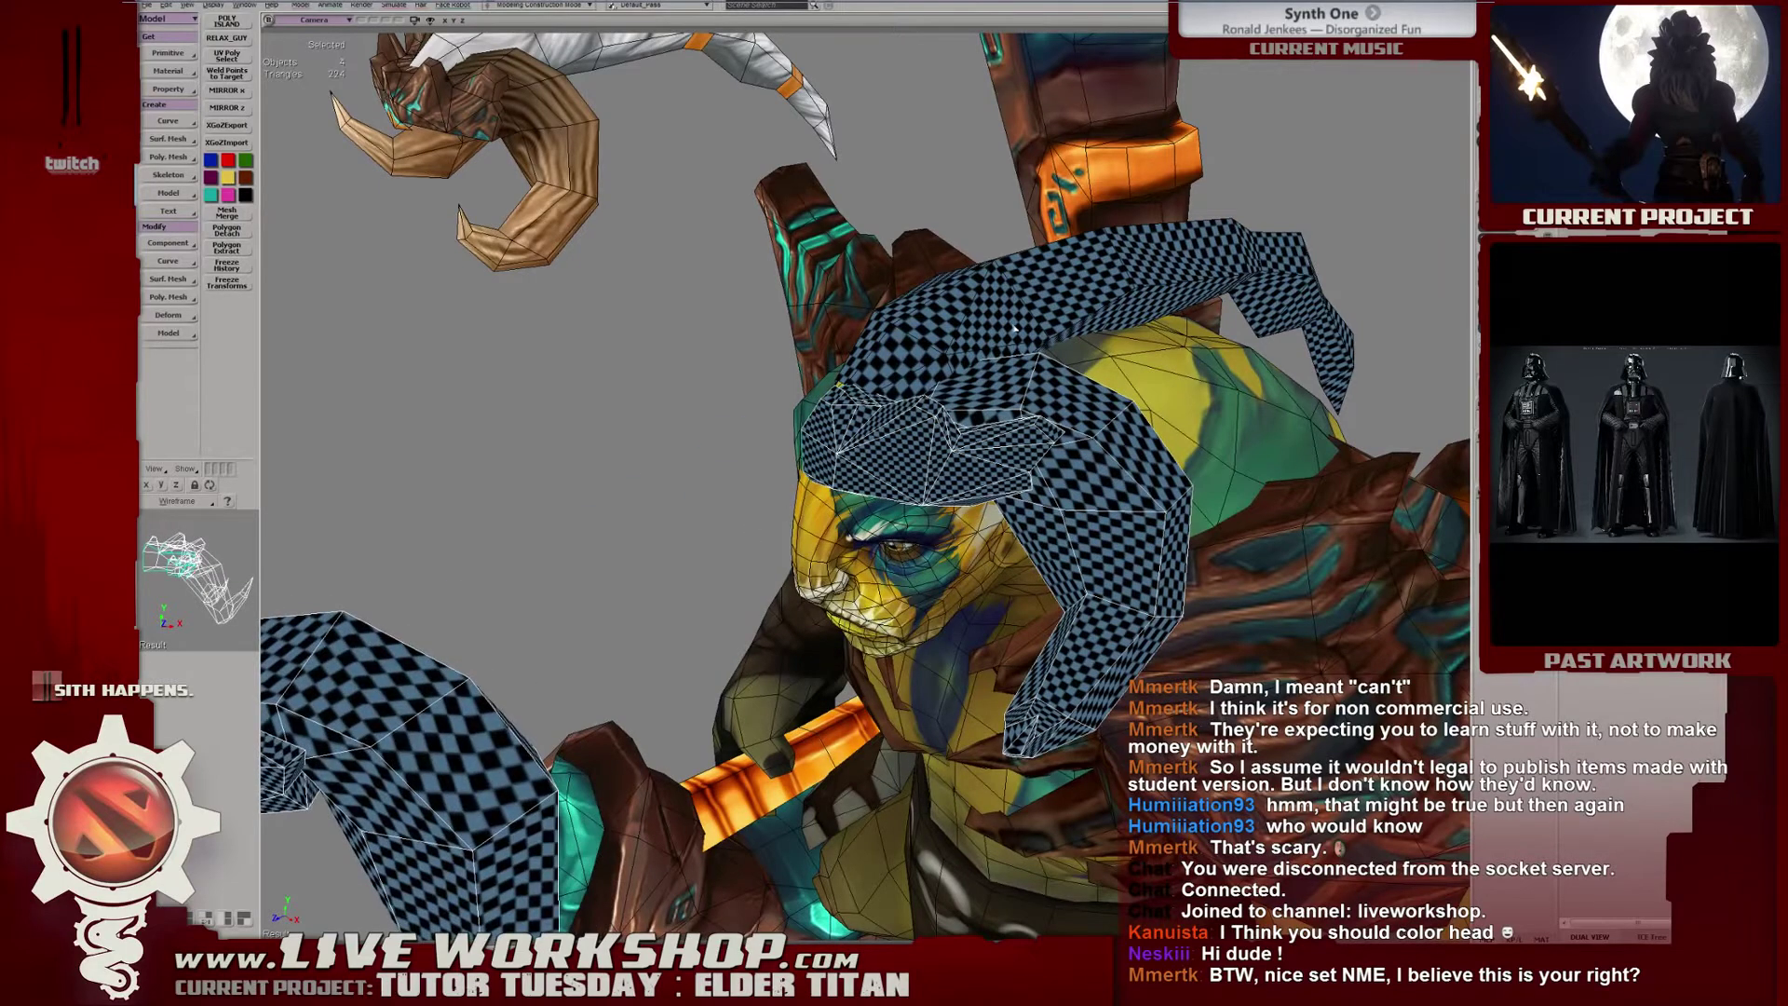
shift+click(998, 379)
middle_drag(752, 455, 875, 521)
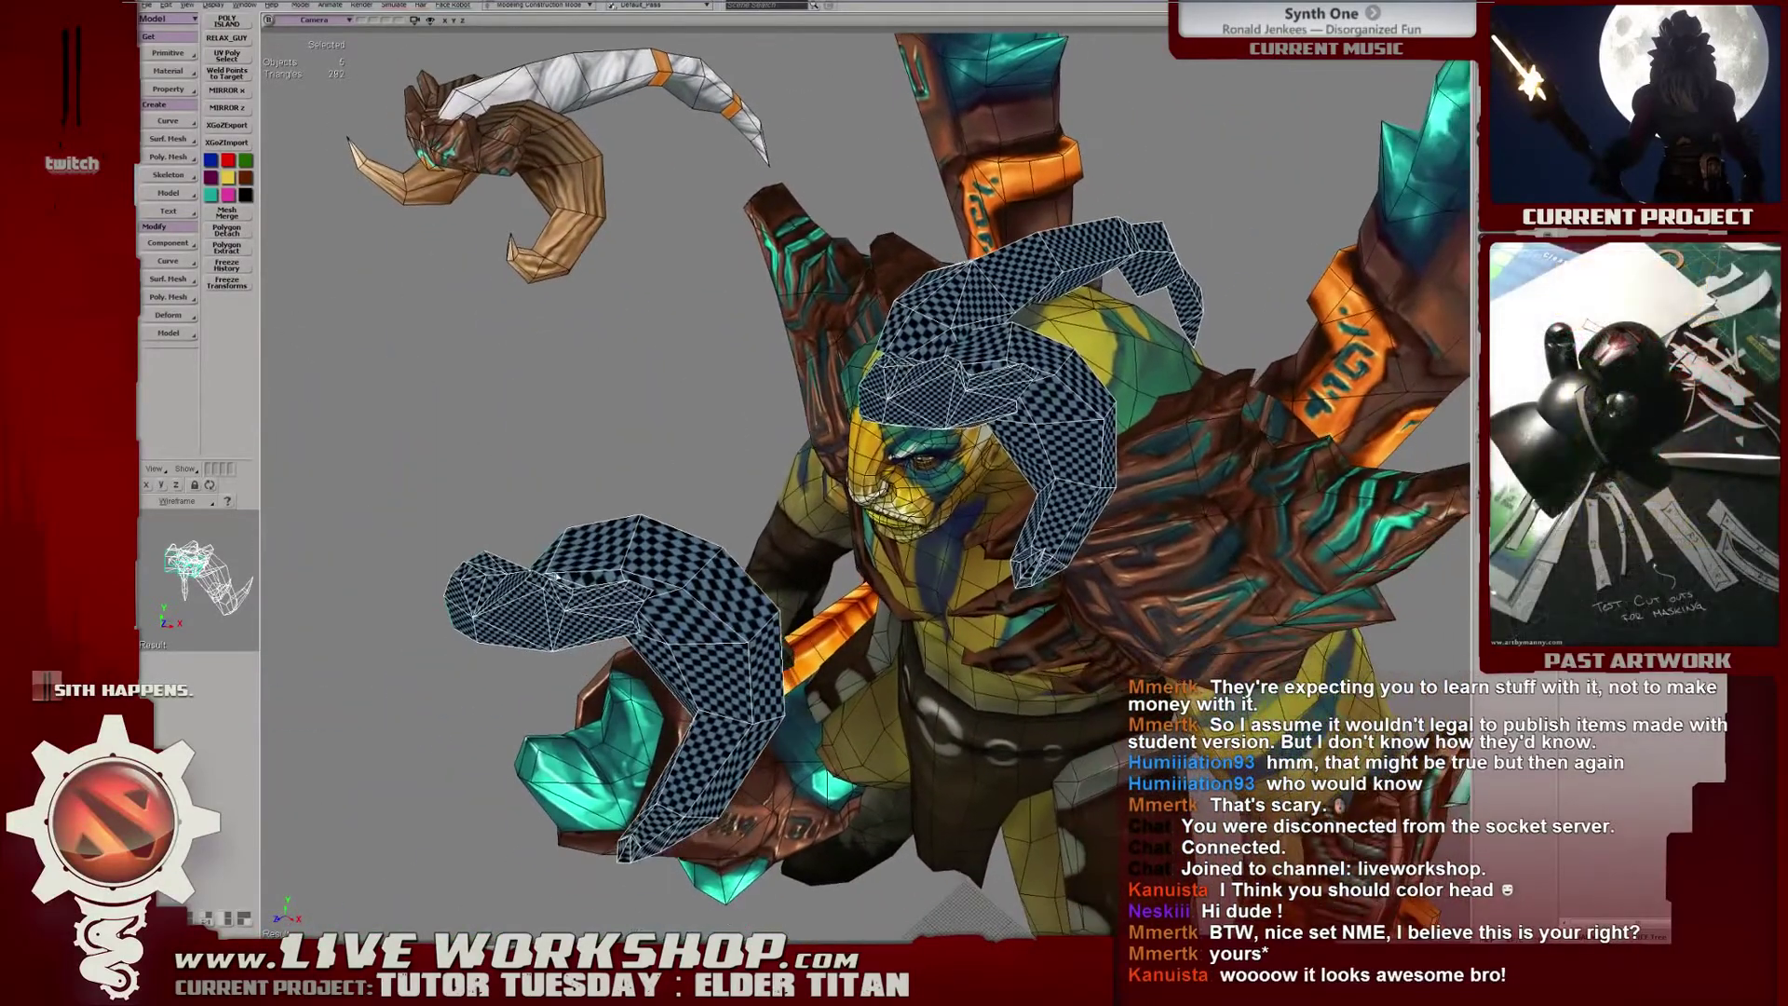
click(674, 597)
key(Delete)
Select the side horn in plain grey shading and cut a new edge across its inner bend.
mouse_move(1045, 462)
middle_down()
mouse_move(985, 452)
mouse_move(976, 476)
mouse_move(733, 448)
mouse_move(763, 448)
middle_up()
click(1034, 456)
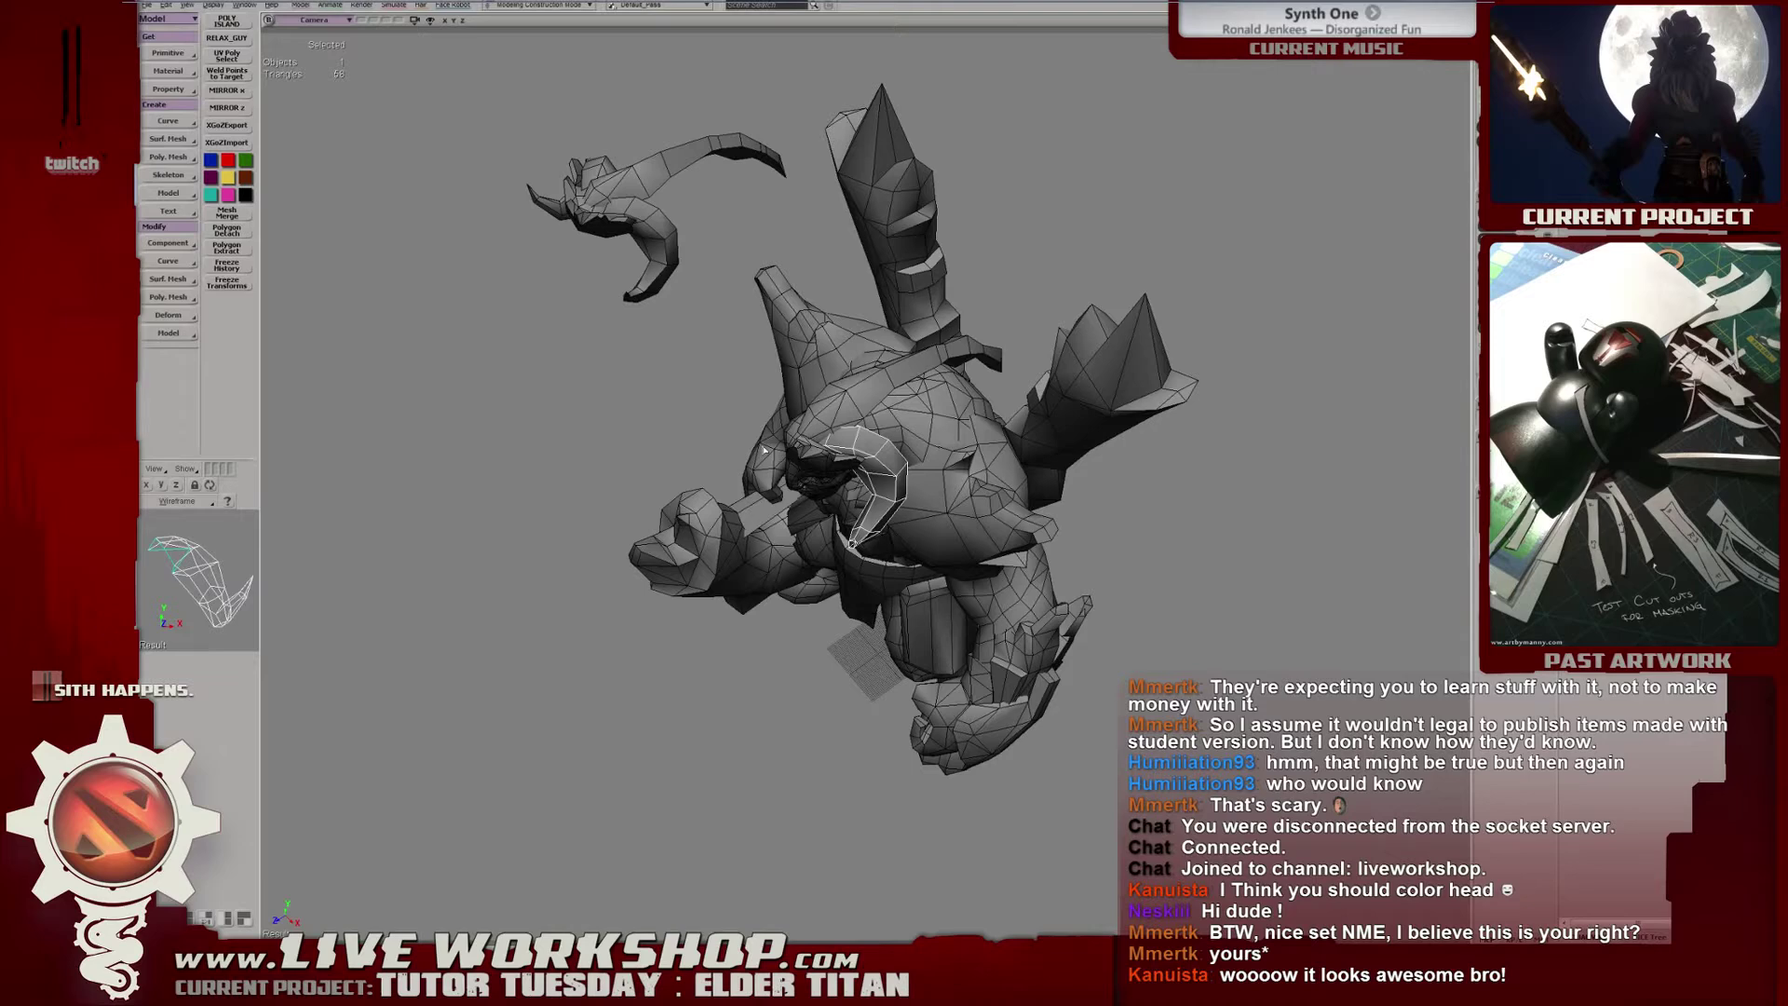
scroll(764, 449, up, 5)
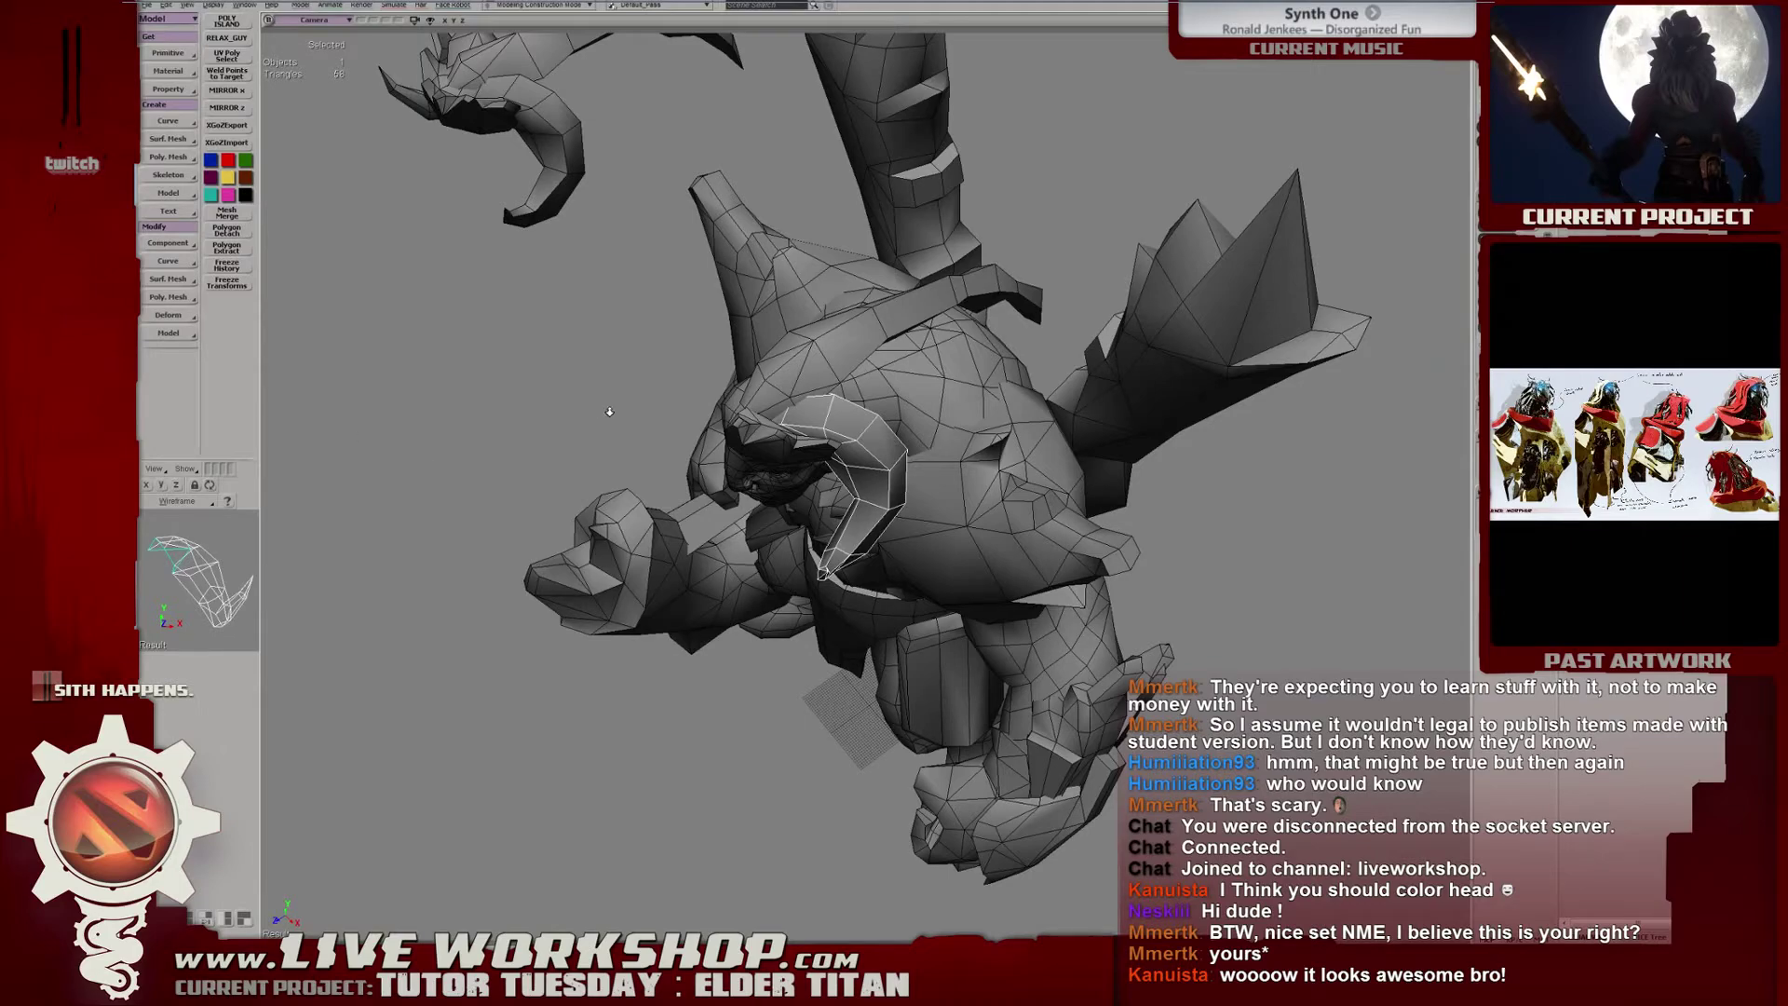
middle_drag(609, 412, 869, 518)
key(m)
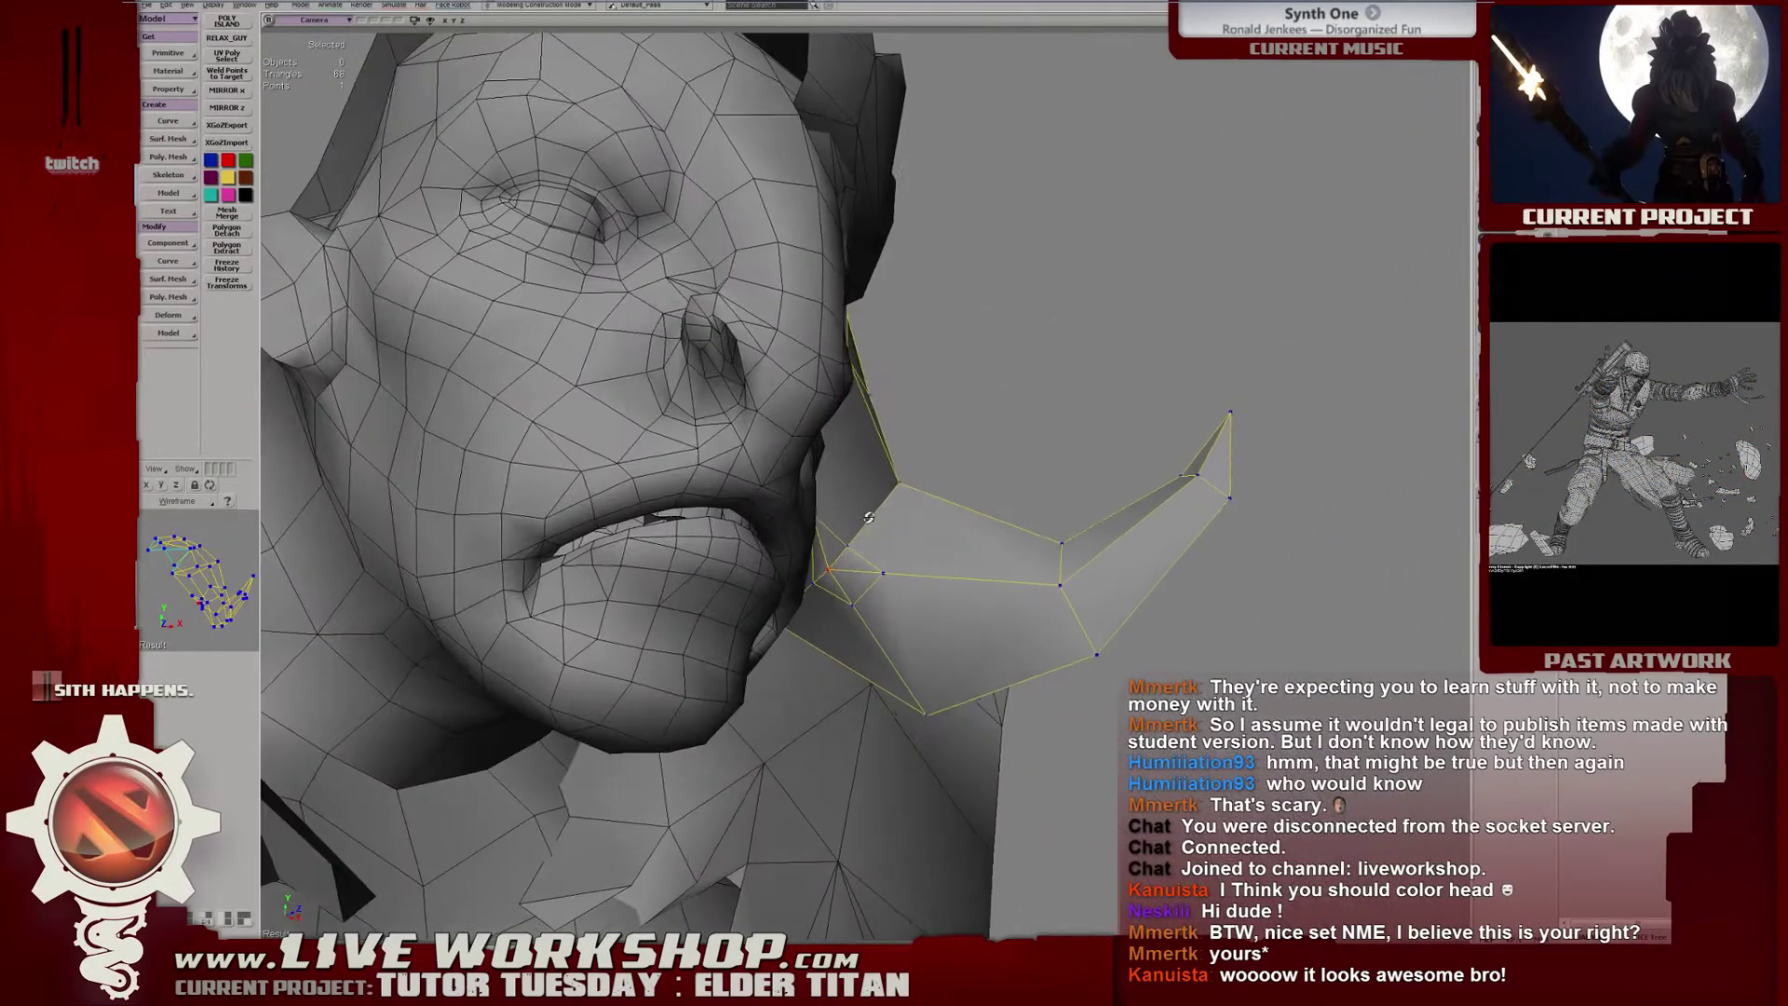
middle_drag(862, 587, 823, 592)
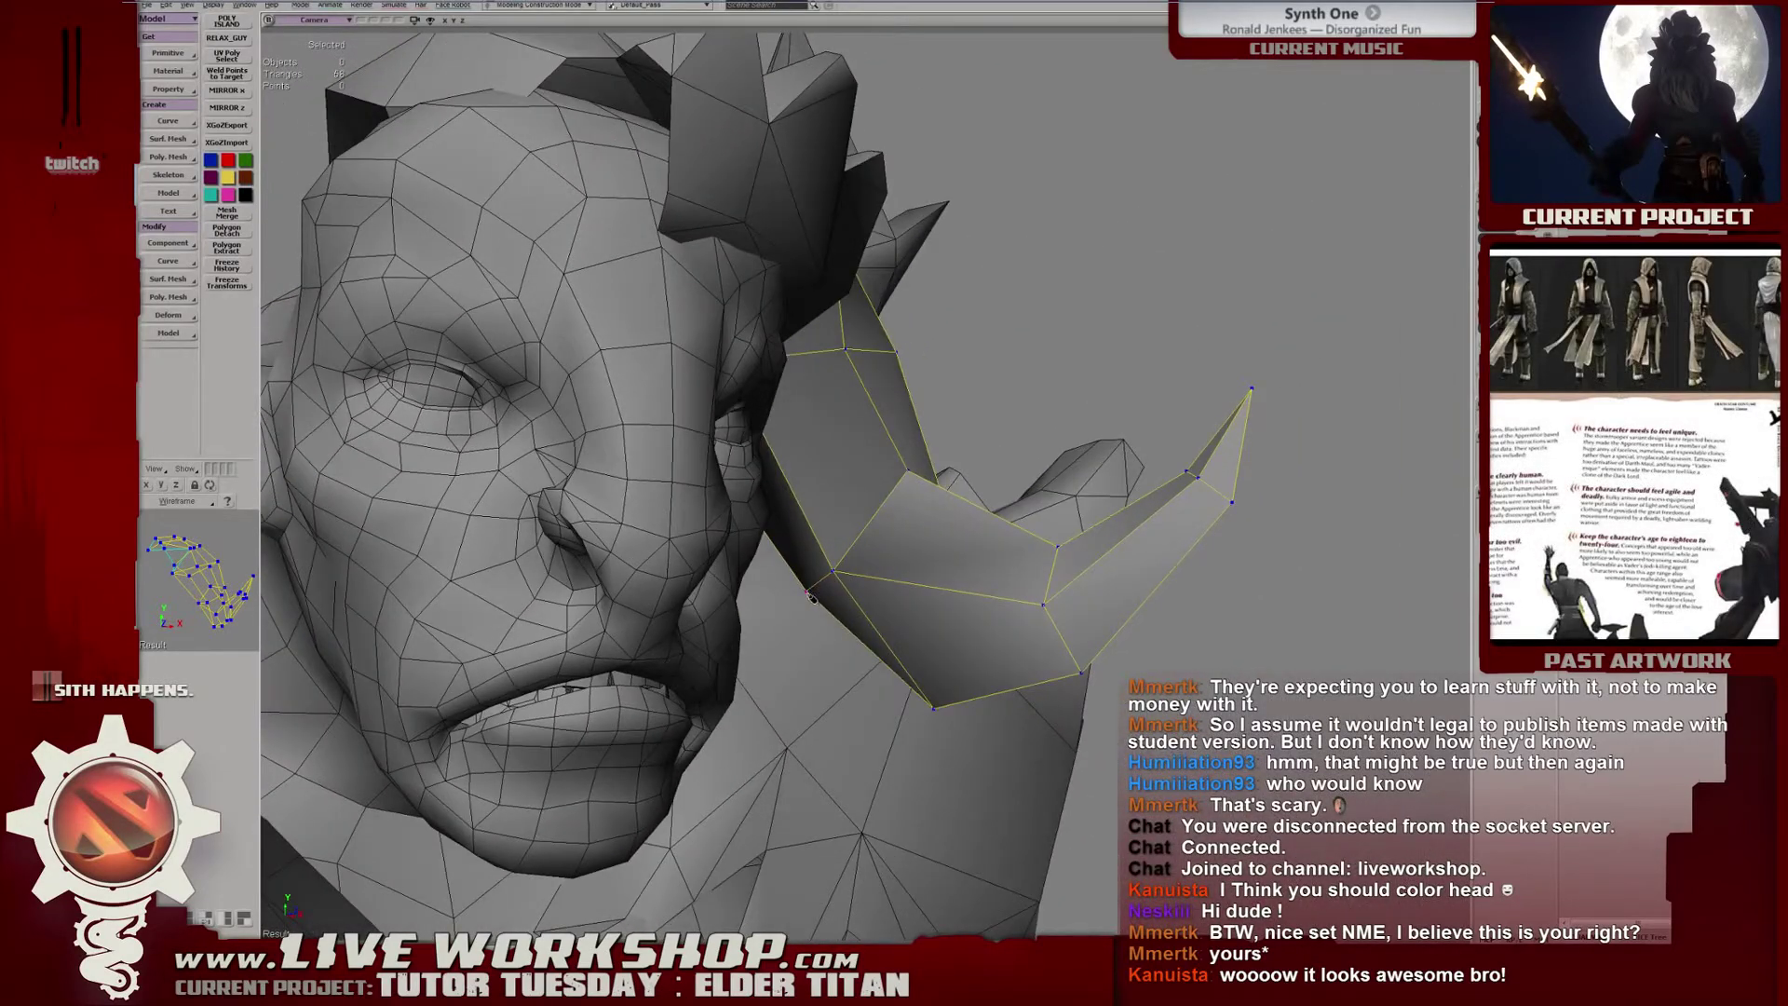
click(858, 606)
click(895, 577)
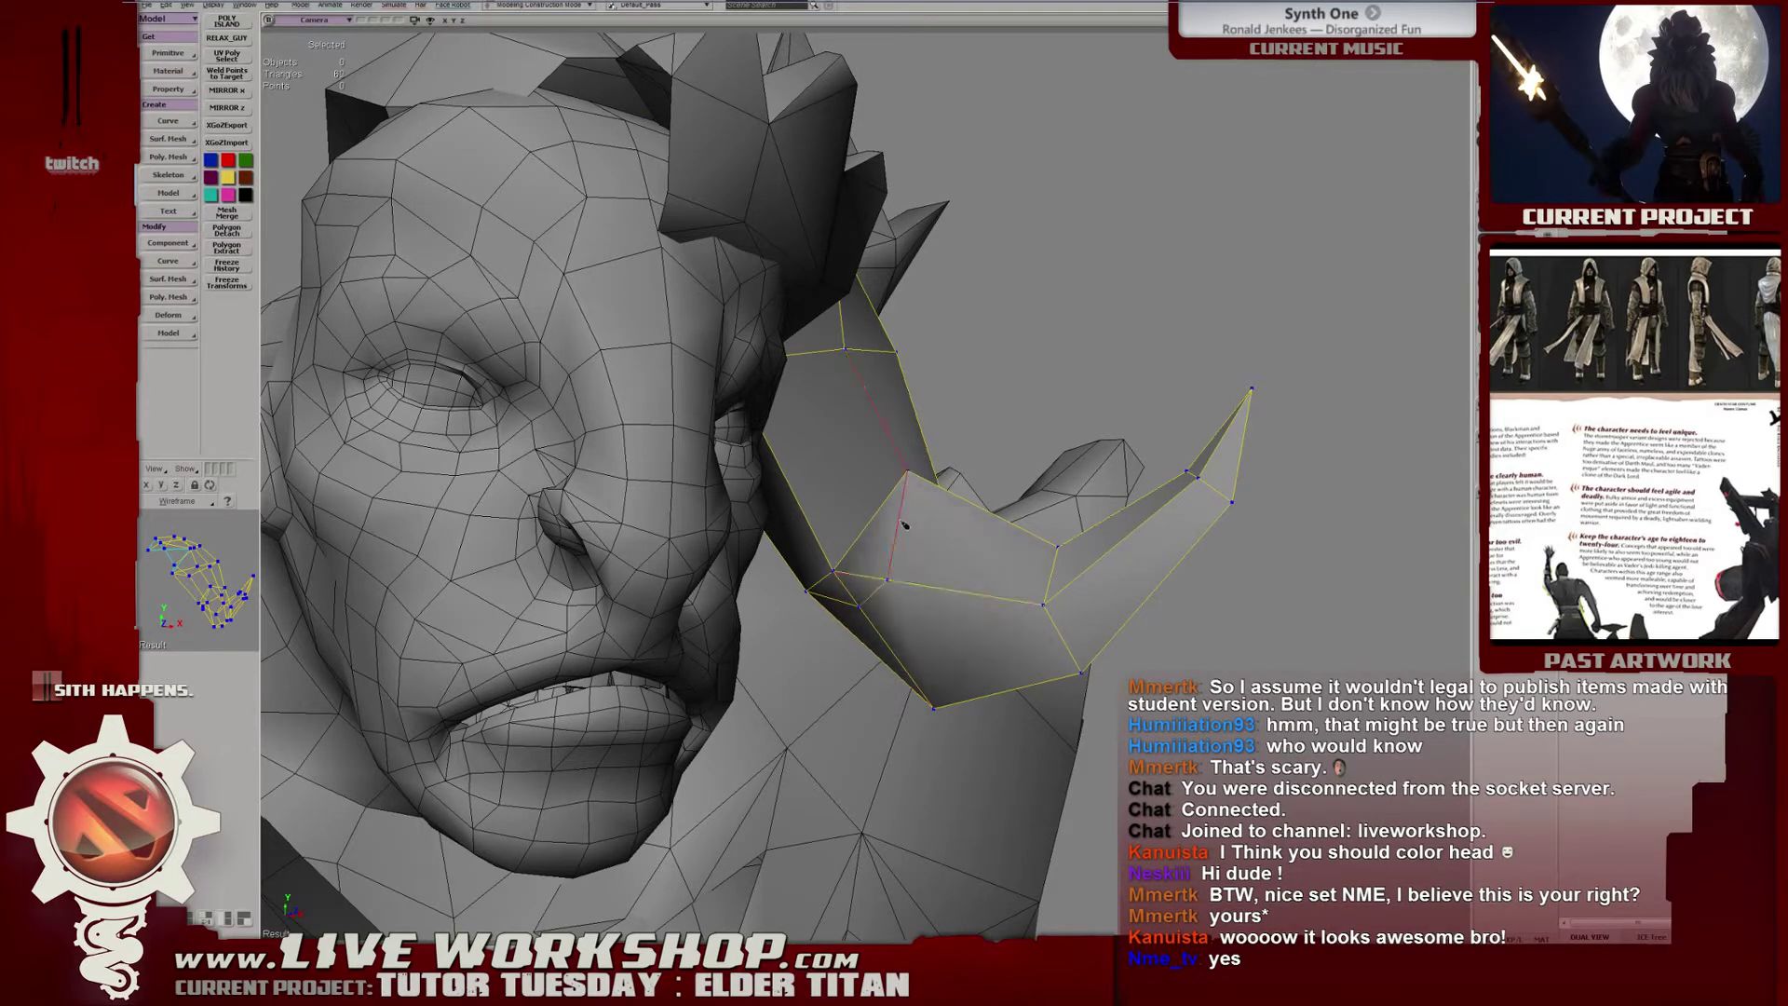
Weld the points at the new cut on the side horn and nudge the remaining point.
click(858, 606)
right_drag(860, 605, 877, 566)
key(v)
drag(875, 556, 883, 545)
drag(946, 702, 938, 700)
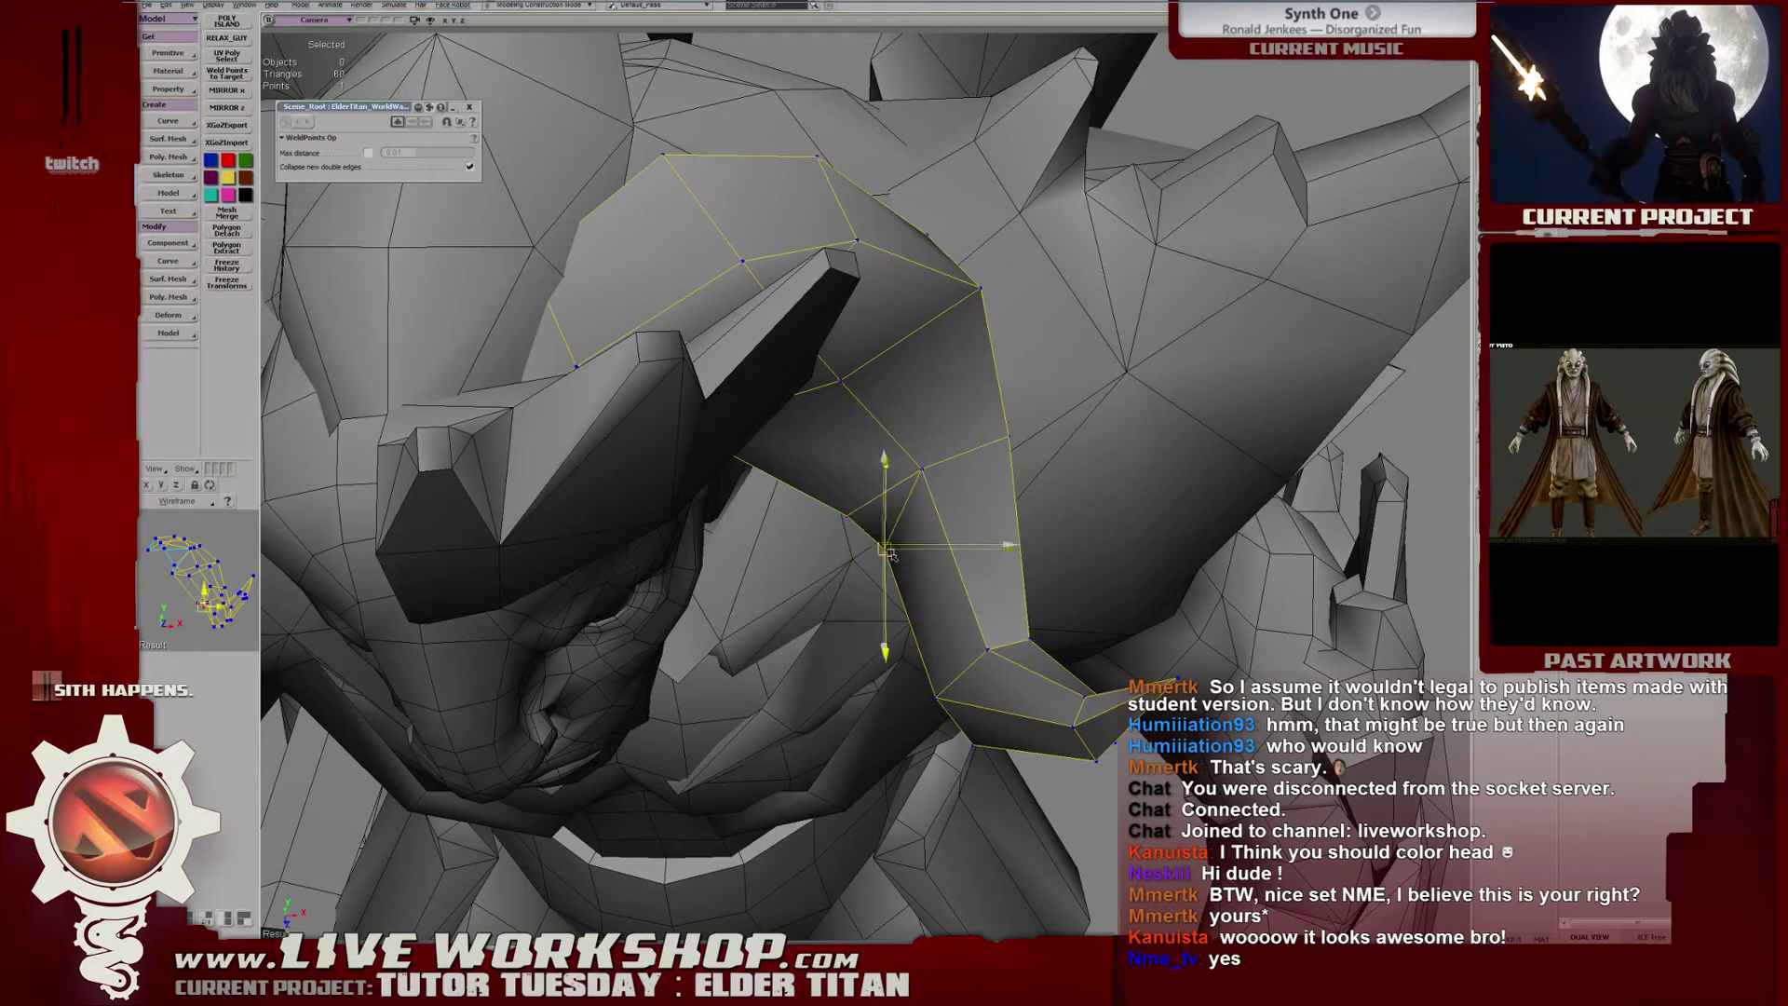
Adjust the welded point on the side horn's inner curve, checking the silhouette from several angles.
middle_drag(888, 552, 559, 512)
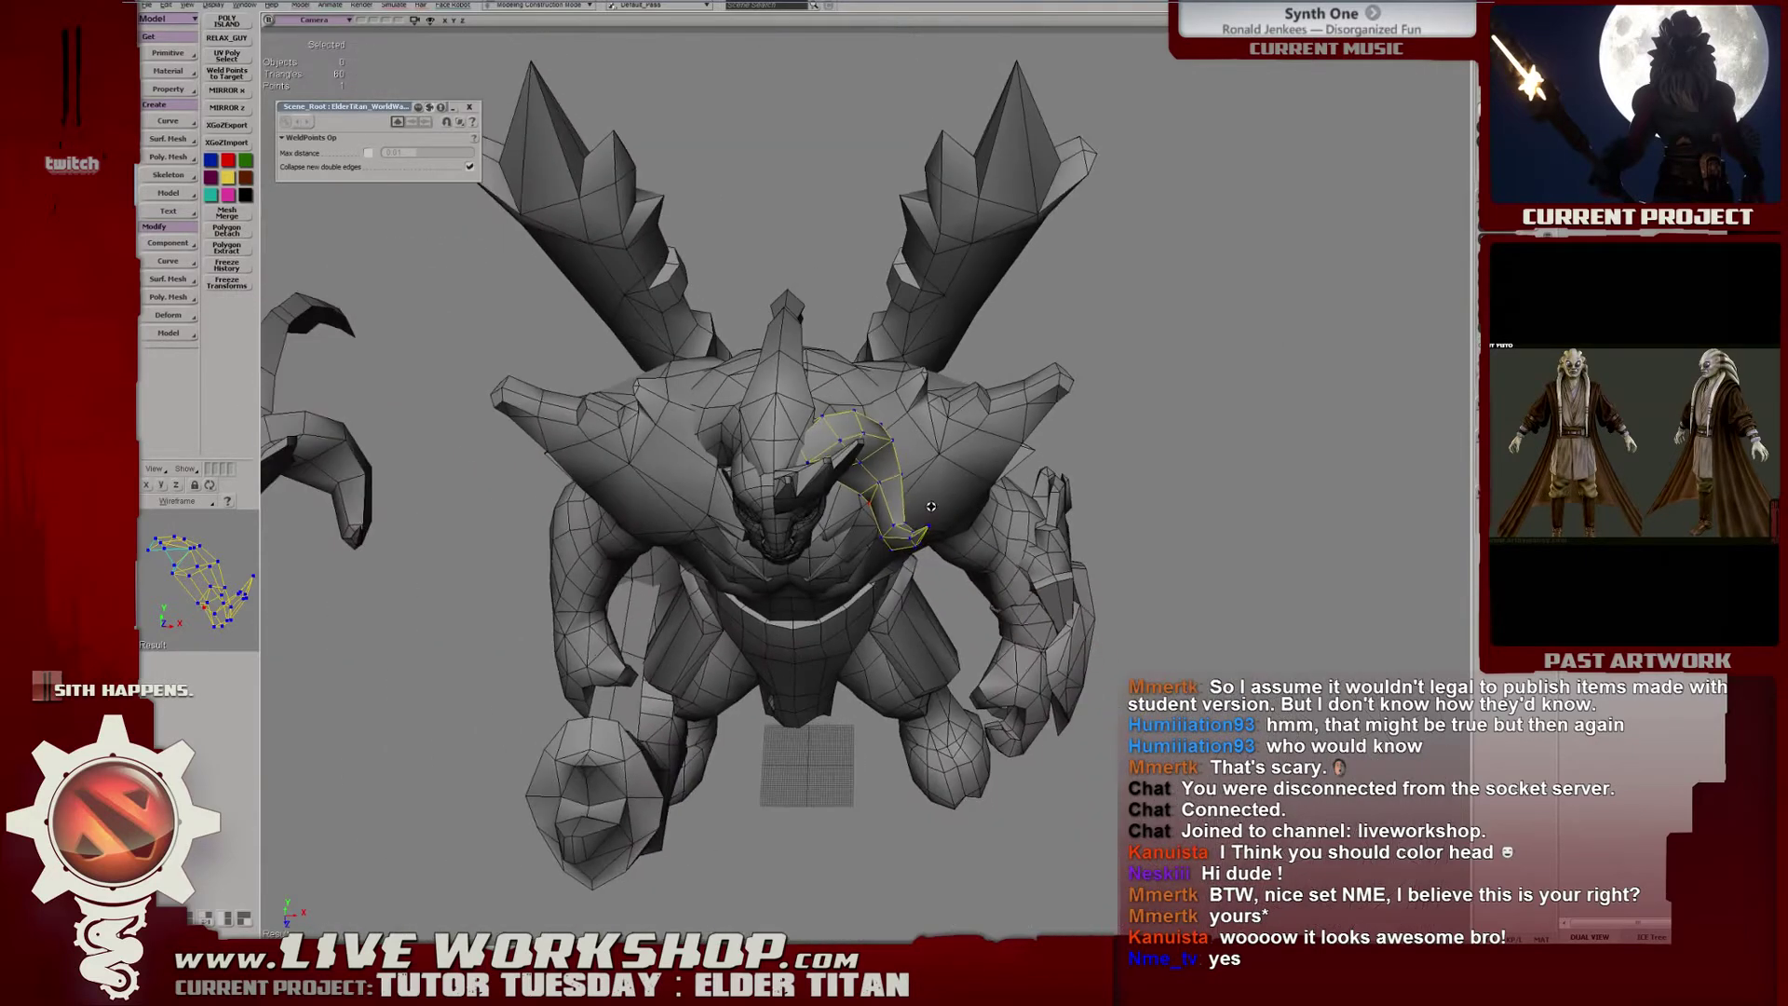
right_drag(959, 503, 866, 456)
middle_drag(867, 457, 820, 447)
mouse_move(819, 447)
right_down()
mouse_move(932, 437)
mouse_move(853, 461)
right_up()
middle_drag(852, 461, 894, 474)
right_drag(894, 474, 880, 562)
key(v)
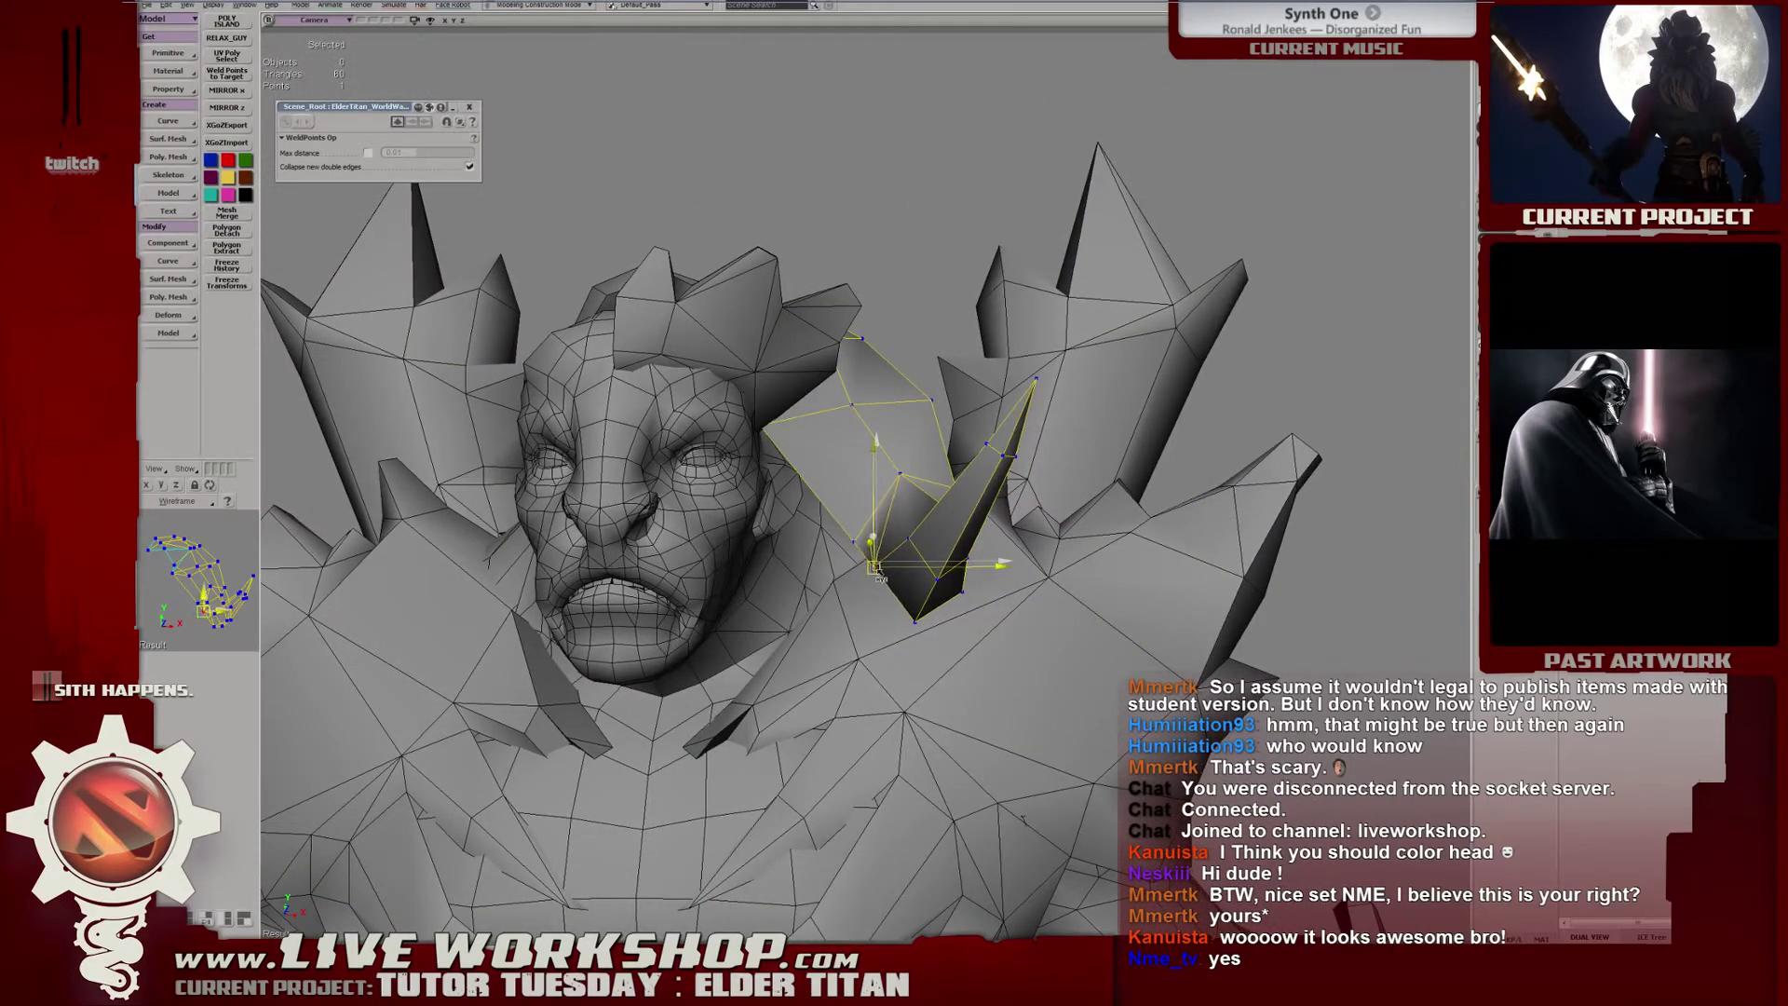
right_drag(875, 566, 821, 496)
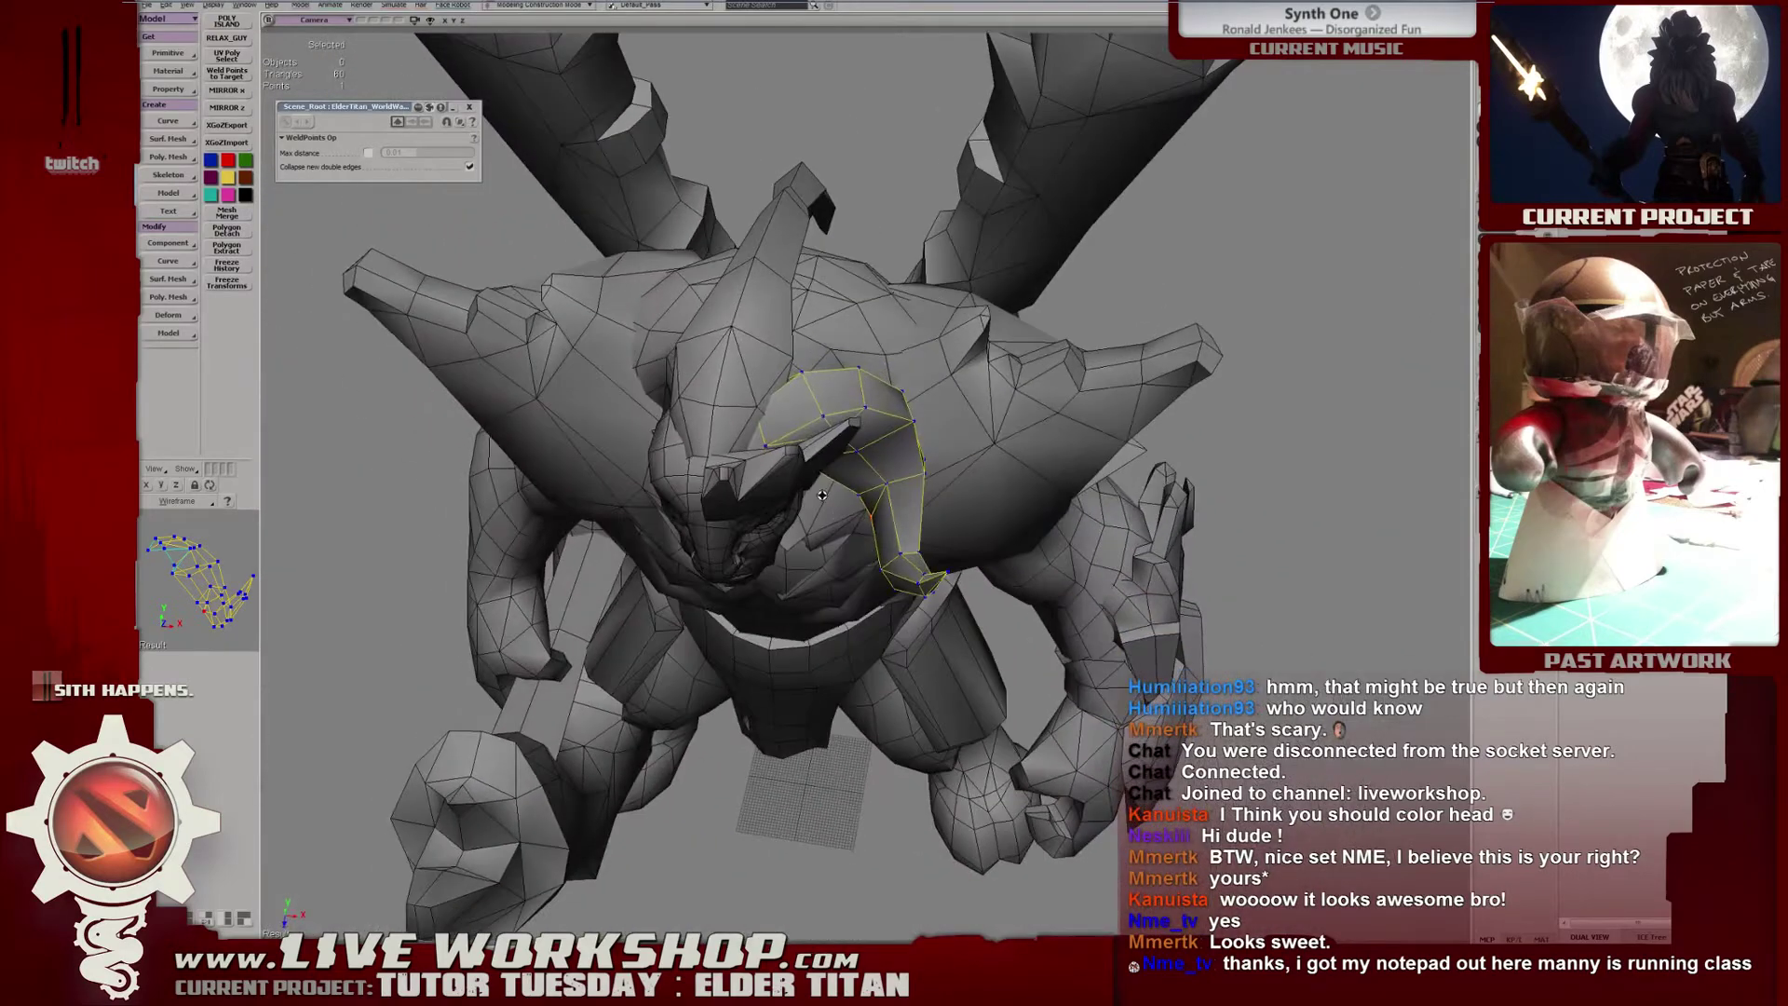
middle_drag(875, 519, 911, 442)
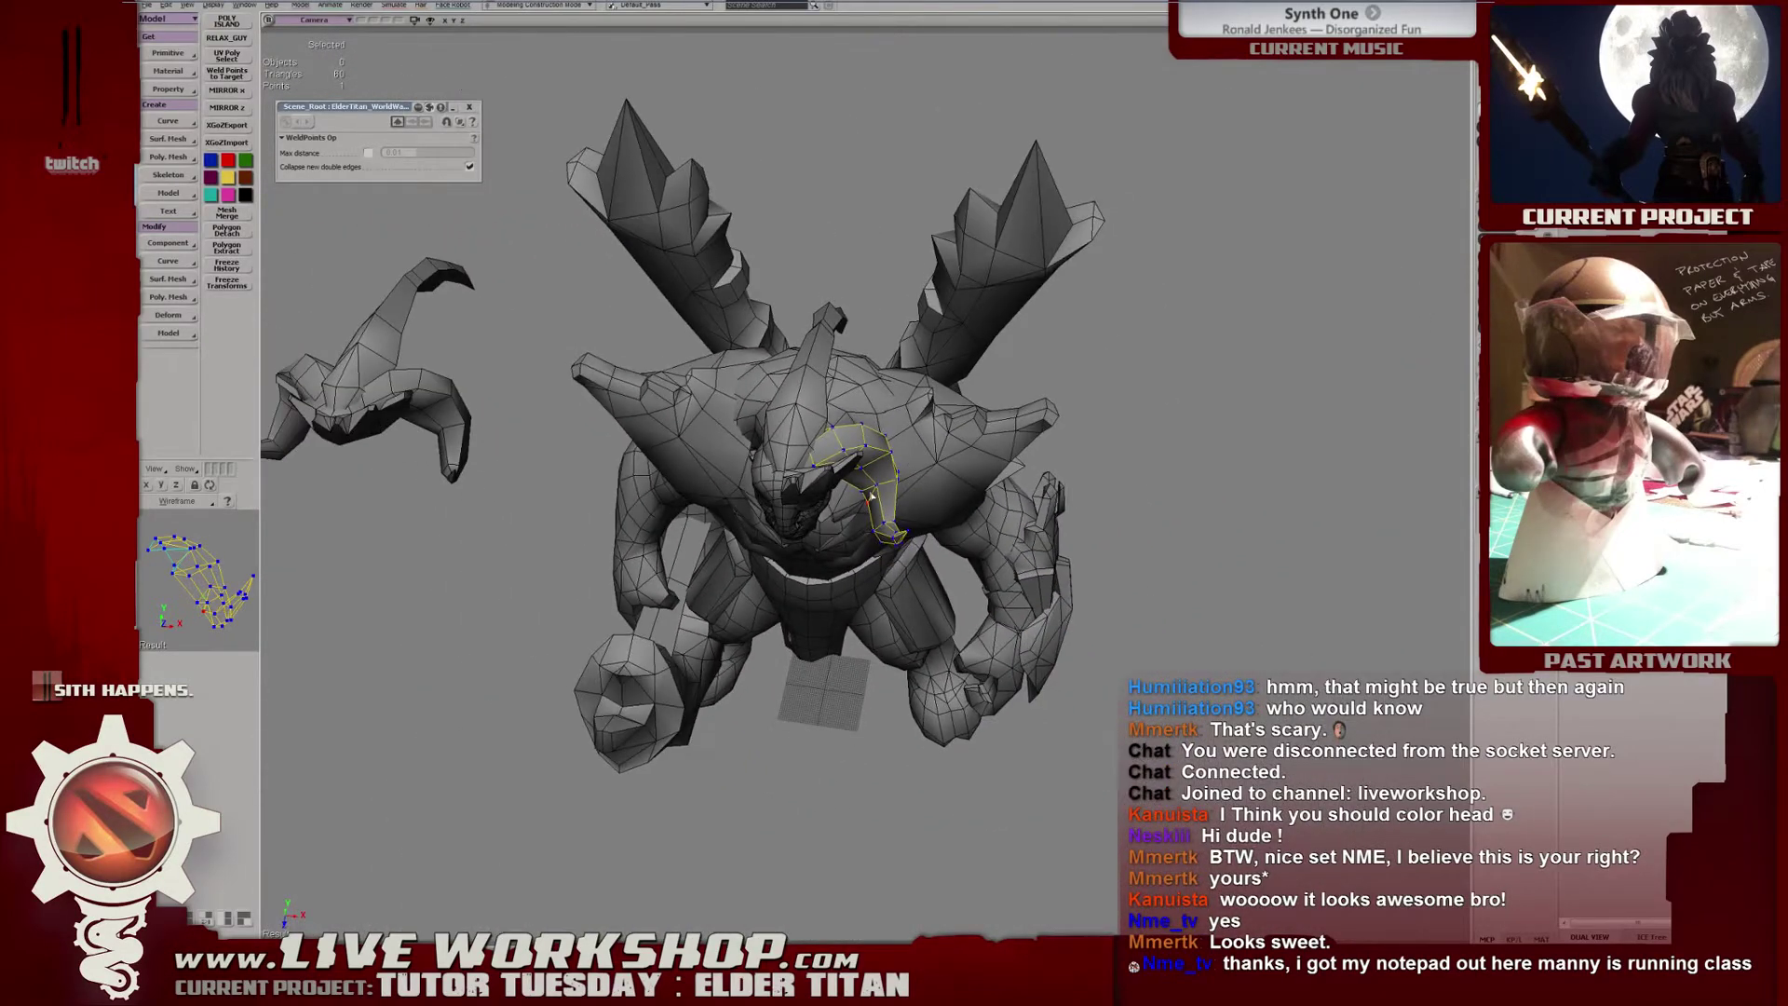
middle_drag(863, 498, 899, 509)
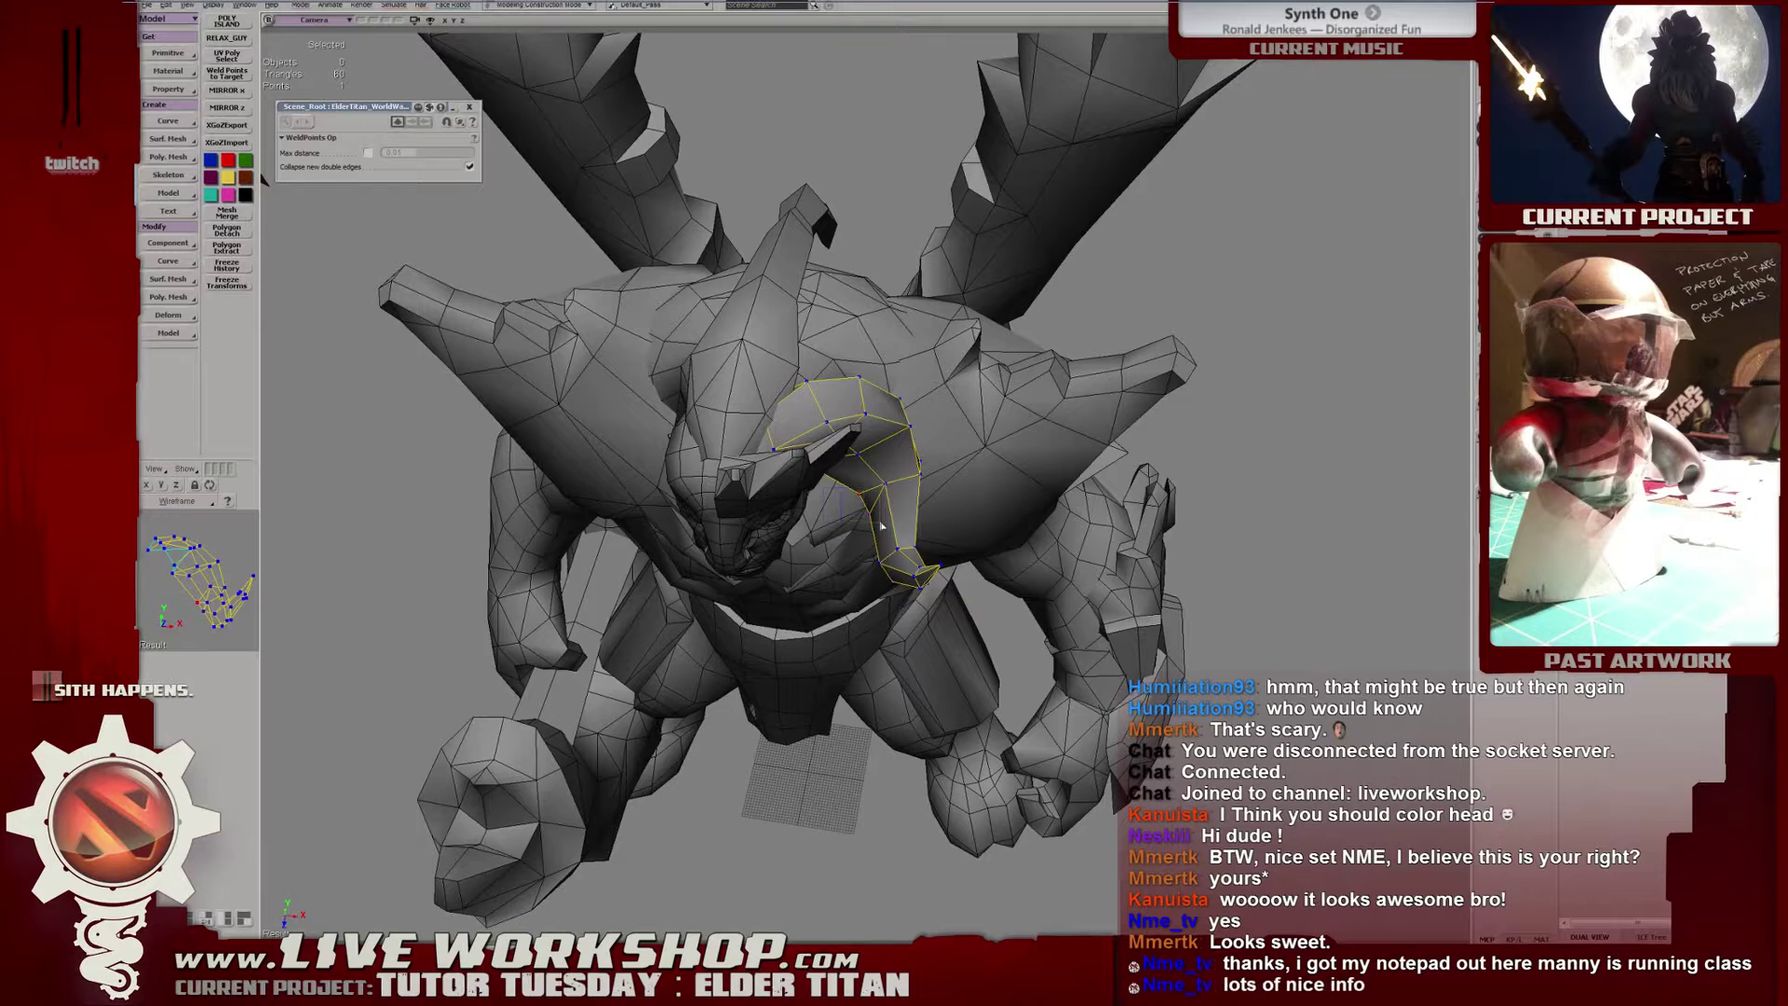
Bevel the cross edge at the side horn's lower bend with a 0.5 distance and raise its outer point.
right_drag(881, 527, 859, 499)
key(ctrl+b)
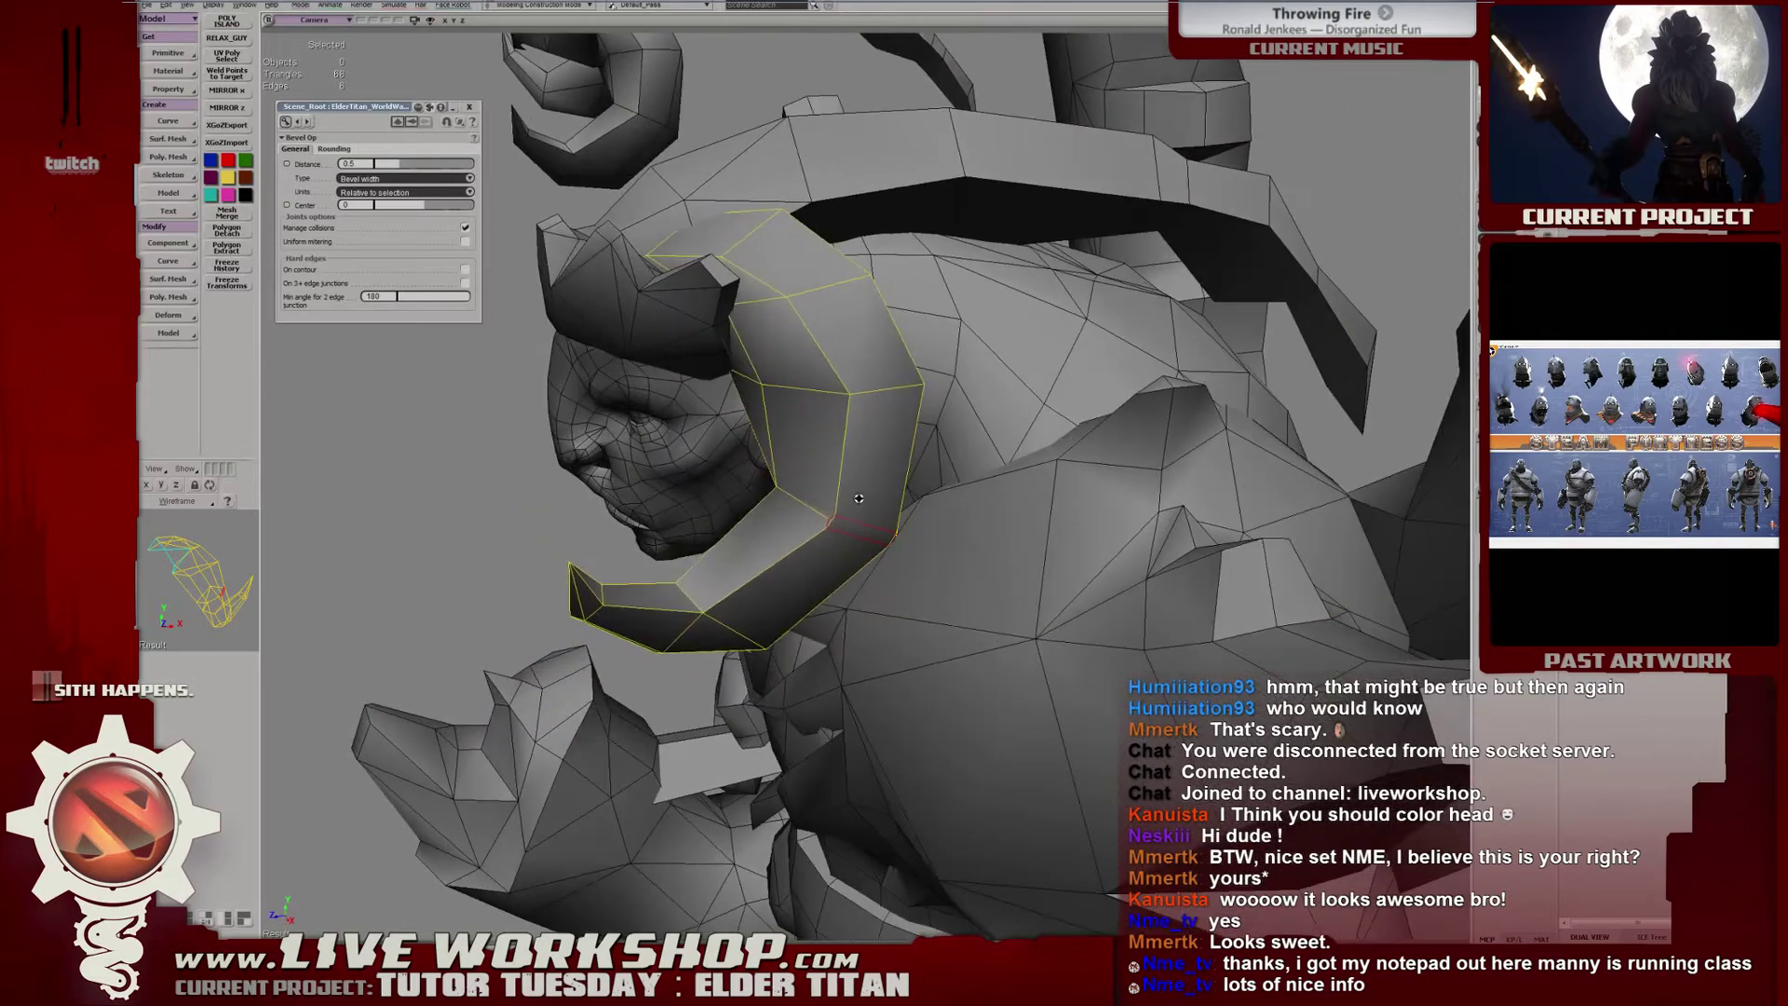
right_drag(946, 542, 920, 517)
key(v)
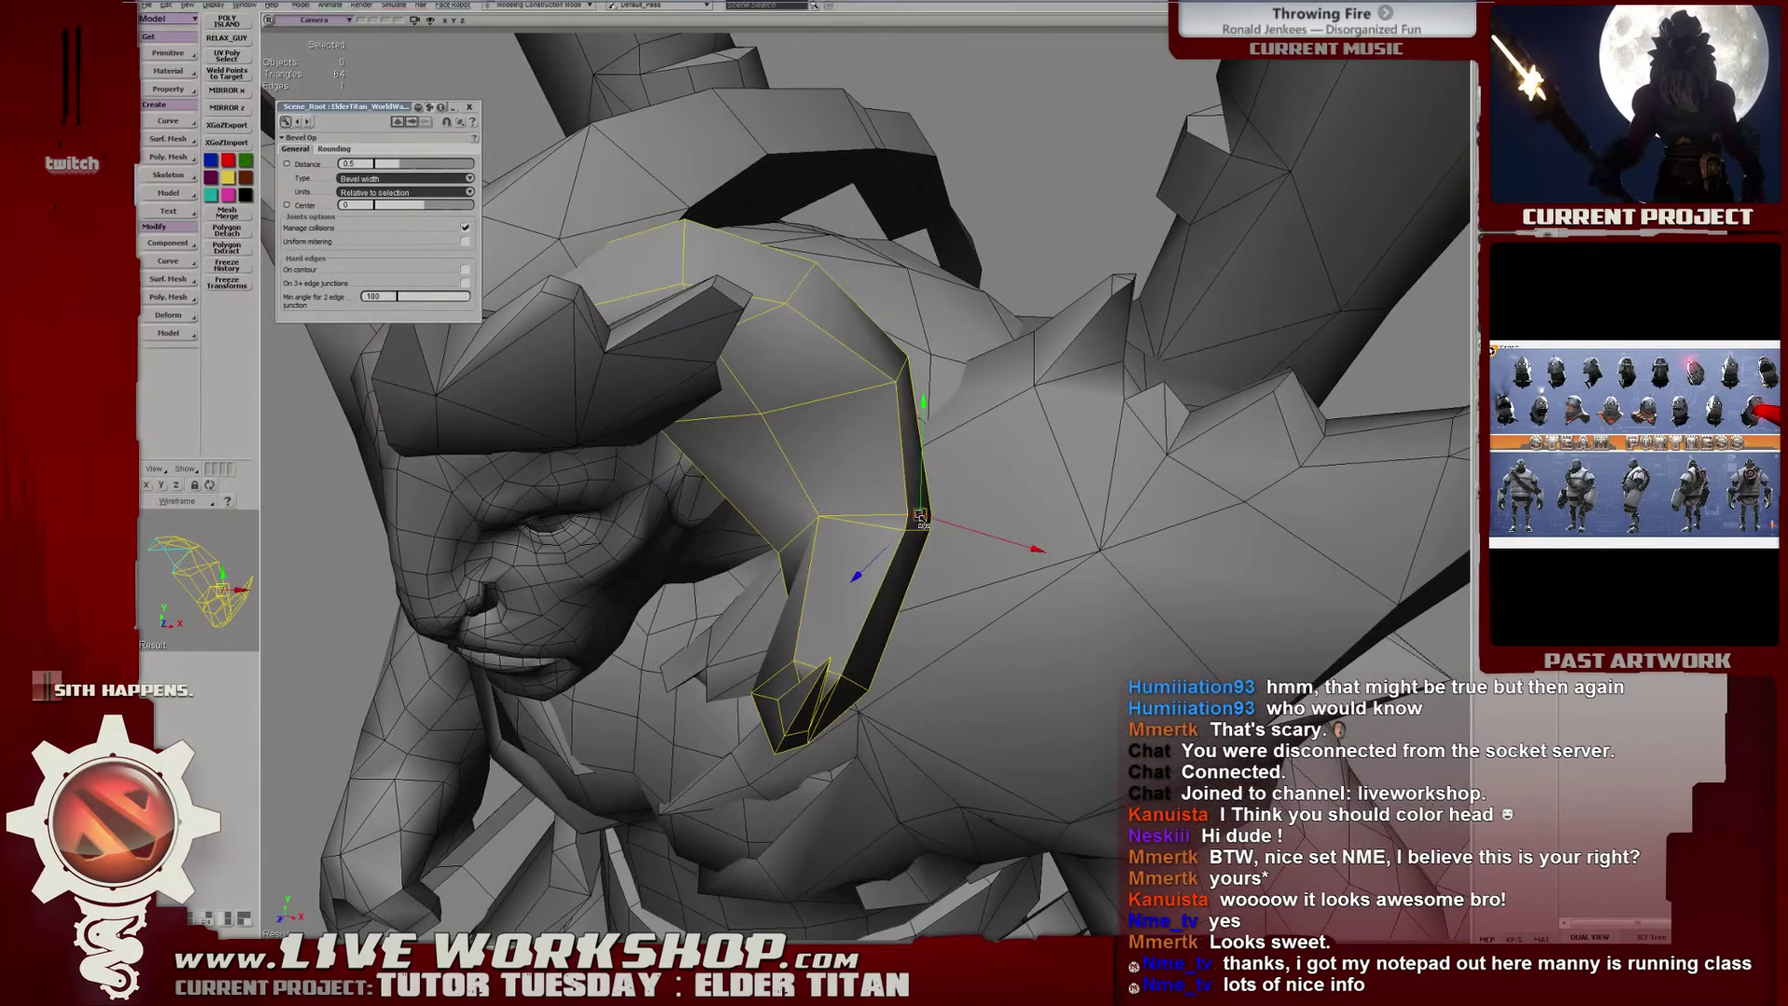
drag(920, 517, 920, 489)
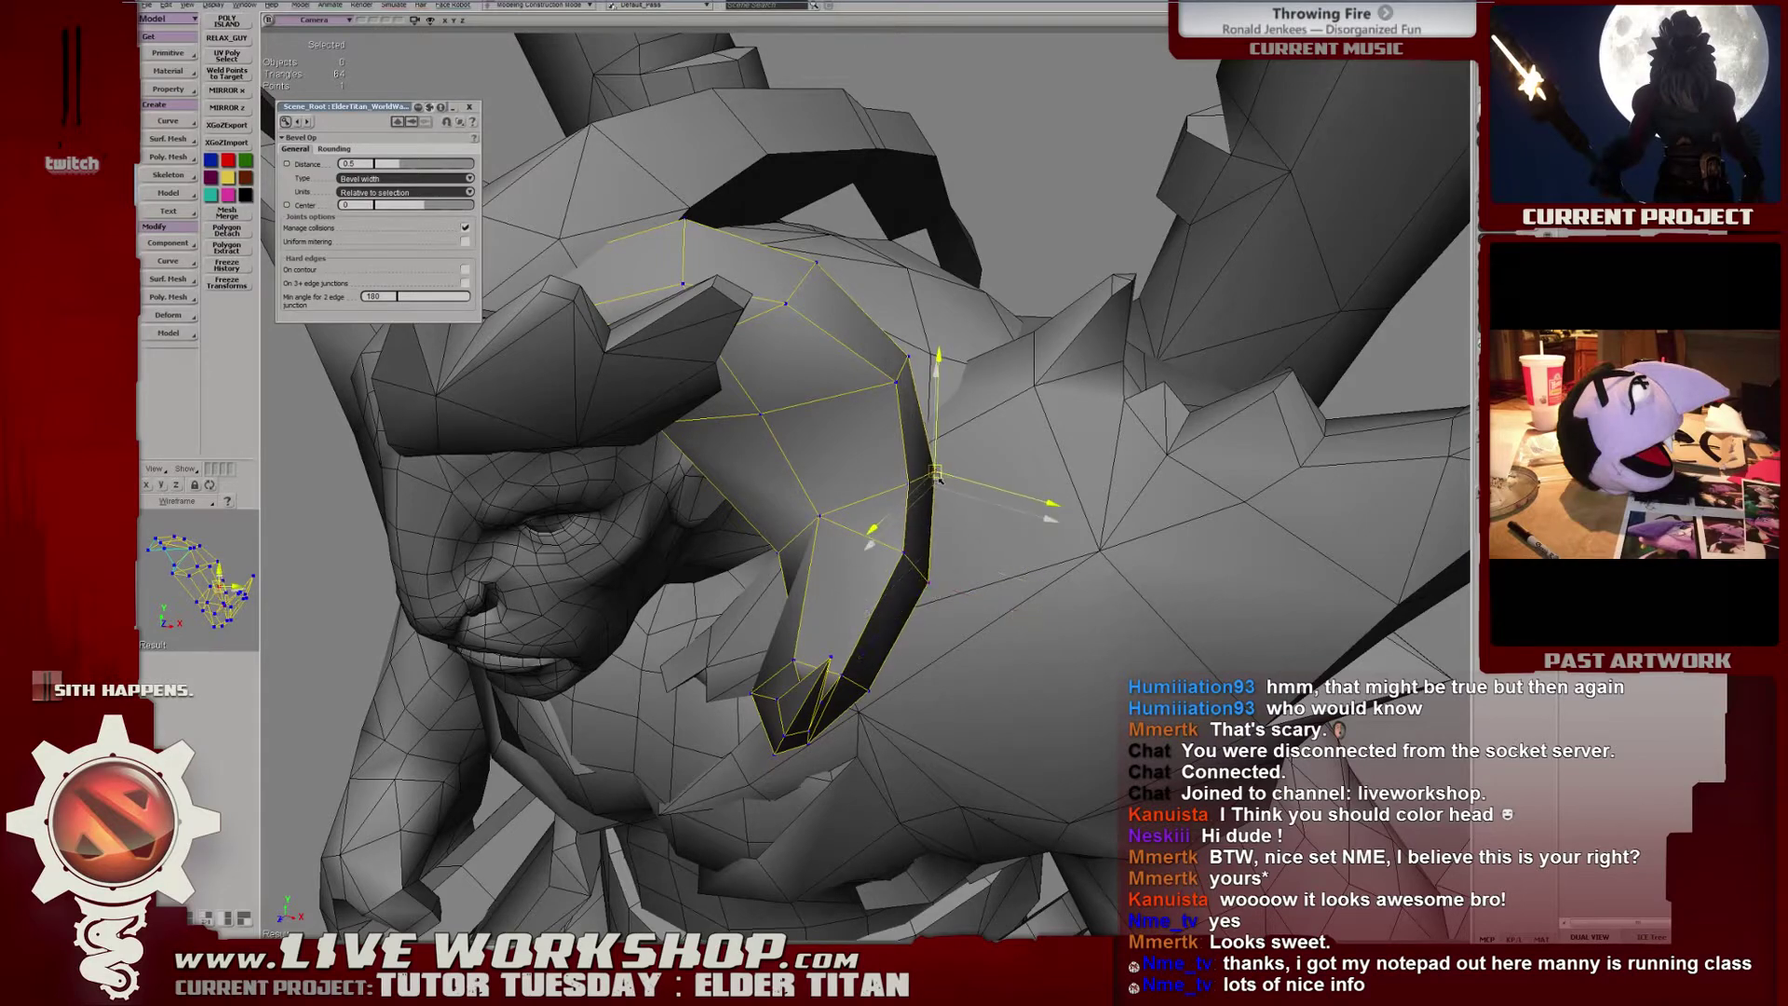
Reposition the points around the side horn's bevelled bend to smooth the curve, and finish point editing.
right_drag(937, 477, 876, 493)
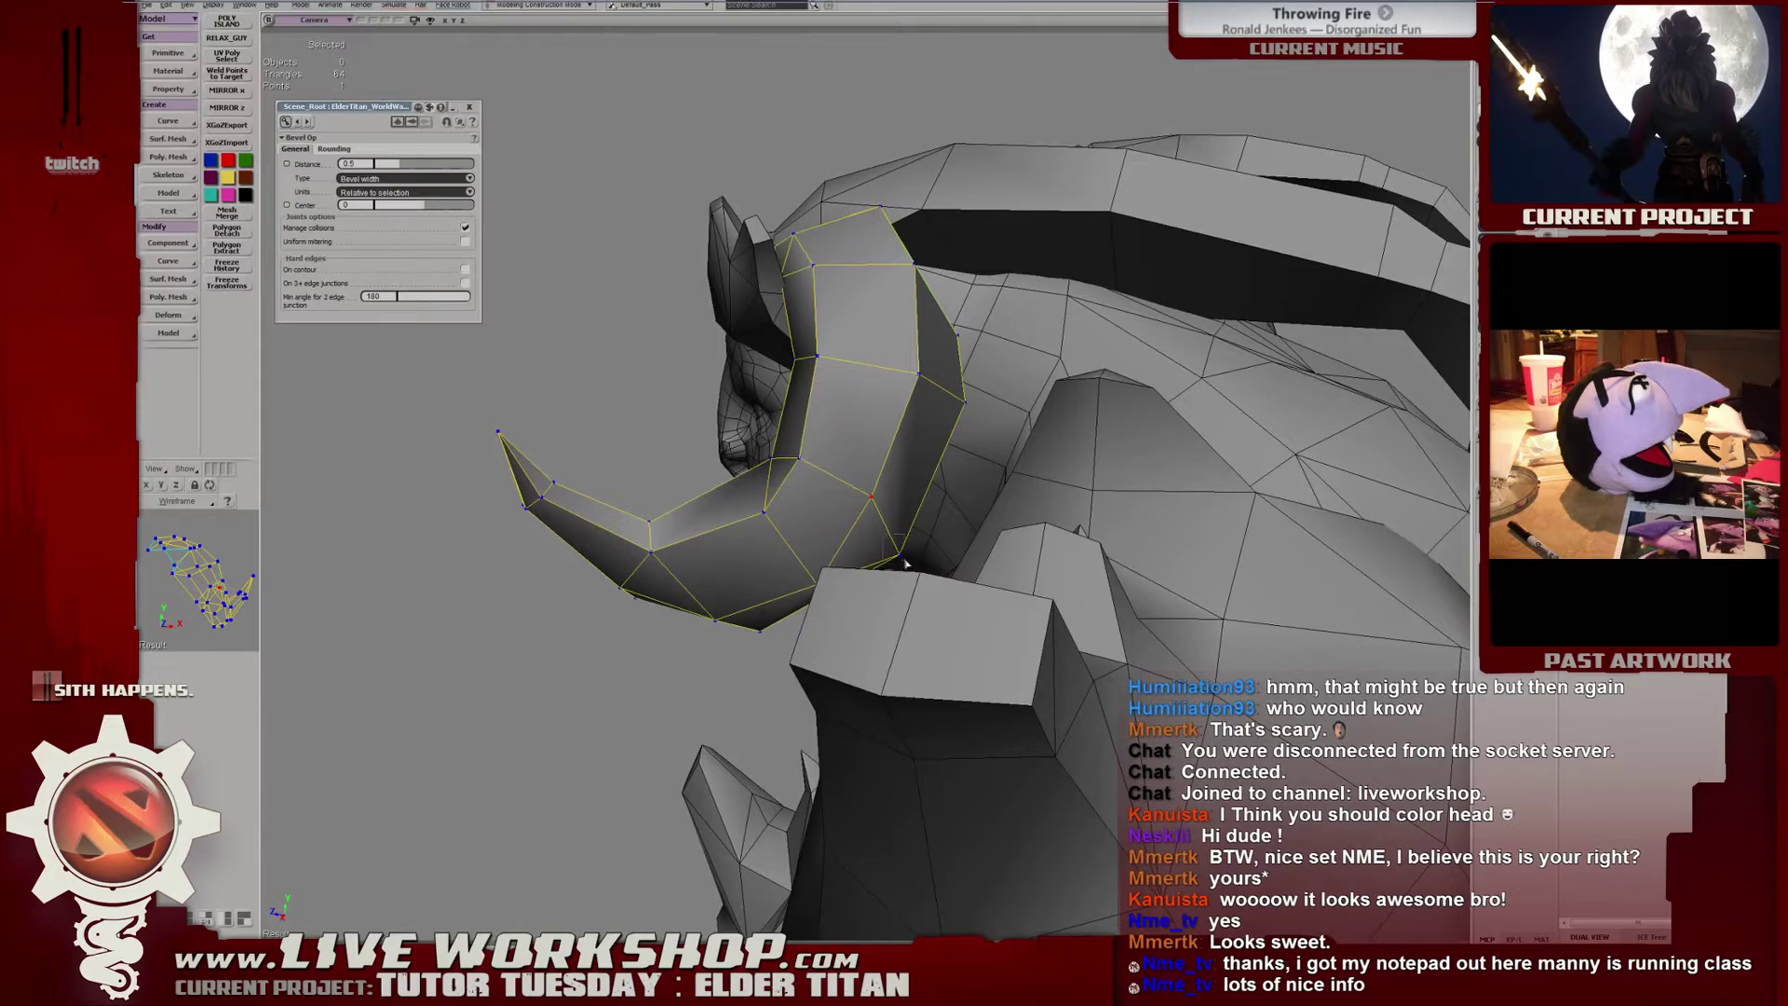
right_drag(905, 564, 768, 461)
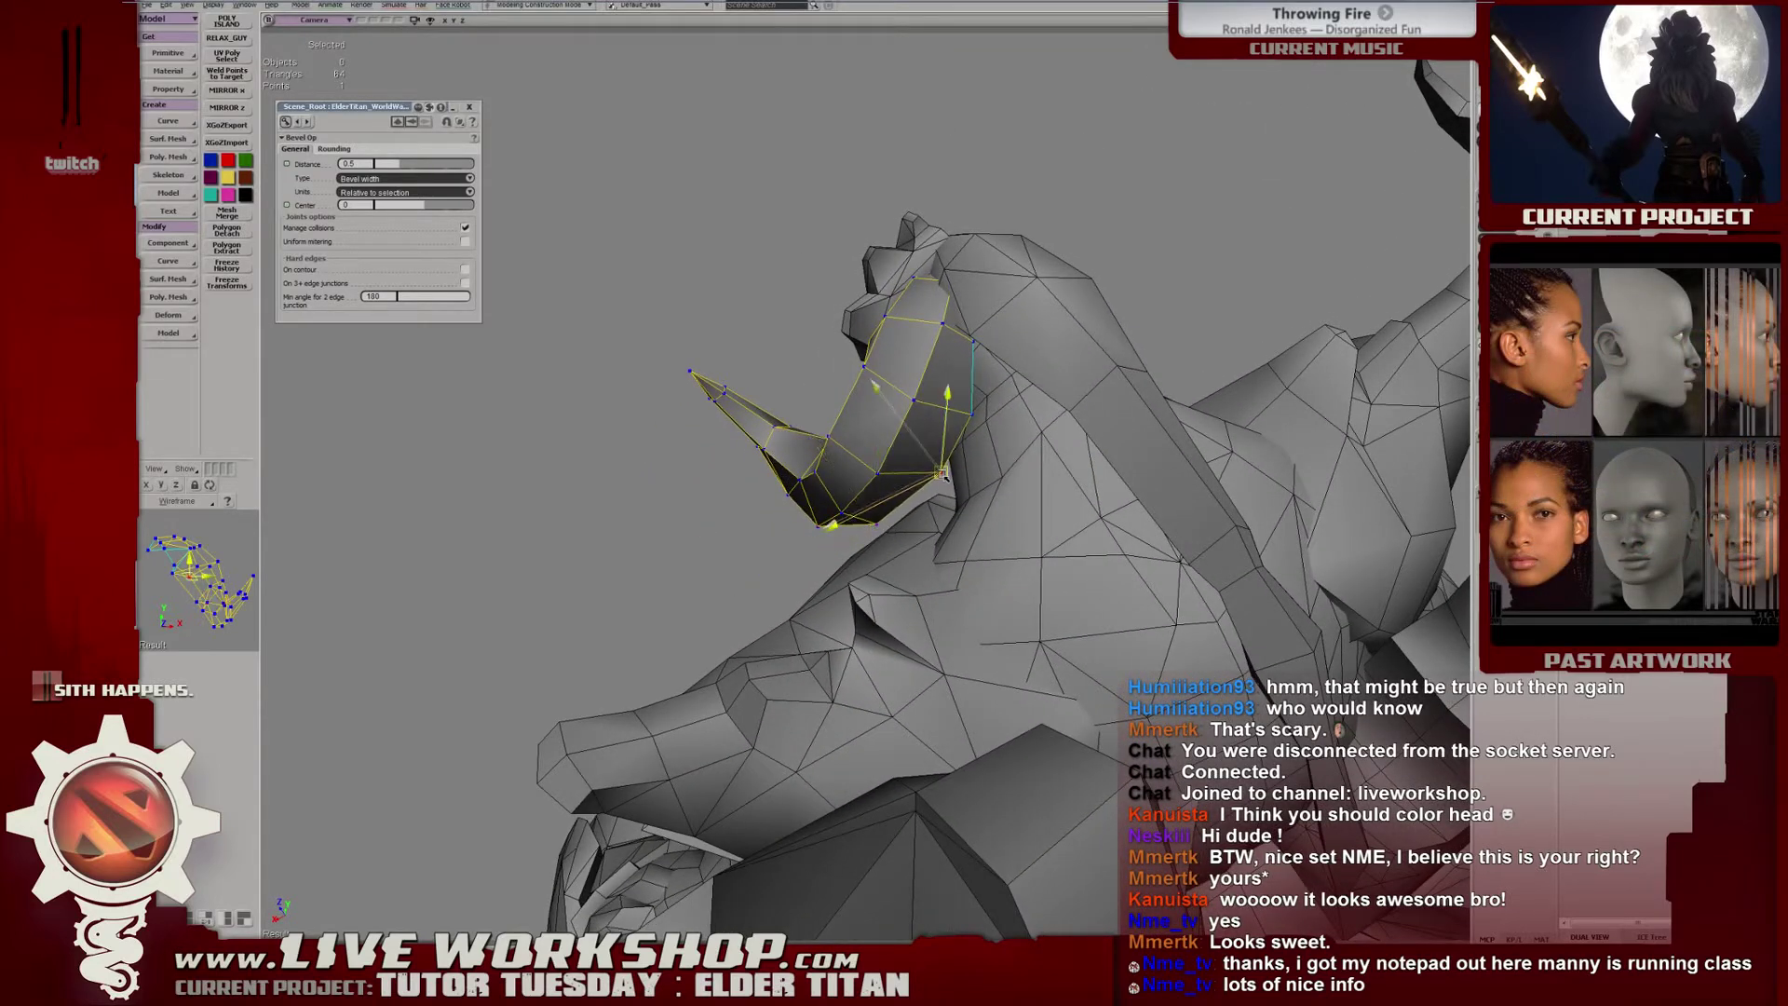
right_drag(876, 512, 1043, 492)
click(882, 511)
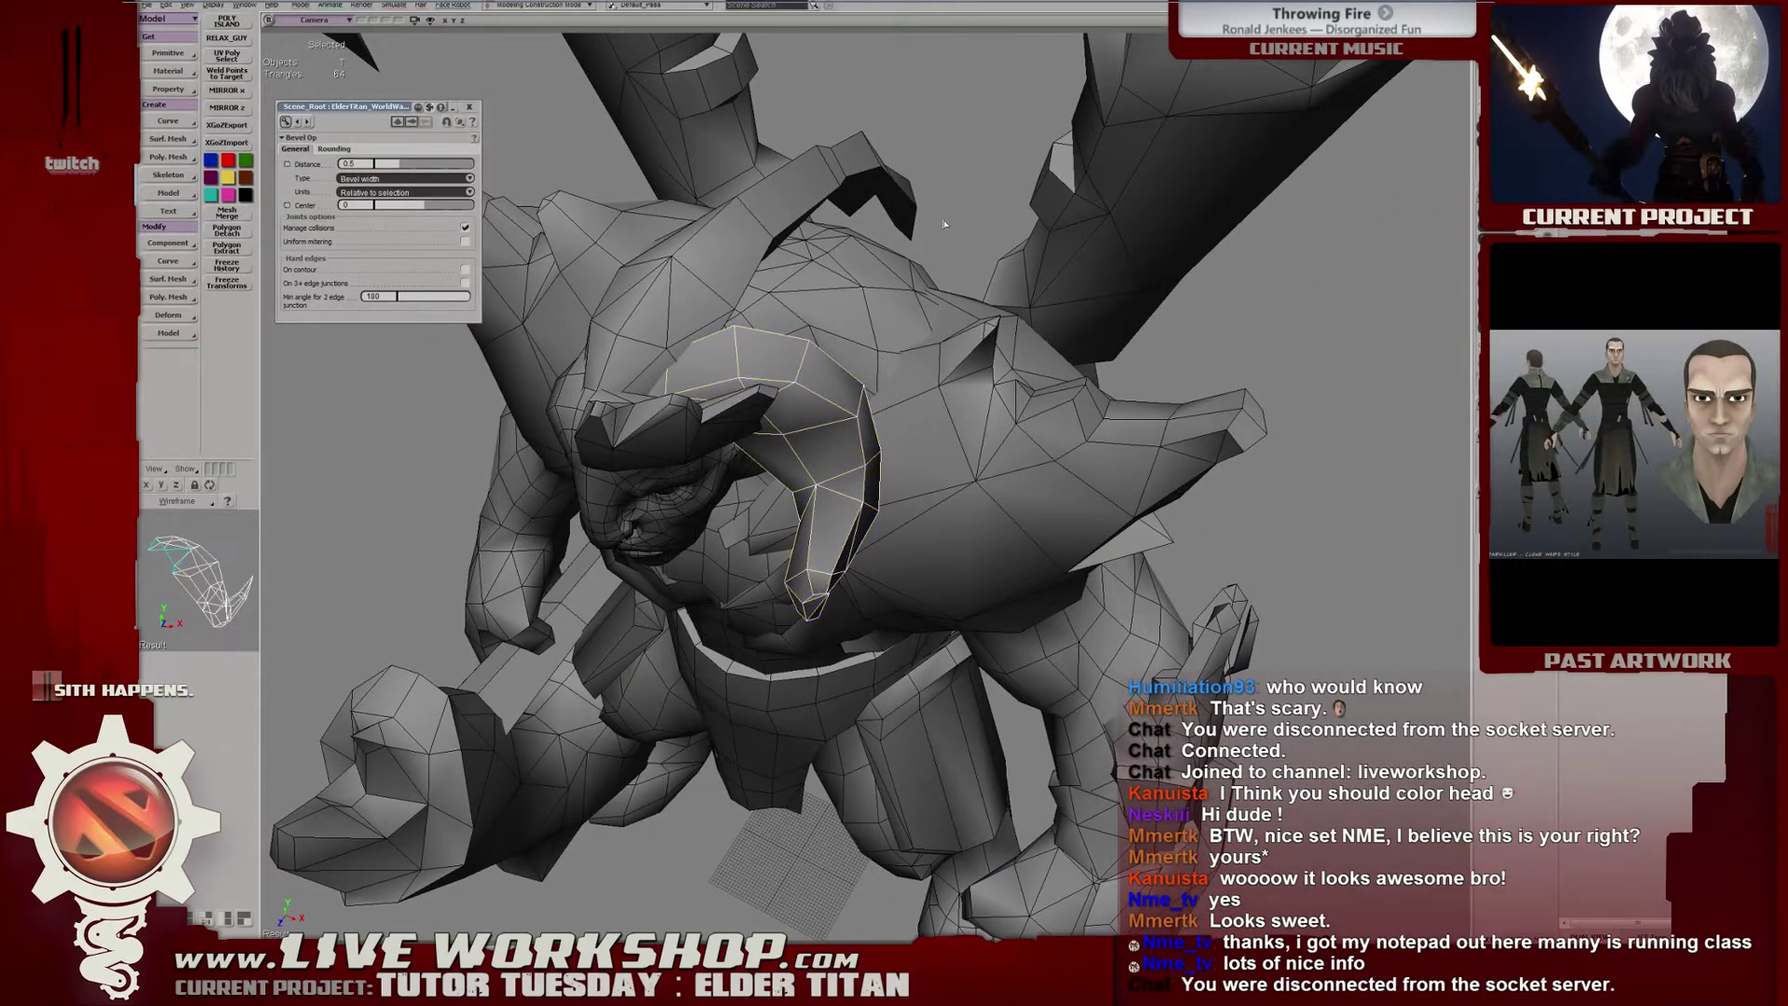
Duplicate the side horn and forehead piece beside the head, and add the original headpiece parts to the selection.
right_drag(944, 223, 339, 264)
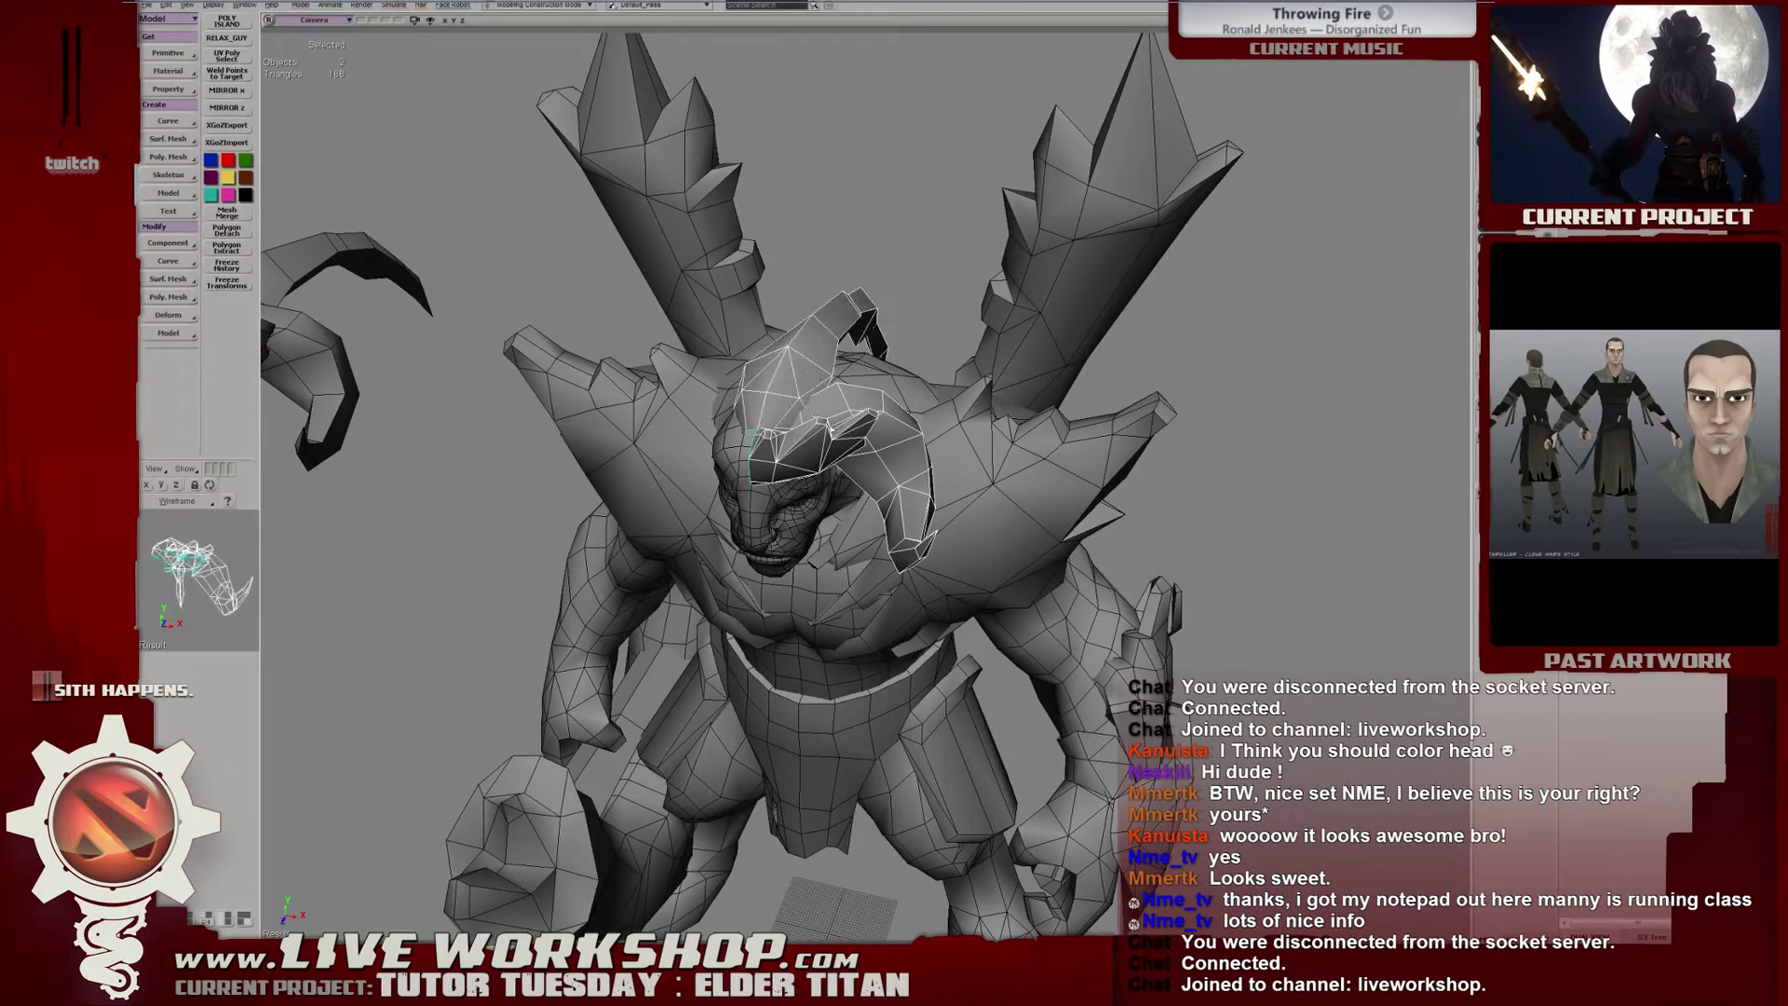
shift+click(809, 449)
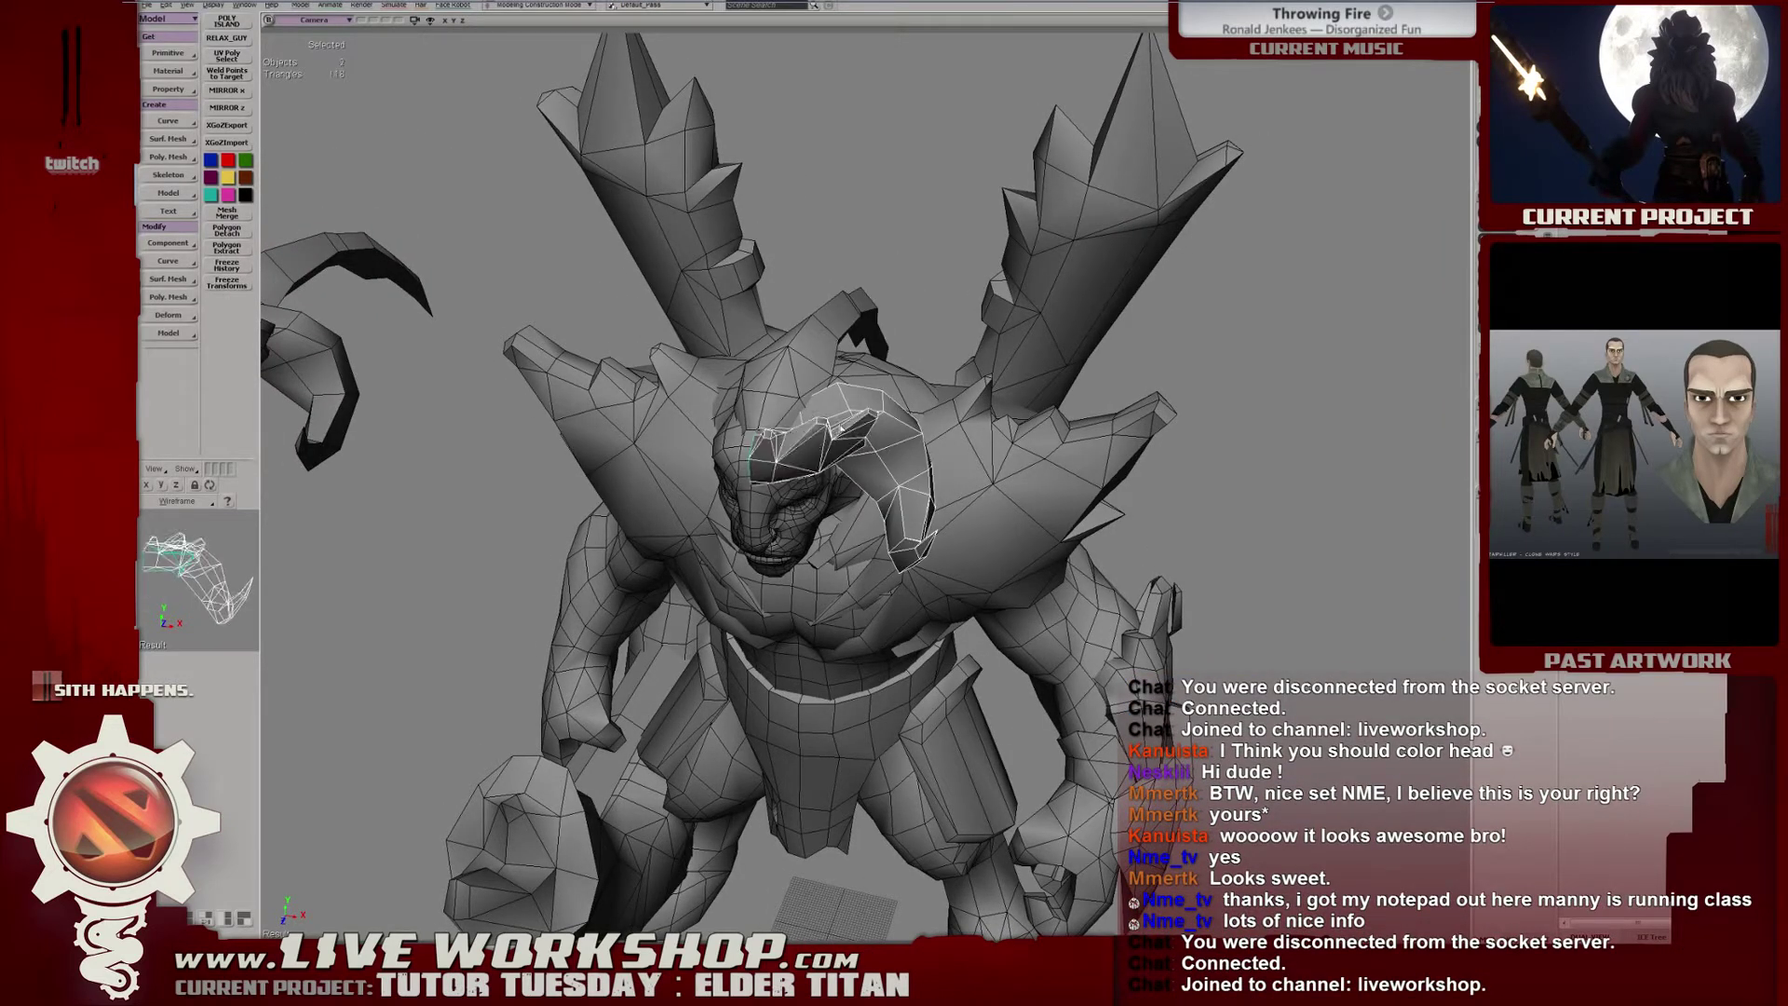
key(ctrl+d)
shift+click(892, 446)
shift+click(816, 449)
shift+click(806, 381)
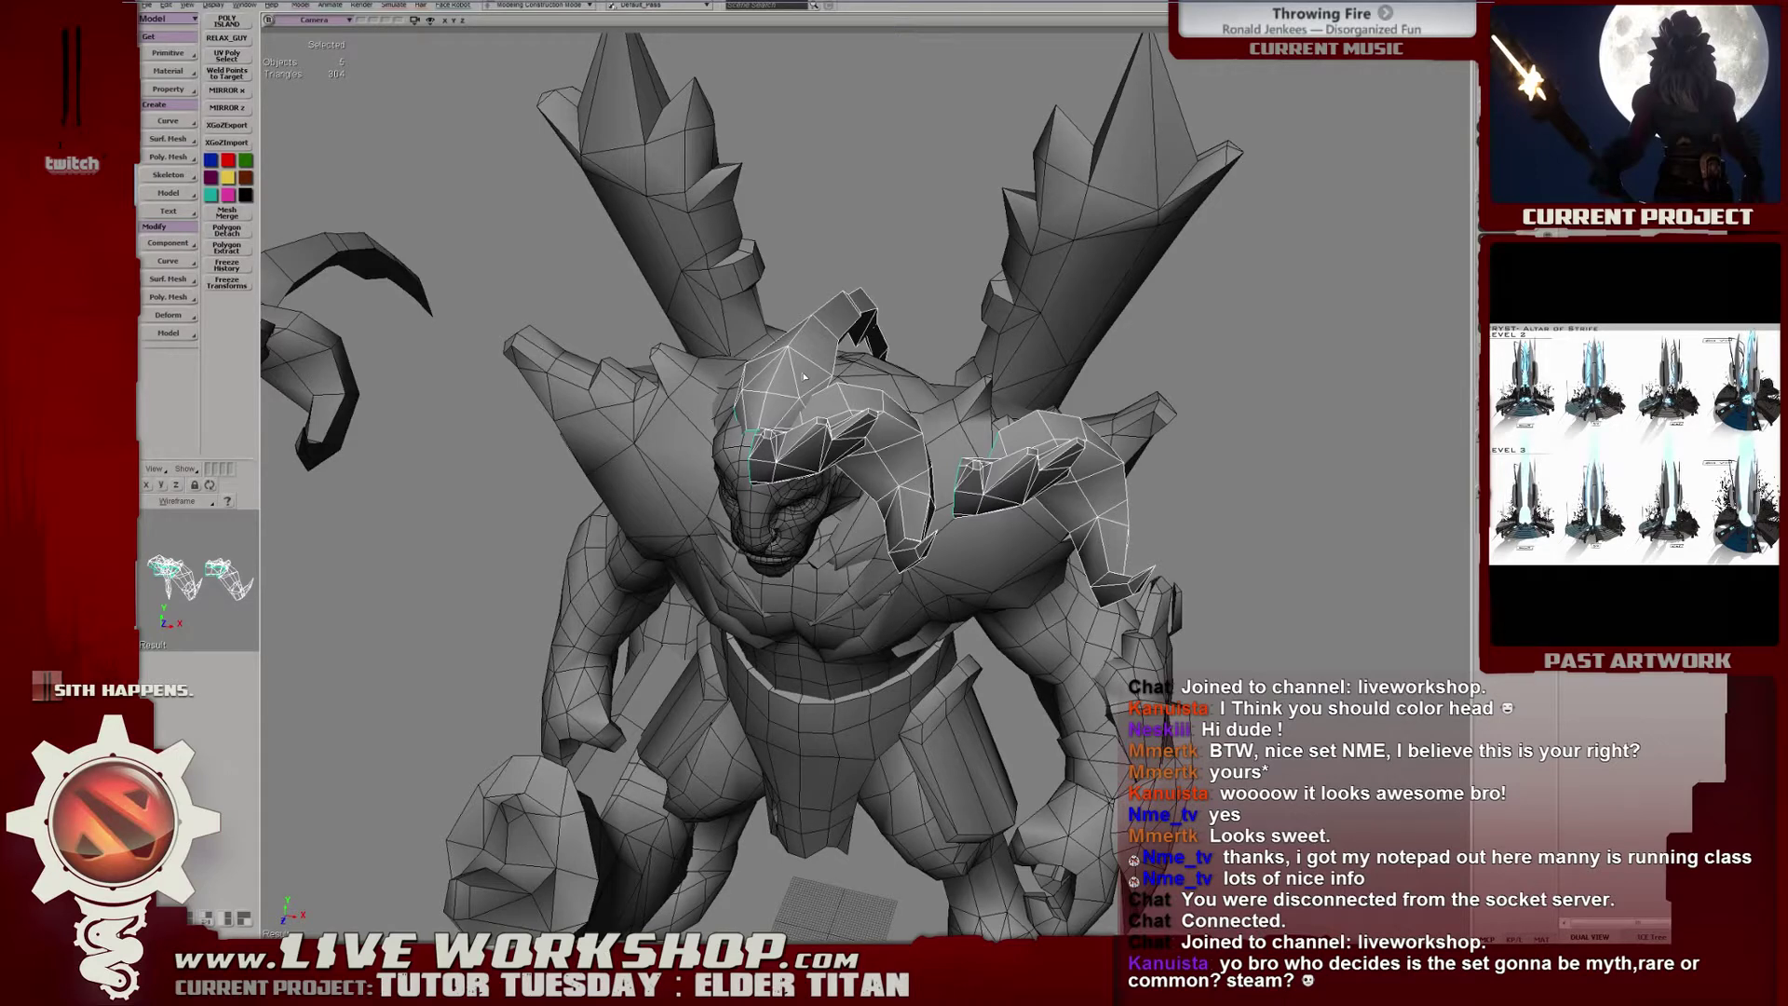
Delete the offset copy of the side horn and forehead piece, and undo the deletion.
click(883, 235)
middle_drag(883, 235, 823, 330)
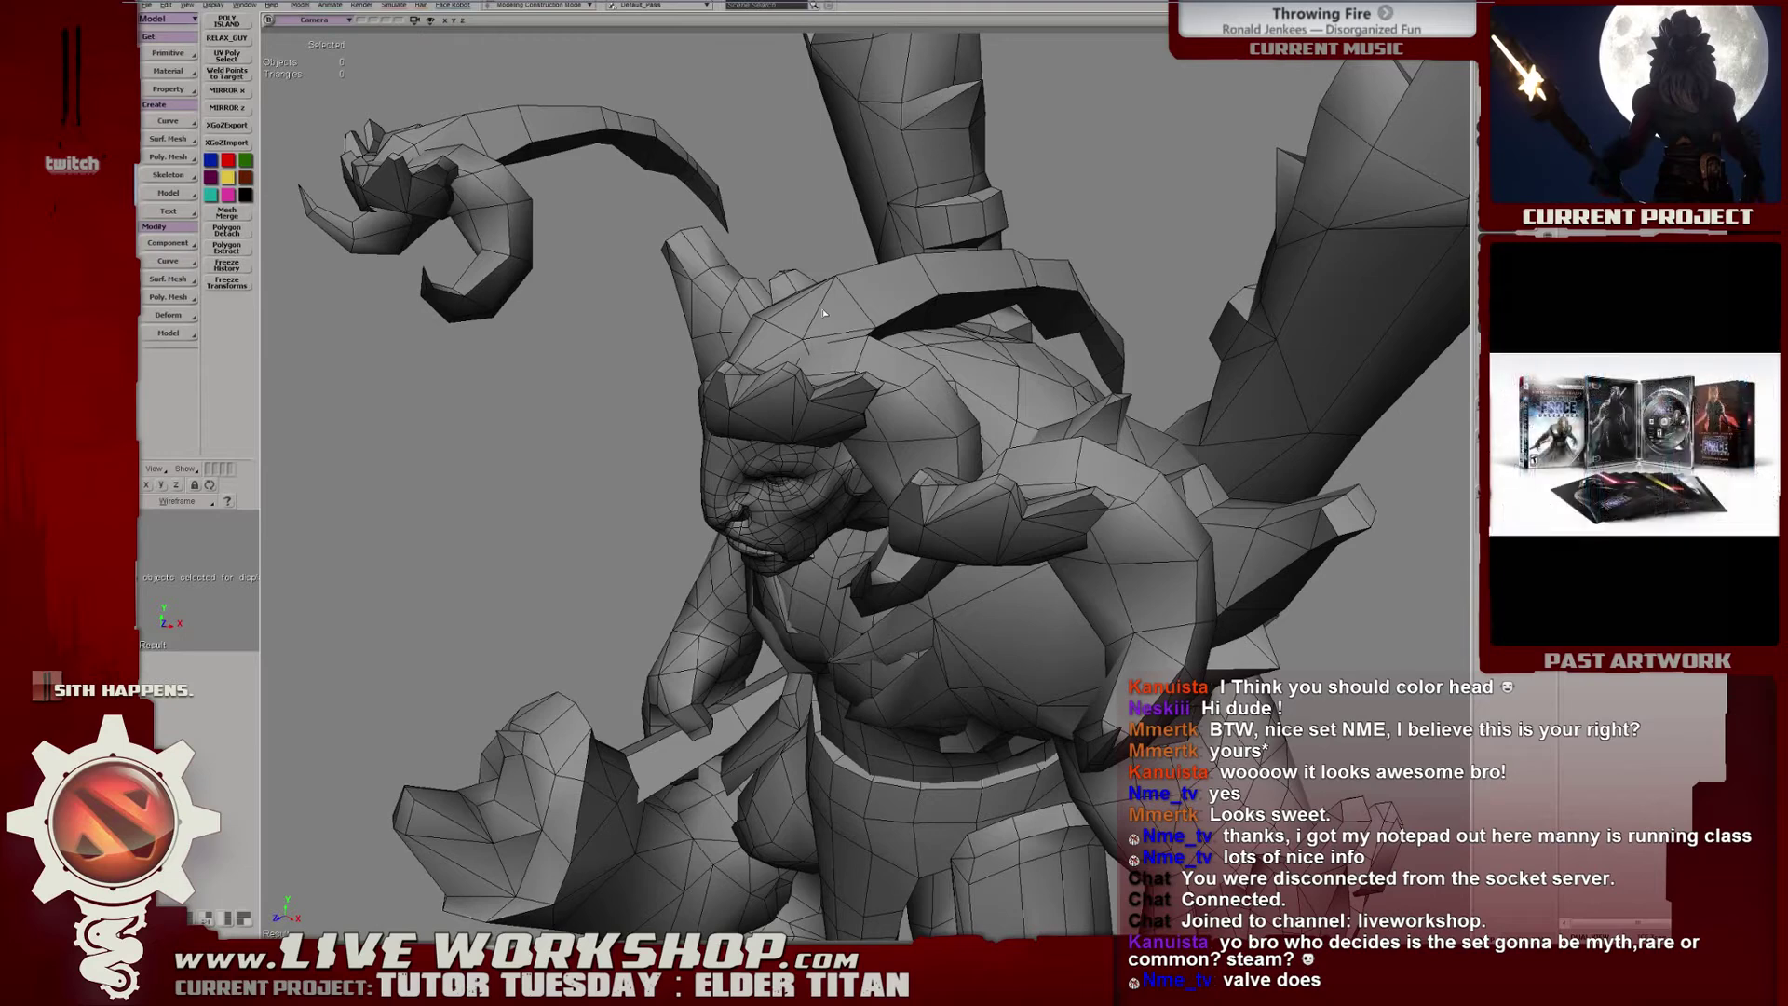
middle_drag(822, 310, 1000, 282)
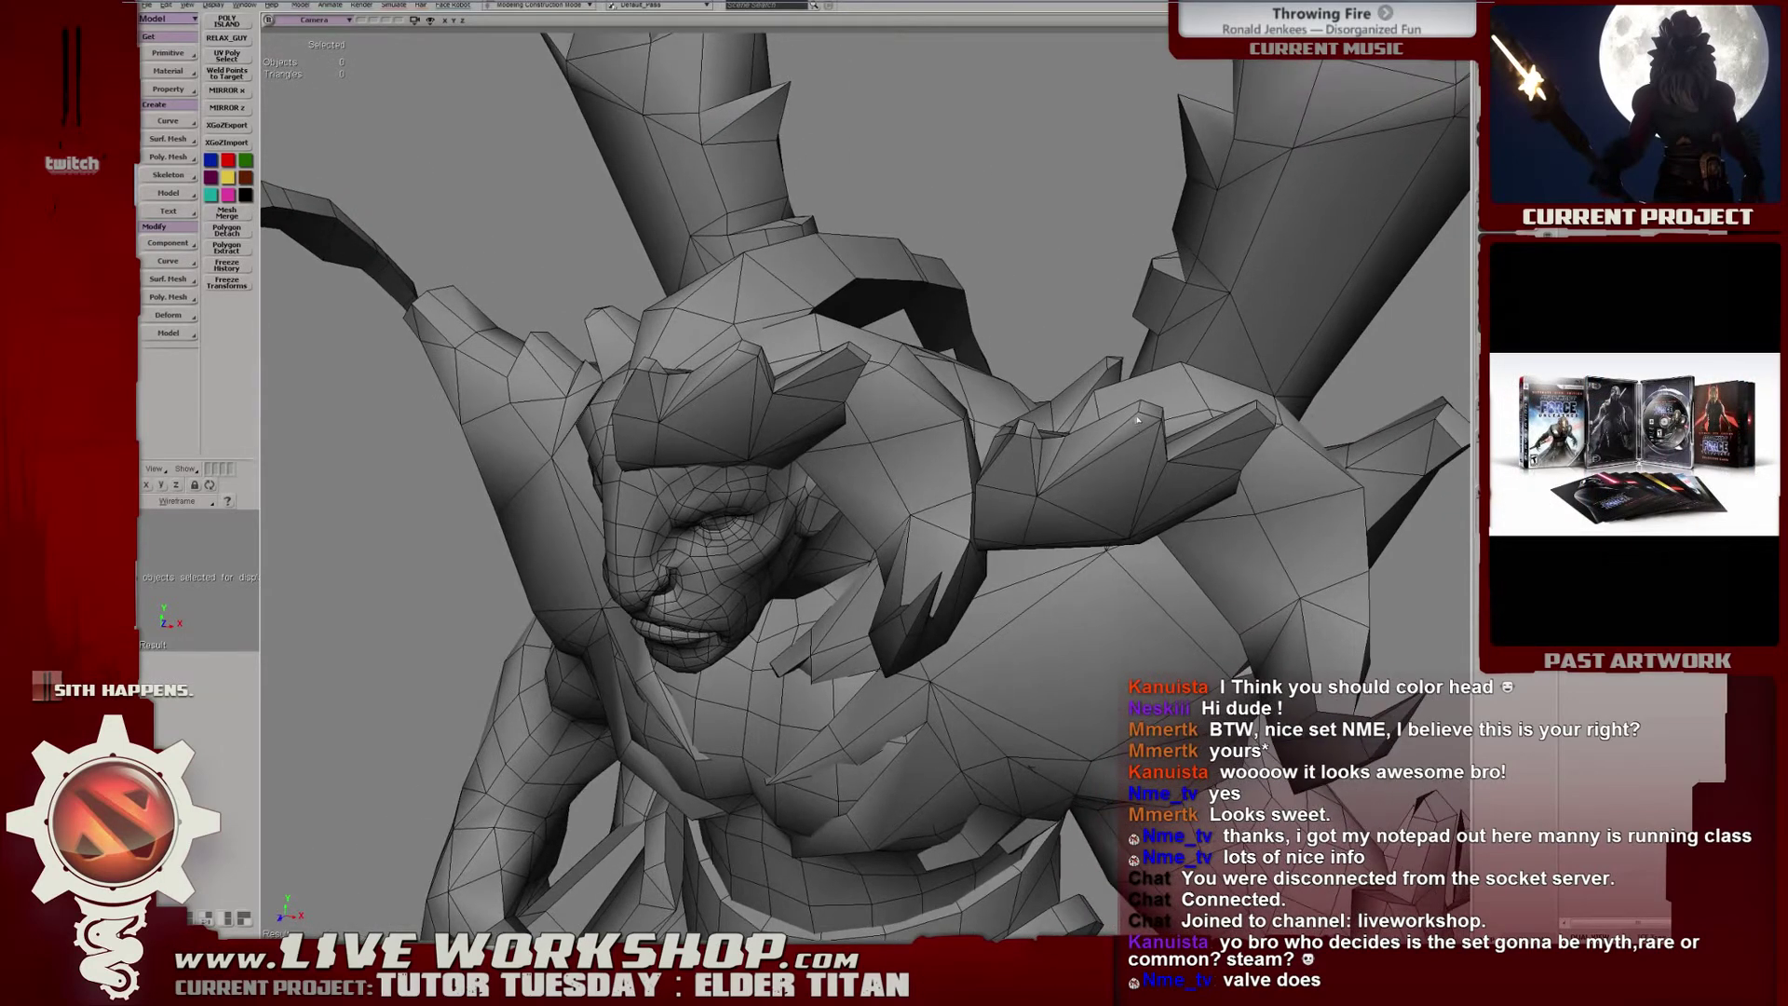
middle_drag(1137, 420, 1133, 431)
click(1133, 431)
key(Delete)
middle_drag(906, 427, 964, 421)
key(ctrl+z)
Remove the offset copy of the side horn and forehead piece and select the original forehead piece.
shift+click(999, 436)
shift+click(934, 483)
shift+click(887, 359)
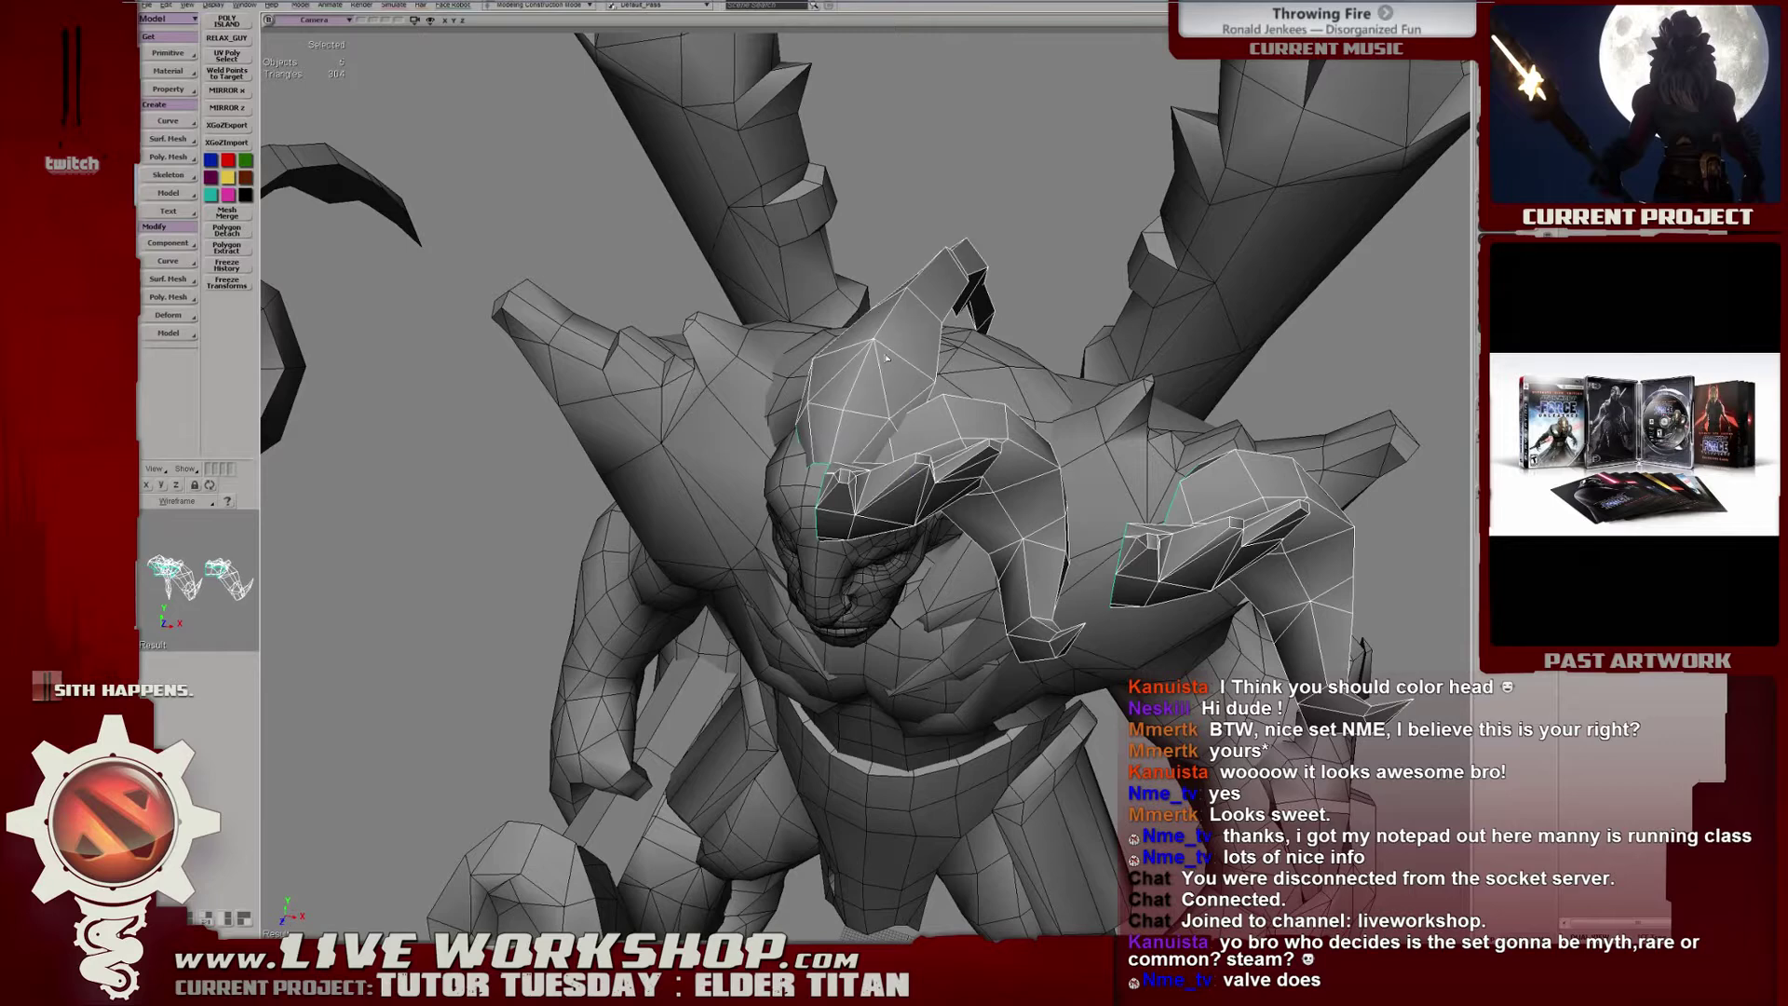
click(1223, 511)
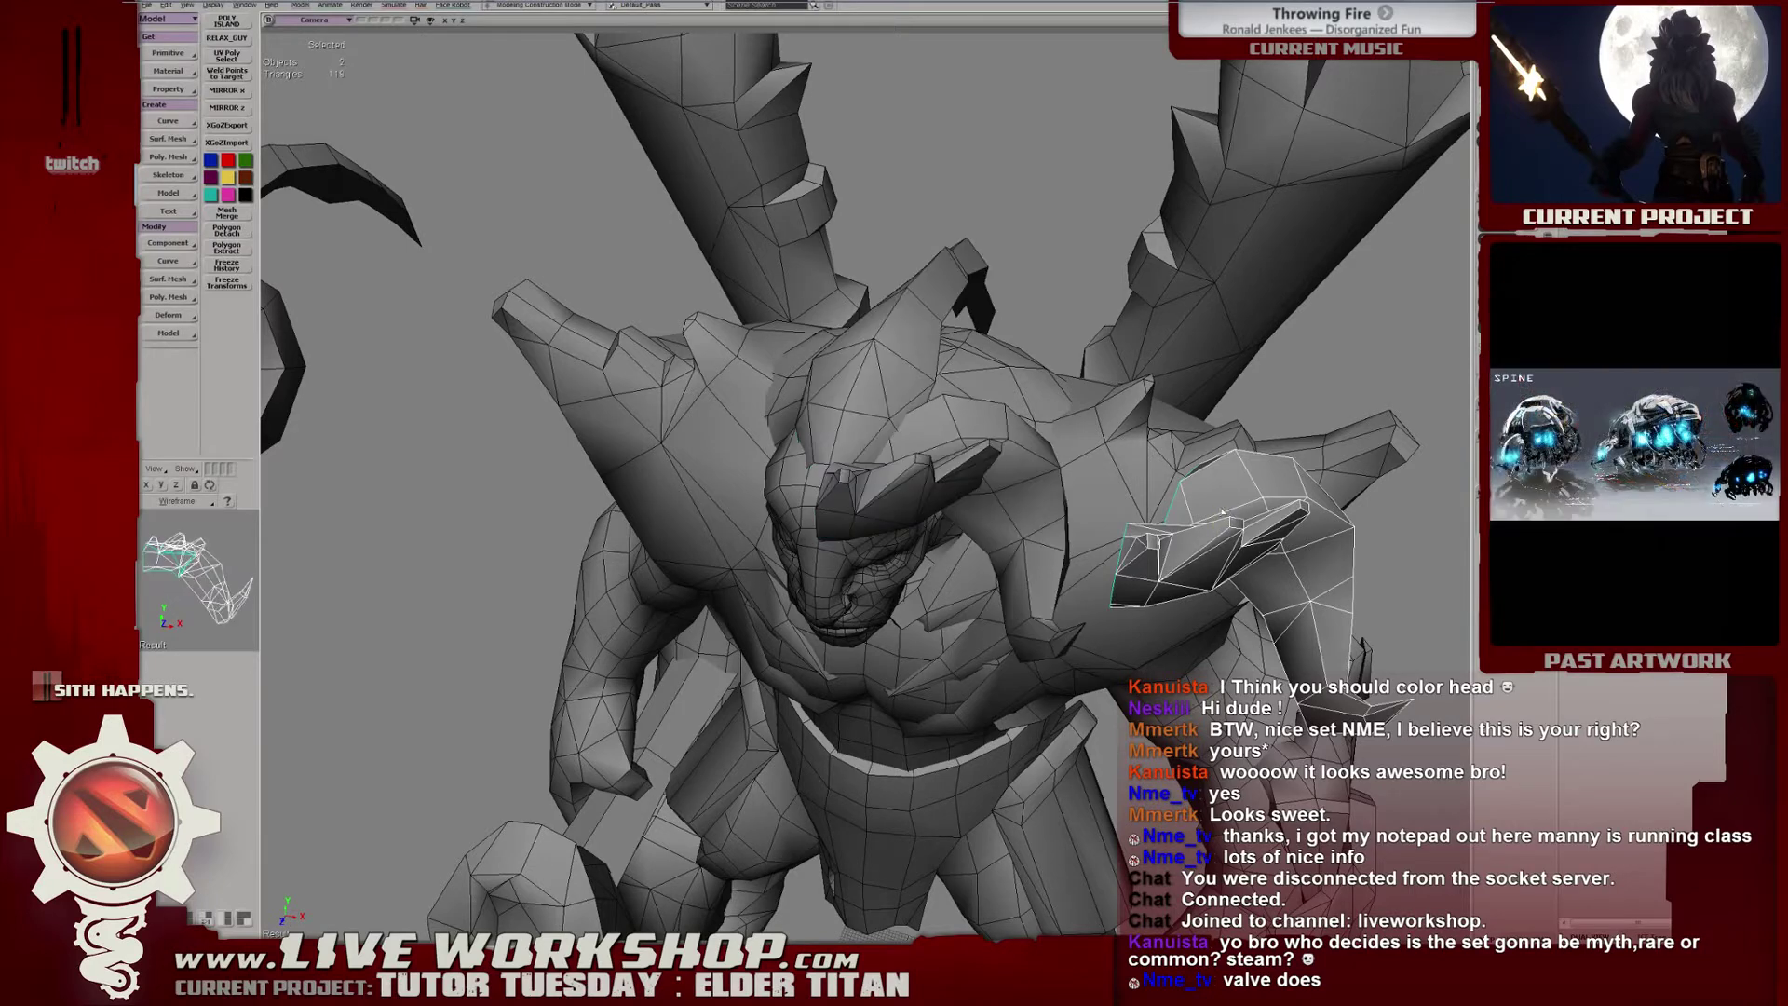
drag(1223, 511, 971, 422)
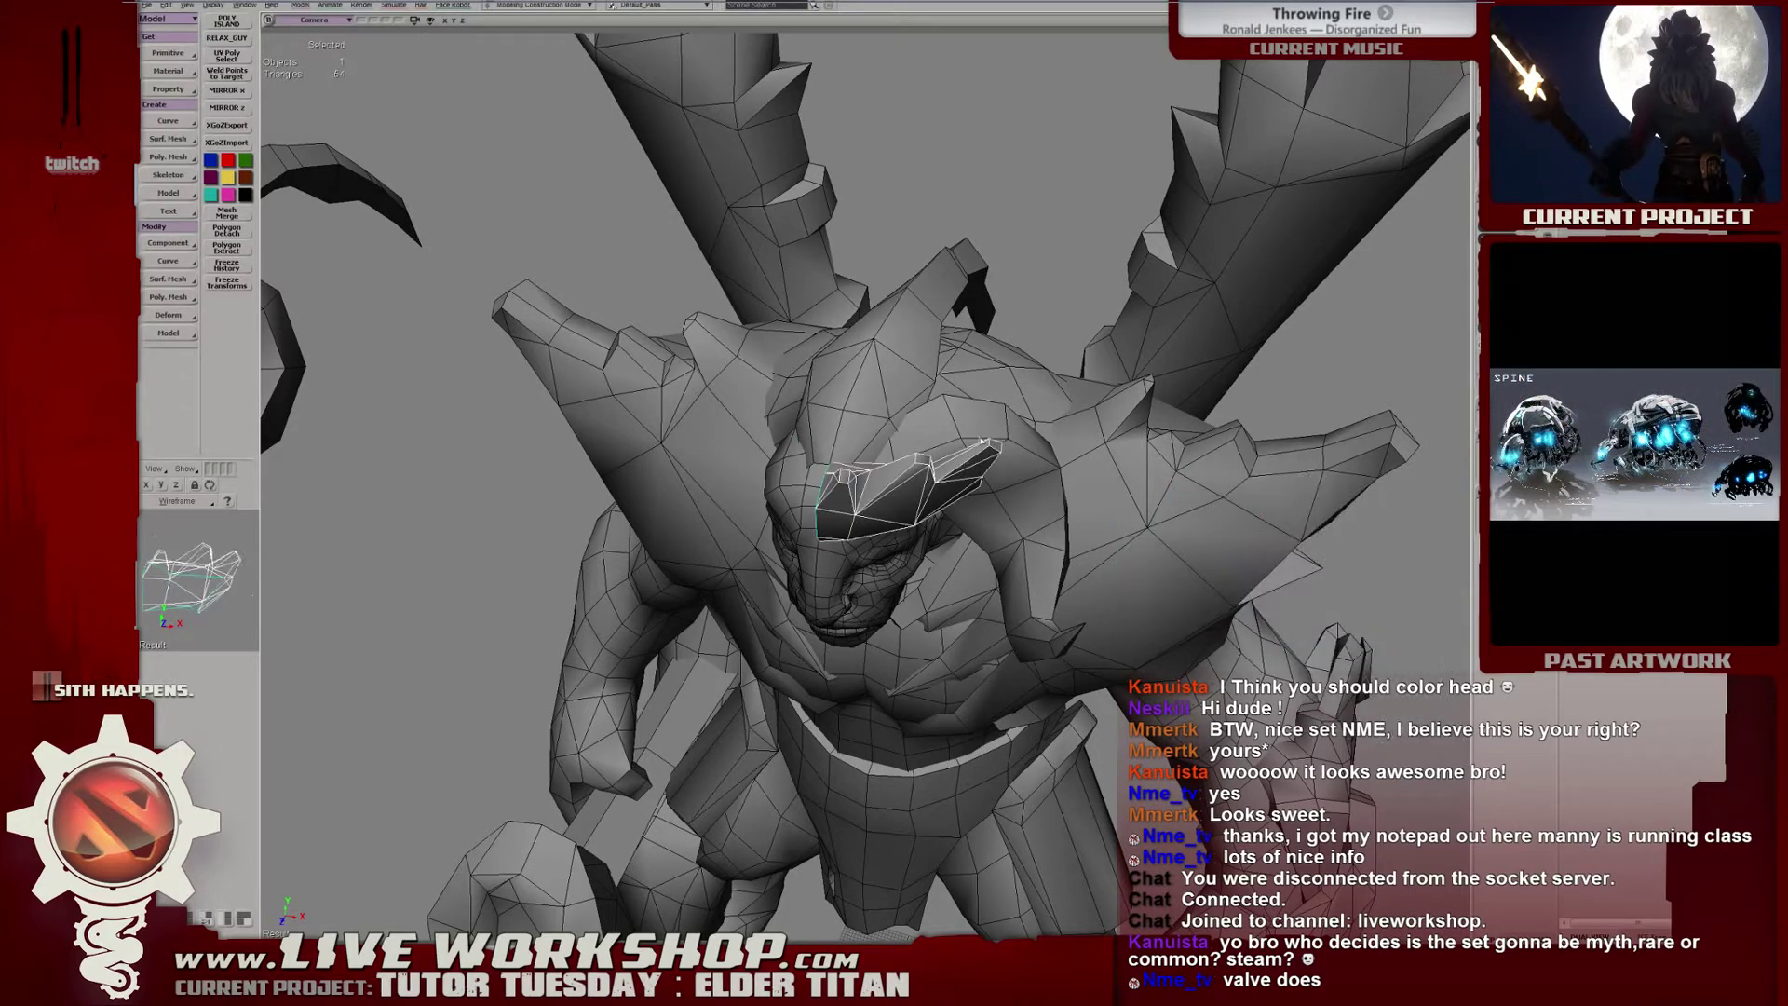
Select the forehead piece and side horn, compare checkered and plain shading, and duplicate the pair above the head.
drag(906, 342, 963, 382)
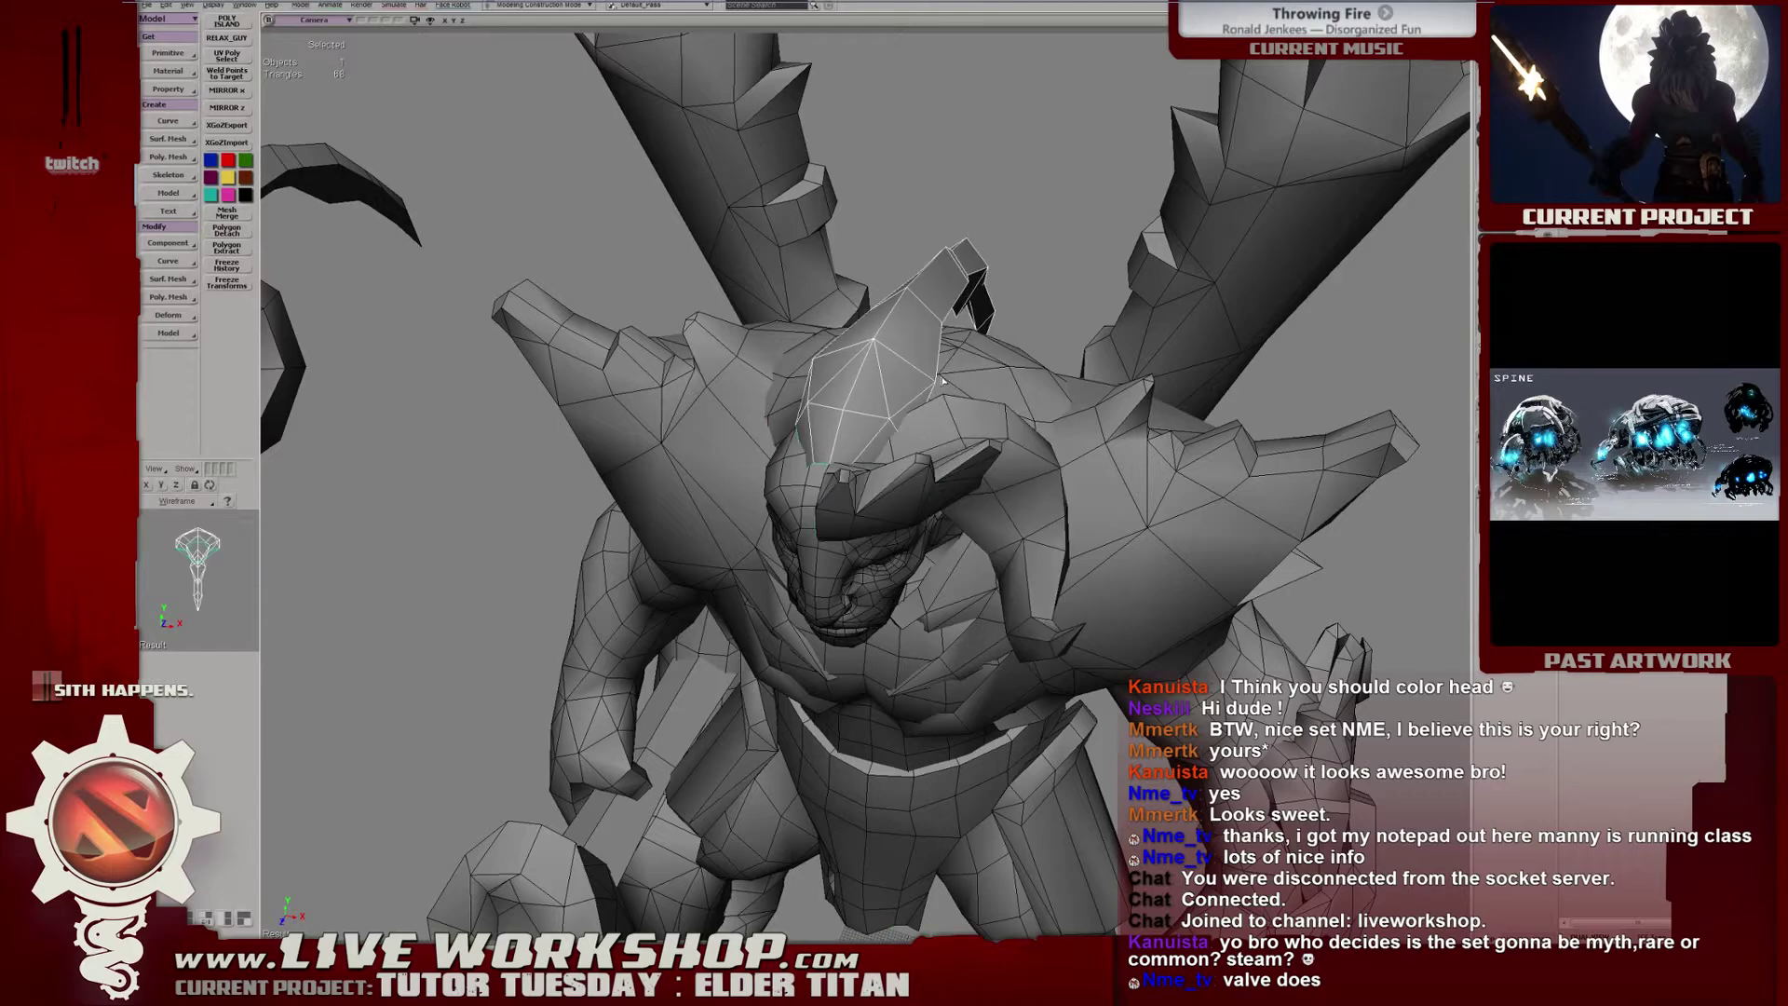
mouse_move(942, 380)
middle_down()
mouse_move(947, 403)
mouse_move(846, 376)
mouse_move(833, 336)
mouse_move(750, 482)
mouse_move(977, 391)
mouse_move(876, 480)
mouse_move(879, 555)
mouse_move(777, 575)
mouse_move(920, 524)
mouse_move(783, 359)
middle_up()
shift+click(750, 481)
key(shift+s)
key(shift+s)
key(shift+s)
key(t)
key(shift+s)
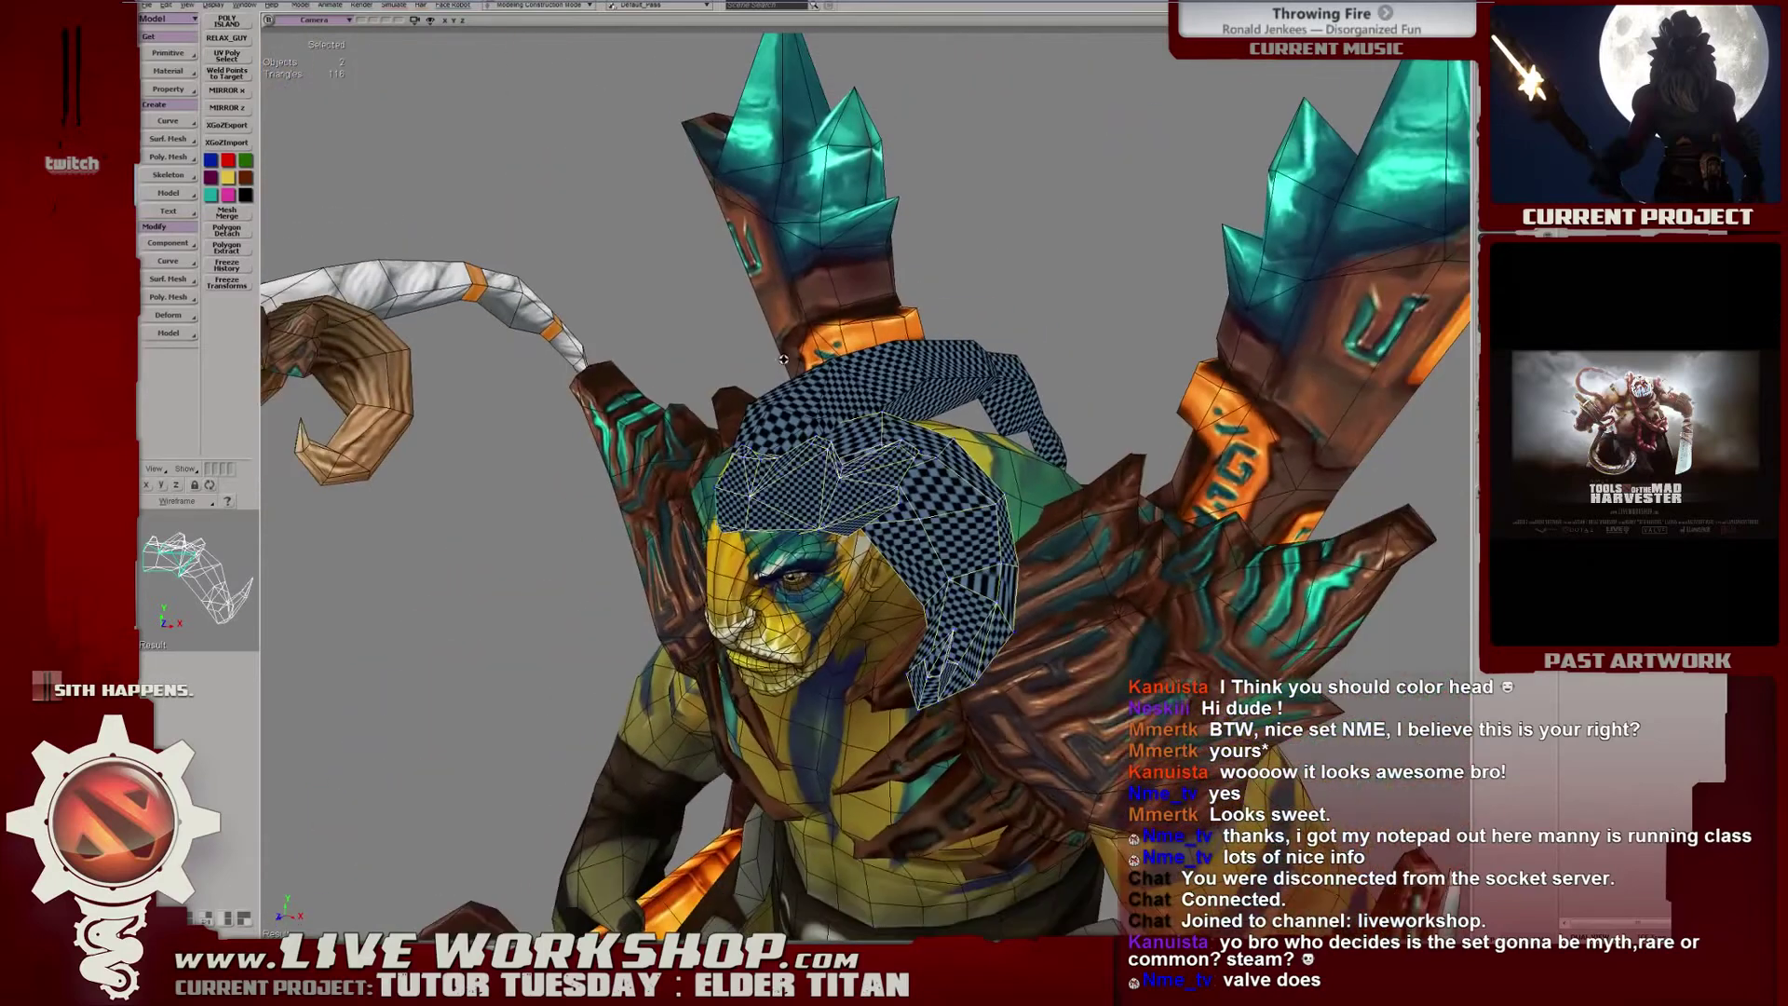
key(shift+s)
mouse_move(993, 362)
middle_down()
mouse_move(871, 406)
mouse_move(968, 424)
mouse_move(899, 435)
middle_up()
key(ctrl+d)
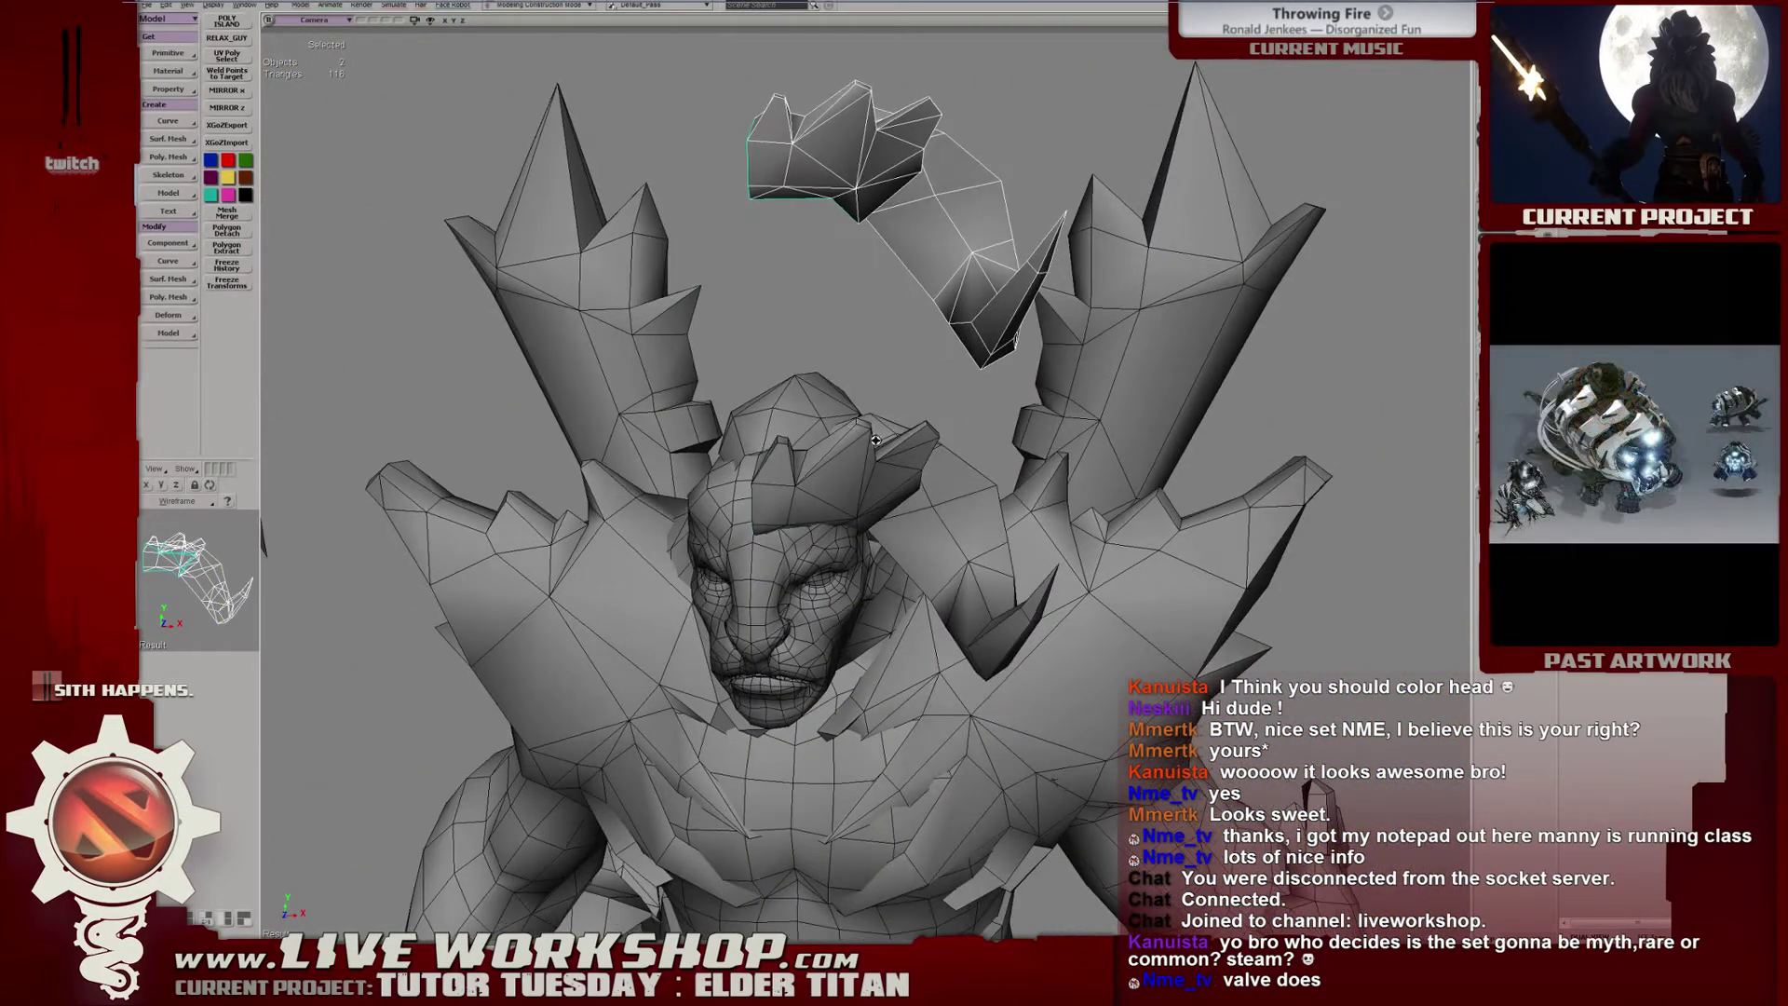
Remove the duplicated horn and forehead piece above the head and open the remaining side horn for vertex editing.
shift+click(876, 441)
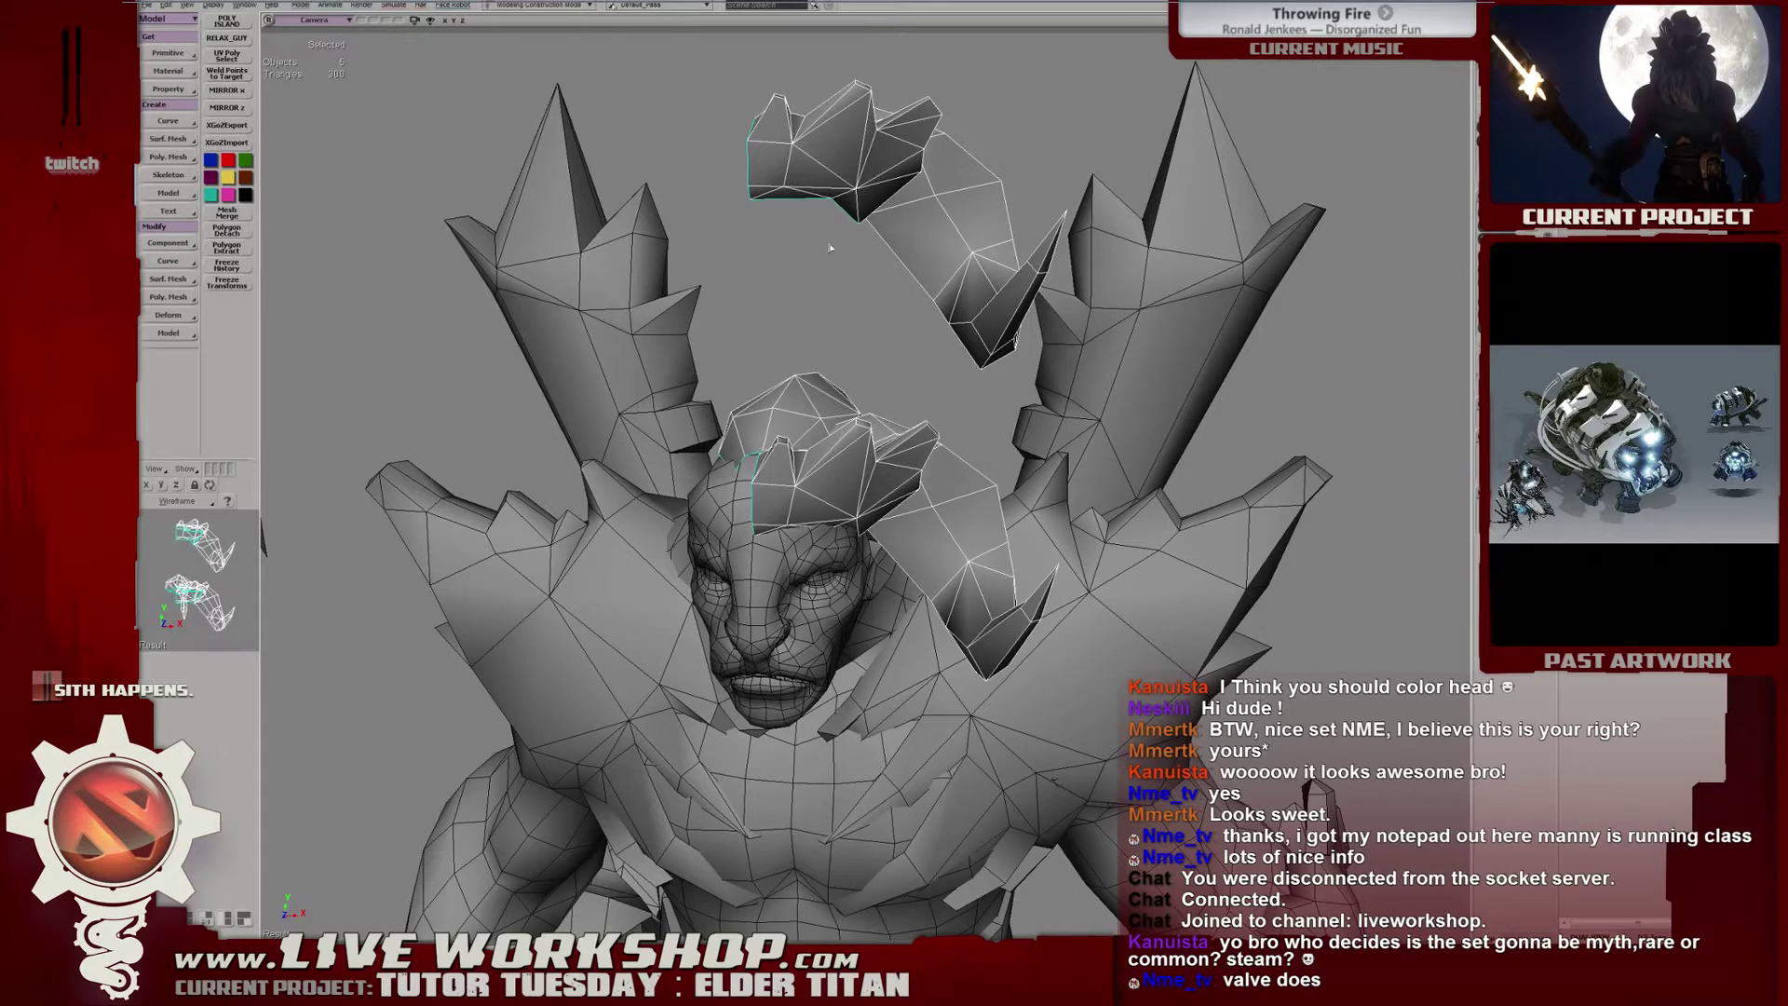
key(Delete)
middle_drag(892, 384, 1026, 413)
click(948, 342)
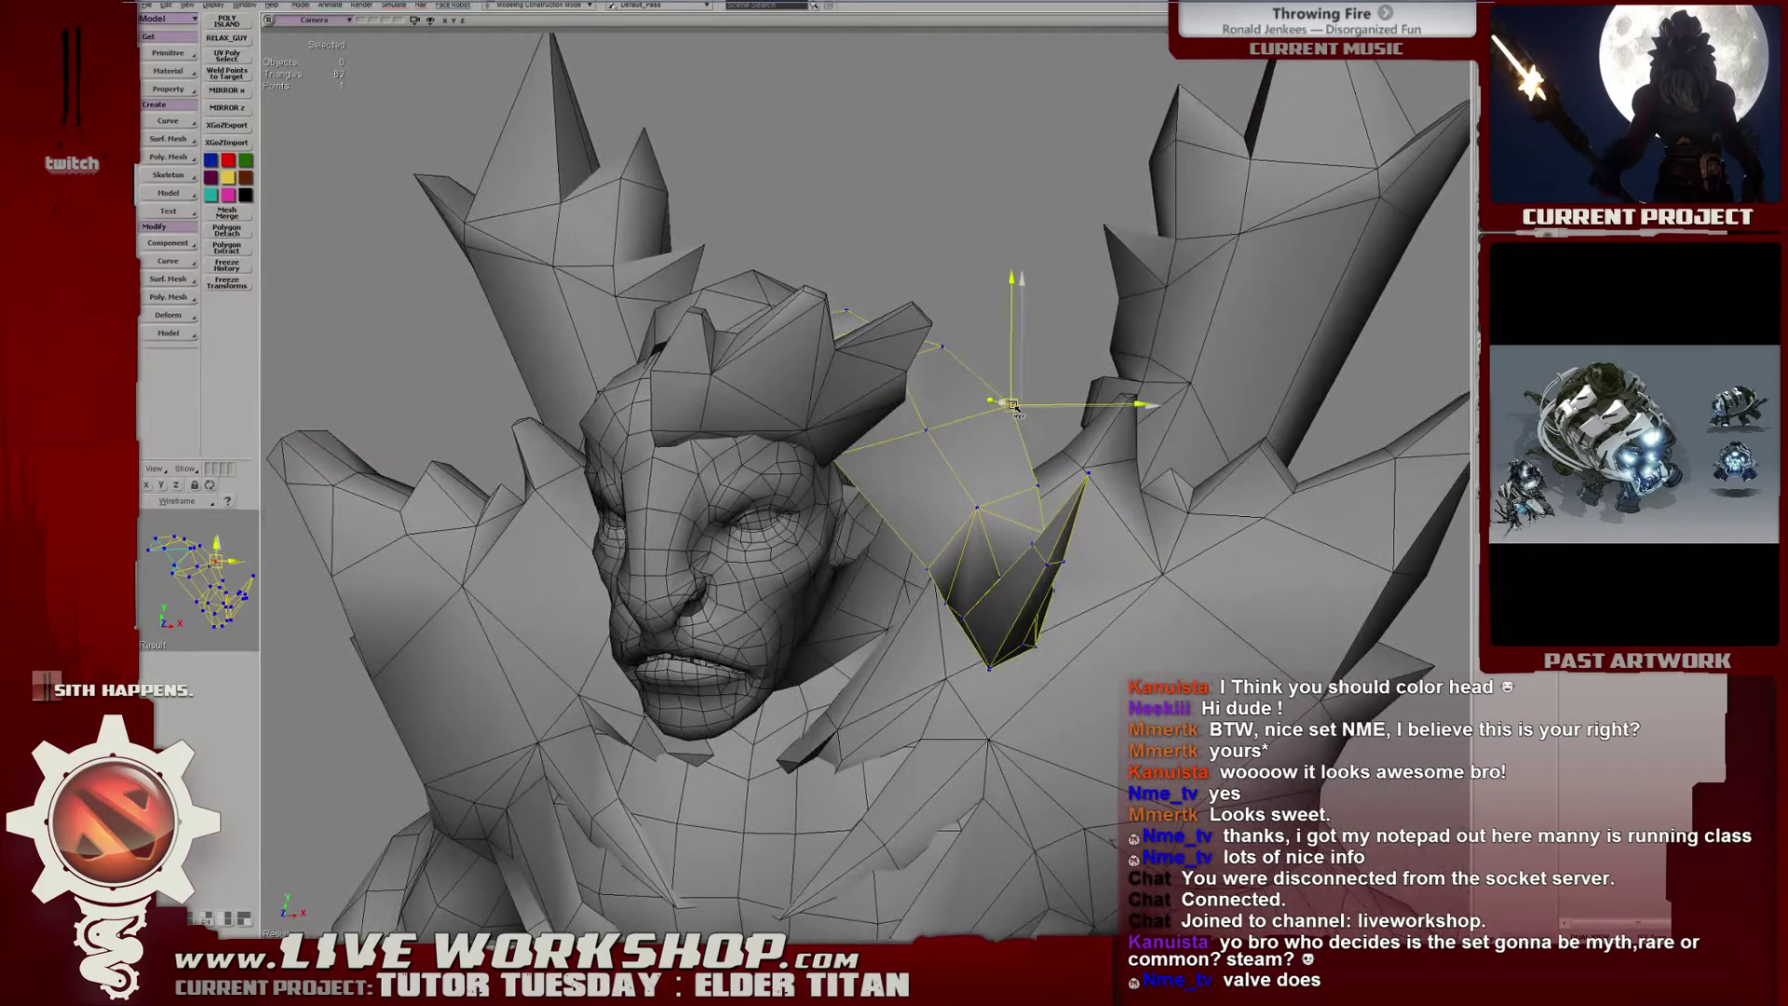
Lower the tip vertex of the side horn, checking the shape in wireframe and with the checker texture.
middle_drag(943, 344, 900, 387)
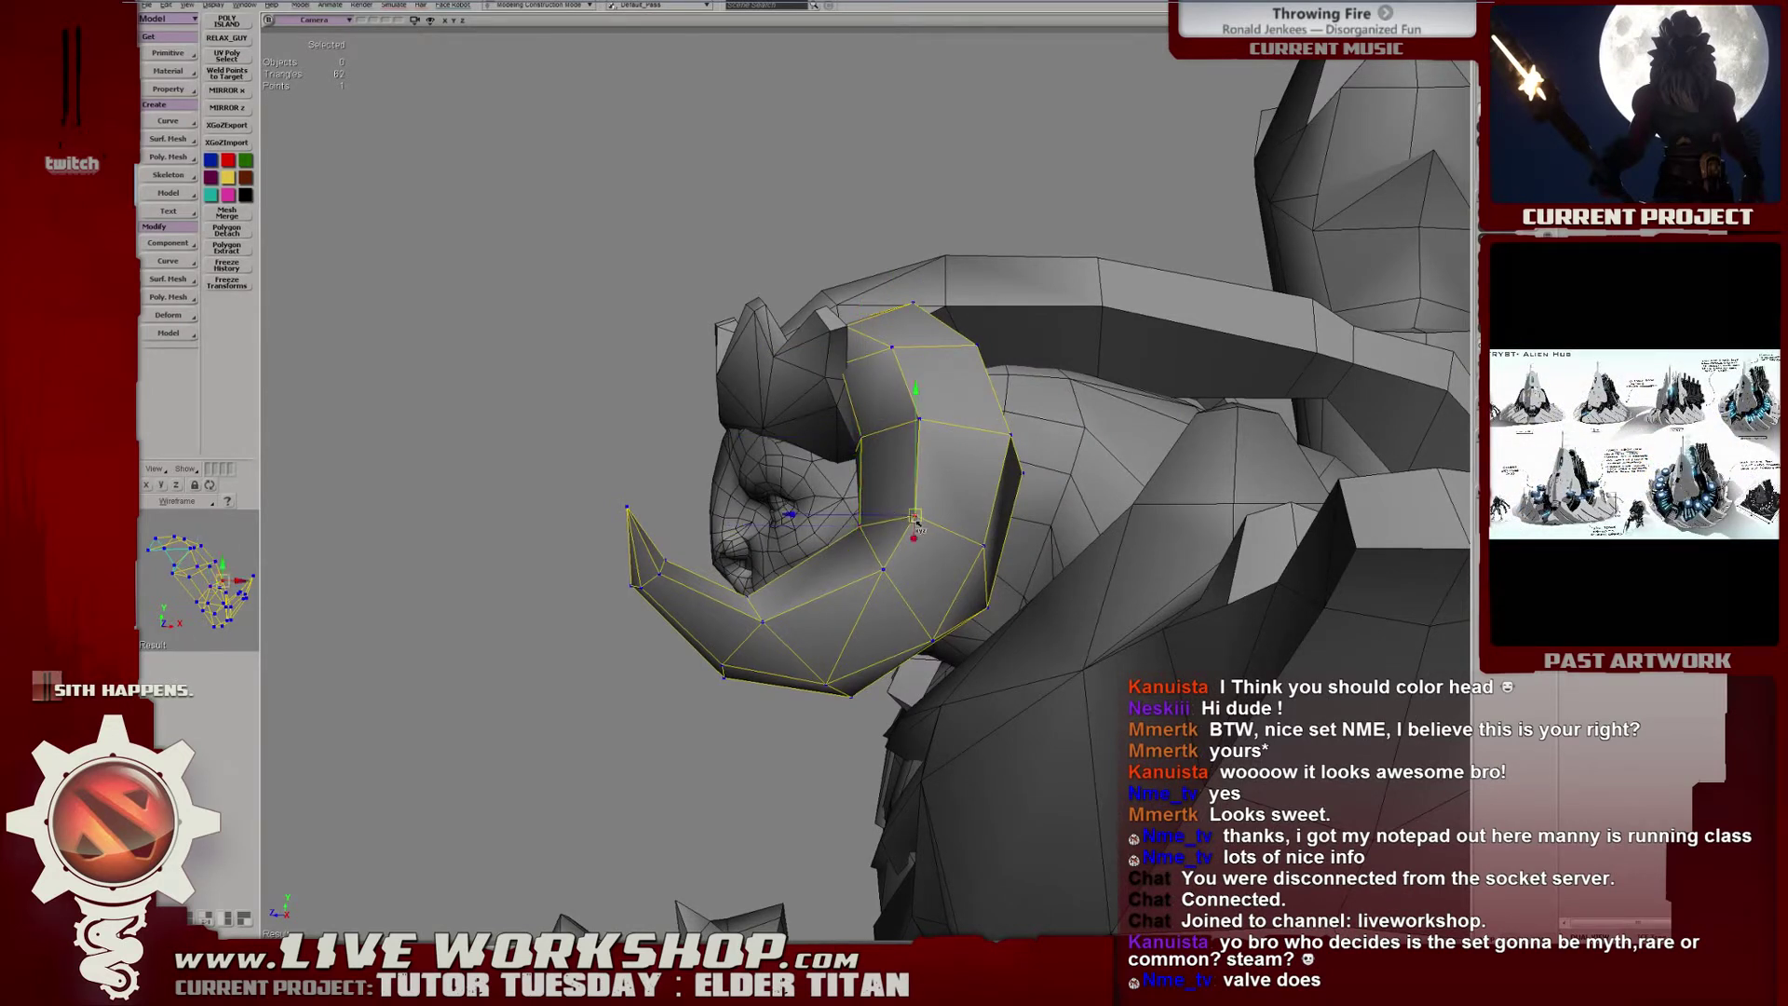
middle_drag(930, 518, 665, 320)
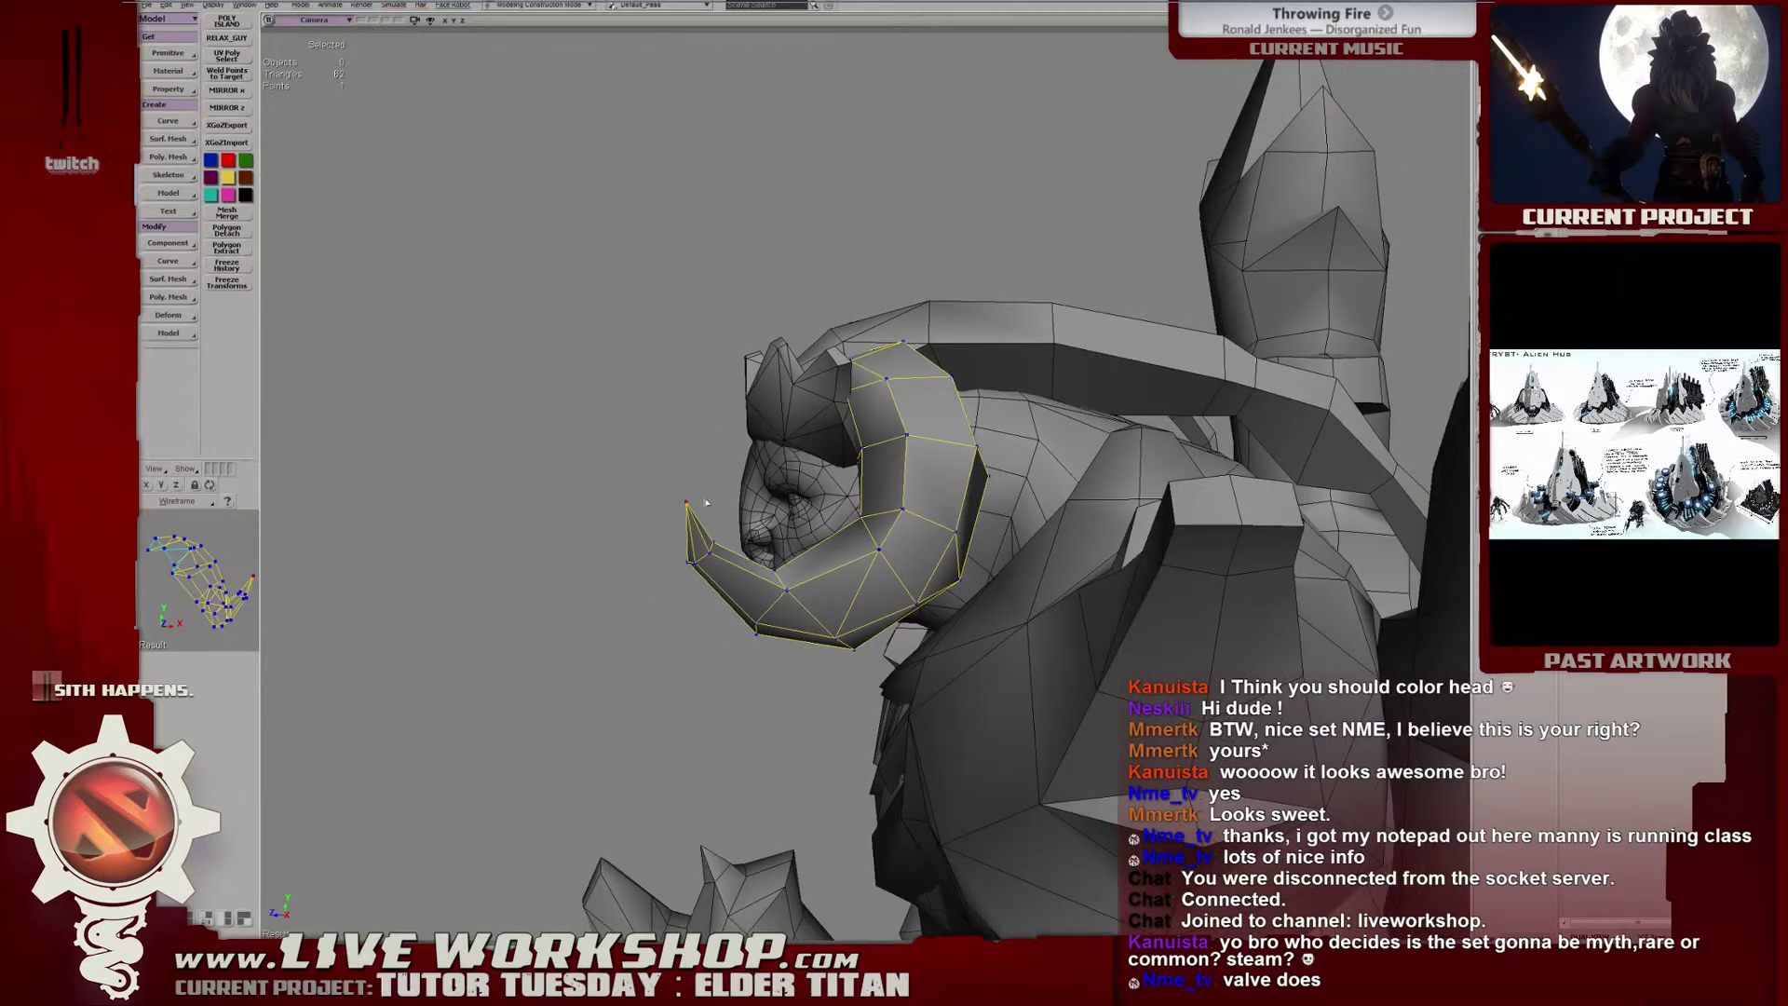
mouse_move(705, 501)
middle_down()
mouse_move(692, 509)
mouse_move(862, 462)
mouse_move(937, 490)
mouse_move(838, 456)
mouse_move(770, 458)
mouse_move(866, 441)
middle_up()
key(4)
drag(808, 532, 885, 594)
key(6)
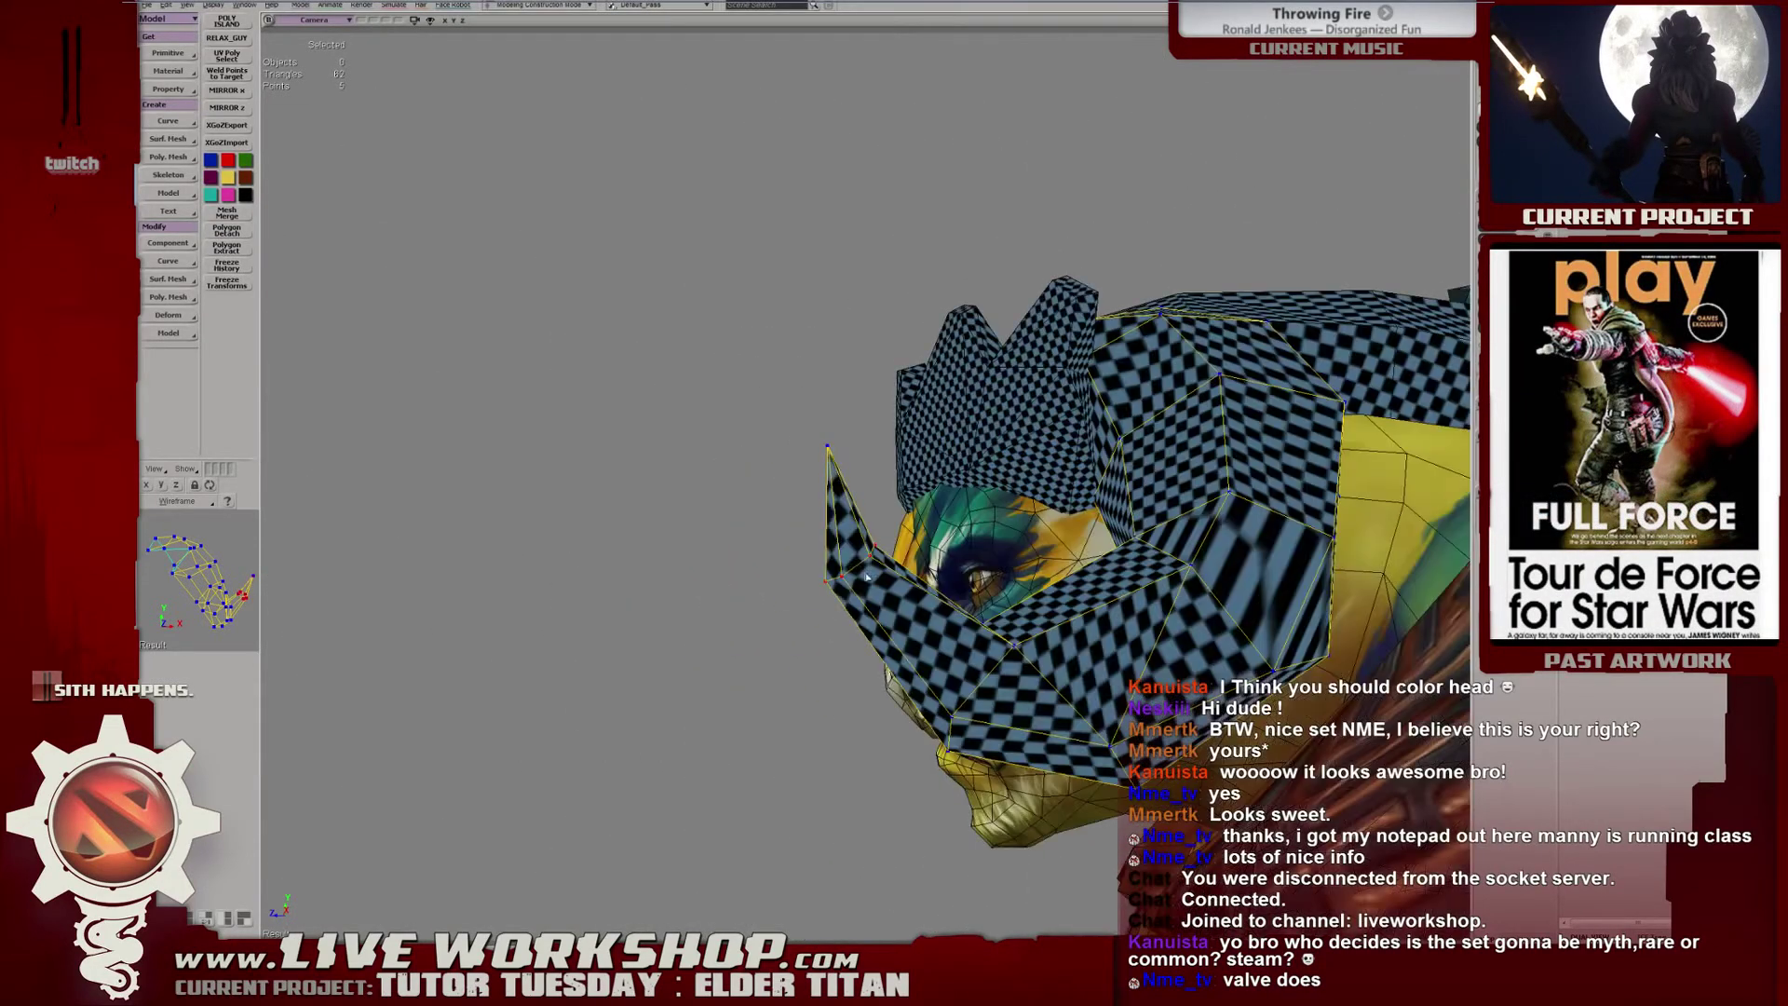
key(v)
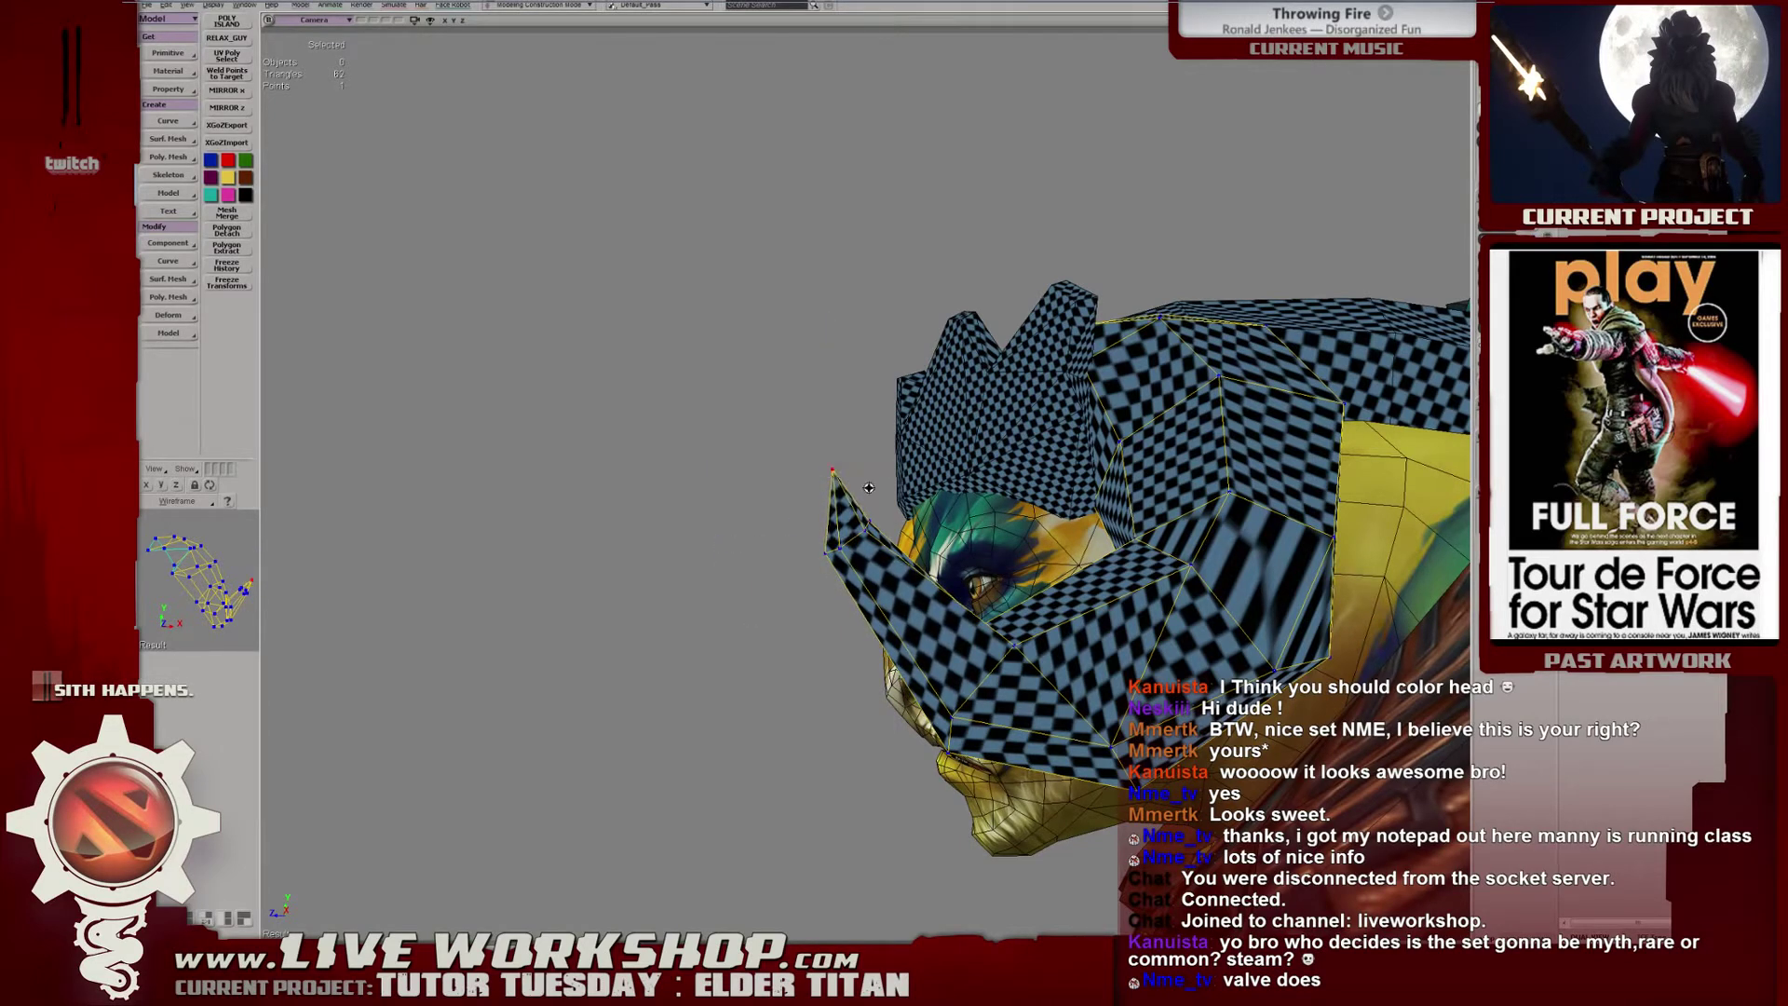
middle_drag(869, 487, 686, 485)
Select the ring of vertices just behind the side horn's tip in wireframe and adjust it against the checker texture.
click(766, 260)
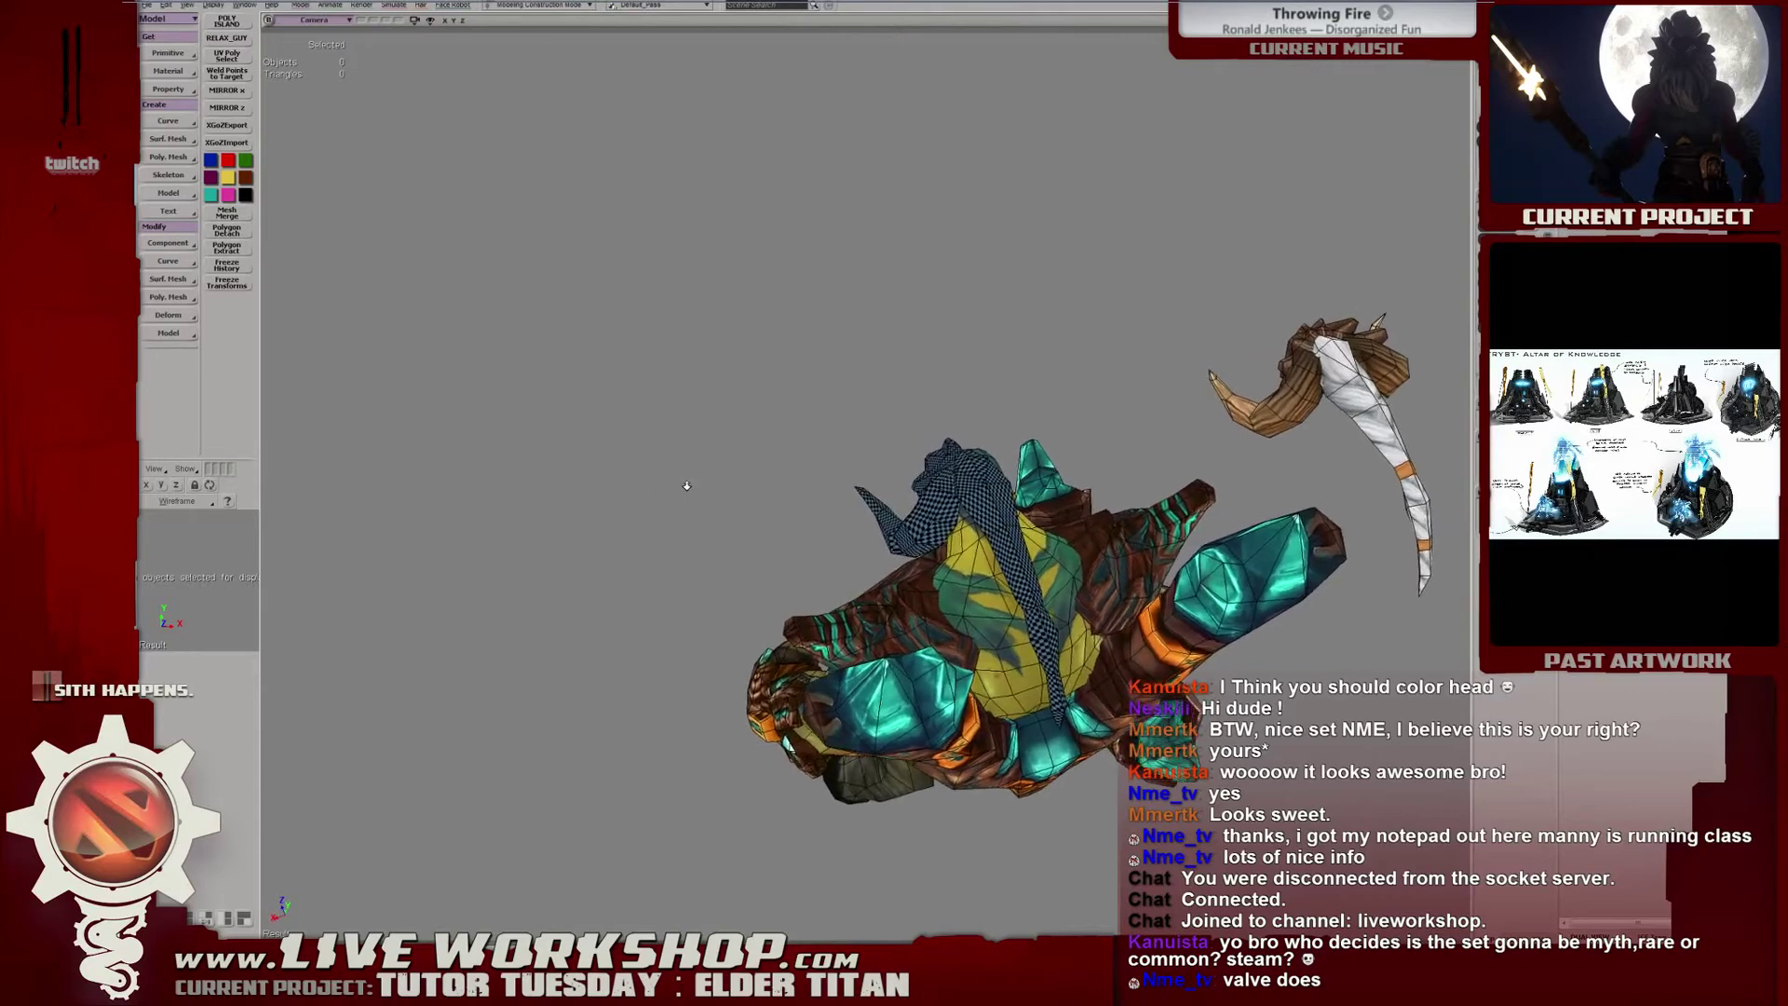
click(880, 507)
key(f)
key(8)
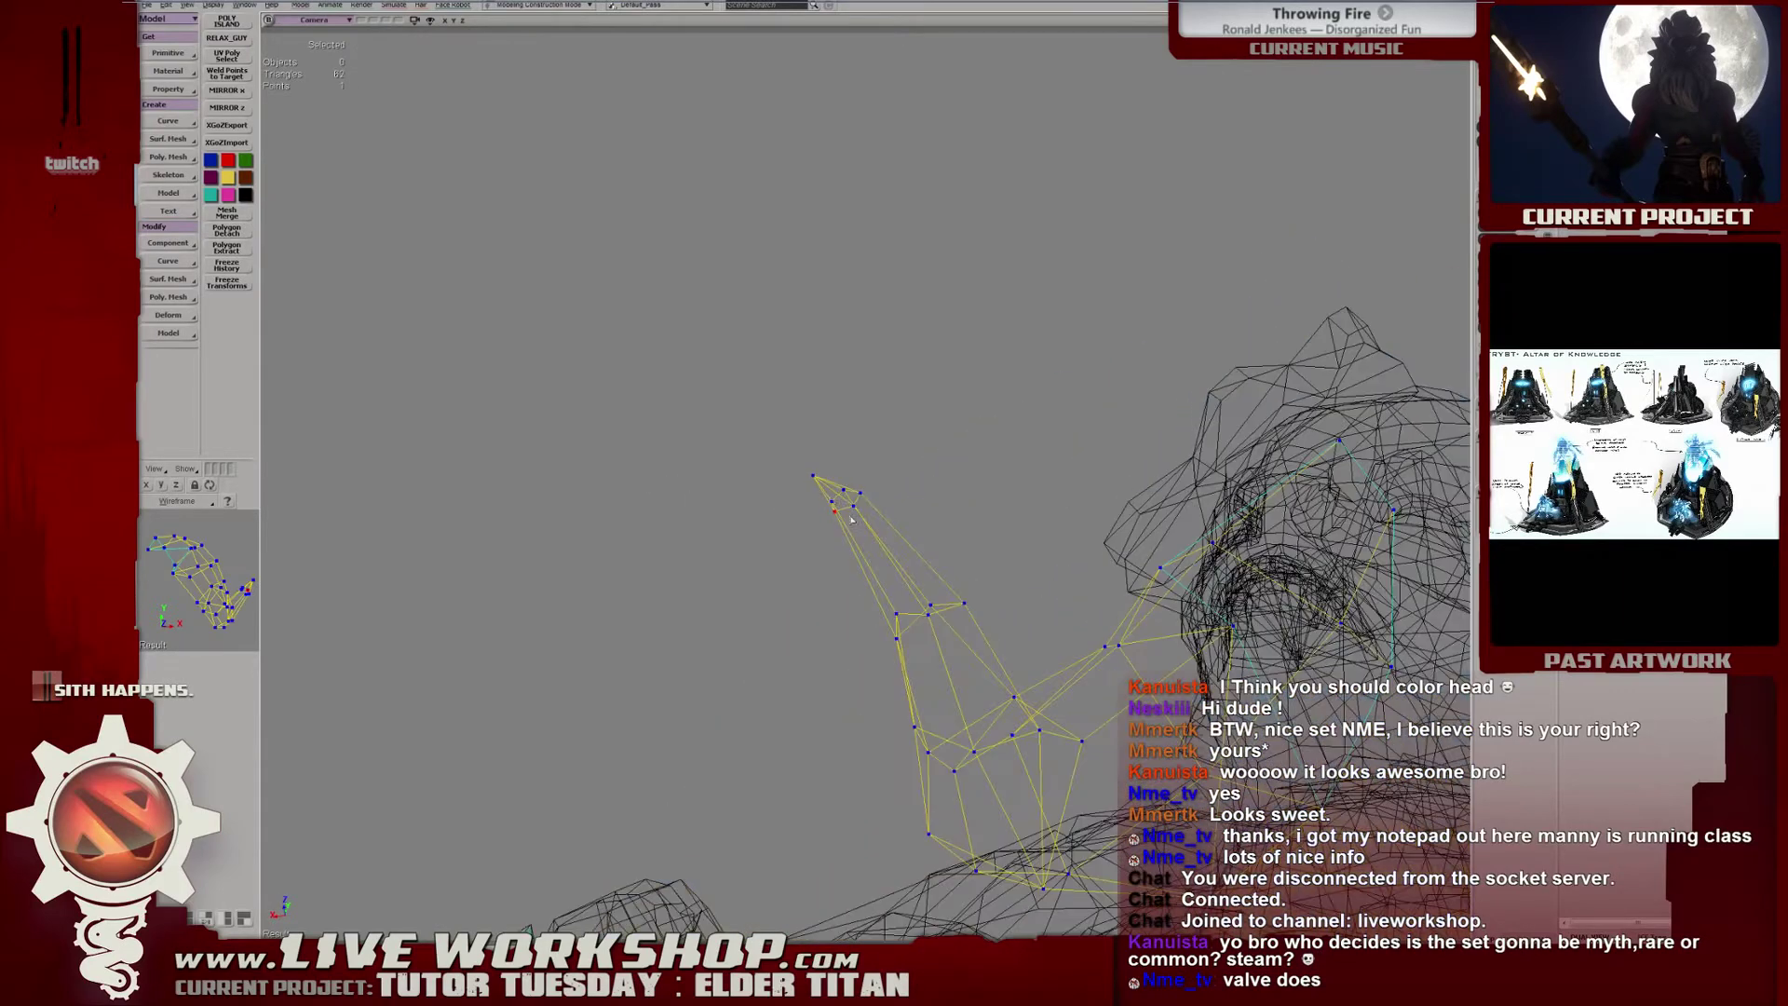
drag(880, 519, 881, 520)
key(8)
mouse_move(879, 518)
middle_down()
mouse_move(855, 505)
mouse_move(911, 589)
middle_up()
key(8)
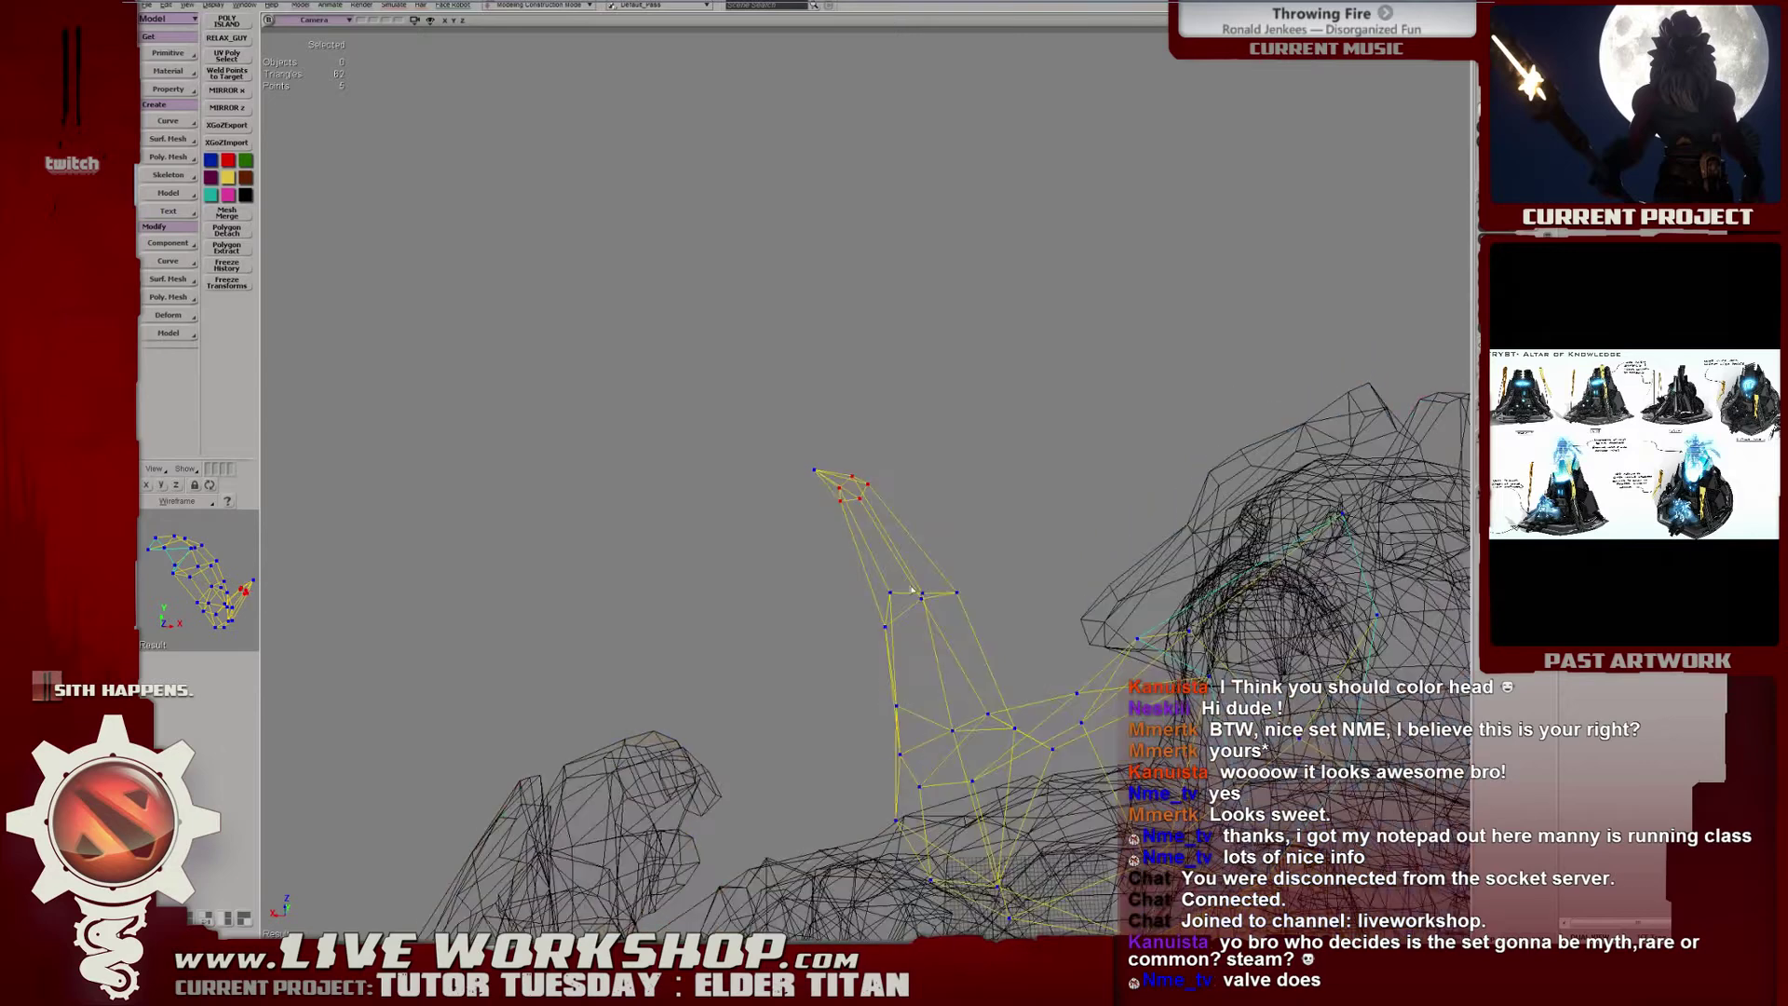
drag(922, 598, 925, 601)
key(t)
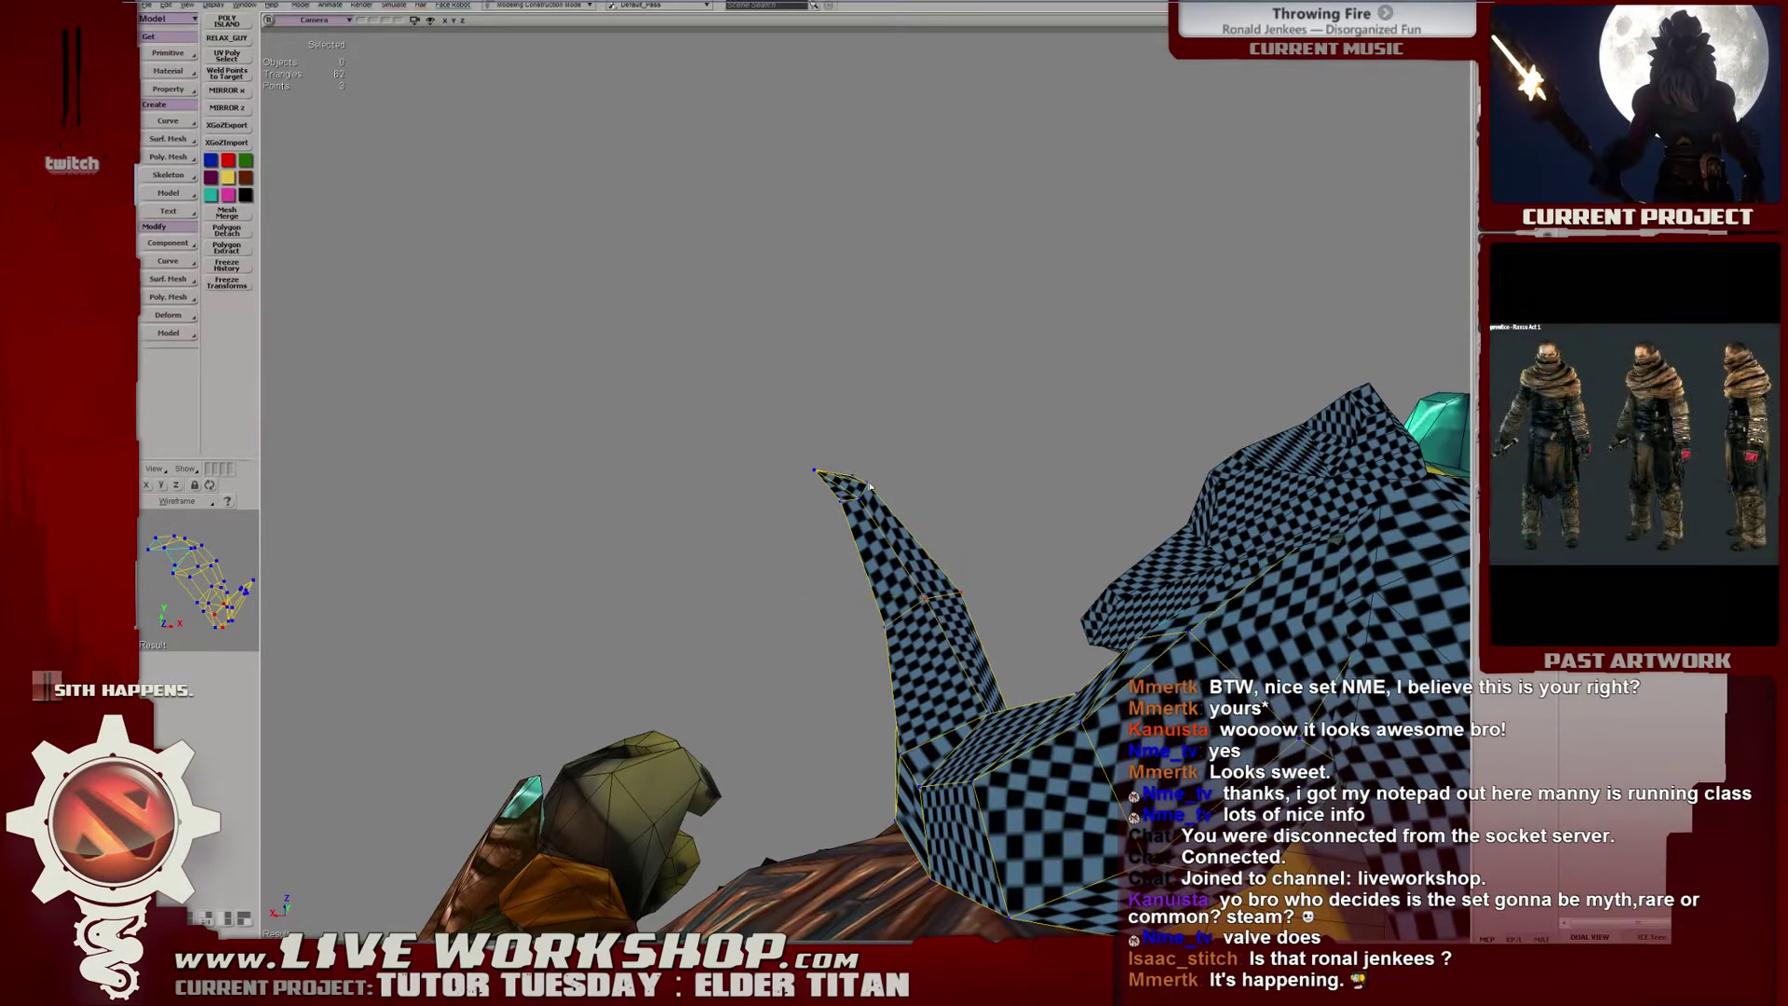
Switch to plain shading and fine-tune the individual vertices near the side horn's tip.
click(951, 454)
middle_drag(951, 454, 866, 428)
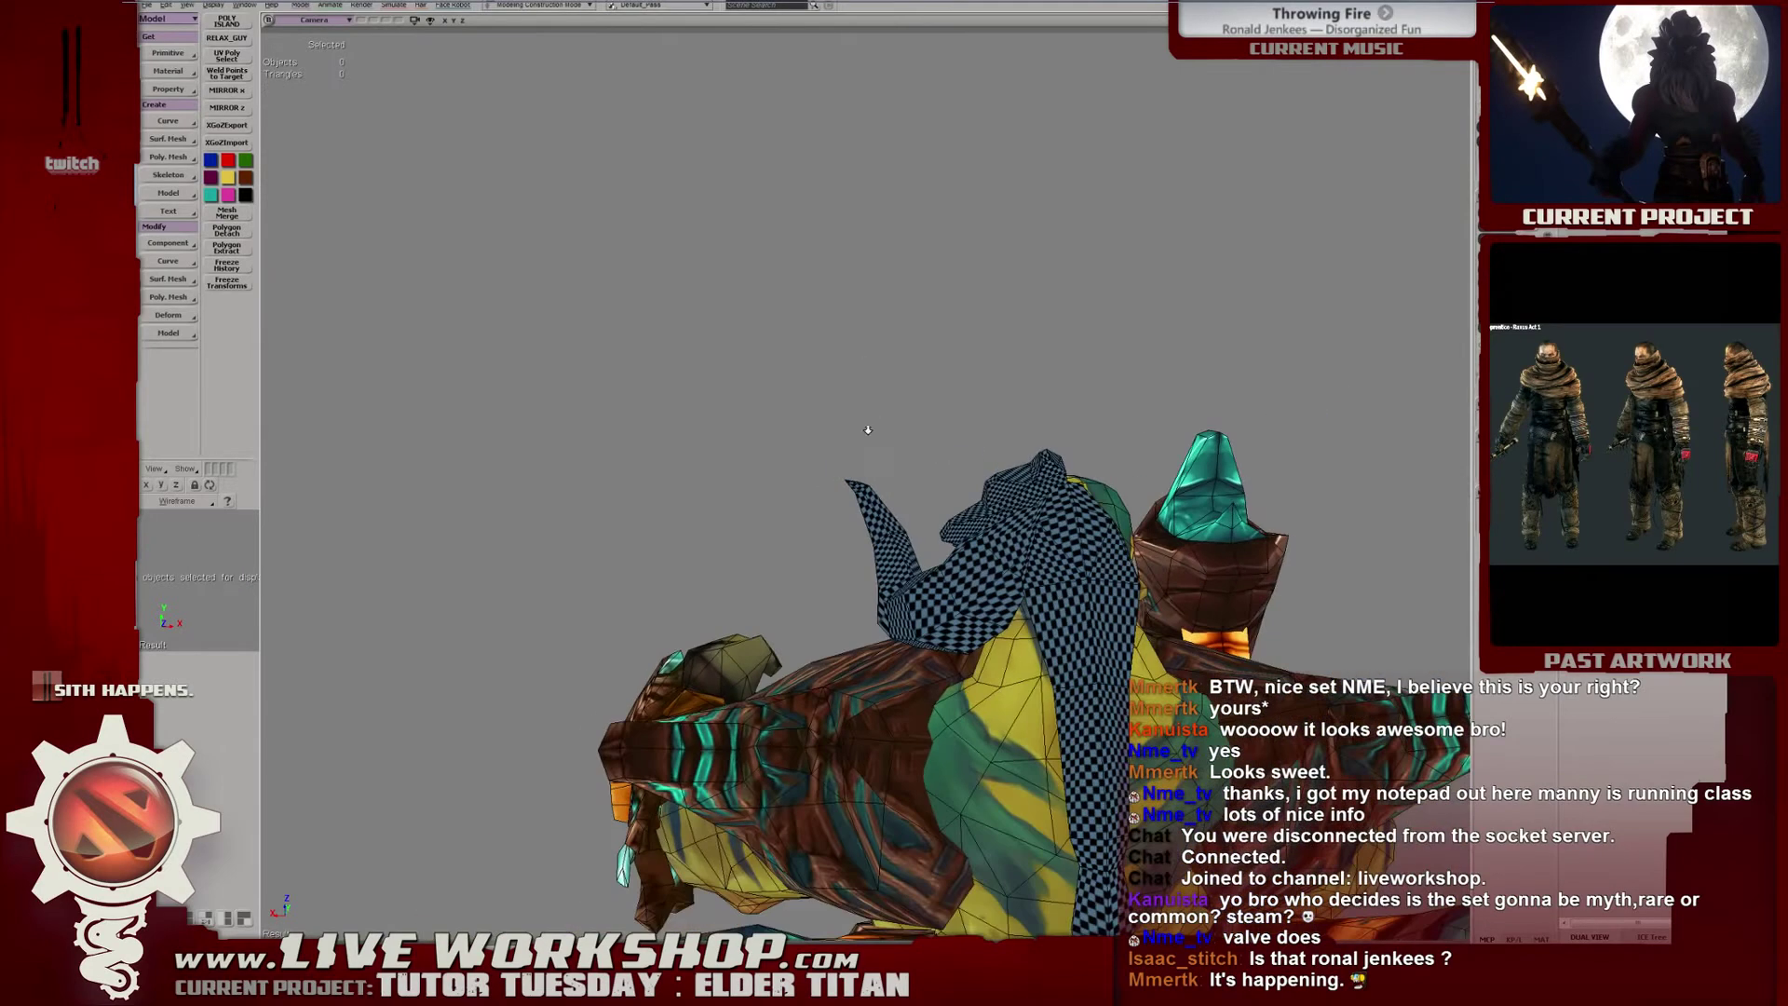
right_drag(866, 428, 966, 441)
middle_drag(966, 442, 1071, 401)
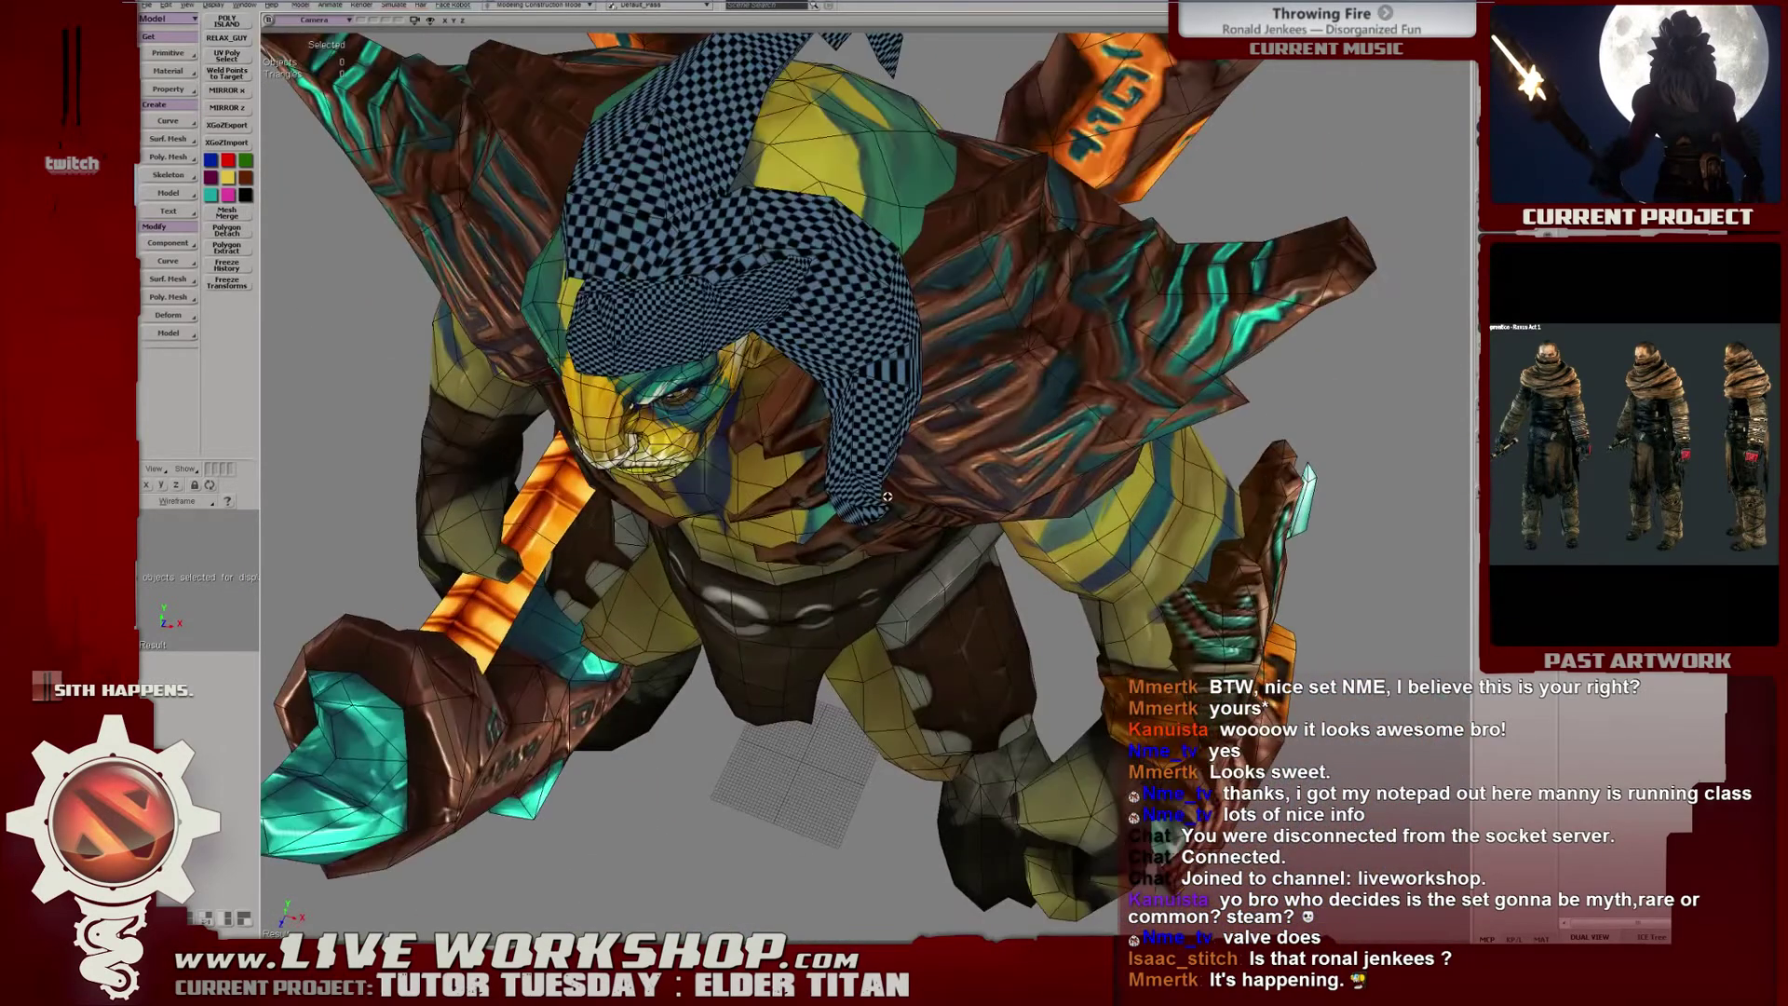
click(1043, 382)
key(5)
click(880, 438)
right_drag(880, 438, 887, 512)
key(t)
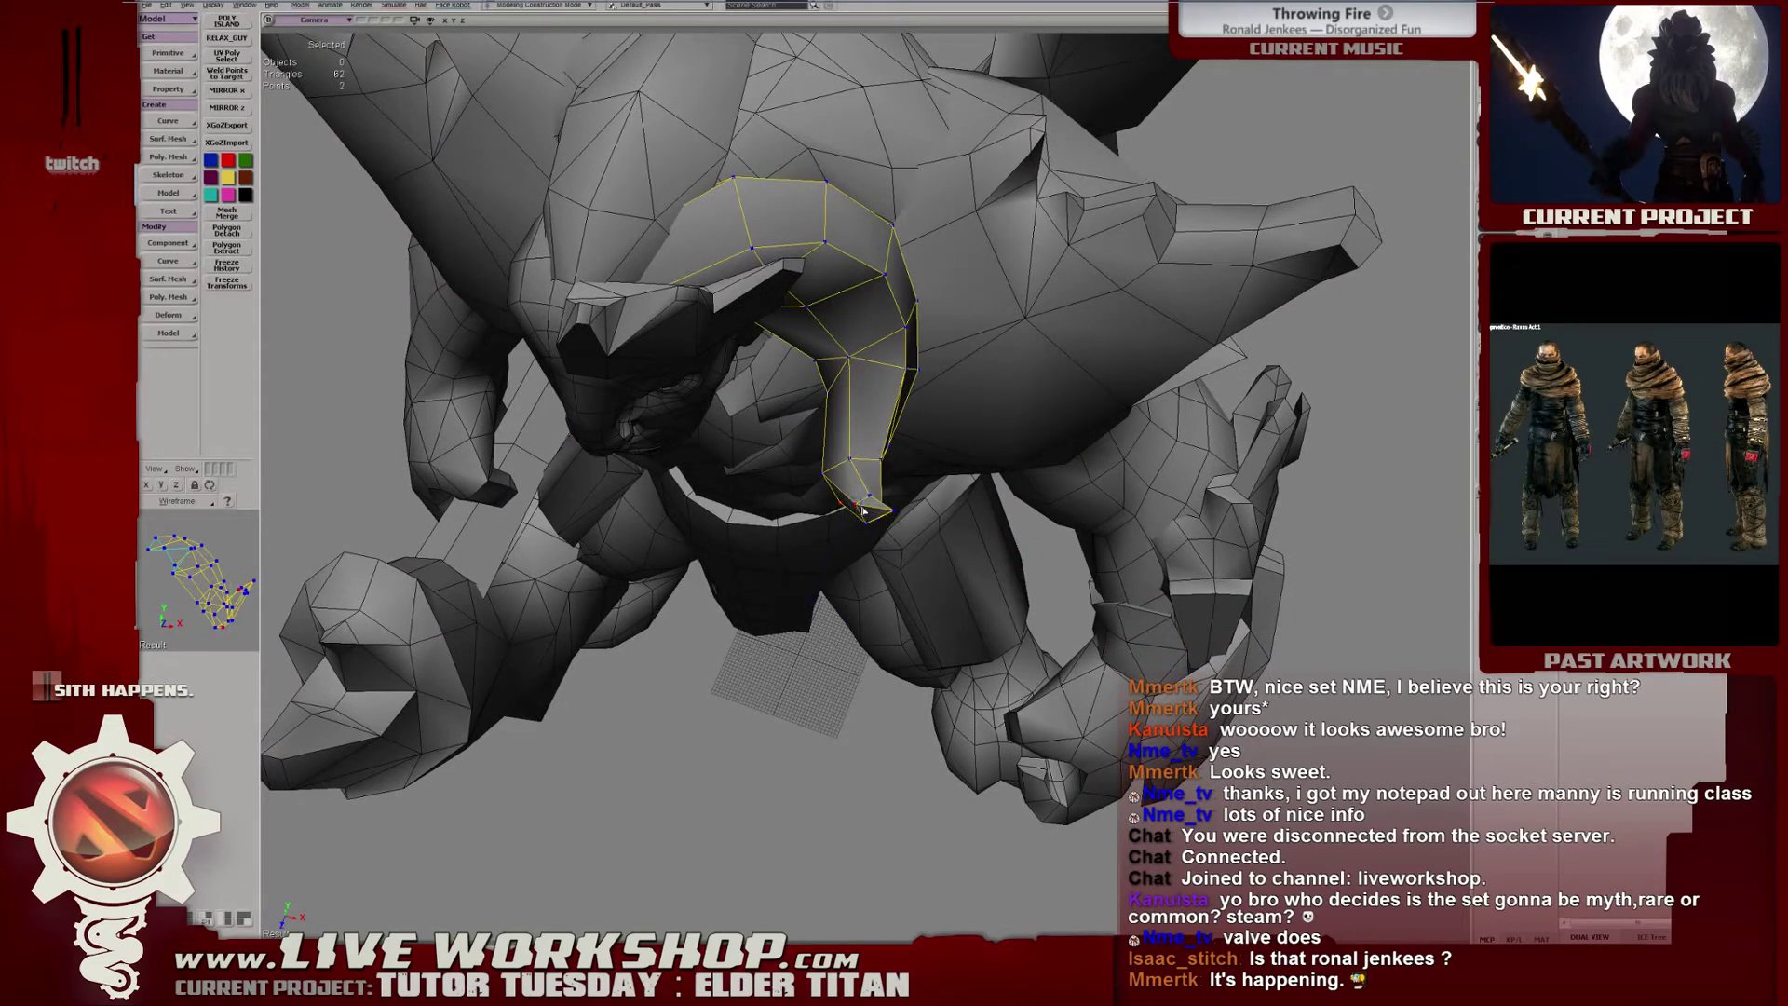
key(v)
right_drag(862, 512, 876, 437)
key(t)
click(864, 518)
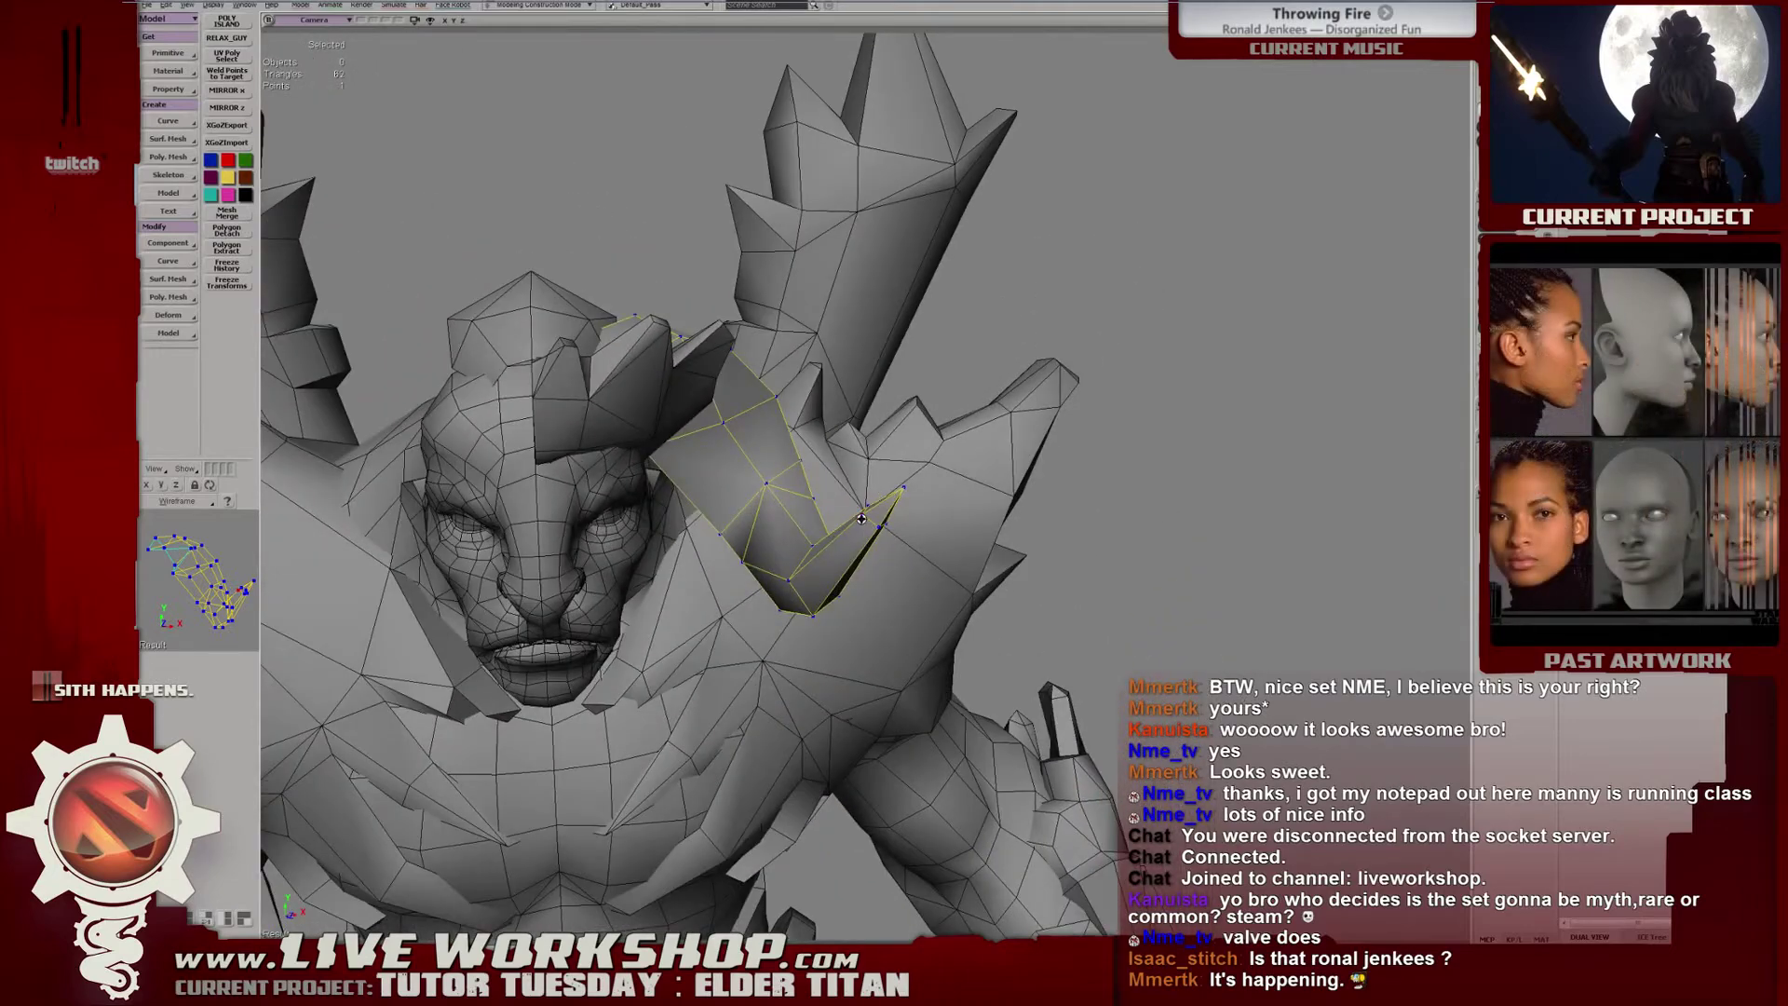
Adjust the vertices at the side horn's tip and front bend, and return to selecting the whole horn.
right_drag(861, 518, 759, 438)
middle_drag(759, 439, 875, 534)
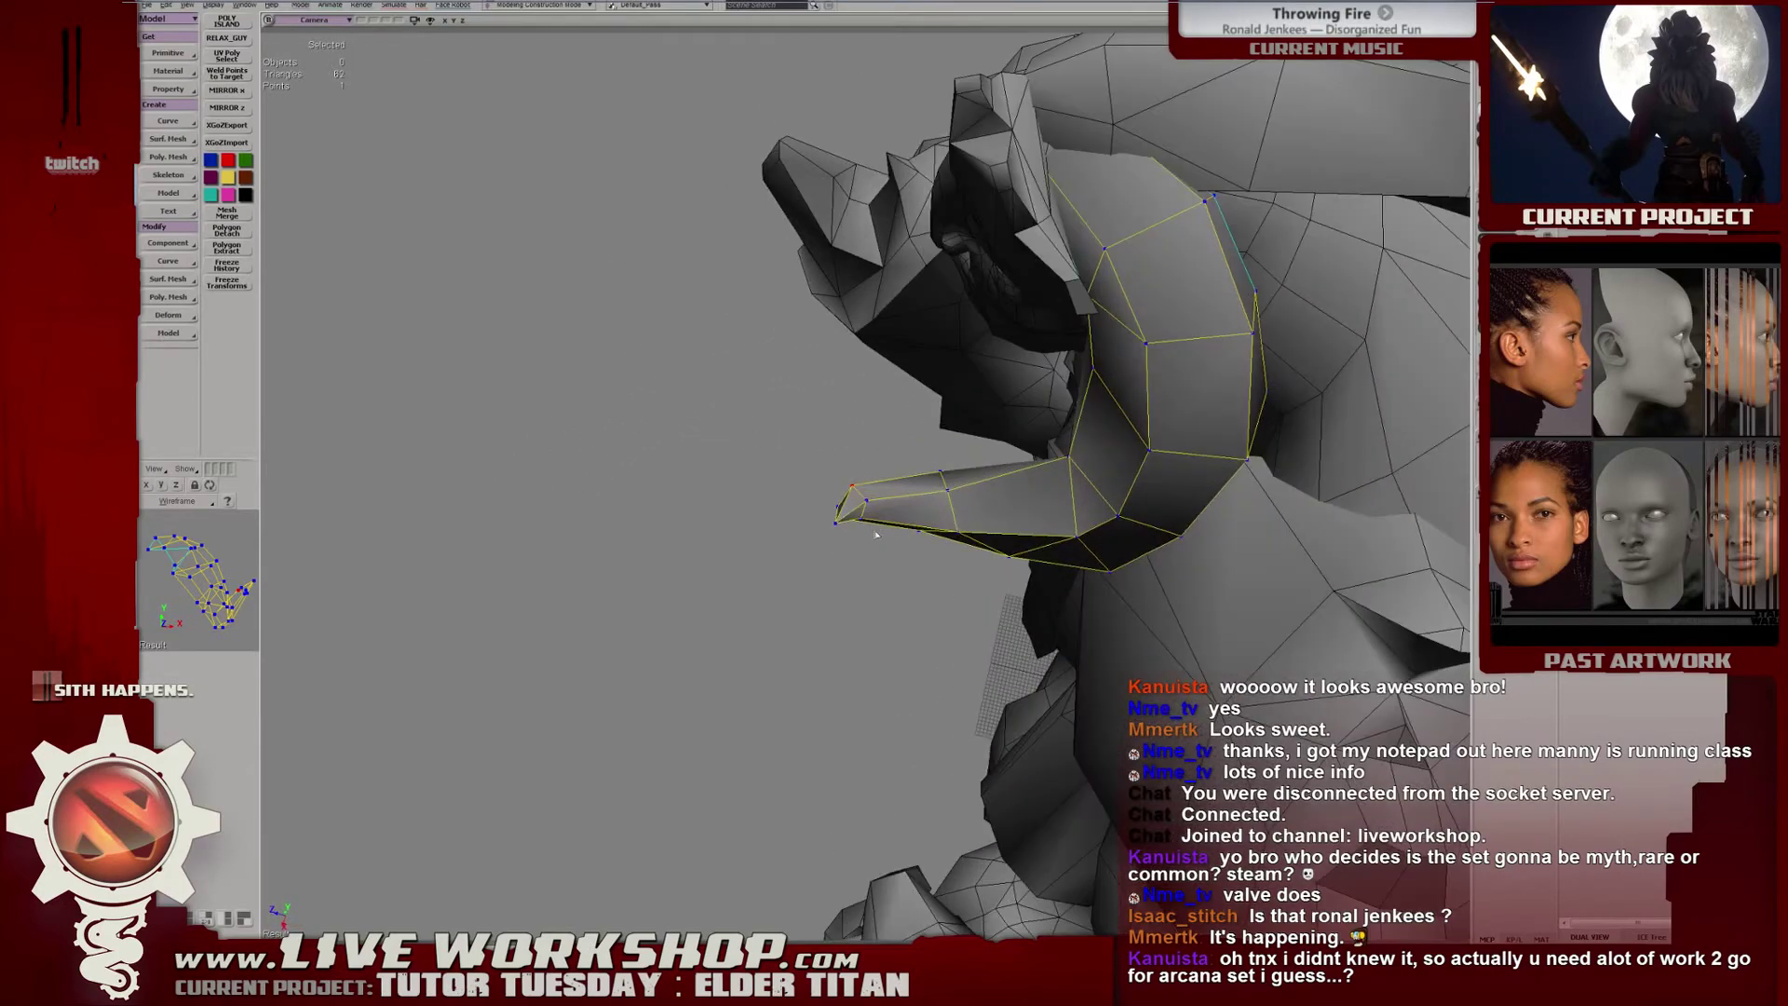
right_drag(868, 528, 922, 498)
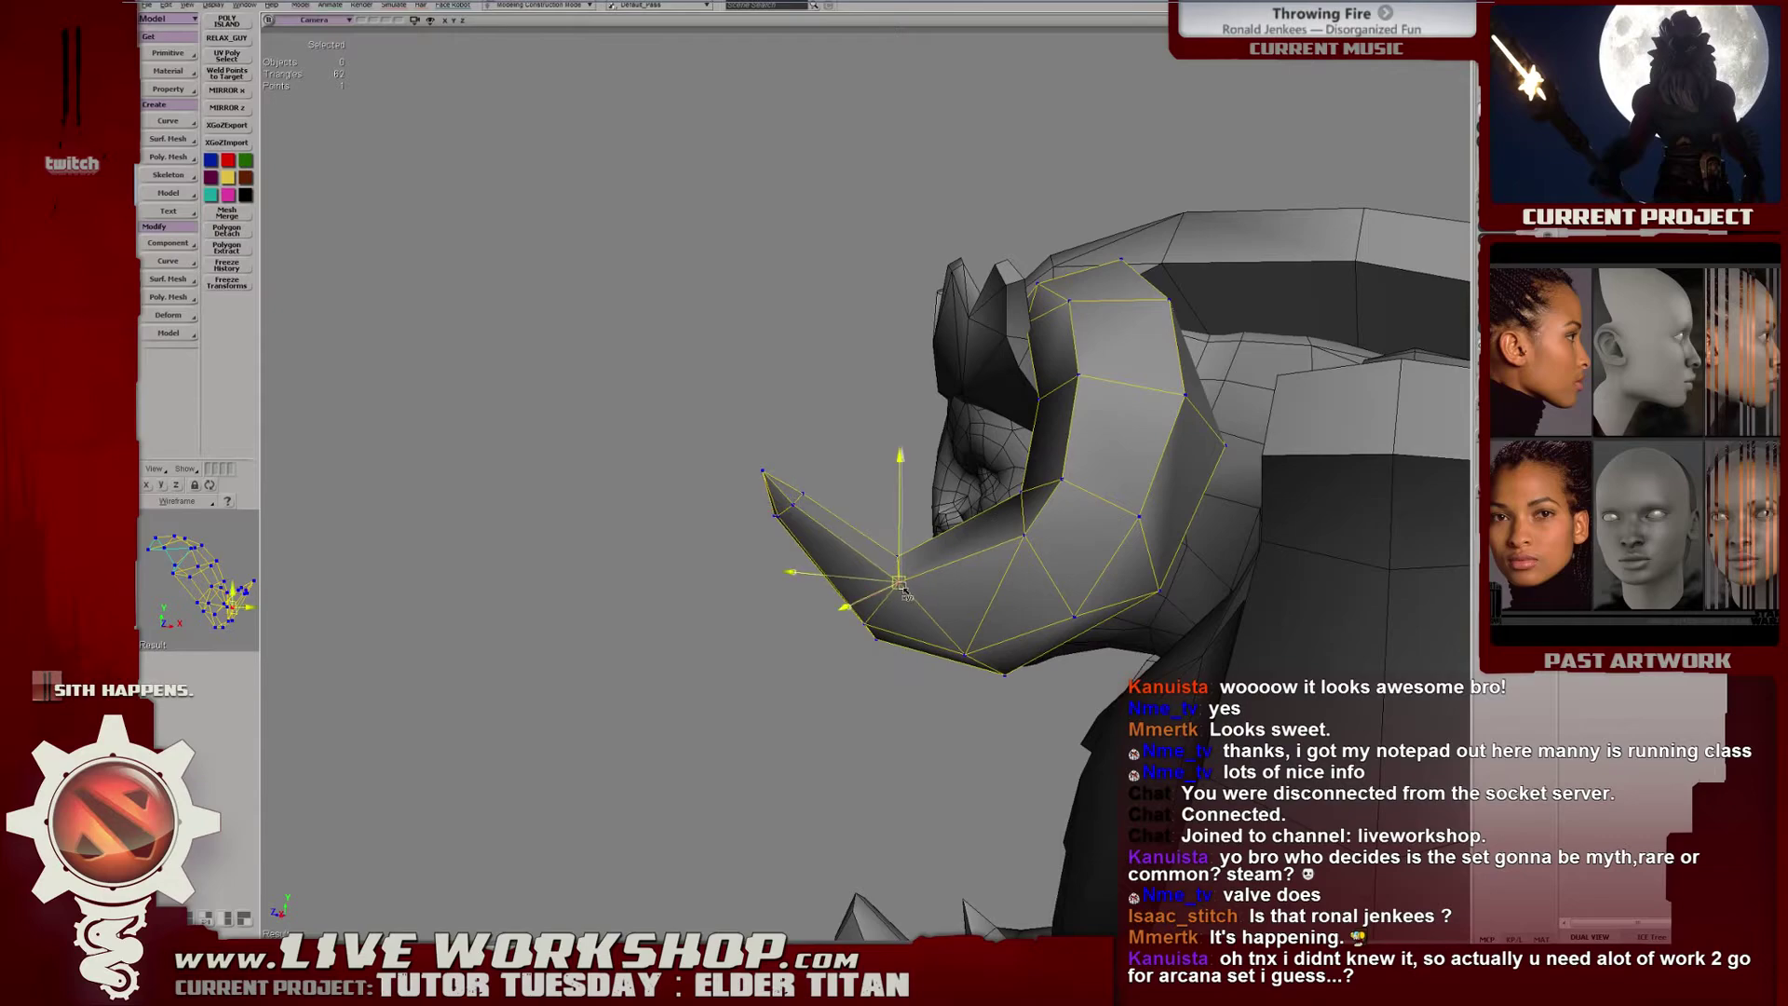
key(space)
right_drag(904, 590, 1108, 642)
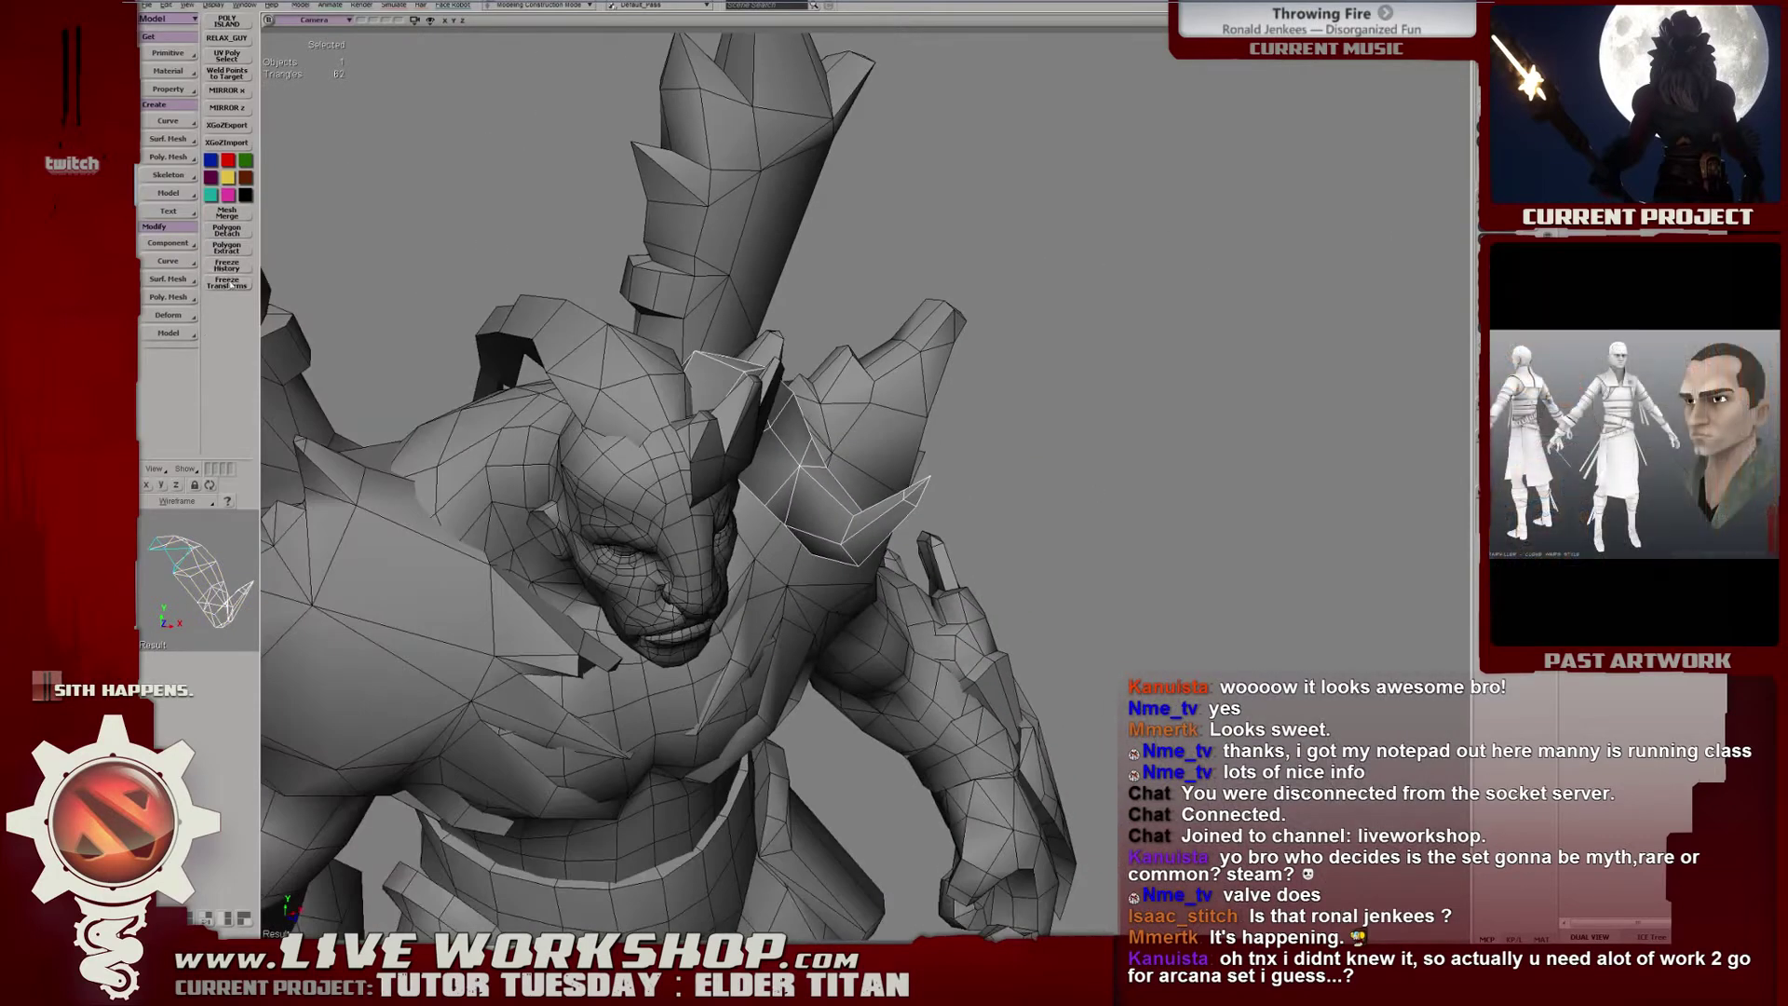
Examine the checkered headpiece on the textured character from the front and the side.
middle_drag(745, 382, 603, 344)
right_drag(603, 344, 656, 367)
drag(657, 367, 707, 411)
key(6)
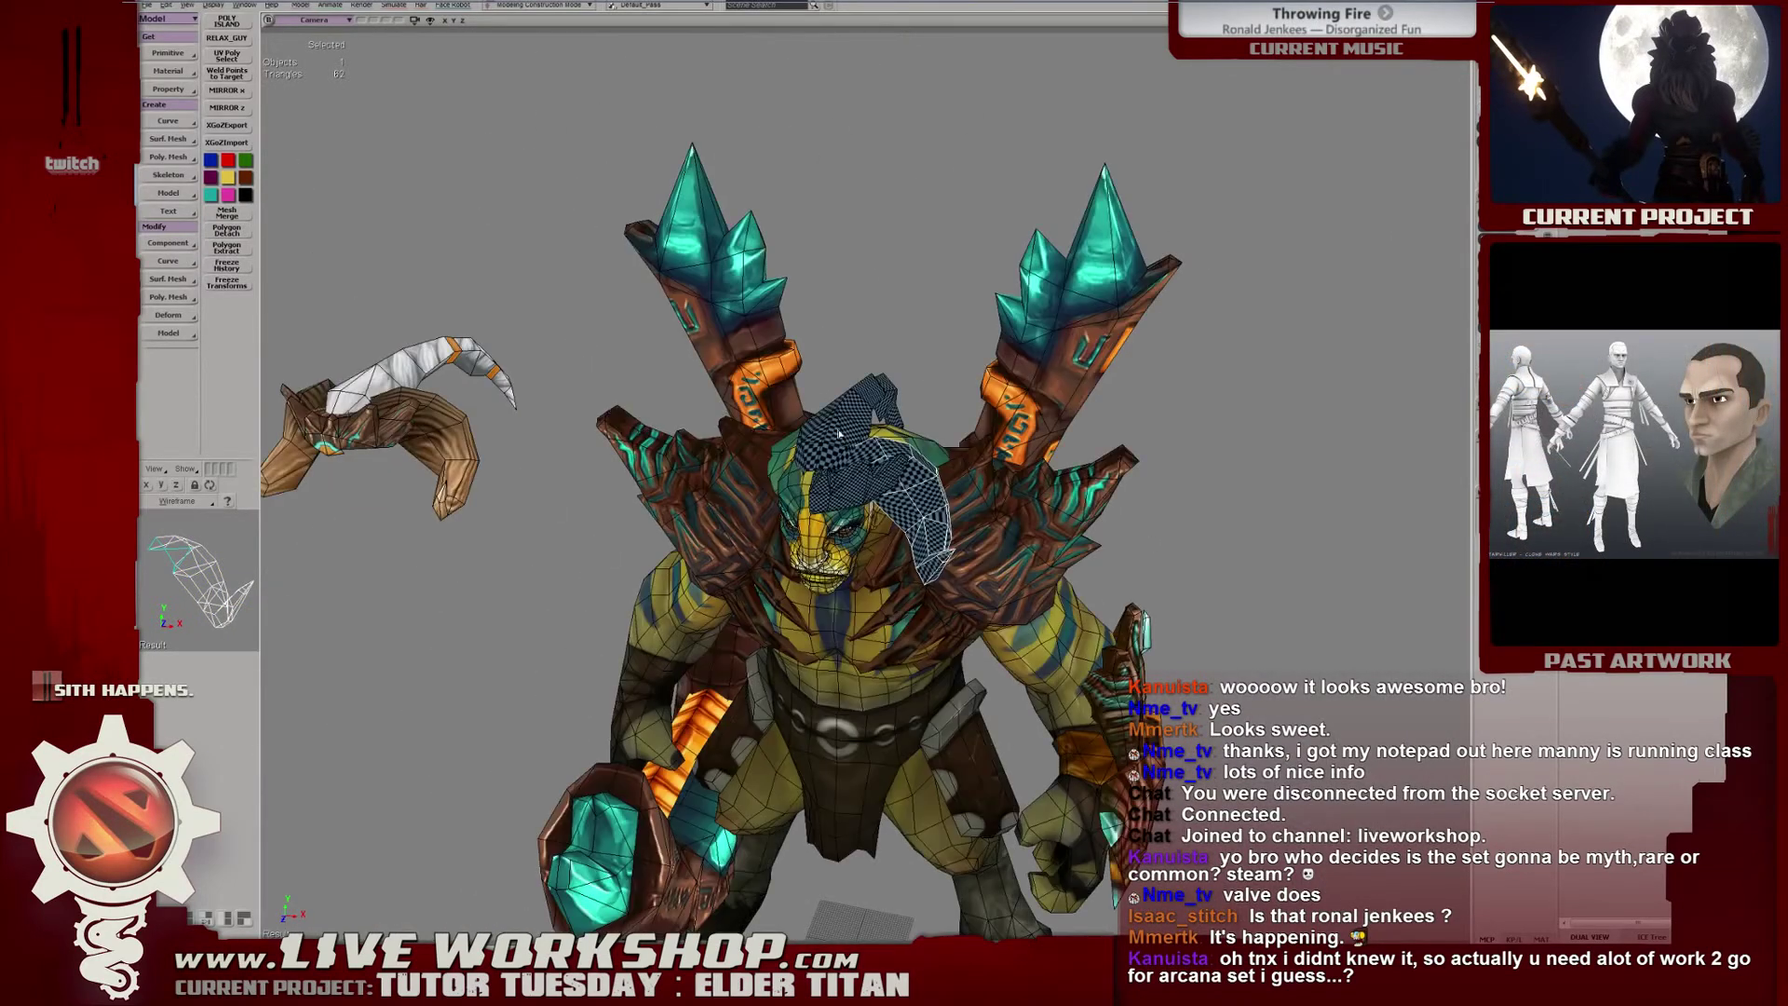
middle_drag(826, 440, 1006, 461)
right_drag(1006, 461, 958, 490)
drag(978, 499, 911, 437)
right_drag(911, 438, 894, 247)
right_drag(902, 360, 1133, 314)
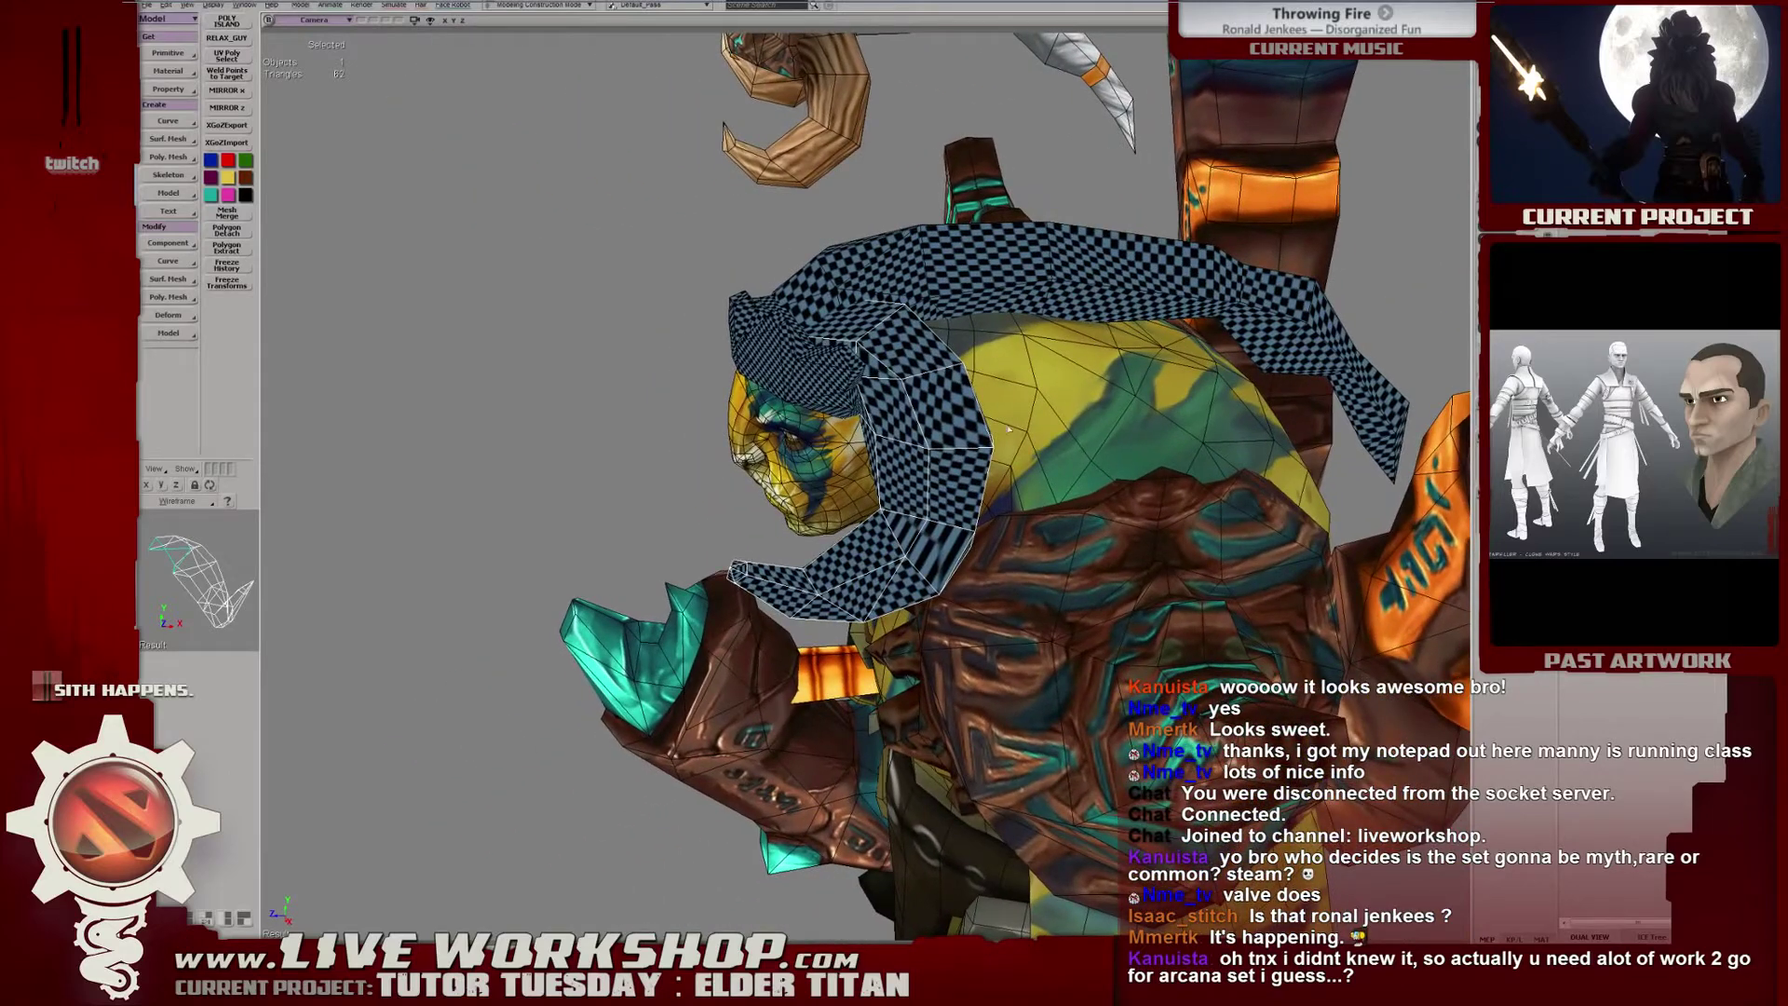
Expand the side horn's clusters in its object tree and delete the Unfold_CutLine cluster.
key(F3)
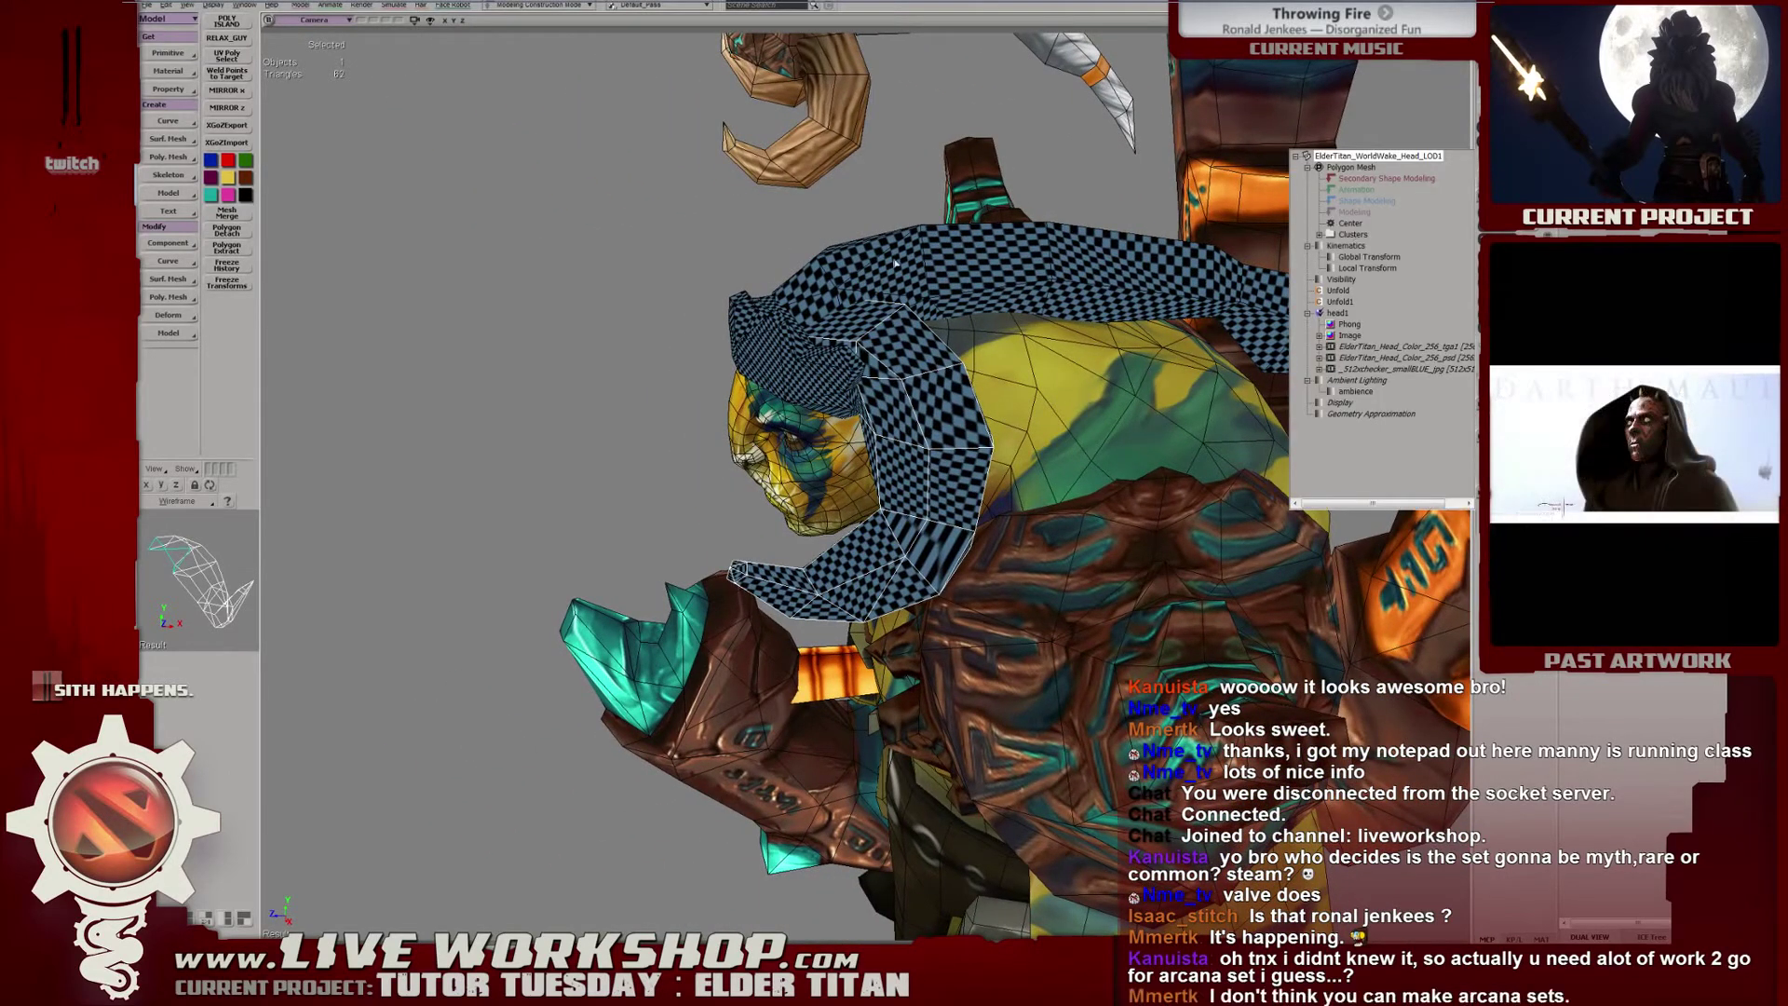
click(321, 370)
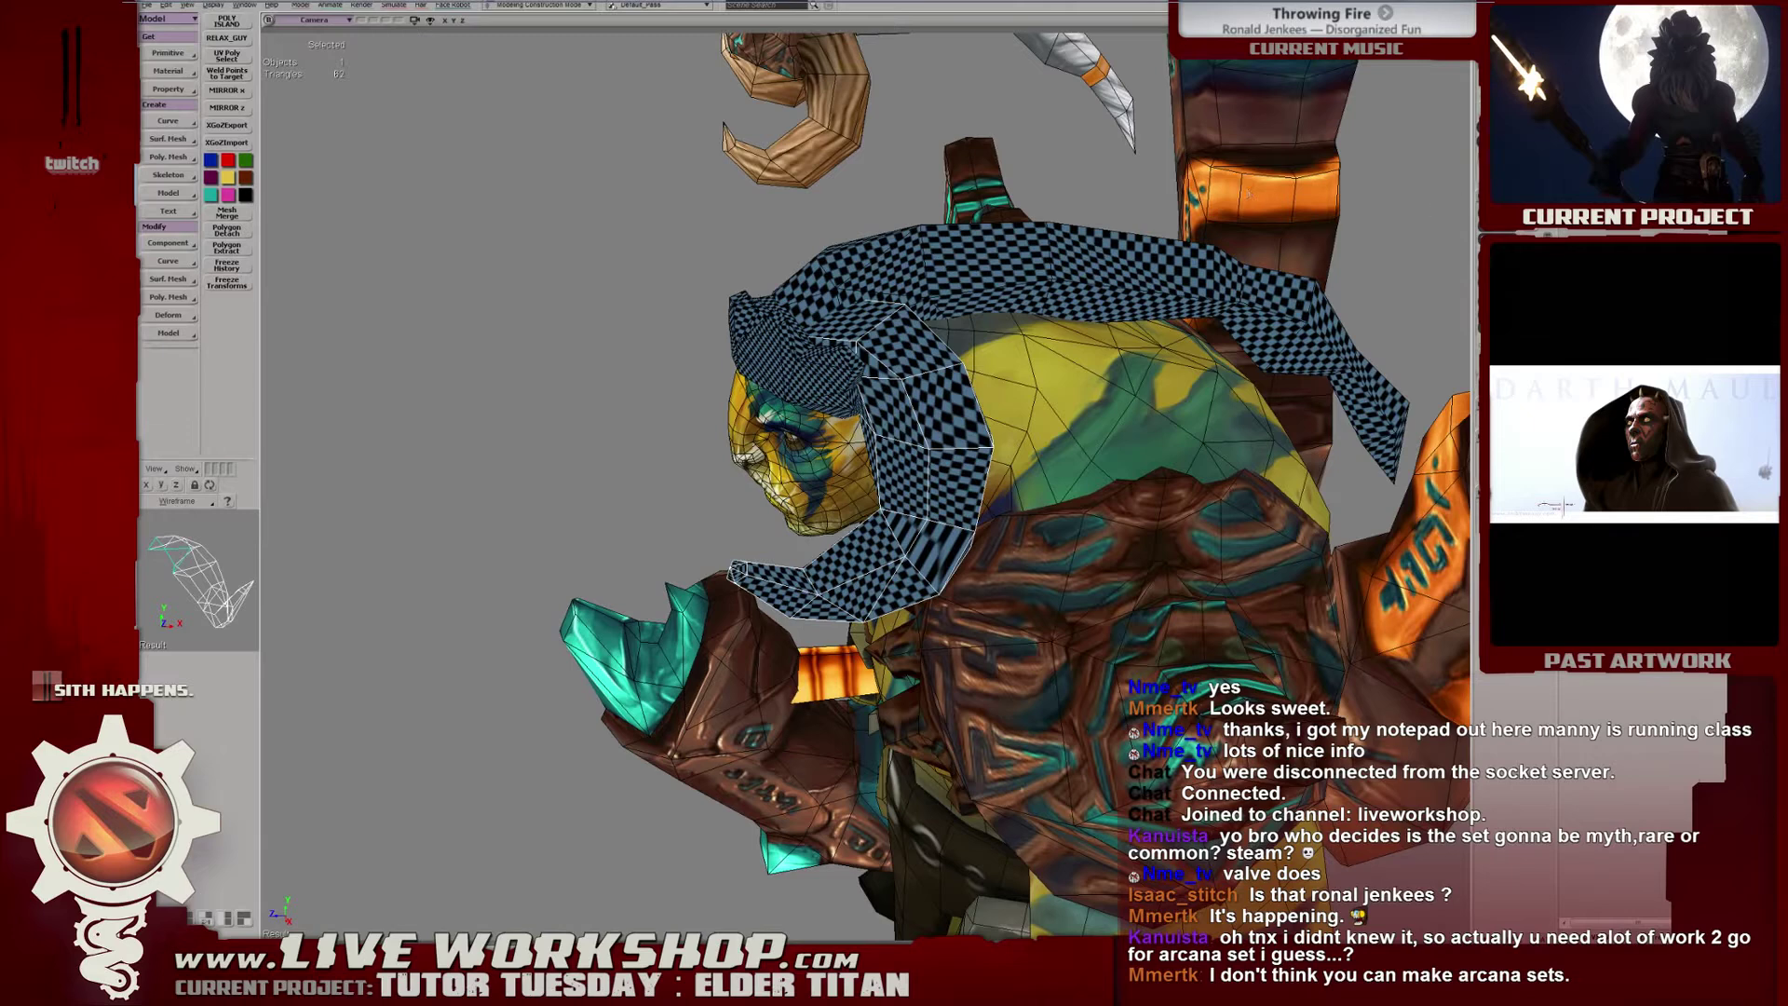
key(F3)
click(1319, 234)
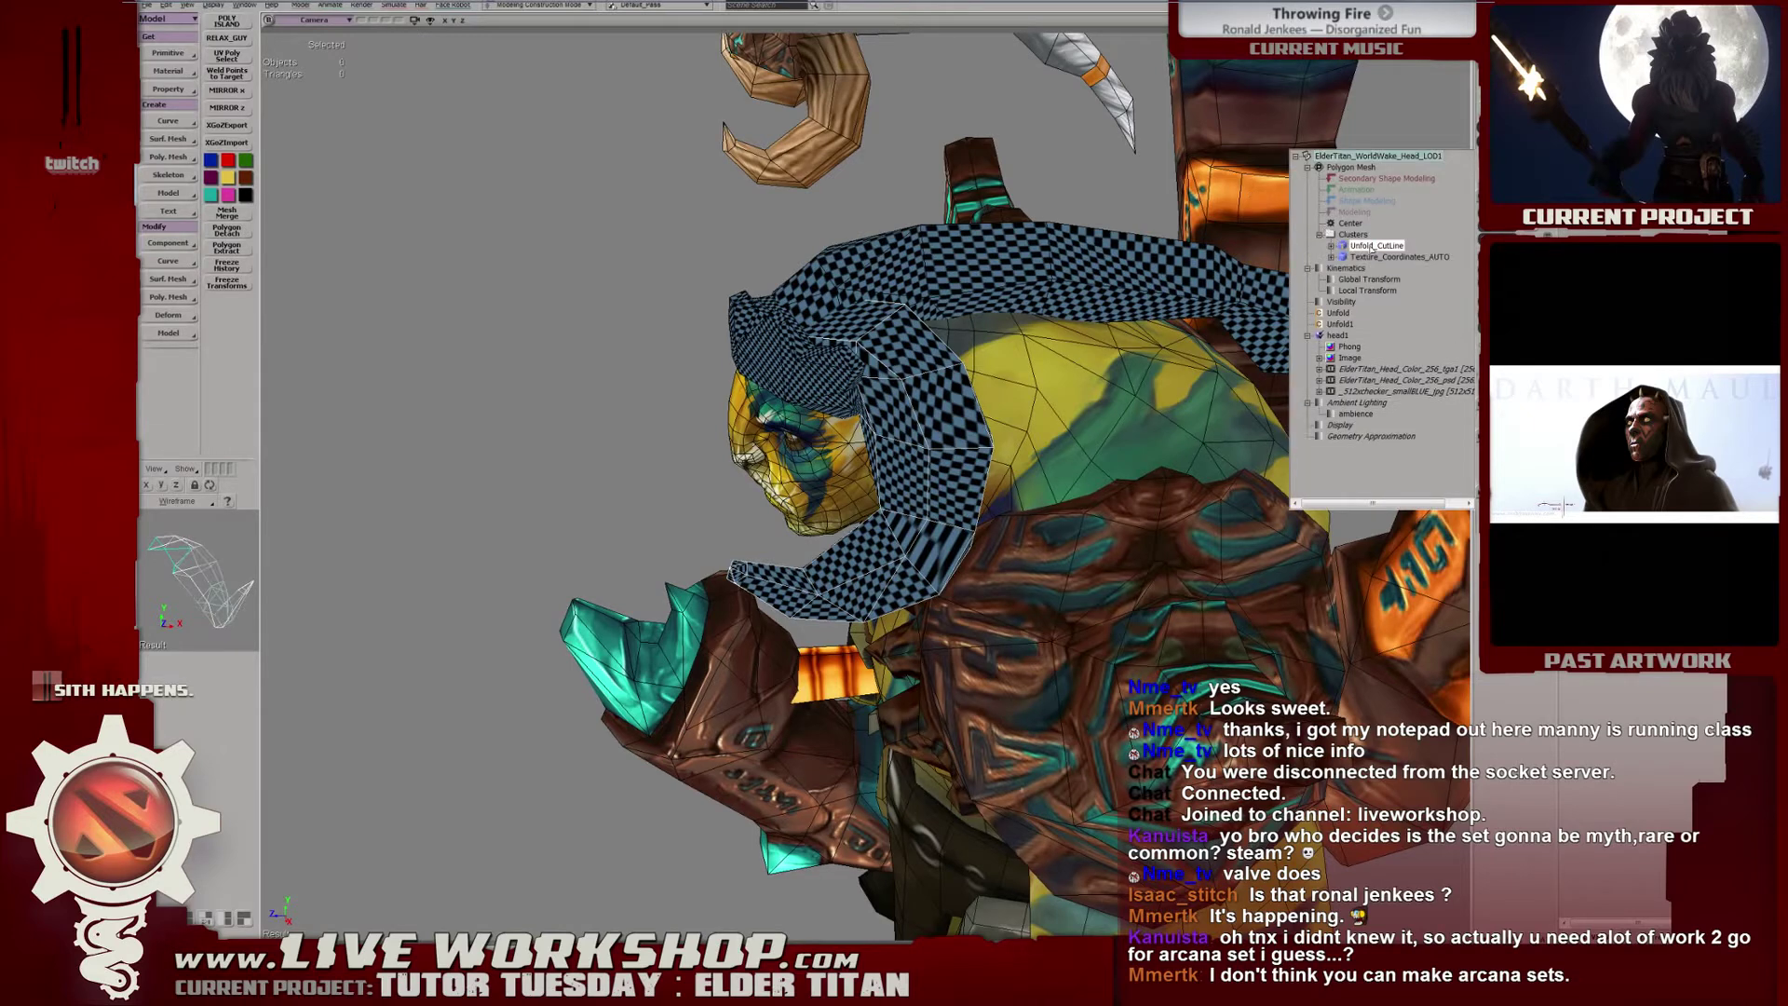
click(1377, 245)
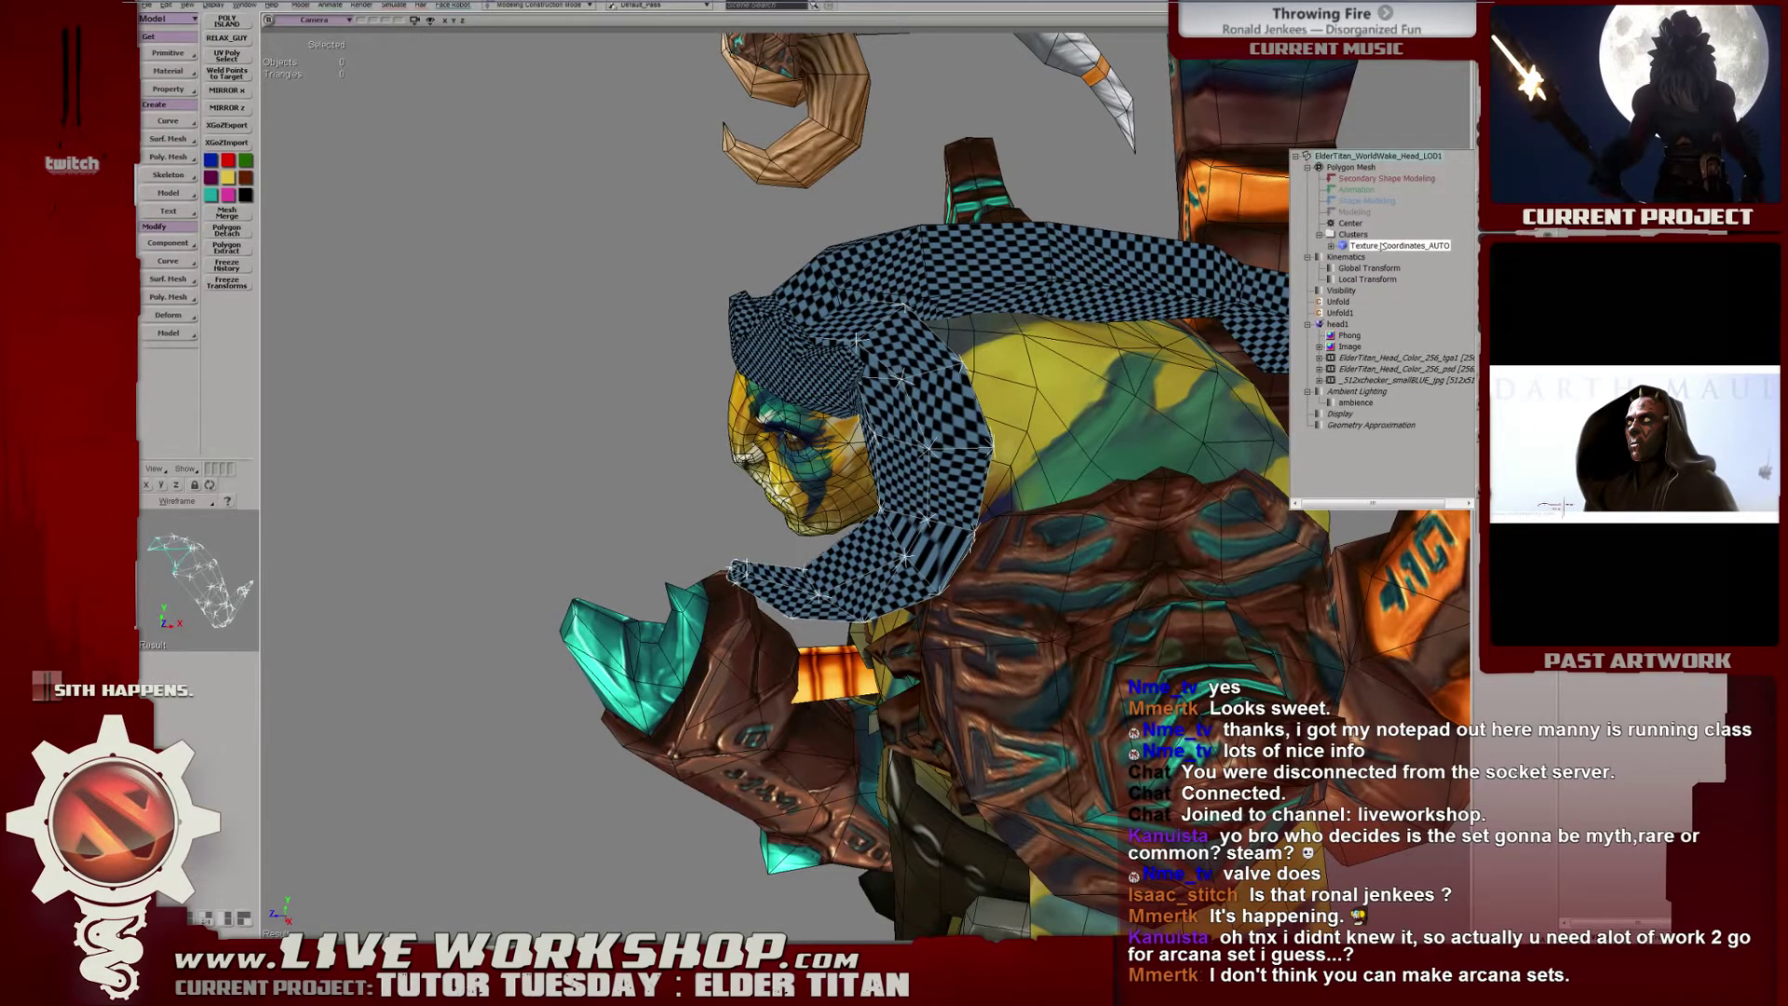
key(Delete)
Isolate the side horn in plain shading and start selecting its edges for a new UV seam.
click(1243, 349)
key(e)
click(923, 576)
middle_drag(923, 559, 883, 527)
key(shift+i)
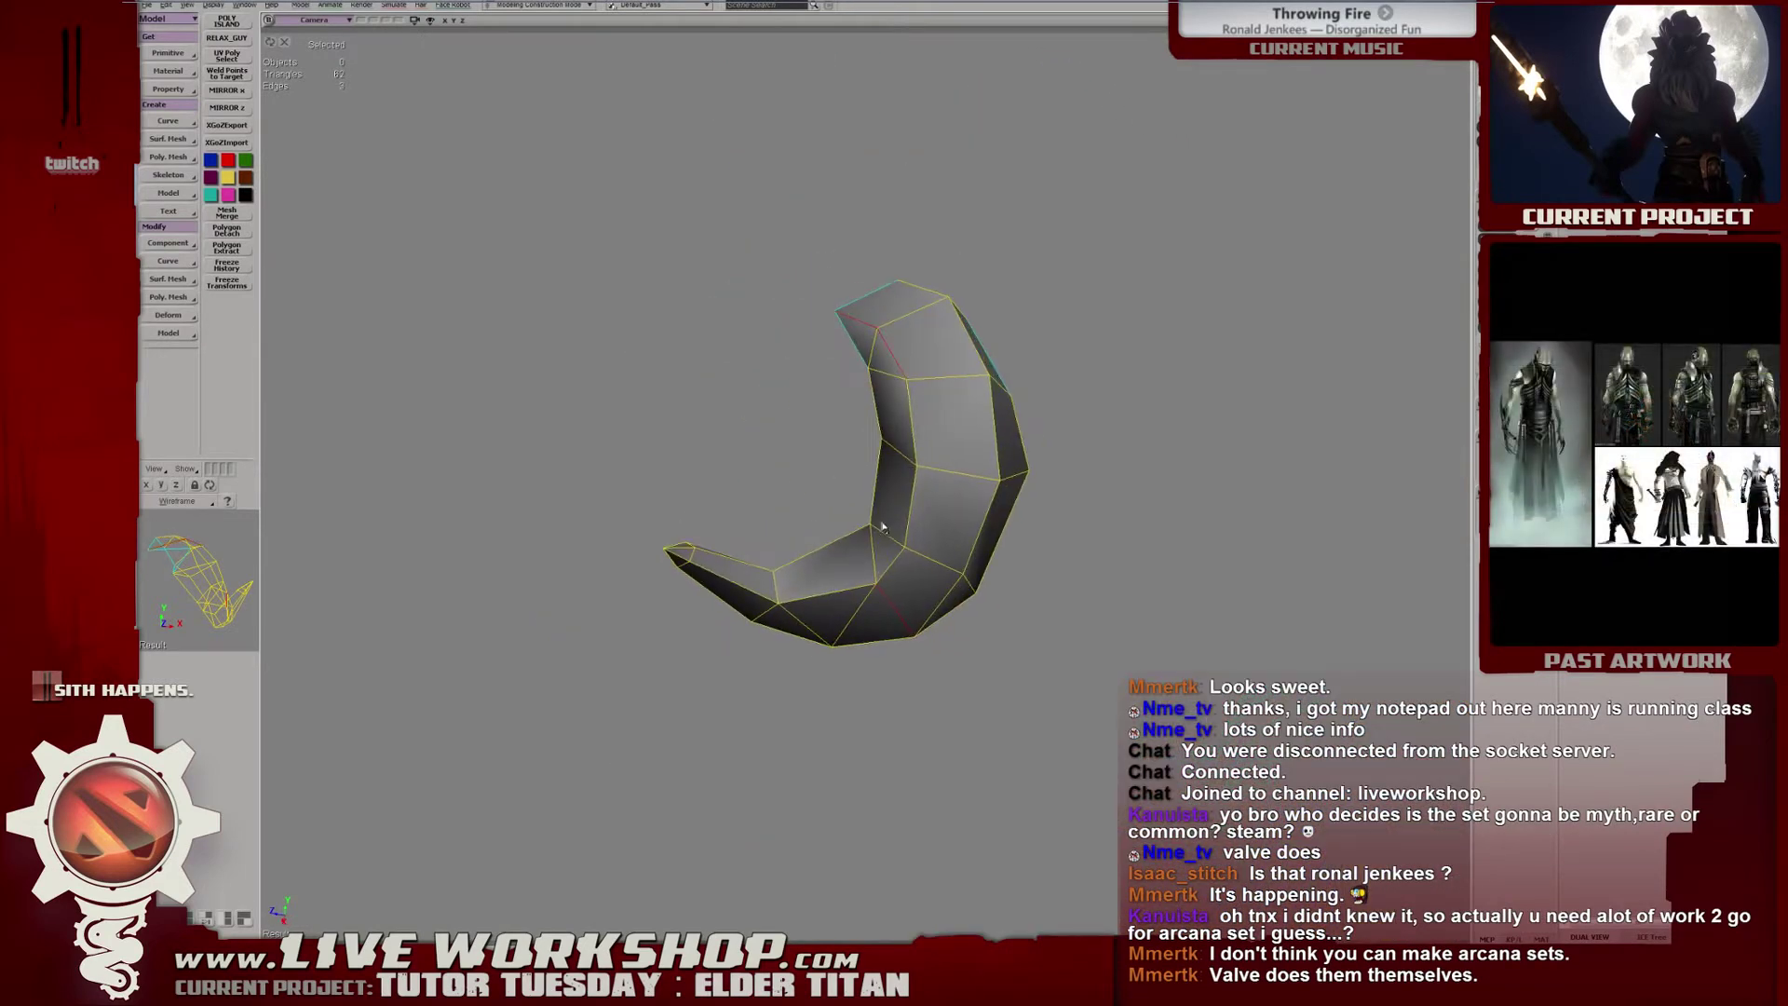
Select the side horn's seam edges along its underside, from the open base around the bend to the tip.
middle_drag(889, 615, 927, 529)
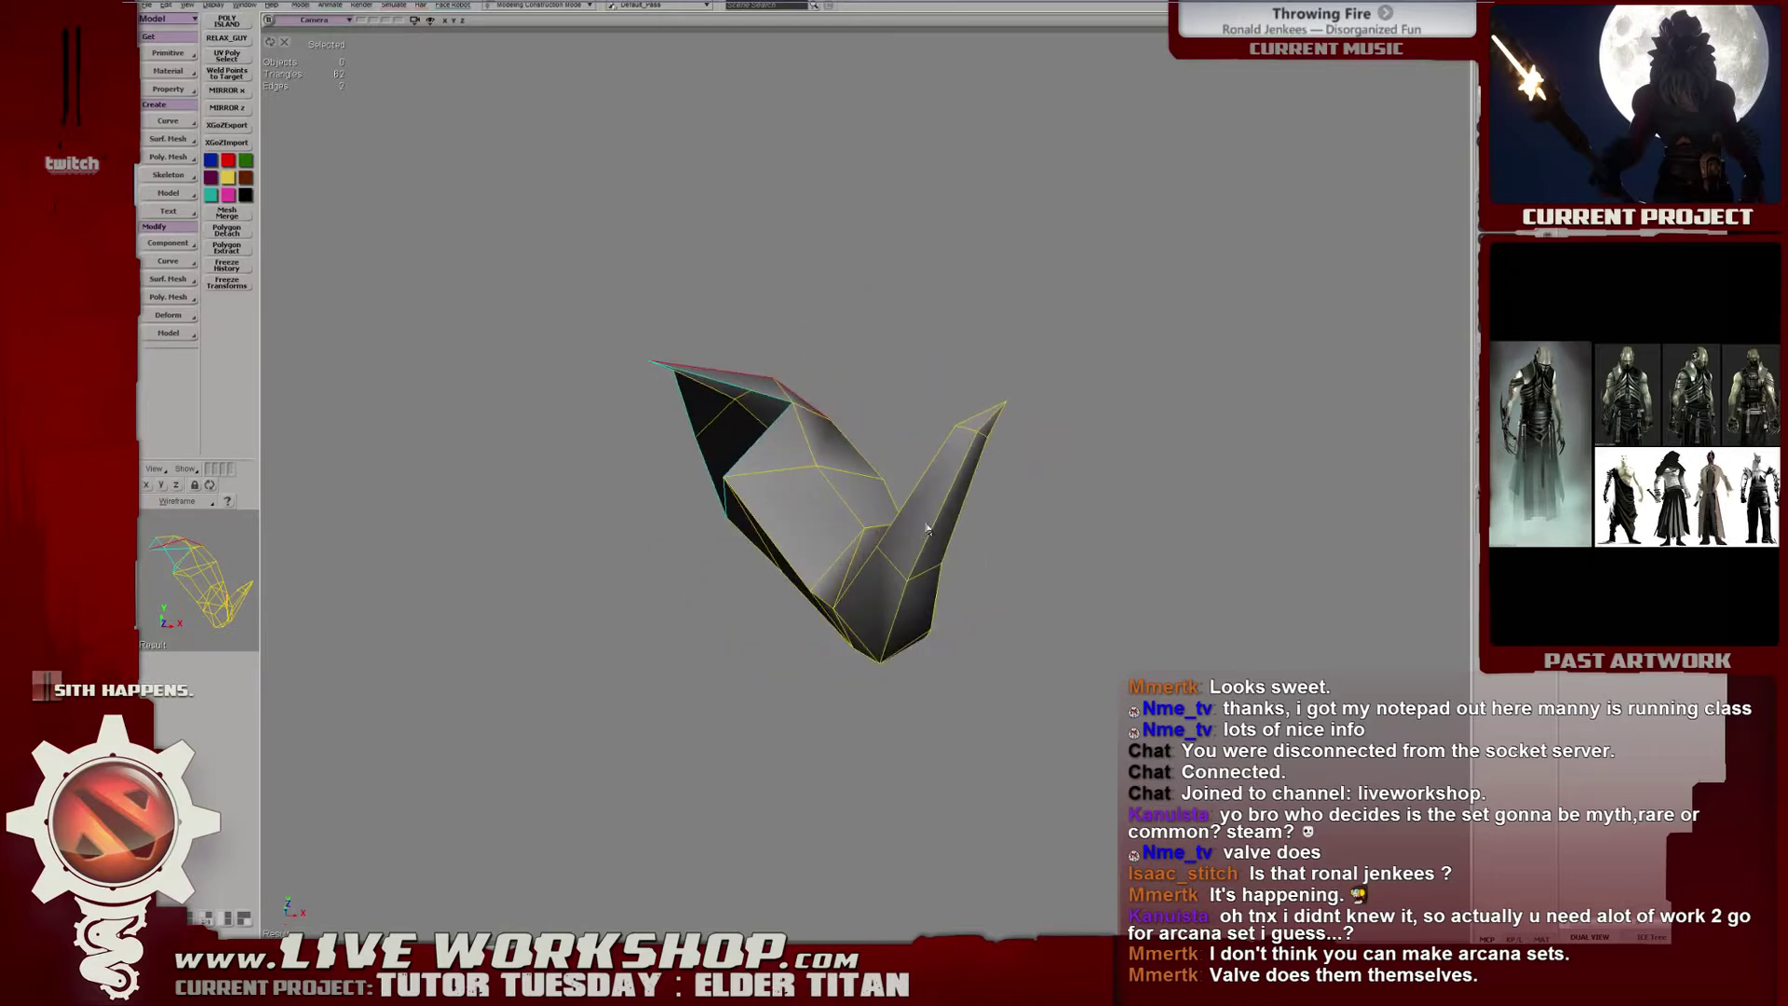
middle_drag(979, 426, 971, 477)
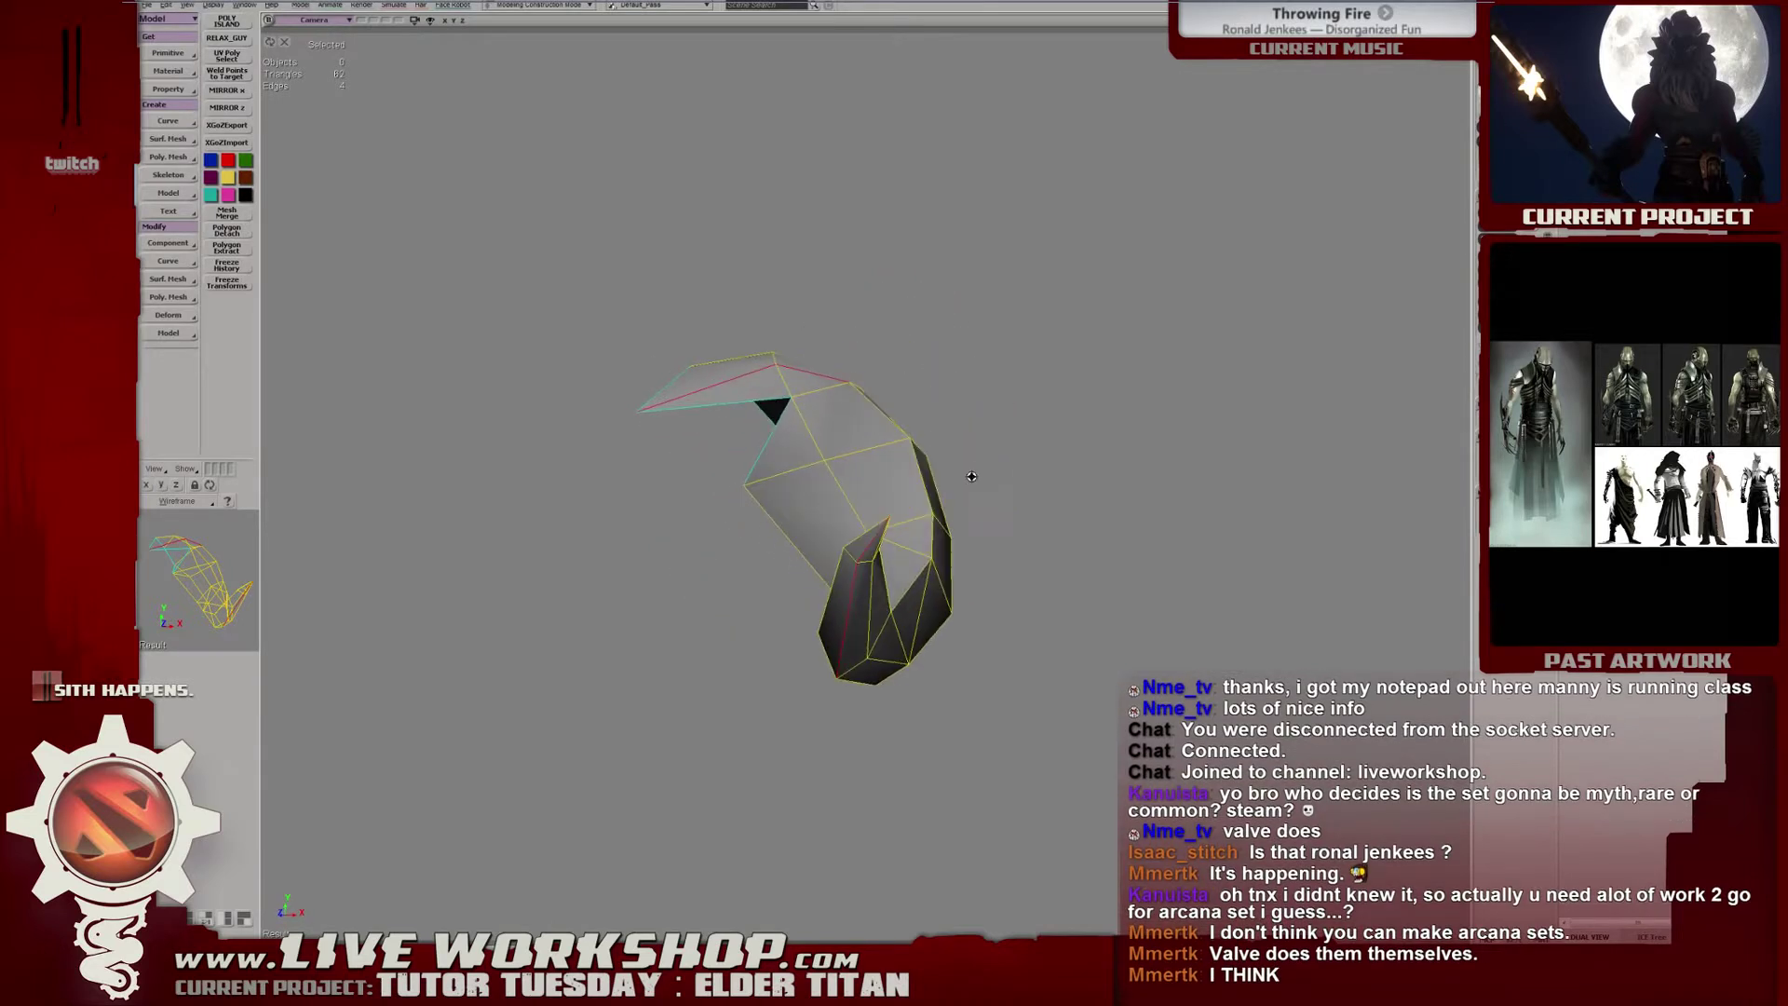
middle_drag(872, 592, 933, 510)
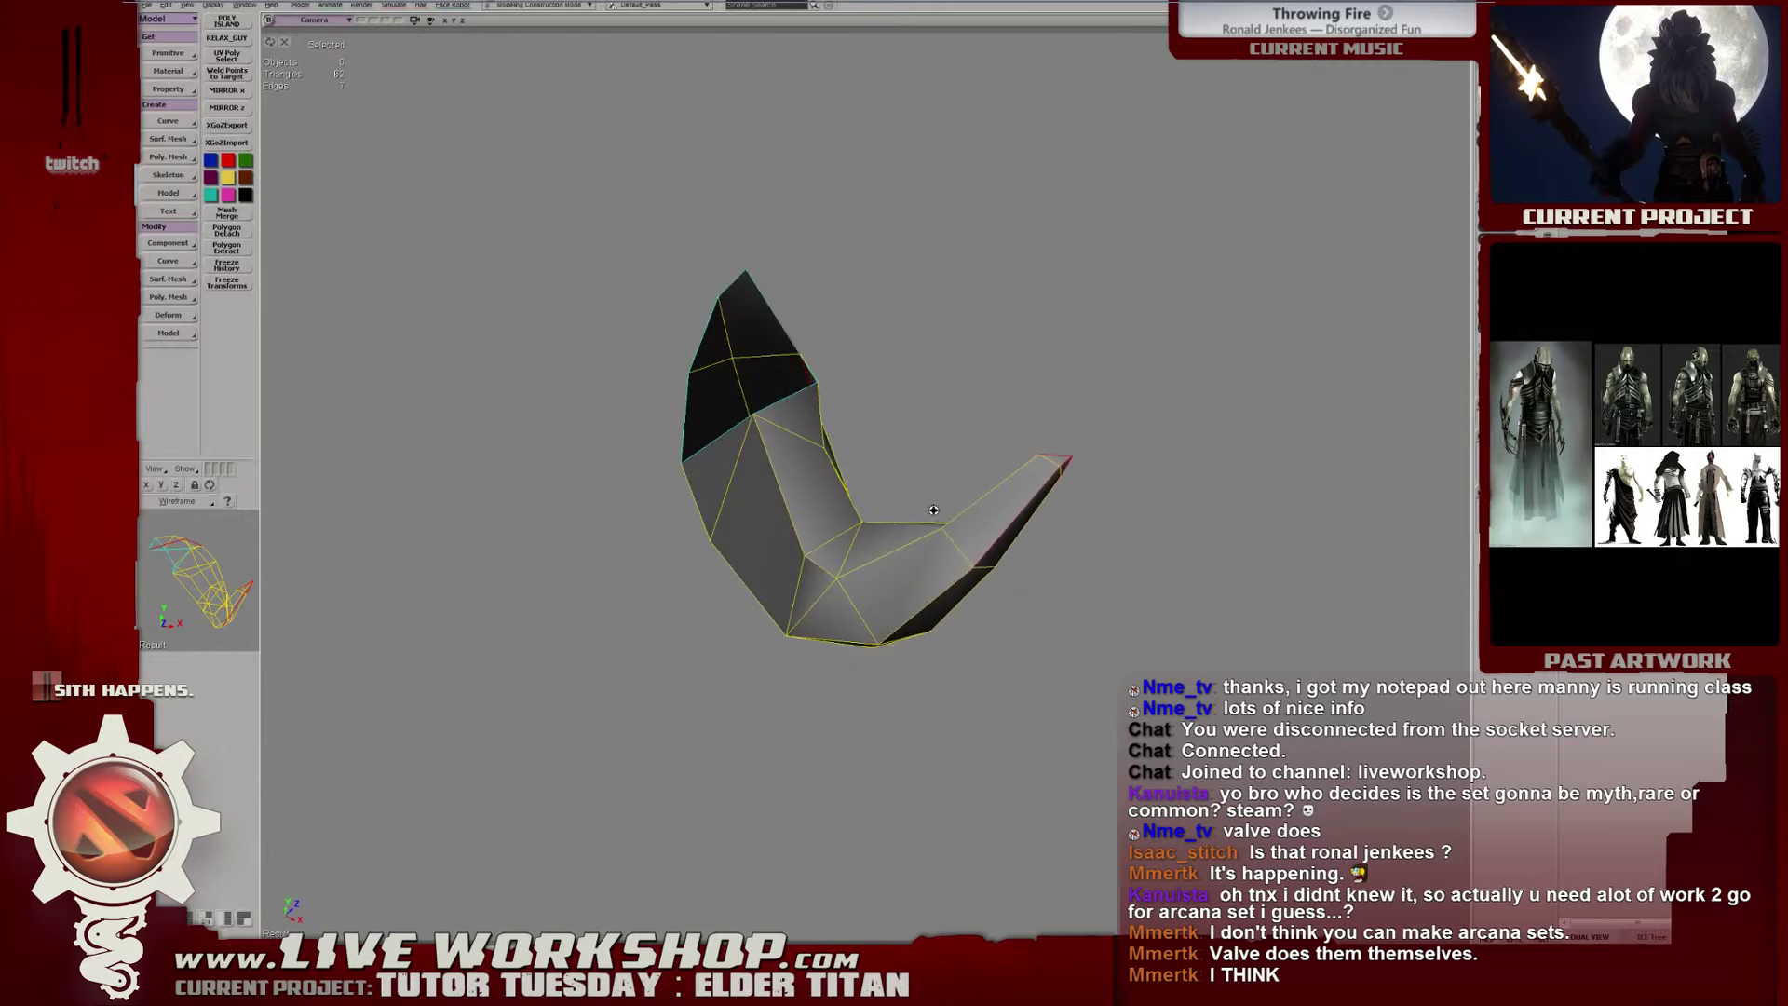
middle_drag(854, 641, 855, 583)
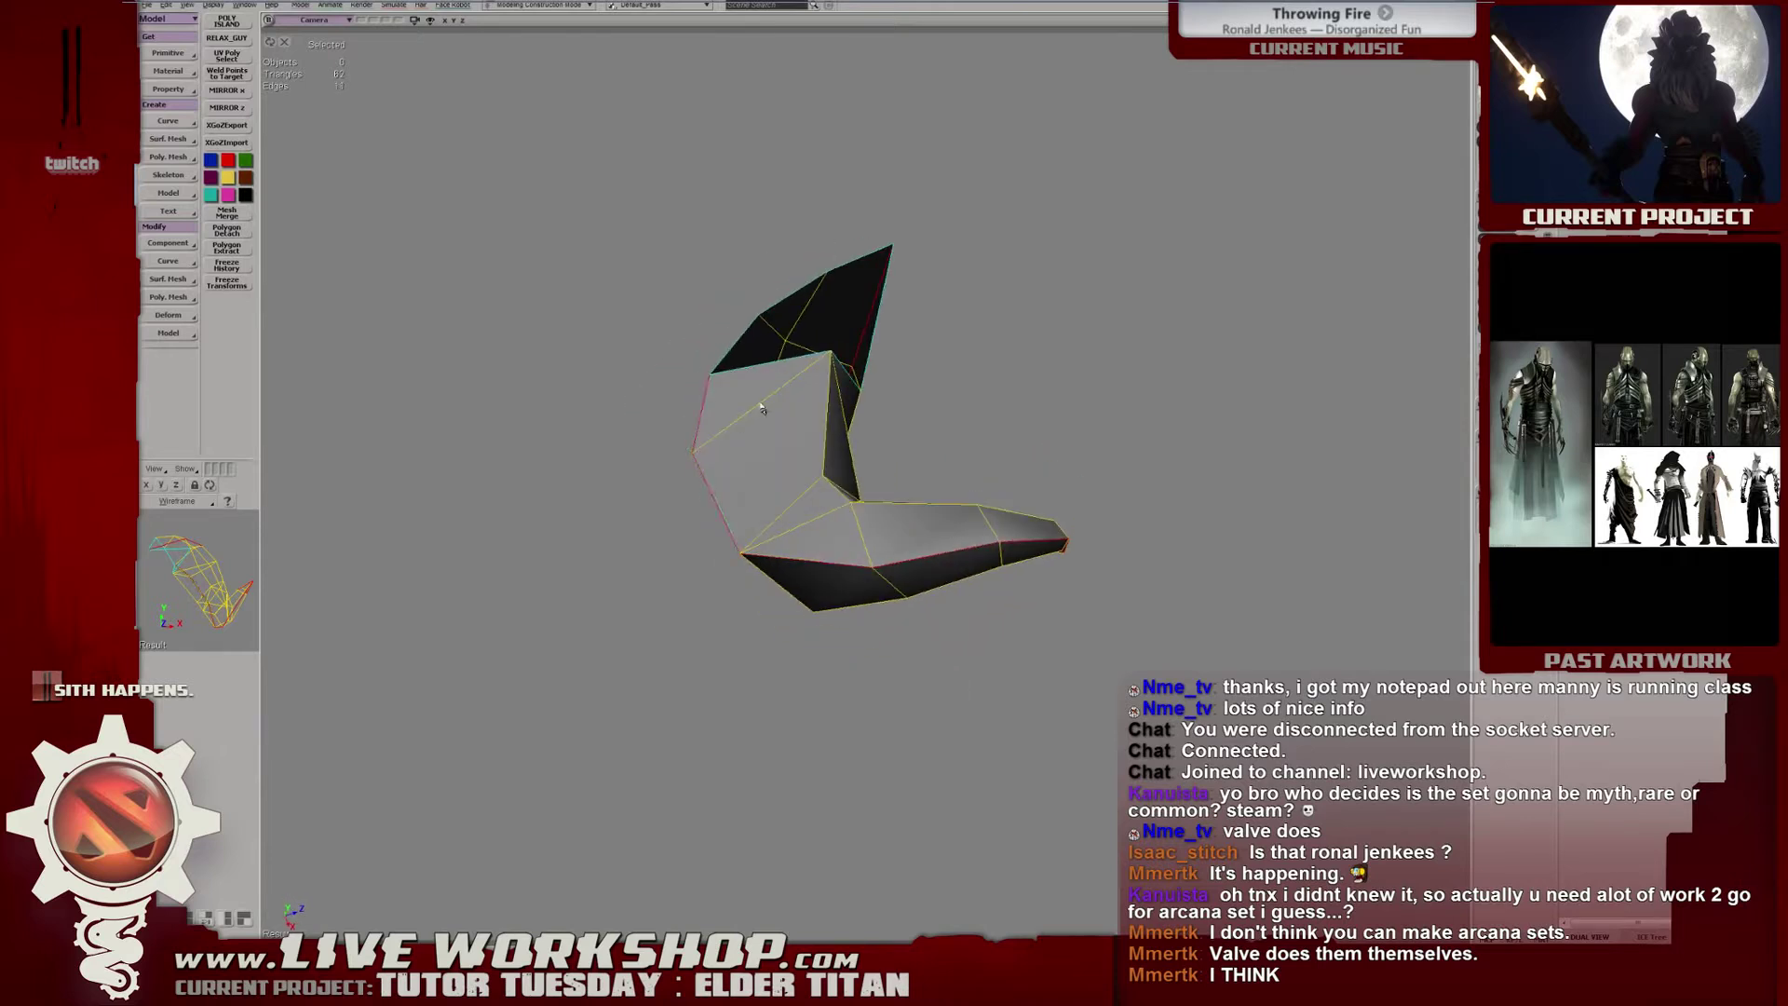
middle_drag(761, 408, 1152, 380)
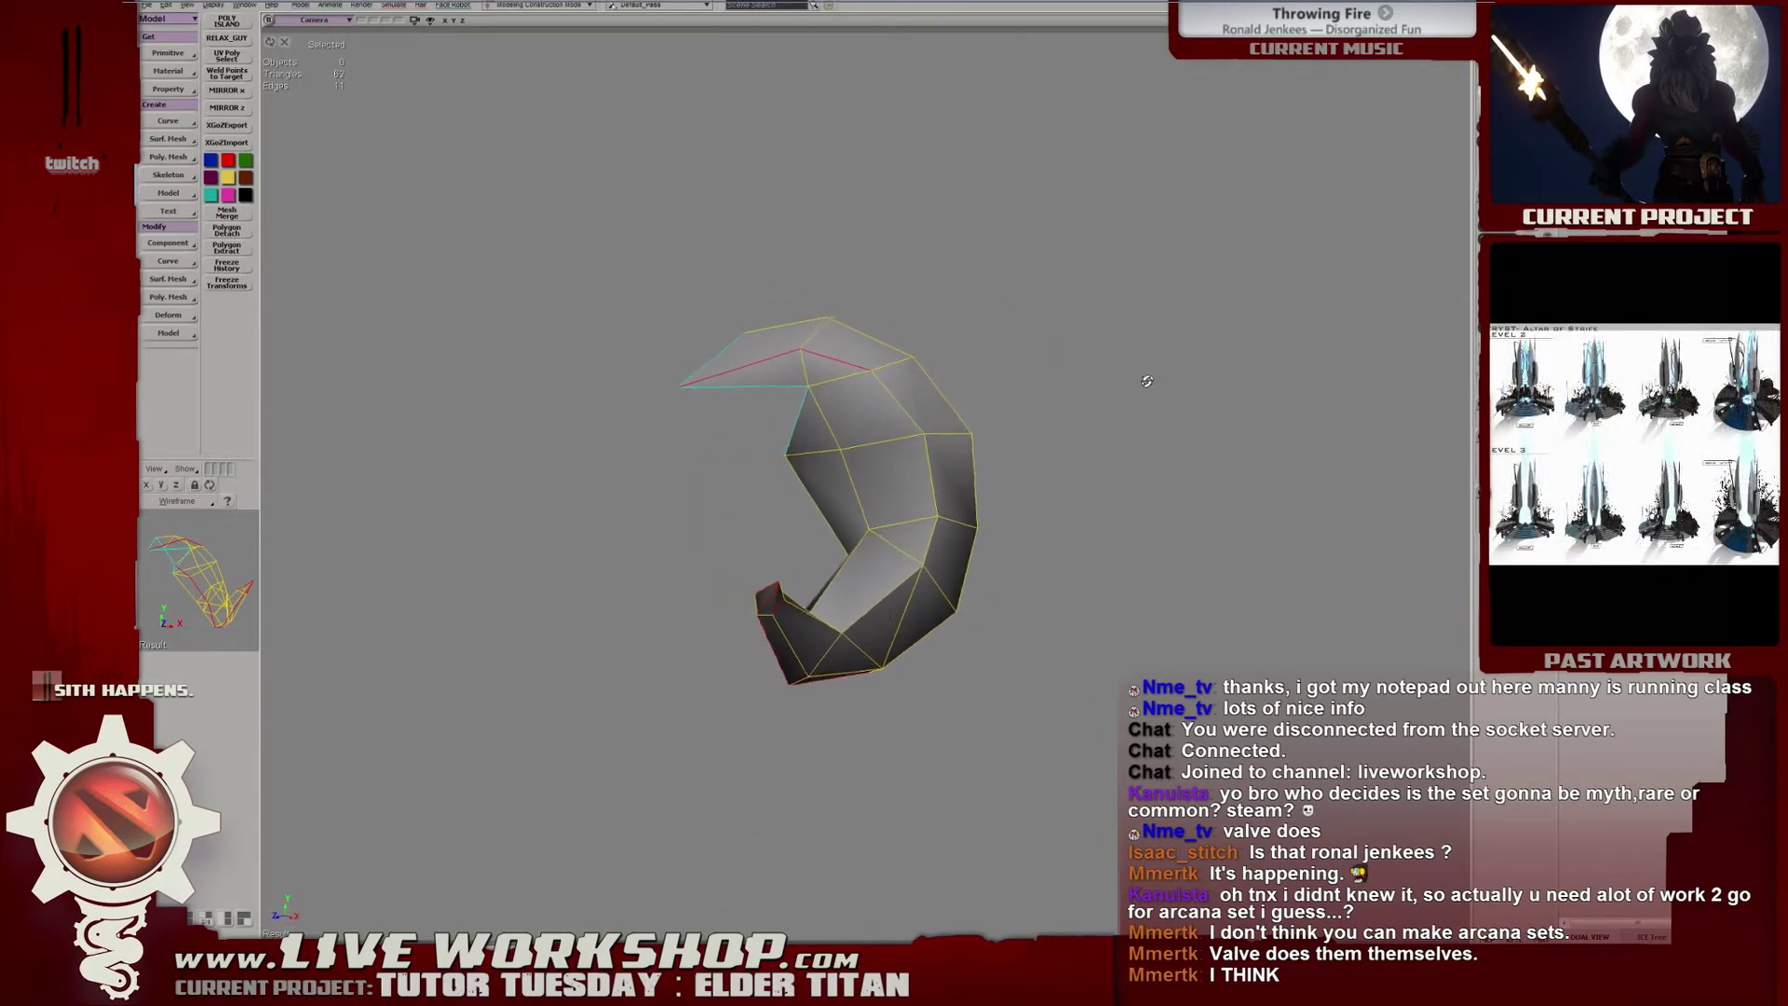
middle_drag(898, 418, 1023, 422)
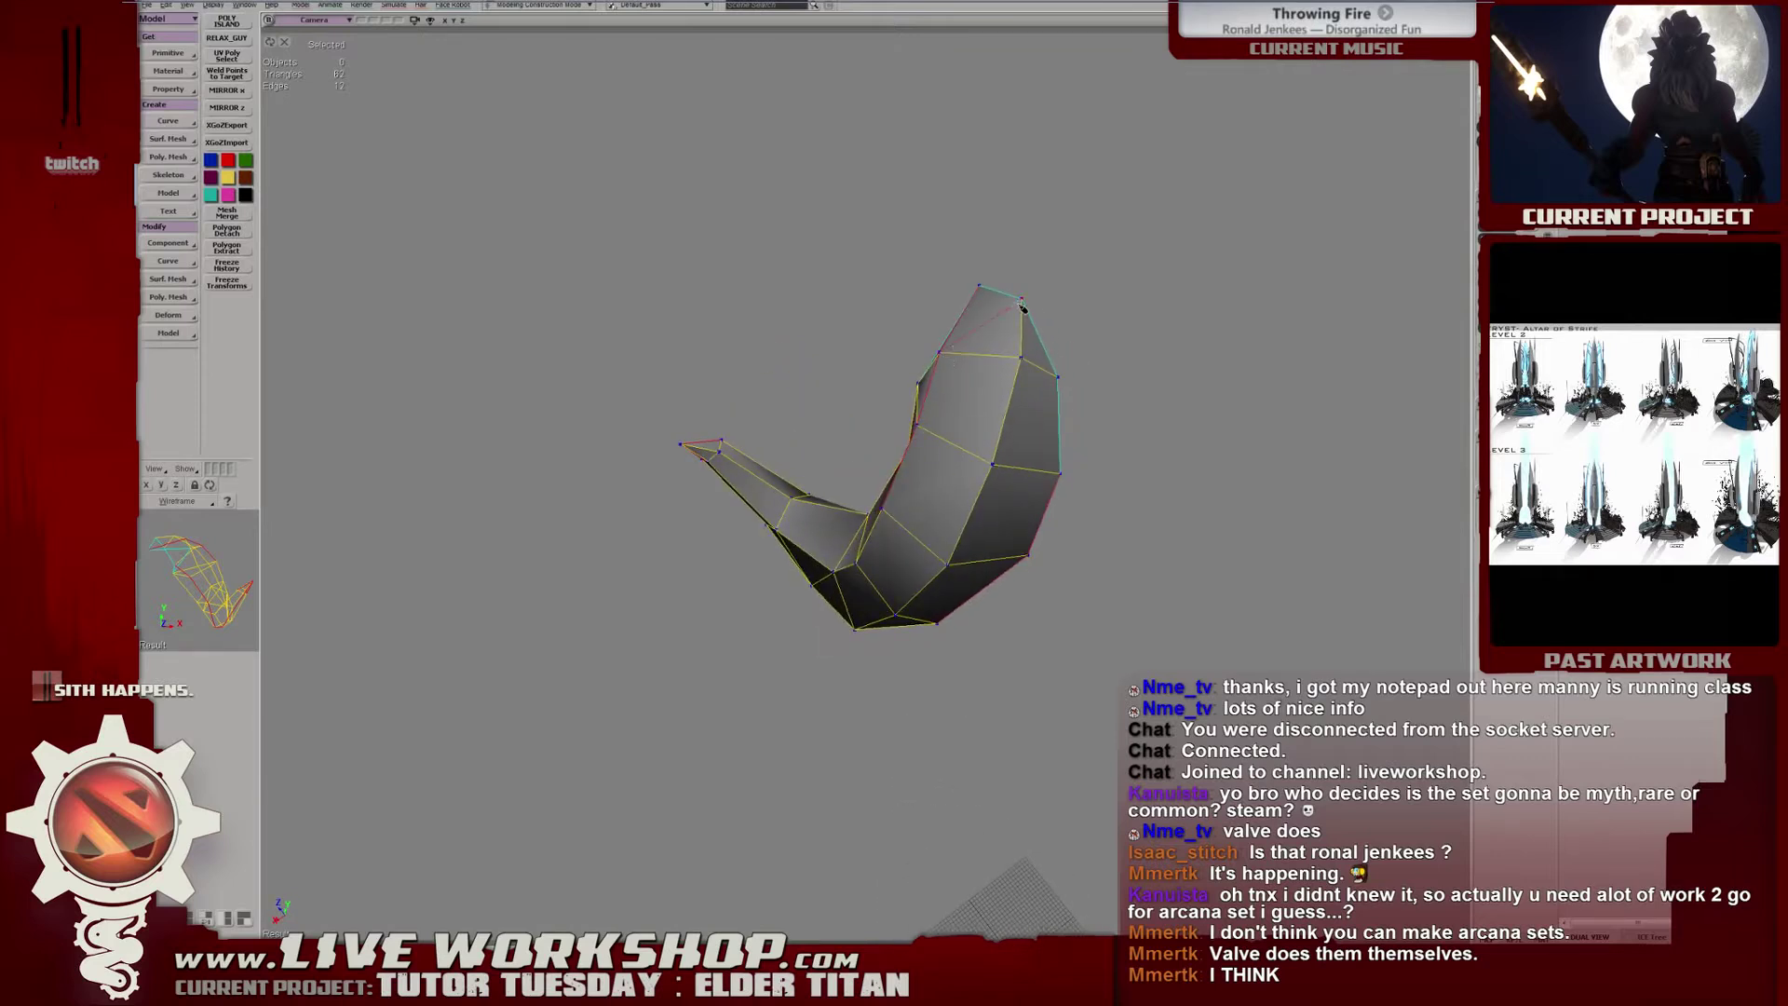
Complete the seam edge selection near the side horn's open base and check the whole cut line.
middle_drag(1028, 304, 997, 382)
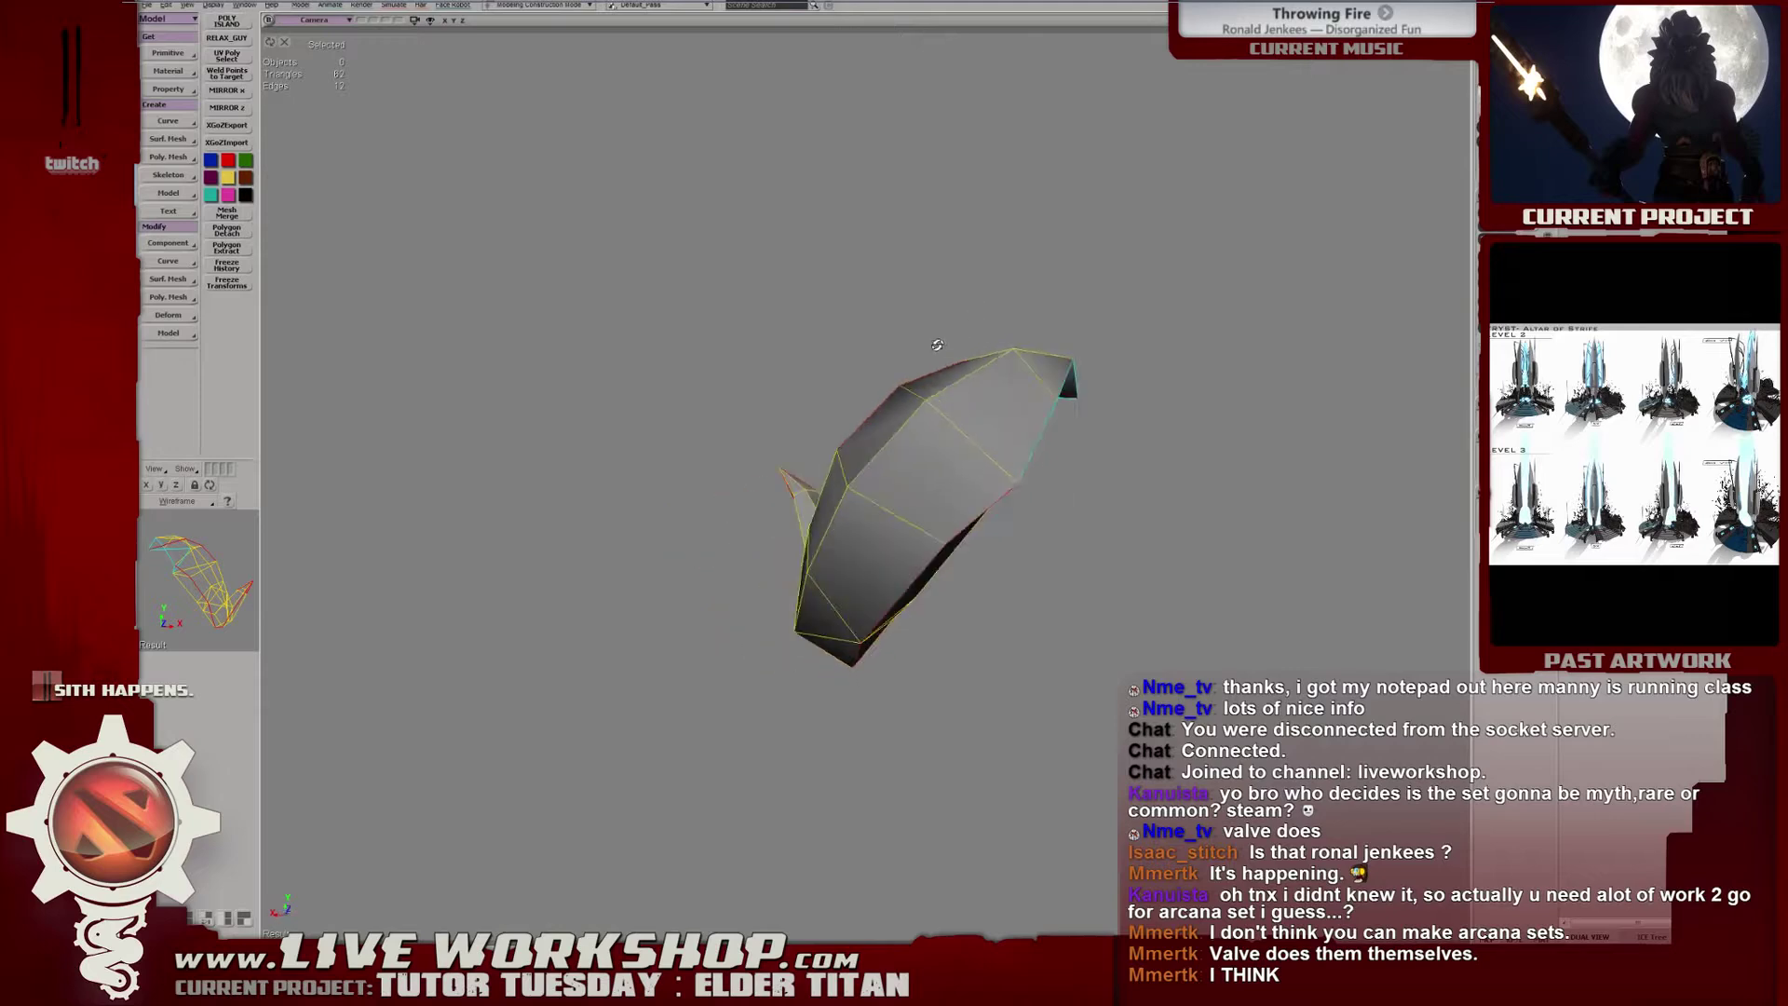
middle_drag(937, 345, 1052, 319)
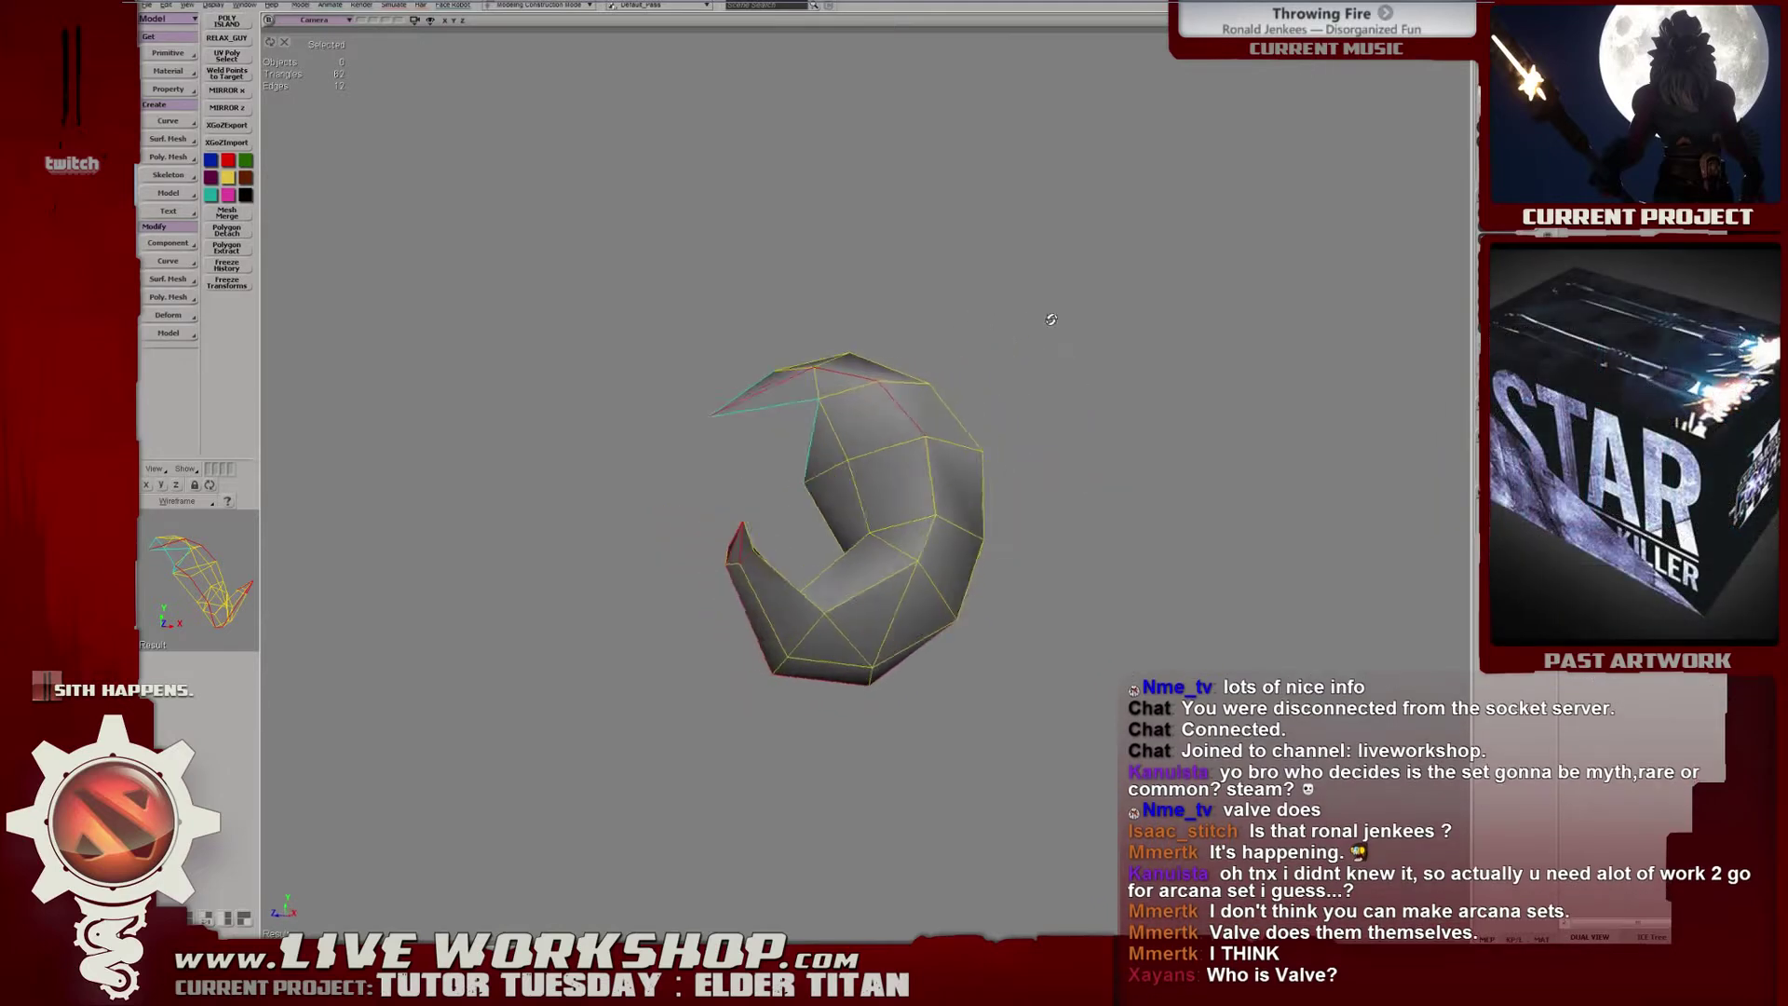
middle_drag(1137, 356, 1139, 280)
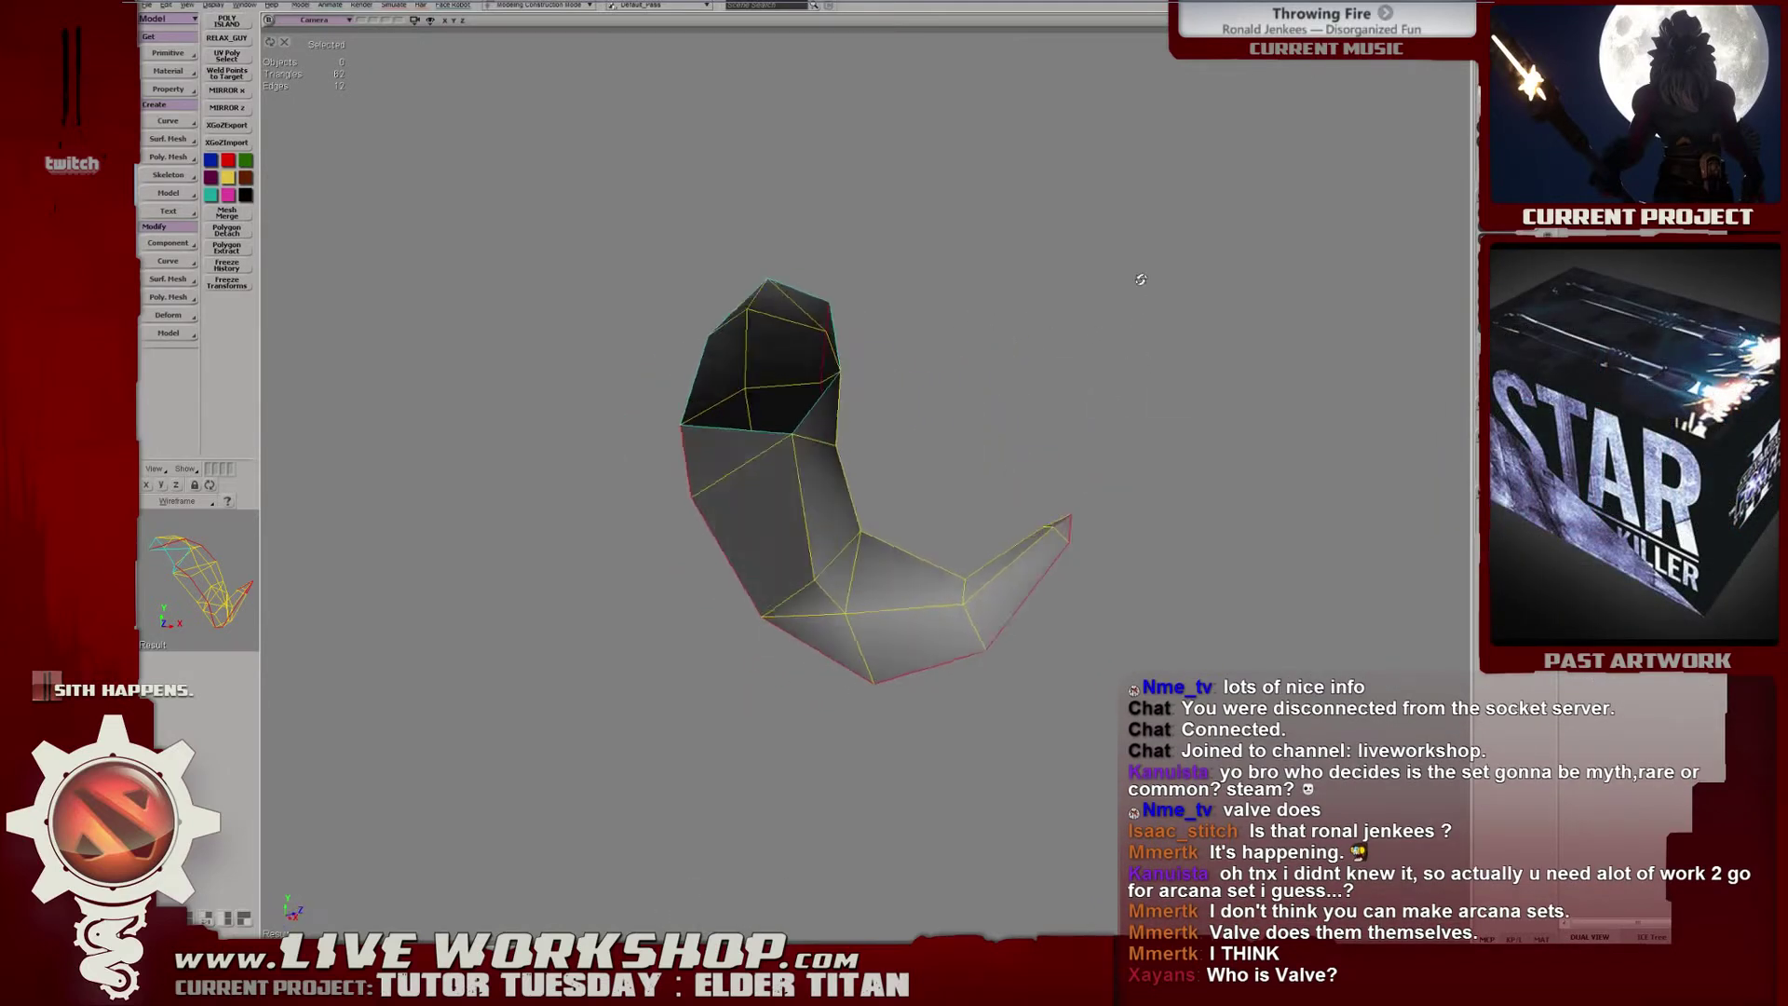
middle_drag(1102, 380, 1156, 301)
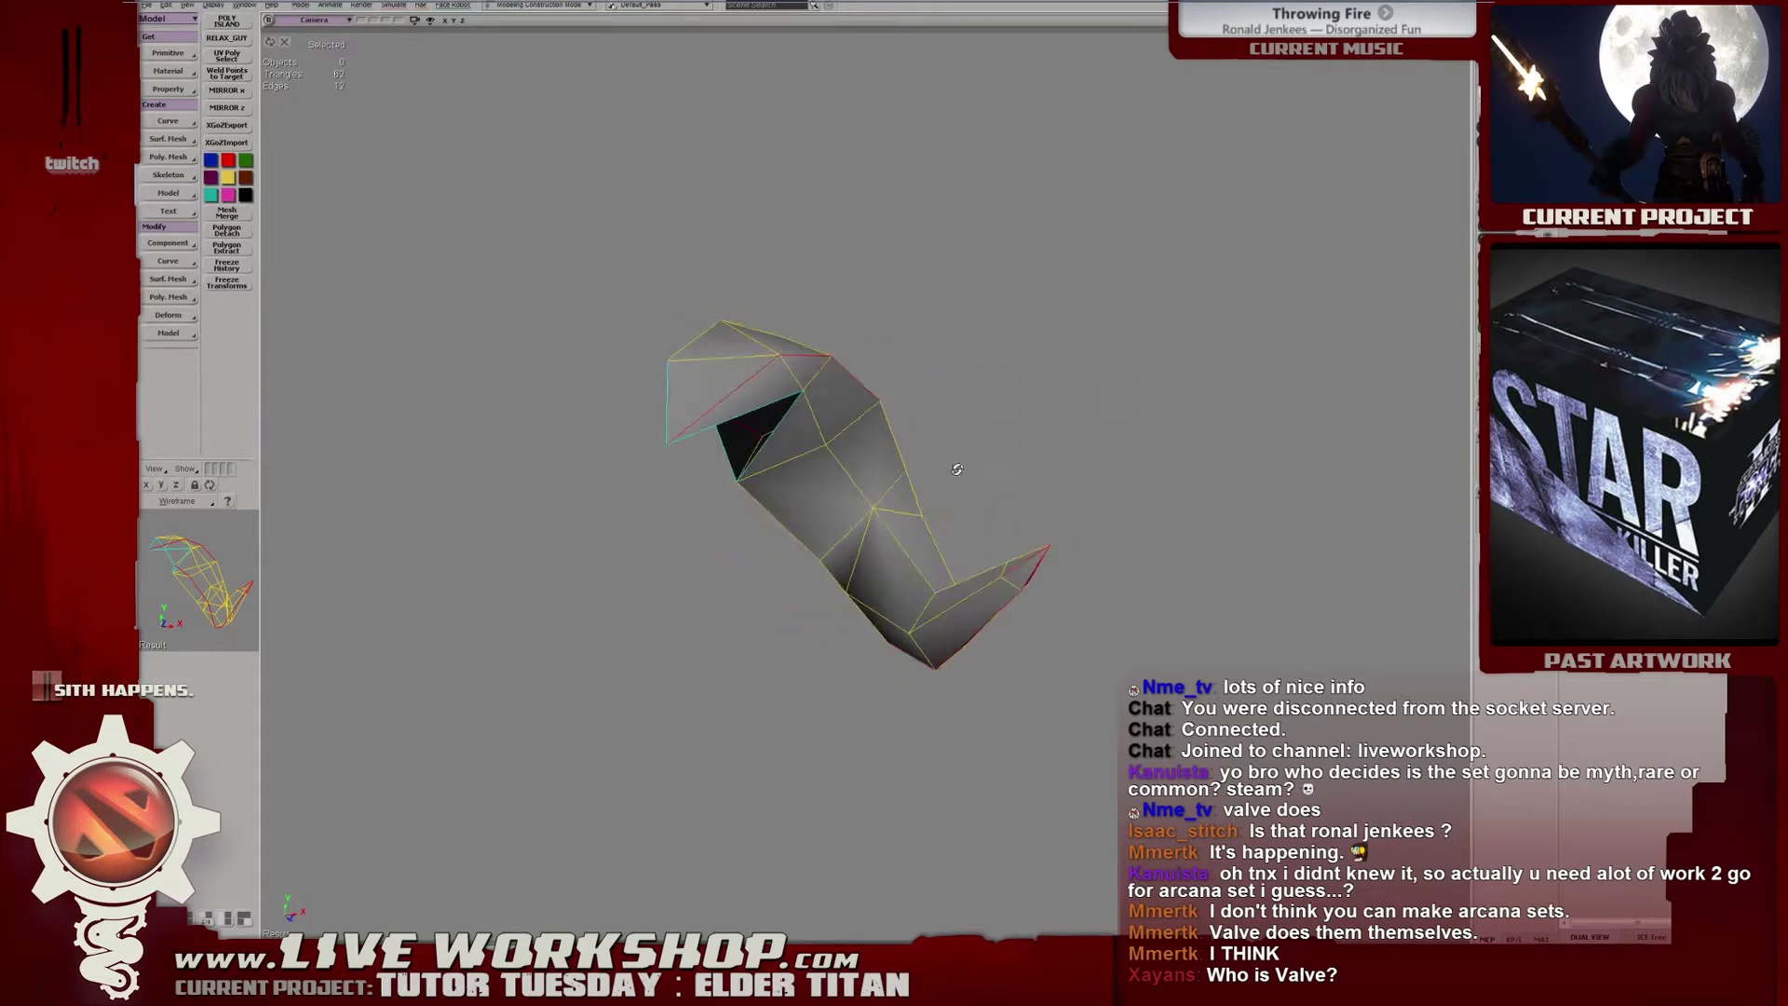
middle_drag(1027, 302, 1103, 301)
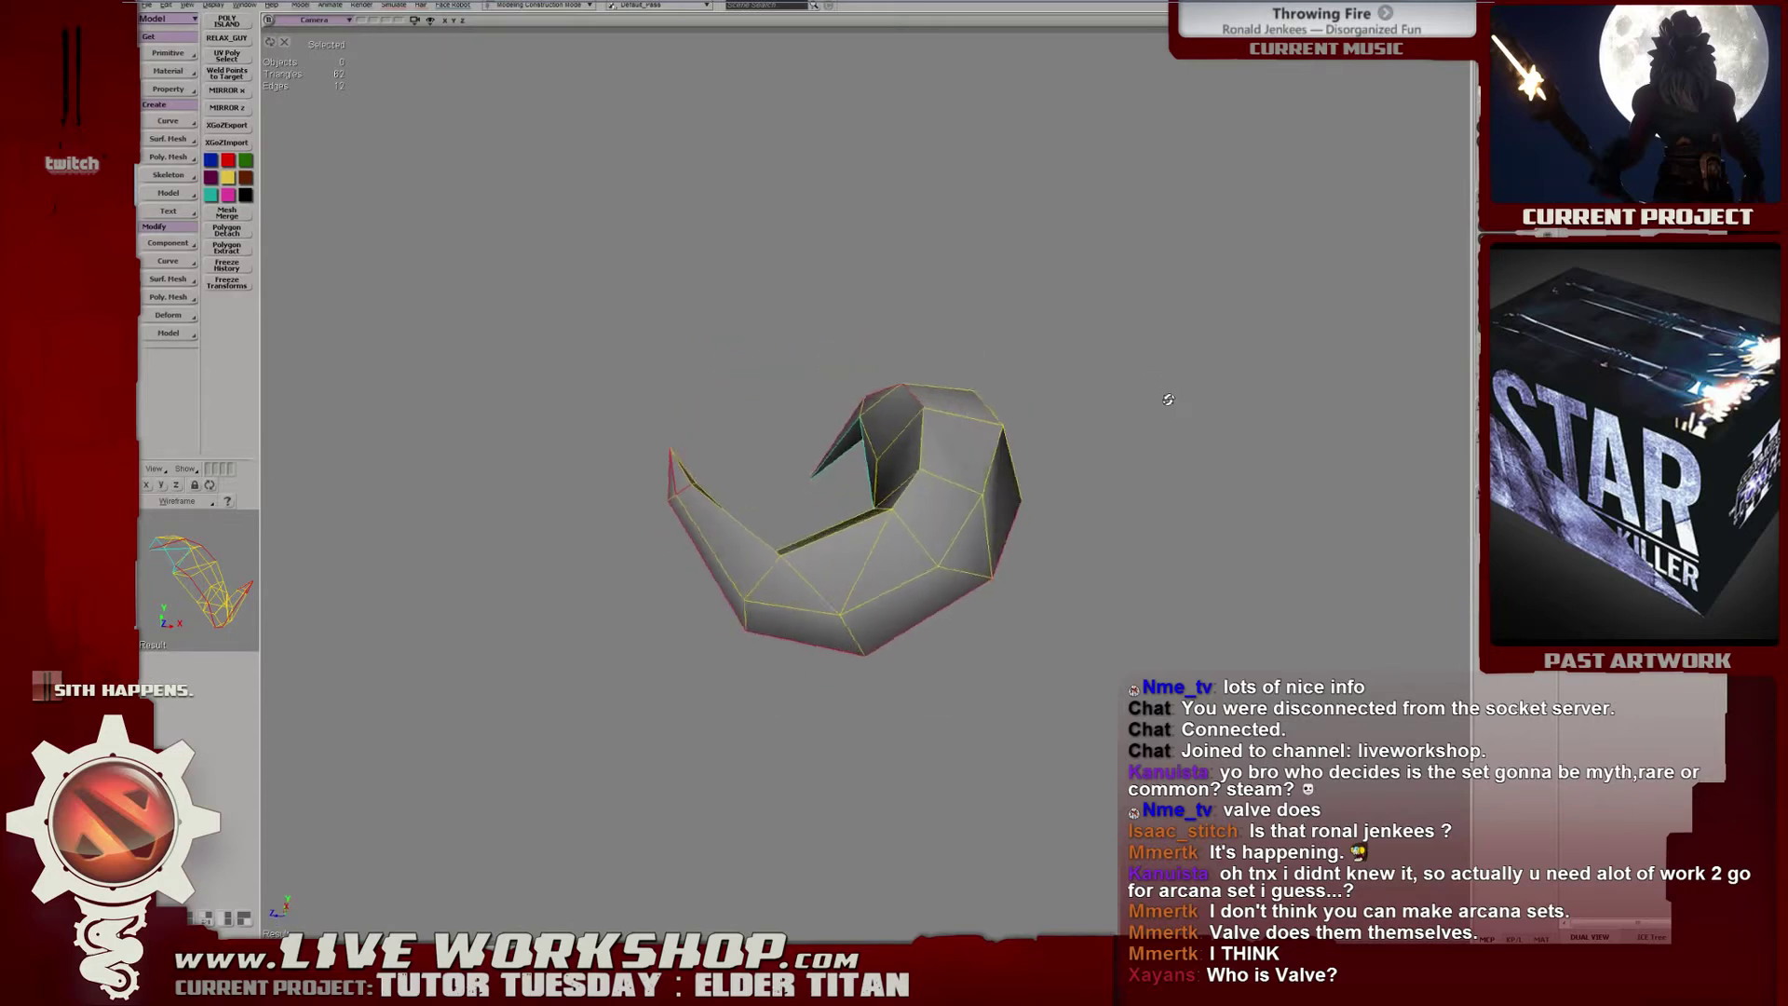
middle_drag(1169, 399, 1004, 407)
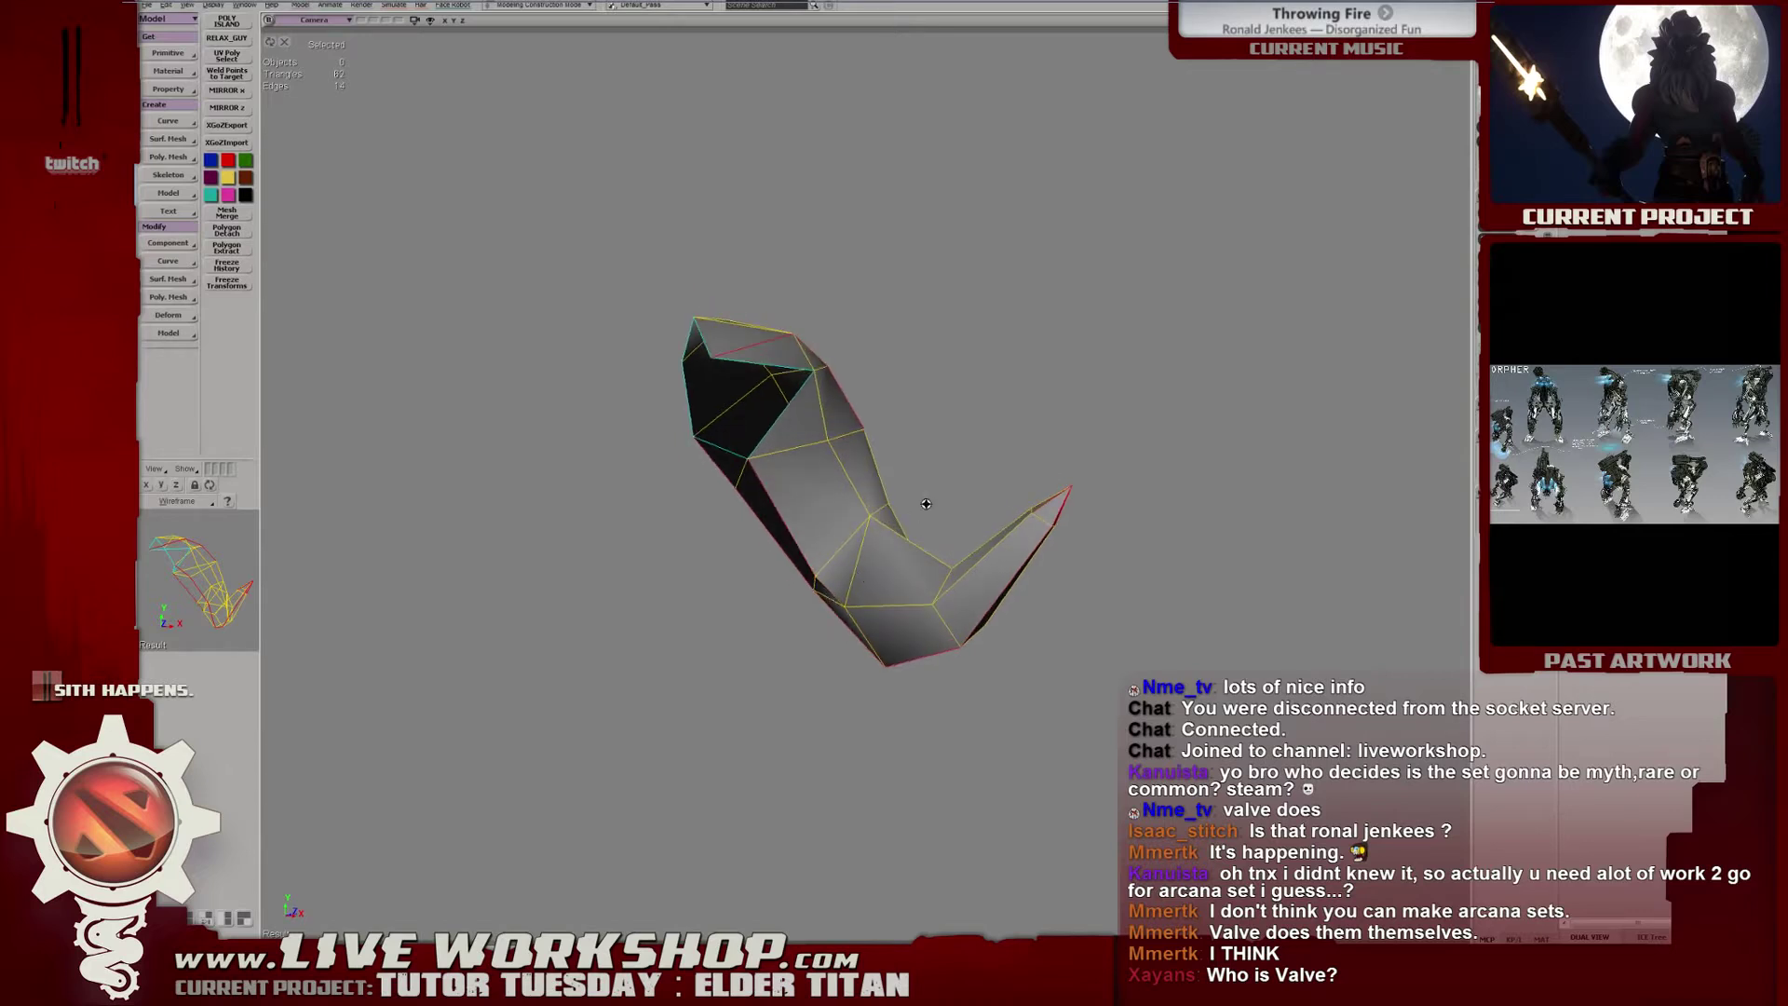
middle_drag(862, 573, 515, 284)
Show the full character again and unfold the side horn's UVs along the selected seam edges.
key(shift+i)
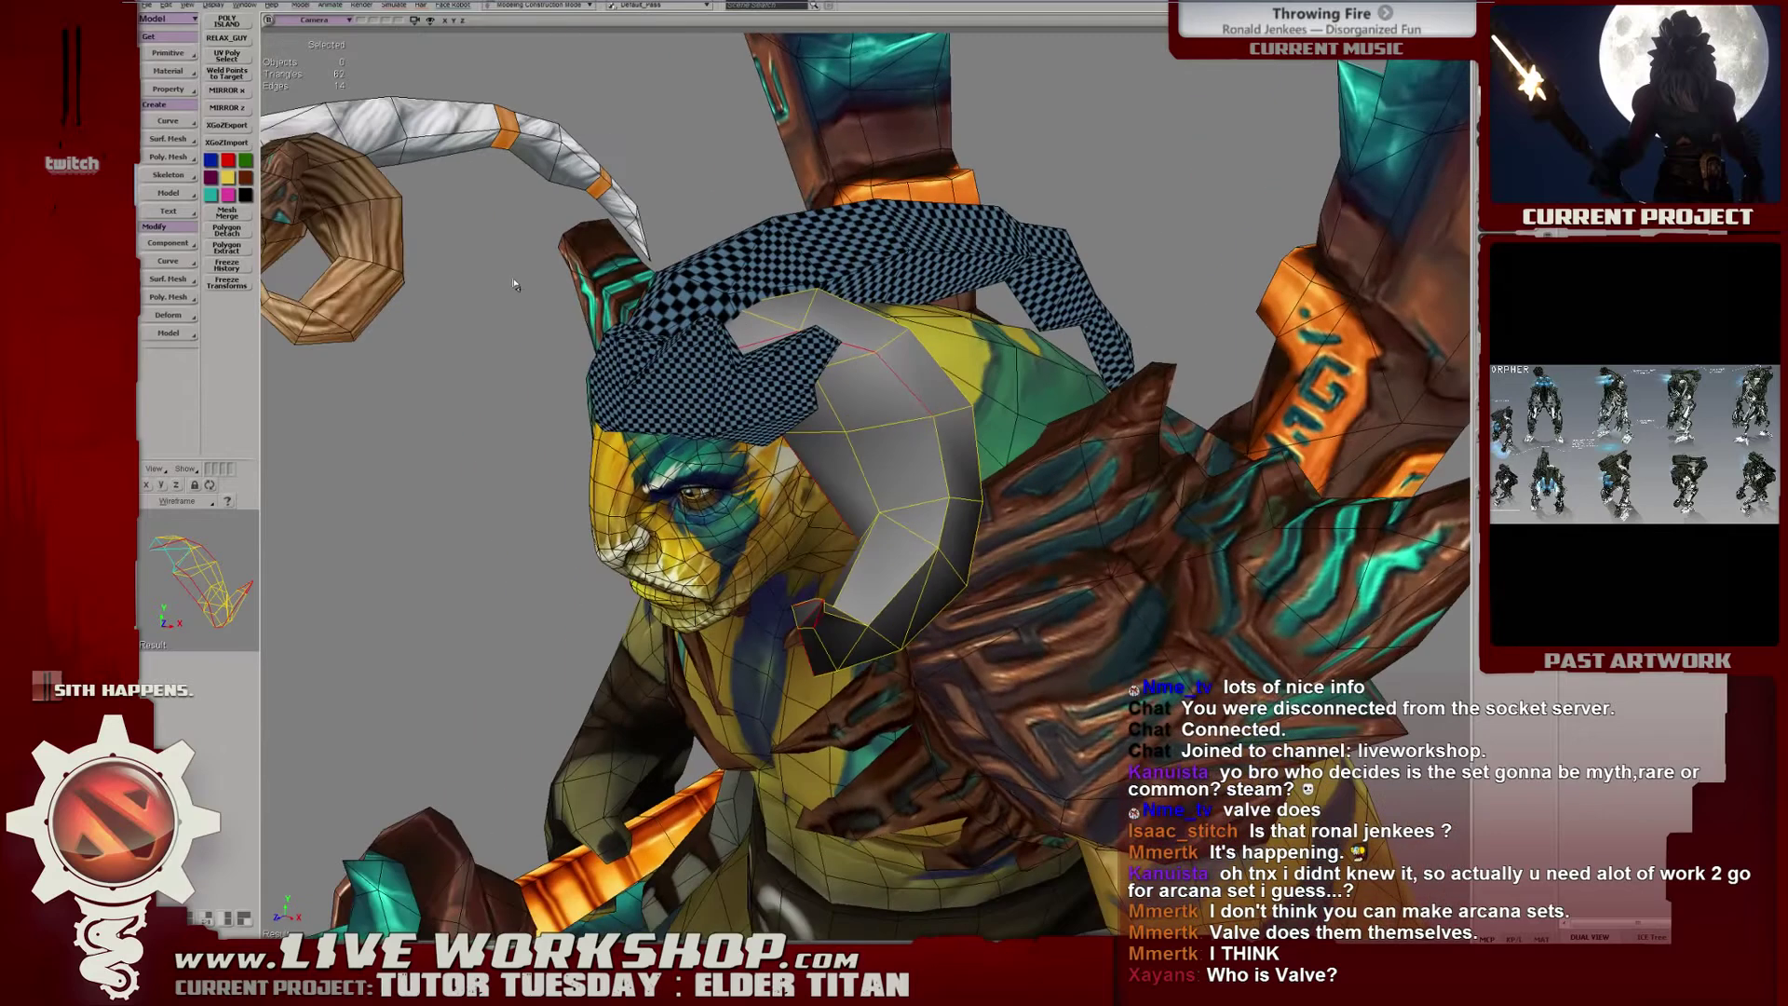
click(180, 91)
mouse_move(251, 90)
click(344, 236)
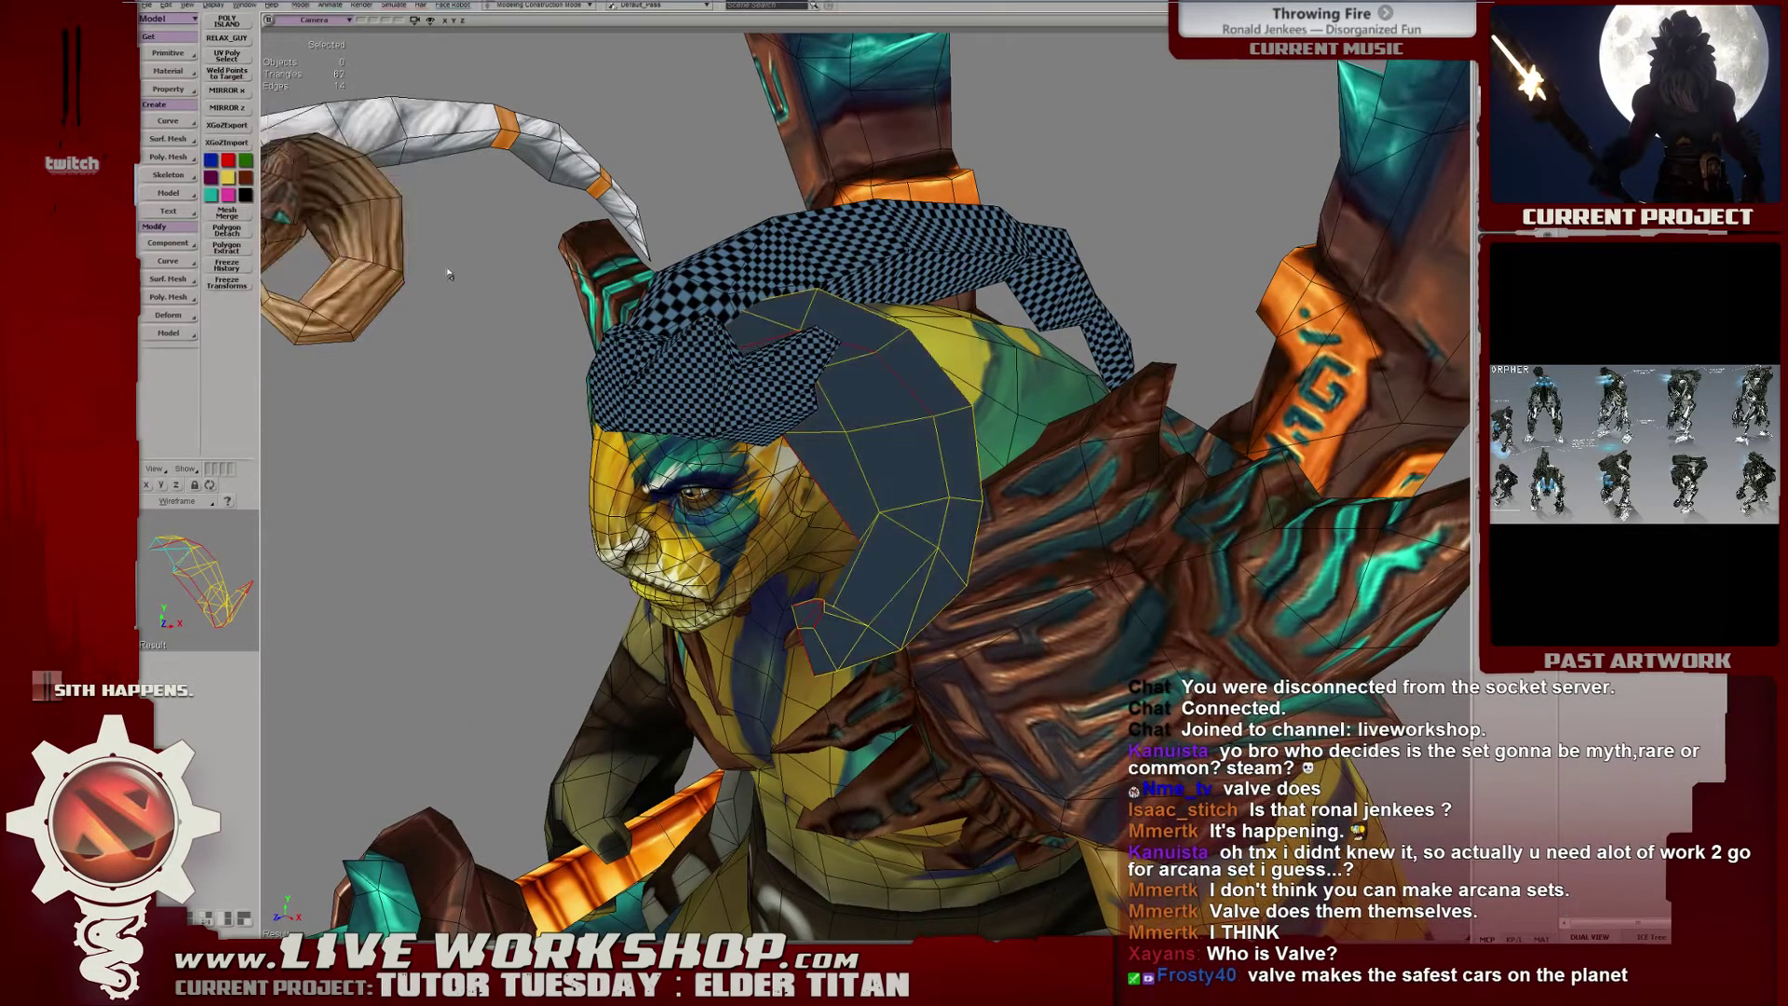
click(427, 179)
click(462, 107)
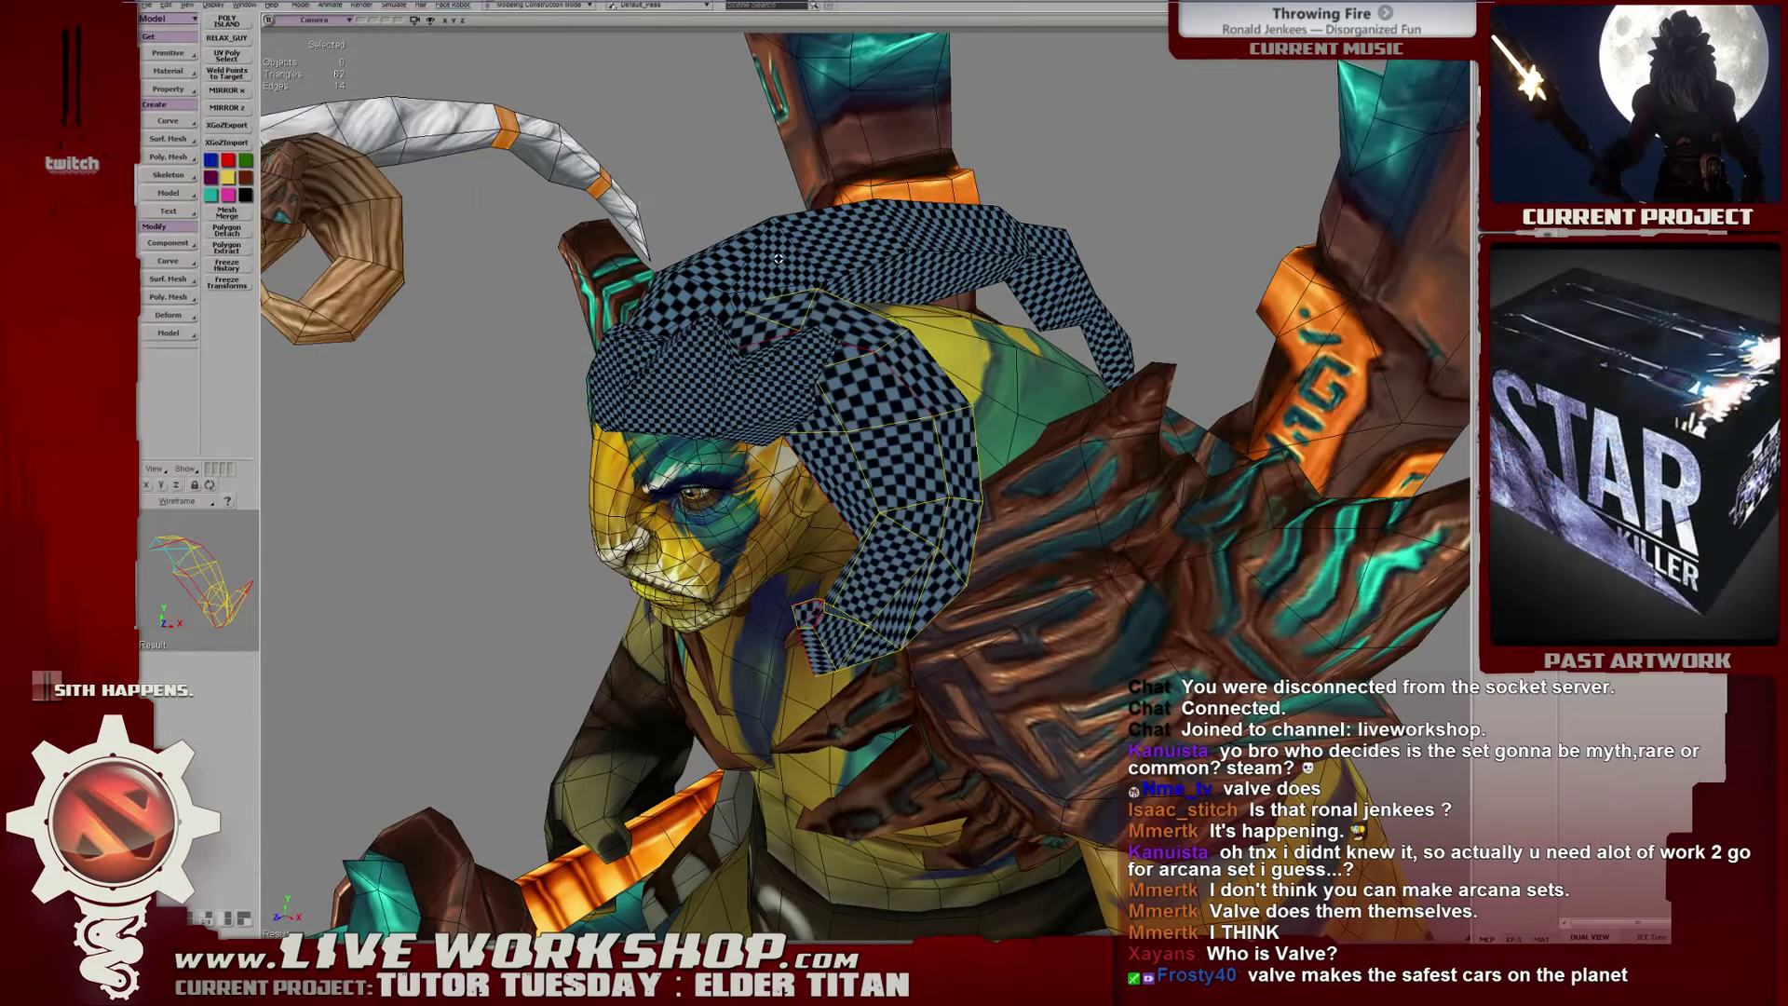
Isolate the headpiece meshes together with the body, hiding the armor, and reselect the side horn.
middle_drag(894, 293, 800, 305)
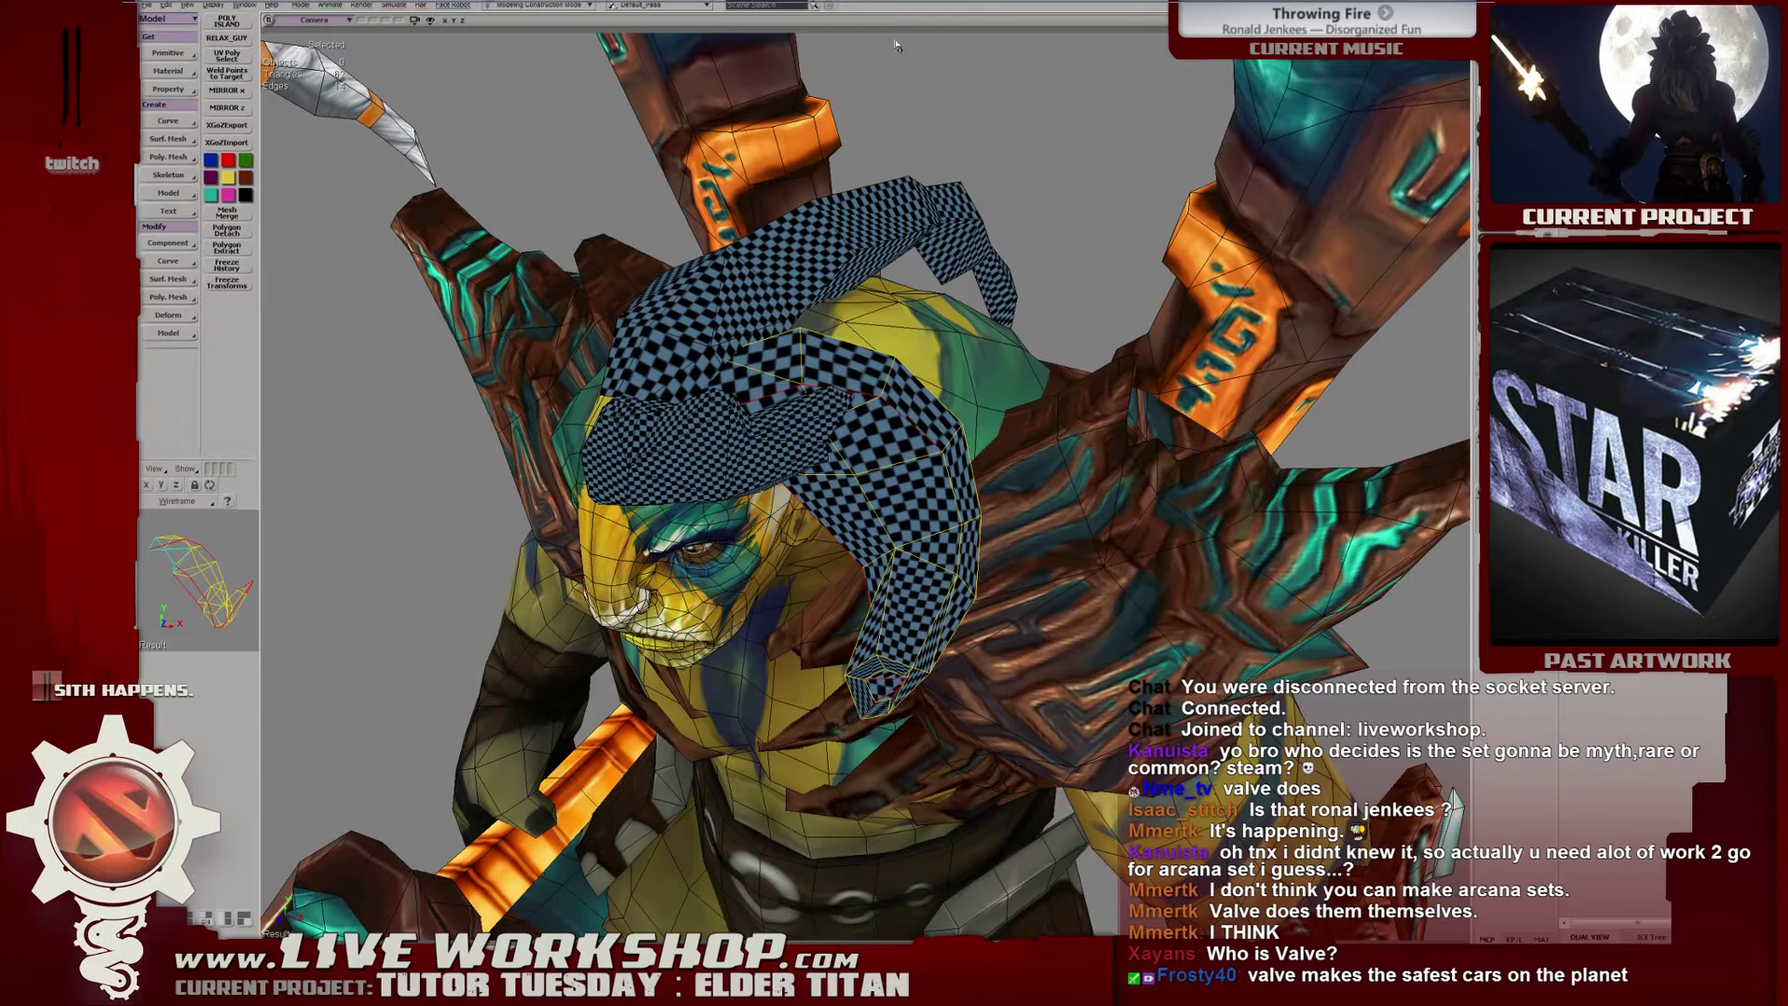
middle_drag(900, 370, 870, 342)
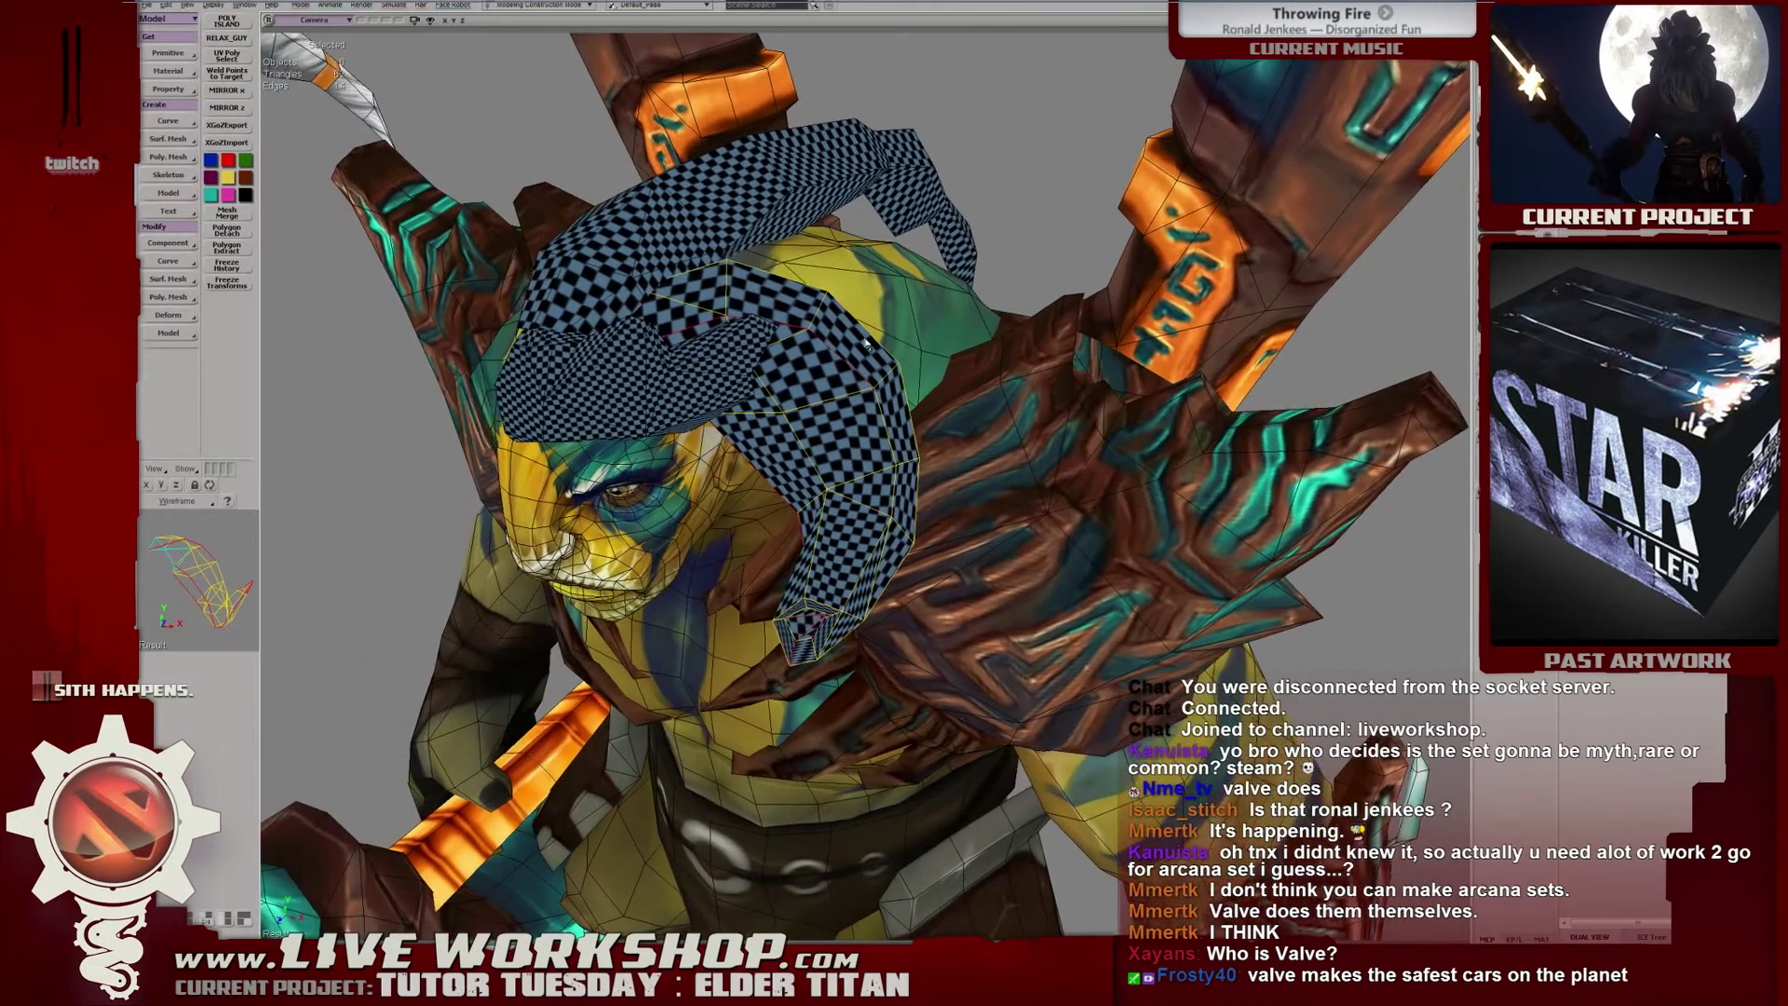
drag(658, 364, 711, 235)
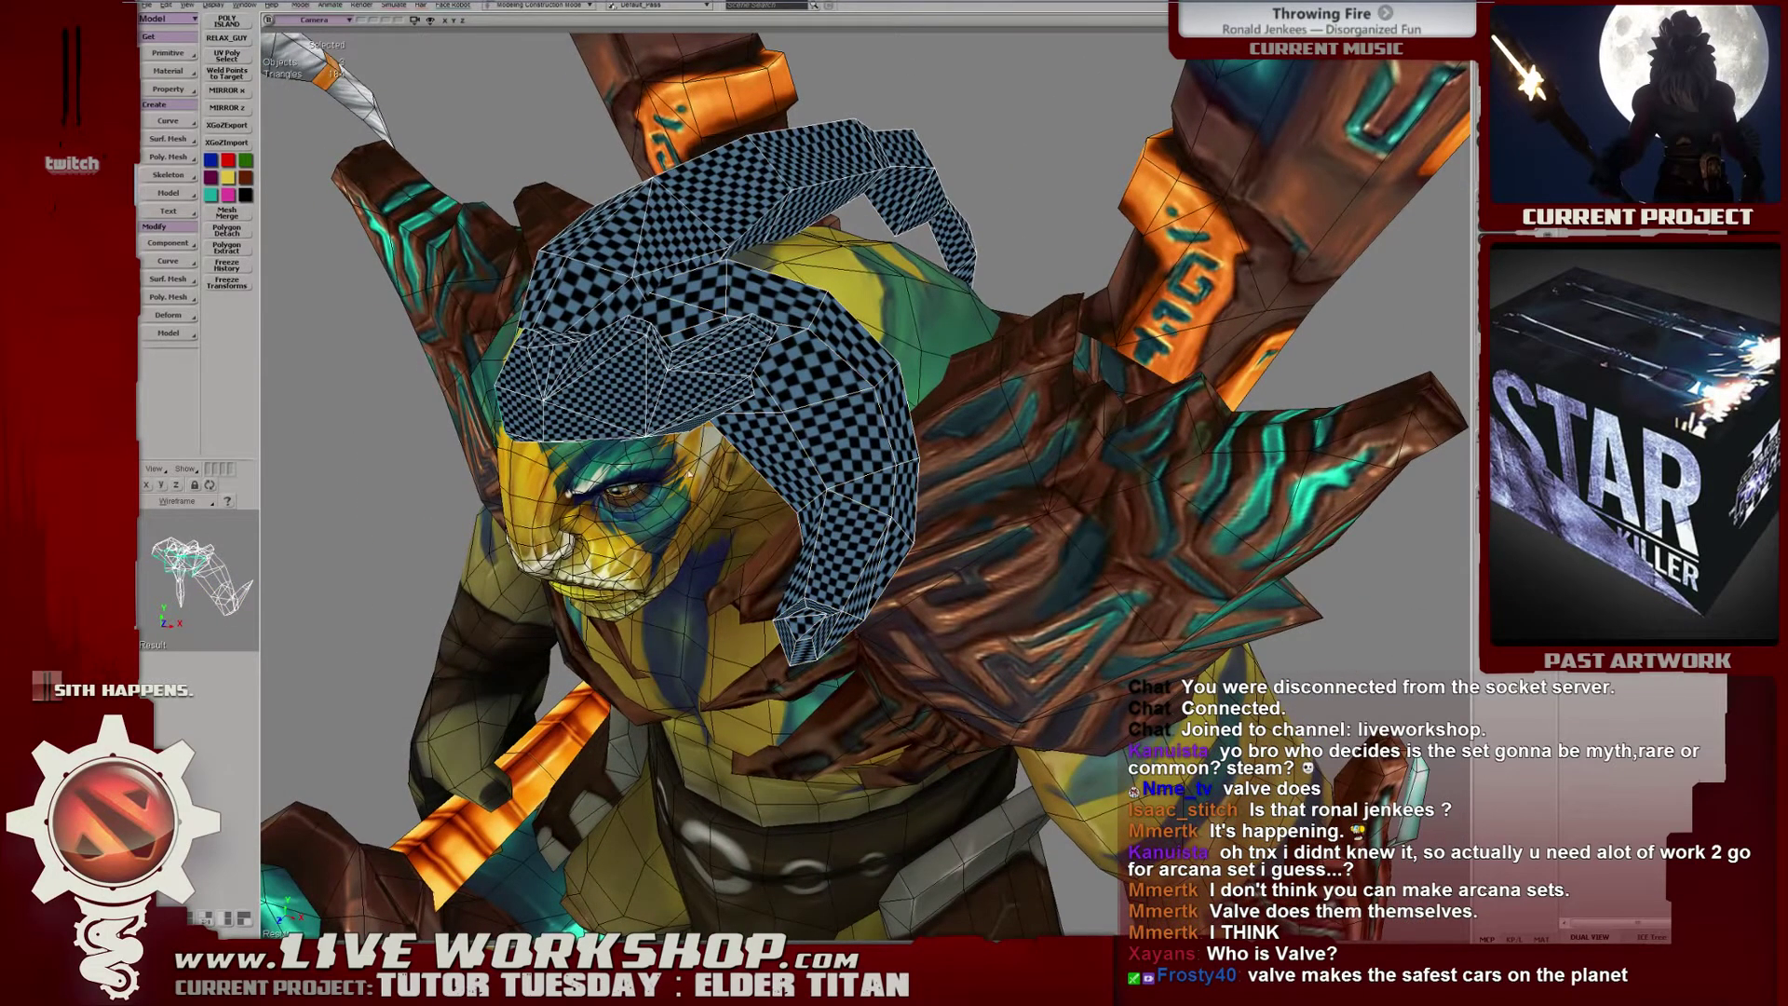
shift+click(689, 473)
key(shift+i)
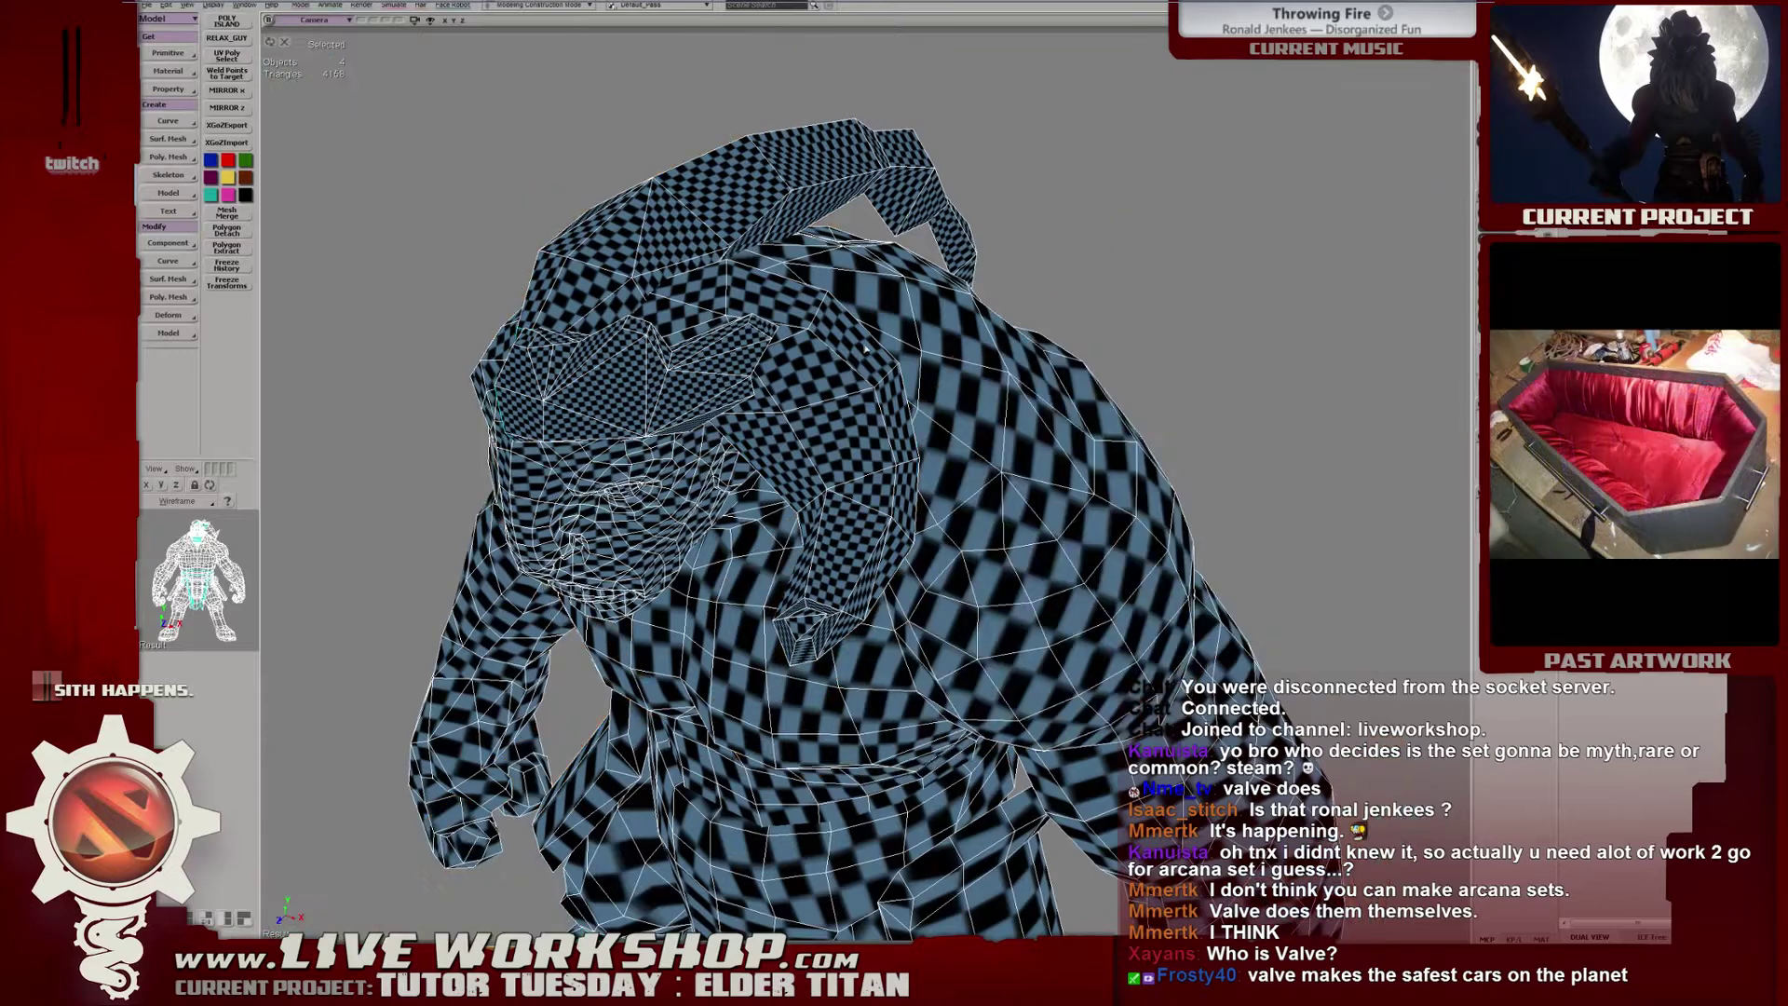
click(866, 349)
middle_drag(866, 349, 883, 407)
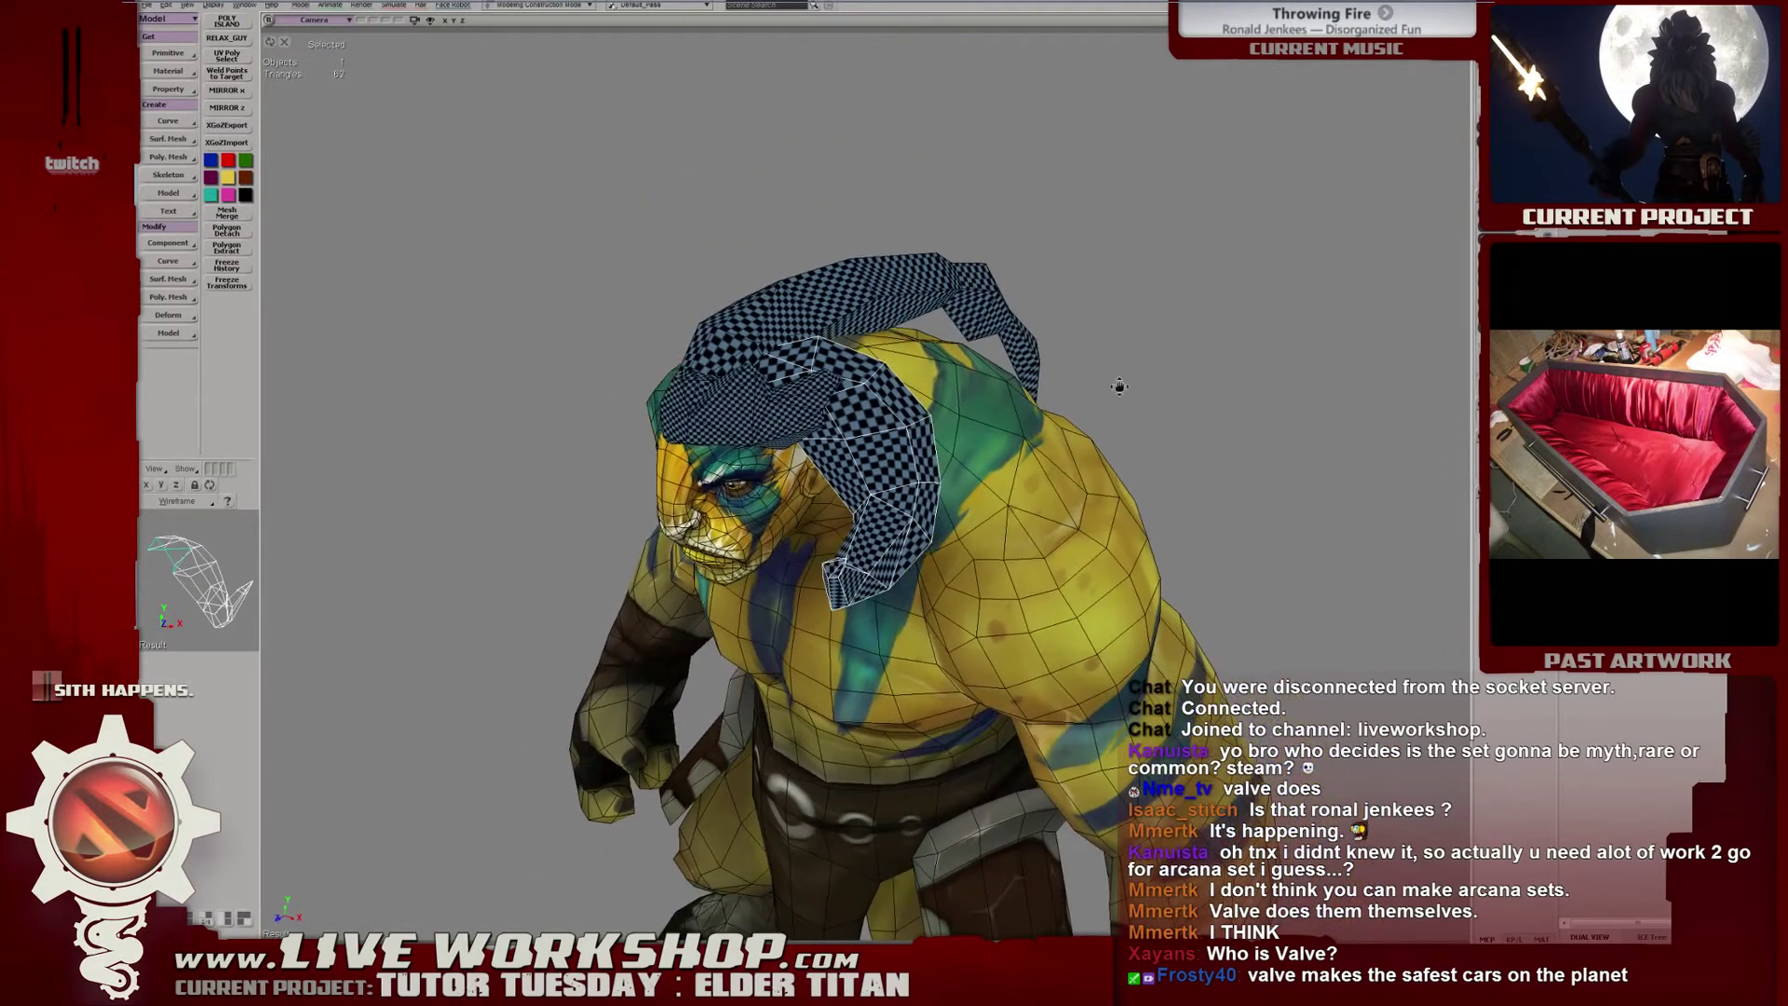
middle_drag(1119, 385, 1290, 183)
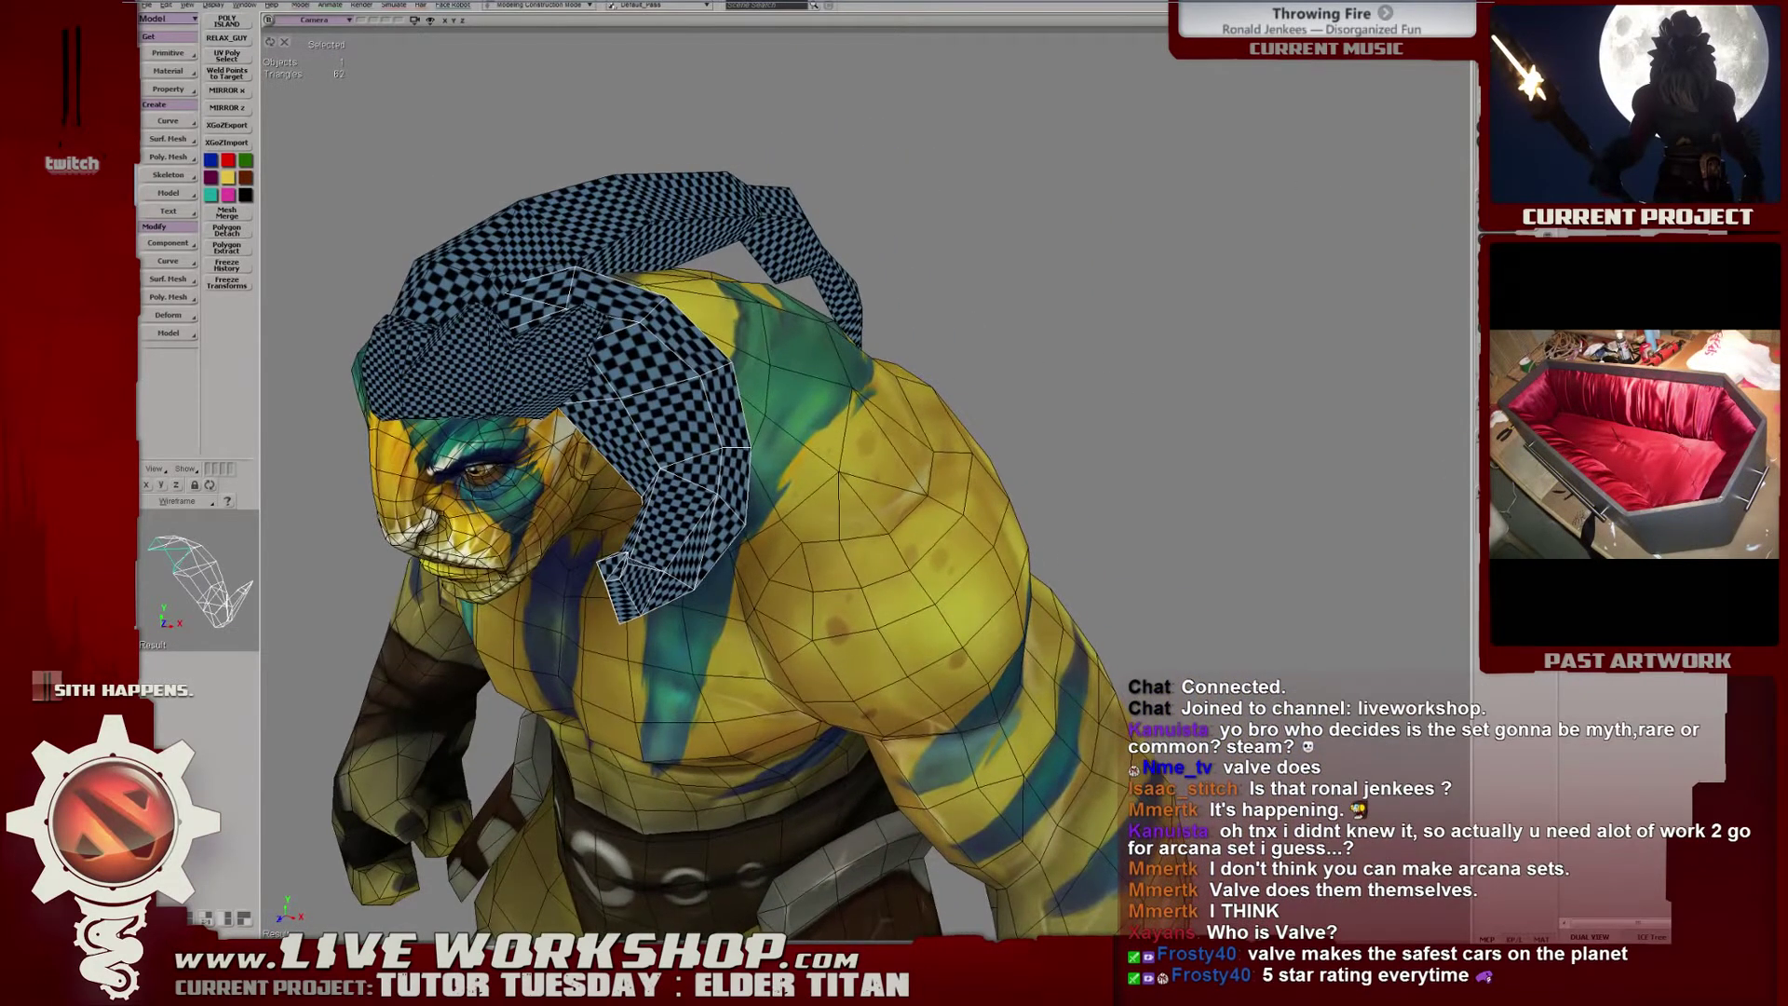
Open the Texture Editor for the side horn and compare its unfolded UVs with the checker pattern on the model.
key(alt+7)
drag(1056, 75, 1057, 16)
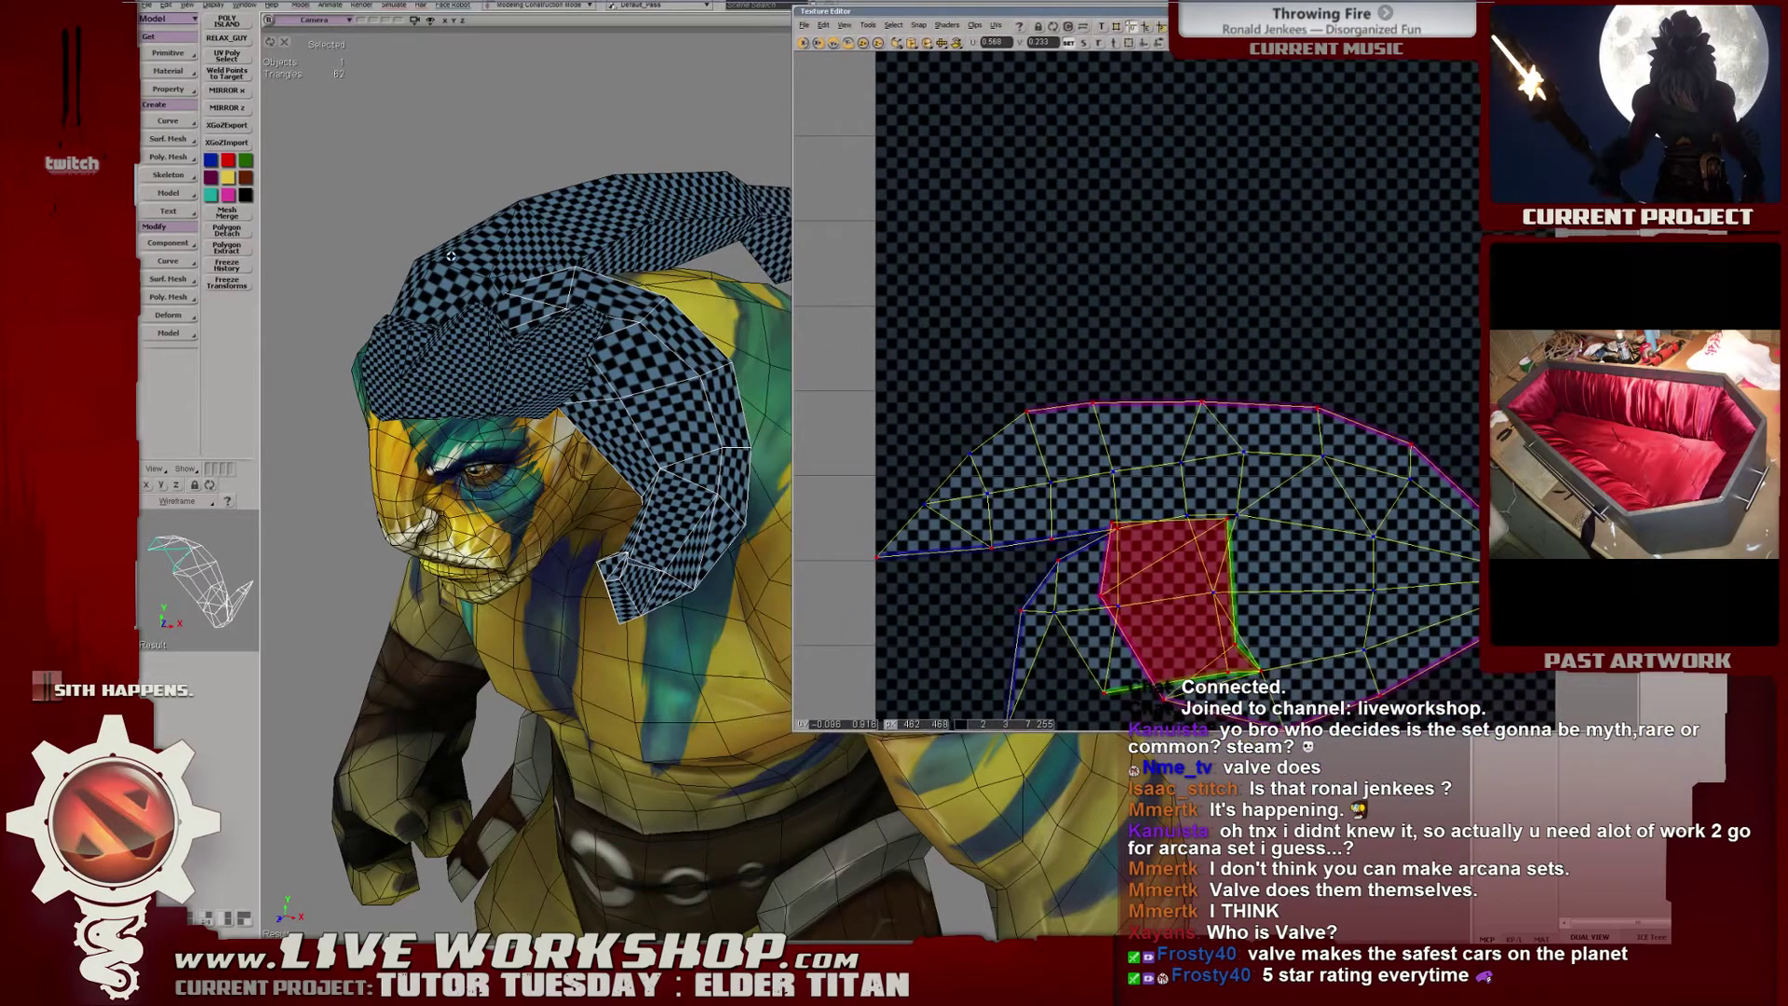
middle_drag(451, 256, 649, 291)
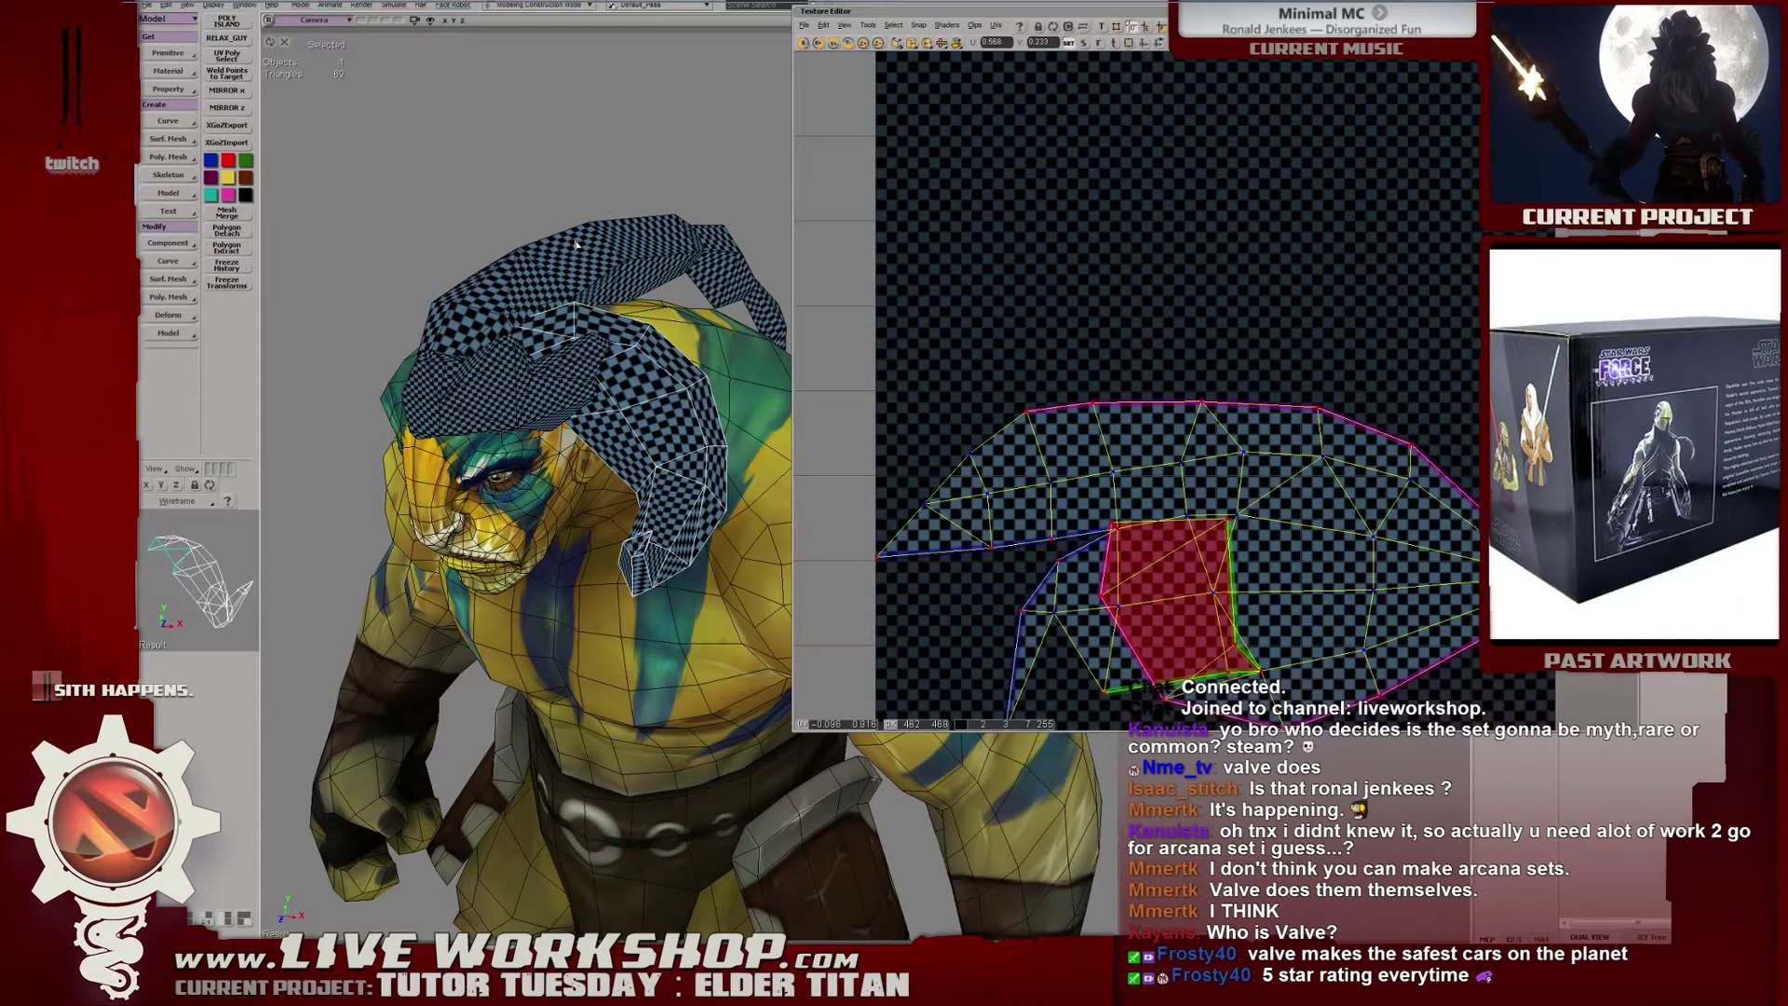
middle_drag(578, 244, 664, 248)
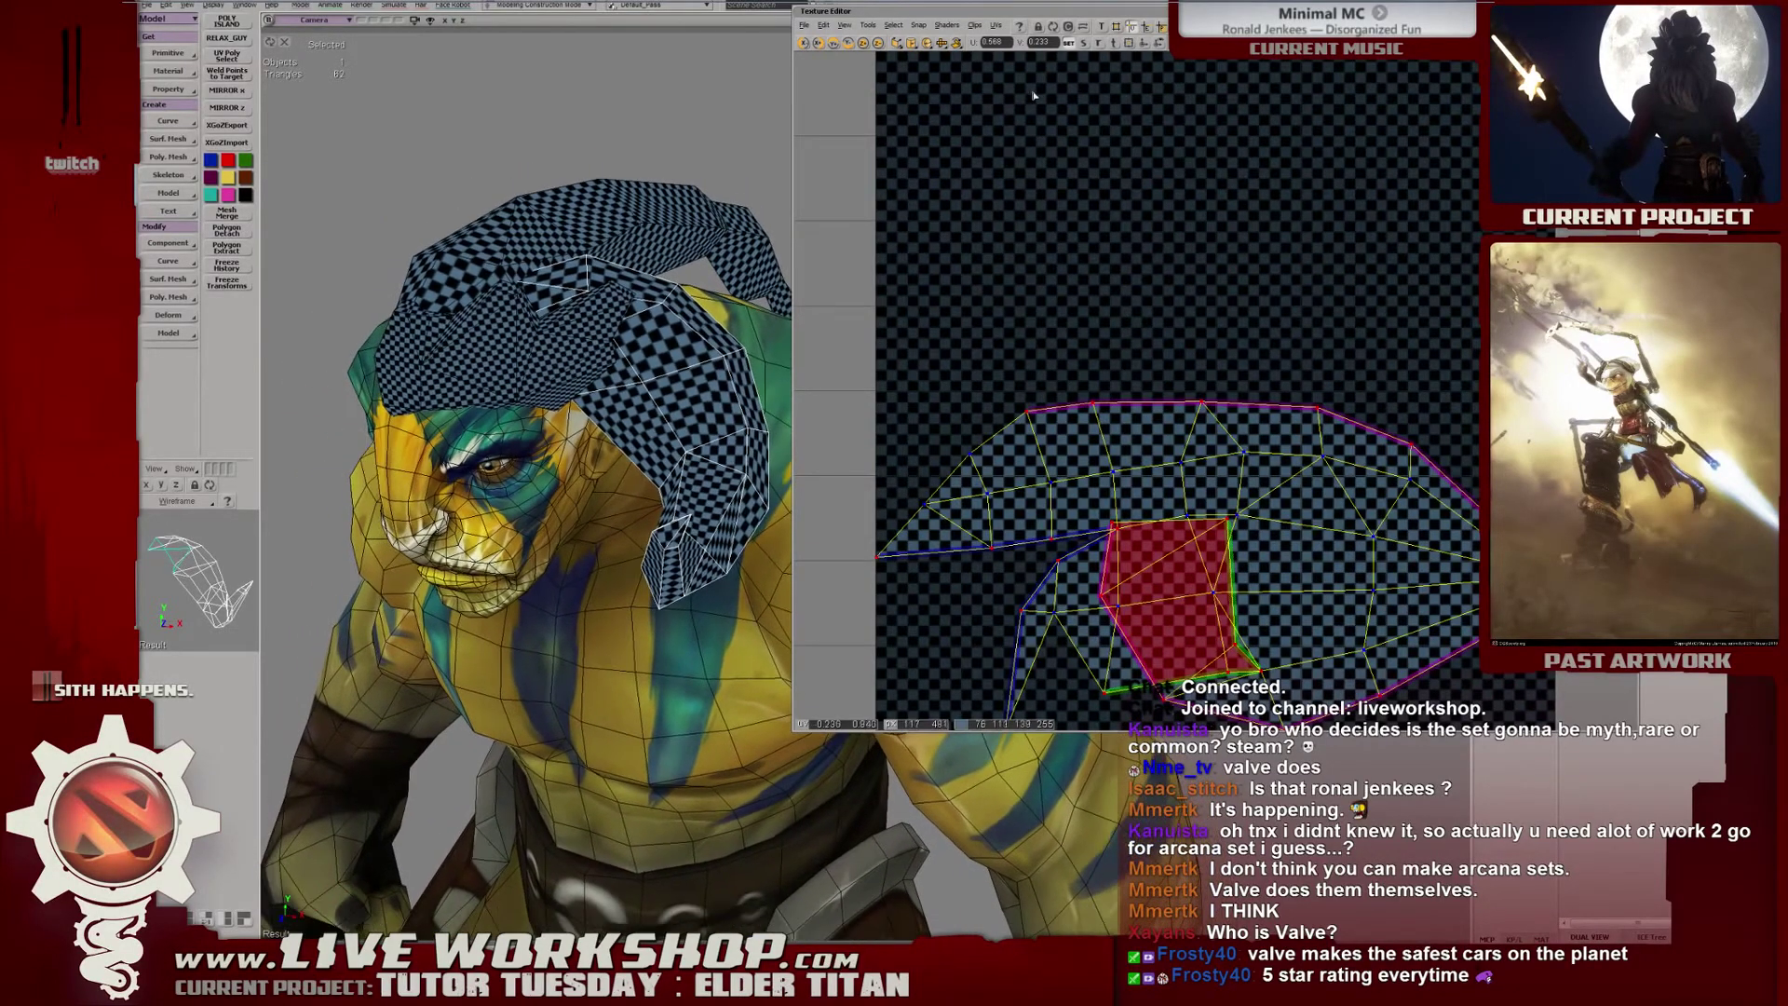
Select all of the side horn's UV points and move the island up within the texture space.
drag(1031, 17, 964, 48)
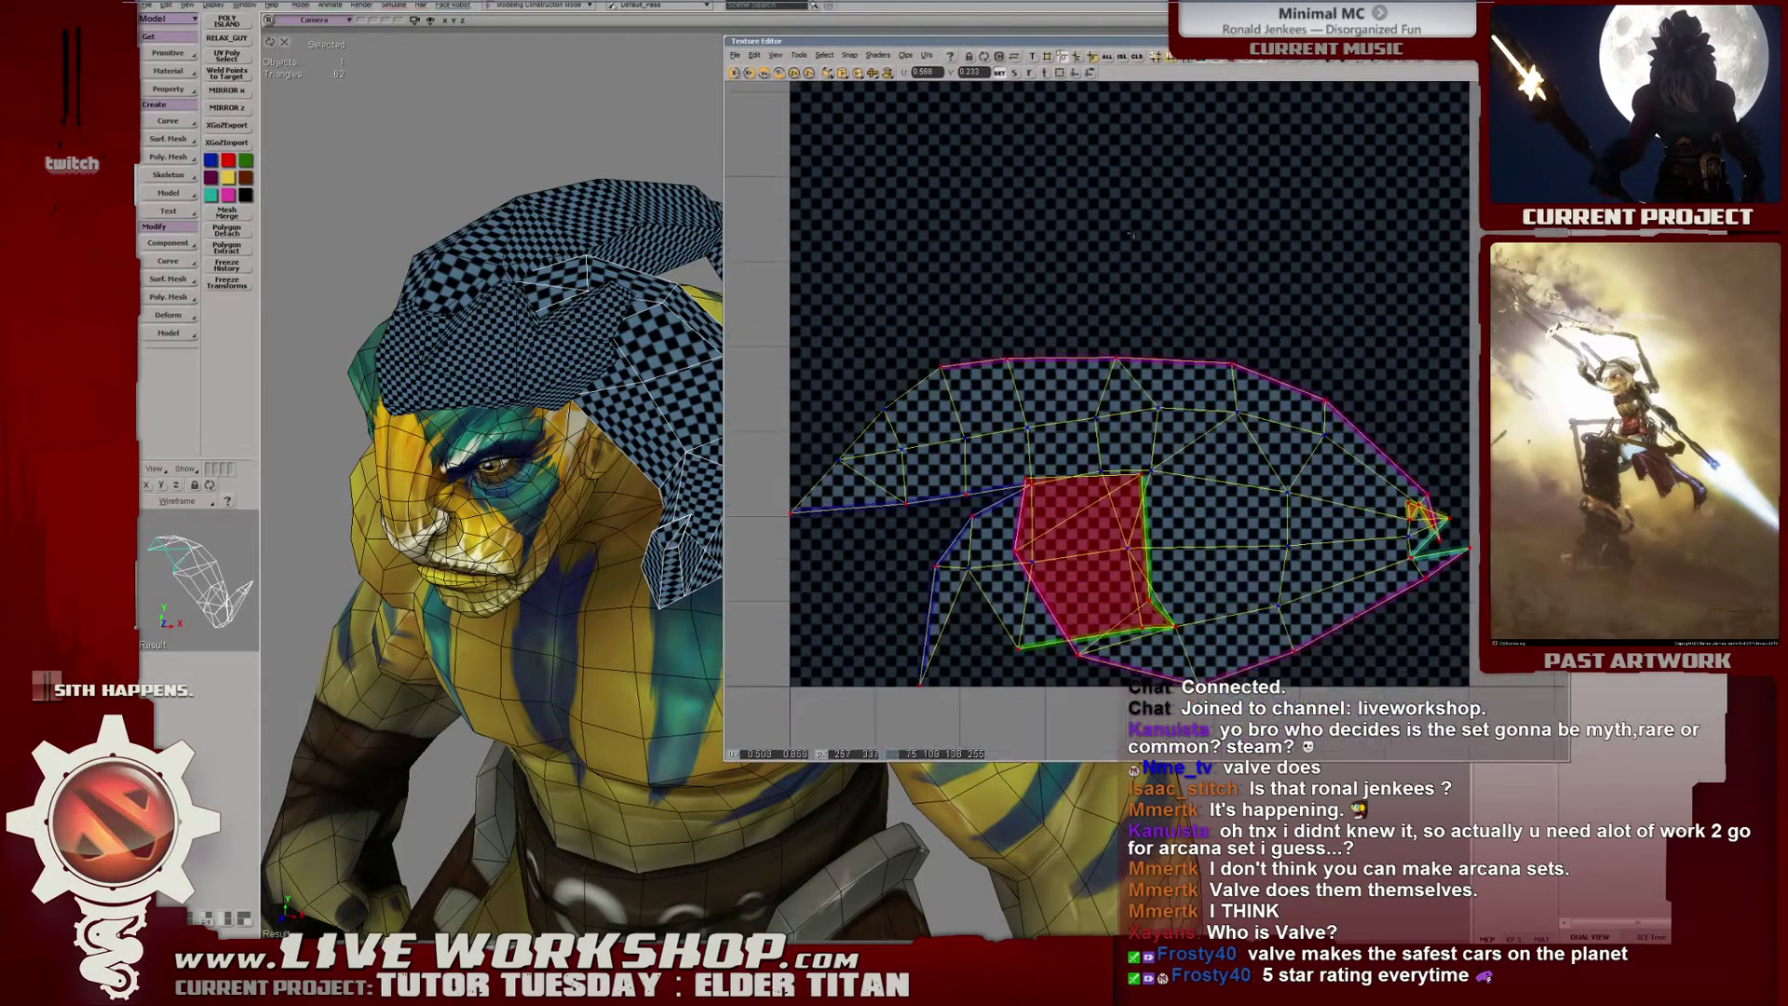
drag(1155, 322, 1238, 407)
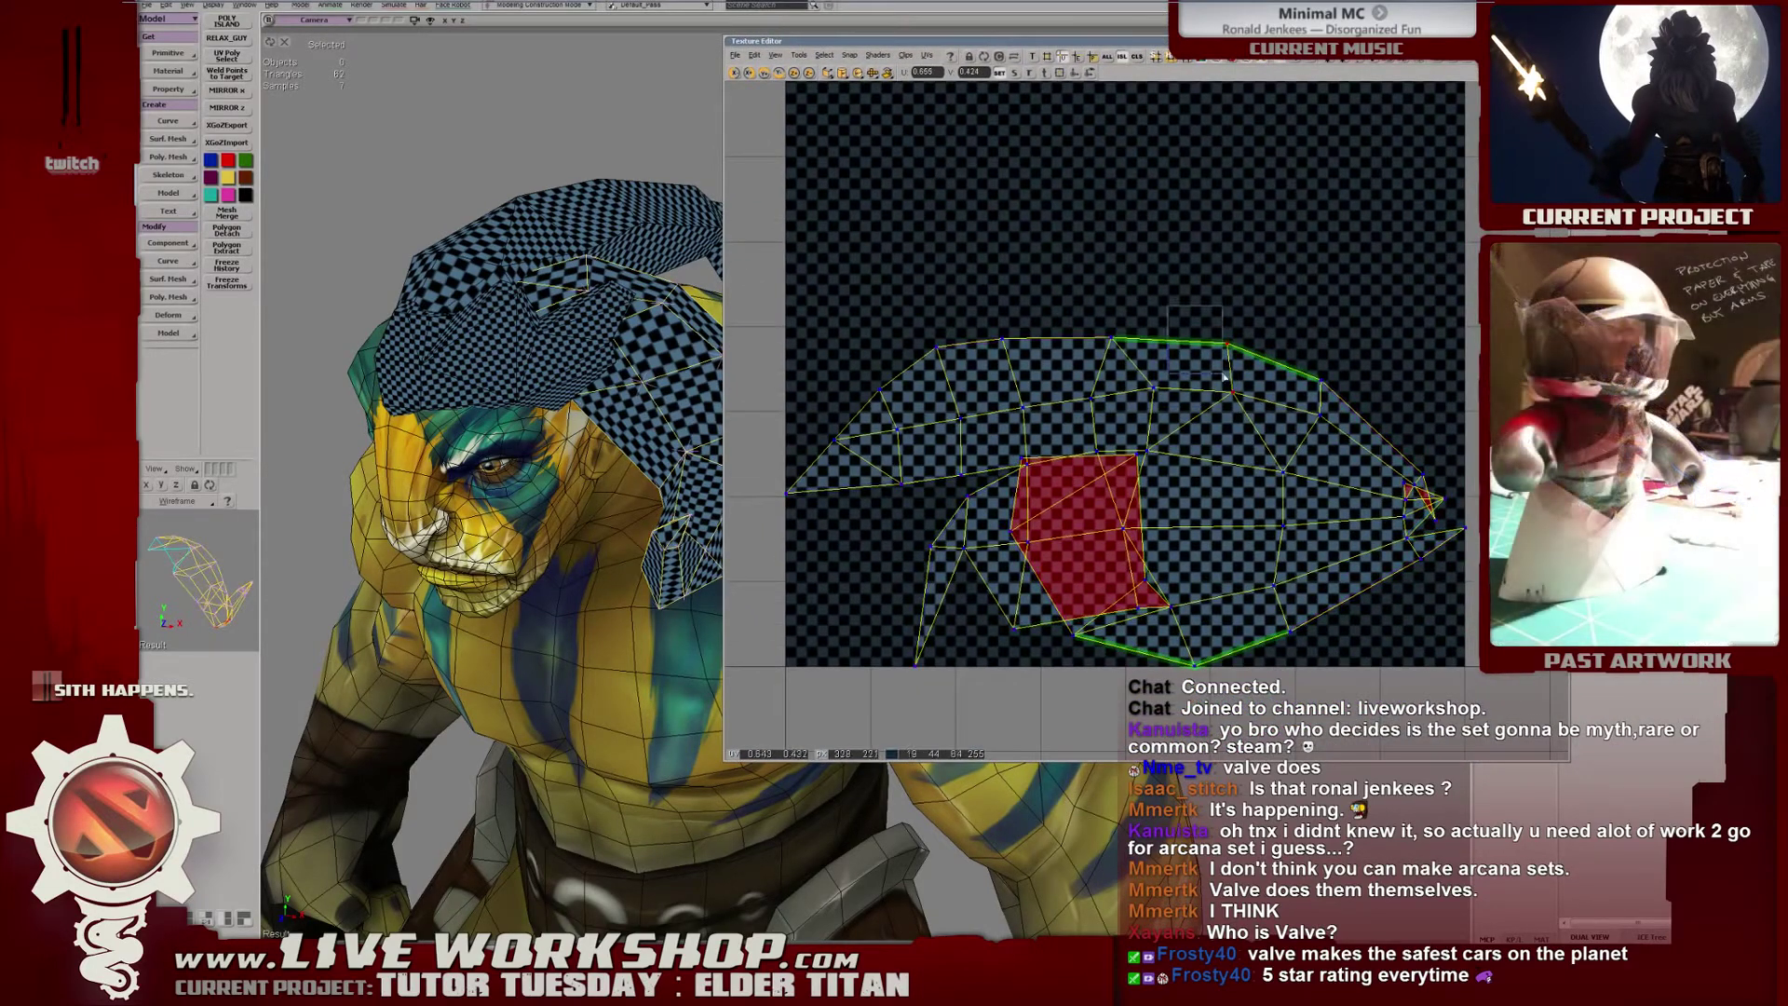
middle_drag(1239, 407, 1238, 365)
drag(1238, 365, 1073, 491)
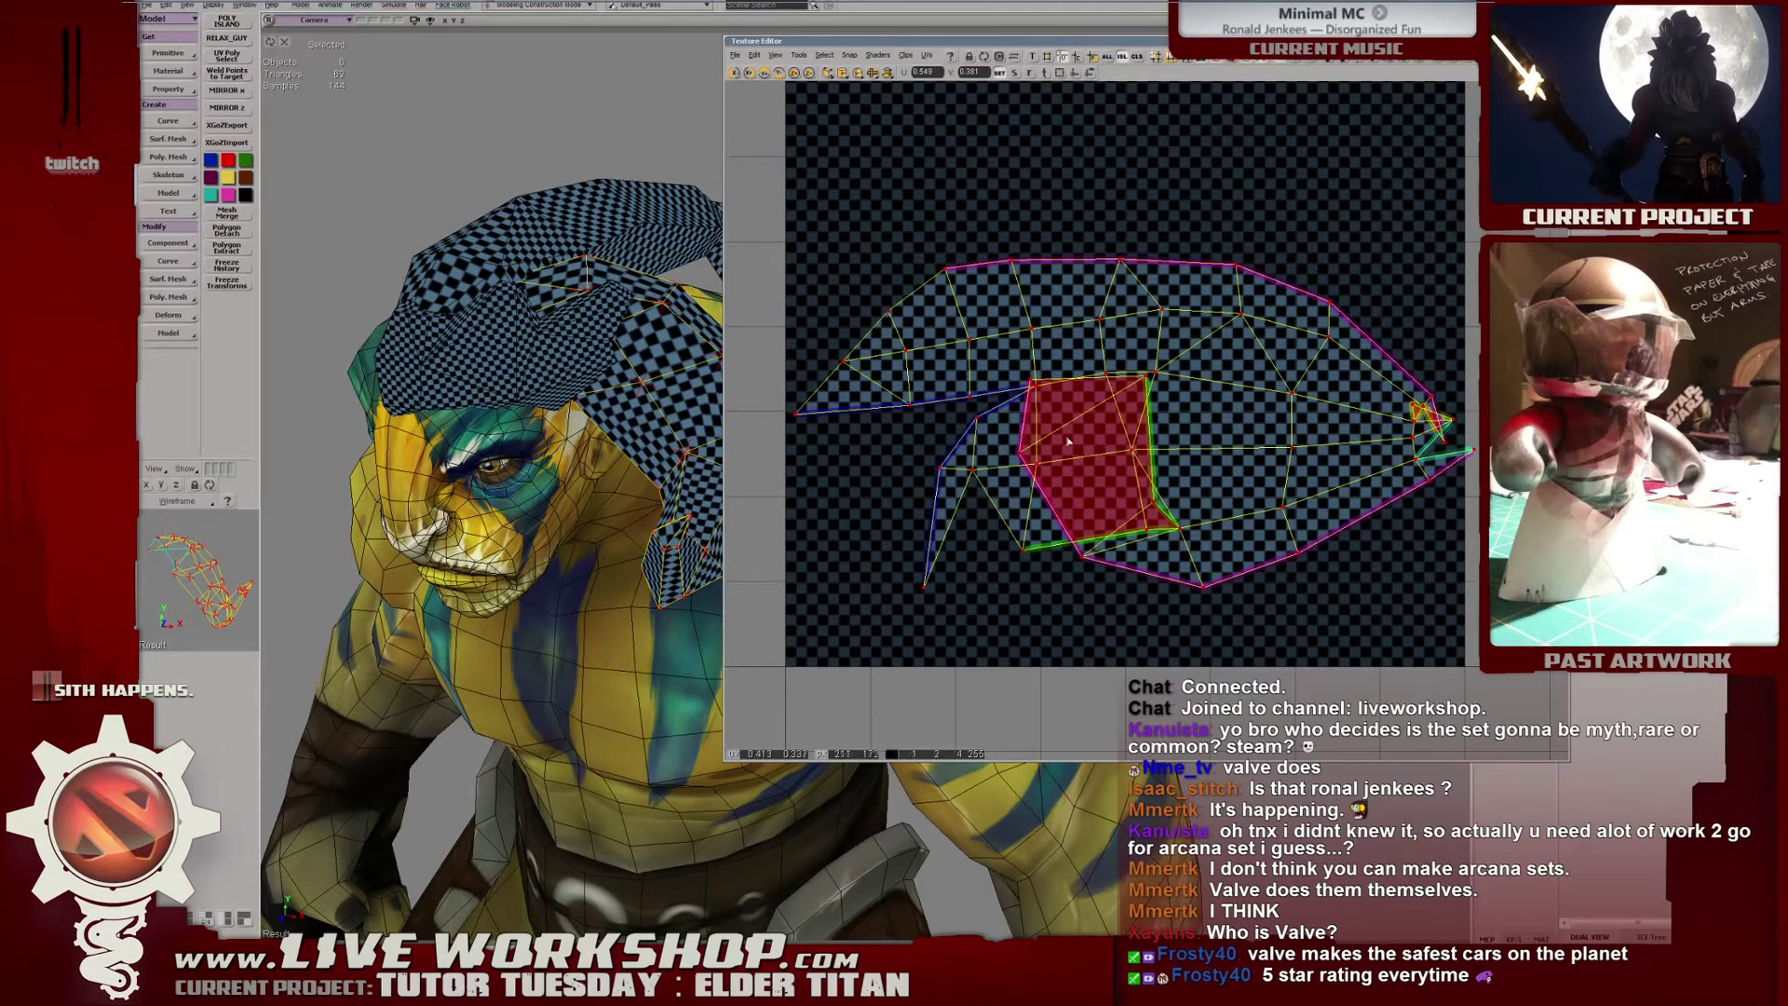
mouse_move(559, 424)
middle_down()
mouse_move(599, 422)
mouse_move(542, 384)
mouse_move(515, 437)
mouse_move(630, 403)
mouse_move(622, 446)
mouse_move(628, 424)
mouse_move(559, 289)
mouse_move(560, 439)
middle_up()
key(shift+h)
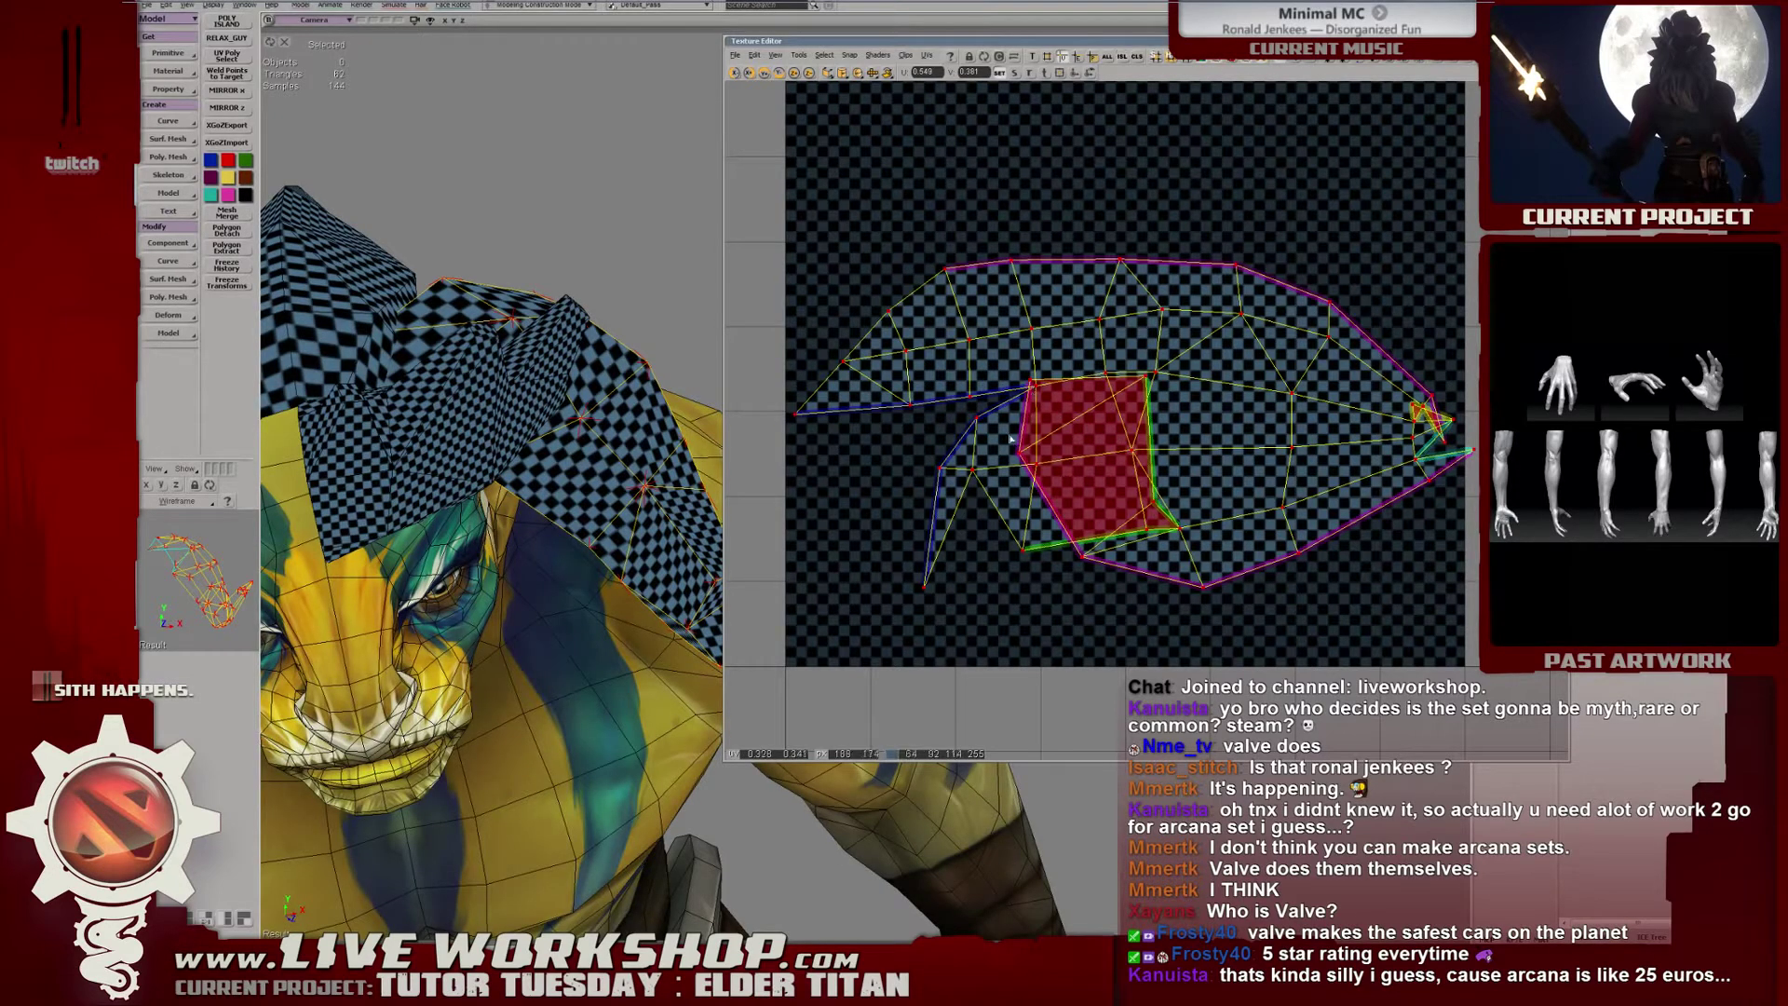
Pick single UV points around the island's overlapping area, undo the last change, and close the Texture Editor.
click(1027, 457)
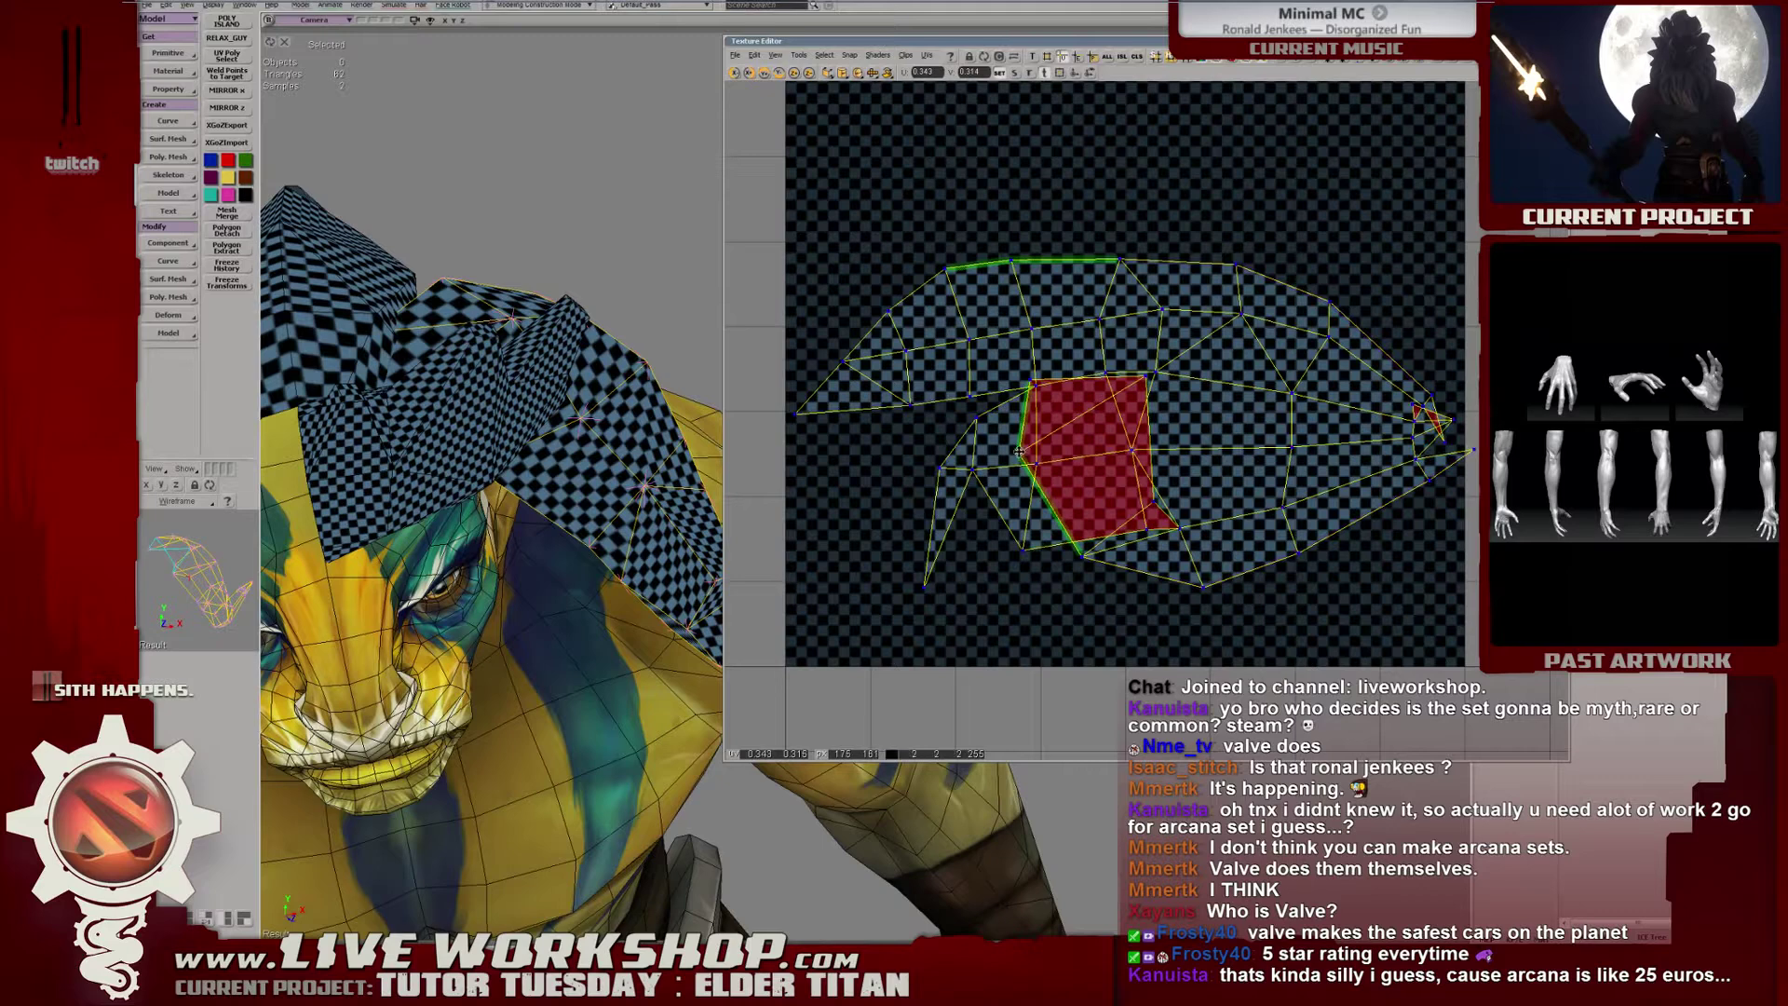
click(1155, 376)
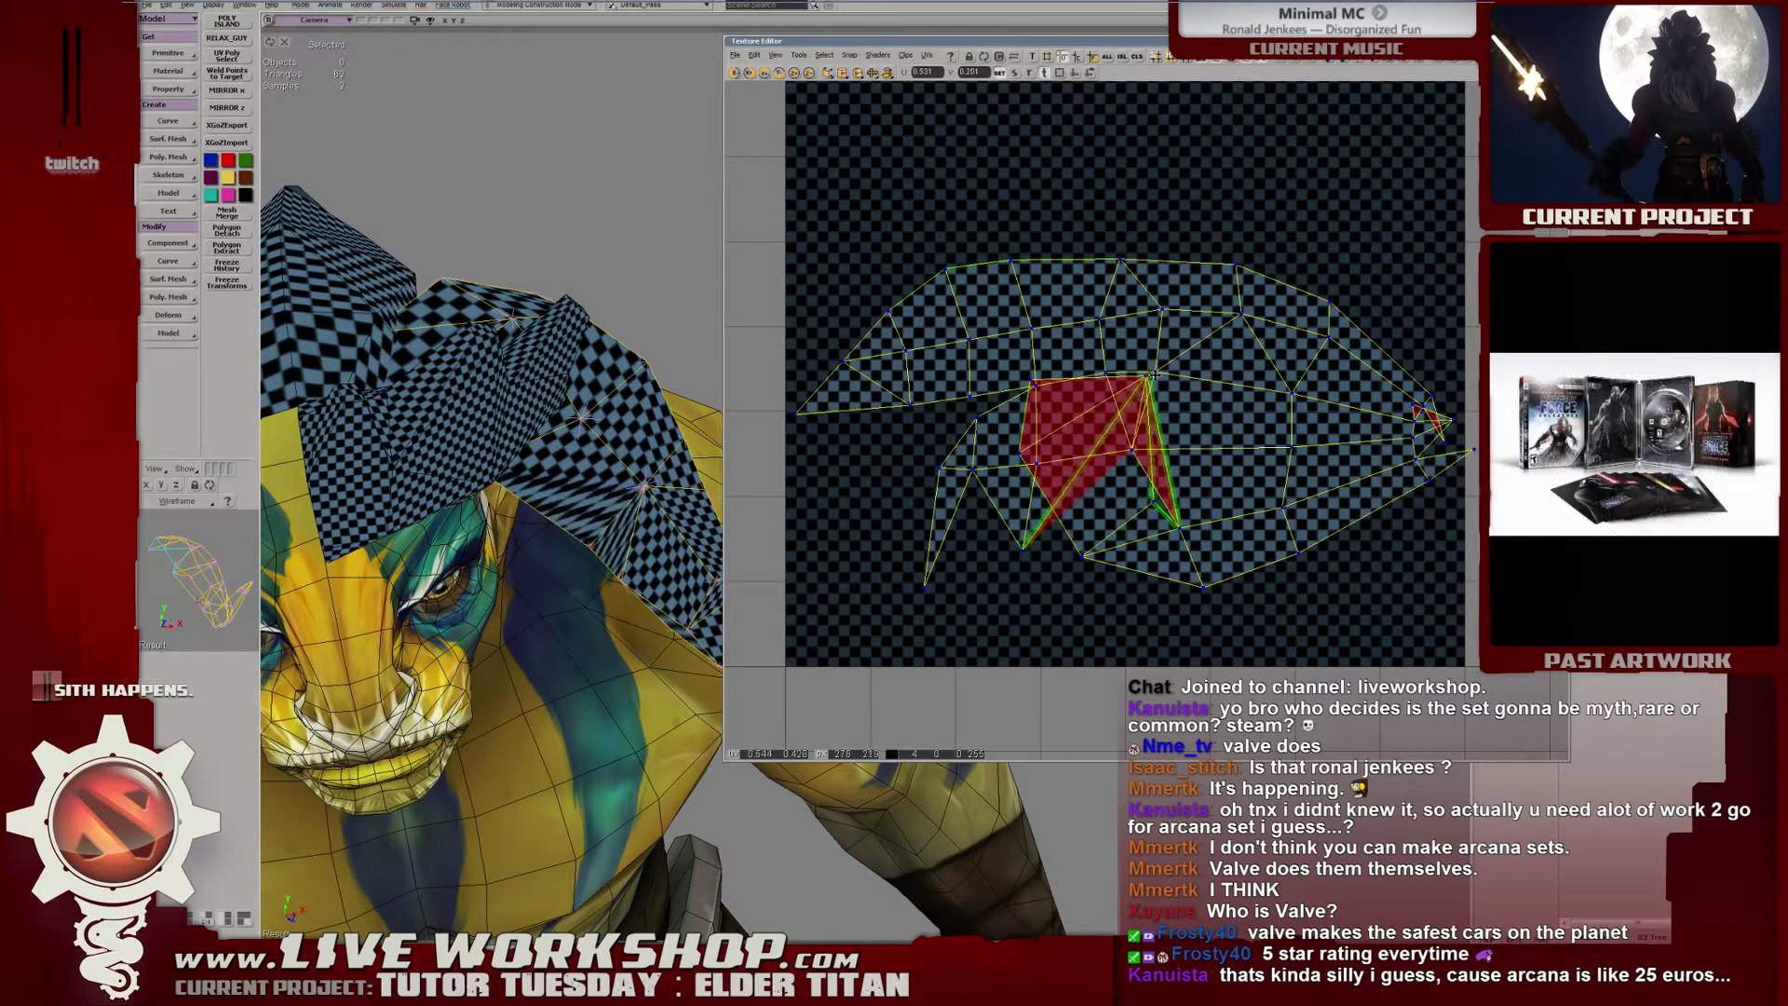
drag(1155, 376, 1156, 375)
key(ctrl+z)
click(1562, 41)
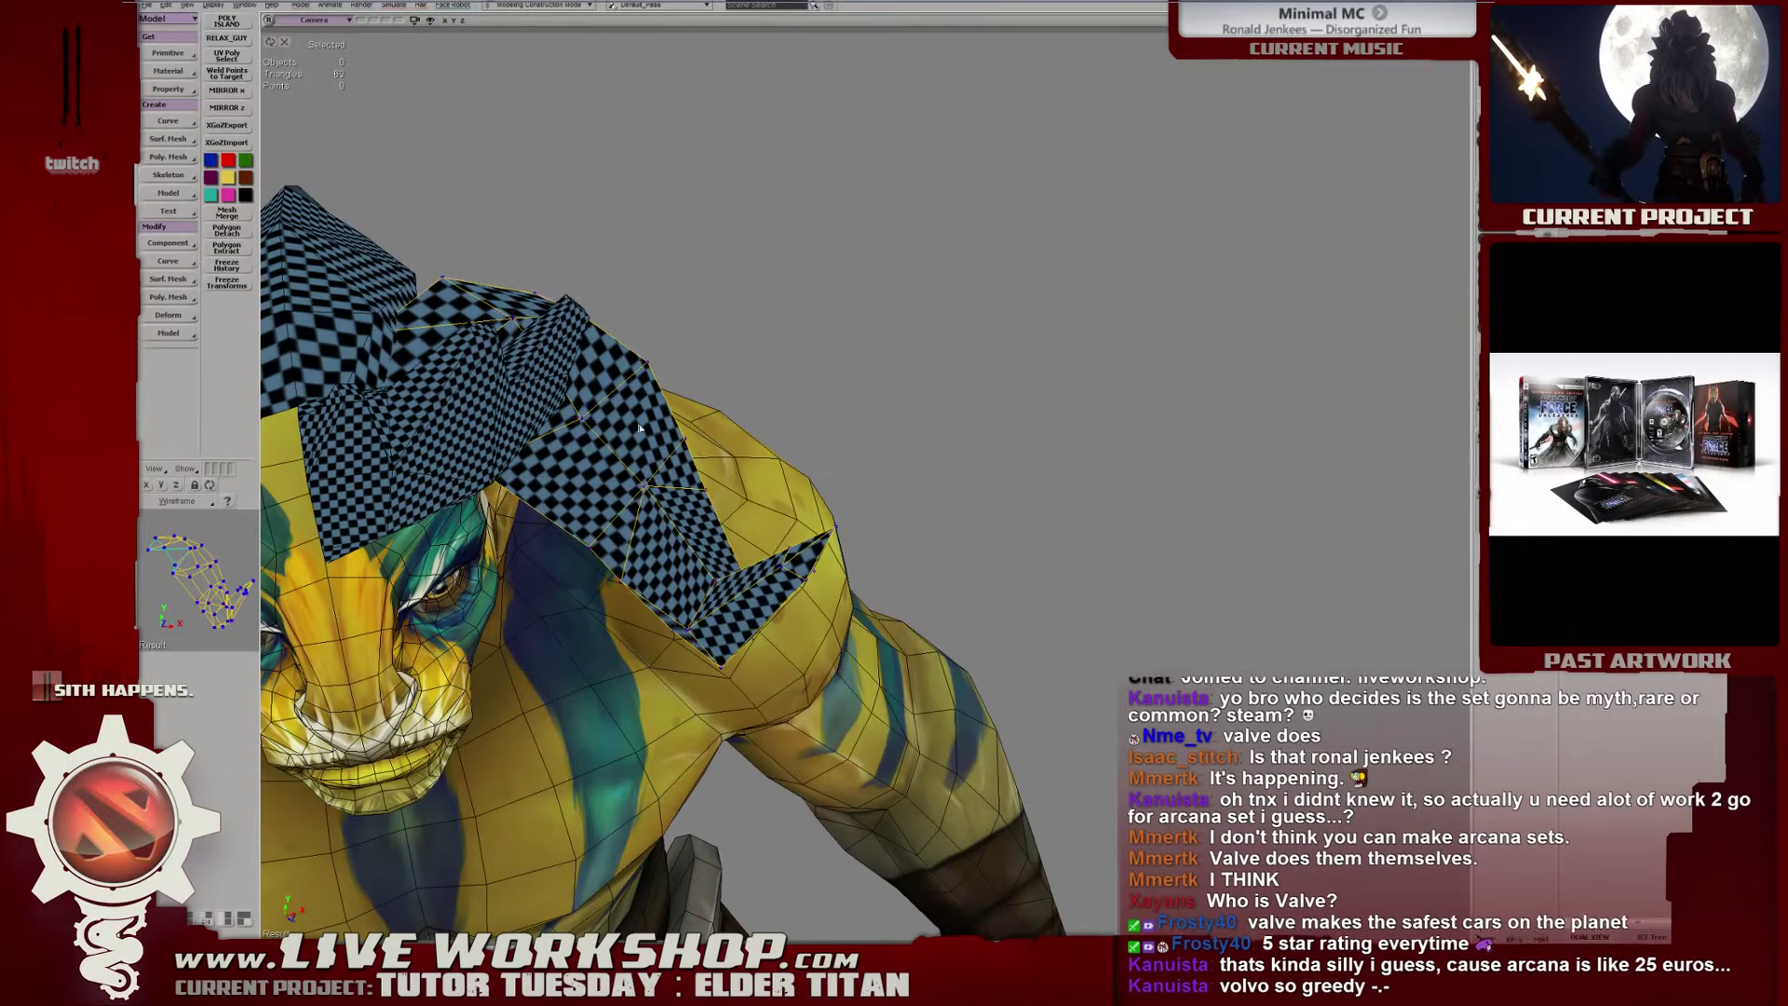
Isolate the side horn and examine its seam edges and checker pattern on the smoothed surface from several sides.
key(space)
drag(660, 430, 781, 431)
key(shift+h)
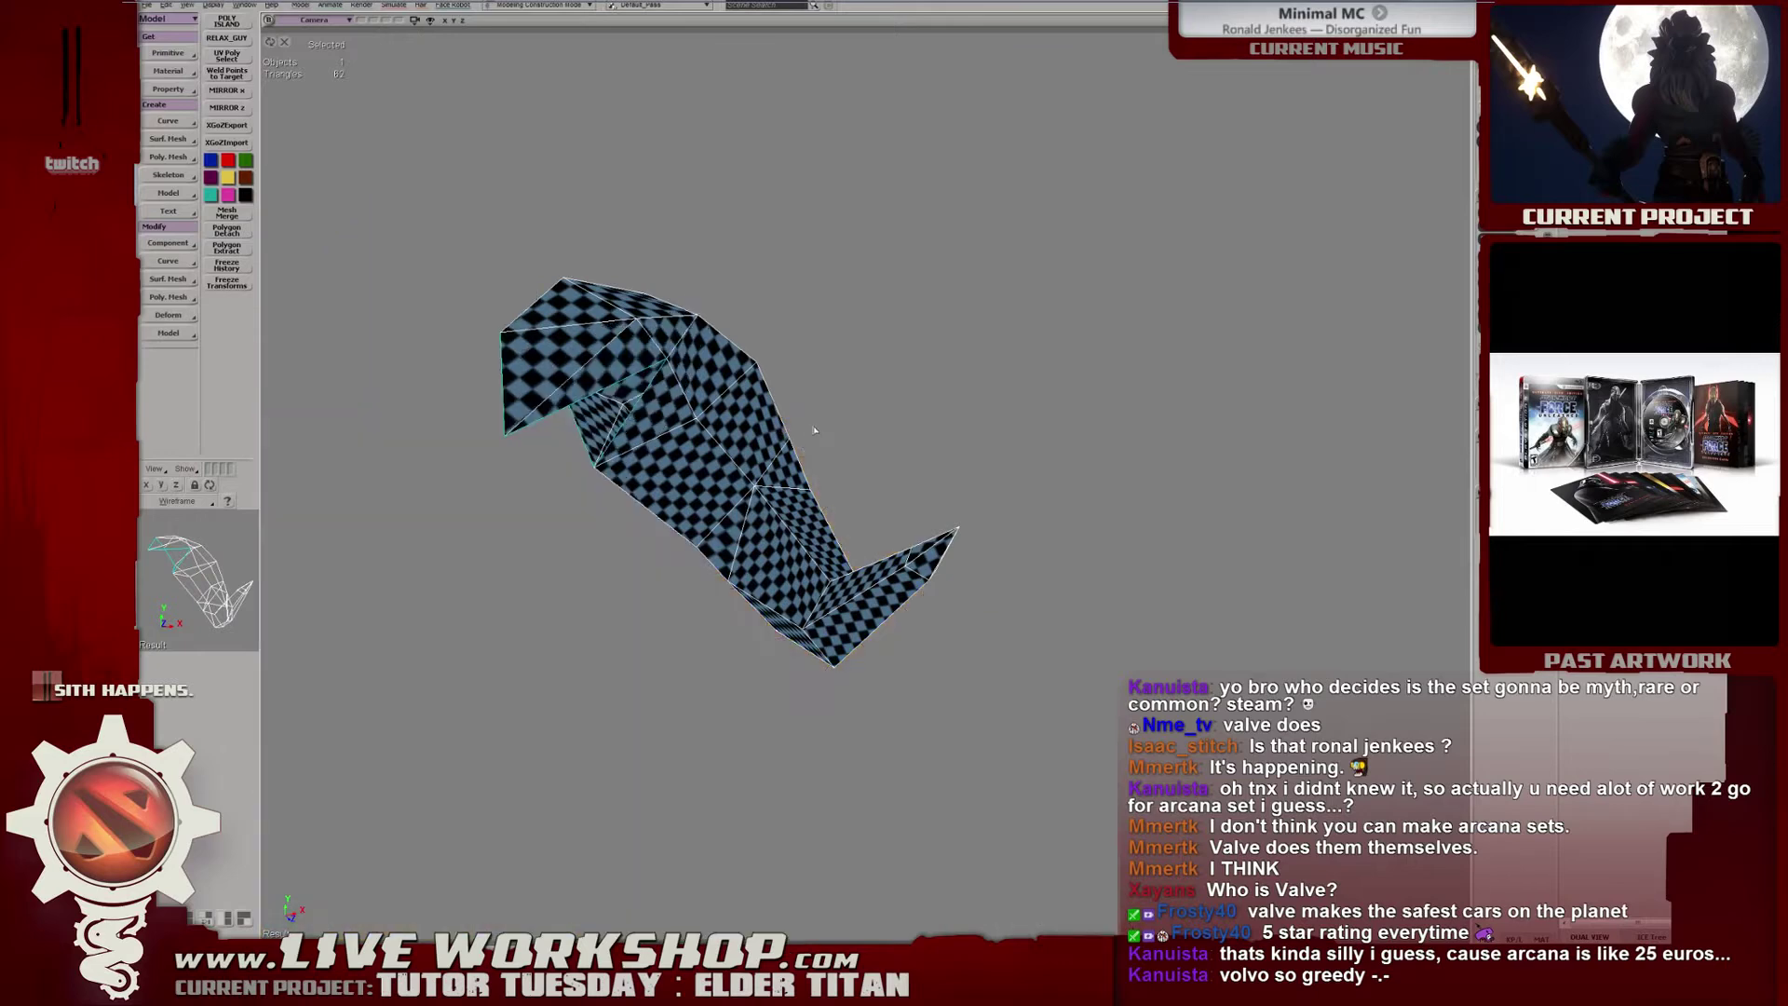
middle_drag(836, 417, 833, 329)
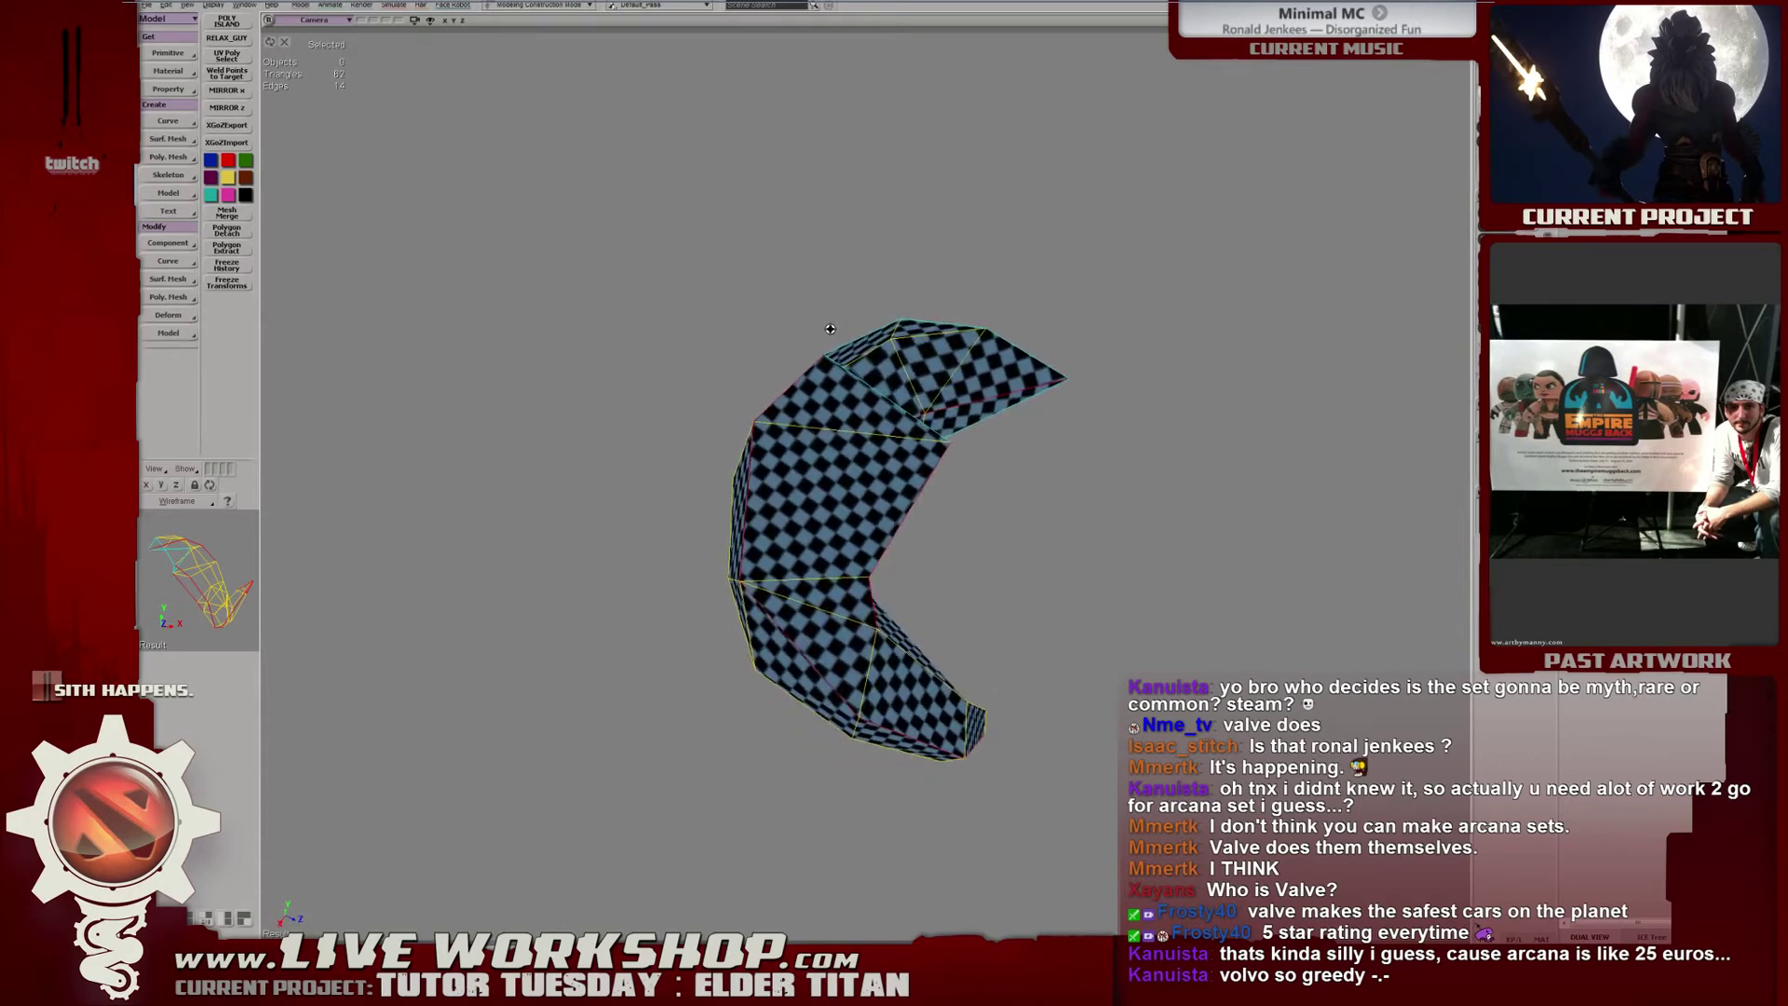
middle_drag(983, 528, 934, 541)
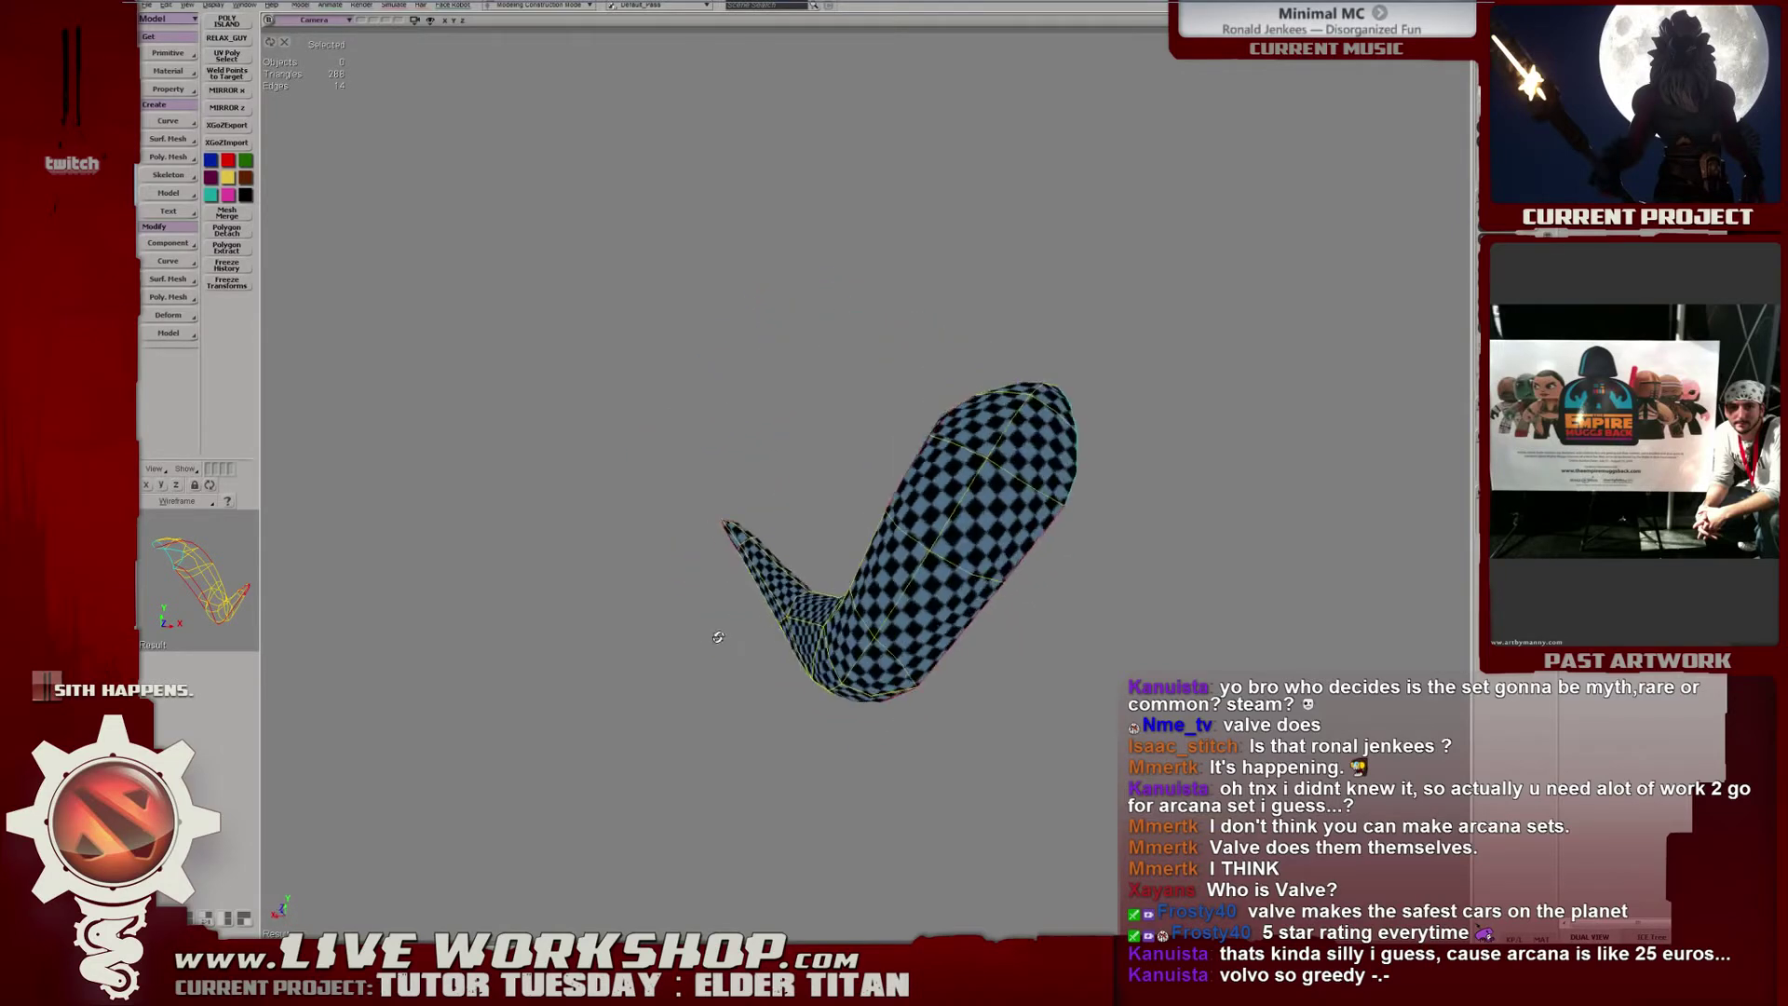
middle_drag(719, 637, 481, 631)
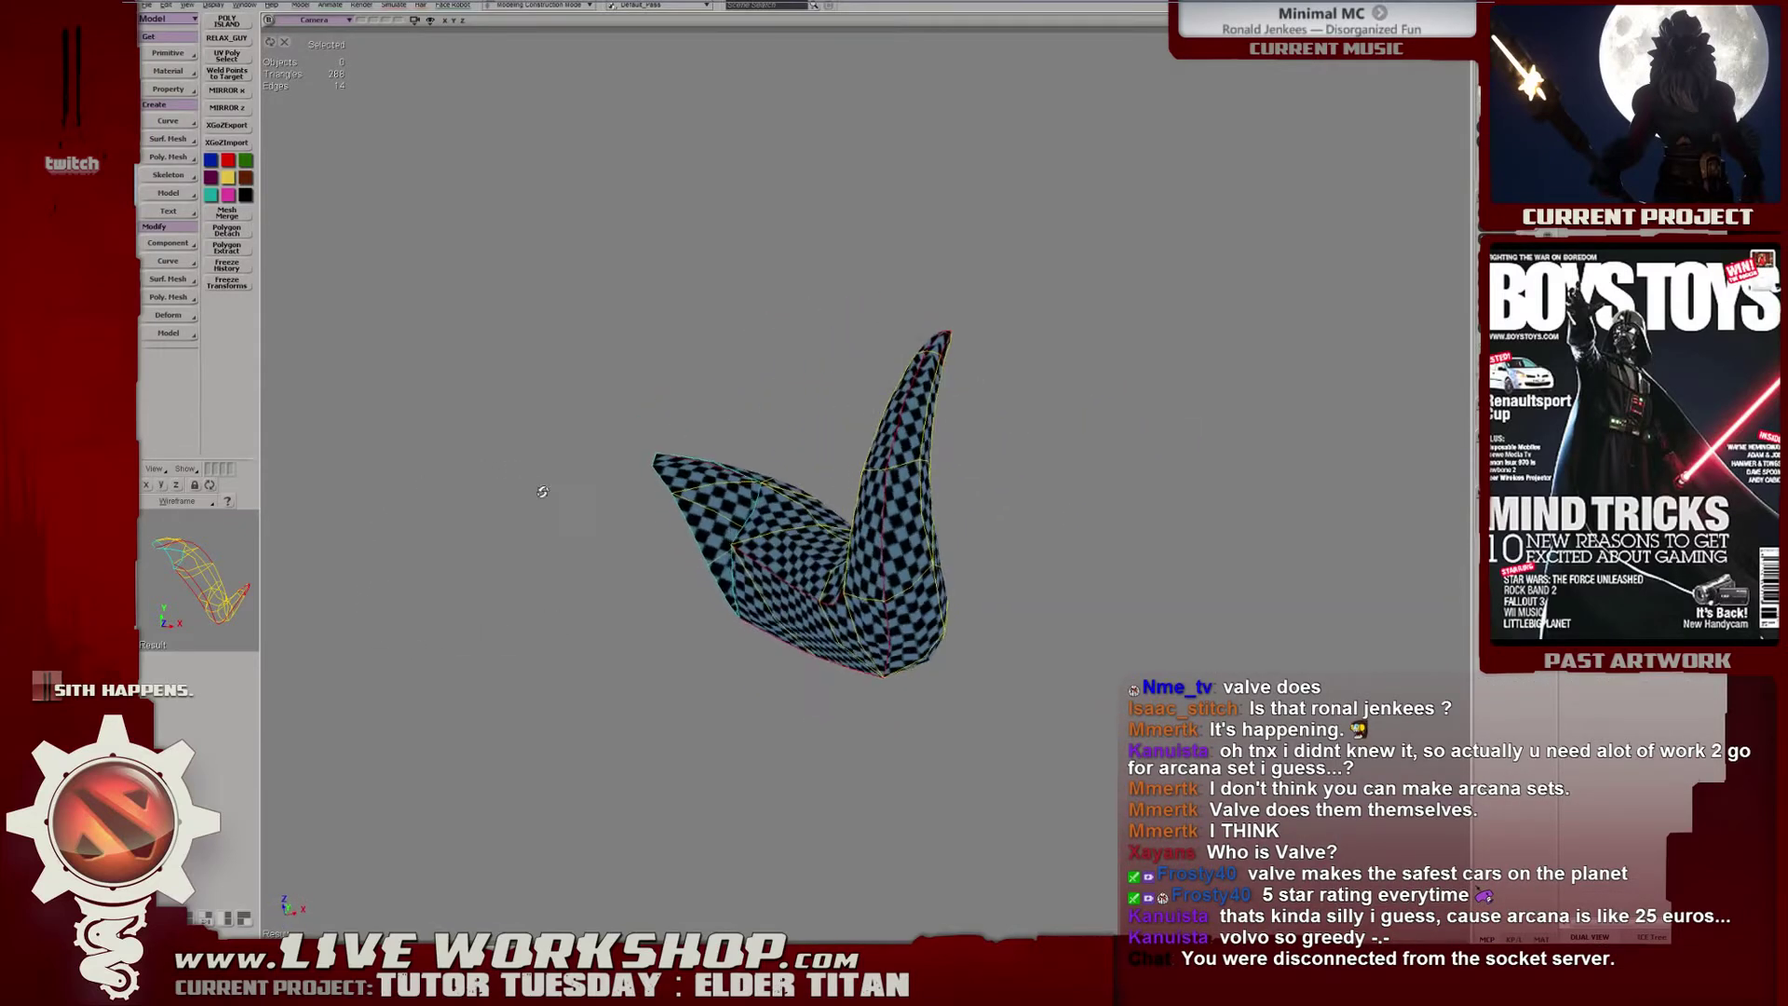
Bring the hidden character meshes back around the side horn and open the Texture Editor on the horn's UVs.
middle_drag(559, 530, 543, 605)
drag(538, 680, 803, 641)
key(shift+h)
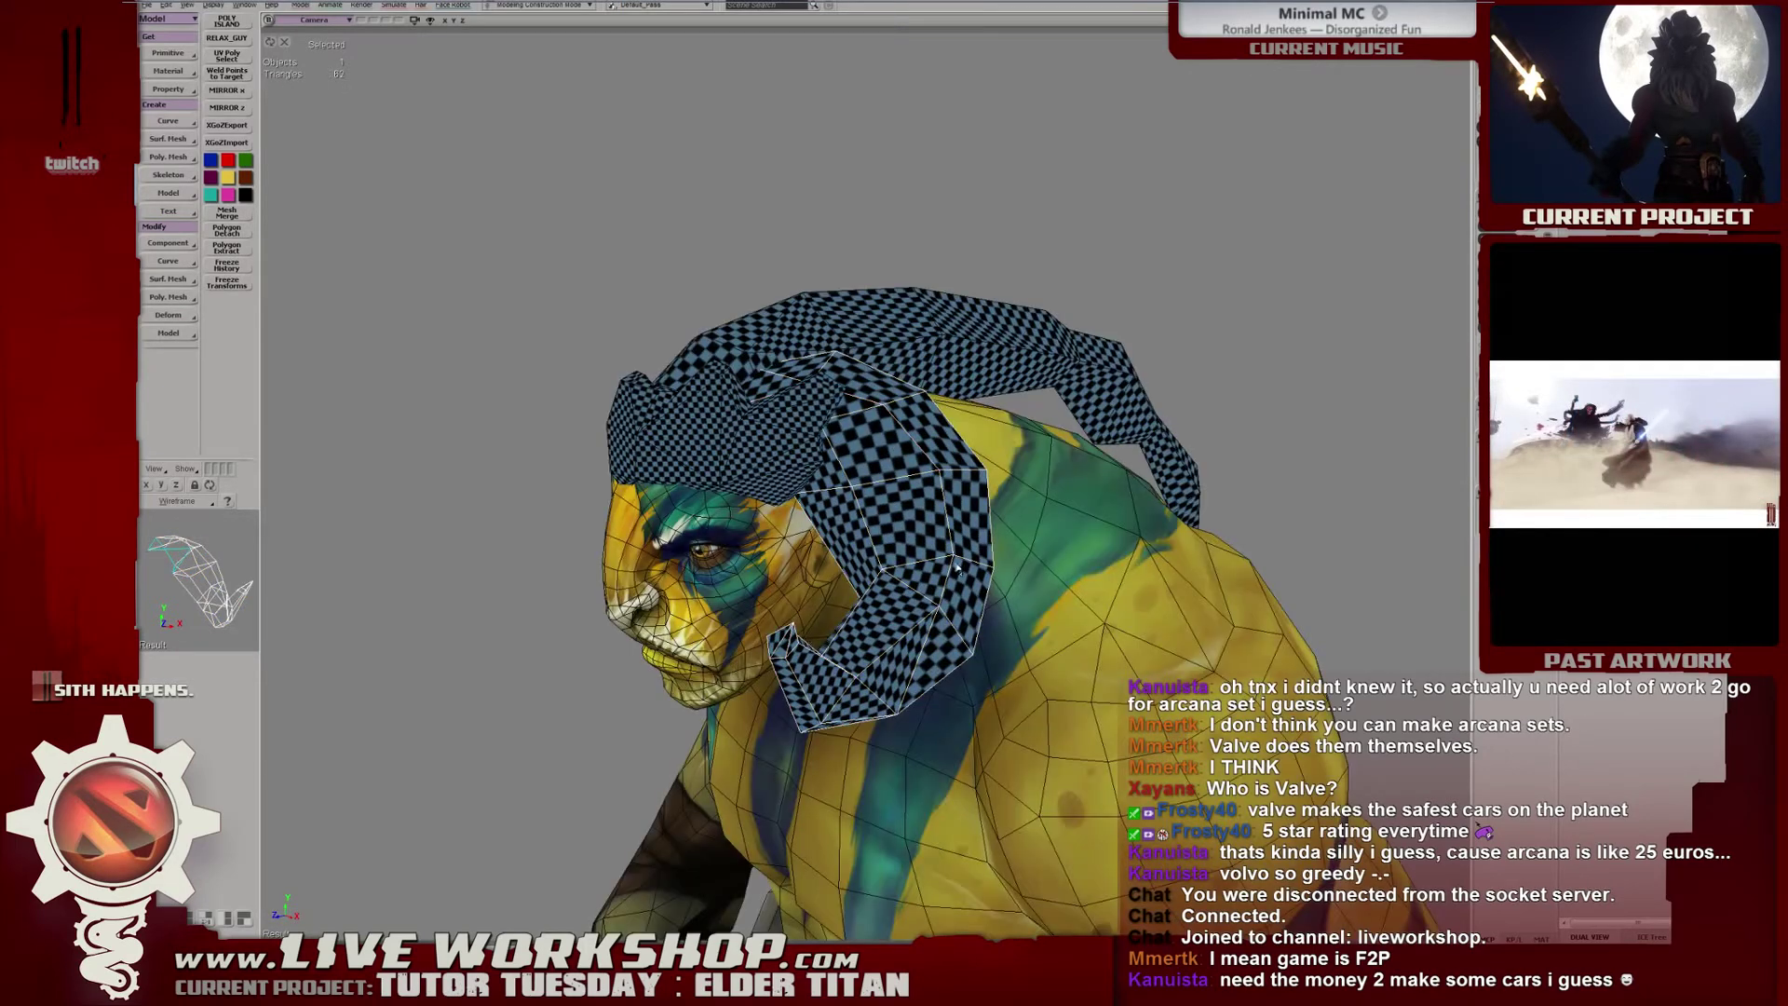
key(alt+7)
scroll(1023, 500, up, 2)
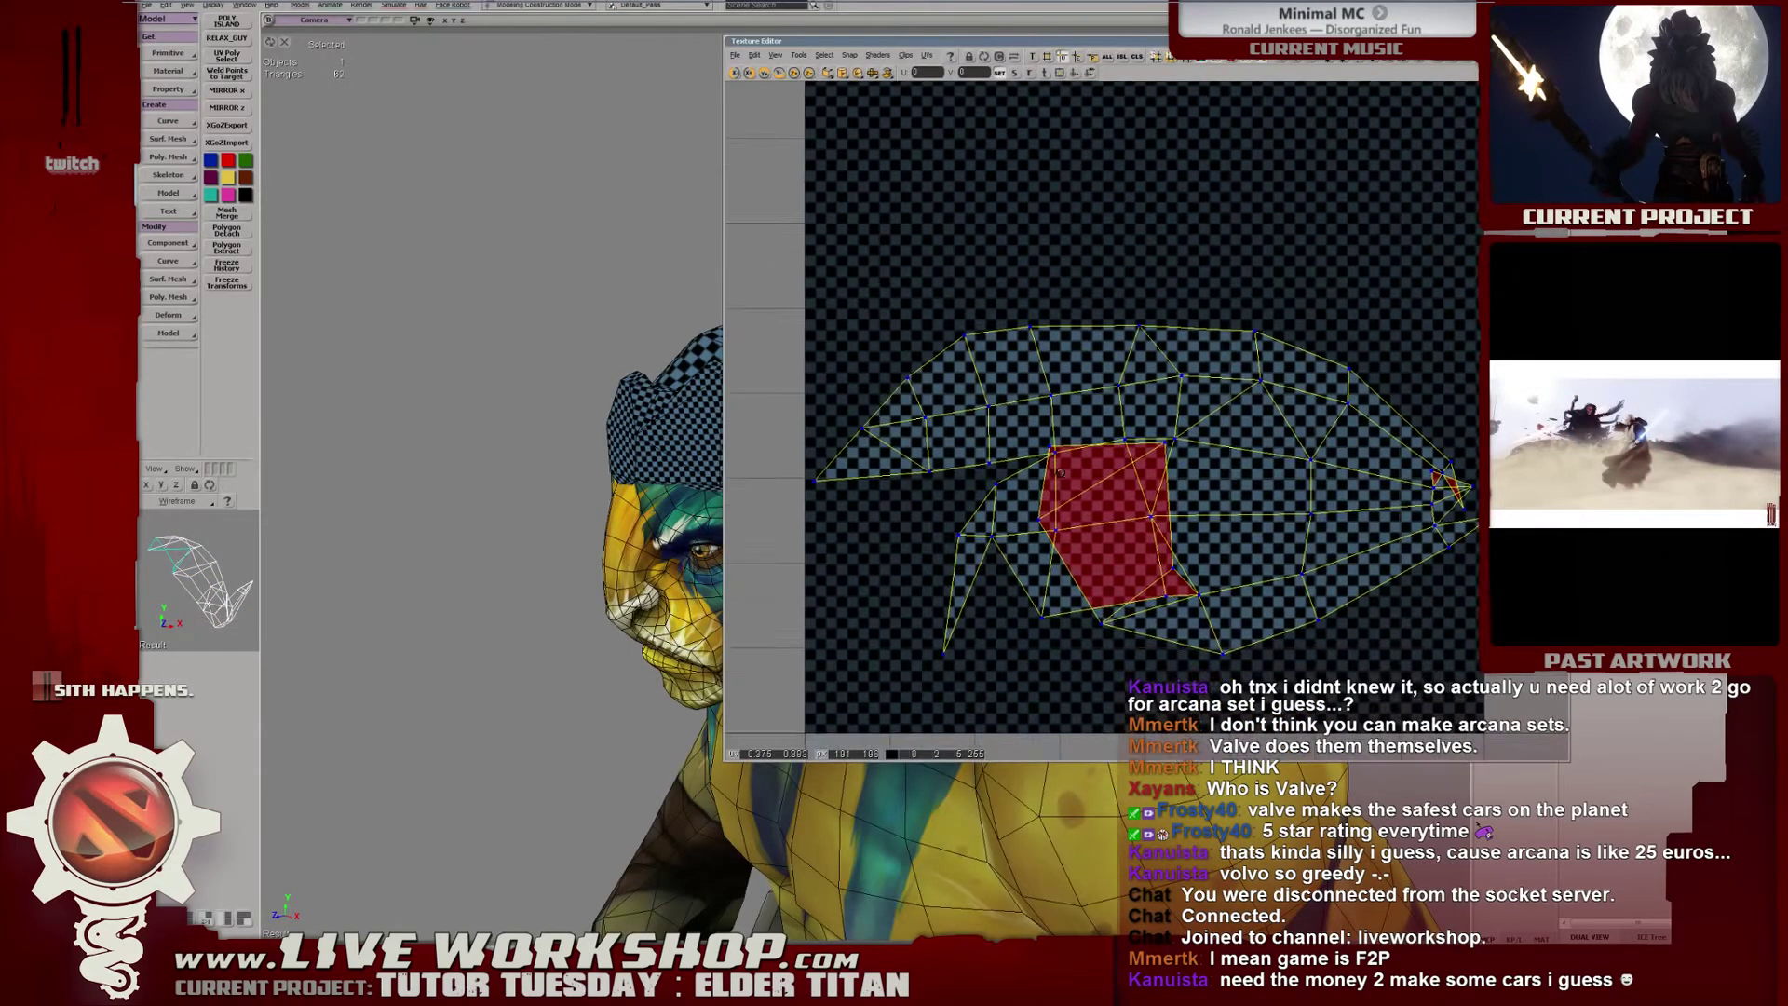
Try to pull the corner UV point of the overlapping area inward, and undo the move.
click(1167, 449)
key(v)
drag(1168, 448, 1097, 561)
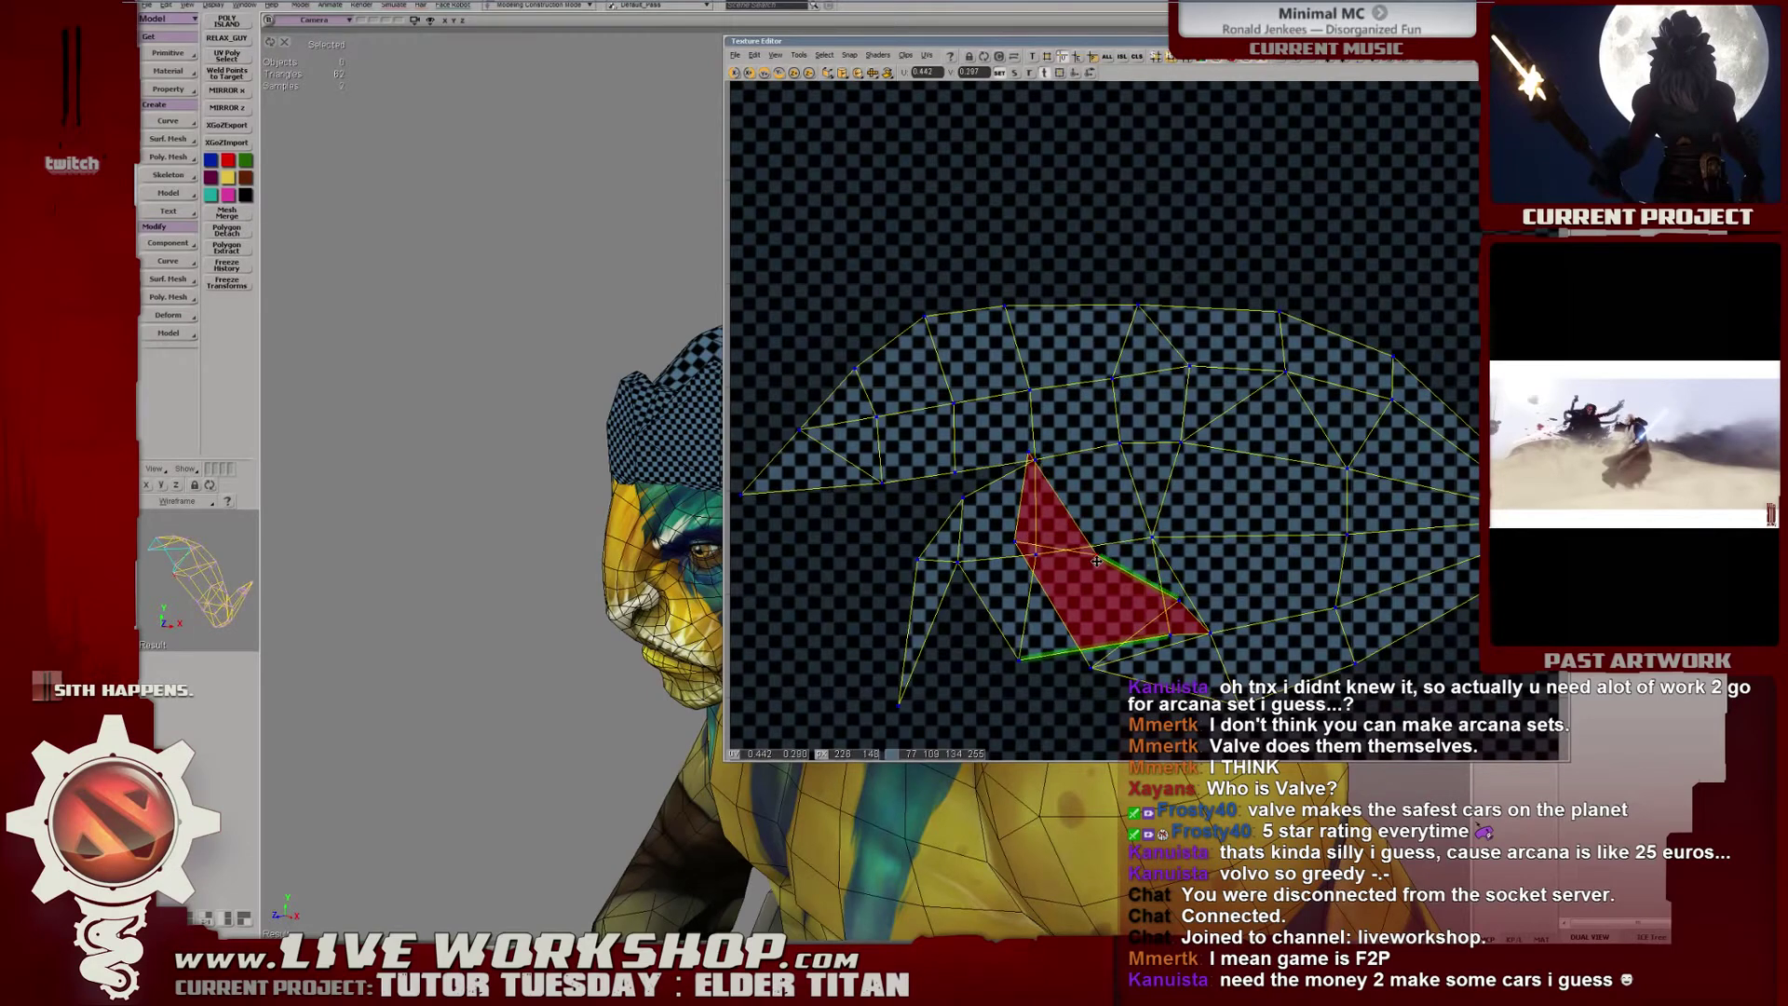
key(ctrl+z)
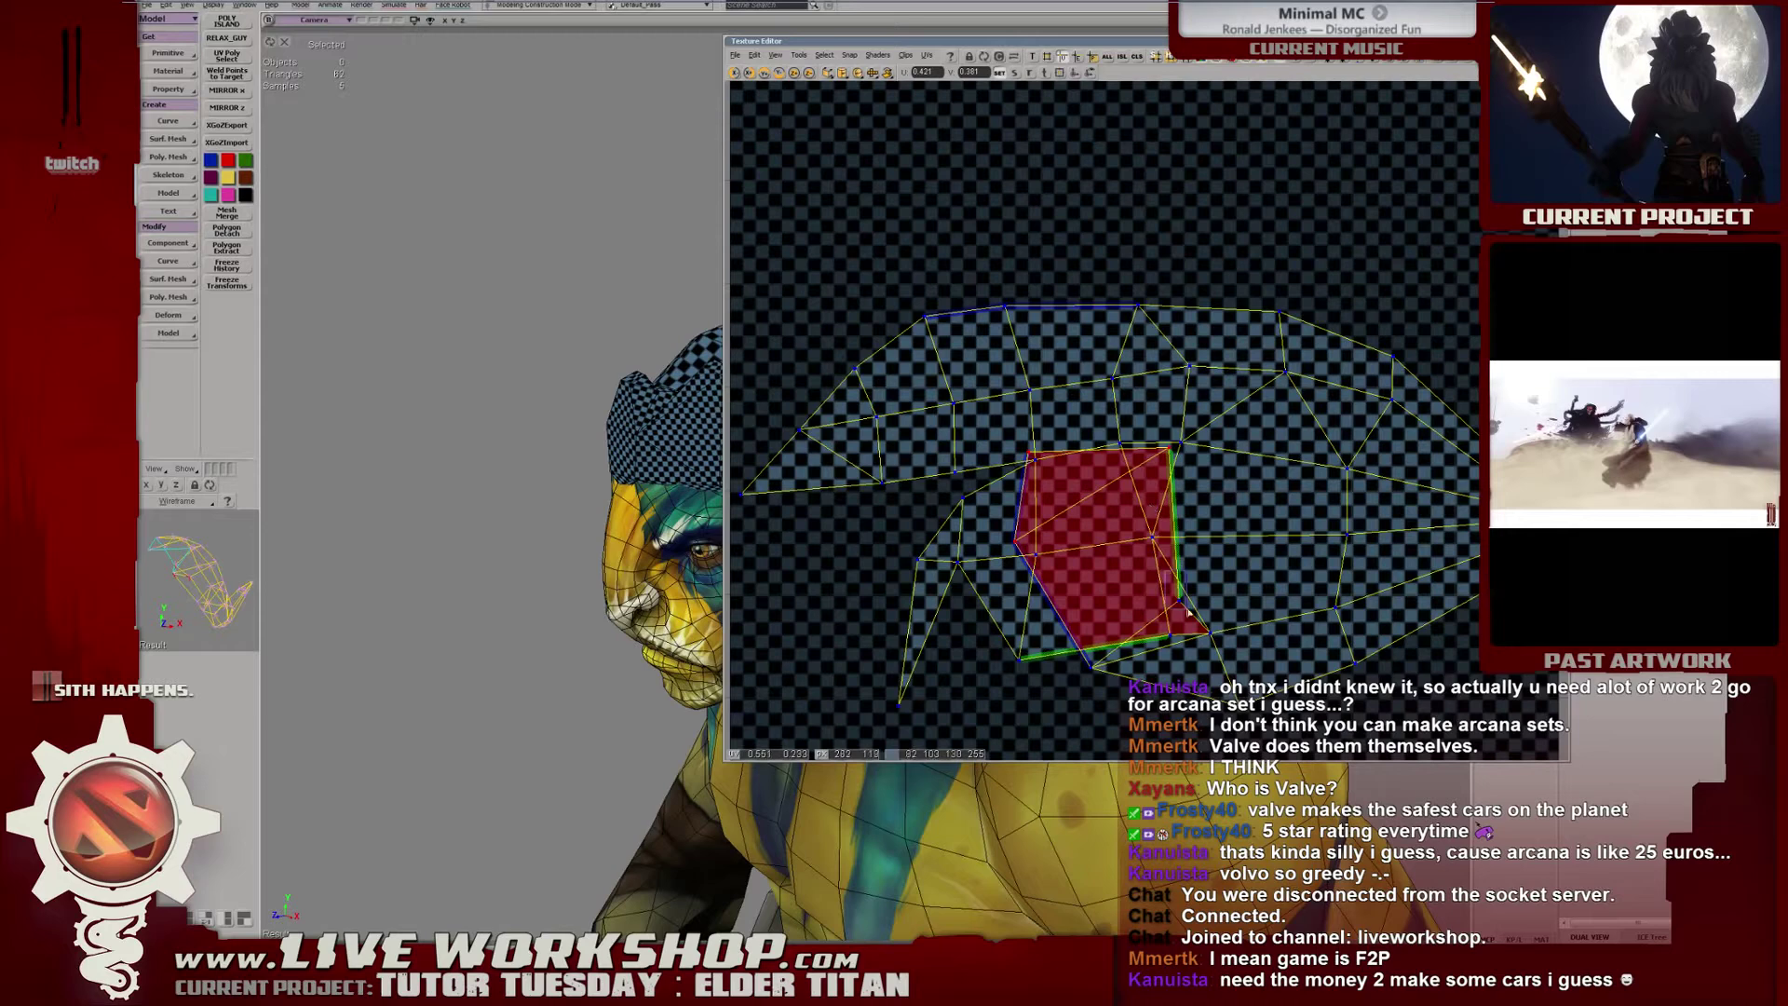
Try to select and shift further UV points around the overlapping area, and undo the change.
shift+click(1210, 633)
middle_drag(1125, 629, 1083, 565)
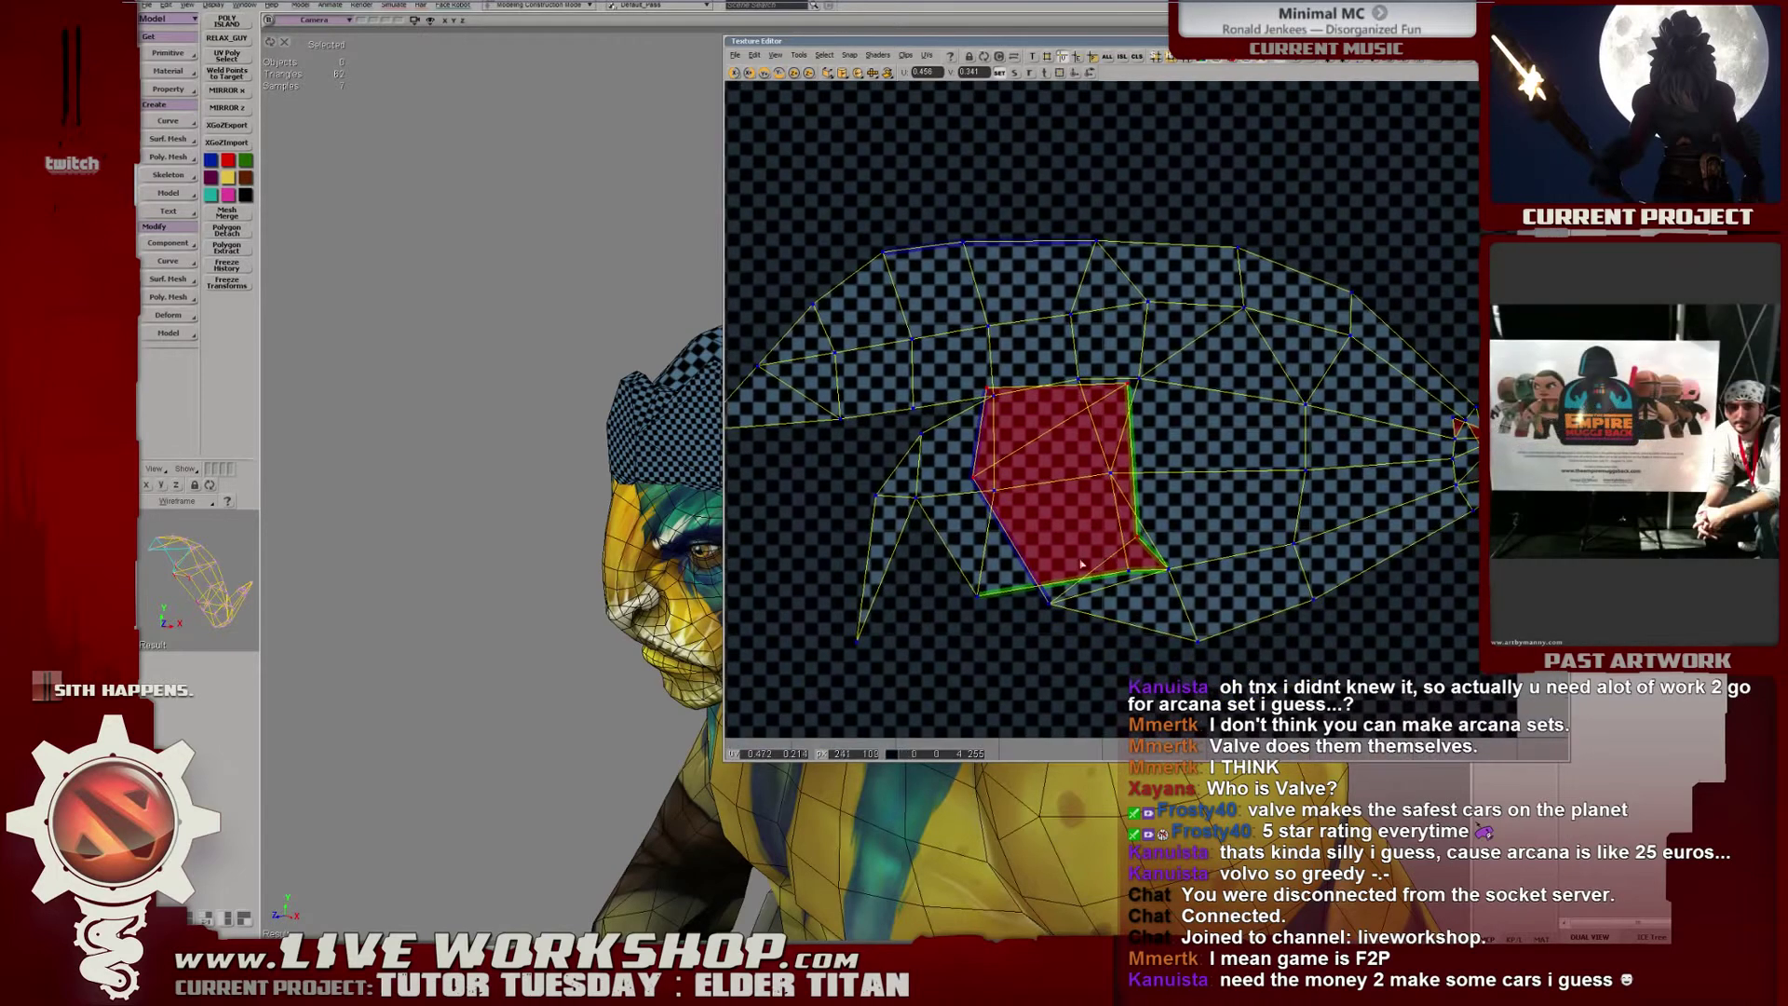
shift+drag(1025, 582, 1083, 637)
scroll(1080, 596, down, 3)
middle_drag(563, 345, 522, 336)
drag(1066, 445, 1088, 445)
key(ctrl+z)
Place the Texture Editor window beside the model and isolate the side horn together with the headpiece.
right_drag(551, 370, 663, 369)
click(926, 55)
click(1020, 48)
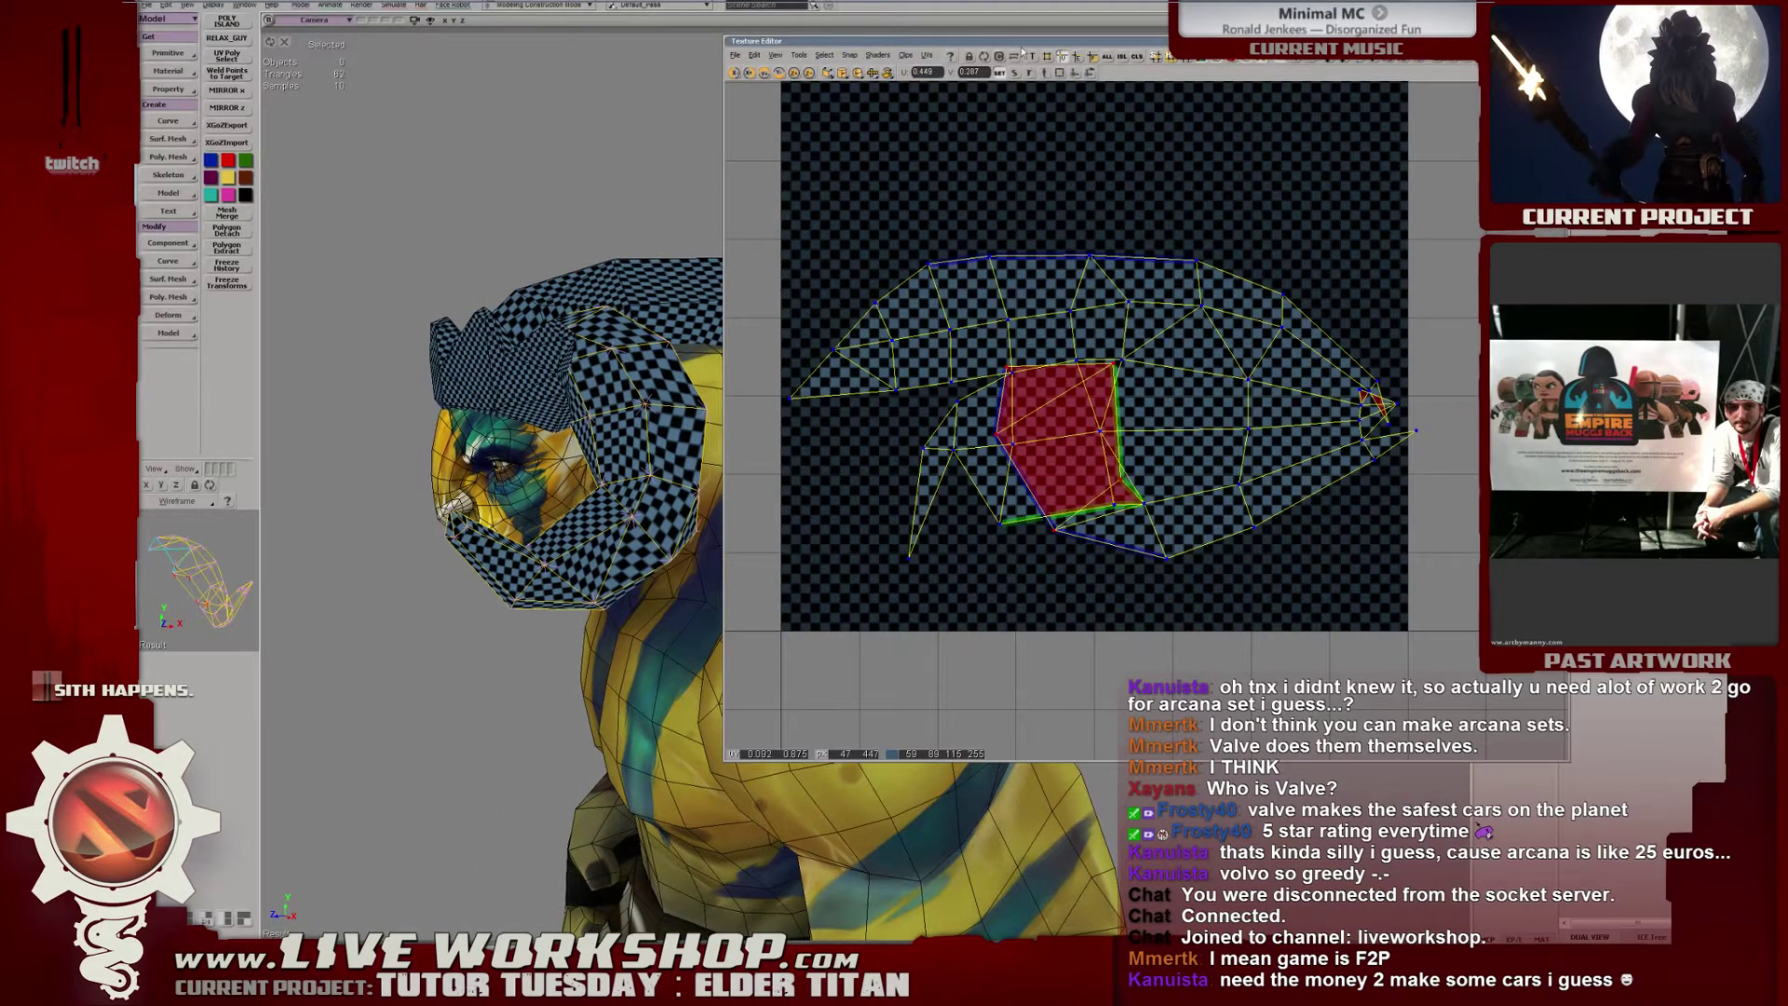
drag(1021, 42, 1456, 31)
right_drag(987, 363, 782, 347)
middle_drag(782, 347, 796, 382)
right_drag(796, 382, 771, 408)
key(shift+i)
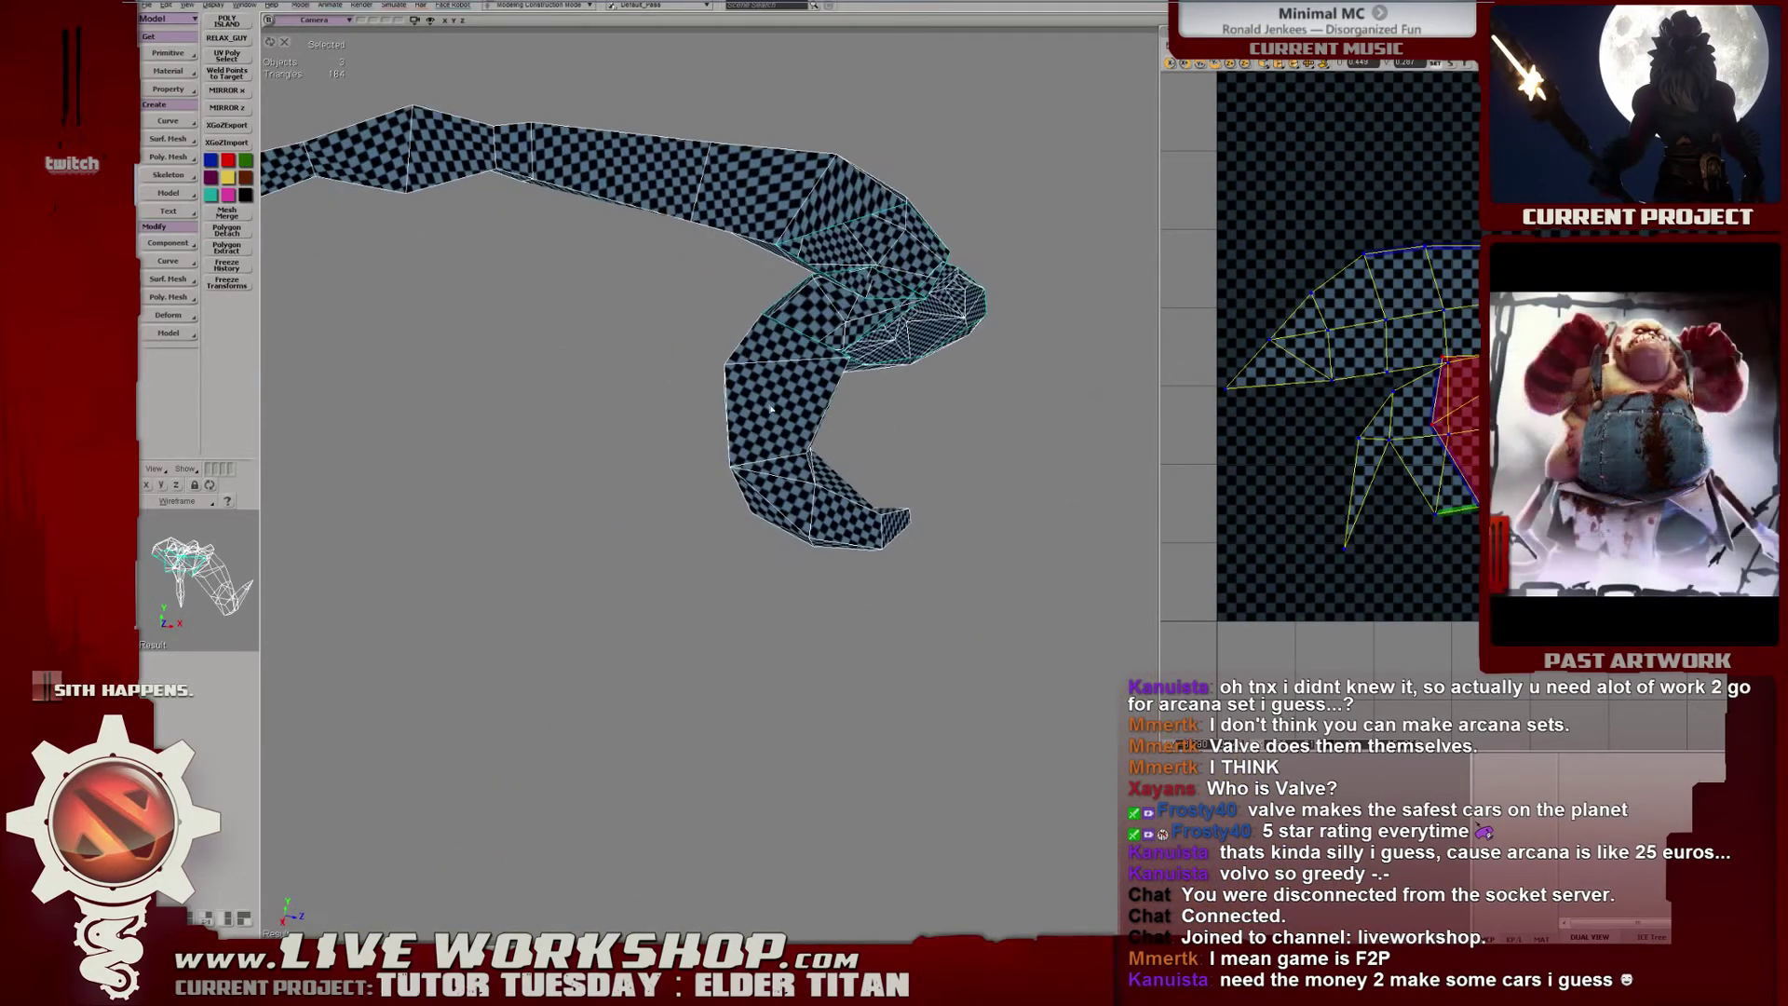
Reposition the UV points of the side horn's lower area to clear the overlap and close the gap along the adjoining edge.
drag(815, 417, 784, 429)
drag(1508, 420, 1407, 506)
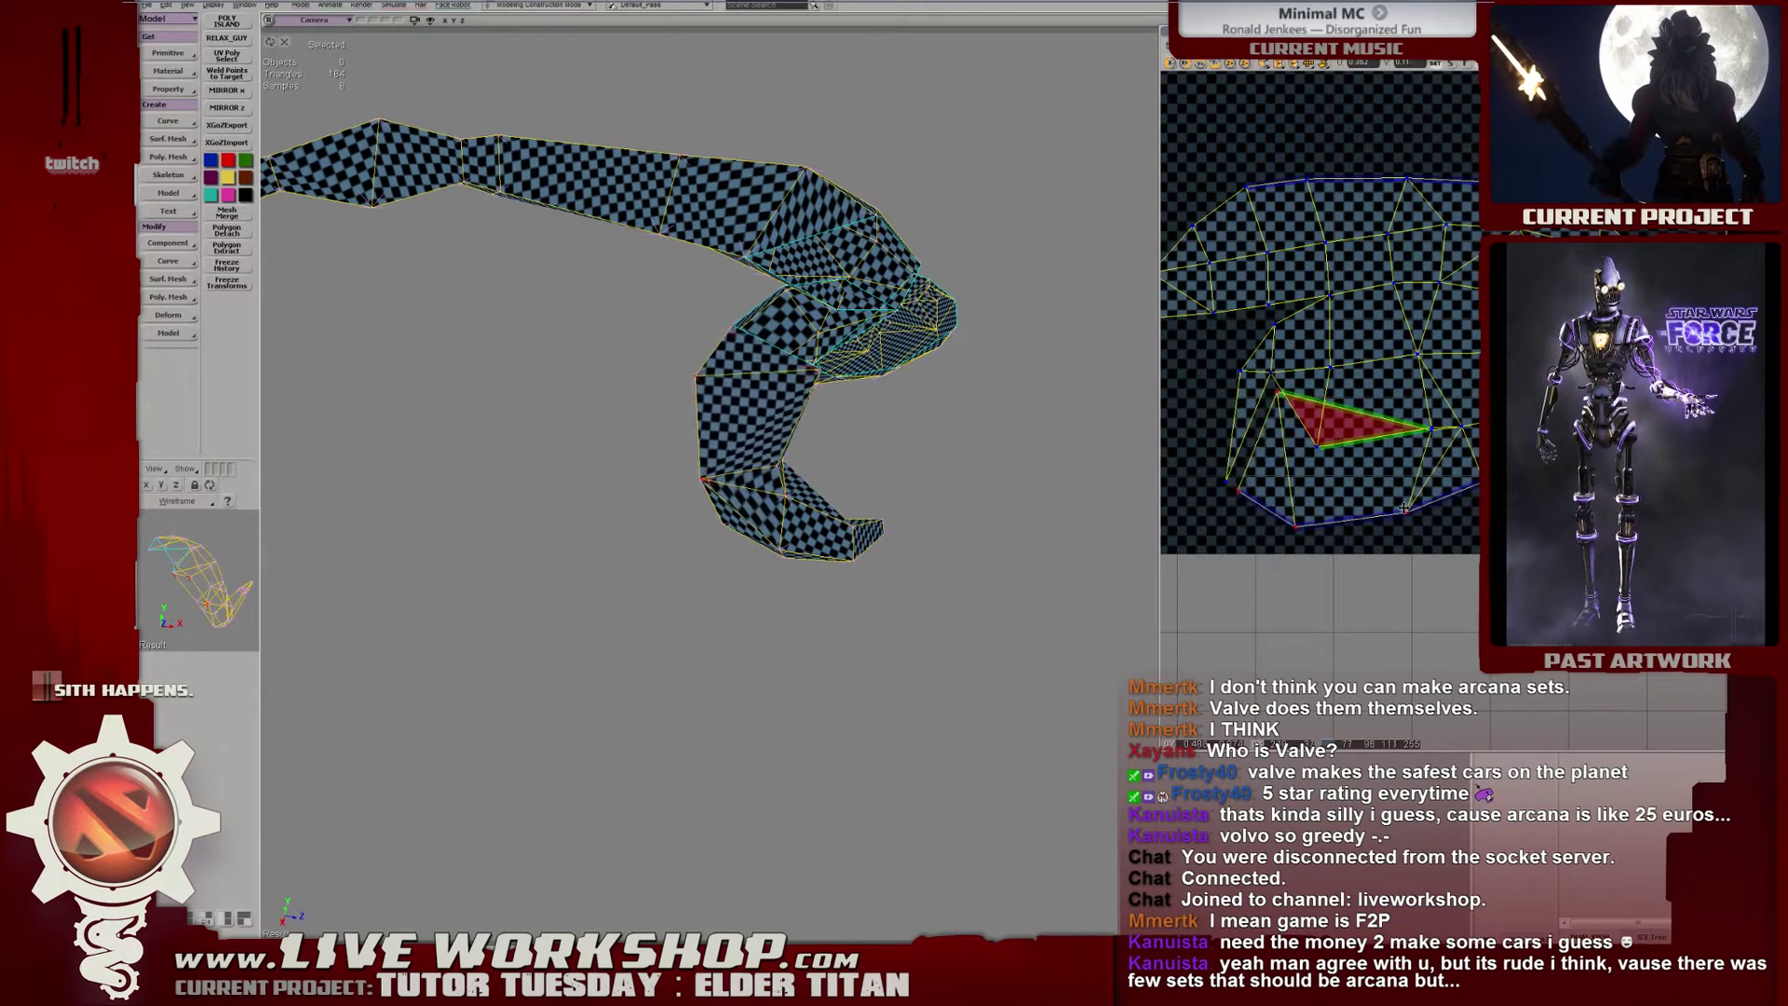
drag(1297, 405, 1322, 460)
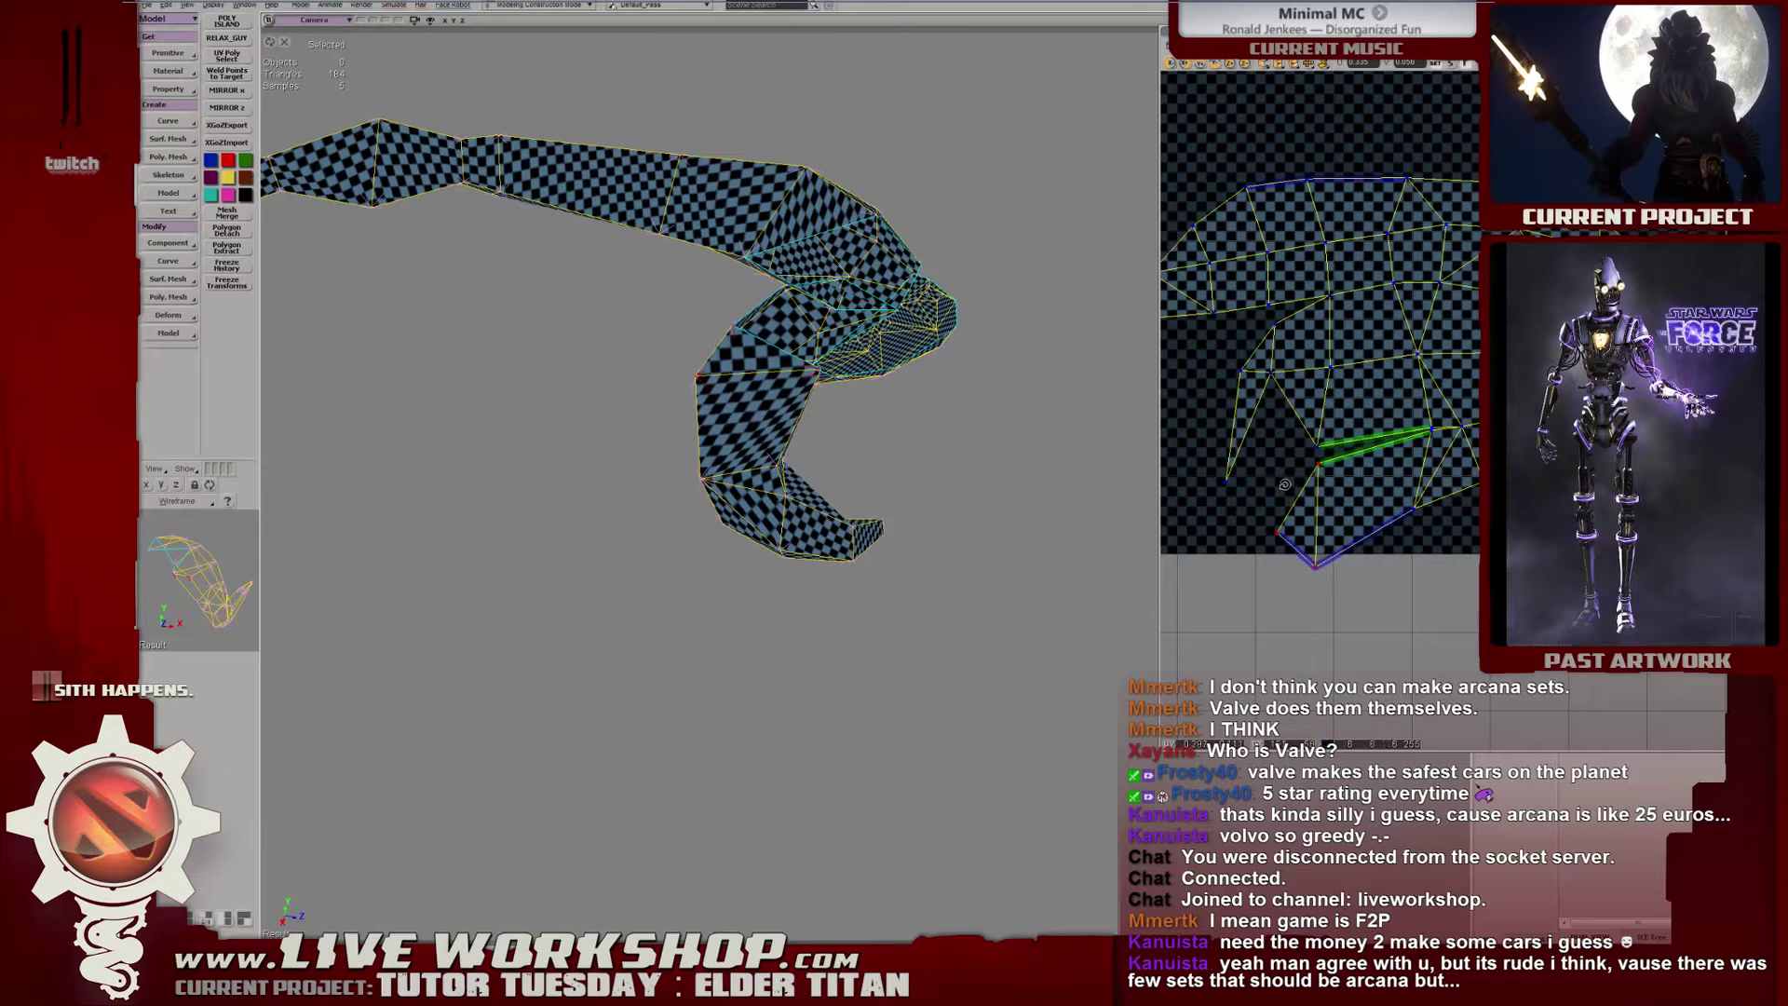
drag(1305, 503, 1304, 485)
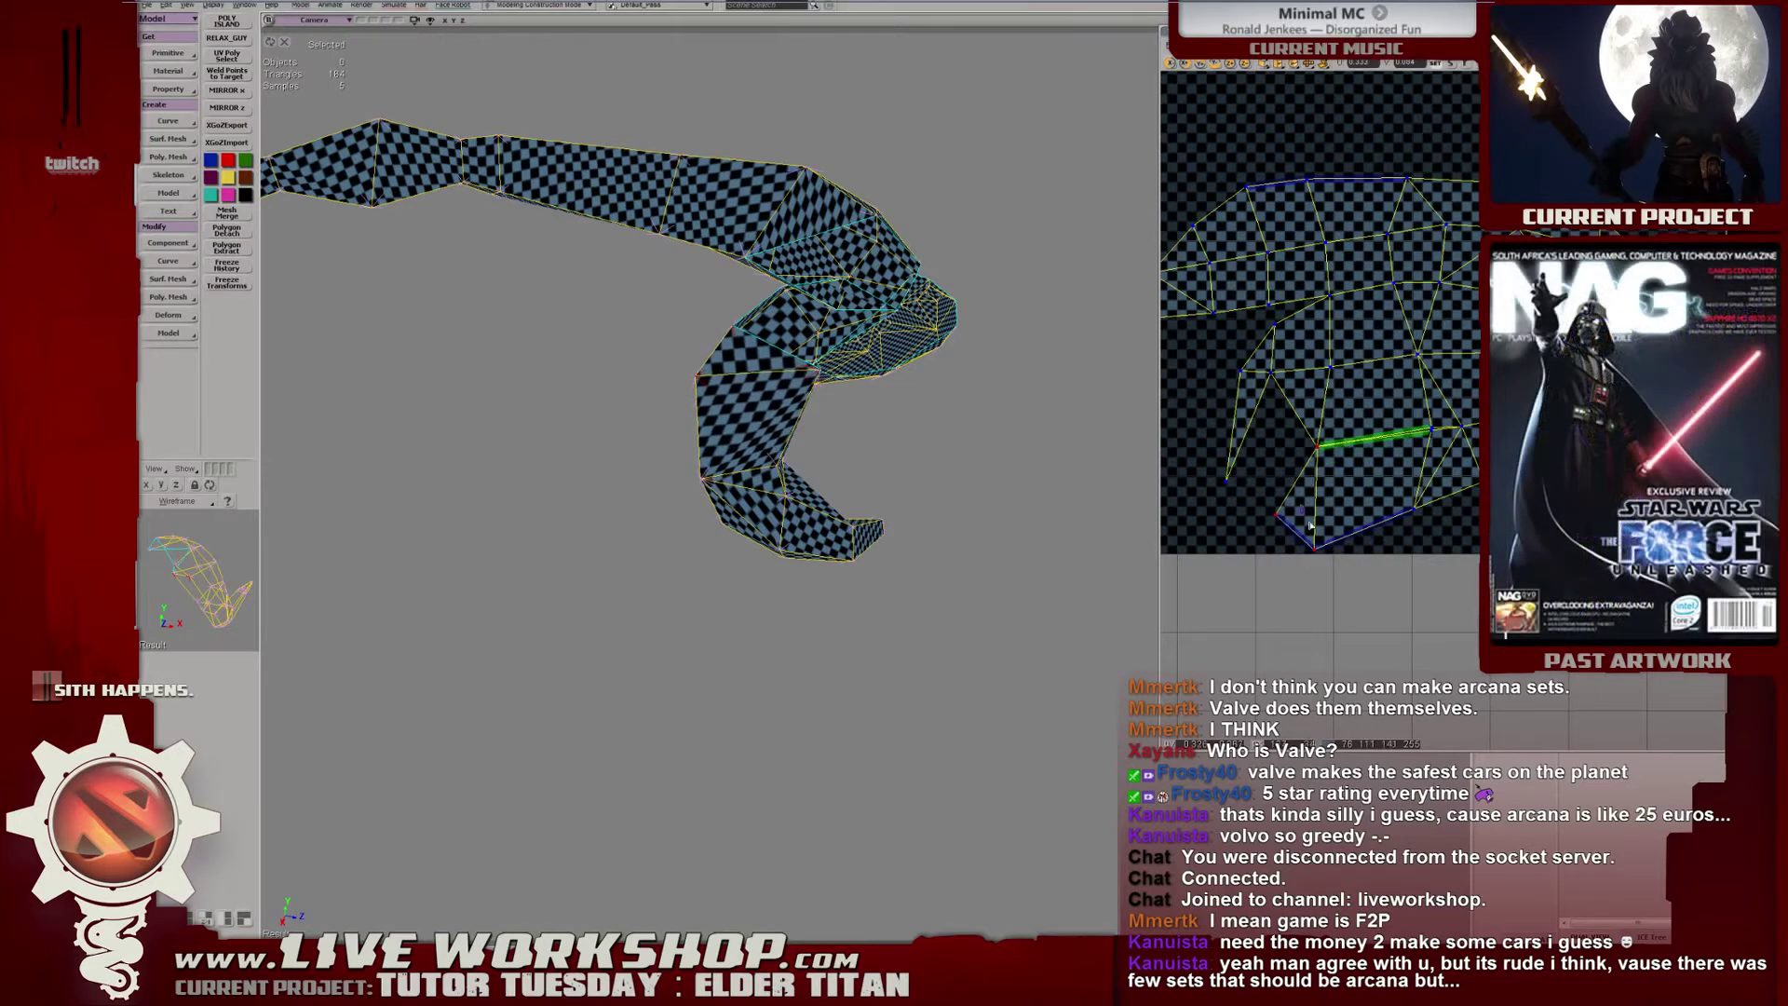
click(1316, 548)
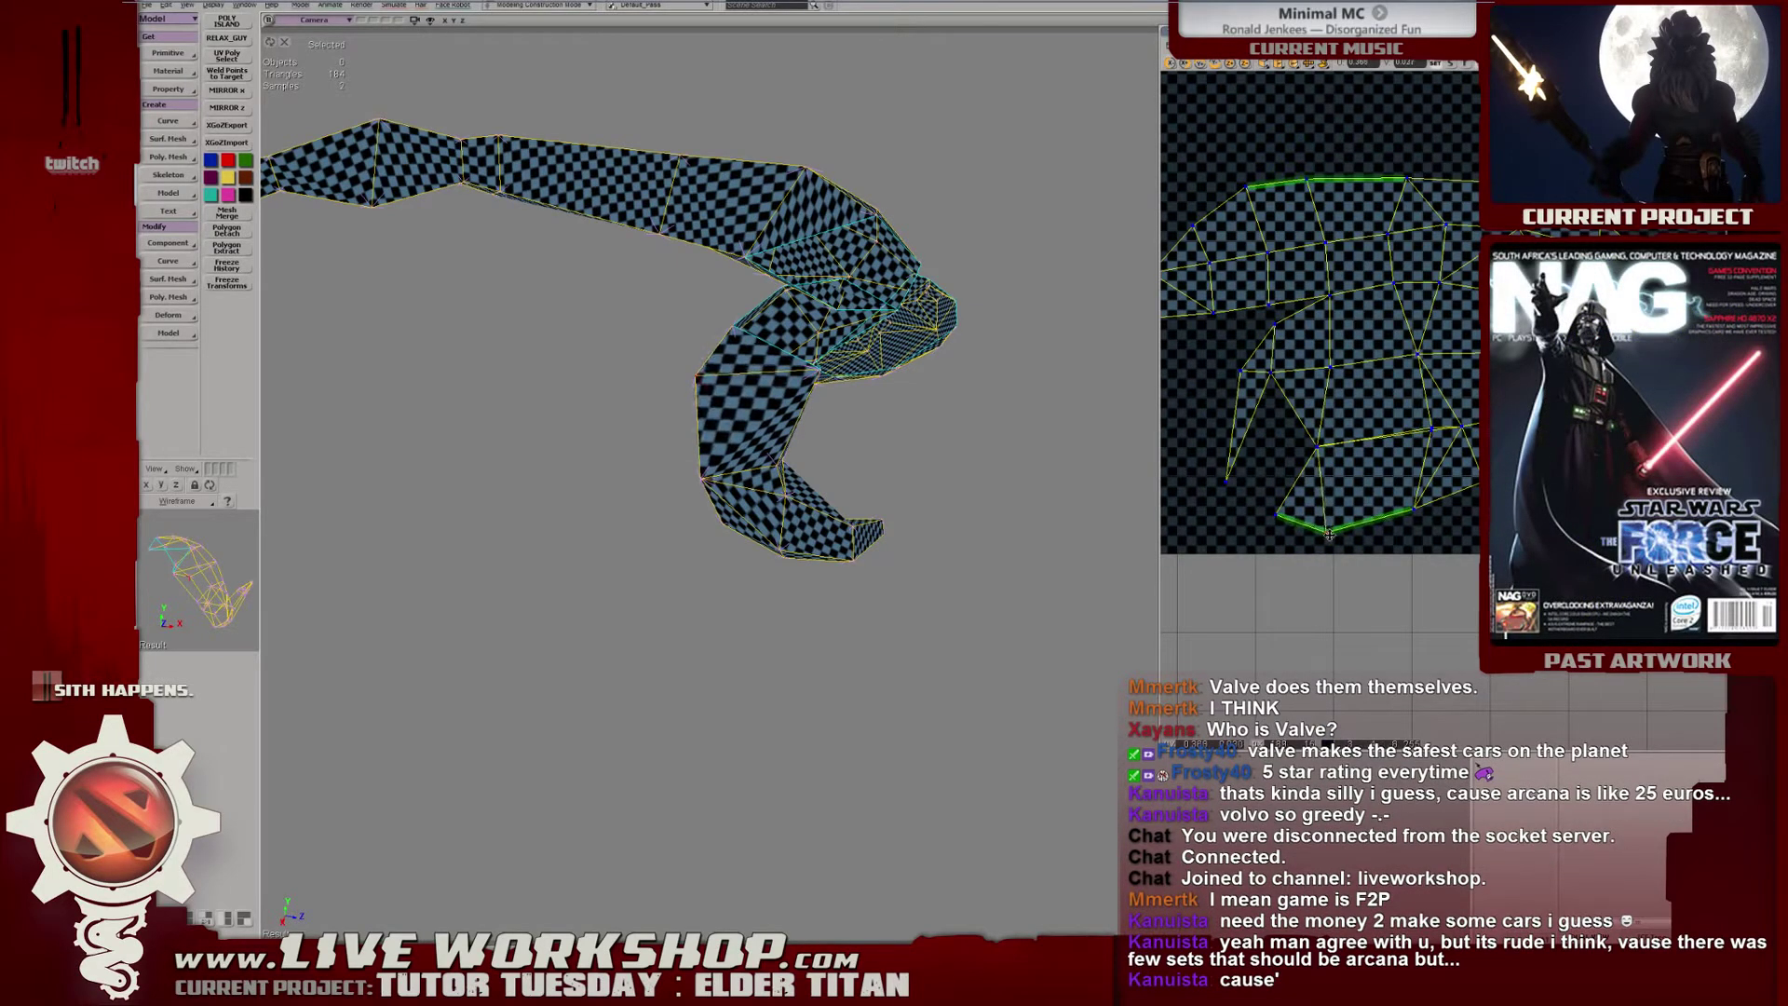
click(1439, 442)
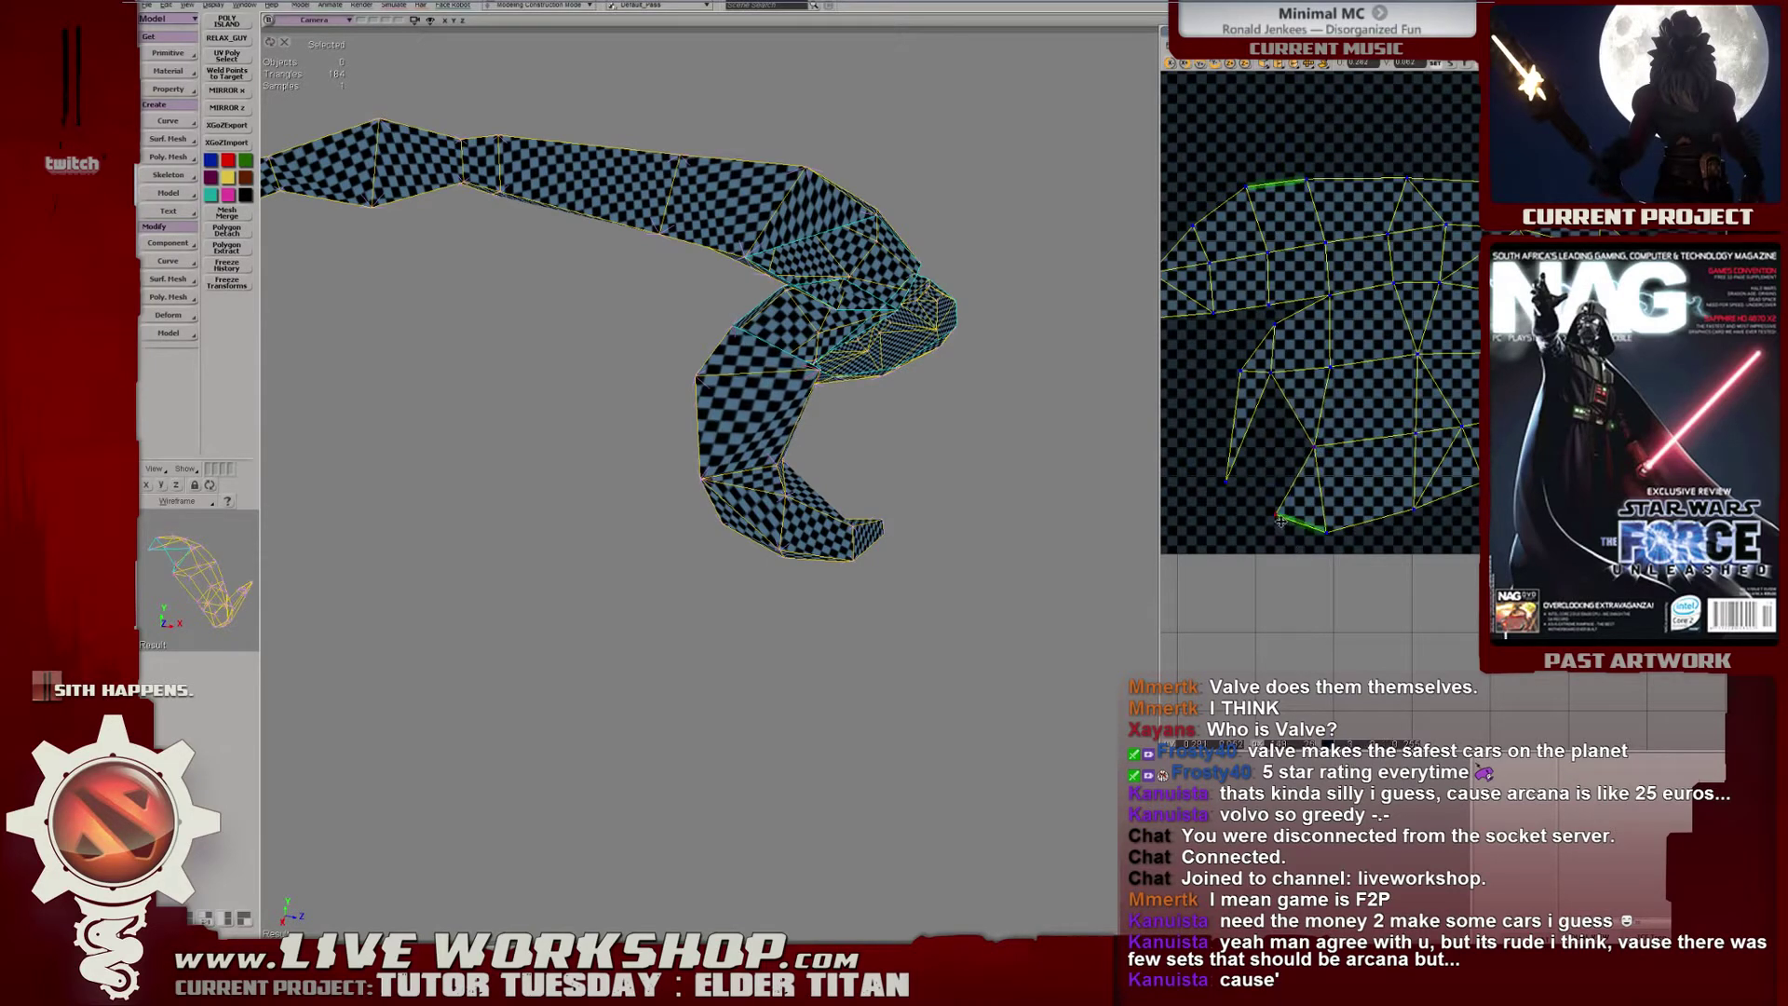
Try to move the tip point of the side horn's narrow UV strip upward, and undo the move.
right_drag(1054, 424, 838, 345)
key(f)
right_drag(652, 270, 248, 245)
middle_drag(248, 245, 484, 372)
right_drag(485, 373, 783, 466)
drag(1225, 479, 1237, 394)
key(ctrl+z)
Inspect the meshes in wireframe and pick the narrow strip's tip UV point to locate it on the side horn.
right_drag(1071, 391, 935, 376)
right_drag(989, 449, 944, 496)
key(space)
click(942, 269)
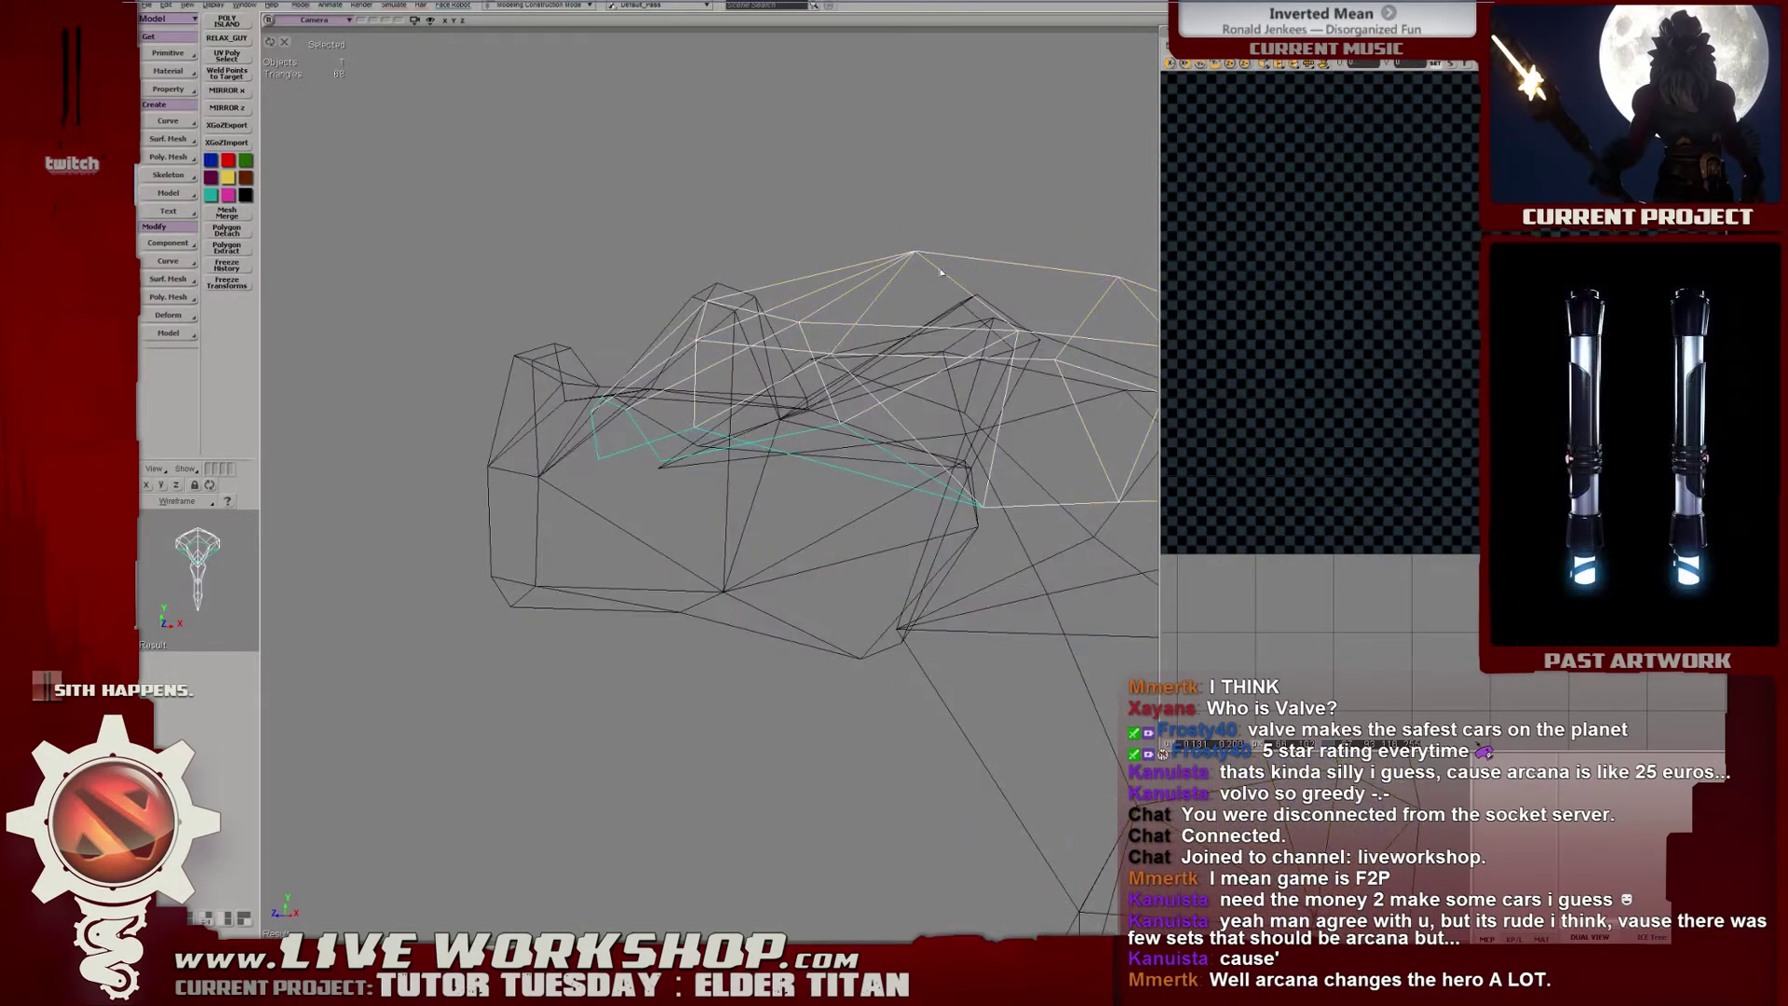
right_drag(970, 321, 954, 343)
click(972, 439)
mouse_move(978, 419)
right_down()
mouse_move(960, 404)
mouse_move(967, 422)
right_up()
click(1231, 484)
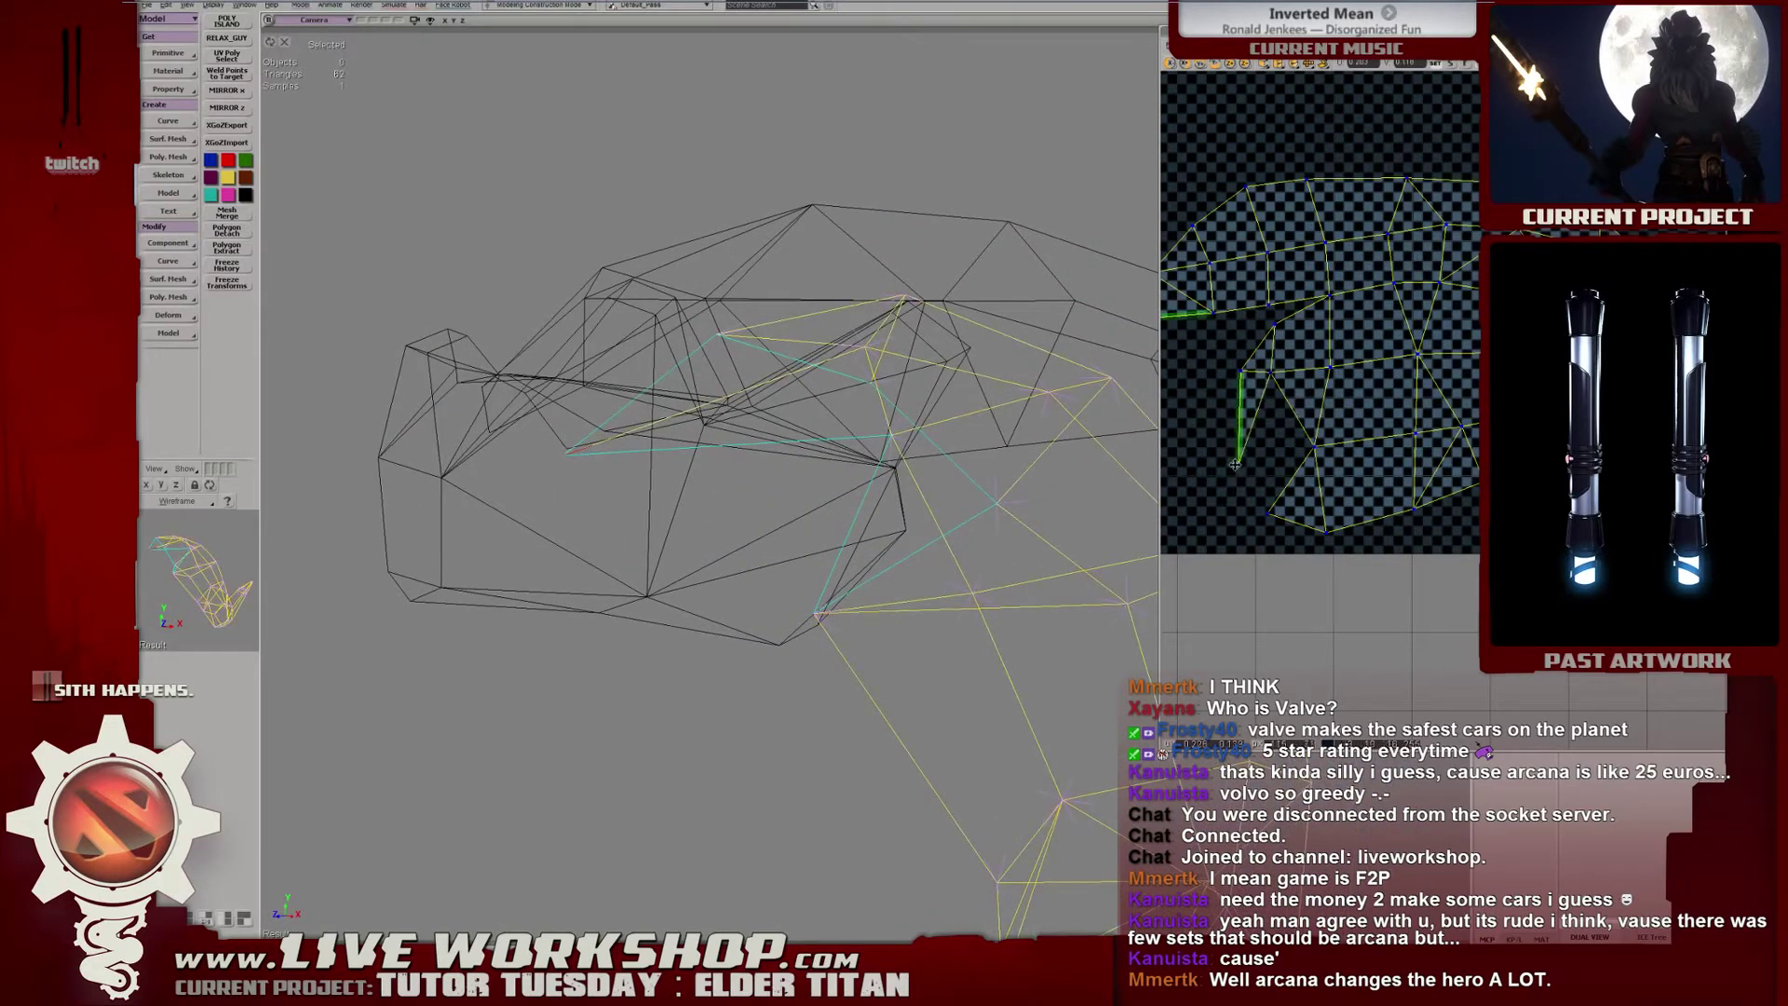
Isolate the body together with the headpiece and side horn, and compare the checker patterns around the head.
right_drag(964, 423, 797, 385)
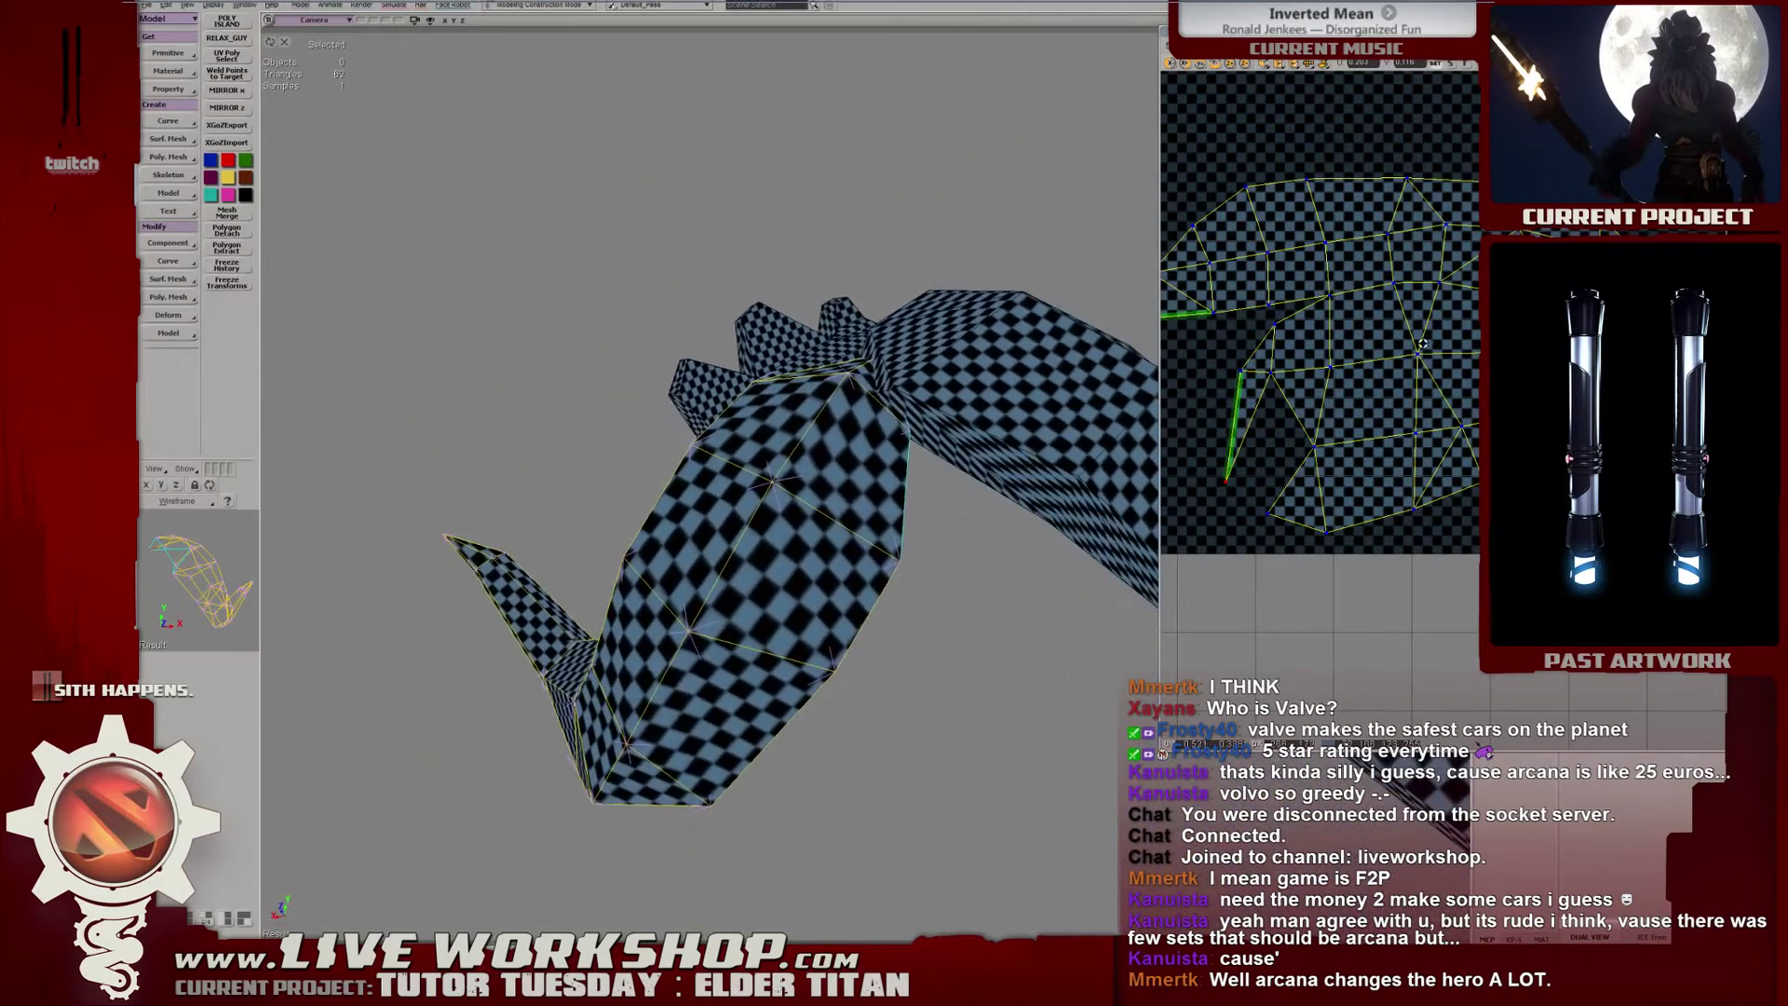
drag(1422, 344, 1493, 327)
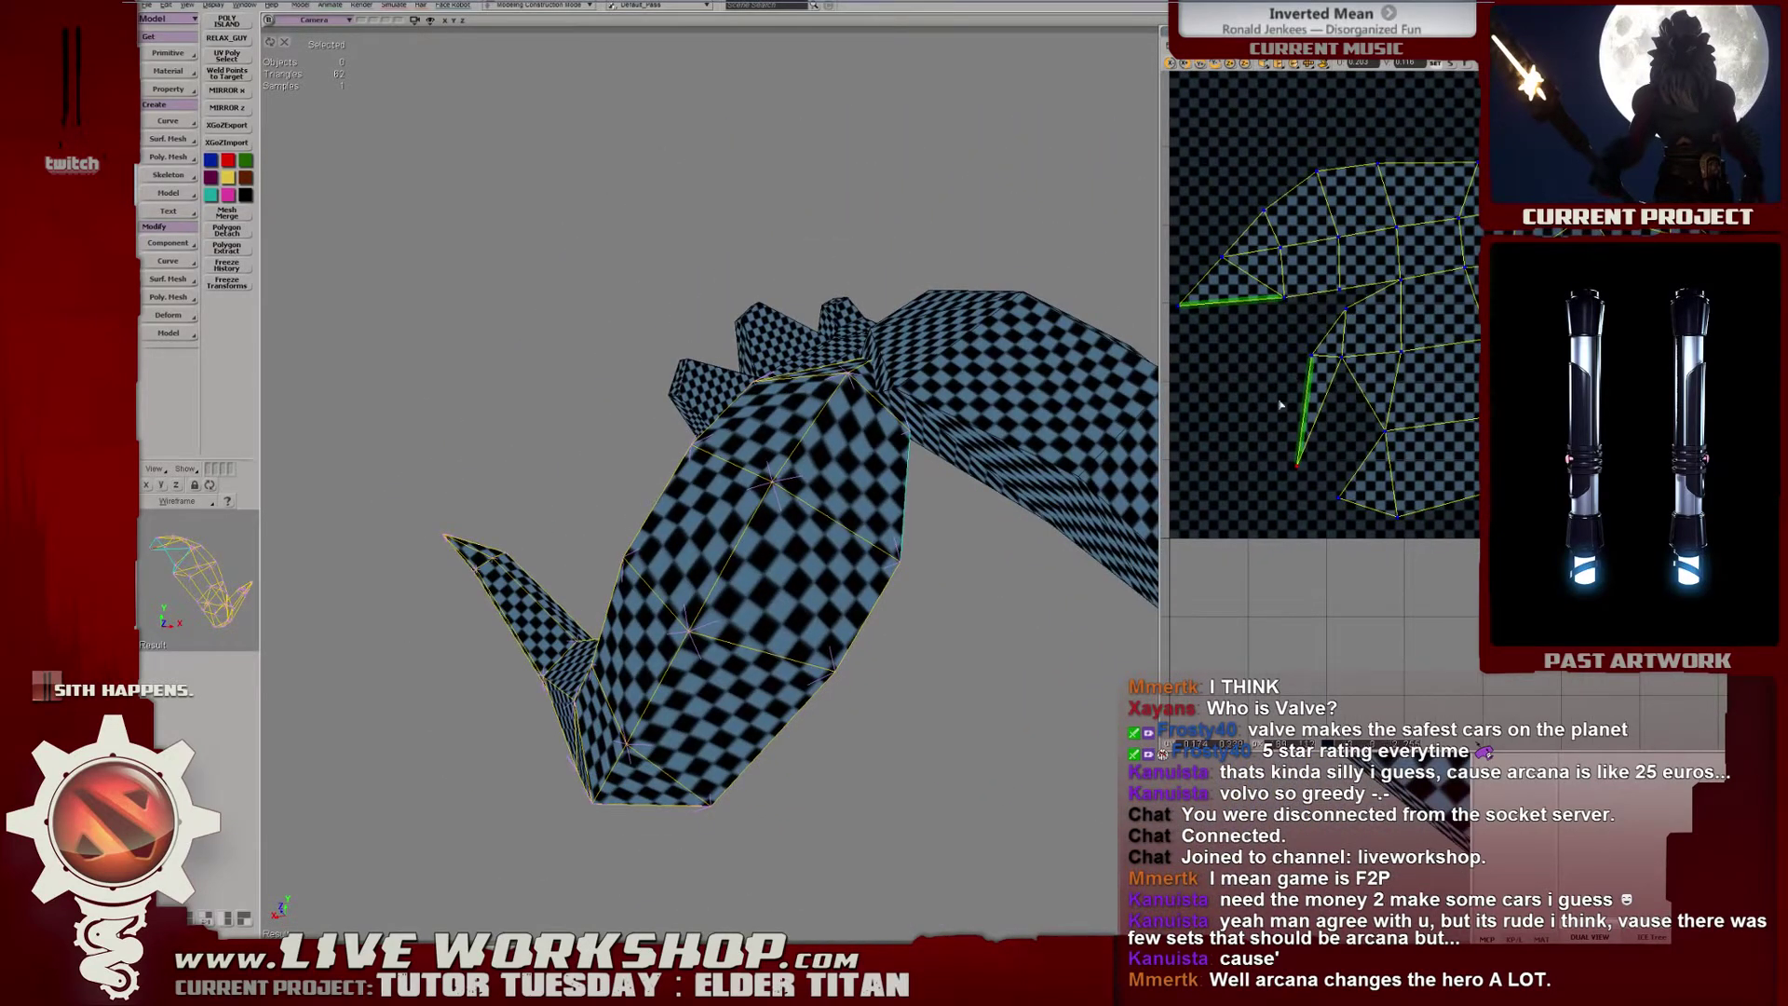
right_drag(666, 377, 860, 395)
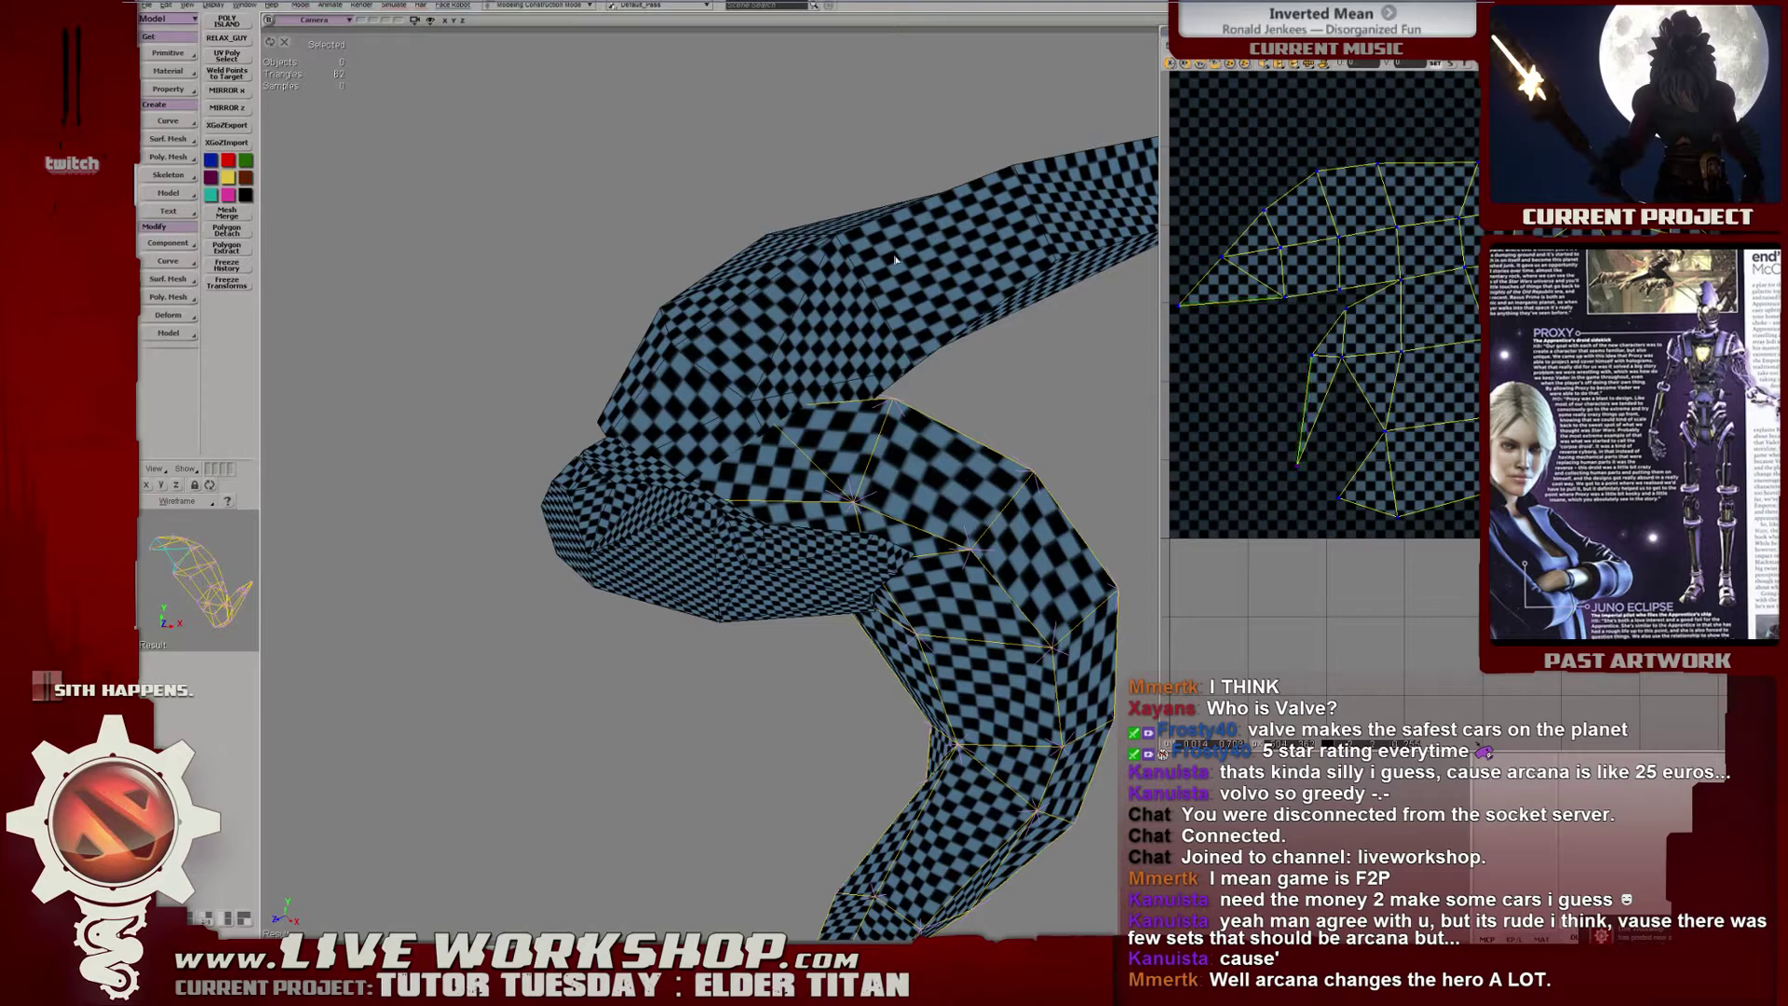
middle_drag(895, 260, 769, 299)
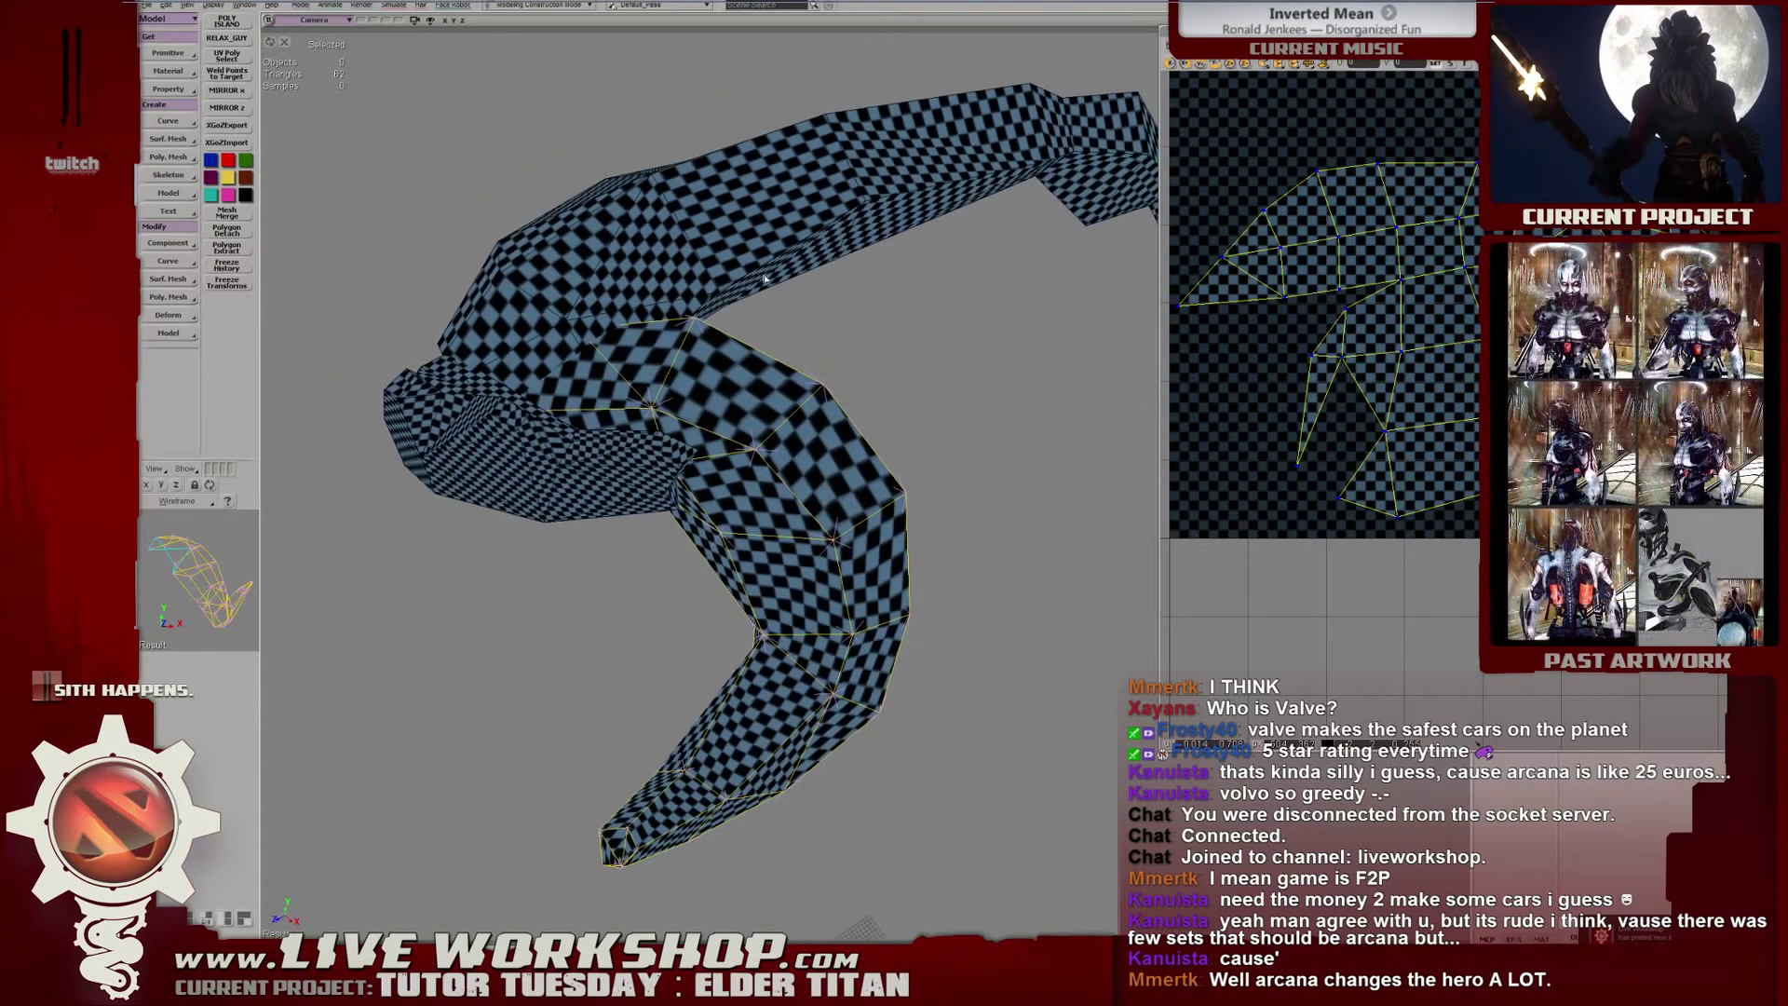
key(shift+i)
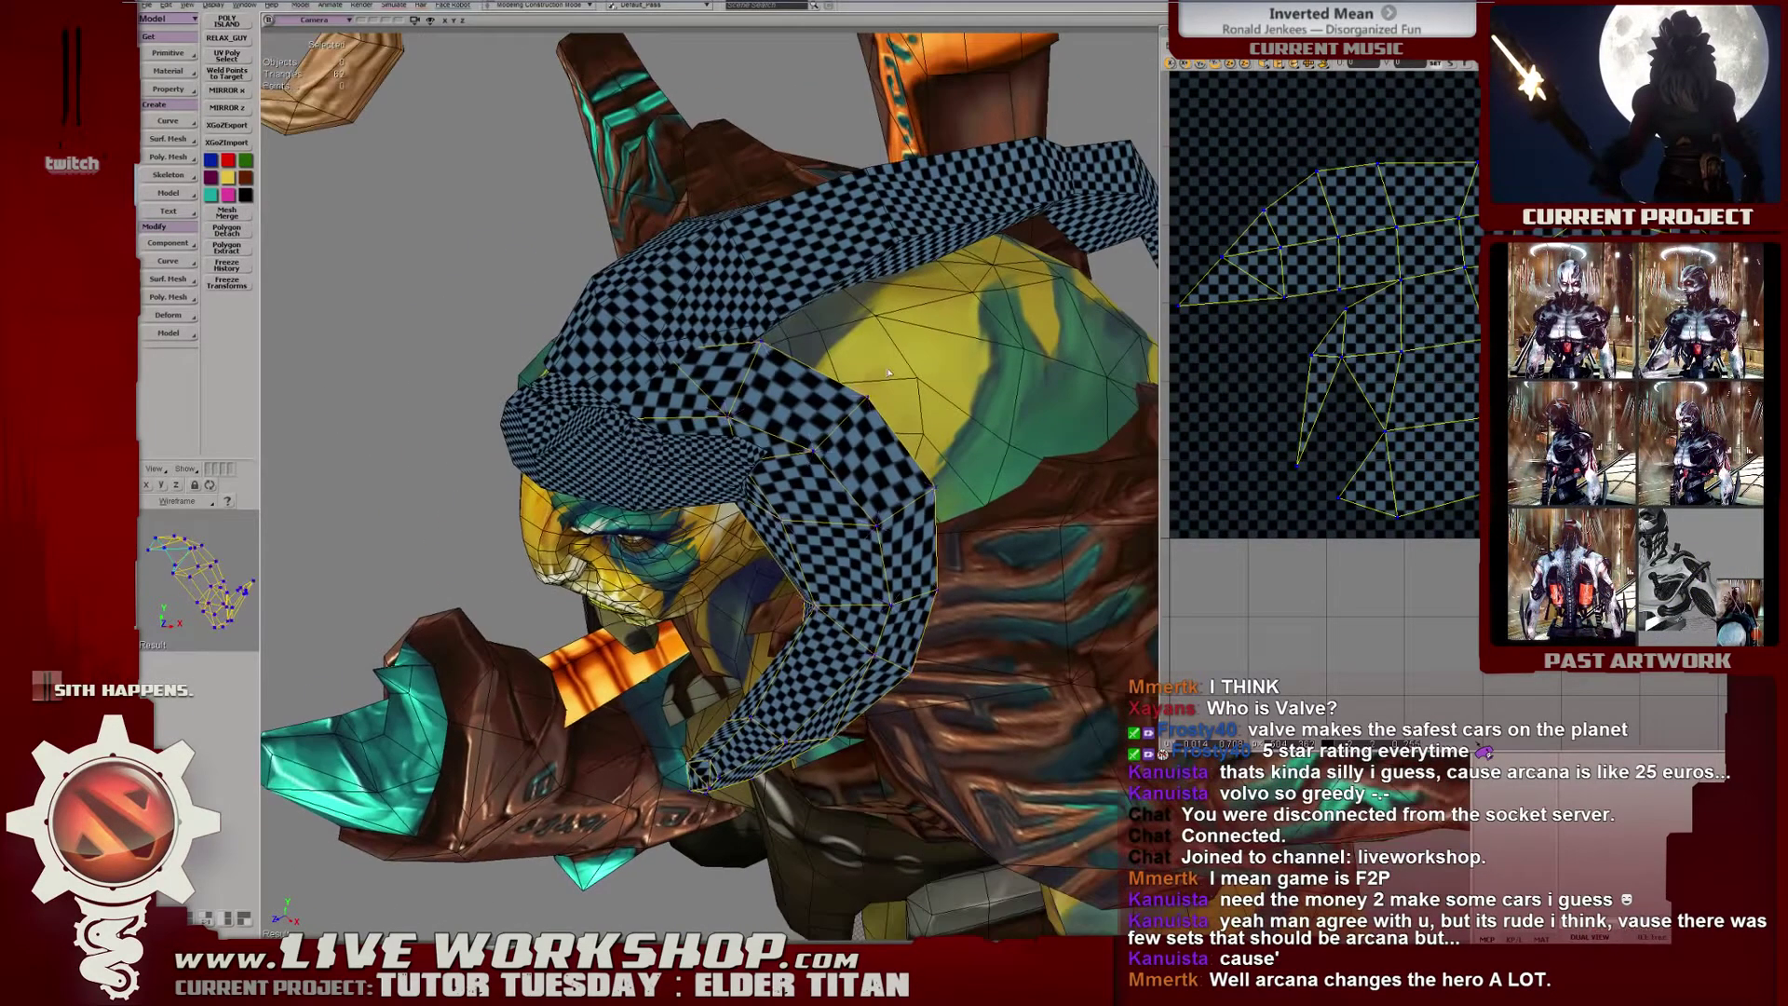
click(901, 352)
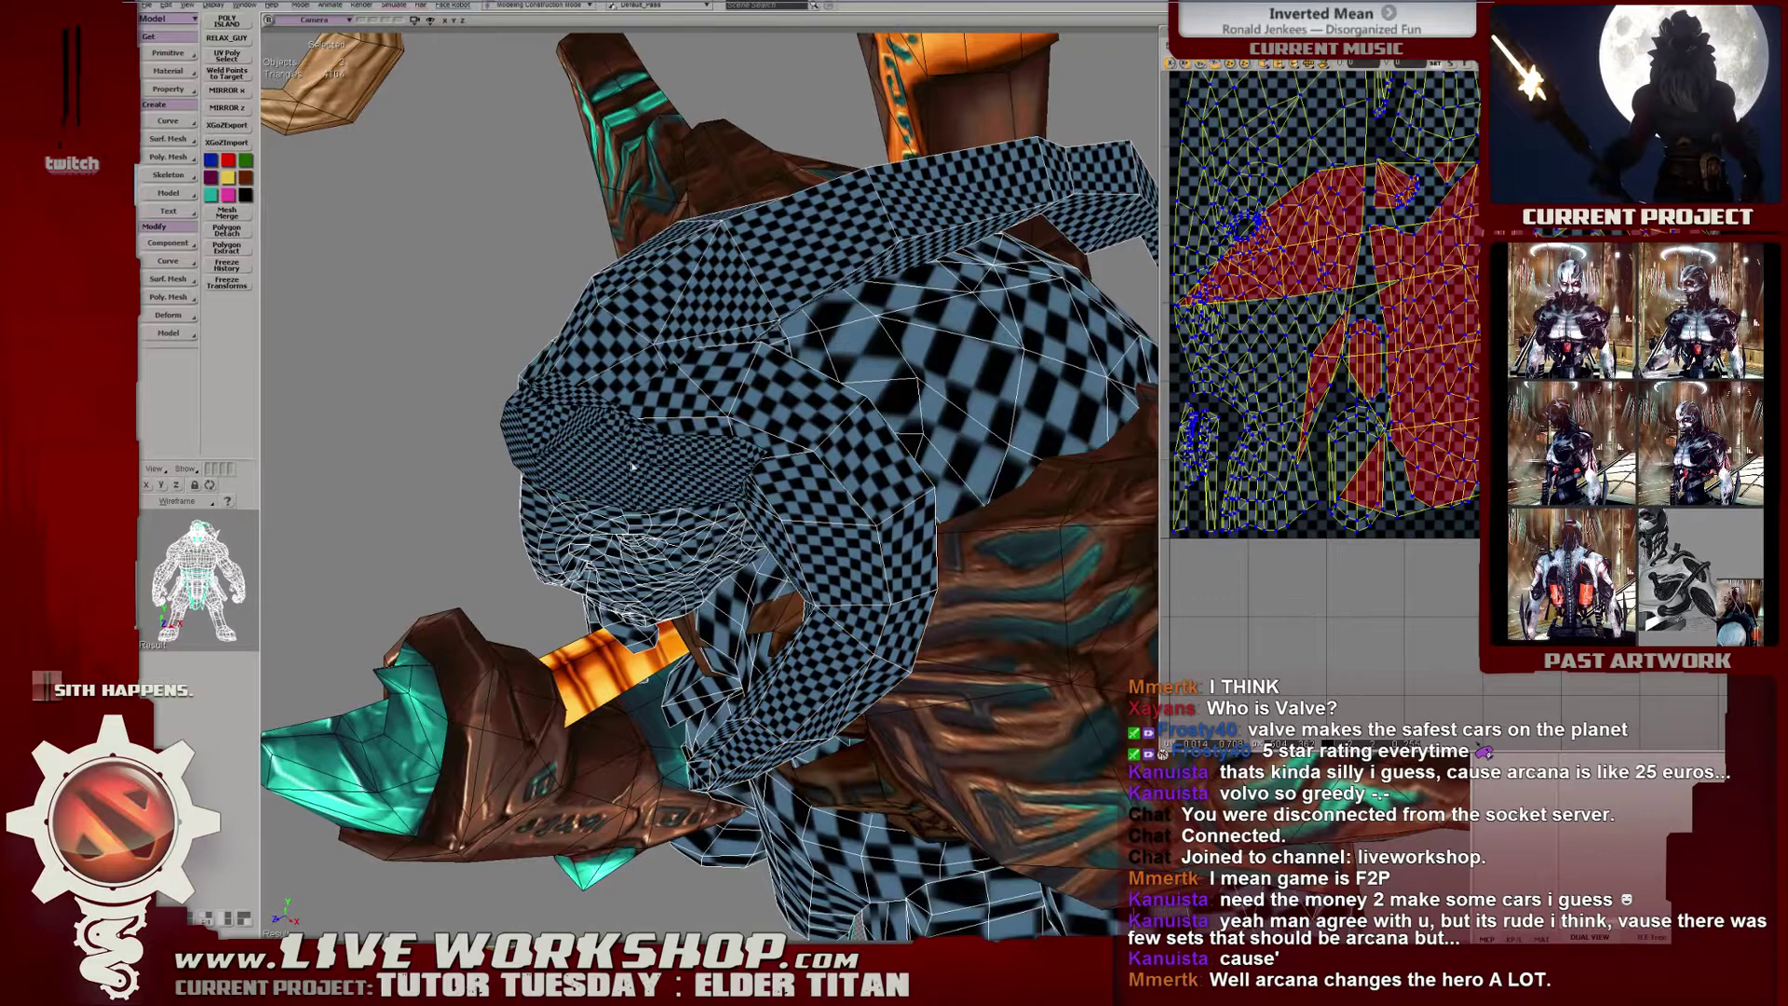
key(shift+i)
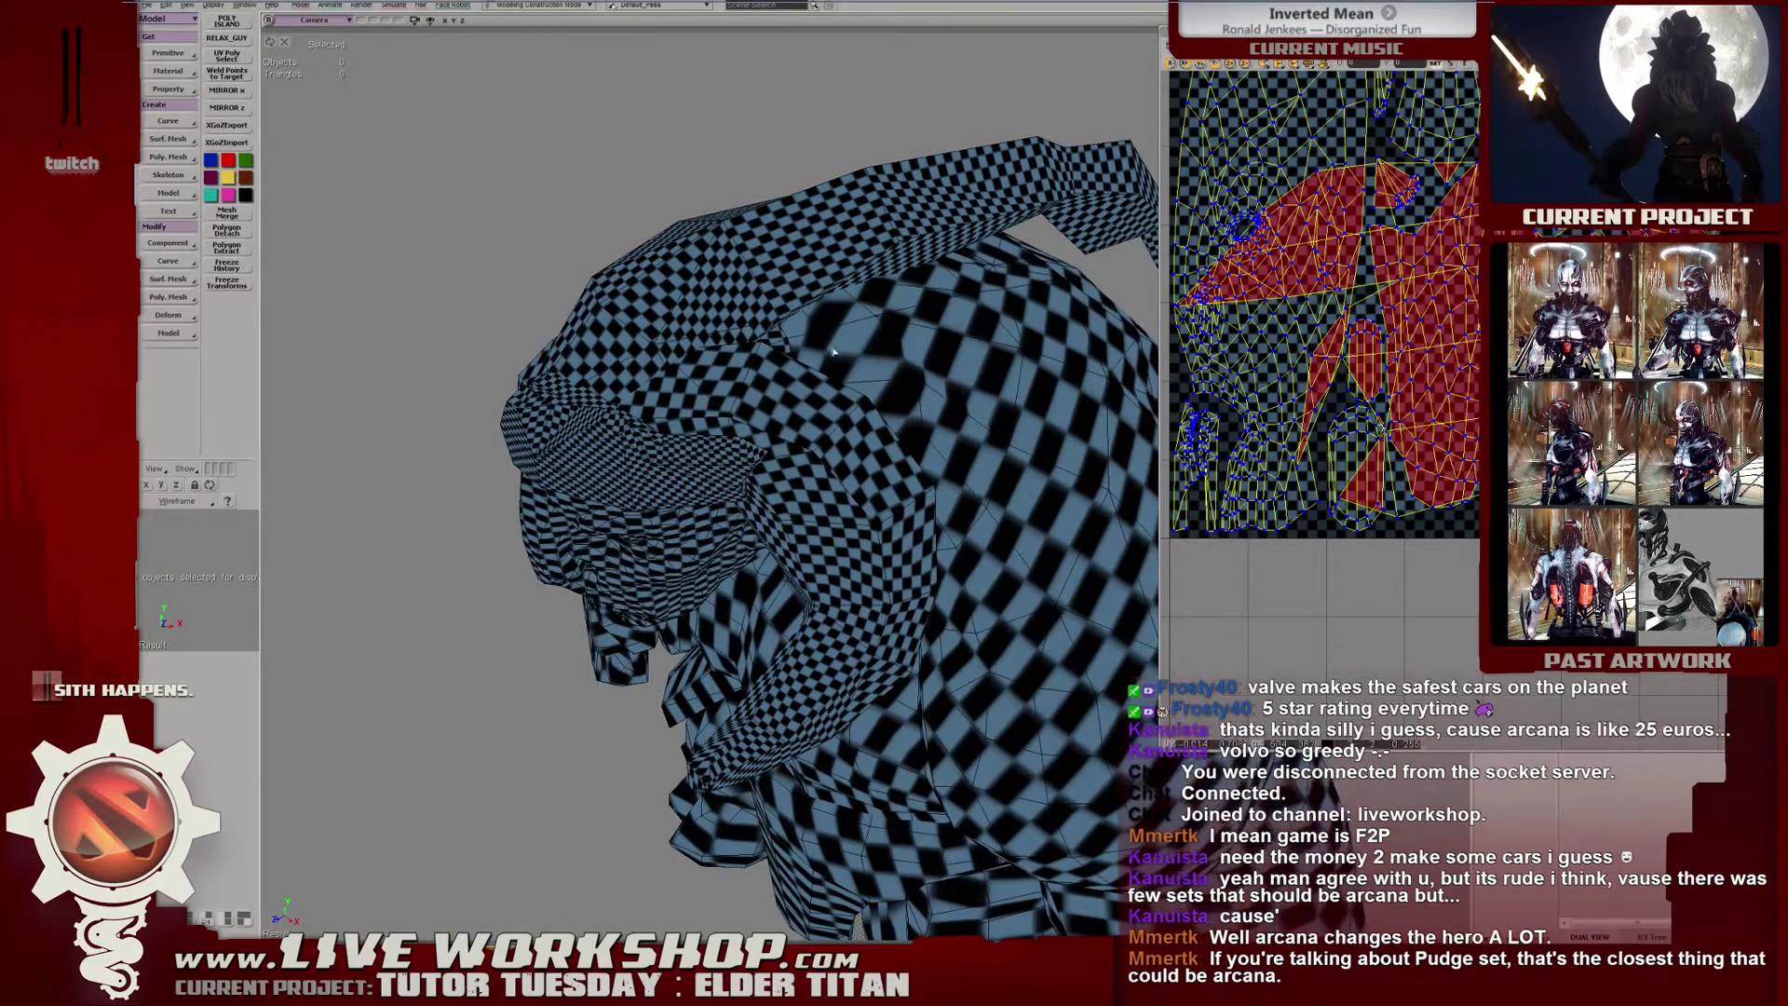
key(shift+i)
middle_drag(909, 423, 850, 406)
scroll(851, 406, up, 5)
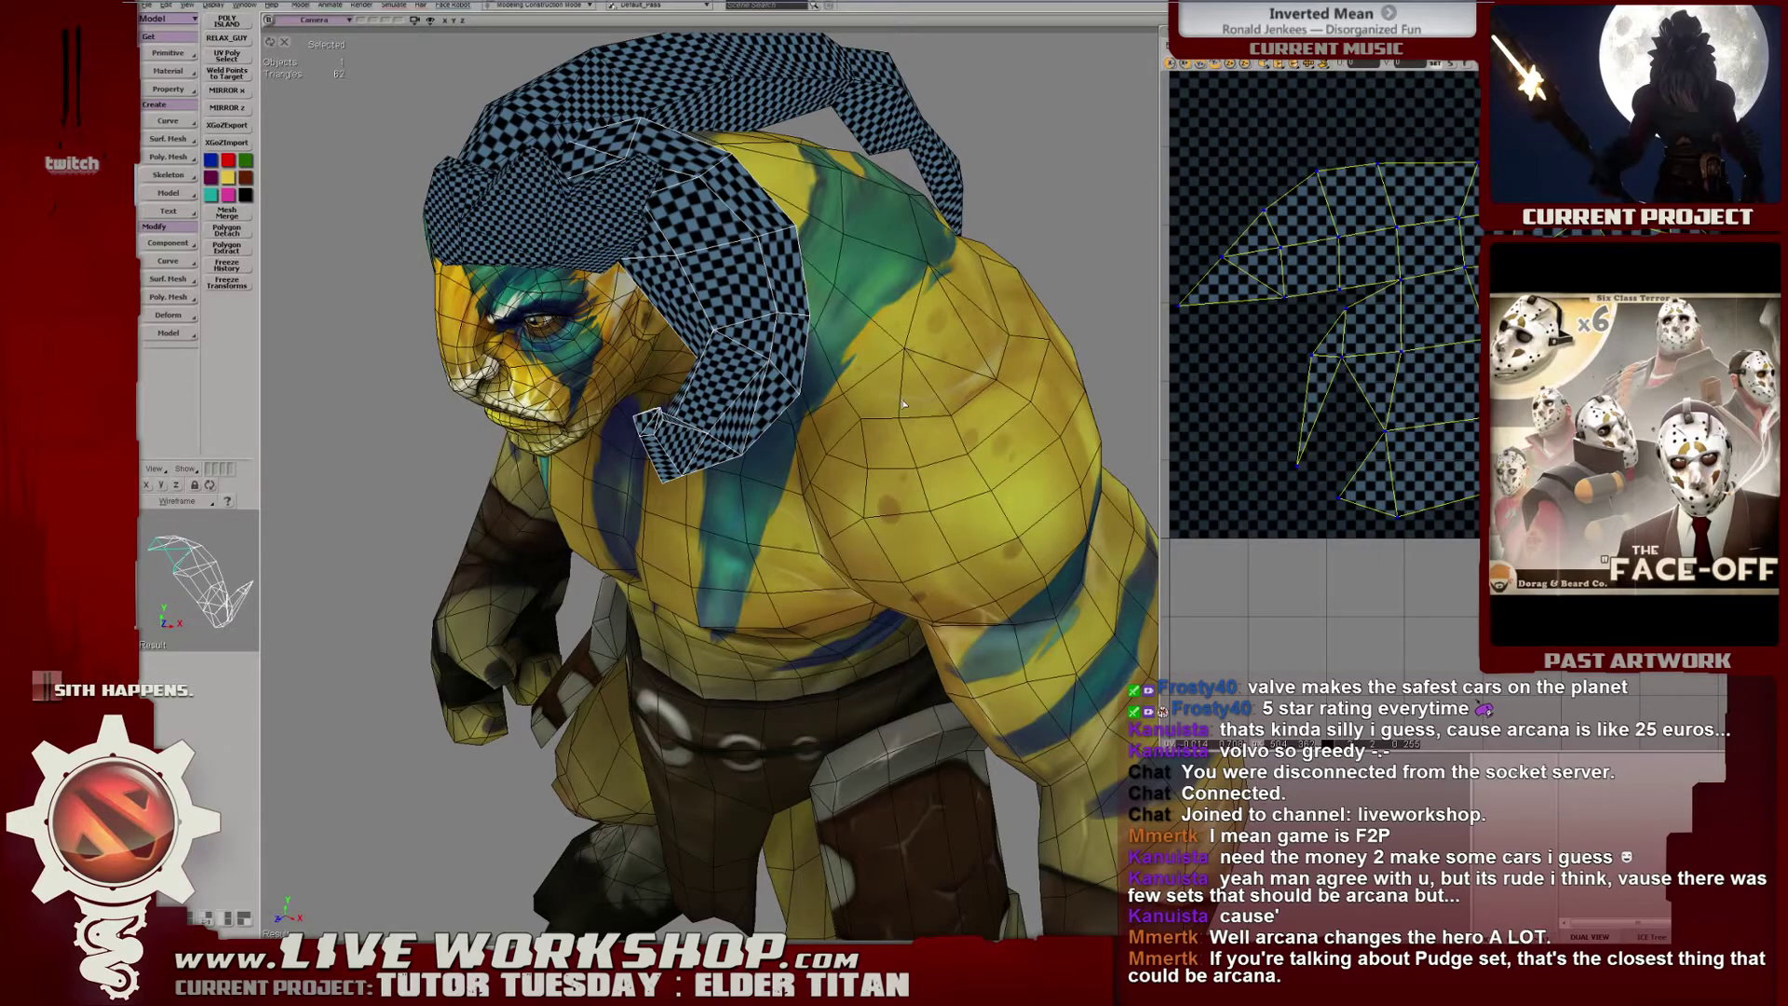
Select the side horn's UV points and reposition those around the island's inner notch to even out the checker pattern.
middle_drag(948, 281, 880, 391)
scroll(1236, 238, down, 3)
drag(1236, 238, 1439, 545)
middle_drag(911, 408, 924, 411)
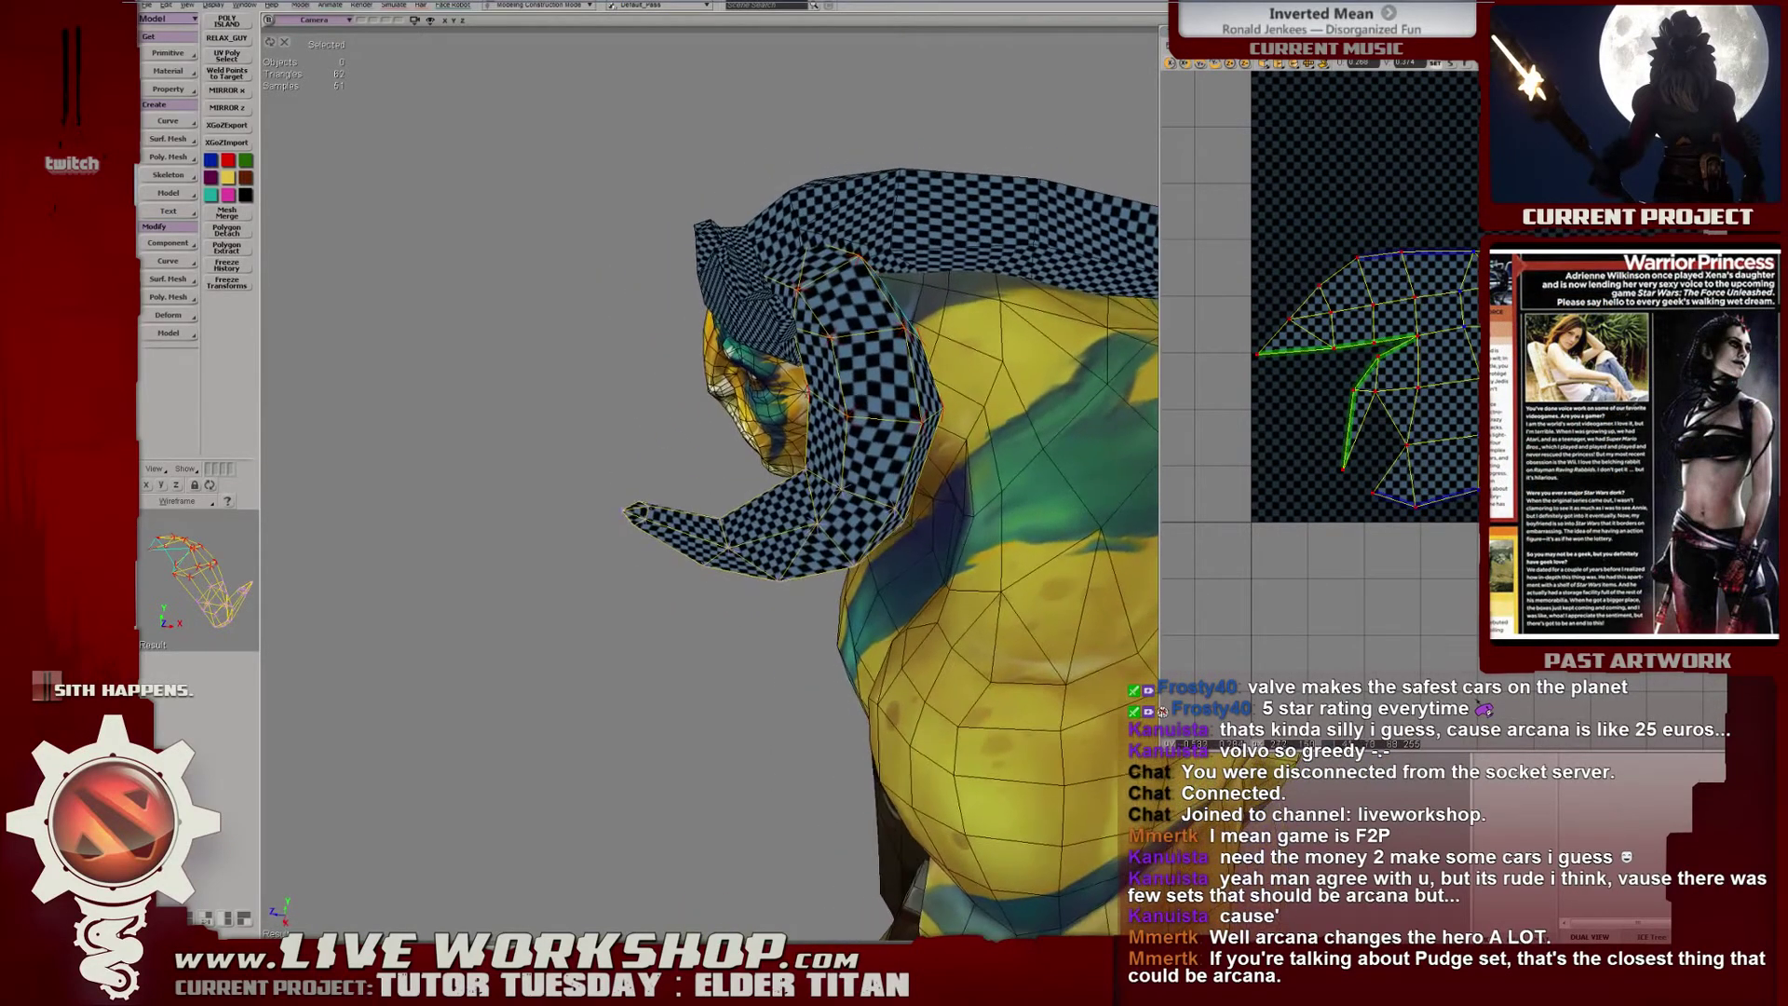
mouse_move(1437, 383)
mouse_down()
mouse_move(1470, 384)
mouse_move(1394, 385)
mouse_move(1402, 403)
mouse_move(1402, 386)
mouse_up()
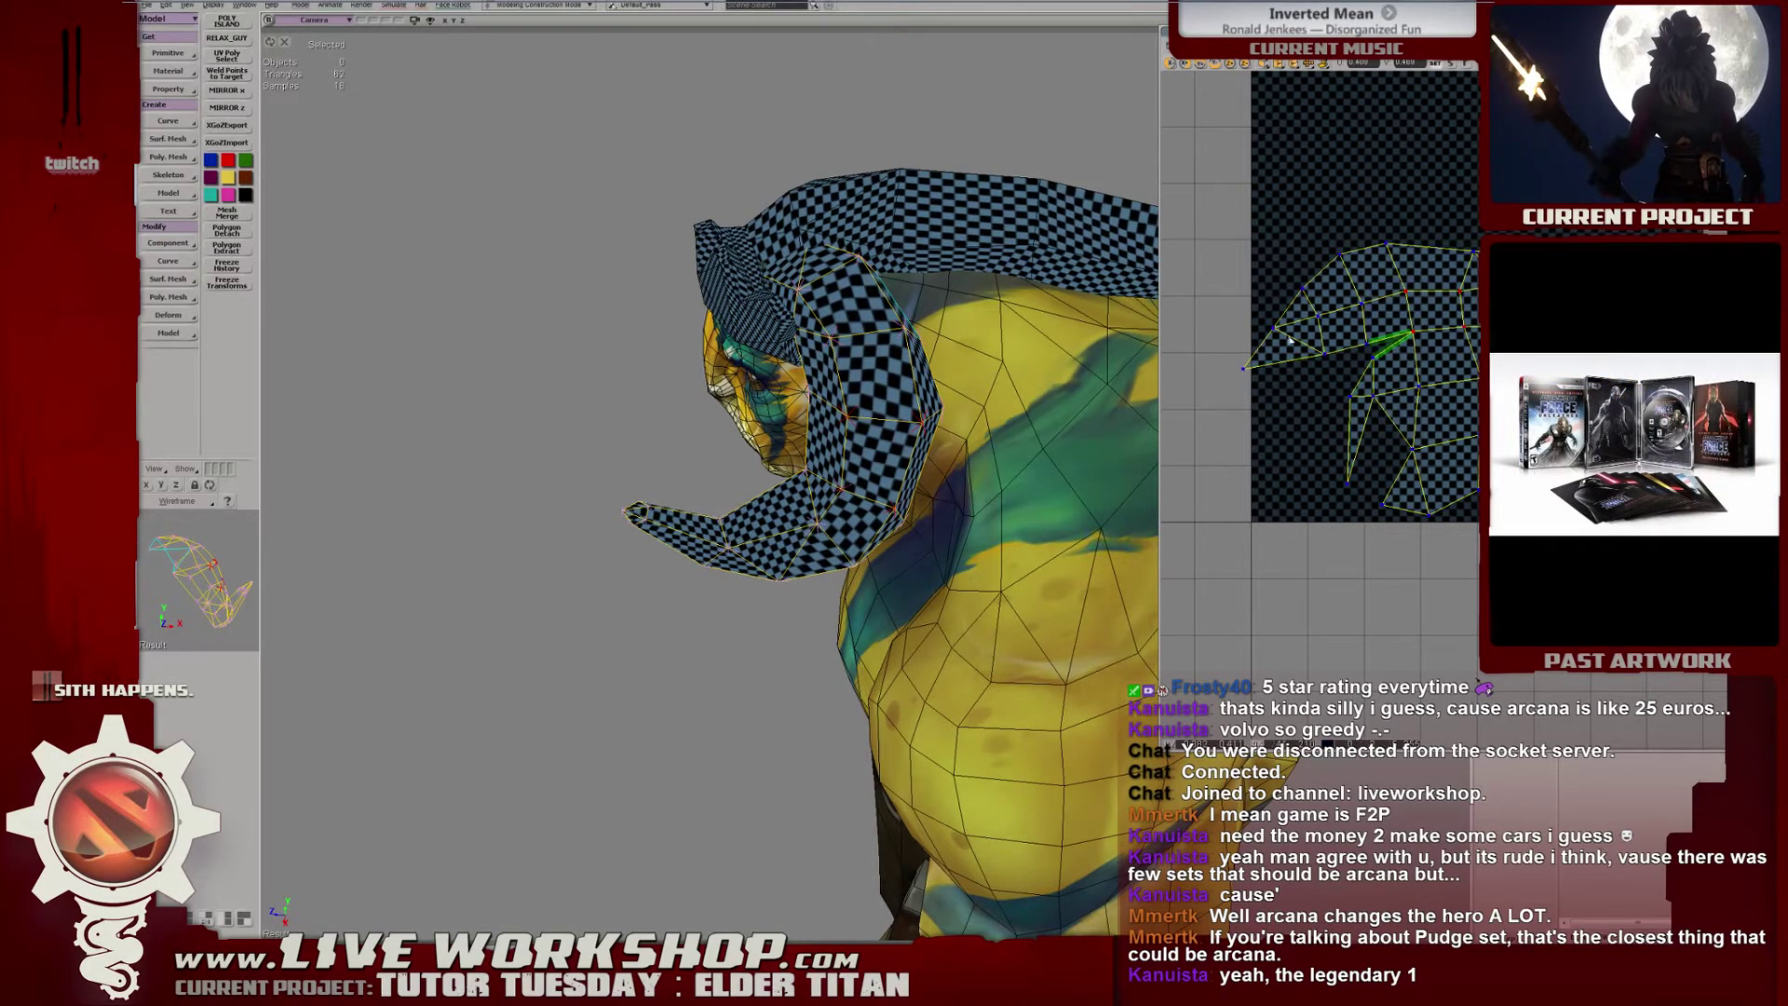
Adjust the UV points along the upper rows of the side horn's island, checking the pattern on the model.
key(f)
scroll(986, 347, down, 5)
right_drag(985, 347, 983, 338)
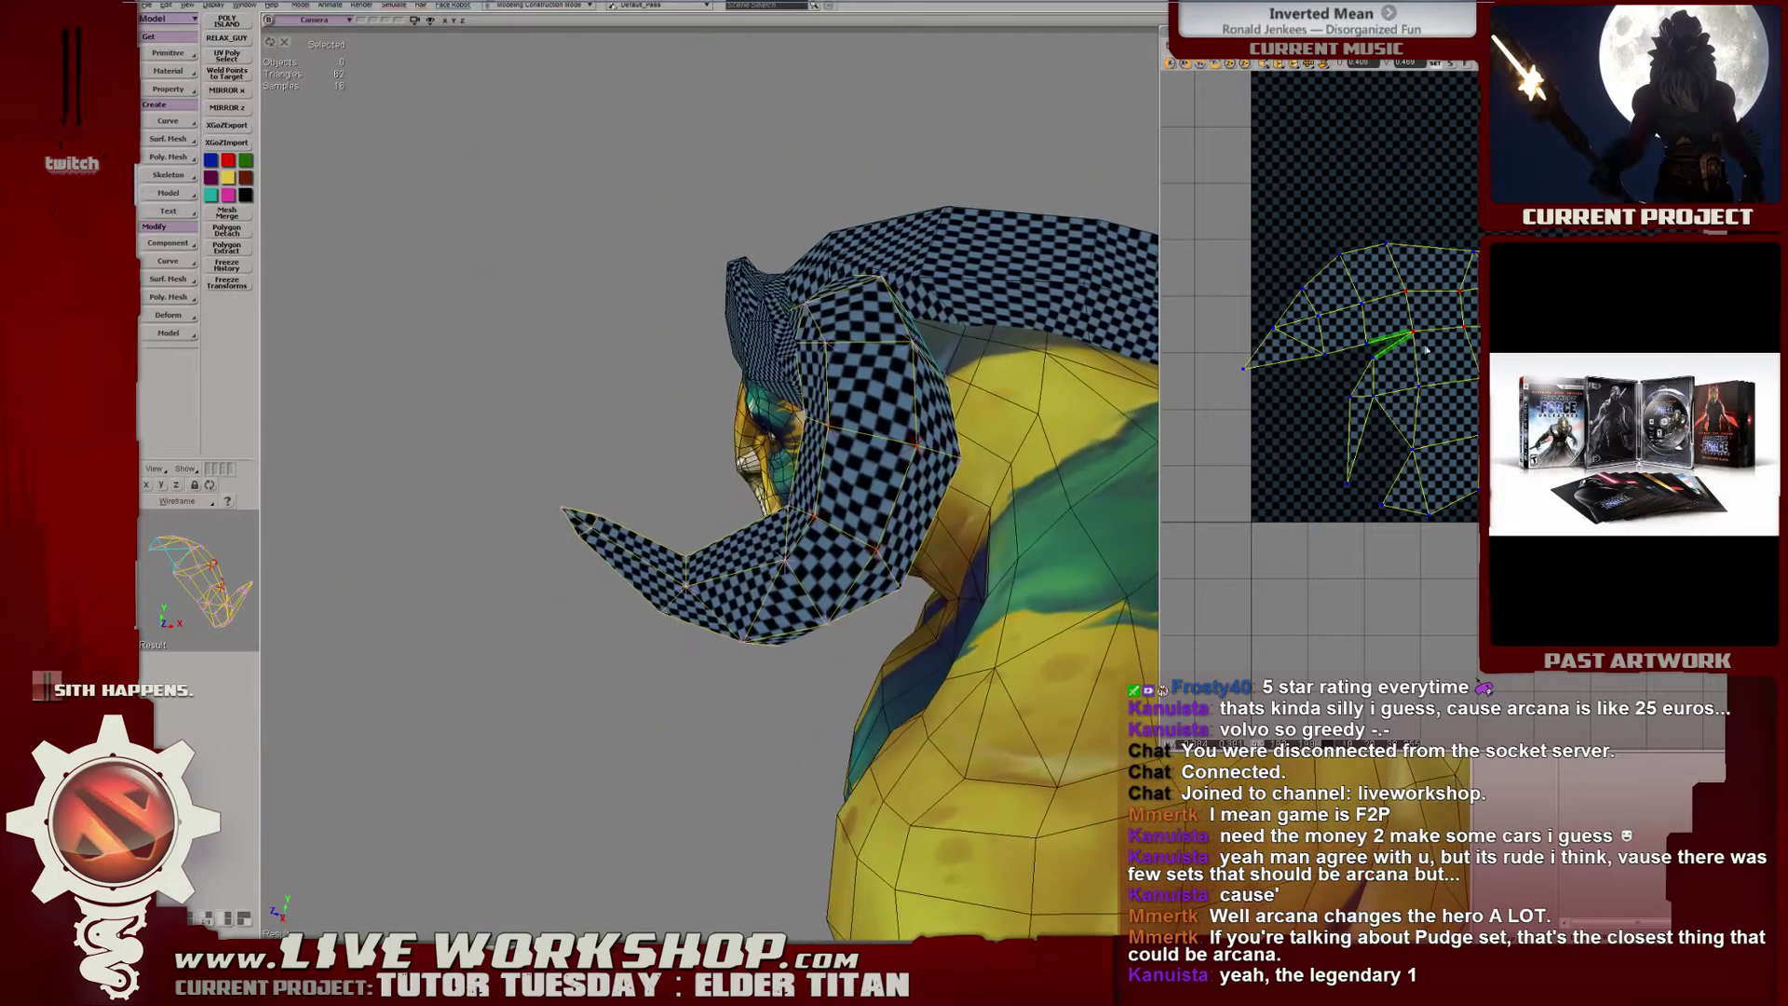
drag(1389, 304, 1442, 318)
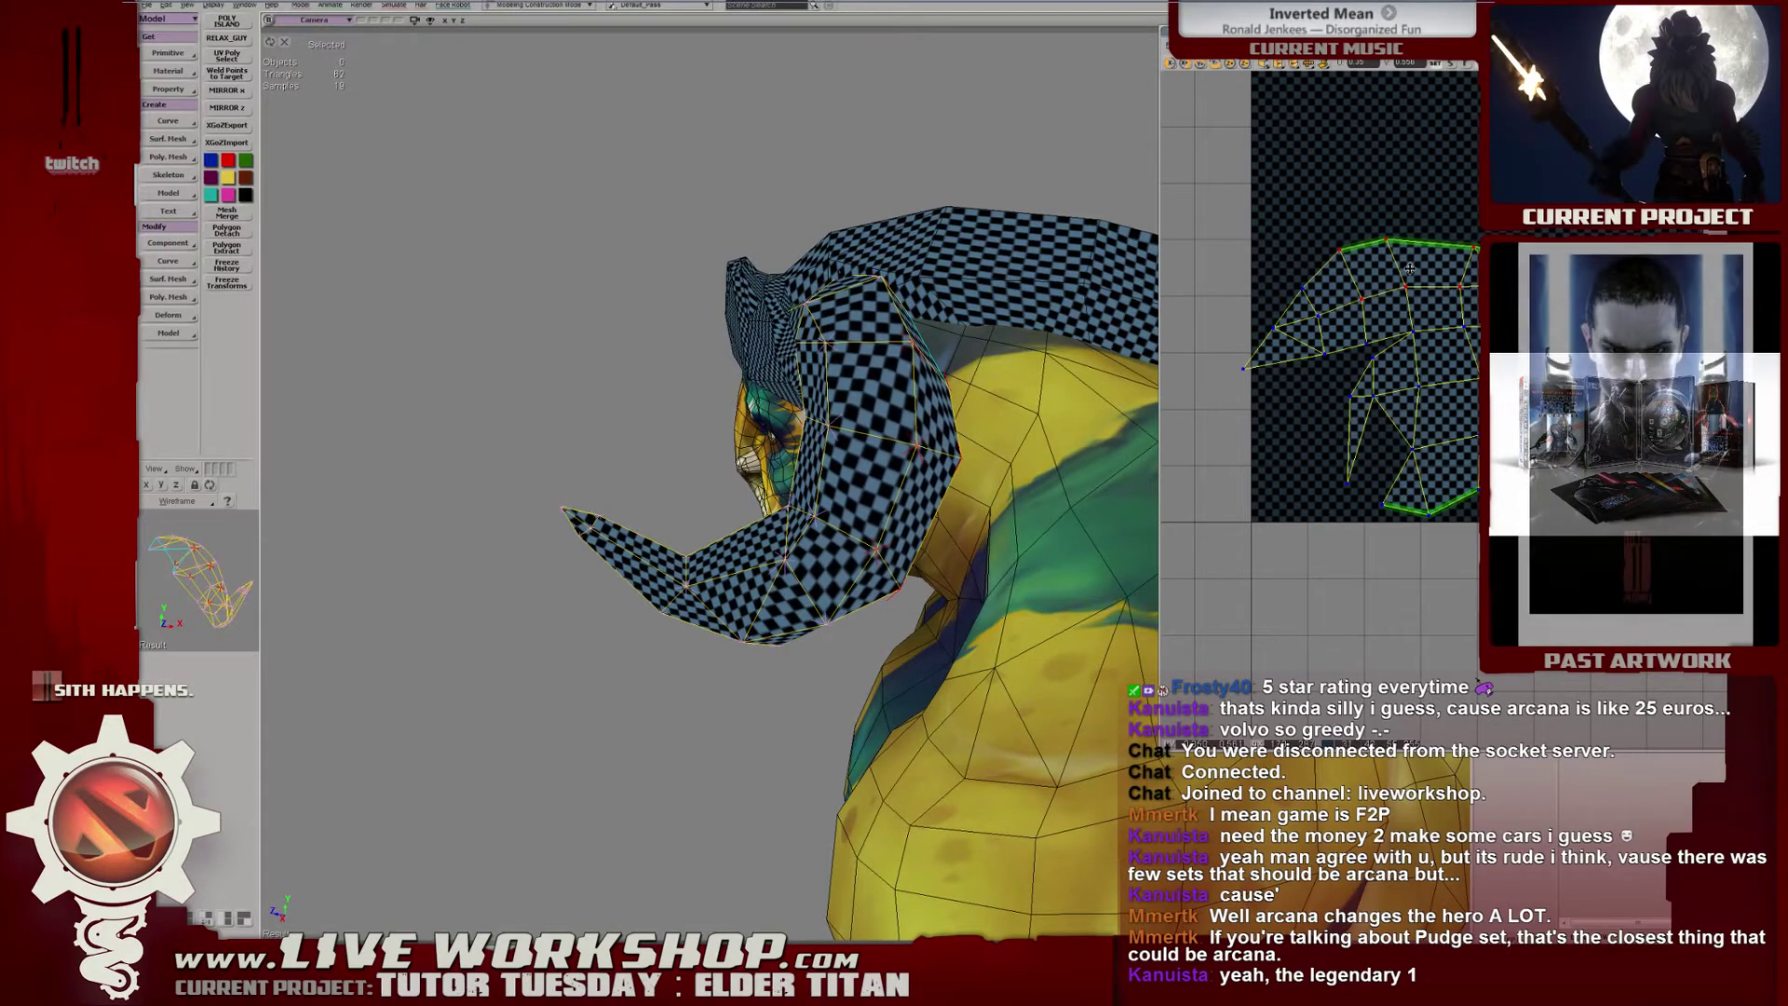
click(1463, 288)
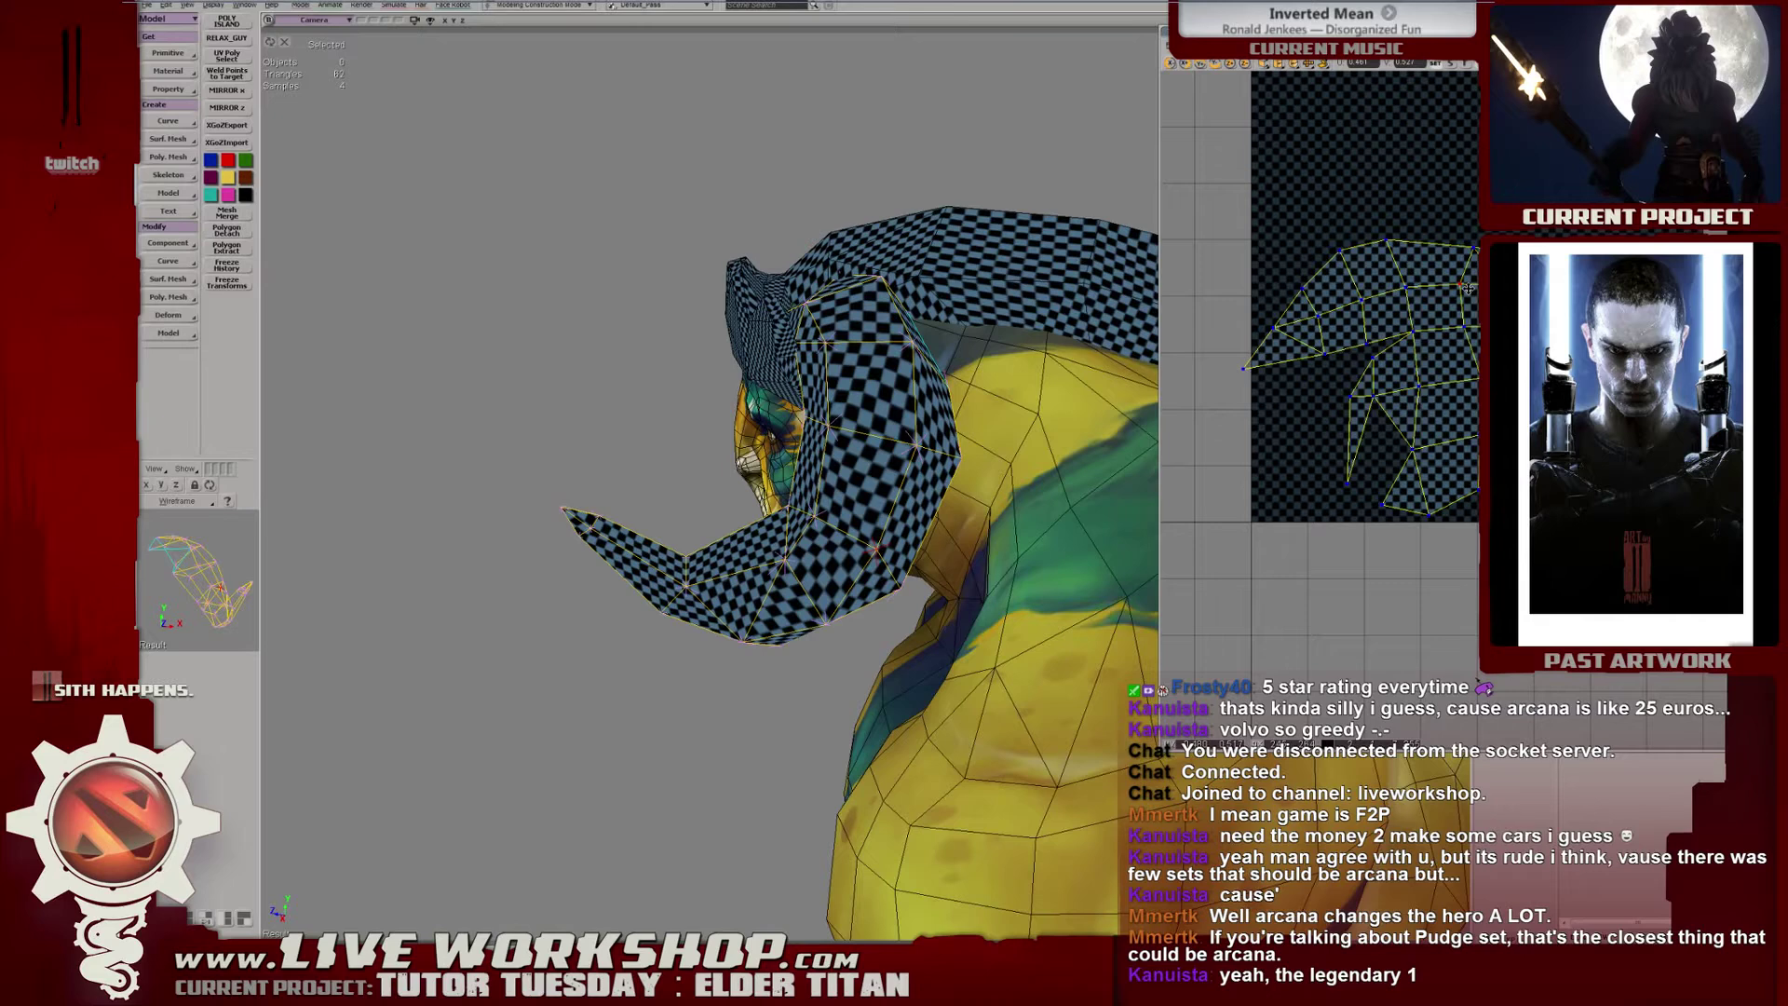
drag(1469, 288, 1402, 279)
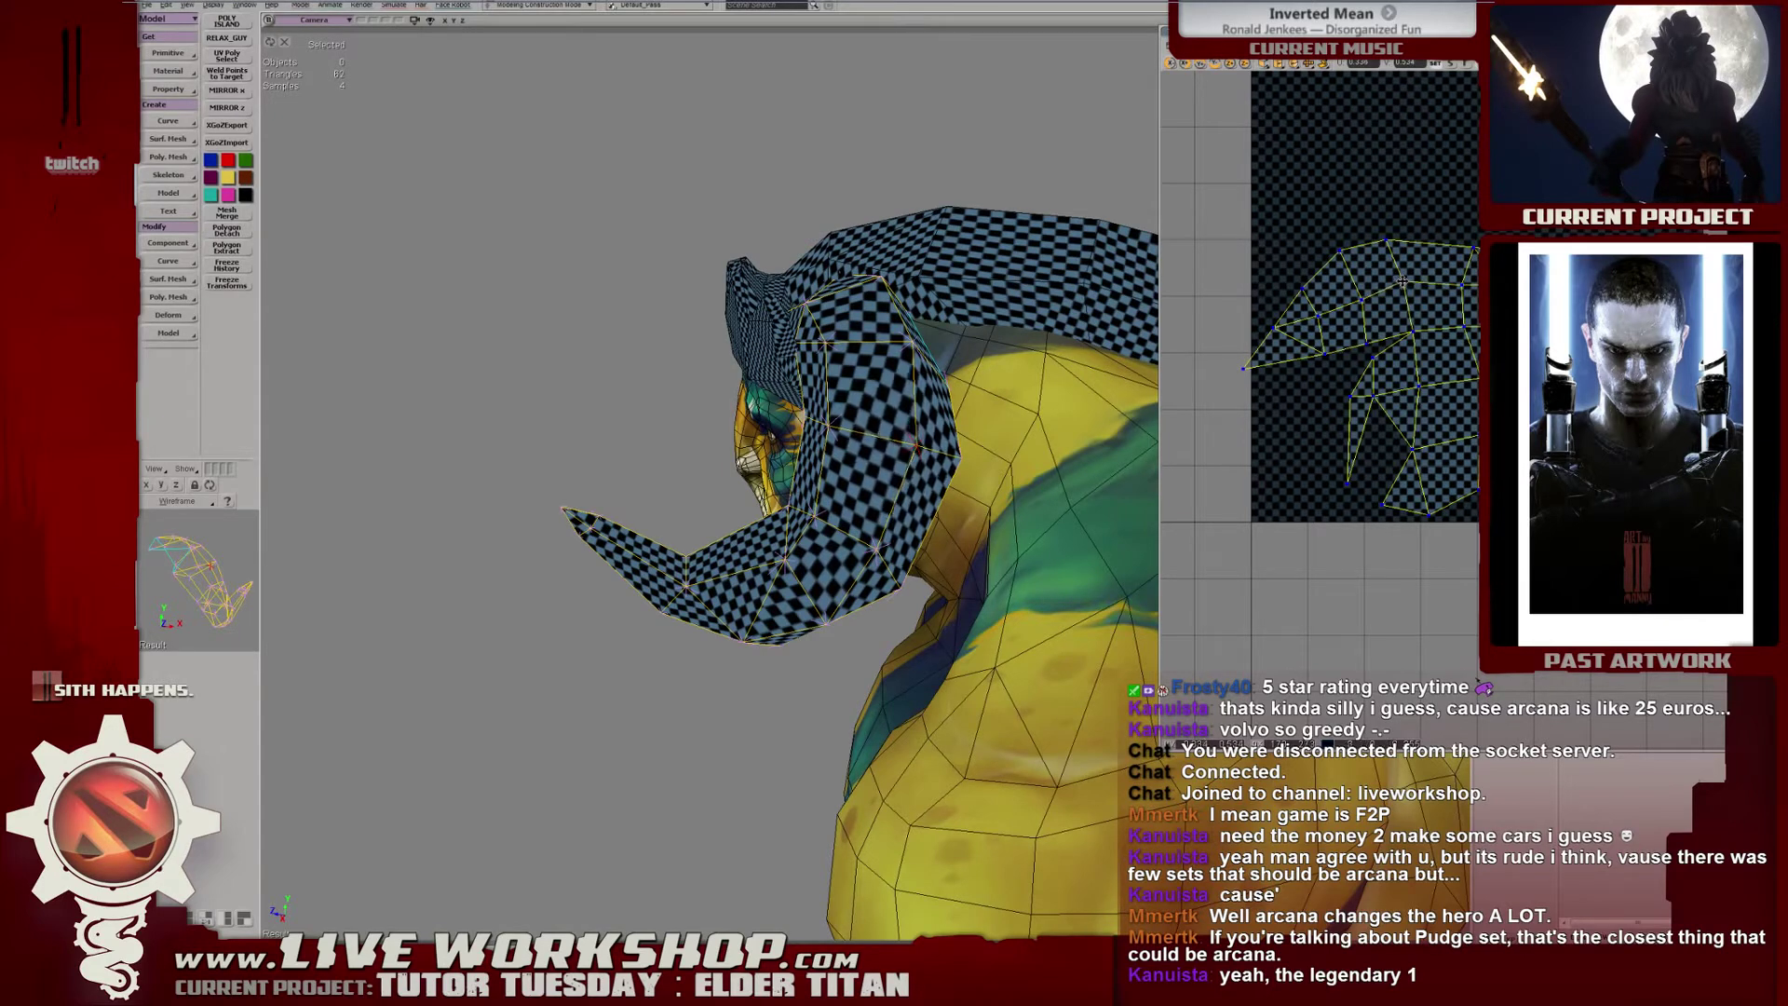
drag(1319, 353, 1356, 335)
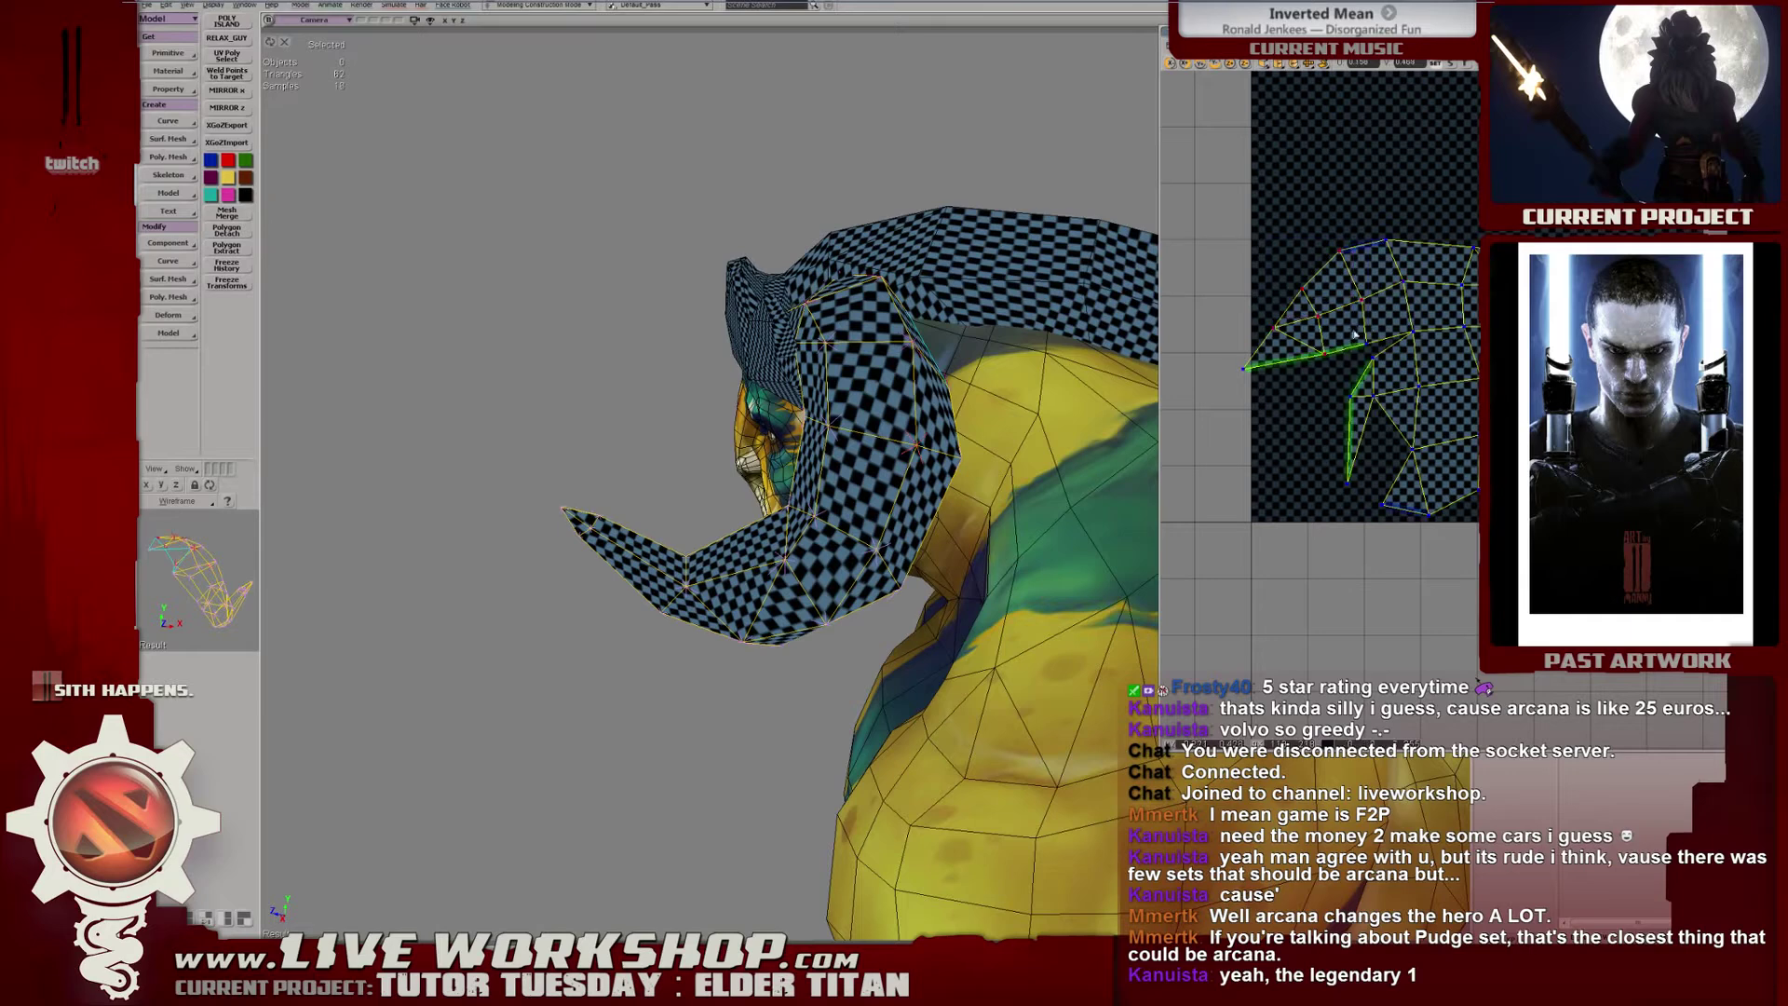
Pull the UV points at the island's long pointed end outward to stretch the compressed section.
right_drag(1018, 448, 959, 478)
drag(1395, 332, 1343, 328)
right_drag(1052, 424, 987, 438)
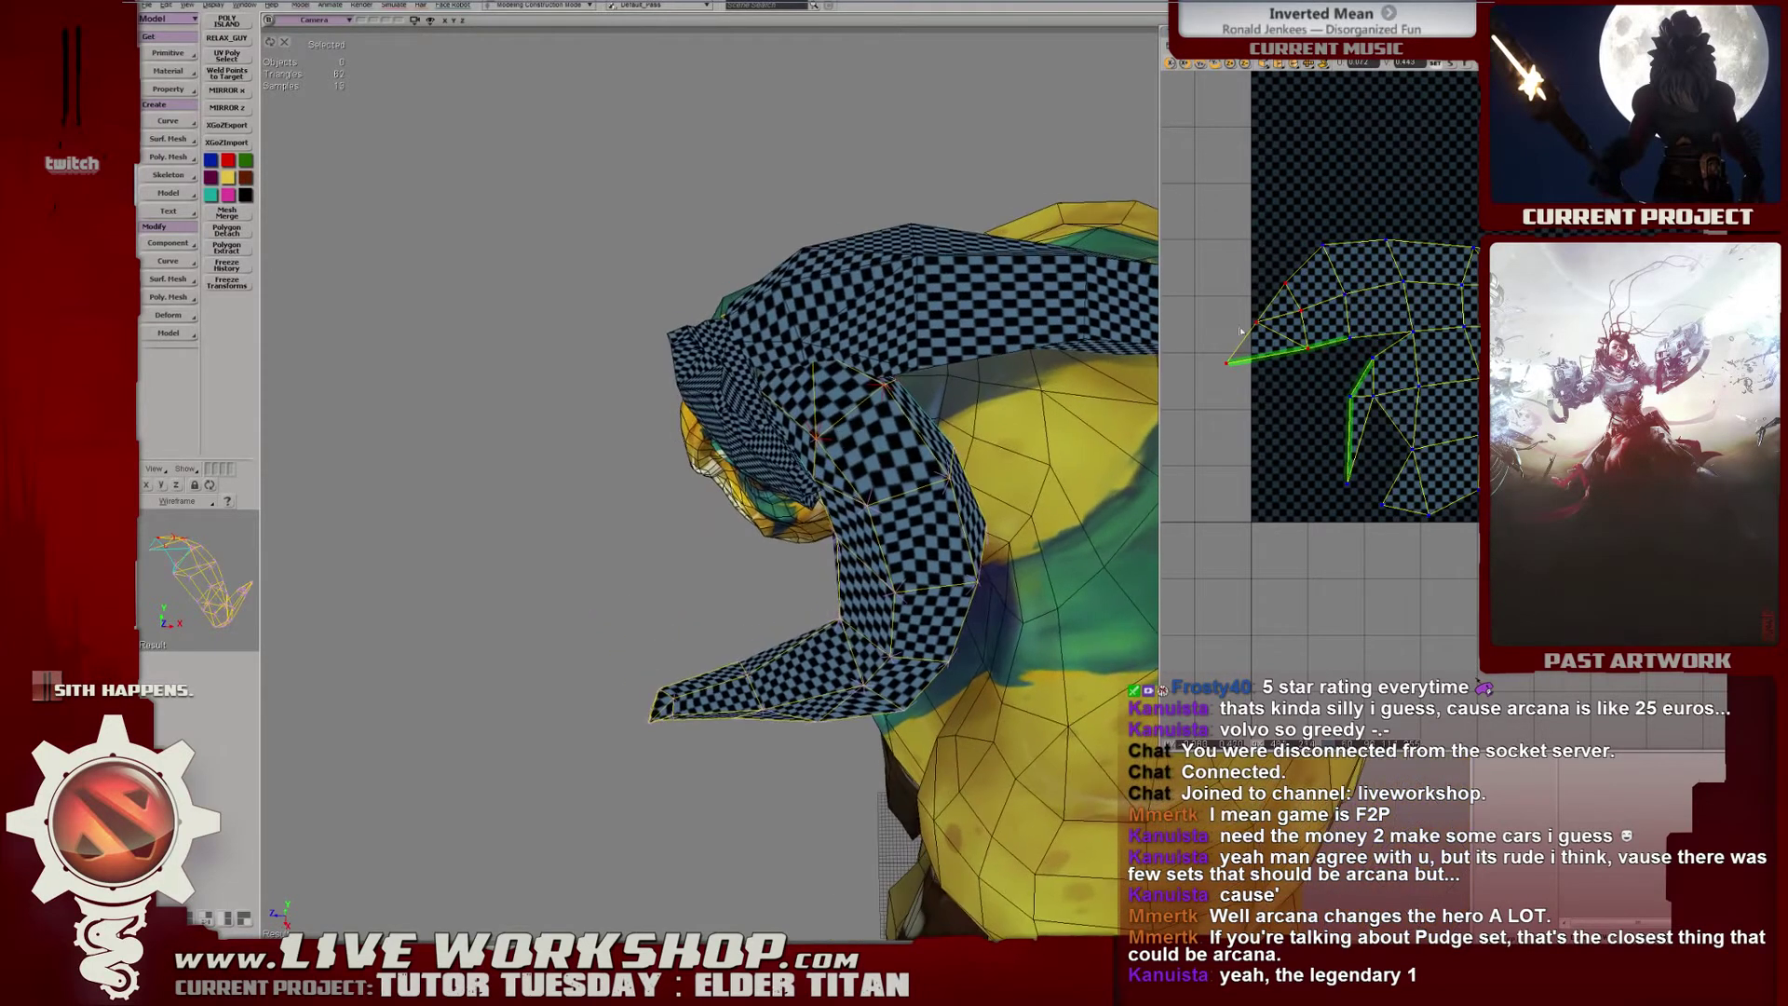
drag(1256, 315, 1237, 317)
click(1266, 286)
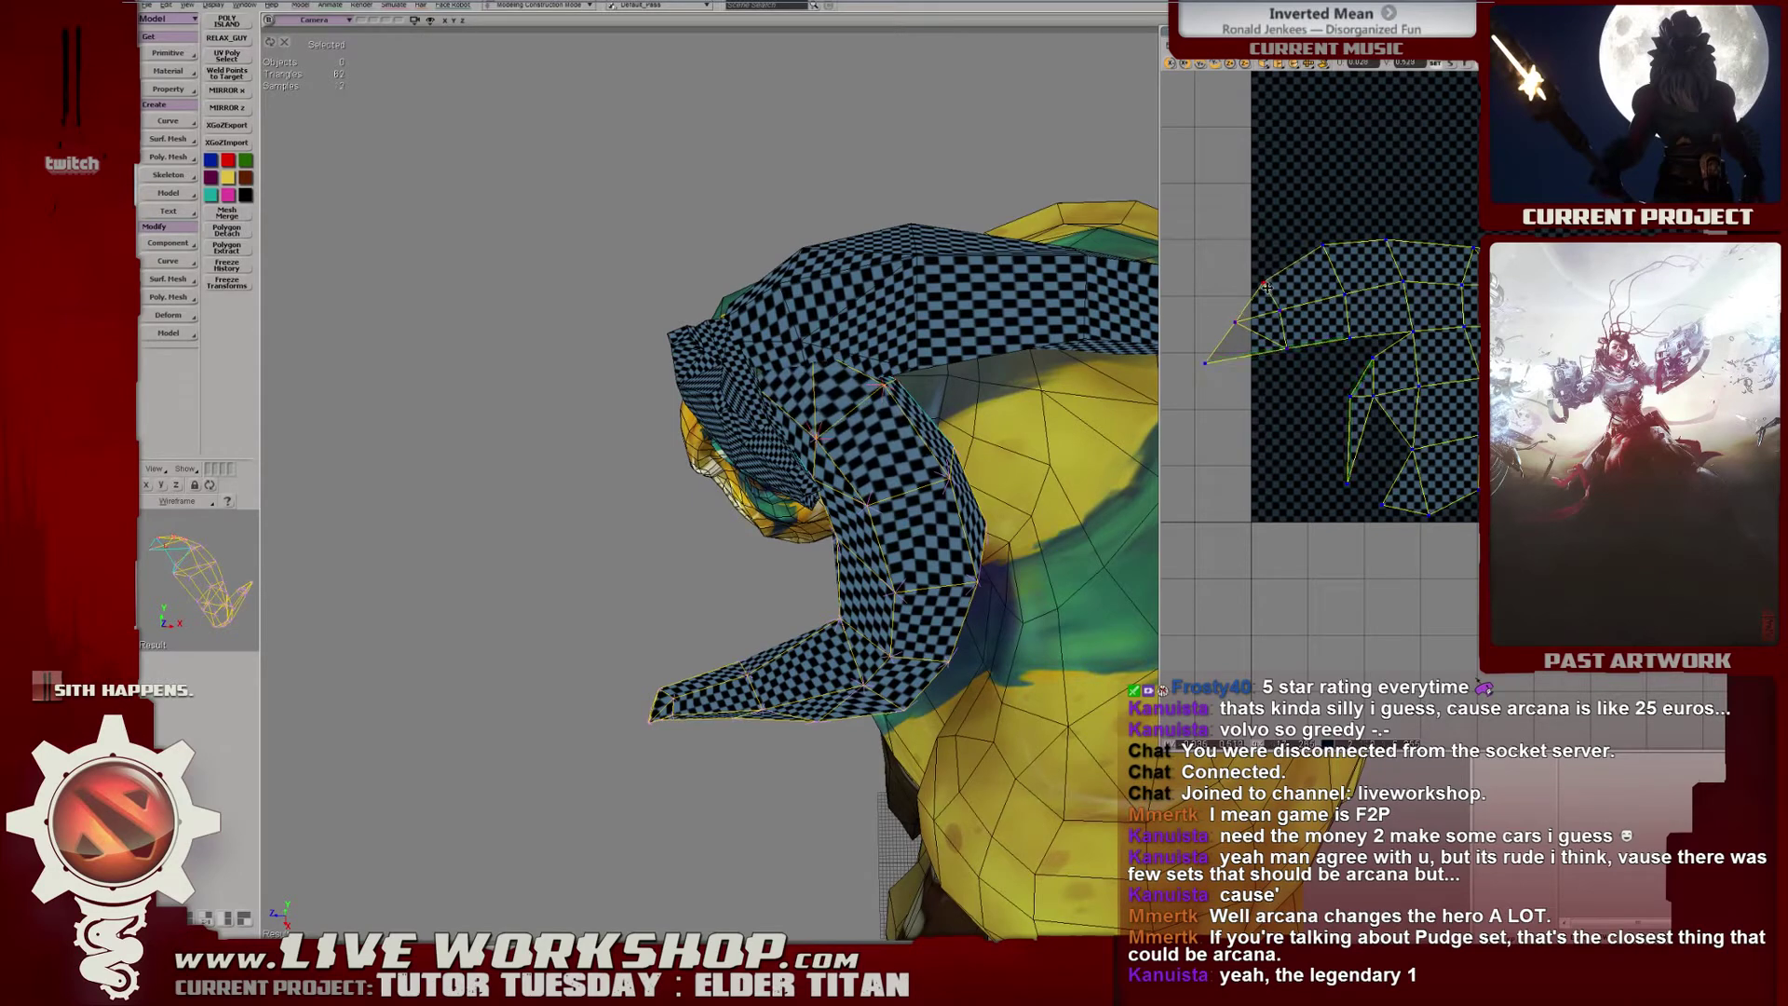
Reposition the UV points just behind the tip of the side horn island's long pointed end to even out the checkers.
middle_drag(858, 341, 987, 363)
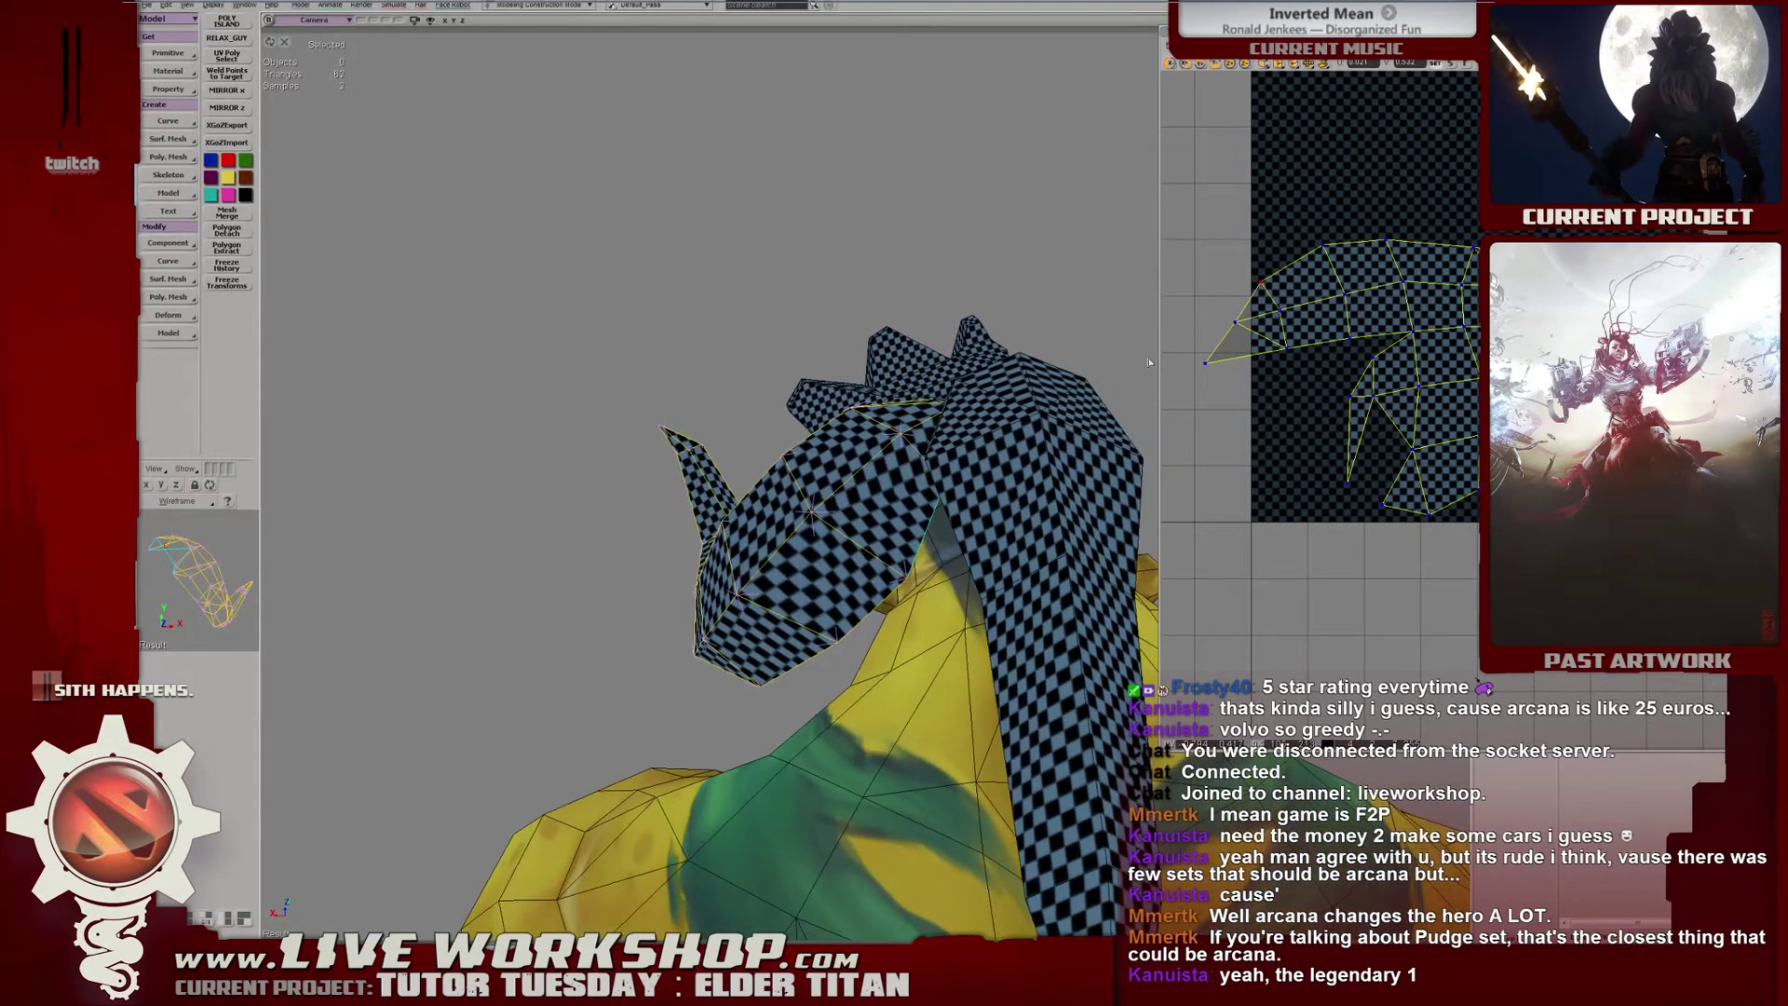
drag(1263, 290, 1272, 285)
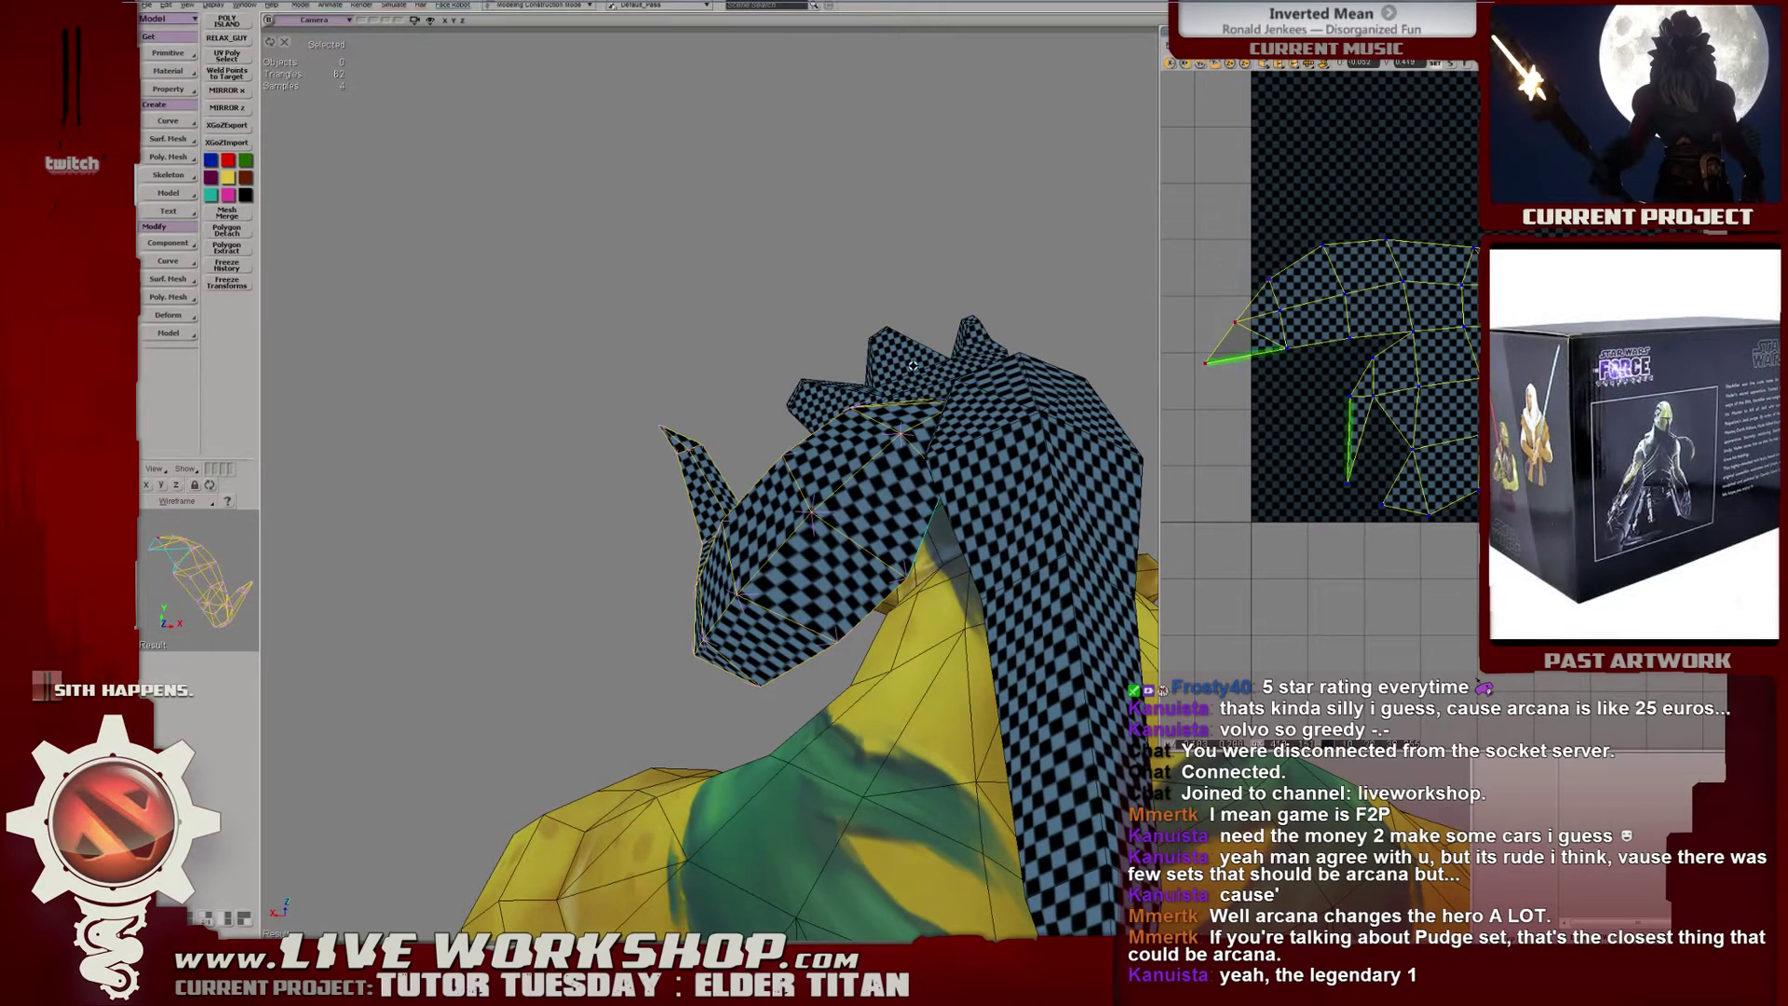
middle_drag(912, 365, 1137, 361)
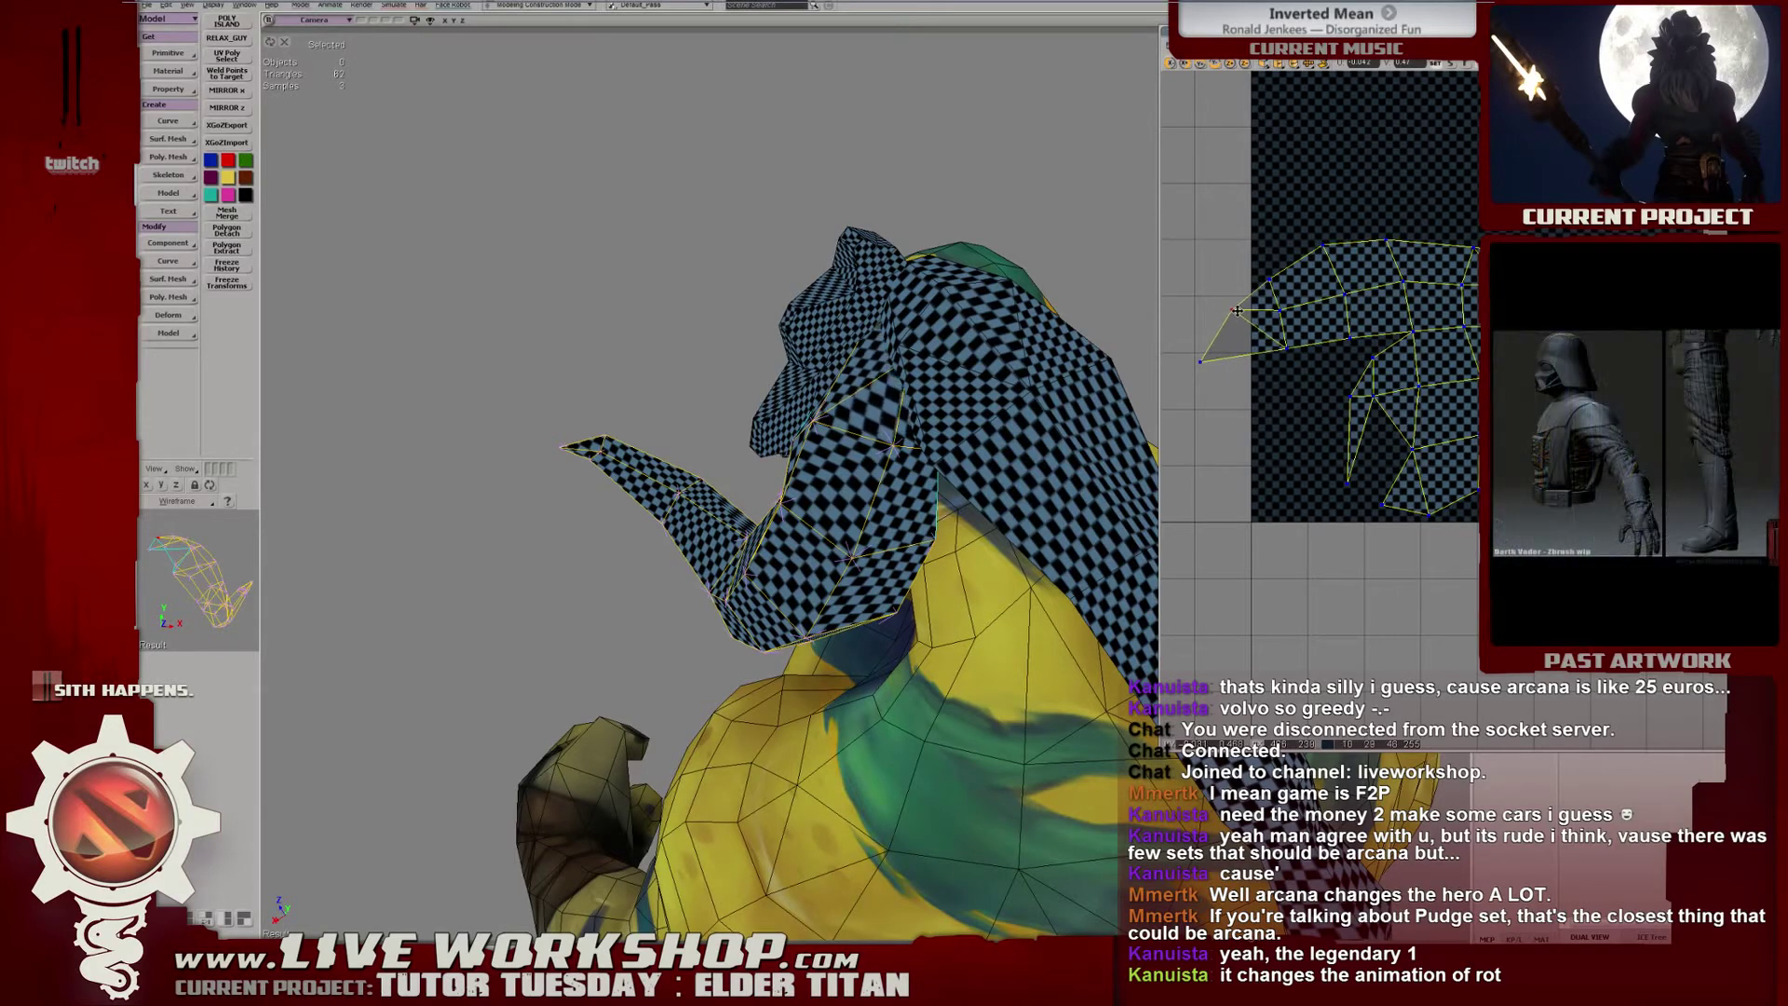
click(1292, 358)
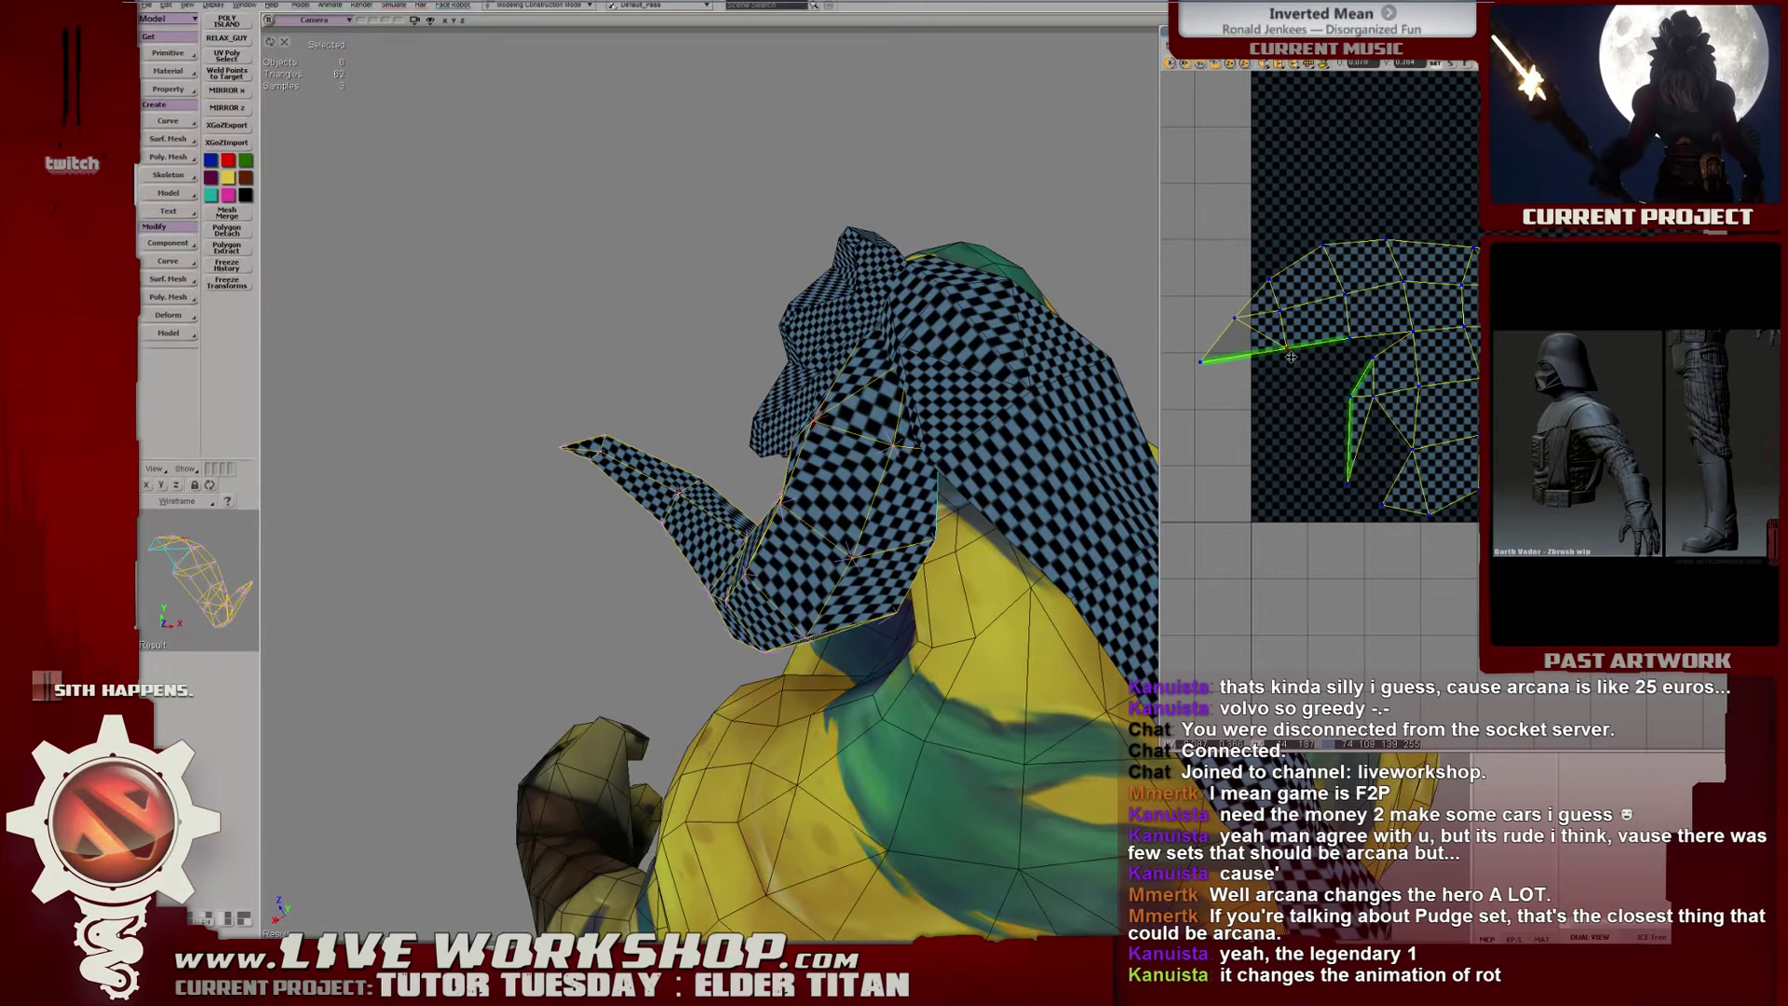
drag(1292, 358, 1289, 345)
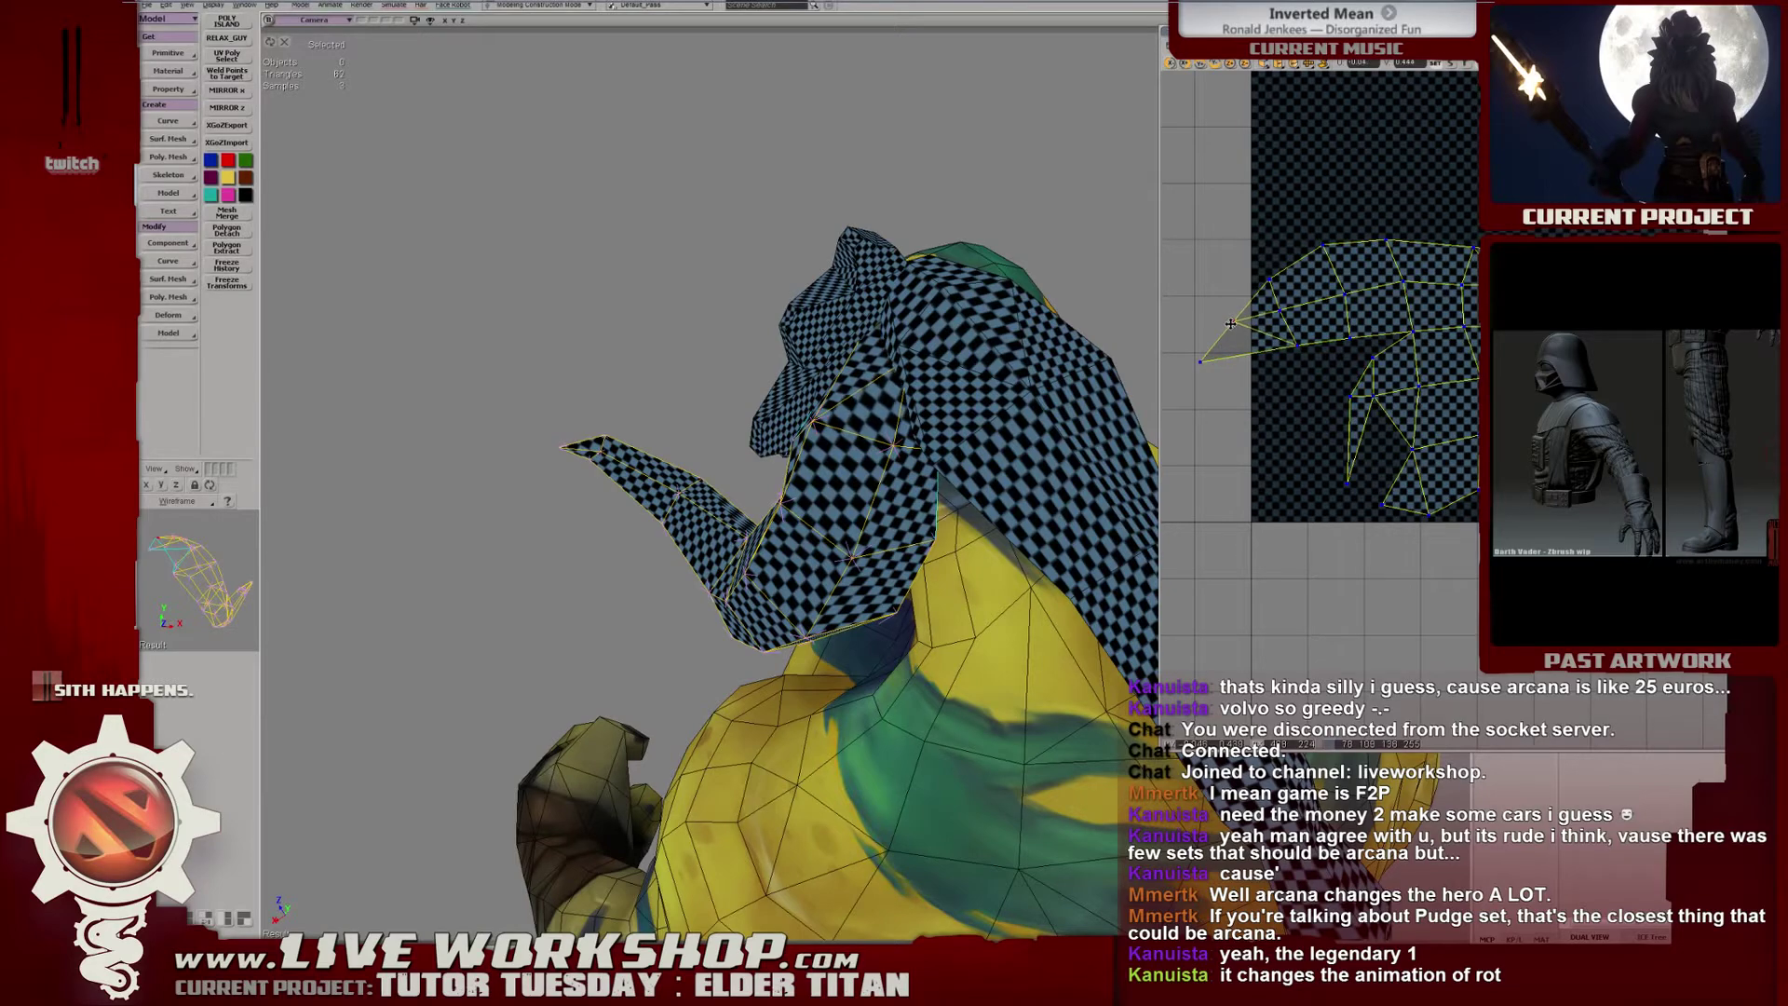
Pull the tip of the island's long pointed end slightly inward and nudge an interior UV point in the adjoining upper section.
drag(1230, 323, 1216, 383)
right_drag(787, 326, 948, 291)
drag(1209, 368, 1231, 369)
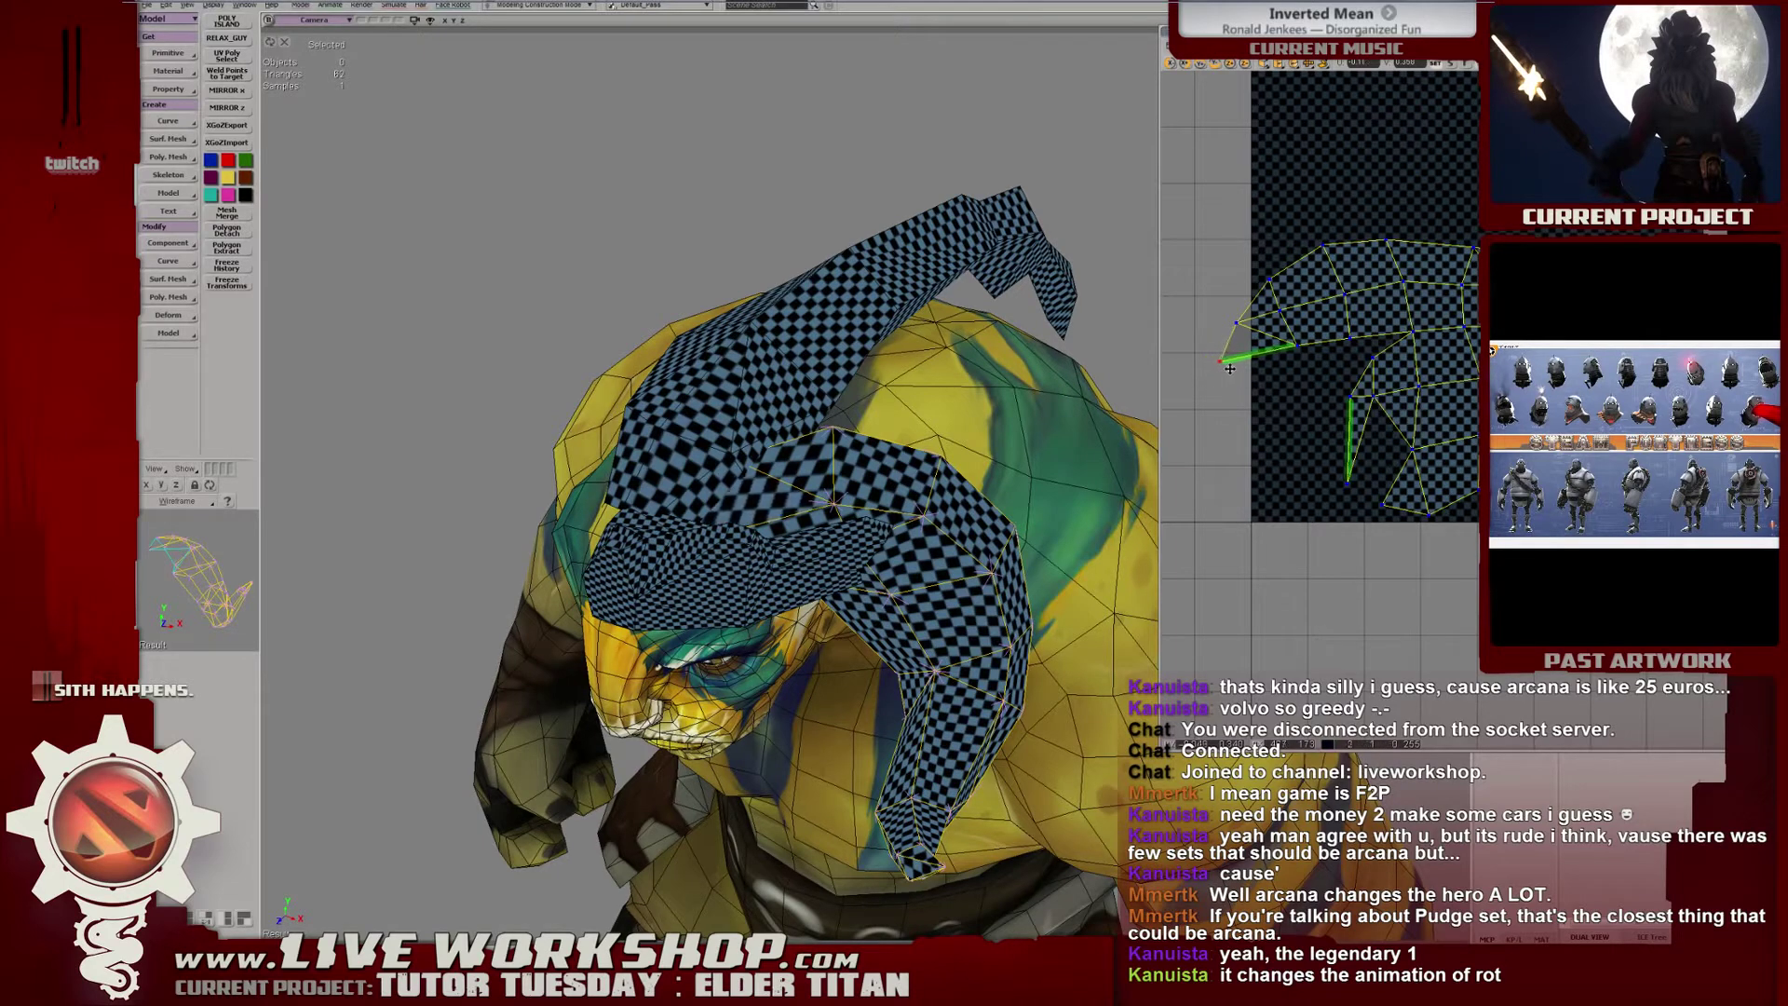
right_drag(885, 373, 736, 445)
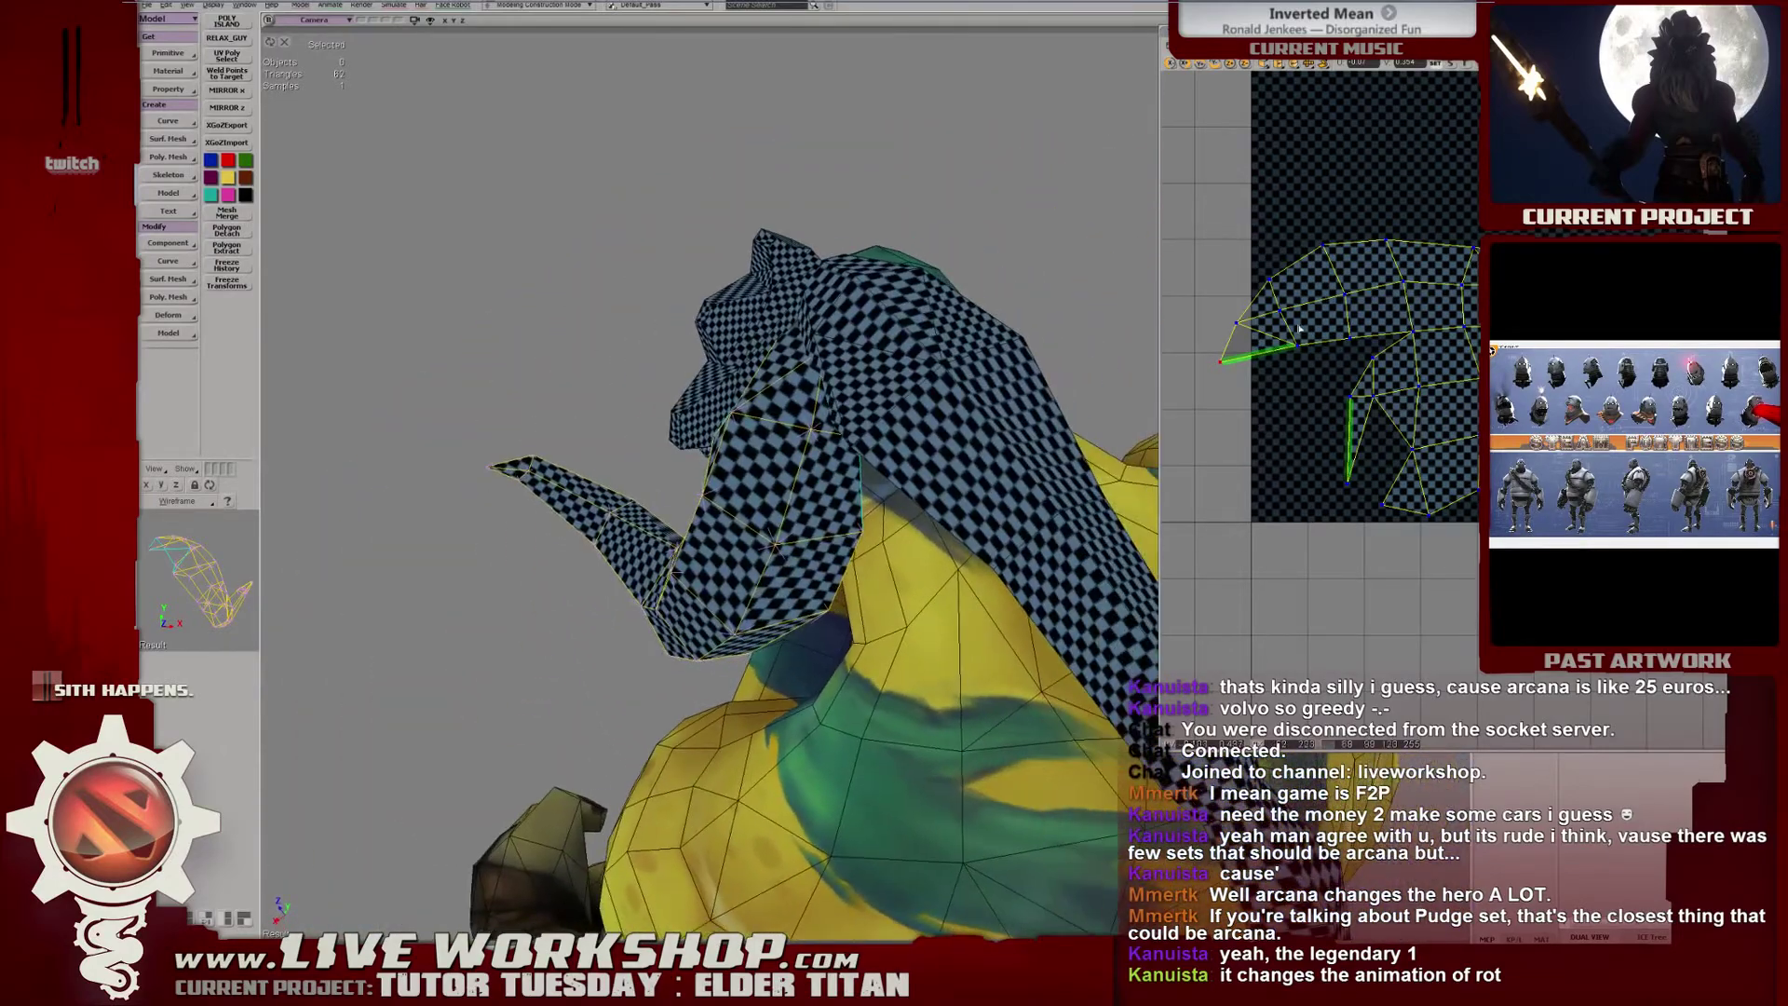
click(1345, 296)
drag(1345, 296, 1346, 296)
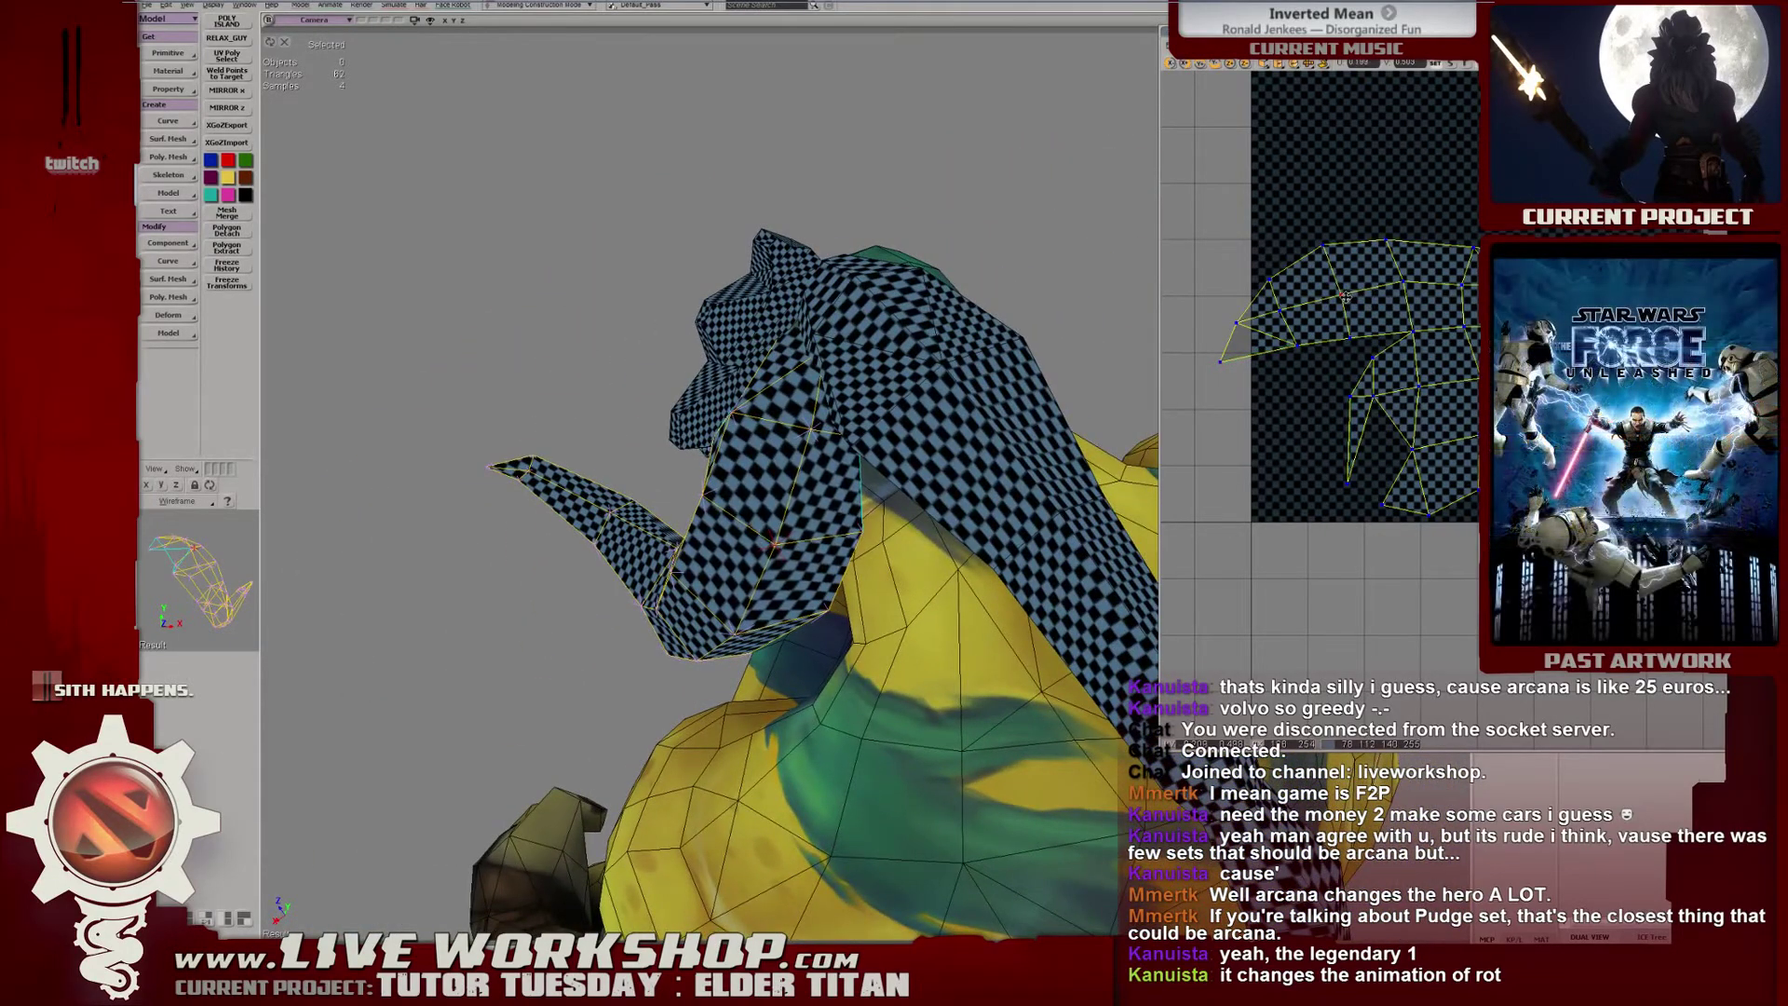
Select and adjust the columns of UV points along the opposite, tapering half of the side horn's island.
right_drag(988, 375, 902, 393)
drag(1526, 295, 1447, 278)
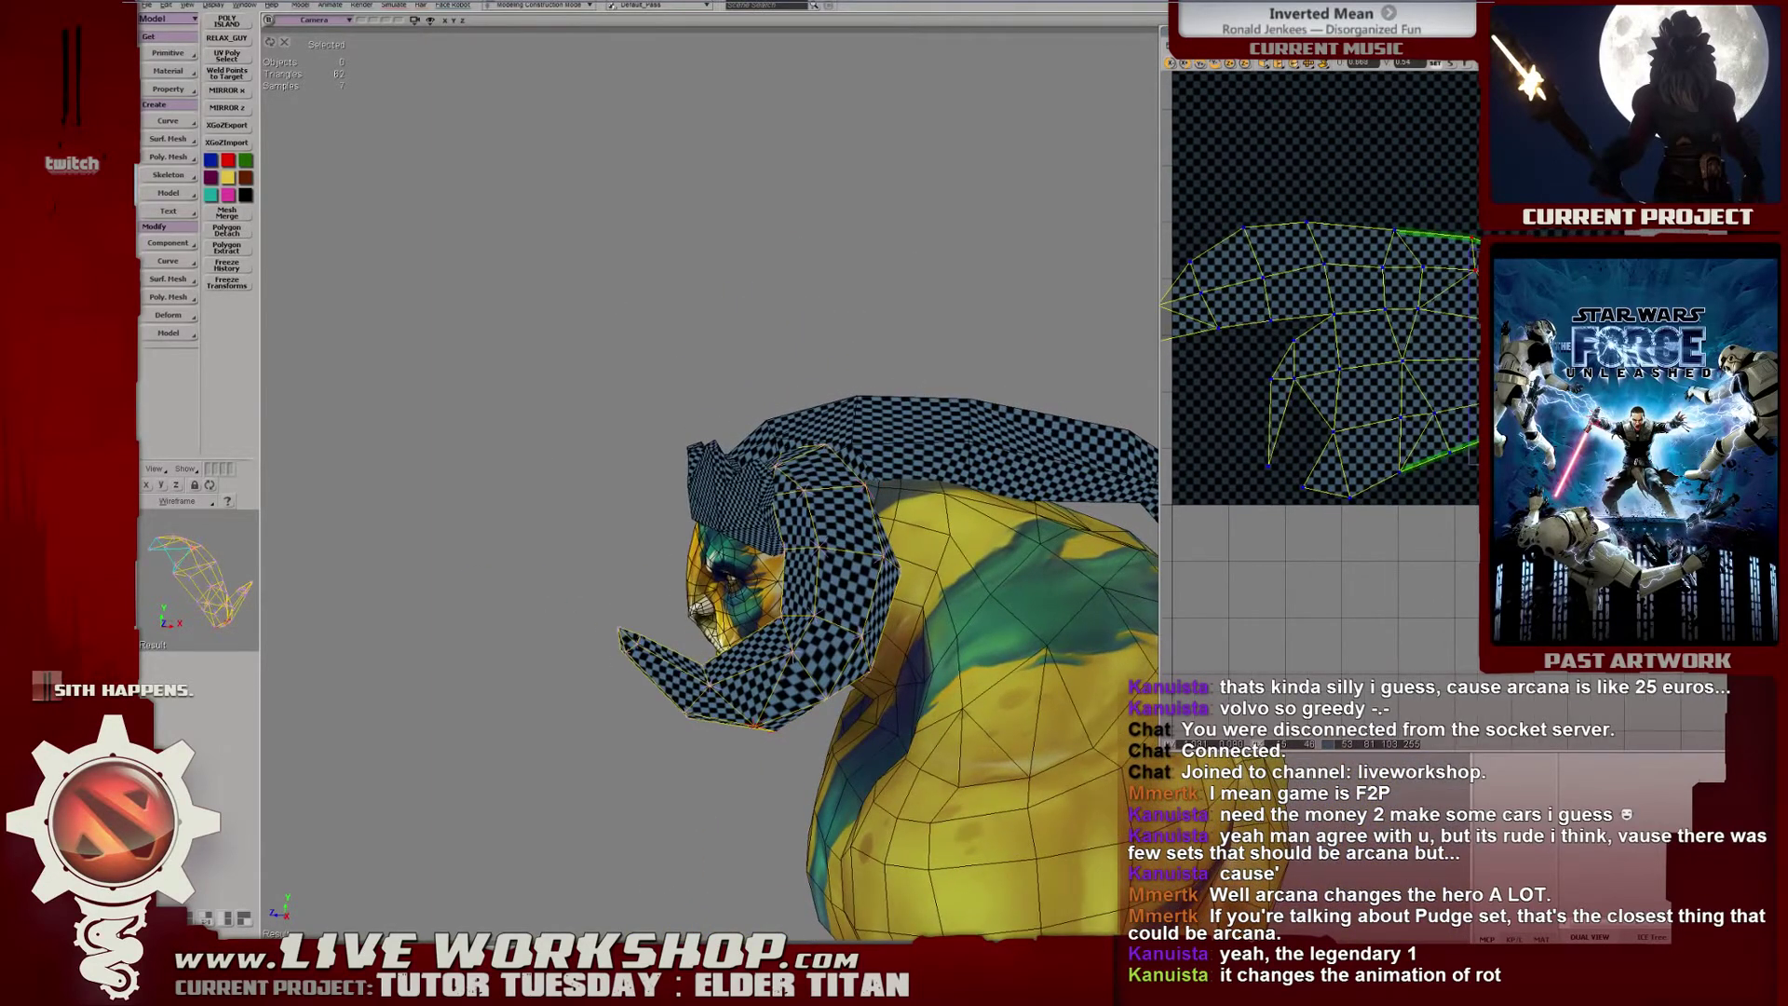
shift+drag(1548, 443, 1553, 447)
drag(1489, 405, 1400, 355)
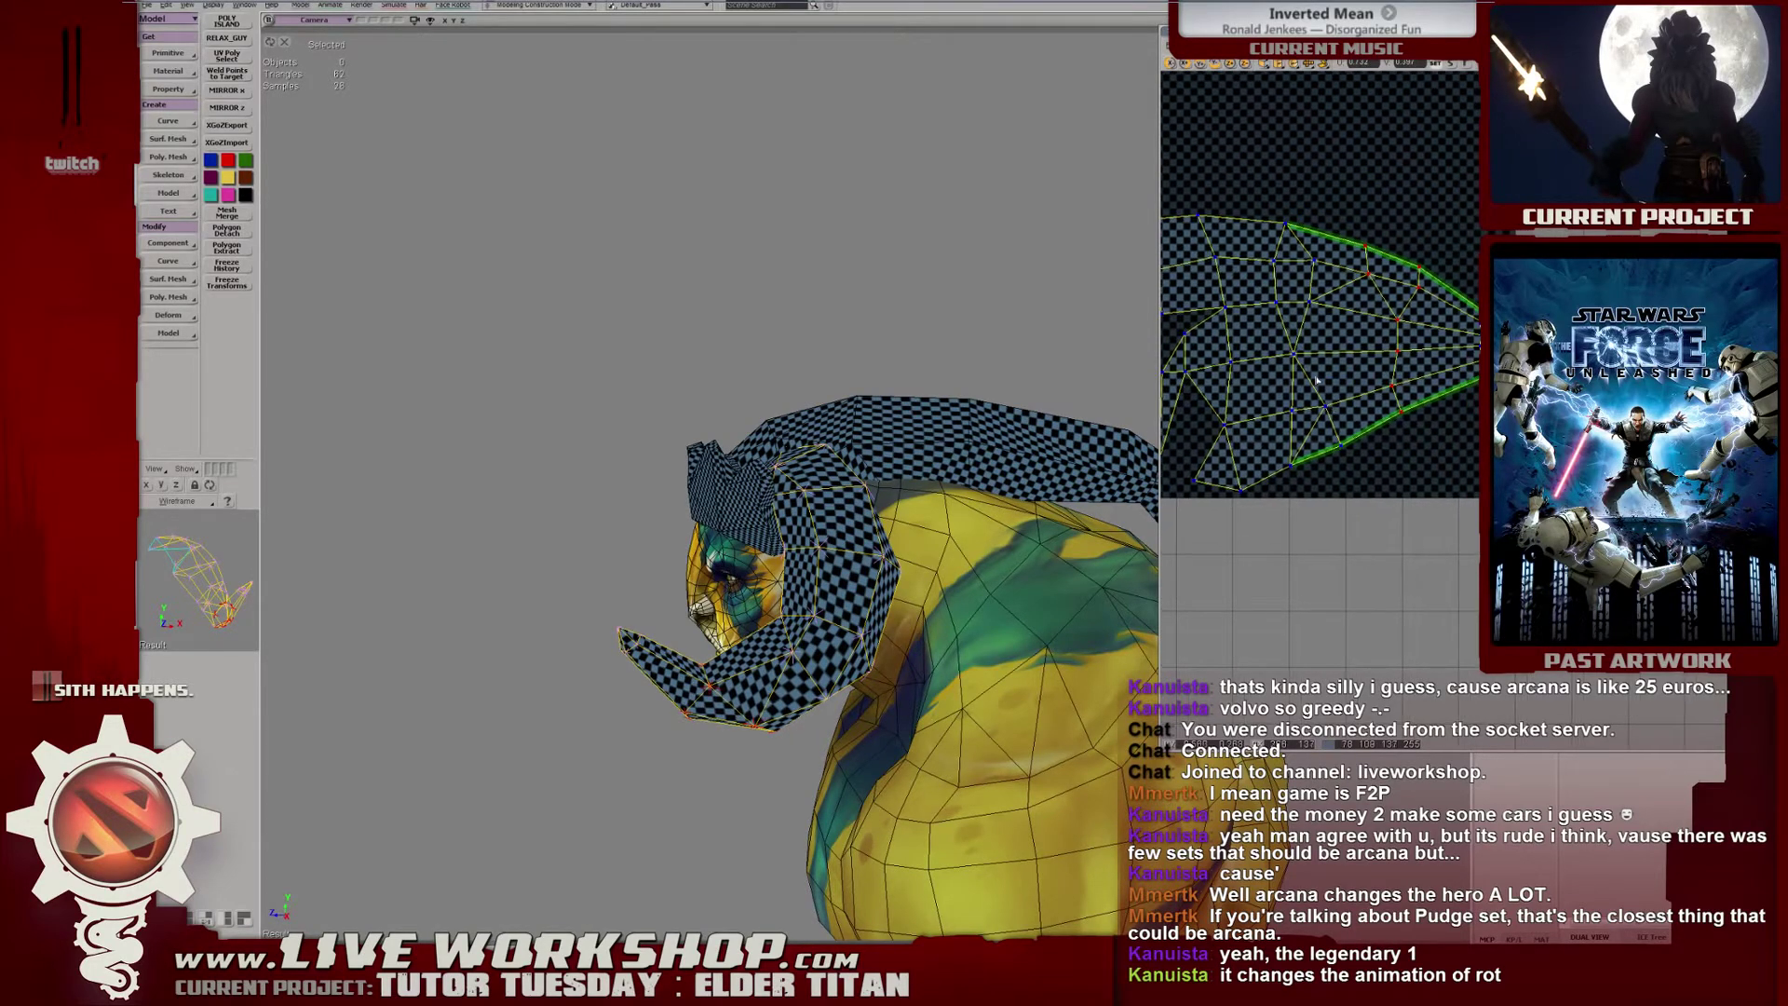
drag(1314, 395, 1350, 452)
drag(1477, 343, 1337, 364)
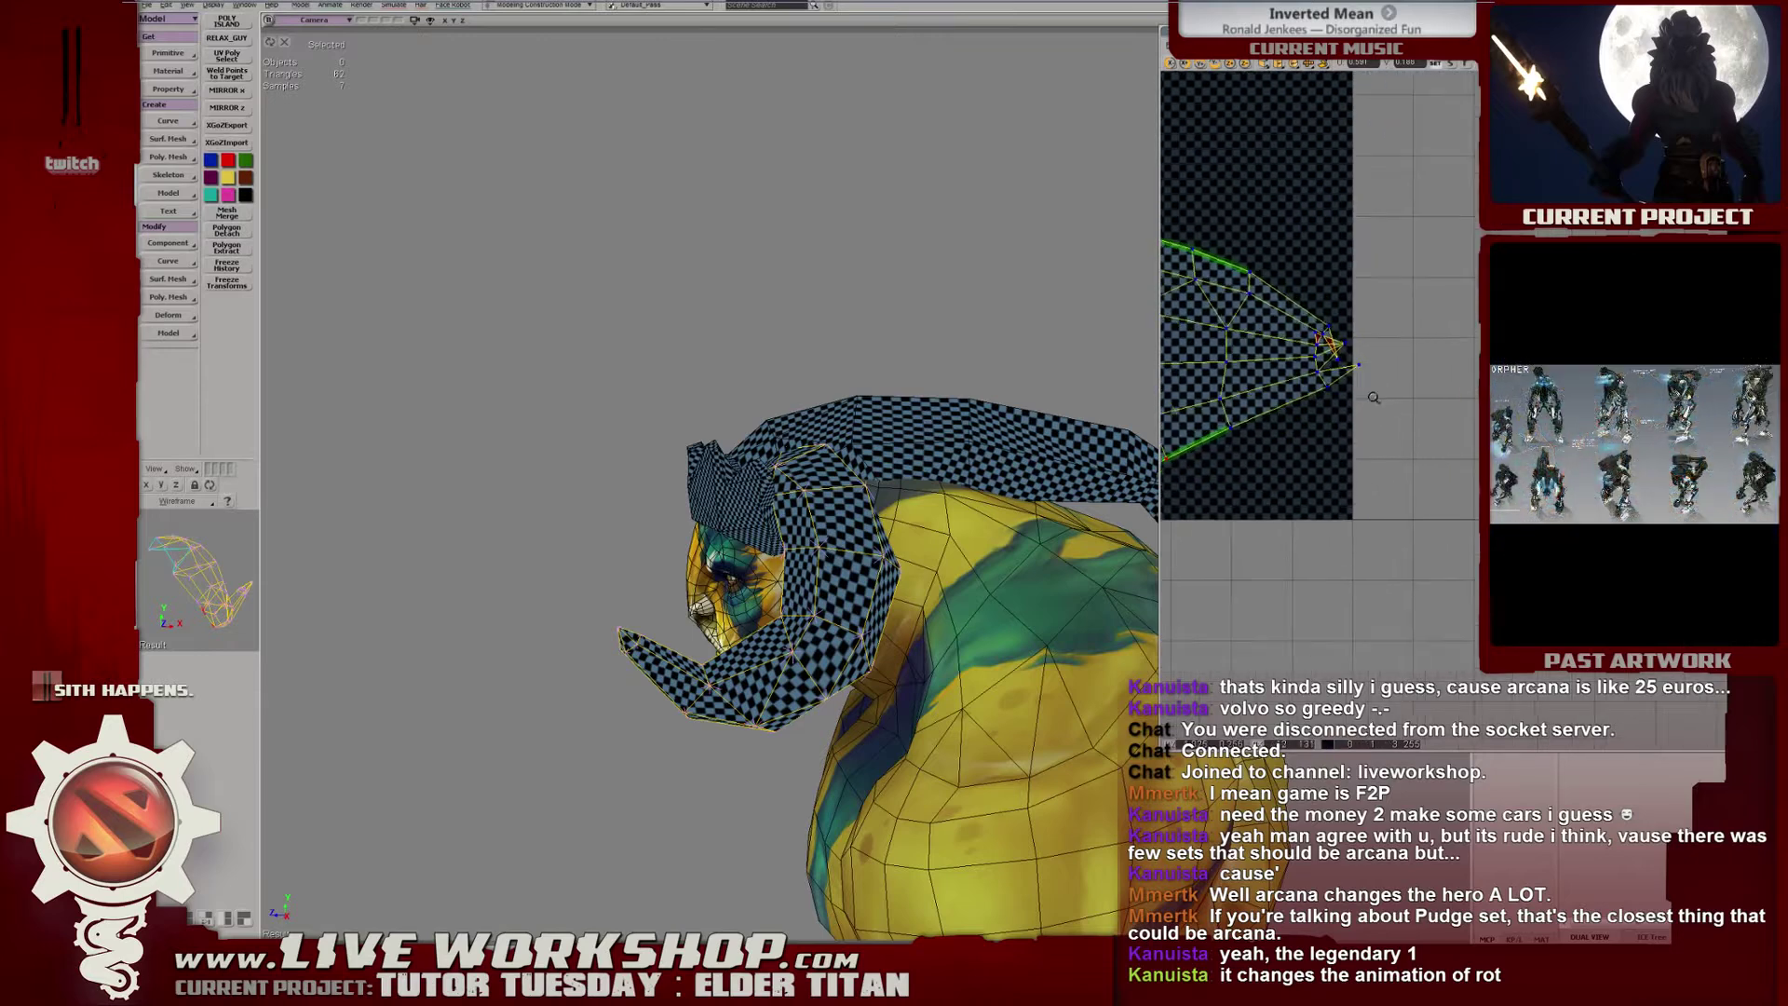
Reshape the UV points at the island's tapering end into a clean point and adjust the upper border beside it.
middle_drag(1365, 387, 1346, 348)
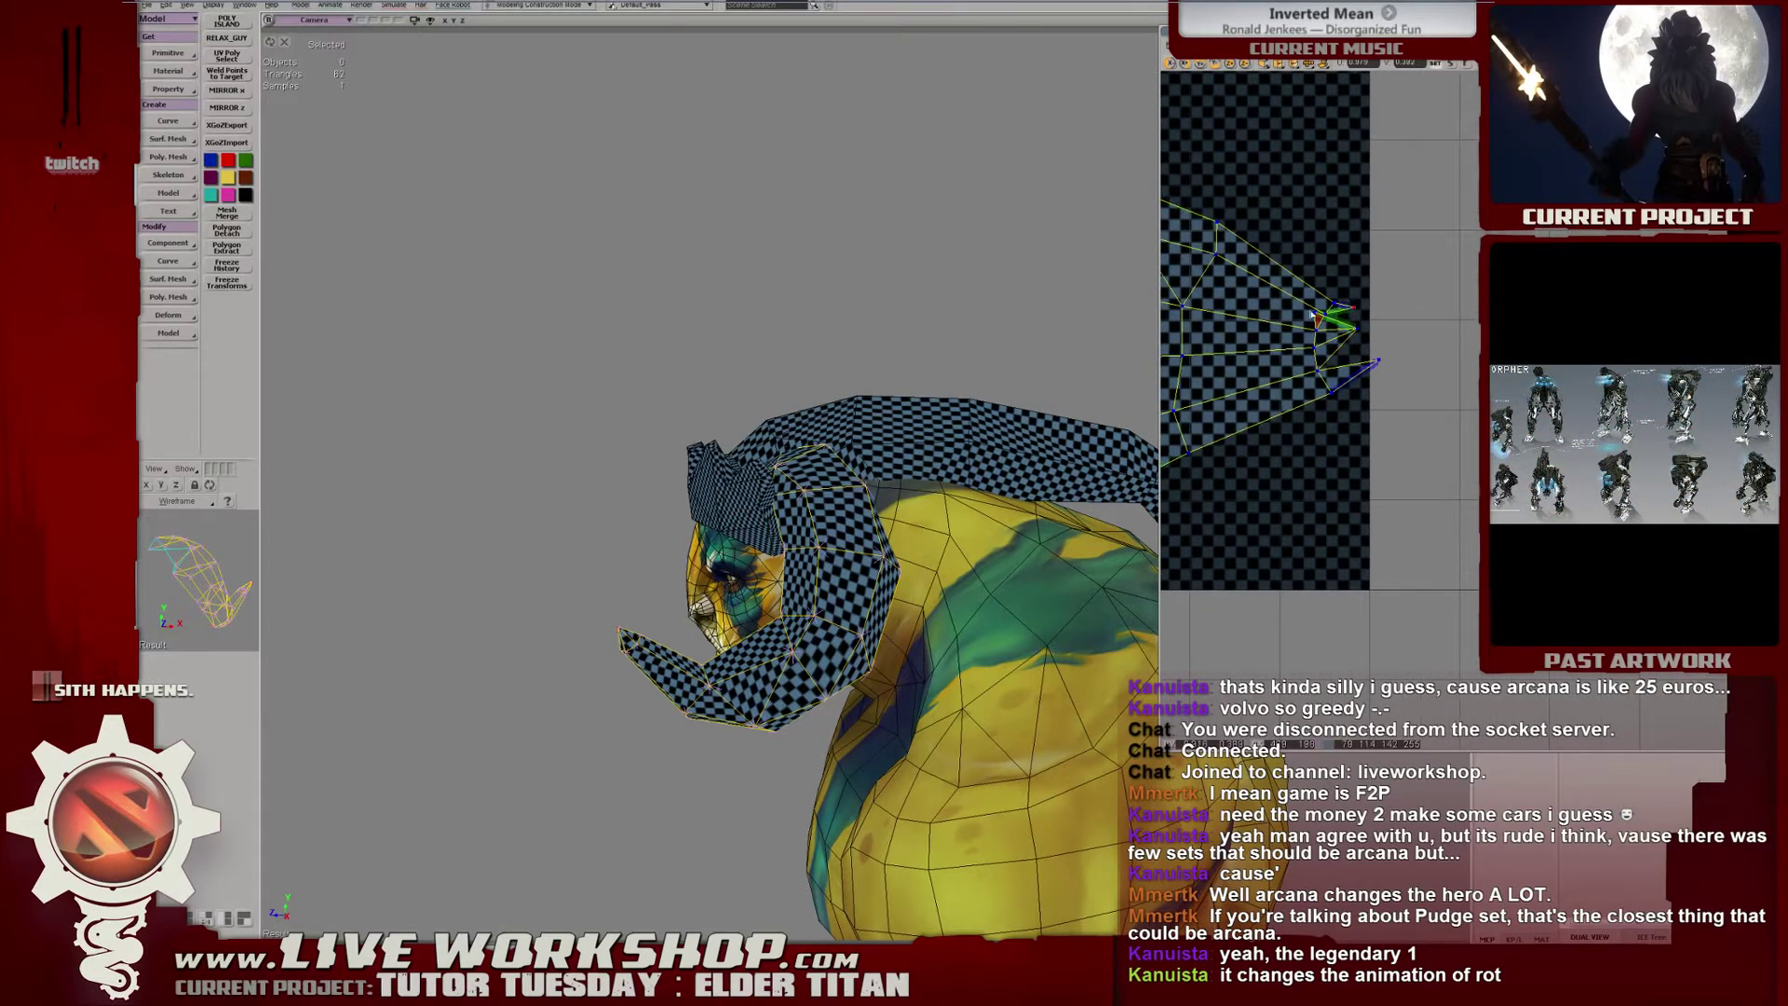
drag(1342, 323, 1388, 364)
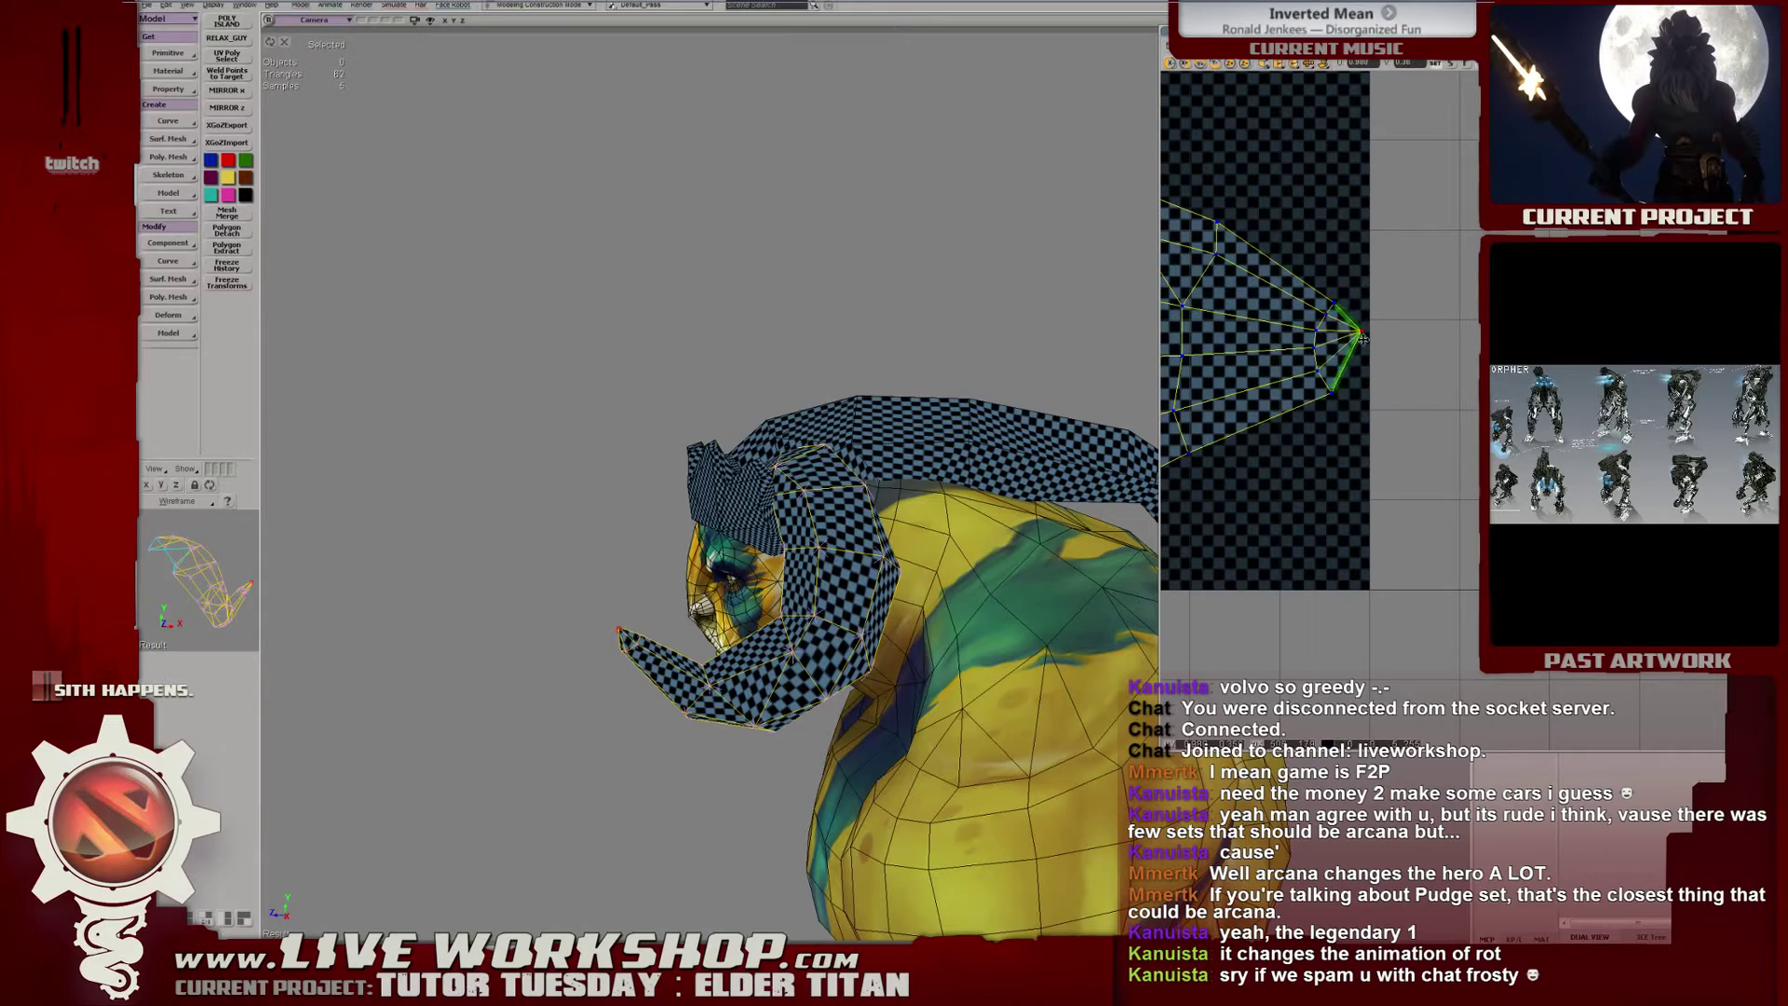
drag(1290, 291, 1422, 383)
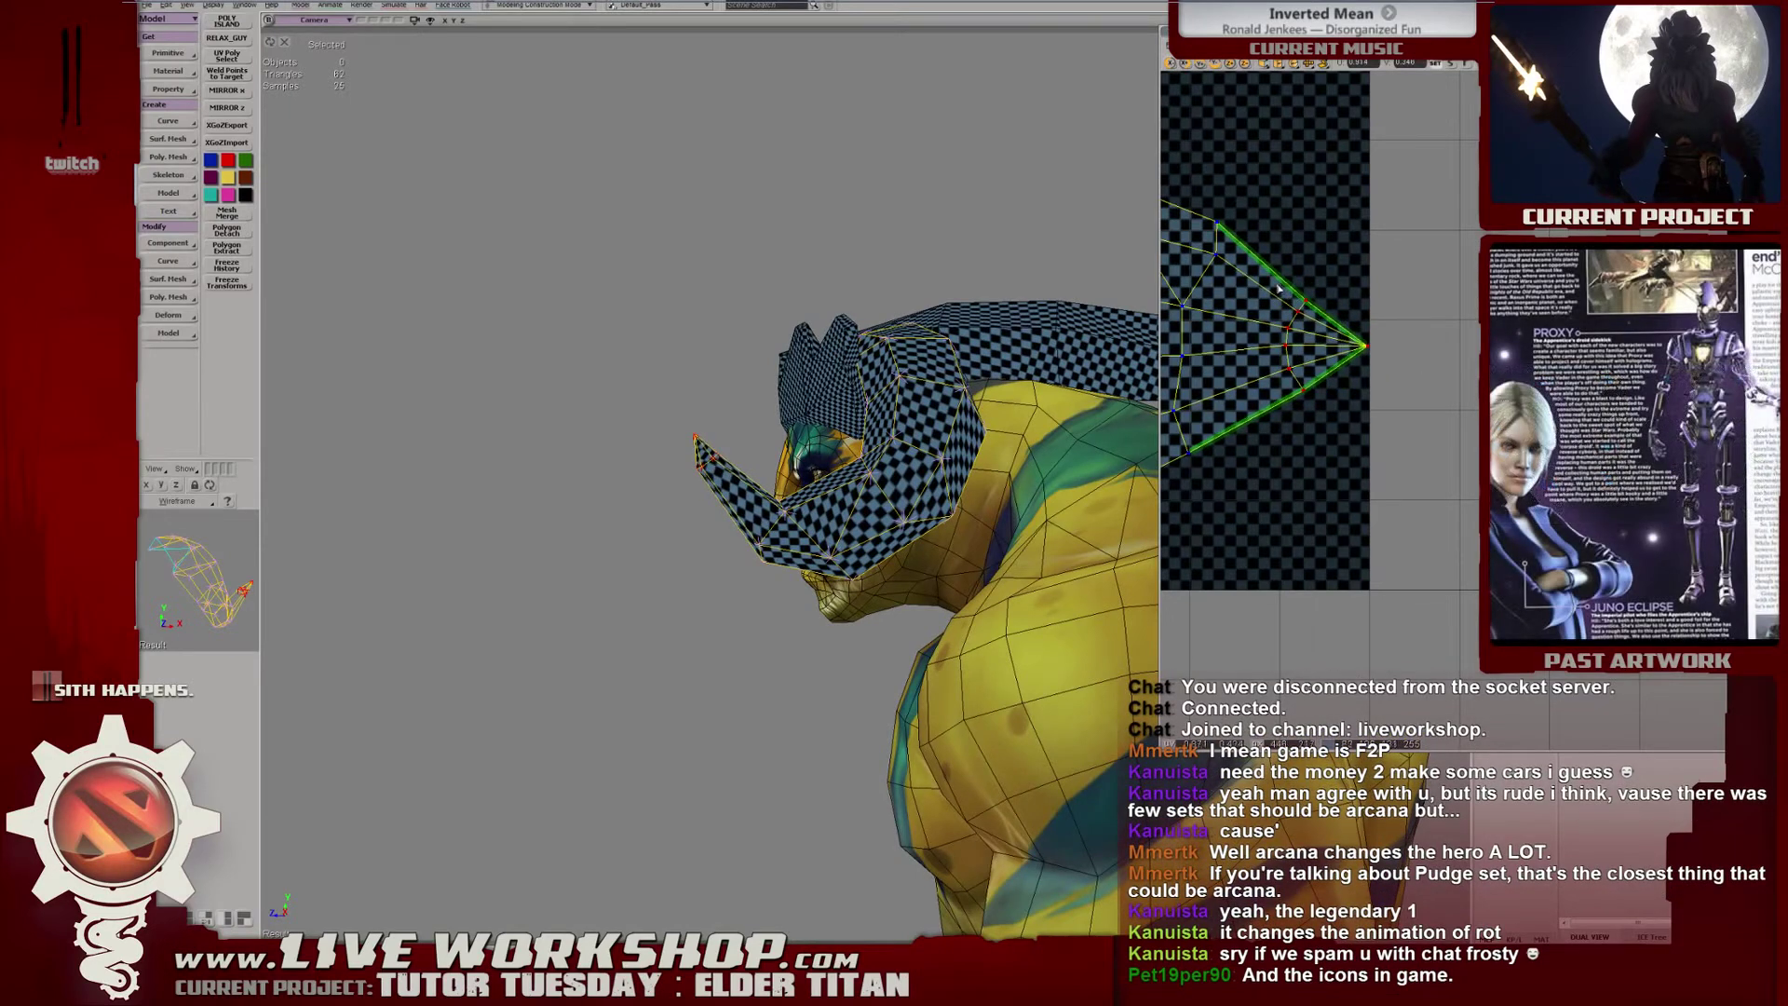
middle_drag(1254, 291, 1315, 287)
drag(1261, 207, 1273, 279)
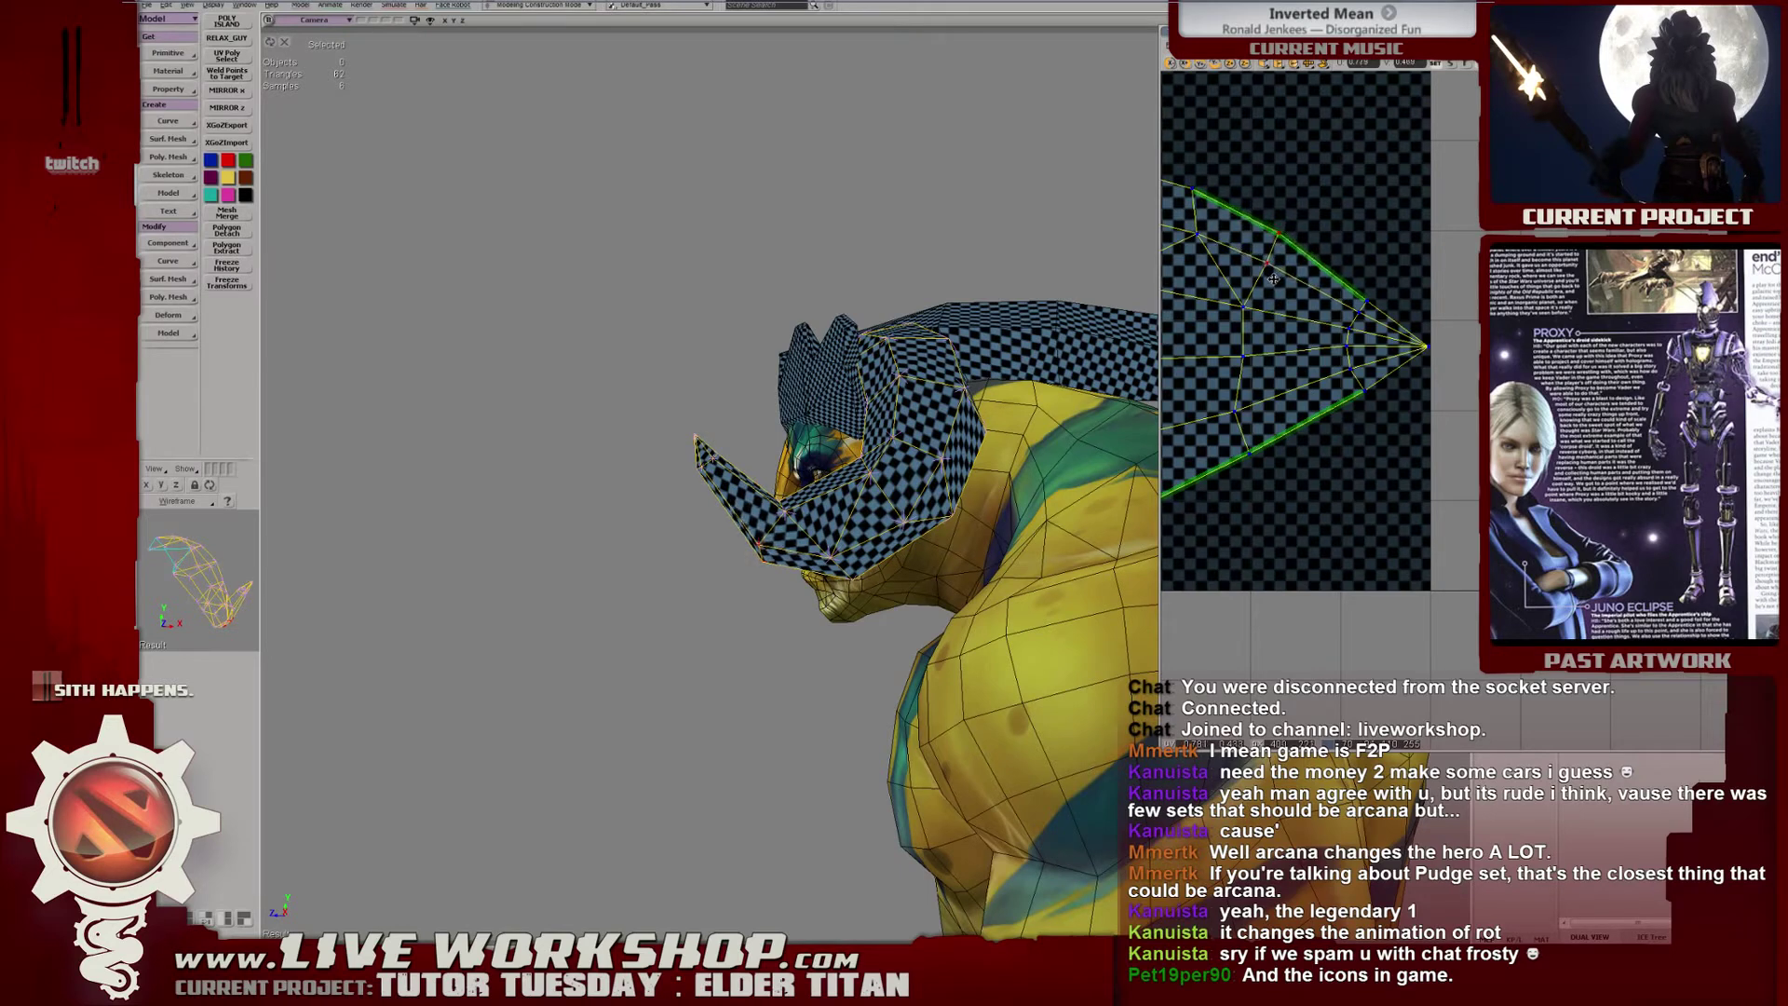
click(1428, 348)
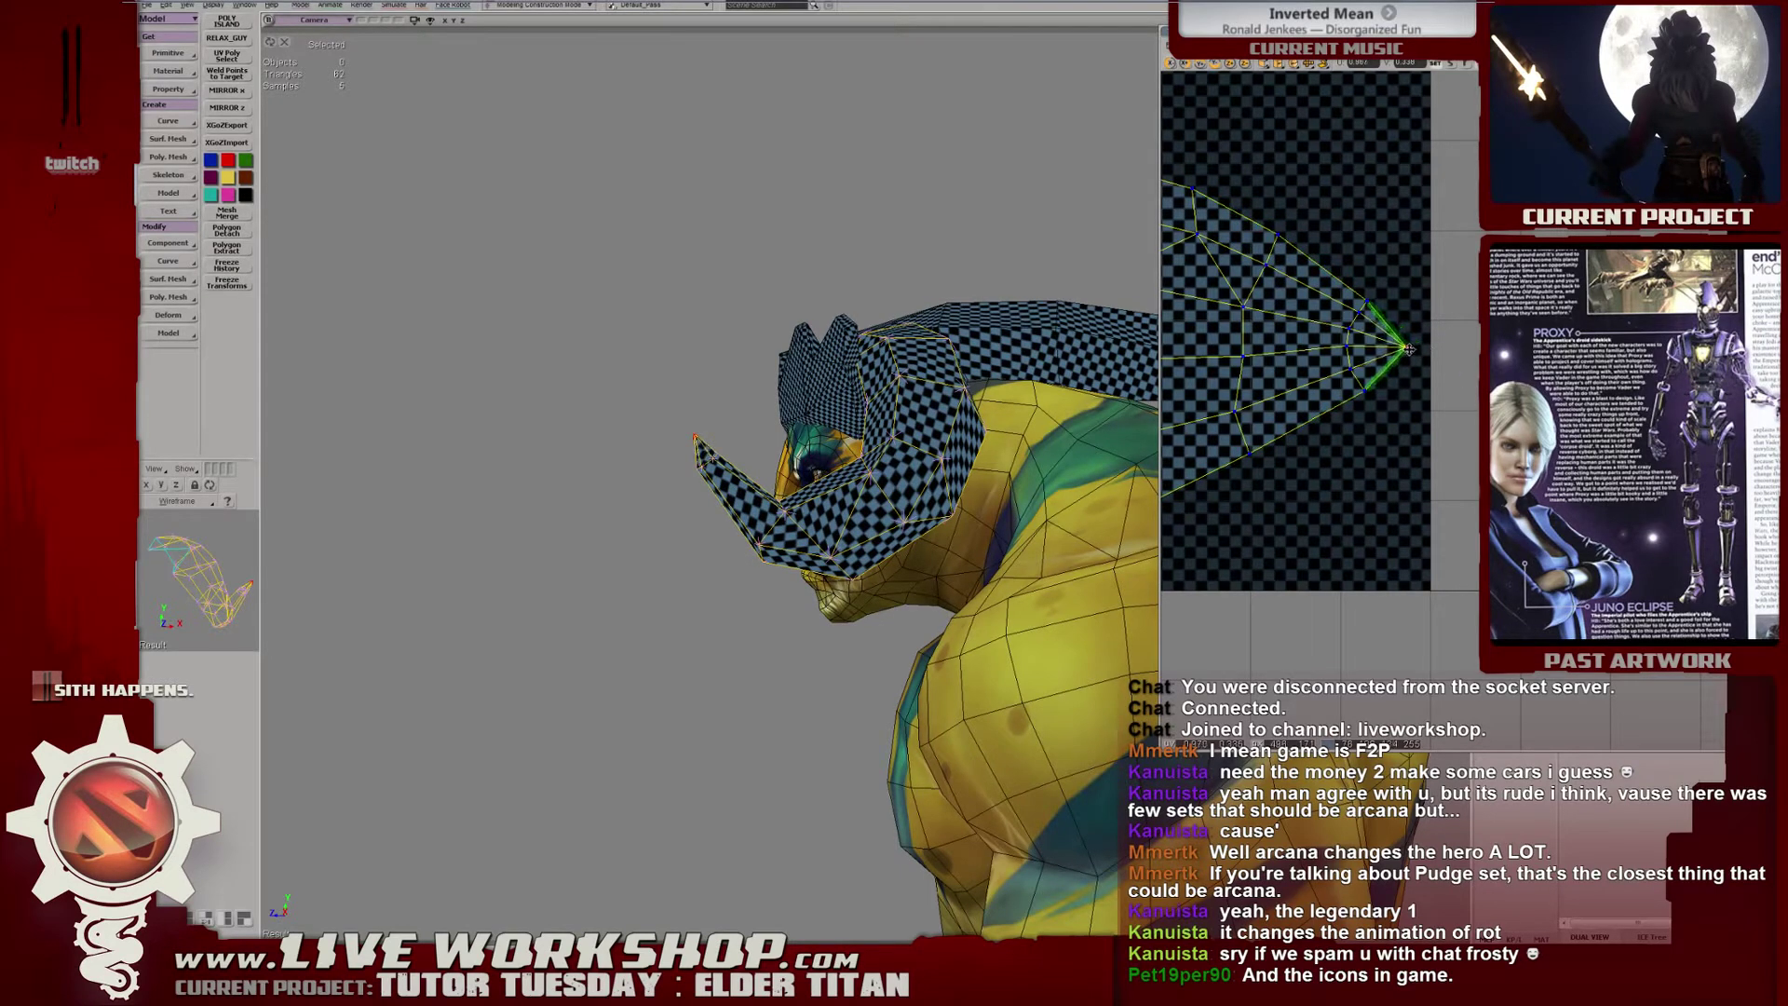
Adjust the UV points inside the island's tapering section and on its lower border, checking the horn's checker pattern.
middle_drag(1332, 362, 1481, 313)
middle_drag(805, 459, 810, 501)
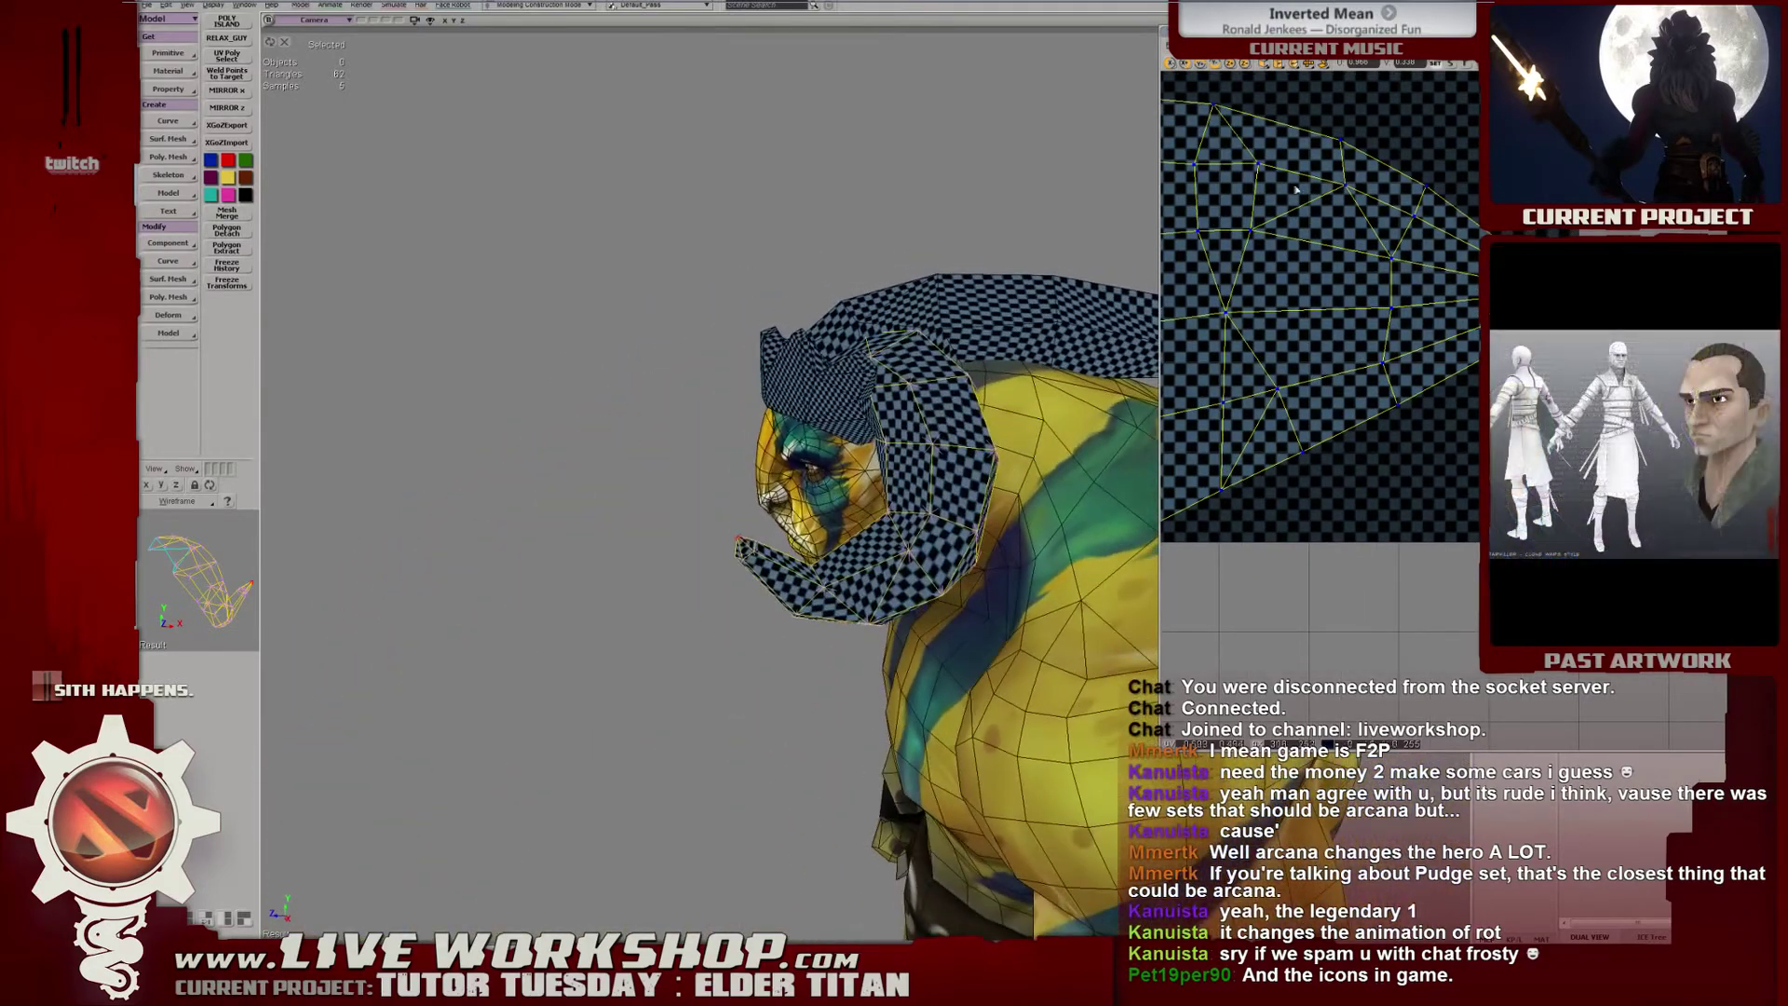
drag(1442, 303, 1410, 321)
middle_drag(968, 550, 963, 424)
middle_drag(1202, 452, 1253, 425)
click(1275, 460)
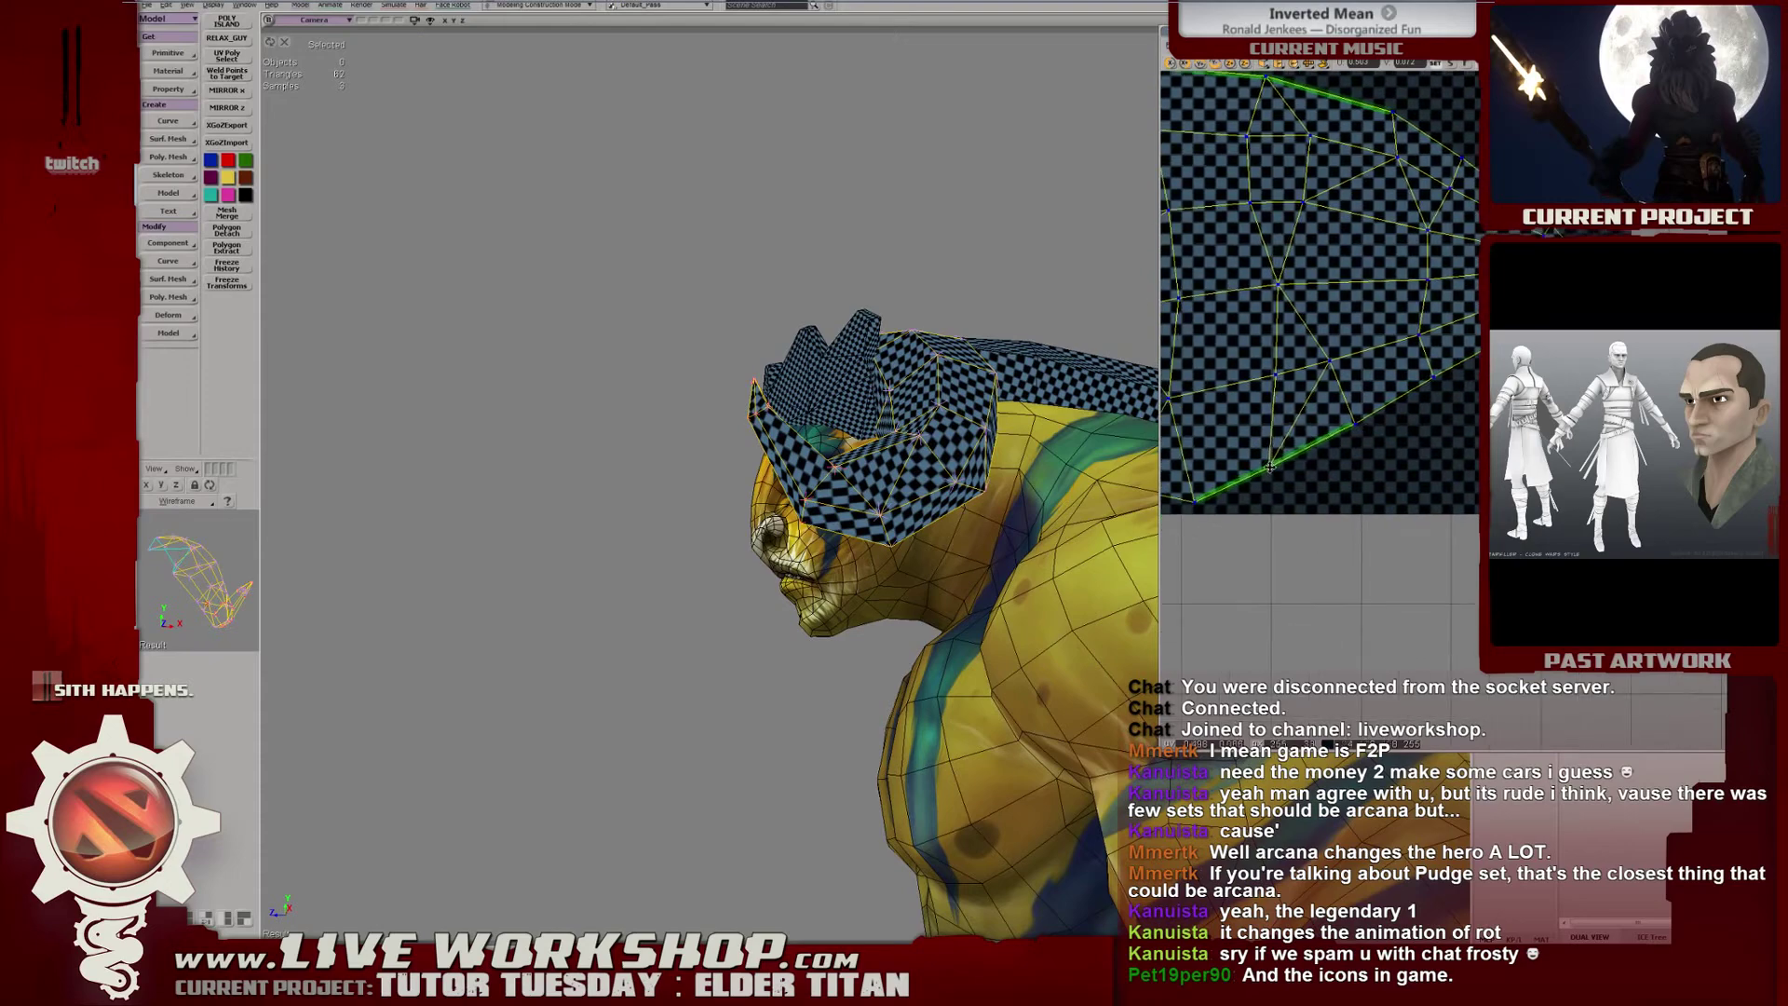
drag(1270, 468, 1274, 466)
middle_drag(944, 460, 1013, 440)
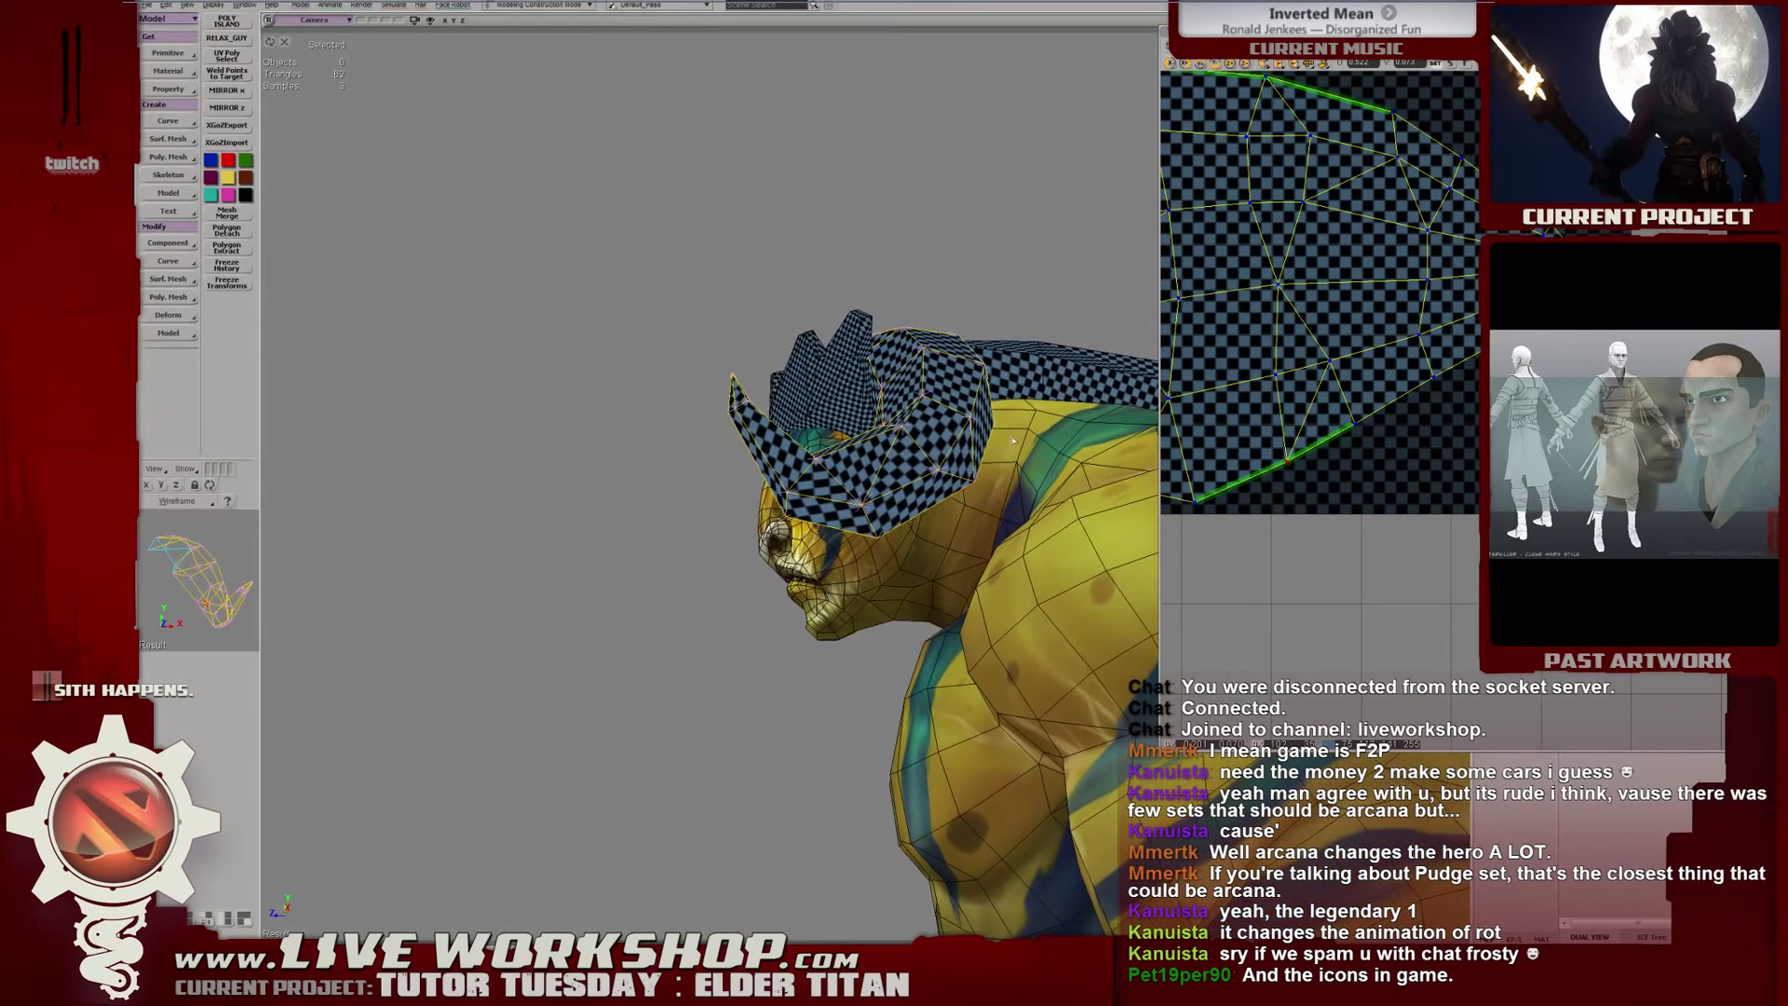
Fine-tune the outer column of UV points and the neighbouring border points on the island's tapering side.
click(1434, 378)
middle_drag(1408, 315, 1441, 362)
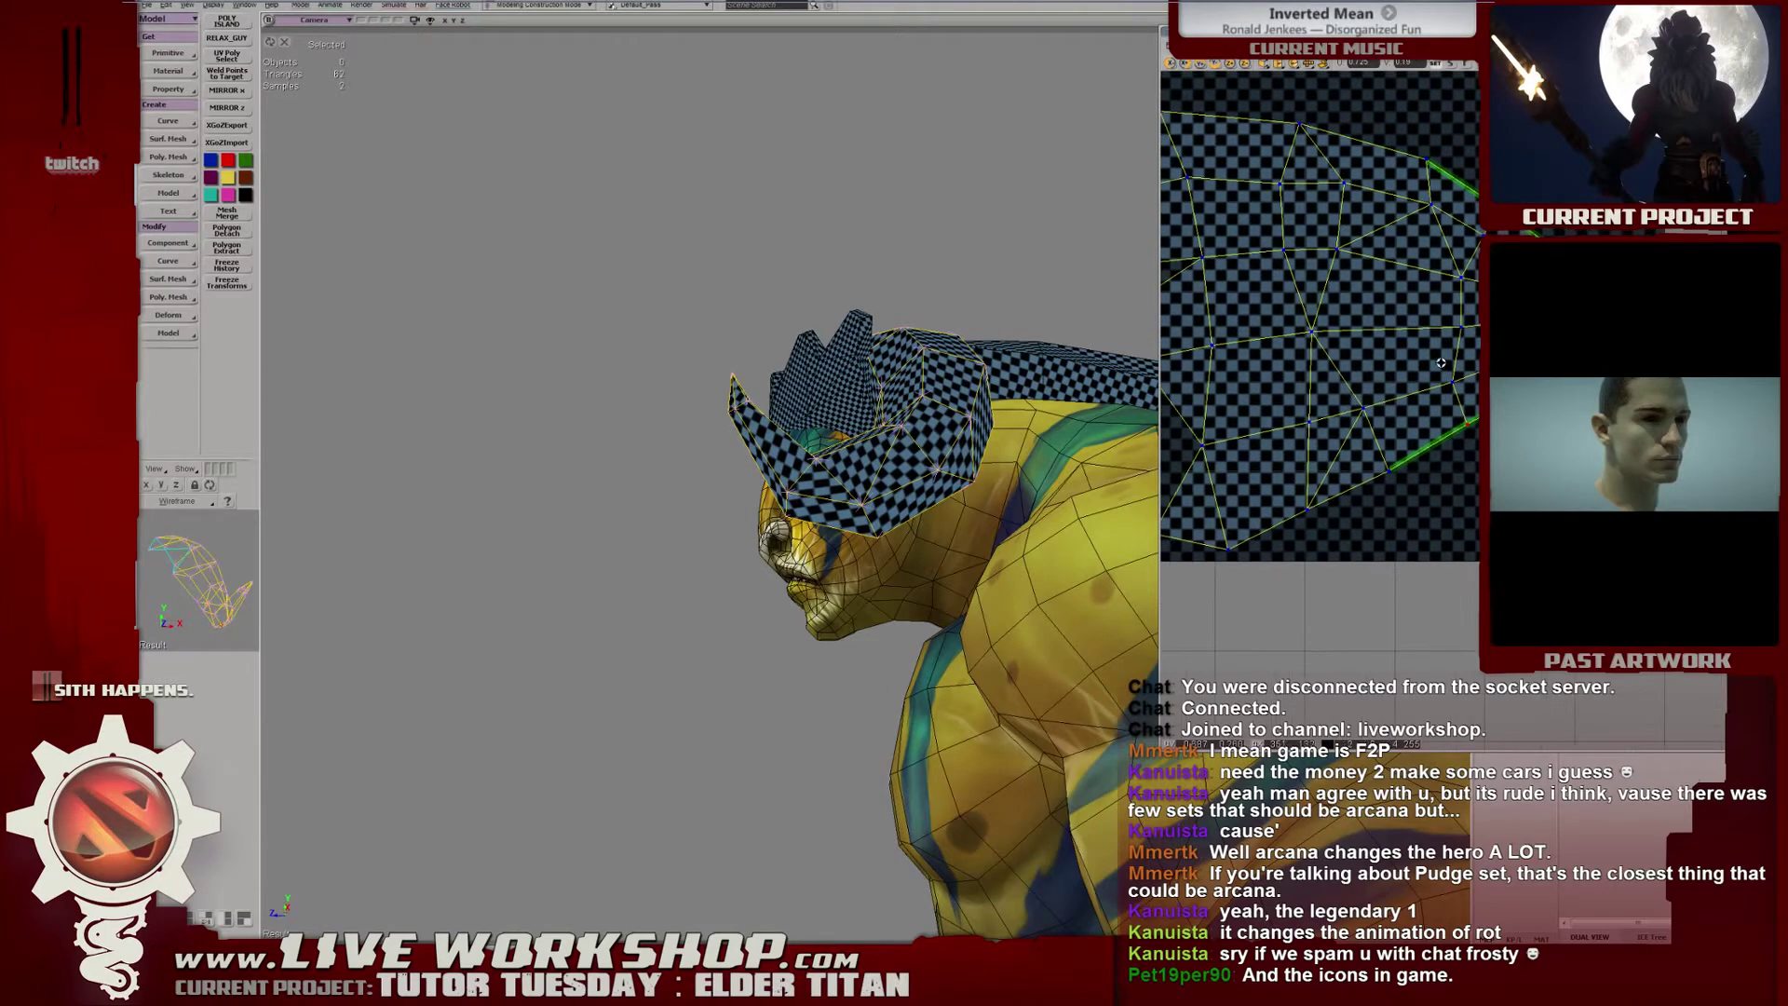
drag(1479, 240, 1424, 211)
click(1457, 278)
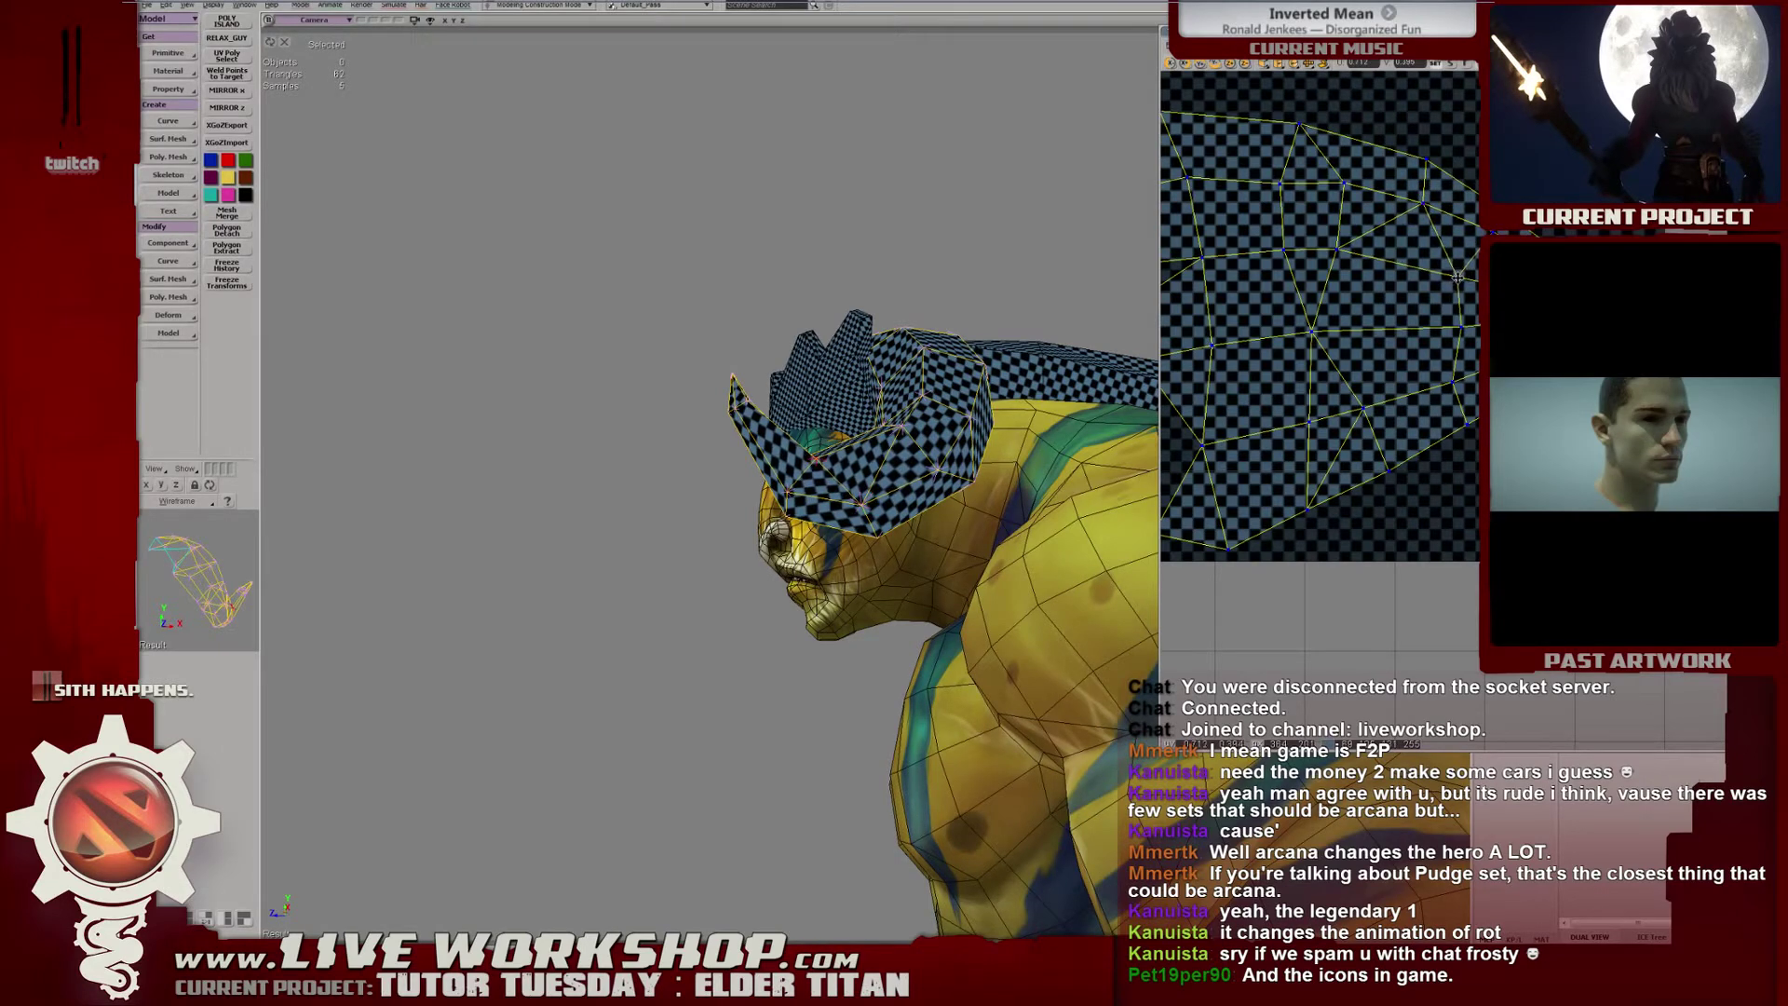
Reposition the outer edge UV points of the horn's island to even out the checker pattern on the mesh.
drag(1458, 277, 1526, 298)
middle_drag(746, 354, 689, 363)
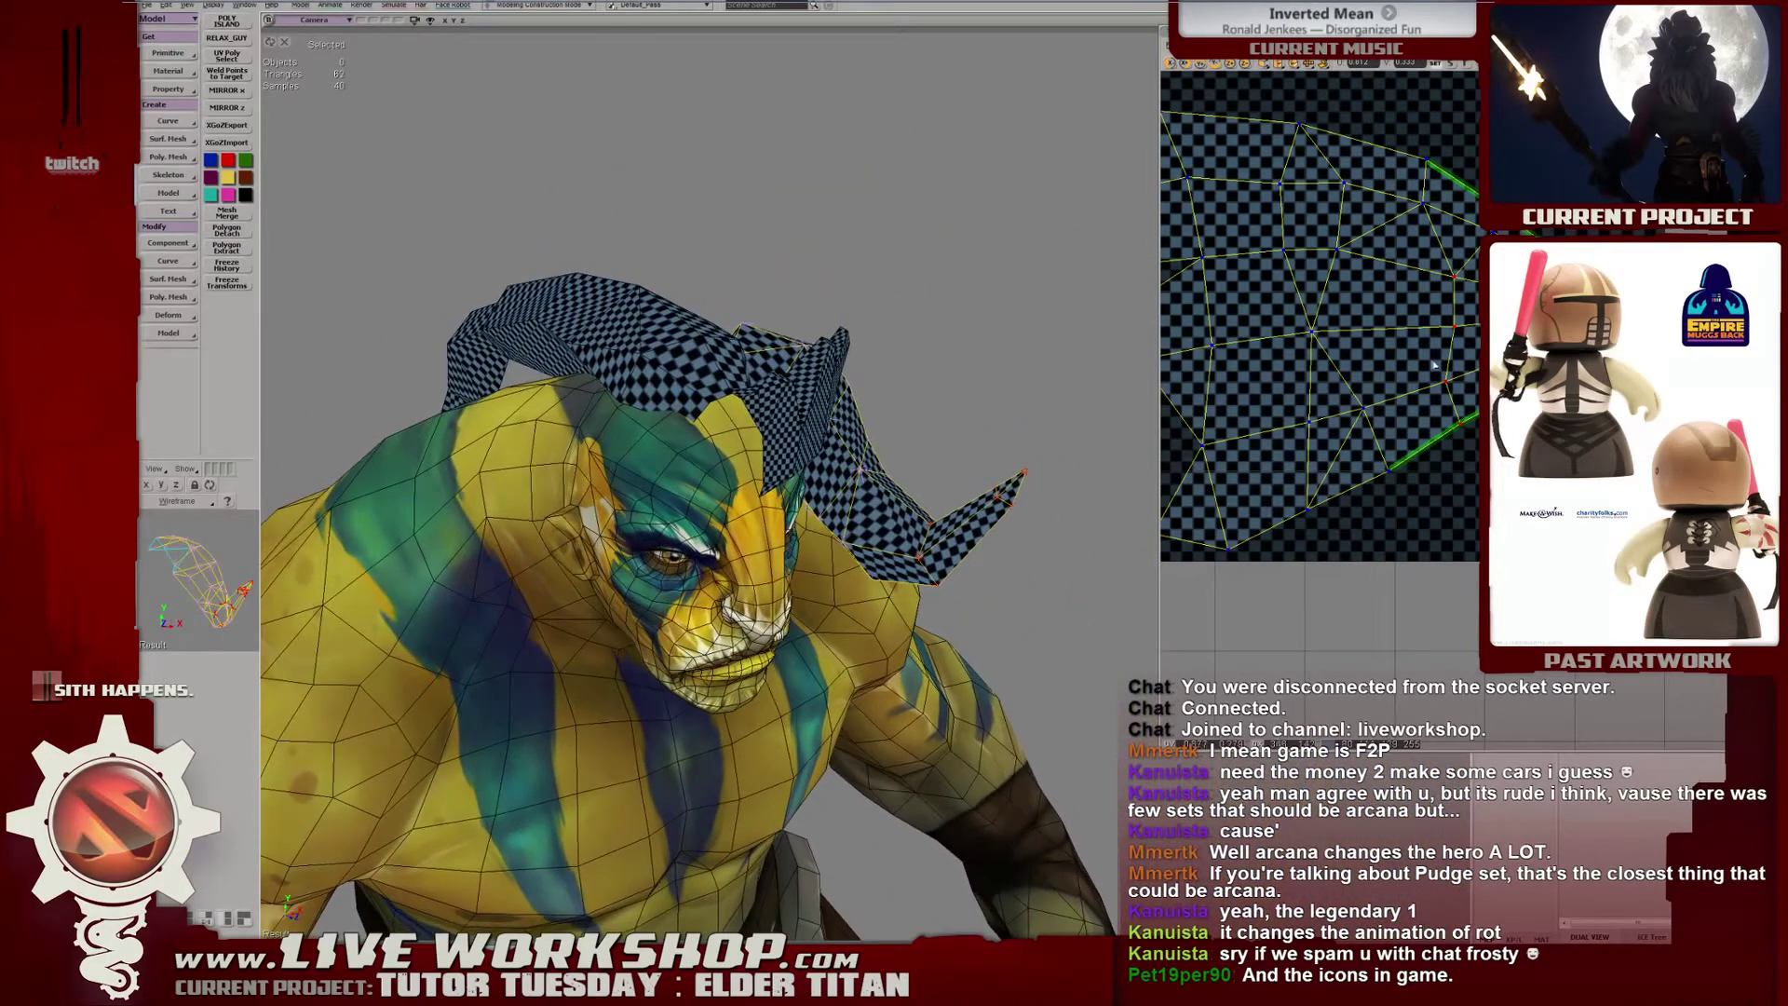
drag(1448, 387, 1456, 381)
middle_drag(718, 391, 773, 410)
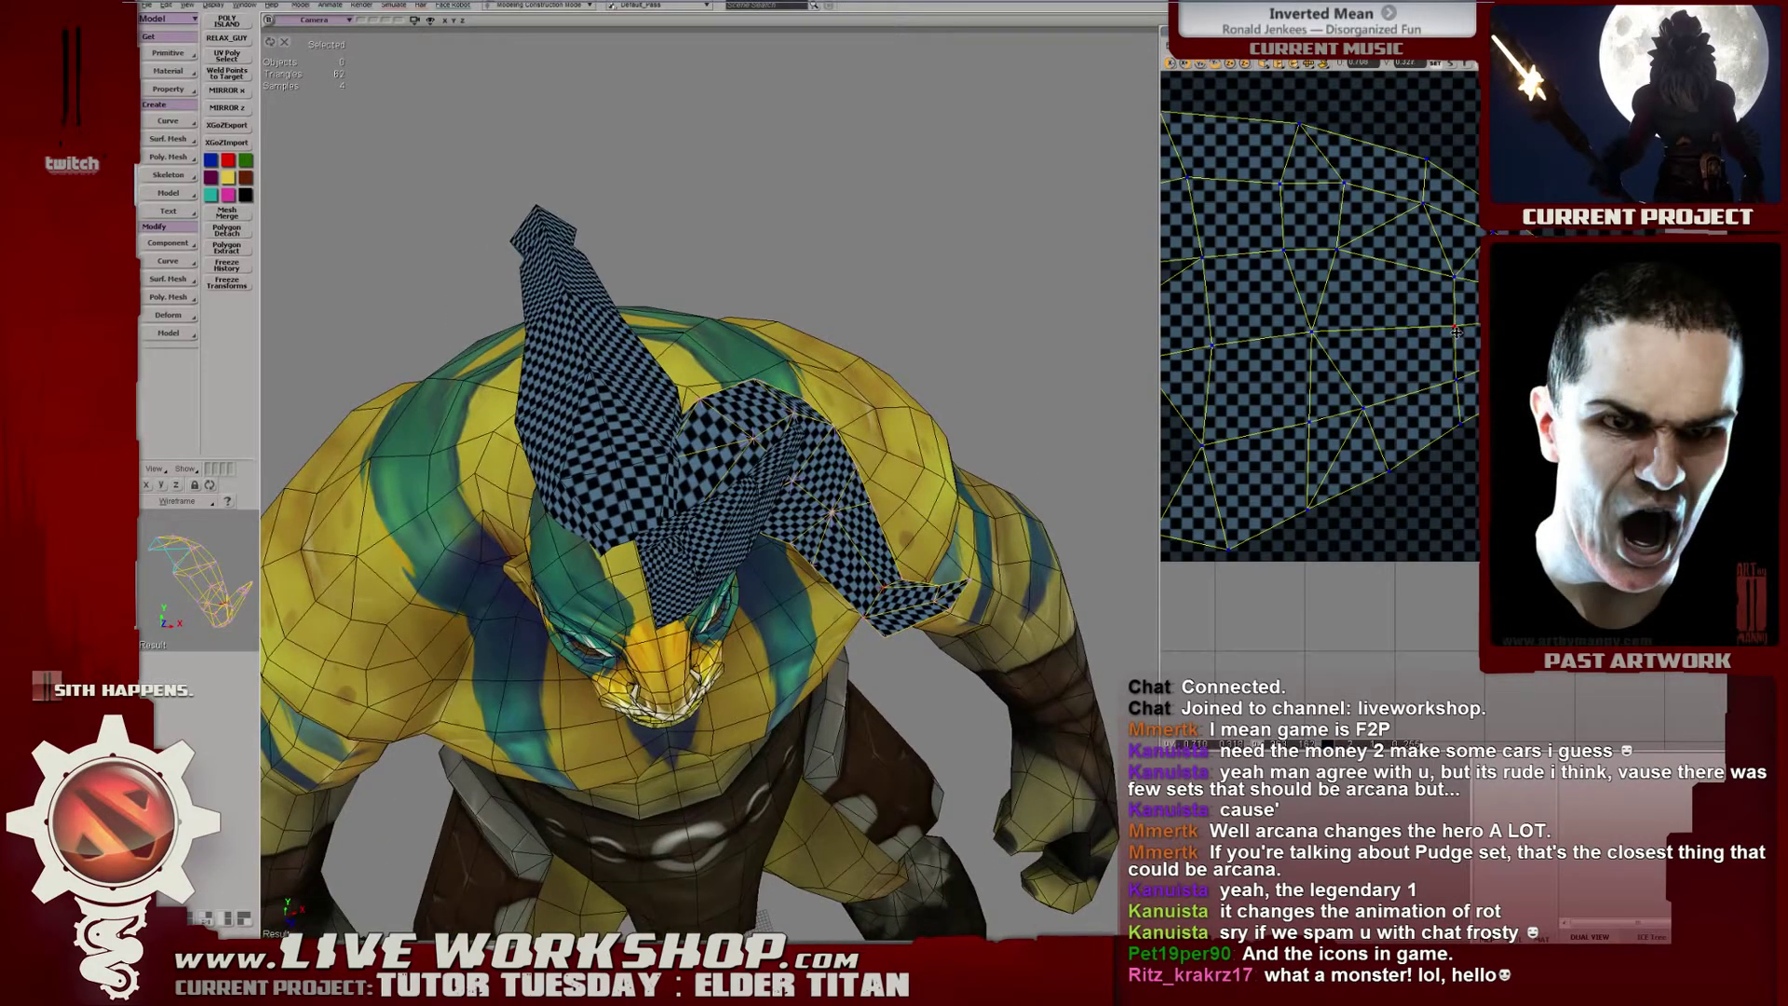
drag(1456, 331, 1451, 334)
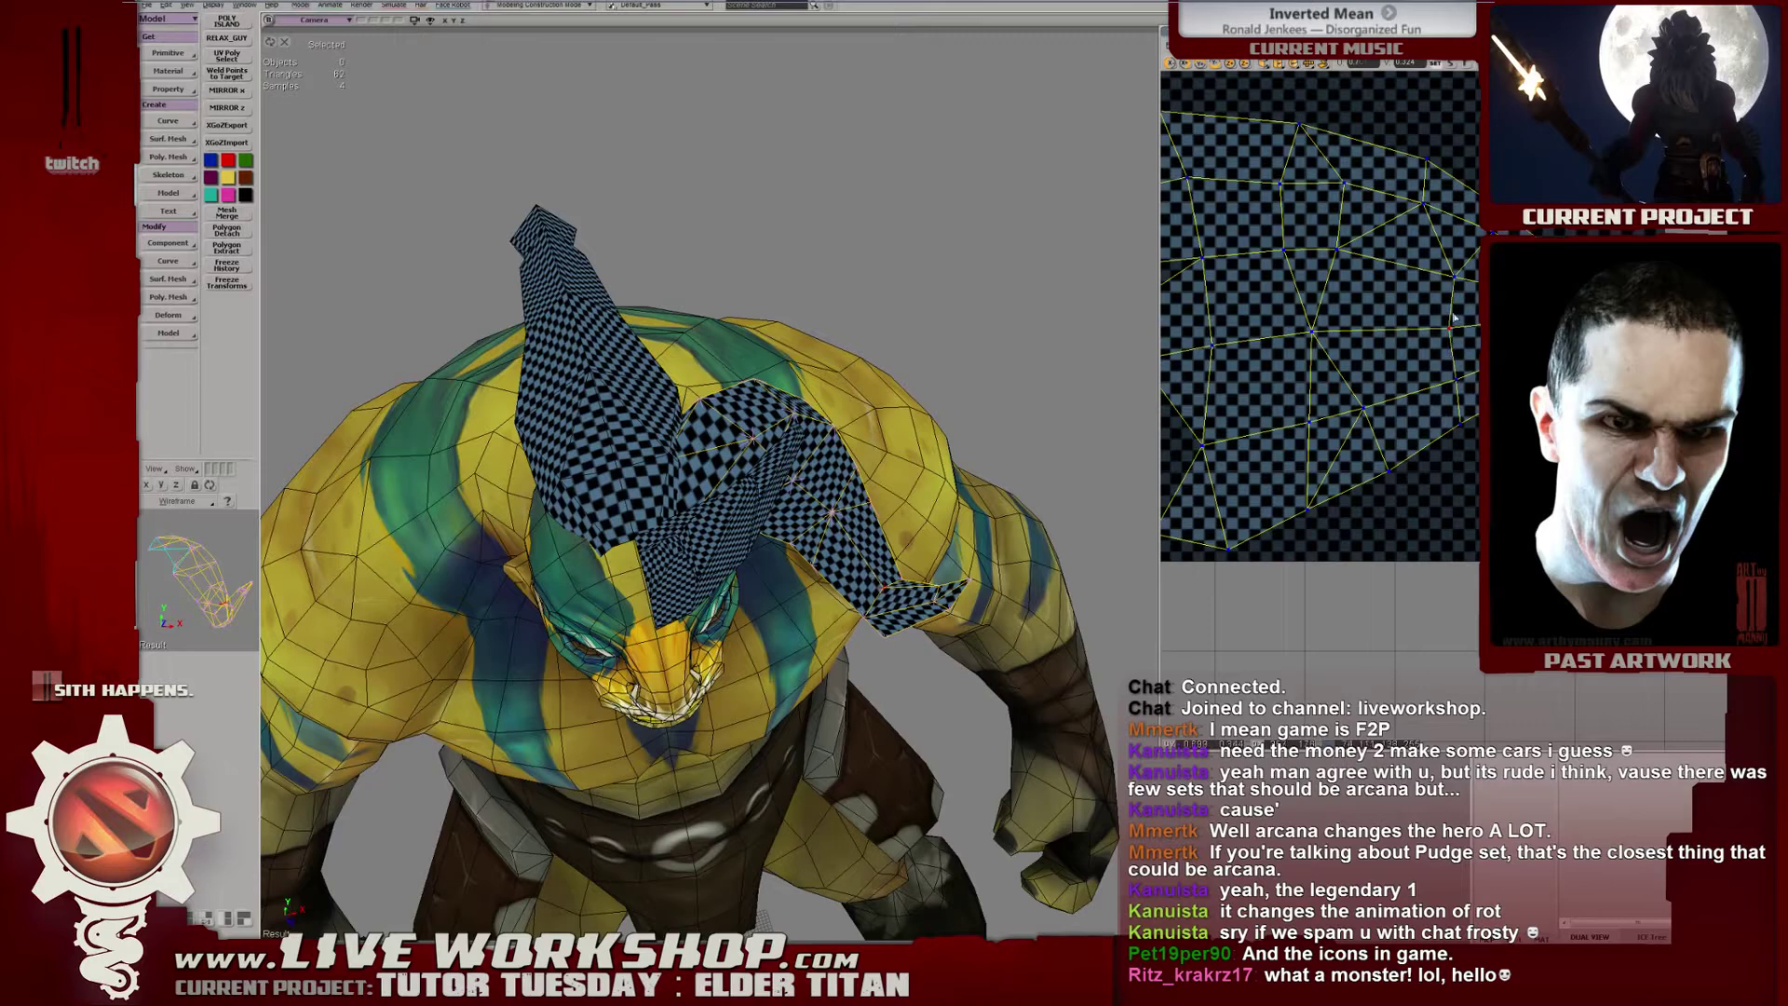
Select all UVs of the horn and add the crown and crest meshes so their UV islands show together.
middle_drag(1454, 318, 1296, 222)
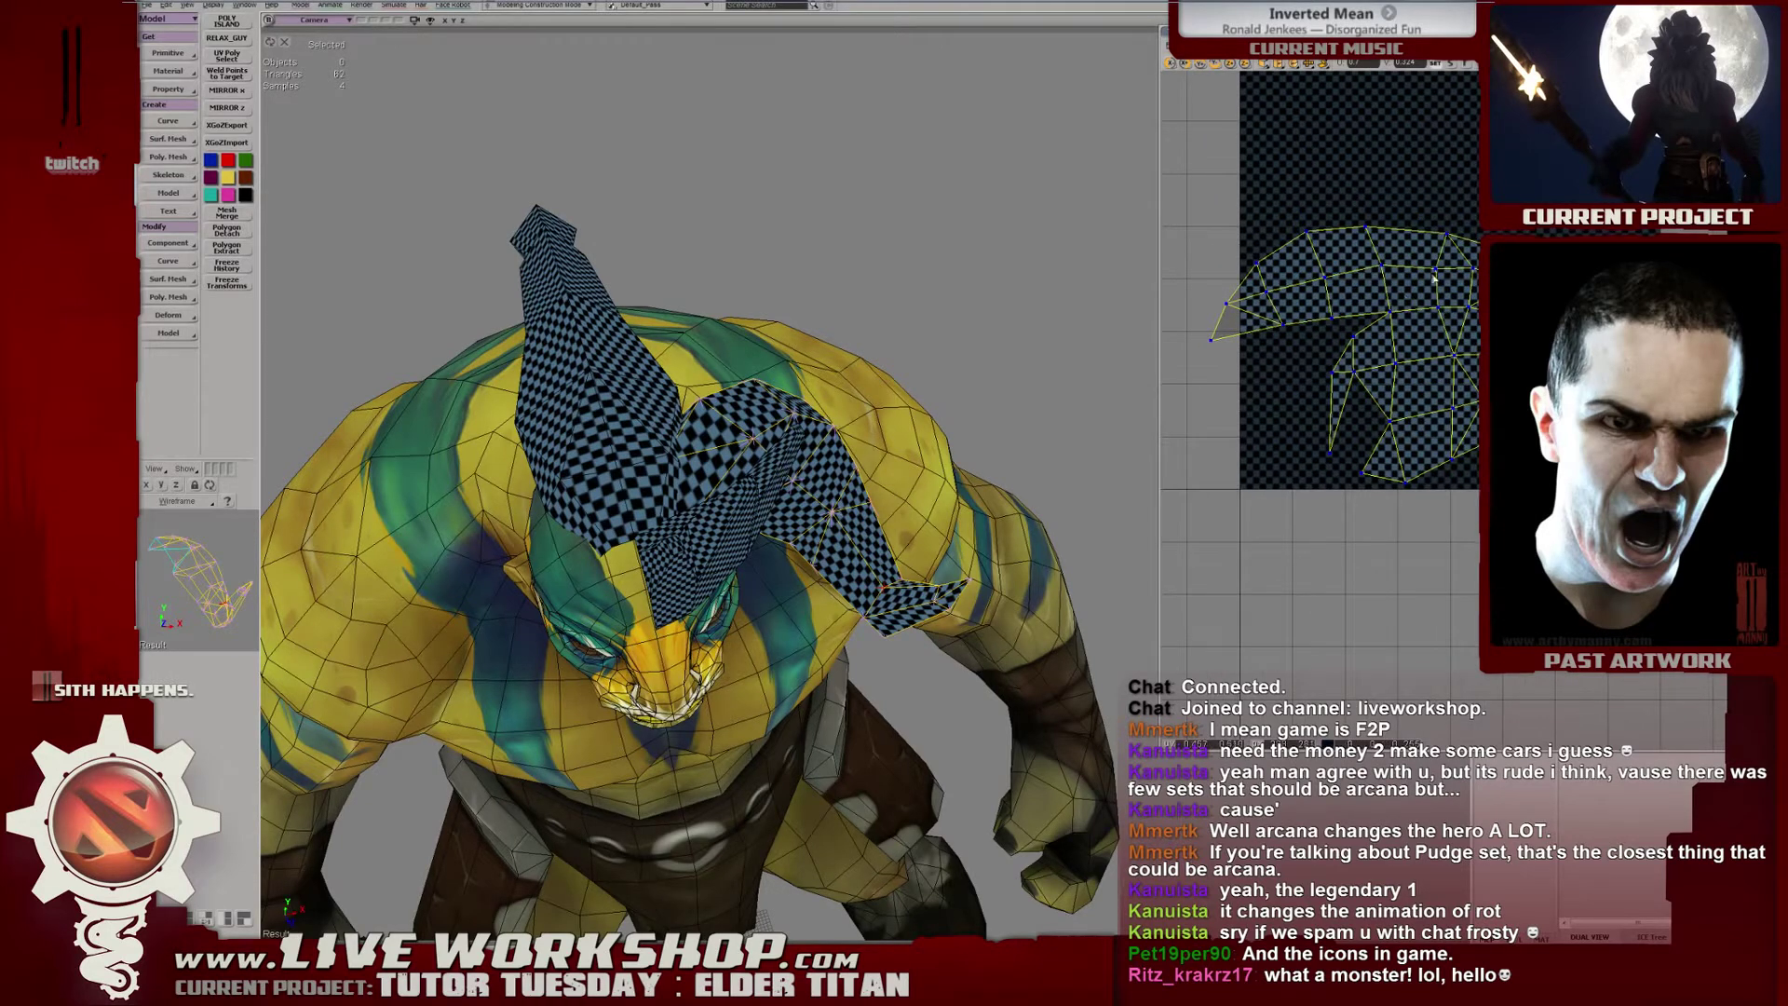
middle_drag(1435, 278, 1355, 293)
key(ctrl+a)
drag(1355, 293, 1336, 271)
middle_drag(737, 398, 709, 384)
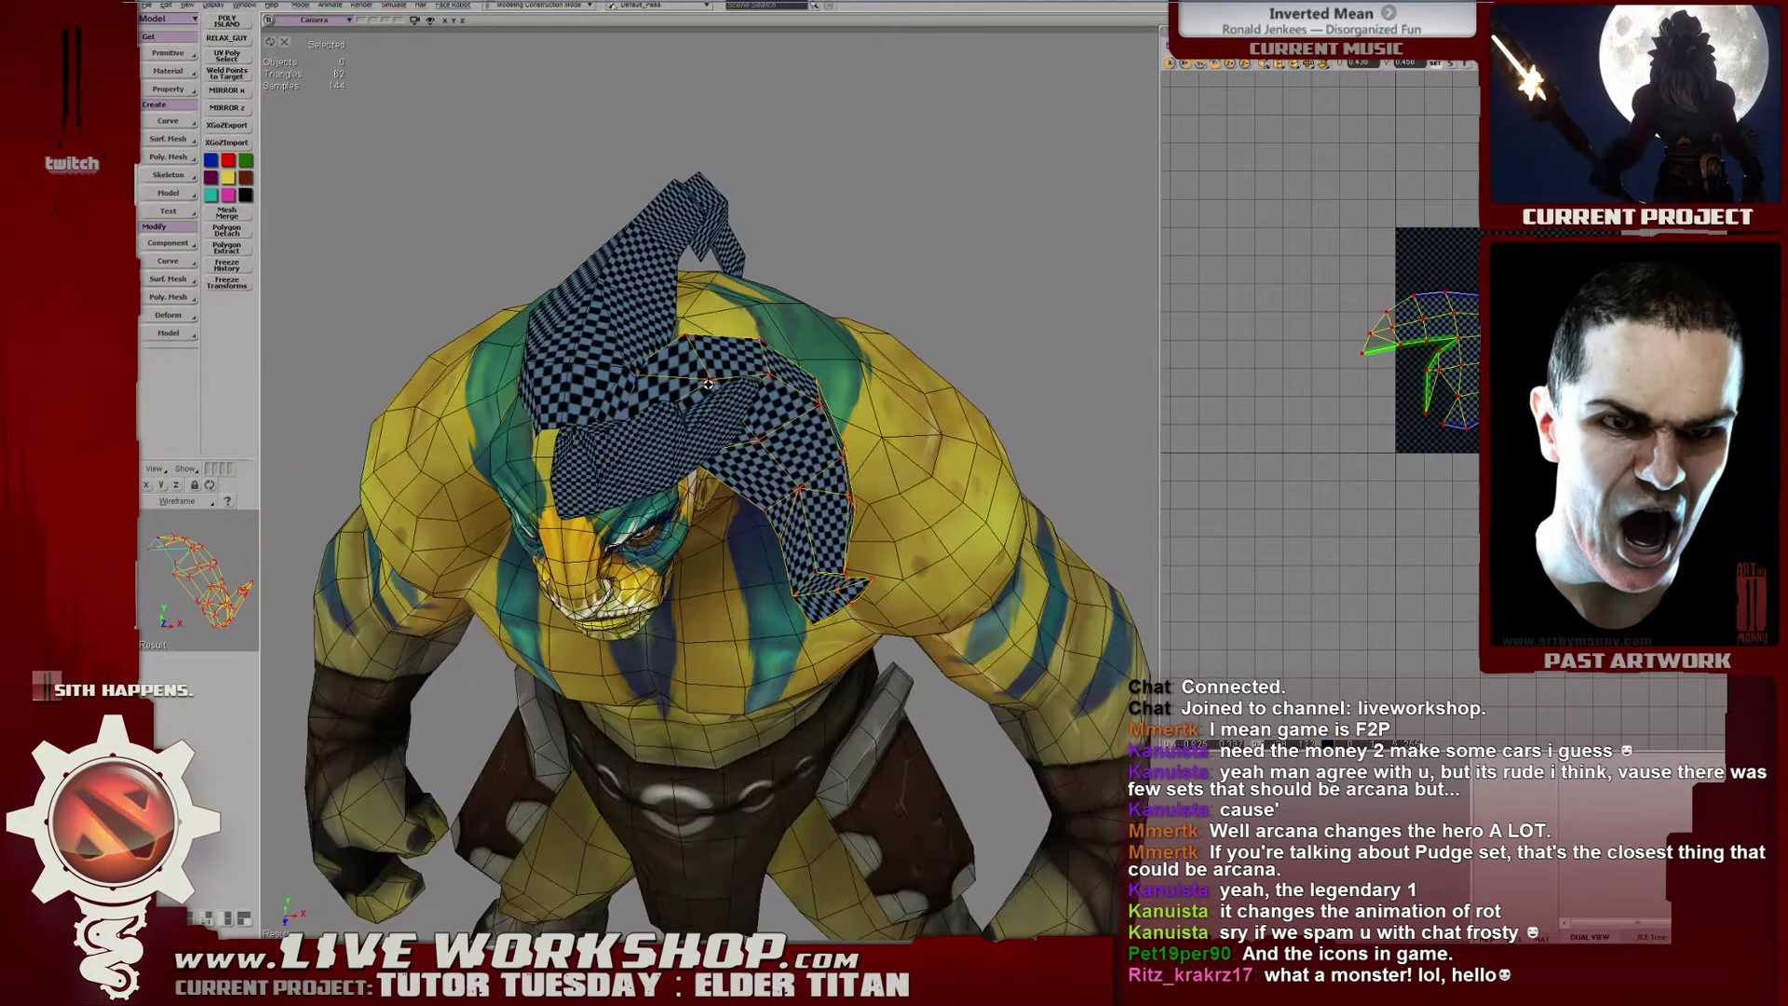
shift+click(673, 438)
shift+click(620, 314)
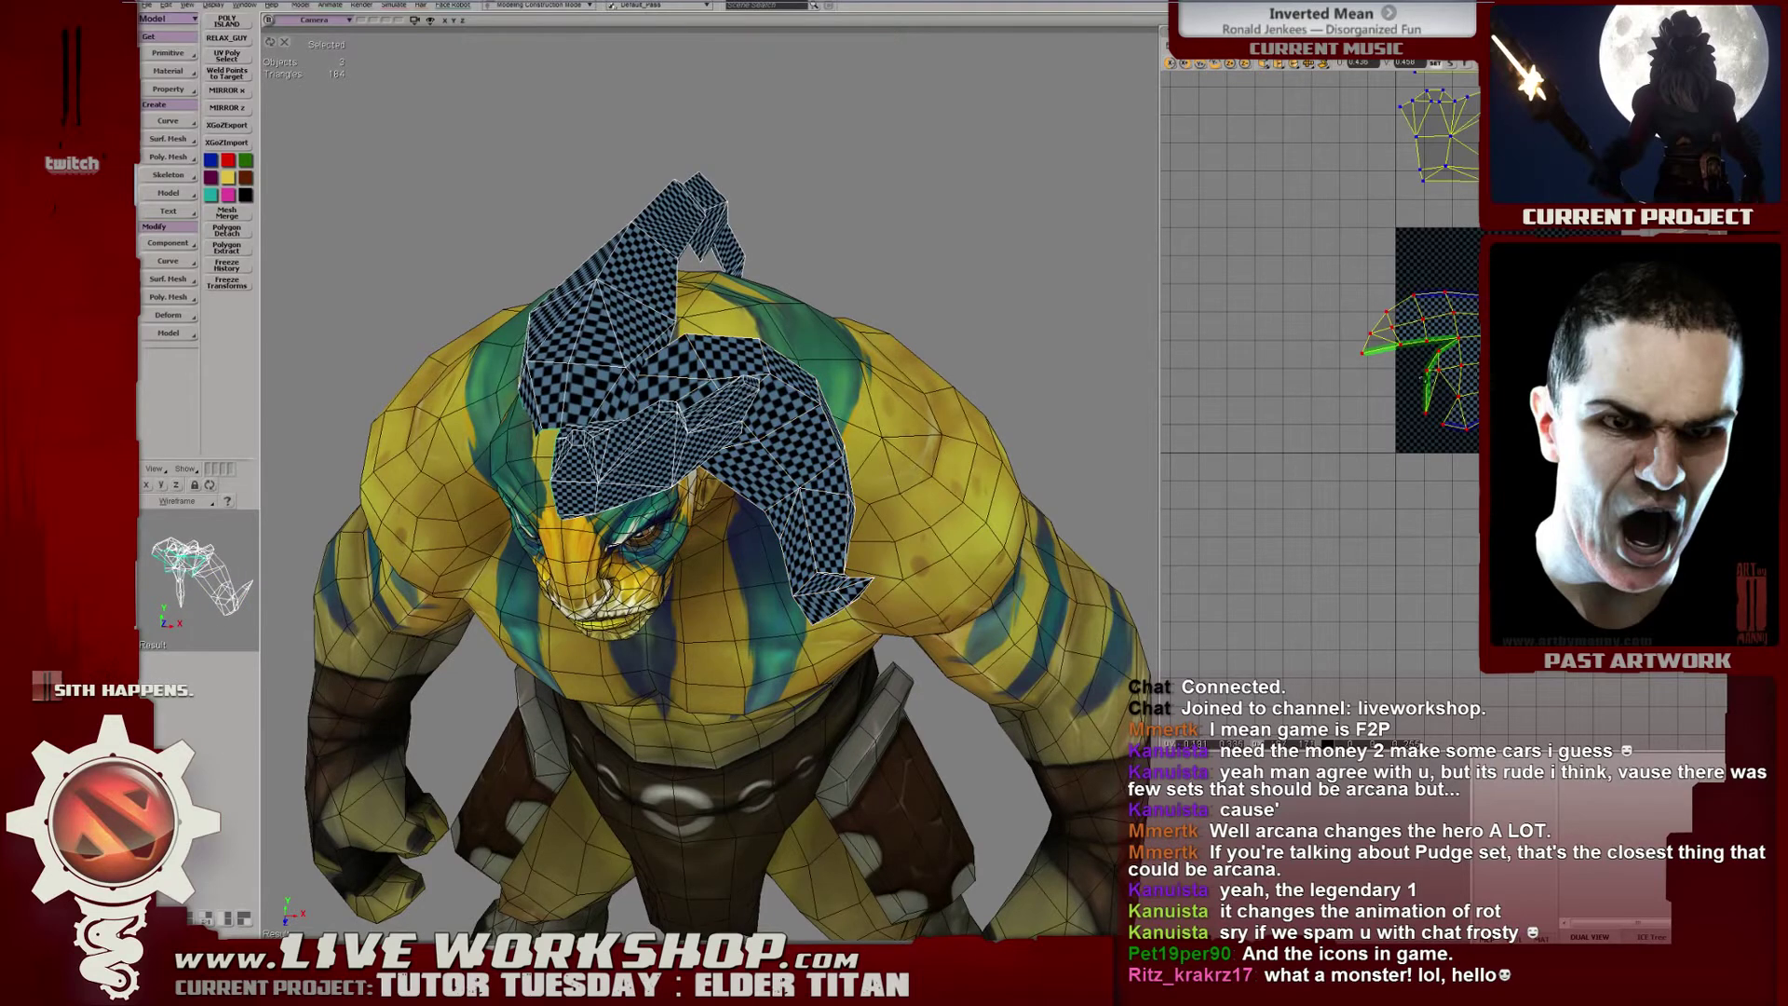
Rotate and scale down the horn's UV island and fit it into the lower corner of the texture square.
middle_drag(708, 308, 806, 297)
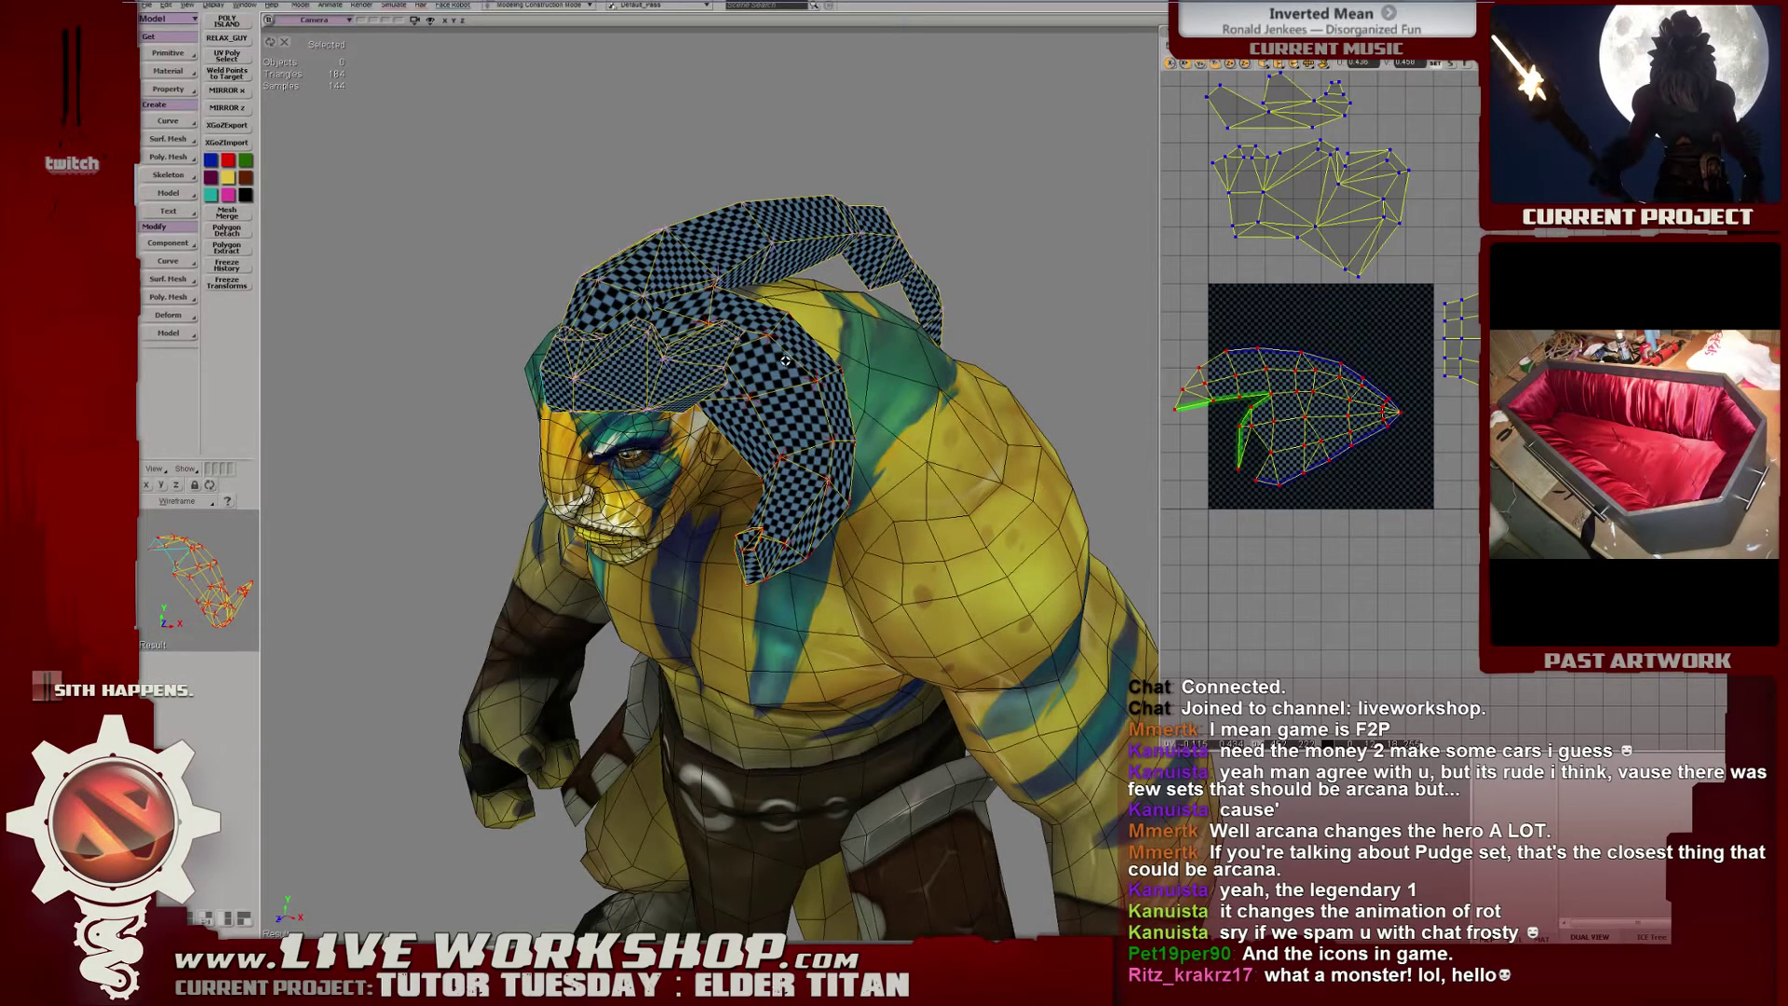
drag(777, 359, 809, 366)
middle_drag(808, 366, 837, 335)
drag(1342, 372, 1377, 357)
right_drag(1061, 368, 1039, 424)
mouse_move(1355, 396)
mouse_down()
mouse_move(1303, 415)
mouse_move(1396, 435)
mouse_move(1358, 430)
mouse_up()
middle_drag(943, 446, 1288, 398)
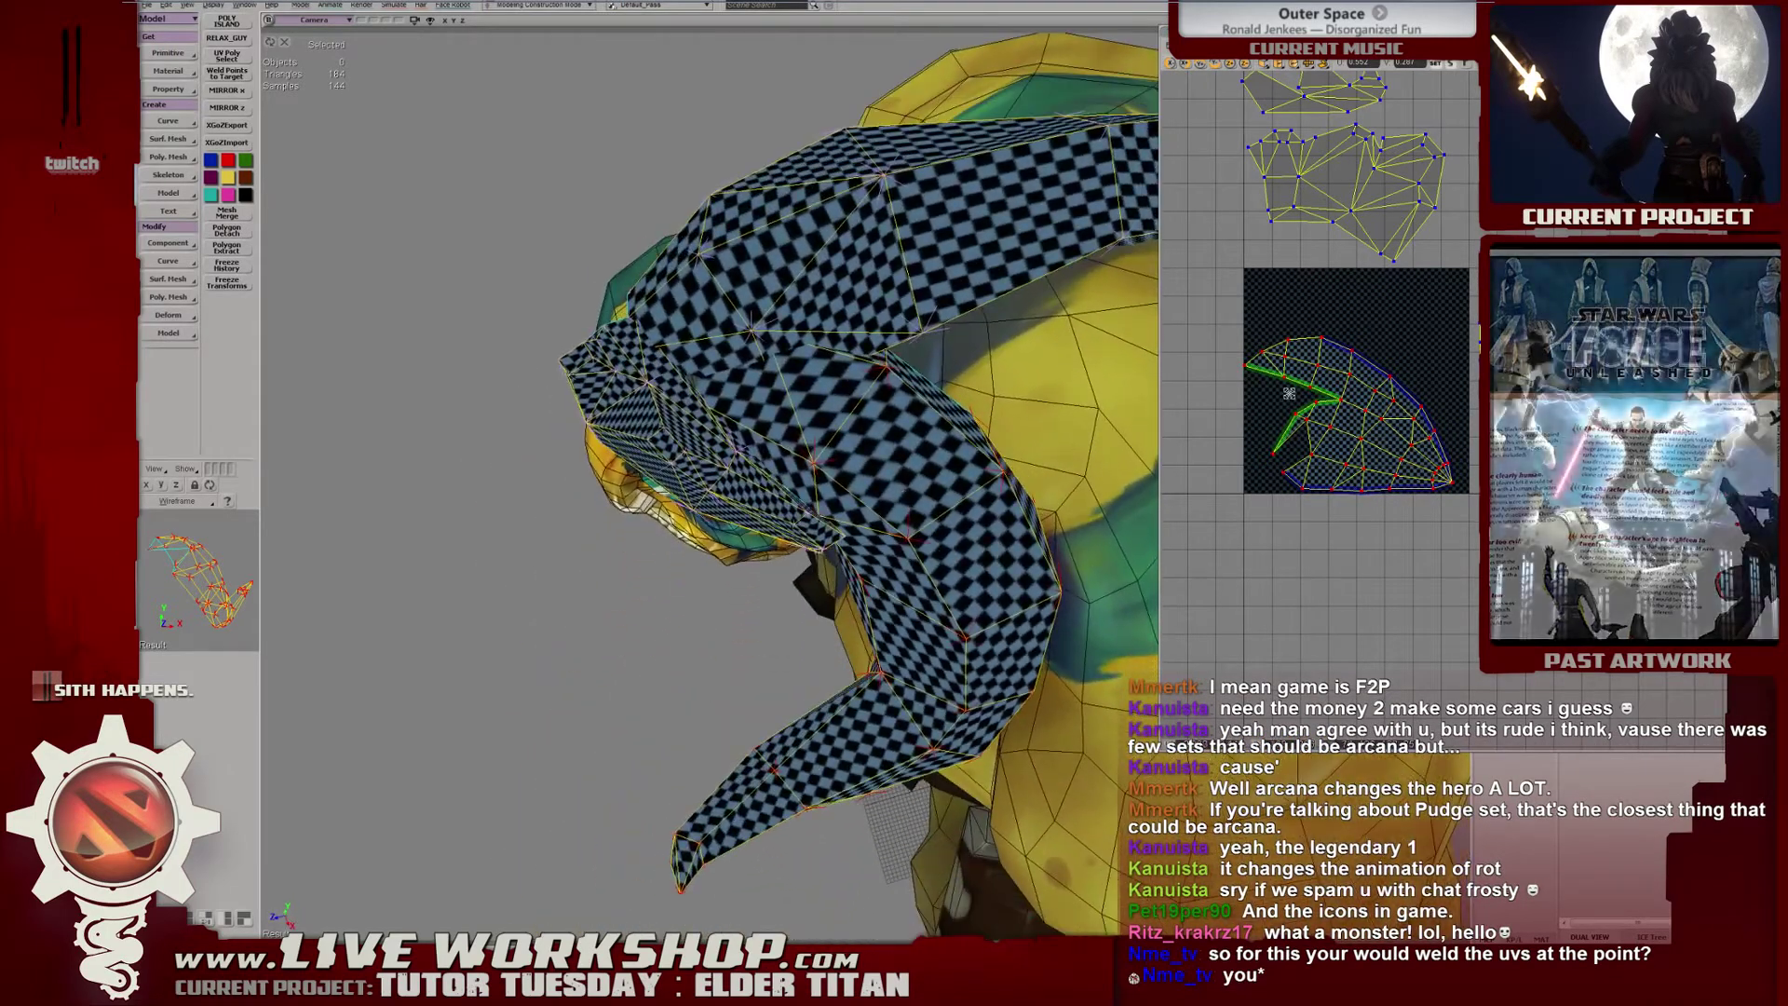
drag(1288, 398, 1346, 394)
middle_drag(1347, 394, 1314, 403)
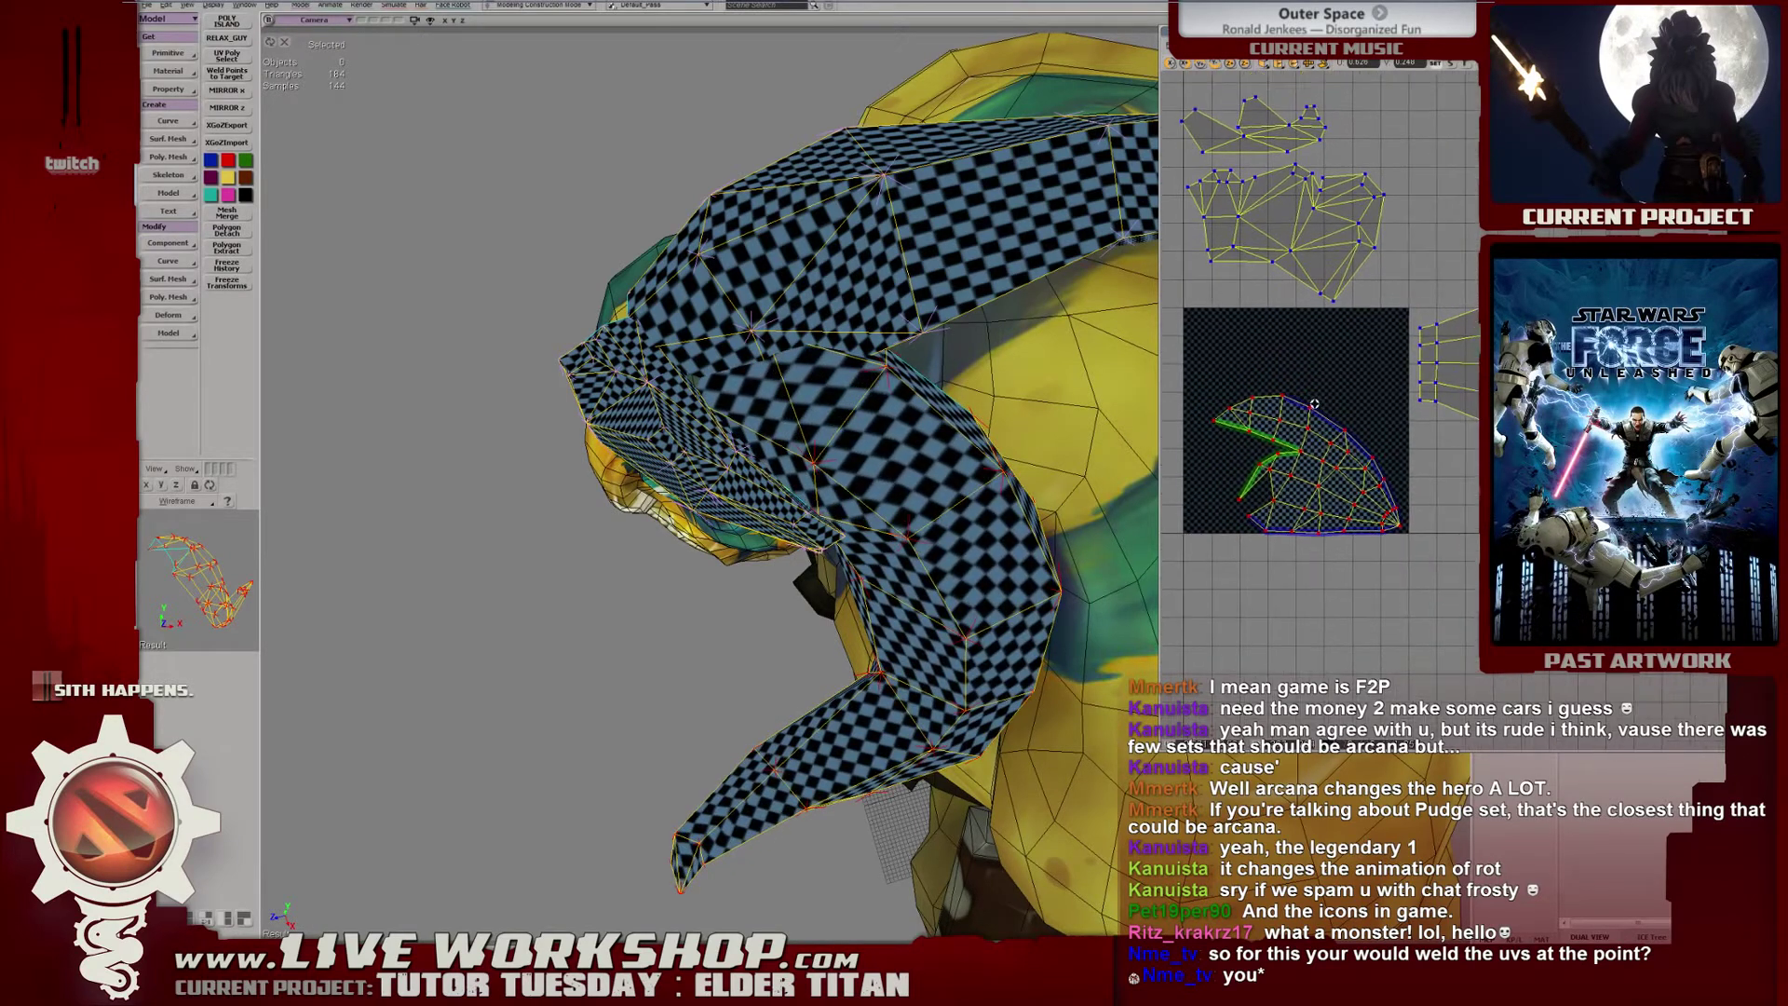
Move the two spiky crown UV islands away from the texture square, clear of the crest's island.
drag(1346, 101, 1319, 191)
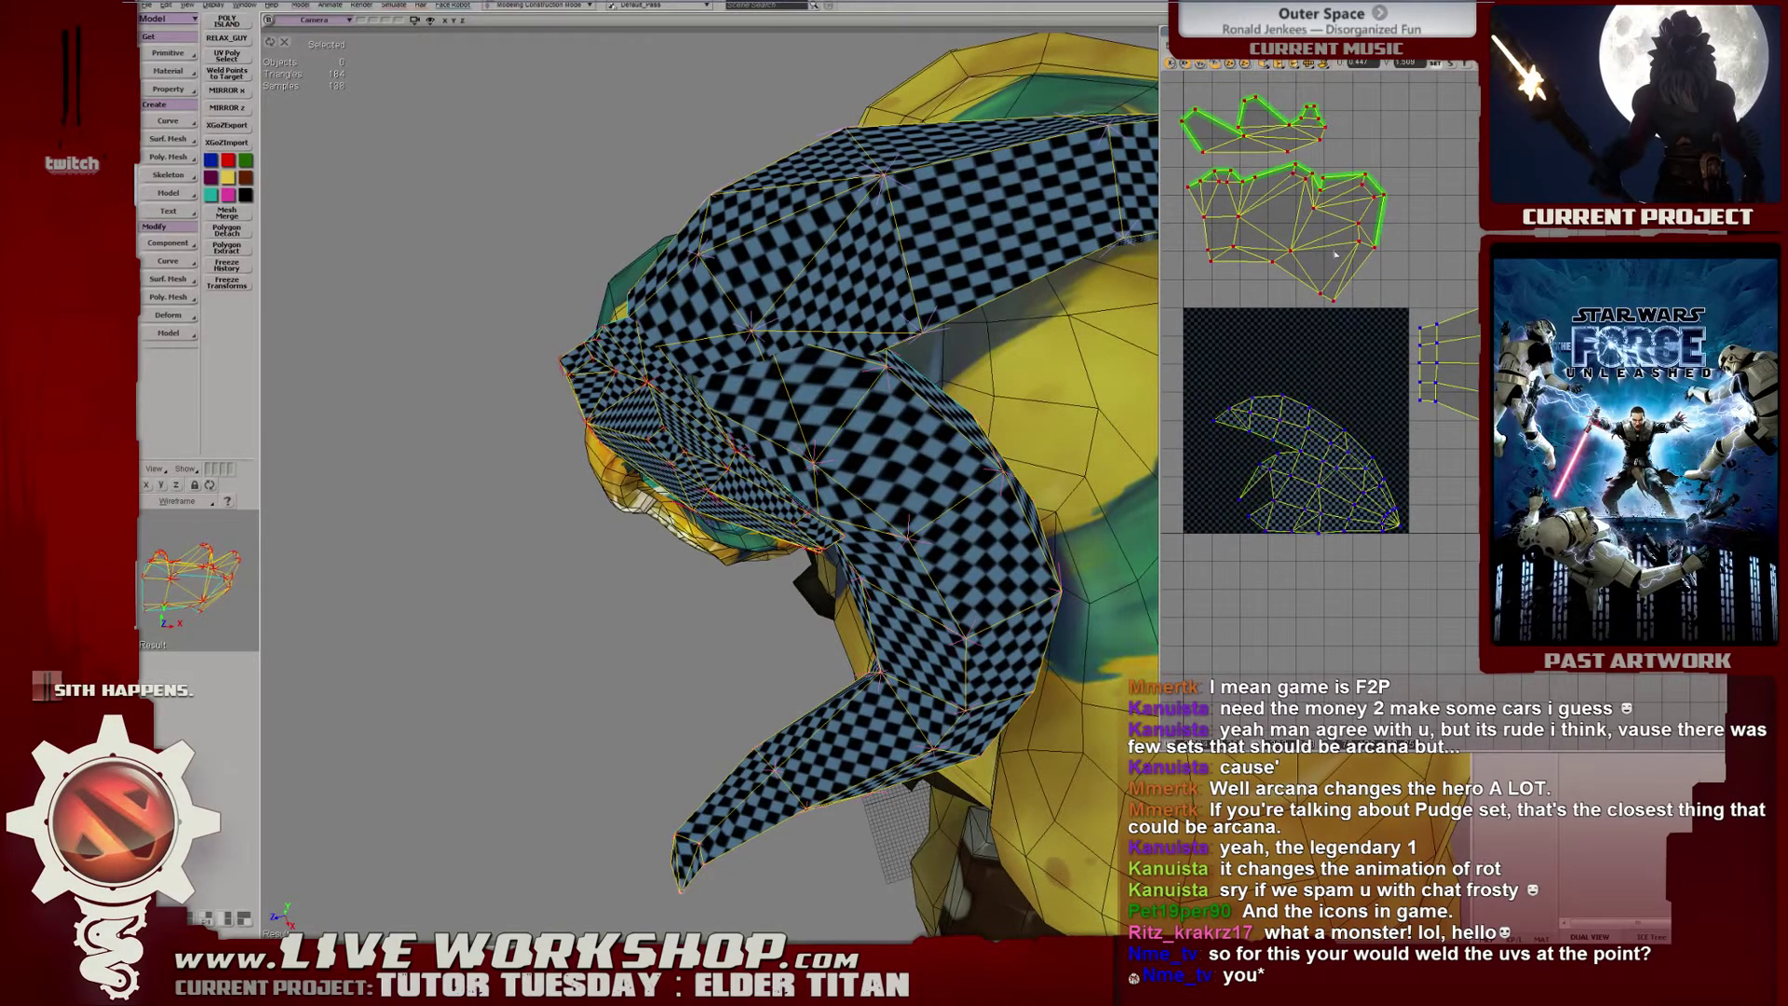
drag(1335, 253, 1434, 284)
middle_drag(884, 298, 843, 228)
middle_drag(1509, 437, 1432, 450)
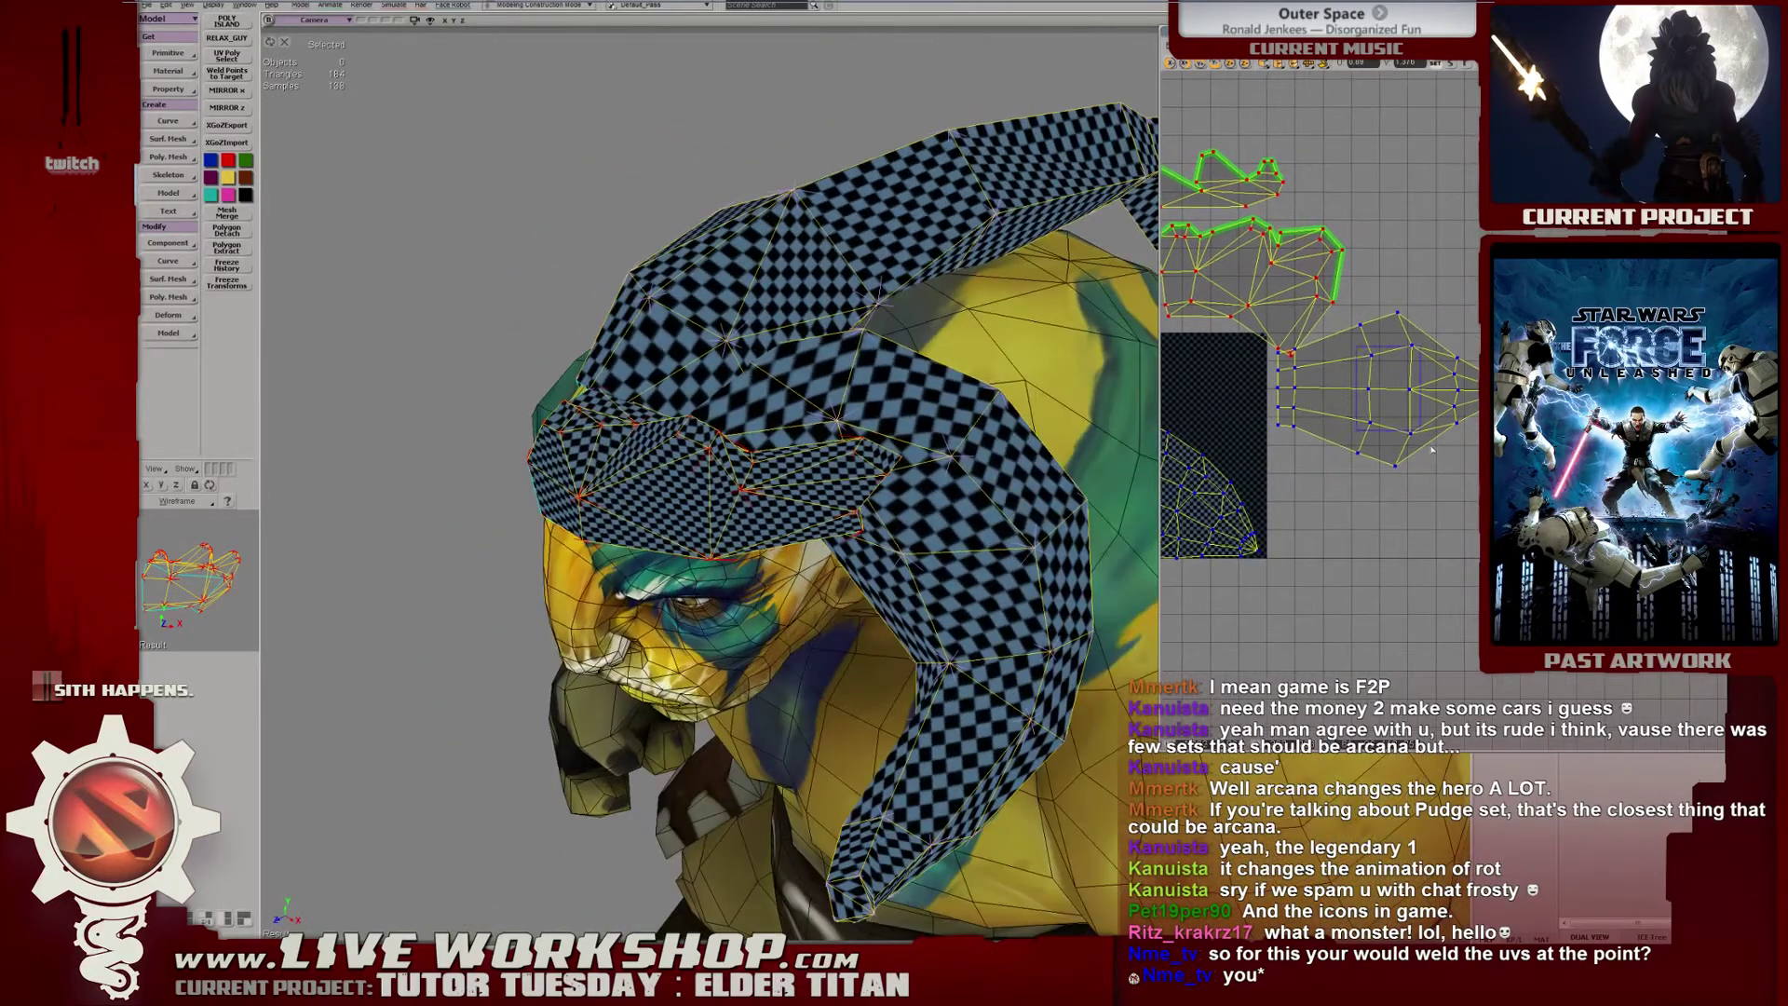
click(1432, 450)
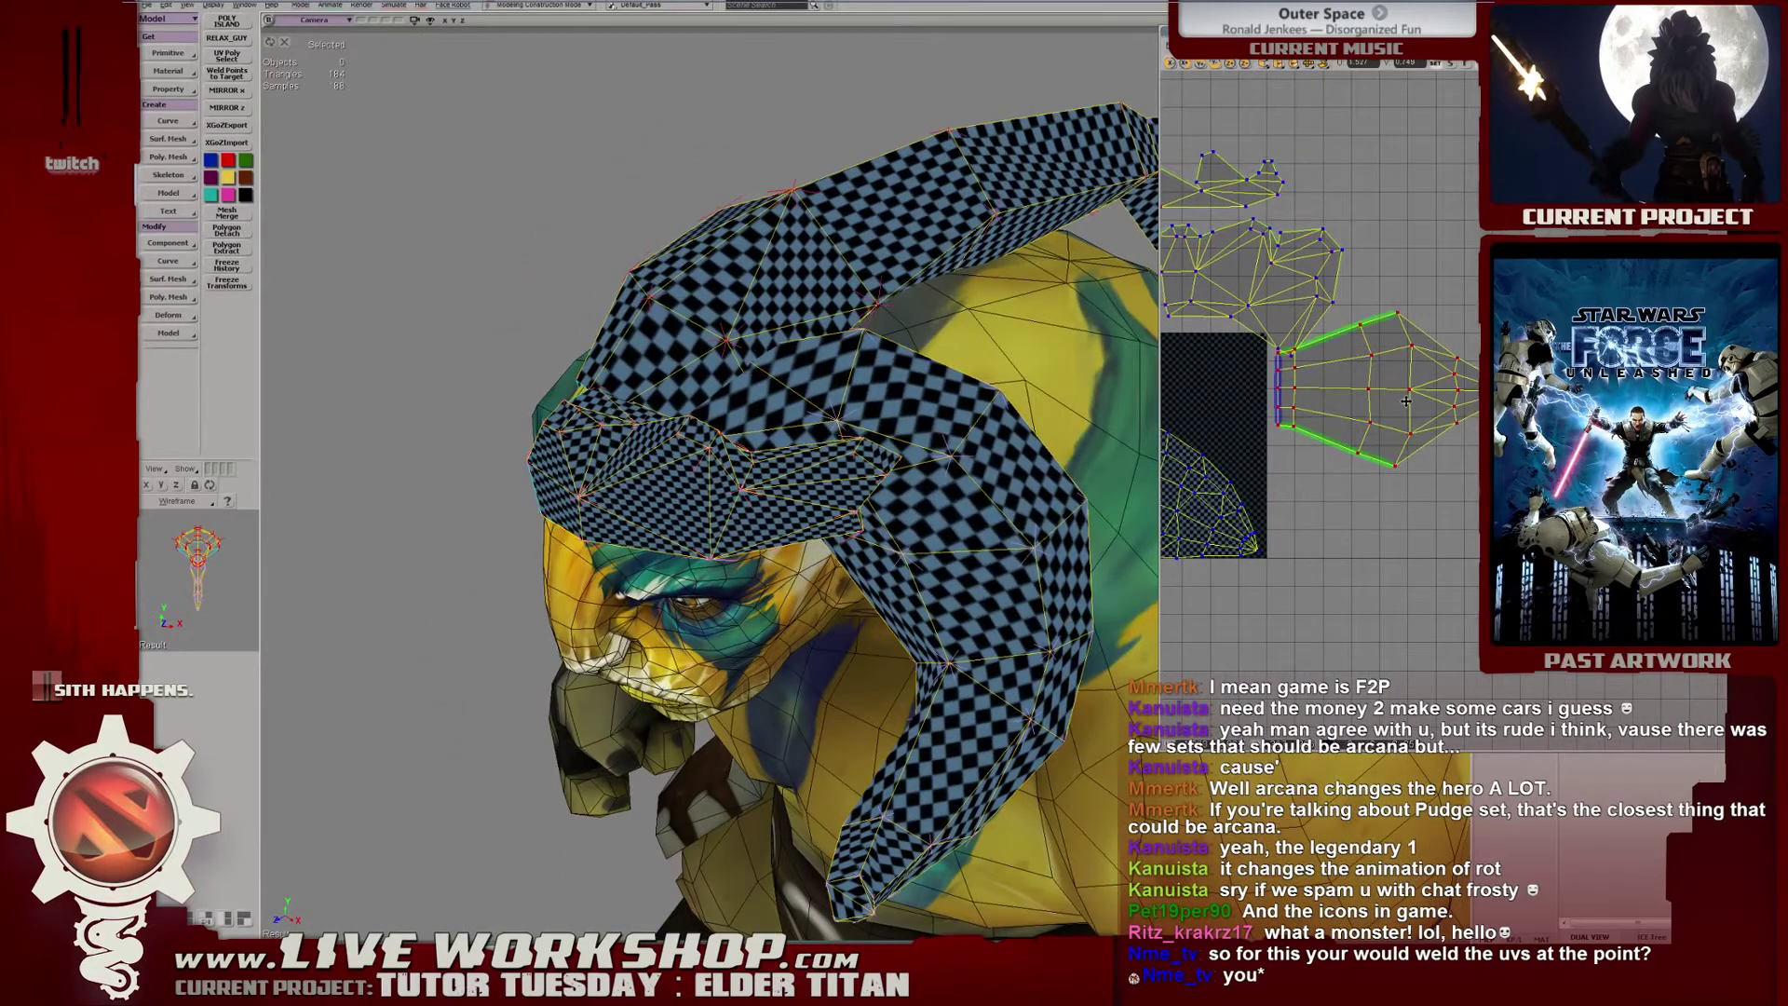
click(1227, 180)
drag(1227, 180, 1349, 269)
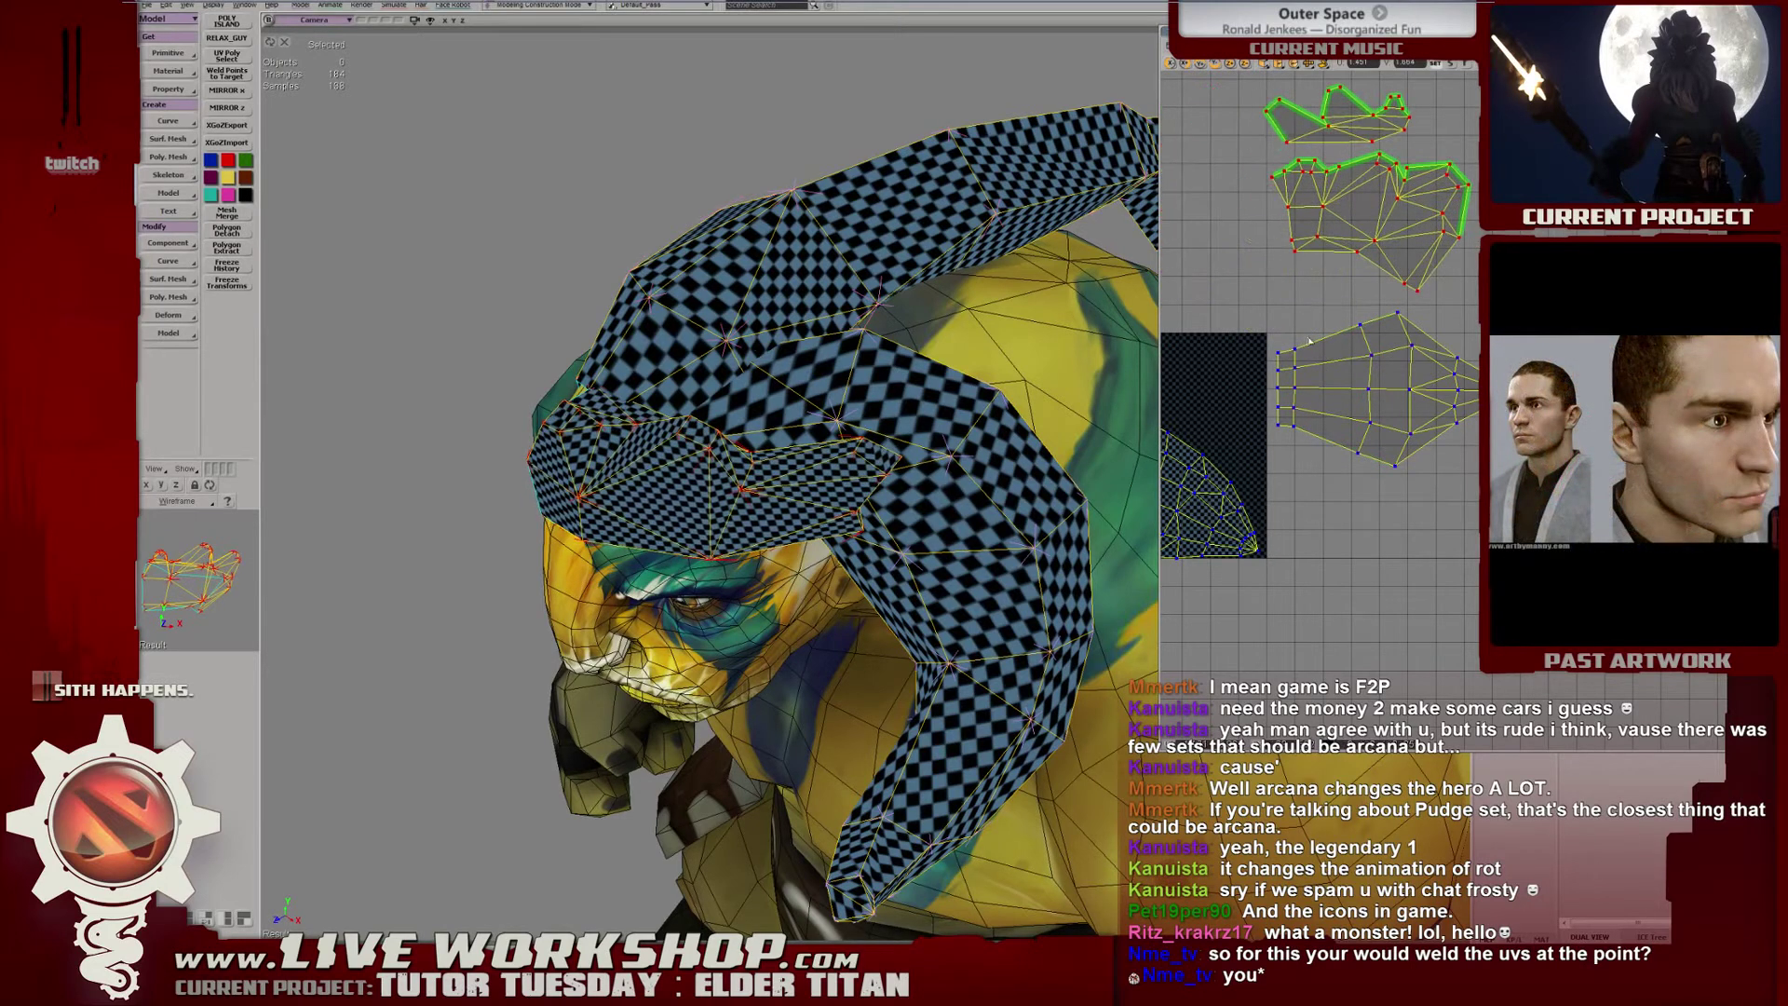
Turn the crest's front UV section end for end and move its narrow end next to the tail section.
drag(1314, 475, 1313, 471)
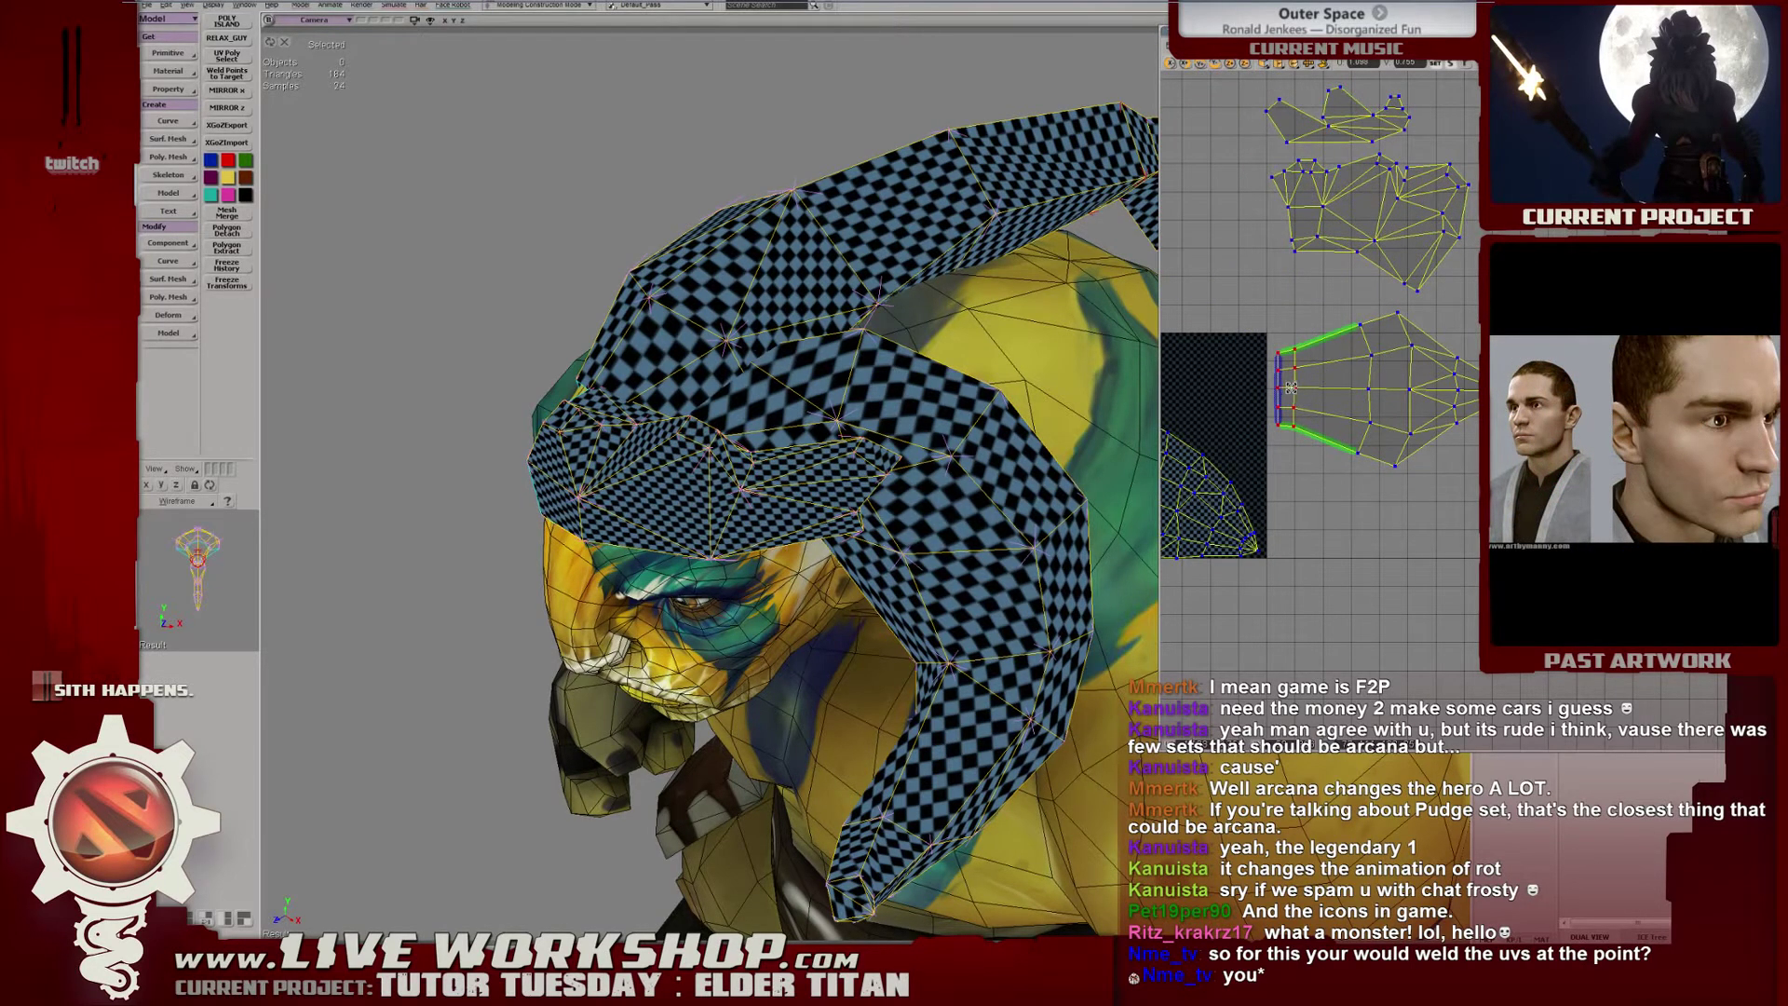
drag(1291, 387, 1358, 416)
middle_drag(1356, 412, 1376, 402)
drag(1401, 420, 1393, 440)
drag(1421, 363, 1441, 446)
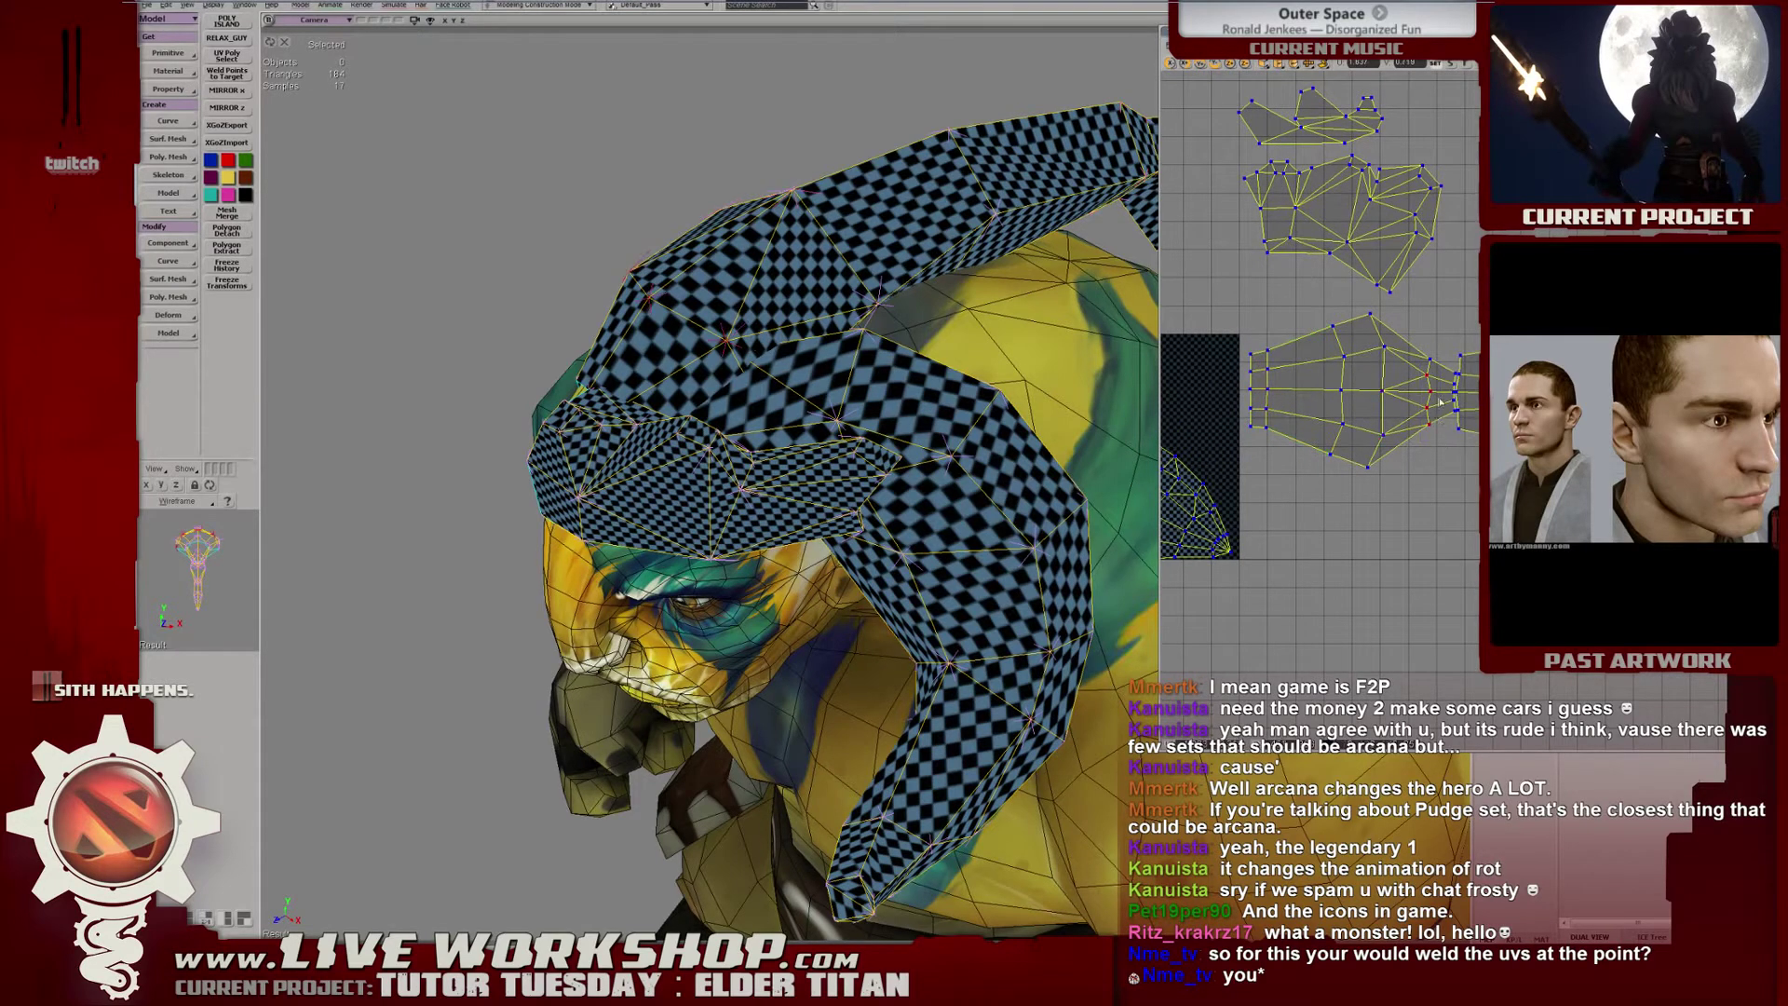
drag(1315, 320, 1337, 345)
key(c)
drag(1347, 428, 1434, 378)
key(v)
right_drag(775, 384, 762, 338)
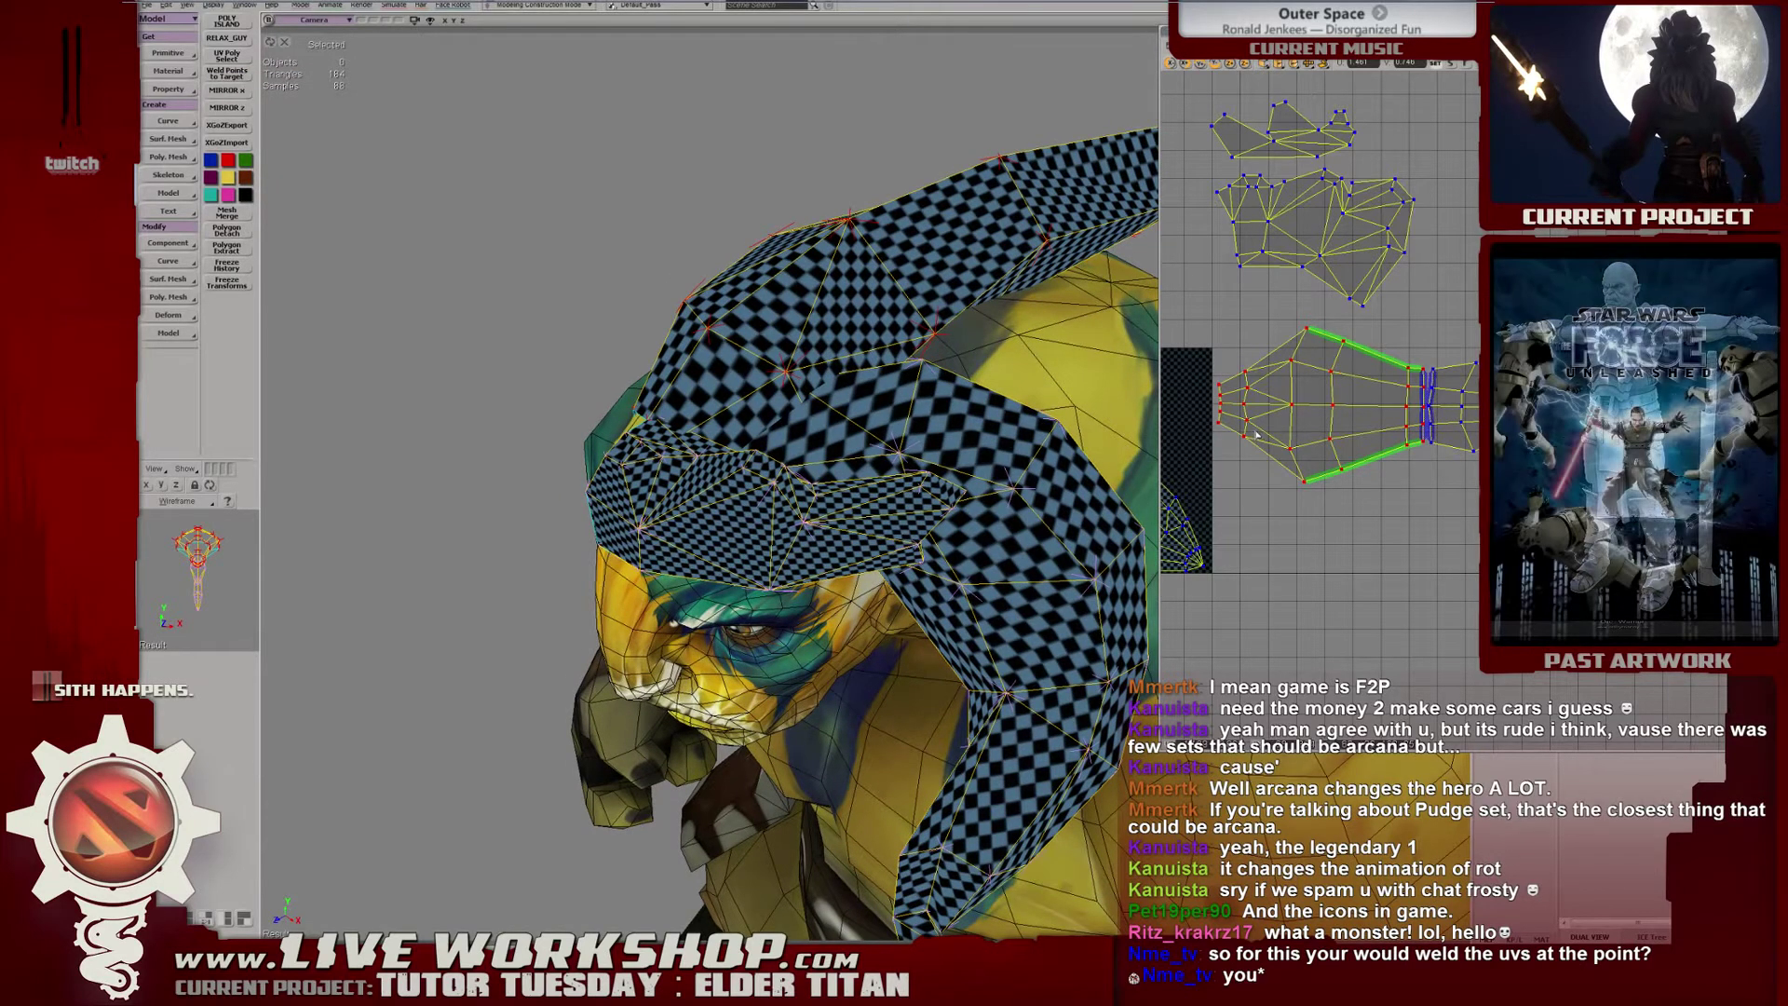
Widen the first columns of UV points at the crest's front end and shift them outward to reduce checker stretching.
scroll(1374, 393, up, 2)
drag(1306, 477, 1306, 477)
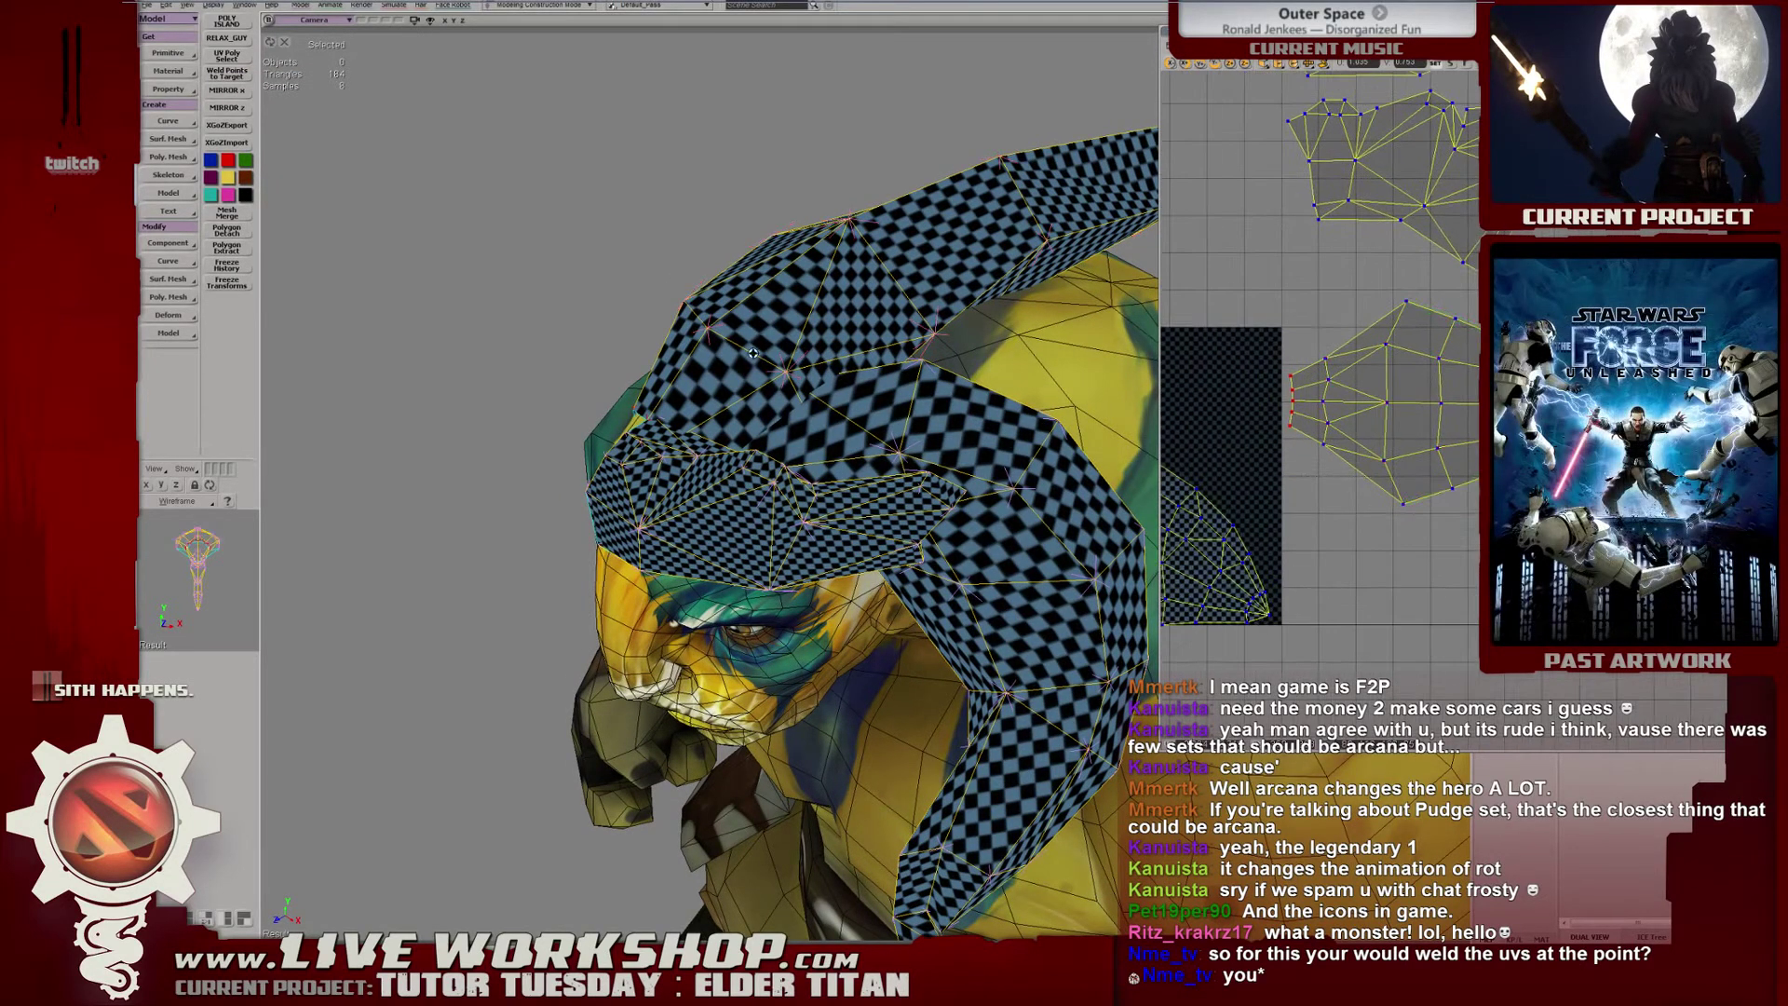
right_drag(753, 354, 849, 392)
drag(1338, 346, 1312, 460)
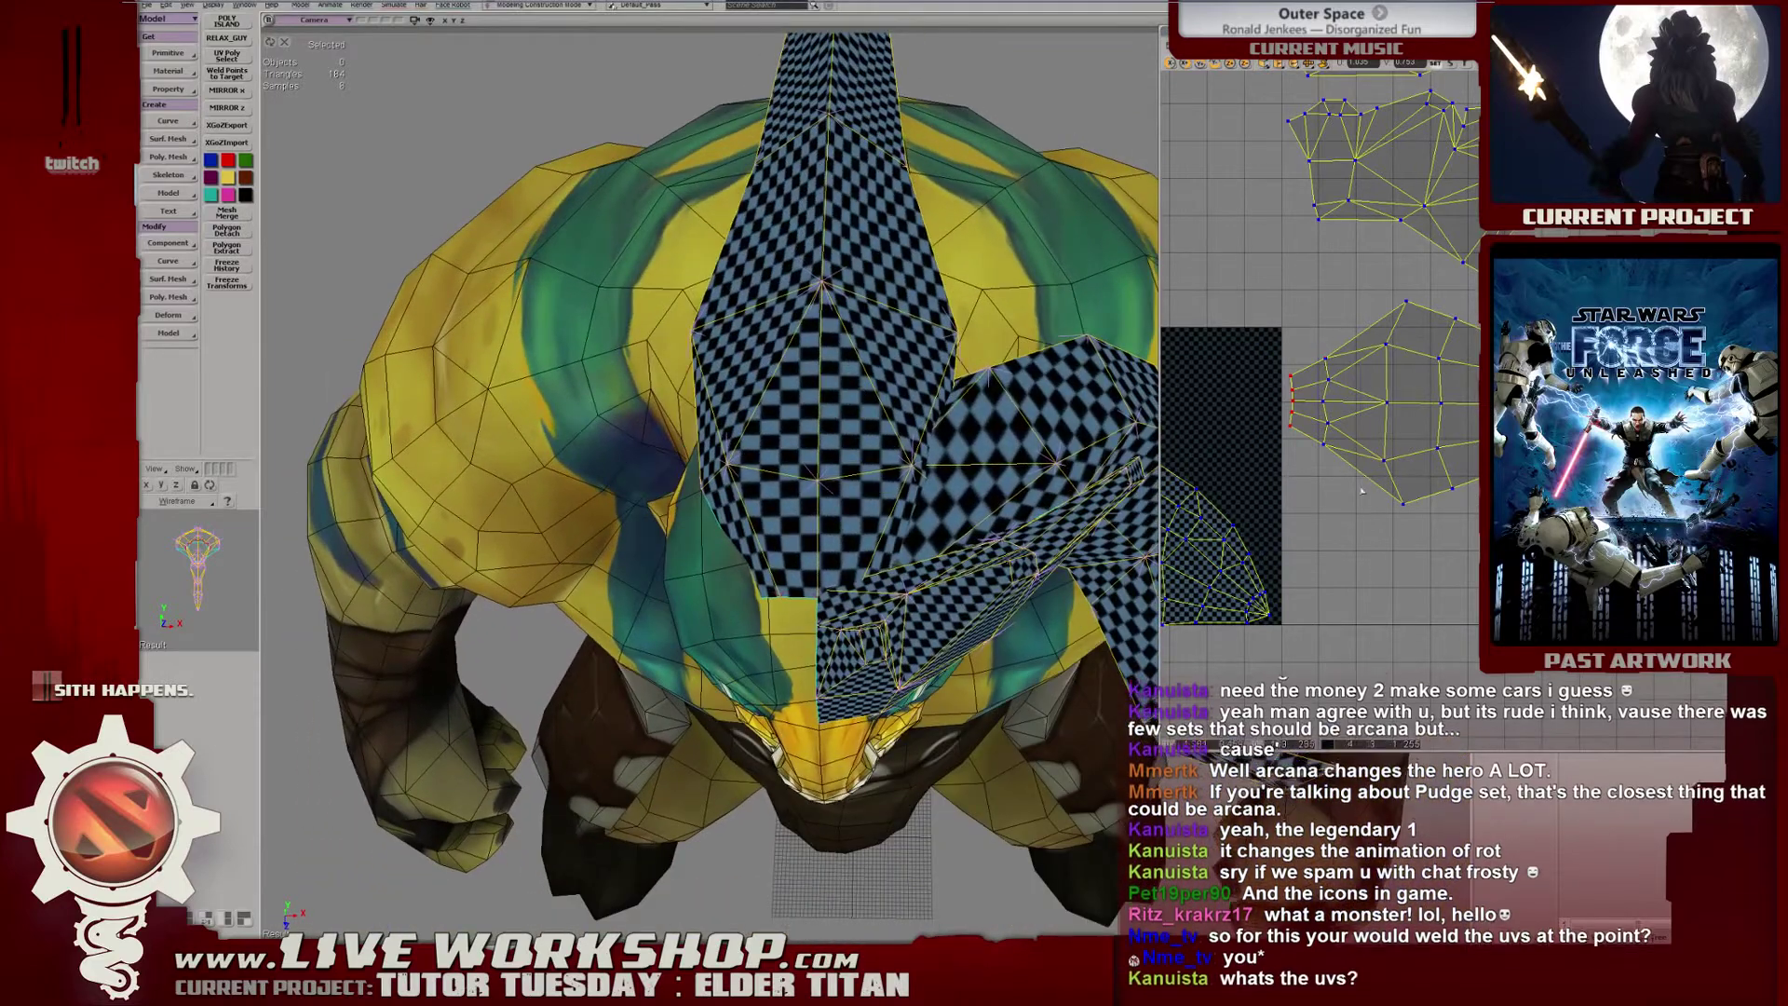
key(x)
middle_drag(1333, 424, 1329, 354)
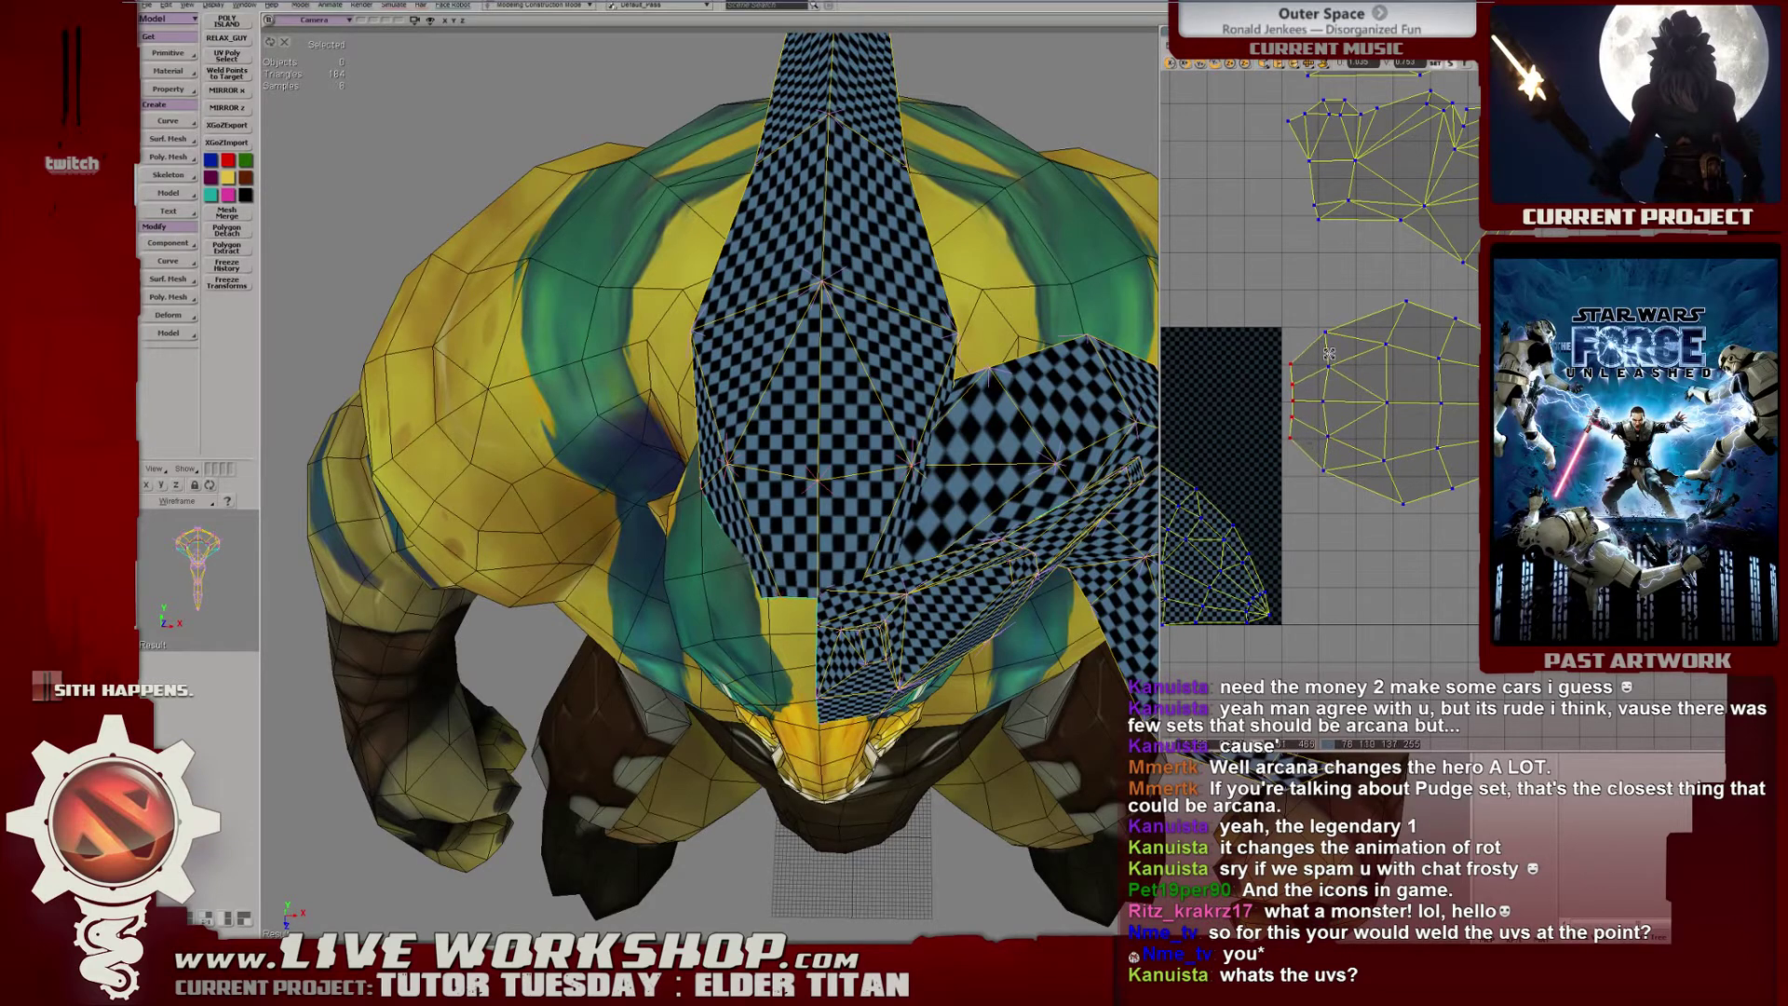
key(v)
drag(1316, 478, 1361, 447)
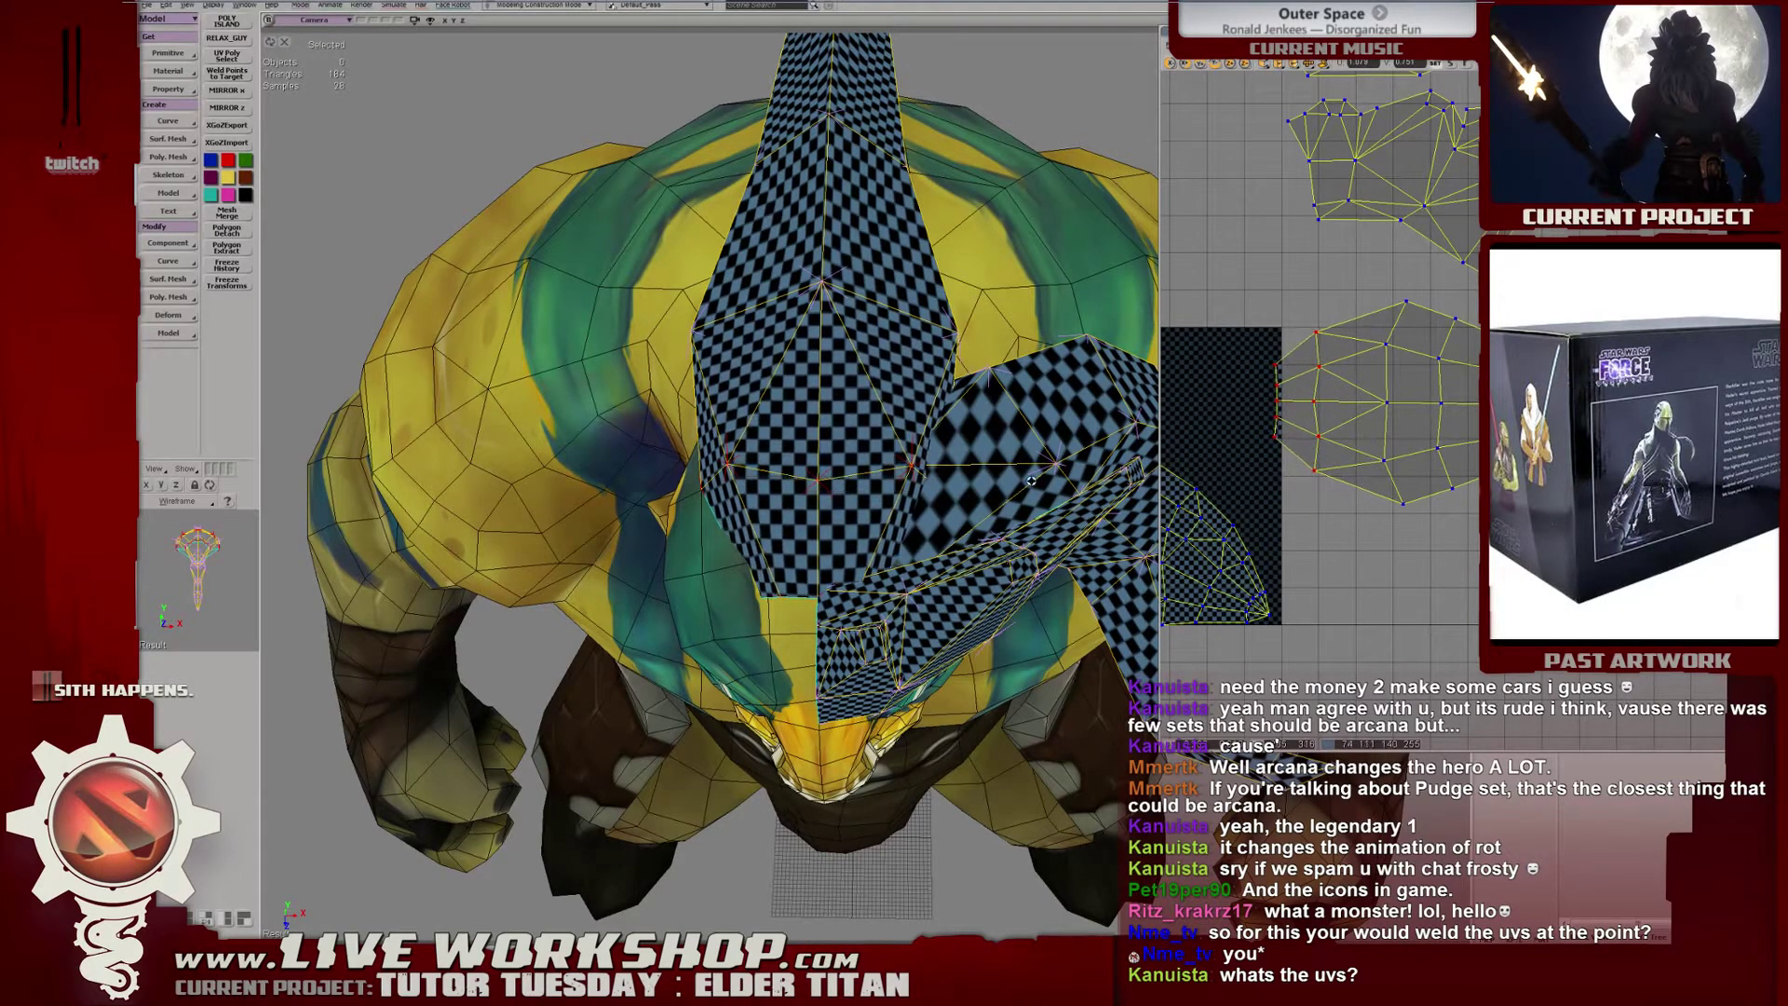
Shift the middle columns of the crest's front UV section lengthwise to even out the checker along its side.
right_drag(1031, 481, 895, 495)
middle_drag(1475, 437, 1325, 361)
shift+drag(1386, 553, 1386, 551)
drag(1386, 445, 1362, 446)
drag(1361, 445, 1362, 445)
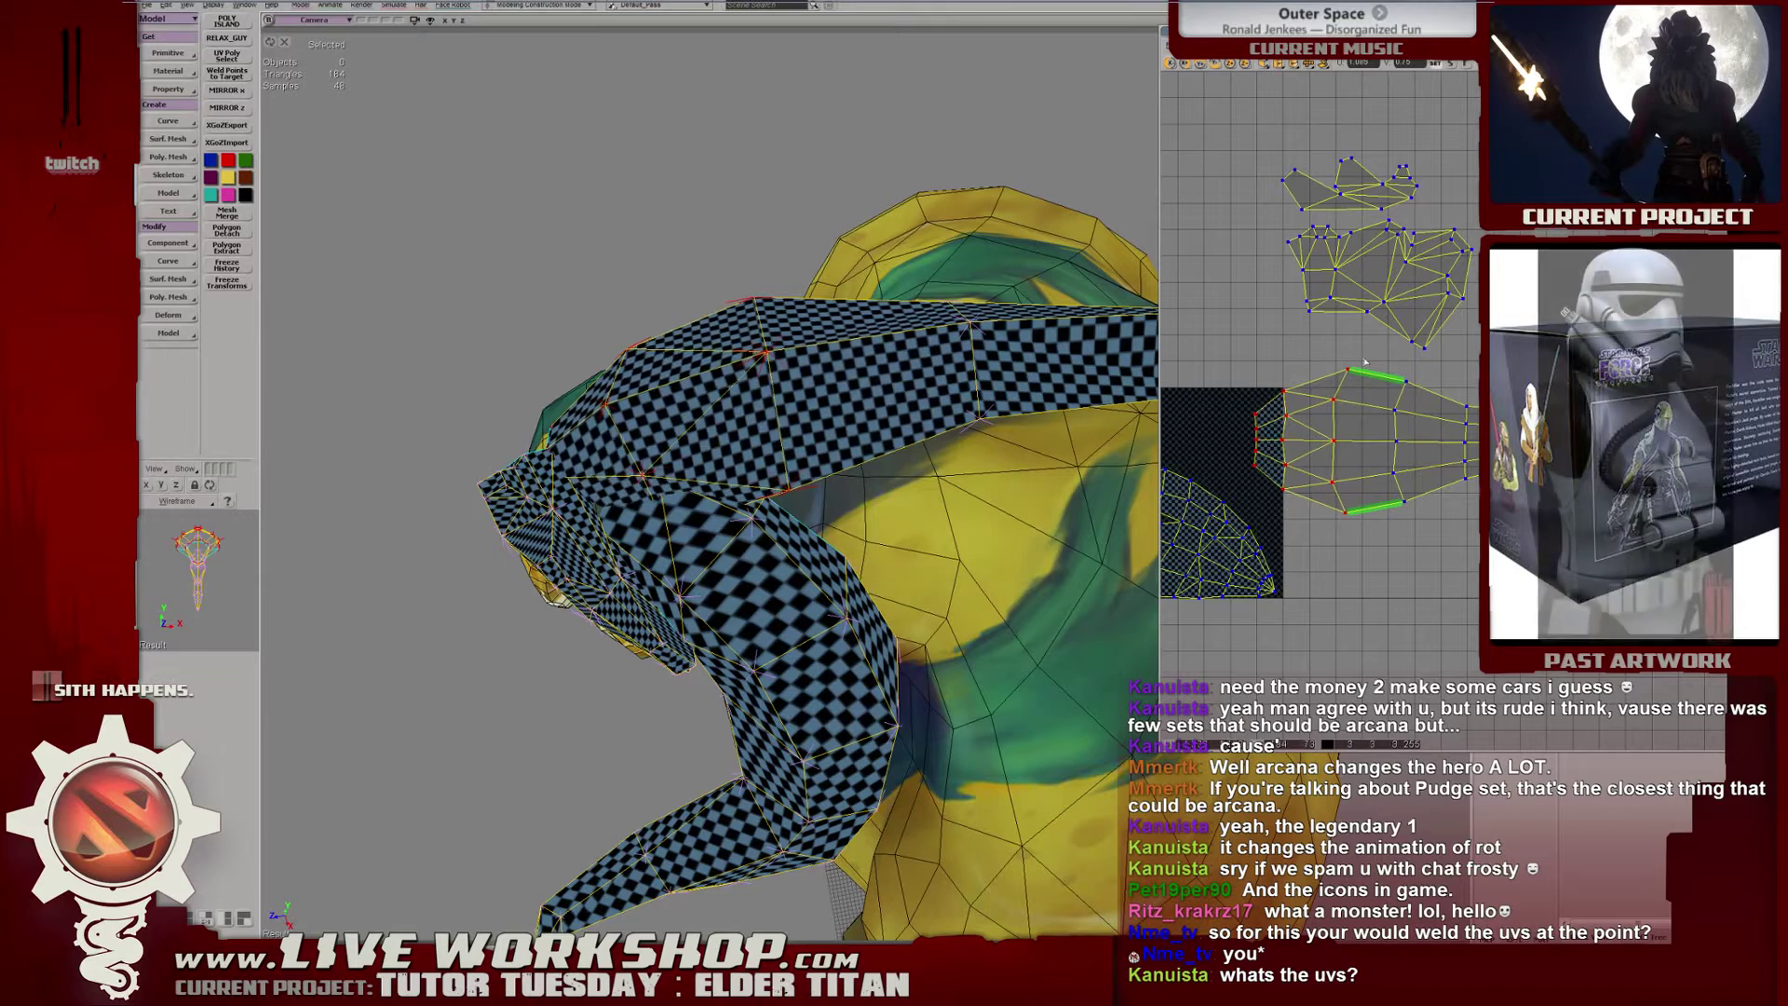
shift+drag(1378, 359, 1423, 523)
right_drag(1071, 484, 792, 470)
drag(1305, 464, 1431, 436)
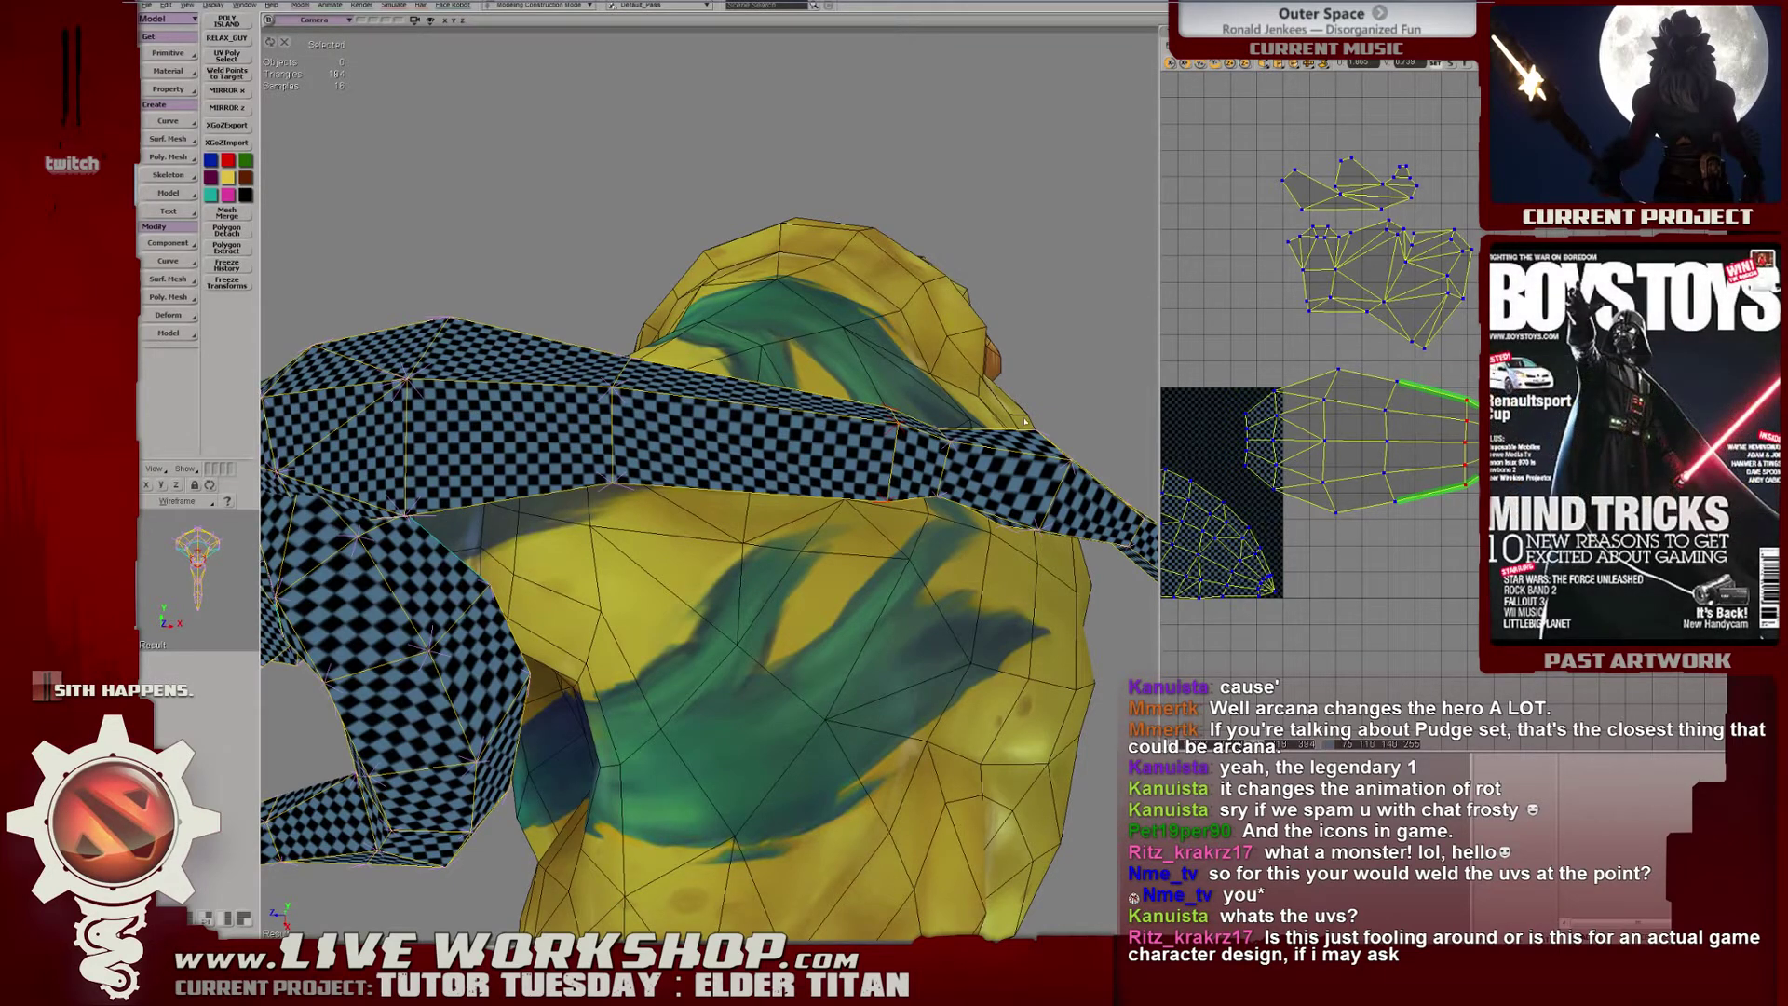
Widen the flared column of UV points in the crest's tail section.
middle_drag(1025, 422, 960, 399)
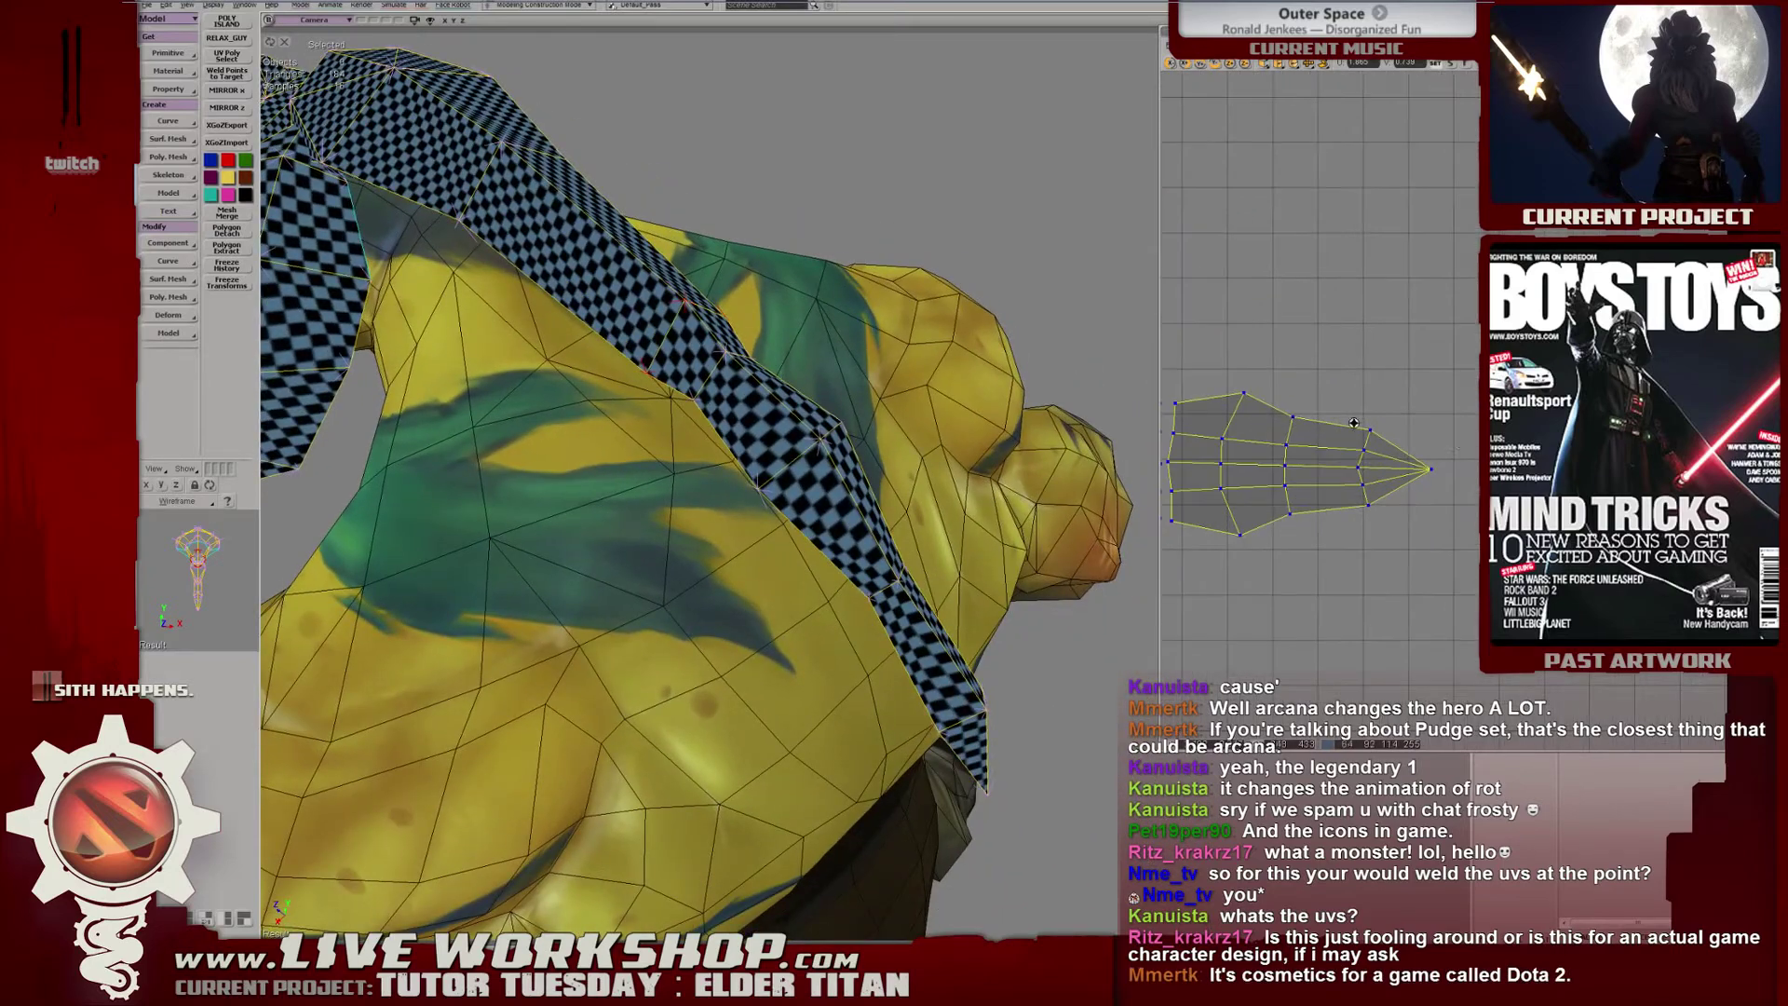
middle_drag(984, 487, 1121, 449)
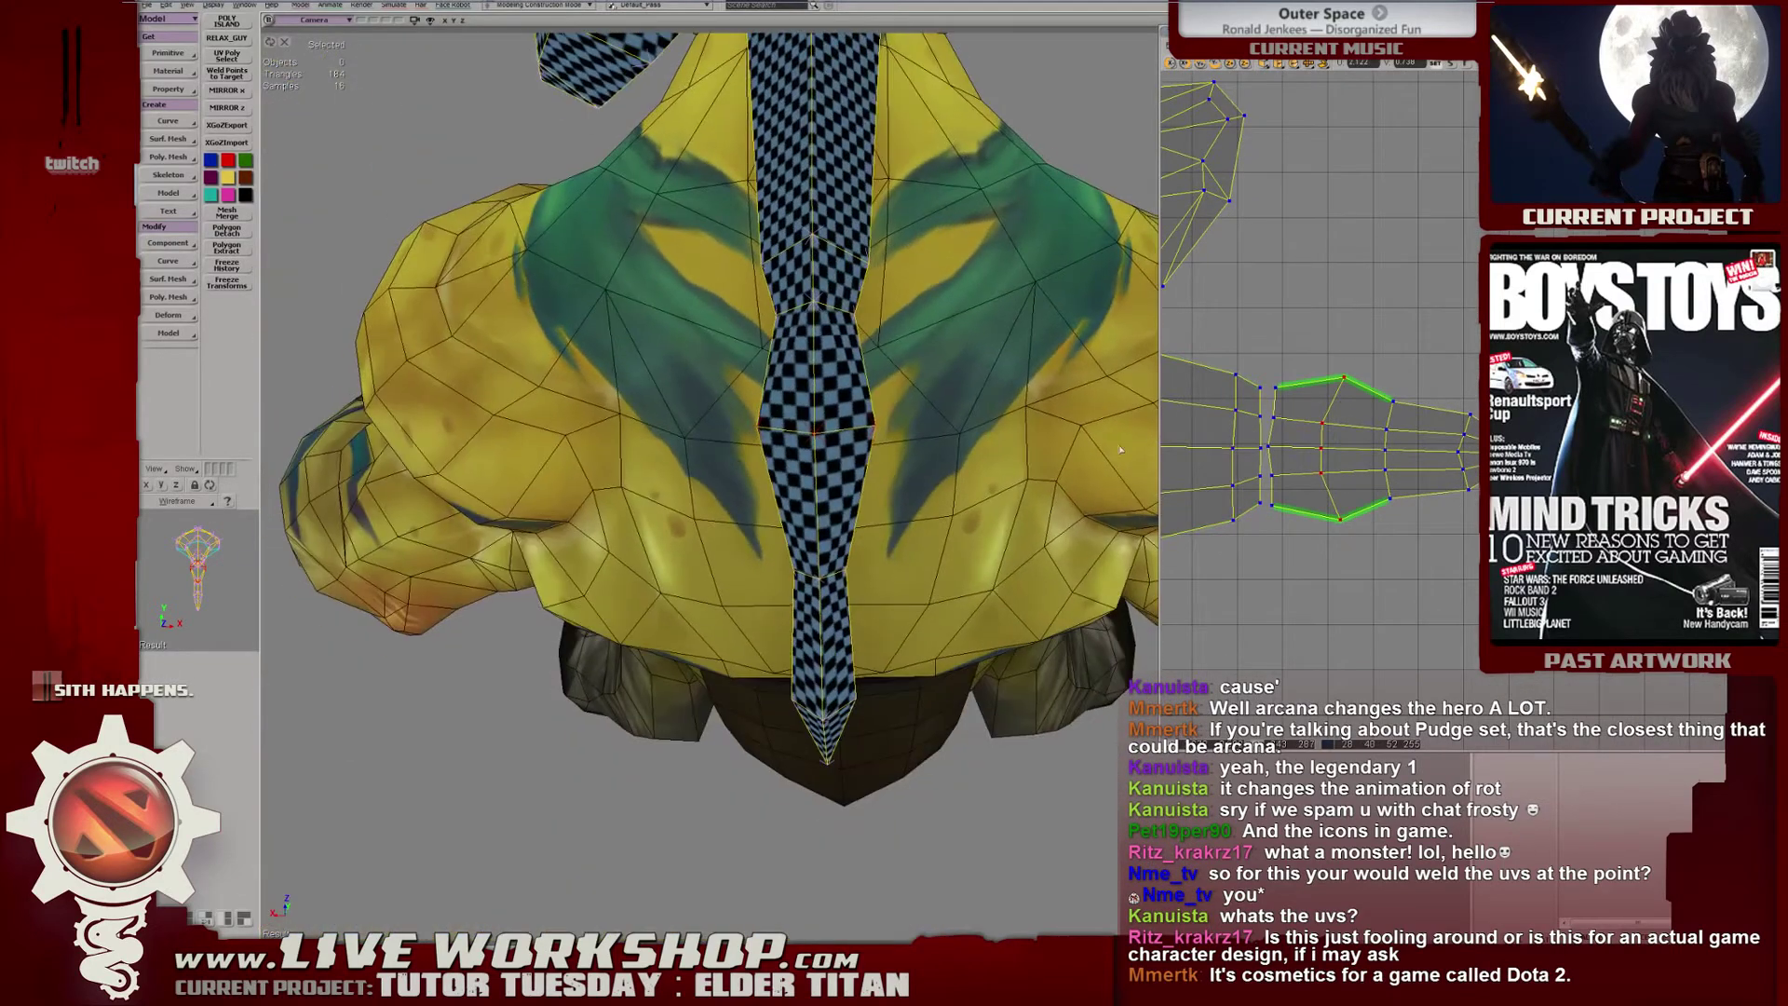
drag(1384, 445, 1405, 443)
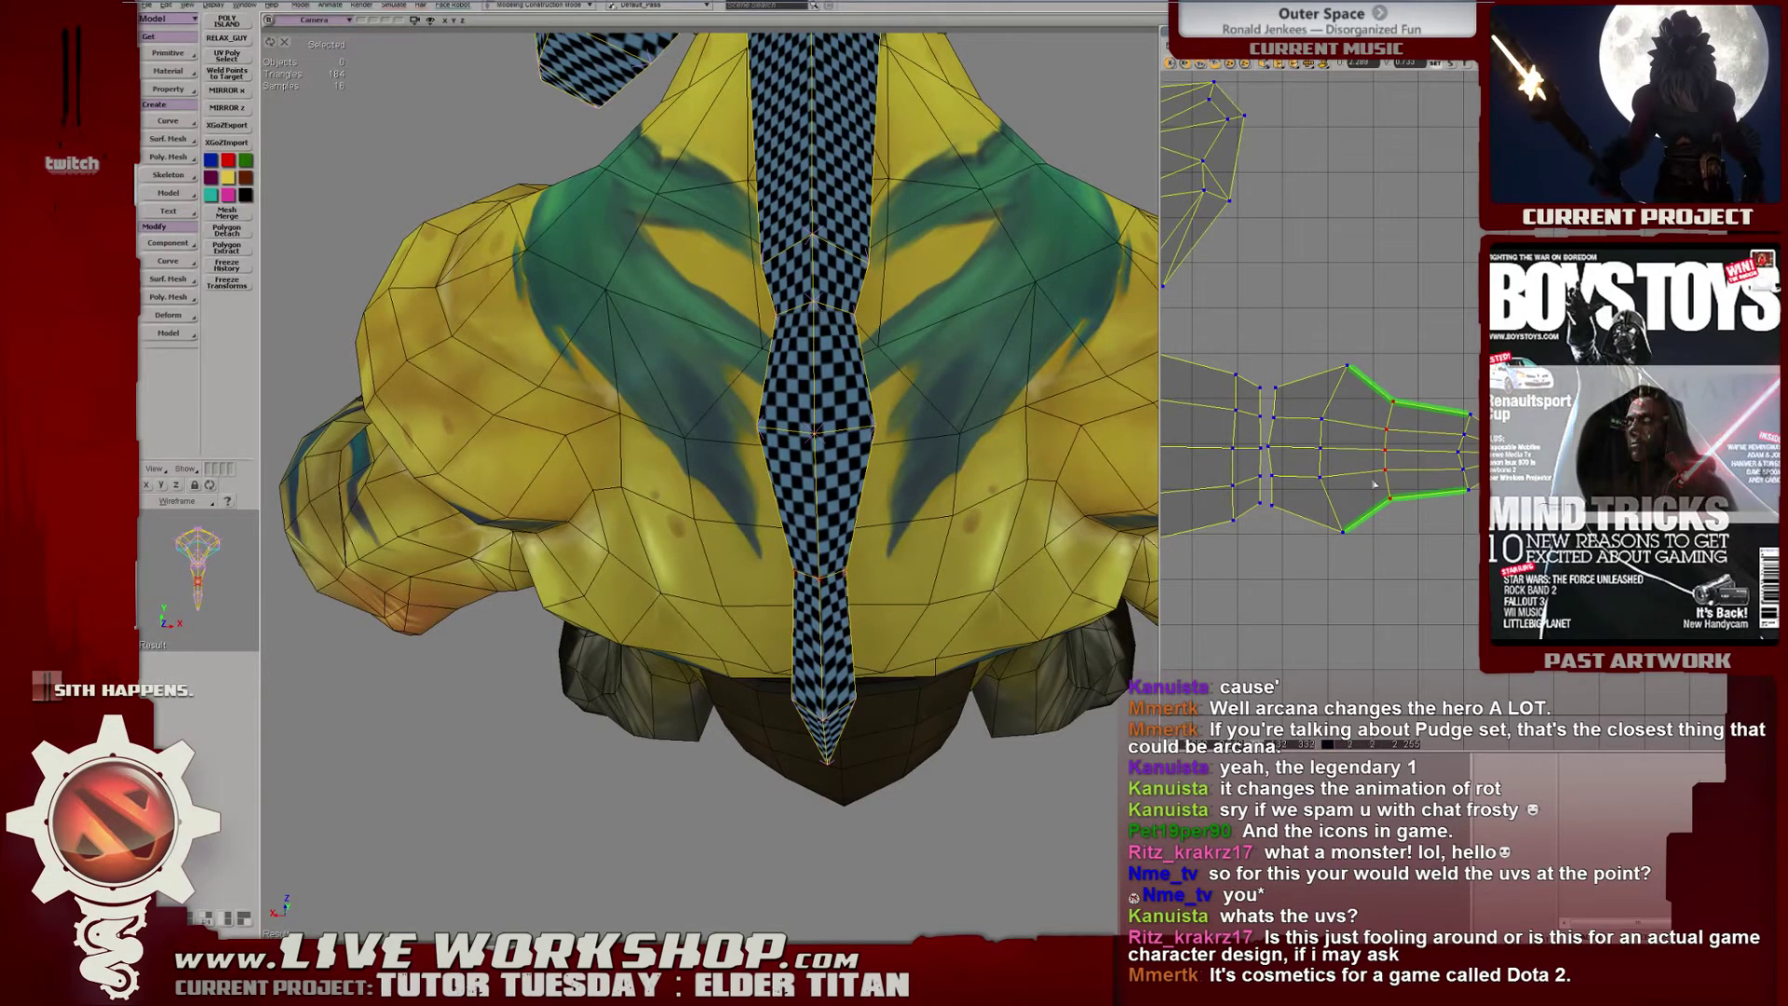
Nudge the lower mesh point of the crest's tail flare slightly inward with the move point tool.
middle_drag(1024, 447, 807, 332)
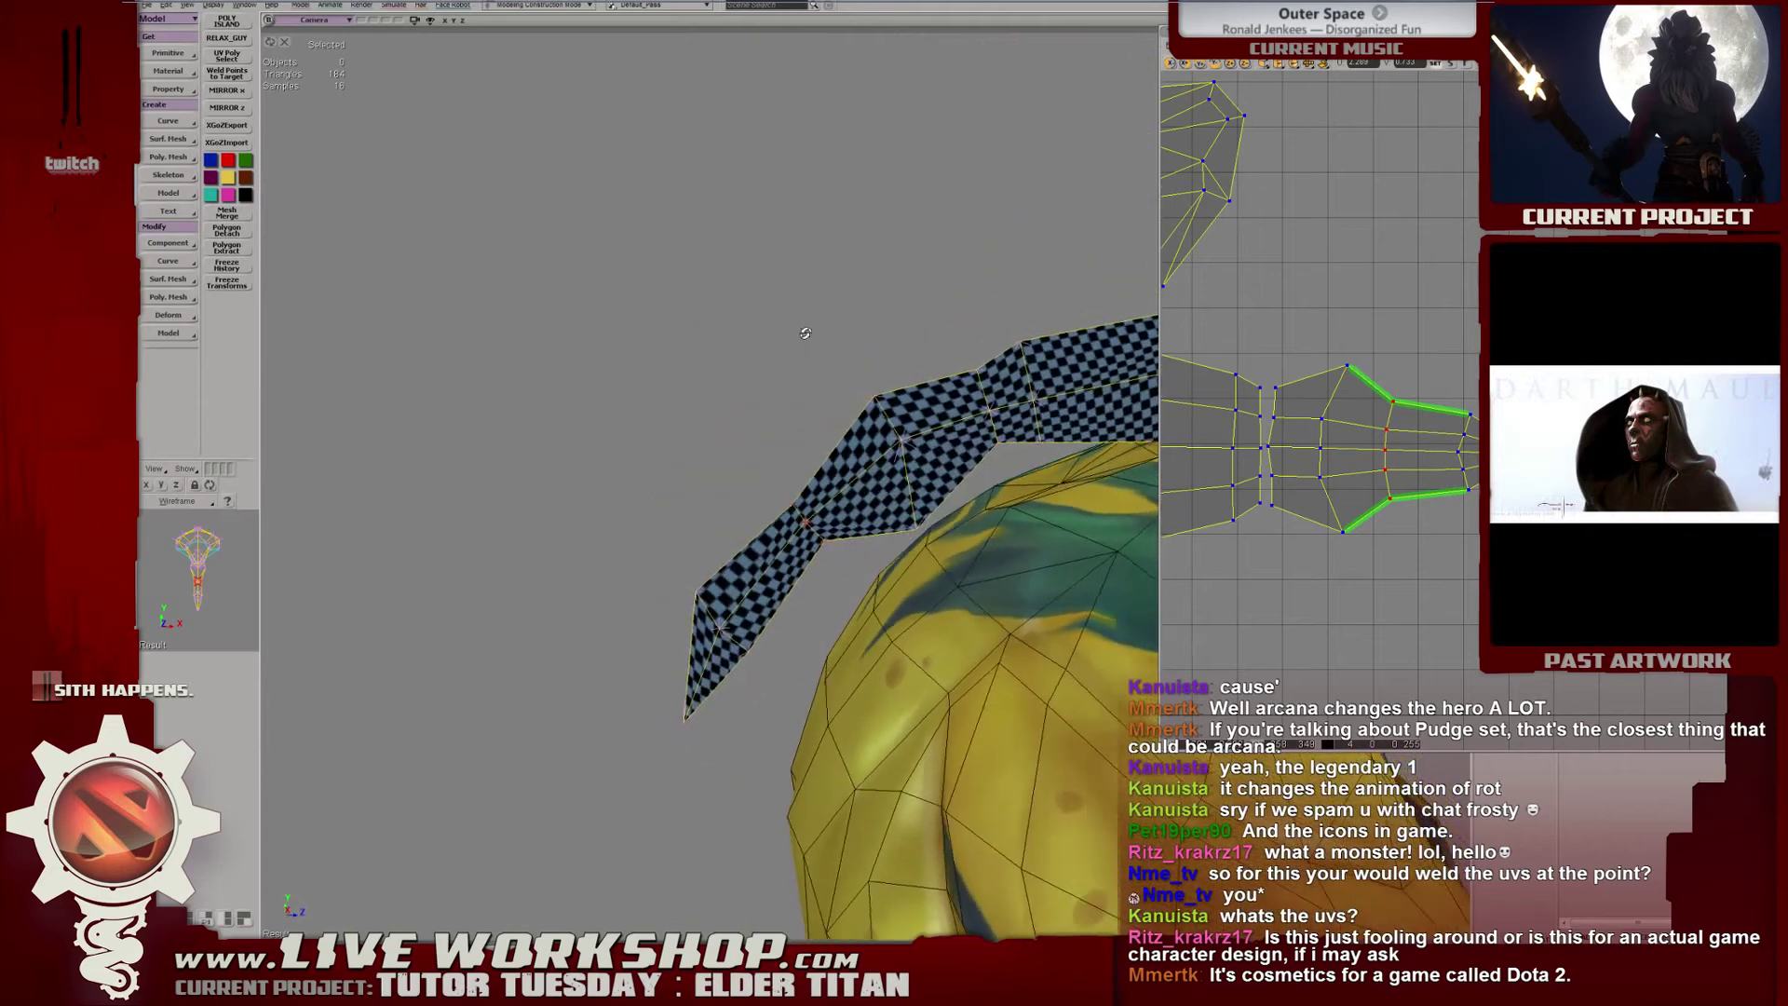
key(m)
click(918, 532)
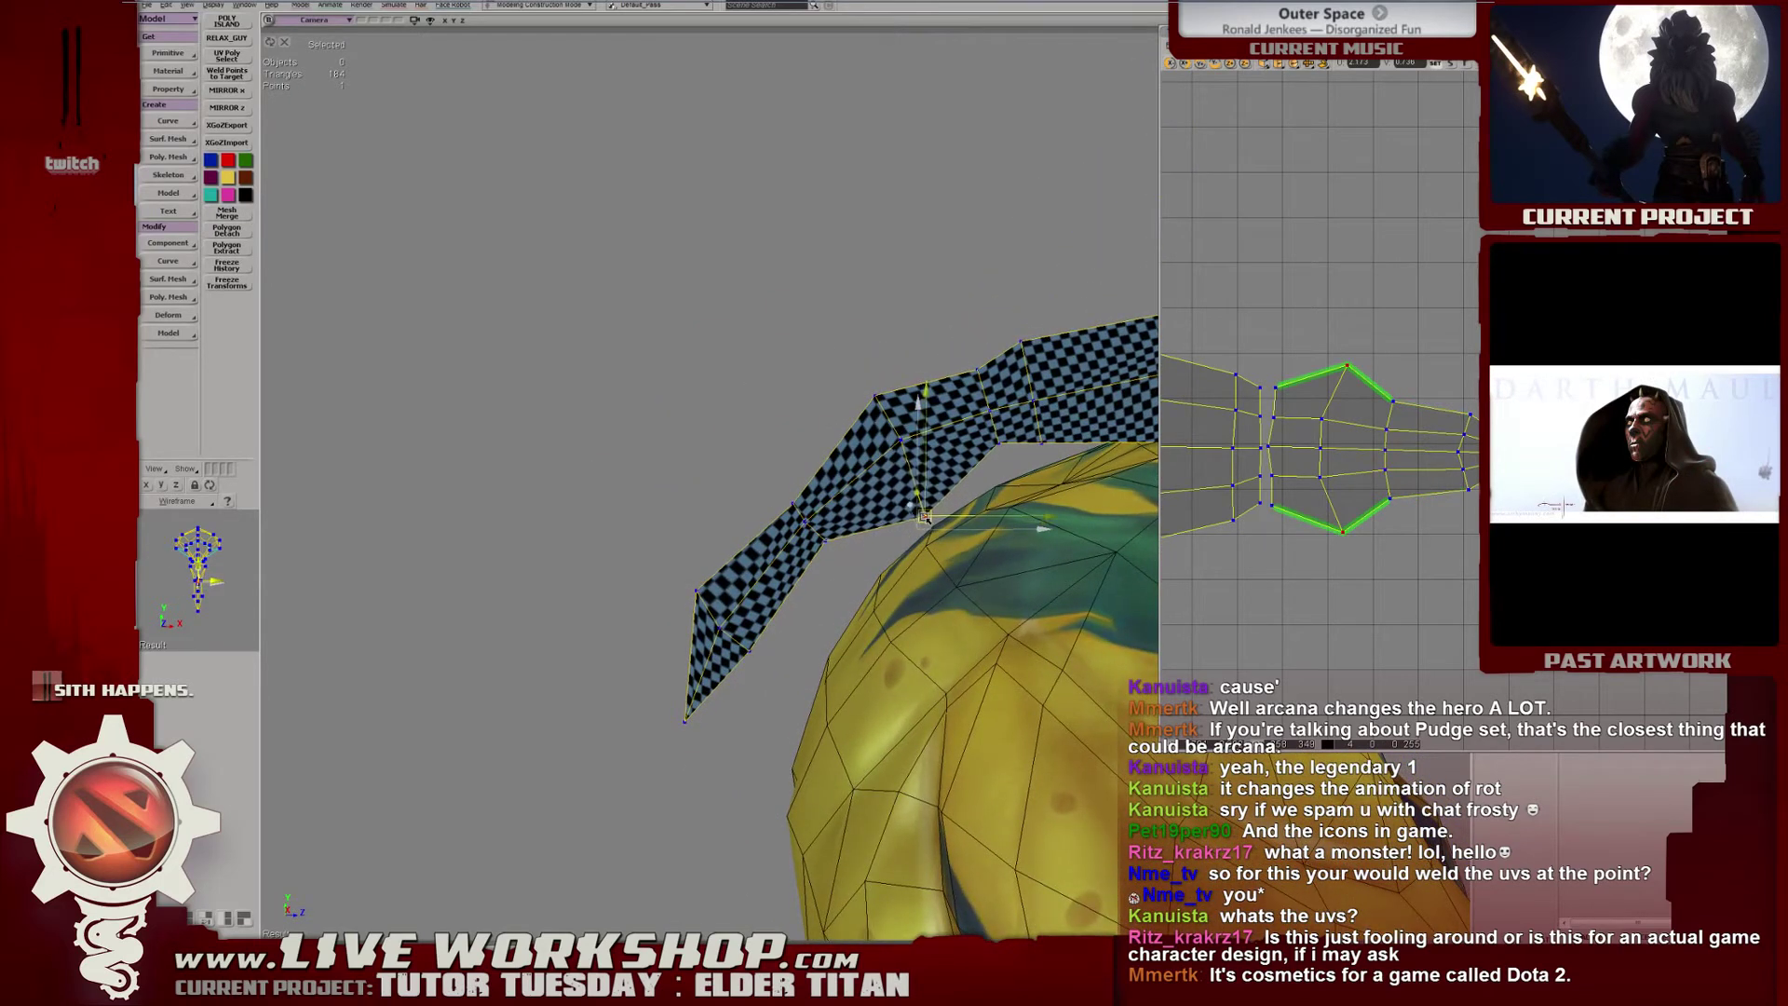
middle_drag(920, 515, 1362, 407)
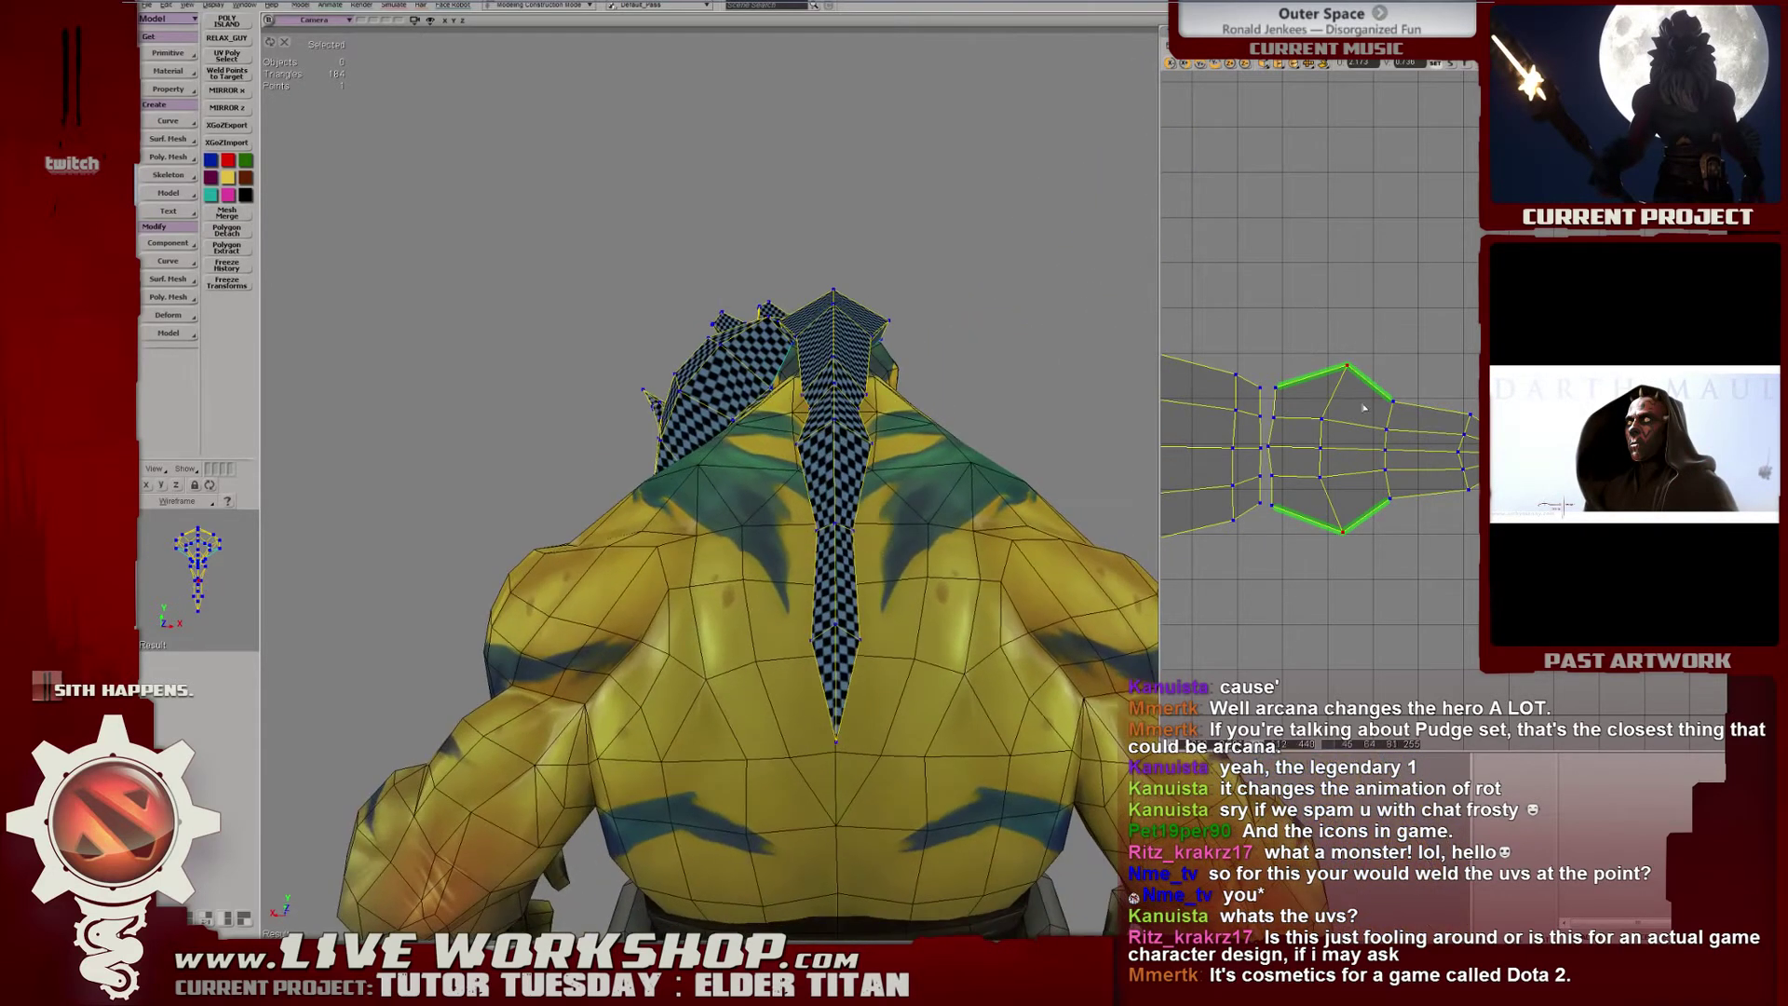
Select the crest's tail section UVs and line them up against the end of the front section.
middle_drag(823, 441, 896, 446)
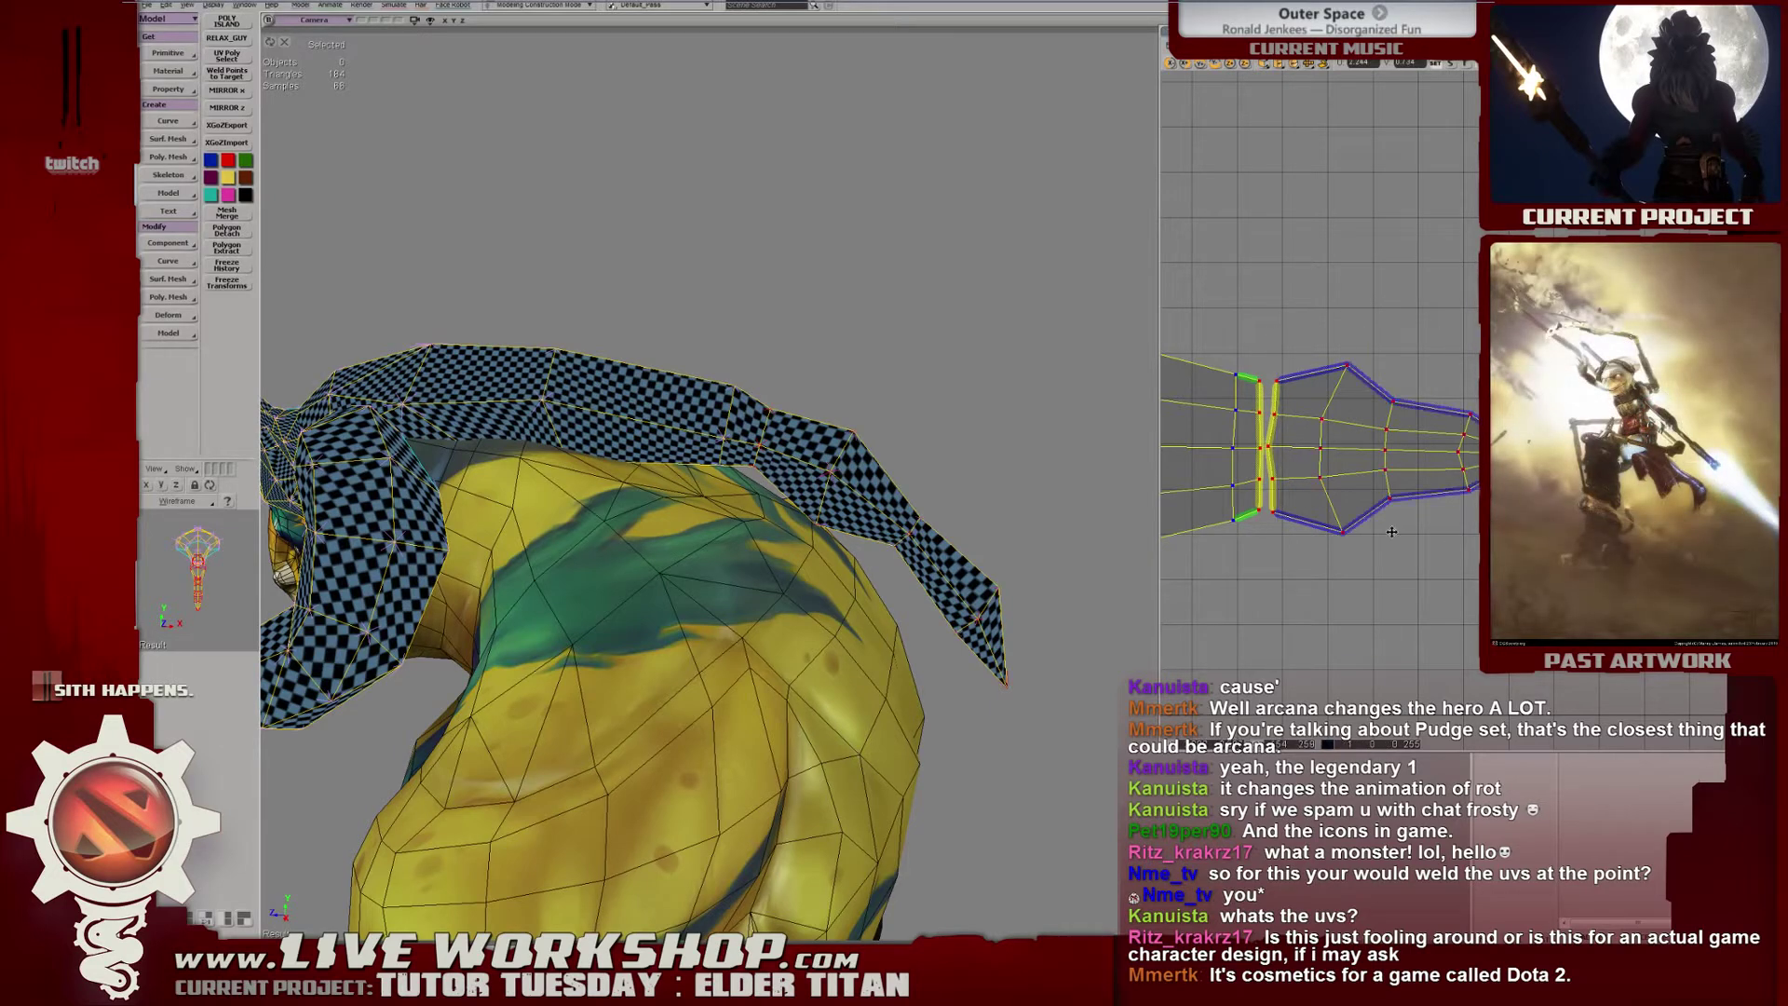
drag(1391, 532, 1397, 532)
scroll(1453, 565, down, 1)
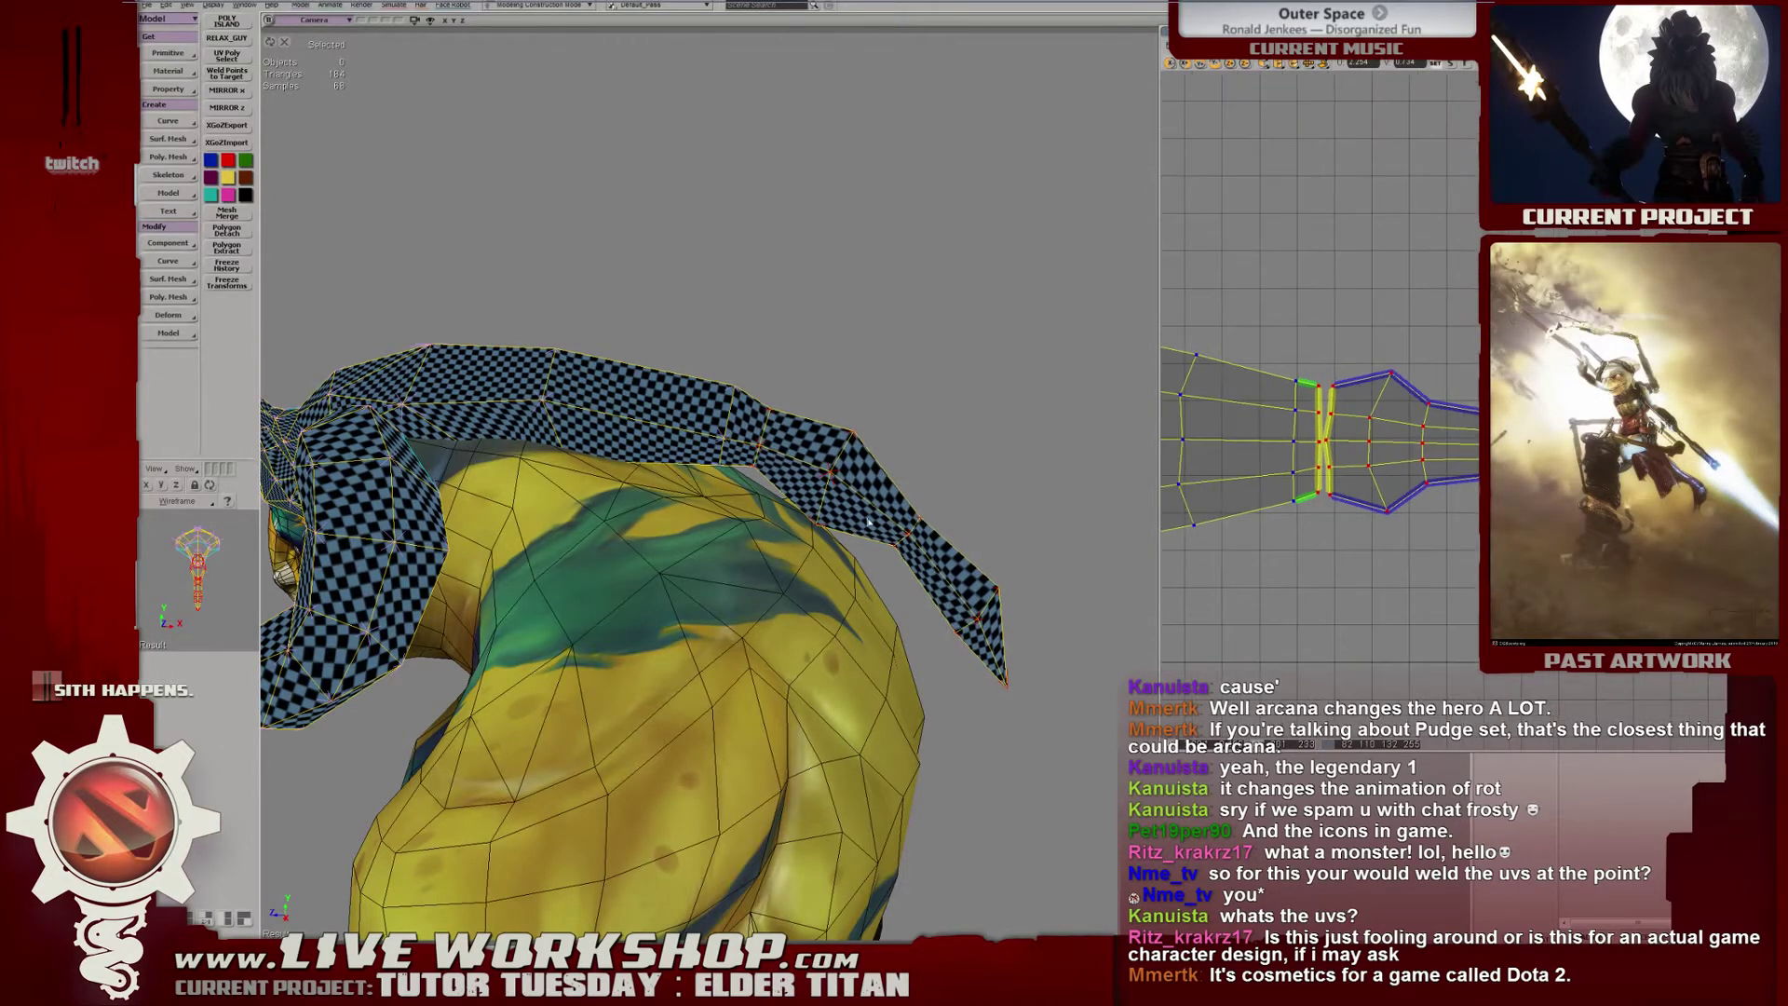
middle_drag(1450, 509, 1198, 444)
drag(1197, 444, 1376, 465)
Reselect the horn, crown and crest meshes together so all their UV islands show beside the texture square.
key(space)
right_drag(966, 363, 820, 381)
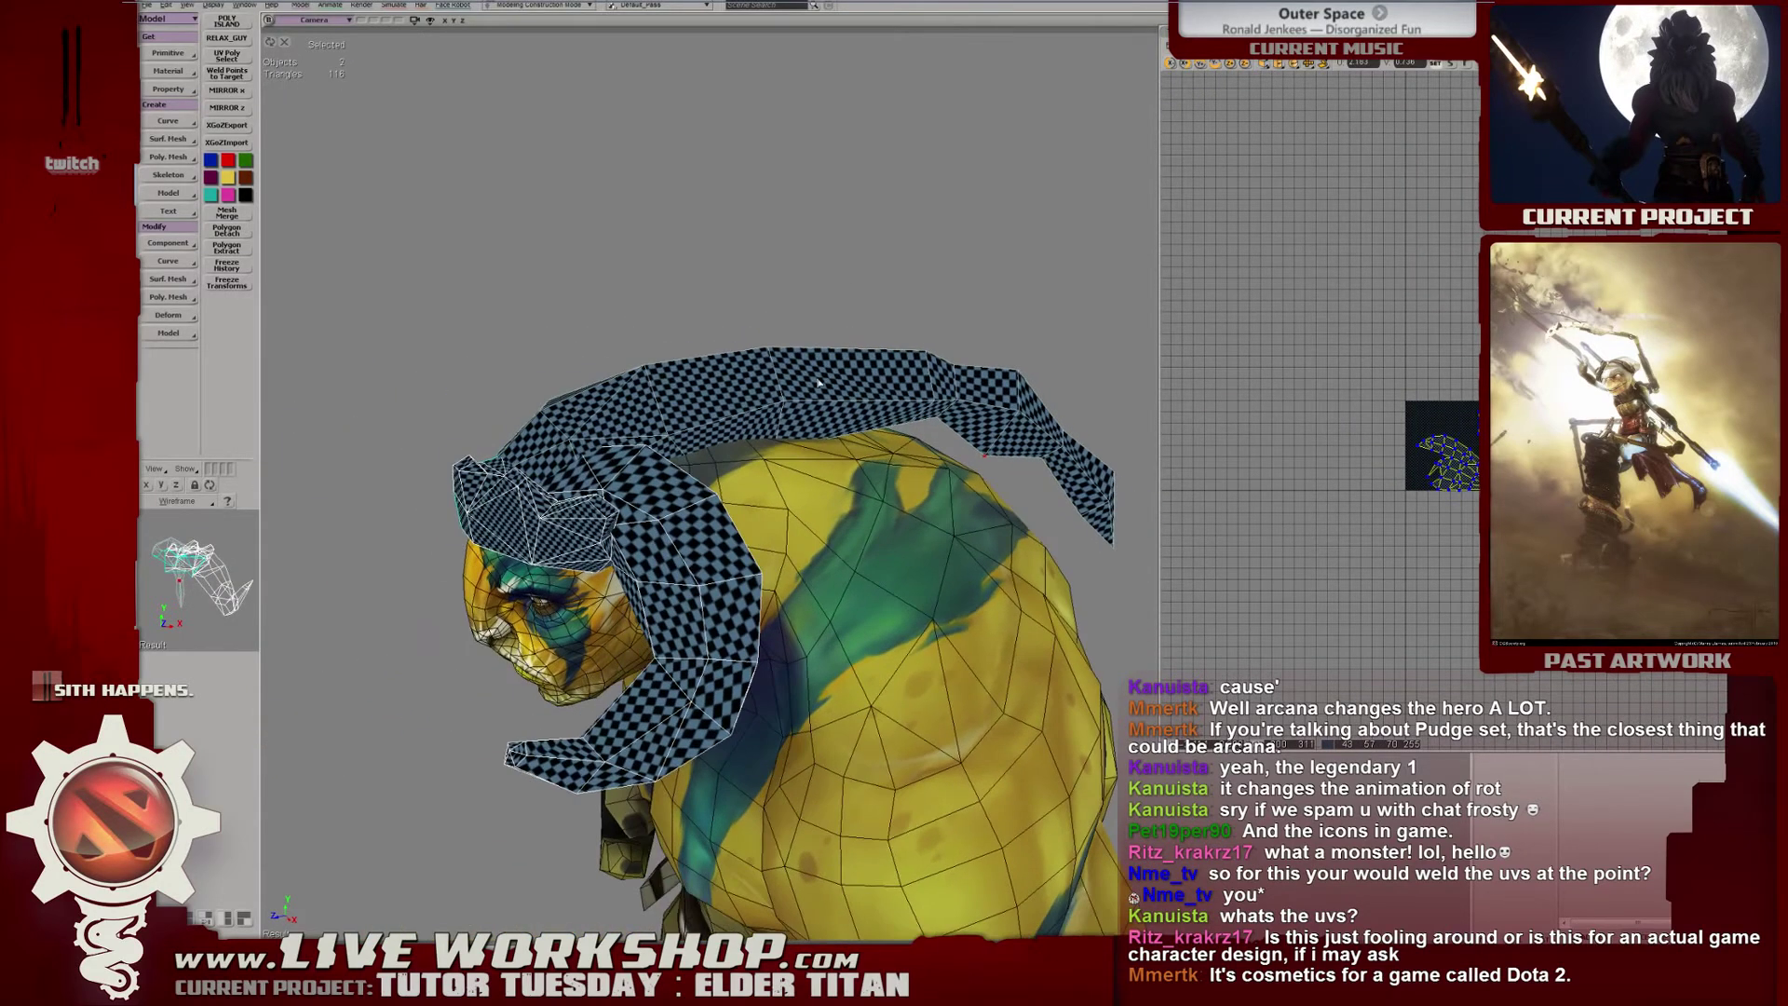
drag(1434, 399, 1341, 400)
middle_drag(1341, 401, 1370, 412)
drag(1370, 412, 1515, 445)
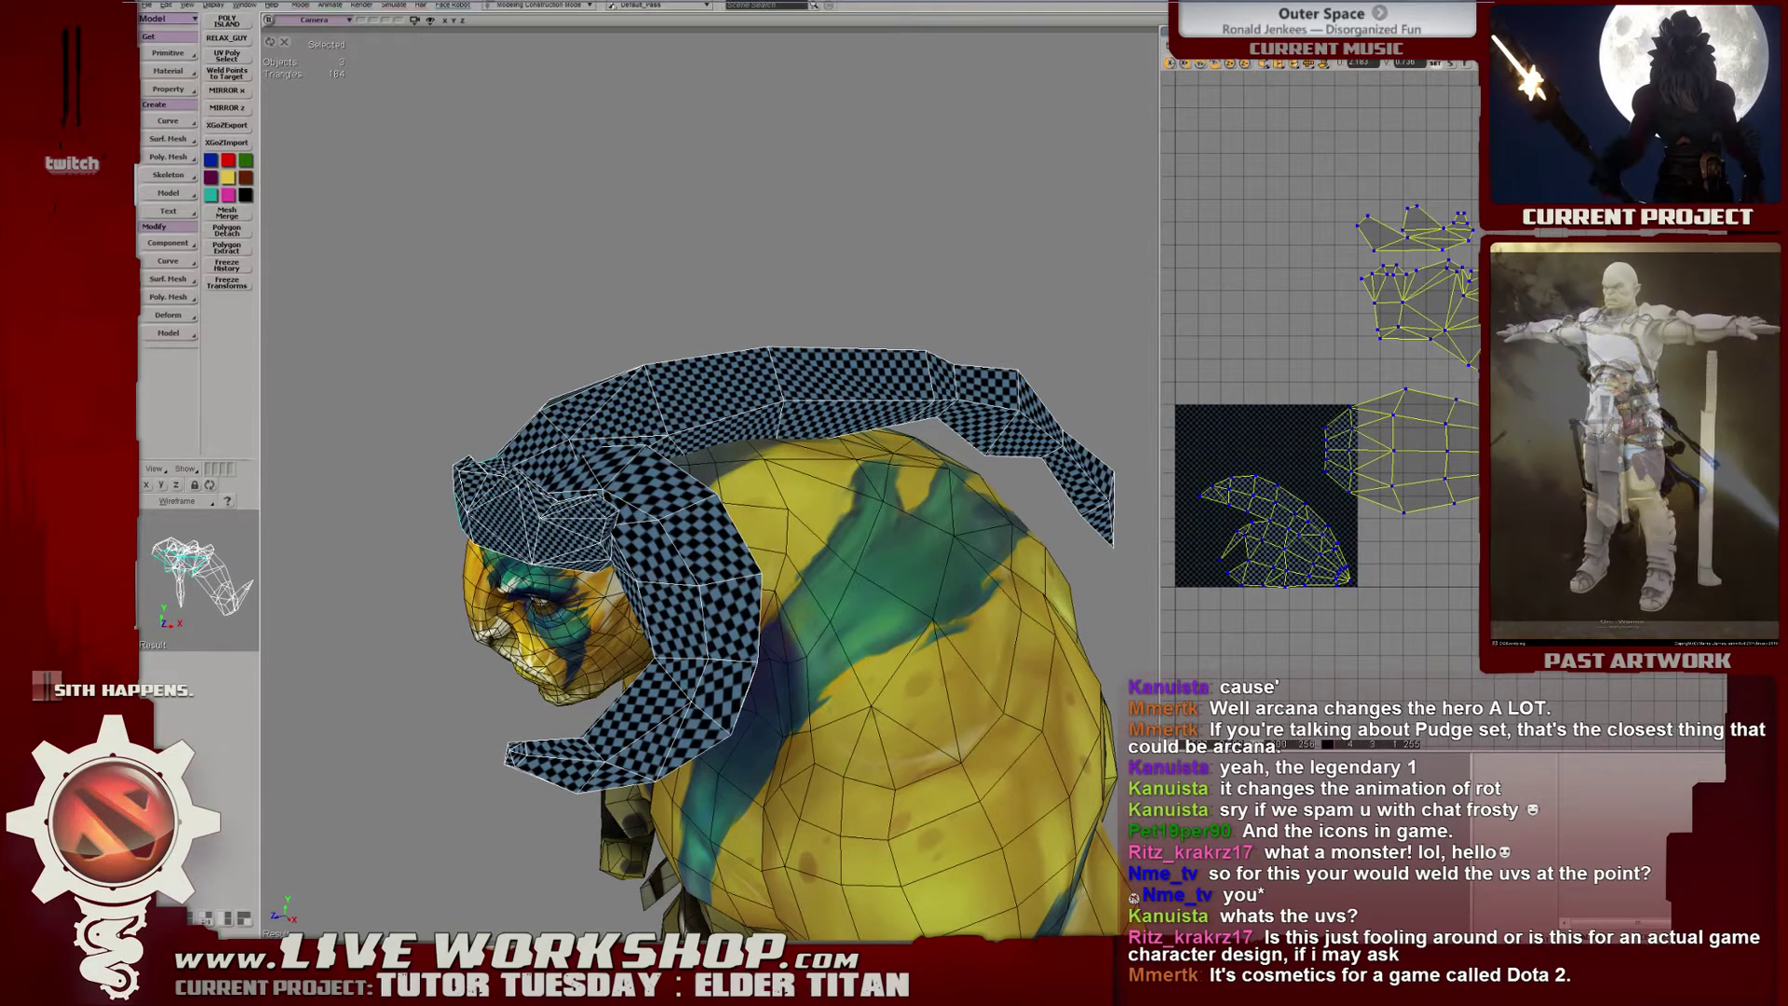
Select the front columns of the crest's UV island and move them slightly outward to relax the checker there.
click(1425, 423)
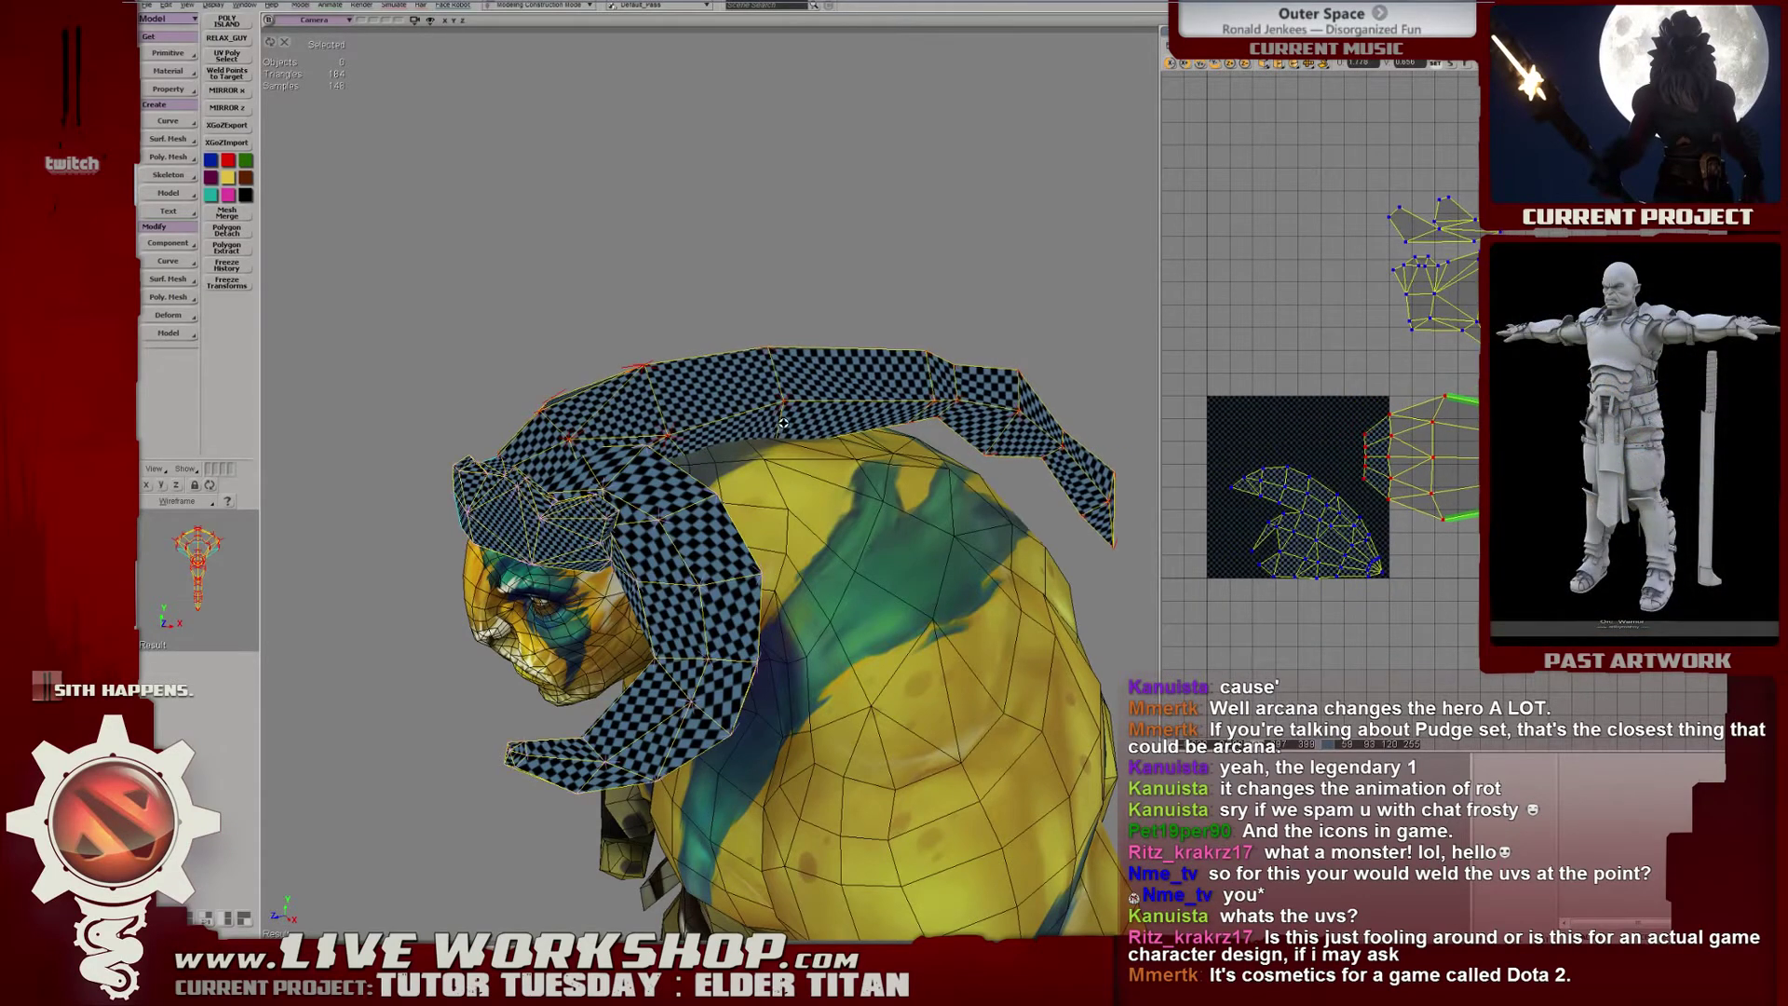
right_drag(781, 424, 827, 420)
middle_drag(827, 421, 884, 419)
right_drag(884, 419, 901, 413)
middle_drag(900, 413, 1080, 438)
drag(1420, 501, 1422, 483)
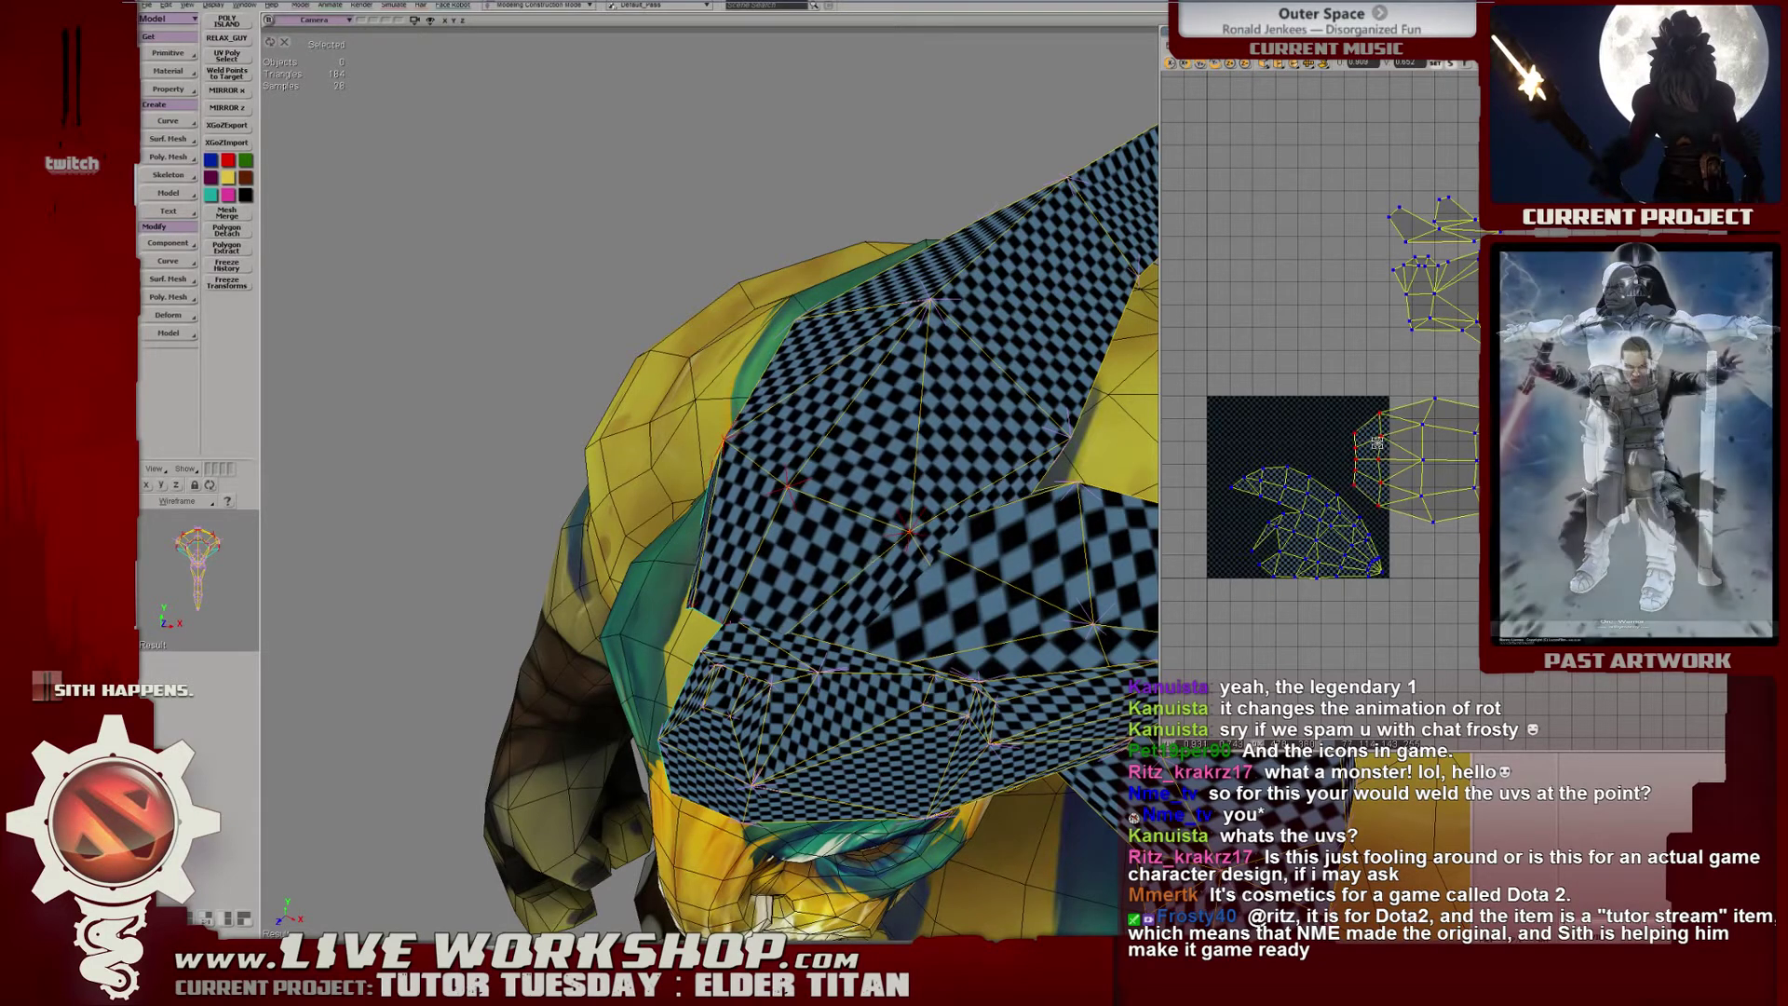
drag(1378, 458, 1373, 459)
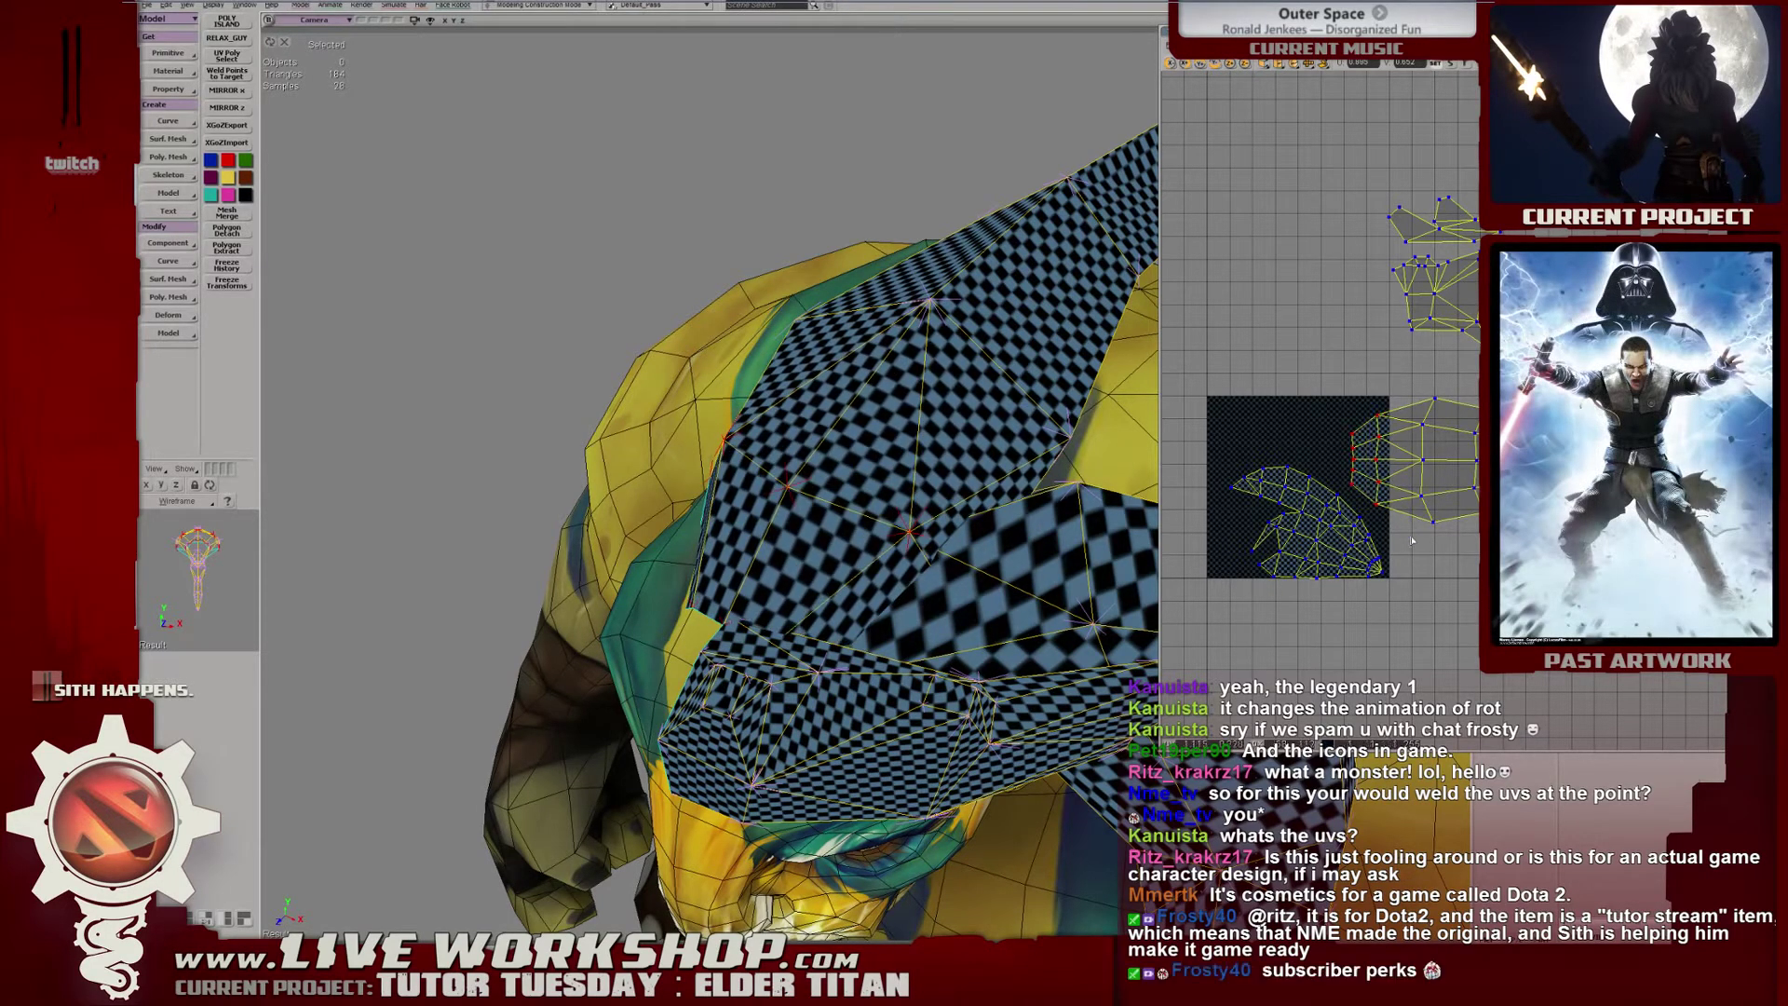
Select the front columns of the crest's UV island one group at a time and move them outward to relax the checker.
drag(1412, 540, 1396, 503)
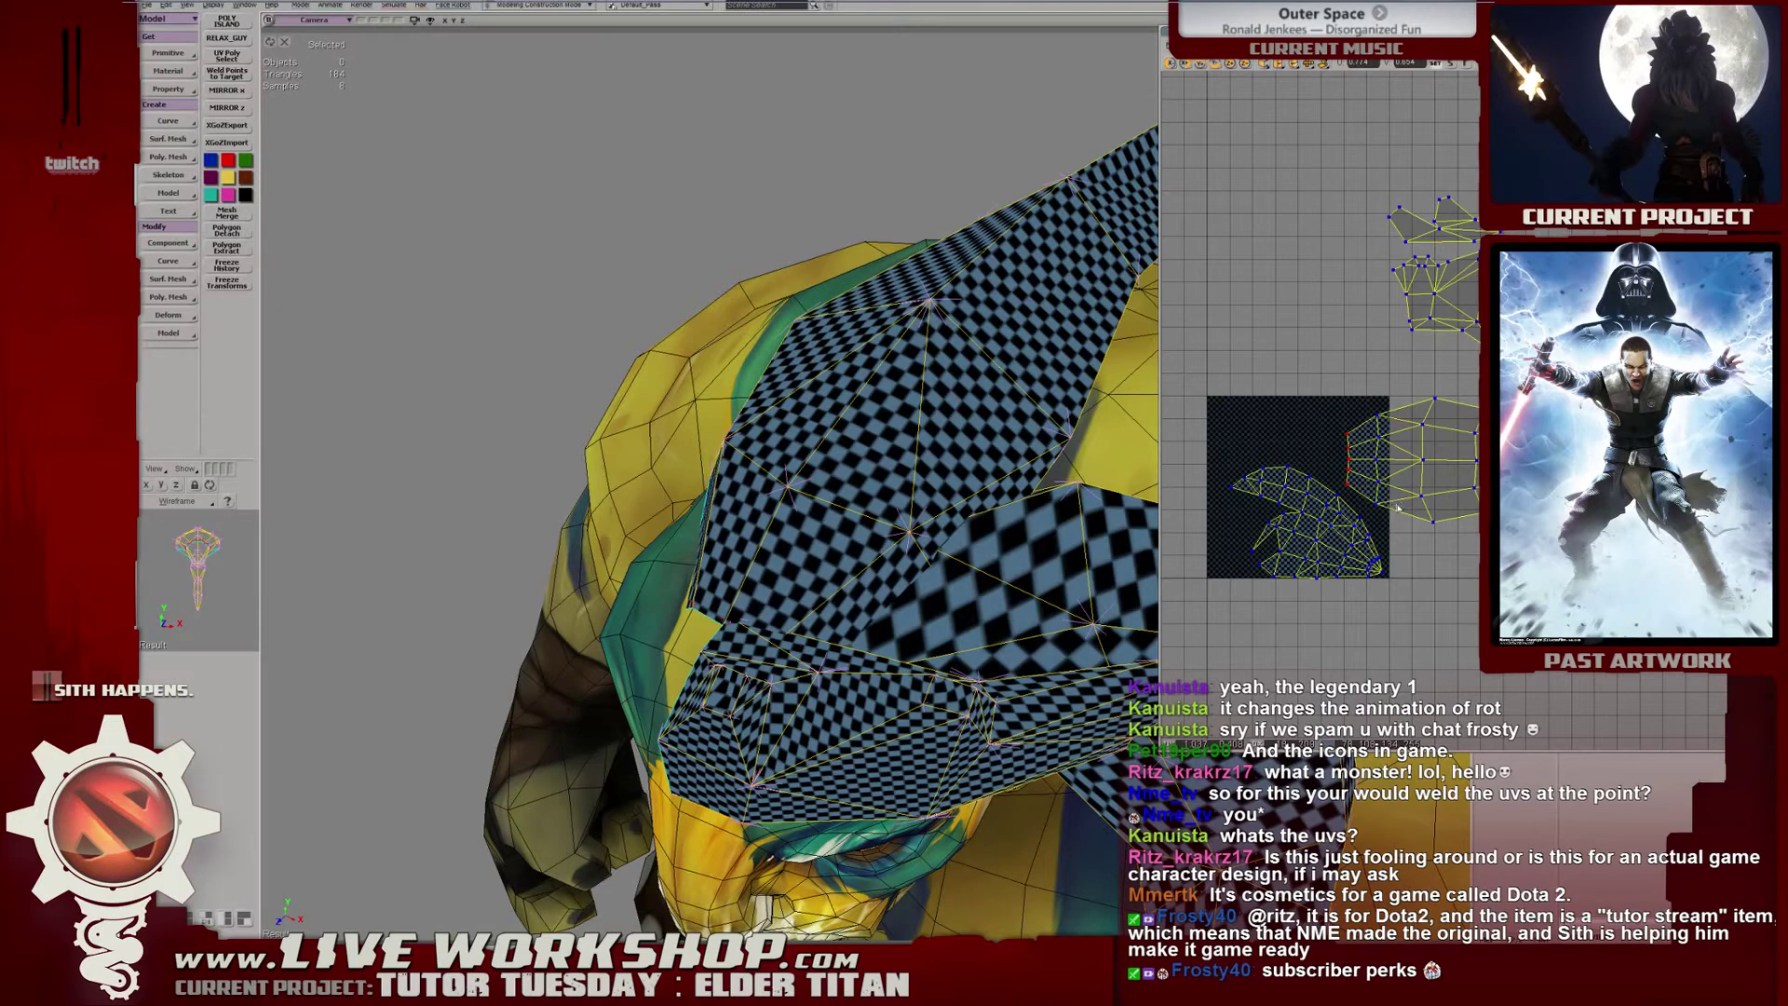
right_drag(853, 451, 904, 489)
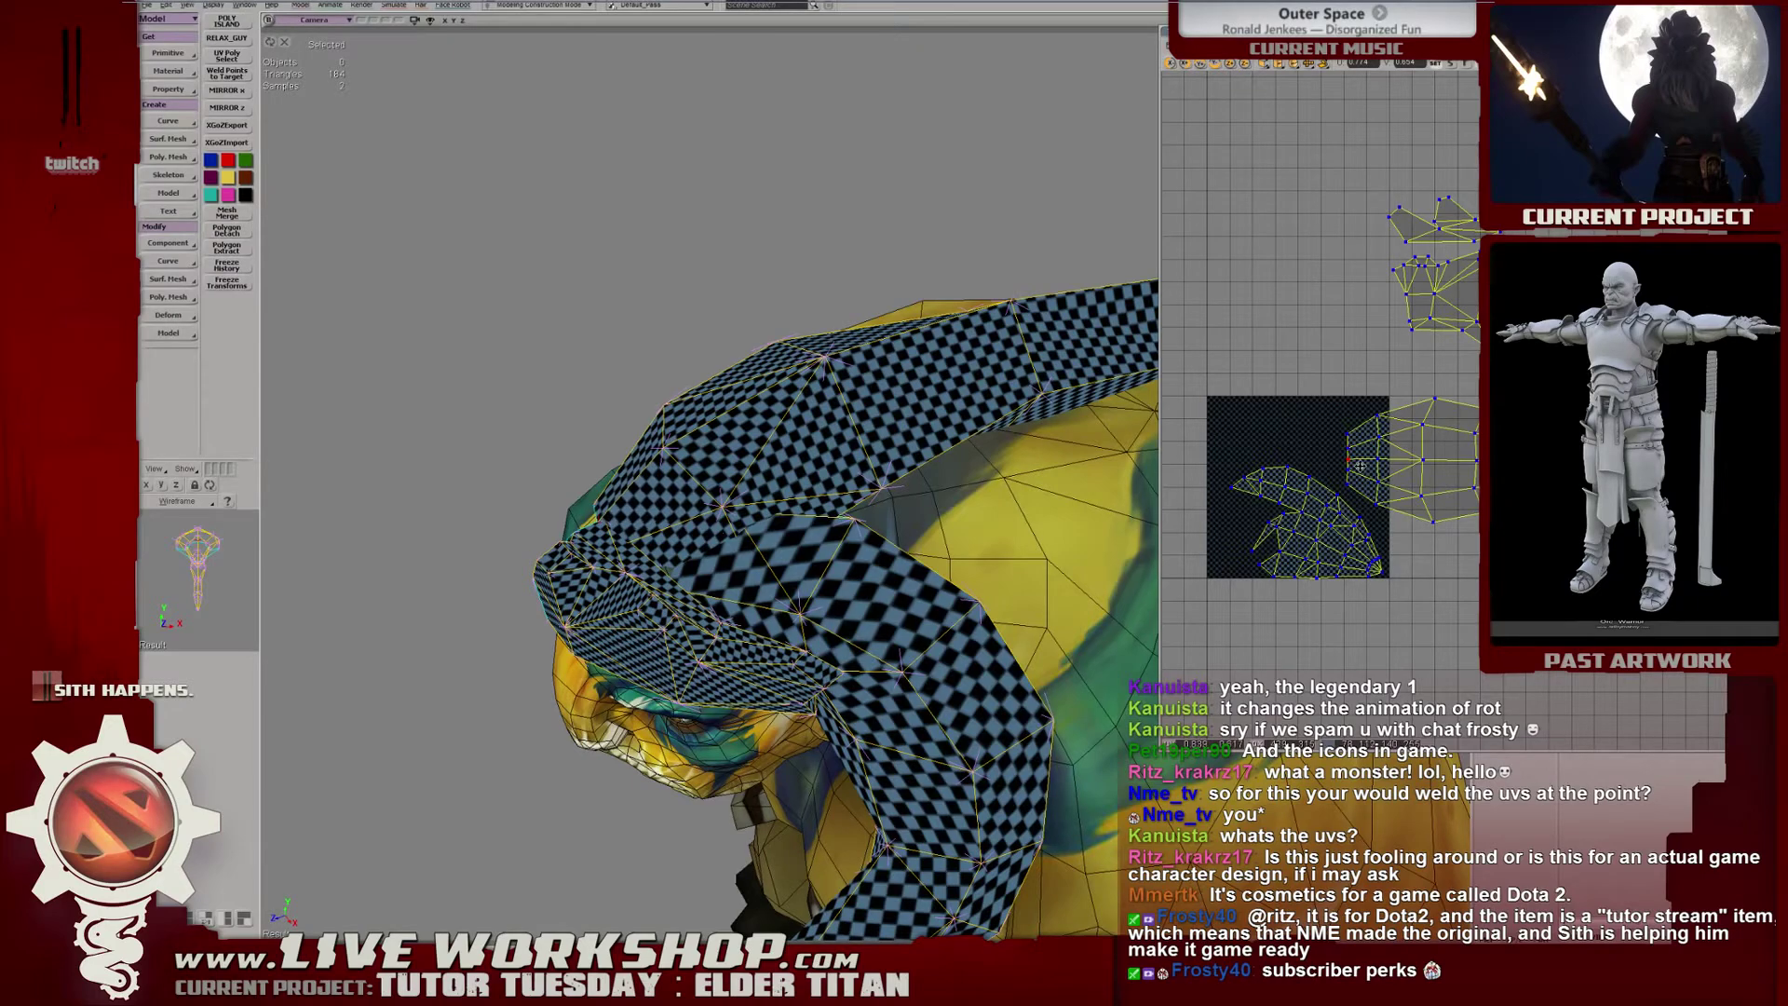
middle_drag(785, 461, 878, 463)
drag(1445, 437, 1473, 434)
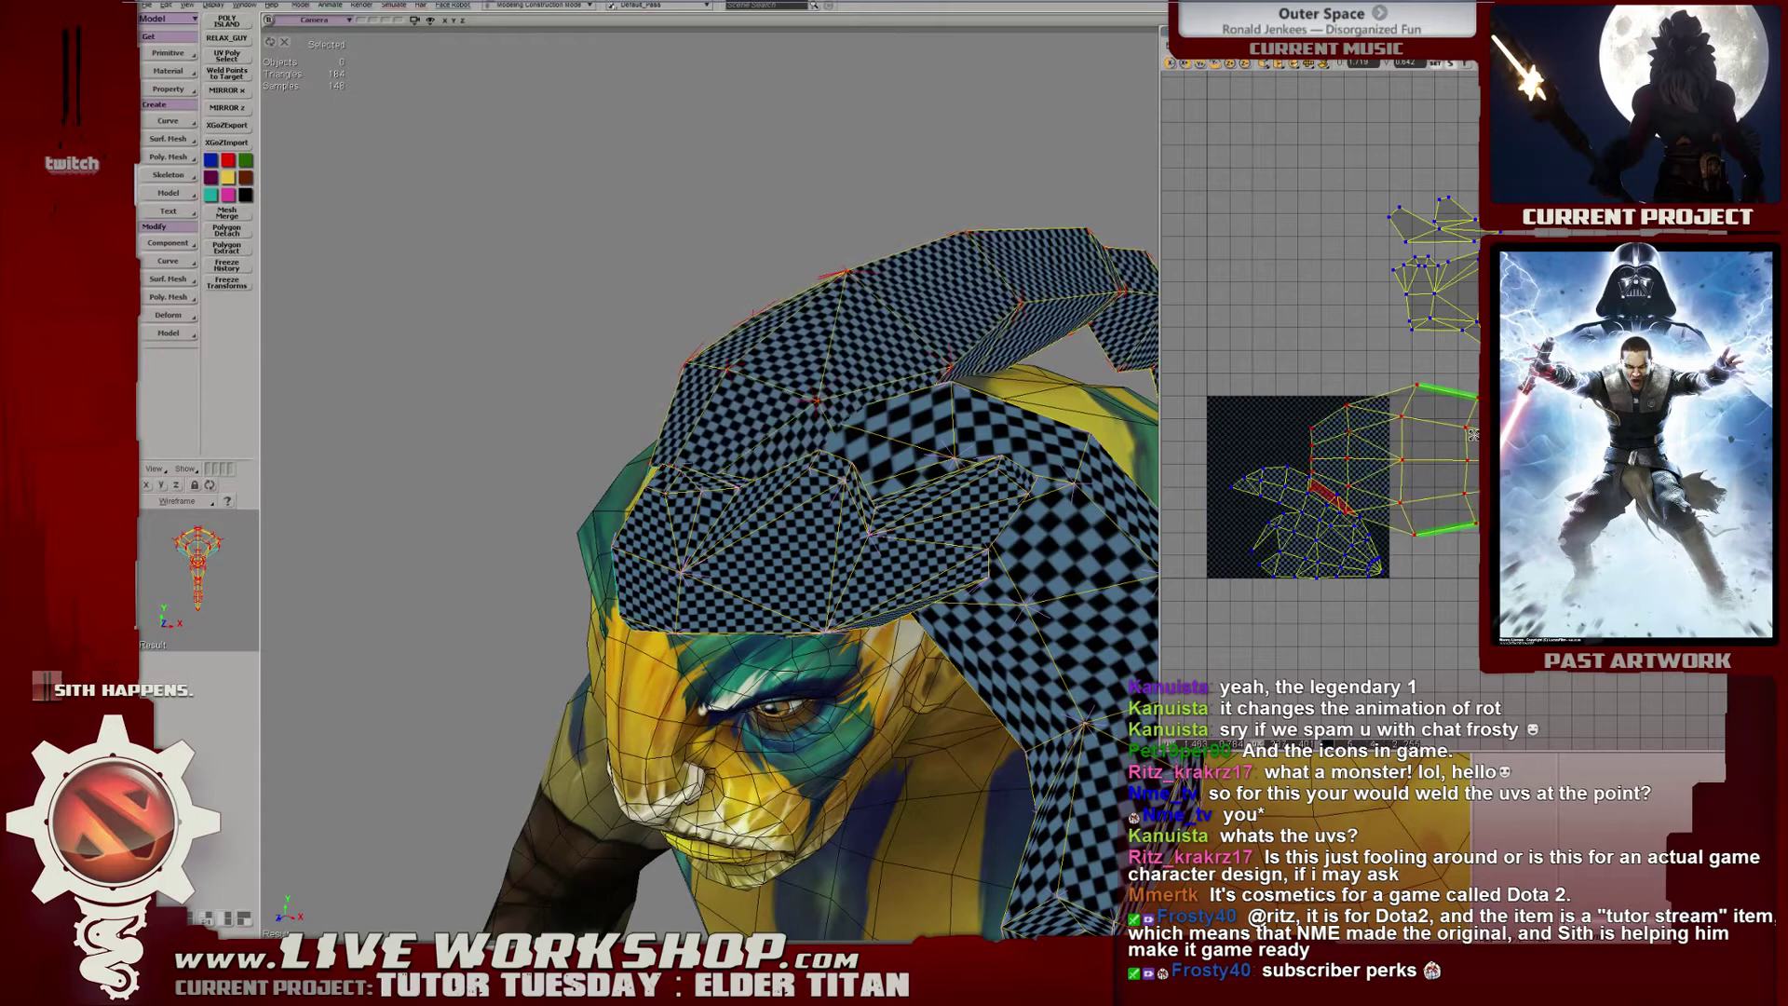
middle_drag(848, 366, 908, 410)
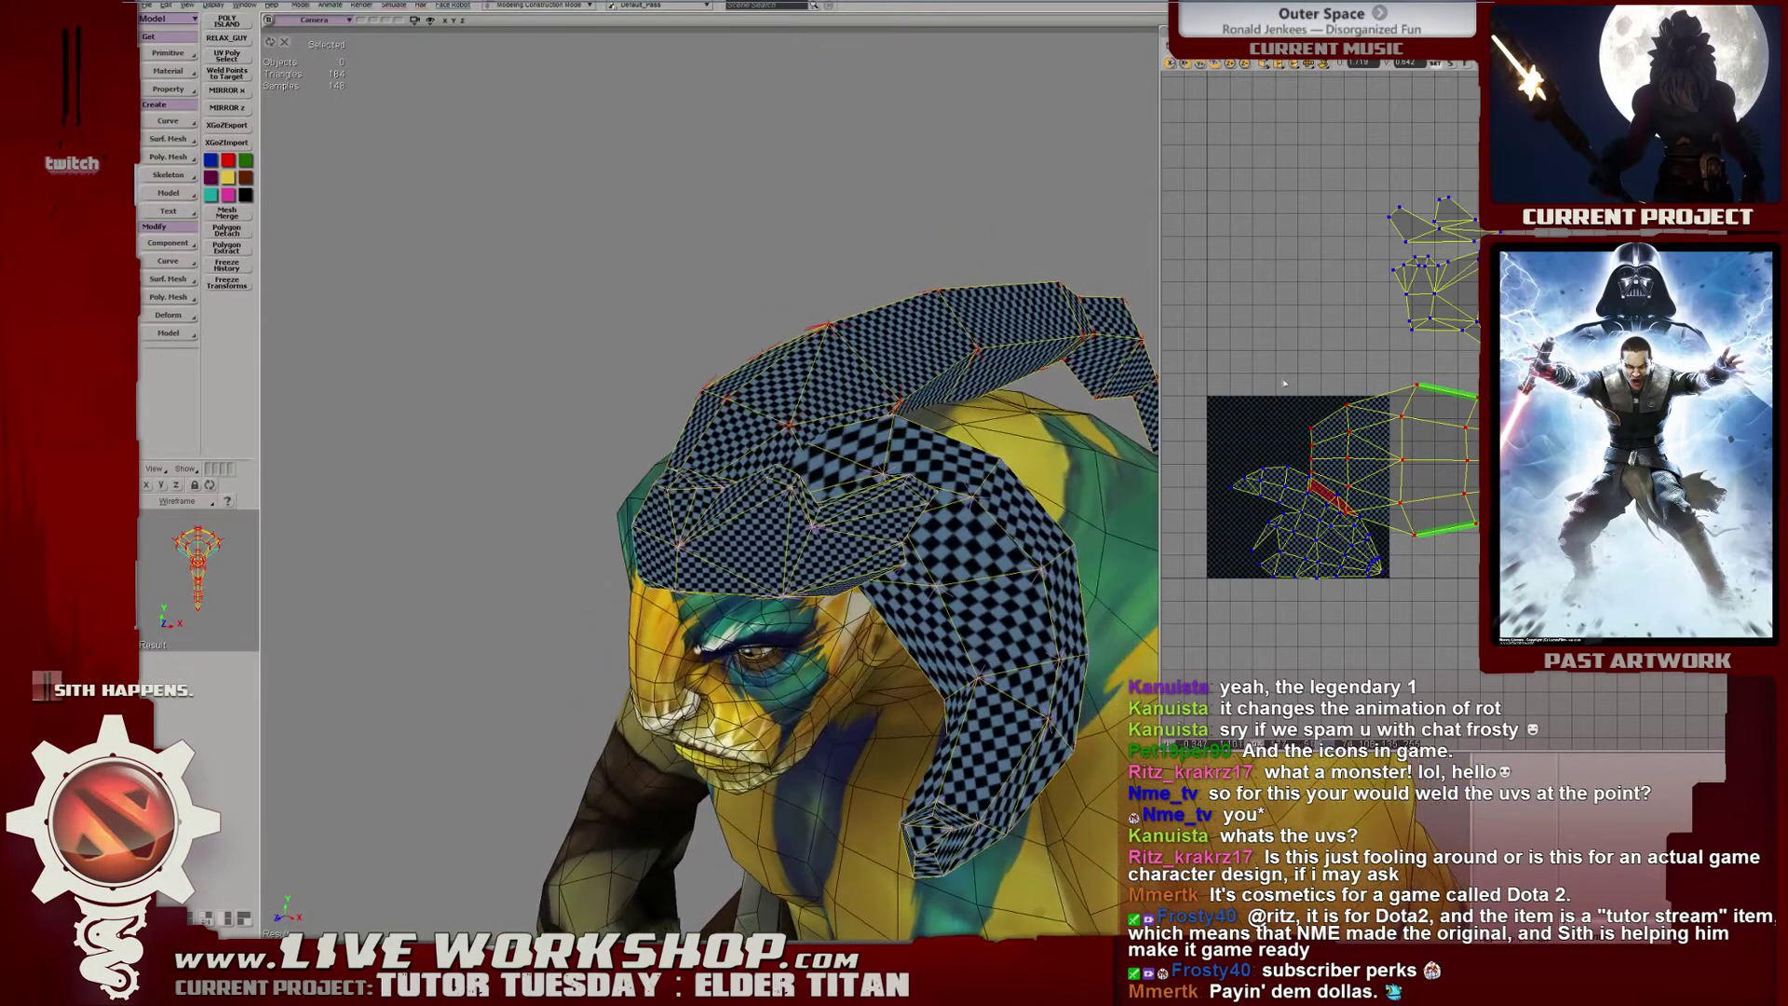
Select the crown and crest UV islands together and scale them down to match the horn's checker size.
drag(1410, 472, 1523, 461)
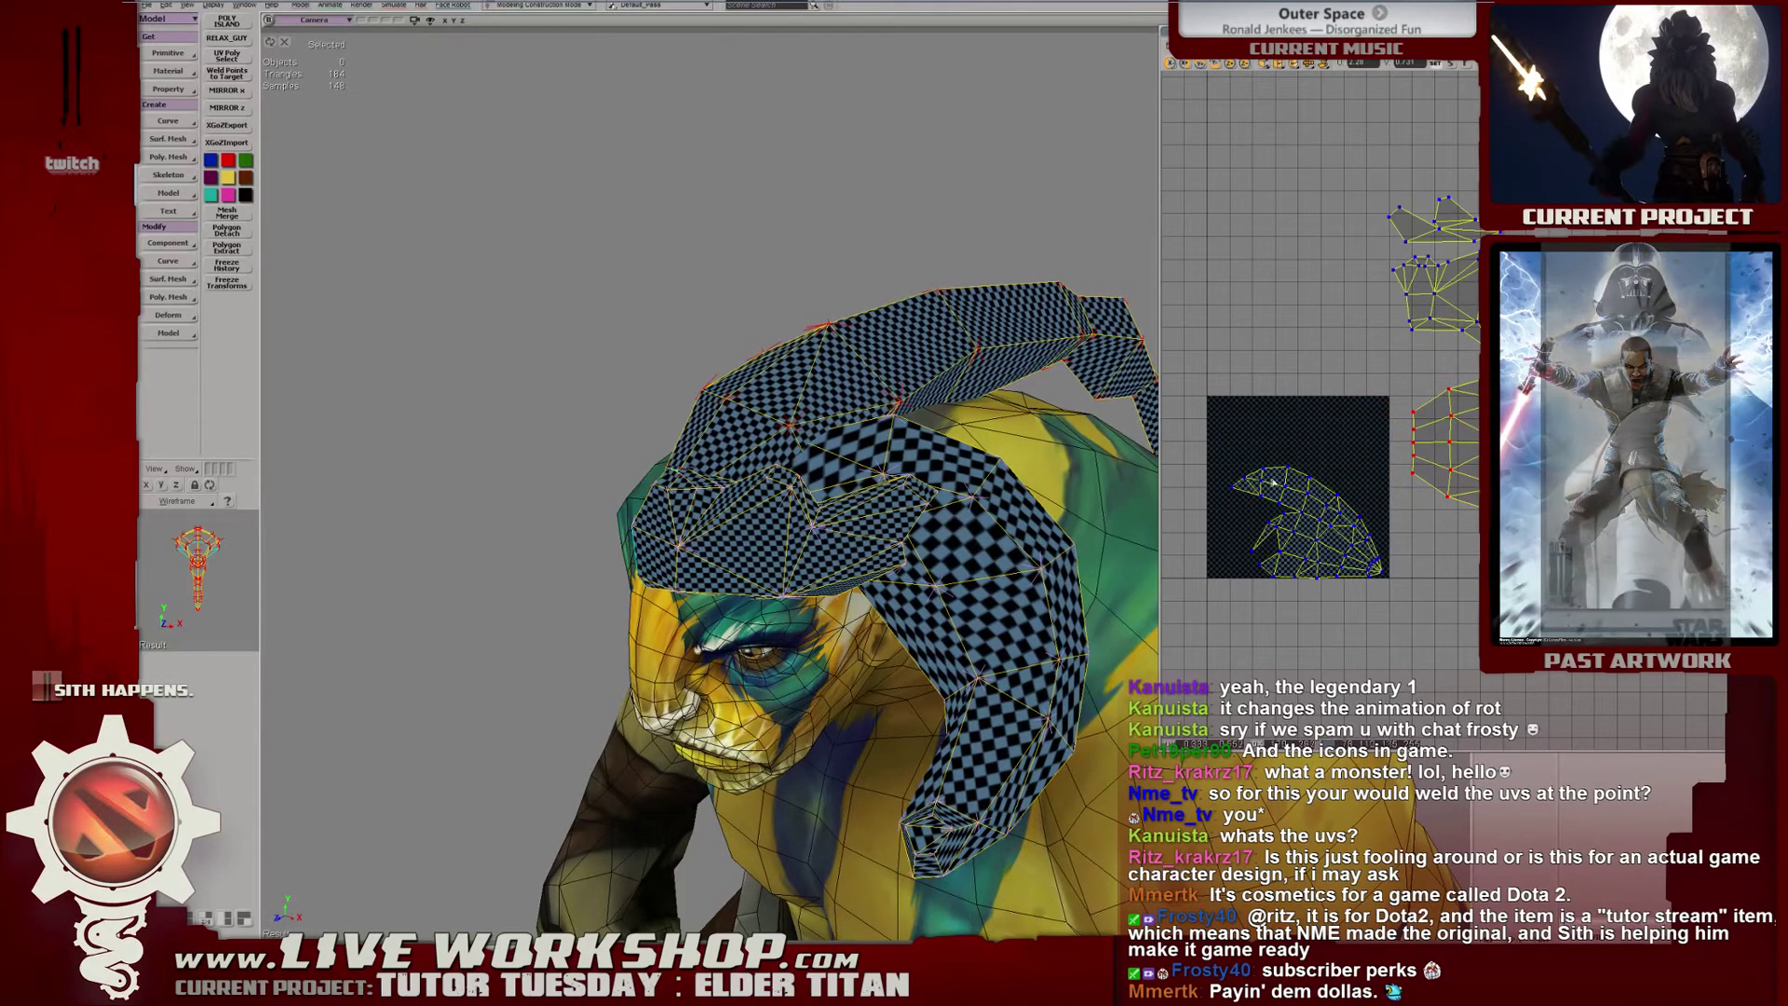
drag(1366, 191, 1729, 488)
drag(1497, 435, 1326, 537)
middle_drag(736, 466, 828, 440)
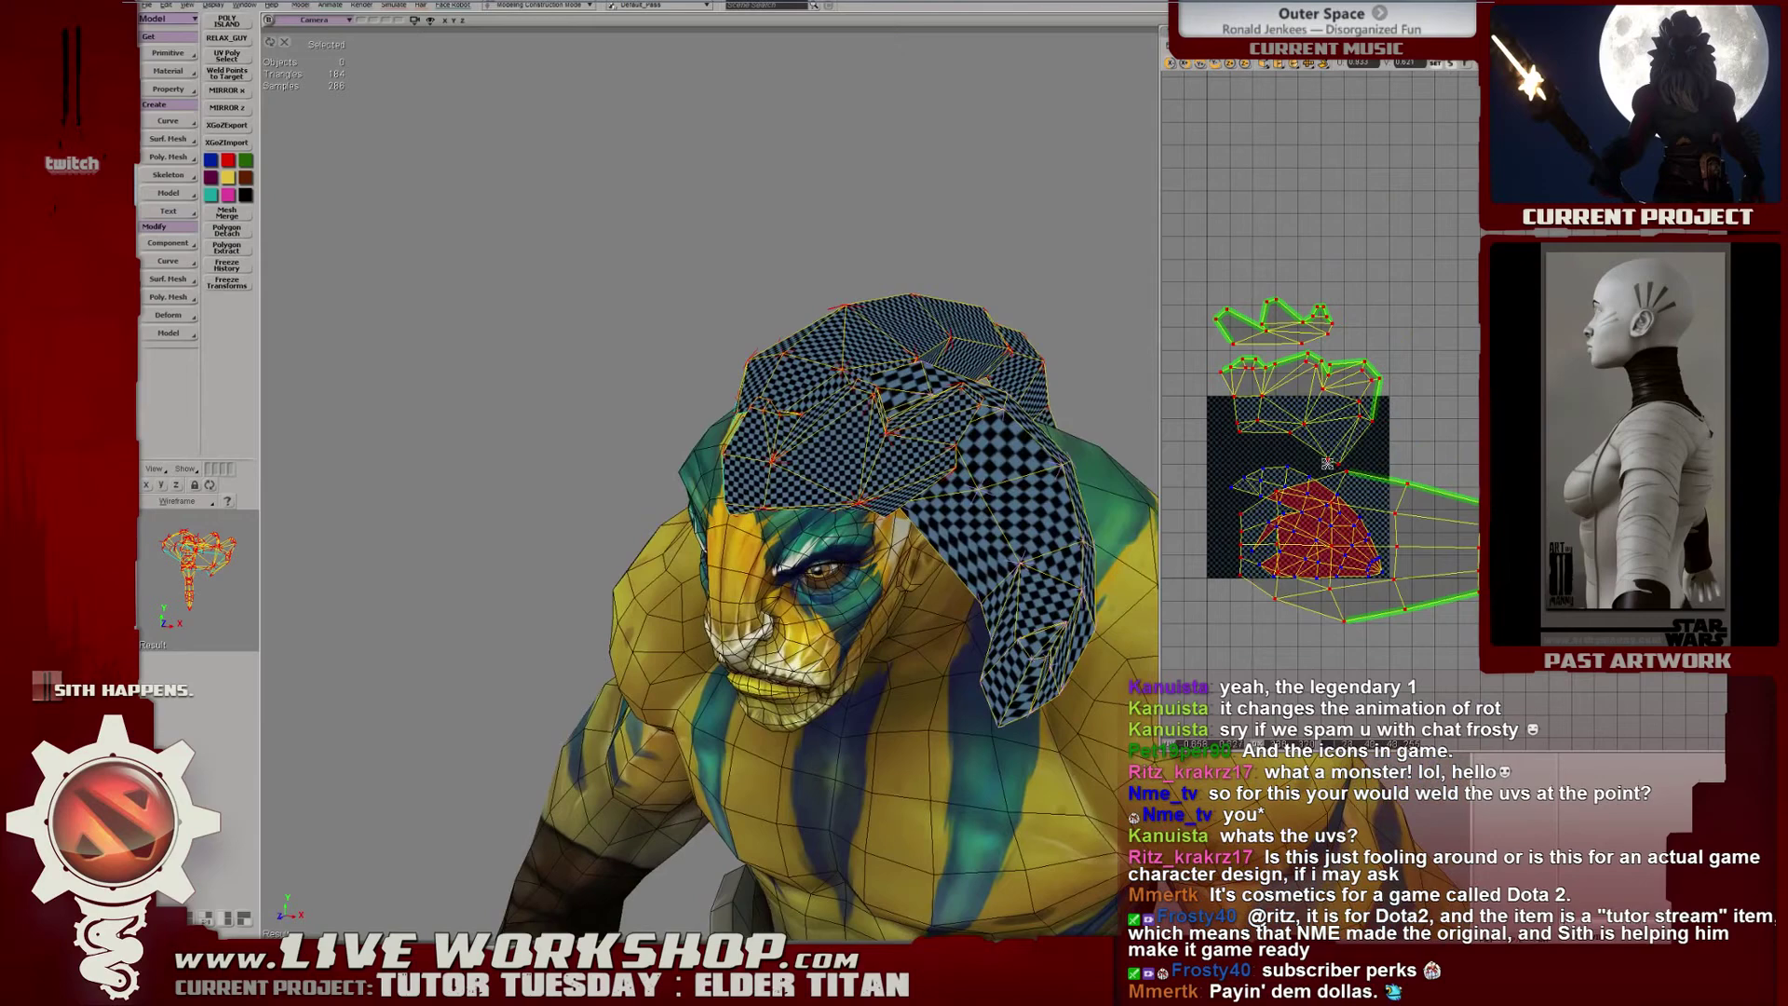
drag(1327, 463, 1256, 466)
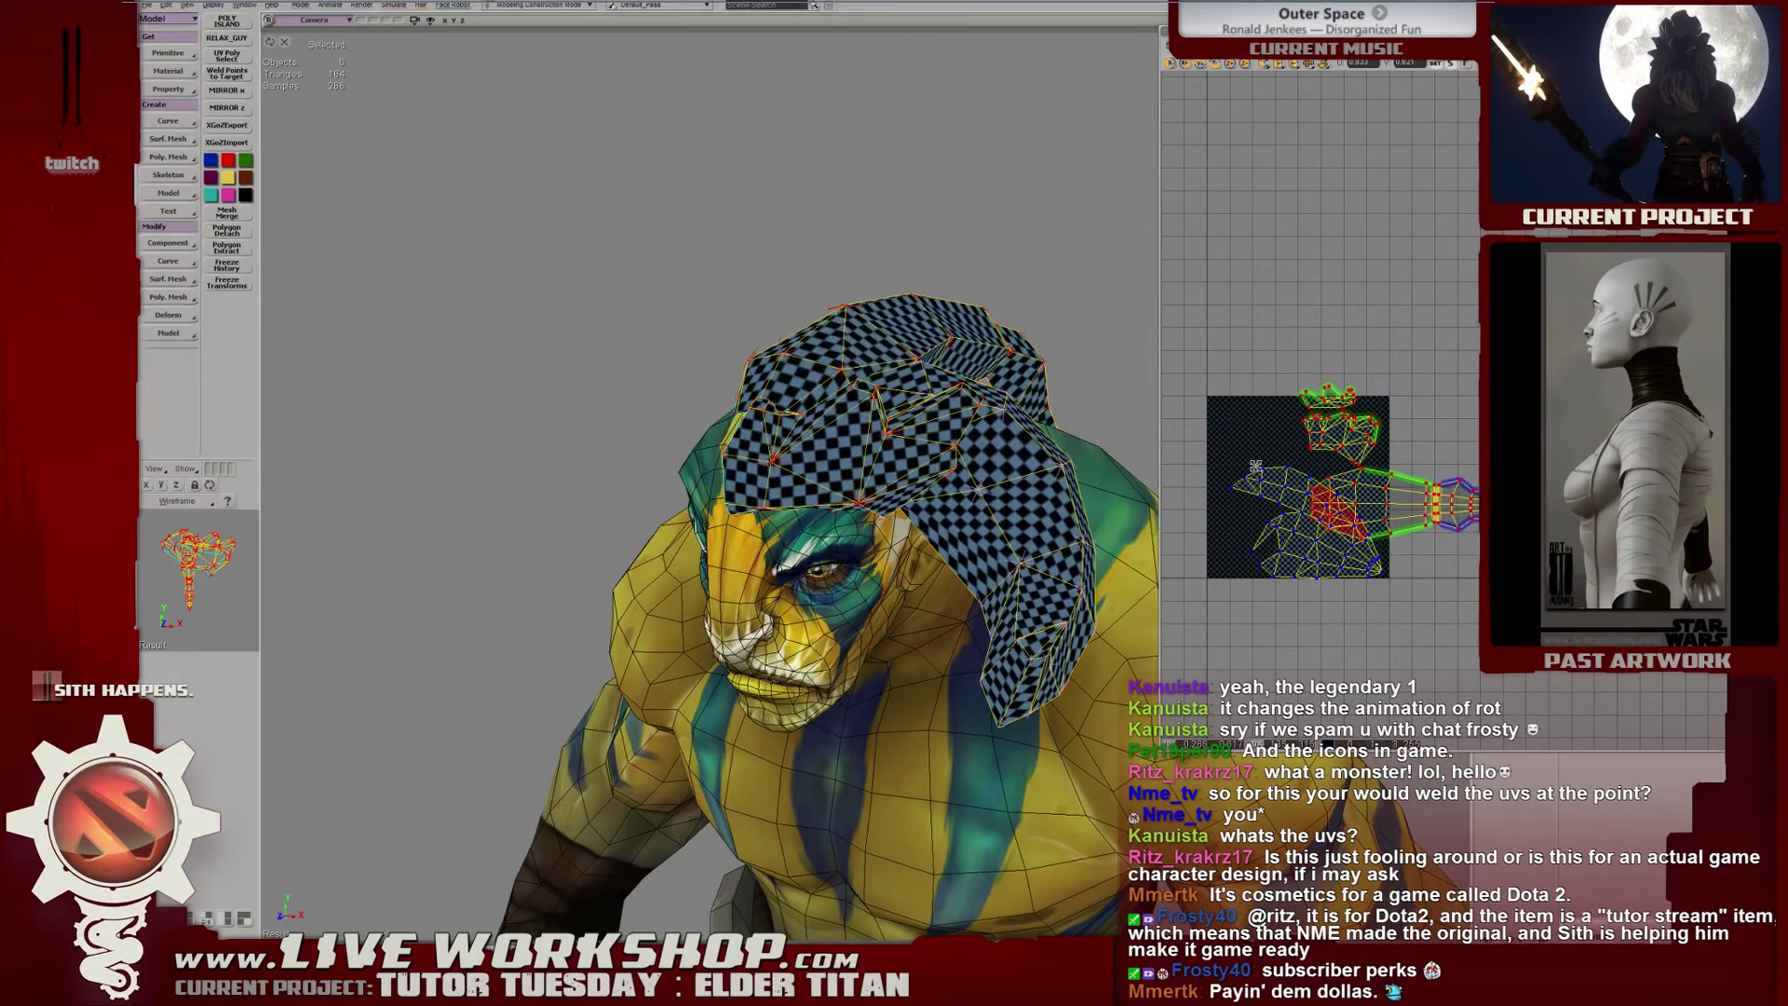
scroll(1253, 463, up, 6)
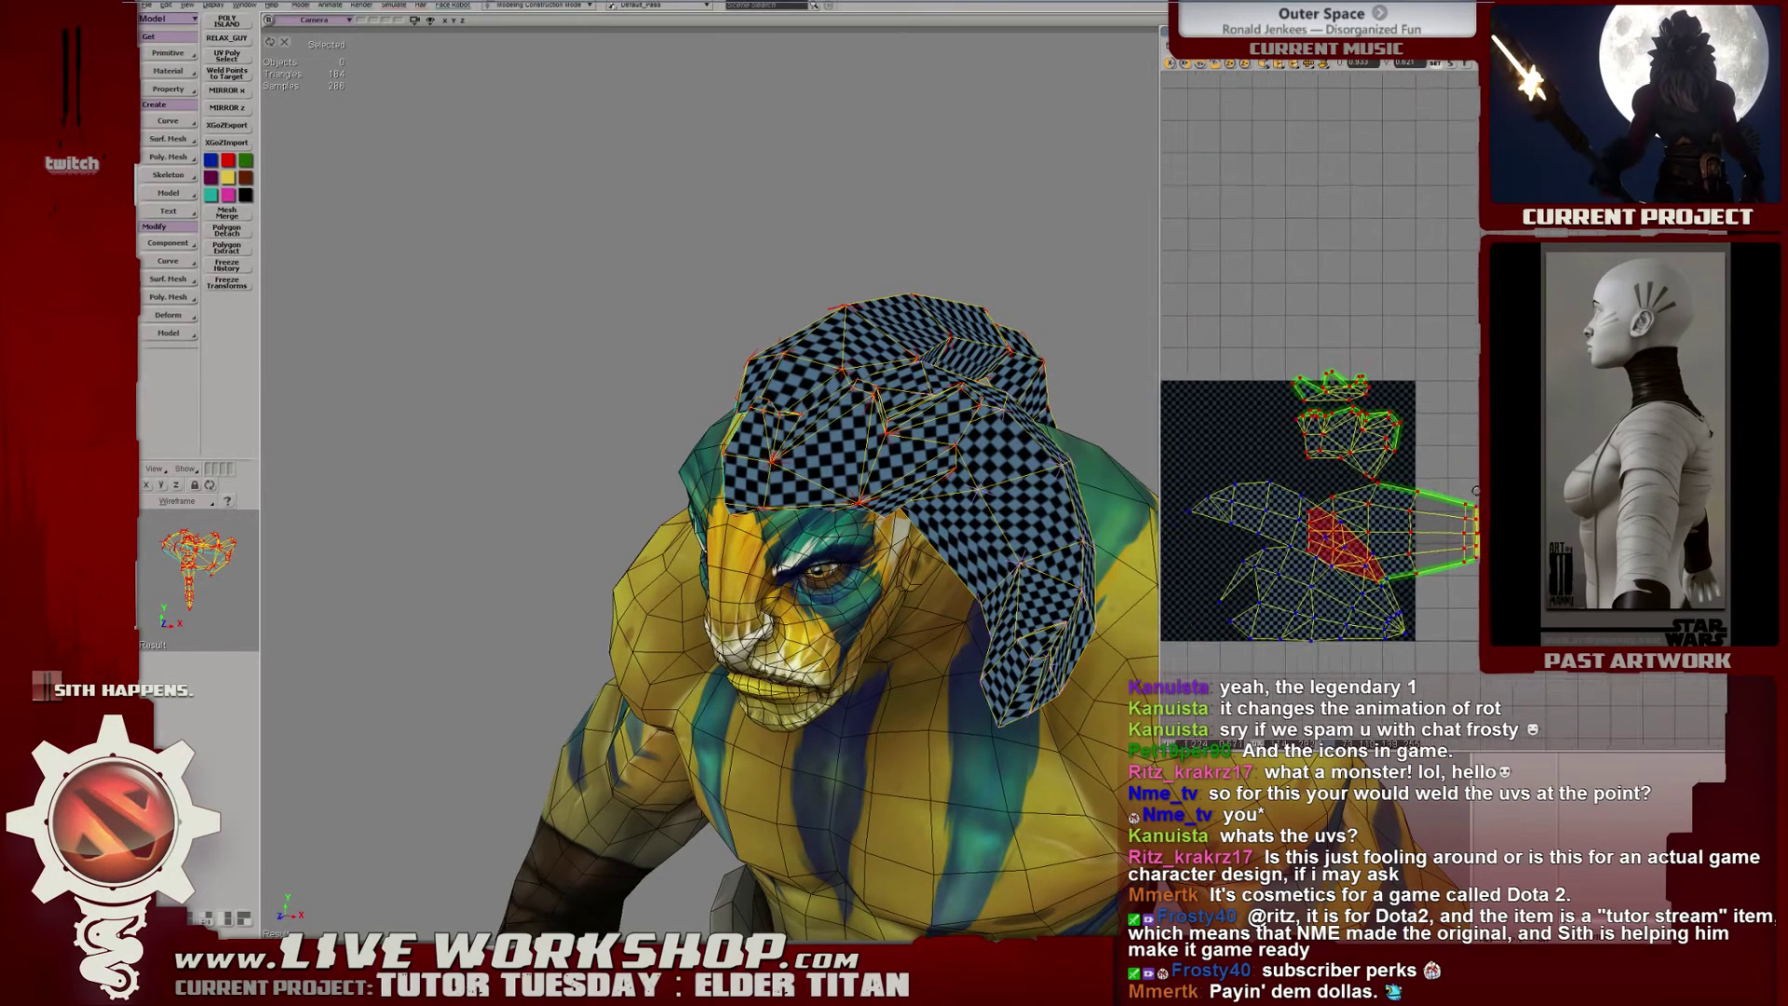
Move the scaled crown and crest islands above the horn island and fine-tune their size against the horn's checker.
middle_drag(908, 461, 782, 463)
drag(1453, 468, 1351, 367)
middle_drag(686, 368, 832, 373)
middle_drag(741, 314, 846, 344)
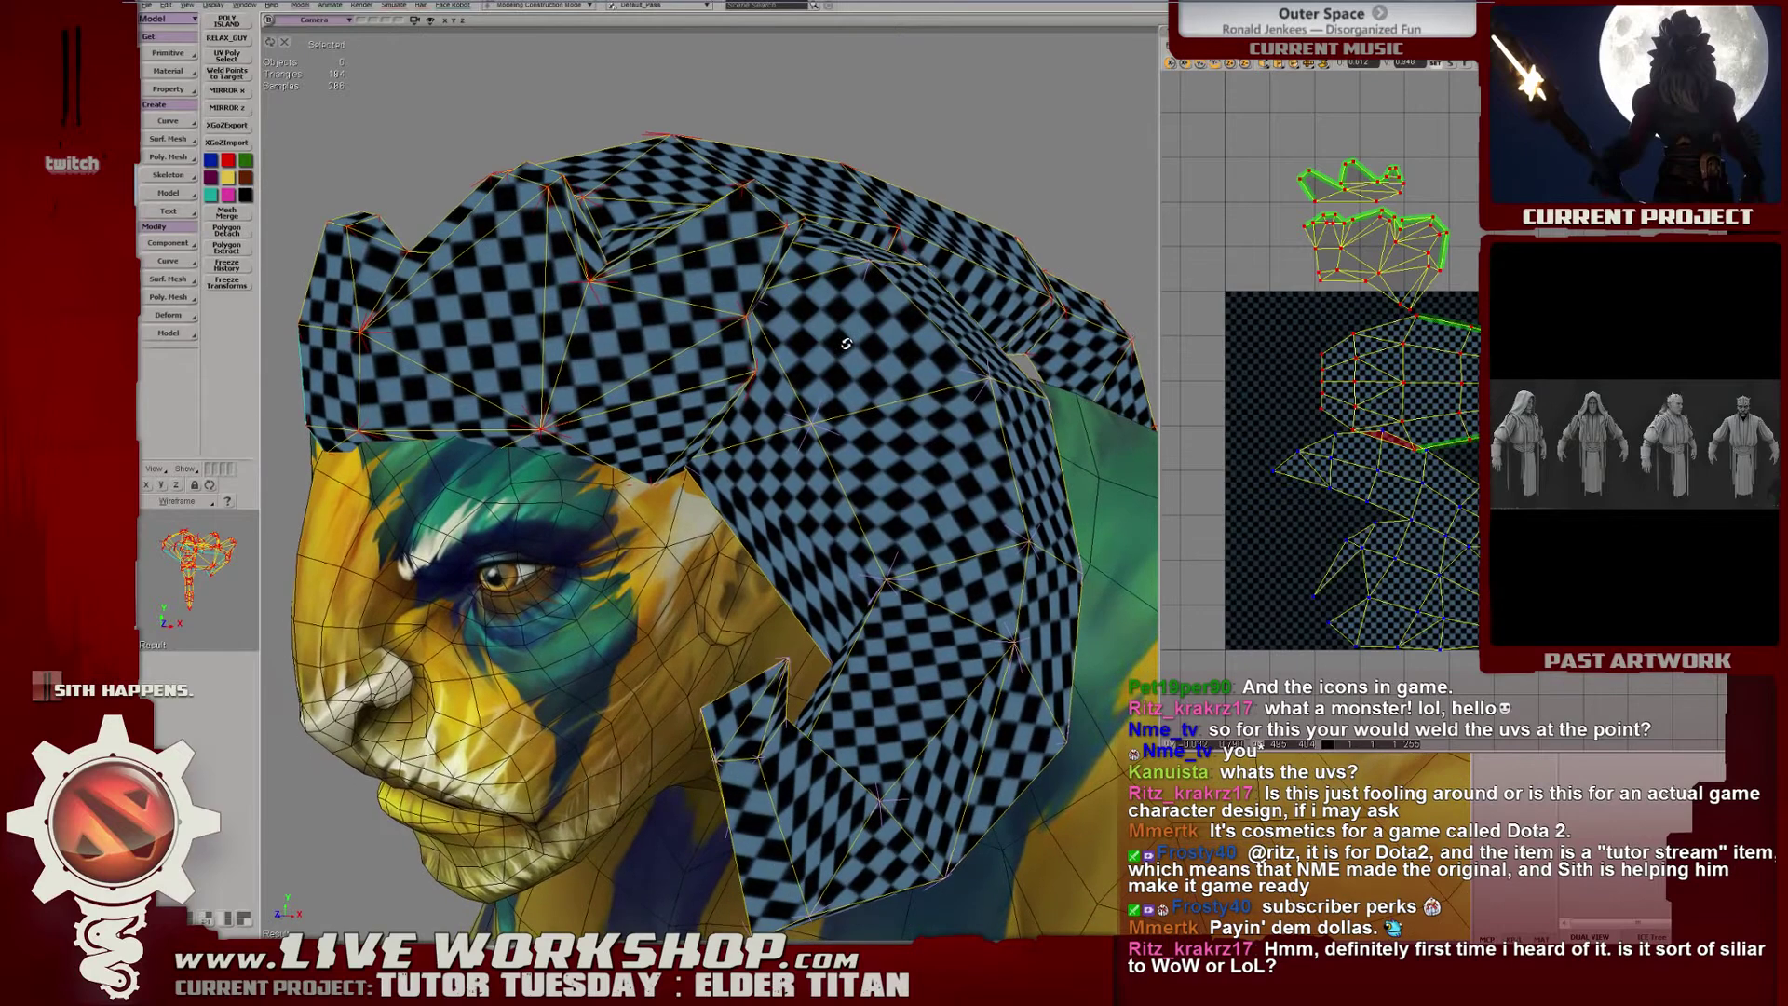
drag(1388, 350, 1393, 353)
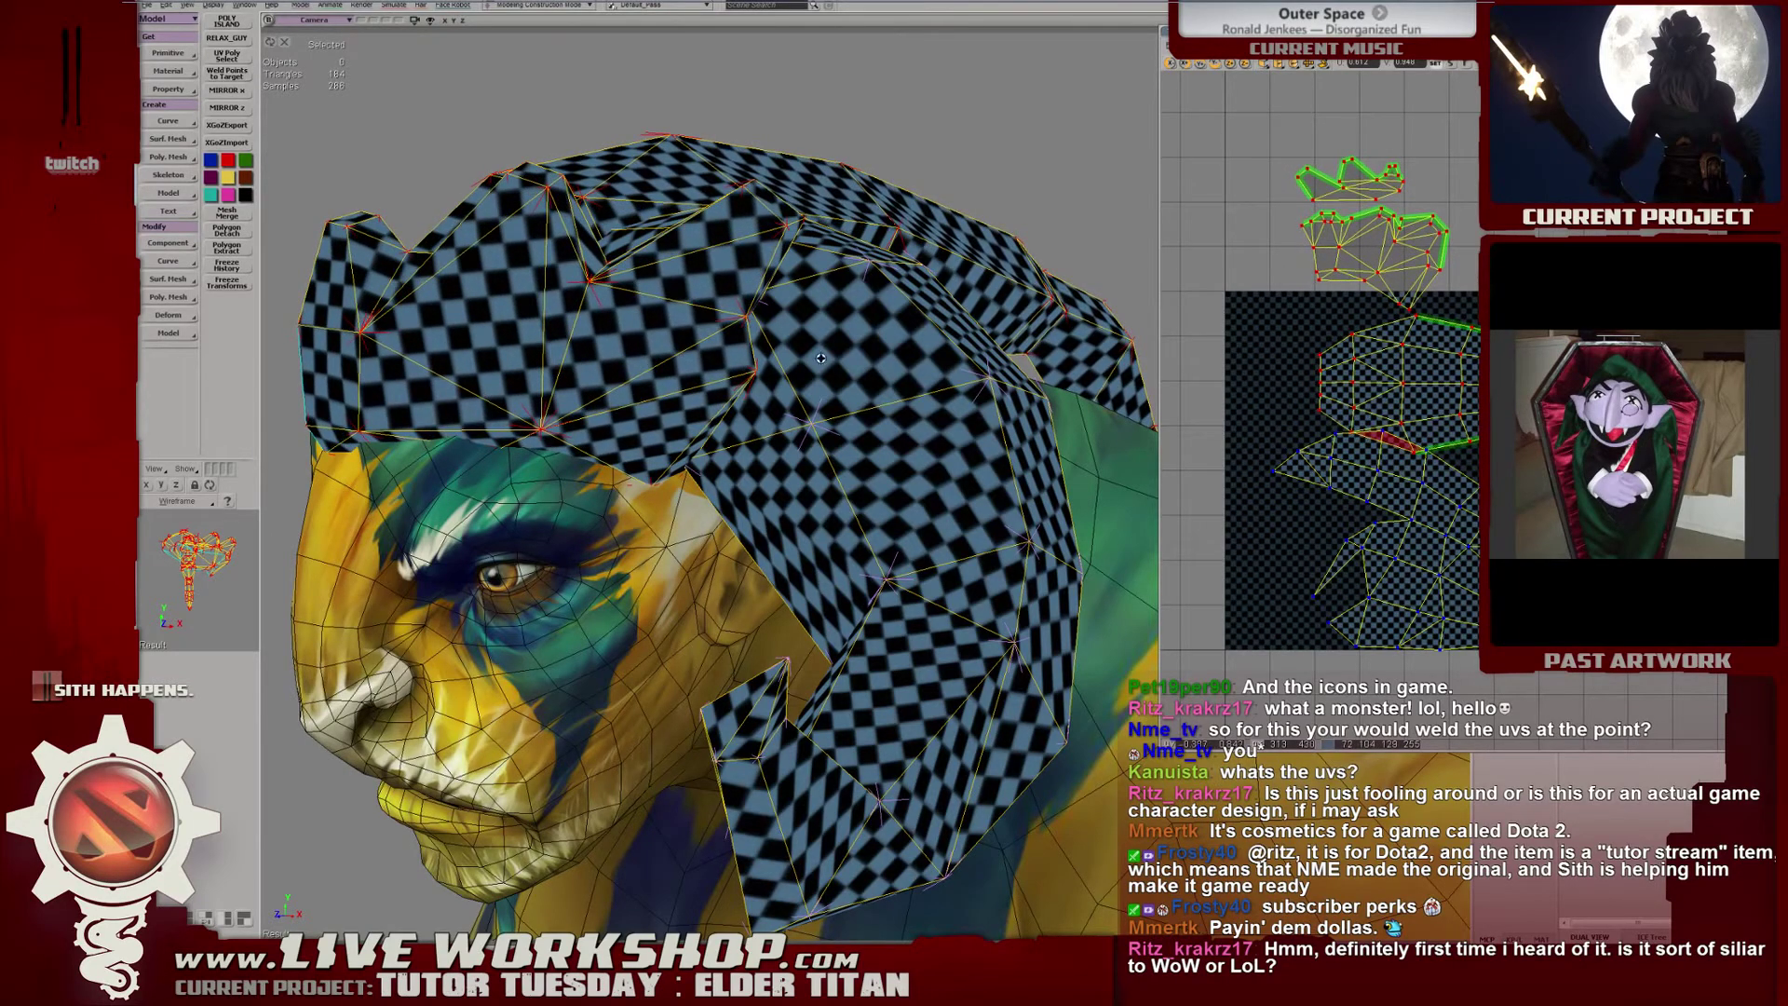
Turn the whole crest island around so its tail points the opposite way, placing it across the upper part of the texture square.
middle_drag(931, 401, 776, 391)
drag(1430, 355, 1419, 314)
click(1378, 475)
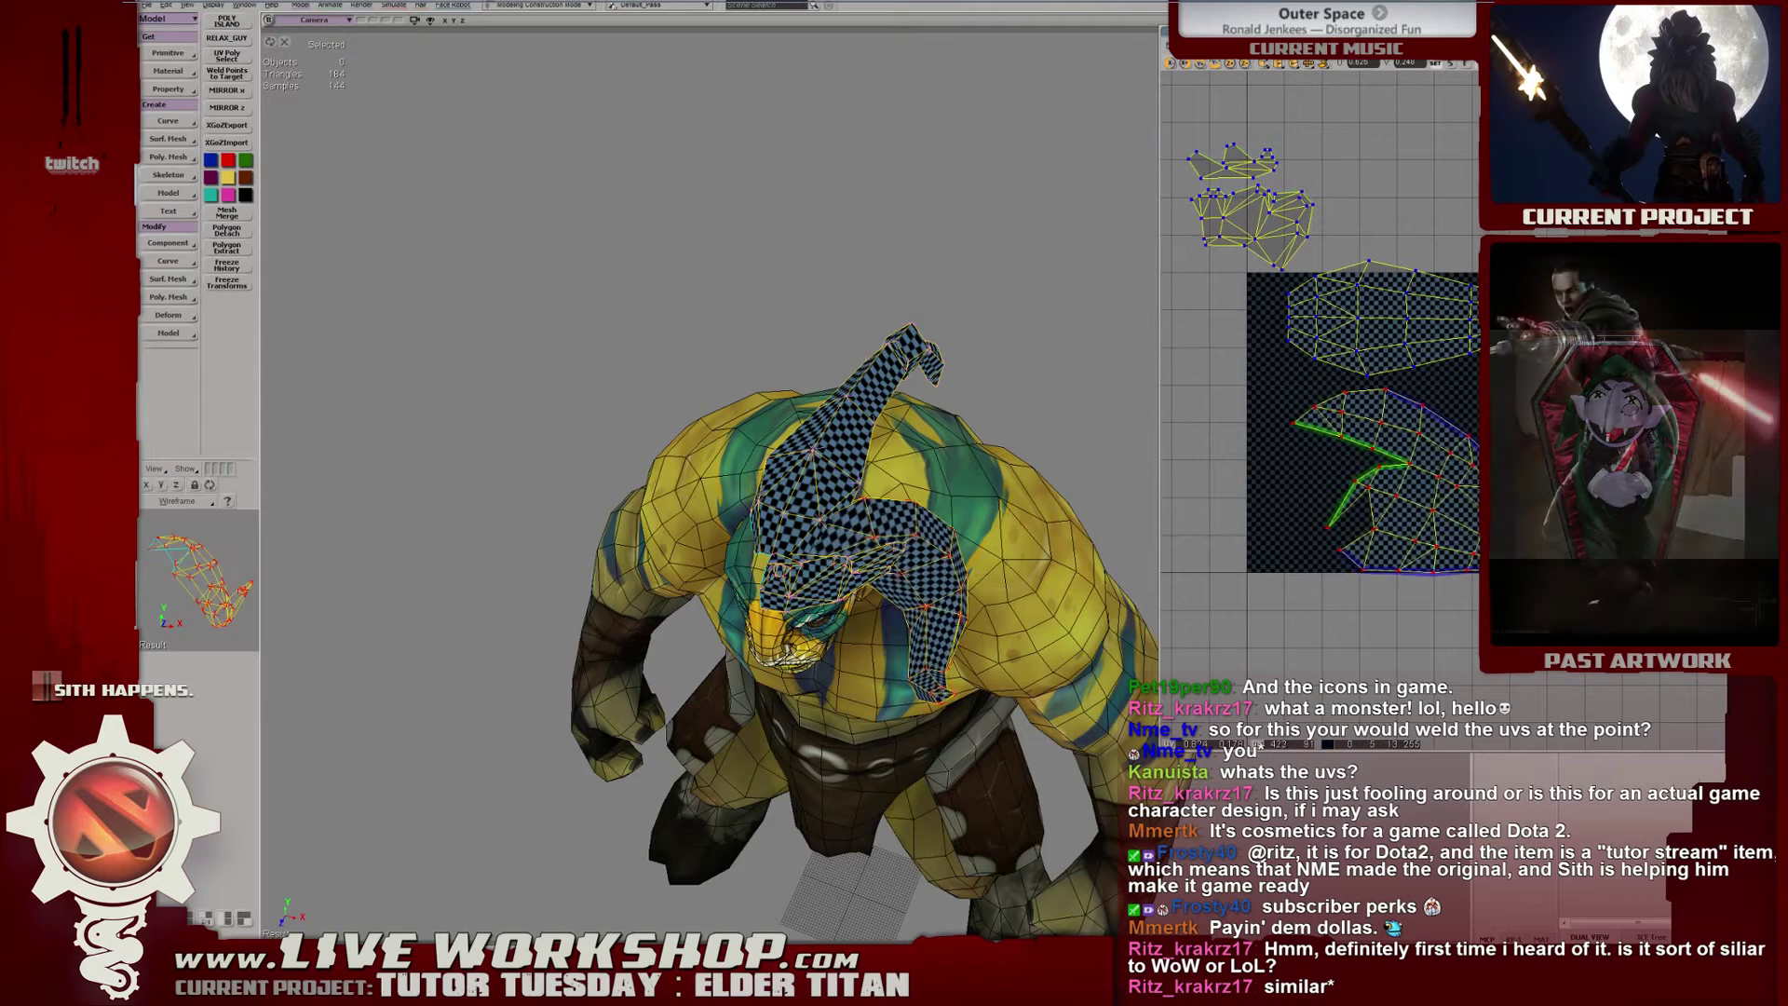
middle_drag(1421, 270, 1335, 288)
middle_drag(1381, 353, 1443, 353)
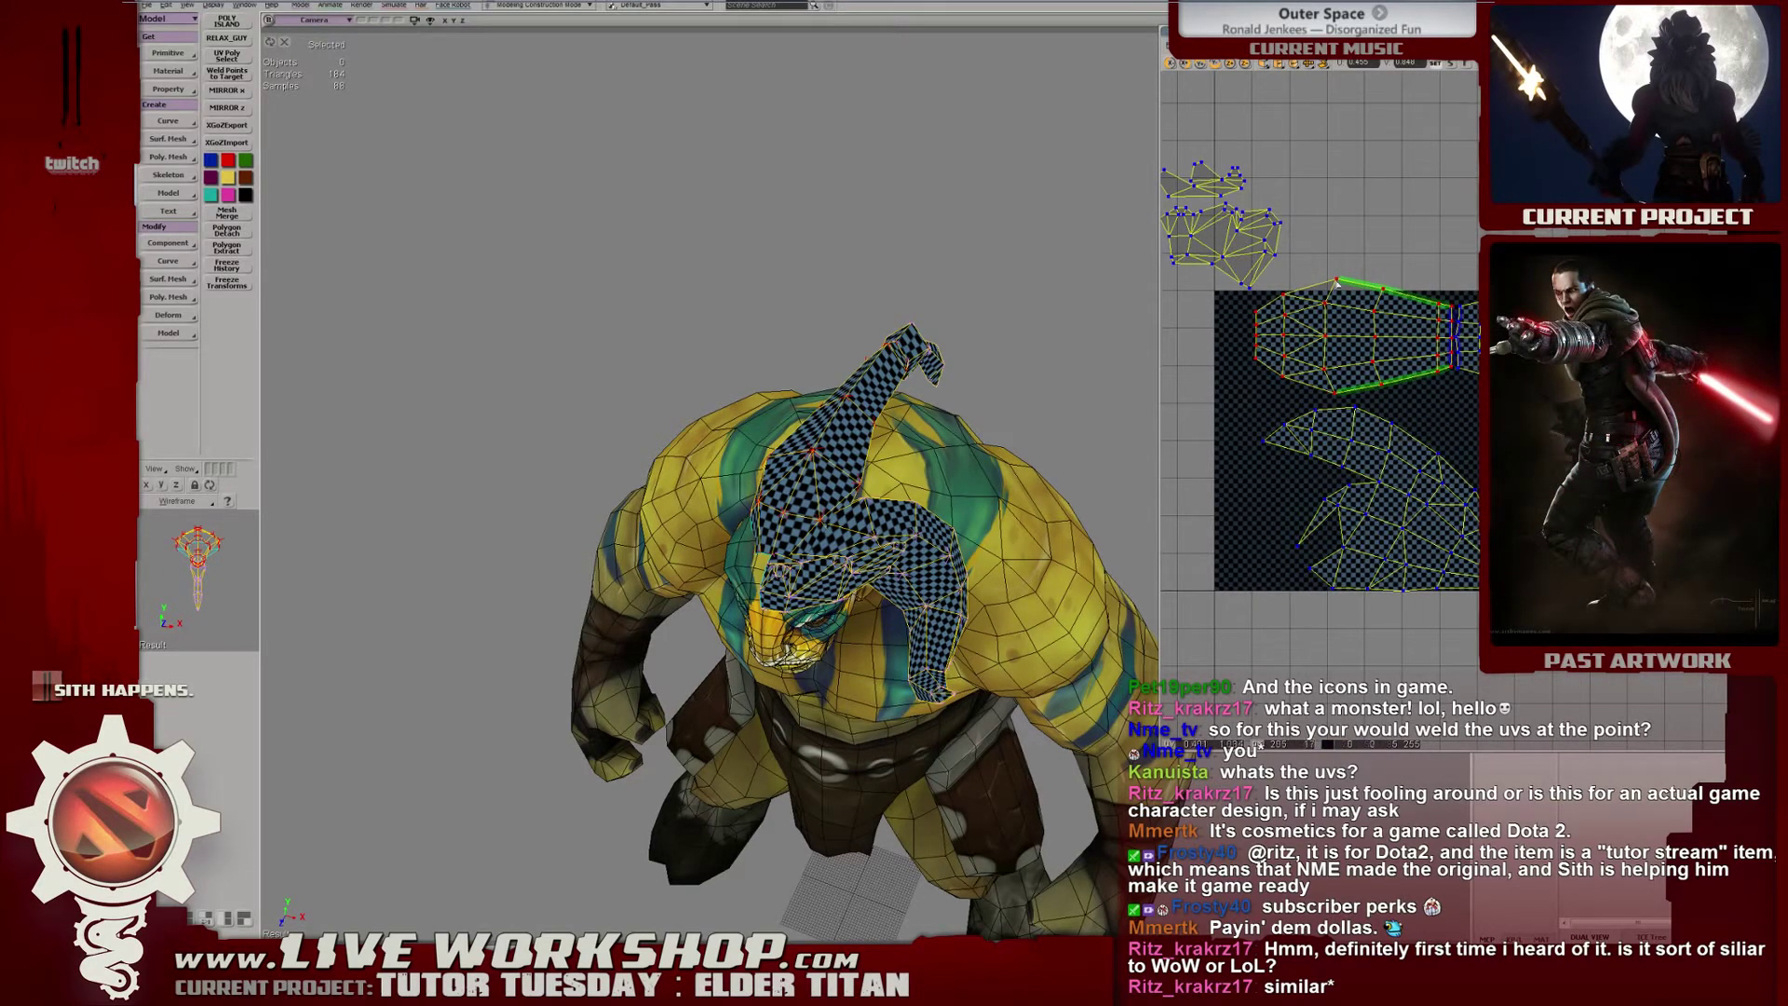
drag(1474, 382, 1187, 365)
drag(1422, 379, 1447, 407)
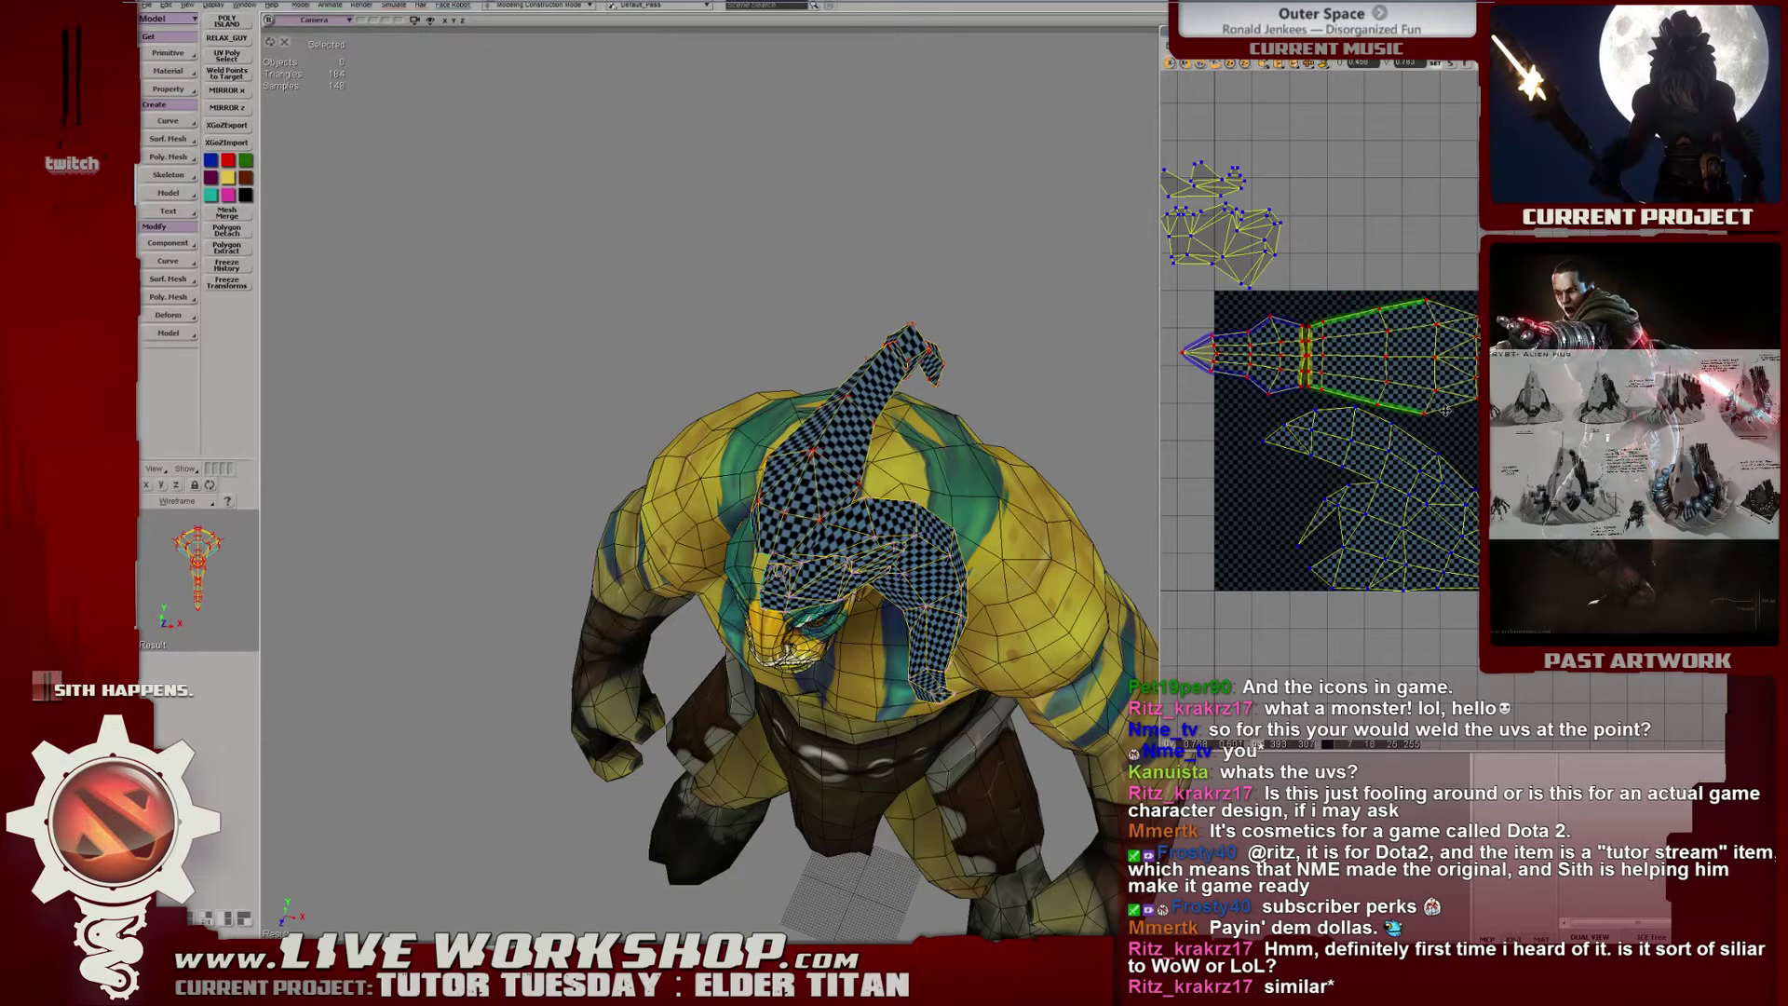
Move the crest's tail section UVs away from its front section and place the crown islands beside the front section instead.
middle_drag(1252, 303, 1292, 308)
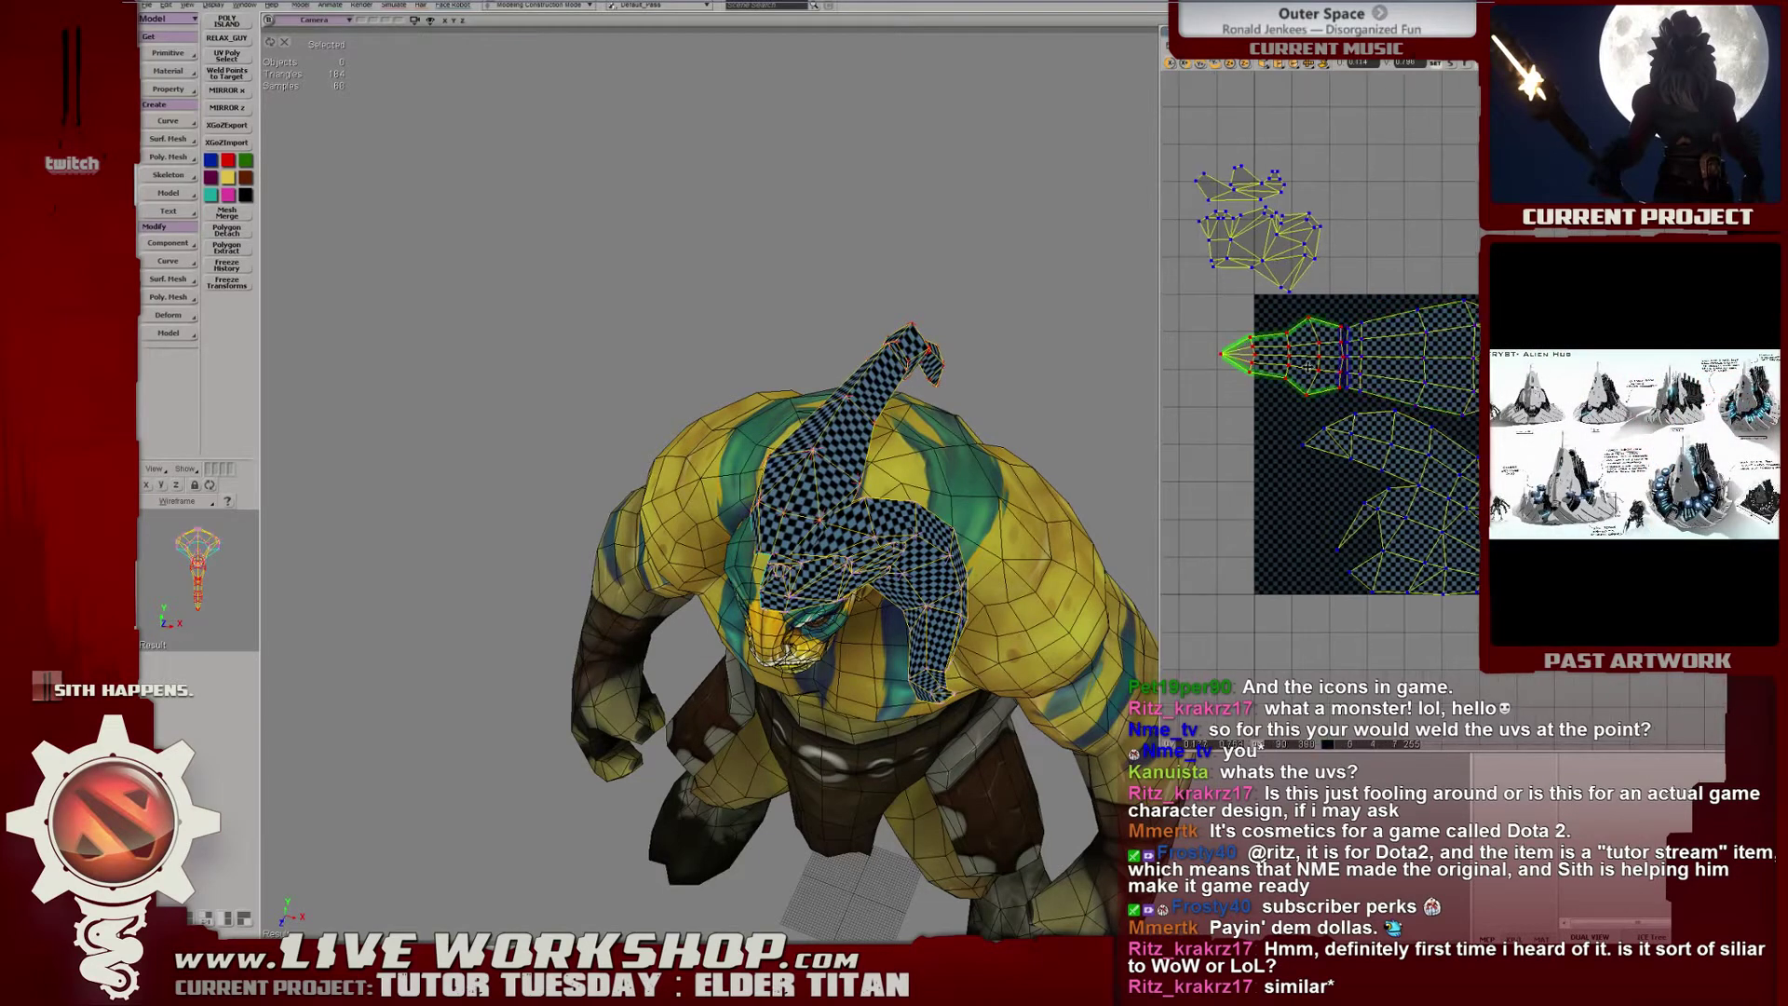
drag(1309, 365, 1505, 453)
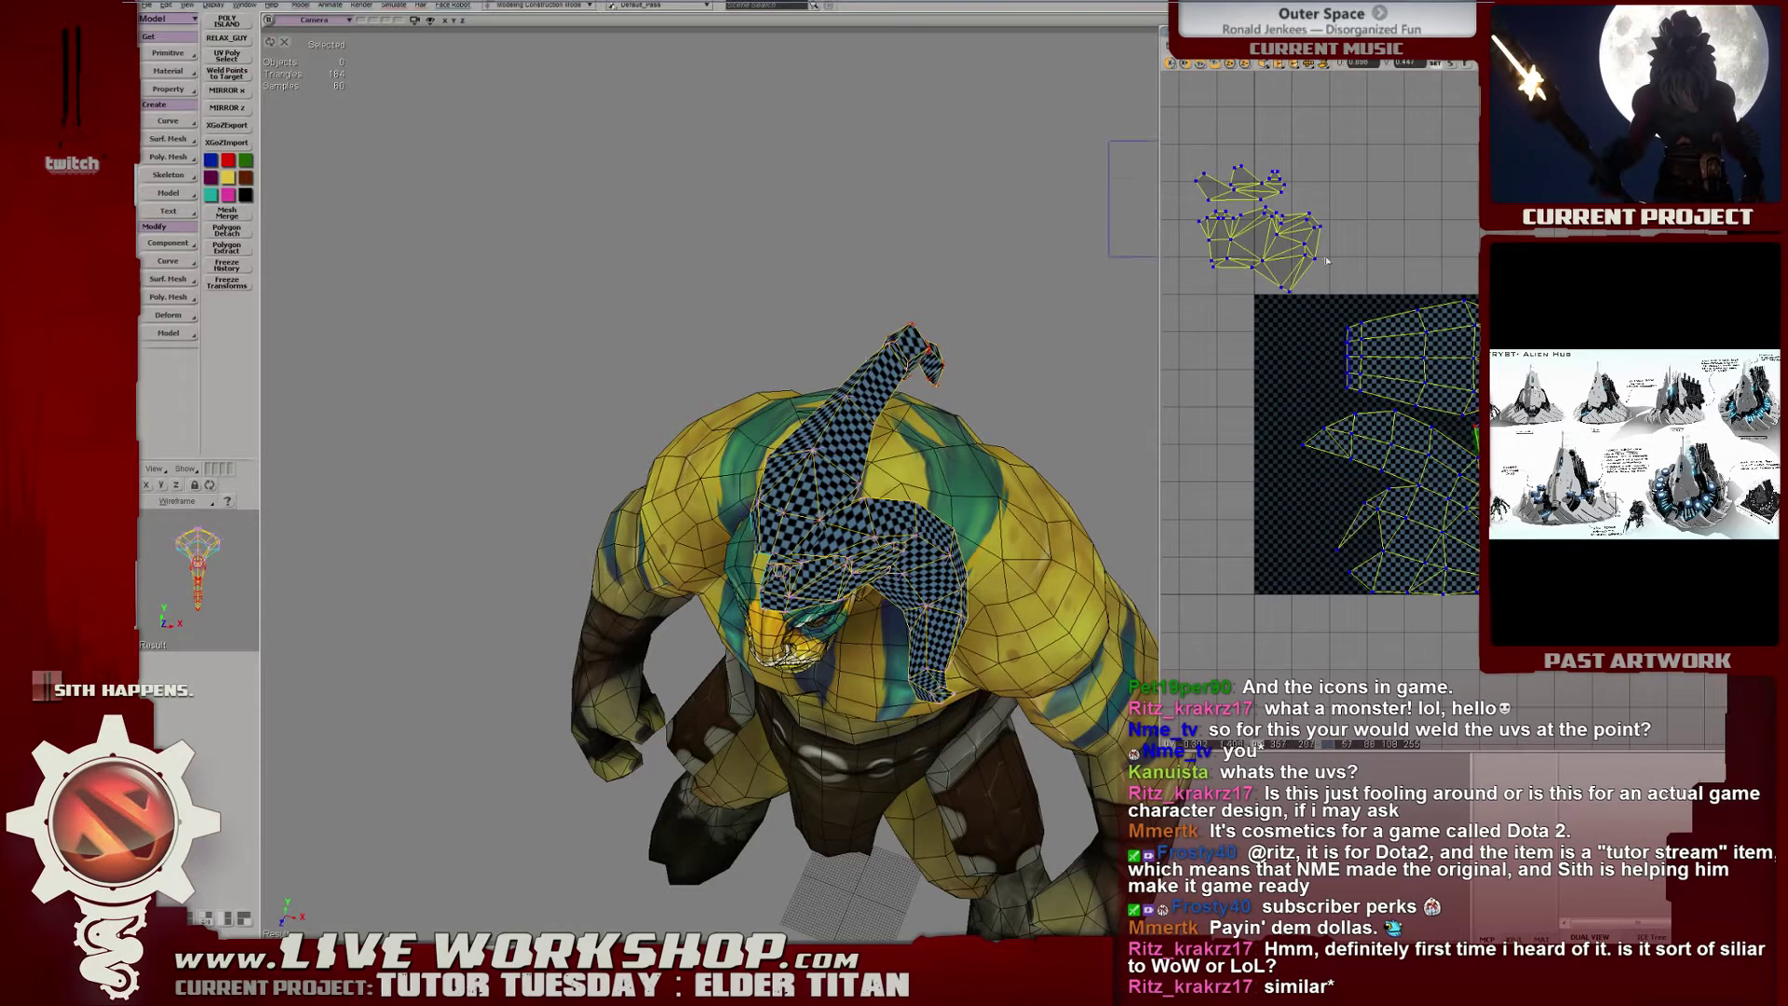
drag(1206, 165, 1322, 292)
drag(1264, 225, 1303, 476)
middle_drag(1304, 476, 1240, 485)
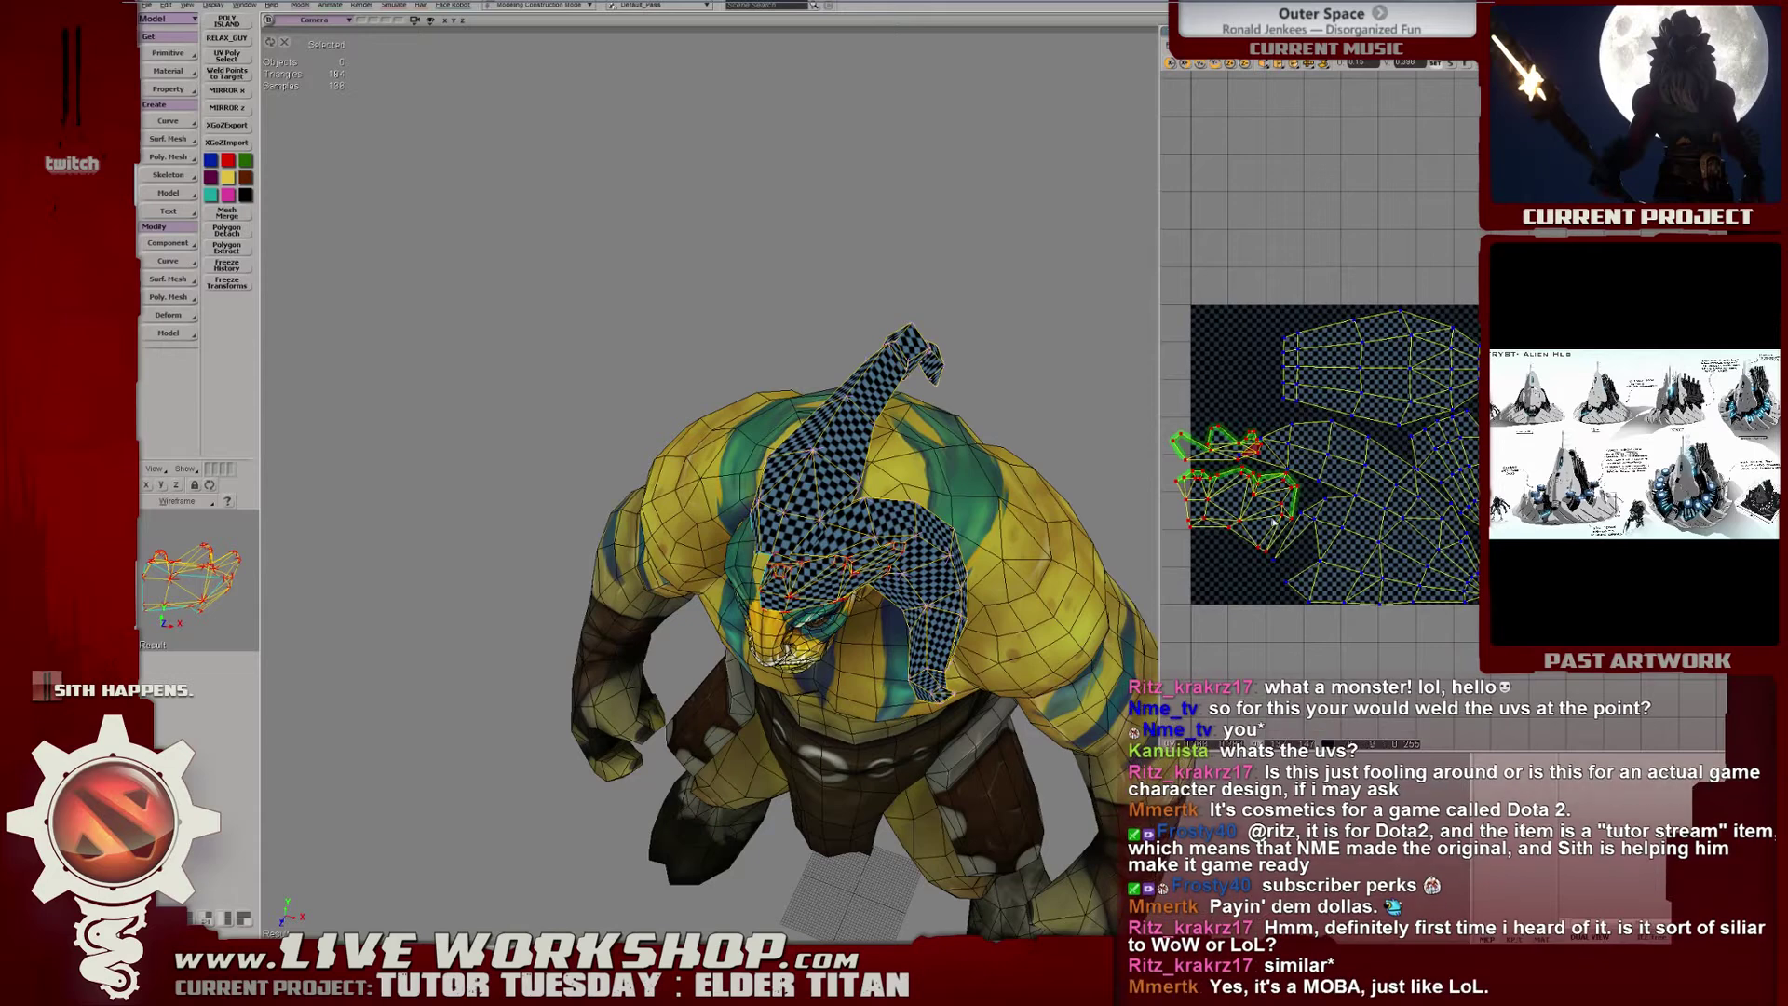
drag(1273, 523, 1266, 384)
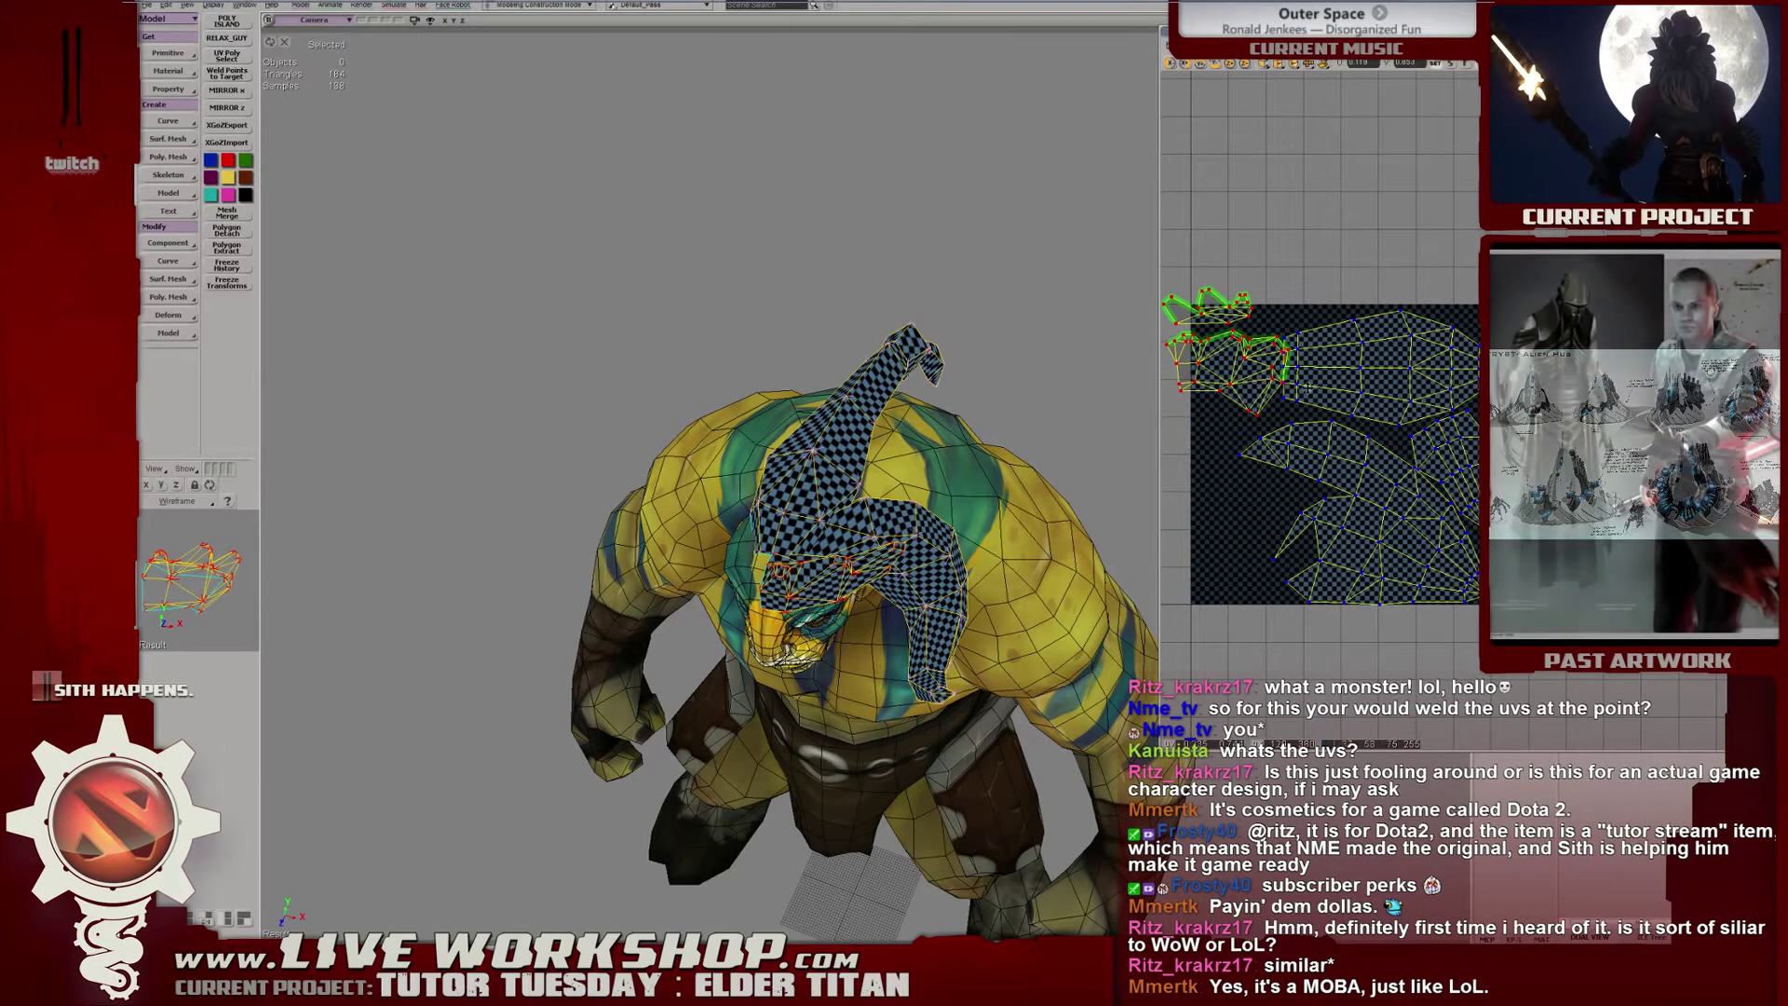
Pack the crest's front section, horn and crown islands tighter, freeing the upper corner beside the crest's narrow end.
click(1435, 378)
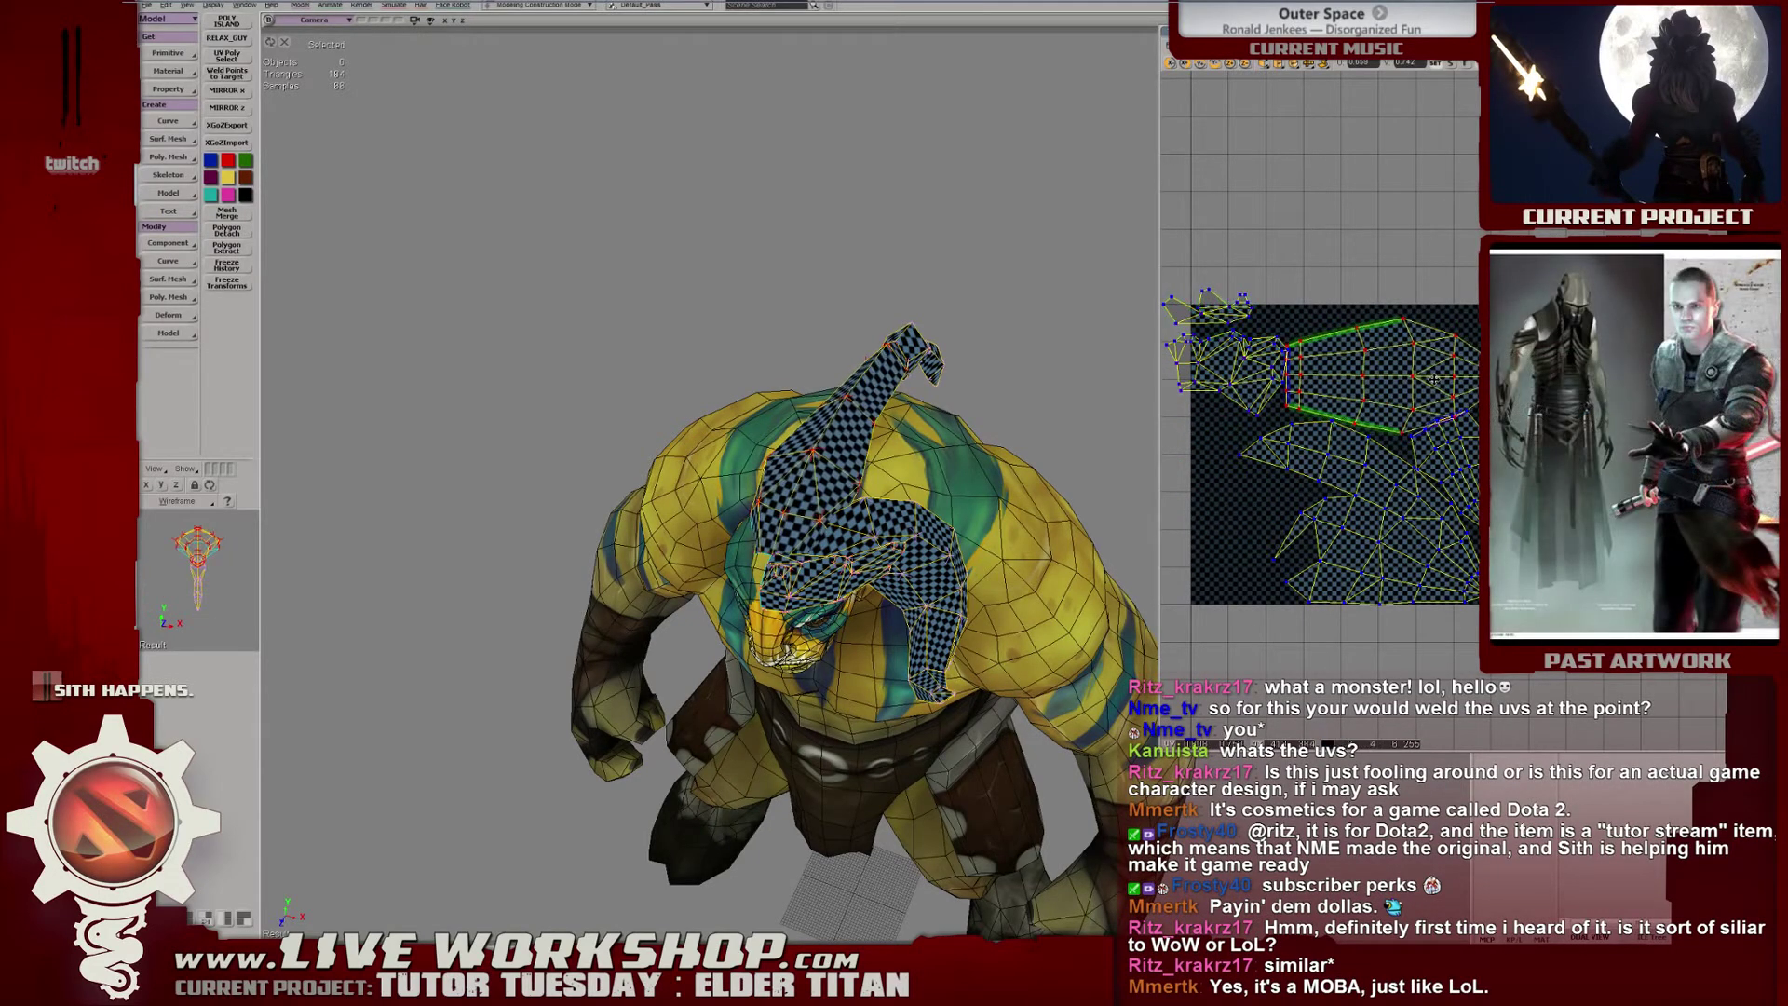
drag(1434, 378, 1408, 395)
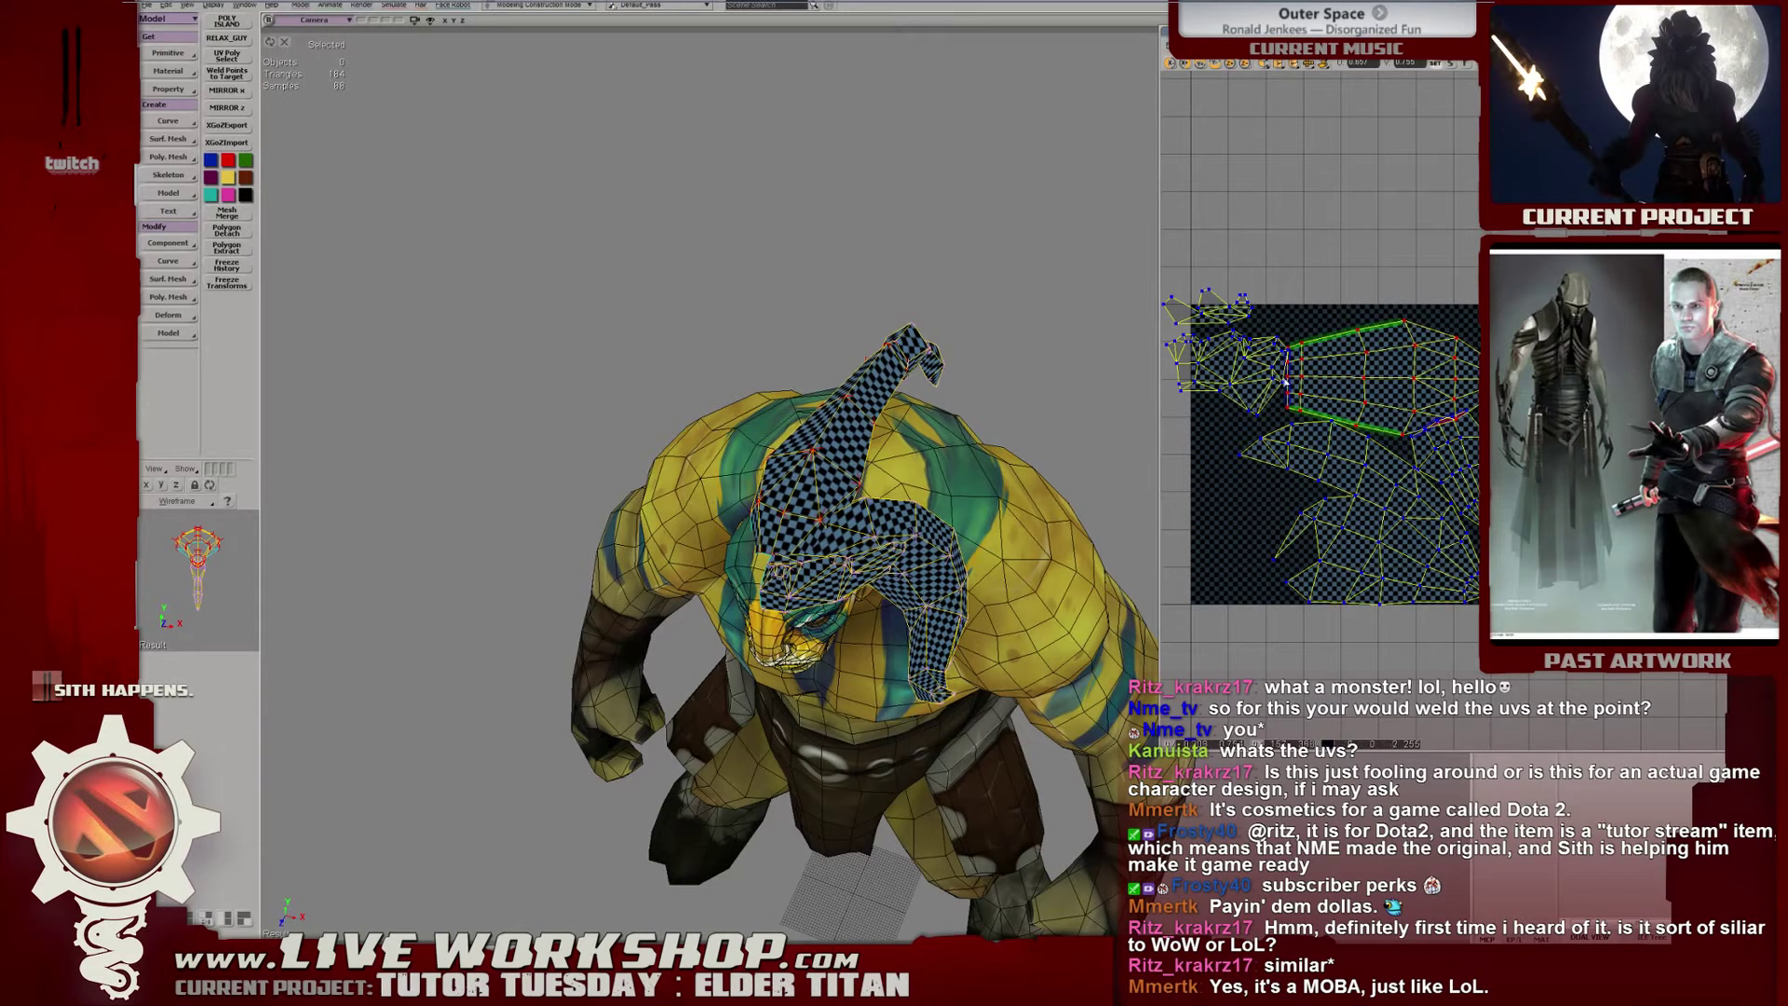
drag(1433, 519, 1490, 603)
drag(1404, 550, 1411, 504)
click(1217, 296)
drag(1217, 296, 1255, 473)
Place the crest's tail section in the free corner beside the front section and rotate it upright with its tip pointing down.
click(1456, 441)
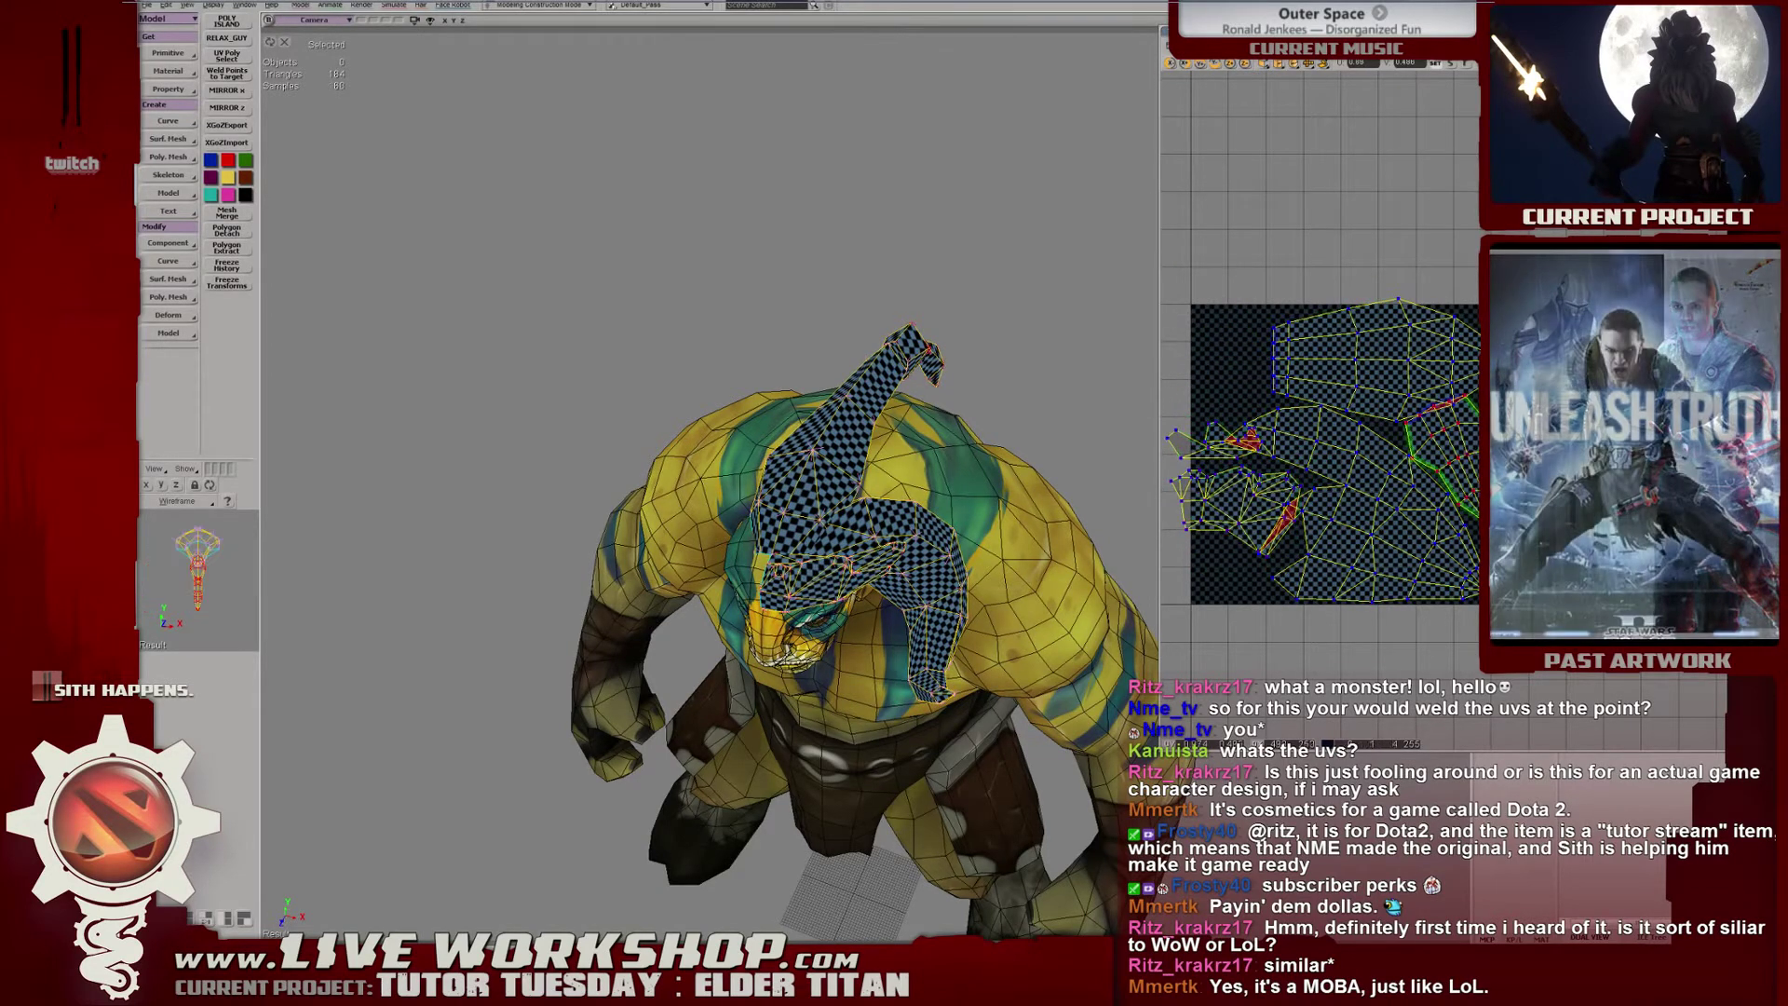
drag(1456, 441, 1203, 359)
drag(1453, 406, 1385, 389)
drag(1243, 379, 1390, 359)
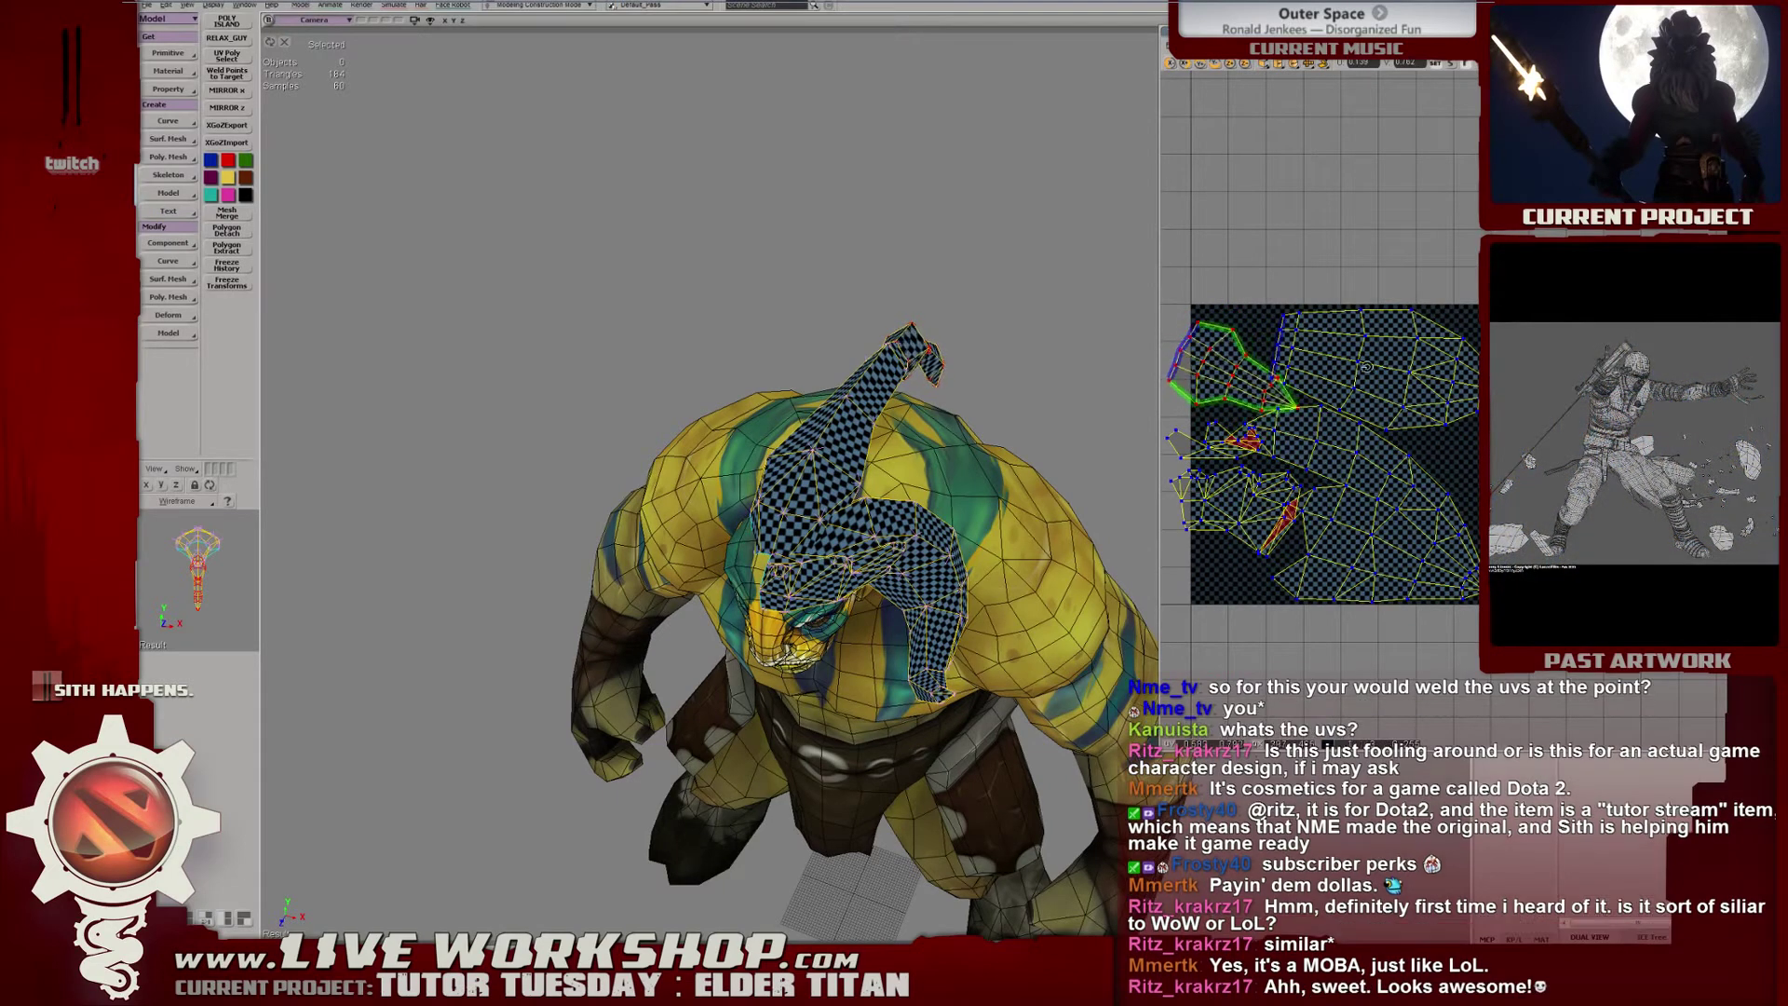
right_drag(1043, 447, 735, 363)
drag(1282, 398, 1515, 363)
drag(1259, 436, 1230, 428)
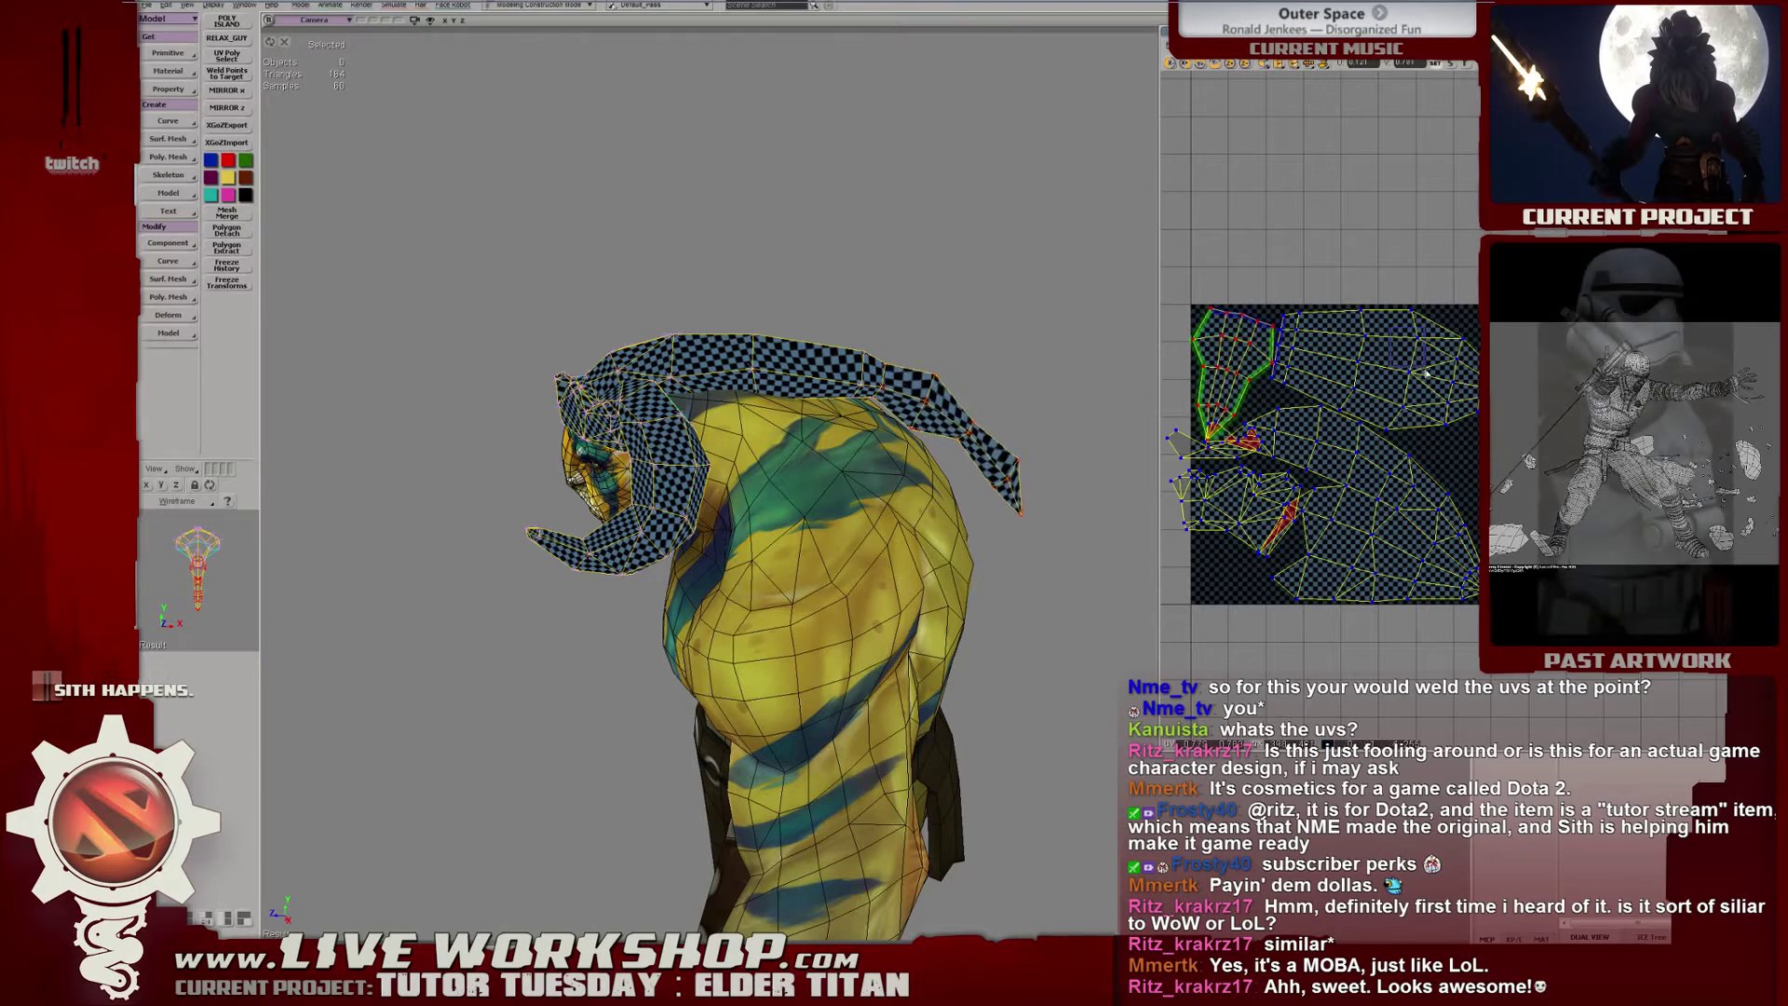
Select the crest's front section UVs and widen the Texture Editor for a closer view of the packed islands.
drag(1425, 372, 1429, 374)
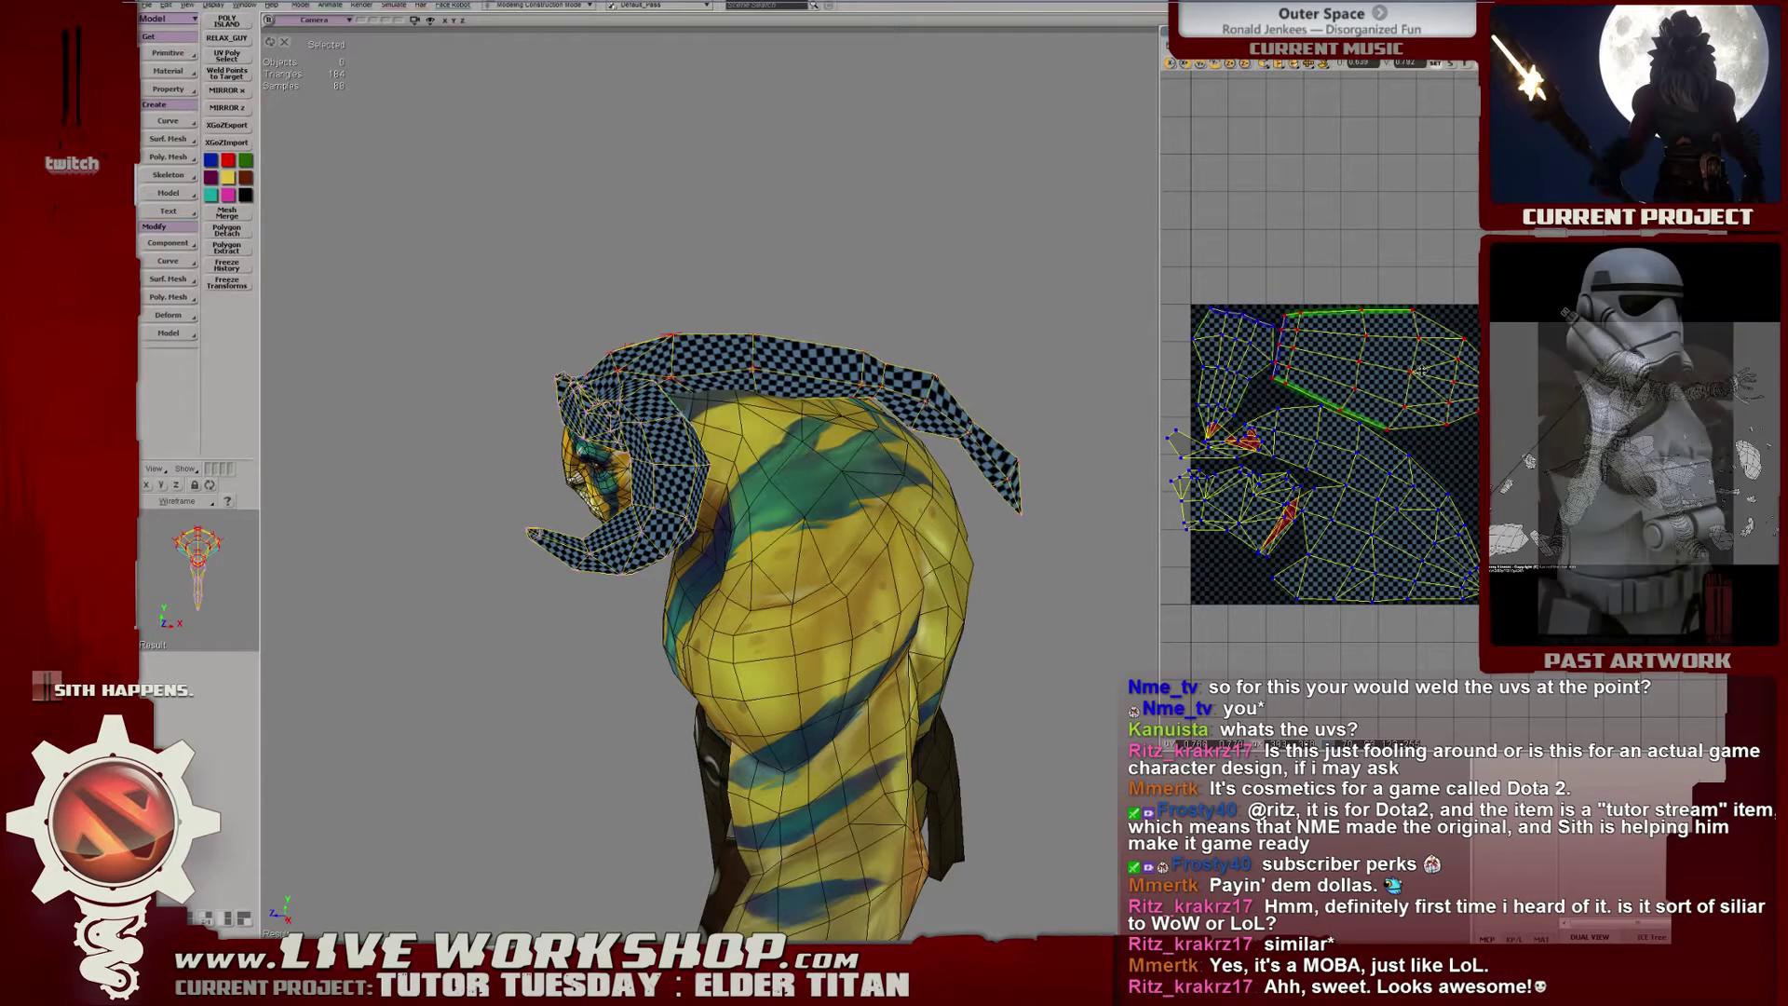
middle_drag(1252, 454, 1265, 376)
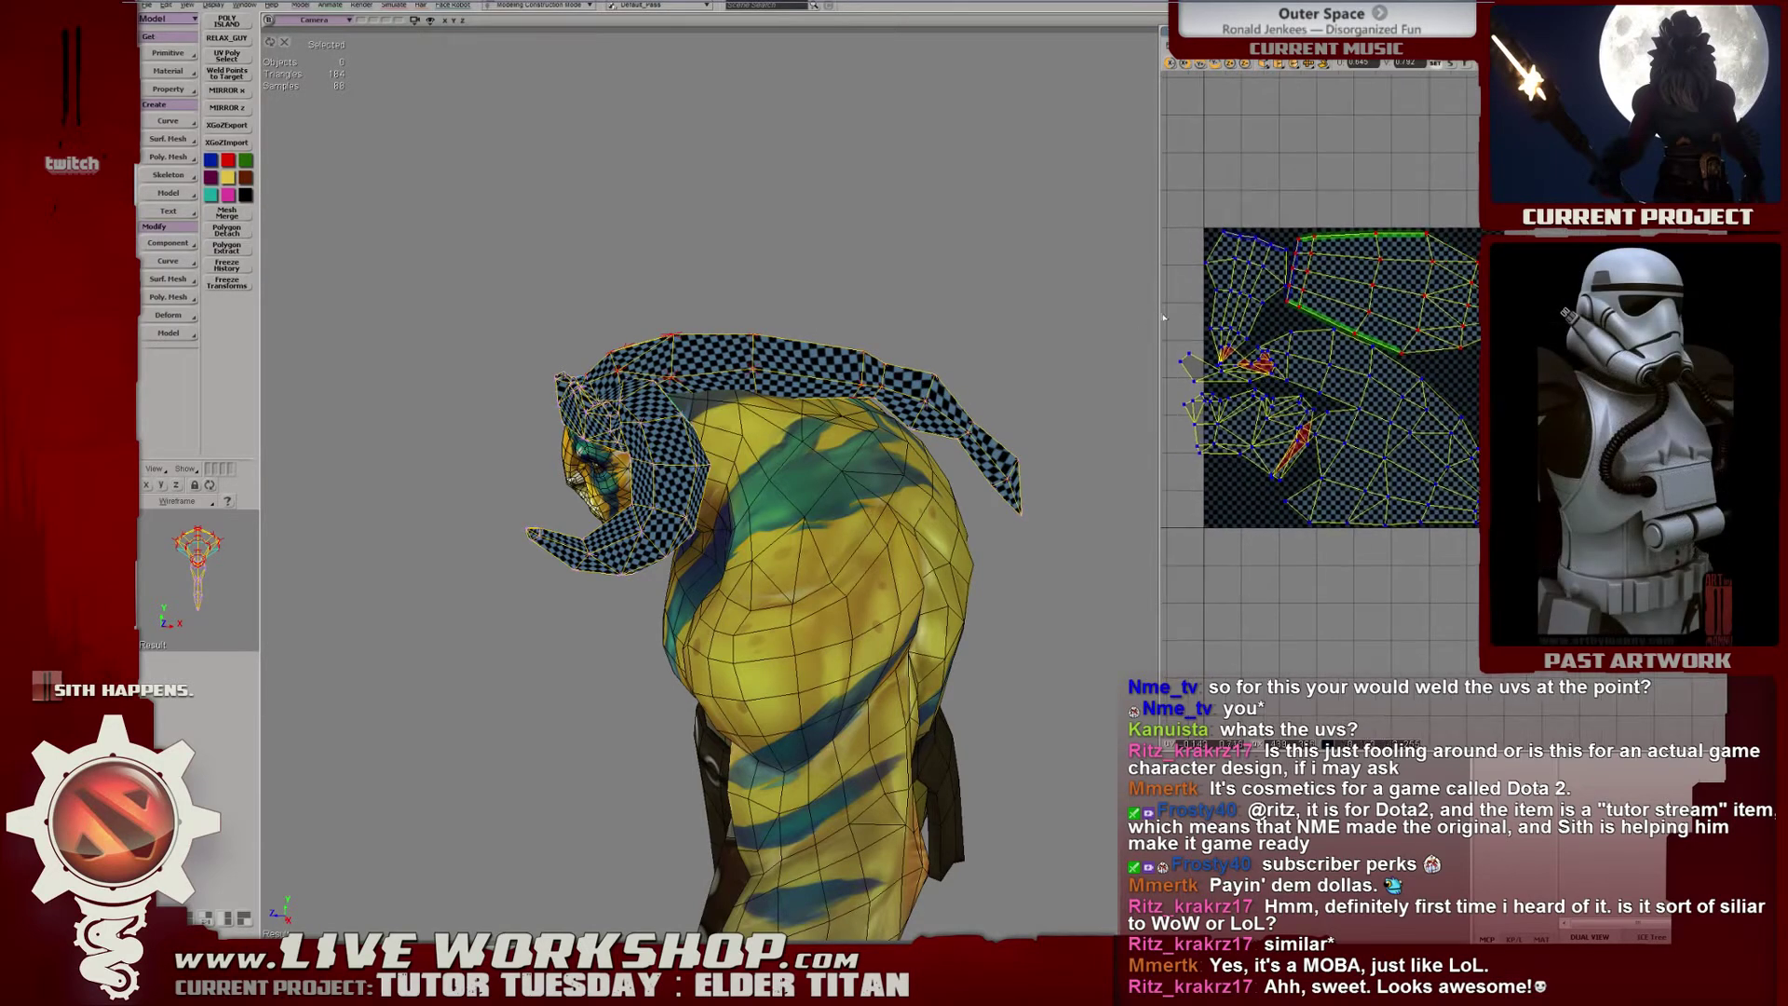
drag(1410, 36, 1124, 47)
scroll(1340, 279, up, 3)
scroll(1340, 279, up, 2)
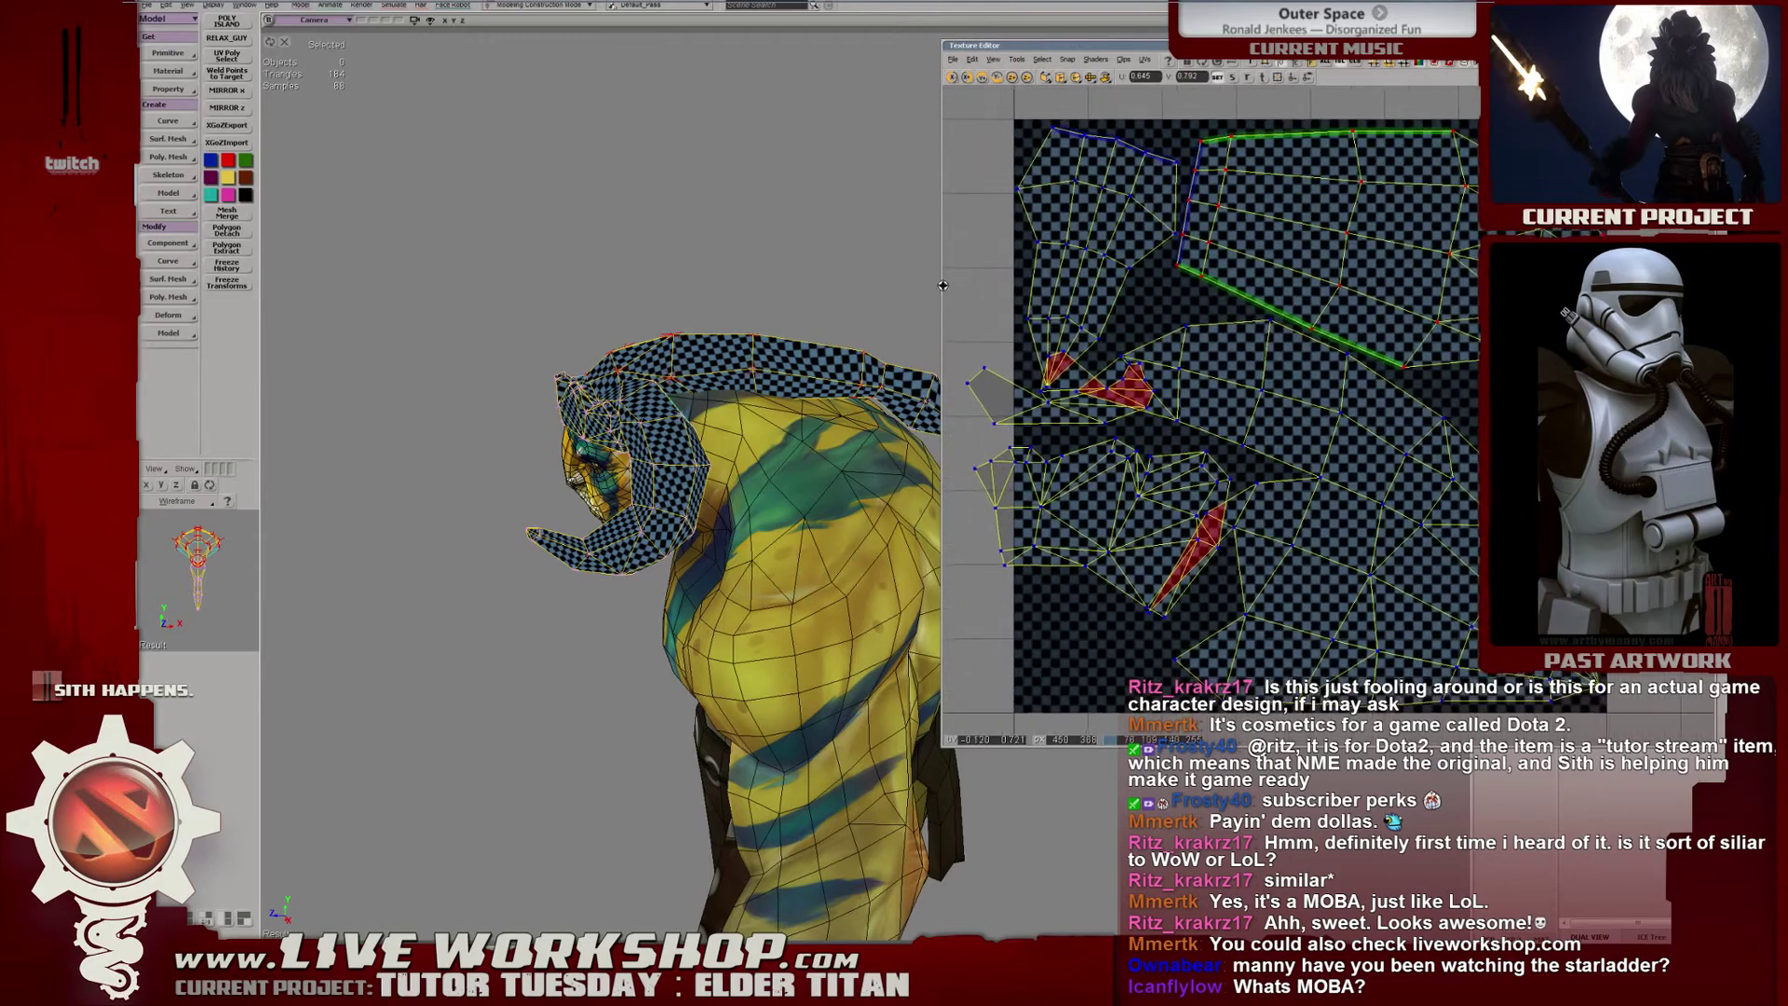
middle_drag(745, 333, 726, 264)
scroll(725, 264, up, 2)
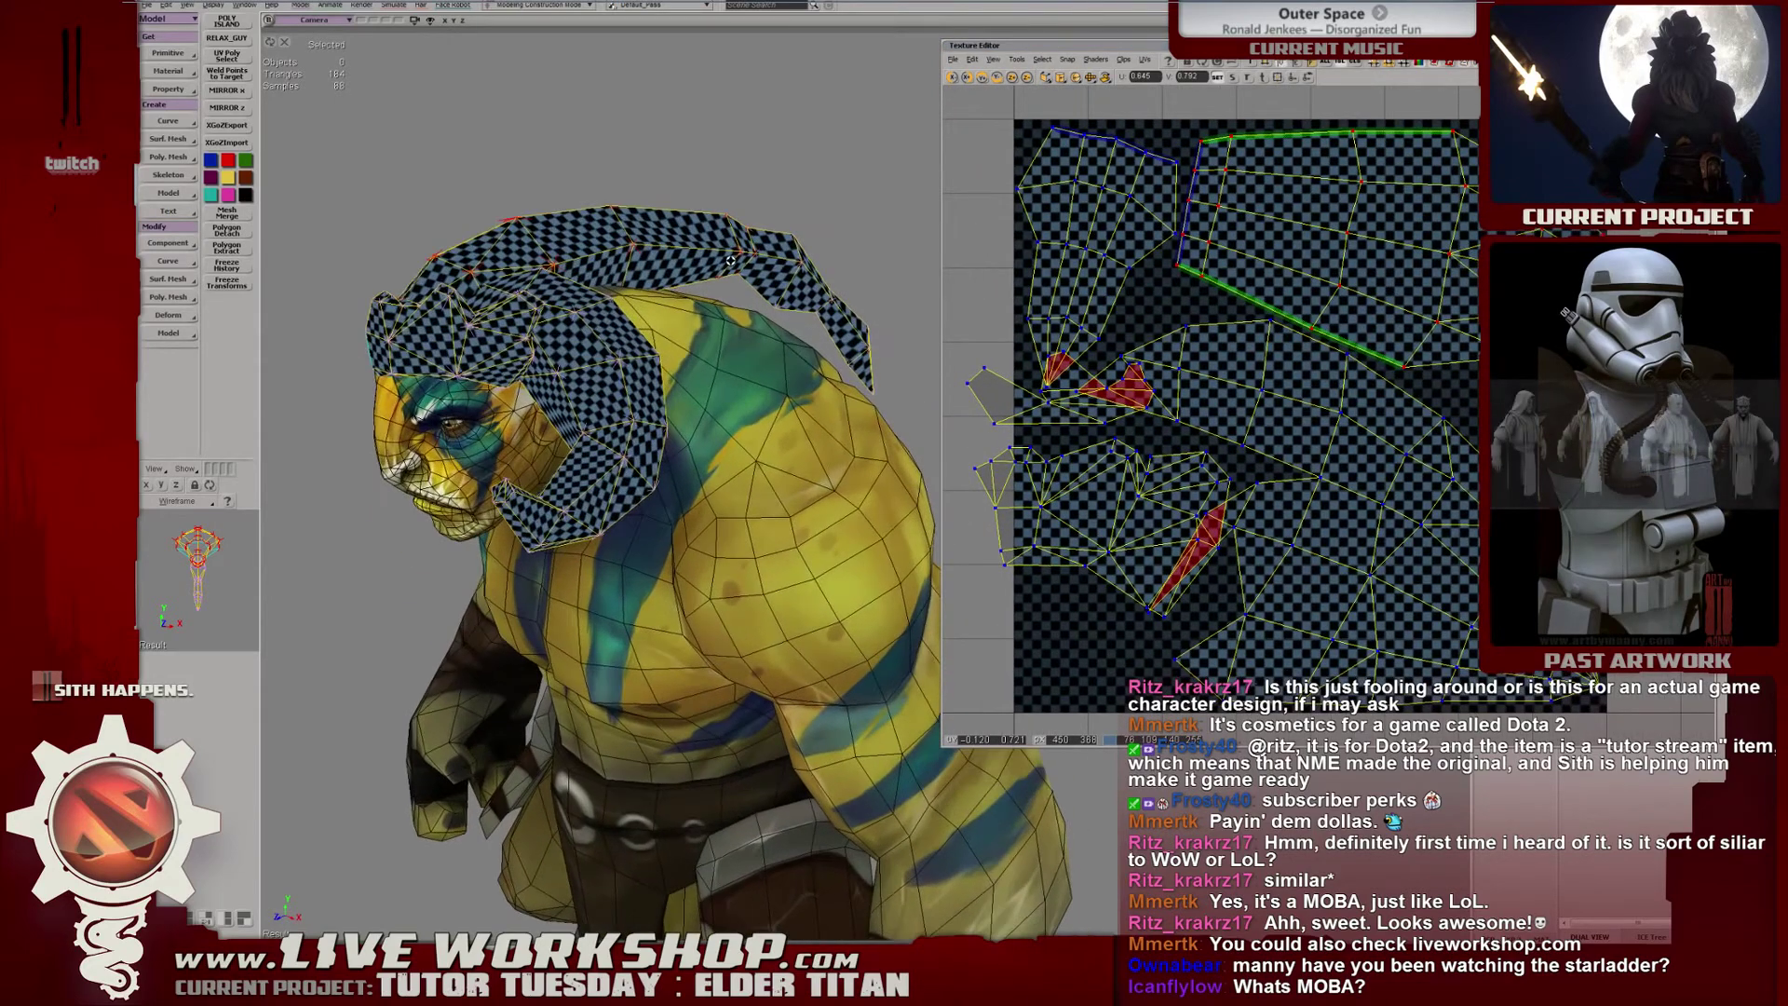
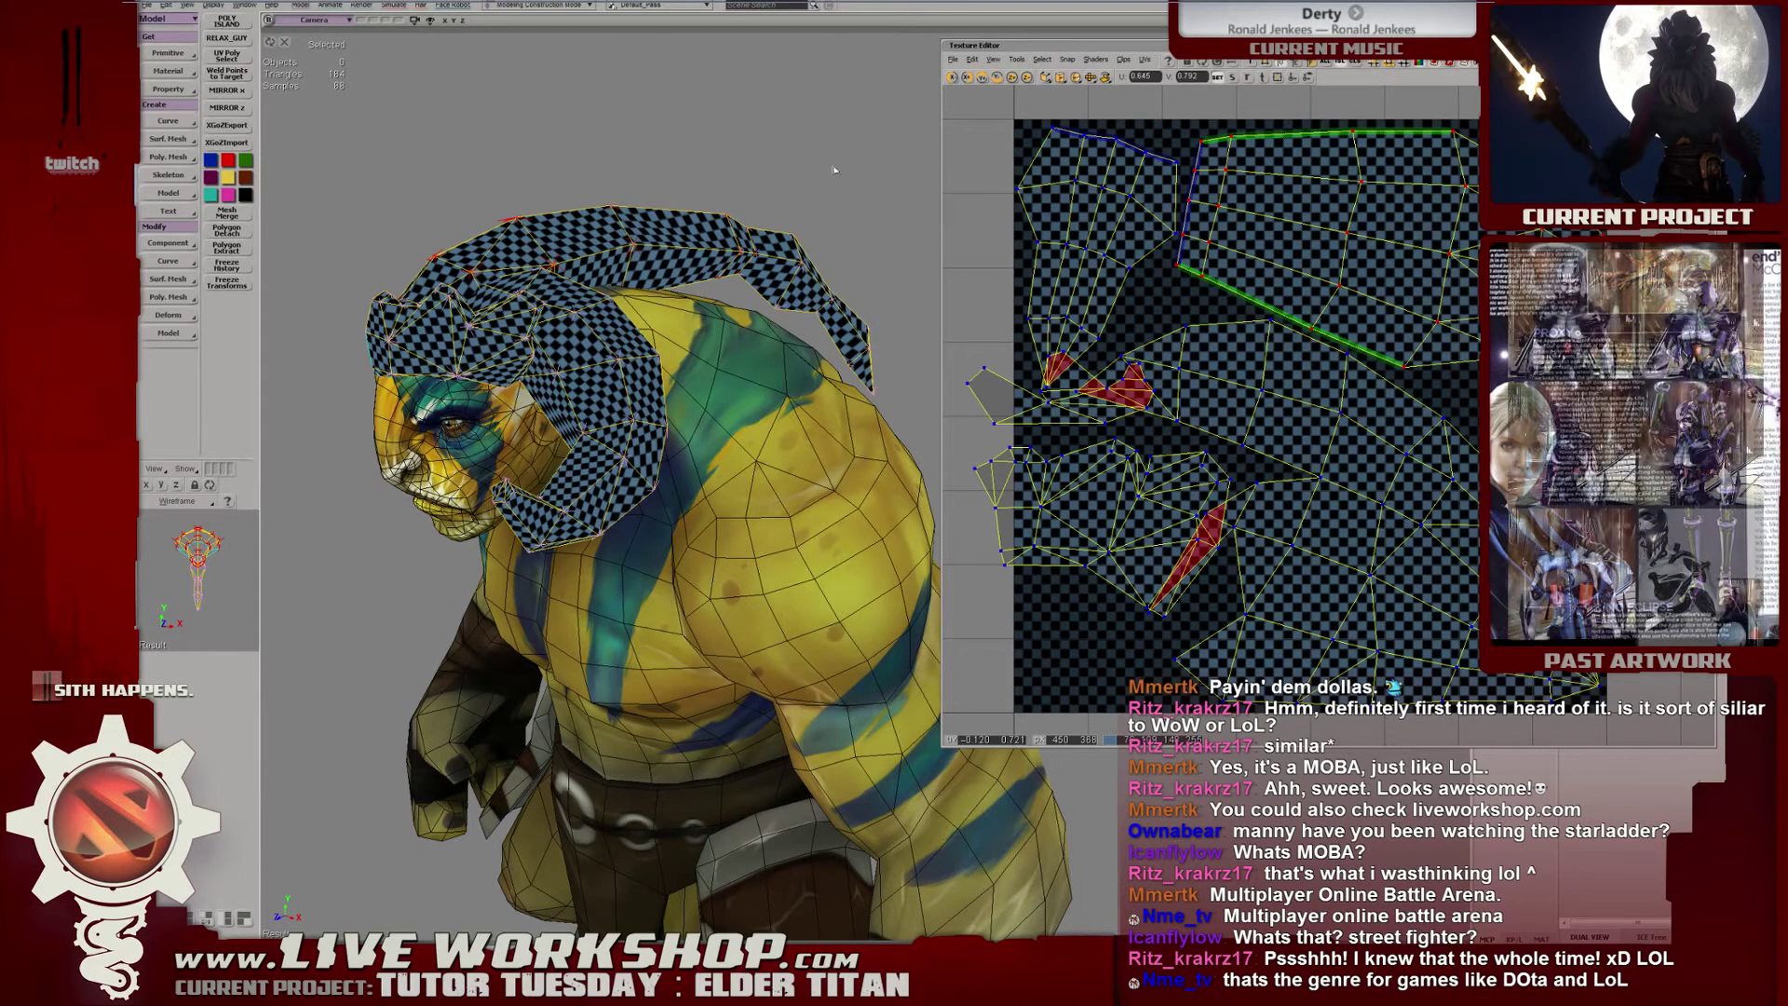
Turn the large crown island to fit the gap beside the horn's prongs and move the small crown strip over the horn island.
drag(1048, 375, 1004, 336)
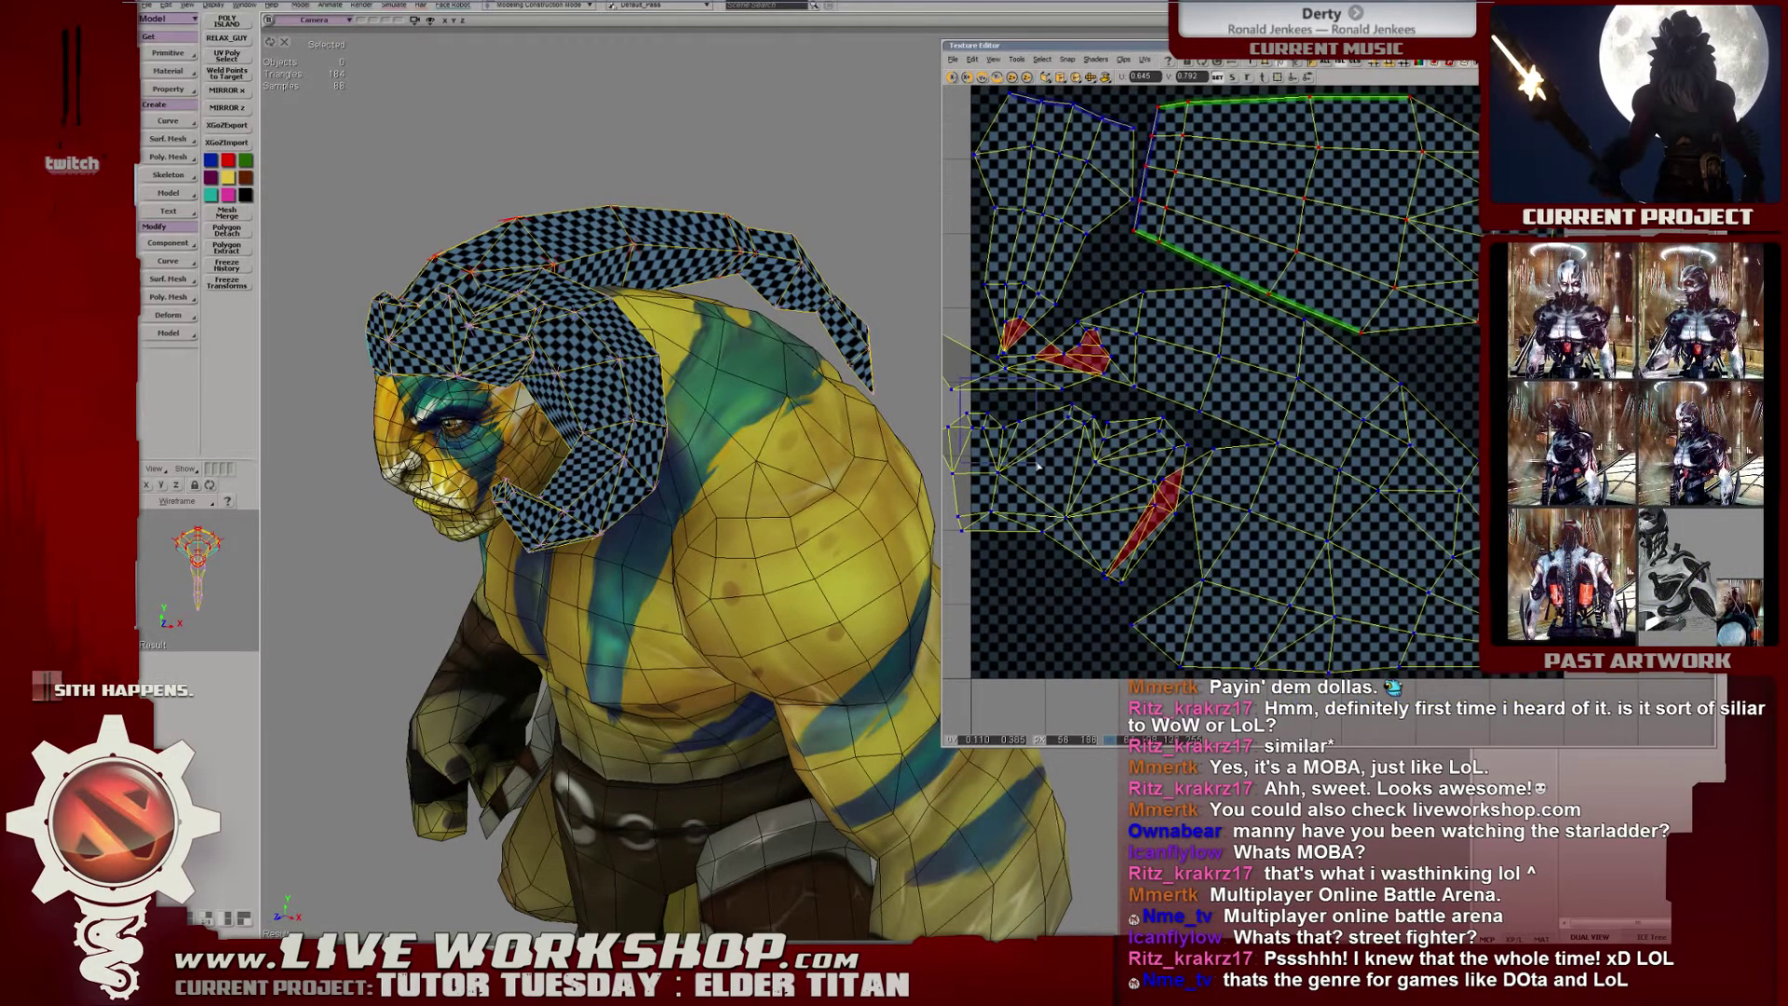
click(1040, 461)
middle_drag(1040, 461, 1087, 424)
drag(1087, 424, 1164, 441)
drag(822, 456, 1365, 419)
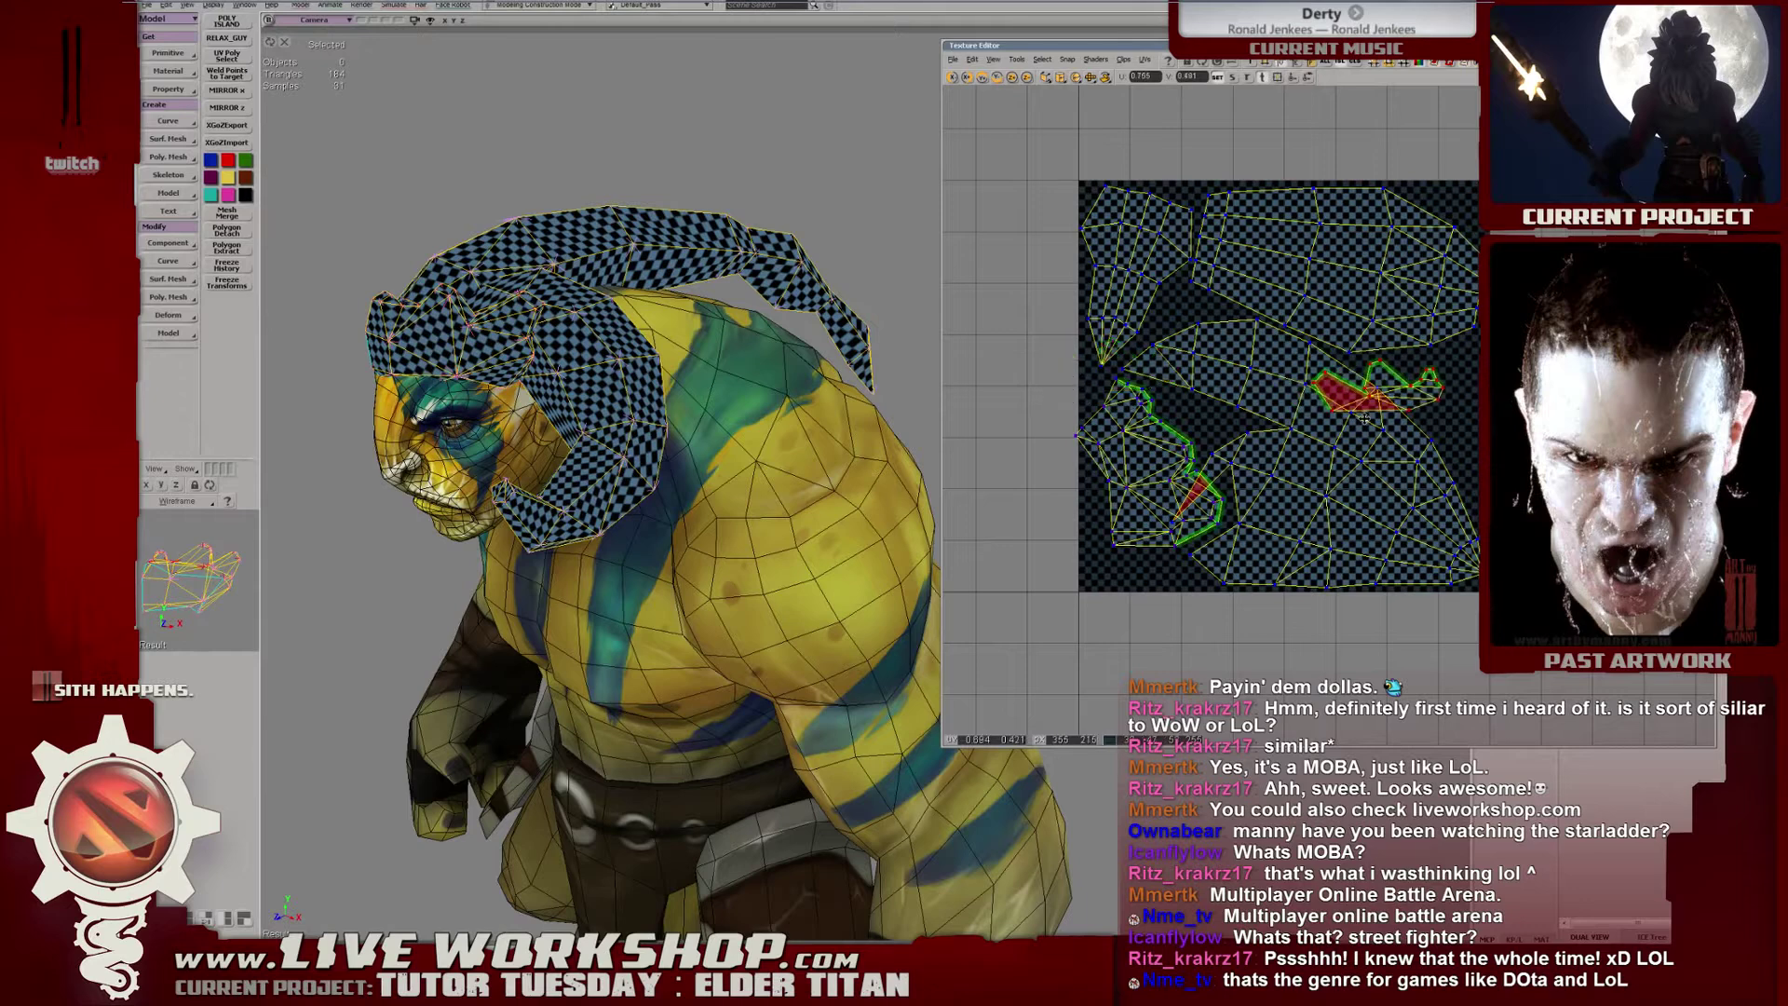
Nudge the large crown island into the gap between the horn's prongs and the texture square's edge.
middle_drag(801, 419, 743, 492)
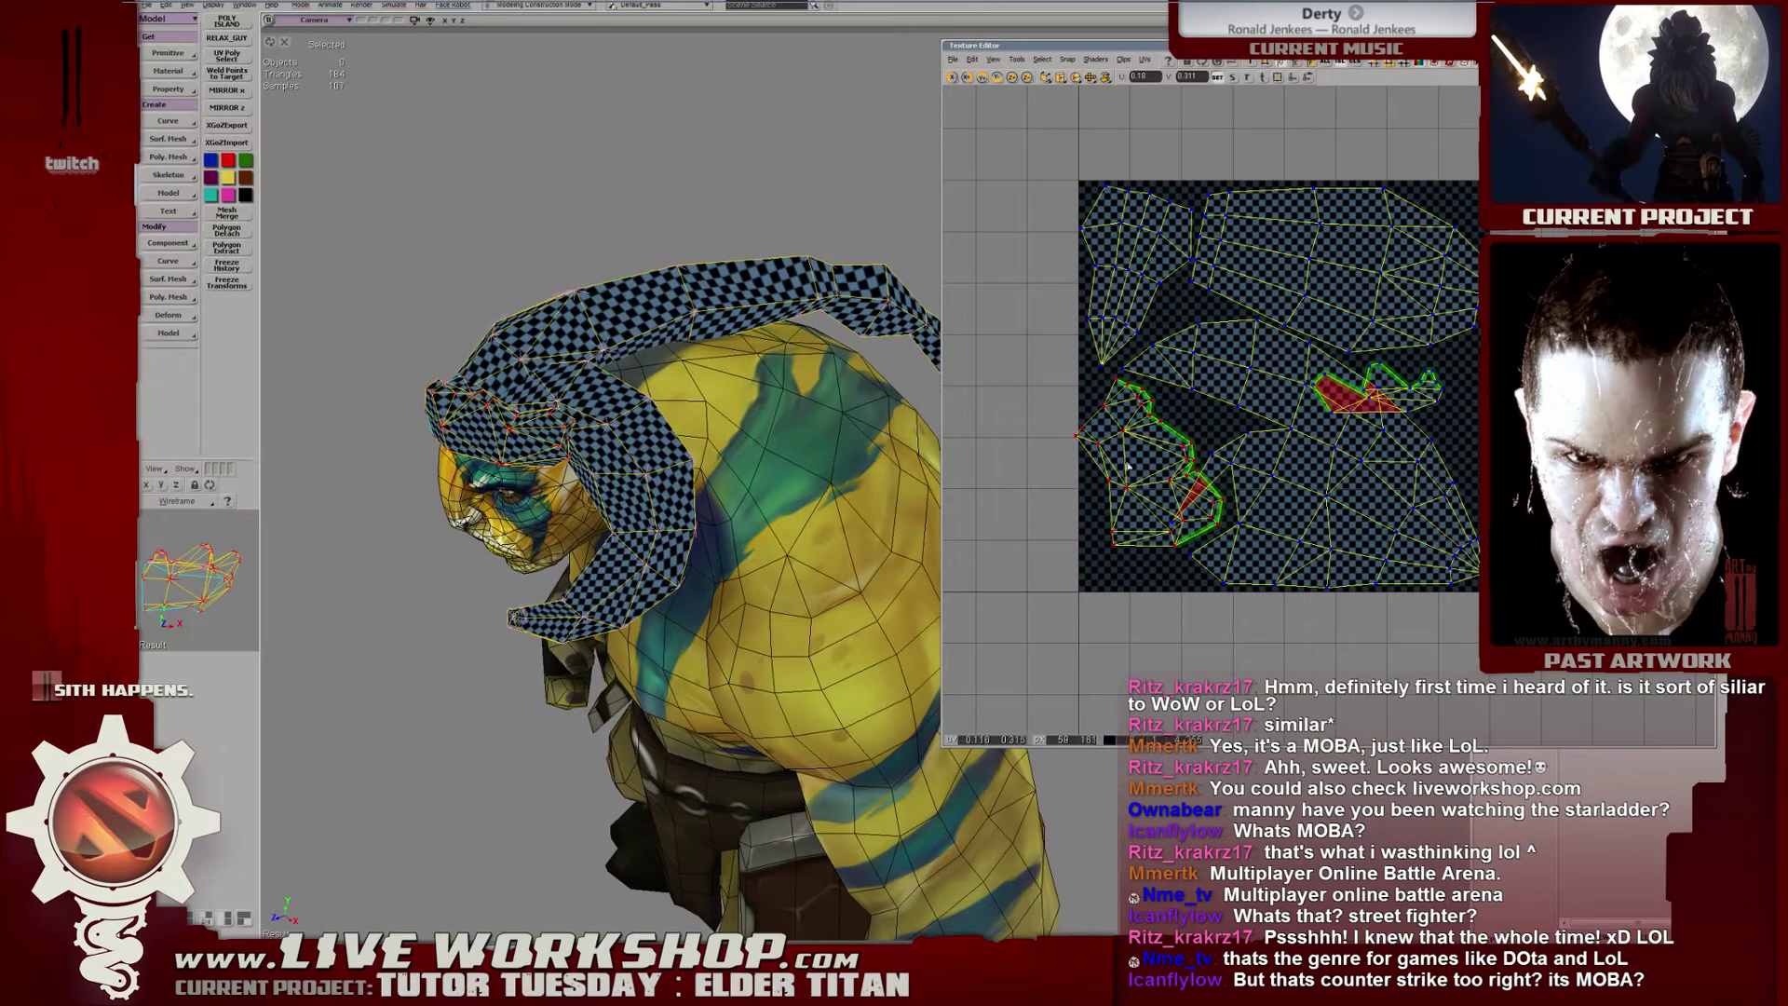
middle_drag(1337, 446, 1290, 480)
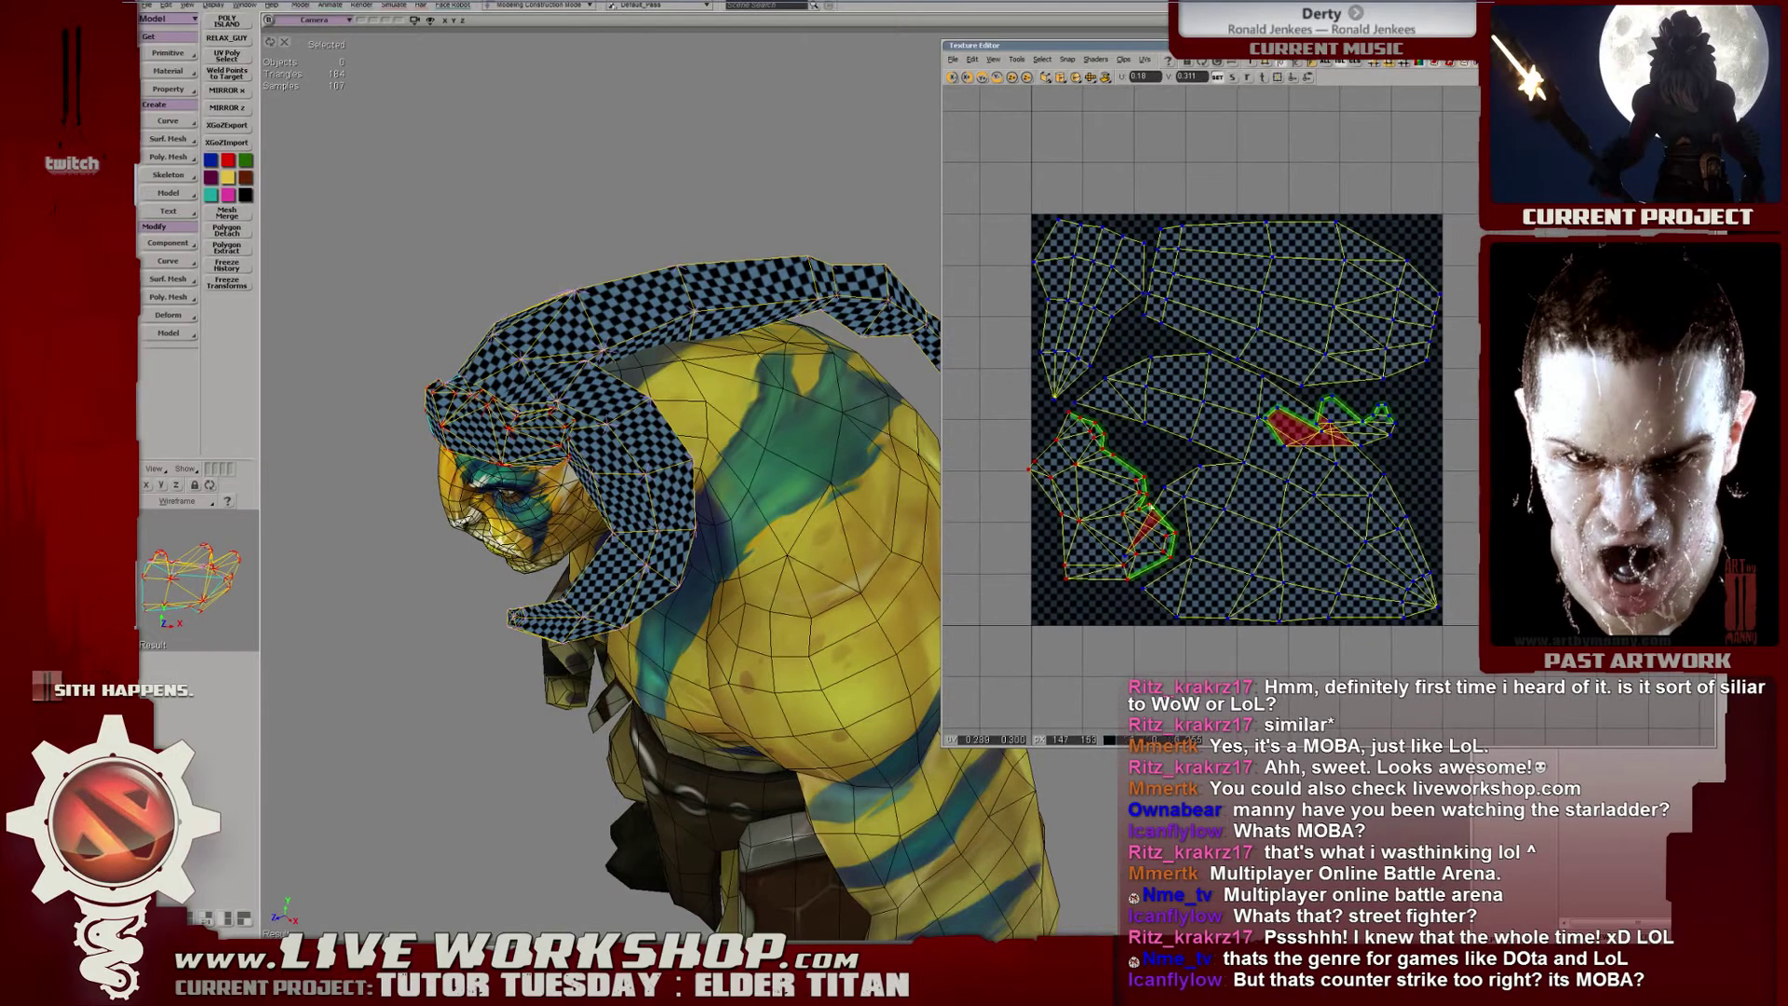
drag(1124, 504, 1139, 507)
click(1239, 528)
key(c)
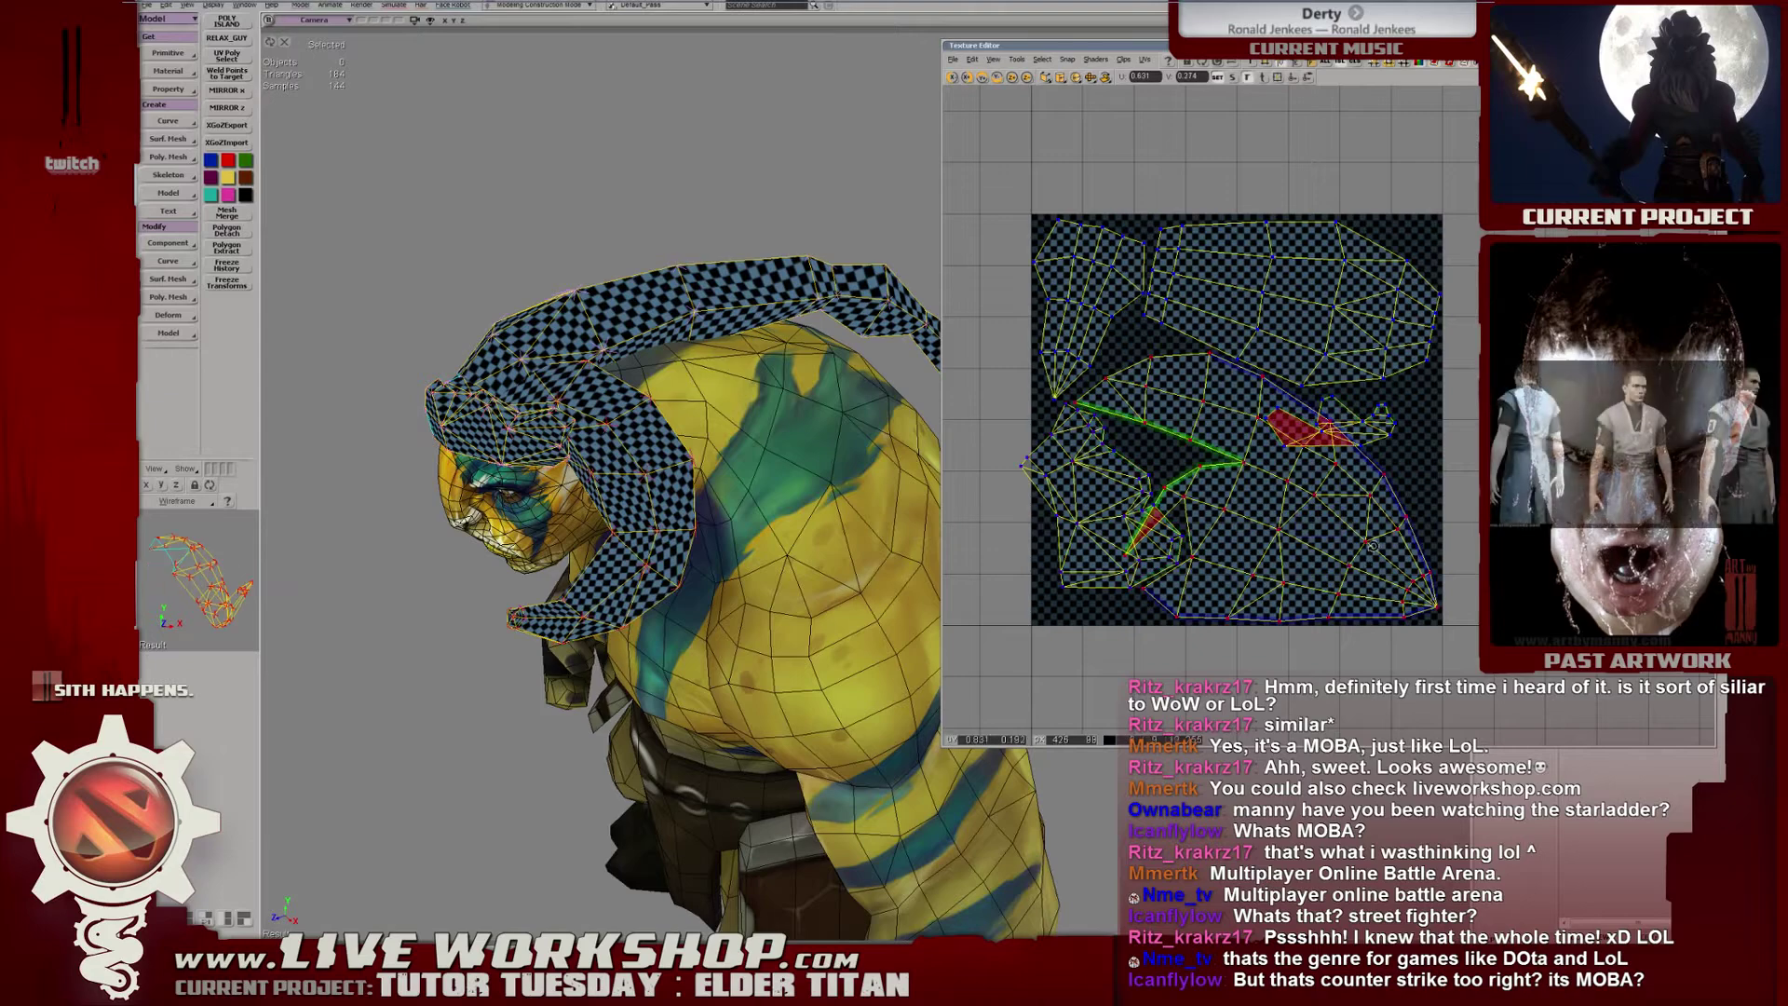
drag(1360, 542, 657, 455)
mouse_move(1787, 505)
mouse_down()
mouse_move(1756, 506)
mouse_move(1787, 507)
mouse_up()
key(ctrl+z)
key(ctrl+y)
key(ctrl+z)
key(ctrl+z)
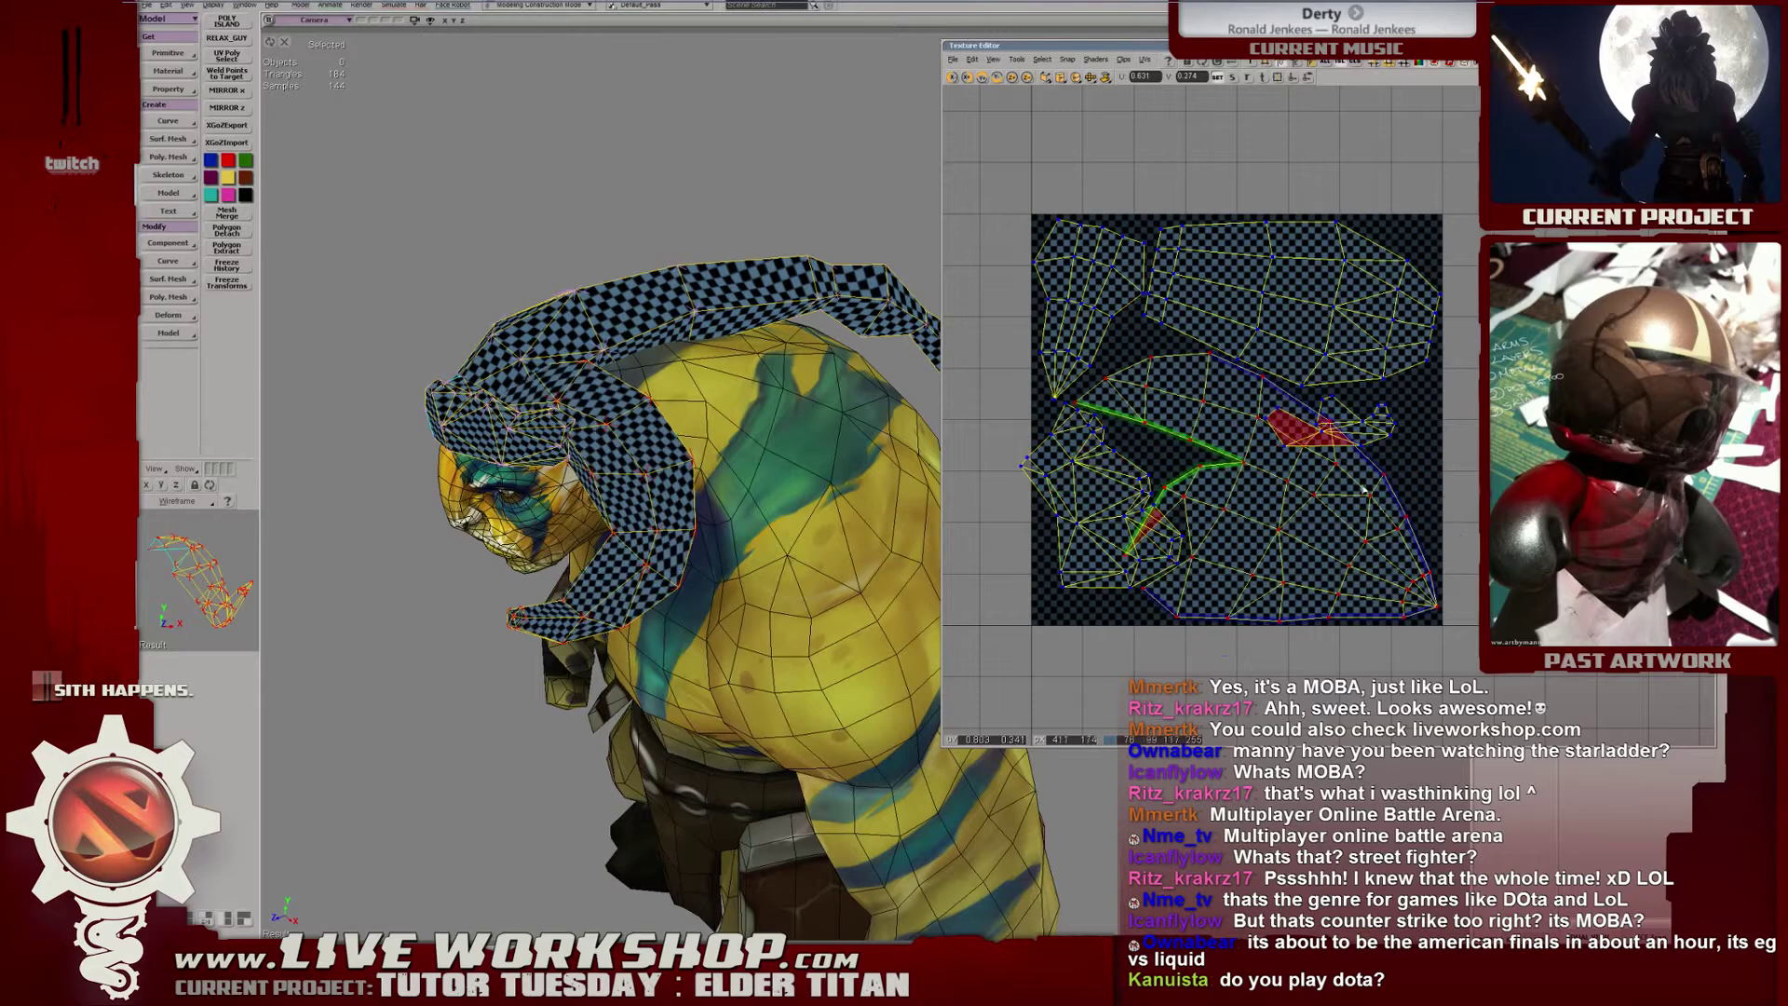
Select the small crown strip, rotate it upright and place it at the square's edge between the crest and horn islands.
drag(1334, 482, 1335, 478)
click(1186, 456)
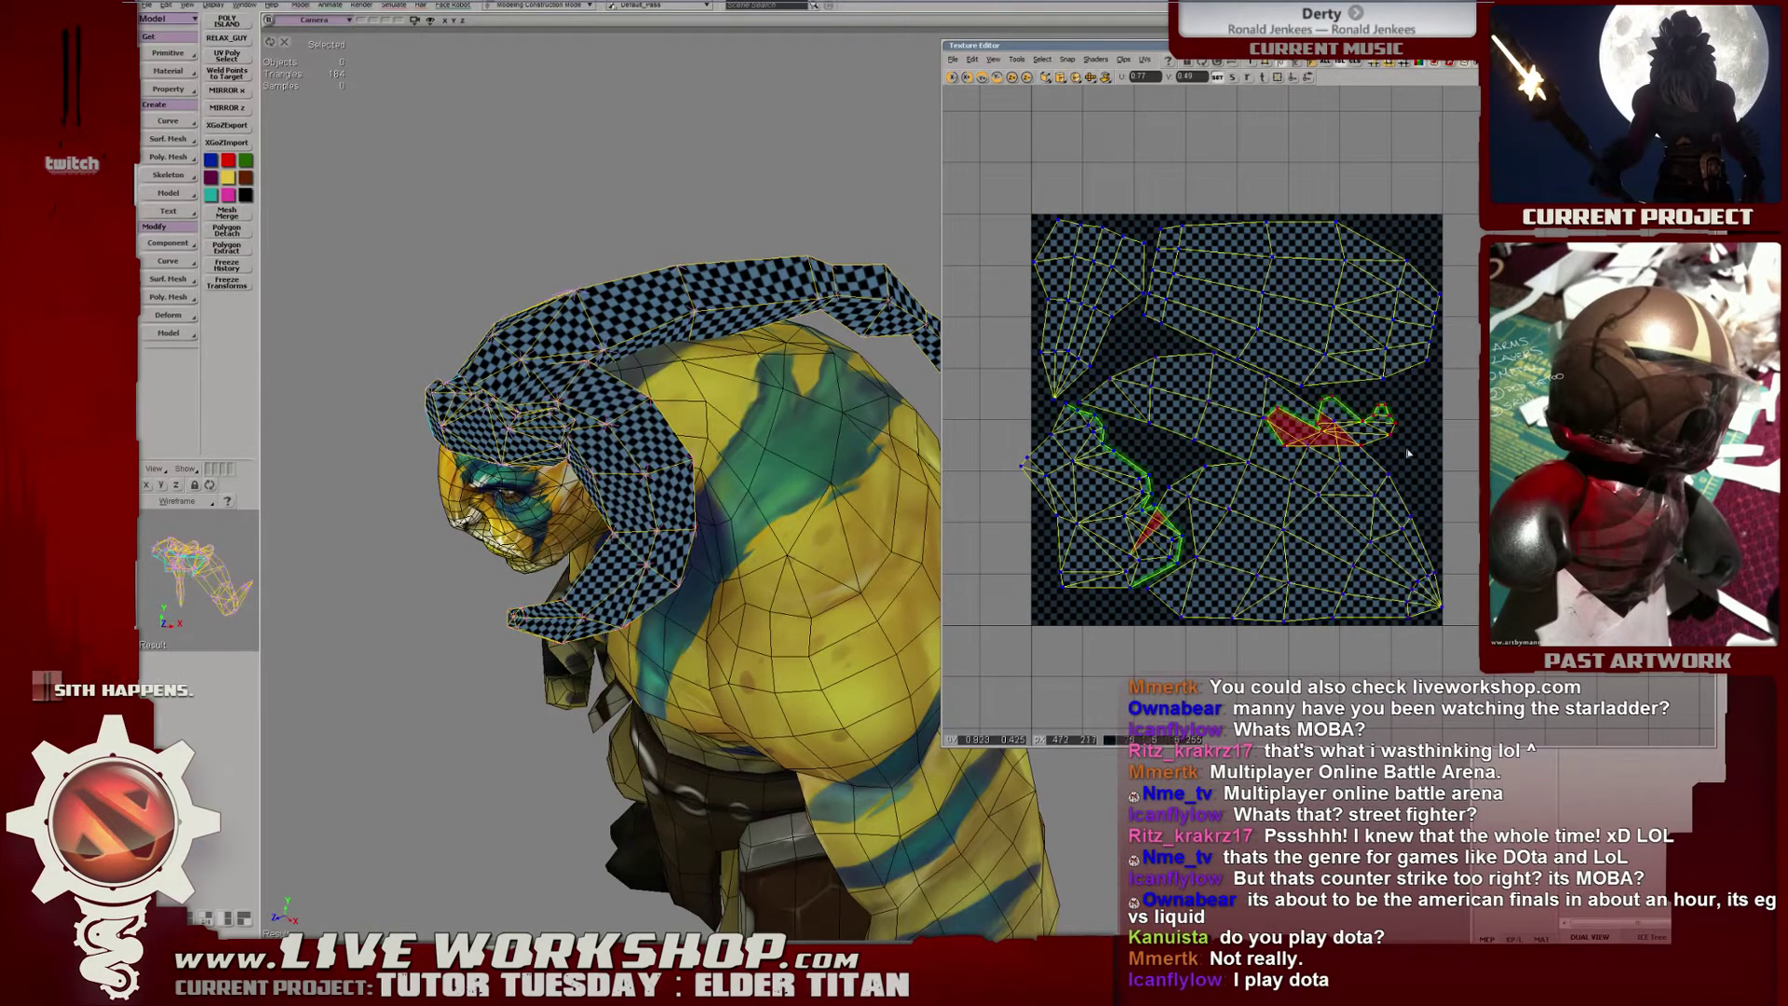
drag(1186, 457, 1426, 469)
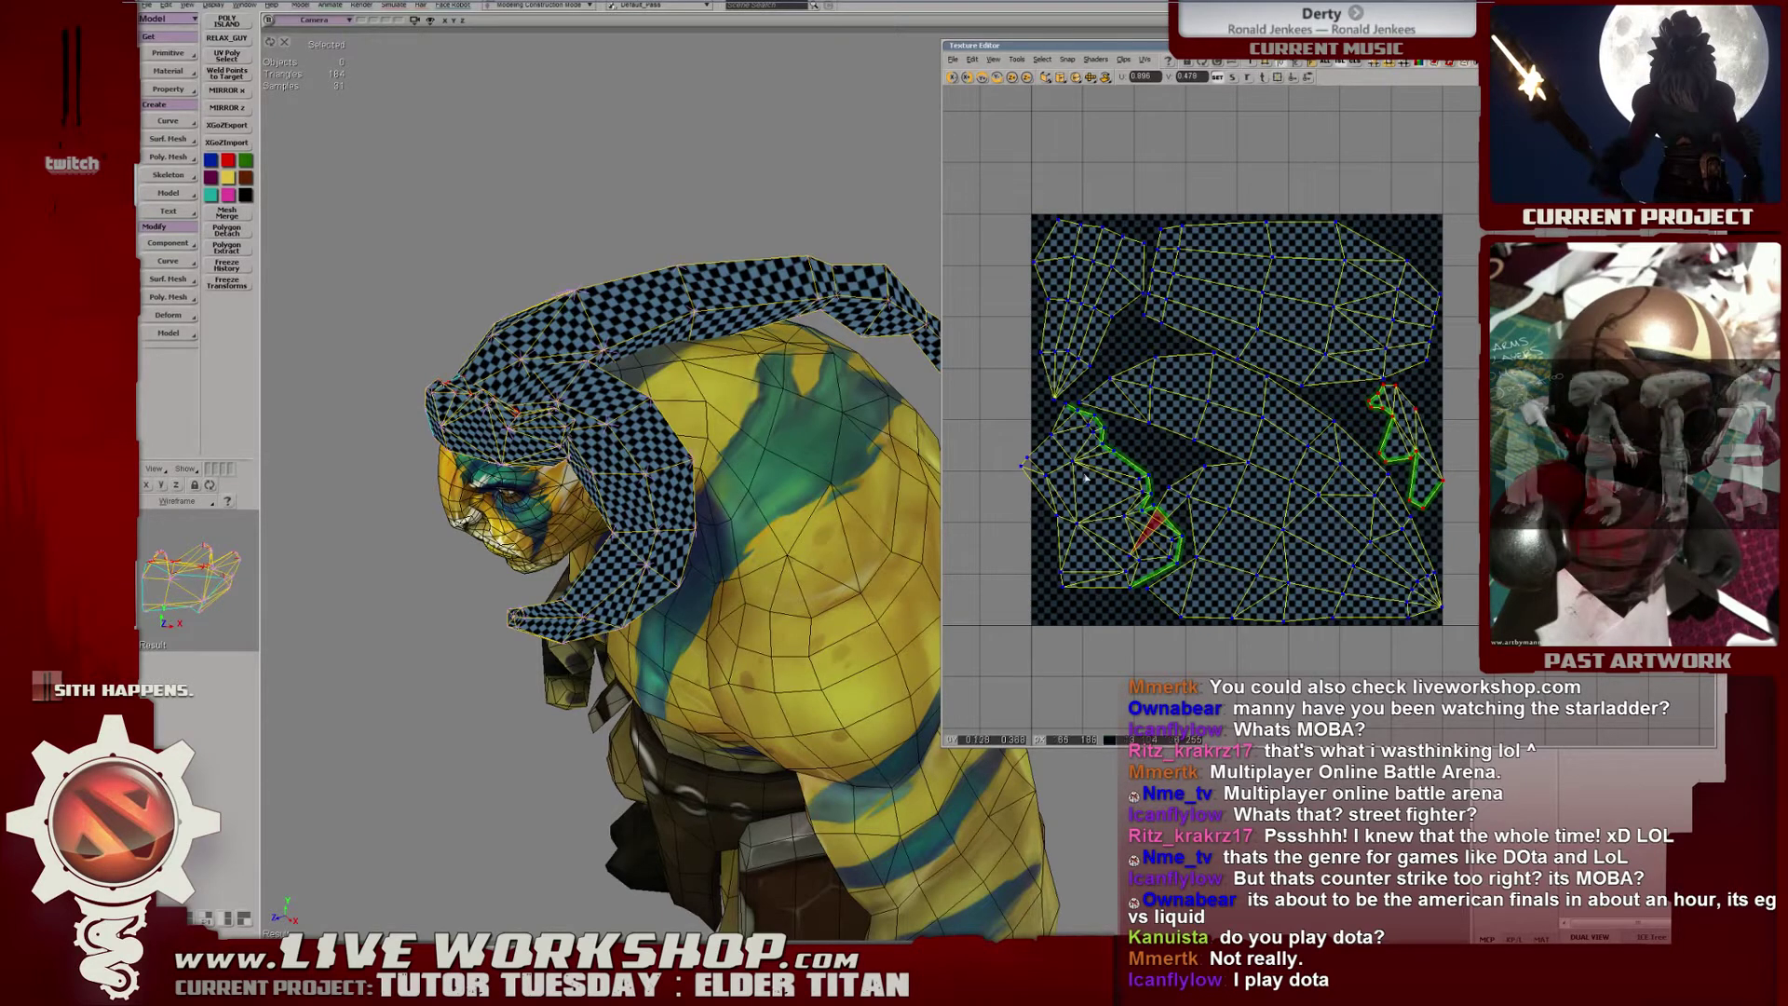
Adjust the large crown island's fit between the horn island and the texture square's edge.
click(1133, 484)
drag(1133, 484, 1123, 498)
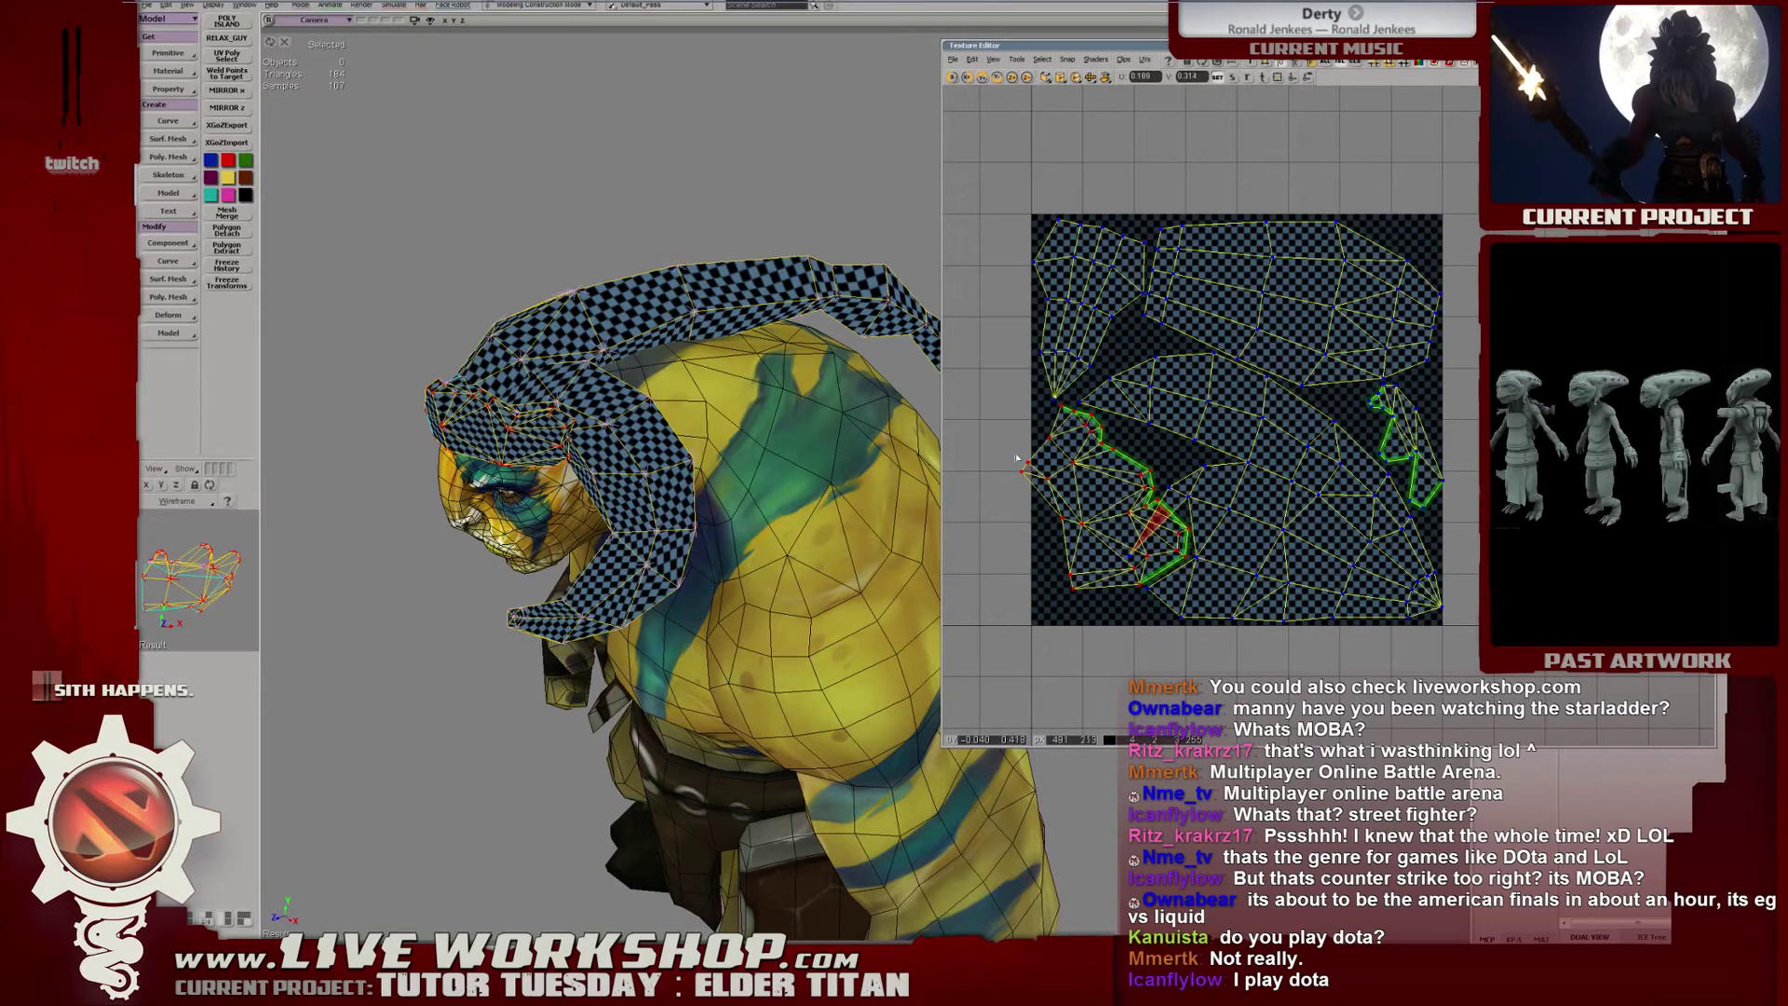
Display the original helmet's UVs over the new helmet's packed islands to compare their sizes.
key(space)
right_drag(508, 218, 478, 340)
key(shift+i)
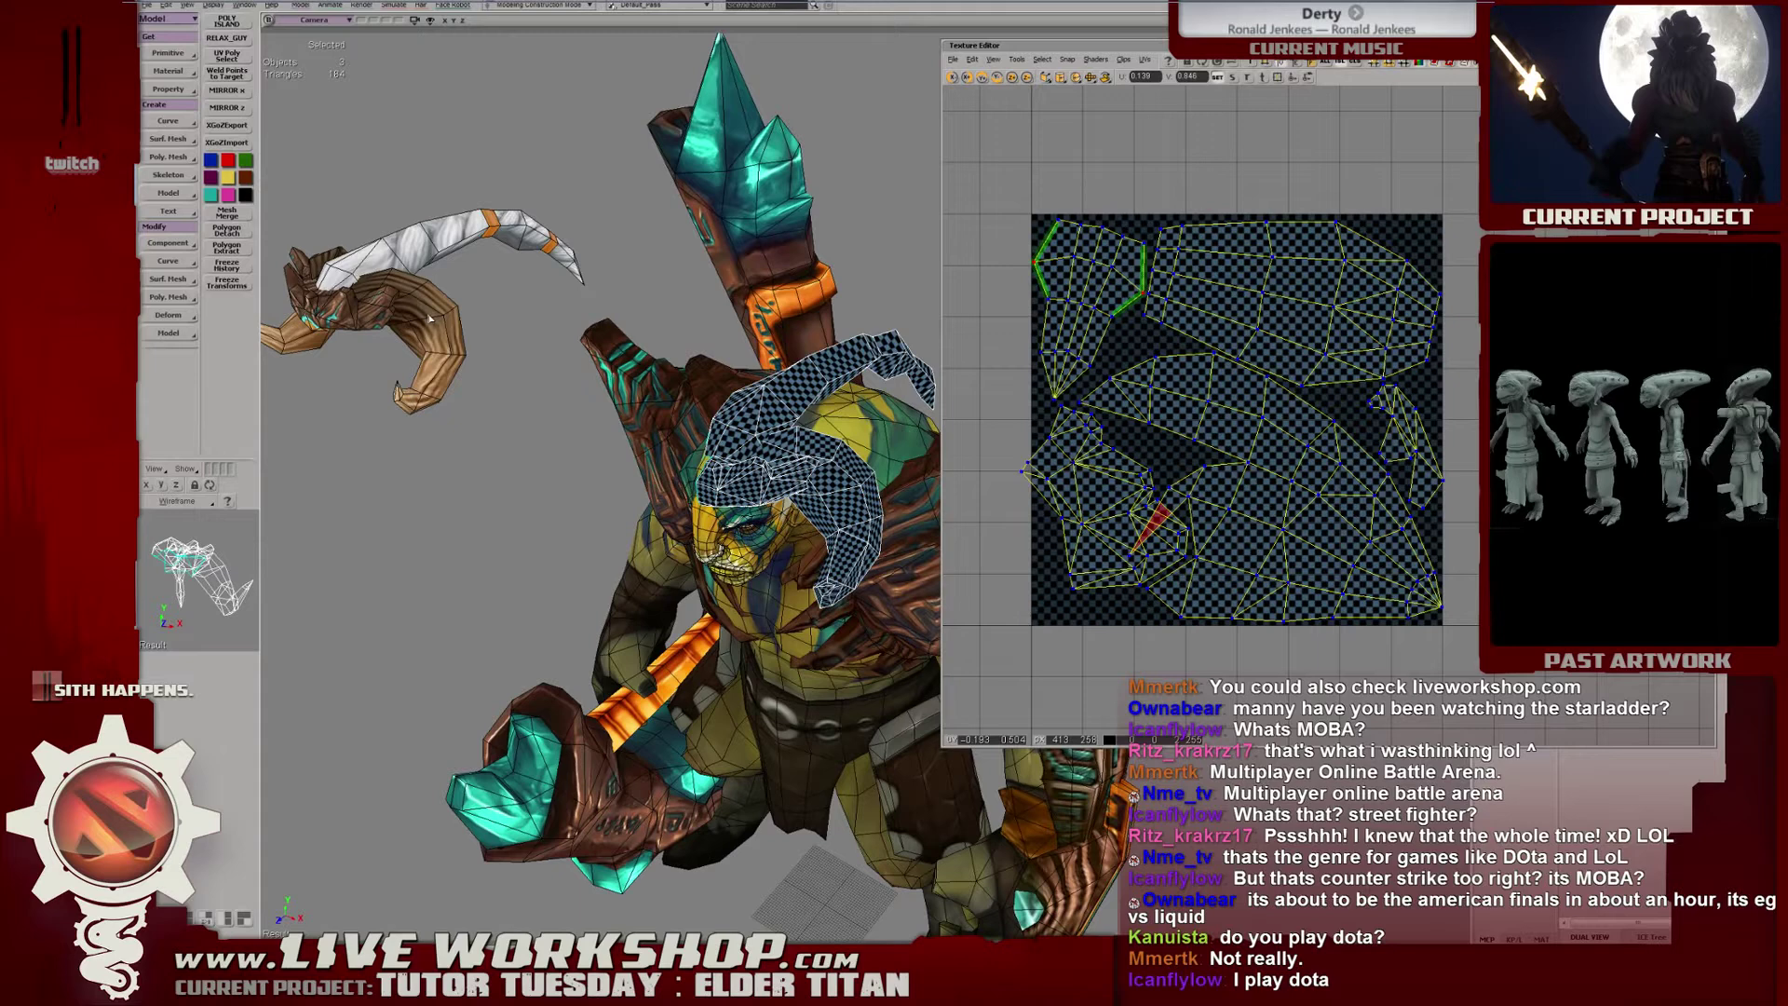
shift+click(437, 320)
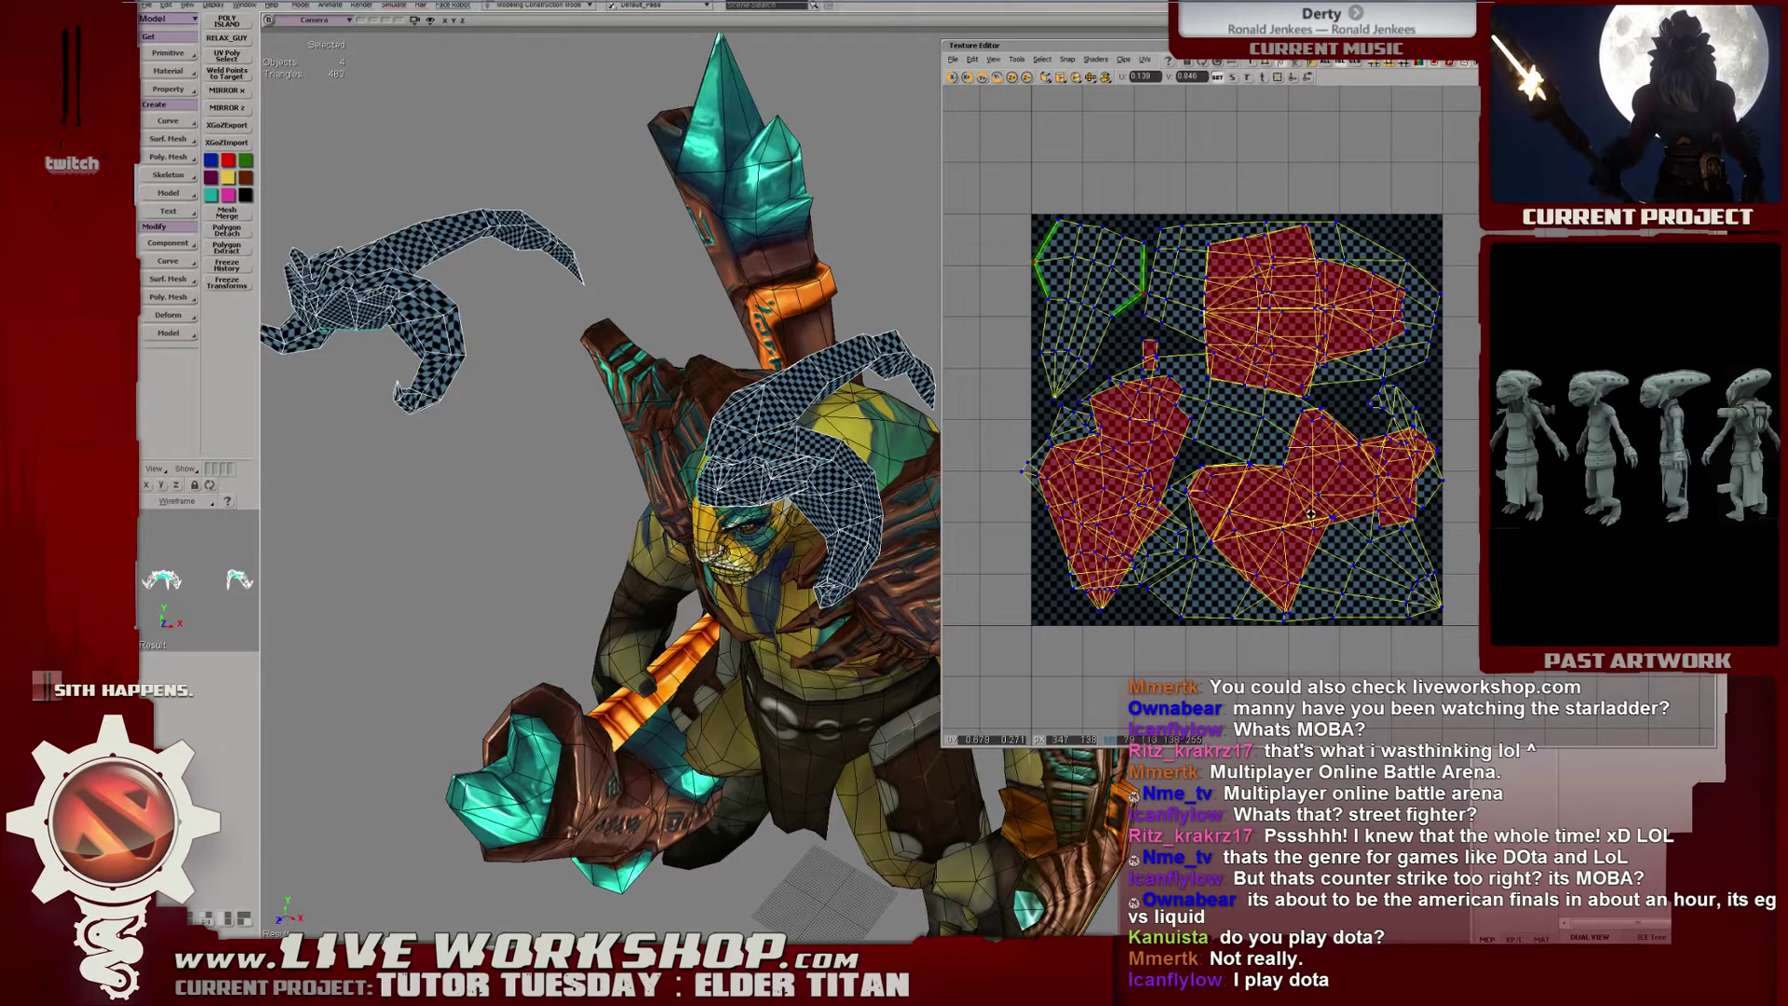
middle_drag(1310, 513, 1304, 514)
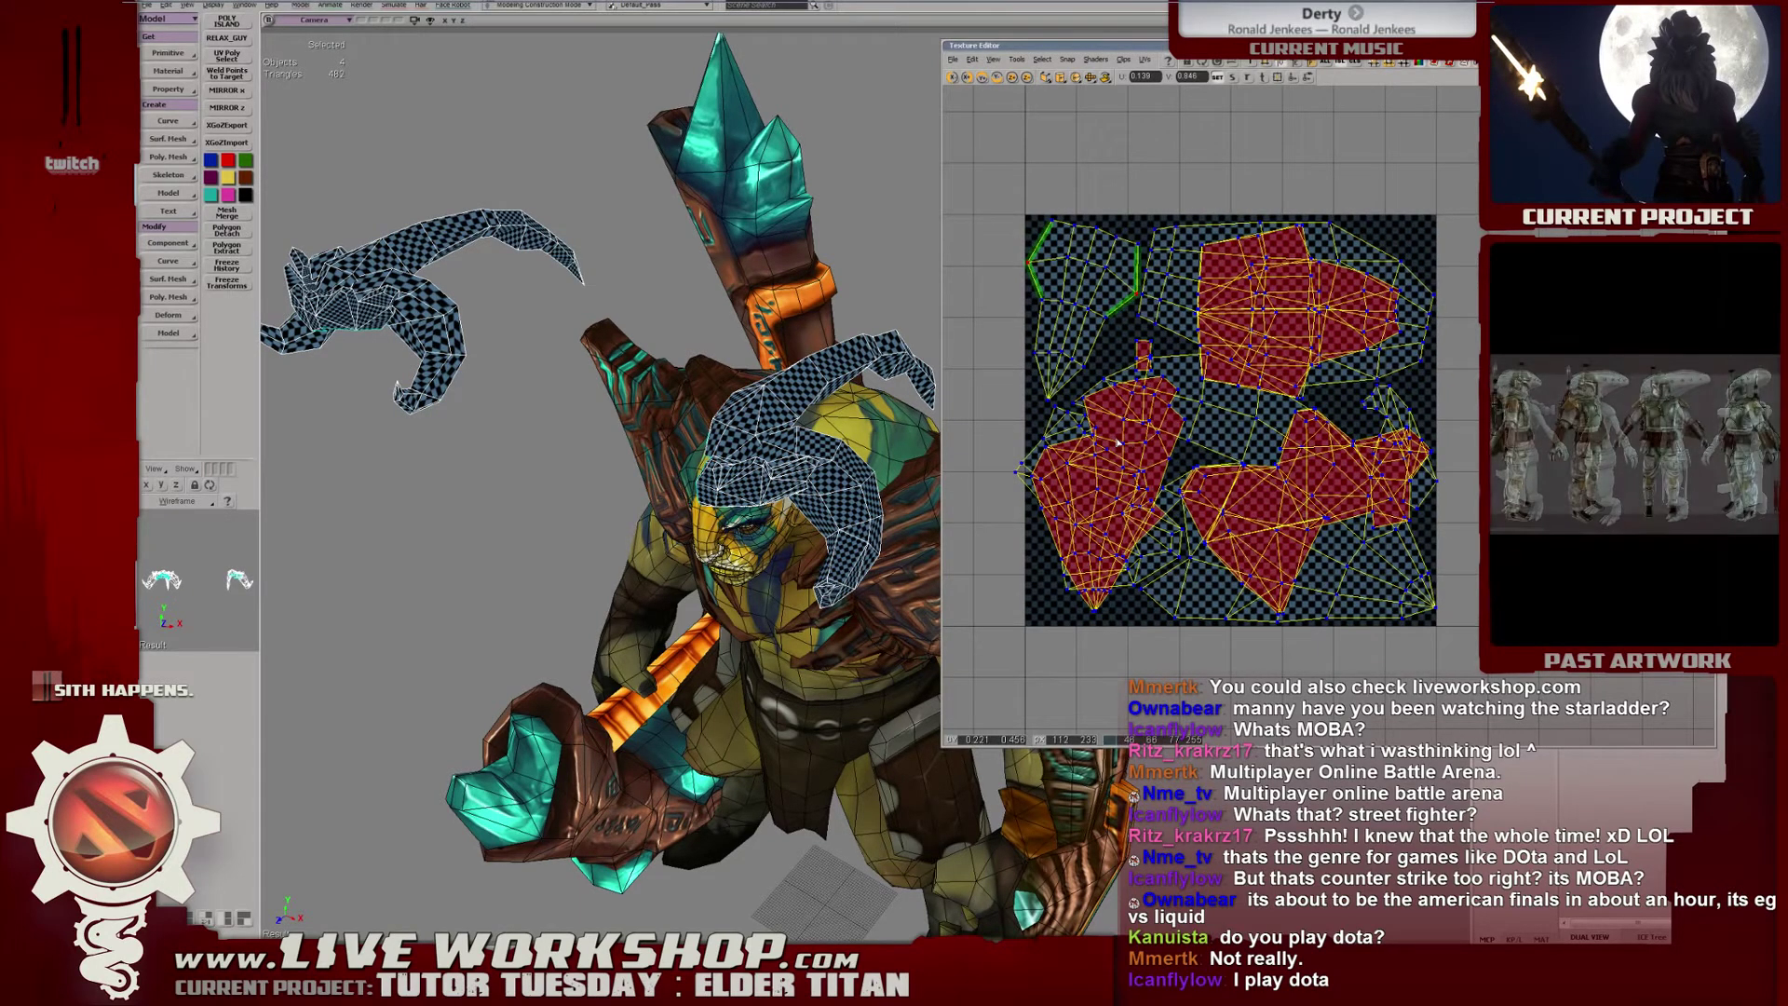
click(450, 318)
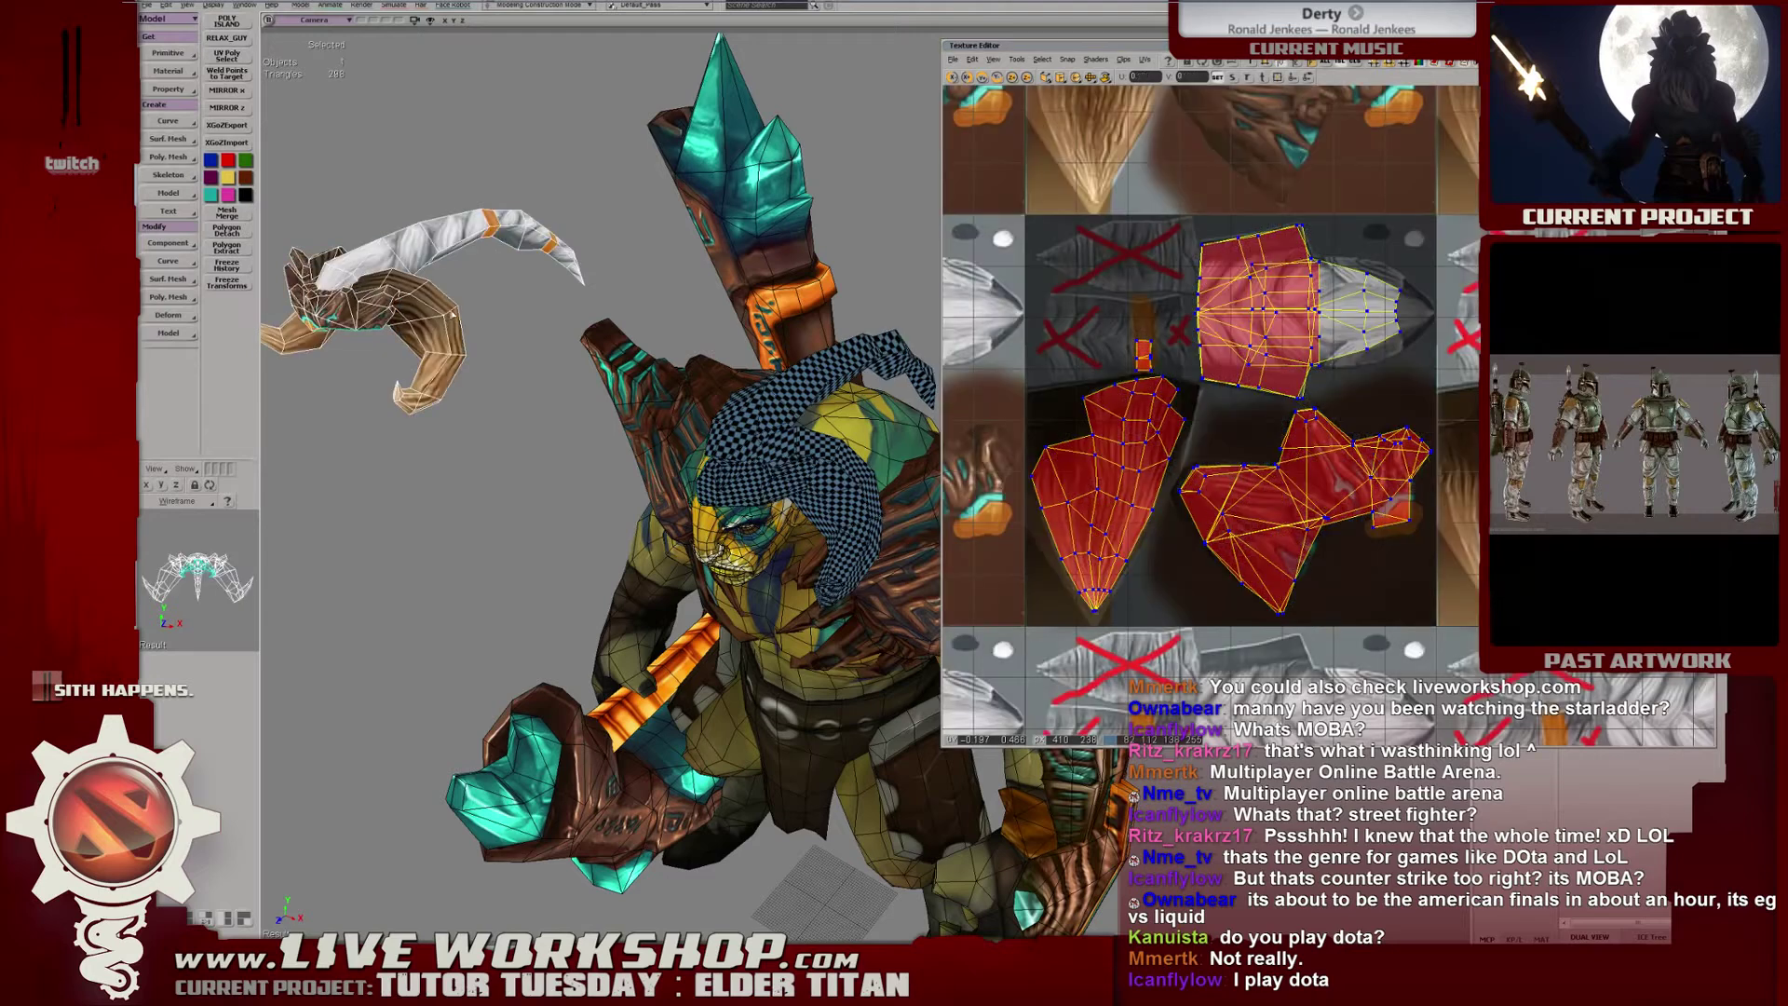
Duplicate the original helmet, place the copy beside it and show its UVs together with the new helmet's.
key(ctrl+d)
drag(460, 329, 546, 366)
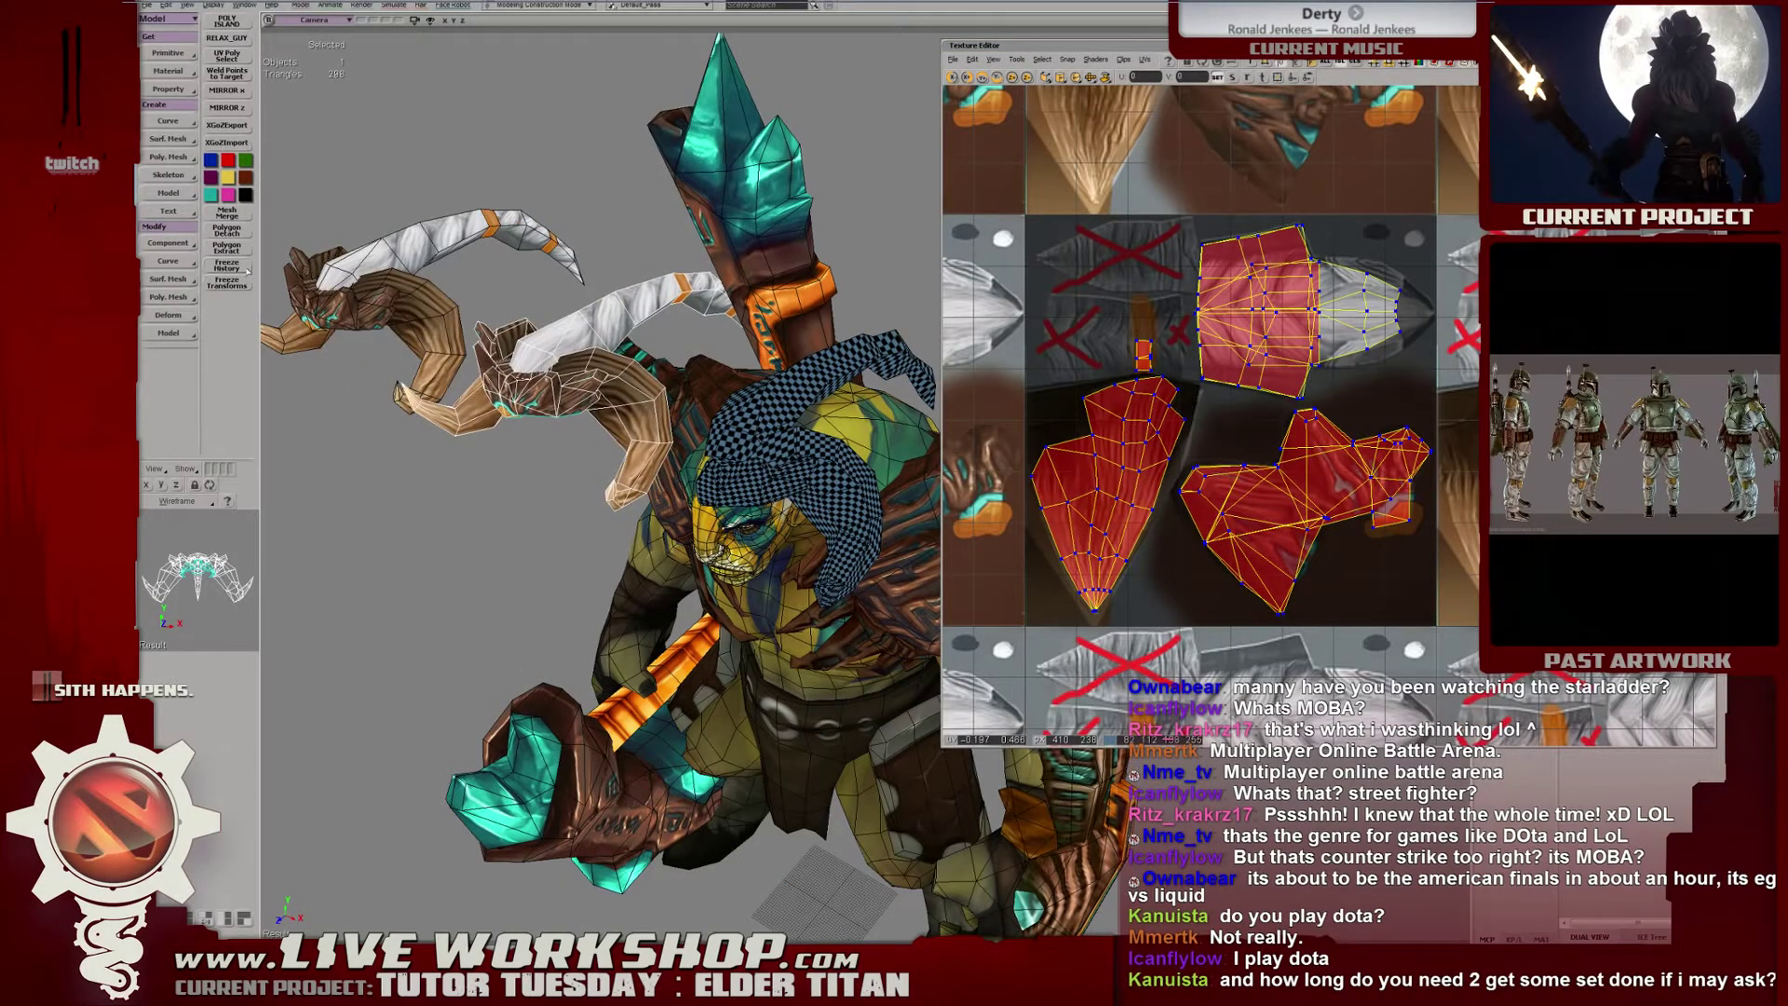
click(736, 424)
shift+click(834, 489)
shift+click(753, 479)
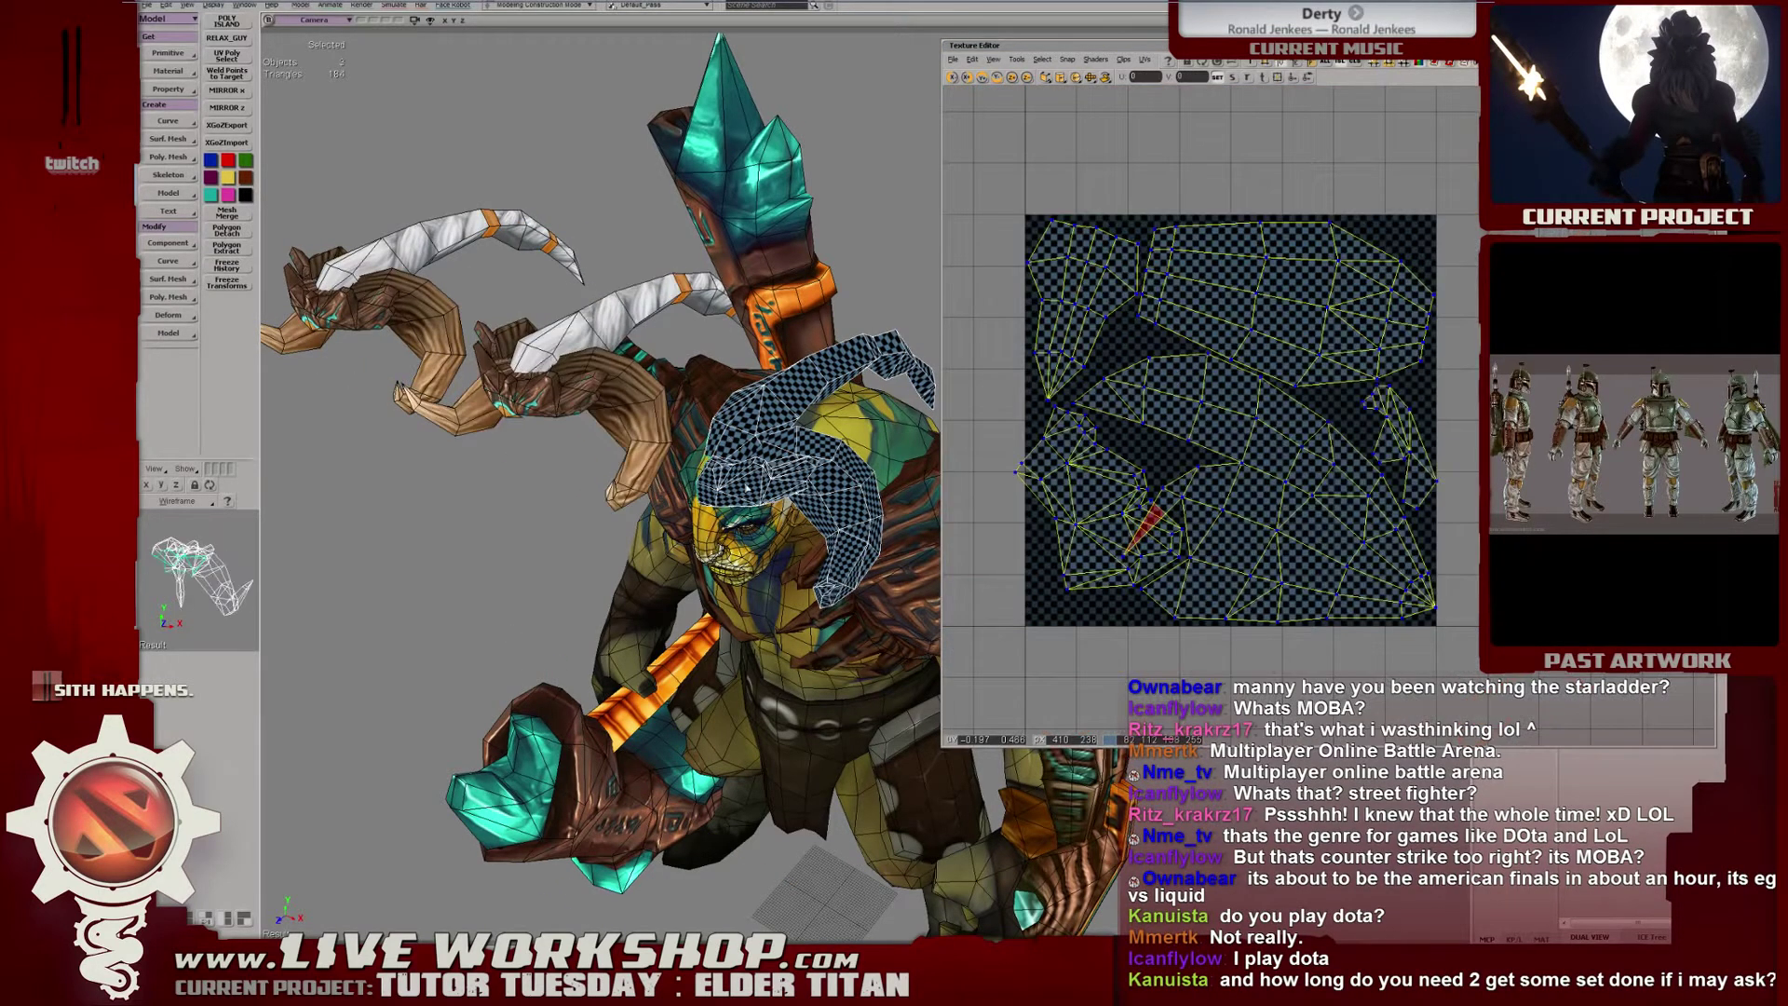
shift+click(613, 407)
click(820, 437)
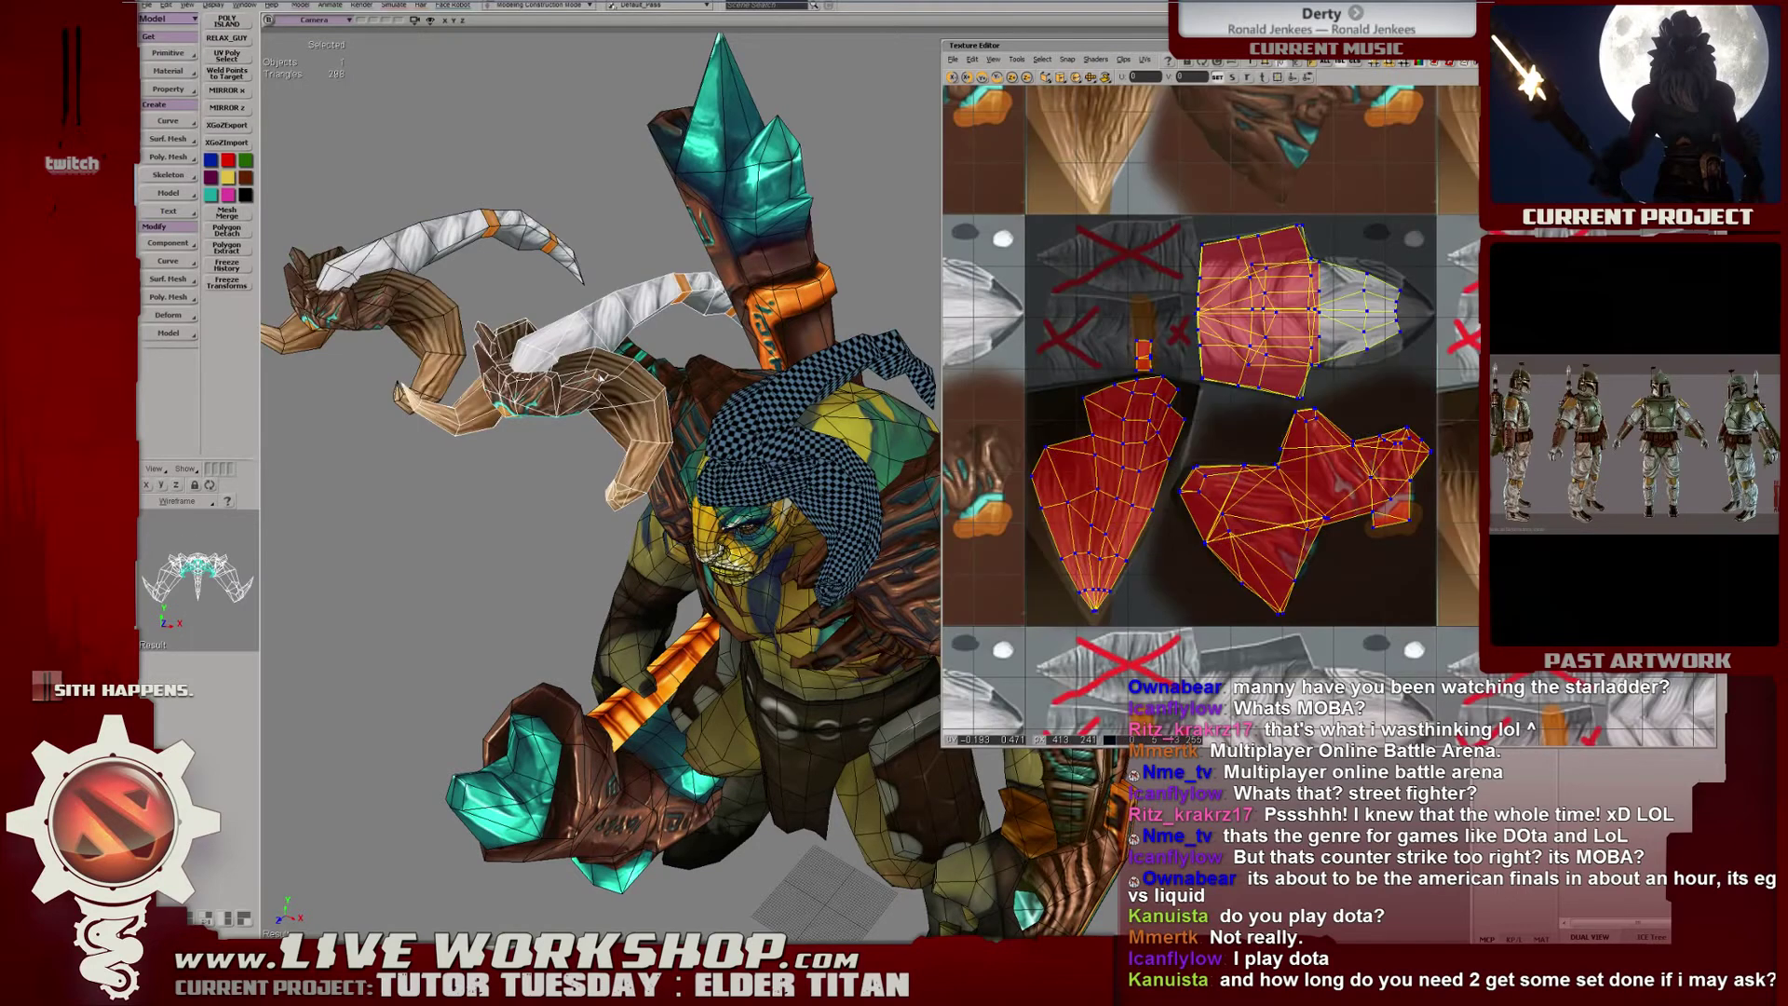
key(ctrl+z)
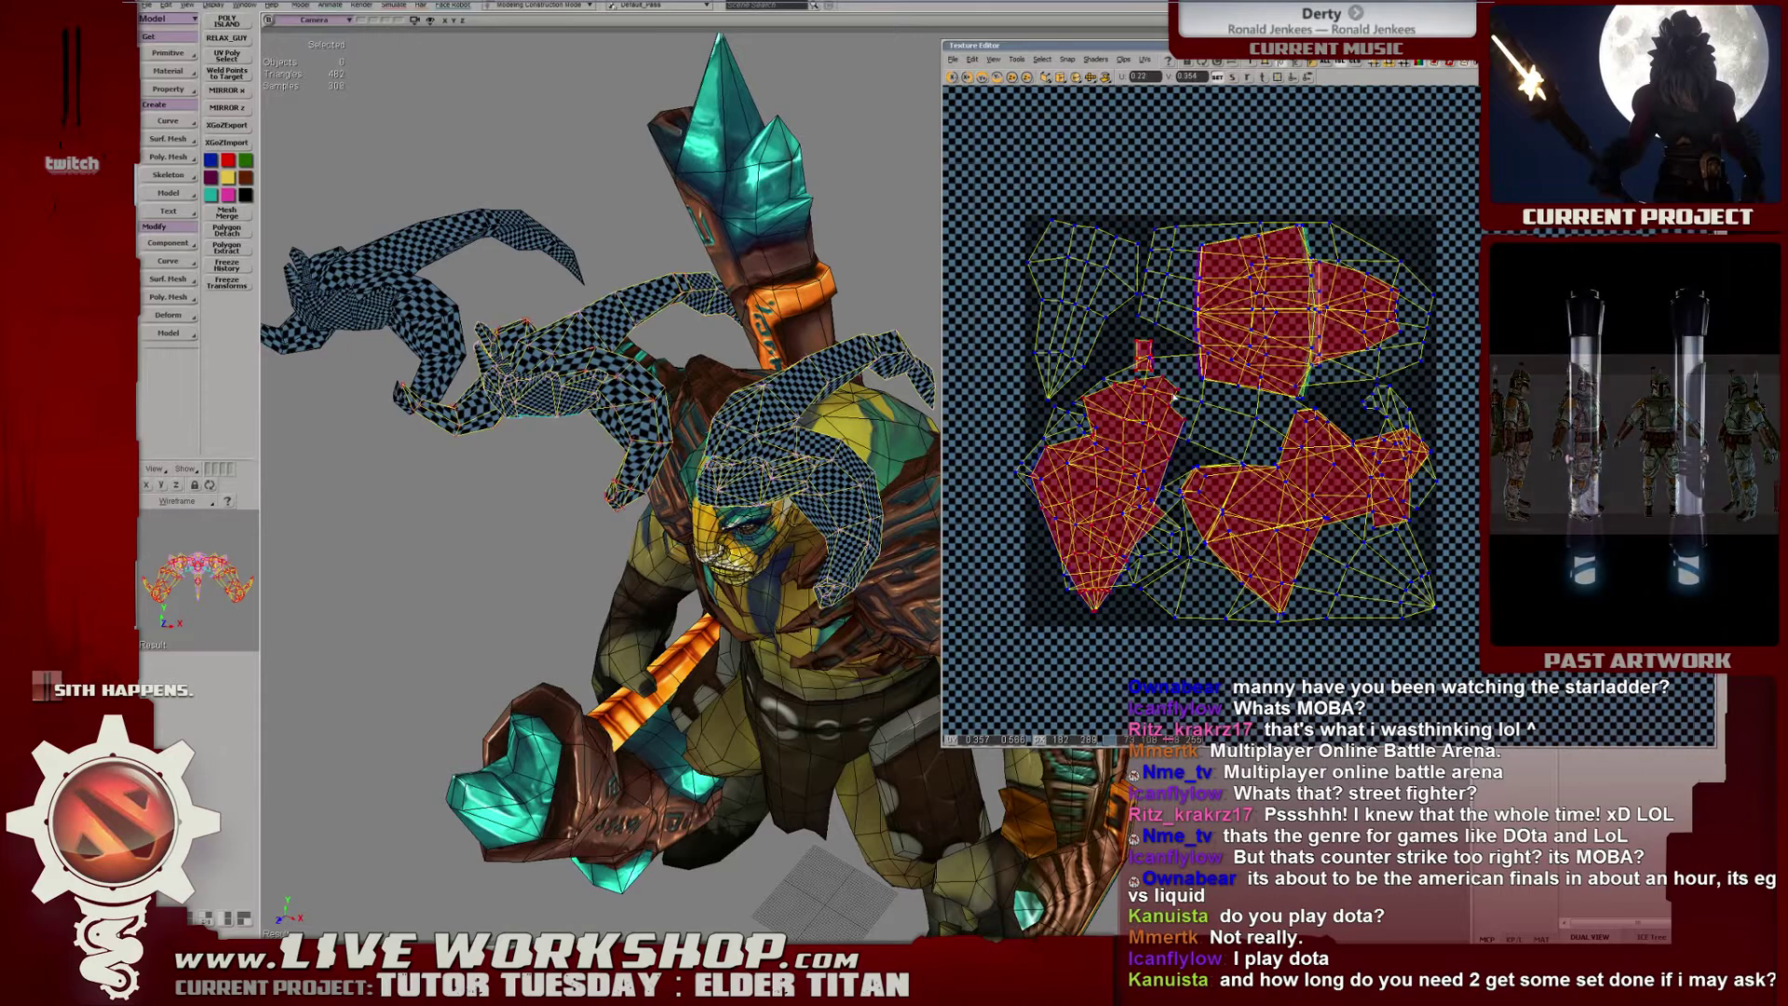
Move the copy's small island outside the texture square and lay its horn island over the new horn island.
click(1138, 376)
drag(1138, 376, 1137, 411)
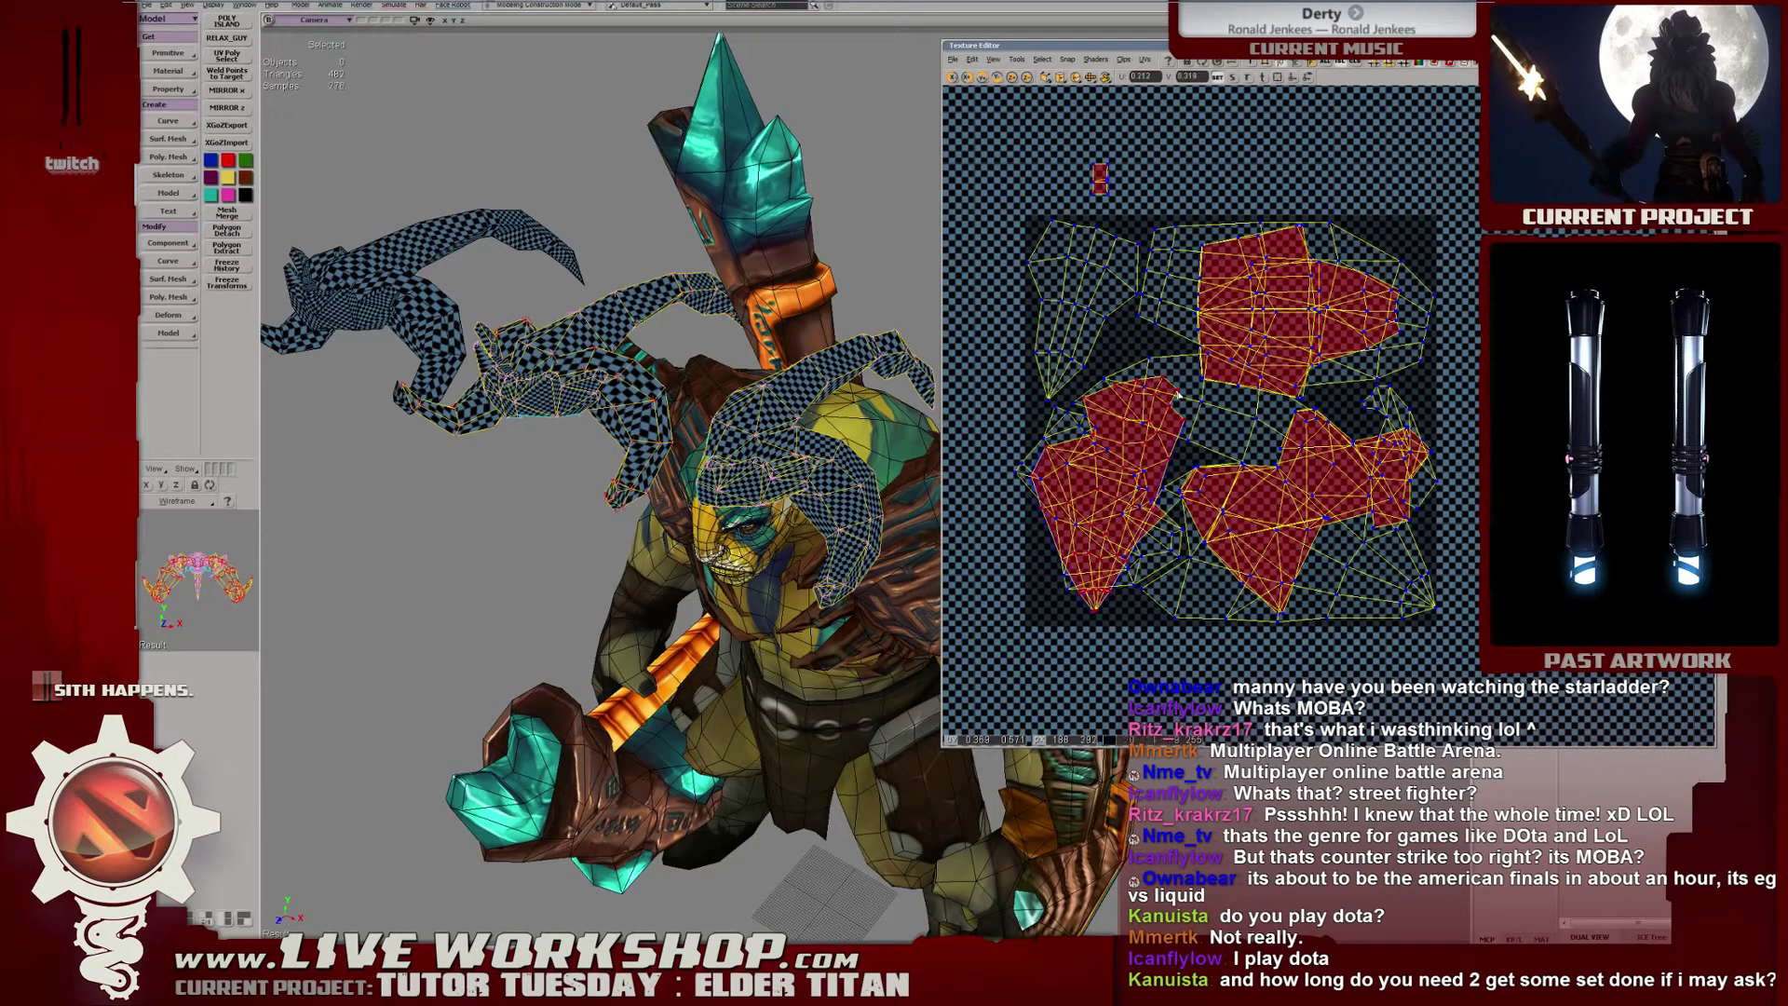
drag(1144, 423, 1177, 555)
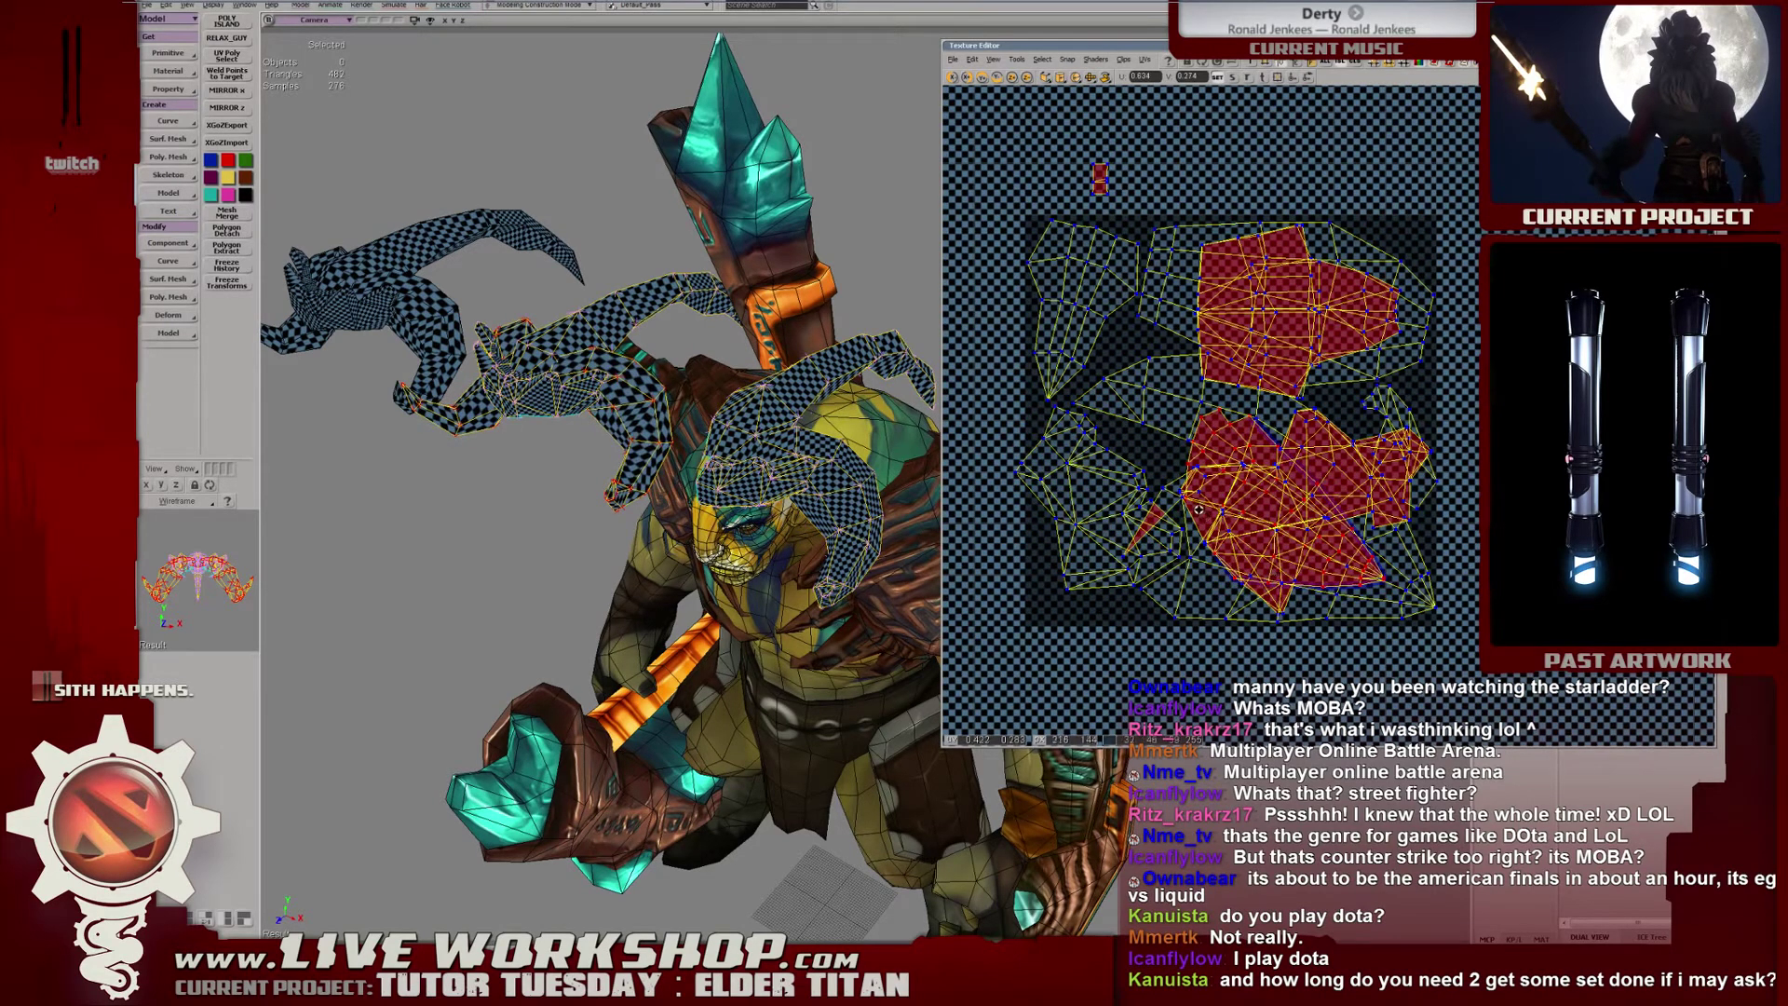
Reposition the Texture Editor for a closer view and switch the model view to untextured shading.
scroll(1198, 509, up, 5)
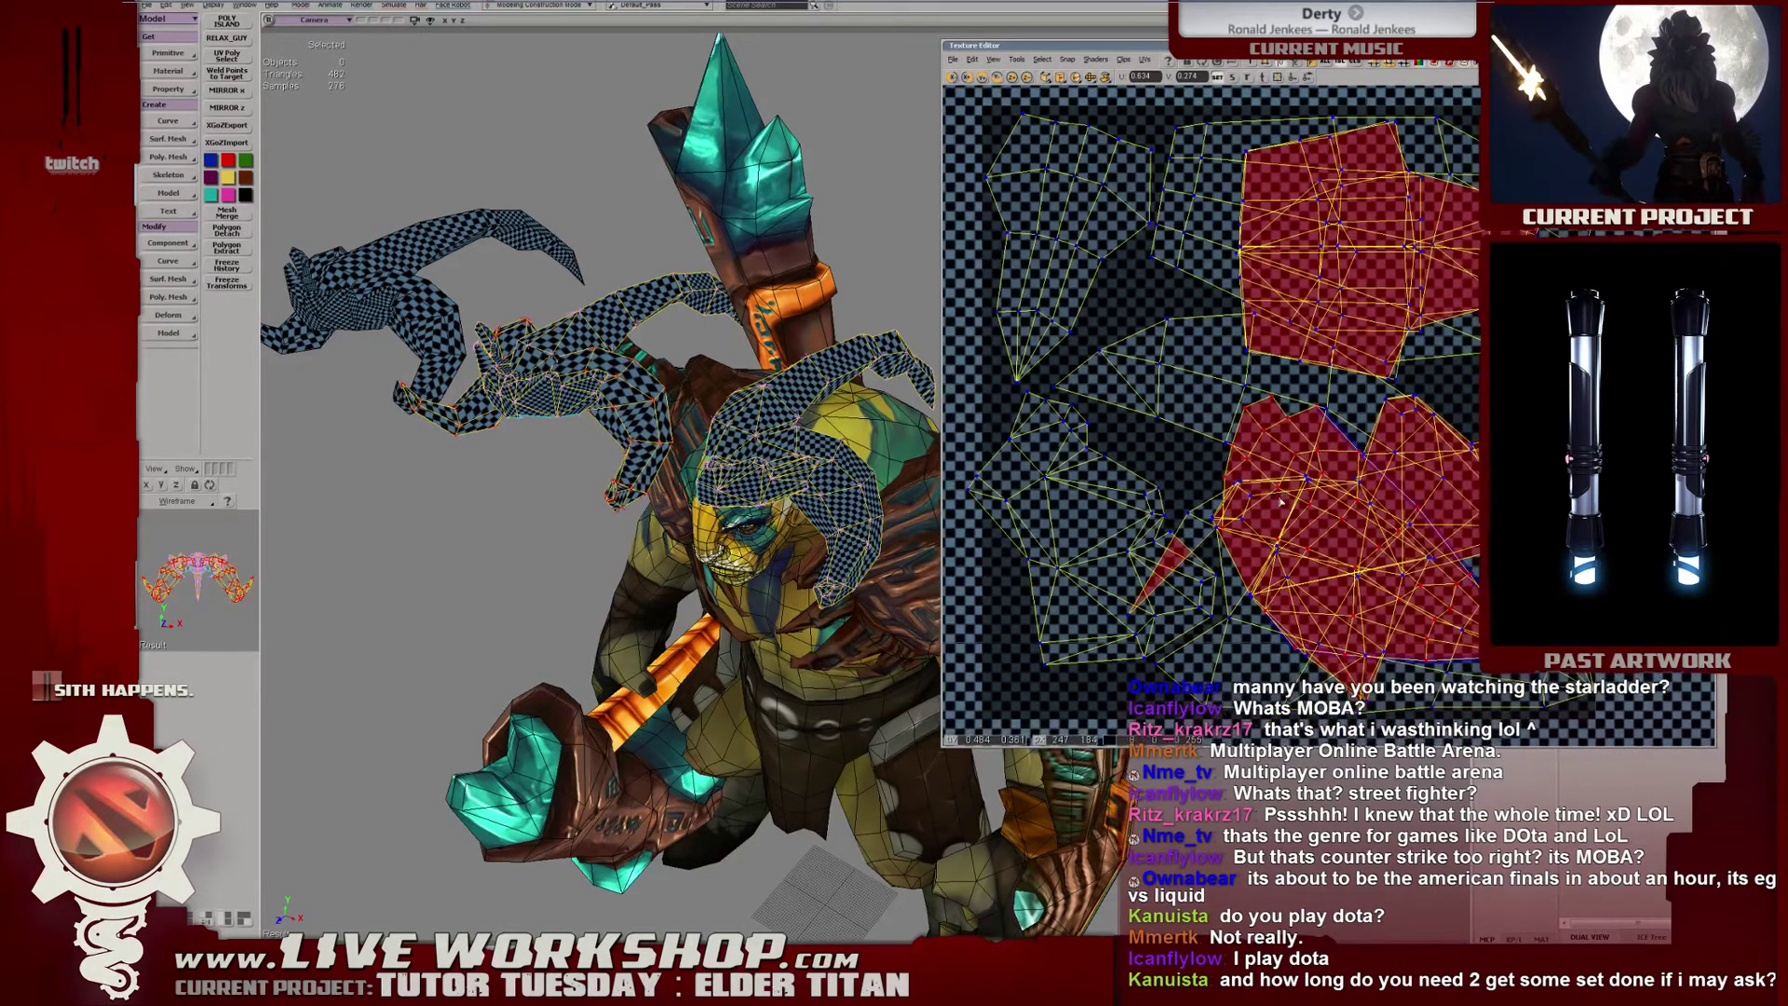
drag(1063, 56, 831, 89)
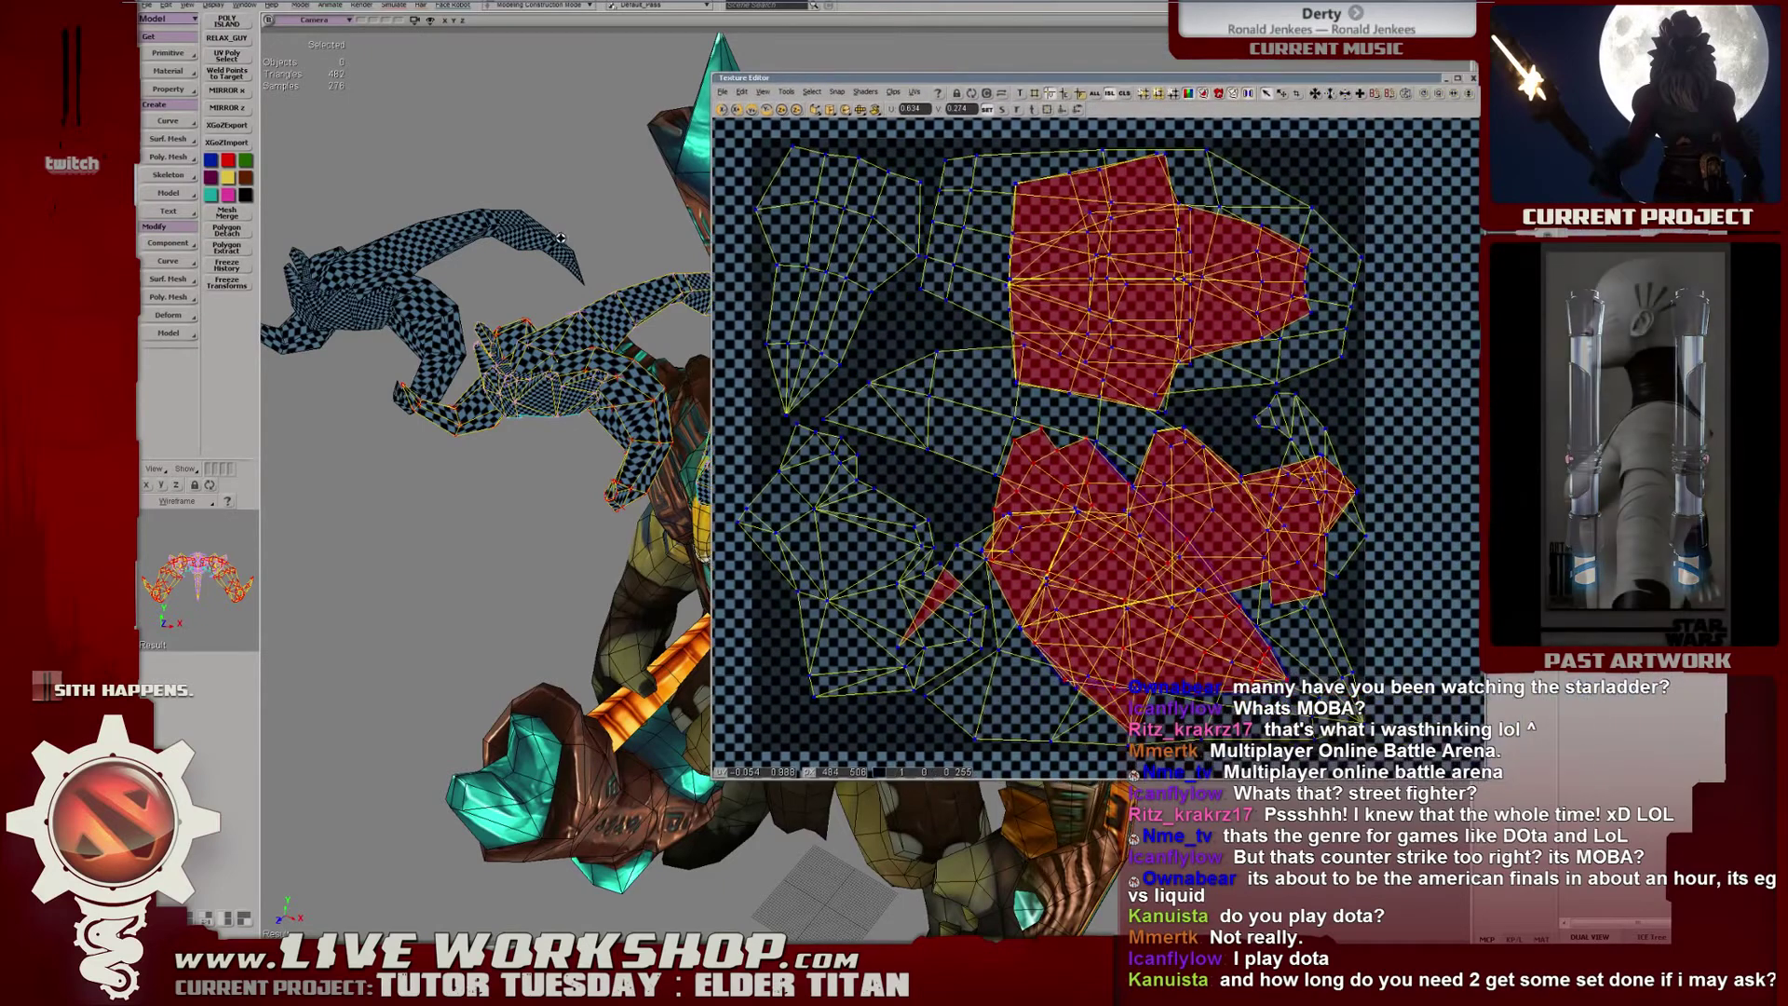
drag(773, 298, 559, 230)
key(6)
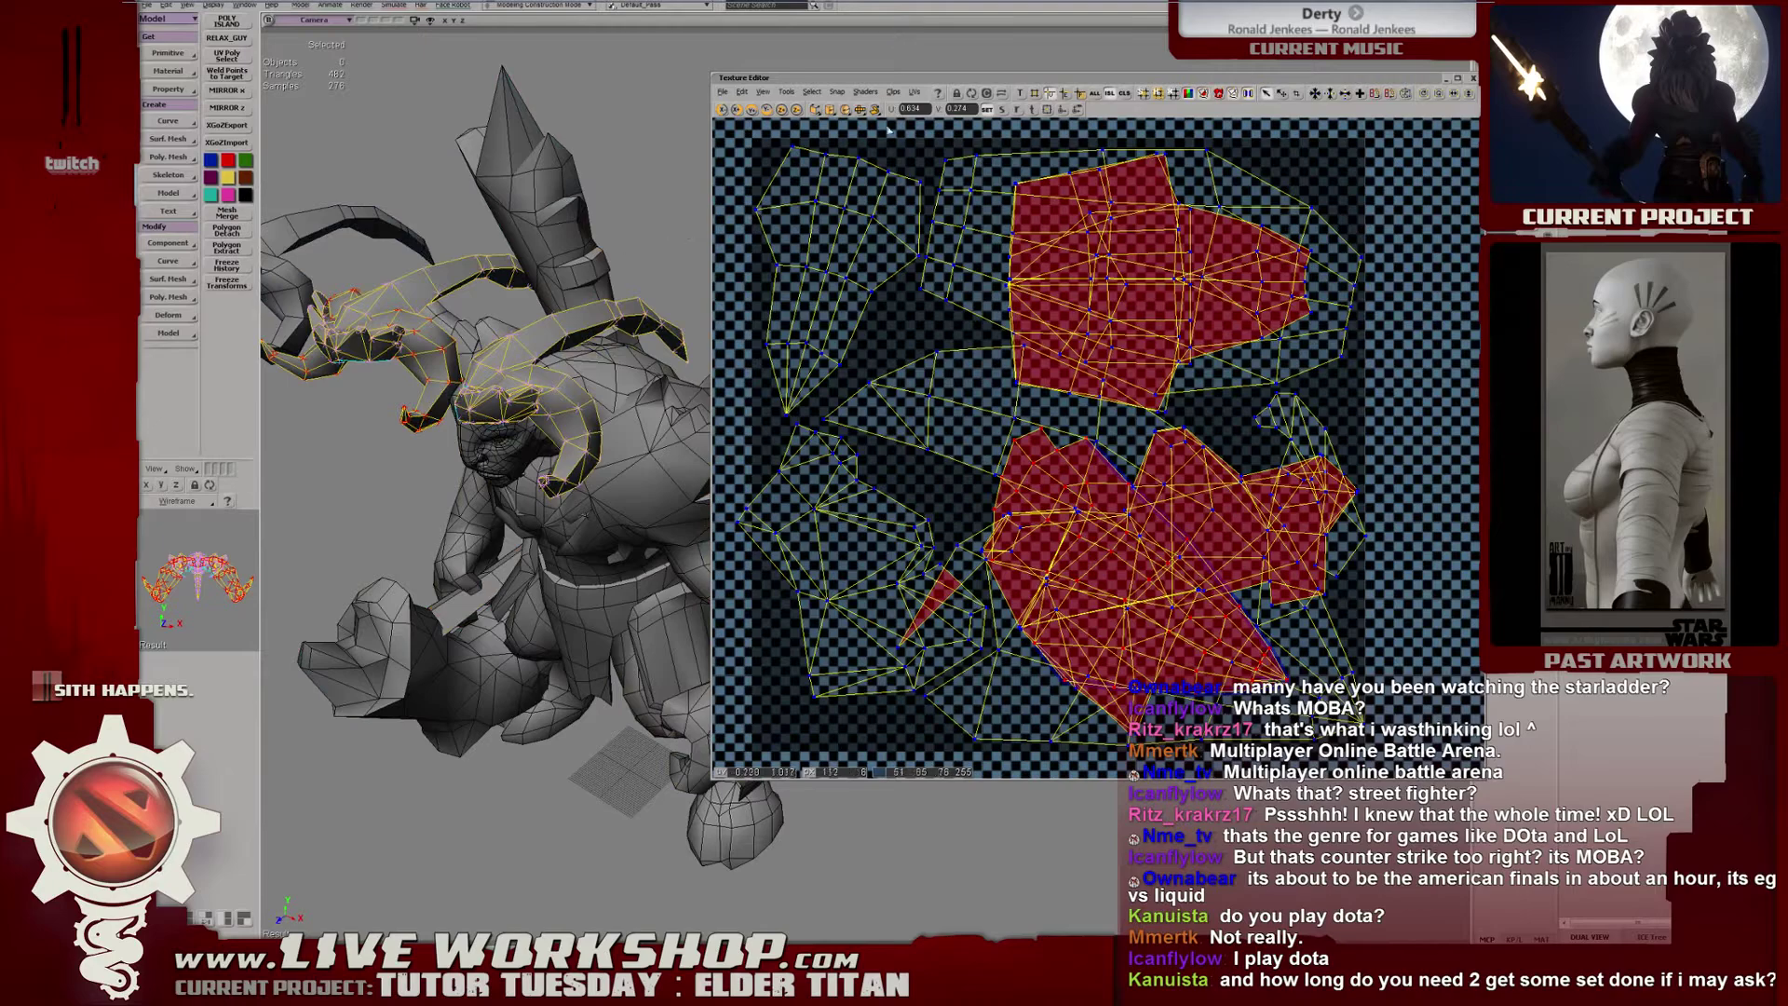
drag(864, 82, 797, 37)
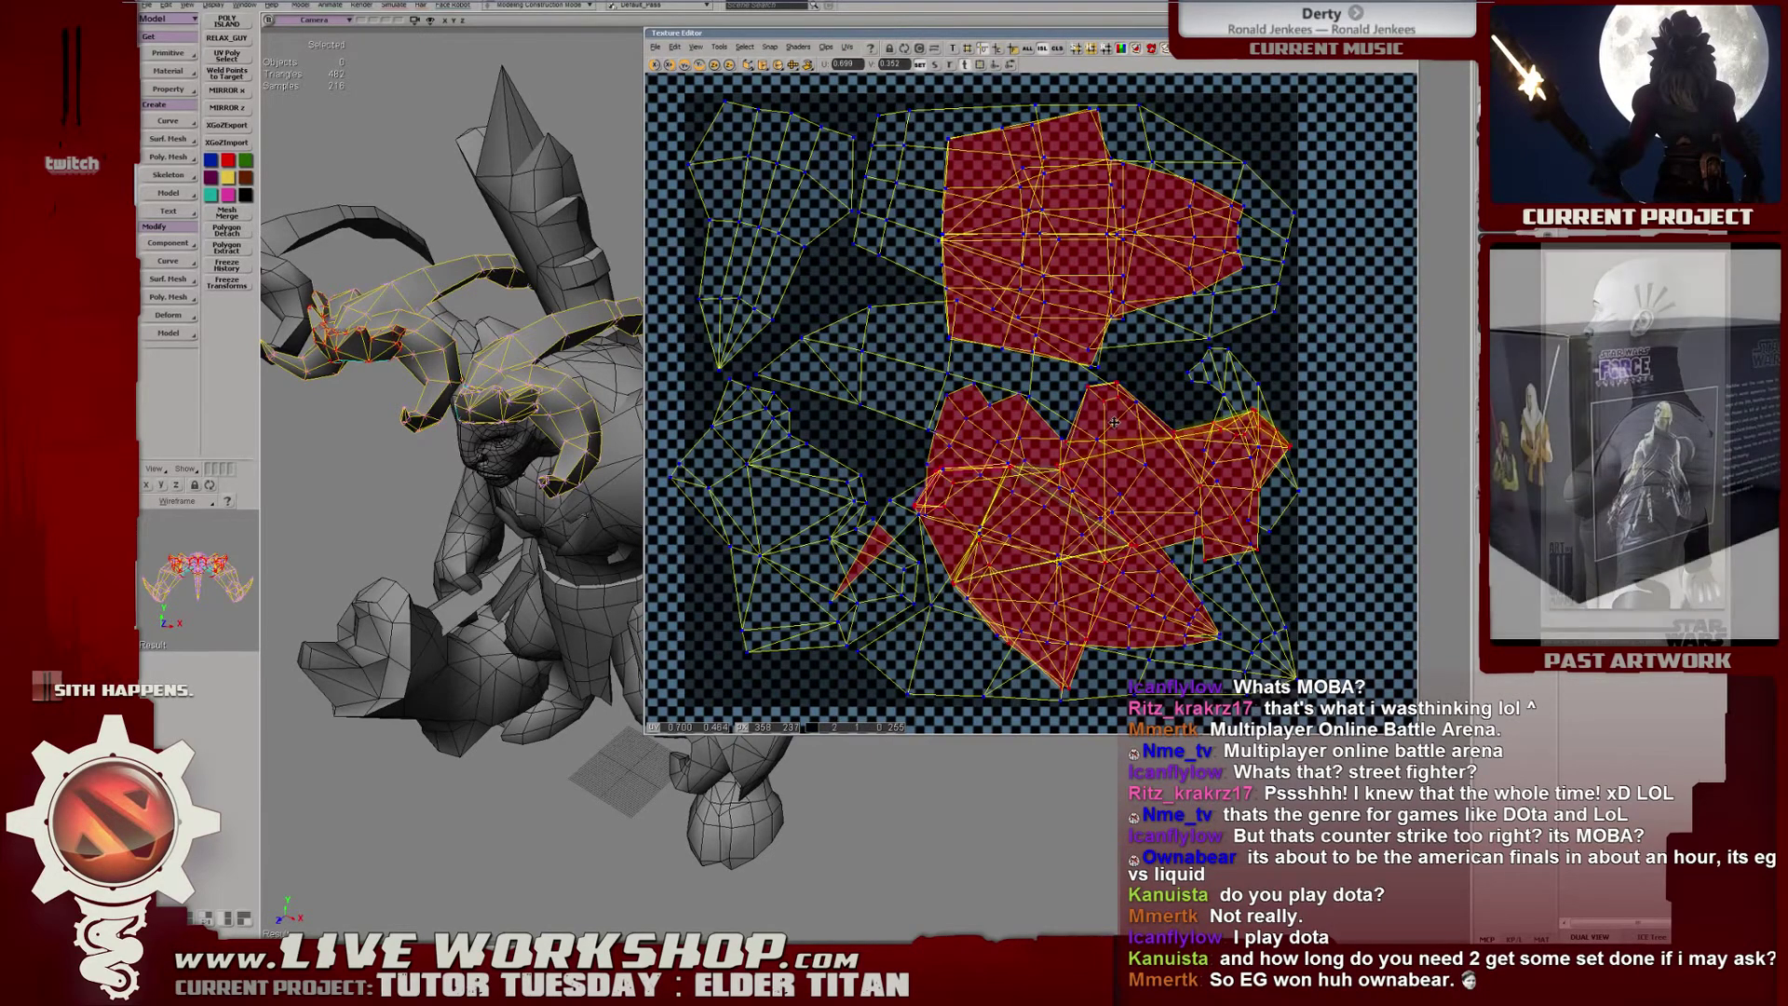
Rotate the copy's crown island and lay it over the new large crown island.
drag(1097, 392, 759, 496)
key(c)
key(v)
click(974, 252)
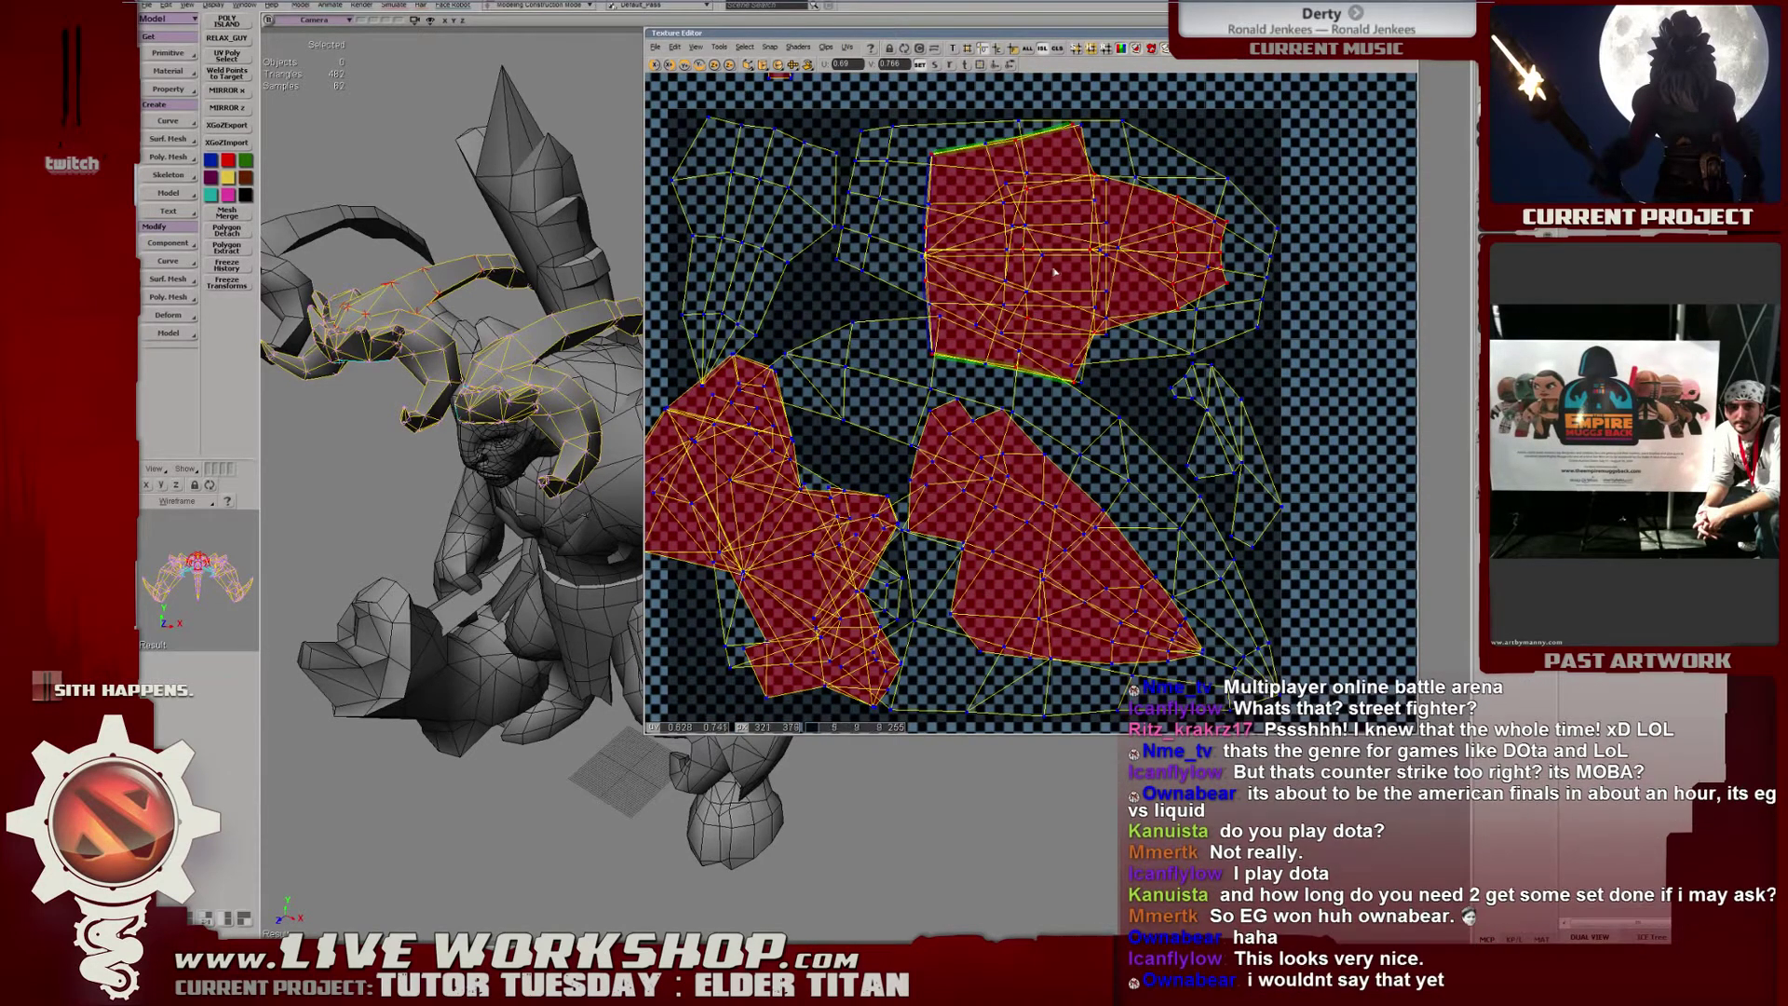
Rotate the copy's crest island to line up with the new helmet's large crest island.
click(1013, 197)
key(v)
drag(1004, 196, 1210, 333)
key(ctrl+z)
click(954, 174)
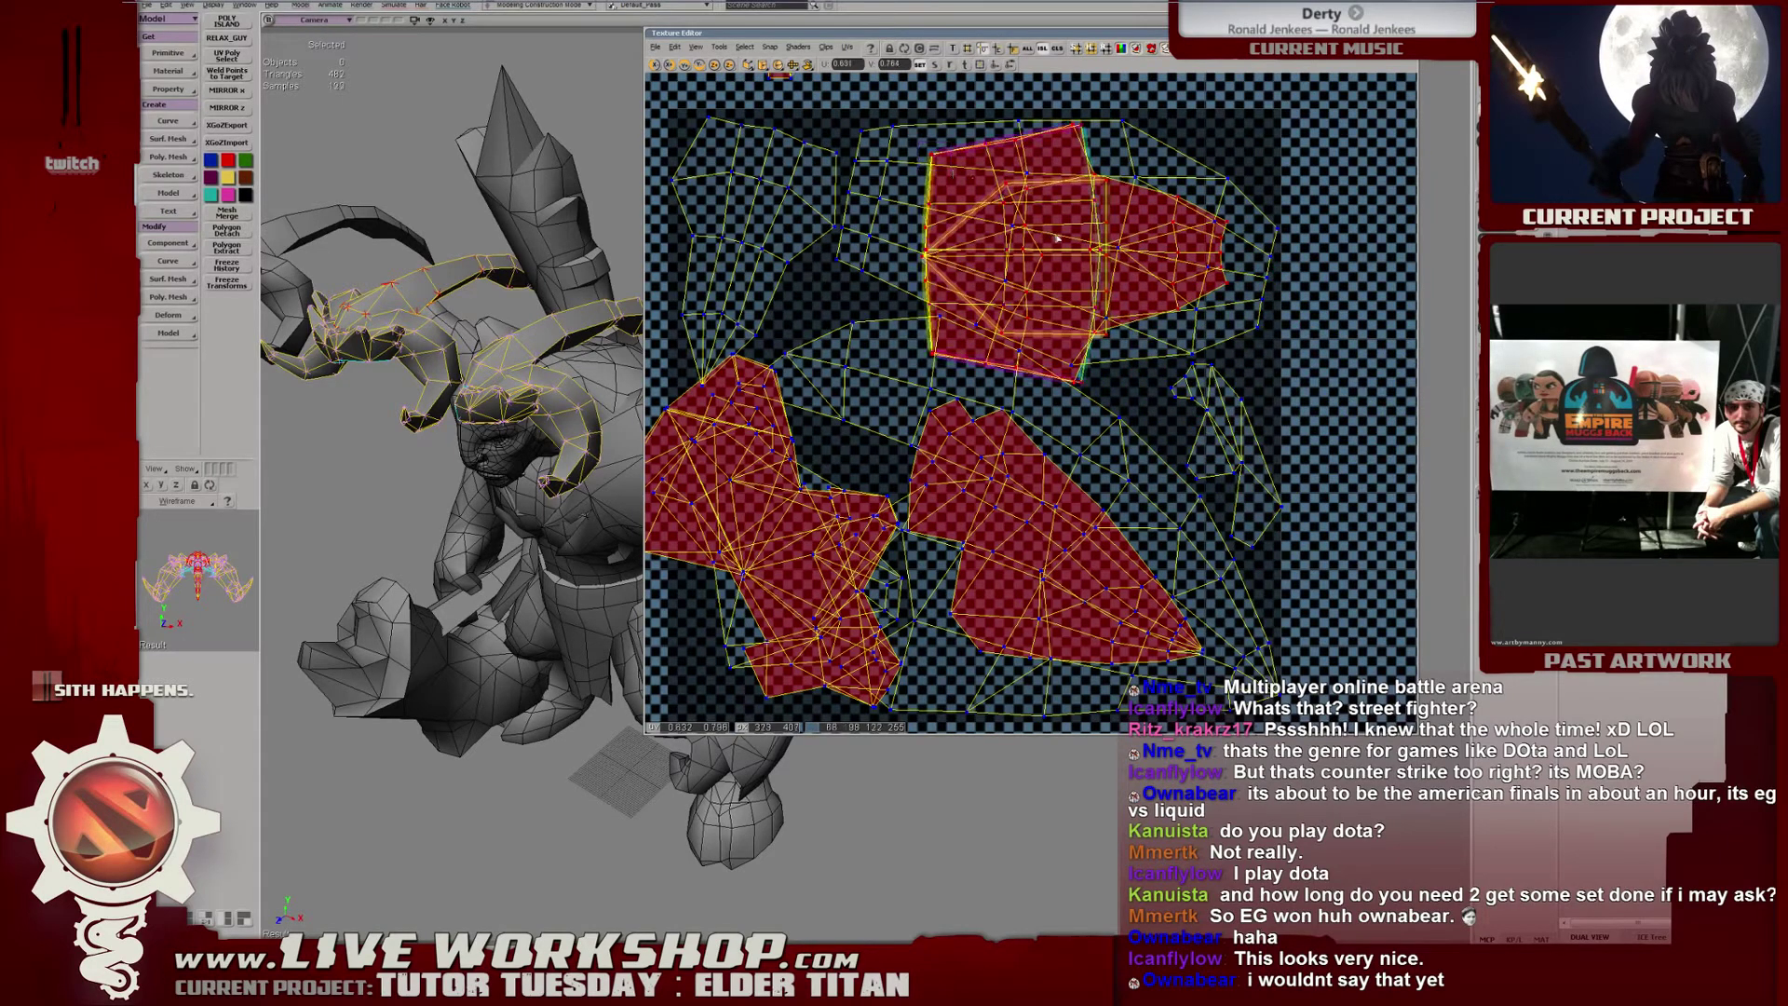
key(c)
drag(1057, 239, 1001, 273)
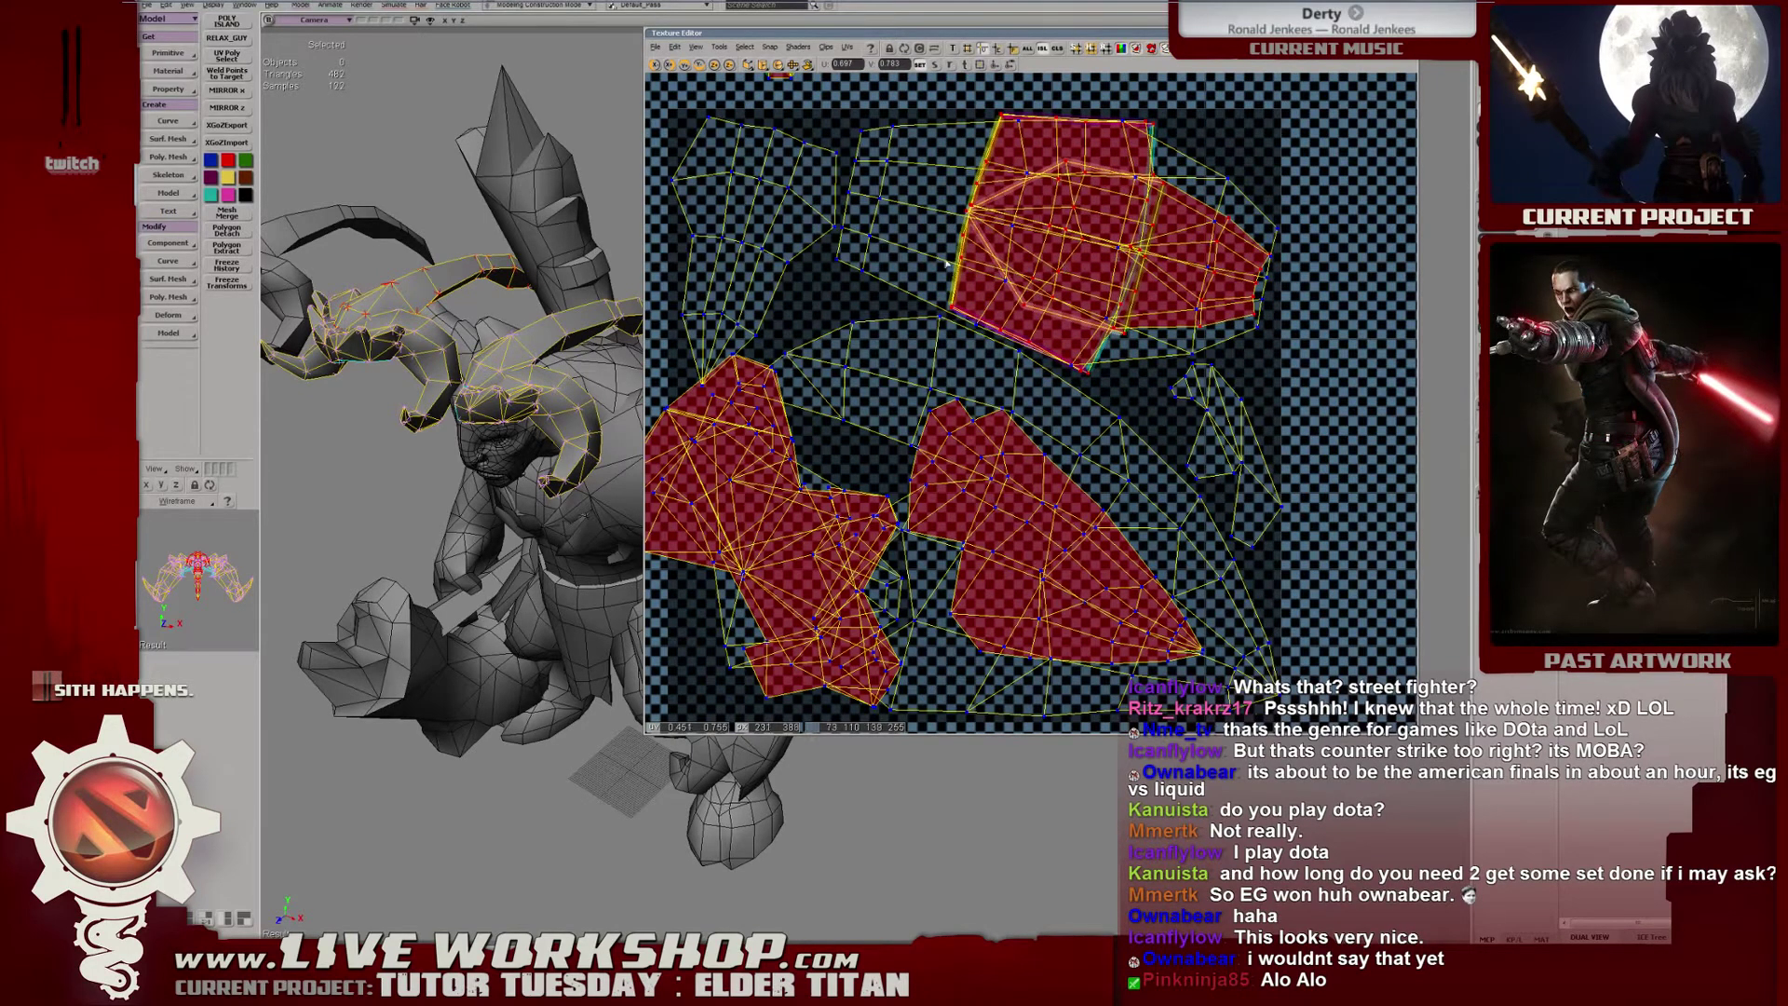
Select the new helmet's islands, try adjusting them as a group and undo the change.
drag(838, 266, 876, 336)
shift+drag(1176, 453, 1203, 485)
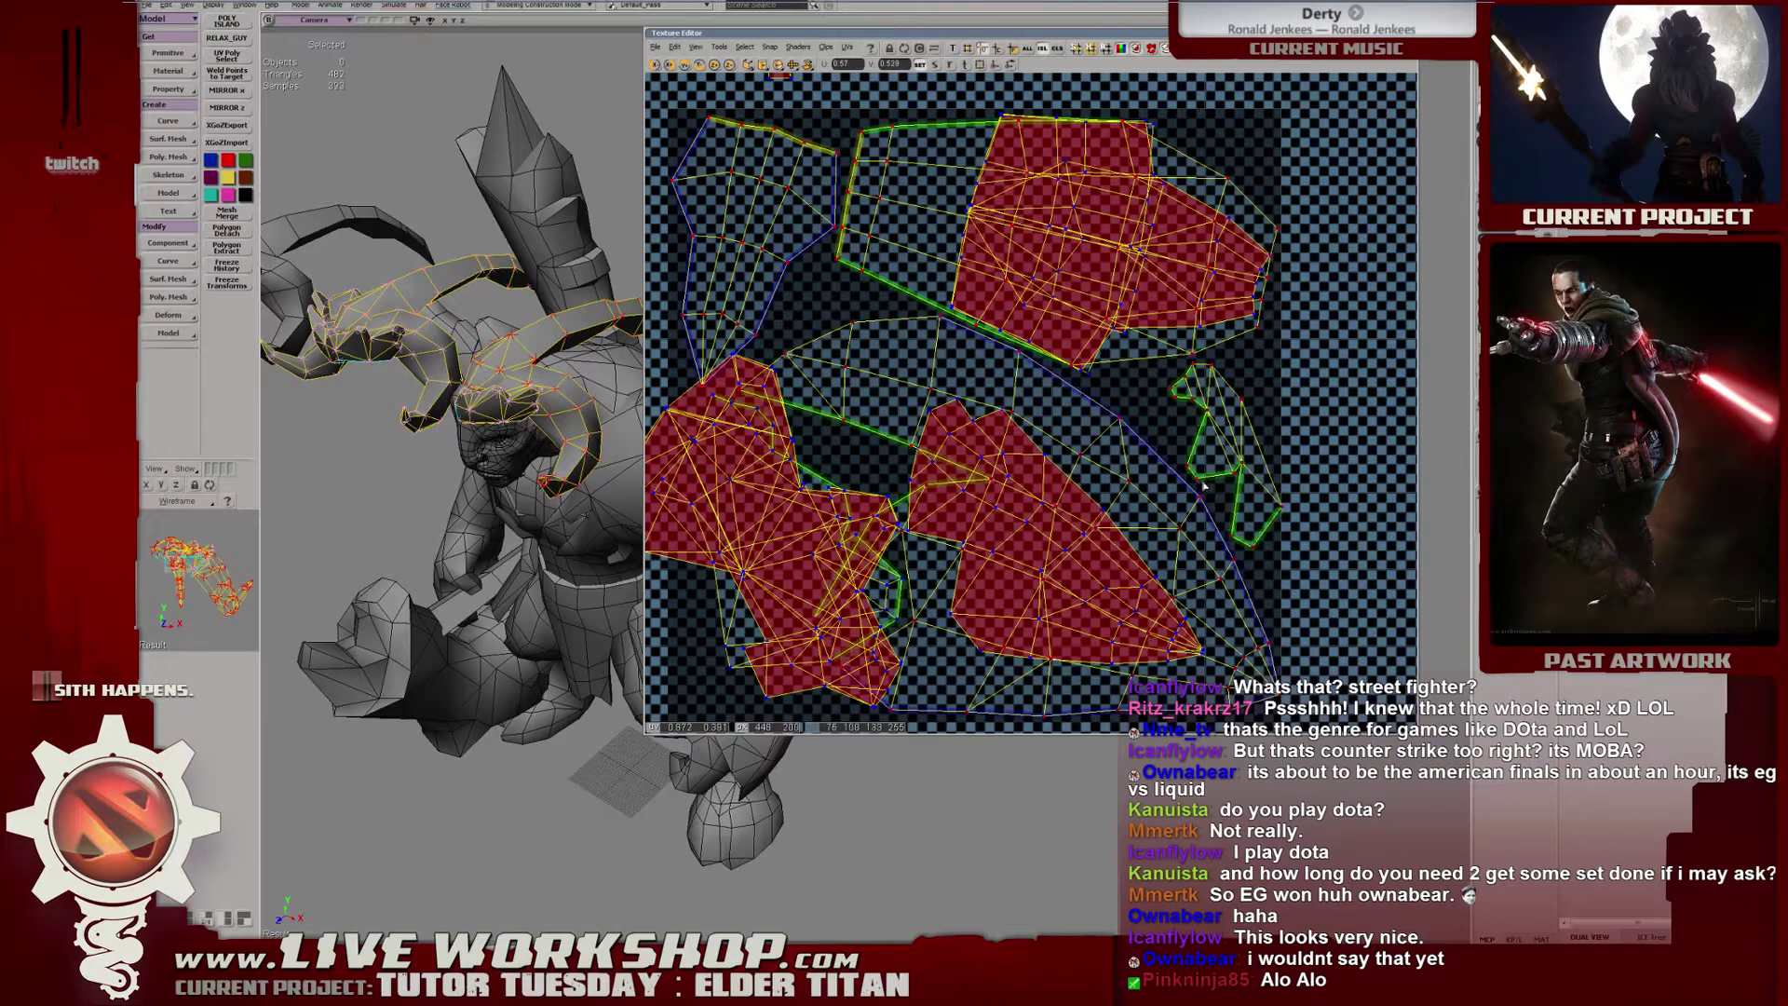
middle_drag(1177, 468, 949, 421)
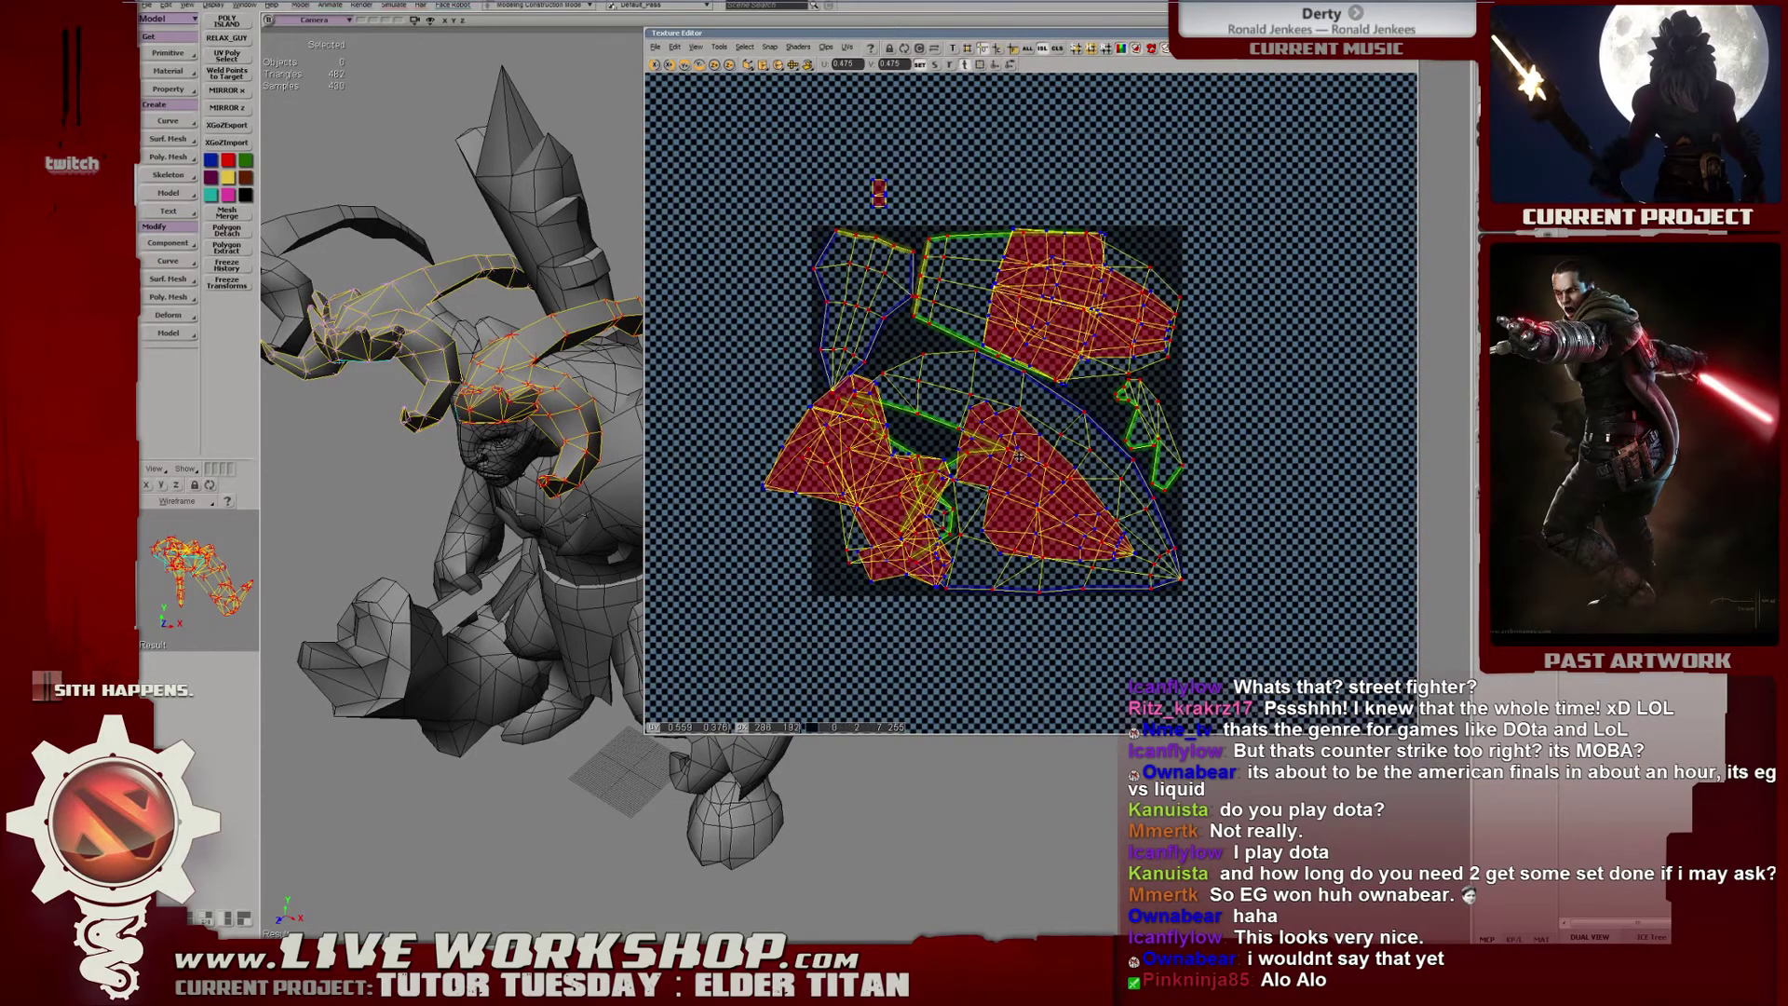
mouse_move(1018, 456)
mouse_down()
mouse_move(1031, 465)
mouse_move(1015, 447)
mouse_up()
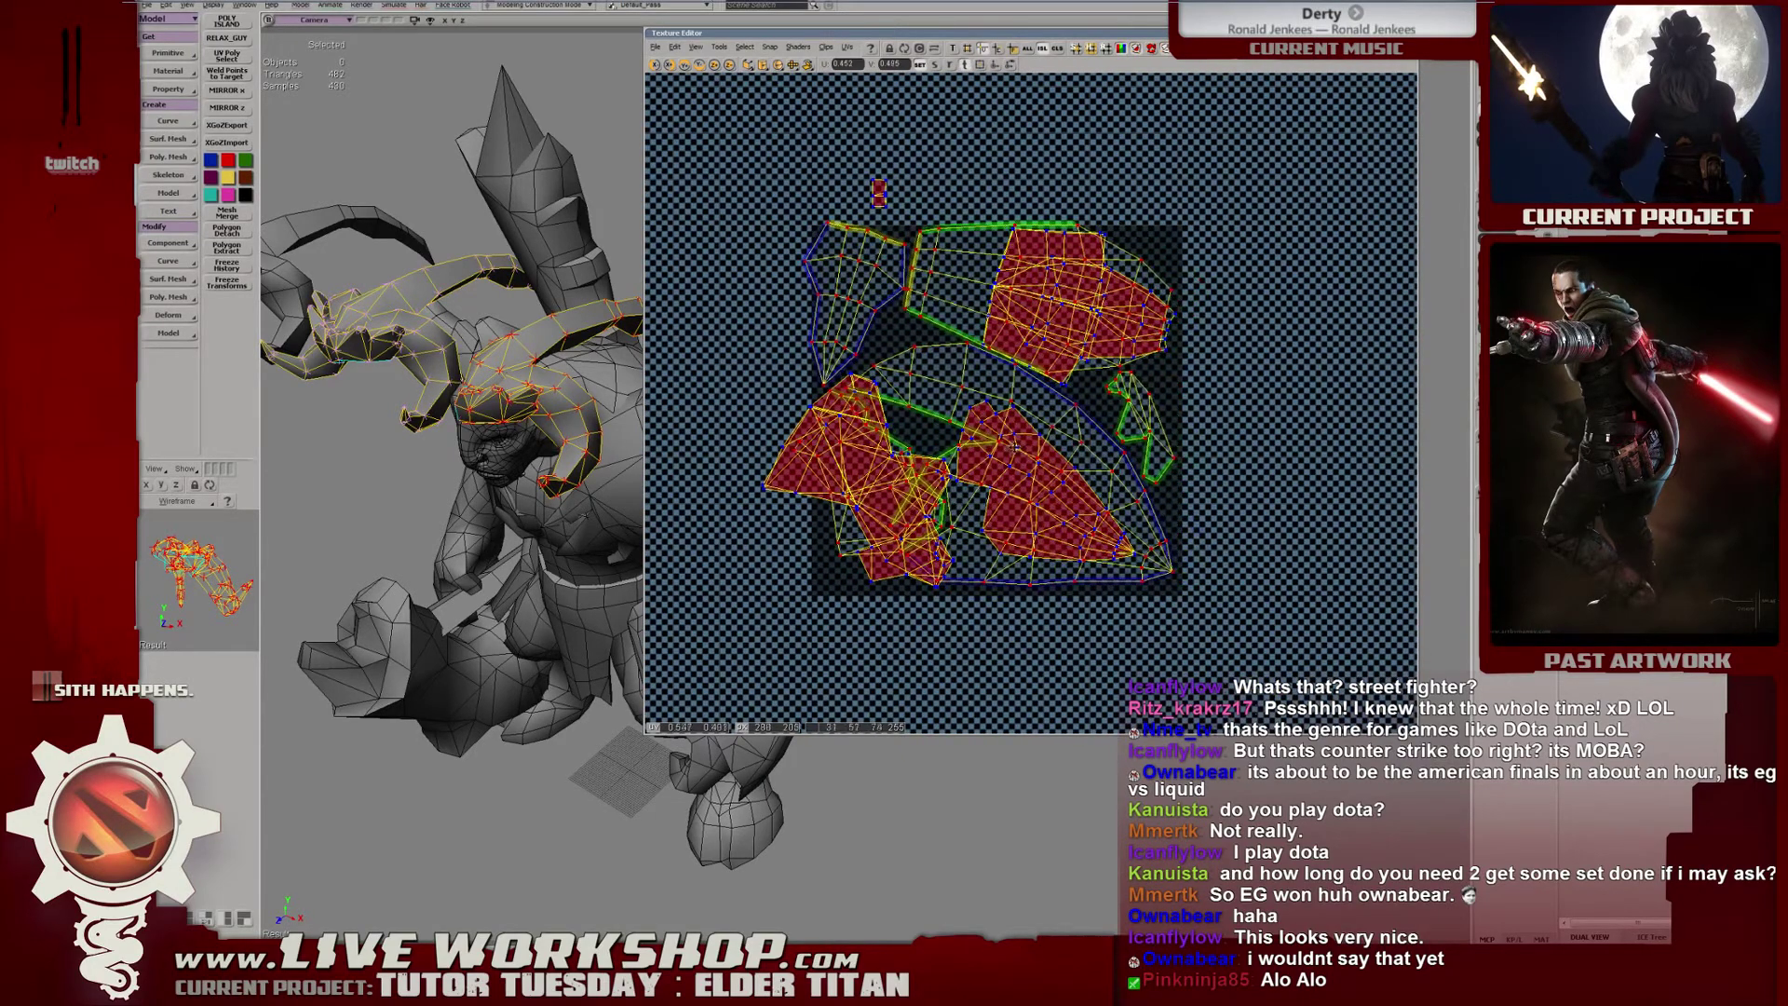
key(ctrl+z)
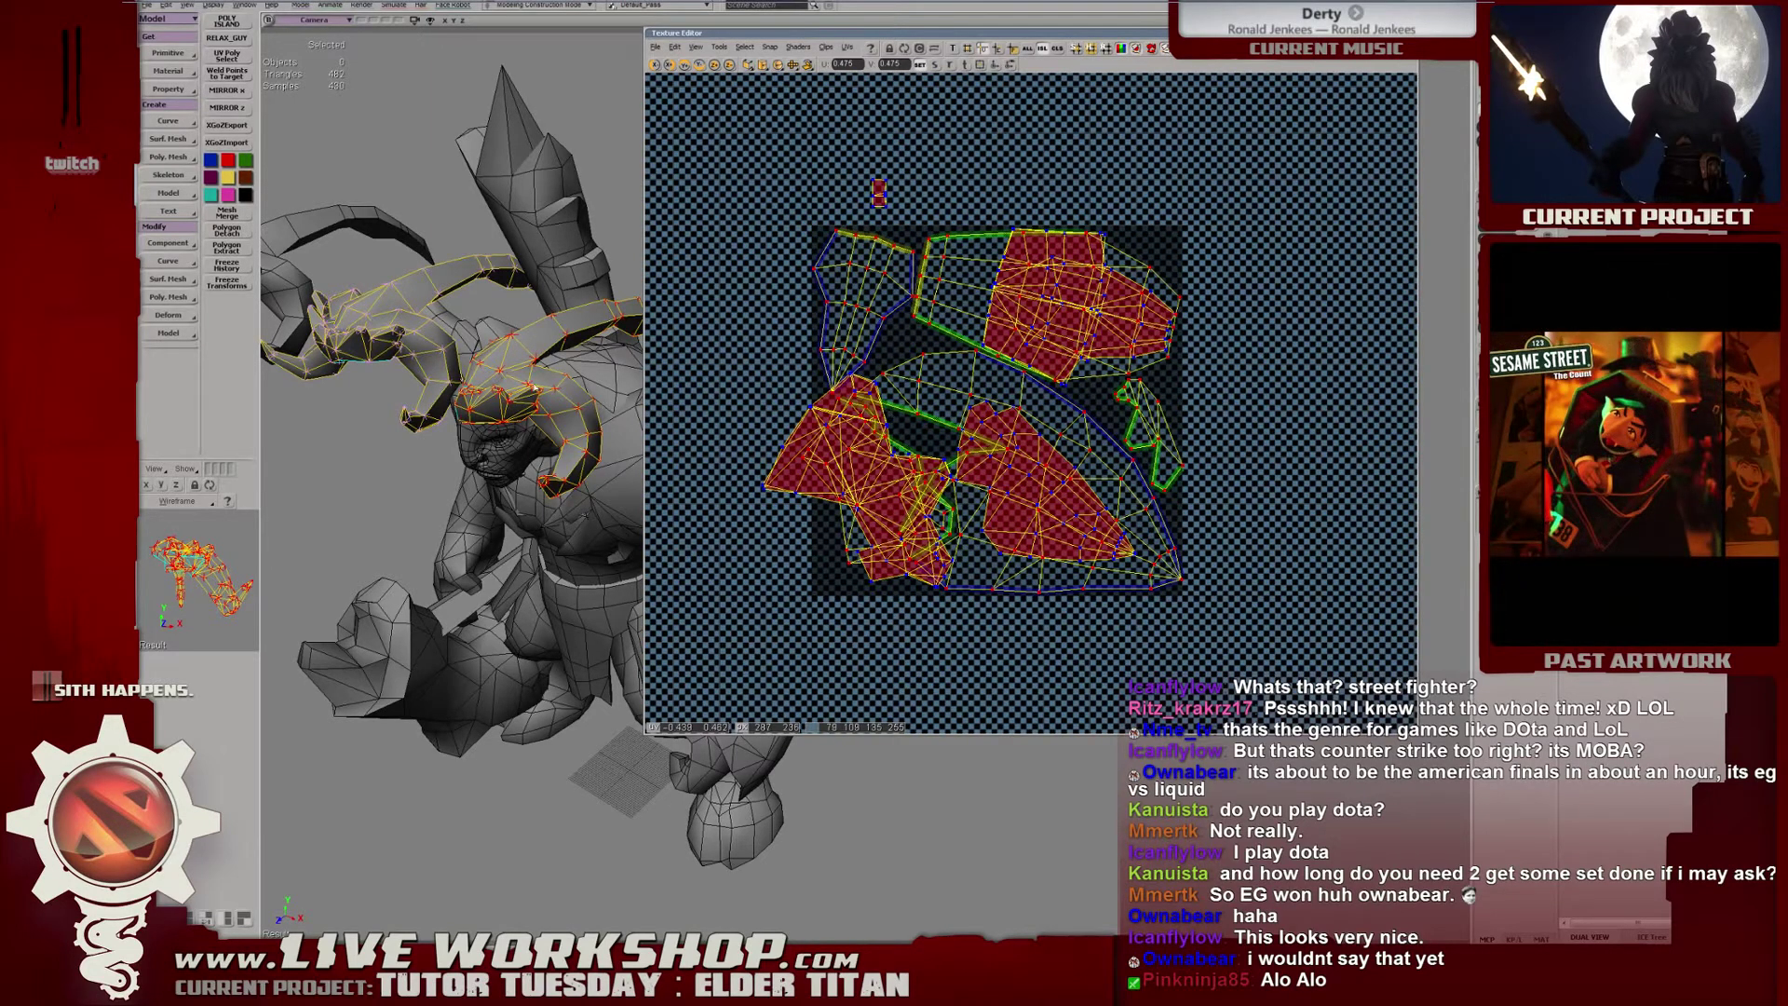
Delete the comparison copy of the original helmet from the scene.
right_drag(535, 389, 650, 384)
middle_drag(650, 384, 483, 351)
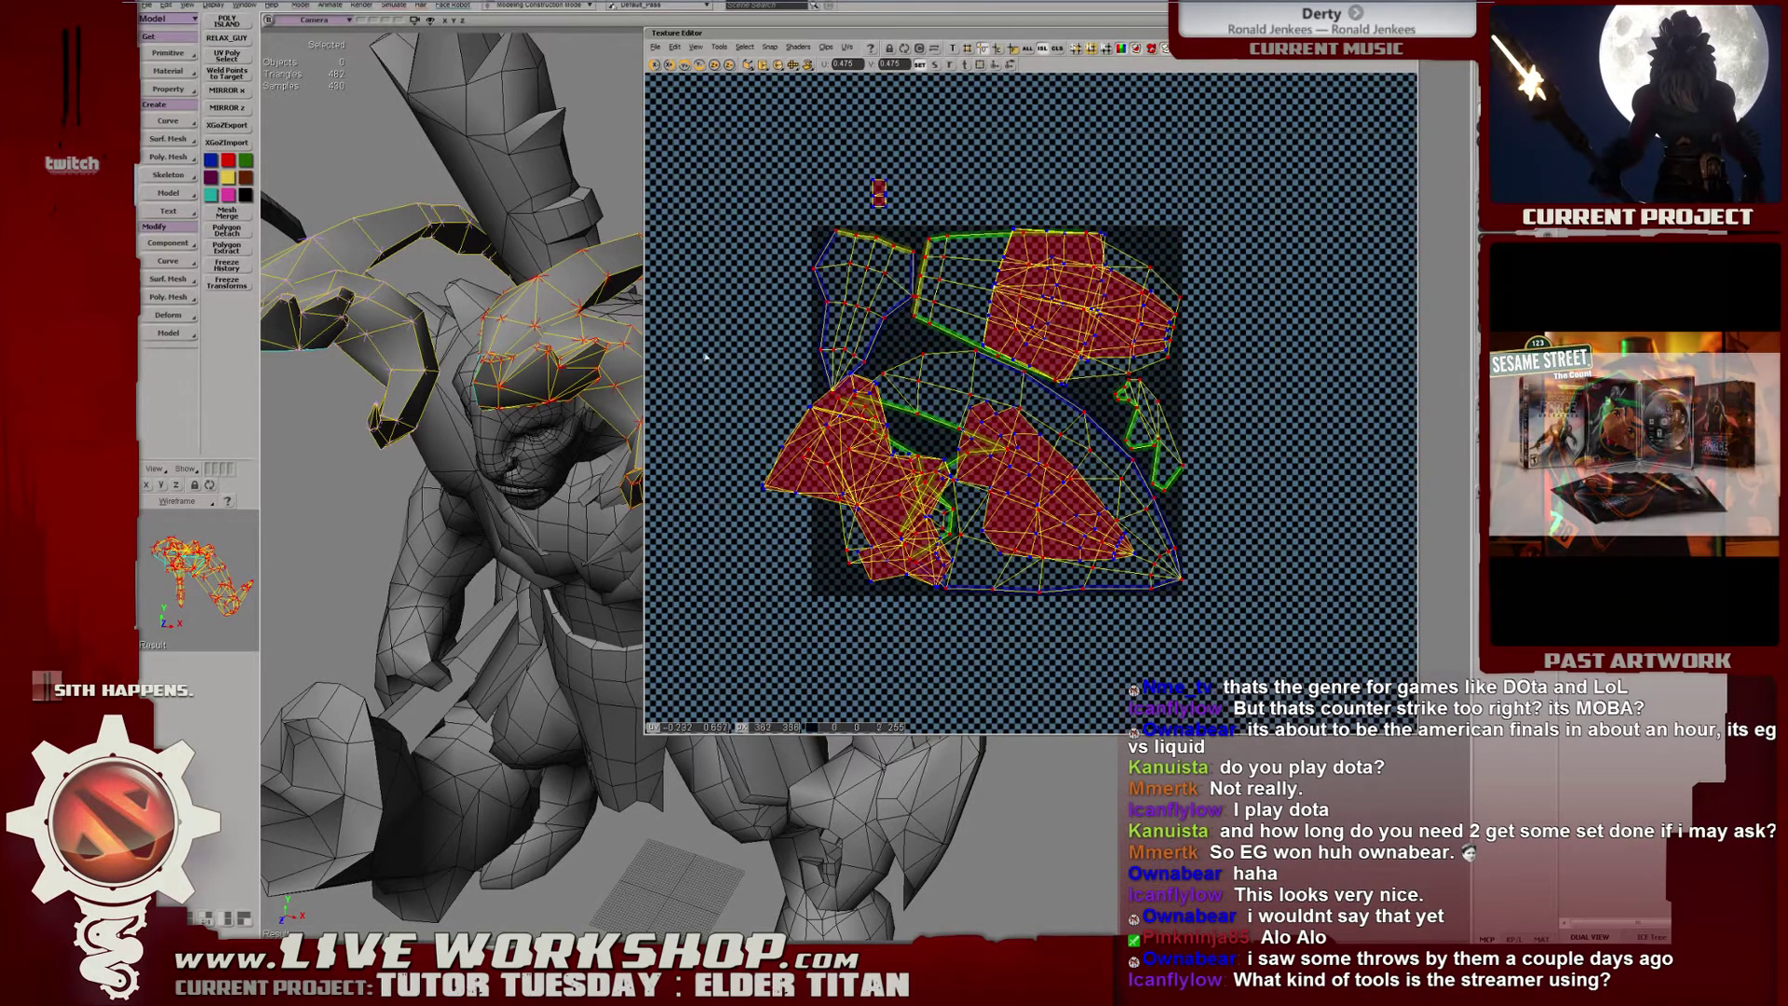
click(374, 312)
click(516, 329)
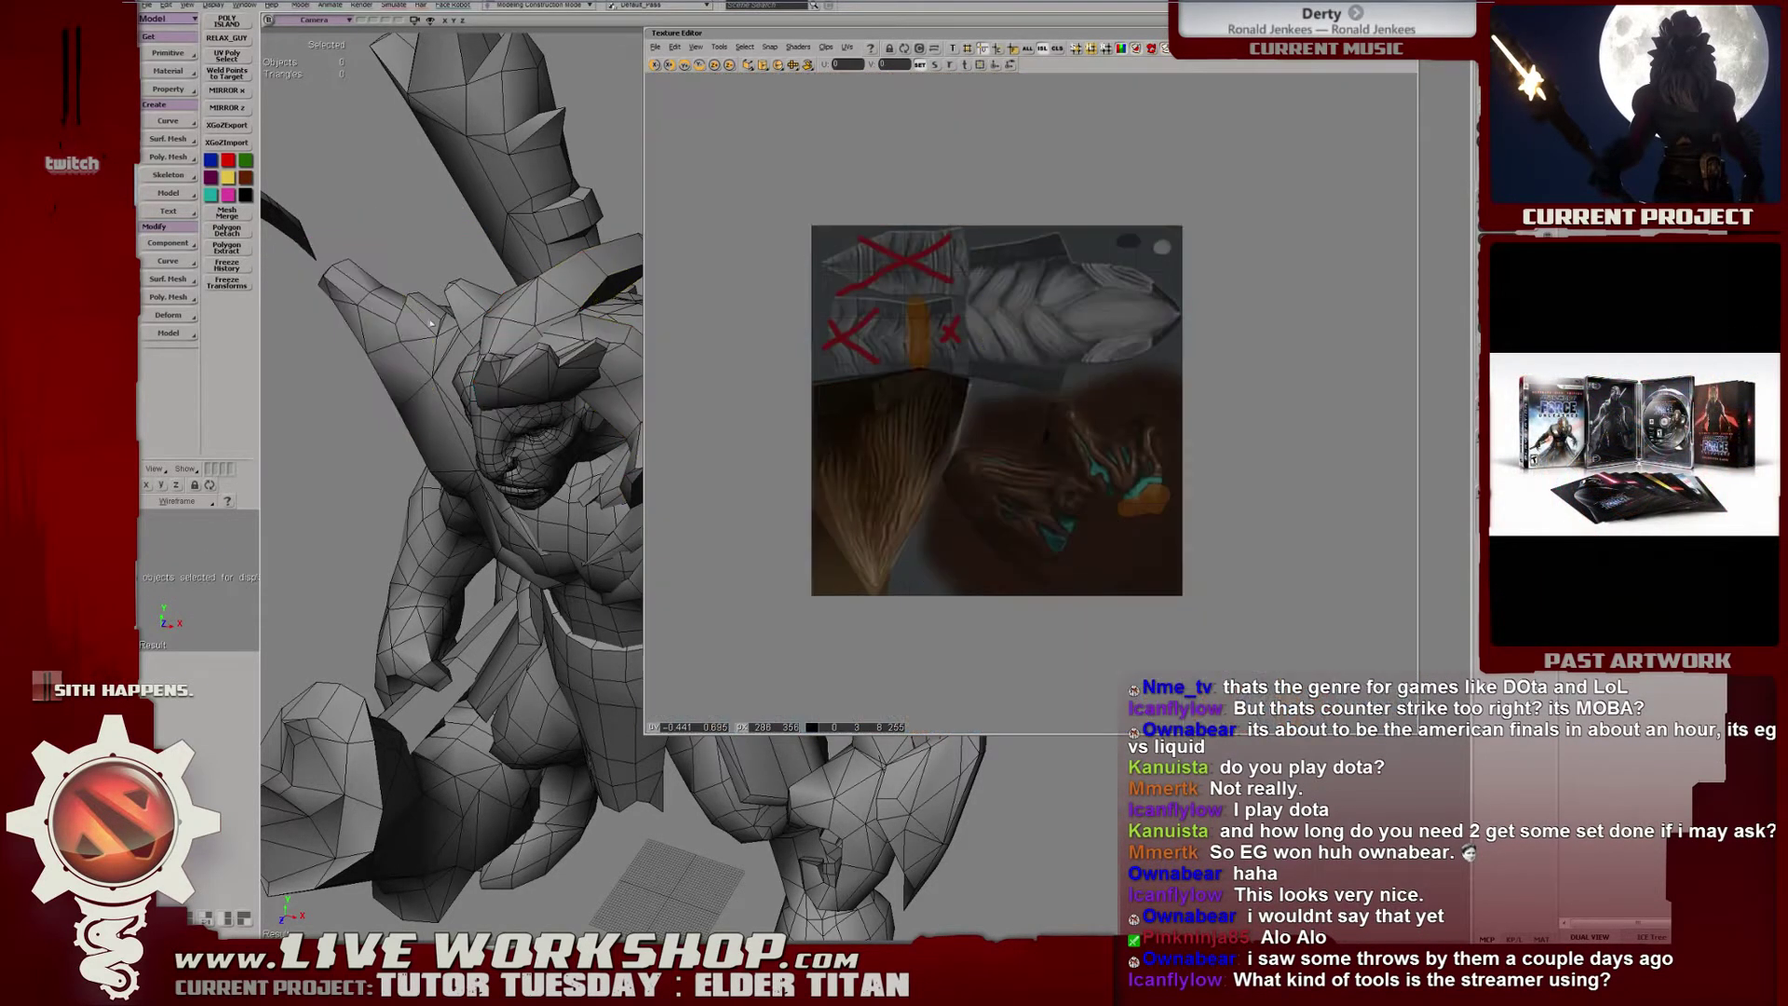
Reselect the new crown, horn and crest pieces and enlarge the large crown island.
click(510, 364)
drag(801, 33, 1036, 29)
shift+click(549, 315)
shift+click(617, 339)
drag(1015, 364, 990, 367)
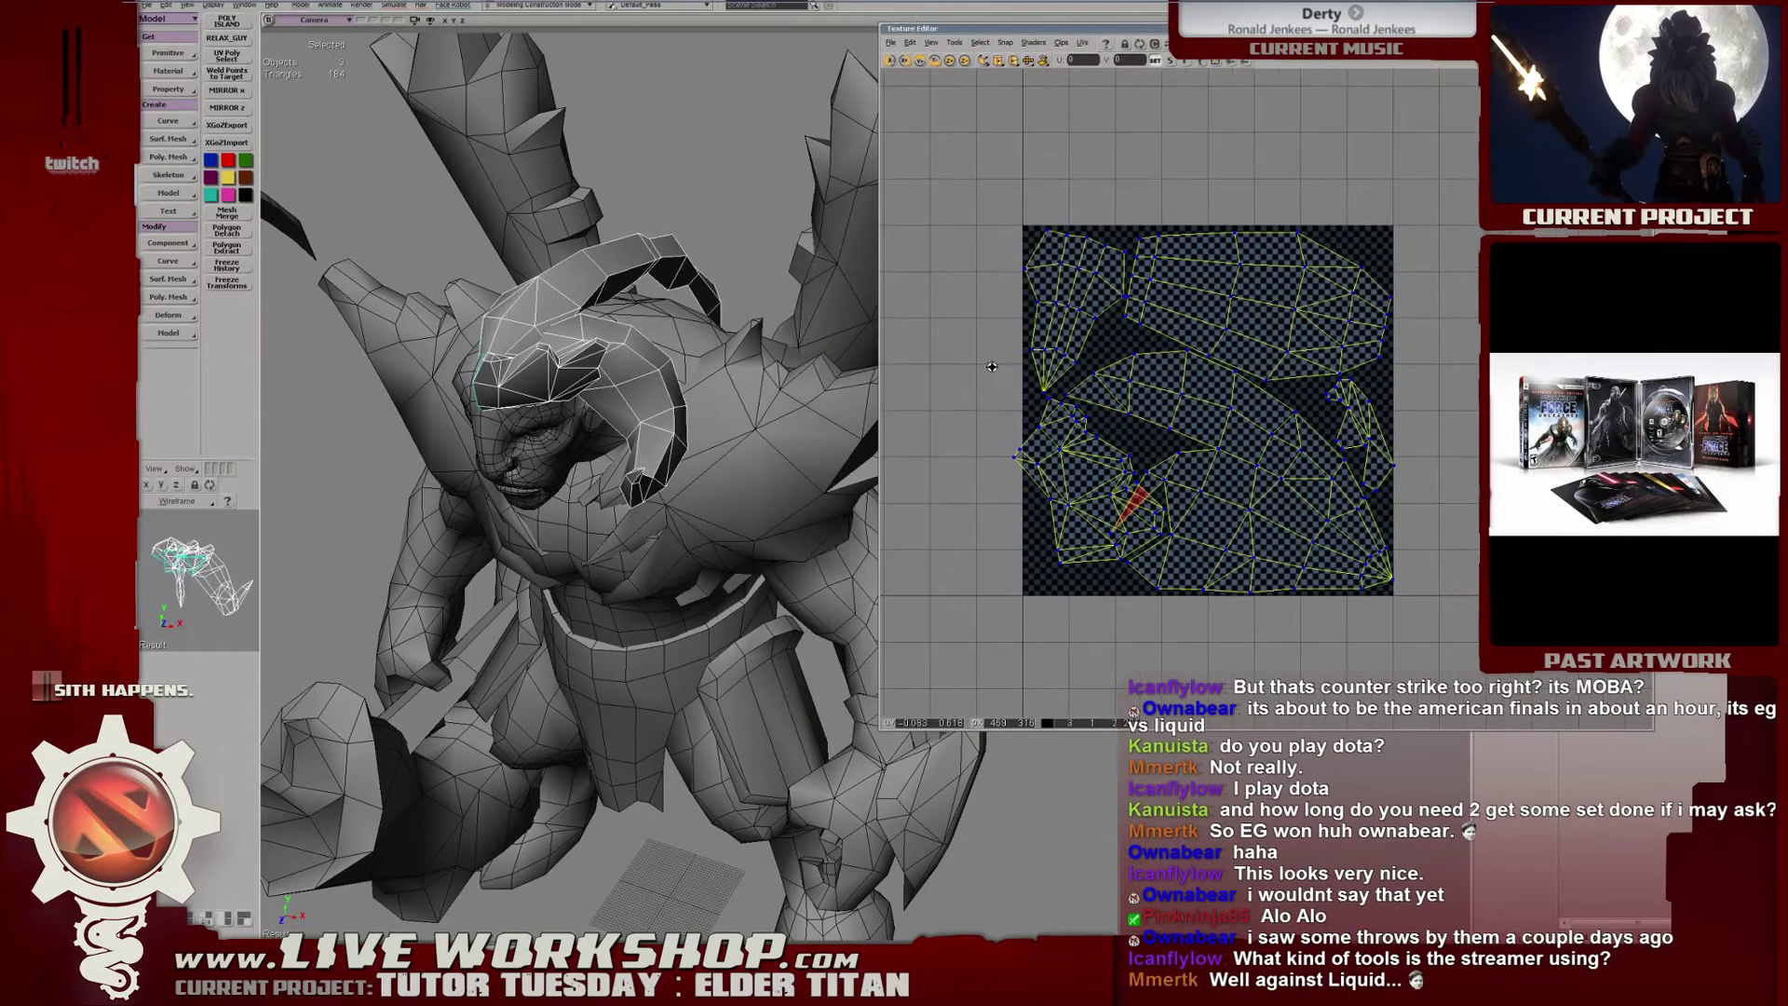
middle_drag(990, 367, 1043, 411)
drag(1045, 415, 1093, 464)
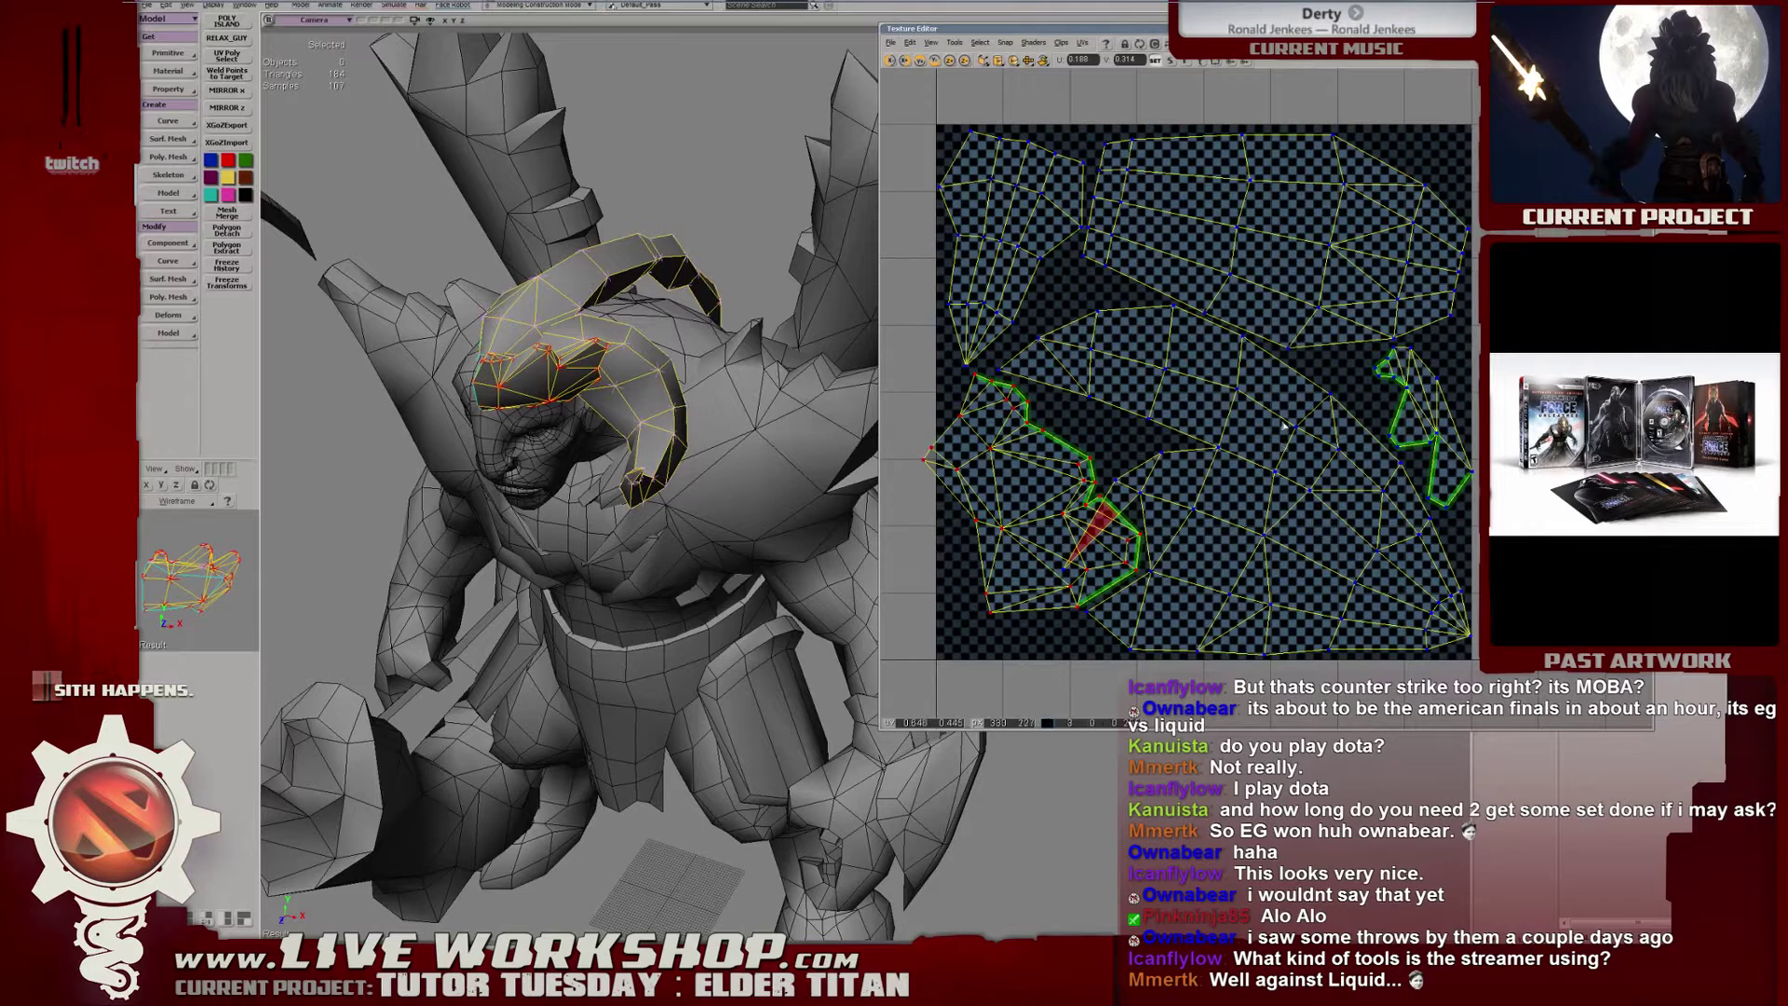
middle_drag(1286, 426, 1283, 416)
drag(1064, 475, 1047, 509)
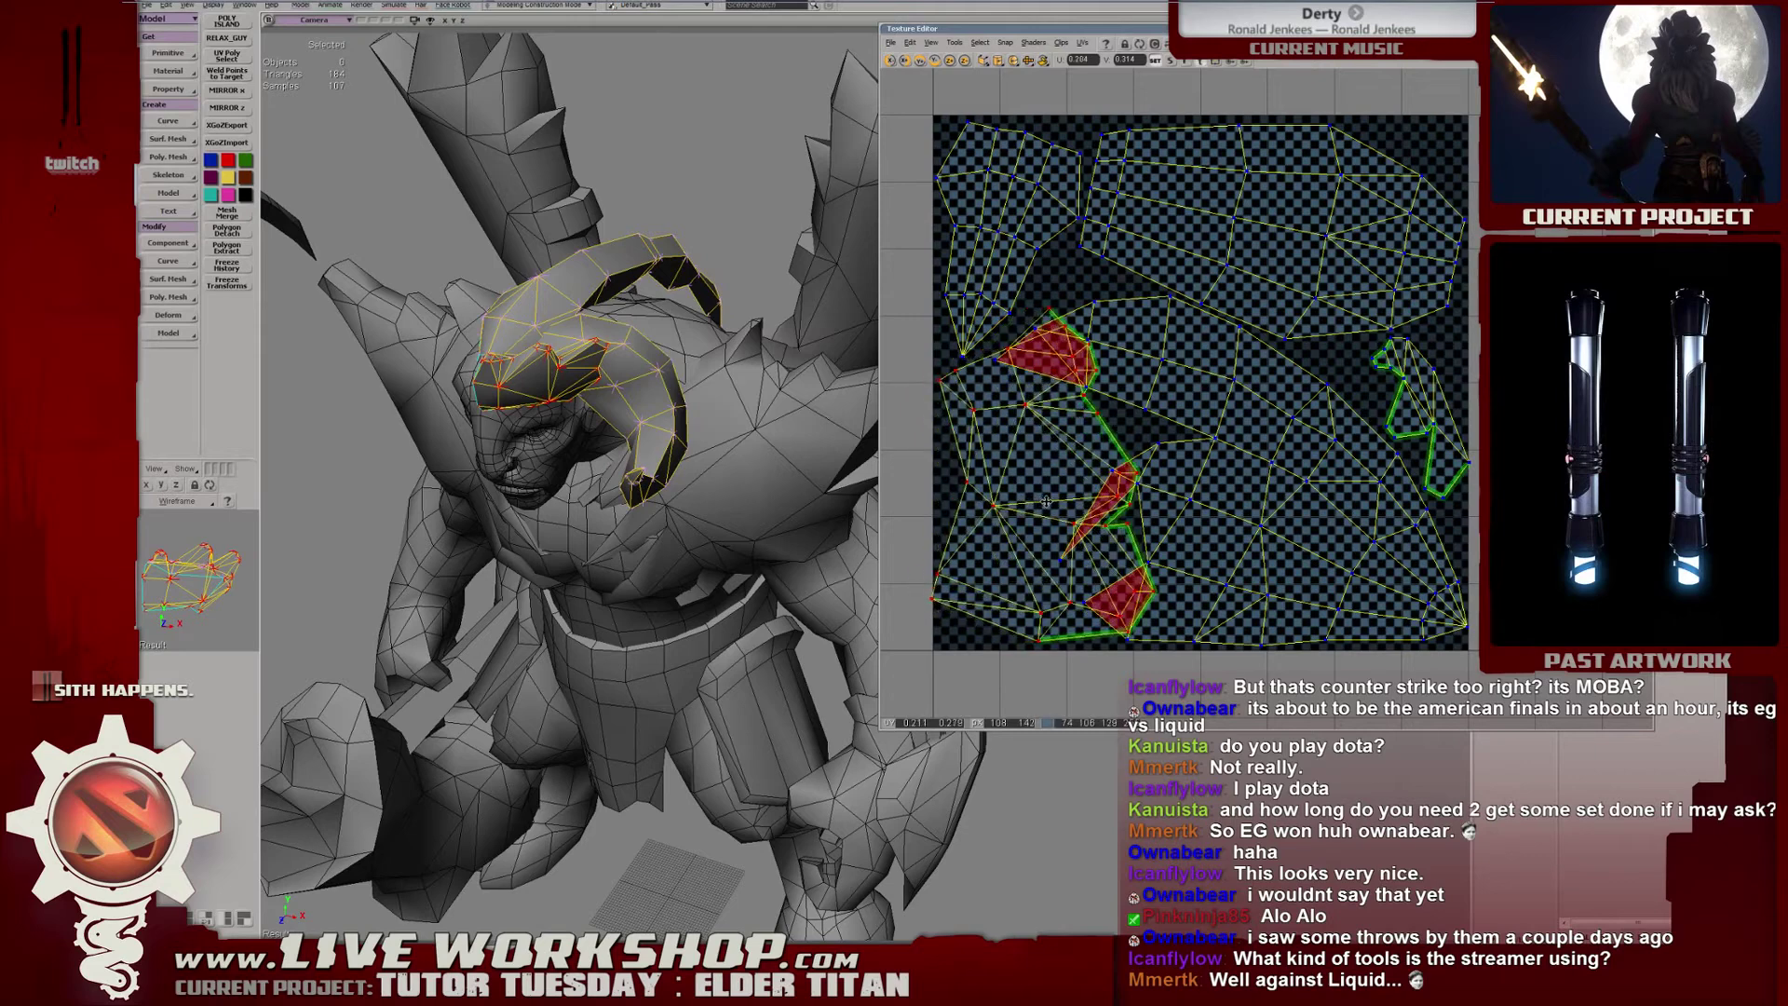
Select the horn island and shrink it slightly beside the enlarged crown island.
middle_drag(1335, 510, 1235, 513)
click(1235, 513)
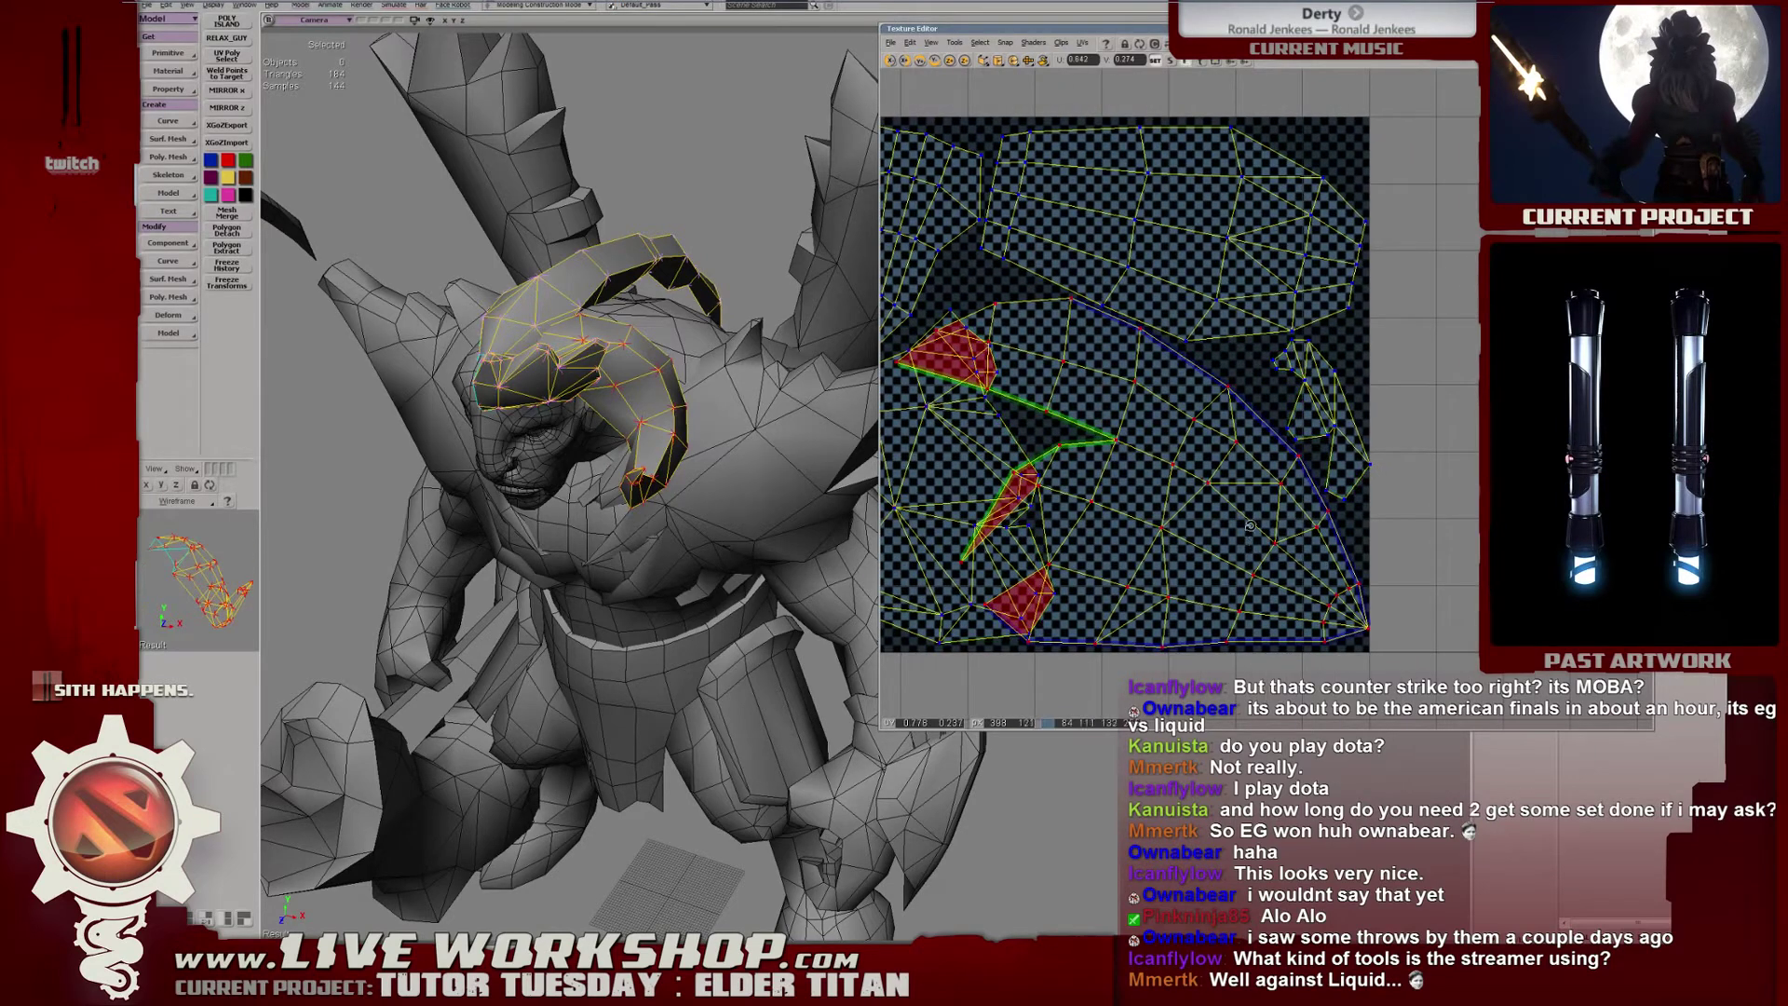
drag(1244, 515, 1252, 510)
middle_drag(1251, 510, 1313, 512)
scroll(1304, 512, down, 3)
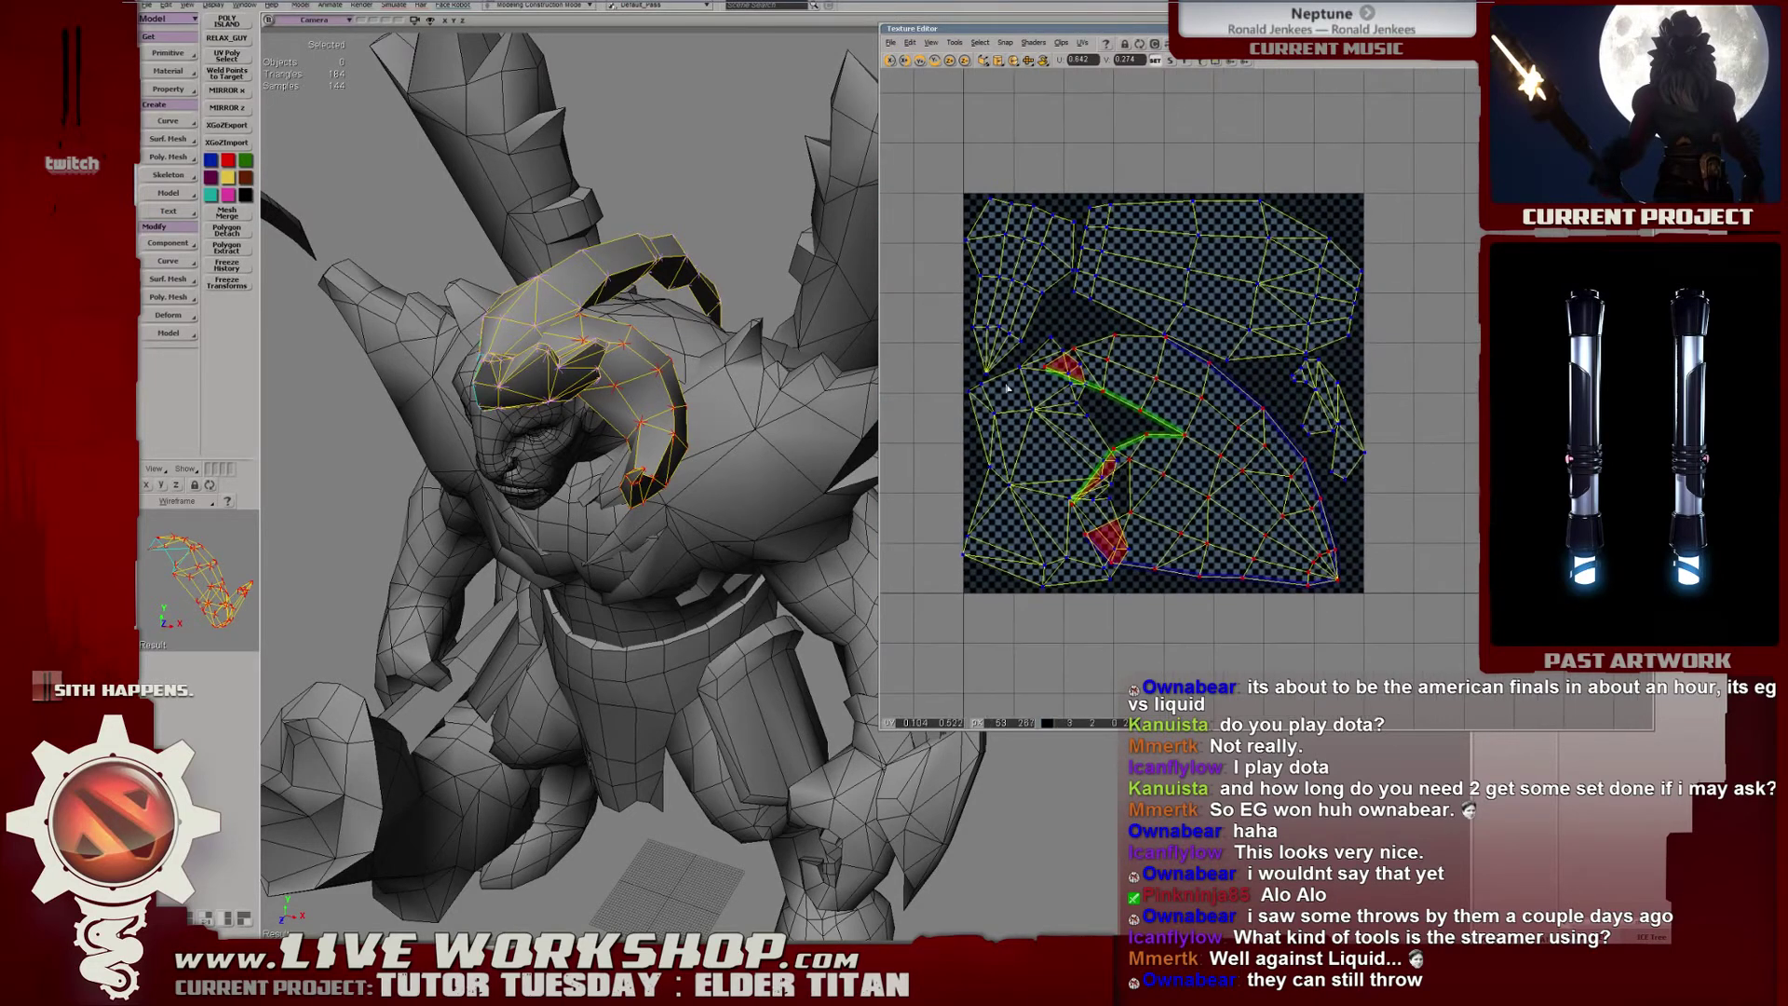
Rotate the large crown island slightly within the texture square's lower left corner.
click(1015, 432)
key(v)
drag(1018, 444, 1056, 446)
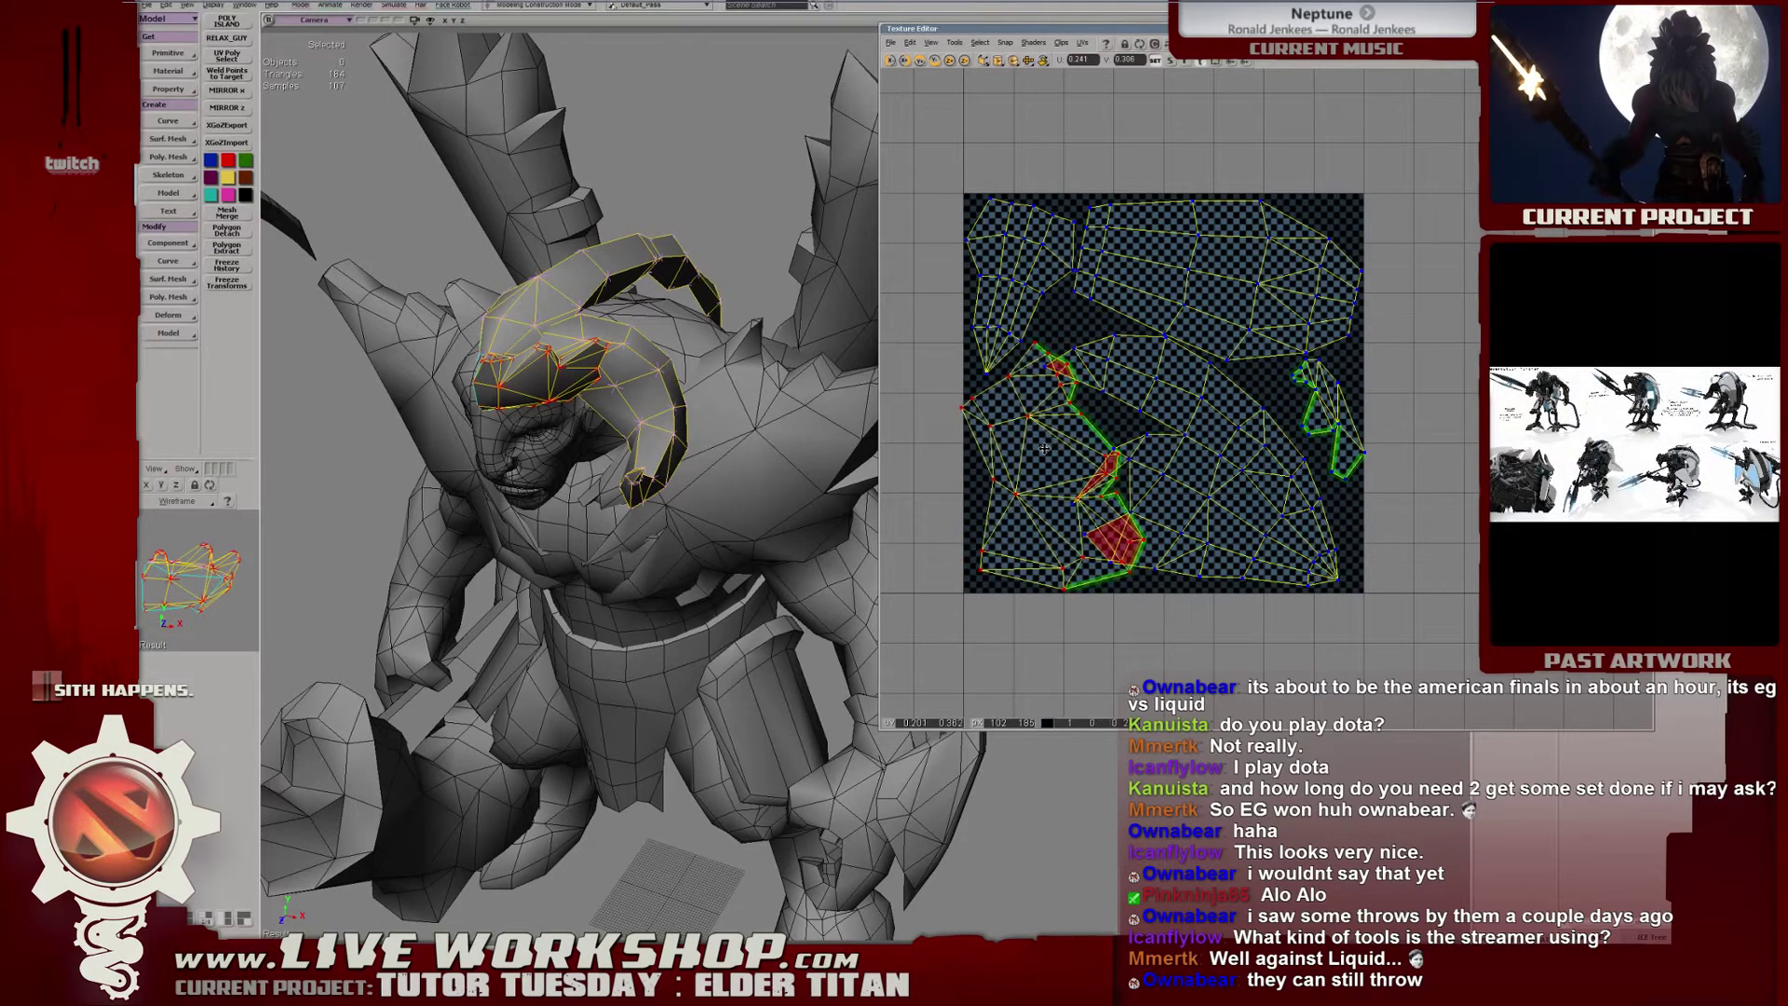
Turn the horn island around so its prongs face the square's right edge and place it beside the crown island.
middle_drag(1046, 454, 937, 478)
click(1113, 489)
key(c)
drag(1155, 470, 1113, 481)
key(v)
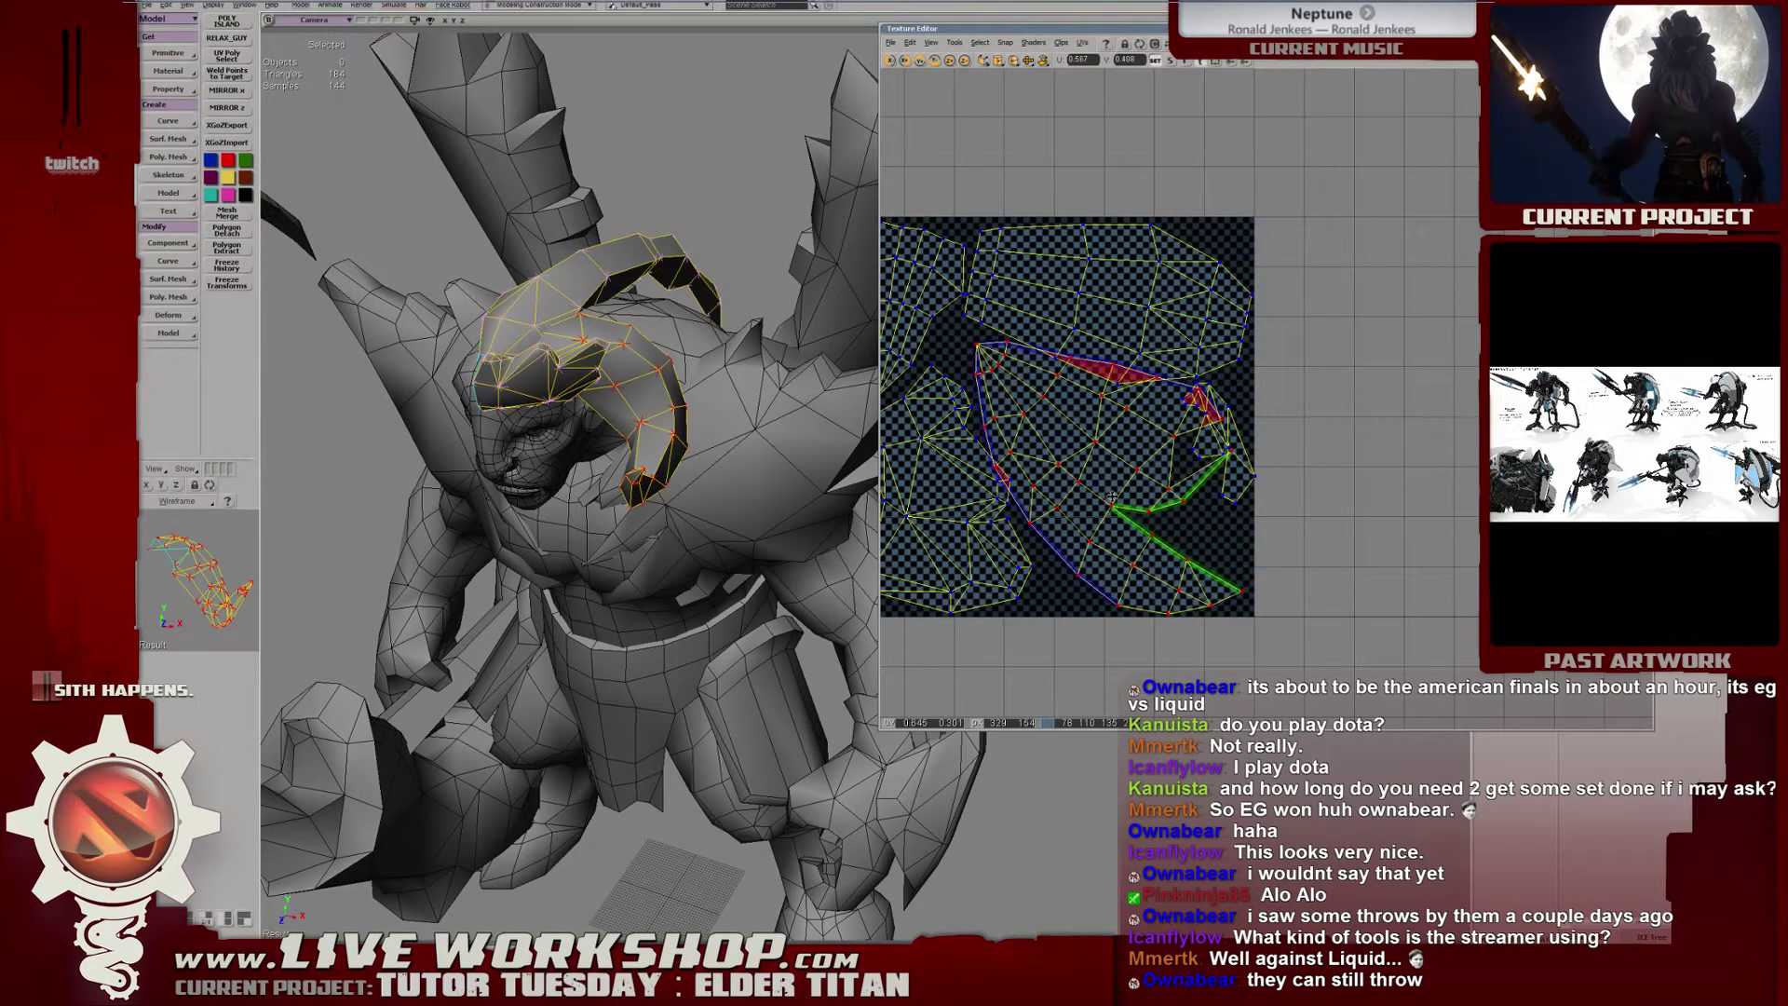
drag(1105, 500, 1092, 496)
drag(1129, 384, 1198, 403)
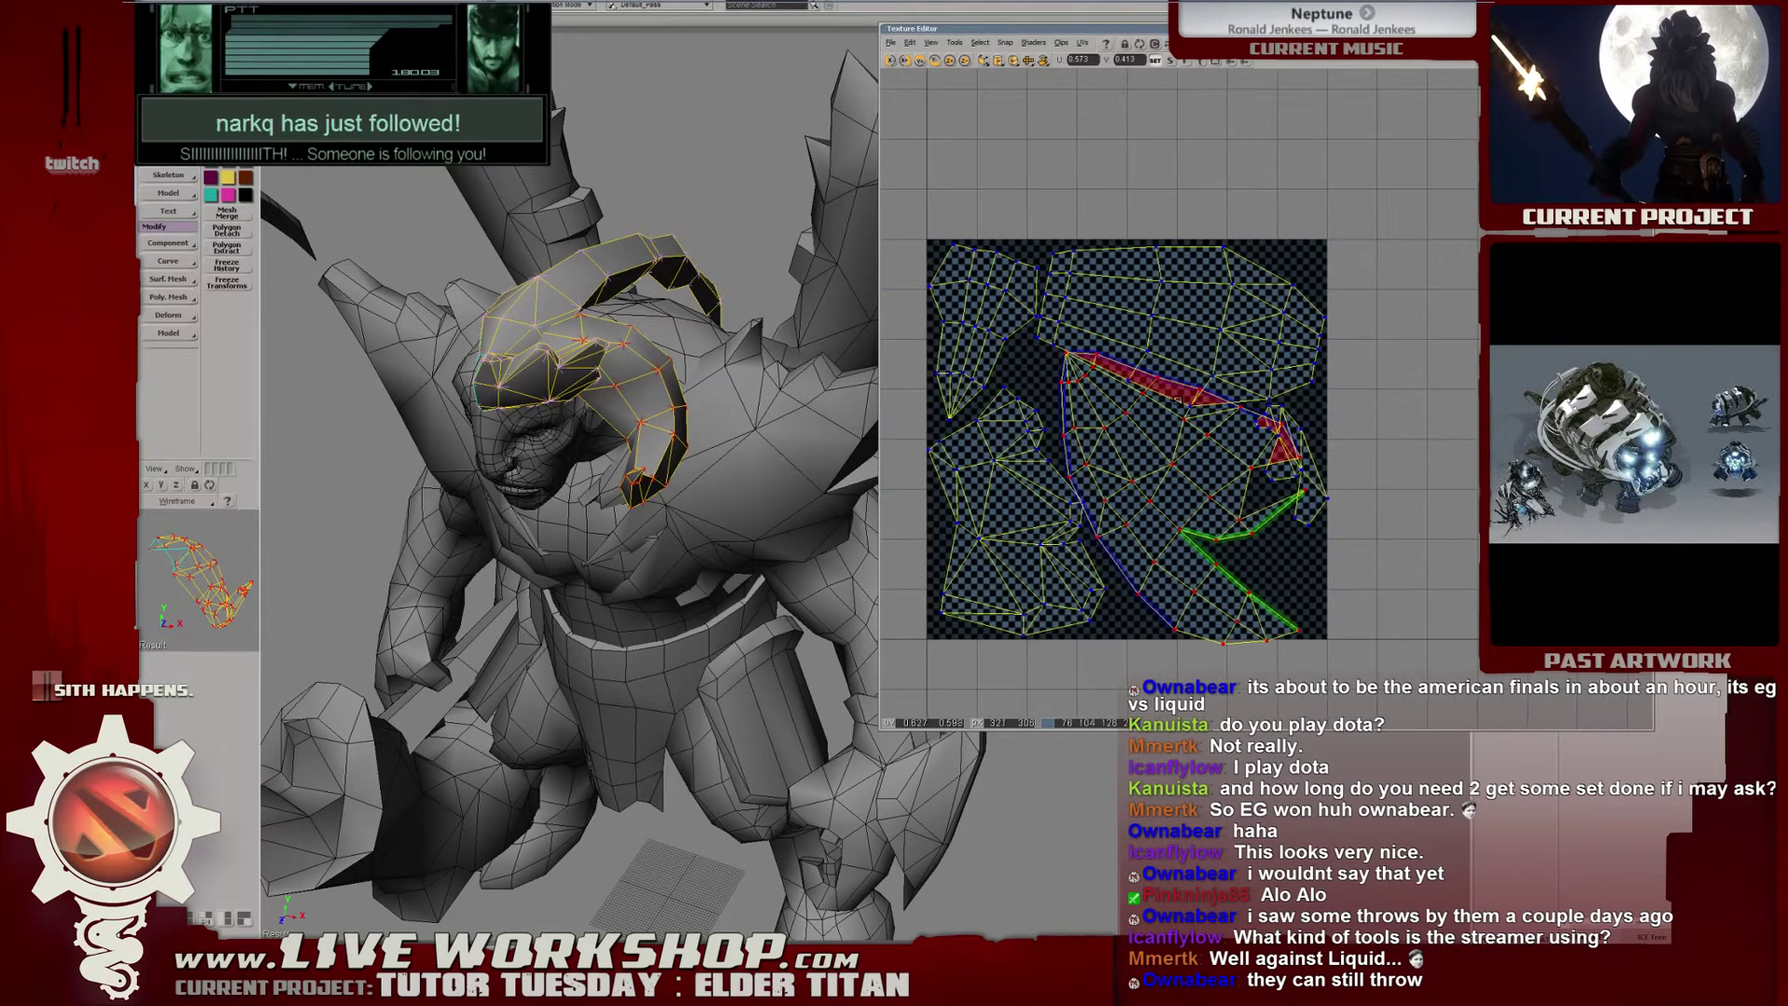
Fit the large crest island along the texture square's upper edge above the turned horn island.
middle_drag(1198, 403, 1178, 373)
click(1209, 322)
click(1214, 333)
drag(1213, 333, 1229, 358)
Isolate the horn piece so that only its island shows in the UV view.
mouse_move(808, 382)
right_down()
mouse_move(680, 345)
mouse_move(684, 373)
mouse_move(793, 361)
right_up()
right_drag(614, 440, 643, 438)
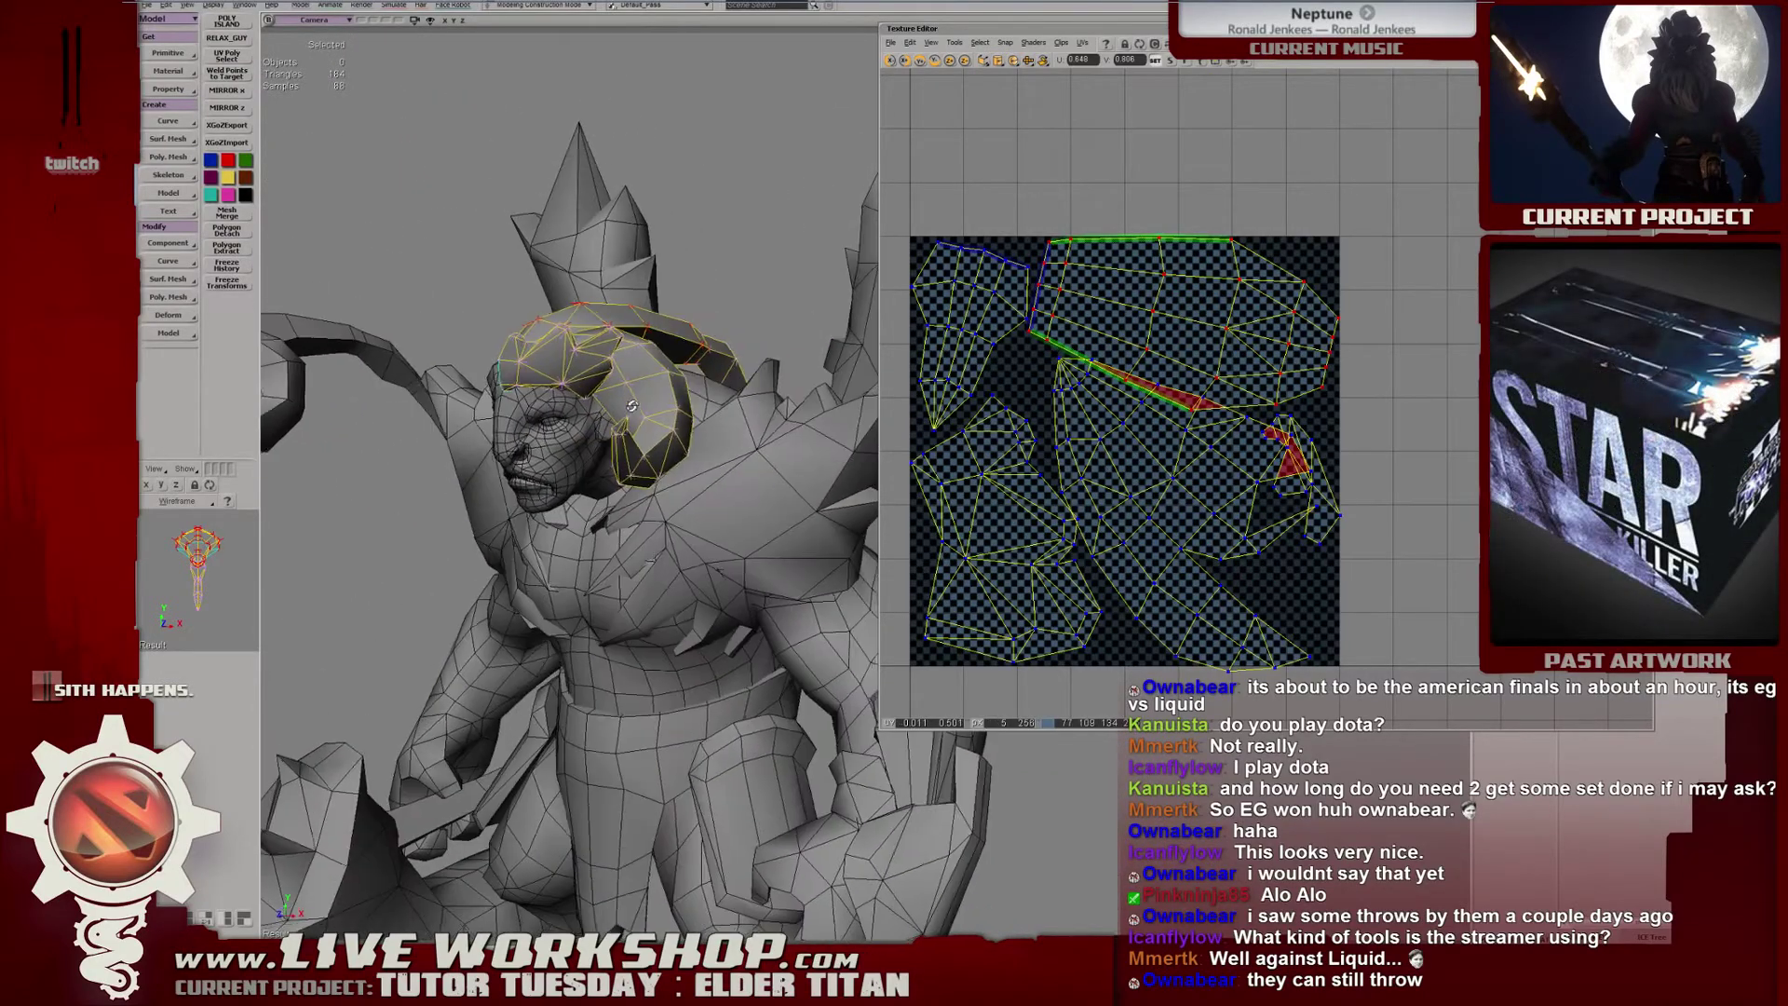
middle_drag(643, 437, 689, 439)
right_drag(689, 440, 738, 410)
click(757, 456)
shift+click(757, 456)
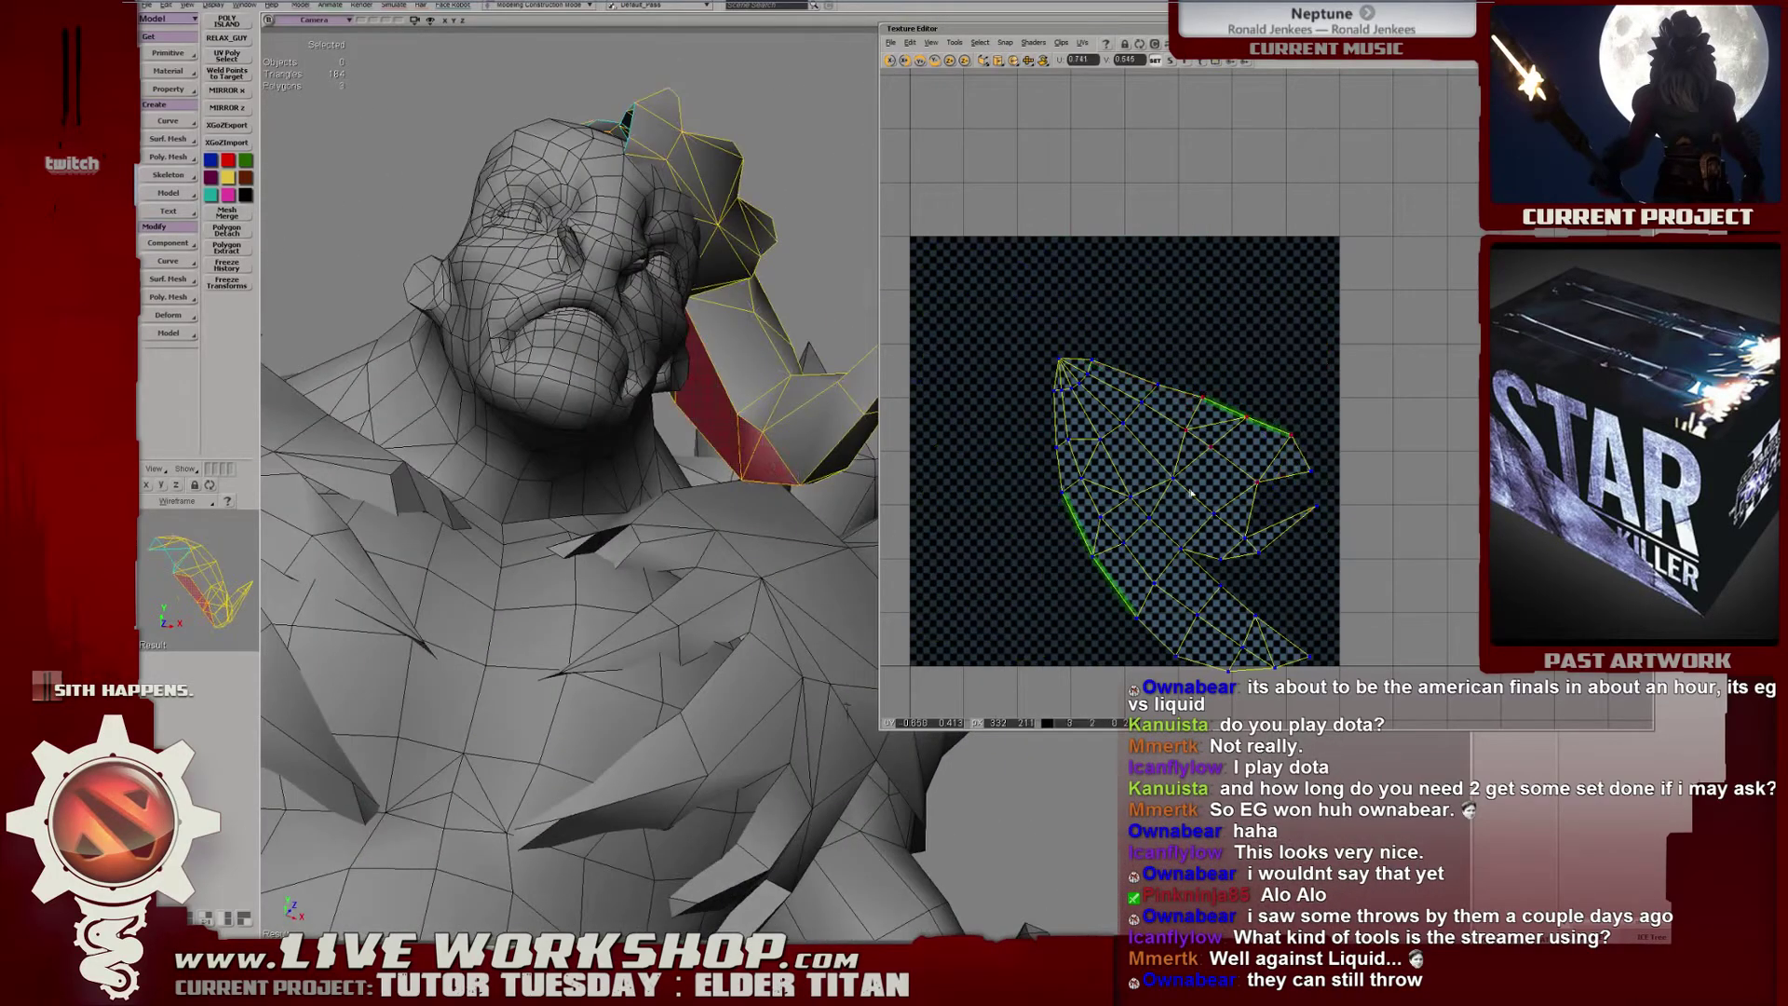
Pull the UVs along the horn island's upper border inward to flatten its bulge towards the prong.
drag(1105, 363, 1106, 365)
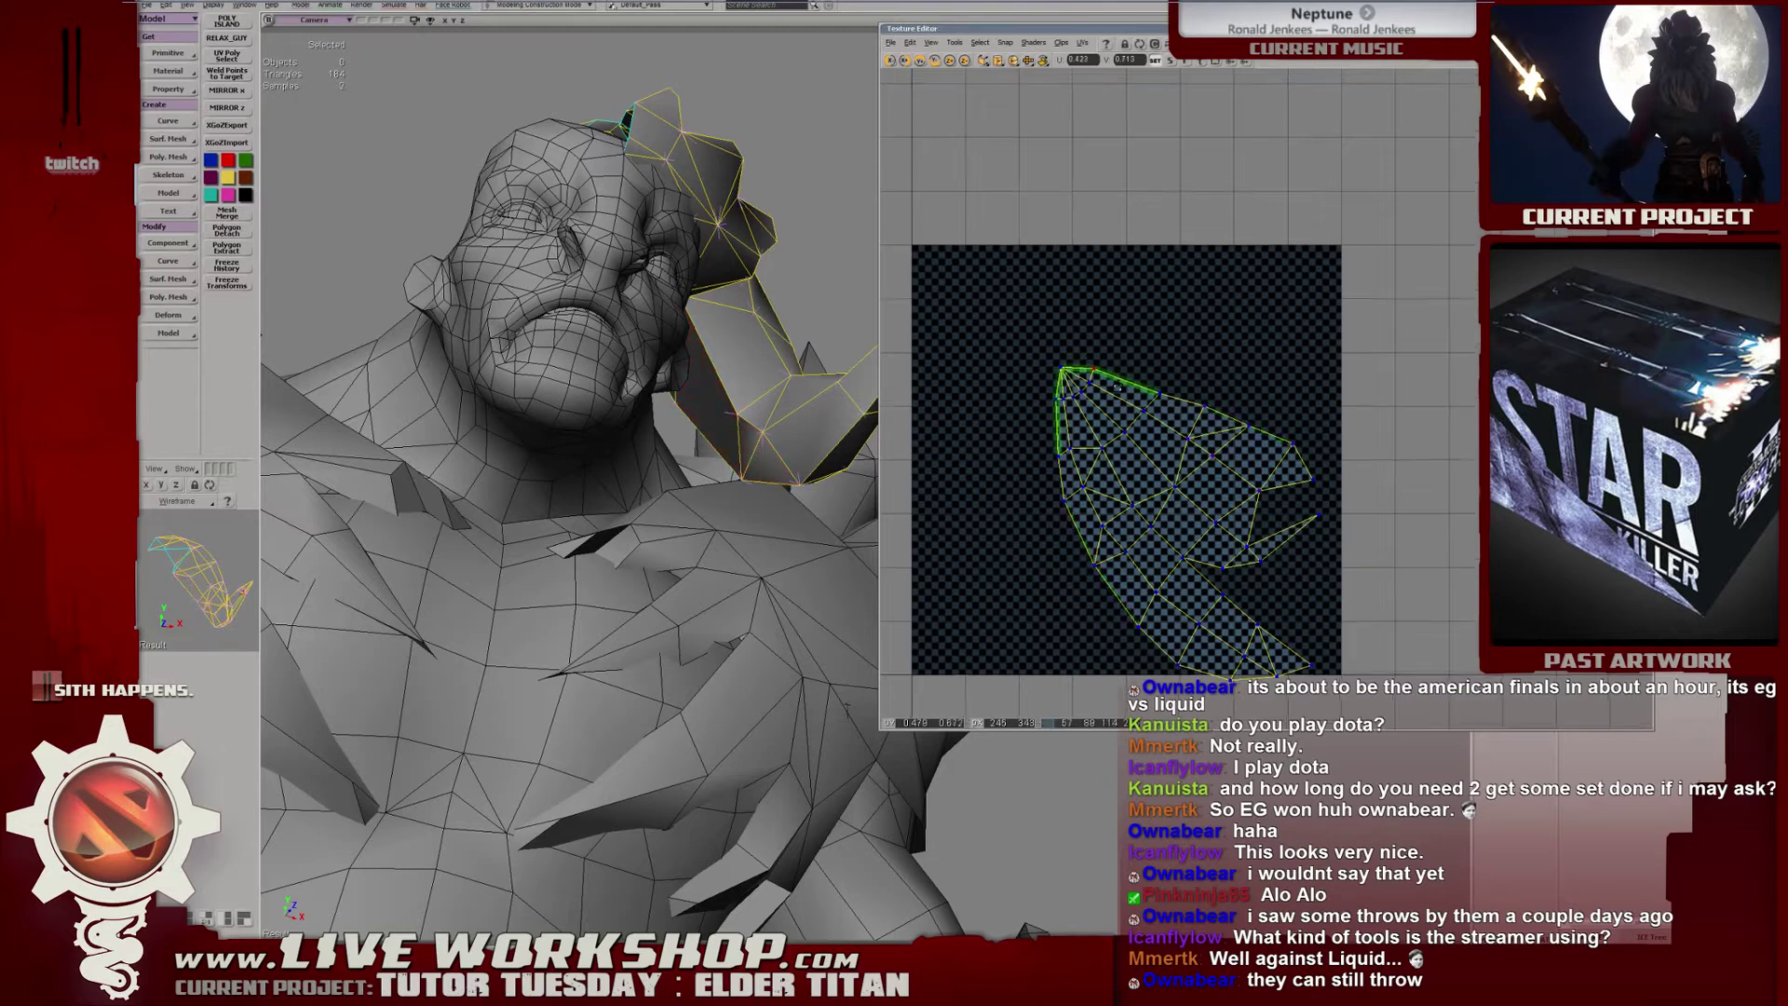
middle_drag(1107, 372, 911, 365)
drag(911, 365, 1005, 364)
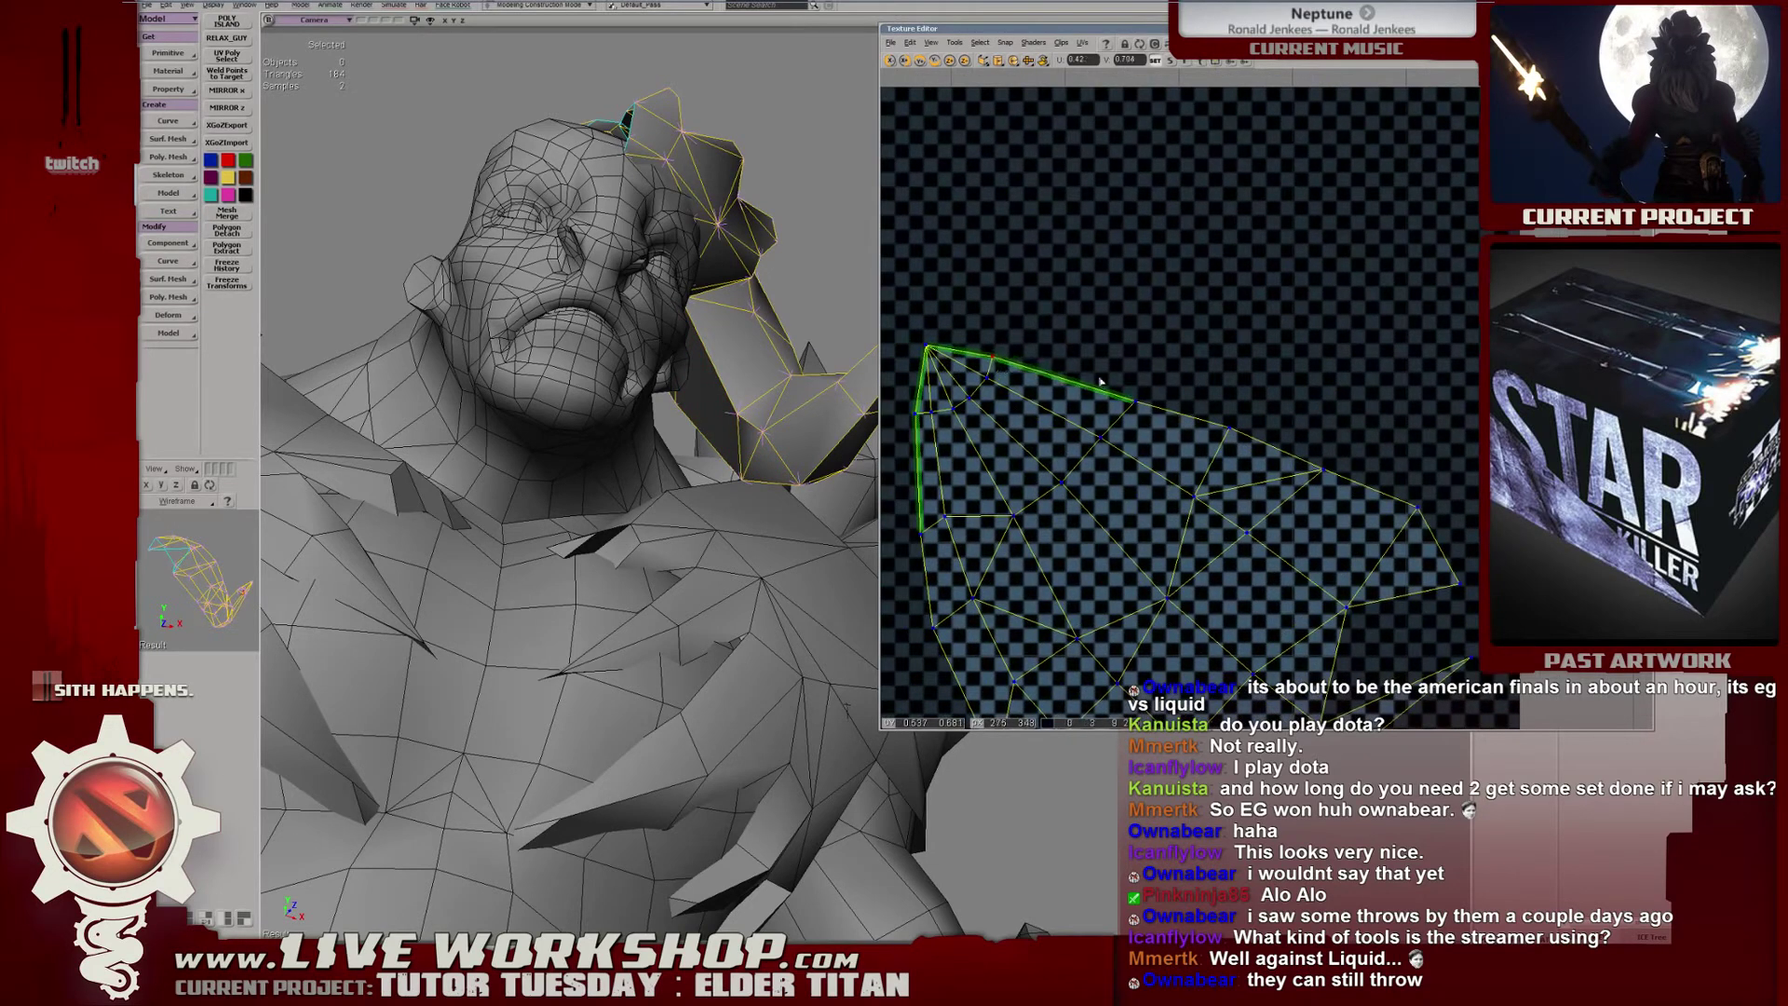
click(1129, 409)
click(1228, 429)
shift+click(1322, 470)
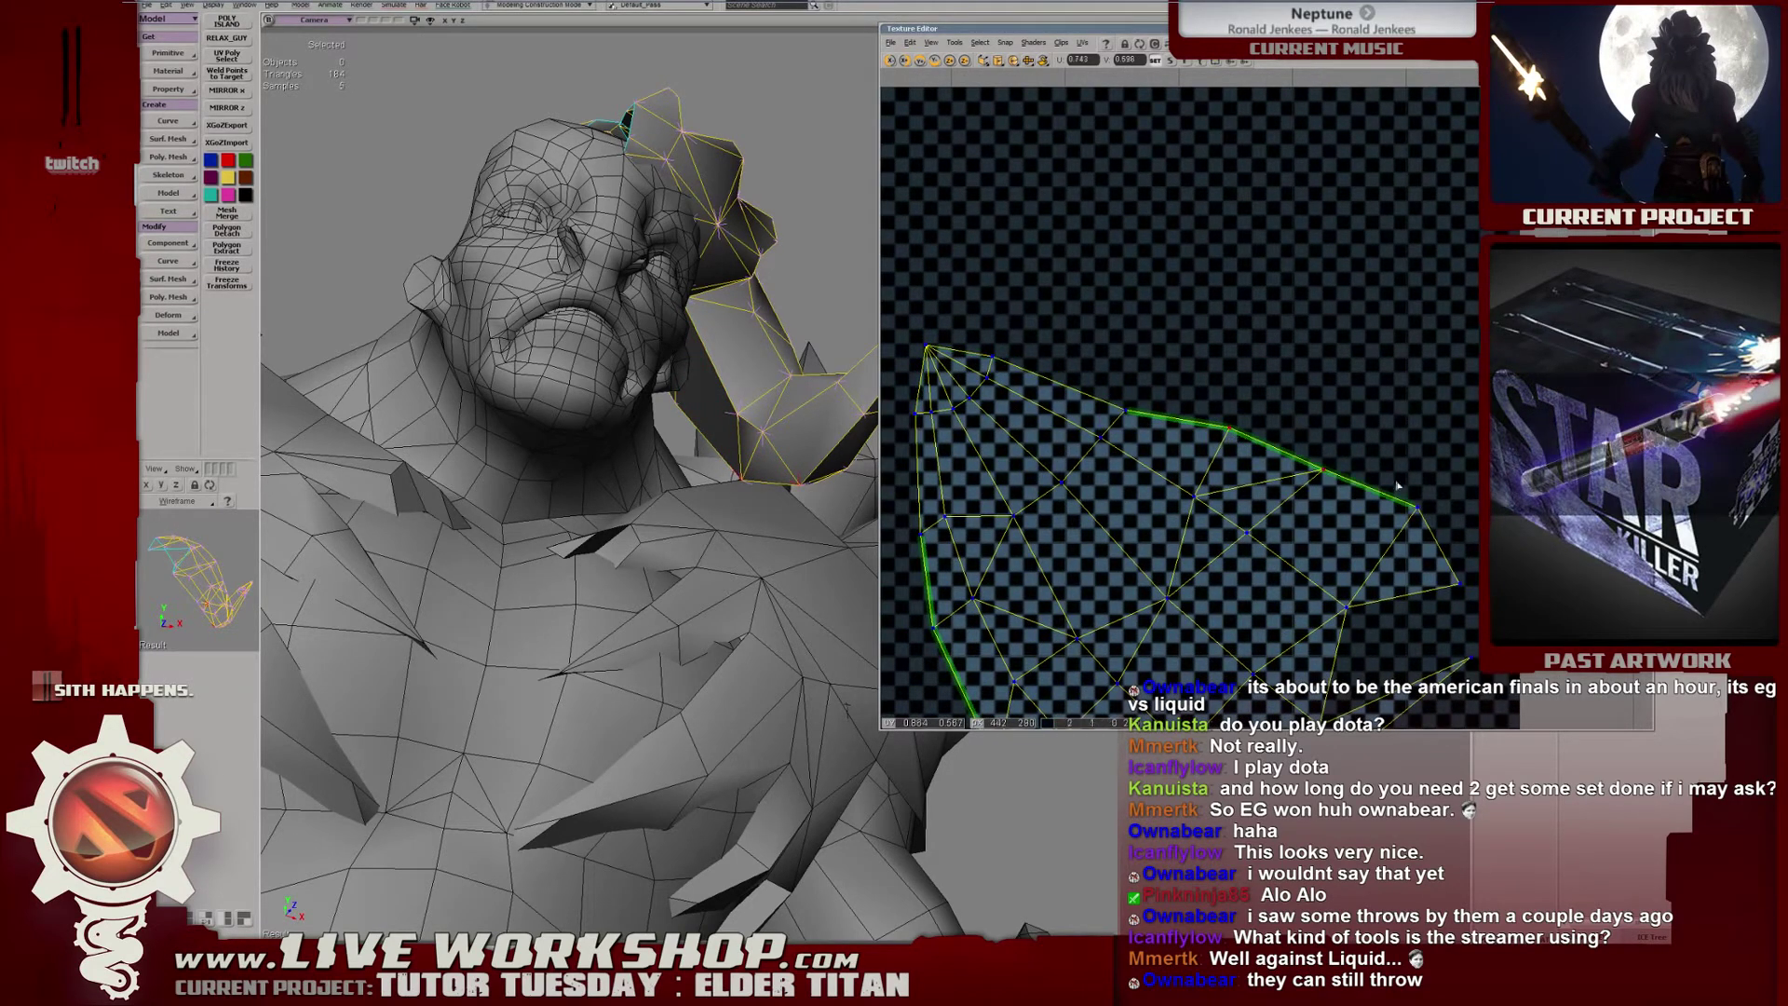
shift+click(1416, 506)
drag(1397, 508, 1384, 530)
click(1453, 587)
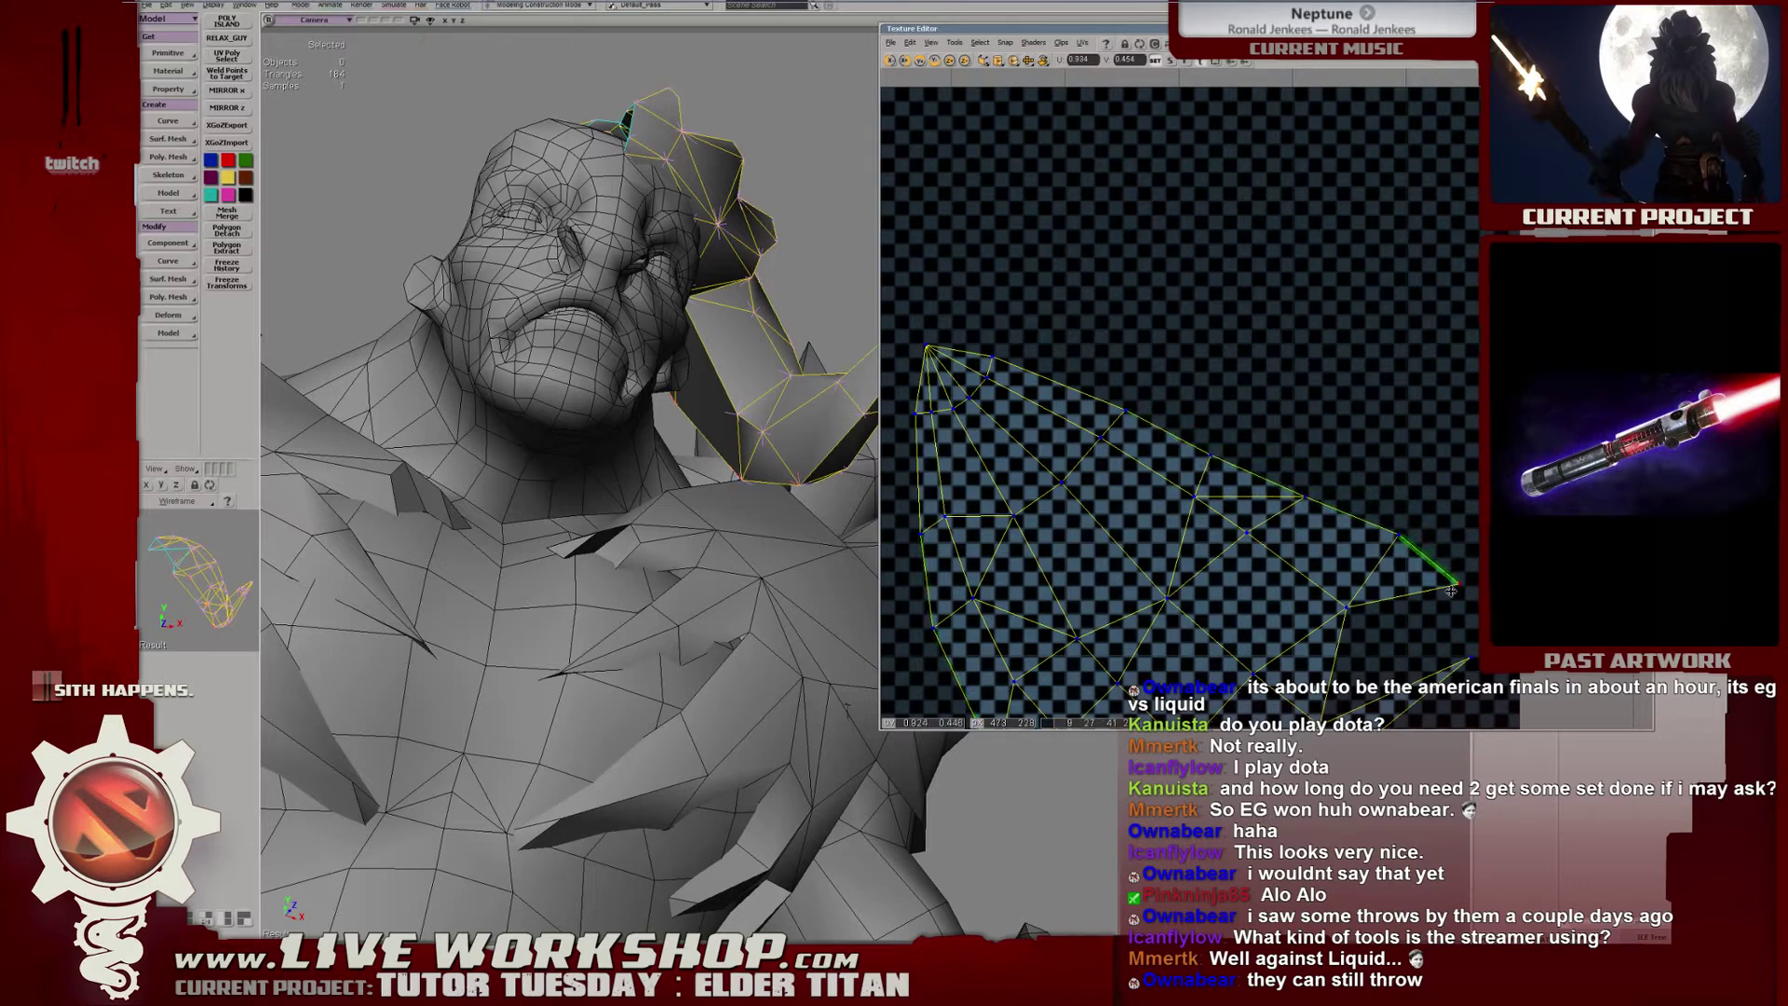
Even out the horn island's upper border from the pointed end to the prong with small UV moves.
shift+click(1117, 408)
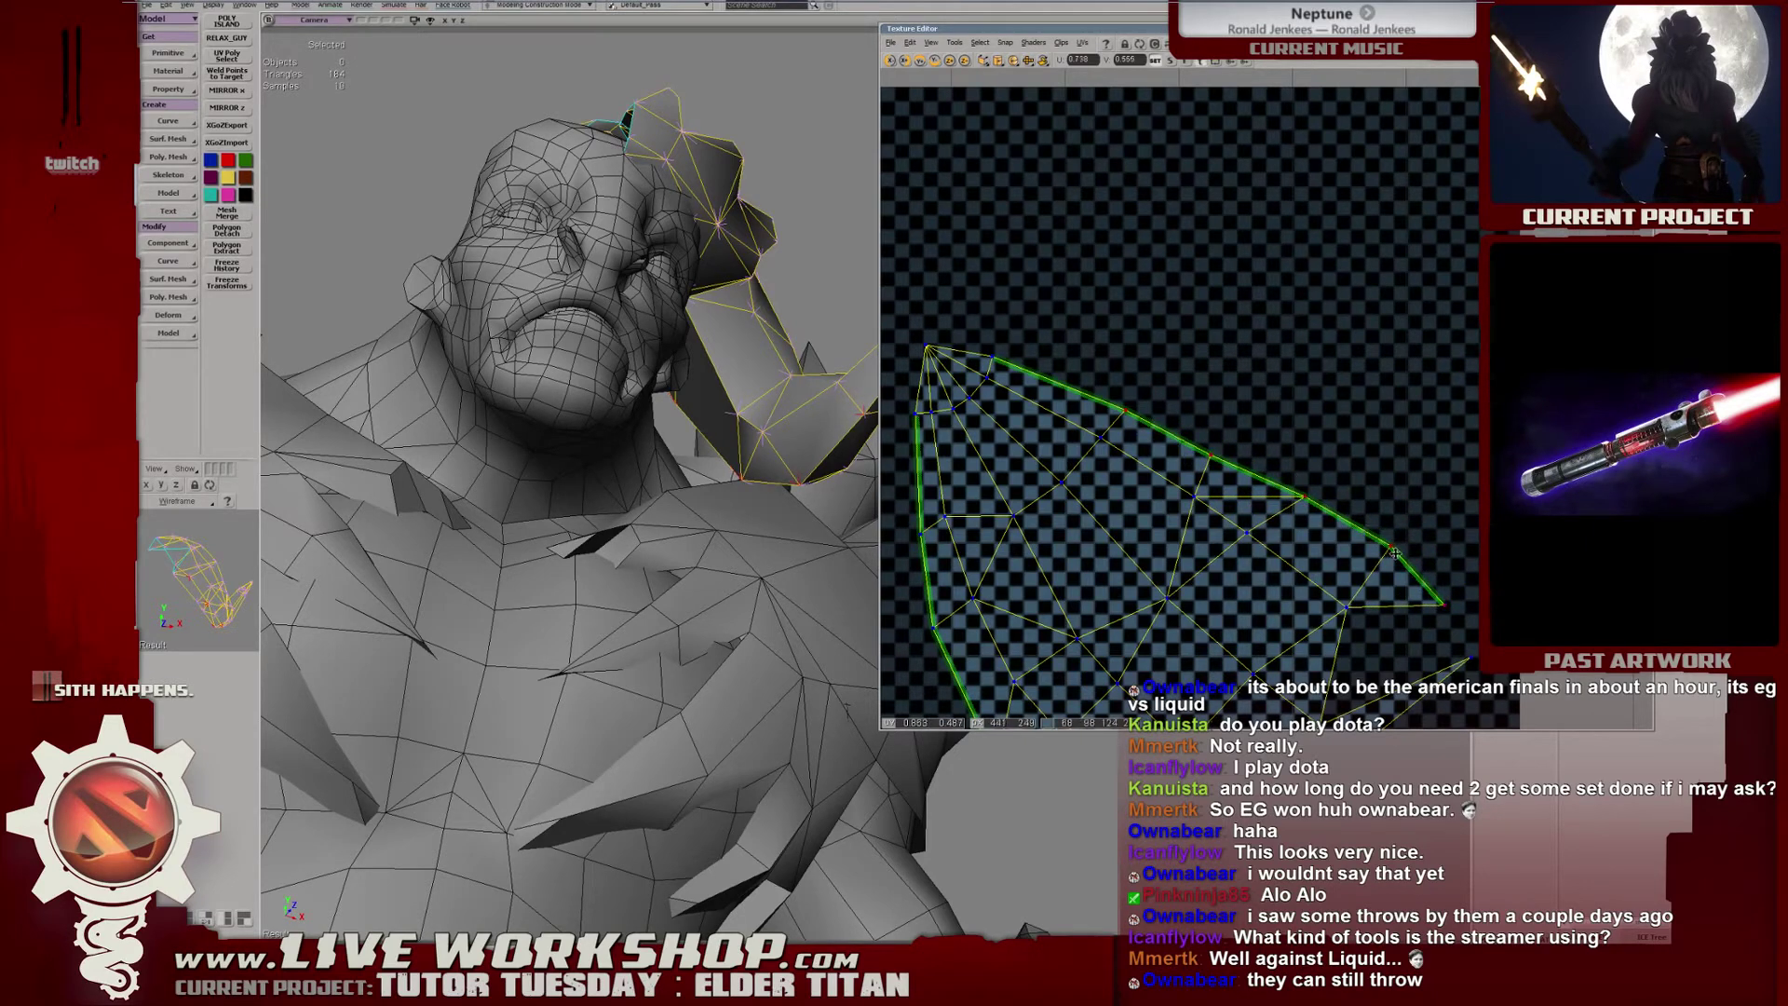
drag(1395, 553, 1370, 547)
drag(1275, 503, 1277, 497)
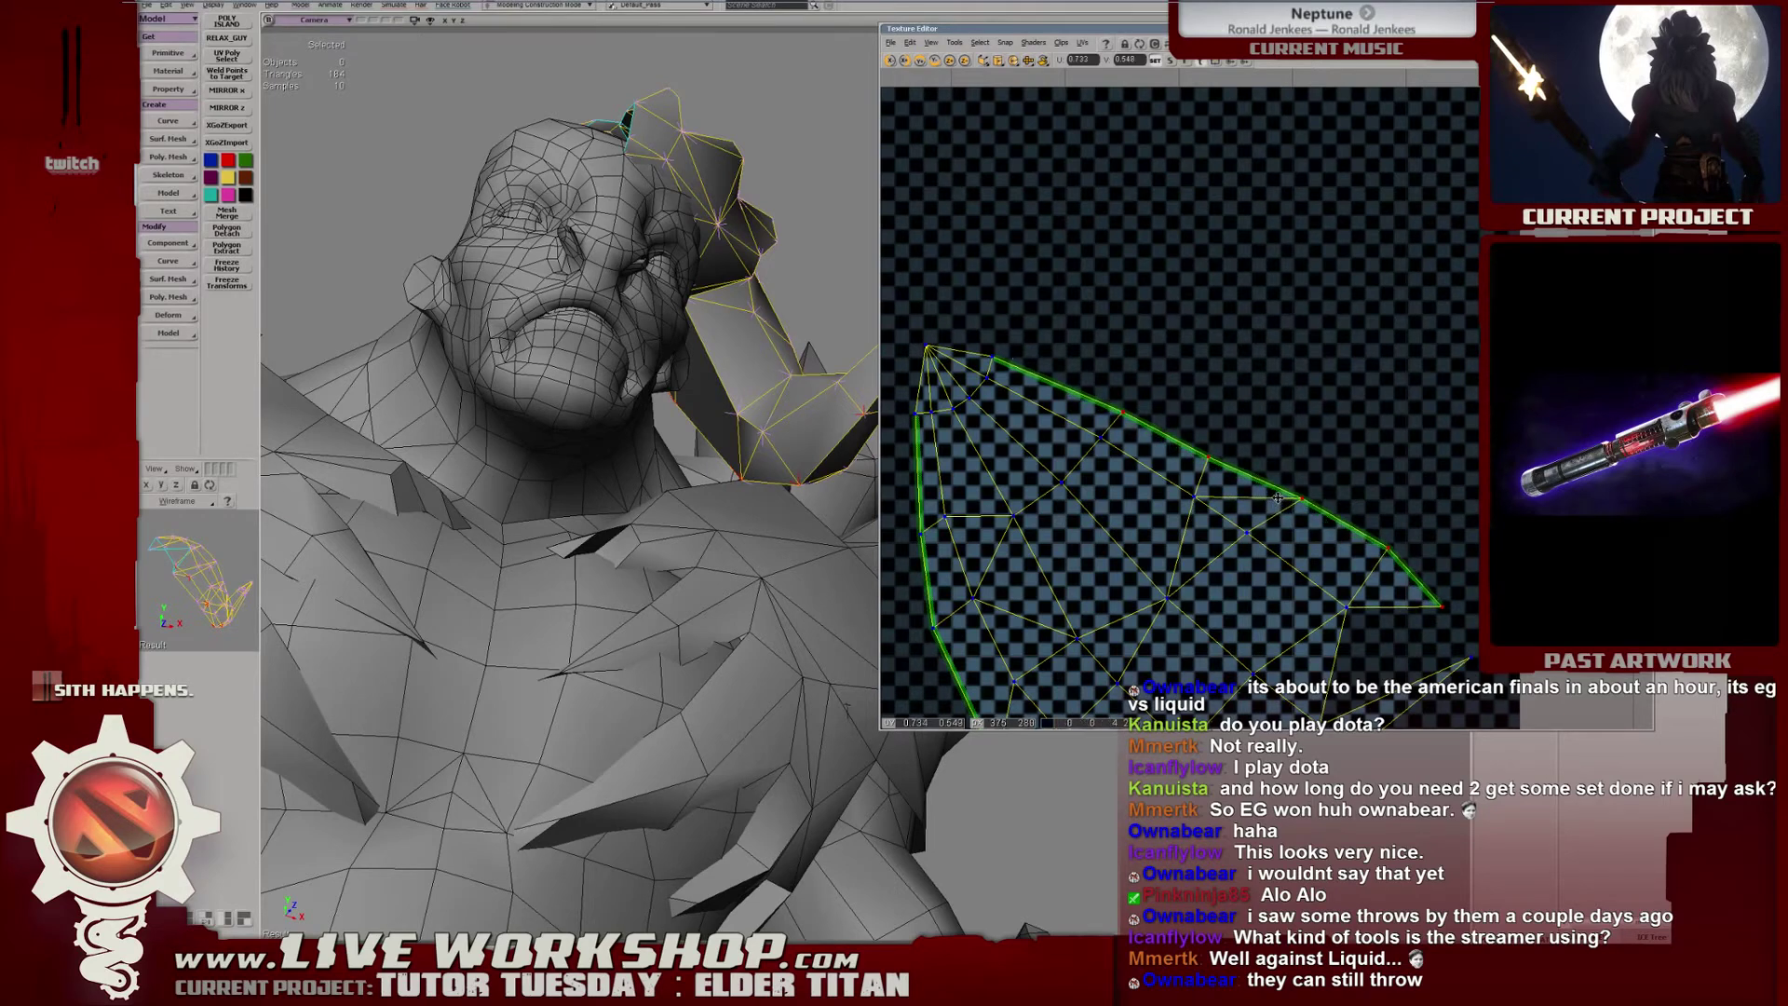
drag(1007, 368, 1008, 369)
scroll(573, 384, down, 3)
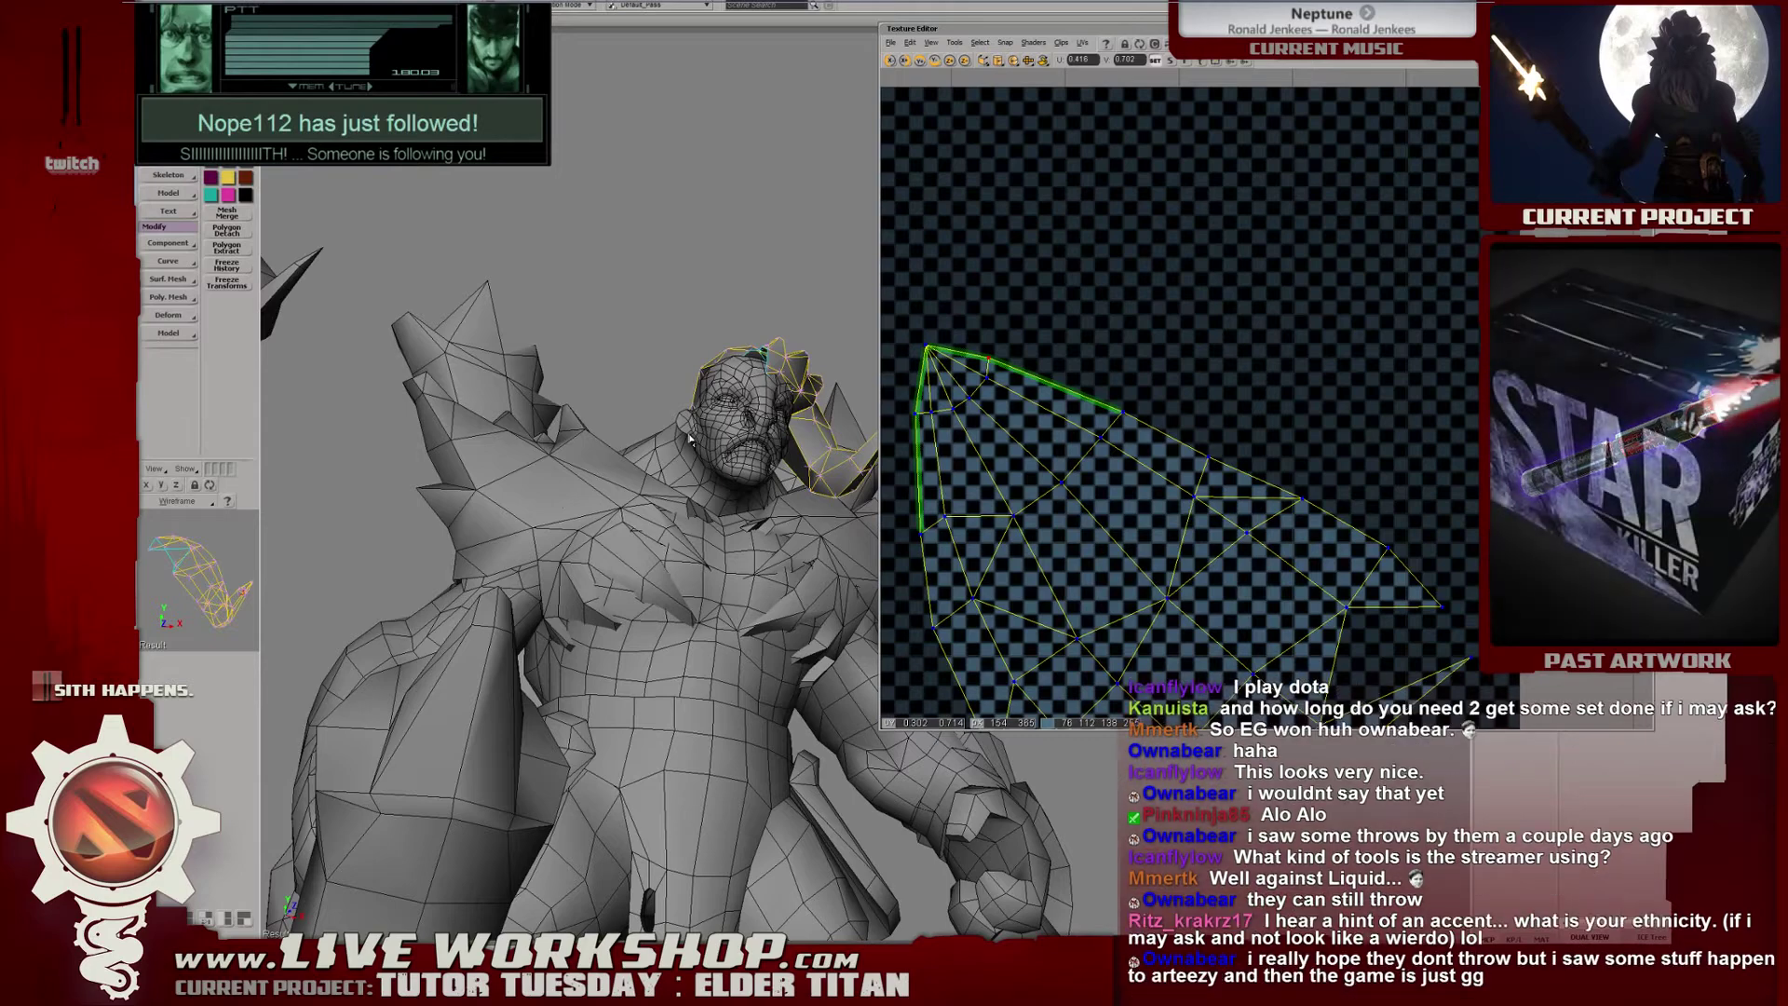
scroll(676, 429, up, 5)
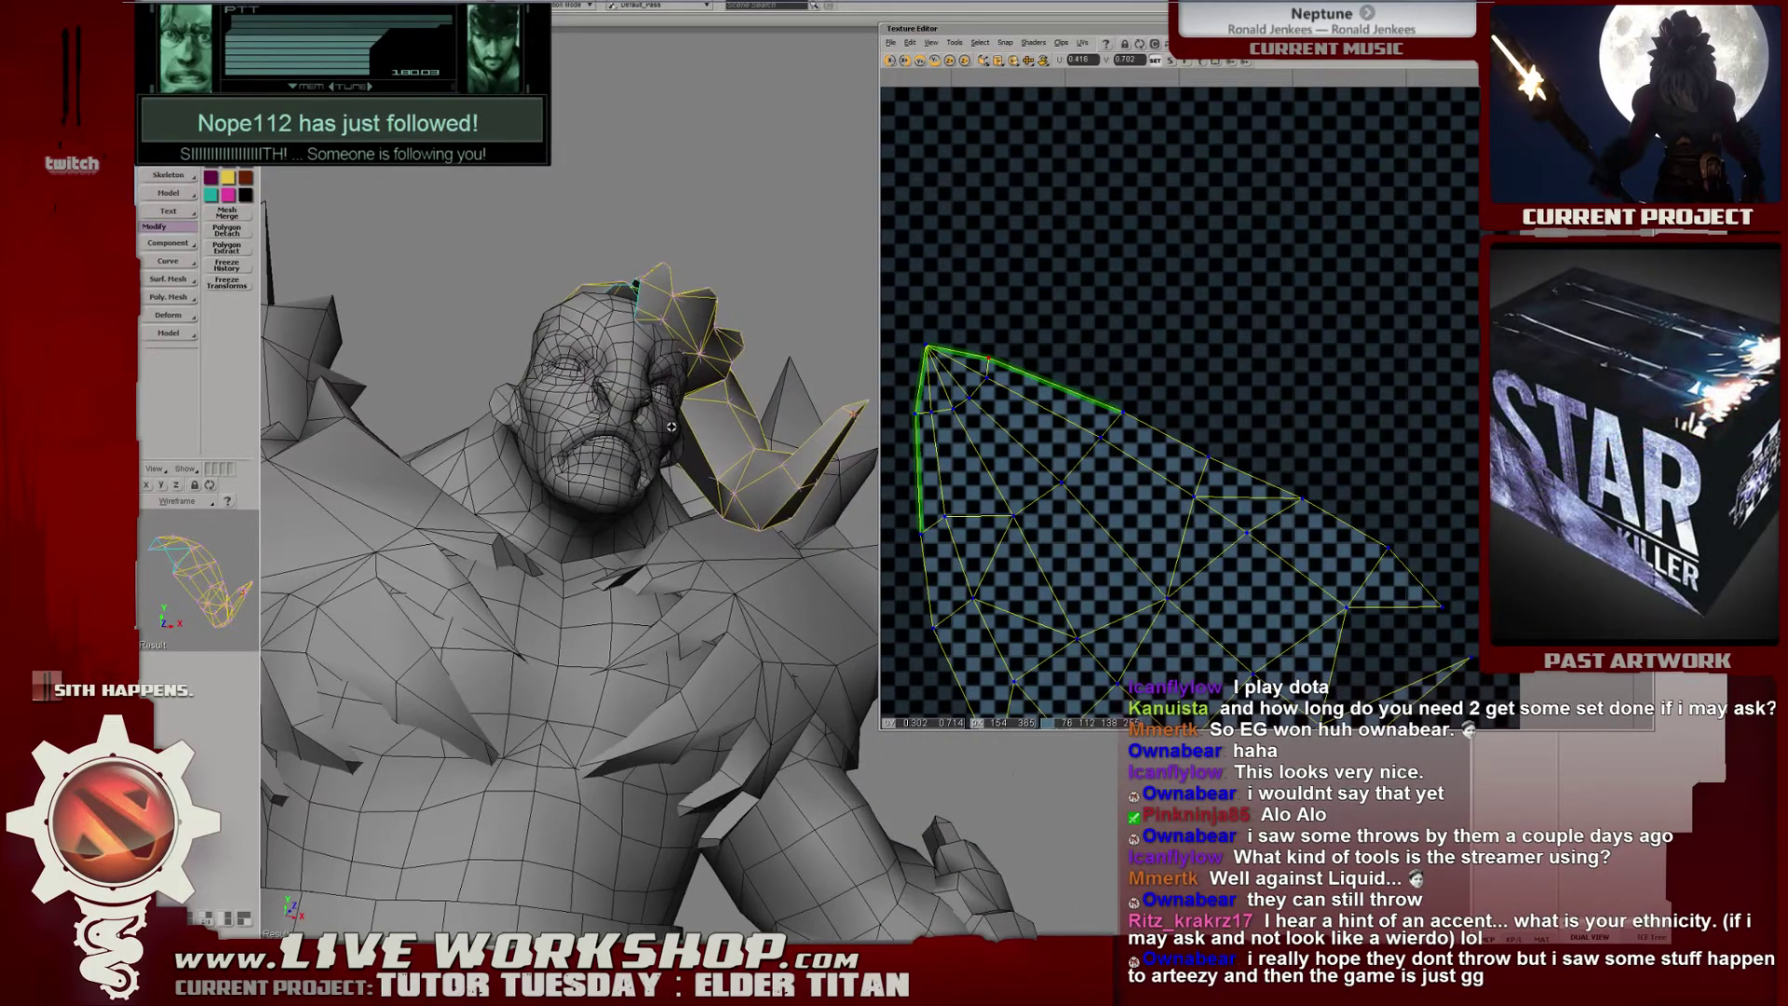
middle_drag(744, 449, 724, 419)
scroll(692, 481, down, 5)
middle_drag(692, 481, 769, 489)
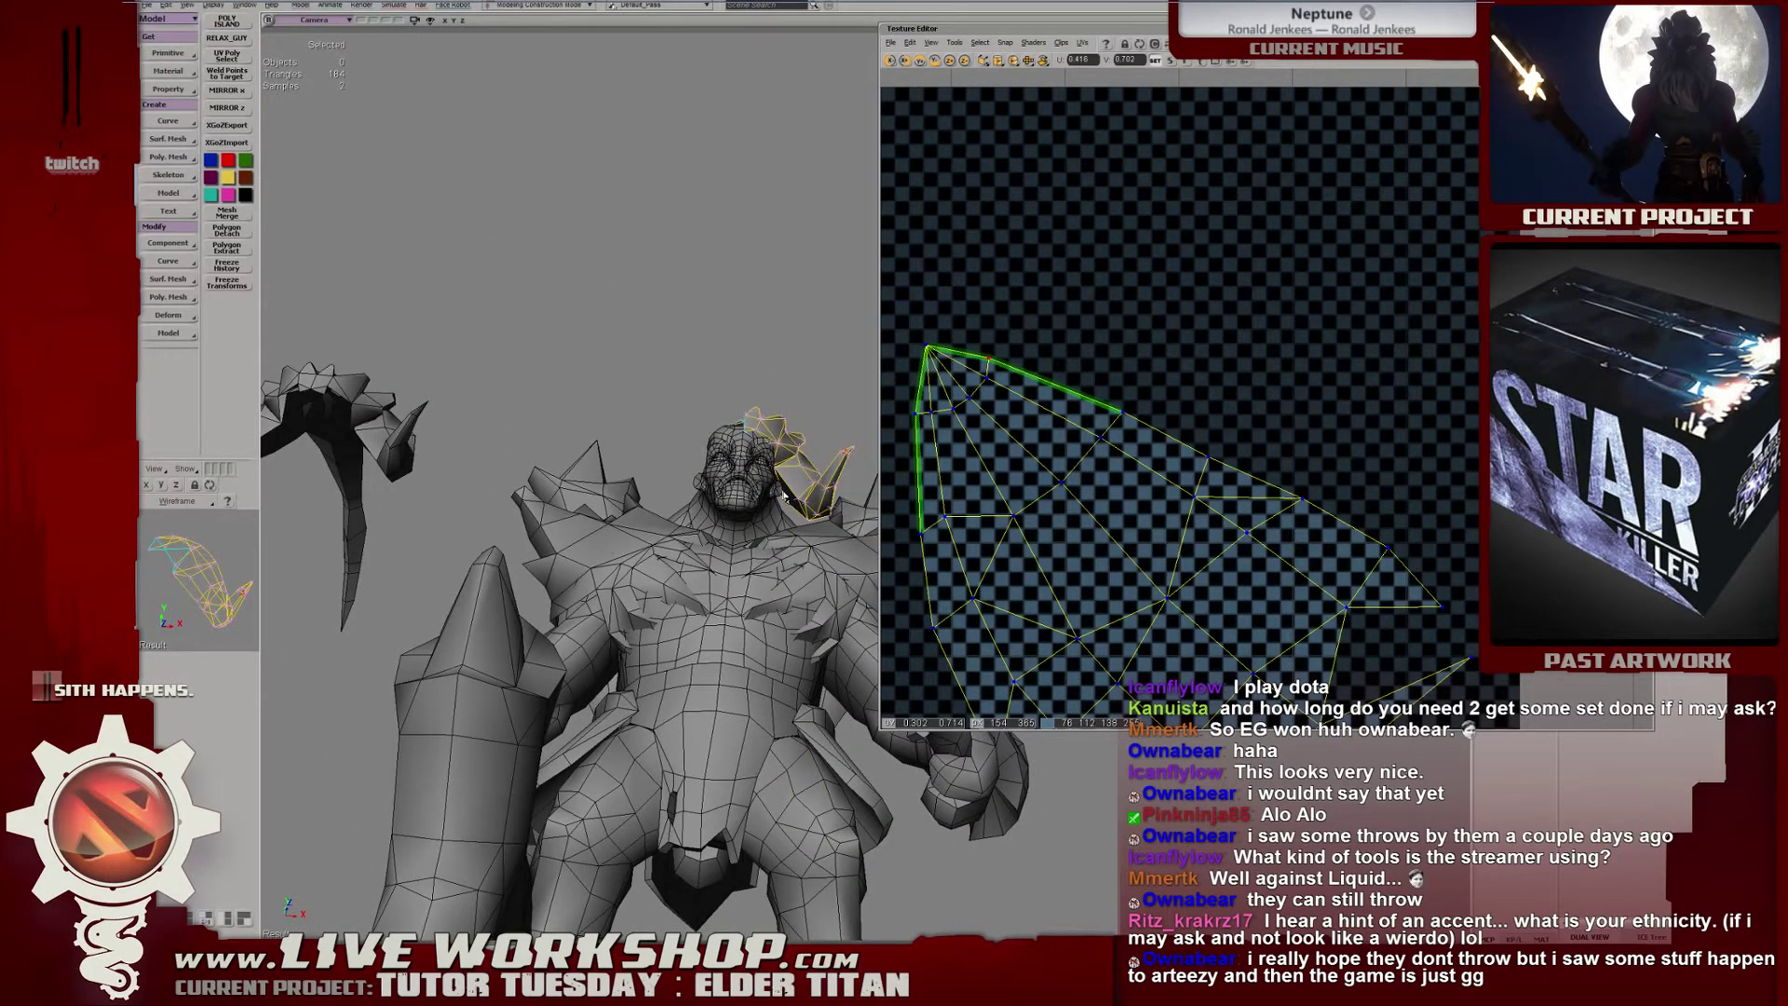
middle_drag(777, 491, 668, 454)
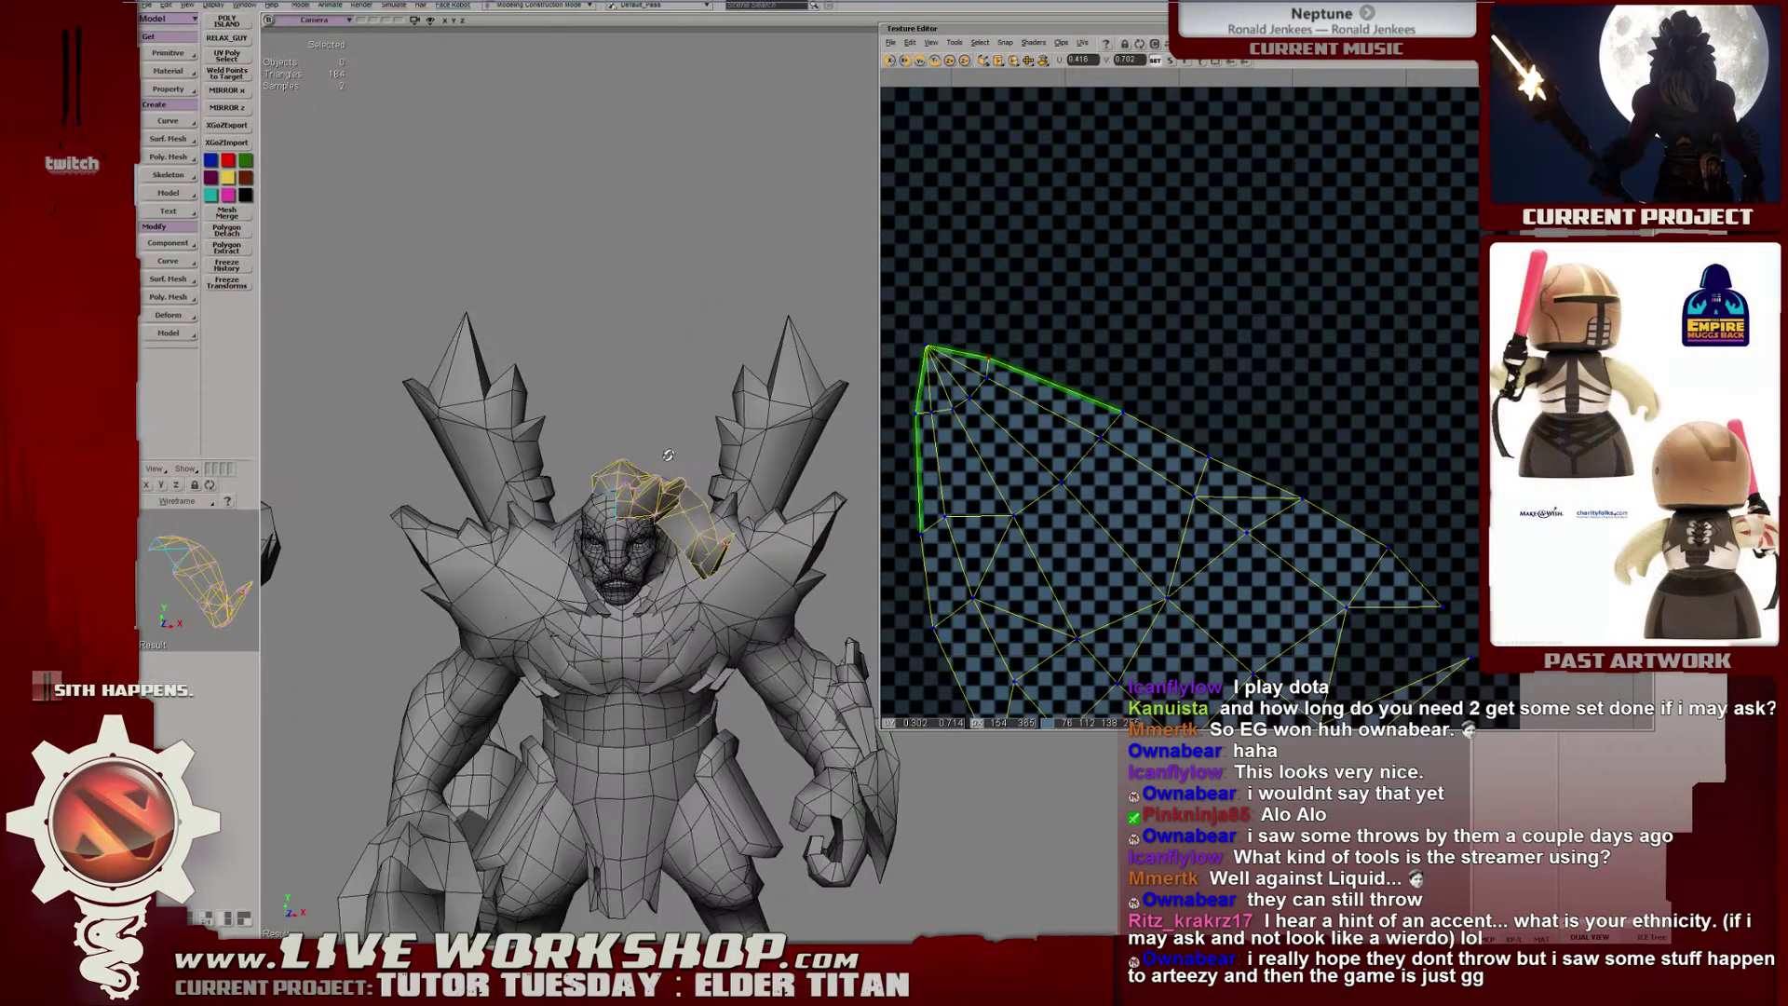
Show all helmet islands together again and nudge the crest island slightly above the horn island.
key(space)
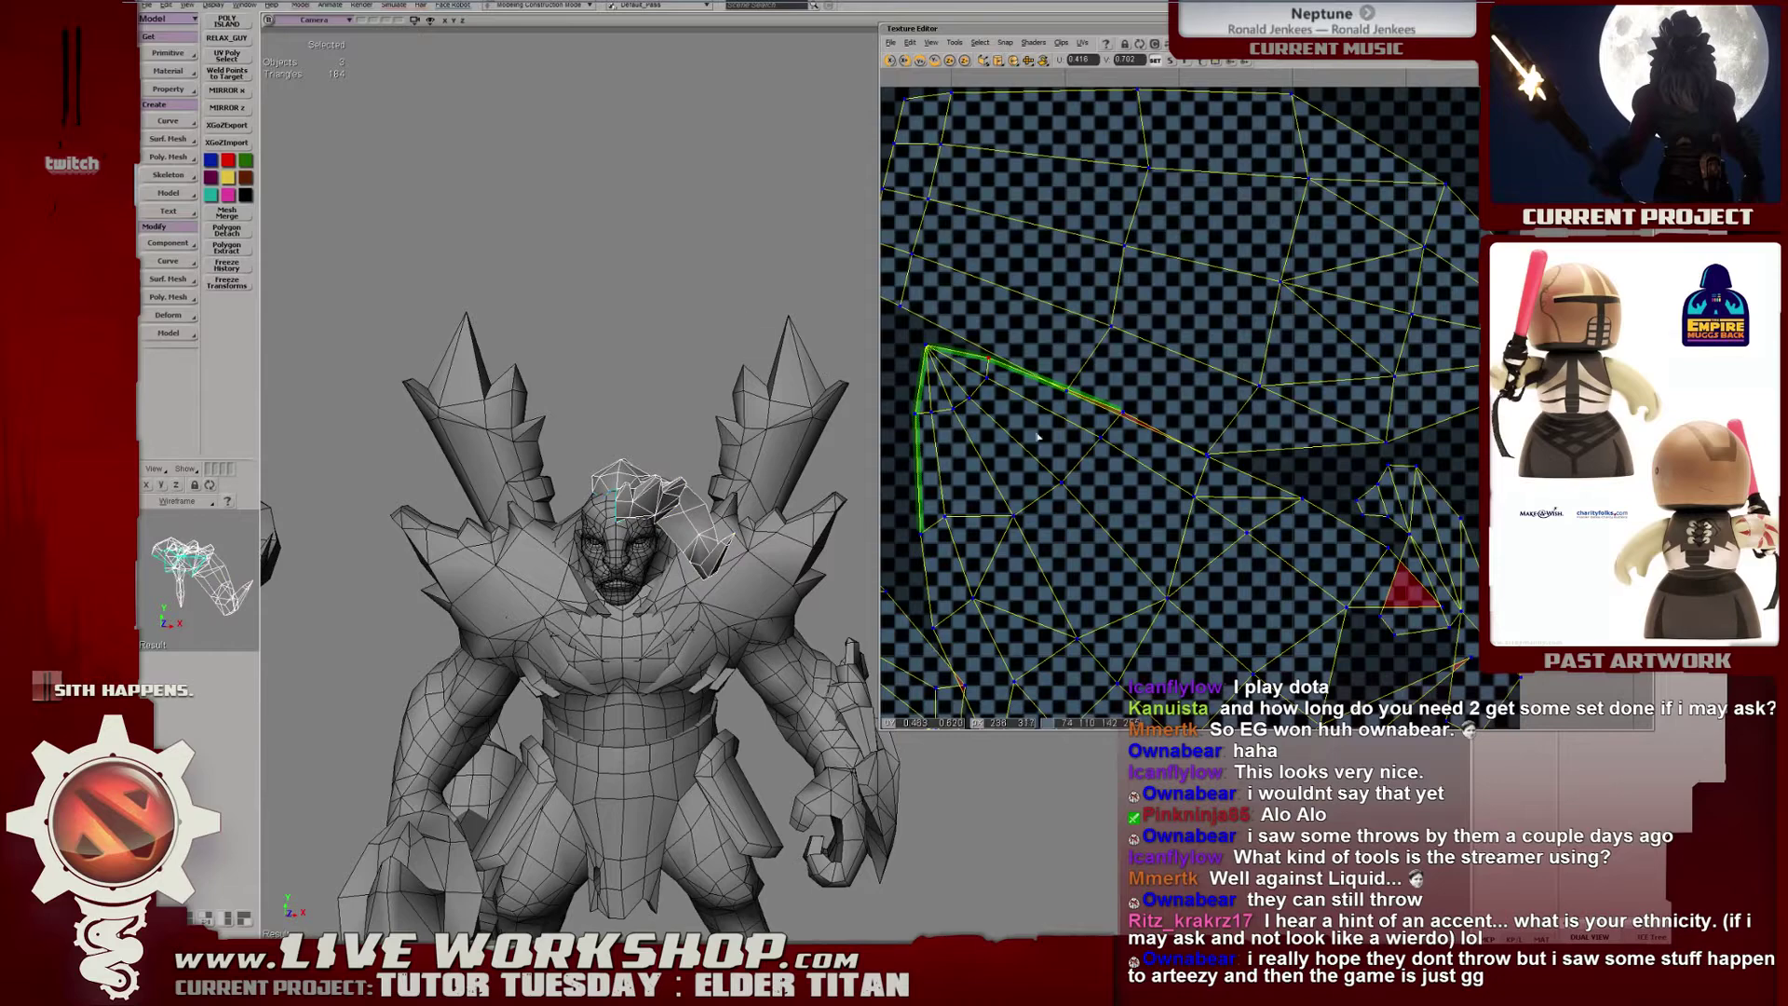
key(t)
scroll(1260, 343, down, 3)
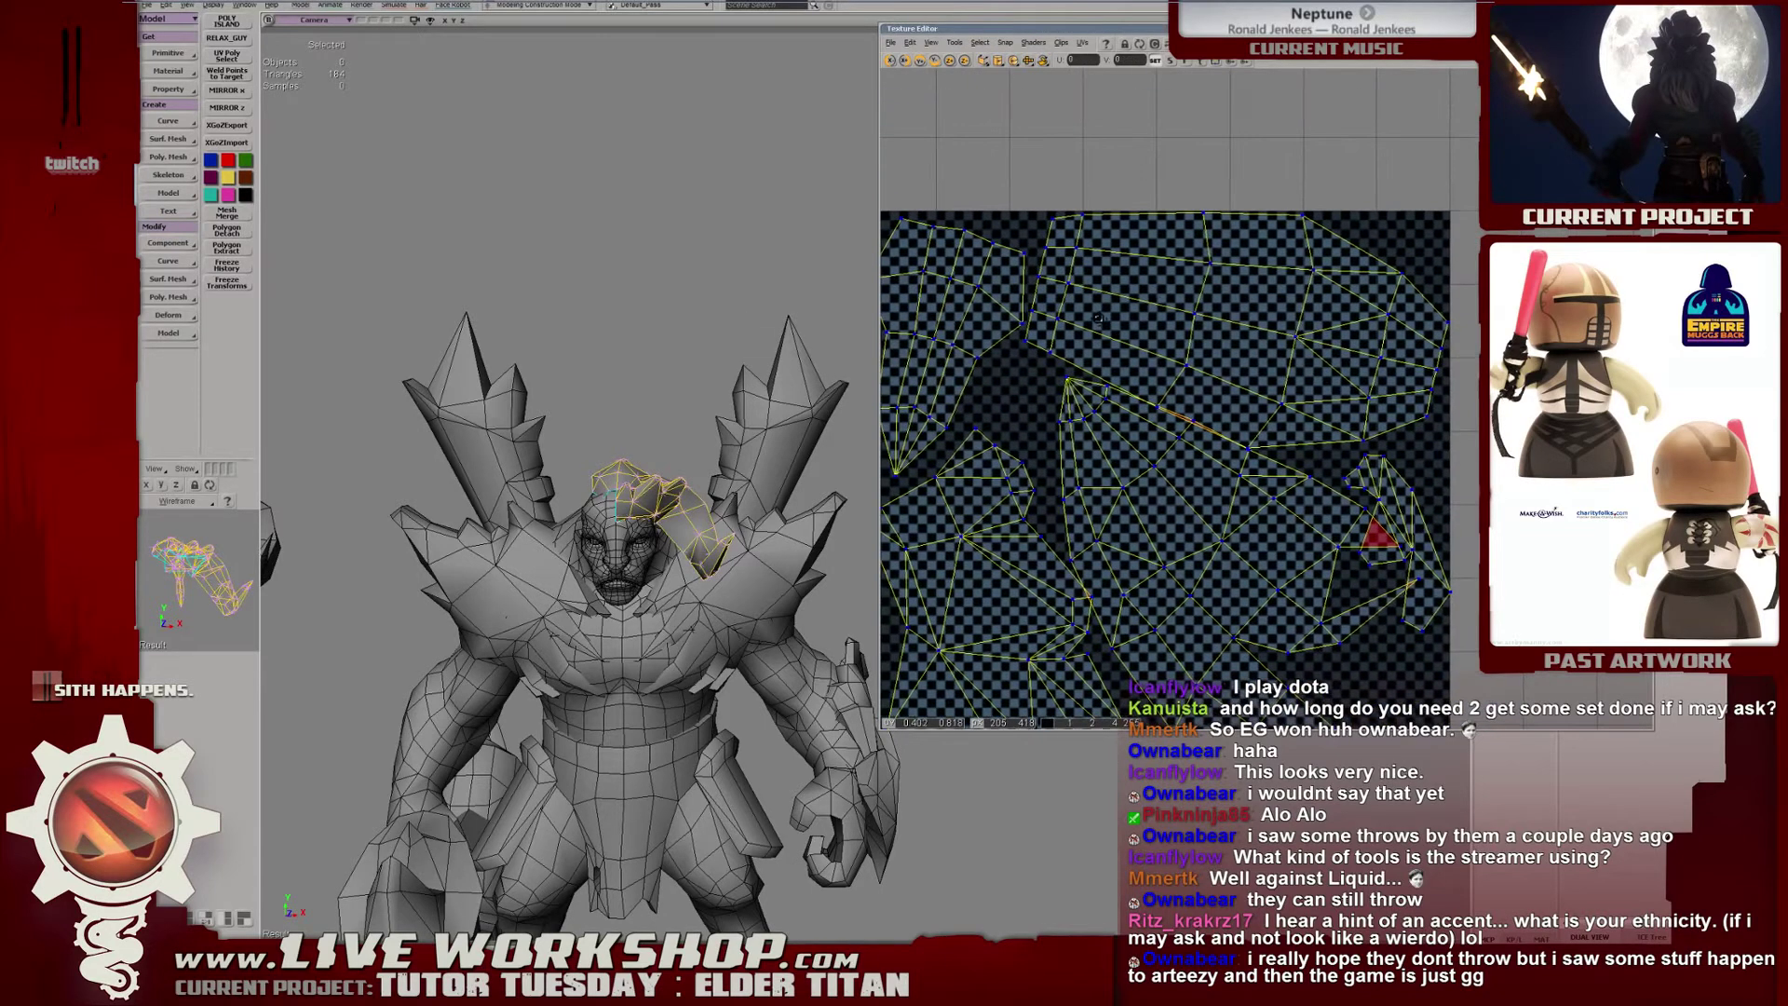
middle_drag(1160, 310, 1314, 354)
click(1290, 334)
scroll(1314, 354, up, 2)
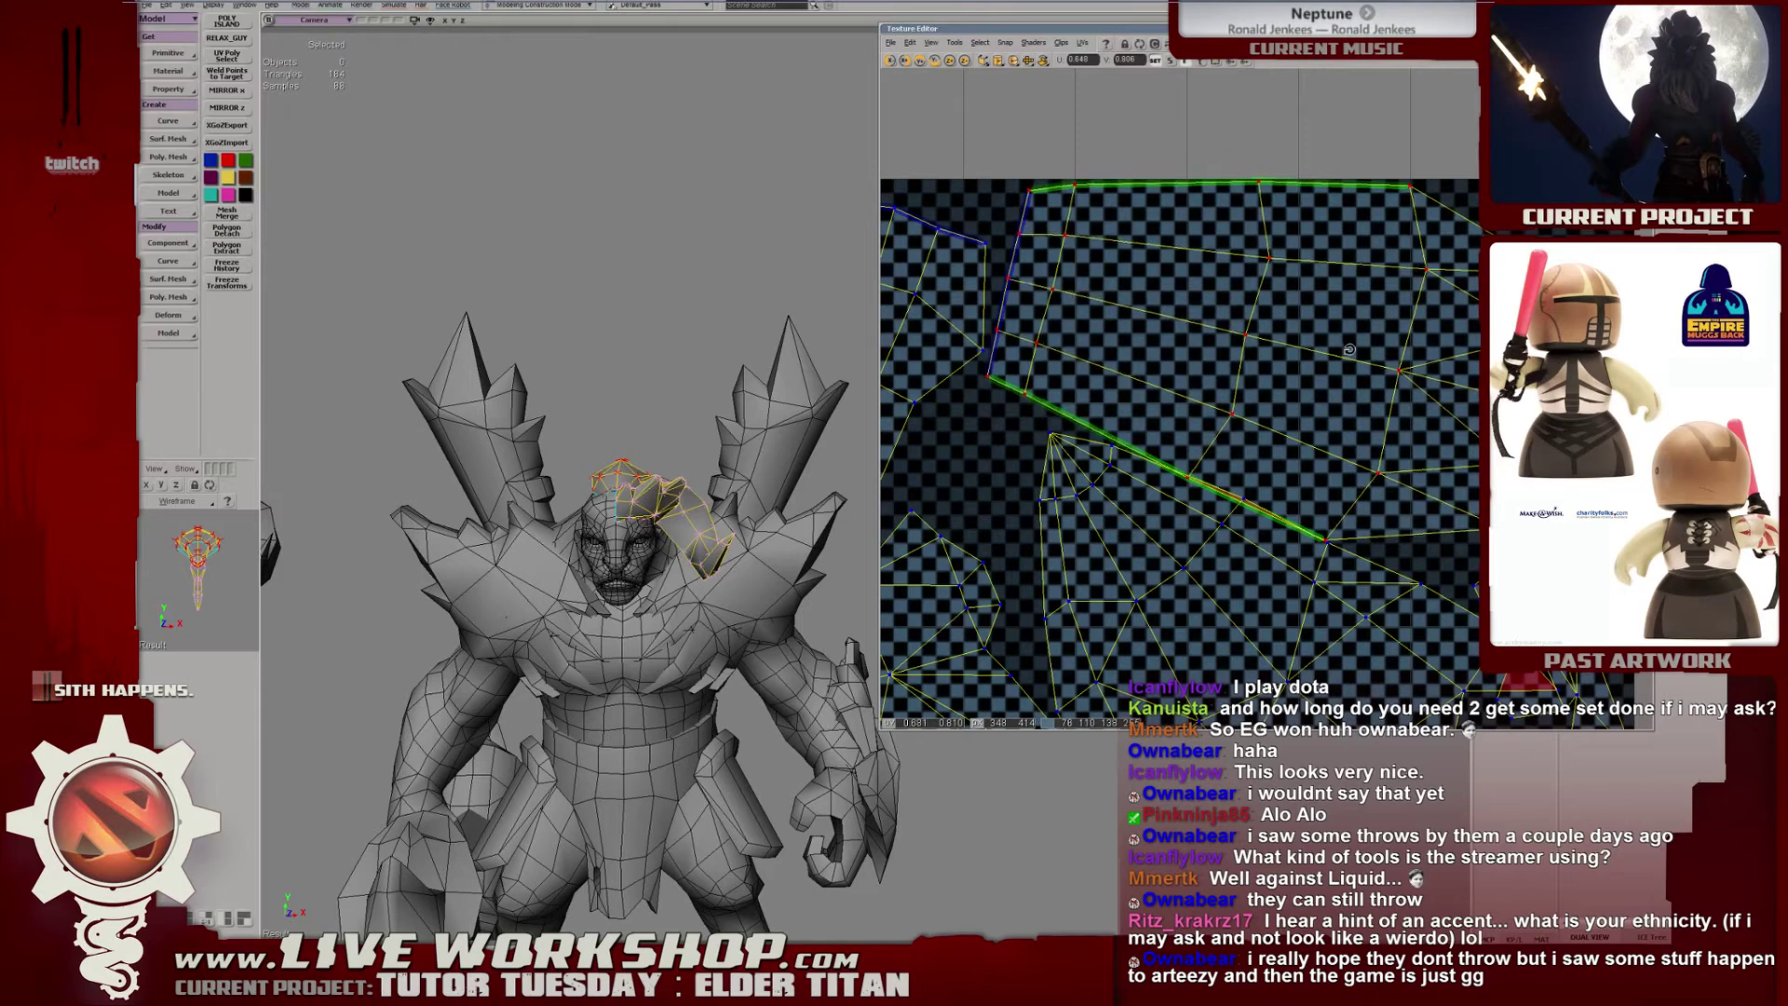
key(v)
drag(1349, 349, 1348, 349)
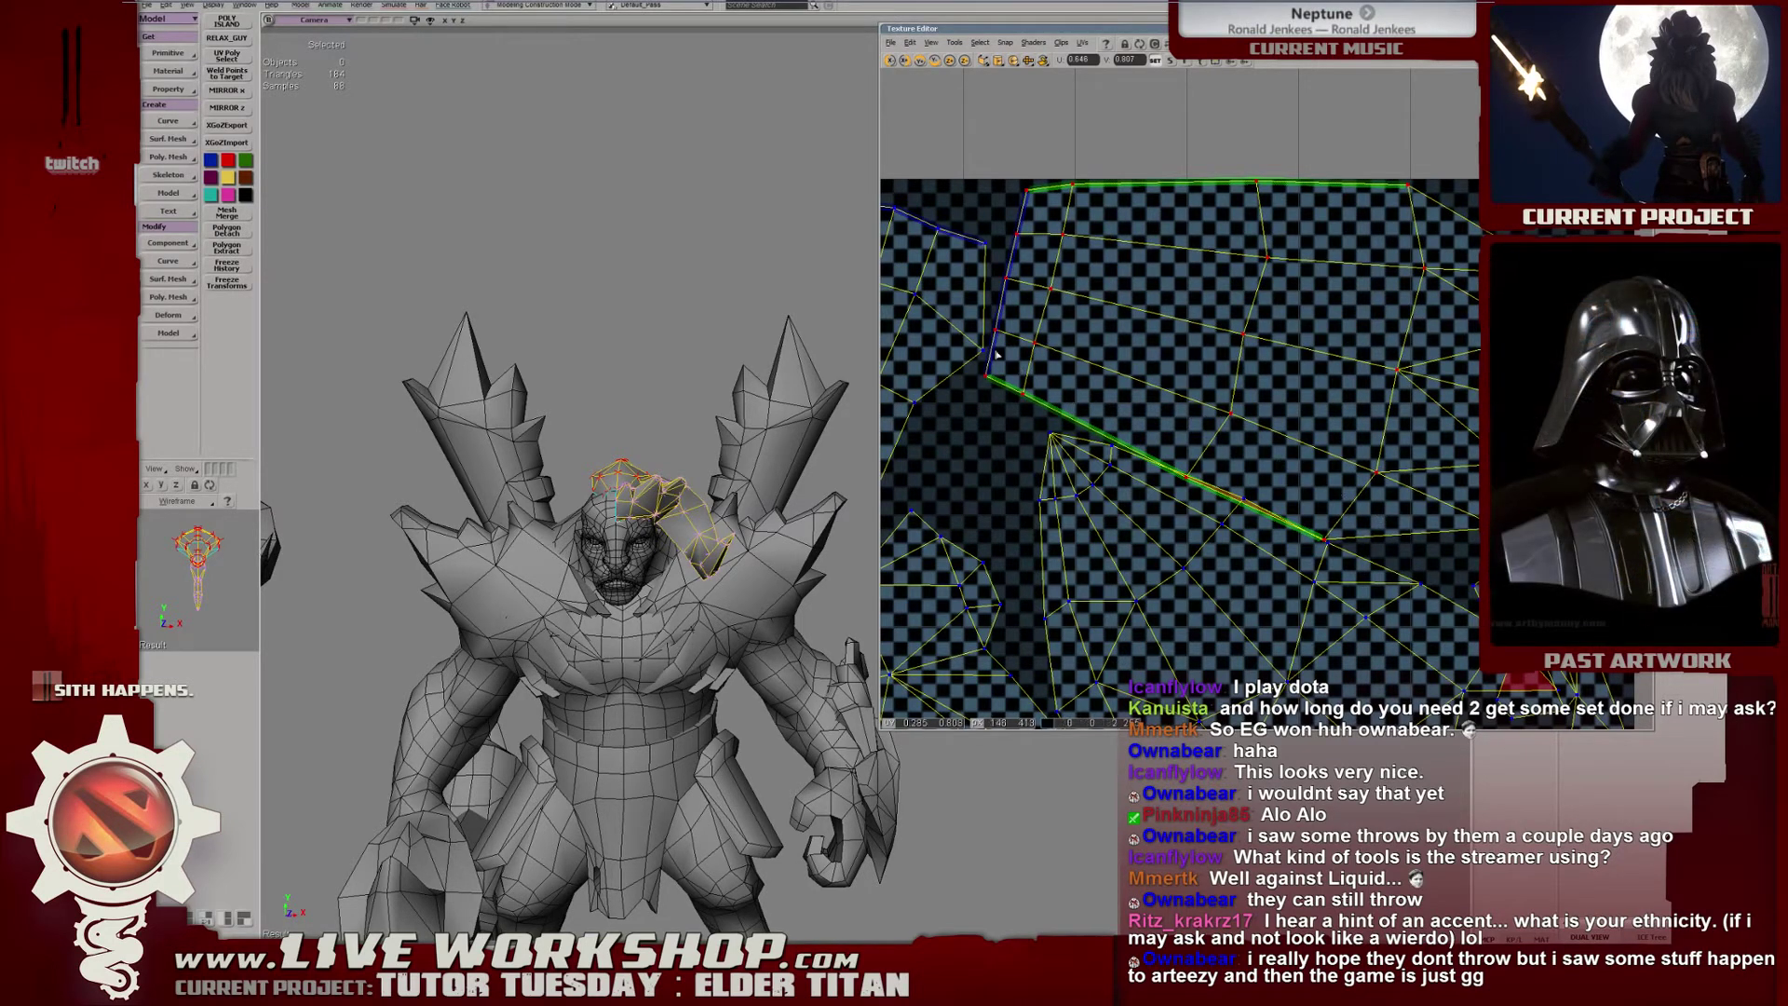
Raise the UVs along the crest island's lower border to open a narrow gap above the horn island.
drag(996, 354, 1284, 471)
key(f)
right_drag(746, 438, 697, 435)
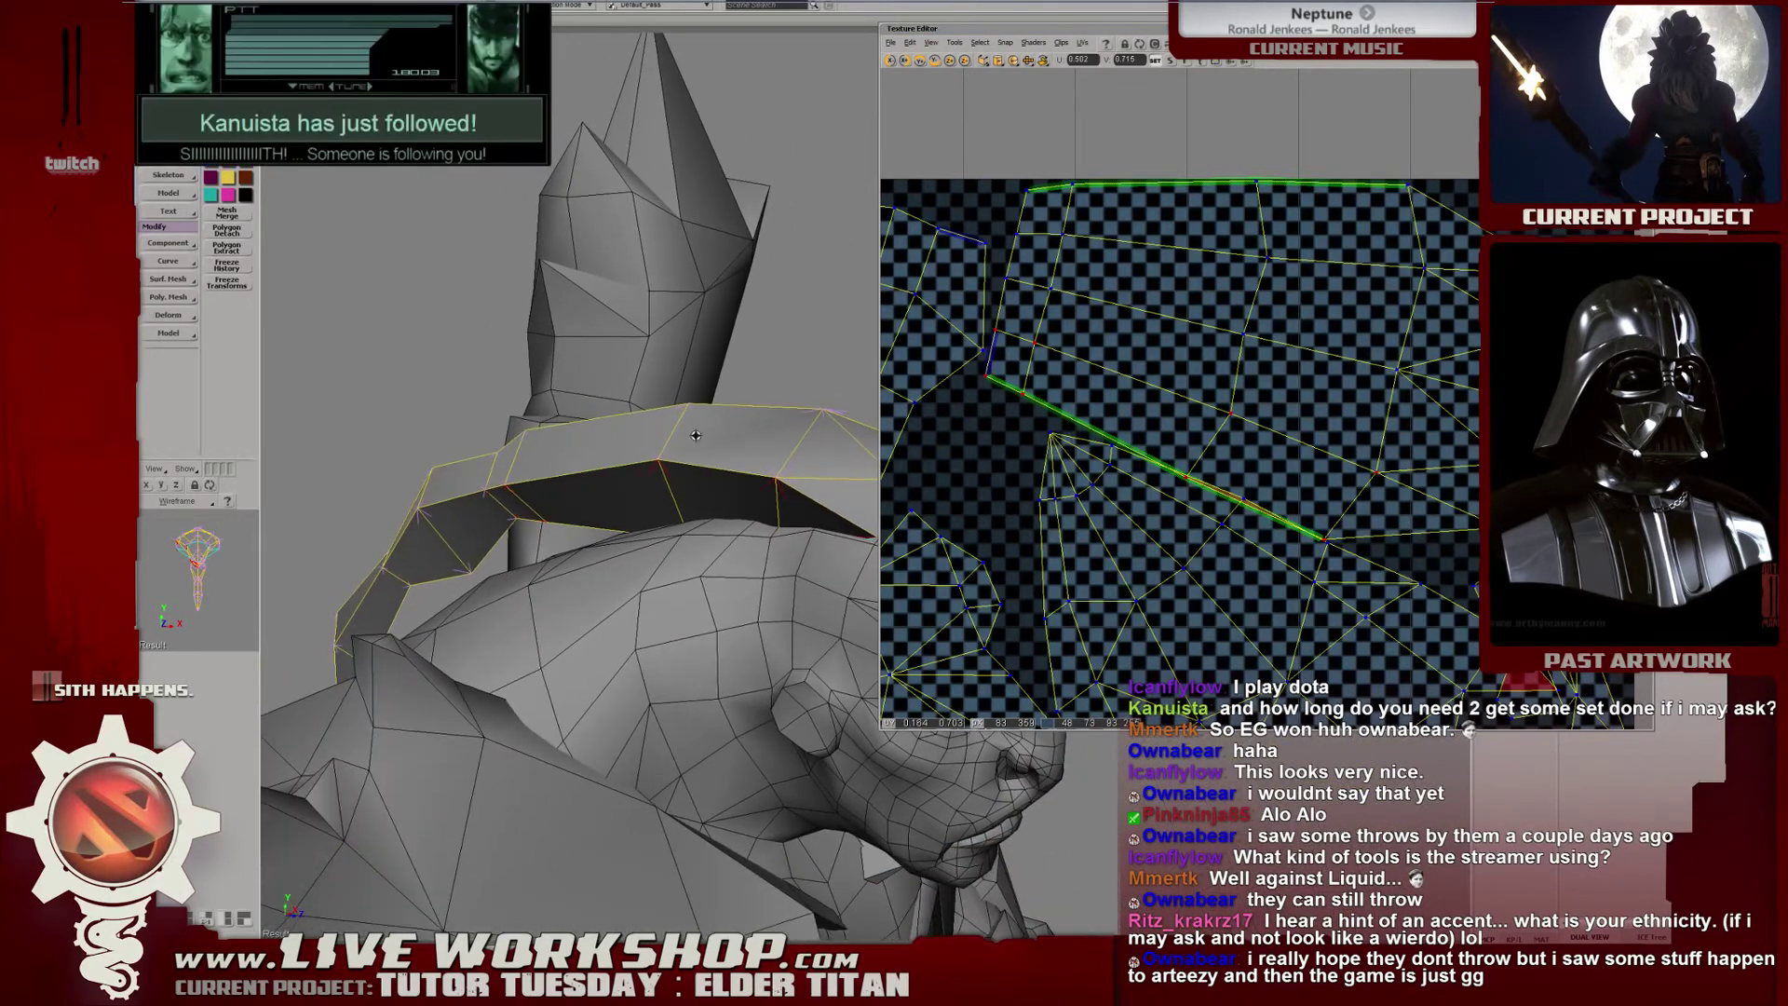
drag(725, 439, 721, 439)
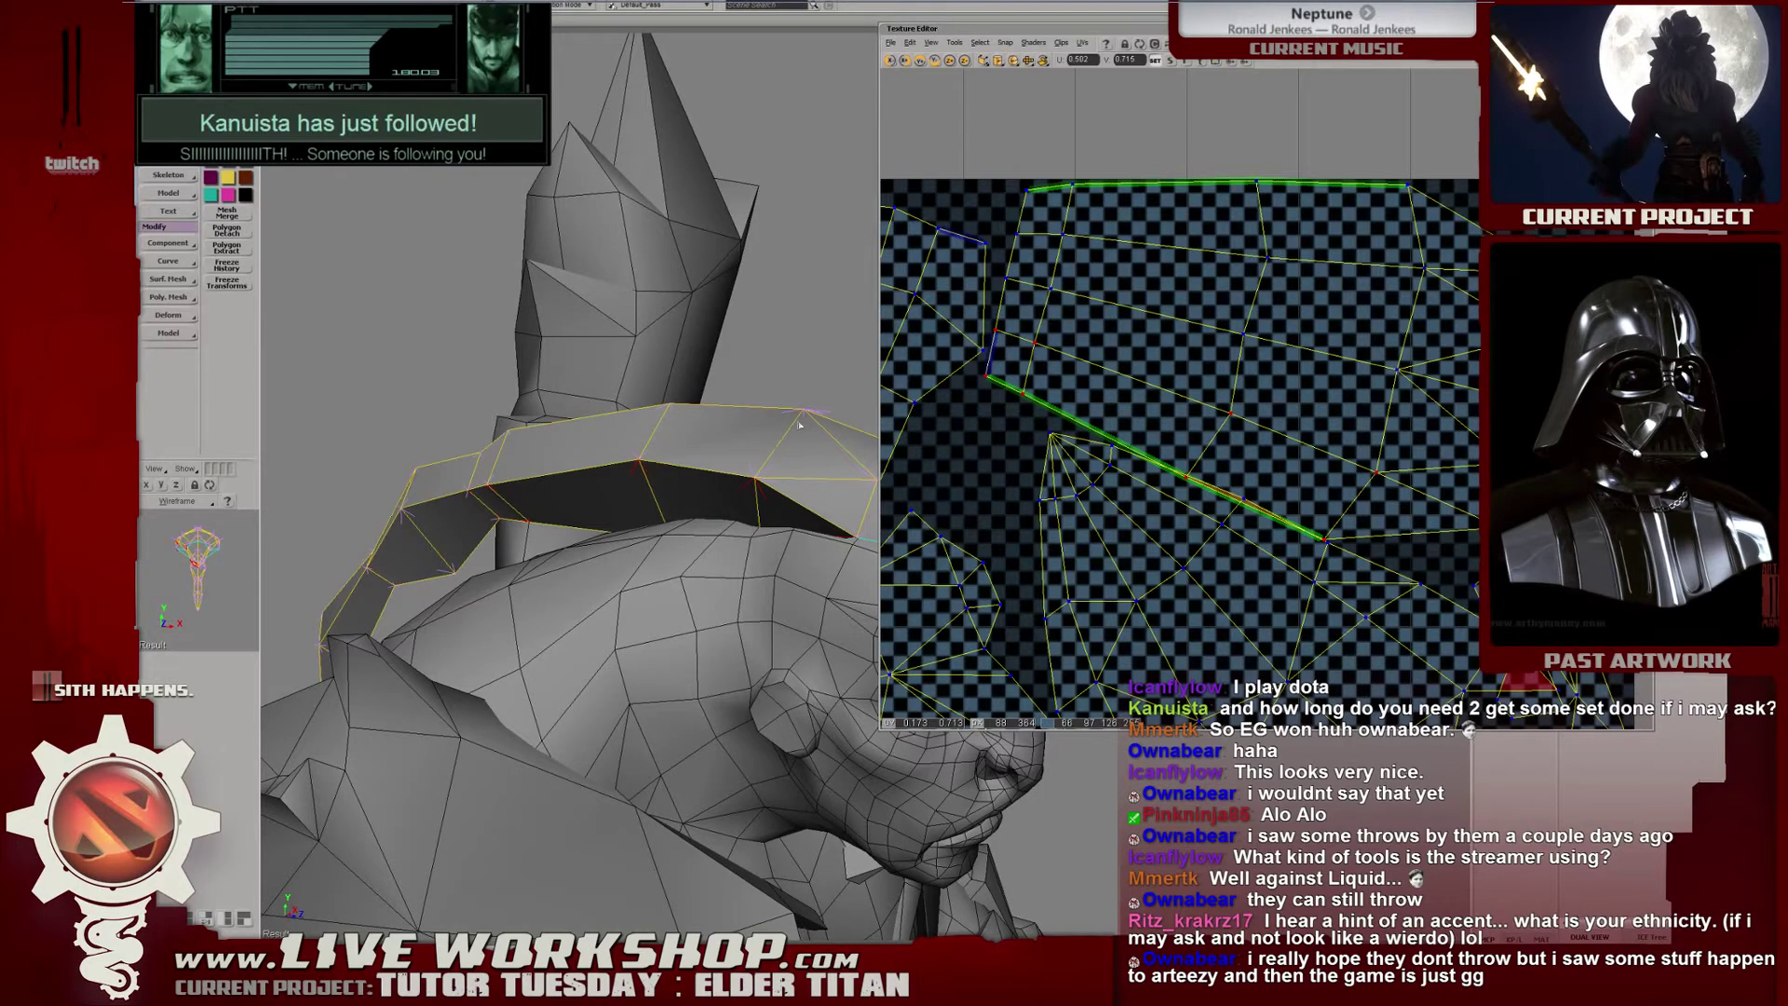
key(shift+plus)
key(shift+plus)
key(shift+plus)
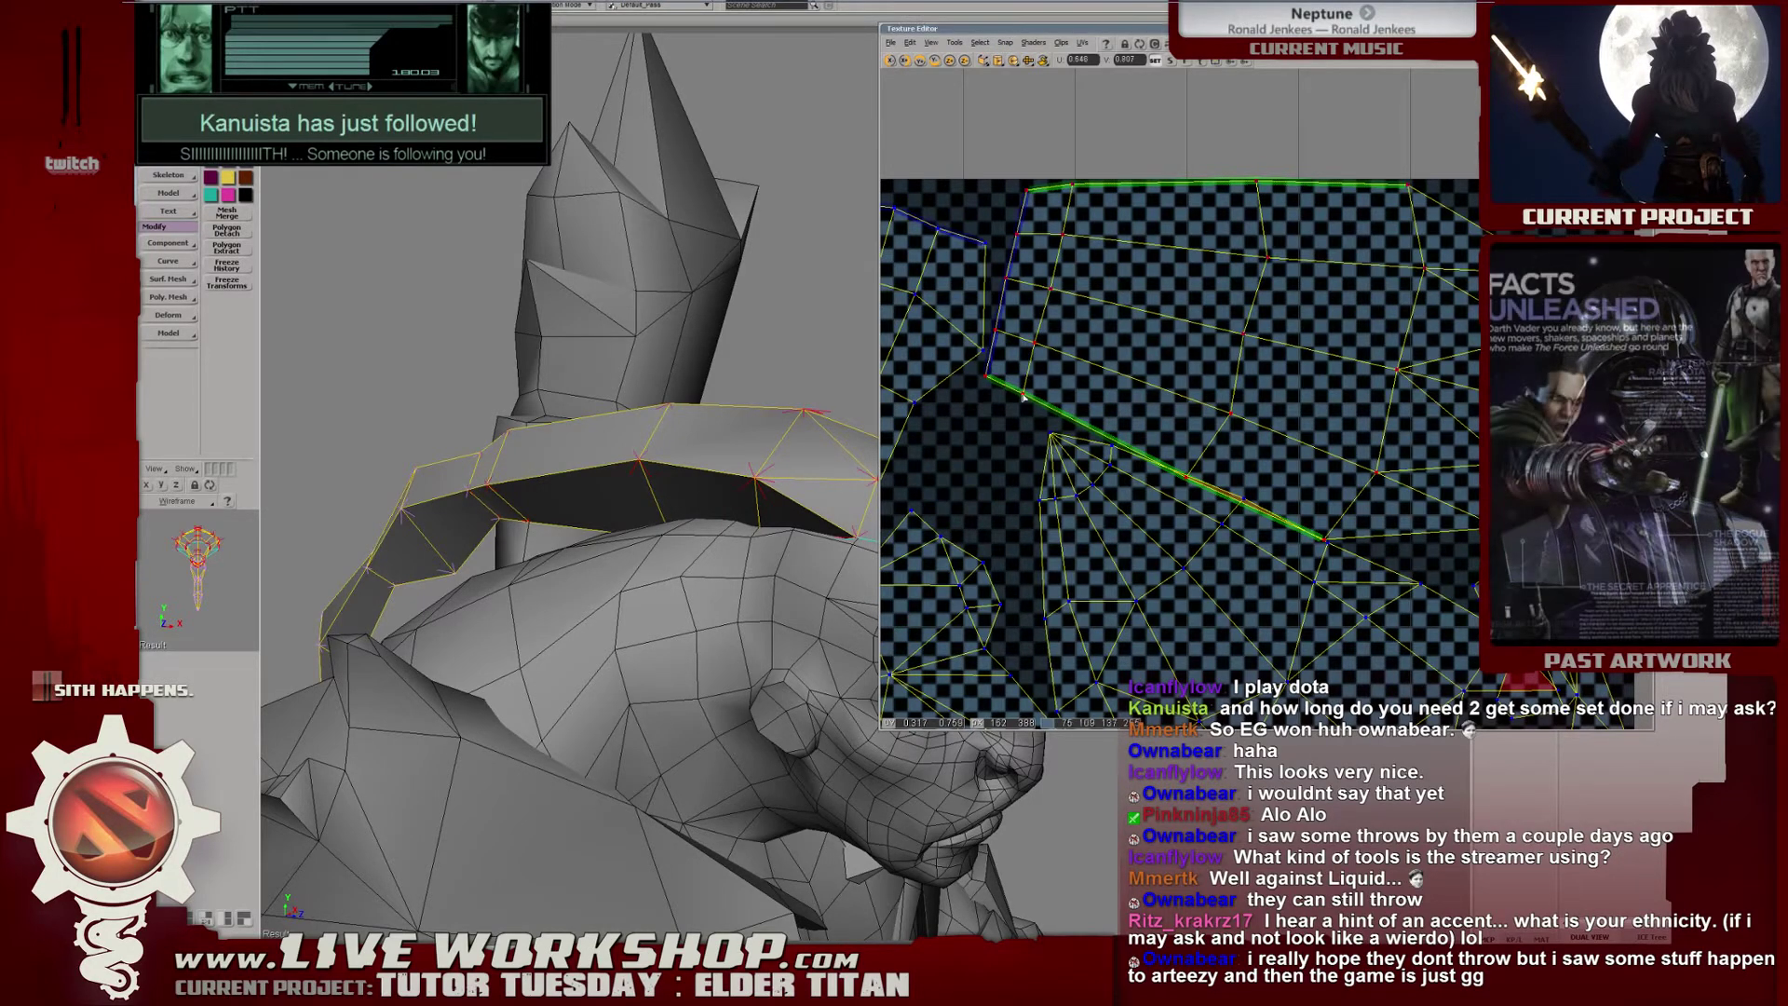
key(shift+minus)
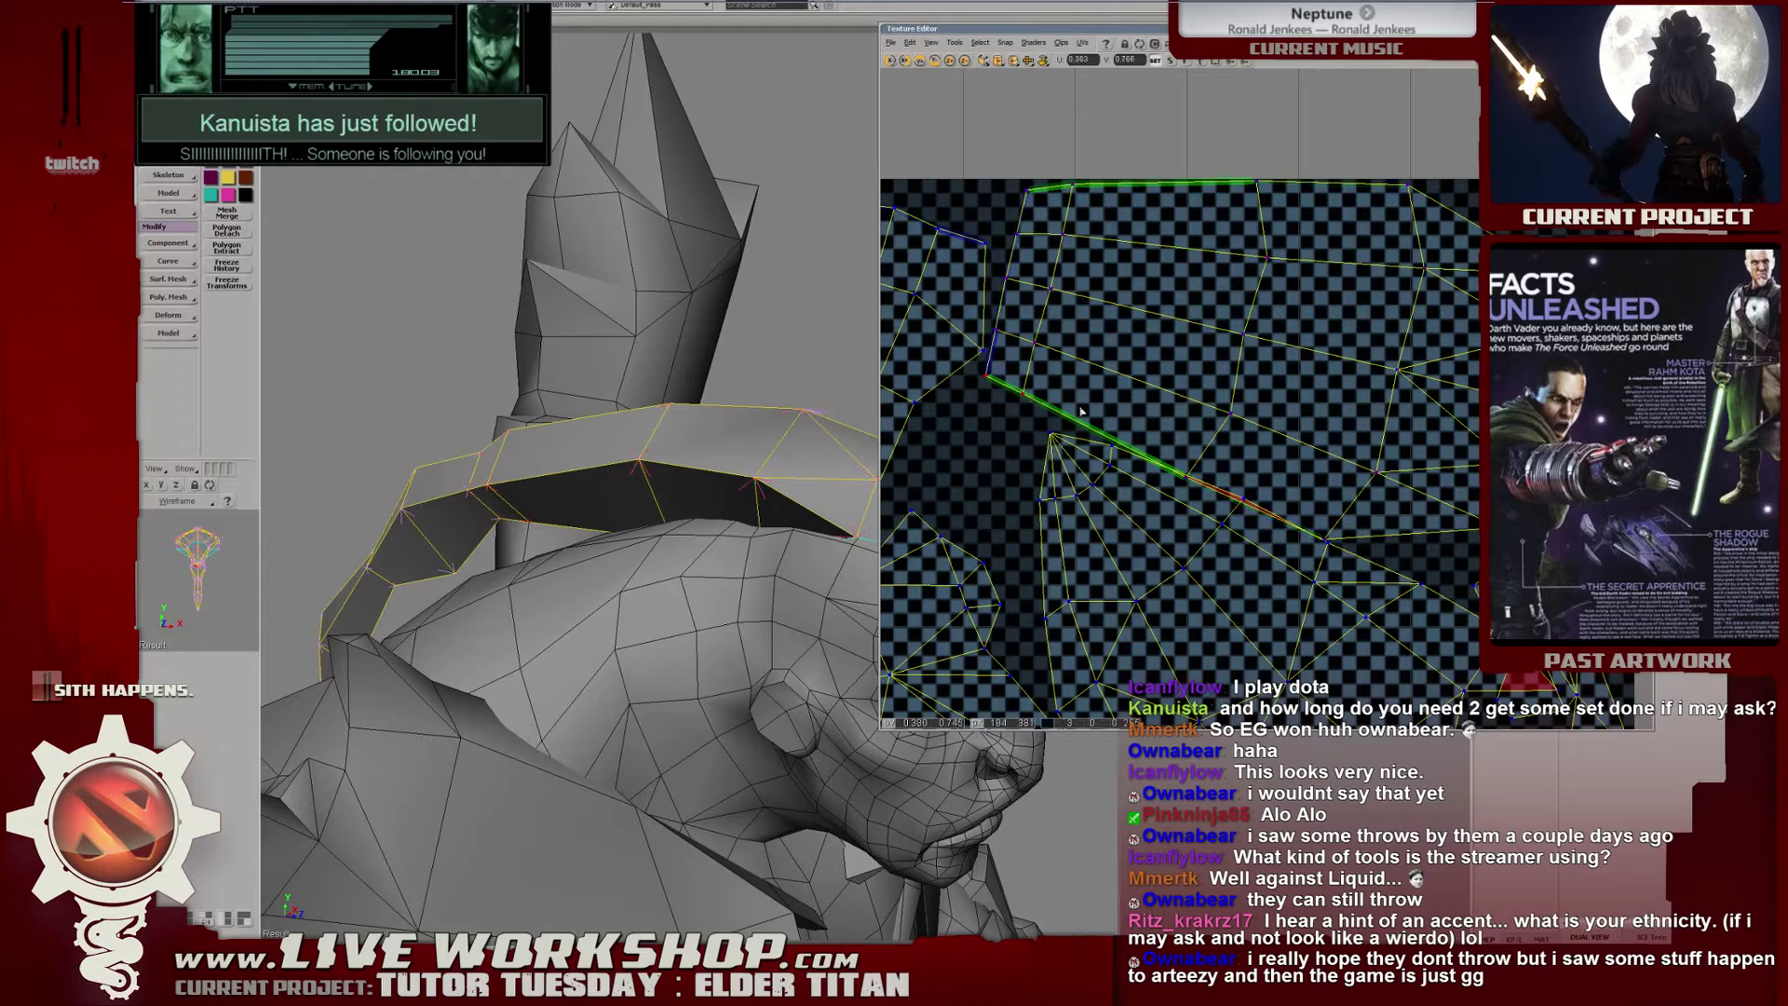
key(shift+plus)
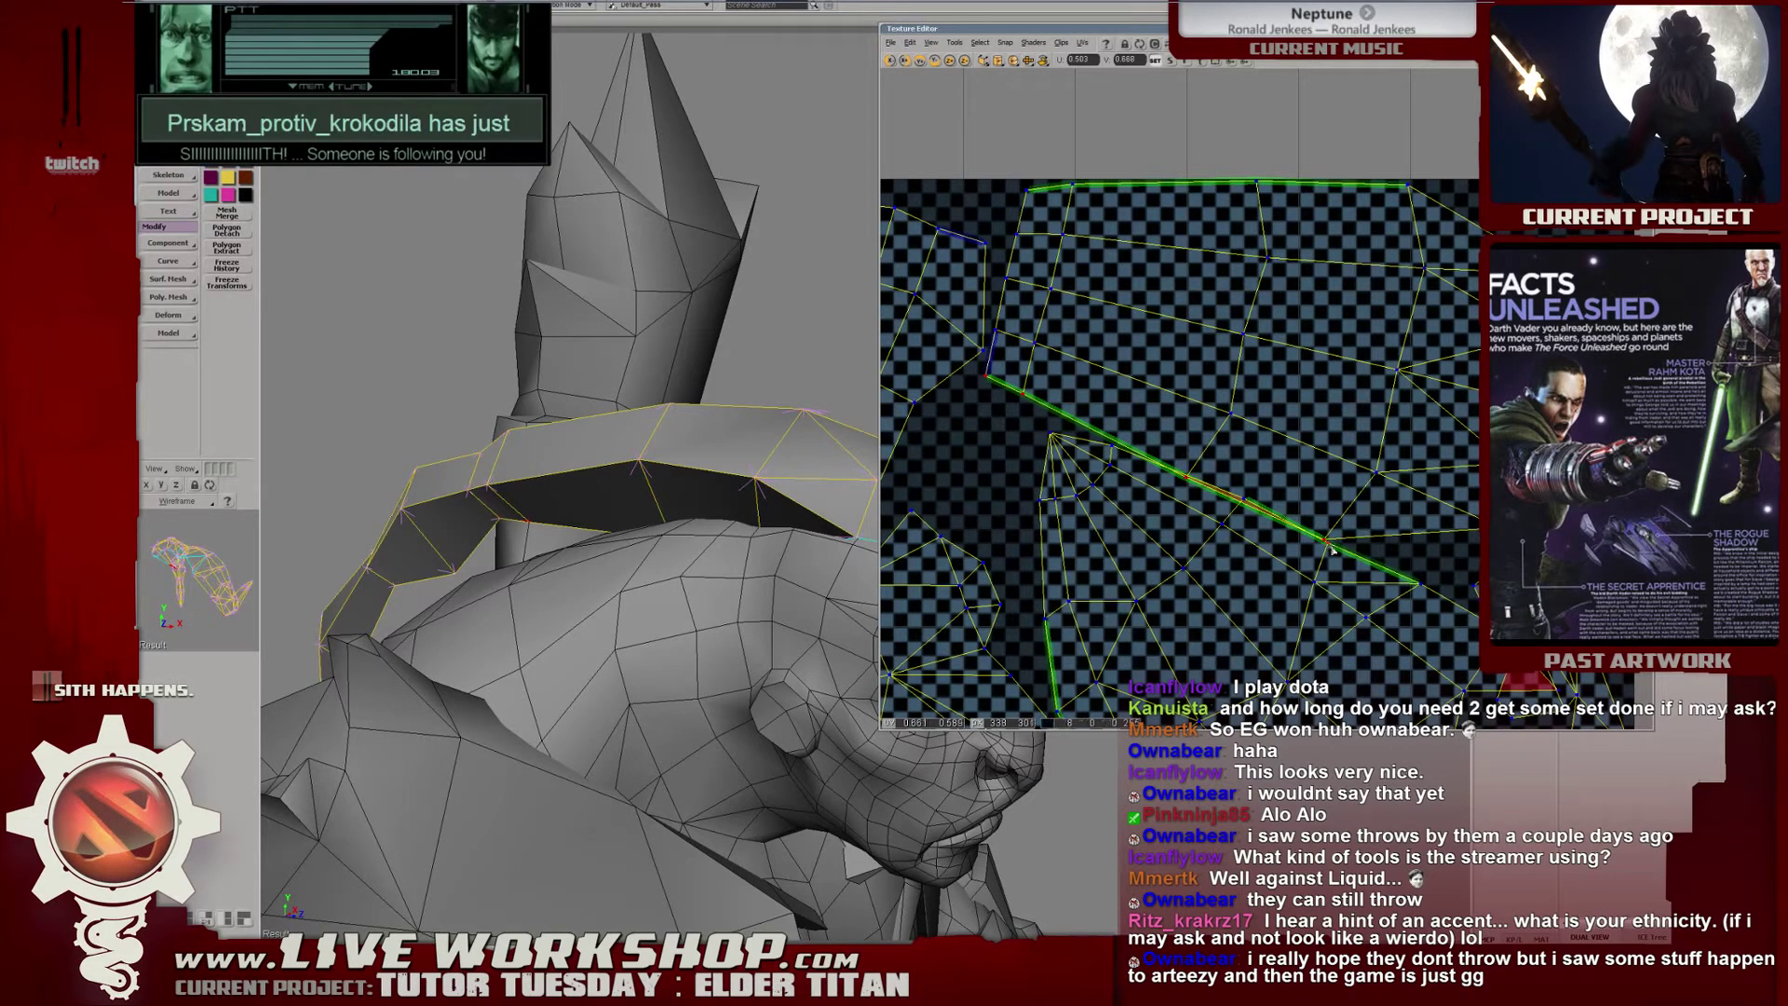
key(shift+minus)
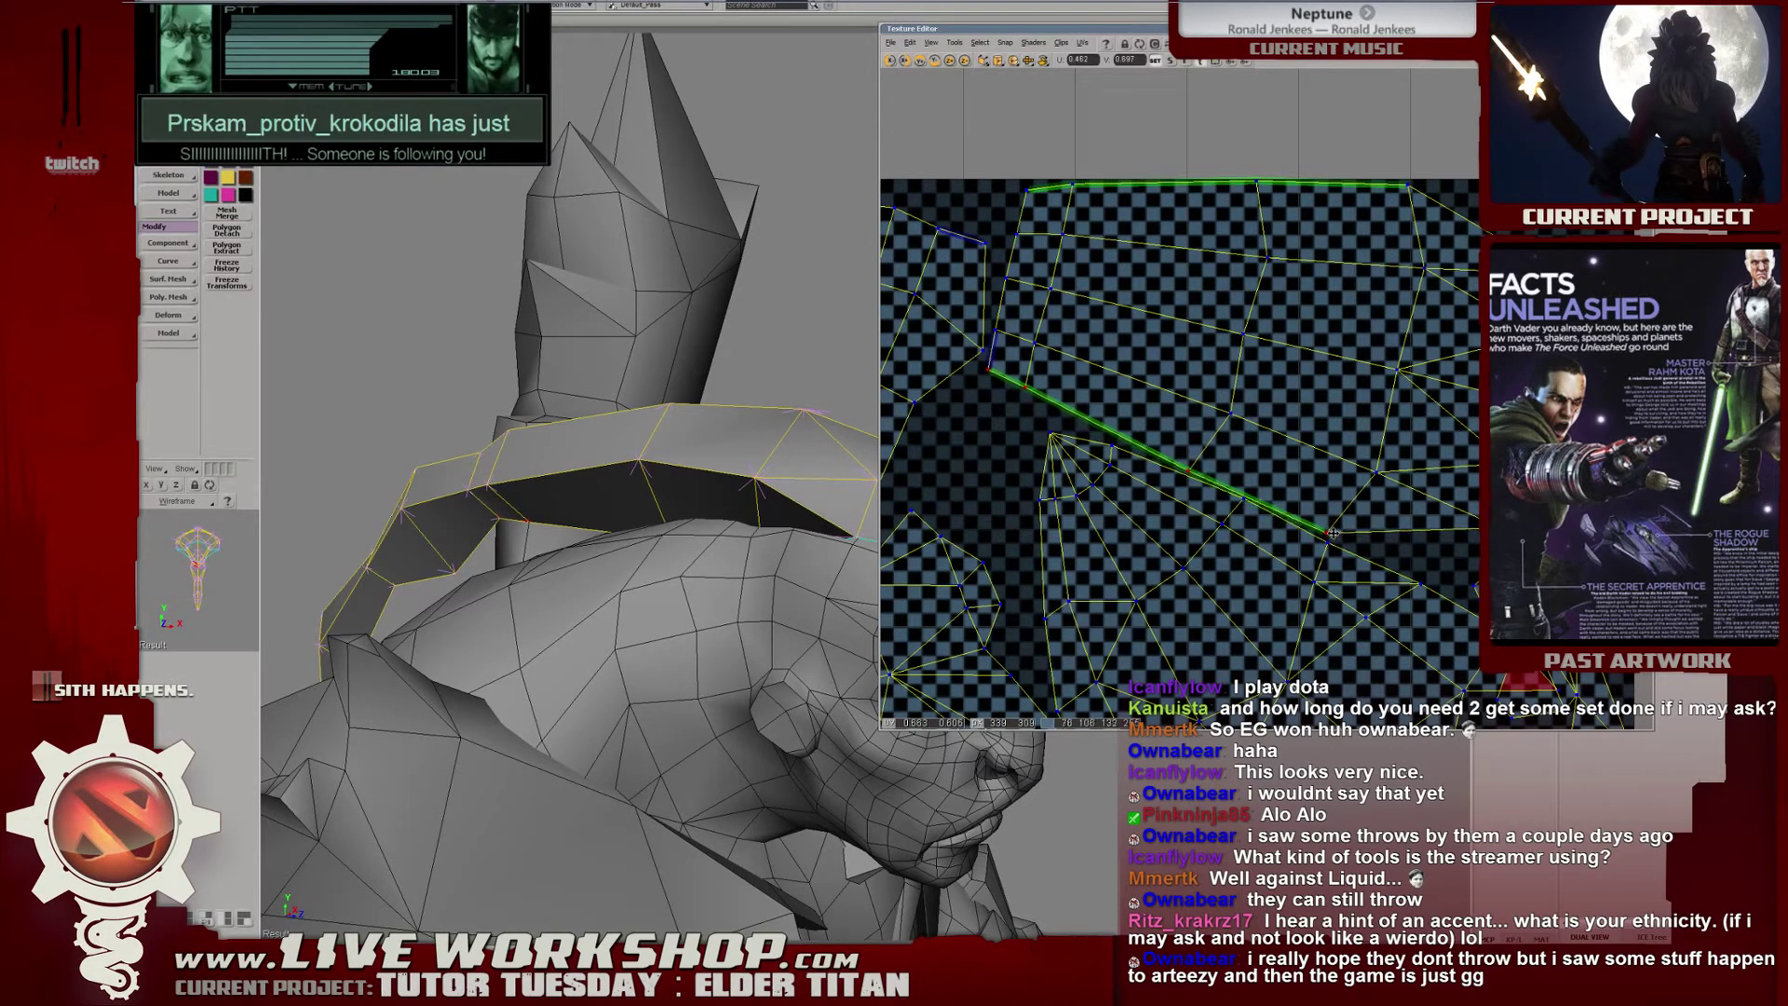
drag(1333, 534, 1333, 536)
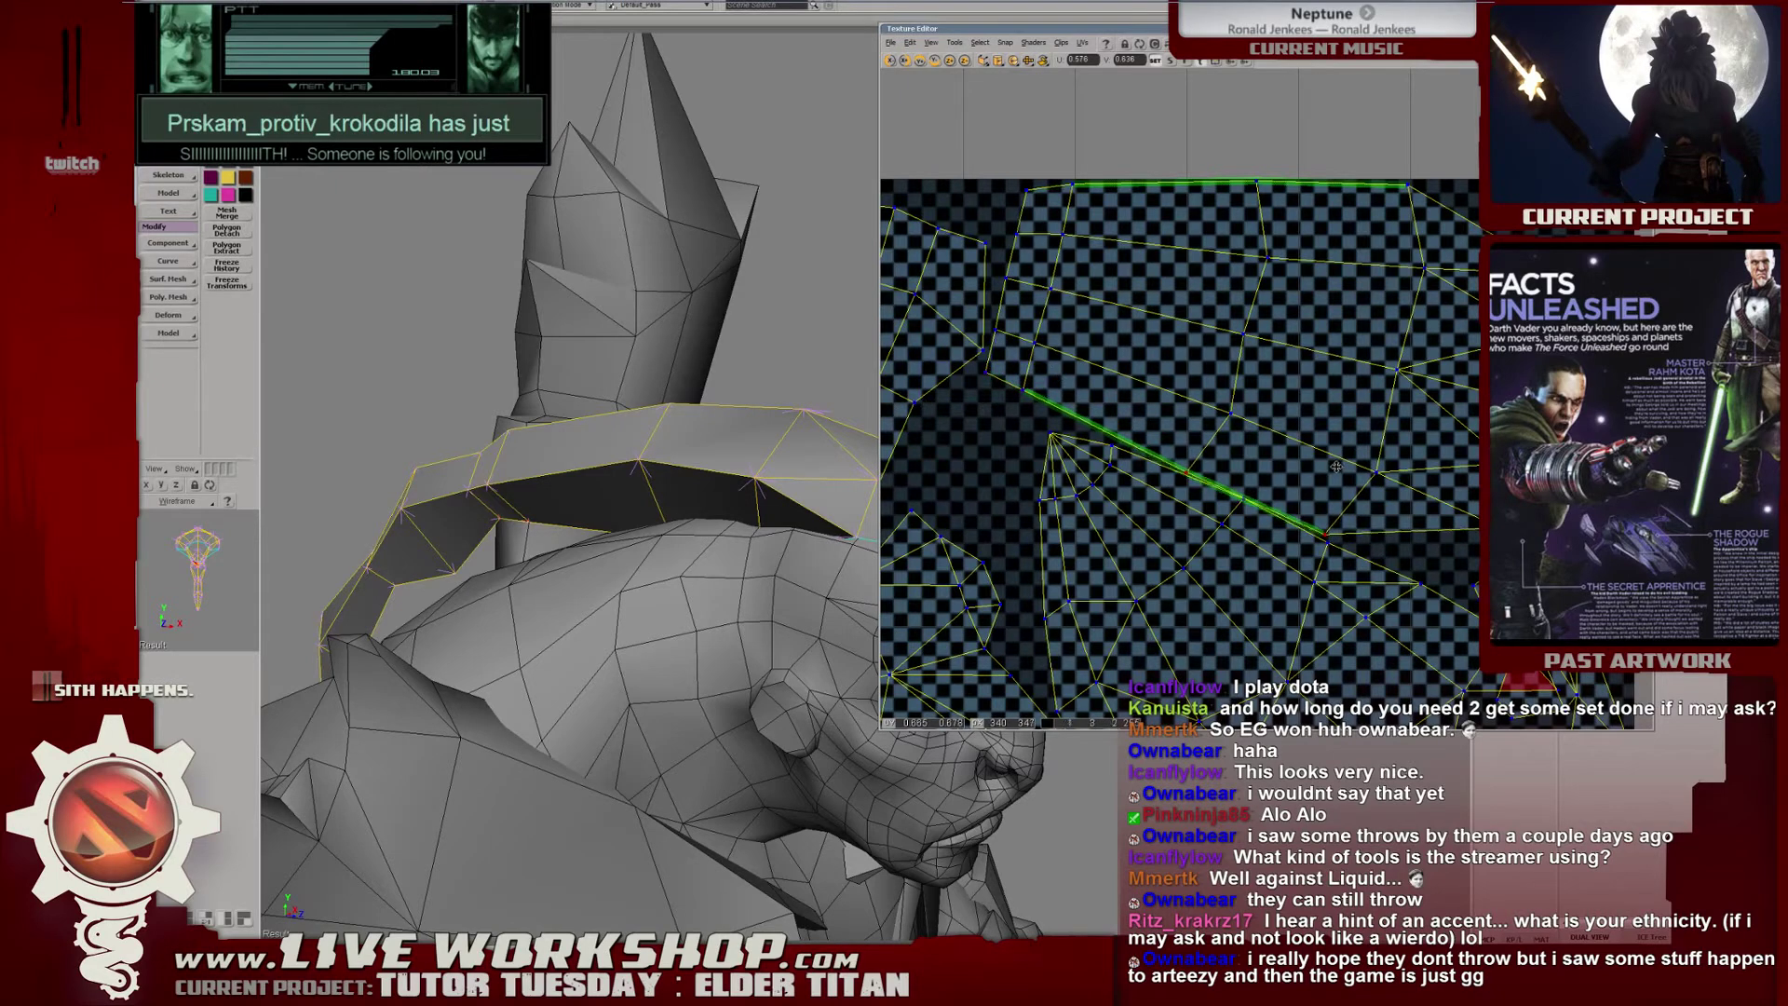
drag(1335, 467, 1338, 463)
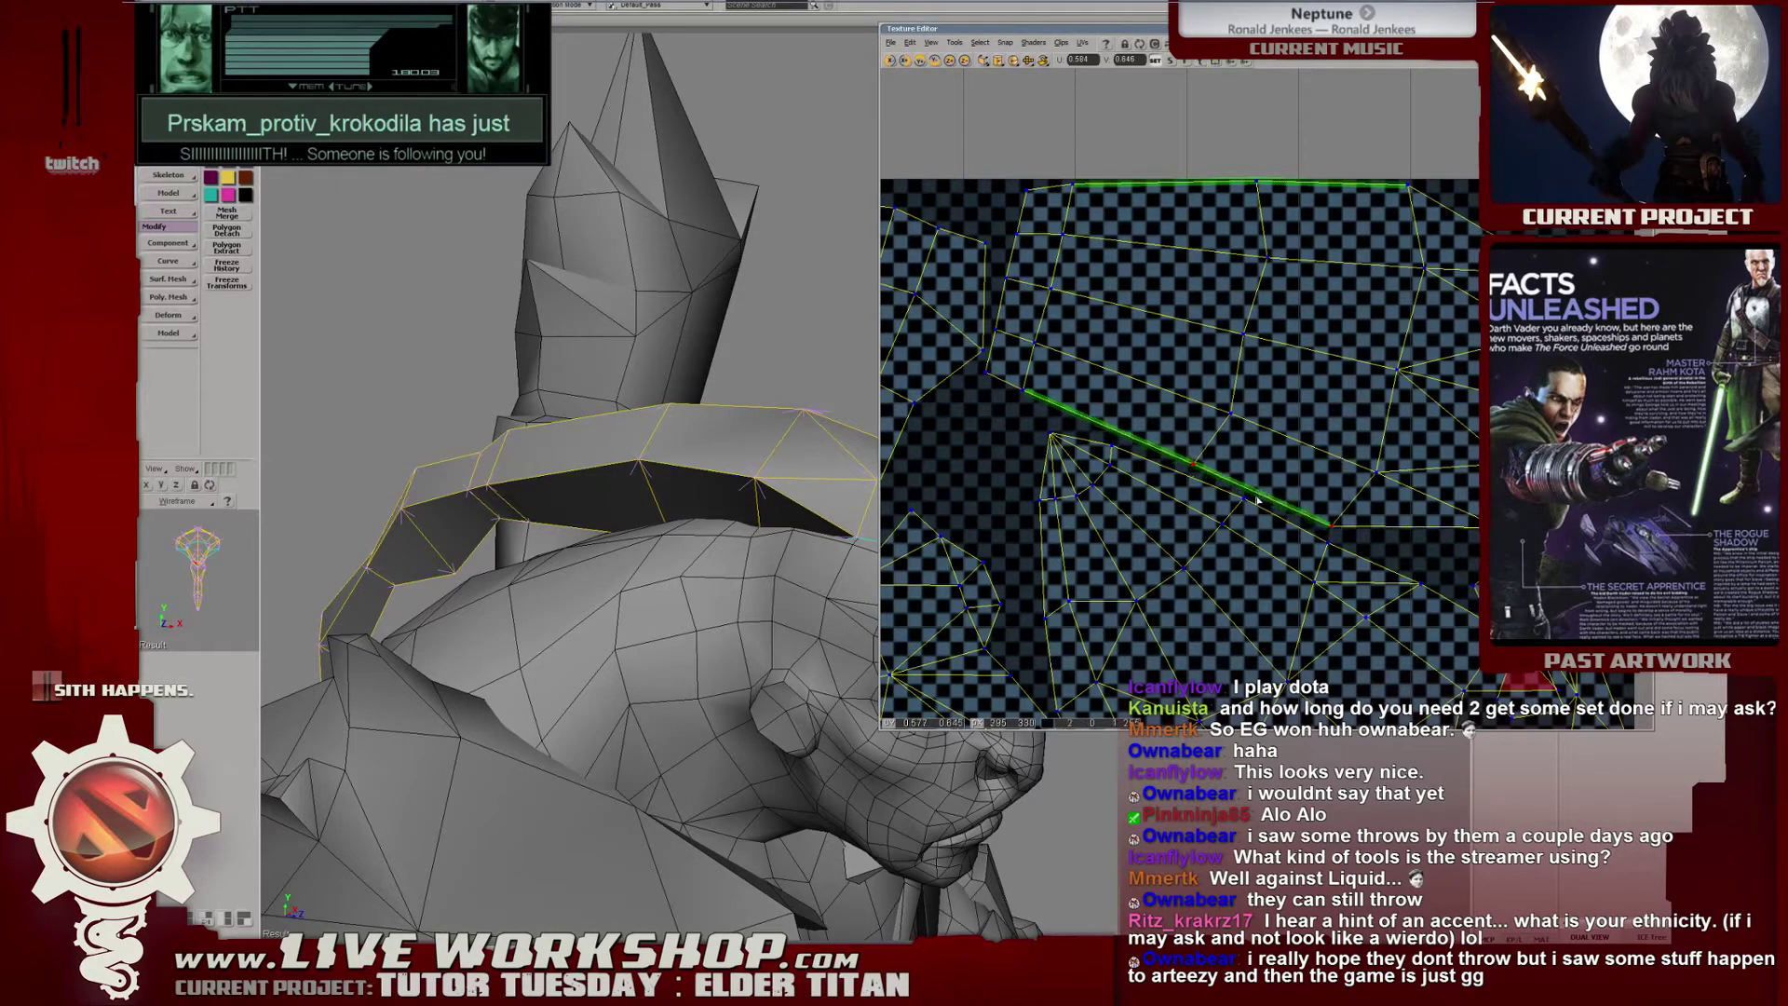
Fit the crown's small side island beside the horn's prongs, inside the texture square's right edge.
scroll(1257, 500, up, 3)
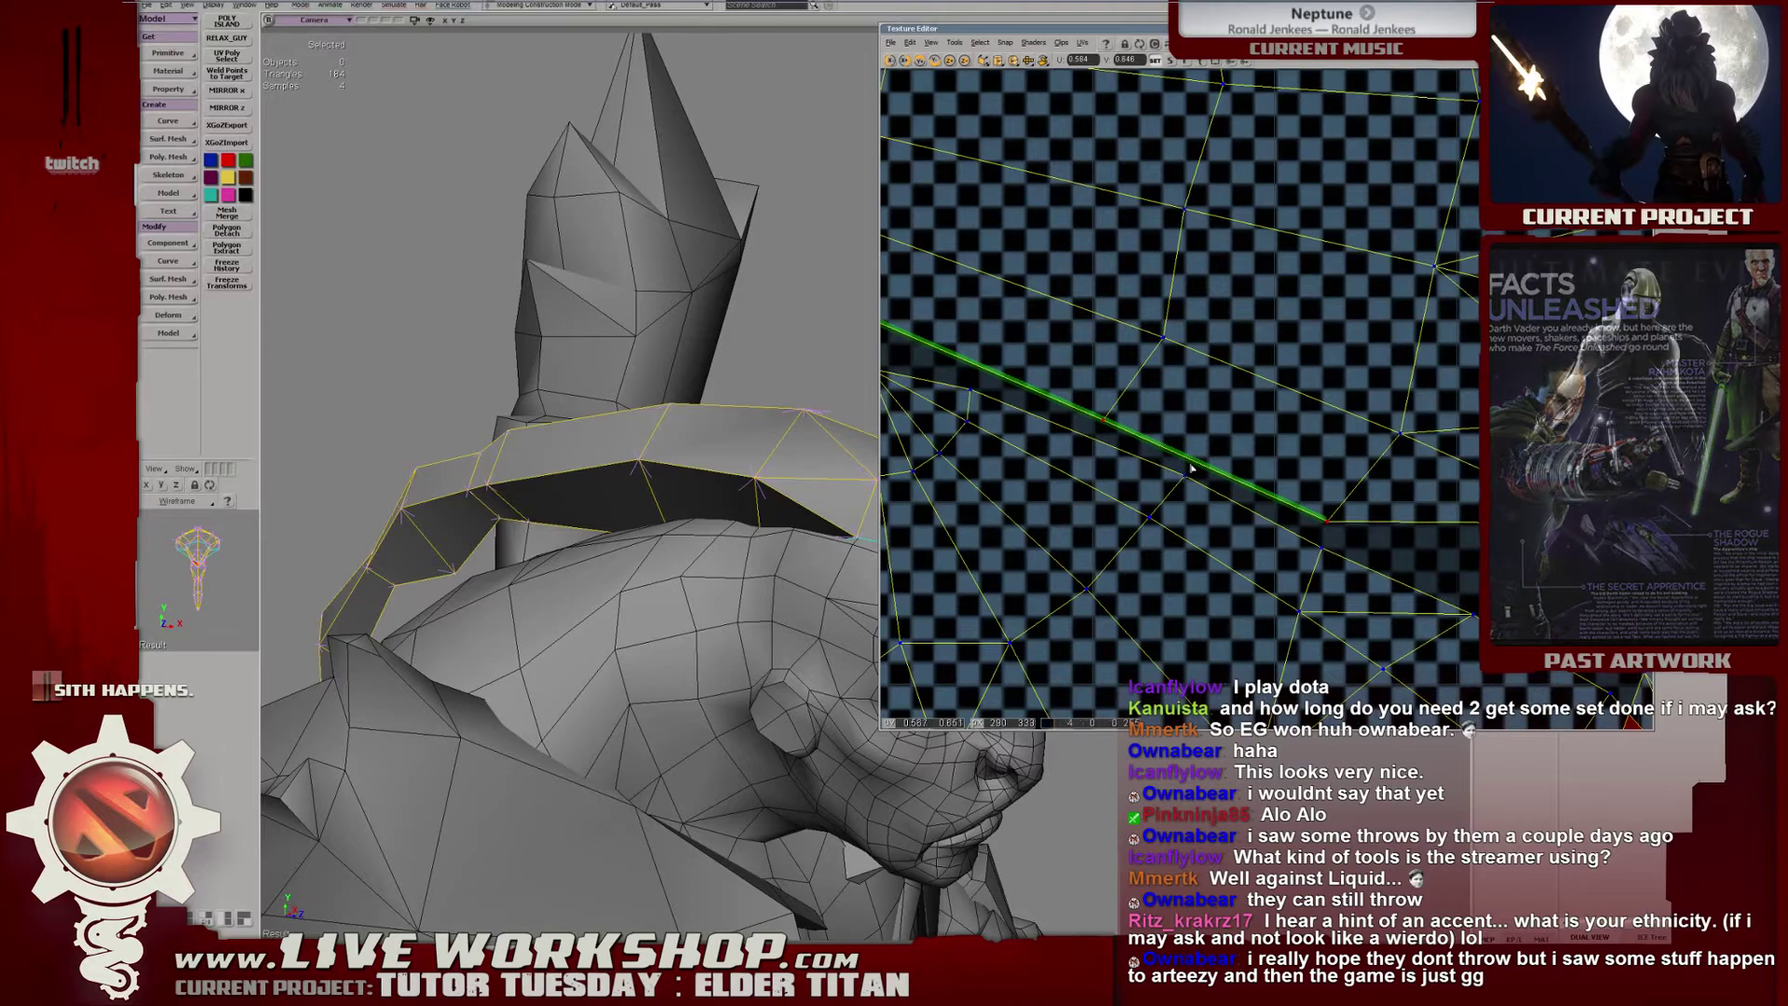
scroll(1190, 469, down, 3)
scroll(1277, 441, up, 2)
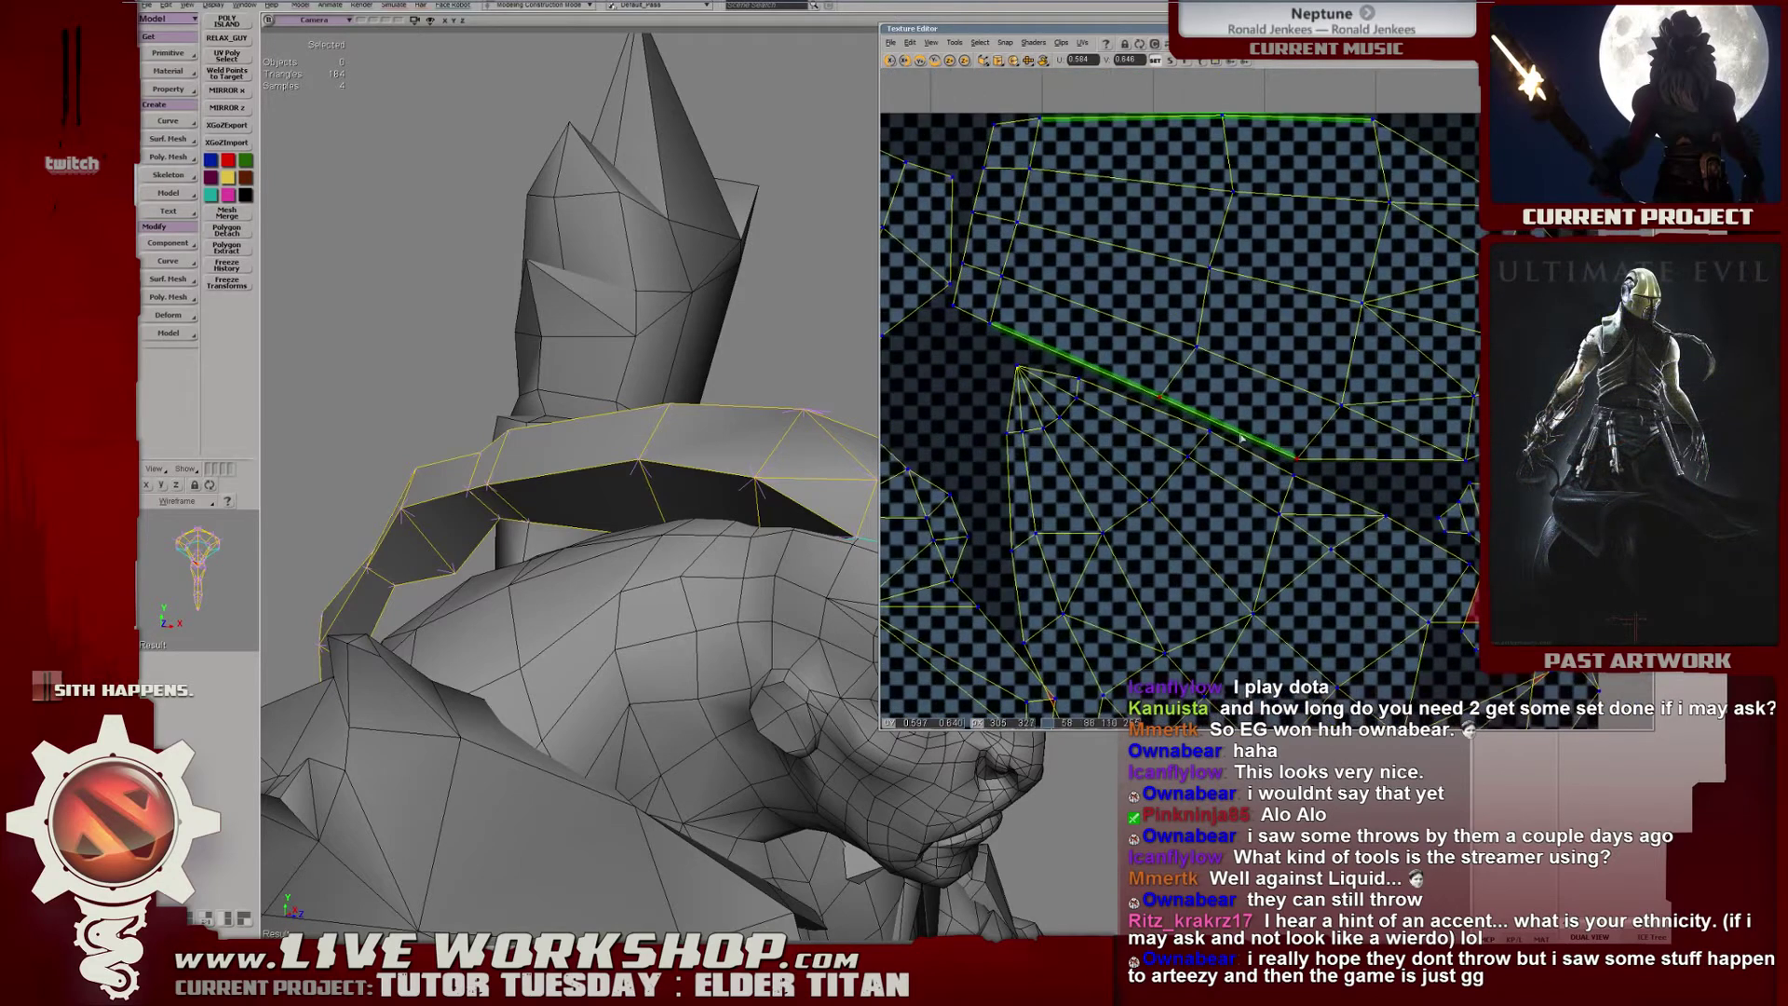
middle_drag(1411, 554, 1322, 290)
scroll(1293, 404, down, 2)
click(1328, 362)
scroll(1322, 290, down, 1)
drag(1337, 302, 1360, 466)
key(c)
mouse_move(1369, 475)
mouse_down()
mouse_move(1454, 538)
mouse_move(1345, 466)
mouse_move(1346, 403)
mouse_move(1369, 523)
mouse_move(1395, 499)
mouse_up()
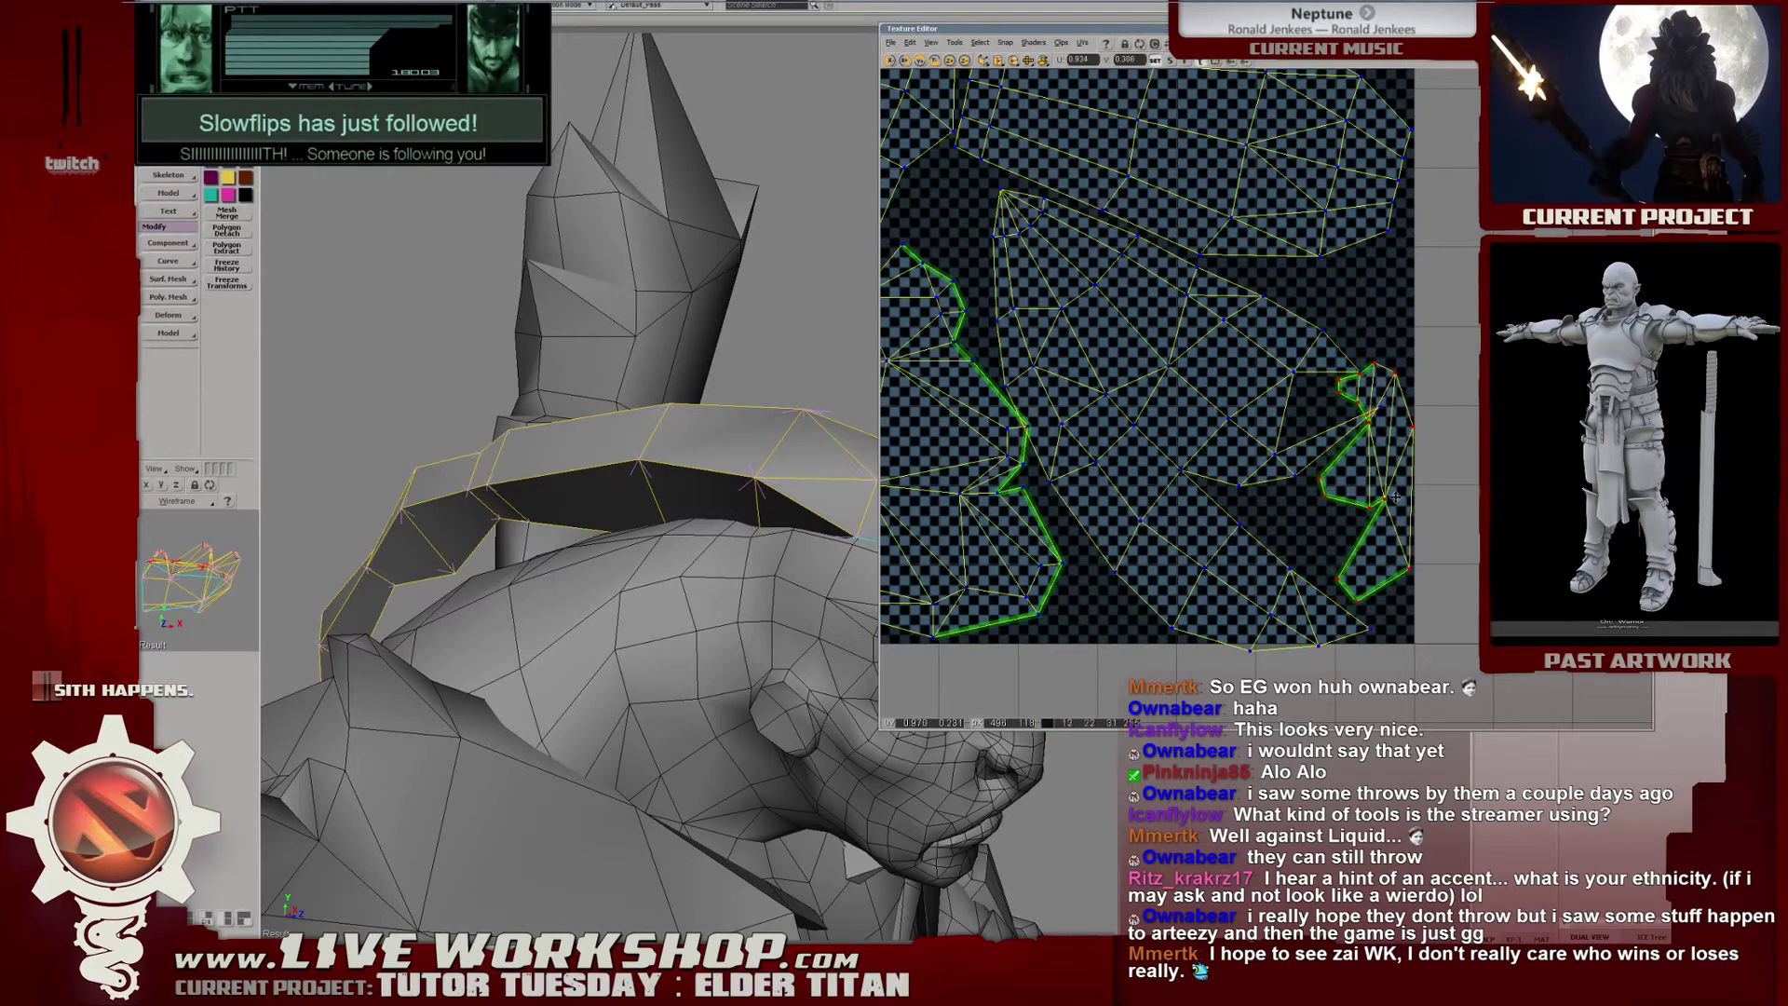
click(1385, 413)
click(1400, 425)
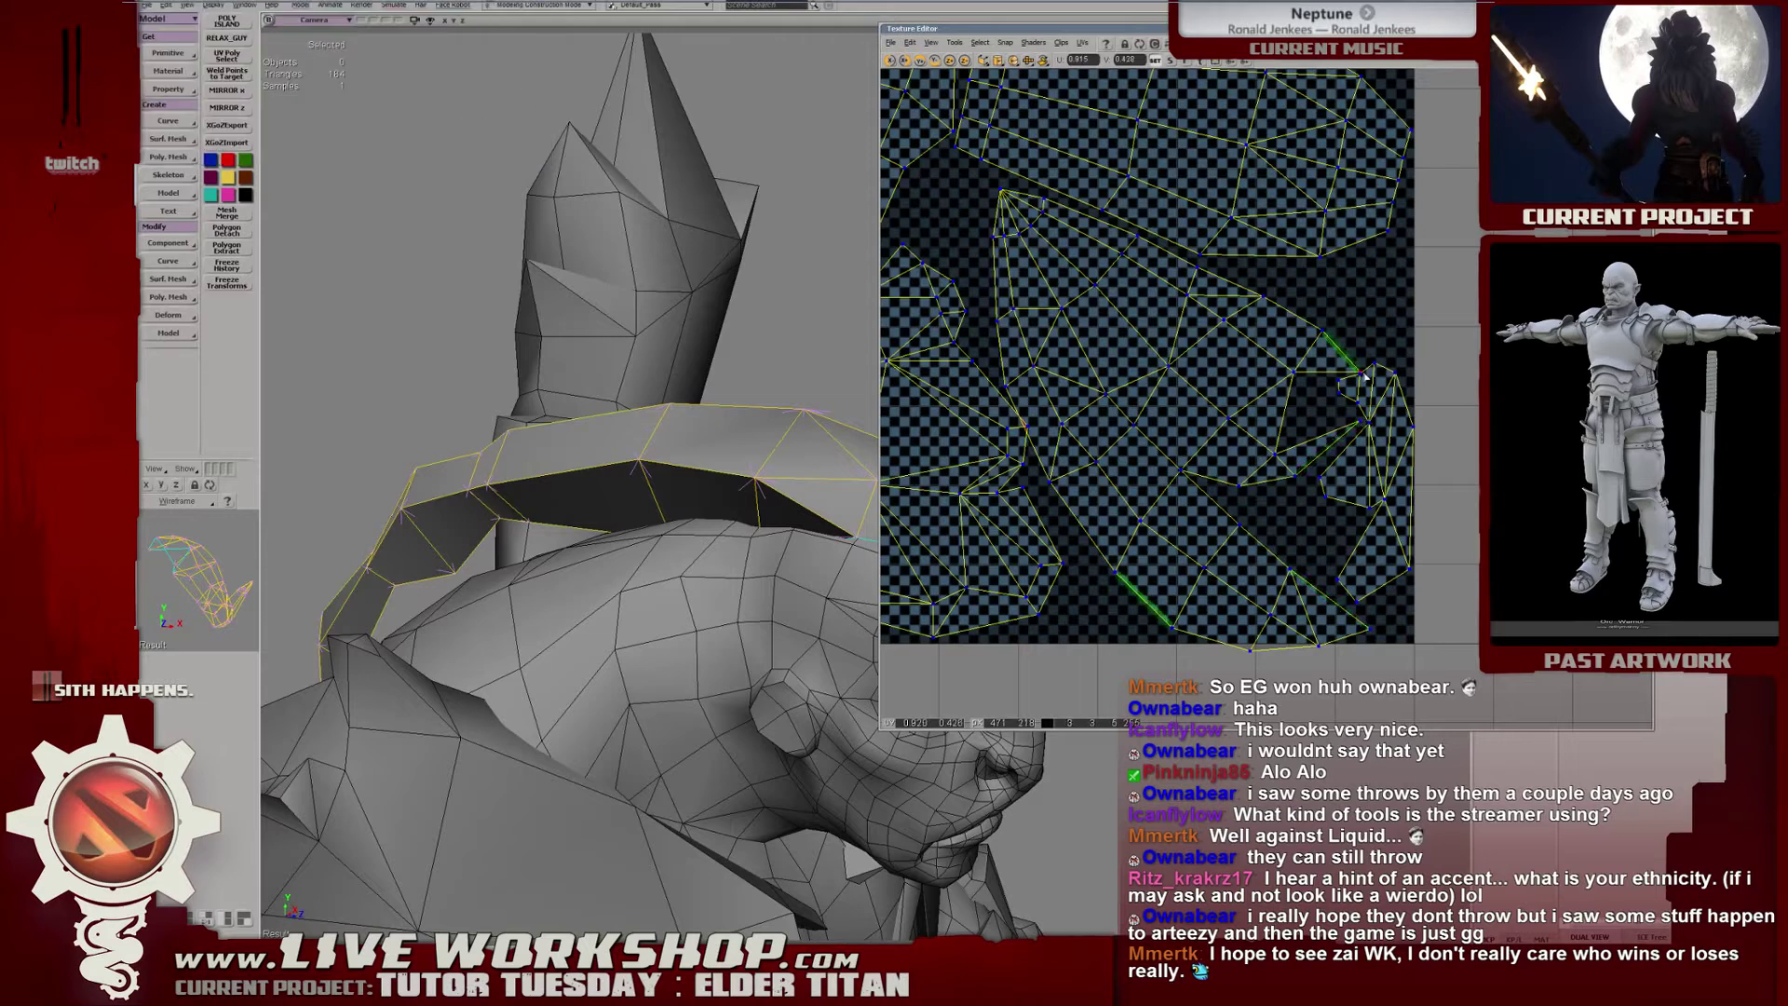
Rotate the large crown island slightly and set it against the texture square's left edge.
middle_drag(1336, 408, 1434, 369)
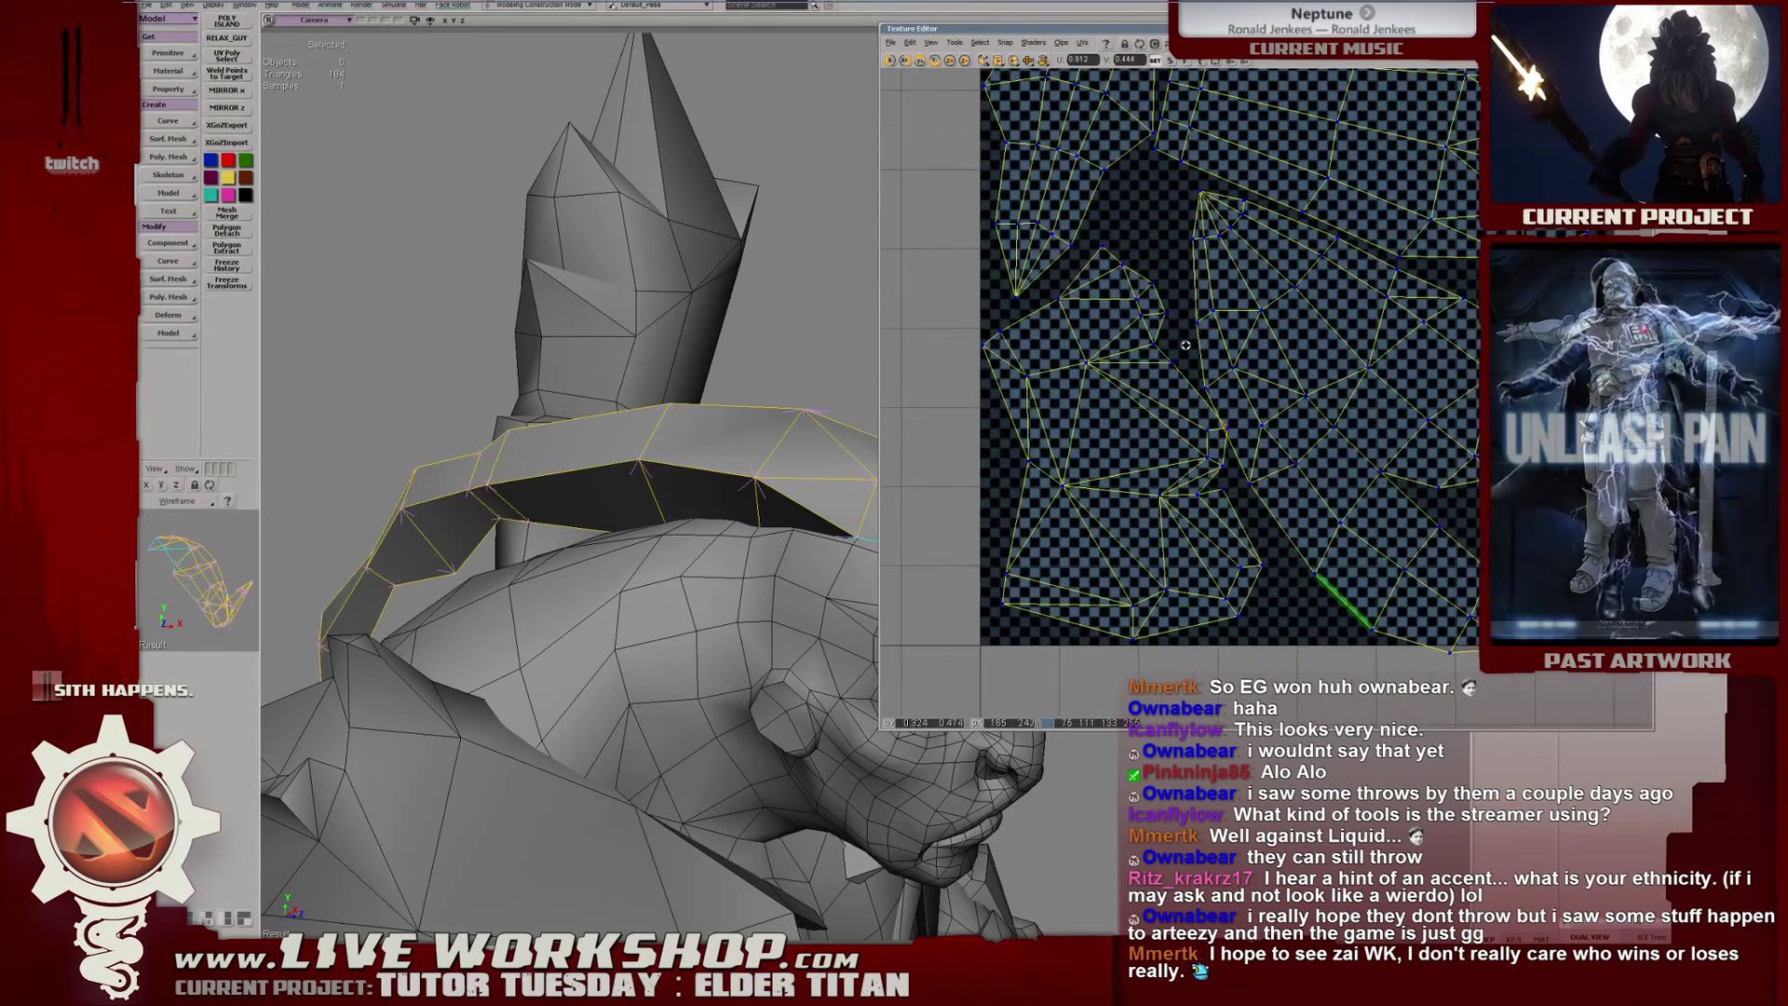
click(1117, 402)
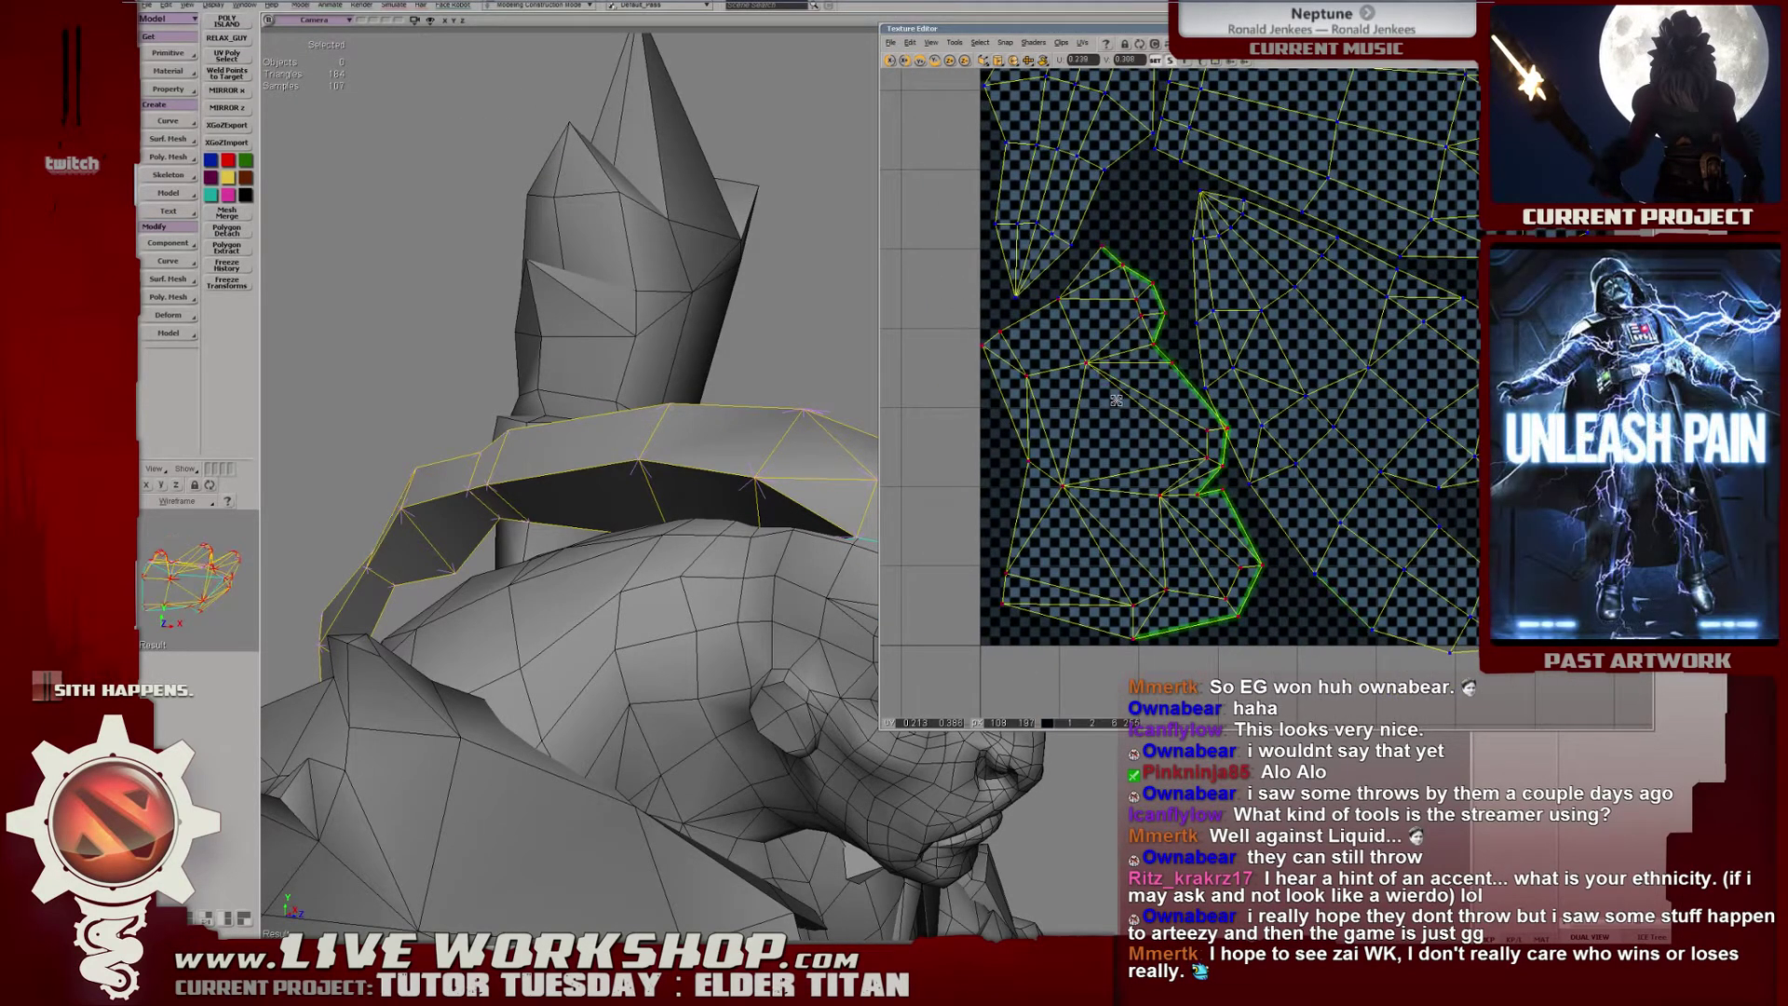
drag(1115, 401, 1111, 412)
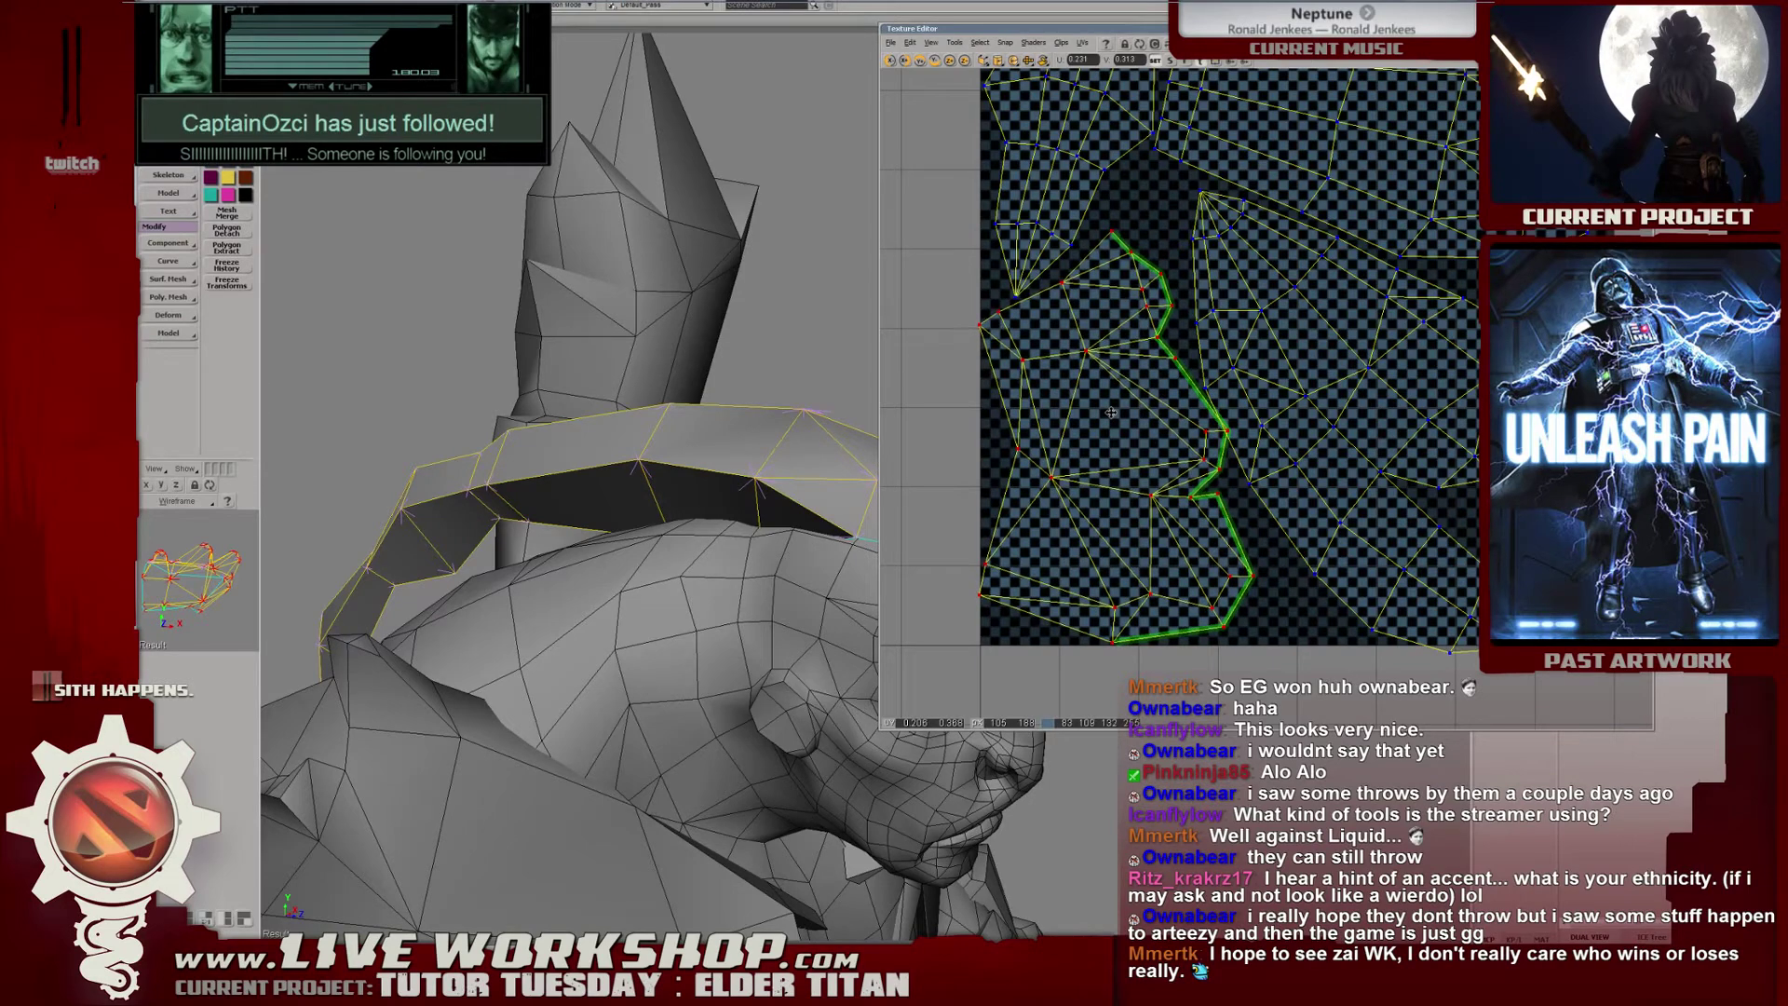
Adjust the border UVs where the crown and horn islands nearly touch to separate the two islands.
scroll(1260, 438, up, 4)
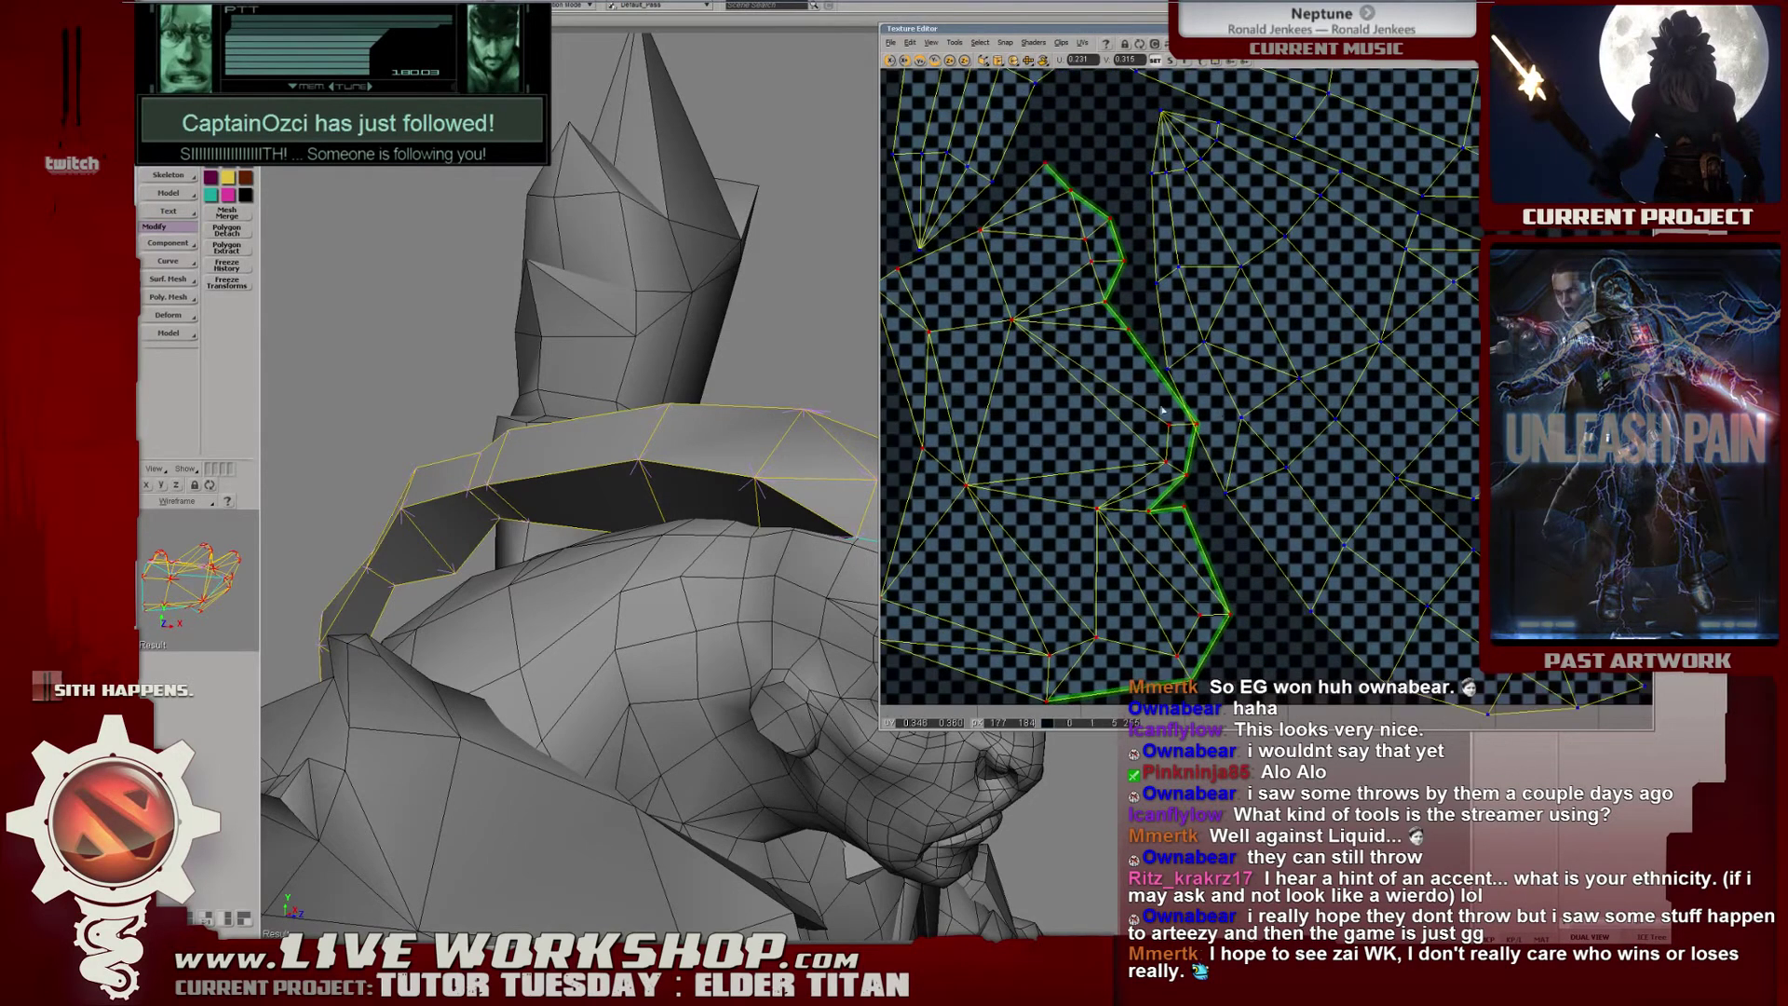
click(1164, 441)
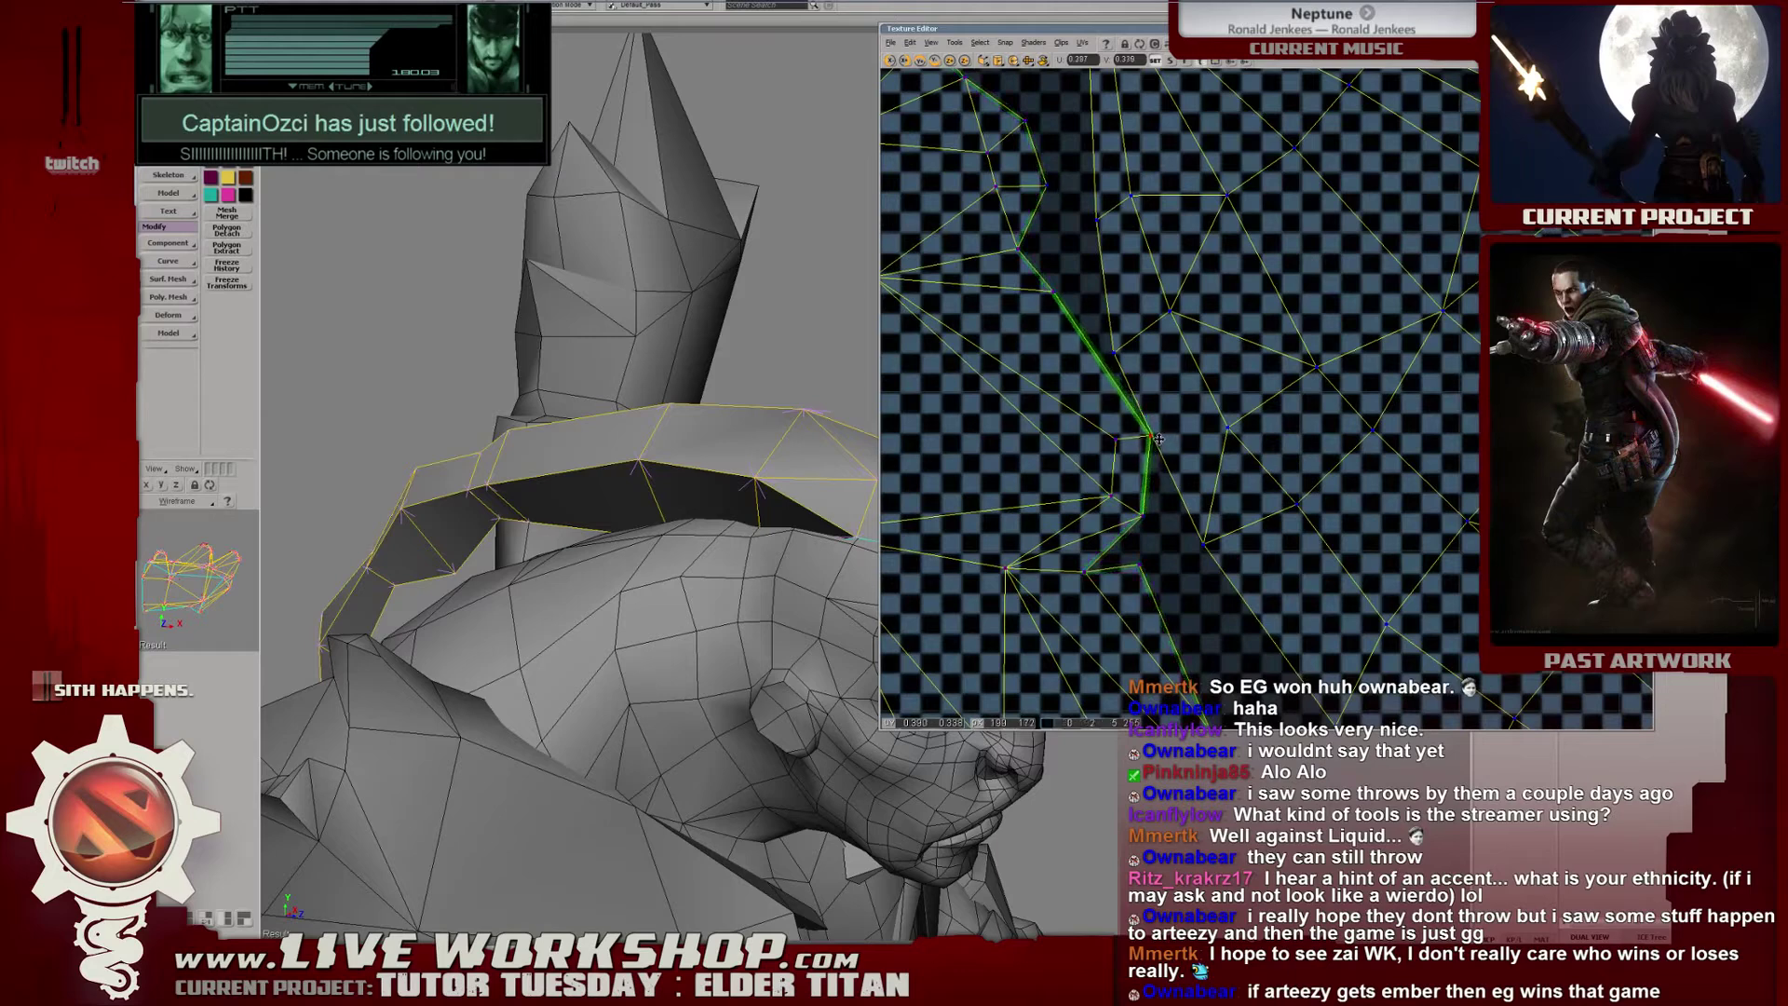
click(1127, 359)
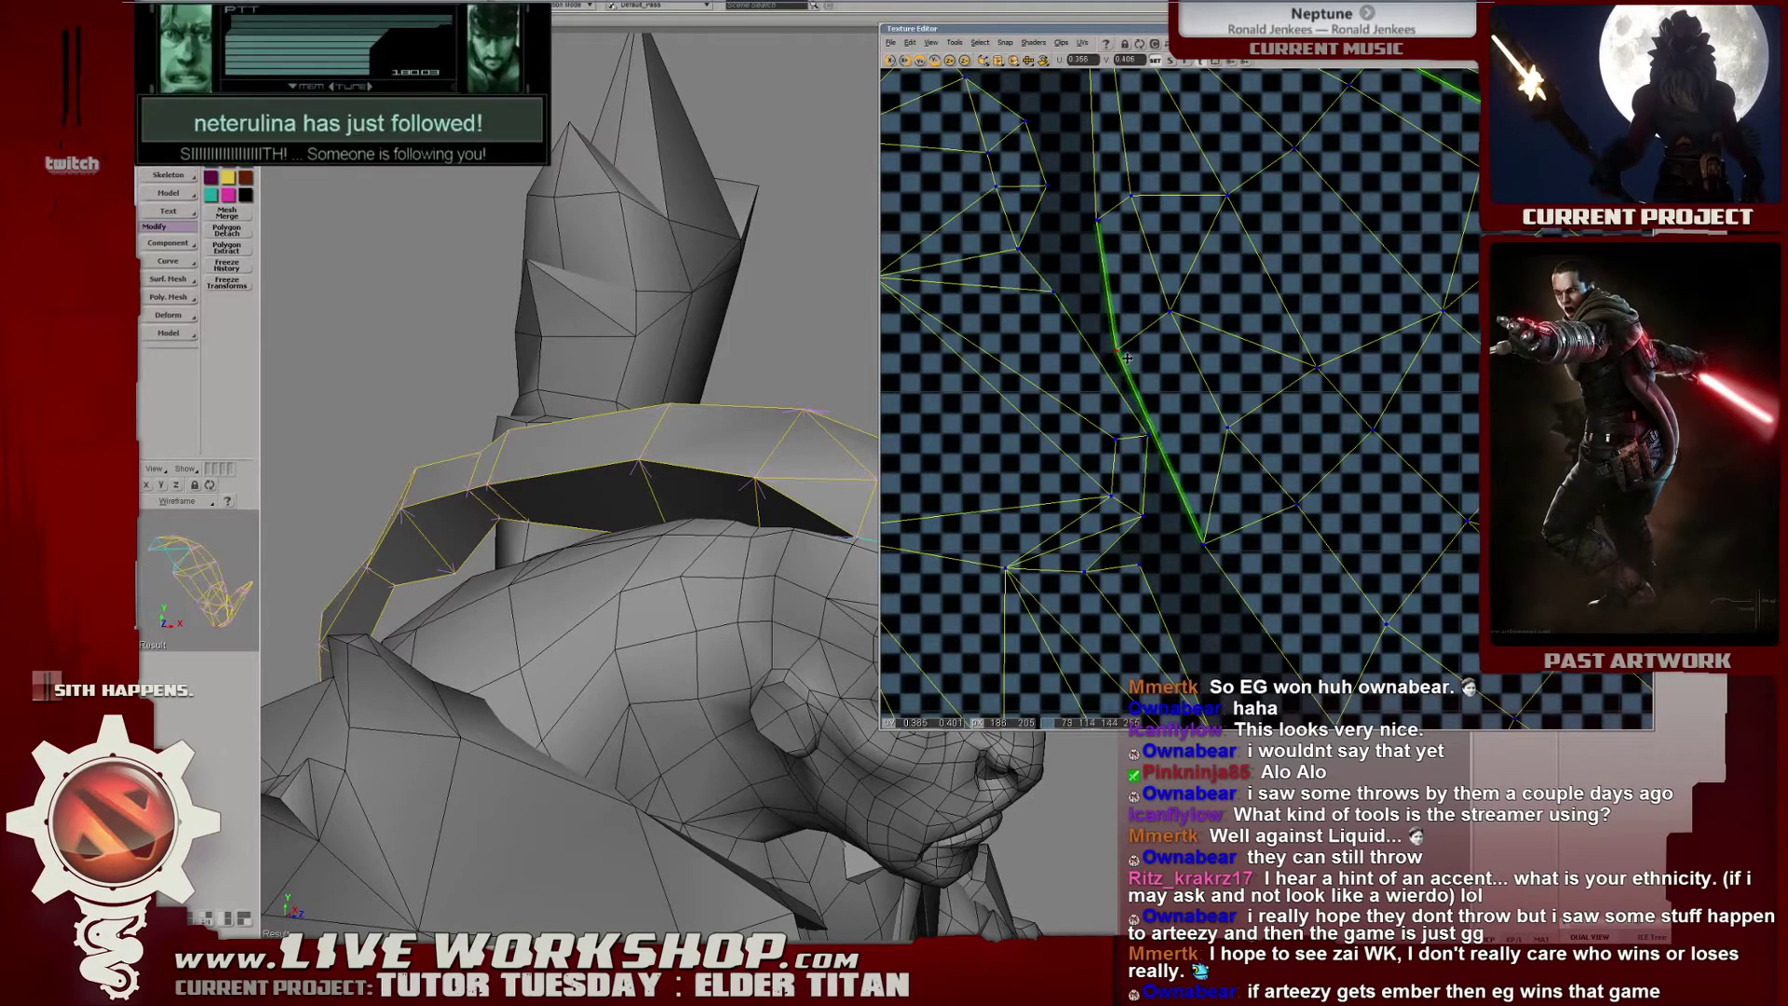
click(1146, 439)
drag(1149, 436, 1565, 378)
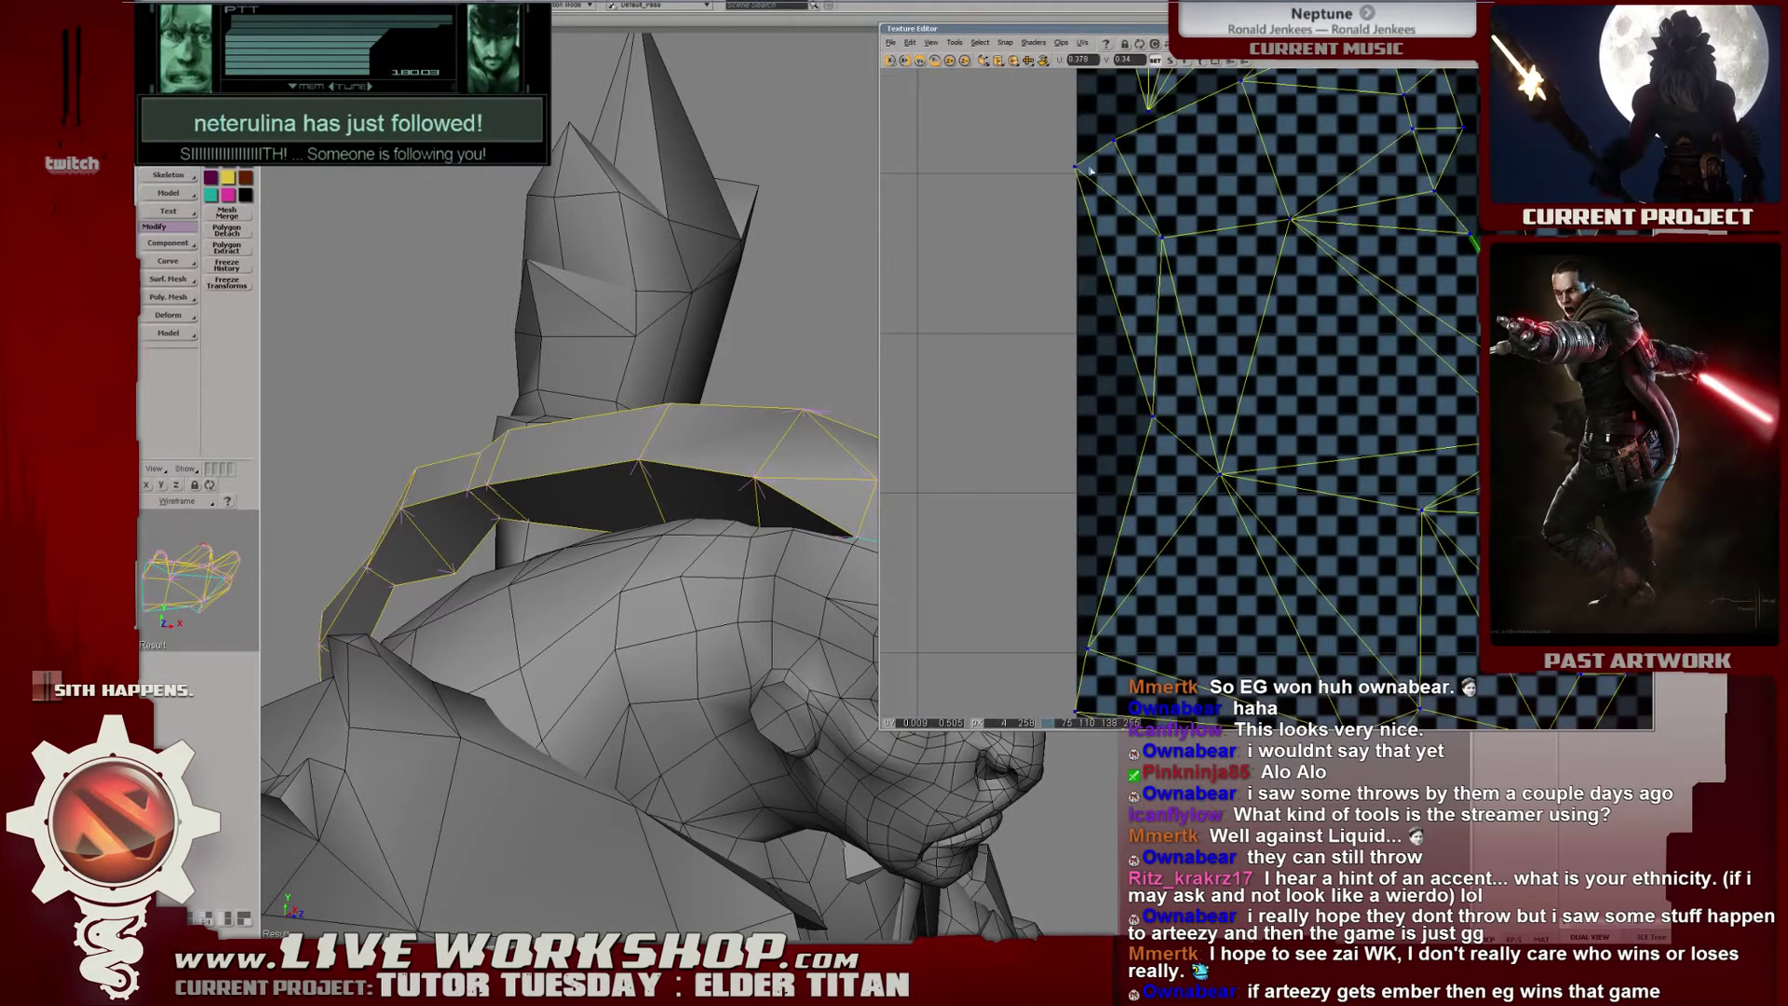
Nudge the large crown island's upper border UVs inward and move the neighbouring fan-shaped island's tip away from it.
click(1084, 187)
drag(1093, 168, 1094, 169)
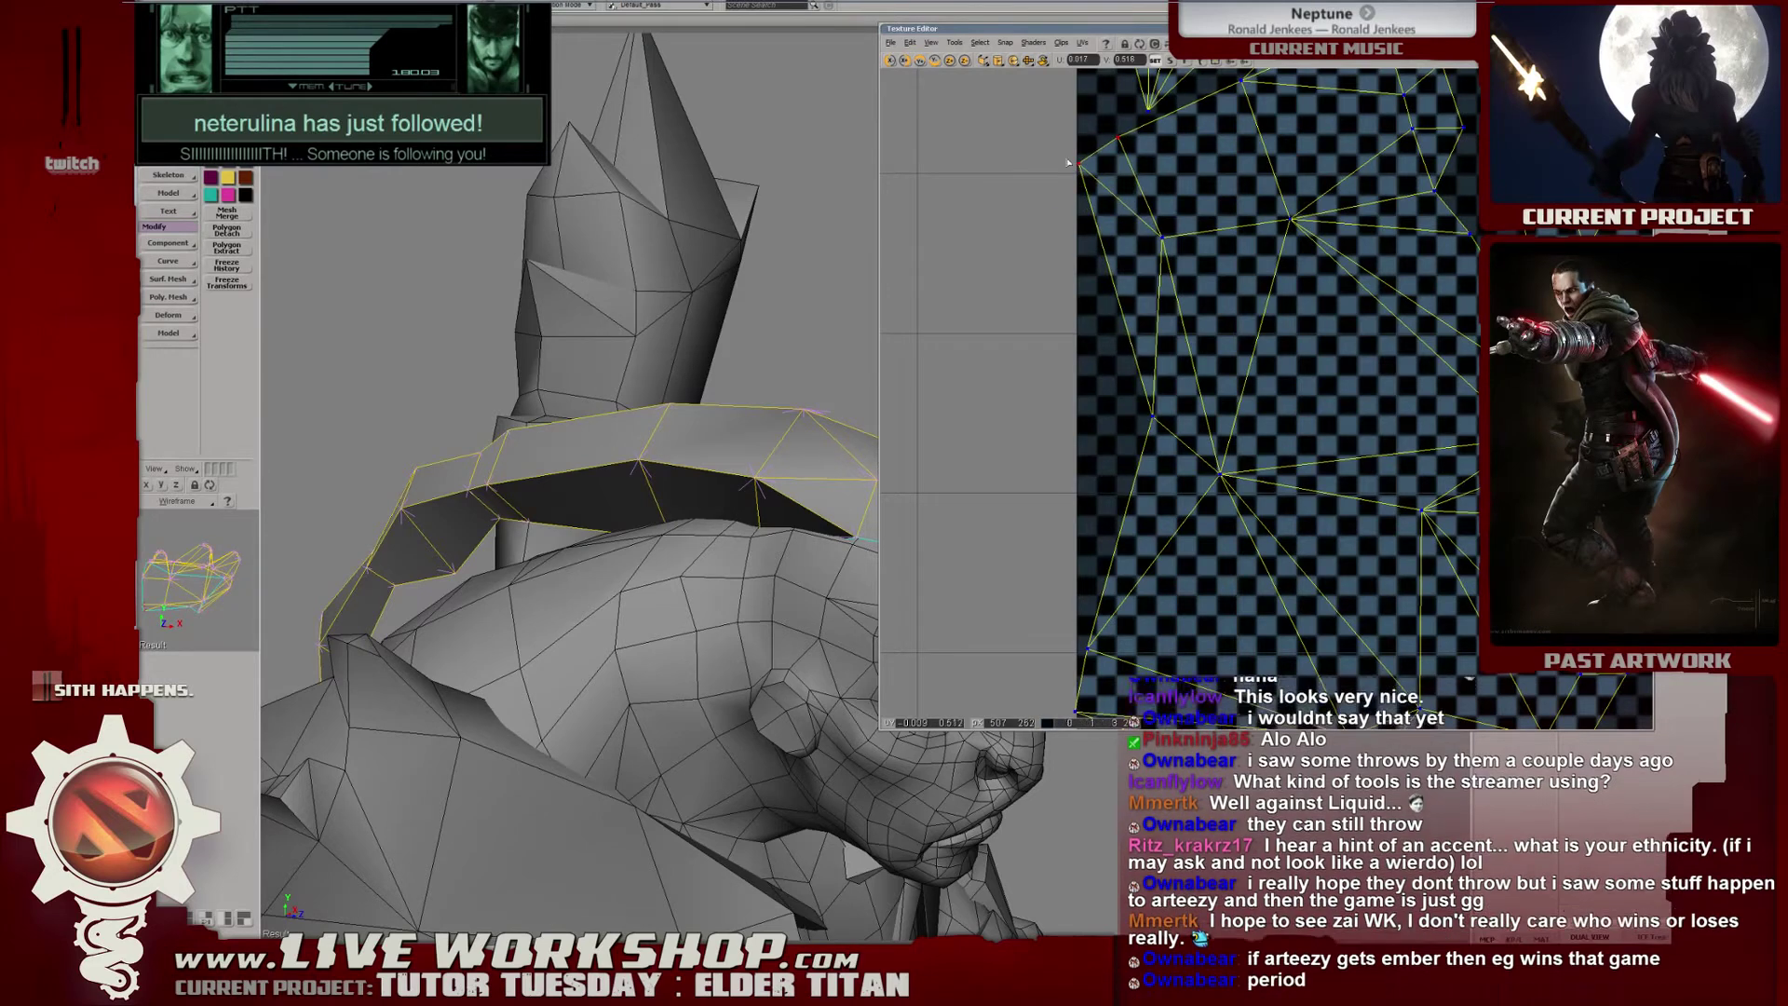
middle_drag(1207, 101, 1181, 222)
drag(1333, 184, 1332, 182)
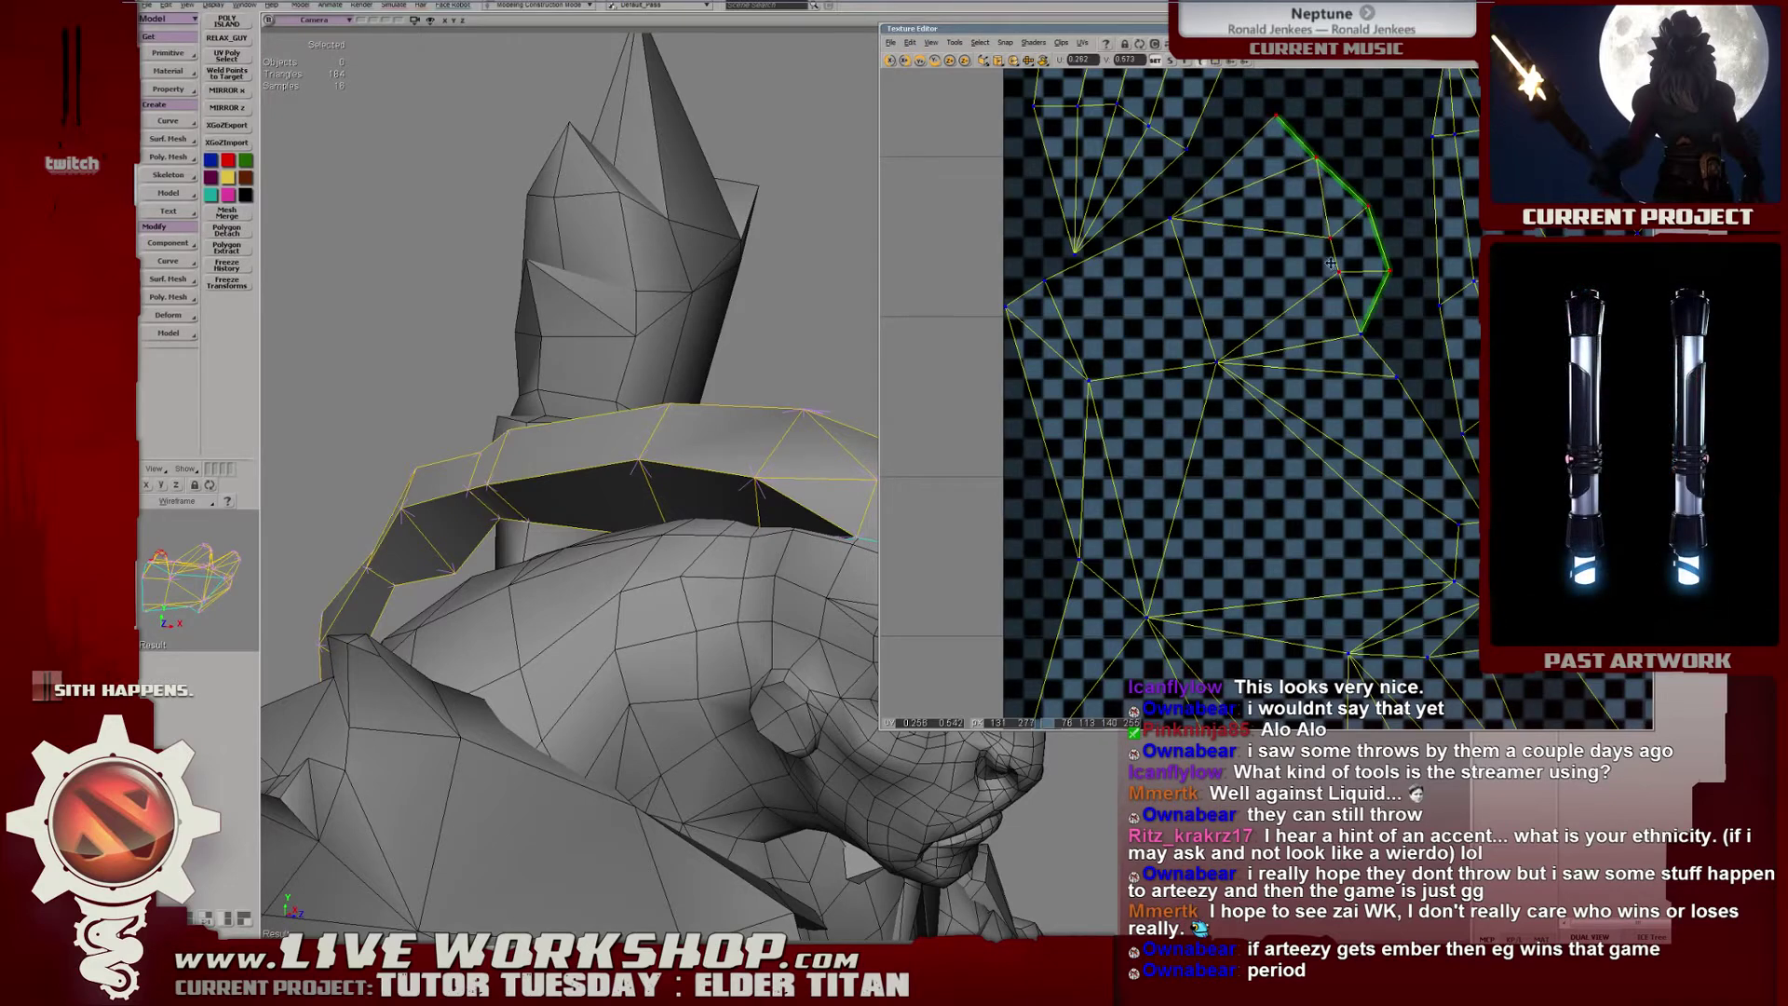
drag(1331, 263, 1333, 261)
click(1149, 215)
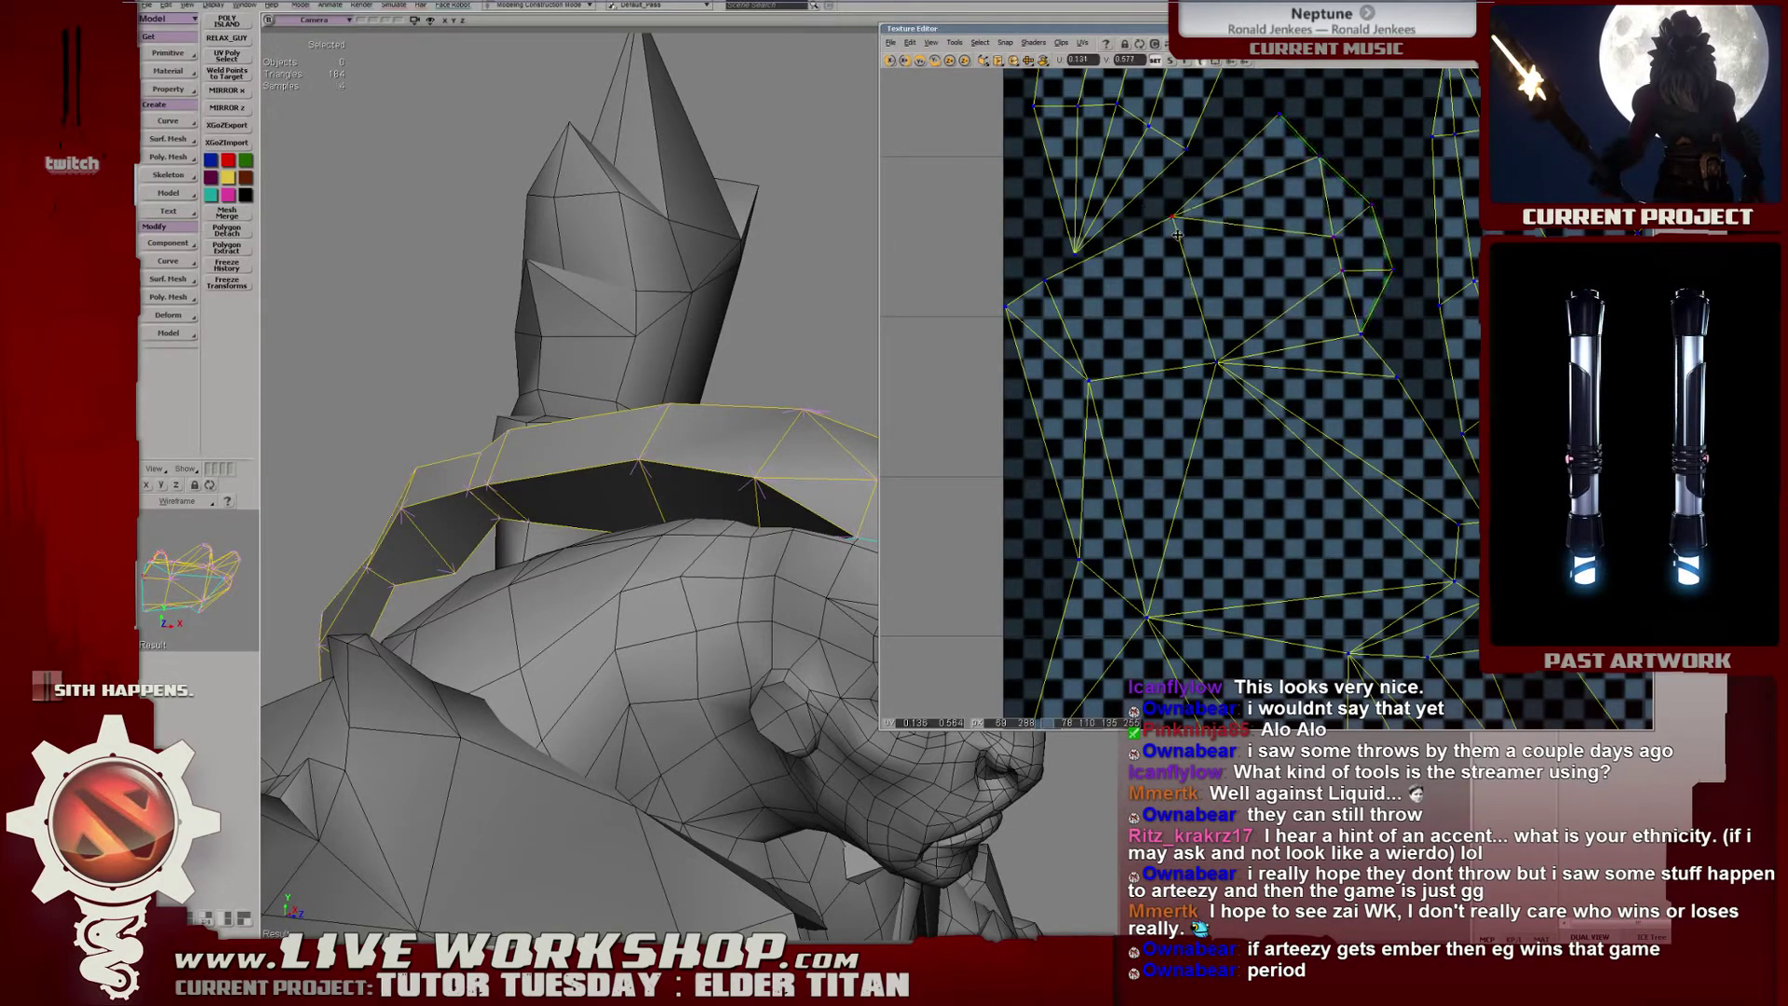
drag(1083, 264, 1072, 256)
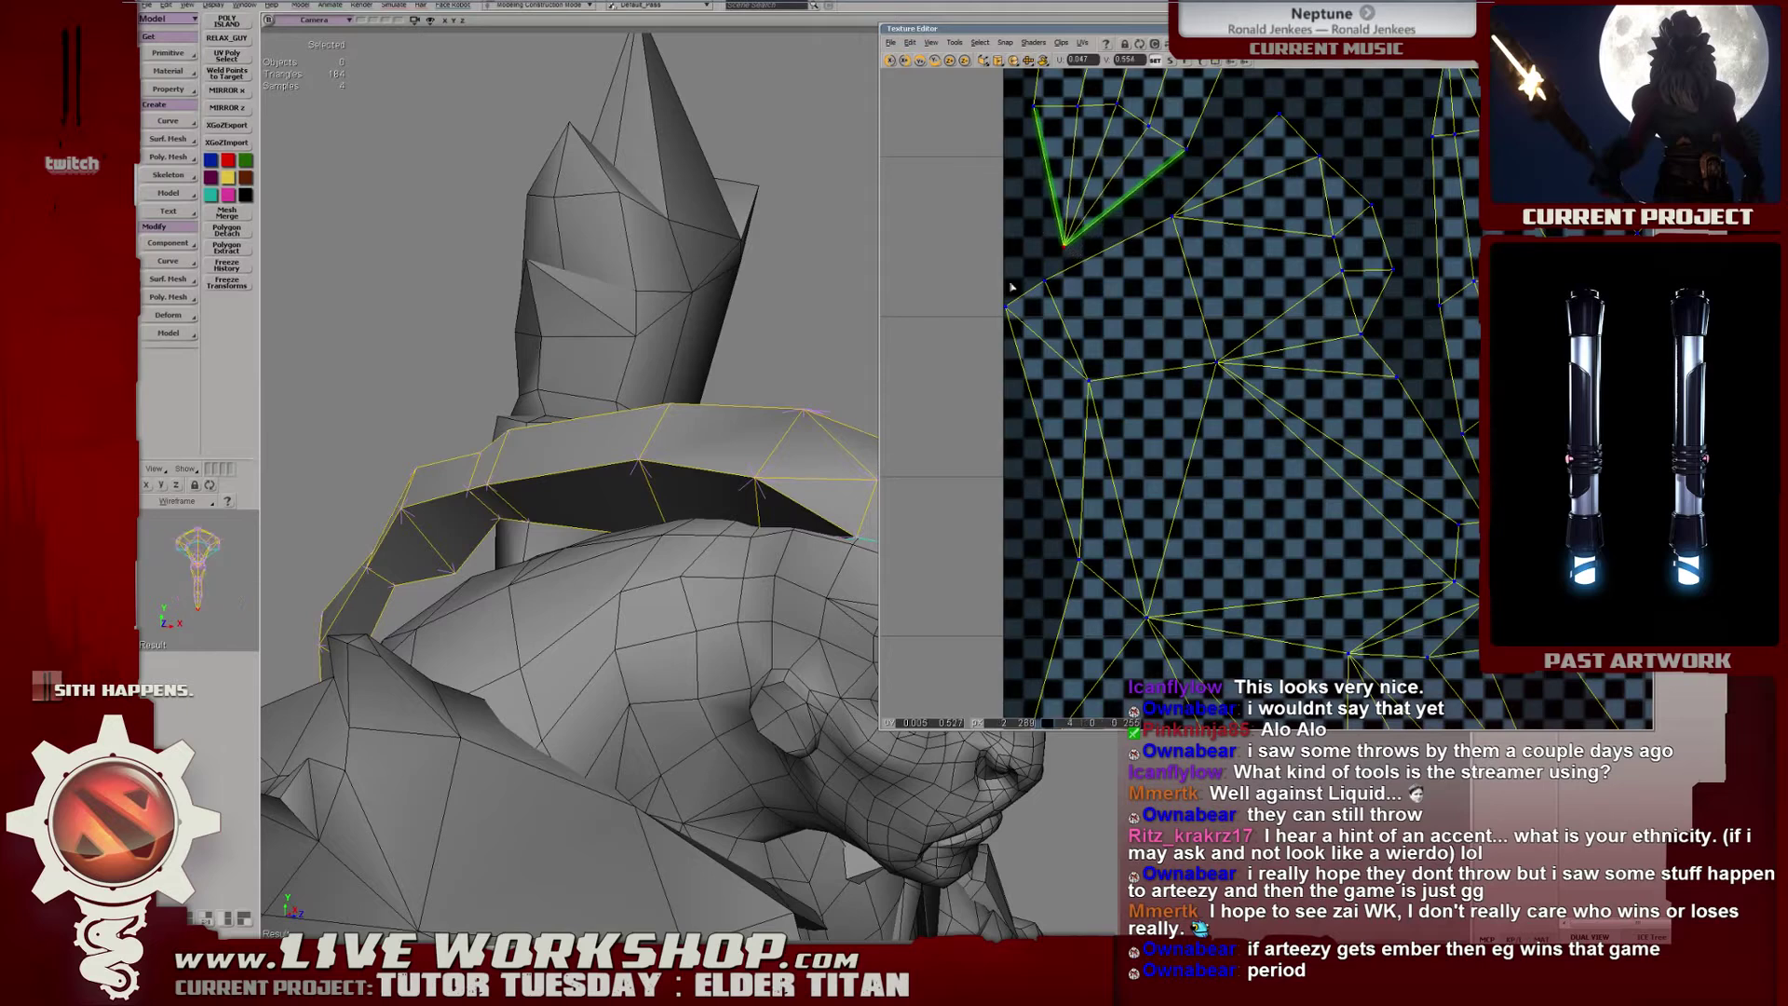
Pull the large crown island's lower corner UVs inward from the texture square's left and lower edges.
drag(1063, 705, 1080, 401)
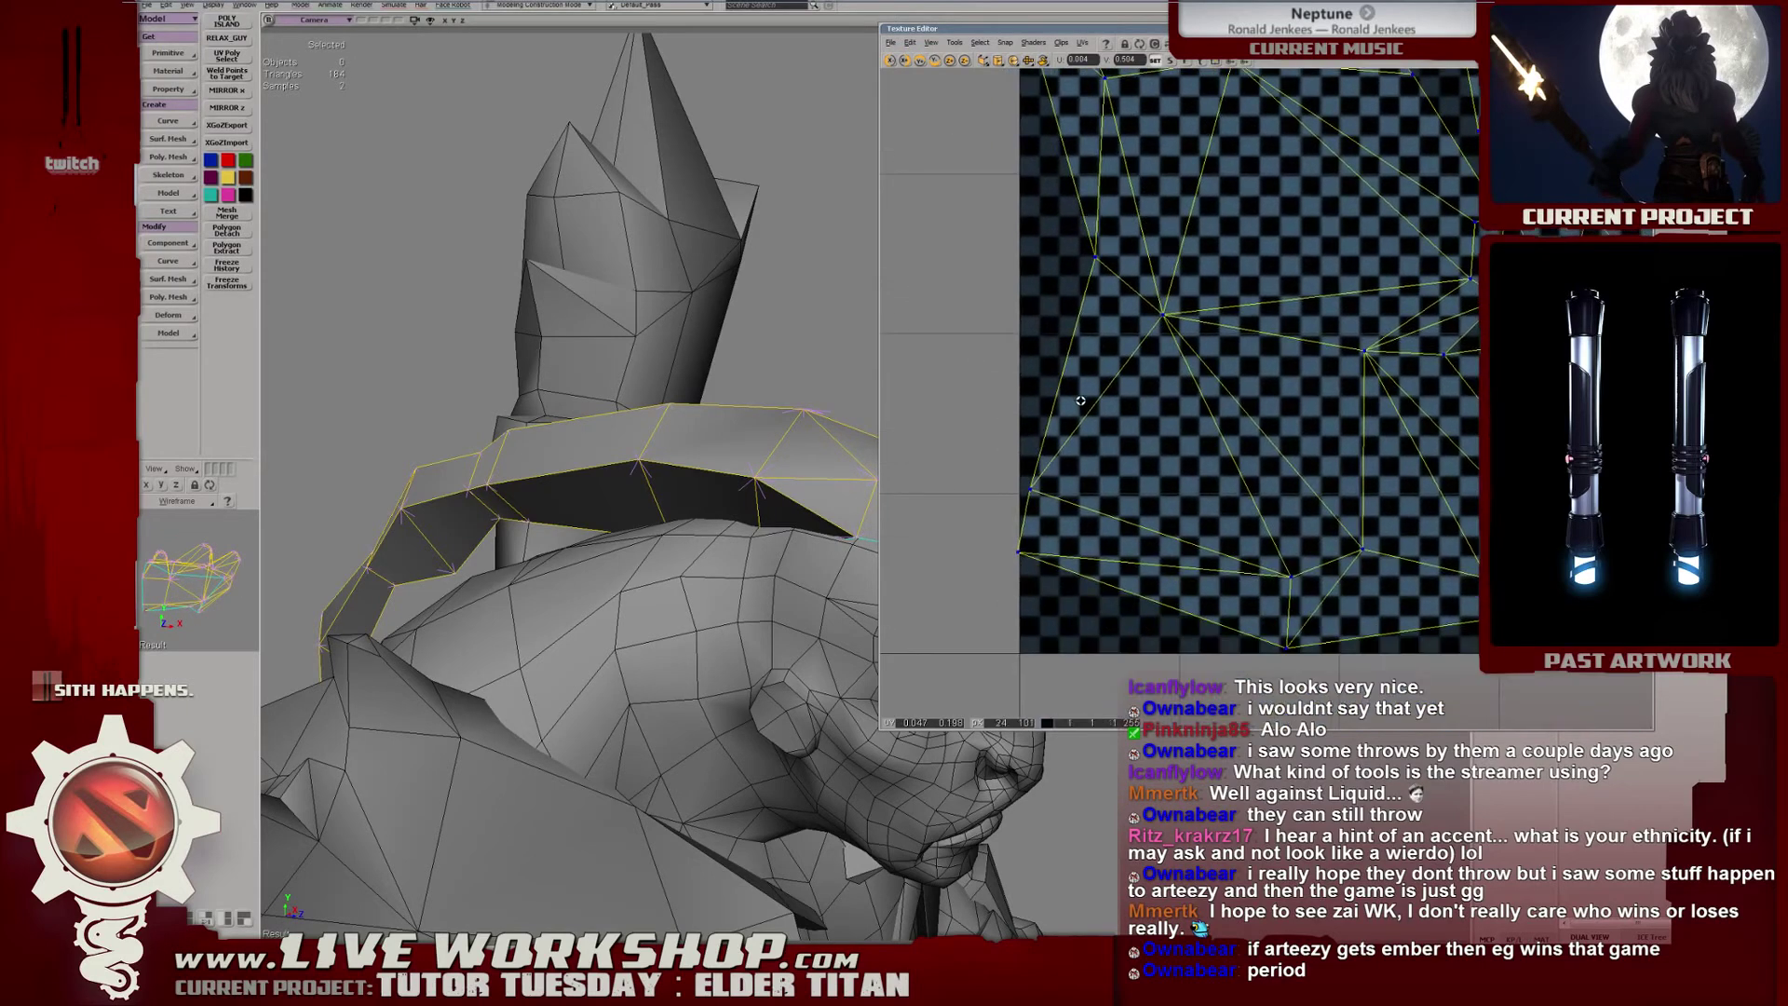
drag(1078, 595, 1085, 601)
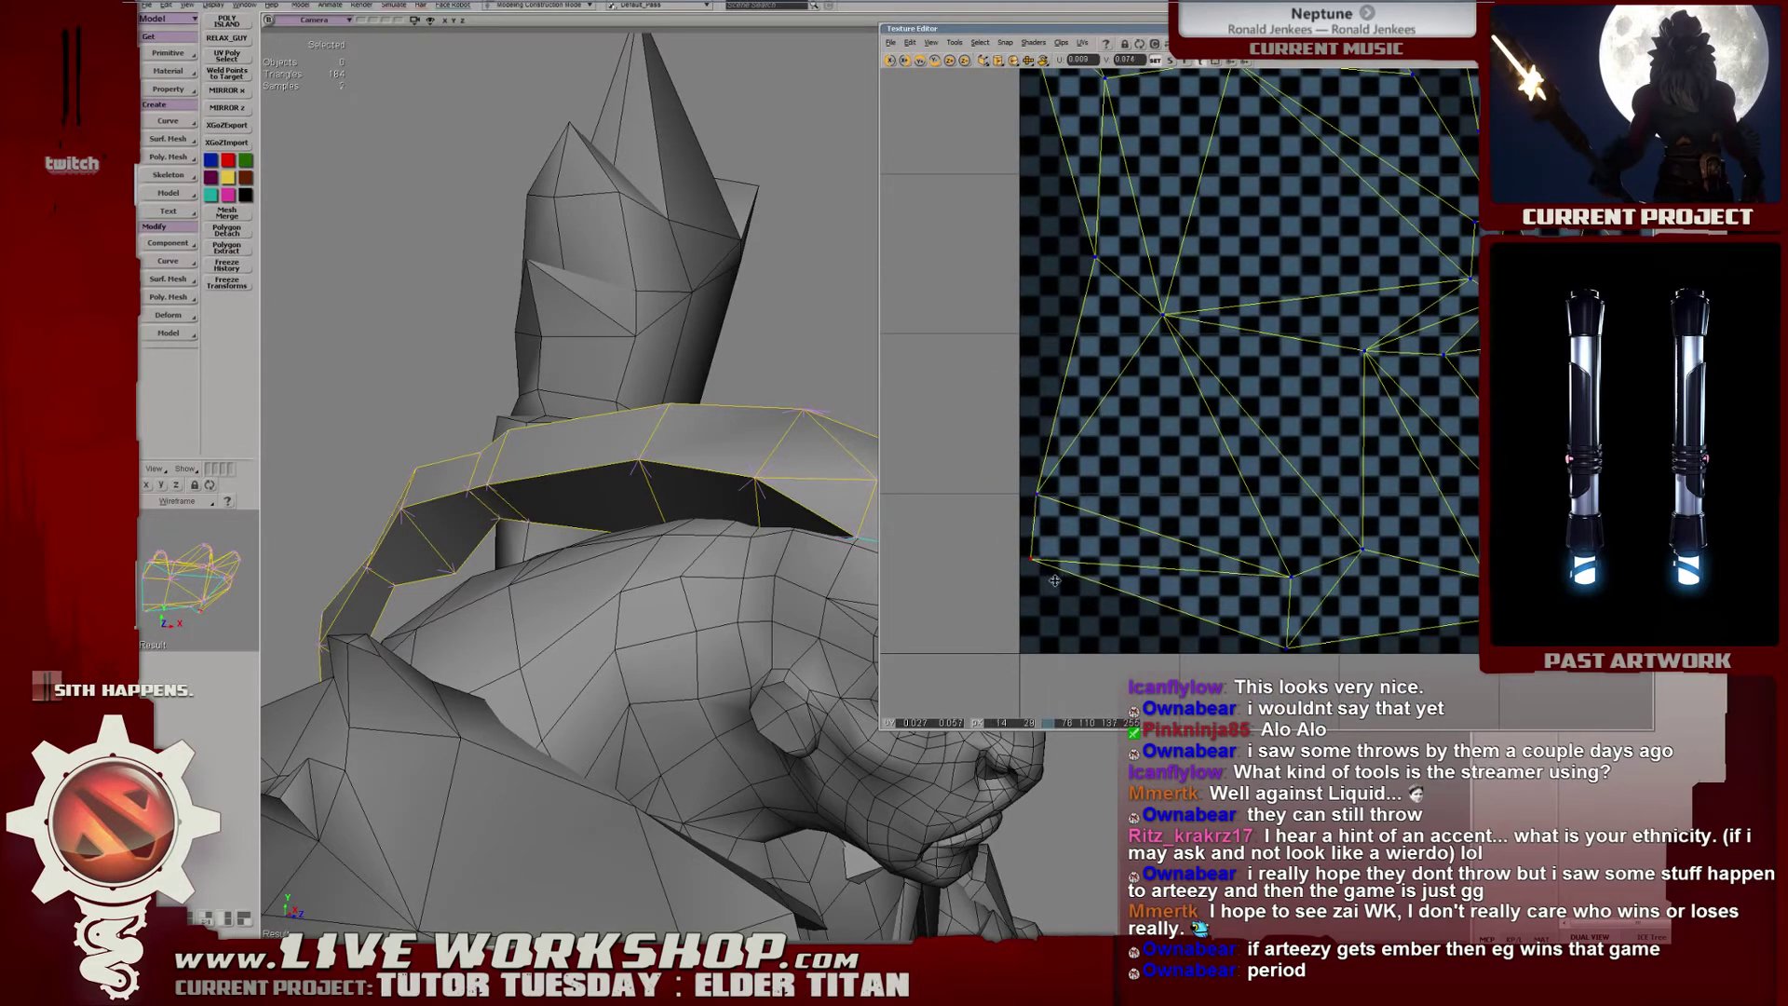
drag(1289, 649, 1291, 646)
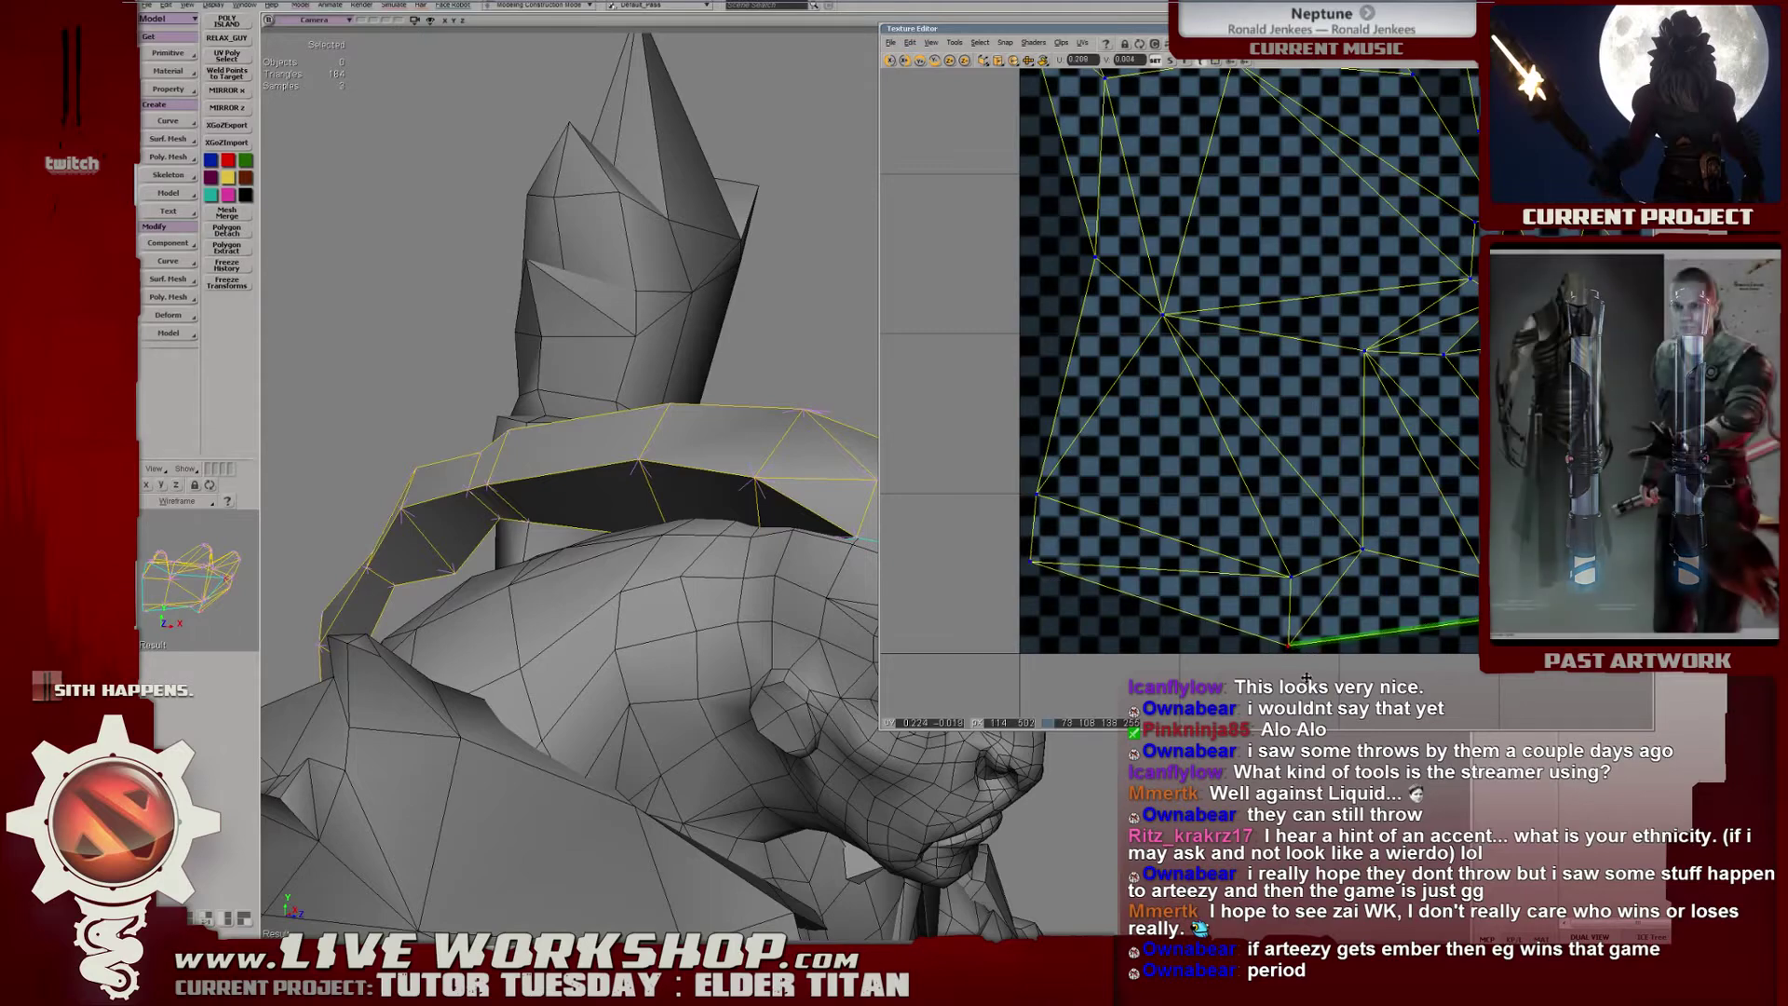
drag(1476, 403, 1208, 438)
scroll(1208, 438, down, 5)
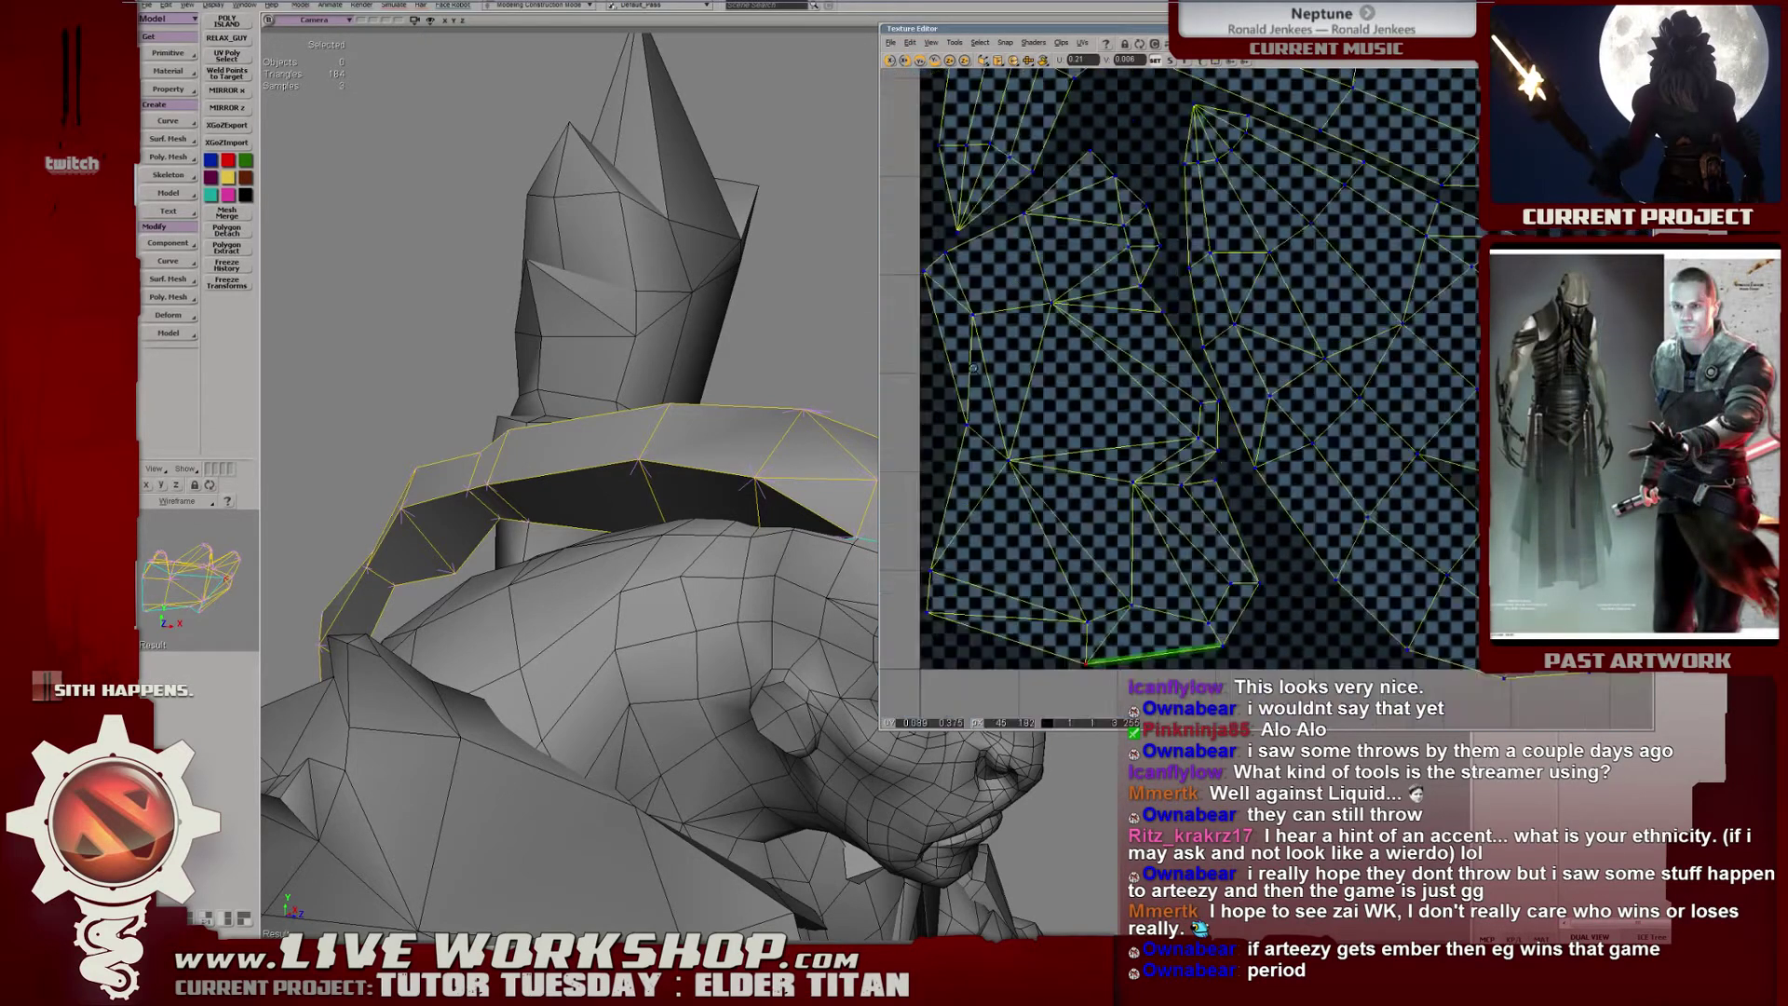
Nudge the crest island and the fan-shaped island slightly inward from the texture square's upper edge.
scroll(1186, 412, up, 2)
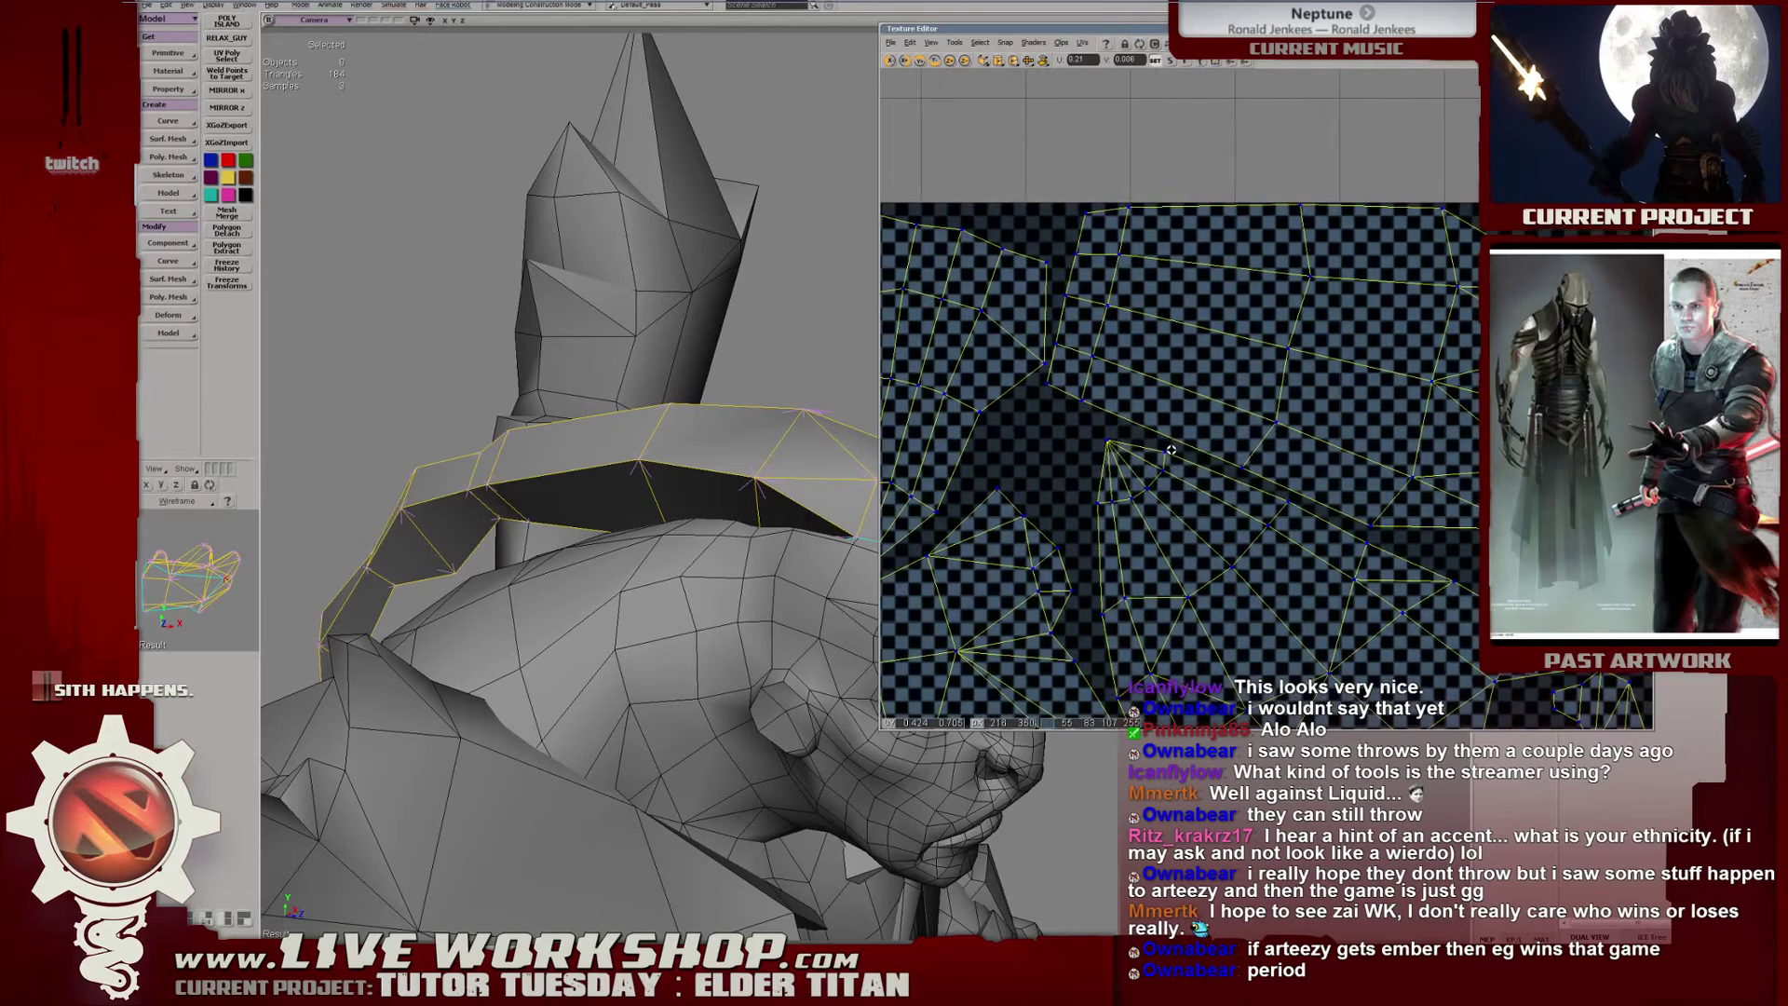
drag(1235, 415, 1191, 423)
click(1321, 355)
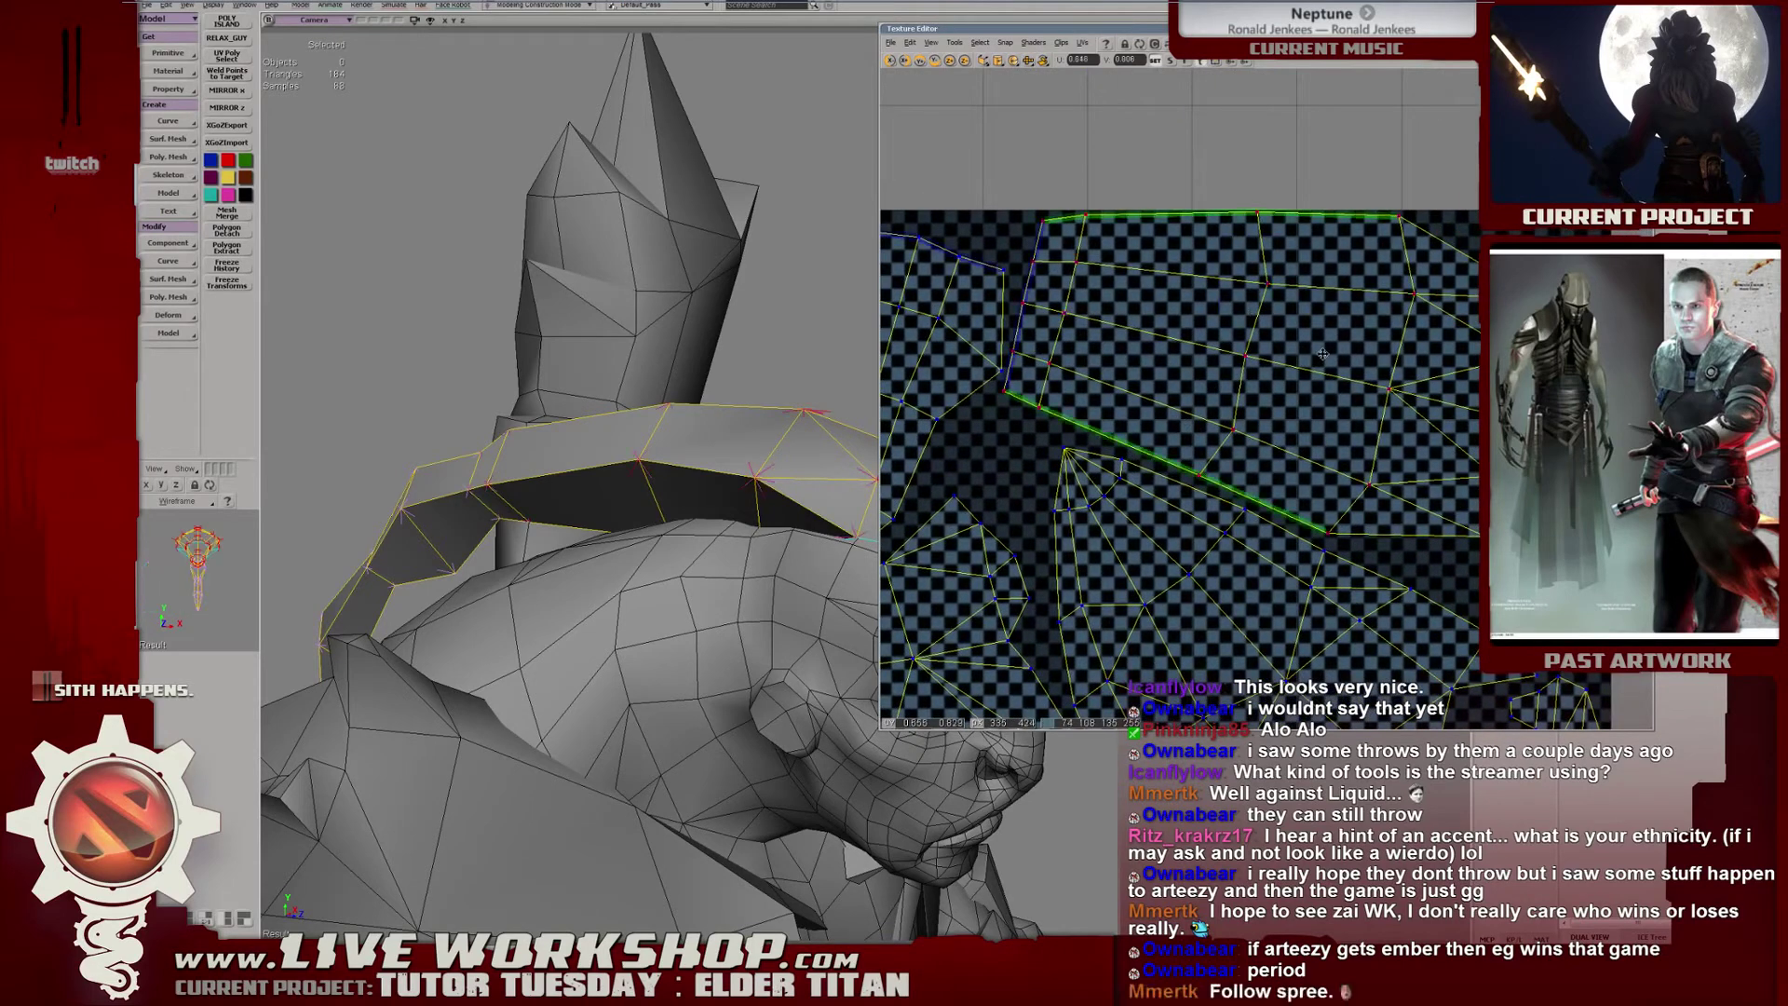
drag(939, 353, 1207, 325)
click(1239, 355)
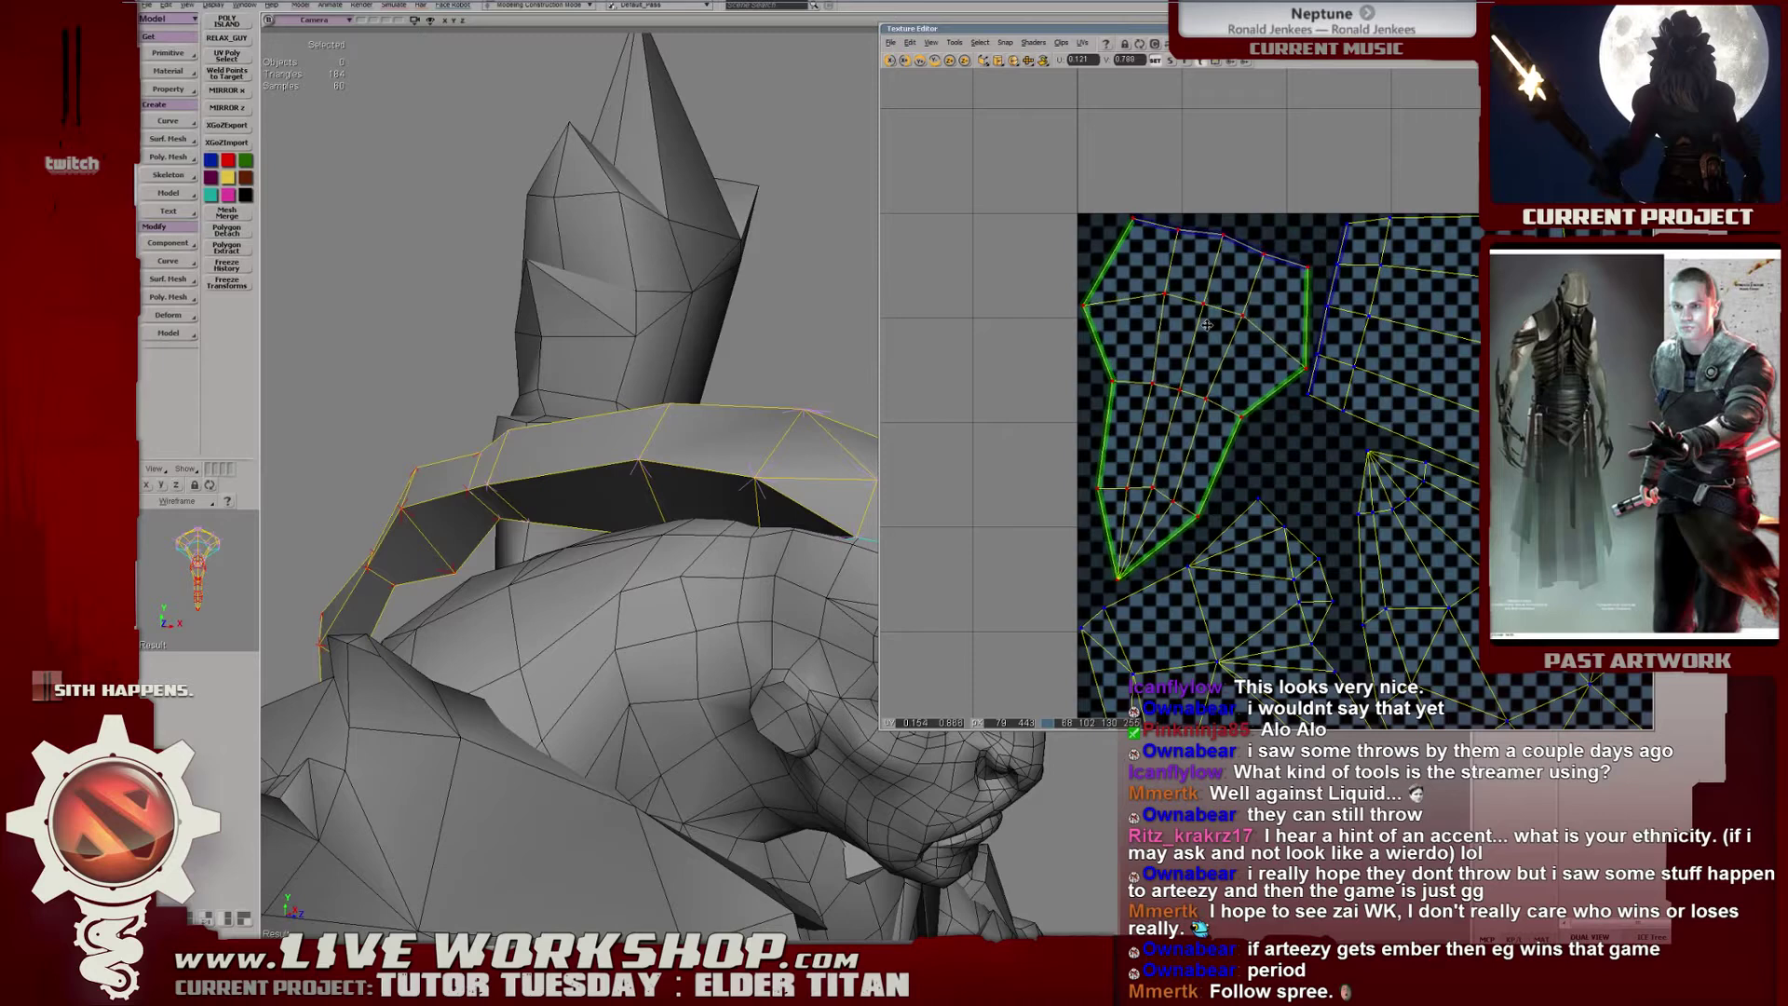
Adjust the crest island's outer border UVs to keep a small margin from the texture square's right edge.
drag(1452, 402, 1158, 380)
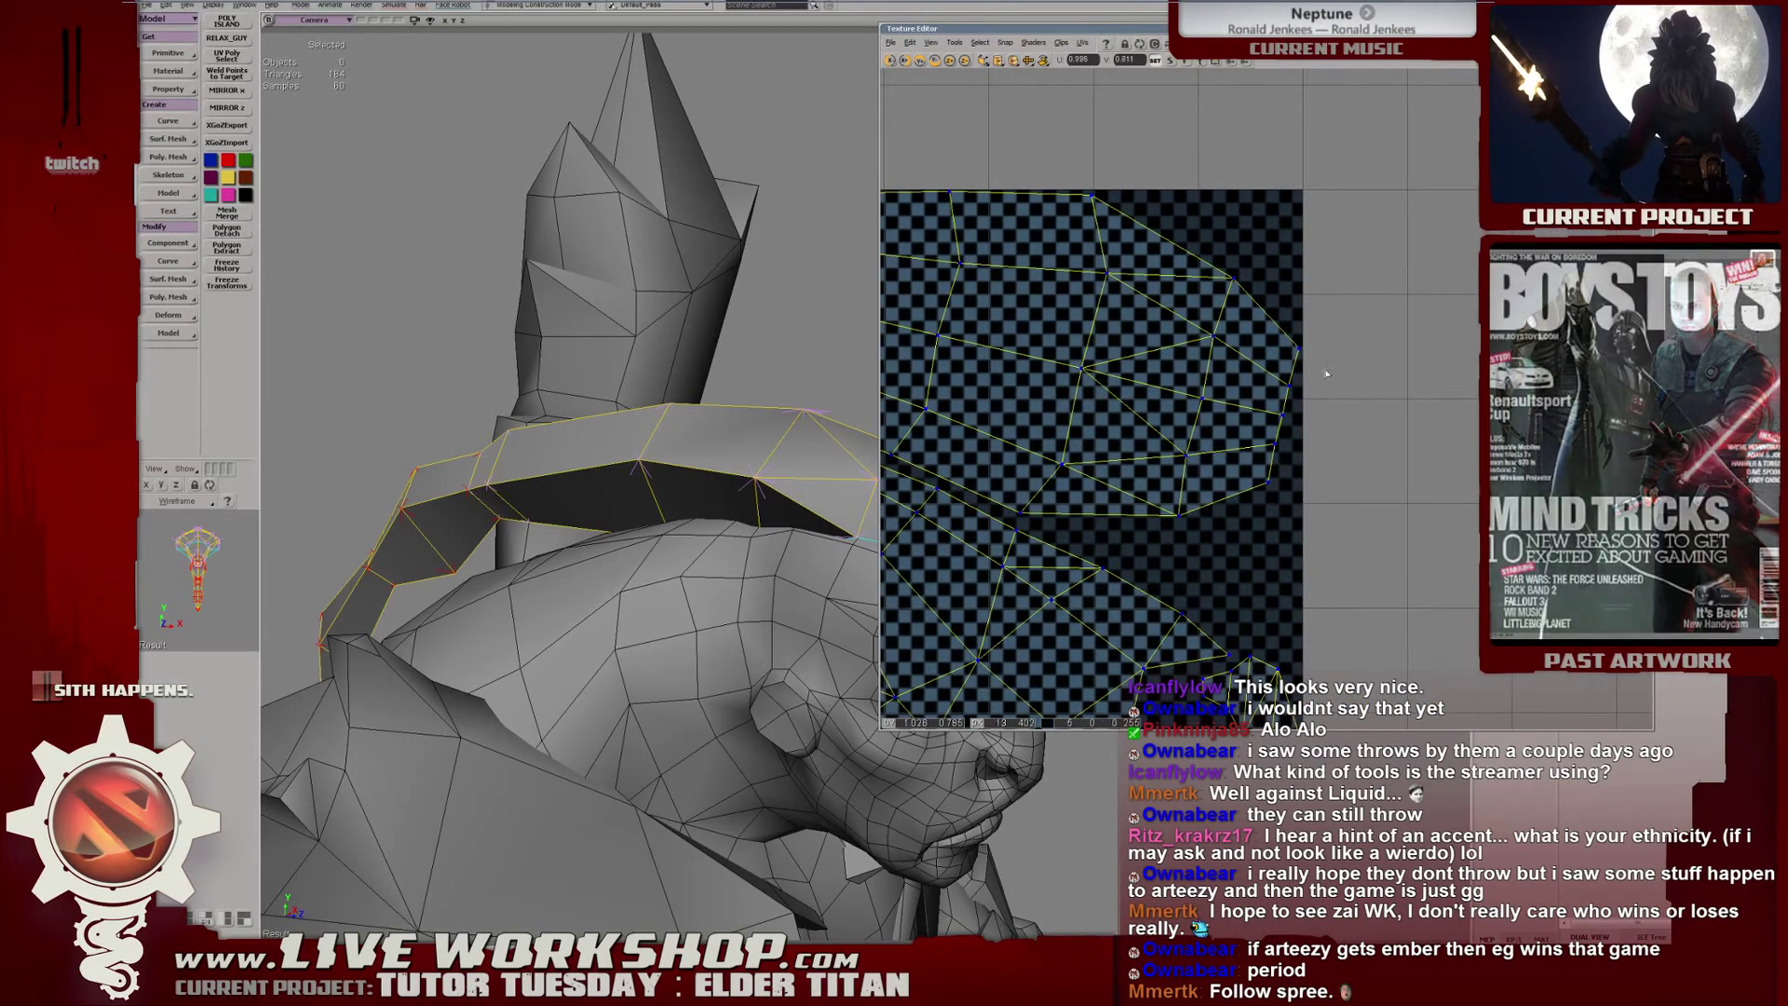
click(1295, 346)
click(1272, 481)
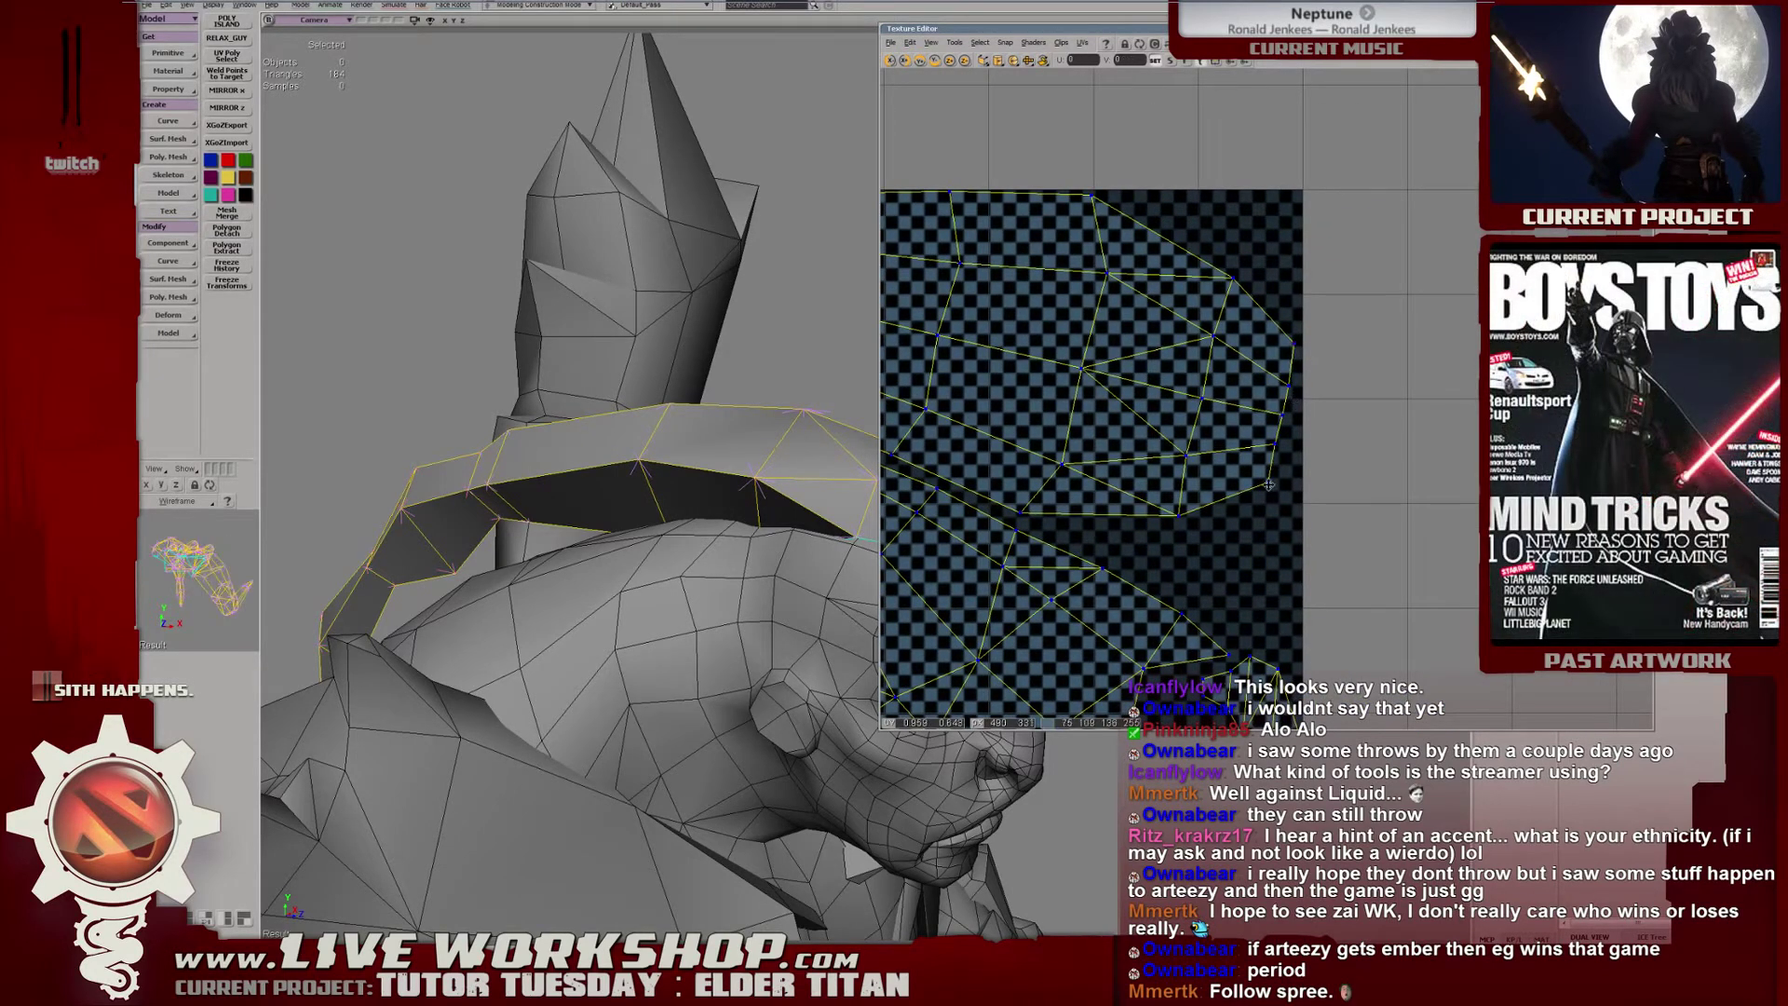
Examine the whole packed UV layout in an enlarged Texture Editor window for spacing between islands and texture borders.
scroll(1268, 493, down, 5)
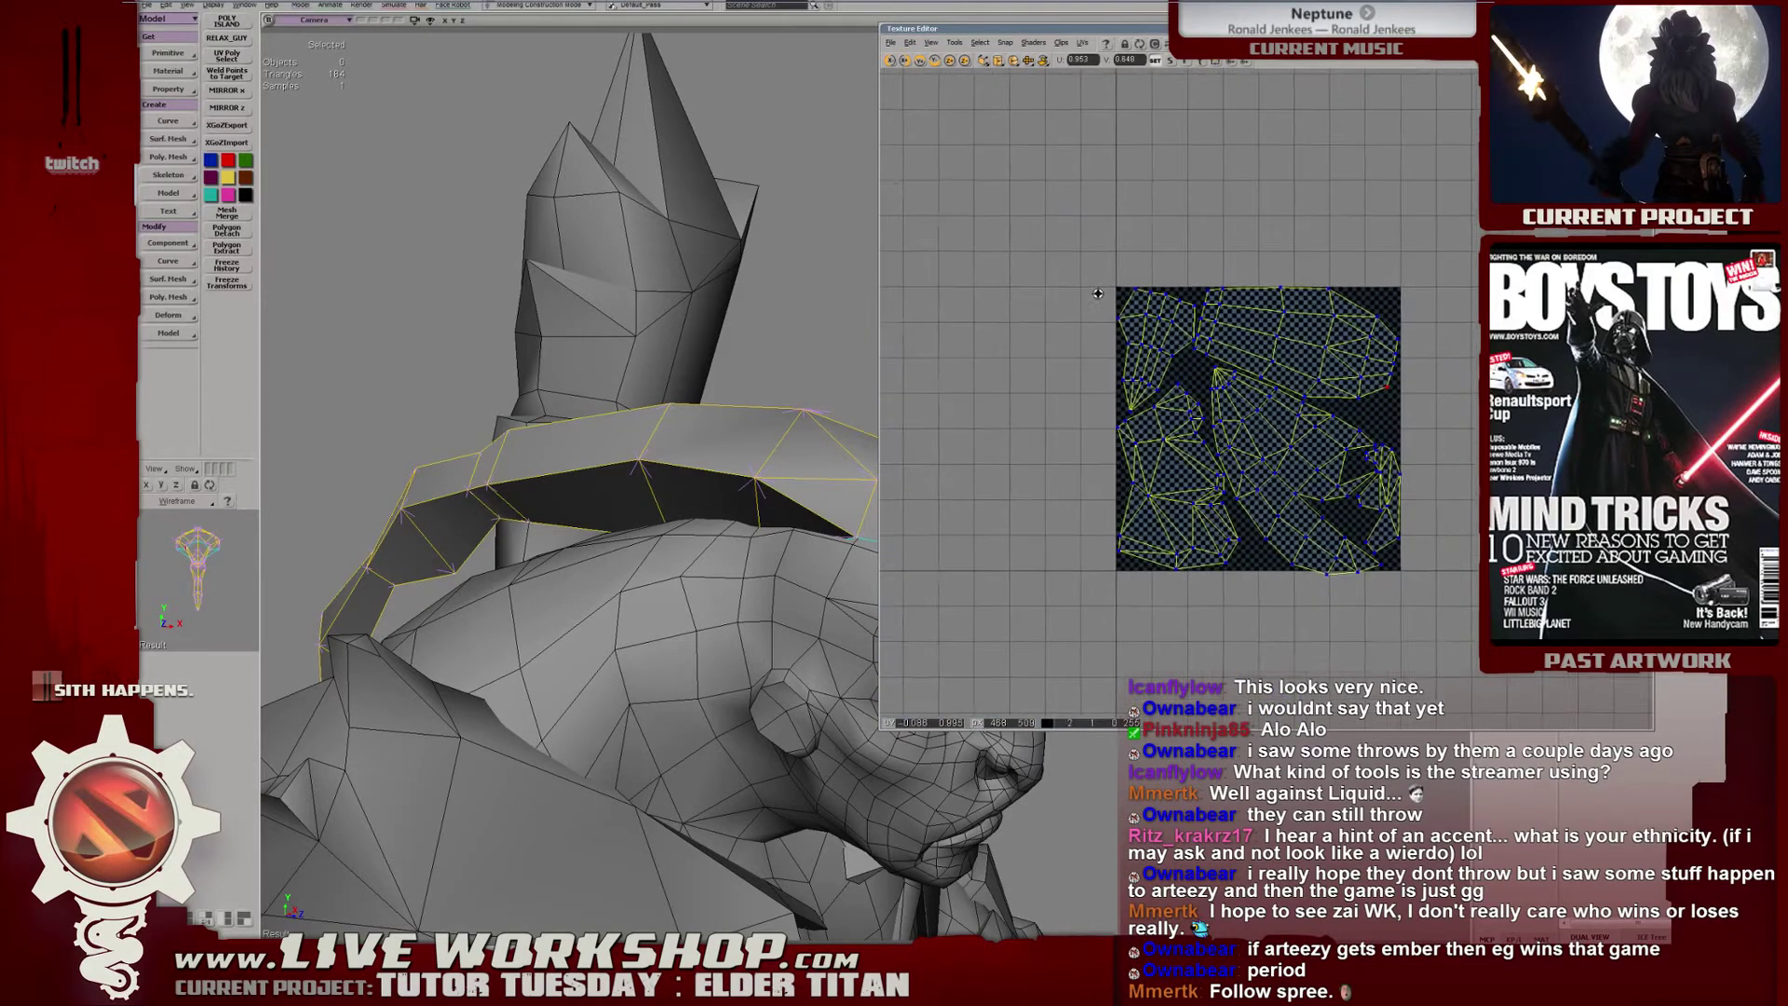
scroll(1246, 356, up, 5)
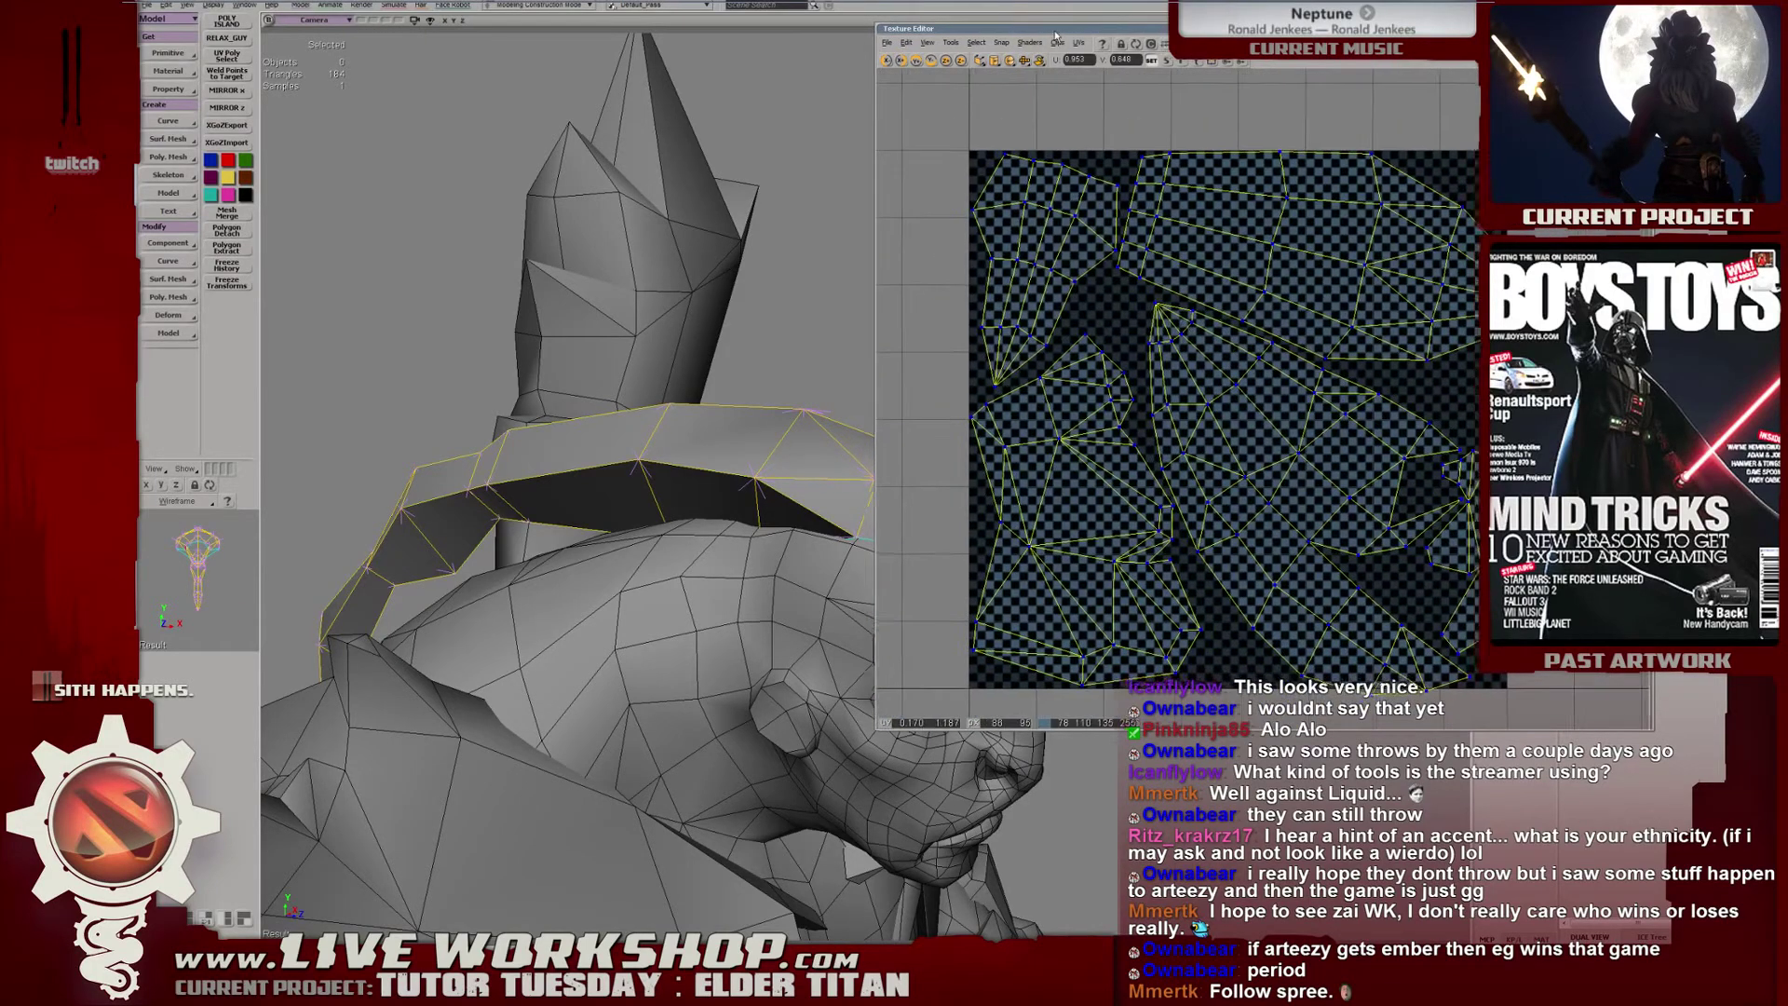
drag(1059, 35, 433, 37)
scroll(563, 196, up, 5)
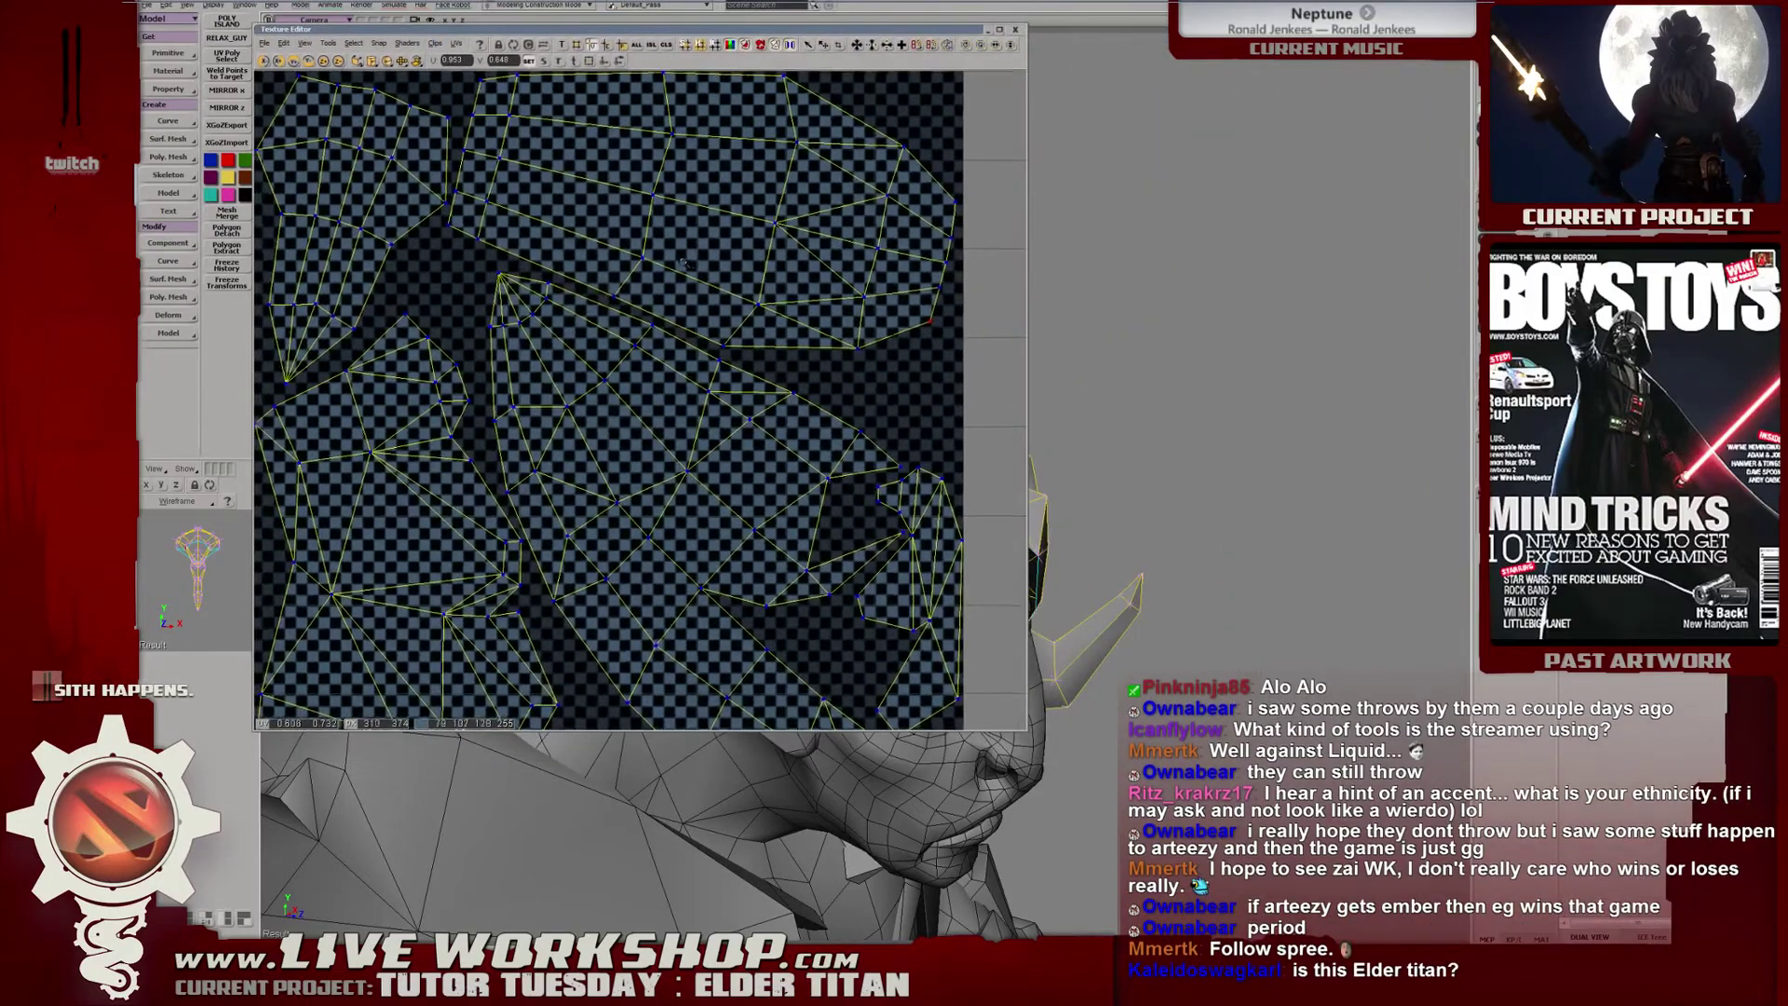
scroll(562, 197, down, 4)
drag(650, 36, 580, 13)
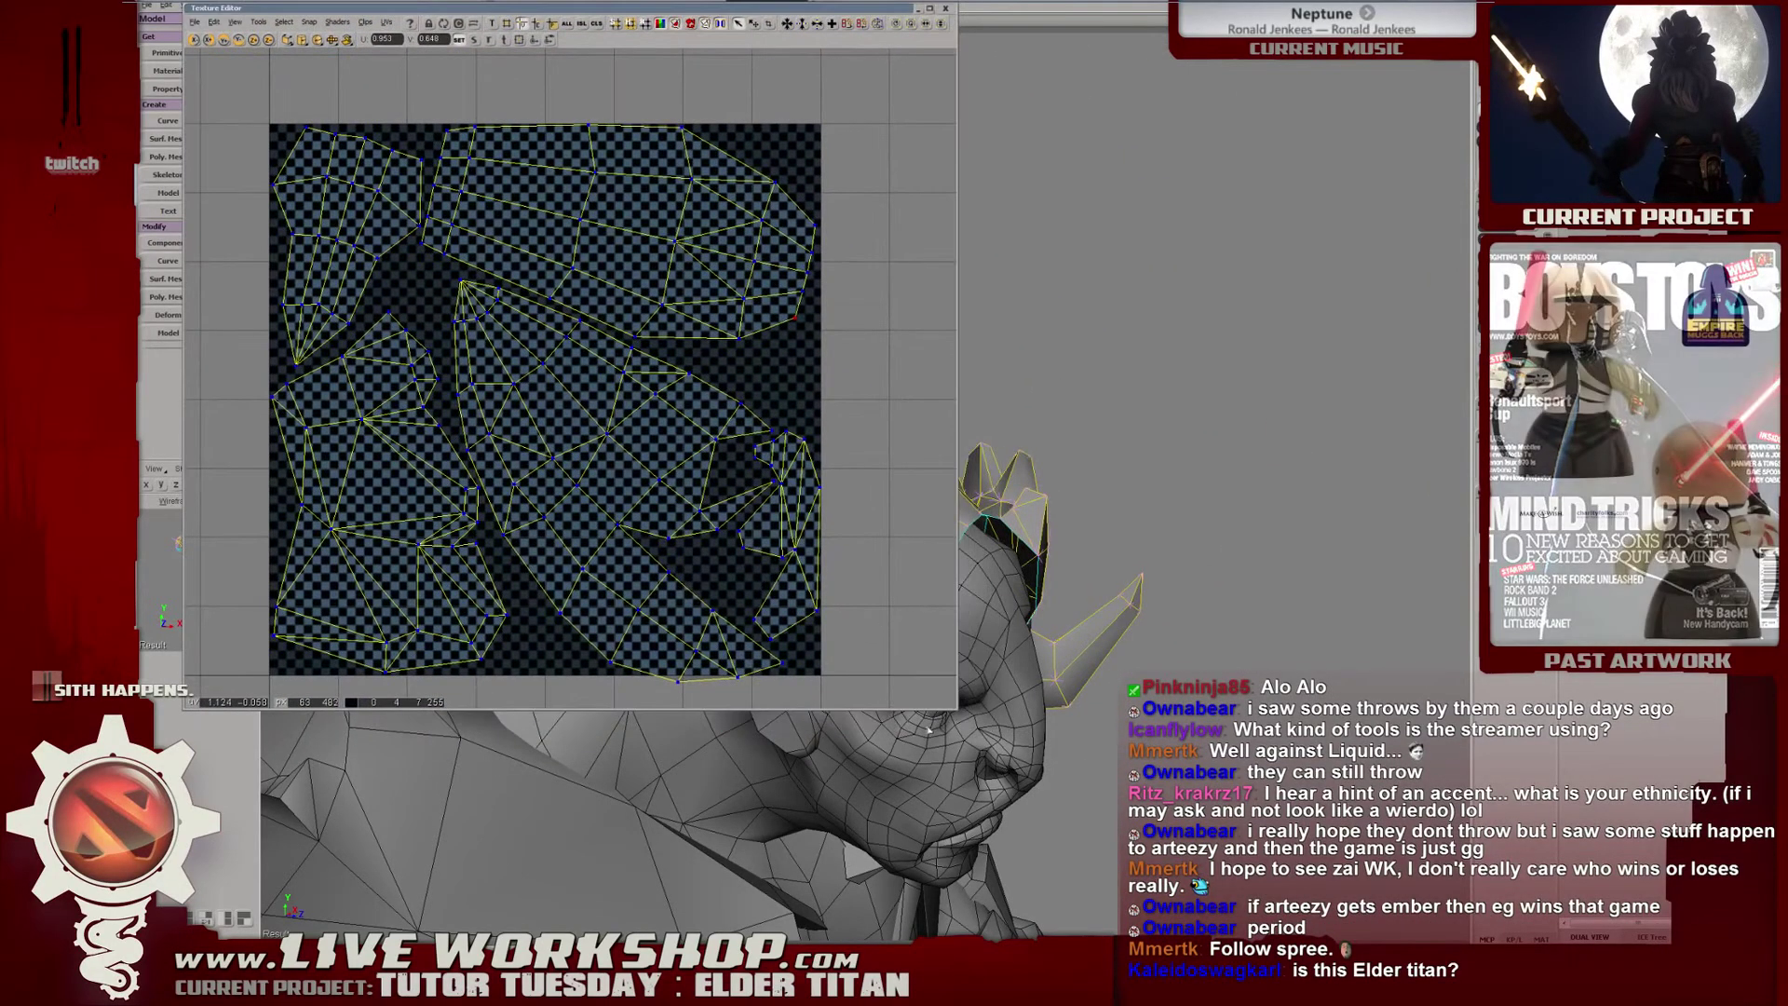
drag(956, 709, 1134, 856)
scroll(887, 531, up, 5)
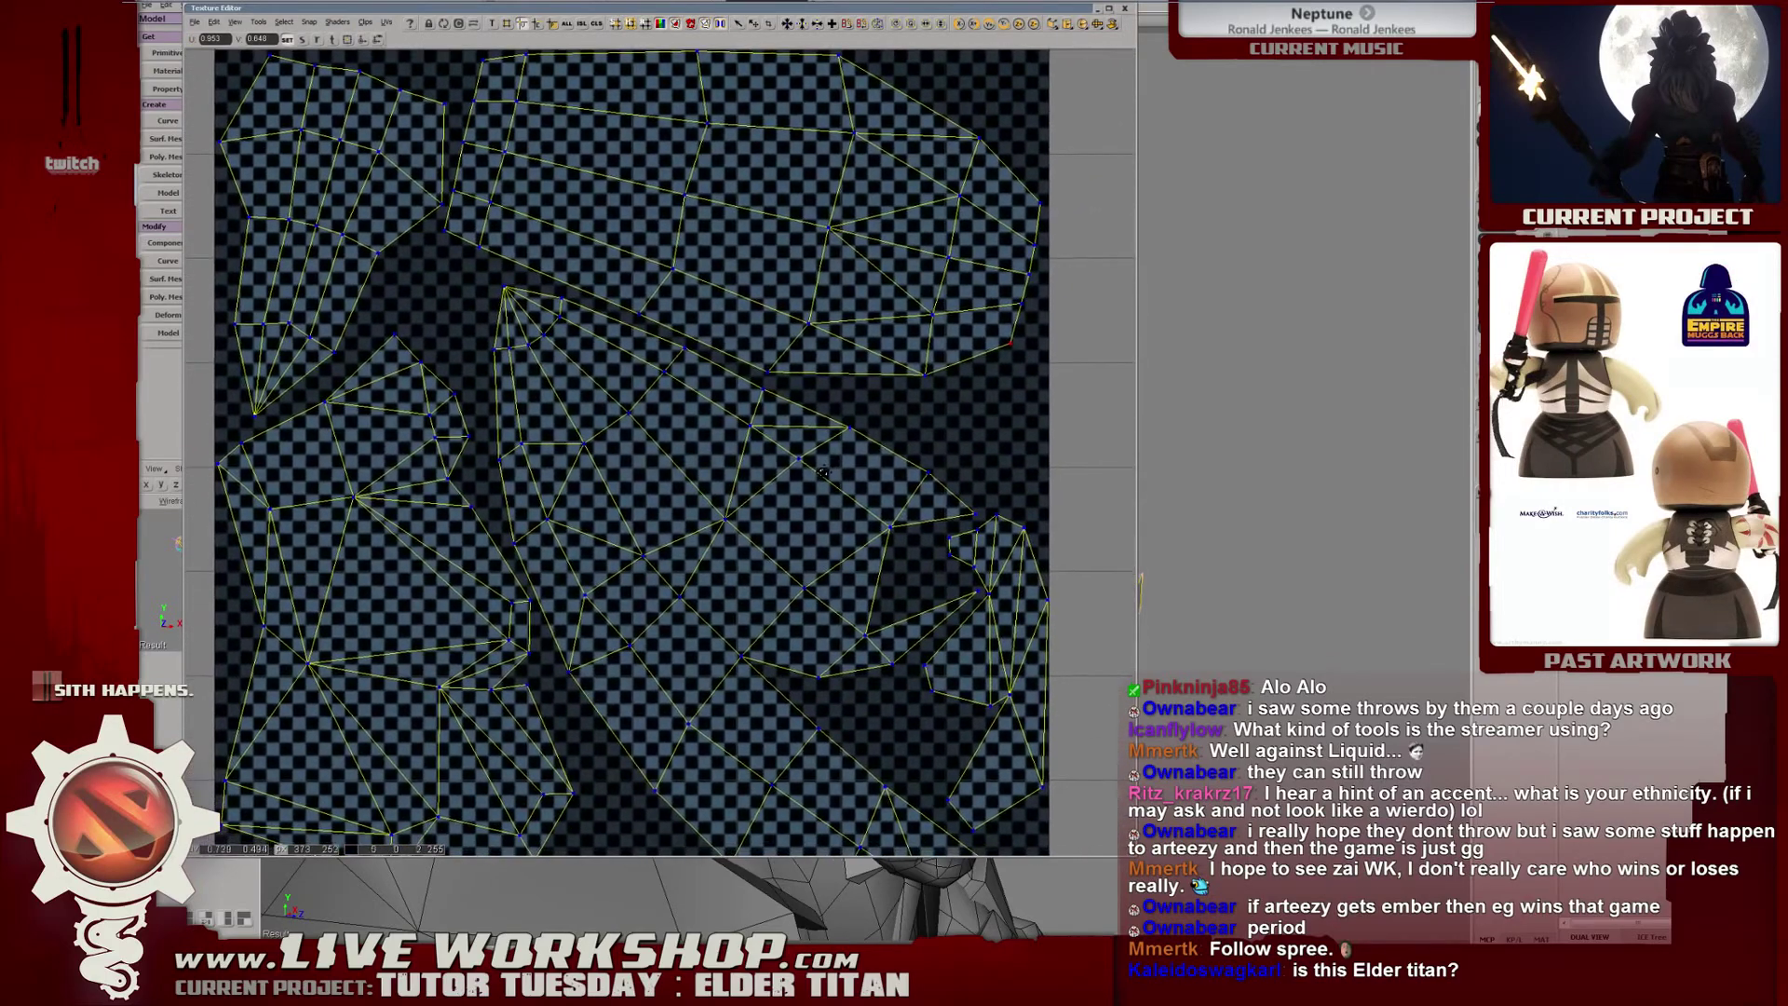
scroll(782, 444, down, 5)
scroll(782, 444, up, 5)
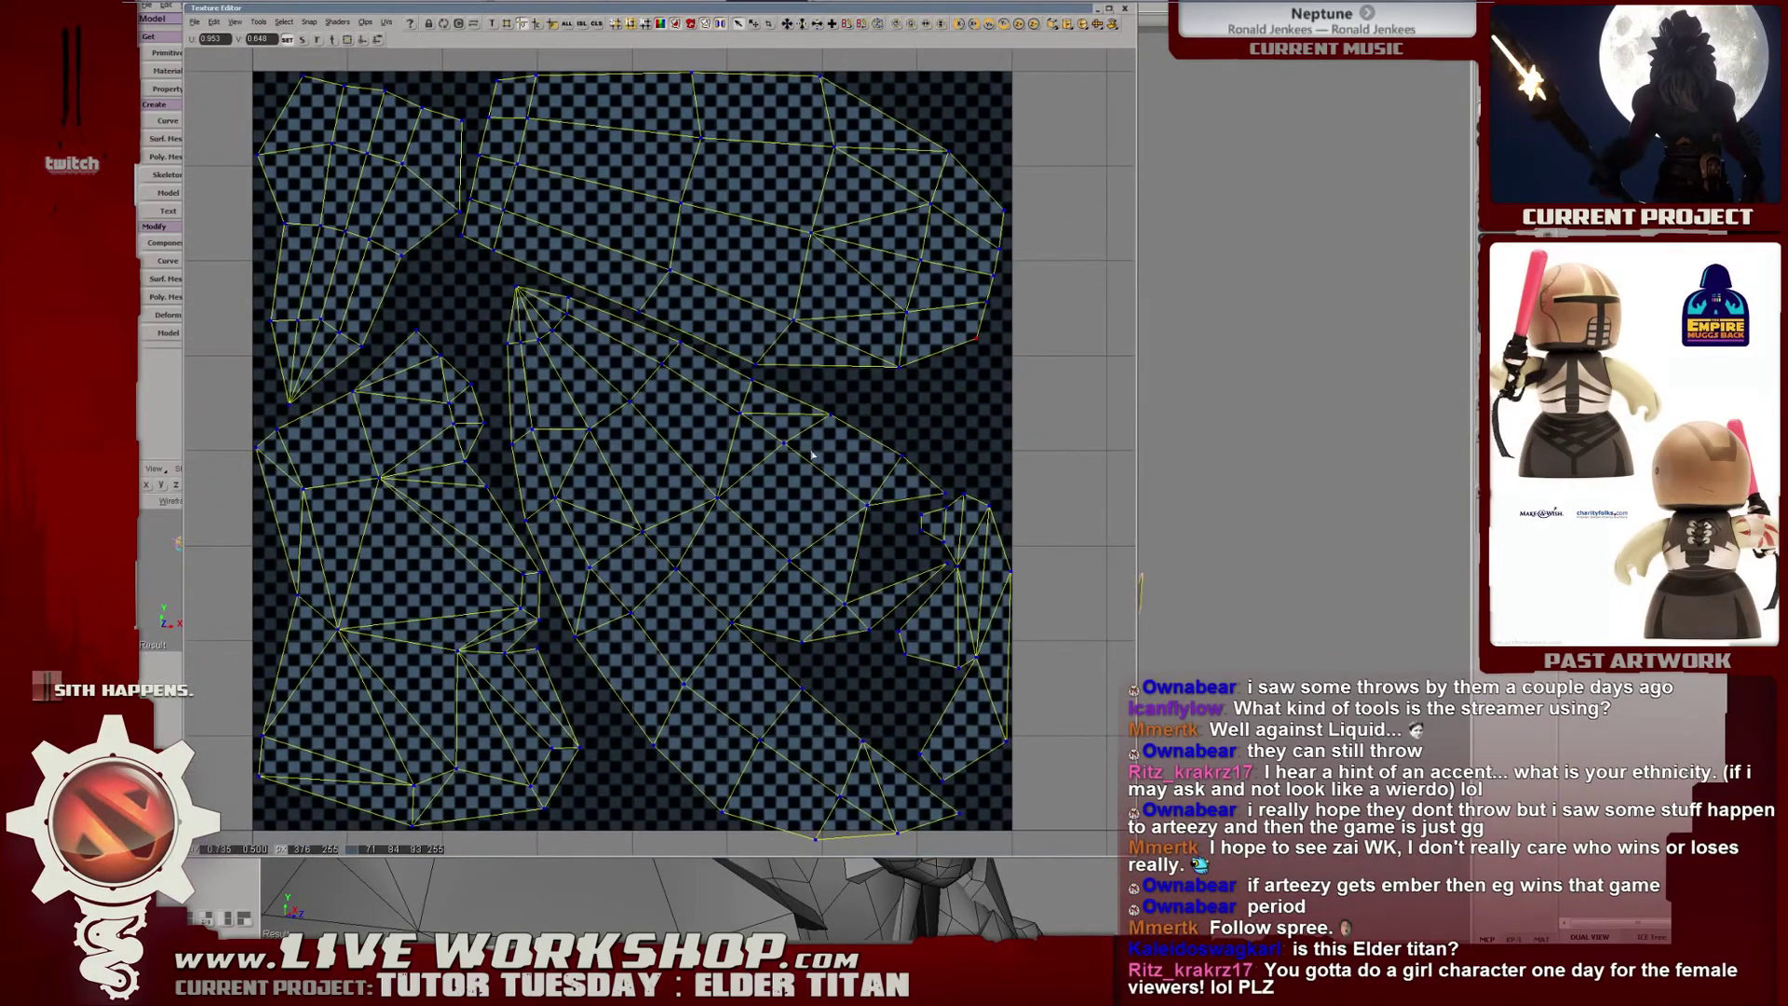
scroll(607, 423, down, 5)
scroll(607, 423, up, 5)
scroll(612, 421, down, 5)
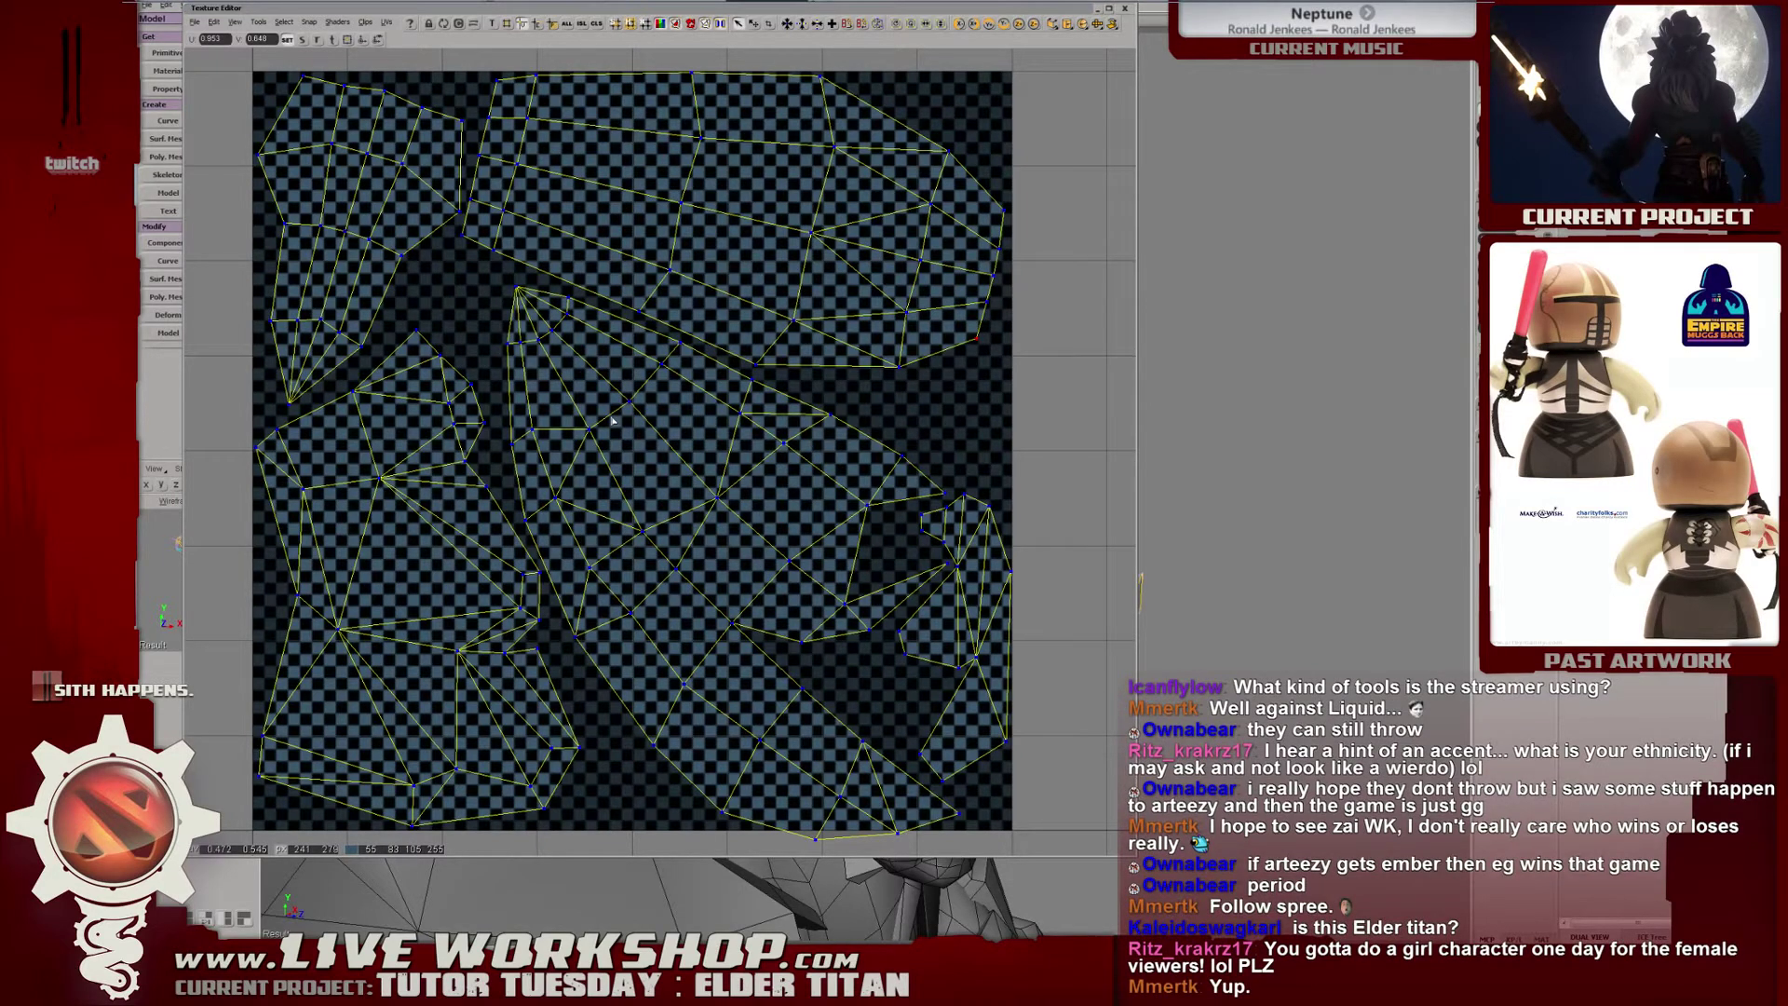
scroll(612, 421, up, 5)
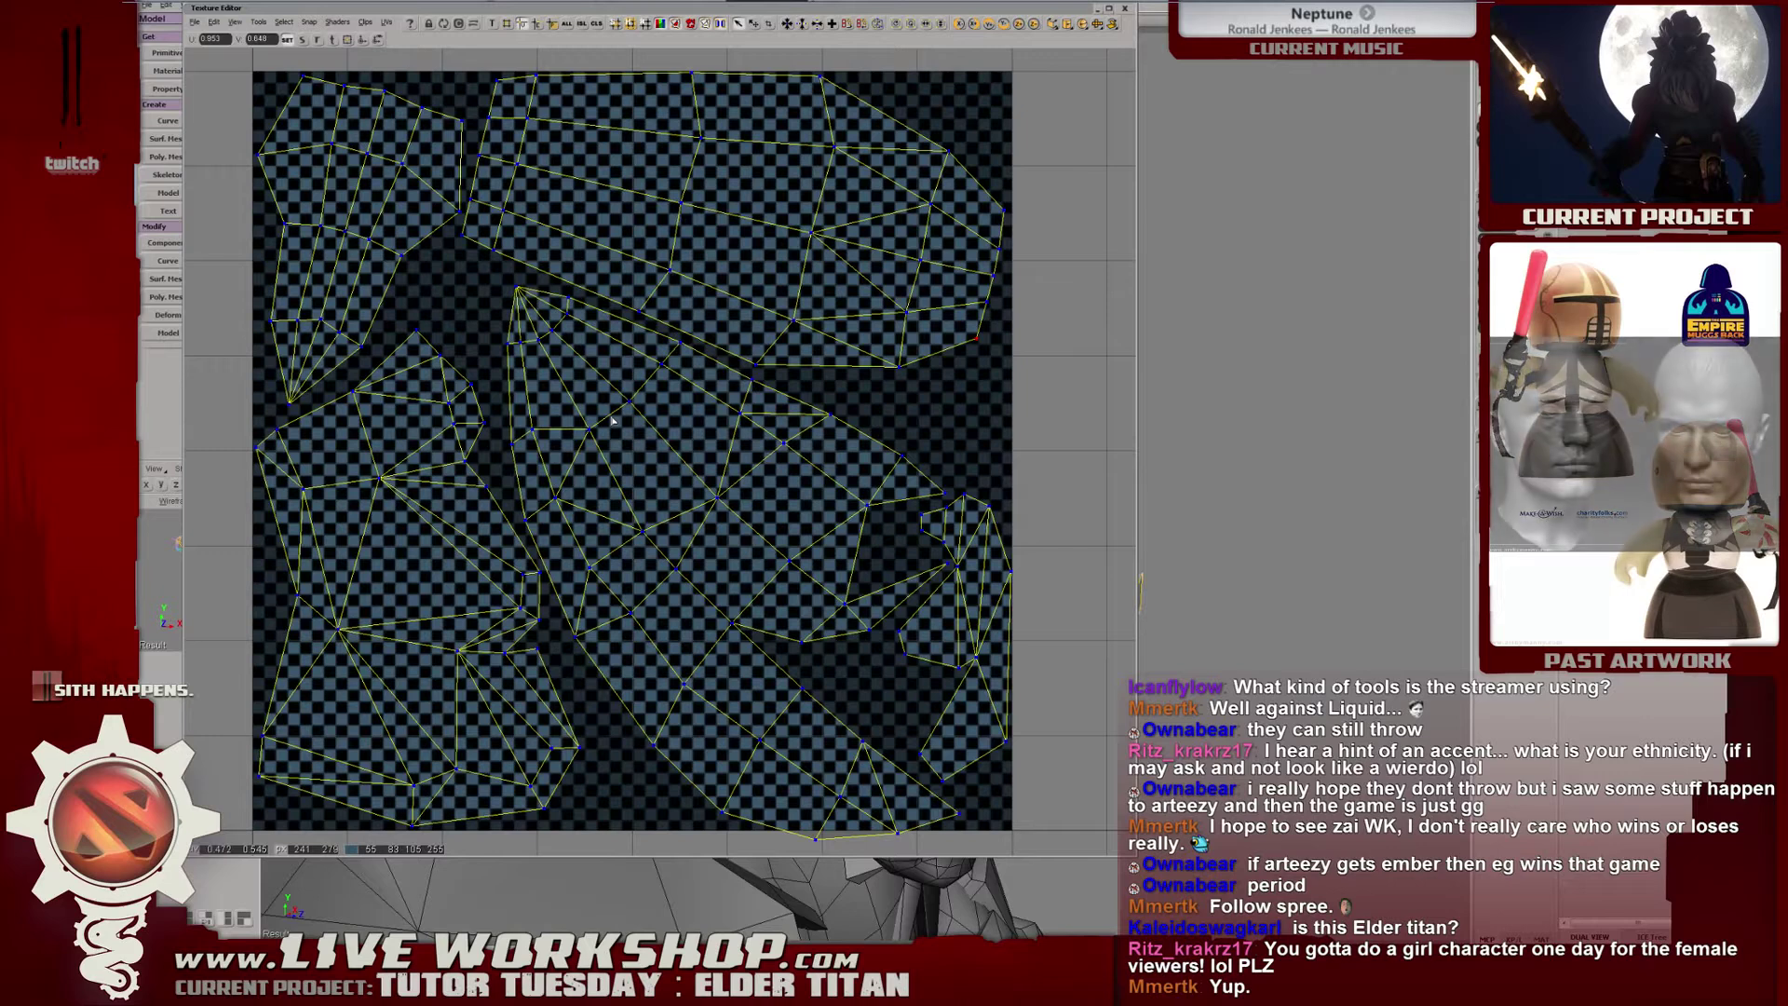
scroll(612, 421, down, 5)
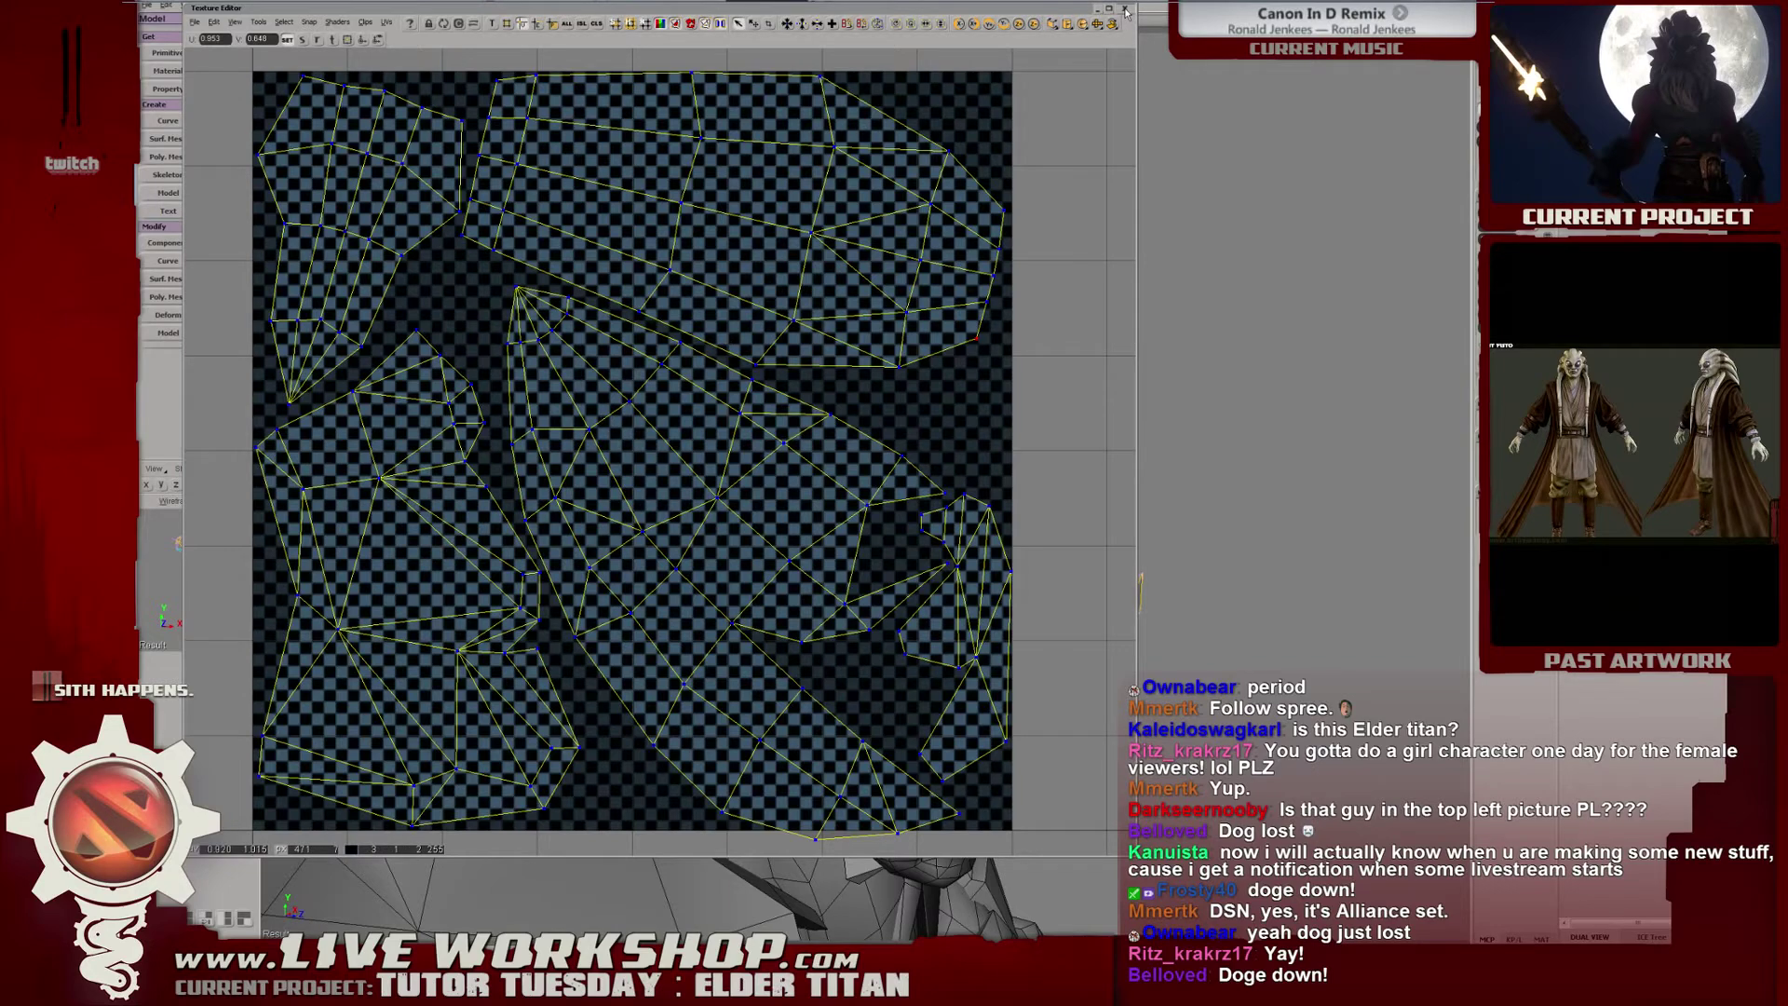
Uncover the viewport and orbit out to view the full figure and the separate horned piece beside it.
drag(1018, 13, 1479, 13)
drag(645, 4, 935, 90)
right_drag(733, 370, 679, 367)
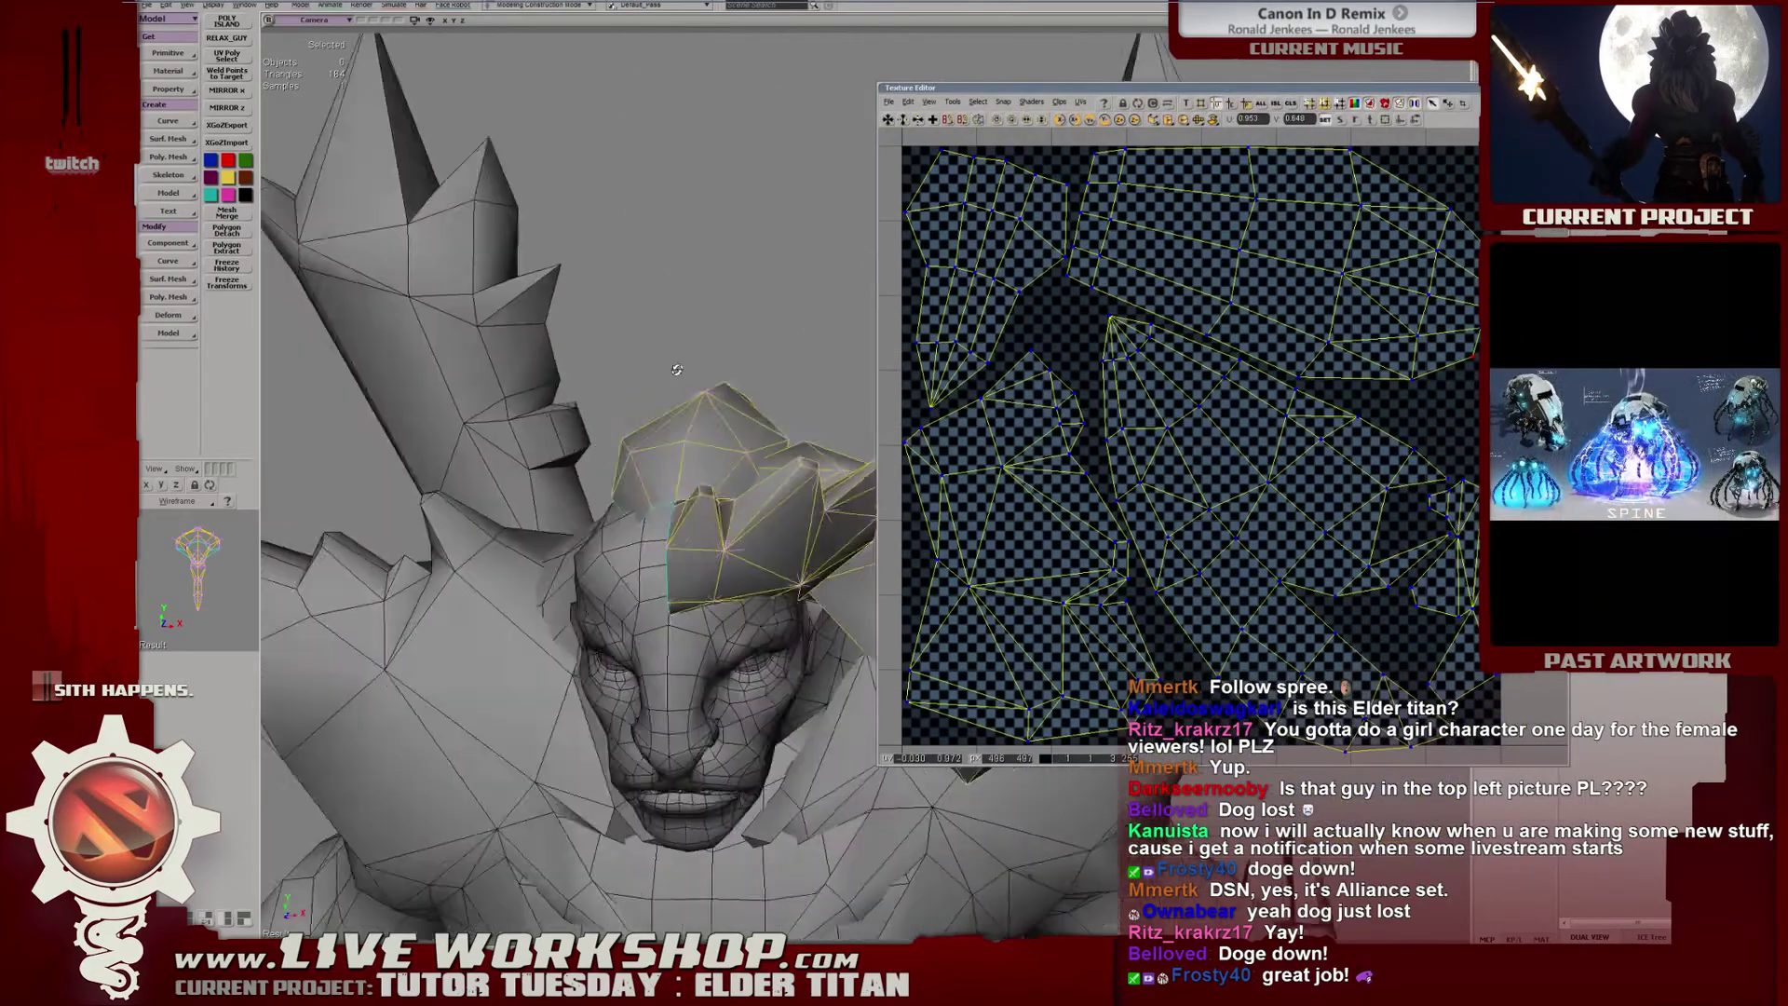
middle_drag(679, 367, 661, 386)
right_drag(662, 387, 599, 411)
key(space)
middle_drag(599, 411, 638, 393)
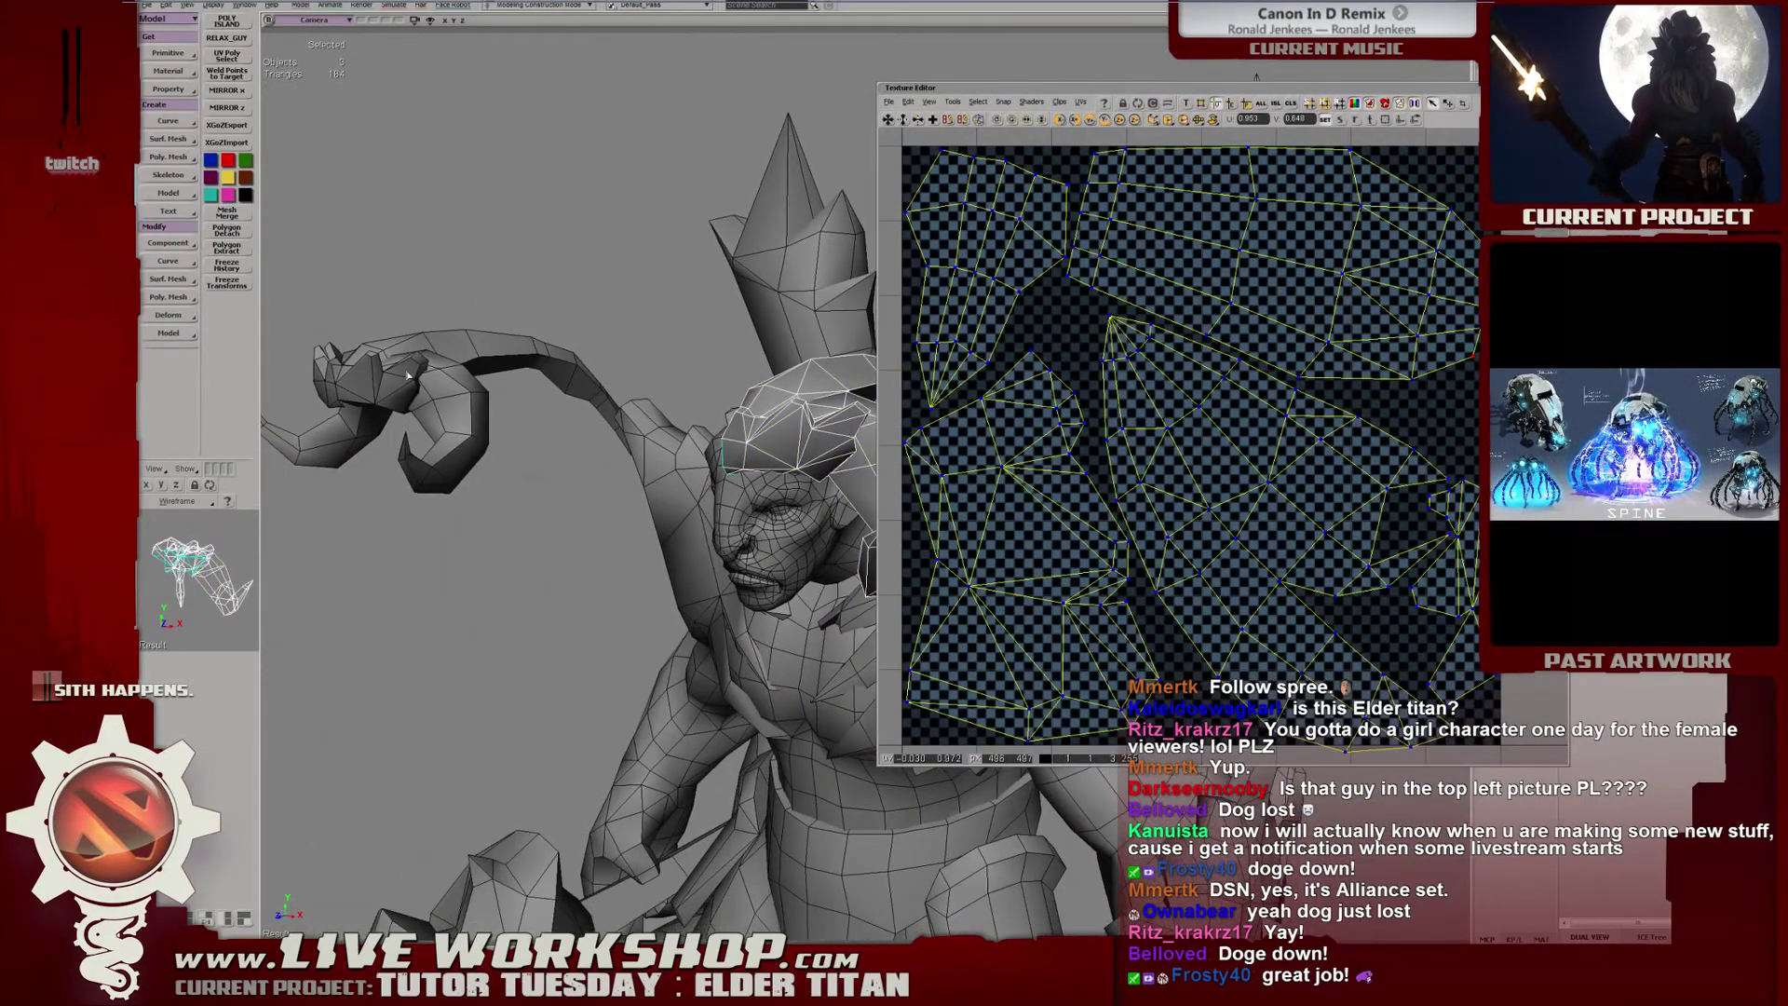
Select the separate horned piece beside the figure and examine how its UV islands use the painted texture.
key(alt+7)
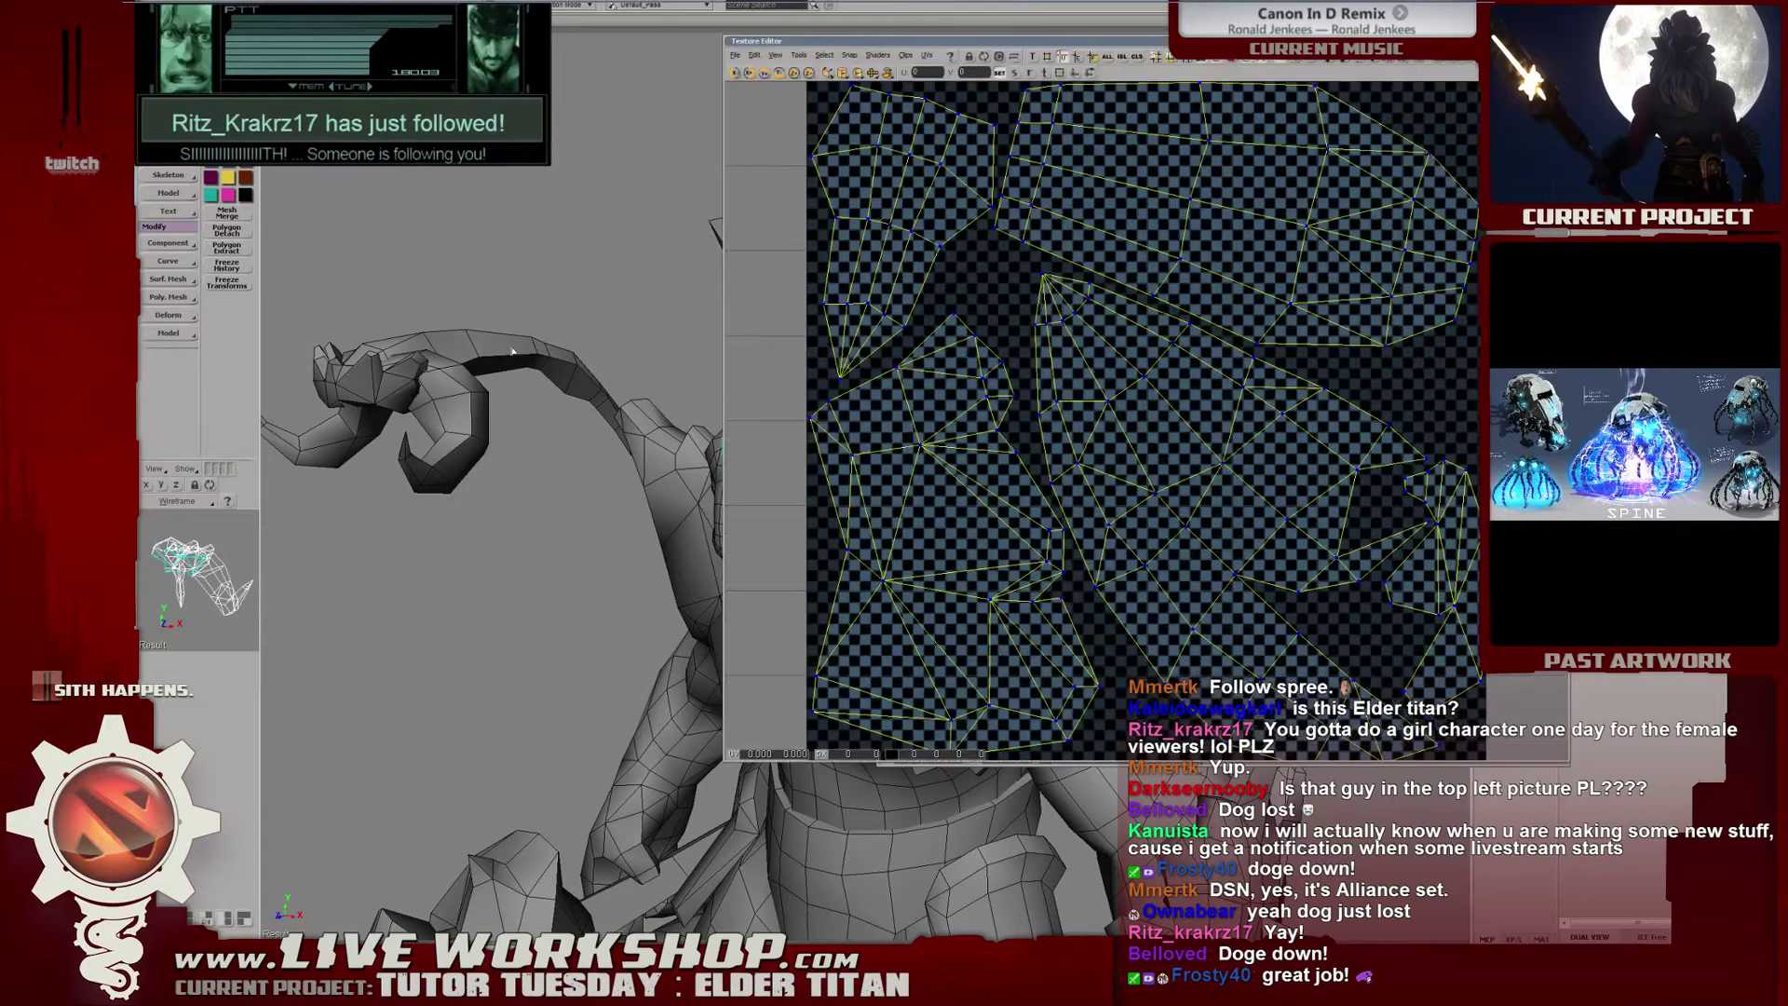
drag(947, 44, 753, 235)
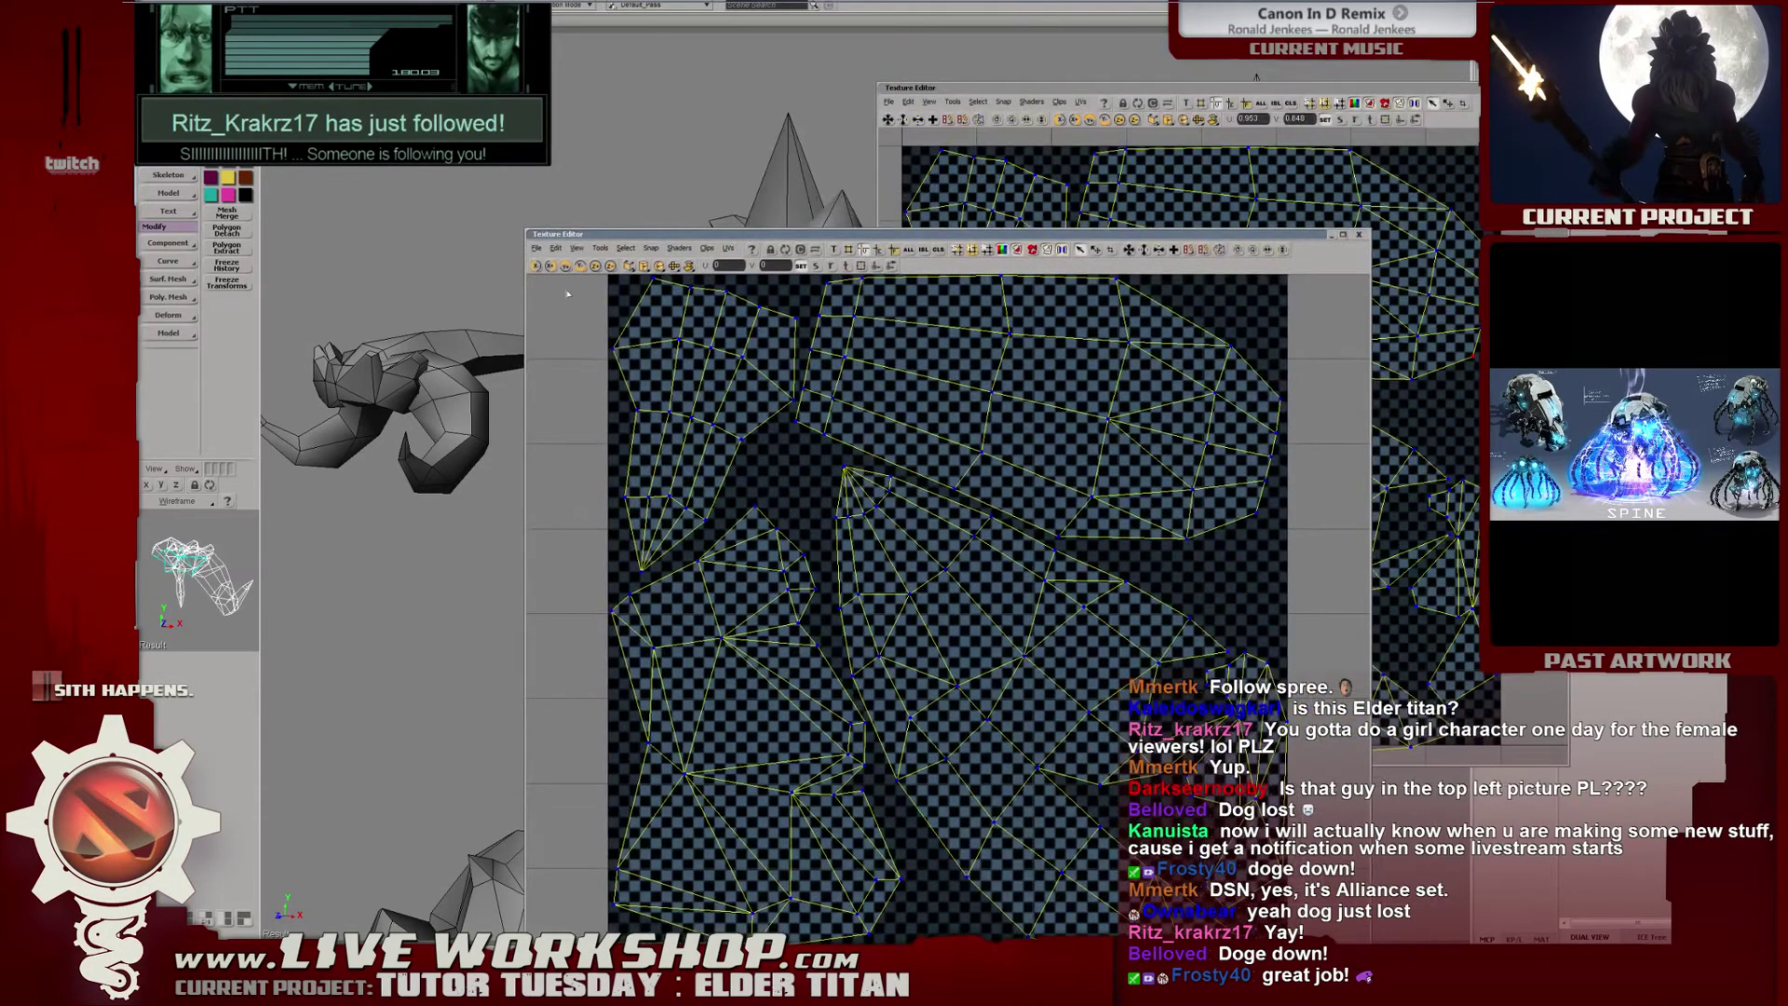
click(435, 394)
click(1359, 235)
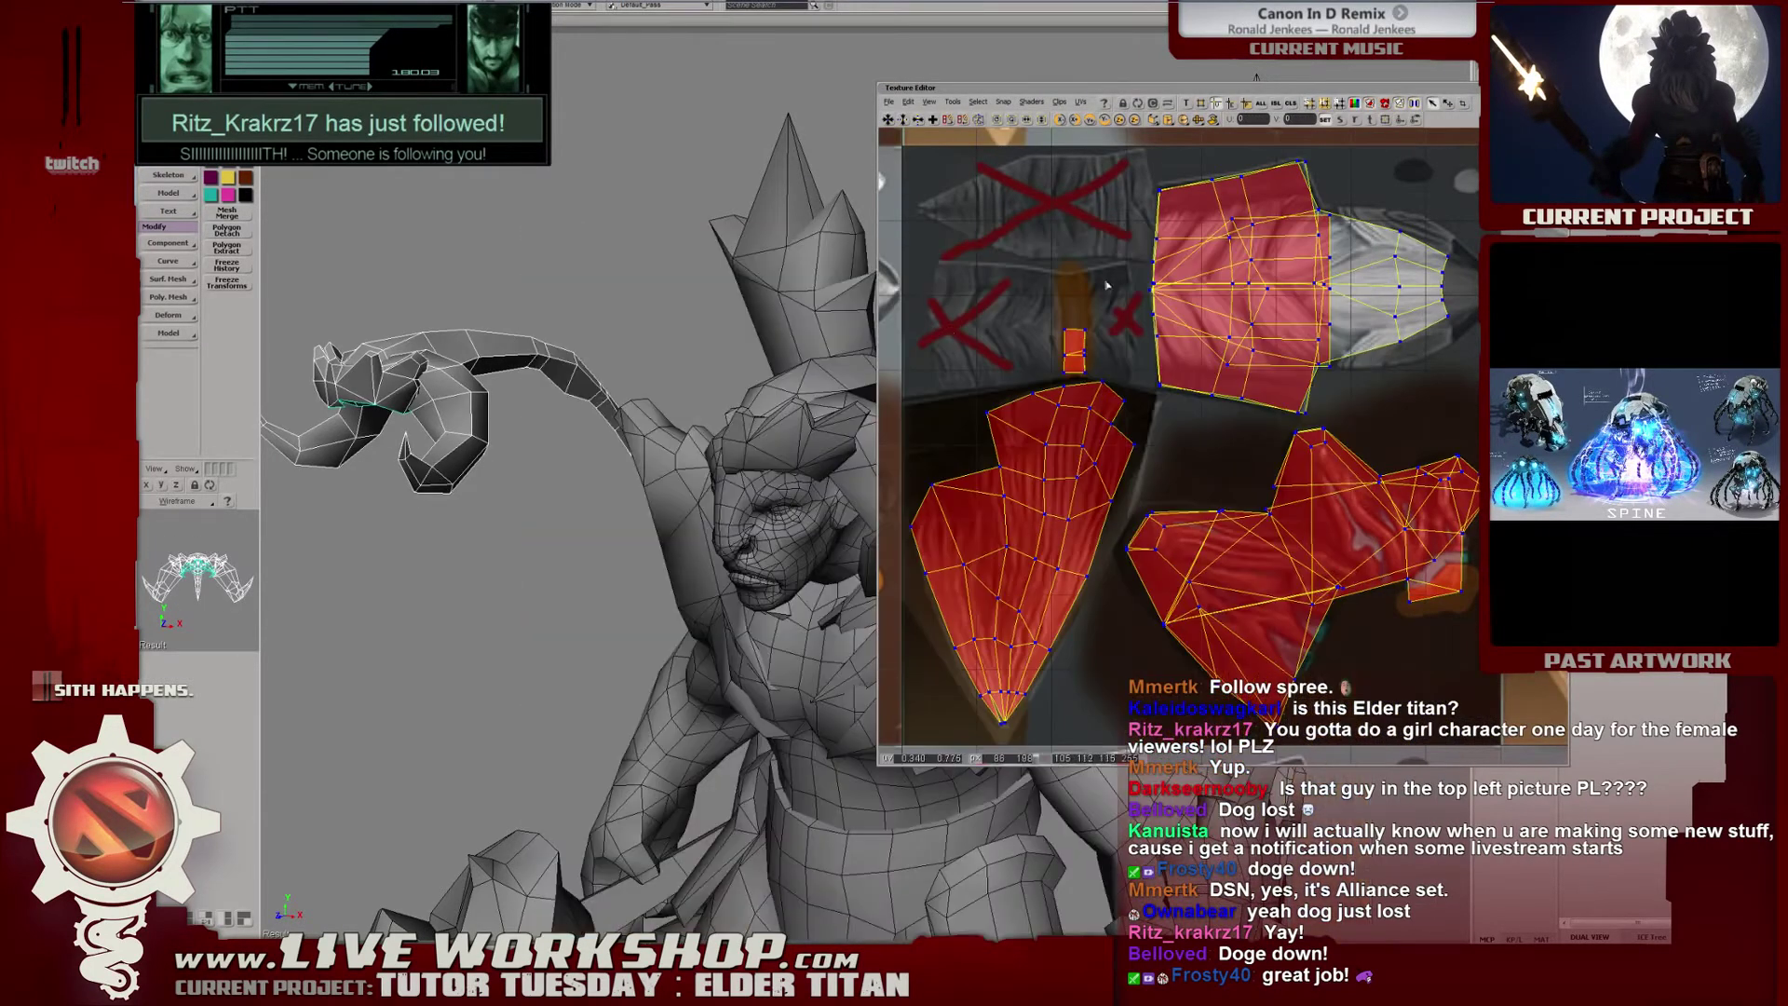
scroll(1242, 355, down, 2)
scroll(1242, 355, up, 2)
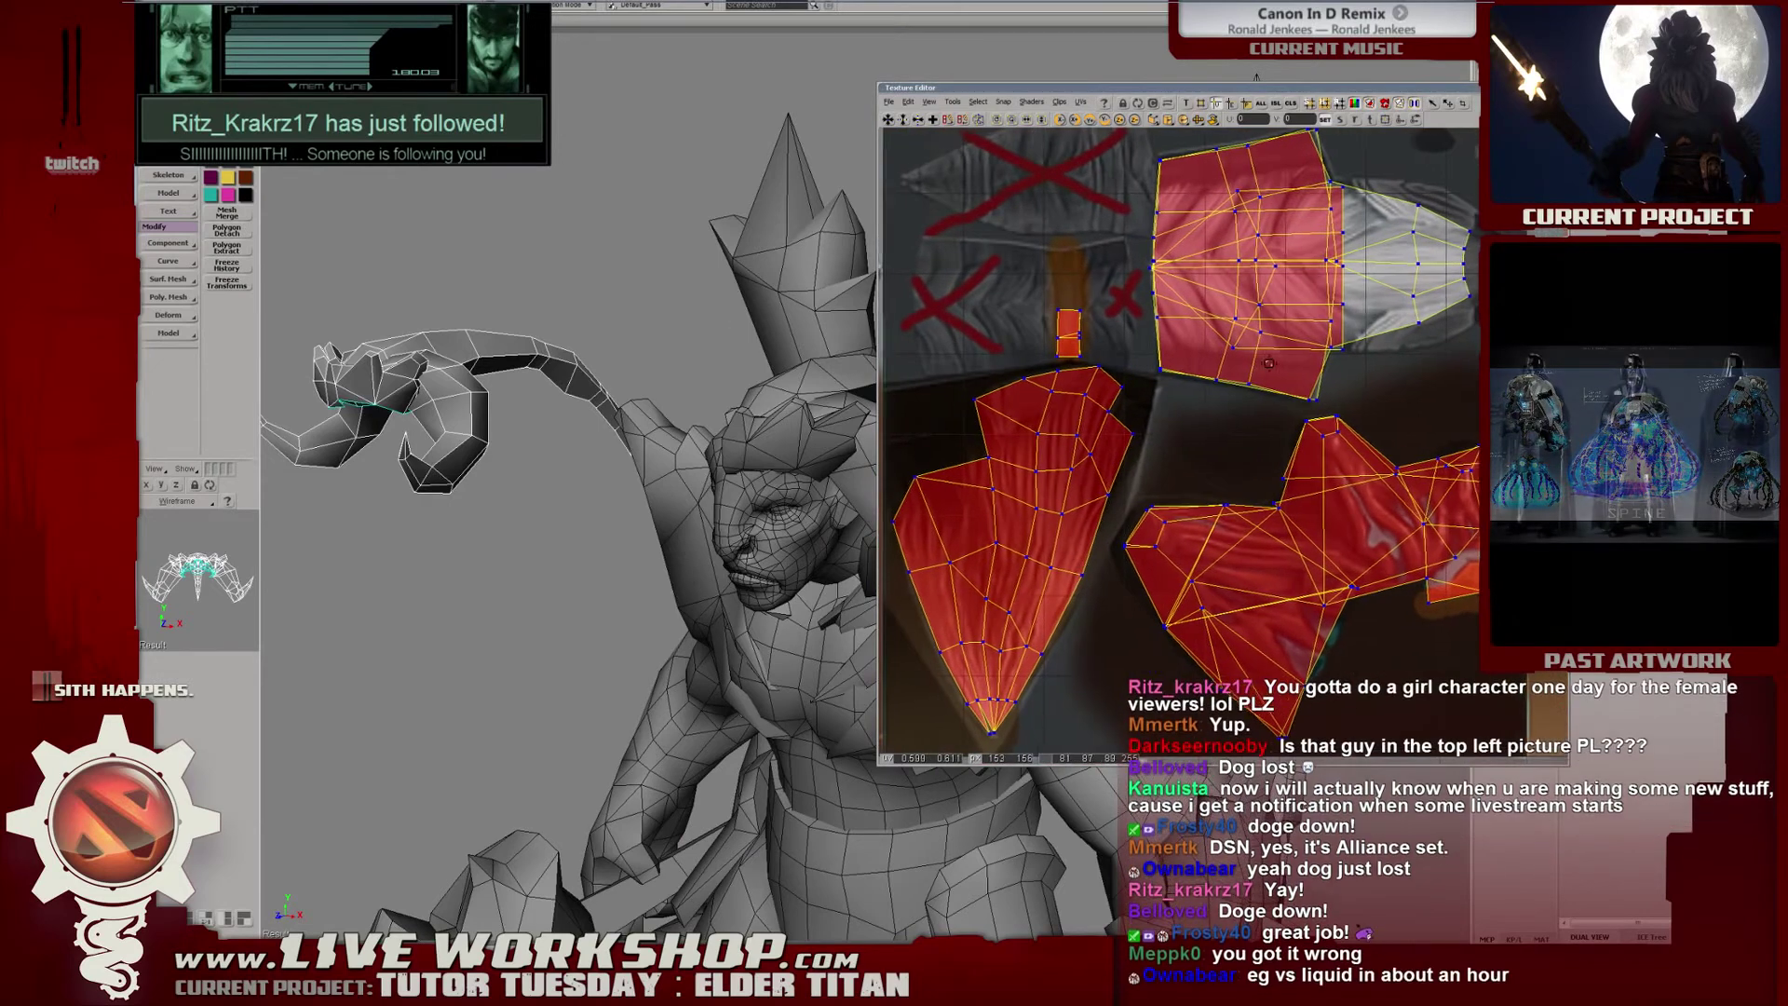
scroll(1230, 280, down, 2)
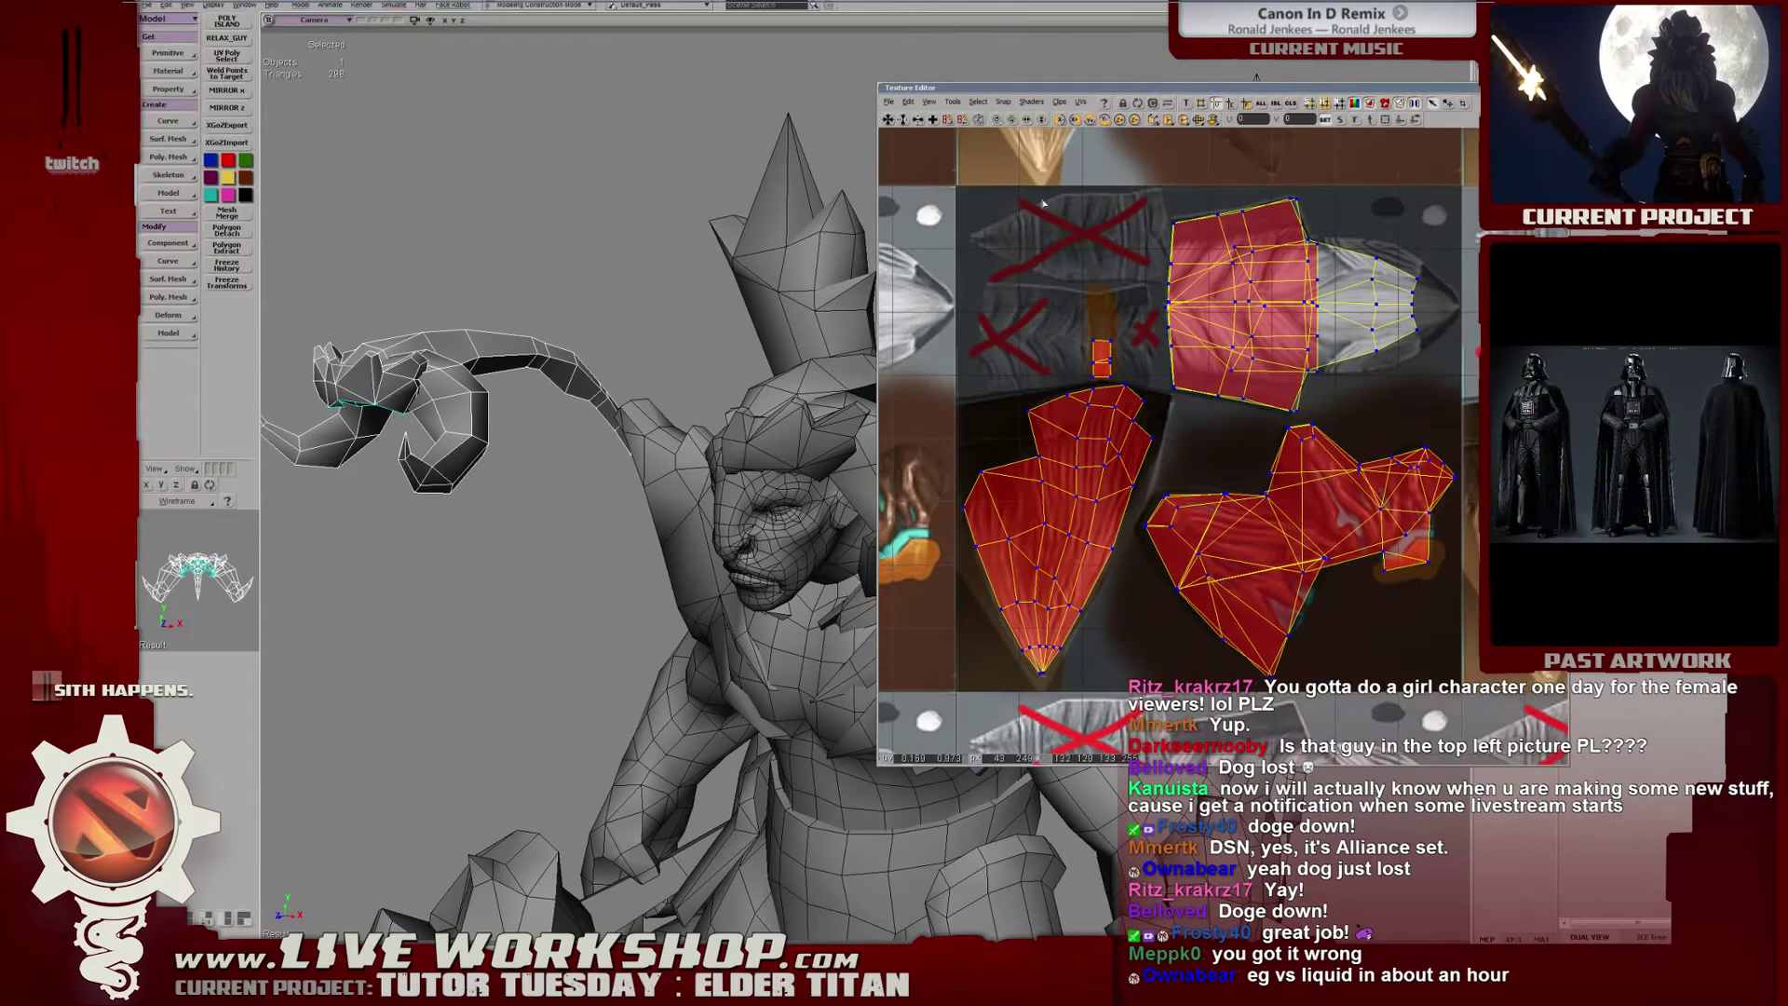
drag(1364, 355, 1396, 381)
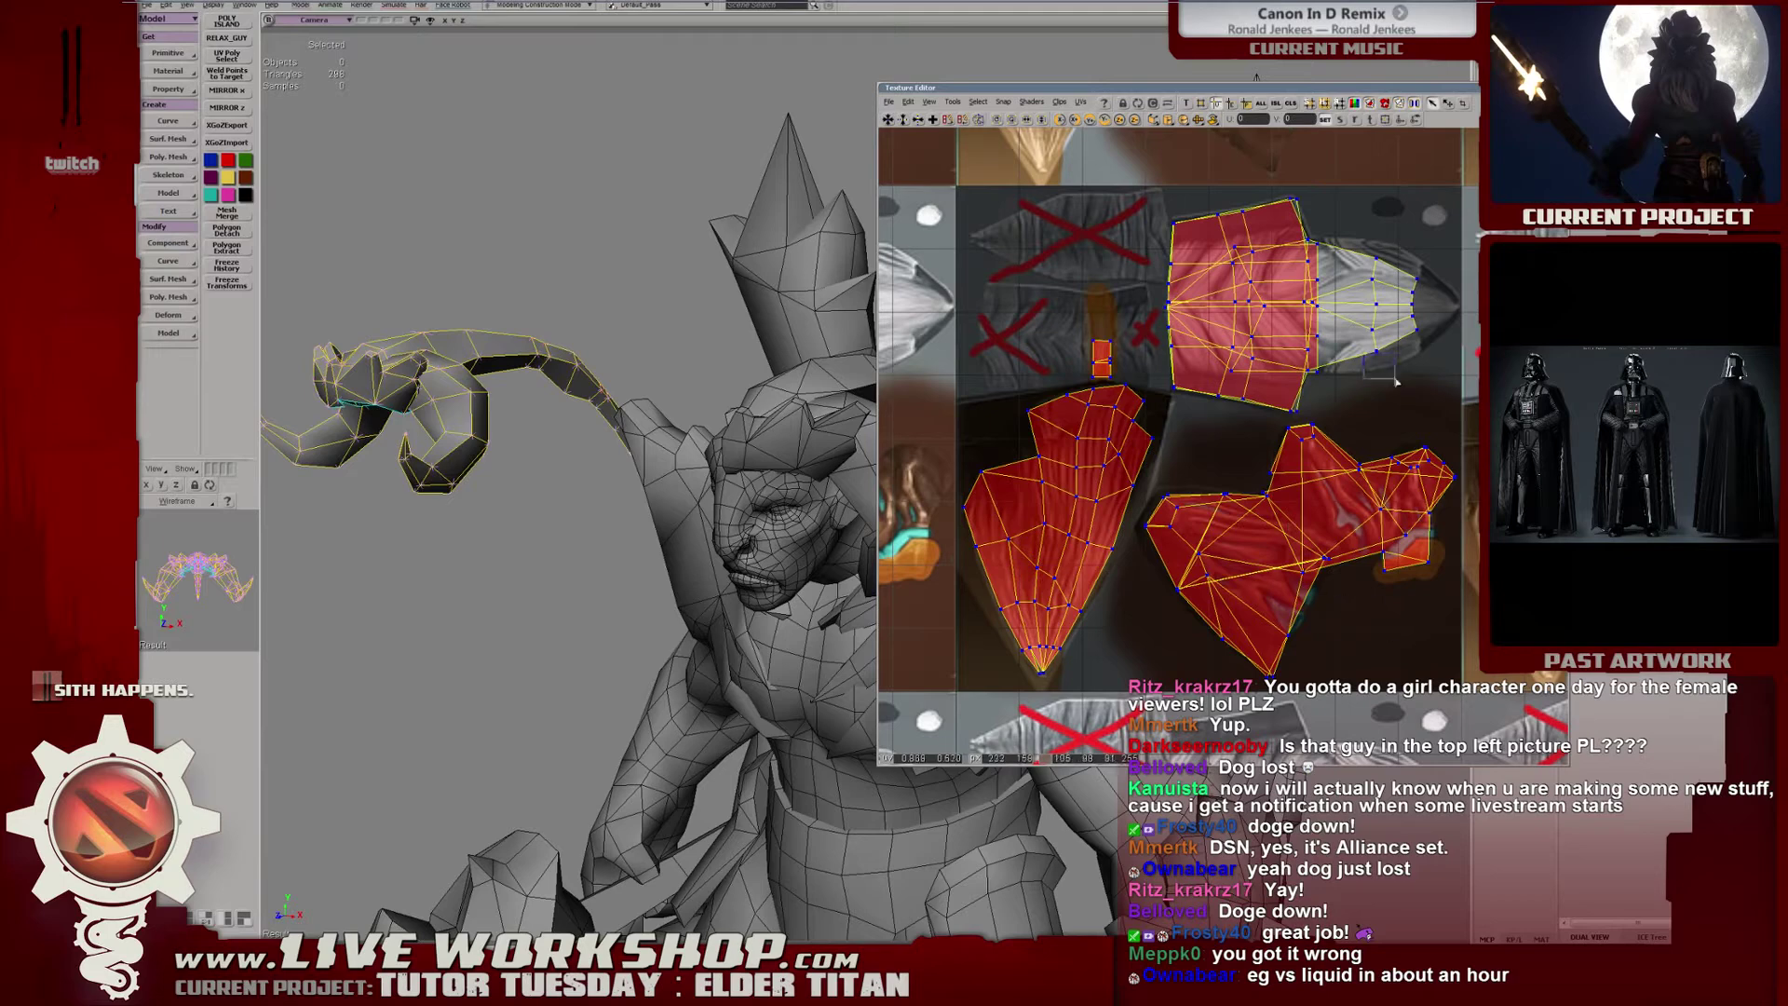
drag(1319, 189, 1427, 254)
drag(1408, 429, 1437, 454)
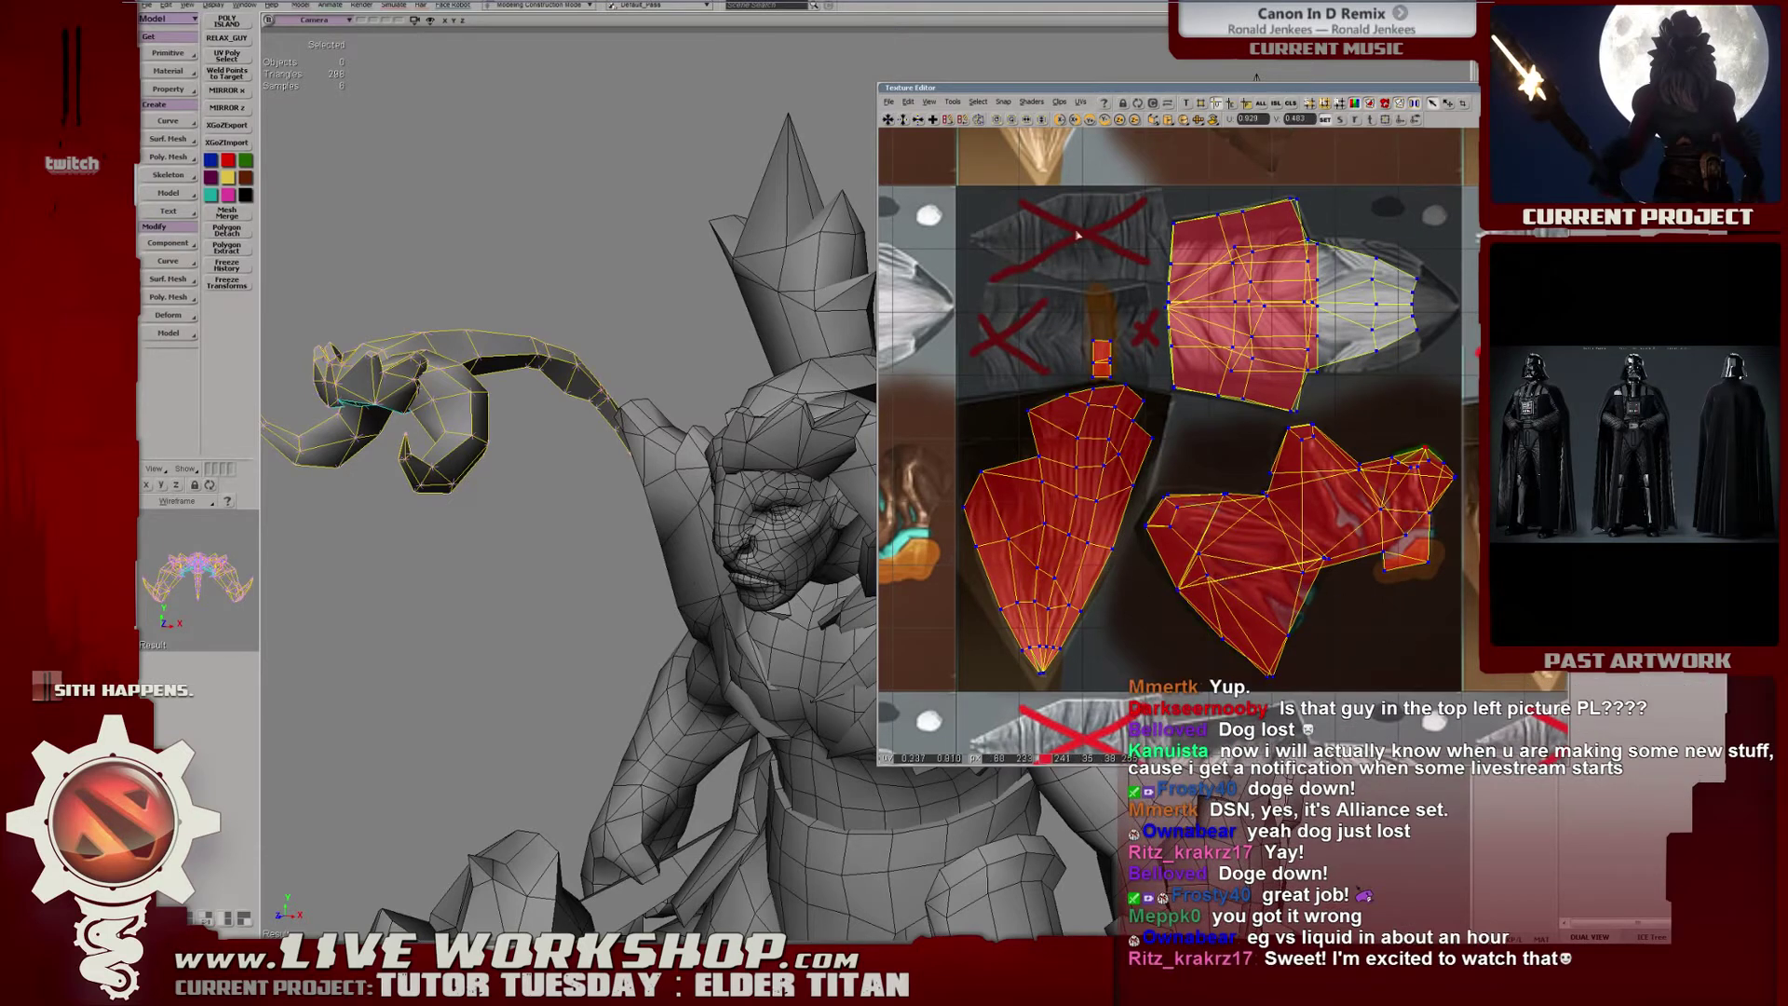
drag(1057, 389, 1235, 220)
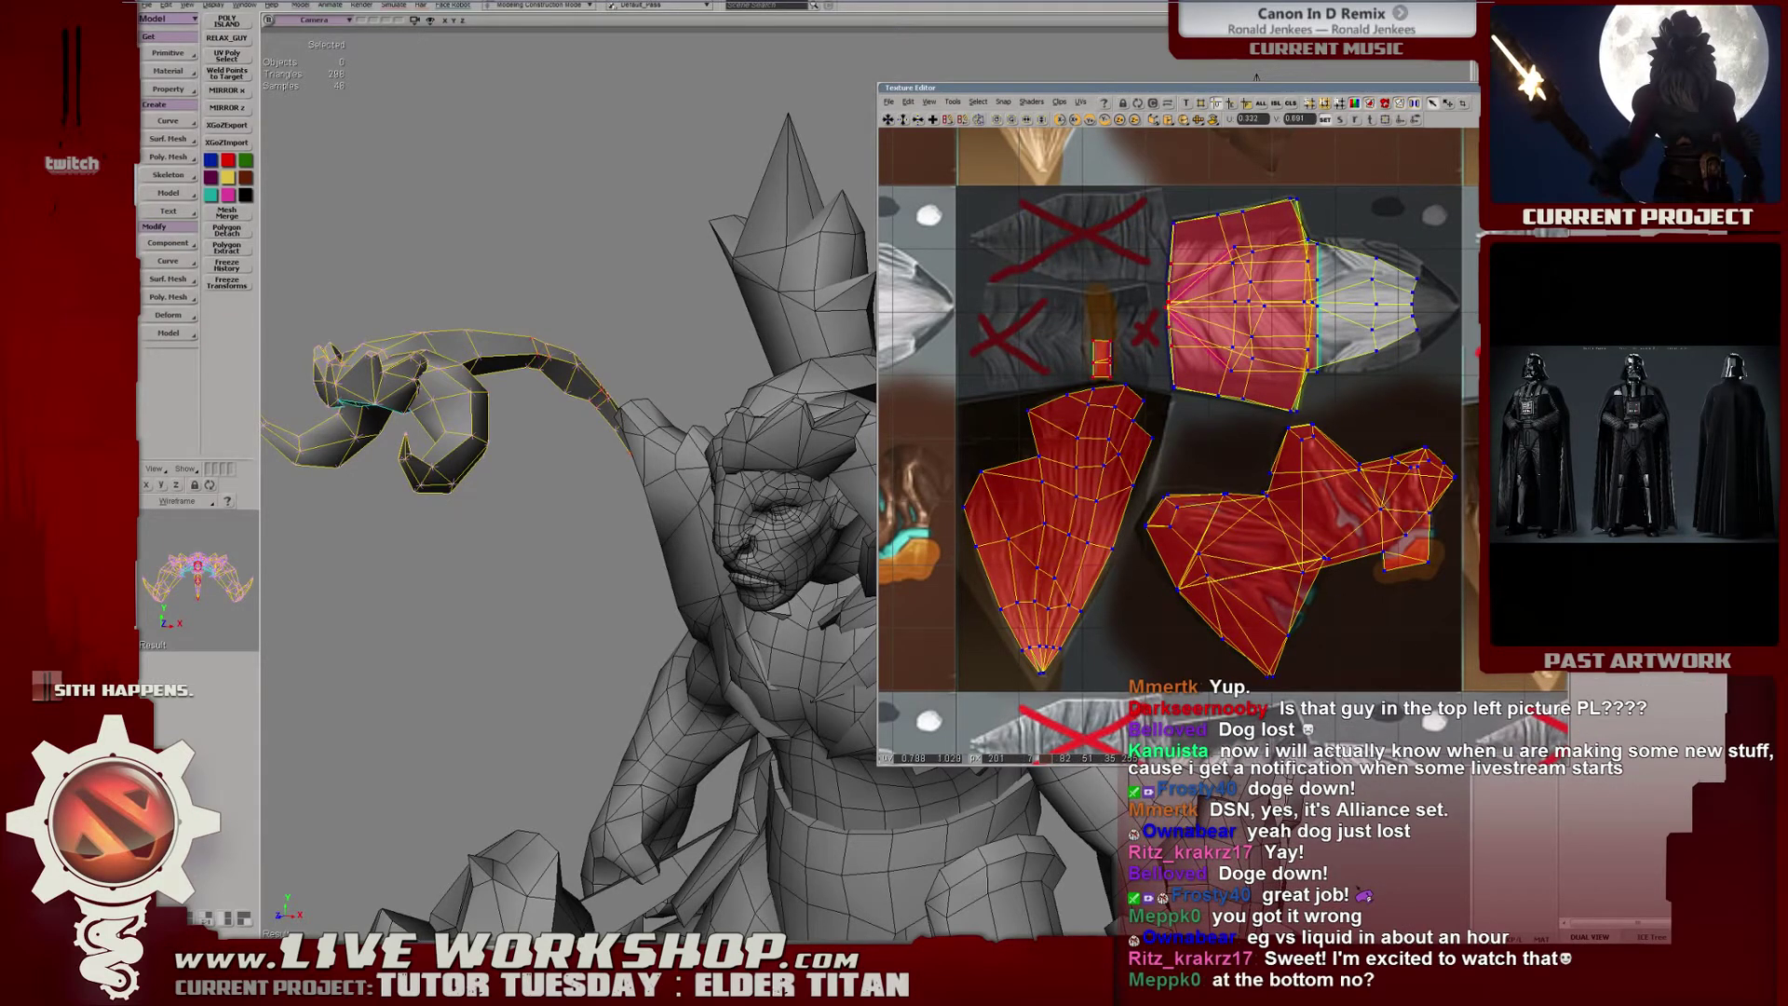
Select the new helmet pieces again and reopen their UV layout in the Texture Editor over the viewport.
click(1558, 87)
click(885, 424)
shift+click(848, 416)
key(alt+7)
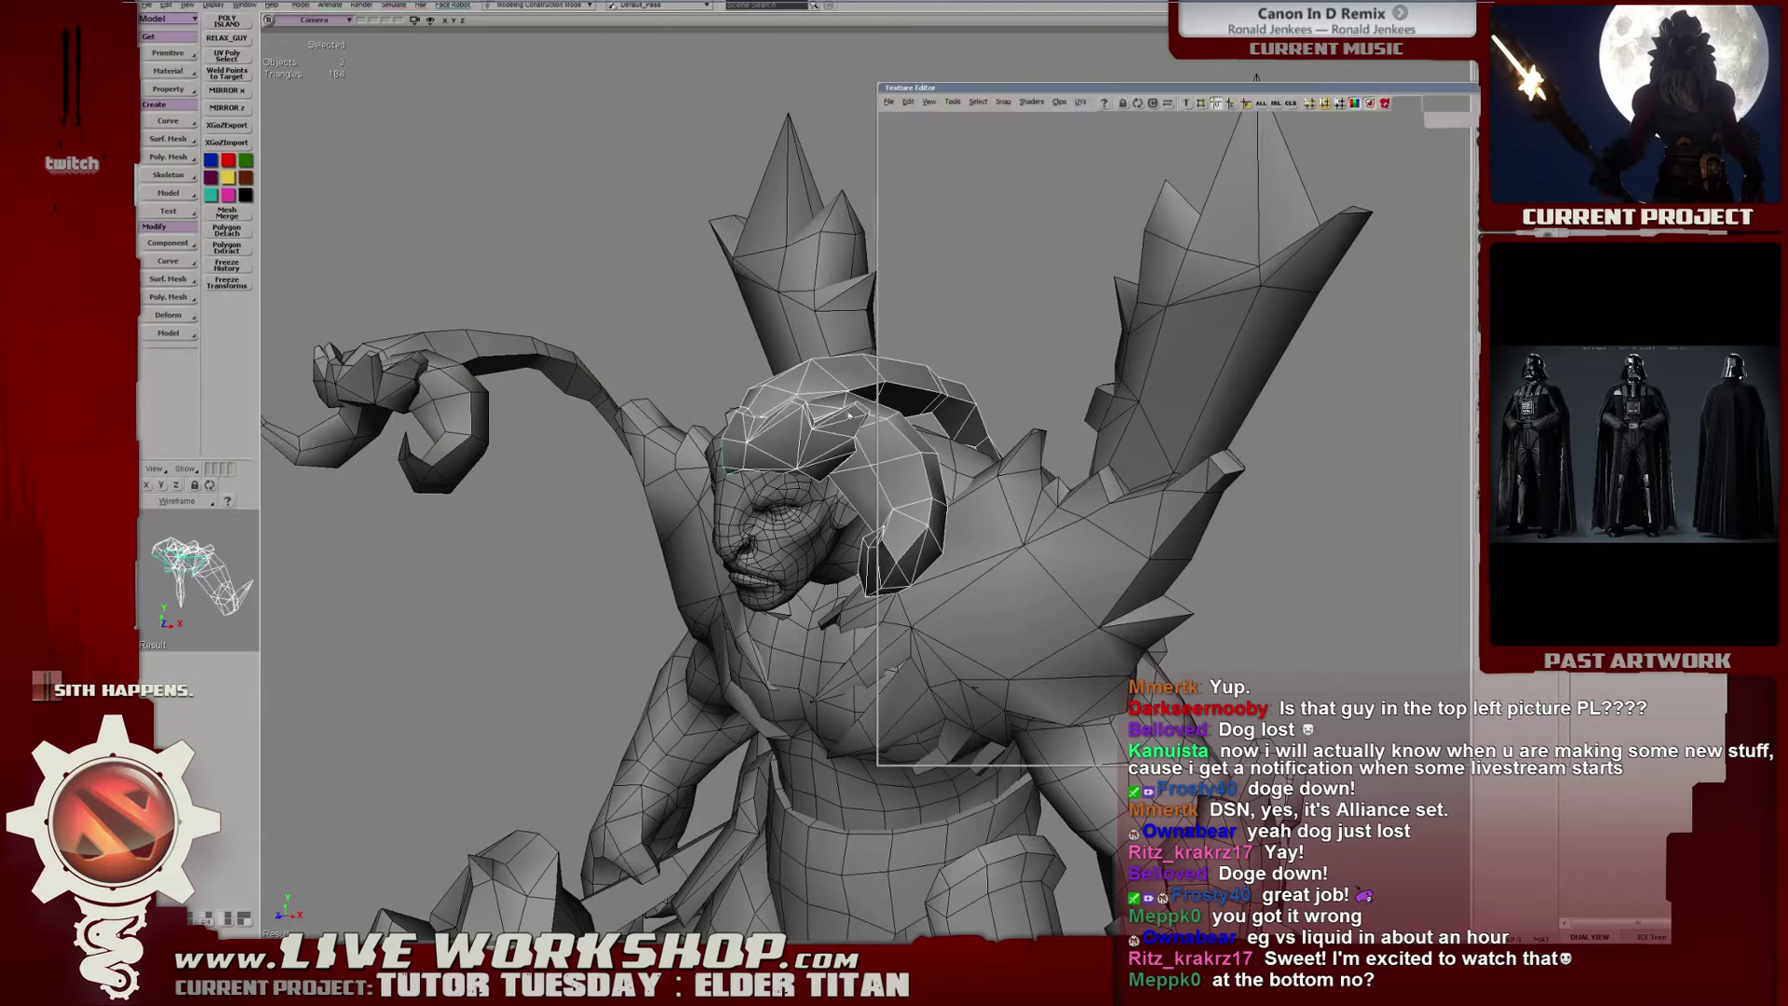
drag(1117, 91, 679, 70)
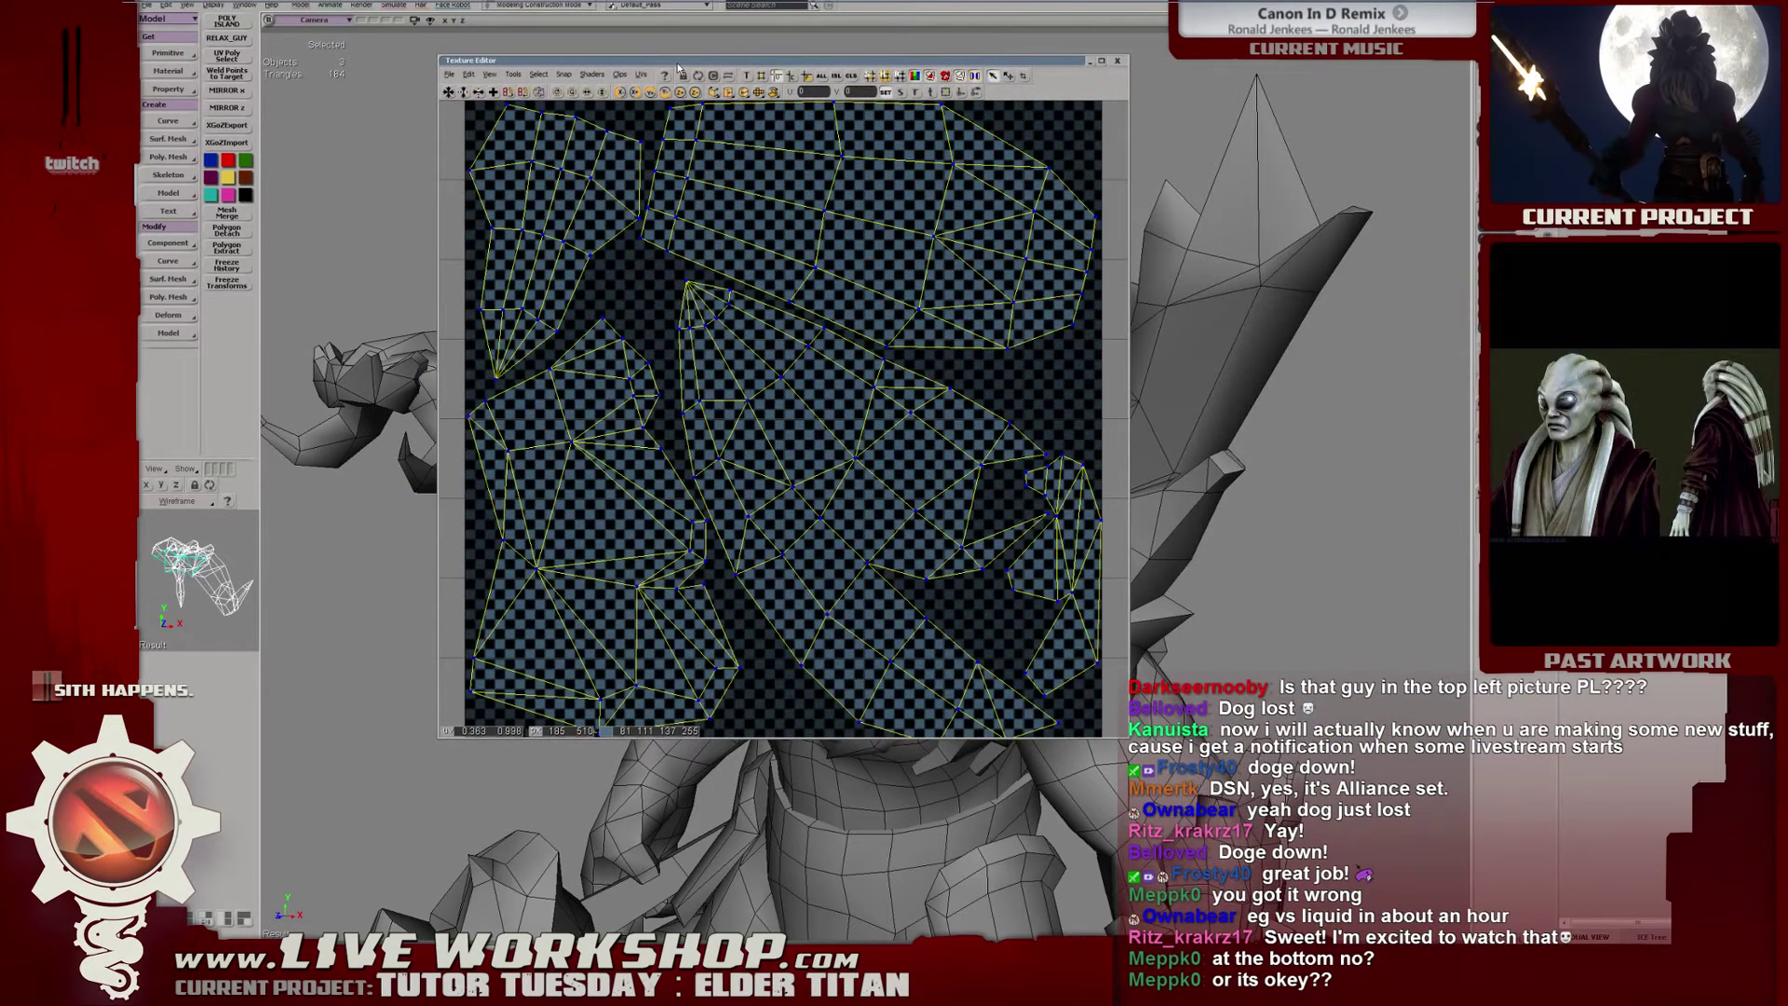
drag(1061, 63, 1073, 113)
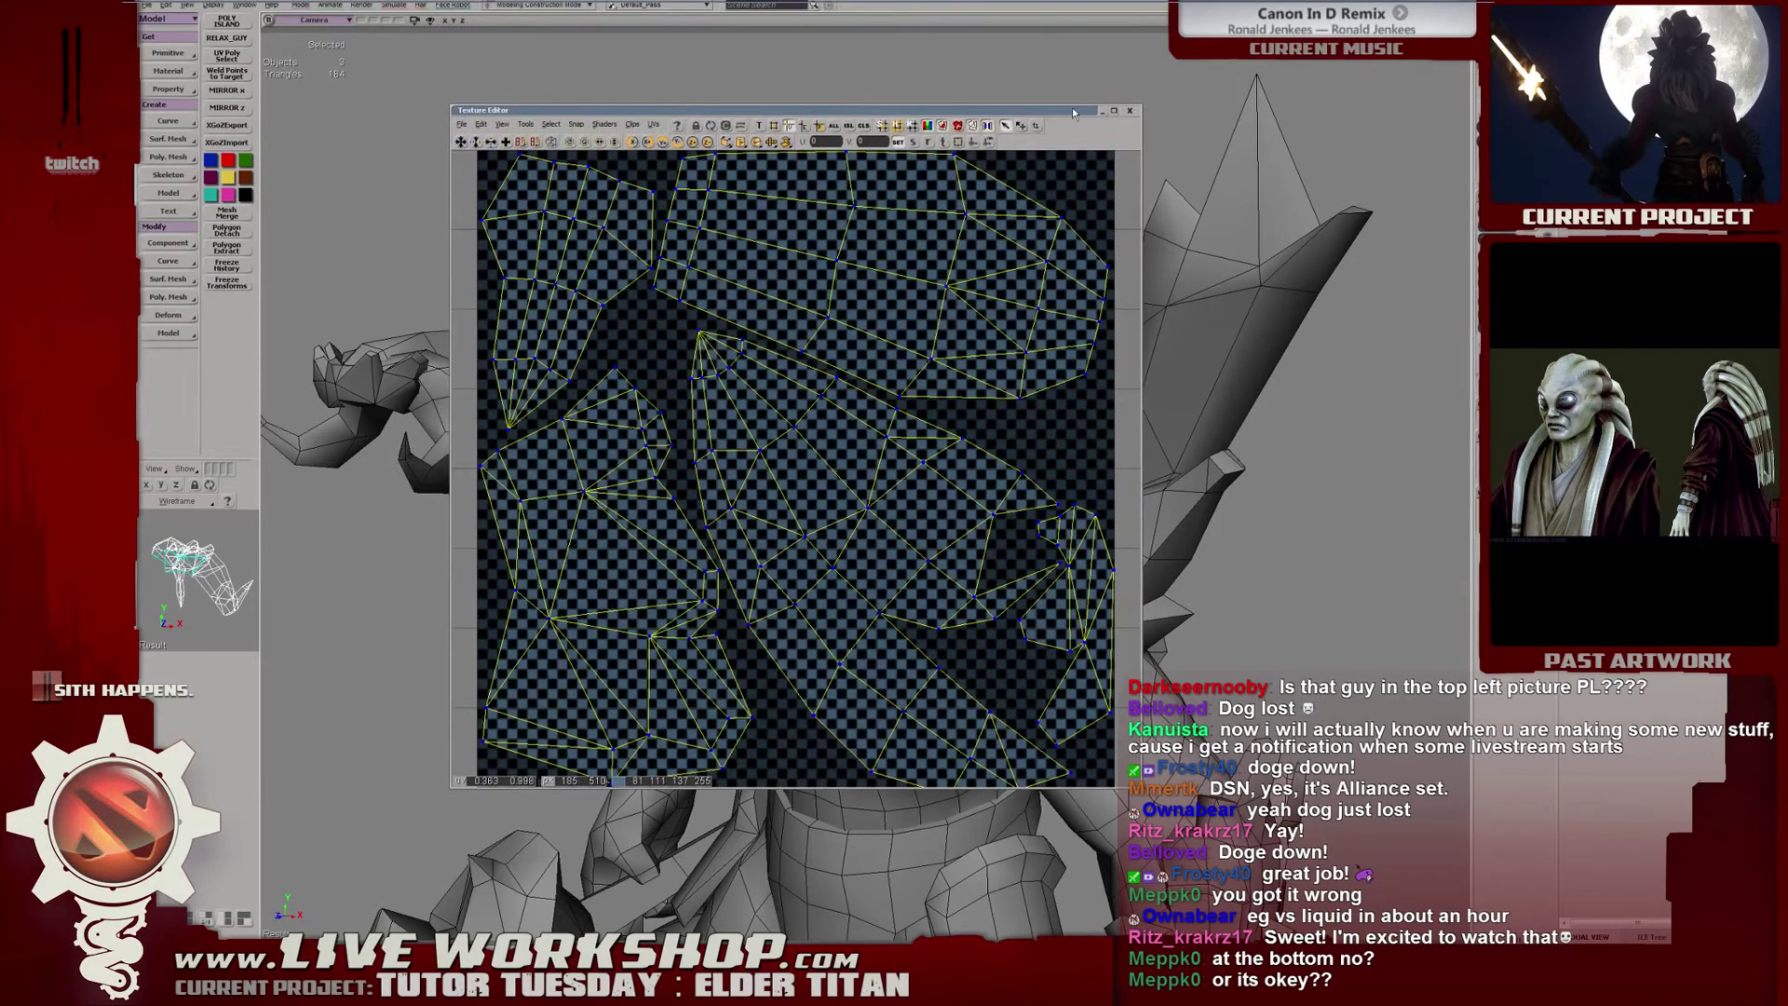
Close the Texture Editor and mirror the selected half-helmet and horn pieces across X on the figure's head.
click(1130, 111)
drag(1024, 280, 948, 346)
click(850, 410)
shift+click(787, 473)
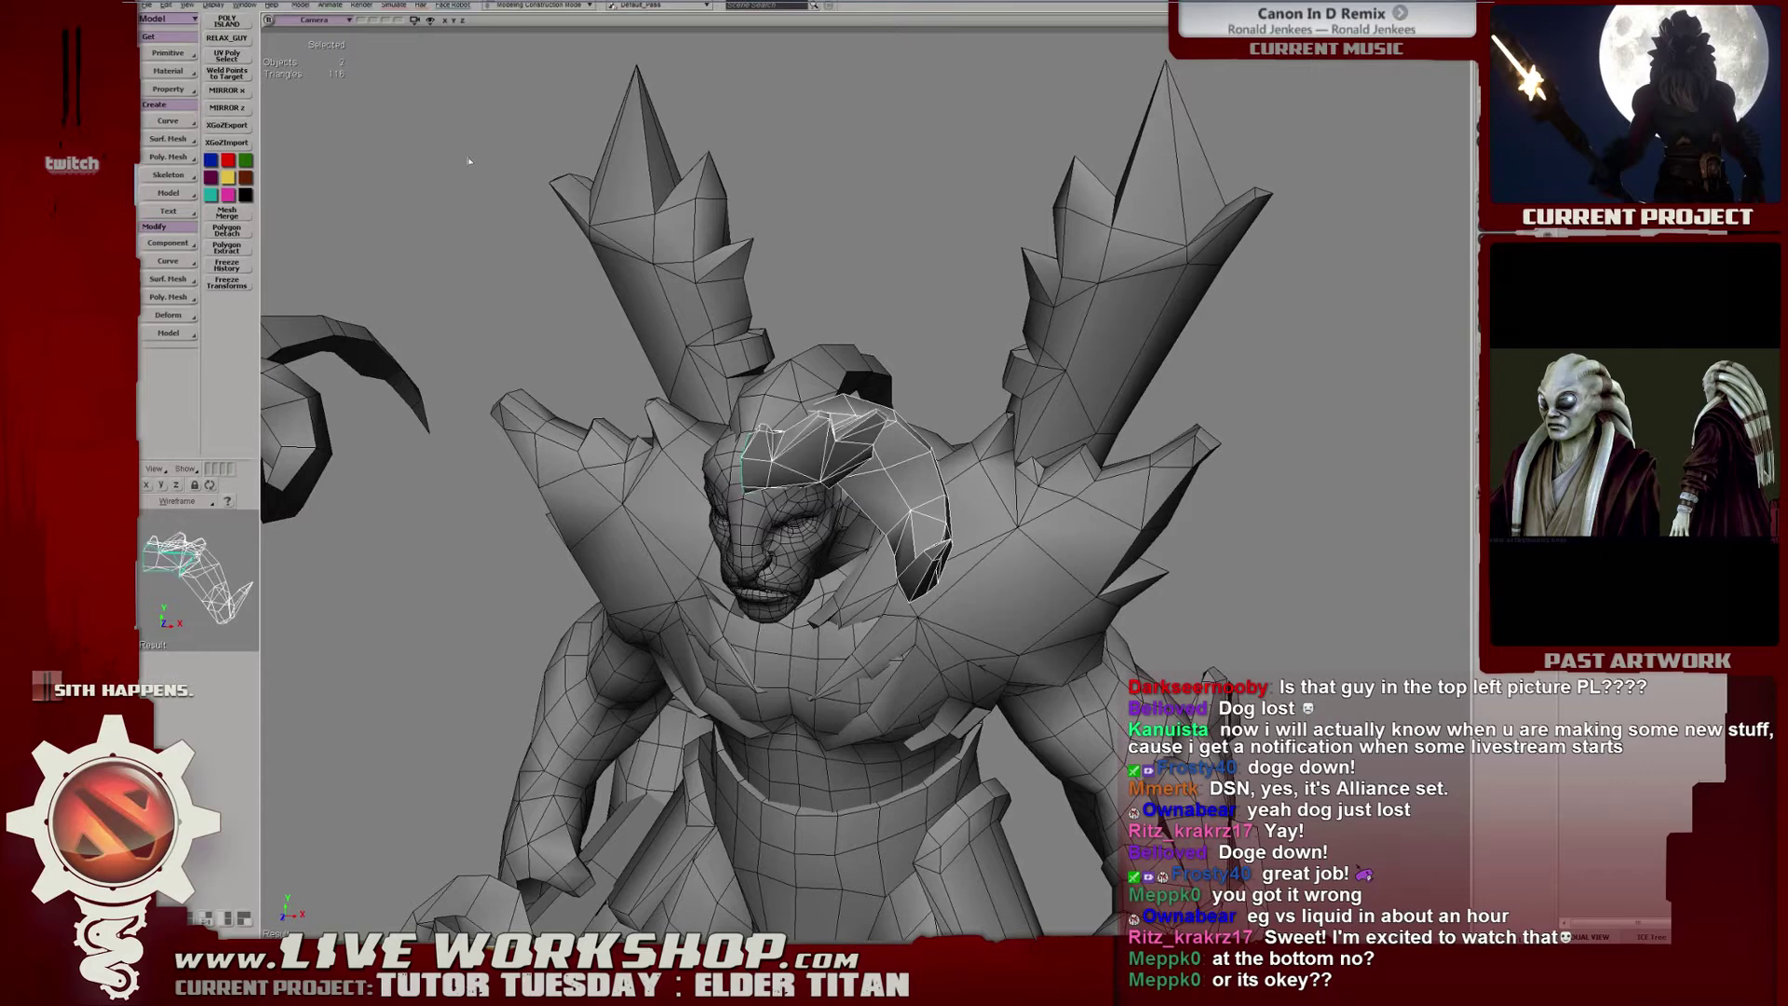
click(226, 90)
drag(847, 403, 903, 424)
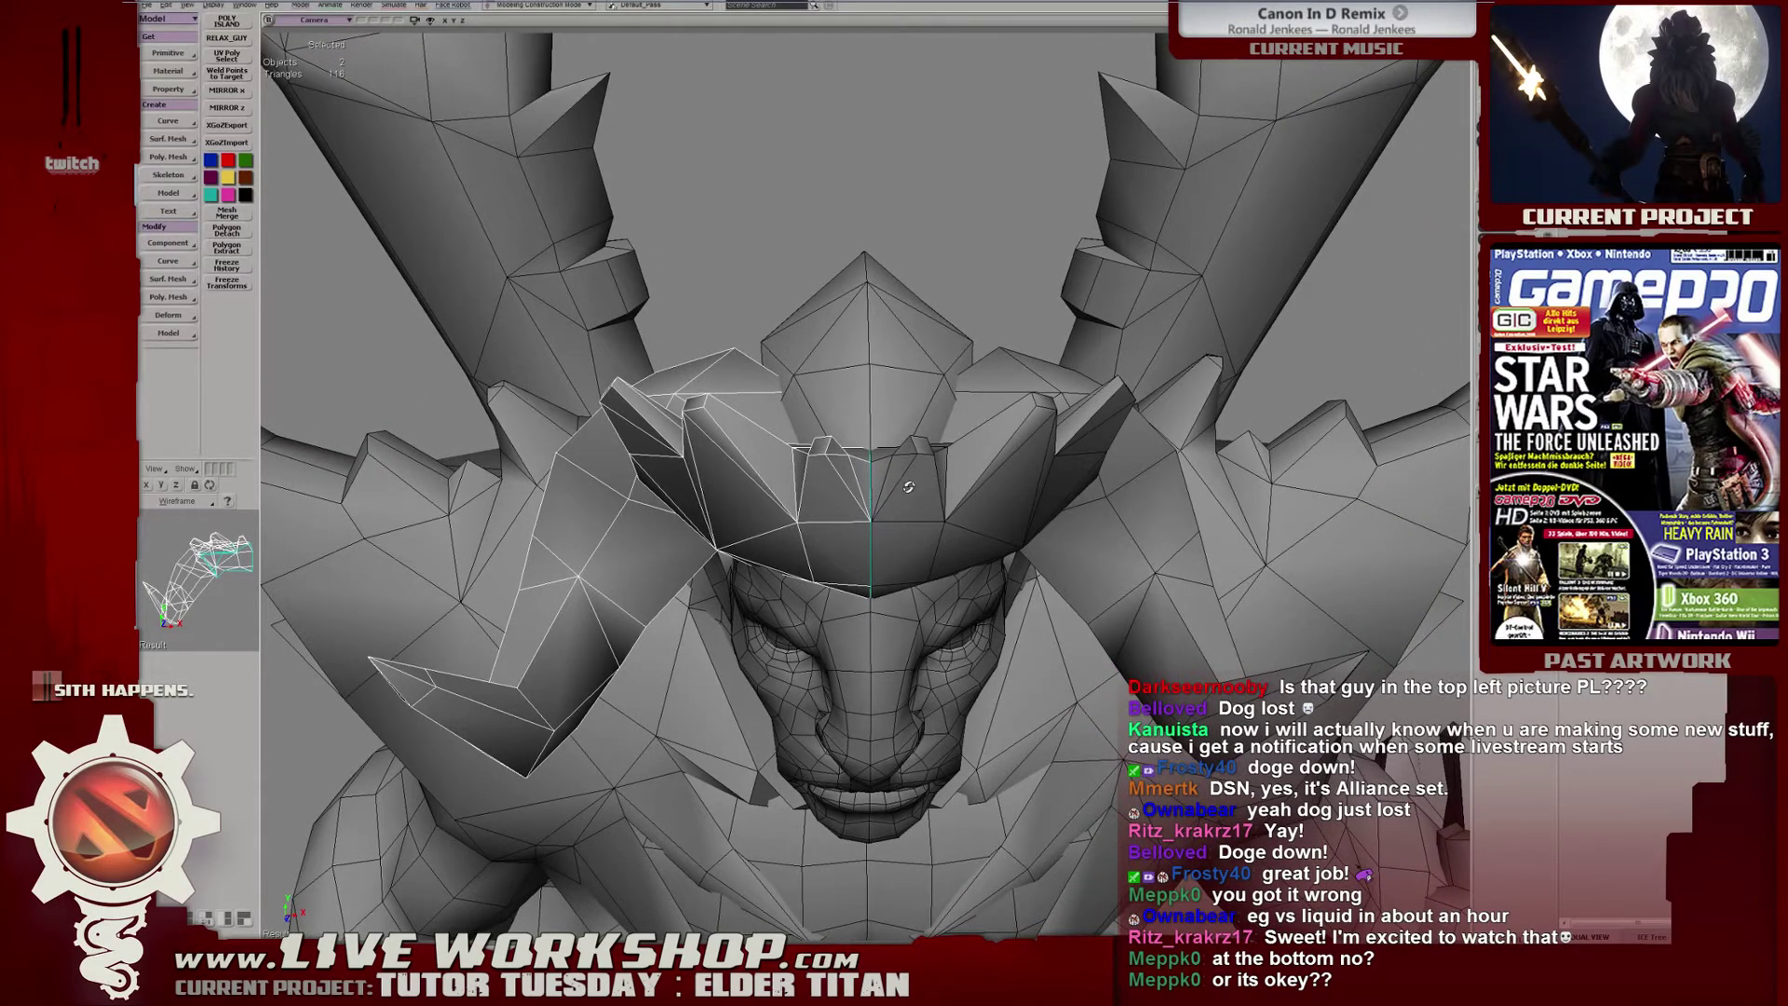
drag(908, 486, 993, 385)
Merge both helmet halves and the crest into one mesh with a lowered tolerance, deleting the input meshes.
click(892, 387)
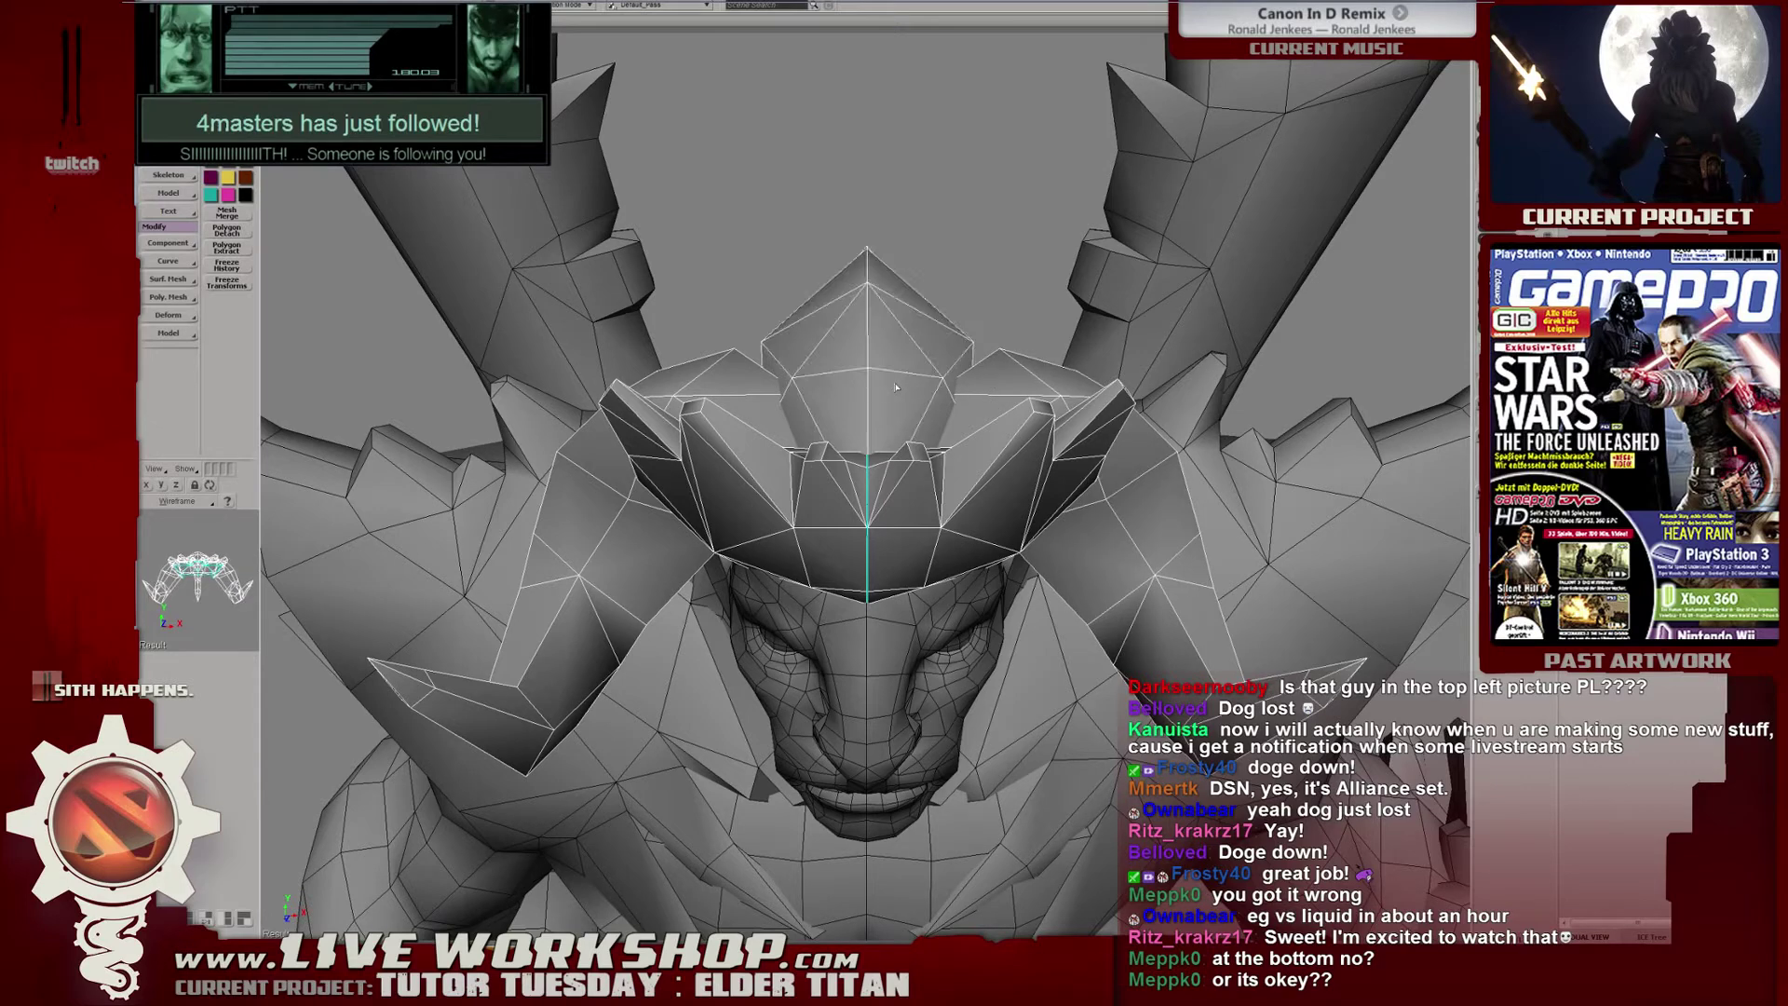
right_click(894, 387)
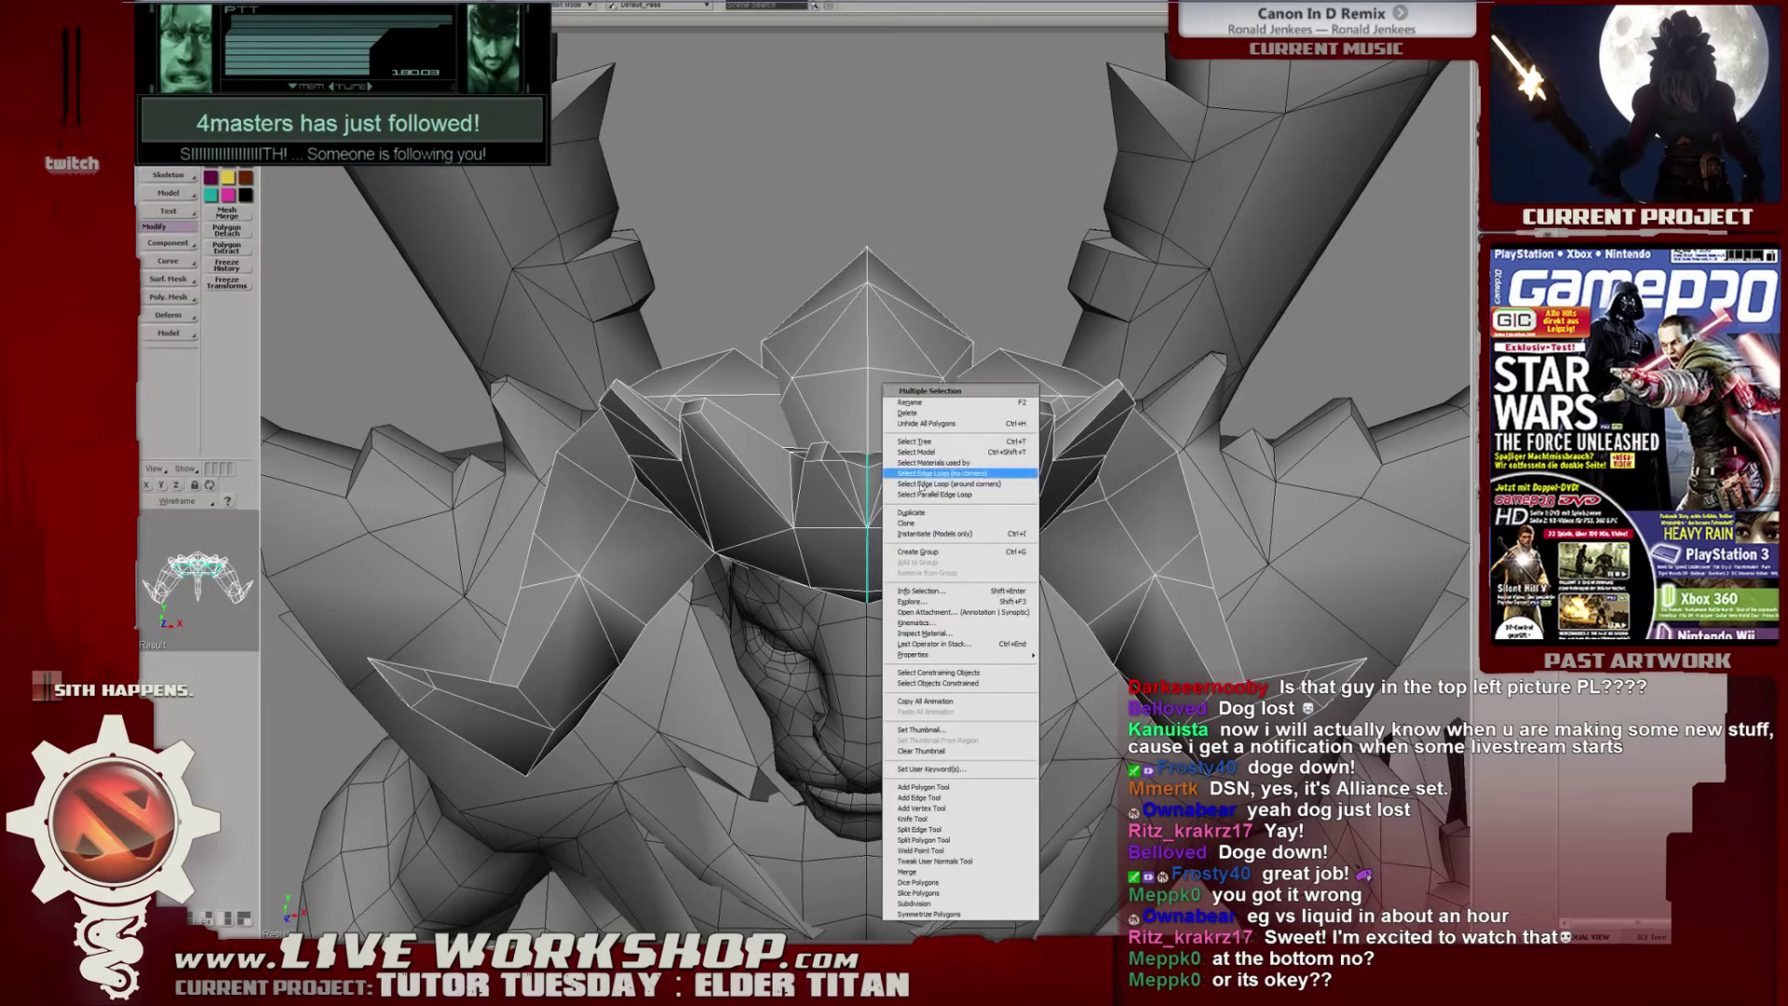
click(947, 874)
click(309, 251)
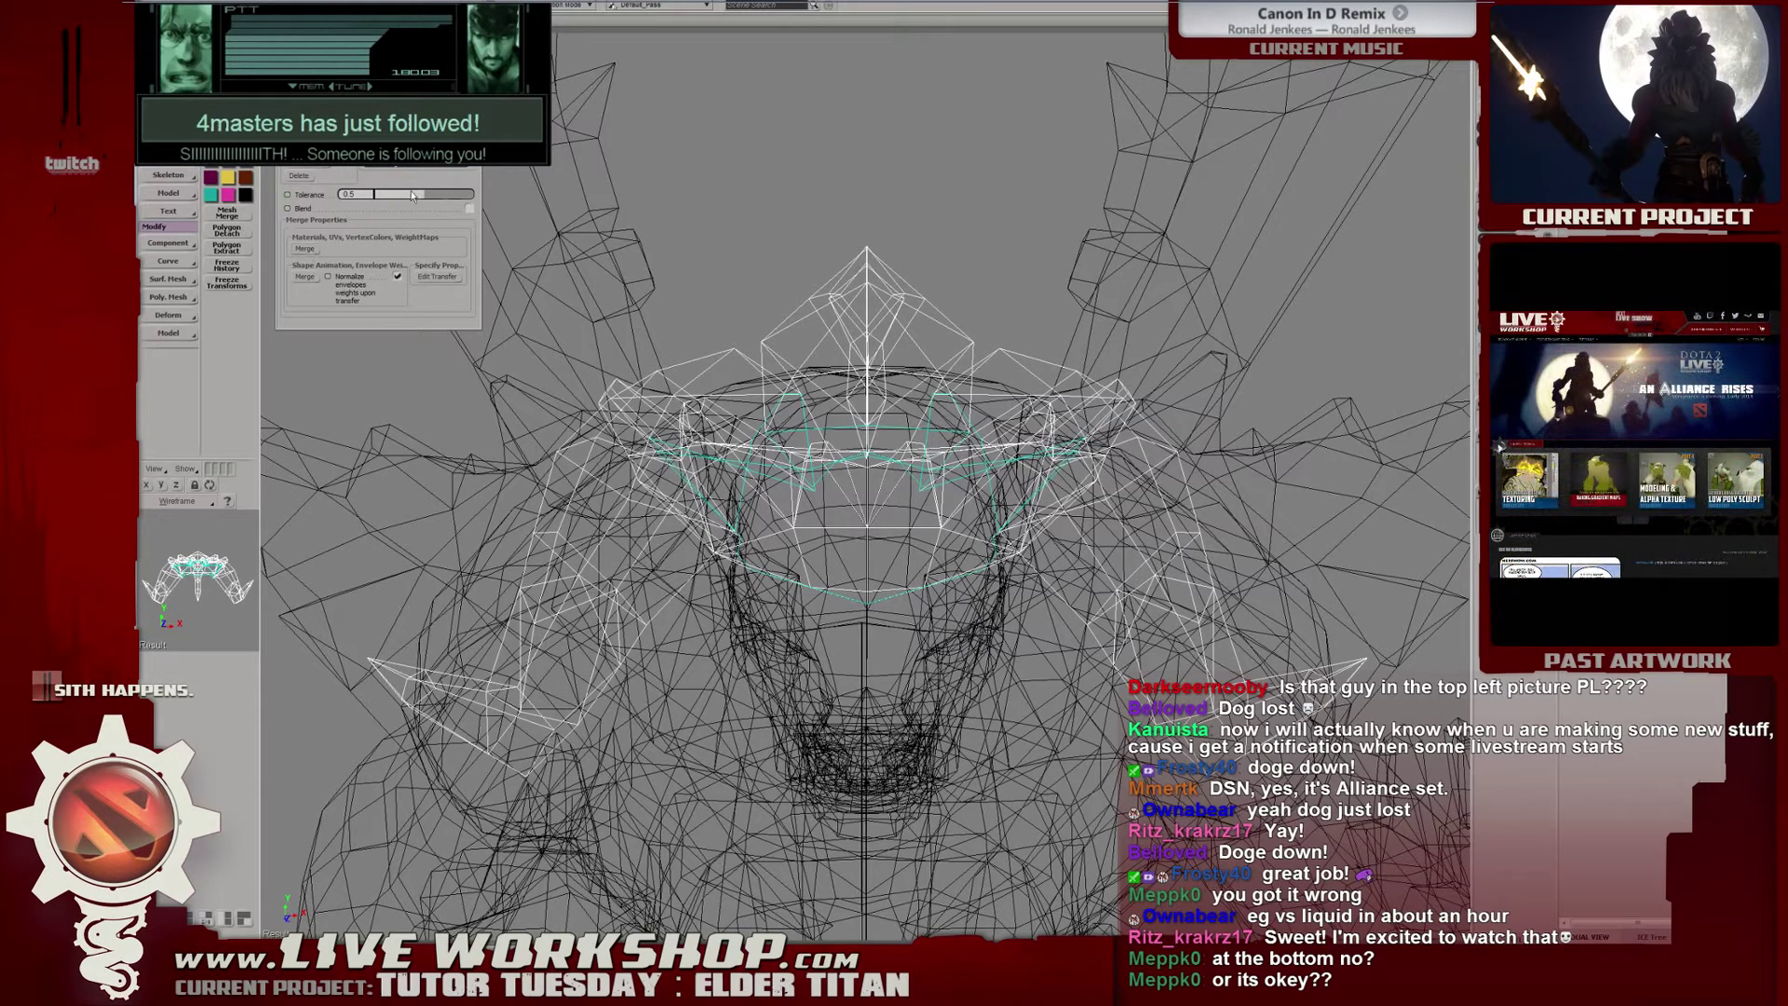
drag(412, 194, 386, 192)
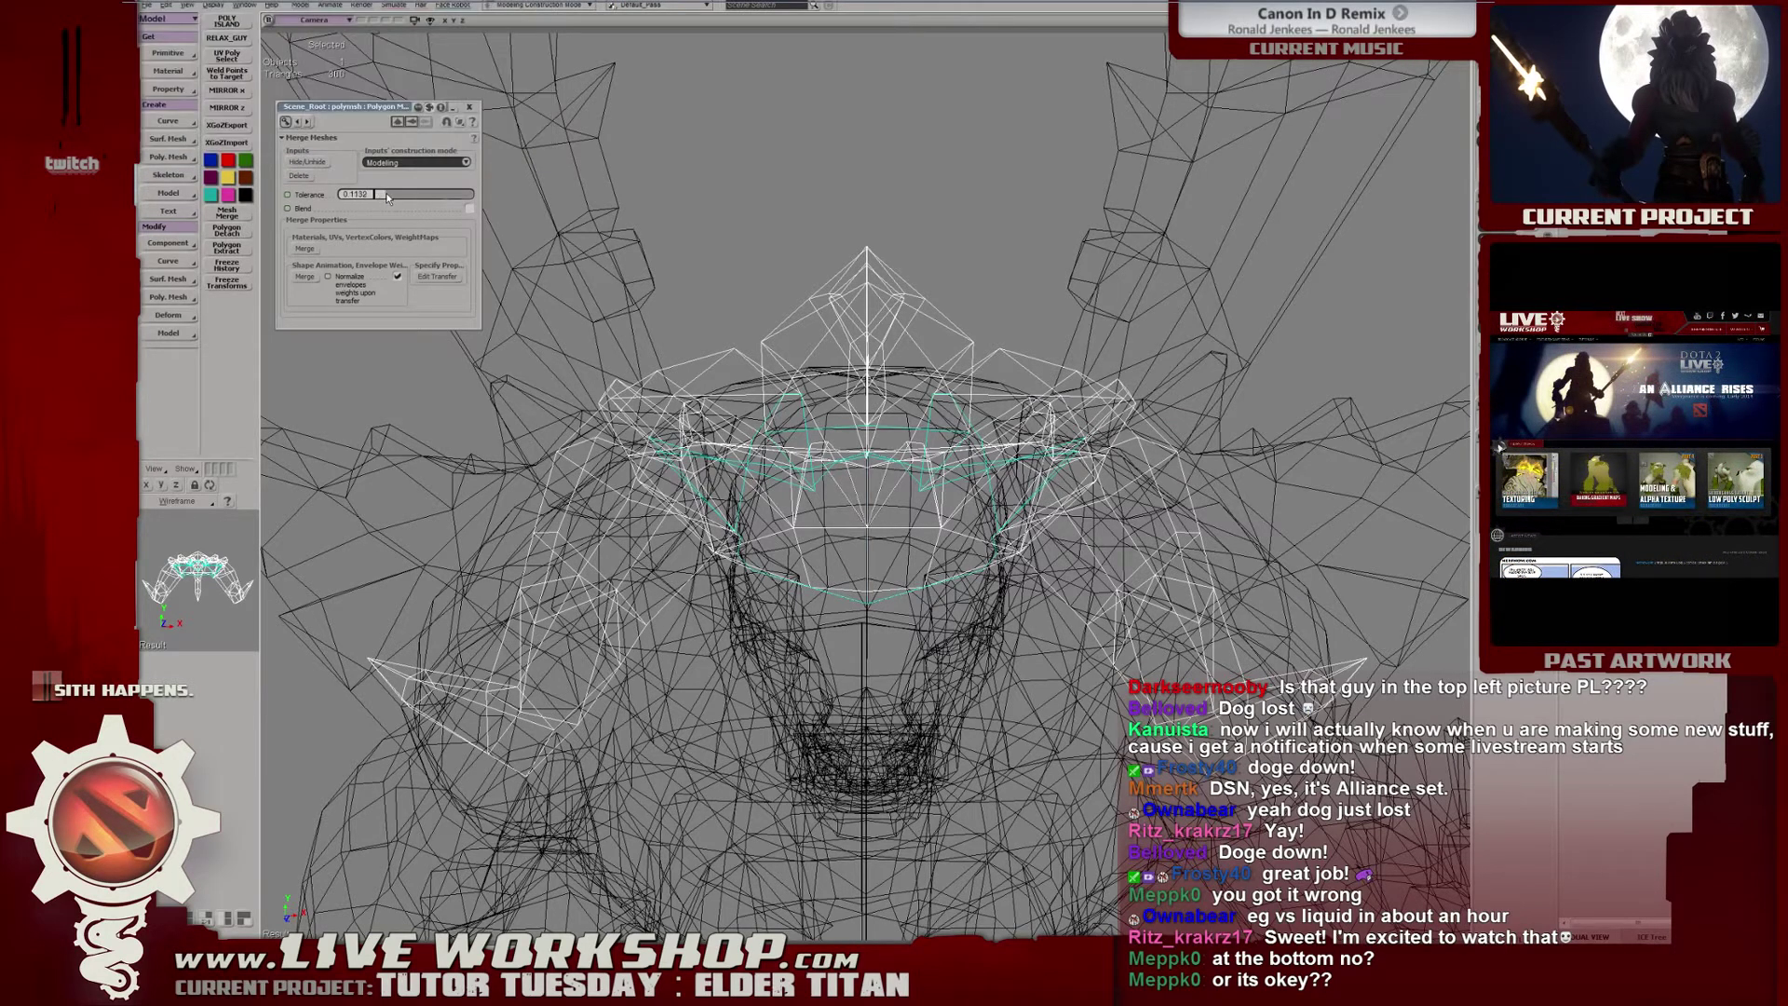
click(305, 178)
click(469, 107)
Display the figure textured, check the merged helmet from several angles, and save the scene.
key(6)
right_drag(400, 223, 652, 335)
alt+drag(652, 335, 428, 409)
click(818, 222)
click(866, 445)
key(ctrl+z)
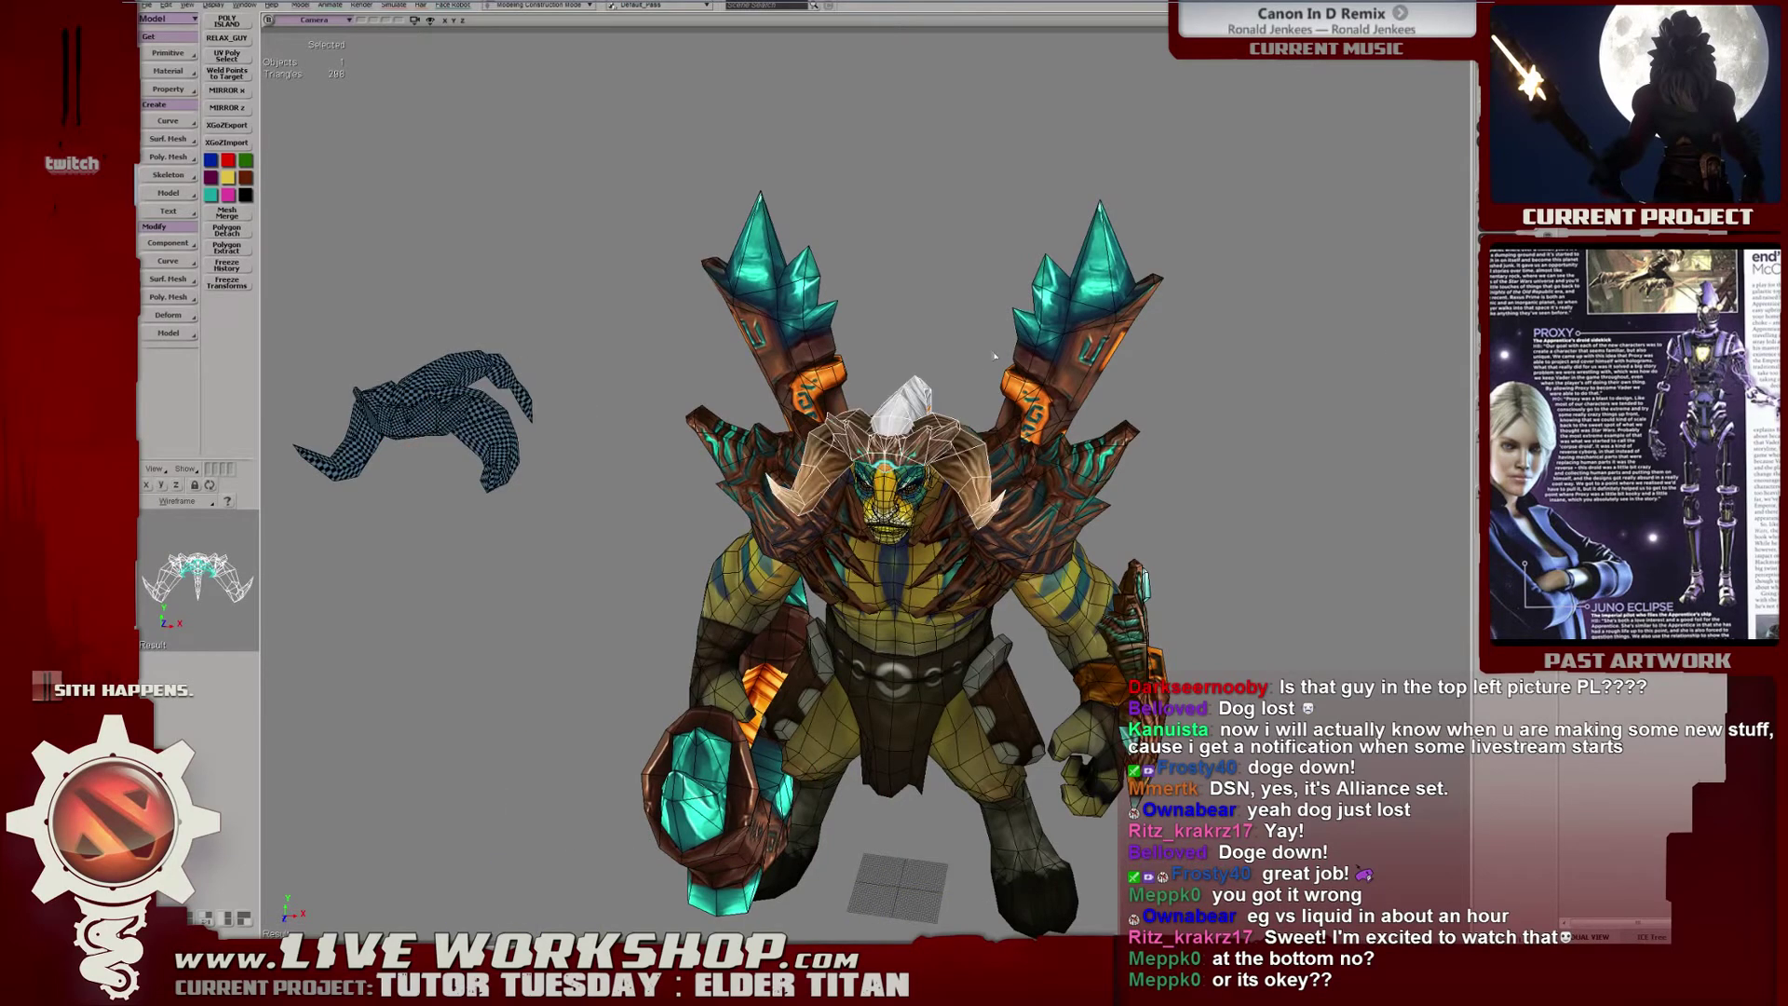
alt+drag(838, 652, 897, 776)
key(ctrl+s)
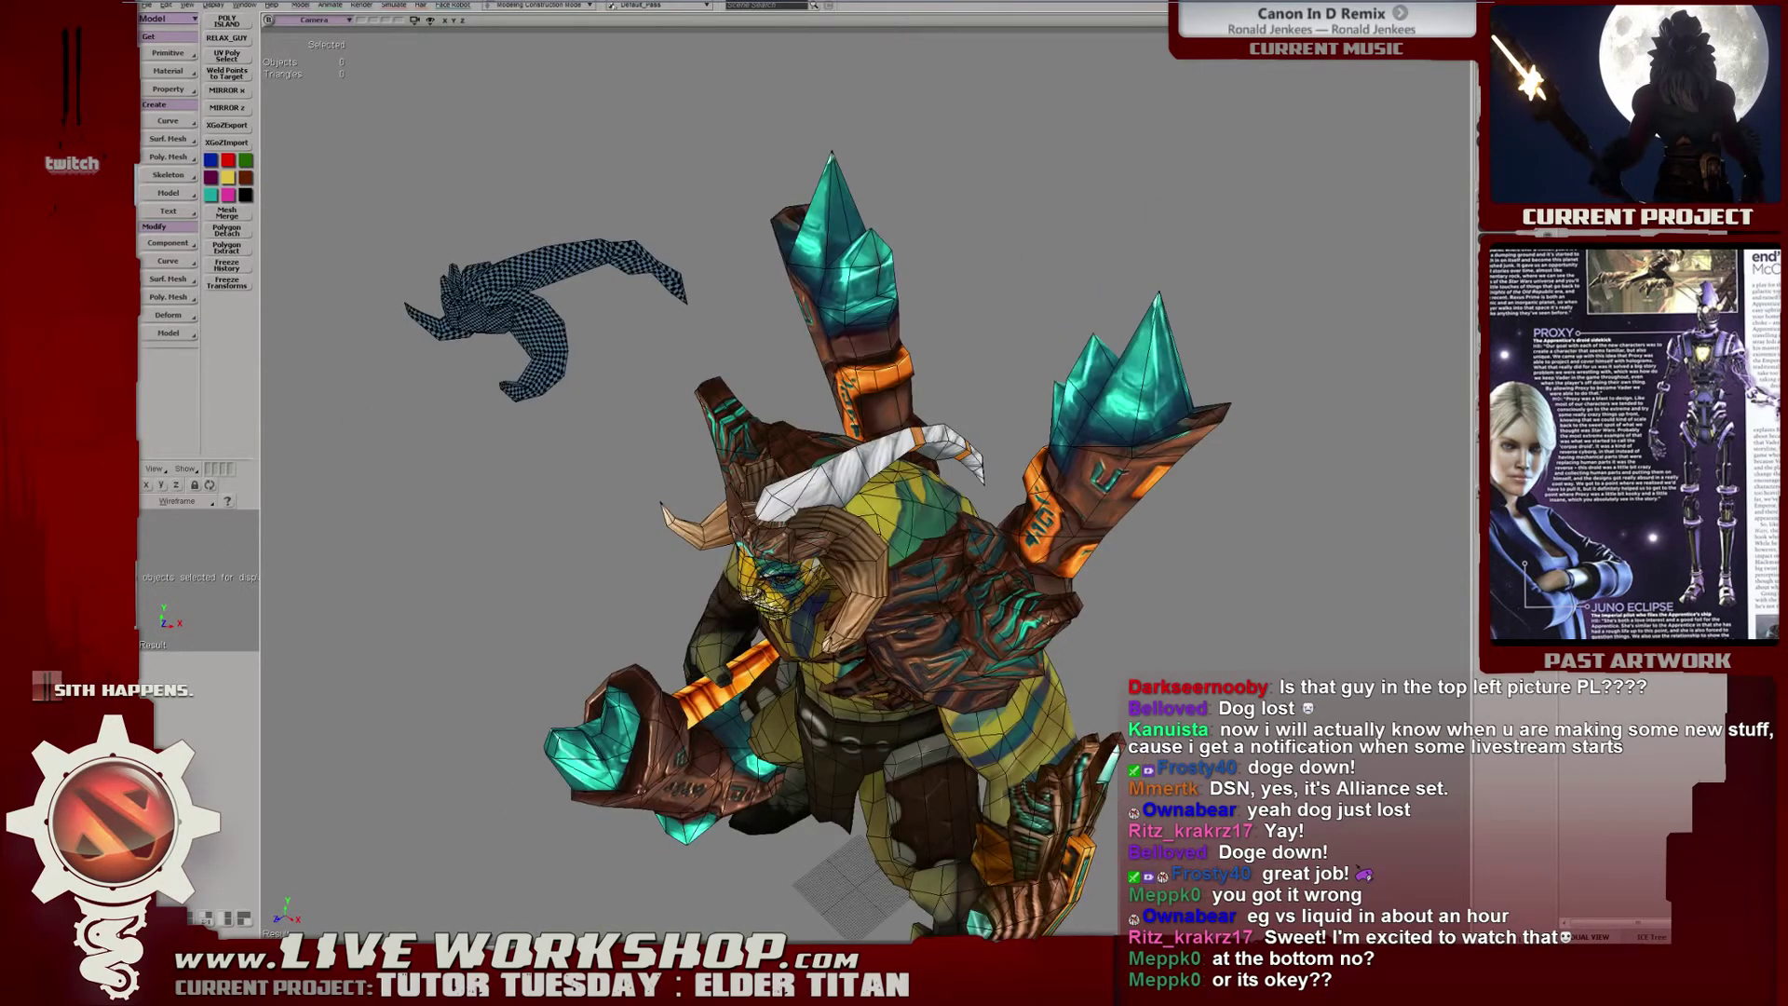
Switch to Photoshop, set the top layer of ElderTitan_Head_Color_256.psd to Lighten at reduced opacity, and save the texture.
key(alt+Tab)
drag(777, 72, 905, 122)
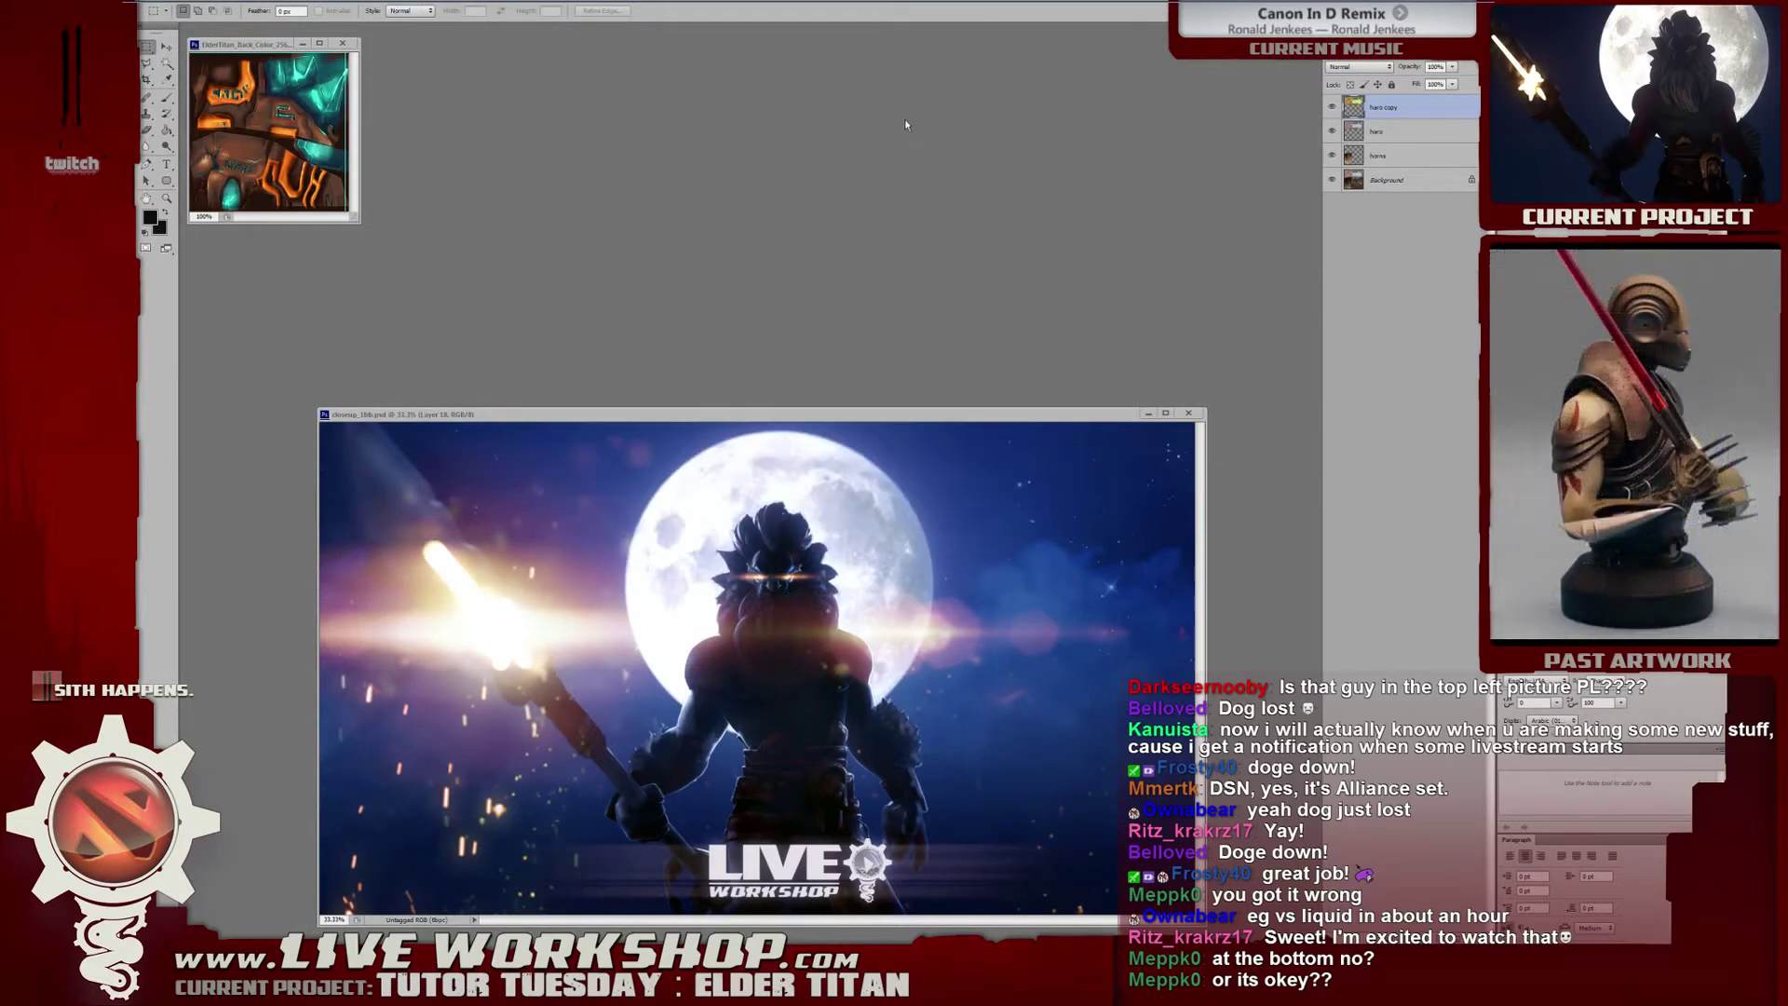
key(h)
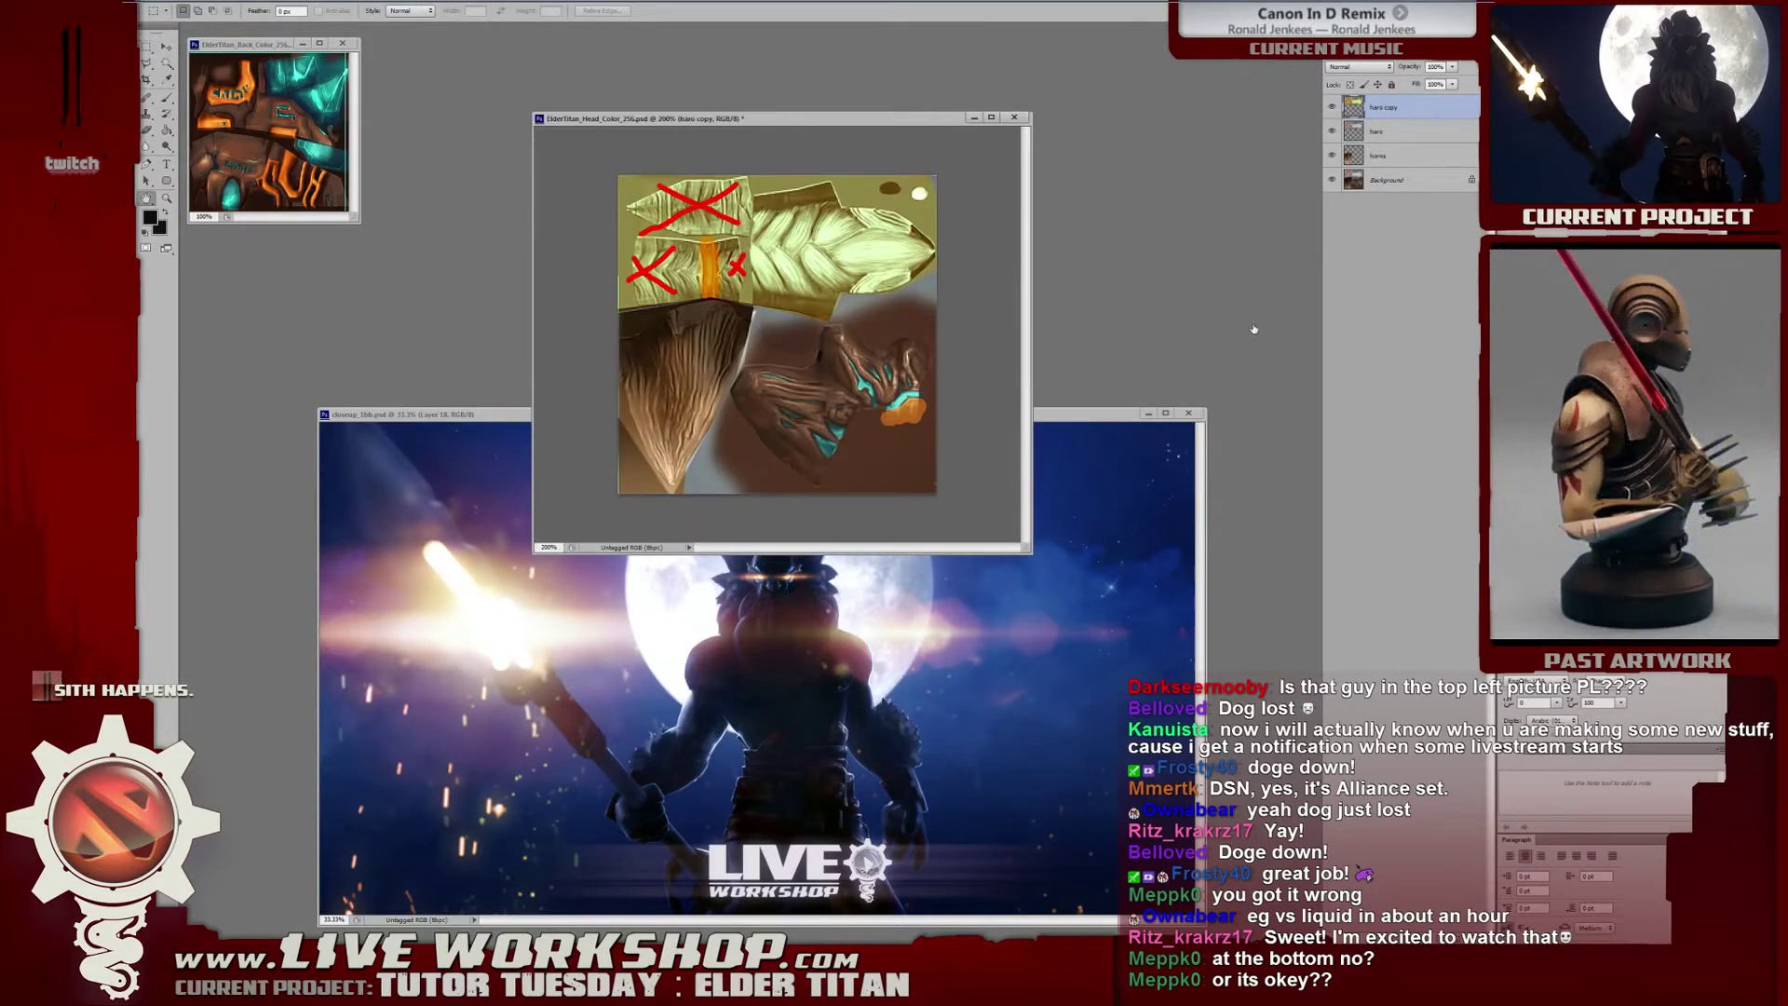
double_click(1430, 115)
click(1293, 416)
click(1290, 419)
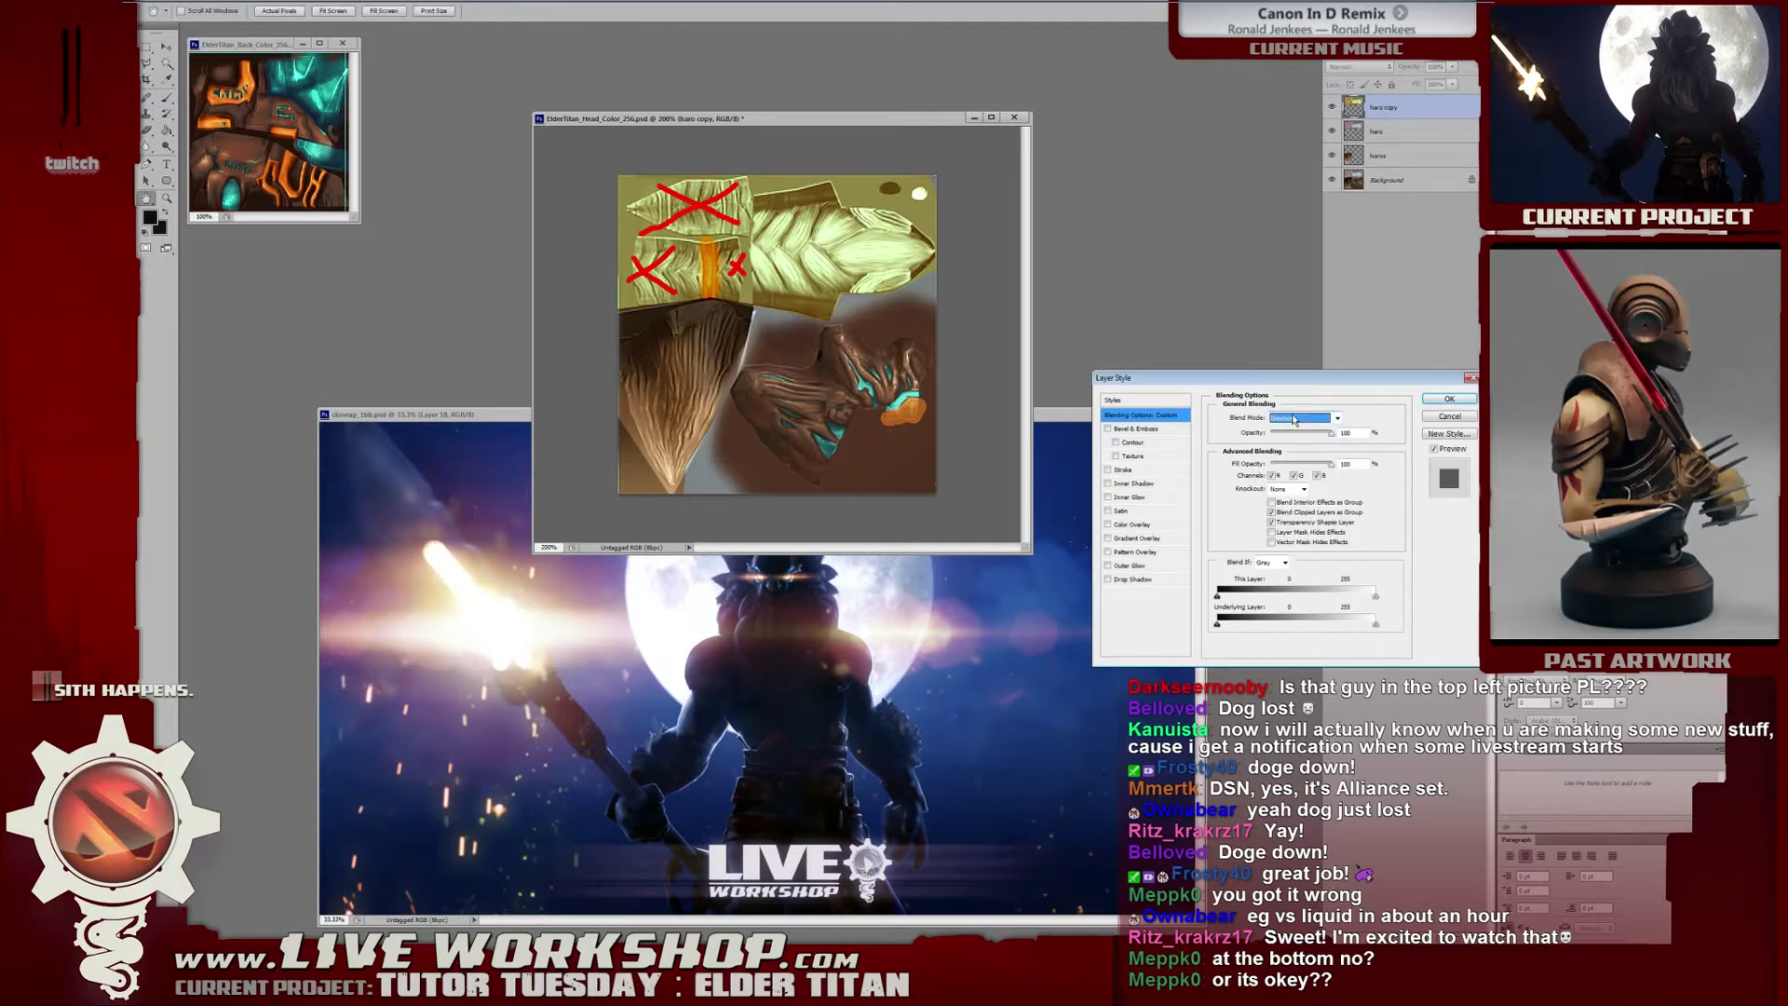
key(Down)
key(Down)
key(Down)
key(Down)
key(Down)
key(Down)
key(Down)
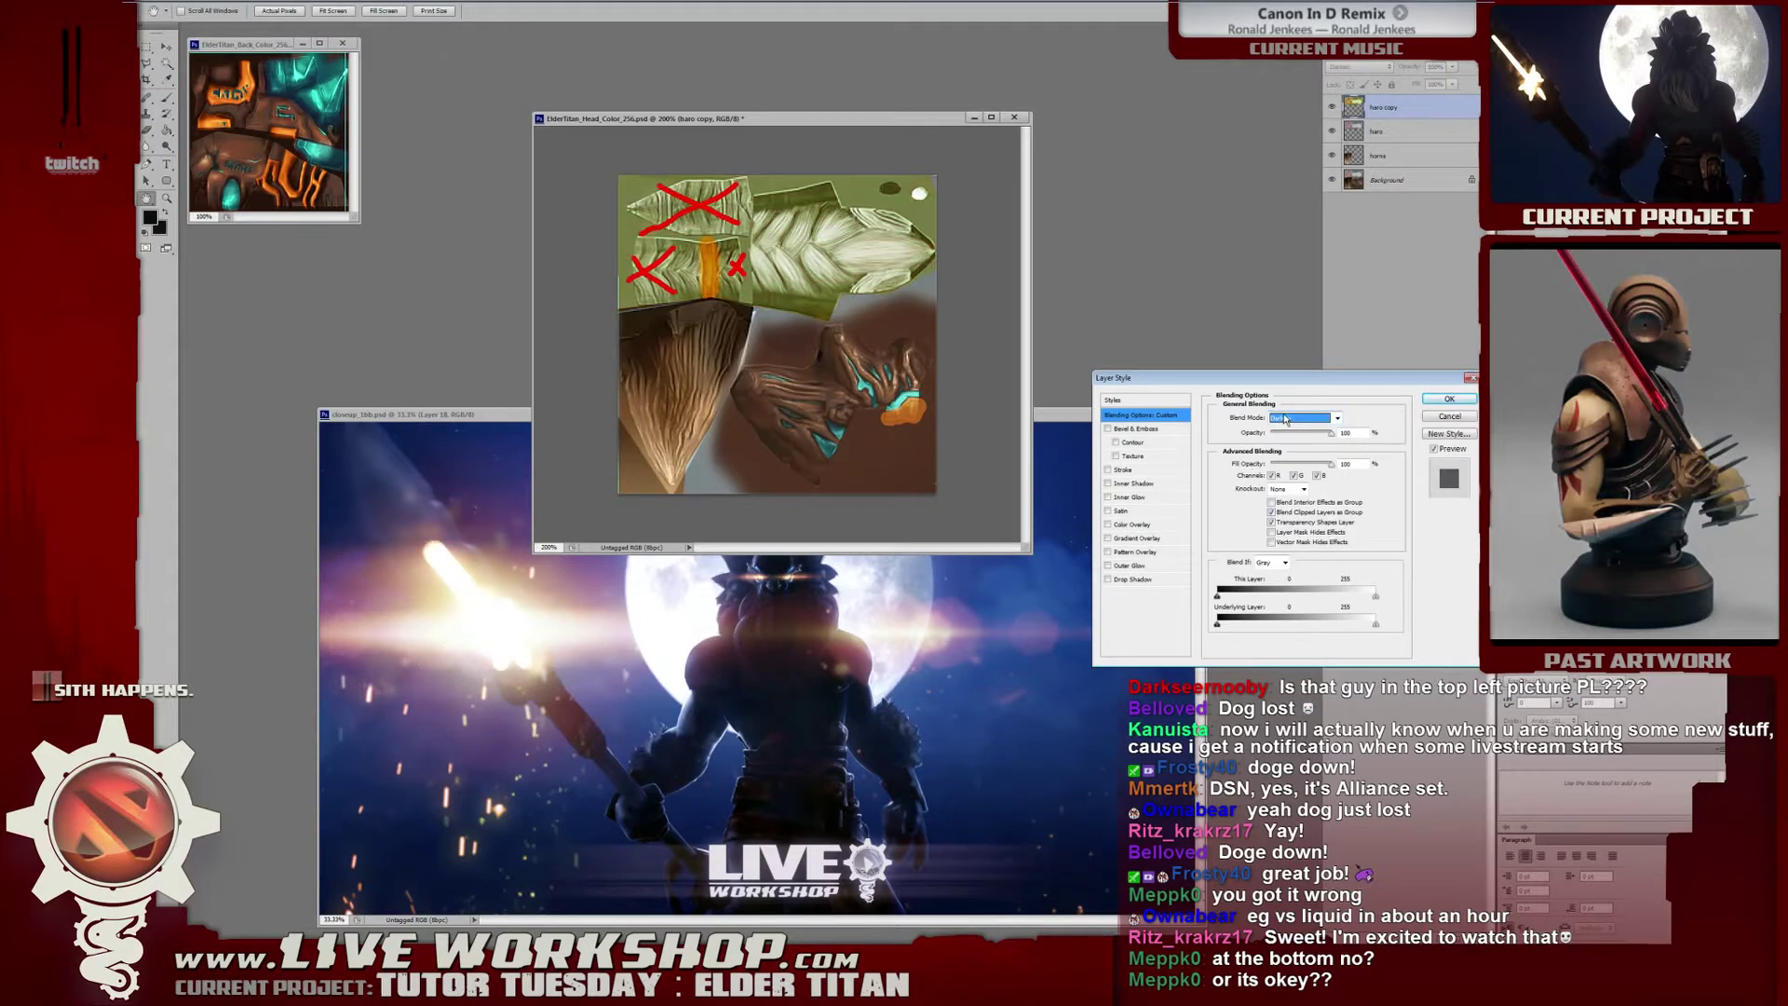
key(Down)
key(Down)
key(Down)
key(Down)
key(Down)
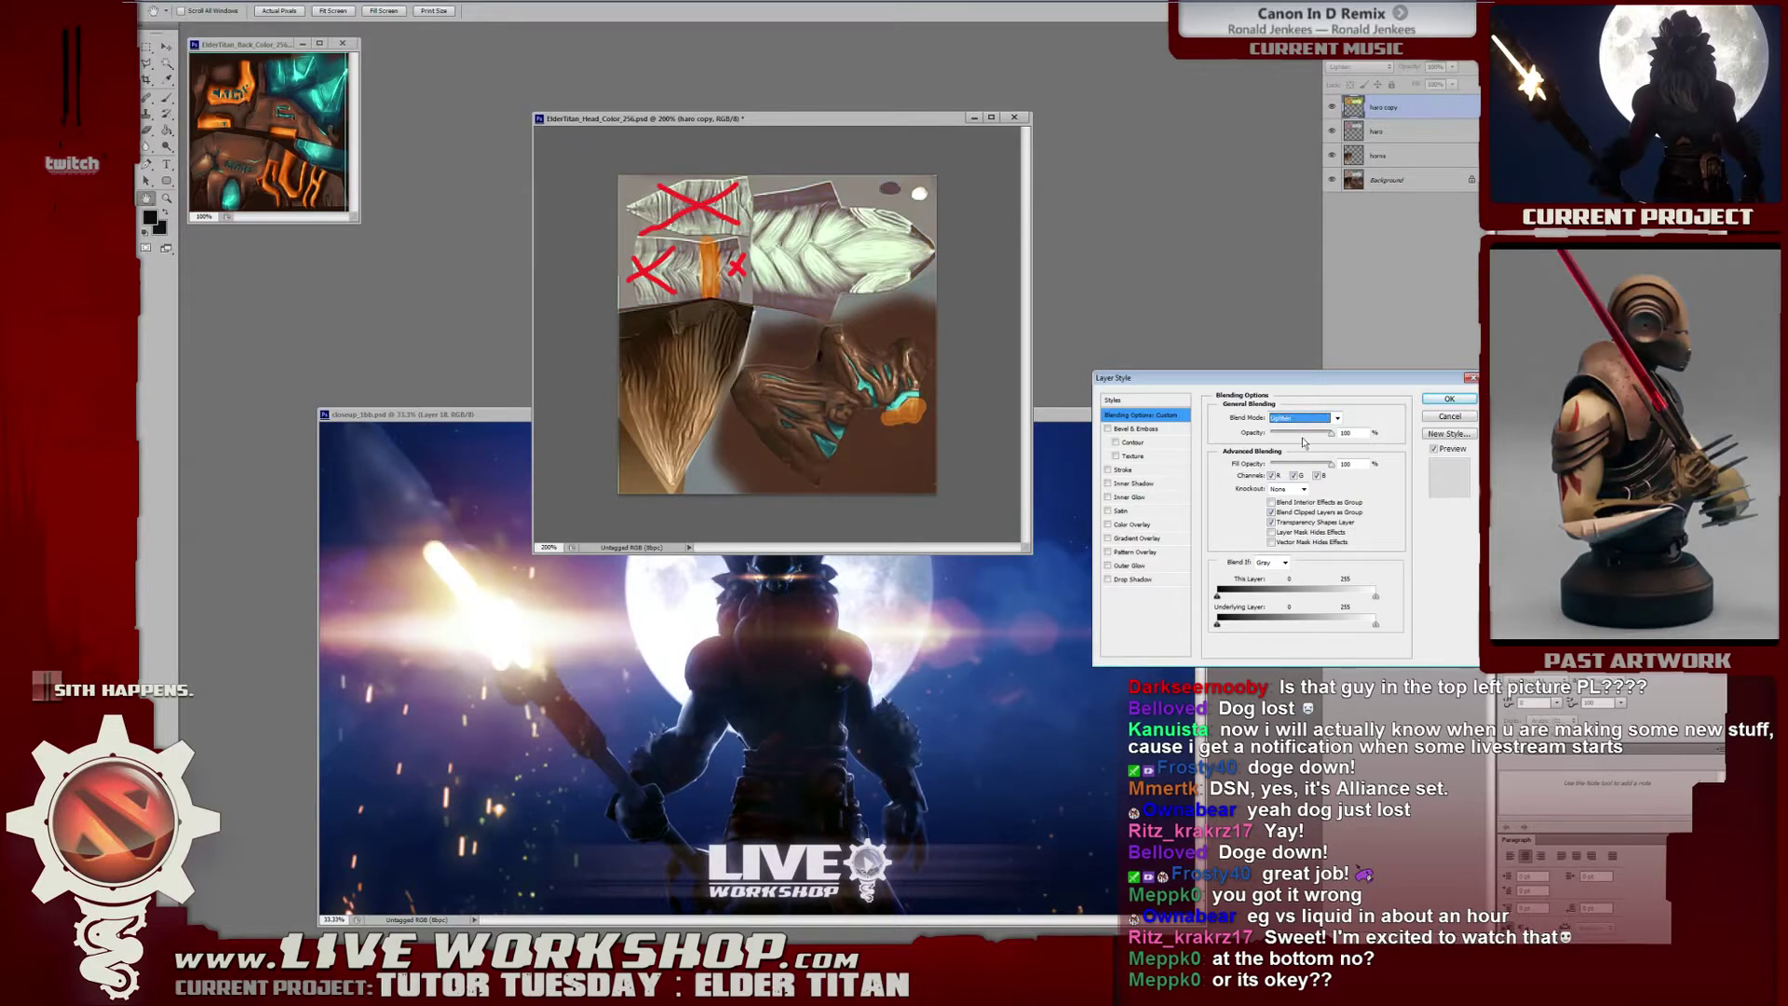
key(Tab)
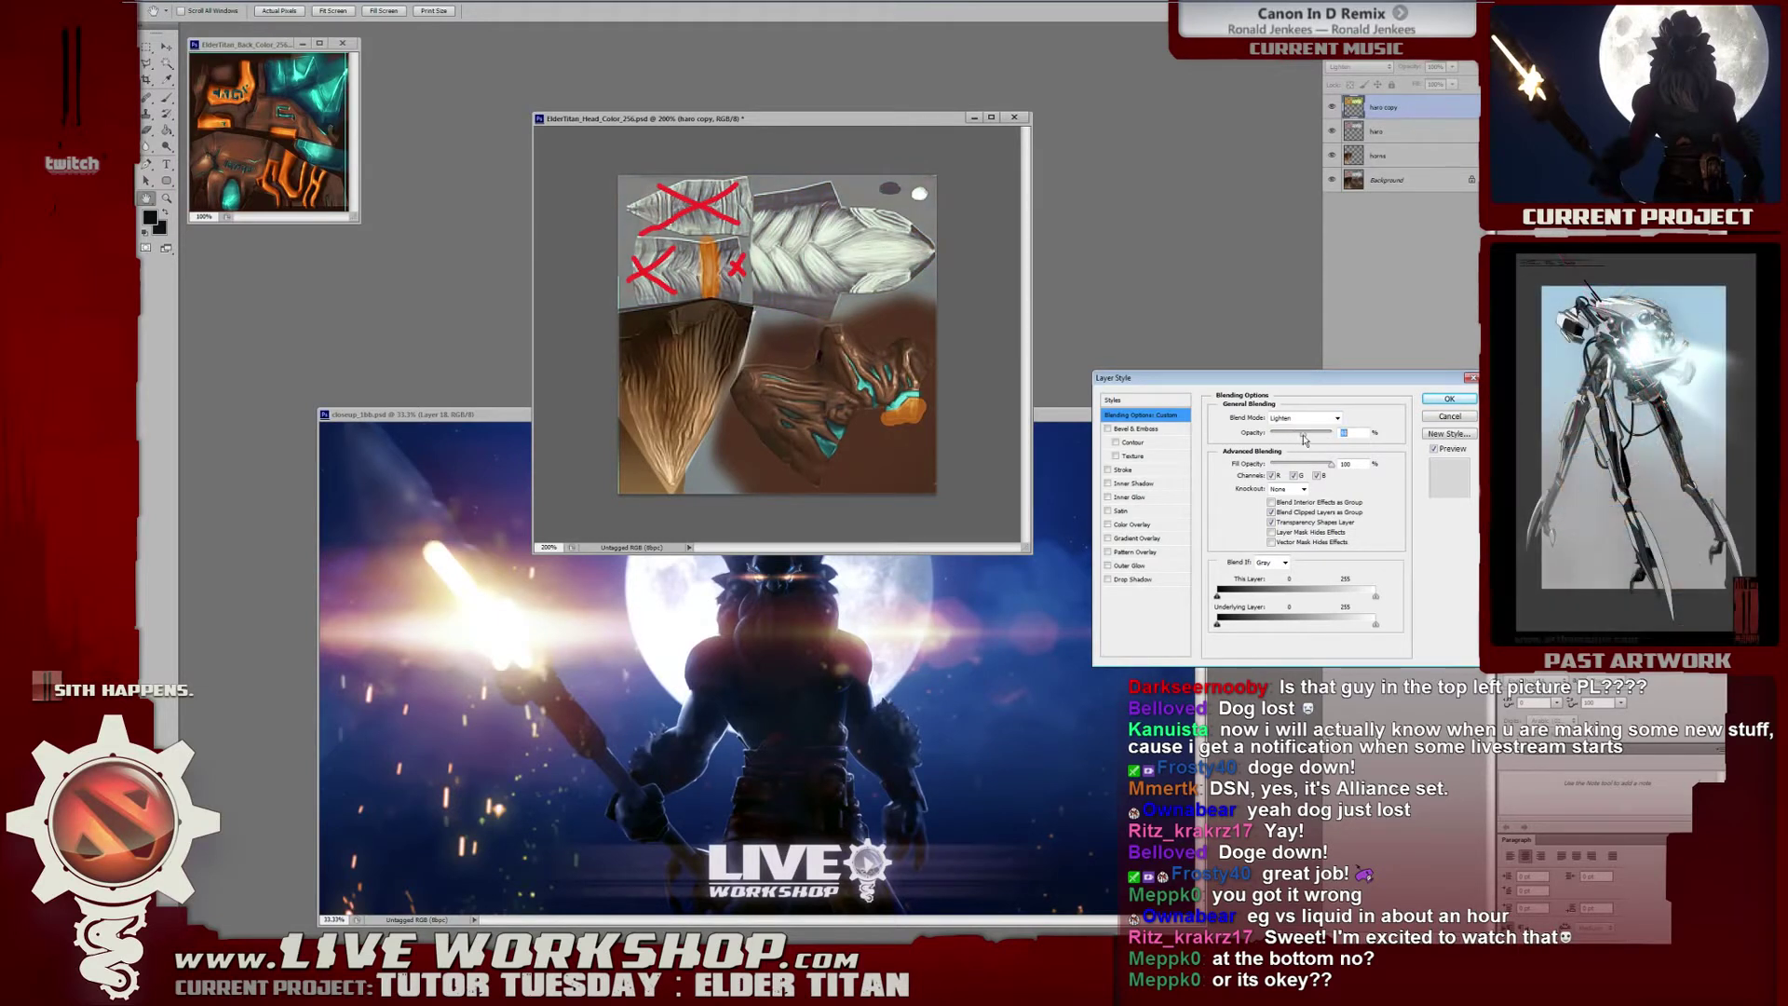
click(1449, 399)
key(super)
key(Escape)
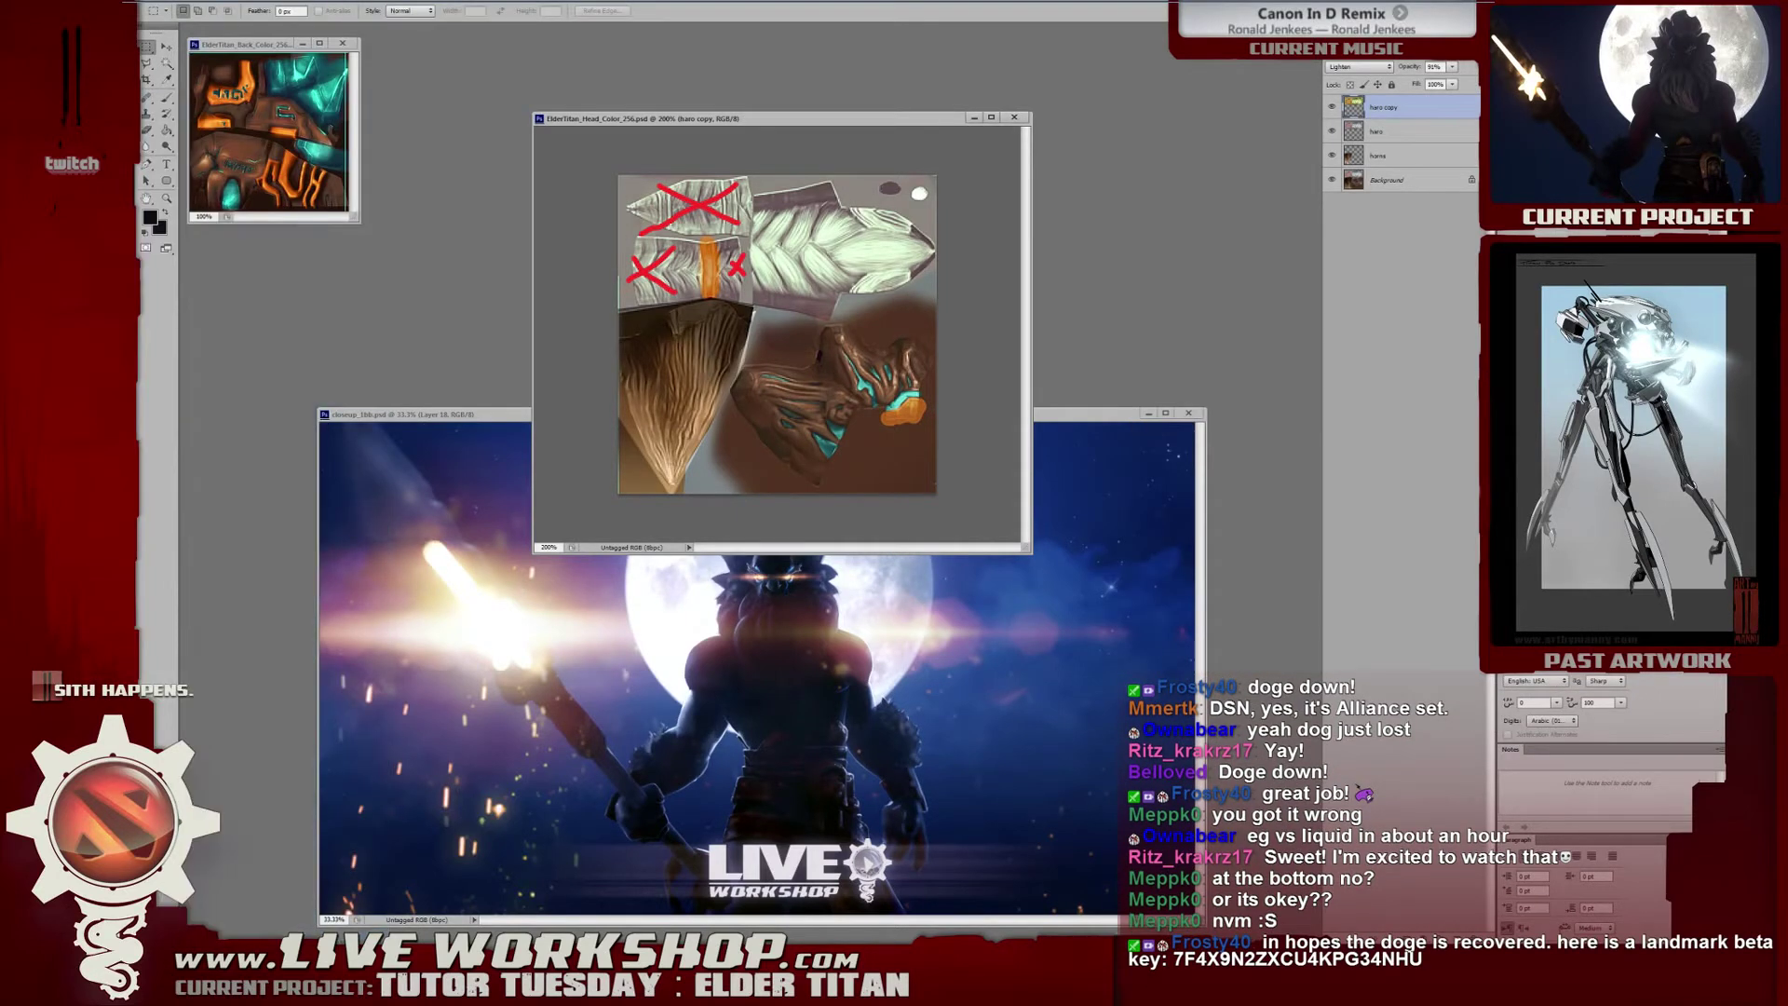
Switch back to Softimage, duplicate the textured horned helmet, and move the copy beside the figure.
key(alt+Tab)
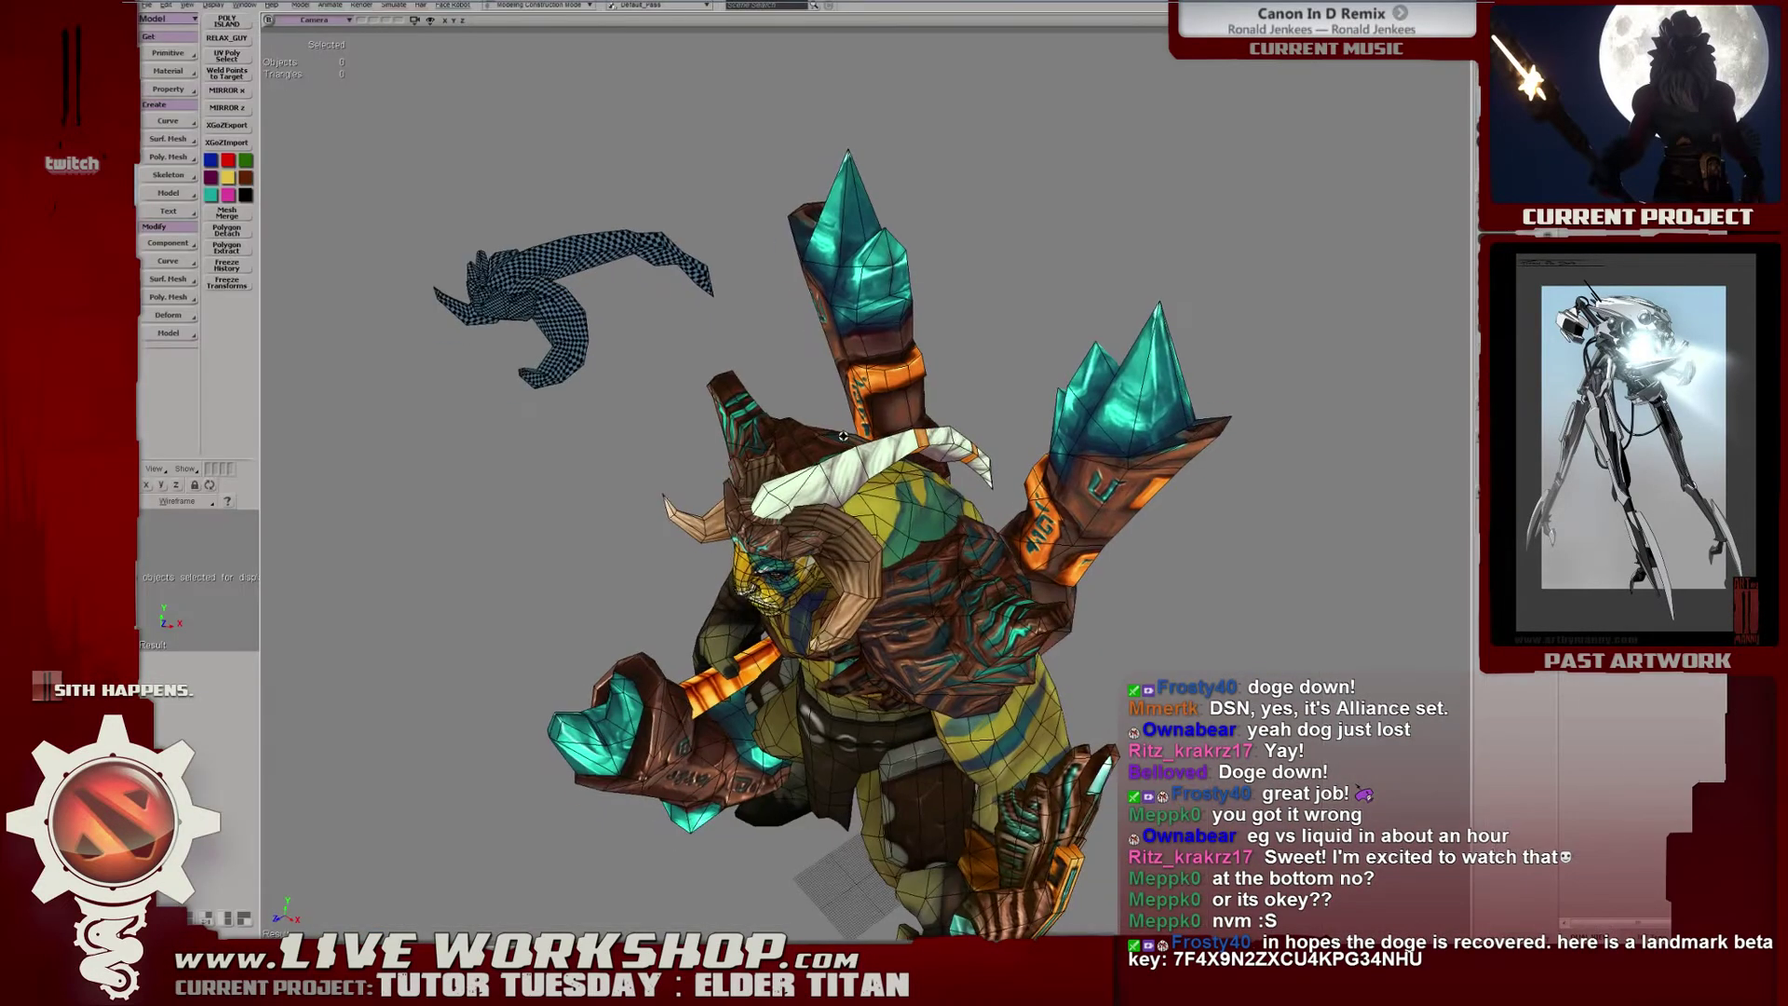
middle_drag(1044, 343, 973, 400)
click(978, 438)
key(ctrl+d)
key(v)
drag(1055, 435, 770, 432)
click(484, 461)
middle_drag(745, 457, 885, 440)
key(v)
drag(885, 440, 631, 456)
middle_drag(631, 456, 733, 454)
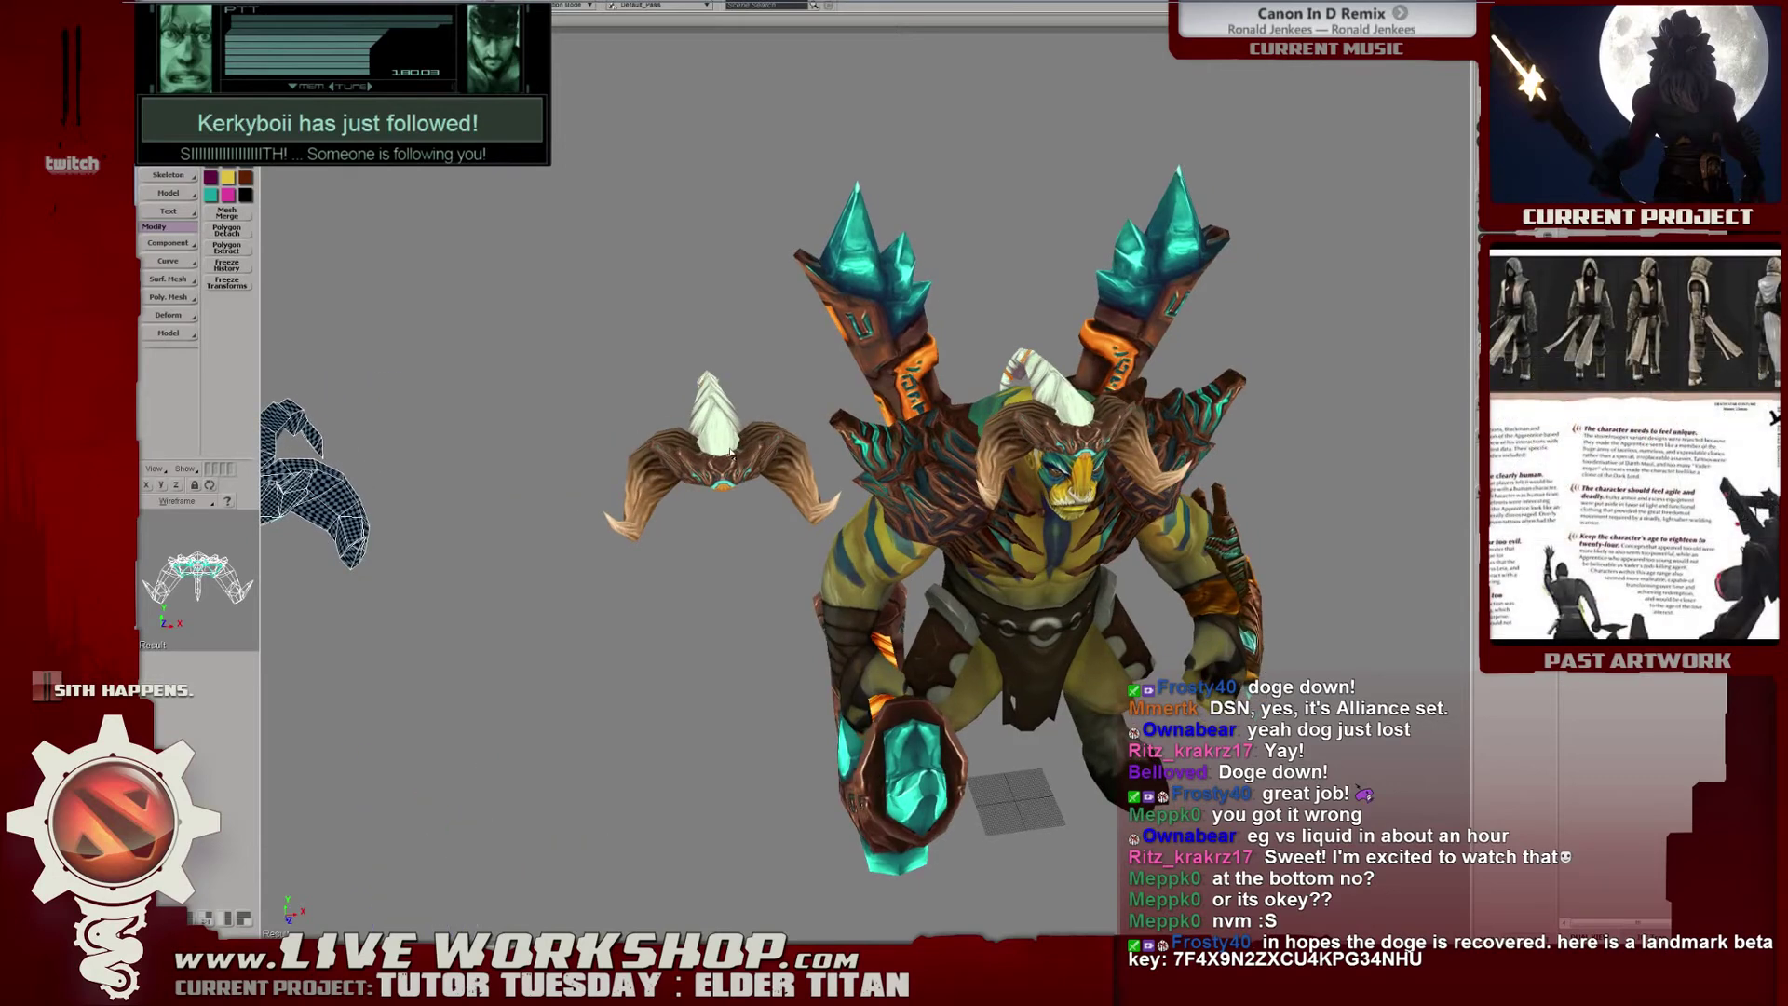
shift+click(731, 454)
Duplicate the figure's body, shoulder armor and armlet together and move the copies beside the original.
middle_drag(824, 473, 987, 503)
click(987, 503)
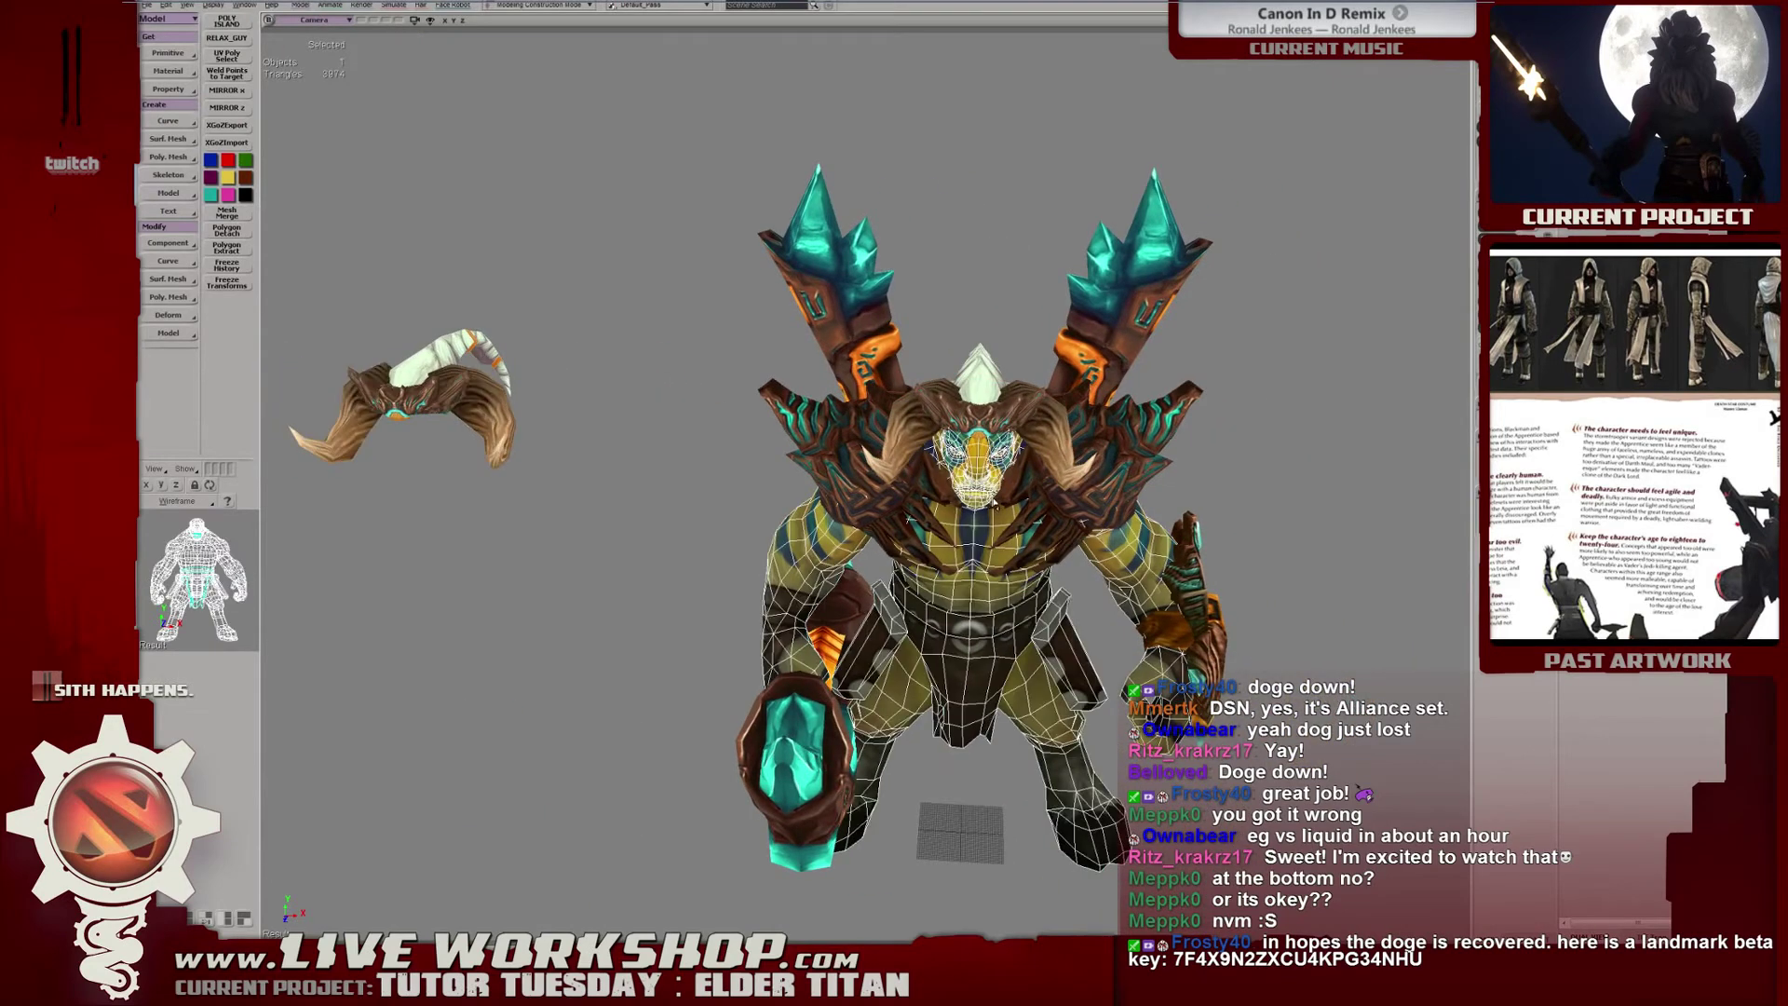
shift+click(1124, 466)
shift+click(1196, 577)
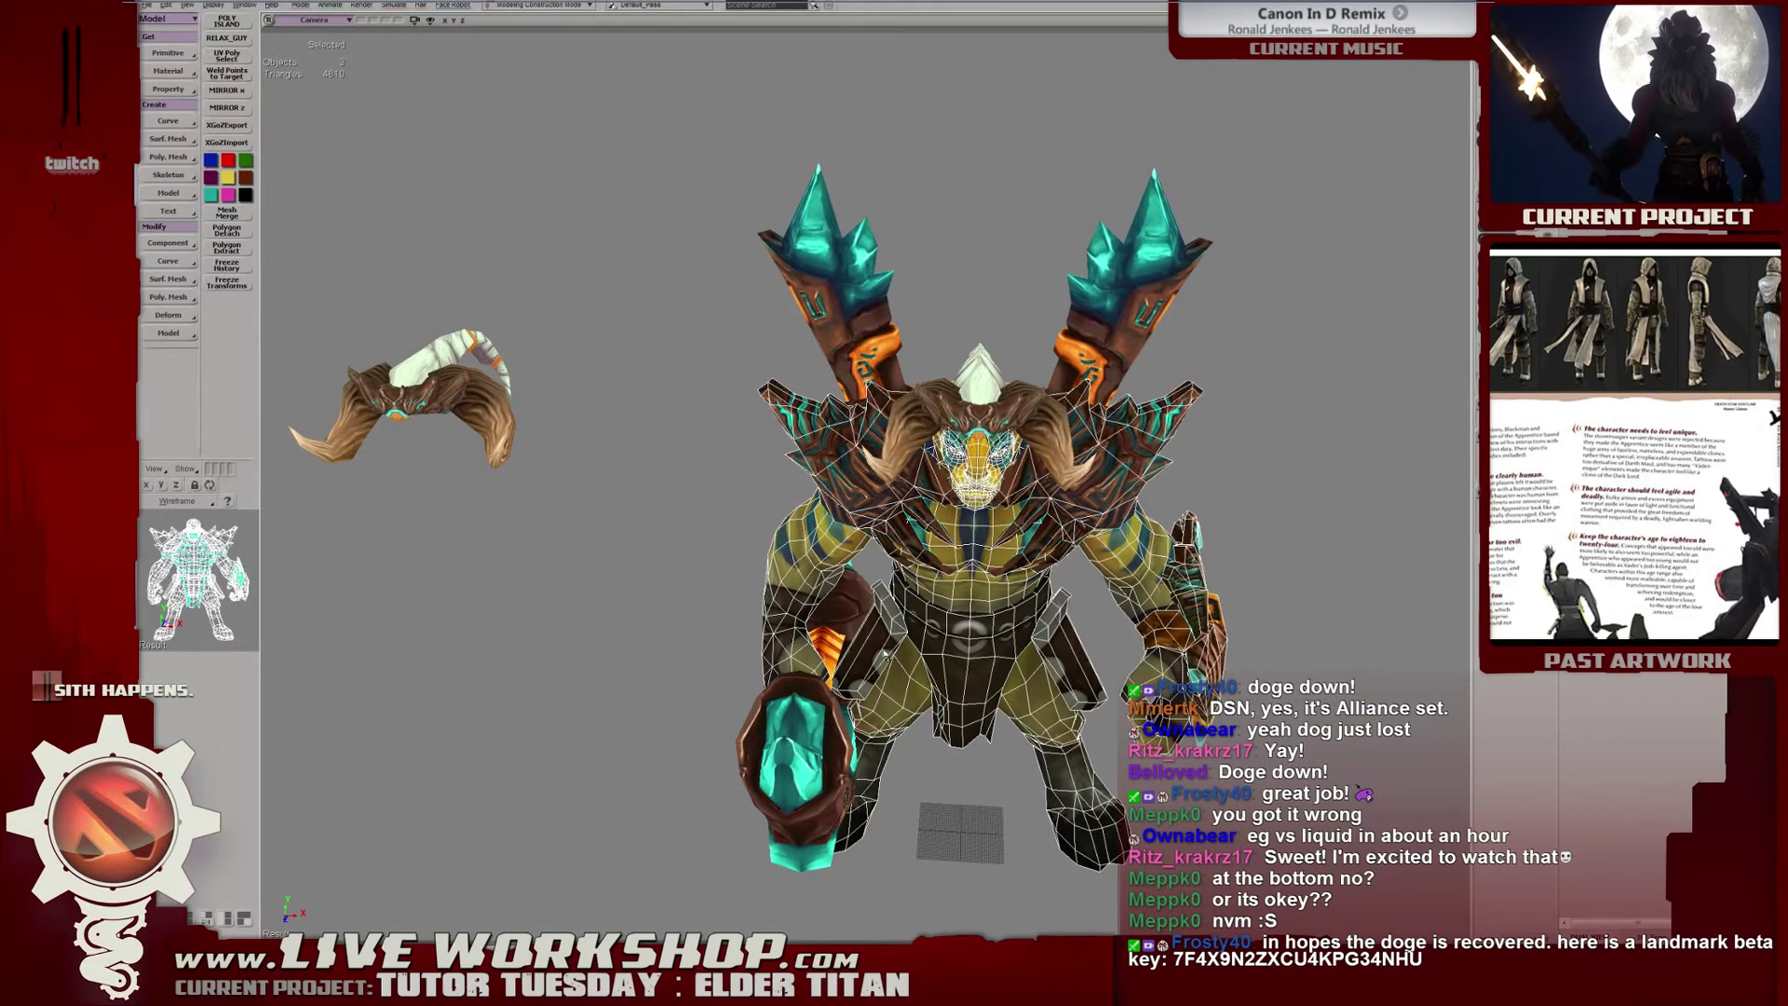
key(ctrl+d)
drag(1262, 497, 824, 496)
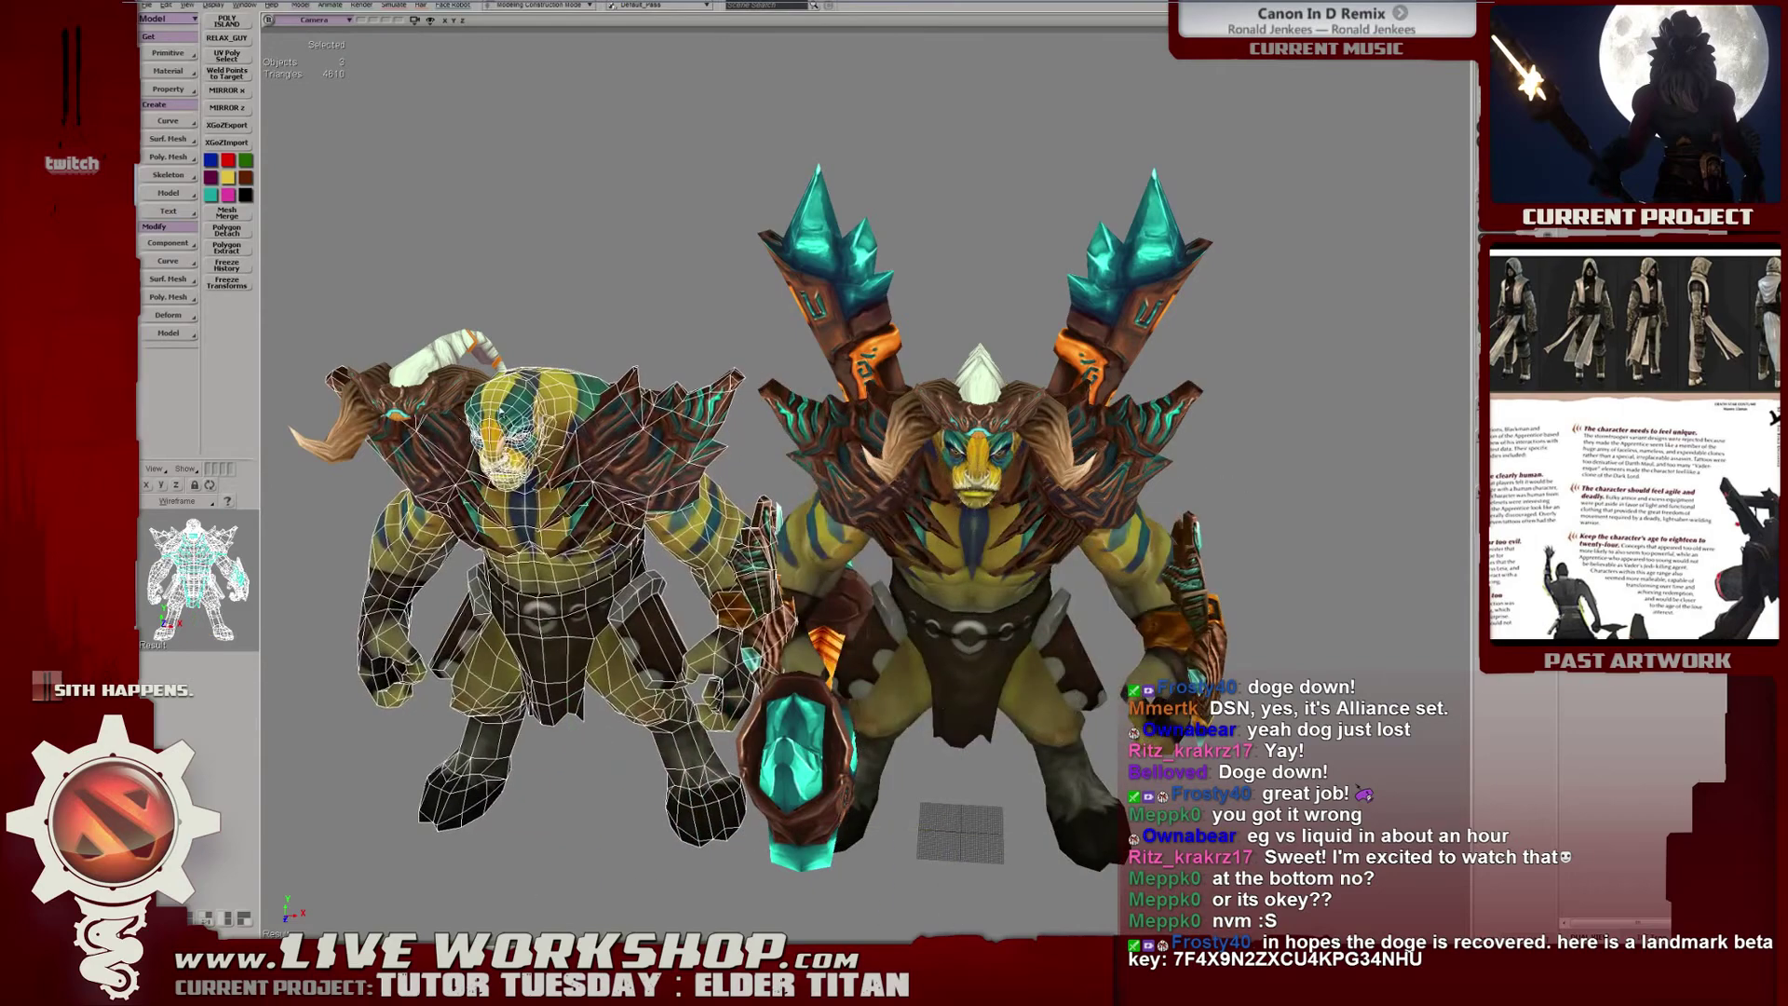
Add the helmet copy to the duplicated parts, reset their translation to align them, and move them together beside the original.
shift+click(400, 402)
key(ctrl+shift+r)
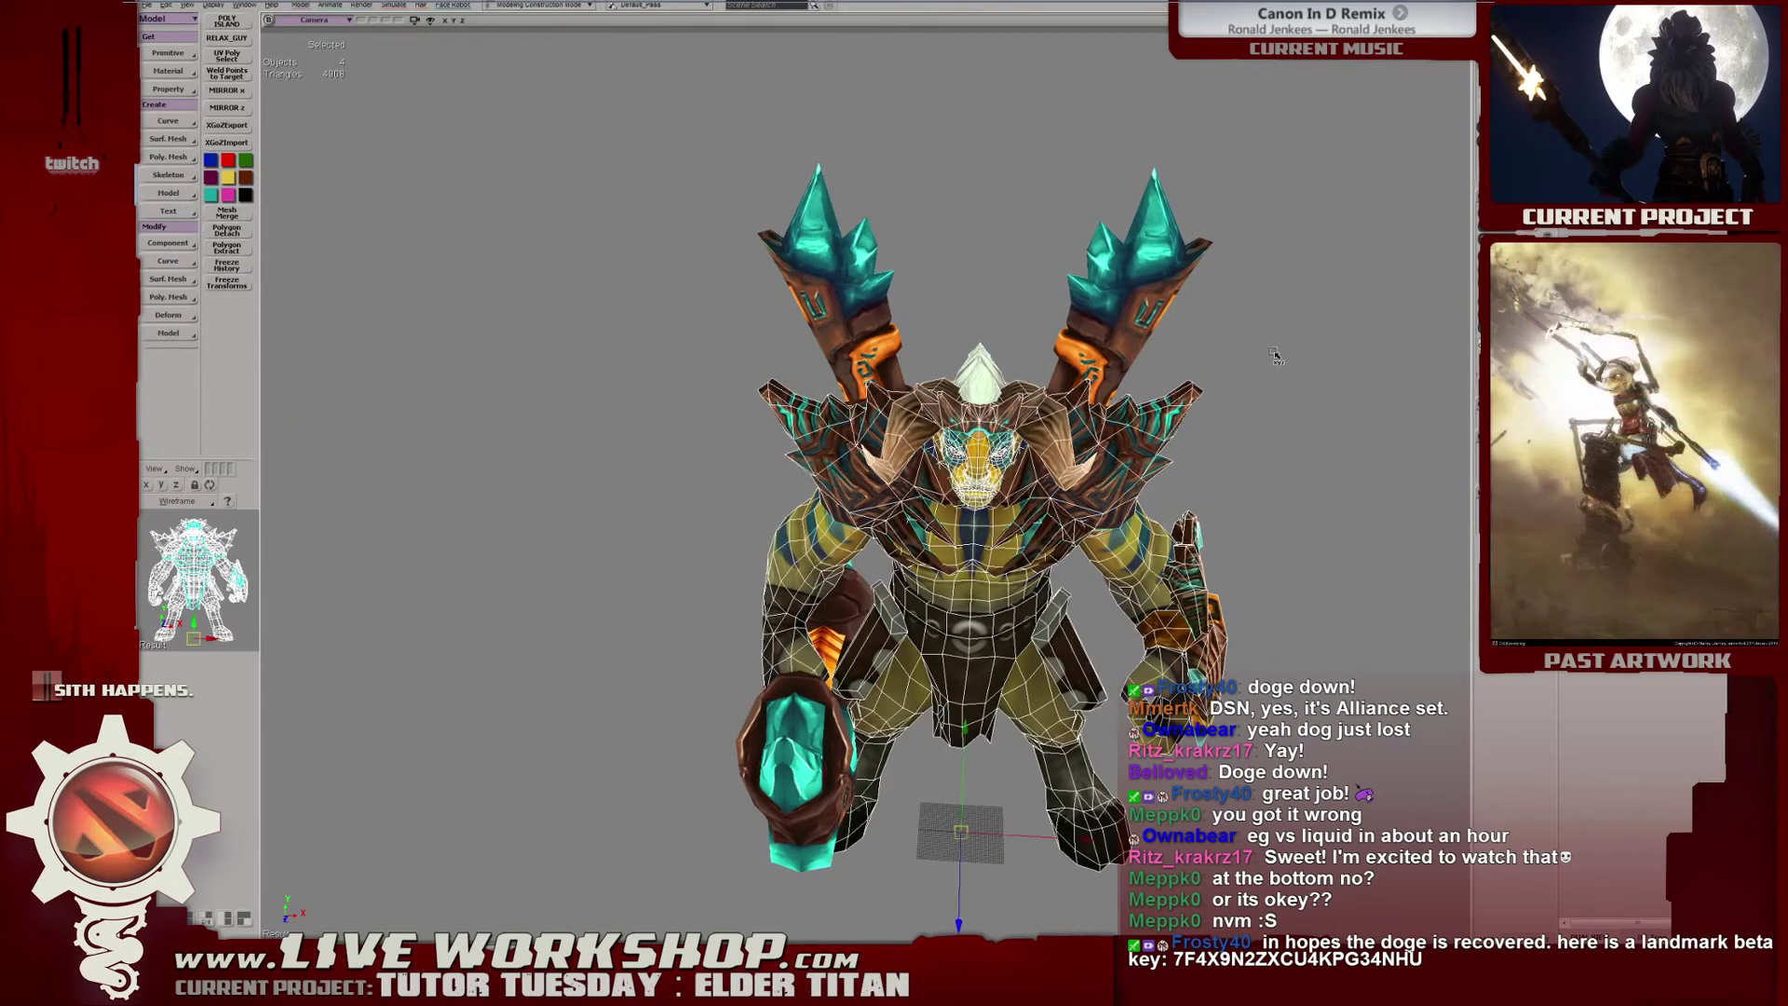
drag(1277, 365, 820, 368)
click(442, 363)
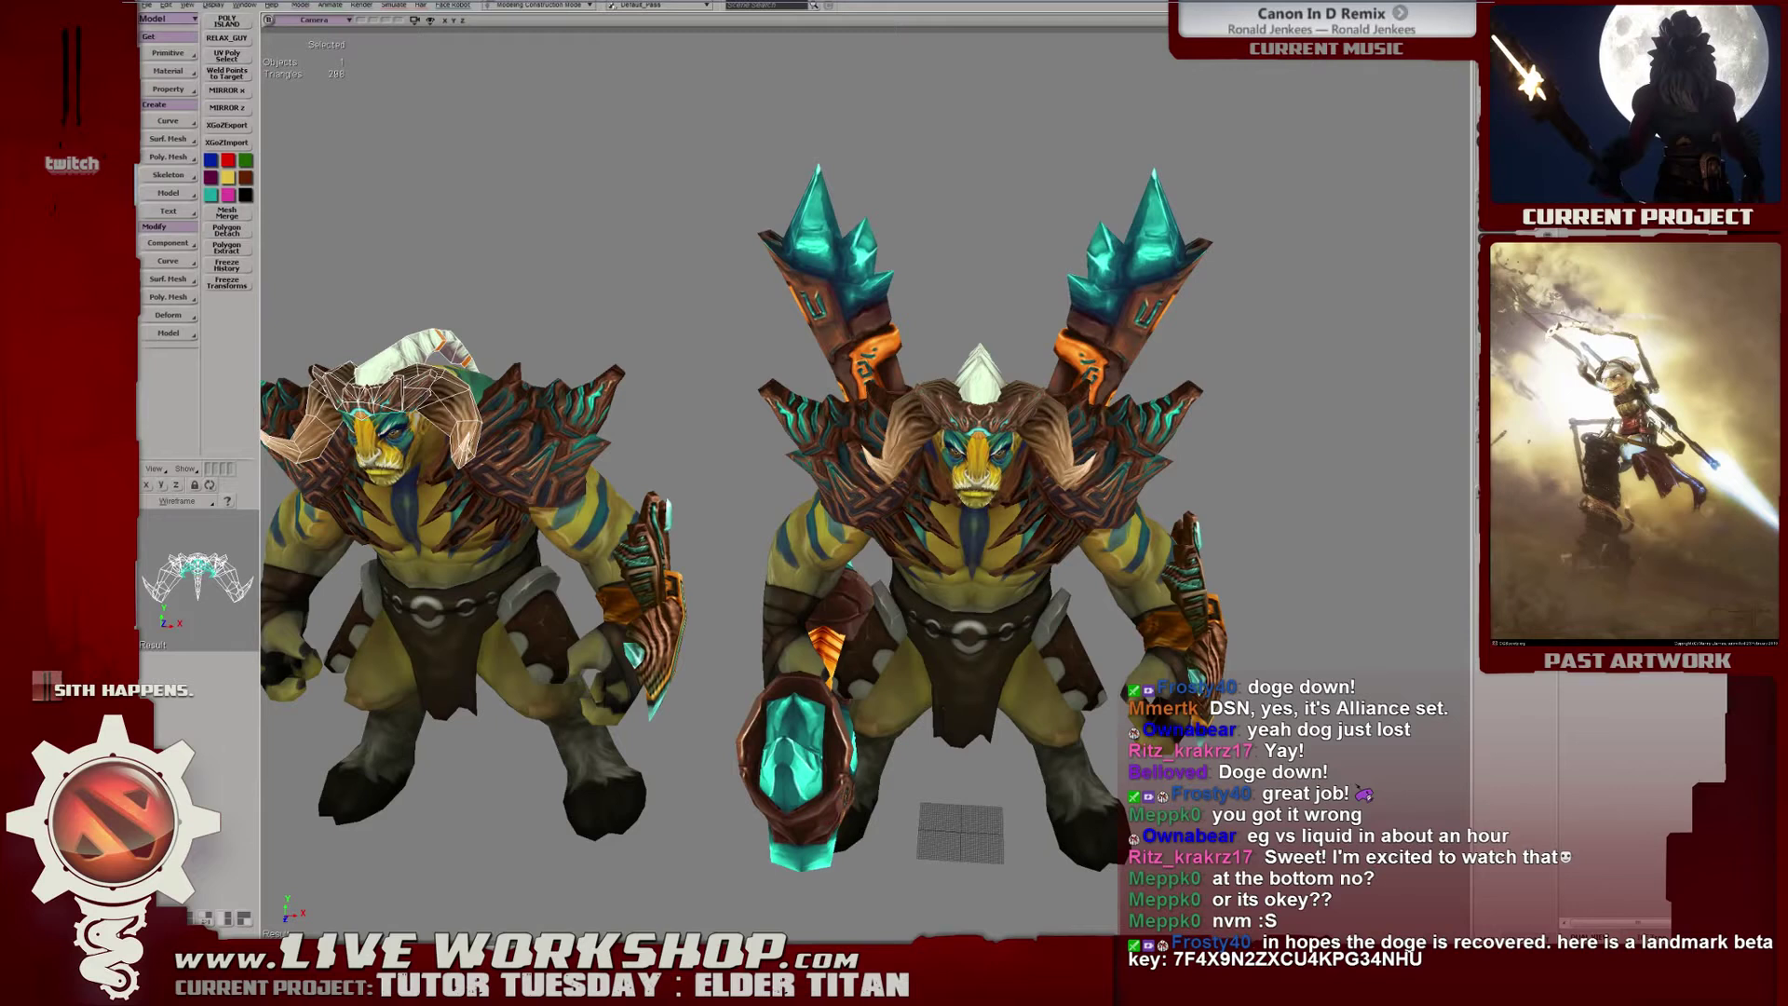
Rename the material of the duplicate figure's helmet to head2_old.
double_click(330, 178)
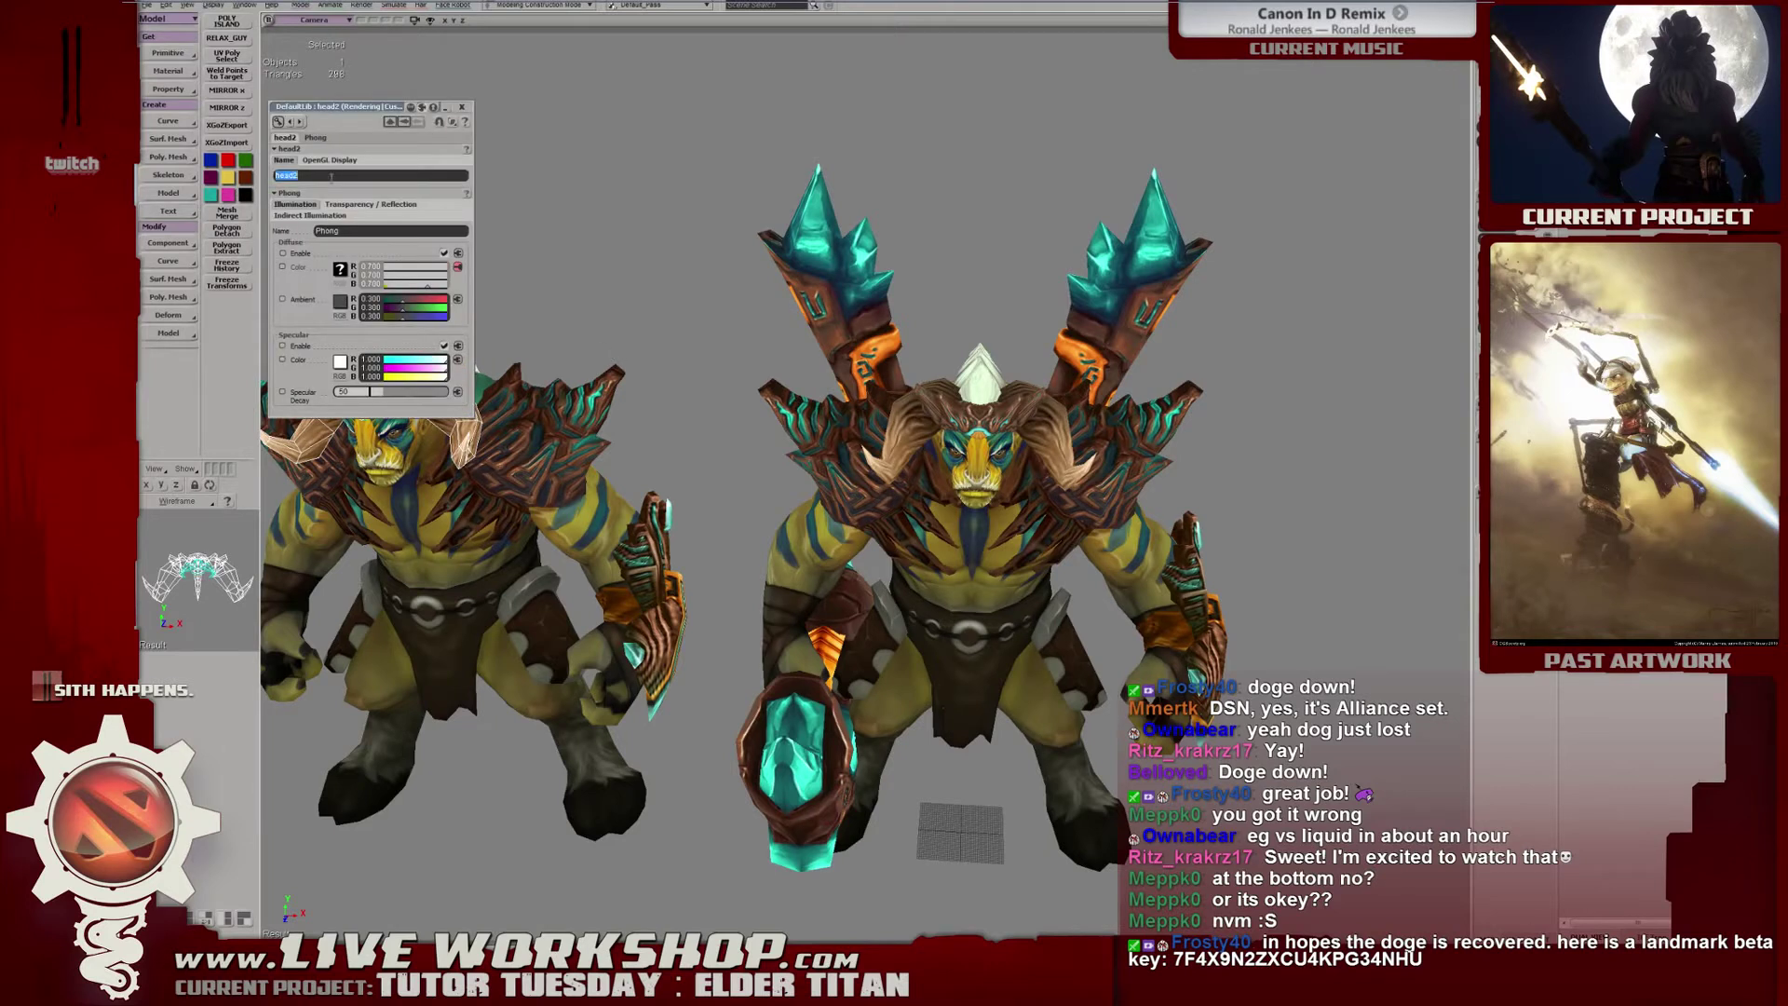
key(End)
text(_oild)
key(Return)
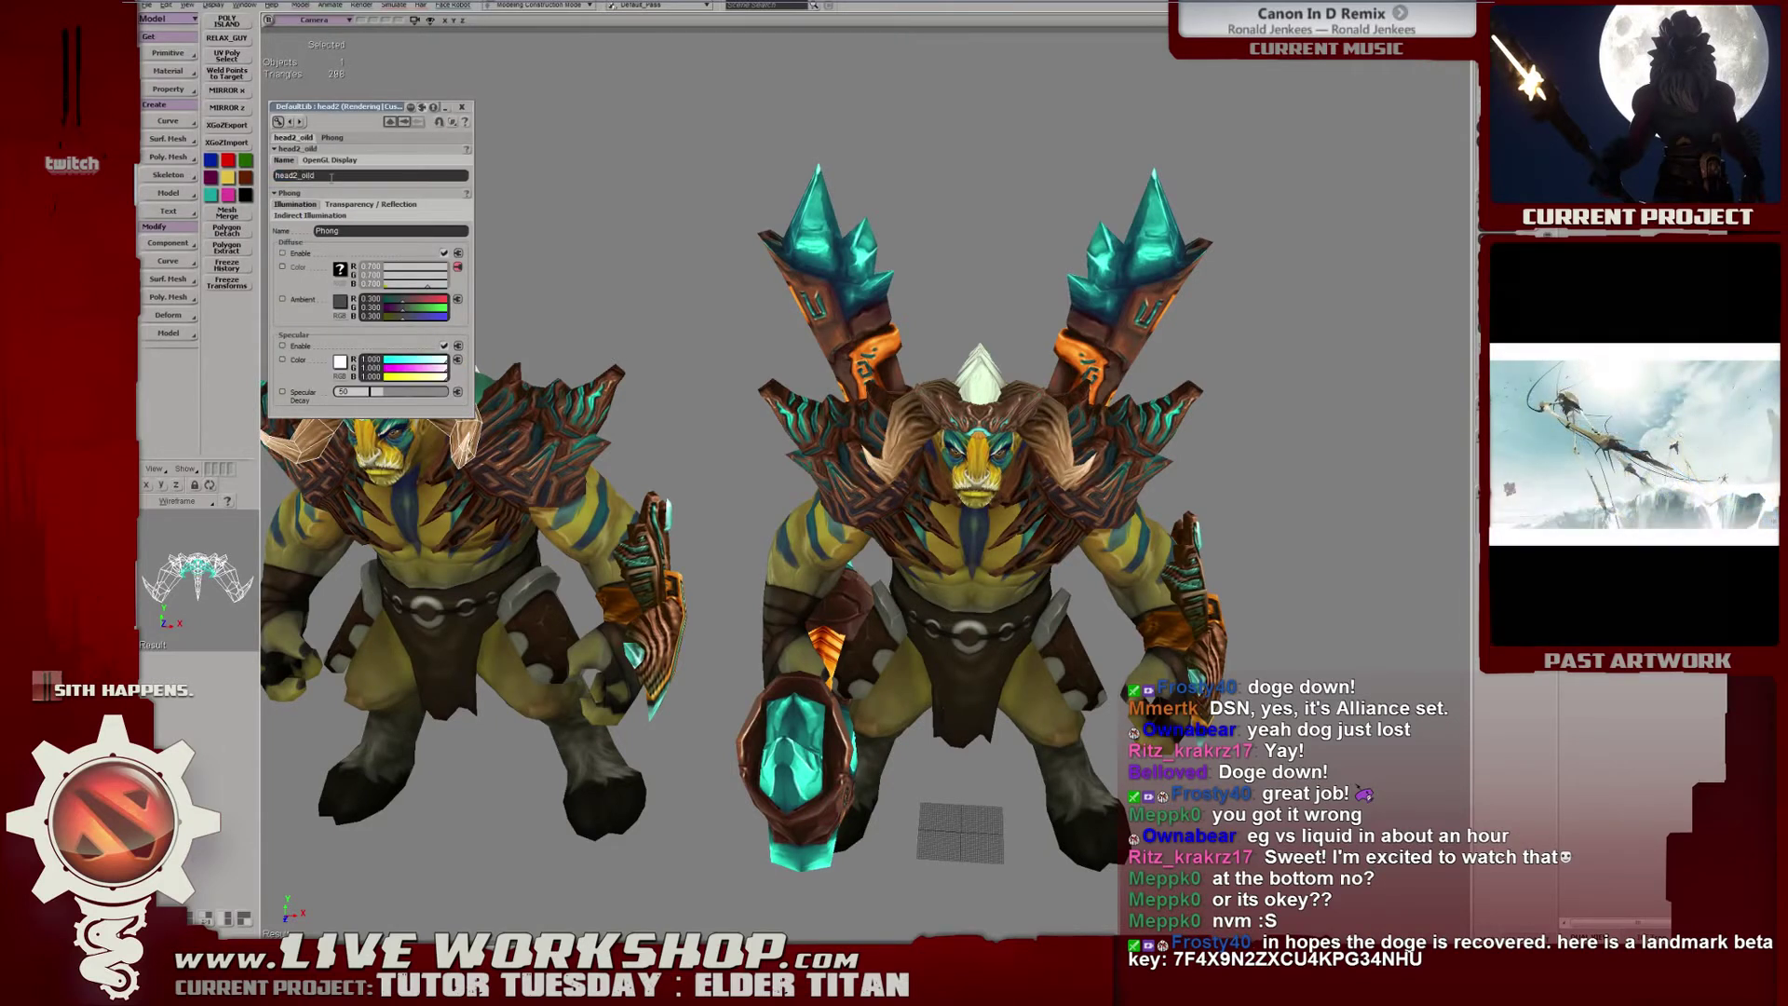
click(461, 107)
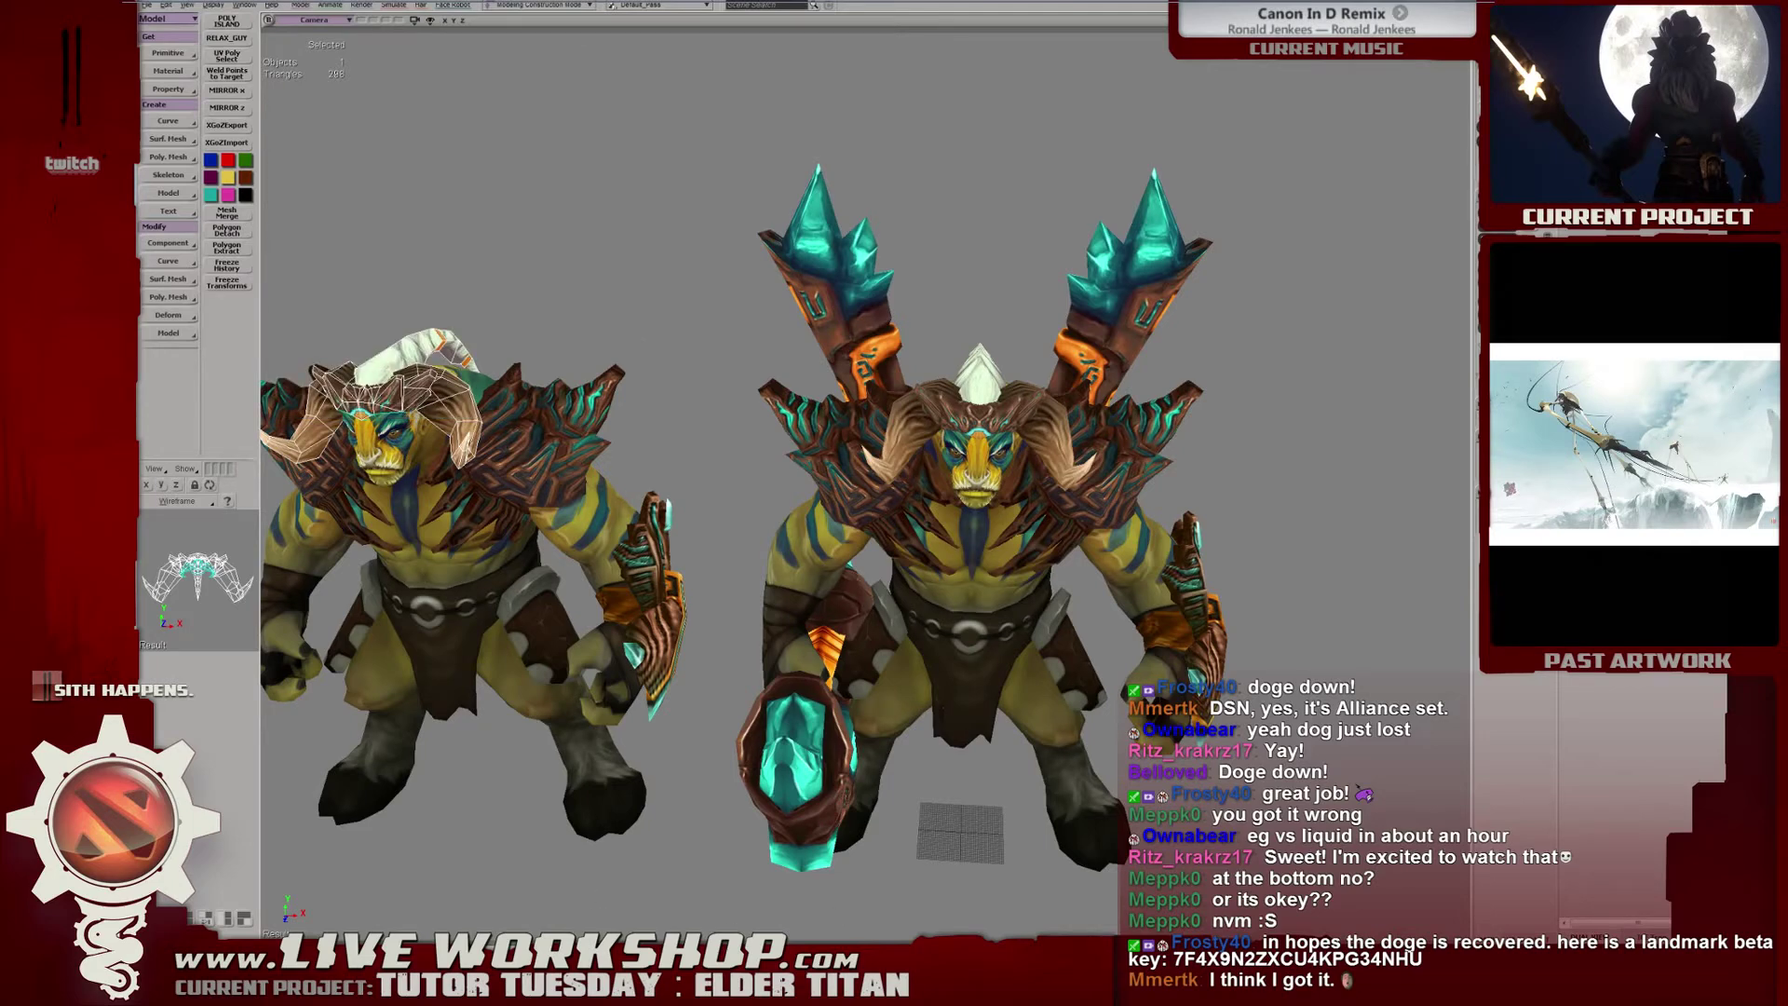
Locate ElderTitan_Head_Color_256.tga in the ET_Textures folder and close the folder window.
drag(1779, 112, 713, 190)
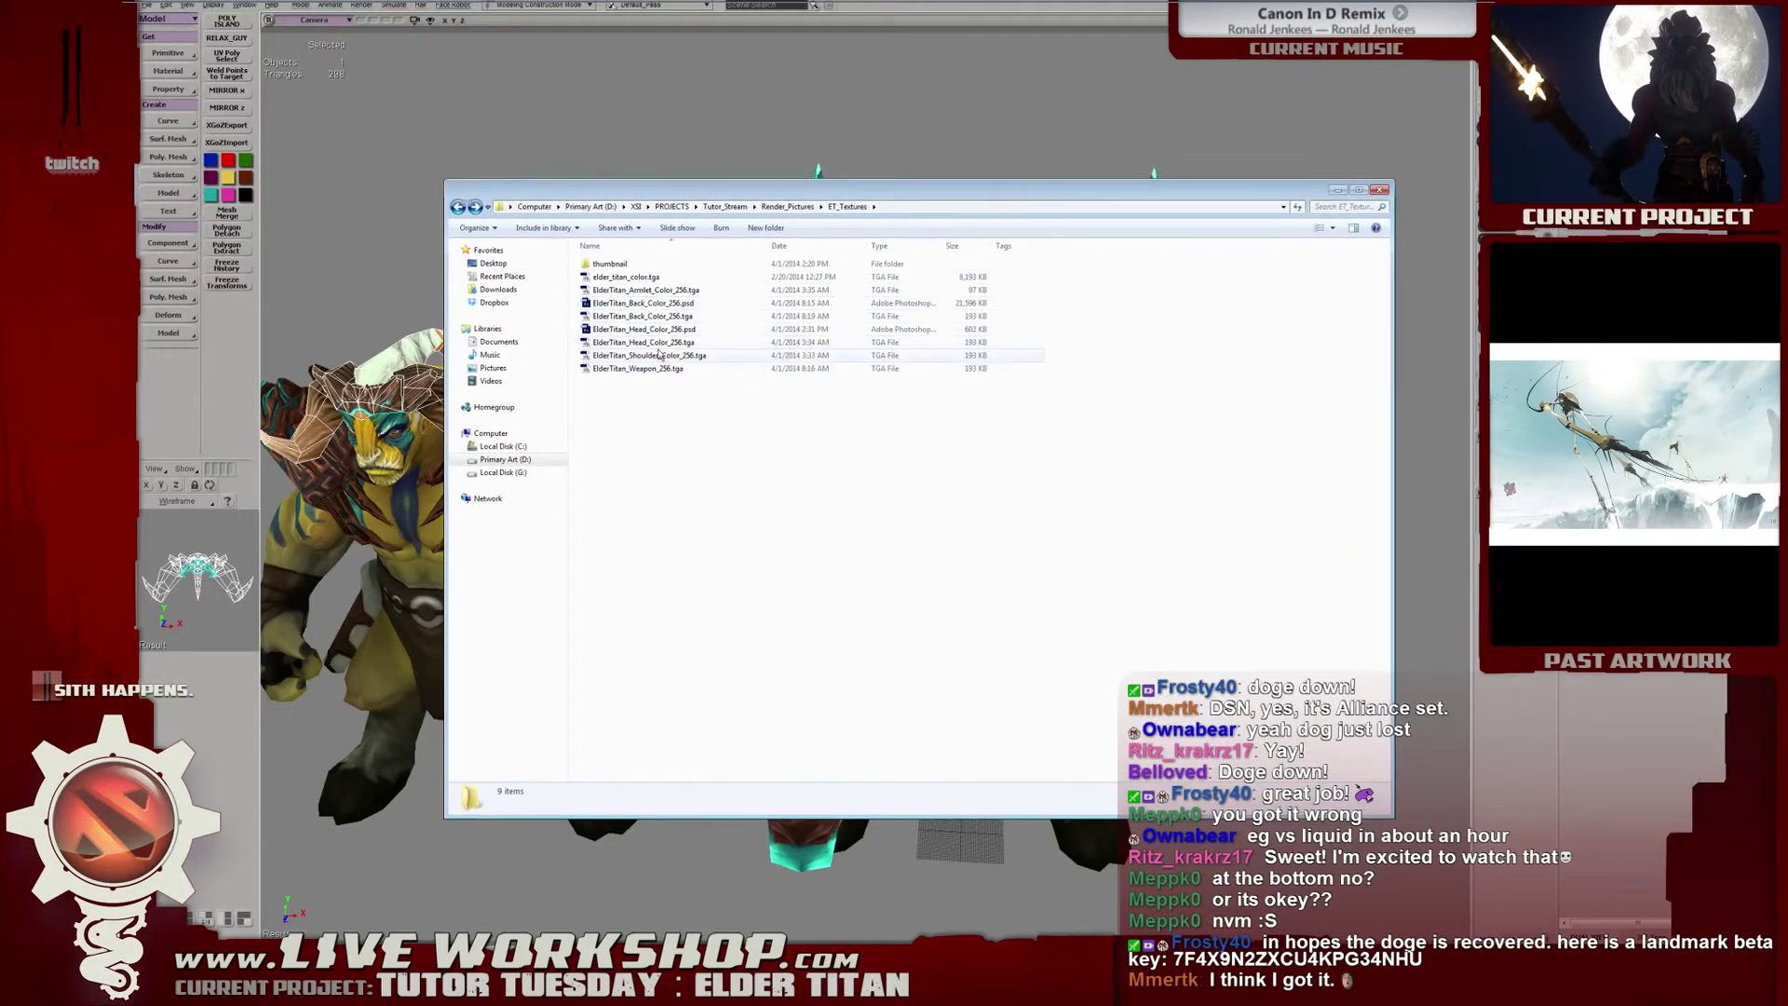
click(652, 342)
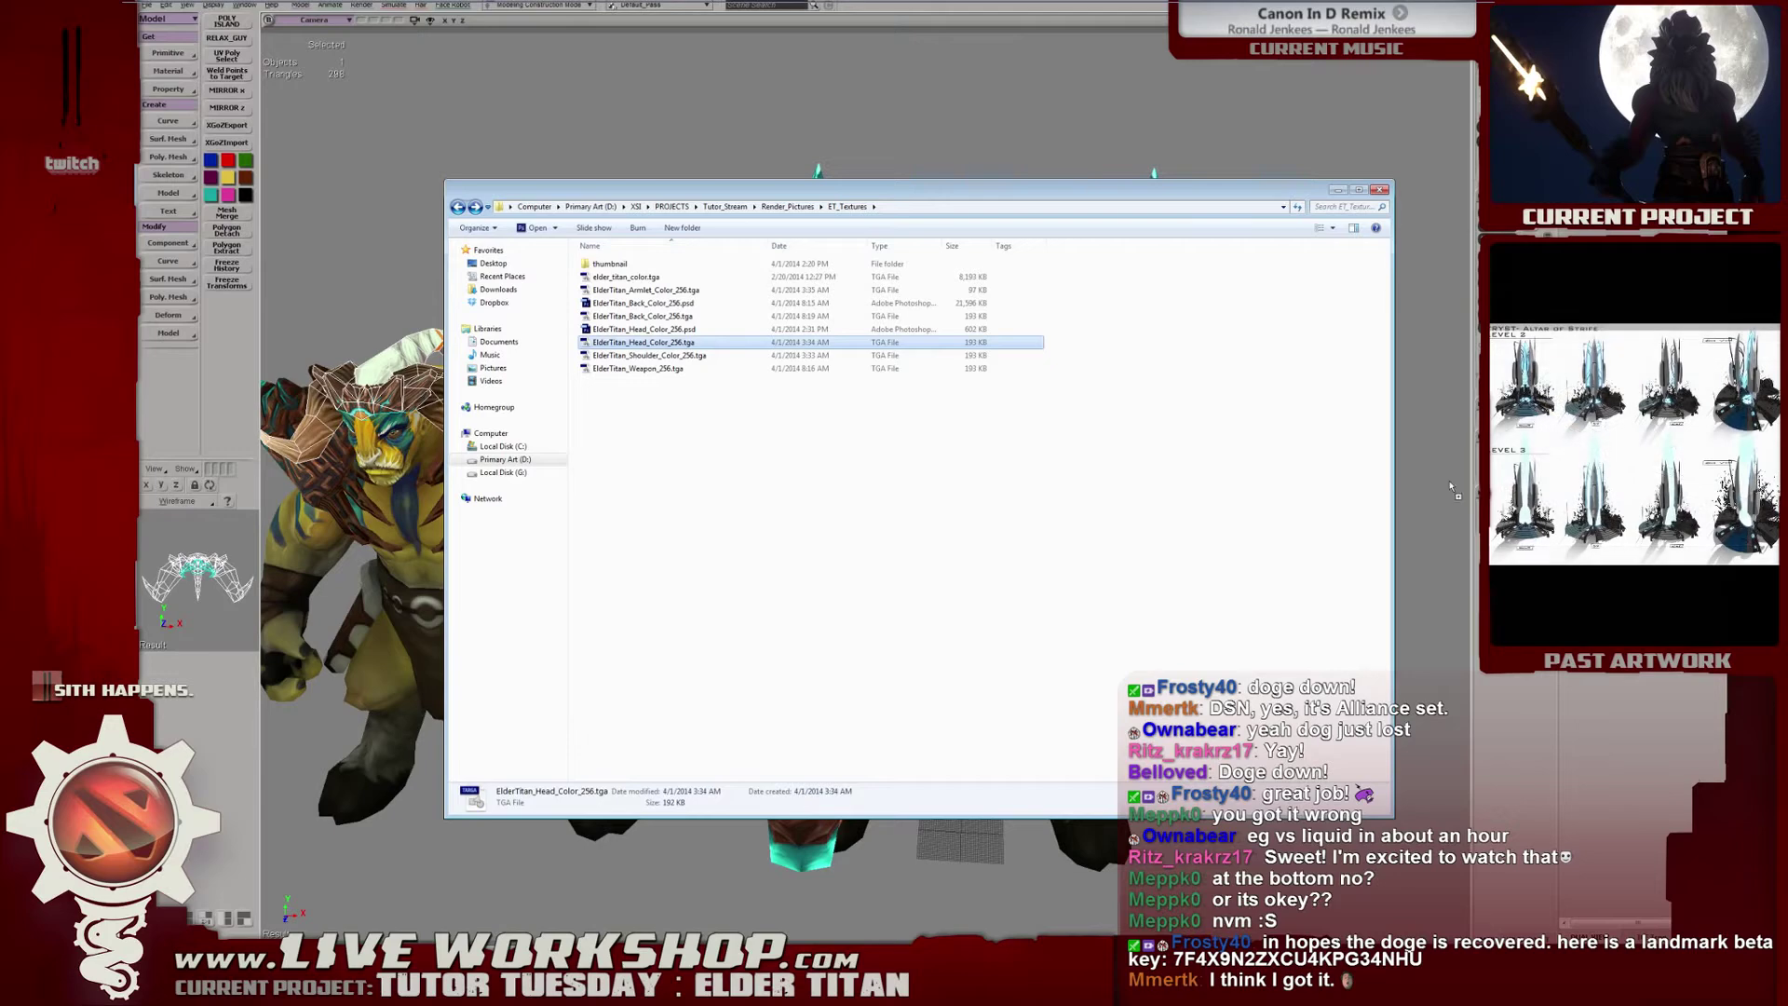
click(1379, 191)
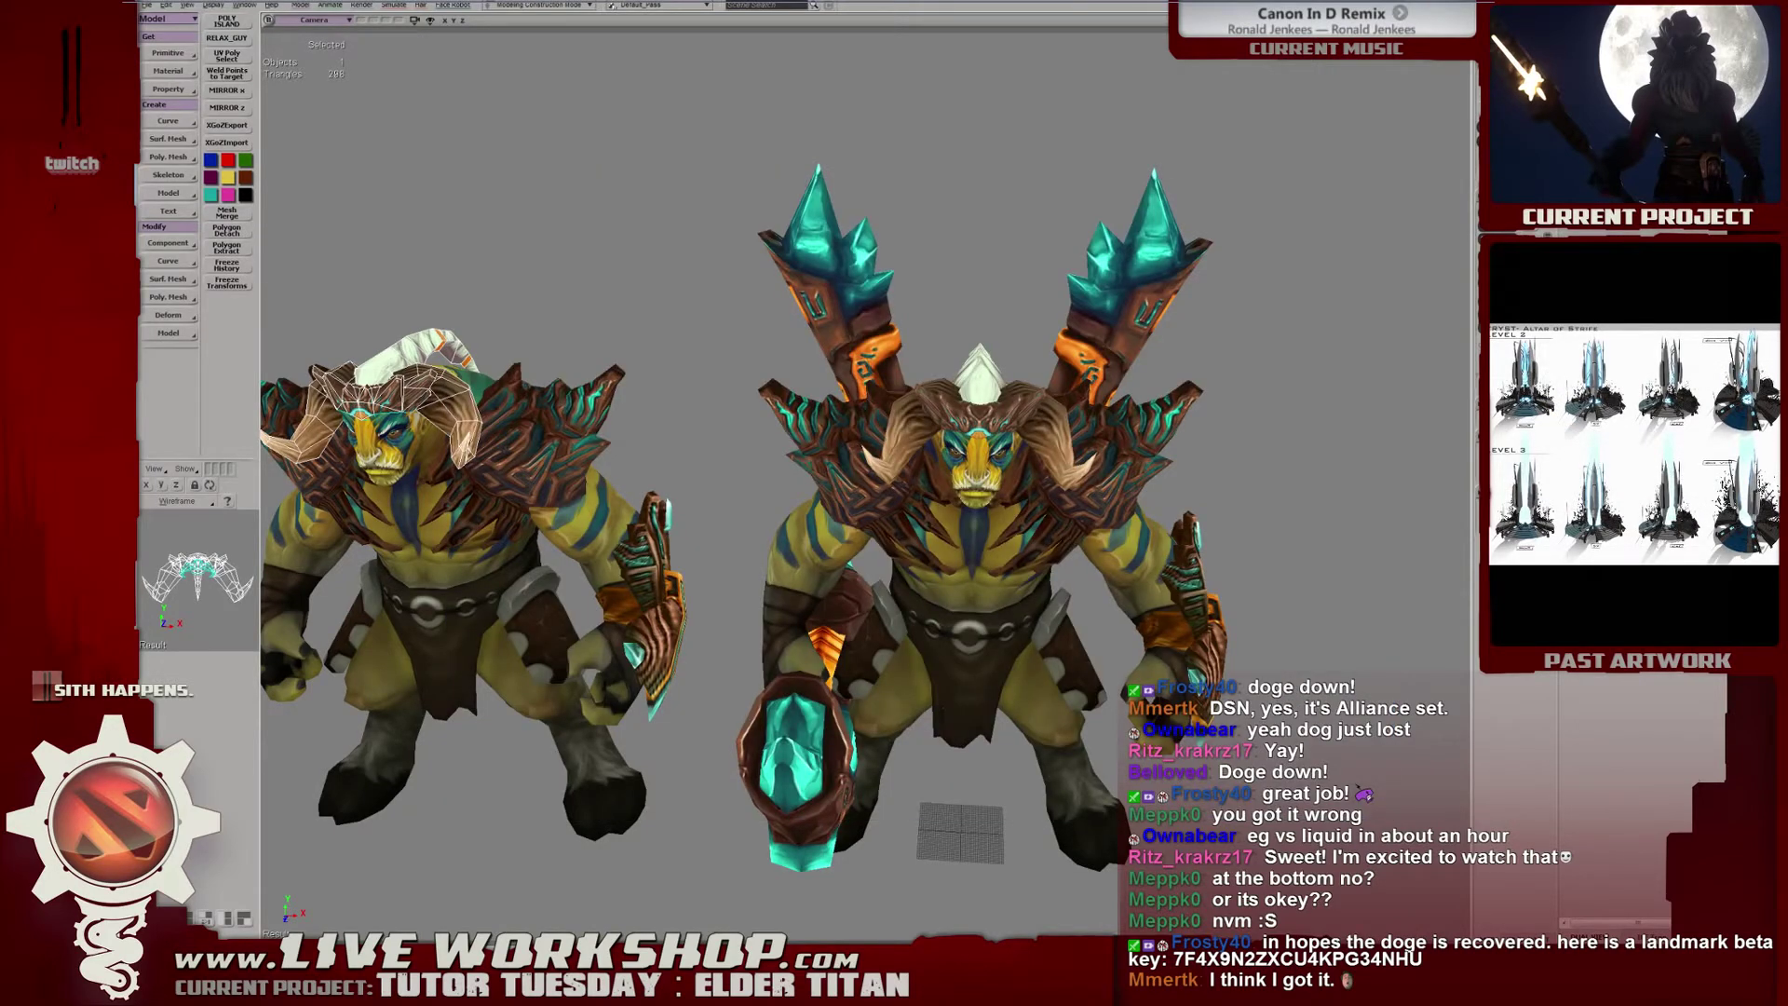
Select the duplicate figure's parts and move them closer to the original so both can be compared from behind.
click(690, 288)
middle_drag(690, 288, 886, 379)
right_drag(886, 379, 810, 410)
click(915, 401)
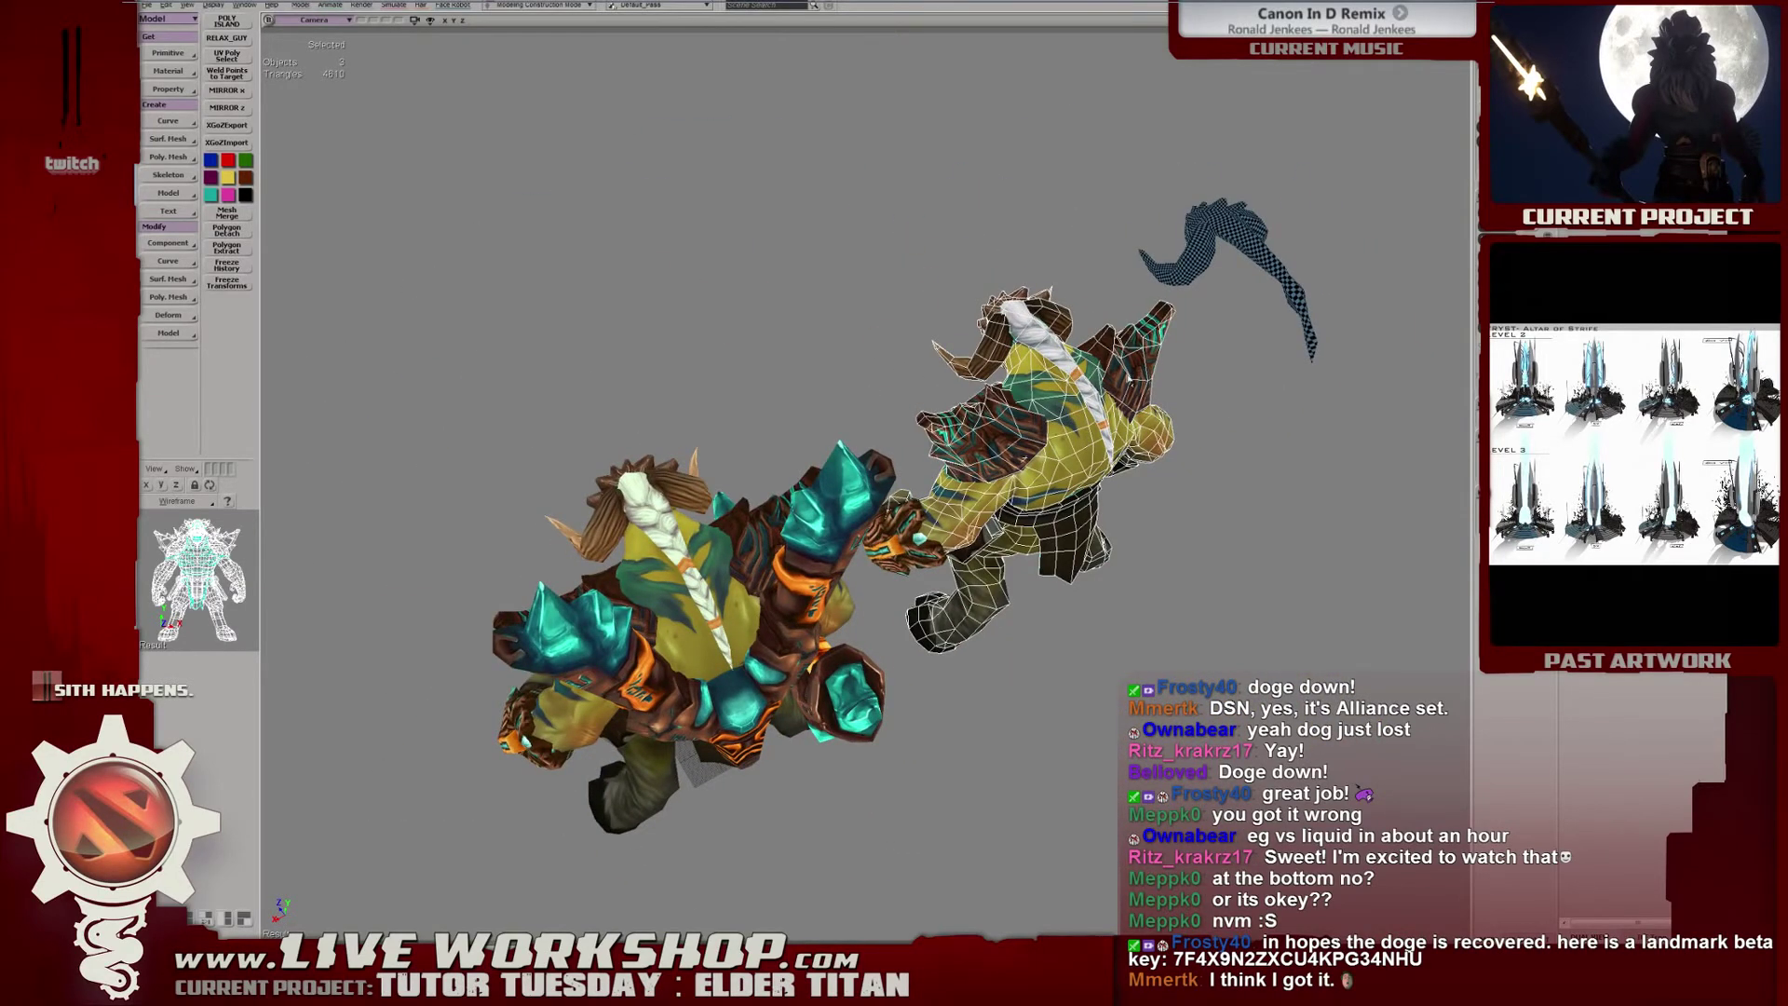
drag(1256, 383, 1018, 503)
click(769, 321)
Compare the hair braids of both figures from behind and examine the braid artwork up close in Photoshop's head texture.
right_drag(768, 321, 829, 446)
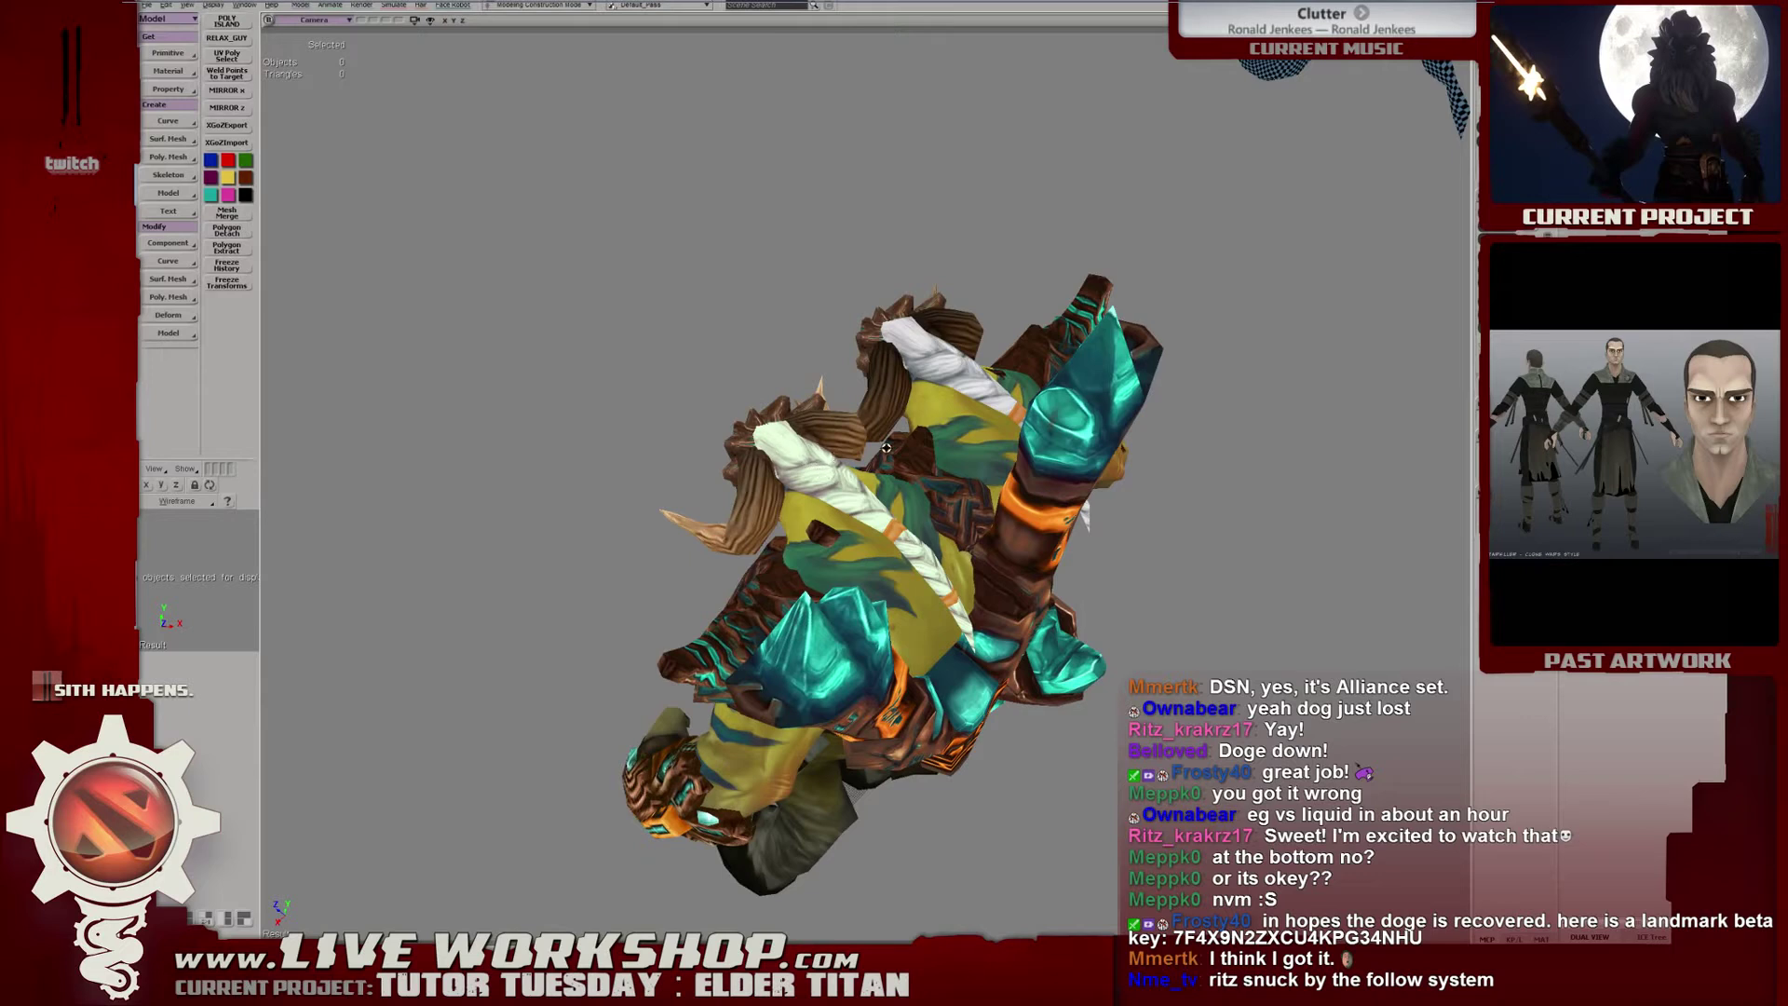
right_drag(885, 448, 888, 447)
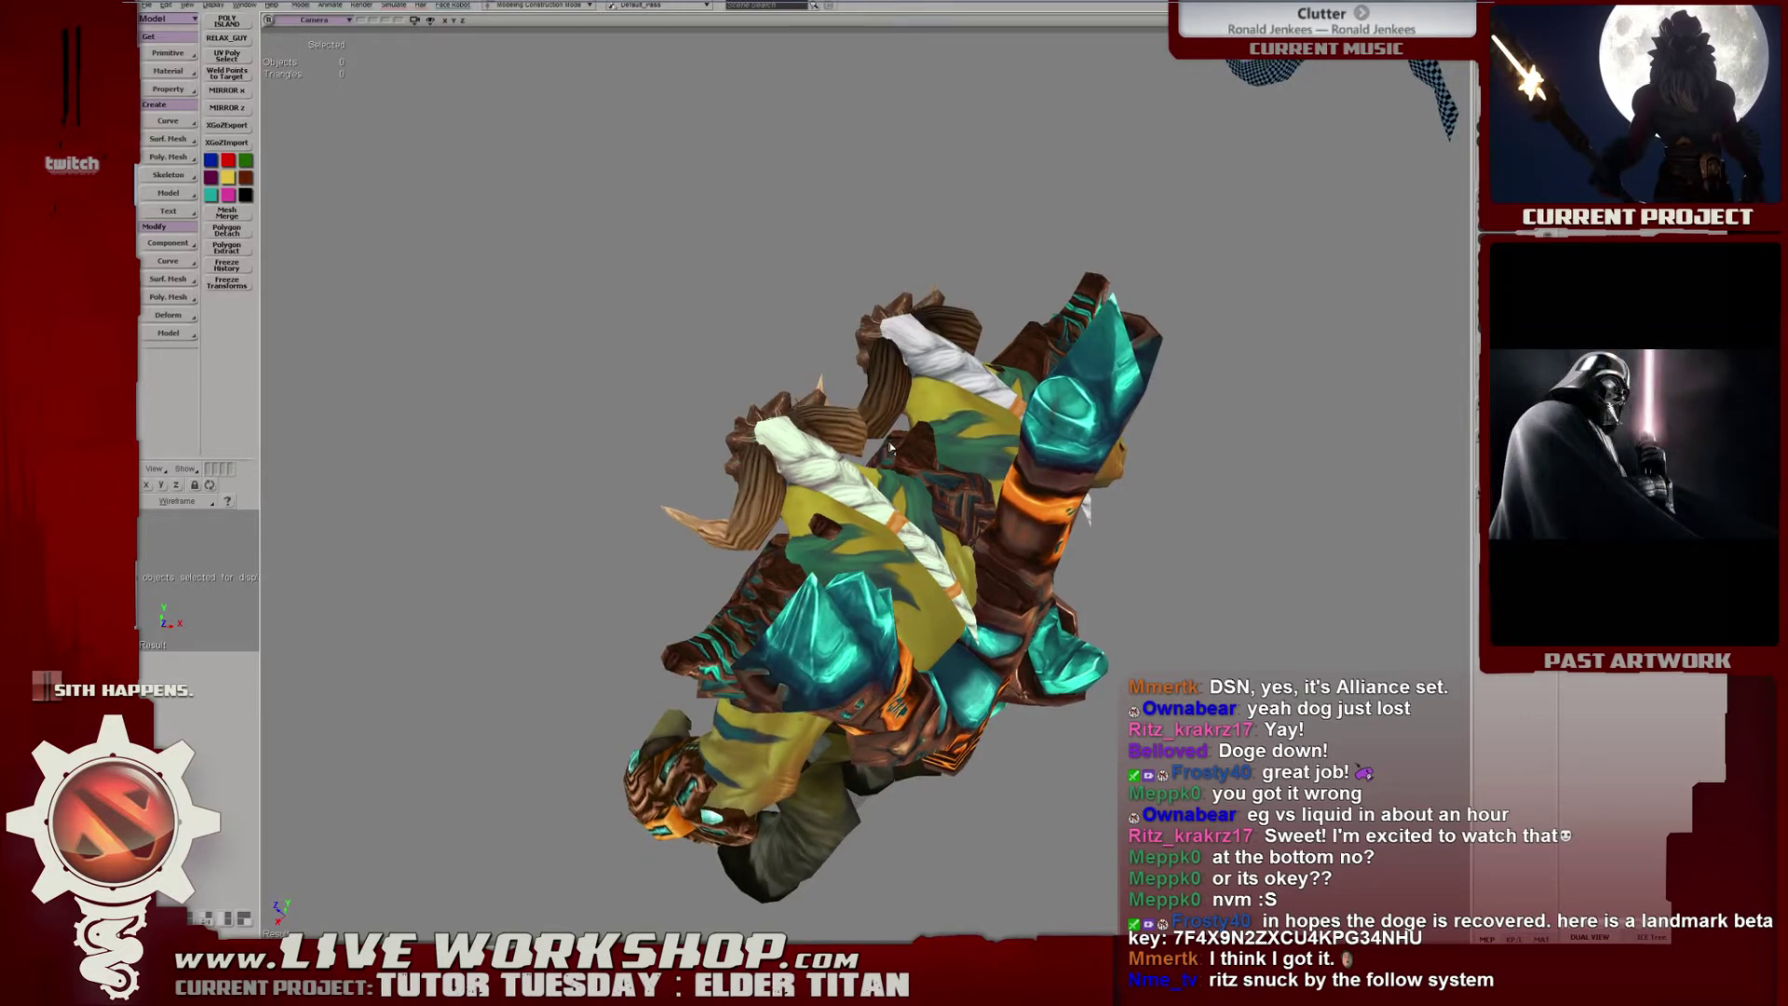
mouse_move(889, 448)
right_down()
mouse_move(806, 368)
mouse_move(888, 420)
right_up()
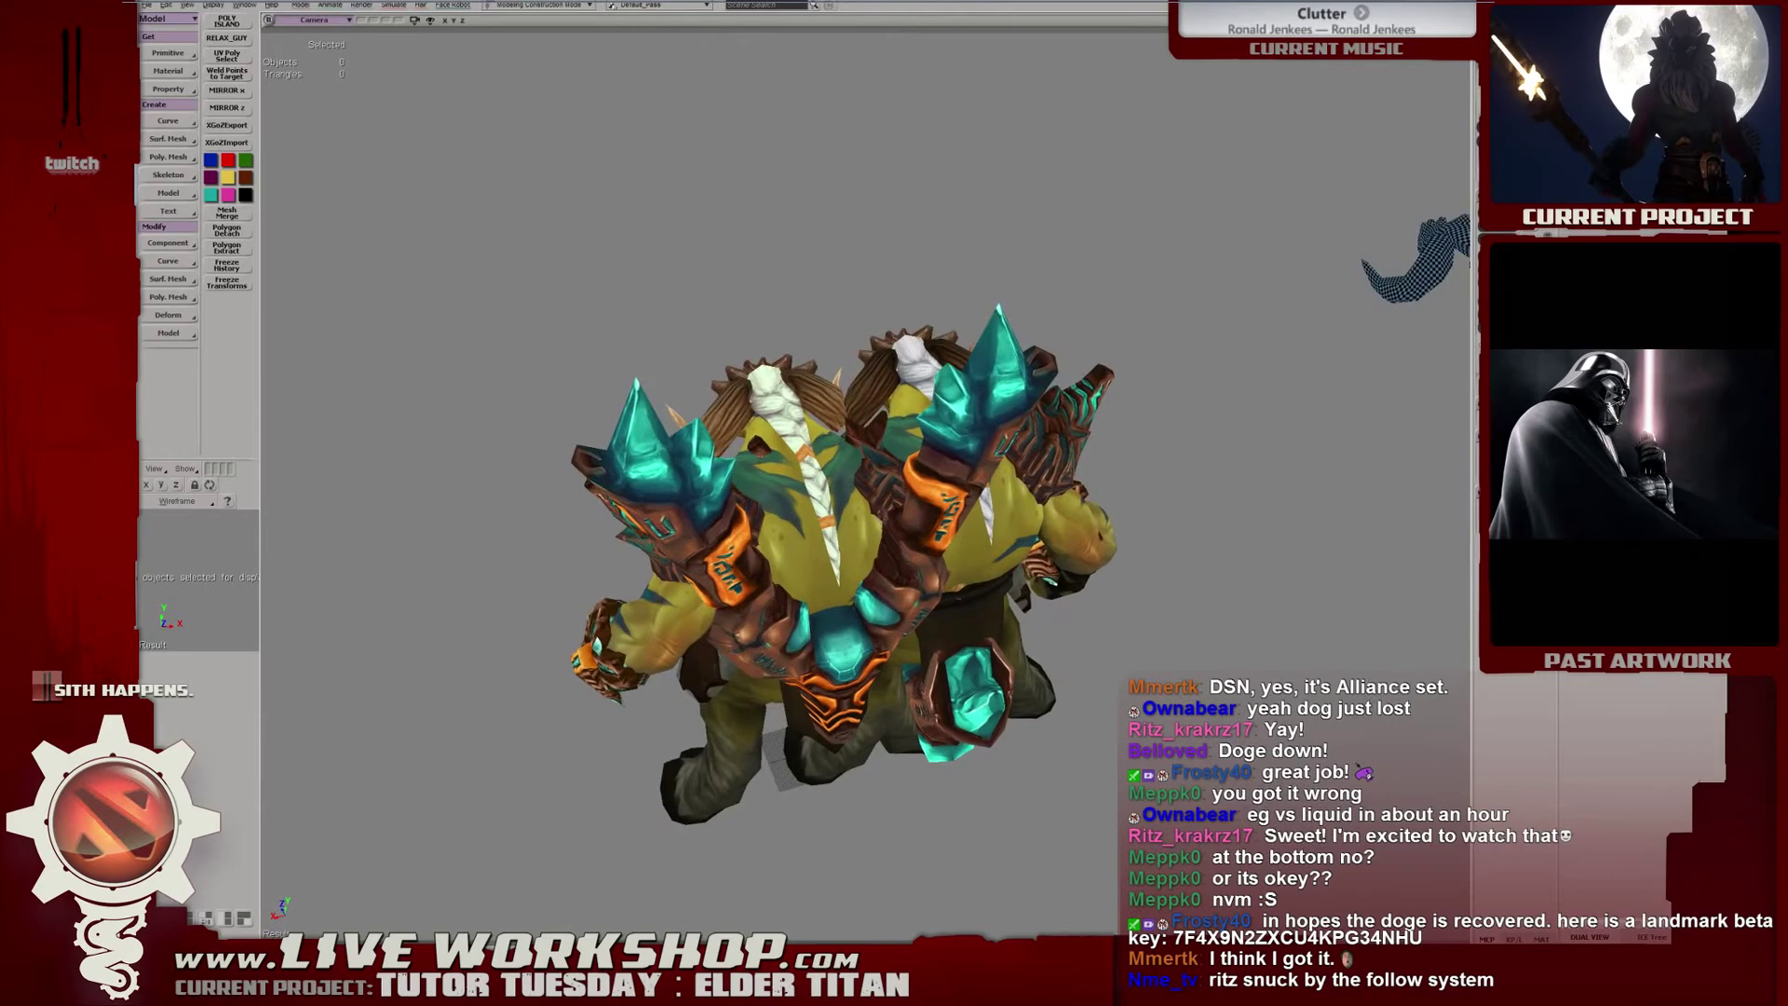
key(alt+Tab)
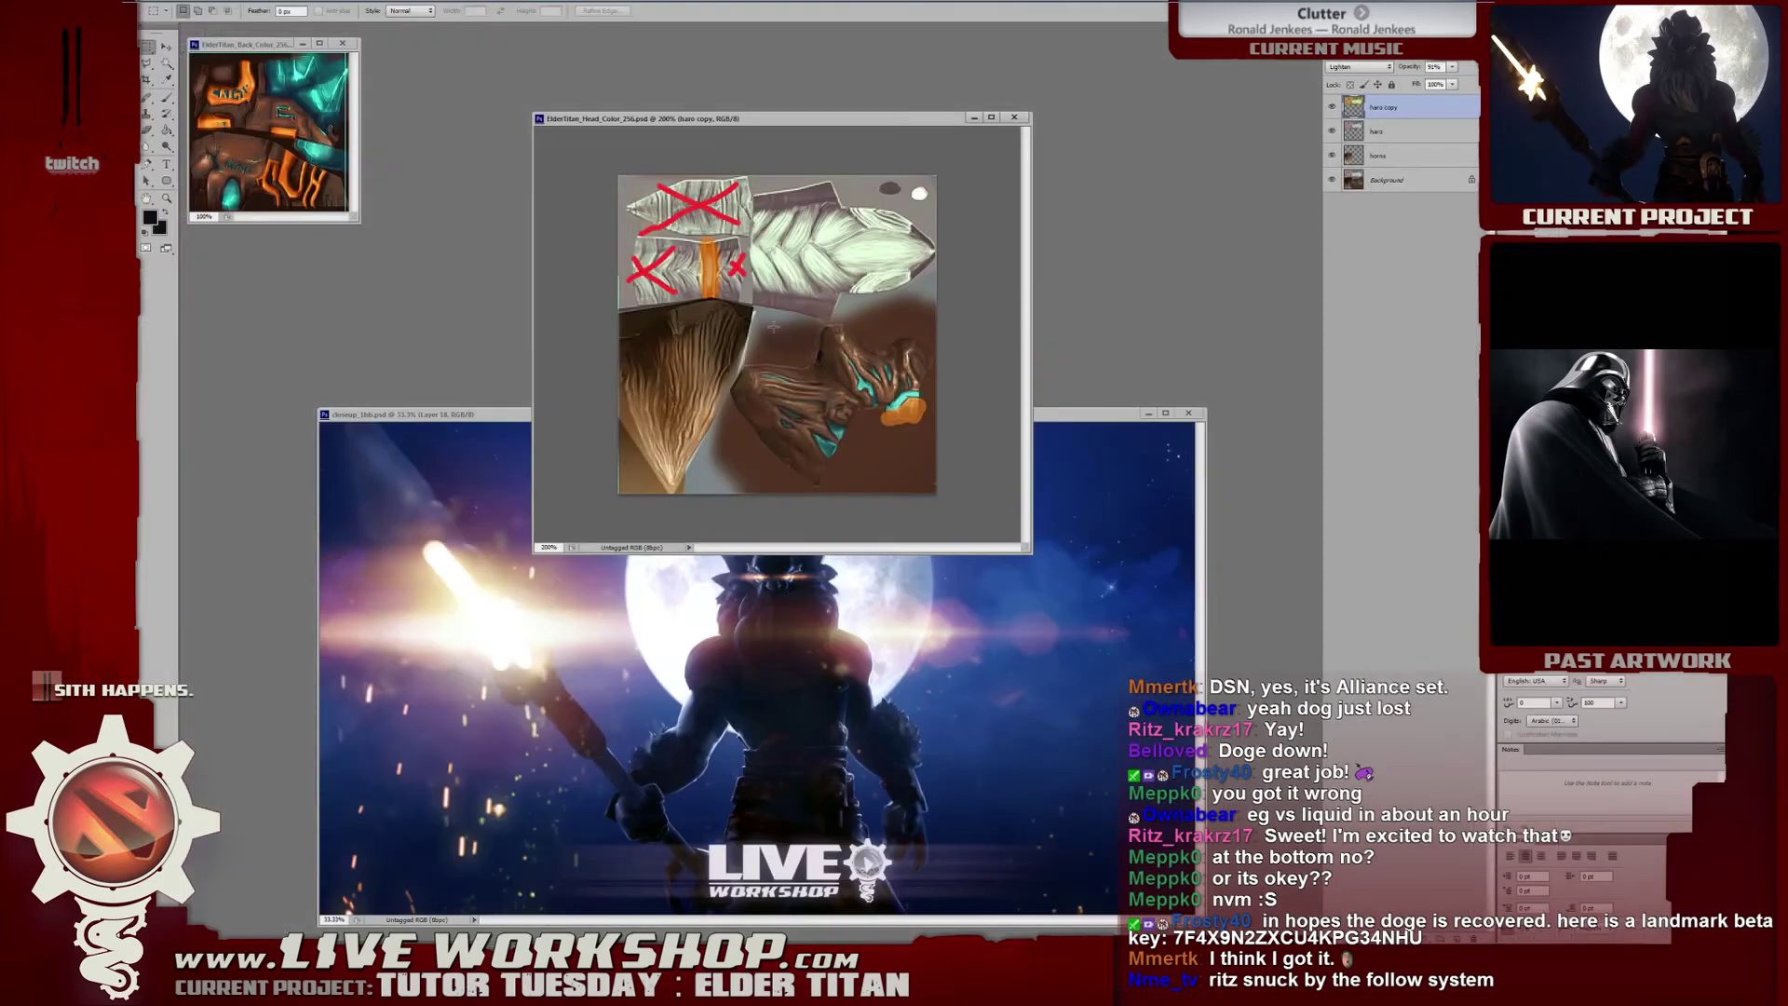
alt+scroll(792, 319, up, 2)
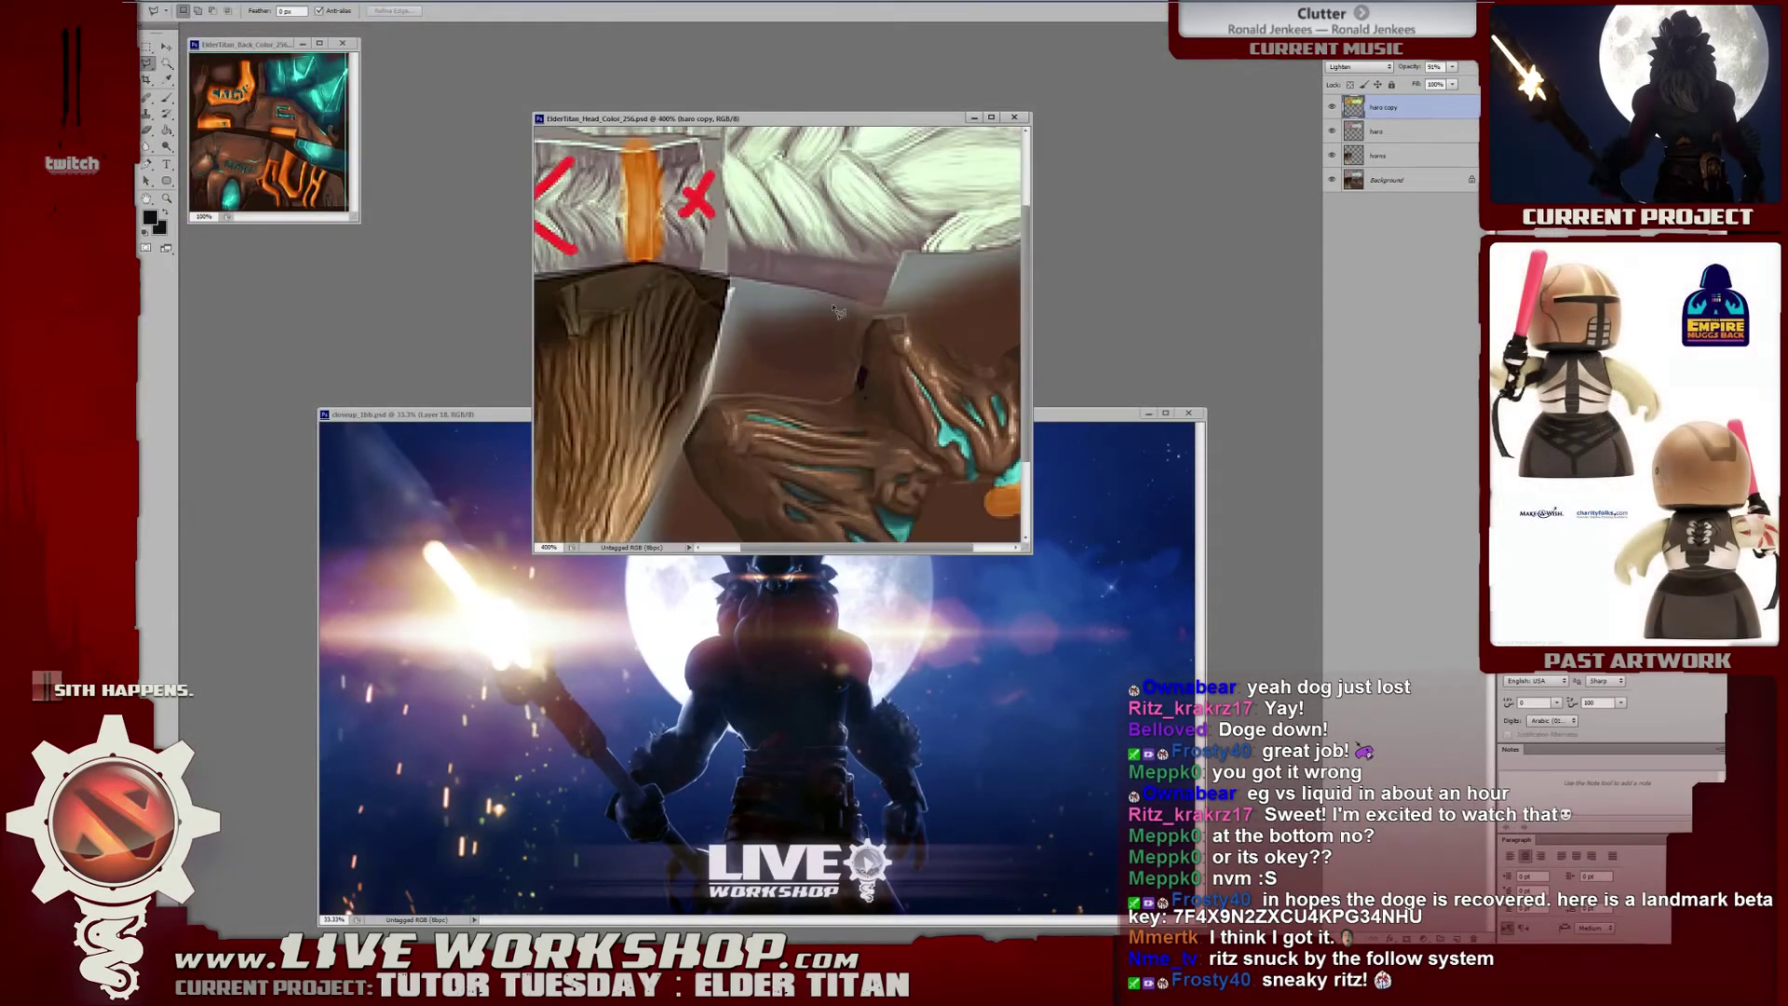
scroll(794, 317, up, 2)
ctrl+scroll(794, 314, left, 1)
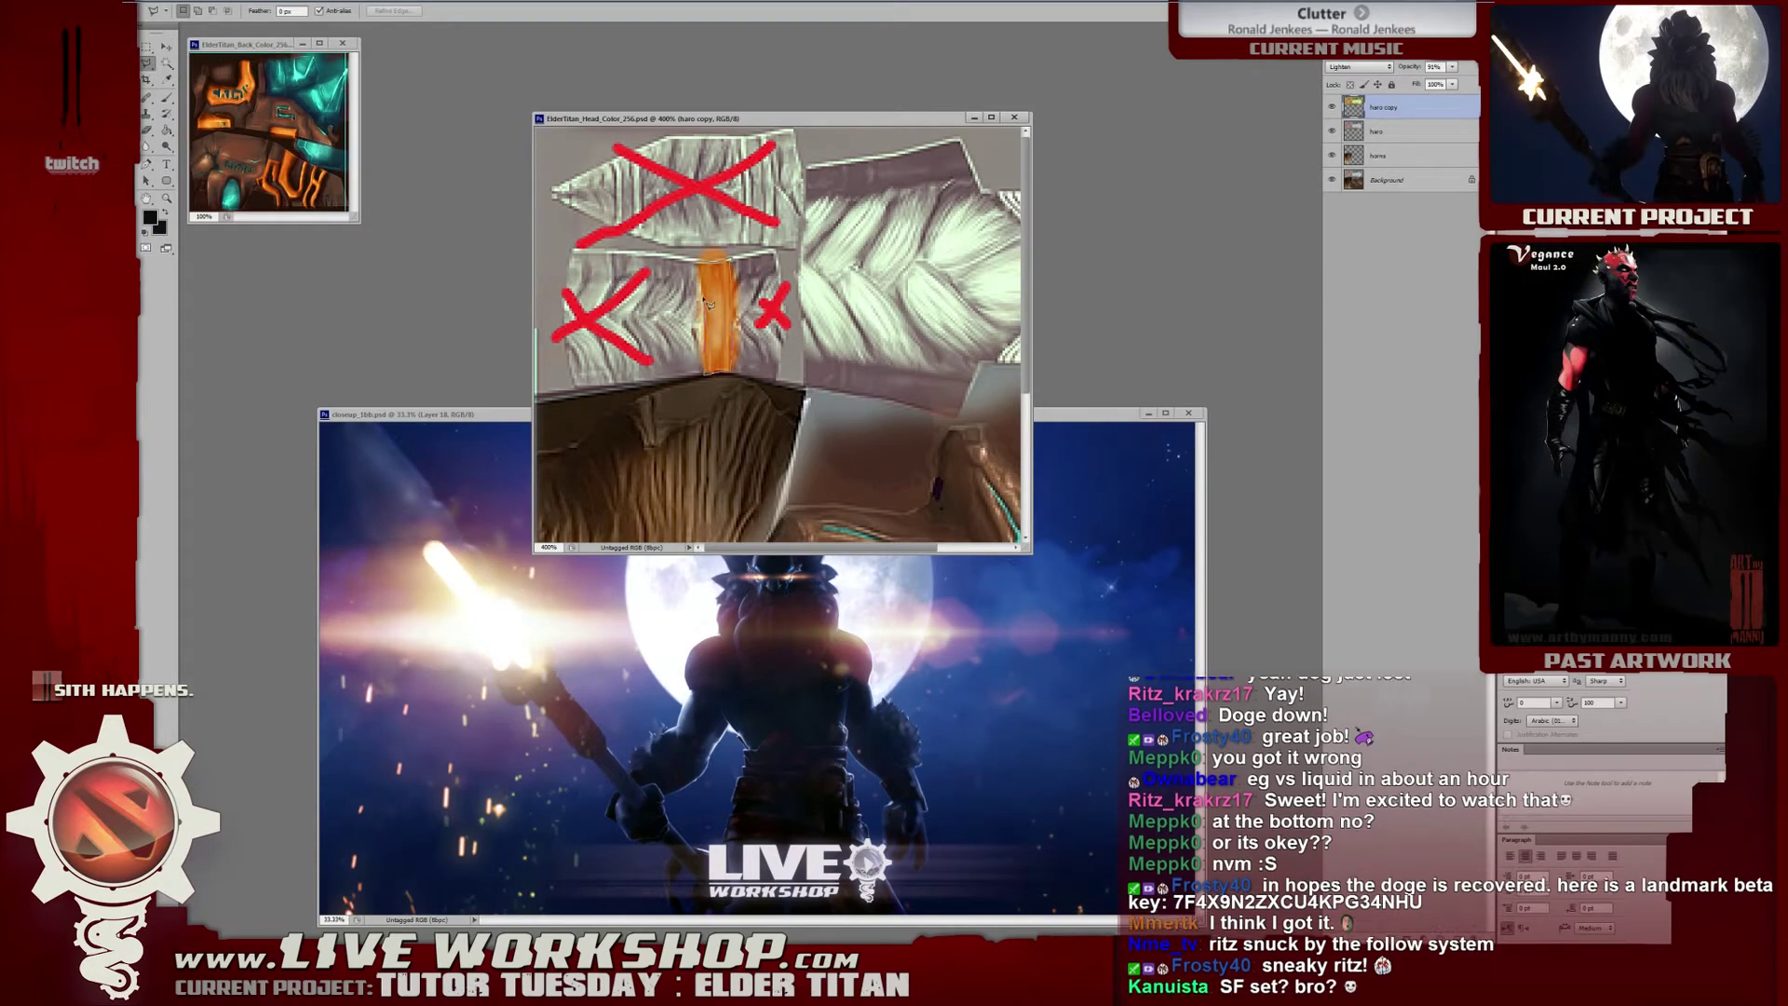
Copy the orange braid band onto its own layer and recolour it with Hue/Saturation at hue +23, lightness -52 and strongly reduced saturation.
click(697, 264)
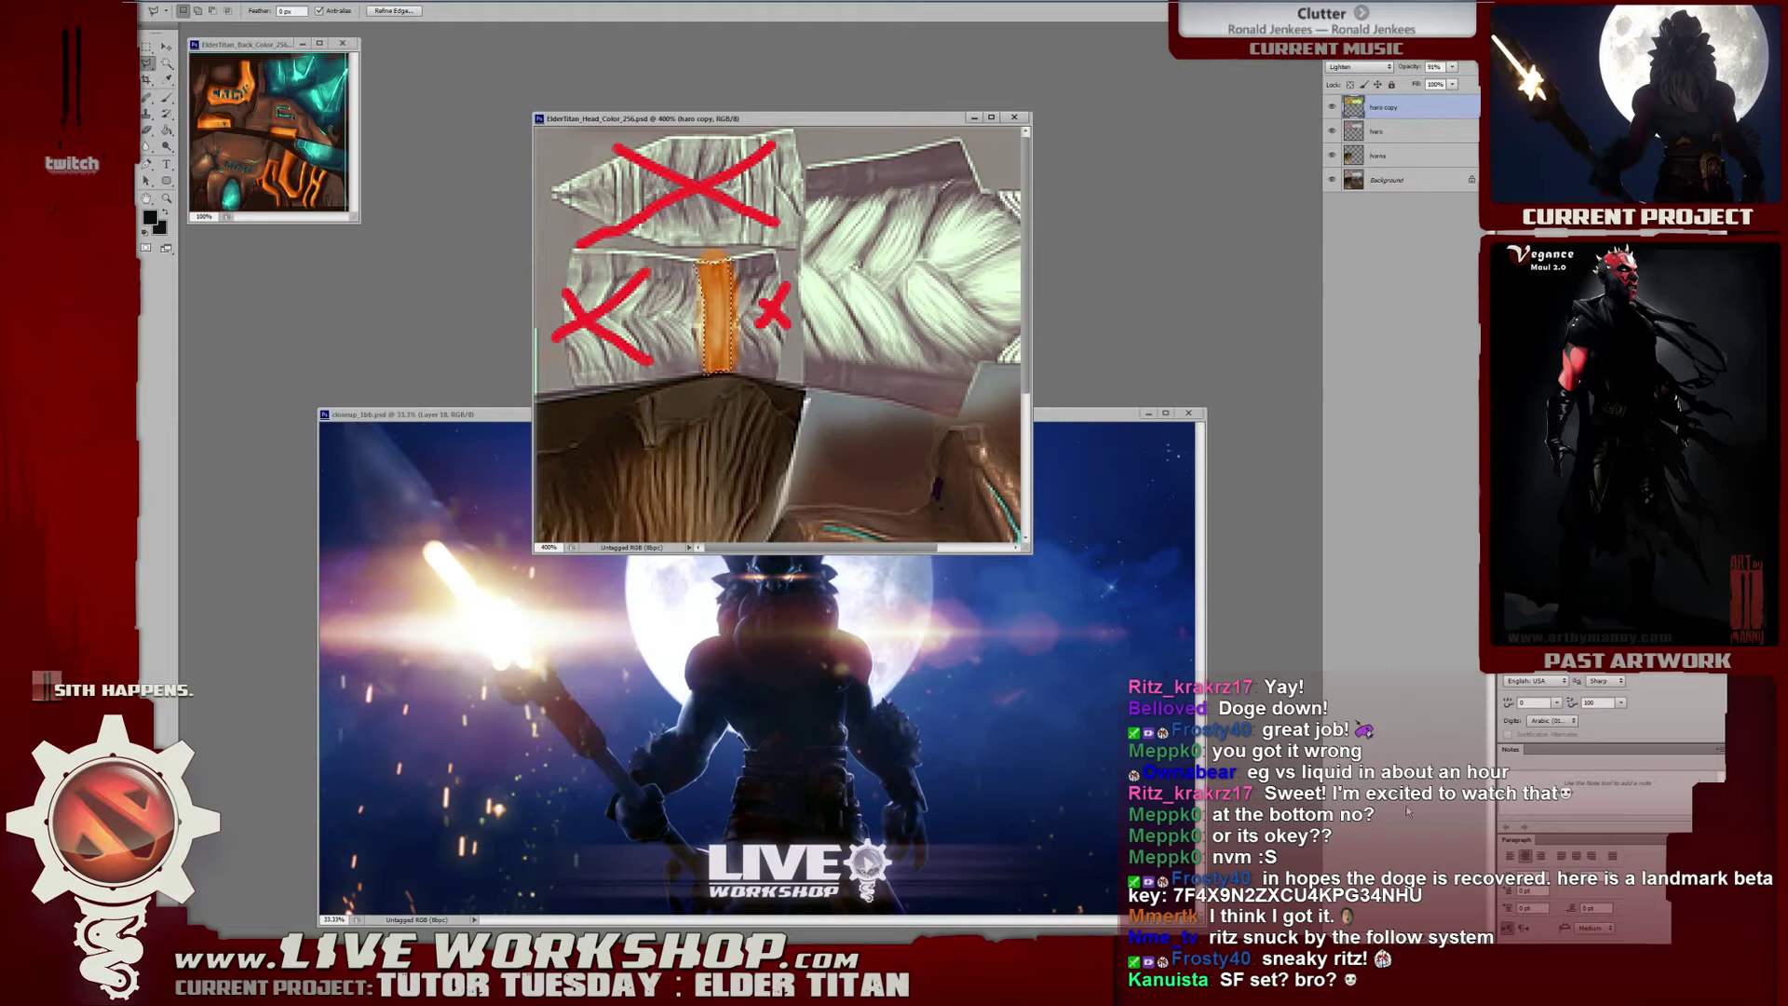
key(ctrl+j)
key(i)
key(ctrl+u)
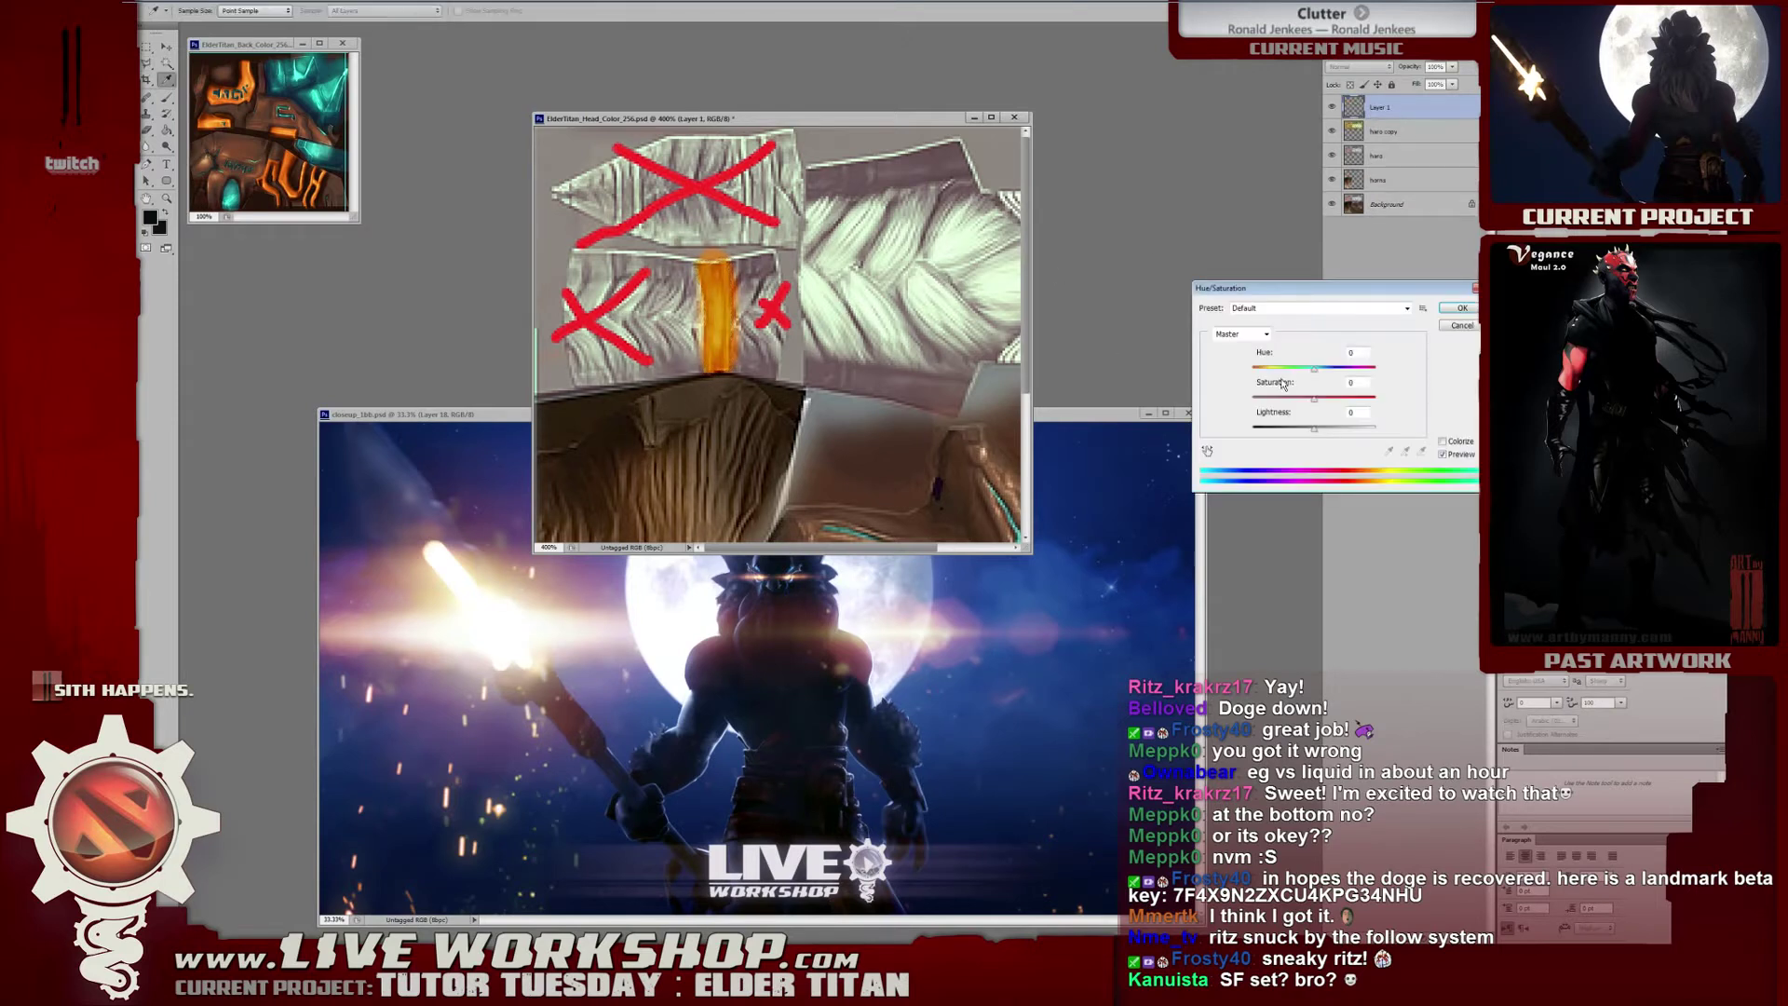
drag(1314, 398, 1266, 405)
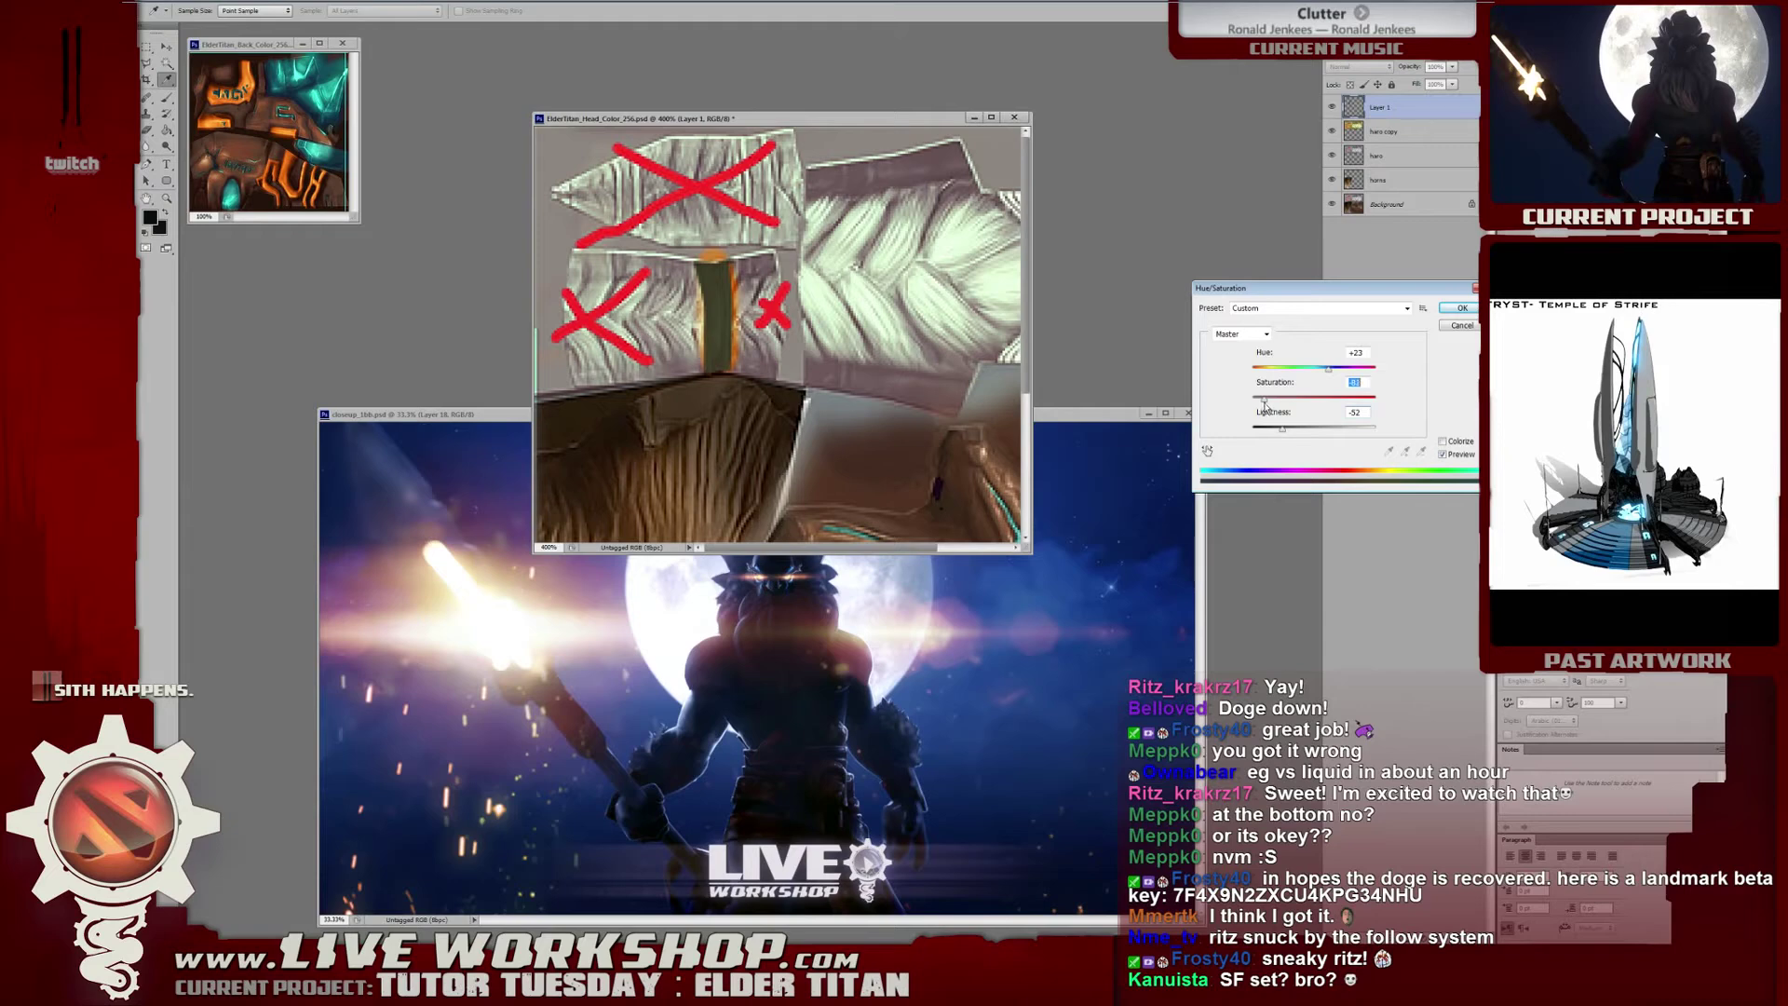
click(1461, 309)
Raise the copied band's contrast using legacy Brightness/Contrast, with brightness at -3.
key(ctrl+alt+b)
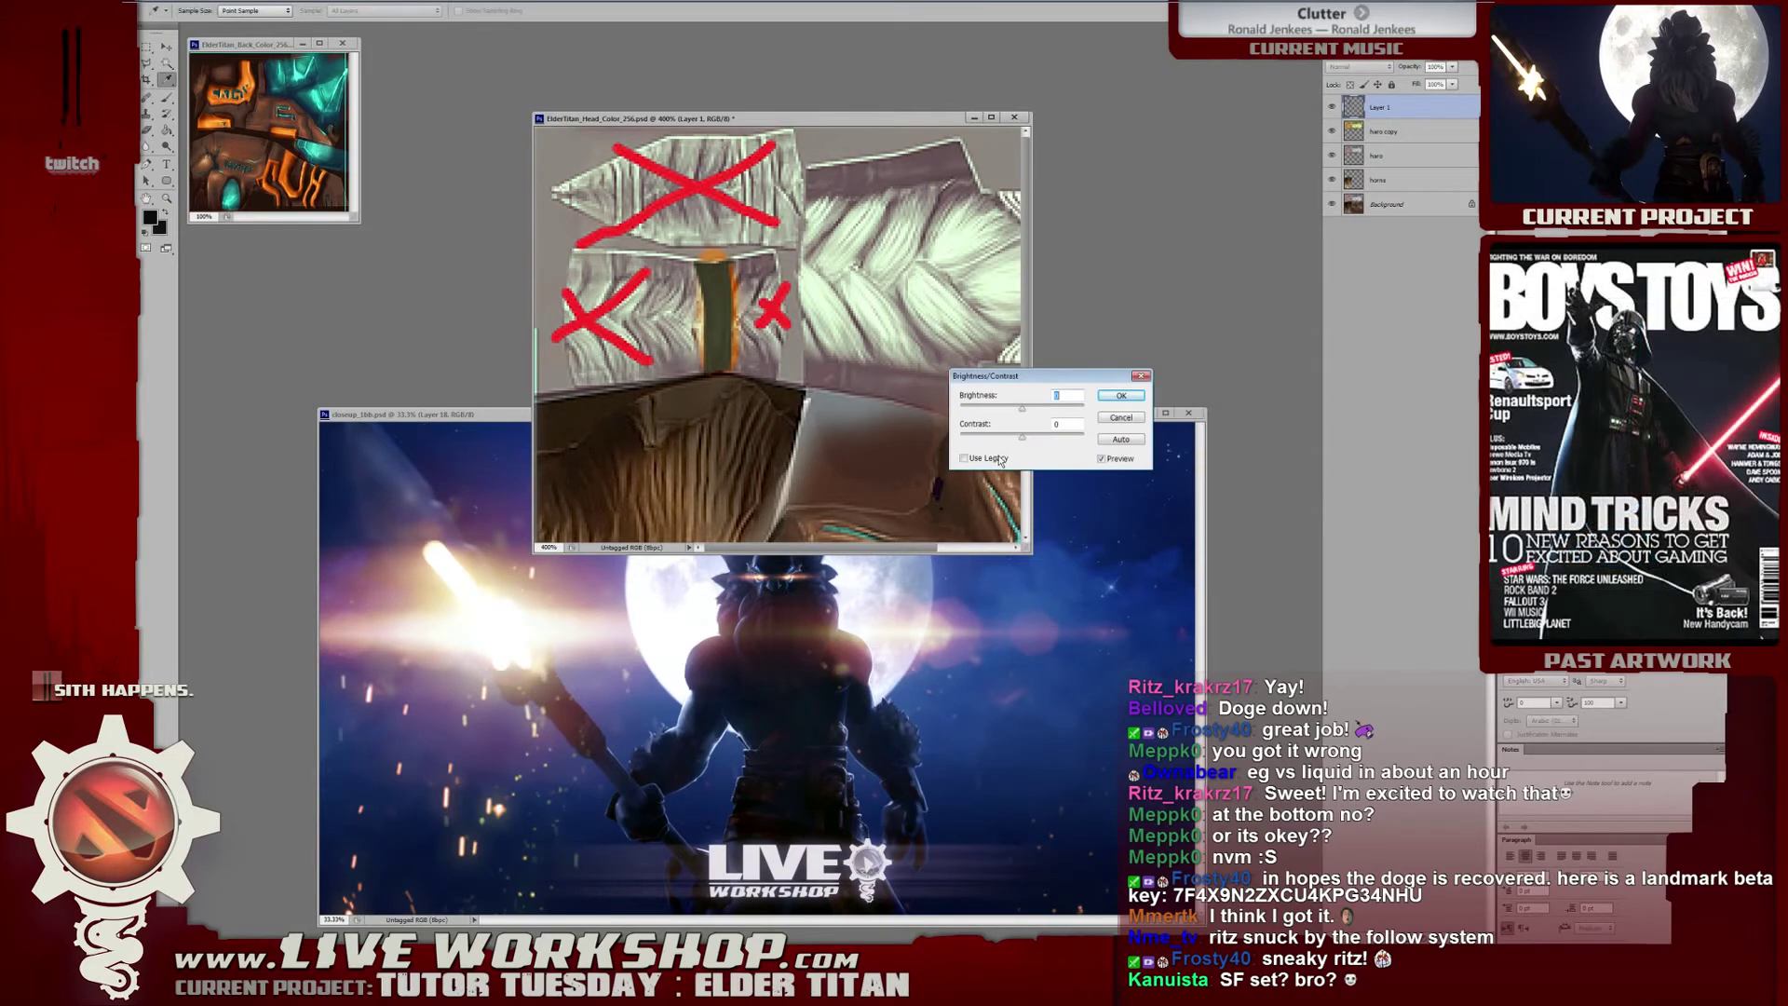
click(965, 459)
drag(1021, 437, 1059, 441)
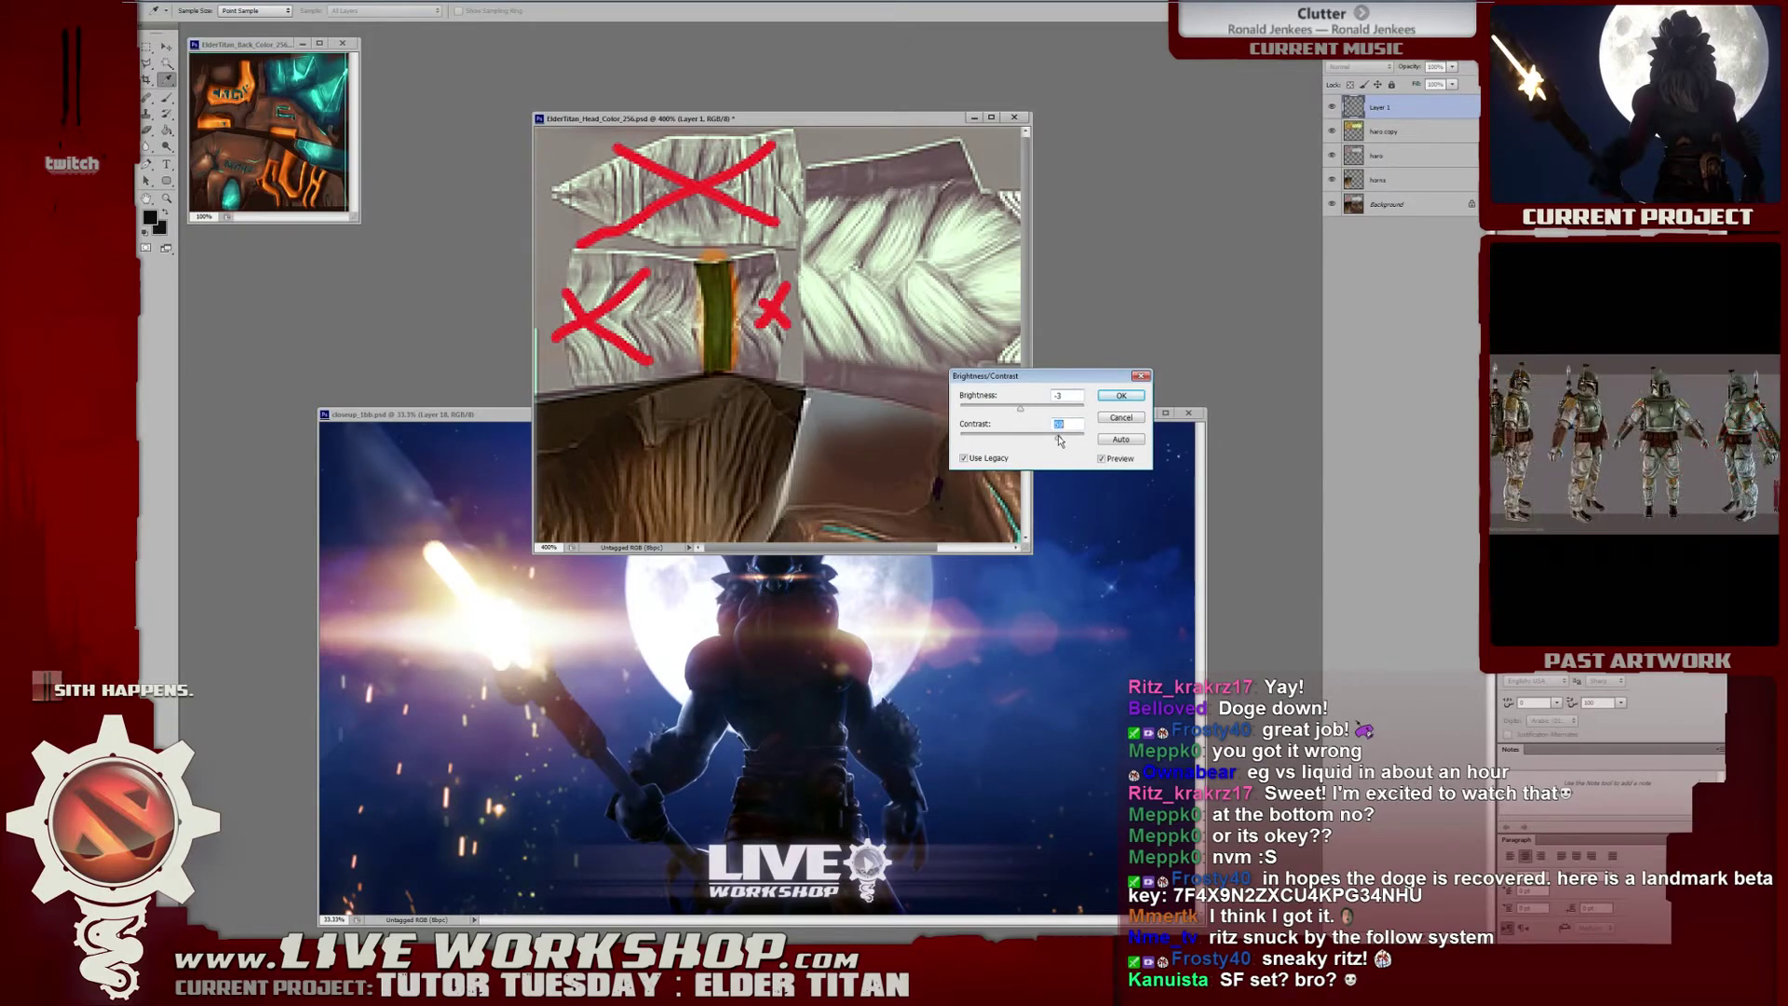
click(1121, 395)
key(l)
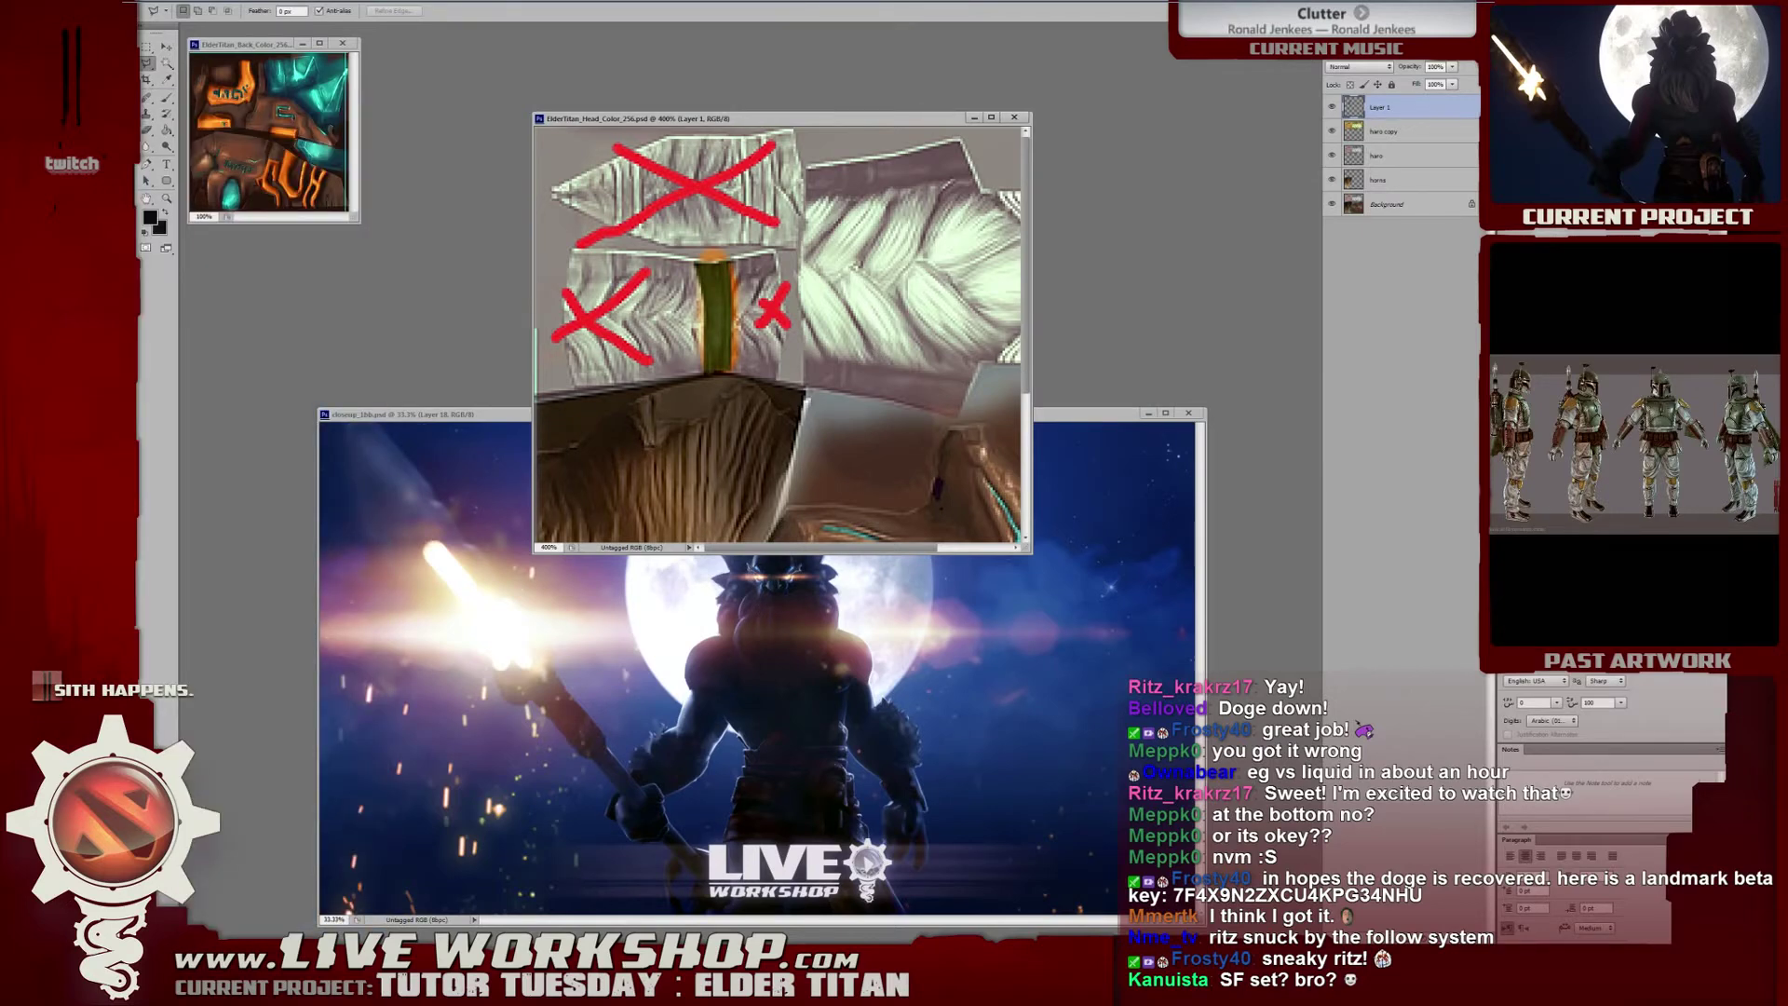
Check the band on the model in Softimage, and set its Hue/Saturation in Photoshop to hue -11 and saturation -37.
key(alt+Tab)
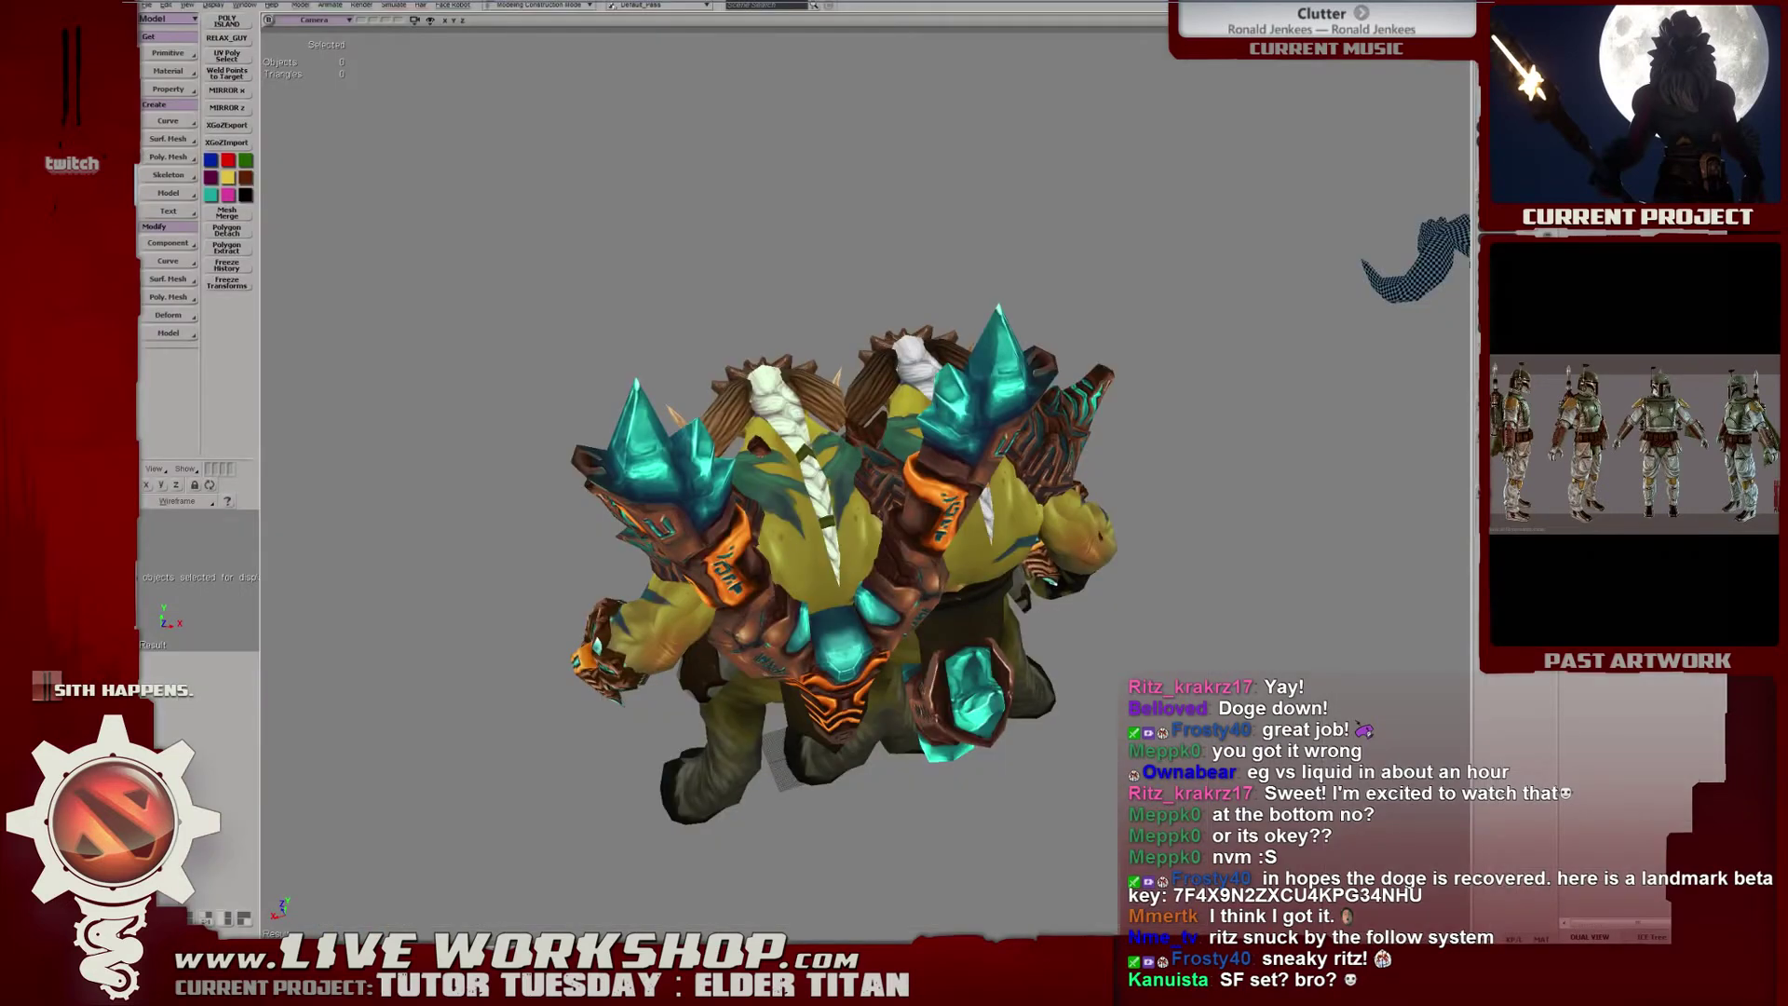
drag(781, 296, 856, 401)
key(alt+Tab)
key(ctrl+u)
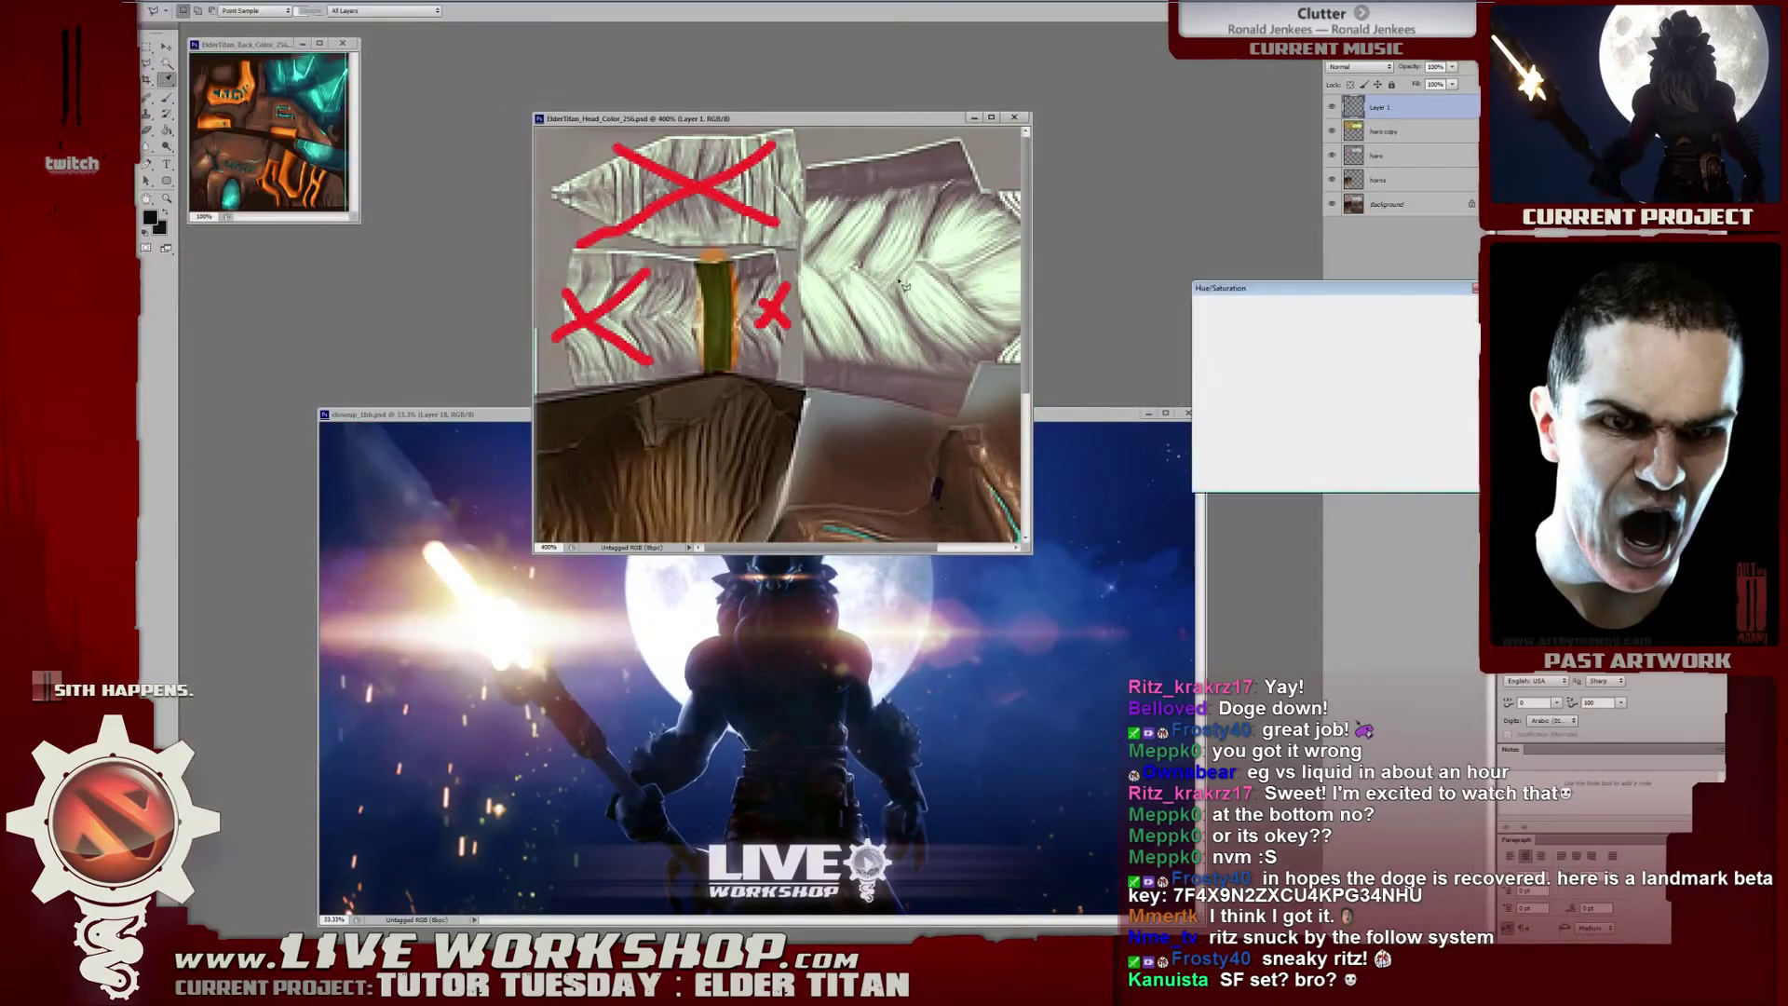
drag(1314, 369, 1313, 373)
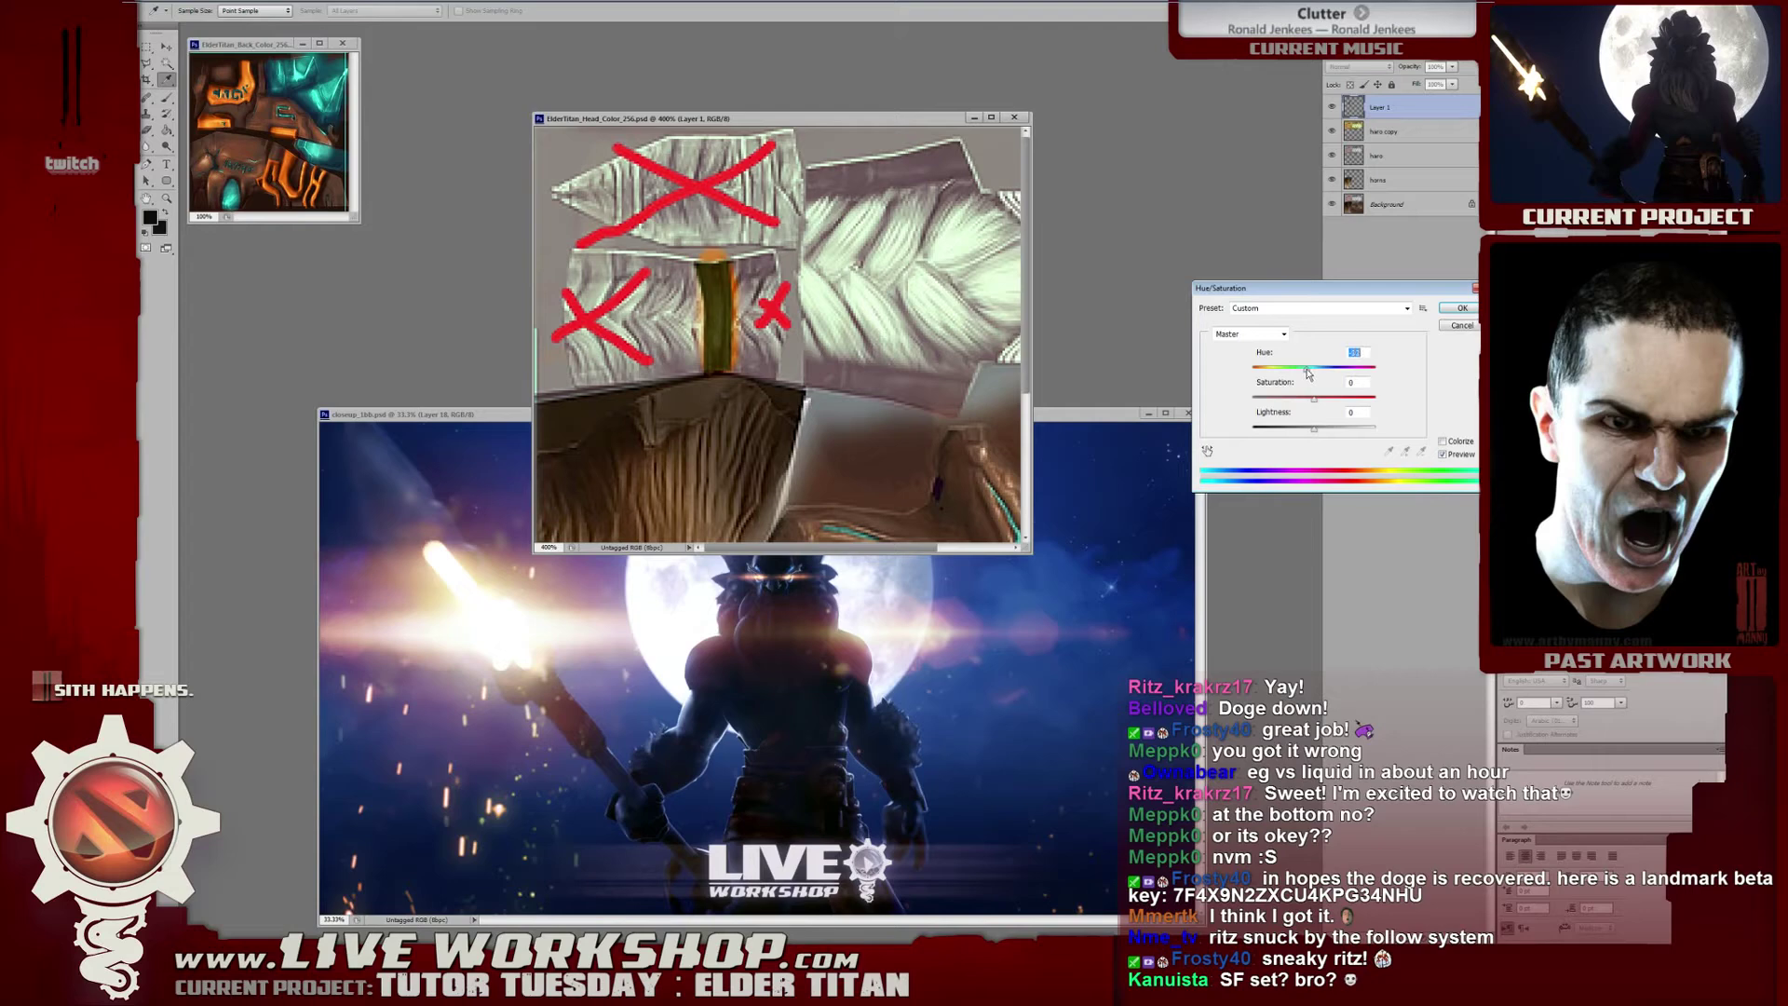
mouse_move(1314, 399)
mouse_down()
mouse_move(1290, 400)
mouse_move(1318, 434)
mouse_up()
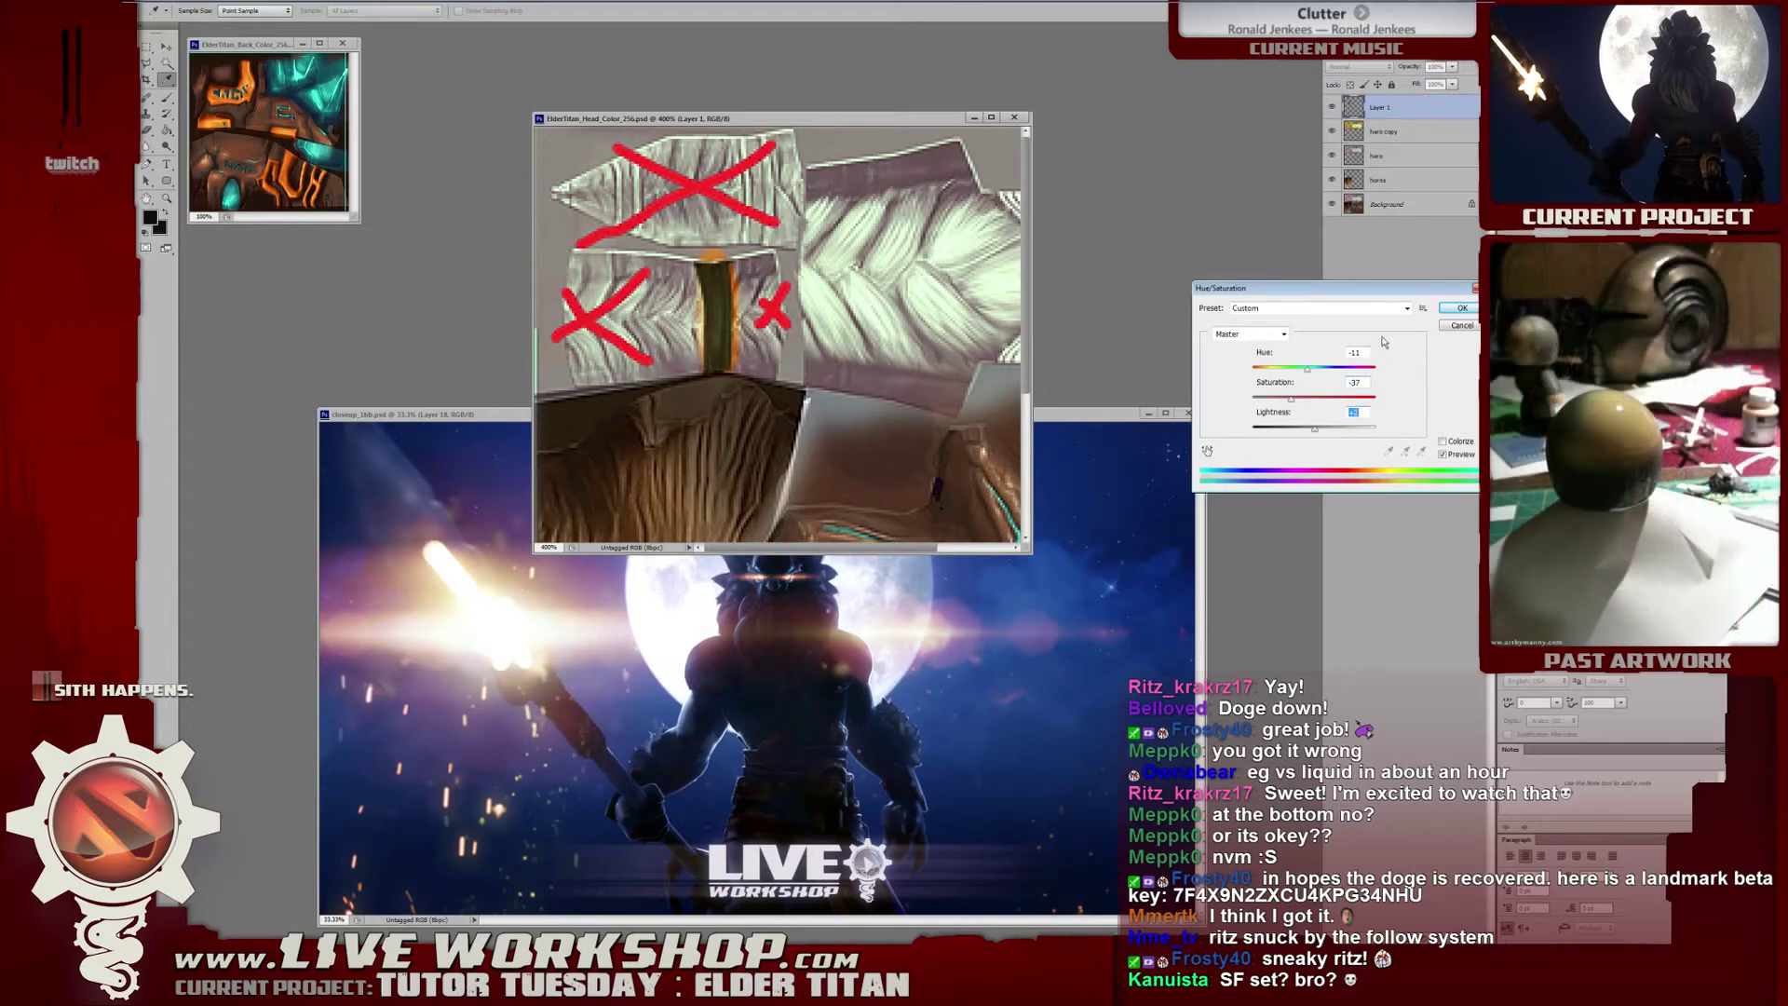
click(1459, 309)
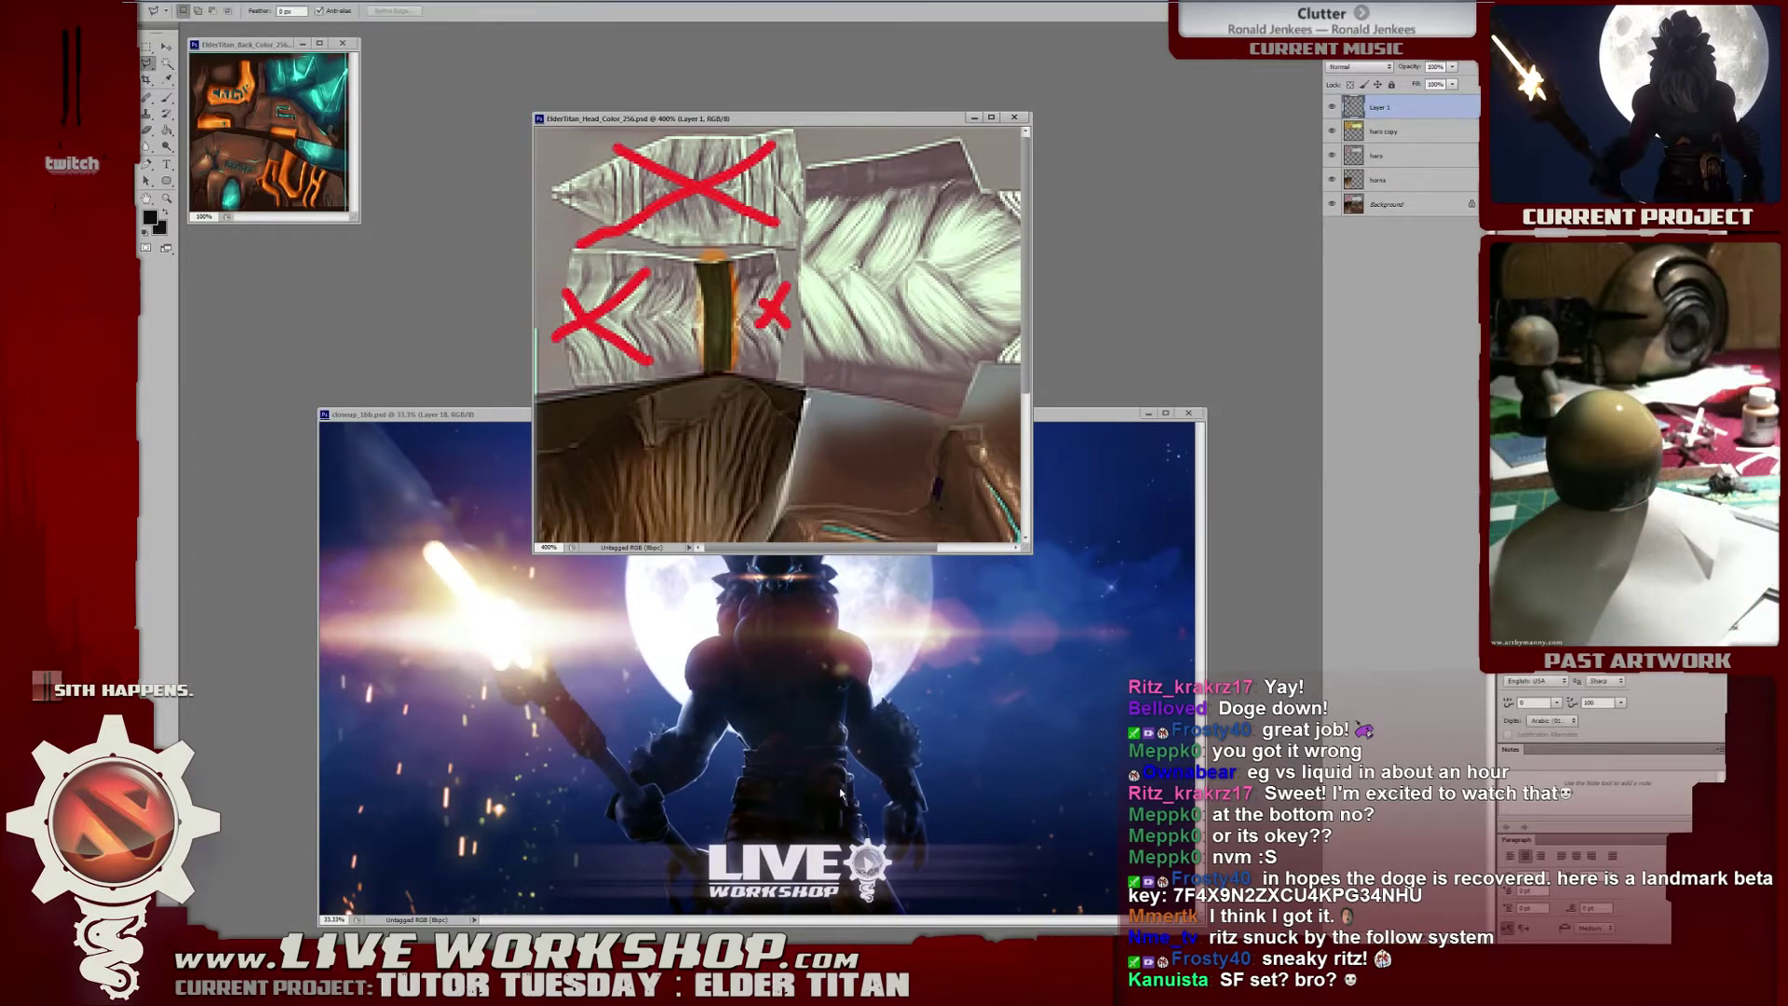
Examine the recoloured braid bands up close on the figure's back in Softimage and return to Photoshop.
key(alt+Tab)
middle_drag(861, 465, 873, 455)
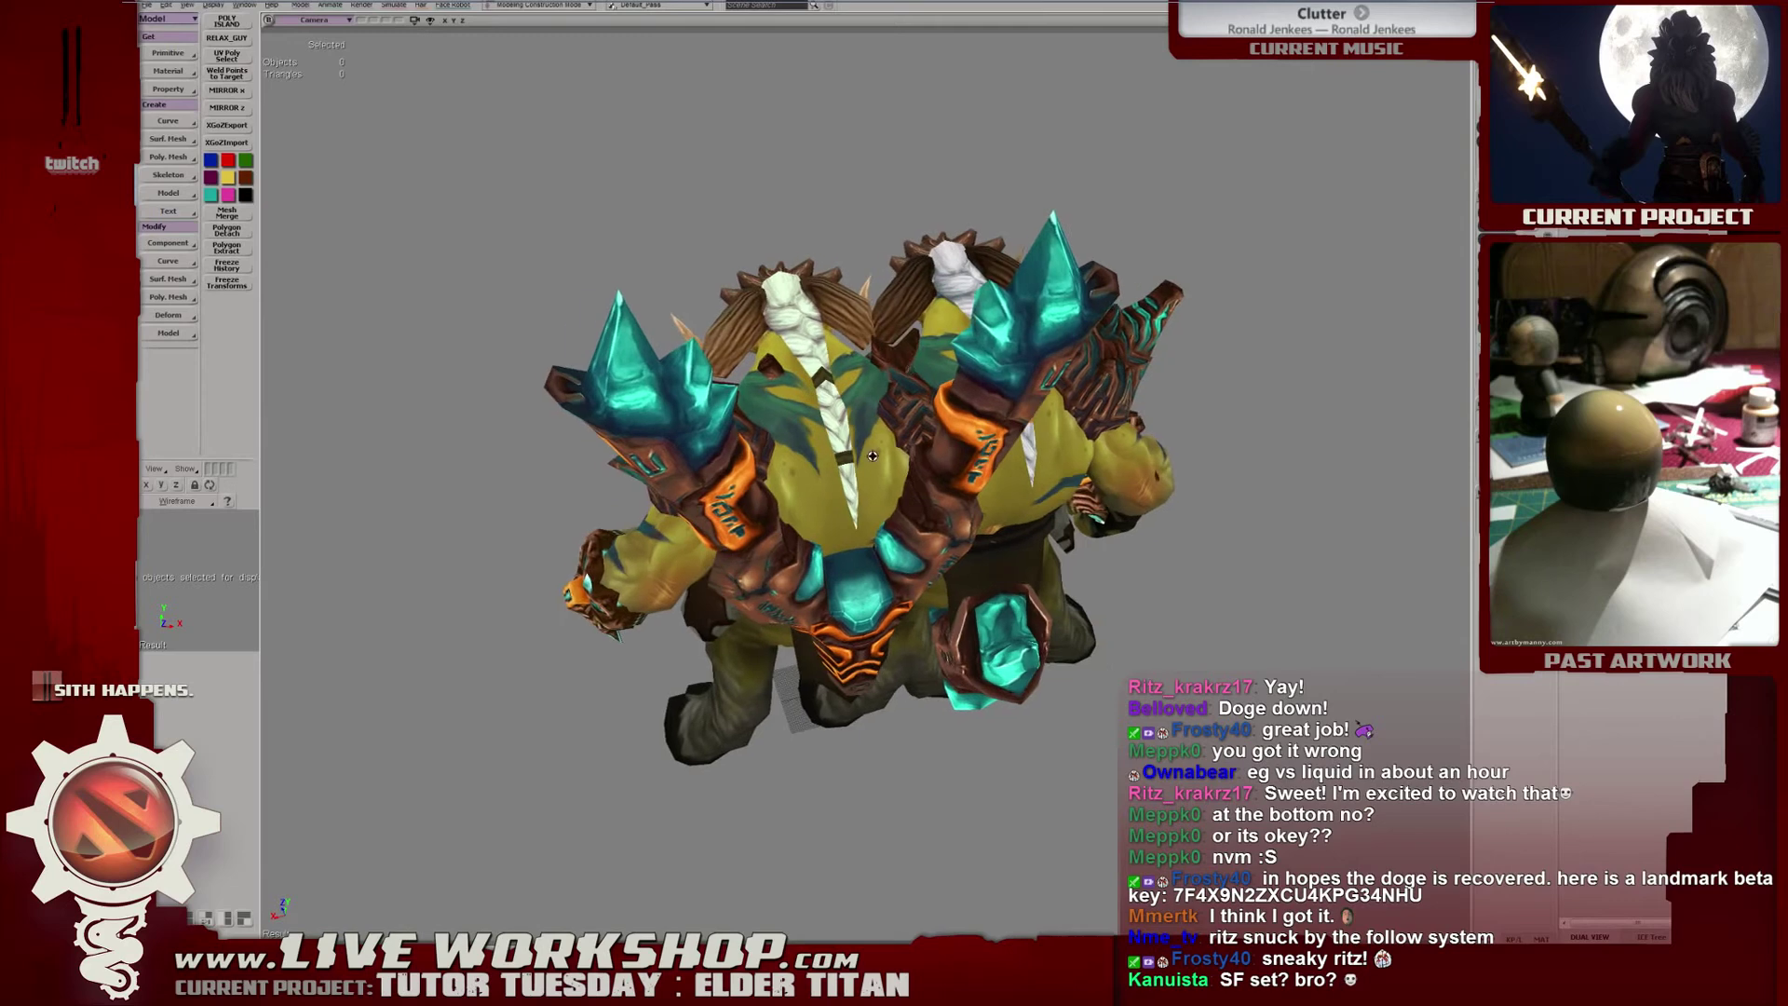
middle_drag(586, 269, 846, 820)
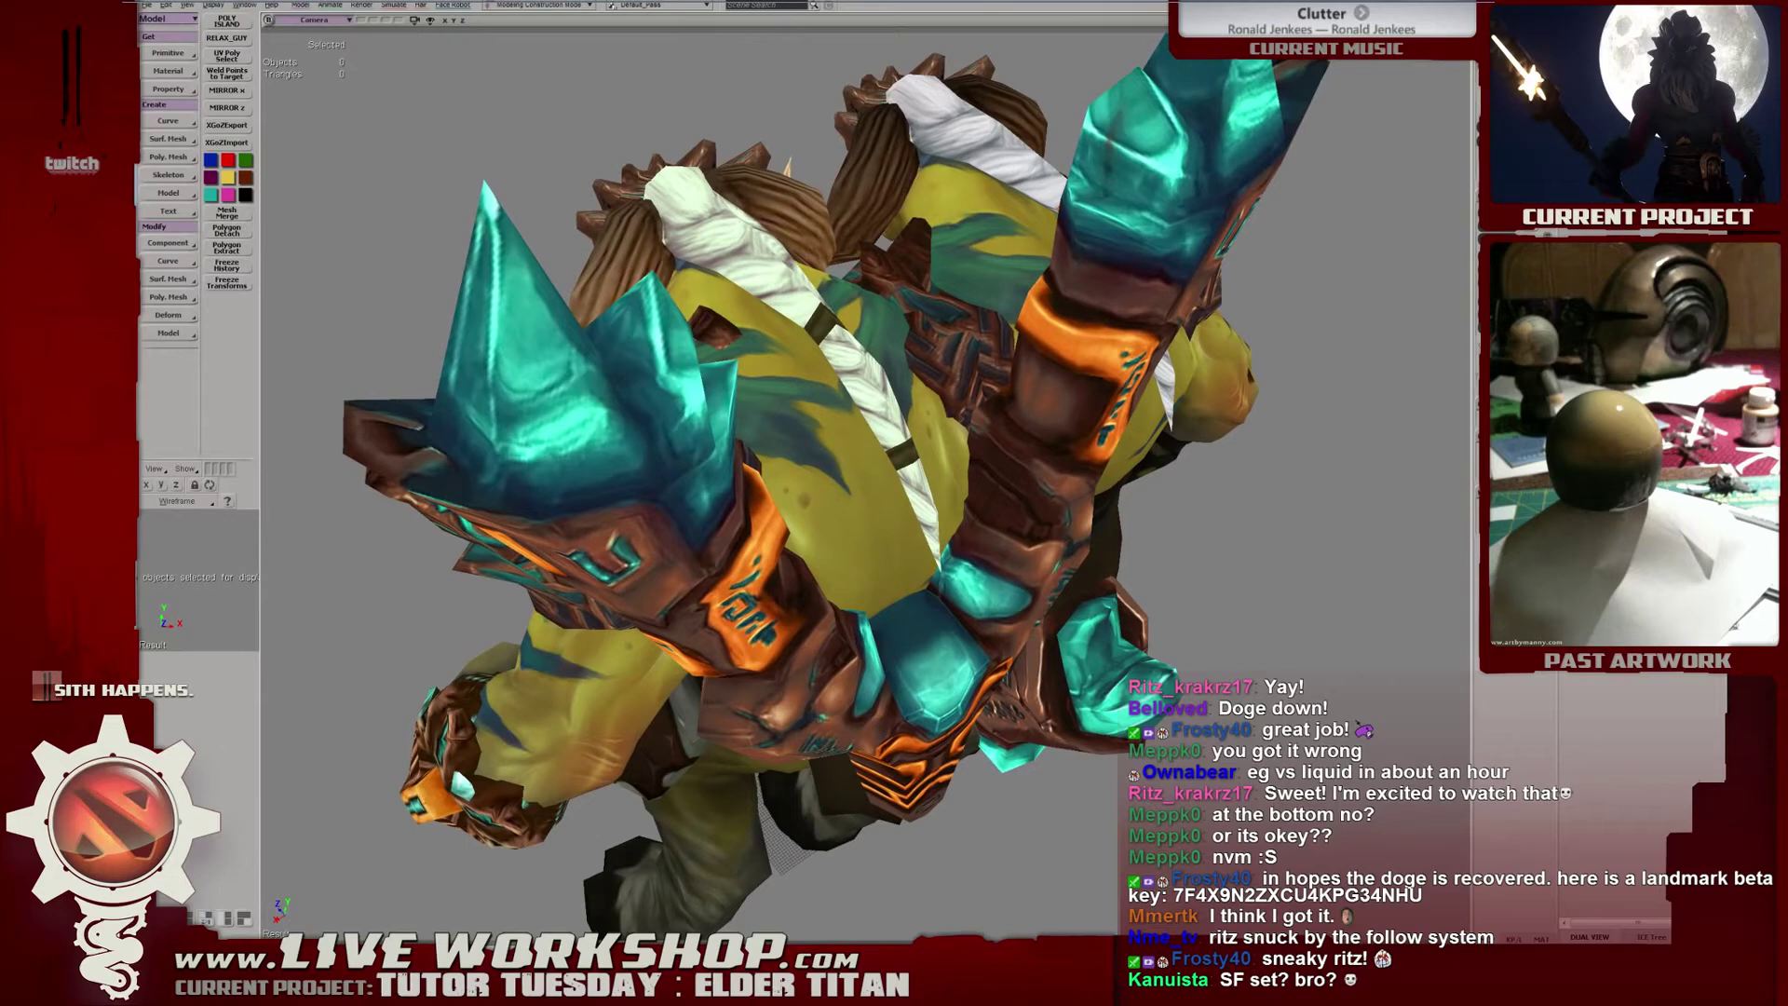
key(alt+Tab)
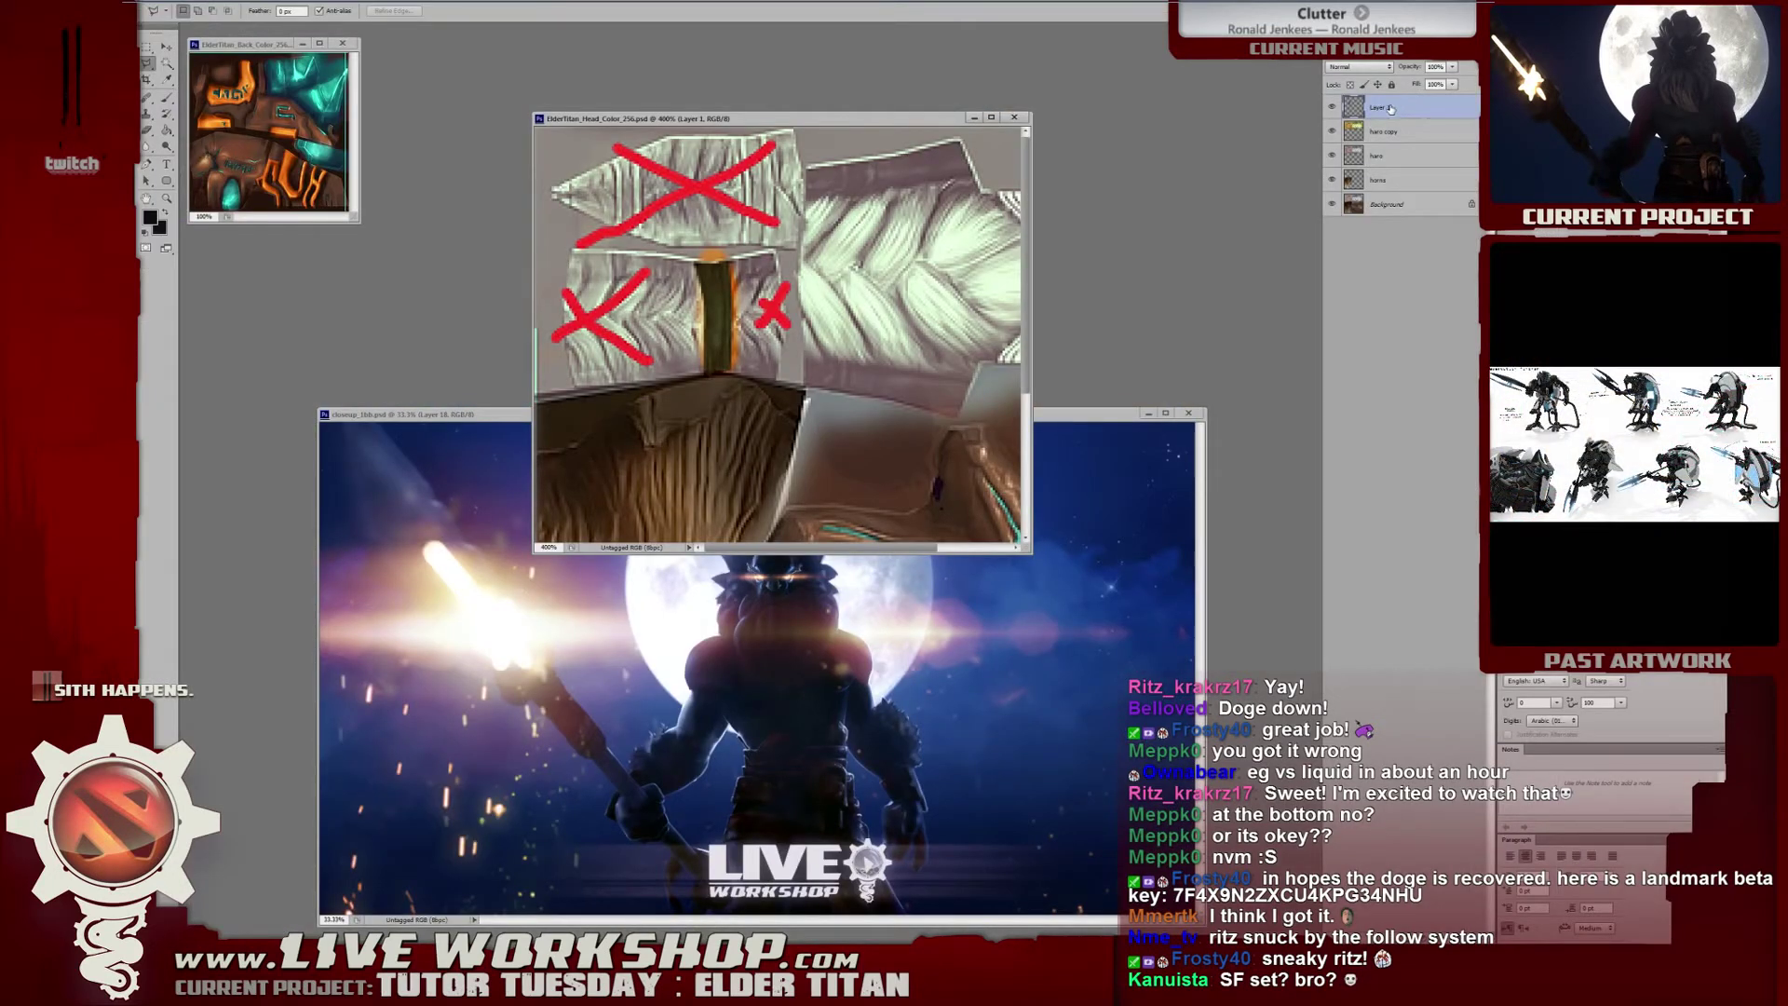
Lock the band layer's transparent pixels and brush a faint highlight along the band in pale green sampled from the braid.
key(b)
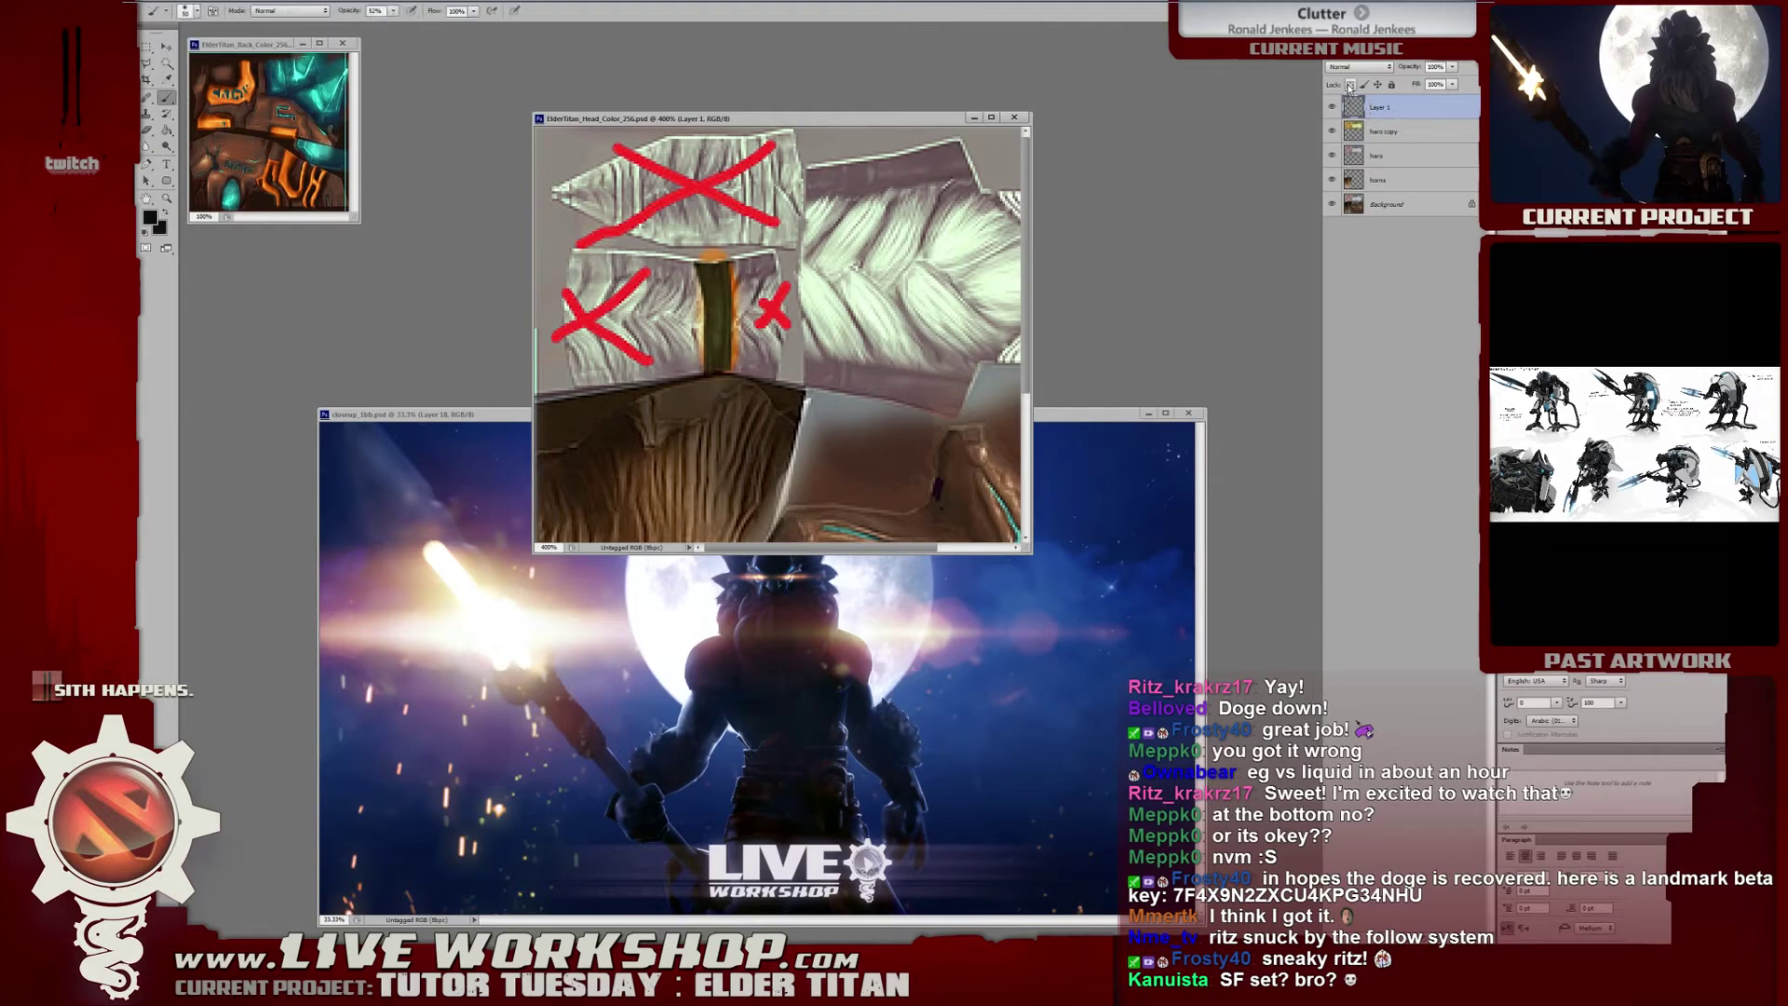
click(1350, 85)
alt+click(834, 277)
click(393, 10)
drag(387, 26, 350, 31)
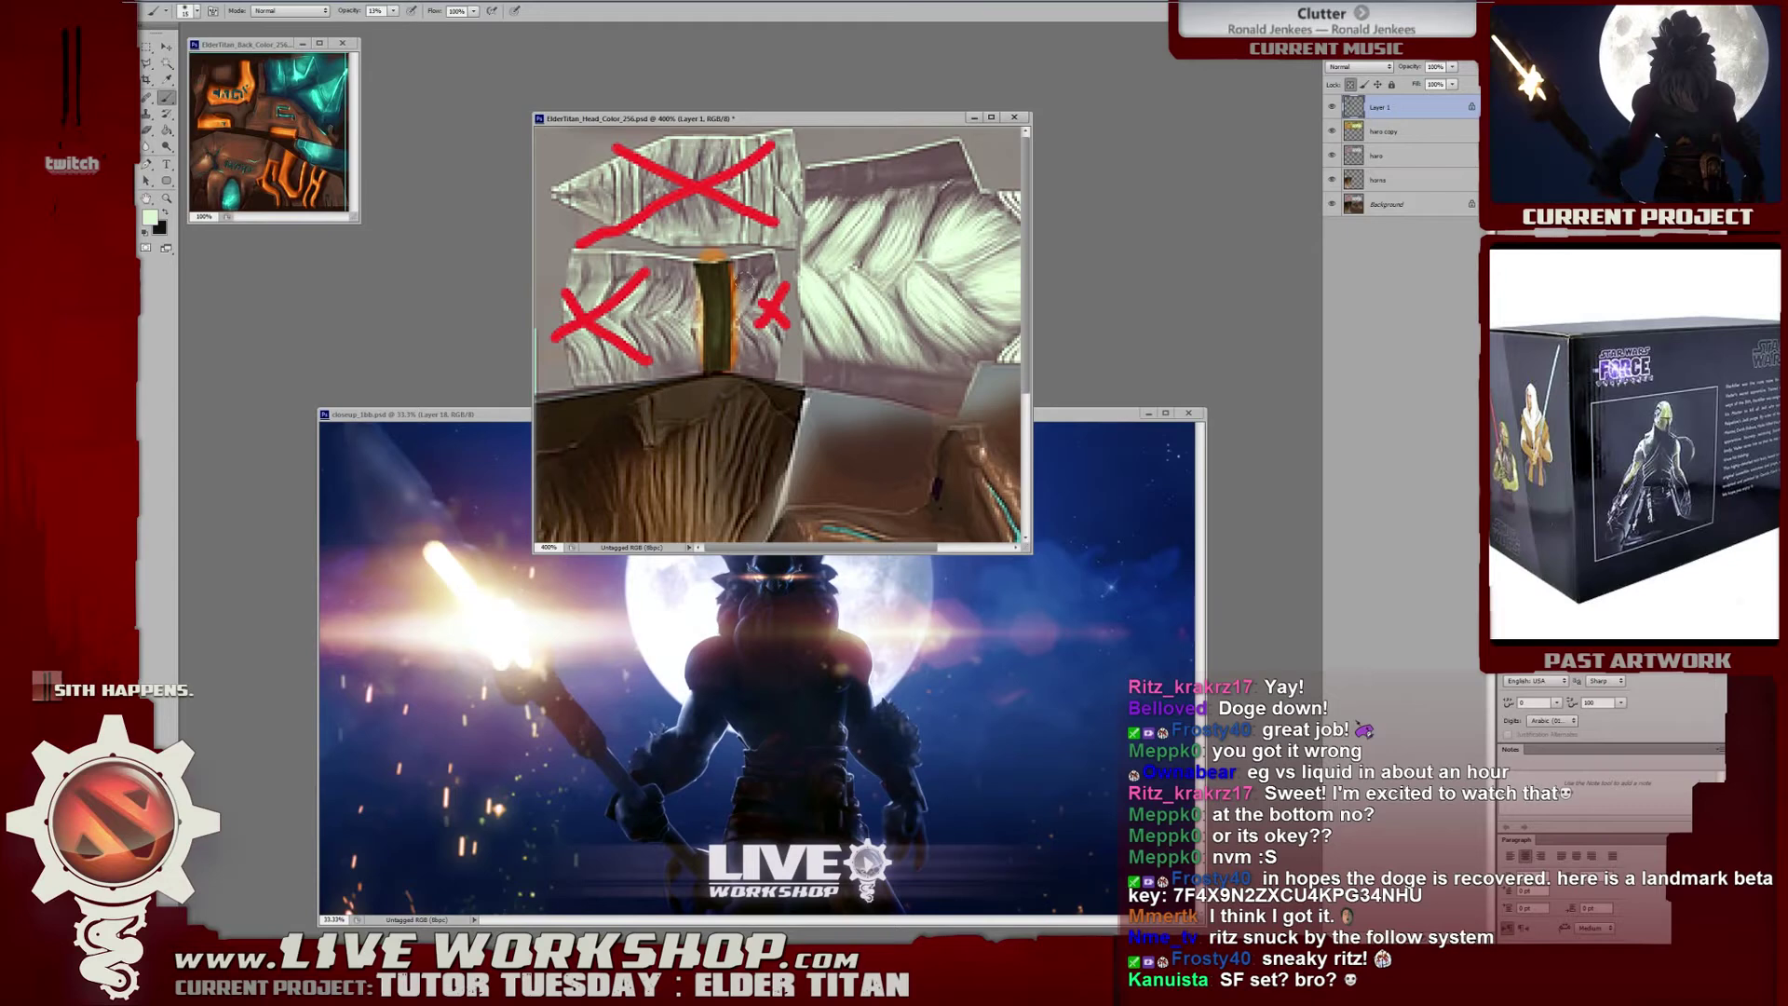
alt+scroll(615, 279, up, 2)
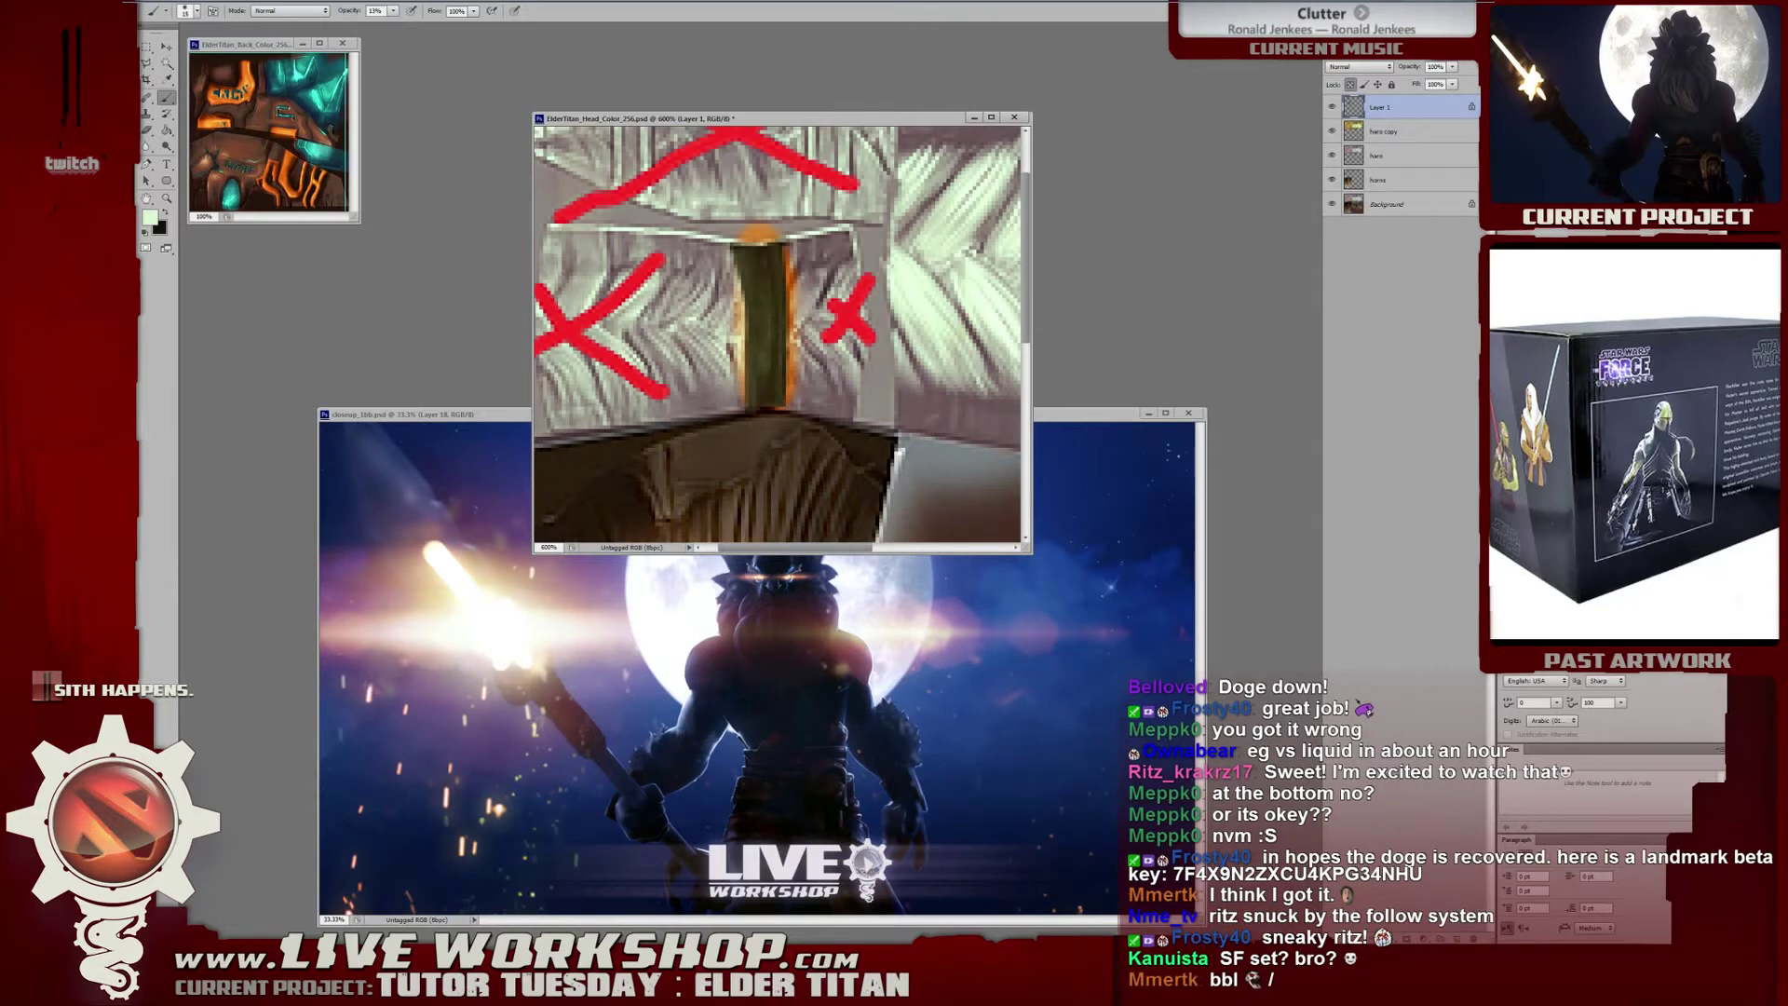
drag(779, 244, 784, 403)
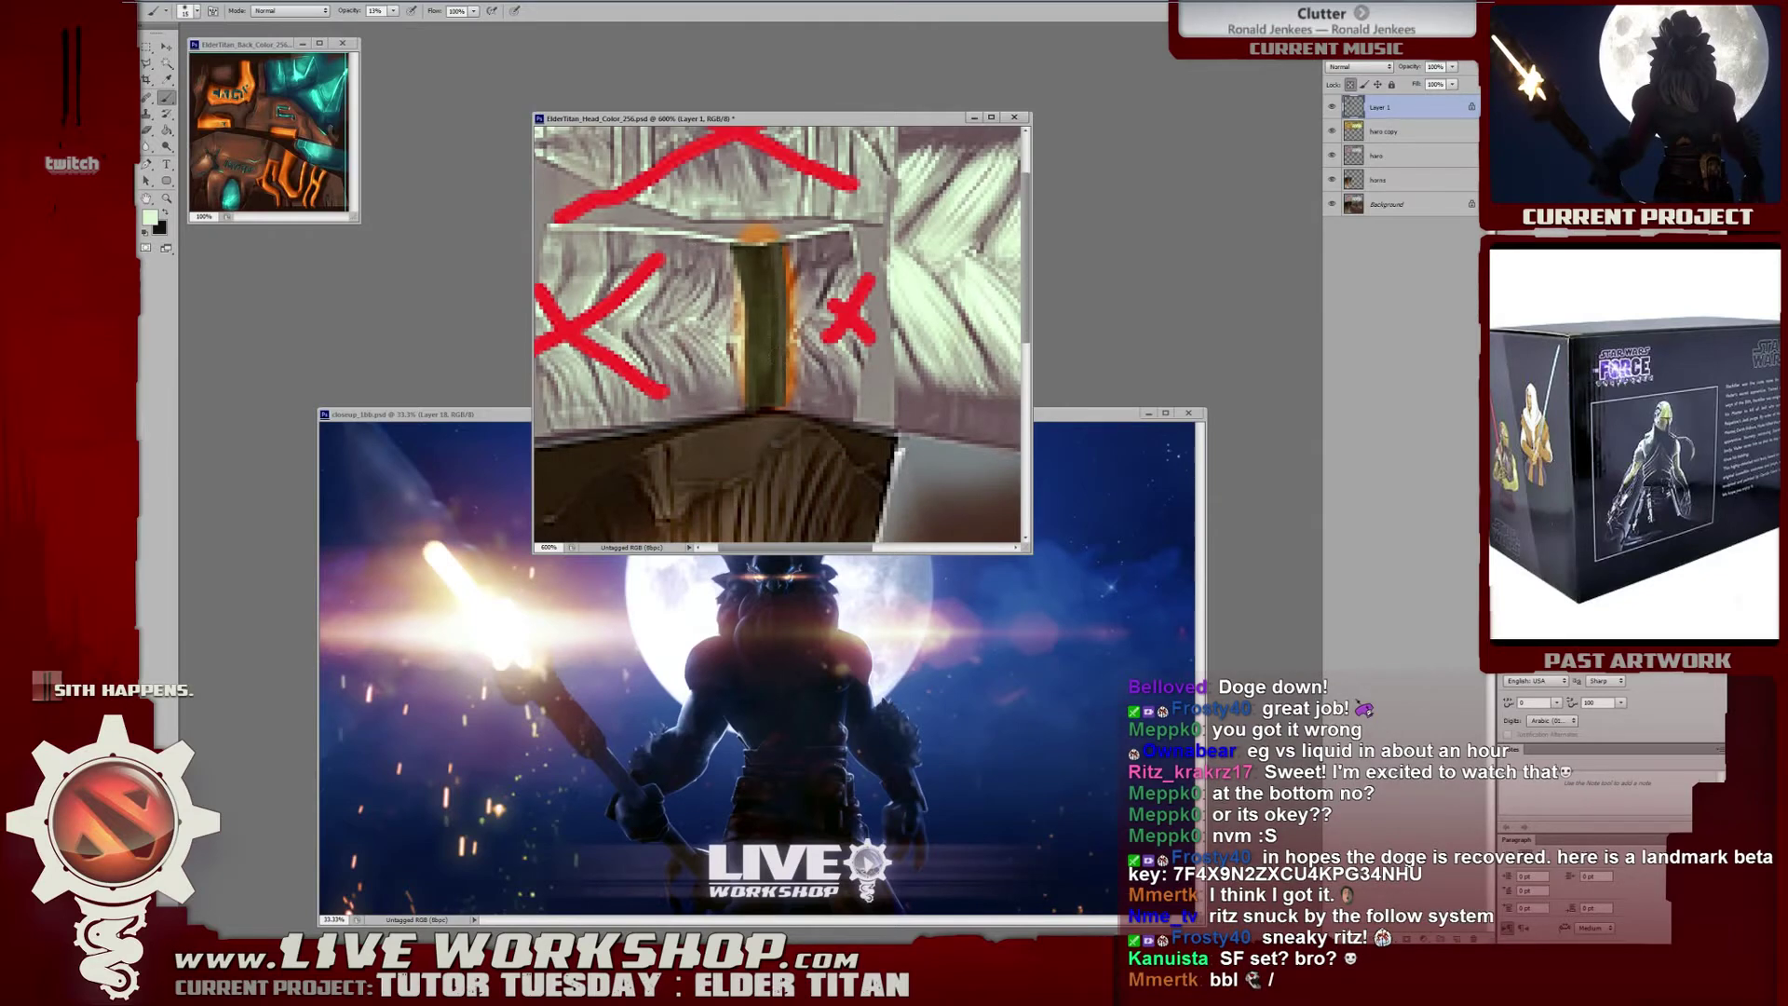
Lower the brush opacity to 7% and build up soft pale strokes along the length of the dark band.
click(393, 10)
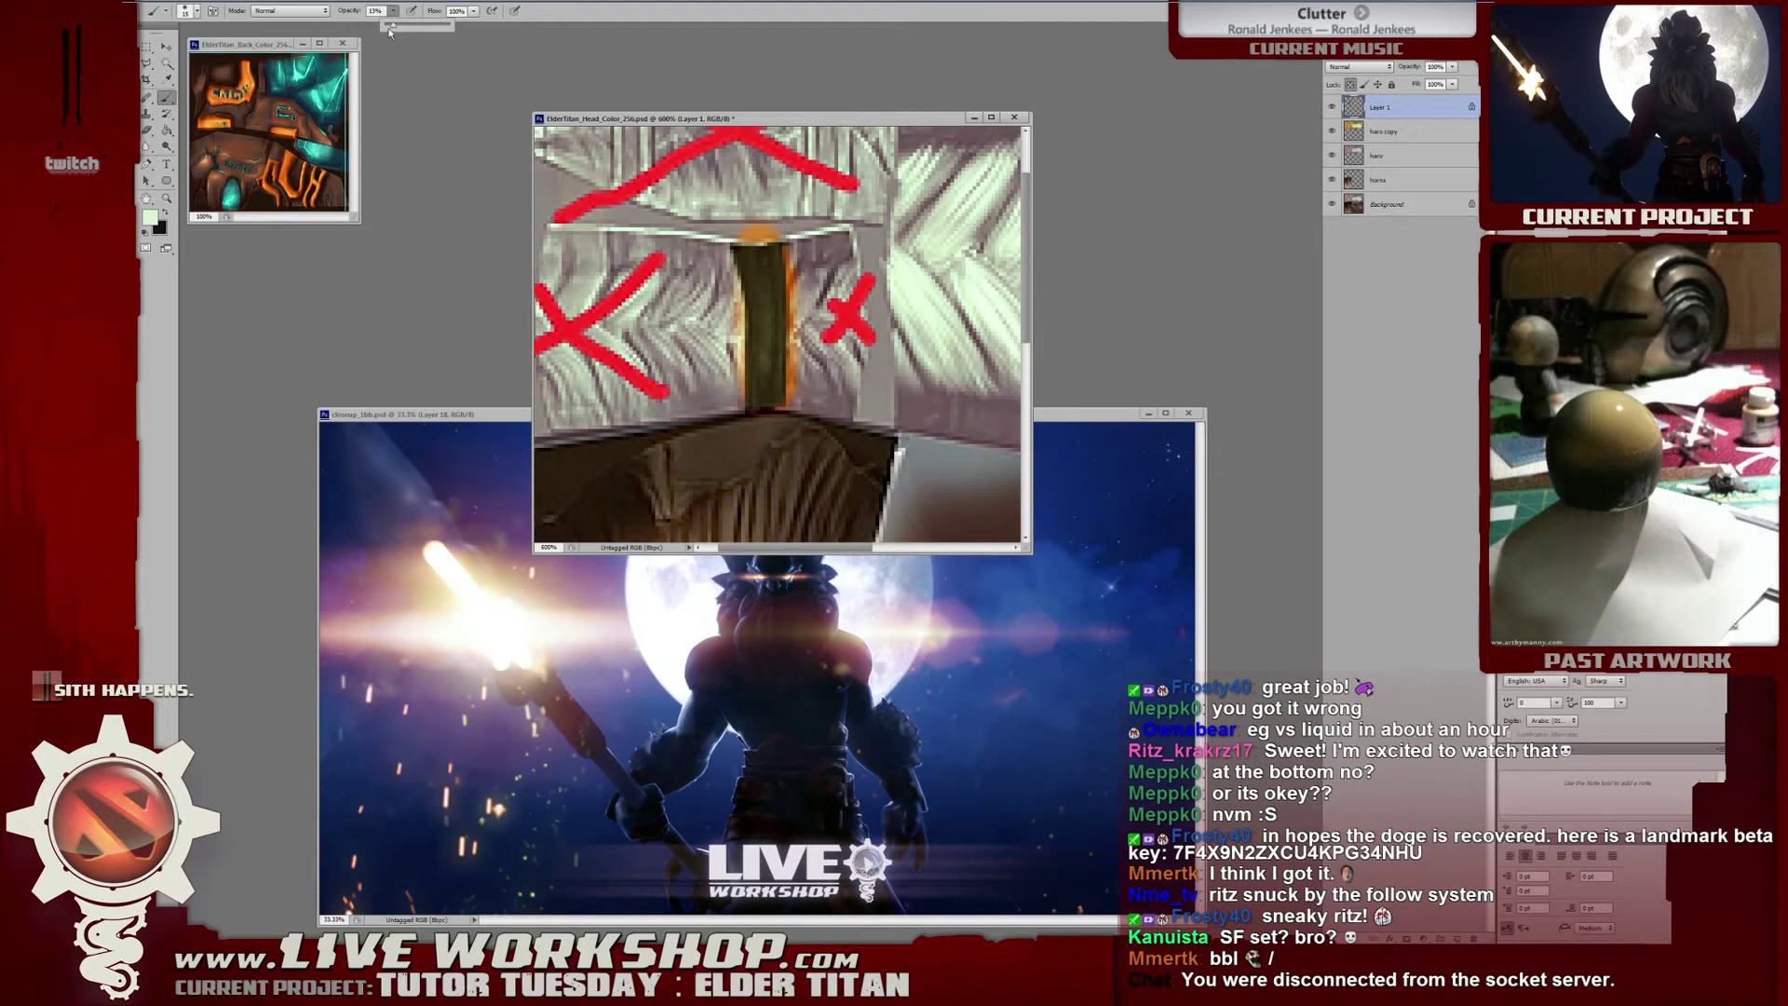
click(716, 219)
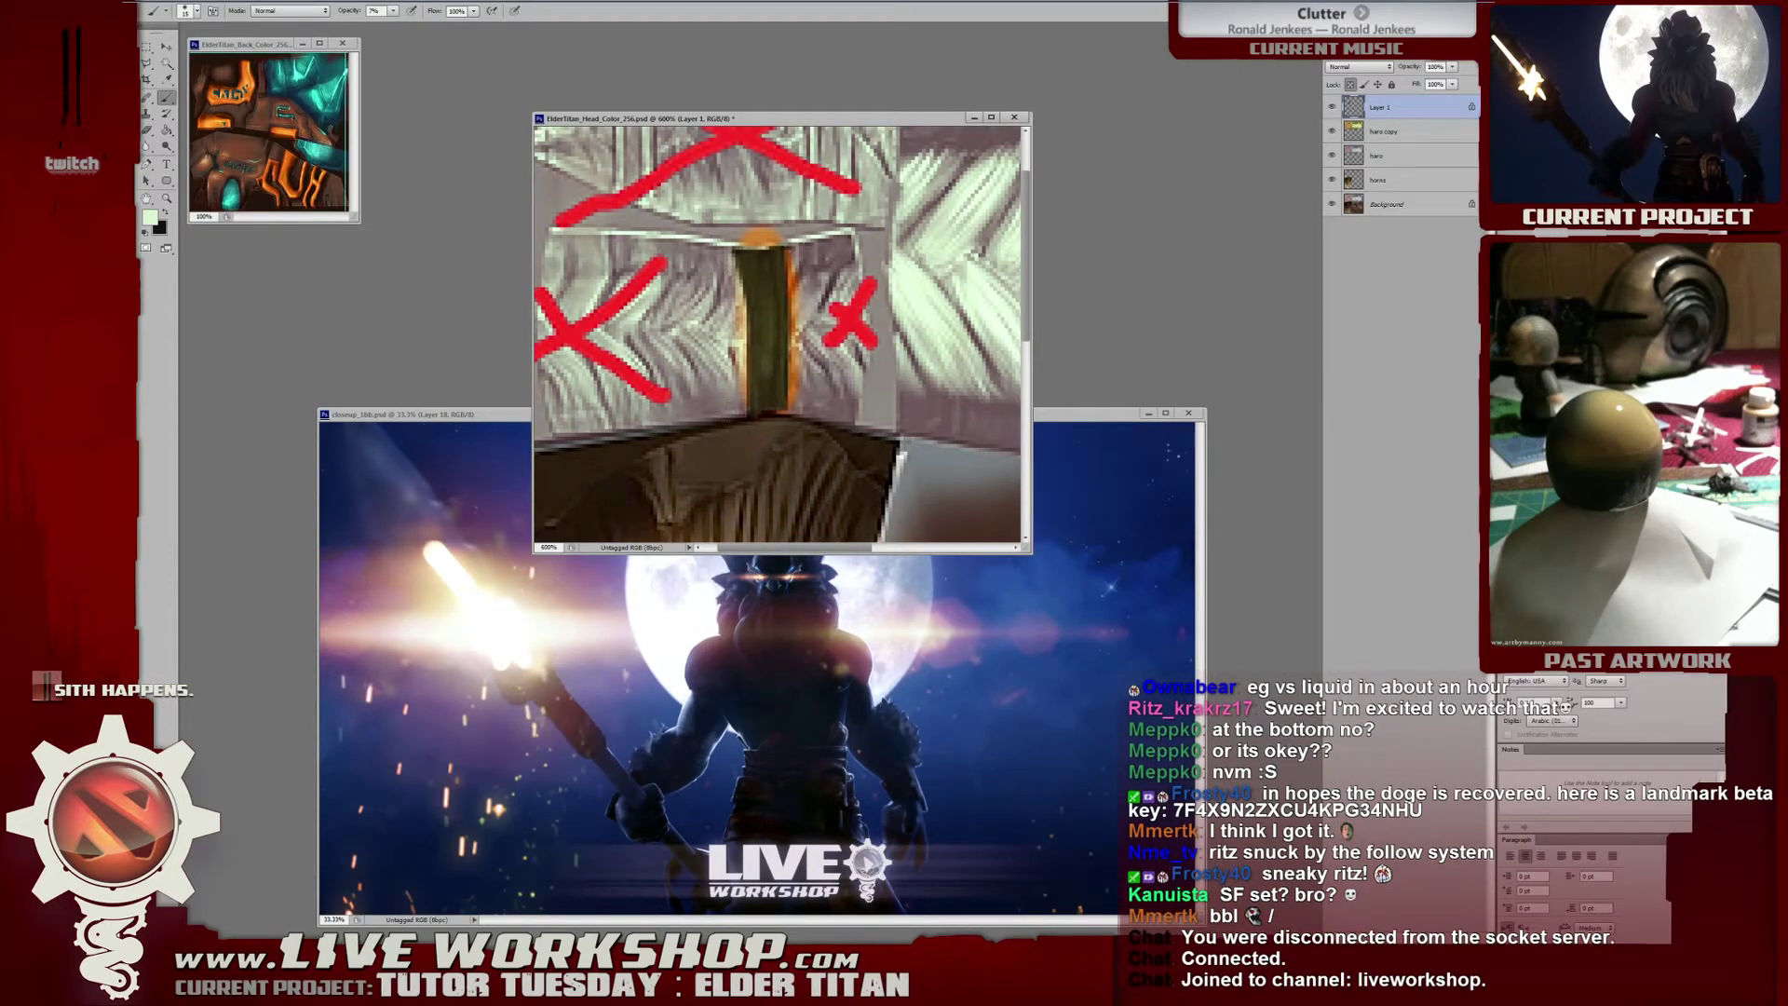
drag(783, 305, 782, 408)
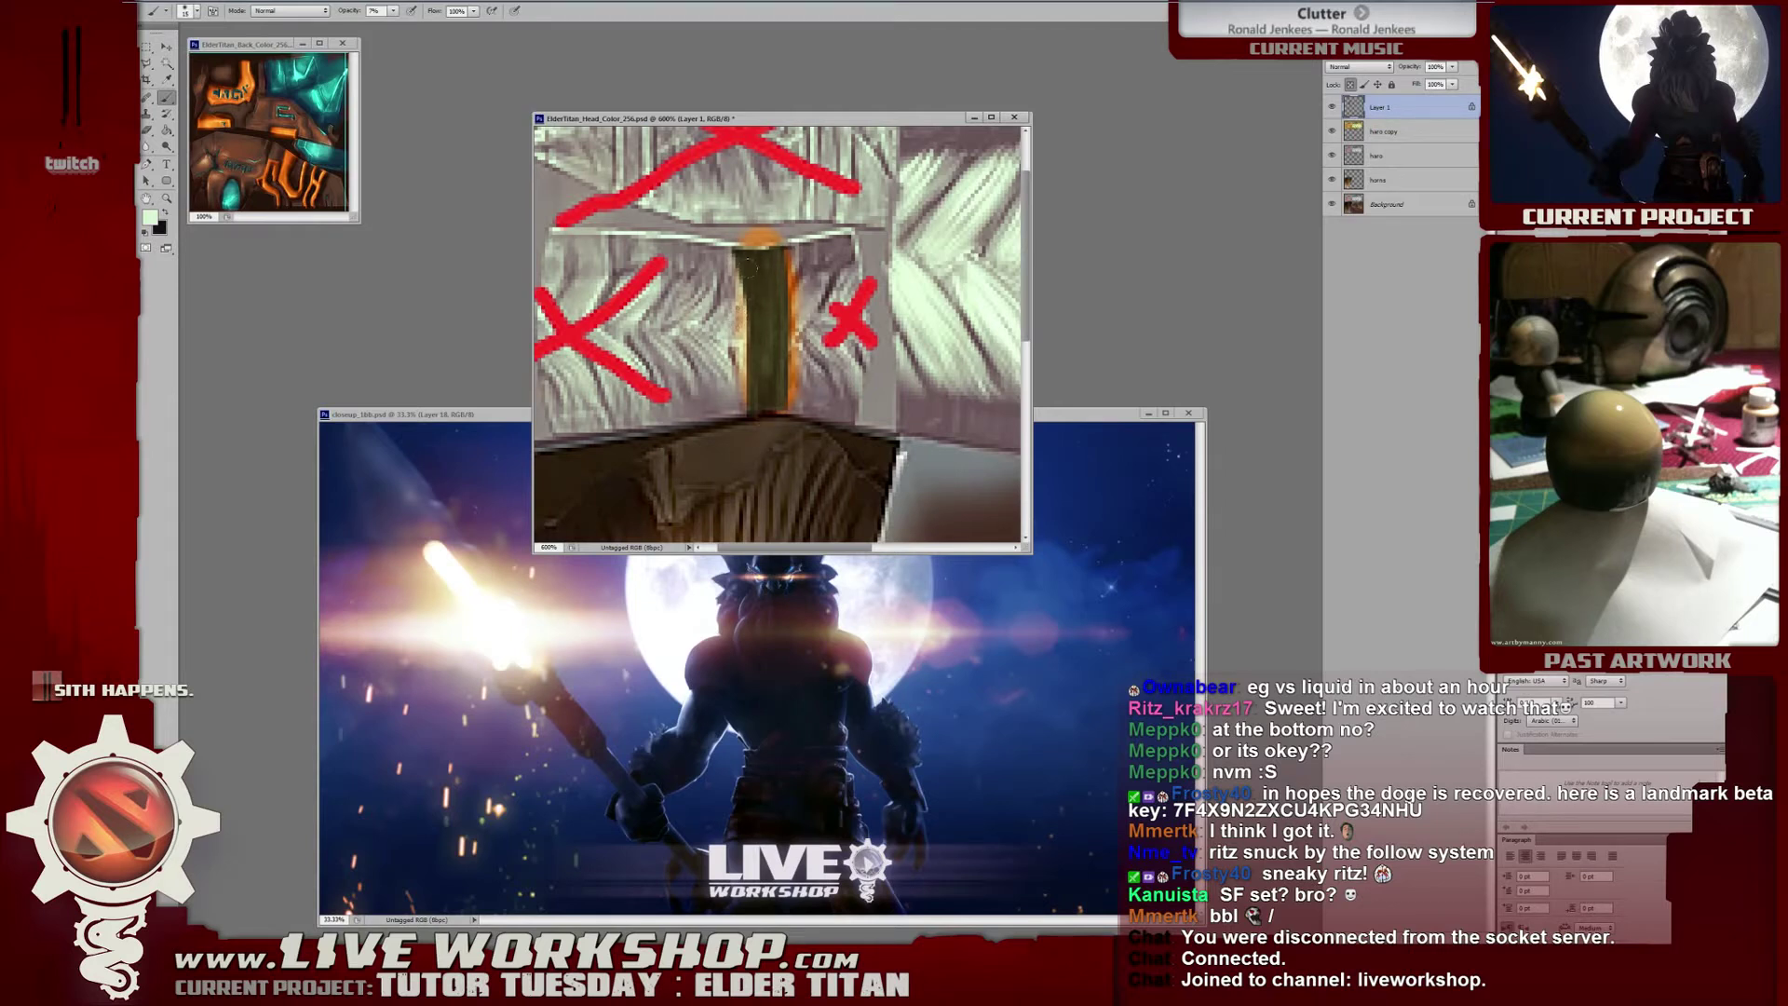
drag(763, 327, 762, 402)
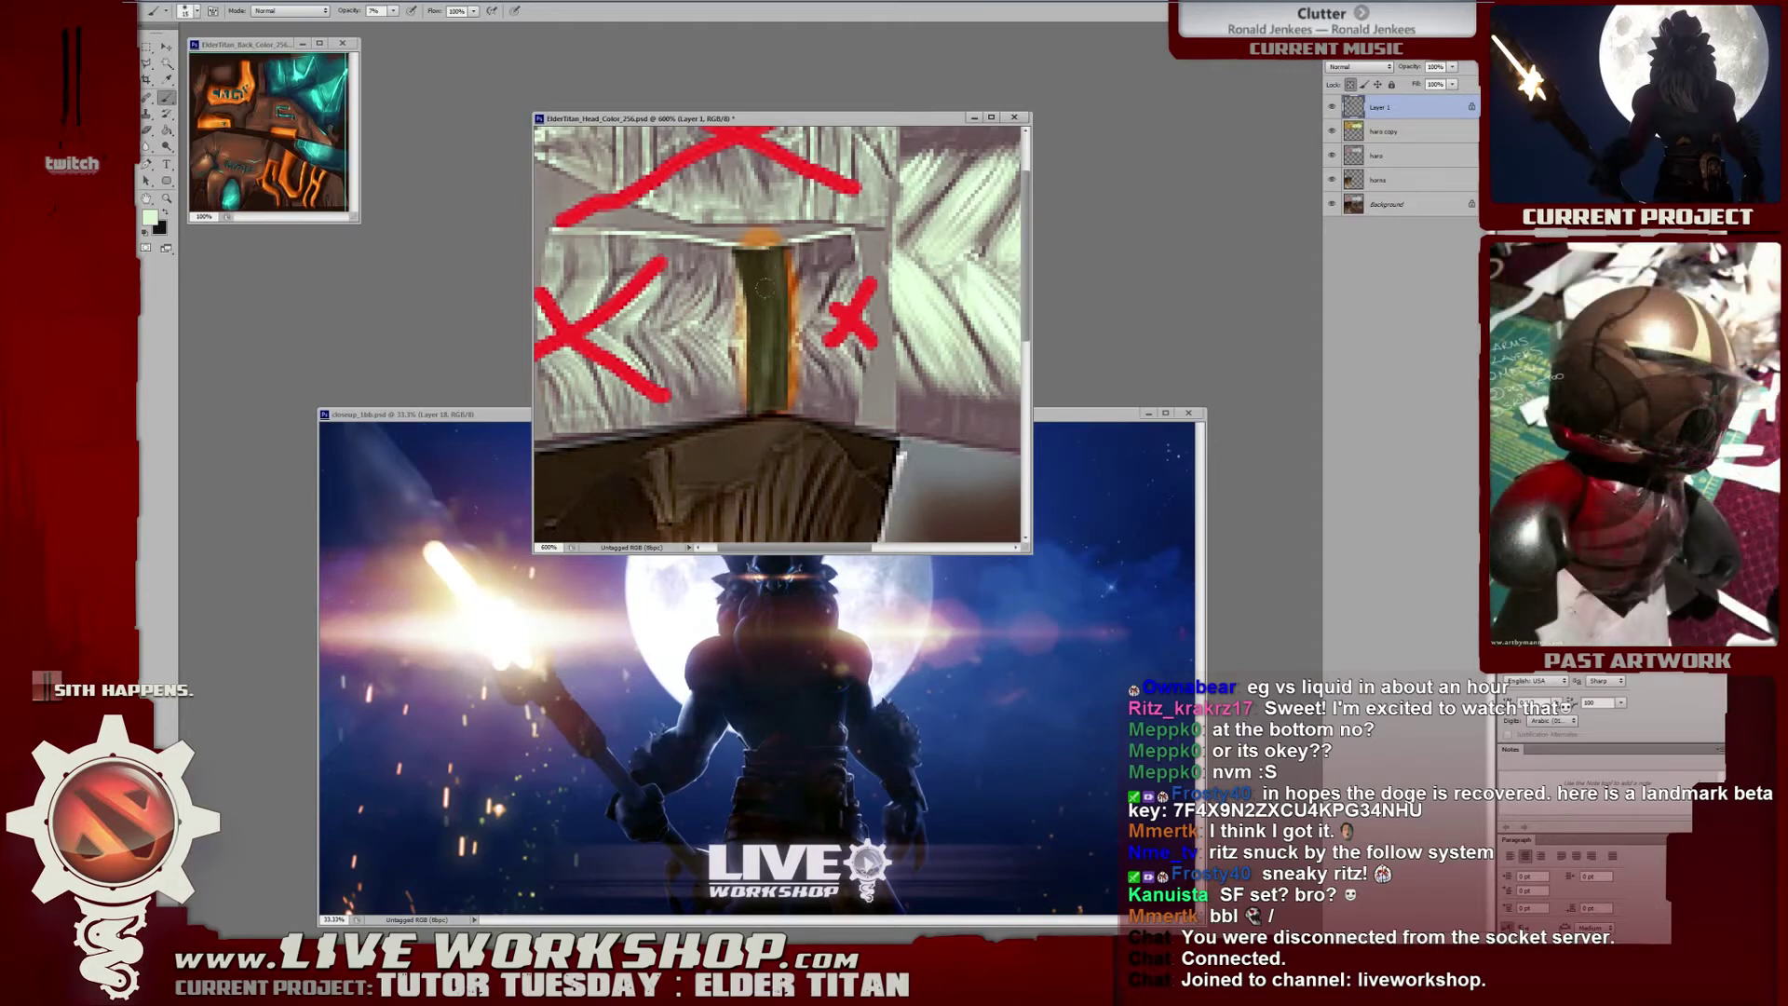
drag(748, 274, 755, 315)
key(ctrl+minus)
key(ctrl+minus)
key(ctrl+minus)
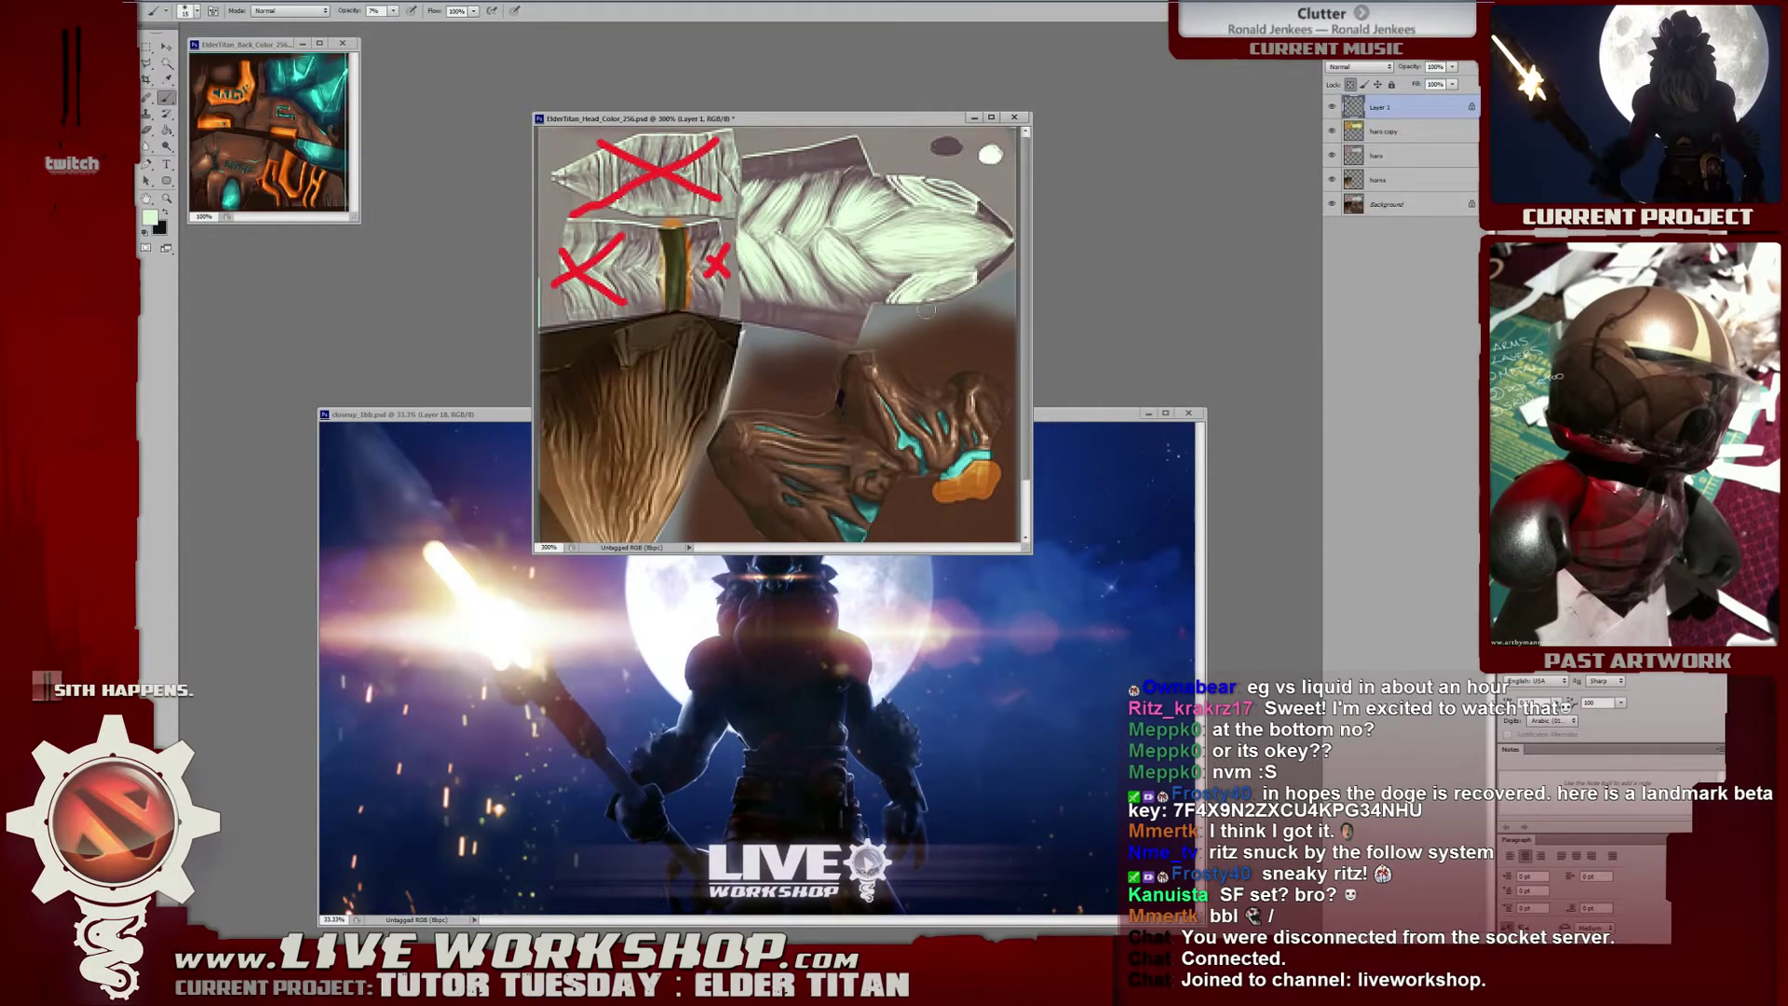
Inspect the highlighted braid bands on the figure from behind in Softimage and go back to Photoshop.
key(alt+Tab)
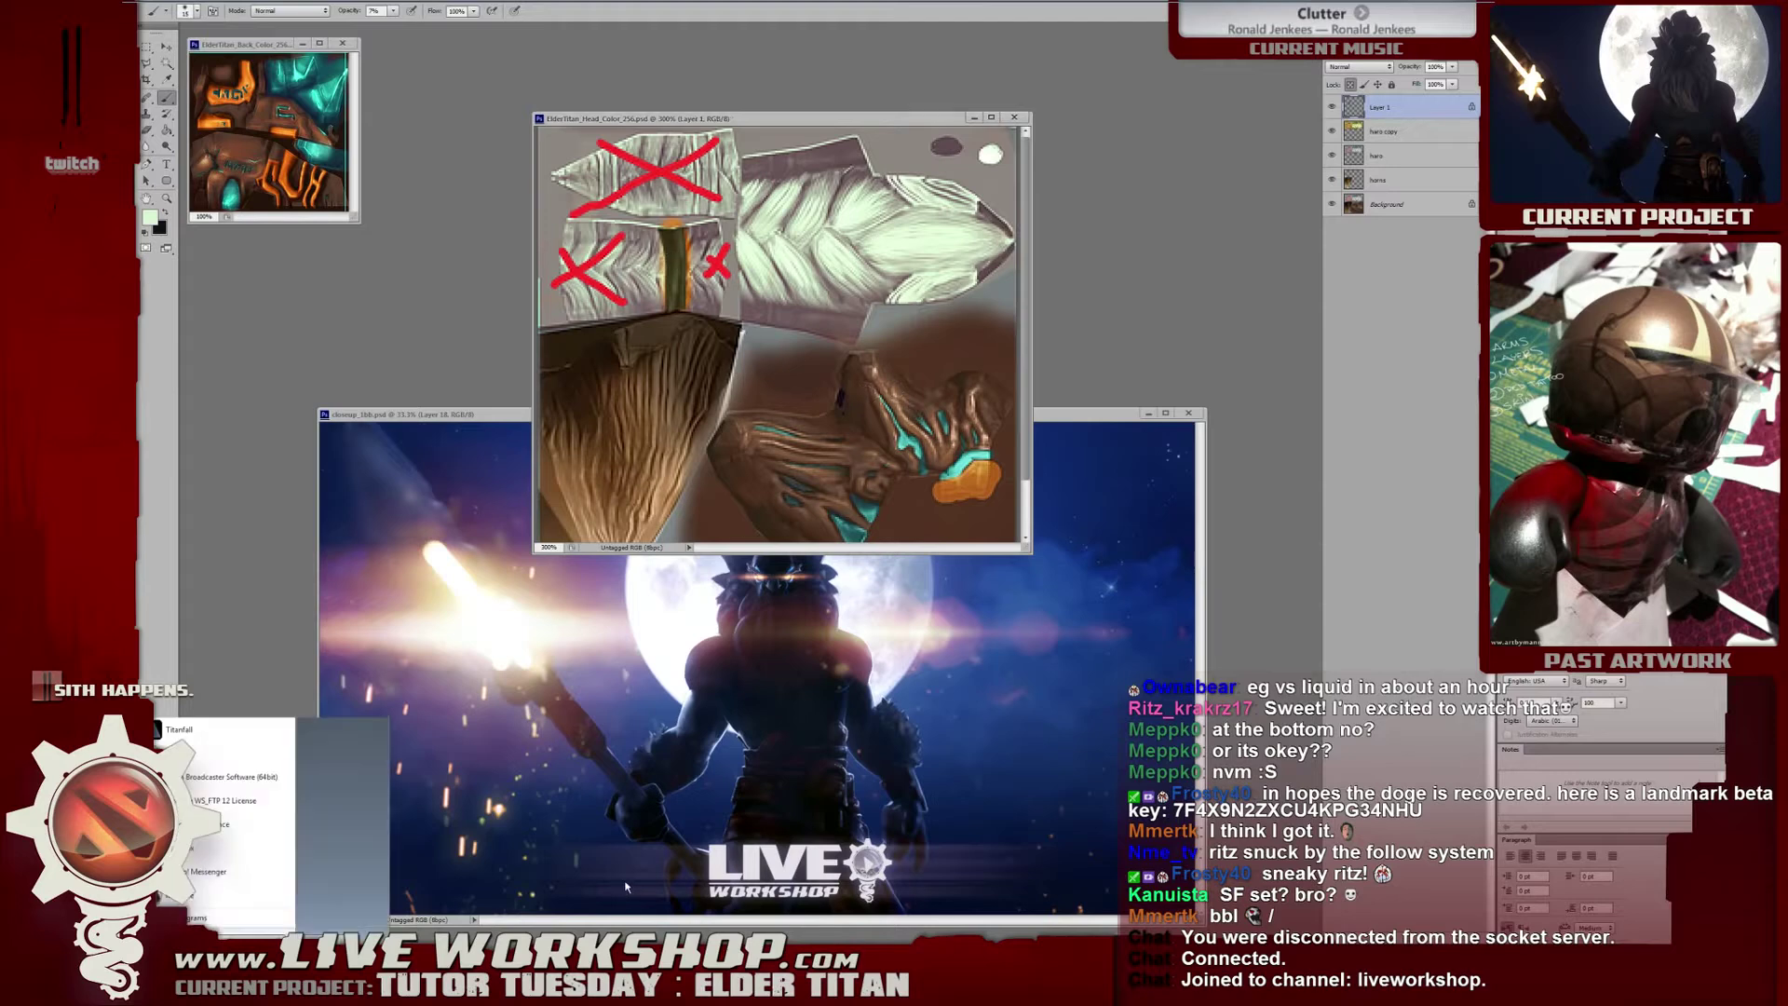
scroll(858, 421, down, 10)
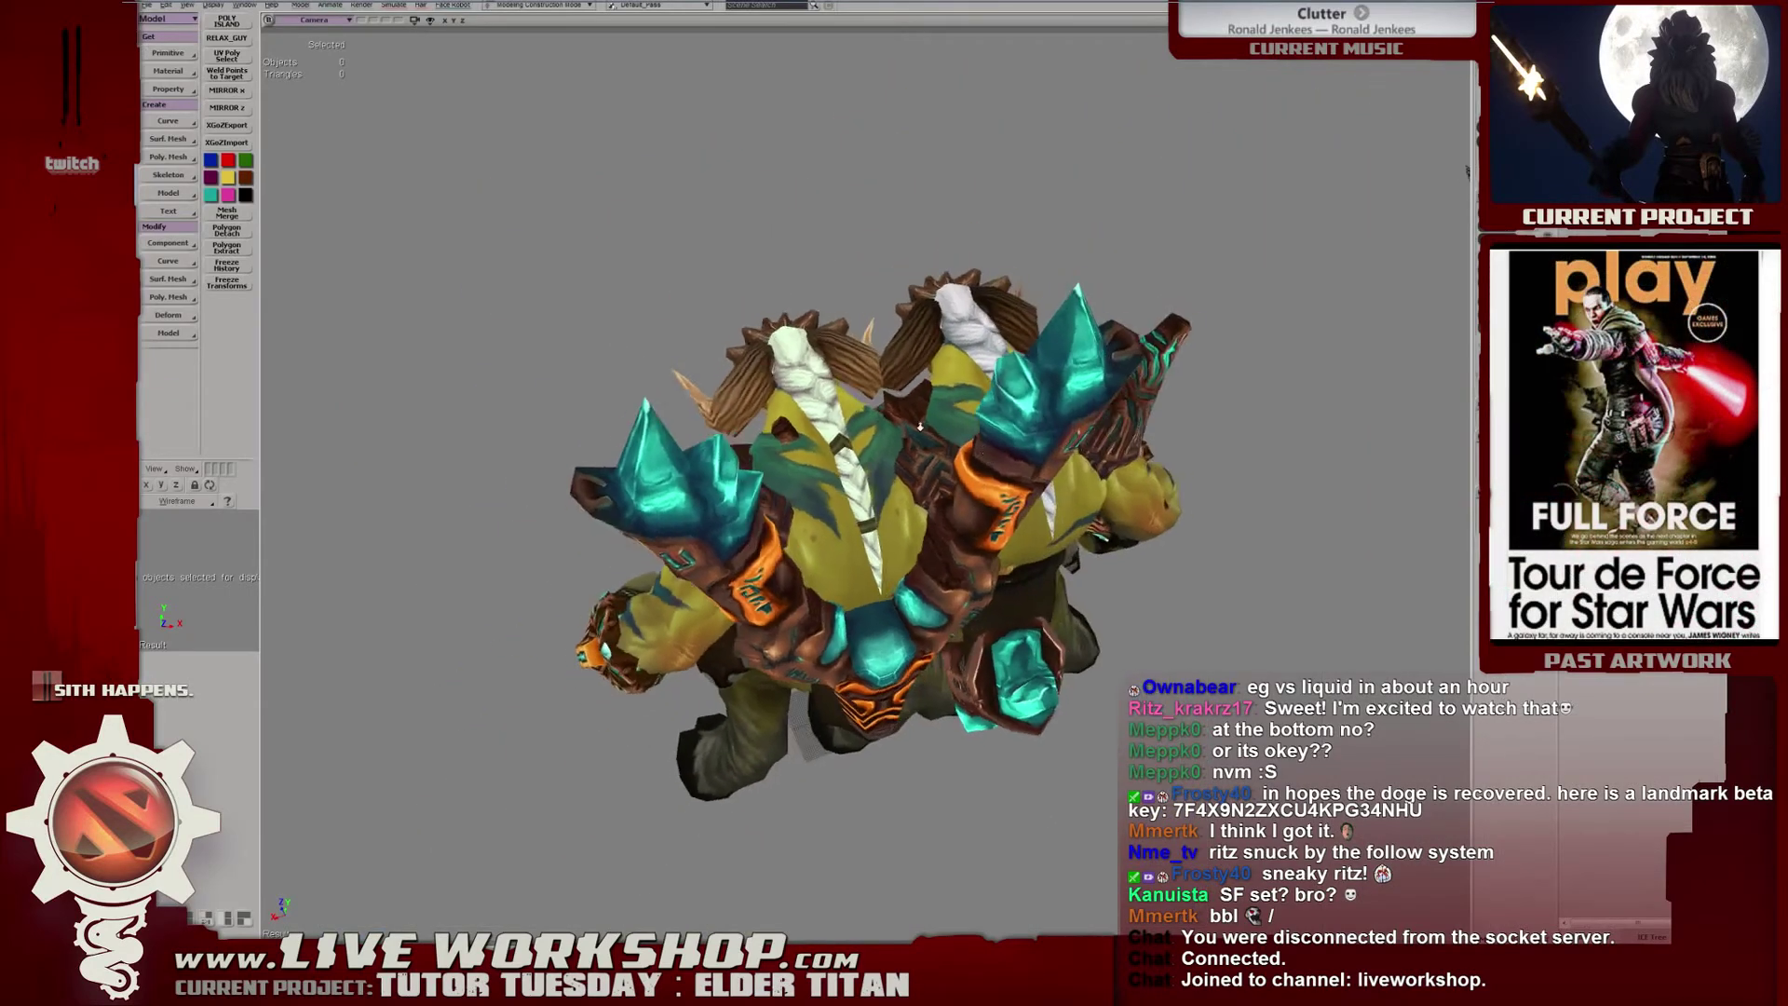
right_drag(843, 438, 864, 473)
middle_drag(864, 473, 908, 550)
right_drag(908, 550, 890, 684)
key(alt+Tab)
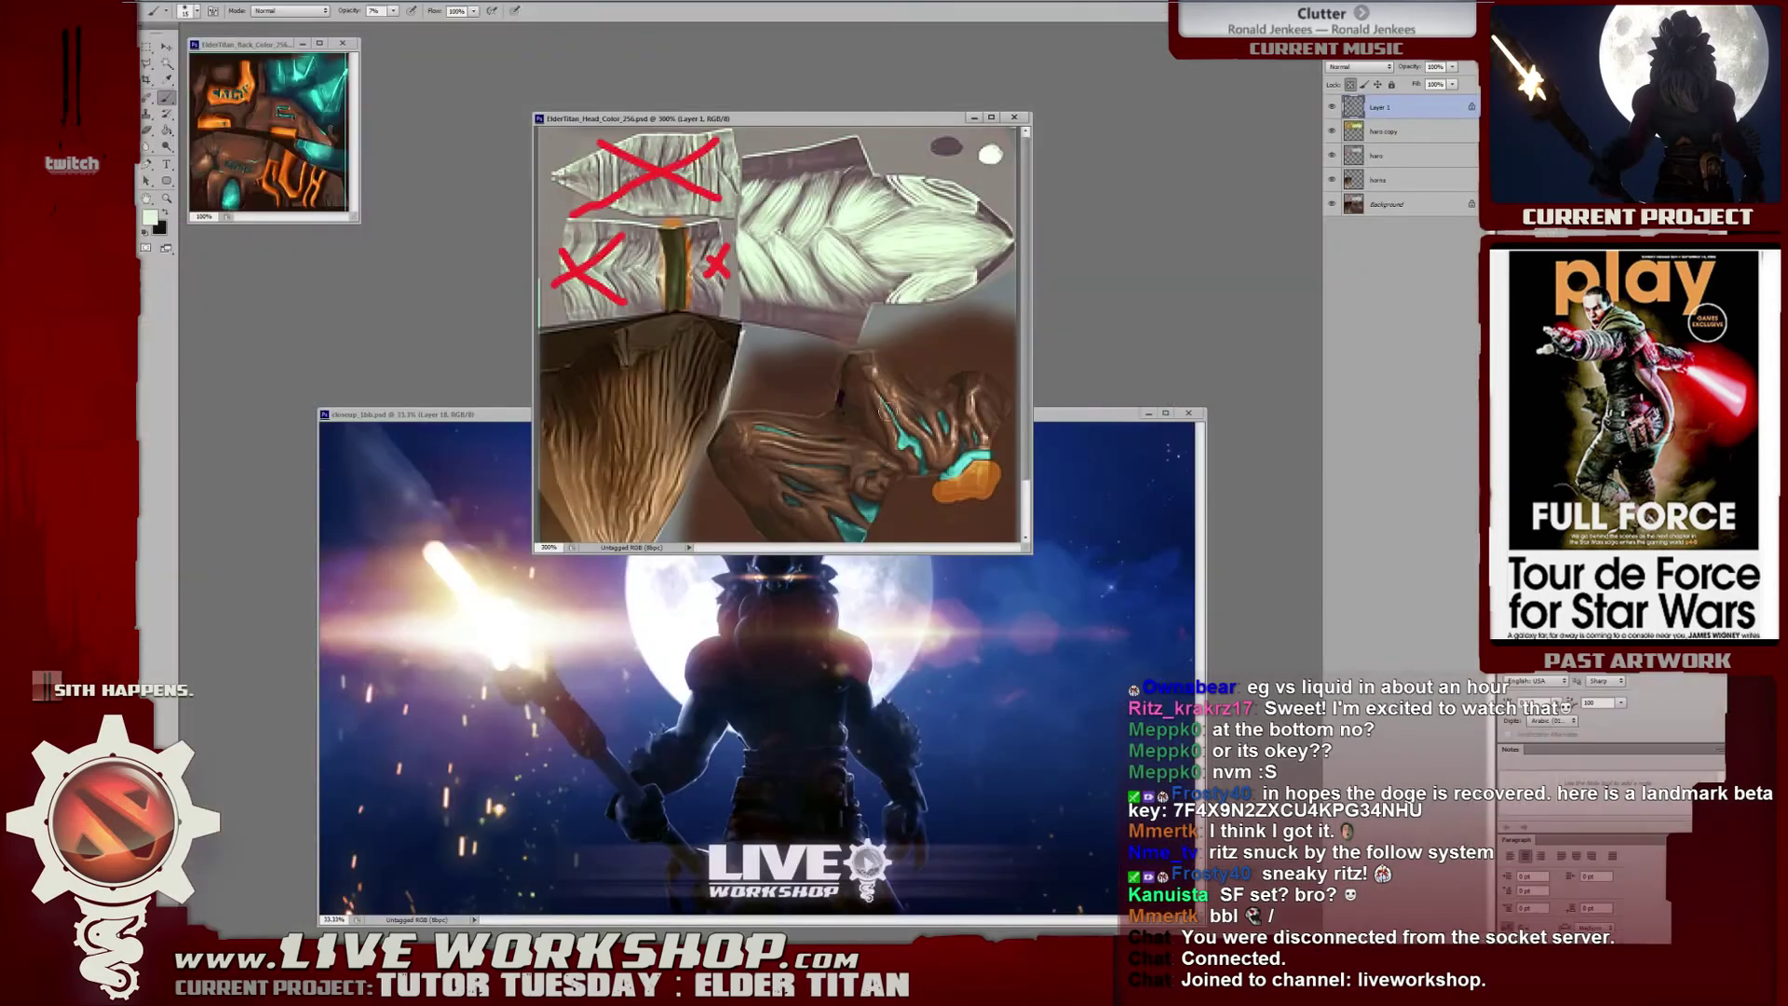
Slightly reduce the braid band's saturation with Hue/Saturation and return to the Brush tool.
key(ctrl+u)
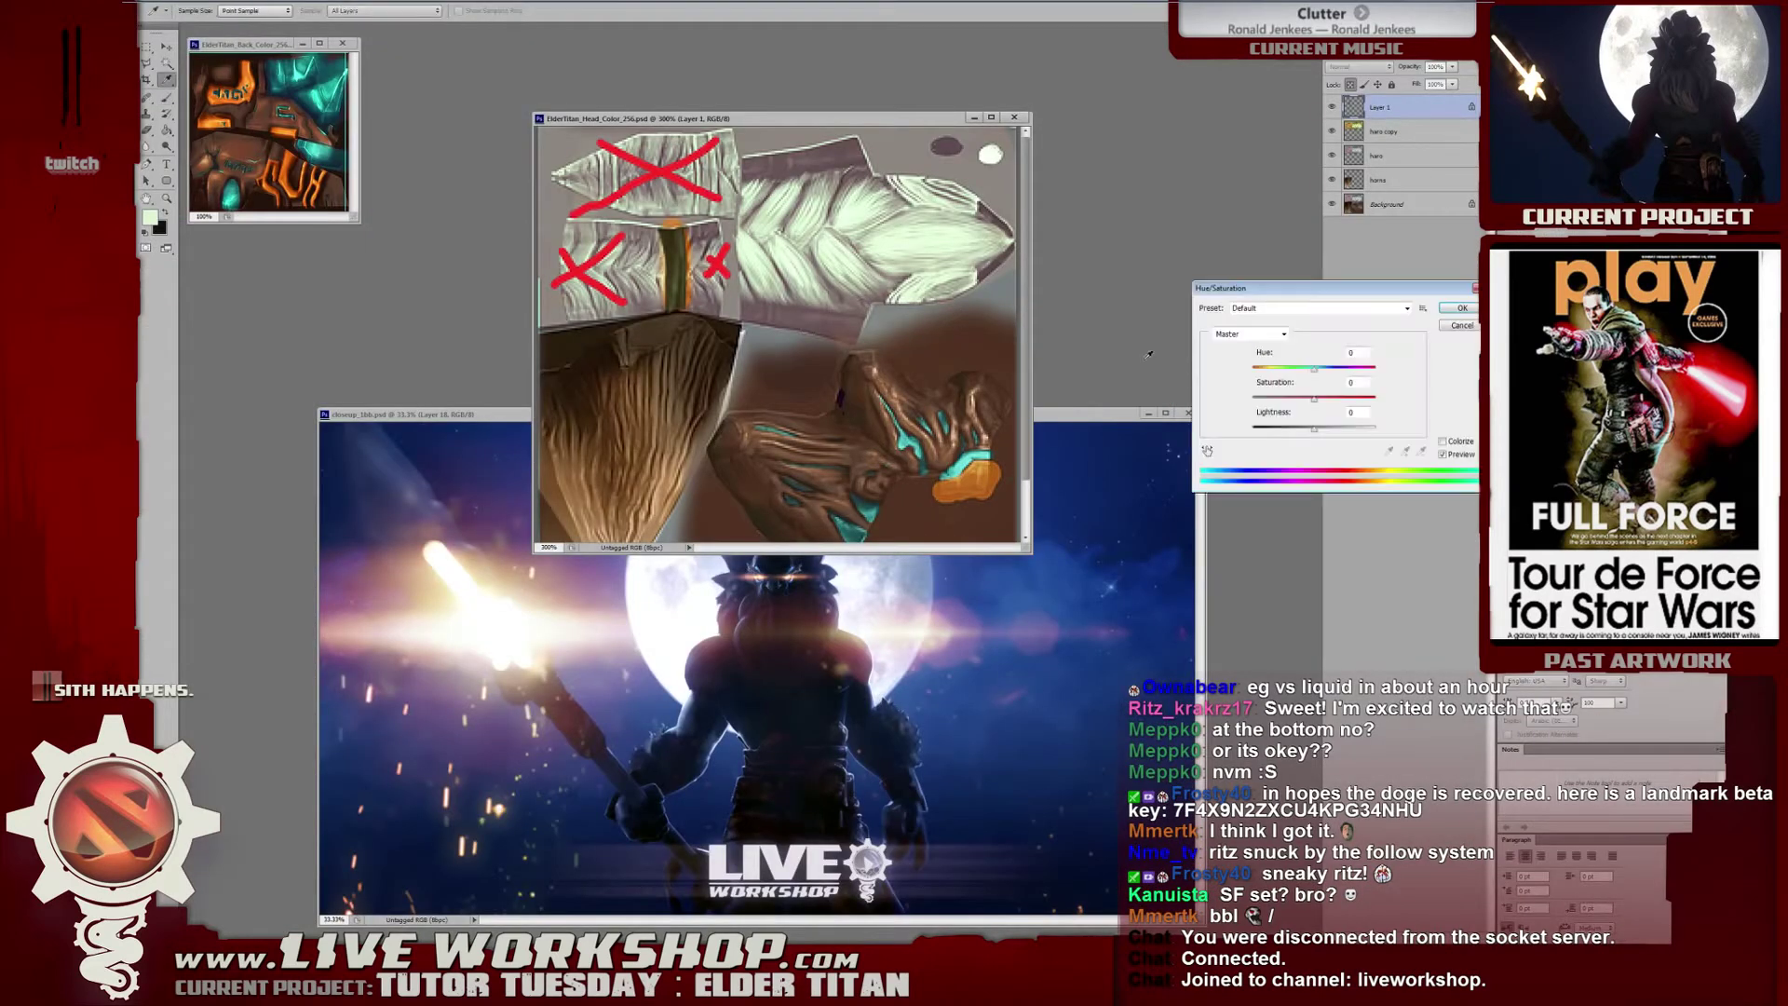
drag(1313, 400, 1302, 404)
key(Return)
key(b)
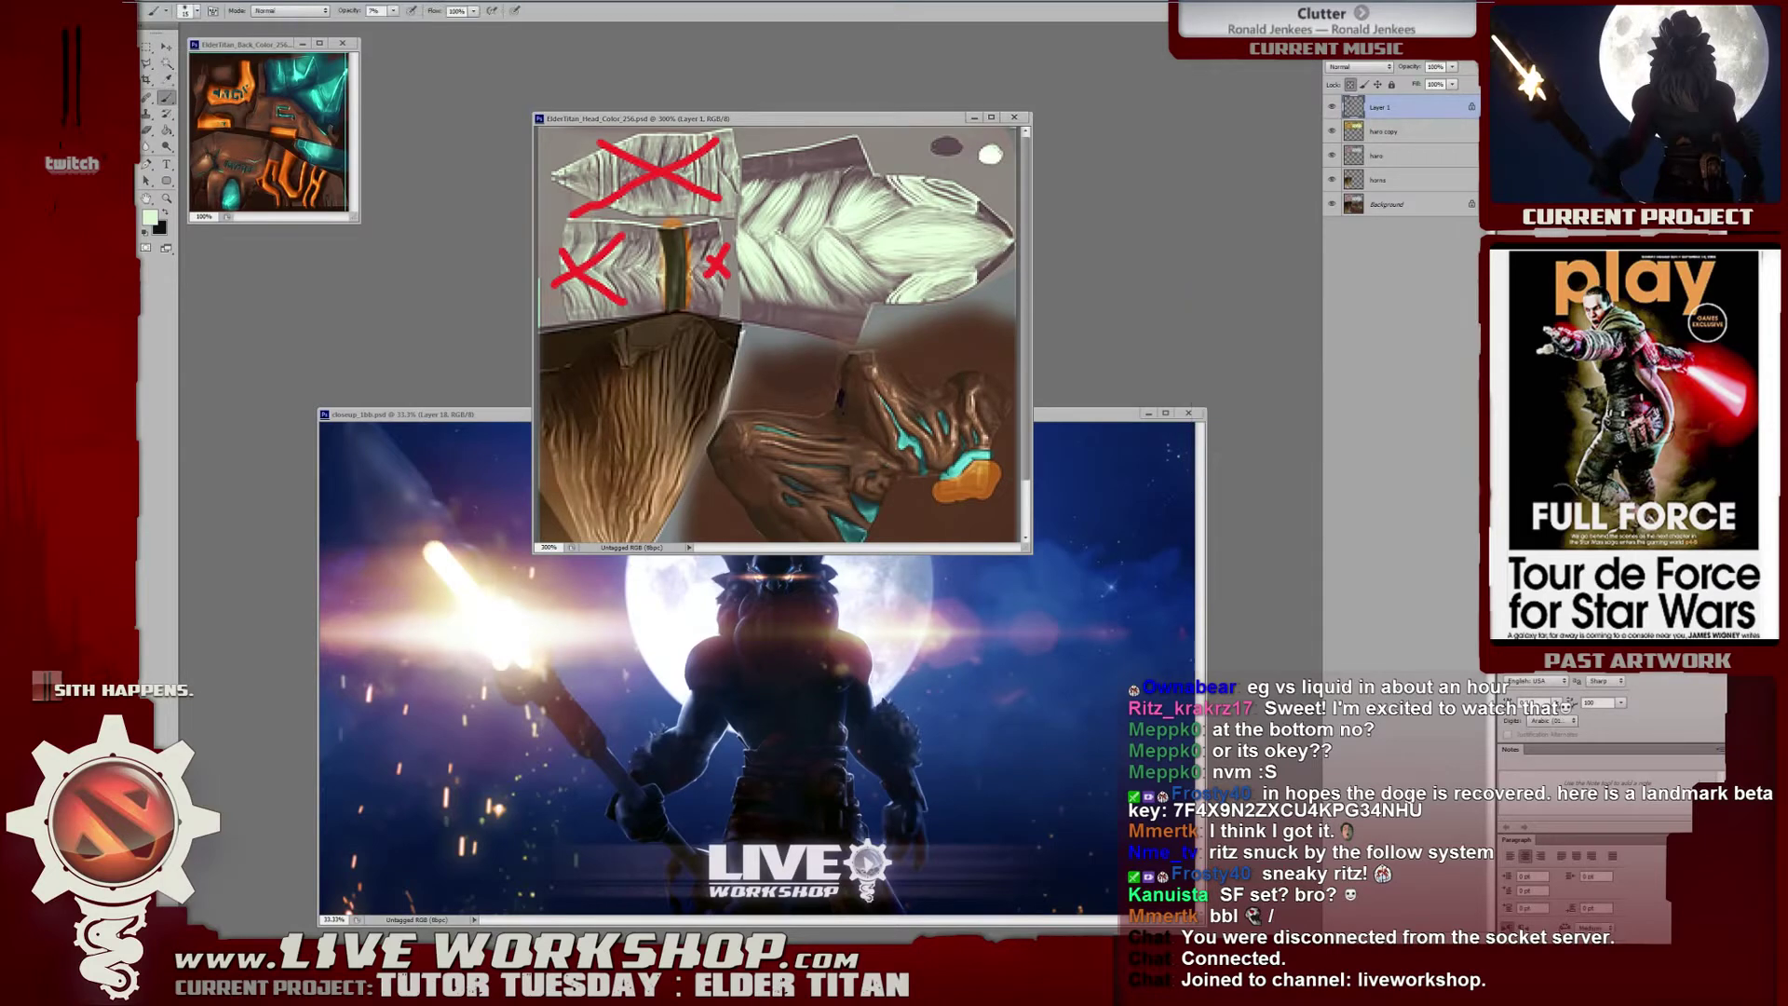
In Softimage, select the duplicate figure's parts, move them sideways clear of the original figure, and deselect everything.
key(alt+Tab)
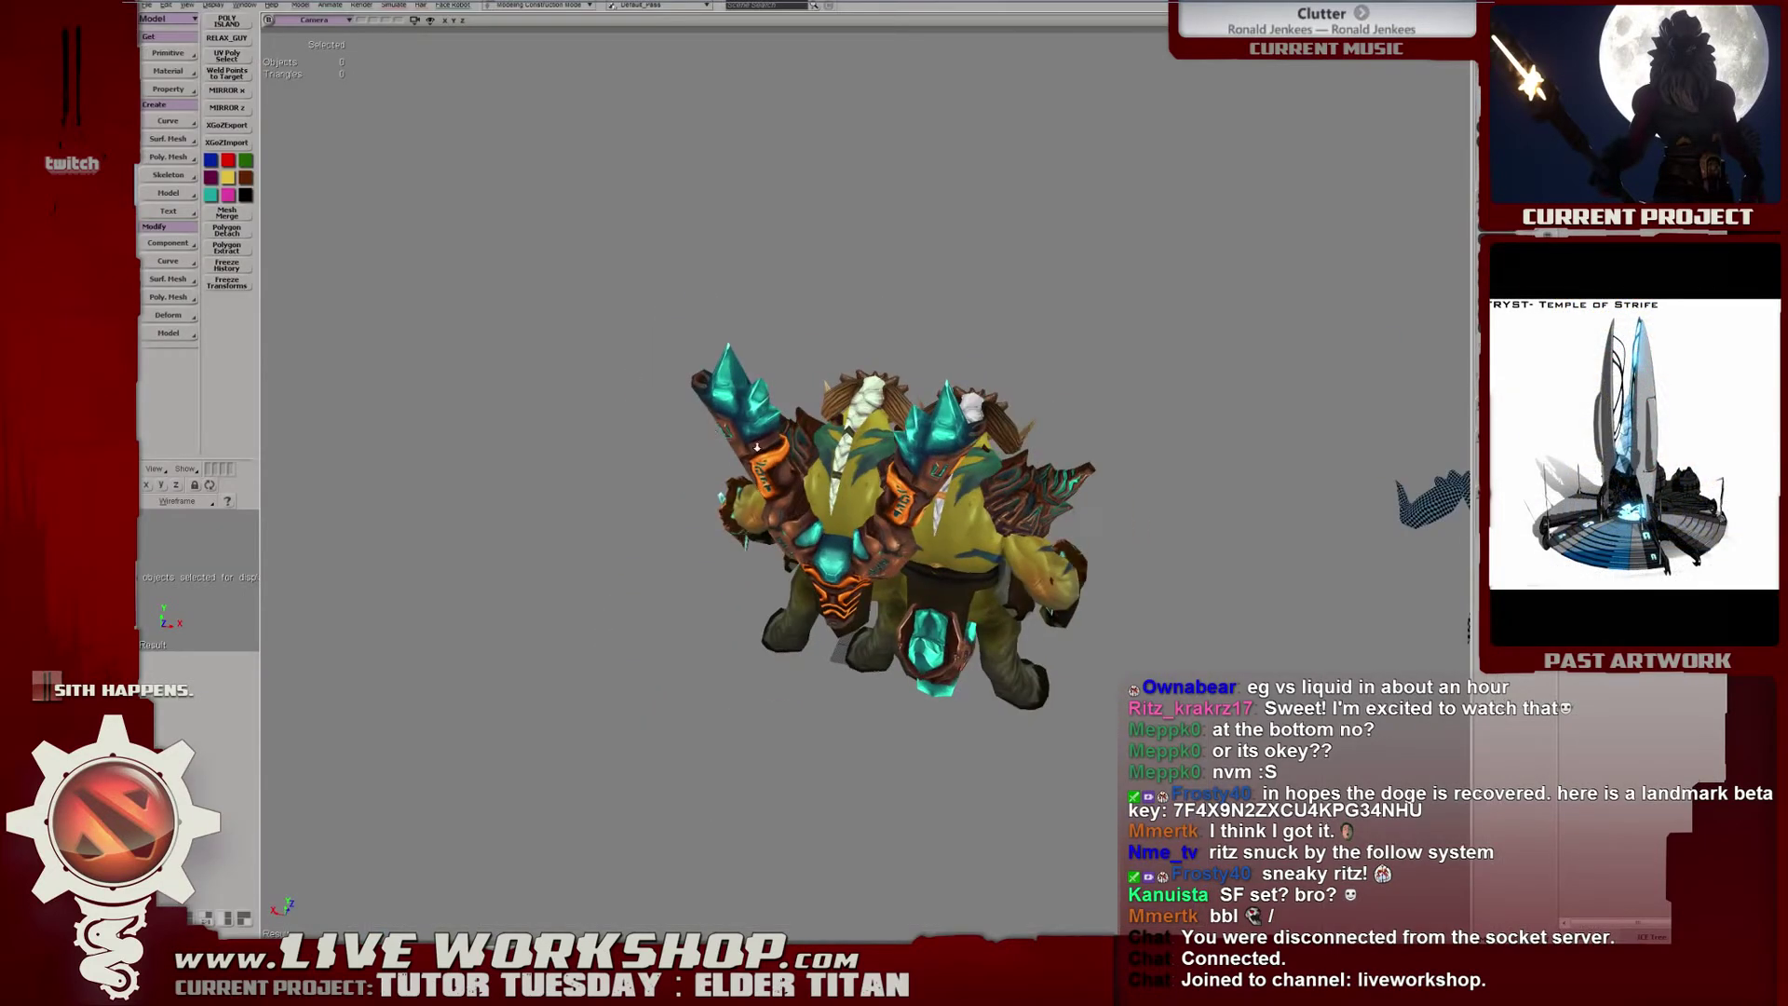
middle_drag(691, 445, 965, 471)
shift+click(1011, 491)
shift+click(987, 523)
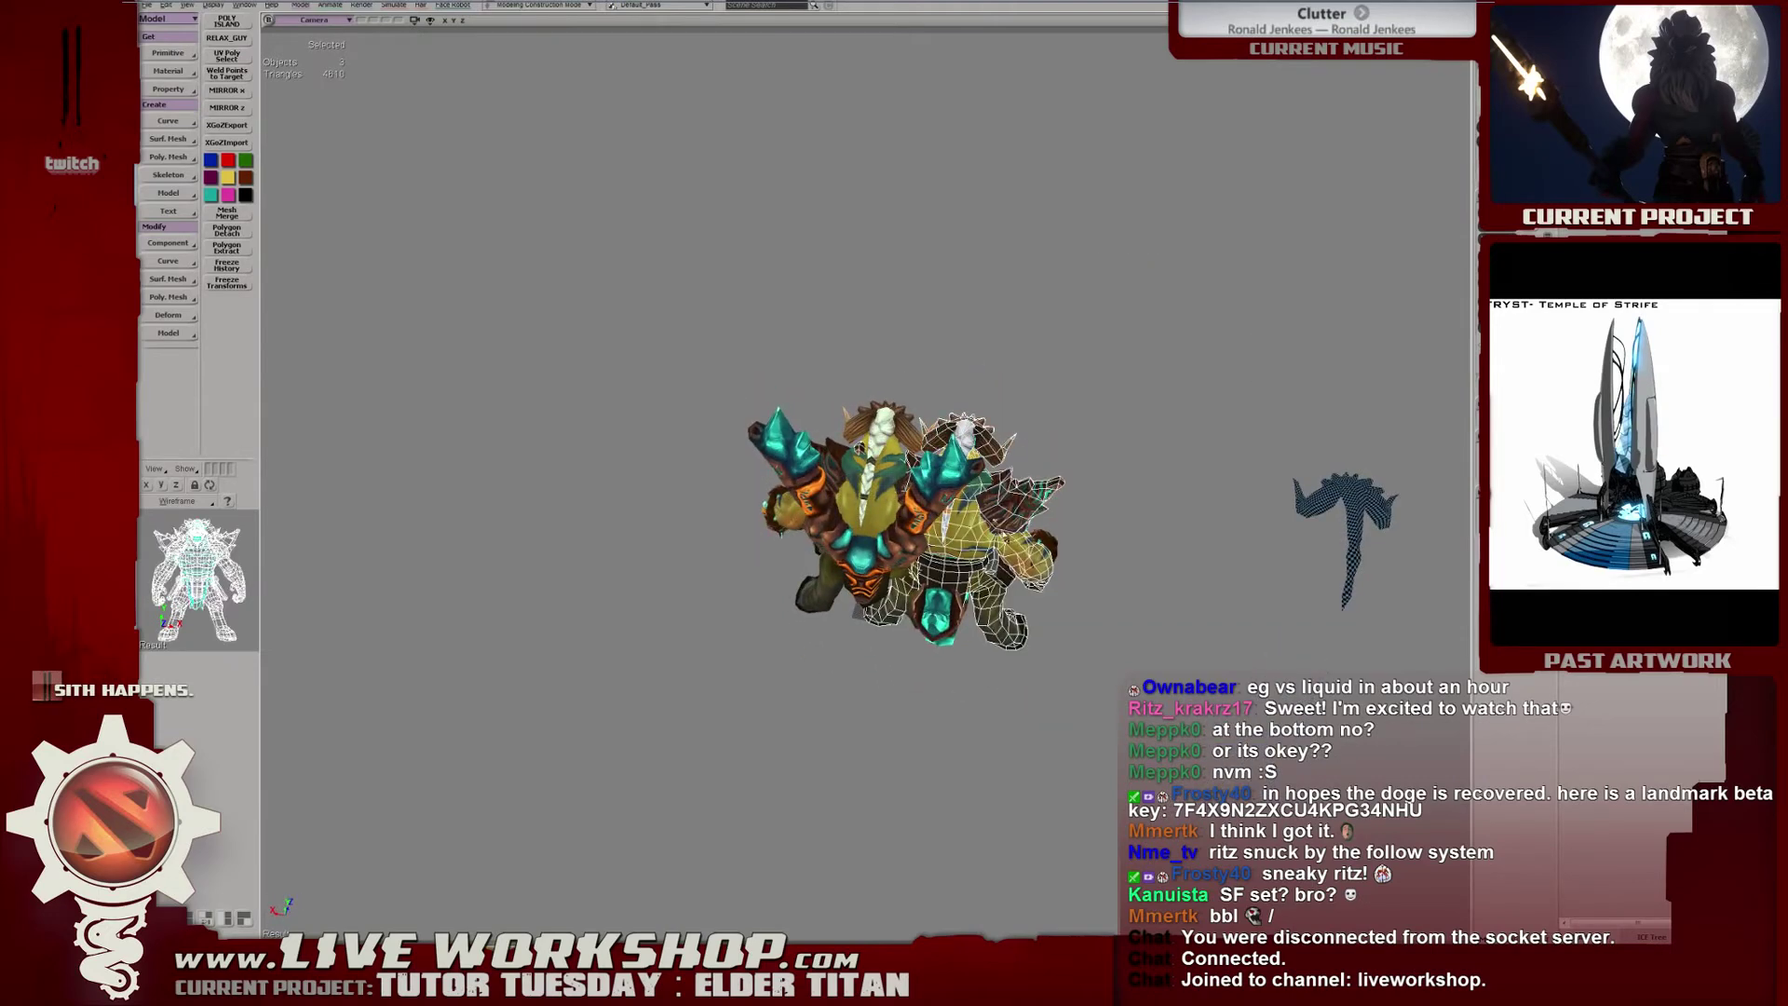
key(v)
drag(982, 521, 1149, 544)
key(space)
click(1037, 586)
key(ctrl+shift+a)
Compare the braids and armour of the two separated figures from behind at close range.
scroll(969, 538, up, 3)
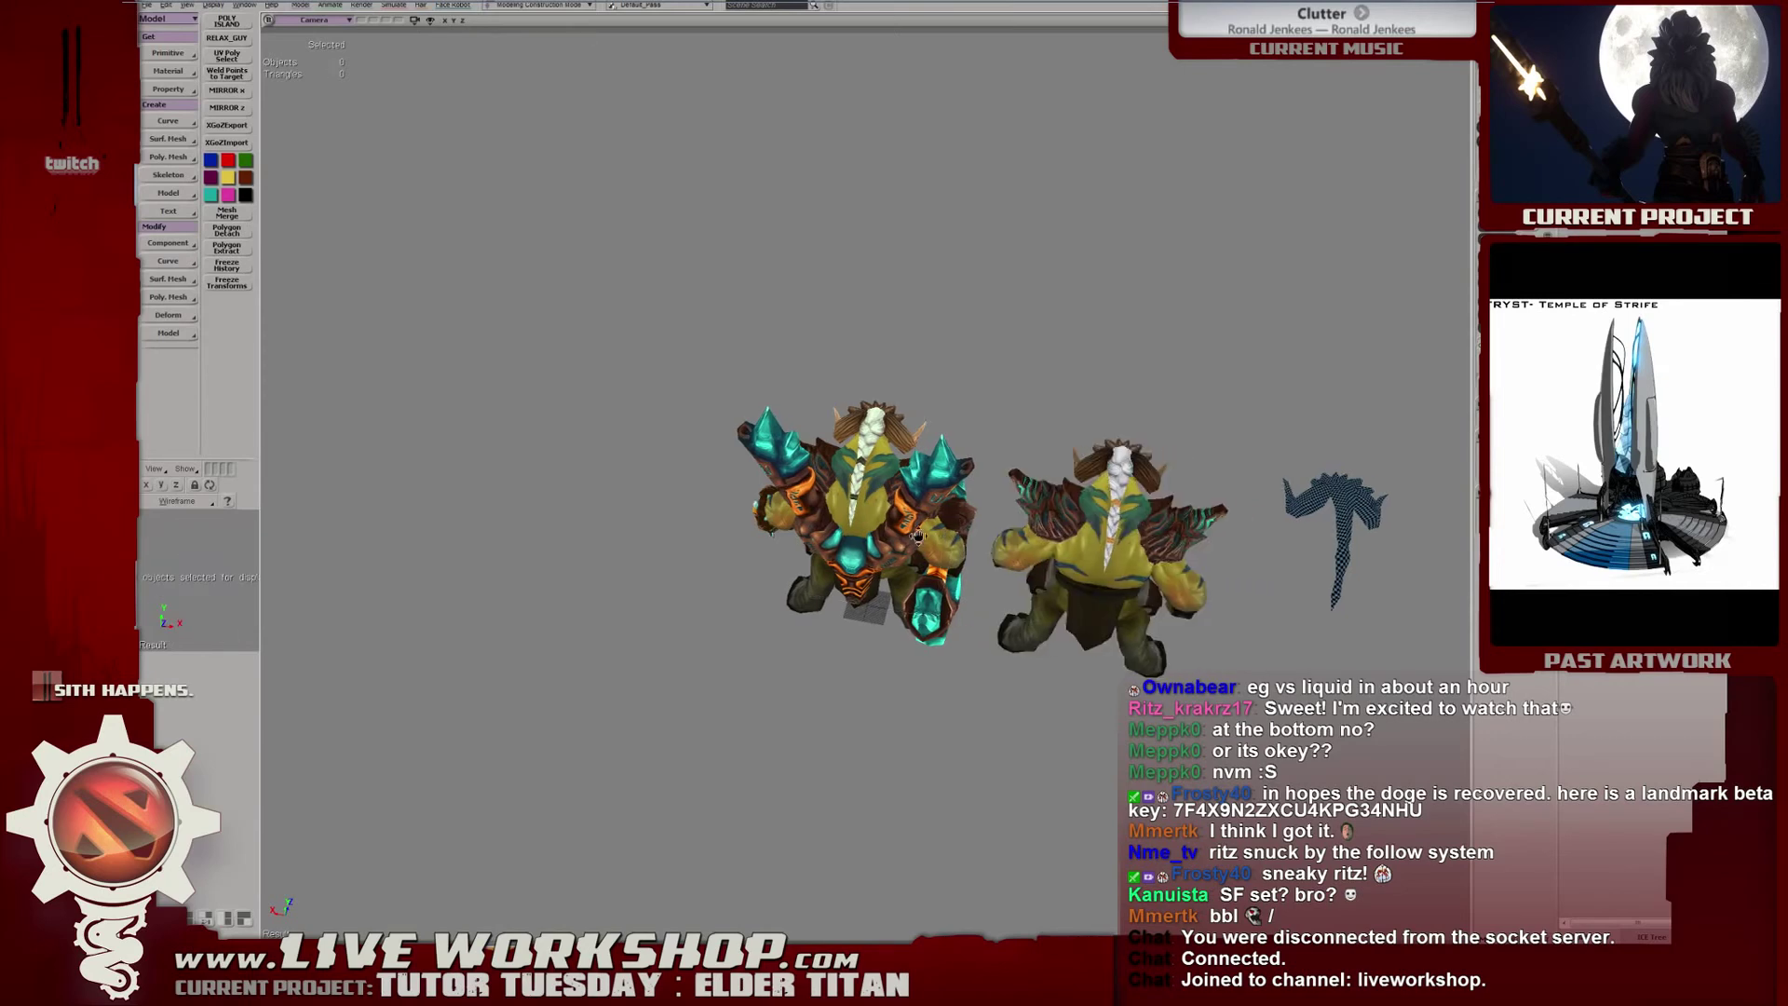
middle_drag(999, 515, 969, 492)
scroll(931, 480, up, 3)
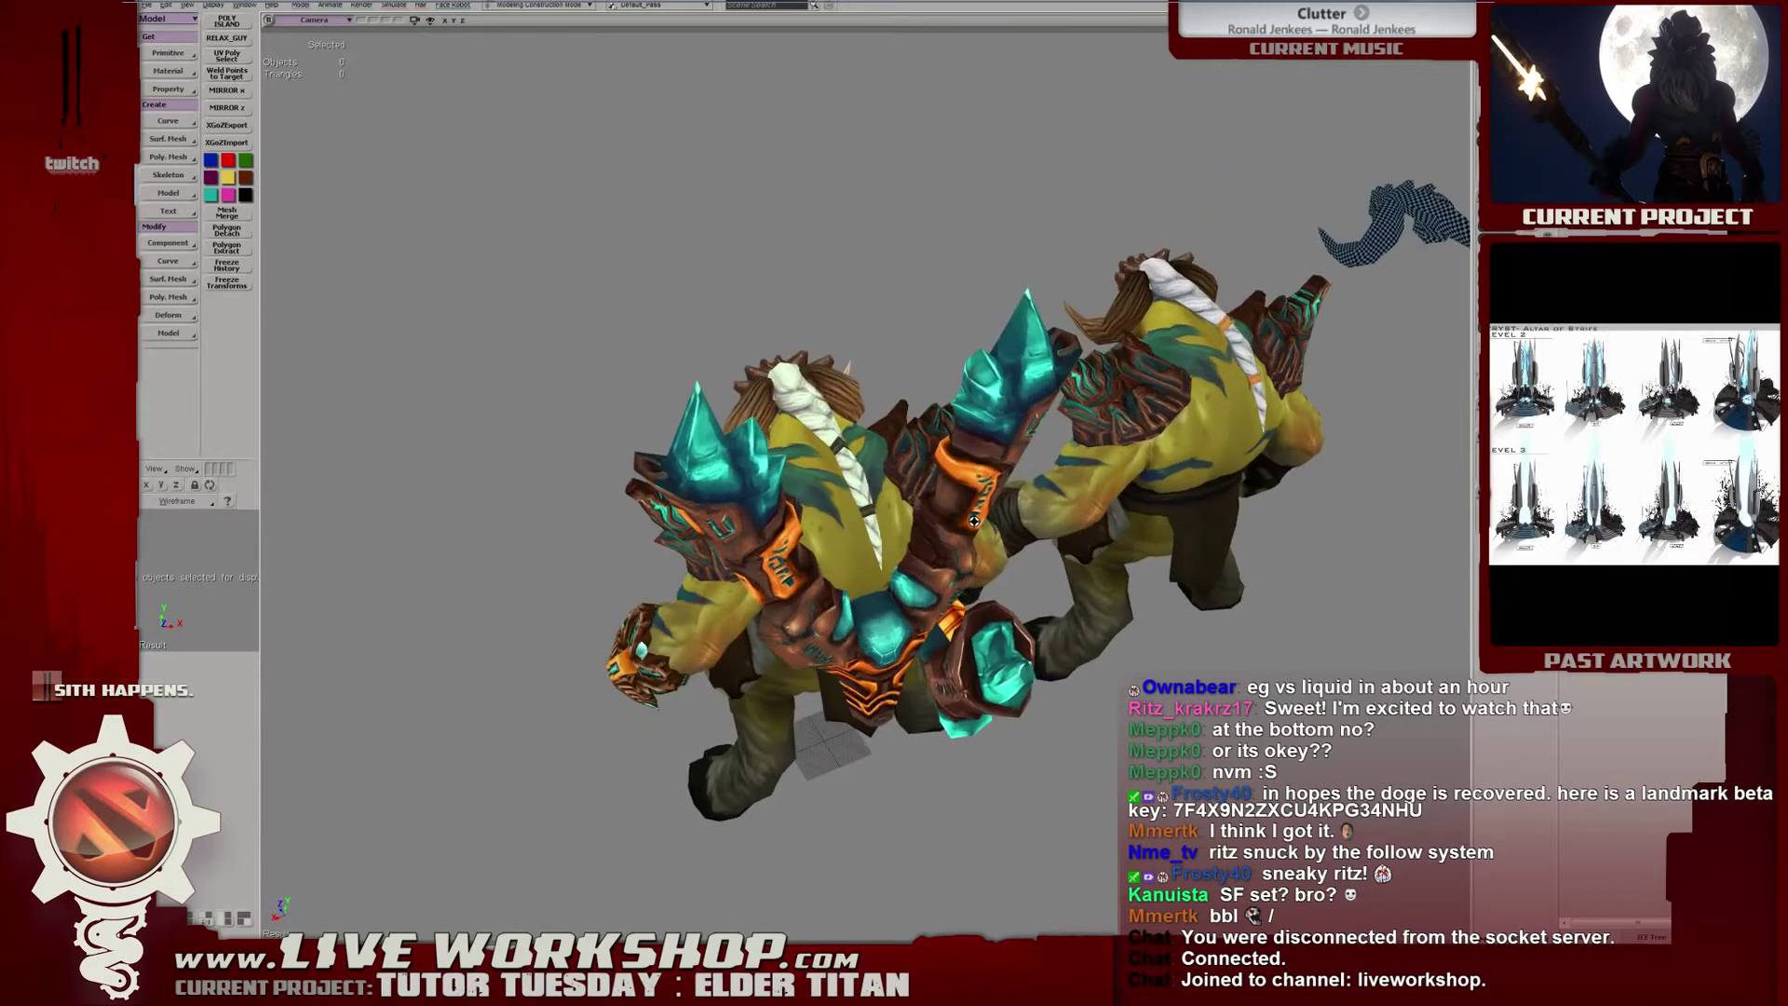
scroll(973, 494, up, 5)
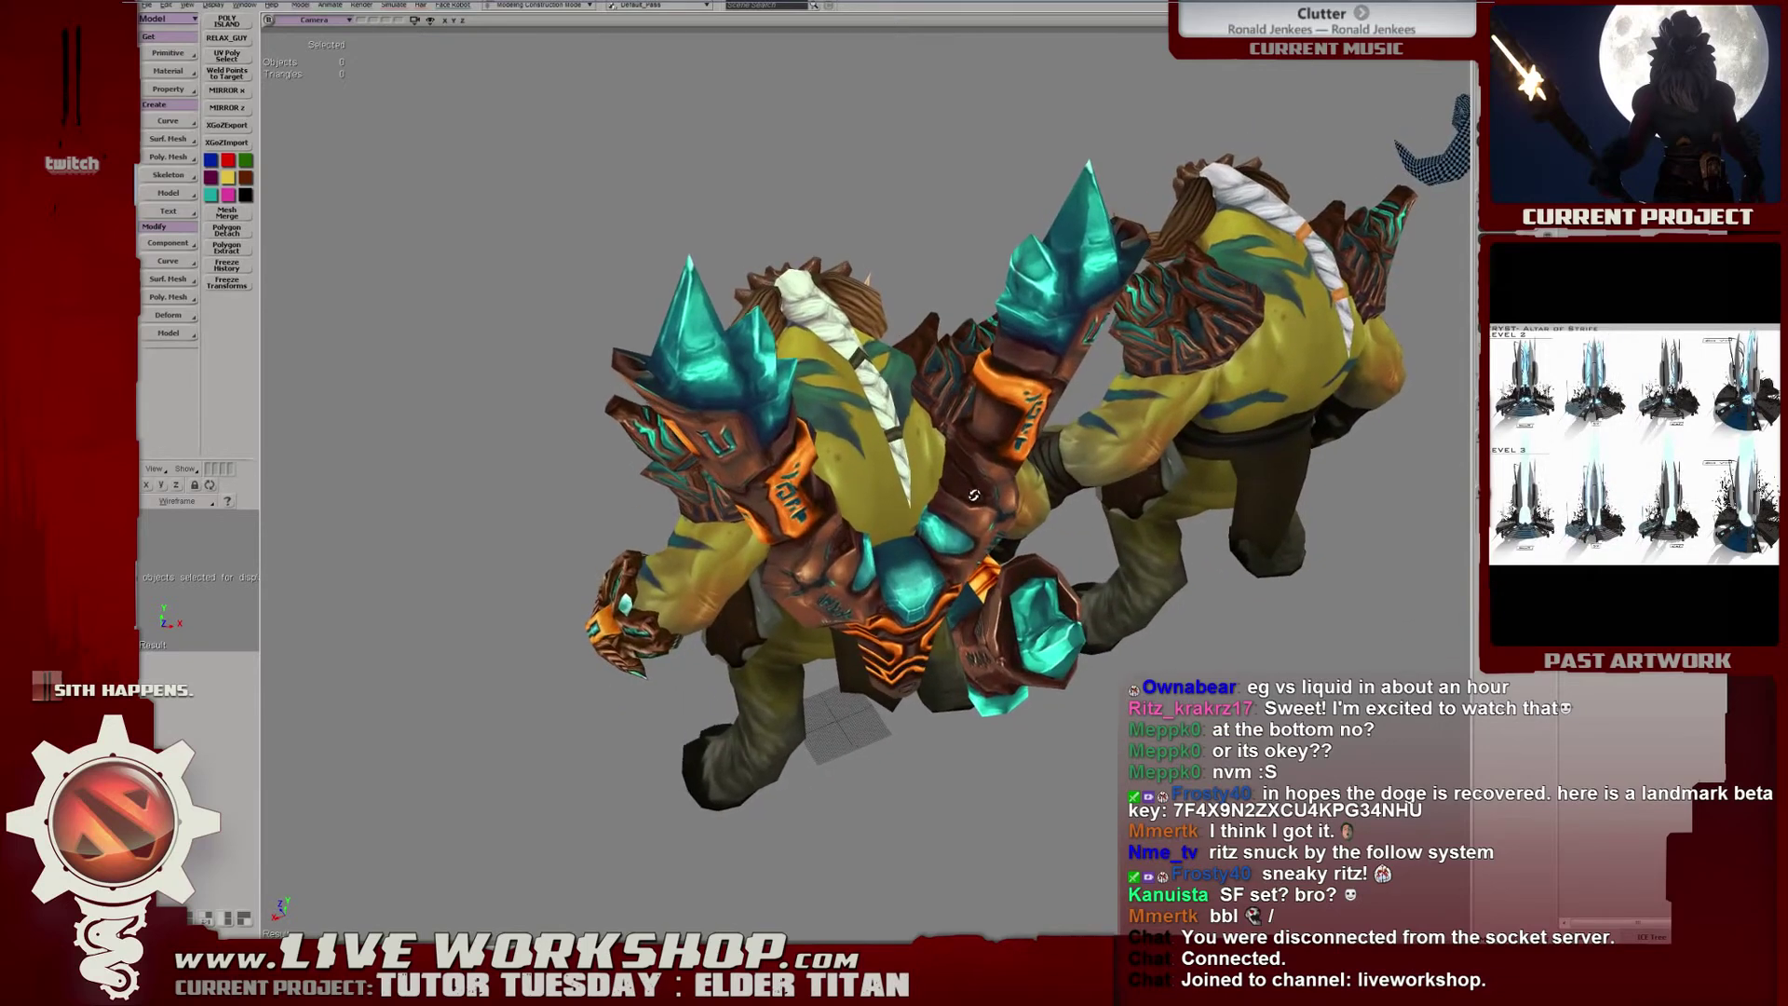
scroll(973, 494, up, 3)
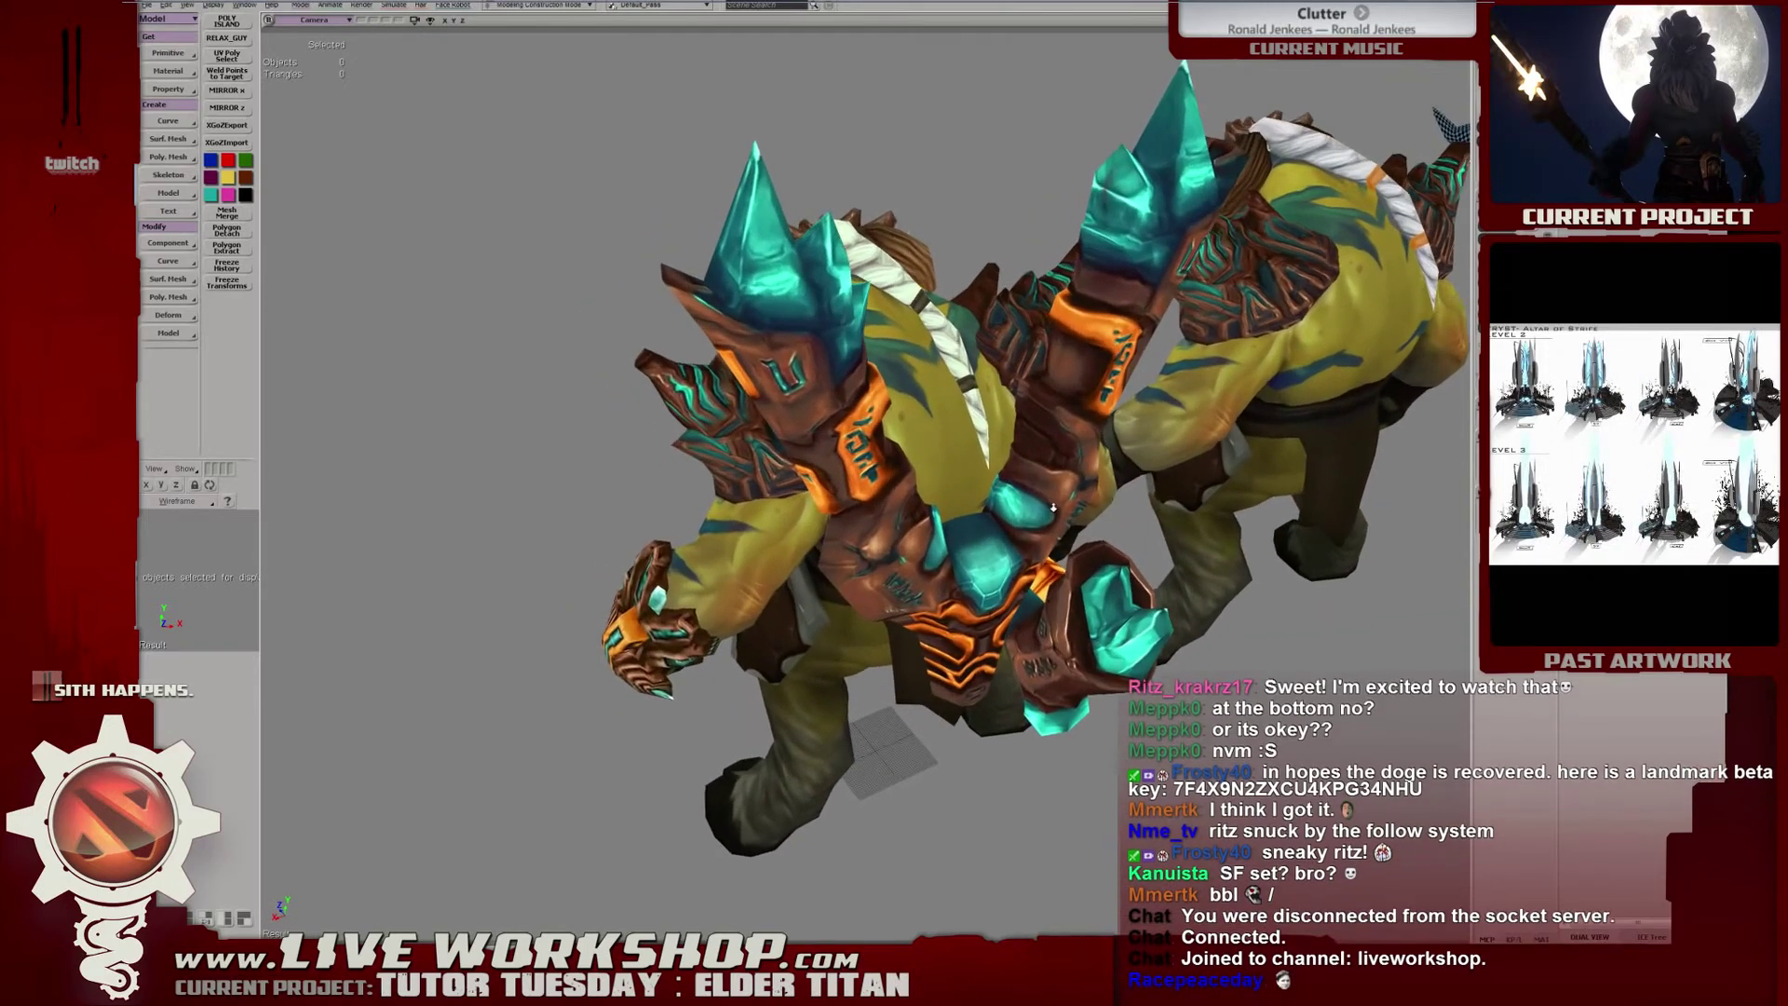
scroll(1025, 503, up, 2)
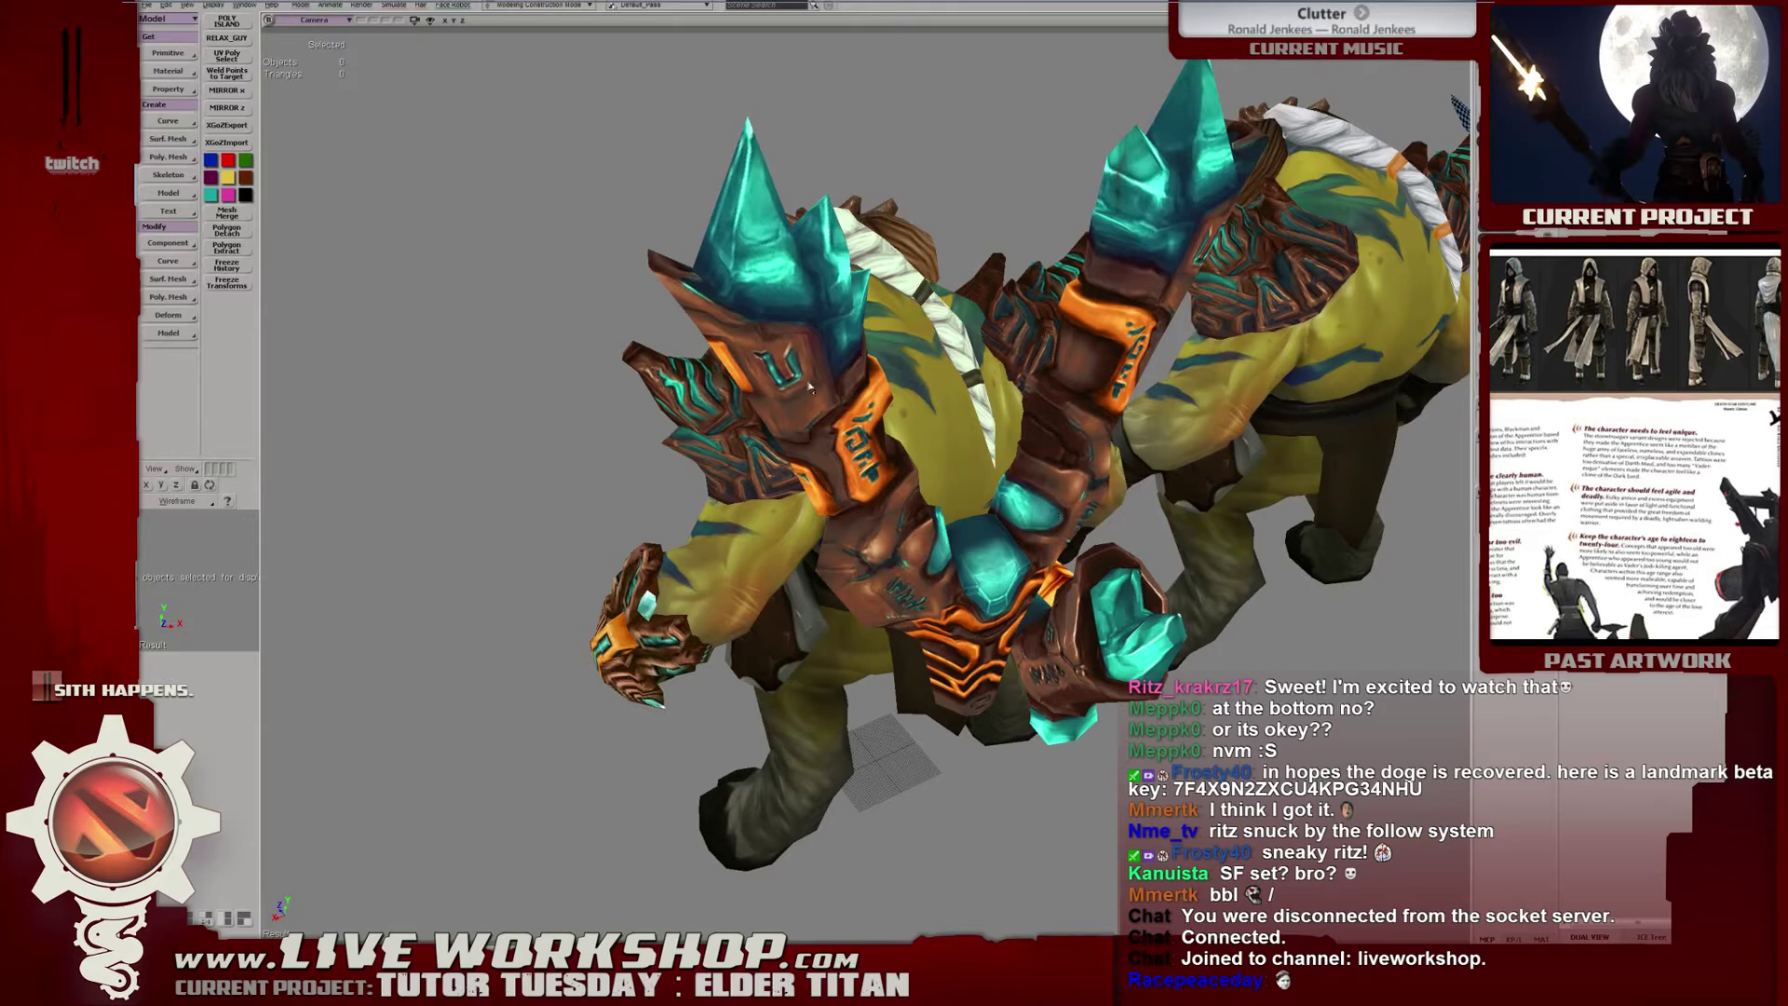
Examine the original figure's back armour and braid from behind at close range.
middle_drag(610, 300, 860, 307)
click(866, 358)
scroll(866, 357, down, 3)
key(ctrl+shift+a)
scroll(860, 306, up, 5)
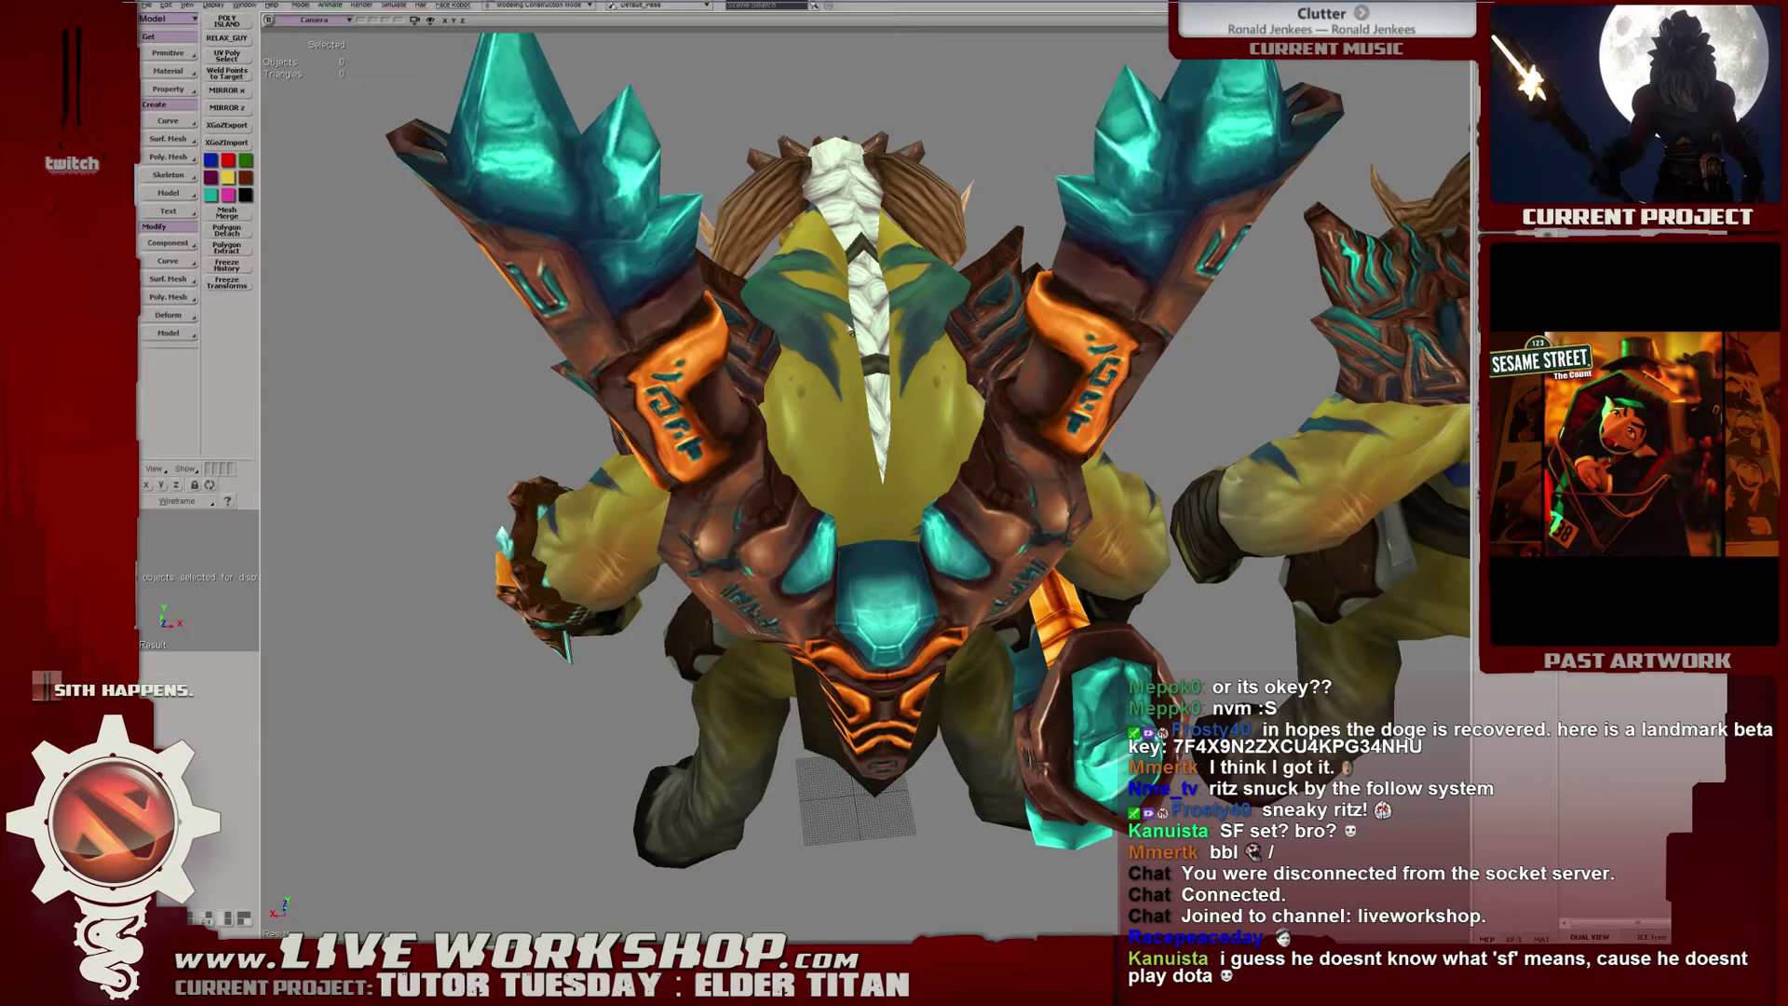
middle_drag(850, 336, 871, 505)
Duplicate the original figure's back armour onto the duplicate figure, and move the complete duplicate slightly farther from the original.
click(882, 421)
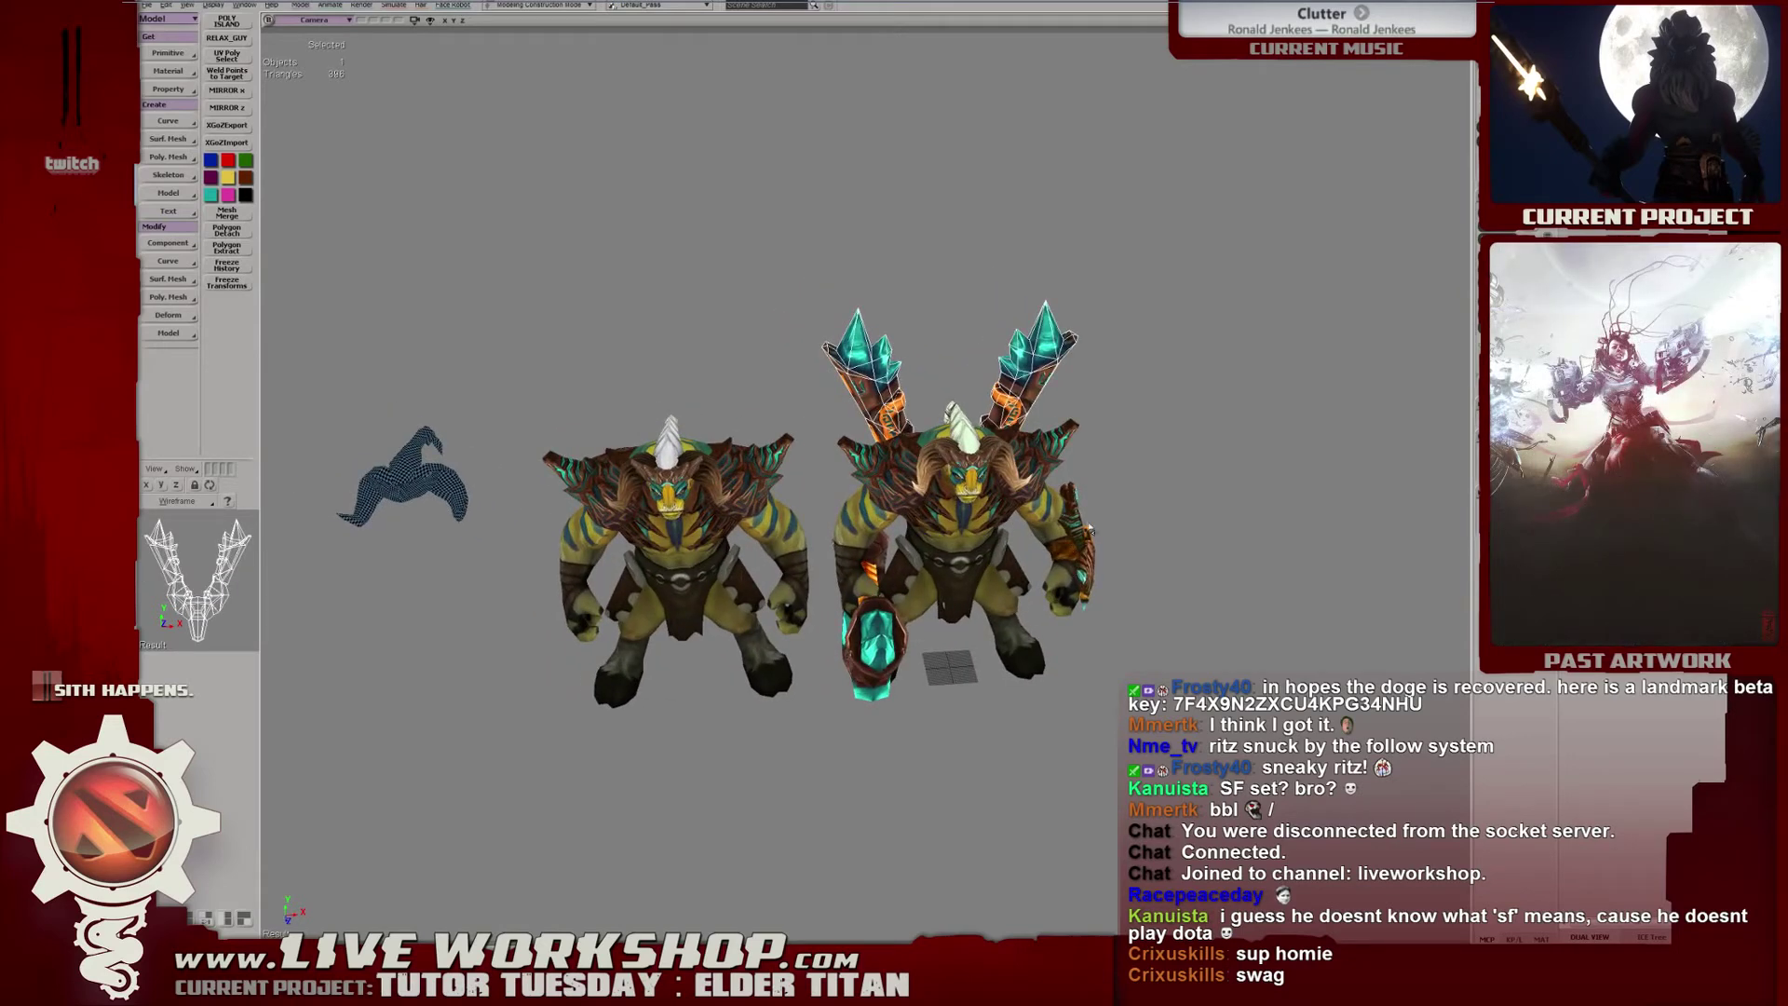
key(ctrl+d)
drag(1088, 529, 607, 361)
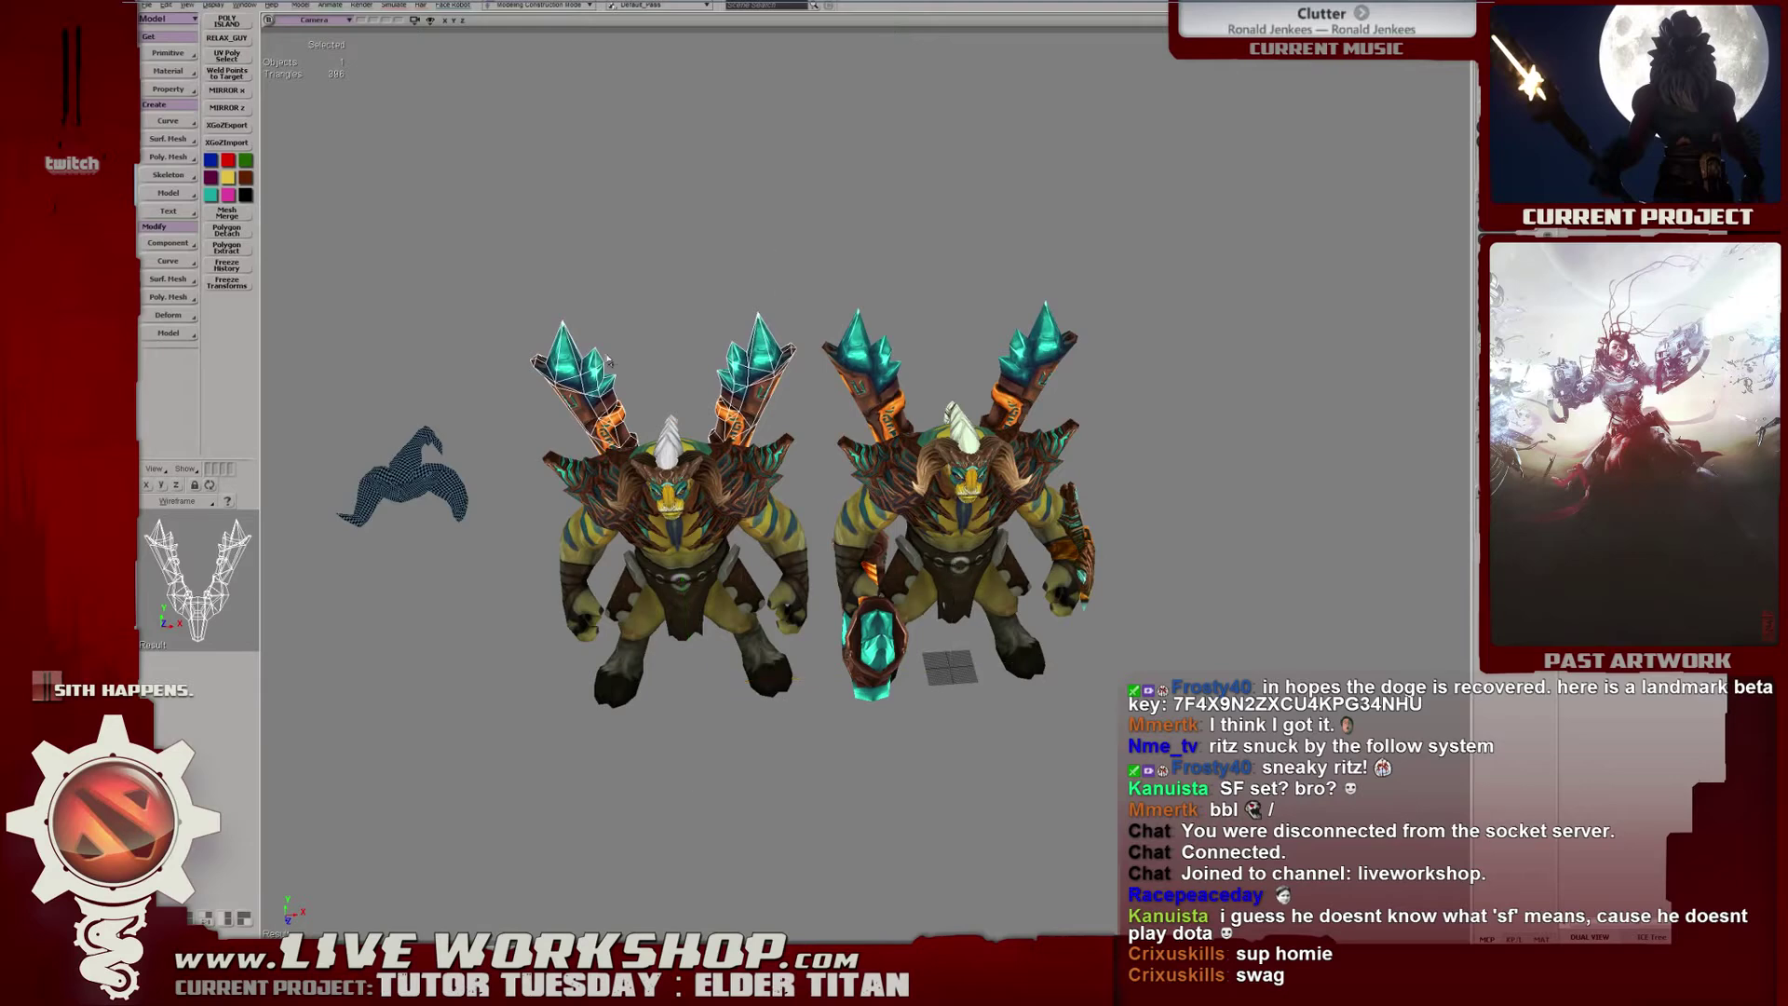
click(750, 540)
drag(855, 532, 787, 532)
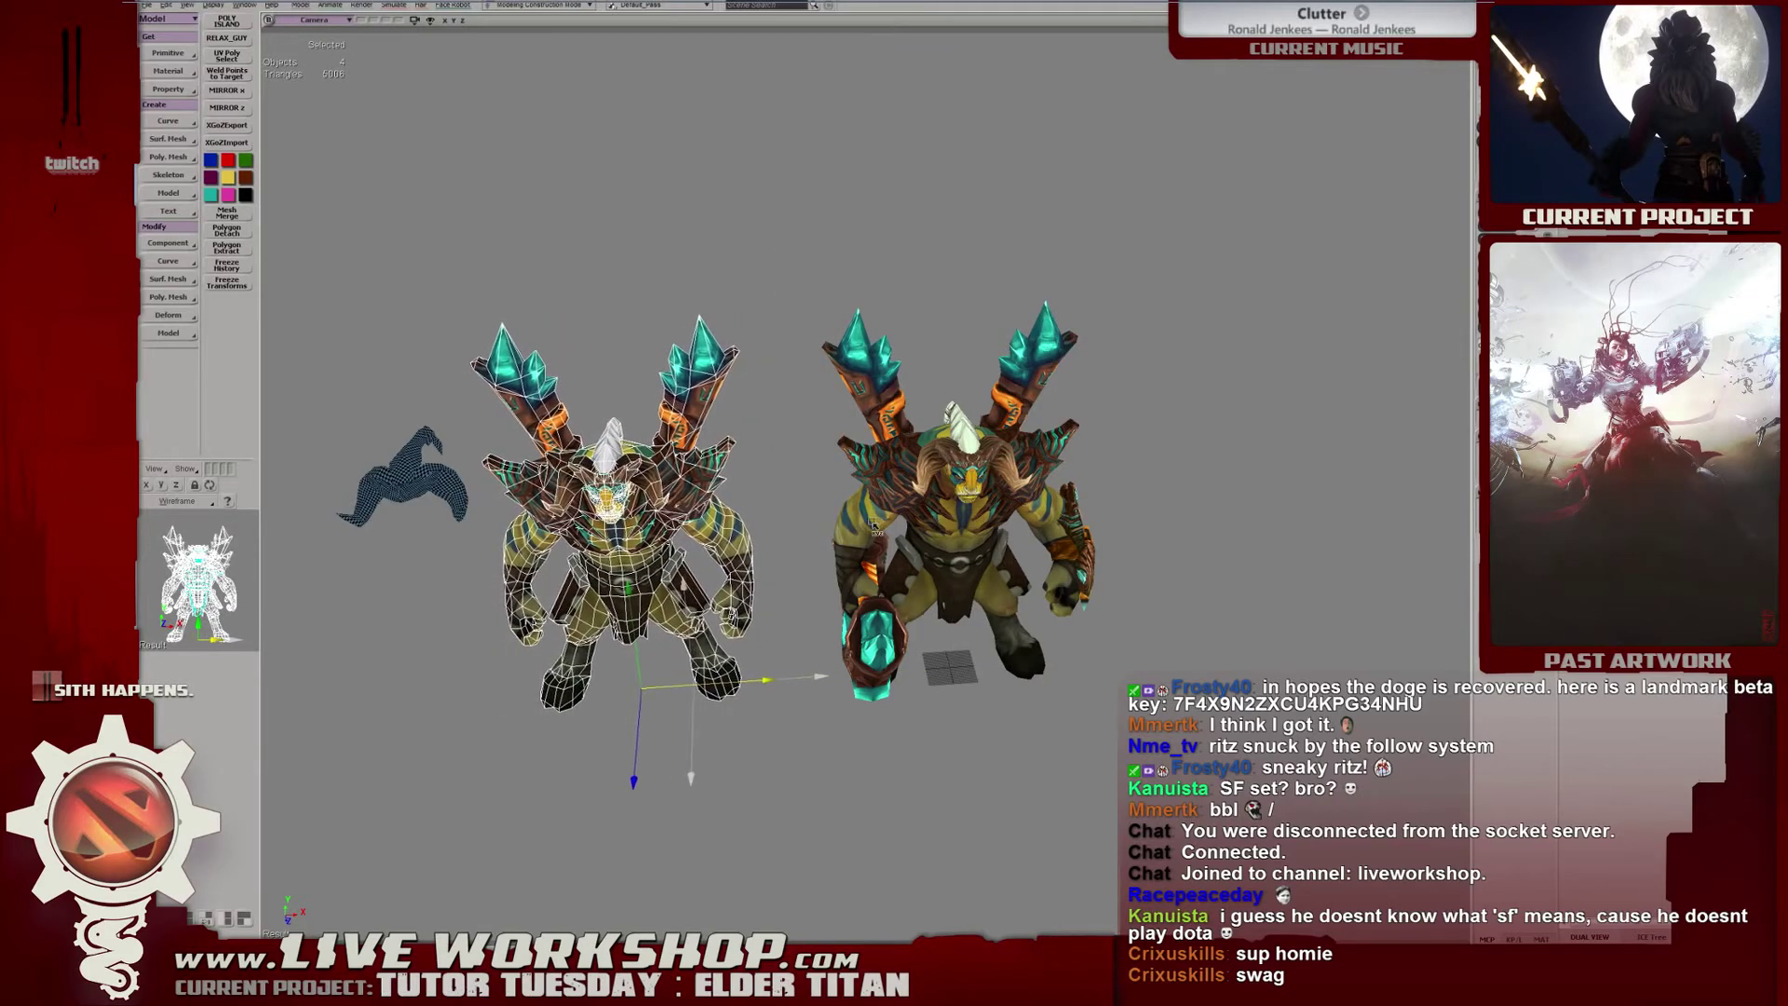
Move the loose checkered helmet mesh to the opposite side of the two figures, deselect it, and view the figures from behind.
key(space)
click(430, 489)
drag(535, 497, 1307, 464)
key(space)
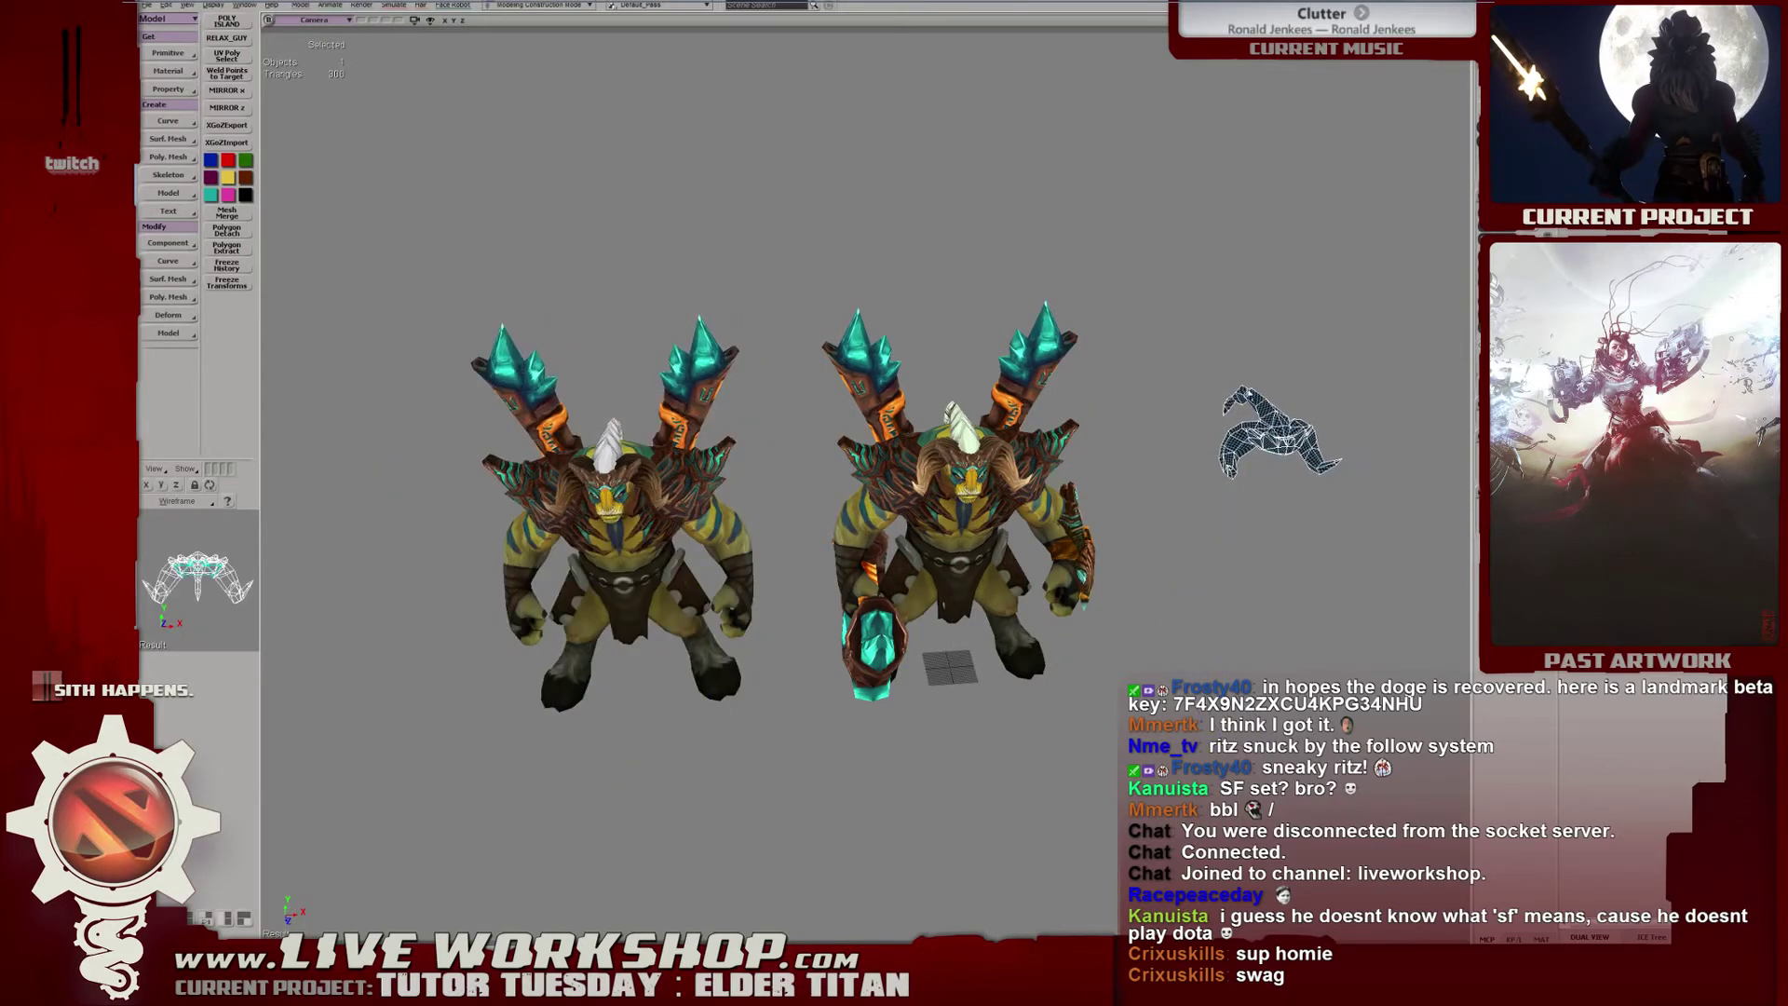
click(1206, 328)
middle_drag(959, 456, 1071, 648)
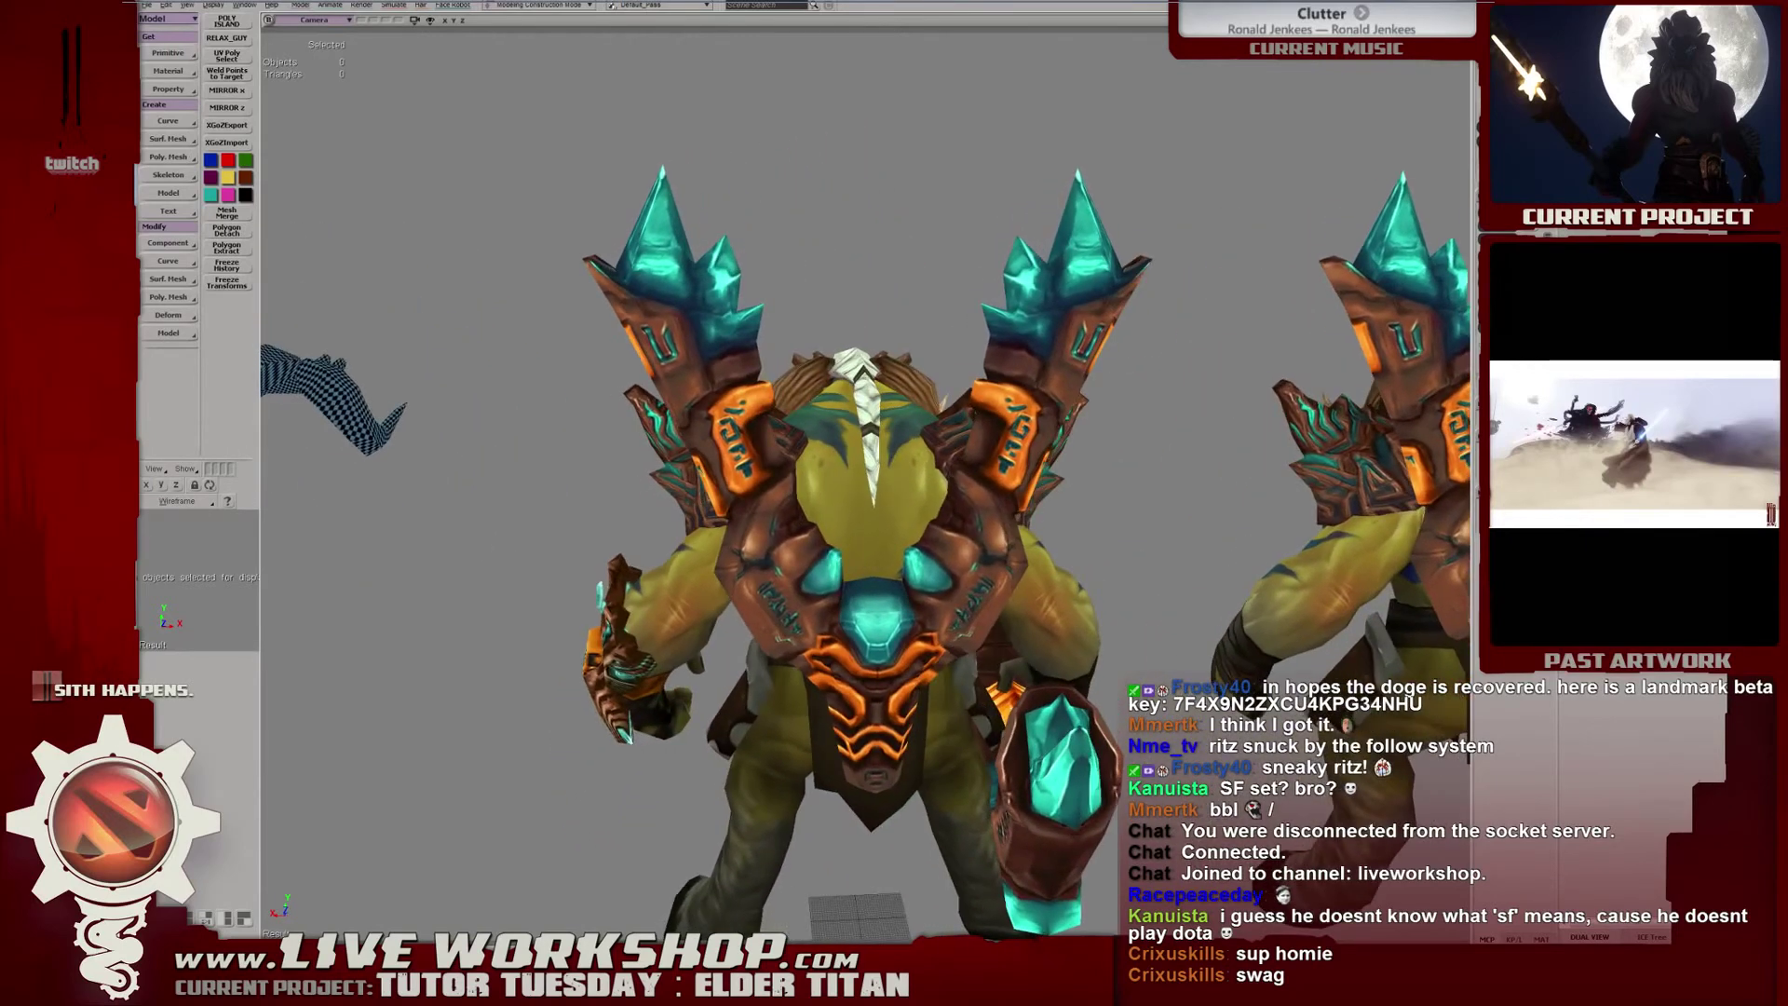
Switch to Photoshop, clear the moonlit artwork aside, and bring ElderTitan_Back_Color_256.psd forward in a larger window.
key(alt+Tab)
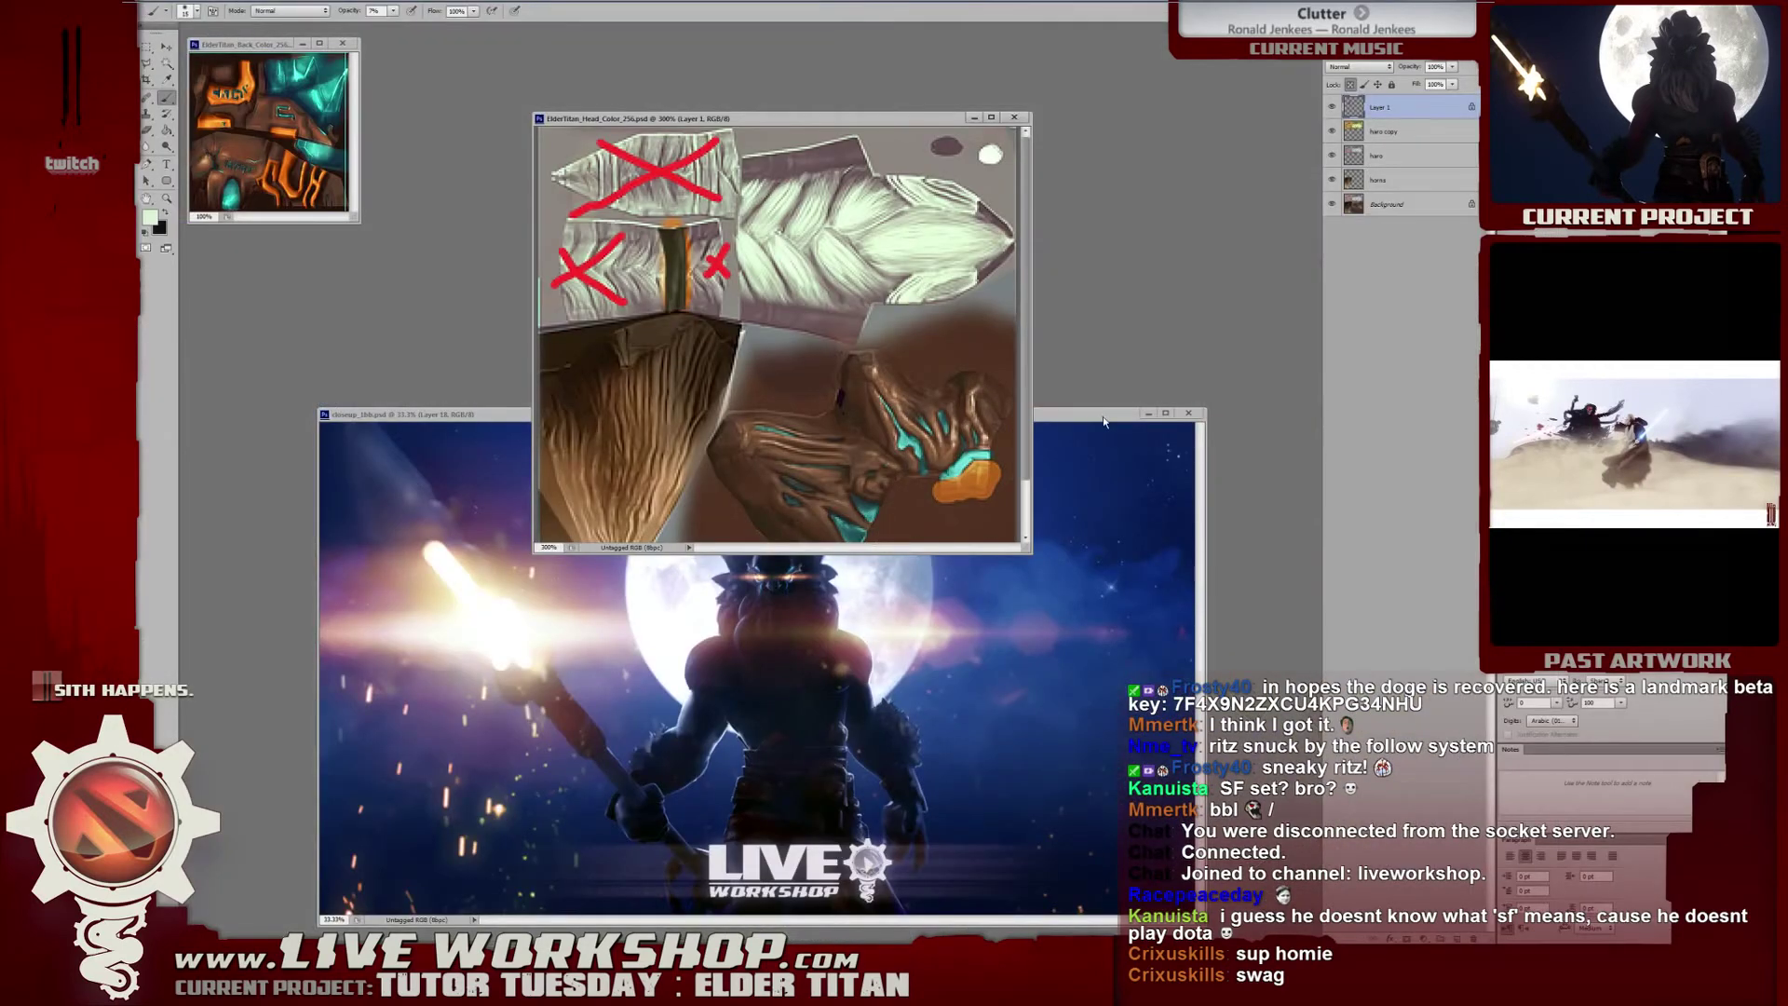
drag(1104, 418, 976, 423)
click(303, 44)
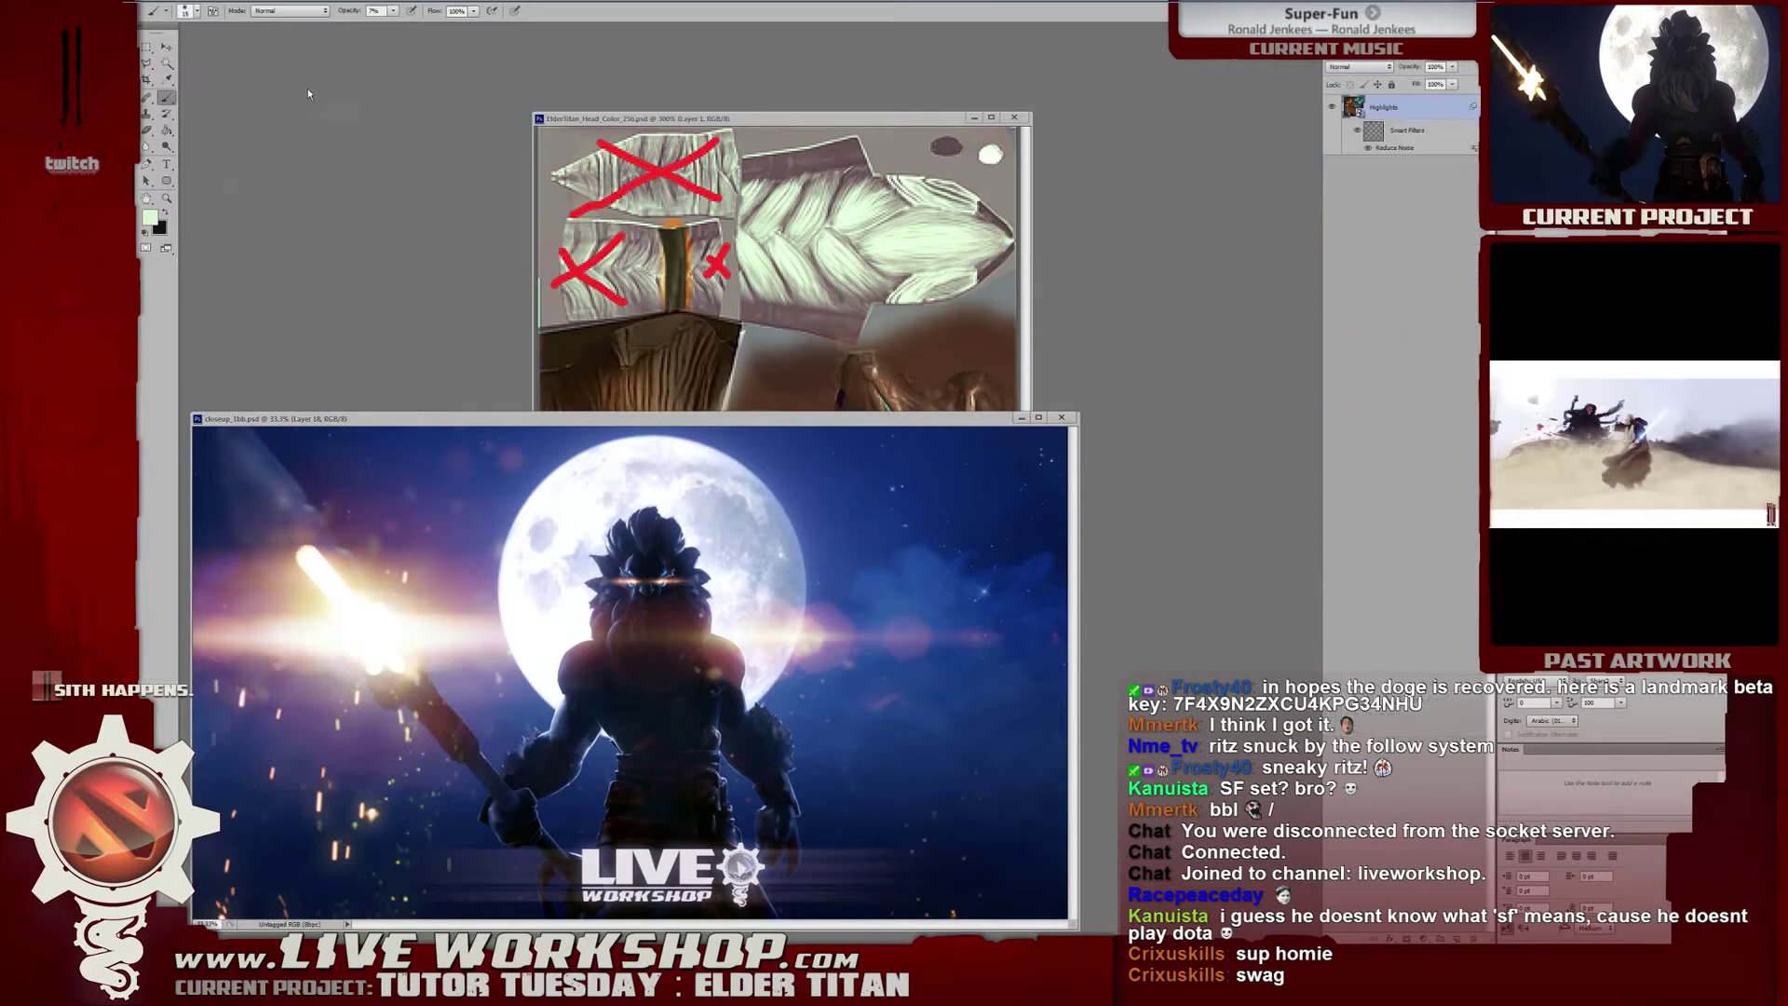
drag(291, 87, 345, 106)
click(388, 94)
drag(429, 279, 528, 391)
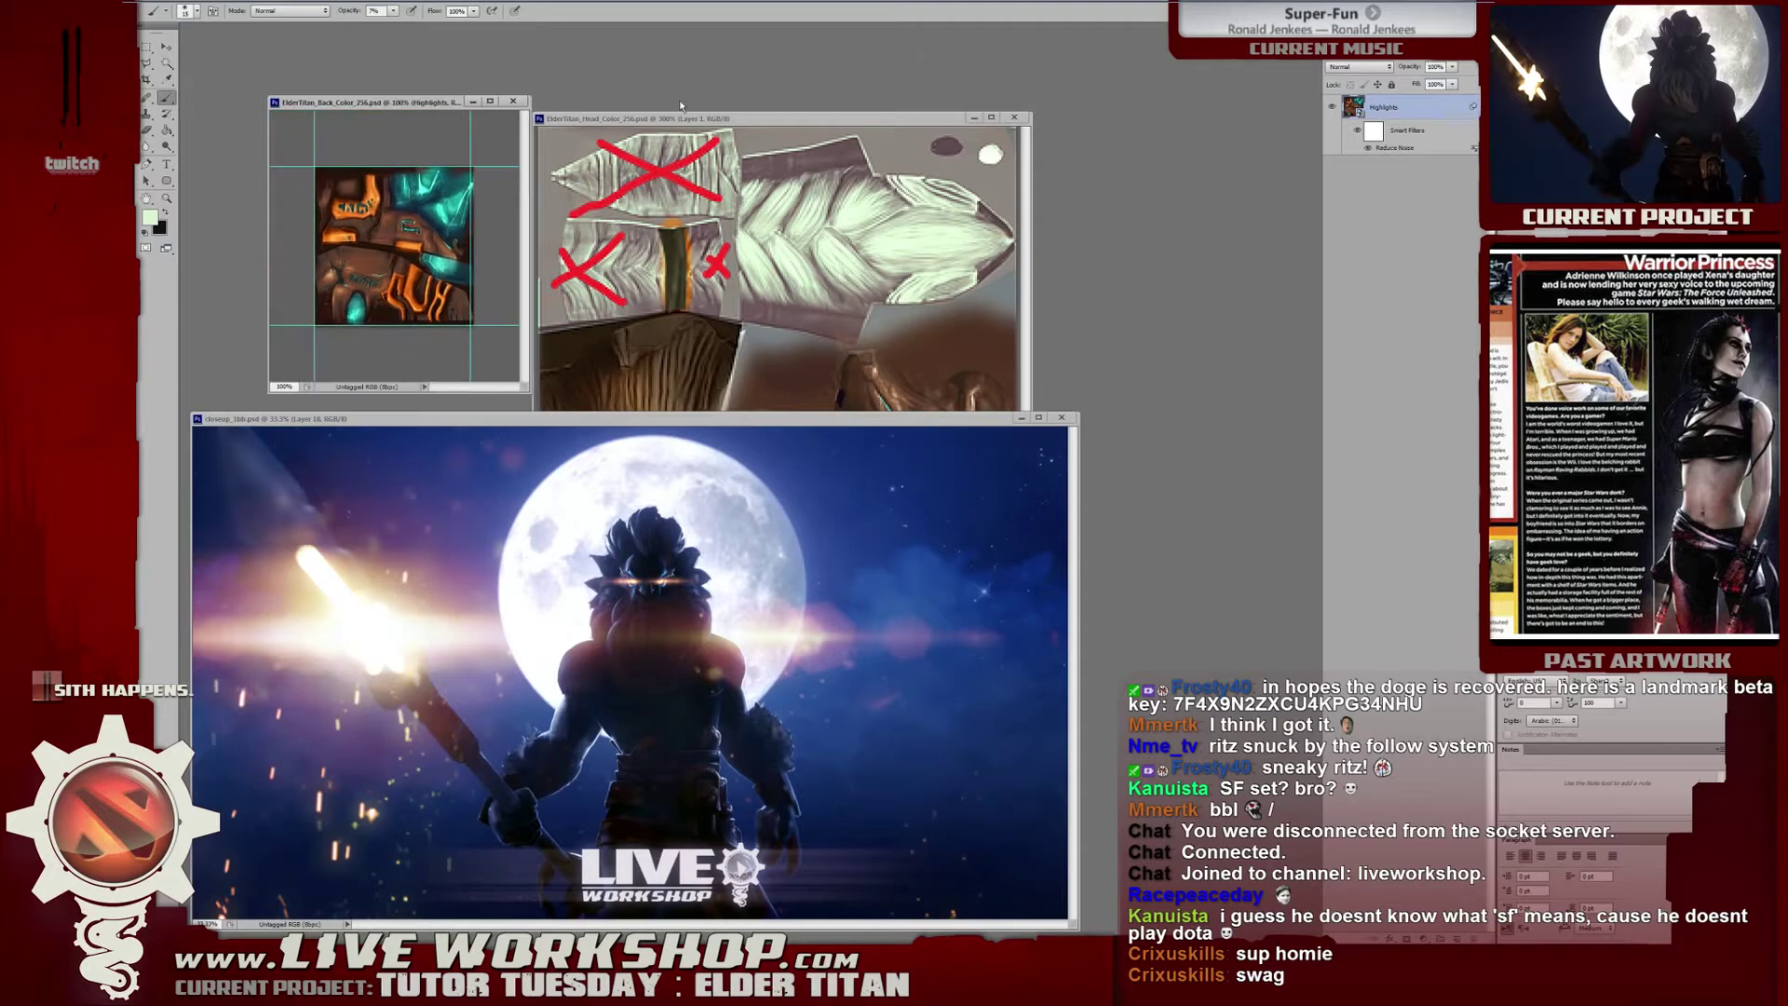
Zoom out the head texture to show it whole and move its window clear of the back texture.
mouse_move(588, 122)
mouse_down()
mouse_move(618, 80)
mouse_move(582, 96)
mouse_move(610, 127)
mouse_up()
key(ctrl+minus)
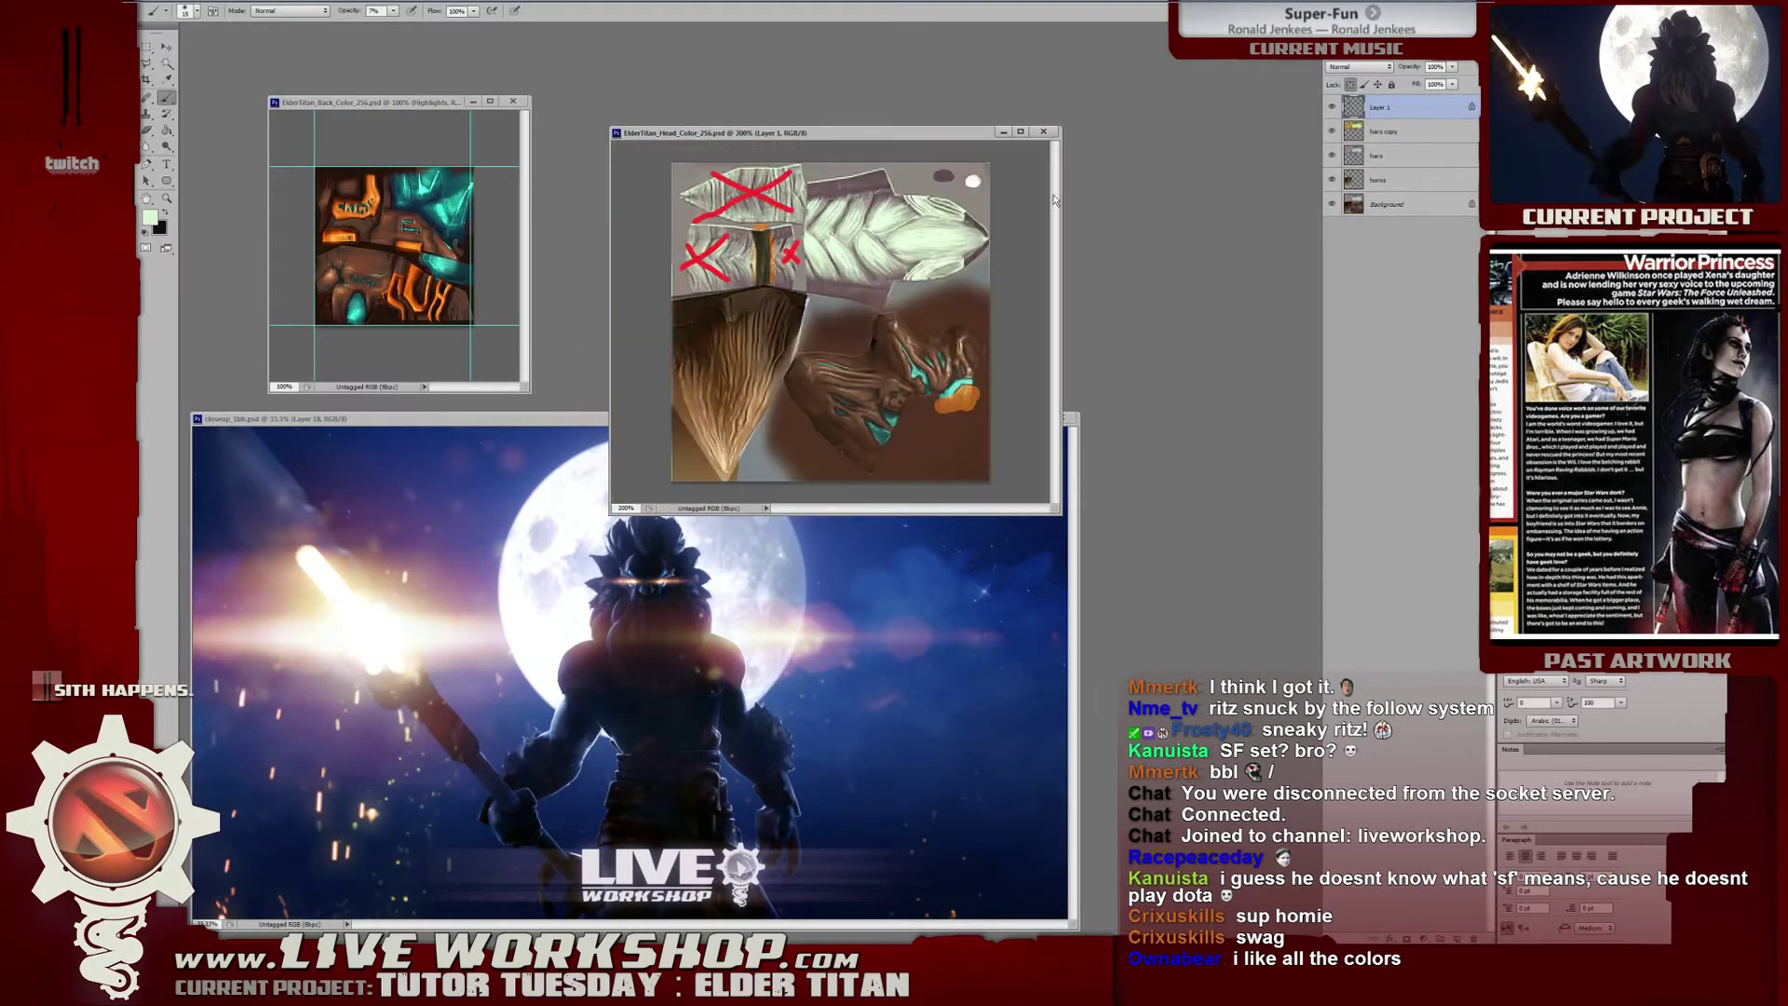
click(1045, 132)
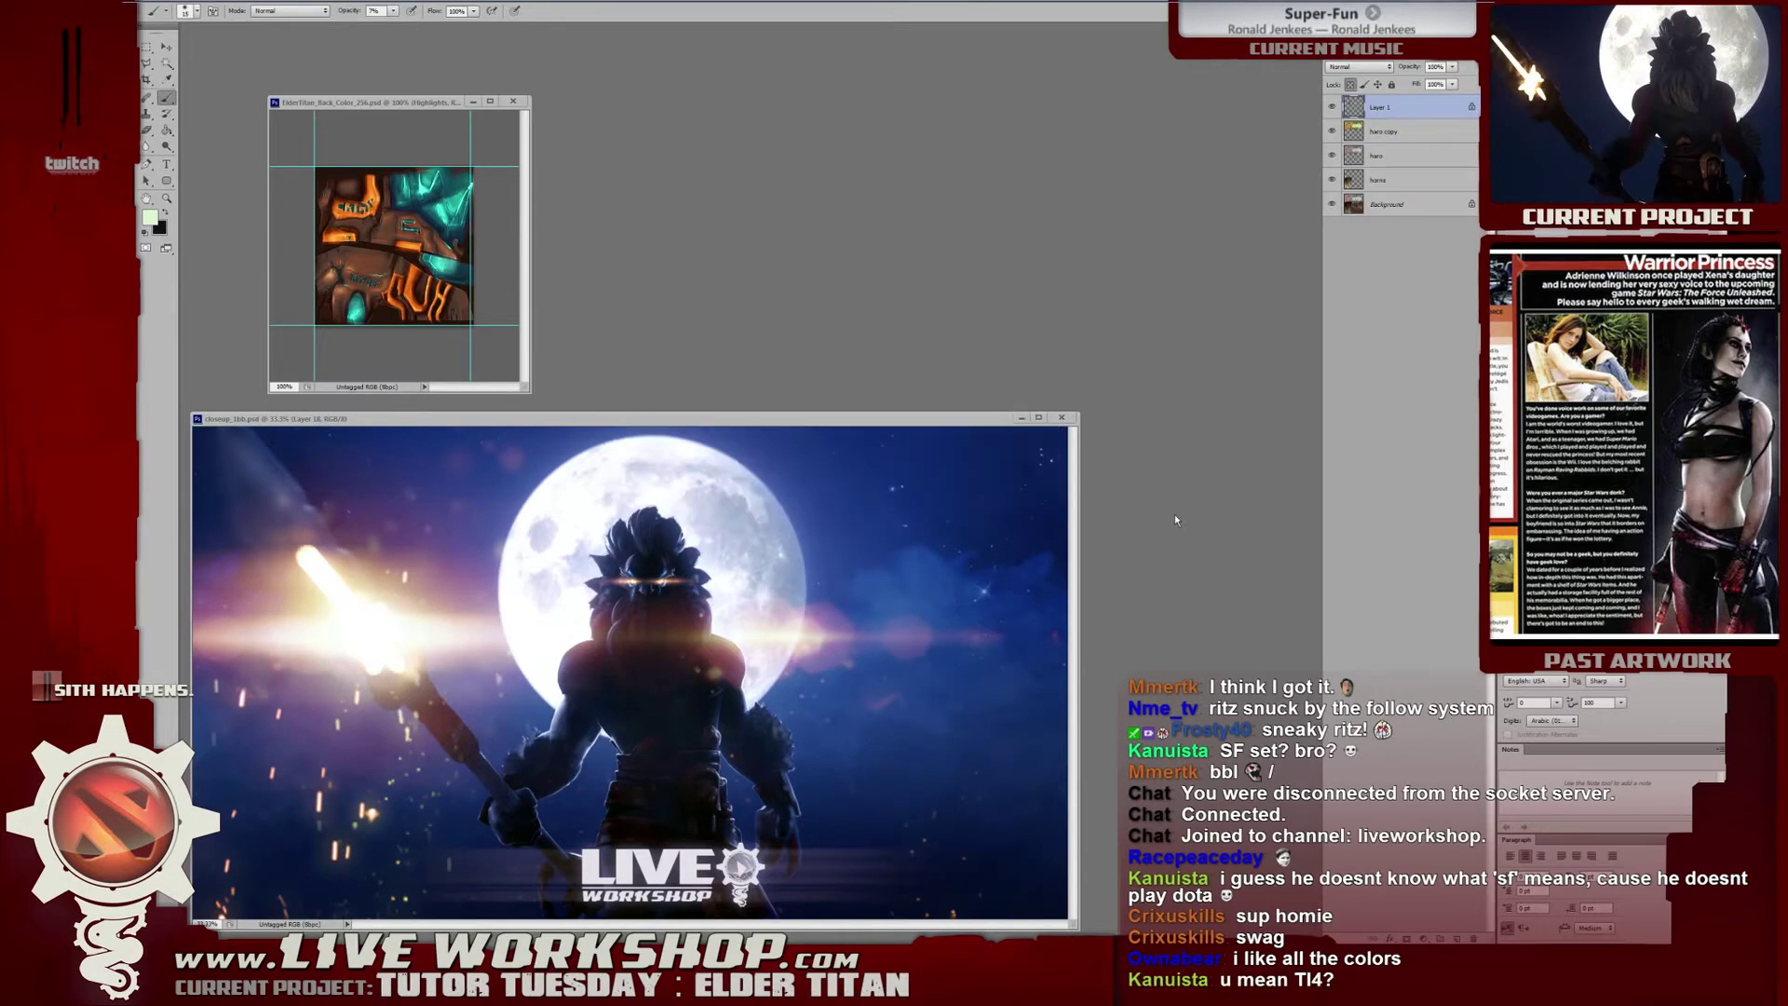
Enlarge the back texture's window, zoom it to 200%, and position it above the other documents.
drag(373, 102, 719, 100)
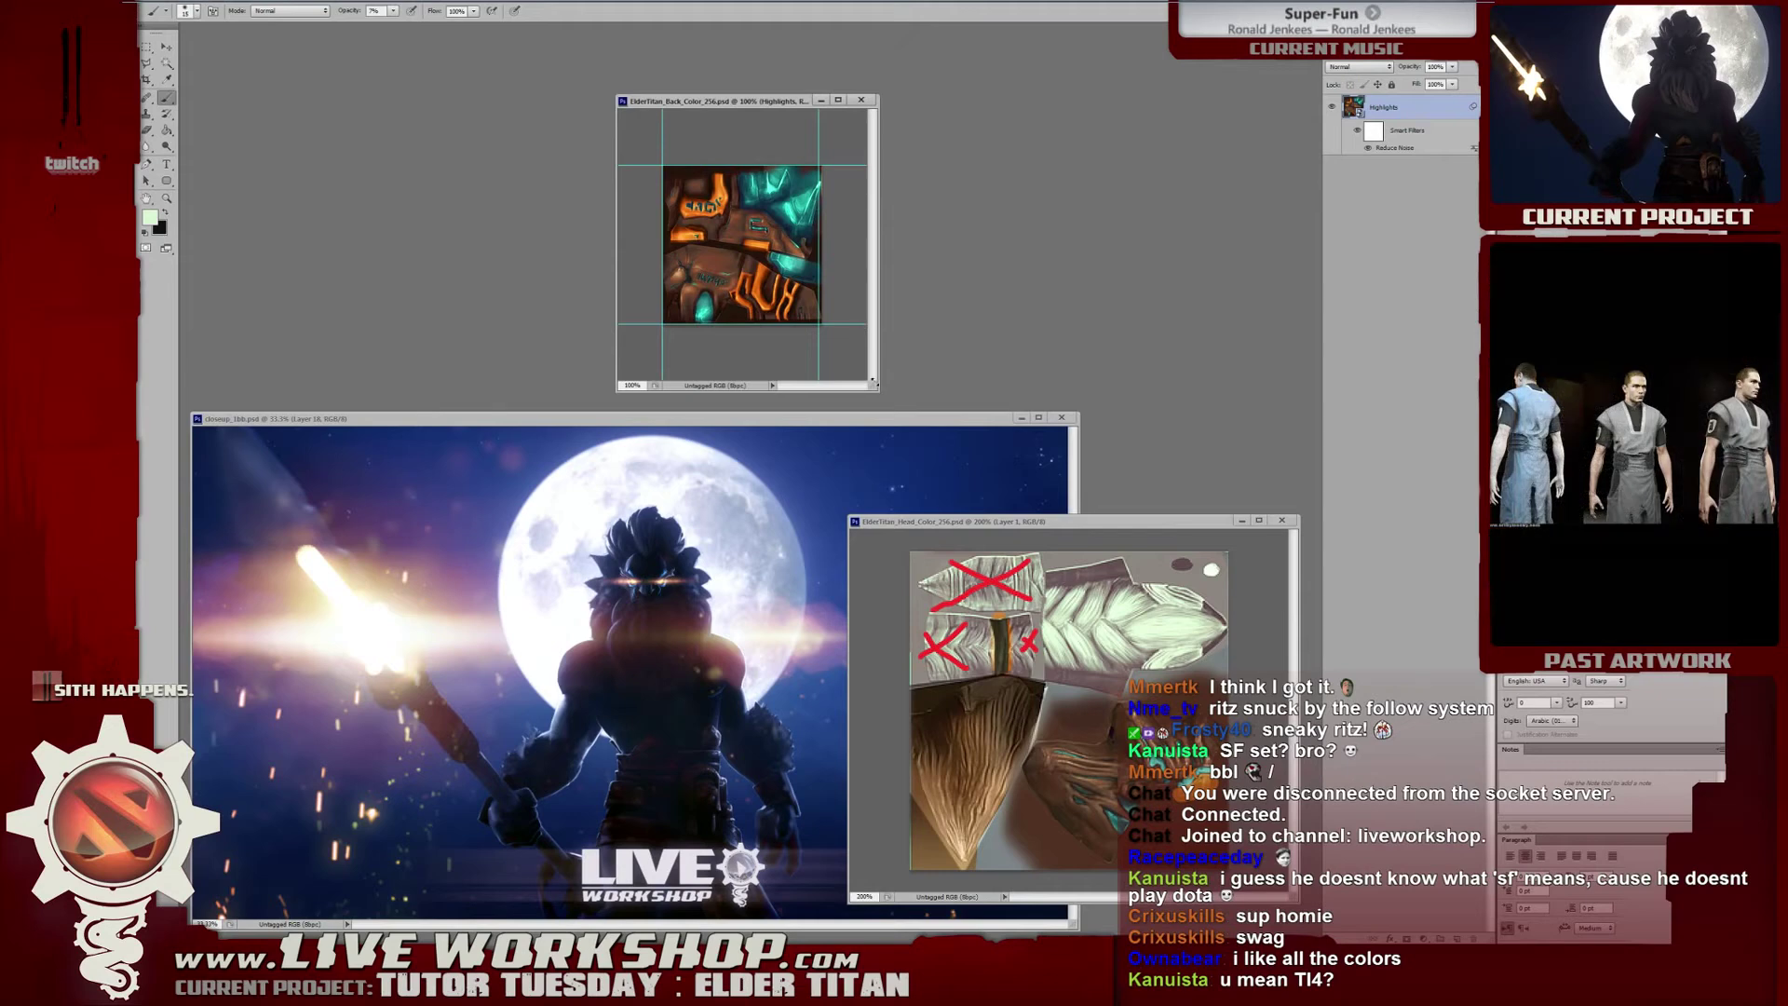
drag(873, 382, 1057, 538)
drag(819, 104, 757, 104)
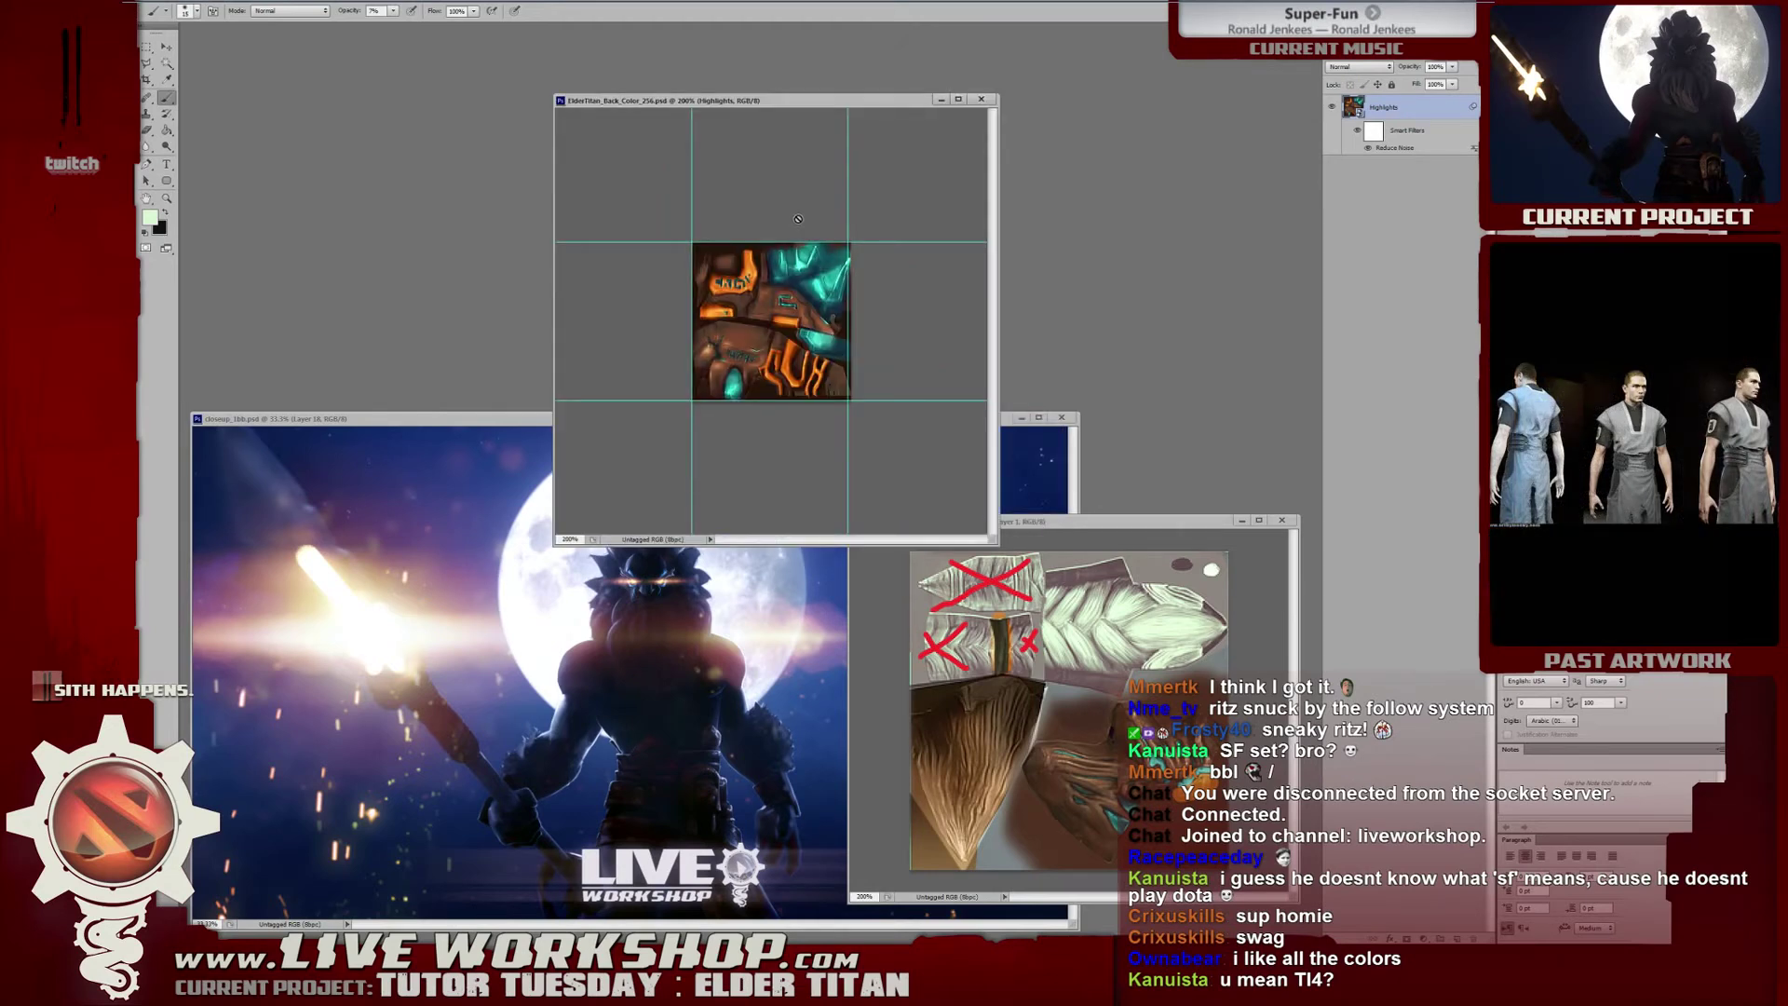
key(ctrl+plus)
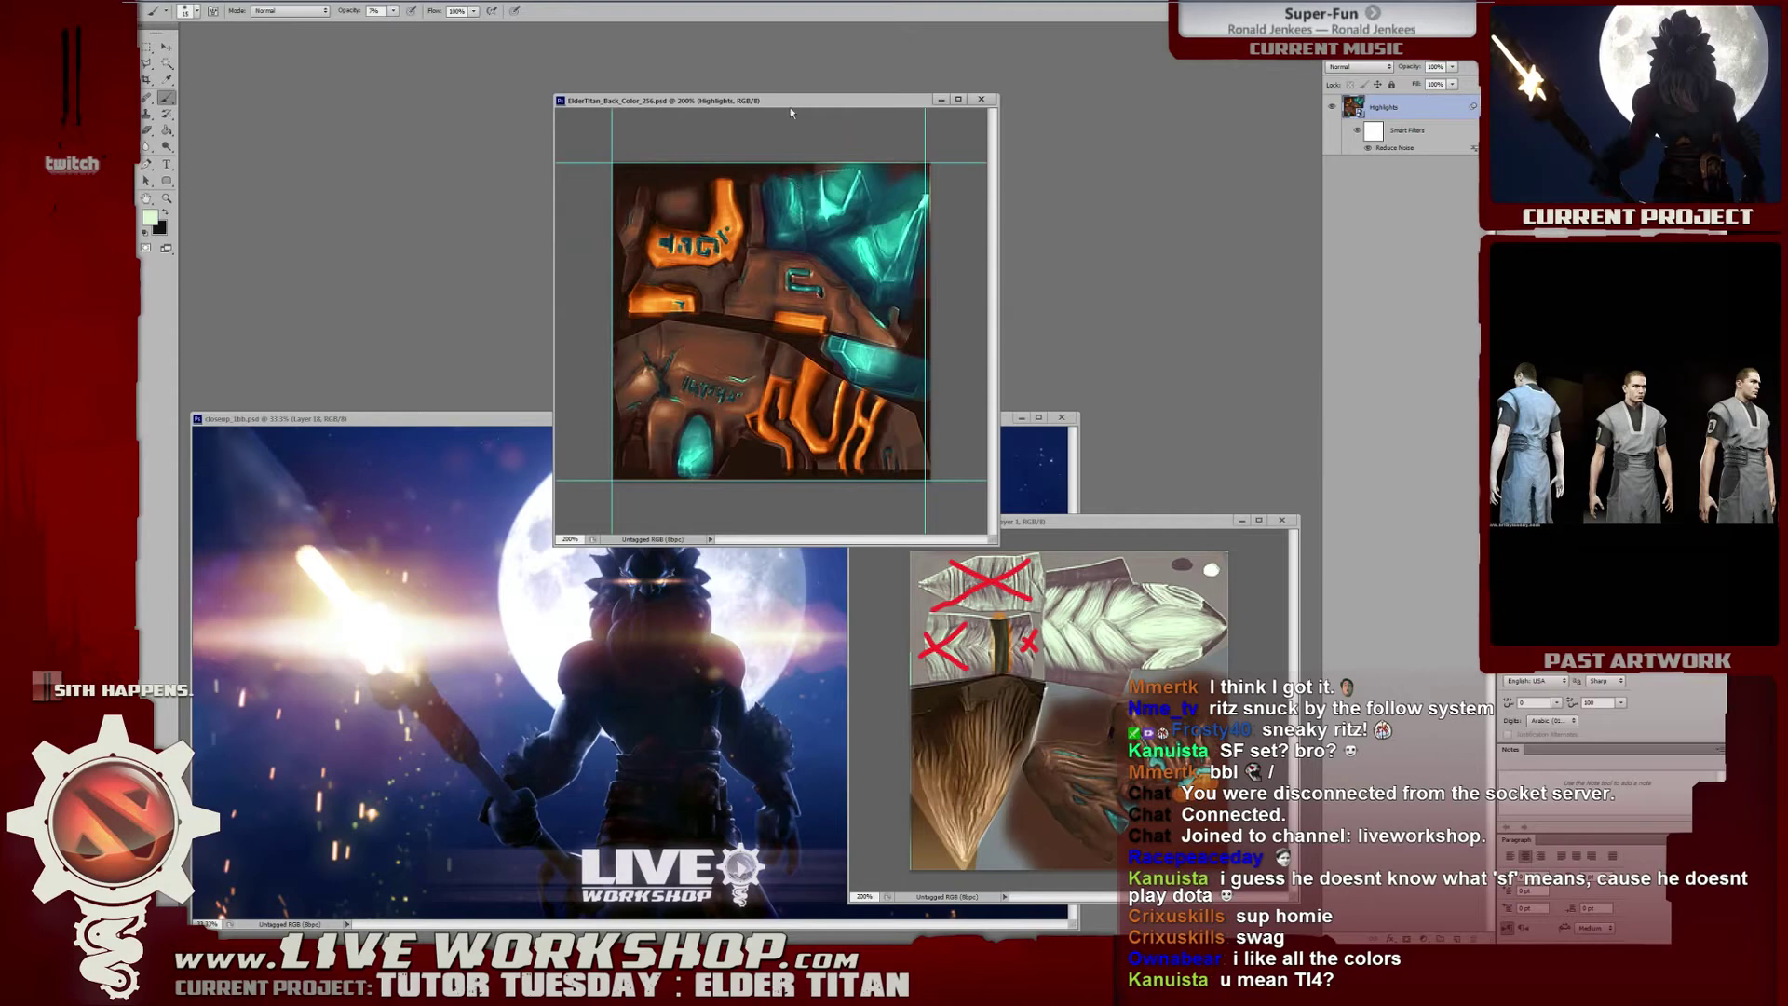
drag(790, 110, 781, 103)
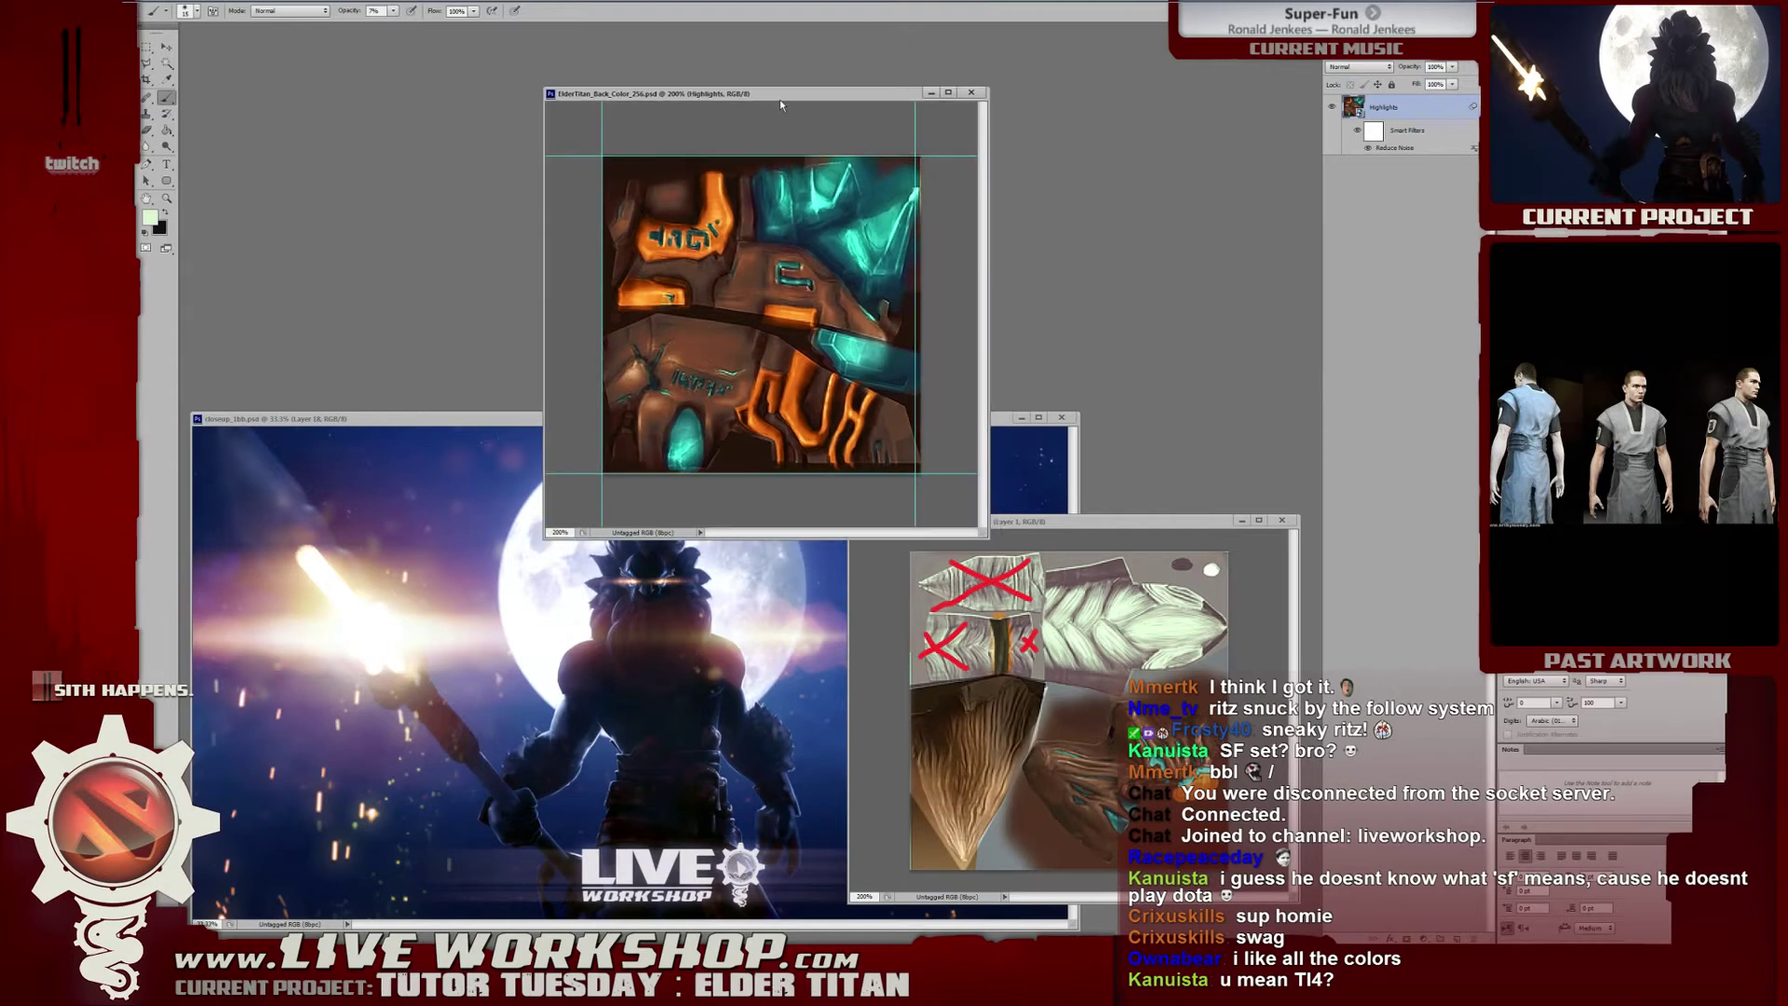
drag(802, 97, 740, 96)
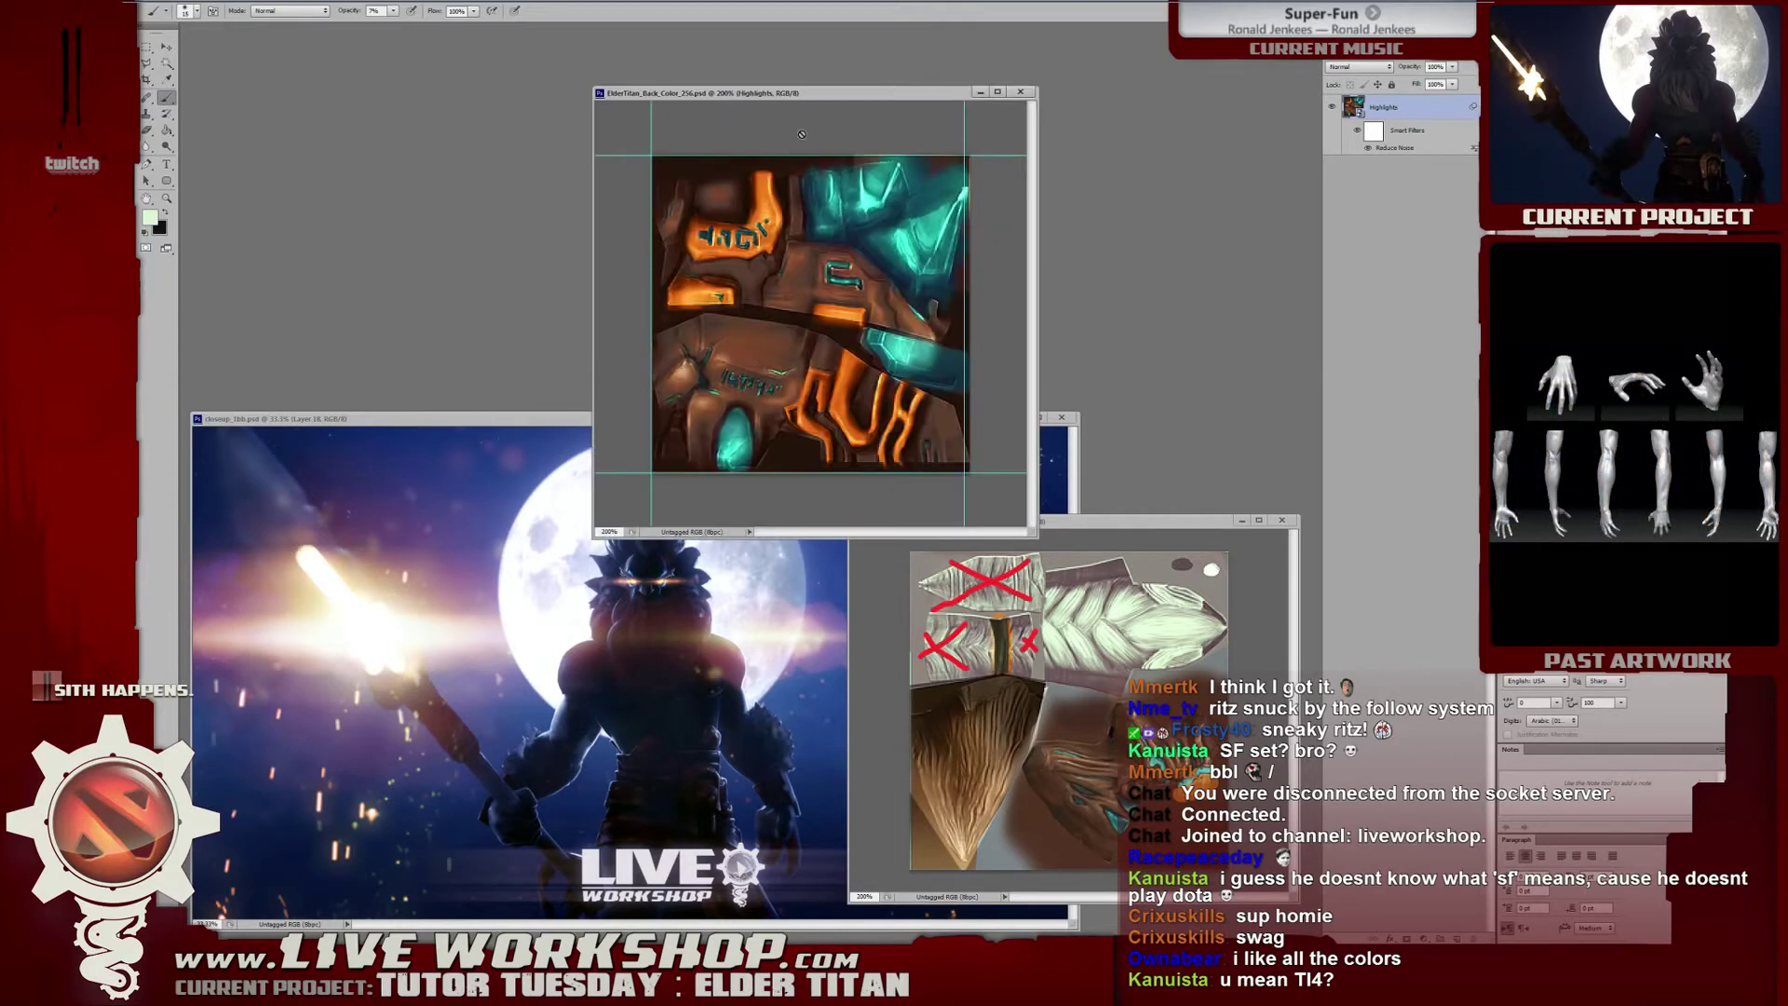
Toggle the Highlights layer's visibility off and on, and open the contents of its smart object in a separate document.
click(1331, 108)
click(1331, 108)
drag(911, 95, 887, 106)
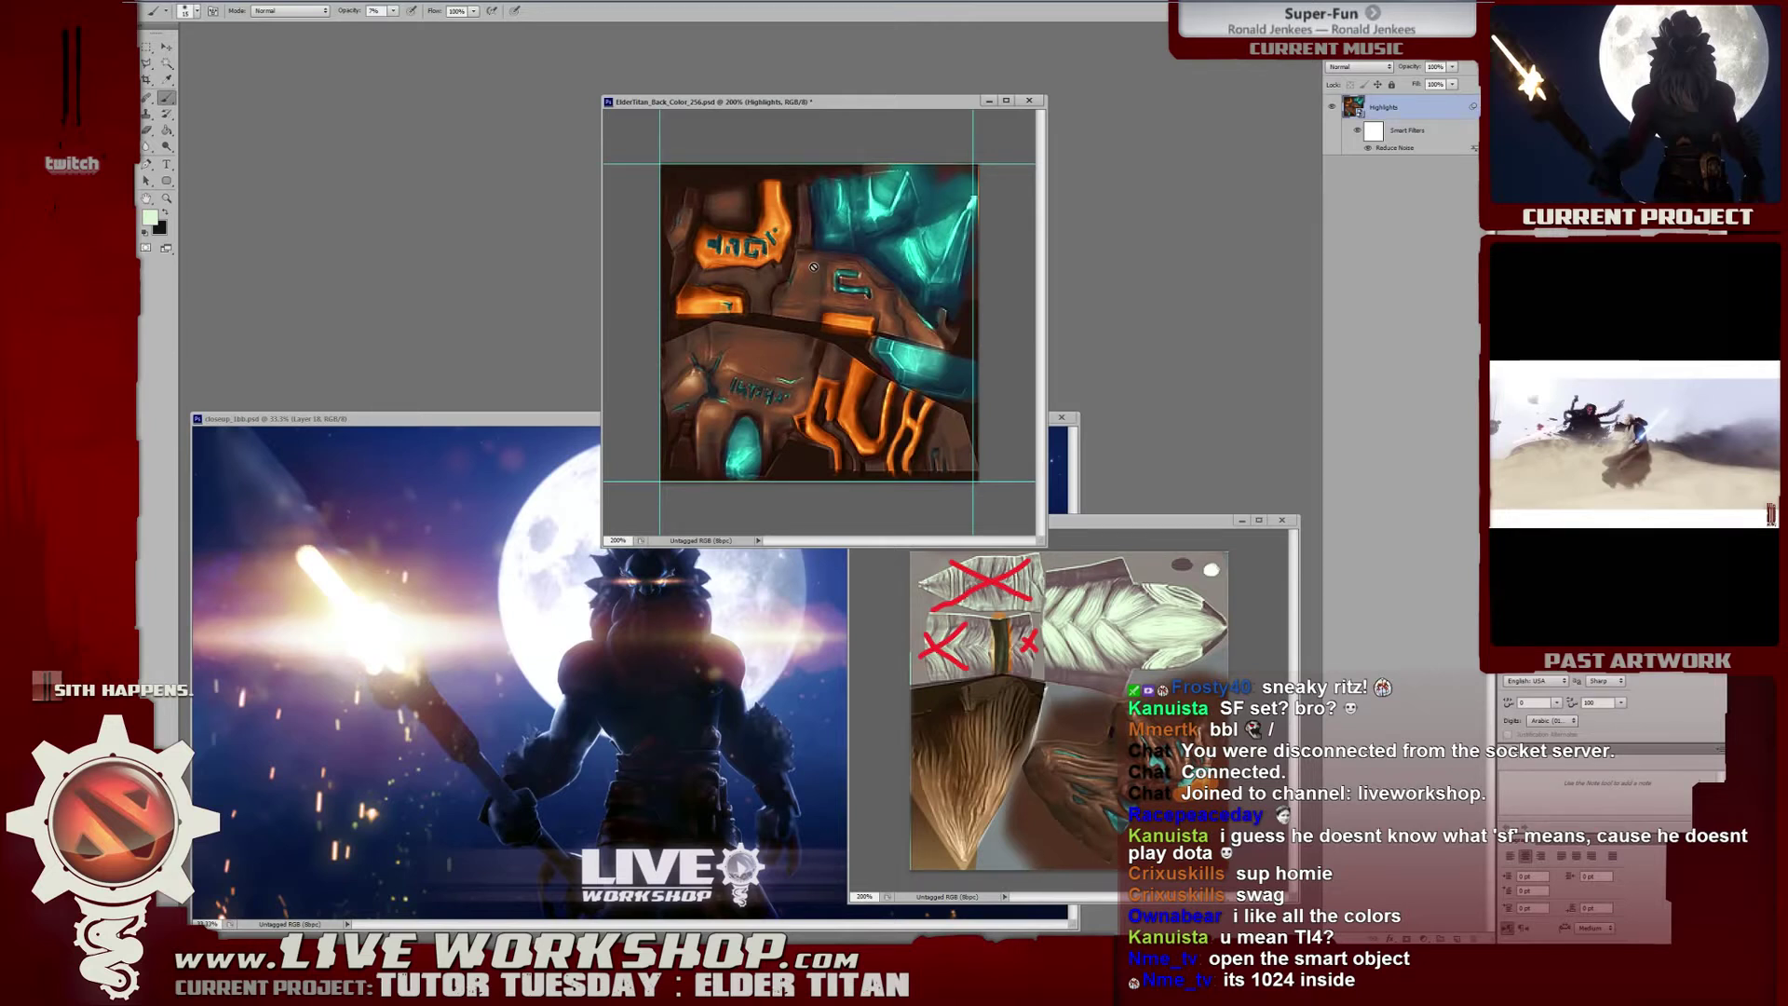
double_click(1355, 107)
click(969, 370)
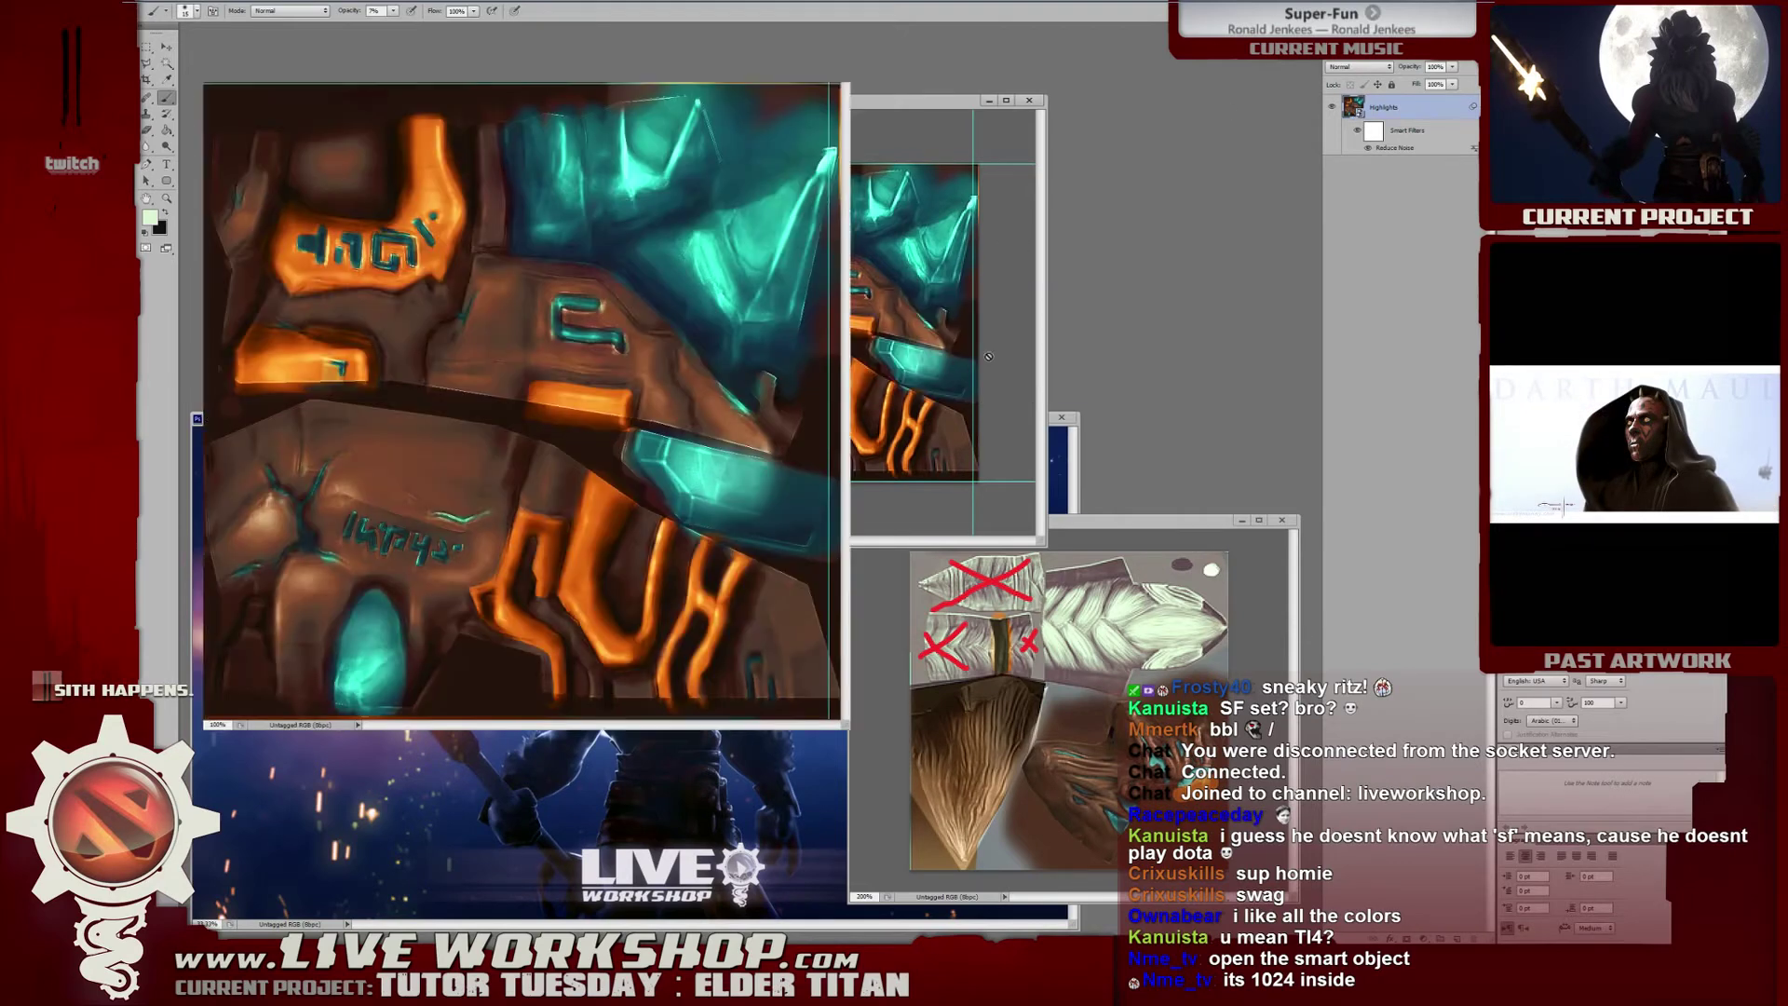
drag(672, 76, 999, 101)
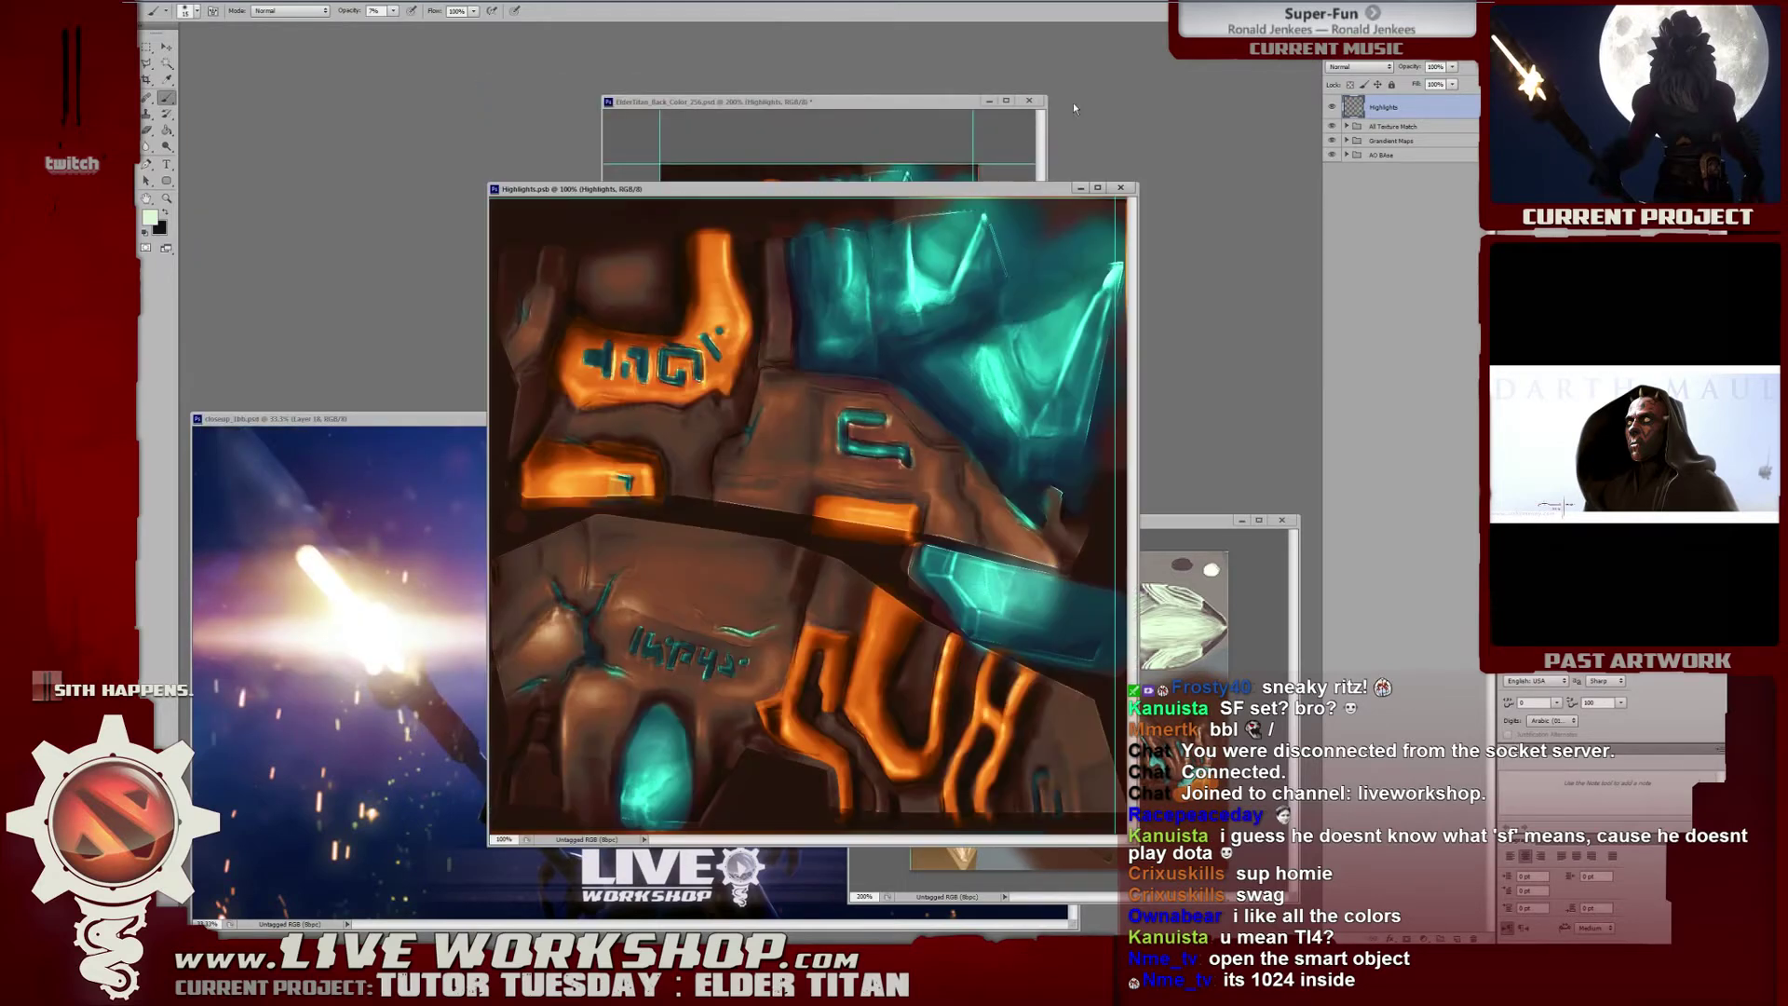
drag(1065, 194, 1069, 192)
drag(959, 99, 974, 85)
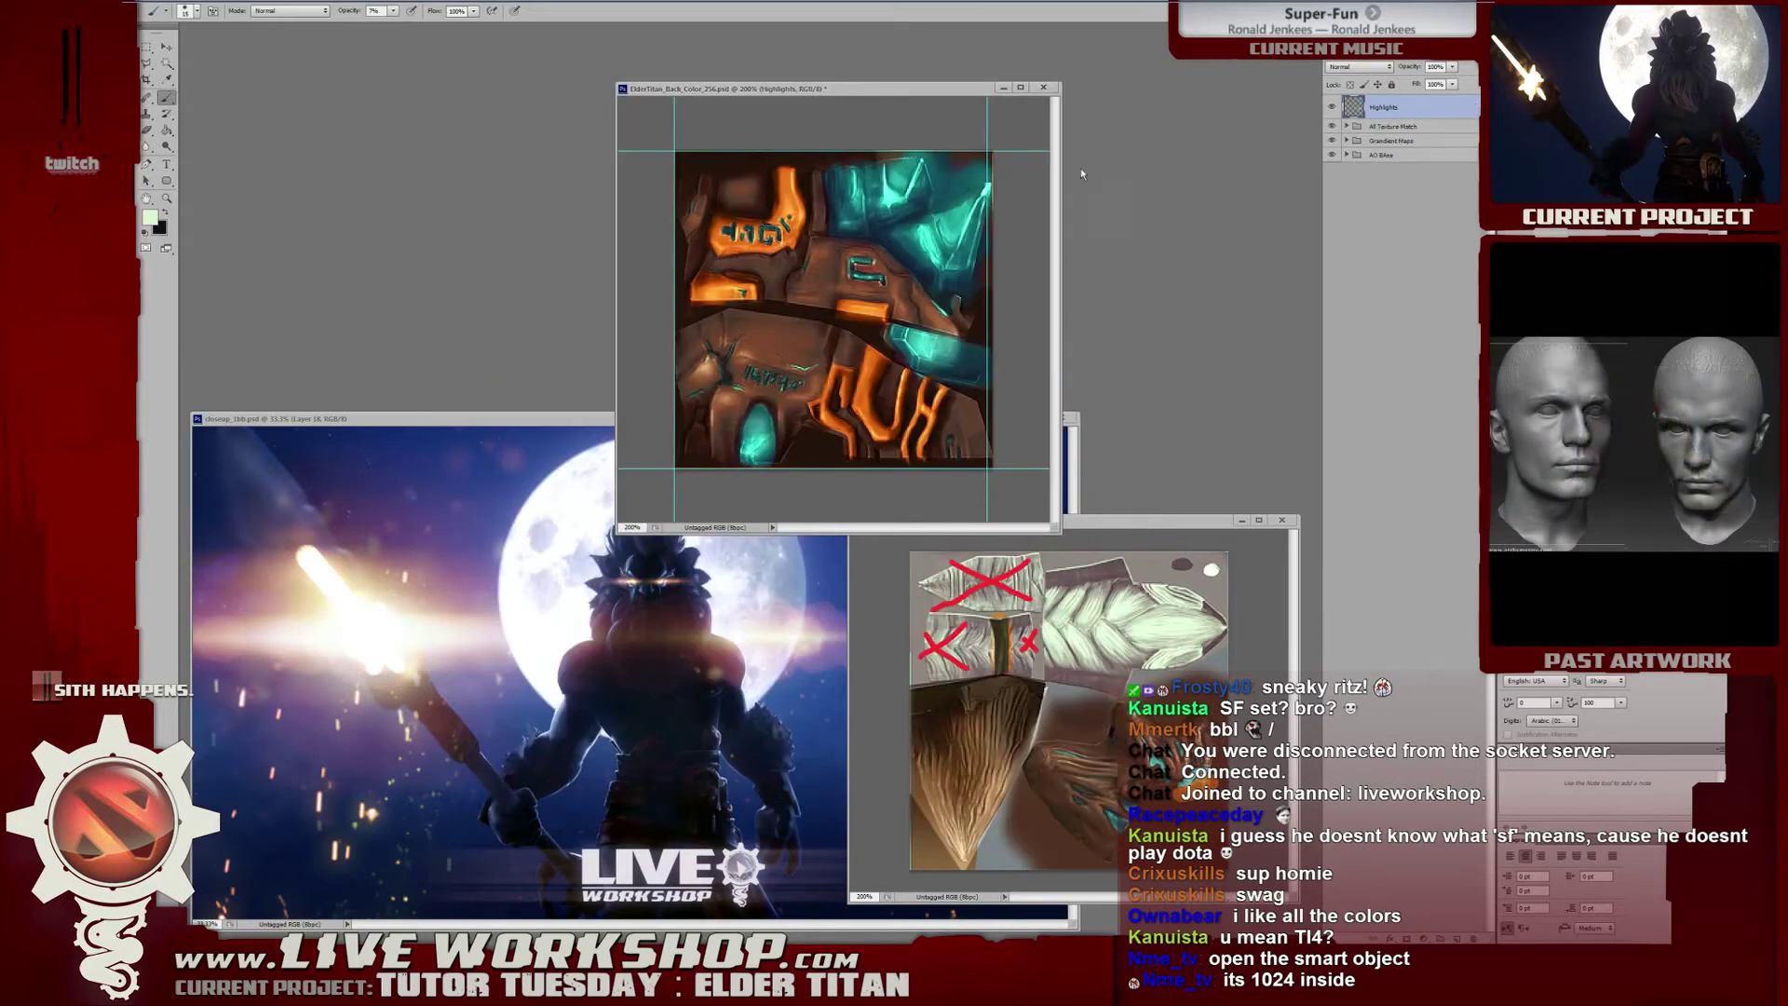
click(1043, 88)
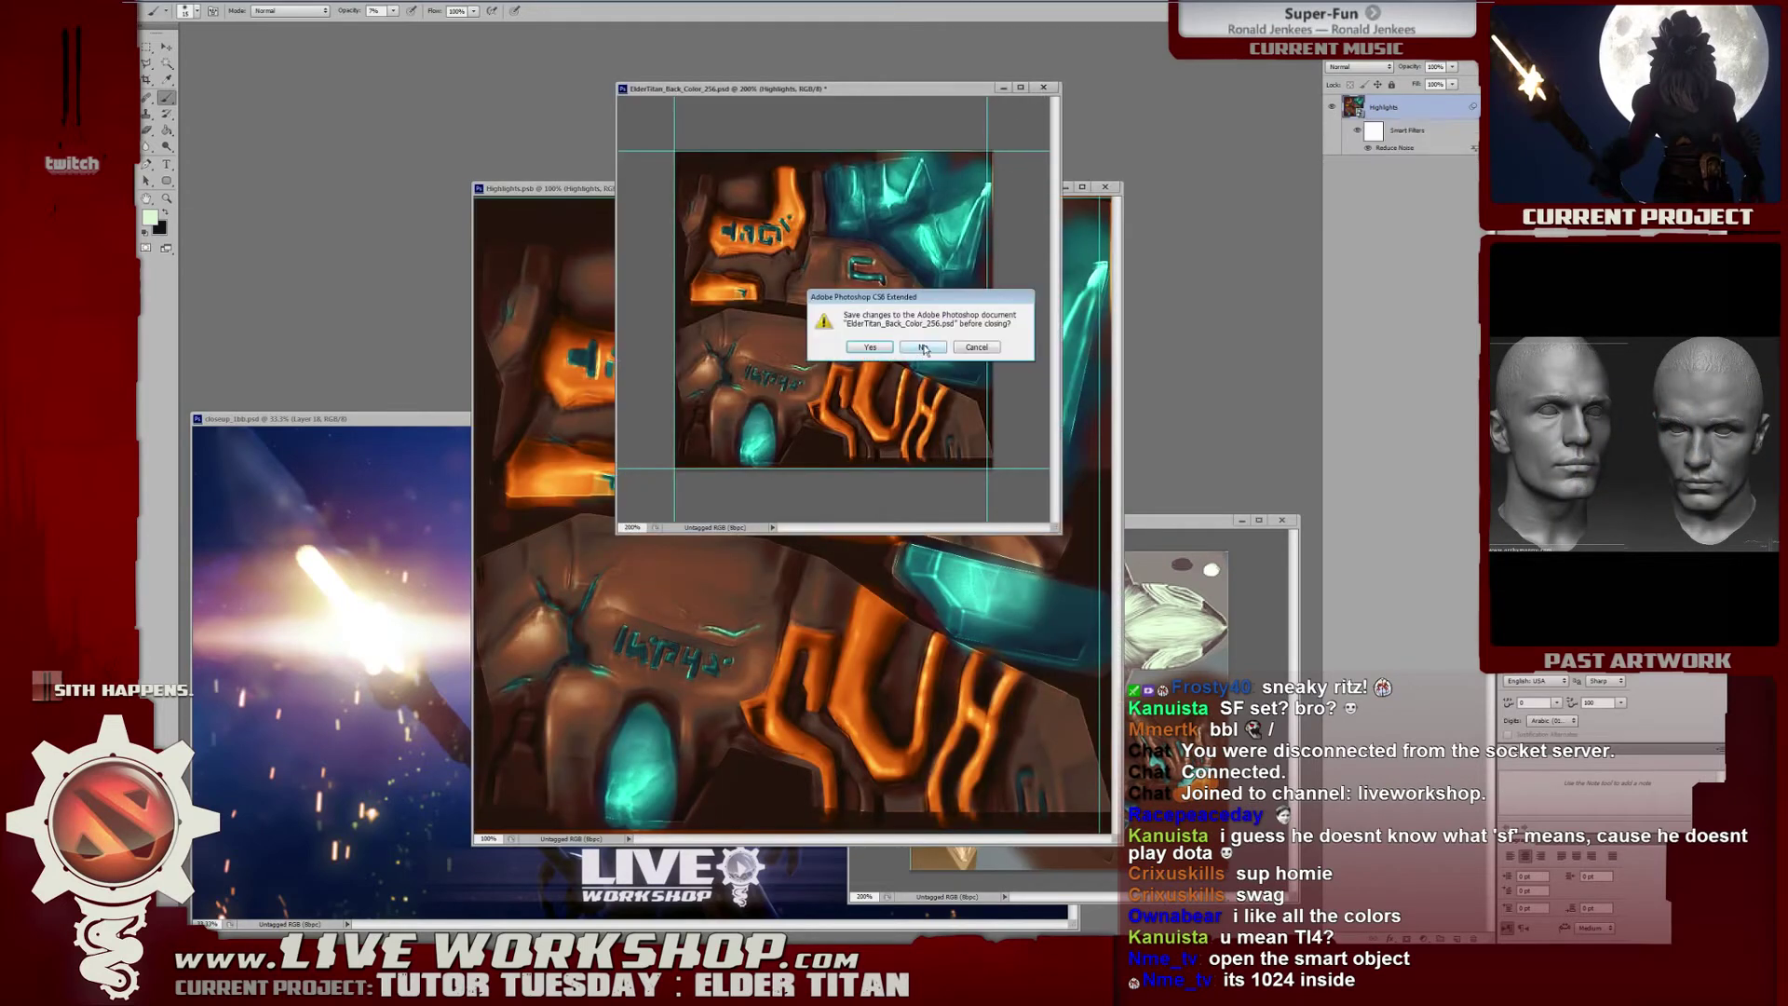
click(977, 346)
Set the 256 back texture beside the opened Highlights document for comparison, and close the 256 file without saving.
drag(894, 85, 492, 86)
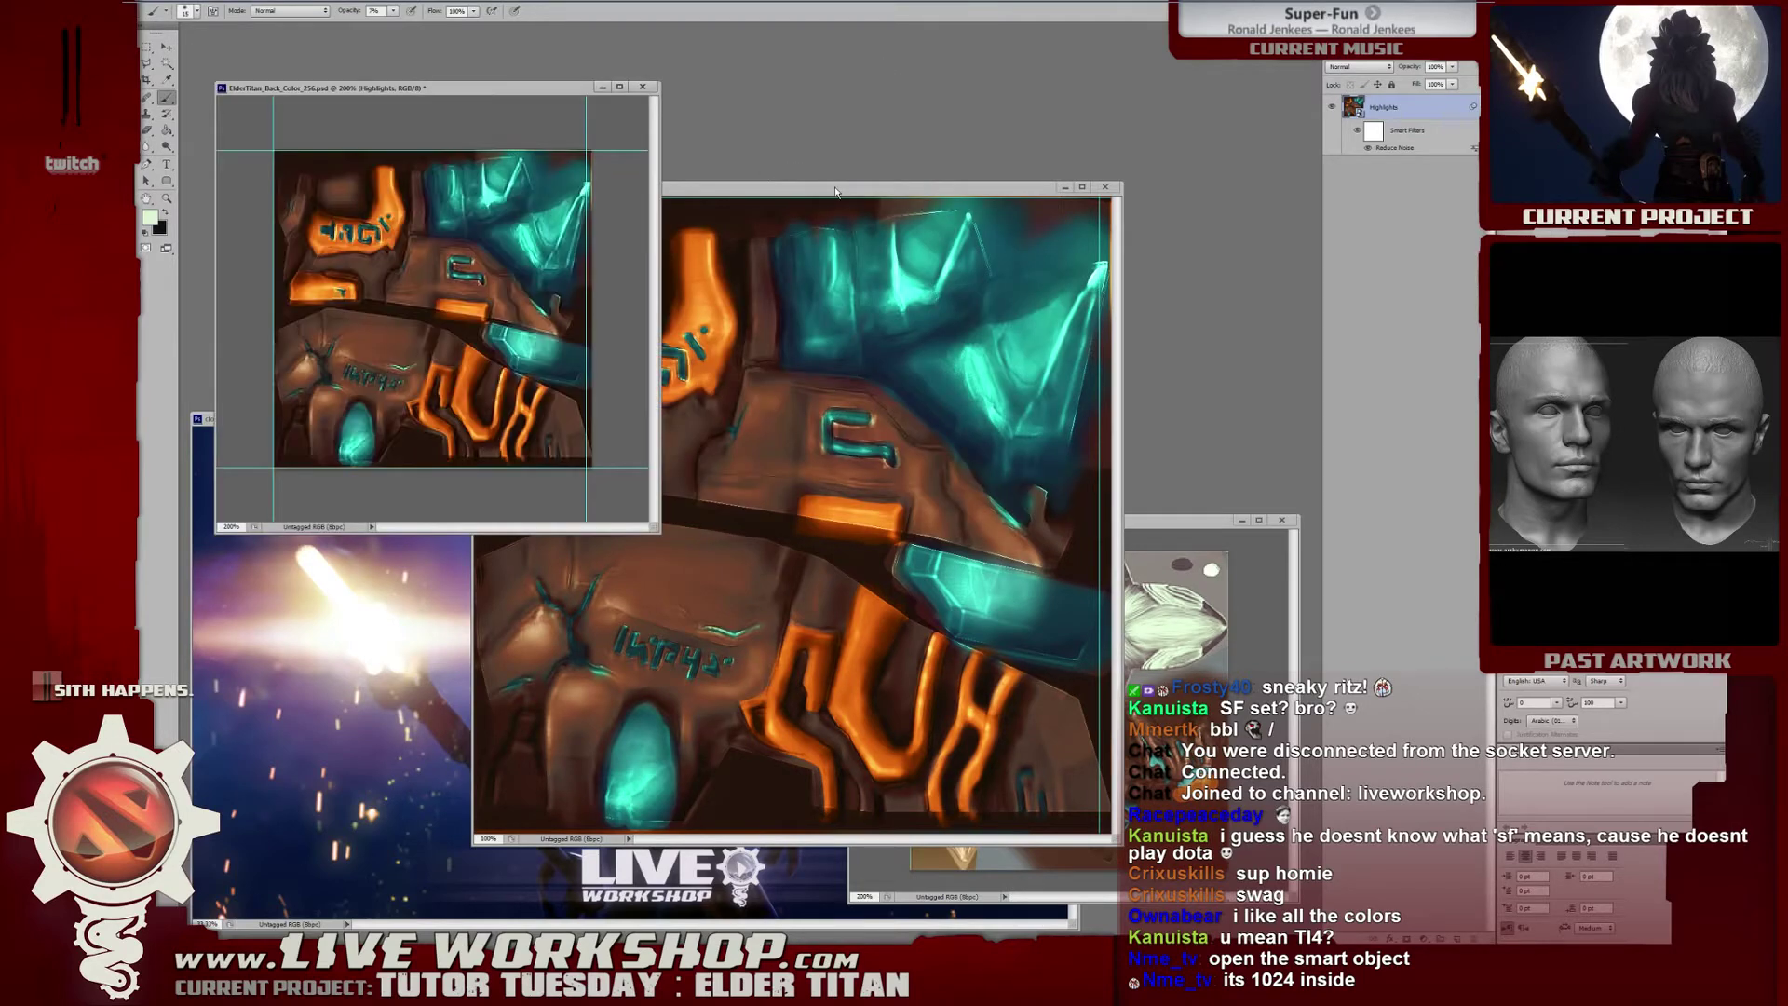
click(498, 90)
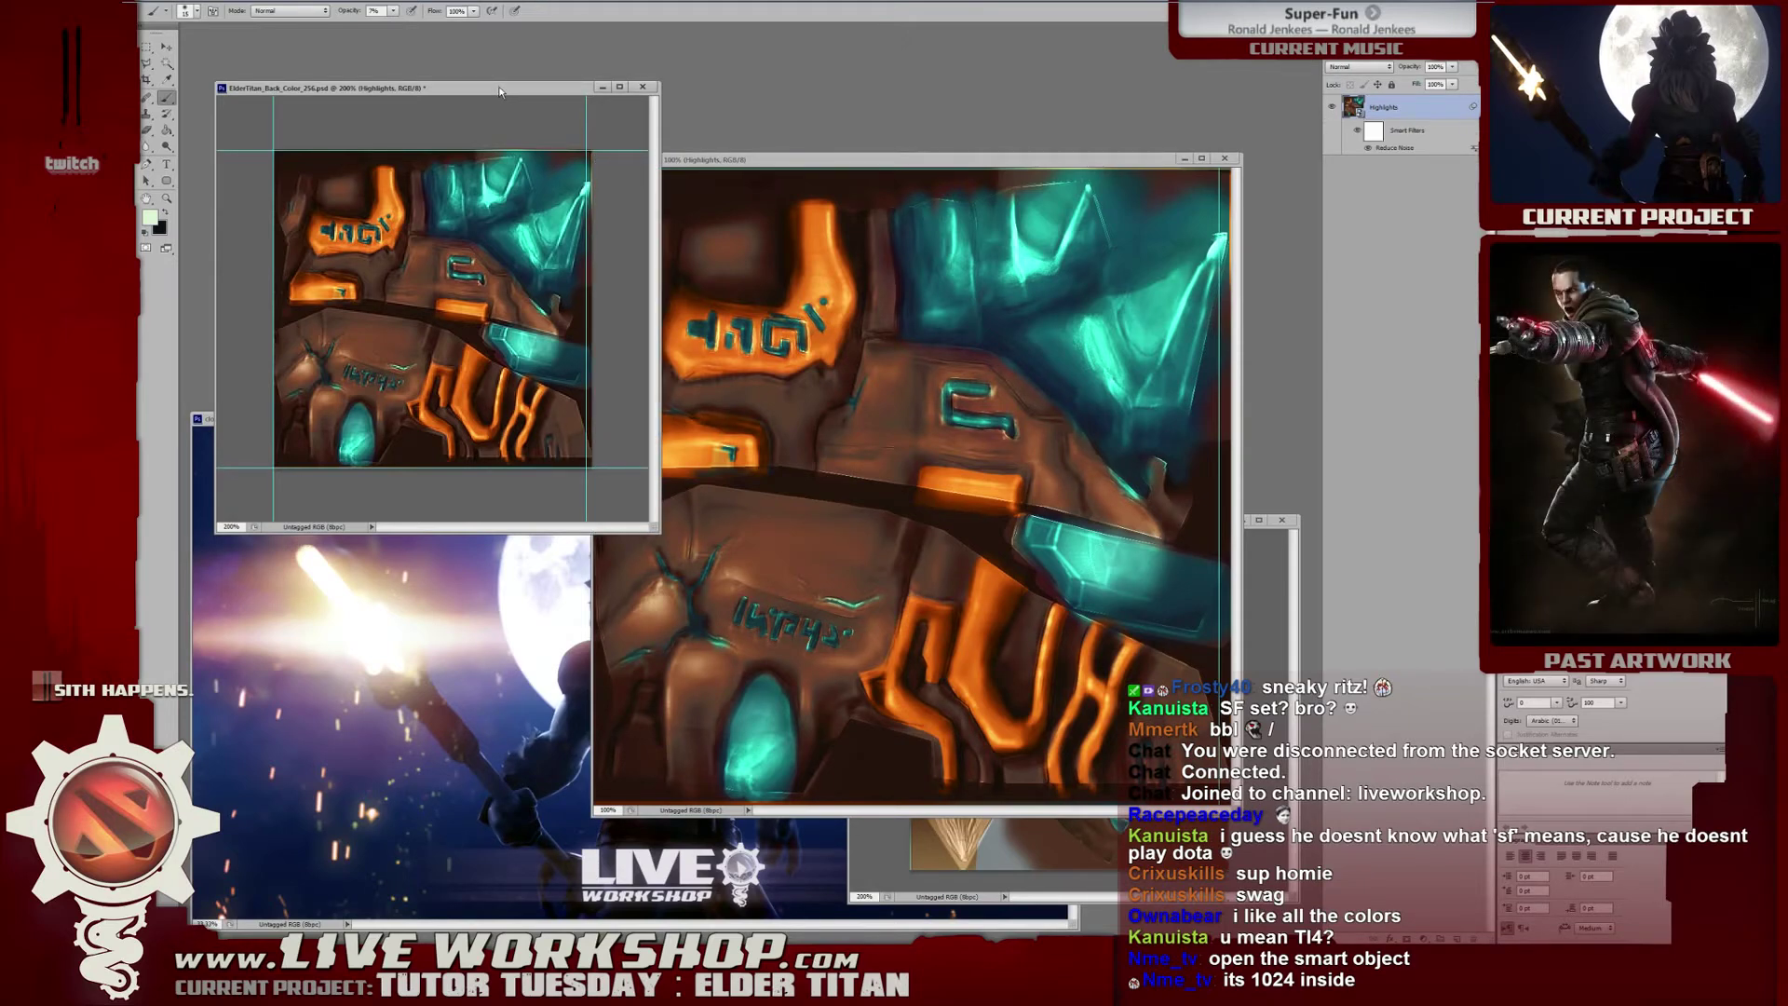
drag(499, 90, 488, 59)
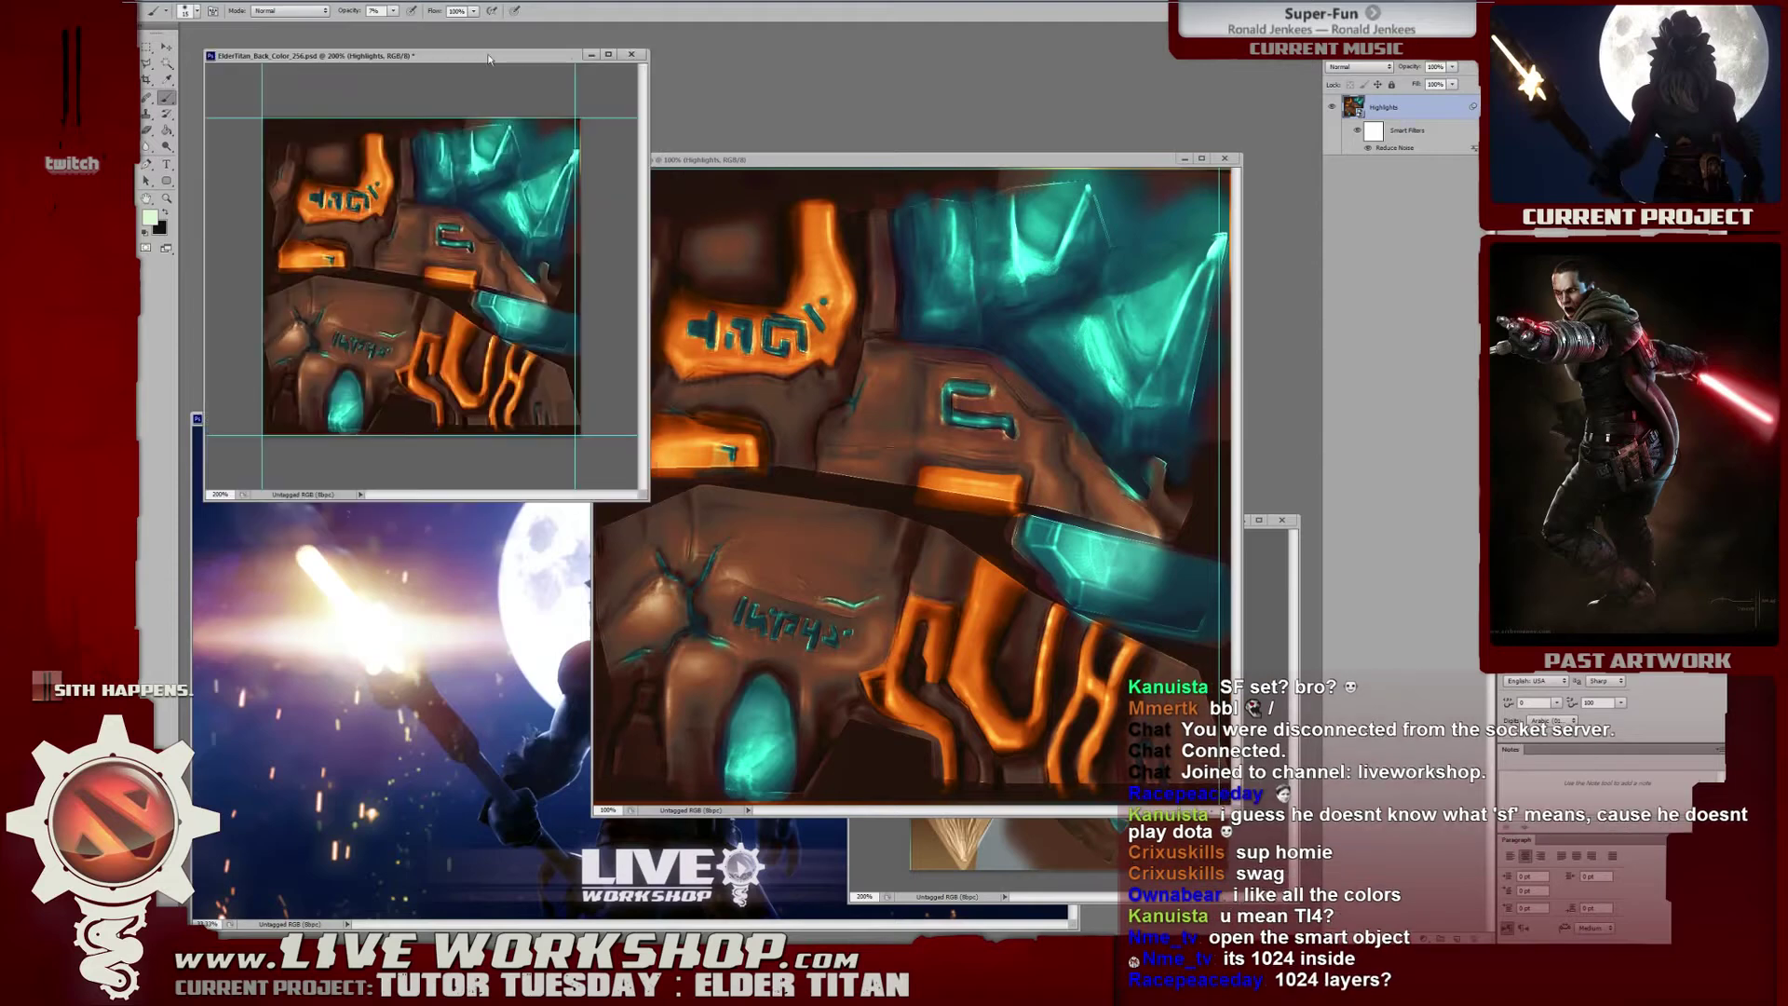
click(695, 162)
drag(694, 161, 561, 113)
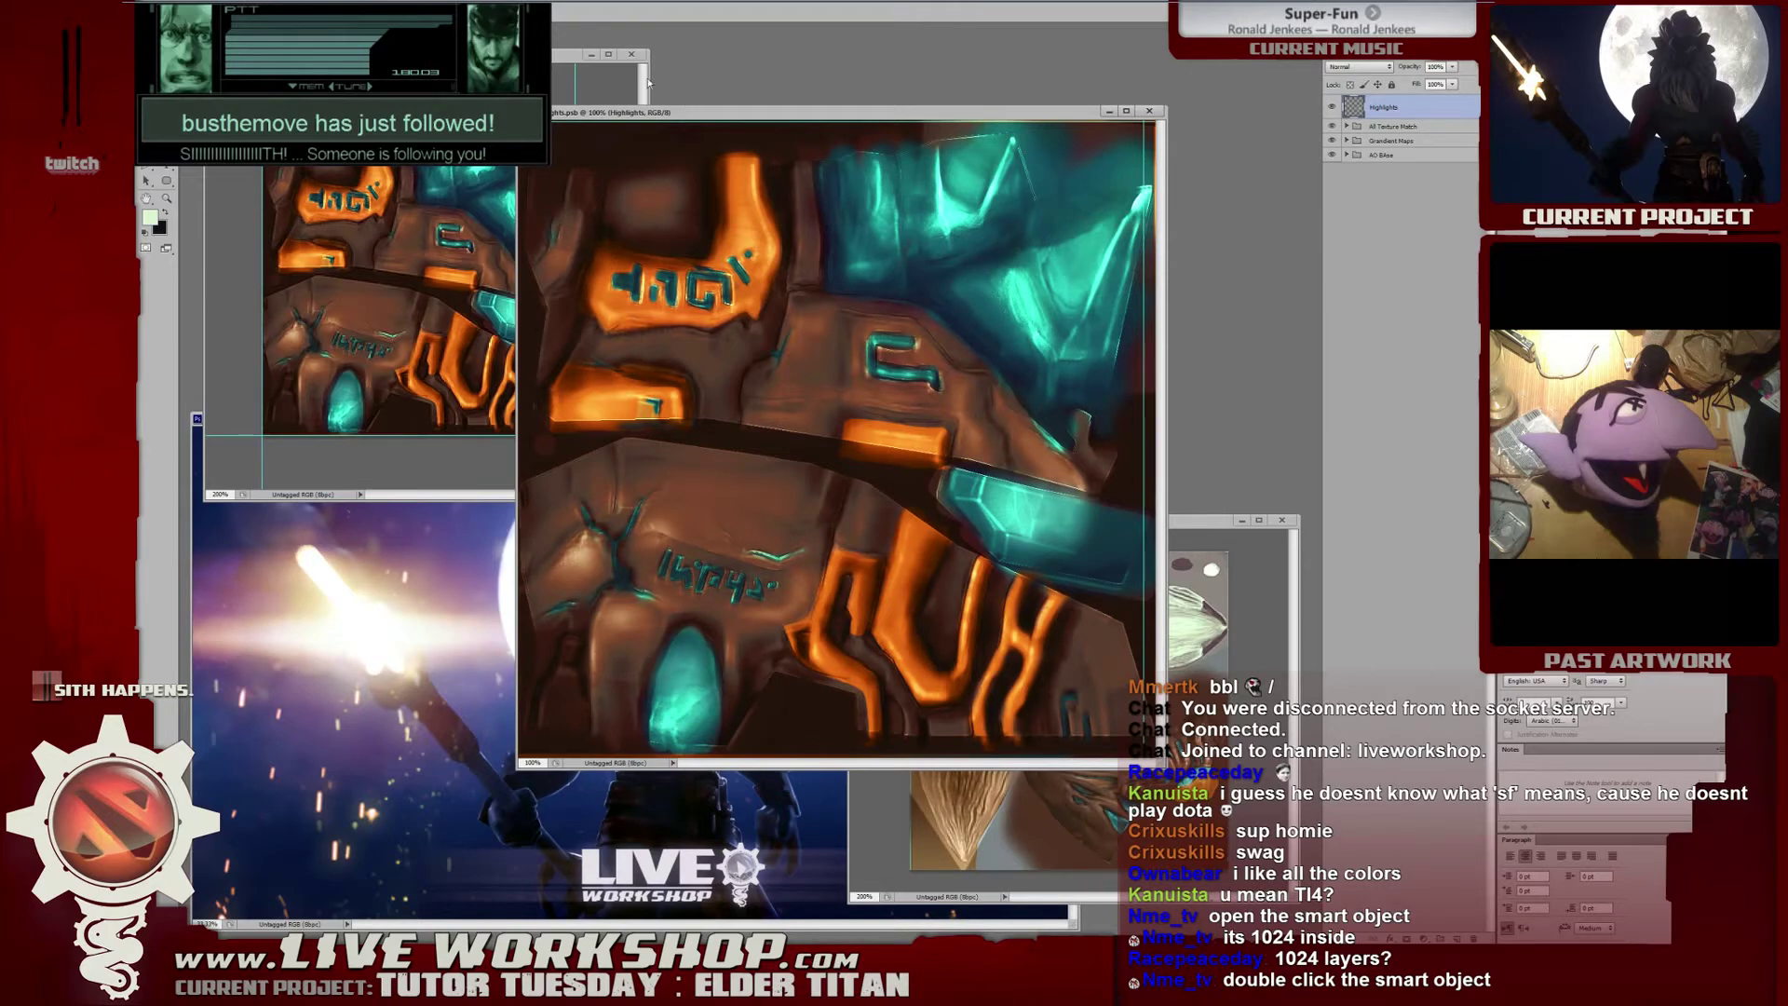
click(632, 55)
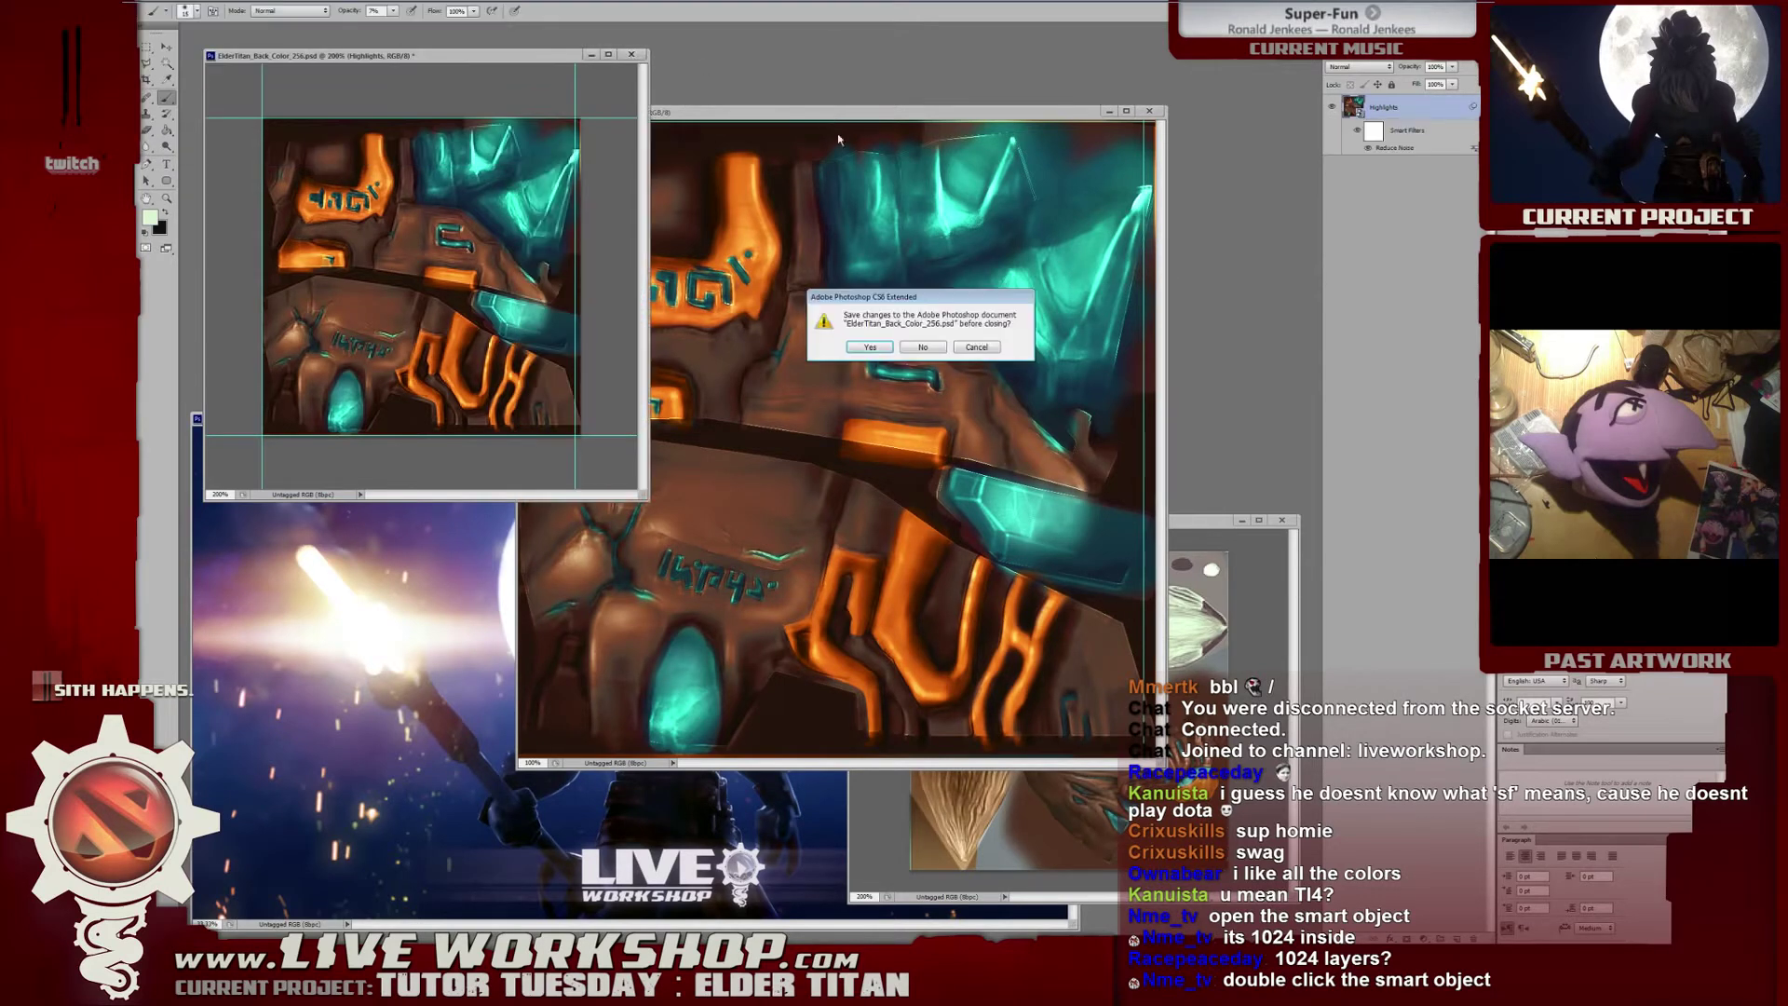
click(923, 346)
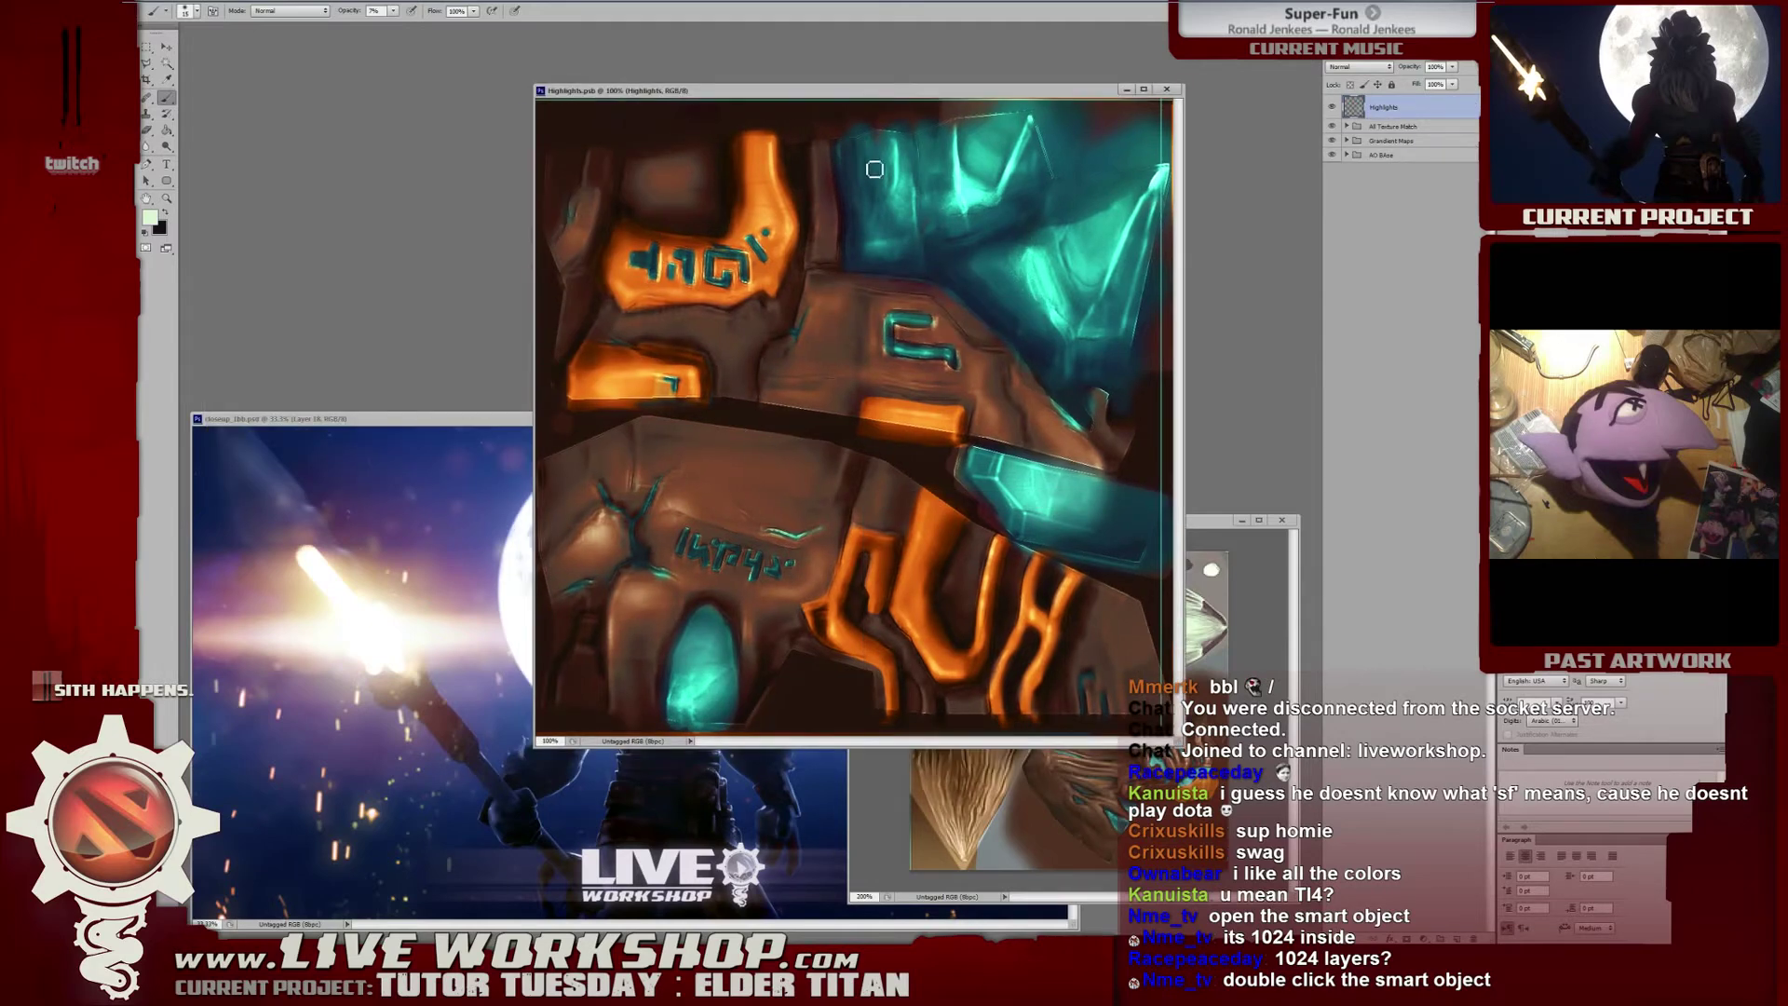
Save the Highlights document into the project folder as ElderTitan_Back_Color_1024.psd.
key(ctrl+shift+s)
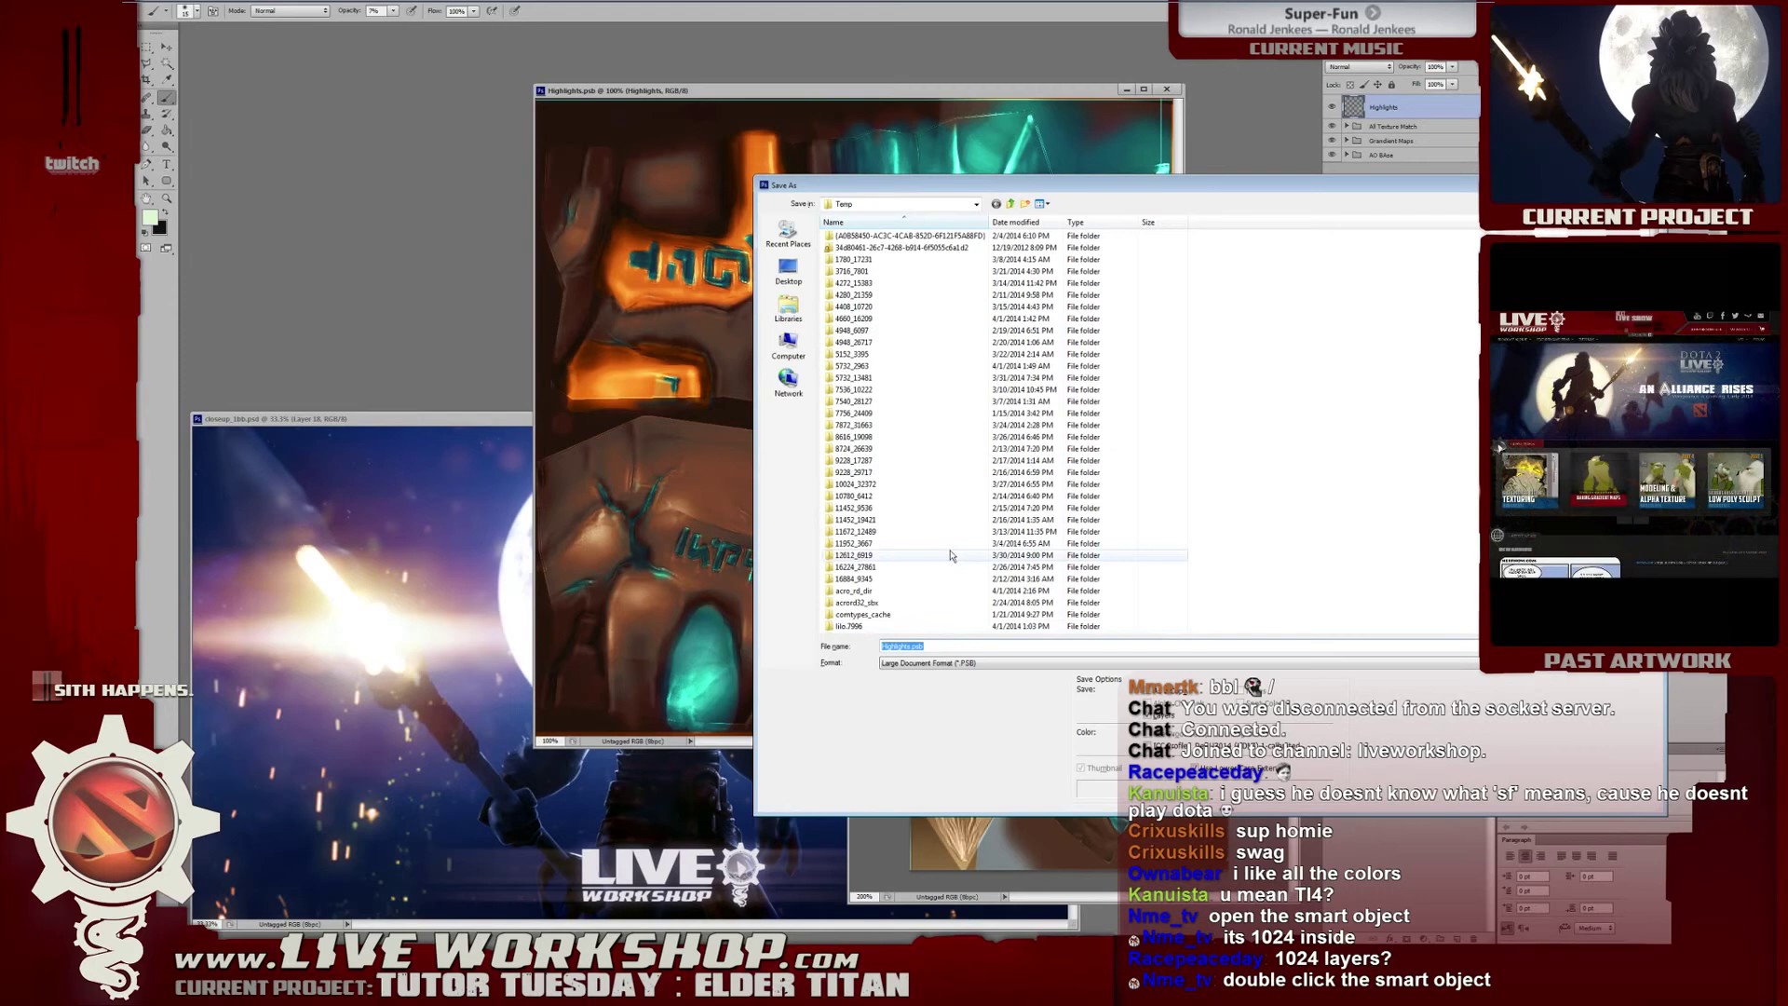
click(788, 233)
double_click(850, 236)
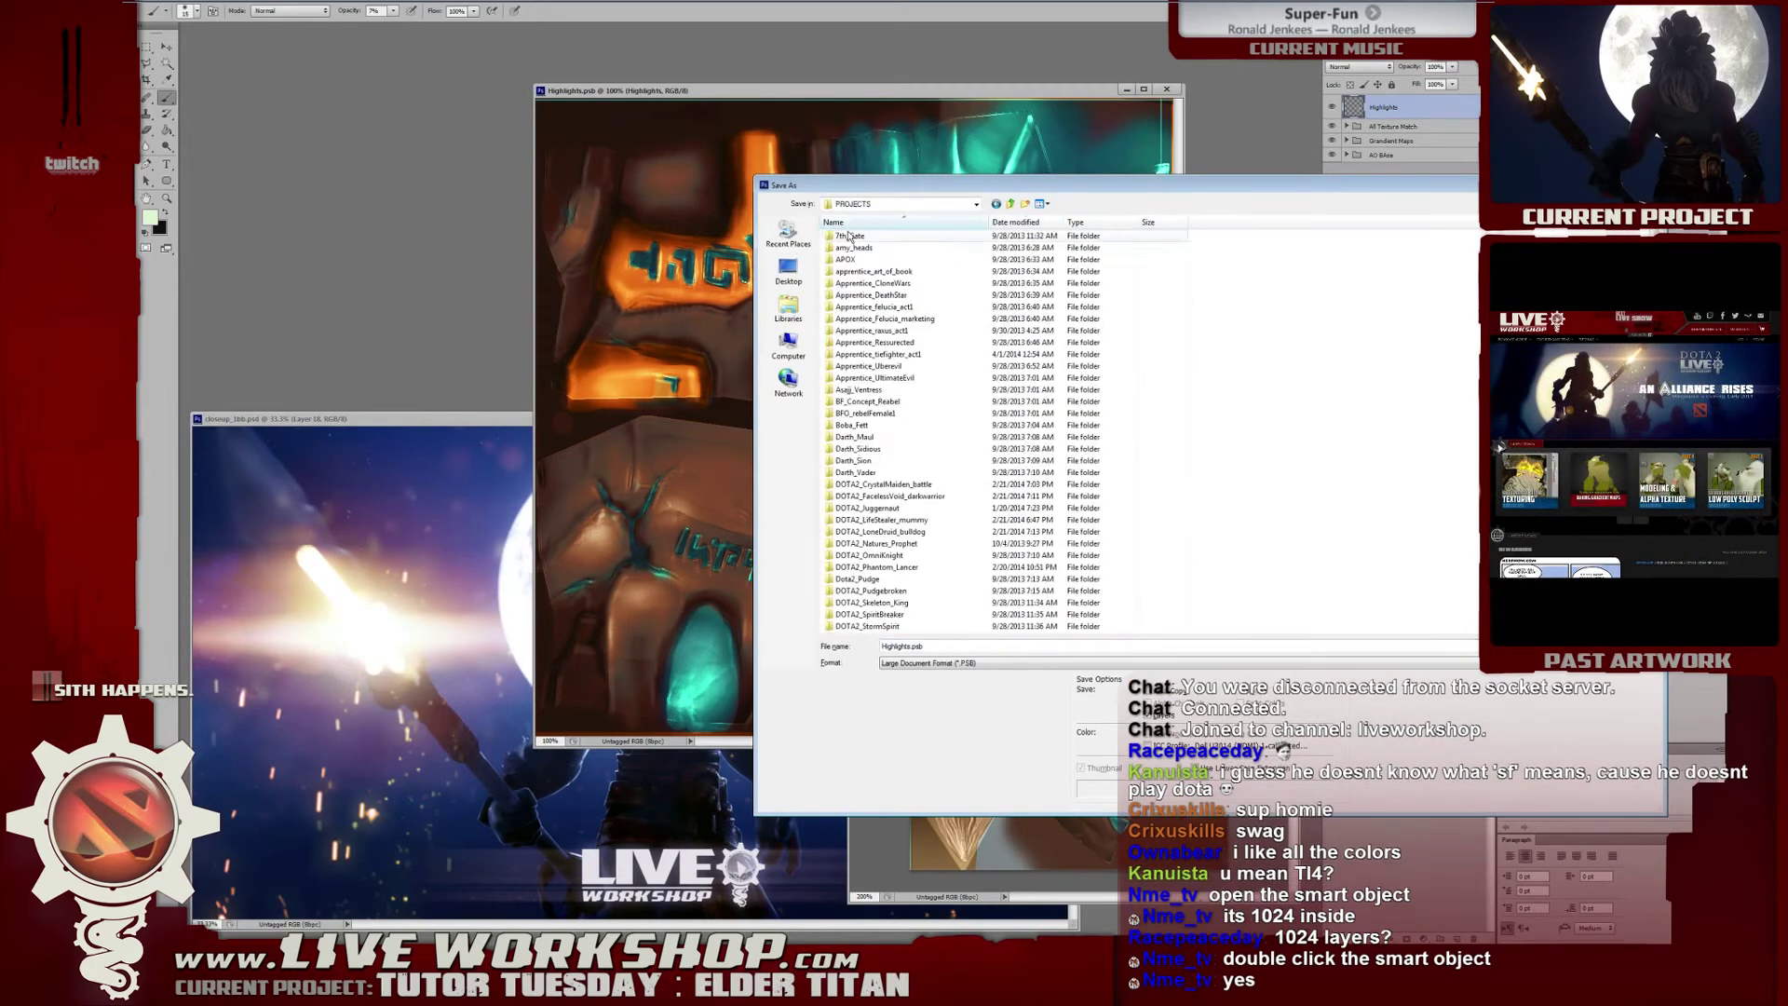
double_click(875, 307)
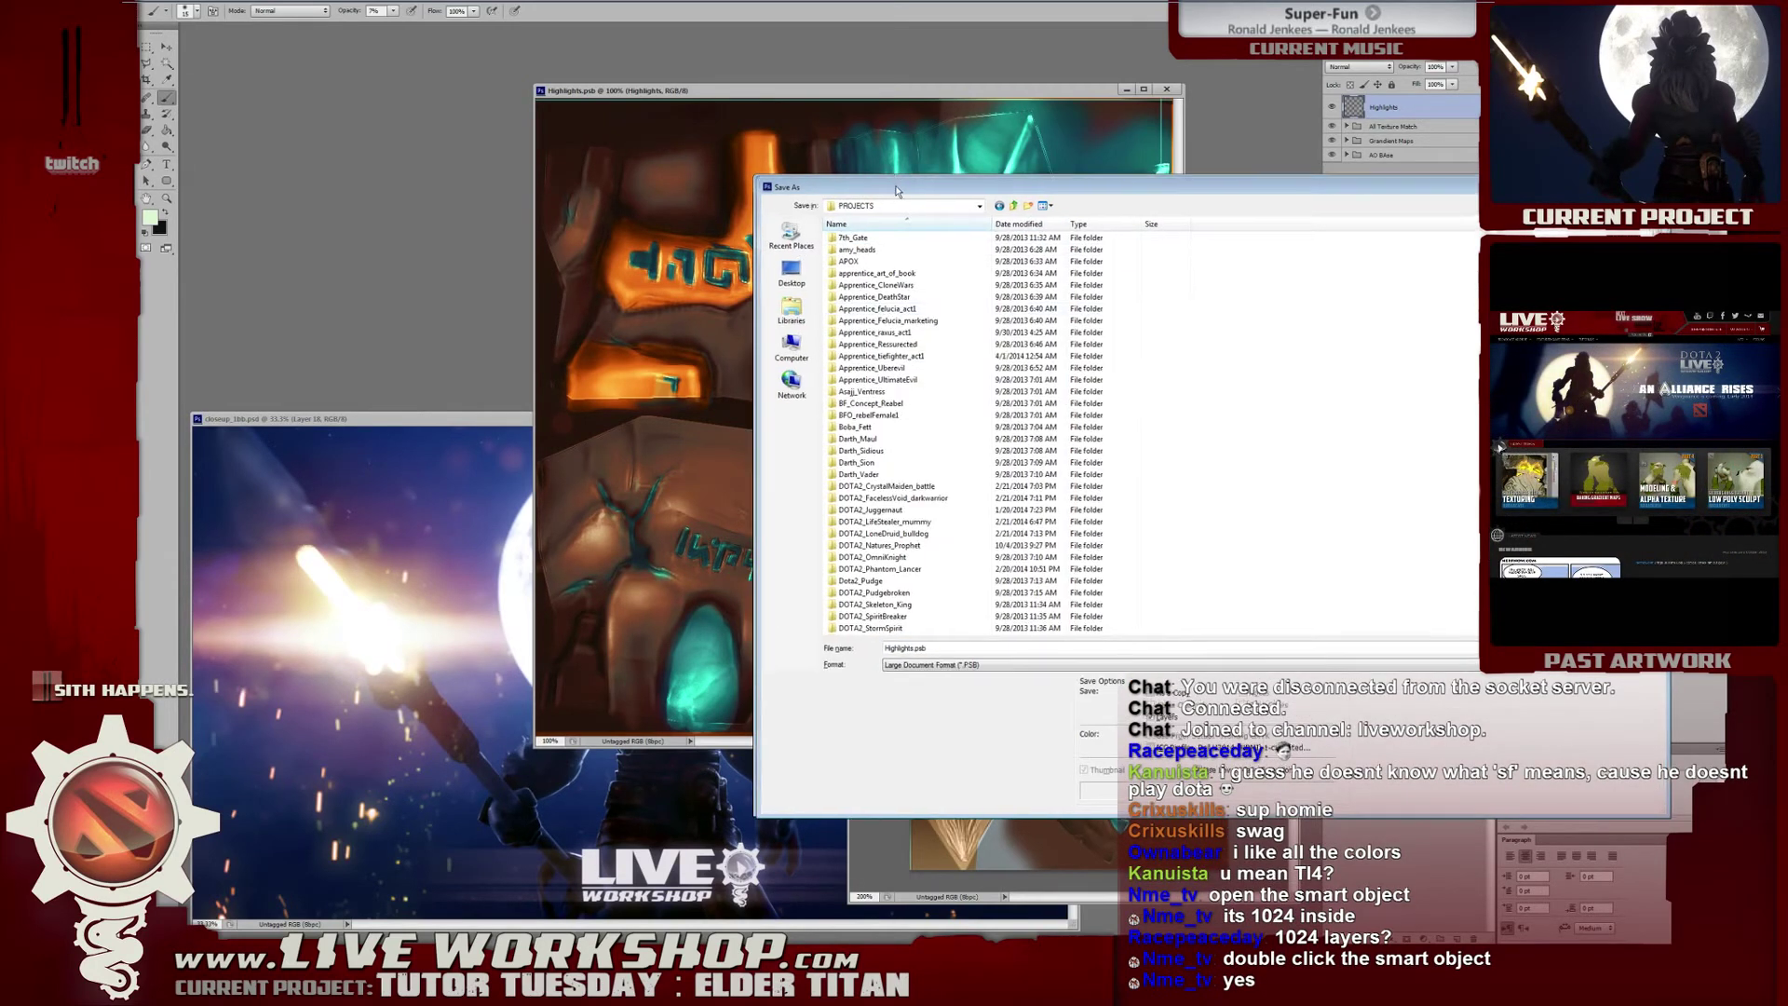
key(Return)
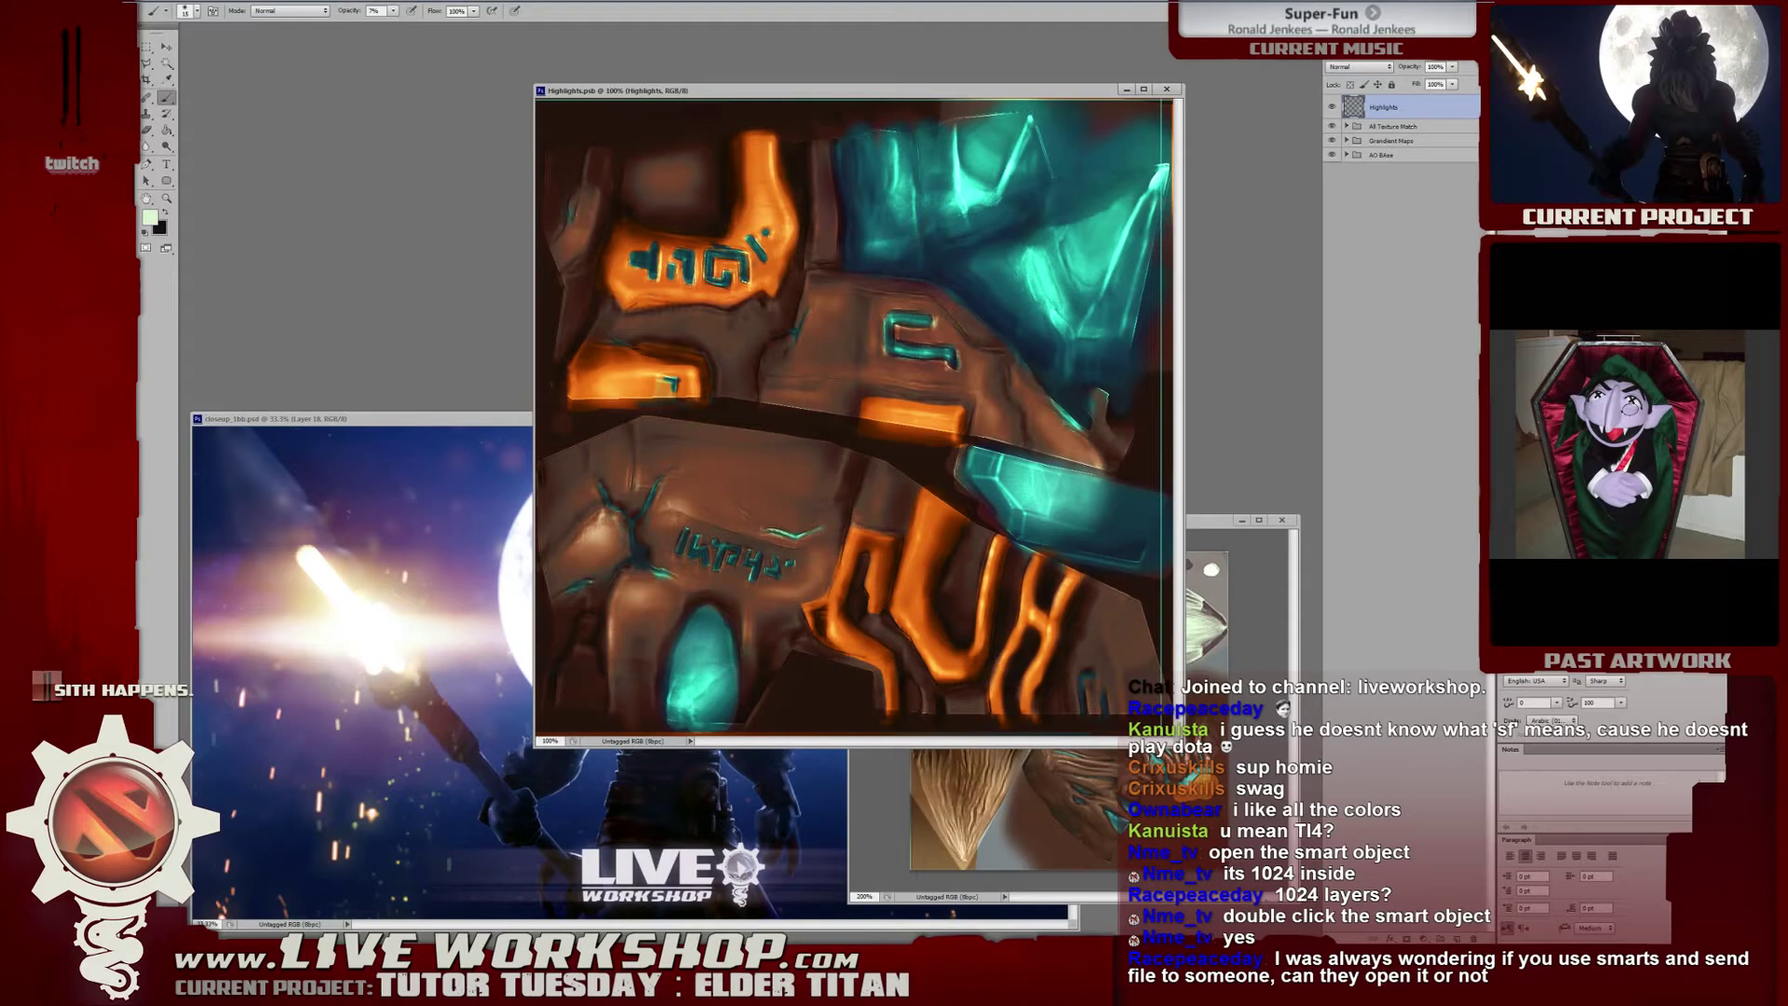
key(Return)
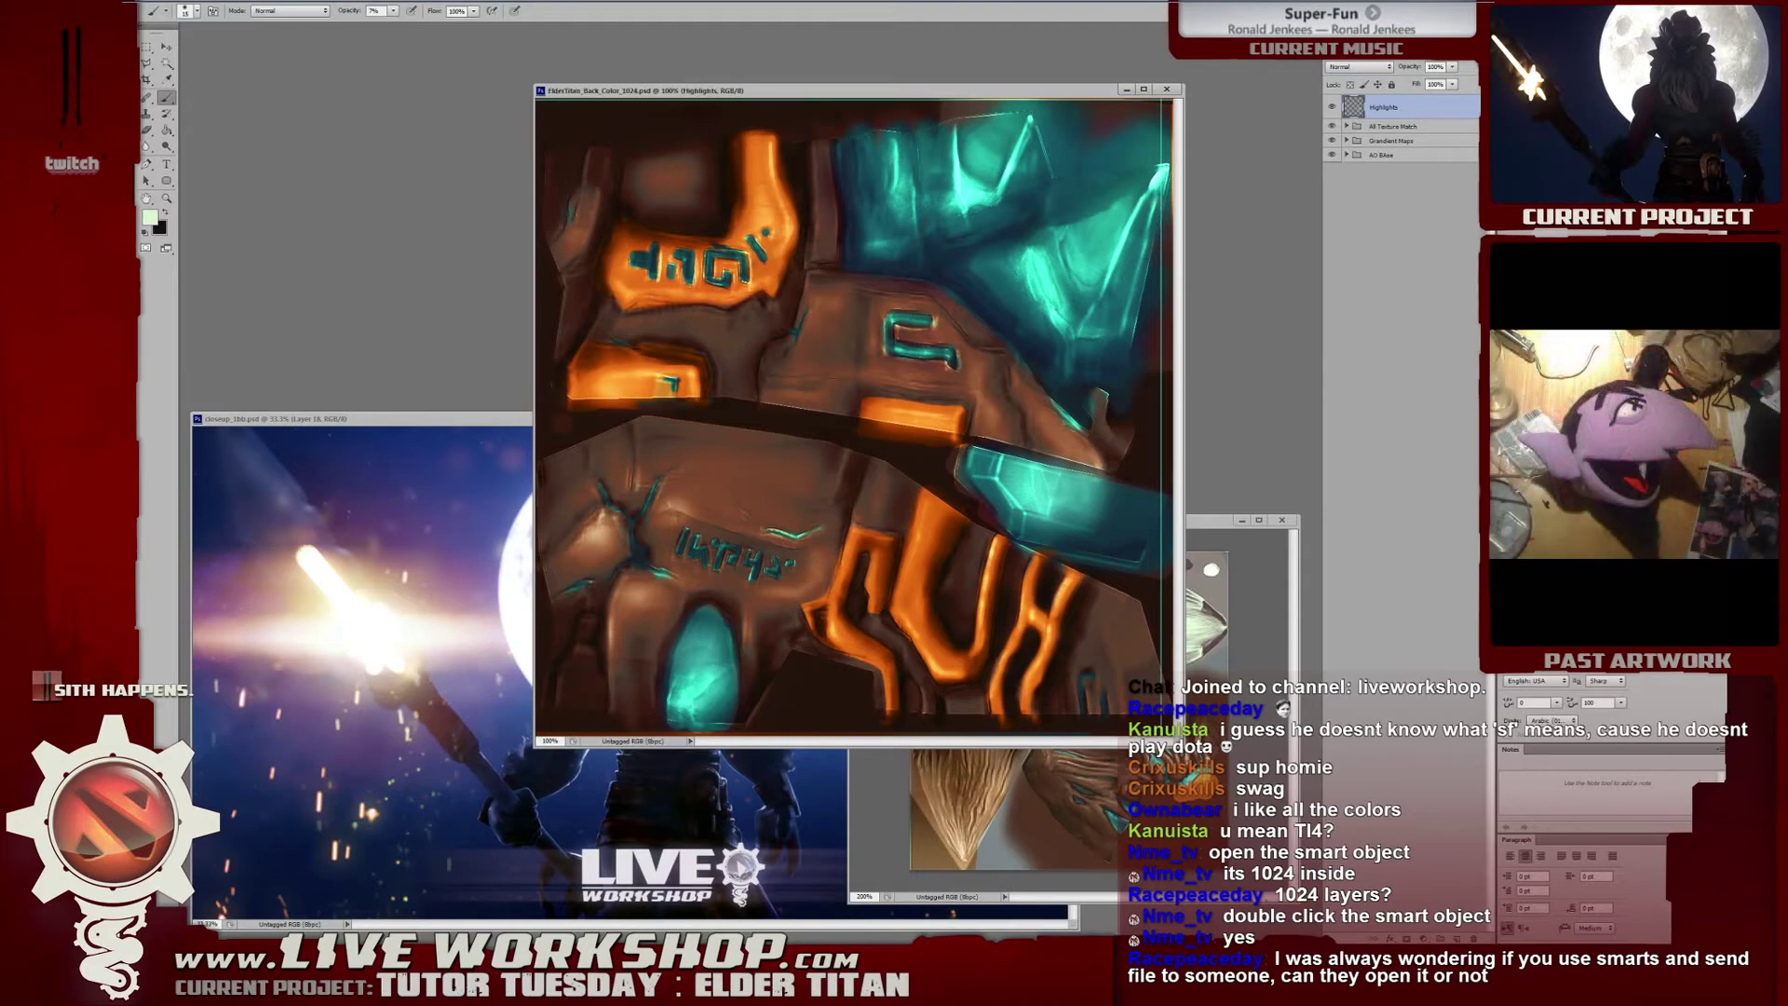
drag(987, 90, 915, 81)
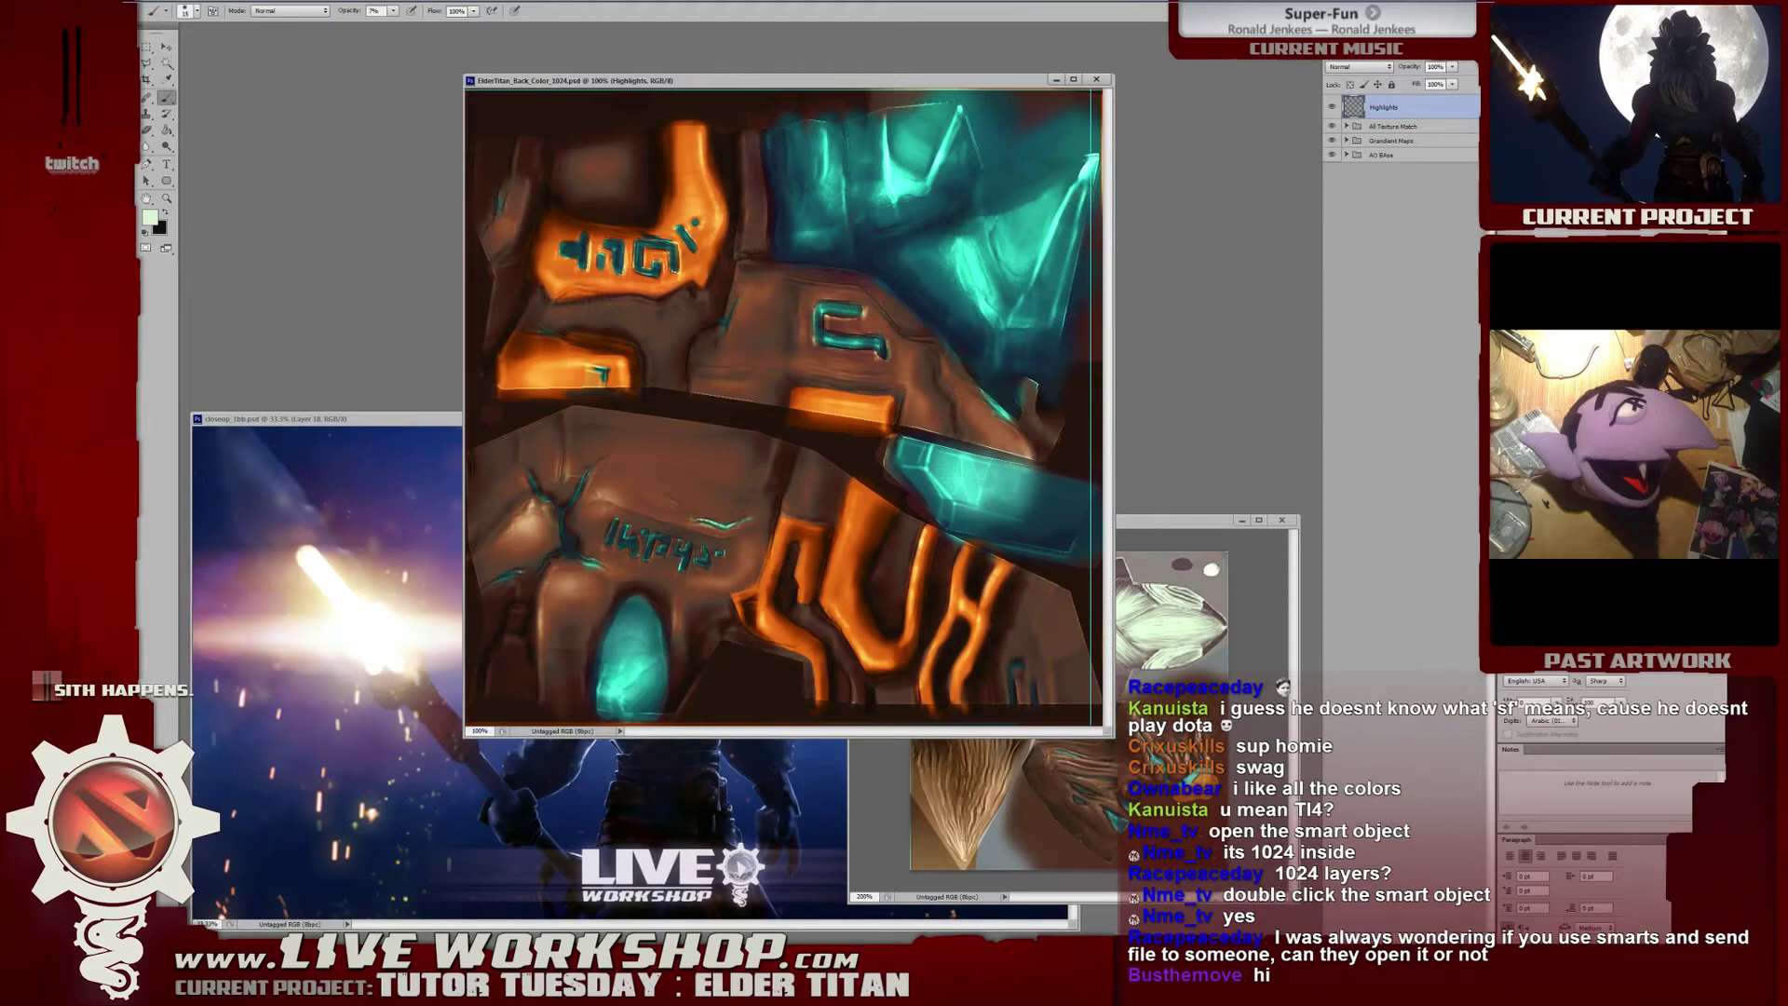
Switch to Softimage, view both figures from behind, and select the original figure's back armour.
key(alt+Tab)
middle_drag(822, 725, 1027, 407)
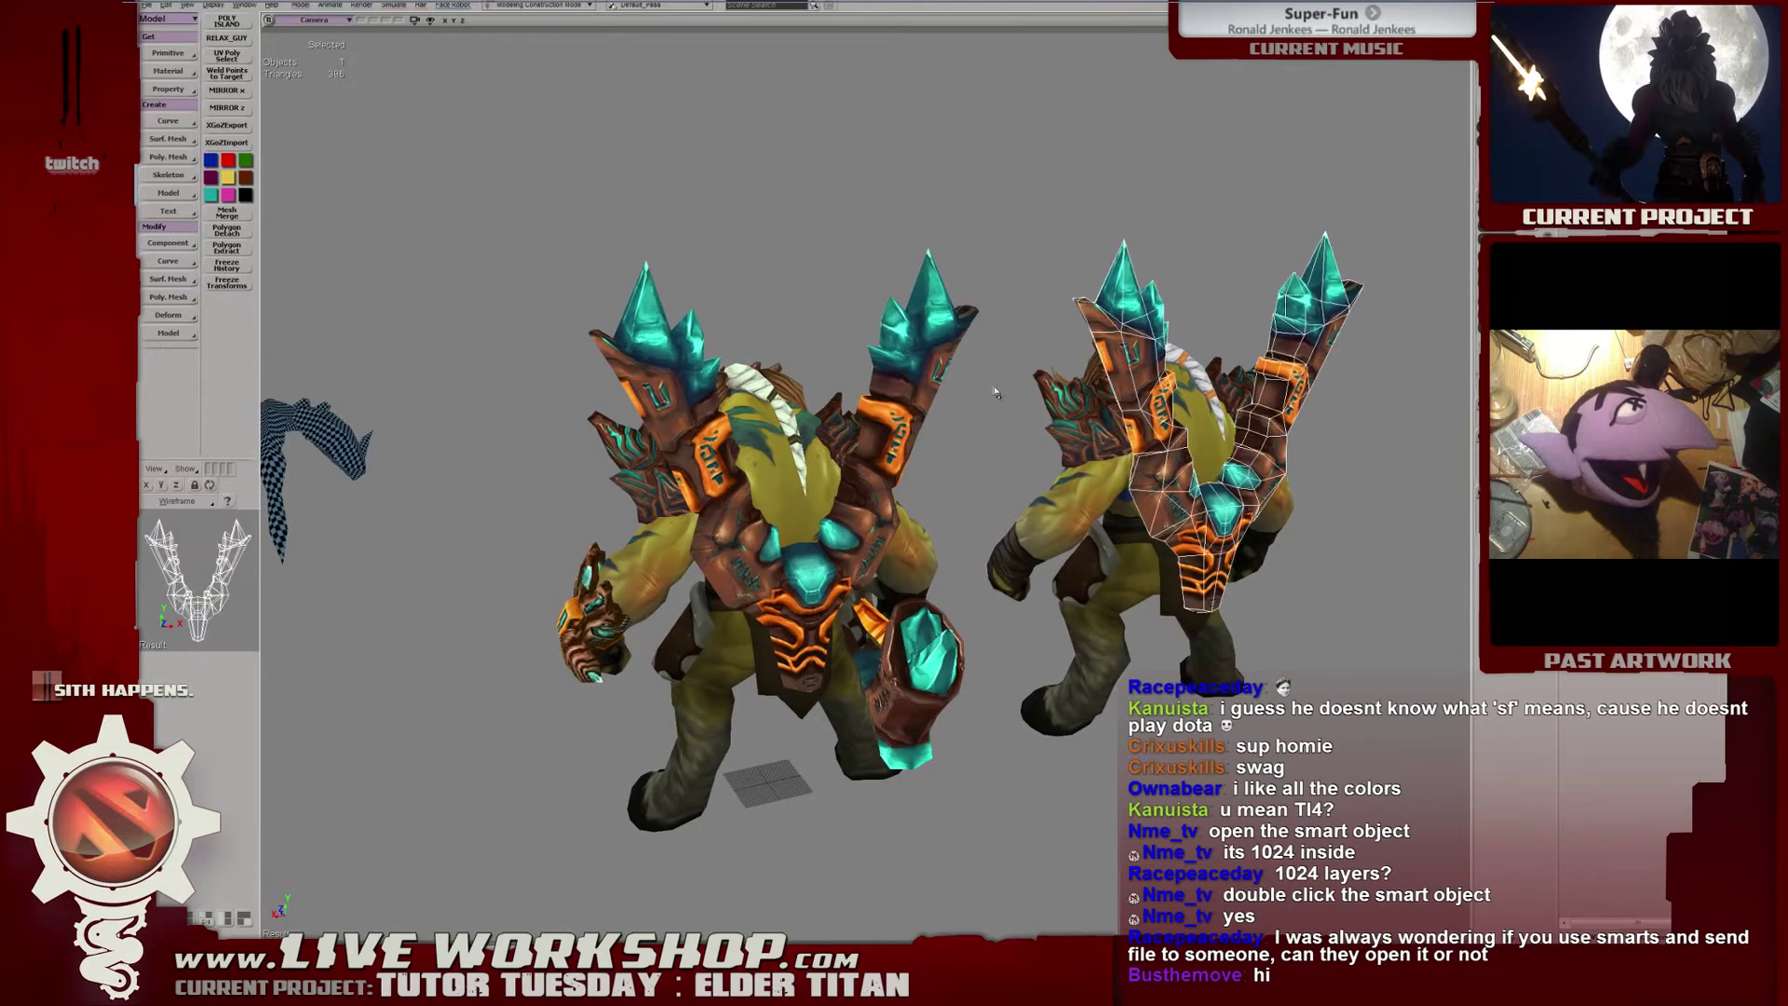
click(901, 399)
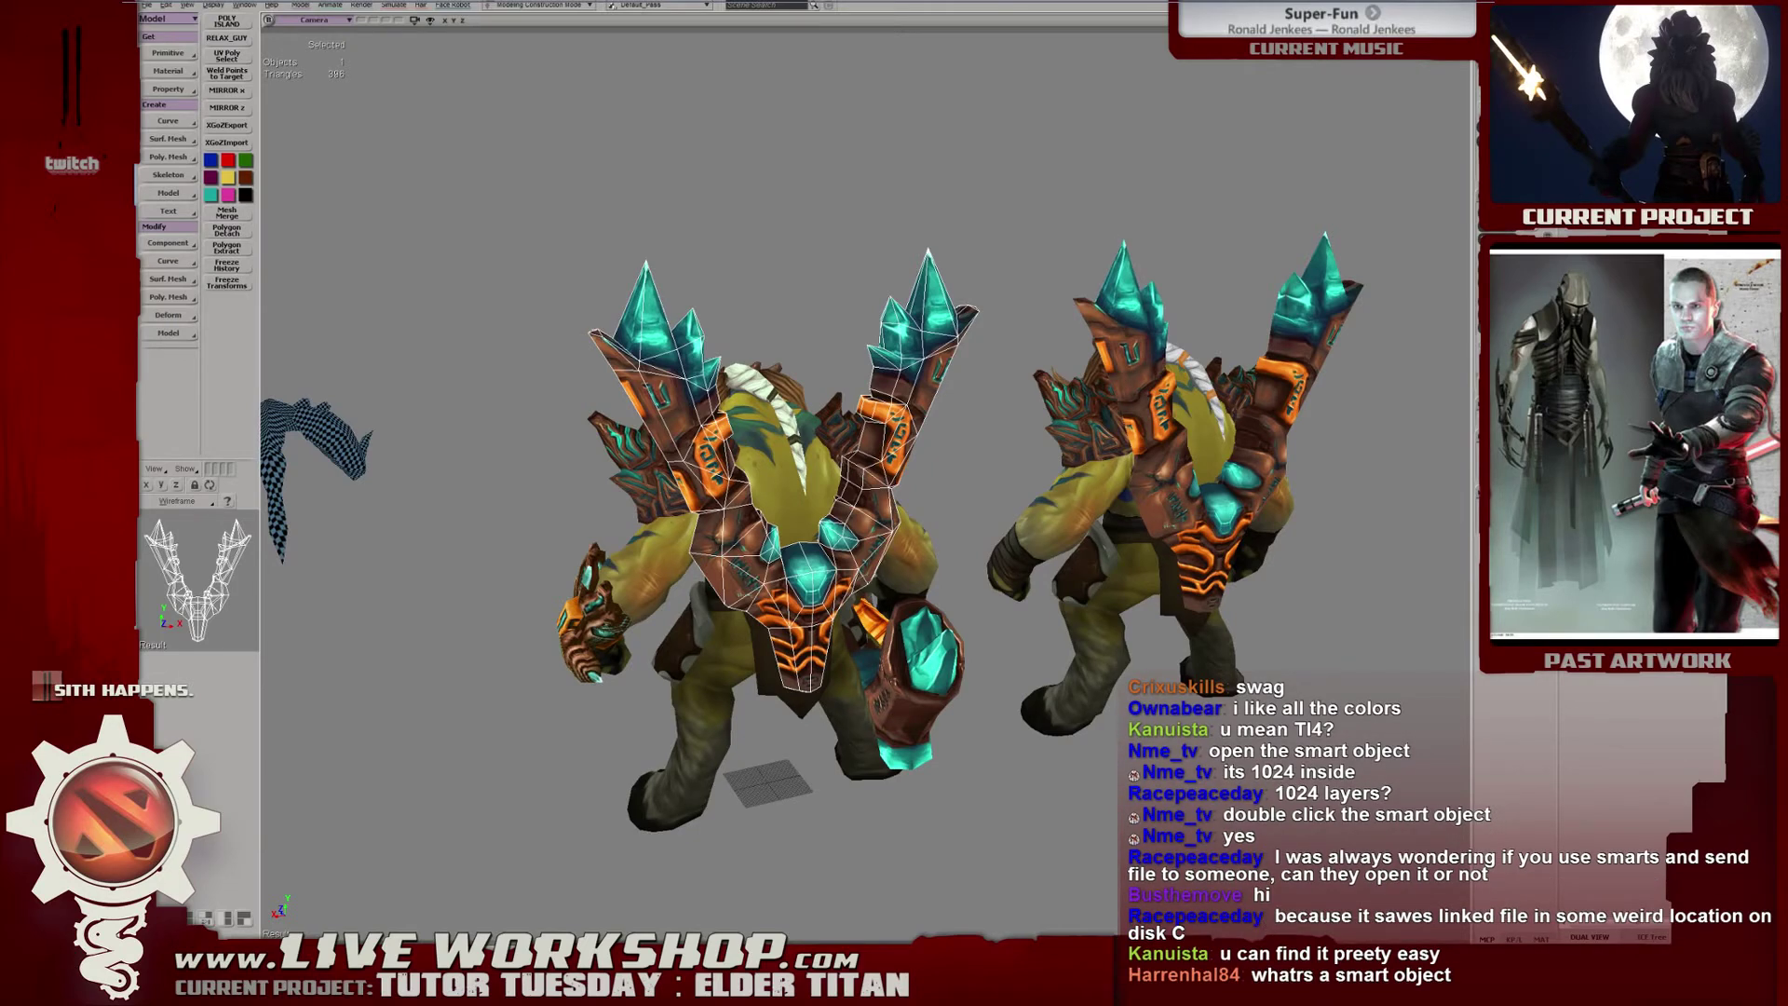
Browse to the project's ET_Textures folder, open ElderTitan_Back_Color_1024.psd in Photoshop, and return to Softimage.
key(super)
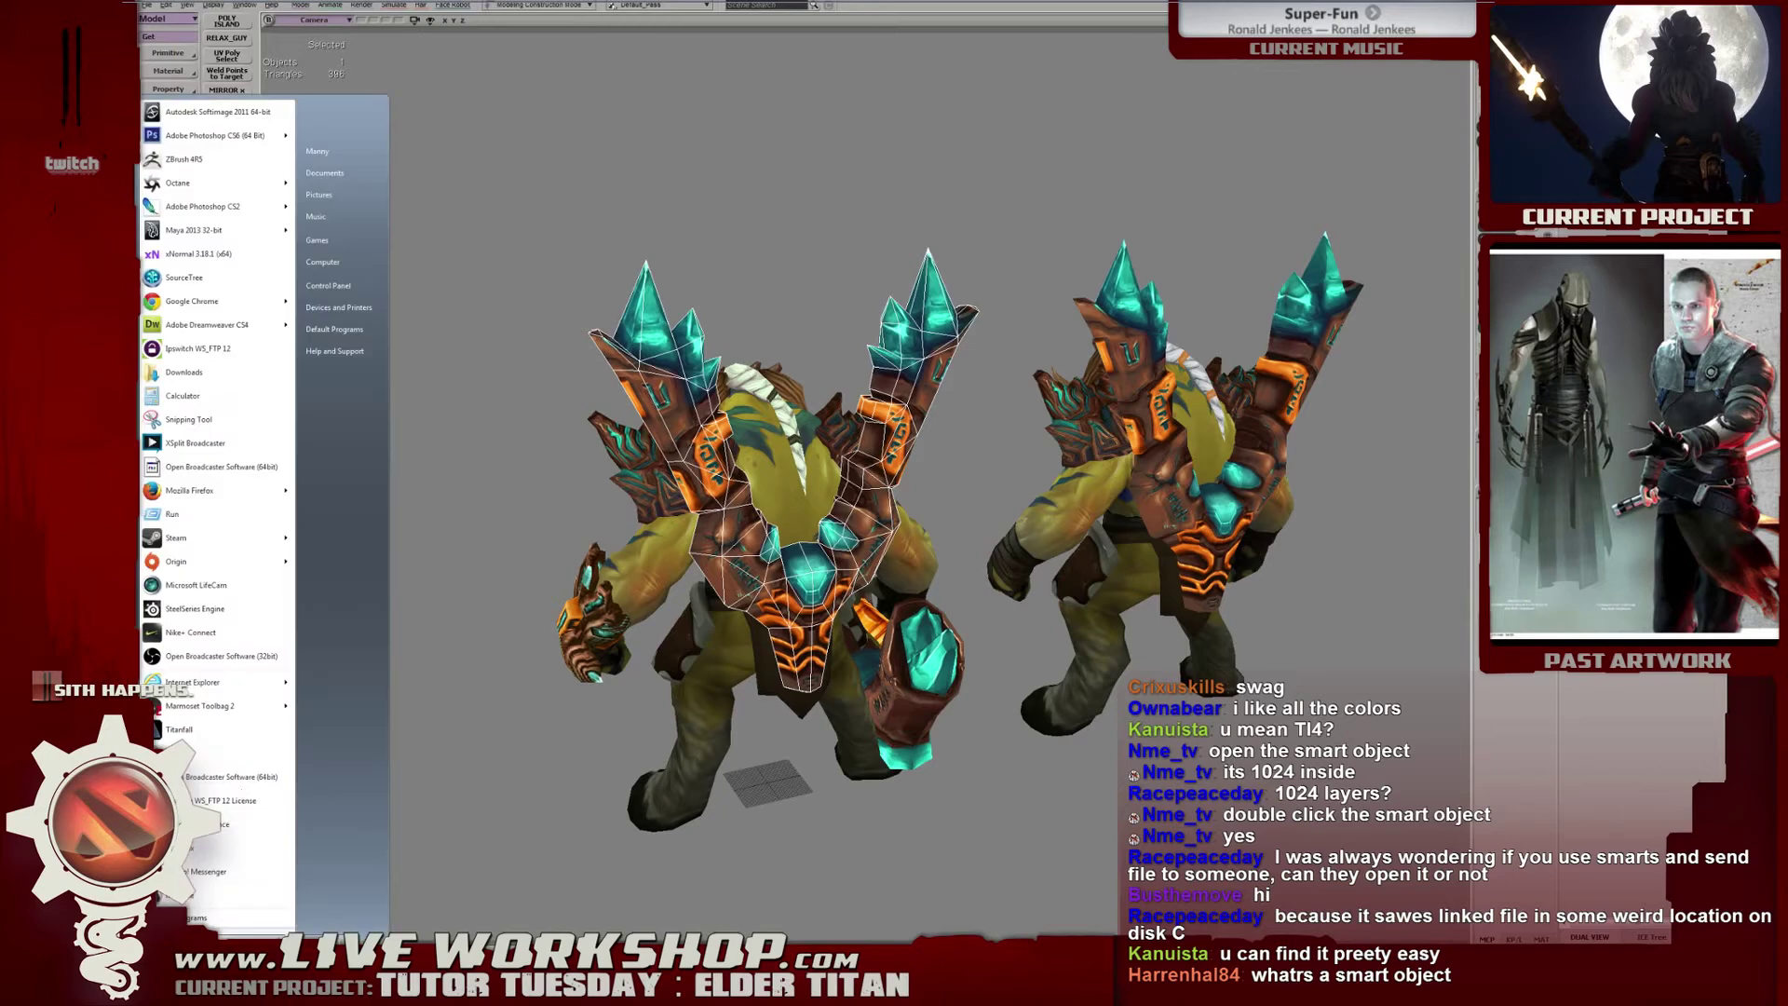
click(331, 264)
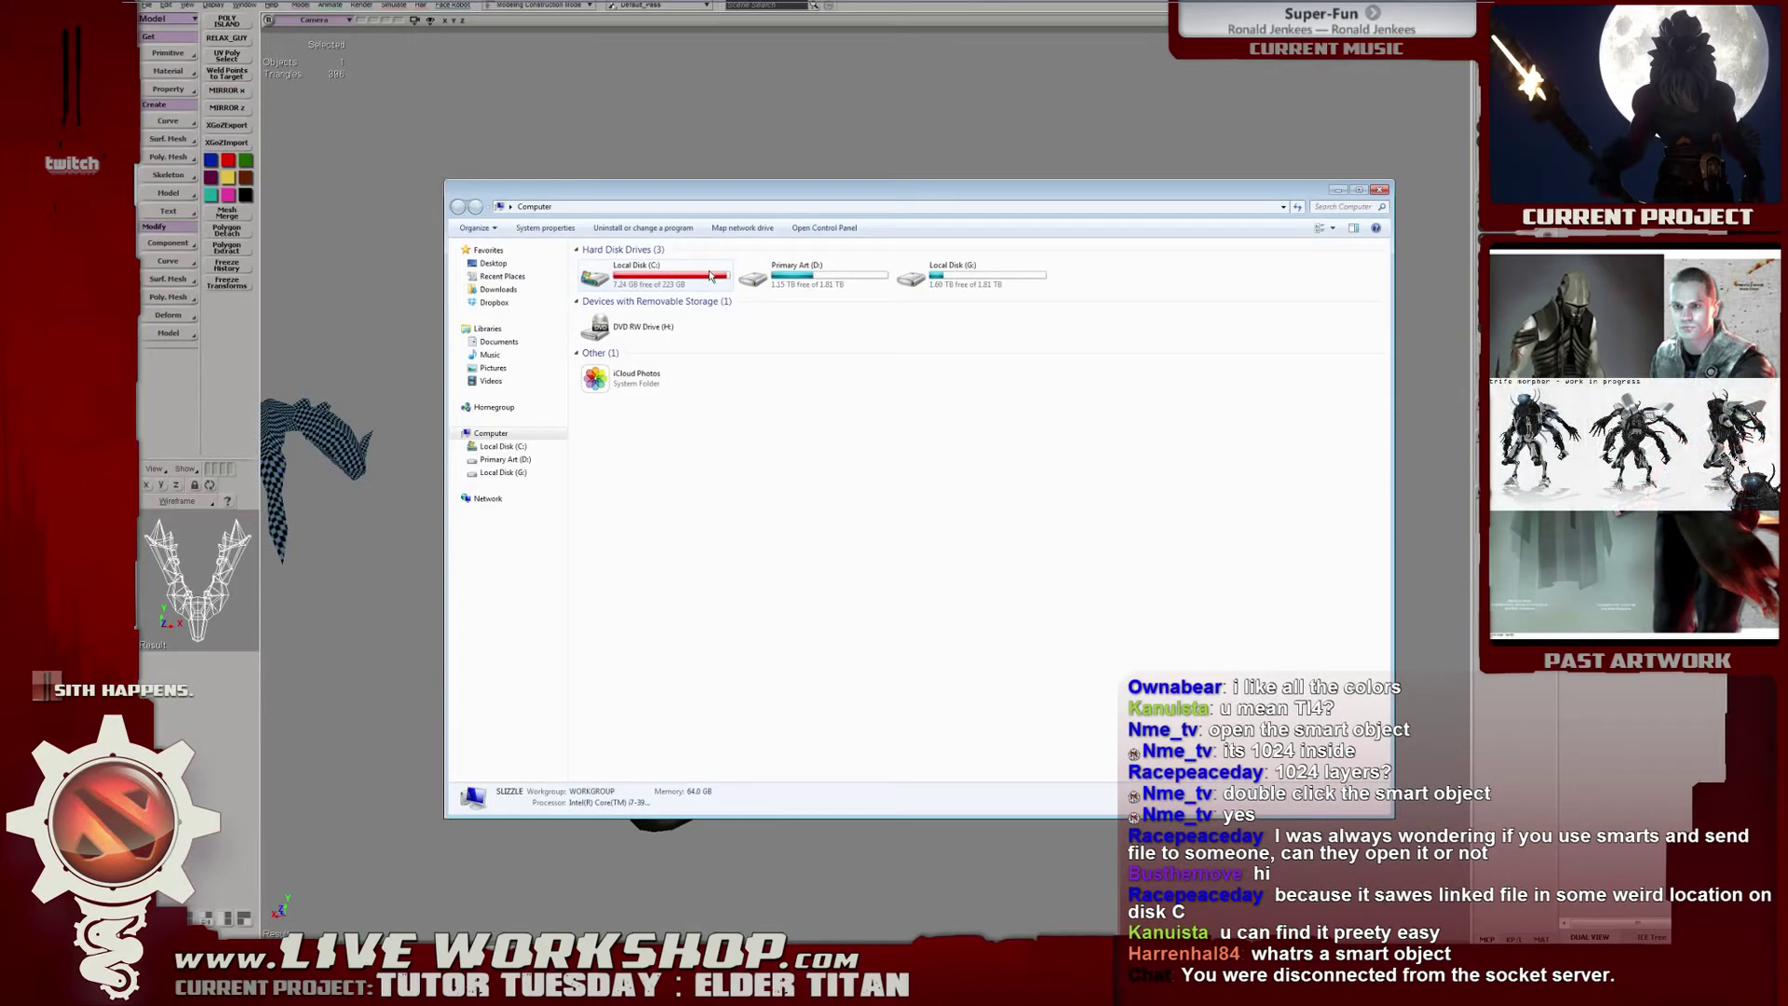
click(503, 276)
double_click(642, 315)
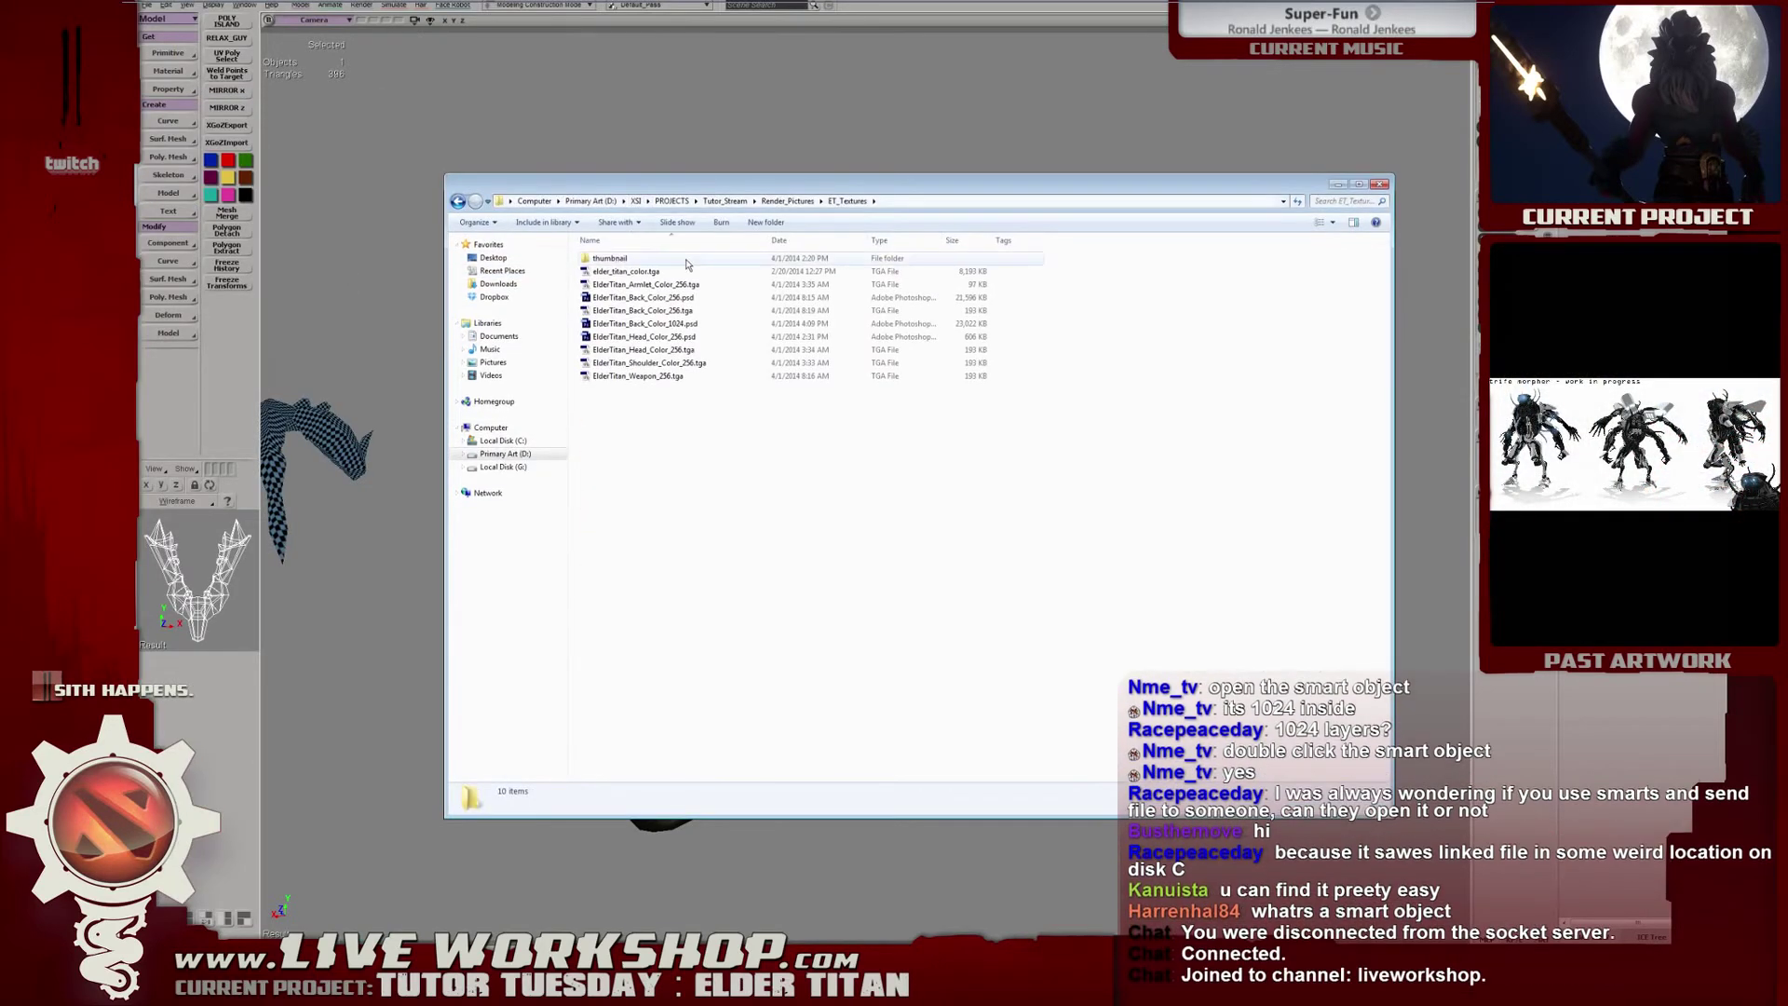
double_click(644, 324)
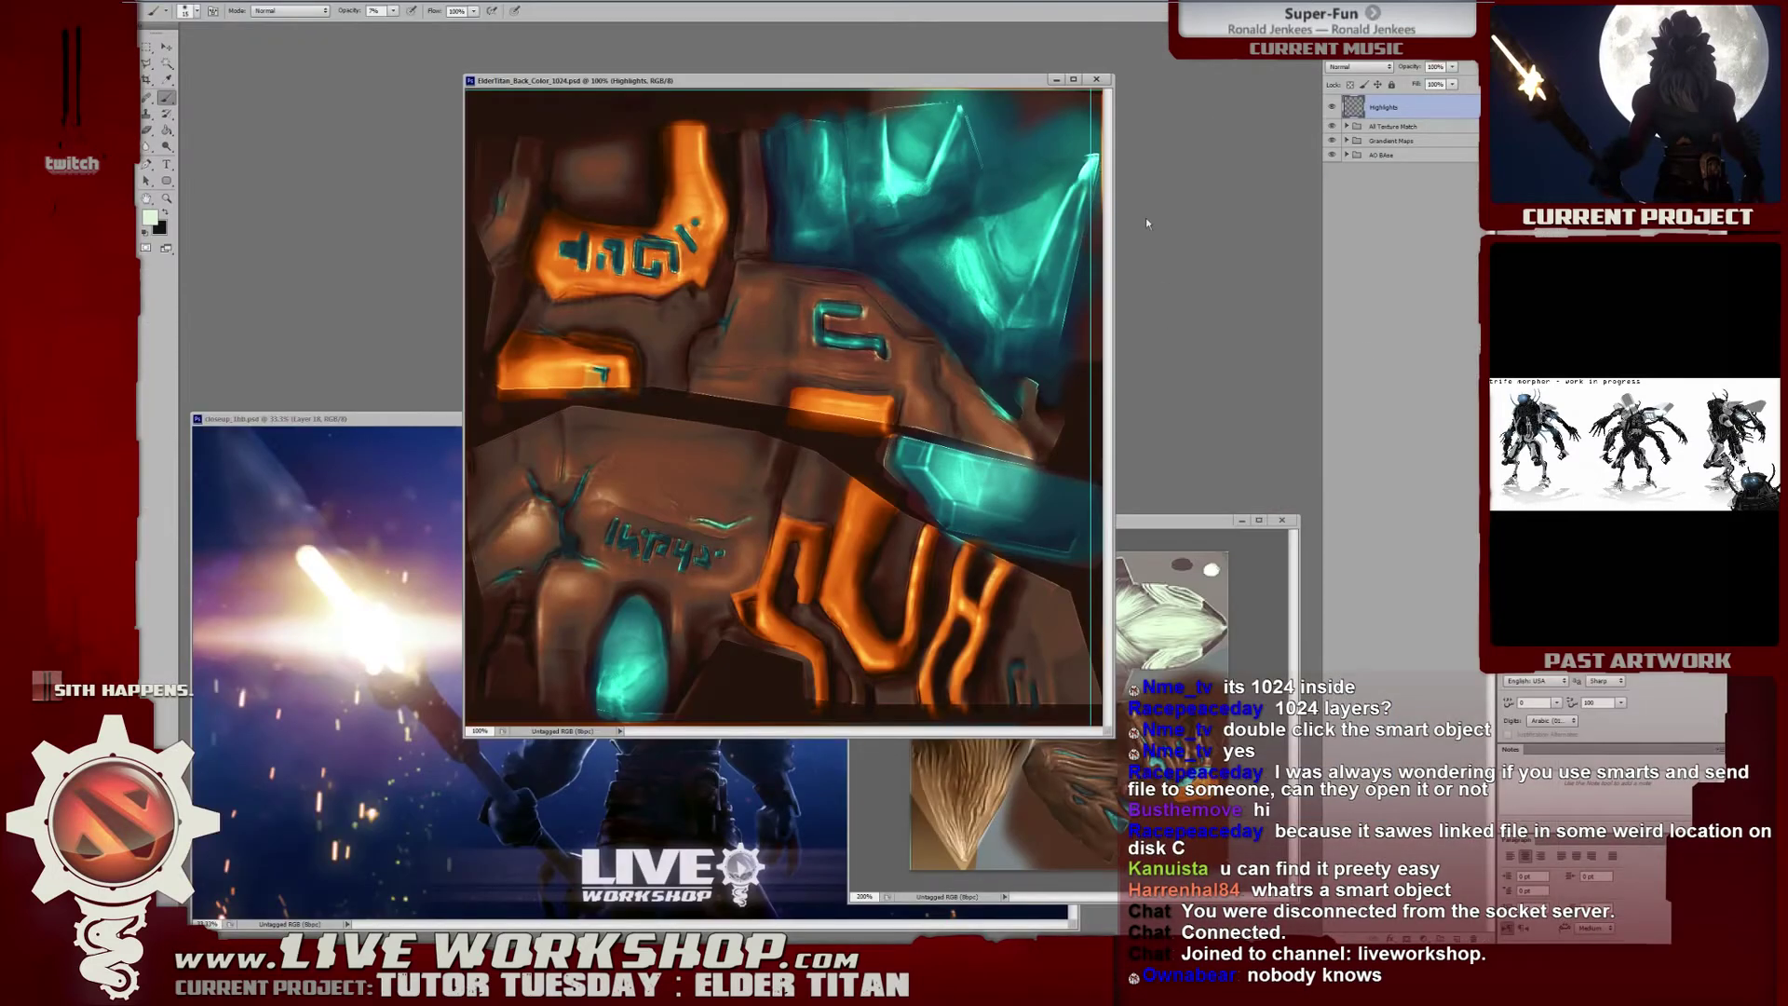
key(alt+Tab)
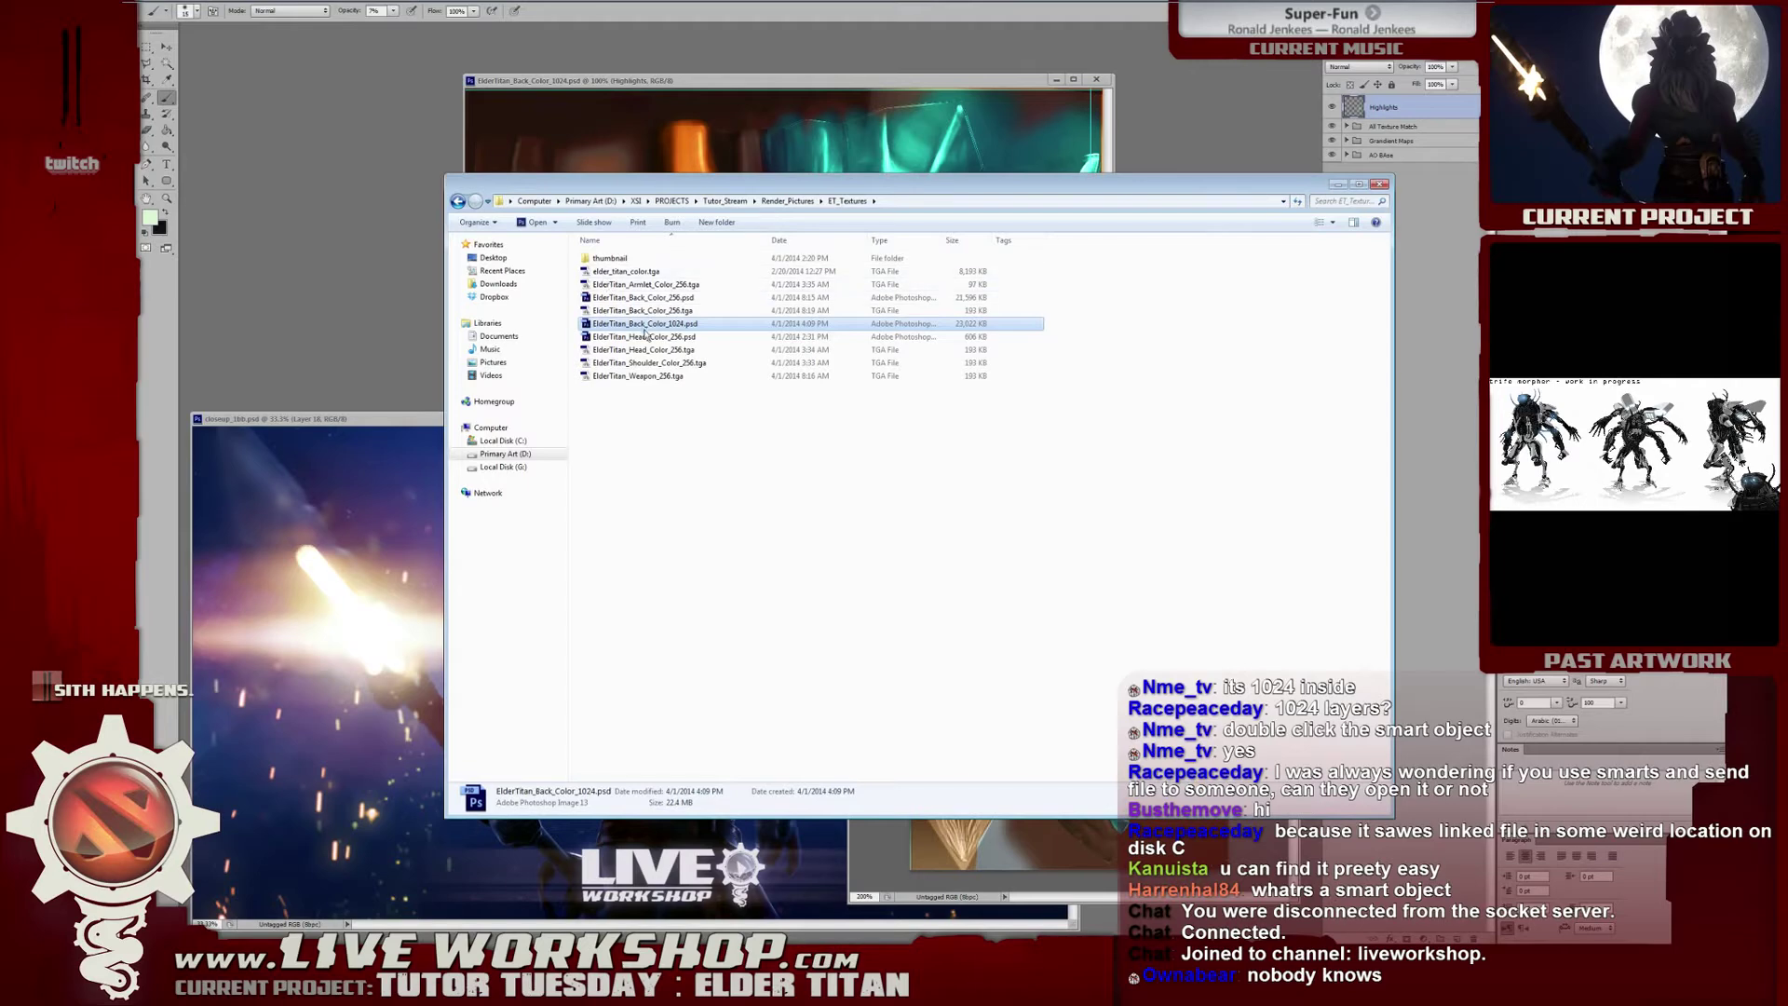
key(alt+Tab)
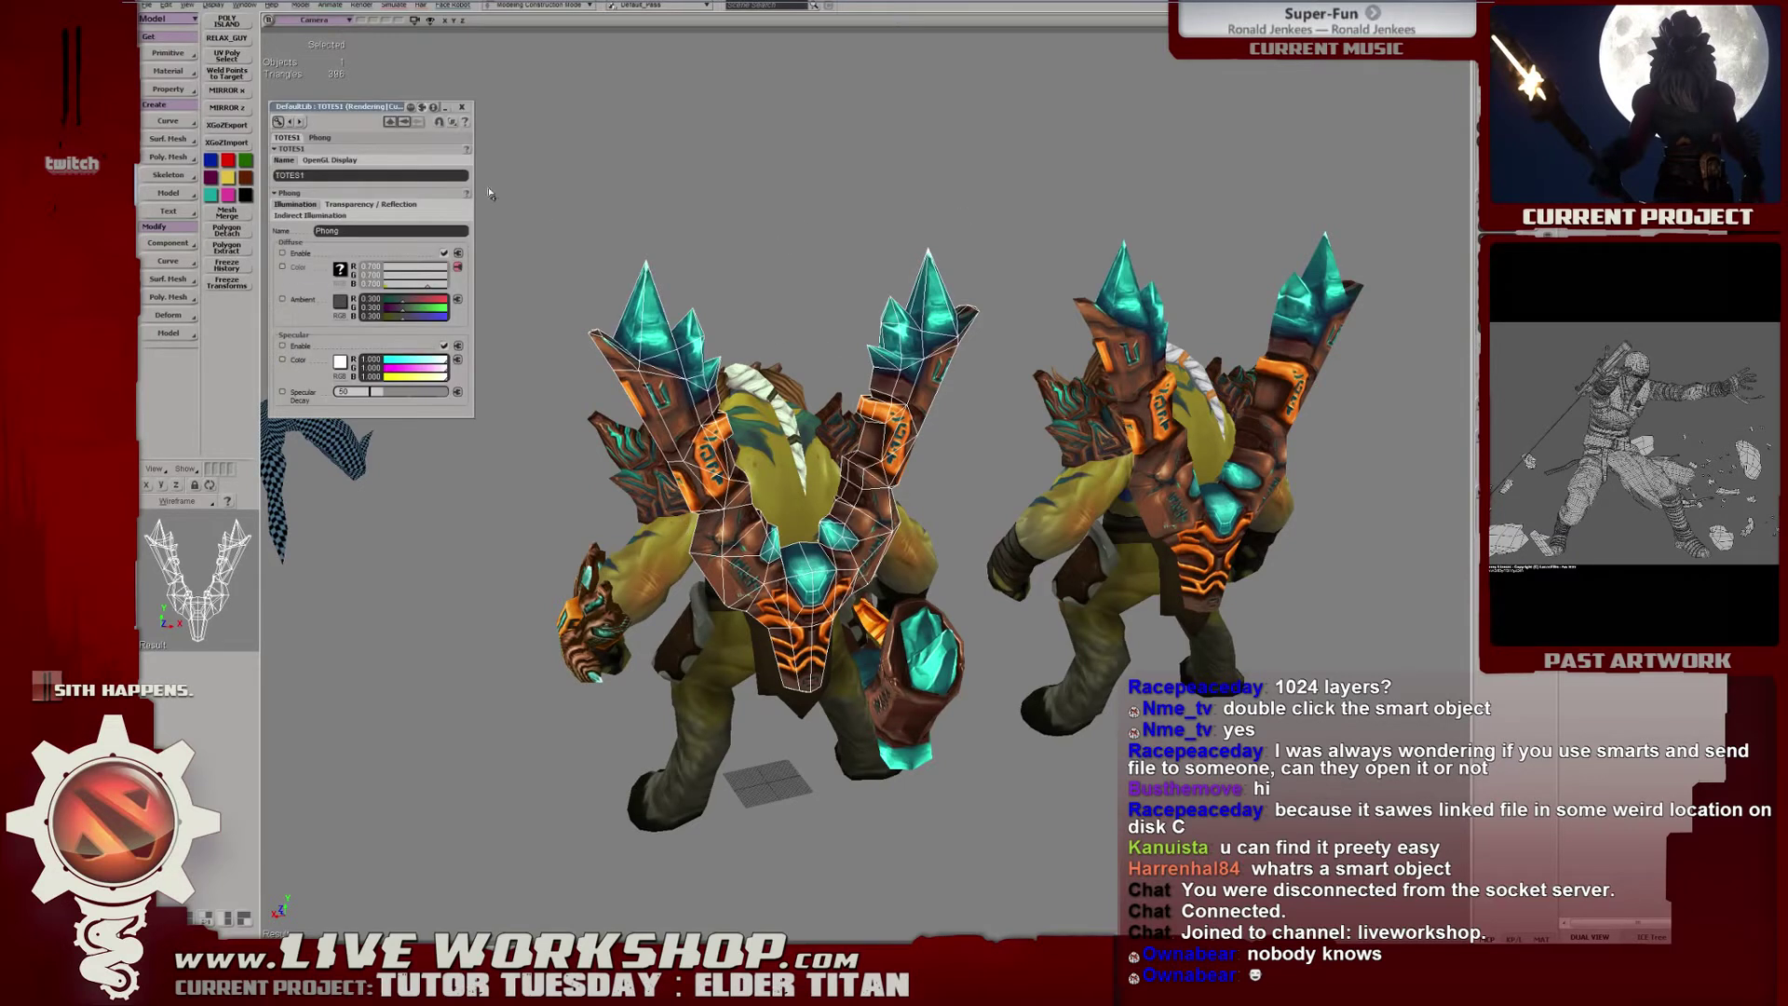
Append _new to the name of the TOTES1 material on the selected back armour.
click(351, 178)
click(349, 177)
text(_new)
key(Return)
click(375, 180)
Examine both figures from the front, and take a closer angled view of the original figure and its armour.
drag(903, 312, 879, 302)
right_drag(930, 457, 1150, 429)
middle_drag(1150, 428, 874, 392)
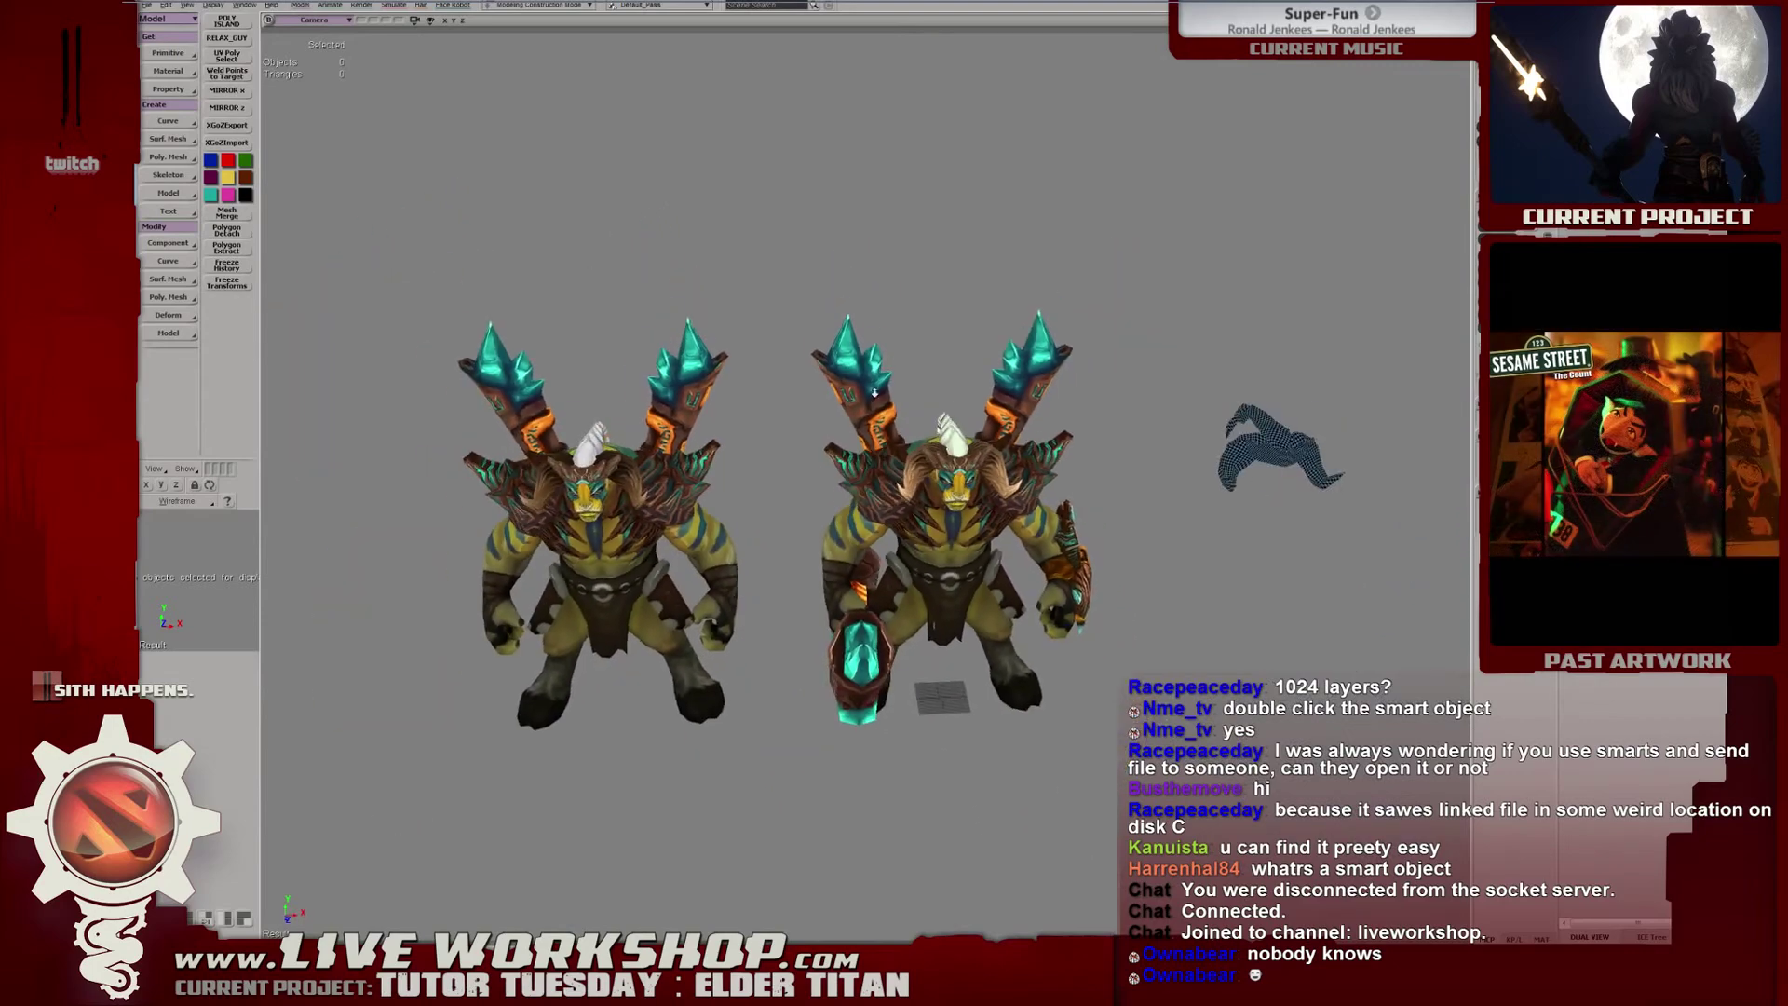
drag(874, 392, 821, 400)
middle_drag(820, 400, 1001, 413)
drag(1001, 413, 1035, 386)
right_drag(1035, 387, 964, 440)
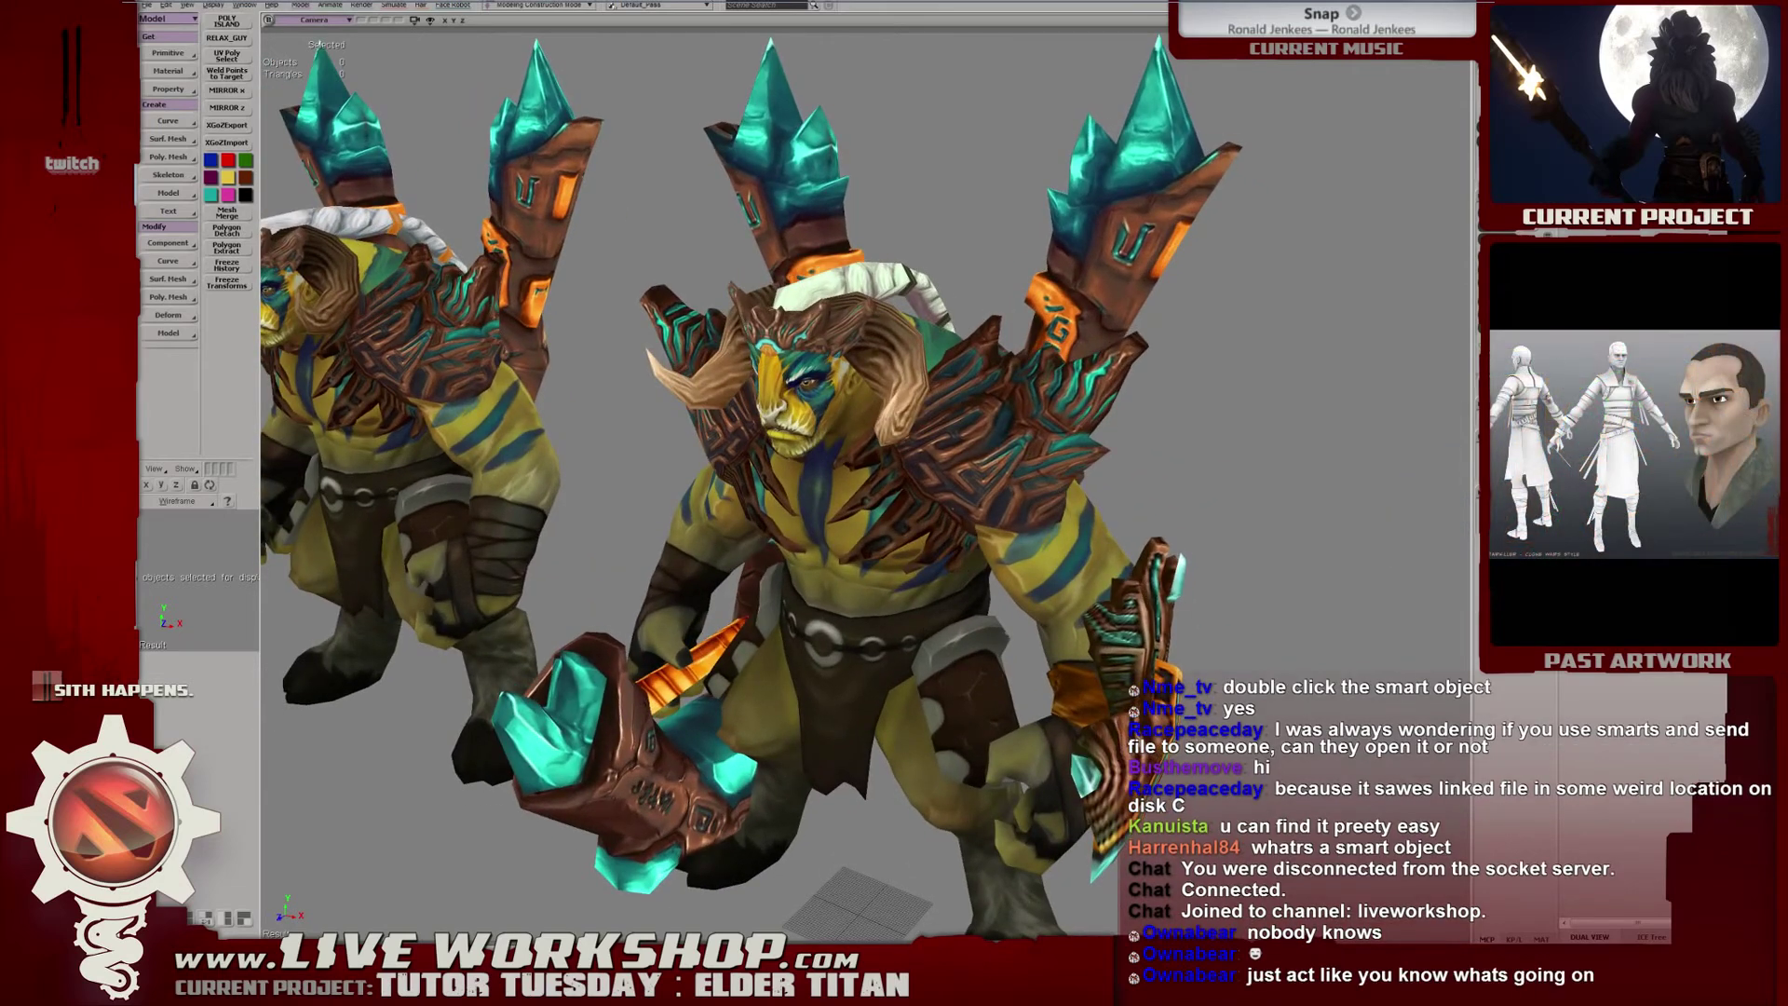
Switch to Photoshop, reposition the texture windows, and toggle the Highlights layer to compare the back texture with and without it.
key(alt+Tab)
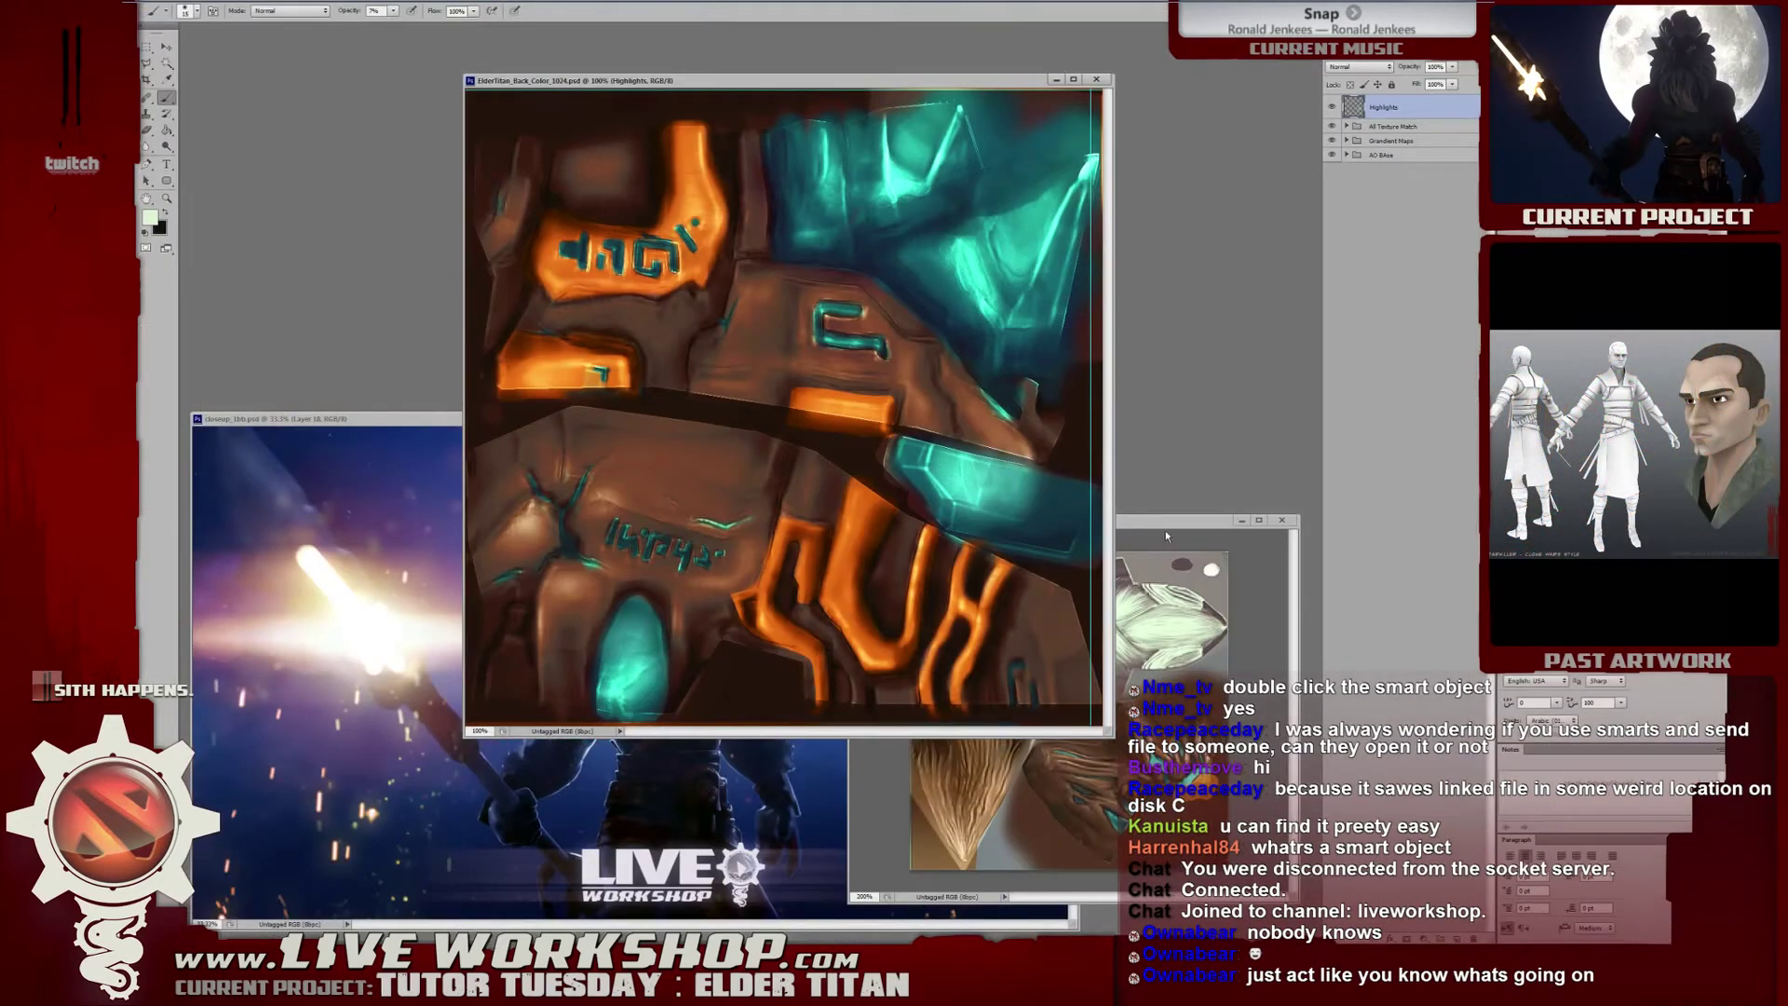
drag(1165, 529, 1185, 507)
drag(808, 89, 805, 75)
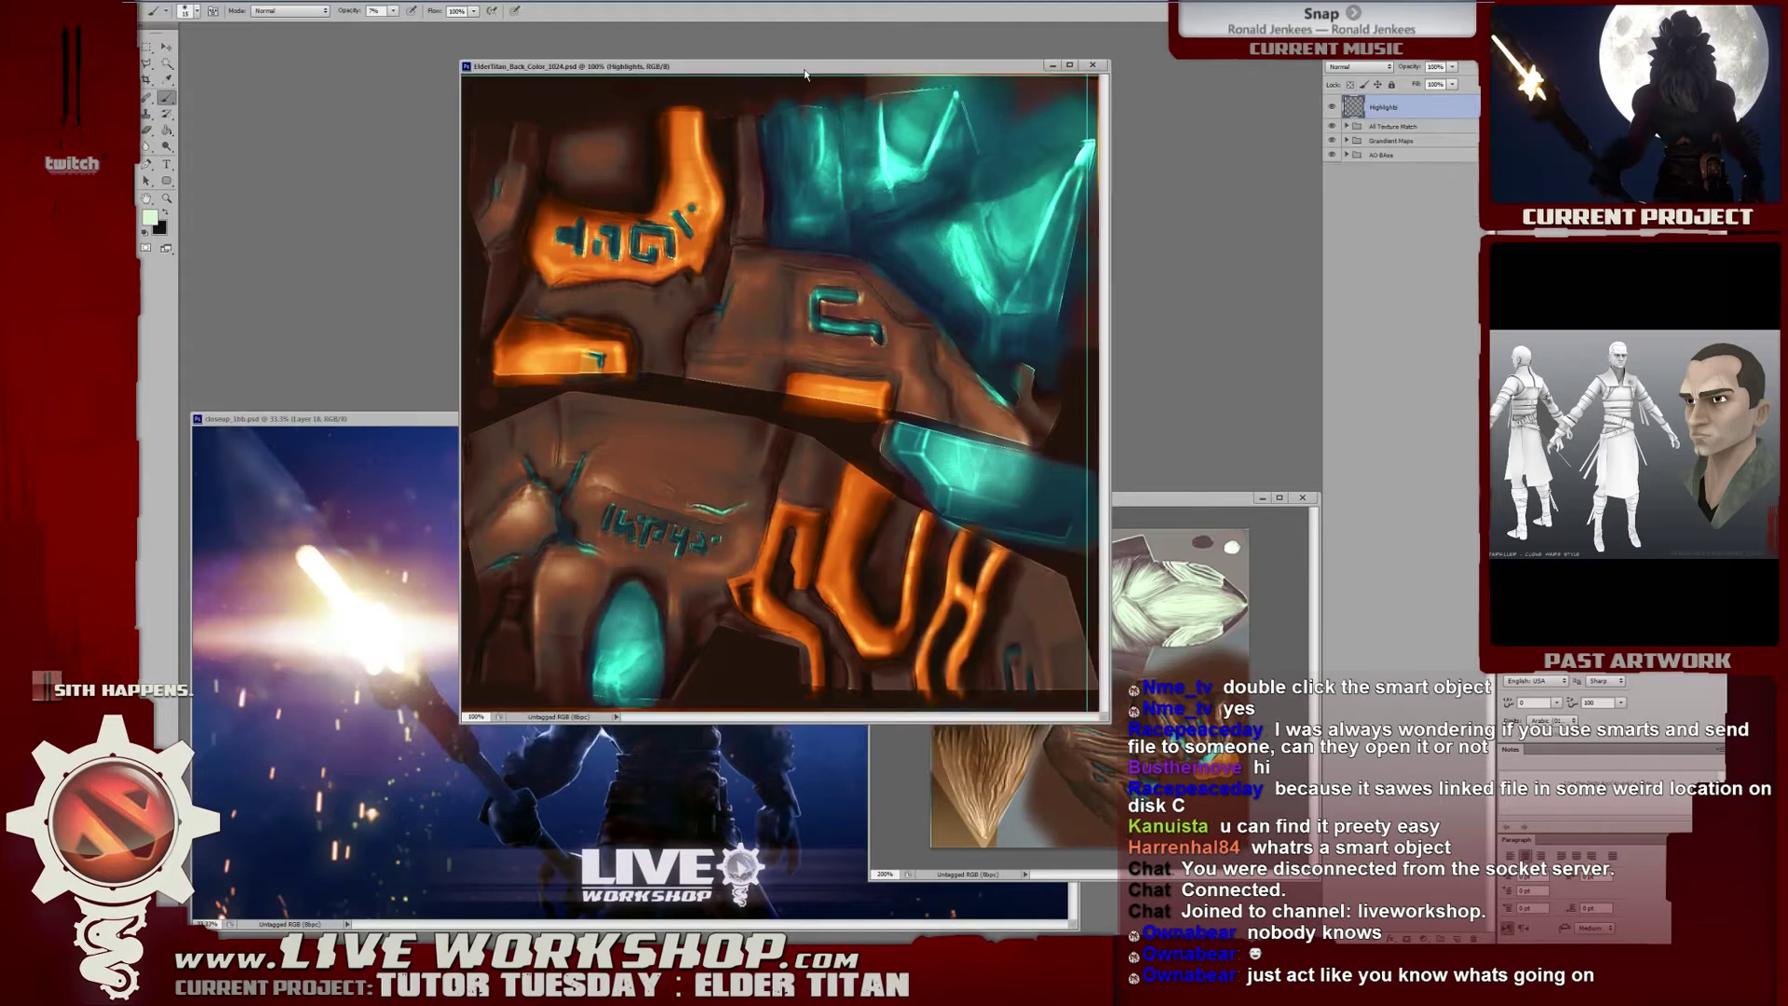
click(1331, 107)
click(1332, 107)
key(ctrl+minus)
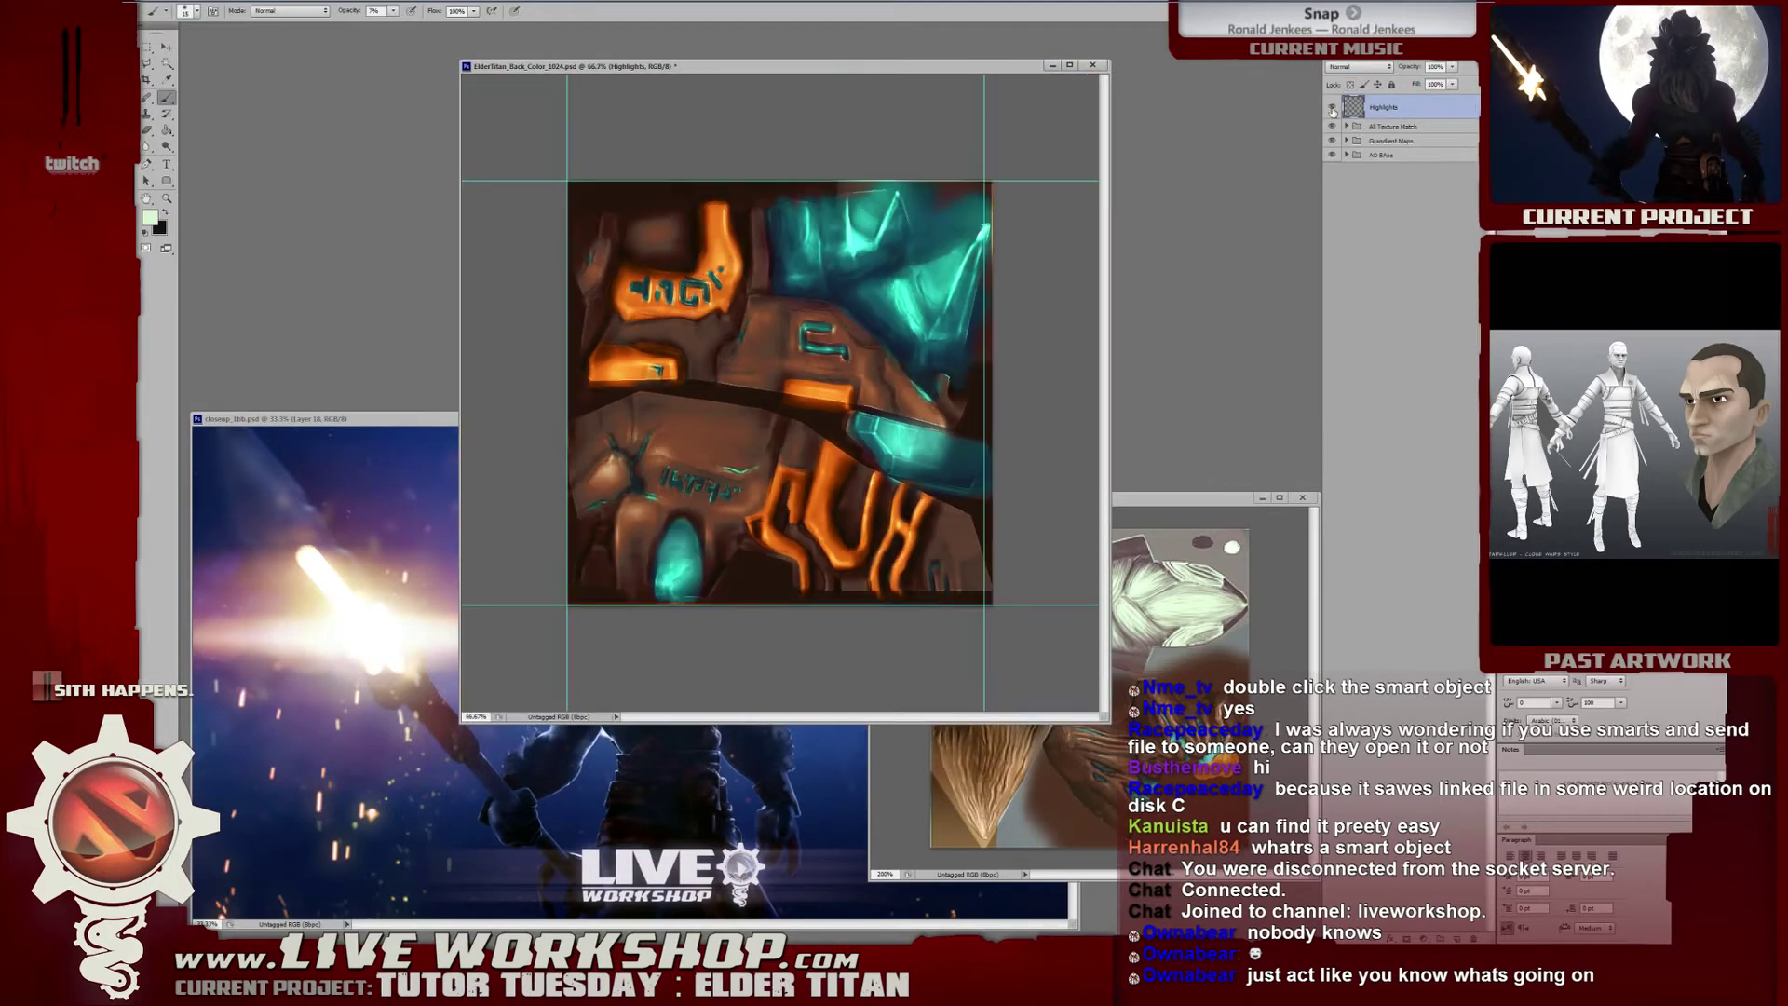
click(1332, 107)
click(1332, 107)
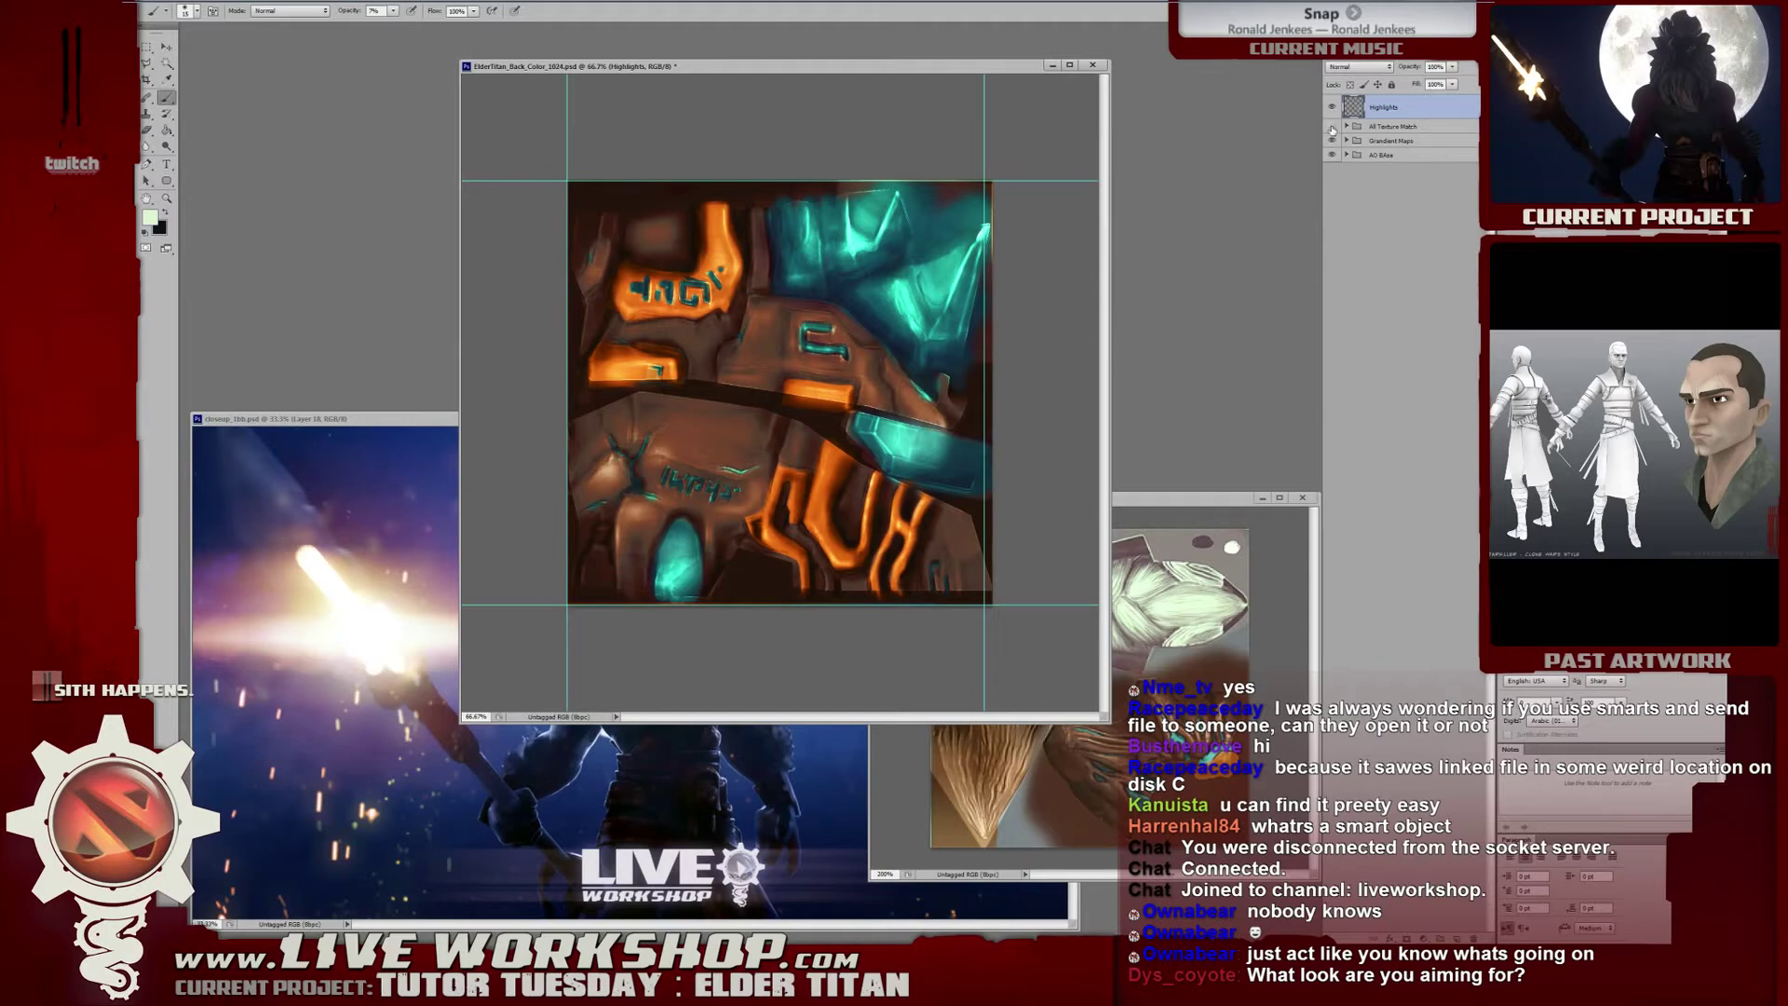
Compare the texture with and without the All Texture Match adjustment group, and leave both that group and the Highlights layer hidden.
click(1346, 126)
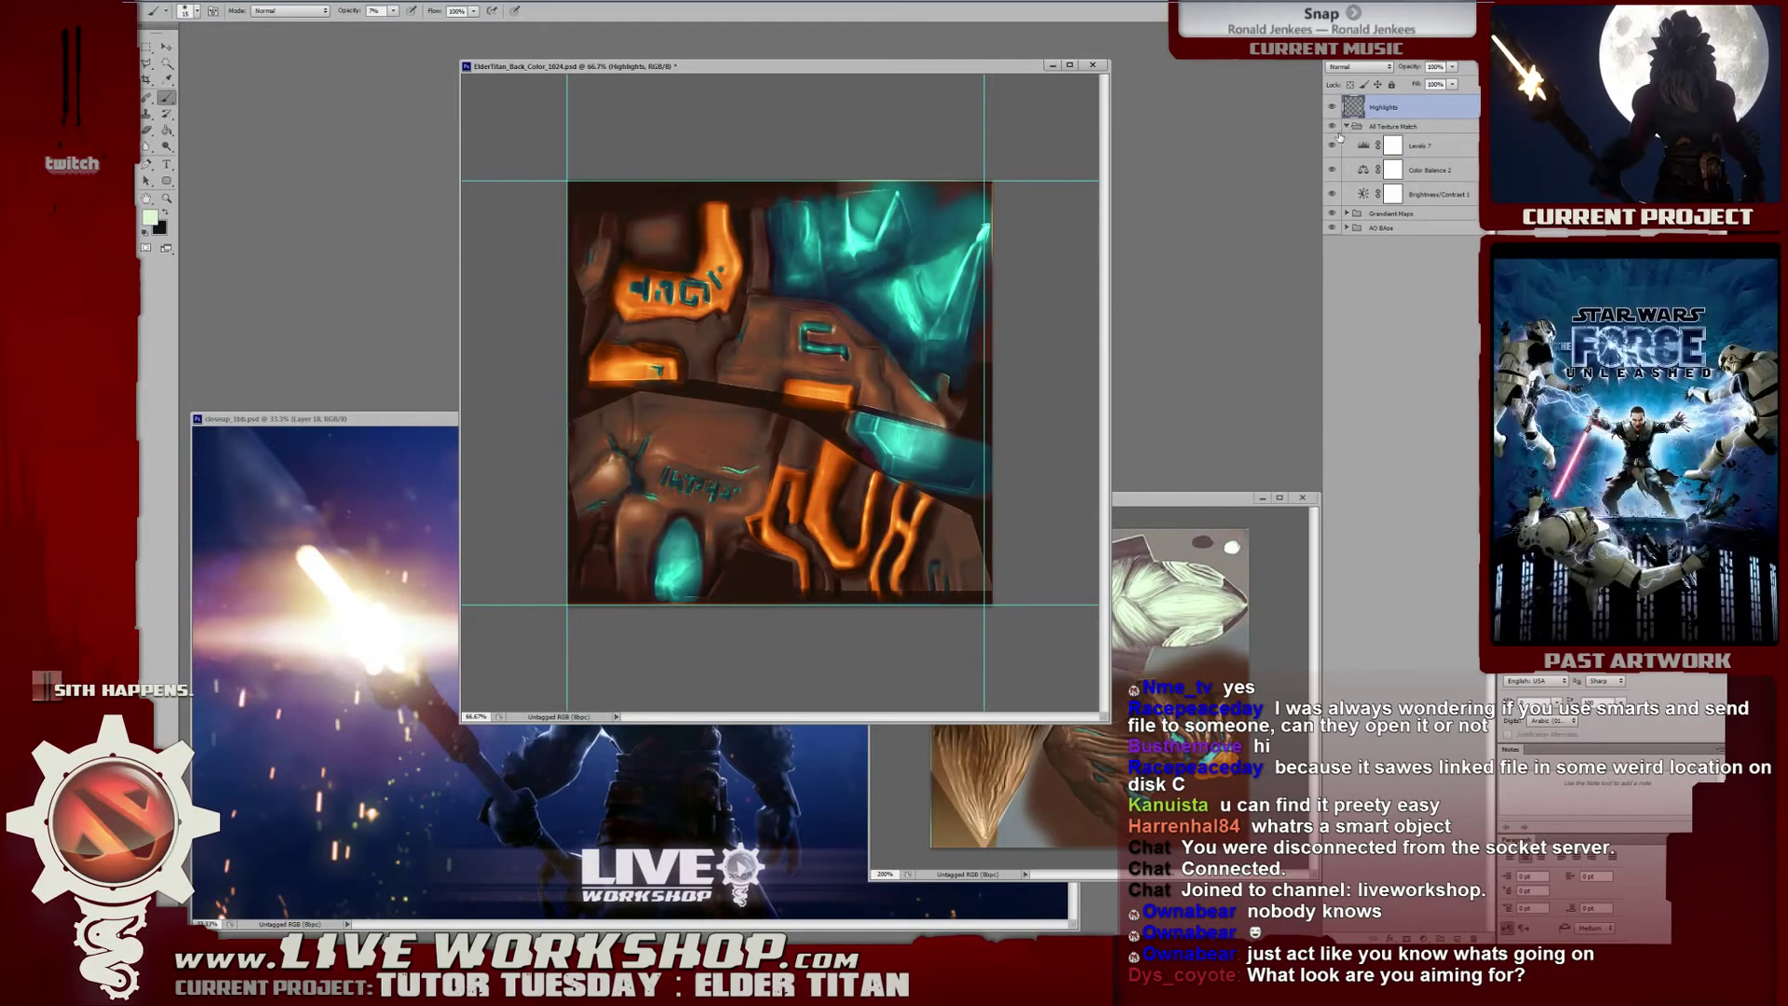
click(1332, 126)
click(1332, 126)
click(1332, 126)
click(1332, 125)
click(1332, 126)
click(1332, 126)
click(1332, 126)
click(1331, 125)
click(1331, 125)
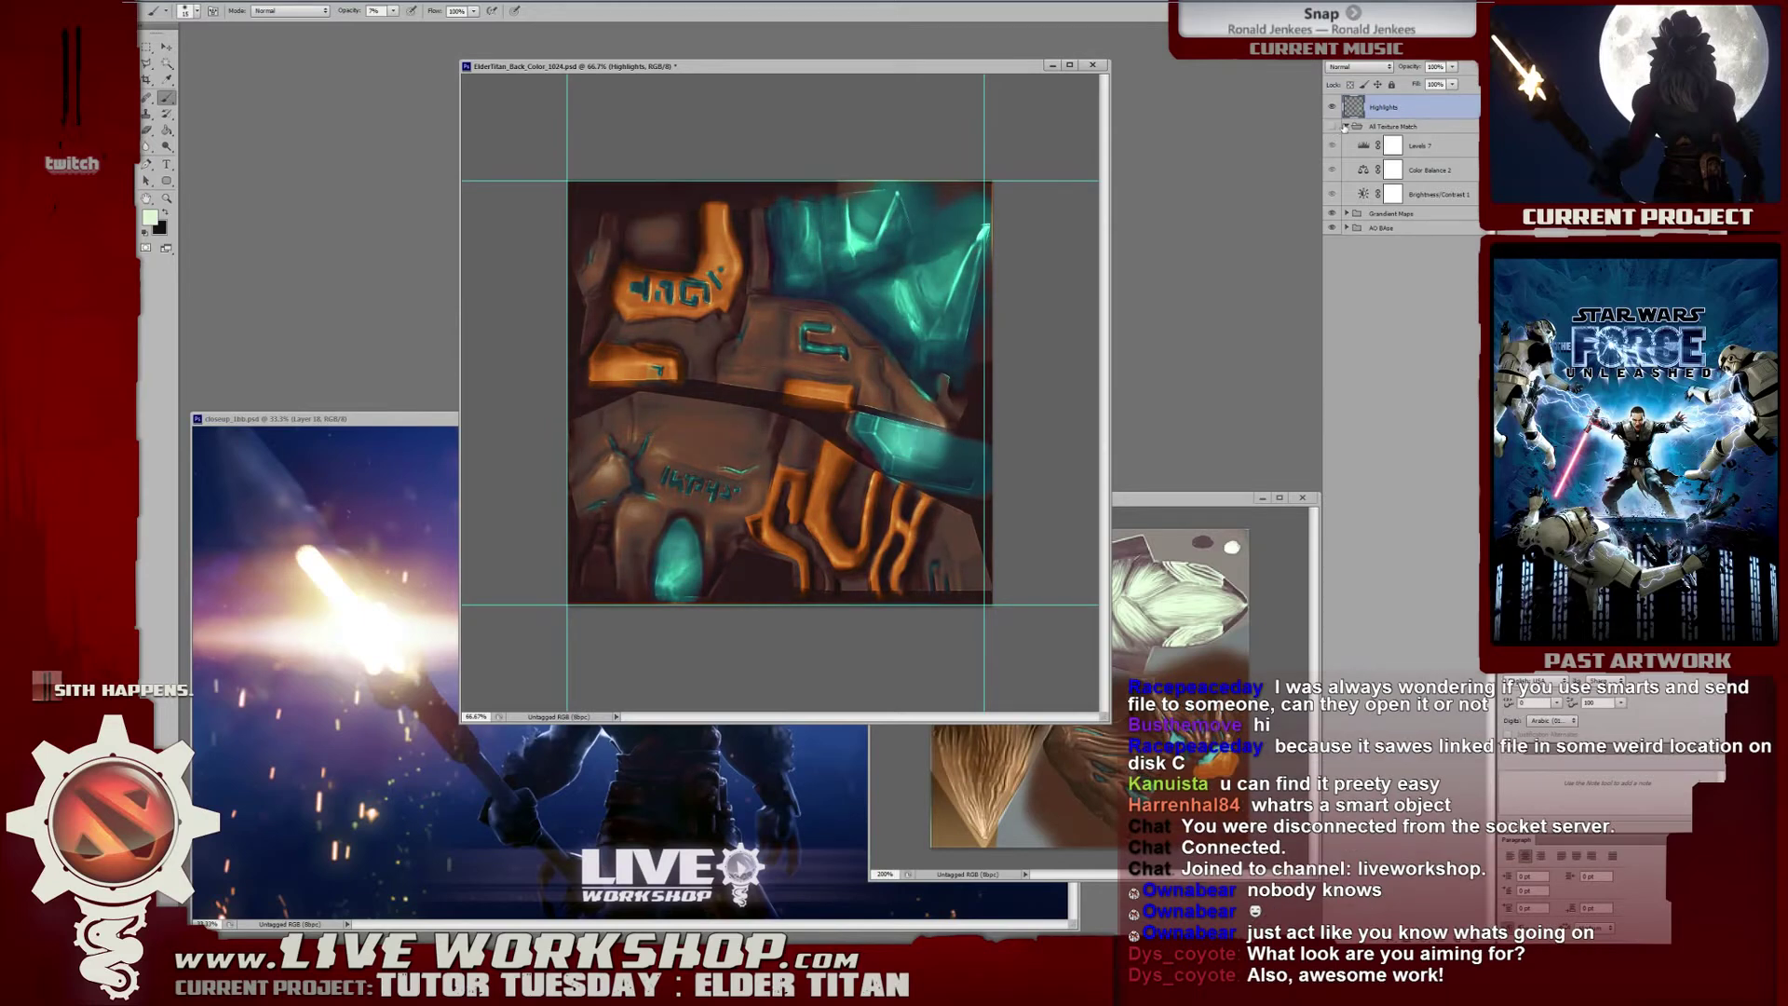
click(1346, 126)
click(1331, 107)
Expand the Gradient Maps group, and check the document's pixel dimensions in Image Size without changing them.
click(1346, 141)
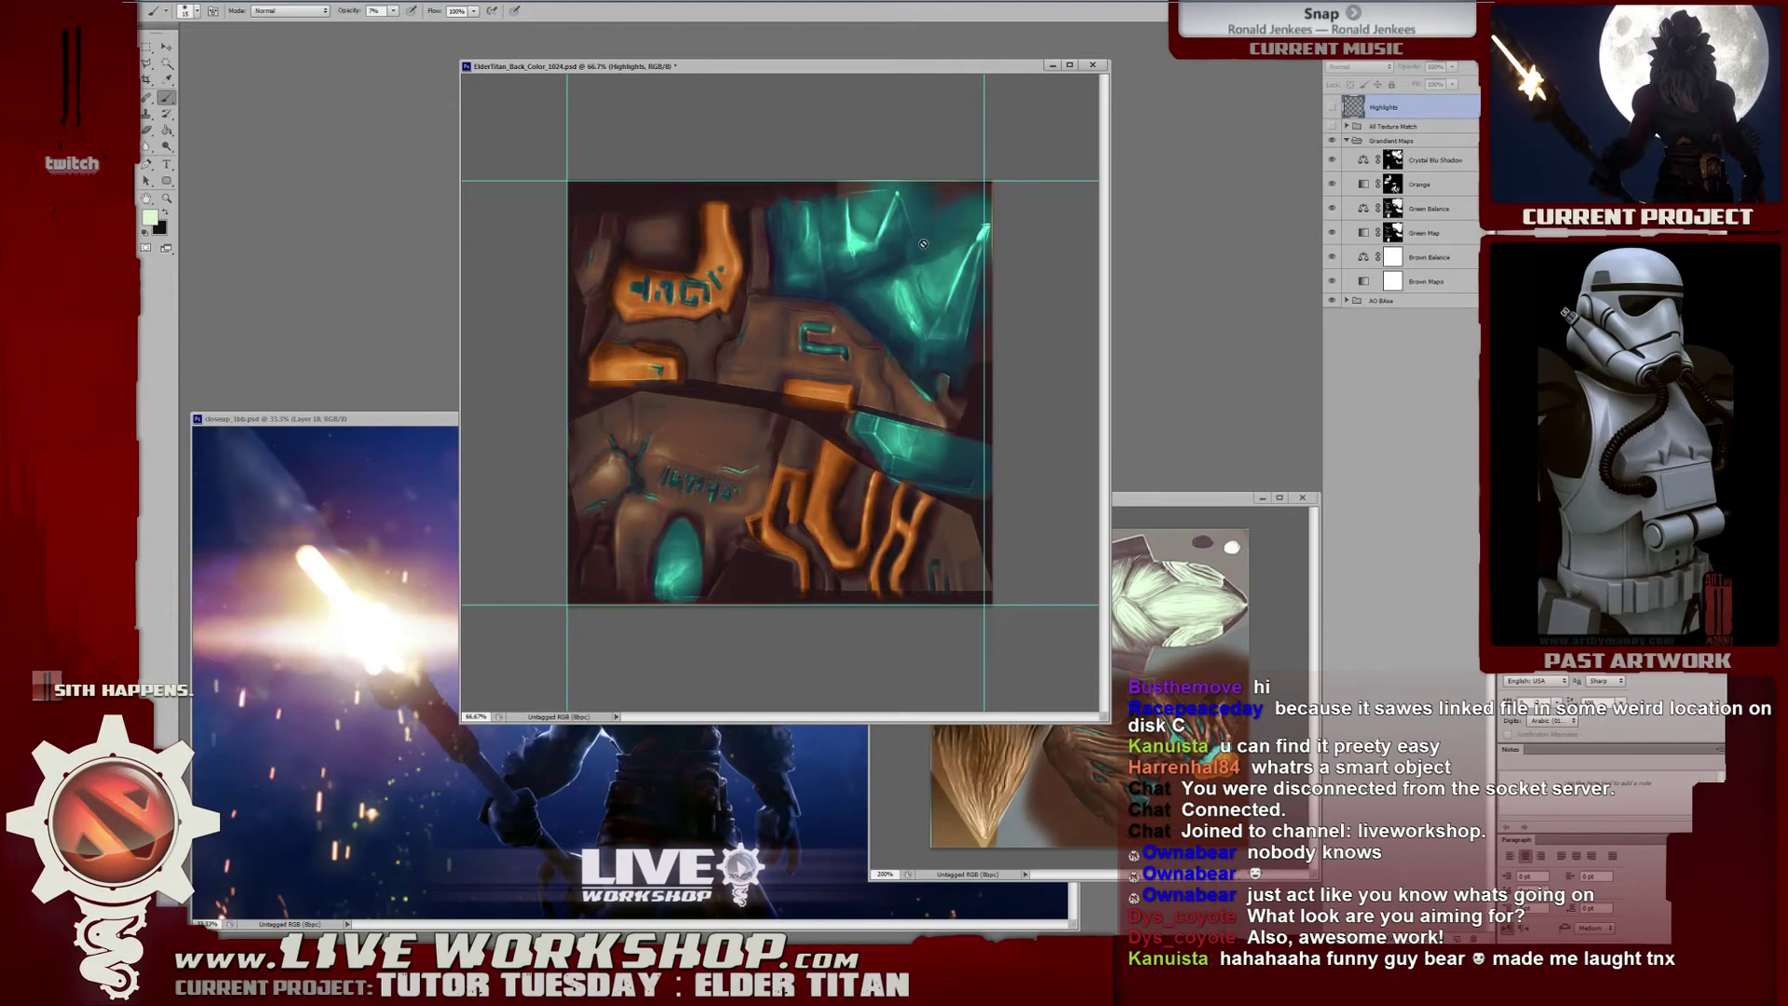
key(m)
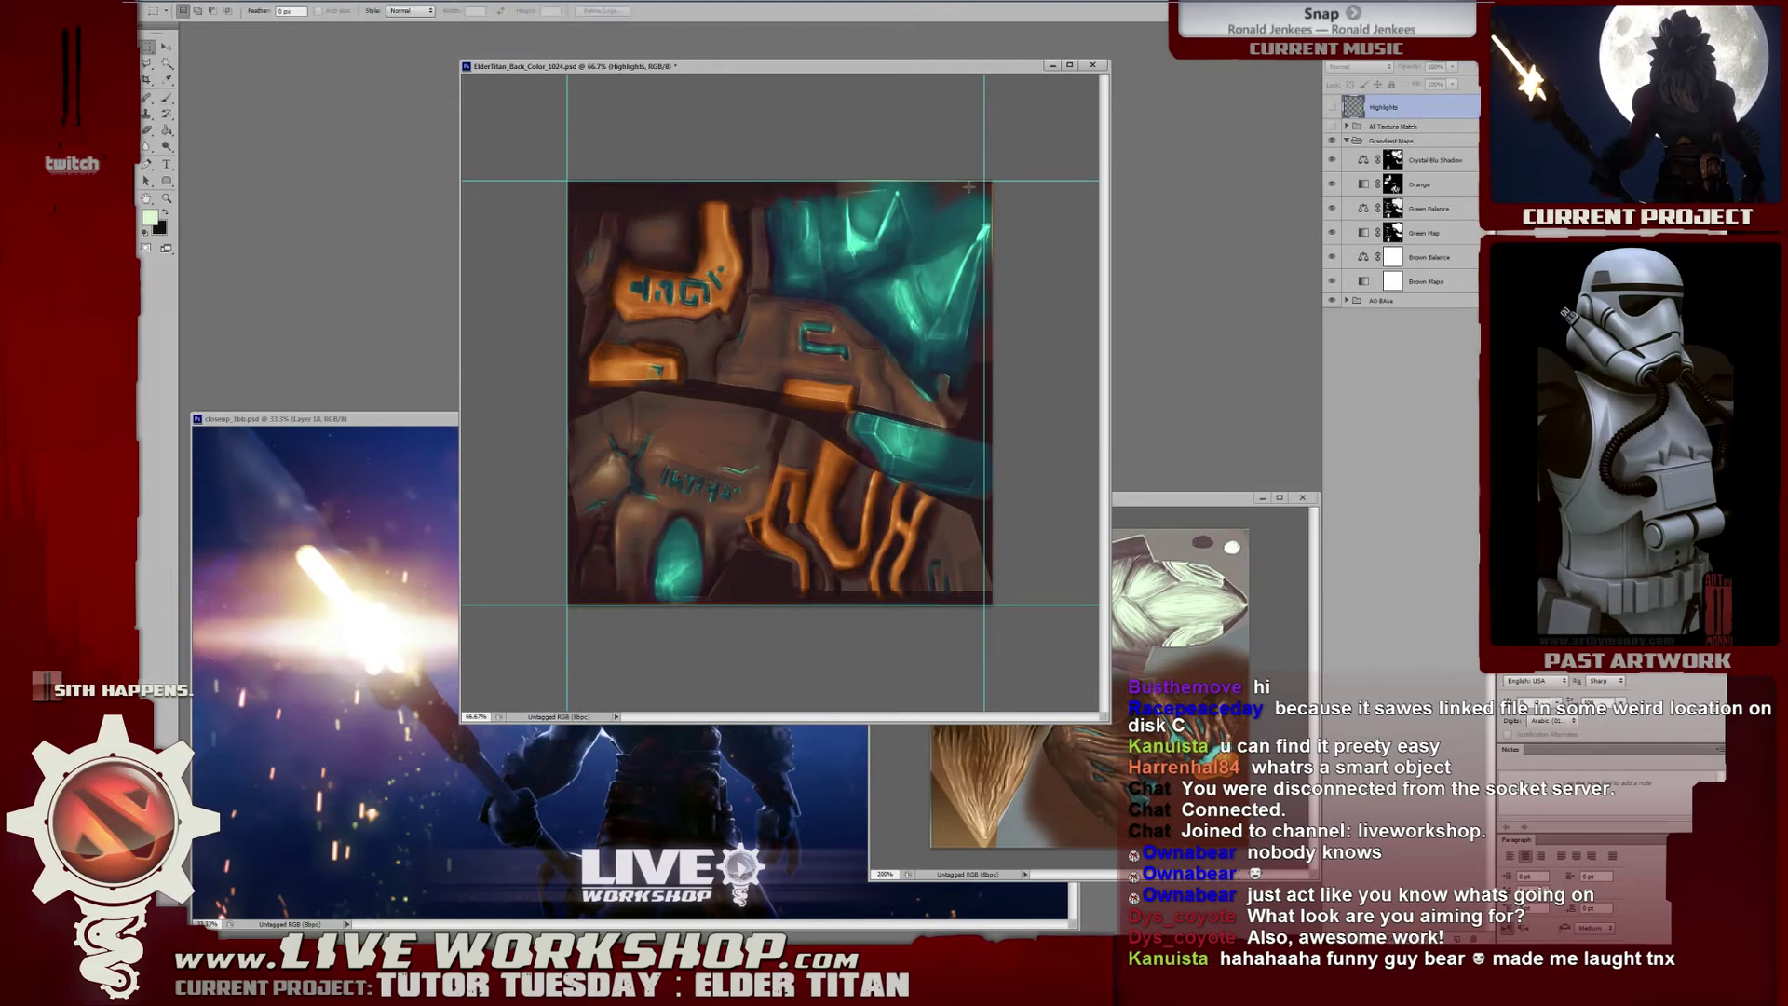
click(242, 8)
click(253, 86)
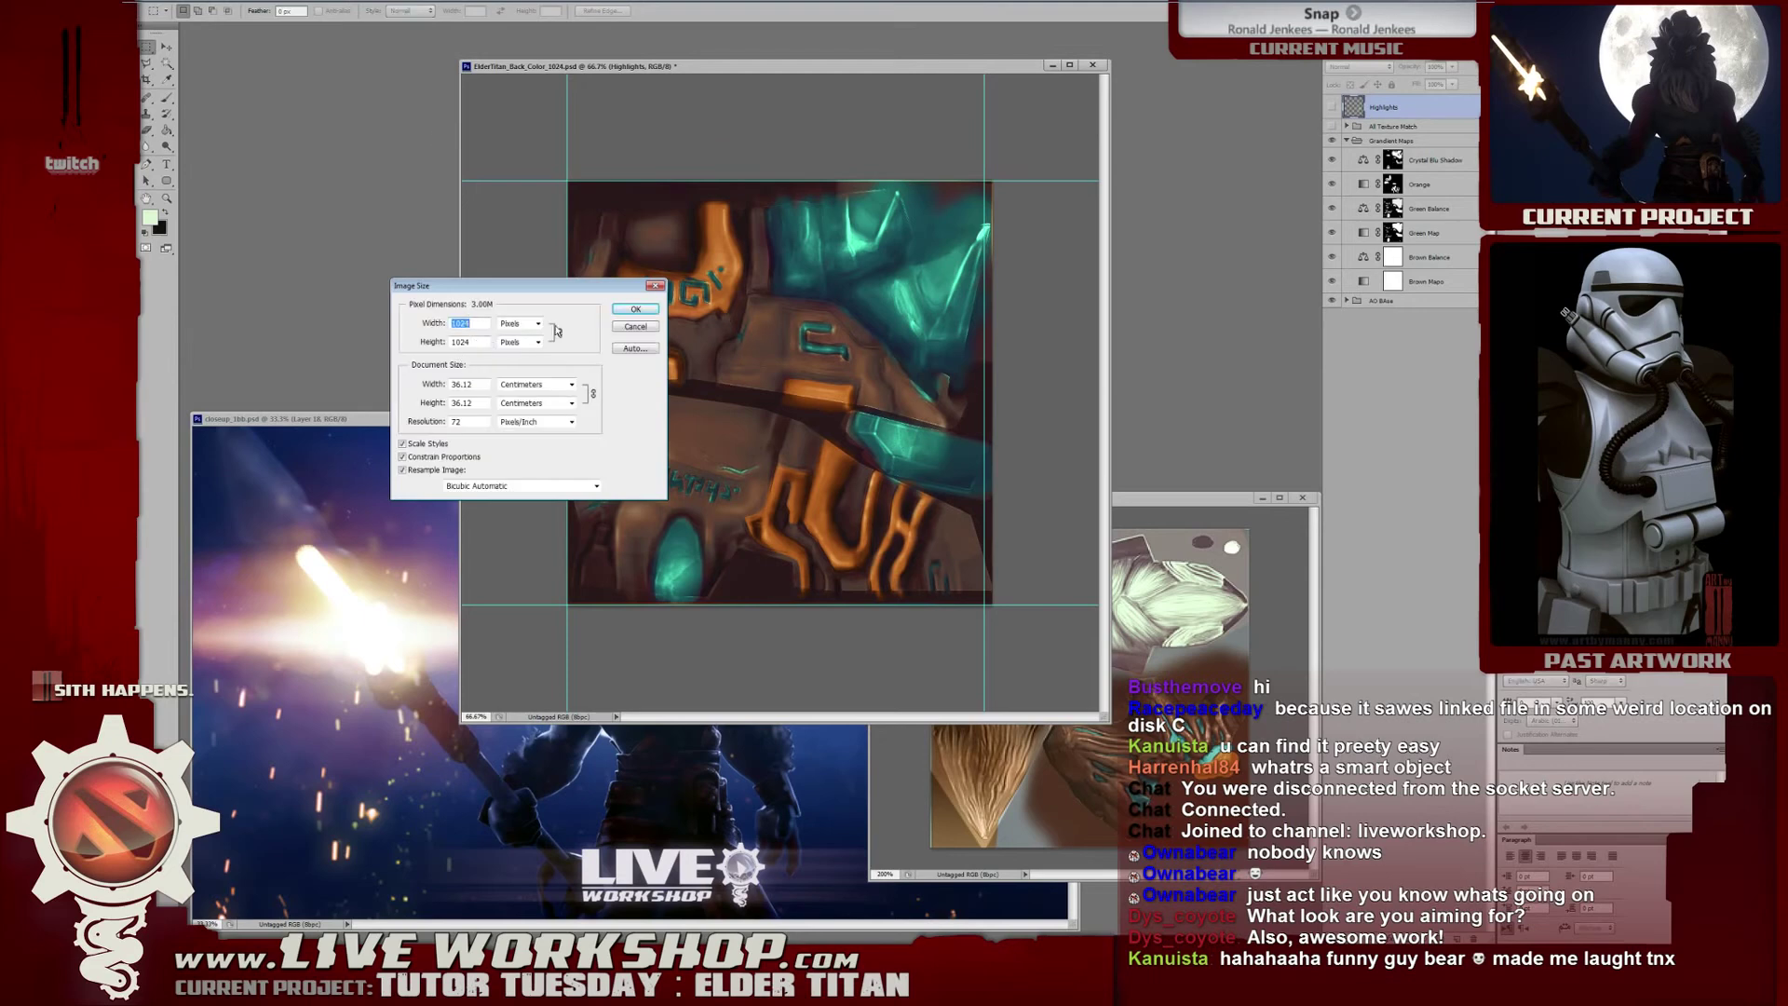
click(635, 326)
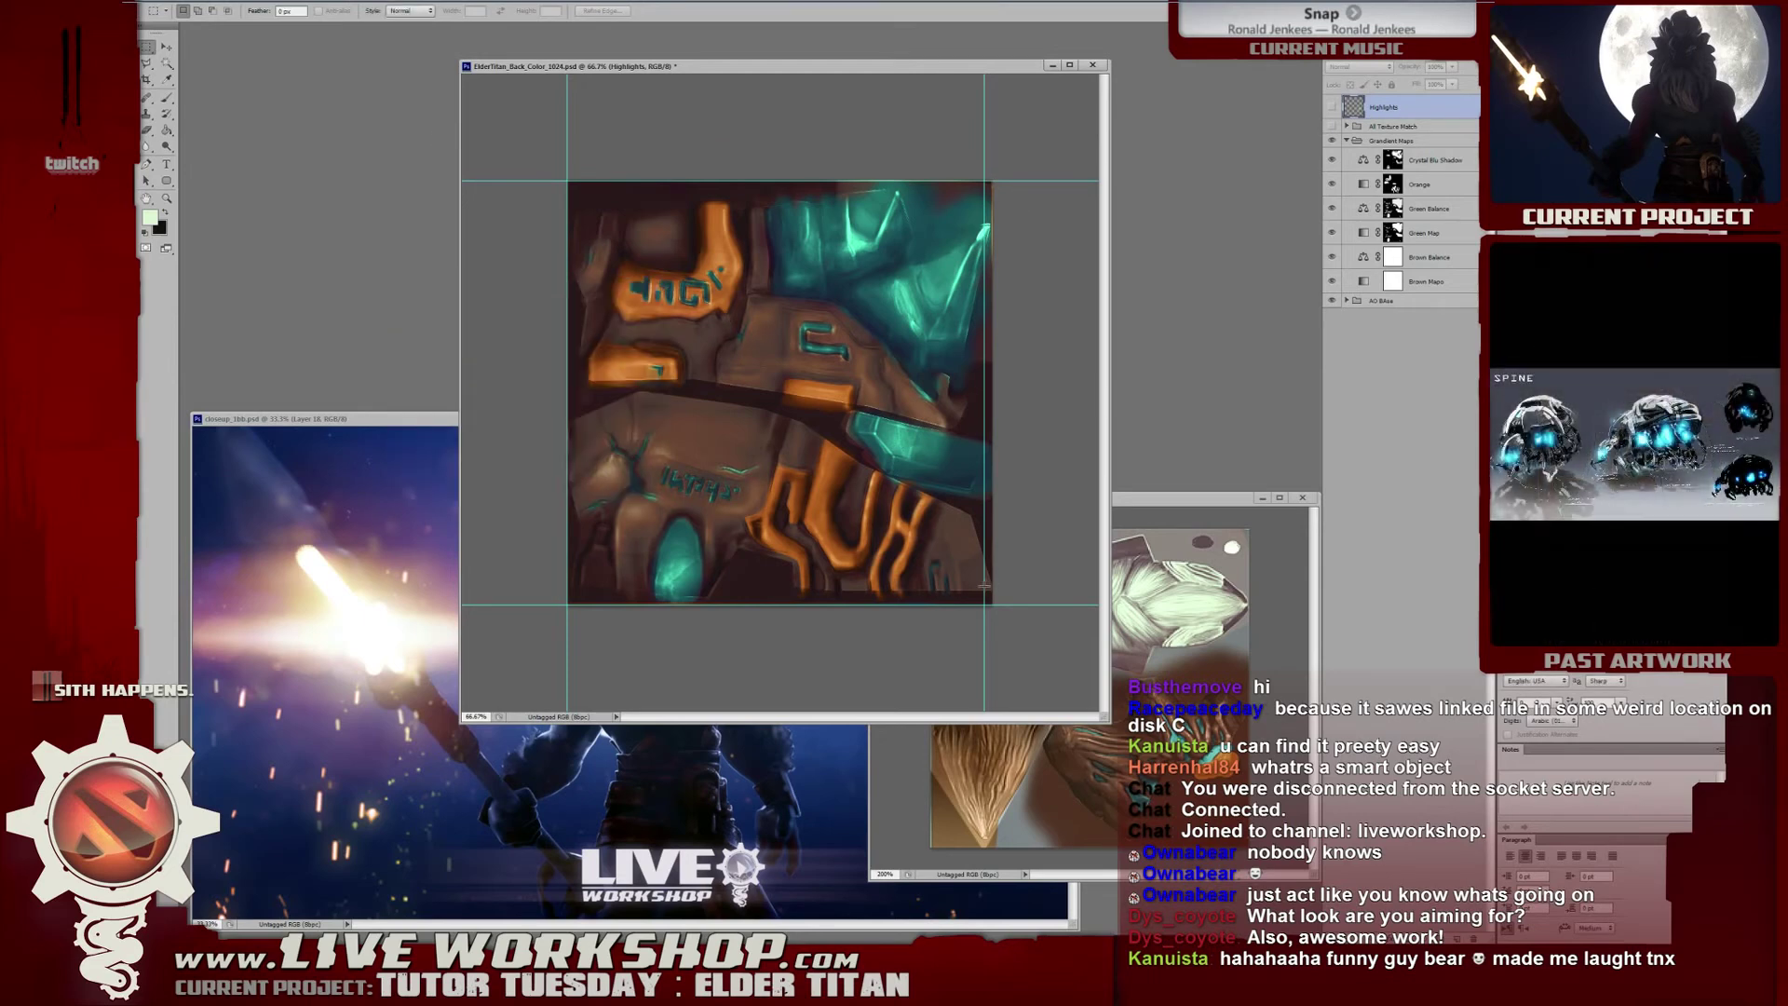
Move the right-hand vertical guide to the texture's right edge, and hide all guides.
key(v)
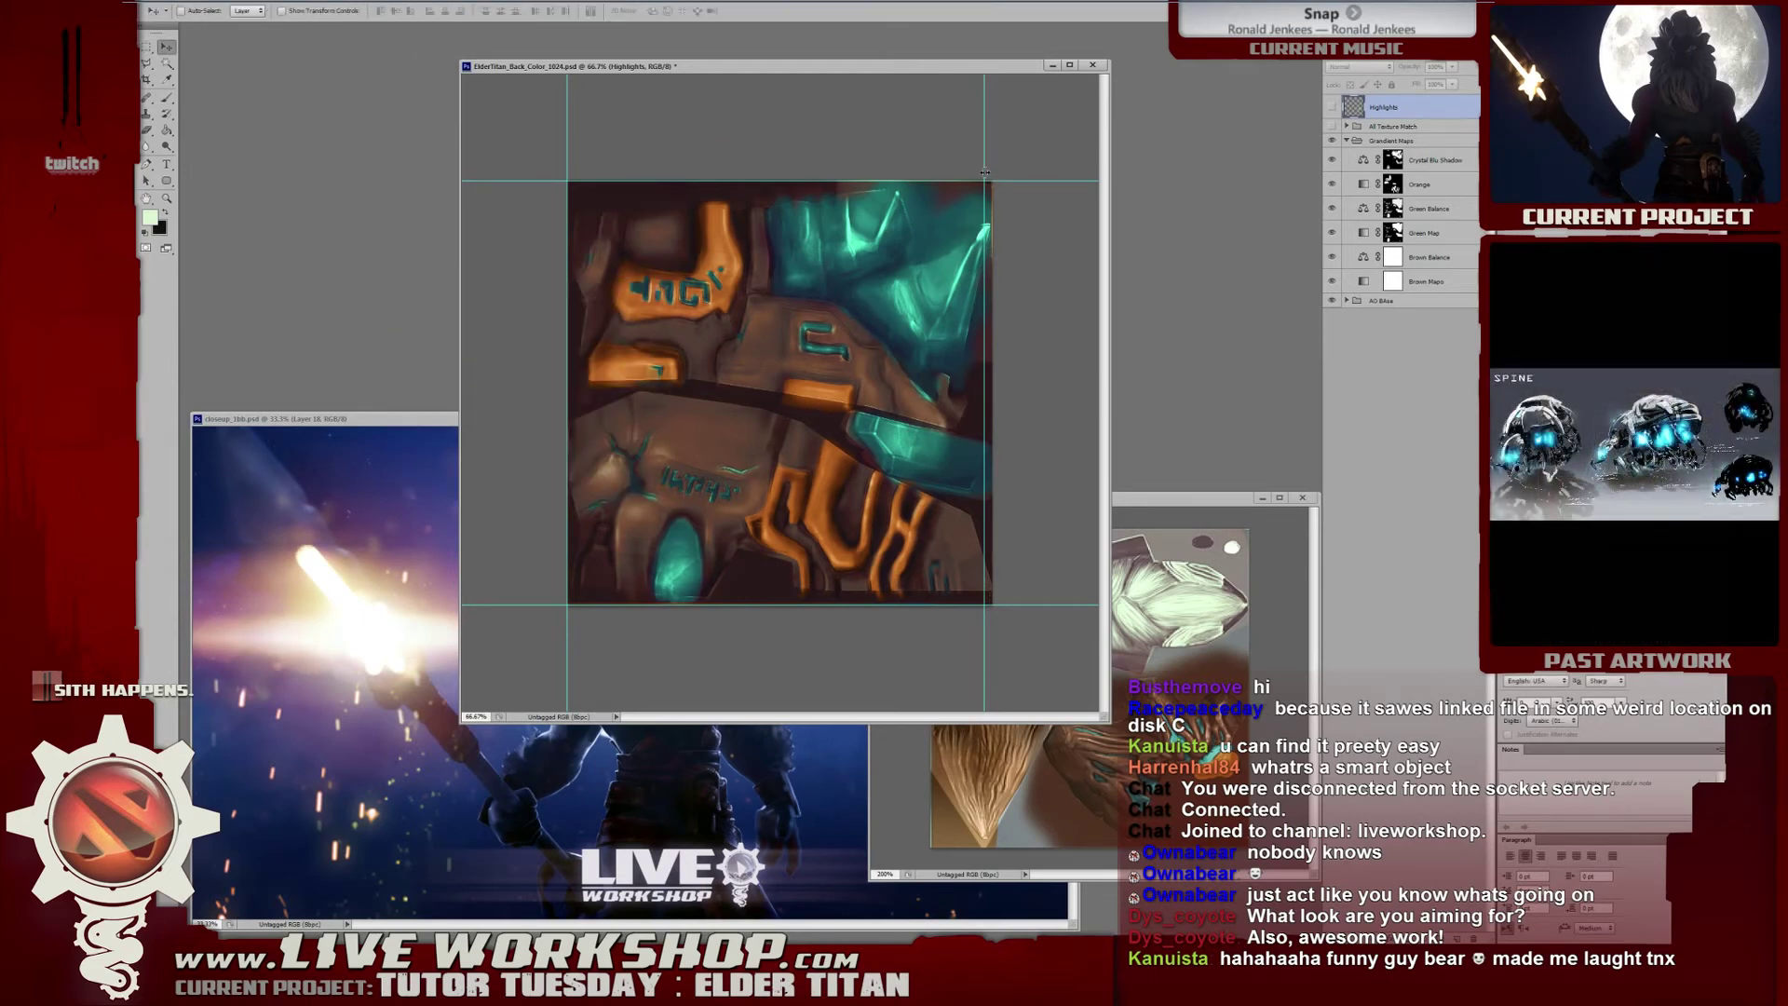
drag(986, 174, 990, 172)
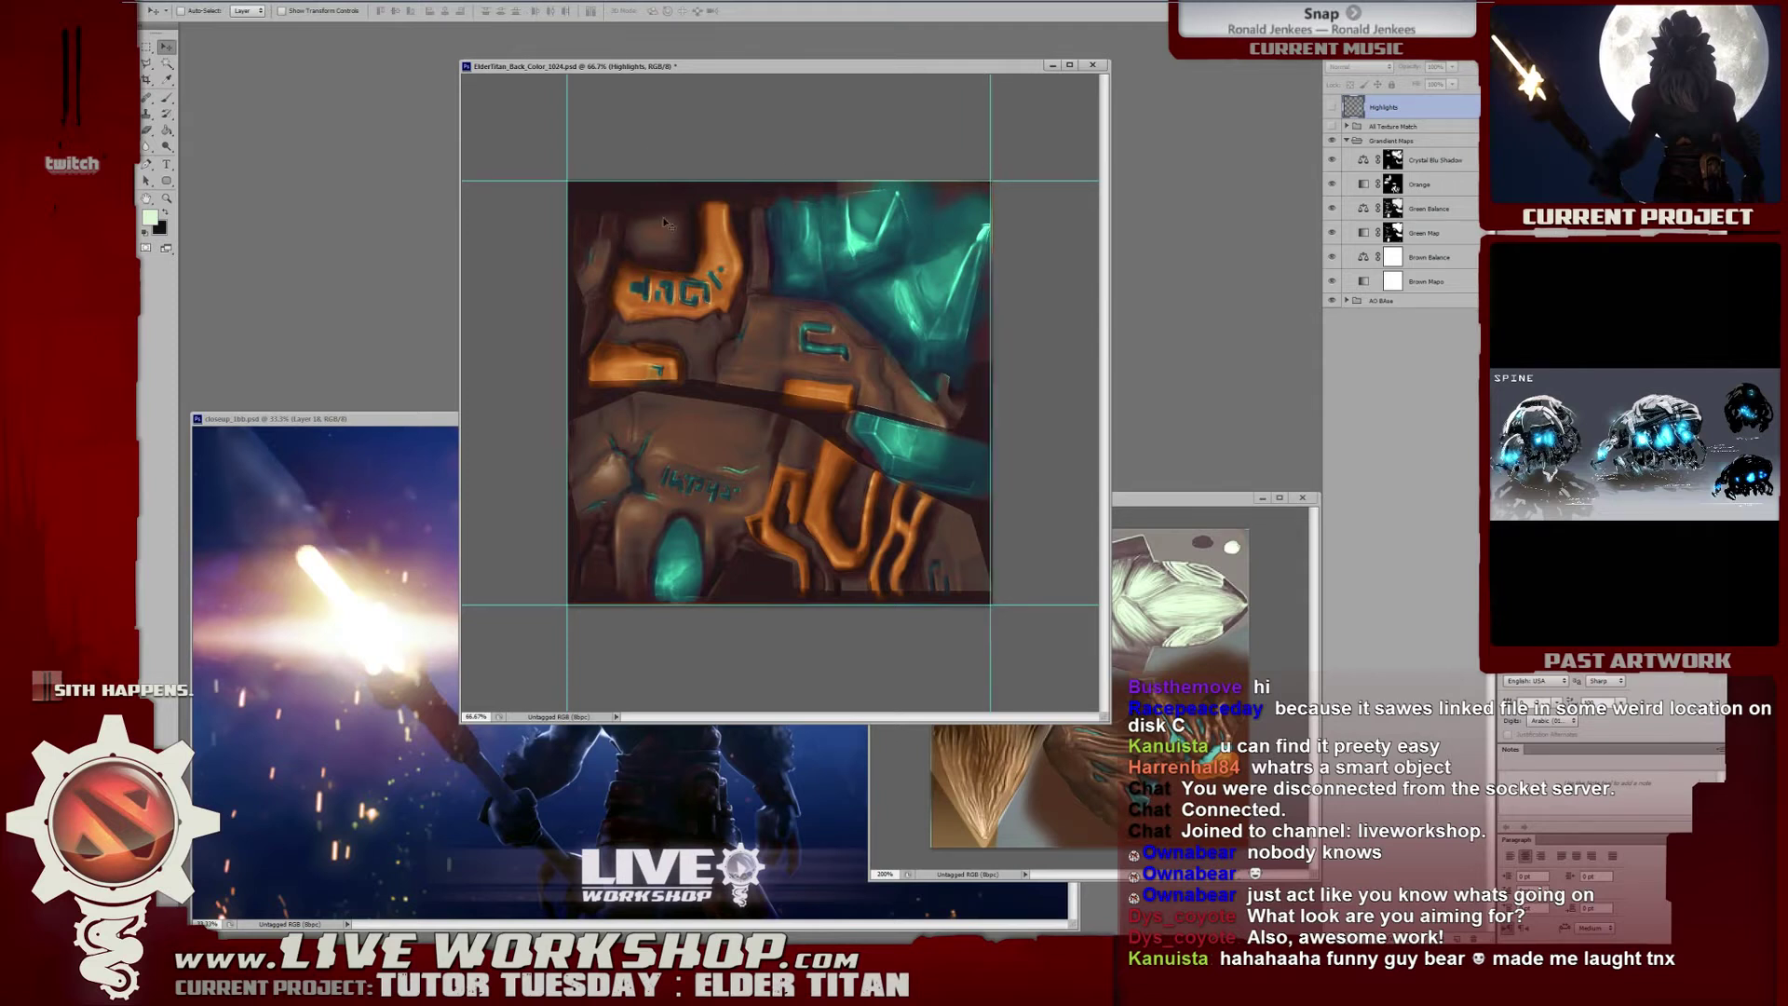
key(ctrl+h)
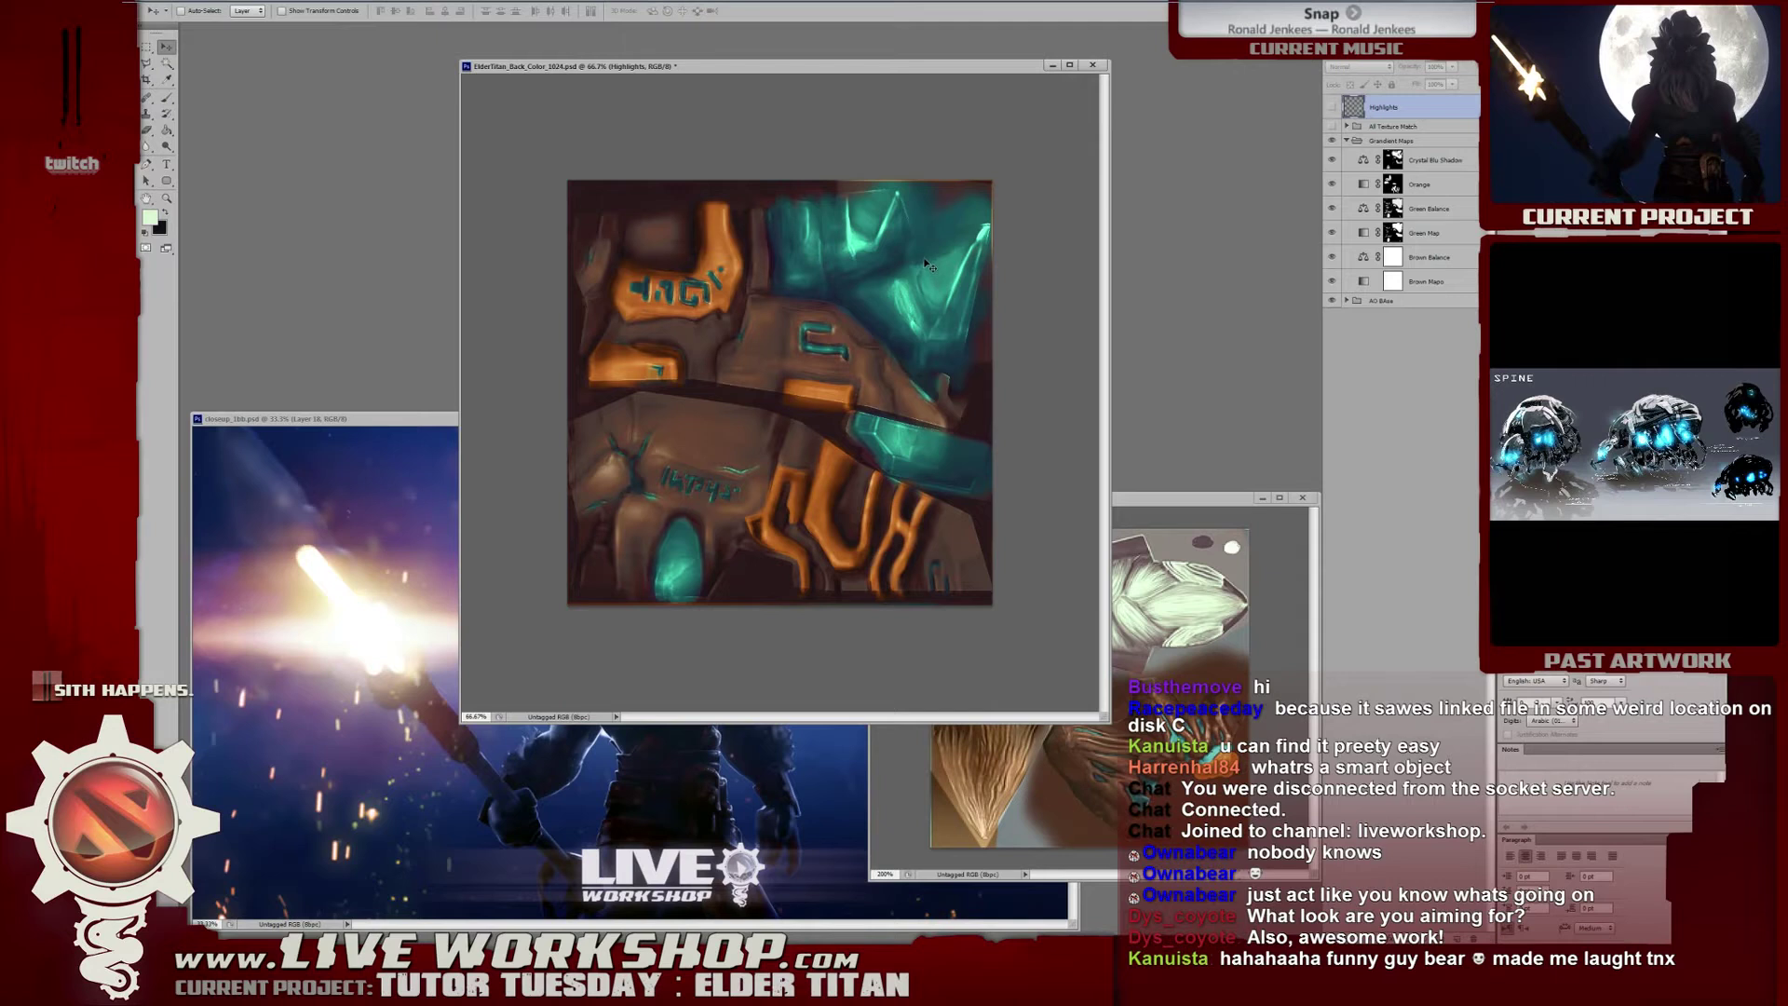
Toggle the Green Balance and Crystal Blu Shadow adjustment layers to compare their effect on the crystals.
click(1332, 208)
click(1331, 207)
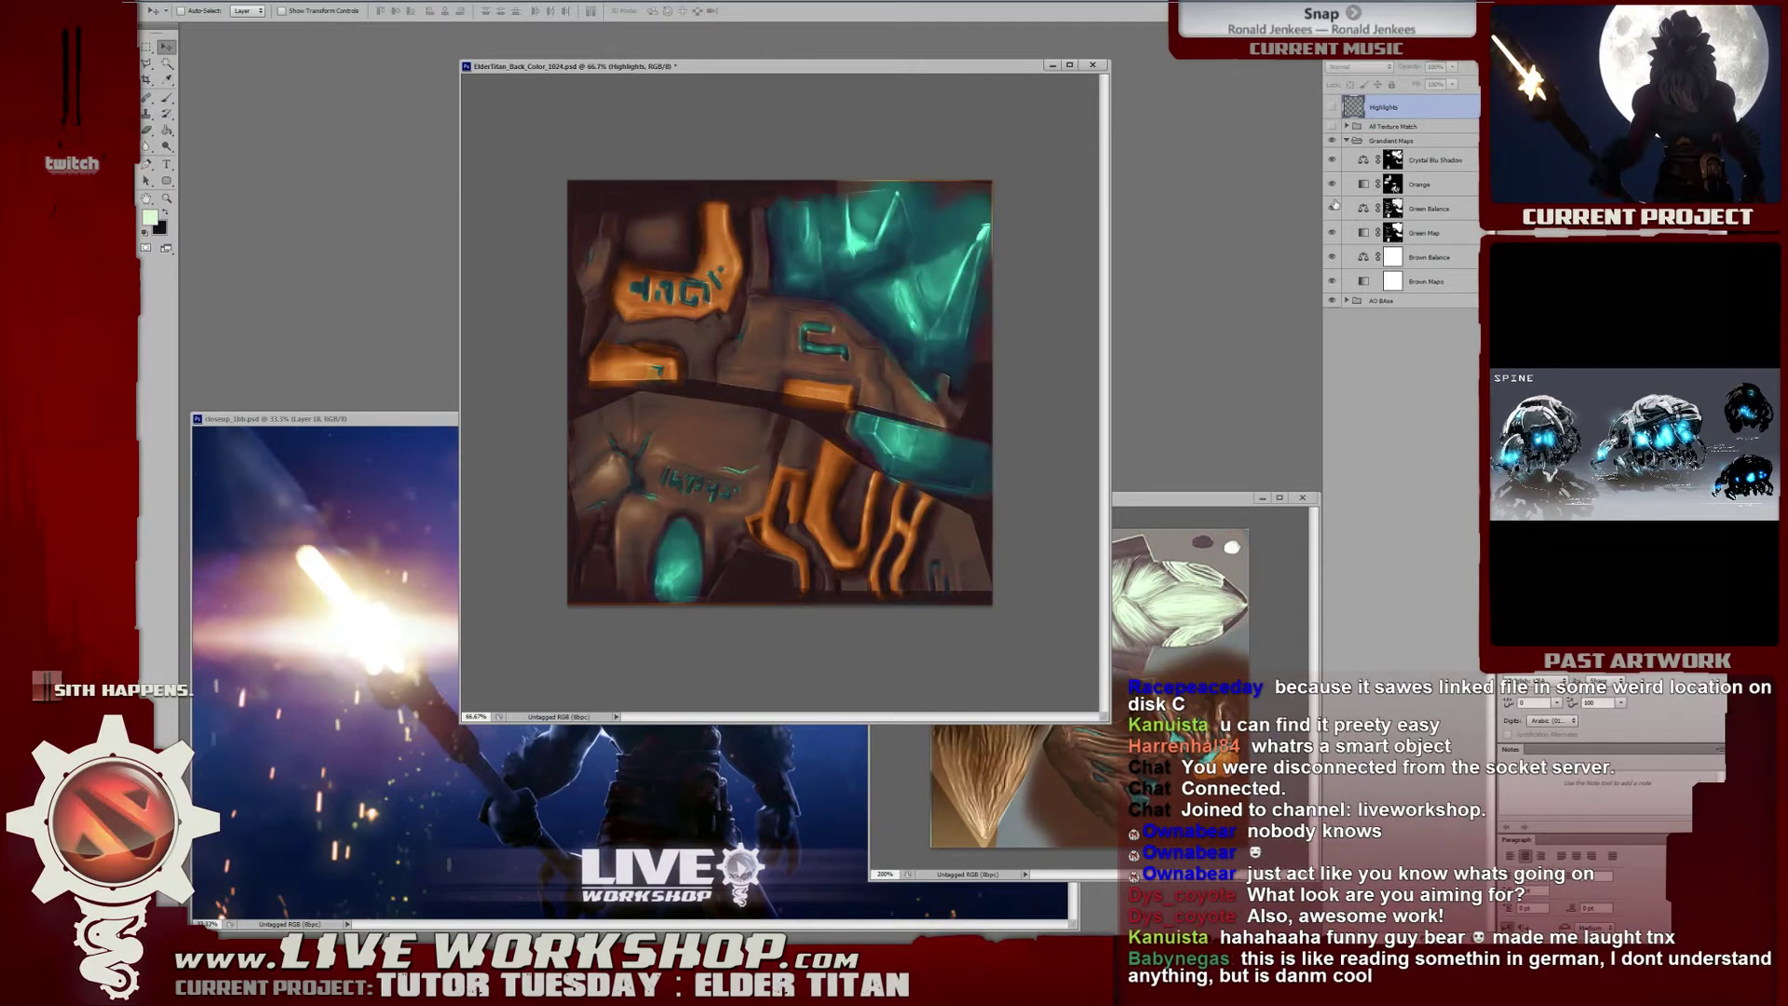
click(1444, 164)
click(1364, 162)
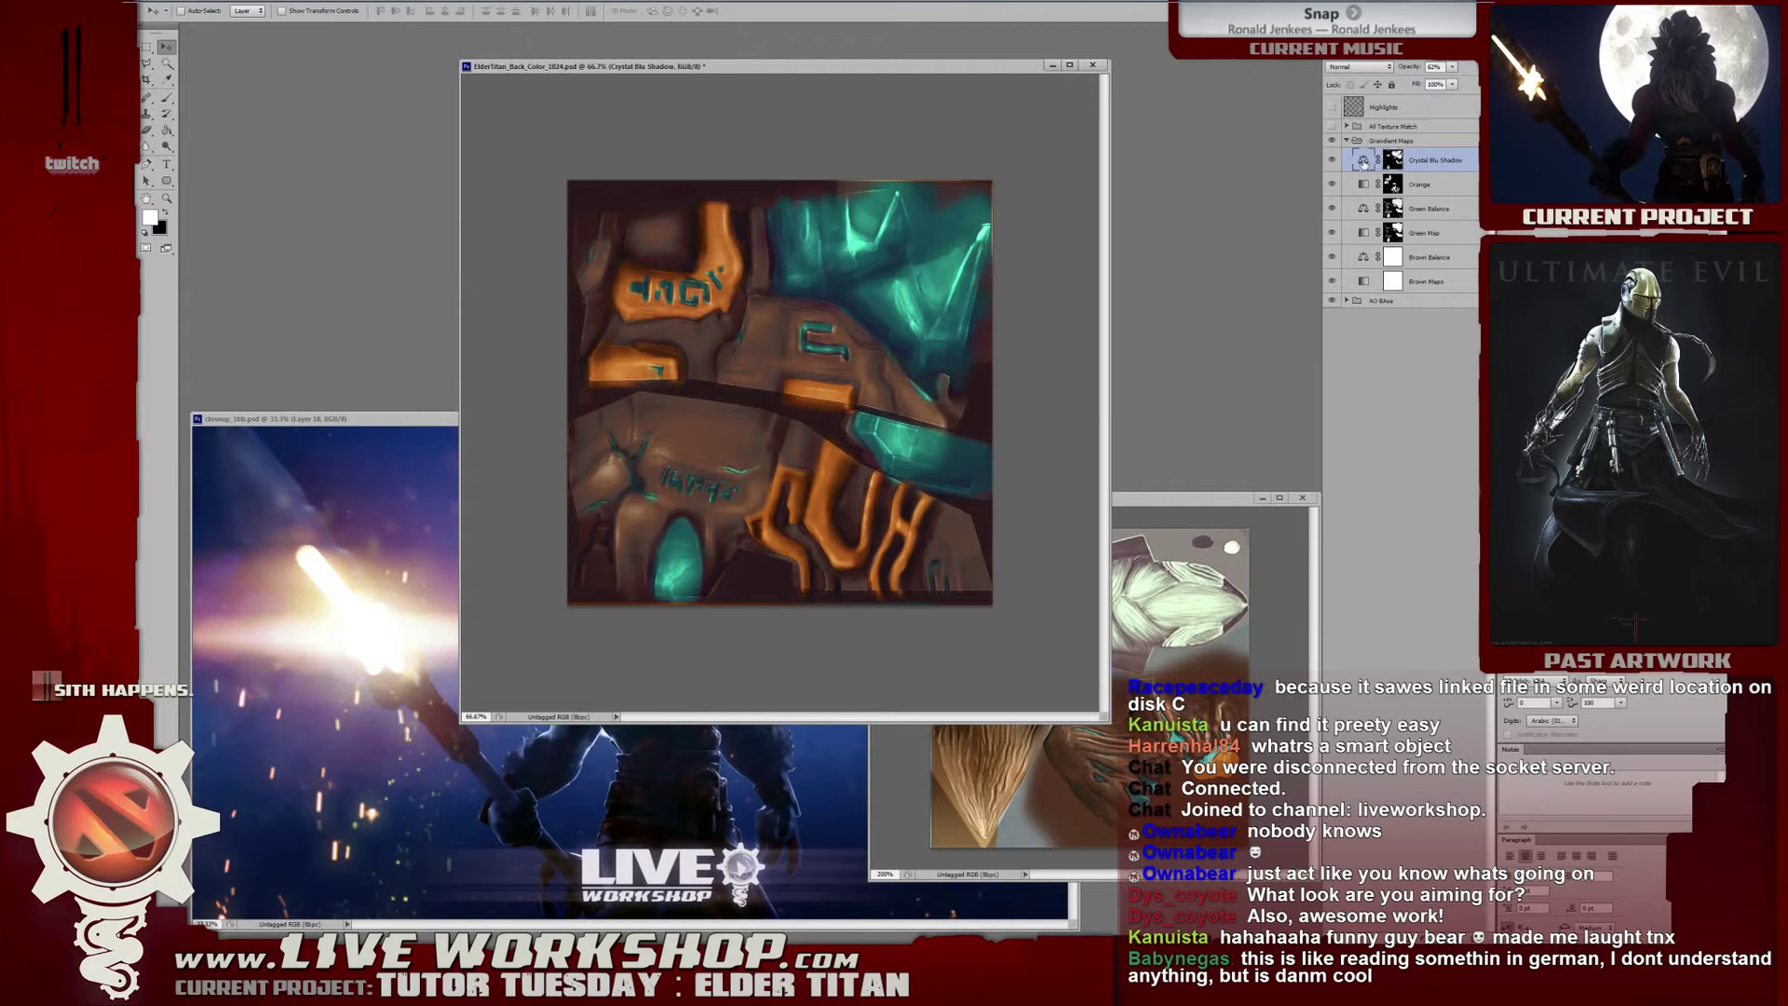
click(1331, 162)
click(1331, 163)
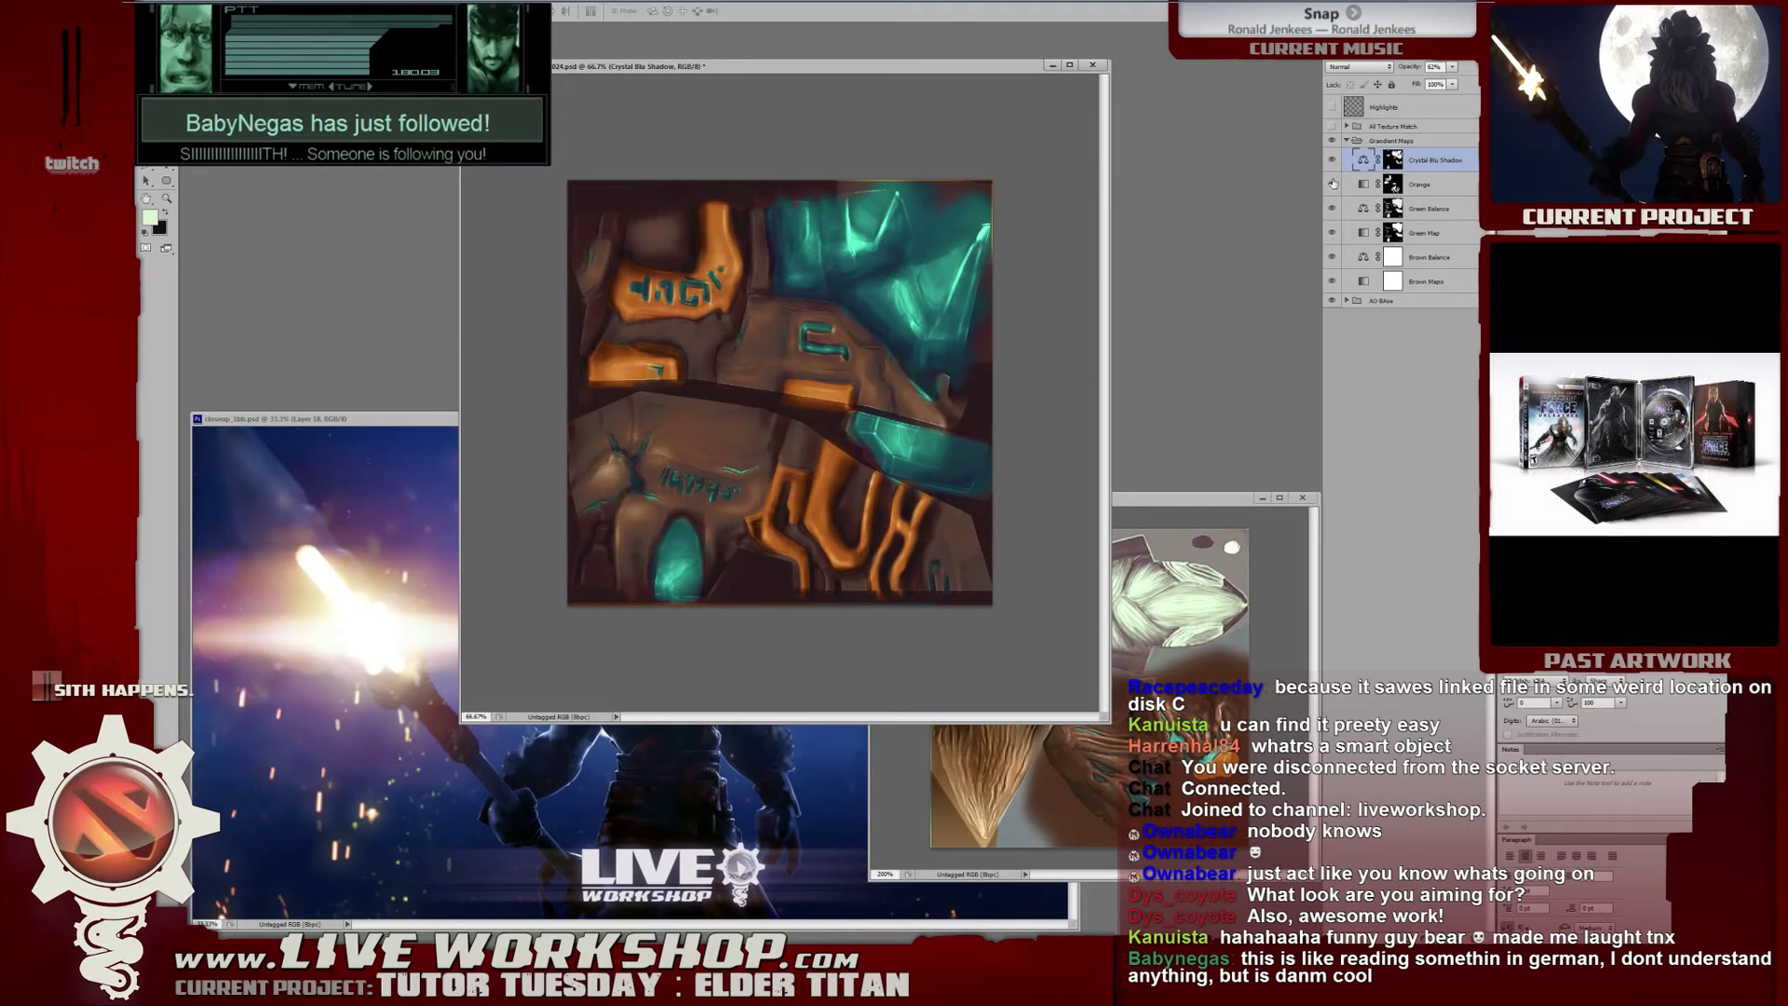
Select the Orange gradient map layer, toggle it repeatedly to compare its effect, and leave it and Crystal Blu Shadow hidden.
click(1366, 184)
click(1332, 185)
click(1332, 186)
click(1332, 186)
click(1332, 187)
click(1331, 187)
click(1331, 186)
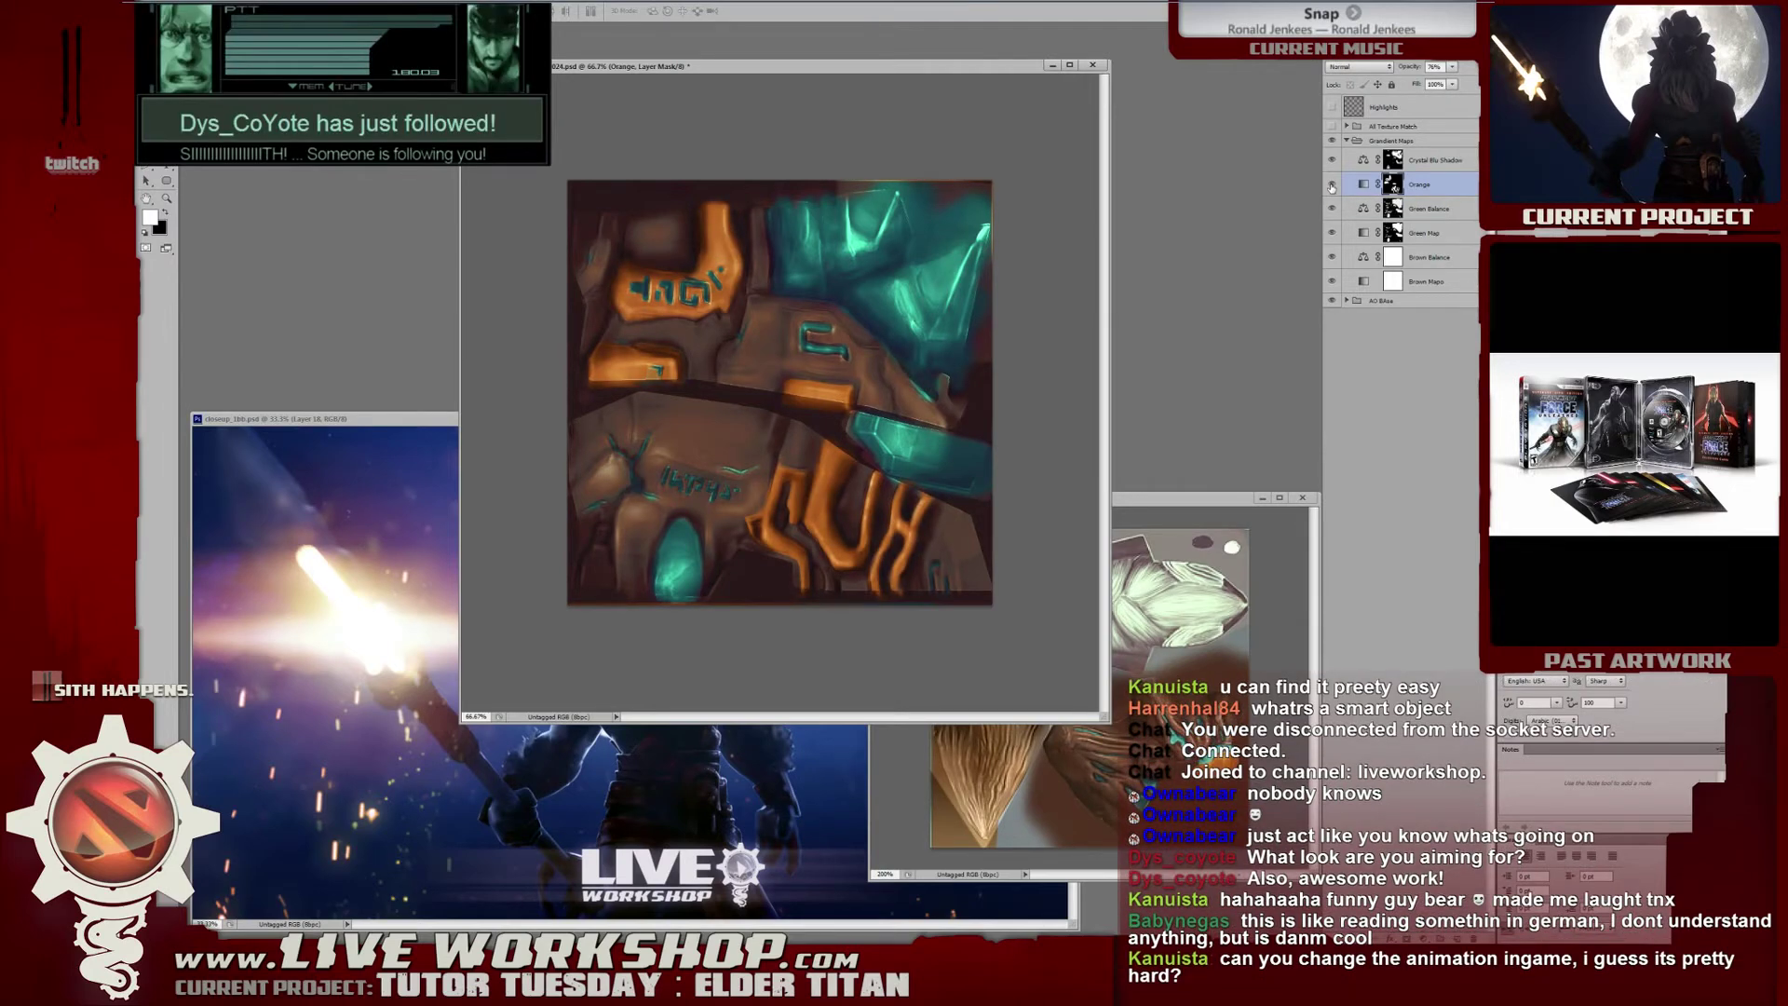
click(1331, 184)
click(1331, 184)
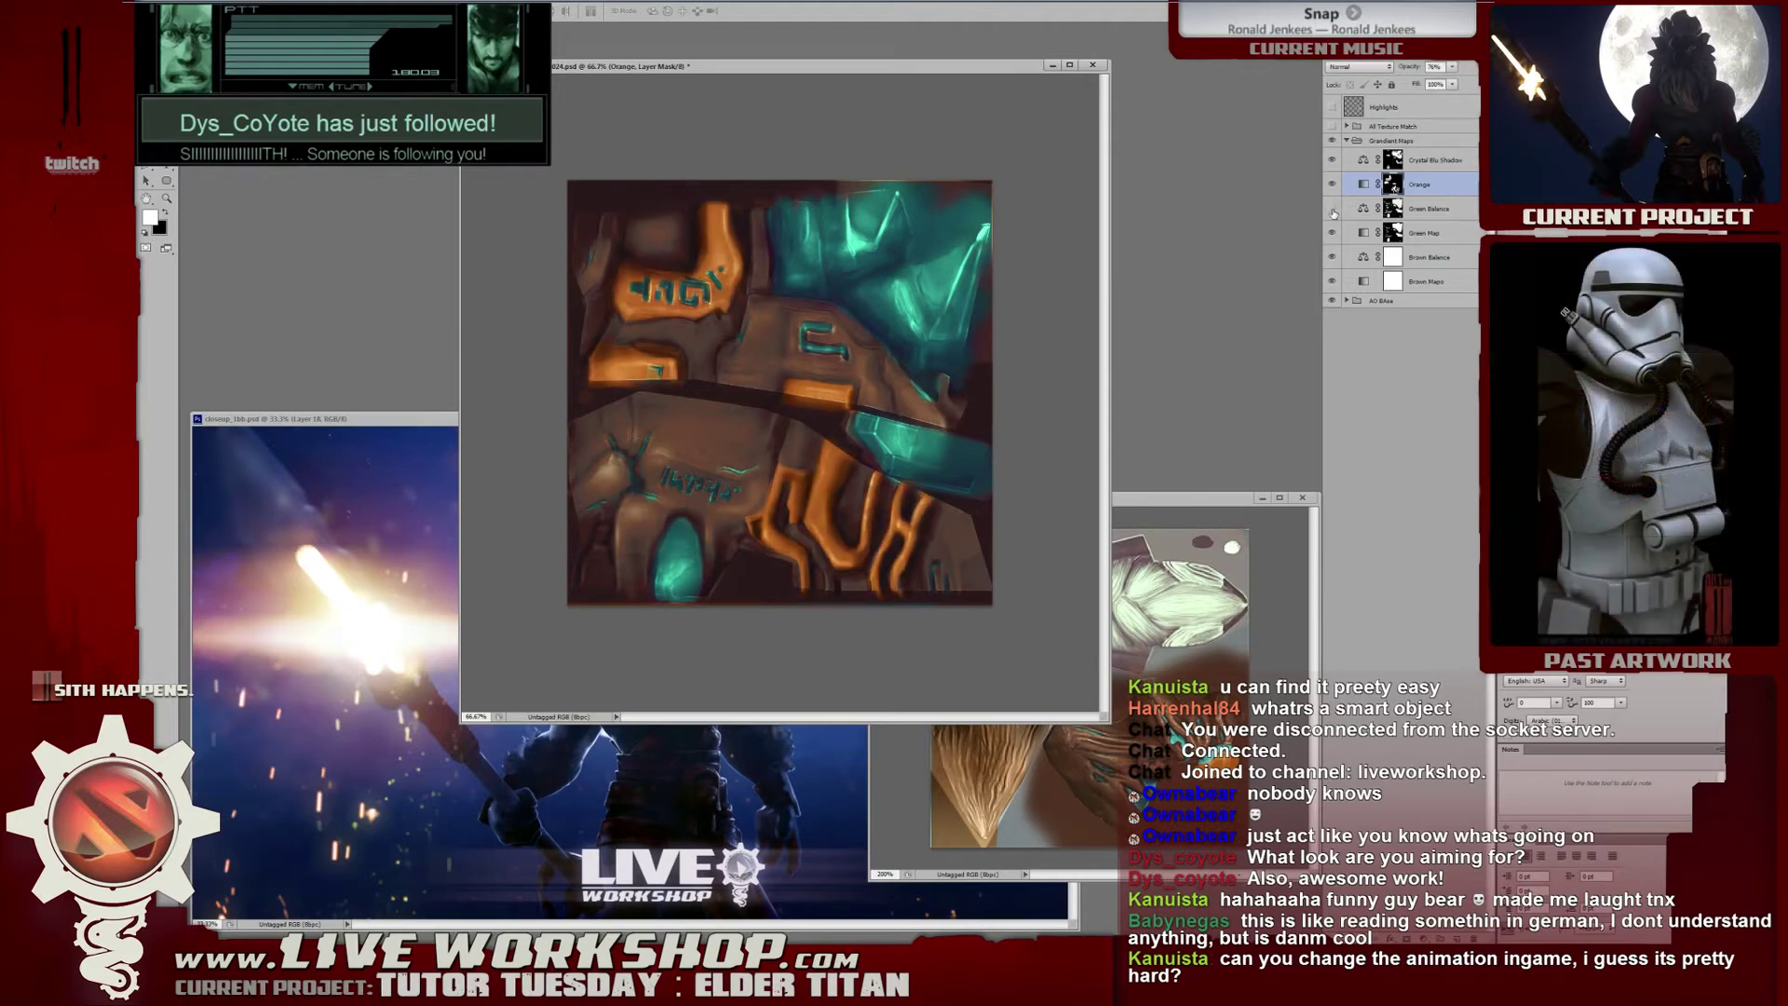
click(1332, 185)
click(1332, 184)
click(1332, 184)
click(1332, 184)
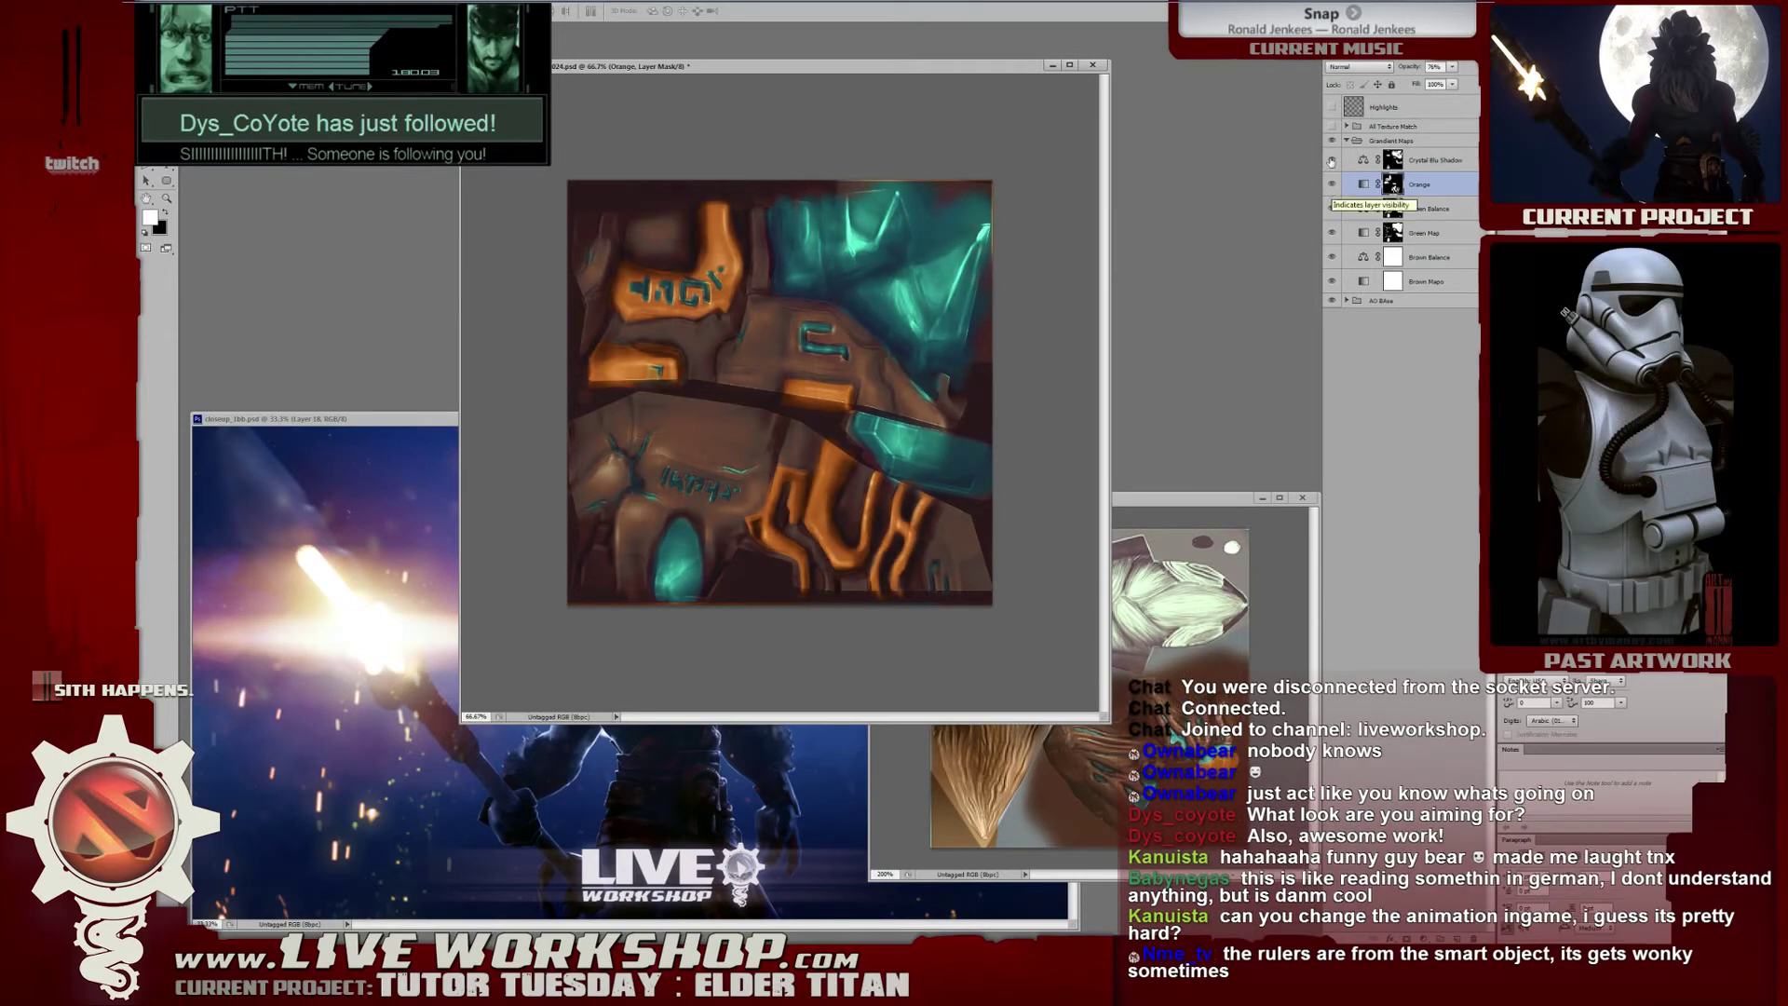
click(1332, 185)
click(1331, 184)
click(1332, 185)
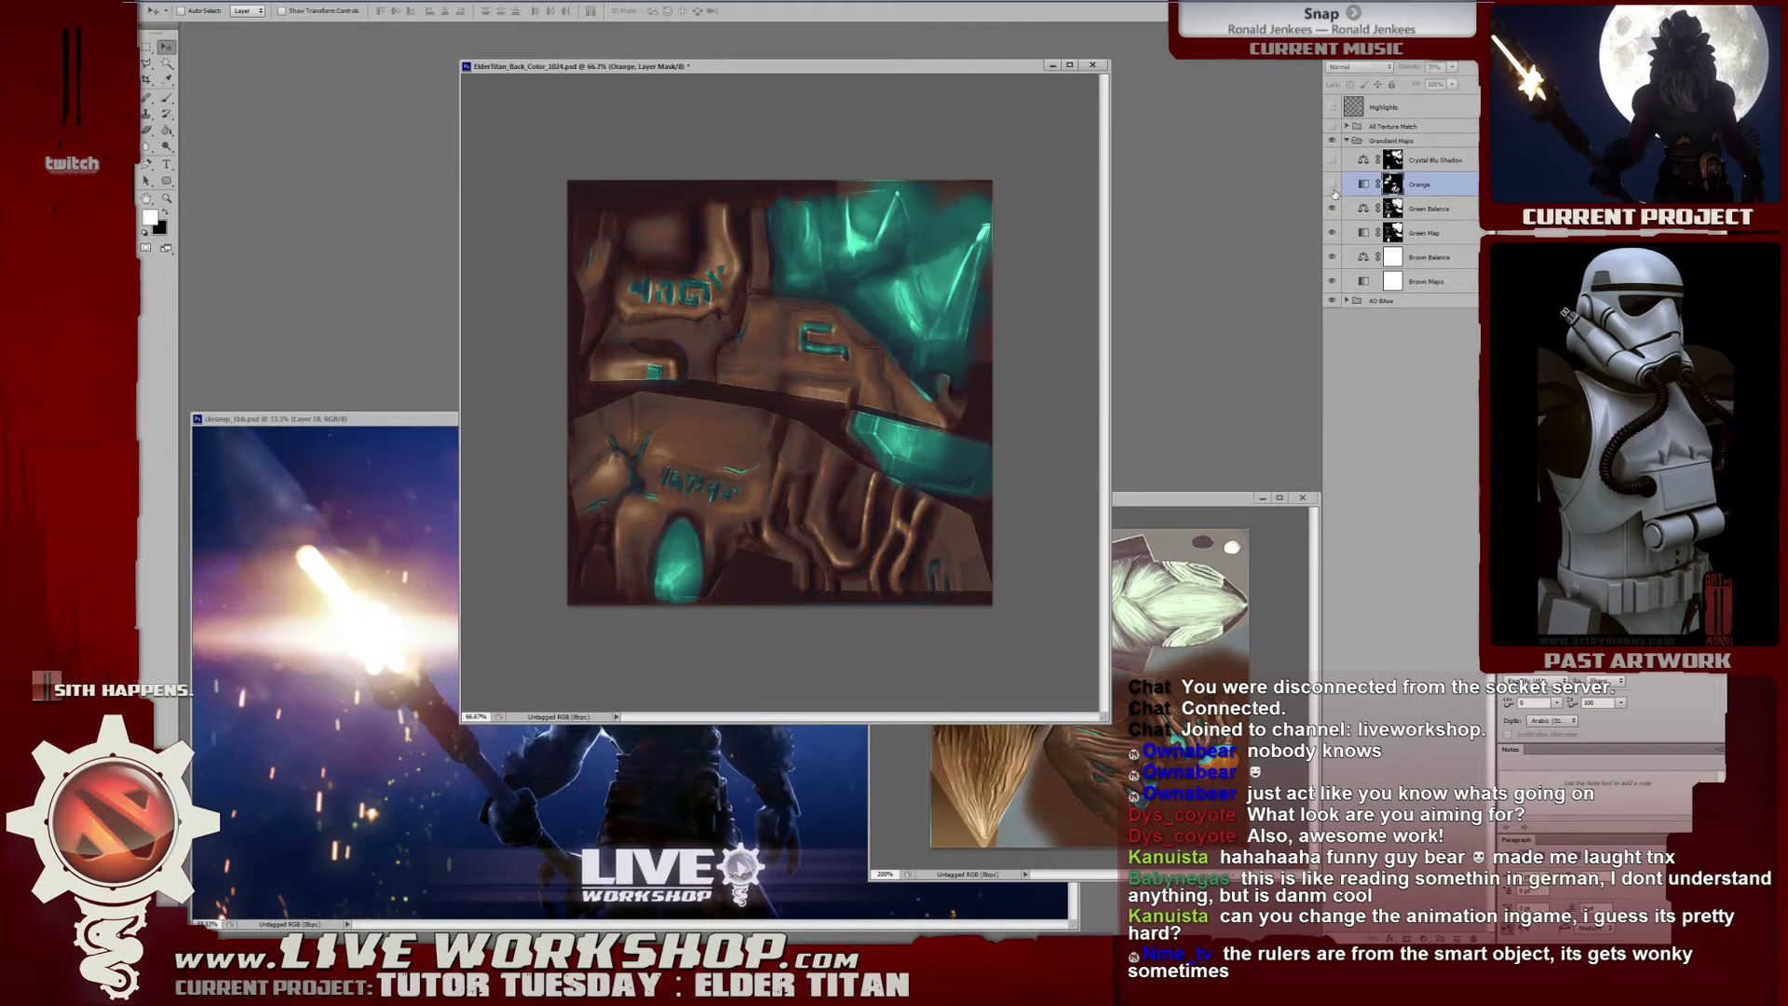
Toggle the Green Balance layer repeatedly to compare the crystal colour, and leave the layer hidden.
click(1332, 209)
click(1332, 209)
click(1334, 210)
click(1333, 210)
click(1333, 209)
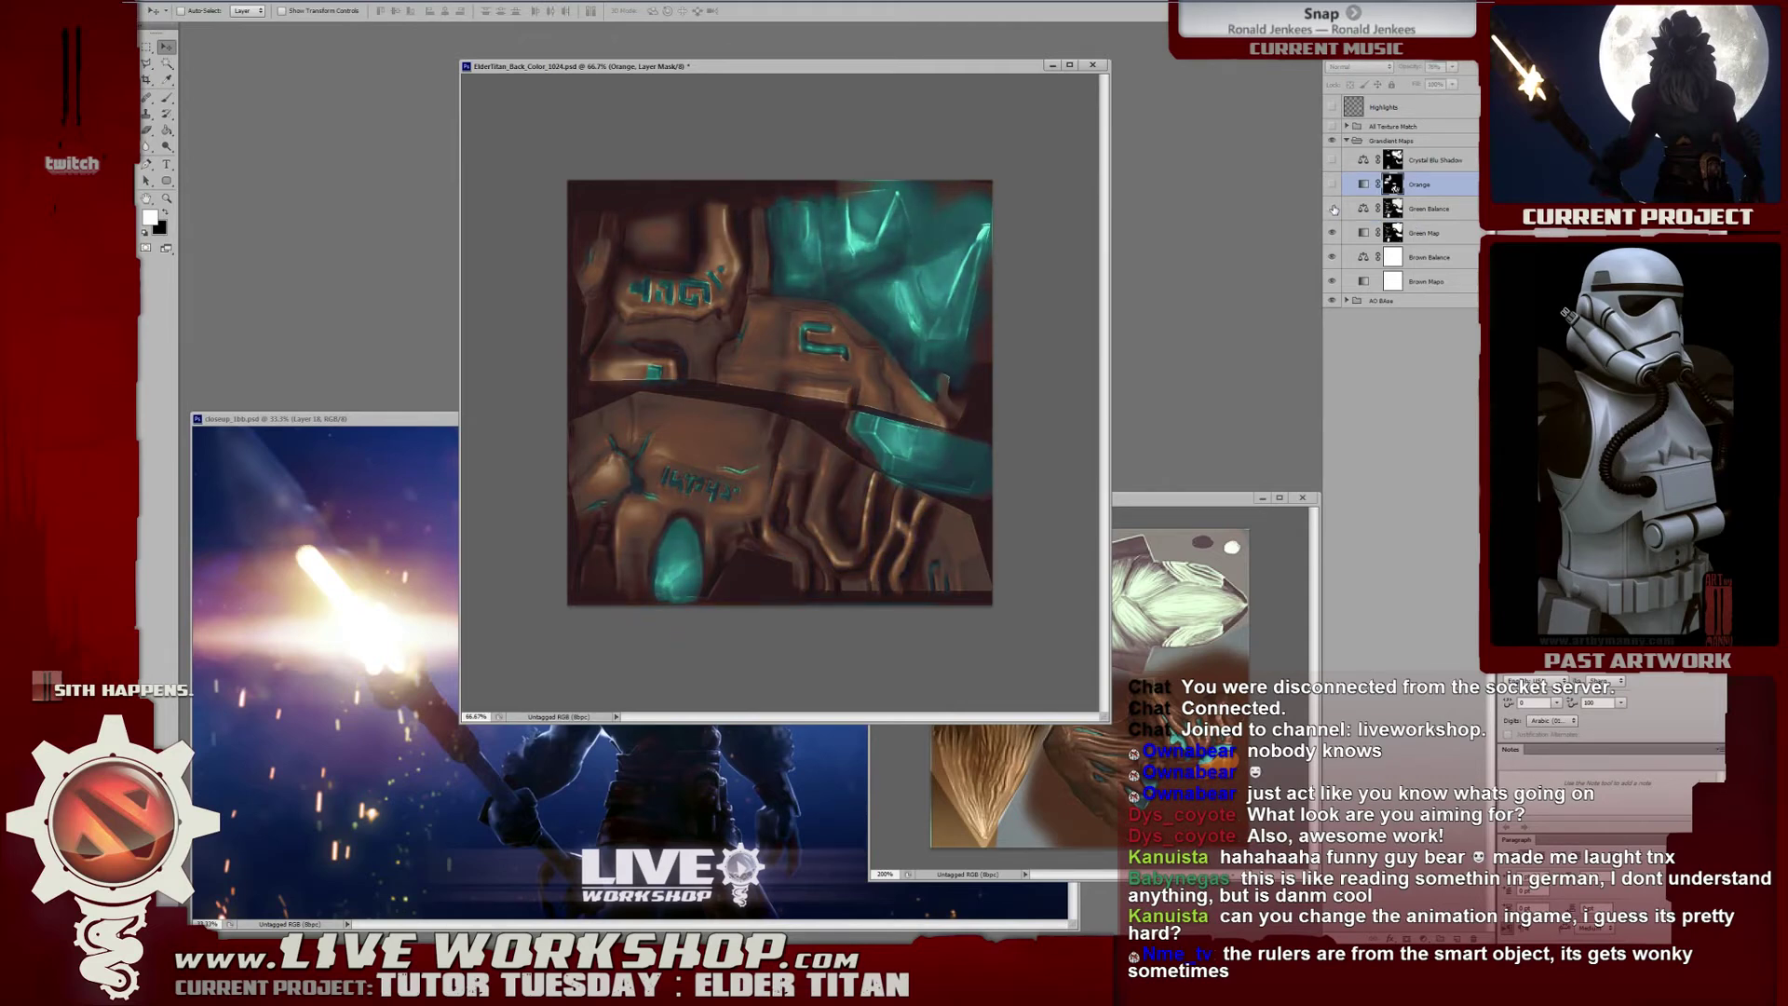
click(1334, 210)
click(1333, 209)
click(1333, 210)
click(1334, 210)
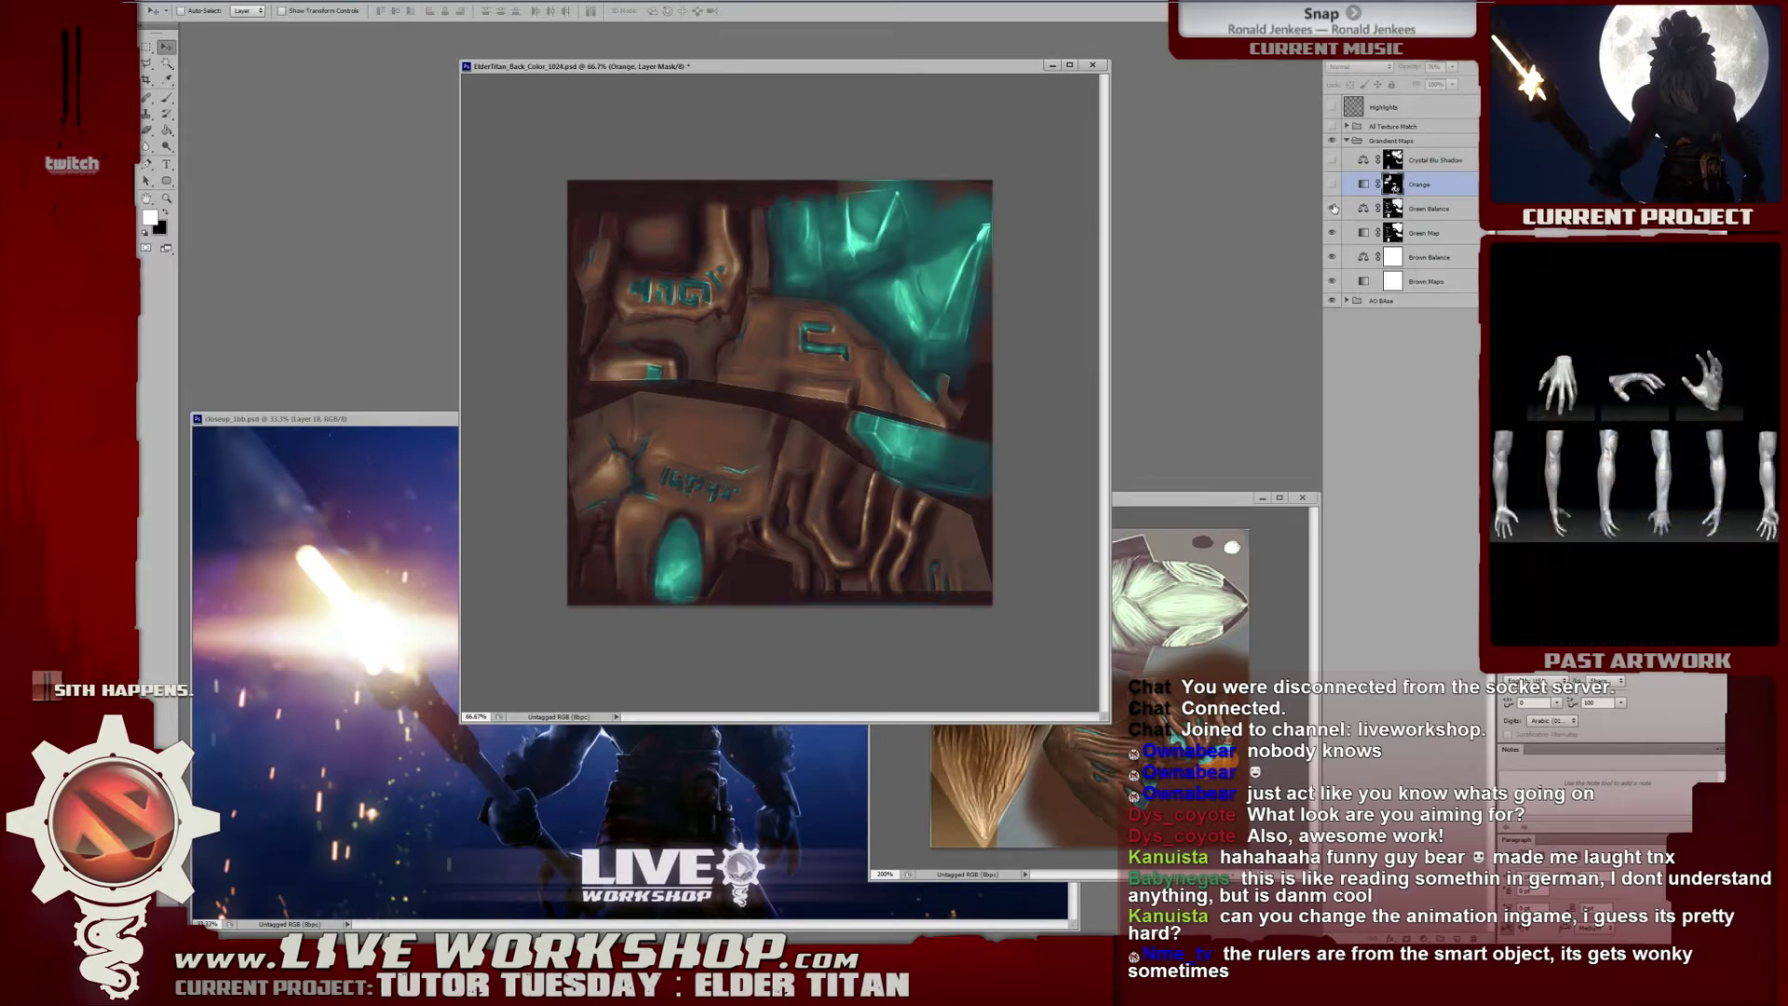
Compare the texture with and without the Green Map gradient layer, and leave the layer visible.
click(1333, 233)
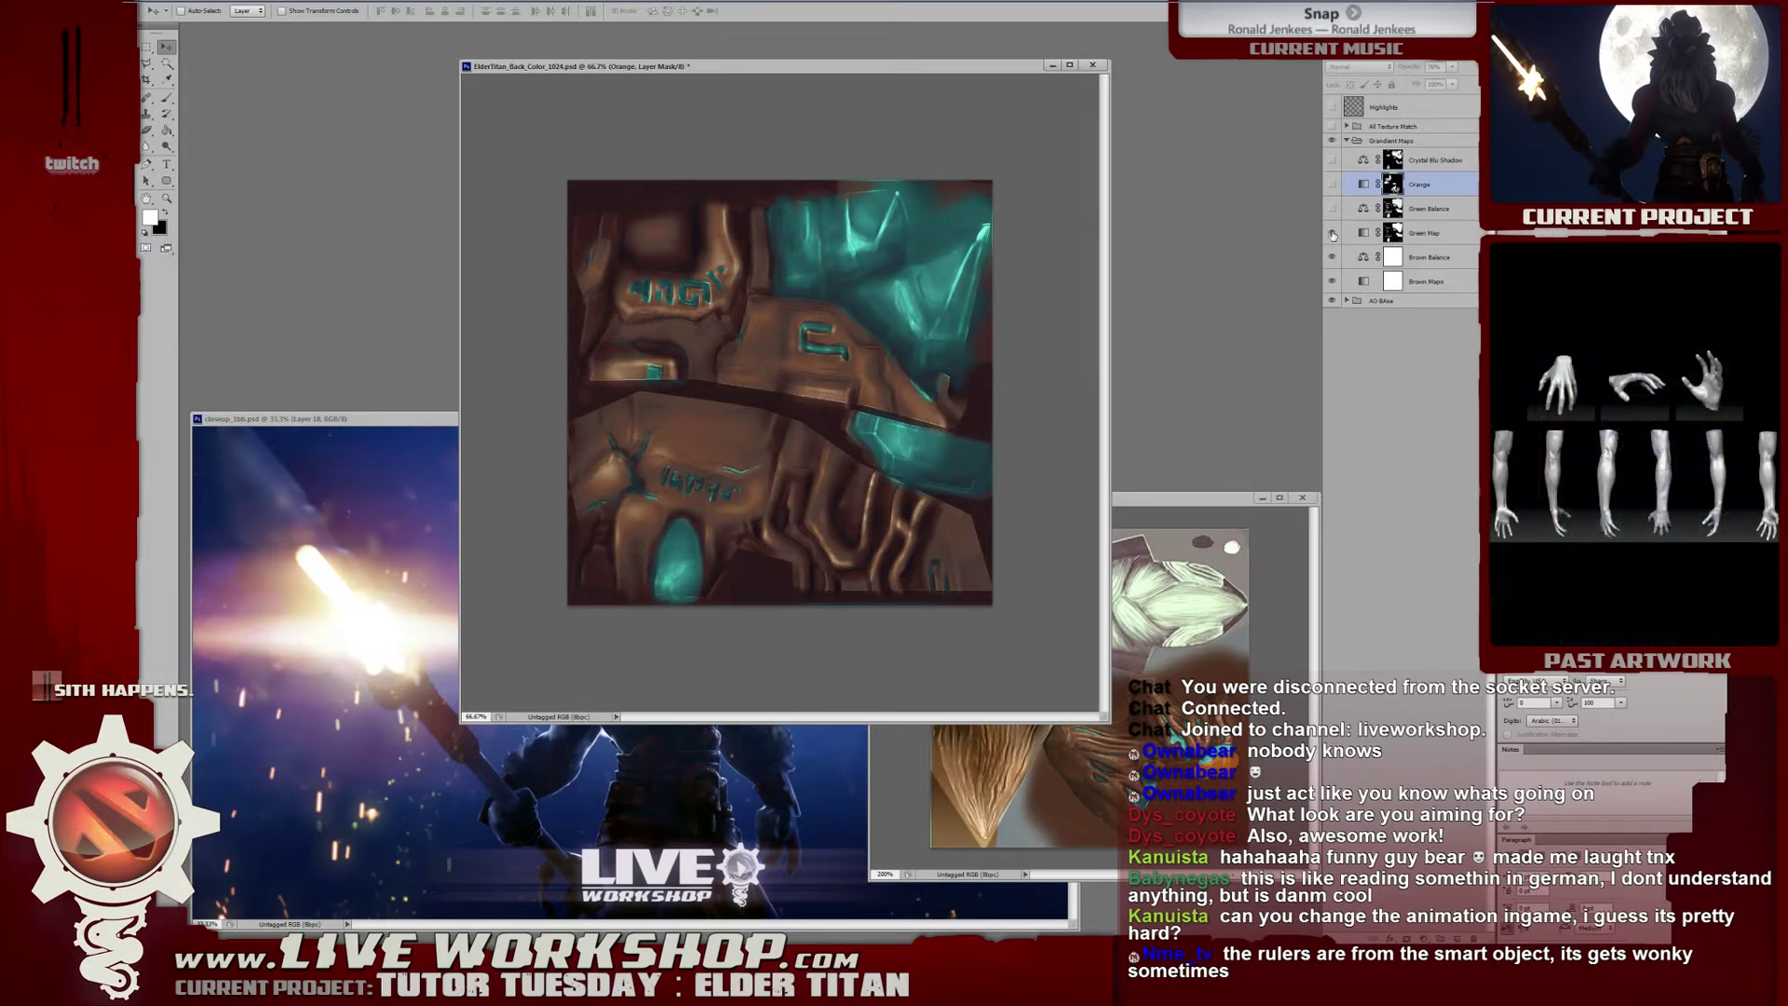
click(1333, 234)
click(1333, 234)
click(1333, 233)
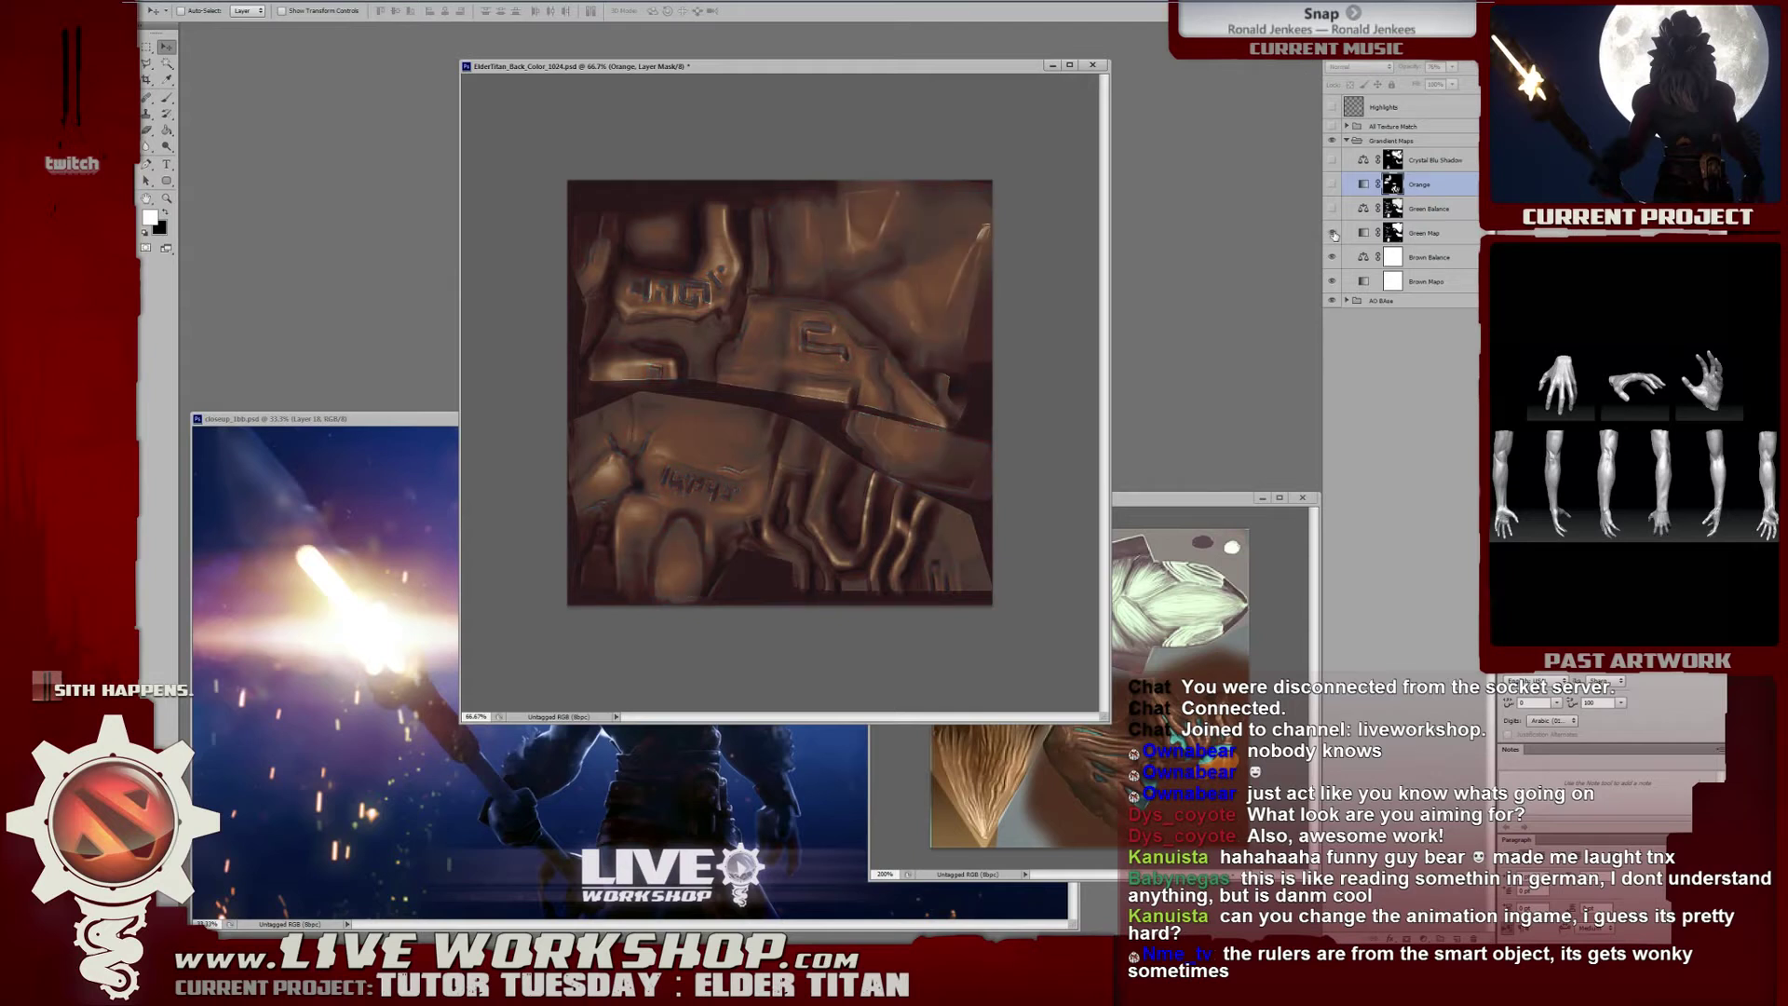
click(1333, 234)
Load the Green Map layer's mask as a selection, and show the whole texture at 100% in an enlarged document window.
ctrl+click(1393, 233)
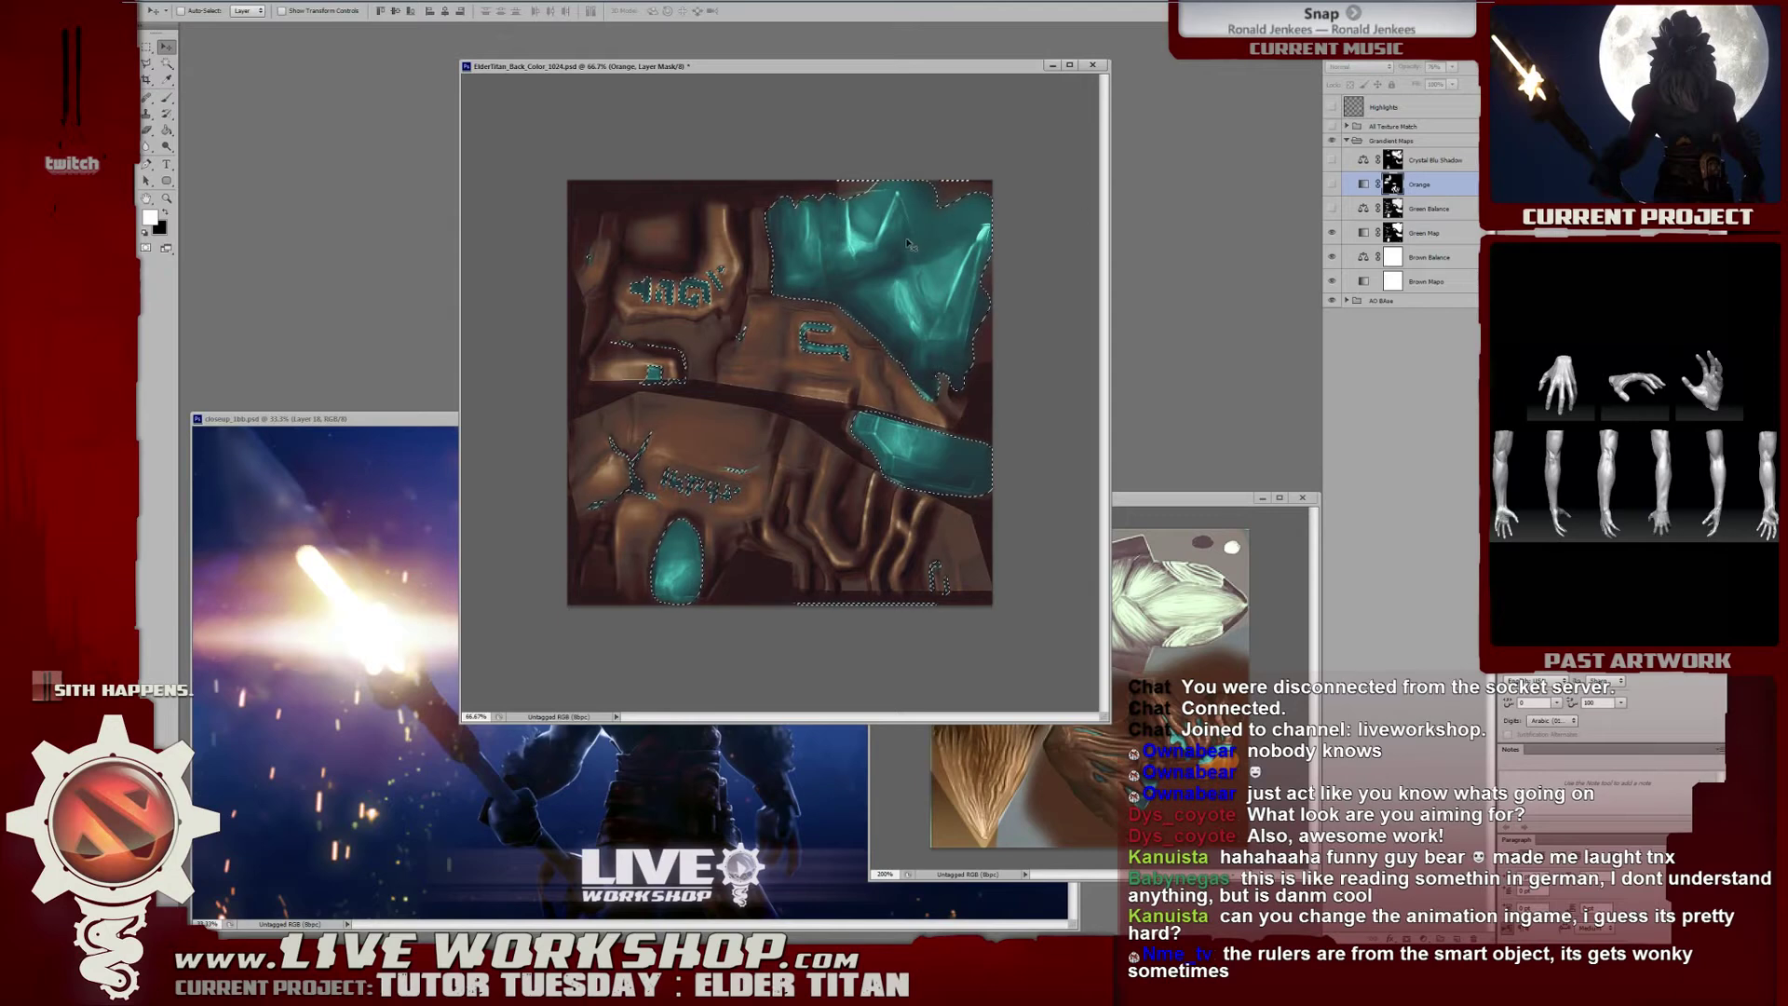
key(ctrl+plus)
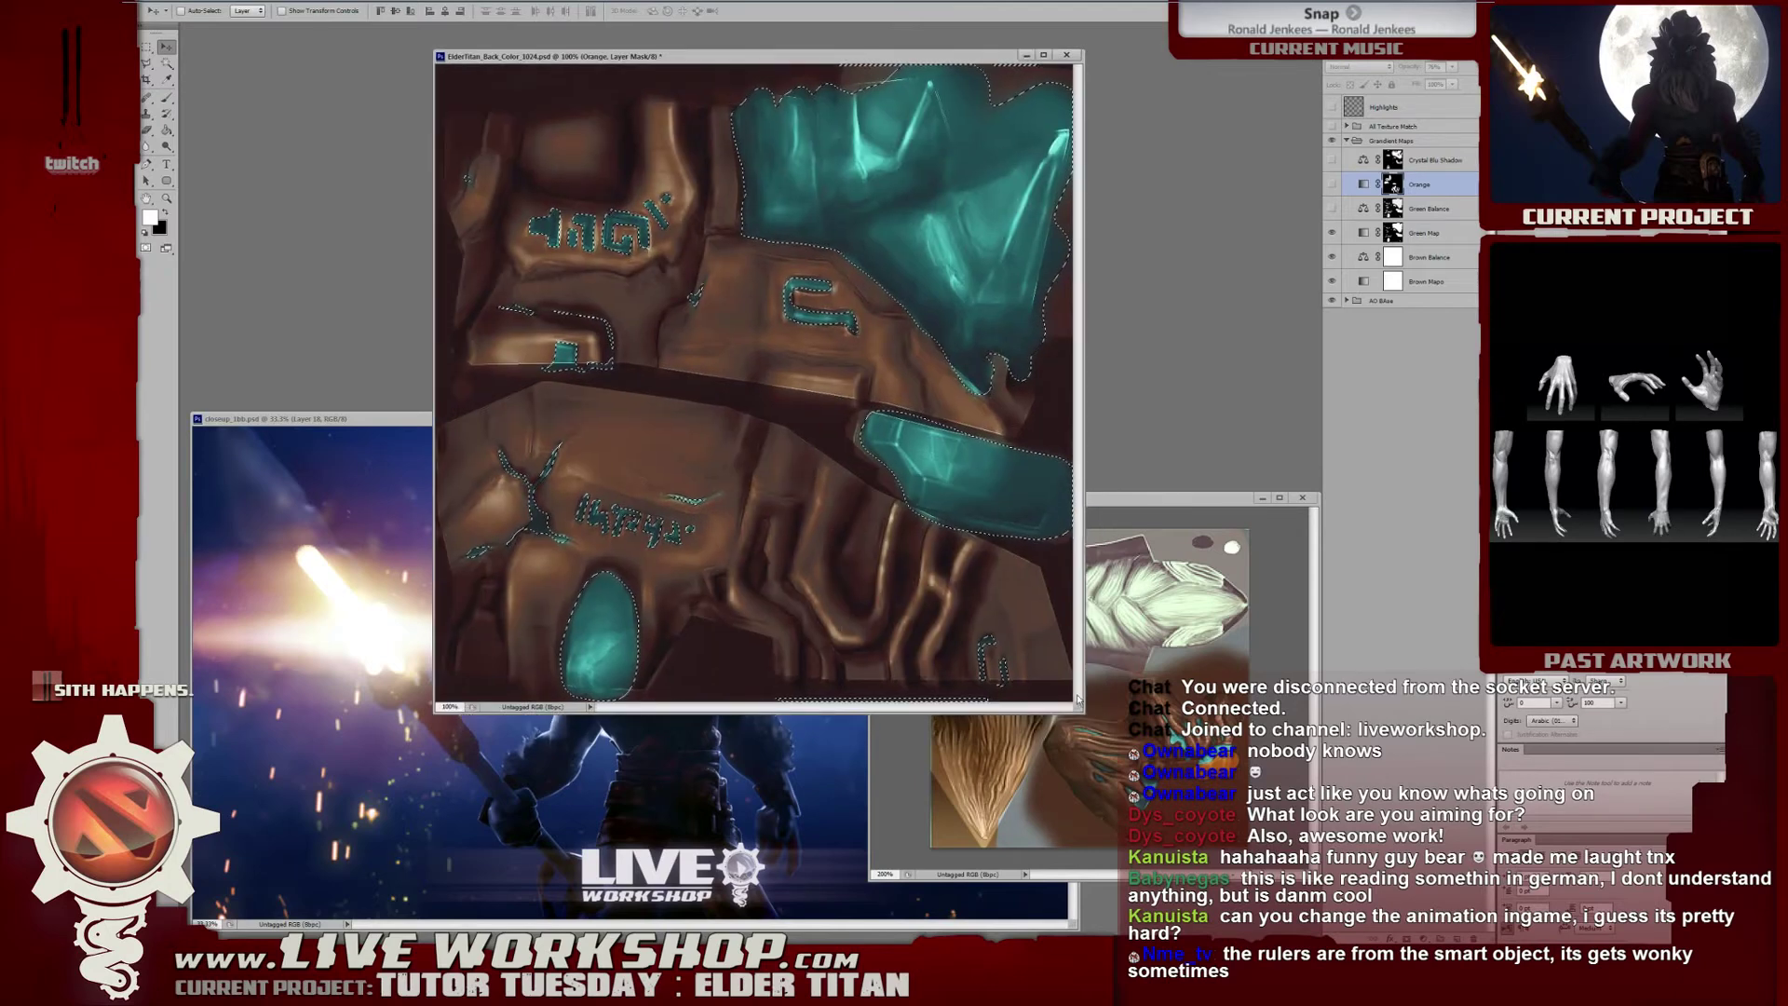
drag(1077, 698, 1237, 801)
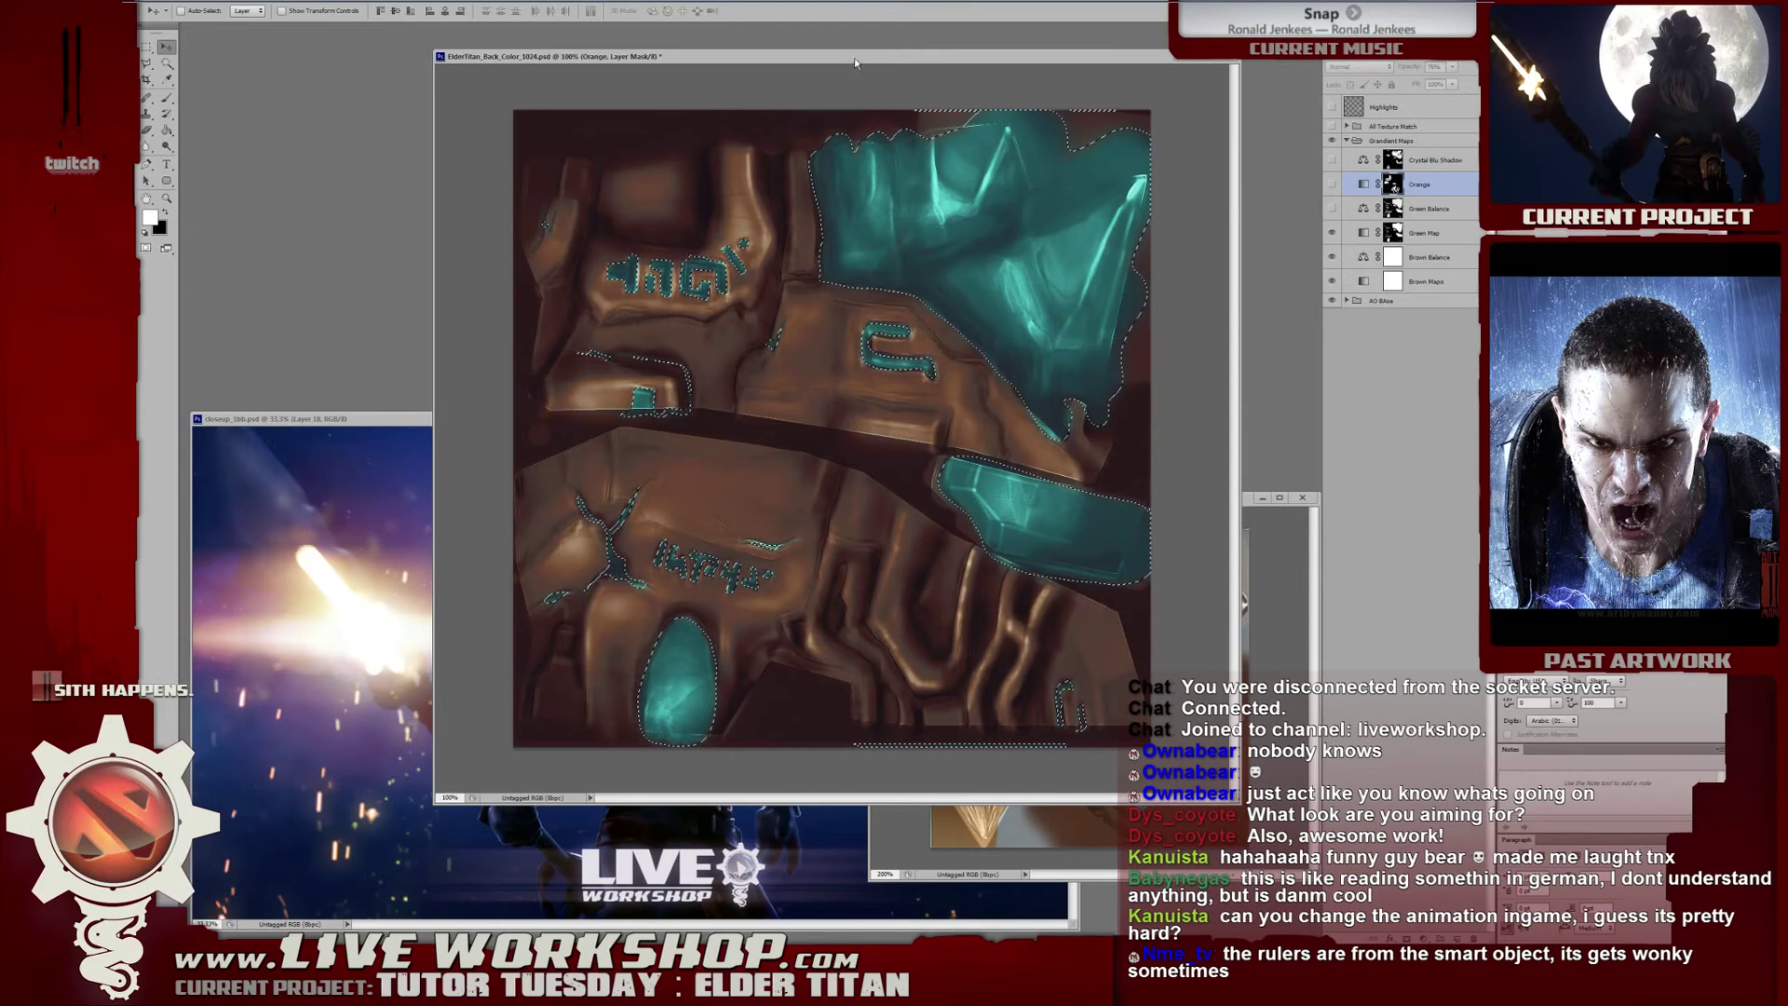
Reposition the back texture's document window beside the layer stack and switch to the Rectangular Marquee tool.
drag(855, 63, 837, 60)
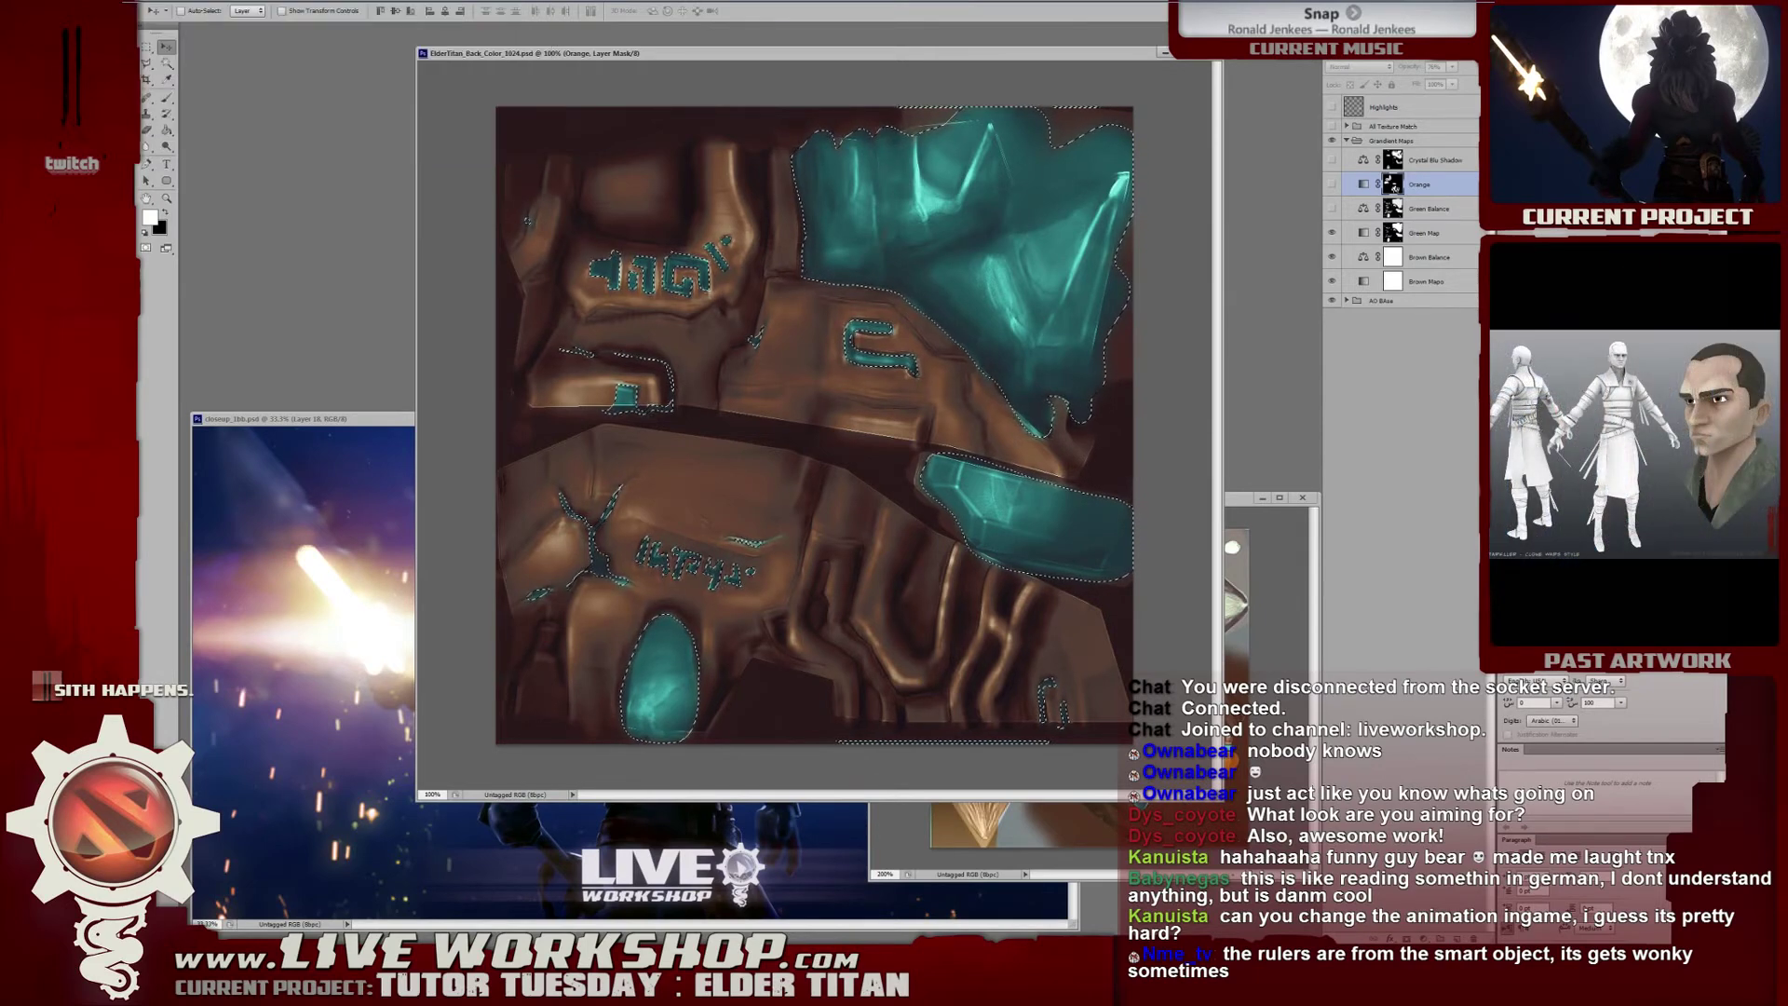
key(ctrl+d)
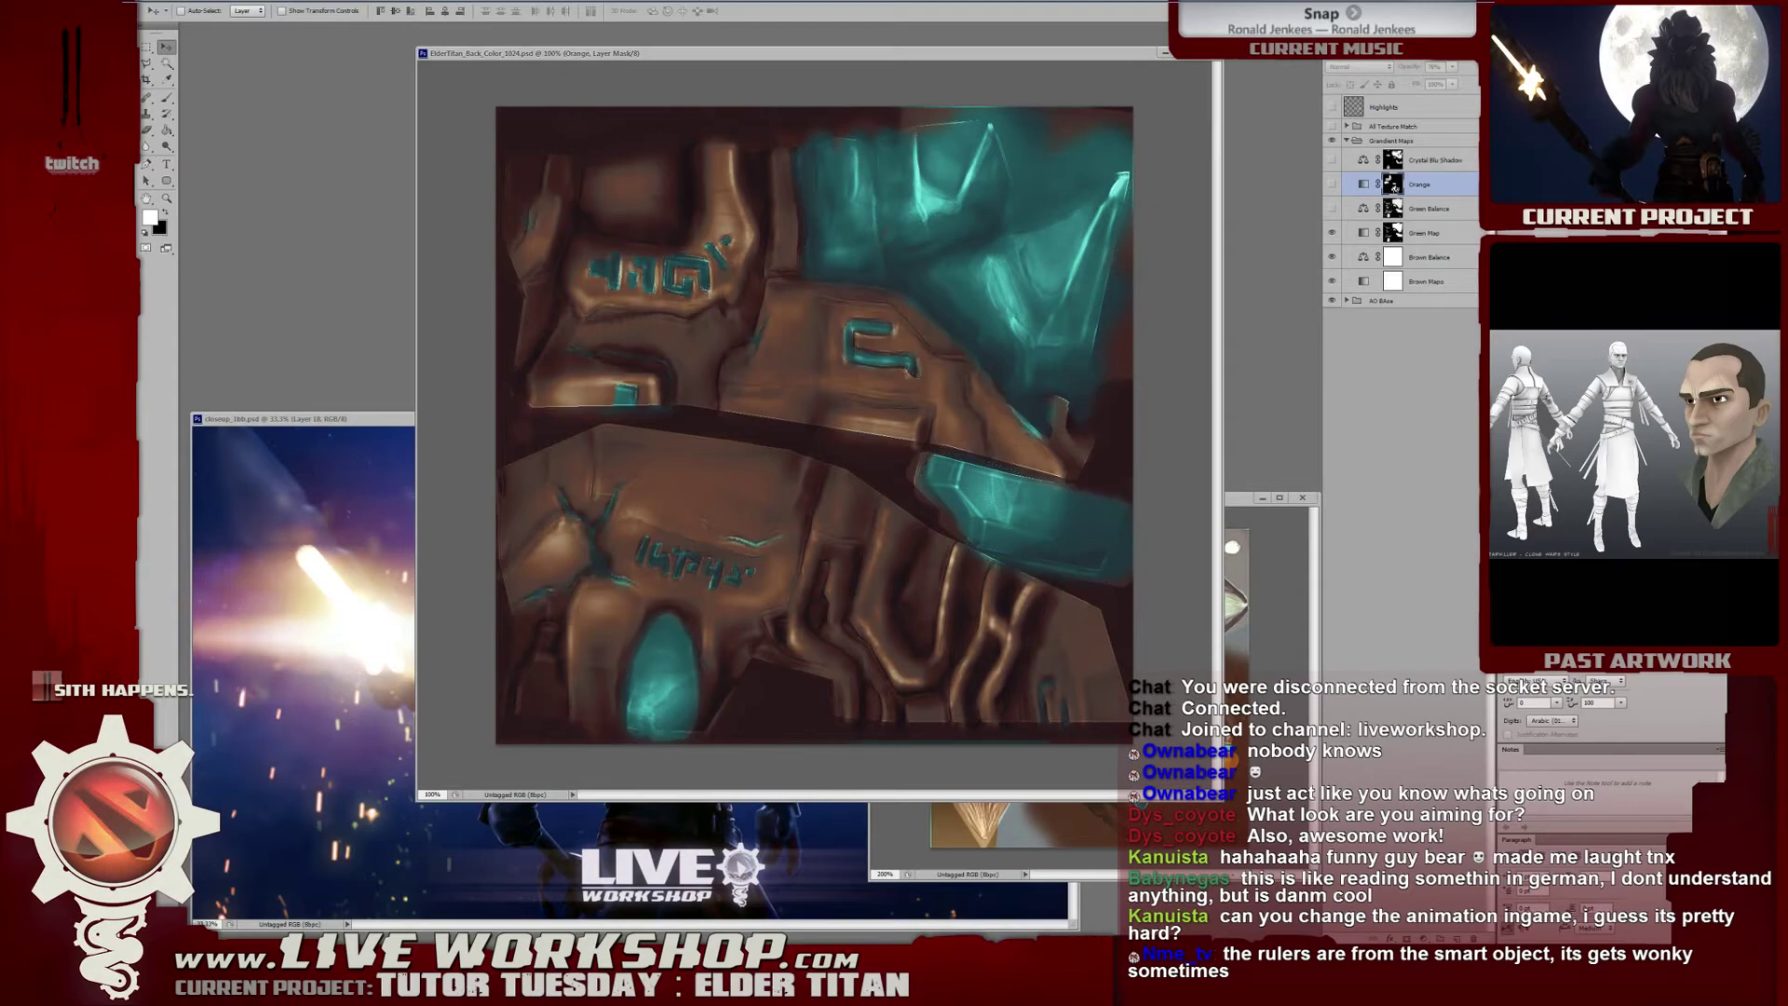
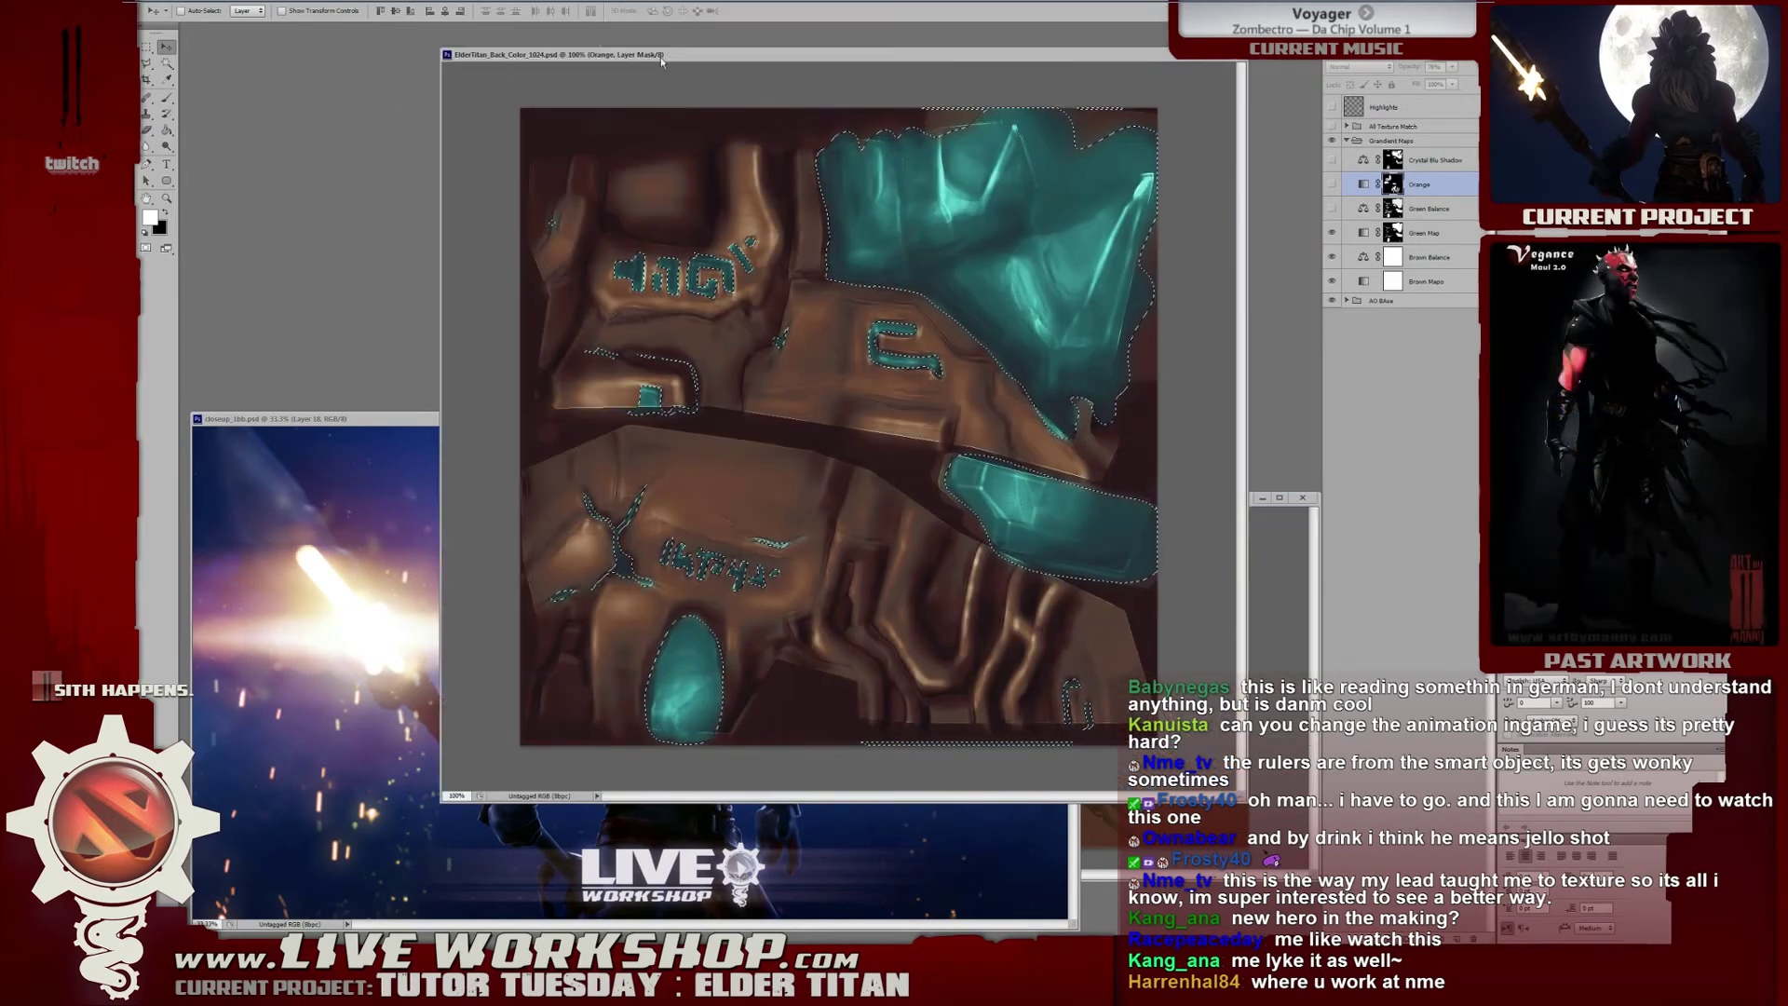
drag(661, 57, 562, 60)
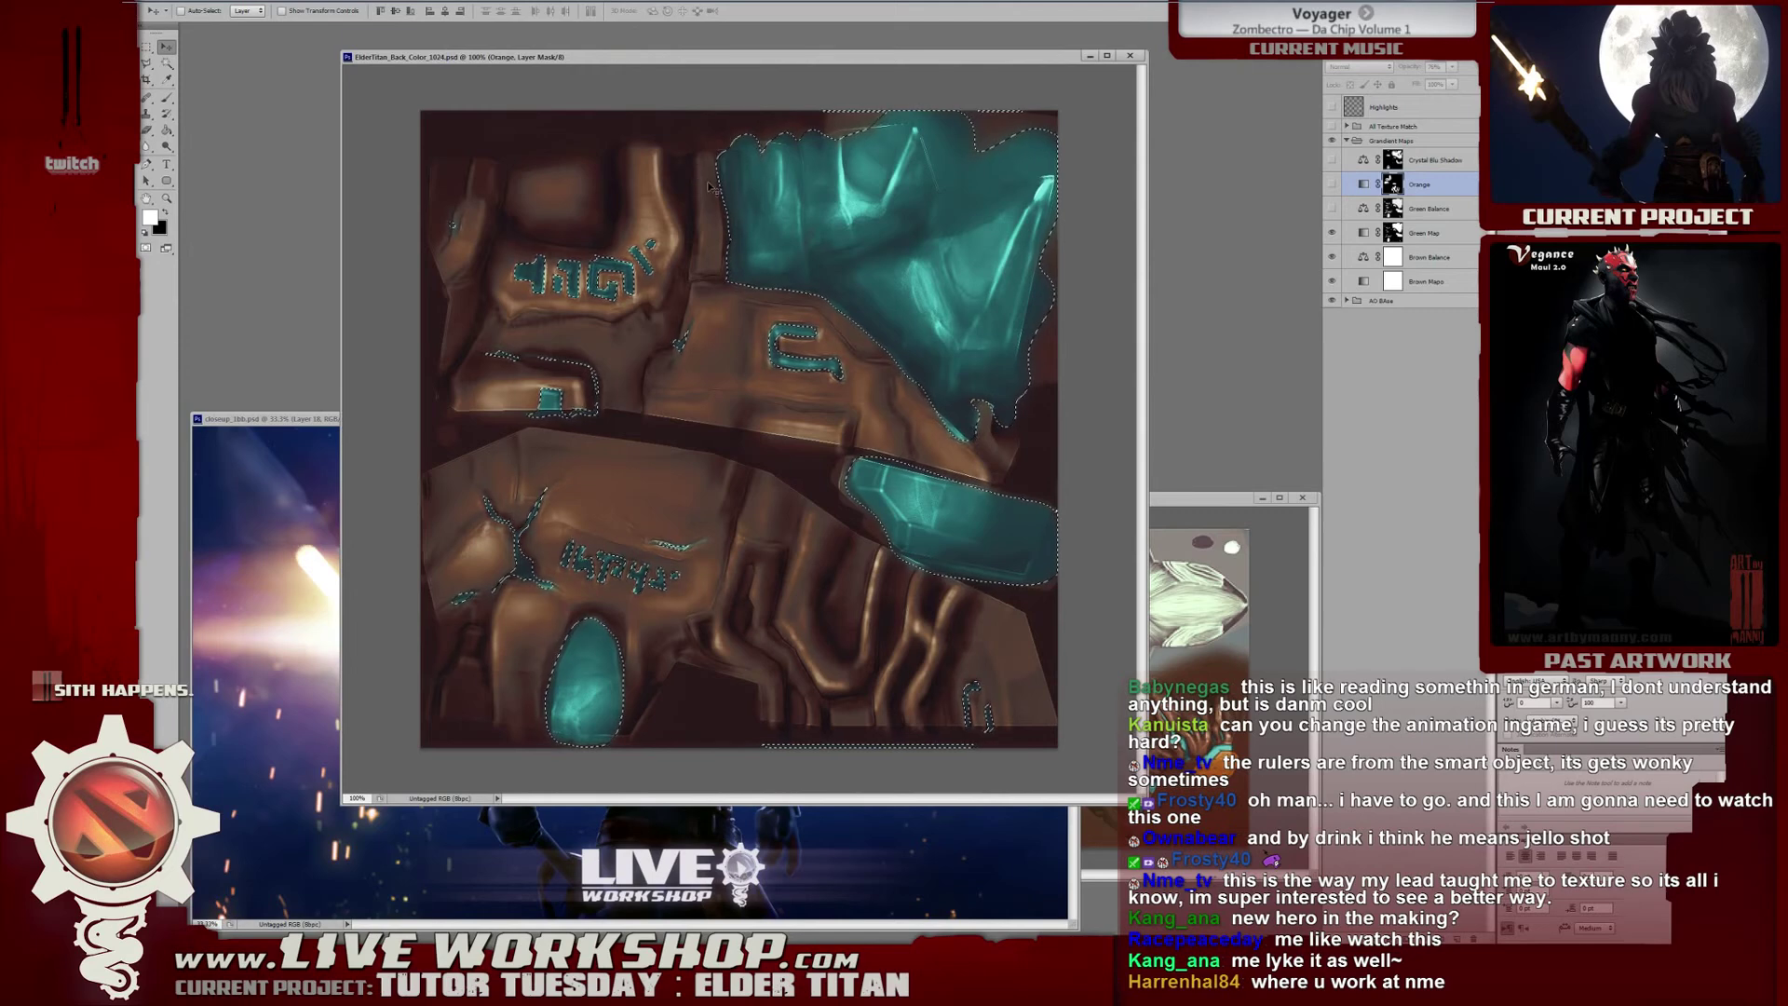
key(m)
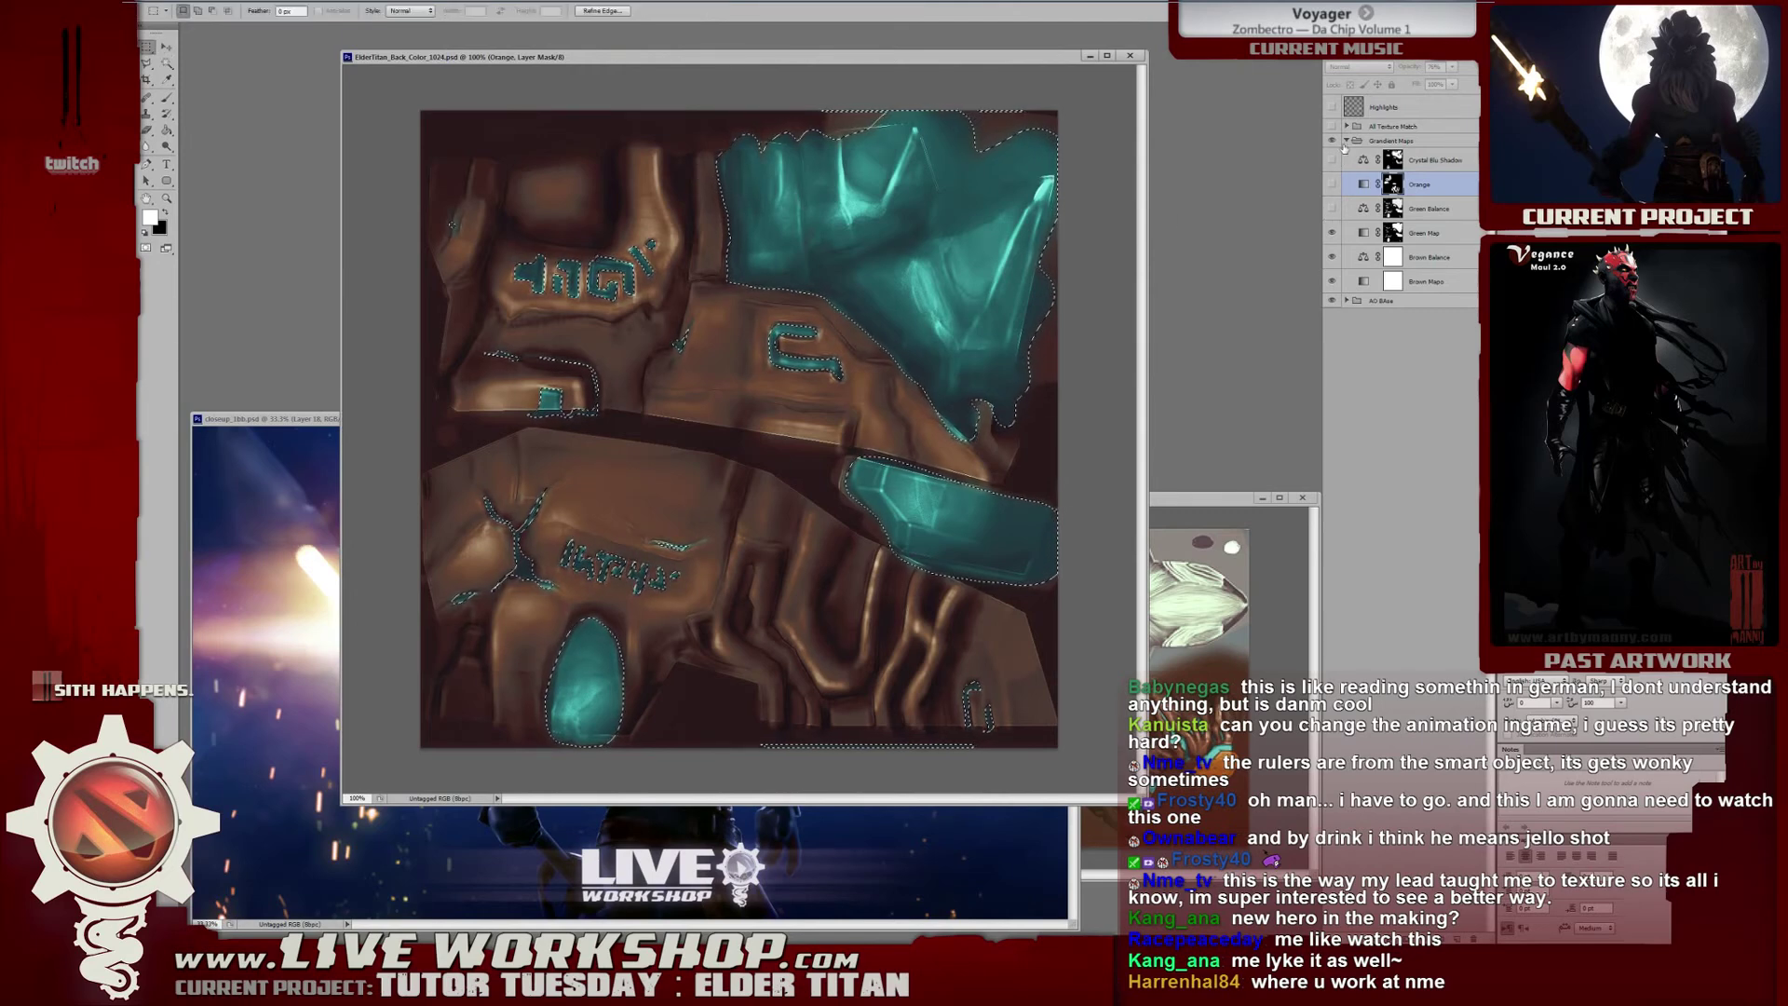
Select the Green Balance layer, toggle it and the Green Map layer for comparison, and leave both hidden.
click(1437, 209)
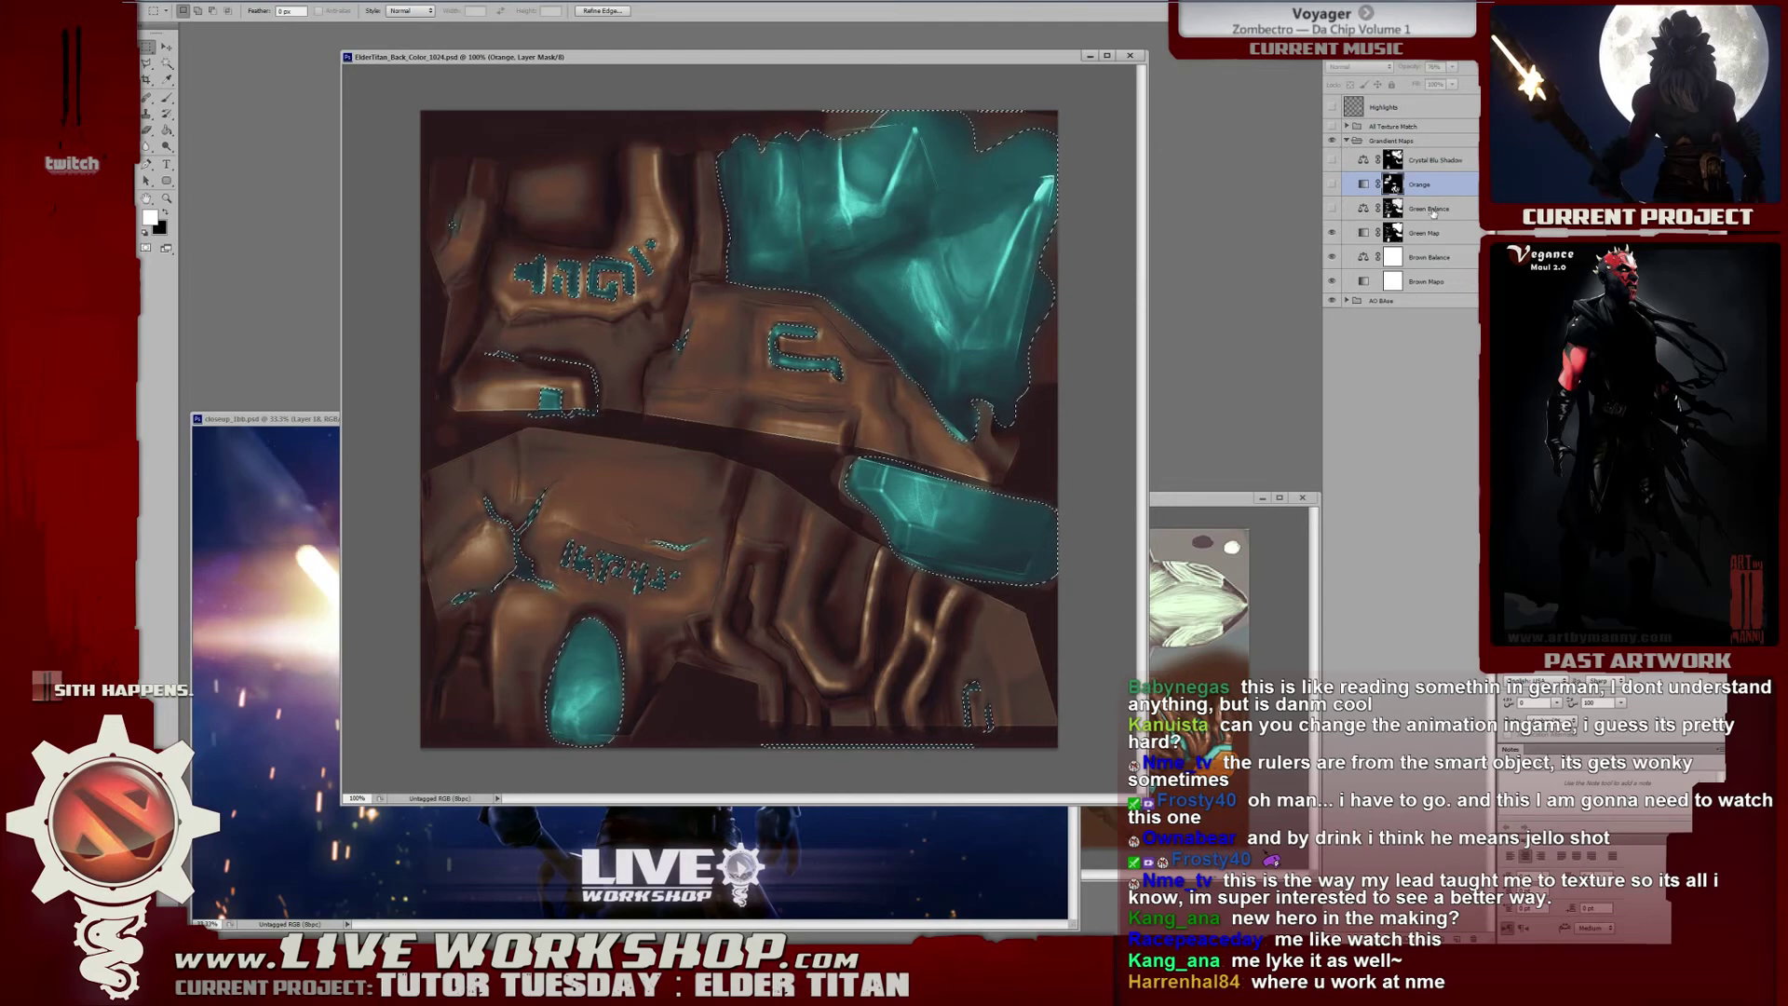
click(1332, 208)
click(1331, 211)
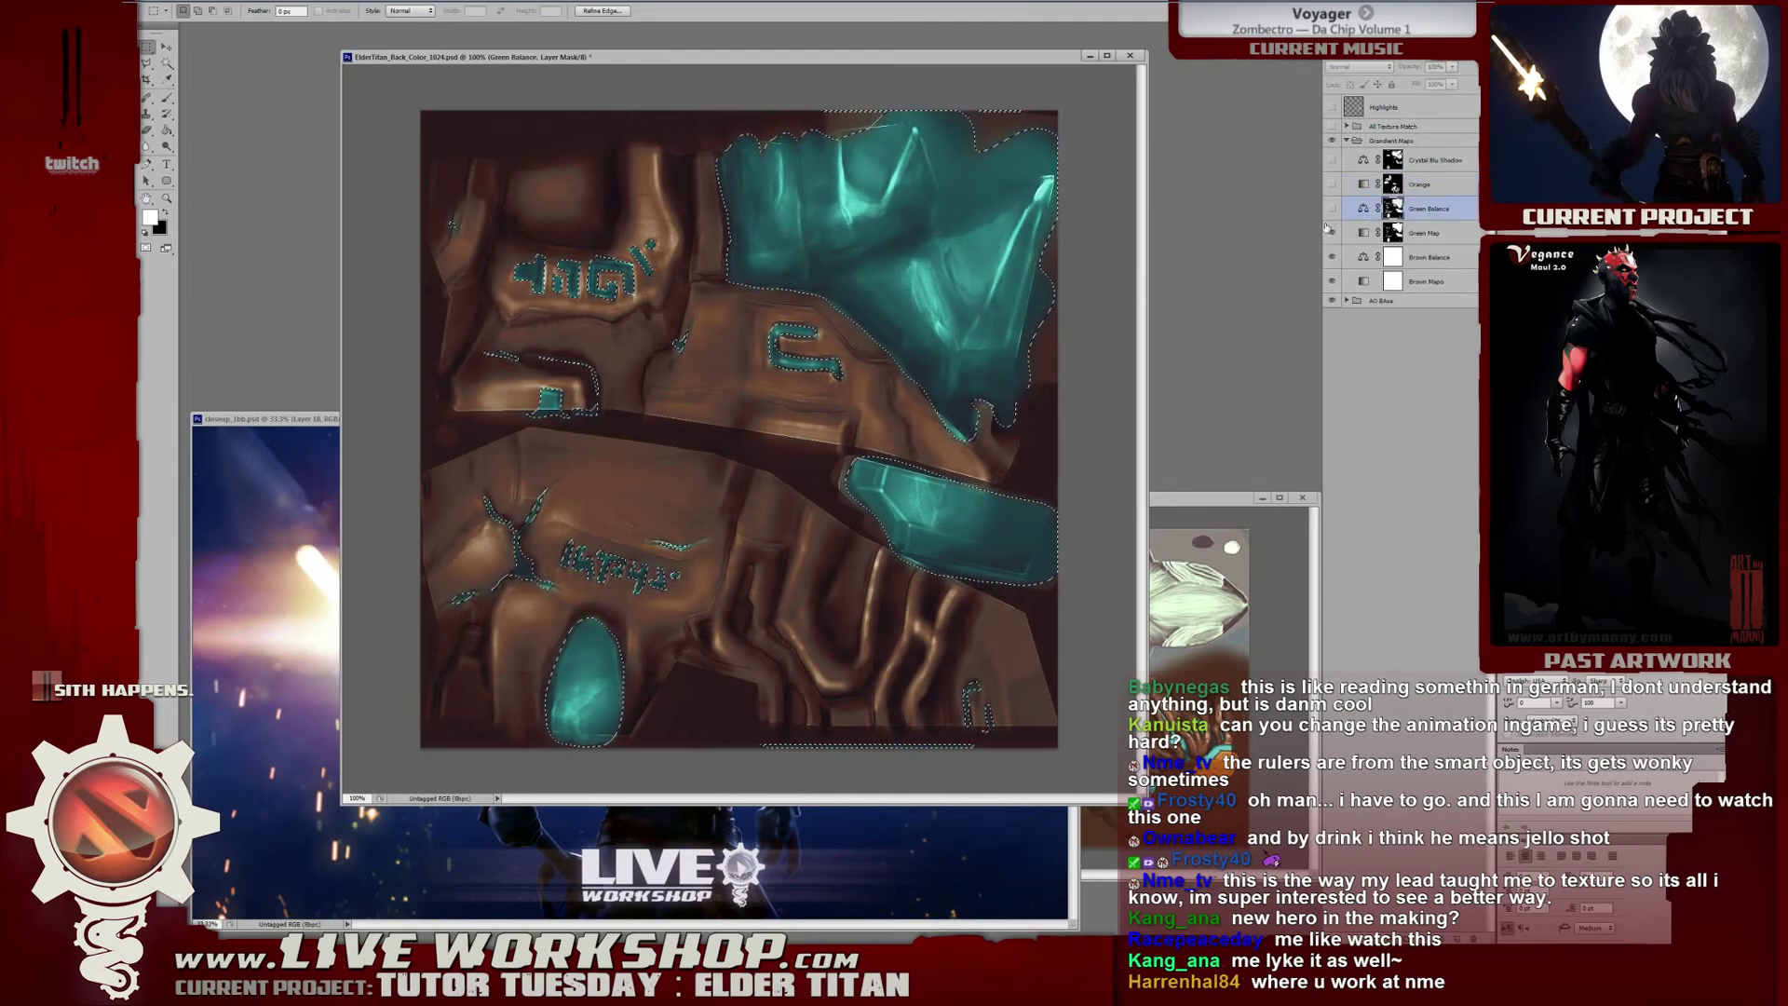
click(1332, 233)
click(1332, 233)
click(1331, 233)
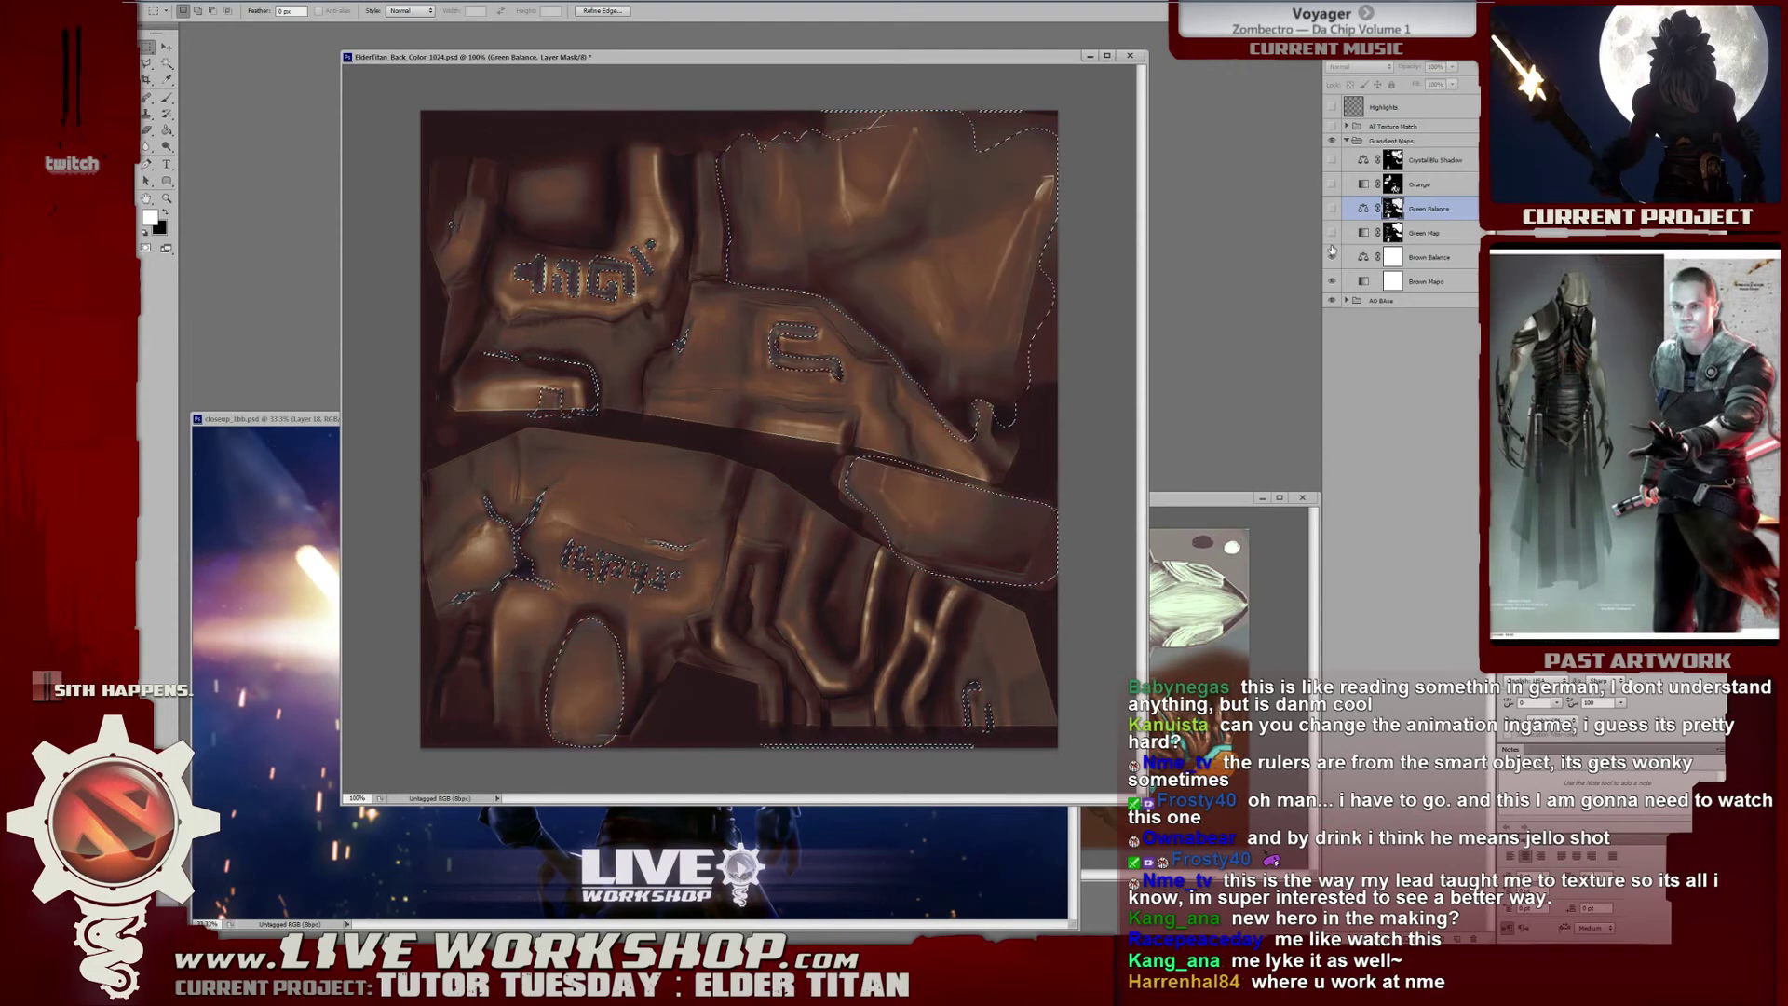
Select the Brown Balance layer, toggle it repeatedly to compare the brown tones, and leave it visible.
click(1332, 257)
click(1332, 258)
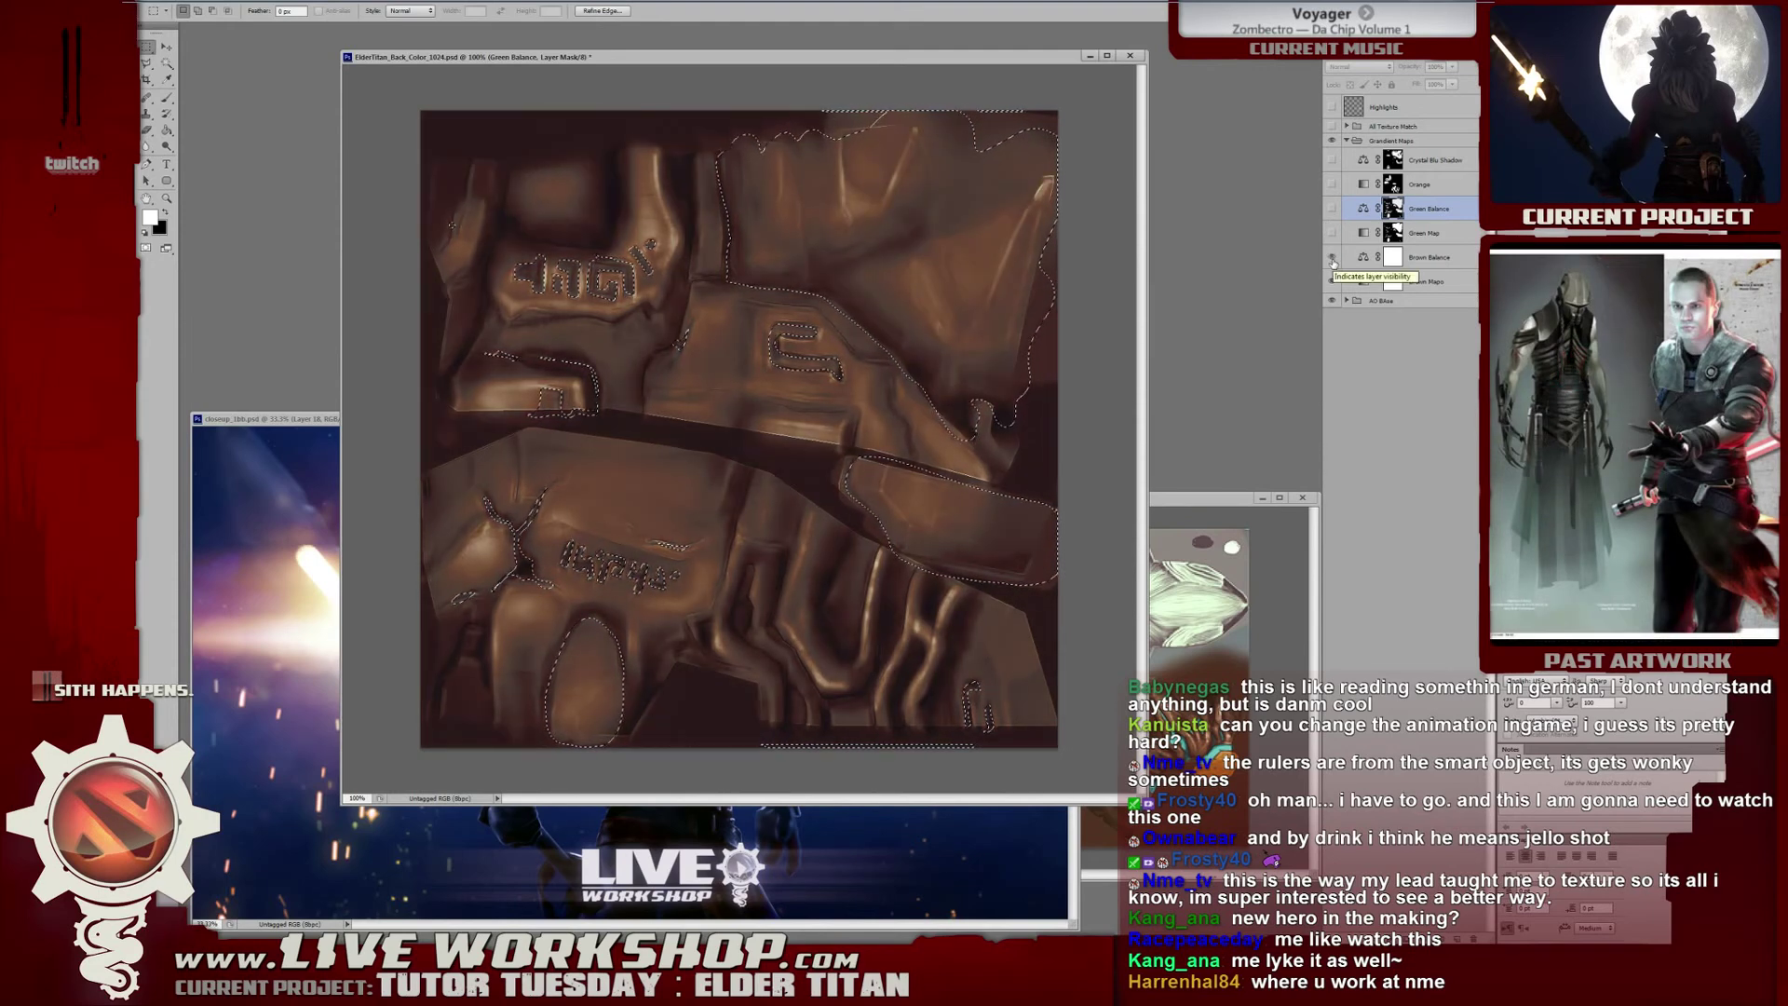
click(1334, 259)
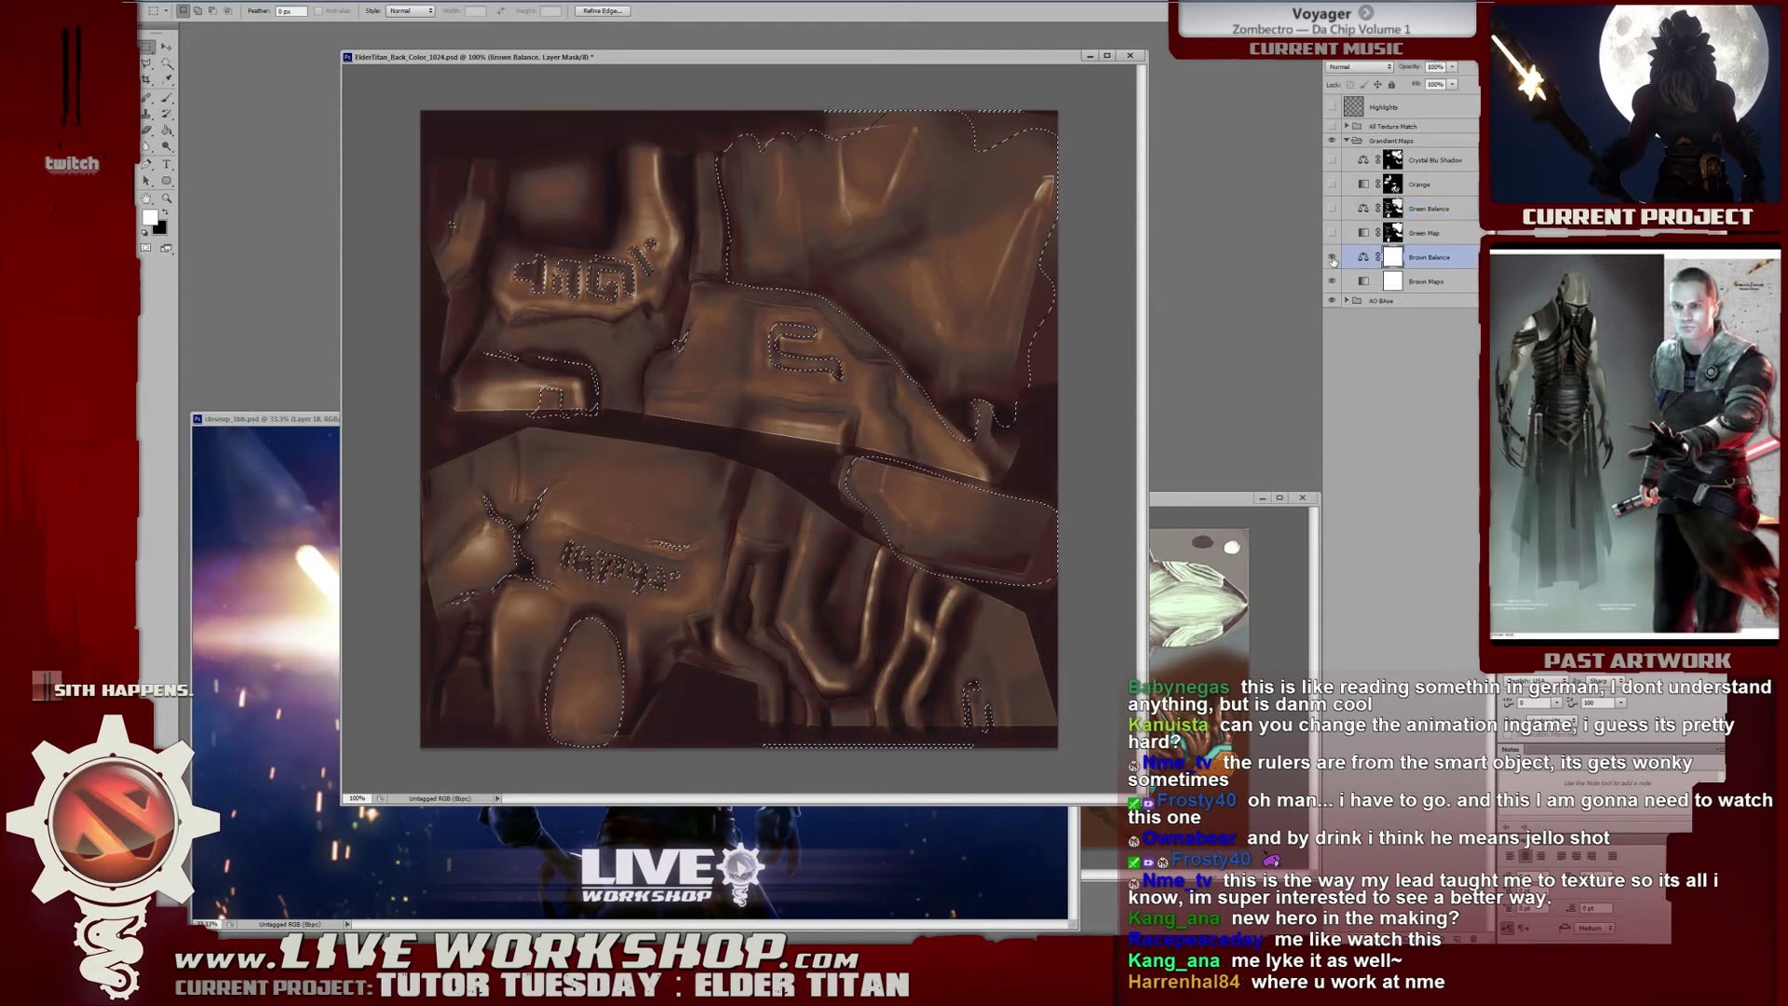
click(1331, 258)
click(1332, 258)
click(1332, 258)
click(1332, 258)
click(1332, 258)
click(1332, 258)
click(1332, 258)
click(1332, 258)
Compare the texture with and without the Brown Maps gradient layer, and leave the layer visible.
click(1334, 281)
click(1333, 282)
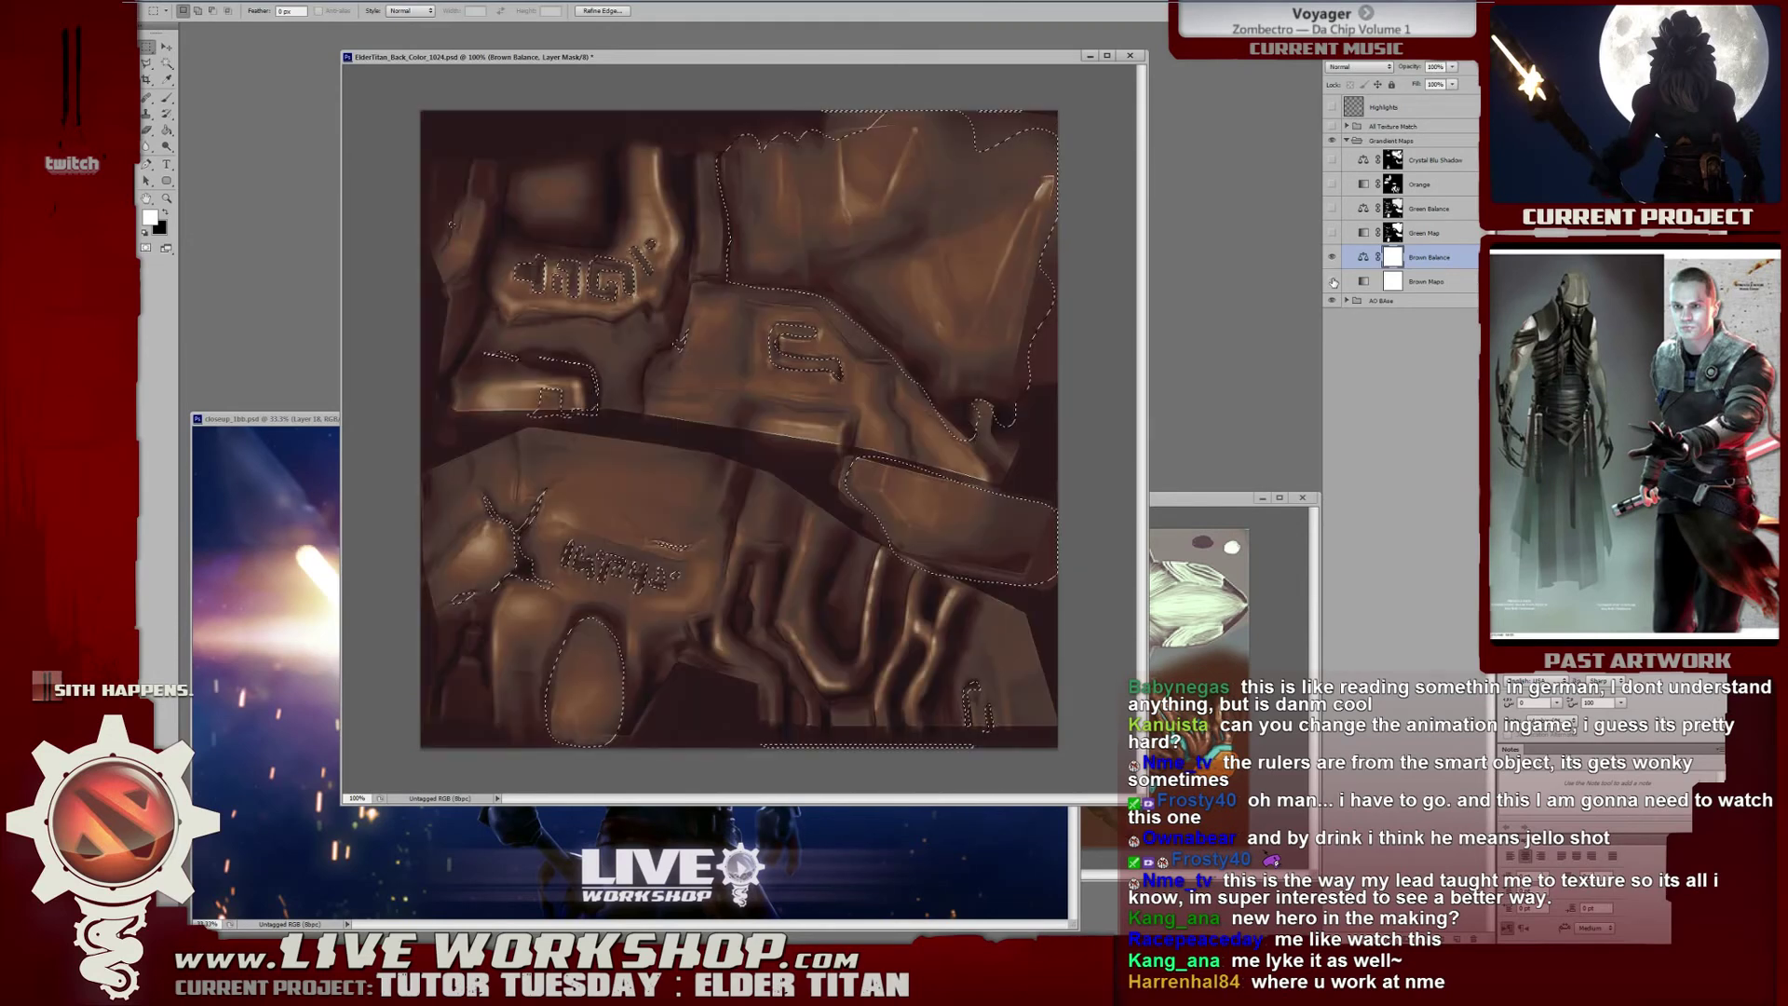
click(1334, 281)
click(1334, 281)
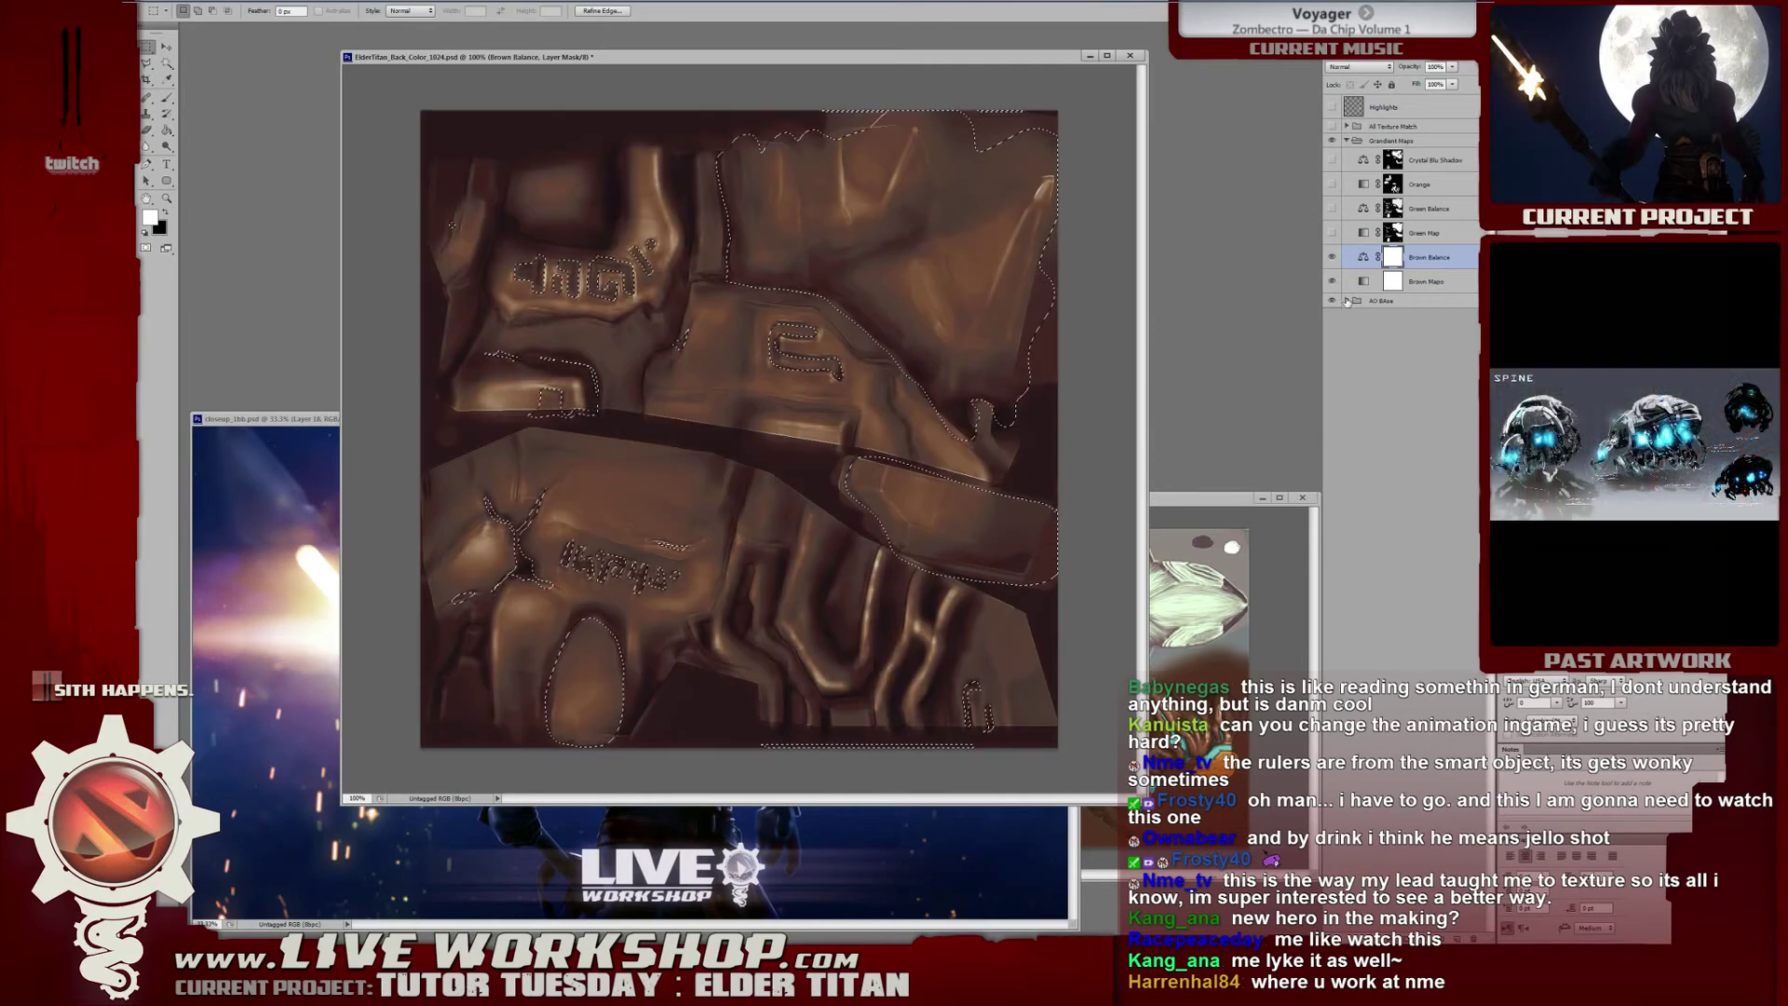
Expand the group beneath the gradient maps, compare the texture without its Corrections layer, and select that layer.
click(1345, 300)
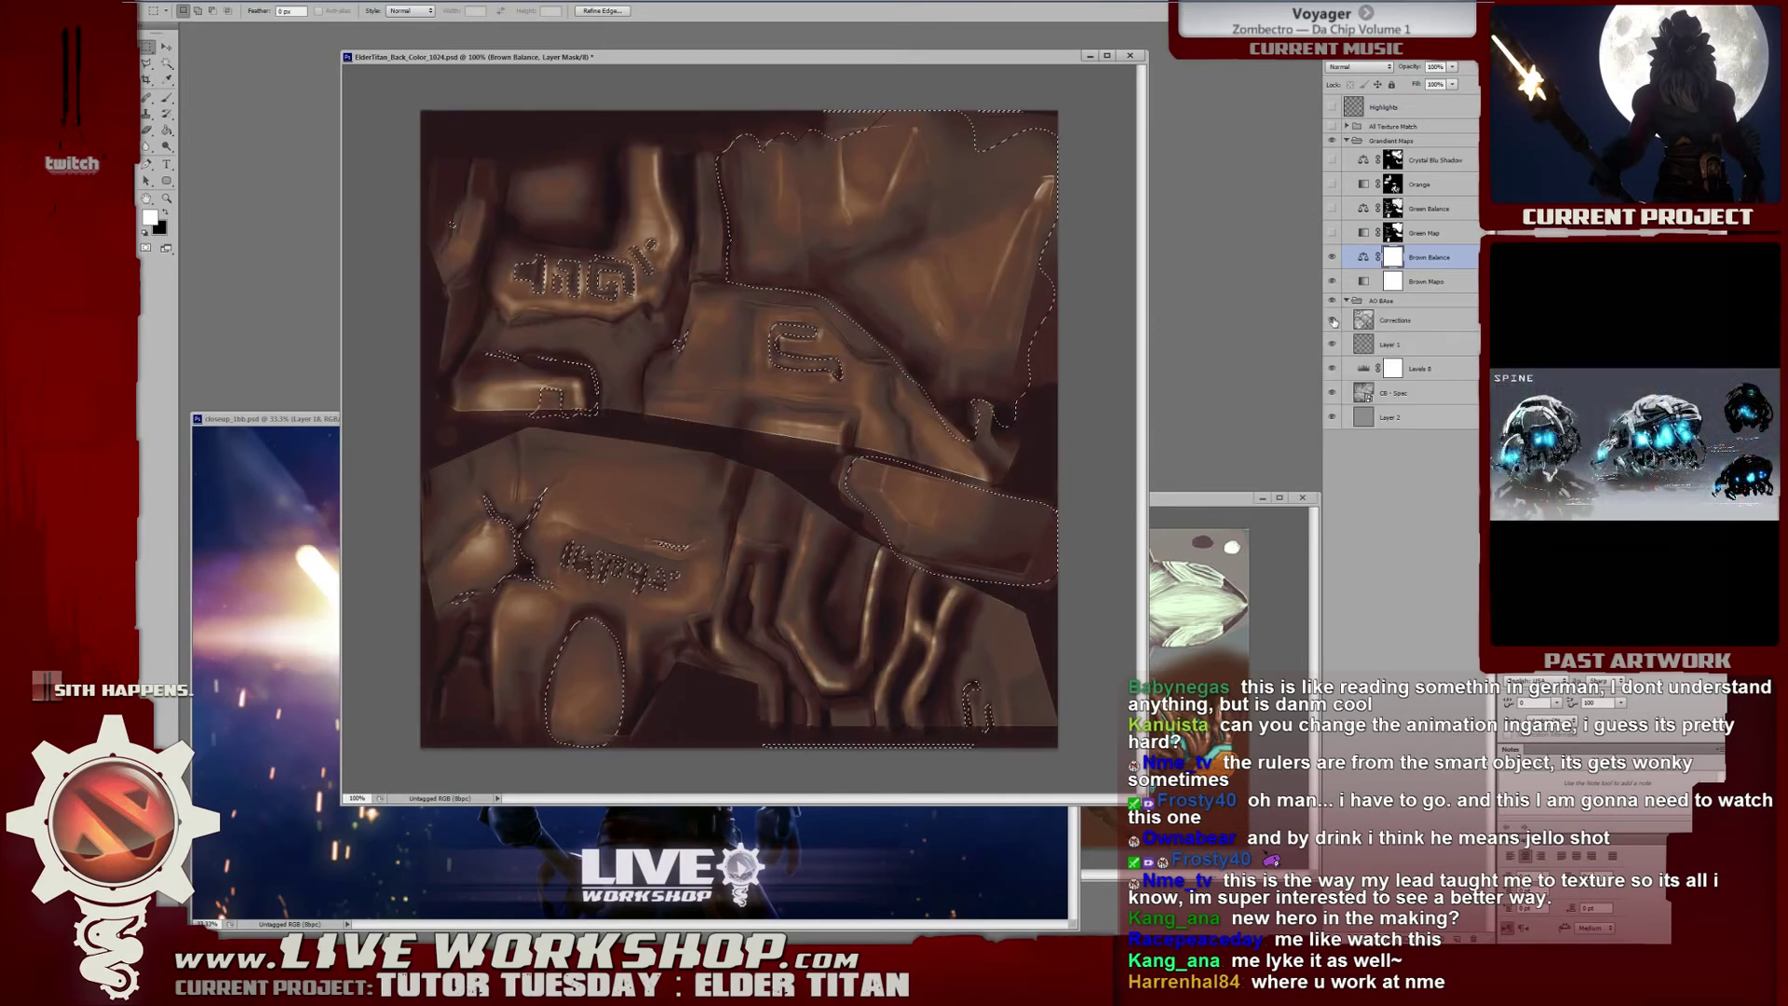
click(1333, 320)
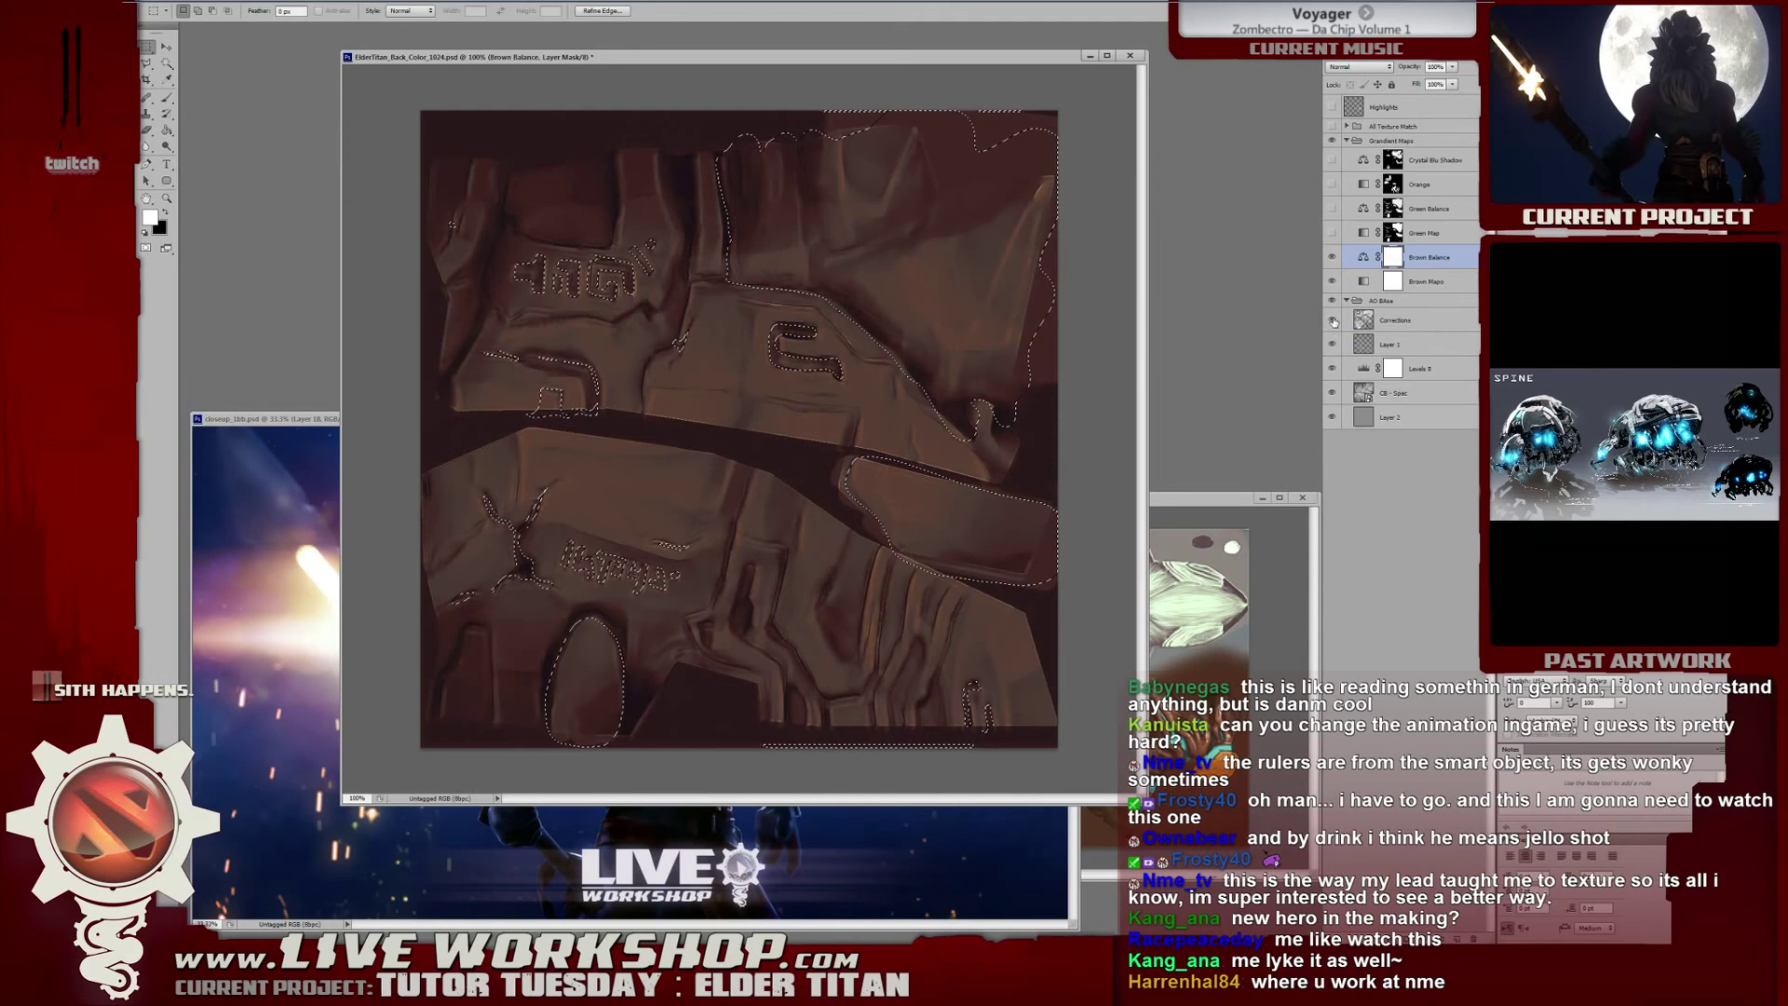
click(1333, 320)
click(1403, 320)
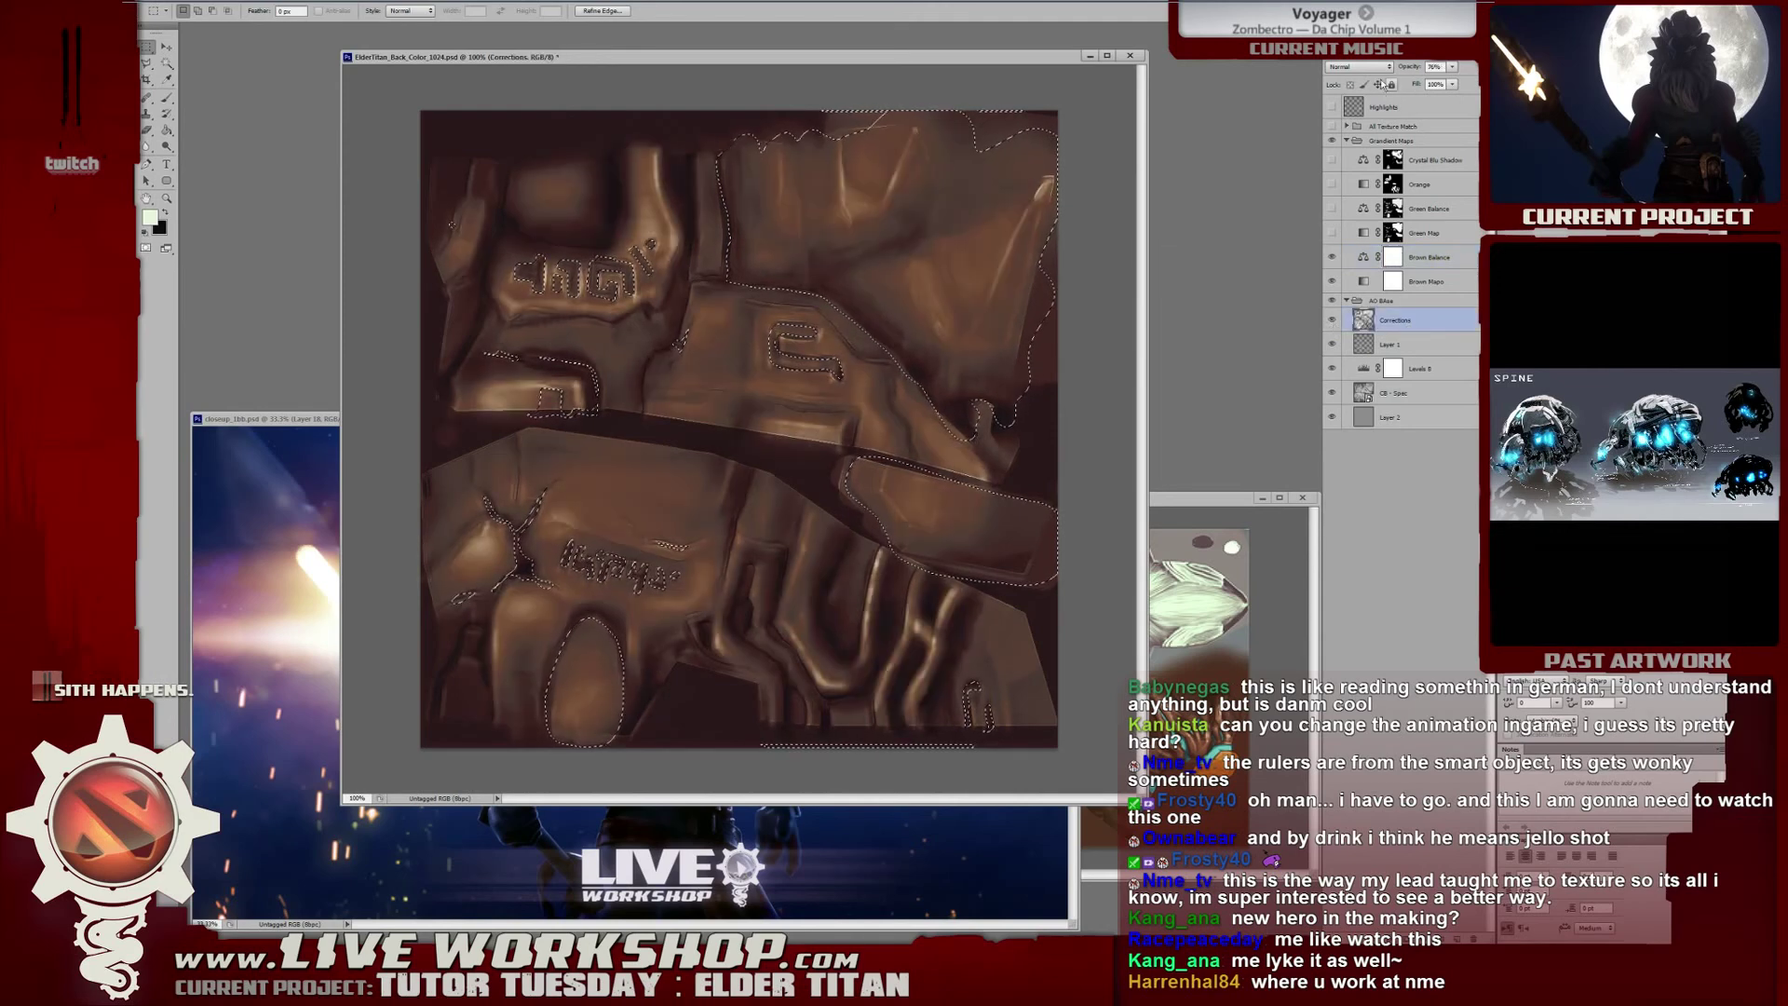
Hide the Corrections, Brown Balance and Brown Maps layers to expose the greyscale base, and clear the selection.
click(1333, 321)
click(1332, 257)
click(1332, 281)
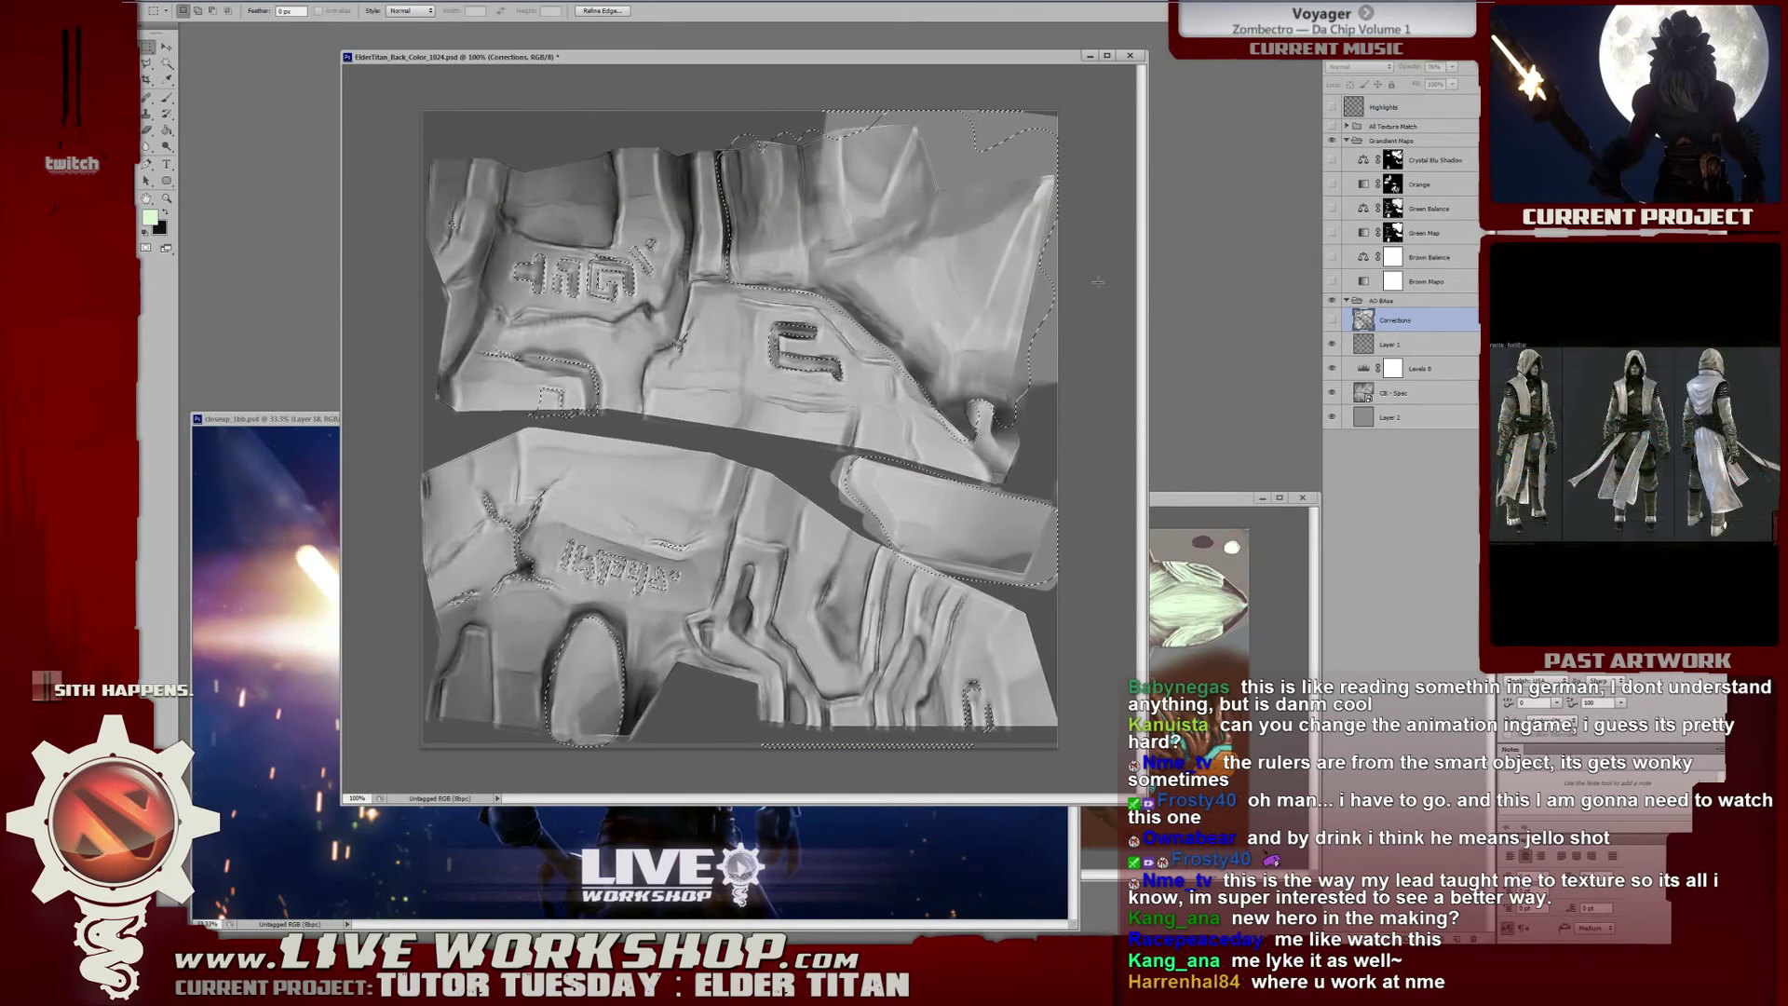
key(ctrl+d)
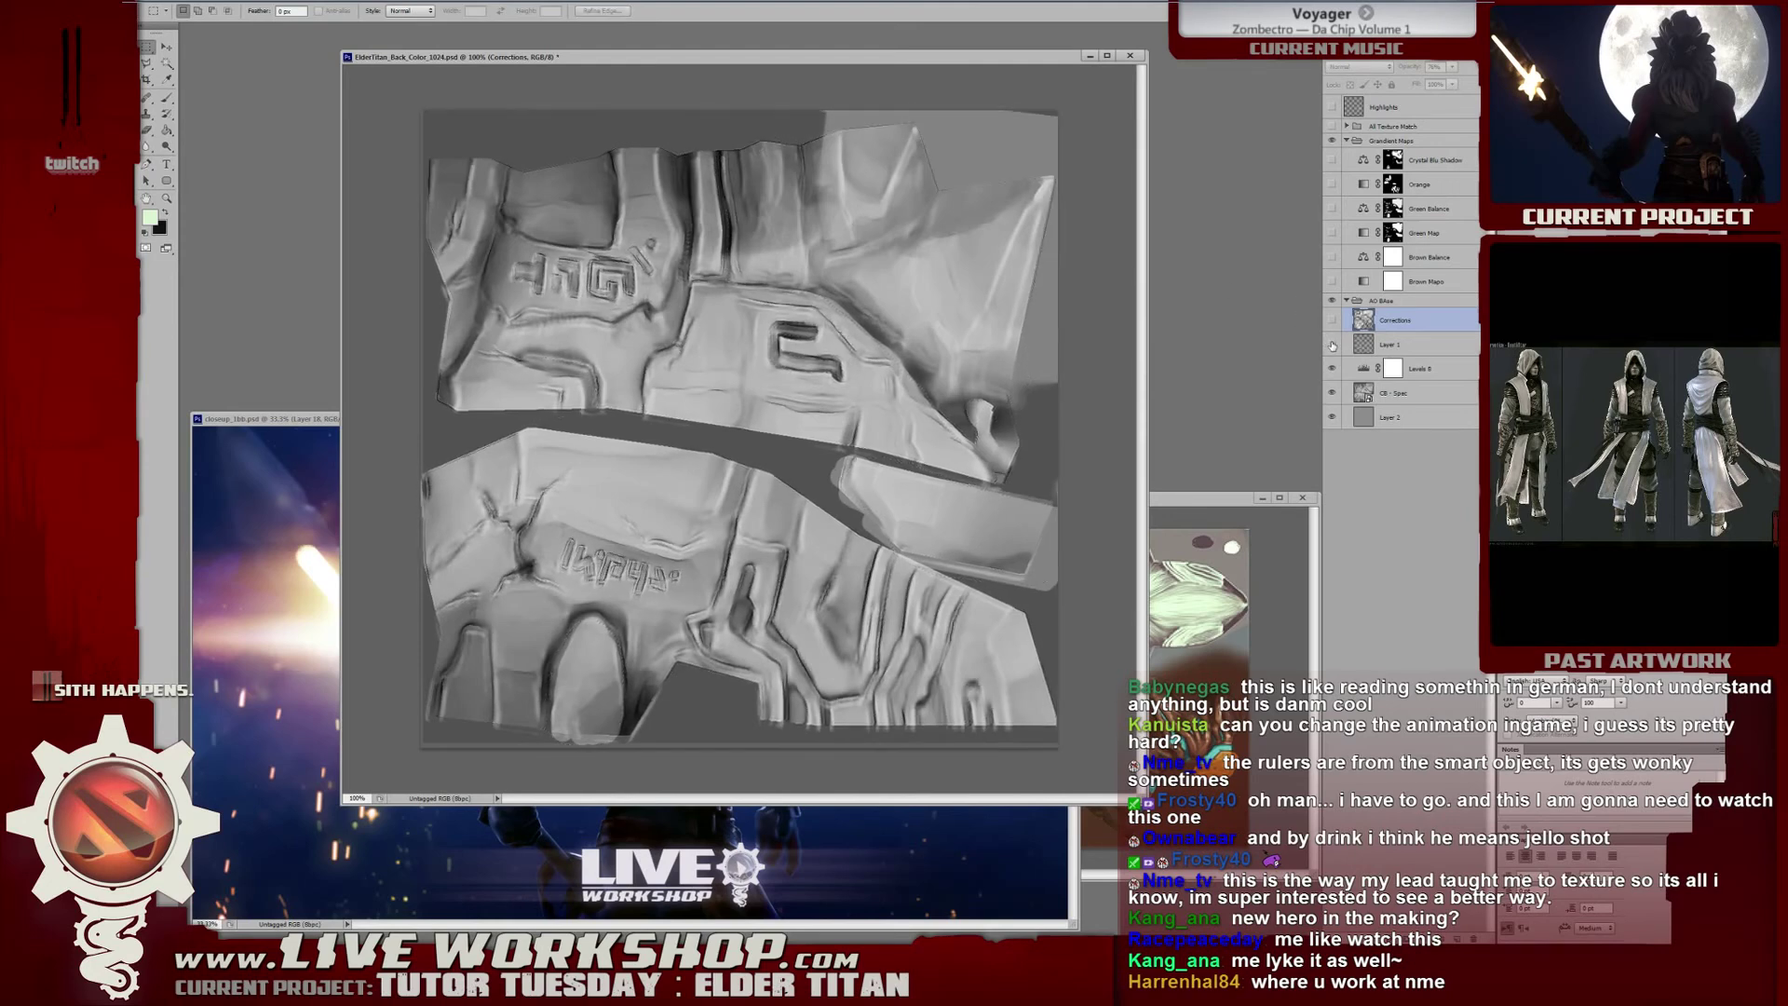
Select Layer 1, toggle its visibility for comparison, and load its transparency as a selection.
key(alt+bracketleft)
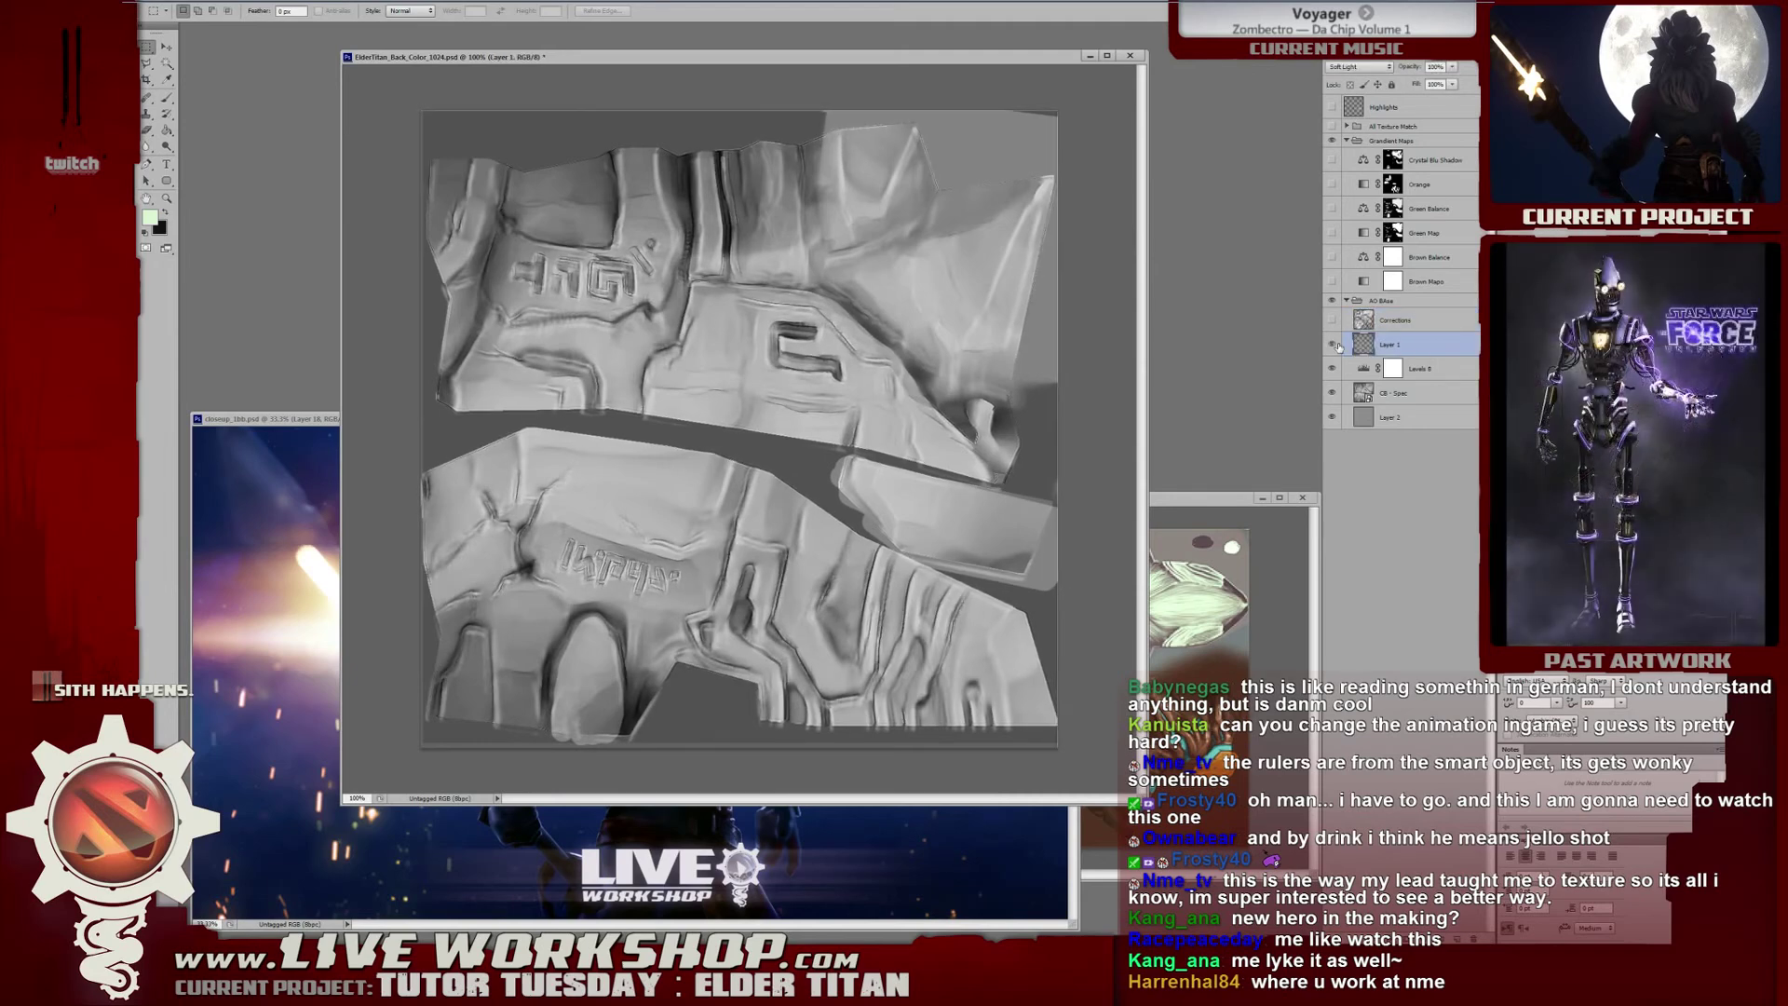
click(1336, 345)
click(1337, 345)
click(1336, 345)
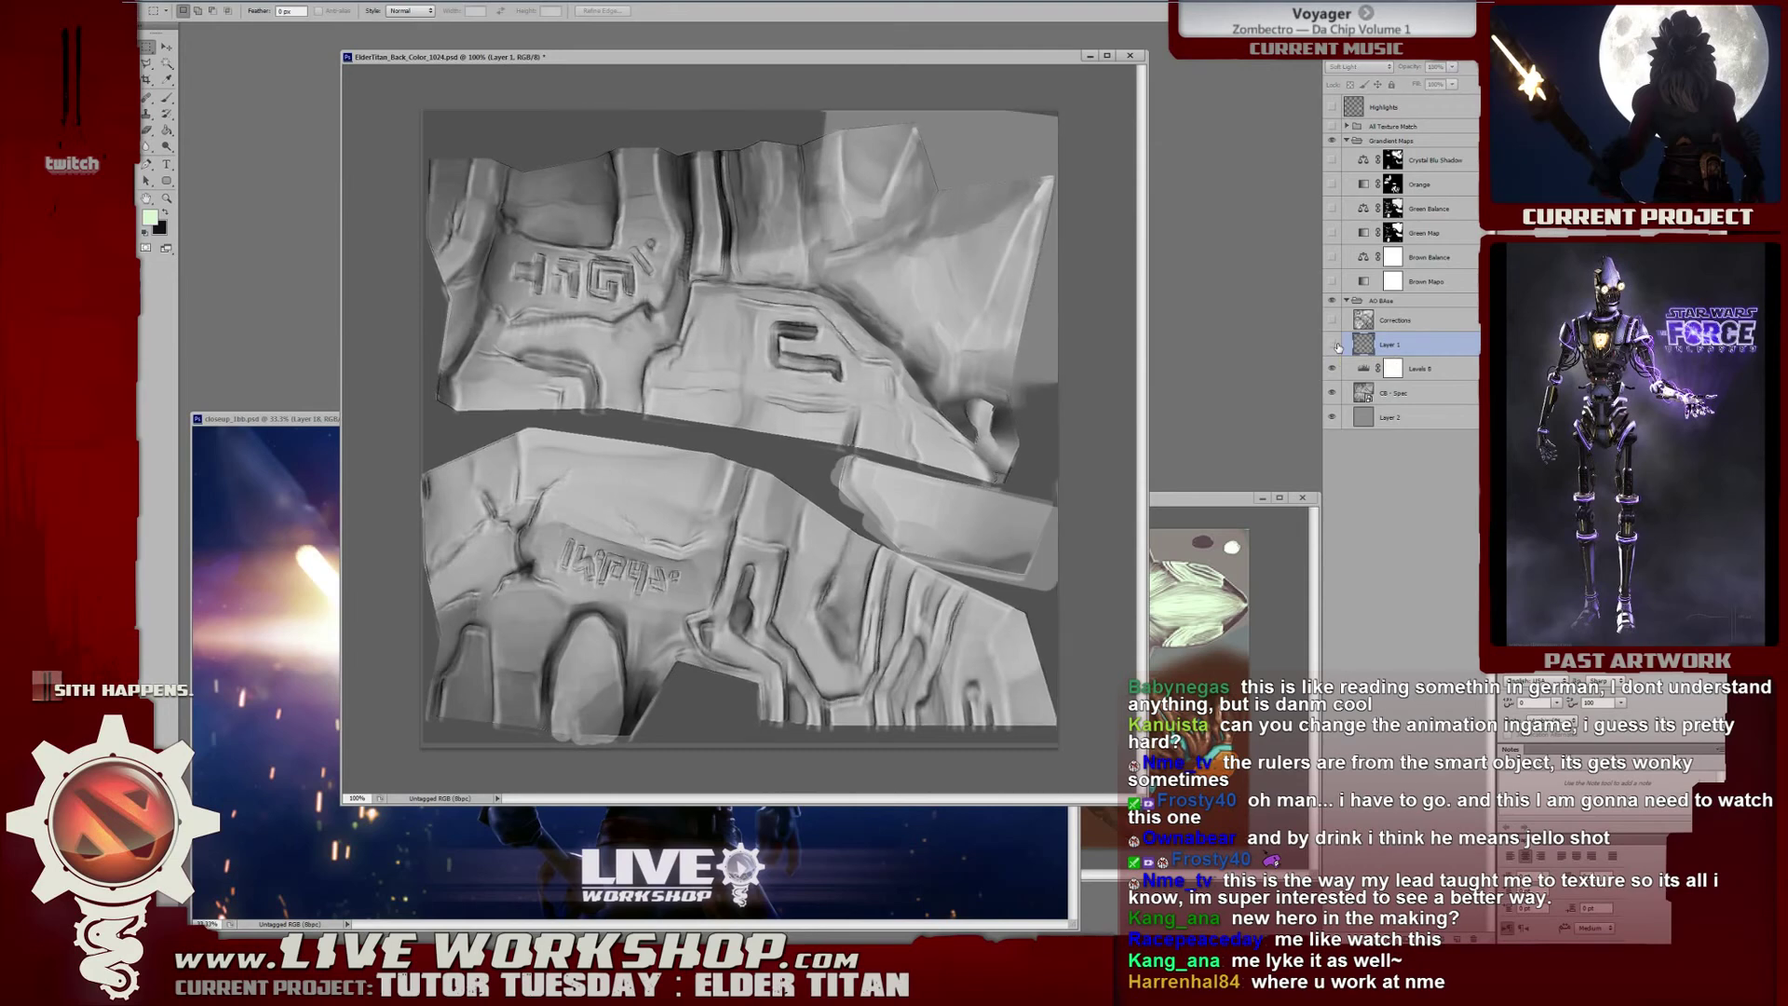
click(1336, 345)
ctrl+click(1352, 346)
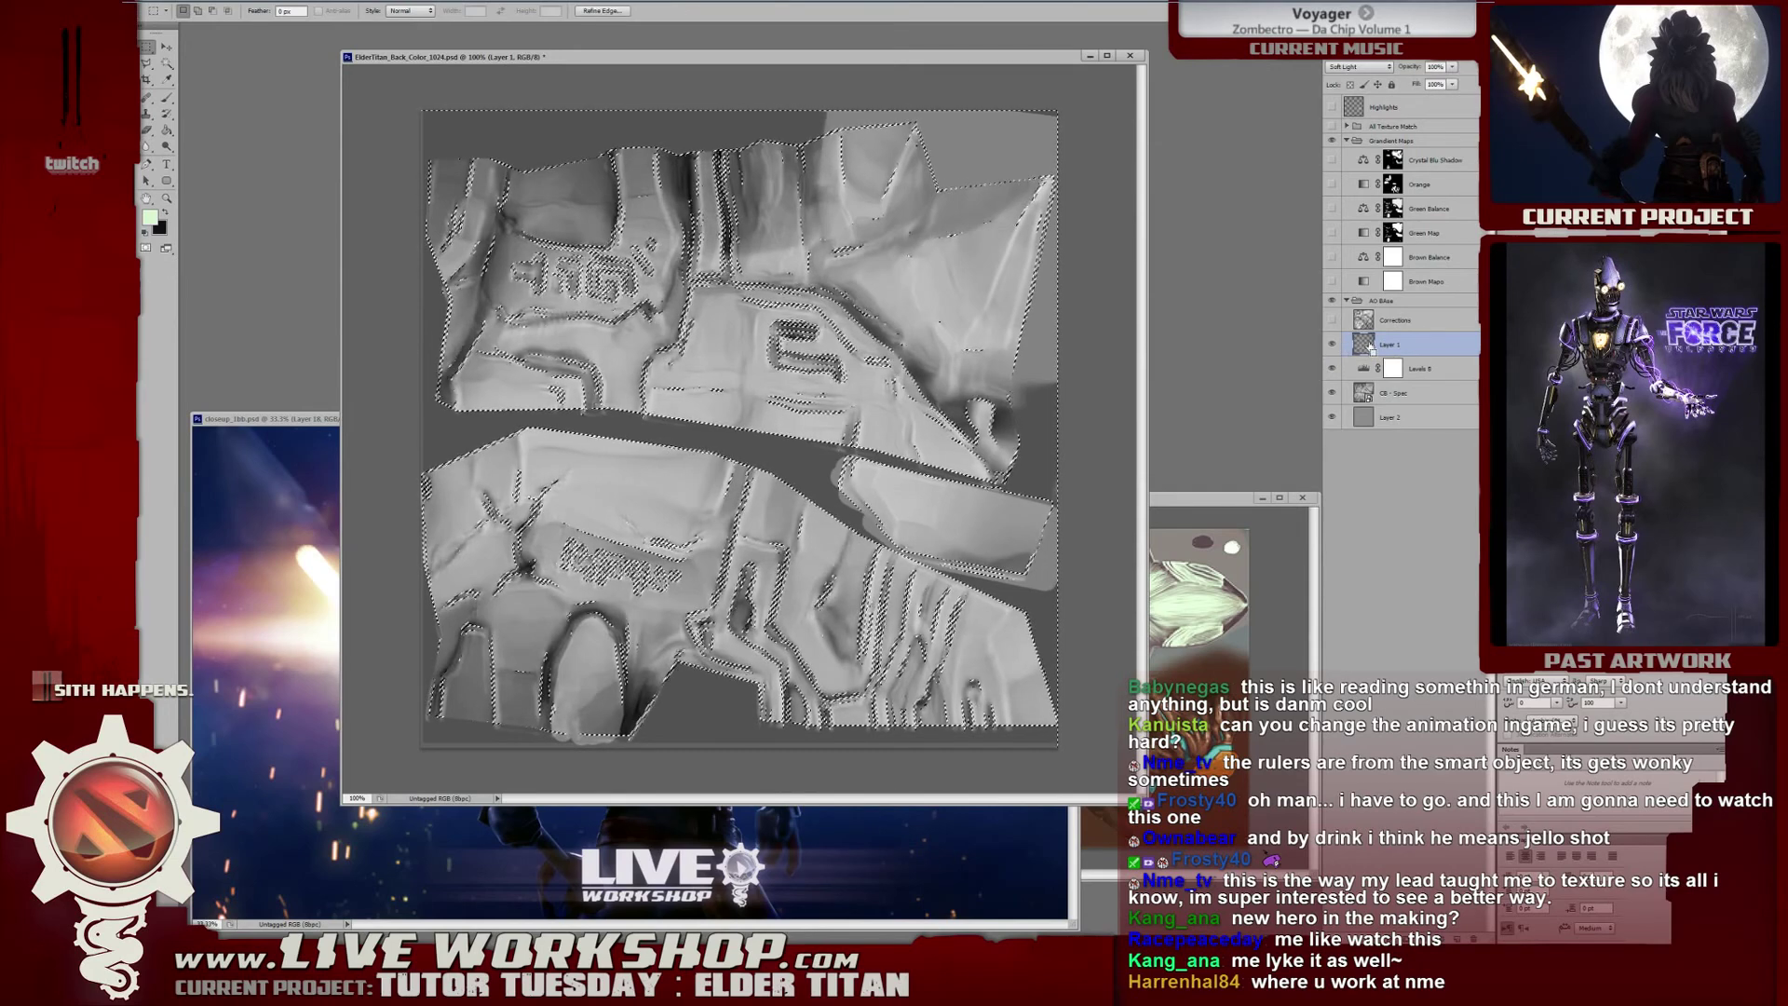
Clear the Layer 1 selection, examine the carved edge detail at 200%, and return the view to 100%.
key(ctrl+plus)
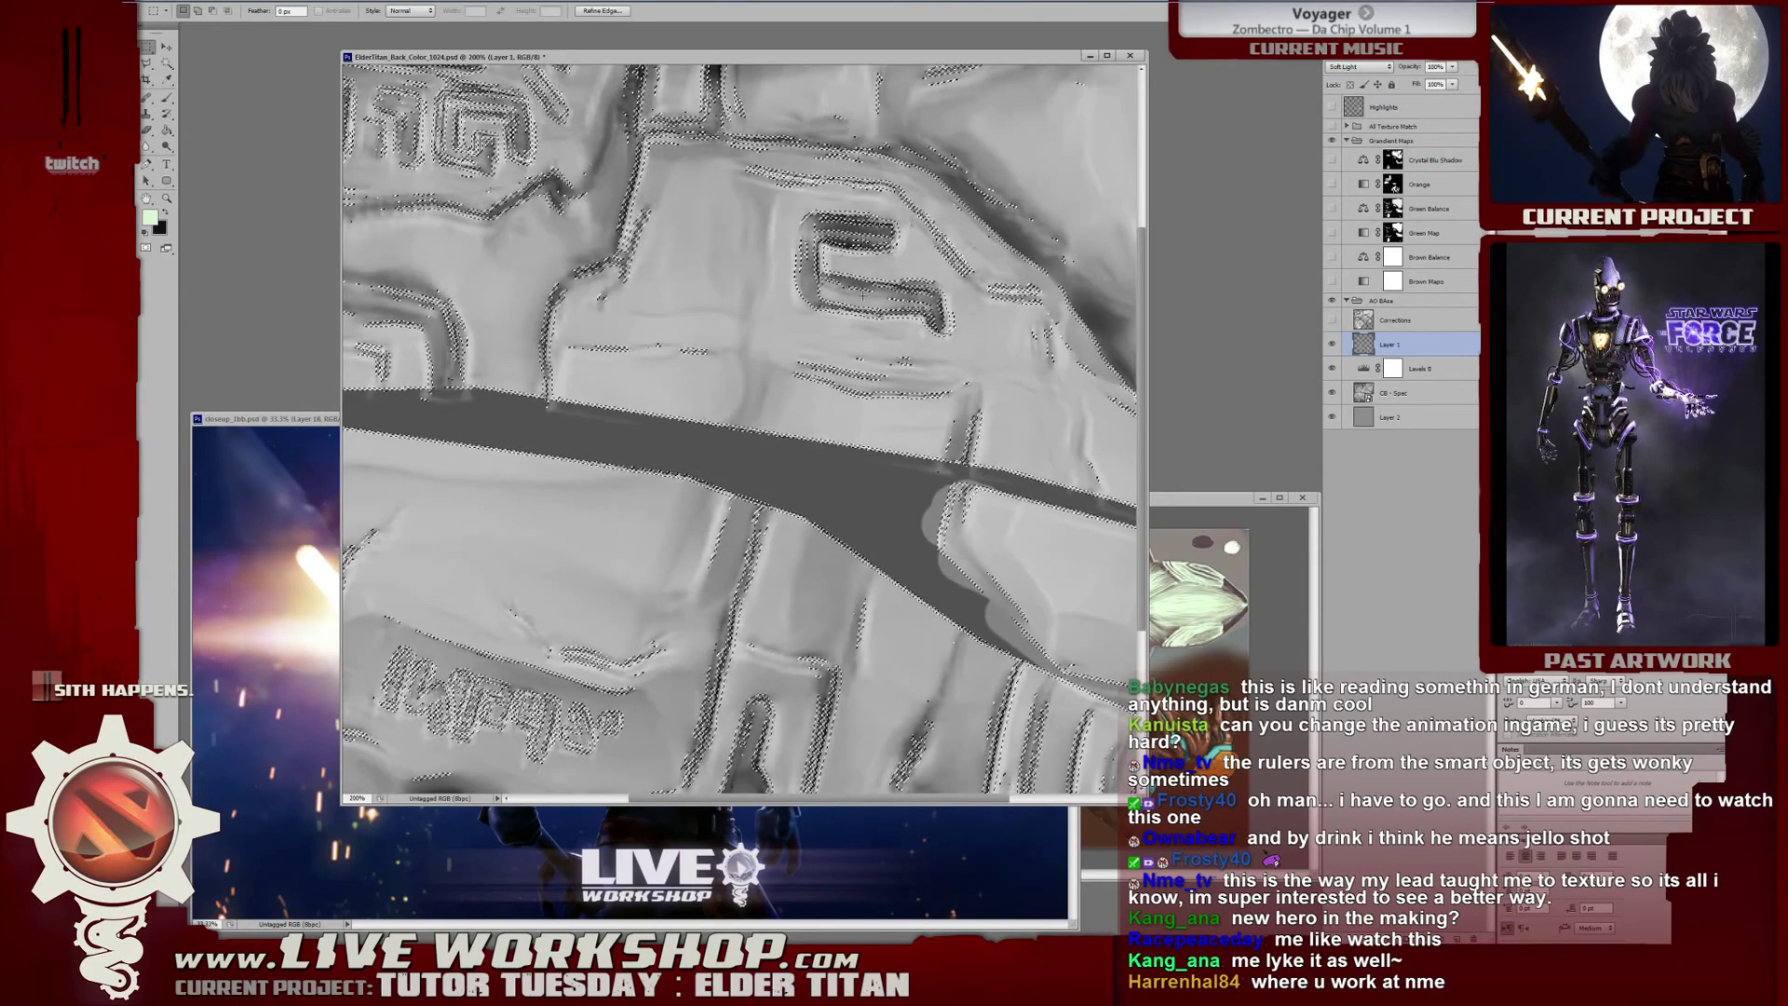
drag(862, 294, 974, 342)
key(ctrl+d)
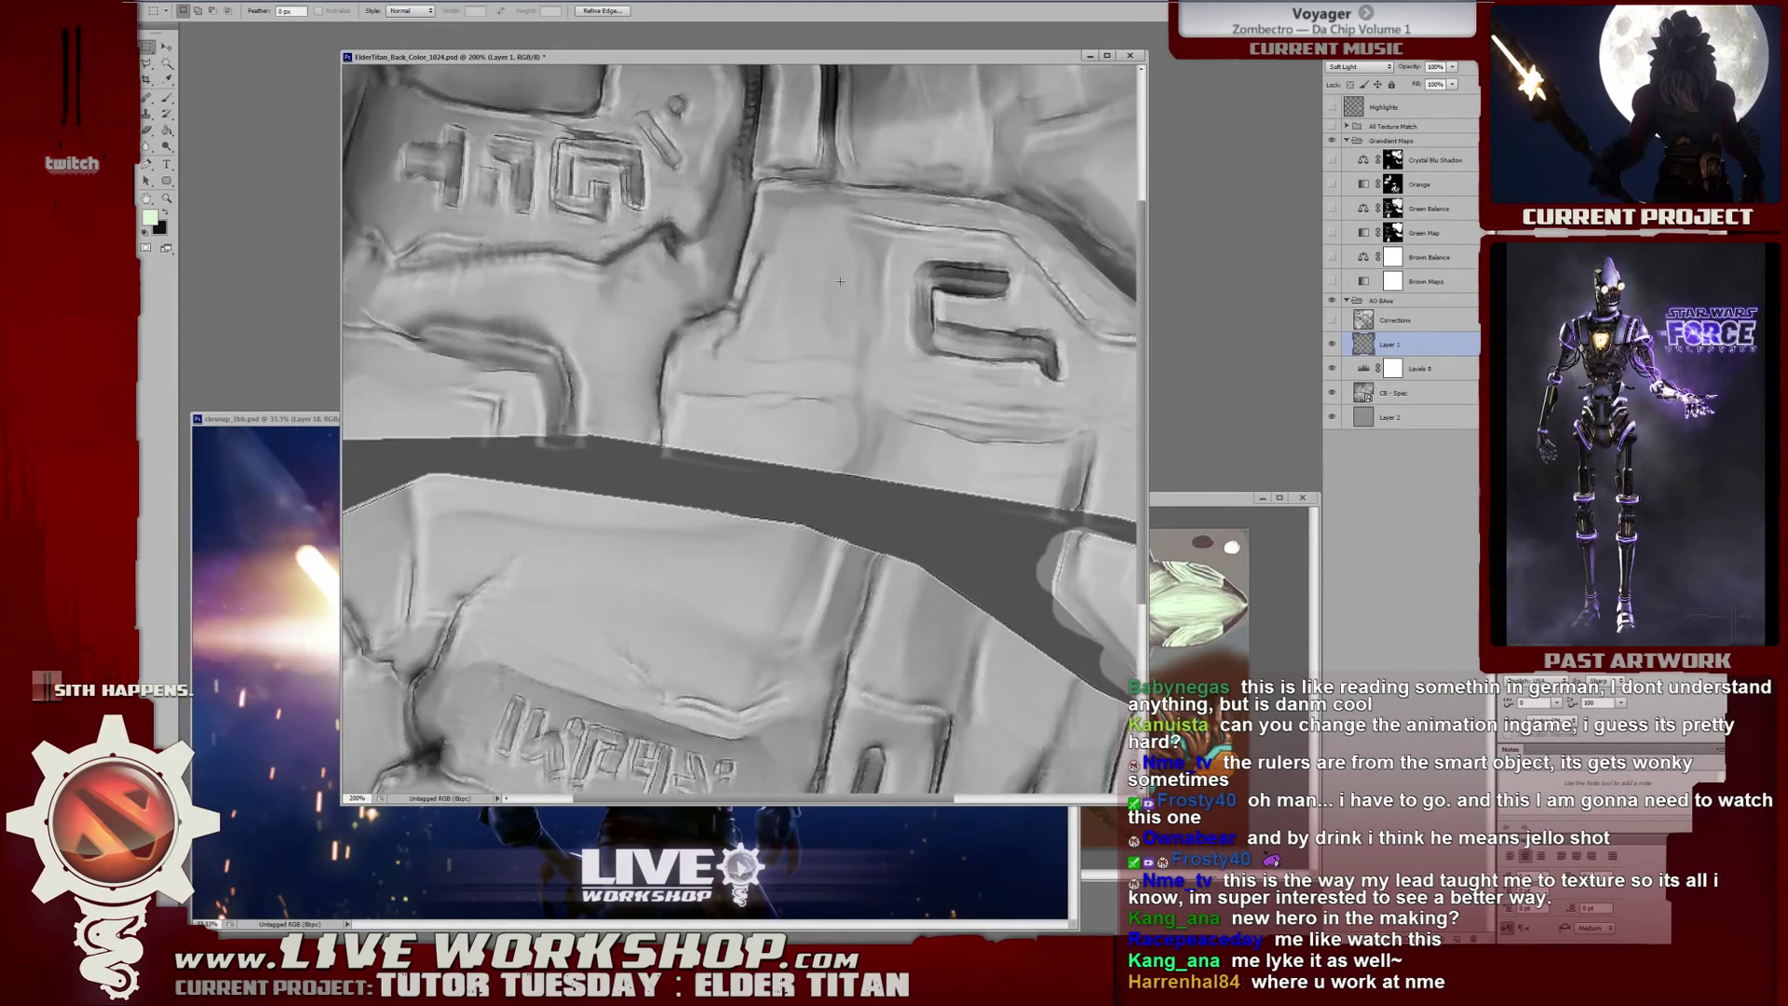
drag(828, 277, 804, 289)
key(ctrl+minus)
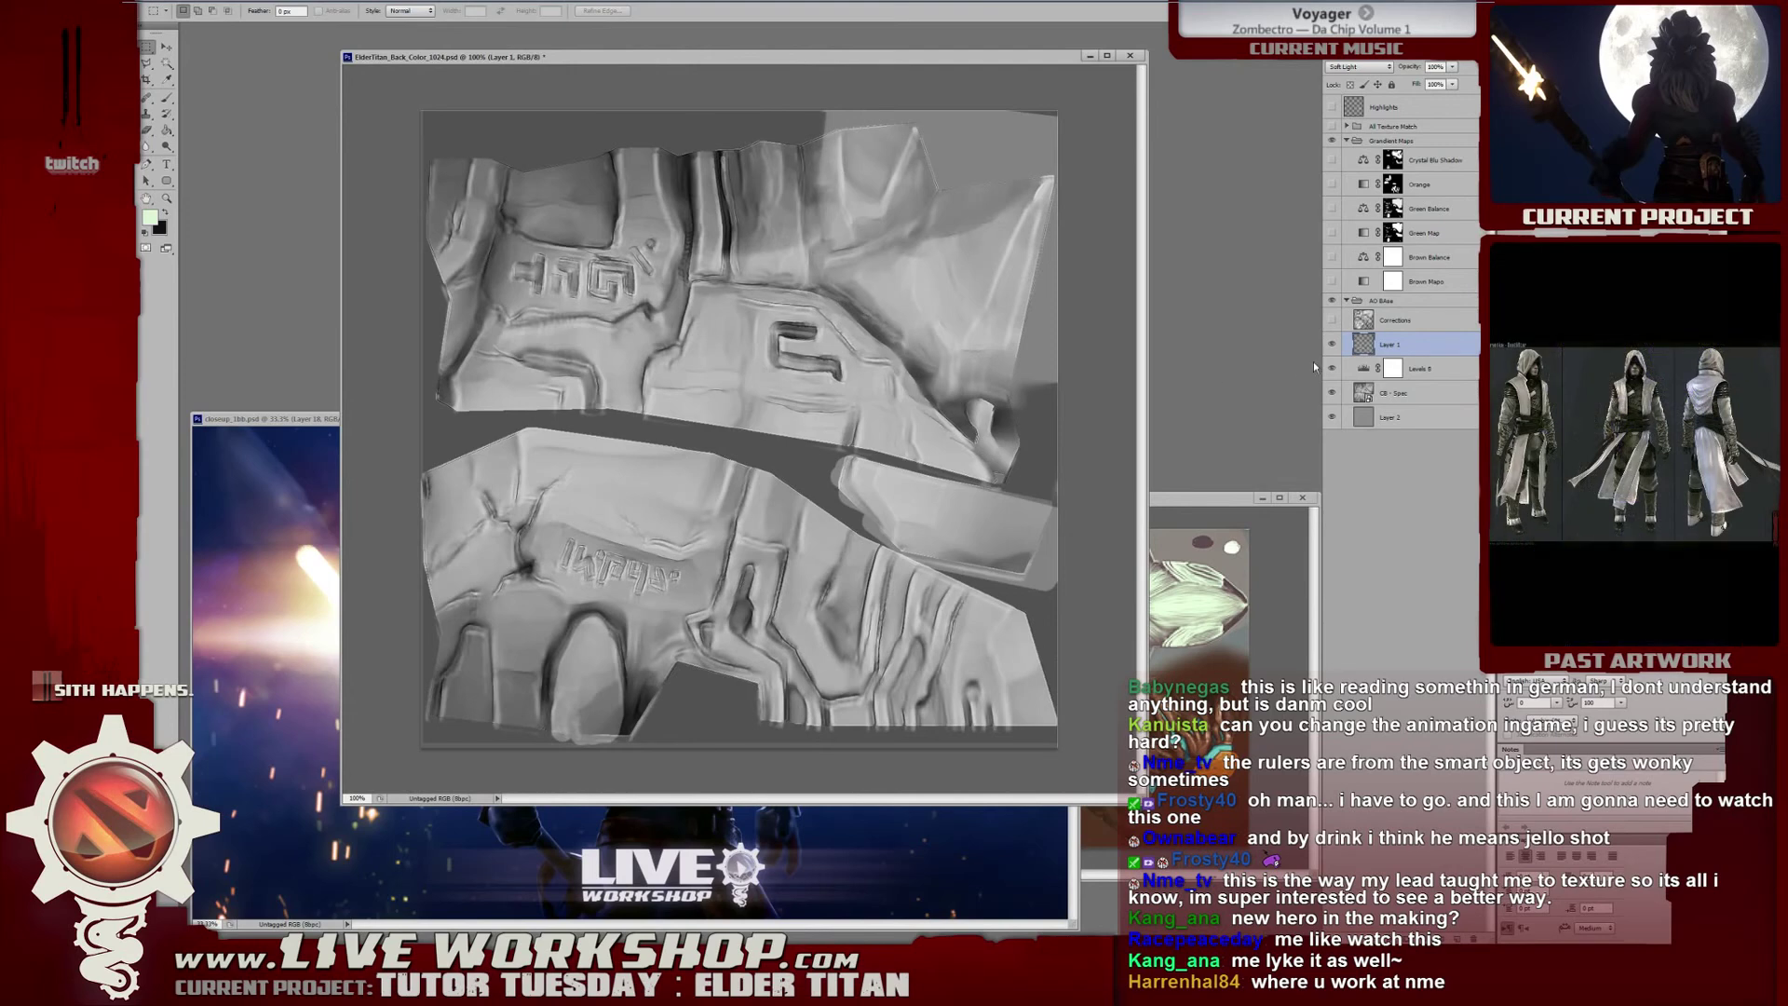
Toggle Layer 1 repeatedly to compare its effect on the greyscale edges, and leave the layer hidden.
click(1332, 344)
click(1332, 344)
click(1332, 344)
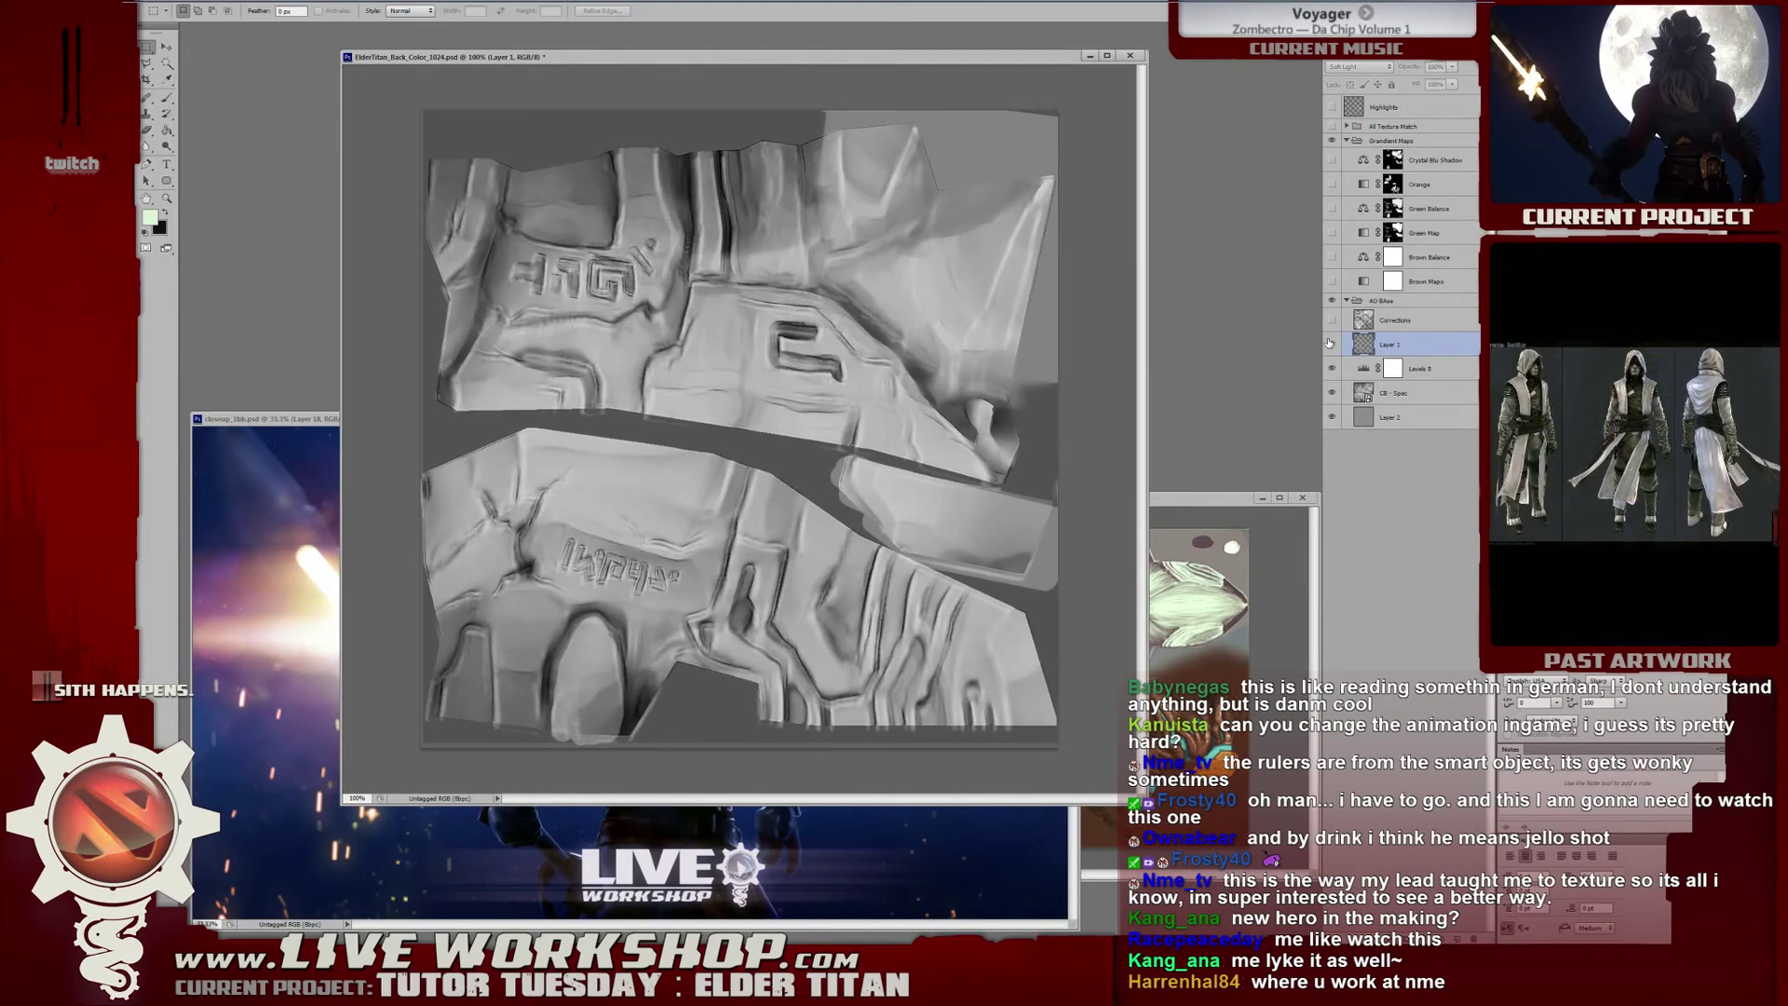
click(1332, 344)
click(1332, 344)
click(1332, 344)
click(1331, 343)
click(1331, 344)
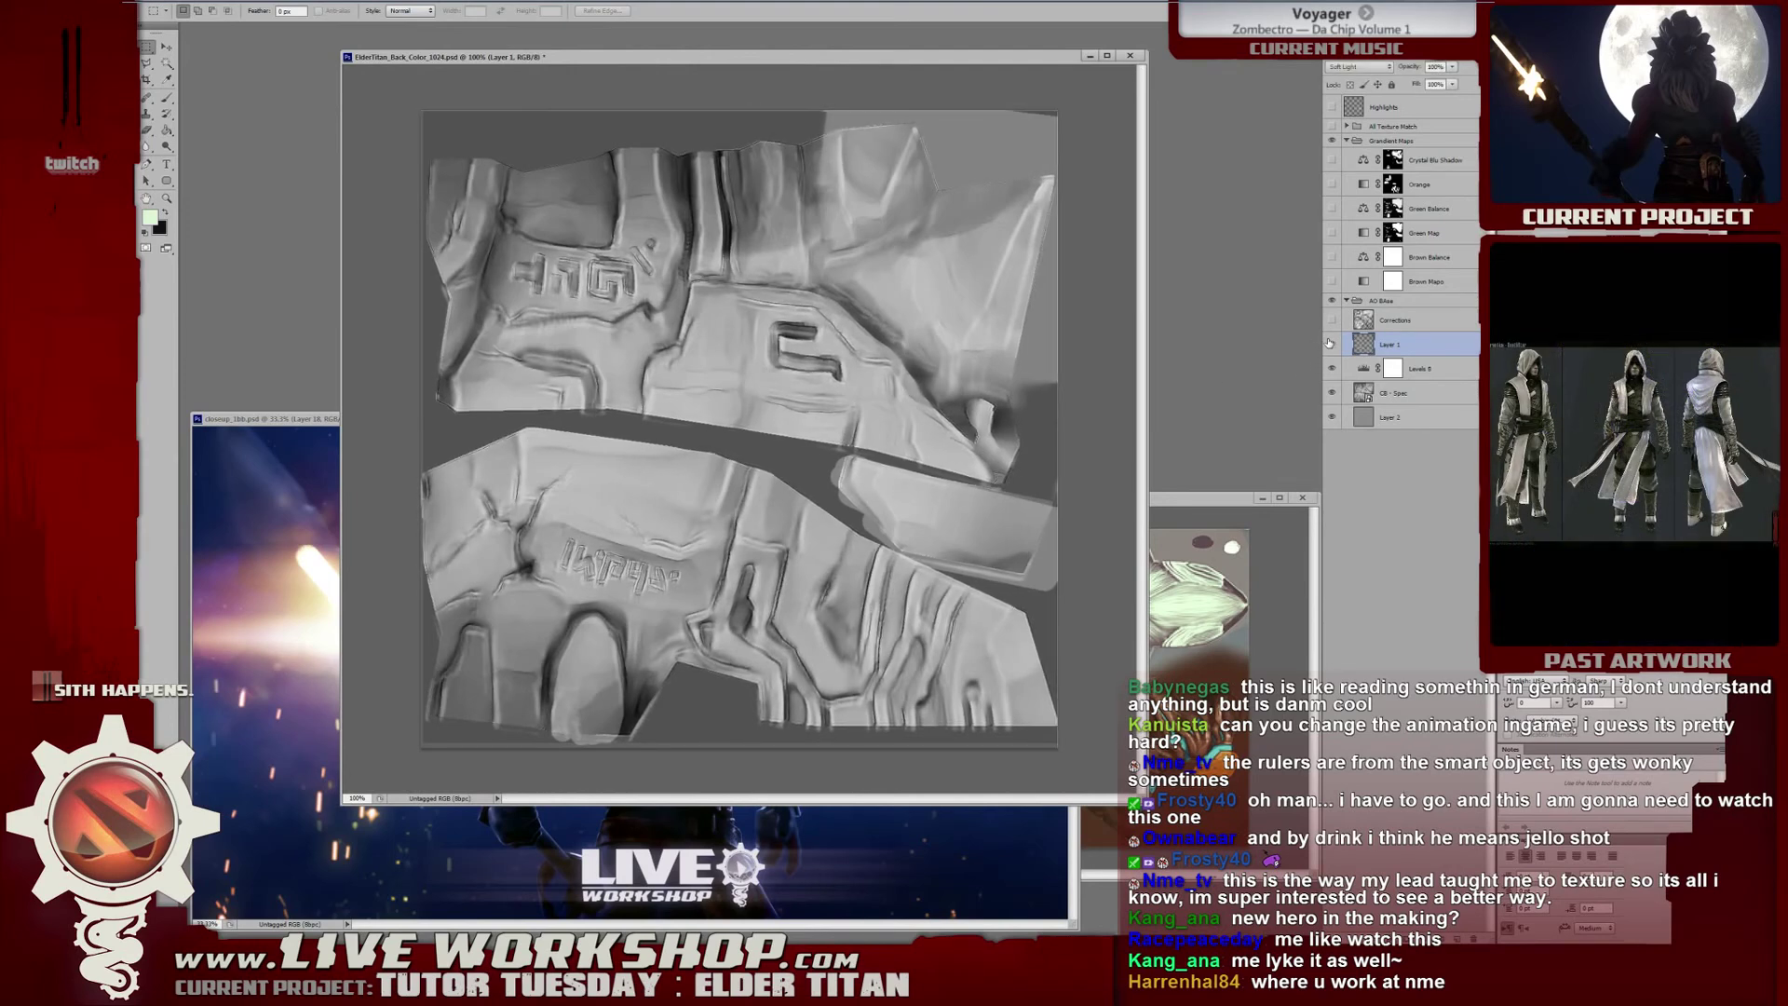
click(1330, 343)
click(1331, 344)
click(1330, 343)
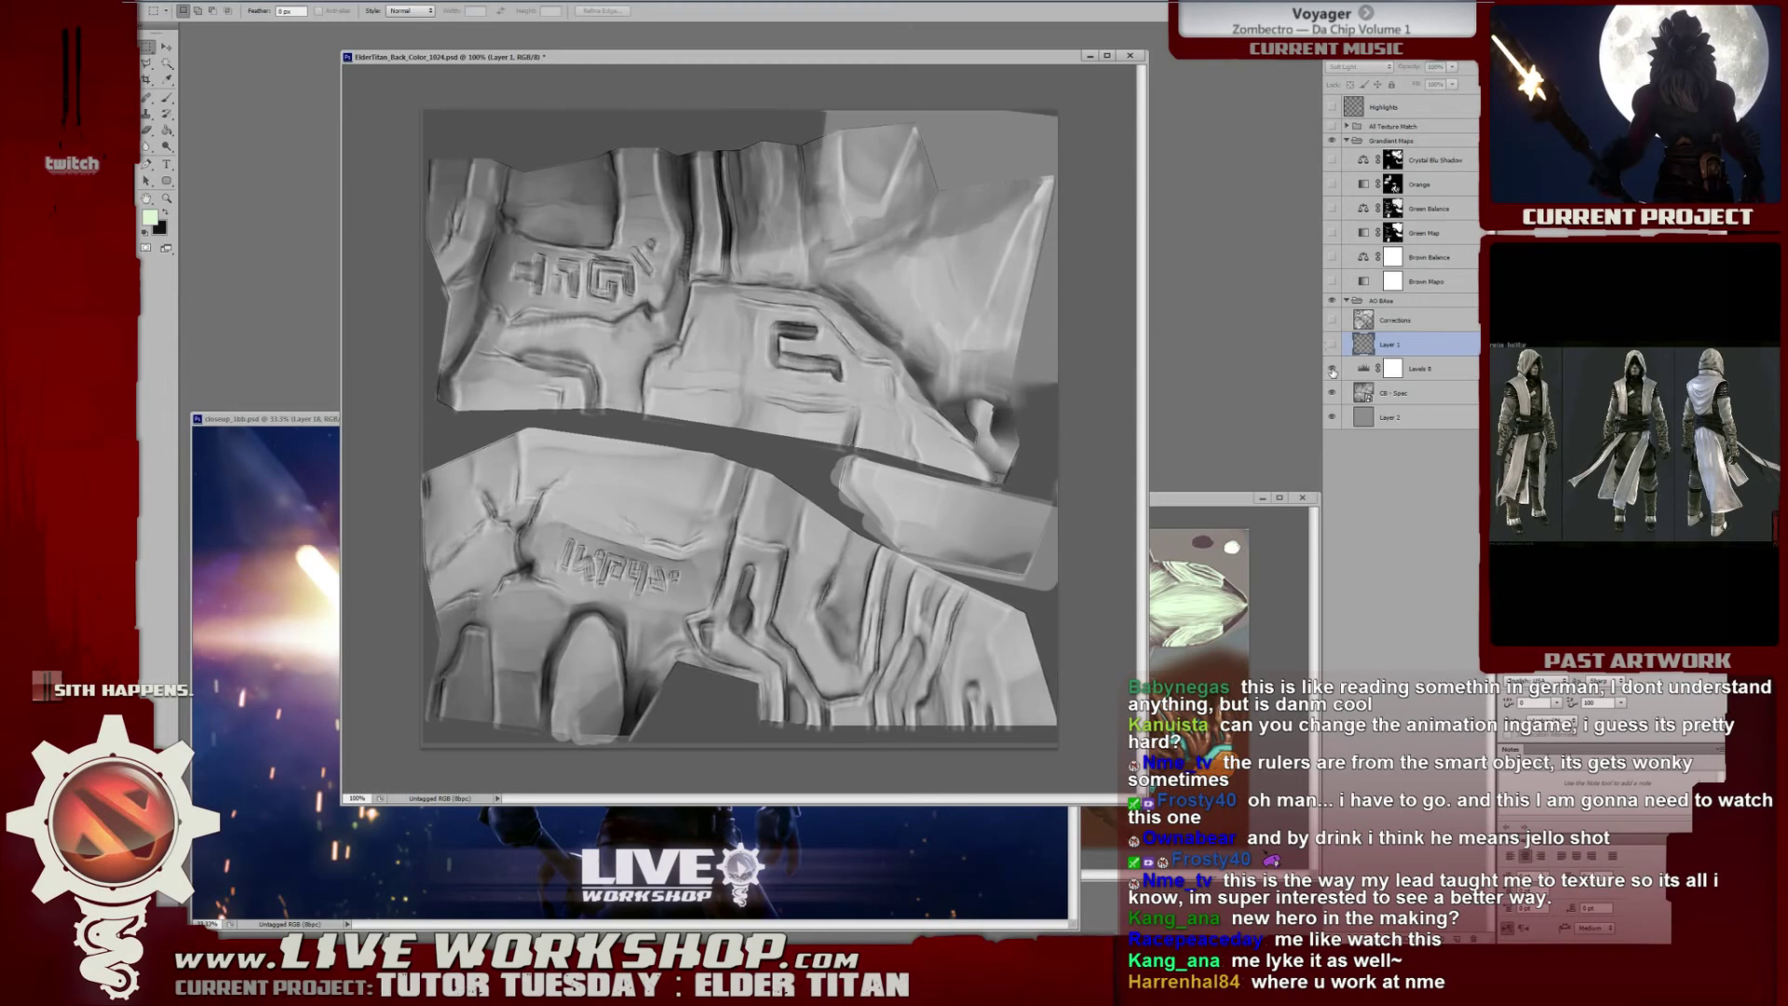
Toggle the Levels adjustment layer repeatedly to compare its contrast effect, select it, and leave it hidden.
click(1331, 369)
click(1332, 369)
click(1332, 369)
click(1332, 369)
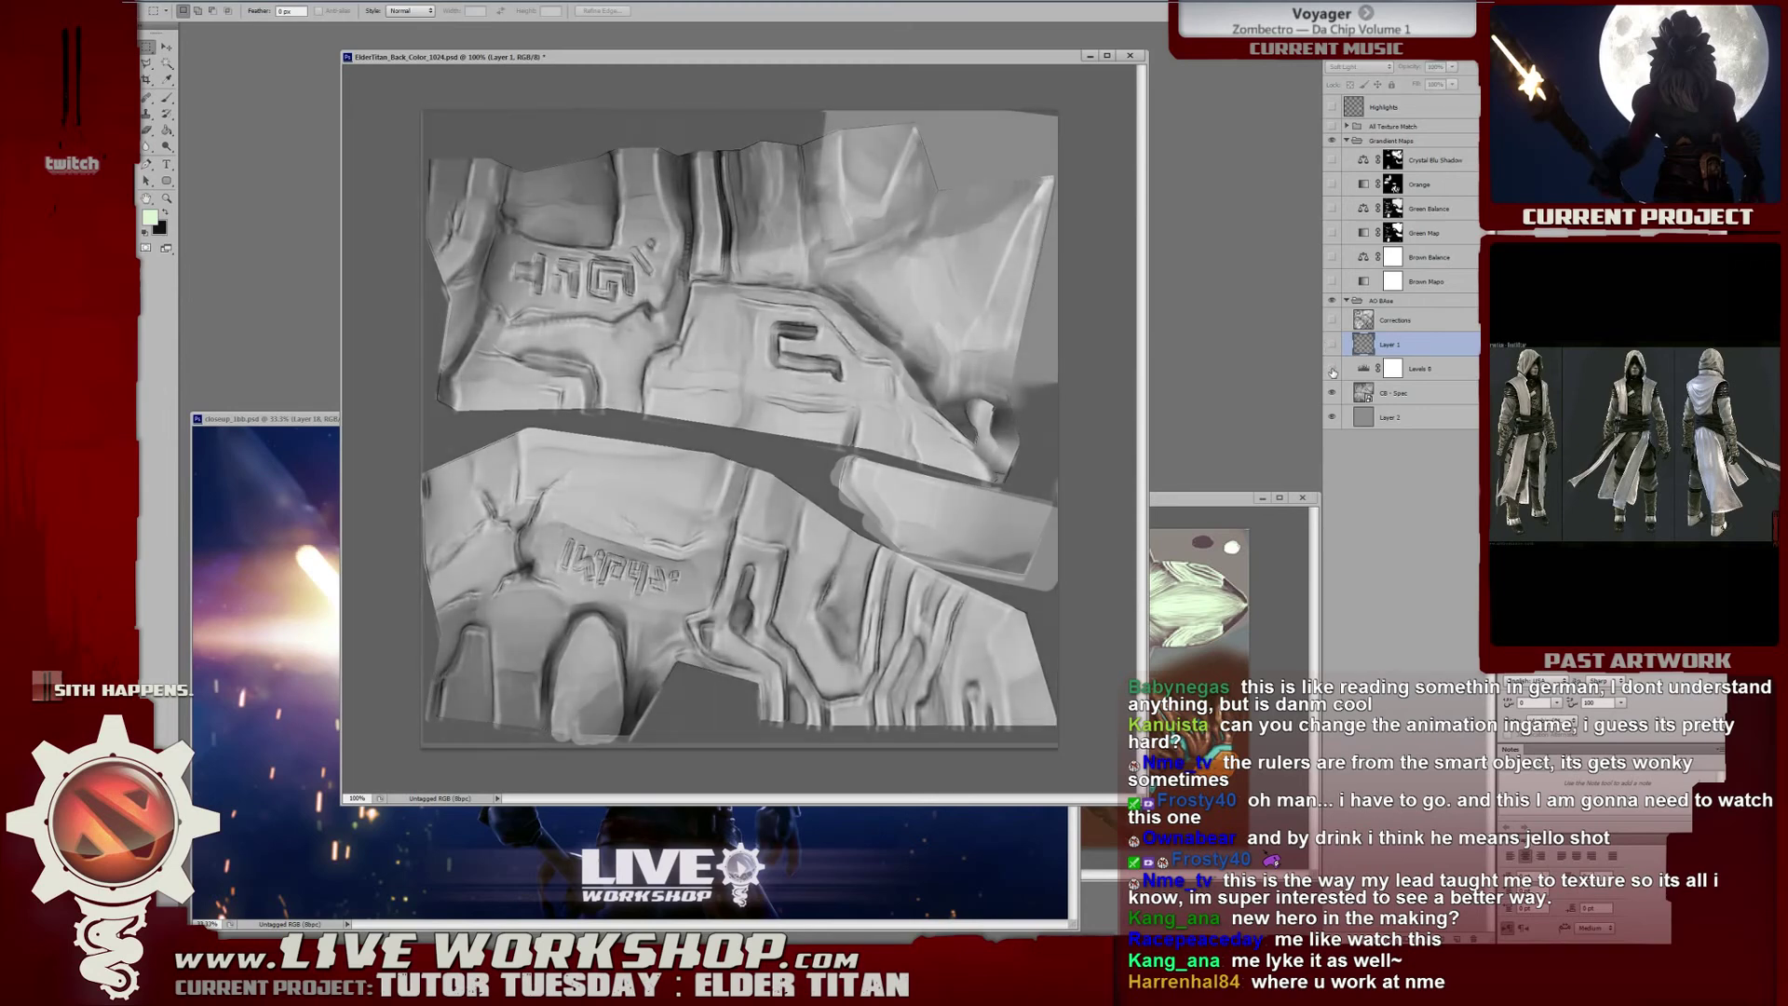
click(1332, 368)
click(1355, 369)
click(1332, 369)
click(1332, 369)
click(1331, 369)
Toggle the bitmap layer above Layer 2 off and on, and show the Levels, Layer 1 and Corrections layers again.
click(1332, 393)
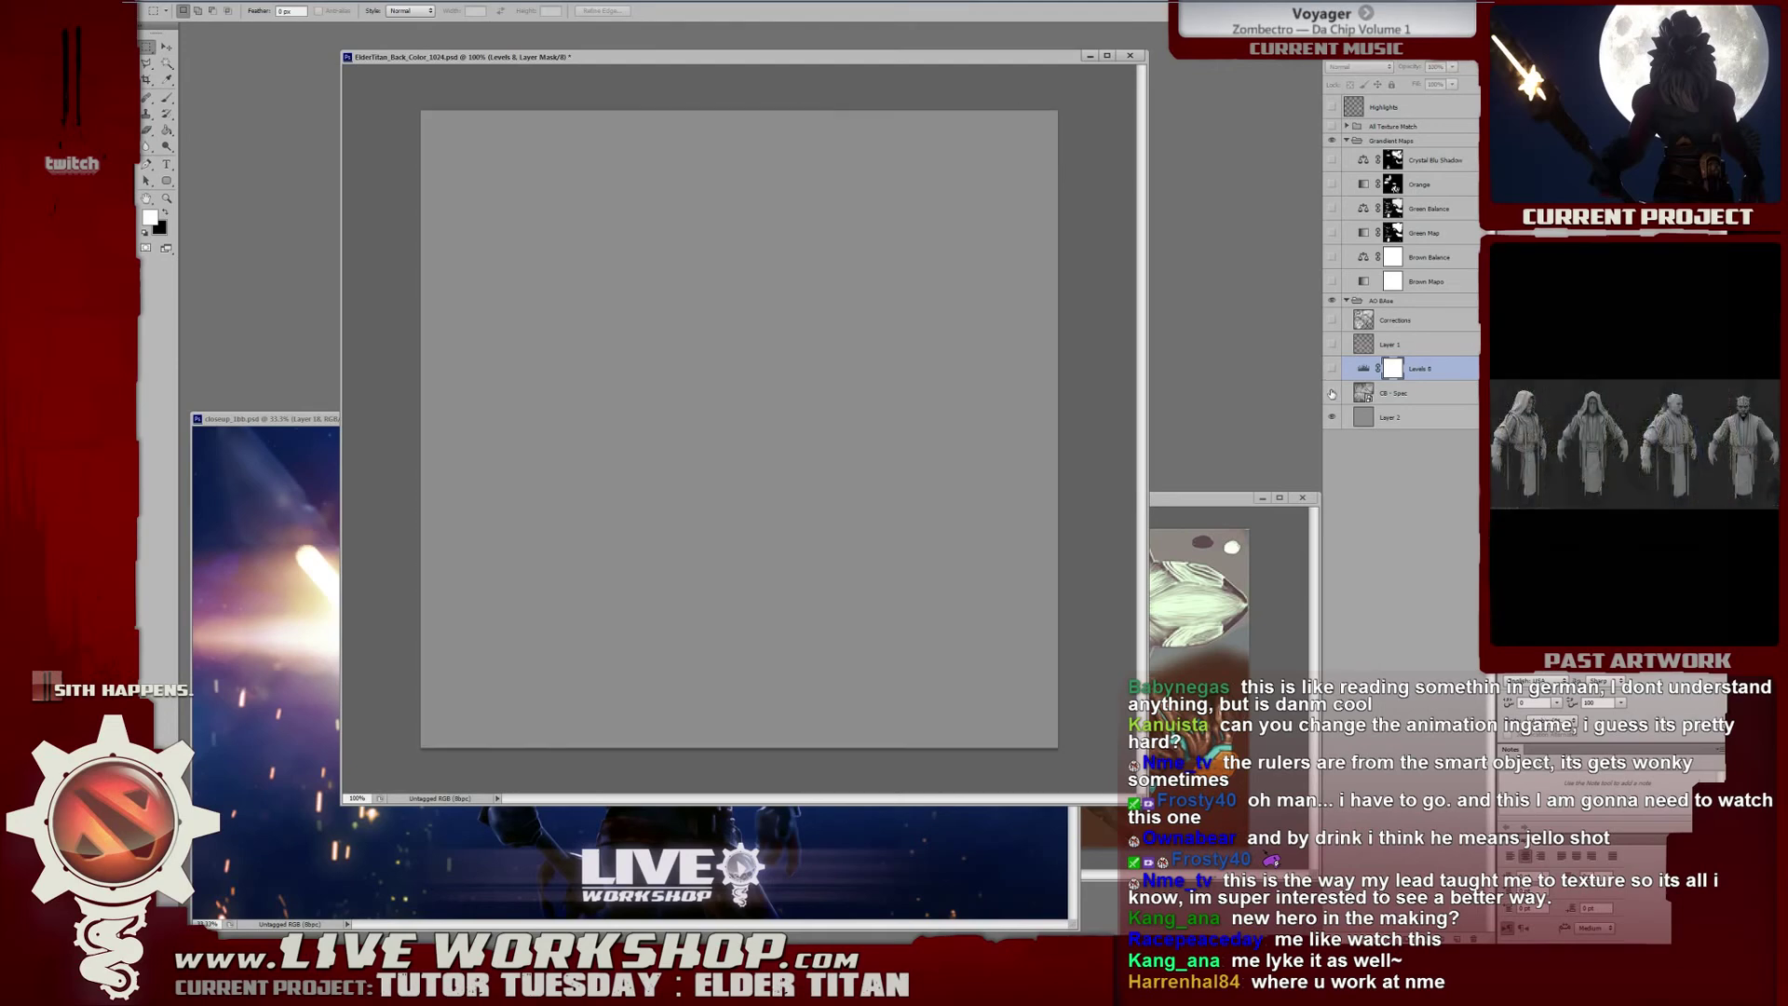
click(1332, 393)
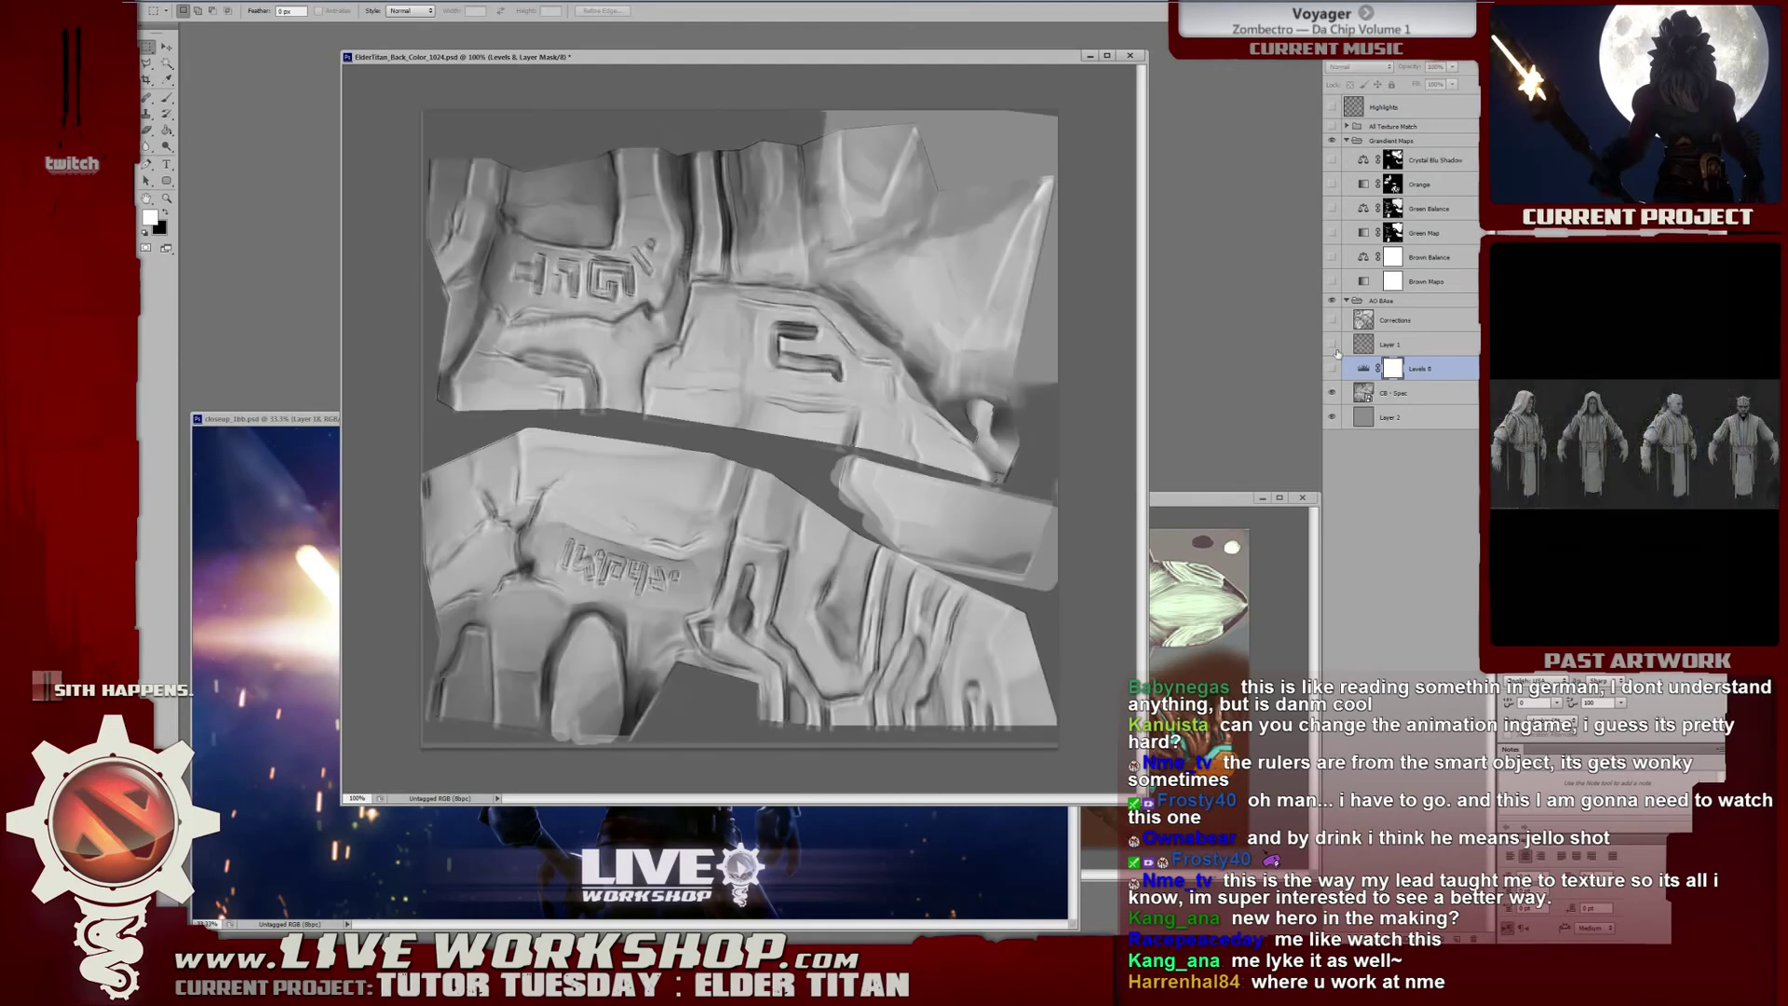
click(1332, 369)
click(1332, 343)
click(1332, 319)
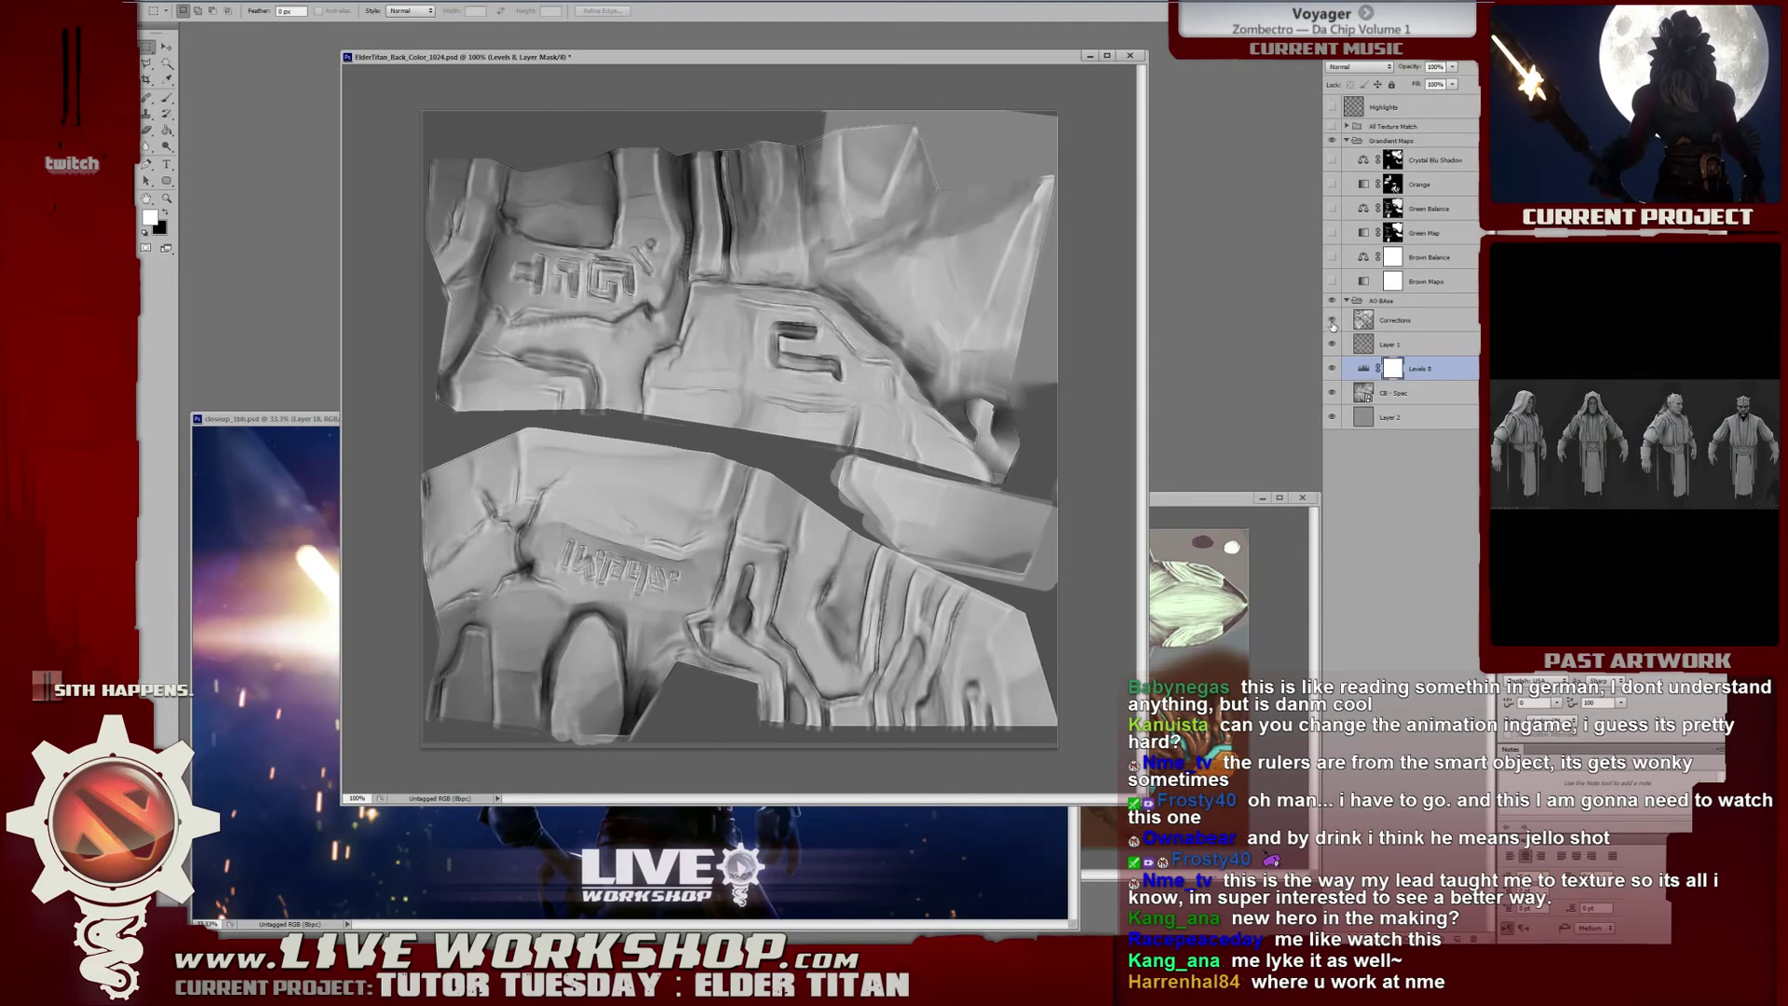
Toggle the Corrections layer repeatedly to compare the greyscale shading with and without it, and leave it visible.
click(1332, 320)
click(1332, 321)
click(1332, 322)
click(1332, 323)
click(1332, 321)
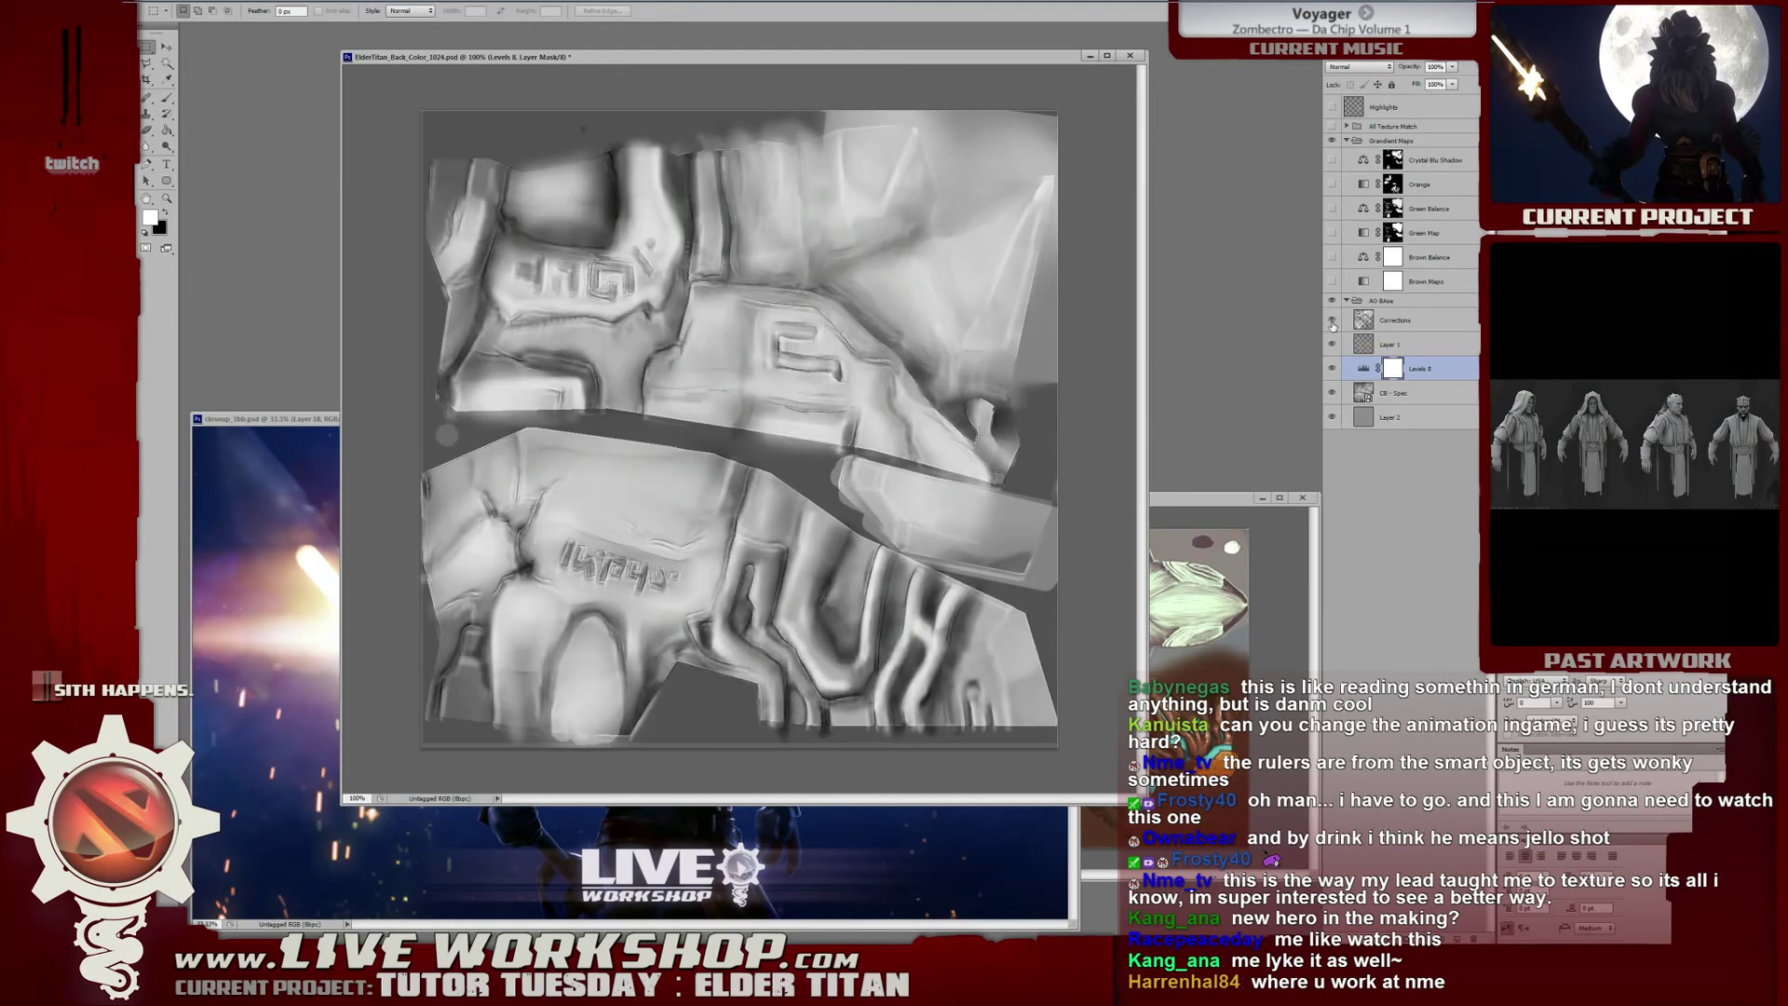
click(1332, 322)
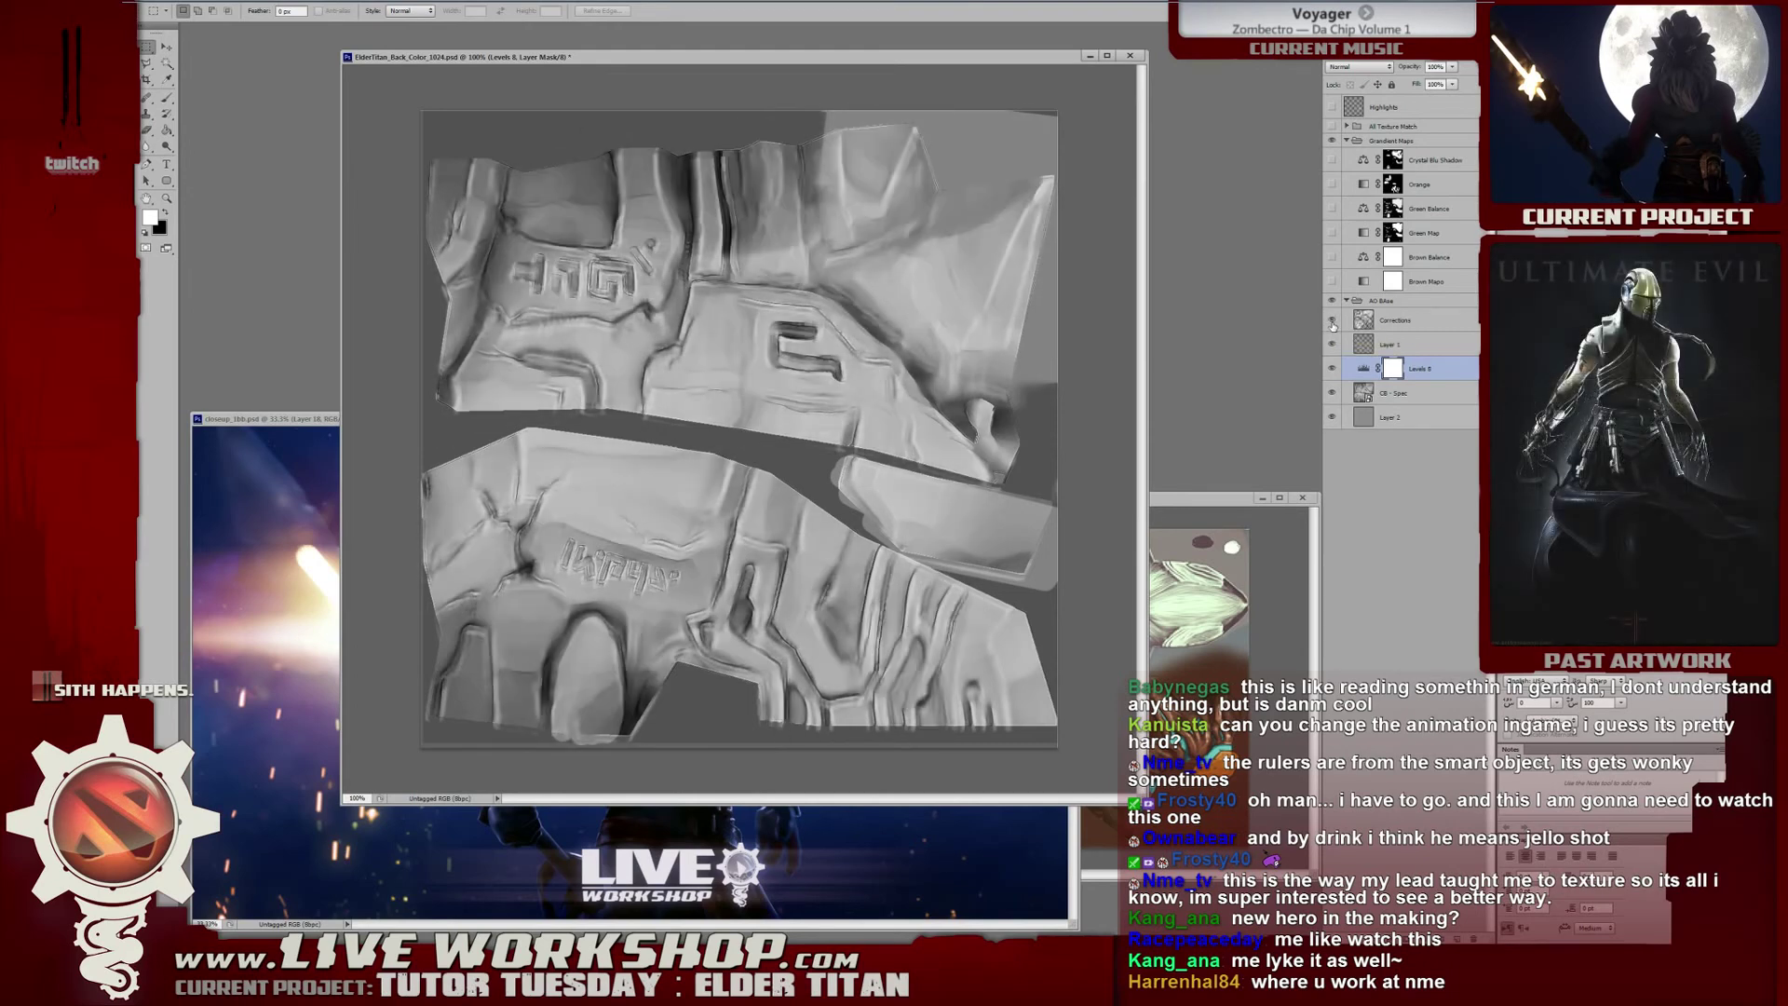
click(1332, 321)
click(1332, 322)
click(1332, 322)
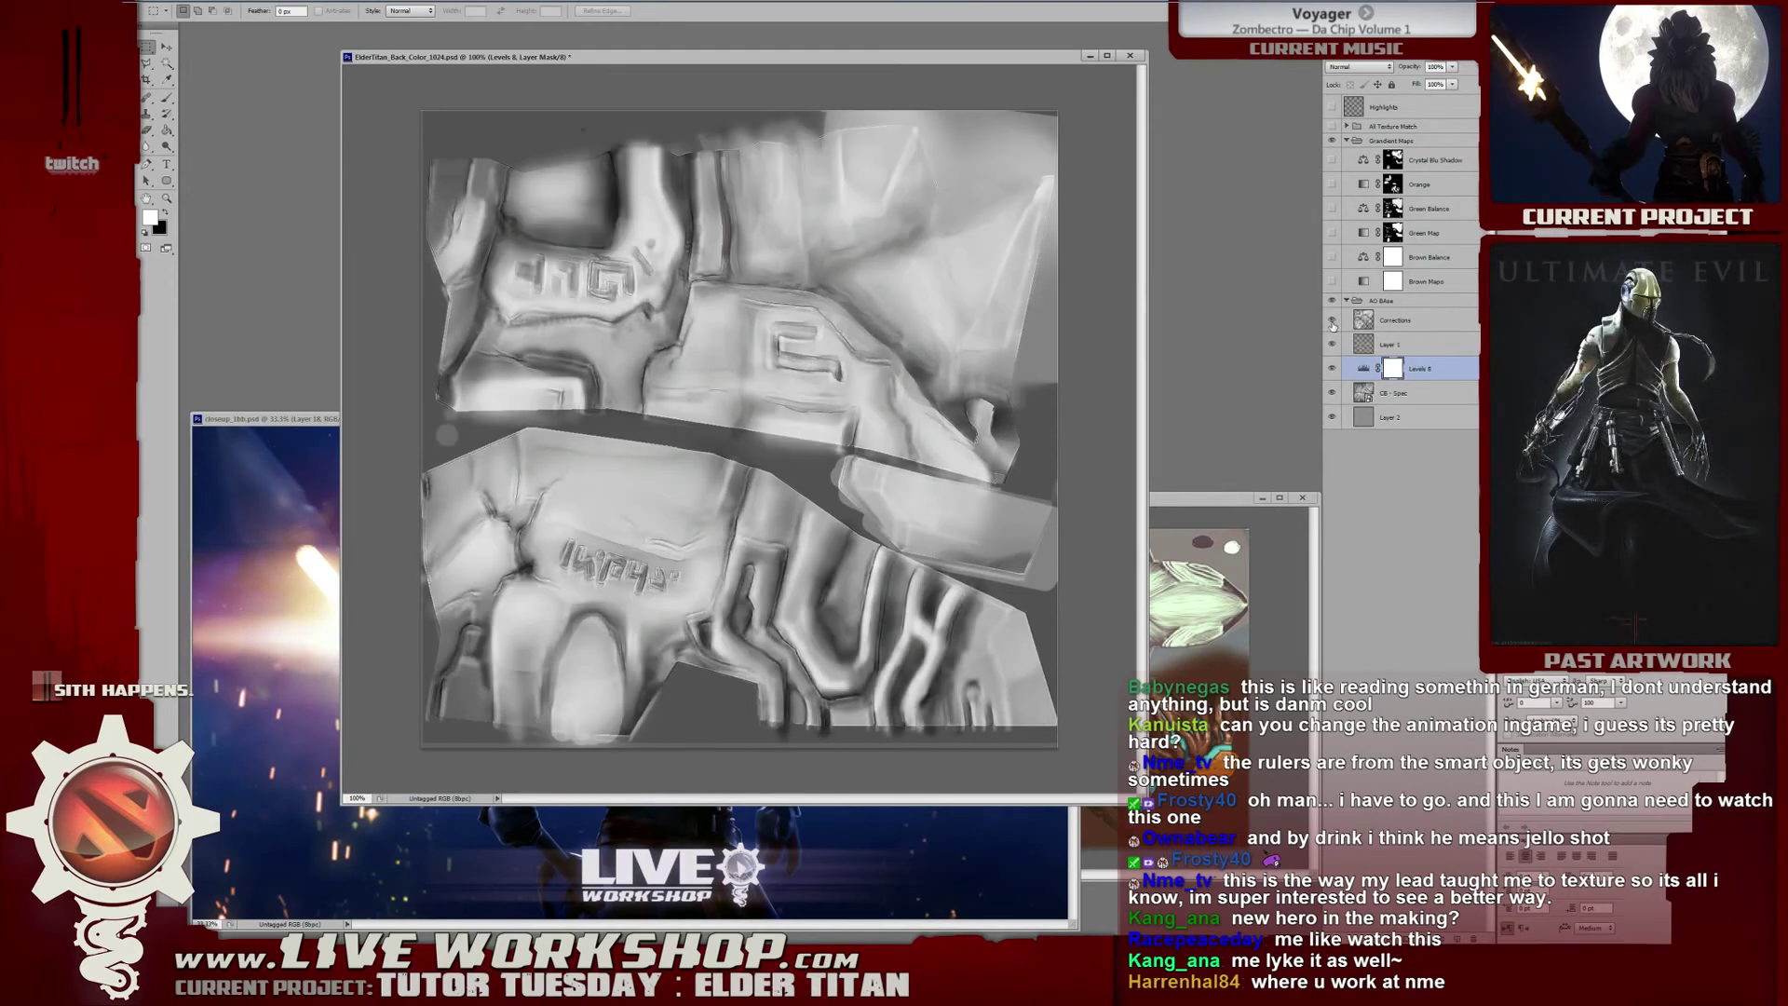
click(1332, 322)
click(1332, 322)
click(1332, 321)
click(1332, 322)
click(1331, 321)
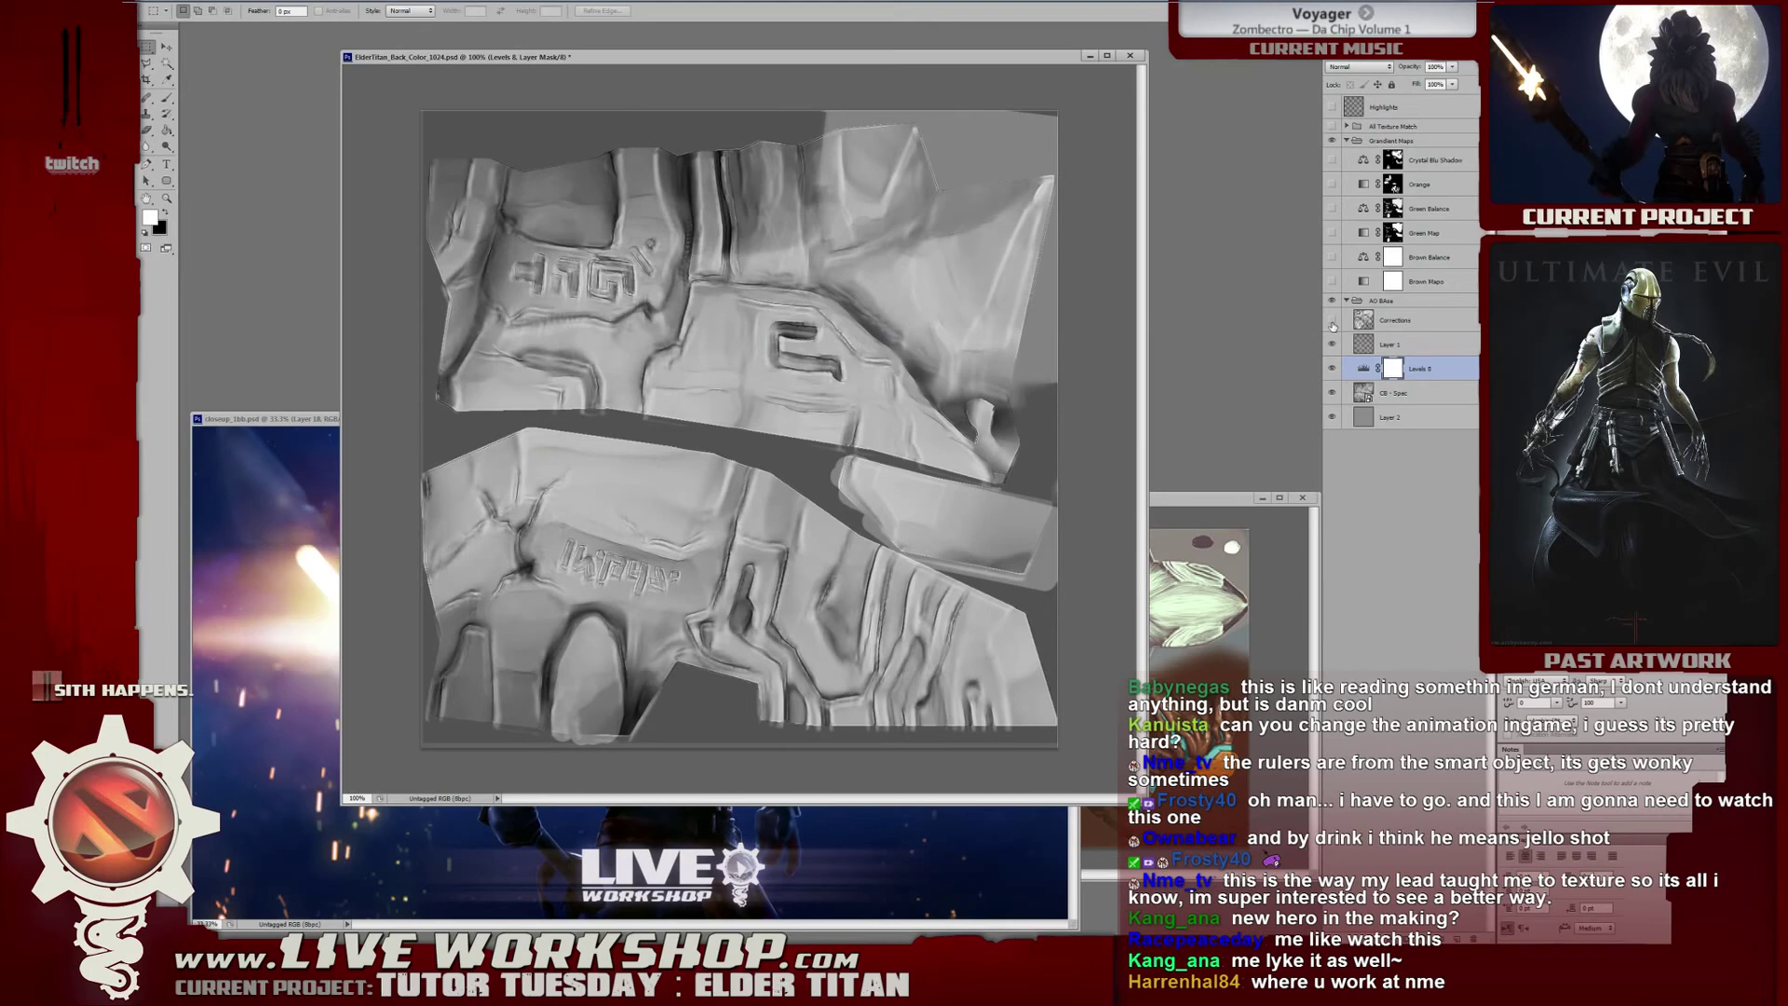
click(1332, 321)
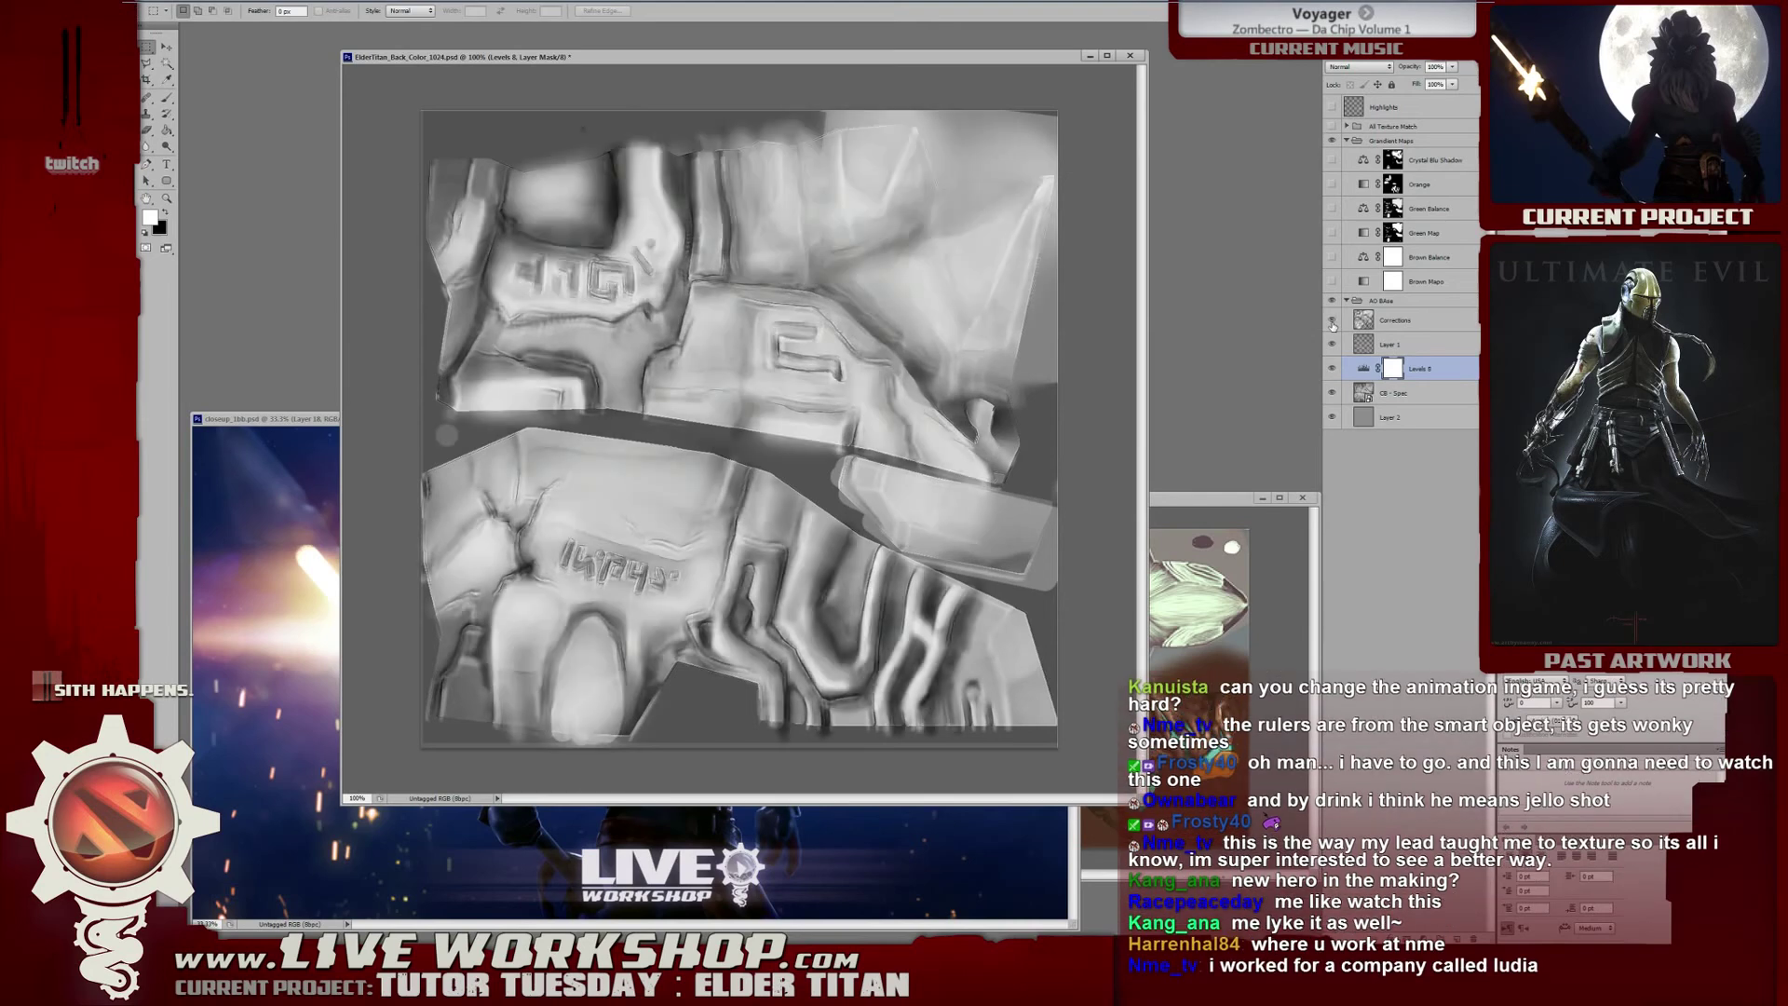
Select the Corrections layer and toggle its visibility repeatedly to compare its painted shading against the greyscale base, leaving it visible.
click(1332, 321)
click(1332, 322)
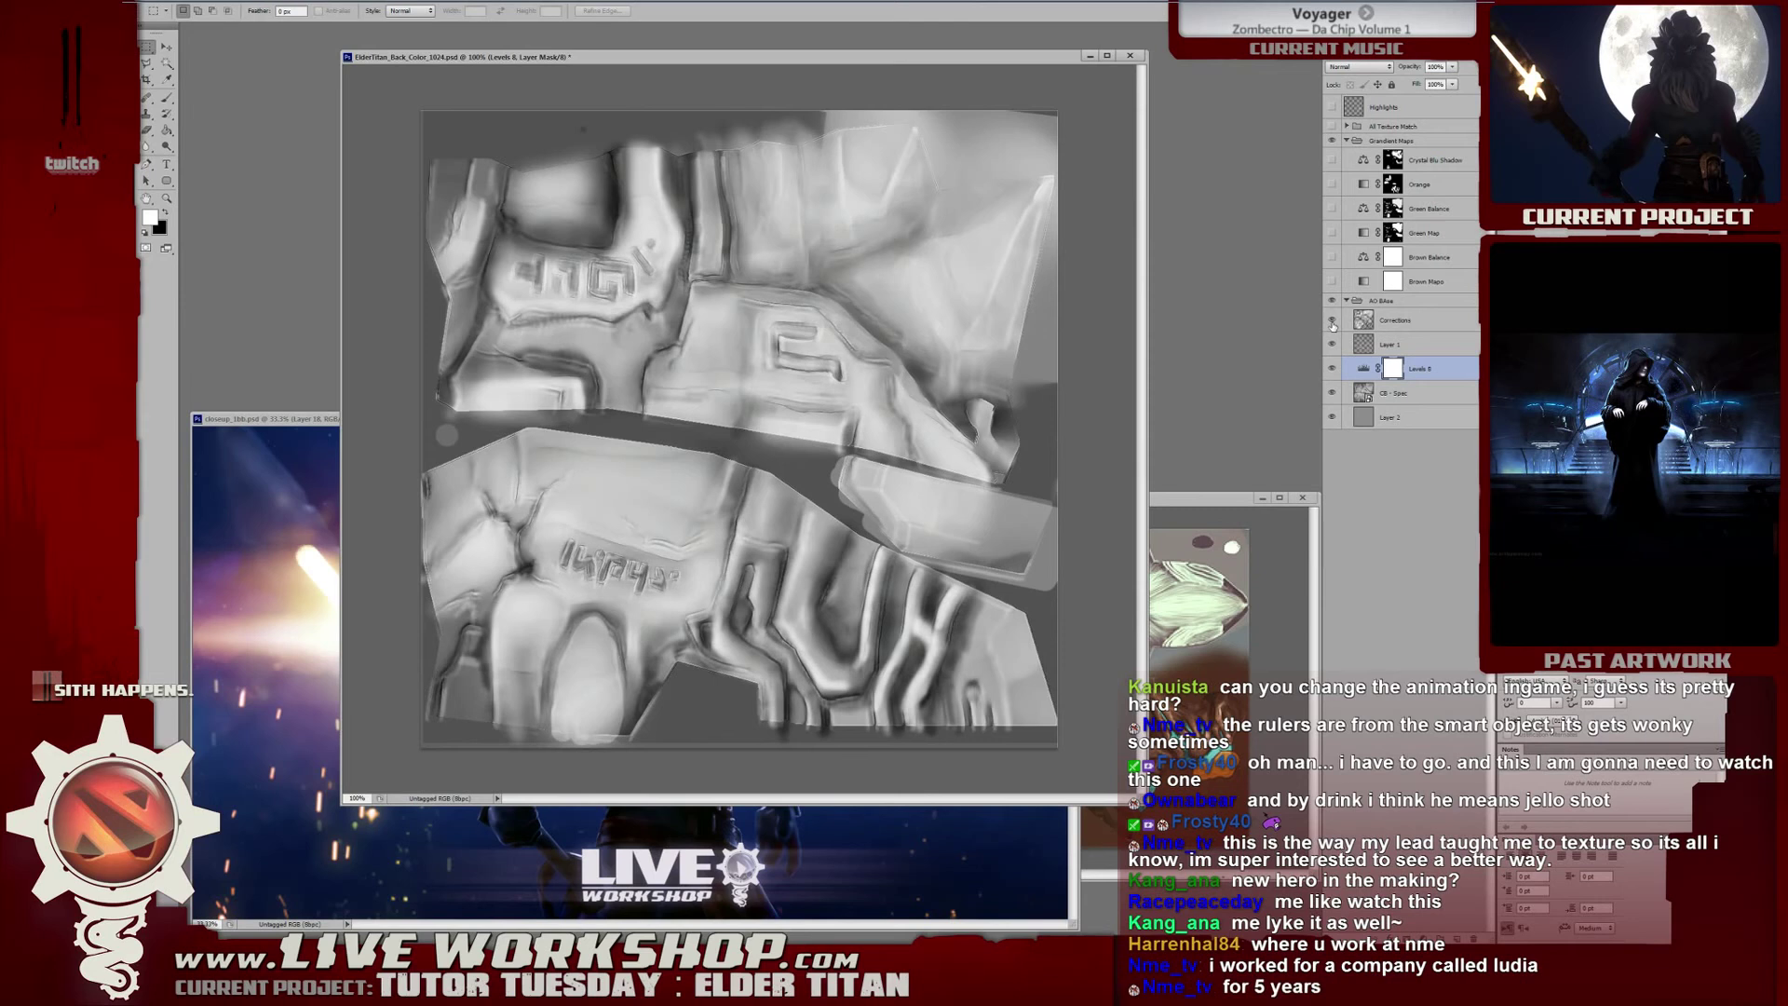
click(1399, 325)
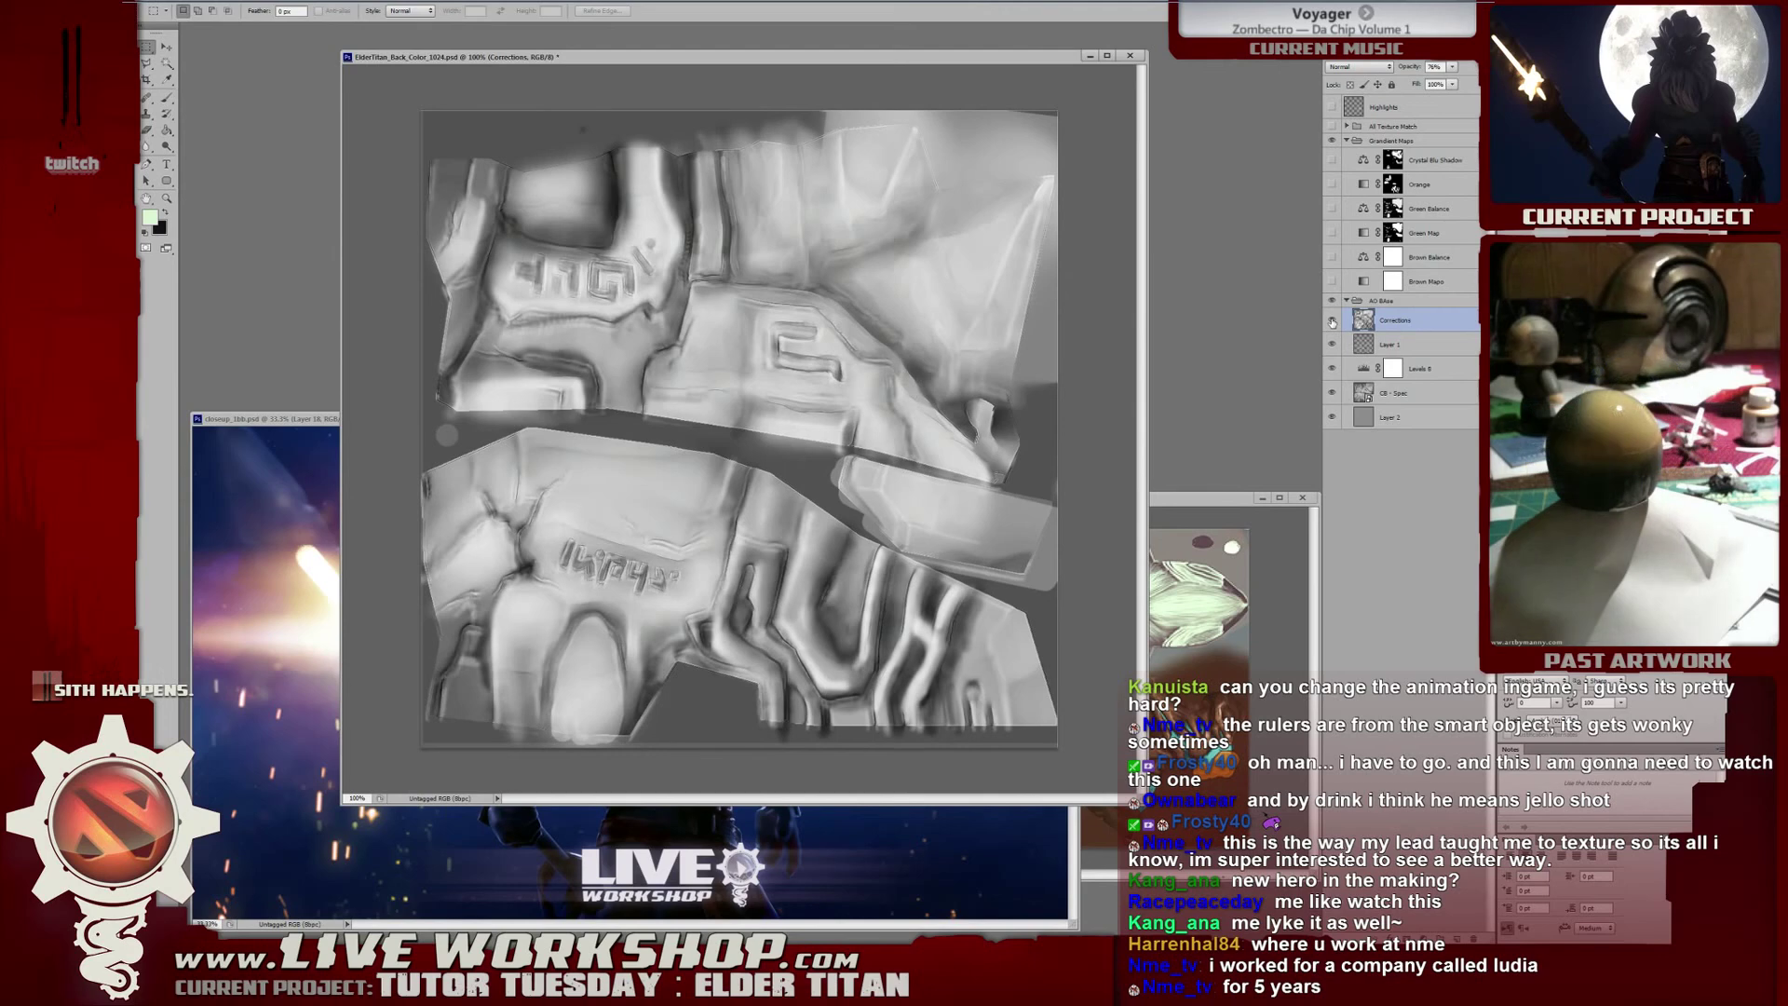
click(1332, 320)
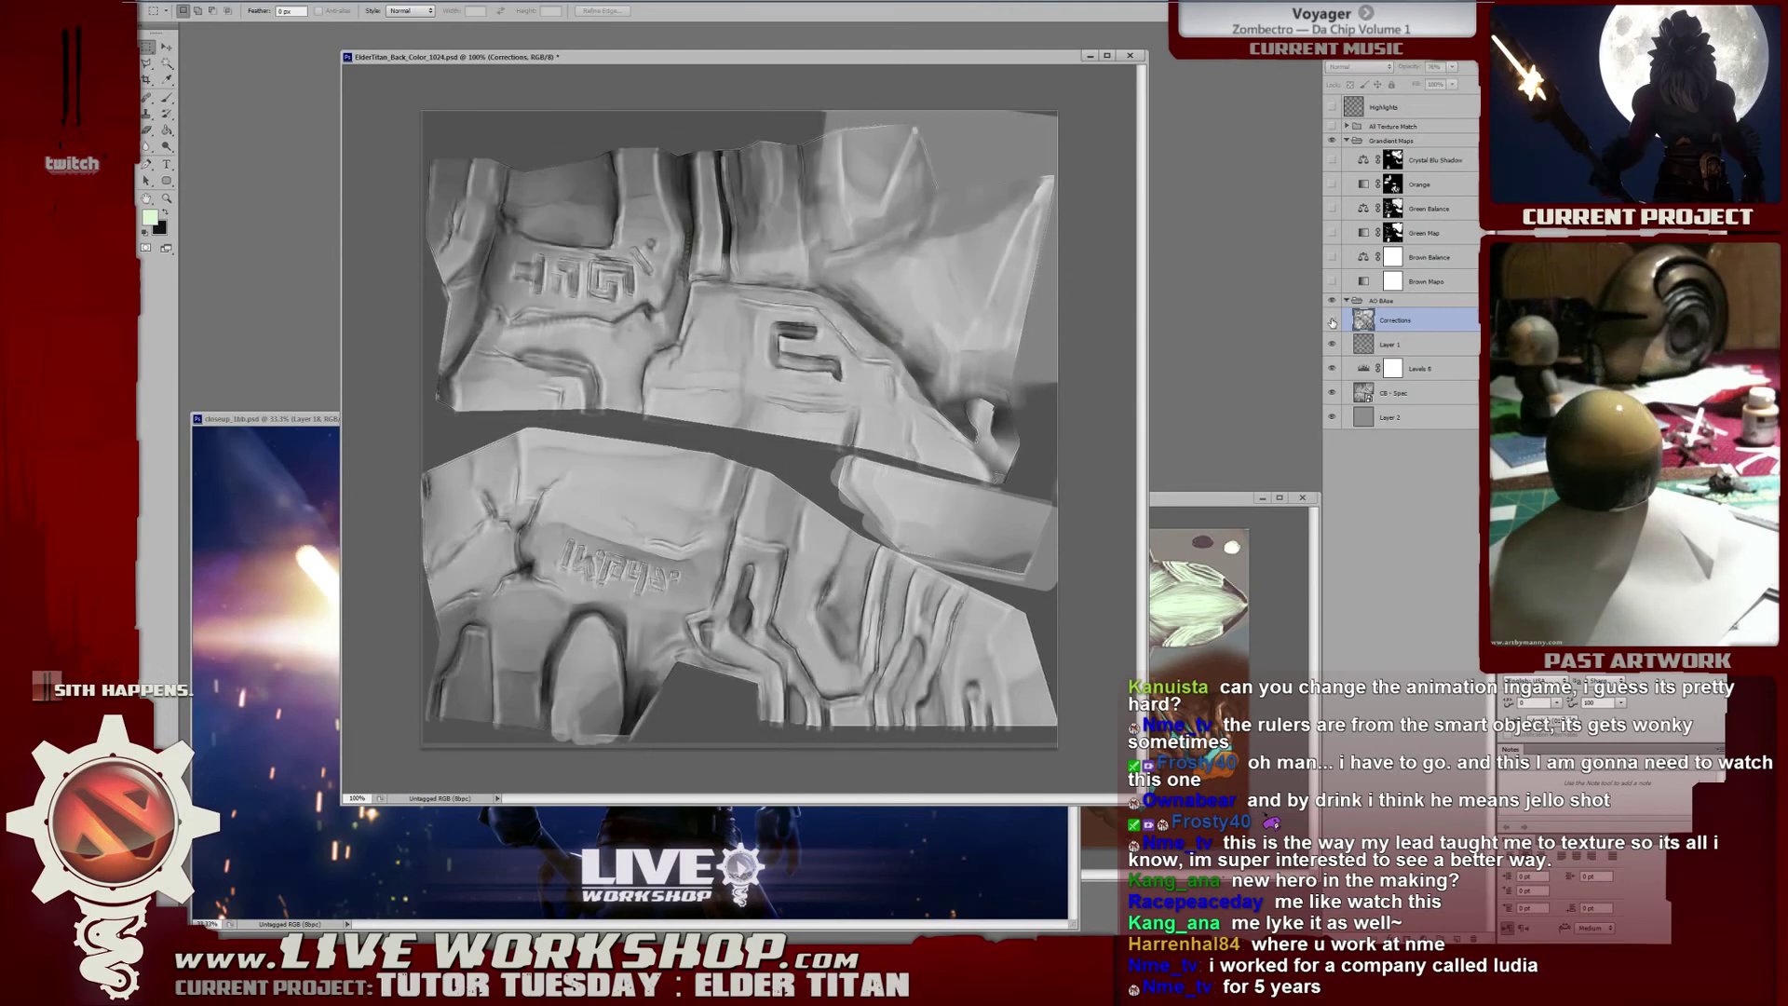
click(1332, 320)
click(1332, 320)
click(1332, 320)
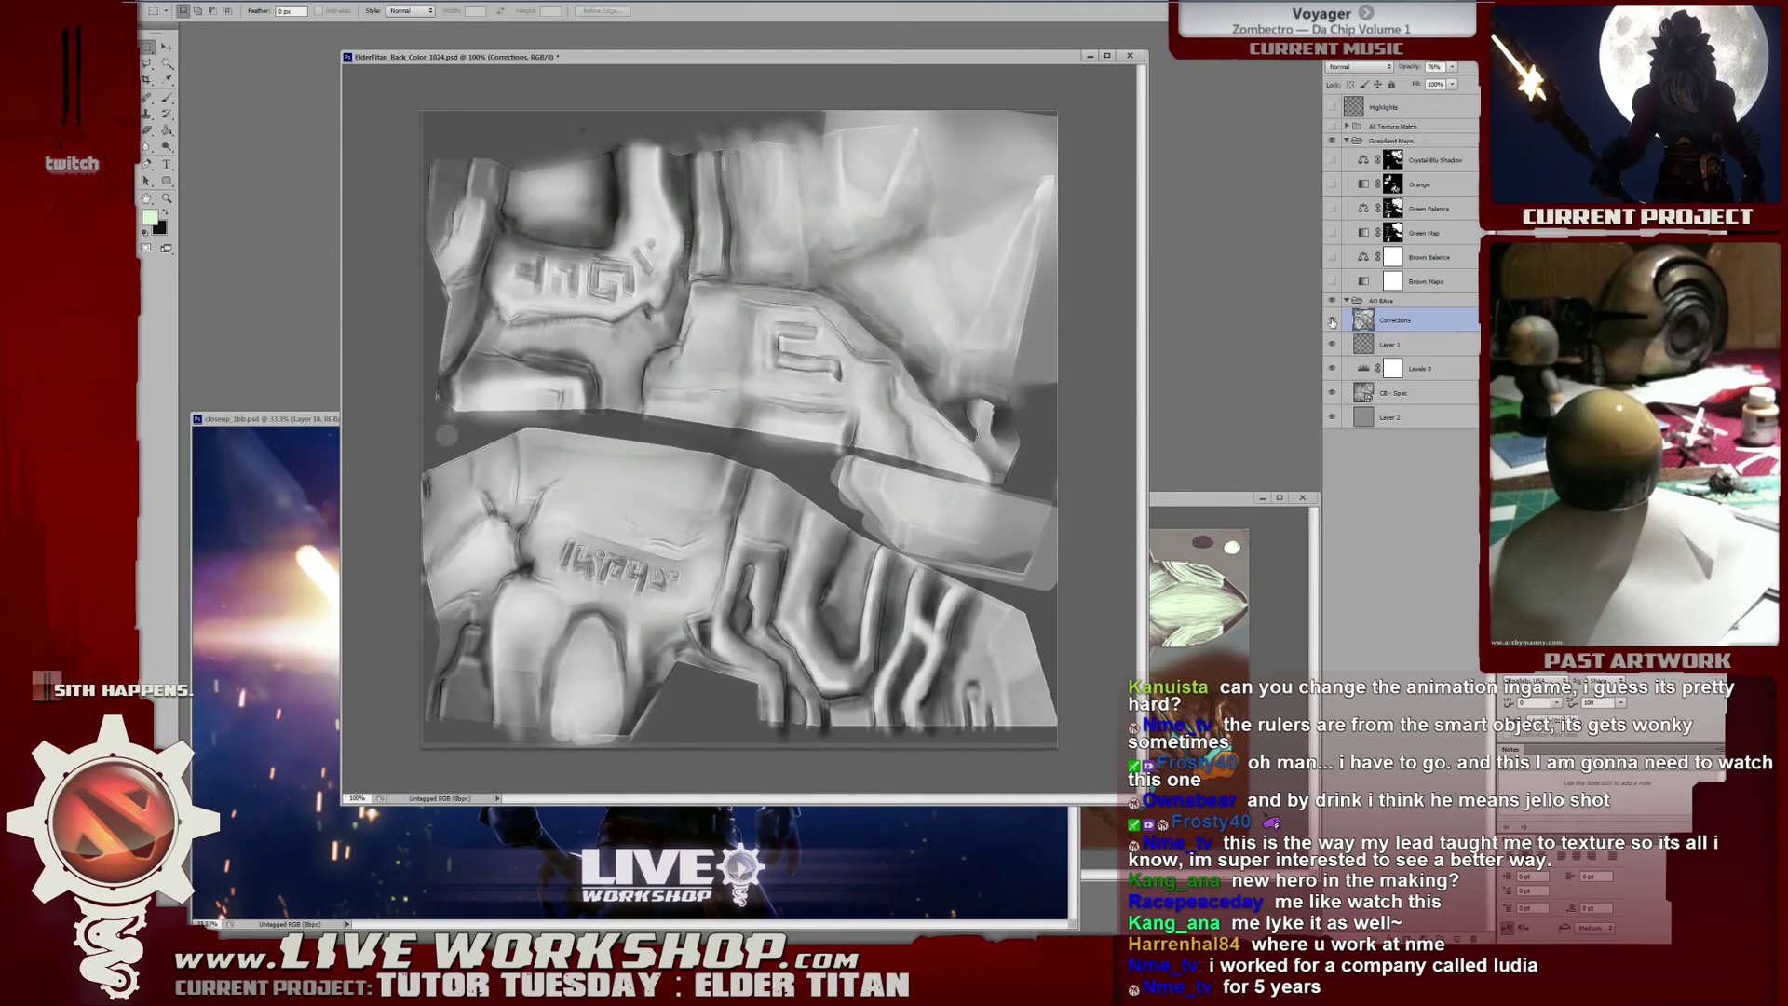
click(1332, 320)
click(1332, 320)
click(1332, 320)
click(1331, 321)
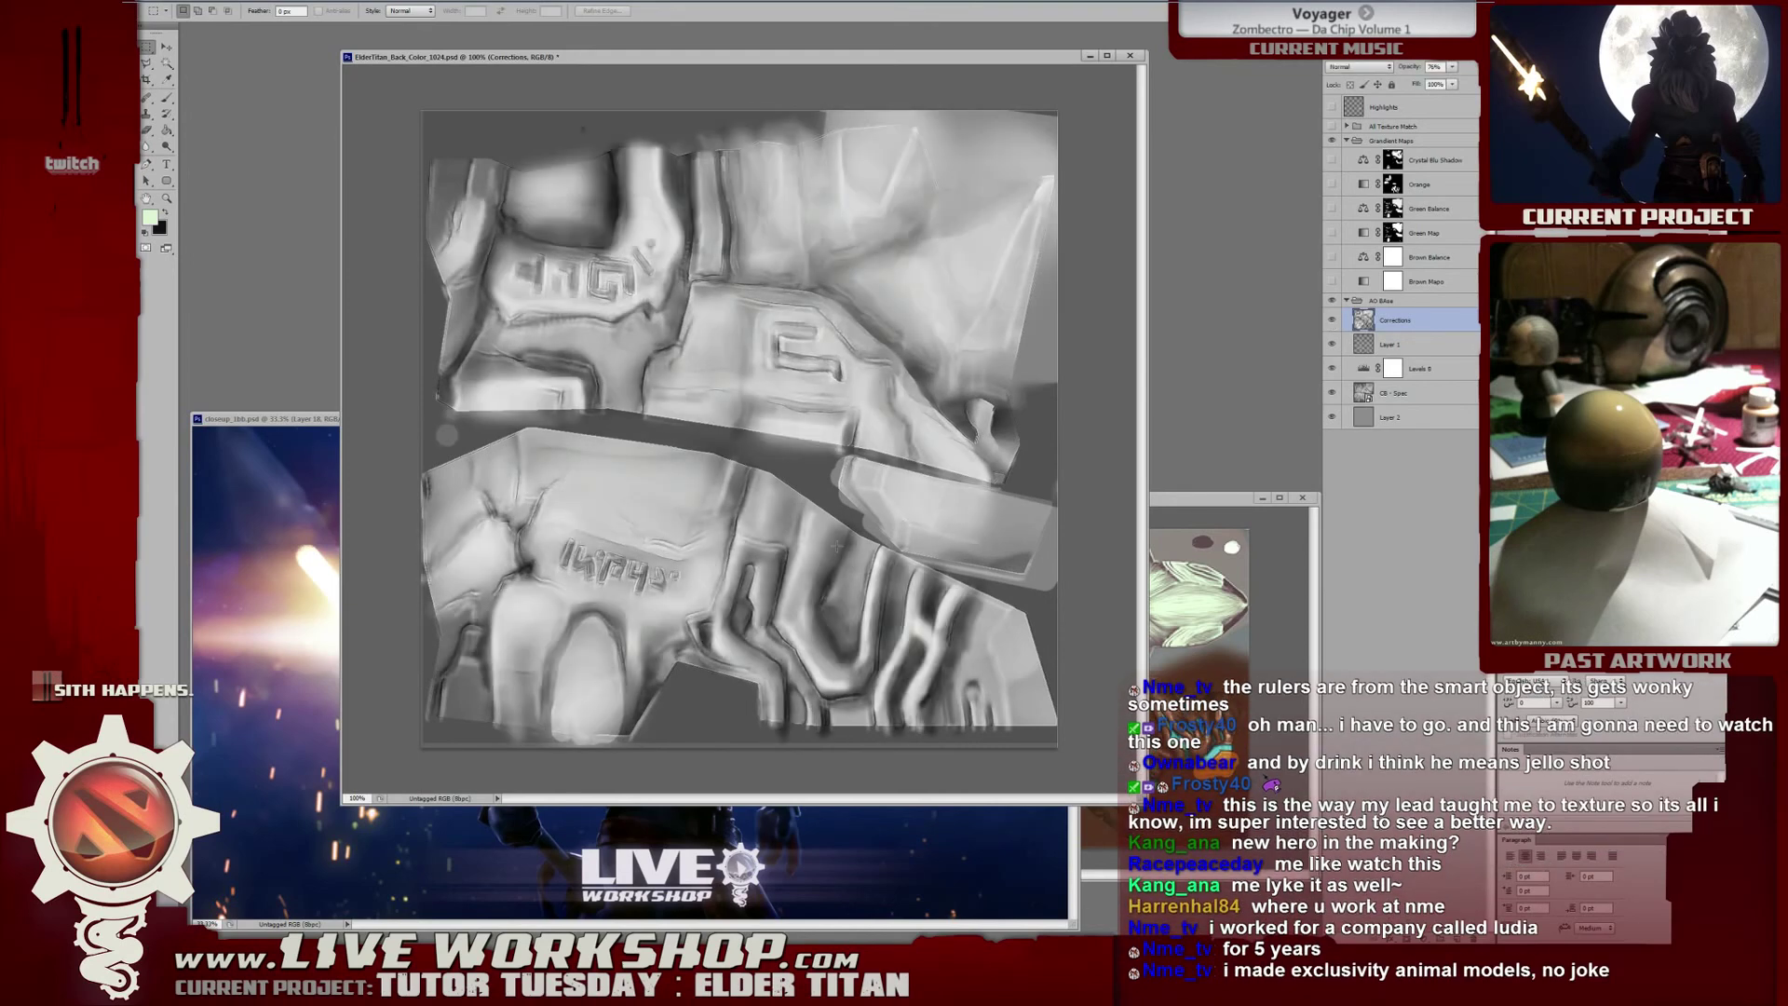
click(1332, 321)
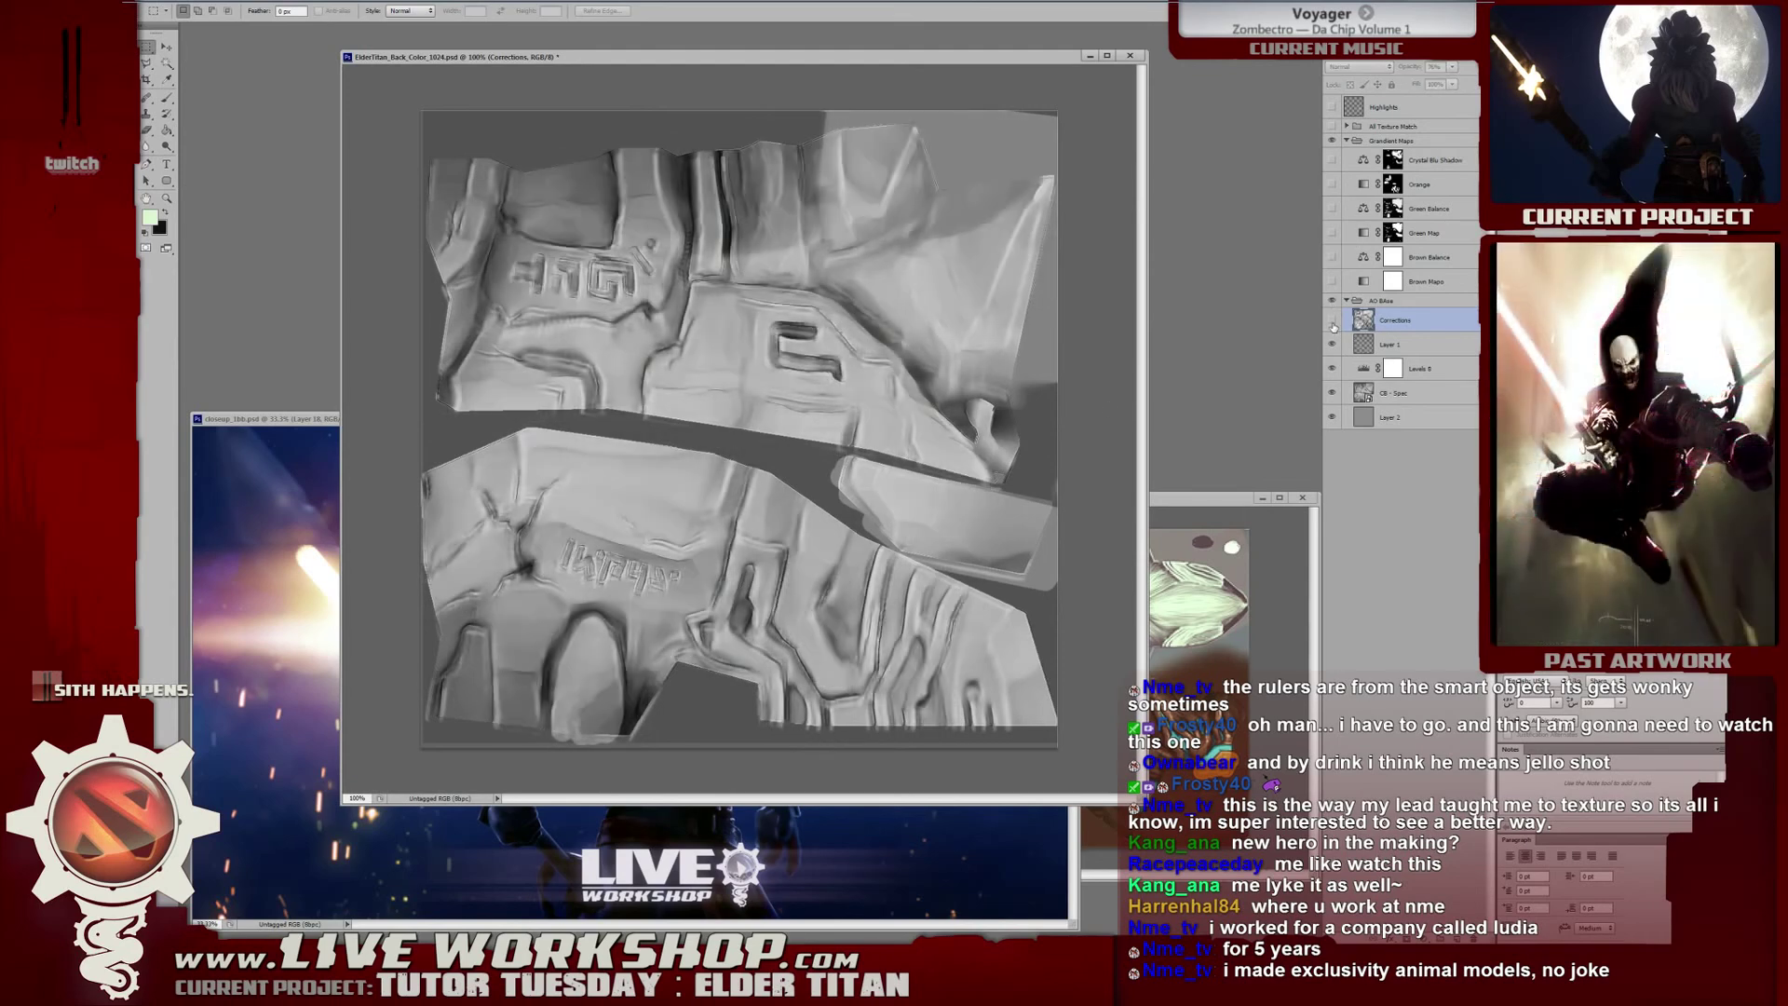
click(1332, 320)
click(1332, 320)
click(1331, 320)
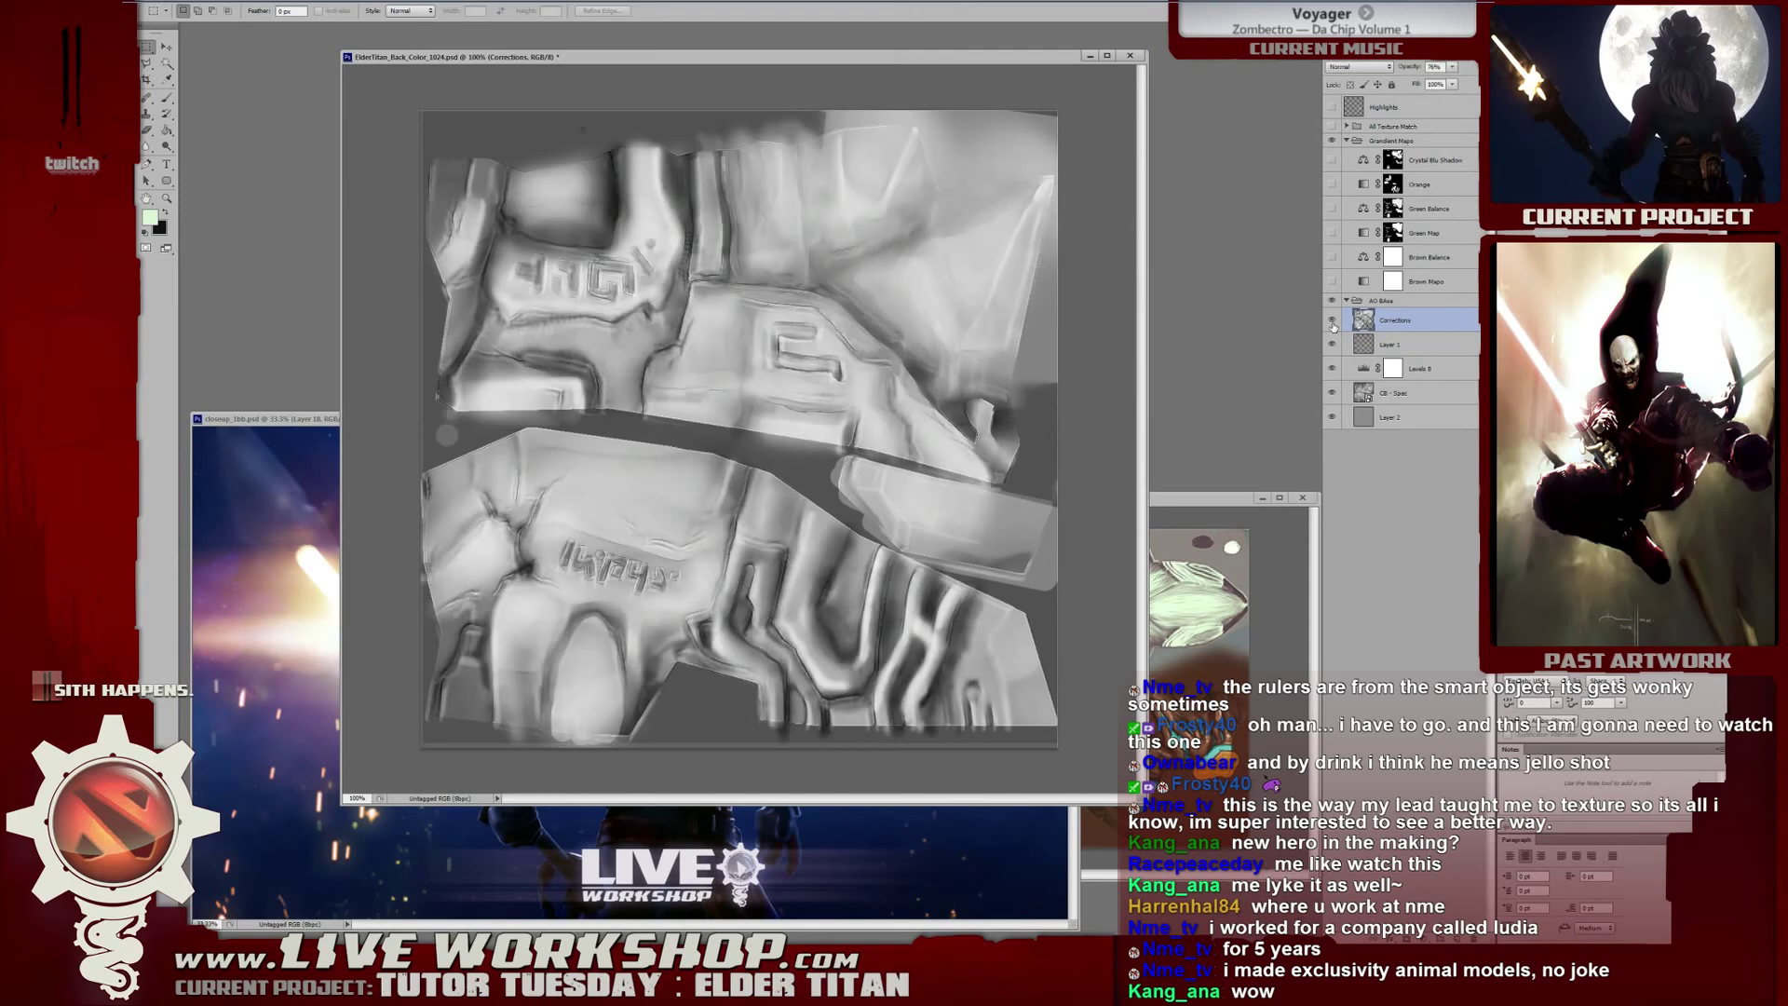
click(1332, 320)
click(1332, 320)
click(1332, 320)
click(1332, 321)
click(1332, 321)
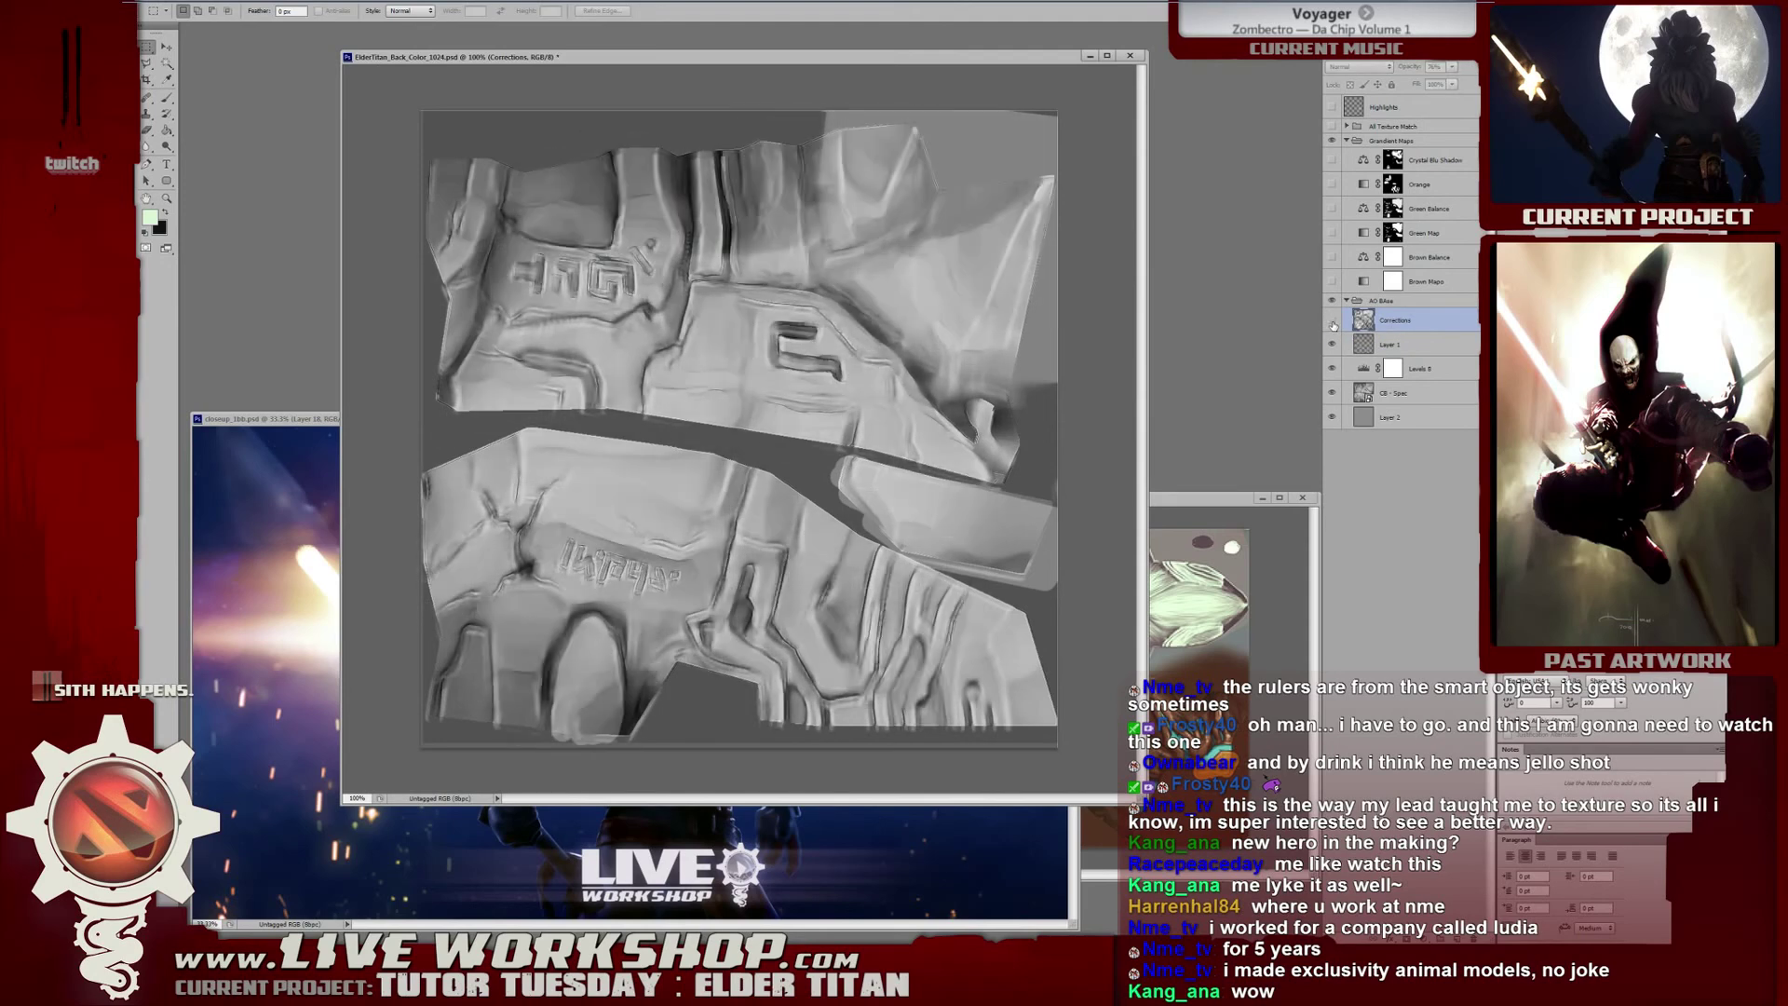
click(1332, 321)
click(1332, 320)
click(1332, 321)
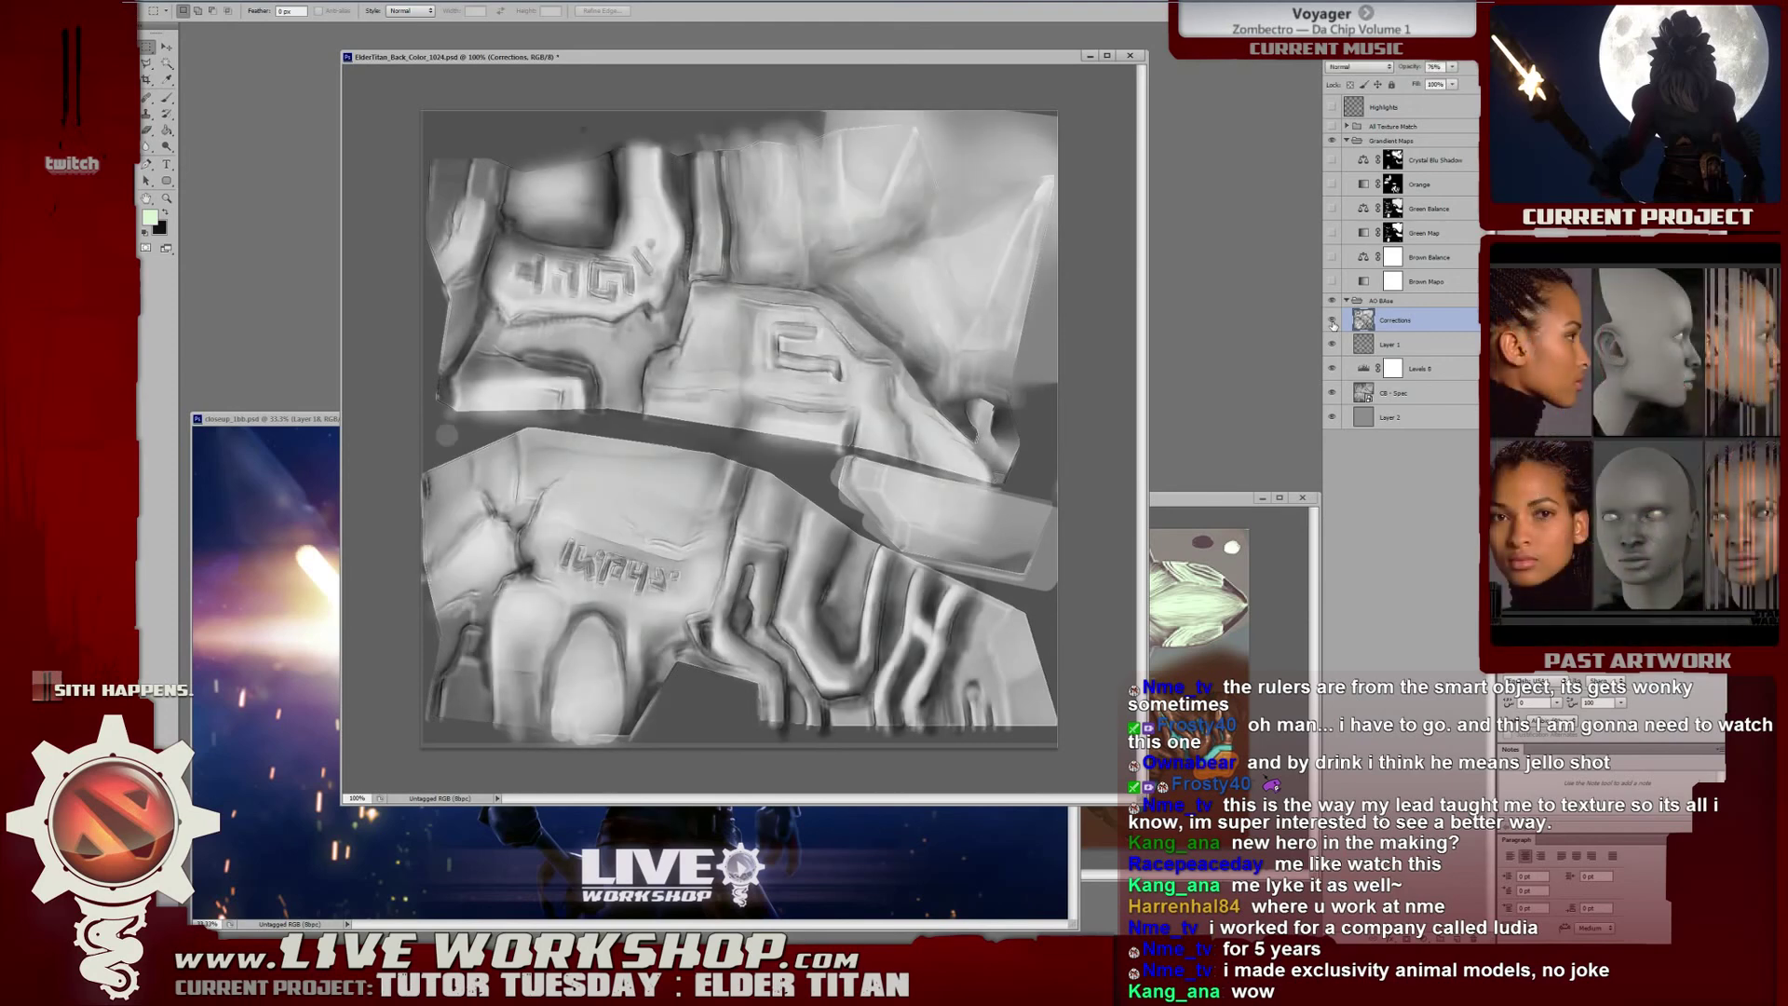
click(1332, 321)
click(1332, 320)
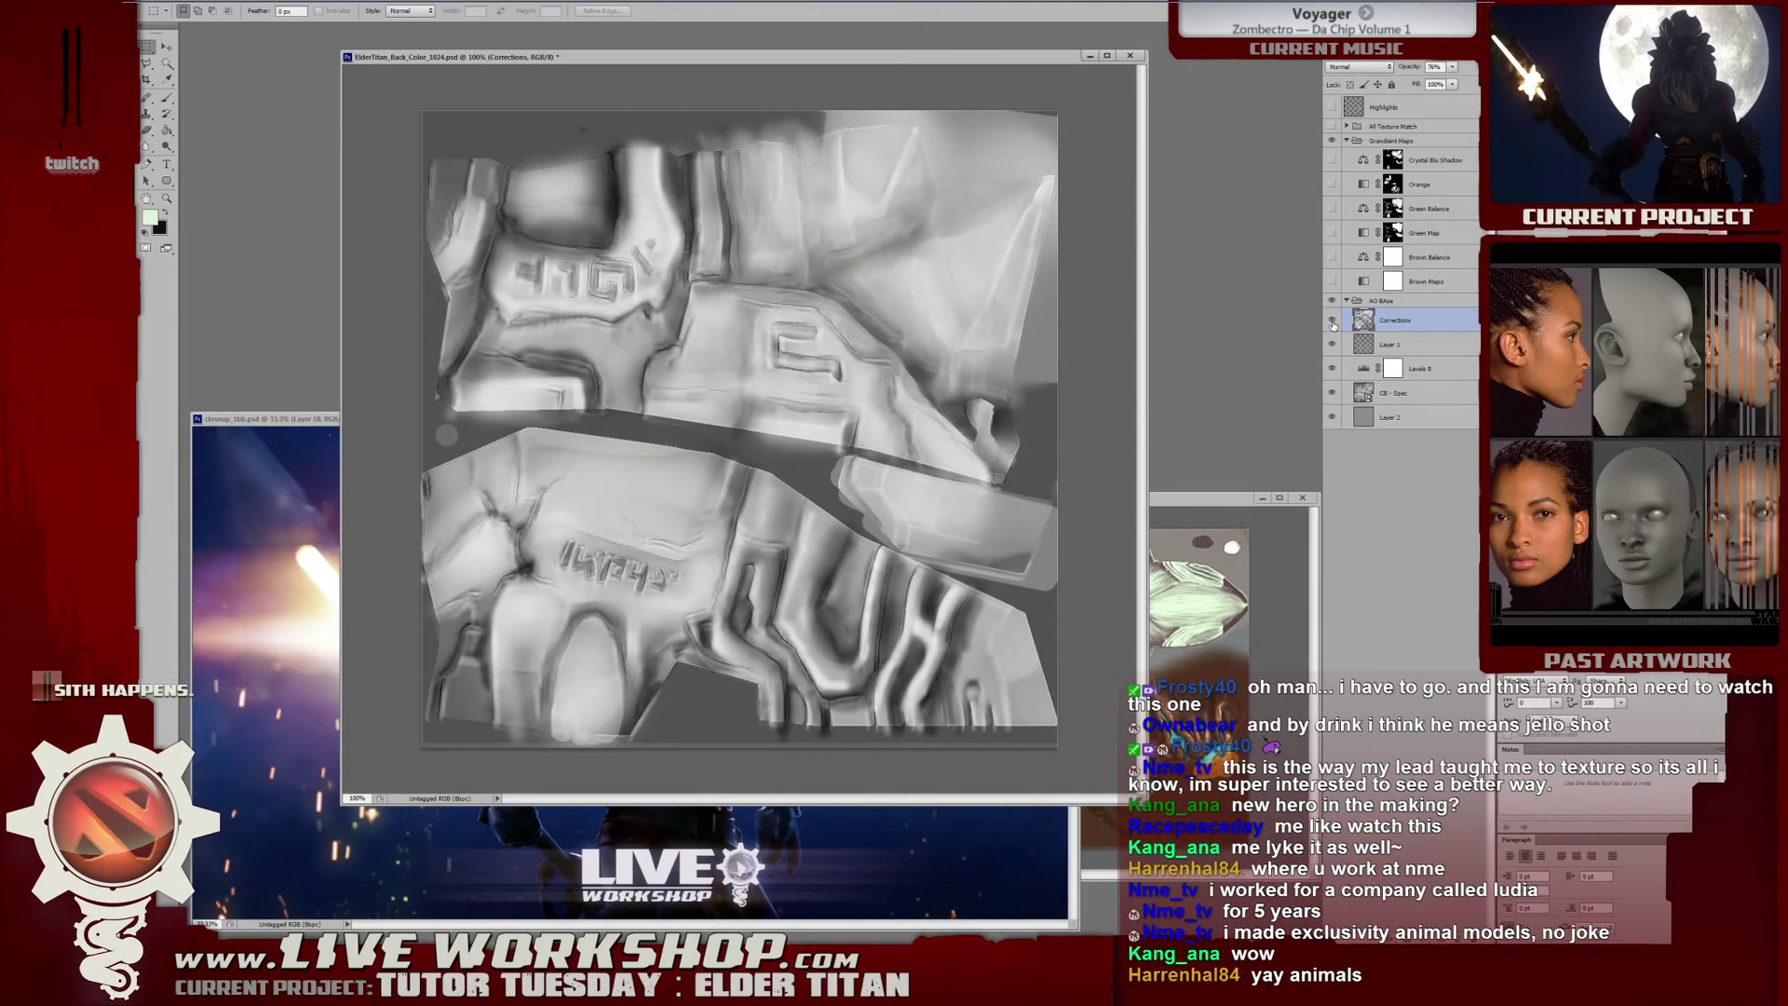
click(1332, 320)
click(1332, 320)
click(1332, 320)
click(1331, 322)
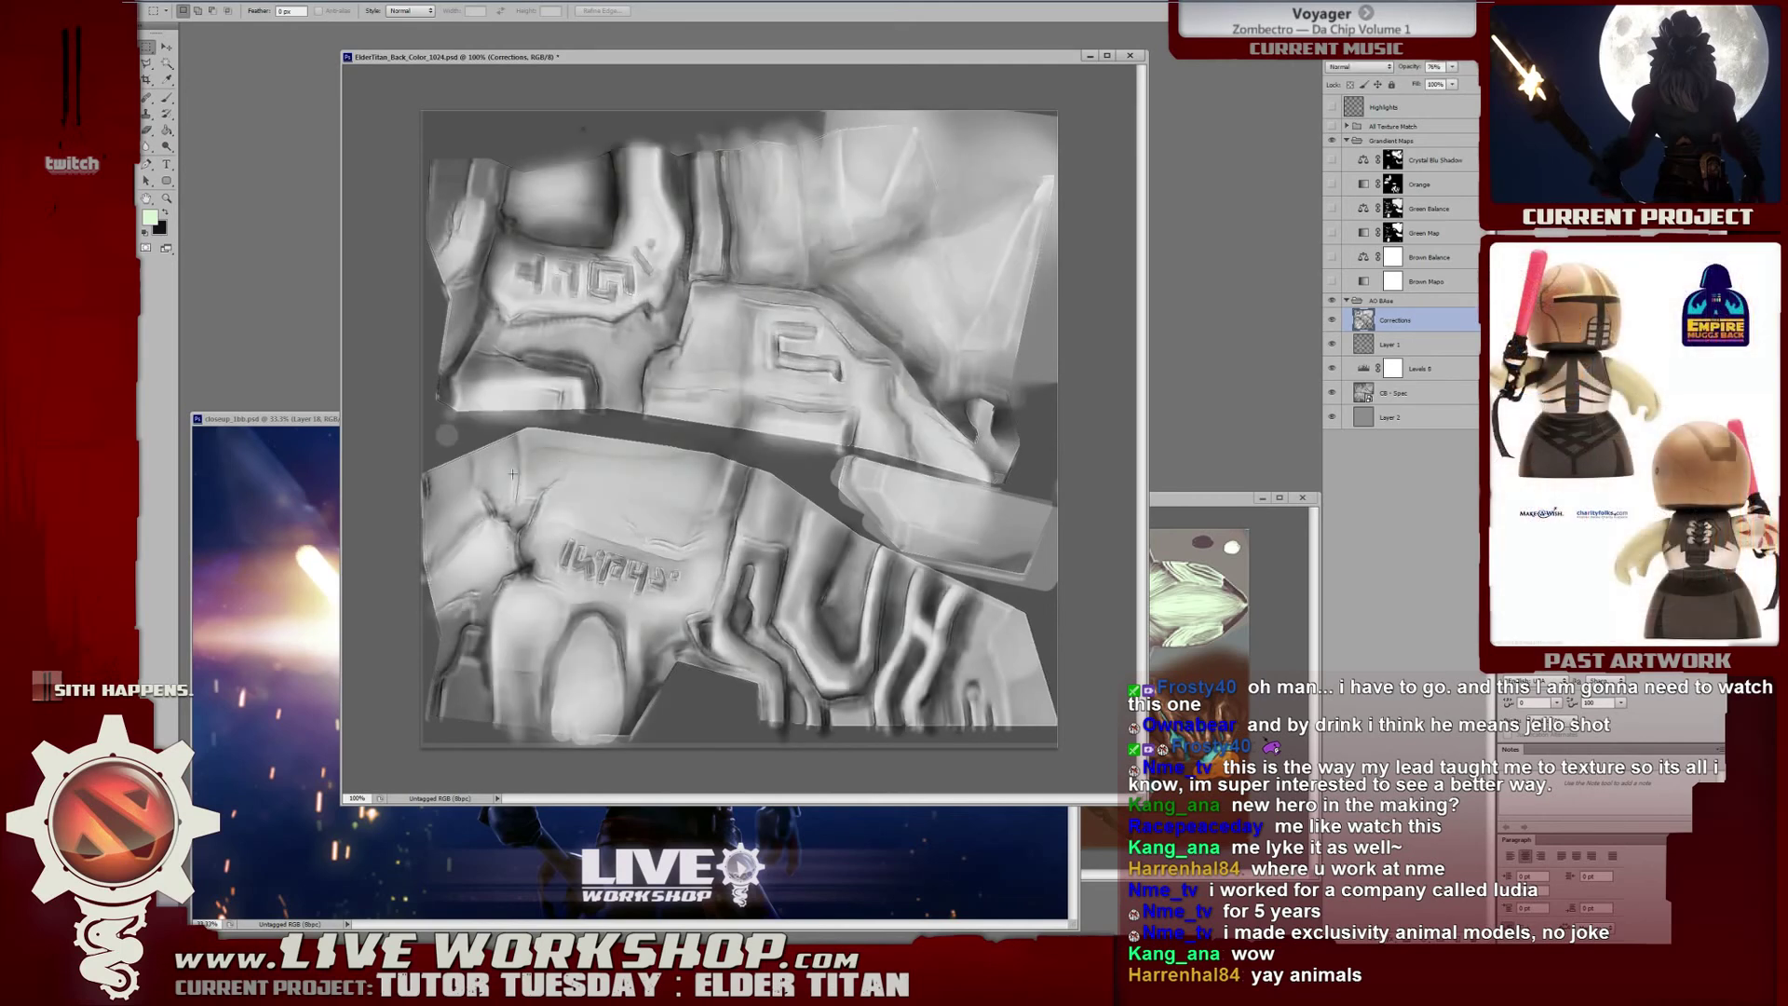
Switch to Softimage and examine the textured Elder Titan's back armour from behind and from the side.
key(alt+Tab)
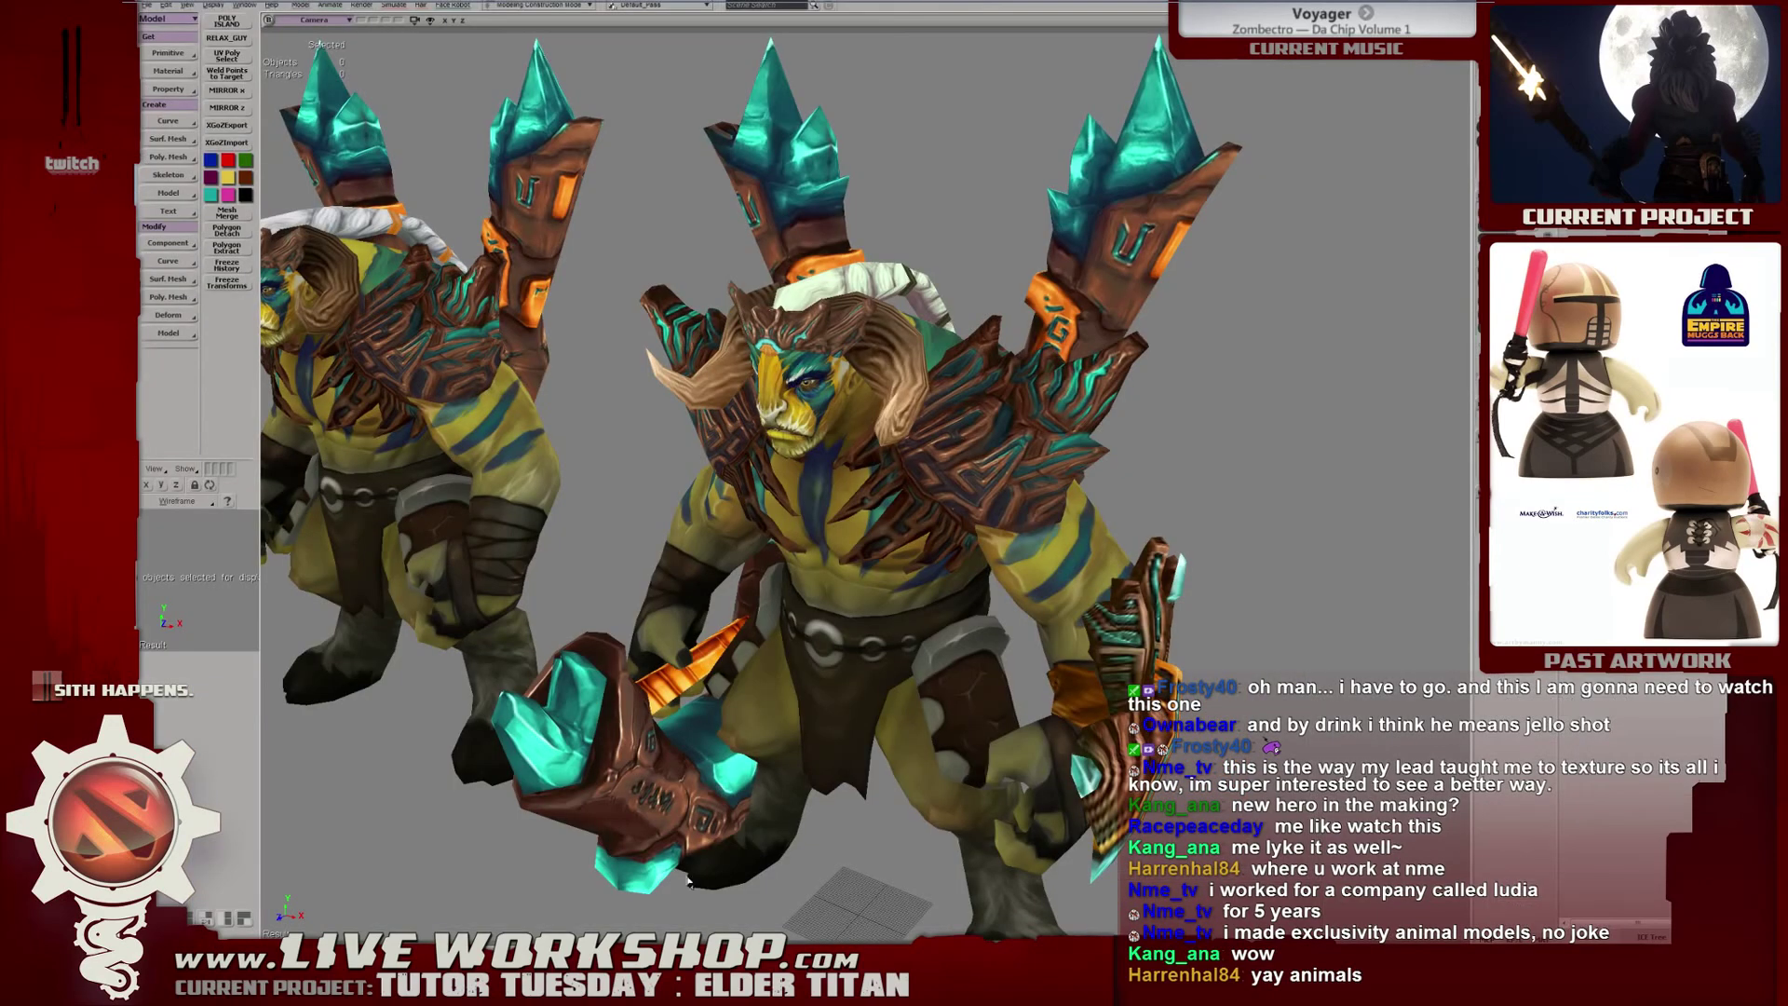
middle_drag(1042, 350, 819, 421)
click(819, 421)
scroll(885, 391, up, 6)
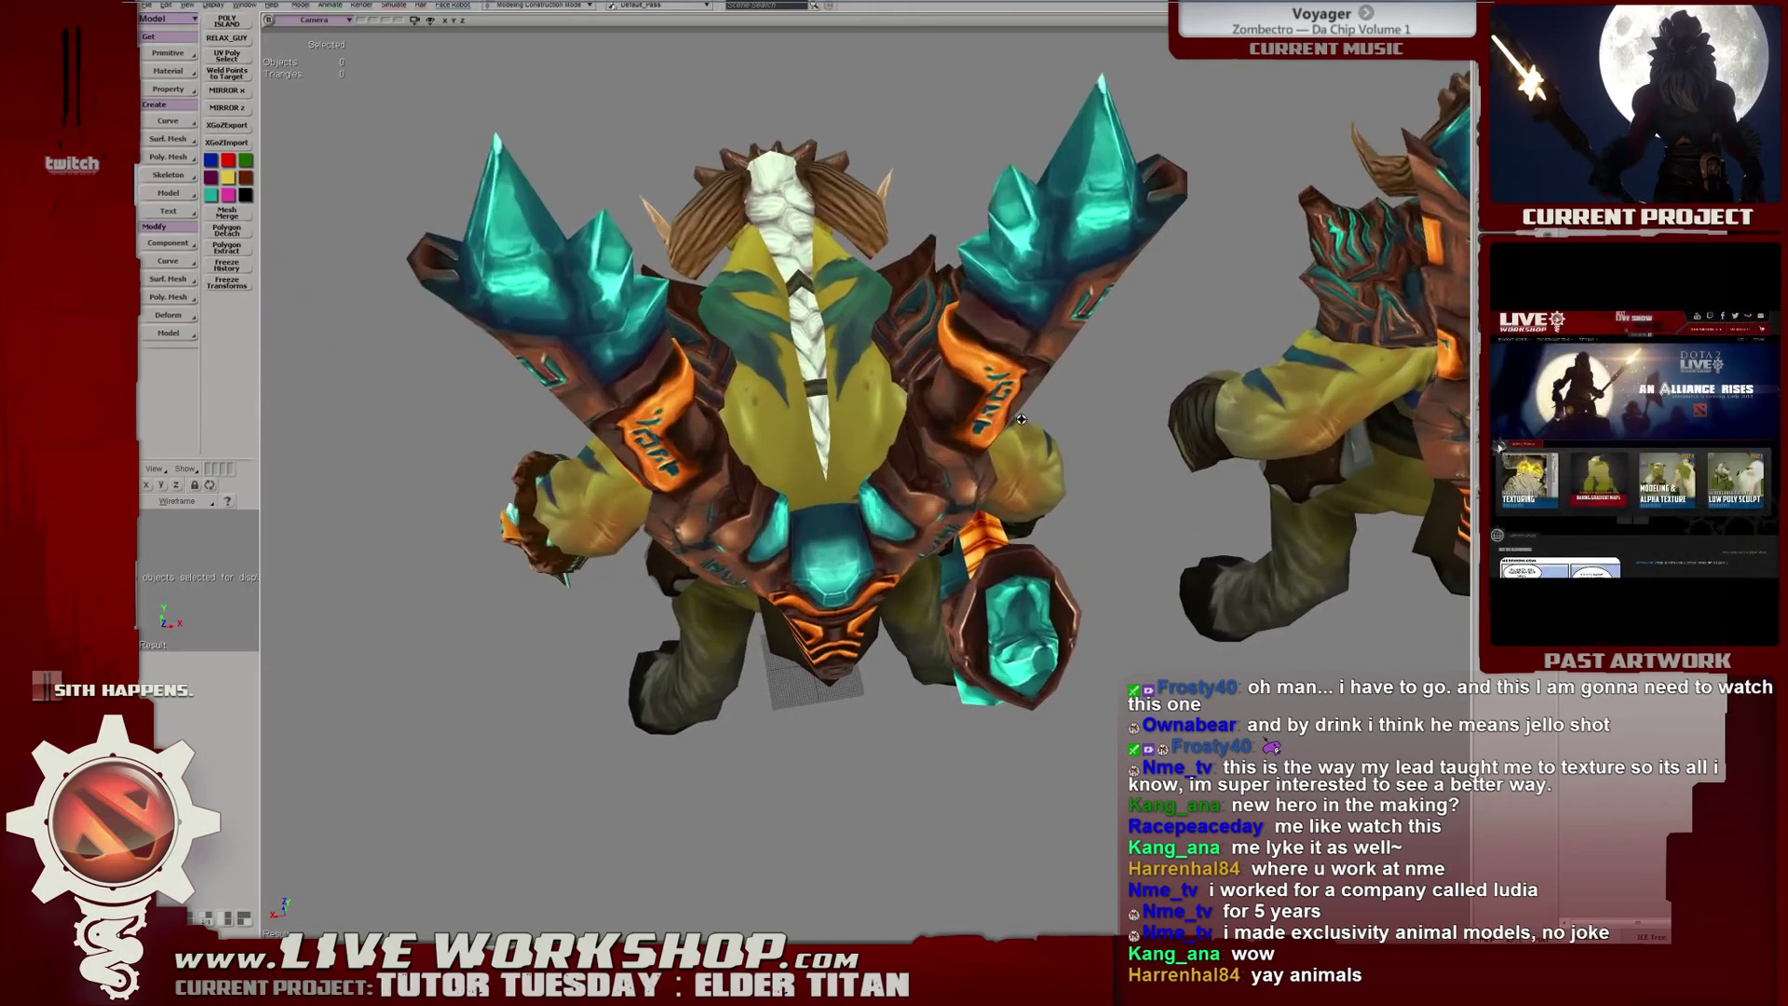
middle_drag(1012, 357, 835, 787)
scroll(1015, 354, down, 6)
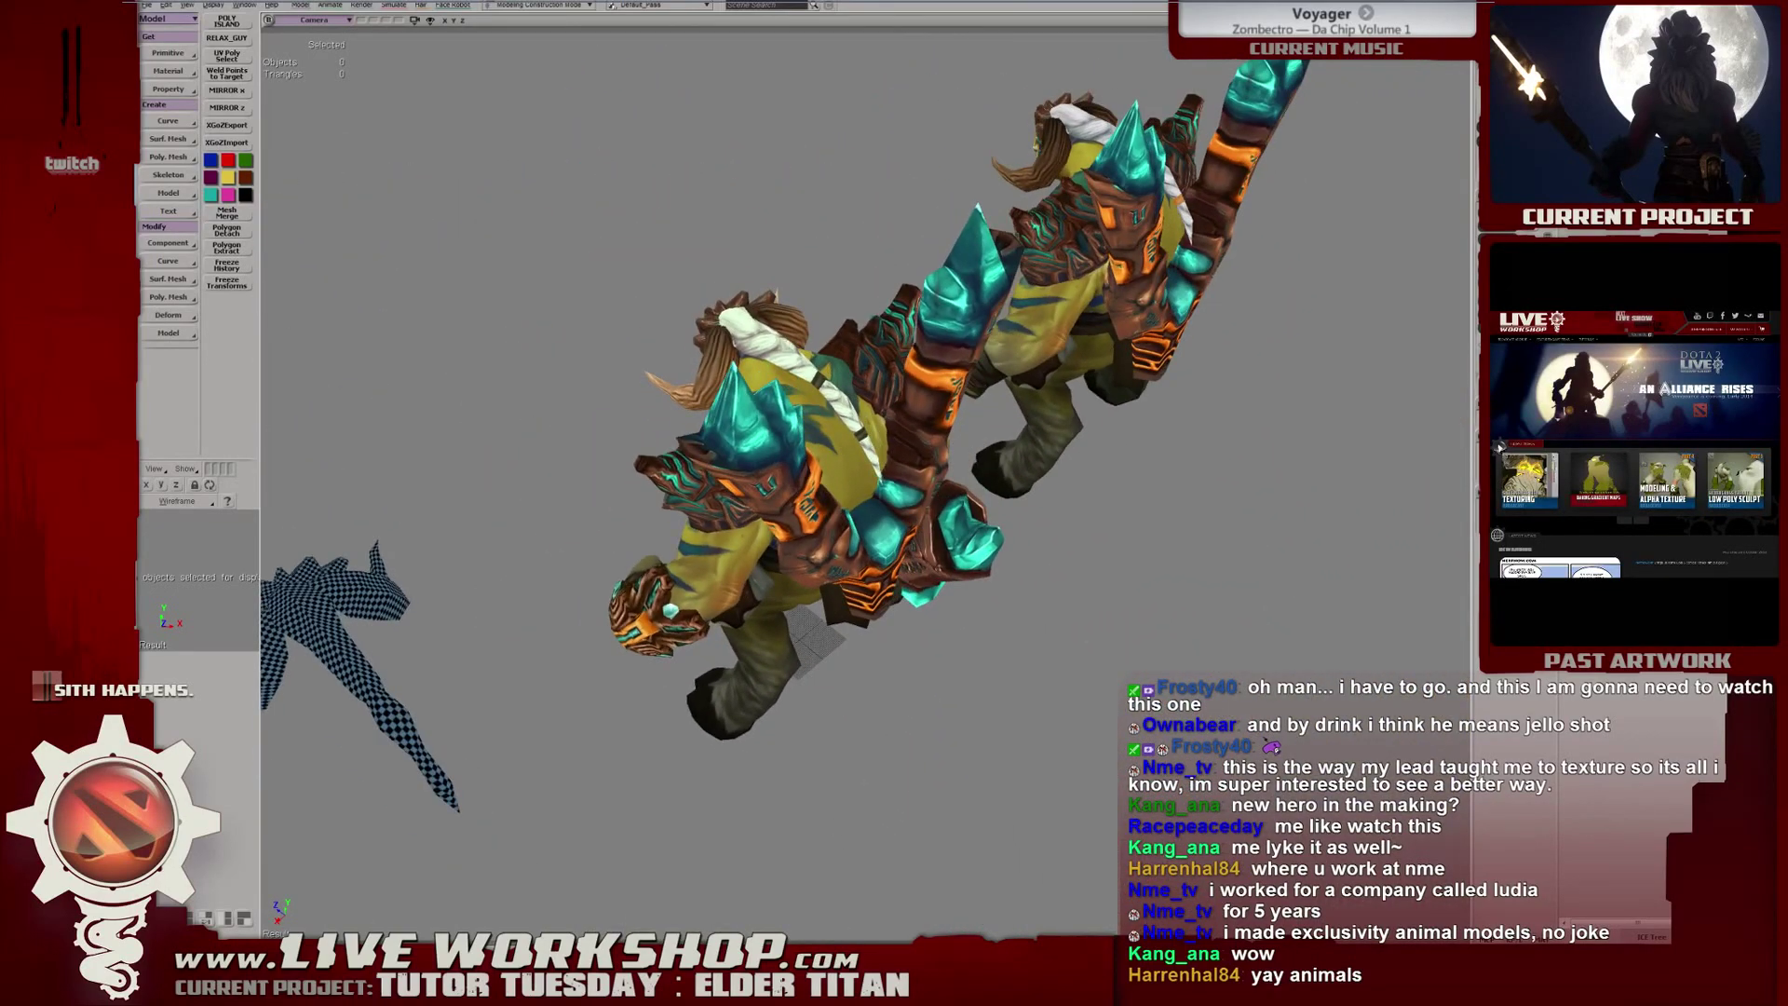
Switch back to Photoshop and shift the back armour texture's document window slightly.
key(alt+Tab)
drag(943, 501, 989, 529)
click(794, 62)
drag(793, 62, 816, 56)
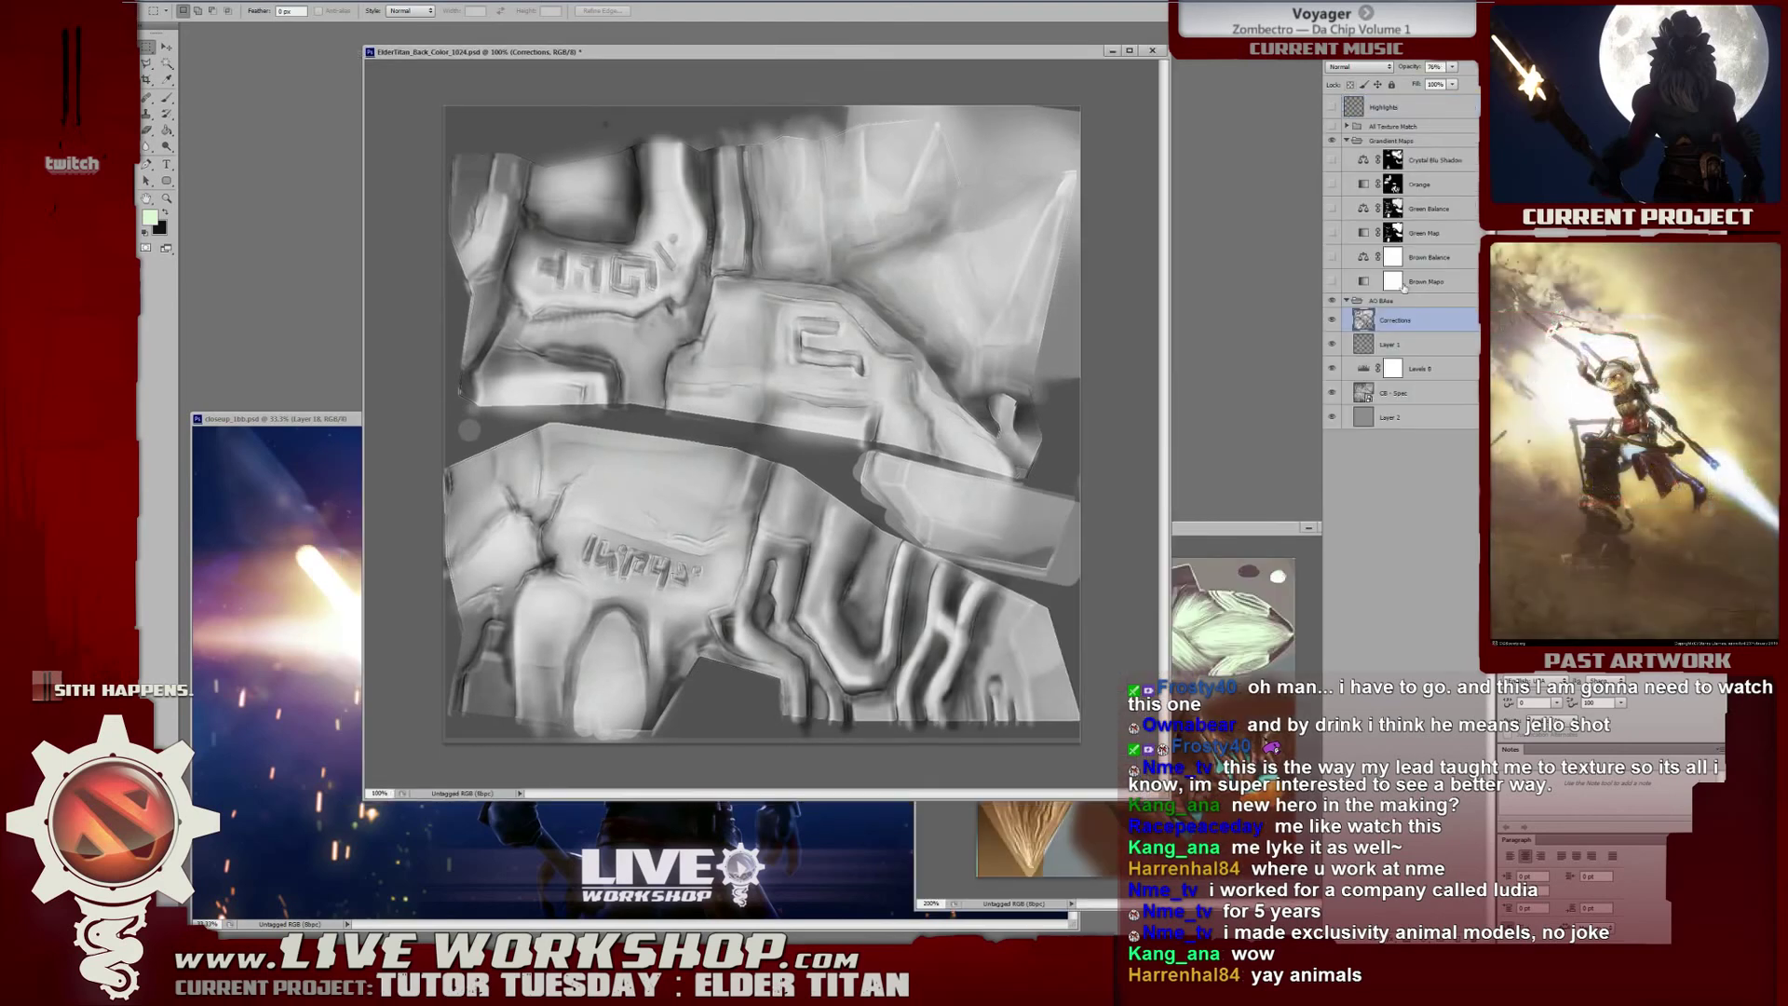
Show the Brown Maps gradient map layer, toggle the Brown Balance layer on and off to compare, and select Brown Maps.
click(1332, 282)
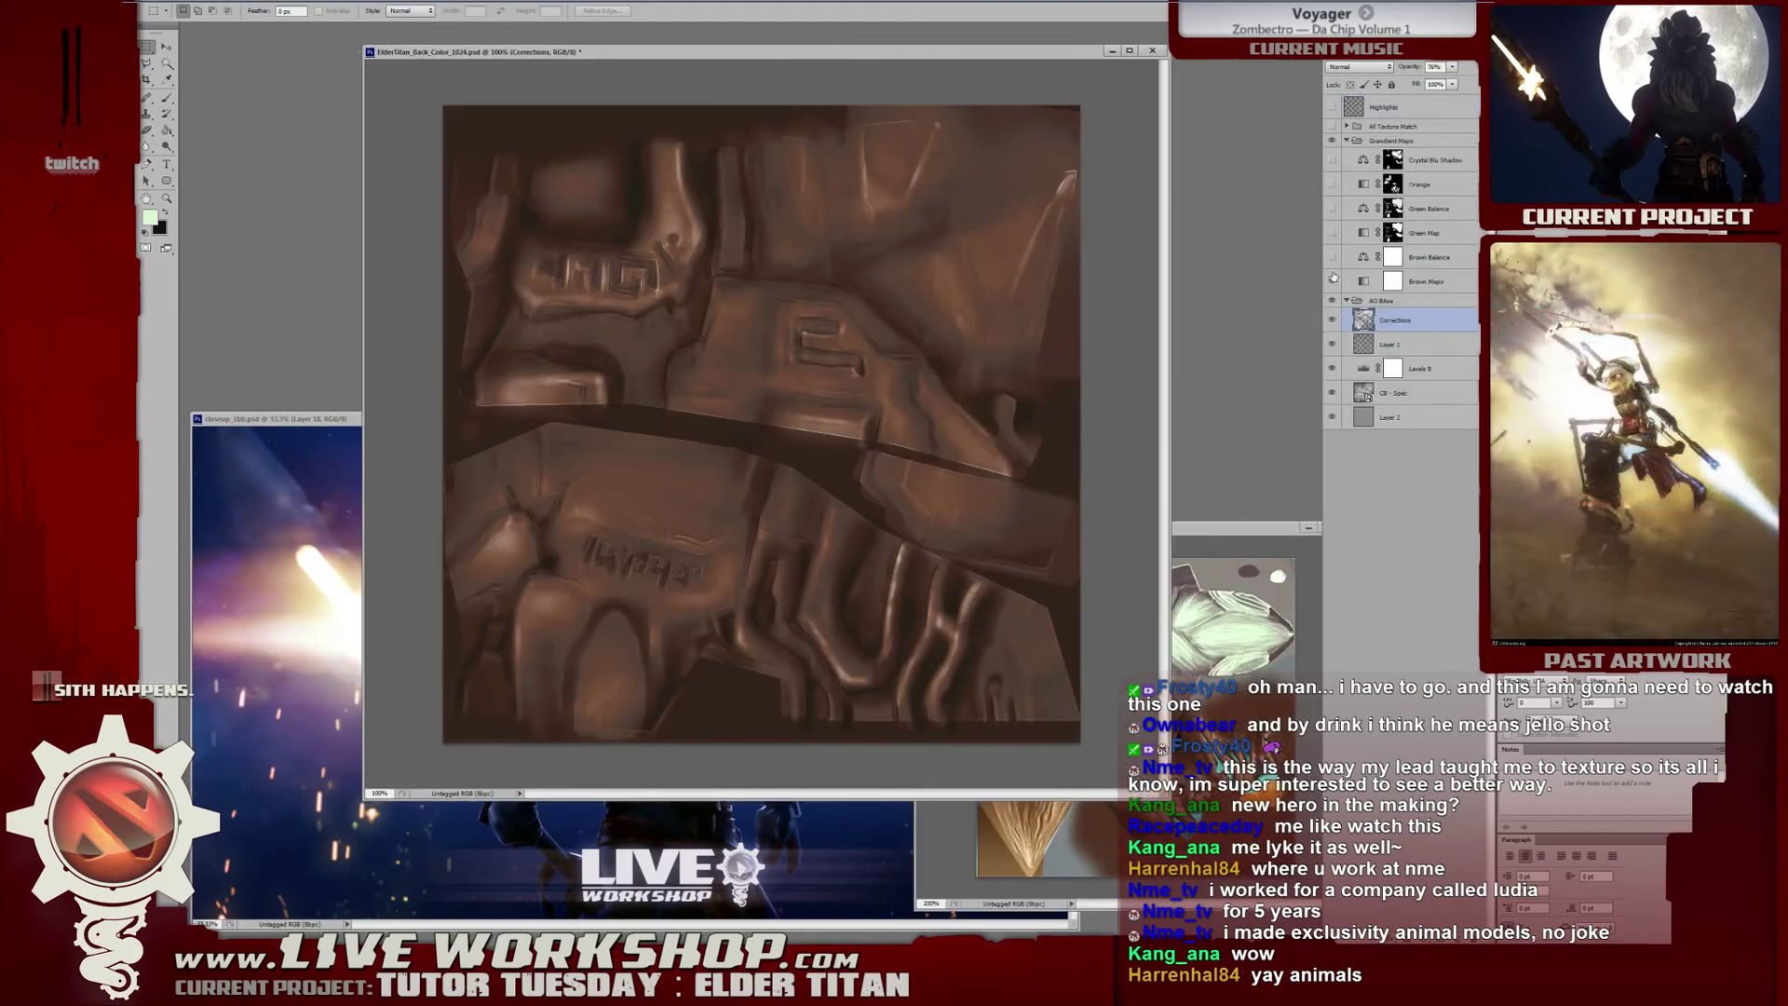
click(1331, 281)
click(1332, 281)
click(1332, 258)
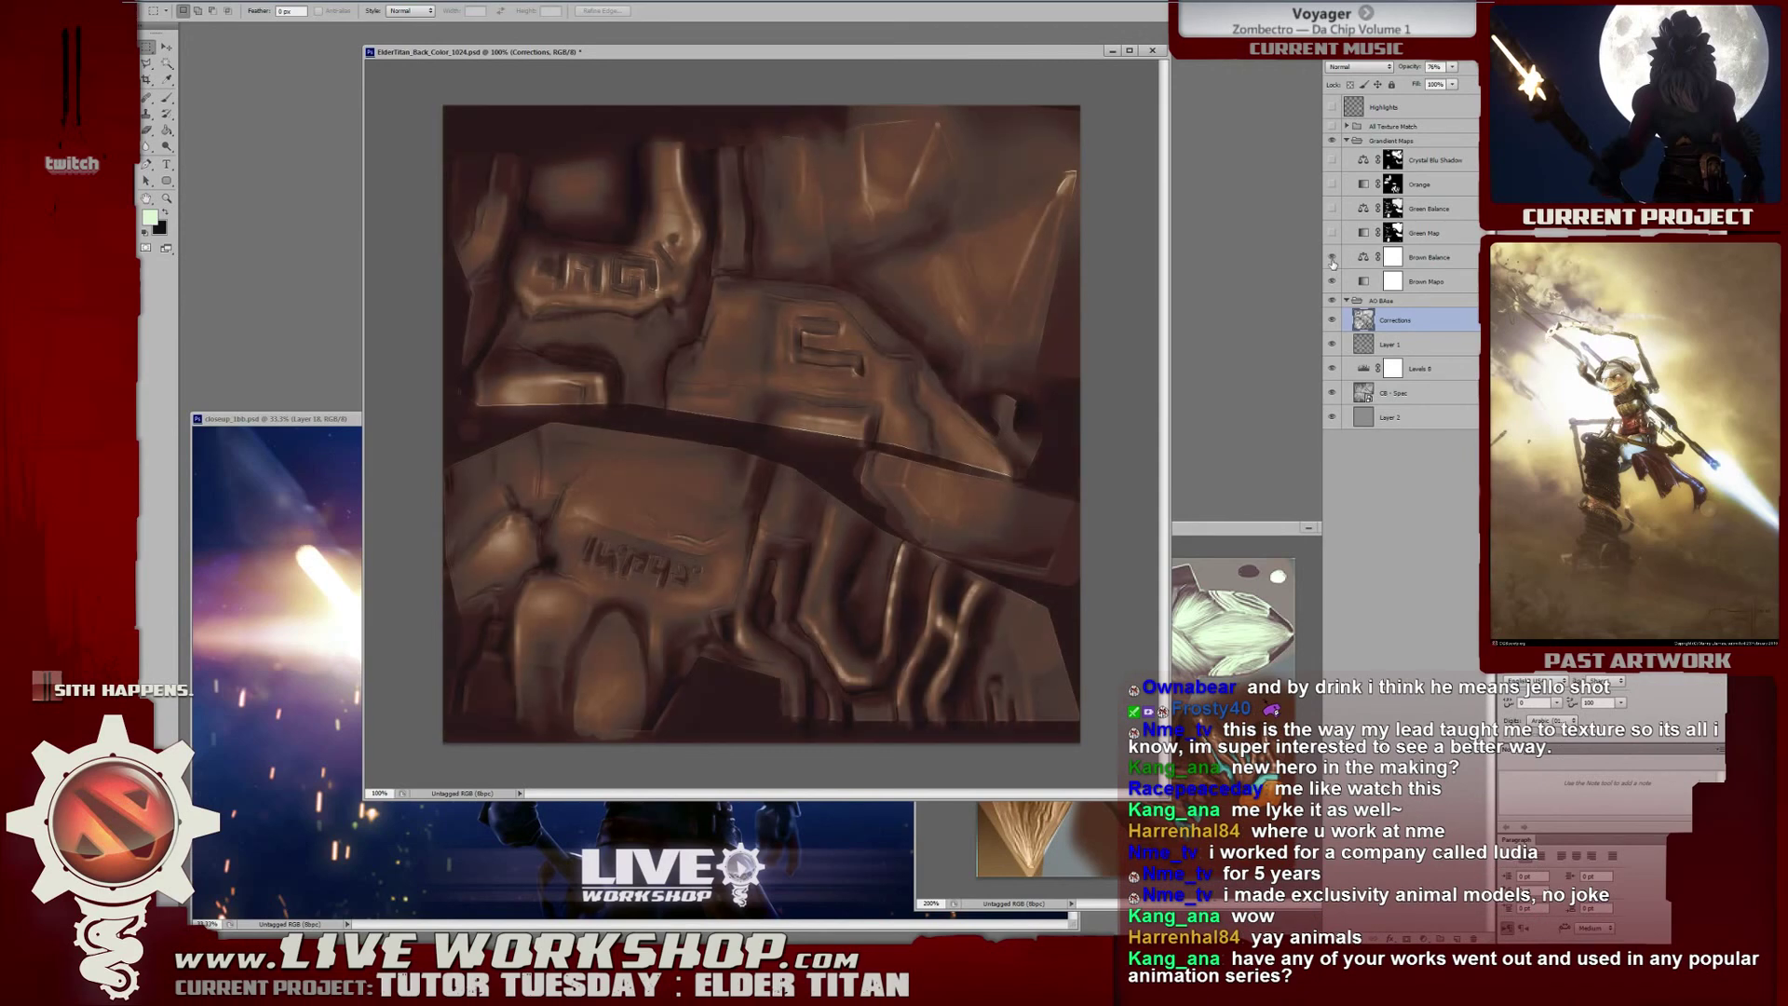
click(1332, 258)
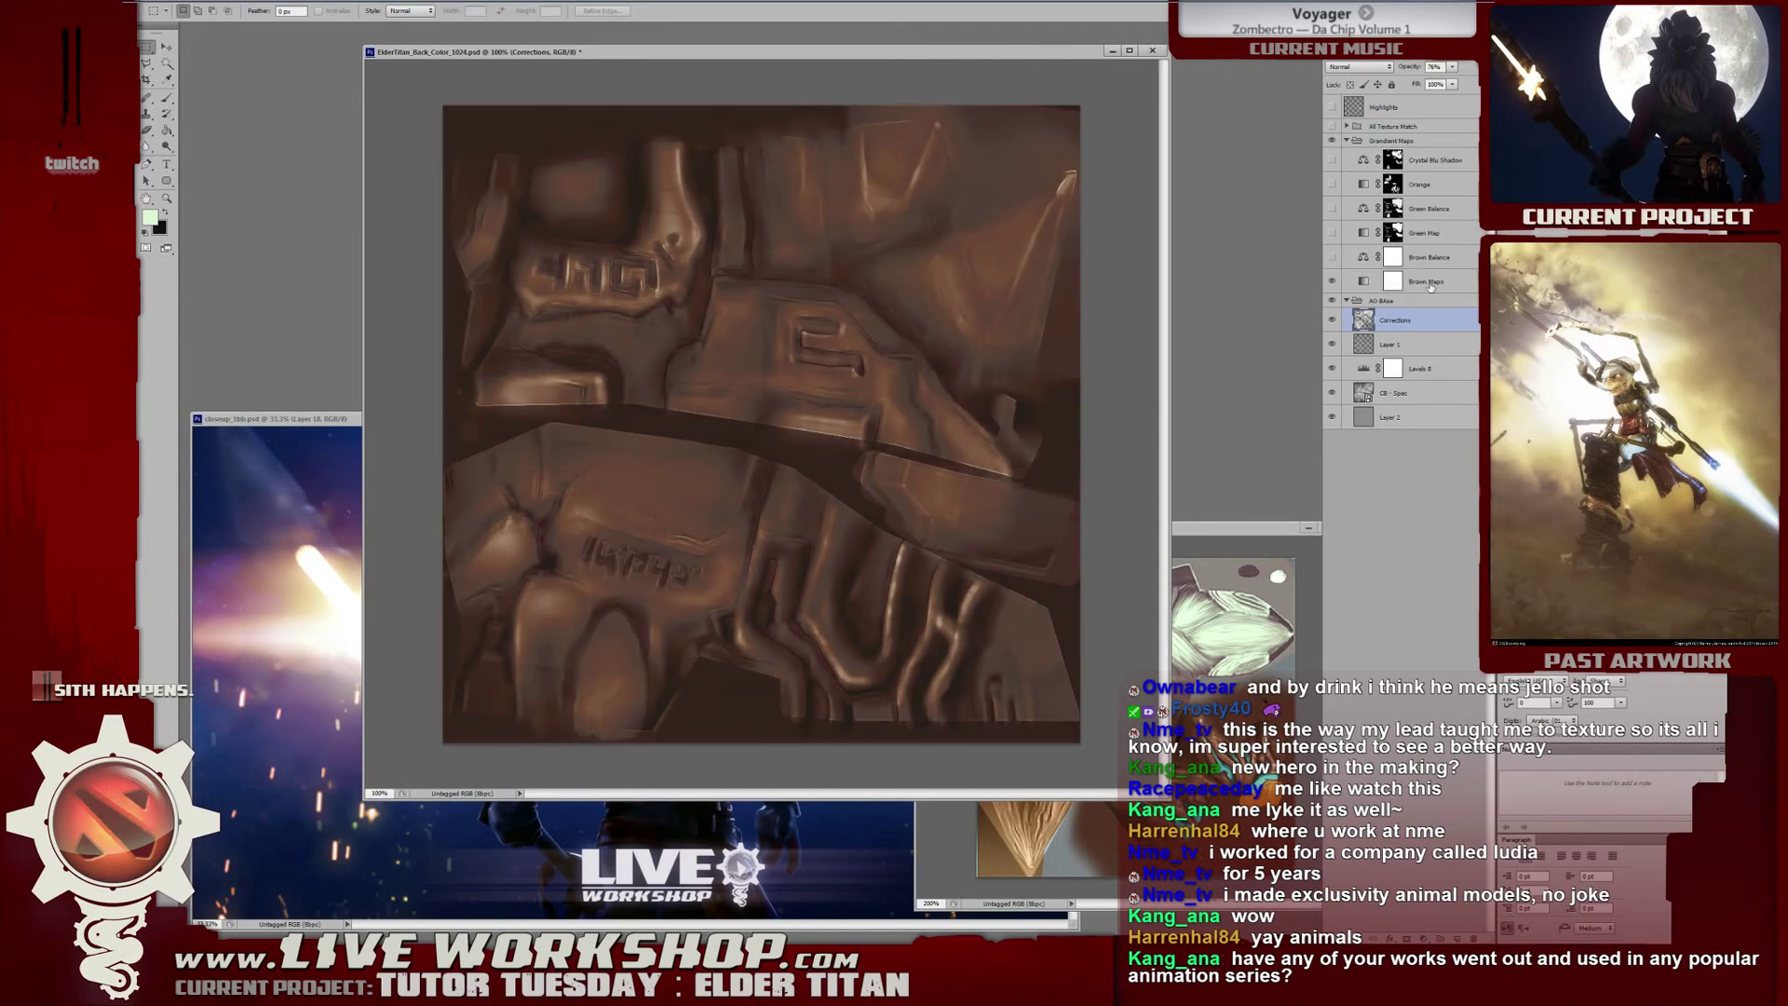
click(1430, 285)
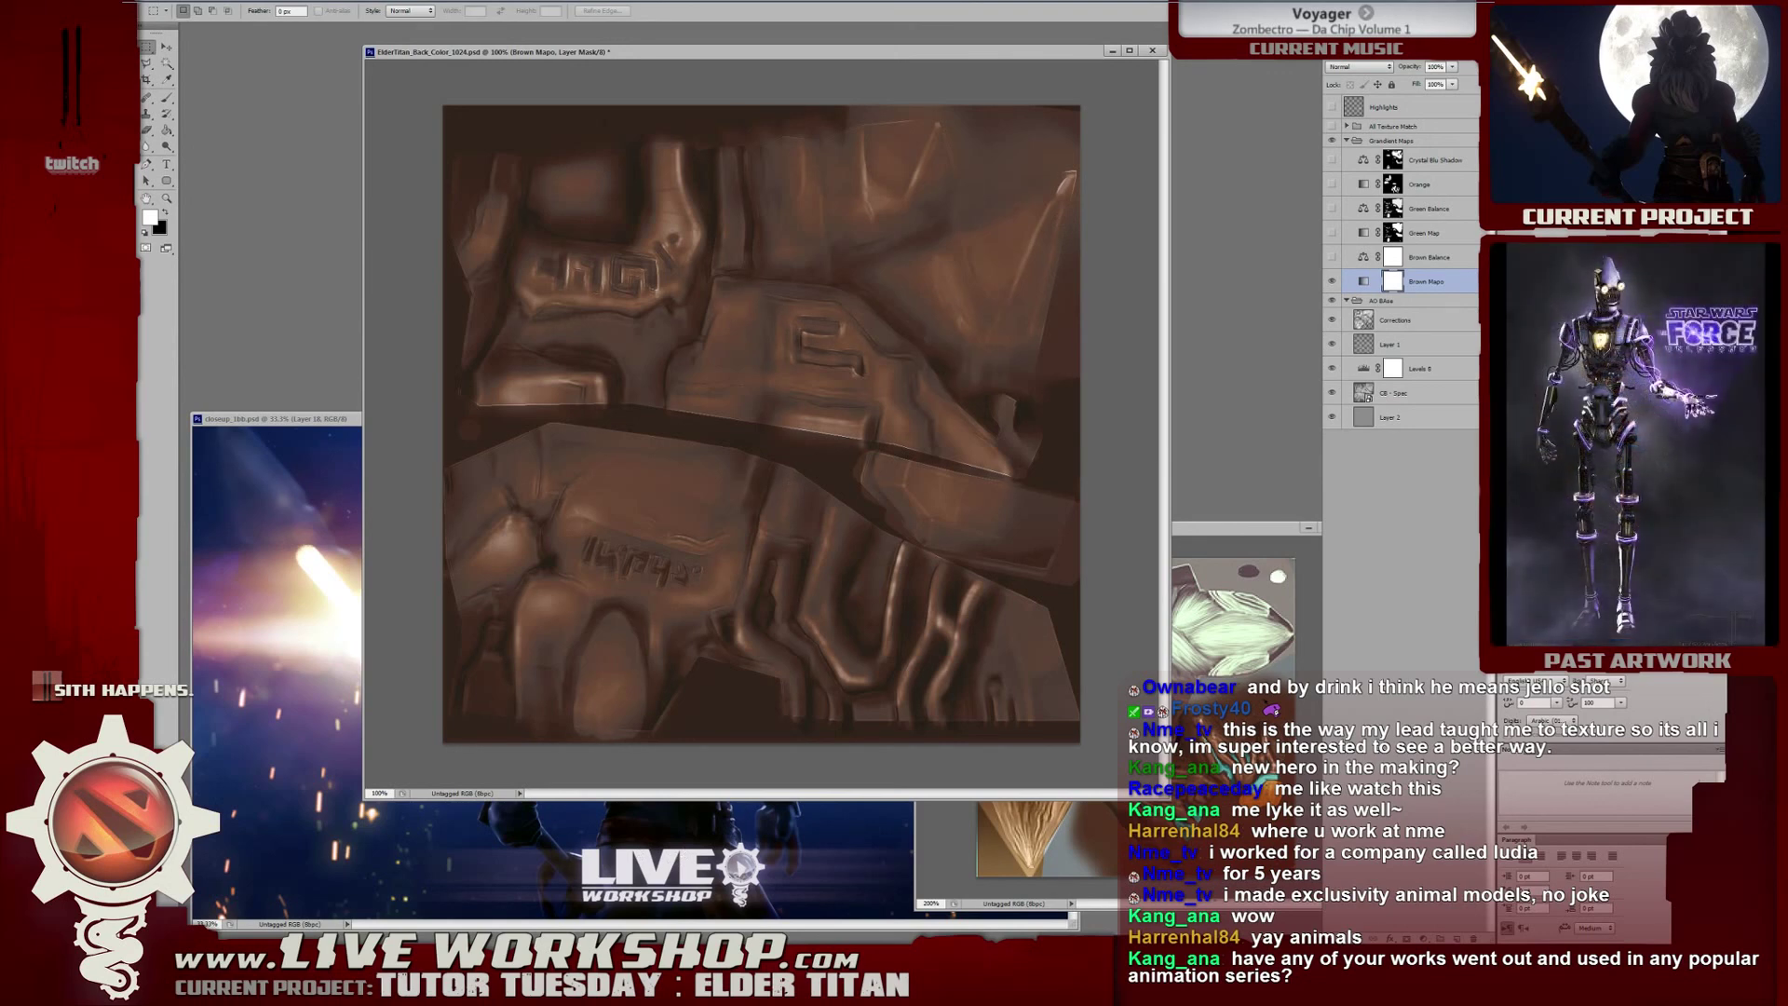
Switch to Softimage, select the Elder Titan's back armour mesh, and open its UV layout in the Texture Editor.
key(alt+Tab)
middle_drag(849, 539, 821, 488)
click(885, 521)
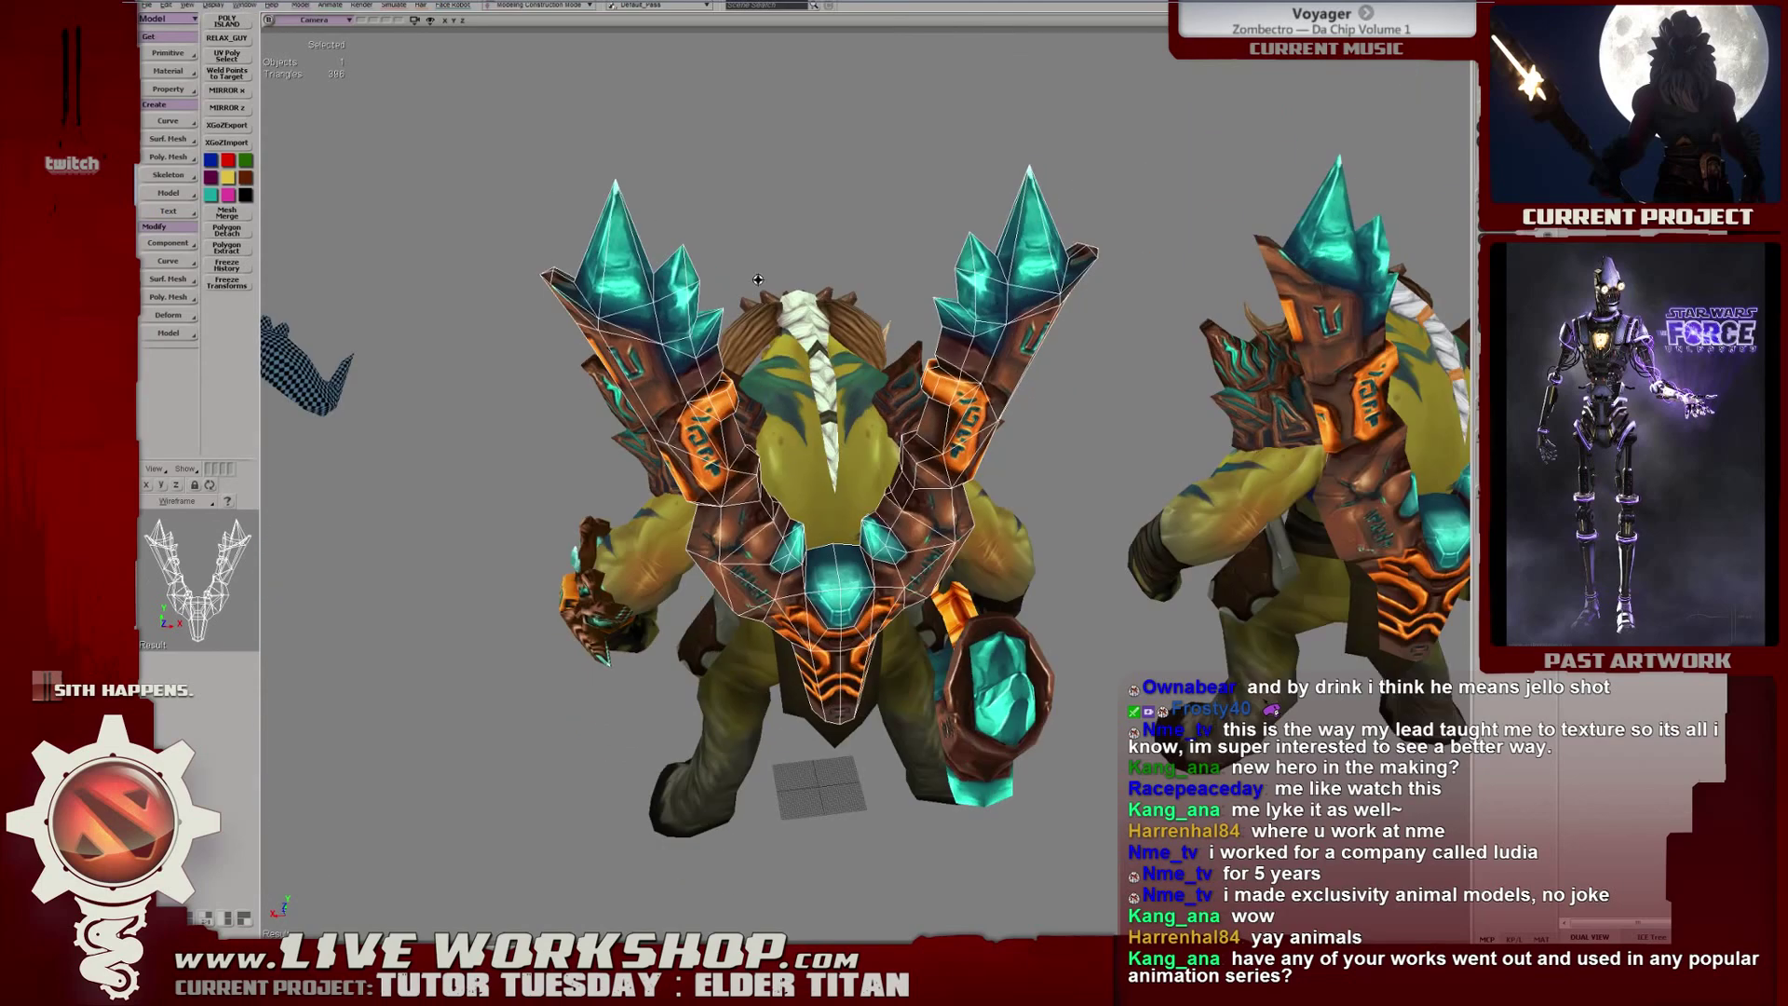
mouse_move(759, 280)
middle_down()
mouse_move(775, 261)
mouse_move(708, 265)
mouse_move(771, 266)
middle_up()
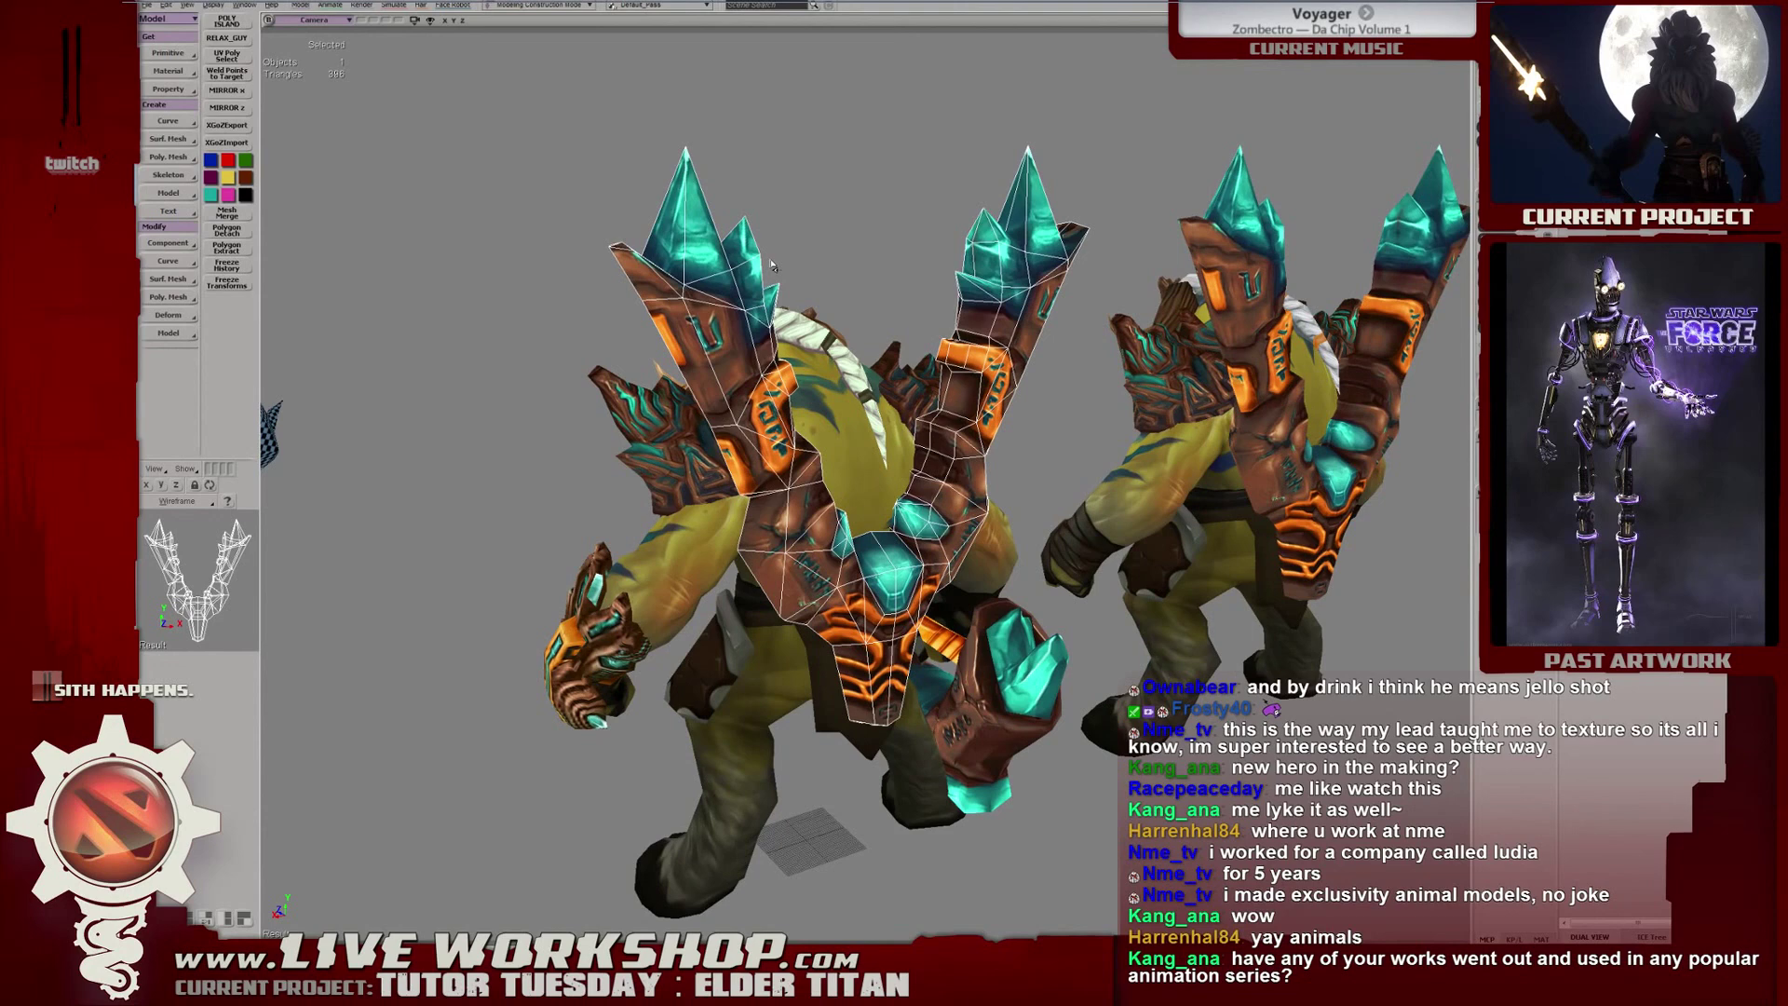
middle_drag(772, 270, 772, 293)
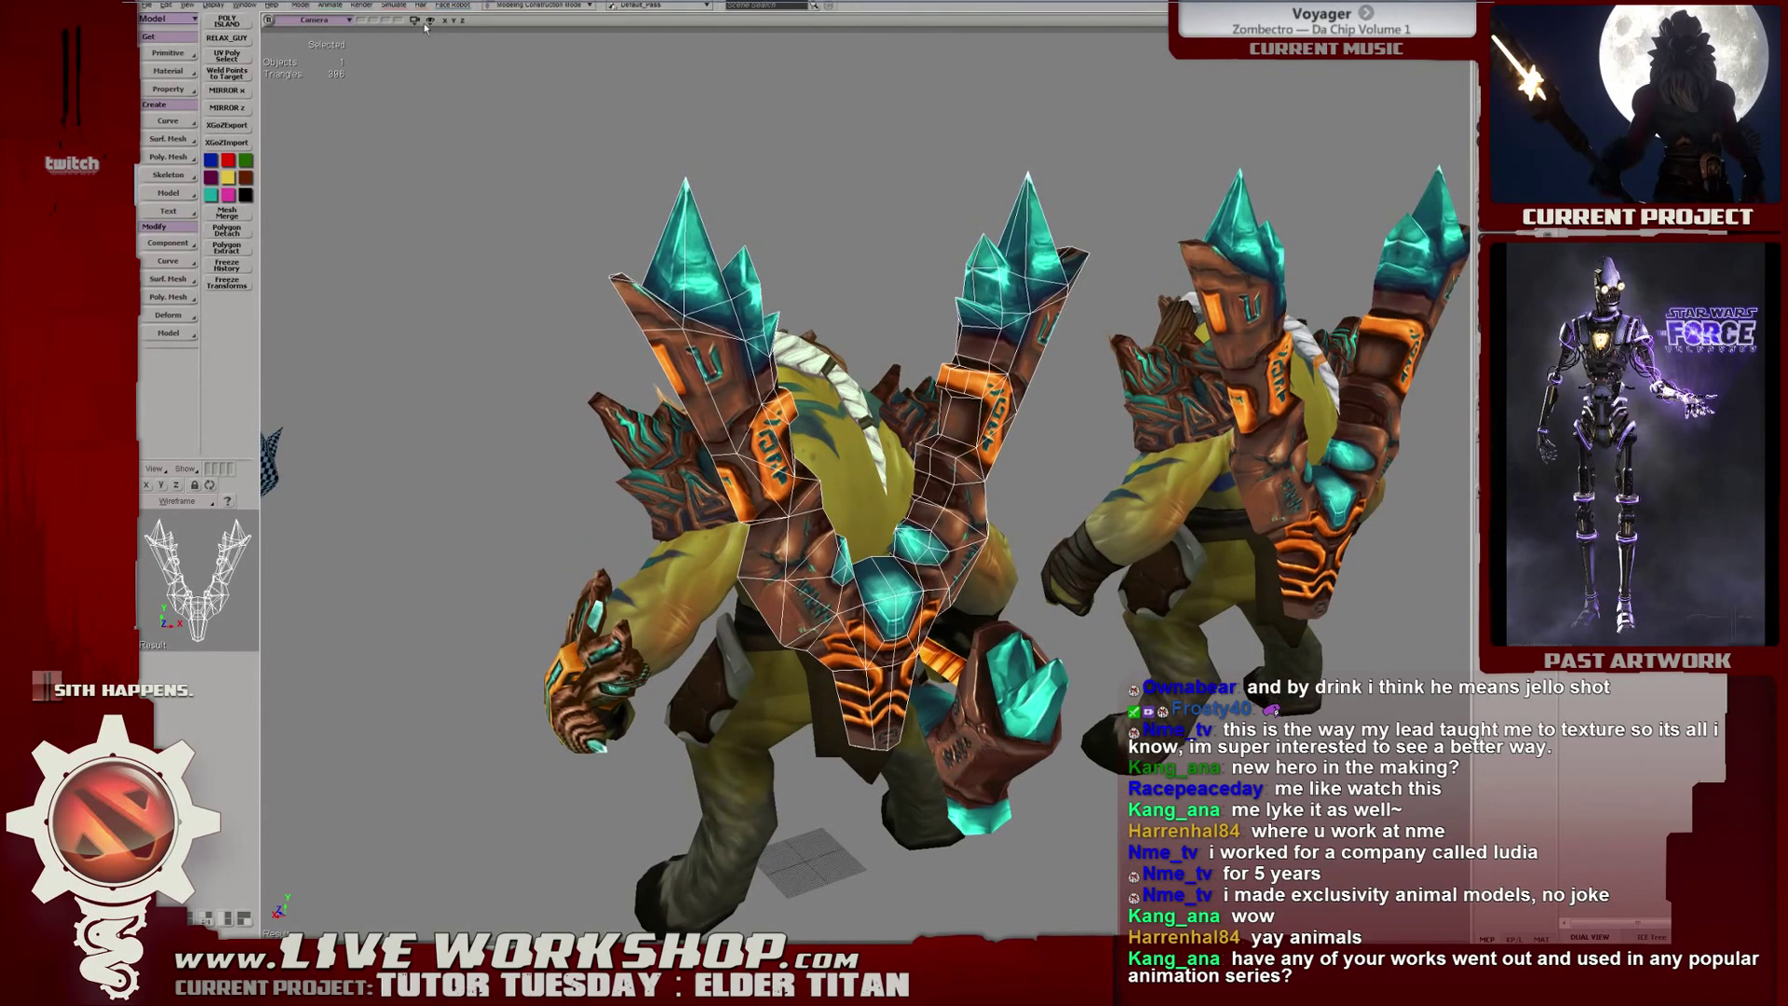
click(240, 6)
click(241, 5)
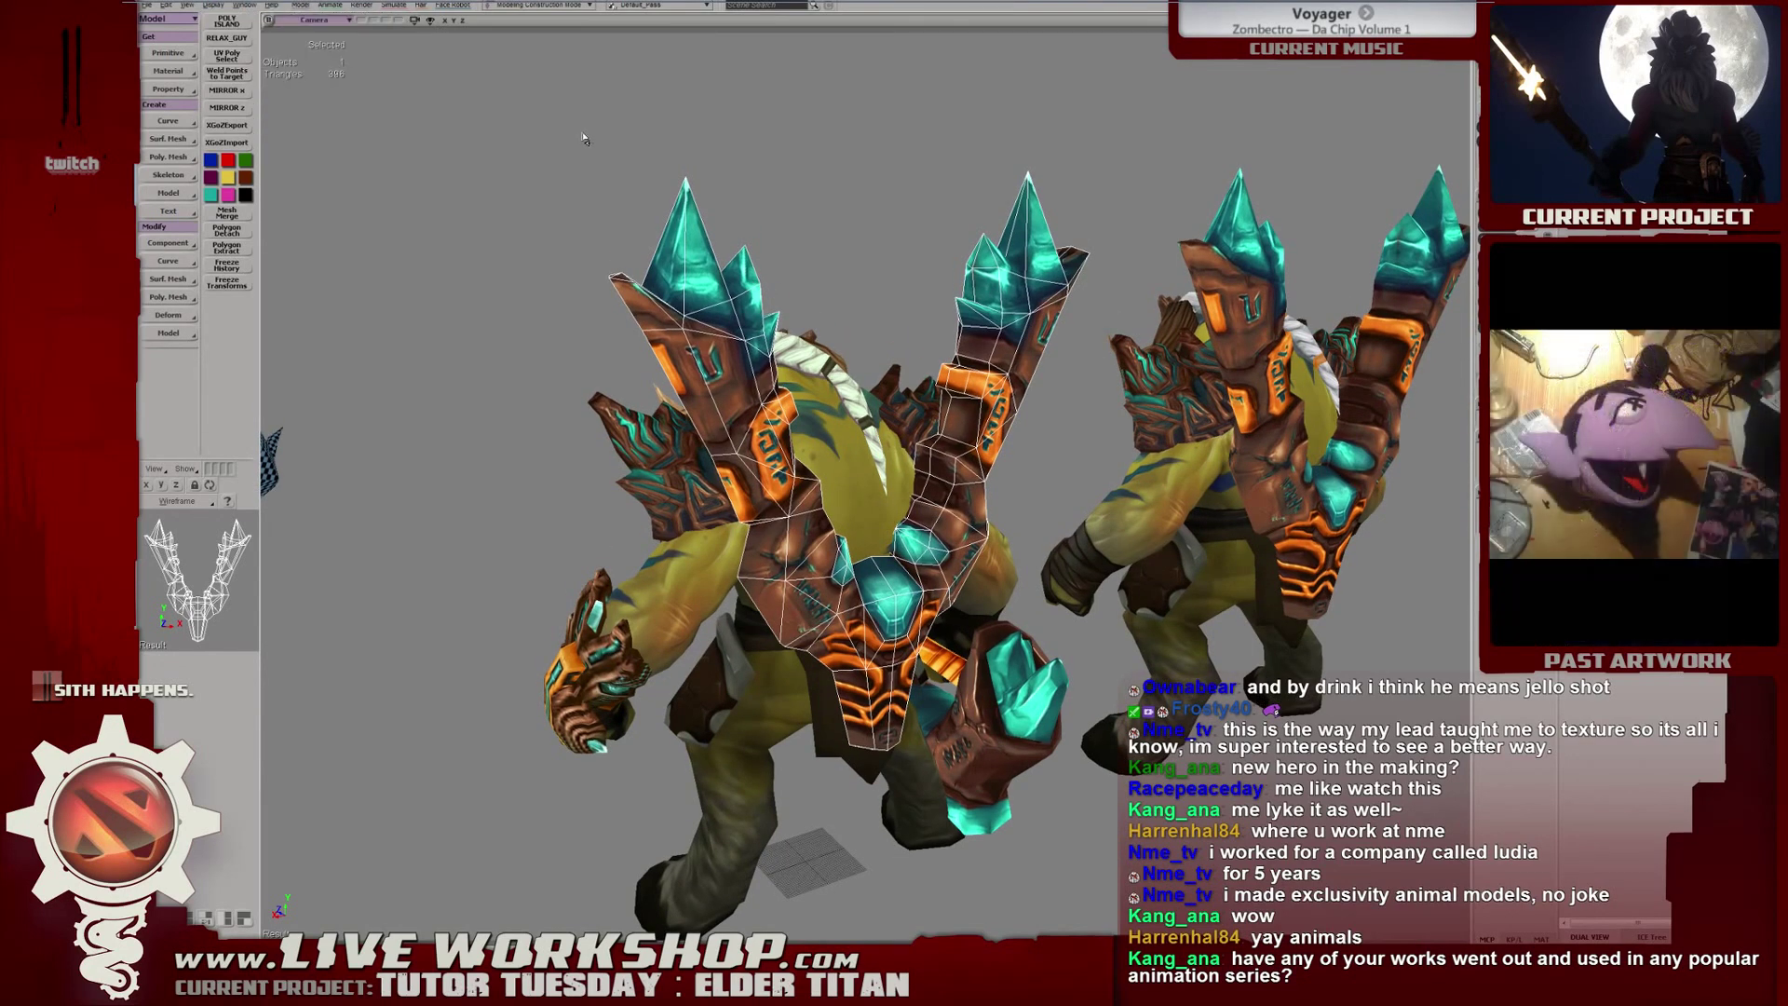
key(alt+7)
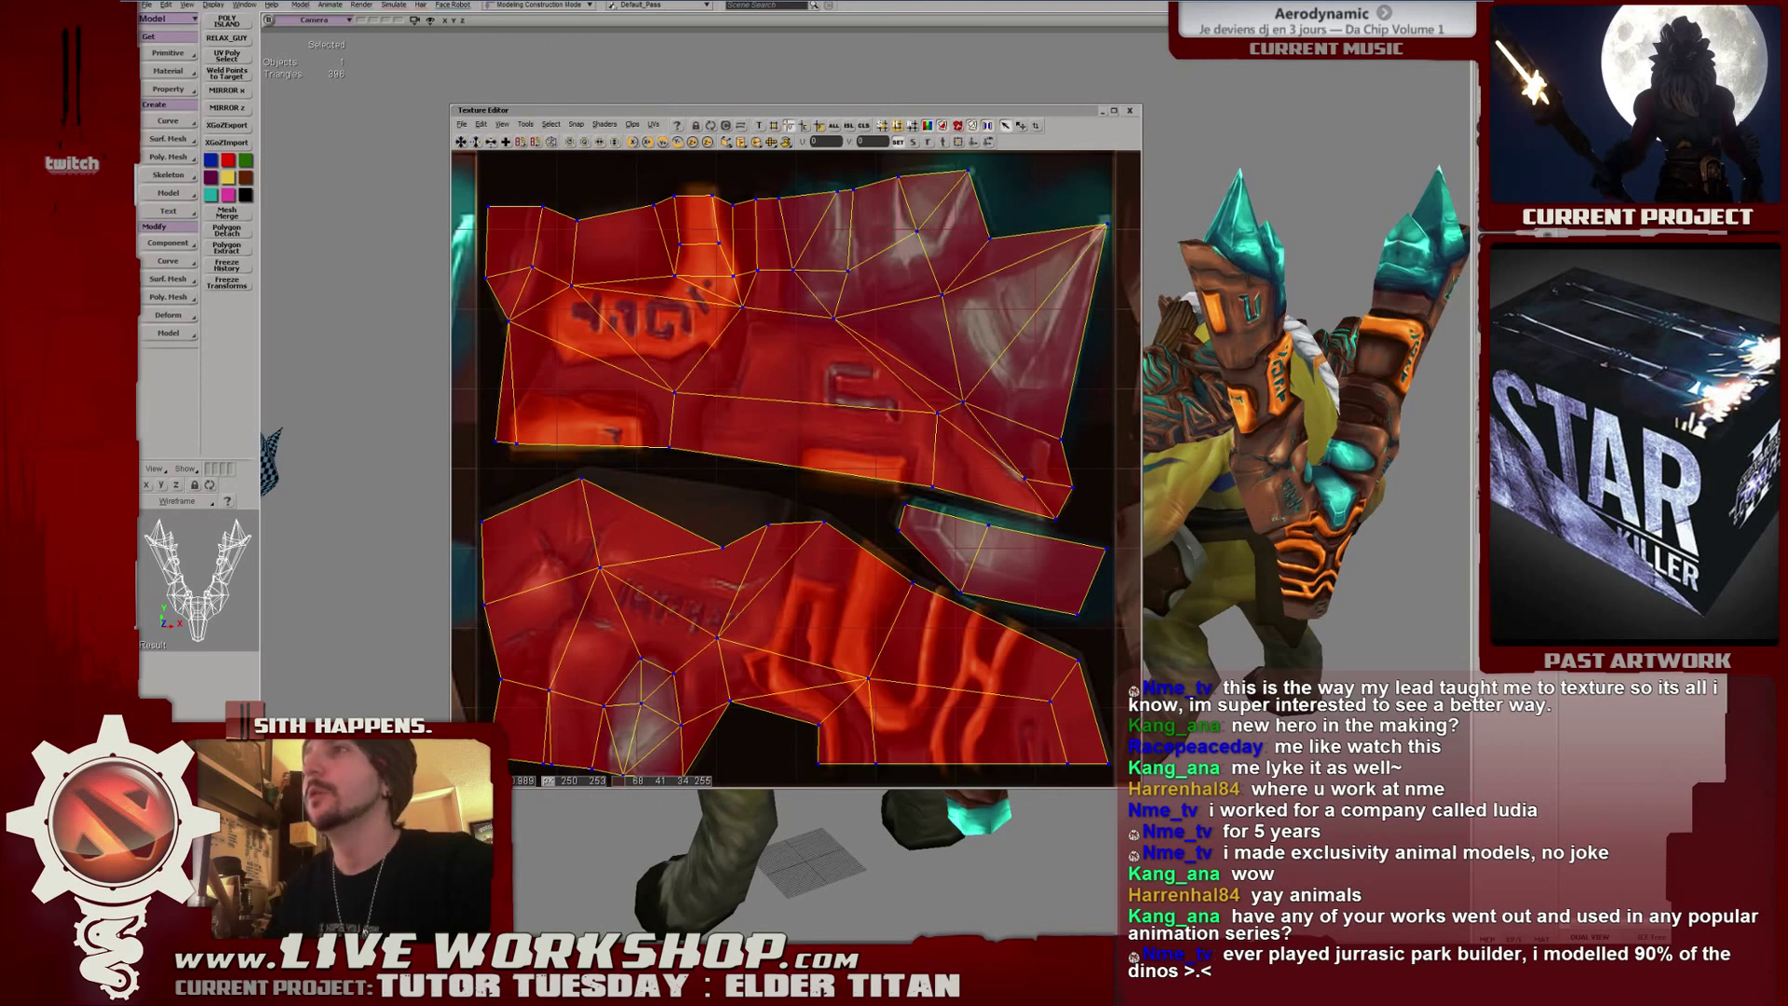
Set the Texture Editor's image clip to None so the back armour UVs have no texture behind them.
click(632, 124)
mouse_move(689, 137)
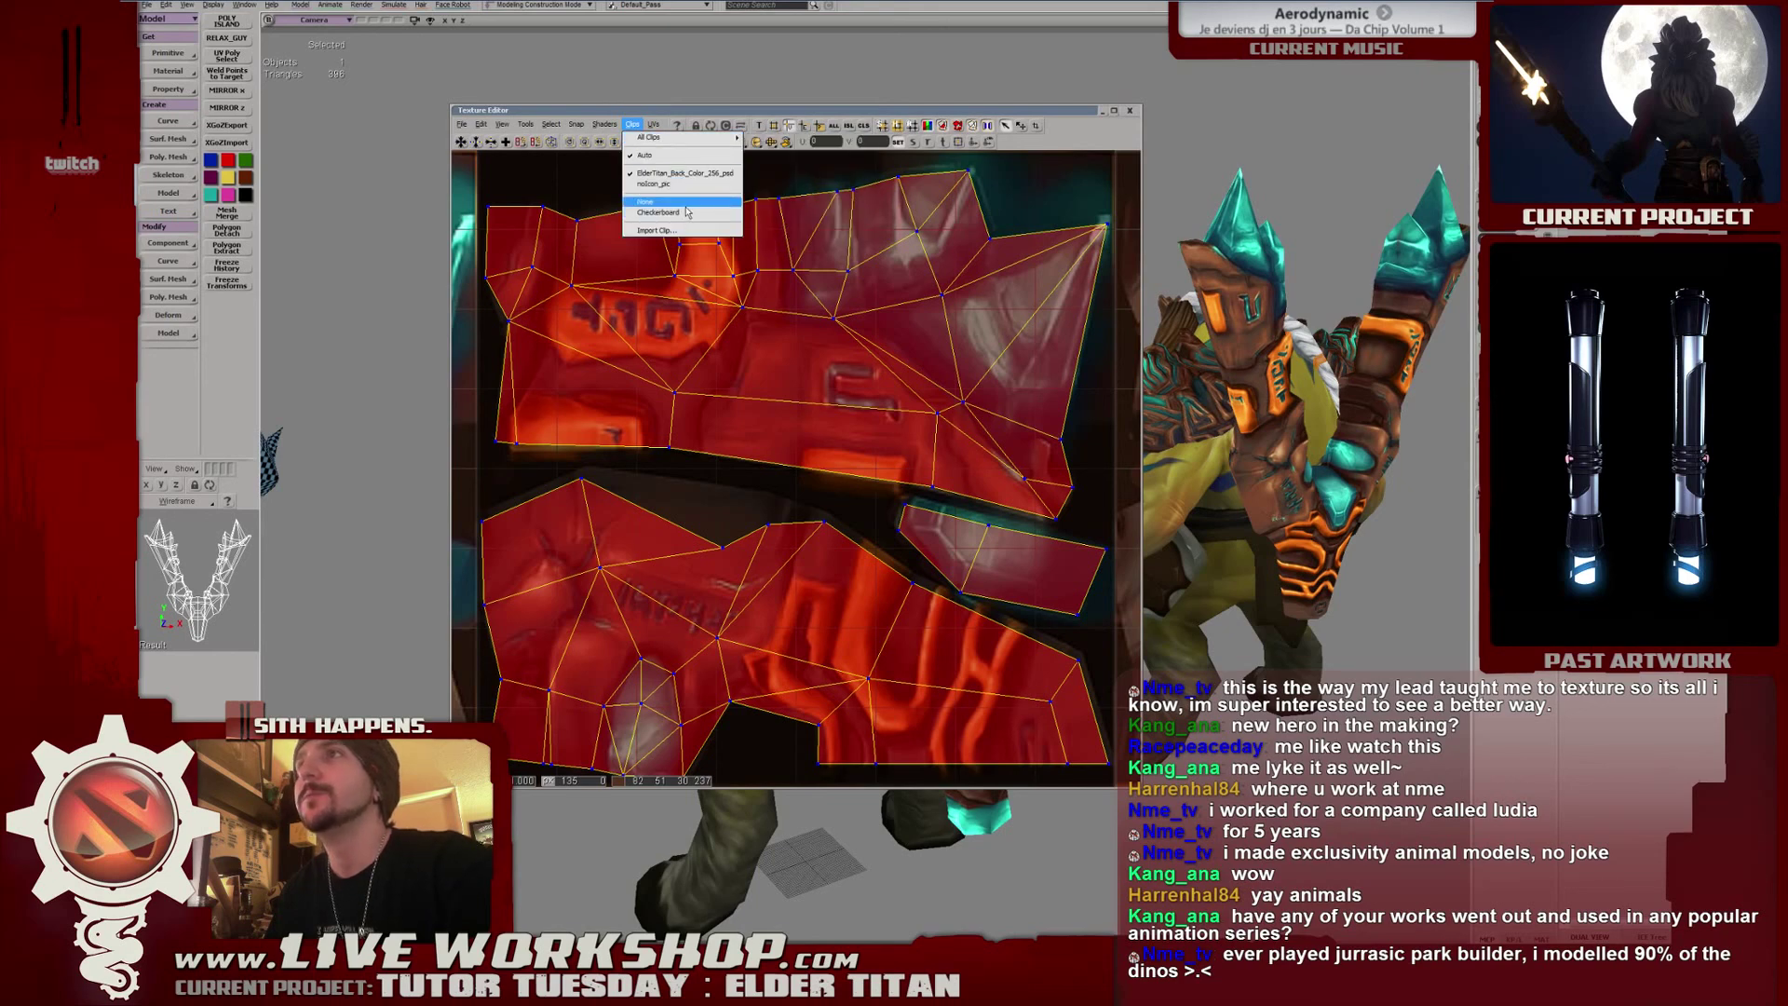
click(686, 204)
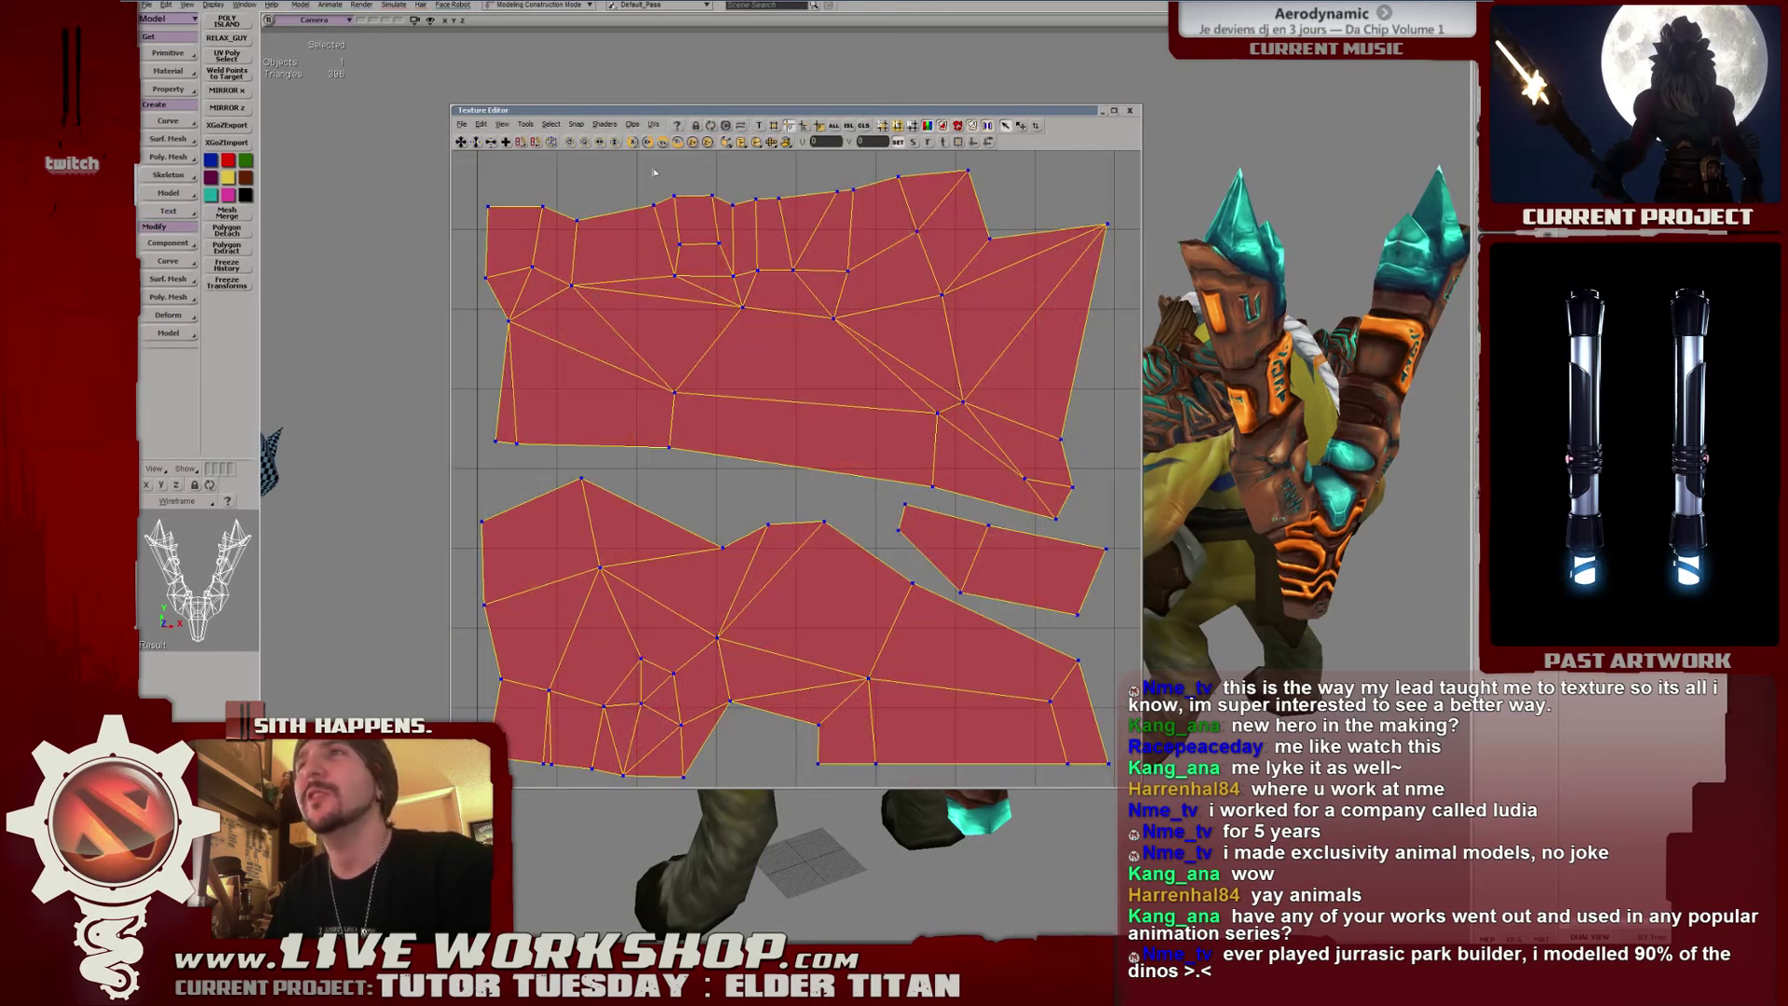
Import 2048_1024BLACK.jpg from the projects folder as the image clip behind the back armour UVs.
click(604, 124)
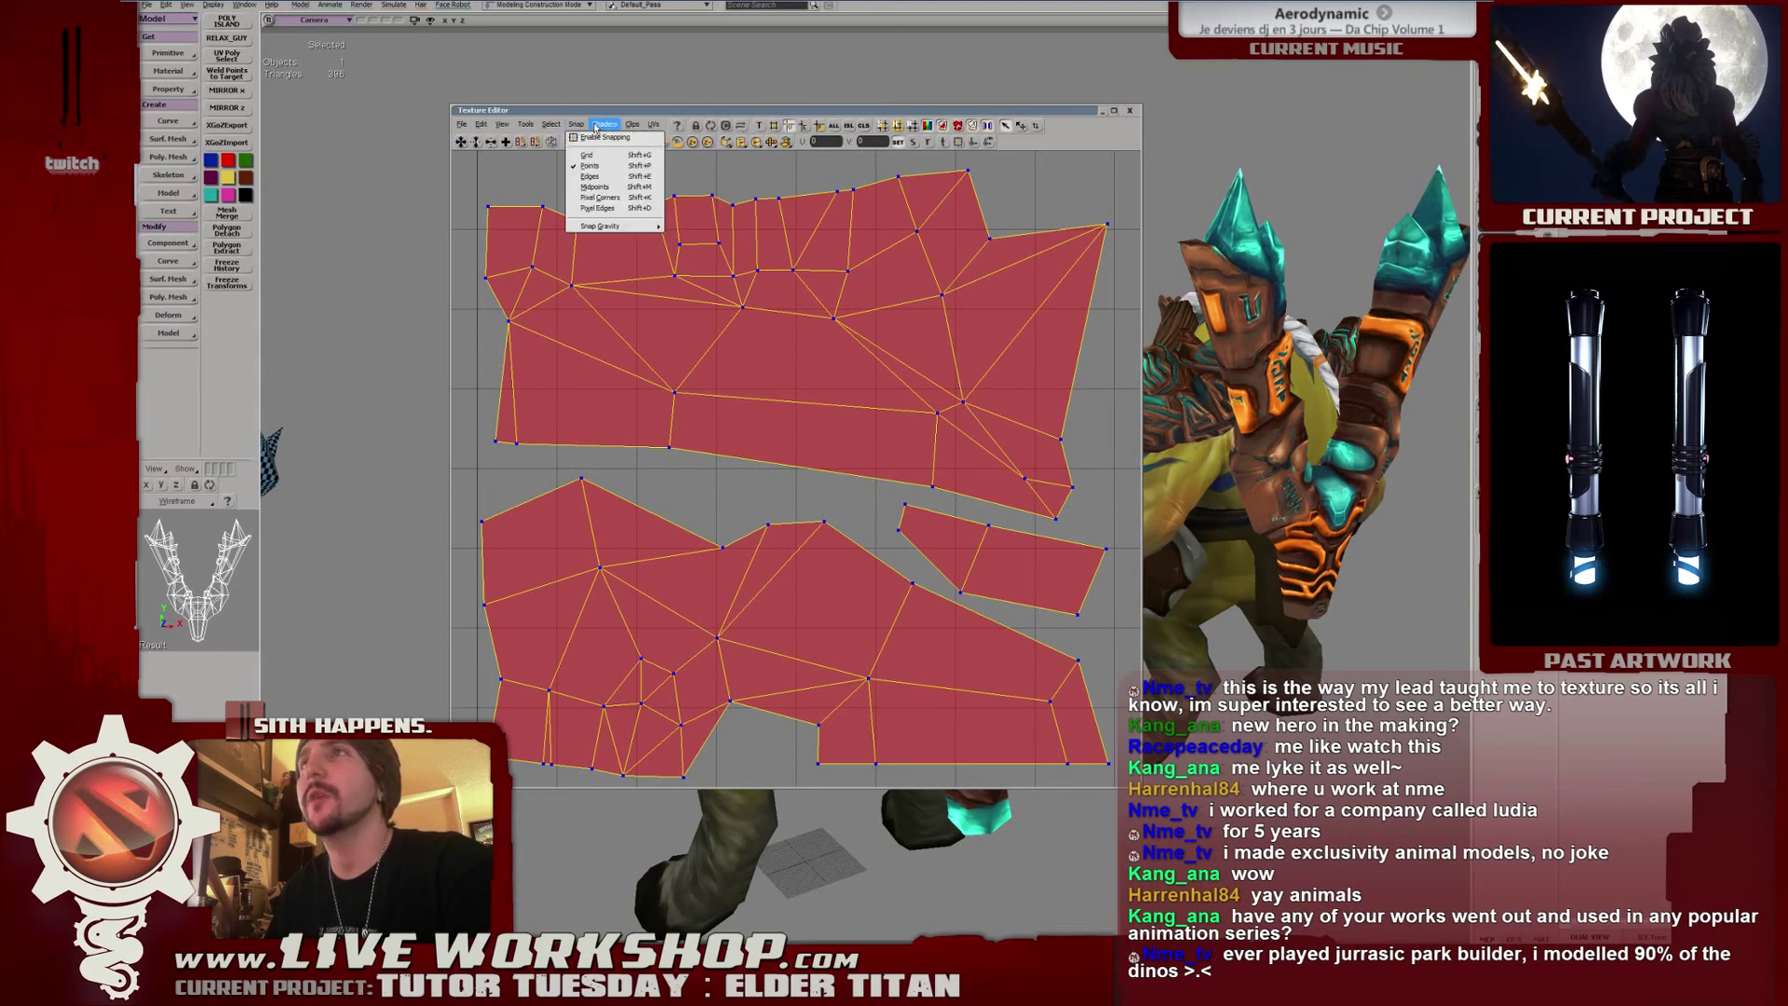
click(680, 233)
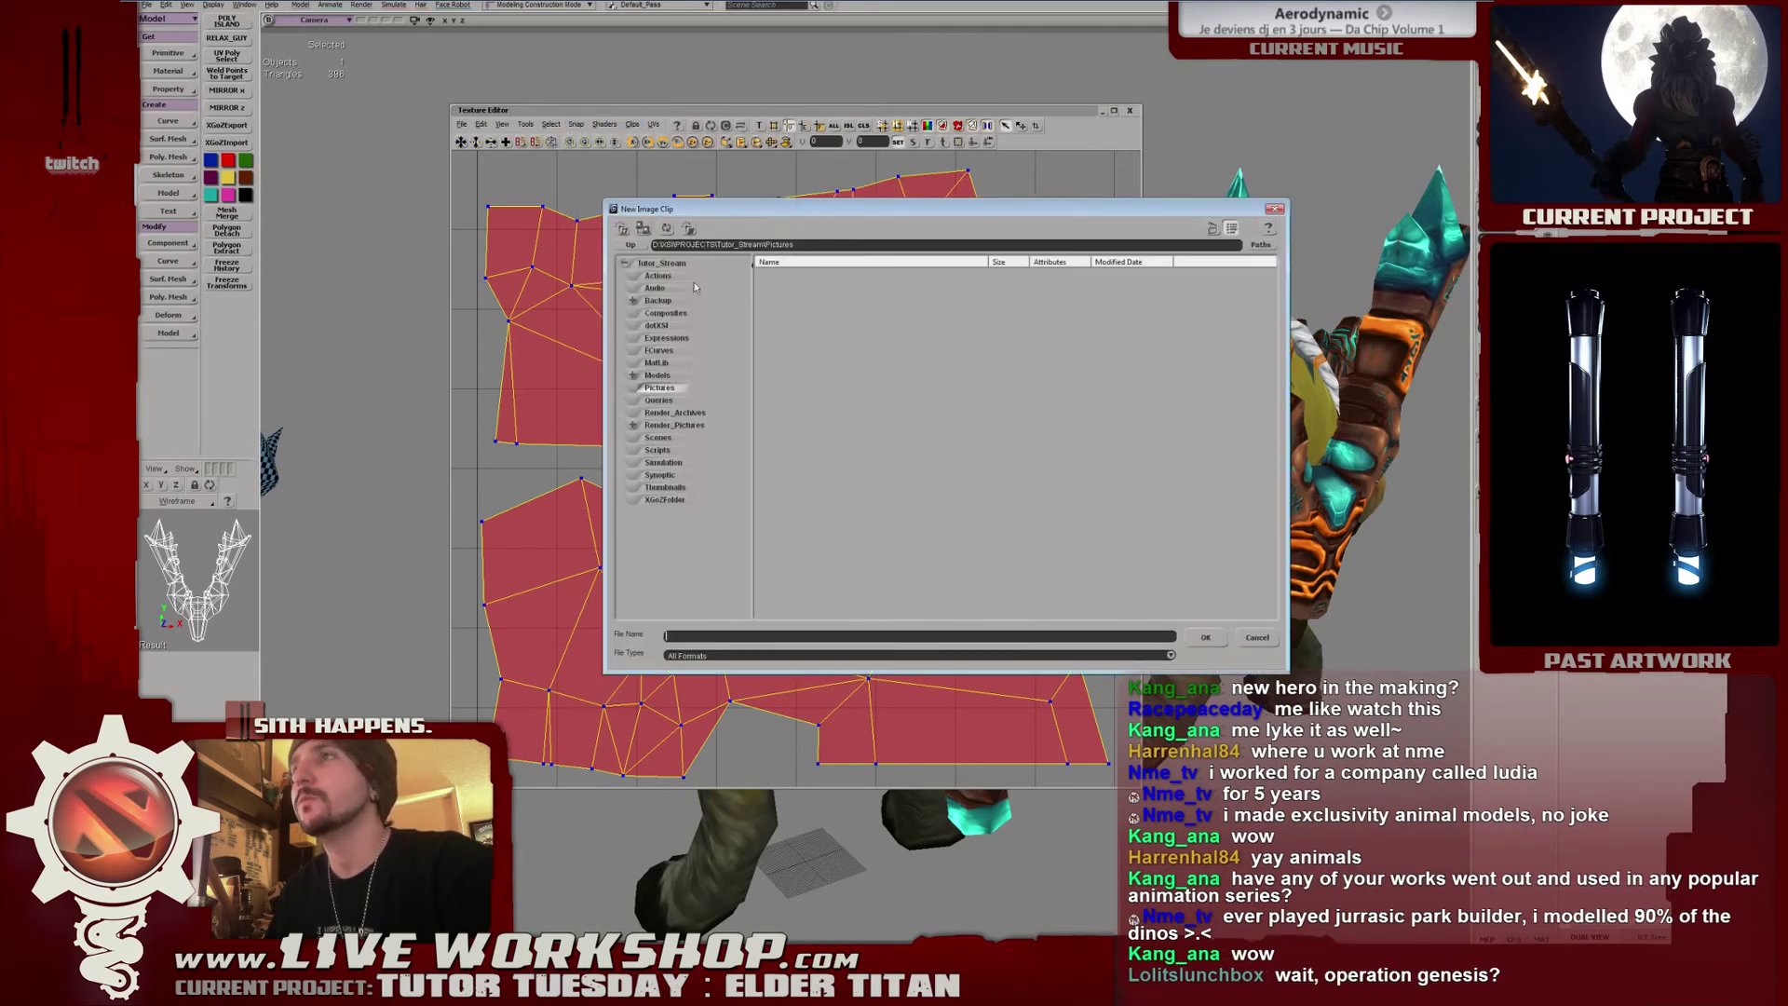
click(632, 245)
click(632, 245)
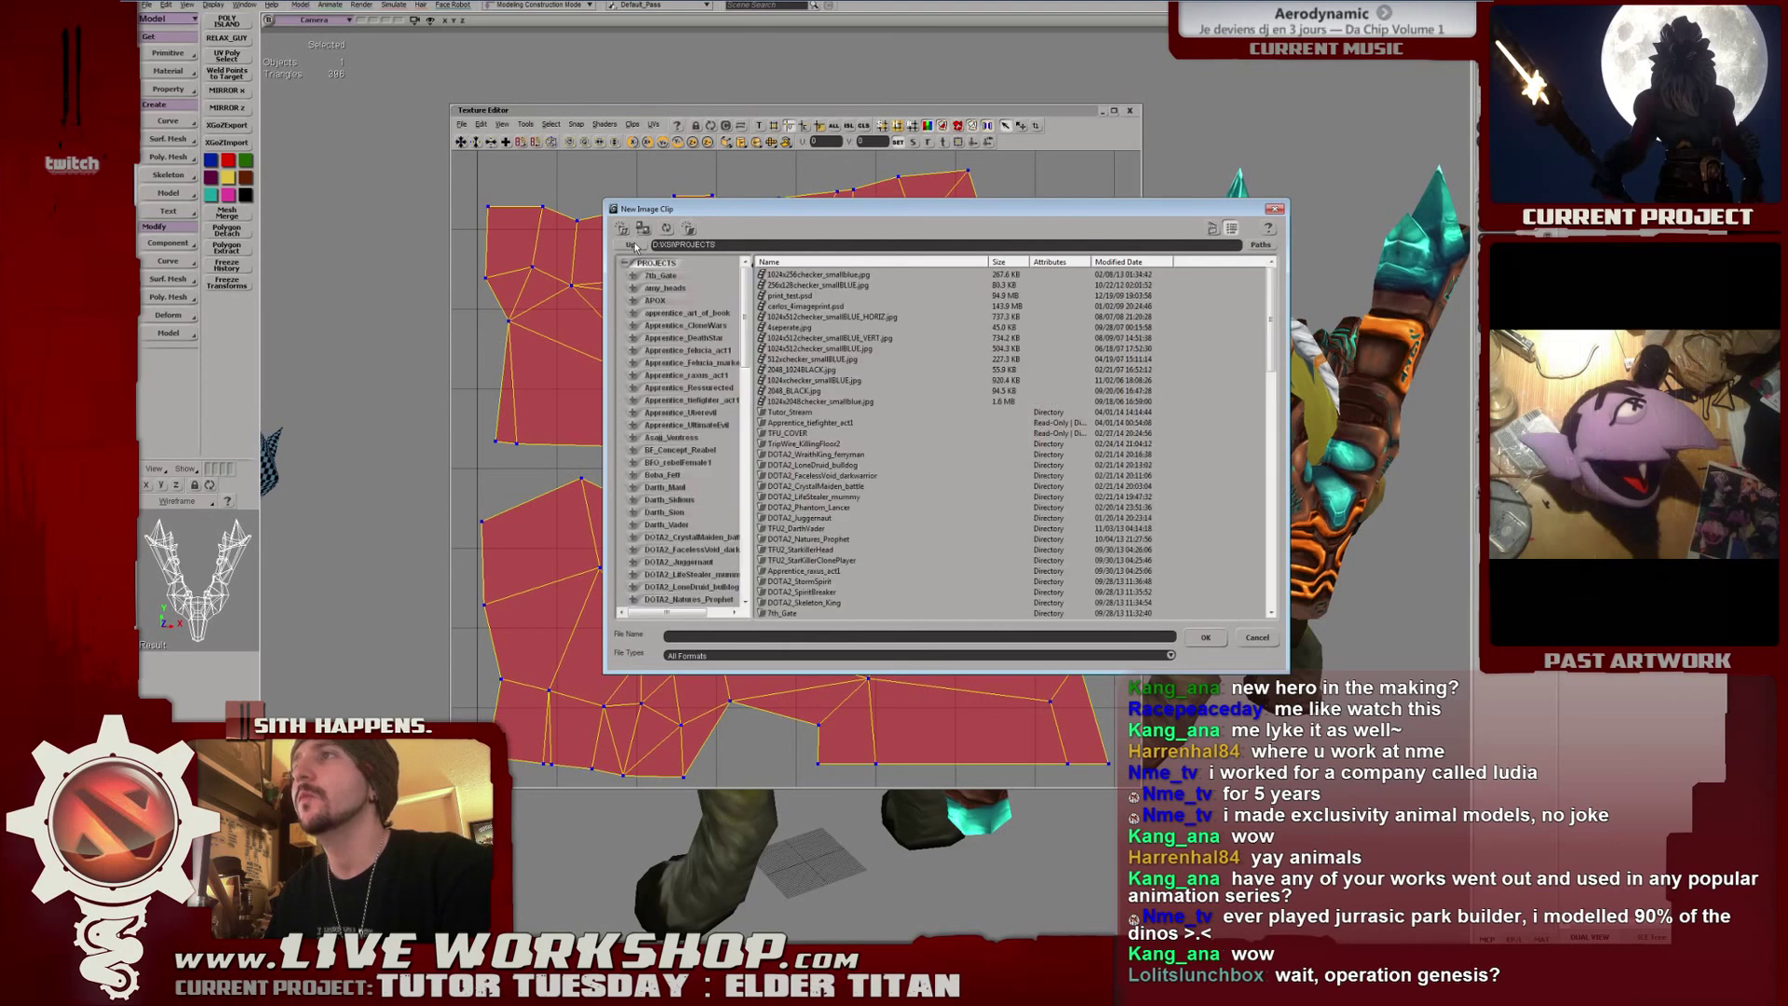
click(878, 349)
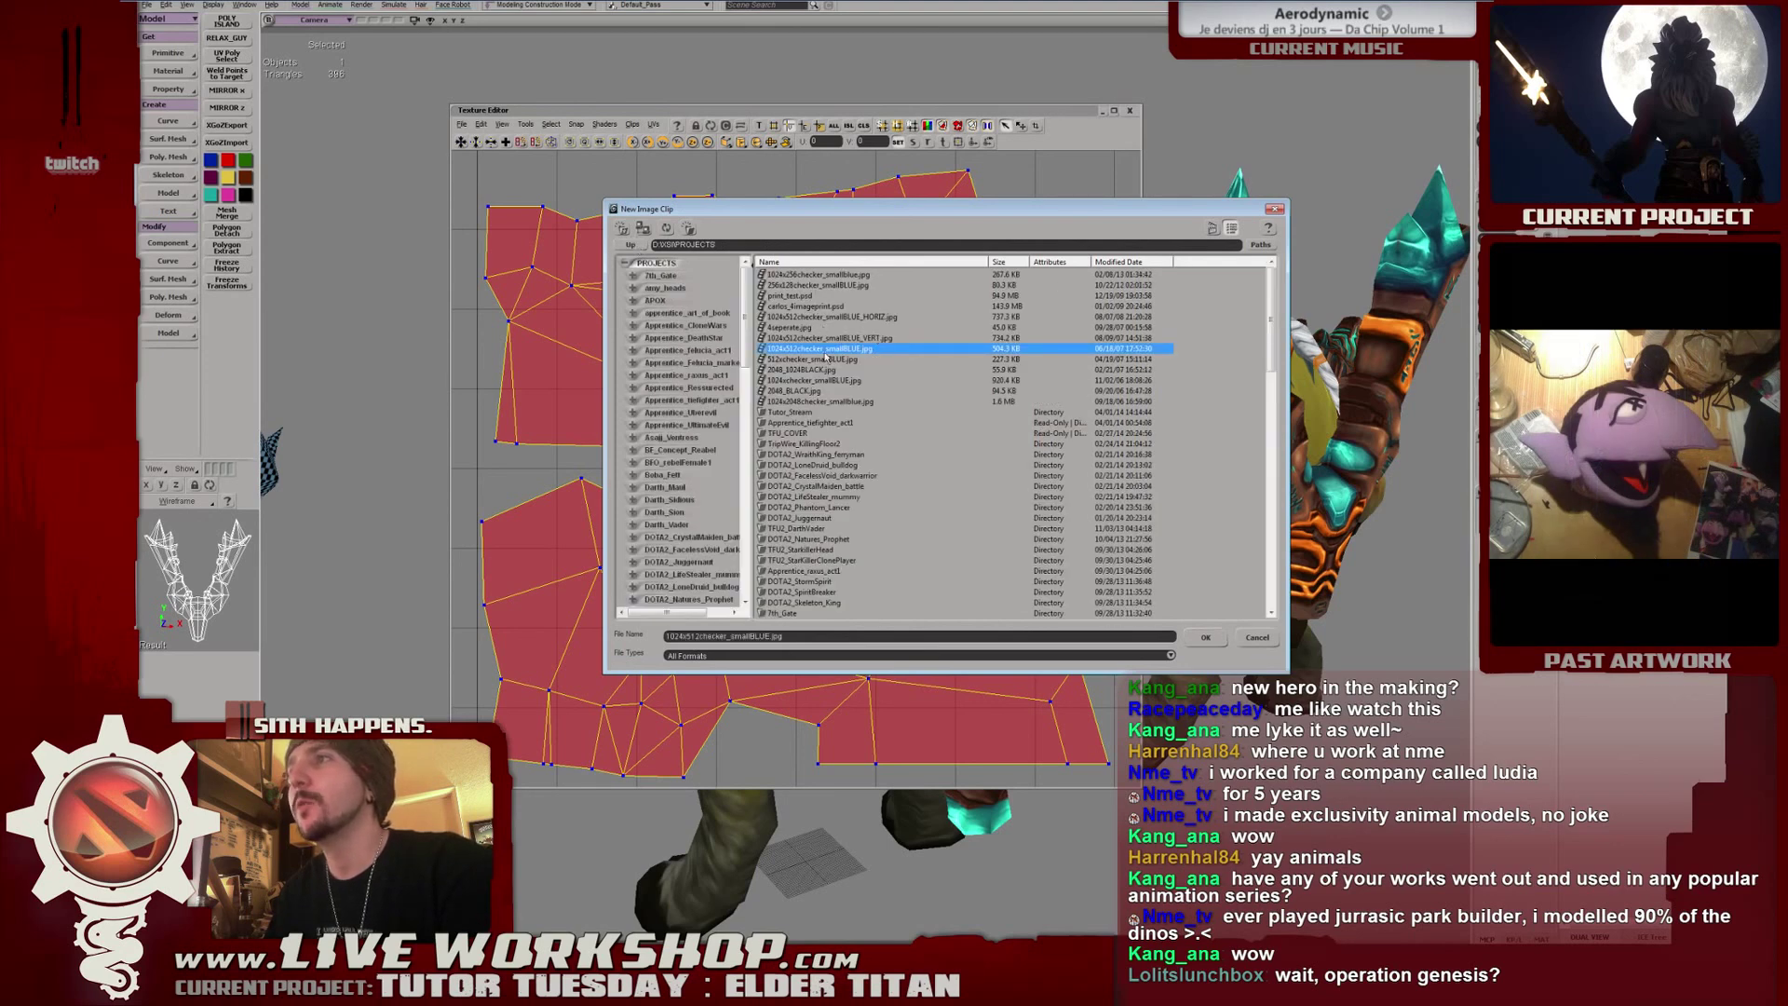
double_click(802, 371)
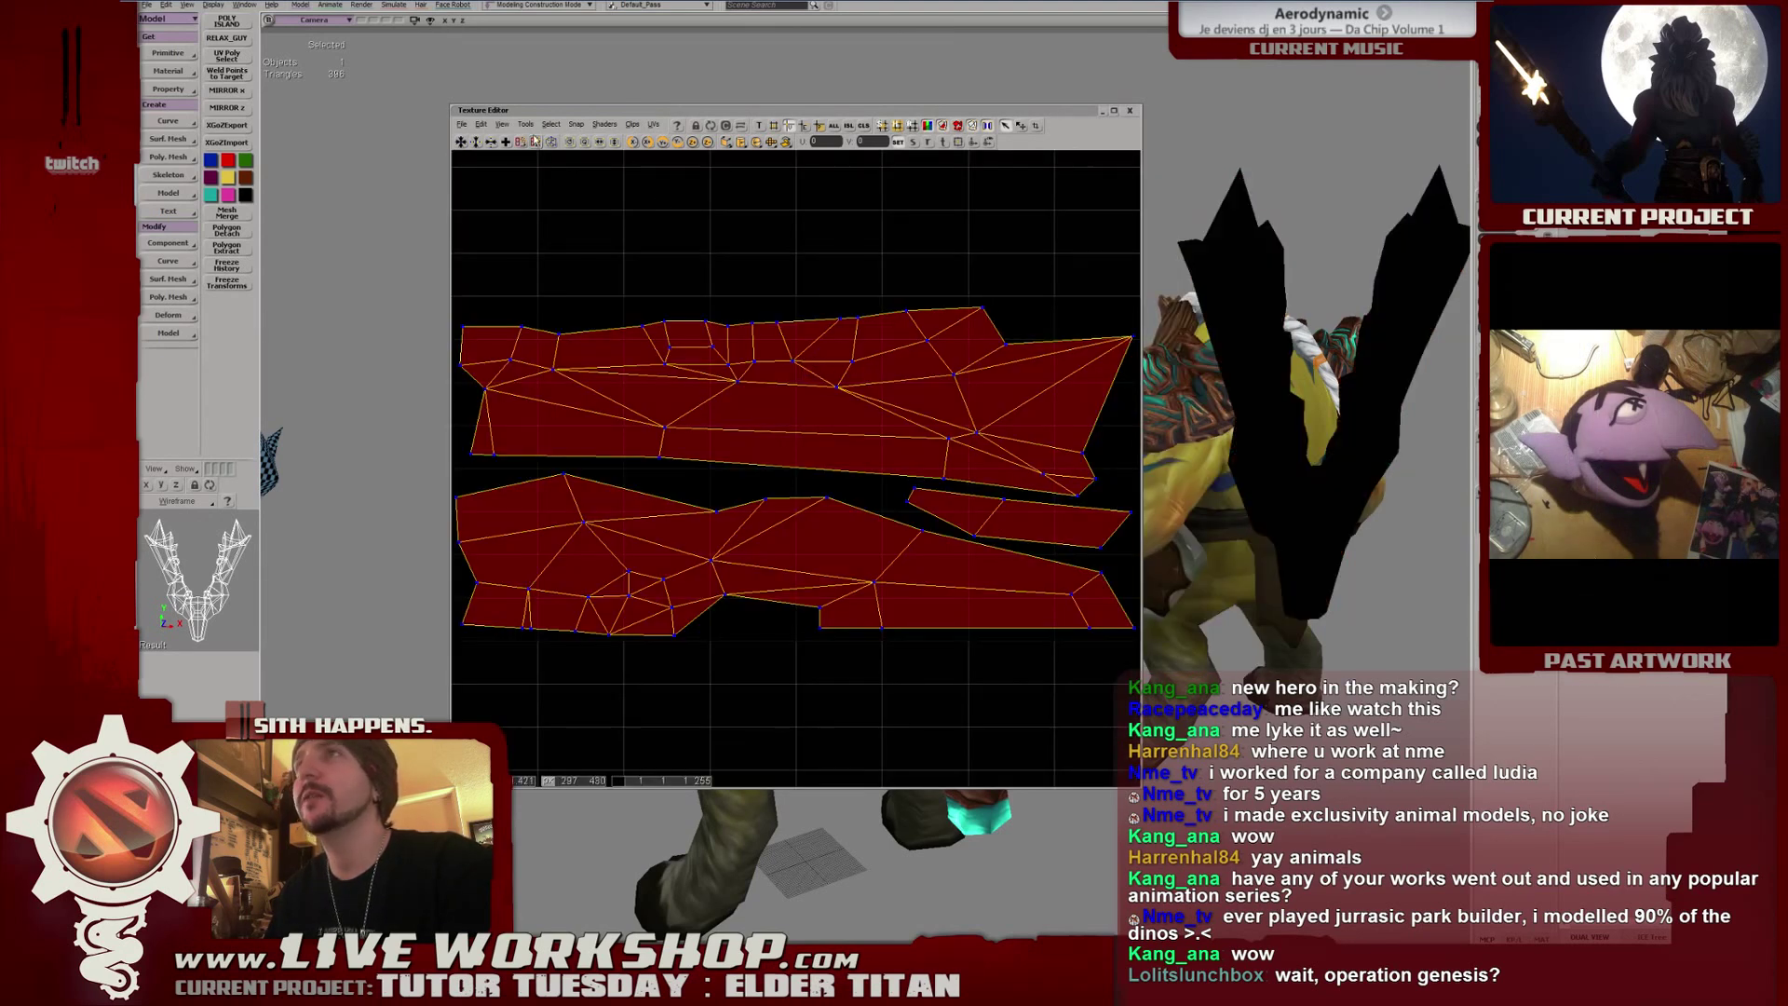
Import the square 2048_BLACK.jpg as the back armour's image clip and frame the whole UV layout.
click(614, 125)
click(762, 261)
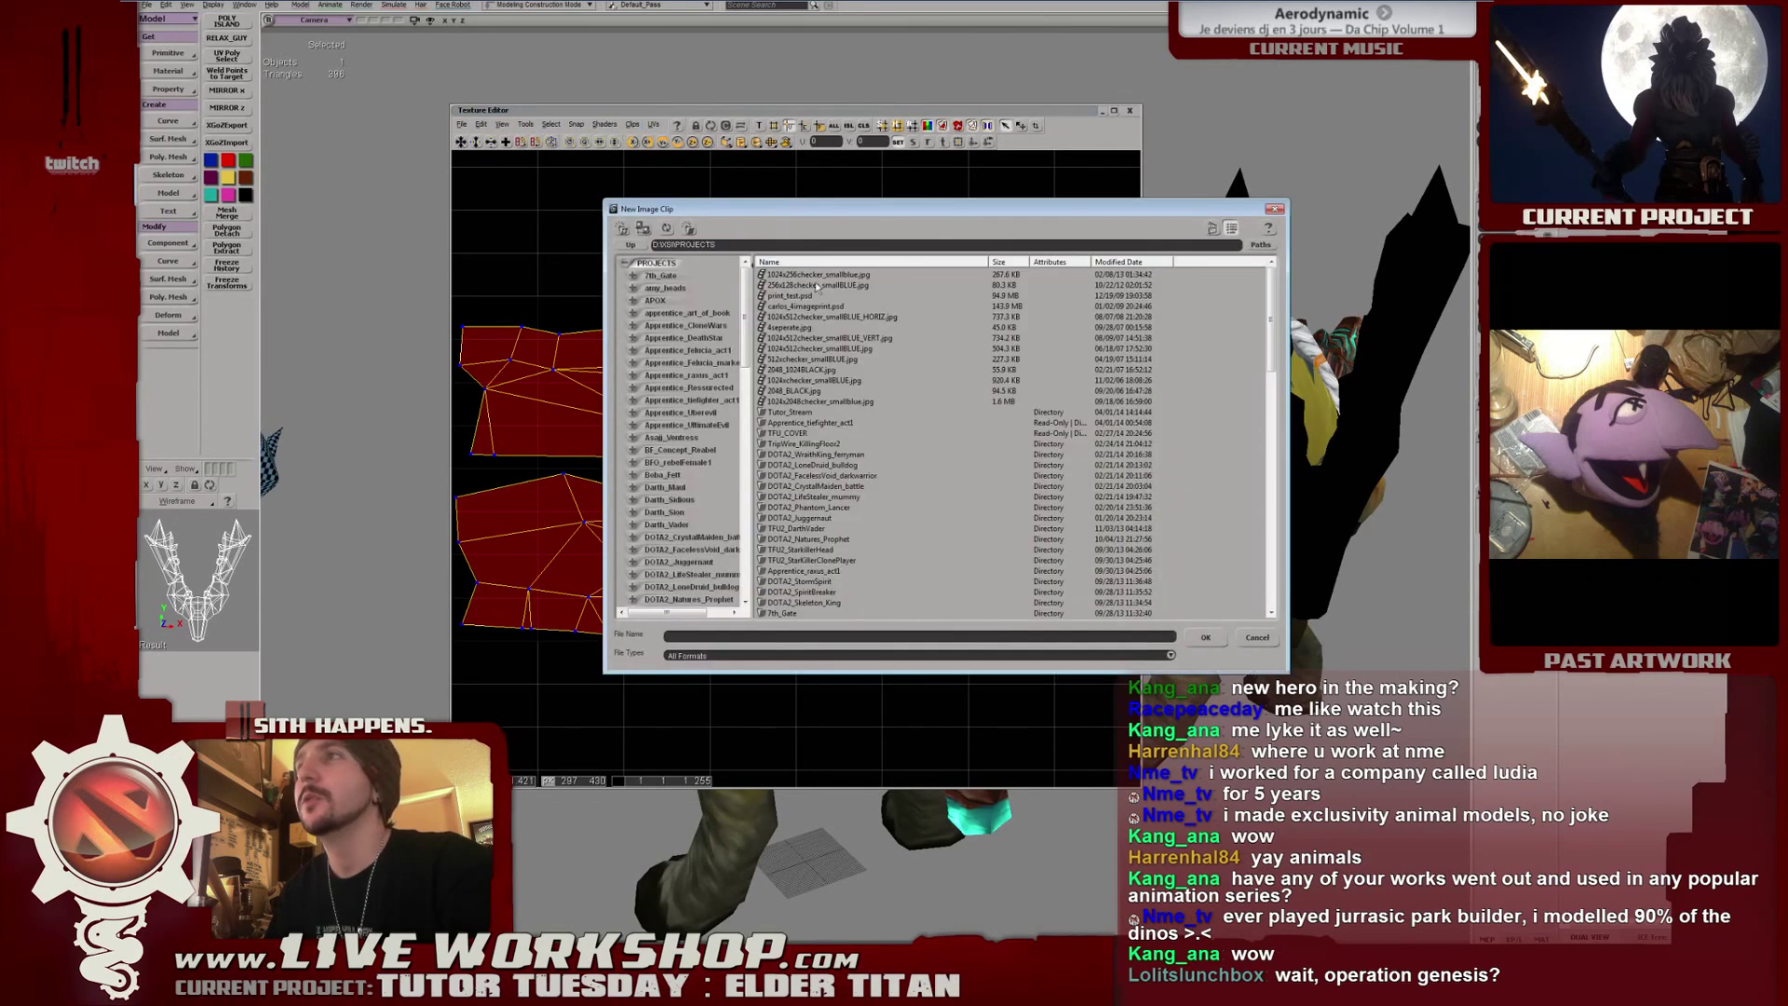
click(818, 263)
scroll(843, 438, down, 10)
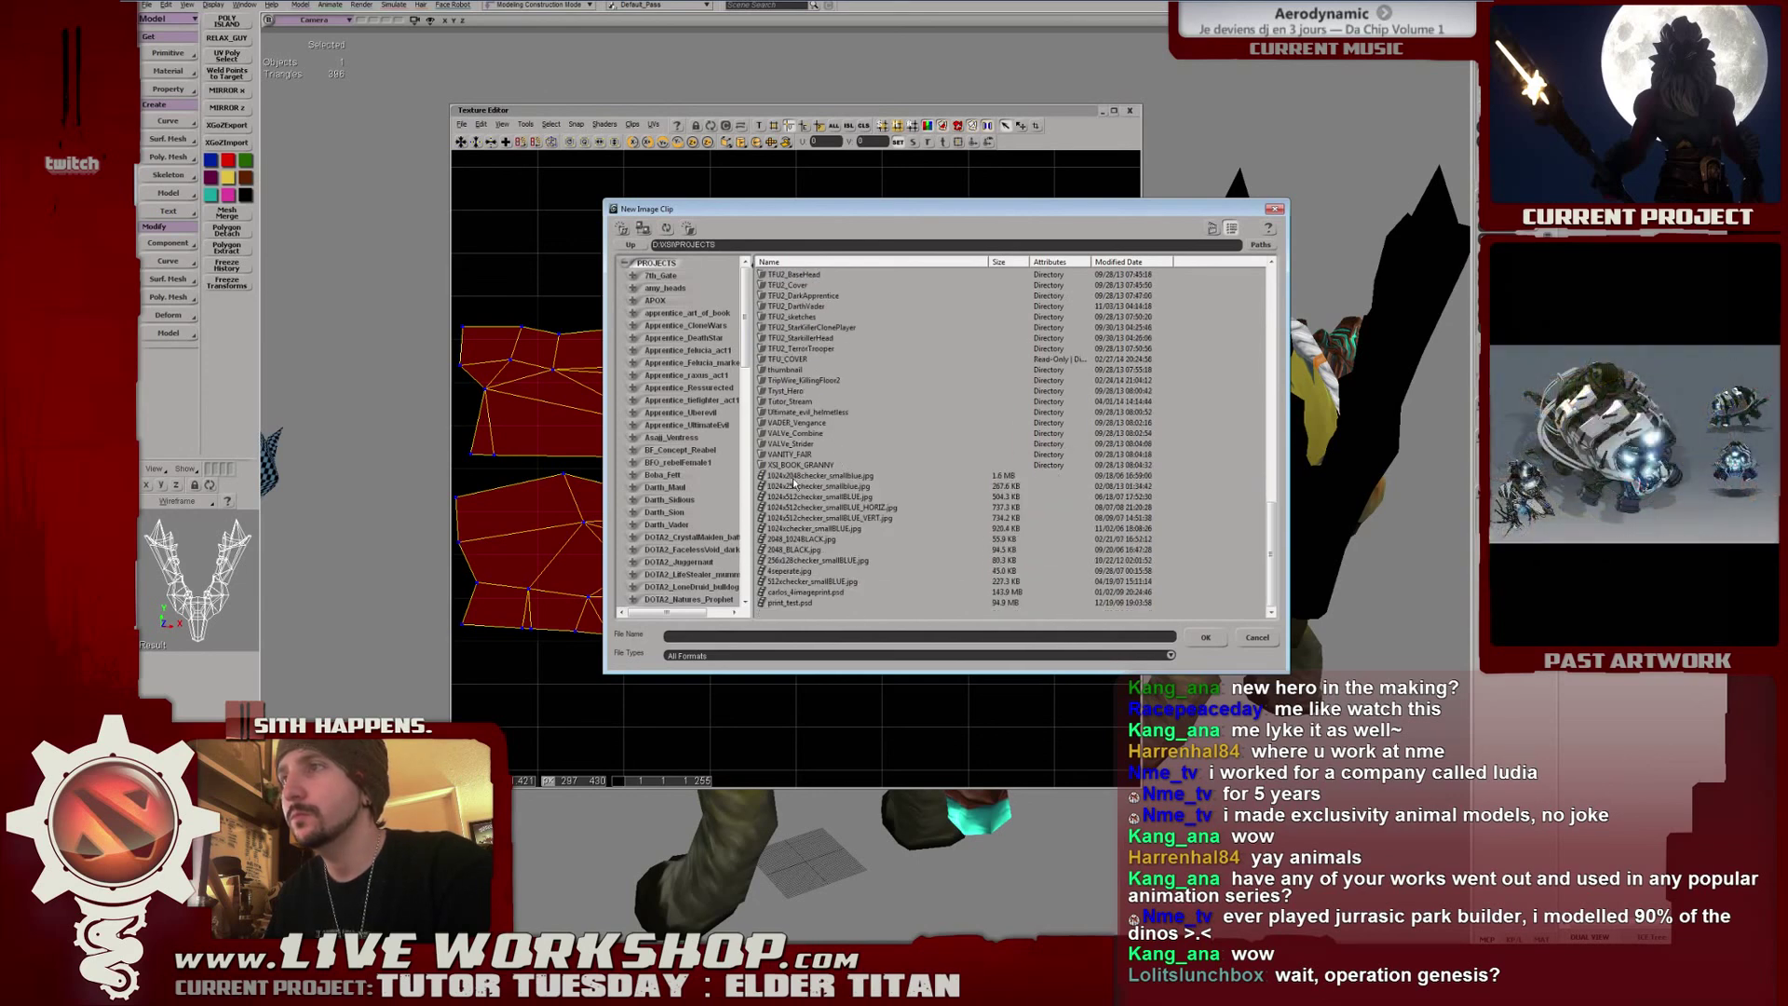
double_click(791, 550)
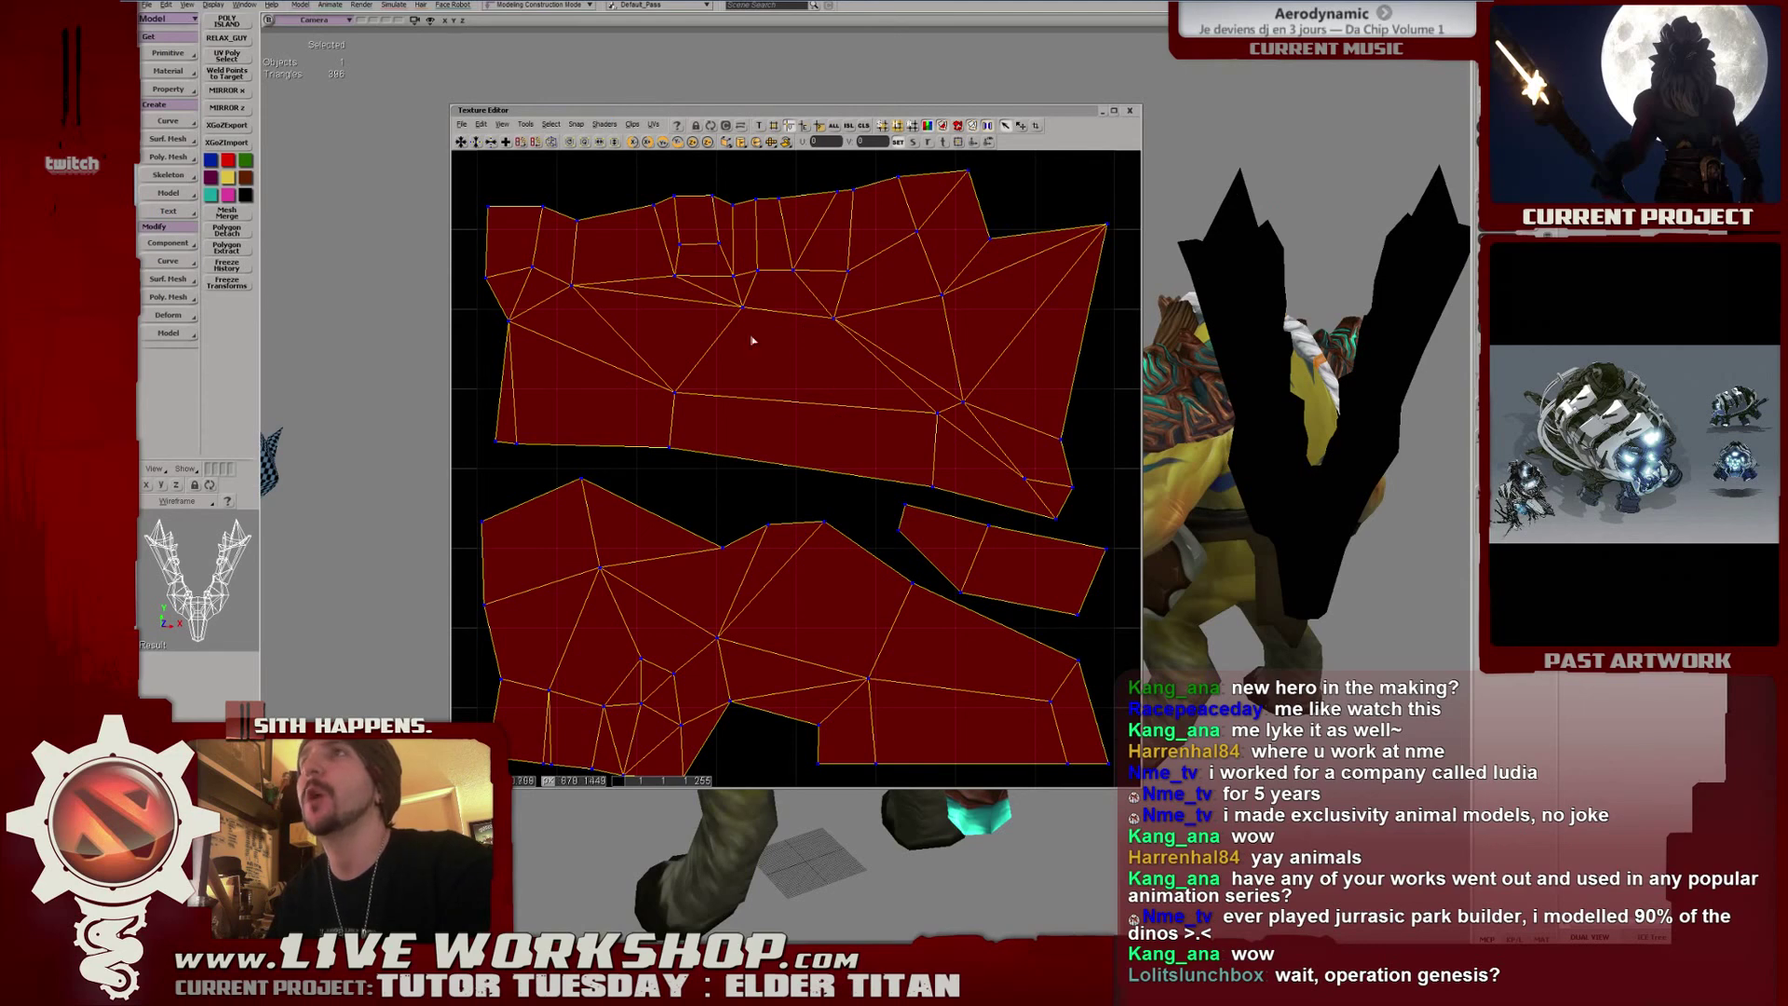
key(a)
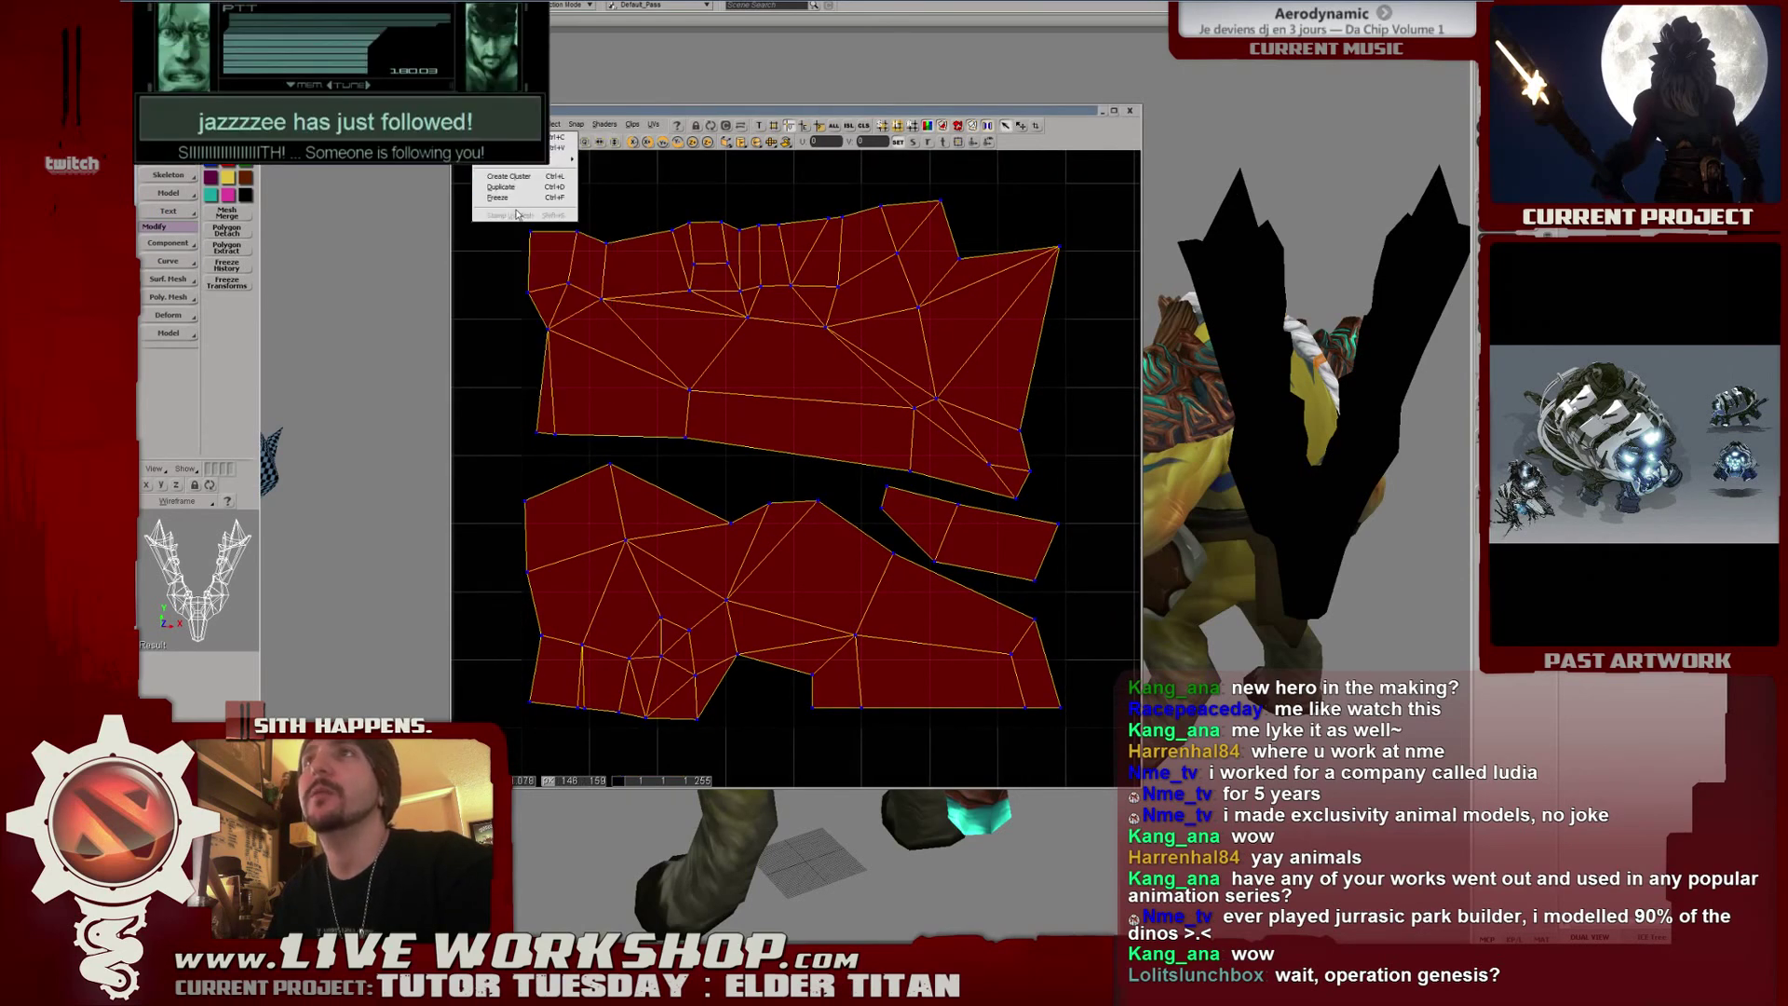
click(502, 124)
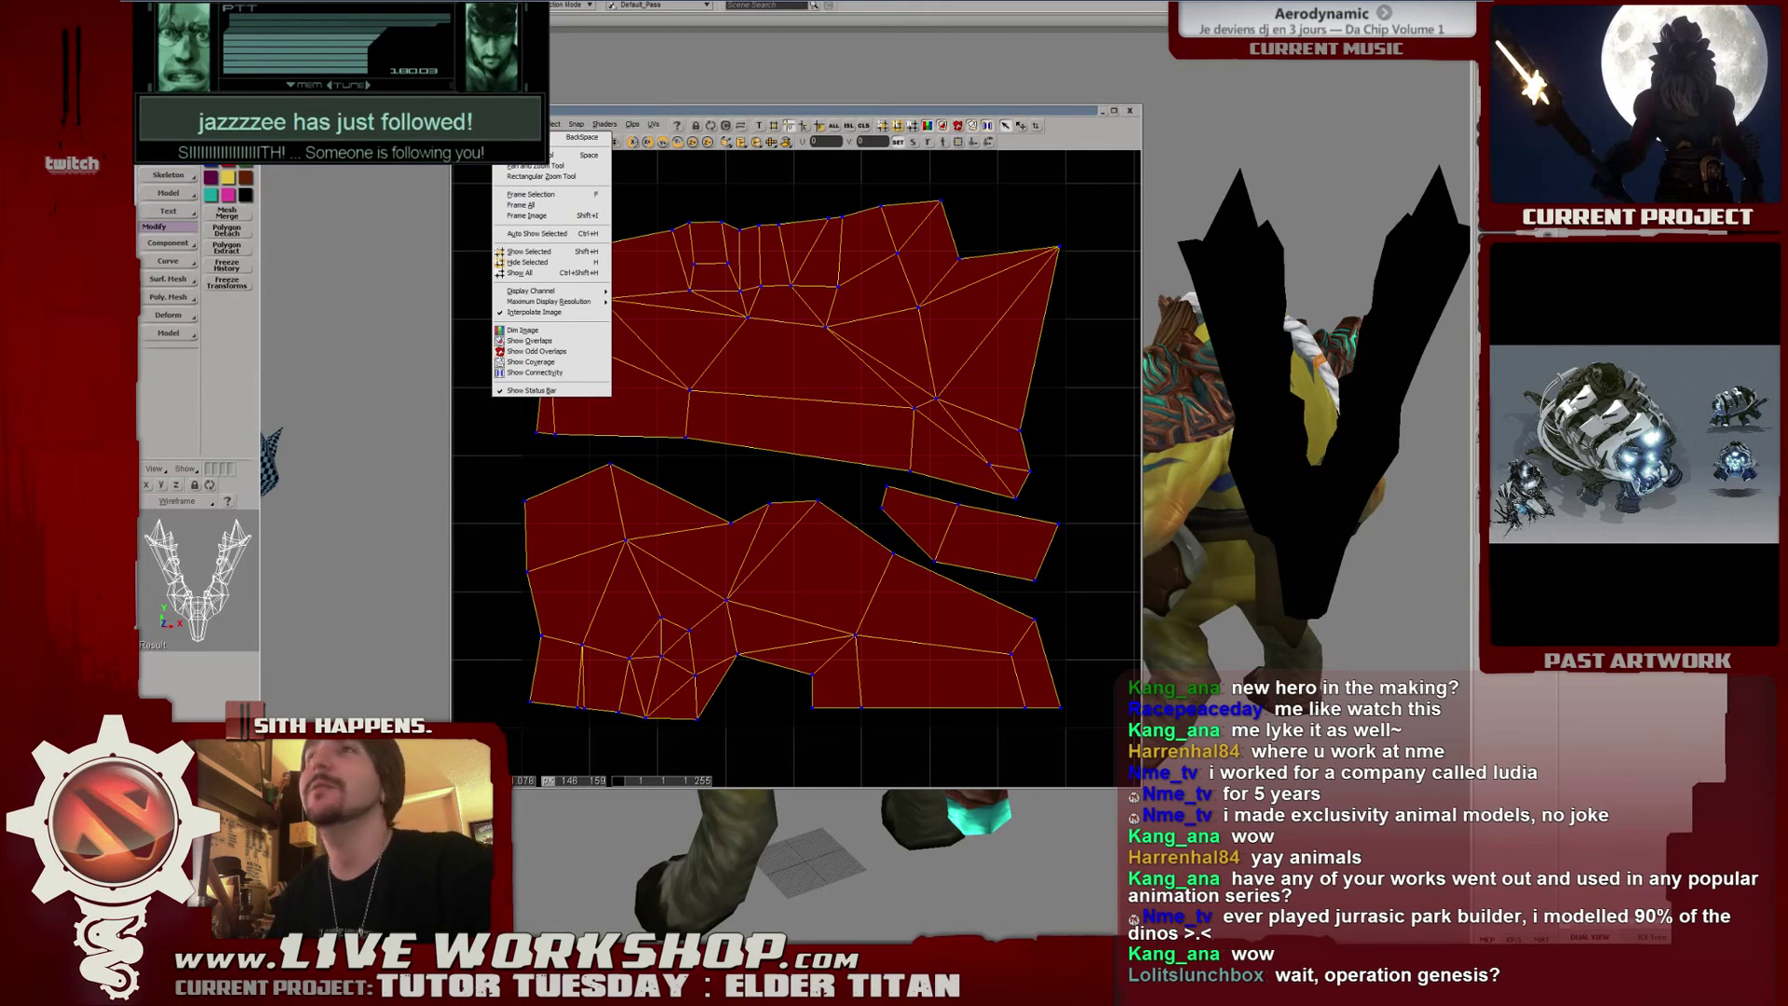
mouse_move(550, 303)
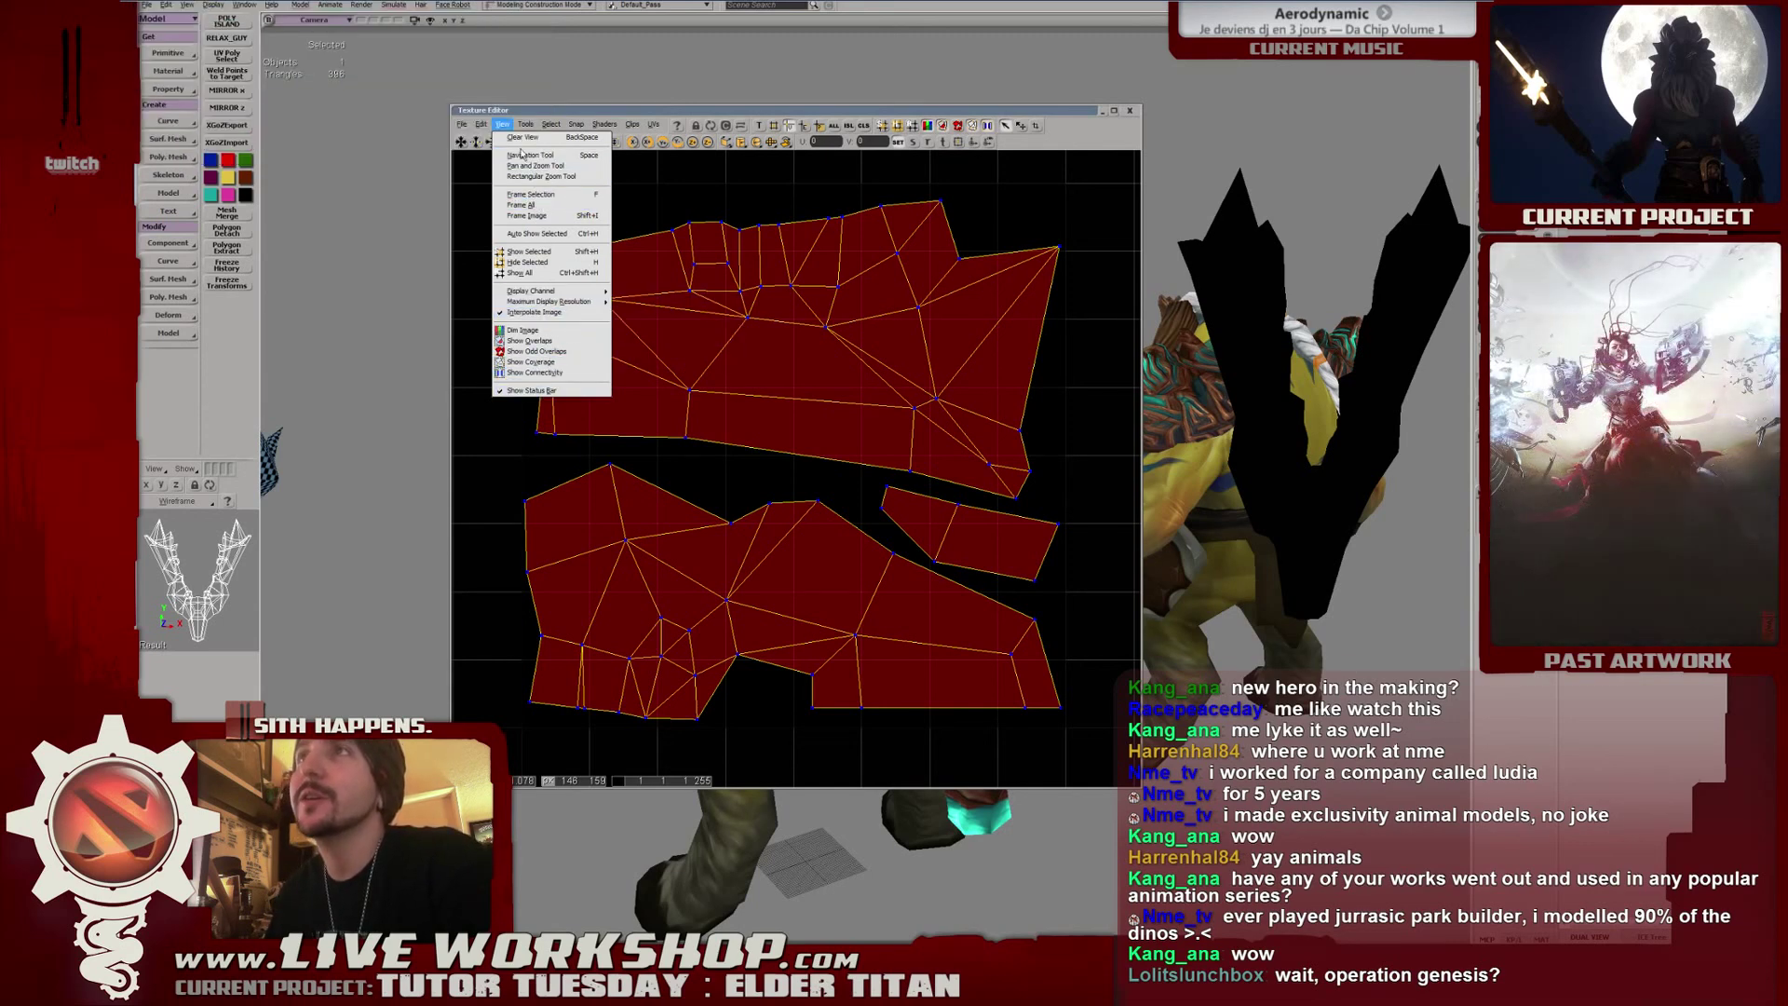
mouse_move(527, 125)
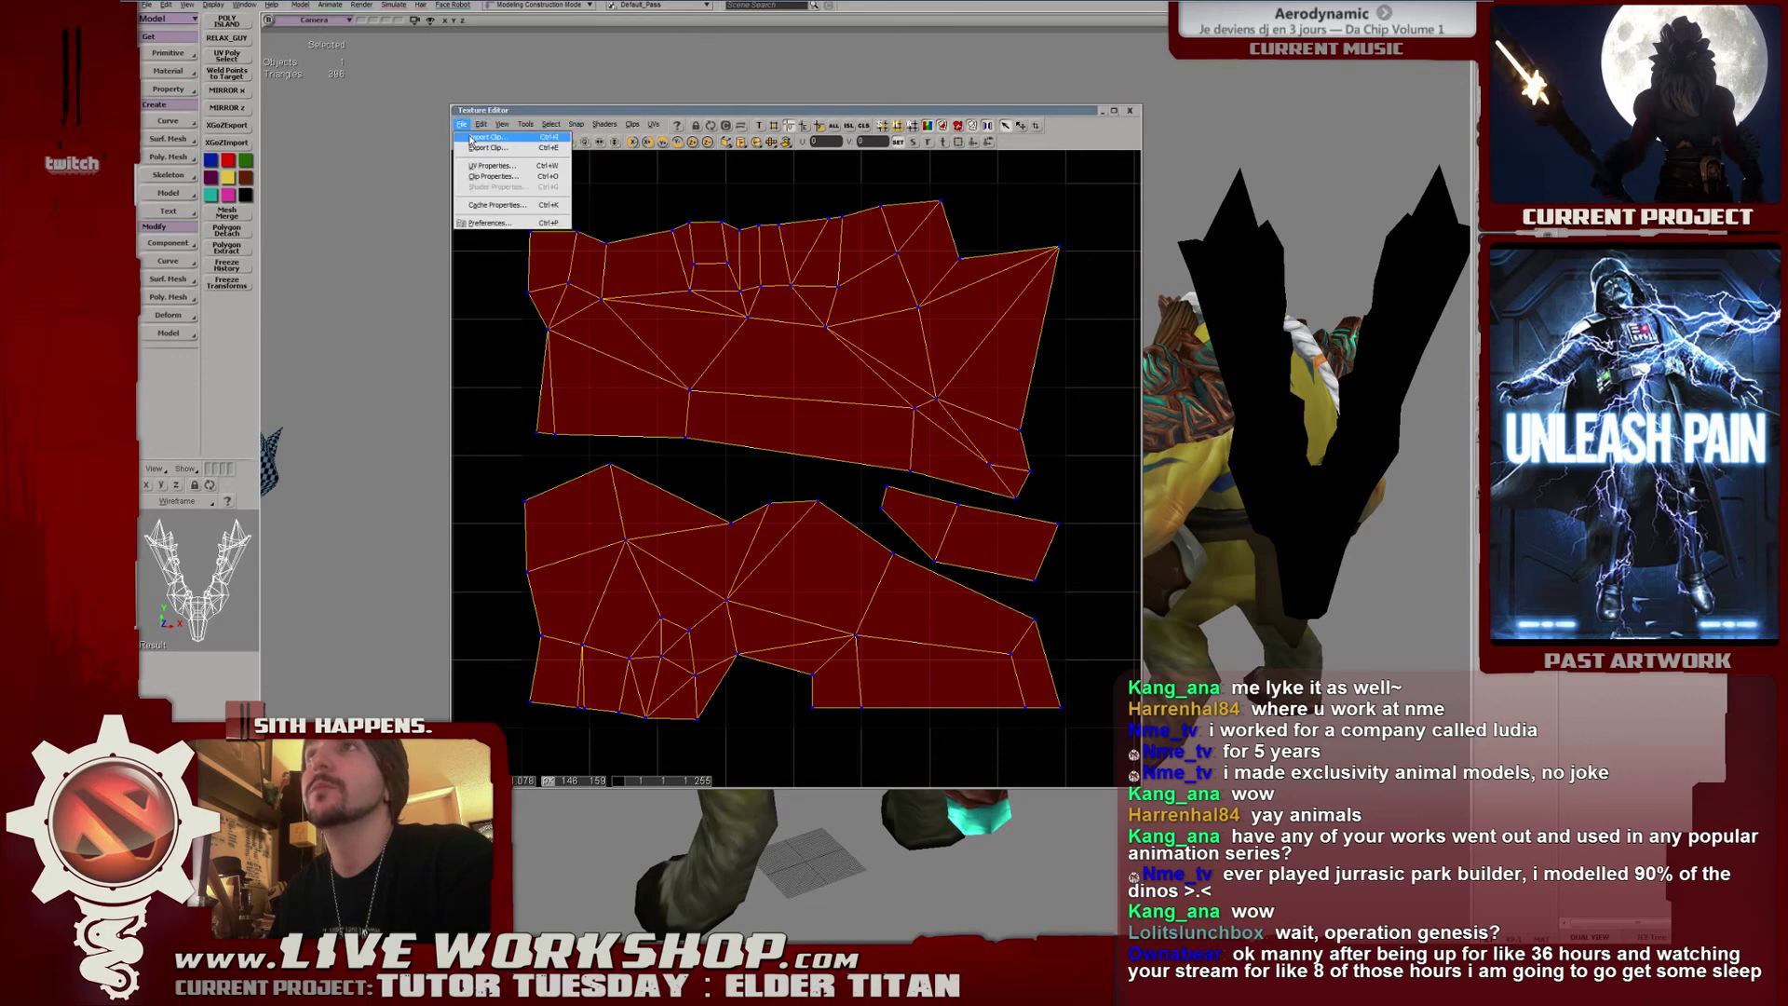
drag(585, 125, 552, 113)
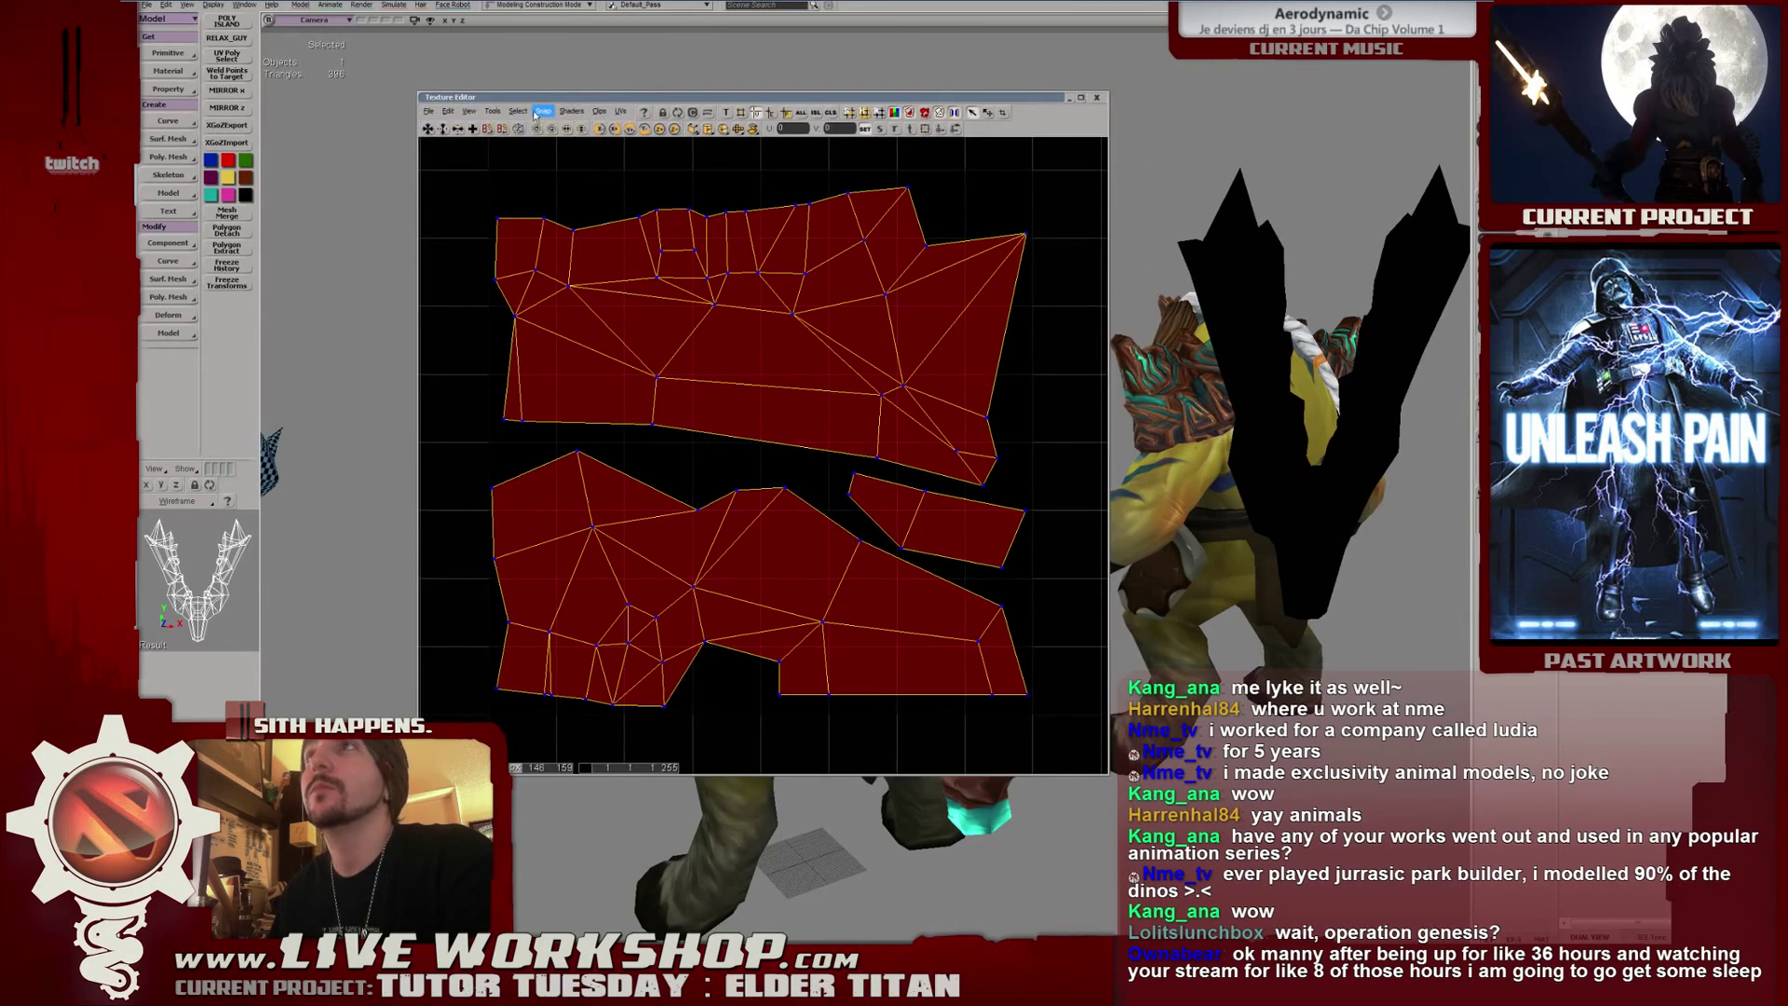
click(490, 112)
mouse_move(471, 114)
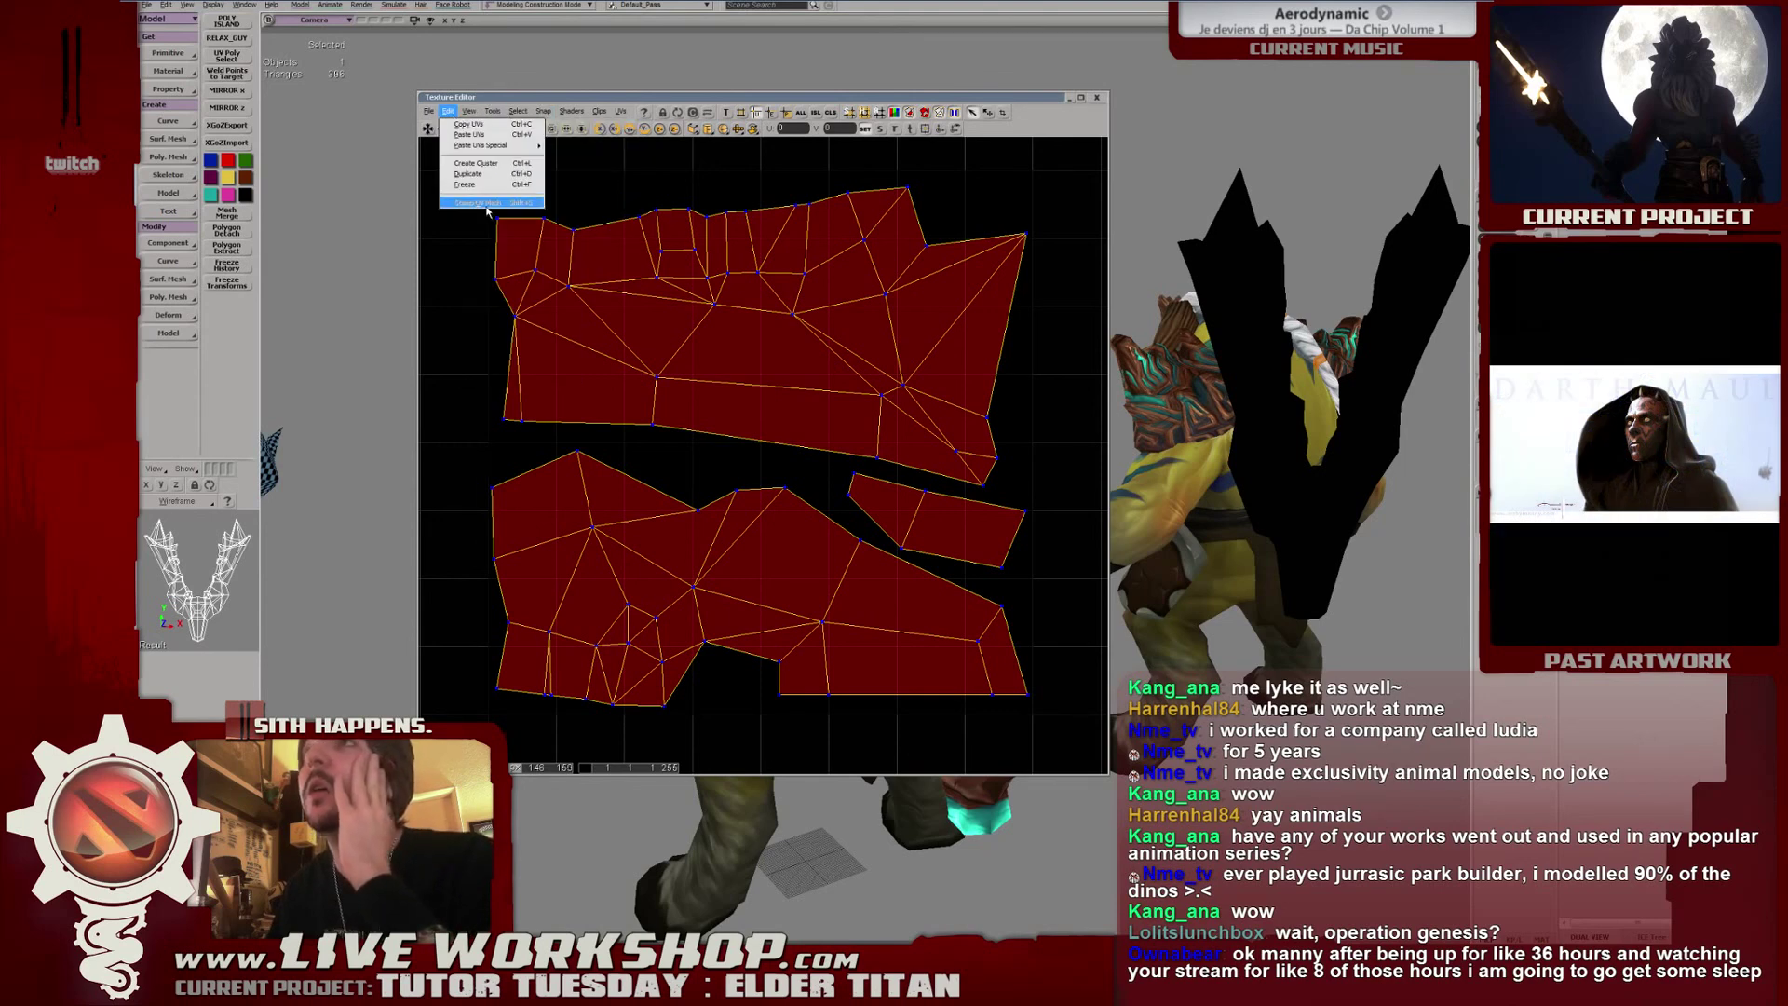
click(614, 202)
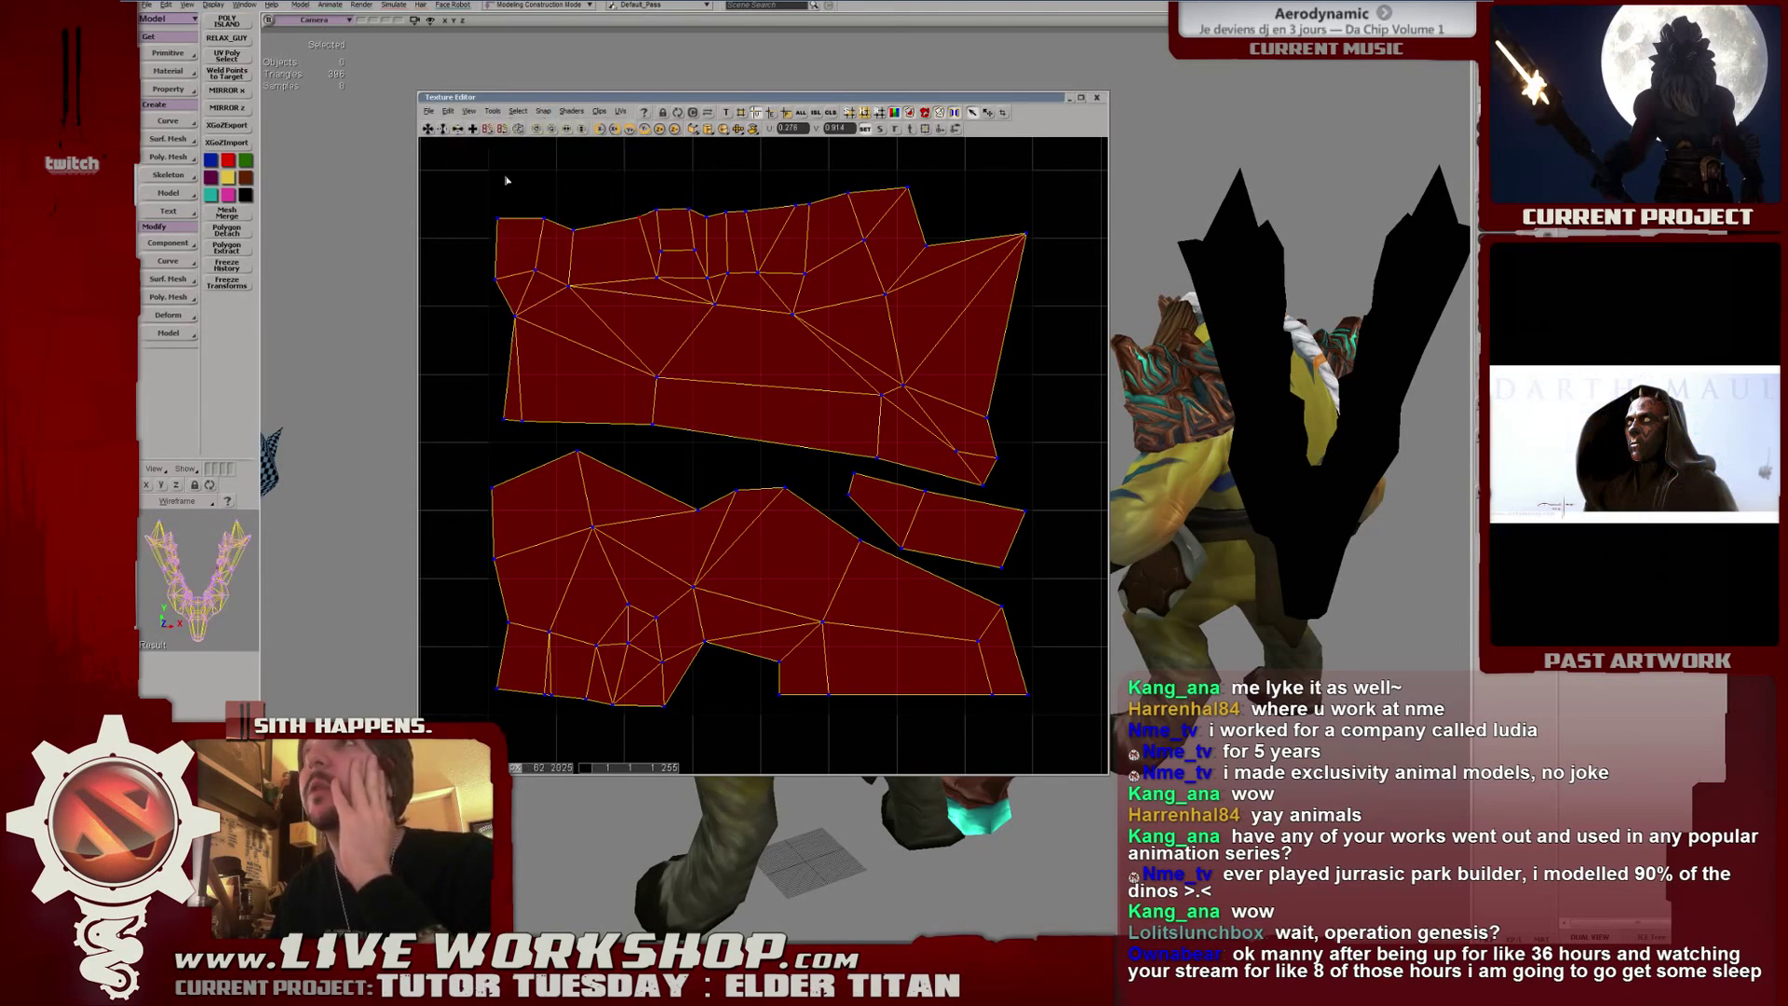
key(space)
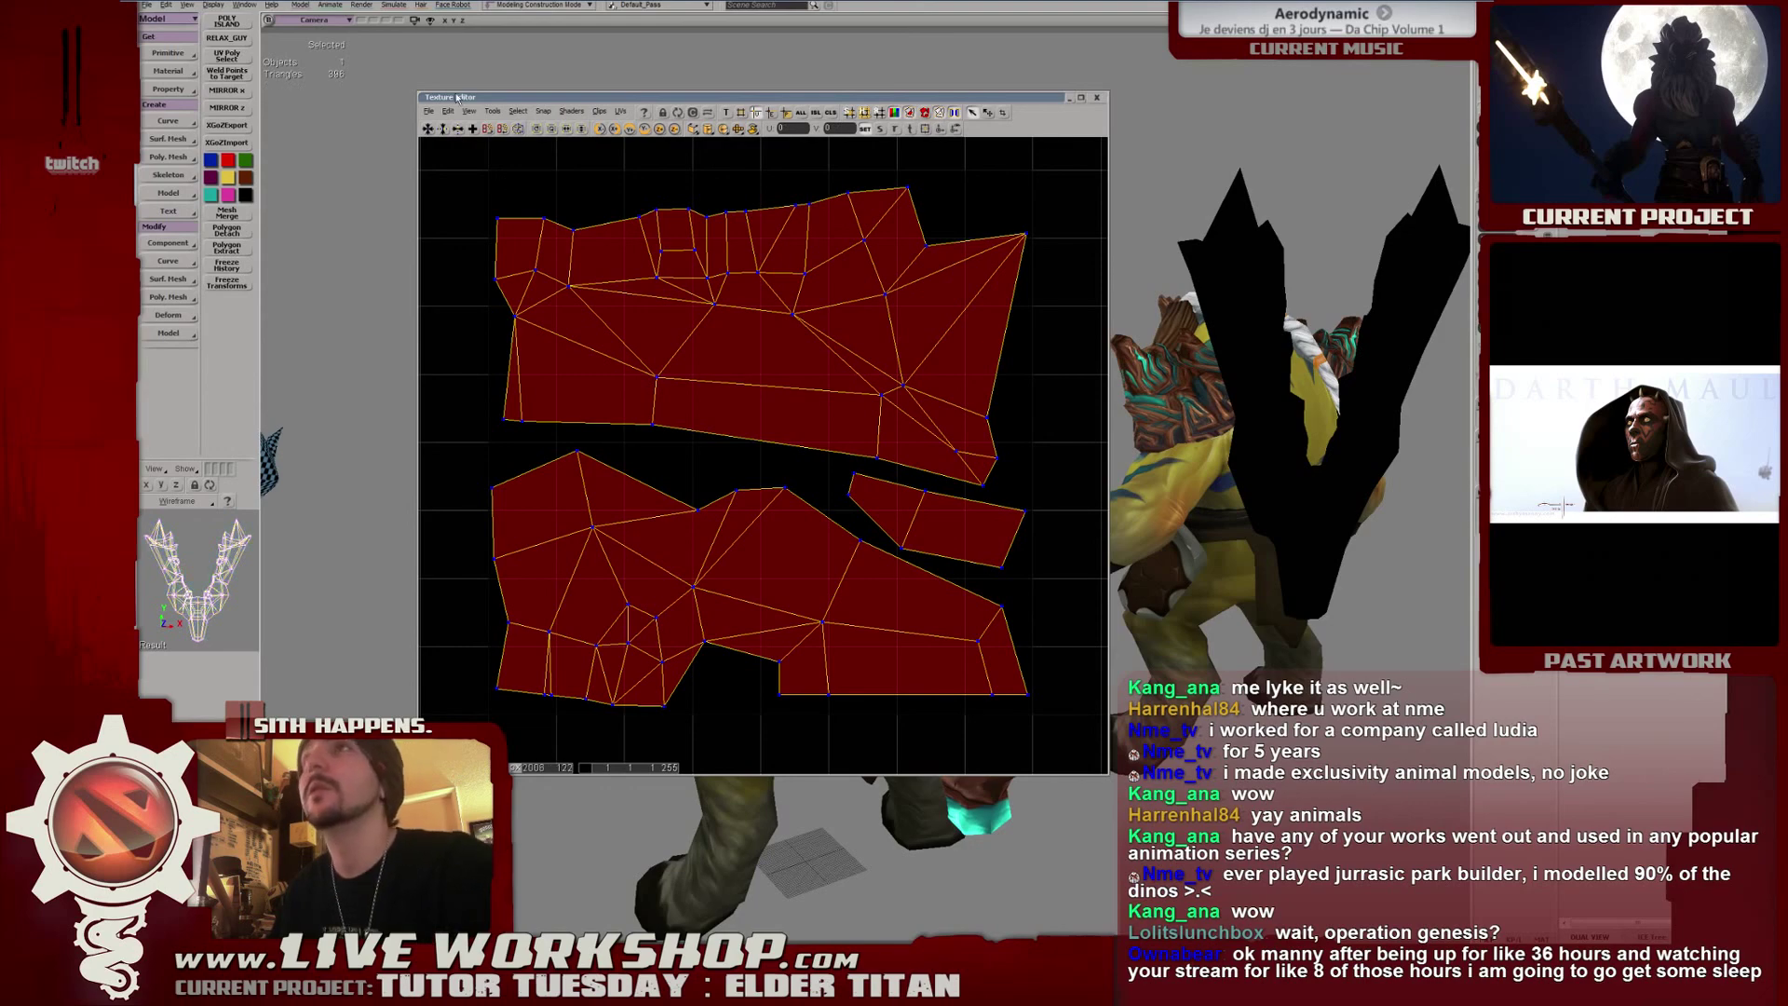
drag(456, 97, 442, 94)
click(416, 109)
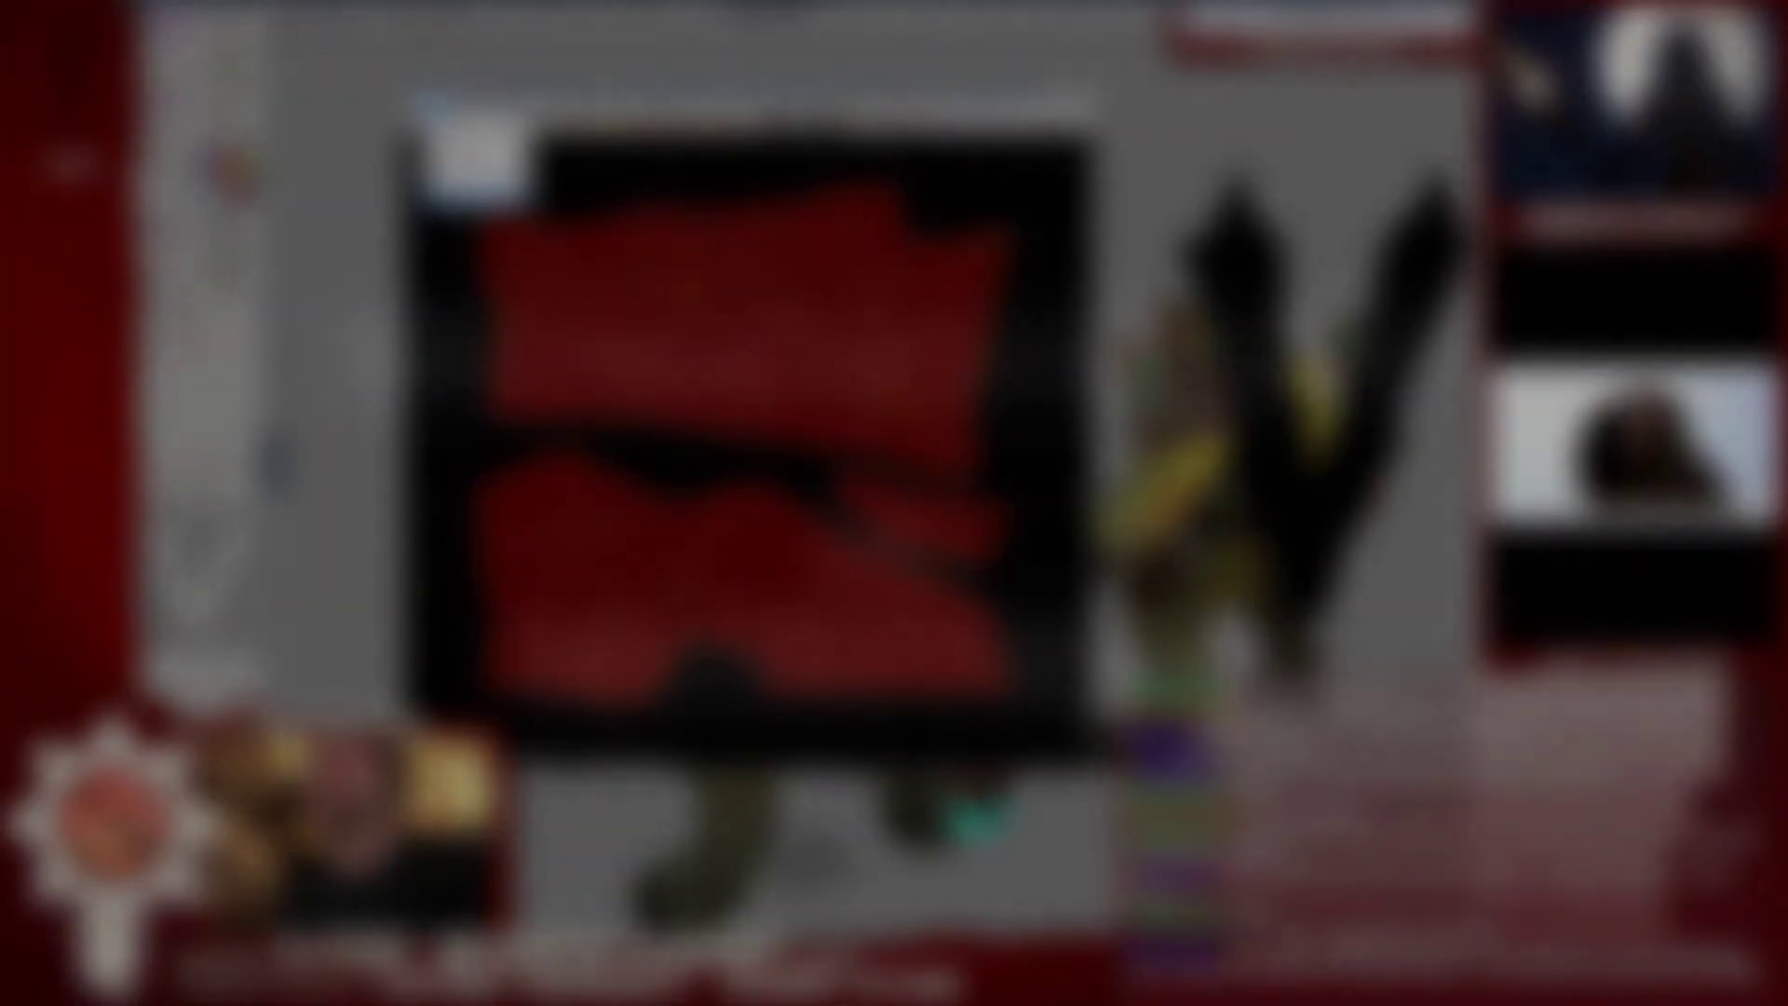